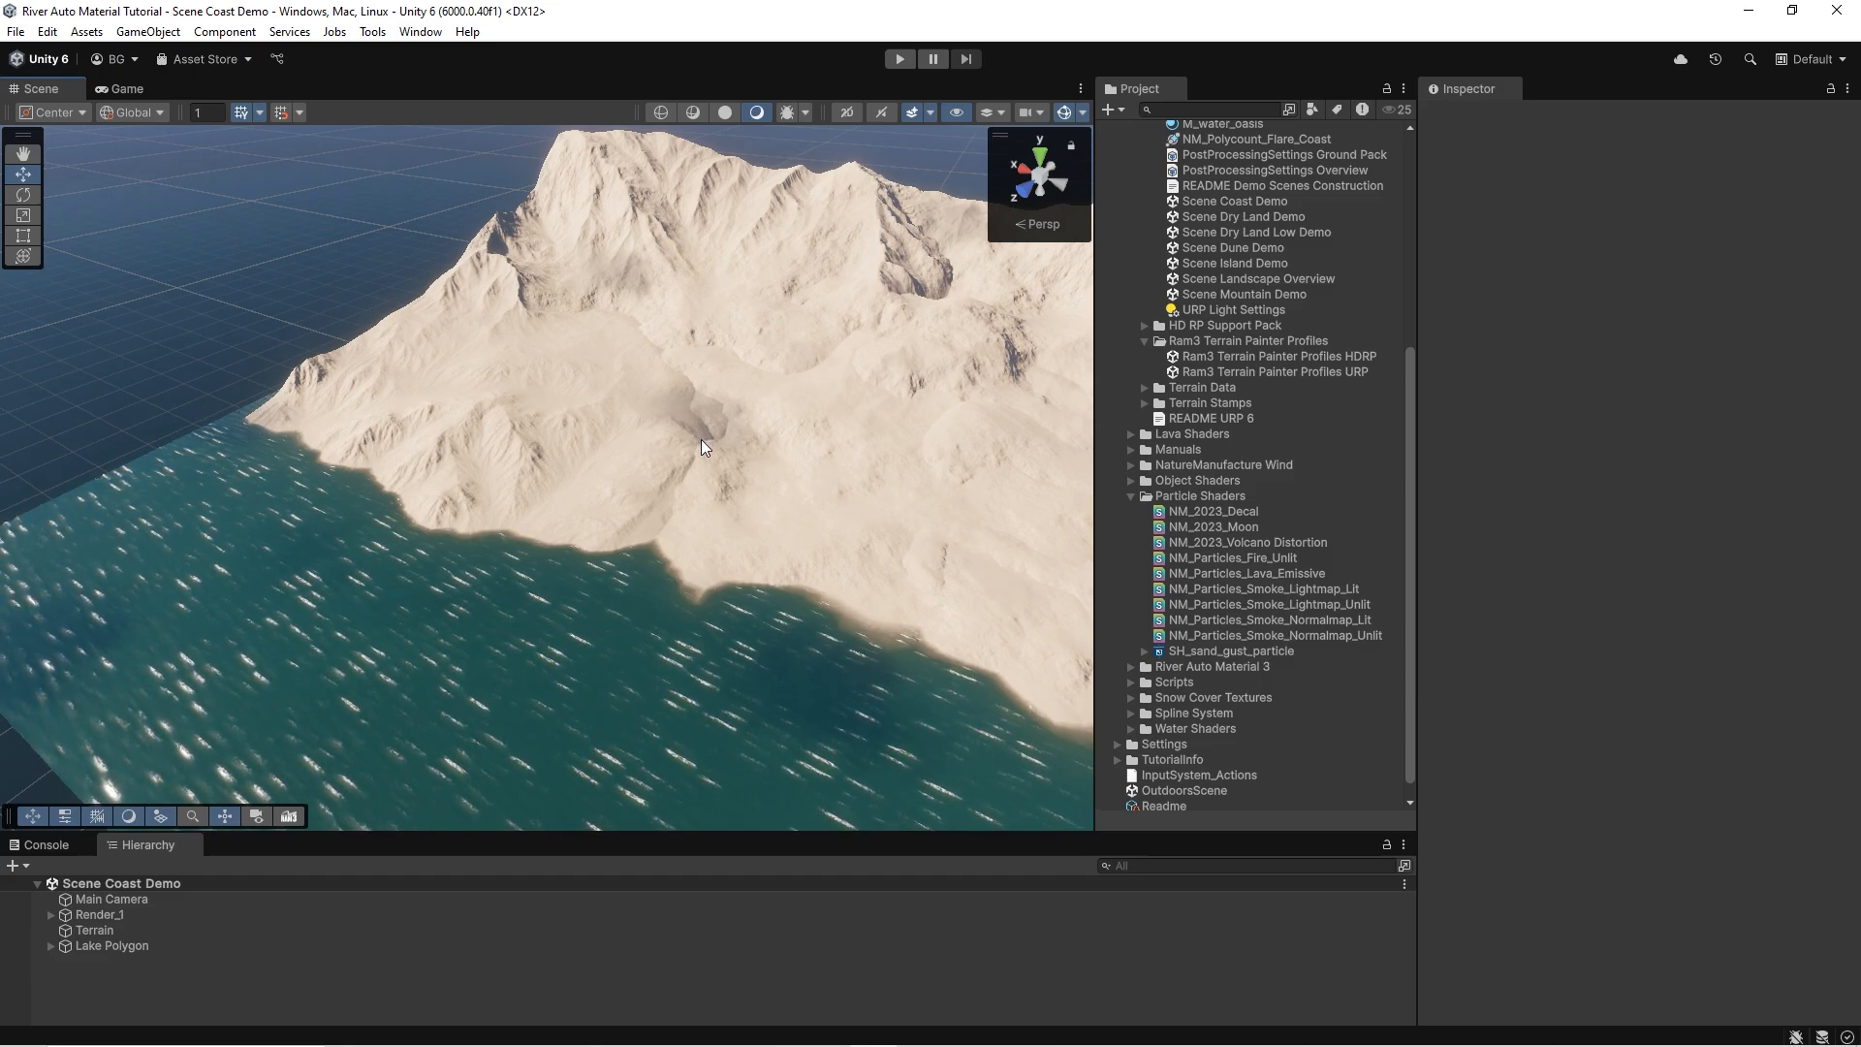
{"action": "right_click_drag", "start_coordinate": [596, 428], "coordinate": [643, 433]}
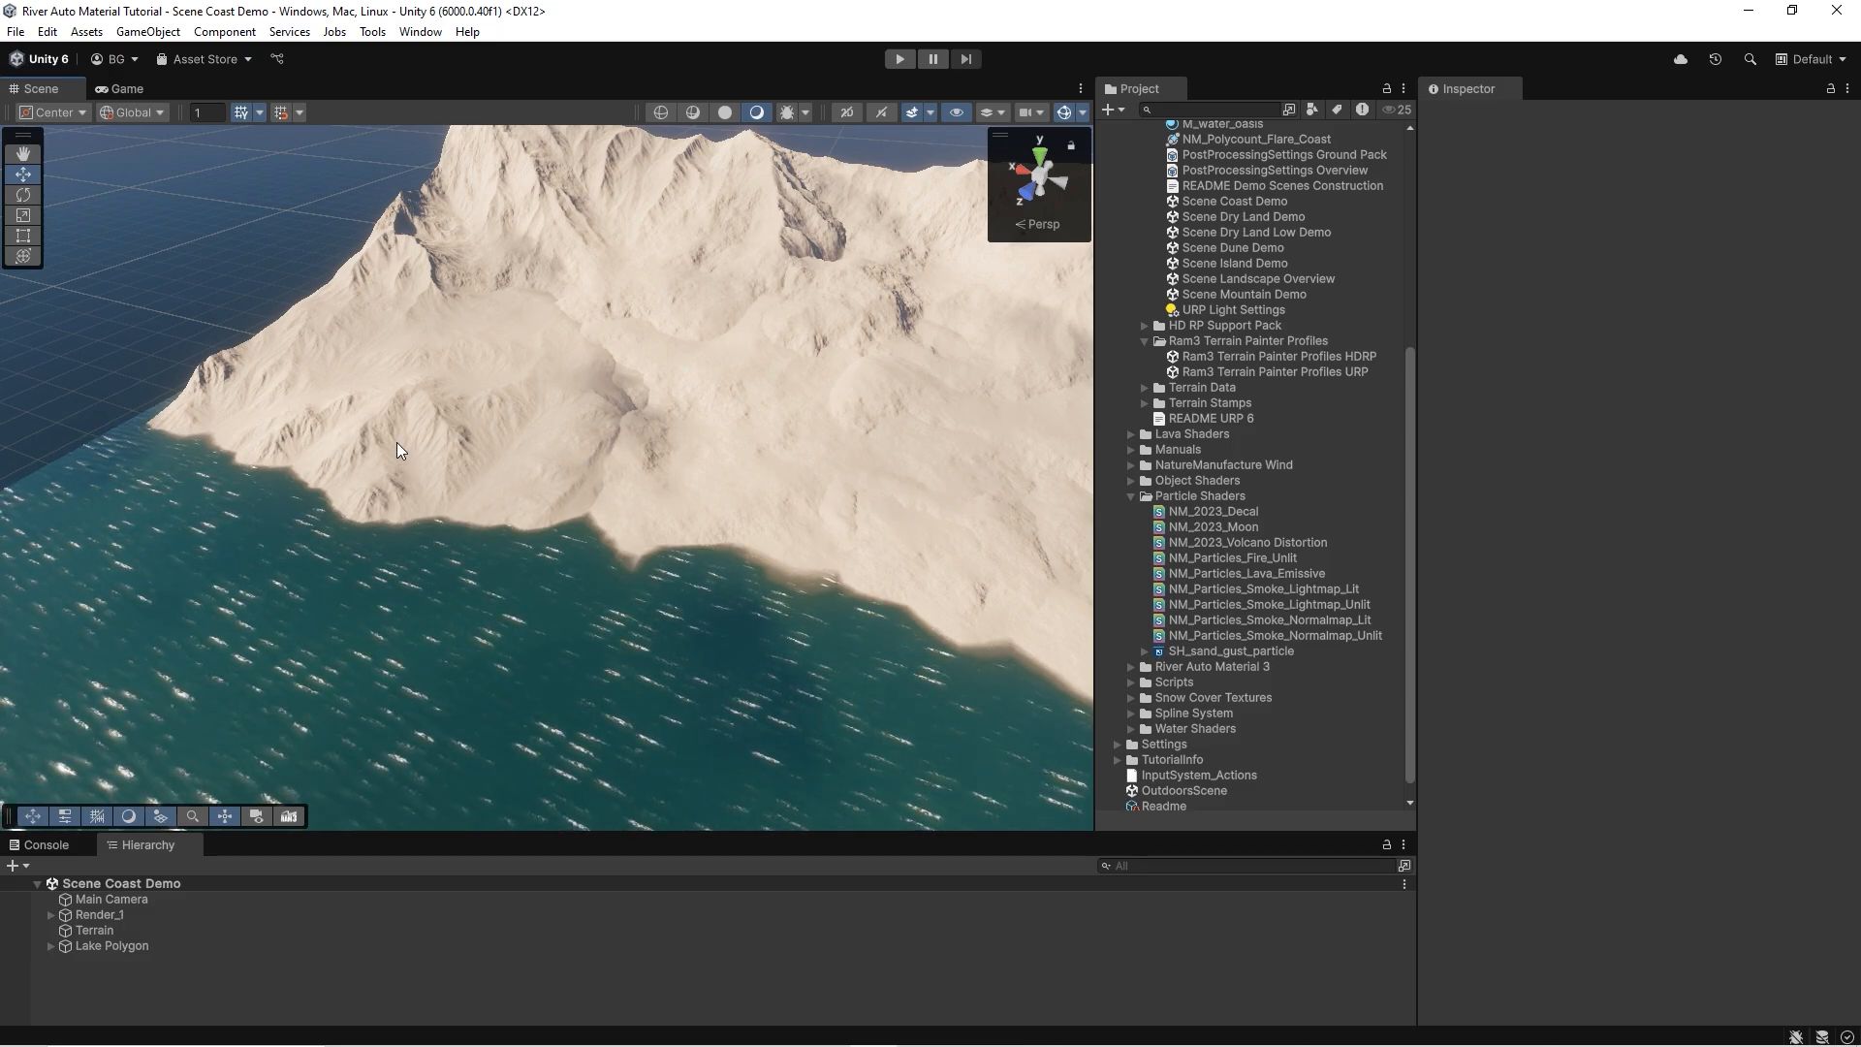
{"action": "left_click_drag", "start_coordinate": [550, 389], "coordinate": [675, 422], "text": "alt"}
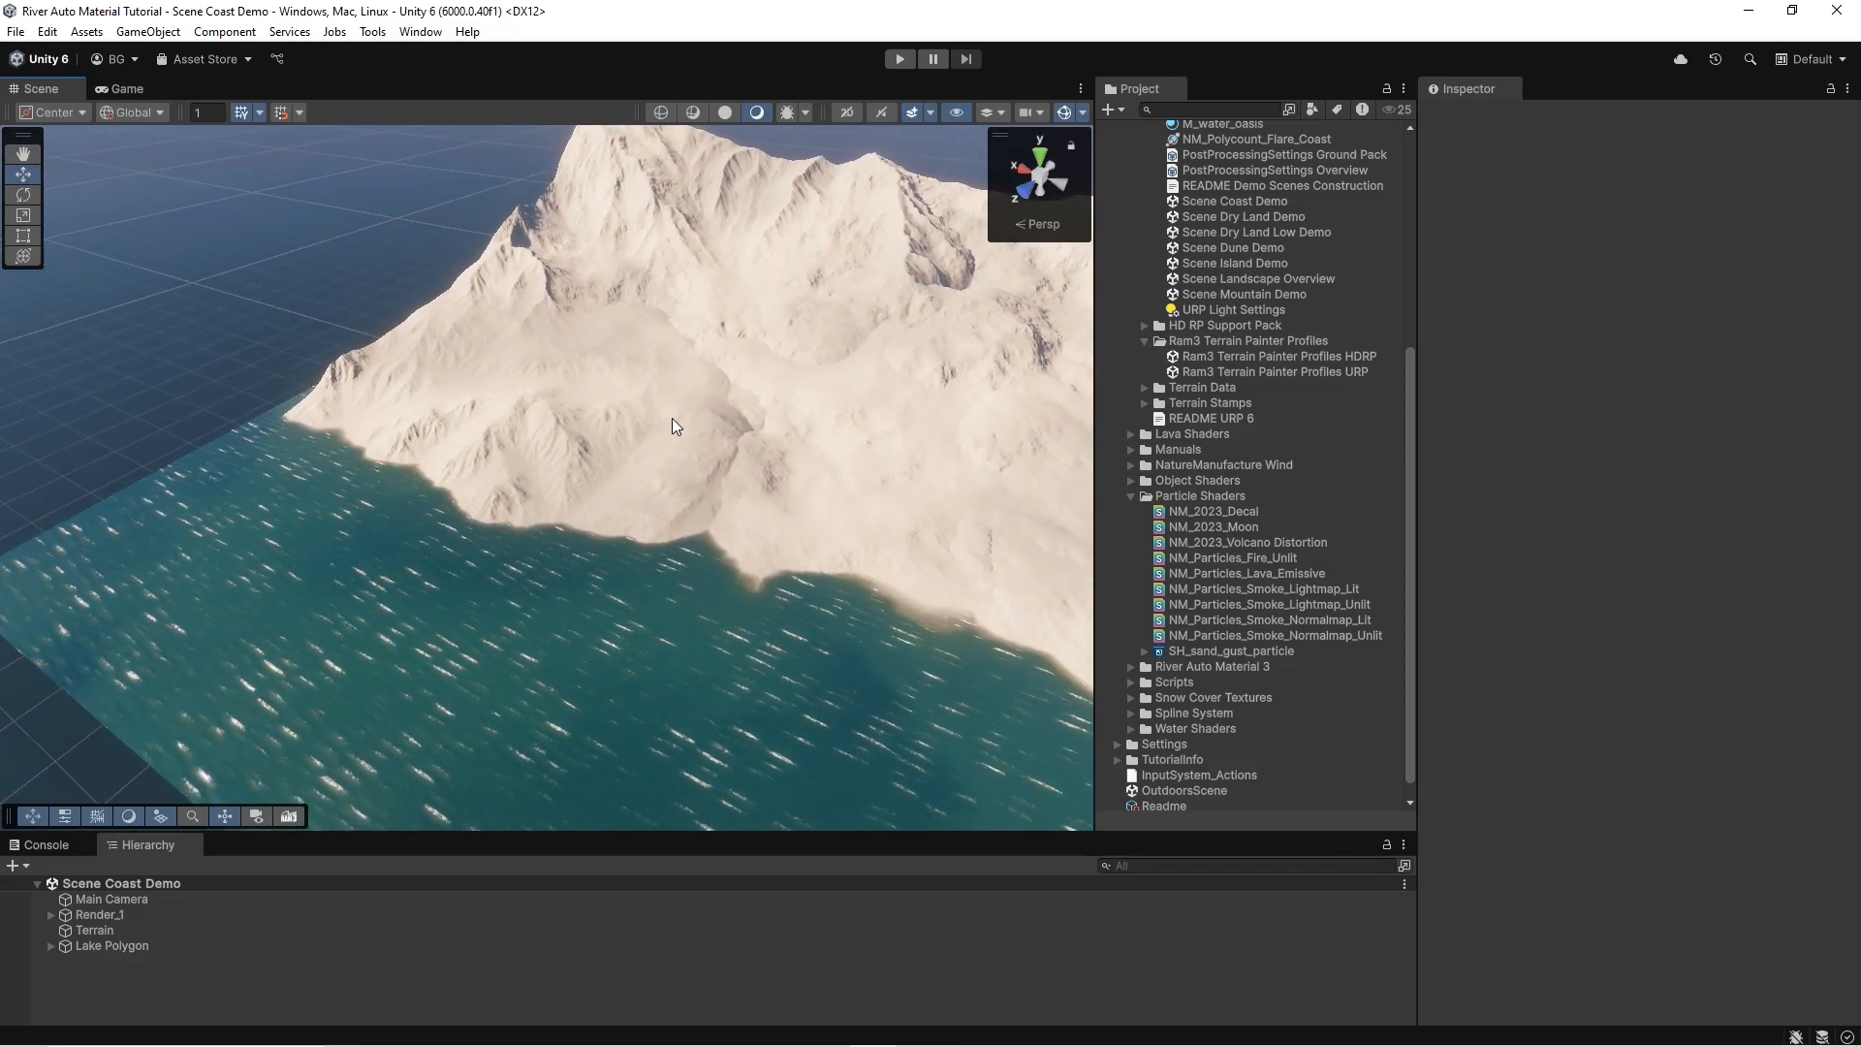
{"action": "right_click_drag", "start_coordinate": [622, 248], "coordinate": [732, 247]}
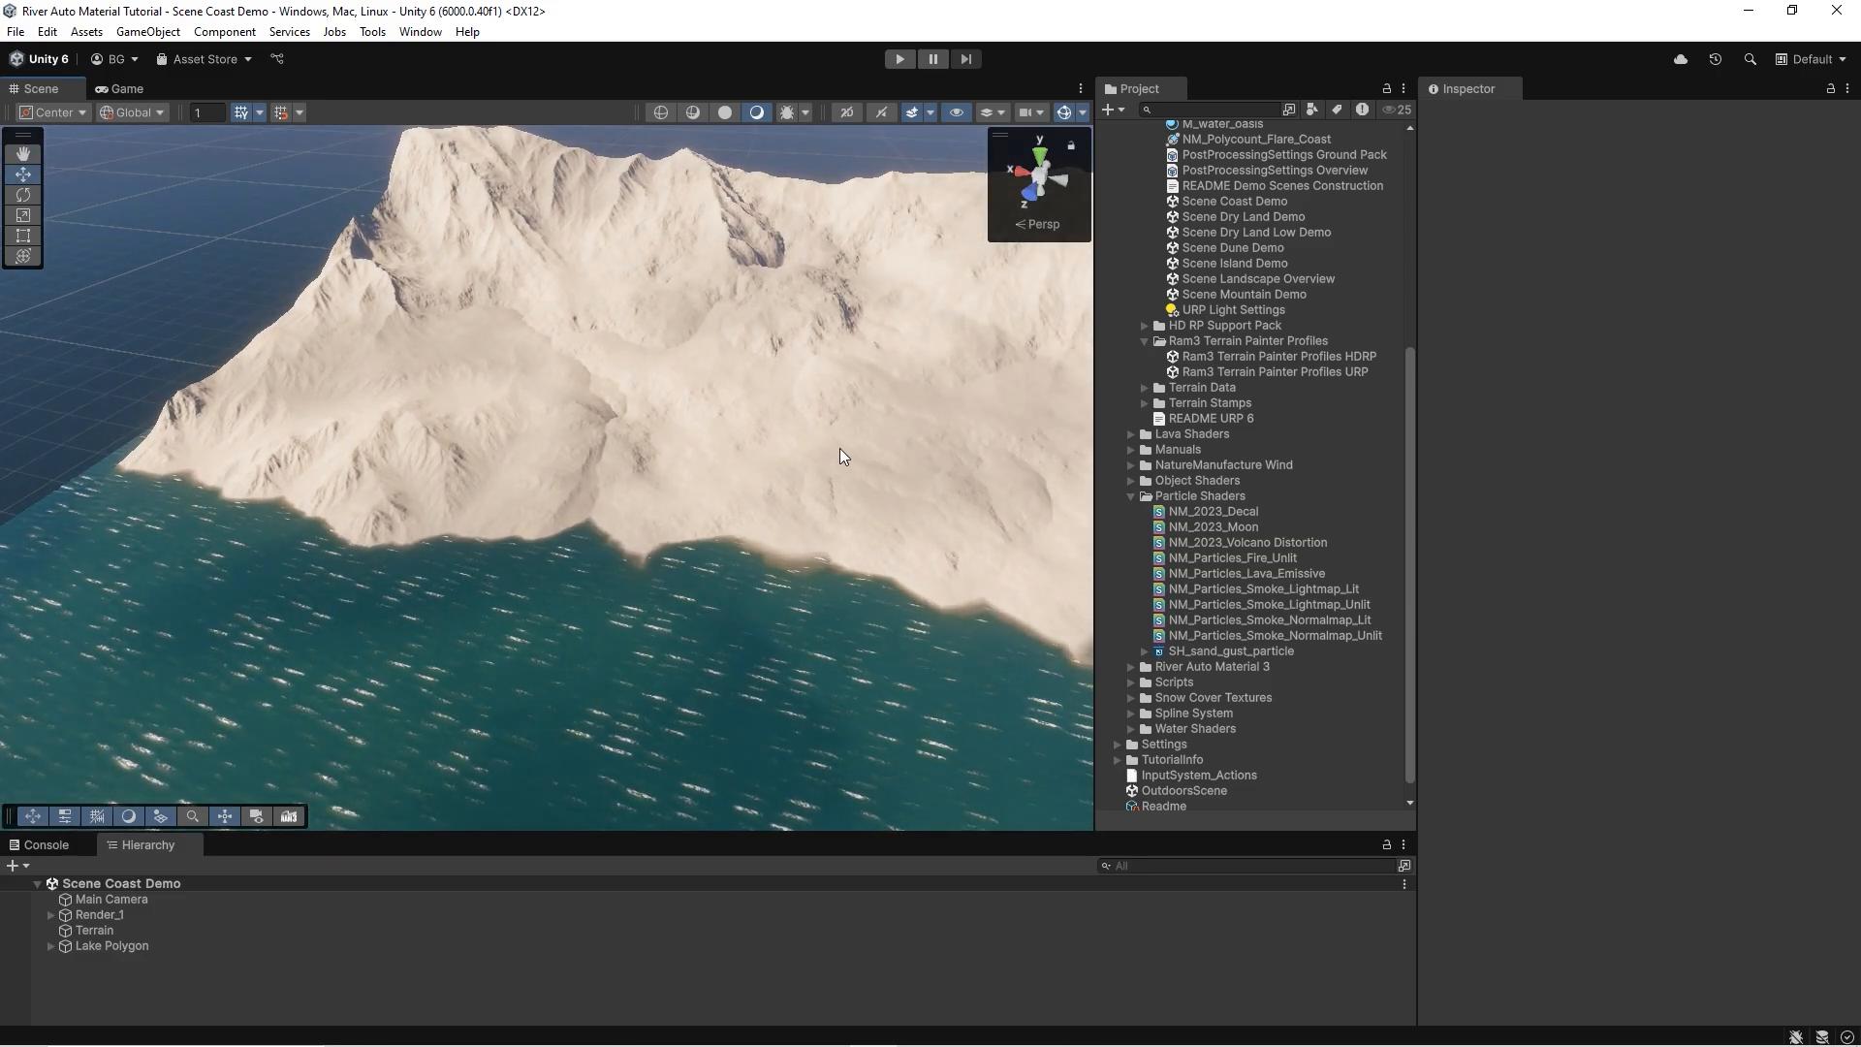
{"action": "right_click_drag", "start_coordinate": [818, 560], "coordinate": [742, 545]}
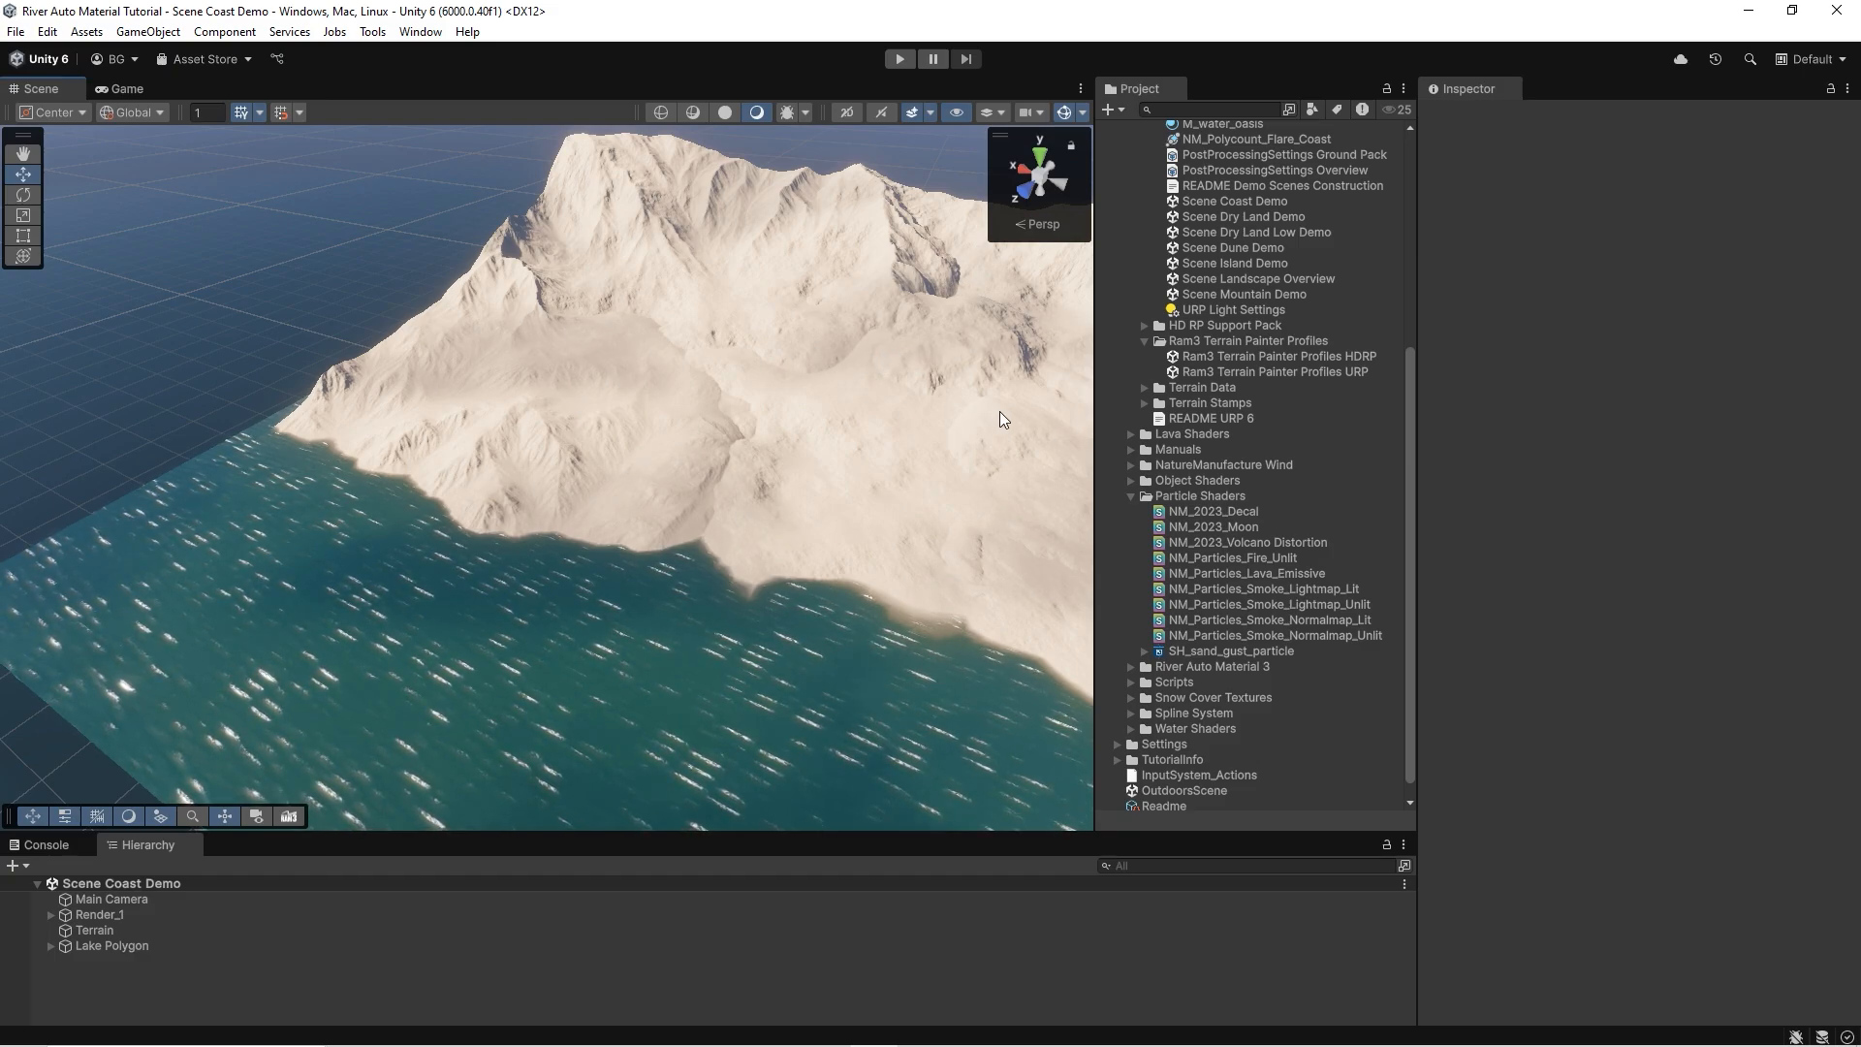
{"action": "scroll", "coordinate": [1231, 291], "scroll_direction": "up", "scroll_amount": 5}
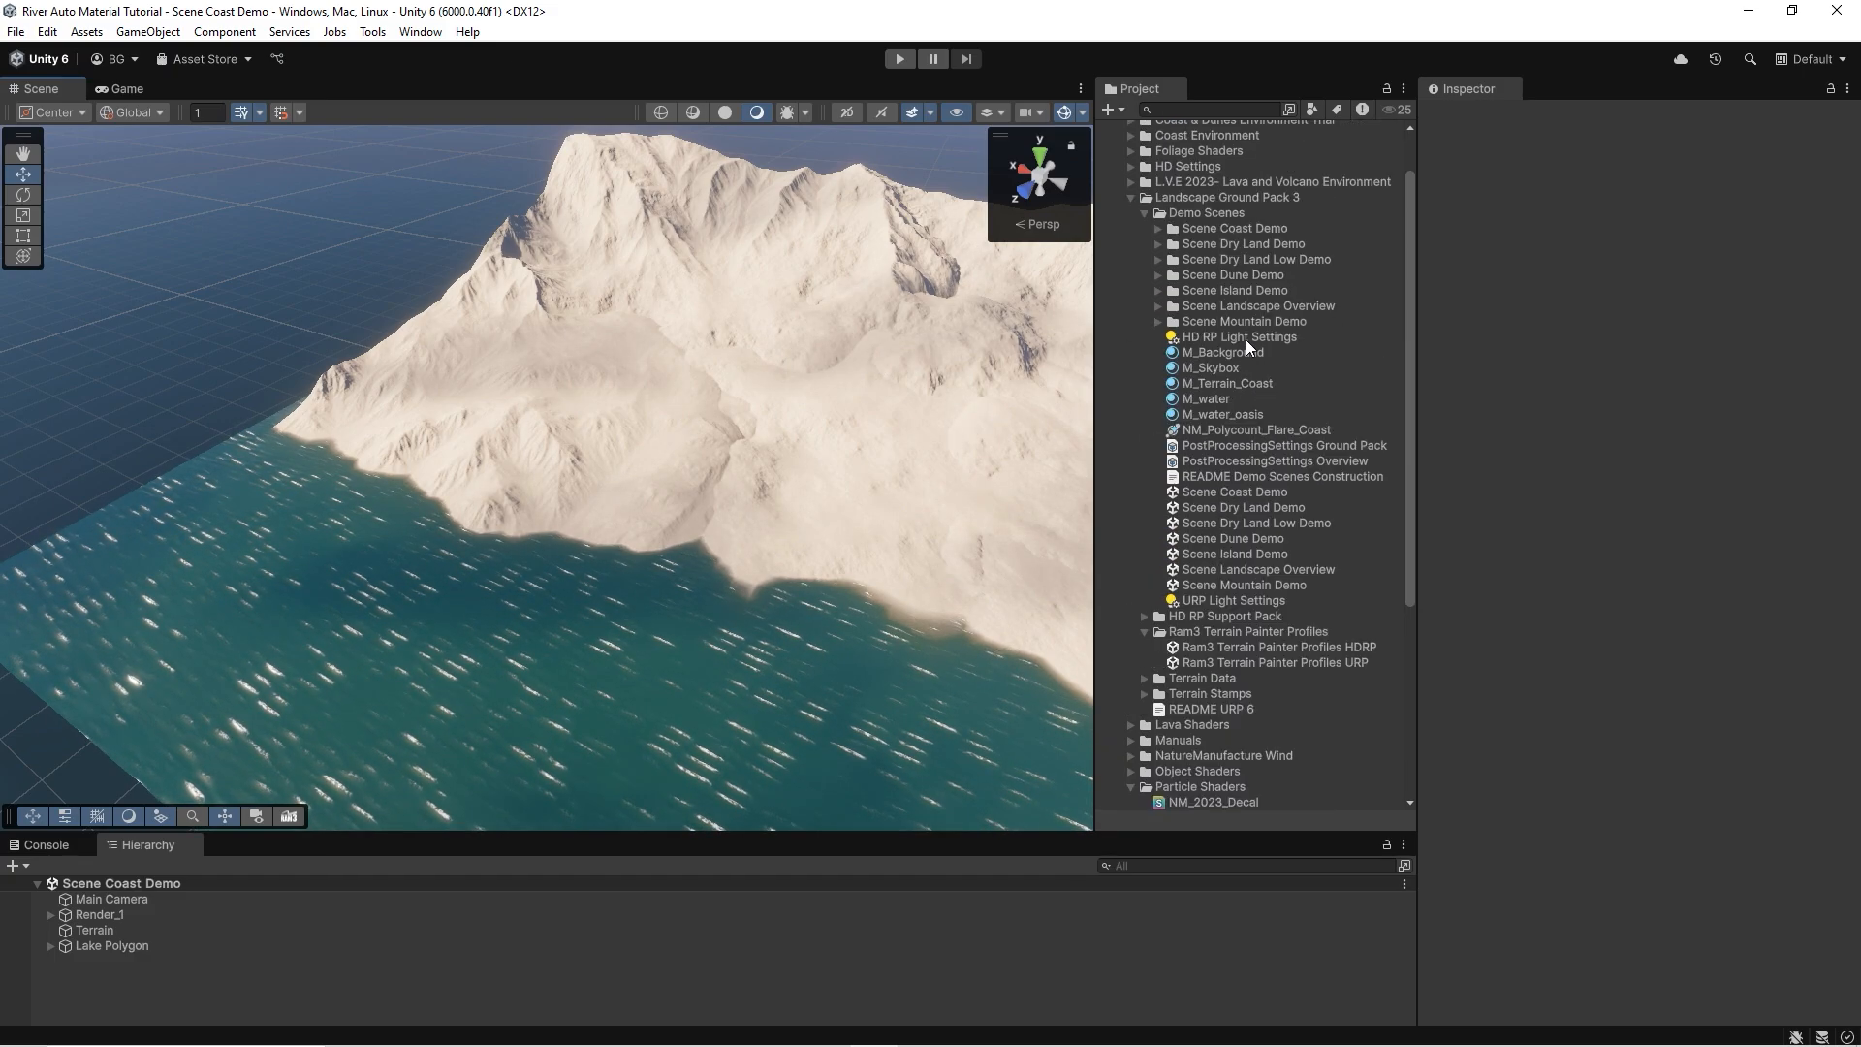
Add a NatureManufacture Terrain Spline object to the coast scene.
{"action": "left_click", "coordinate": [12, 865]}
{"action": "mouse_move", "coordinate": [100, 611]}
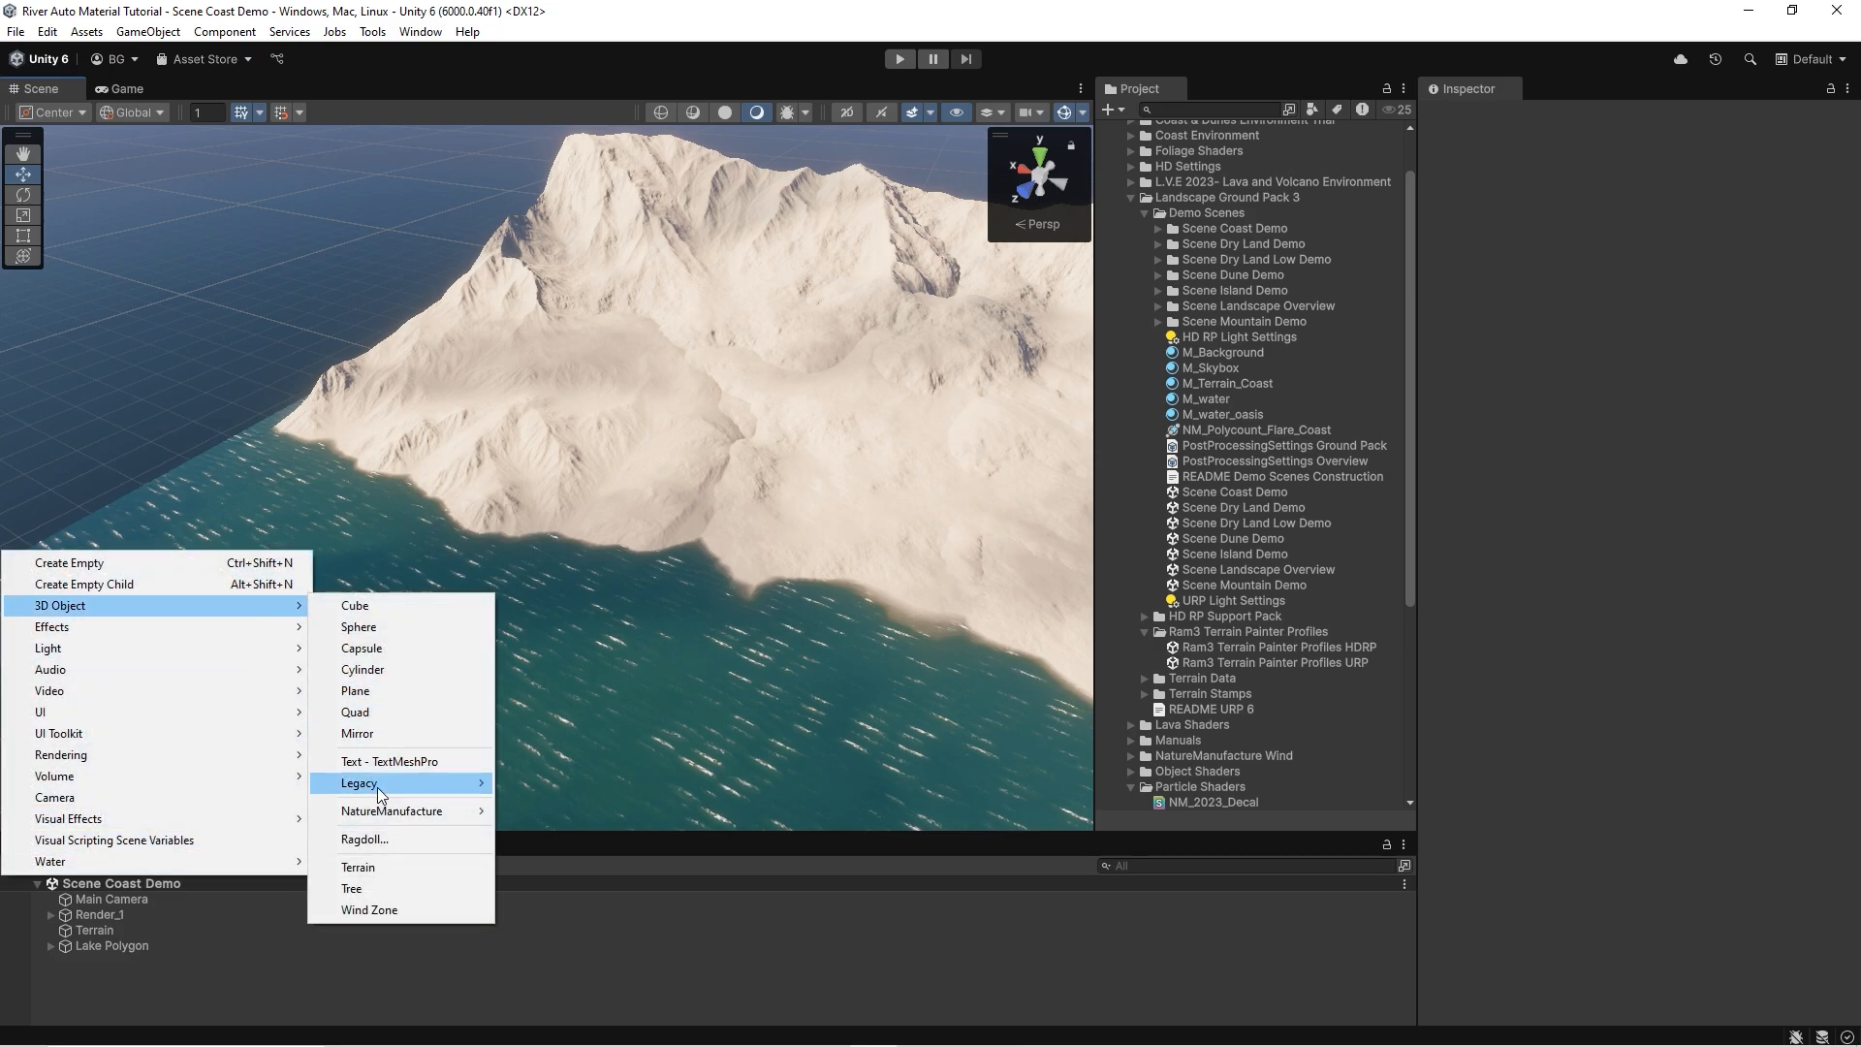
{"action": "mouse_move", "coordinate": [410, 812]}
{"action": "left_click", "coordinate": [572, 917]}
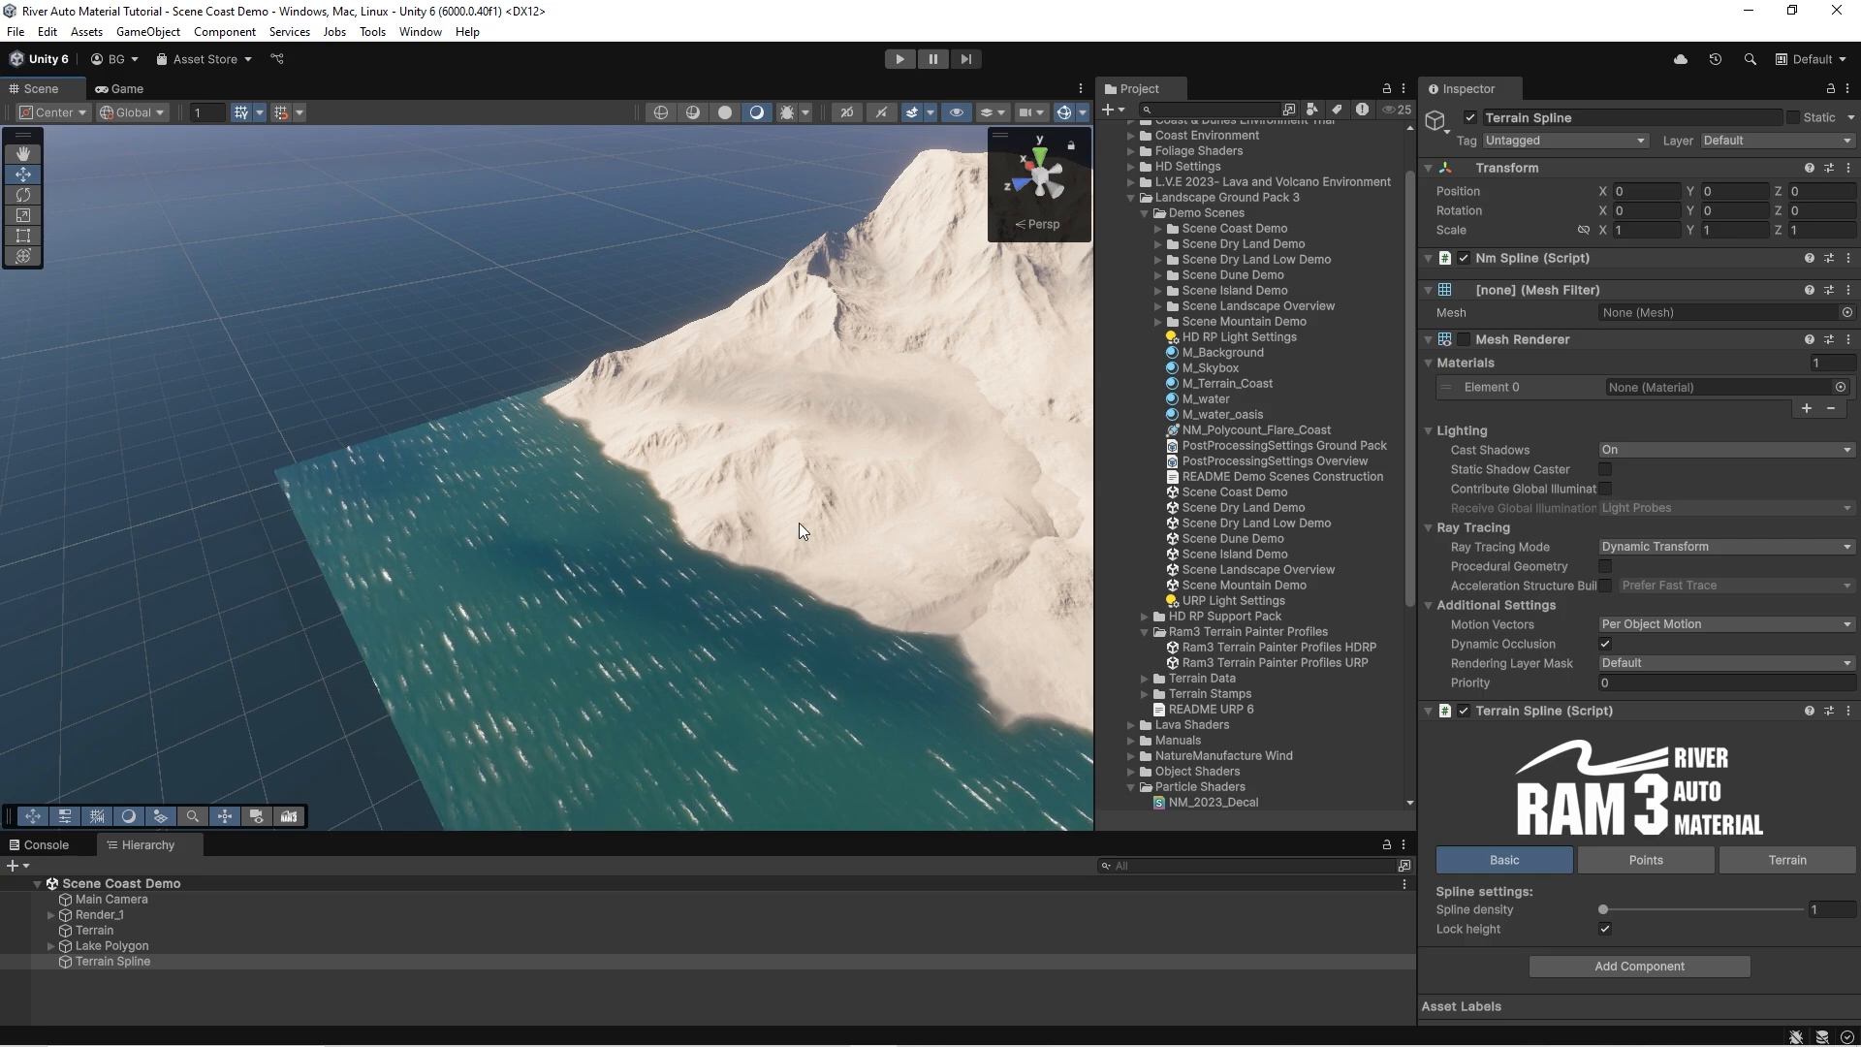
Place four spline points, one near each corner of the terrain, to form a closed loop around it.
{"action": "left_click", "coordinate": [322, 497], "text": "ctrl"}
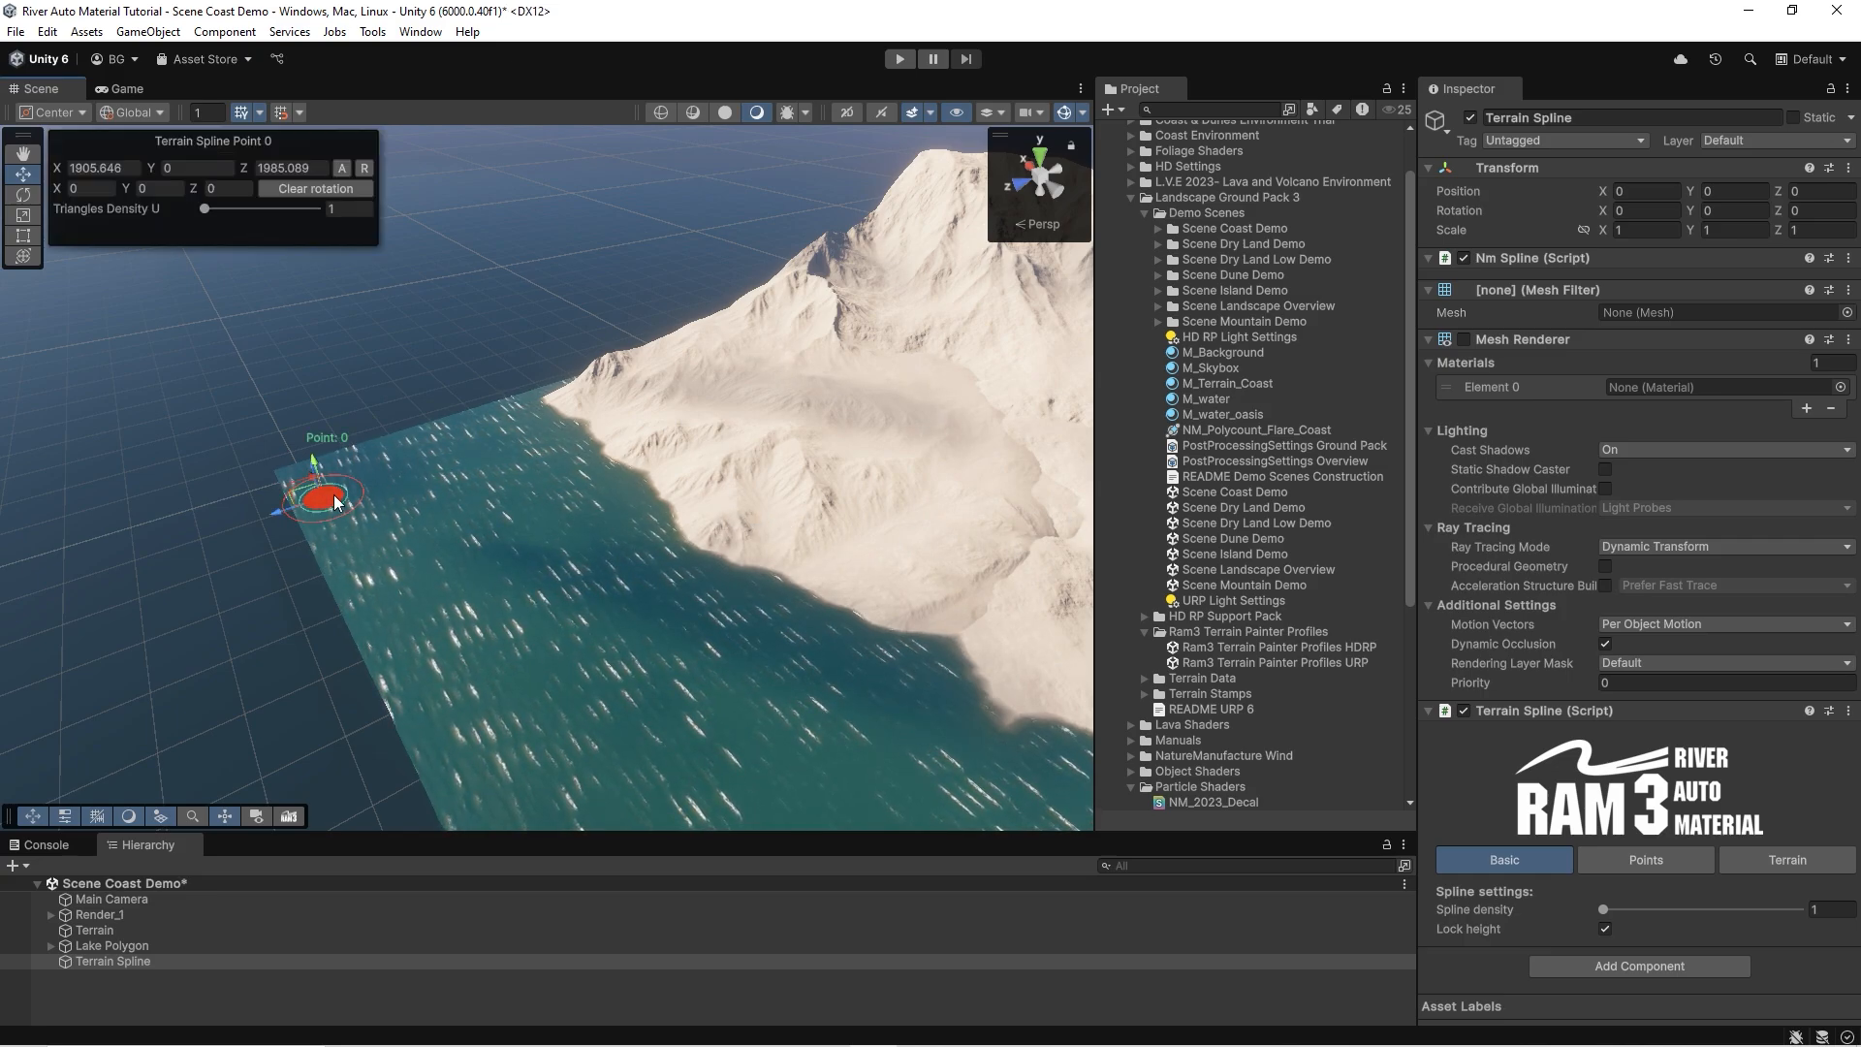
{"action": "right_click_drag", "start_coordinate": [324, 498], "coordinate": [579, 374]}
{"action": "left_click", "coordinate": [651, 327], "text": "ctrl"}
{"action": "scroll", "coordinate": [651, 327], "scroll_direction": "down", "scroll_amount": 3}
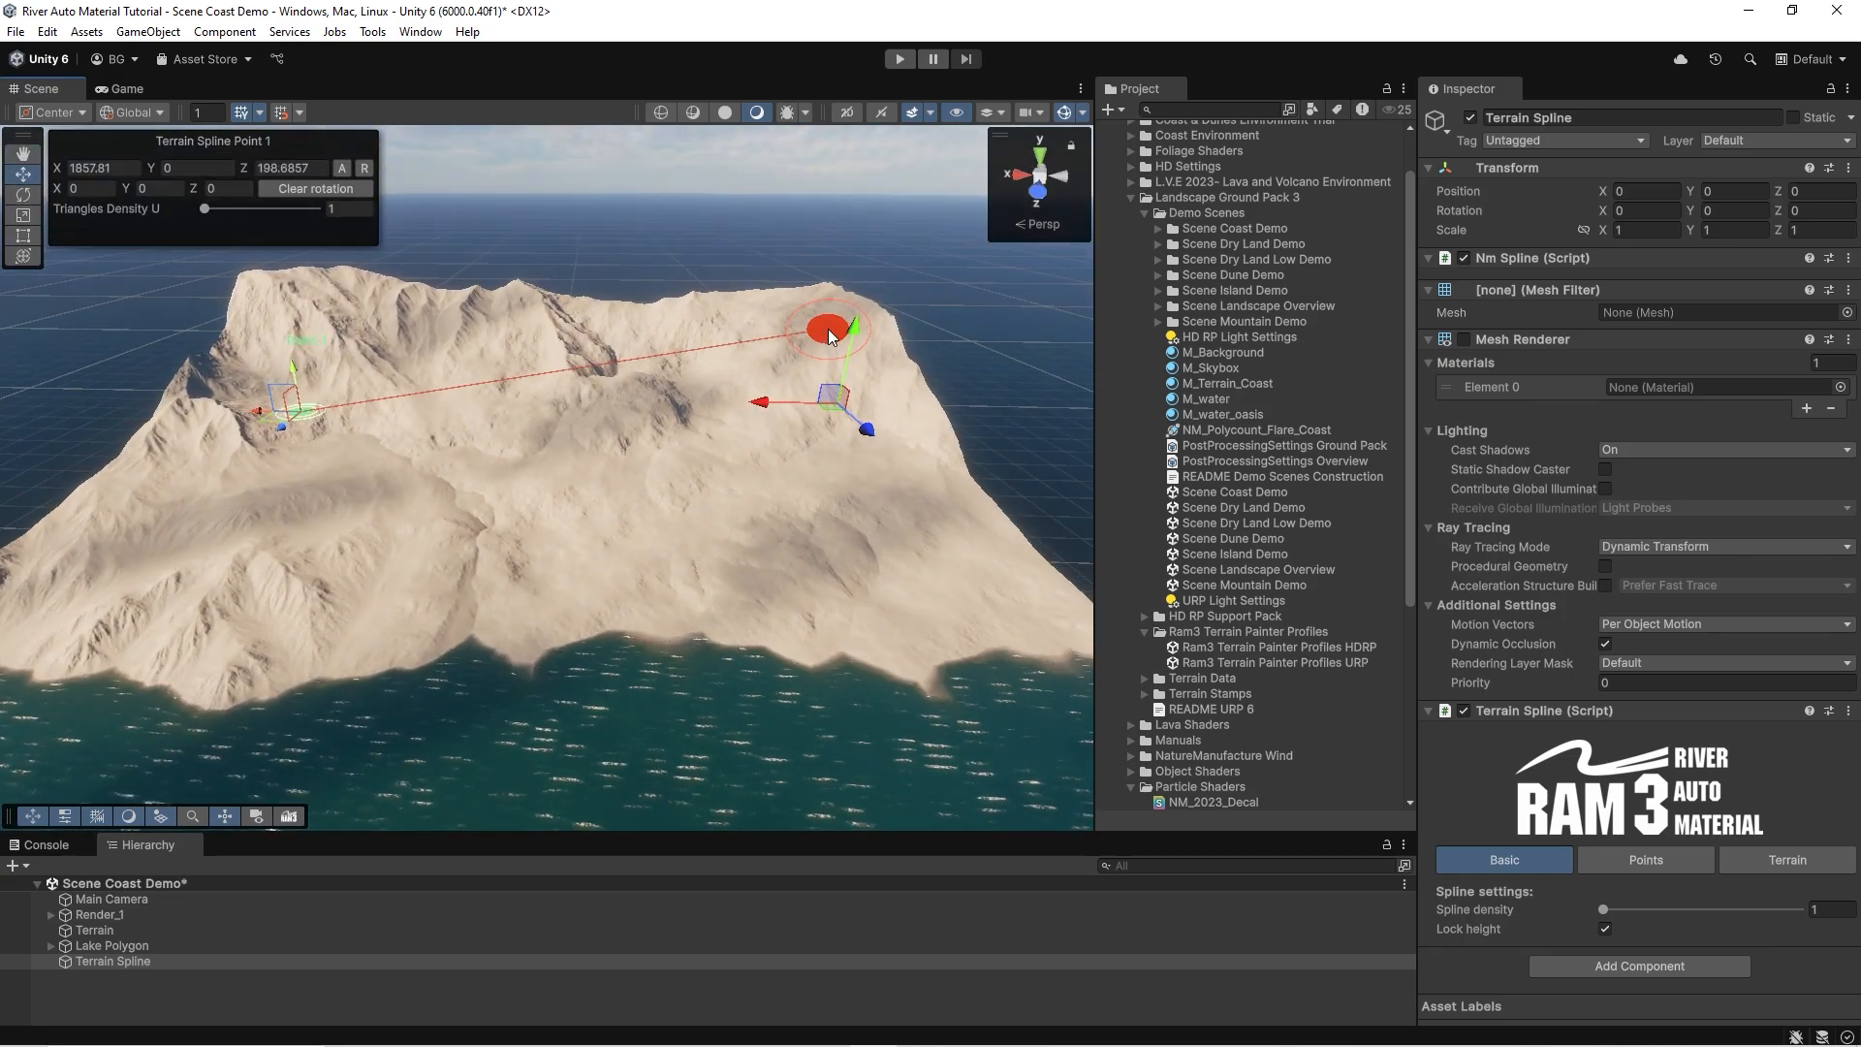
{"action": "right_click_drag", "start_coordinate": [823, 323], "coordinate": [1005, 469]}
{"action": "left_click", "coordinate": [948, 469], "text": "ctrl"}
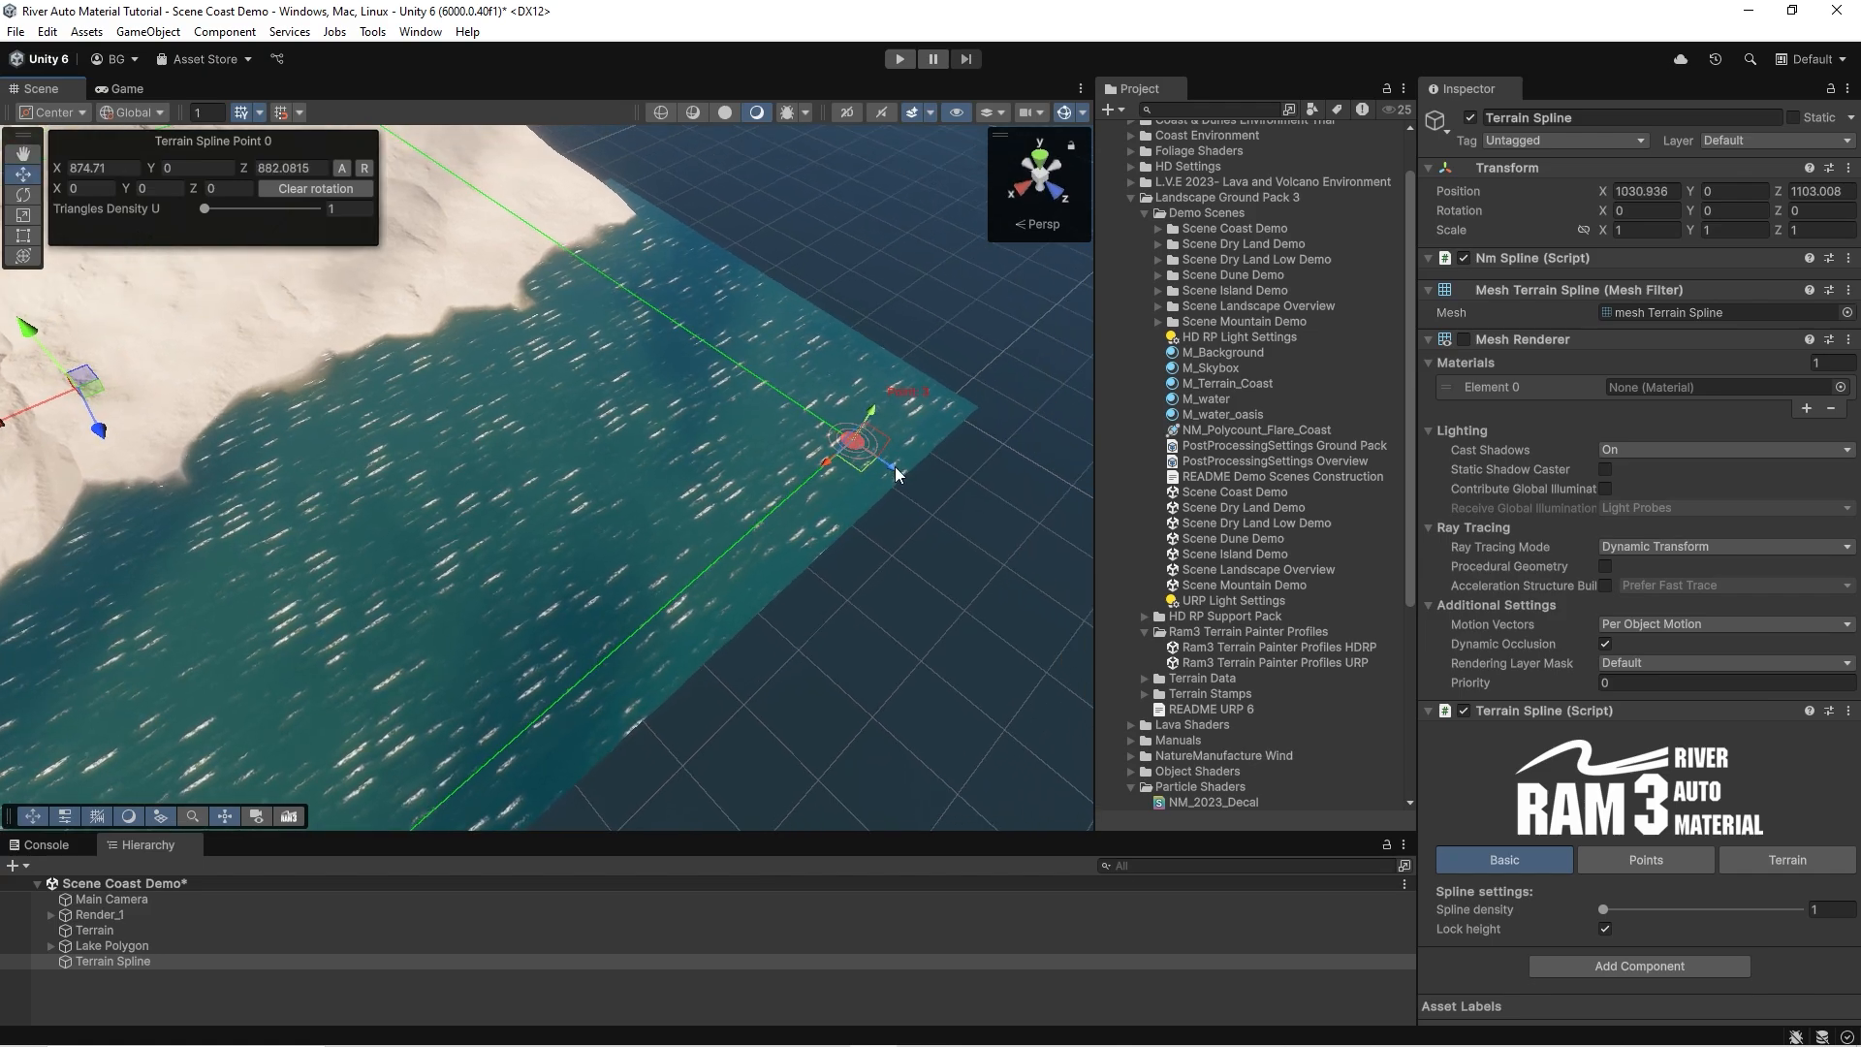
{"action": "left_click_drag", "start_coordinate": [893, 468], "coordinate": [1039, 524]}
{"action": "right_click_drag", "start_coordinate": [1037, 523], "coordinate": [689, 285]}
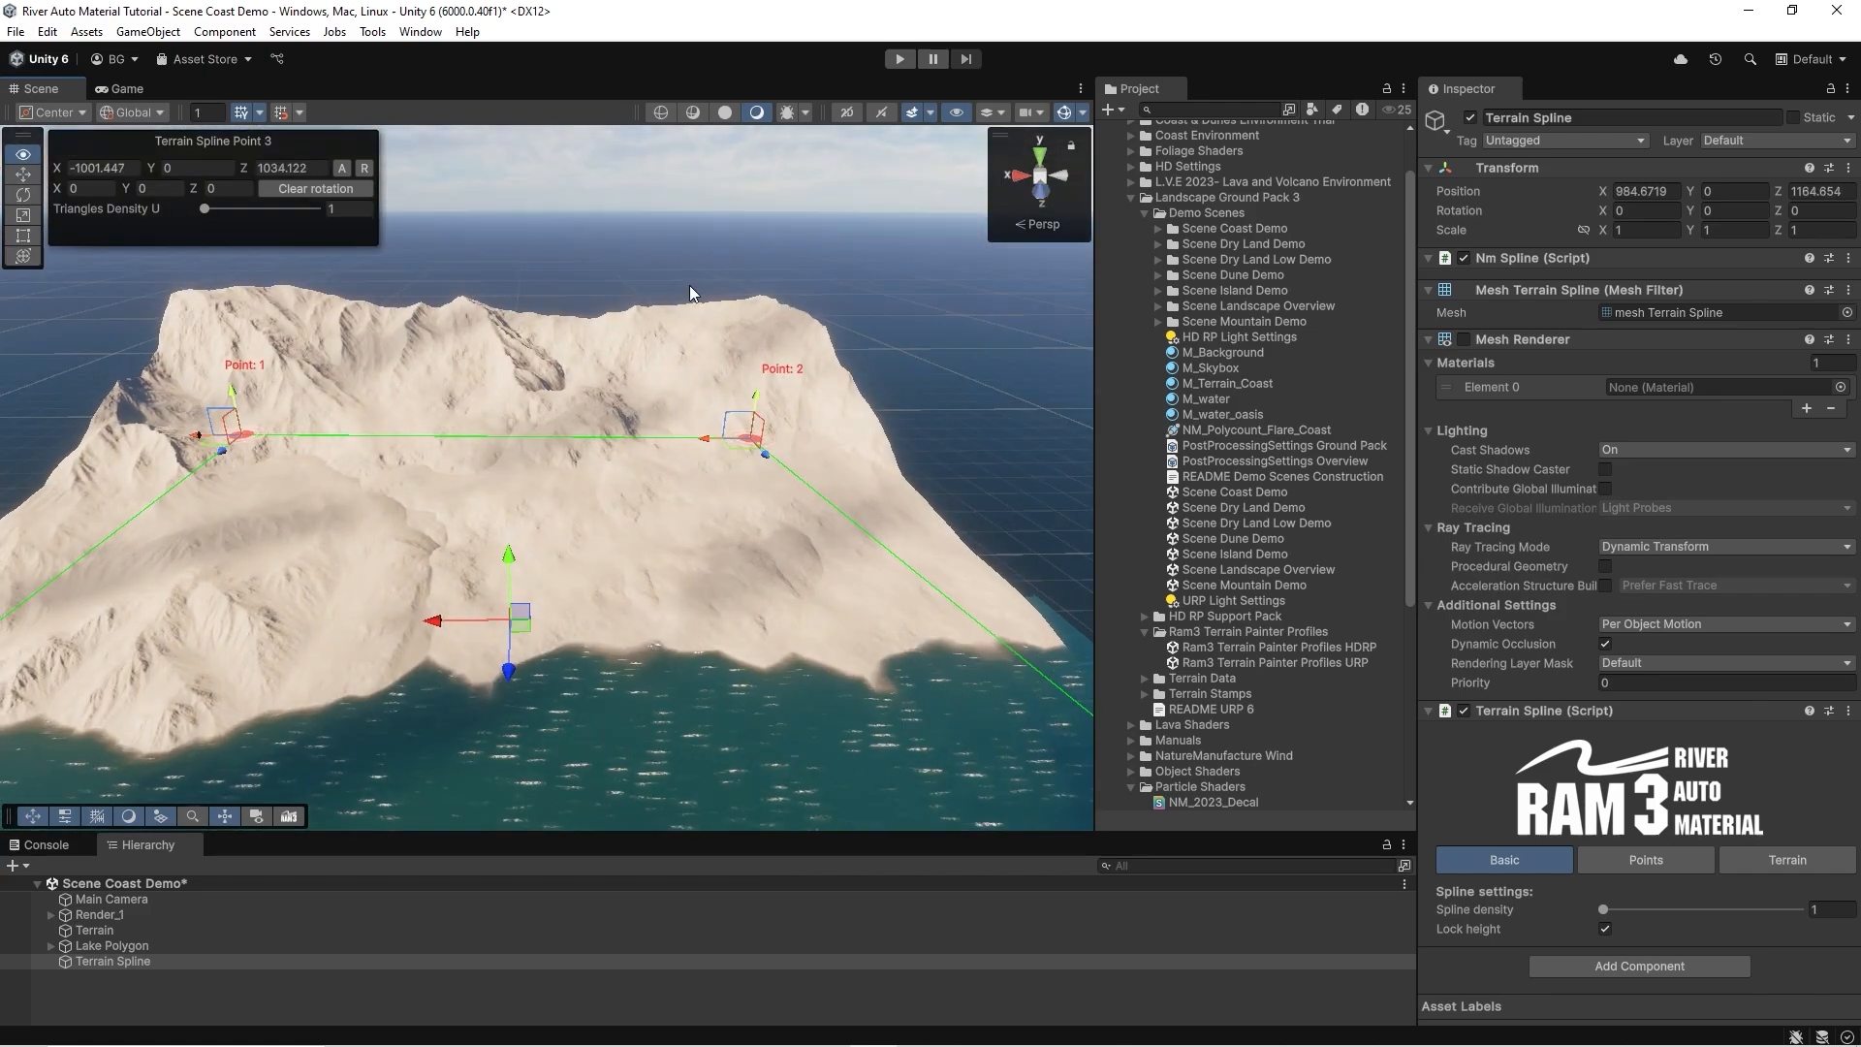
Move the spline points outward so the loop encloses the whole terrain, with point 3 at about X -1068, Z 1391.
{"action": "left_click_drag", "start_coordinate": [729, 450], "coordinate": [869, 407]}
{"action": "right_click_drag", "start_coordinate": [869, 407], "coordinate": [741, 468]}
{"action": "left_click_drag", "start_coordinate": [741, 474], "coordinate": [750, 390]}
{"action": "left_click_drag", "start_coordinate": [142, 715], "coordinate": [15, 759]}
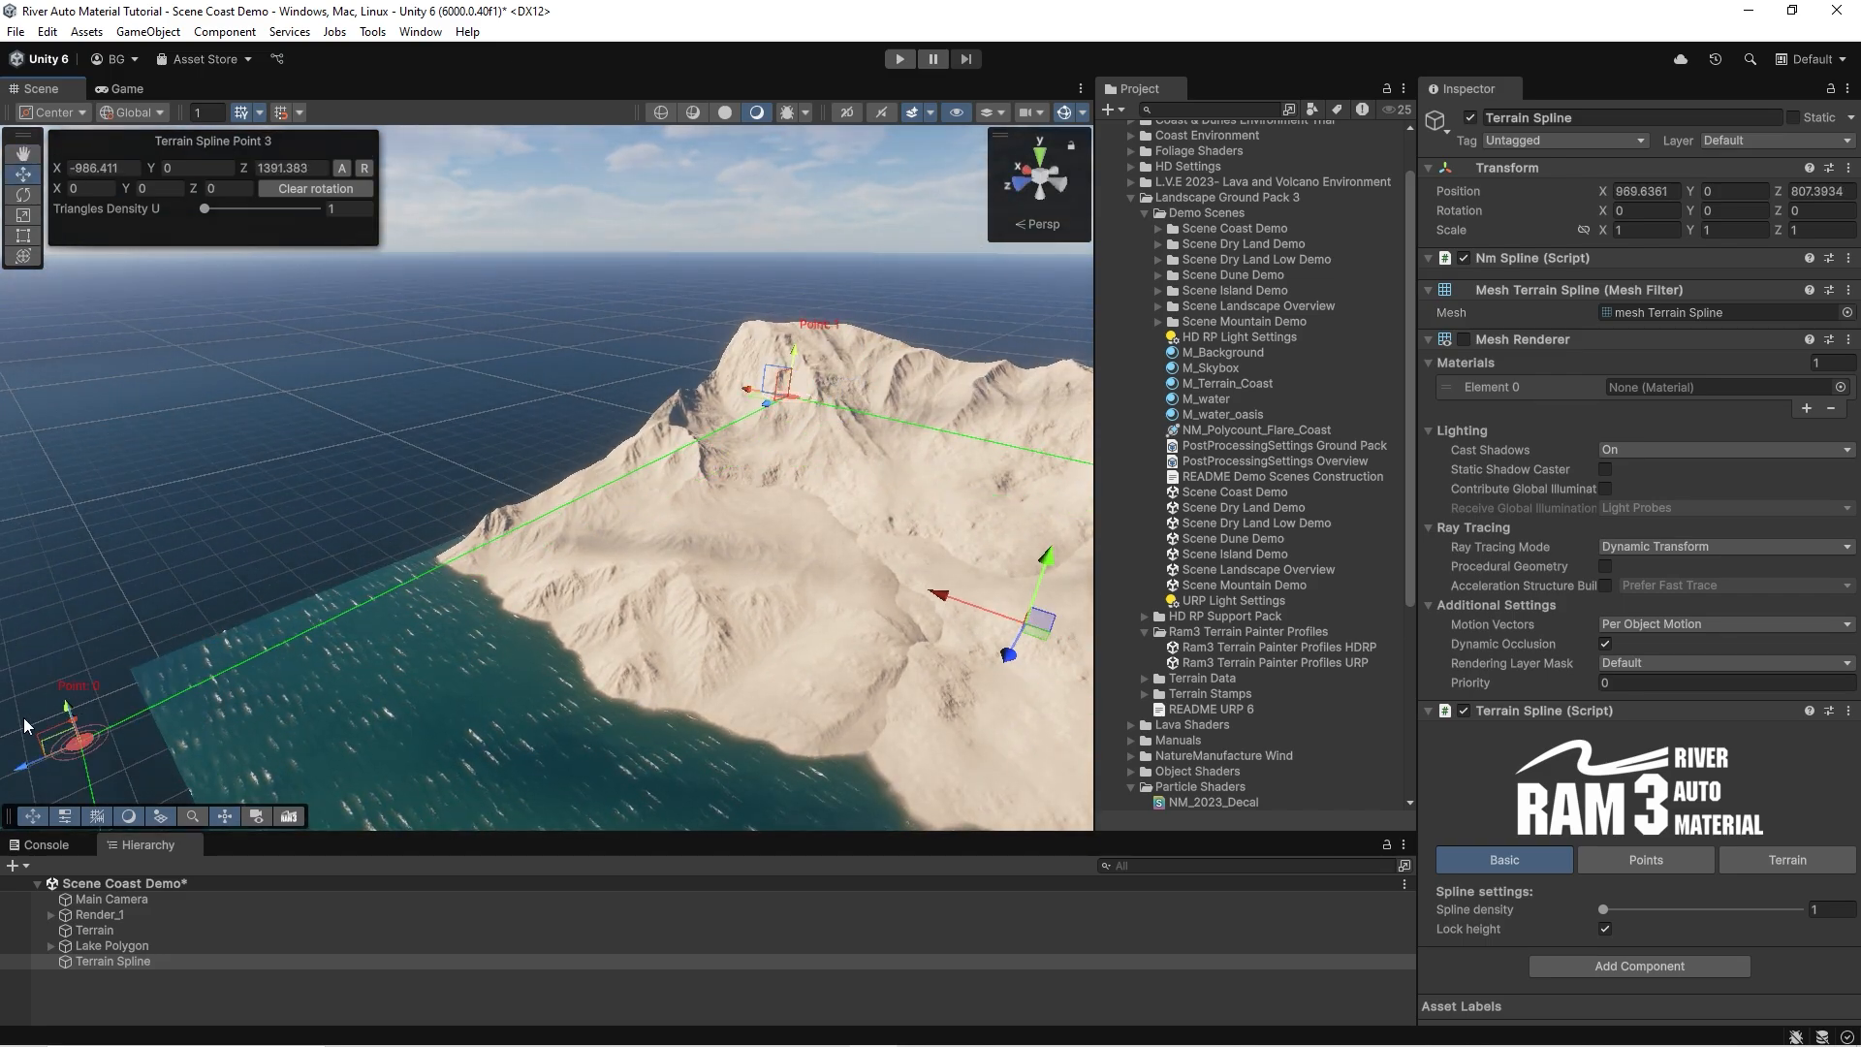
{"action": "right_click_drag", "start_coordinate": [263, 635], "coordinate": [180, 666]}
{"action": "left_click_drag", "start_coordinate": [242, 605], "coordinate": [364, 515]}
{"action": "right_click_drag", "start_coordinate": [364, 515], "coordinate": [893, 573]}
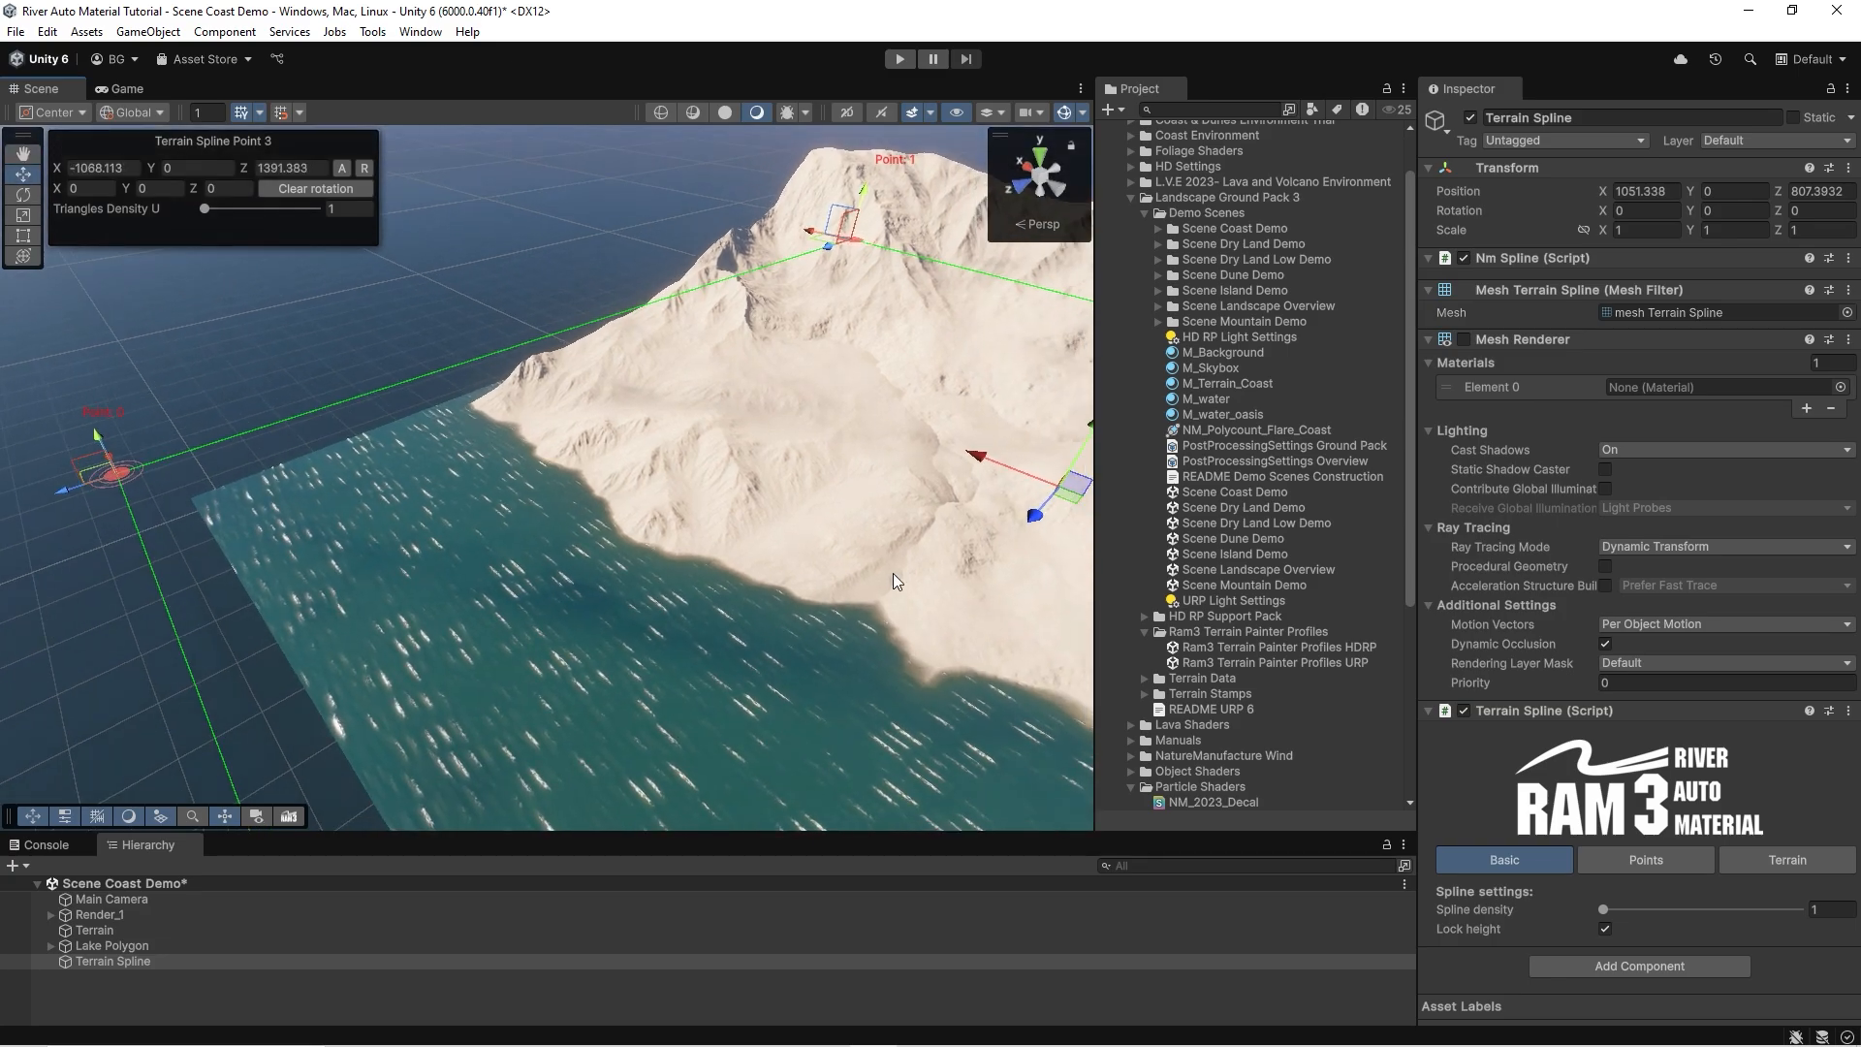
Import all assets of the Ram3 Terrain Painter Profiles HDRP package.
{"action": "left_click", "coordinate": [1301, 648]}
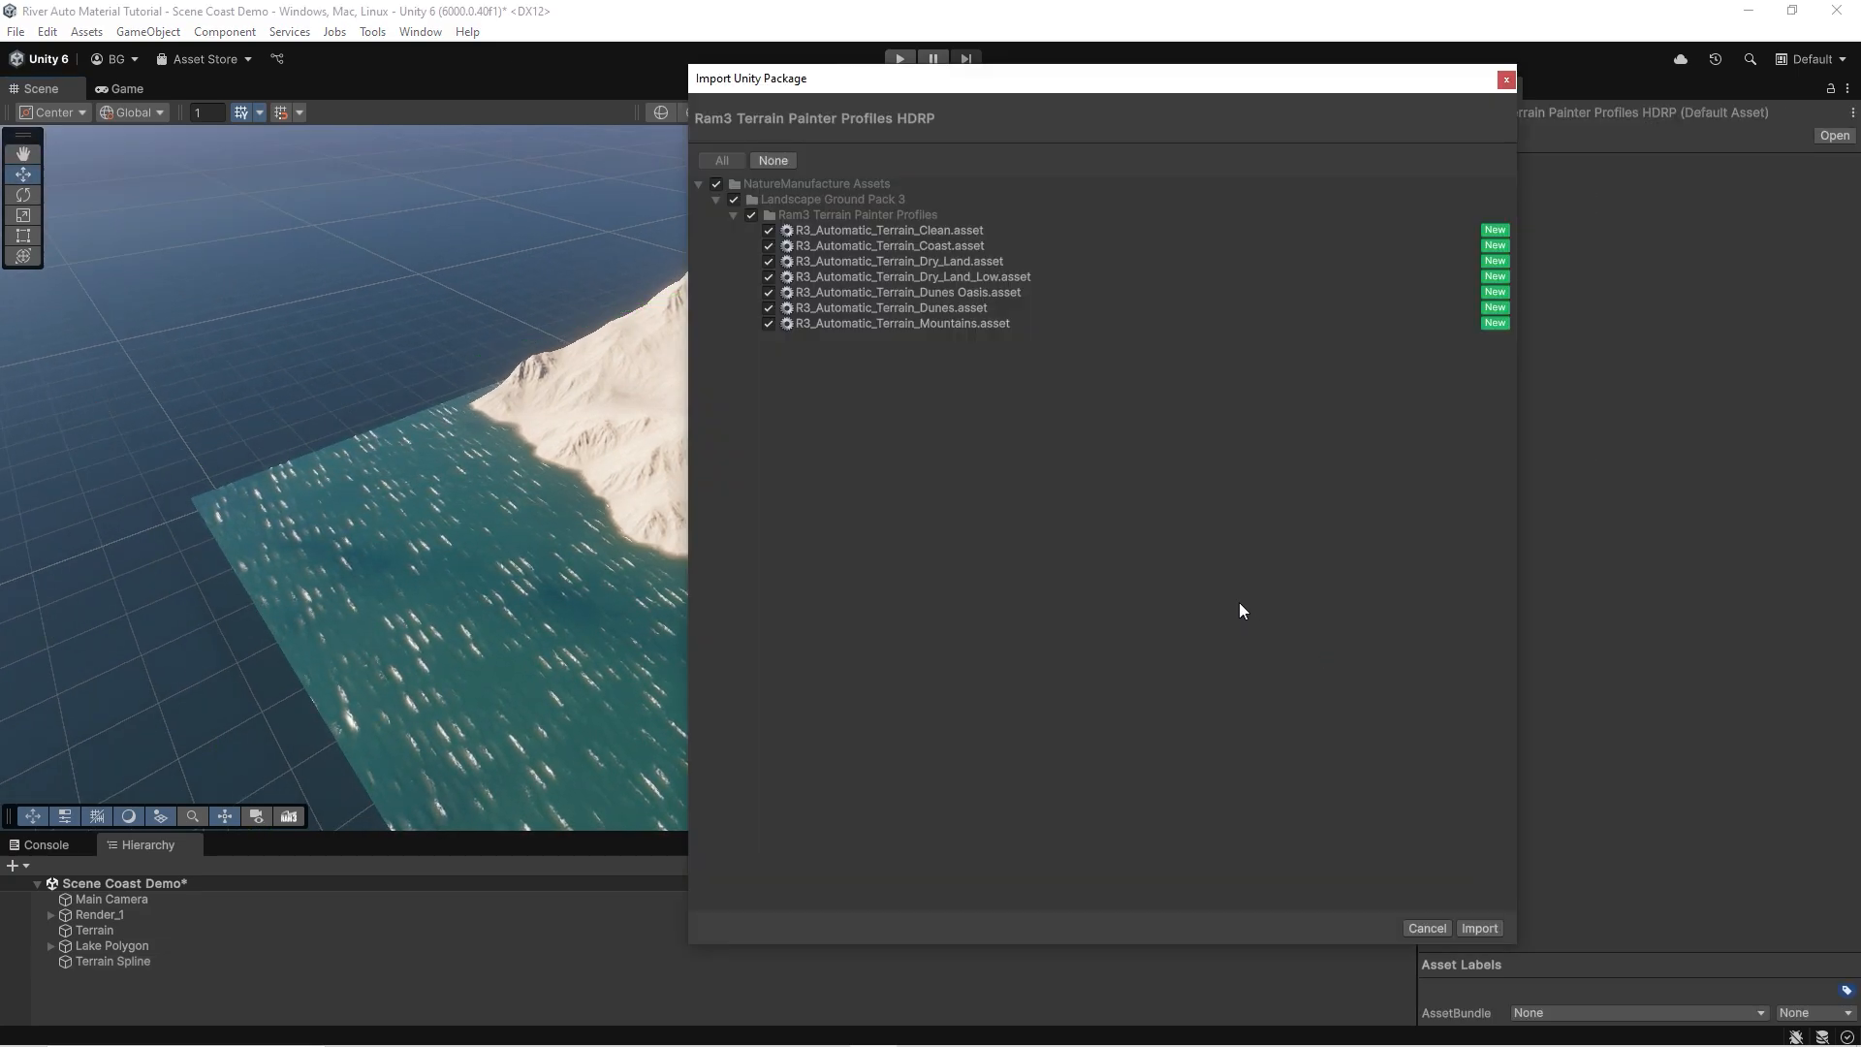
{"action": "left_click", "coordinate": [1479, 928]}
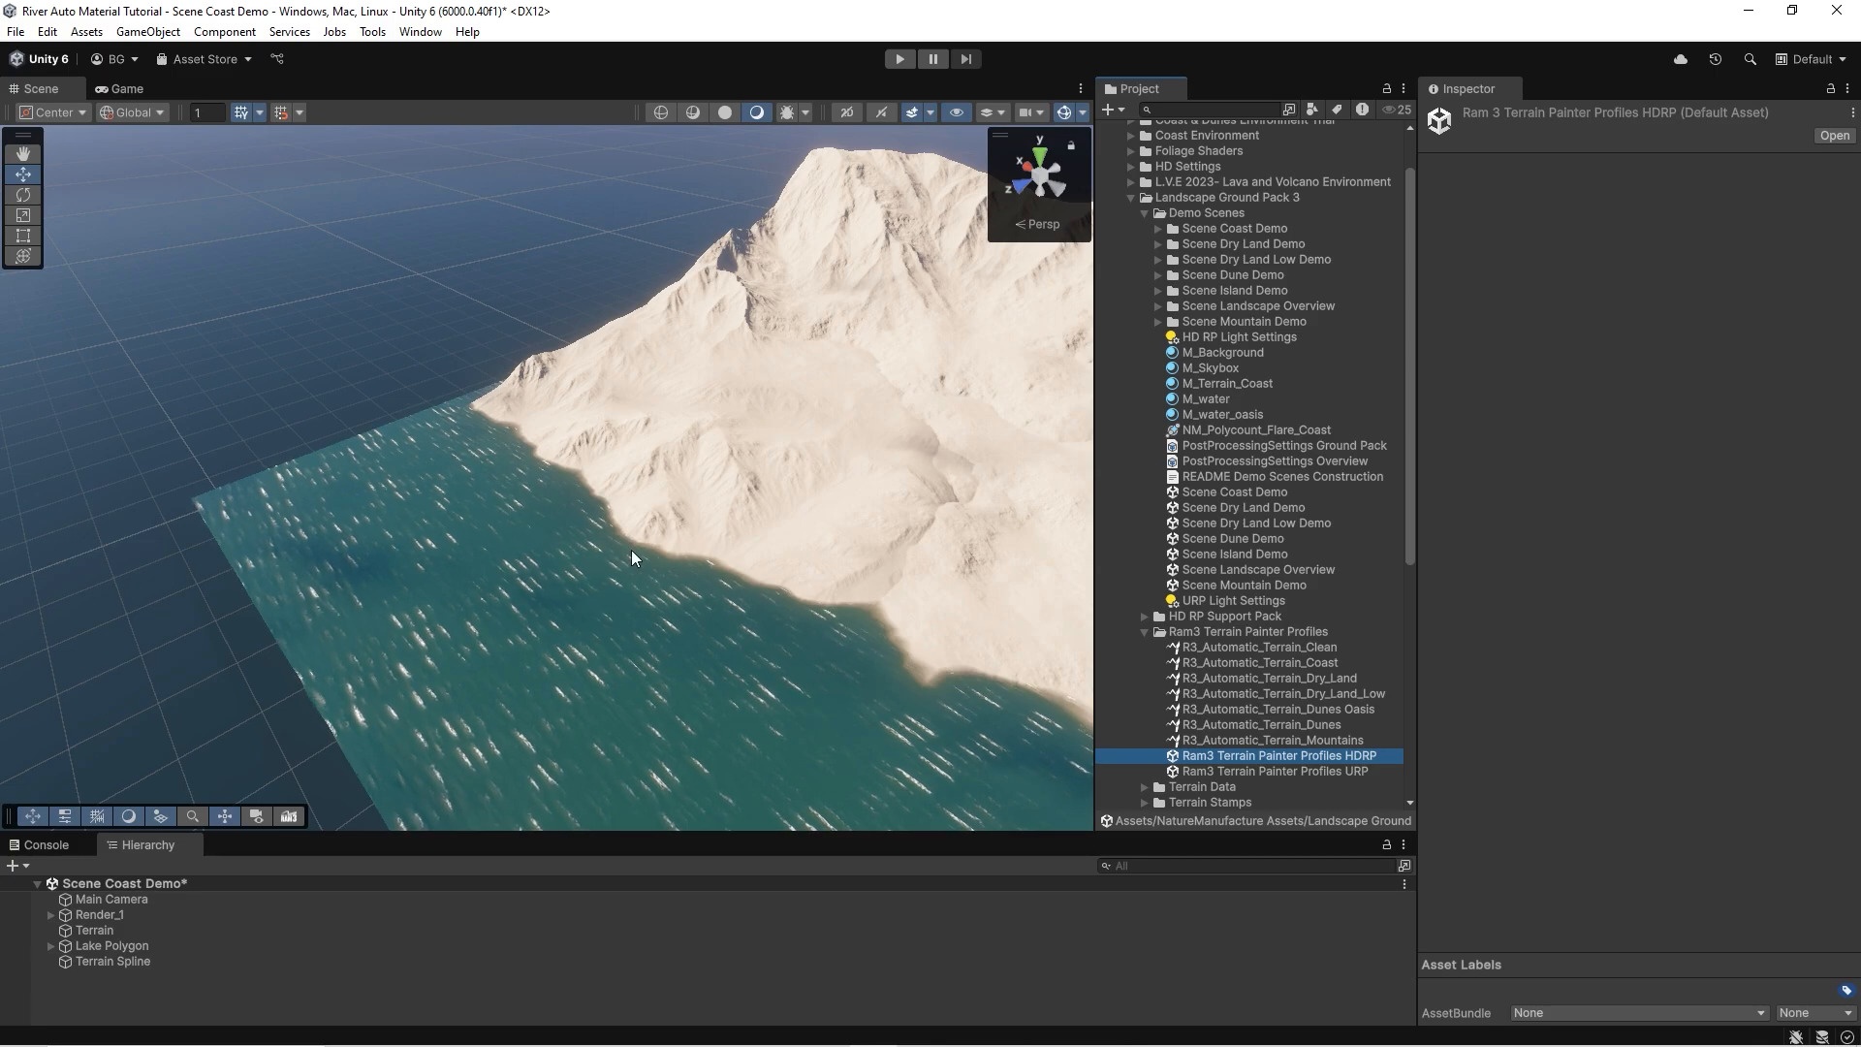
Assign R3_Automatic_Terrain_Coast as the terrain painter profile of the Terrain Spline object.
{"action": "left_click", "coordinate": [121, 960]}
{"action": "right_click_drag", "start_coordinate": [793, 499], "coordinate": [829, 472]}
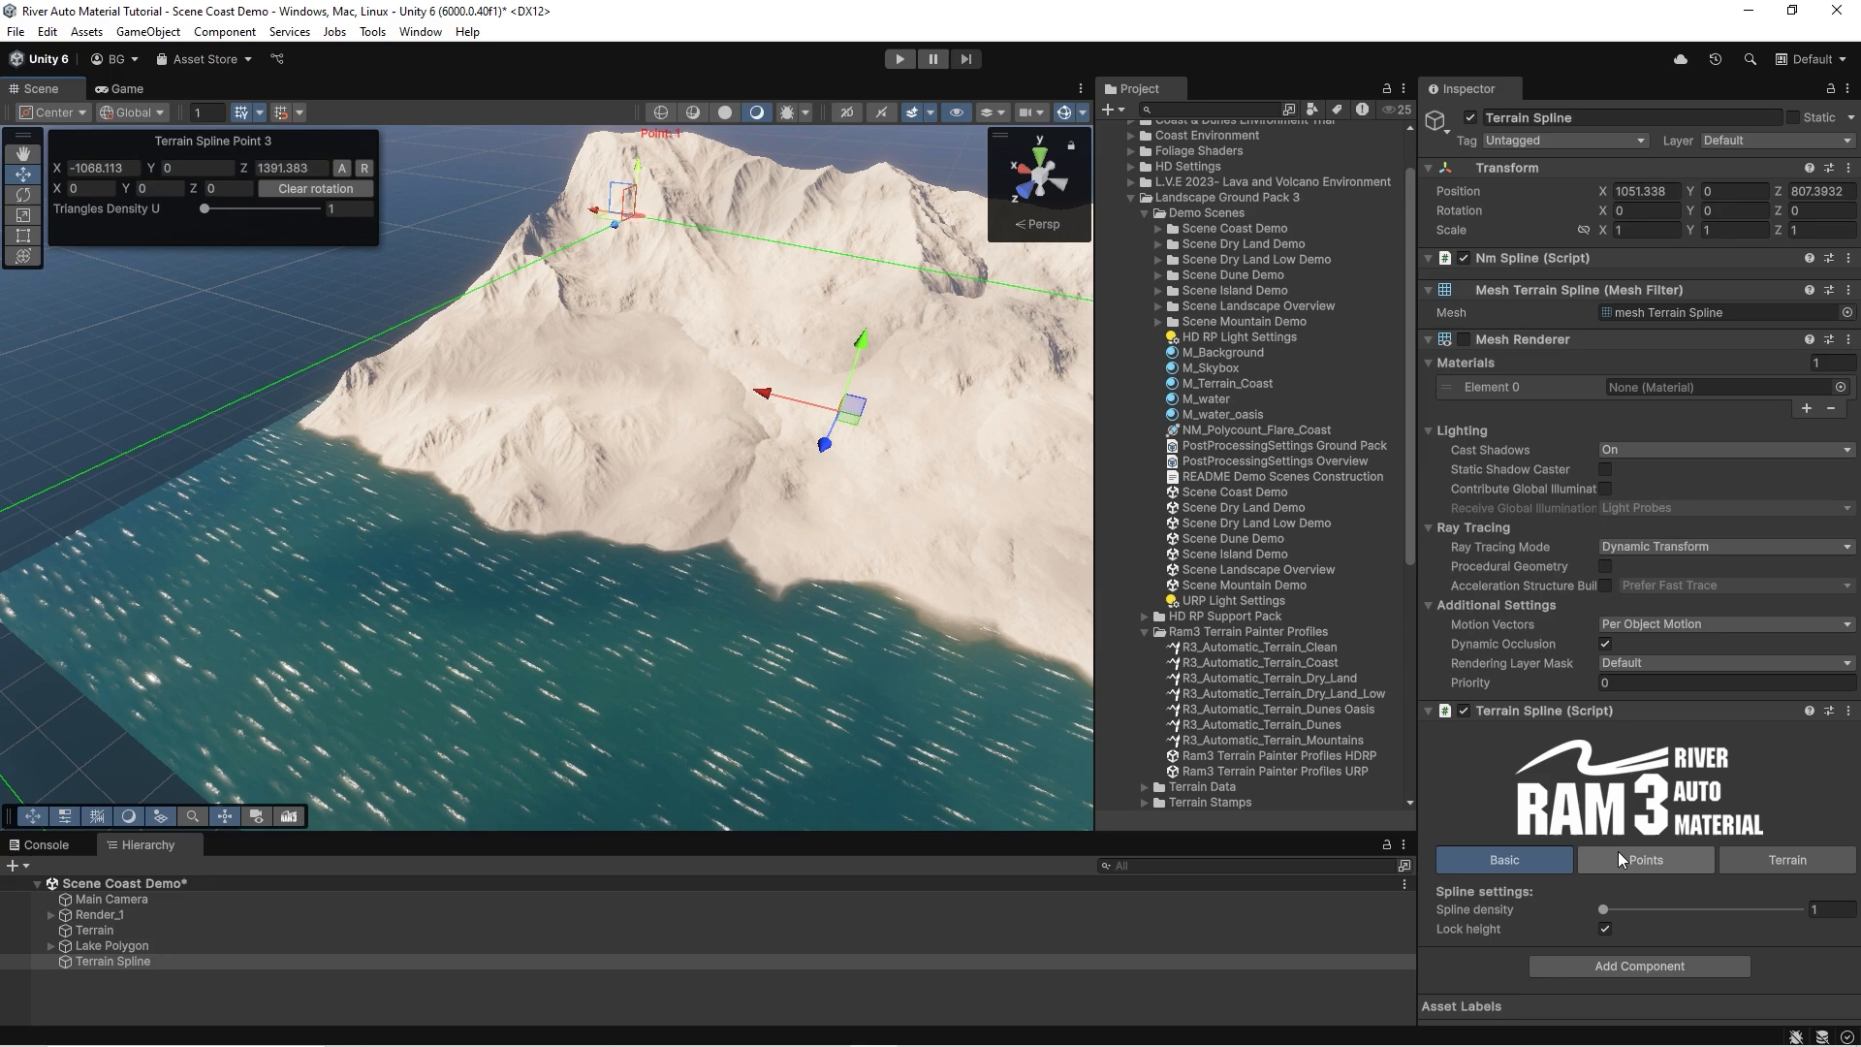
{"action": "left_click", "coordinate": [1757, 862]}
{"action": "scroll", "coordinate": [1742, 691], "scroll_direction": "down", "scroll_amount": 3}
{"action": "scroll", "coordinate": [1742, 691], "scroll_direction": "down", "scroll_amount": 1}
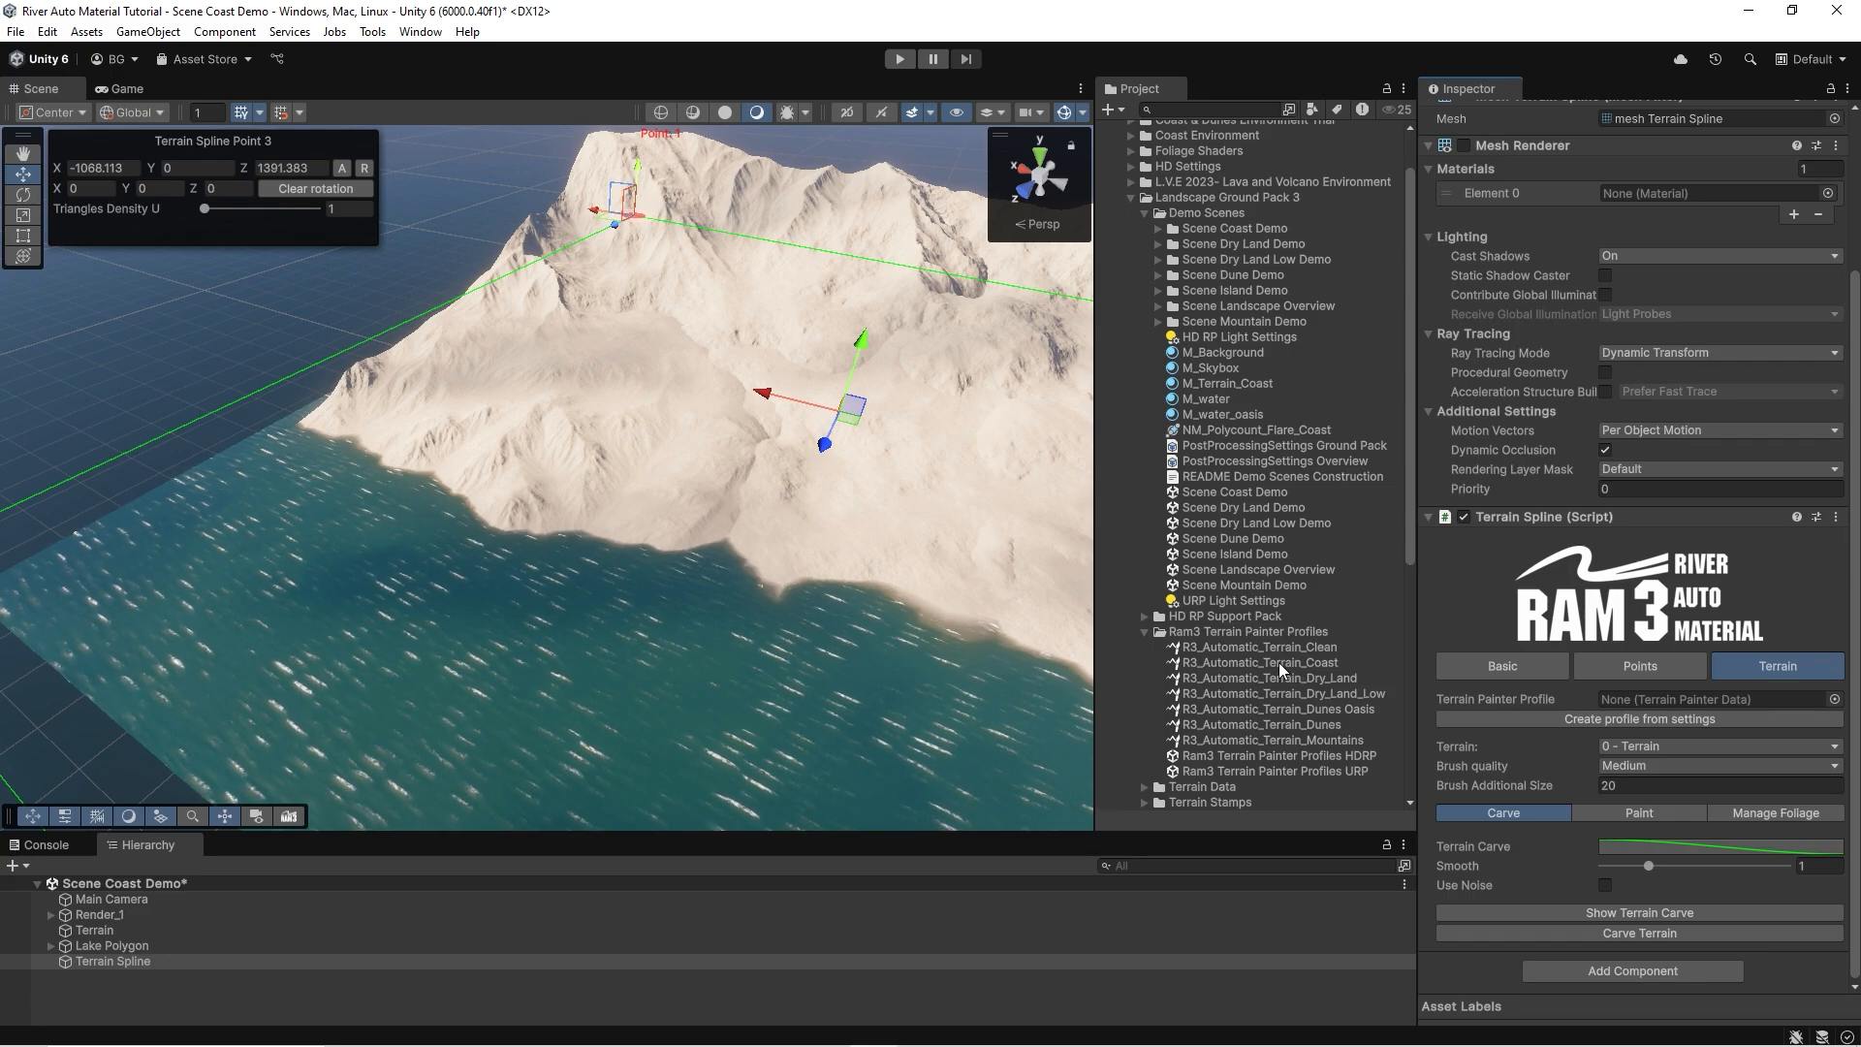
{"action": "mouse_move", "coordinate": [1285, 659]}
{"action": "left_mouse_down"}
{"action": "mouse_move", "coordinate": [1716, 820]}
{"action": "mouse_move", "coordinate": [1662, 740]}
{"action": "mouse_move", "coordinate": [1662, 698]}
{"action": "left_mouse_up"}
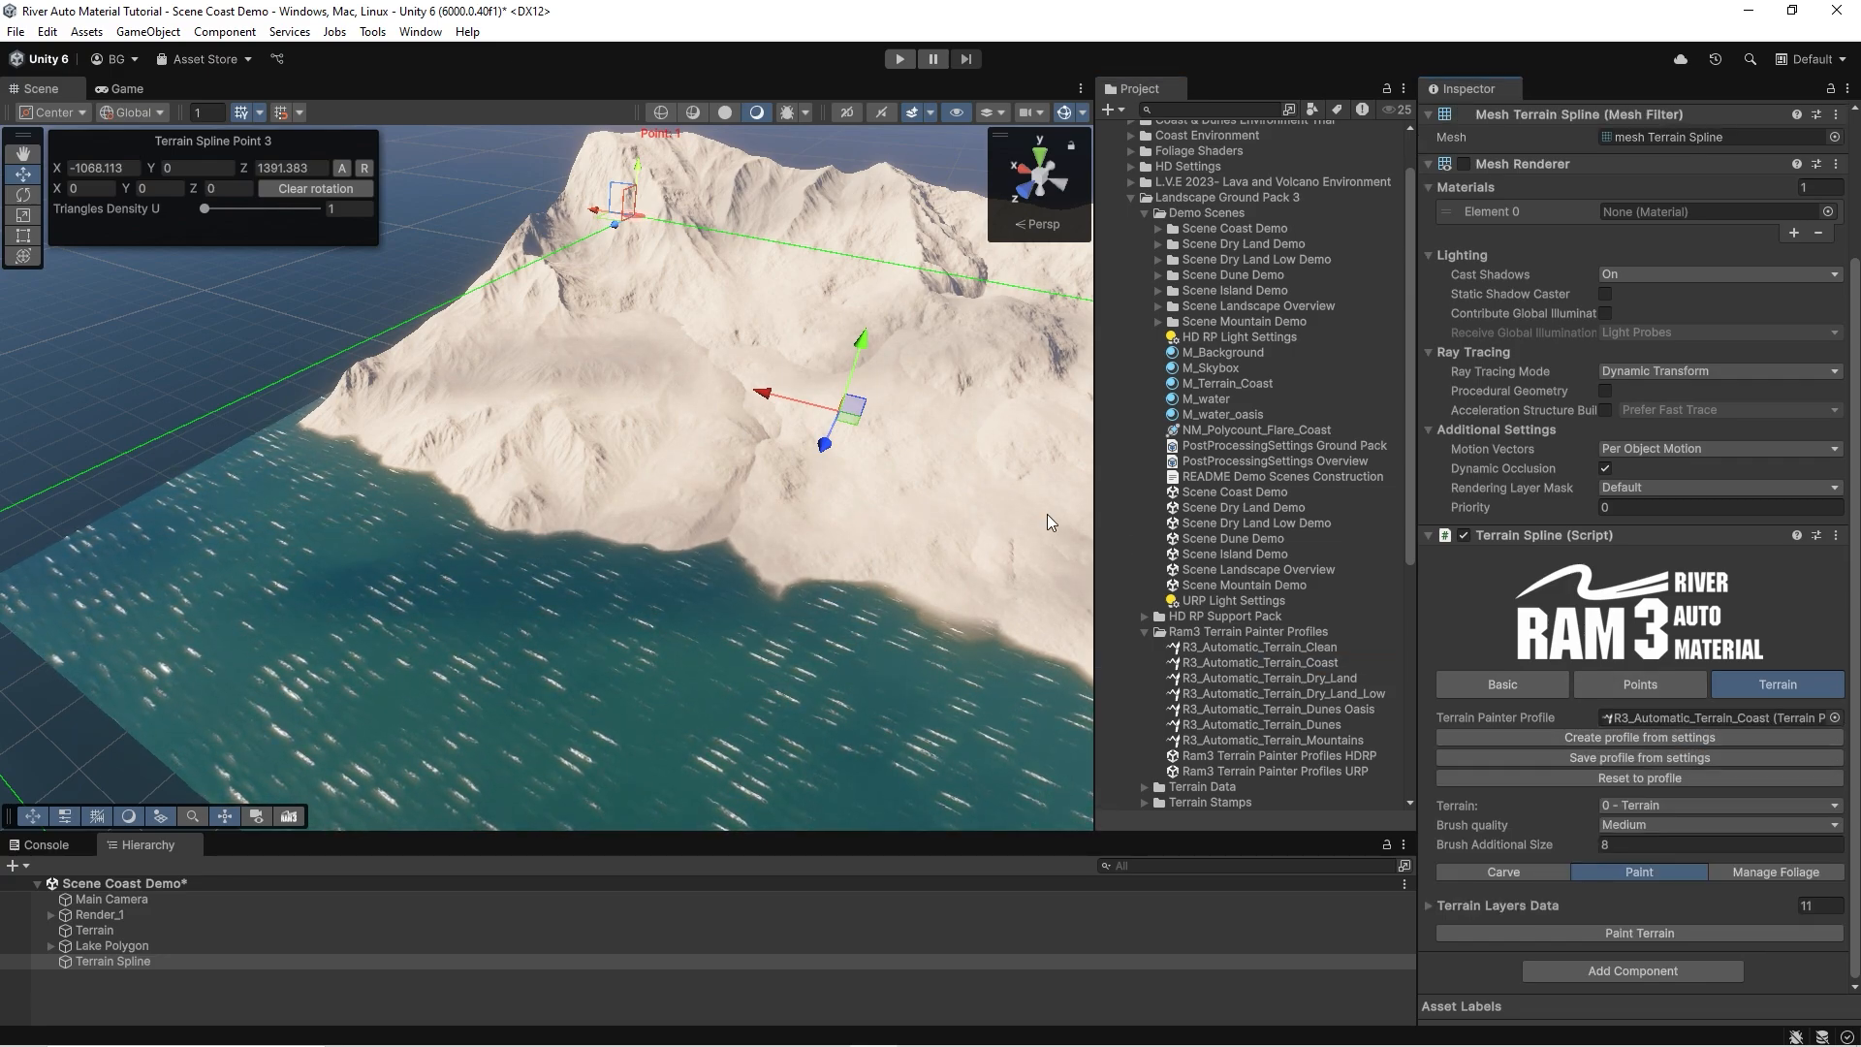
Paint the terrain with the assigned coast profile and inspect the painted ground and shoreline up close.
{"action": "left_click", "coordinate": [1630, 933]}
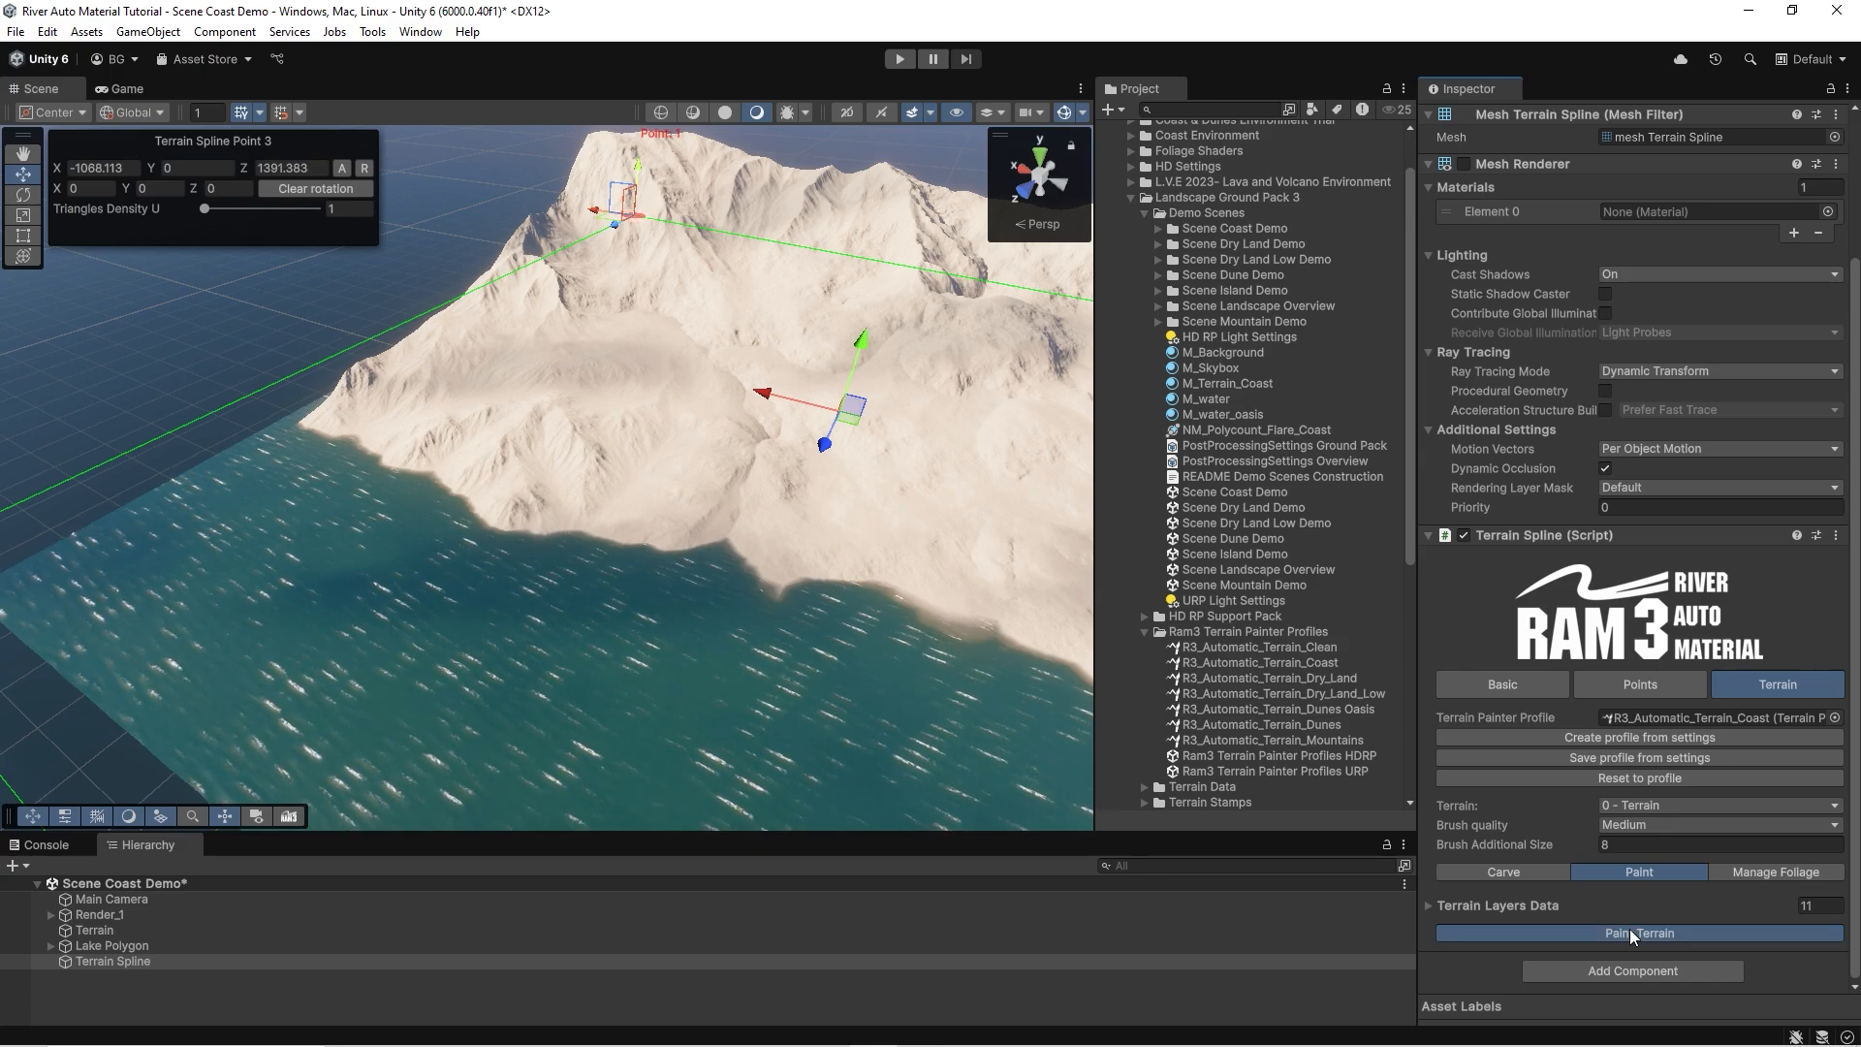
{"action": "mouse_move", "coordinate": [634, 434]}
{"action": "right_mouse_down"}
{"action": "mouse_move", "coordinate": [691, 415]}
{"action": "mouse_move", "coordinate": [823, 445]}
{"action": "mouse_move", "coordinate": [690, 433]}
{"action": "mouse_move", "coordinate": [527, 457]}
{"action": "mouse_move", "coordinate": [414, 524]}
{"action": "mouse_move", "coordinate": [602, 456]}
{"action": "mouse_move", "coordinate": [885, 440]}
{"action": "mouse_move", "coordinate": [985, 449]}
{"action": "mouse_move", "coordinate": [956, 539]}
{"action": "mouse_move", "coordinate": [1018, 519]}
{"action": "mouse_move", "coordinate": [1260, 550]}
{"action": "mouse_move", "coordinate": [1462, 607]}
{"action": "mouse_move", "coordinate": [1524, 609]}
{"action": "mouse_move", "coordinate": [1511, 588]}
{"action": "right_mouse_up"}
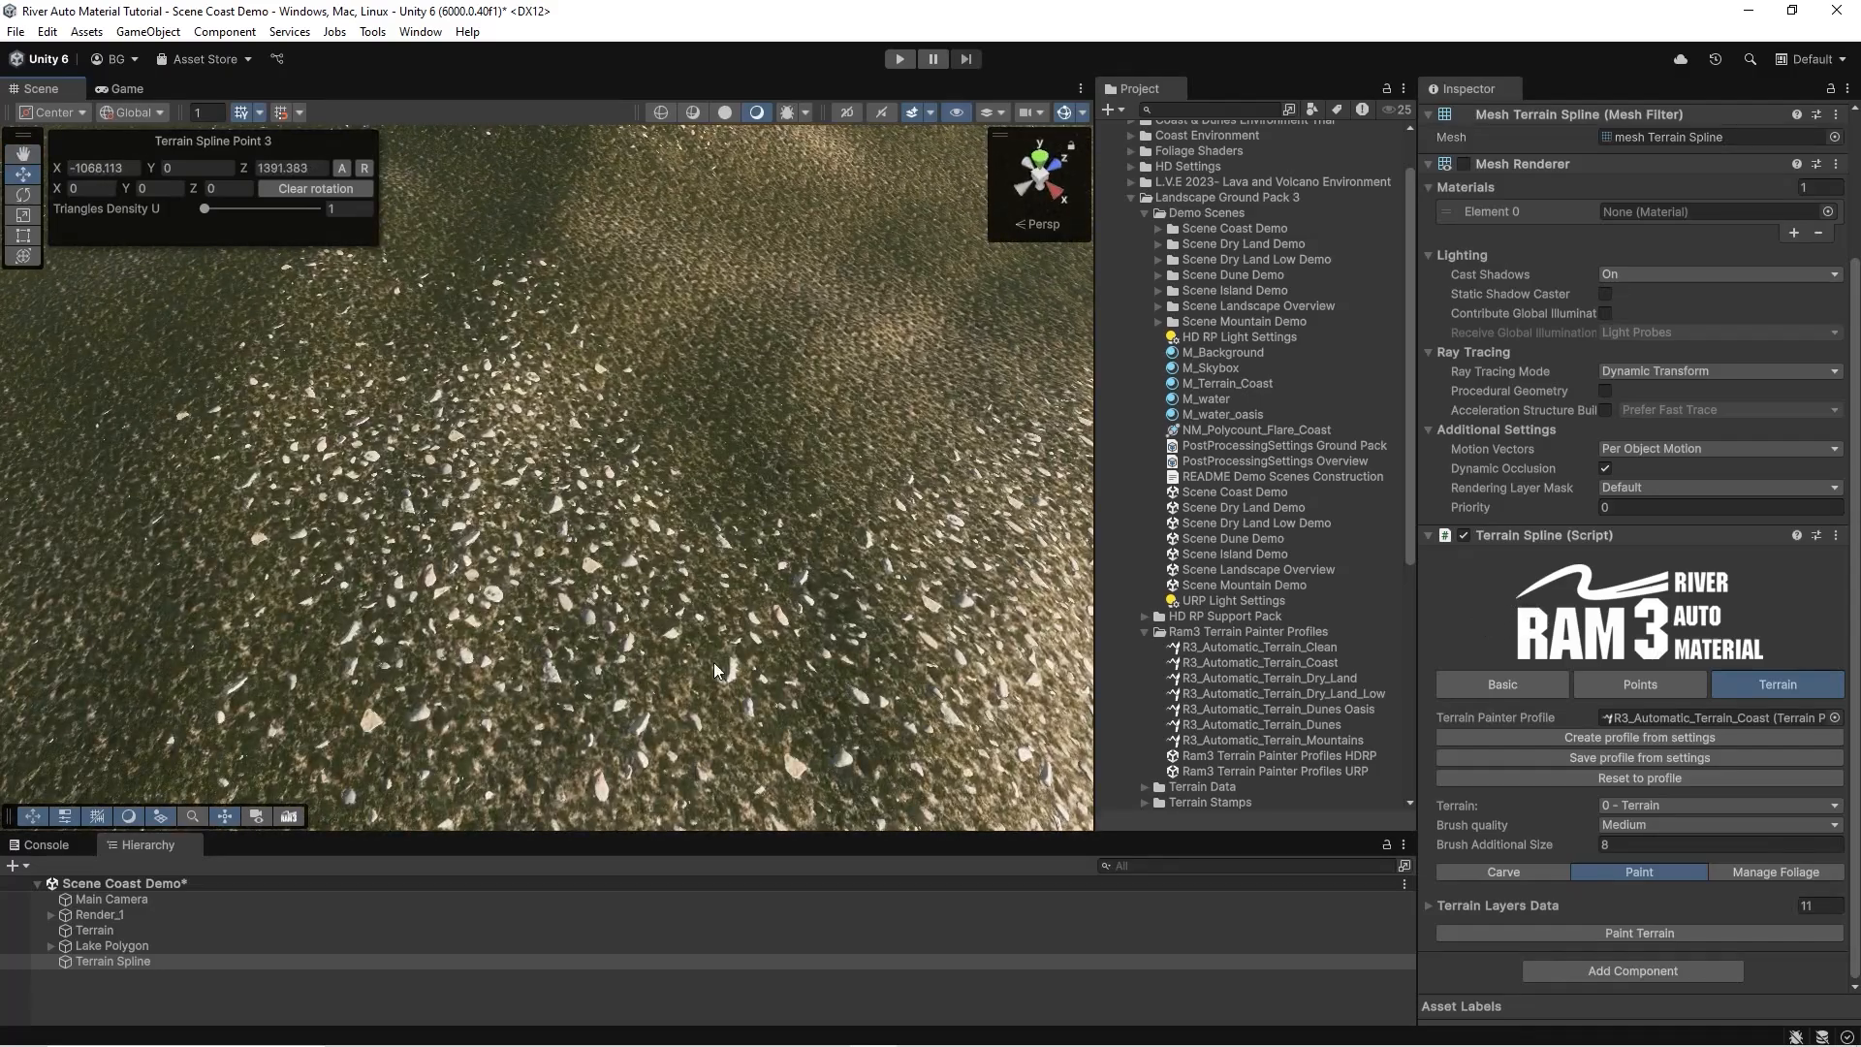
{"action": "mouse_move", "coordinate": [800, 568]}
{"action": "right_mouse_down"}
{"action": "mouse_move", "coordinate": [507, 524]}
{"action": "mouse_move", "coordinate": [686, 433]}
{"action": "mouse_move", "coordinate": [518, 412]}
{"action": "mouse_move", "coordinate": [499, 345]}
{"action": "mouse_move", "coordinate": [540, 347]}
{"action": "mouse_move", "coordinate": [553, 456]}
{"action": "mouse_move", "coordinate": [589, 481]}
{"action": "mouse_move", "coordinate": [374, 469]}
{"action": "mouse_move", "coordinate": [594, 578]}
{"action": "mouse_move", "coordinate": [593, 400]}
{"action": "mouse_move", "coordinate": [529, 449]}
{"action": "mouse_move", "coordinate": [276, 438]}
{"action": "mouse_move", "coordinate": [303, 469]}
{"action": "right_mouse_up"}
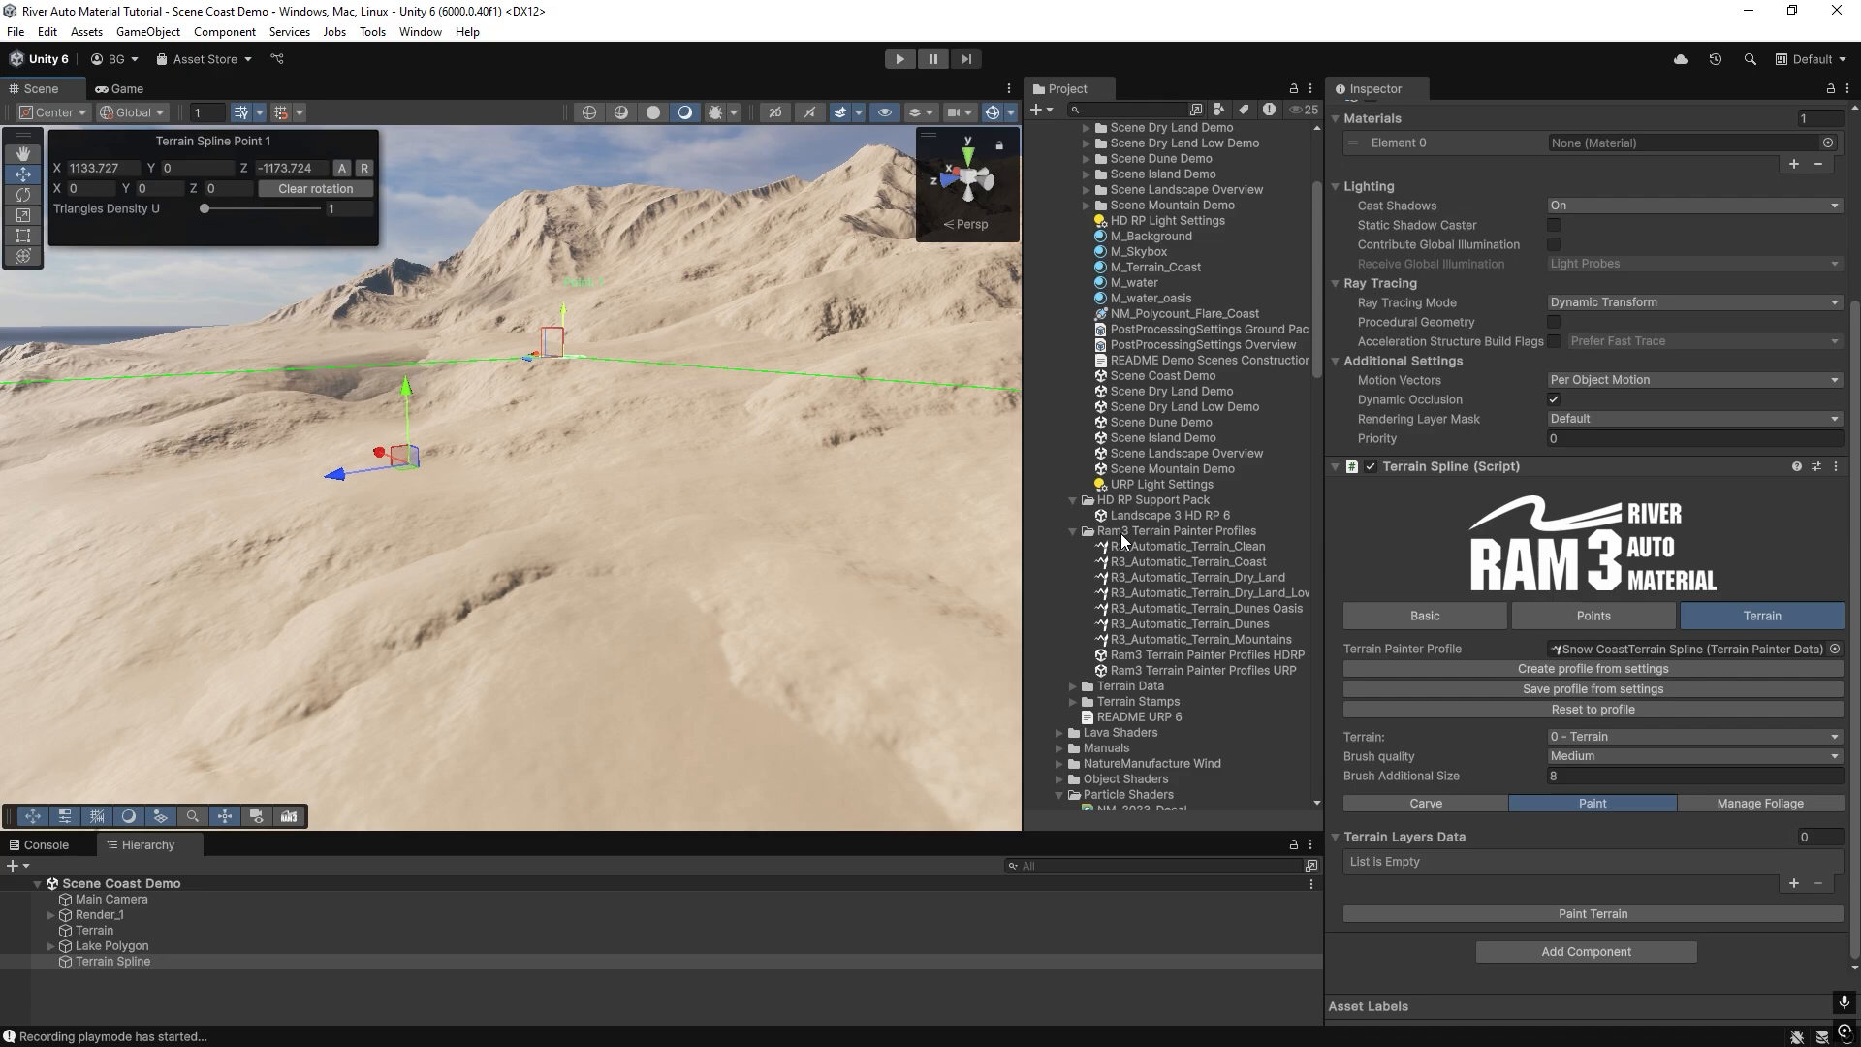
{"action": "left_click", "coordinate": [886, 623]}
Show the editing options for the terrain layers and examine the sand-covered ground up close.
{"action": "mouse_move", "coordinate": [602, 470]}
{"action": "right_mouse_down"}
{"action": "mouse_move", "coordinate": [586, 545]}
{"action": "mouse_move", "coordinate": [586, 508]}
{"action": "mouse_move", "coordinate": [602, 520]}
{"action": "right_mouse_up"}
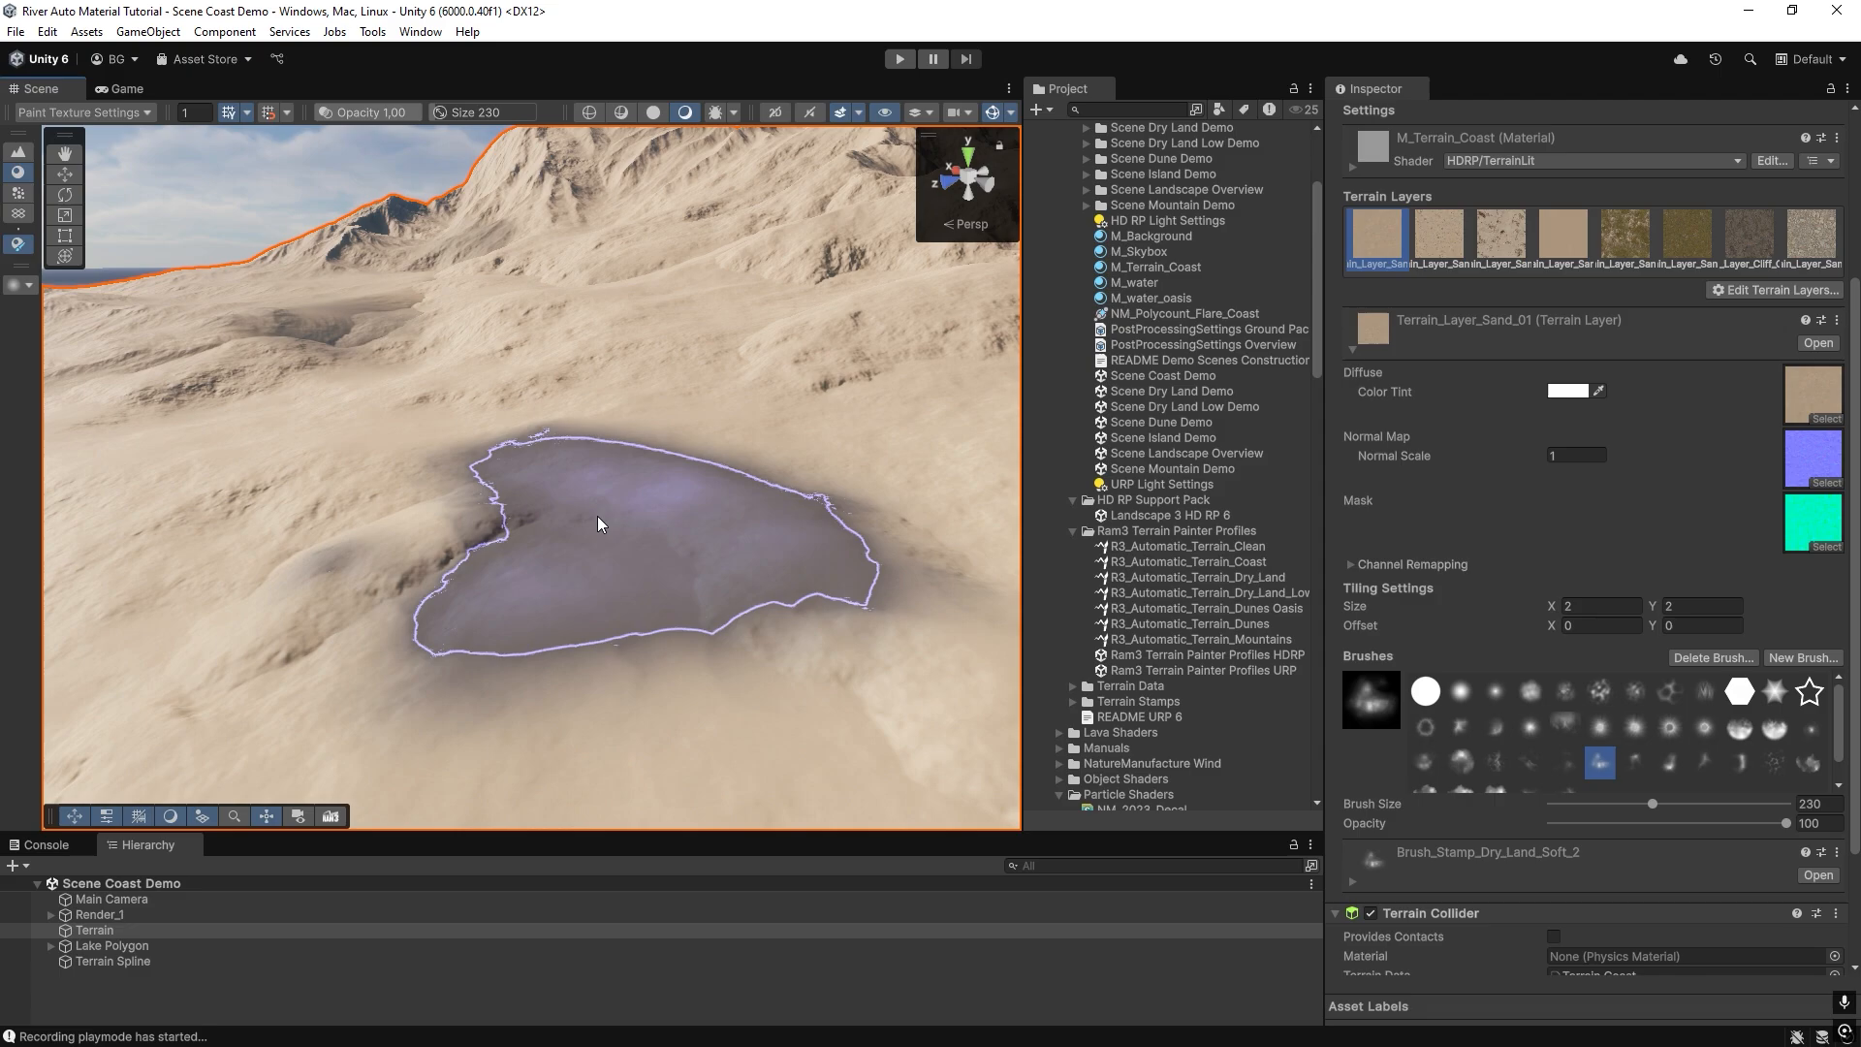
{"action": "left_click", "coordinate": [1766, 290]}
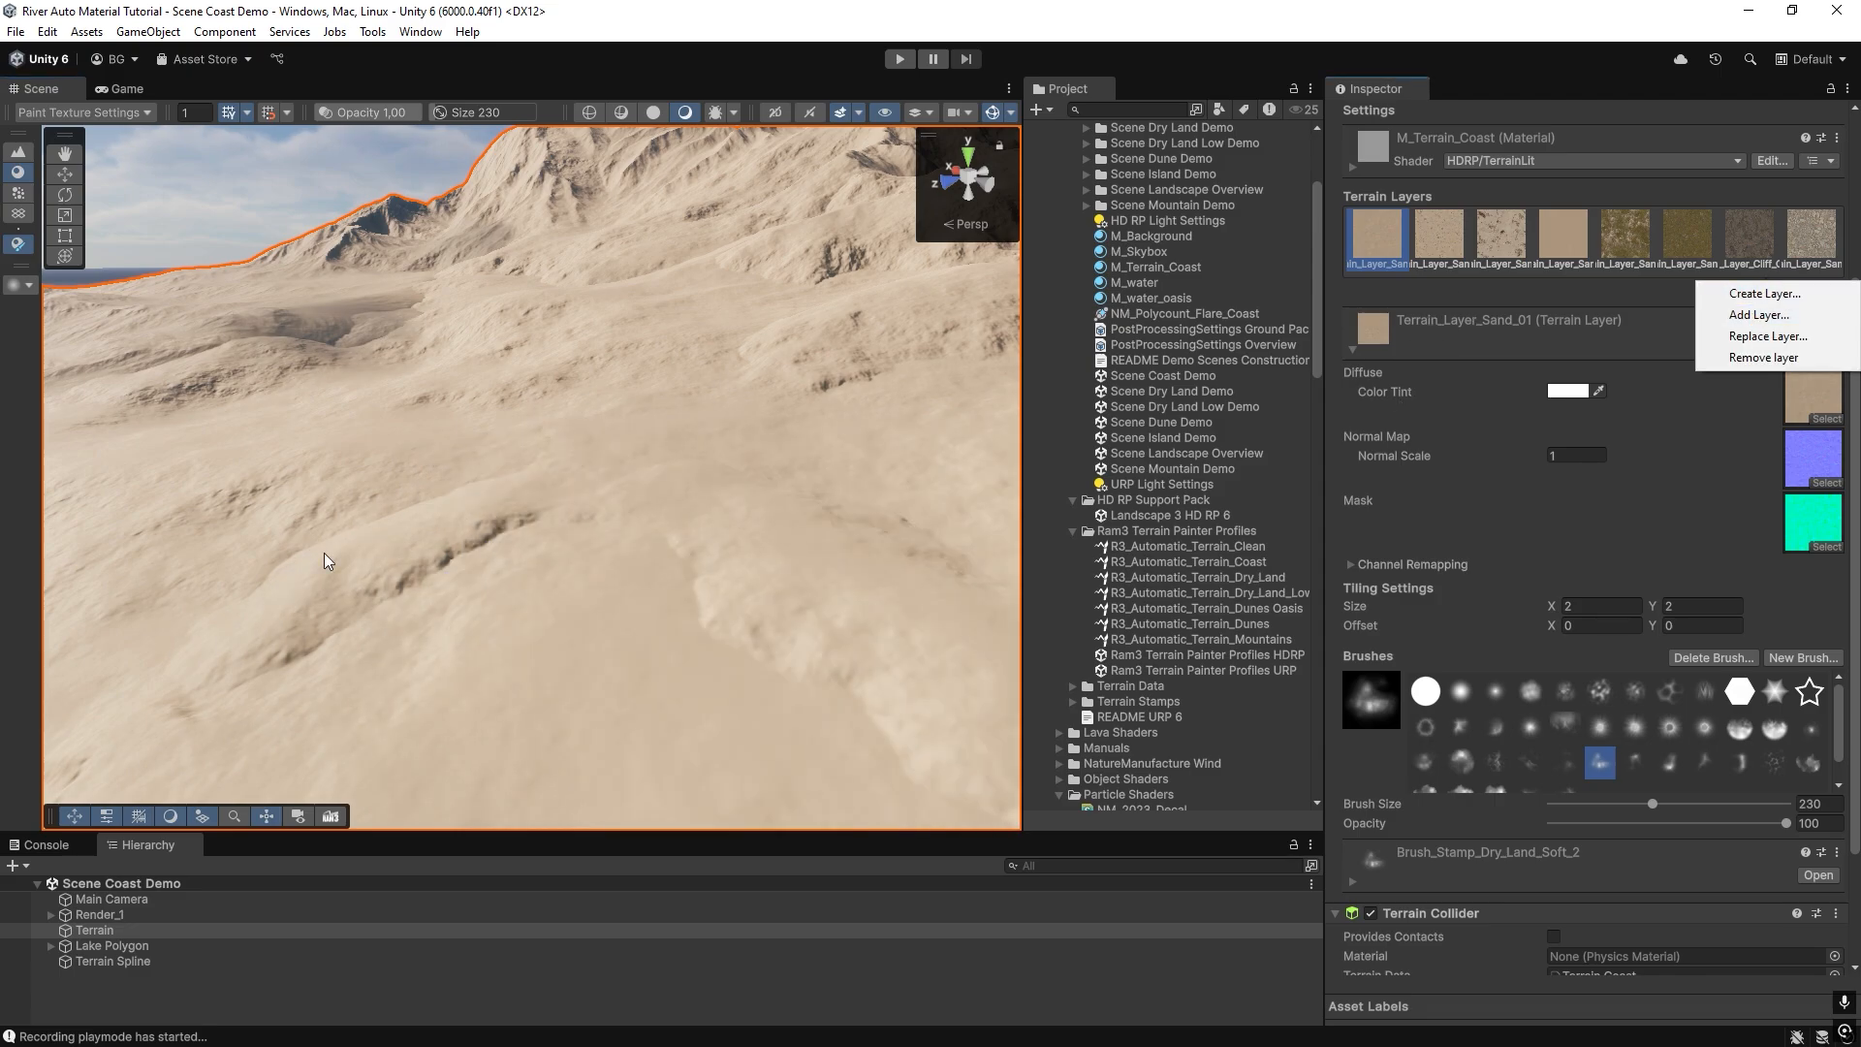
{"action": "right_click_drag", "start_coordinate": [324, 552], "coordinate": [322, 673]}
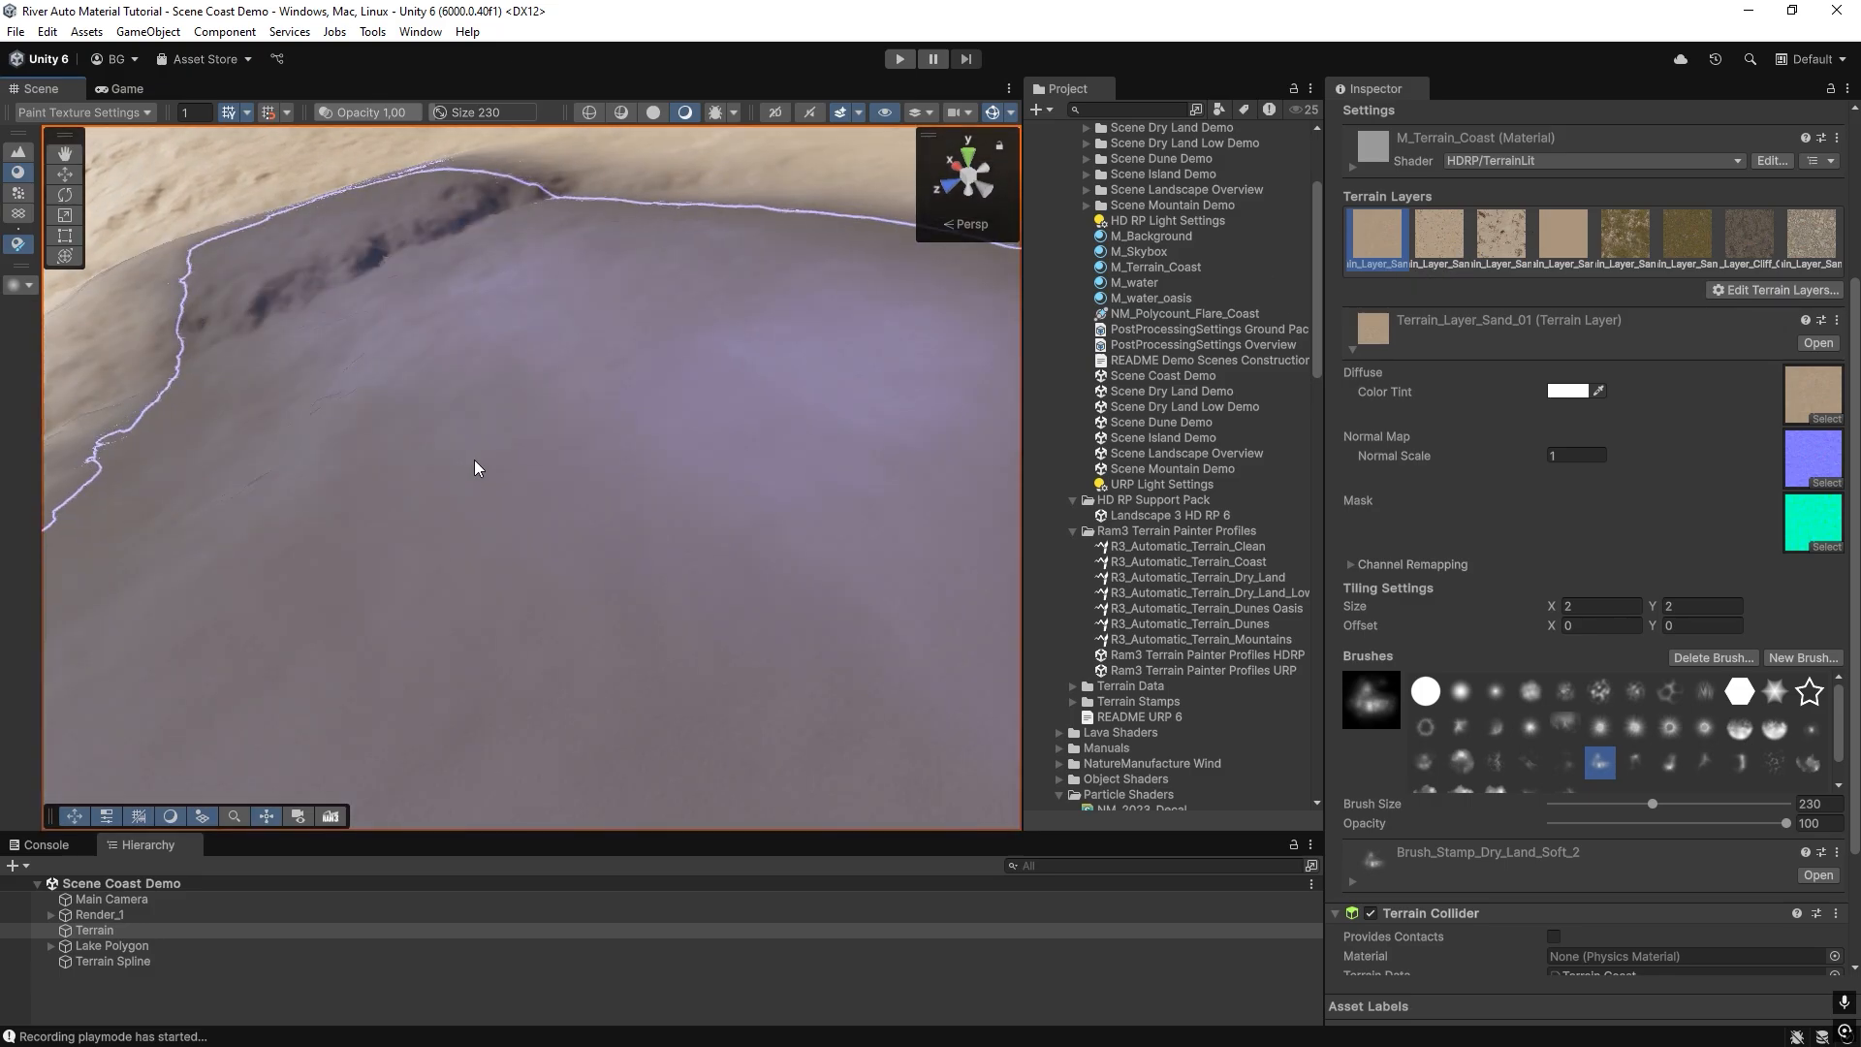
{"action": "mouse_move", "coordinate": [478, 470]}
{"action": "right_mouse_down"}
{"action": "mouse_move", "coordinate": [507, 403]}
{"action": "mouse_move", "coordinate": [516, 479]}
{"action": "right_mouse_up"}
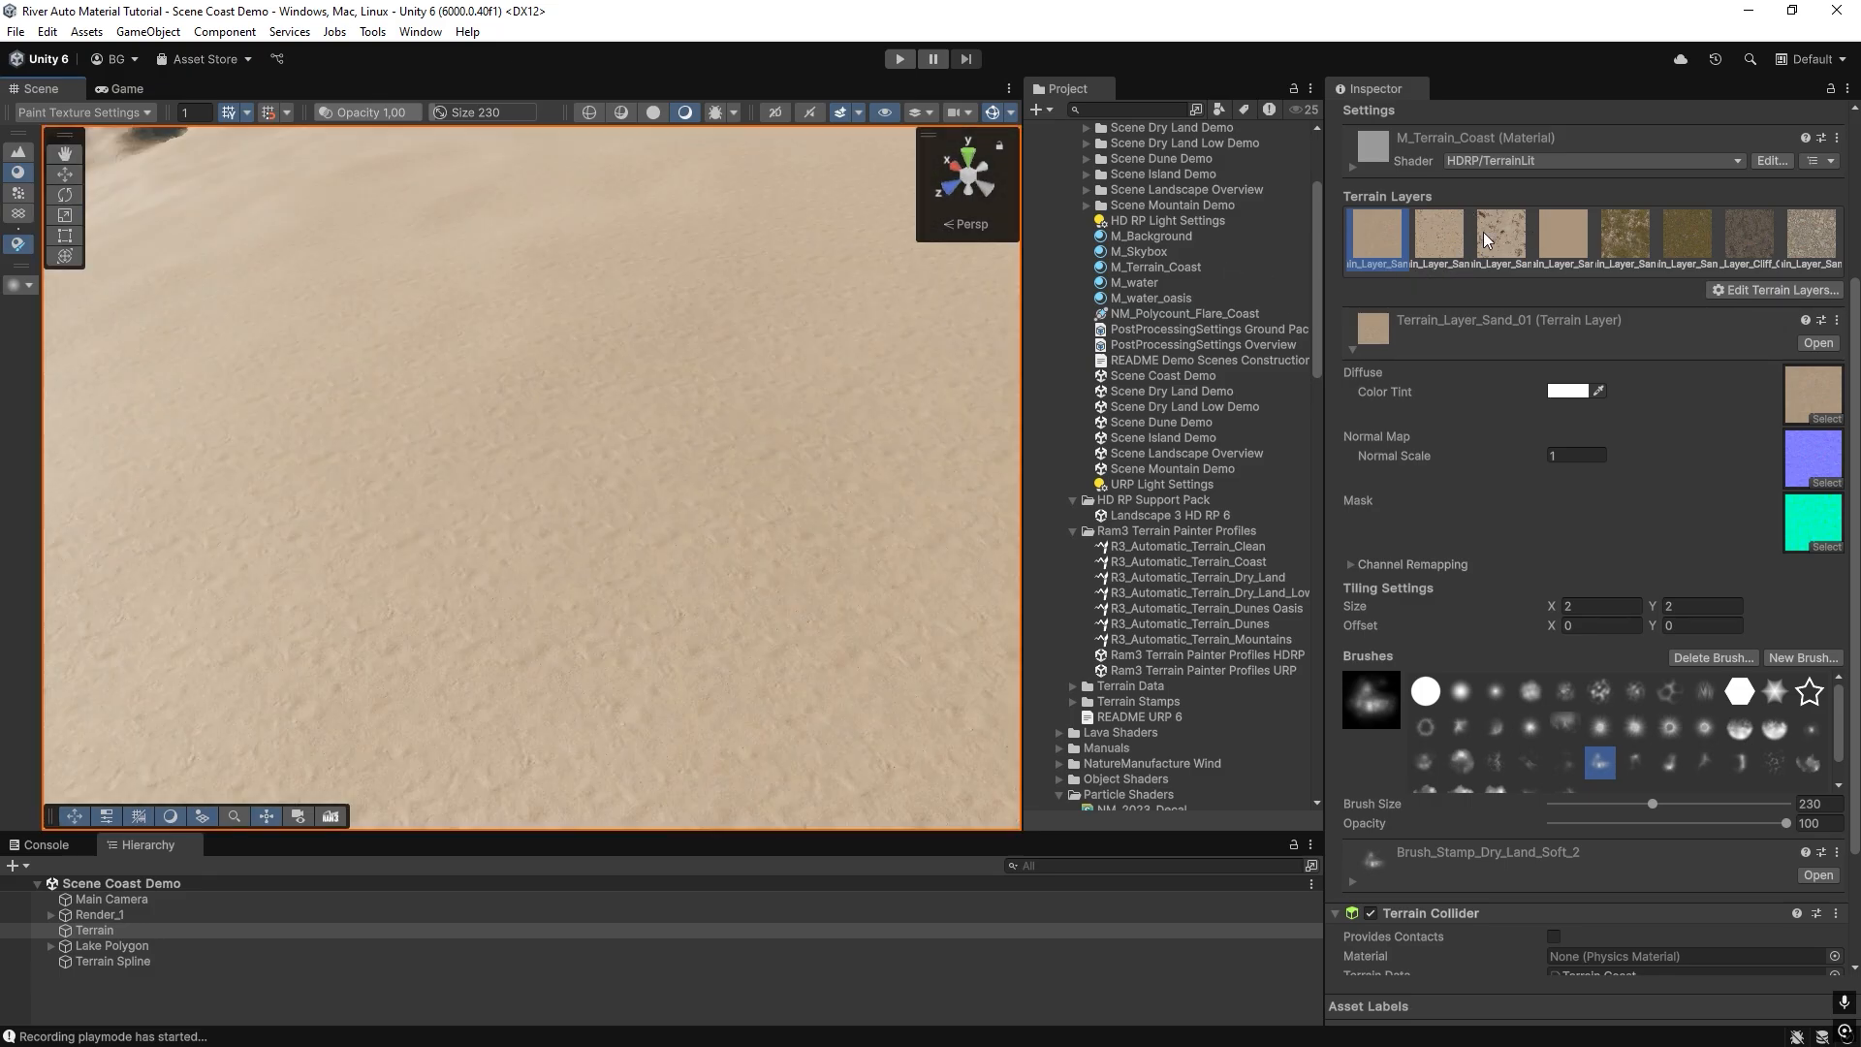
Test-paint the slope in turn with the third sand layer, Terrain_Layer_Sand_07, Terrain_Layer_Sand_08 and Terrain_Layer_Cliff_Clay_03.
{"action": "left_click", "coordinate": [1501, 239]}
{"action": "left_click", "coordinate": [572, 432]}
{"action": "left_click", "coordinate": [1642, 252]}
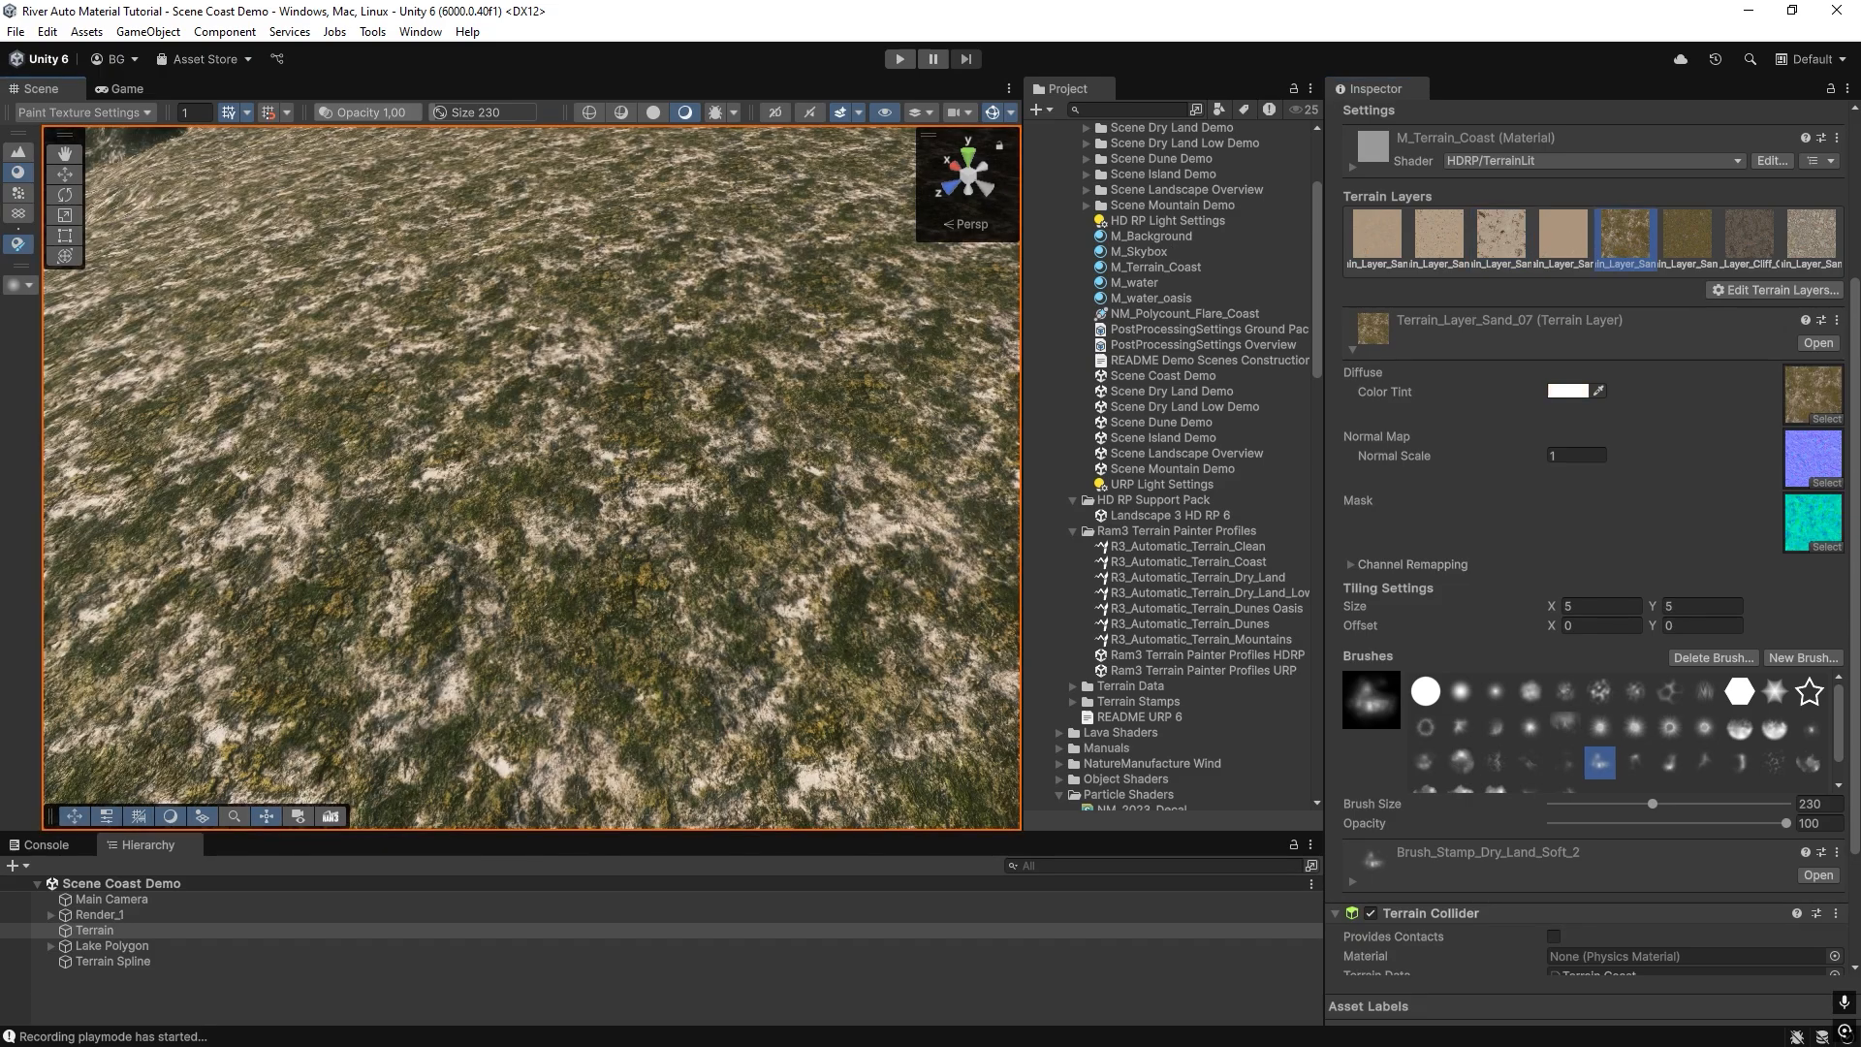
{"action": "left_click", "coordinate": [1709, 236]}
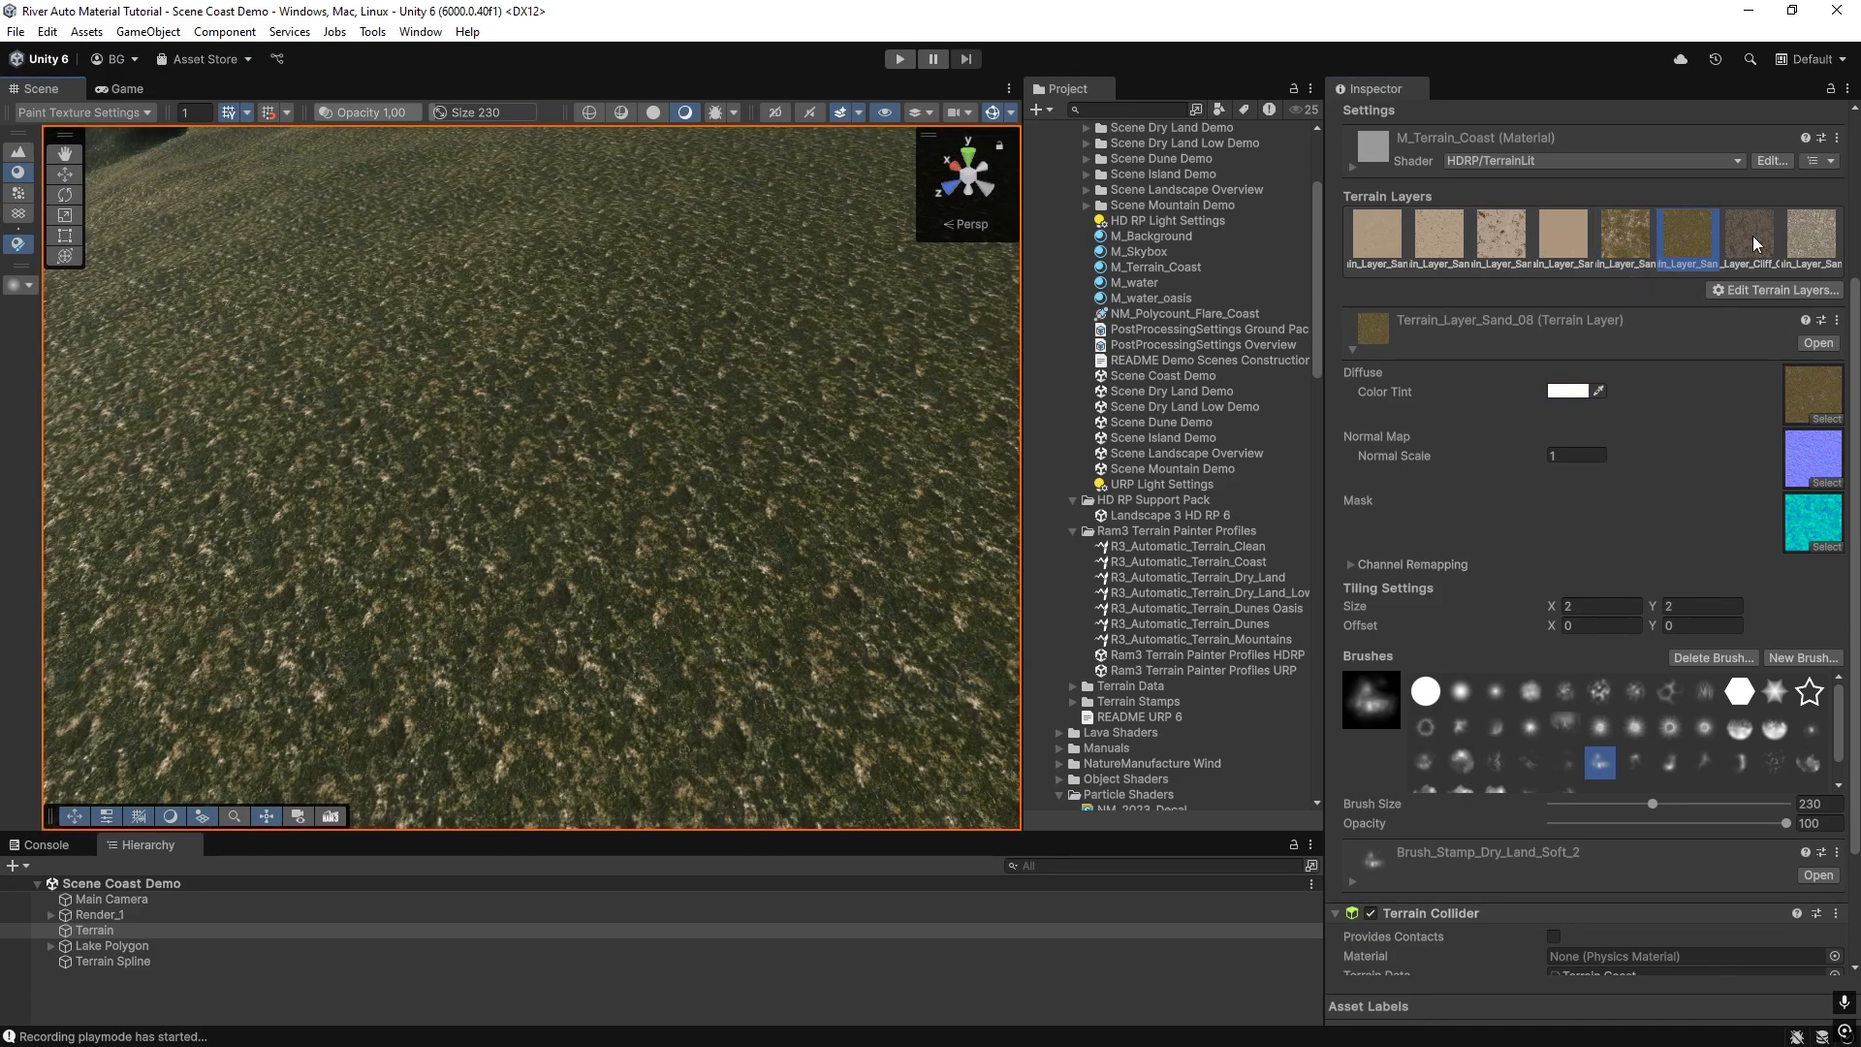
{"action": "left_click", "coordinate": [1757, 243]}
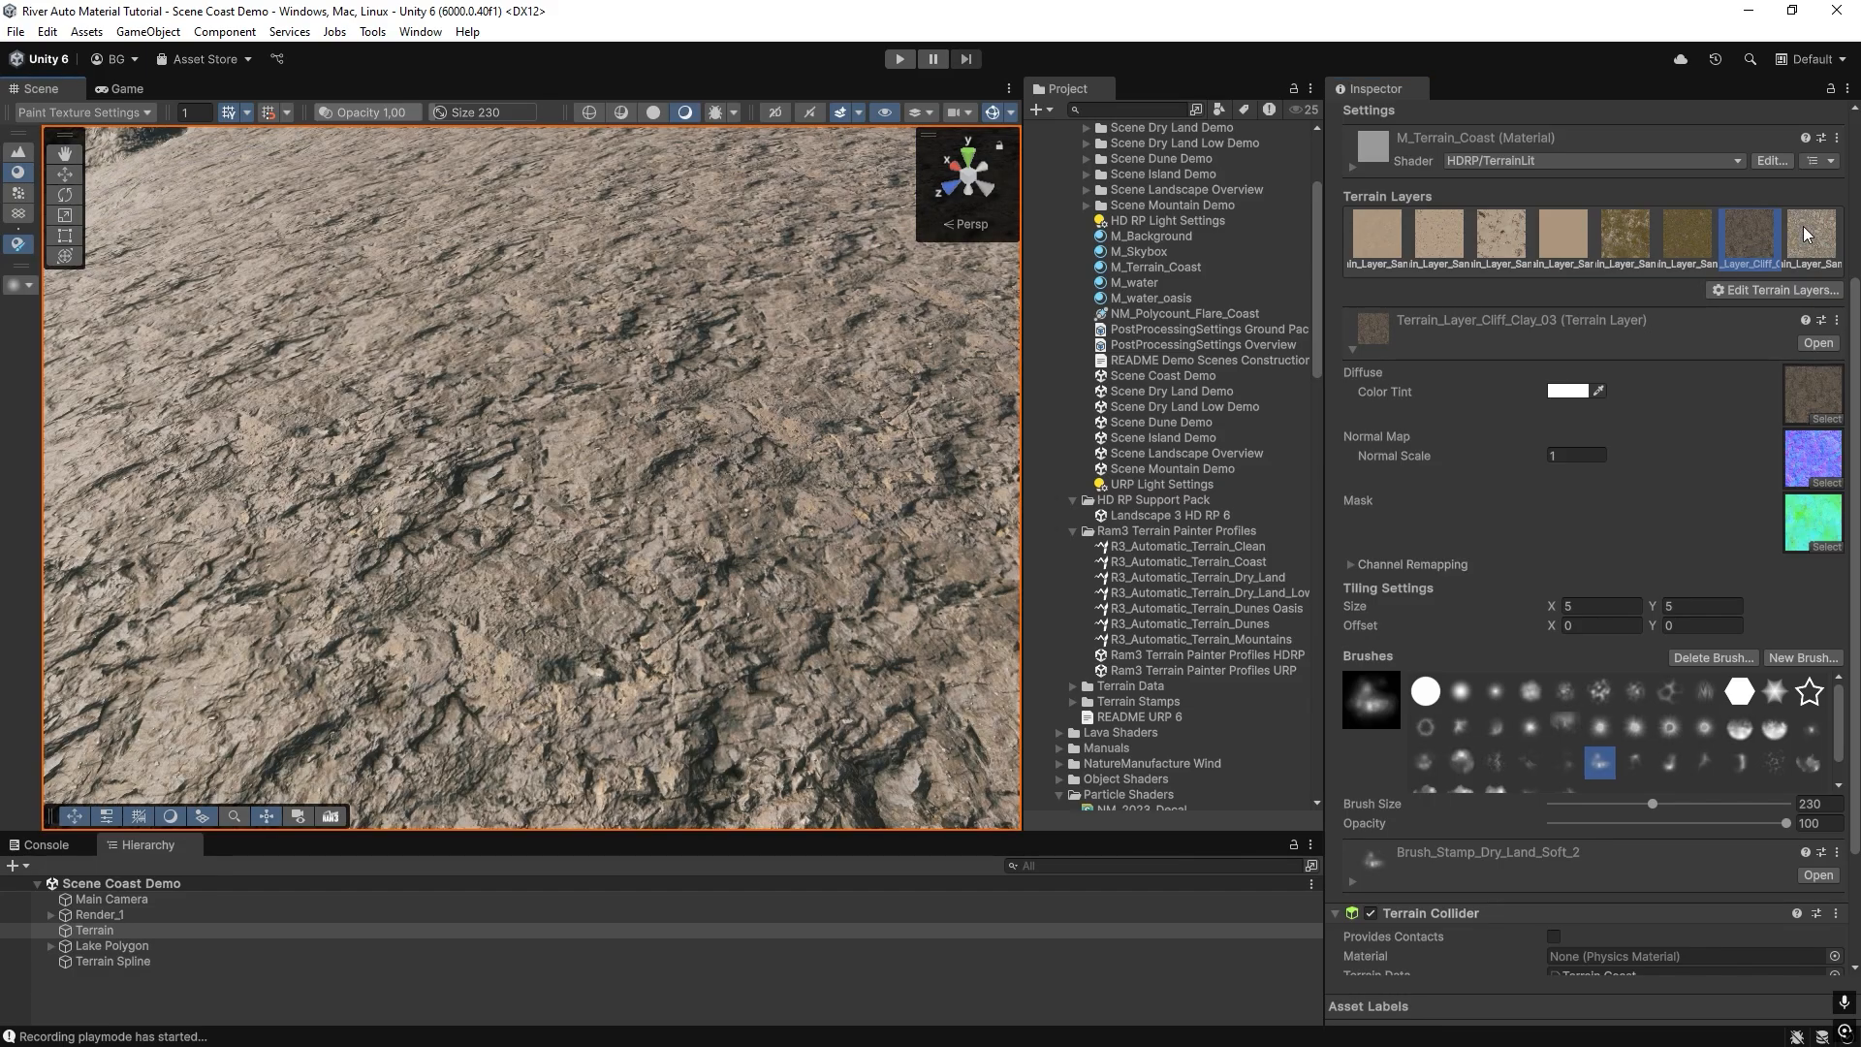
Paint the slope with the Terrain_Layer_Sand_13 layer using the size 230 brush.
{"action": "left_click", "coordinate": [1809, 235]}
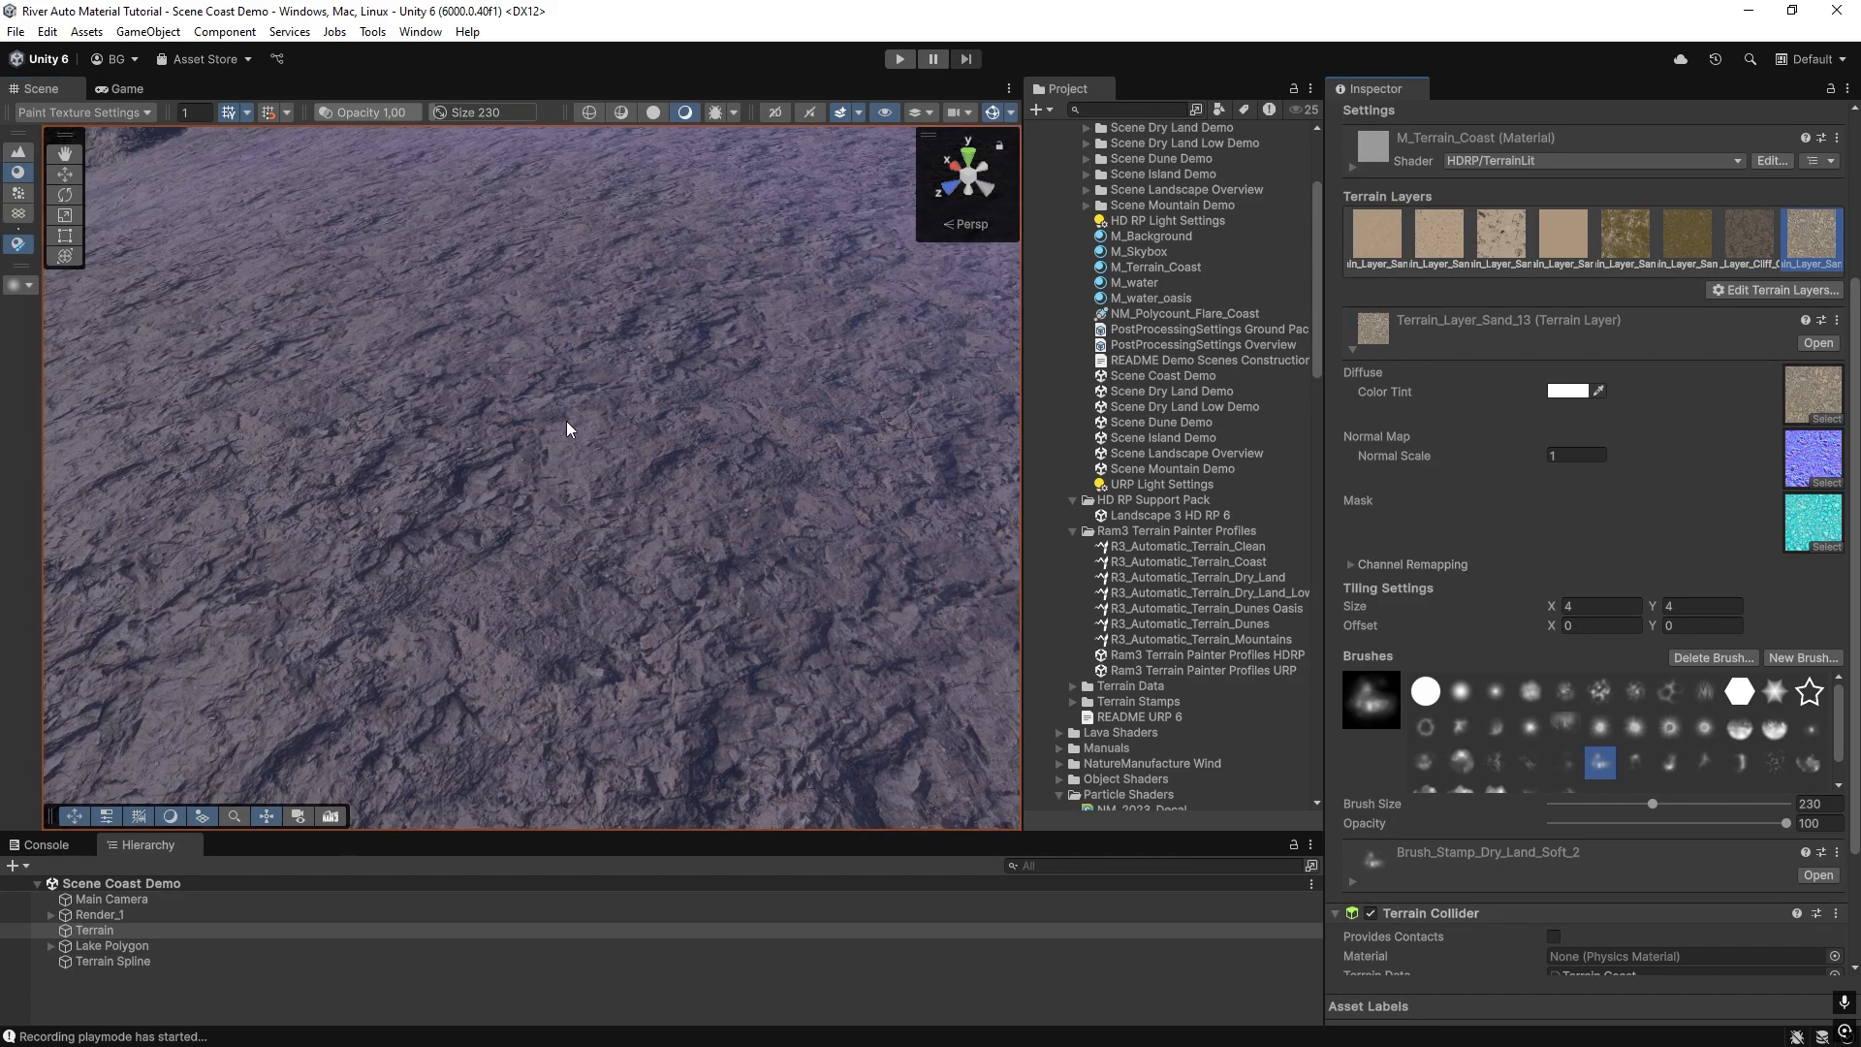
{"action": "left_click", "coordinate": [569, 430]}
{"action": "mouse_move", "coordinate": [572, 430]}
{"action": "right_mouse_down"}
{"action": "mouse_move", "coordinate": [752, 382]}
{"action": "mouse_move", "coordinate": [785, 329]}
{"action": "mouse_move", "coordinate": [739, 410]}
{"action": "right_mouse_up"}
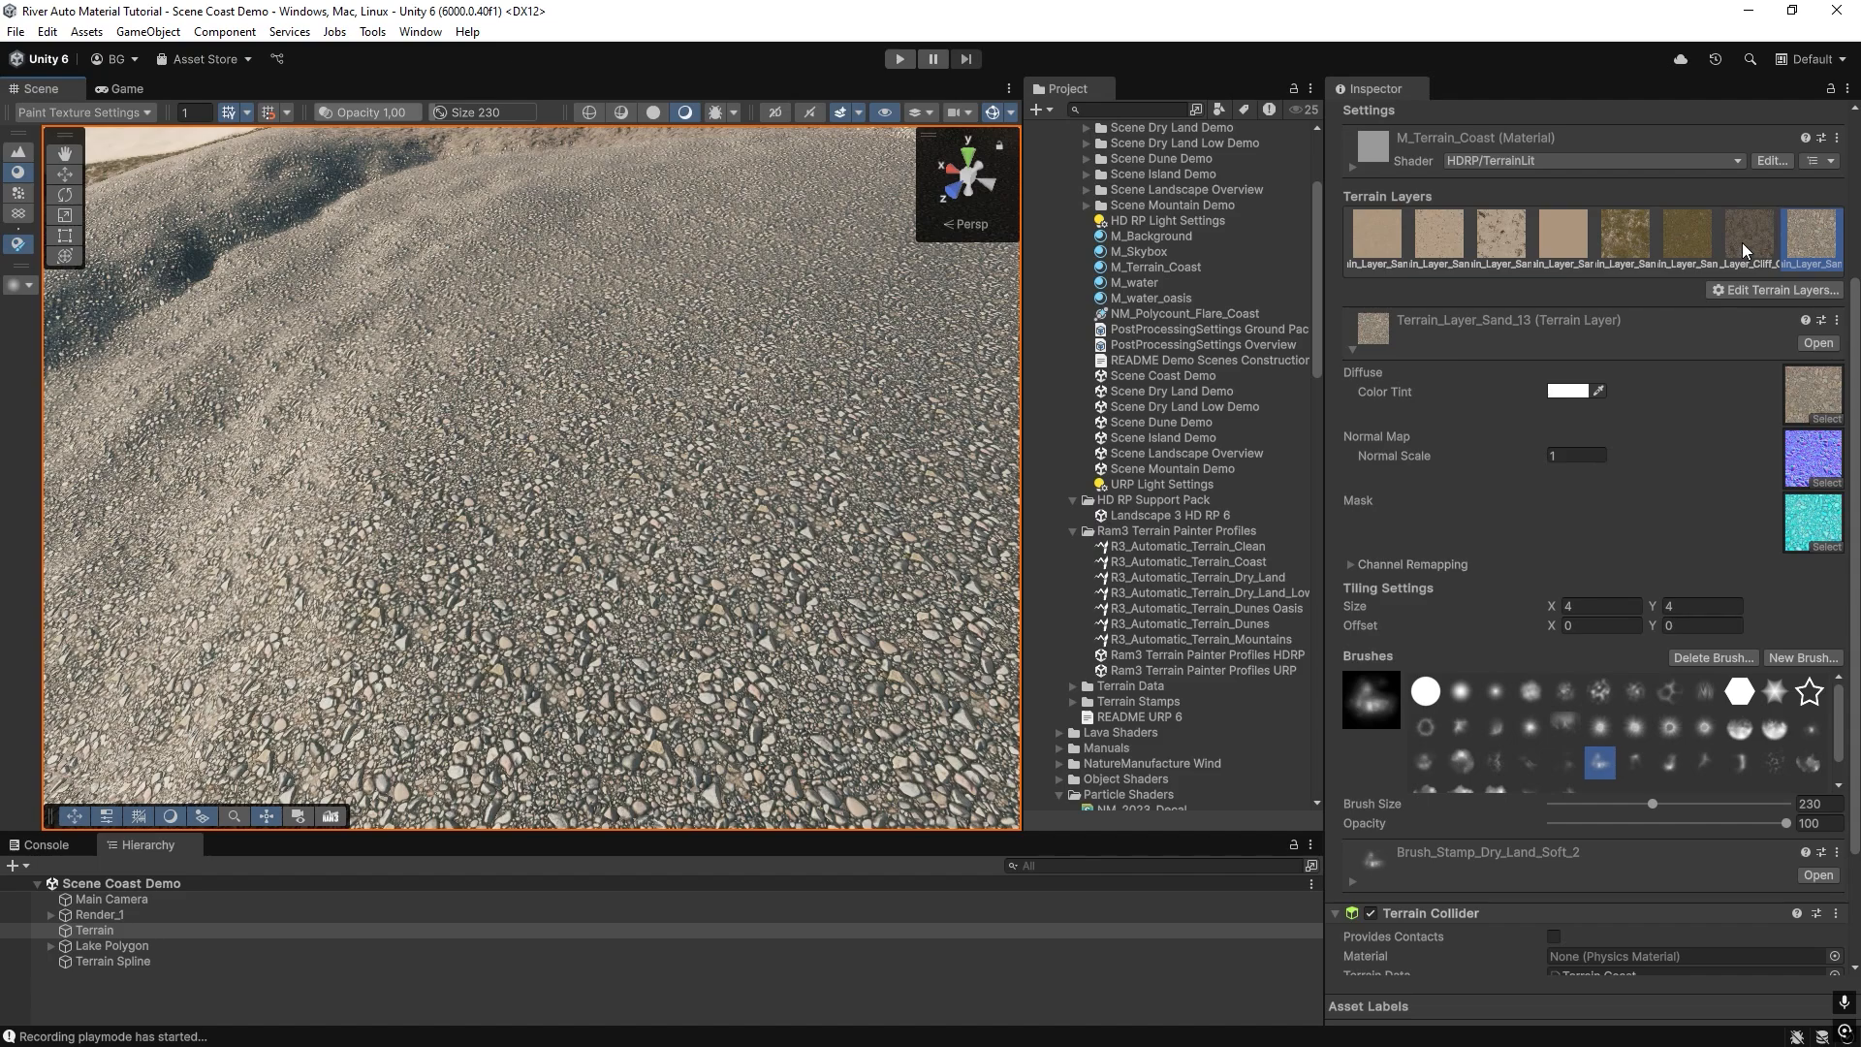
Paint a mix of Terrain_Layer_Cliff_Clay_03 and Terrain_Layer_Sand_07 over the slope and inspect it from near and far.
{"action": "left_click", "coordinate": [1747, 252]}
{"action": "mouse_move", "coordinate": [597, 399]}
{"action": "left_mouse_down"}
{"action": "mouse_move", "coordinate": [659, 399]}
{"action": "mouse_move", "coordinate": [625, 347]}
{"action": "mouse_move", "coordinate": [707, 387]}
{"action": "mouse_move", "coordinate": [726, 375]}
{"action": "left_mouse_up"}
{"action": "left_click", "coordinate": [1619, 237]}
{"action": "left_click", "coordinate": [1747, 237]}
{"action": "key", "text": "w"}
{"action": "right_click_drag", "start_coordinate": [726, 374], "coordinate": [714, 362]}
{"action": "key", "text": "s"}
{"action": "key", "text": "w"}
{"action": "key", "text": "s"}
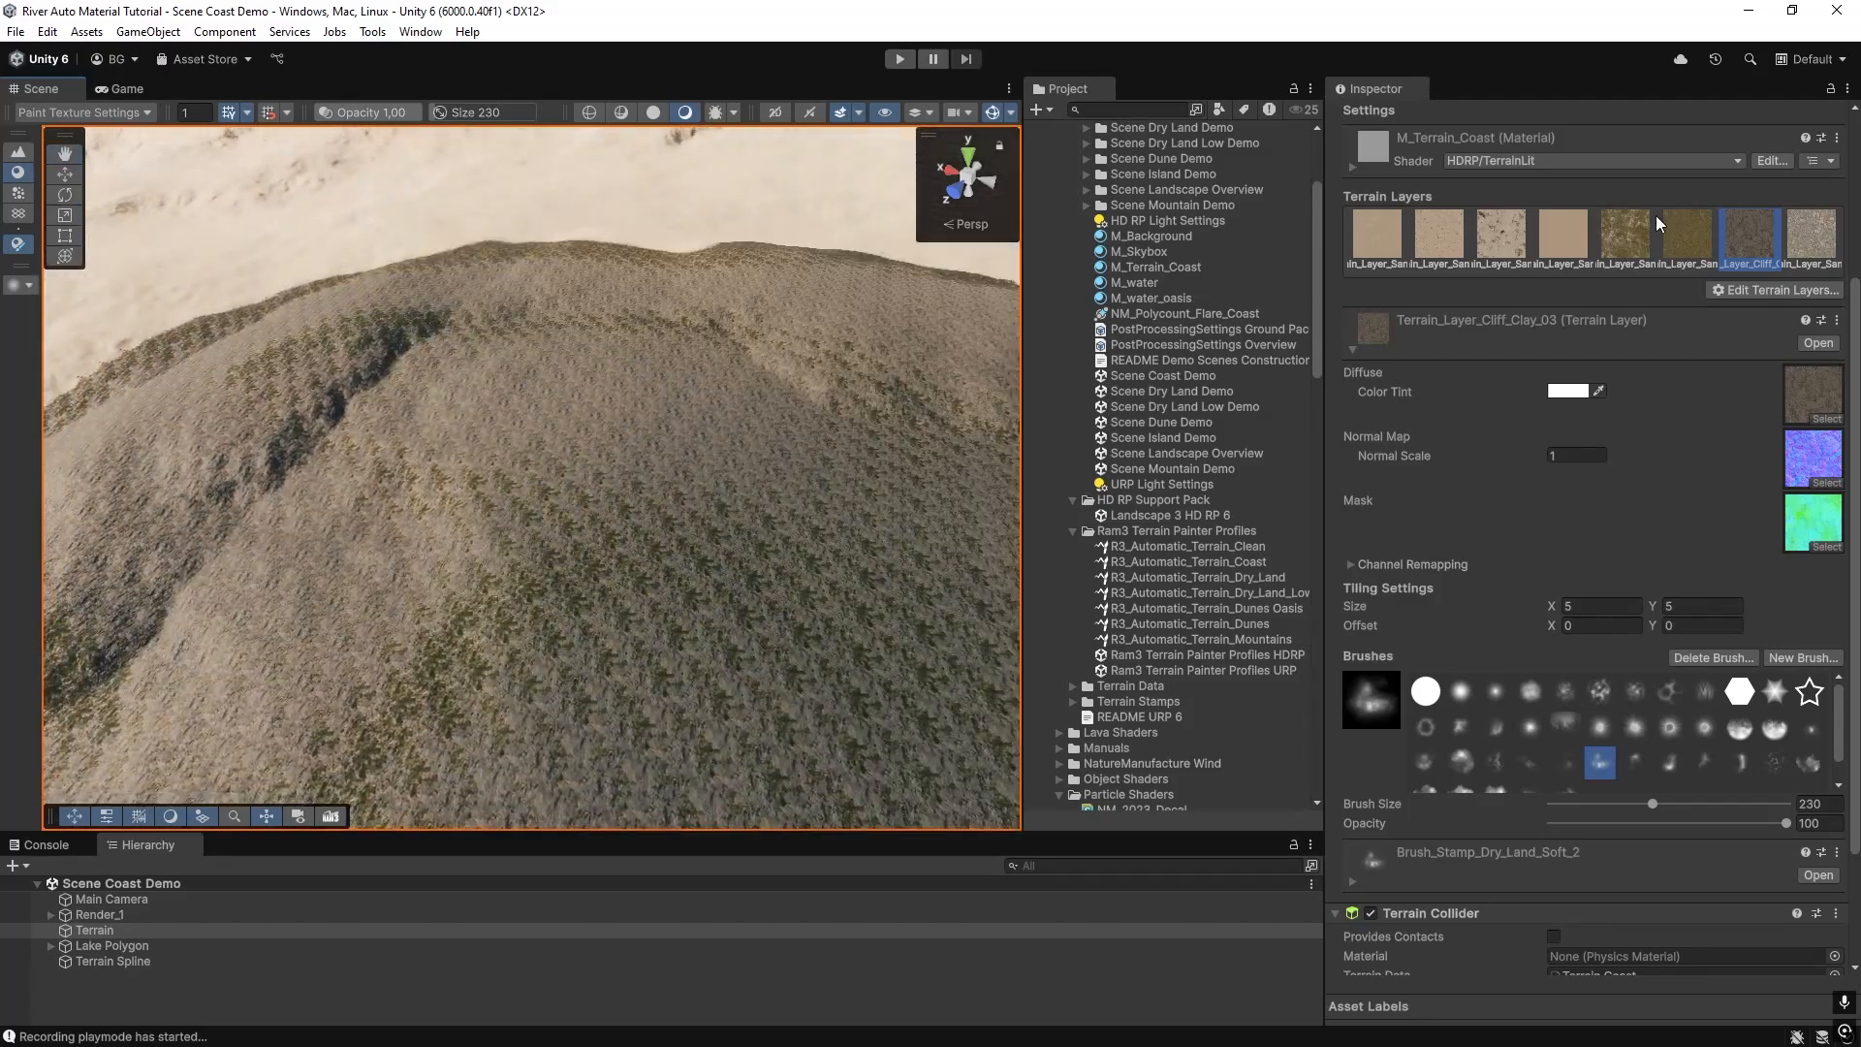
Cover the test-painted slope with the Terrain_Layer_Sand_01 layer.
{"action": "left_click", "coordinate": [1378, 237]}
{"action": "left_click_drag", "start_coordinate": [401, 359], "coordinate": [591, 322]}
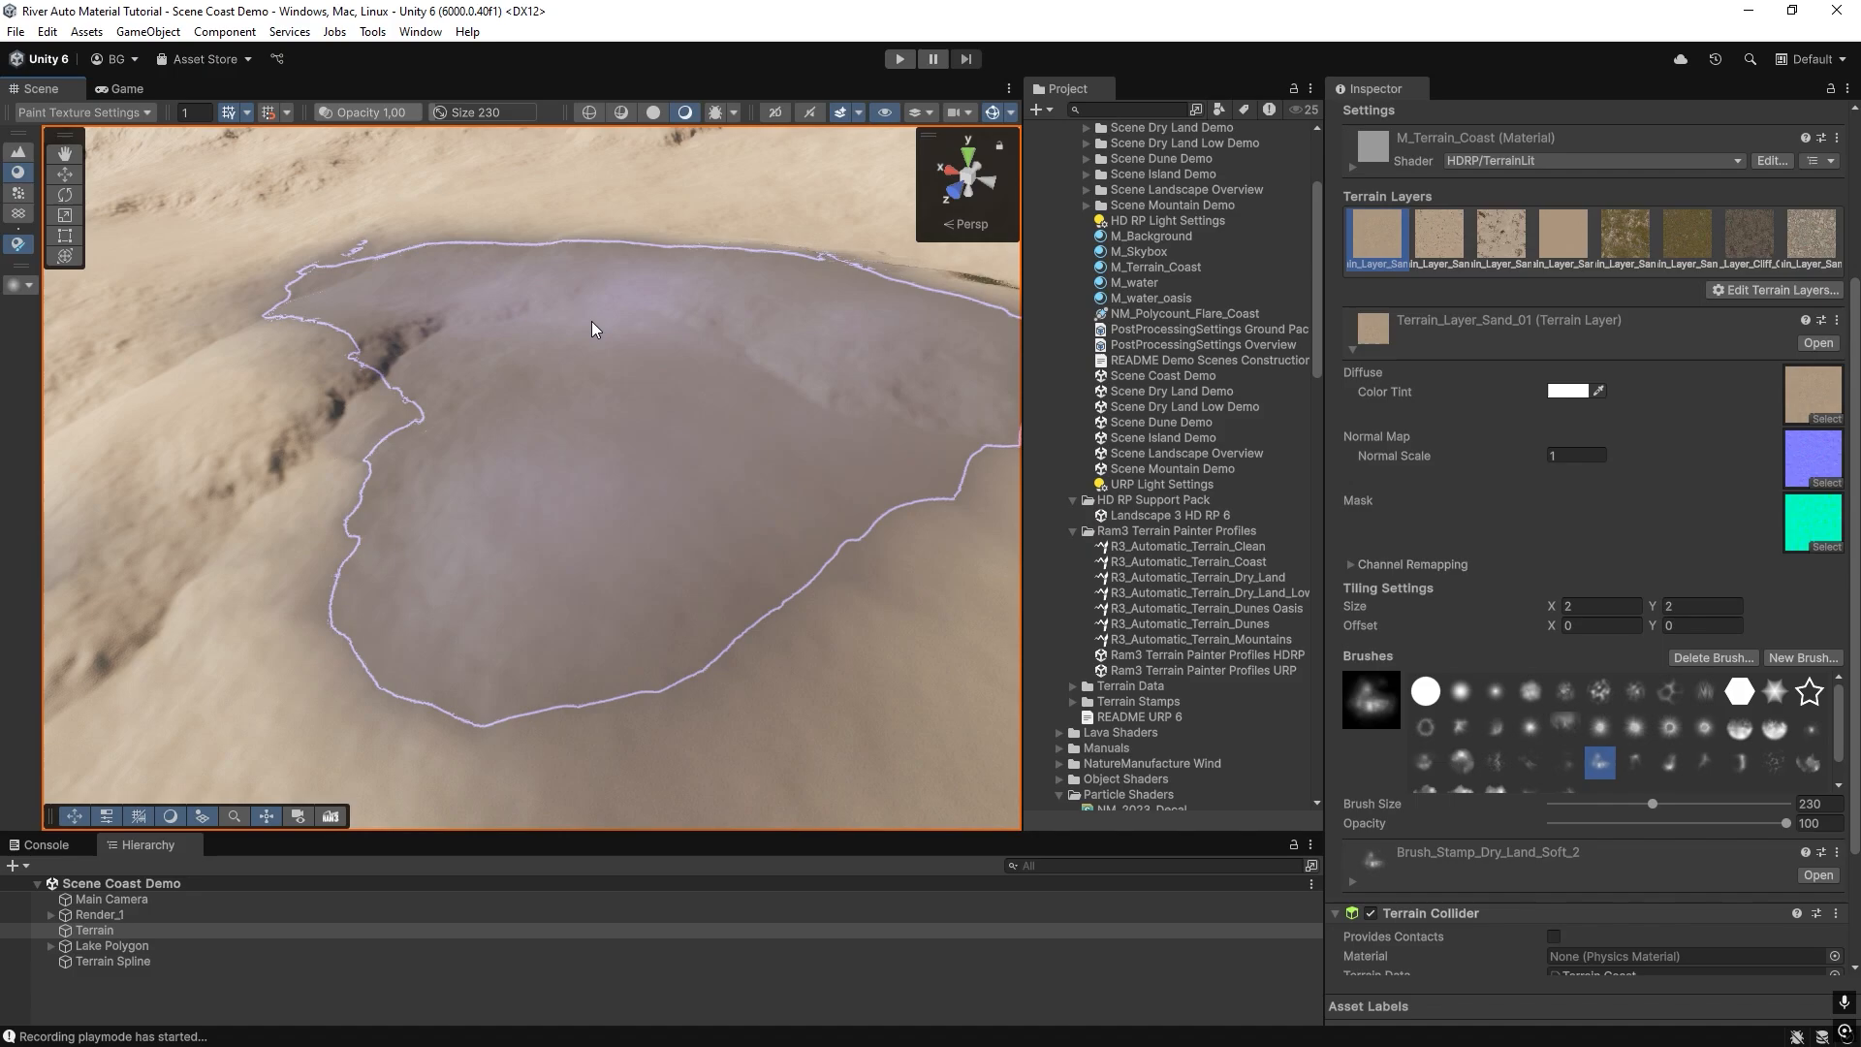
{"action": "mouse_move", "coordinate": [591, 321]}
{"action": "right_mouse_down"}
{"action": "mouse_move", "coordinate": [553, 385]}
{"action": "mouse_move", "coordinate": [582, 436]}
{"action": "mouse_move", "coordinate": [407, 469]}
{"action": "mouse_move", "coordinate": [475, 527]}
{"action": "mouse_move", "coordinate": [1223, 409]}
{"action": "right_mouse_up"}
{"action": "key", "text": "s"}
{"action": "right_click_drag", "start_coordinate": [565, 432], "coordinate": [319, 426]}
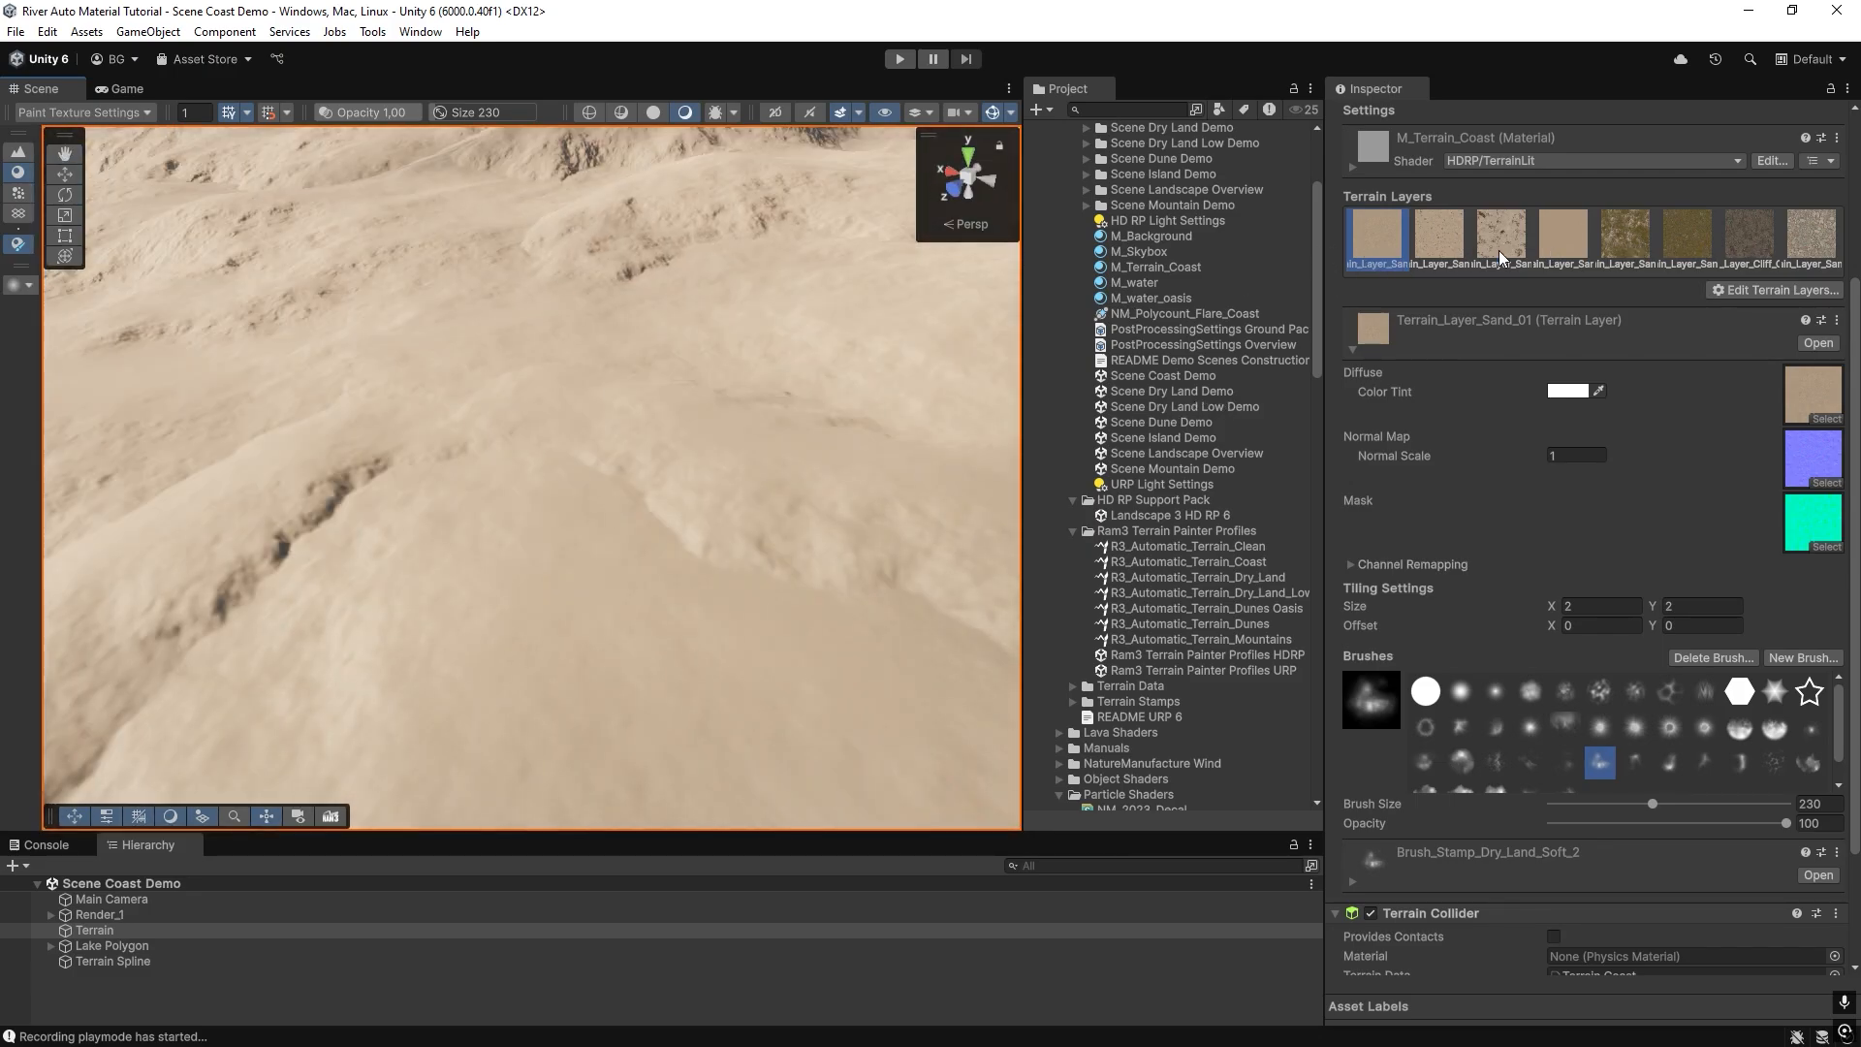
Add a paint layer with splat map 6 to the Terrain Spline and paint the terrain with it.
{"action": "mouse_move", "coordinate": [828, 358]}
{"action": "right_mouse_down"}
{"action": "mouse_move", "coordinate": [827, 374]}
{"action": "mouse_move", "coordinate": [829, 338]}
{"action": "right_mouse_up"}
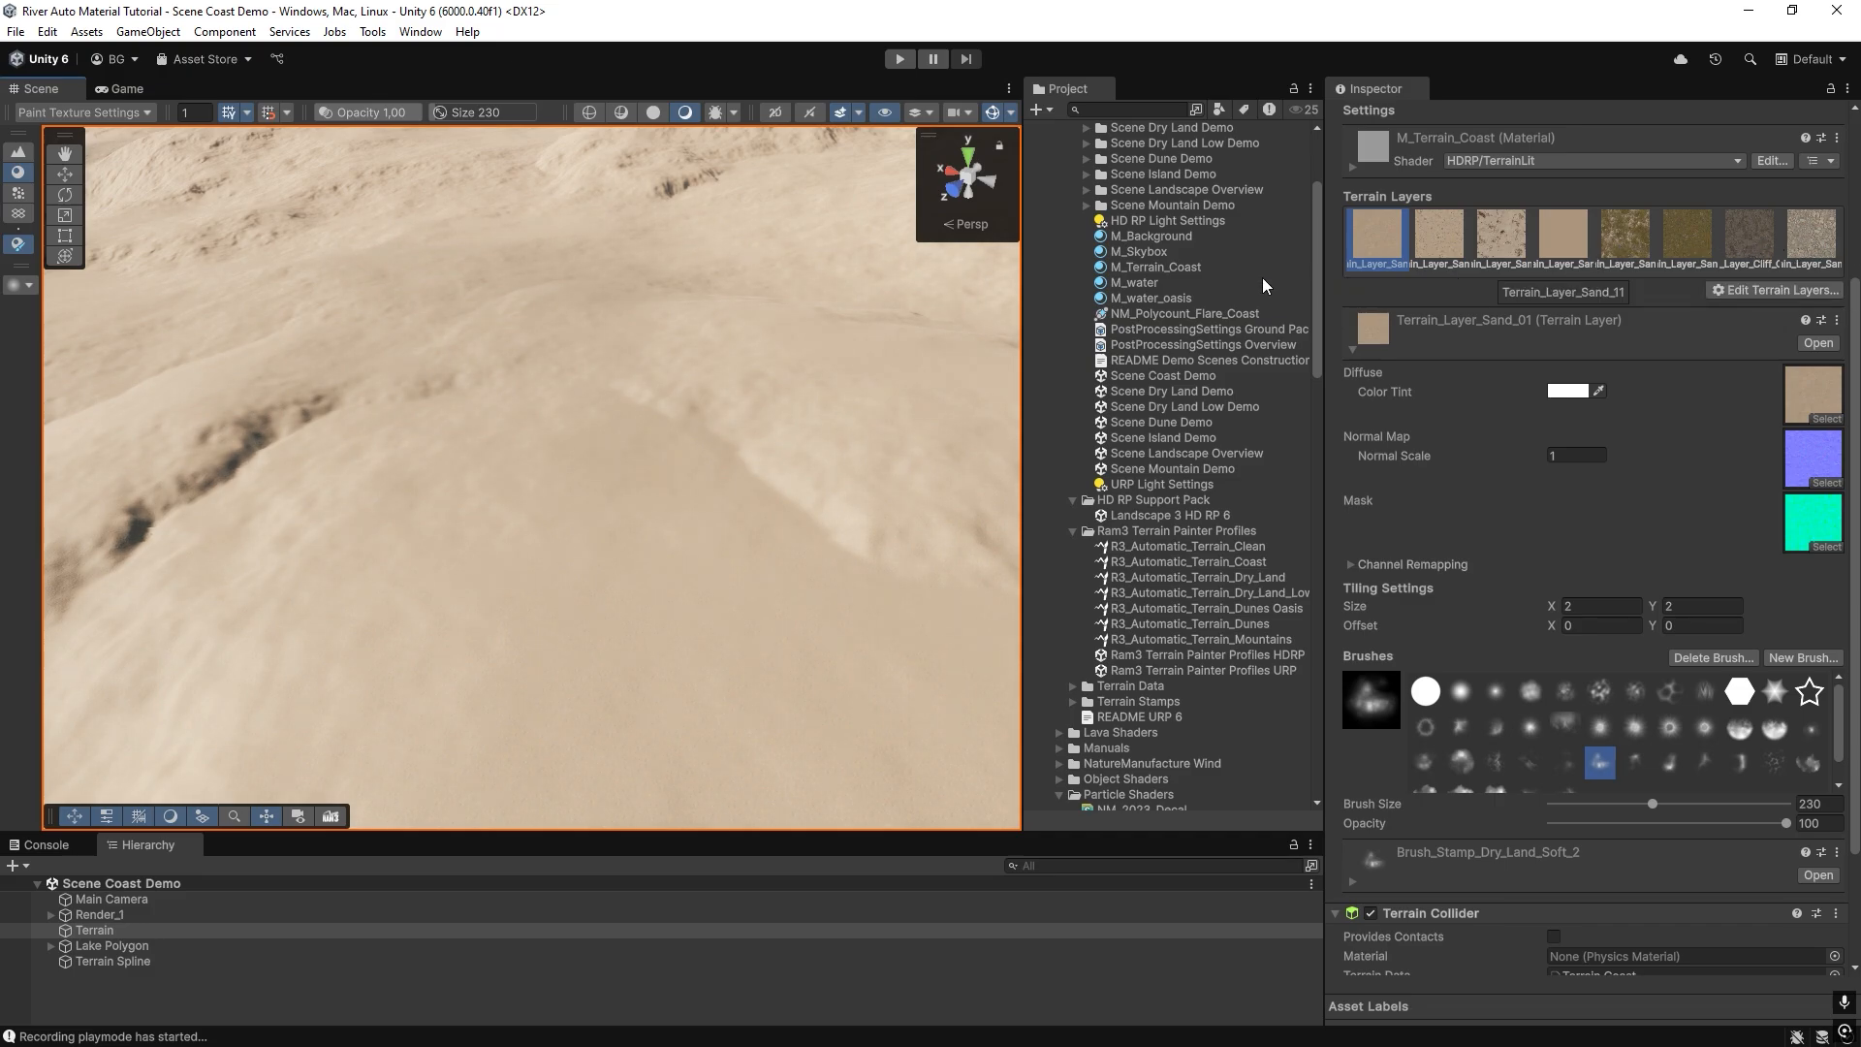
{"action": "right_click_drag", "start_coordinate": [703, 438], "coordinate": [664, 415]}
{"action": "left_click", "coordinate": [113, 960]}
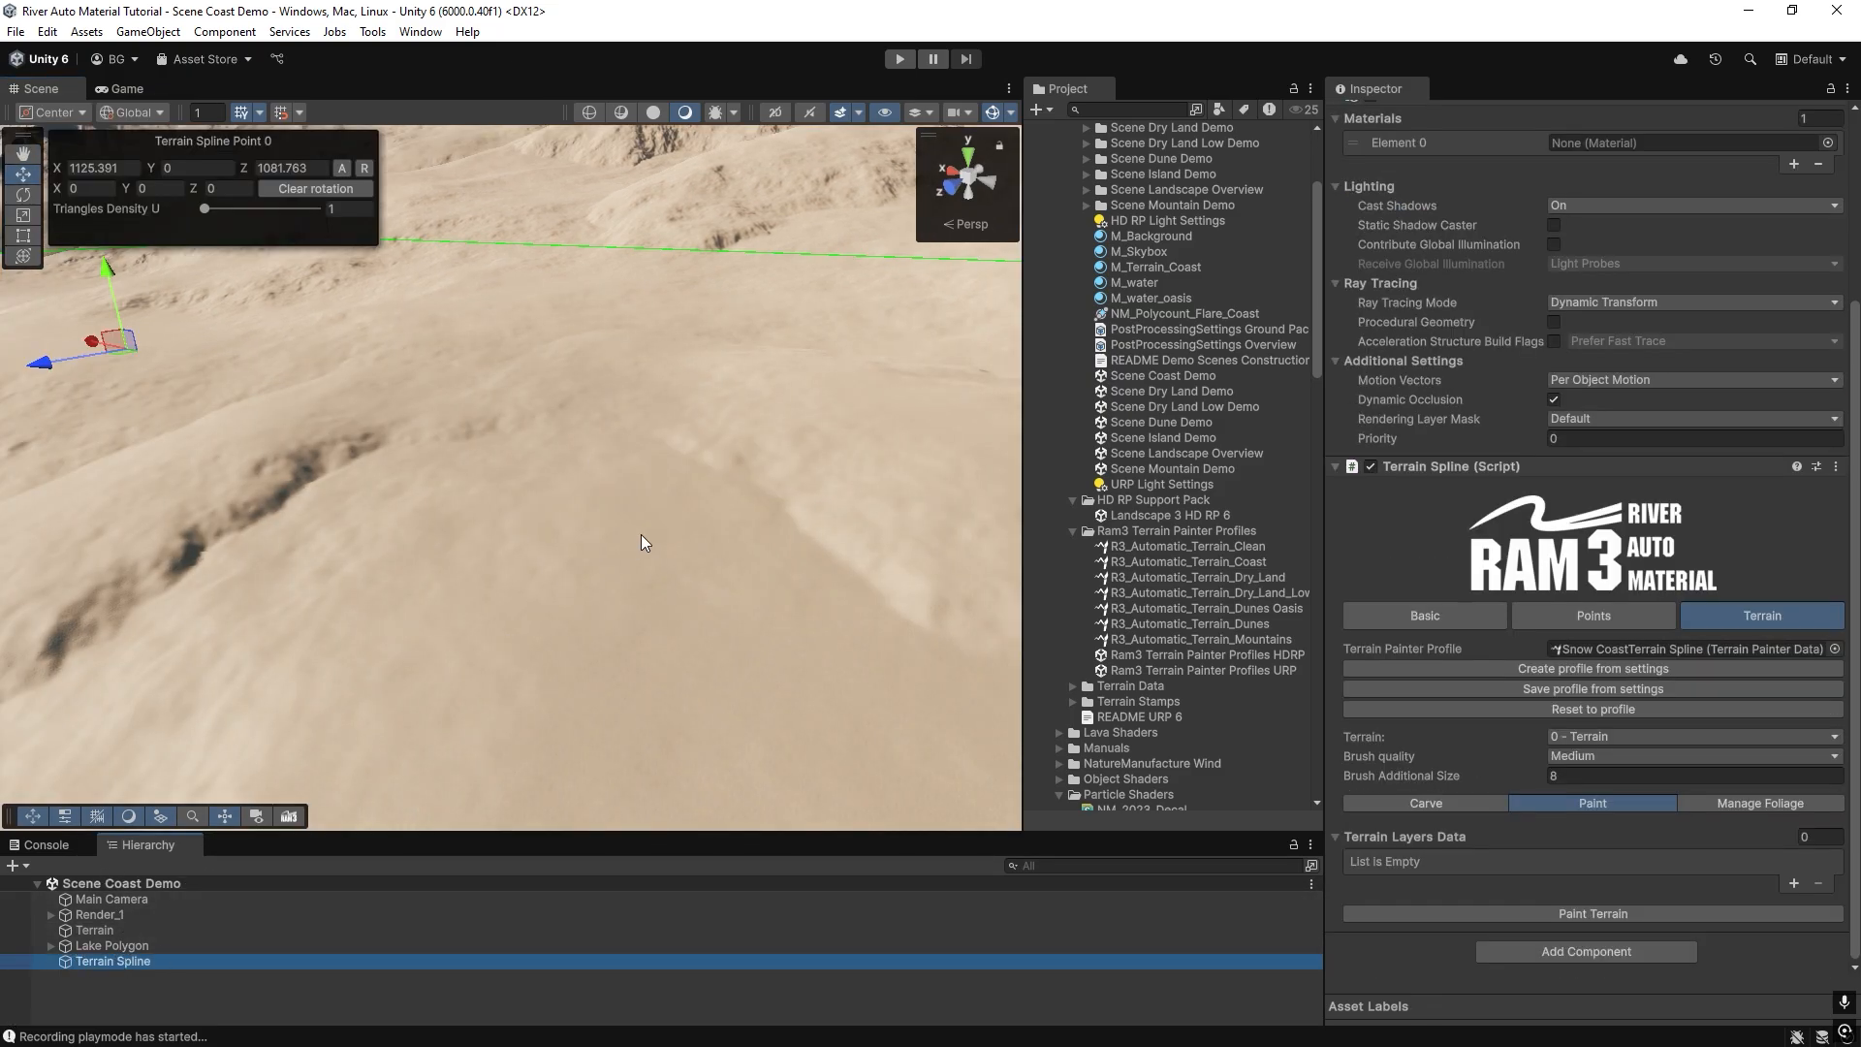
{"action": "right_click_drag", "start_coordinate": [642, 533], "coordinate": [586, 516]}
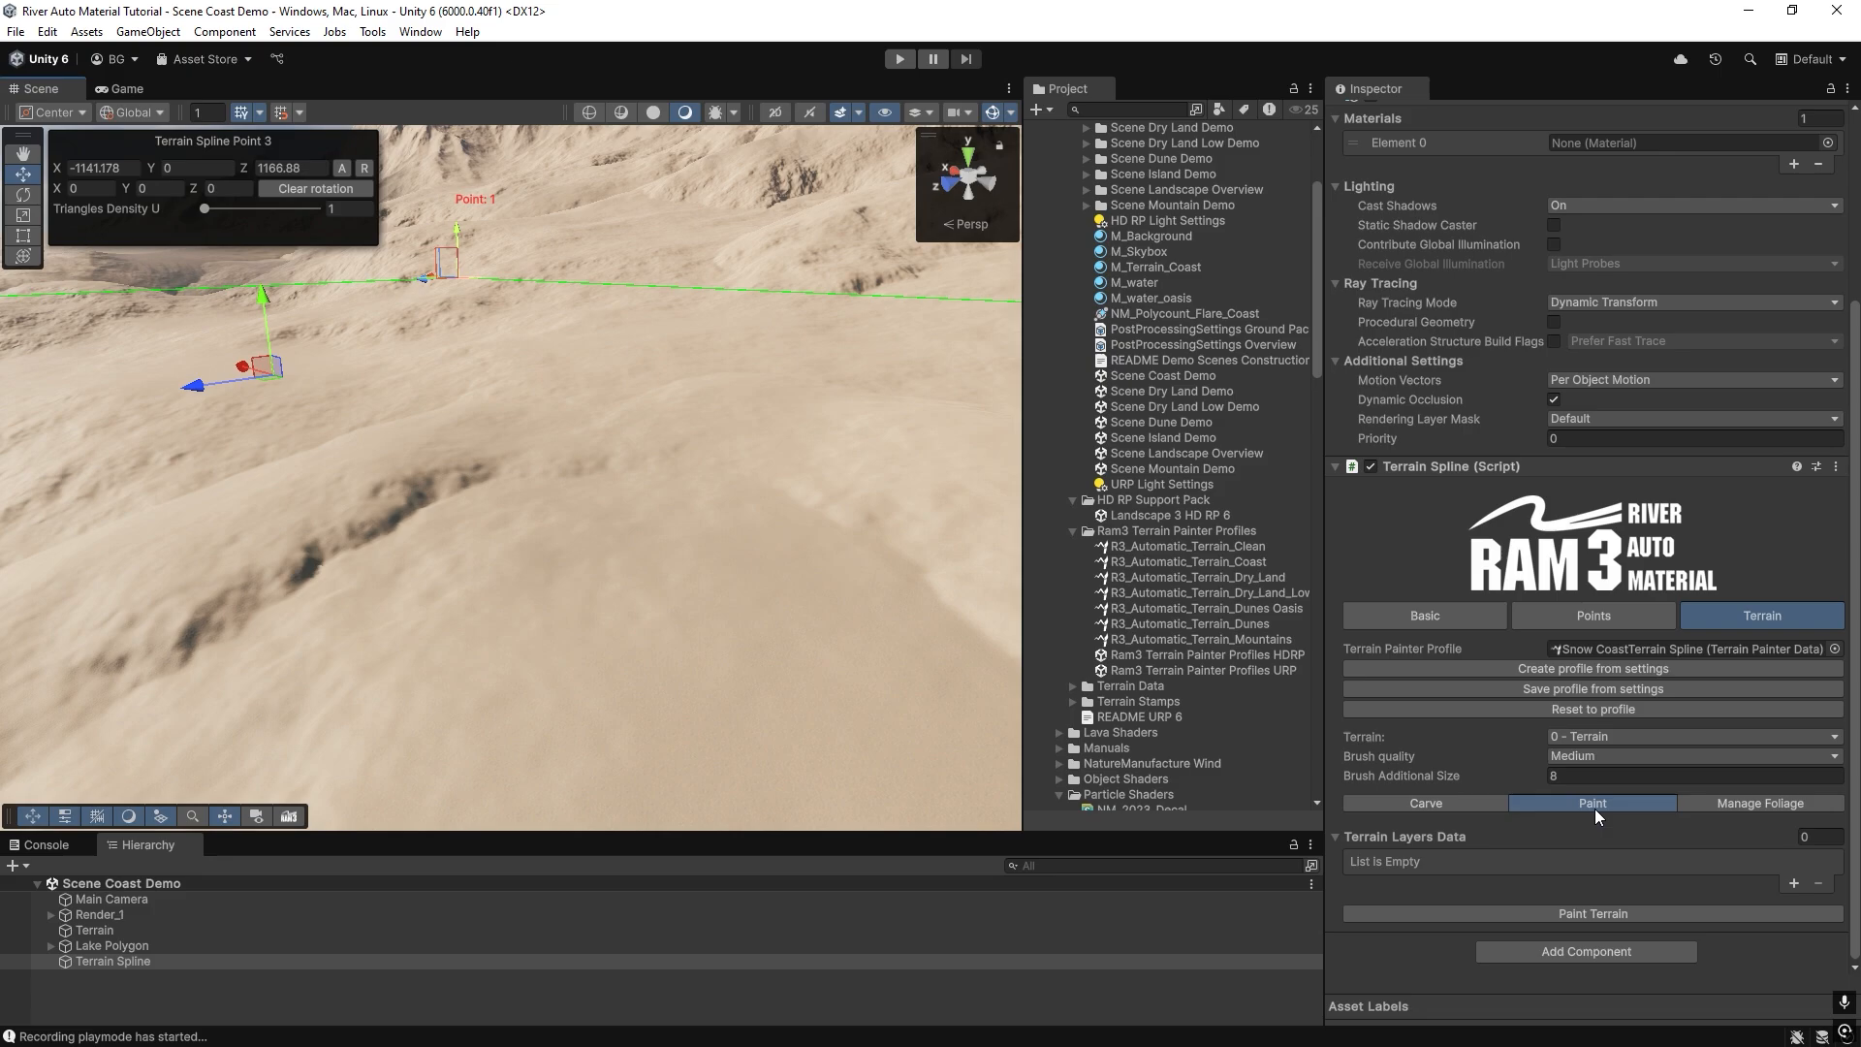
{"action": "left_click", "coordinate": [1795, 883]}
{"action": "scroll", "coordinate": [1445, 700], "scroll_direction": "down", "scroll_amount": 5}
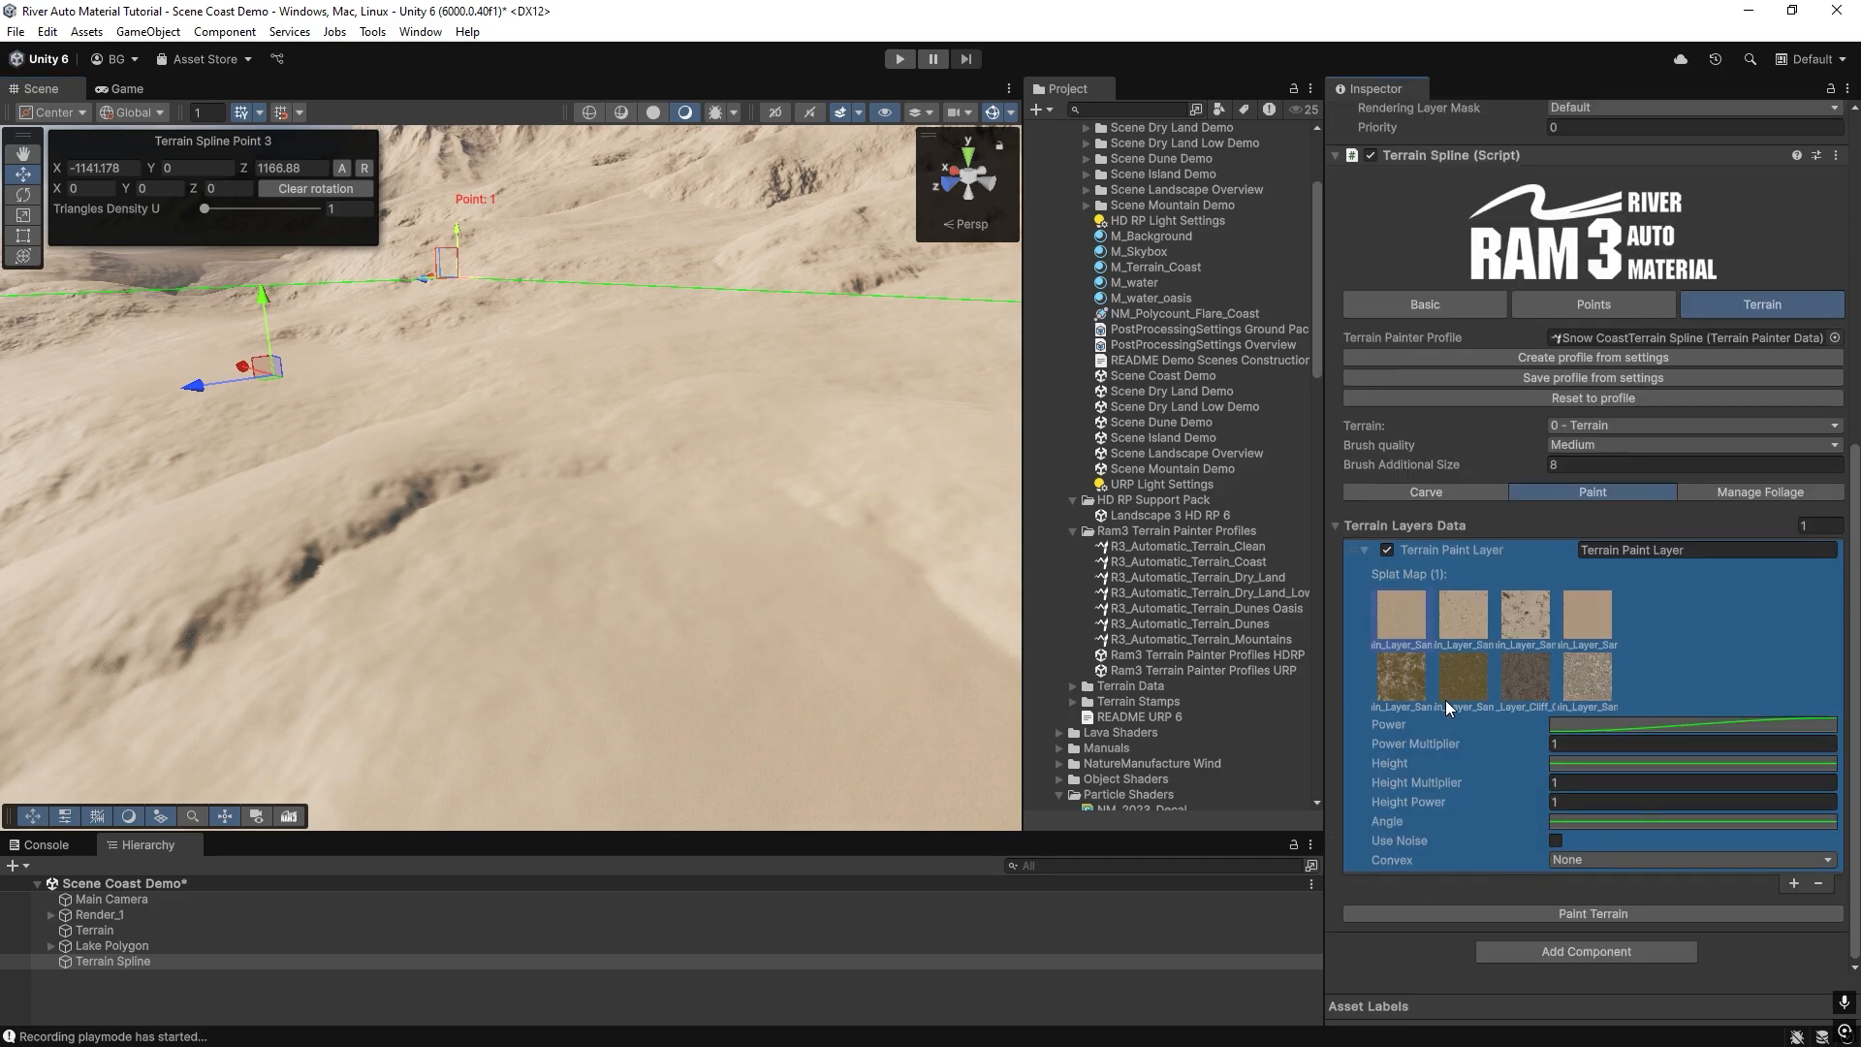
{"action": "left_click", "coordinate": [1461, 682]}
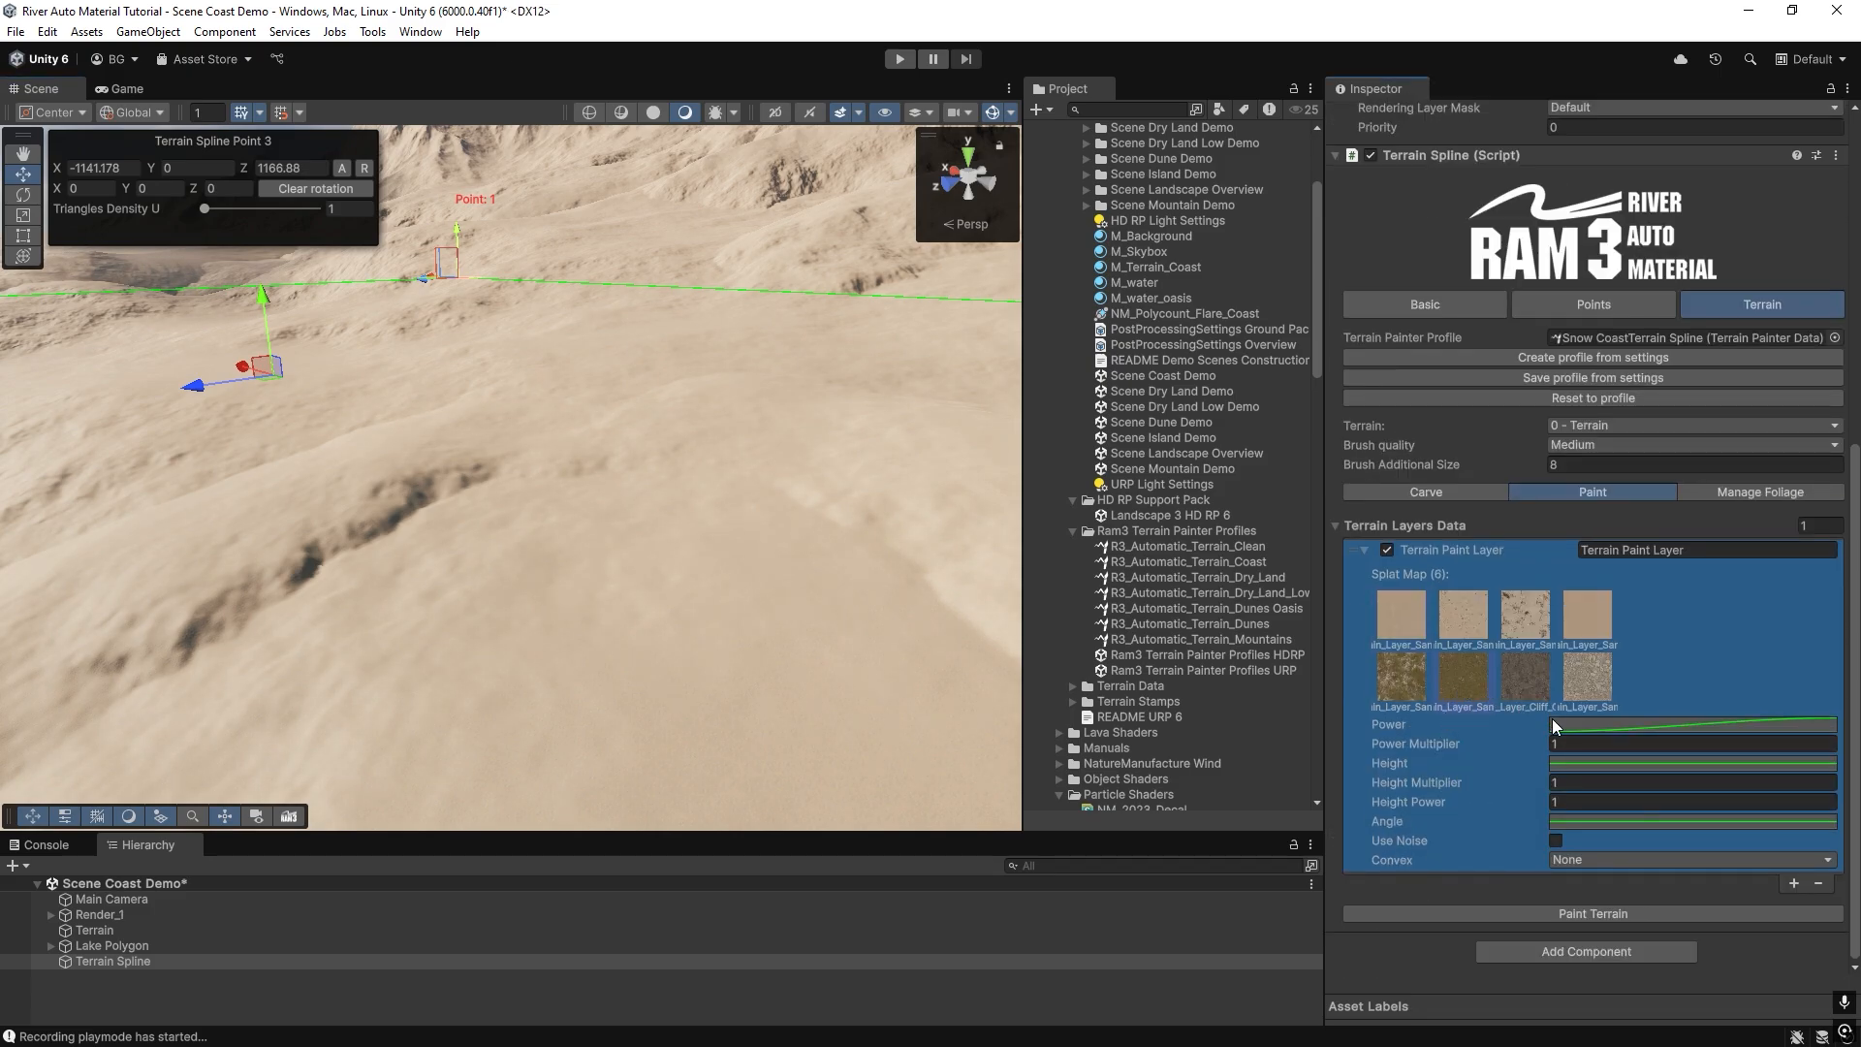
{"action": "left_click", "coordinate": [1575, 917]}
{"action": "mouse_move", "coordinate": [567, 455]}
{"action": "right_mouse_down"}
{"action": "mouse_move", "coordinate": [562, 518]}
{"action": "mouse_move", "coordinate": [781, 575]}
{"action": "mouse_move", "coordinate": [590, 584]}
{"action": "right_mouse_up"}
Name the Terrain Spline's first paint layer Grass.
{"action": "left_click", "coordinate": [1706, 551]}
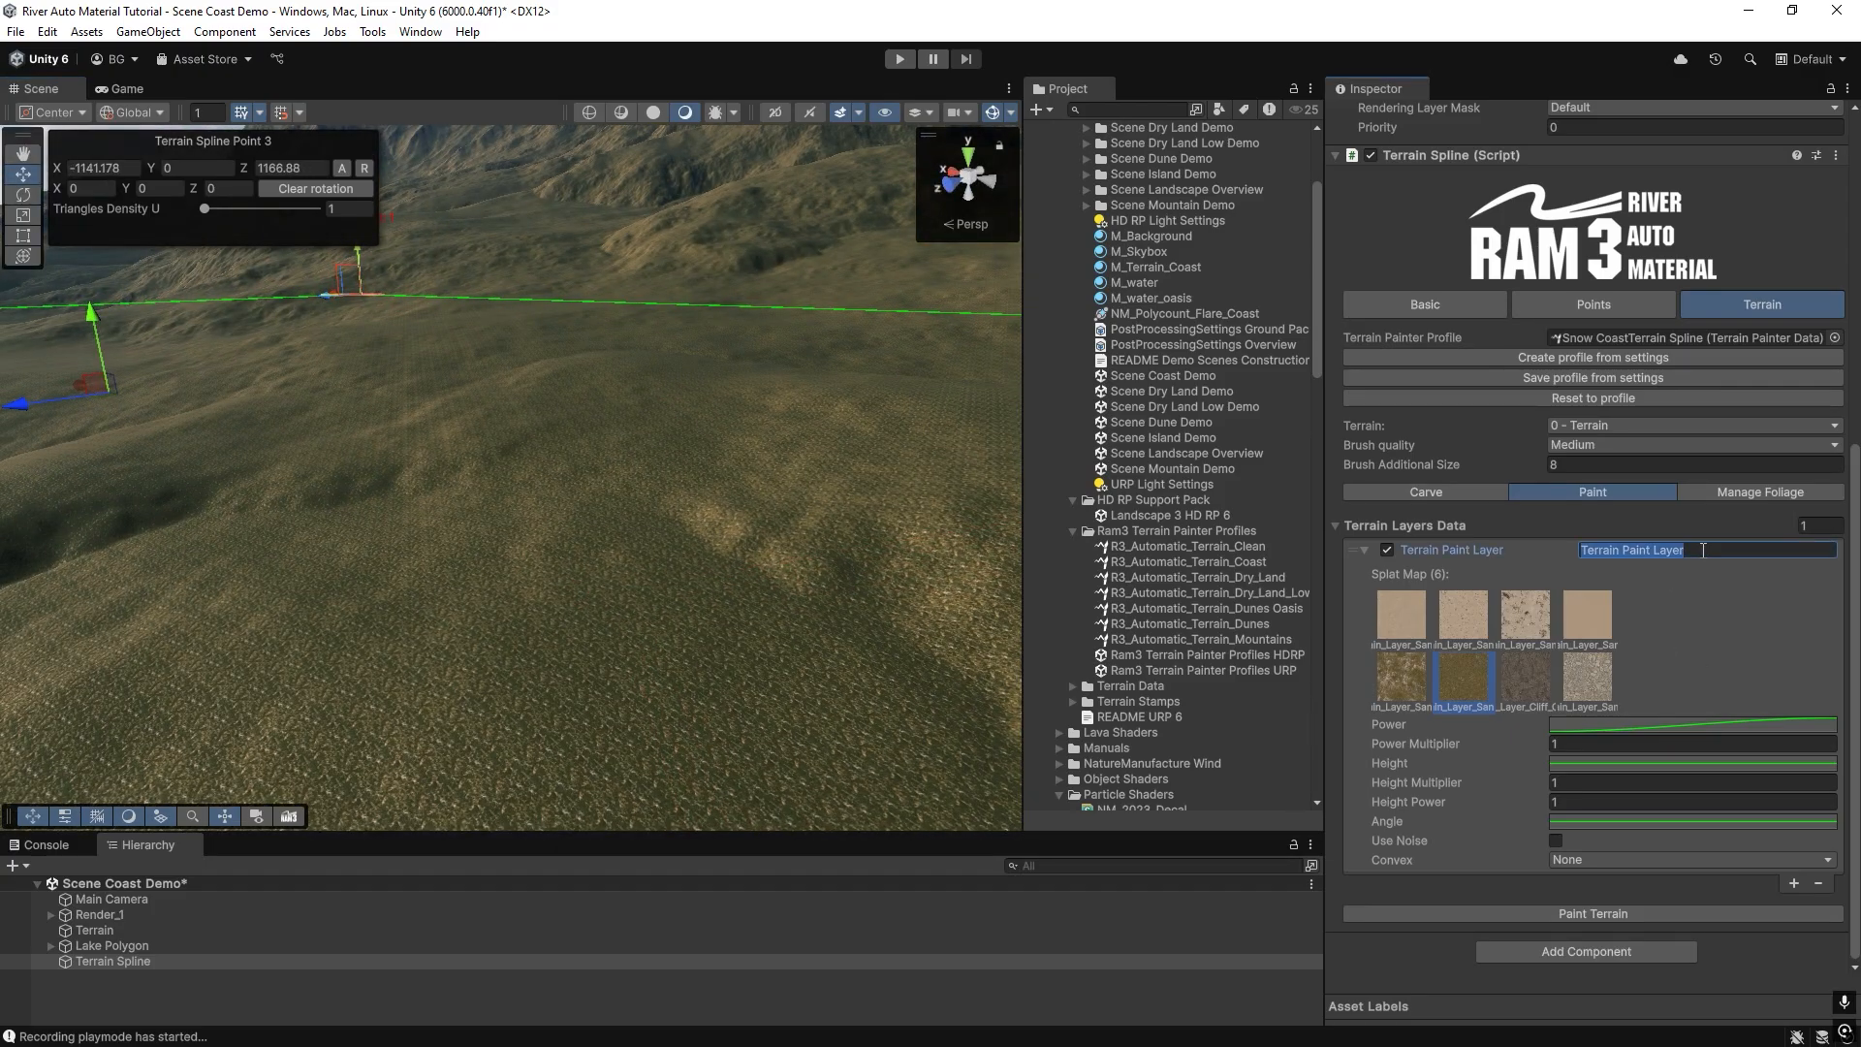
{"action": "type", "text": "Grass"}
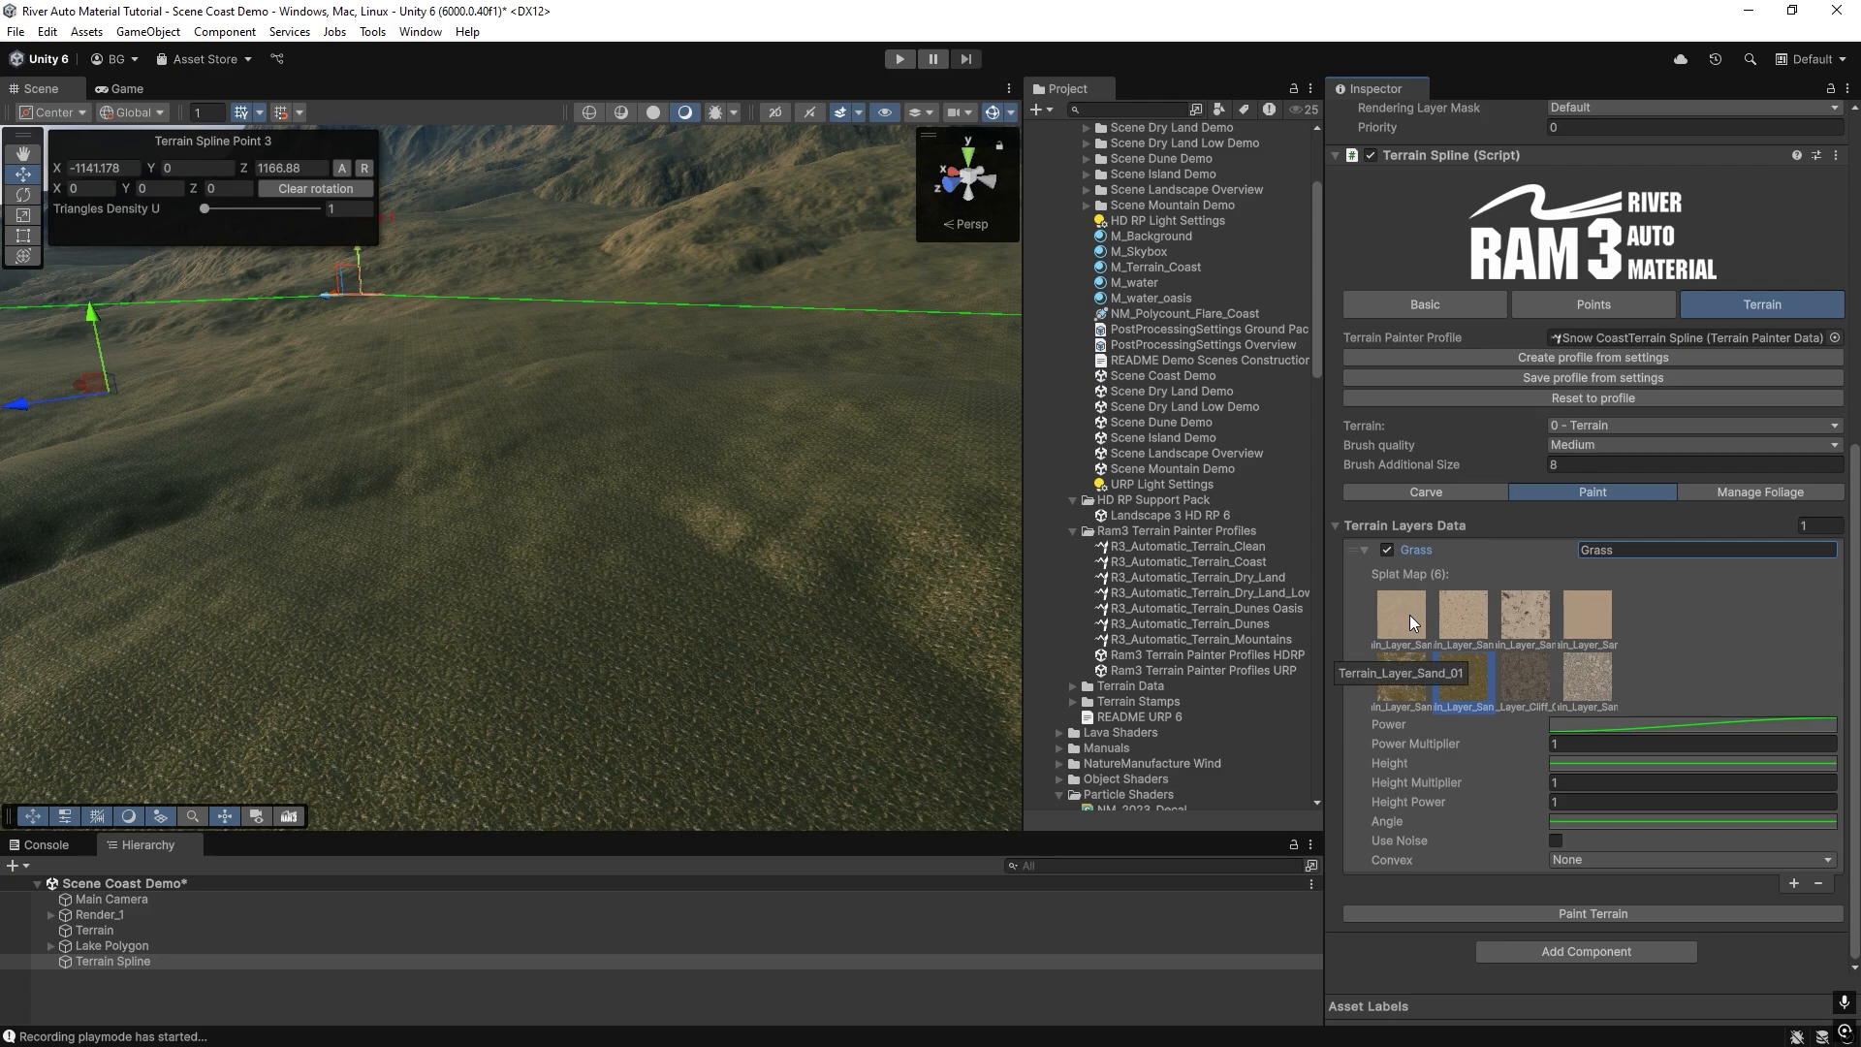
{"action": "left_click", "coordinate": [1526, 694]}
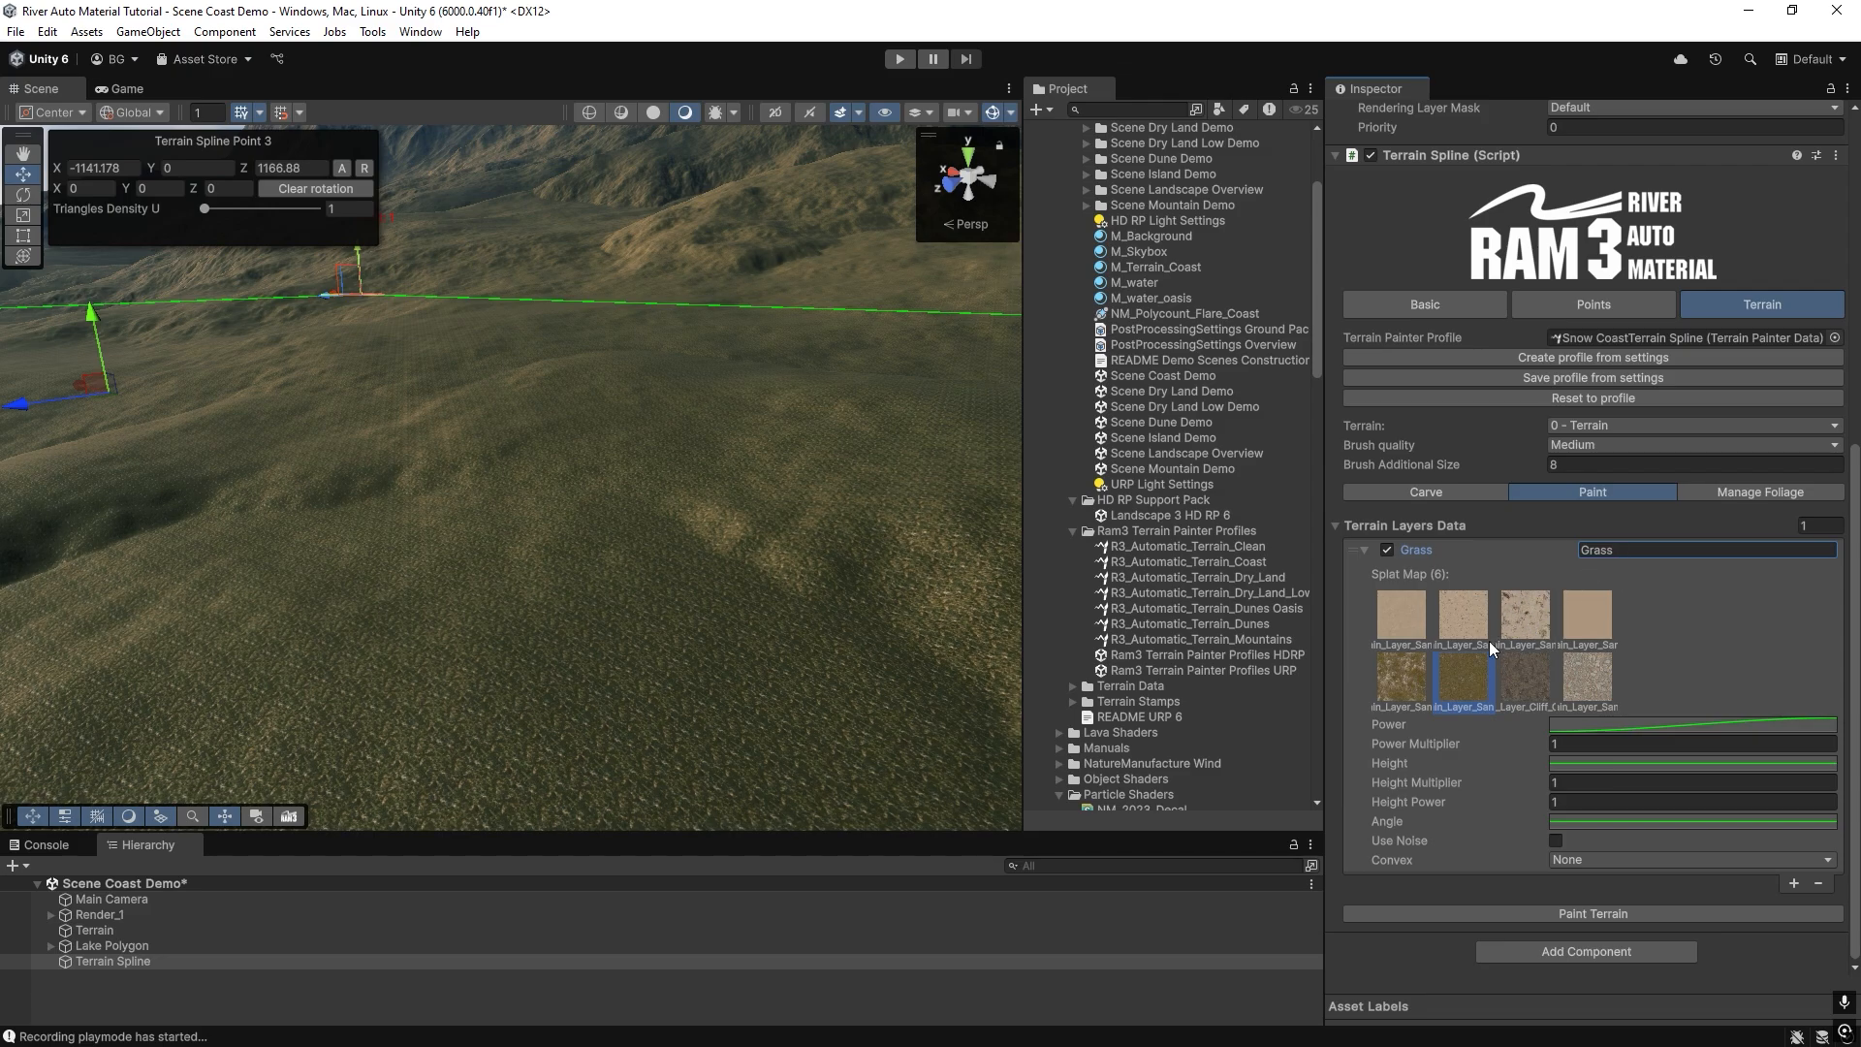
Add a second paint layer named Dry Grass with splat map 5 and paint the terrain.
{"action": "left_click", "coordinate": [1795, 884]}
{"action": "scroll", "coordinate": [1504, 727], "scroll_direction": "down", "scroll_amount": 3}
{"action": "left_click", "coordinate": [1422, 750]}
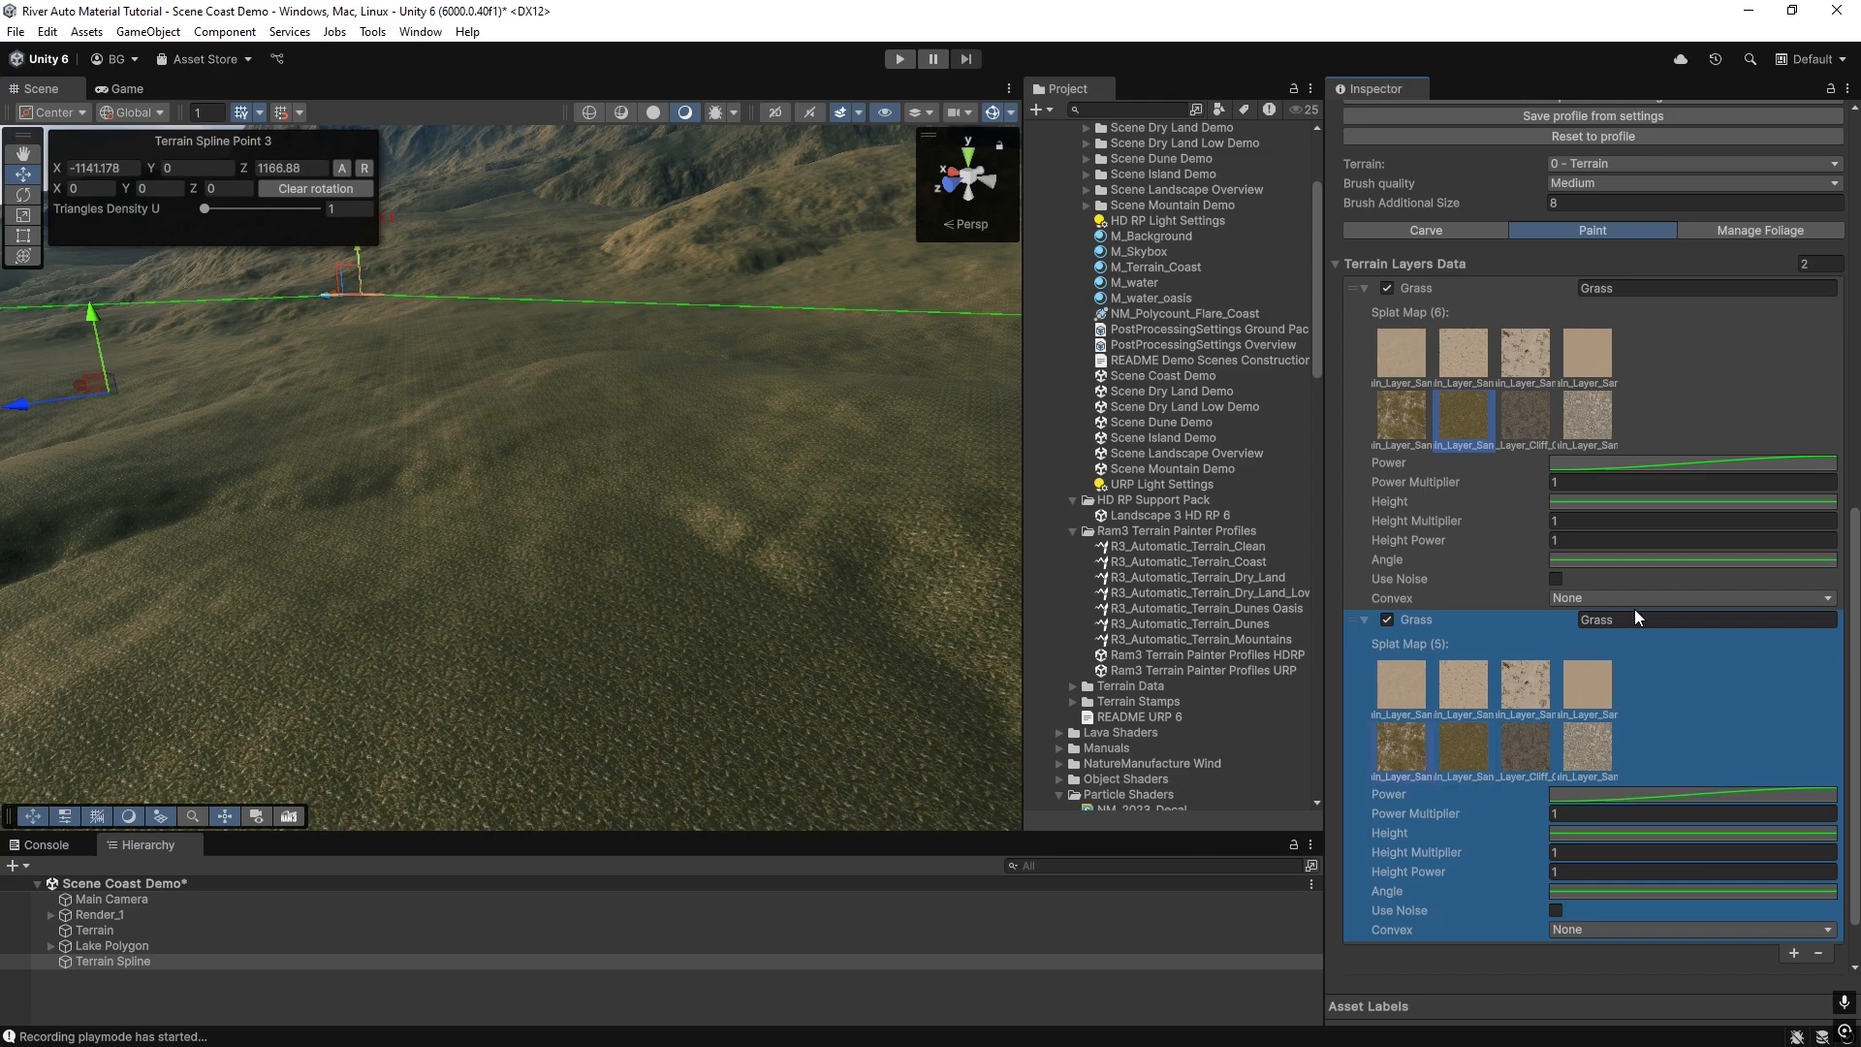
{"action": "left_click", "coordinate": [1659, 615]}
{"action": "key", "text": "BackSpace"}
{"action": "key", "text": "BackSpace"}
{"action": "key", "text": "BackSpace"}
{"action": "key", "text": "BackSpace"}
{"action": "key", "text": "BackSpace"}
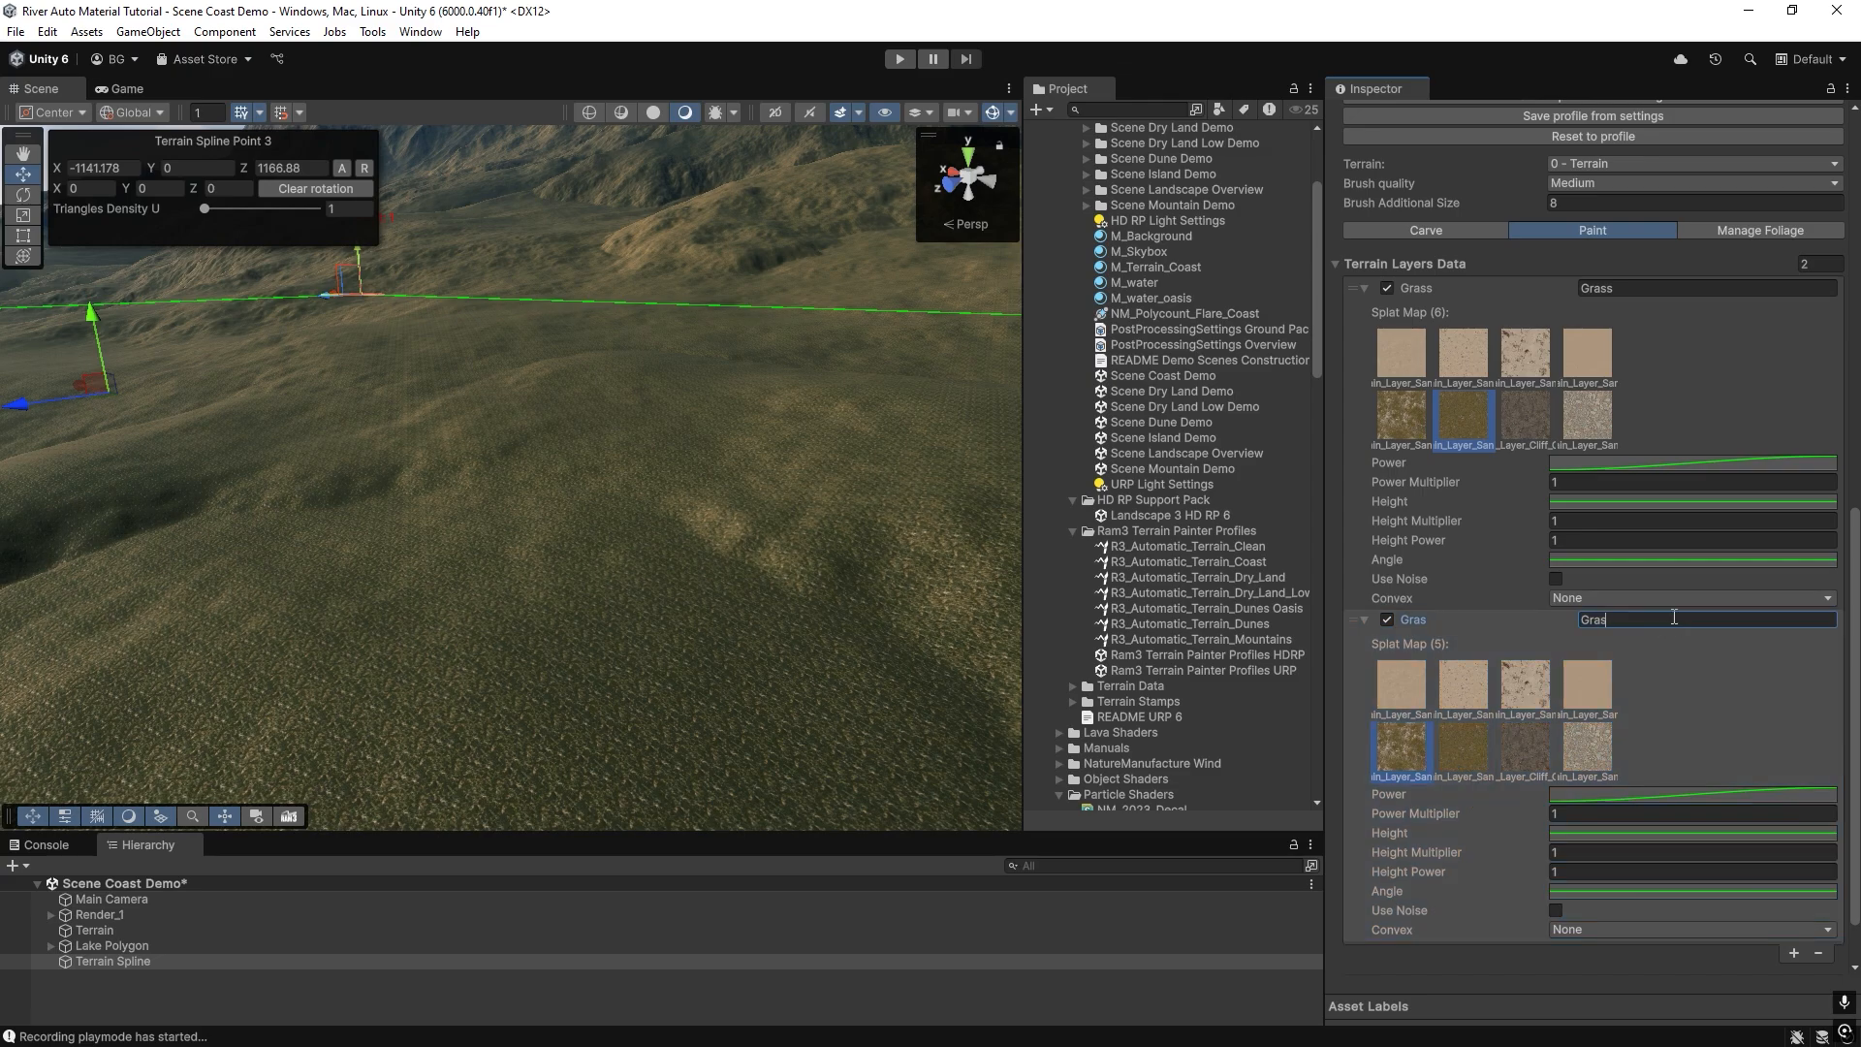
{"action": "type", "text": "Dry Grass"}
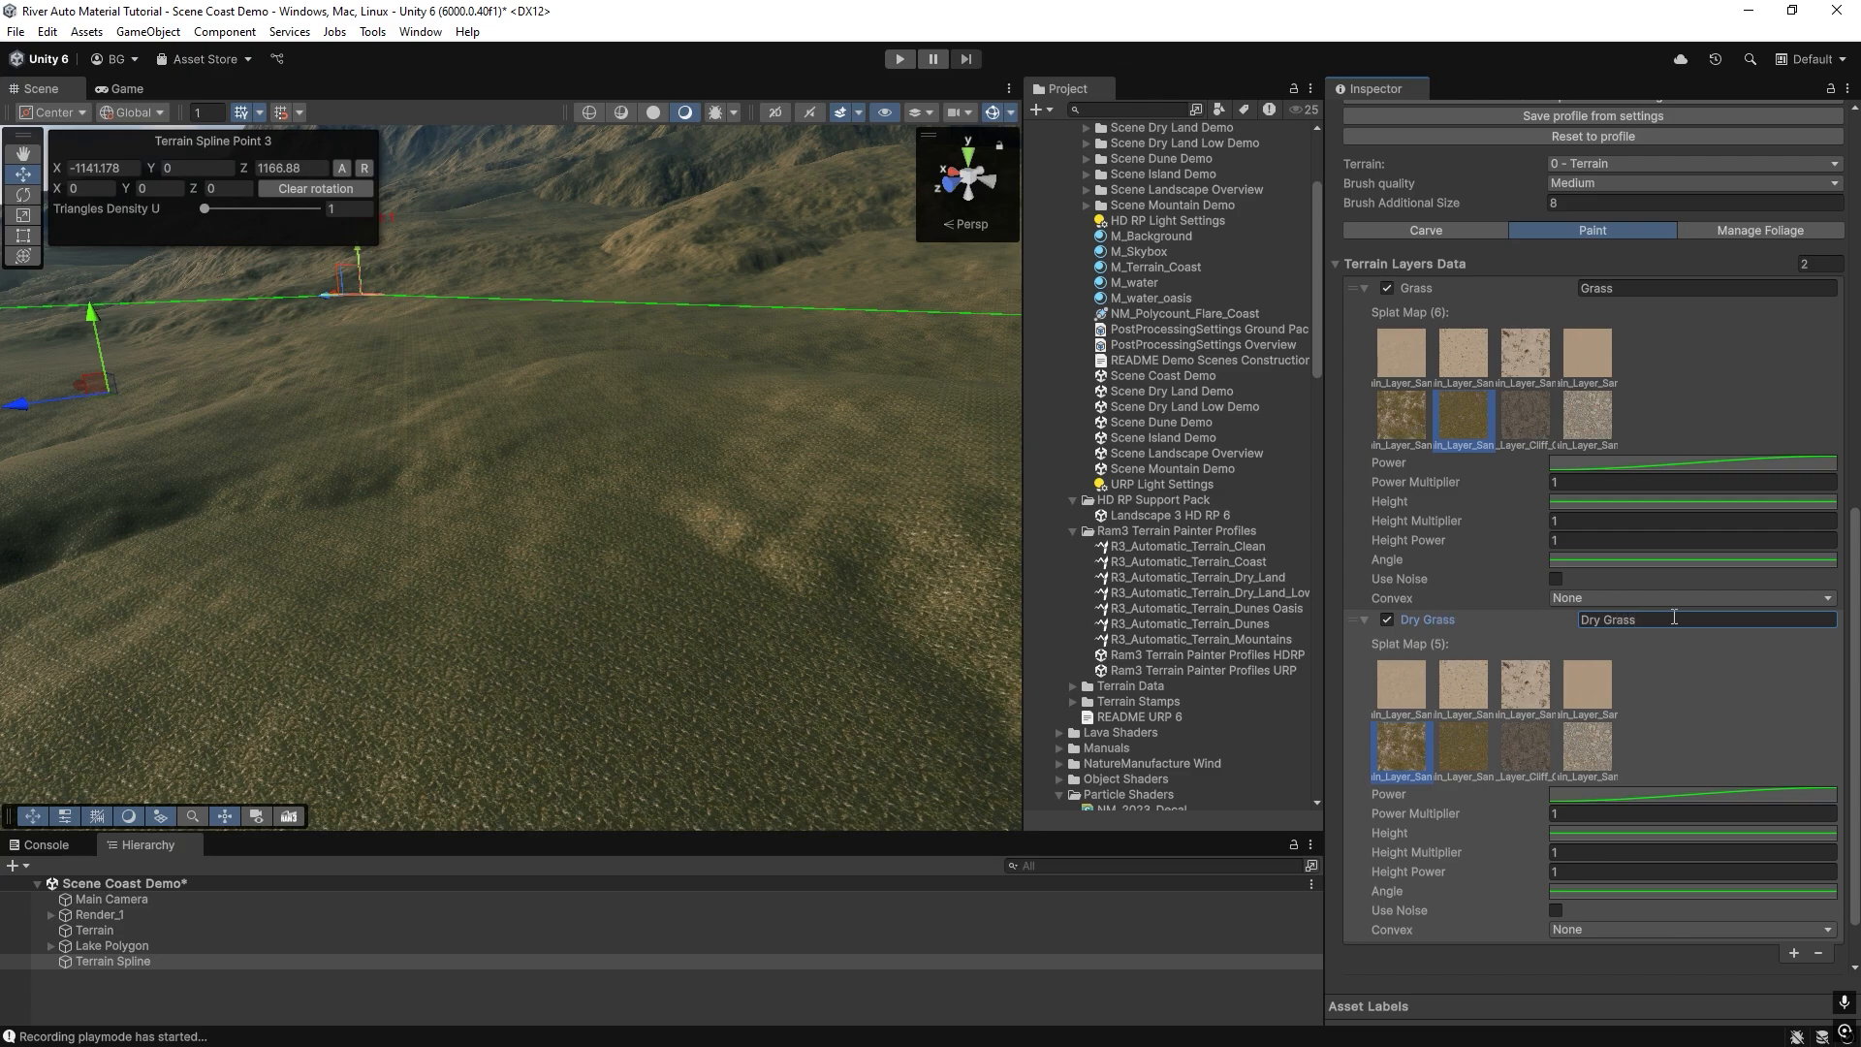
{"action": "scroll", "coordinate": [1609, 678], "scroll_direction": "down", "scroll_amount": 2}
{"action": "left_click", "coordinate": [1605, 913]}
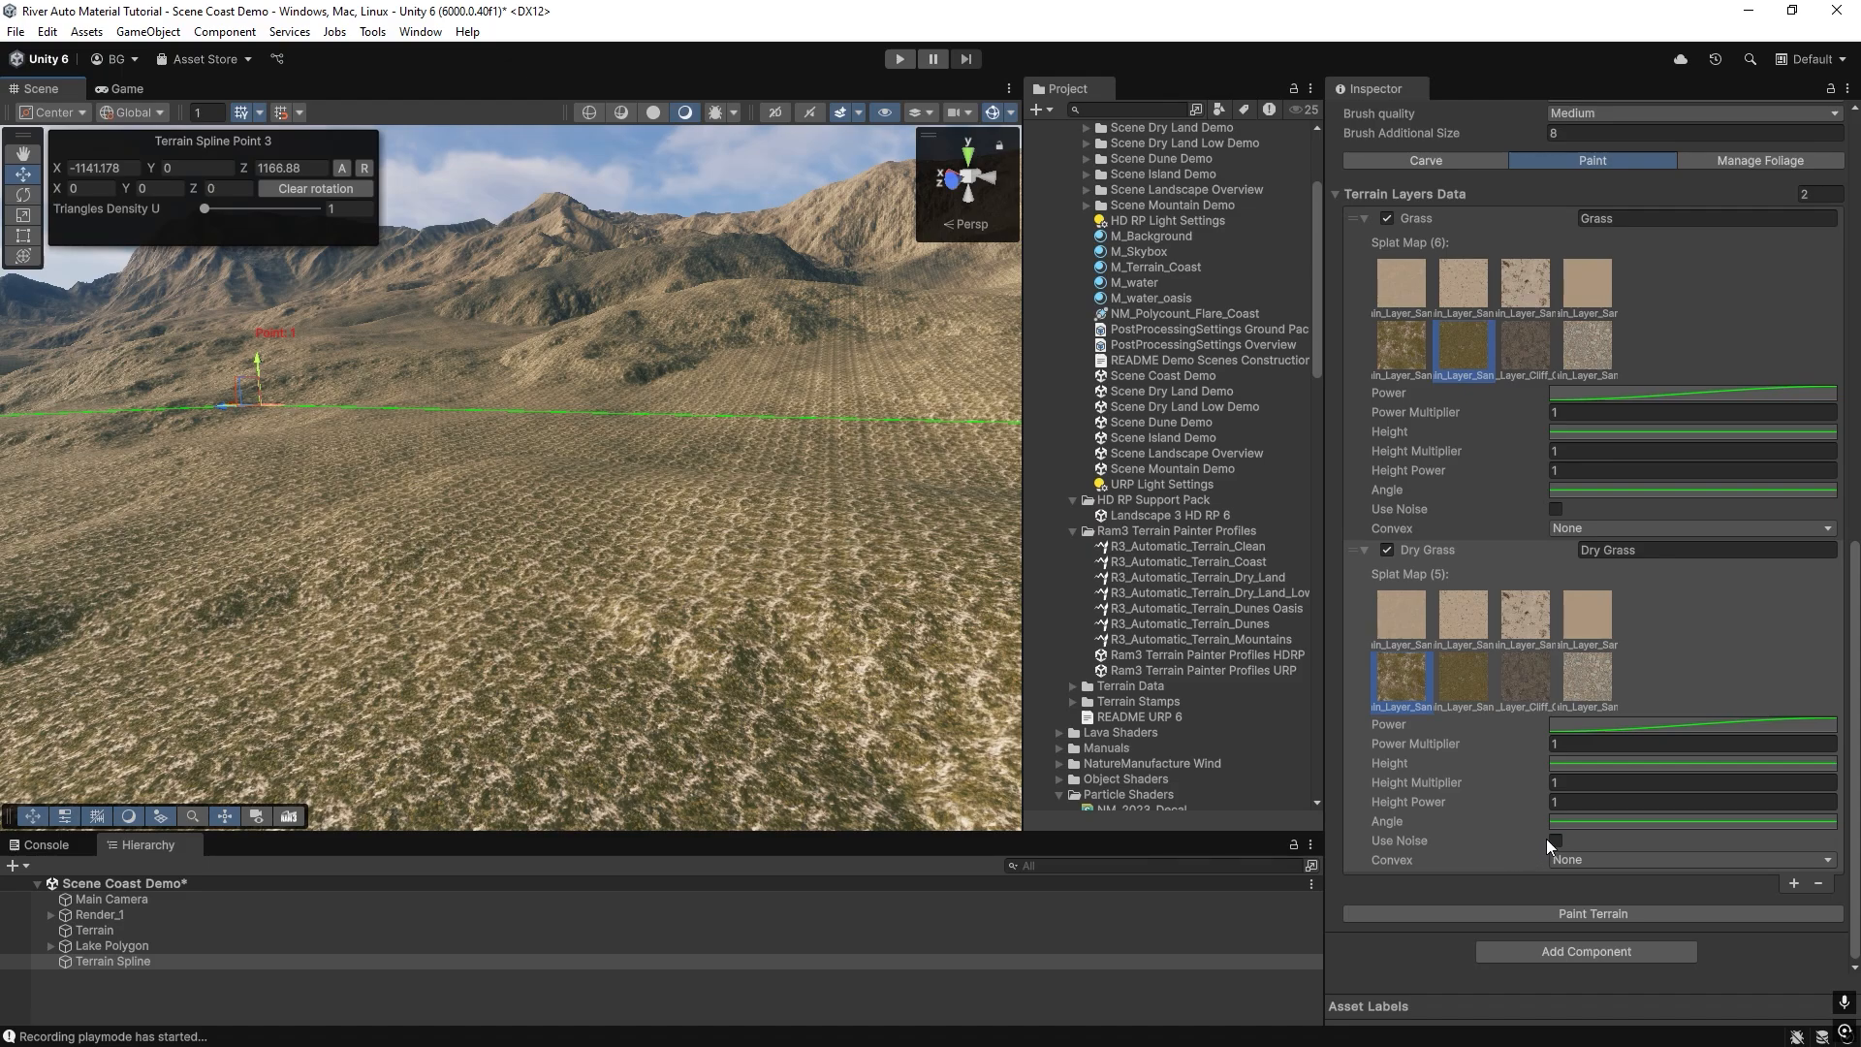
Enable noise on the Dry Grass layer, with Power Multiplier 0.23 and Noise Multiplier Power 0.2.
{"action": "left_click", "coordinate": [1556, 840]}
{"action": "scroll", "coordinate": [1580, 872], "scroll_direction": "down", "scroll_amount": 3}
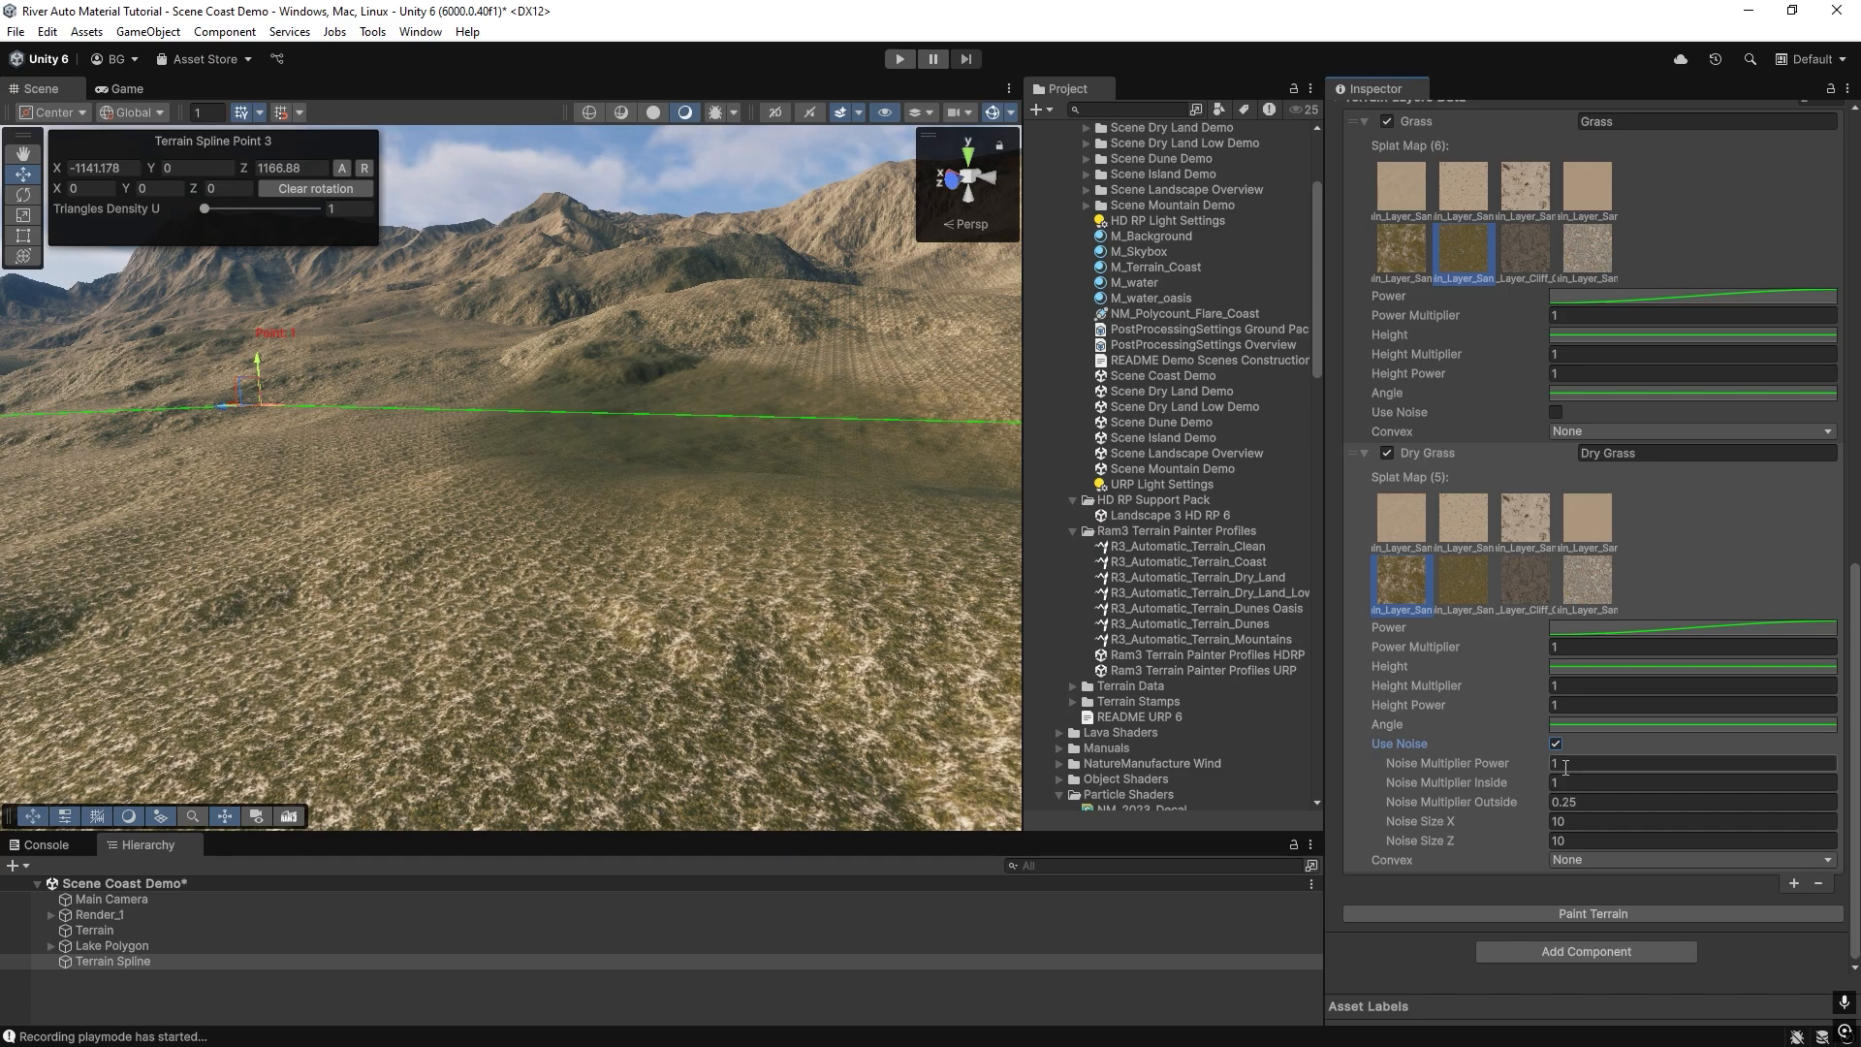
{"action": "left_click", "coordinate": [1563, 648]}
{"action": "type", "text": "0"}
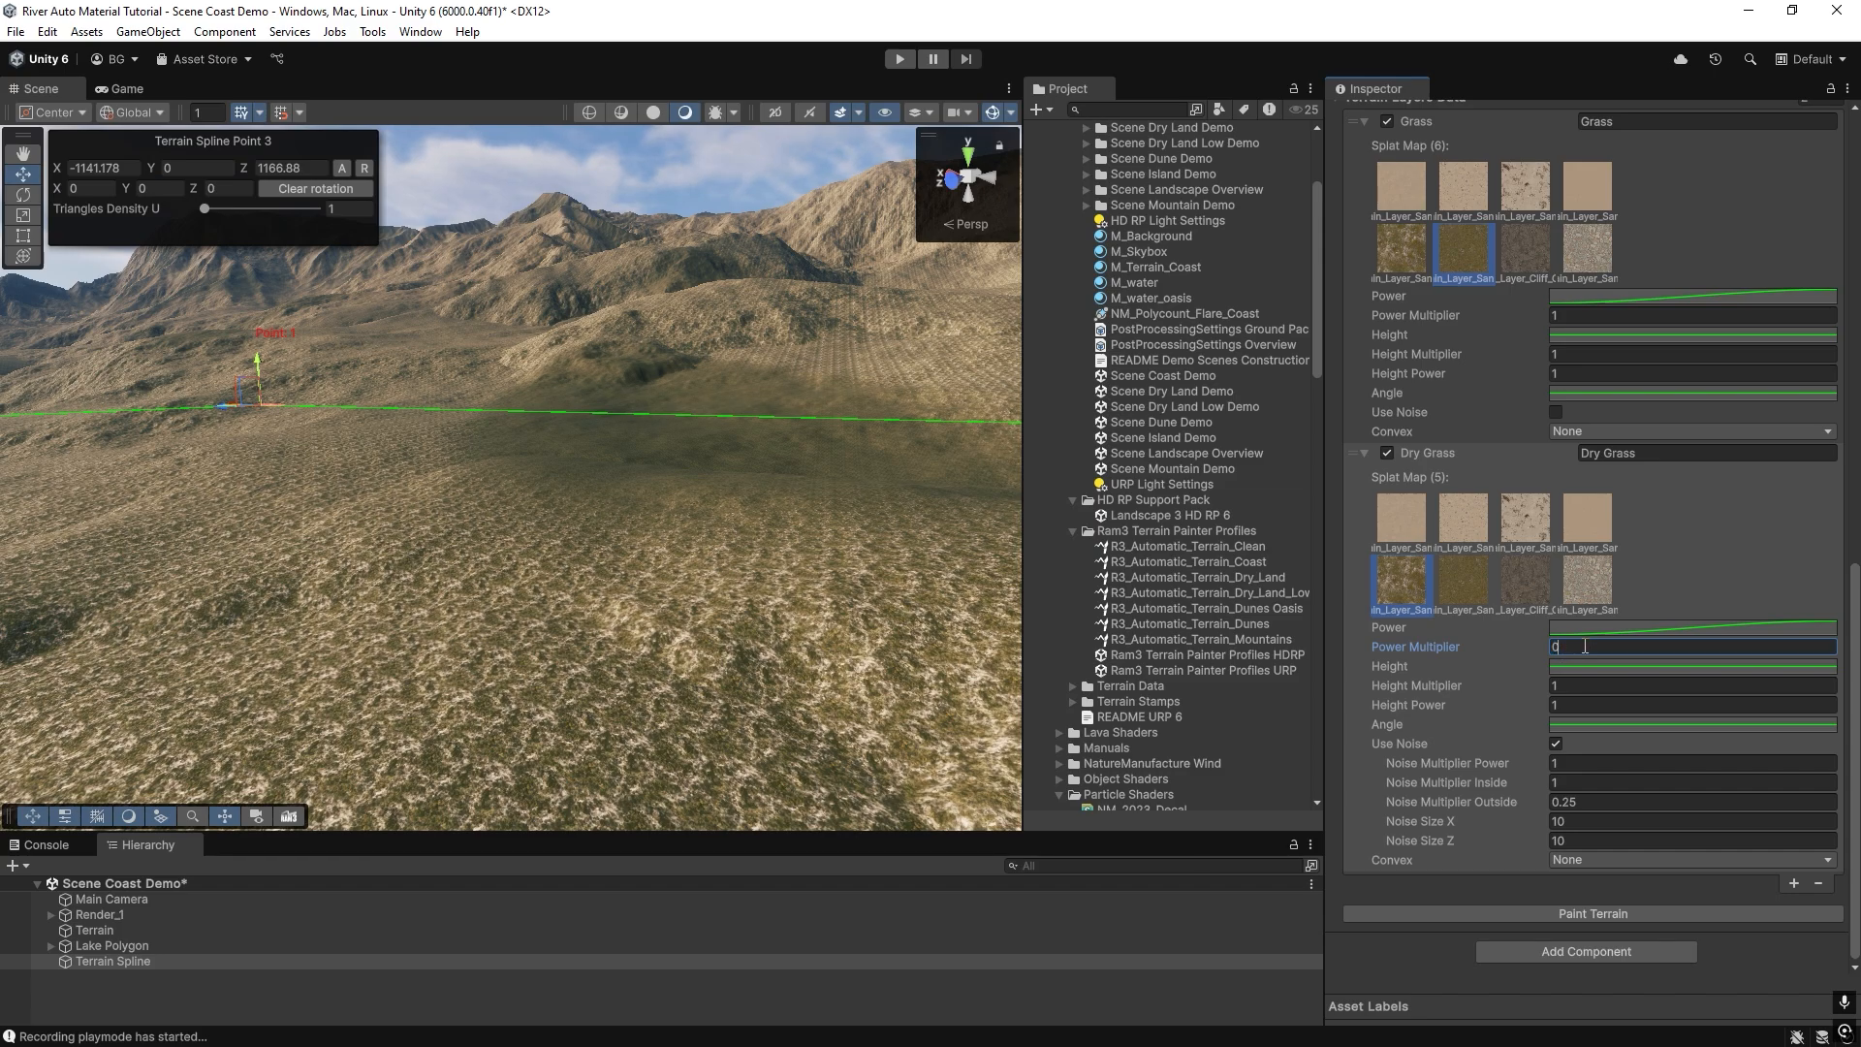
{"action": "type", "text": ".23"}
{"action": "left_click", "coordinate": [1570, 761]}
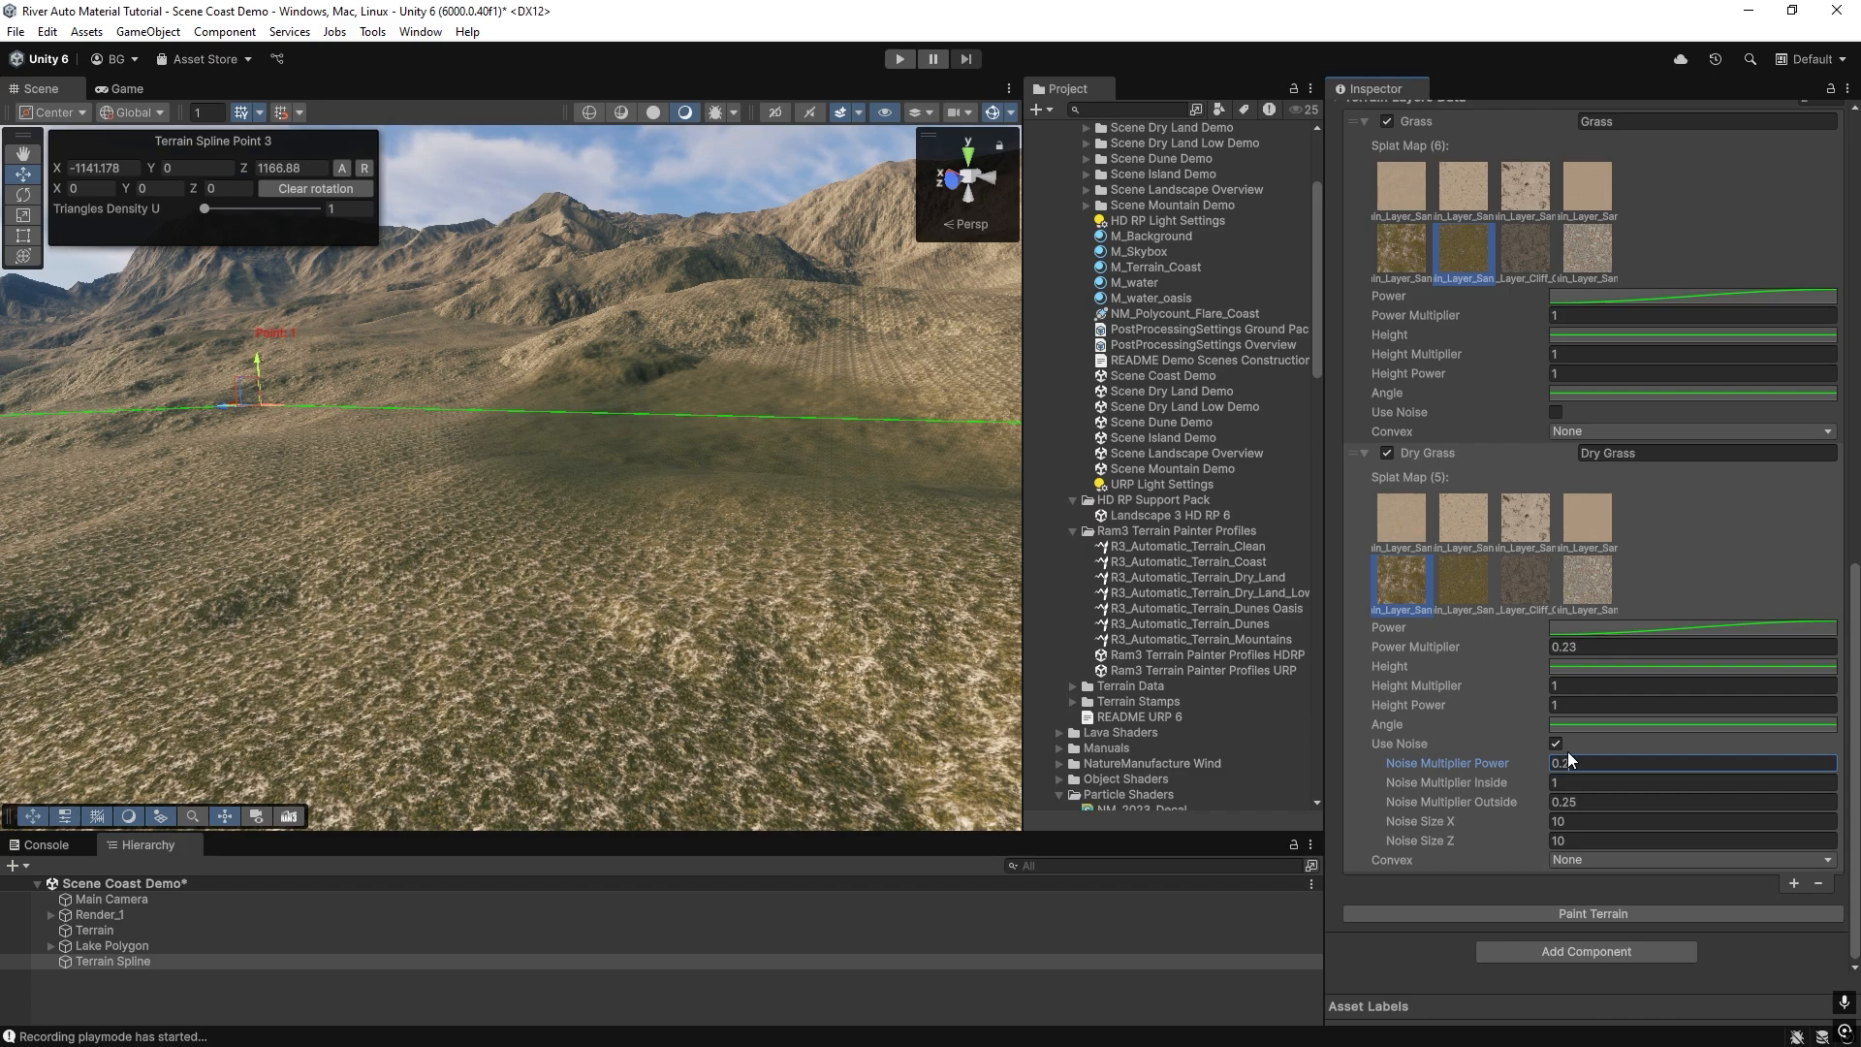
{"action": "type", "text": "0.2"}
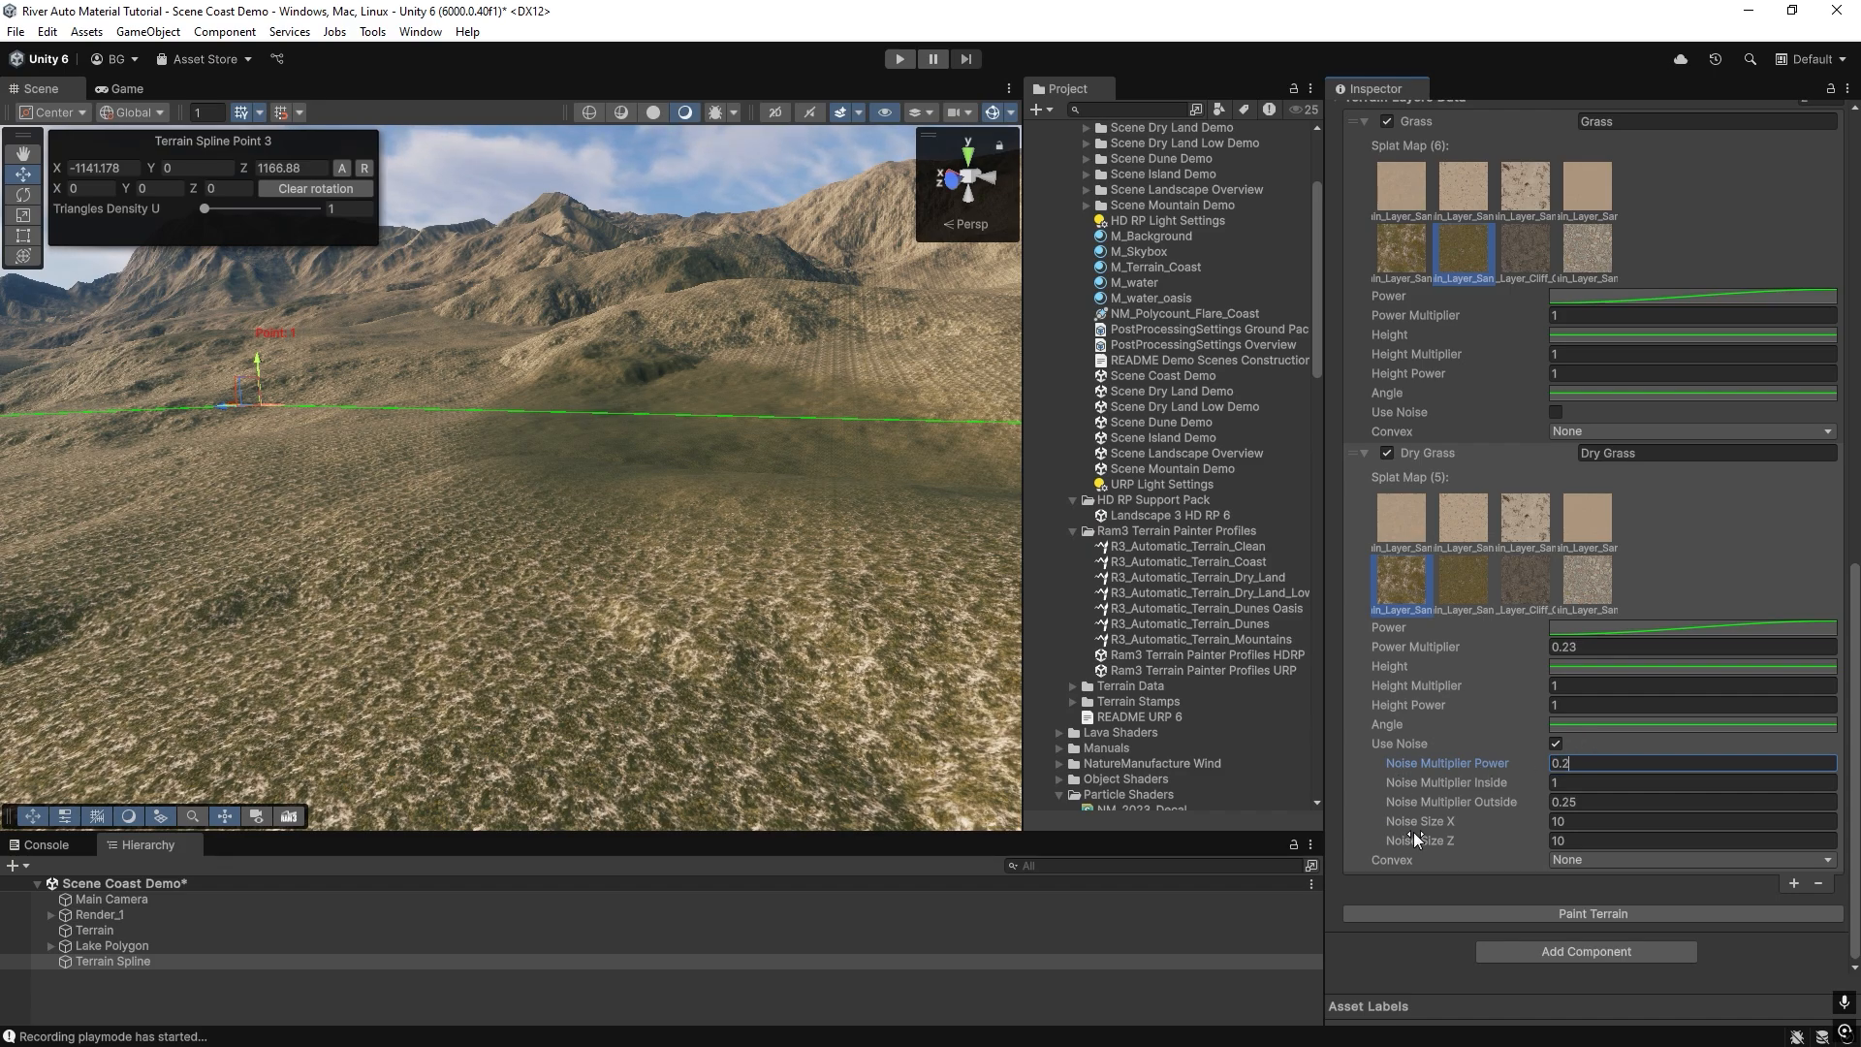
Set the Dry Grass layer's noise size to 98 in X and 97 in Z, then repaint and inspect the terrain.
{"action": "left_click", "coordinate": [1595, 825]}
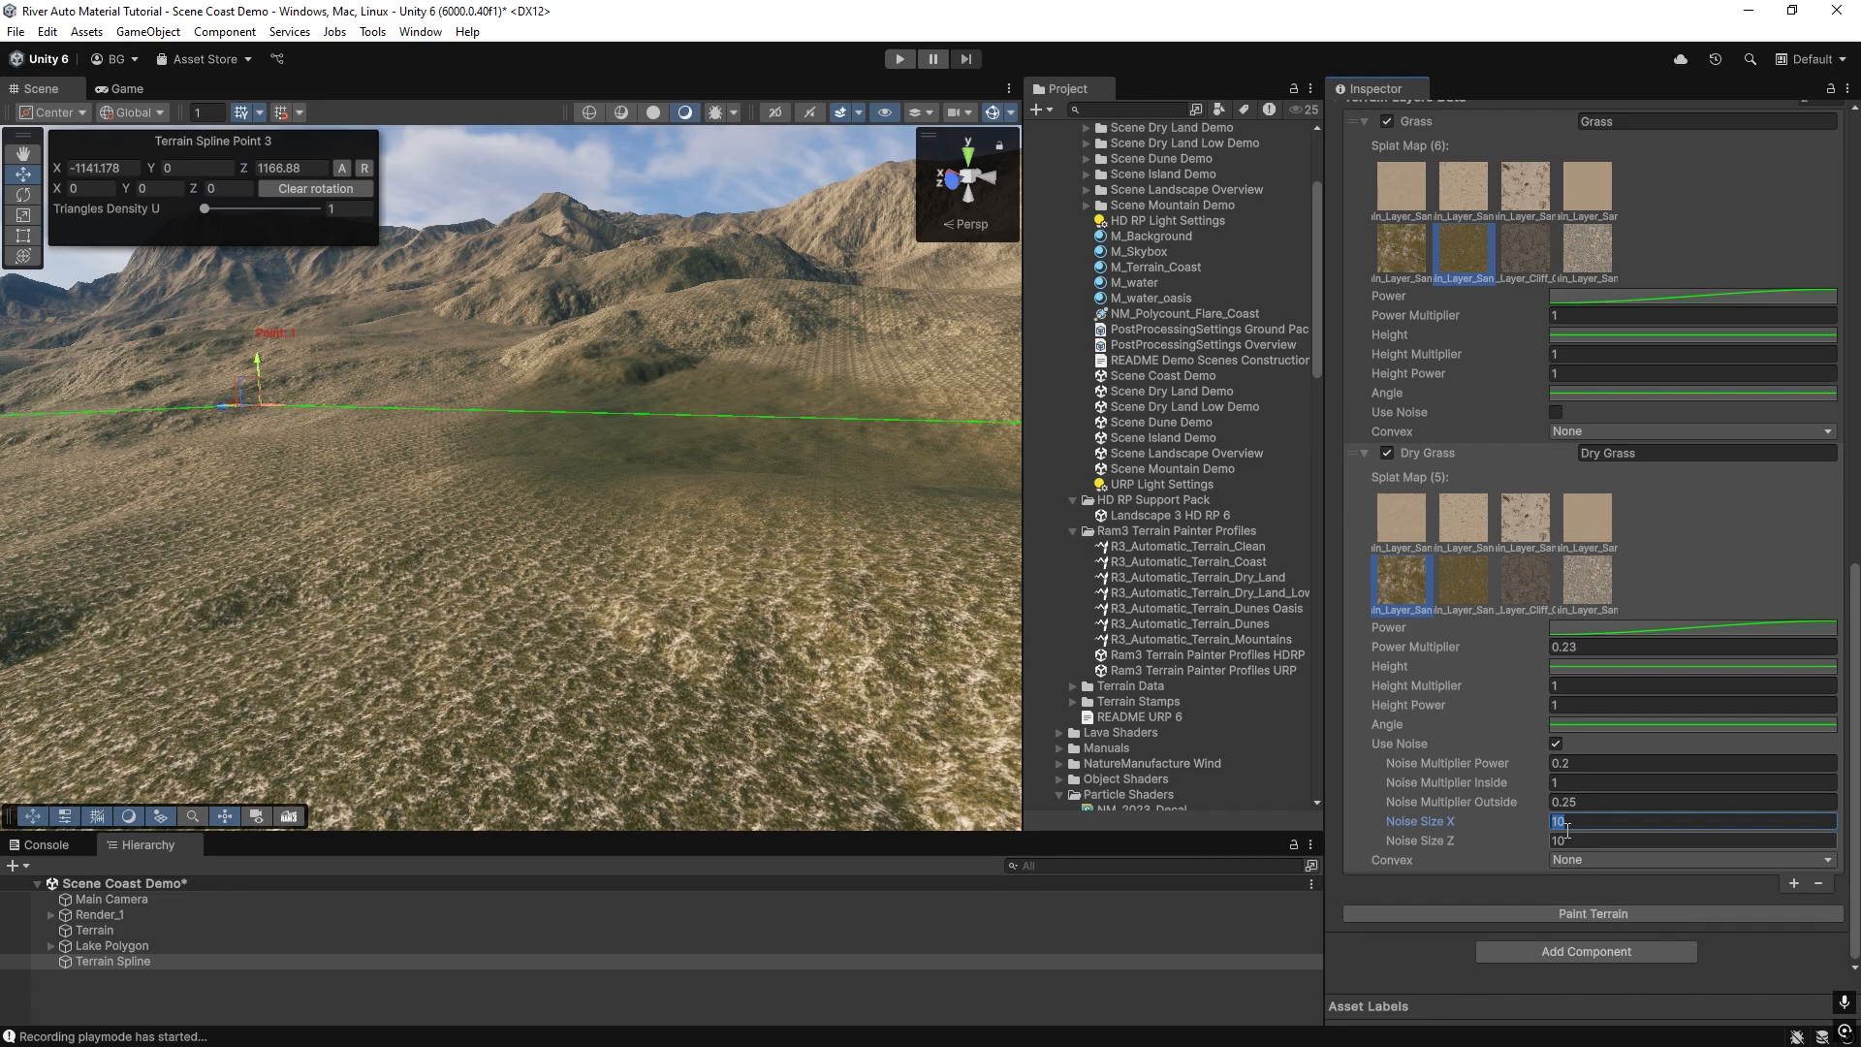
{"action": "left_click", "coordinate": [1568, 822]}
{"action": "type", "text": "98"}
{"action": "key", "text": "Tab"}
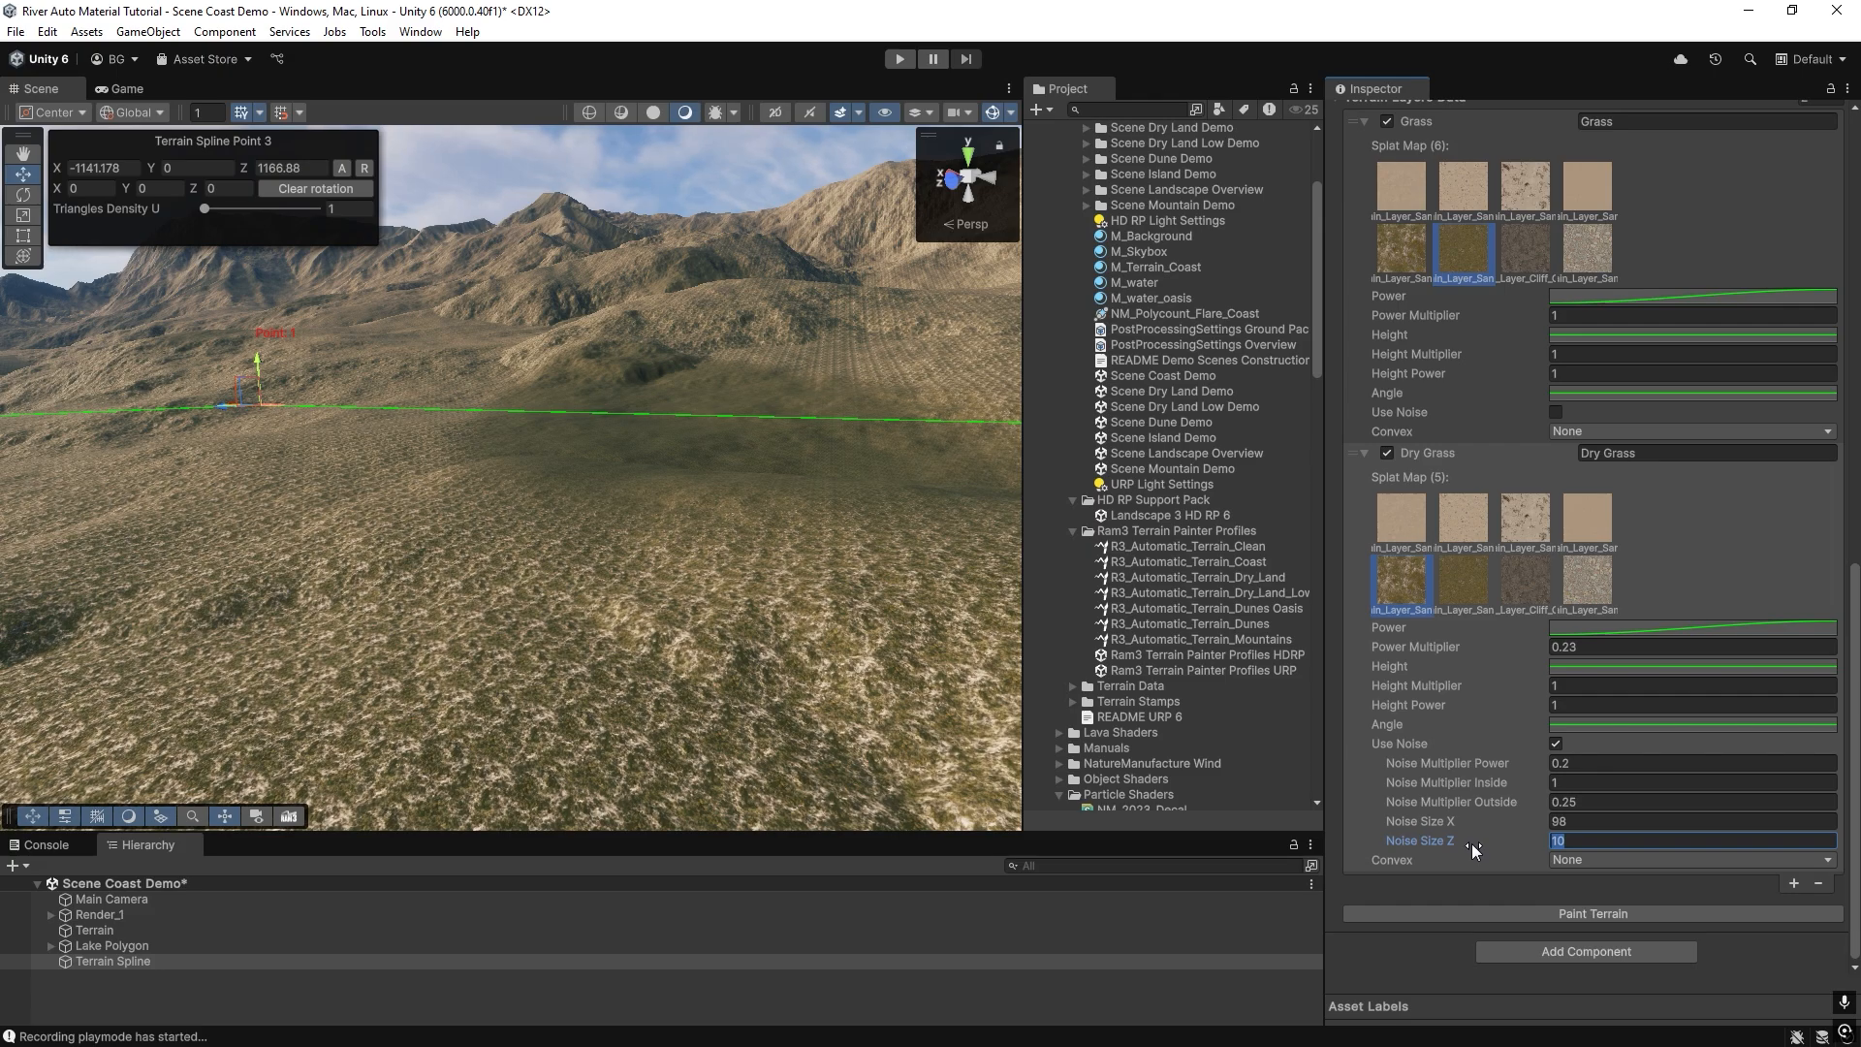
{"action": "type", "text": "97"}
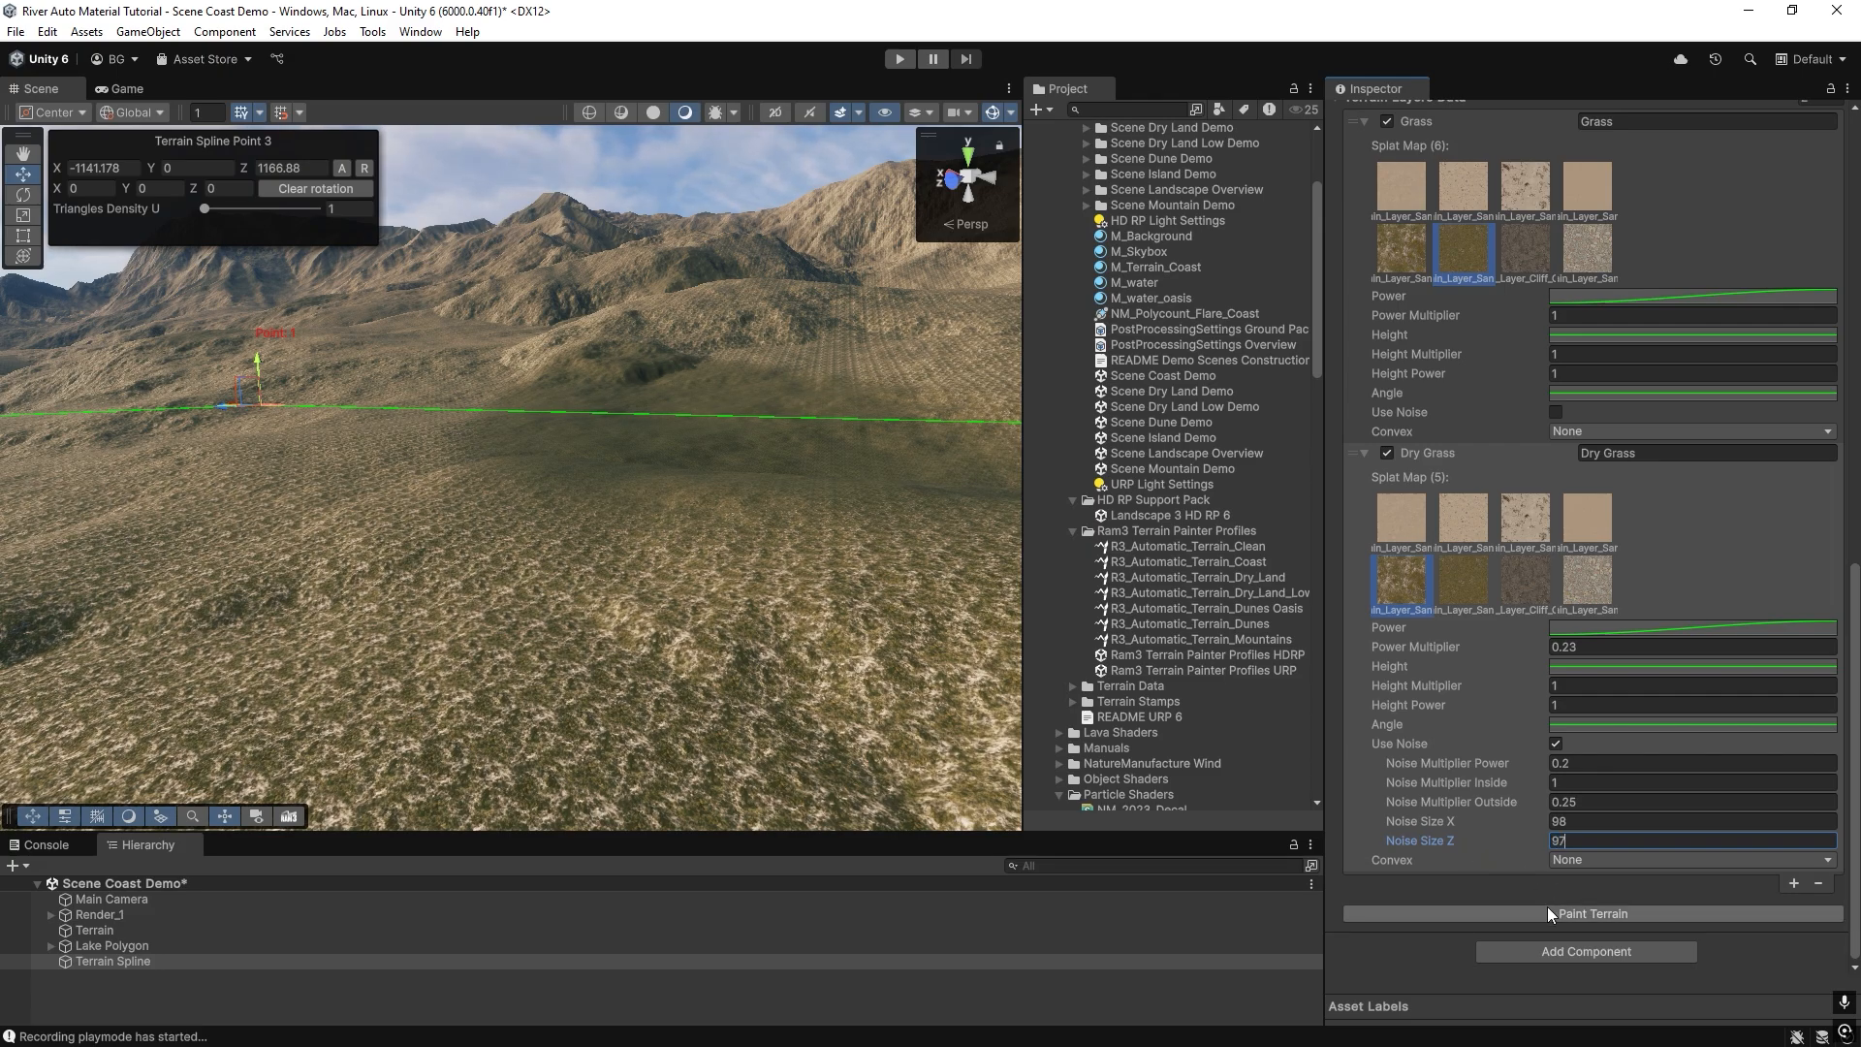
{"action": "left_click", "coordinate": [1549, 915]}
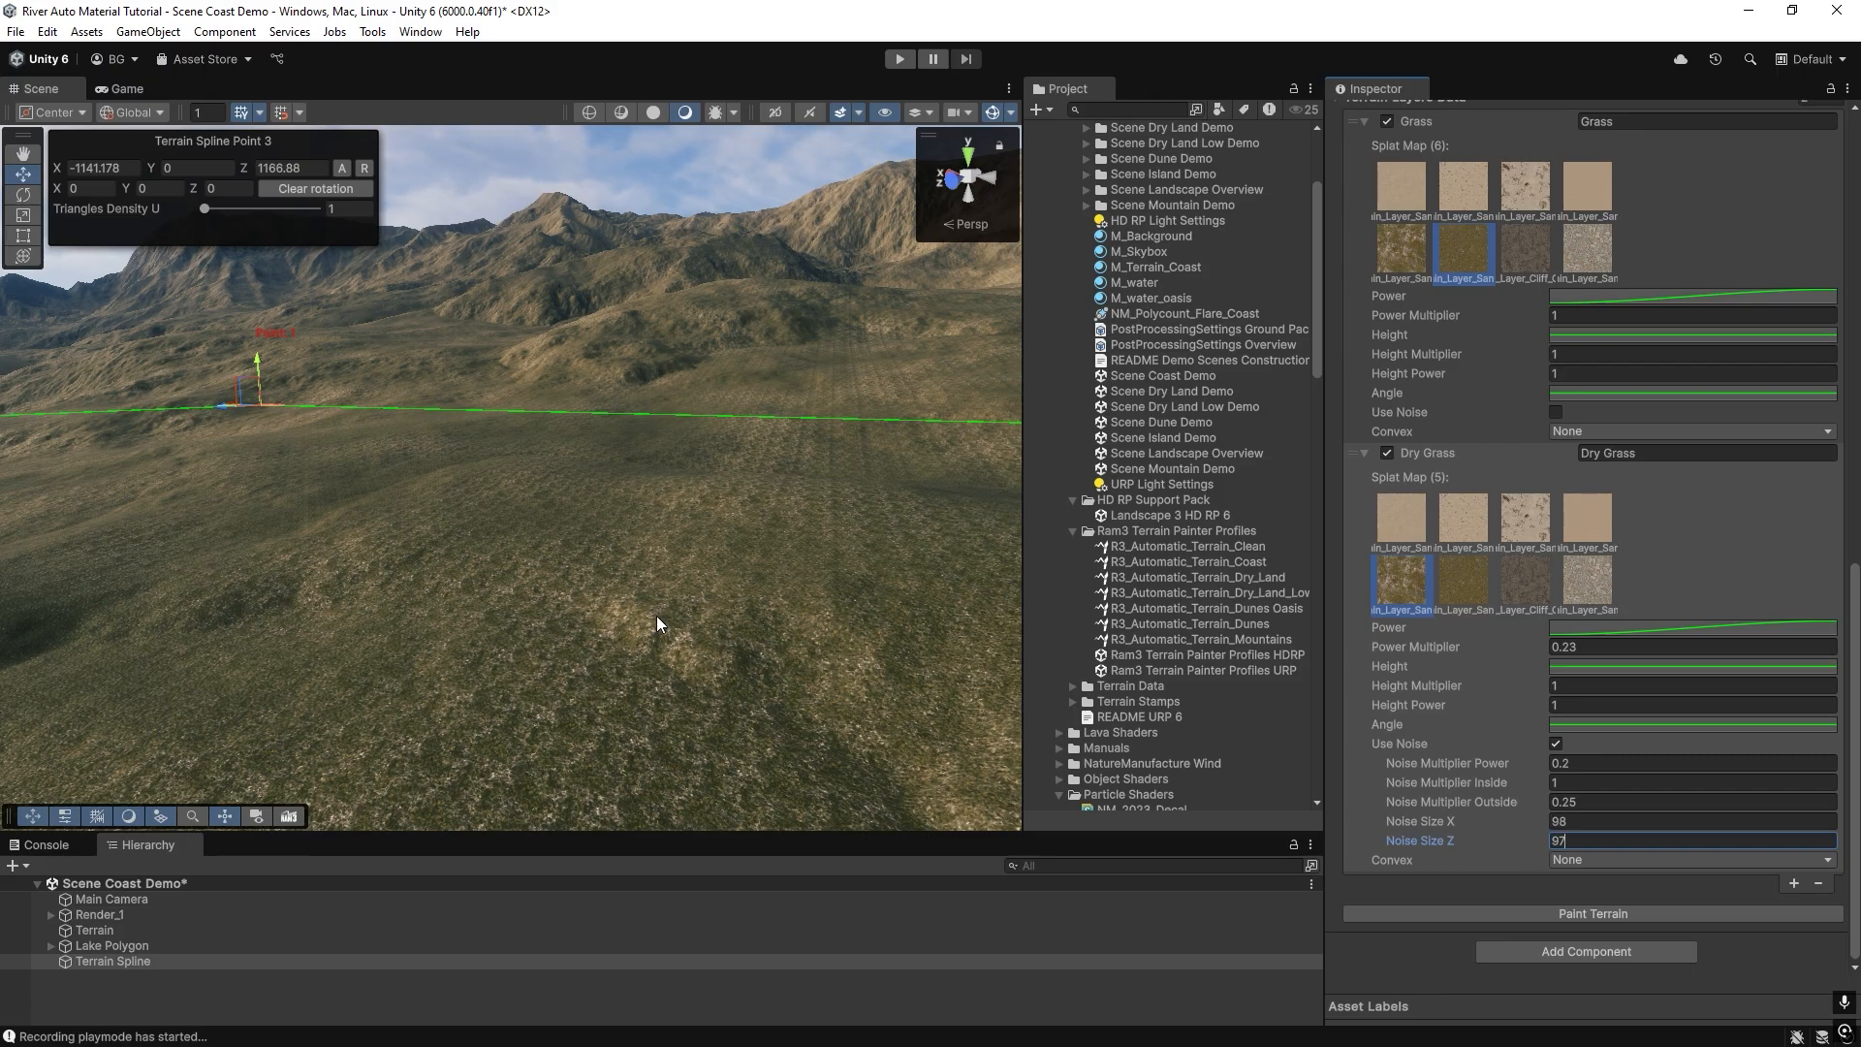
{"action": "right_click_drag", "start_coordinate": [494, 632], "coordinate": [869, 667]}
{"action": "right_click_drag", "start_coordinate": [692, 405], "coordinate": [282, 619]}
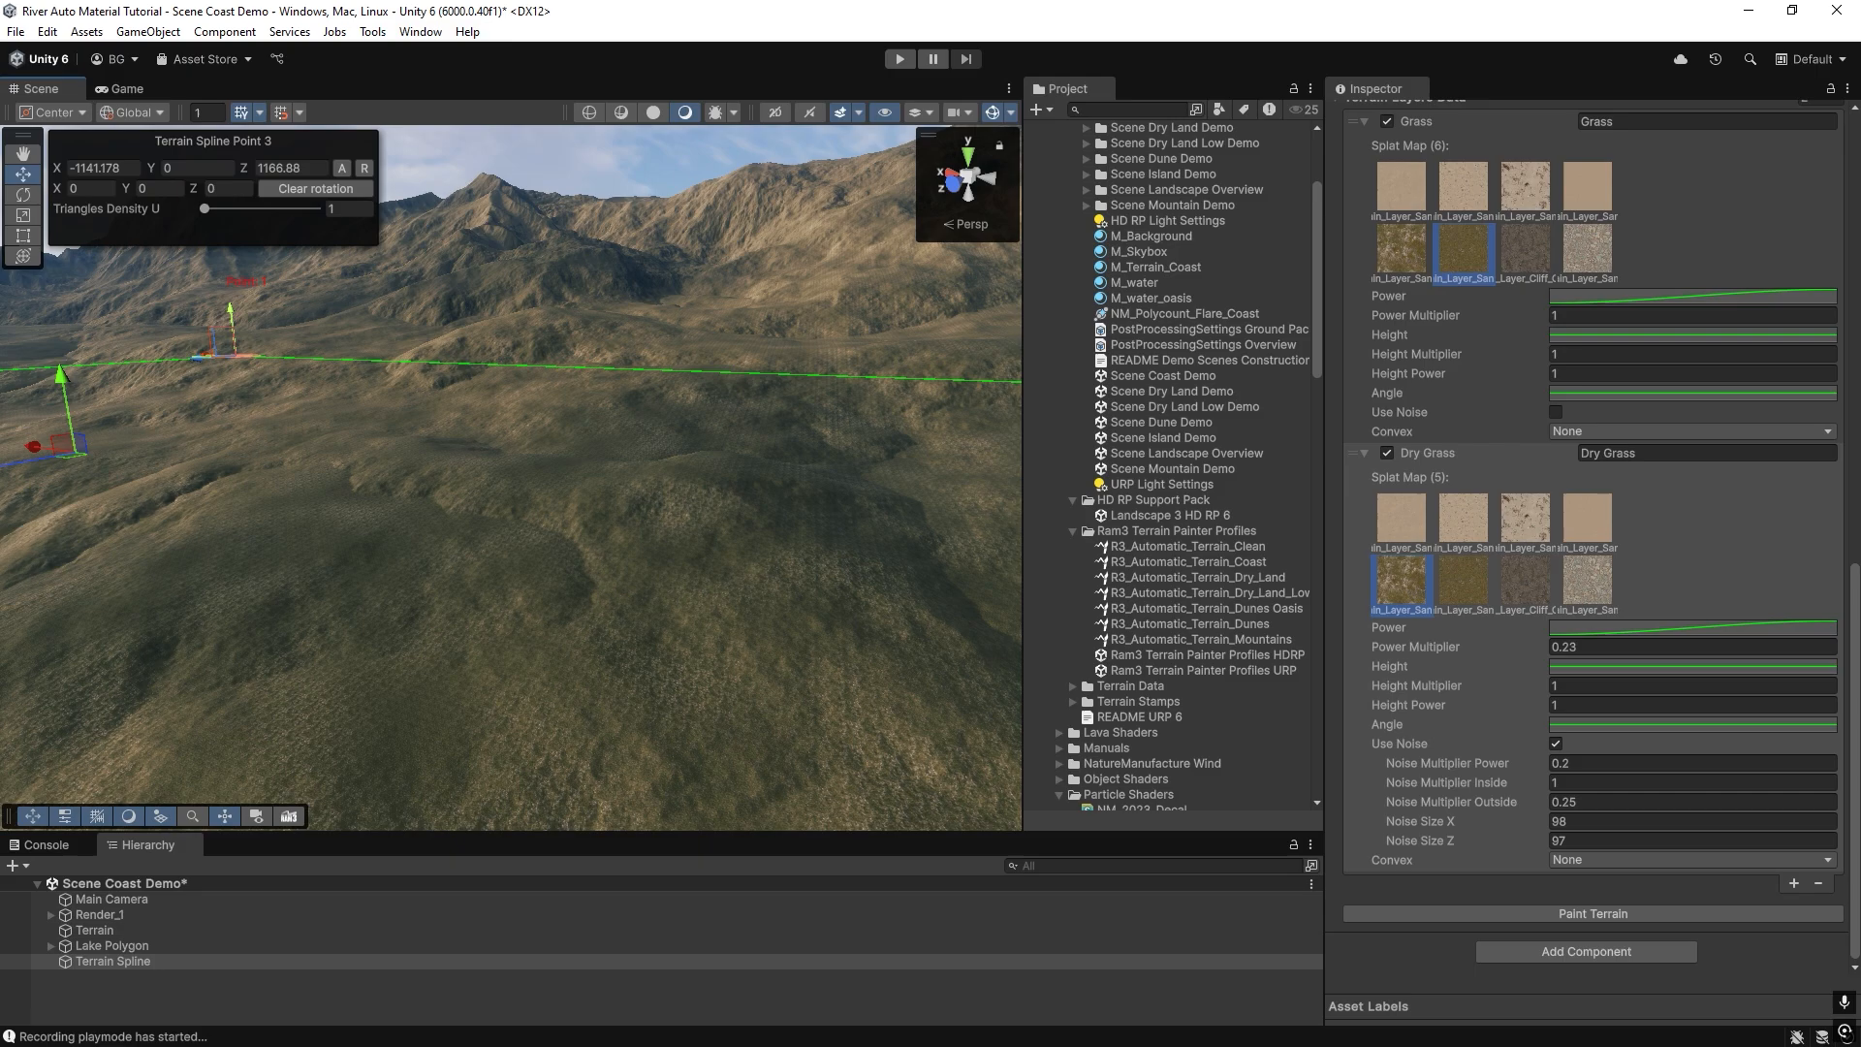
{"action": "right_click_drag", "start_coordinate": [657, 631], "coordinate": [707, 731]}
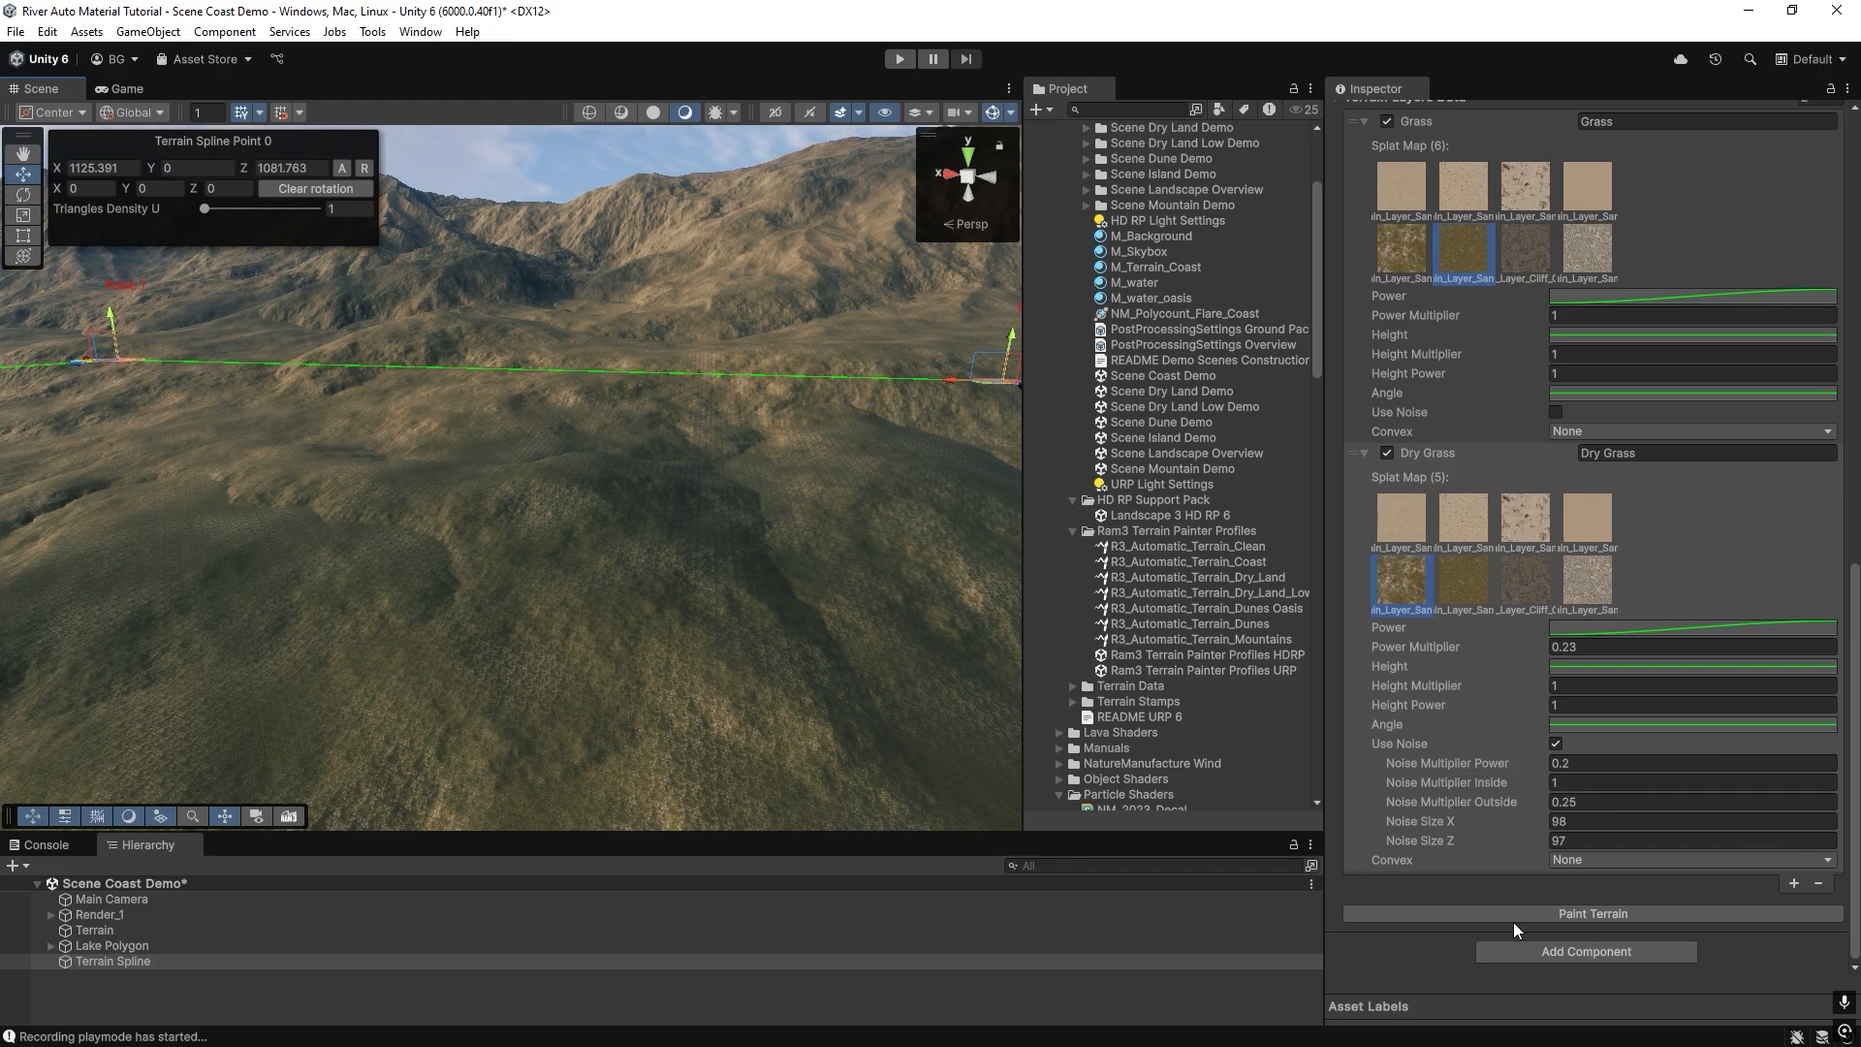
Add a third paint layer based on Dry Grass, name it Dry Grass Convex and set its Convex option to Convex.
{"action": "left_click", "coordinate": [1793, 883]}
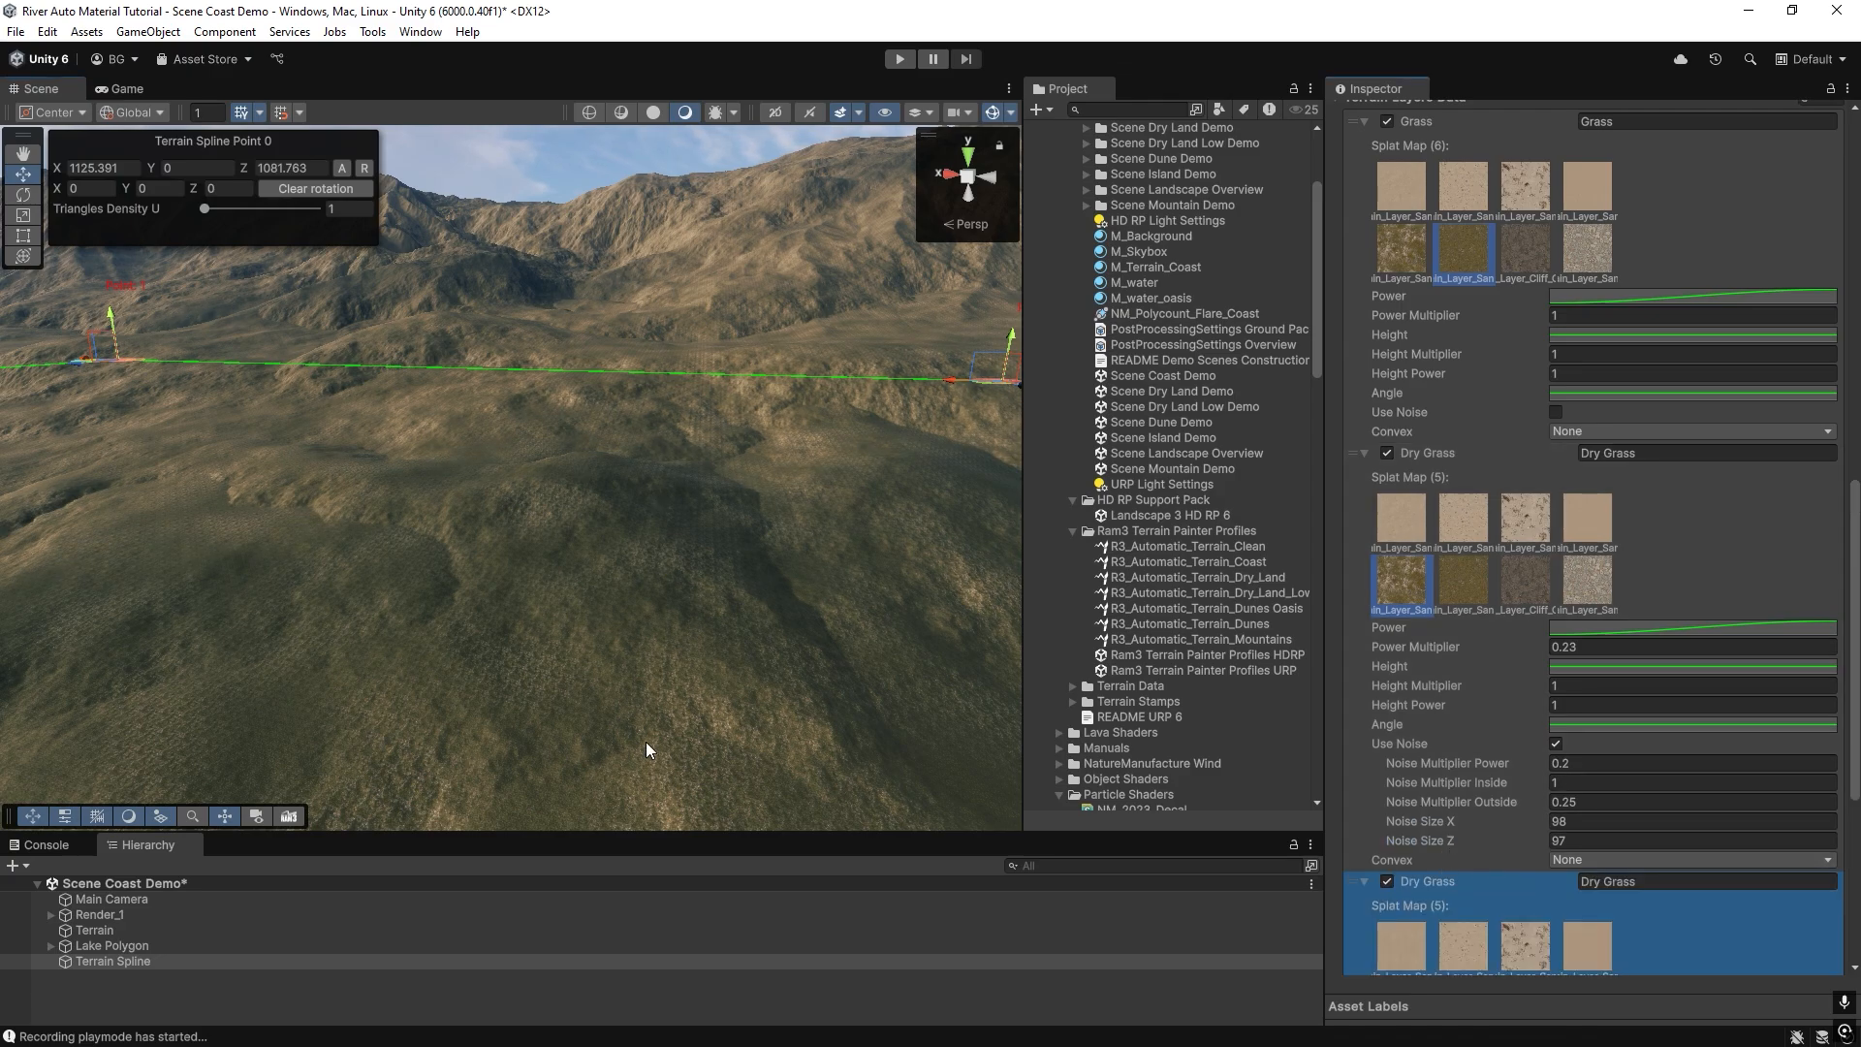
{"action": "mouse_move", "coordinate": [574, 559]}
{"action": "right_mouse_down"}
{"action": "mouse_move", "coordinate": [532, 549]}
{"action": "mouse_move", "coordinate": [599, 611]}
{"action": "mouse_move", "coordinate": [580, 586]}
{"action": "right_mouse_up"}
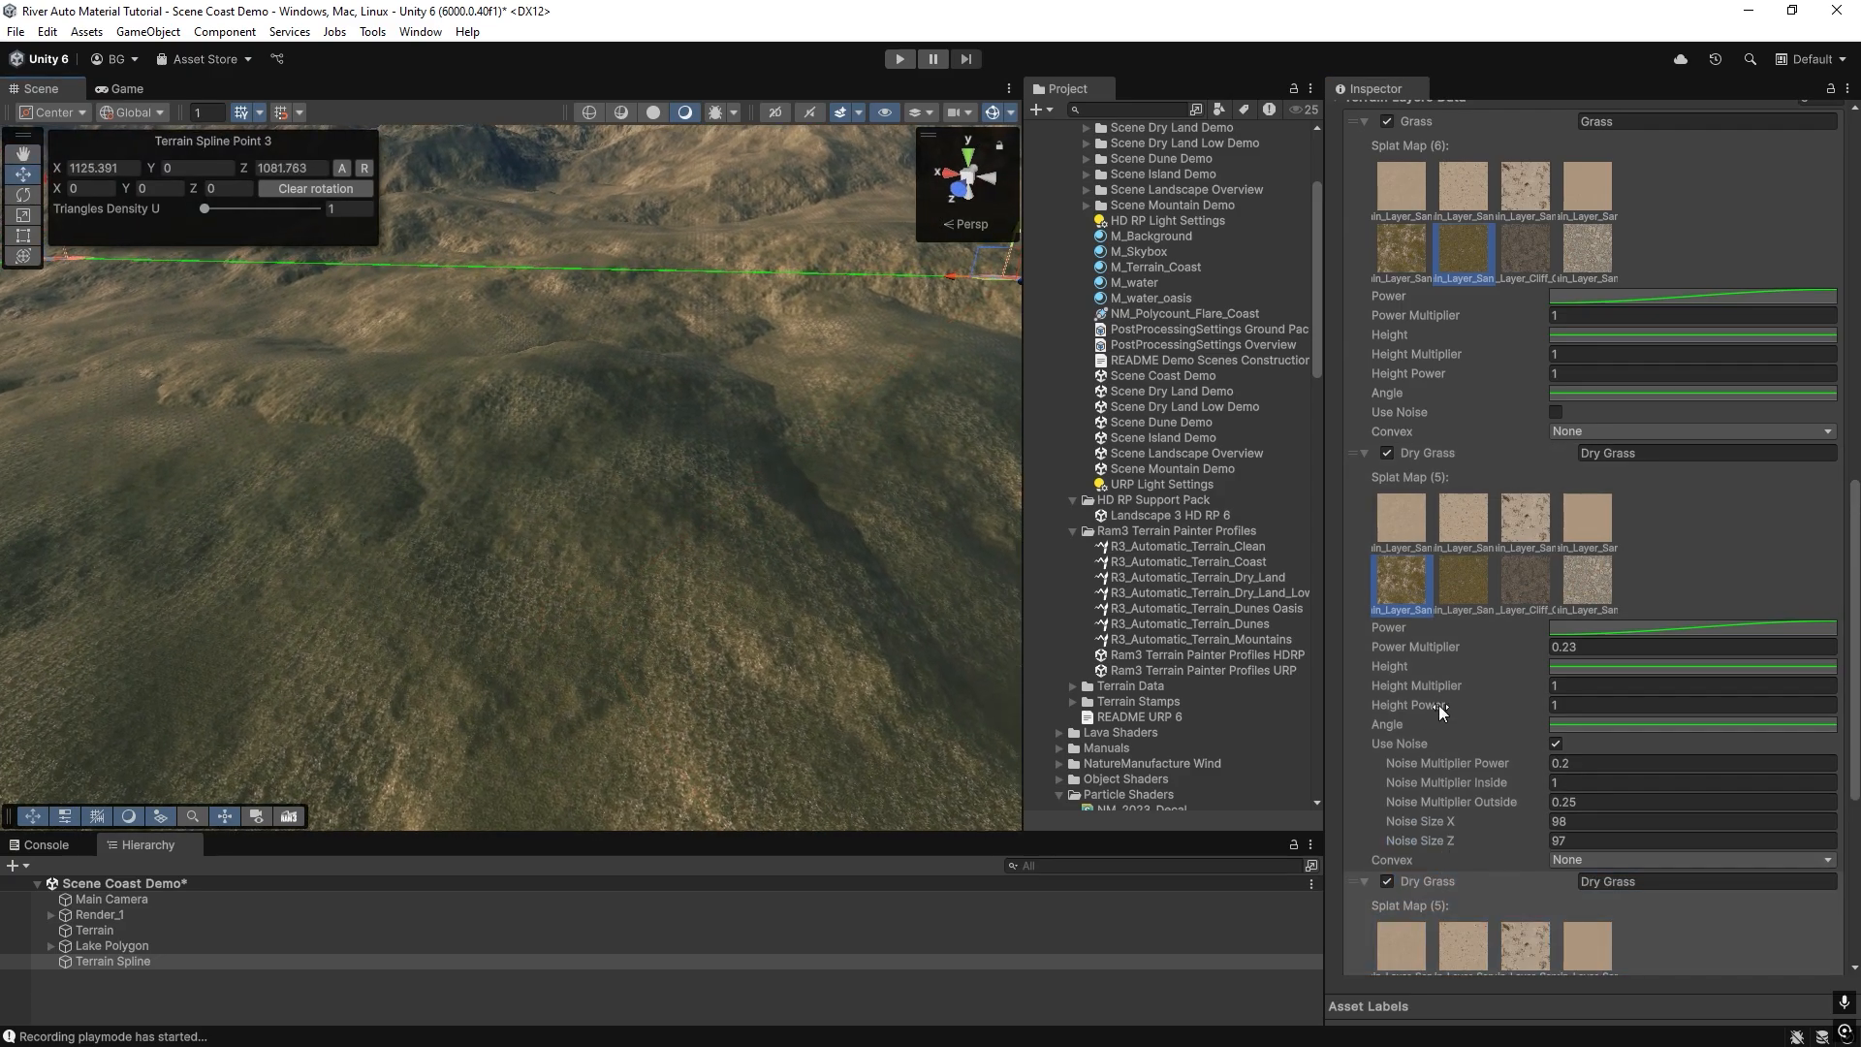
{"action": "scroll", "coordinate": [1439, 706], "scroll_direction": "down", "scroll_amount": 5}
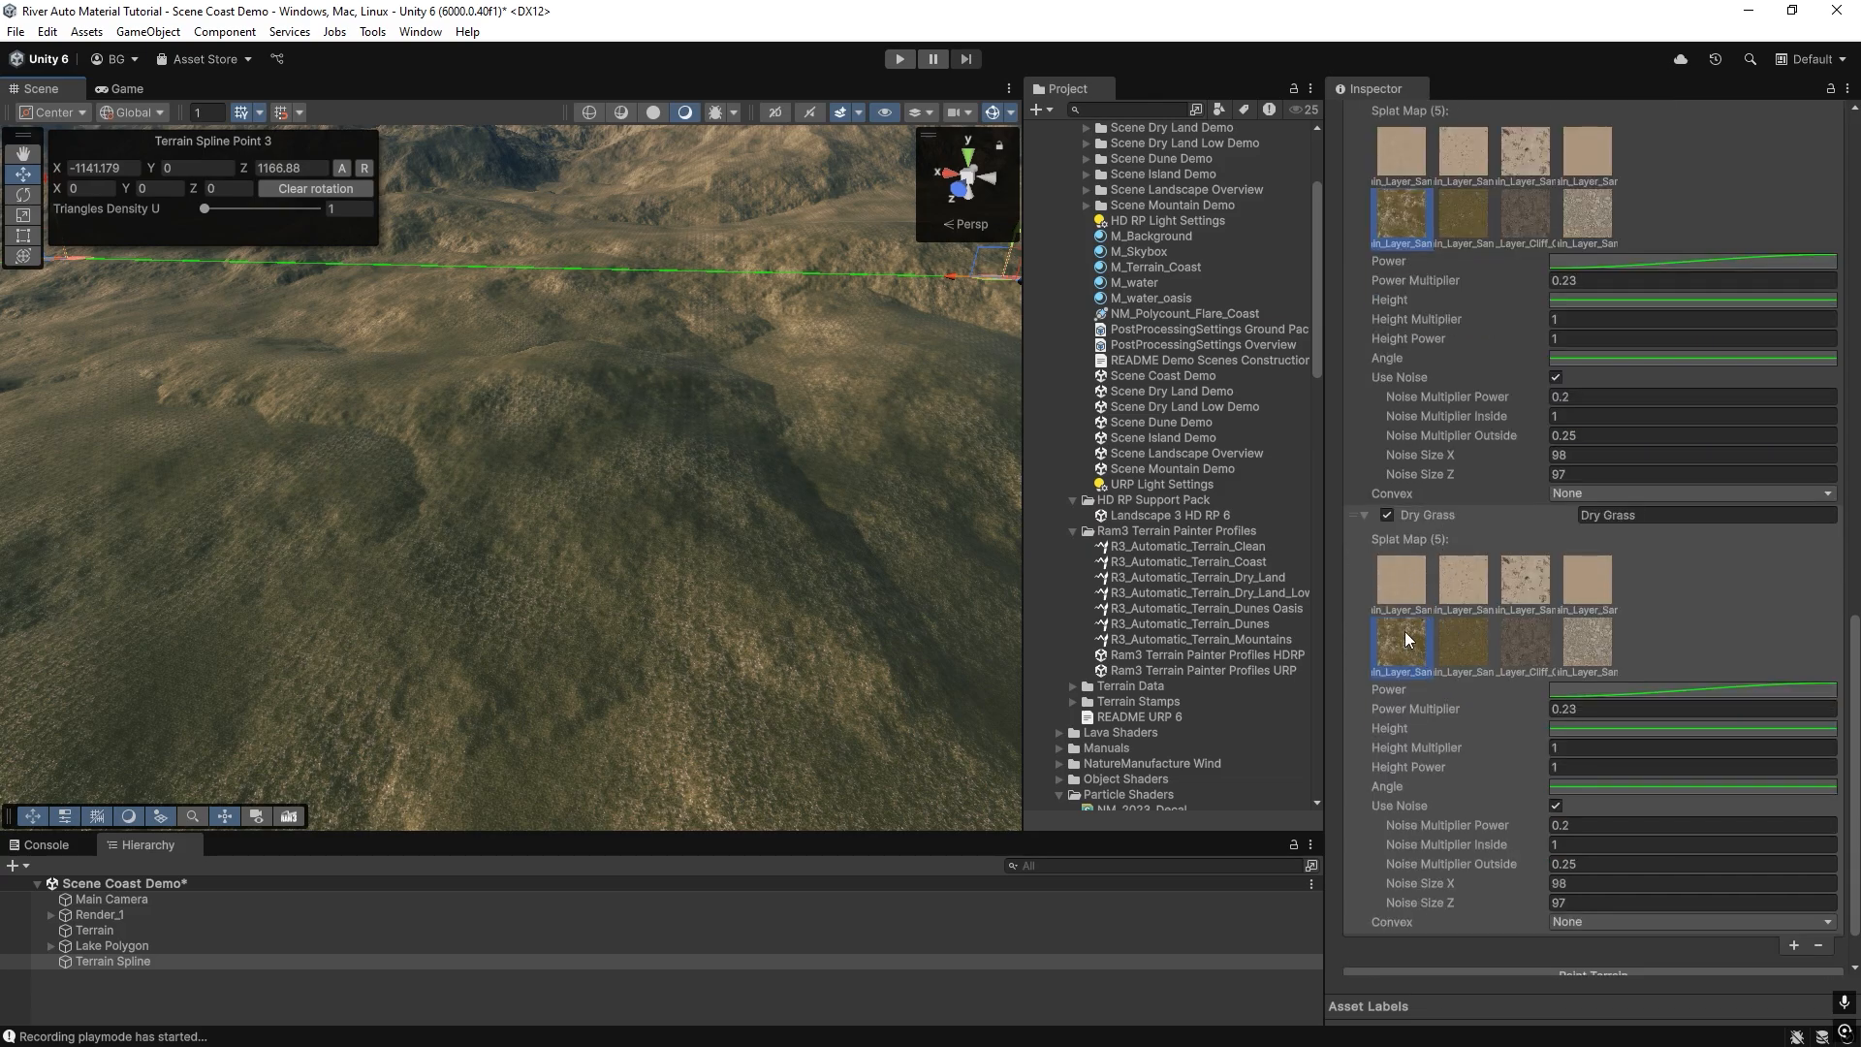
{"action": "left_click", "coordinate": [1693, 518]}
{"action": "left_click", "coordinate": [1696, 518]}
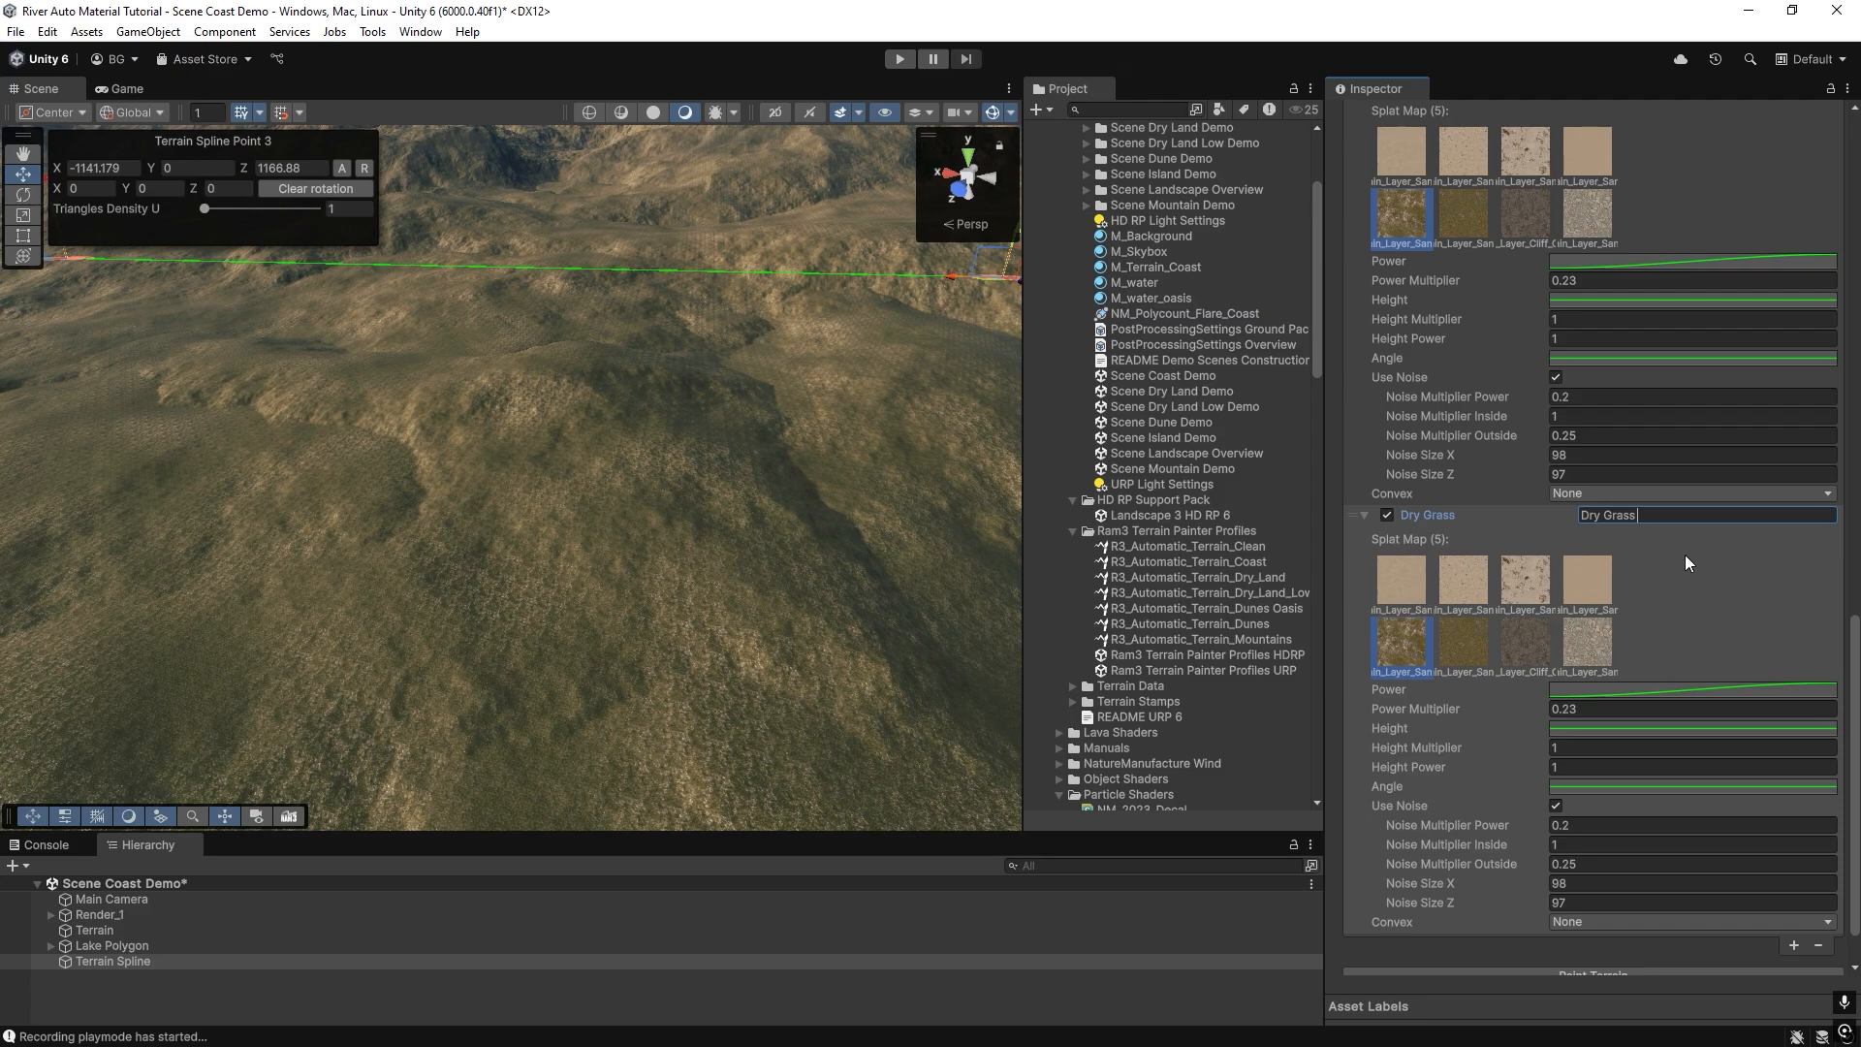
{"action": "type", "text": "Convex"}
{"action": "left_click", "coordinate": [1578, 922]}
{"action": "left_click", "coordinate": [1599, 967]}
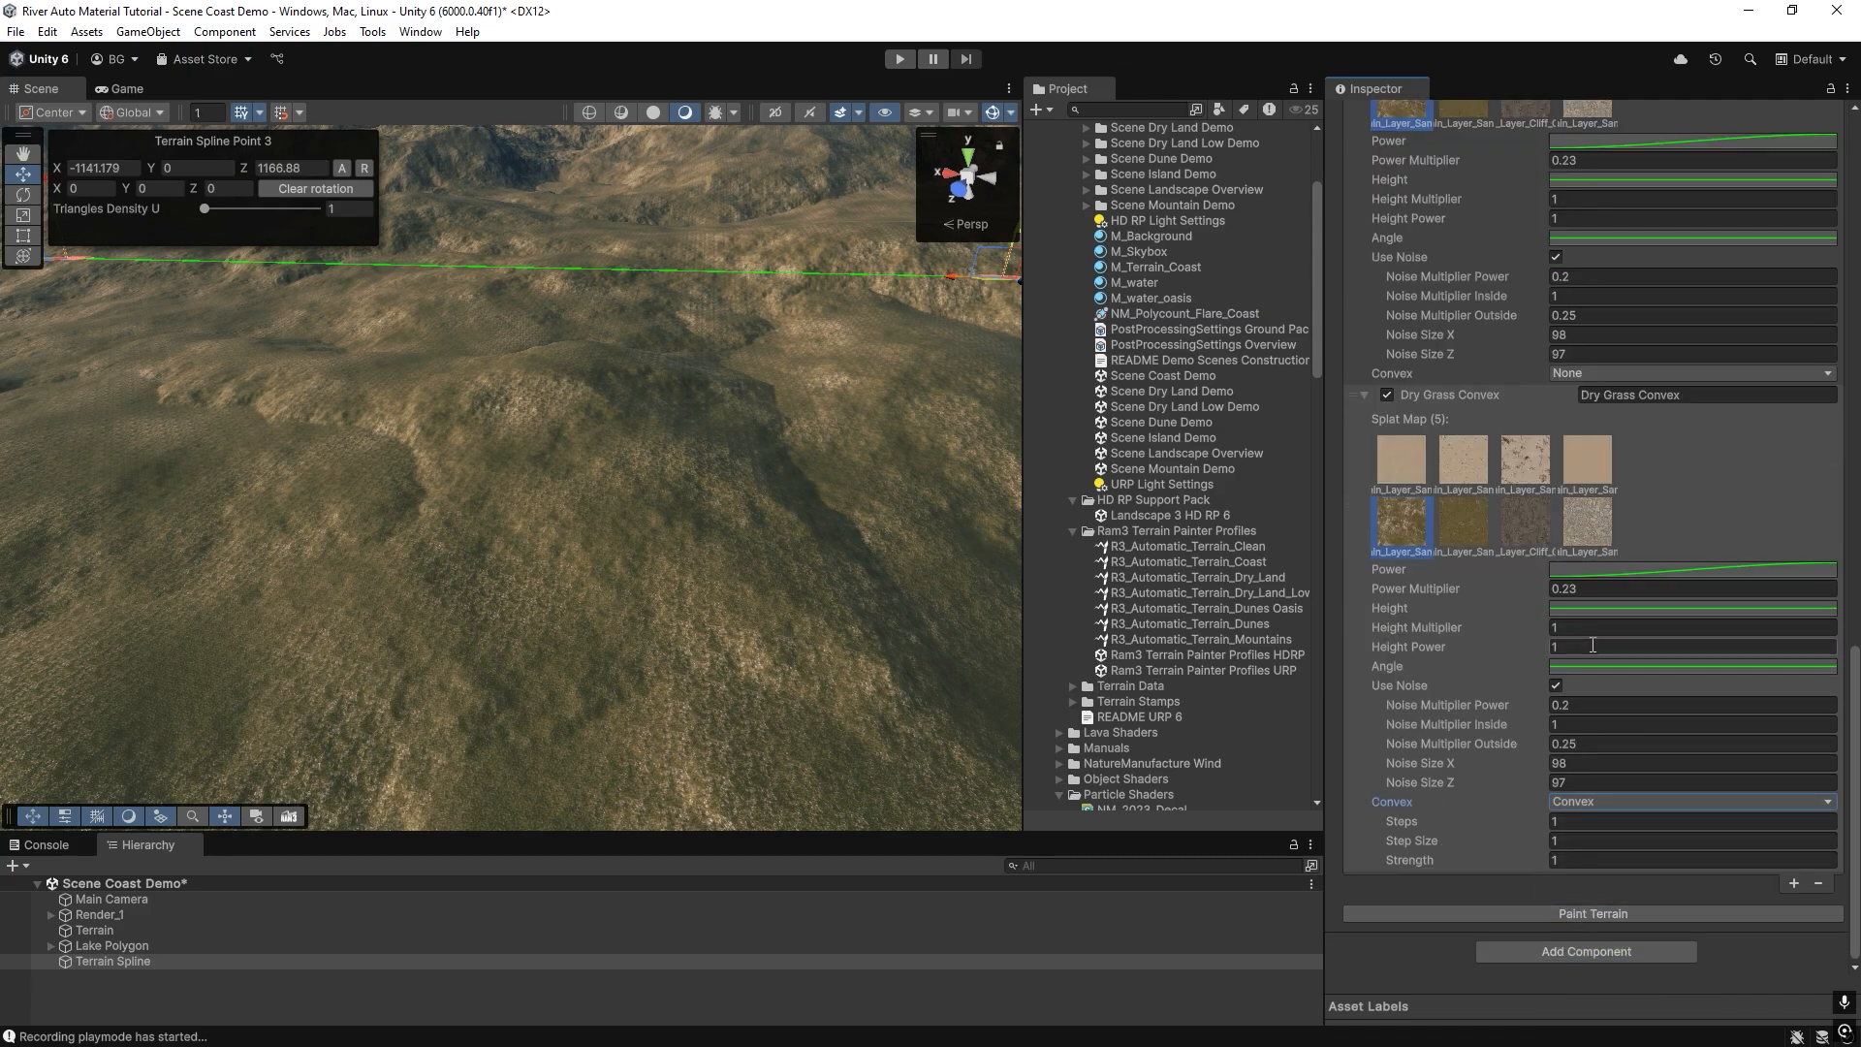
Set the Dry Grass Convex layer's Power Multiplier to 4 and repaint the terrain.
{"action": "left_click", "coordinate": [1584, 608]}
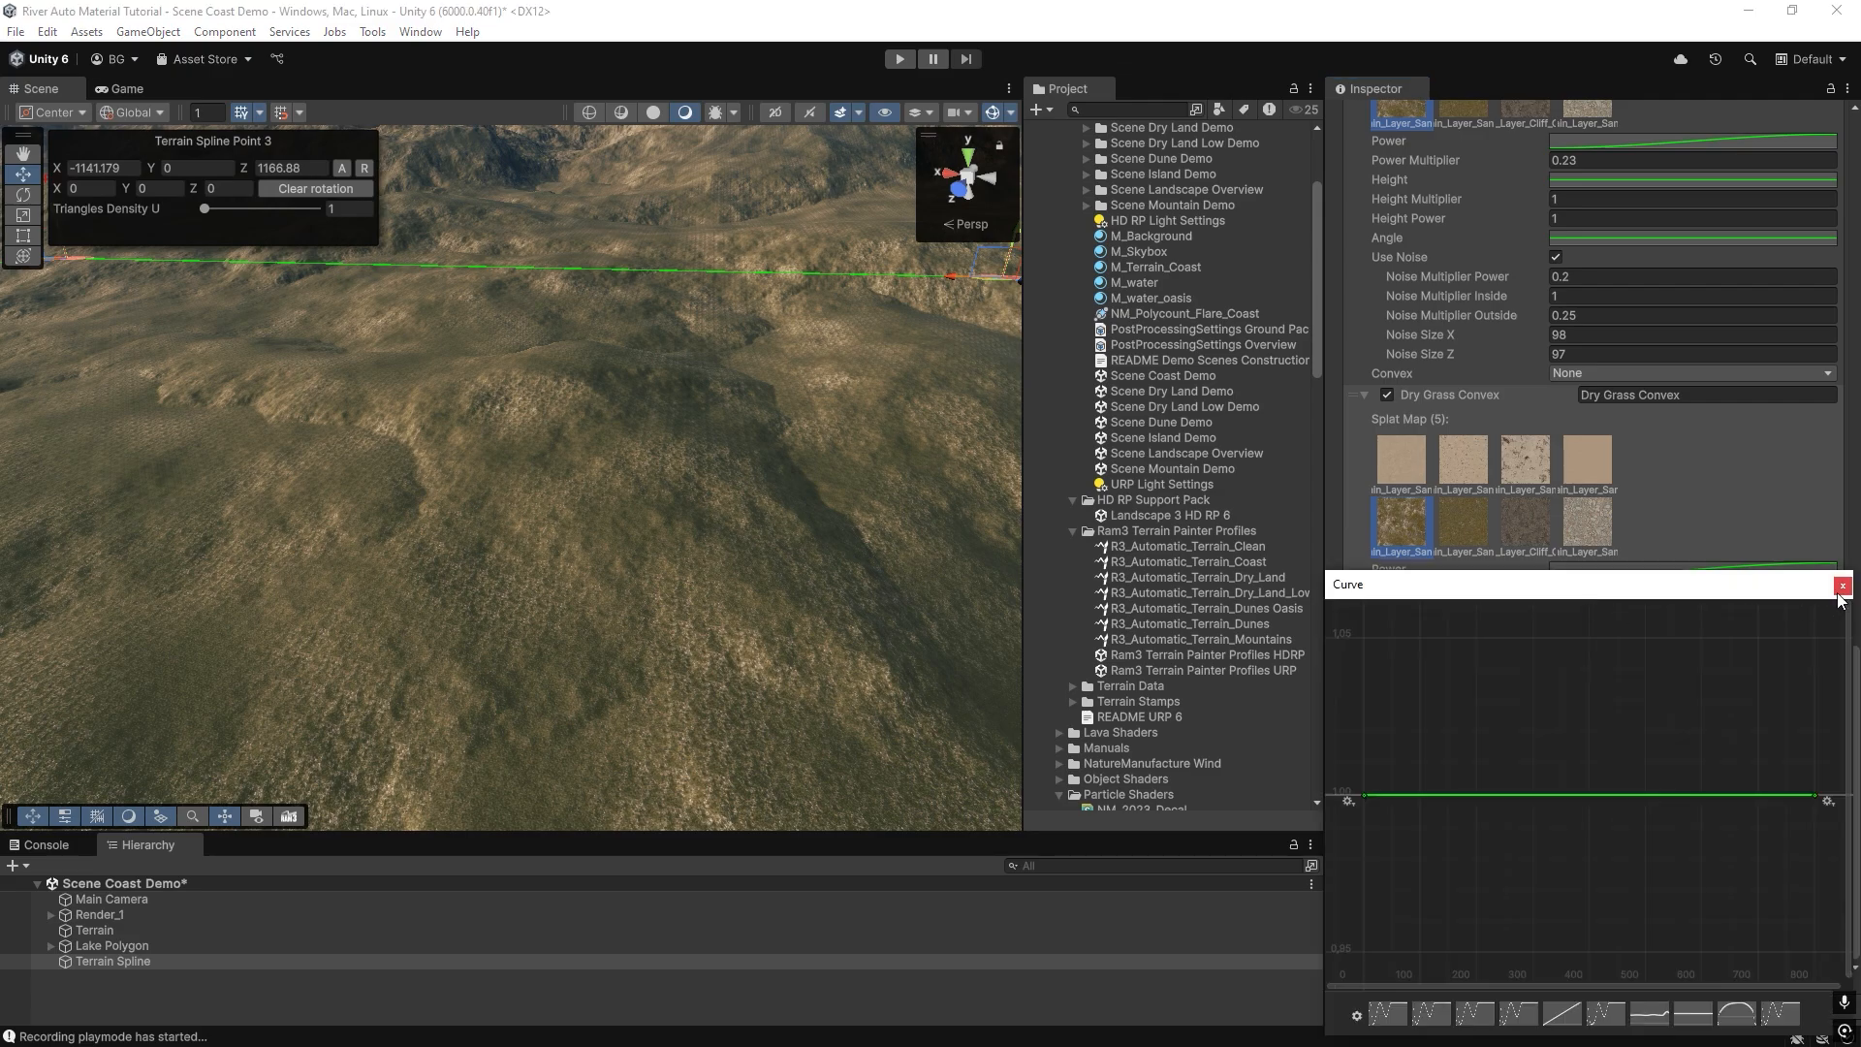
{"action": "left_click", "coordinate": [1841, 600]}
{"action": "left_click", "coordinate": [1572, 590]}
{"action": "type", "text": "4"}
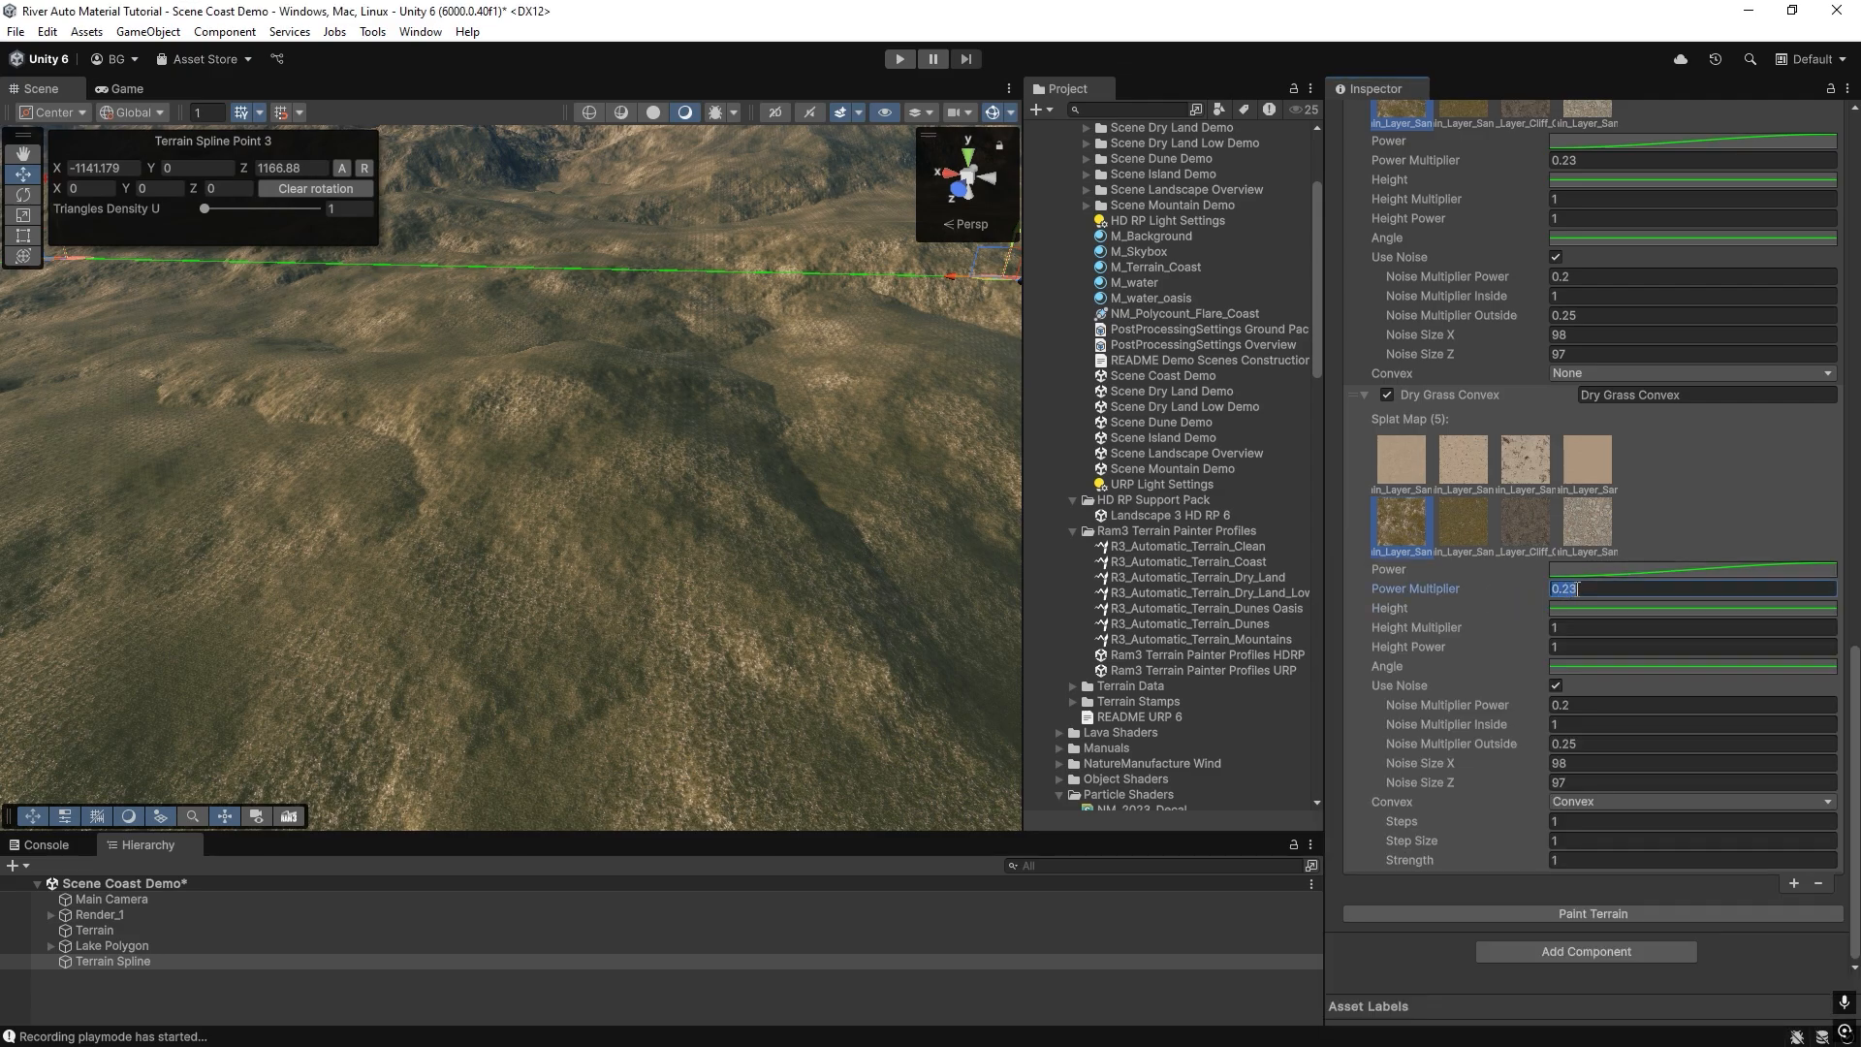
{"action": "left_click", "coordinate": [1586, 912]}
{"action": "left_click", "coordinate": [540, 548]}
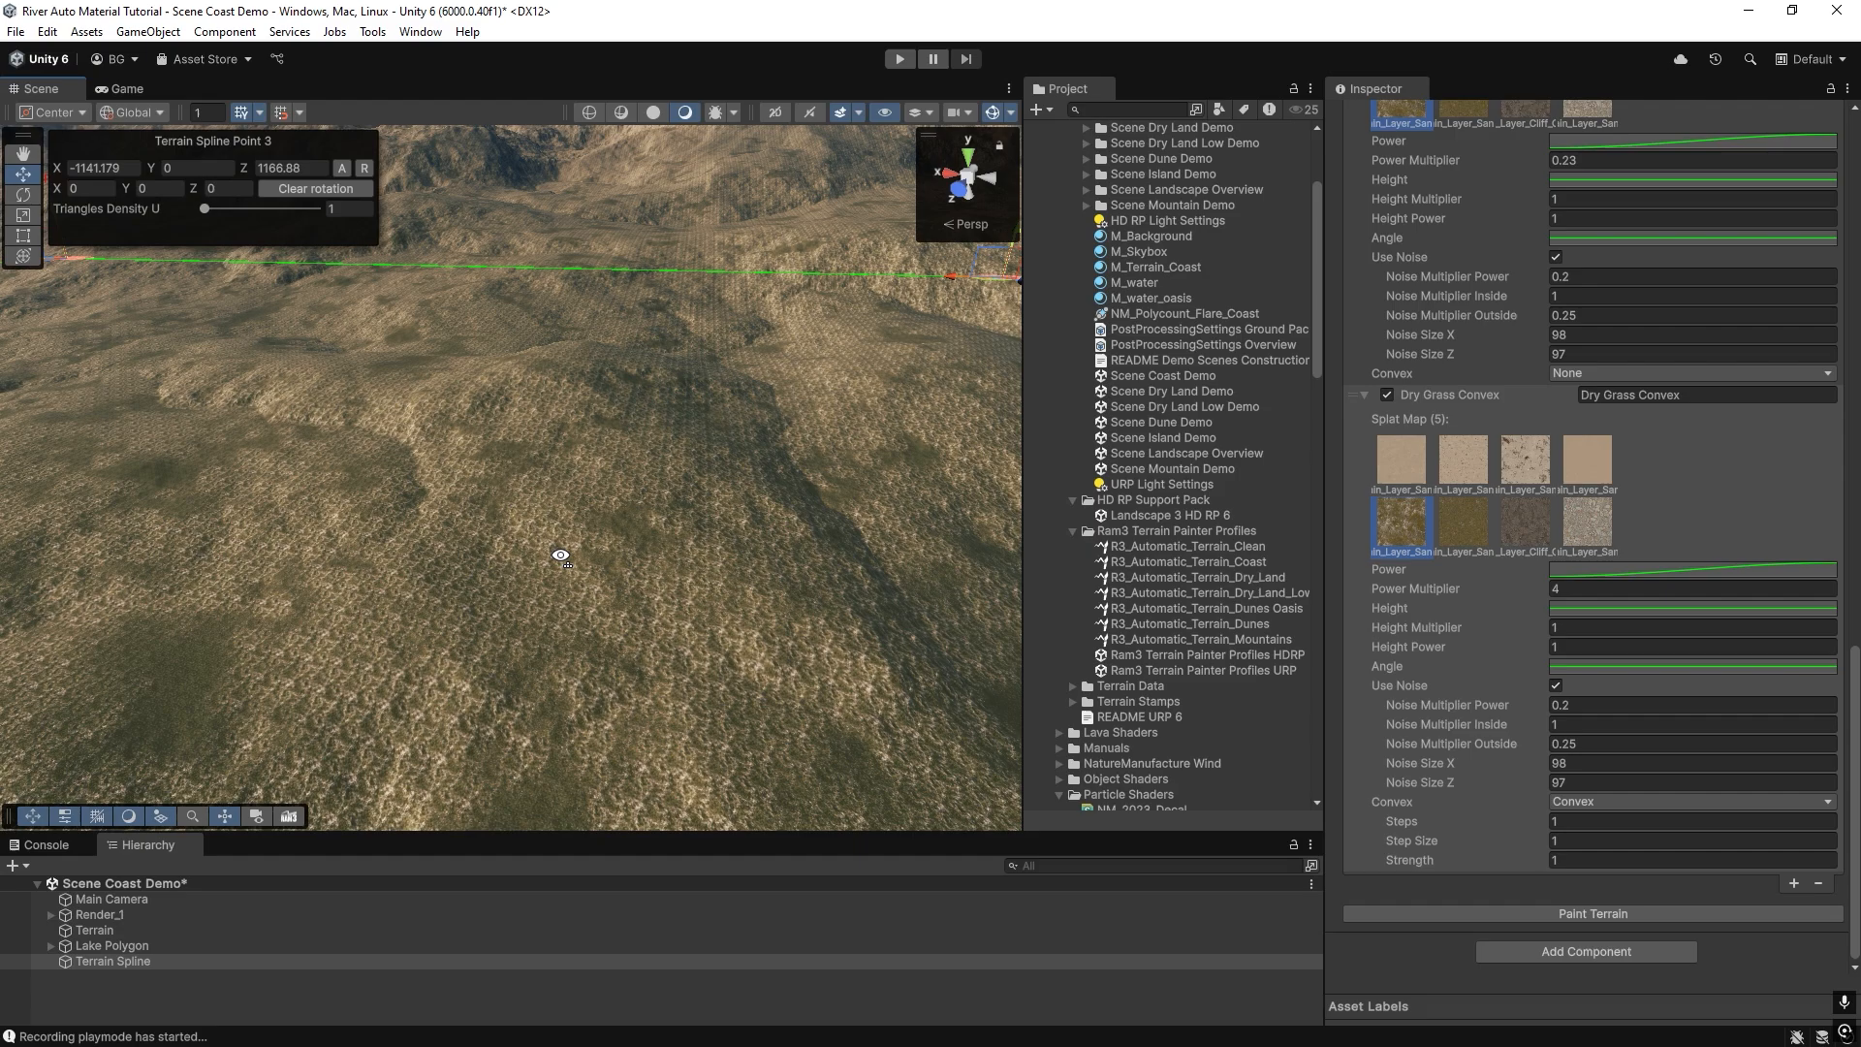
{"action": "scroll", "coordinate": [534, 552], "scroll_direction": "up", "scroll_amount": 5}
{"action": "scroll", "coordinate": [533, 552], "scroll_direction": "down", "scroll_amount": 3}
Switch the Dry Grass Convex layer to splat map 8 and repaint the terrain.
{"action": "left_click", "coordinate": [1591, 527]}
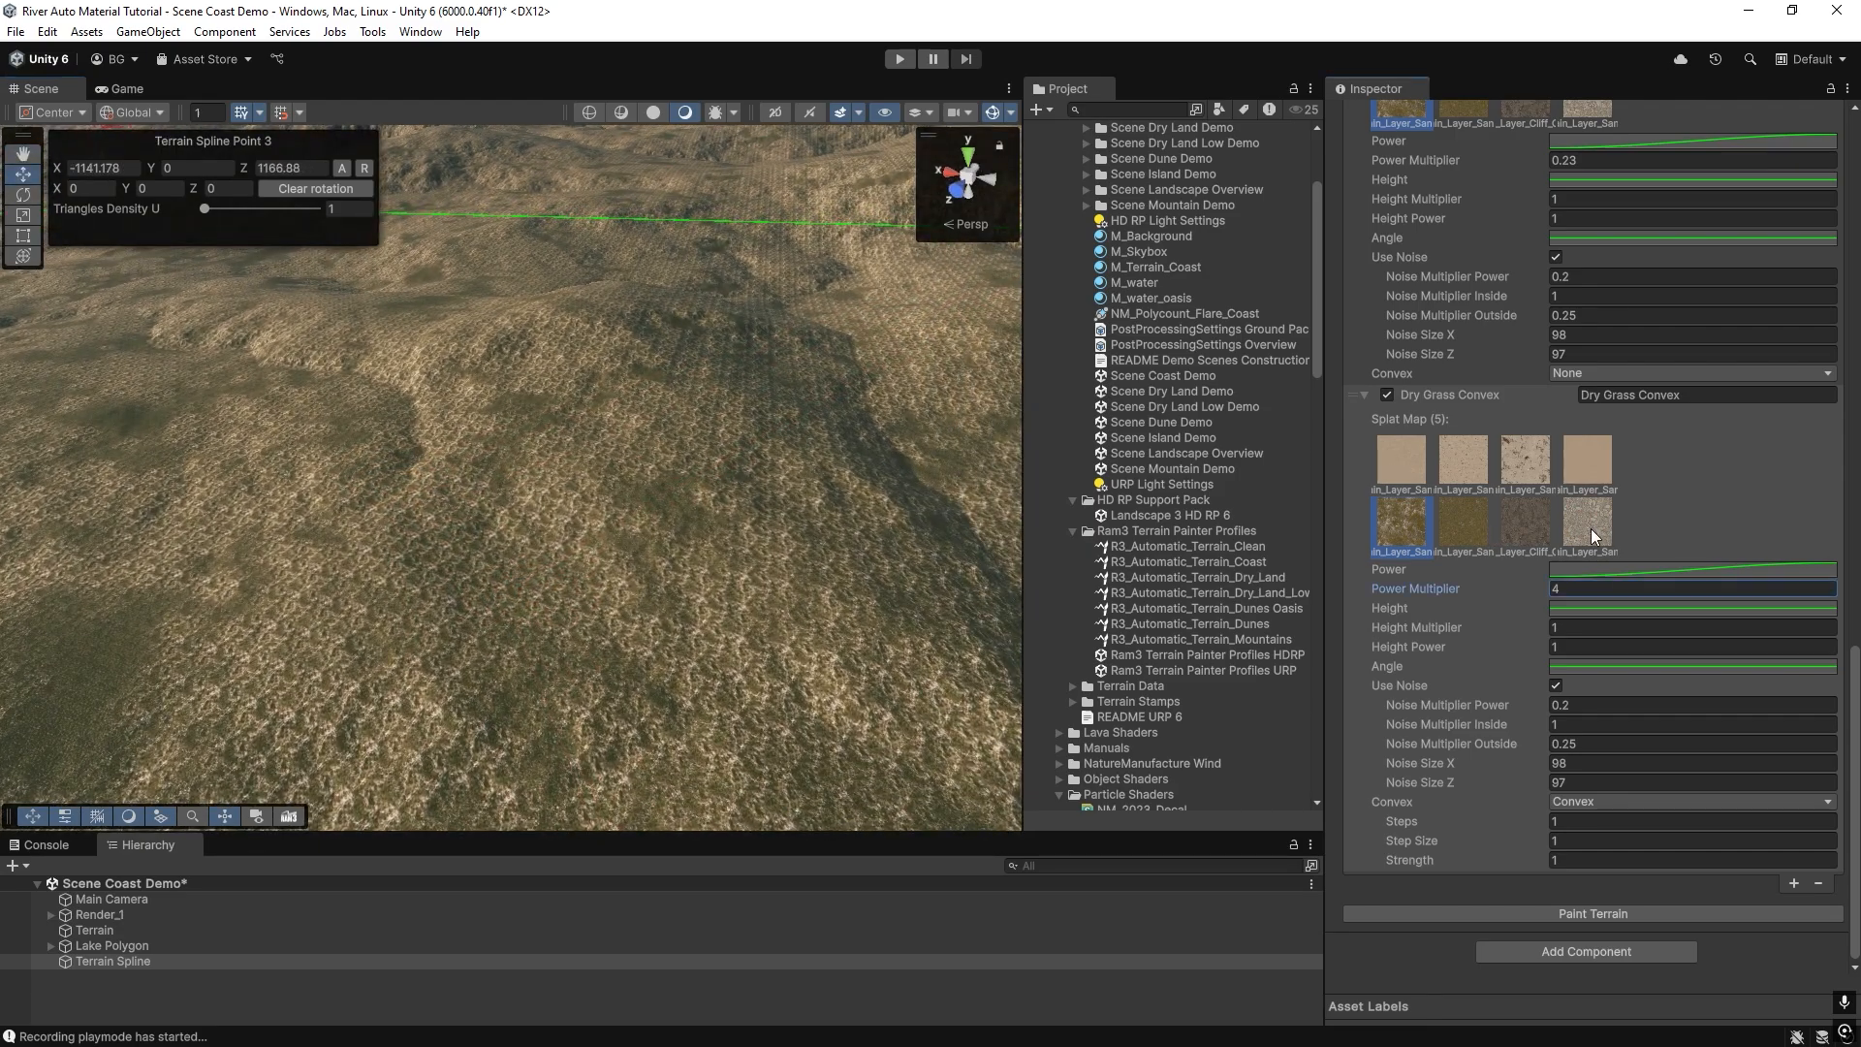
{"action": "left_click", "coordinate": [1594, 916]}
{"action": "scroll", "coordinate": [485, 504], "scroll_direction": "down", "scroll_amount": 3}
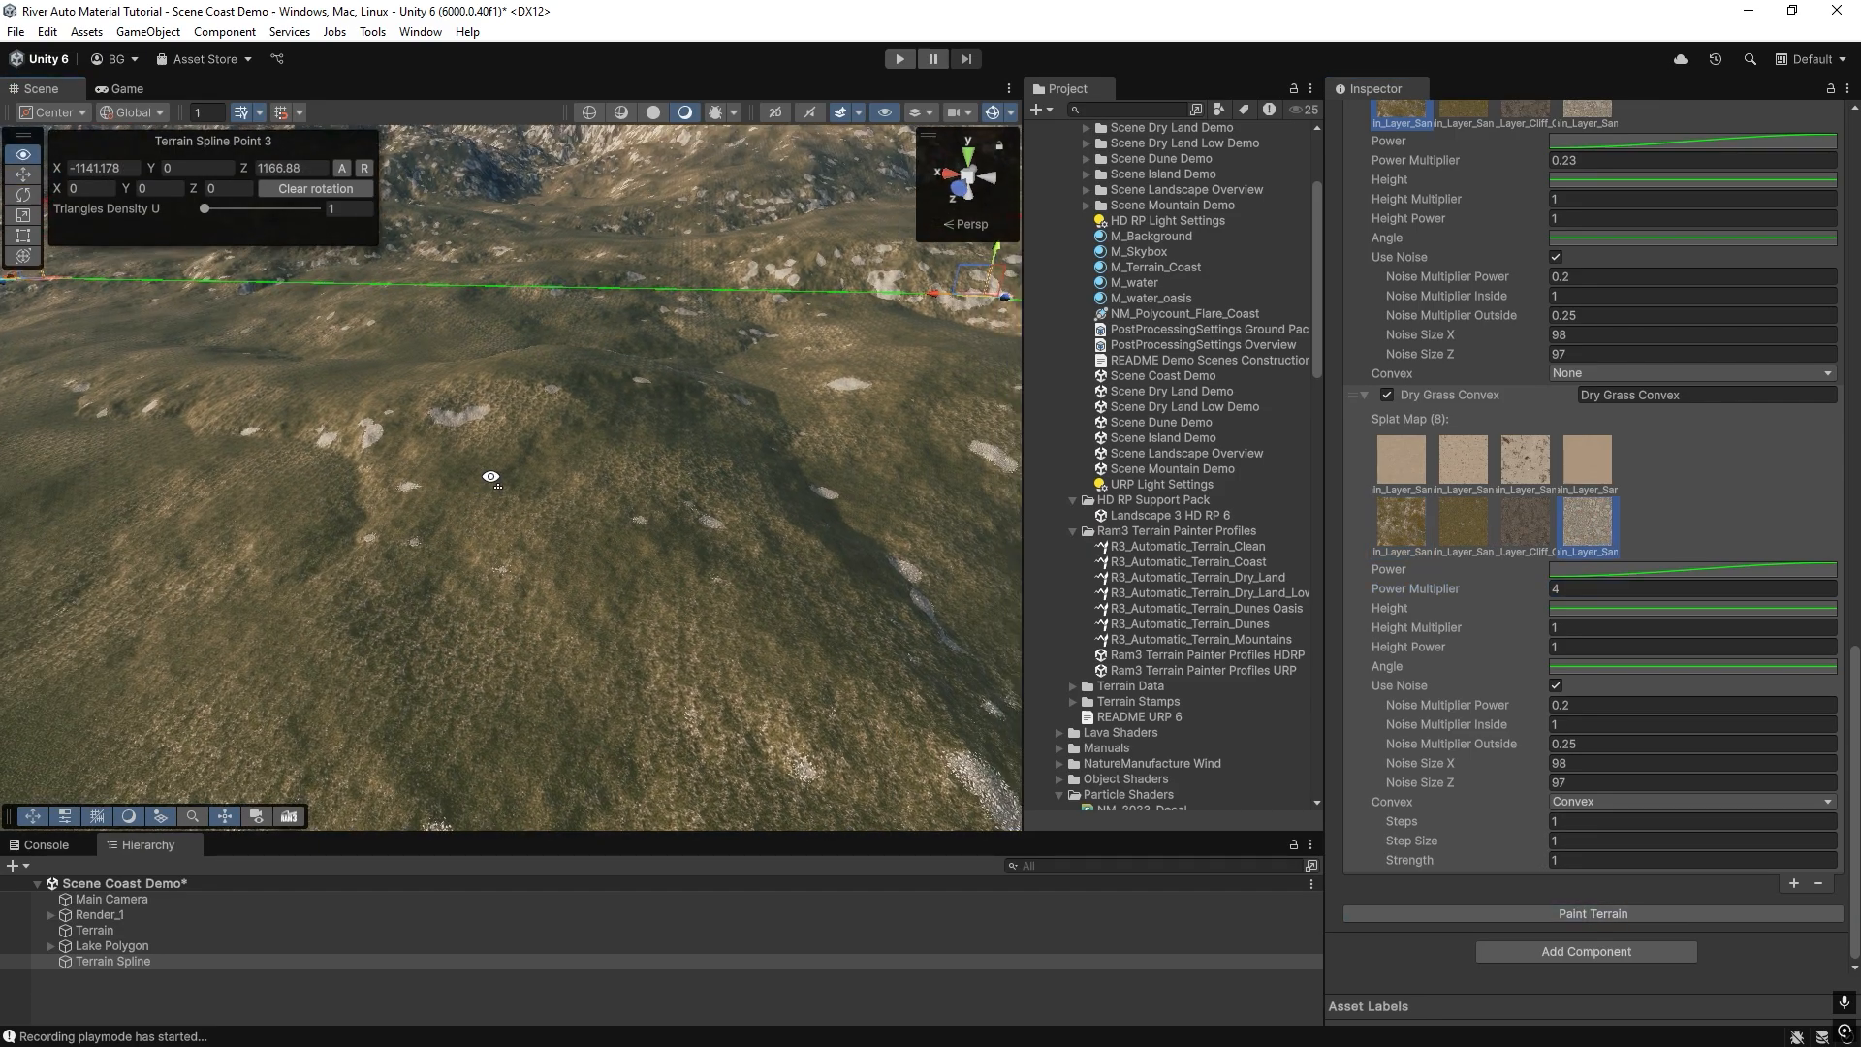
Disable noise on the Dry Grass Convex layer and repaint the terrain.
{"action": "left_click", "coordinate": [1555, 688]}
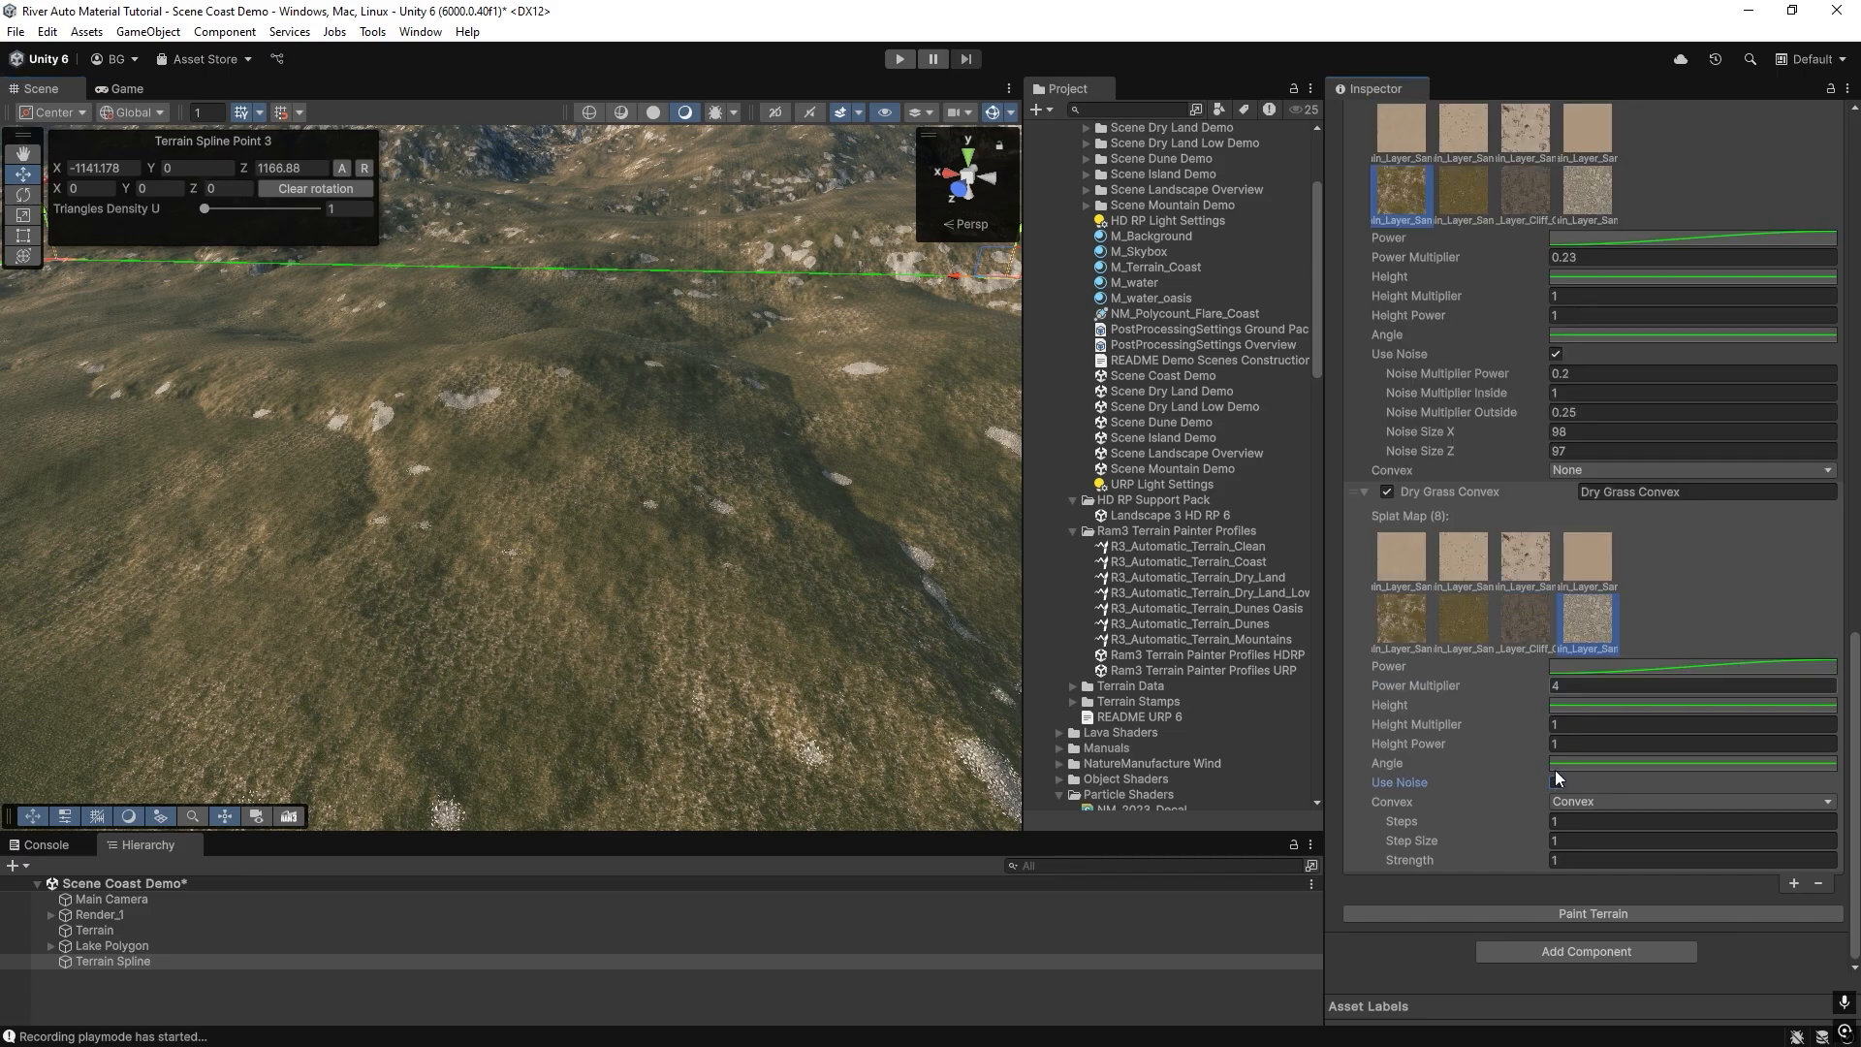
{"action": "left_click", "coordinate": [1579, 913]}
{"action": "mouse_move", "coordinate": [545, 550]}
{"action": "right_mouse_down"}
{"action": "mouse_move", "coordinate": [598, 439]}
{"action": "mouse_move", "coordinate": [707, 490]}
{"action": "mouse_move", "coordinate": [691, 426]}
{"action": "mouse_move", "coordinate": [582, 518]}
{"action": "mouse_move", "coordinate": [540, 449]}
{"action": "mouse_move", "coordinate": [628, 513]}
{"action": "mouse_move", "coordinate": [528, 579]}
{"action": "right_mouse_up"}
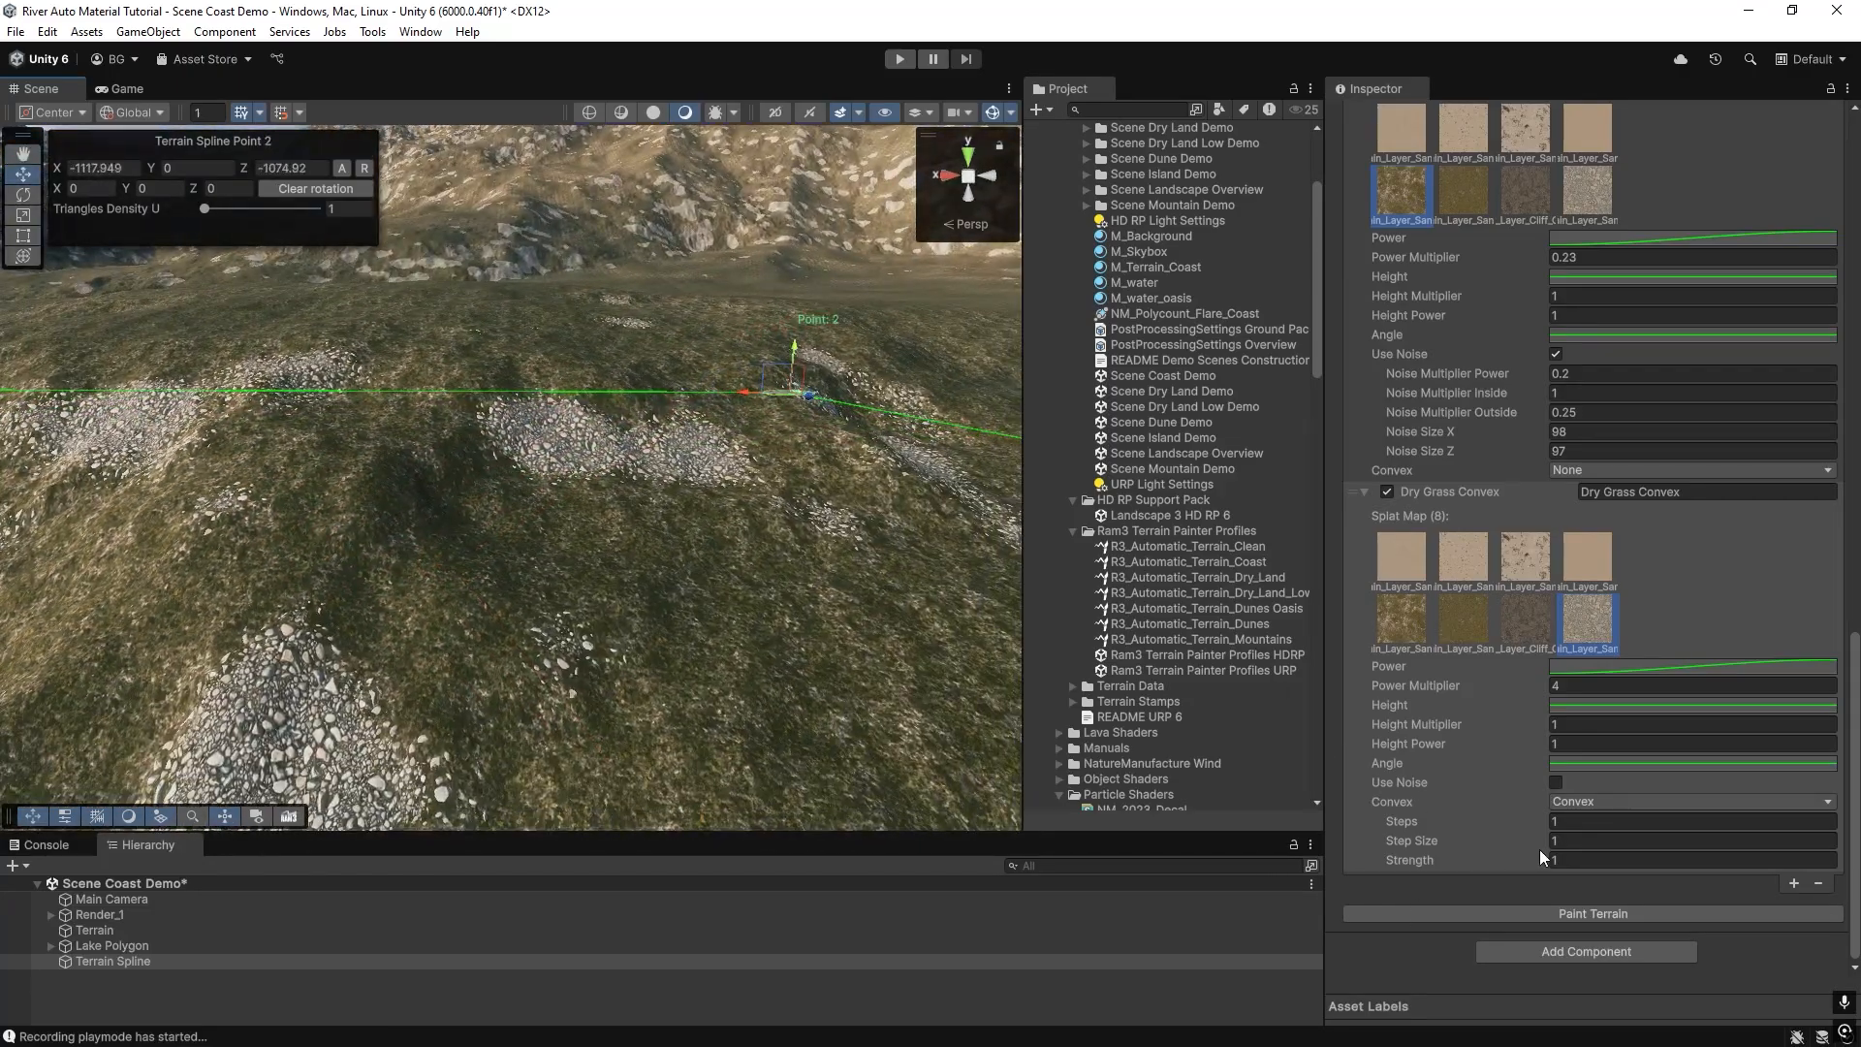
Set the Dry Grass Convex layer's convex Step Size to 10, repaint the terrain and inspect it.
{"action": "left_click", "coordinate": [1613, 841]}
{"action": "type", "text": "10"}
{"action": "left_click", "coordinate": [1577, 917]}
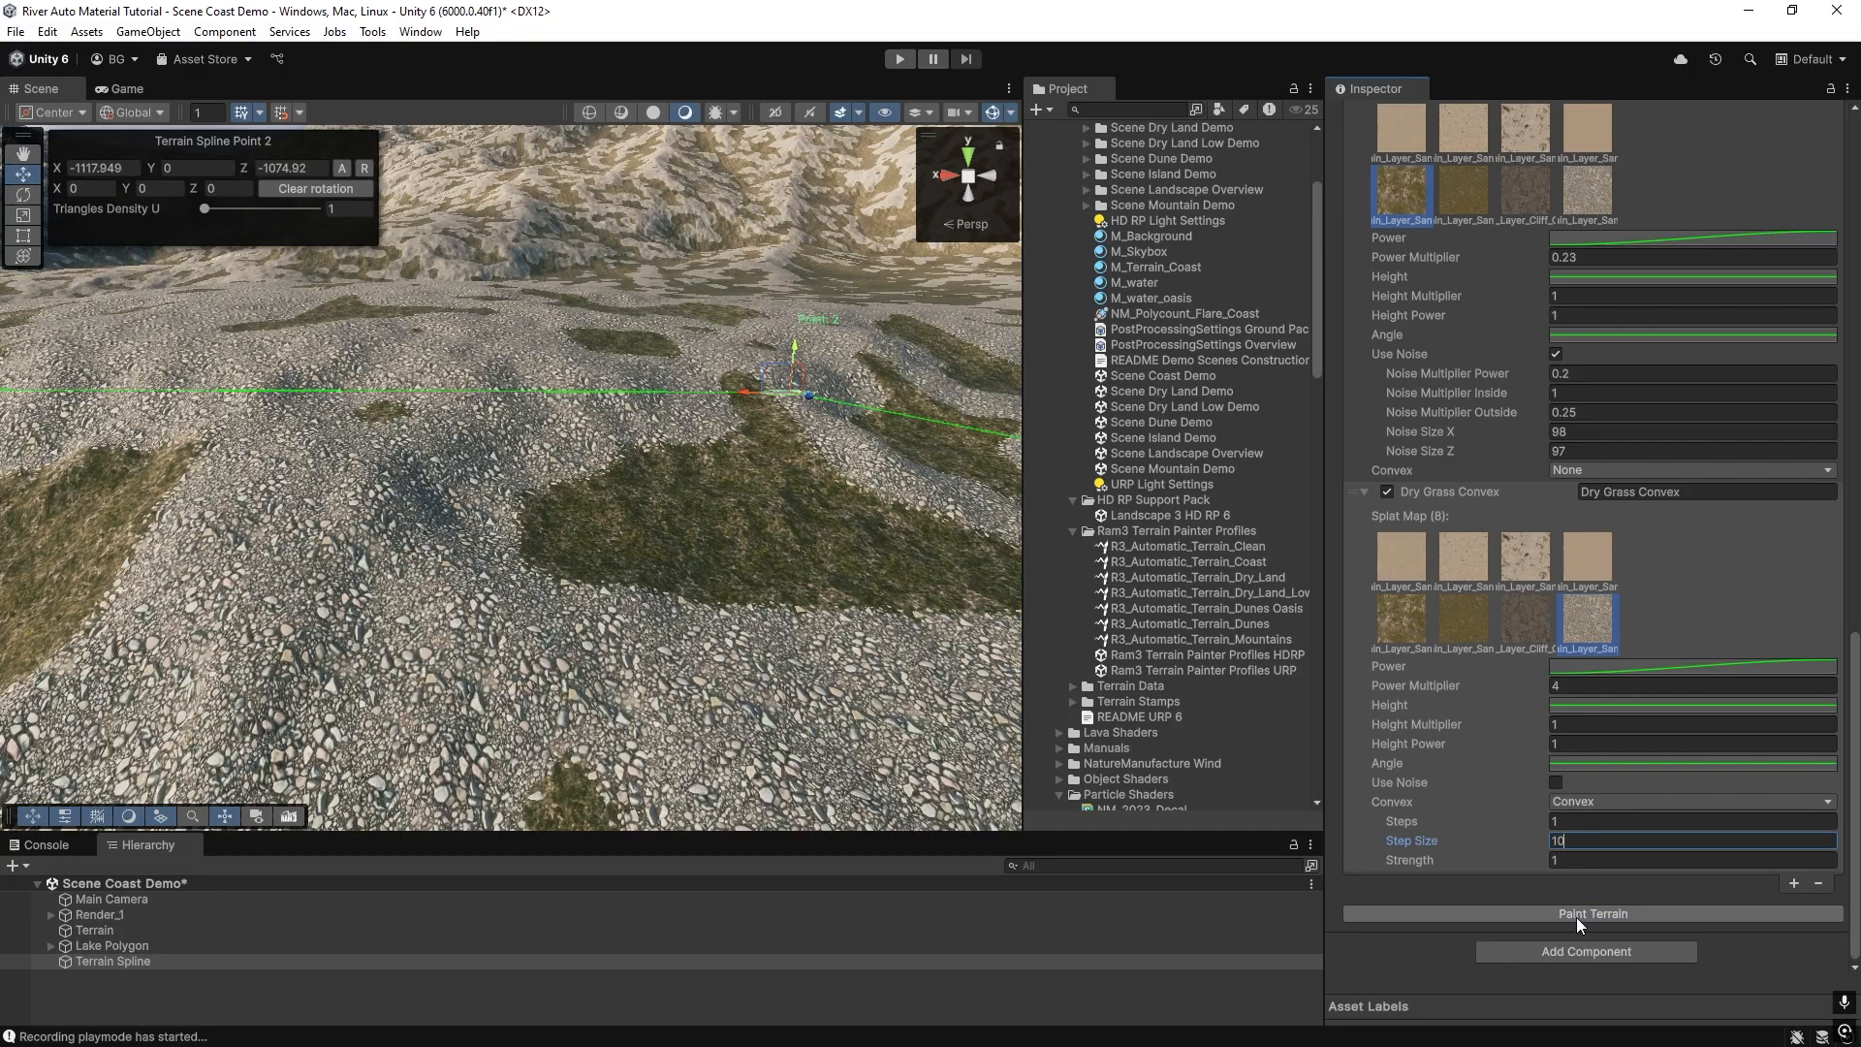
{"action": "mouse_move", "coordinate": [640, 484]}
{"action": "right_mouse_down"}
{"action": "mouse_move", "coordinate": [738, 398]}
{"action": "mouse_move", "coordinate": [527, 465]}
{"action": "mouse_move", "coordinate": [524, 498]}
{"action": "mouse_move", "coordinate": [264, 487]}
{"action": "mouse_move", "coordinate": [682, 465]}
{"action": "mouse_move", "coordinate": [165, 543]}
{"action": "mouse_move", "coordinate": [1701, 571]}
{"action": "mouse_move", "coordinate": [1625, 518]}
{"action": "right_mouse_up"}
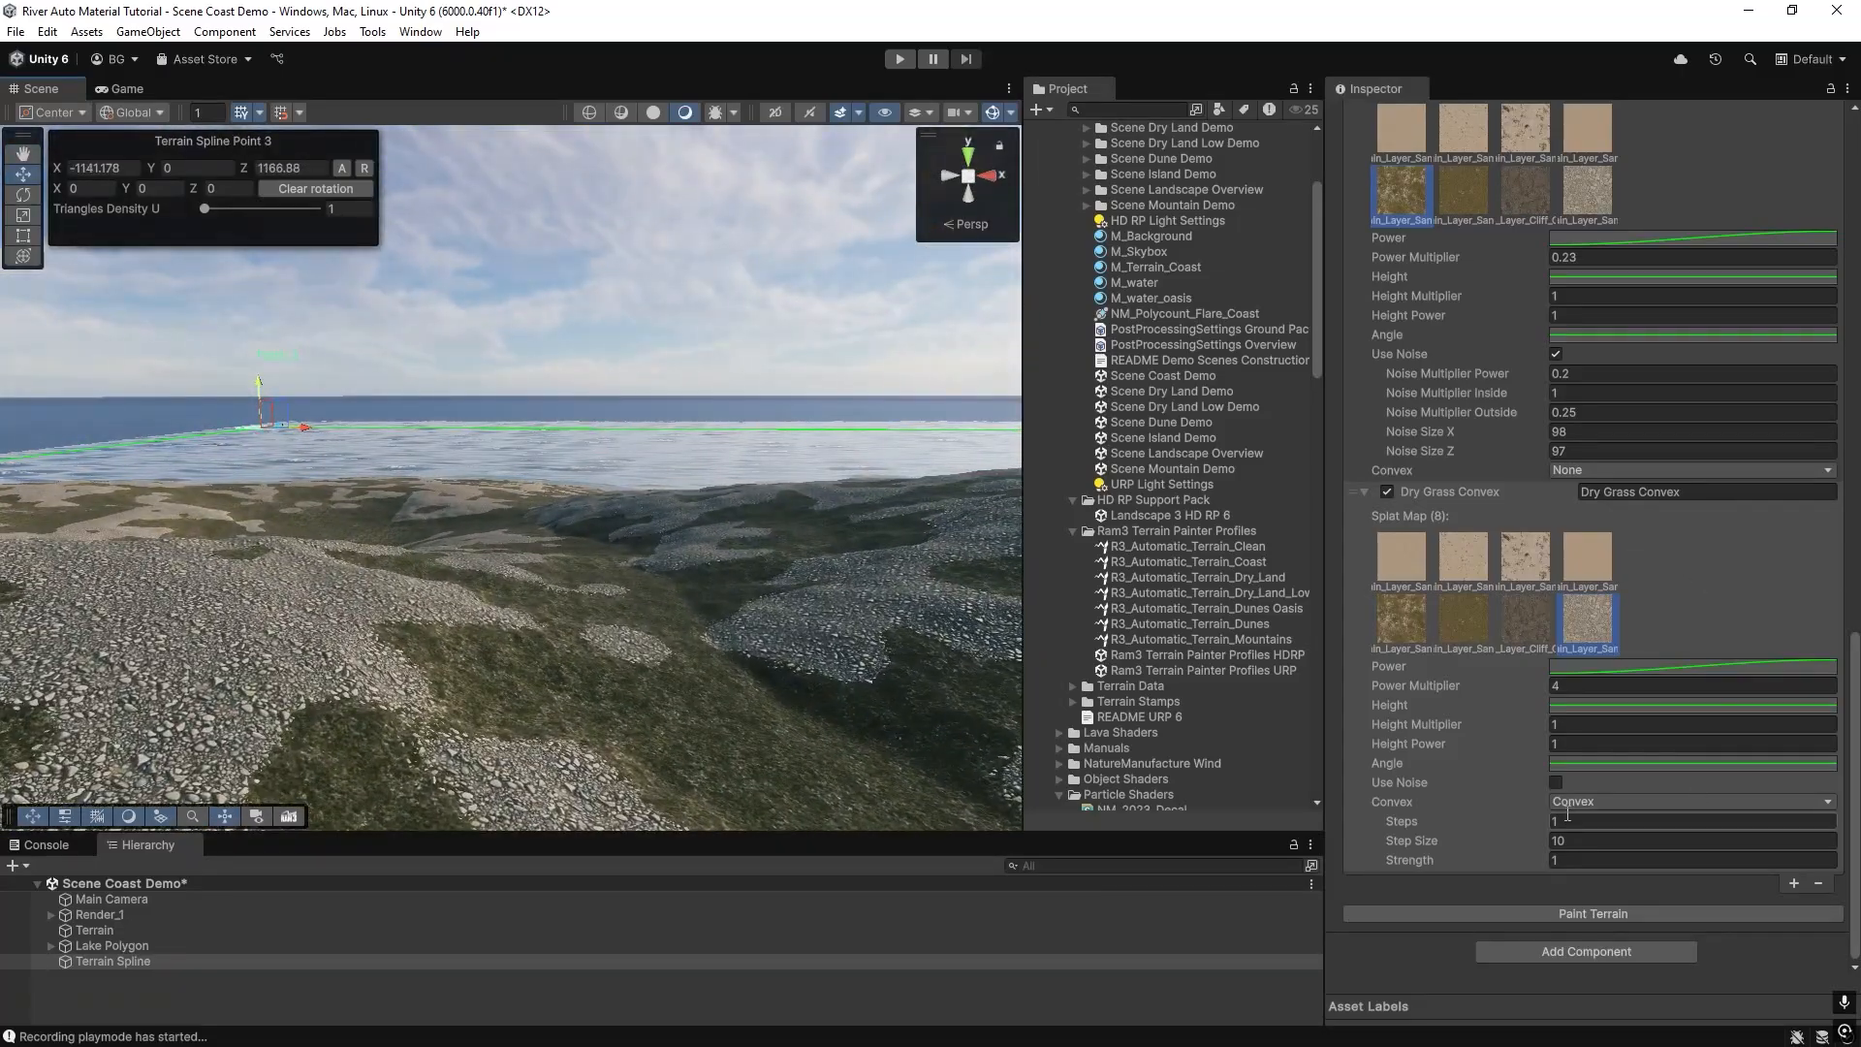
Switch the Dry Grass Convex layer's Convex mode to Concave, repaint the terrain and inspect the hills.
{"action": "left_click", "coordinate": [1589, 803]}
{"action": "left_click", "coordinate": [1591, 865]}
{"action": "left_click", "coordinate": [1609, 911]}
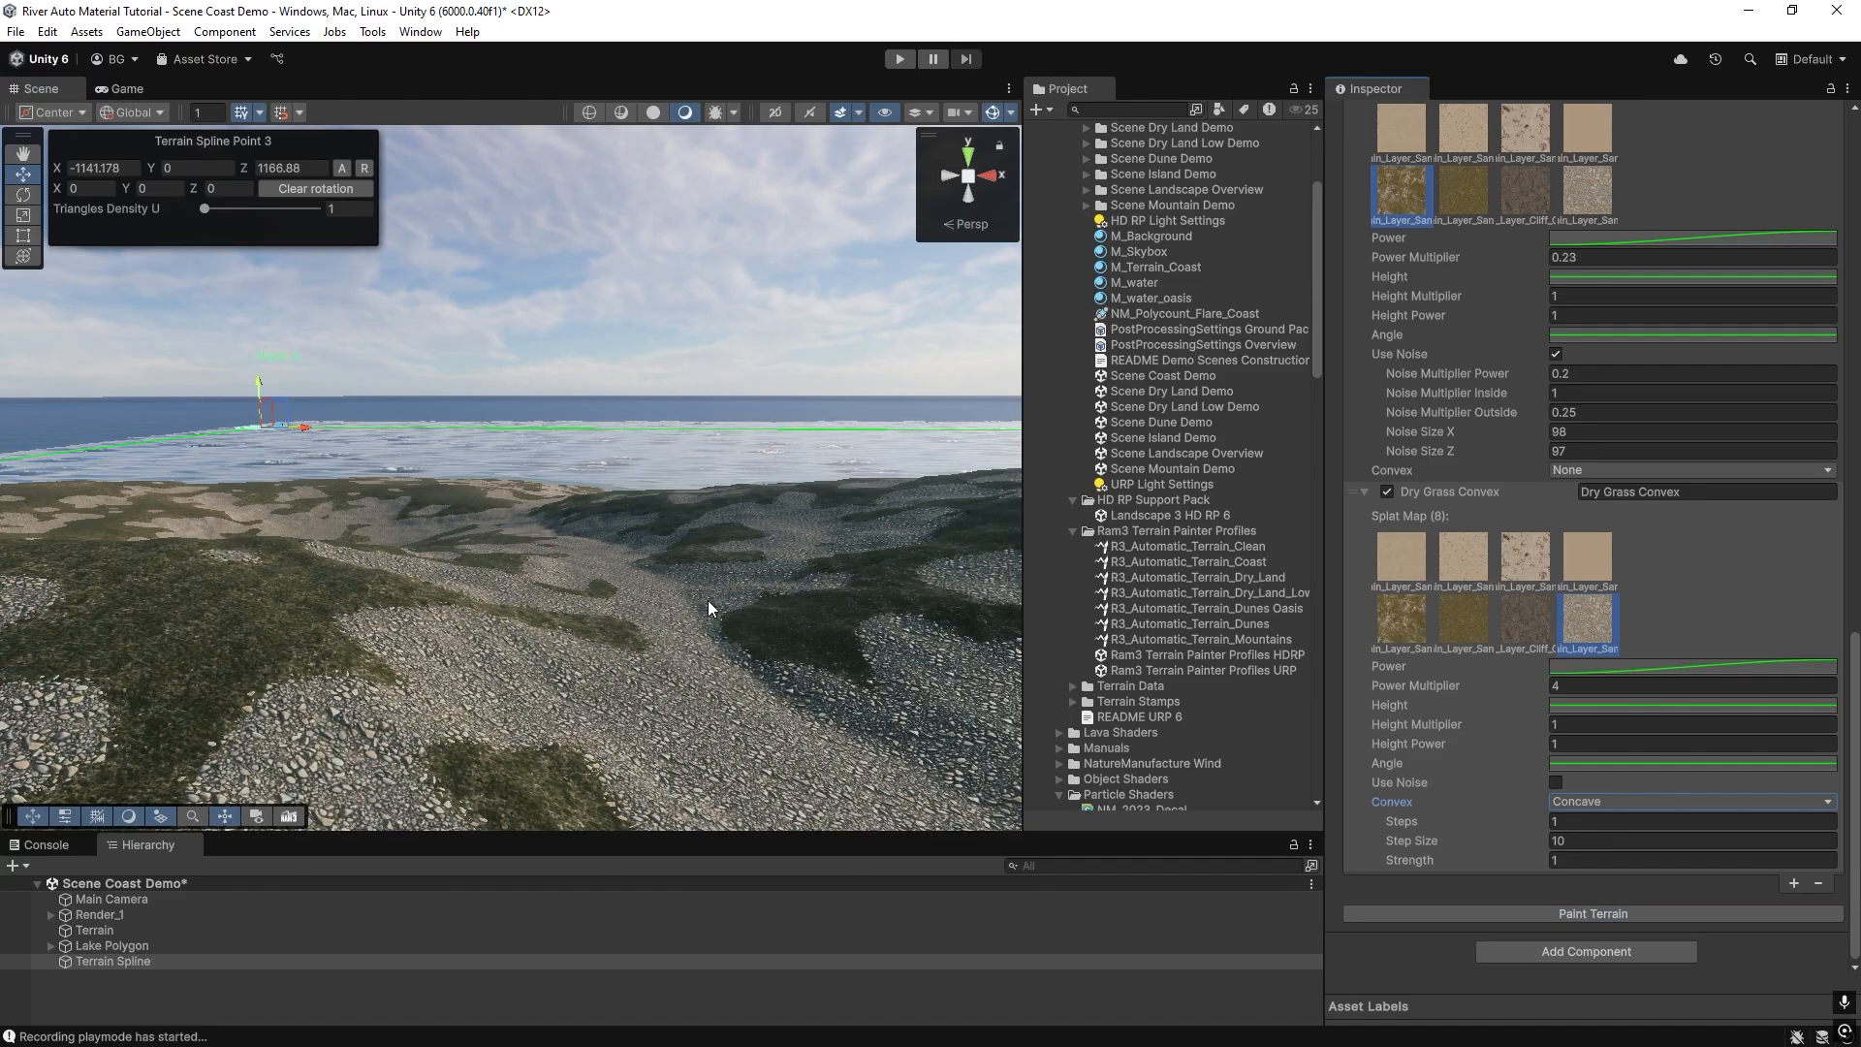
{"action": "mouse_move", "coordinate": [708, 601]}
{"action": "right_mouse_down"}
{"action": "mouse_move", "coordinate": [498, 578]}
{"action": "mouse_move", "coordinate": [1450, 550]}
{"action": "mouse_move", "coordinate": [552, 454]}
{"action": "right_mouse_up"}
{"action": "key", "text": "s"}
{"action": "right_click_drag", "start_coordinate": [498, 502], "coordinate": [477, 474]}
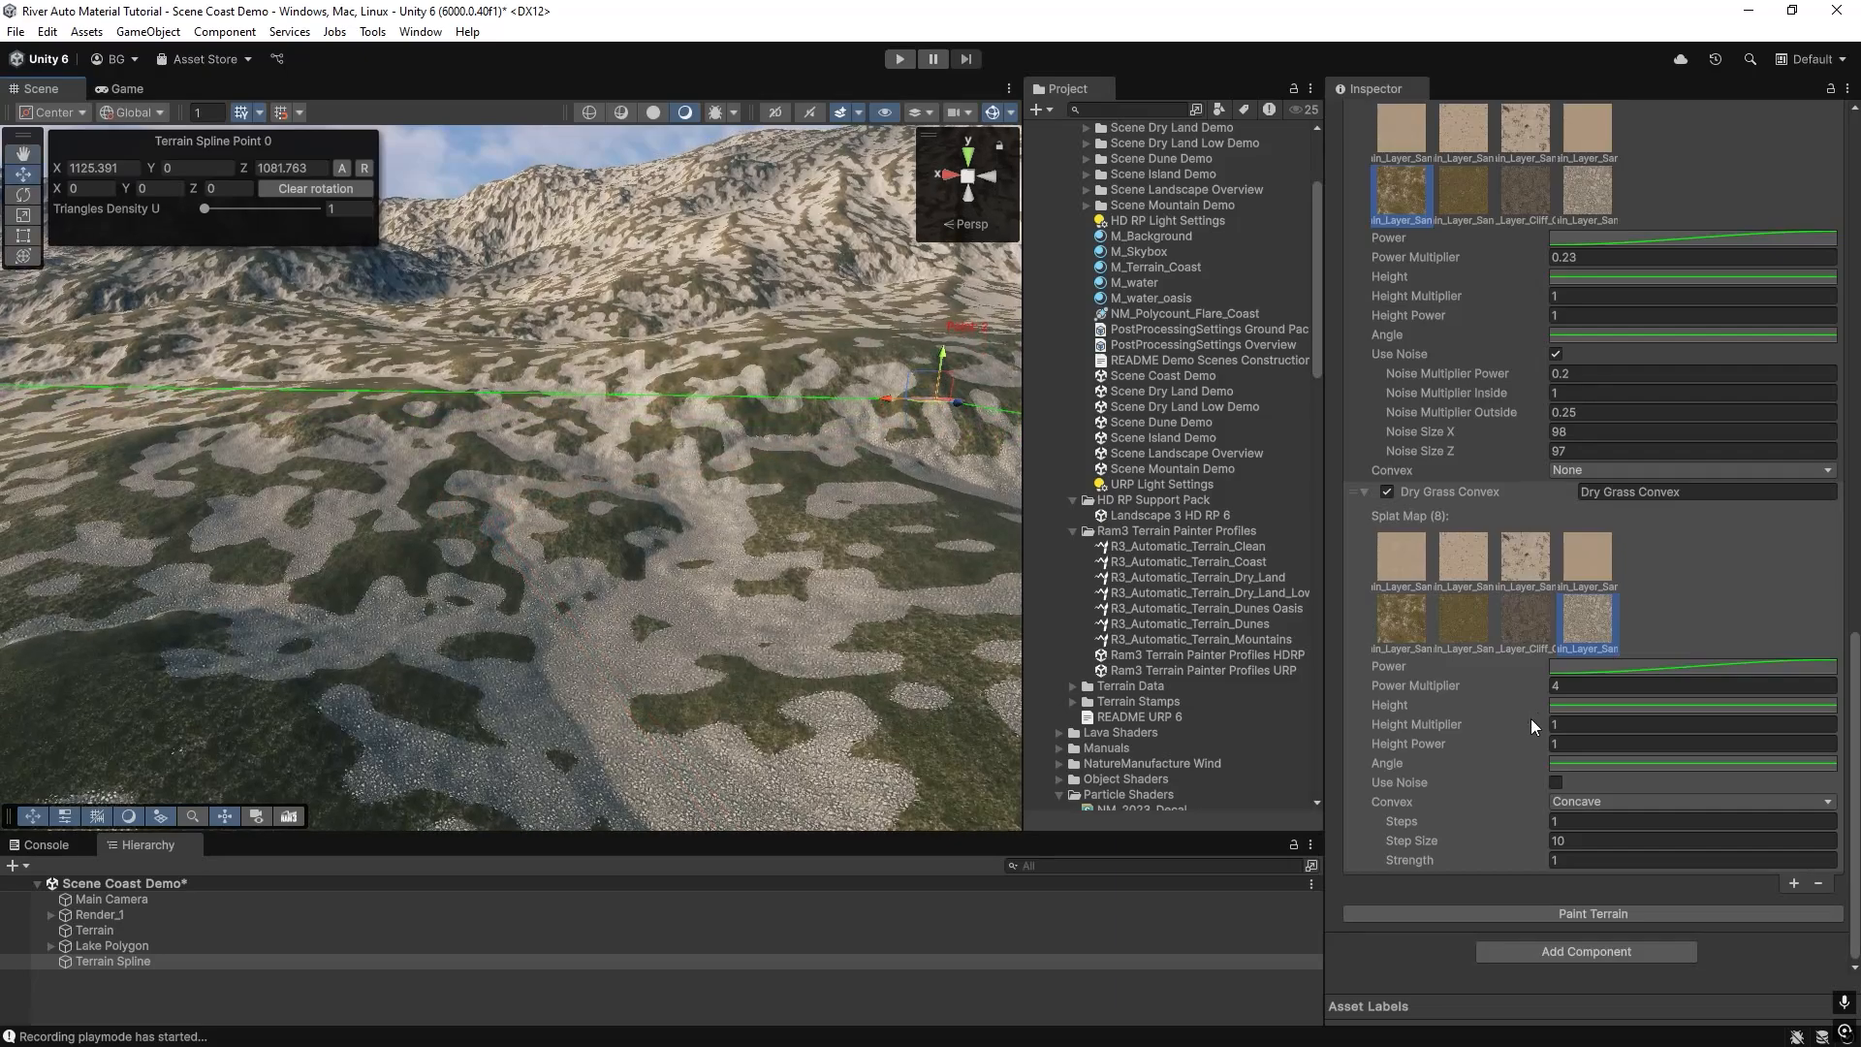
Set the Dry Grass Convex layer's concave Steps to 10 and Step Size to 3, and repaint the terrain.
{"action": "left_click", "coordinate": [1596, 821]}
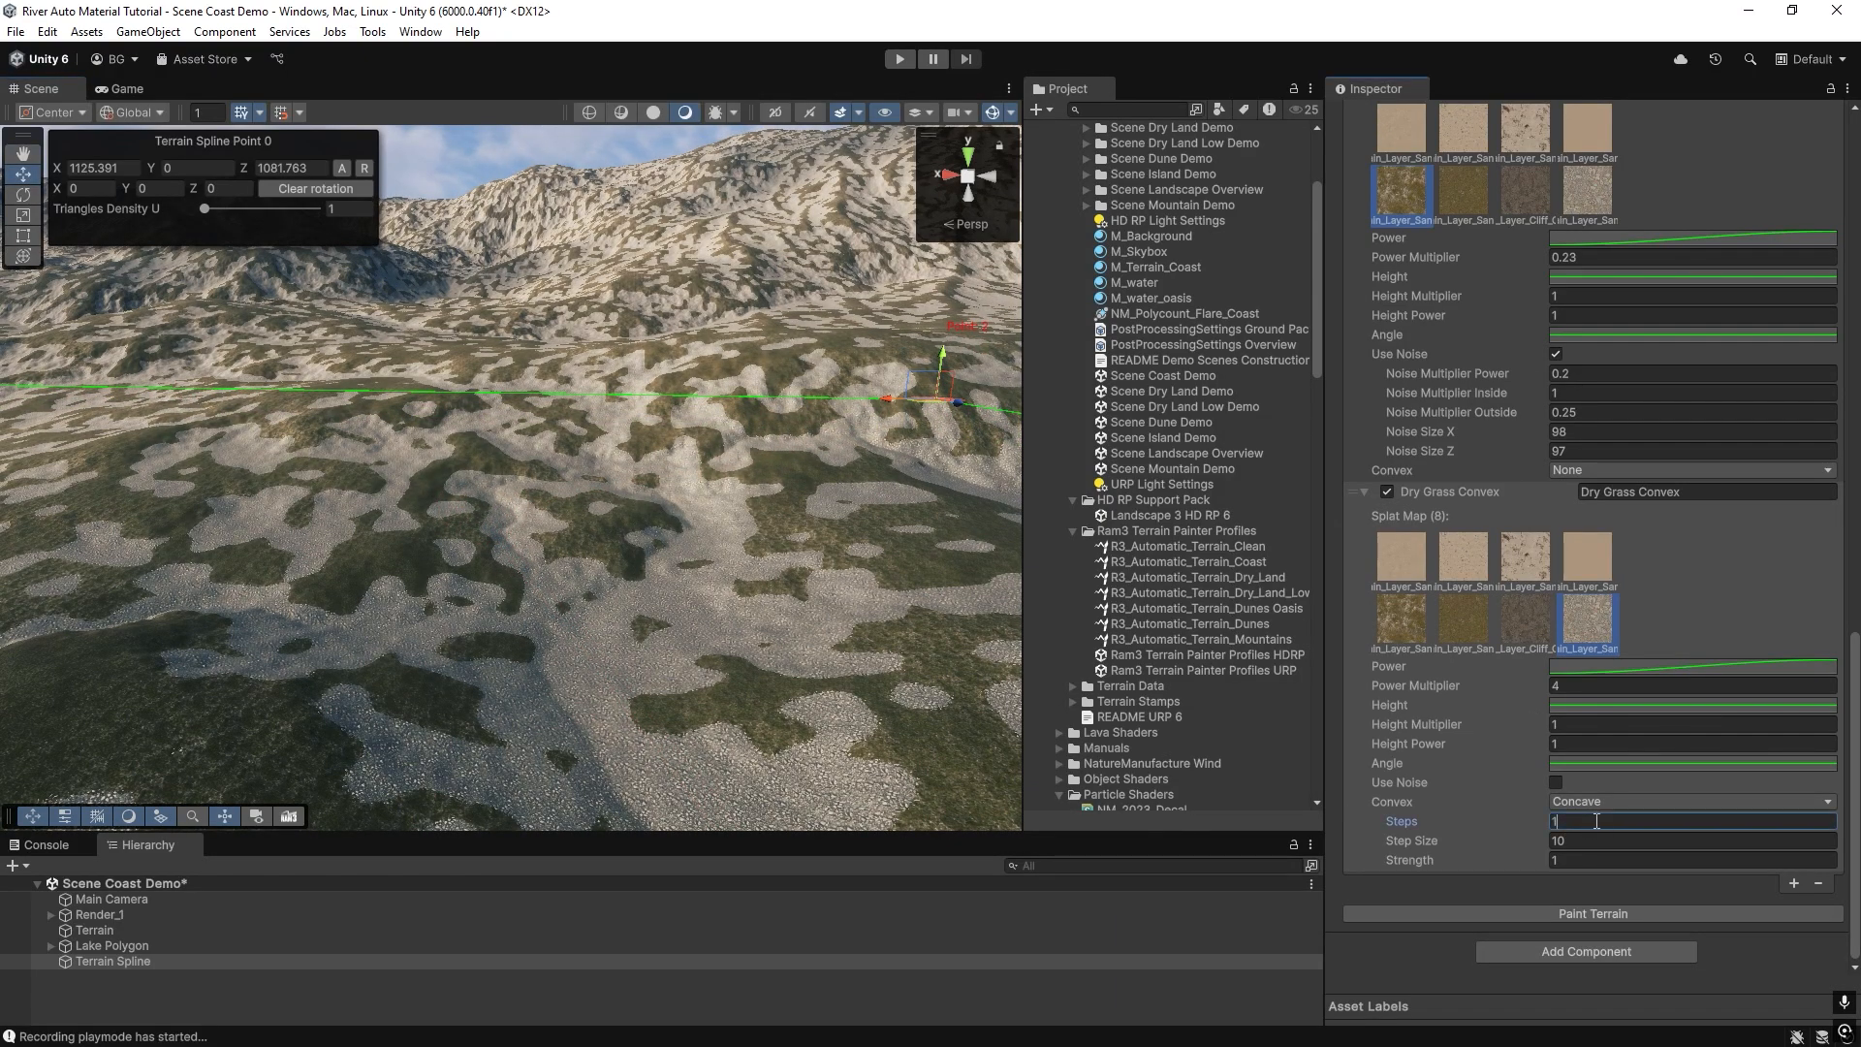
{"action": "type", "text": "10"}
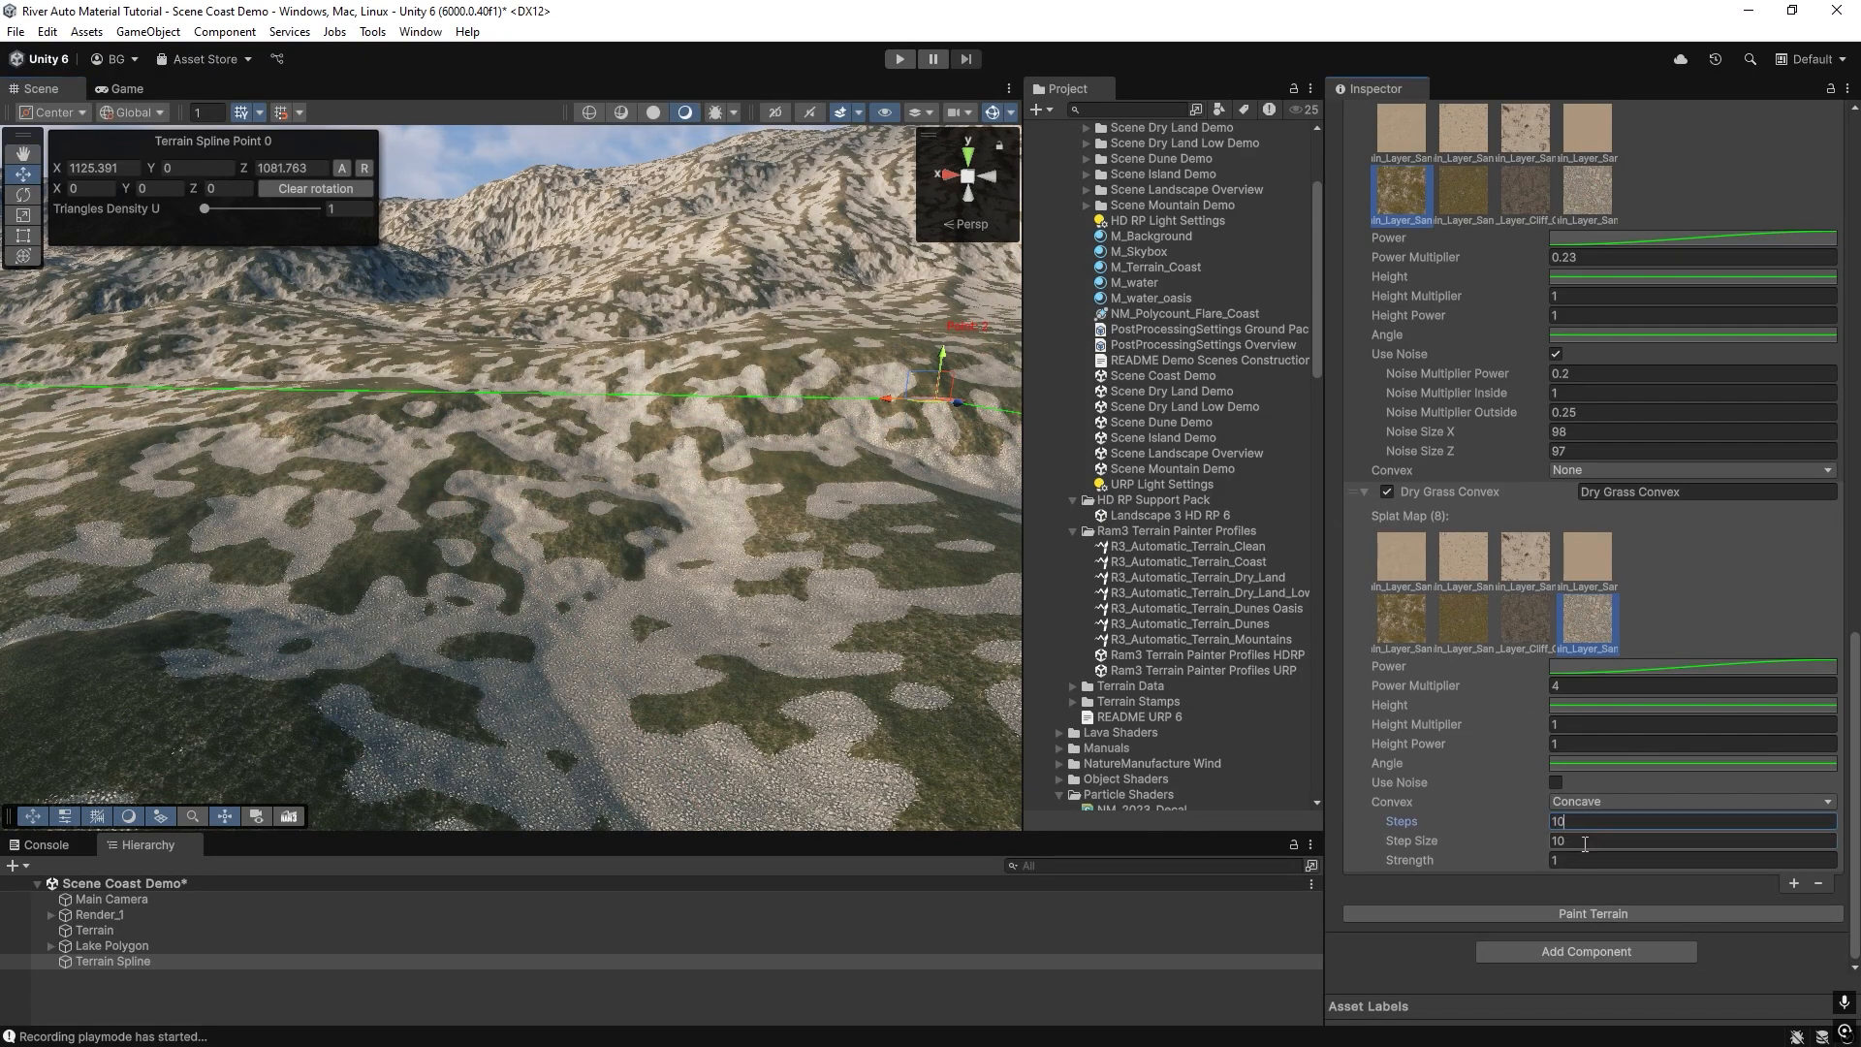
{"action": "left_click", "coordinate": [1585, 843]}
{"action": "type", "text": "3"}
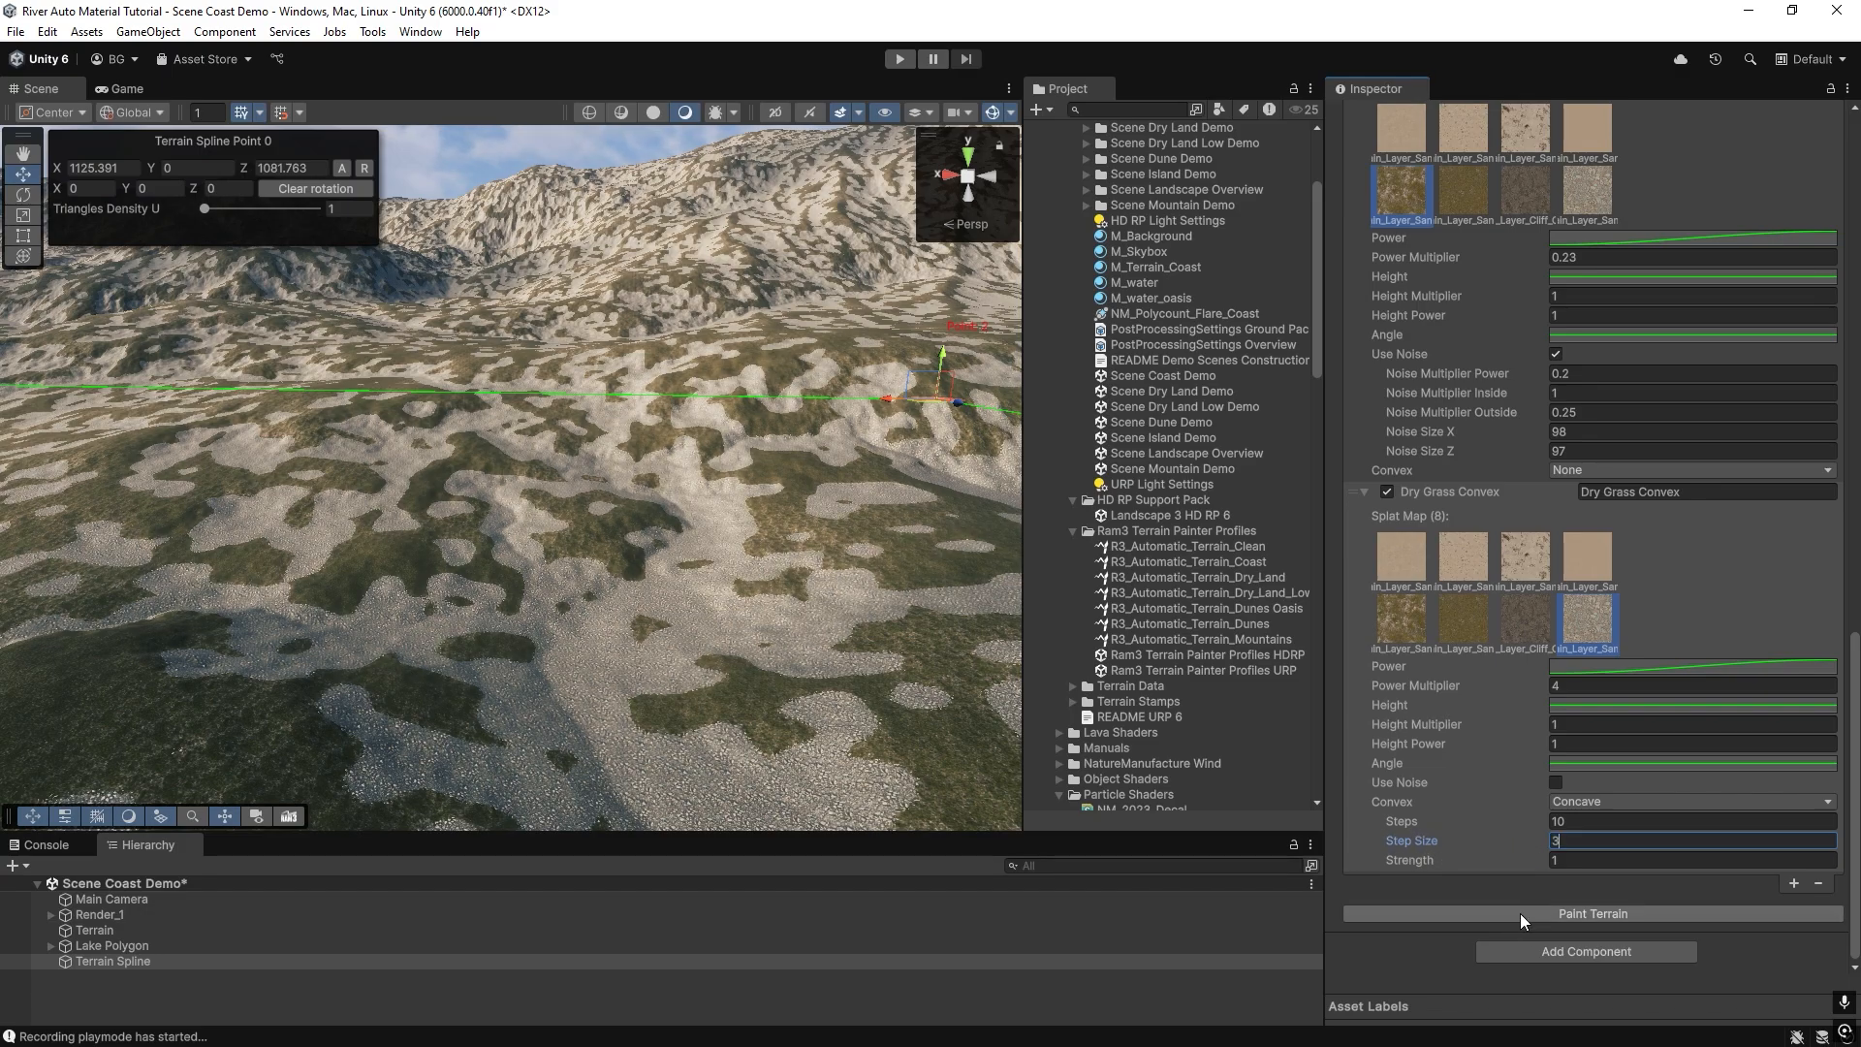
{"action": "left_click", "coordinate": [1520, 913]}
{"action": "mouse_move", "coordinate": [679, 644]}
{"action": "right_mouse_down"}
{"action": "mouse_move", "coordinate": [361, 615]}
{"action": "mouse_move", "coordinate": [748, 653]}
{"action": "mouse_move", "coordinate": [593, 643]}
{"action": "mouse_move", "coordinate": [718, 654]}
{"action": "right_mouse_up"}
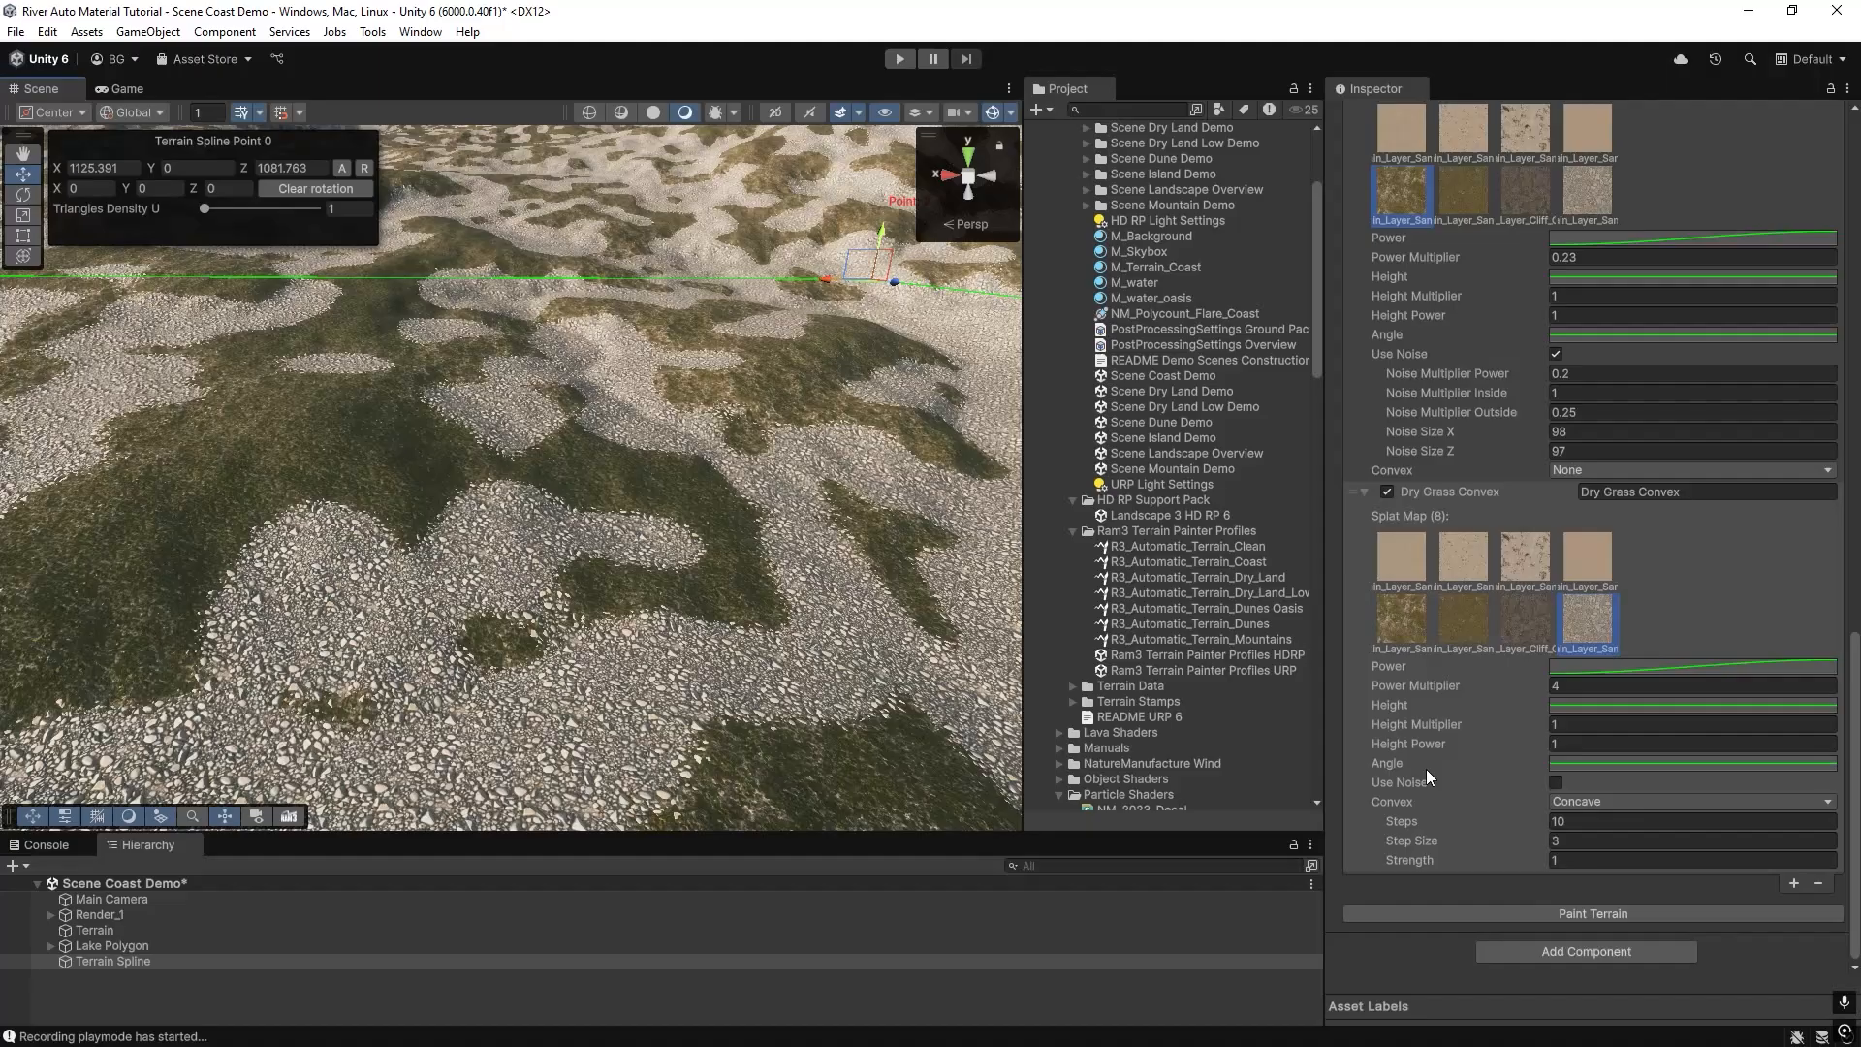
Switch the Dry Grass Convex layer back to Convex mode, repaint the terrain and inspect the slopes.
{"action": "left_click", "coordinate": [1590, 801]}
{"action": "left_click", "coordinate": [1589, 845]}
{"action": "left_click", "coordinate": [1613, 913]}
{"action": "mouse_move", "coordinate": [678, 581]}
{"action": "right_mouse_down"}
{"action": "mouse_move", "coordinate": [640, 543]}
{"action": "mouse_move", "coordinate": [611, 457]}
{"action": "mouse_move", "coordinate": [631, 540]}
{"action": "right_mouse_up"}
{"action": "right_click_drag", "start_coordinate": [790, 384], "coordinate": [834, 531]}
Set the Dry Grass Convex layer's Step Size to 30 and Steps to 3, and repaint the terrain.
{"action": "left_click", "coordinate": [1566, 839]}
{"action": "type", "text": "30"}
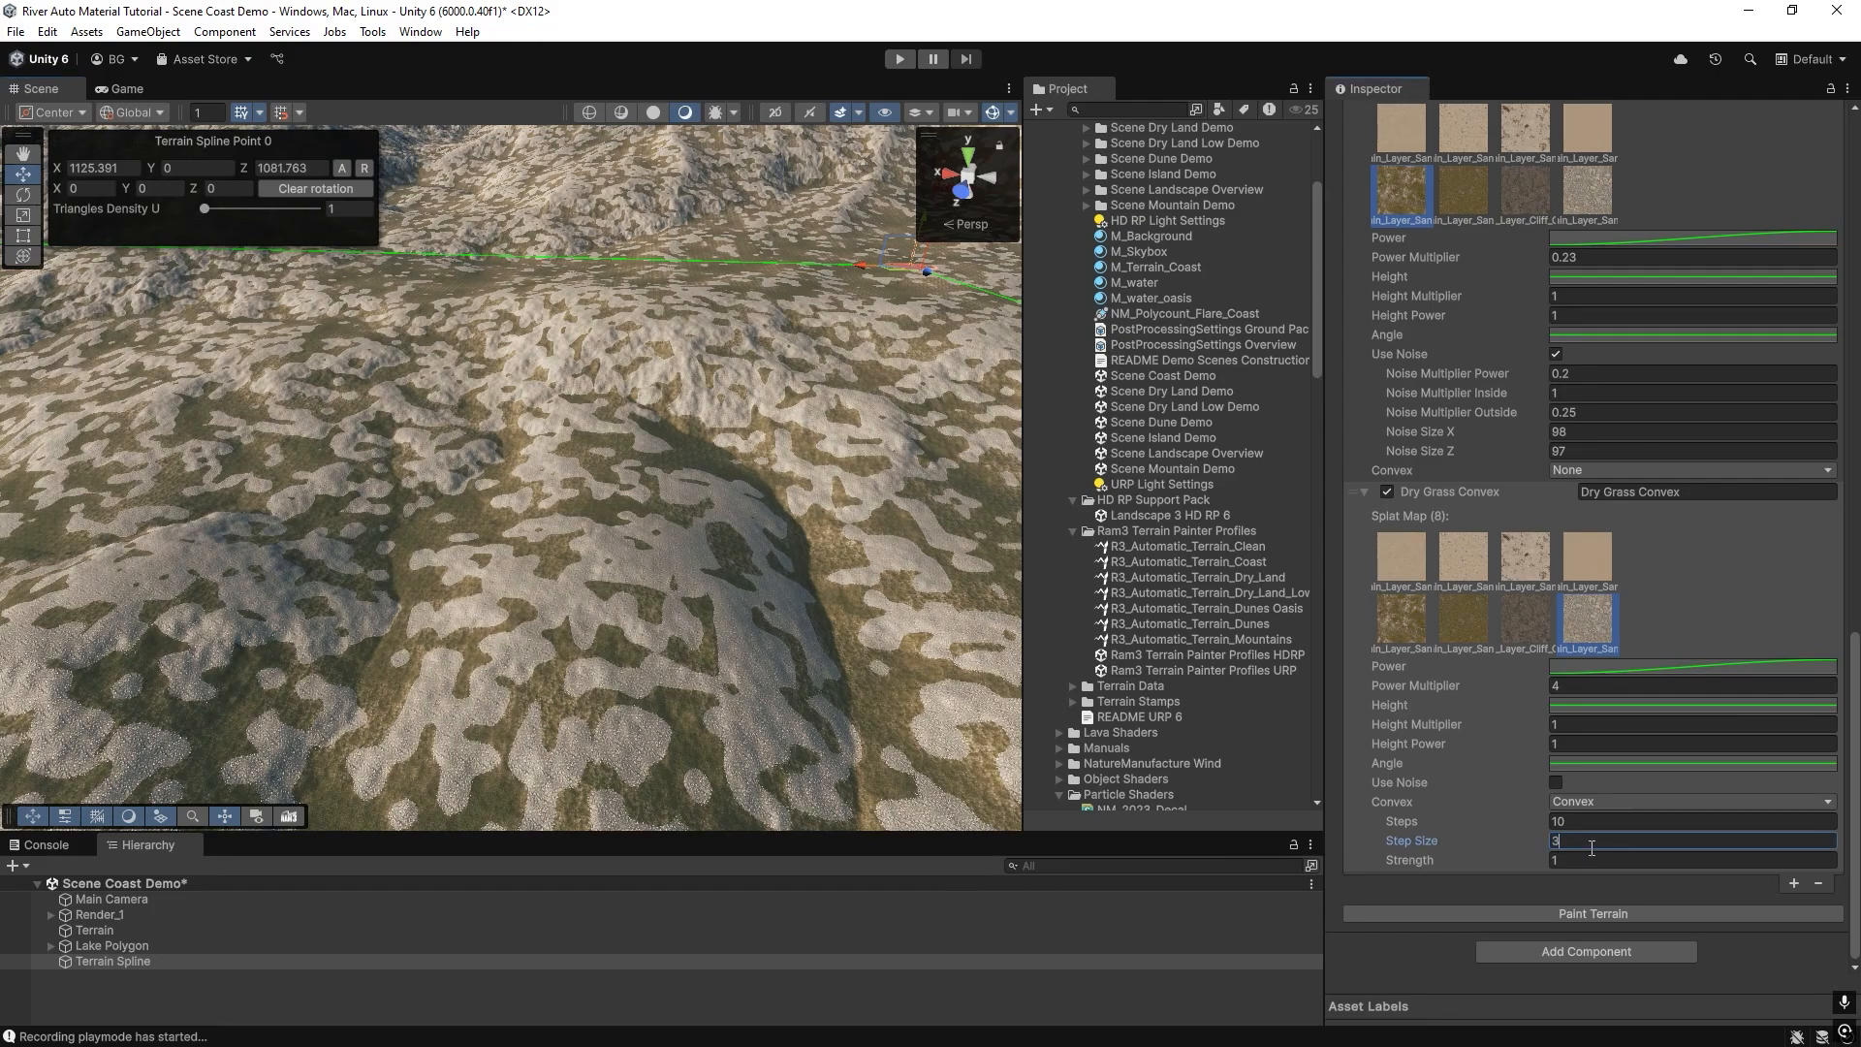
{"action": "left_click", "coordinate": [1584, 824]}
{"action": "type", "text": "3"}
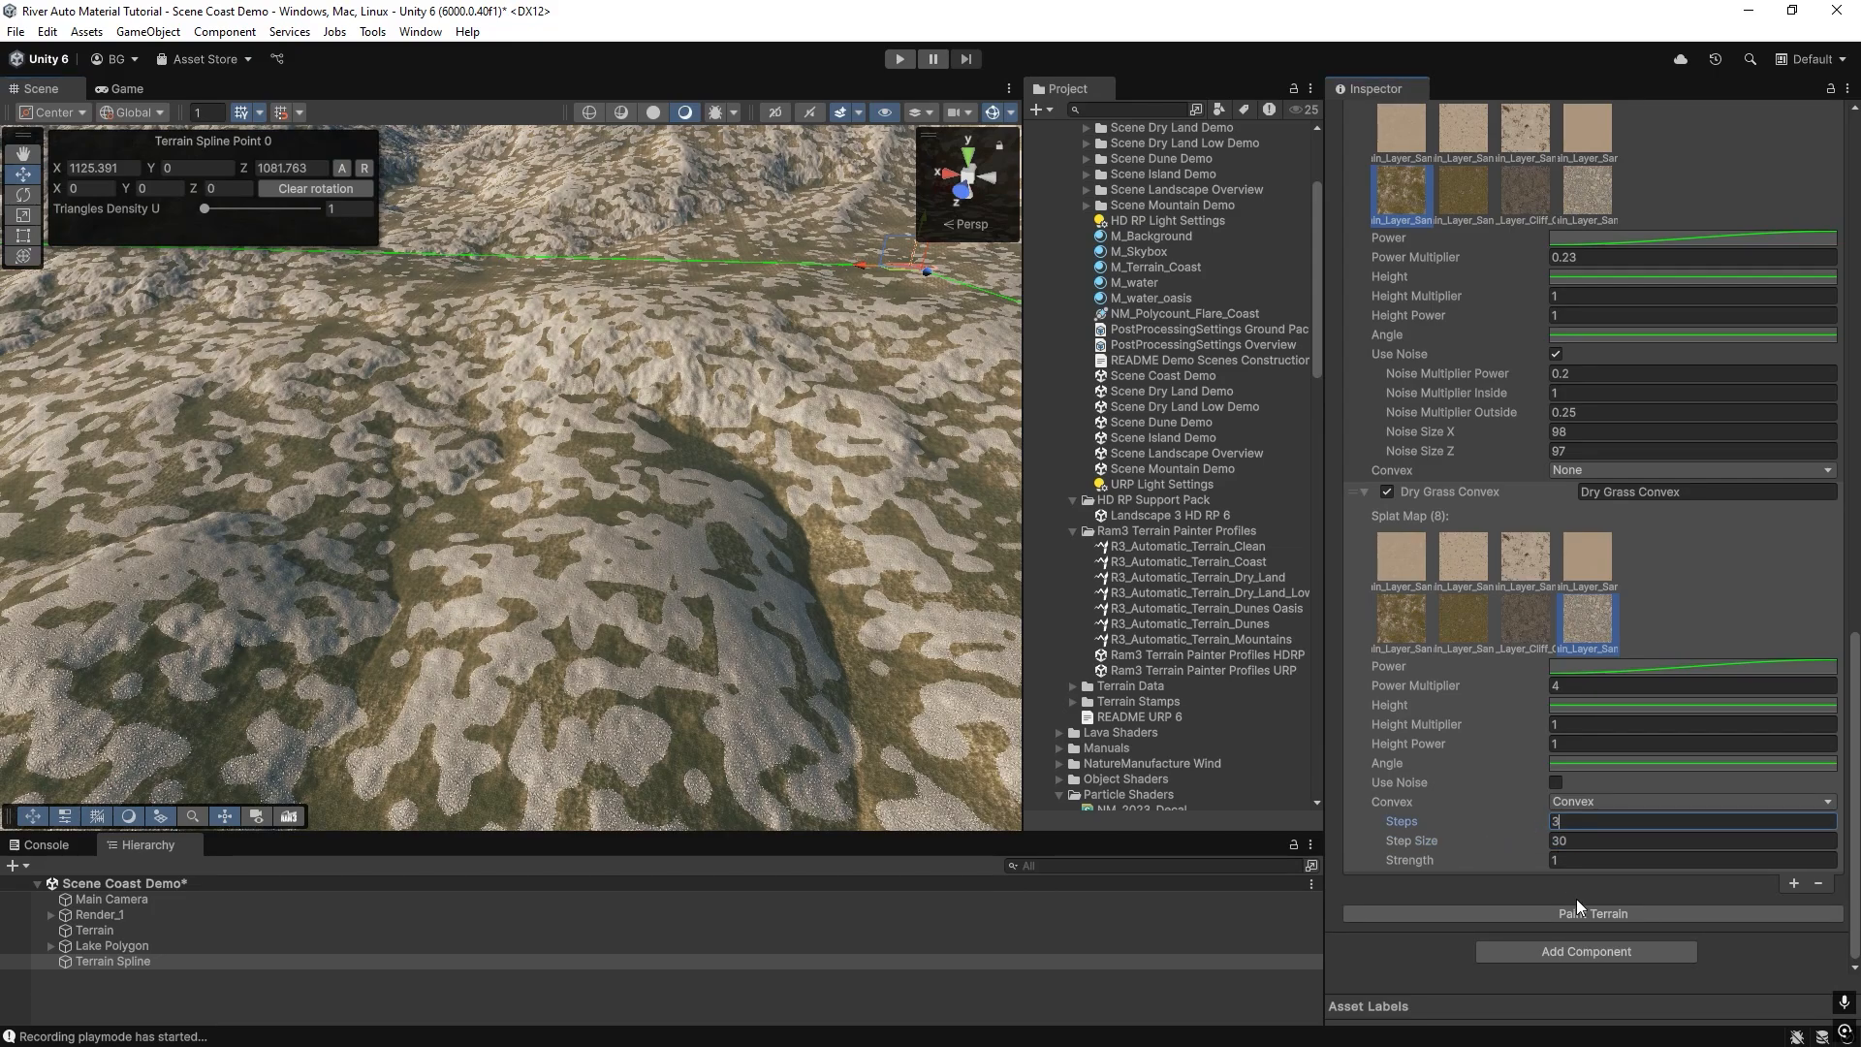
{"action": "left_click", "coordinate": [1585, 912]}
{"action": "mouse_move", "coordinate": [473, 531]}
{"action": "right_mouse_down"}
{"action": "mouse_move", "coordinate": [644, 482]}
{"action": "mouse_move", "coordinate": [432, 538]}
{"action": "right_mouse_up"}
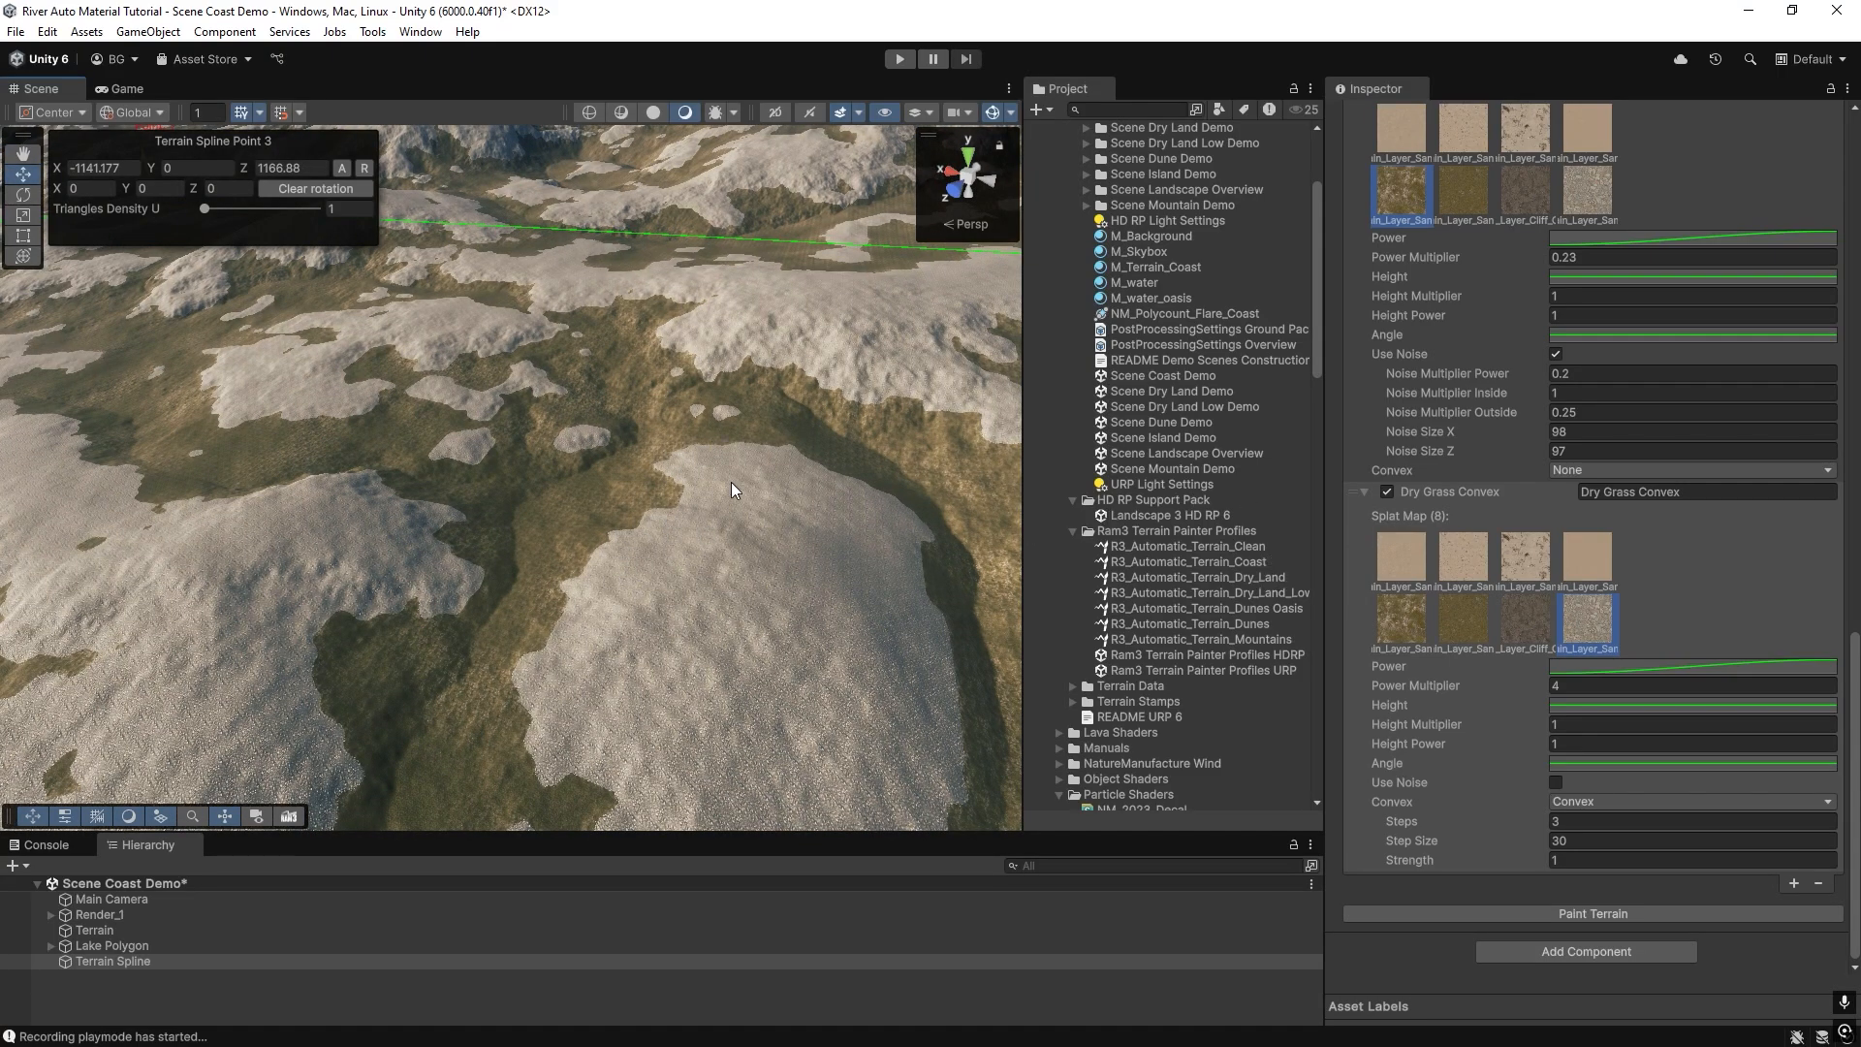
Assign splat map 5 to the Dry Grass Convex layer and set its Power Multiplier to 0.23.
{"action": "left_click", "coordinate": [1411, 608]}
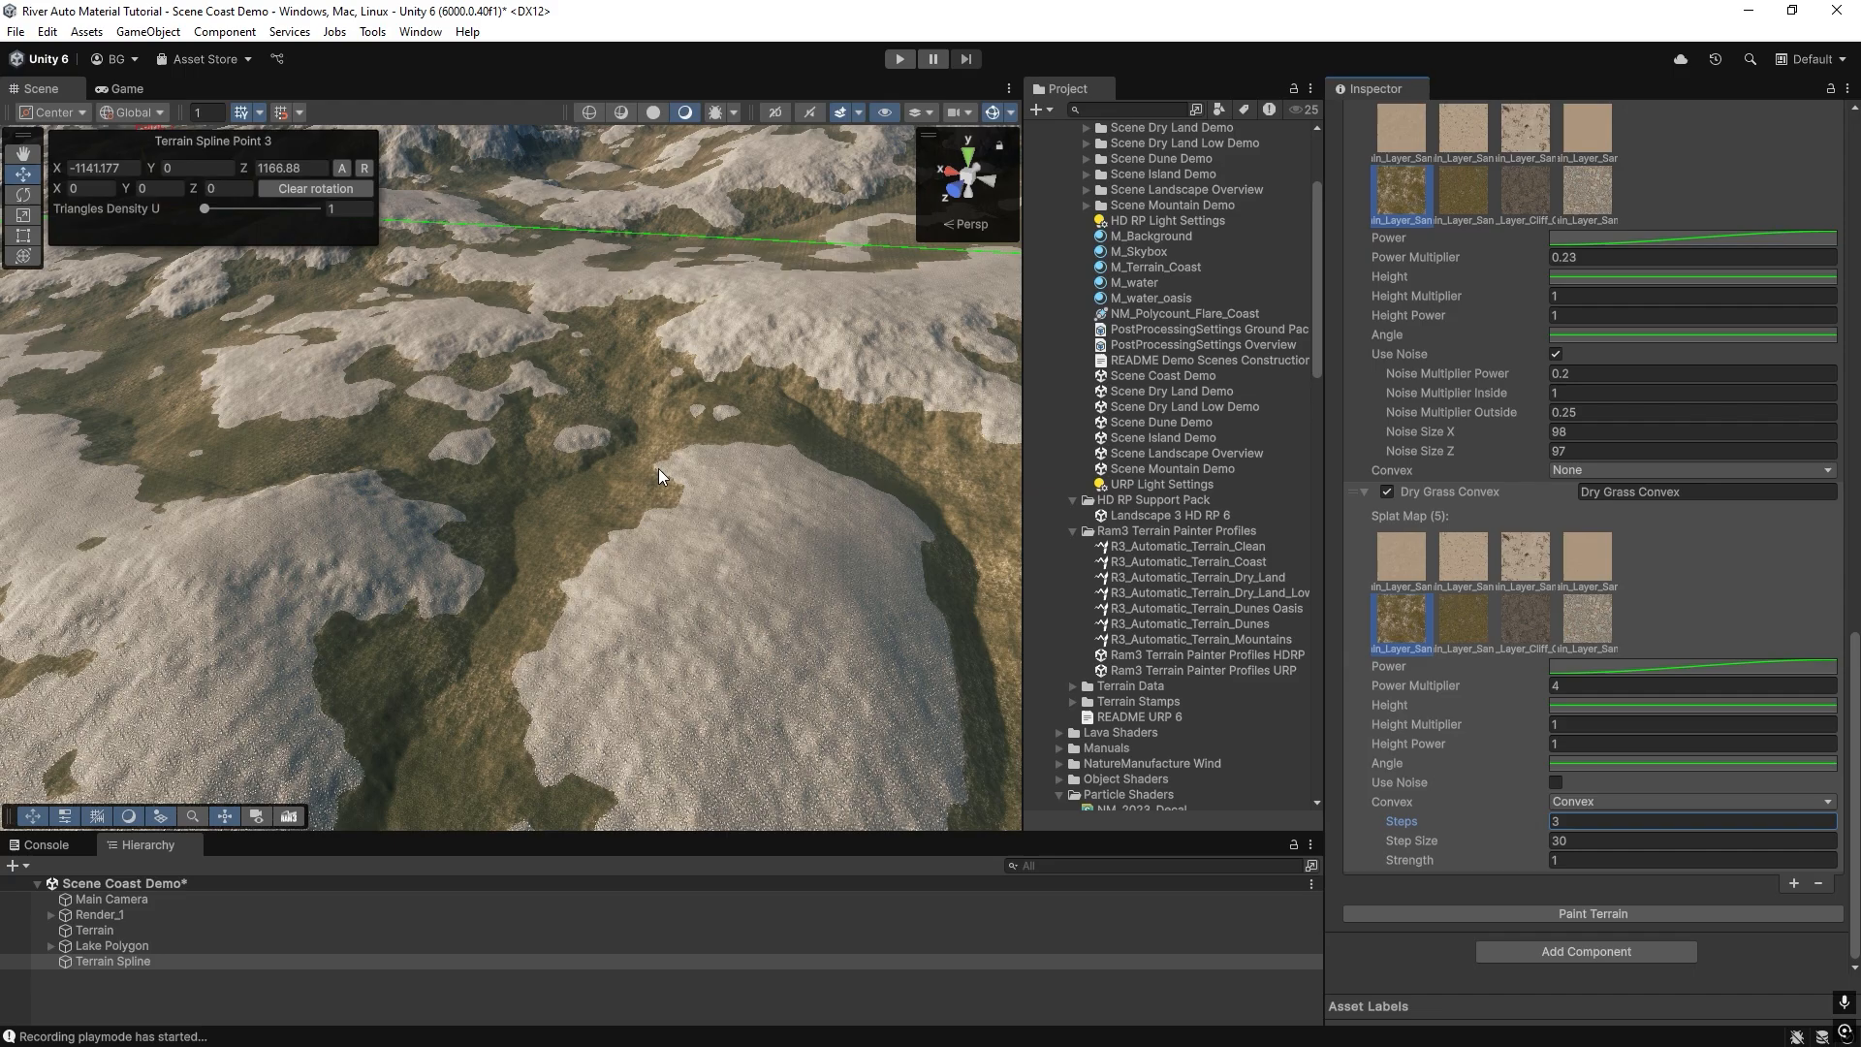
{"action": "right_click_drag", "start_coordinate": [679, 636], "coordinate": [655, 568]}
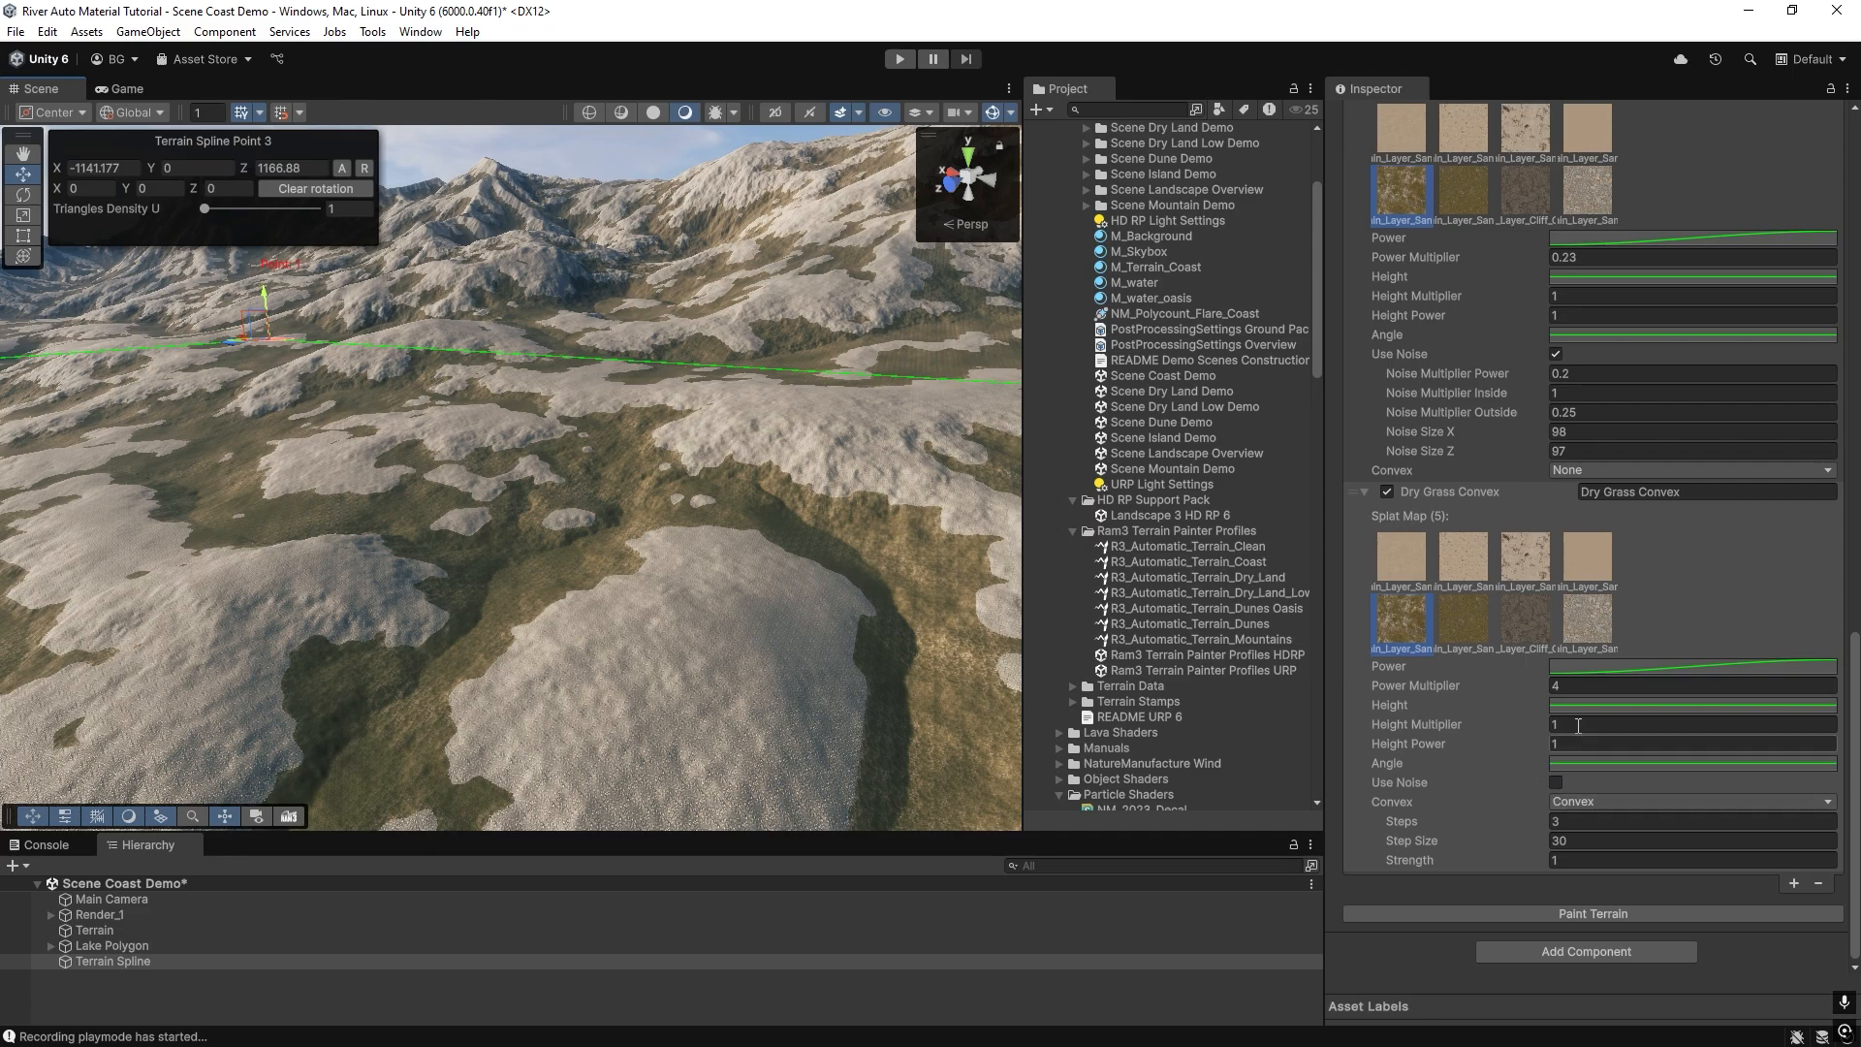
{"action": "left_click", "coordinate": [1586, 682]}
{"action": "type", "text": "0.23"}
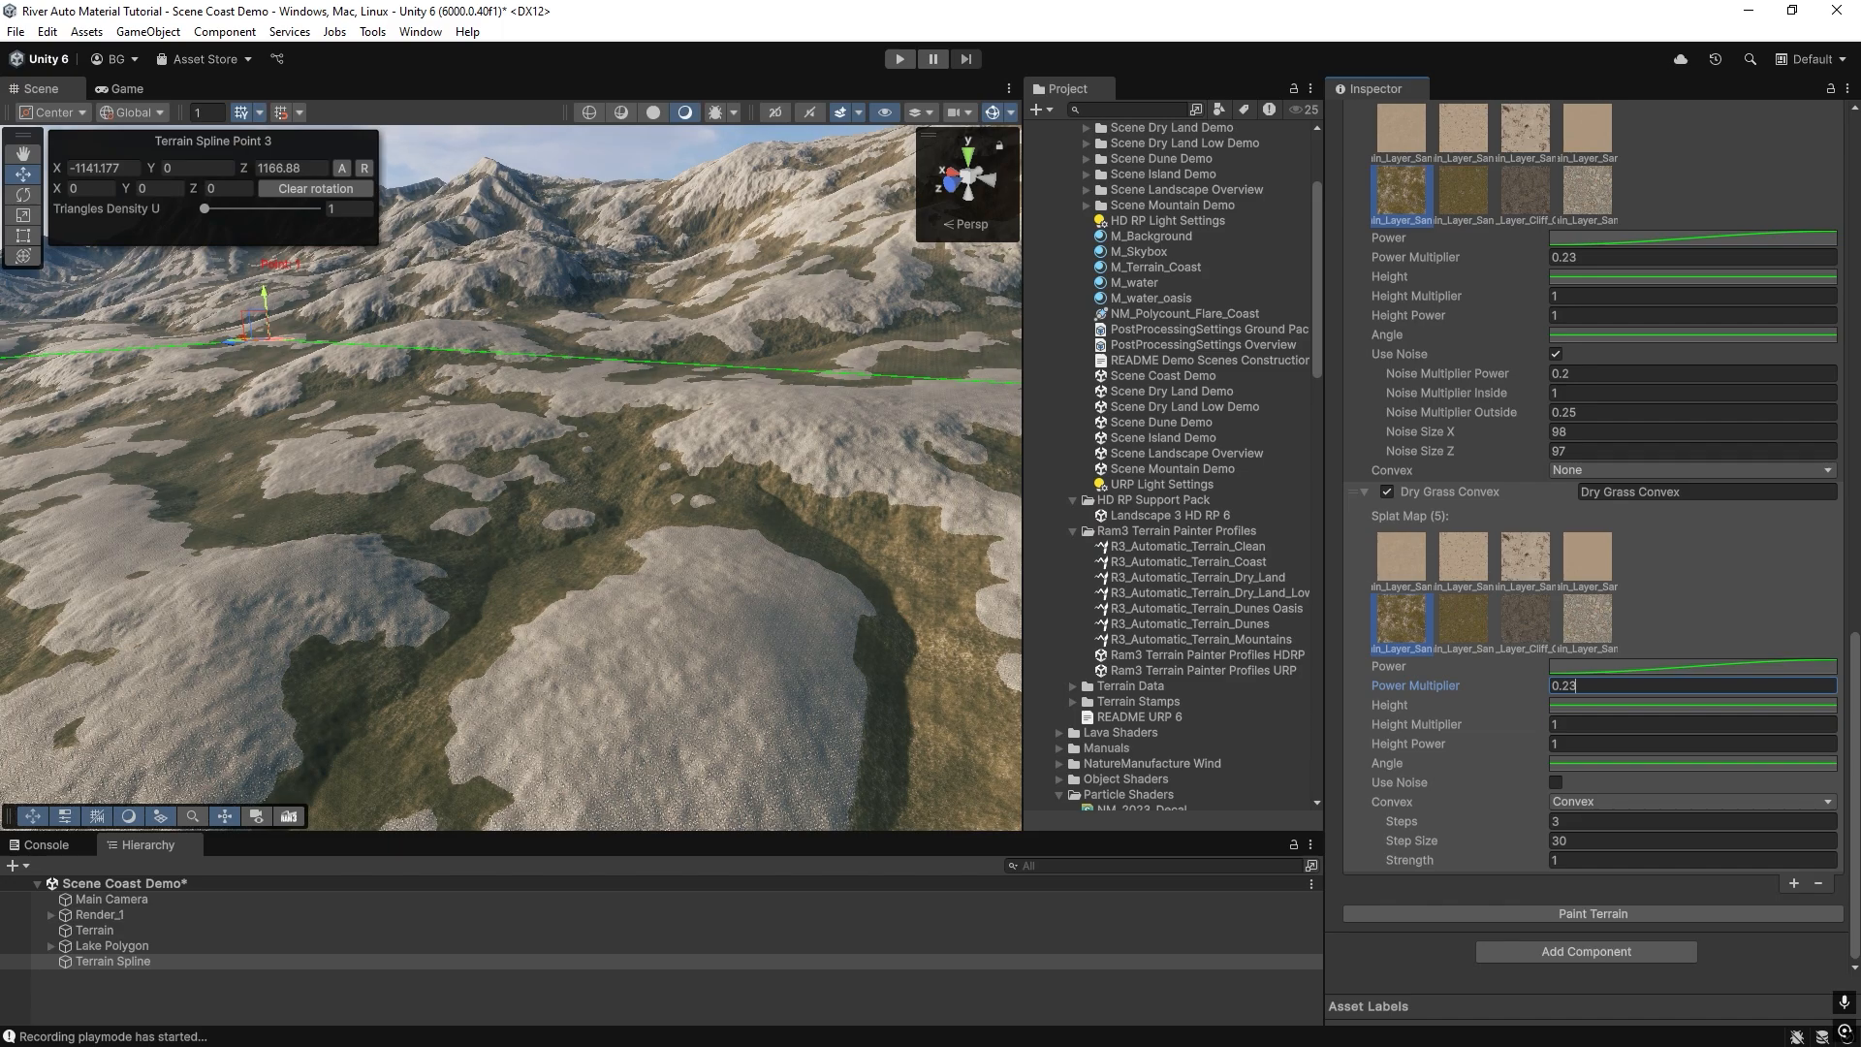
Assign splat map 6 (Terrain_Layer_Sand_08) to the Dry Grass Convex layer and rename the layer Dry Grass Concave.
{"action": "left_click", "coordinate": [1457, 630]}
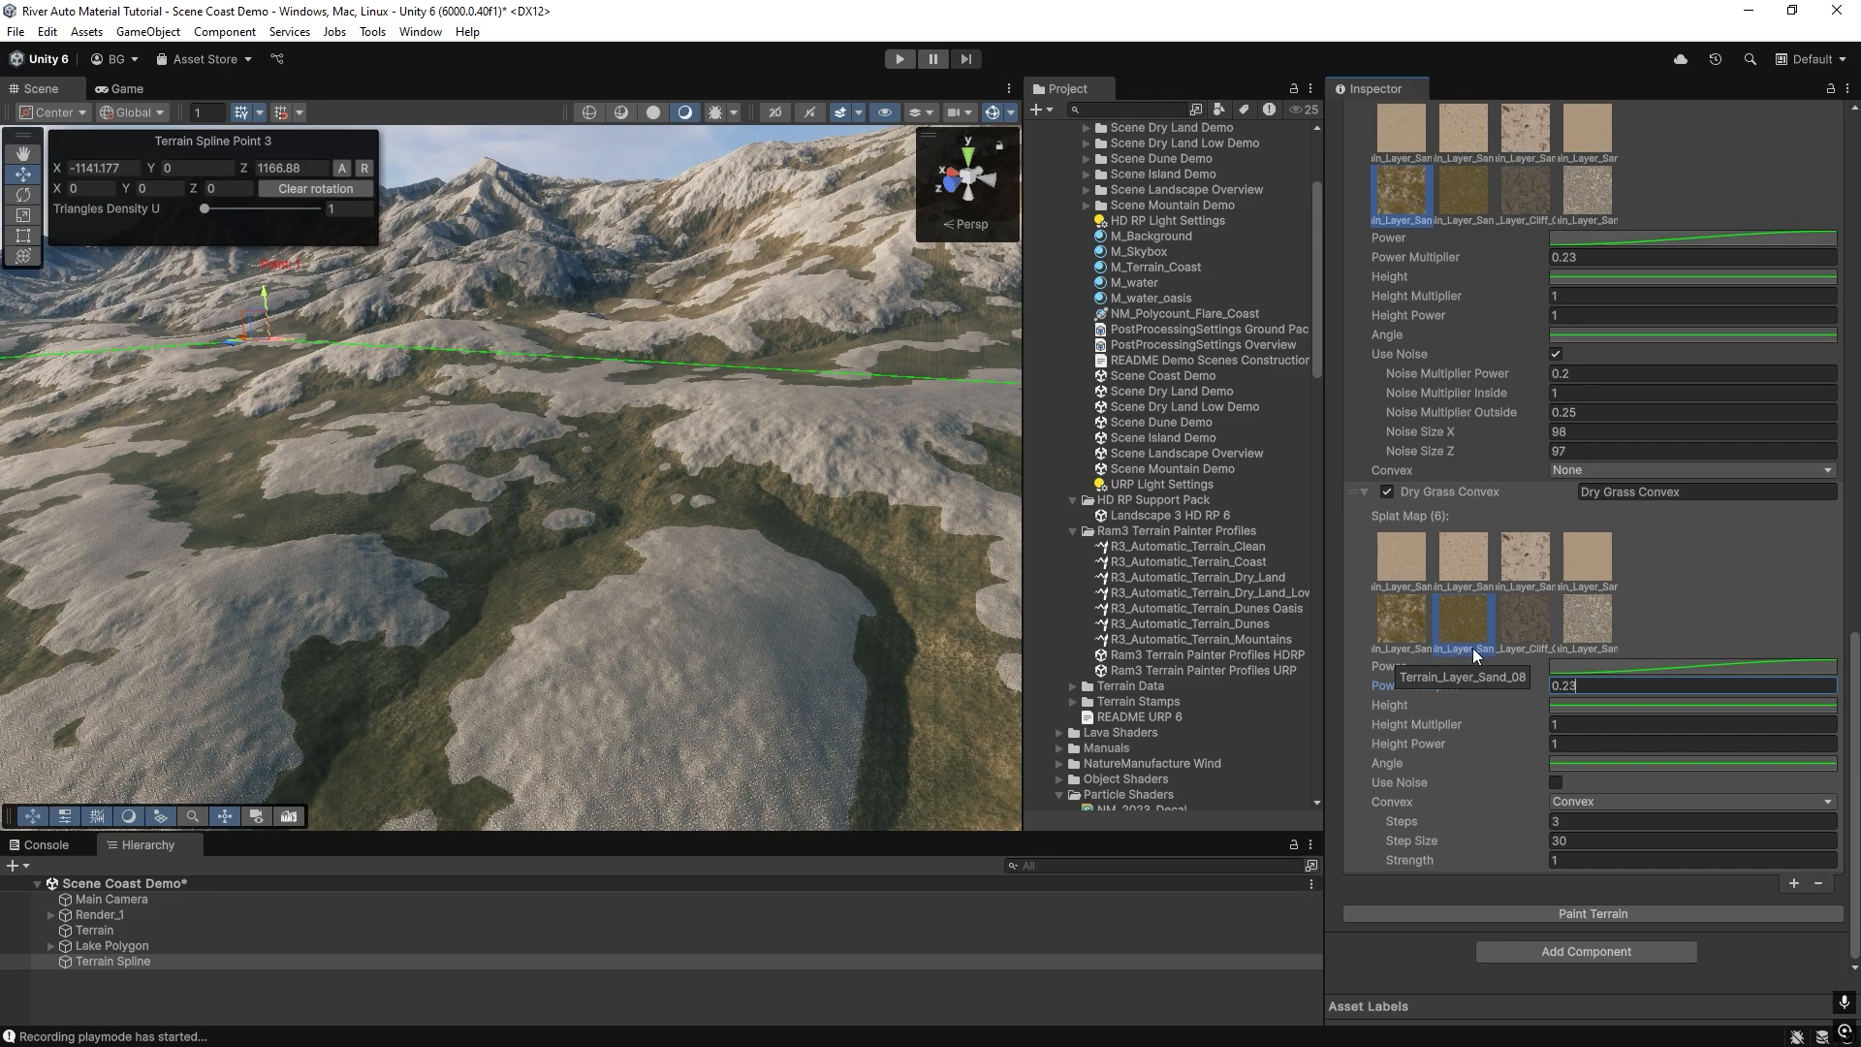
{"action": "left_click_drag", "start_coordinate": [1685, 493], "coordinate": [1666, 495]}
{"action": "type", "text": "cave"}
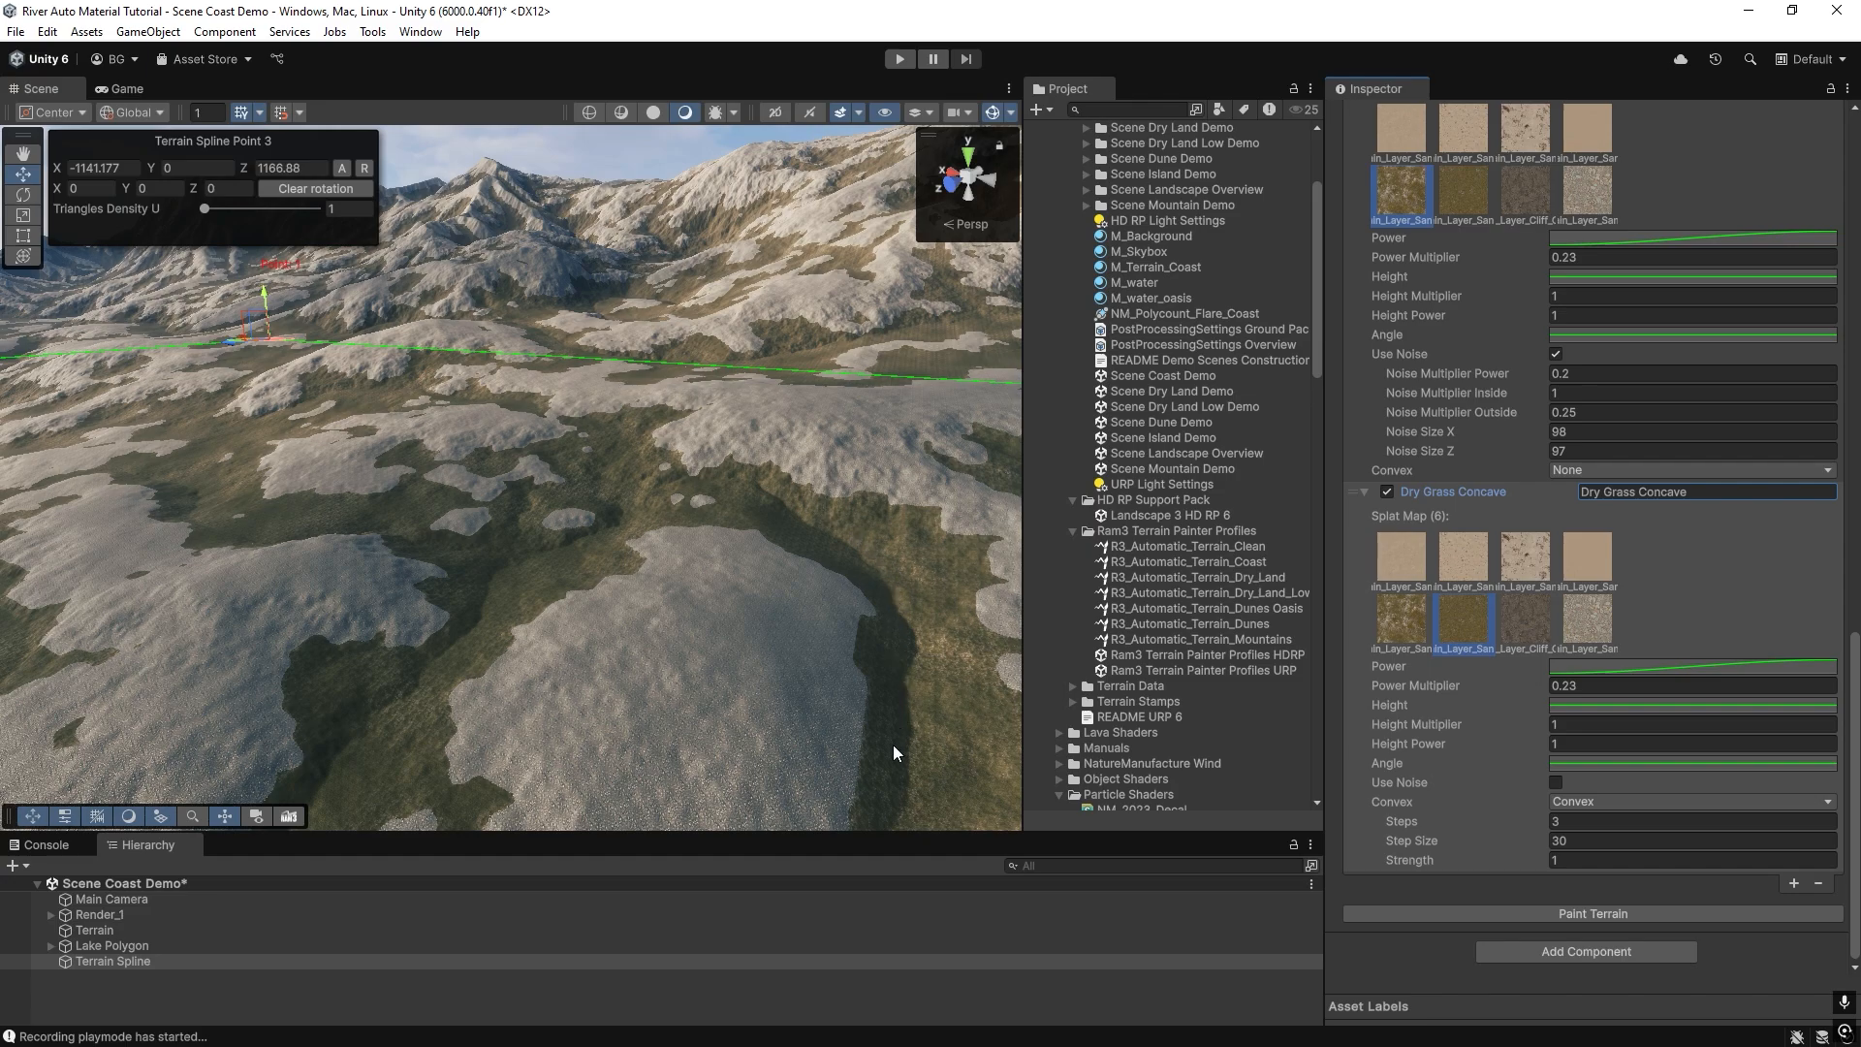
Set the Dry Grass Concave layer's Power Multiplier to 0.07 and its mode to Concave, and repaint the terrain.
{"action": "left_click", "coordinate": [1565, 685]}
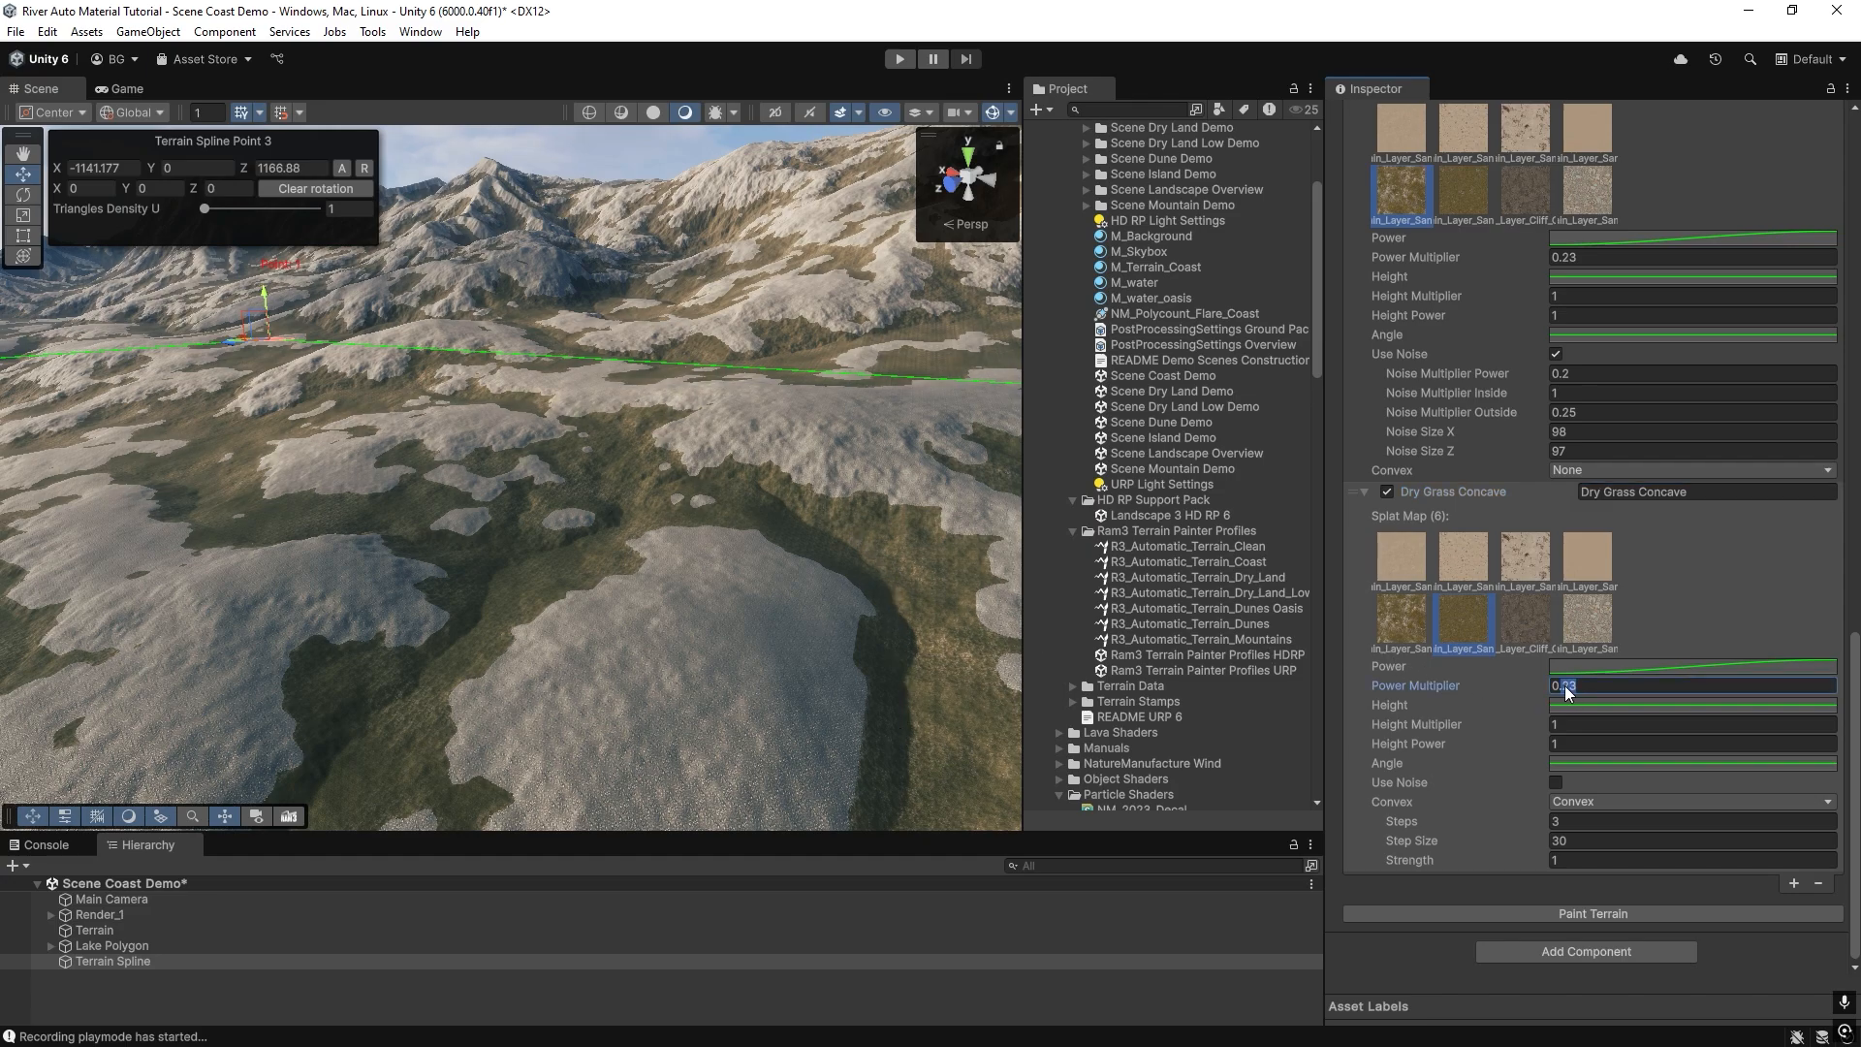
{"action": "type", "text": "0.07"}
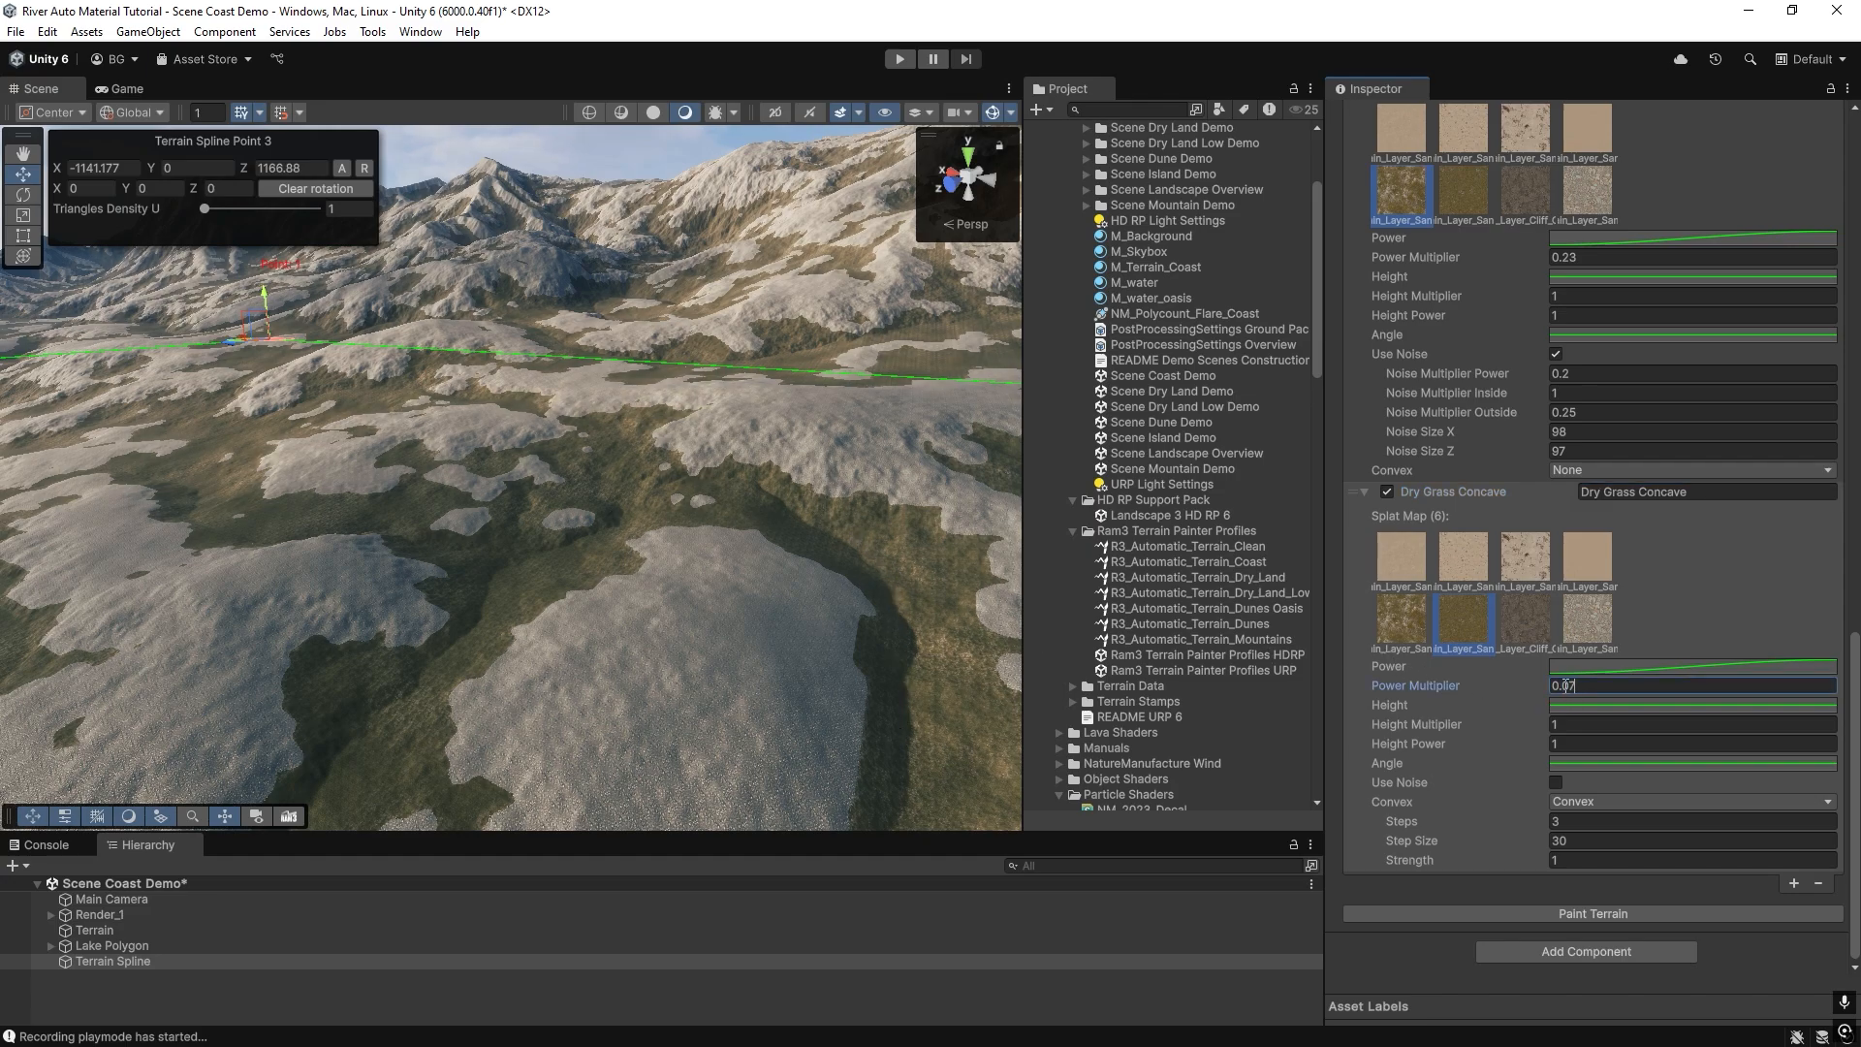
{"action": "left_click", "coordinate": [1574, 801]}
{"action": "left_click", "coordinate": [1574, 868]}
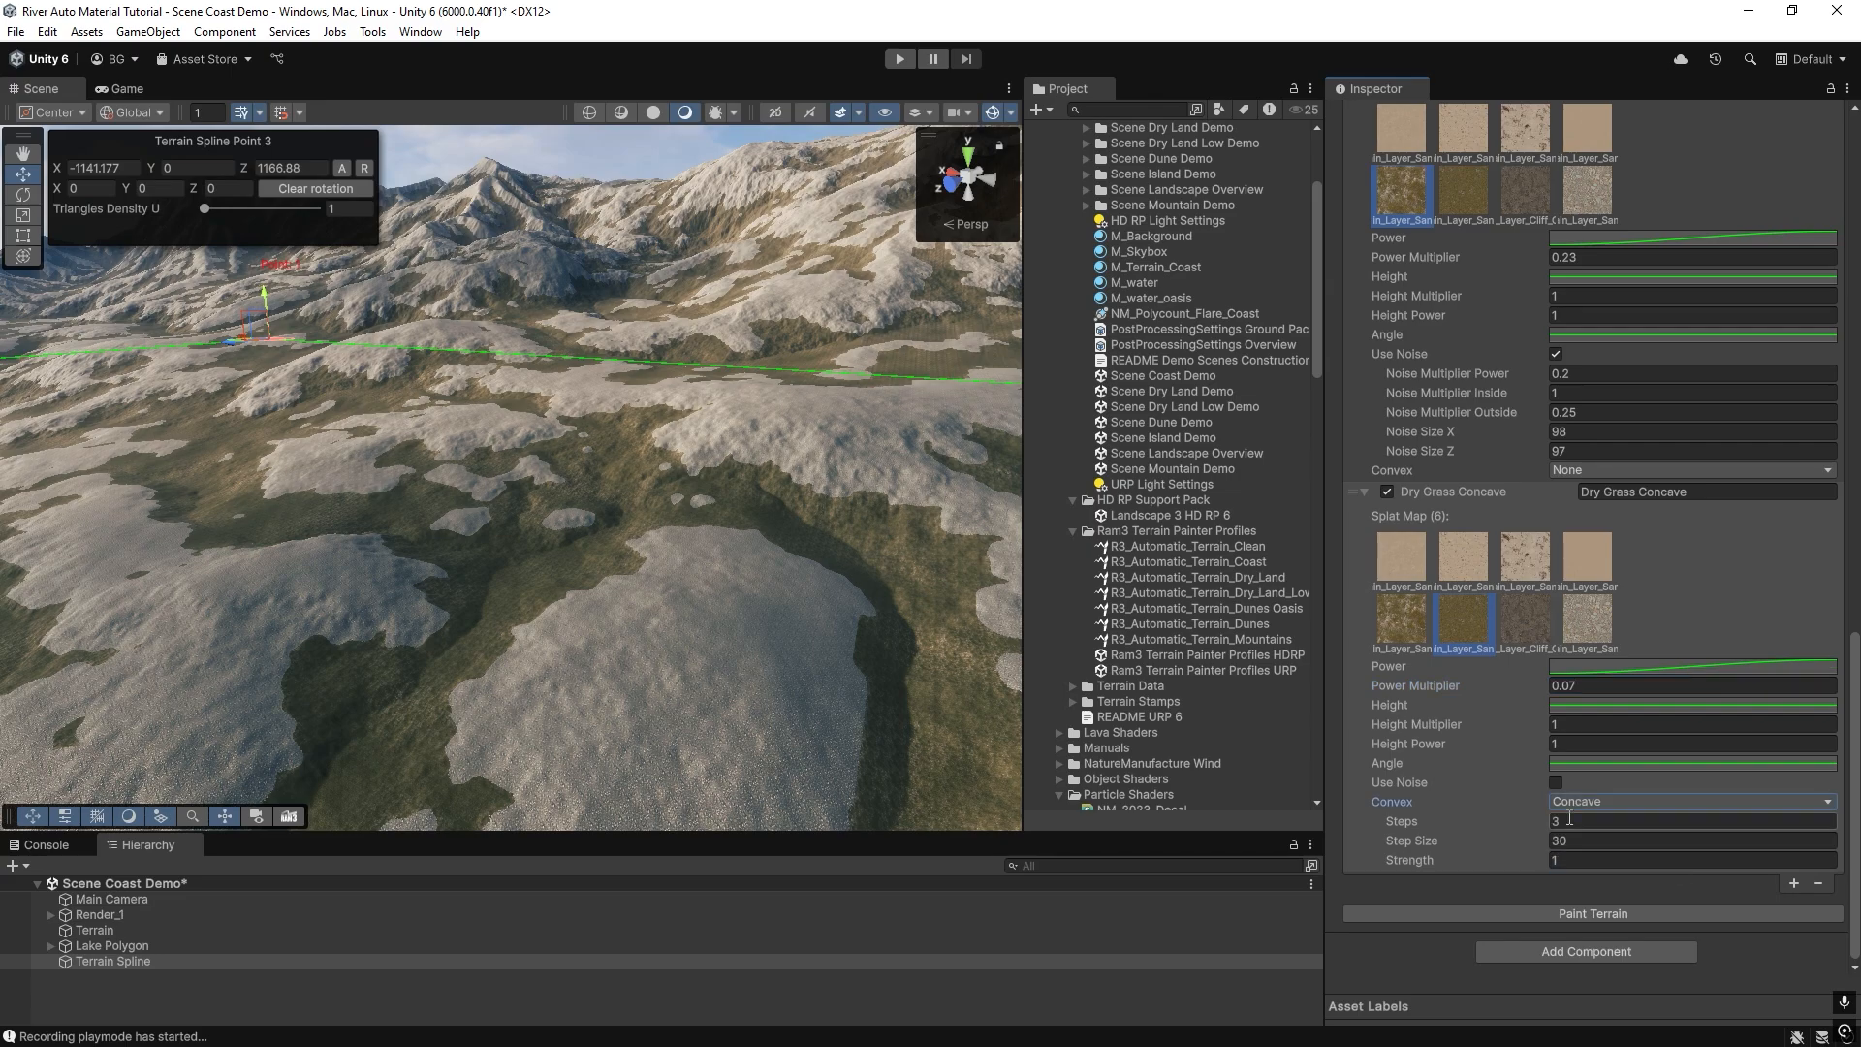
{"action": "left_click", "coordinate": [1655, 840]}
{"action": "left_click", "coordinate": [1568, 914]}
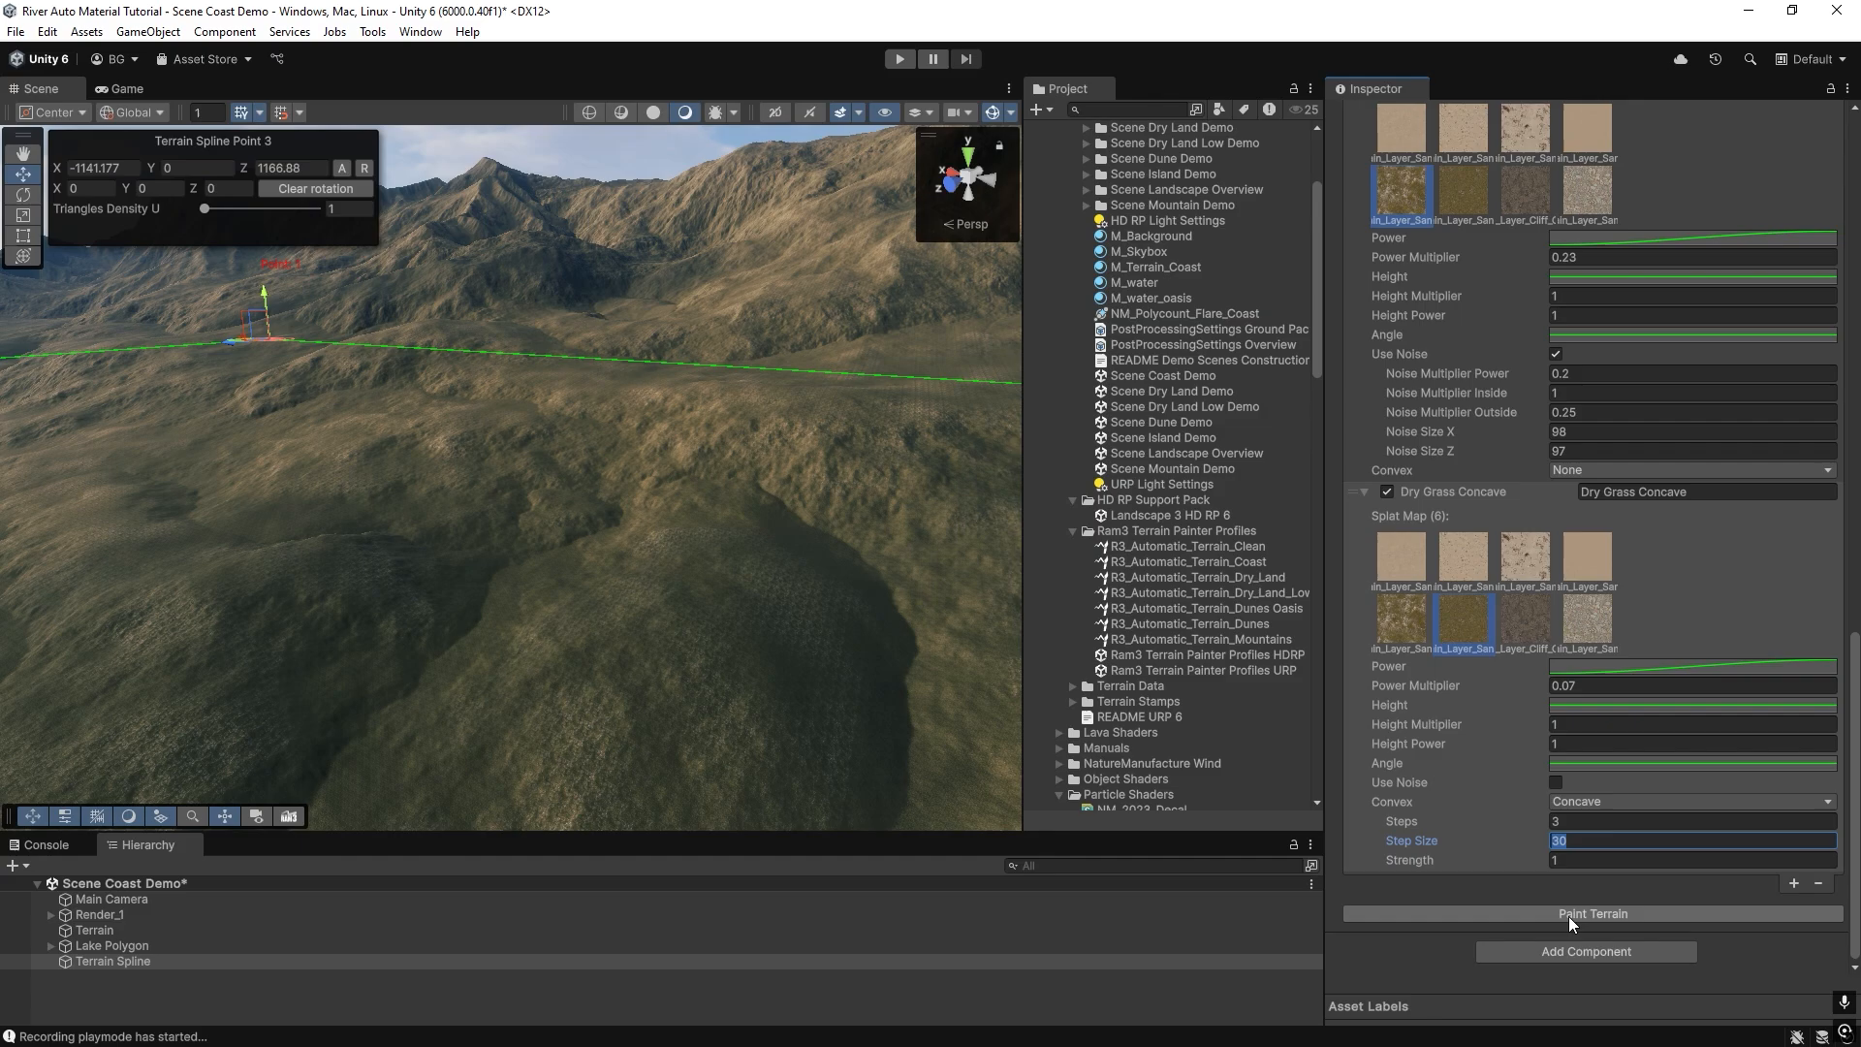
{"action": "right_click_drag", "start_coordinate": [748, 493], "coordinate": [853, 380]}
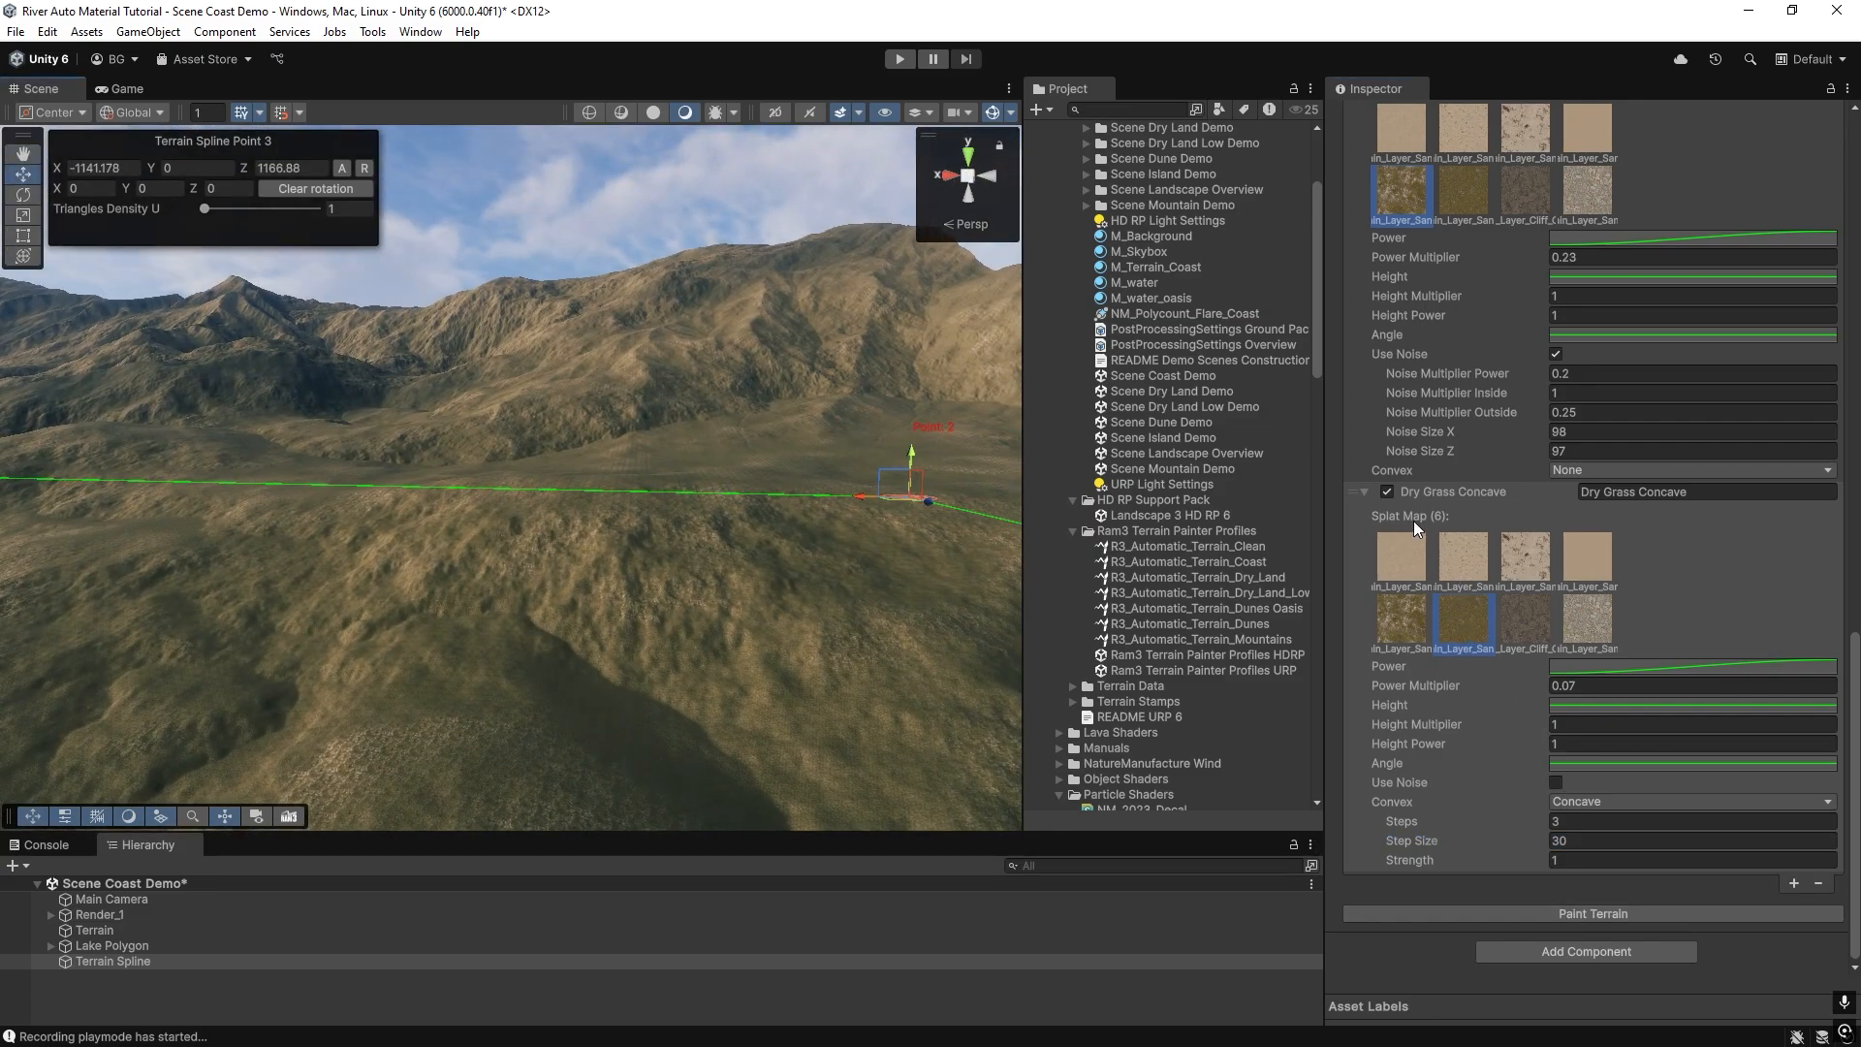
Compare the terrain by repainting it with the Dry Grass Concave layer disabled and again with it enabled.
{"action": "left_click", "coordinate": [1388, 492]}
{"action": "left_click", "coordinate": [1509, 913]}
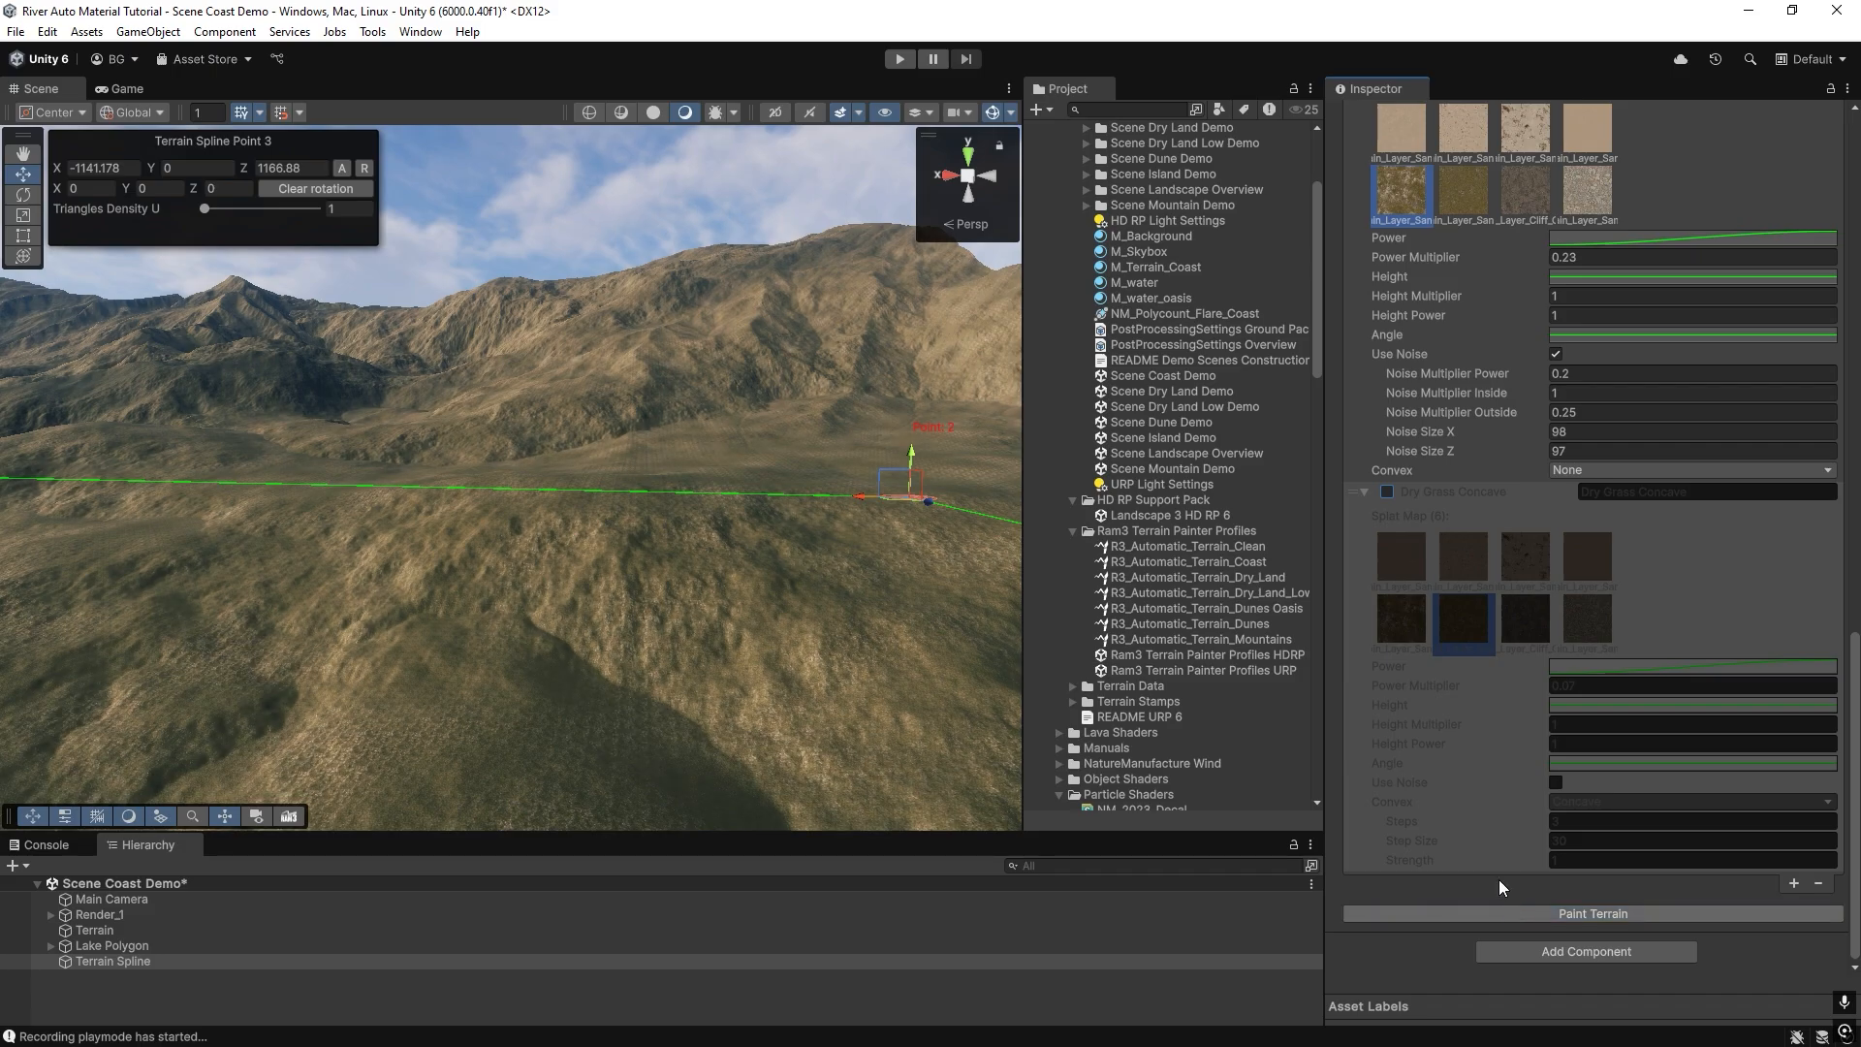
{"action": "left_click", "coordinate": [1388, 491]}
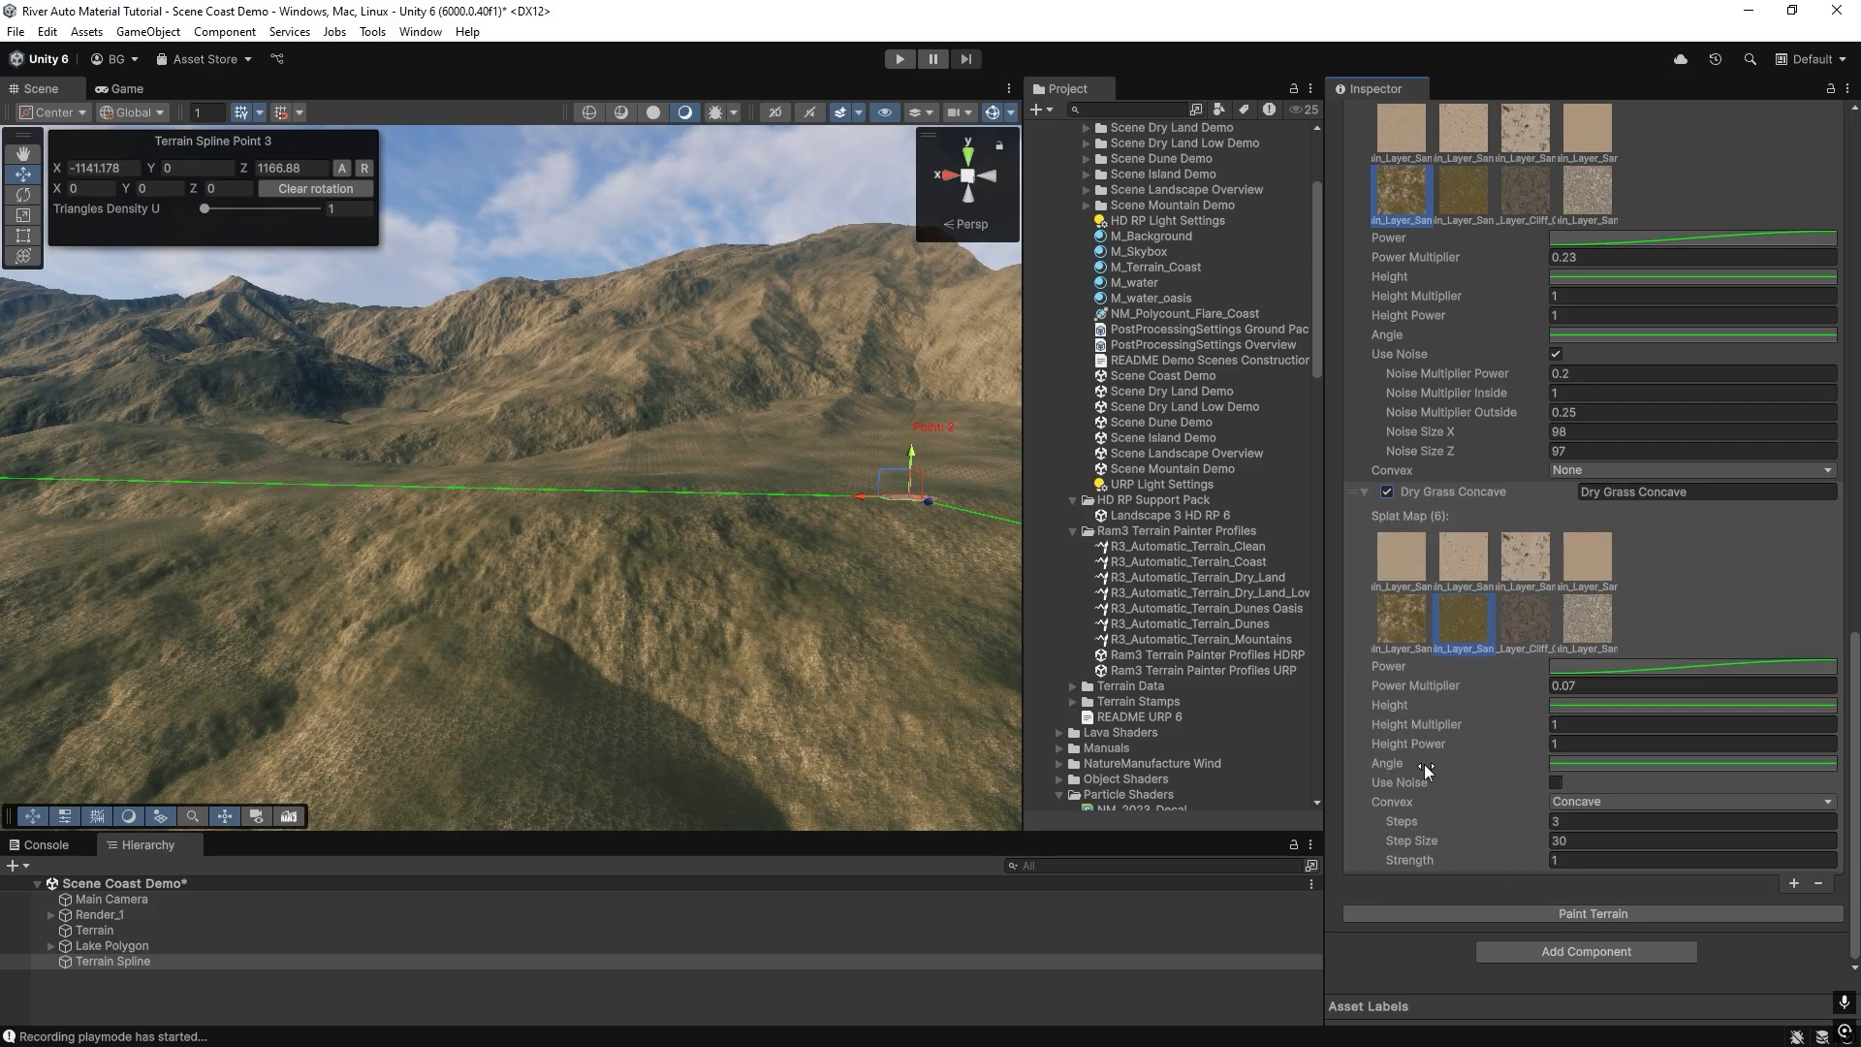
{"action": "left_click", "coordinate": [1492, 913]}
{"action": "mouse_move", "coordinate": [568, 614]}
{"action": "right_mouse_down"}
{"action": "mouse_move", "coordinate": [673, 748]}
{"action": "mouse_move", "coordinate": [498, 727]}
{"action": "mouse_move", "coordinate": [560, 492]}
{"action": "right_mouse_up"}
{"action": "right_click_drag", "start_coordinate": [642, 559], "coordinate": [729, 426]}
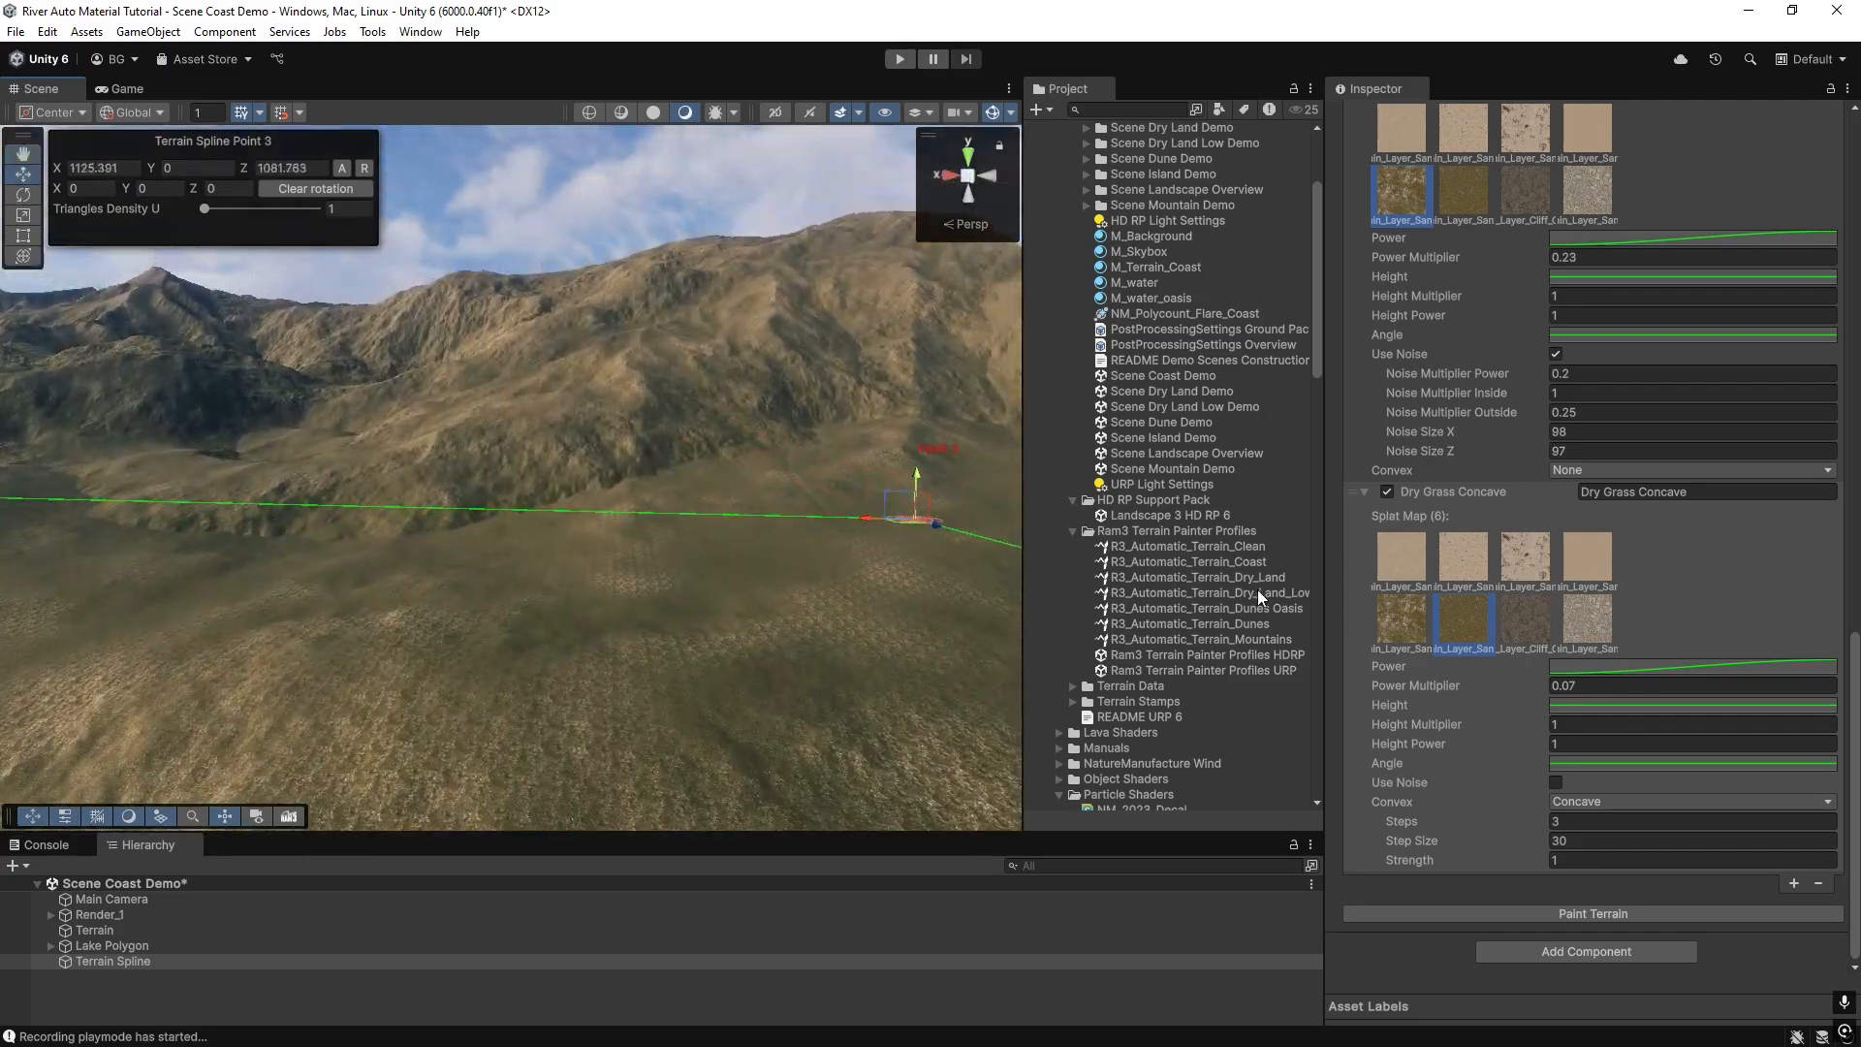
Disable the Dry Grass Concave layer and repaint, view the mountainside, and re-enable the layer and repaint to inspect the difference.
{"action": "left_click", "coordinate": [1385, 492]}
{"action": "left_click", "coordinate": [1501, 909]}
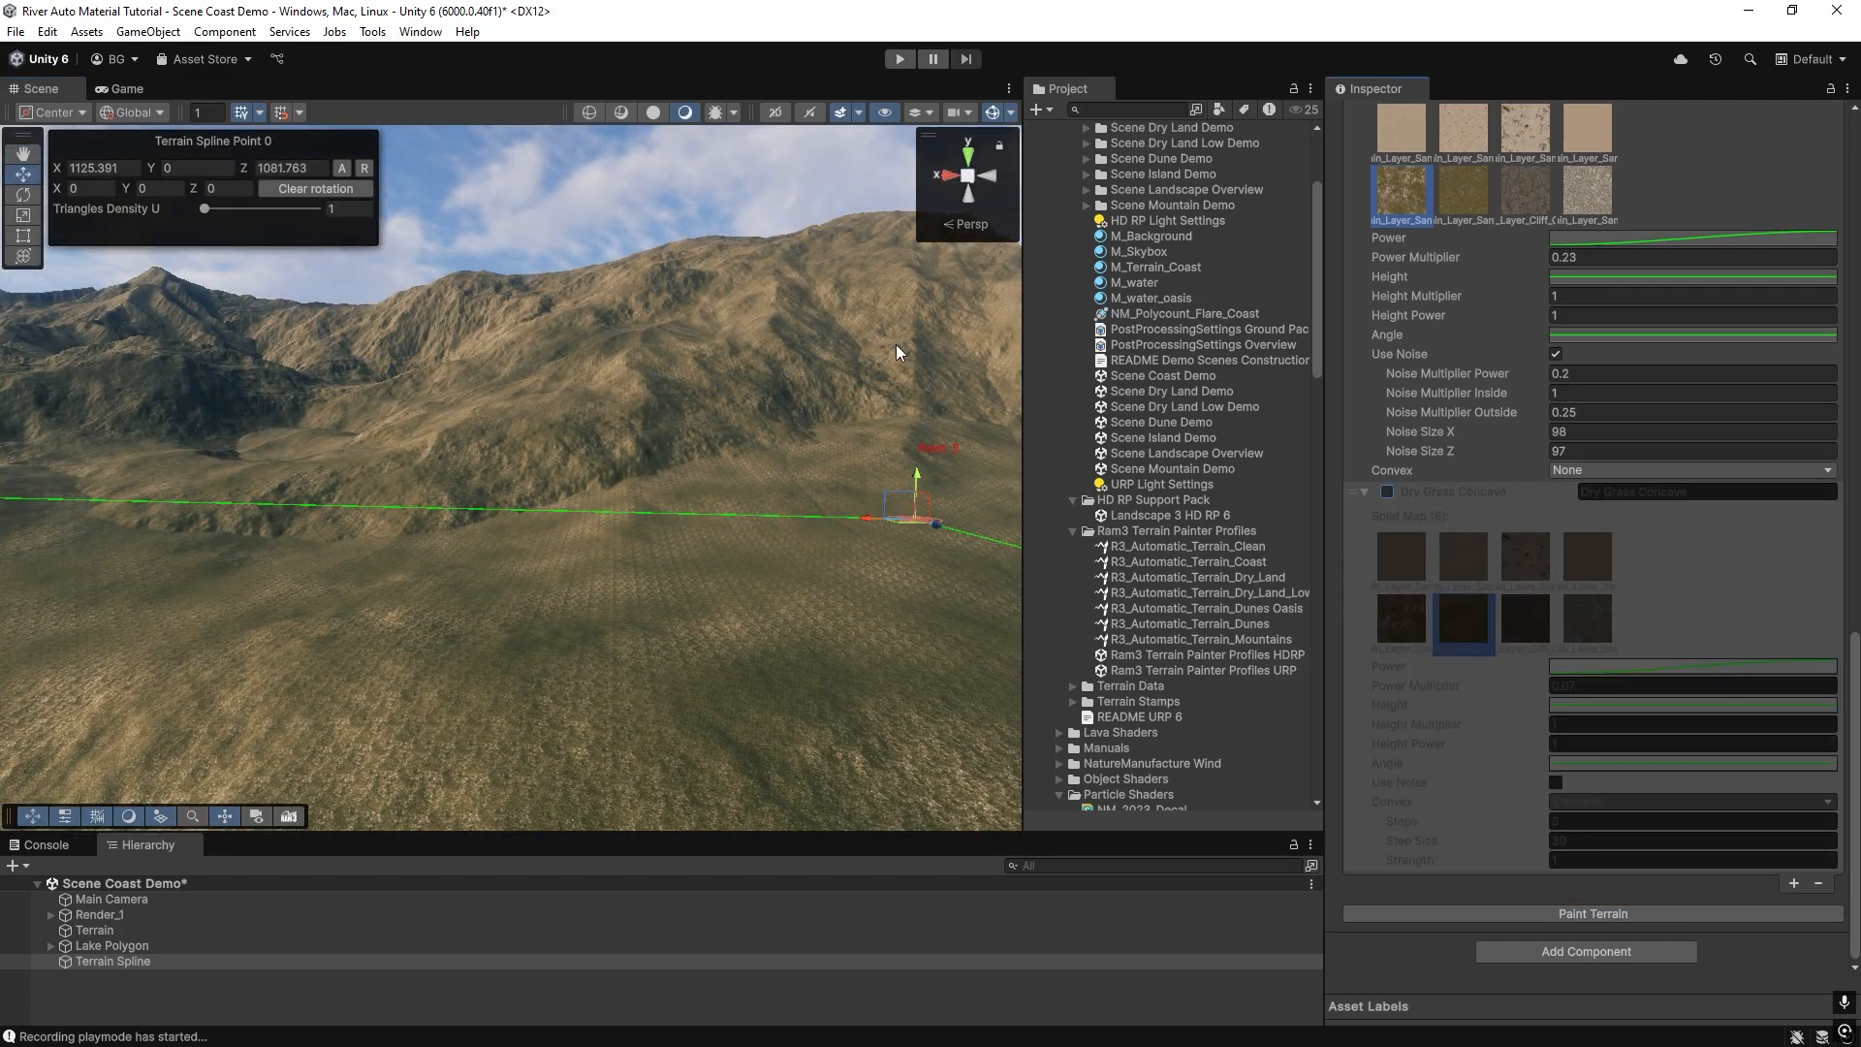
{"action": "right_click_drag", "start_coordinate": [759, 374], "coordinate": [700, 475]}
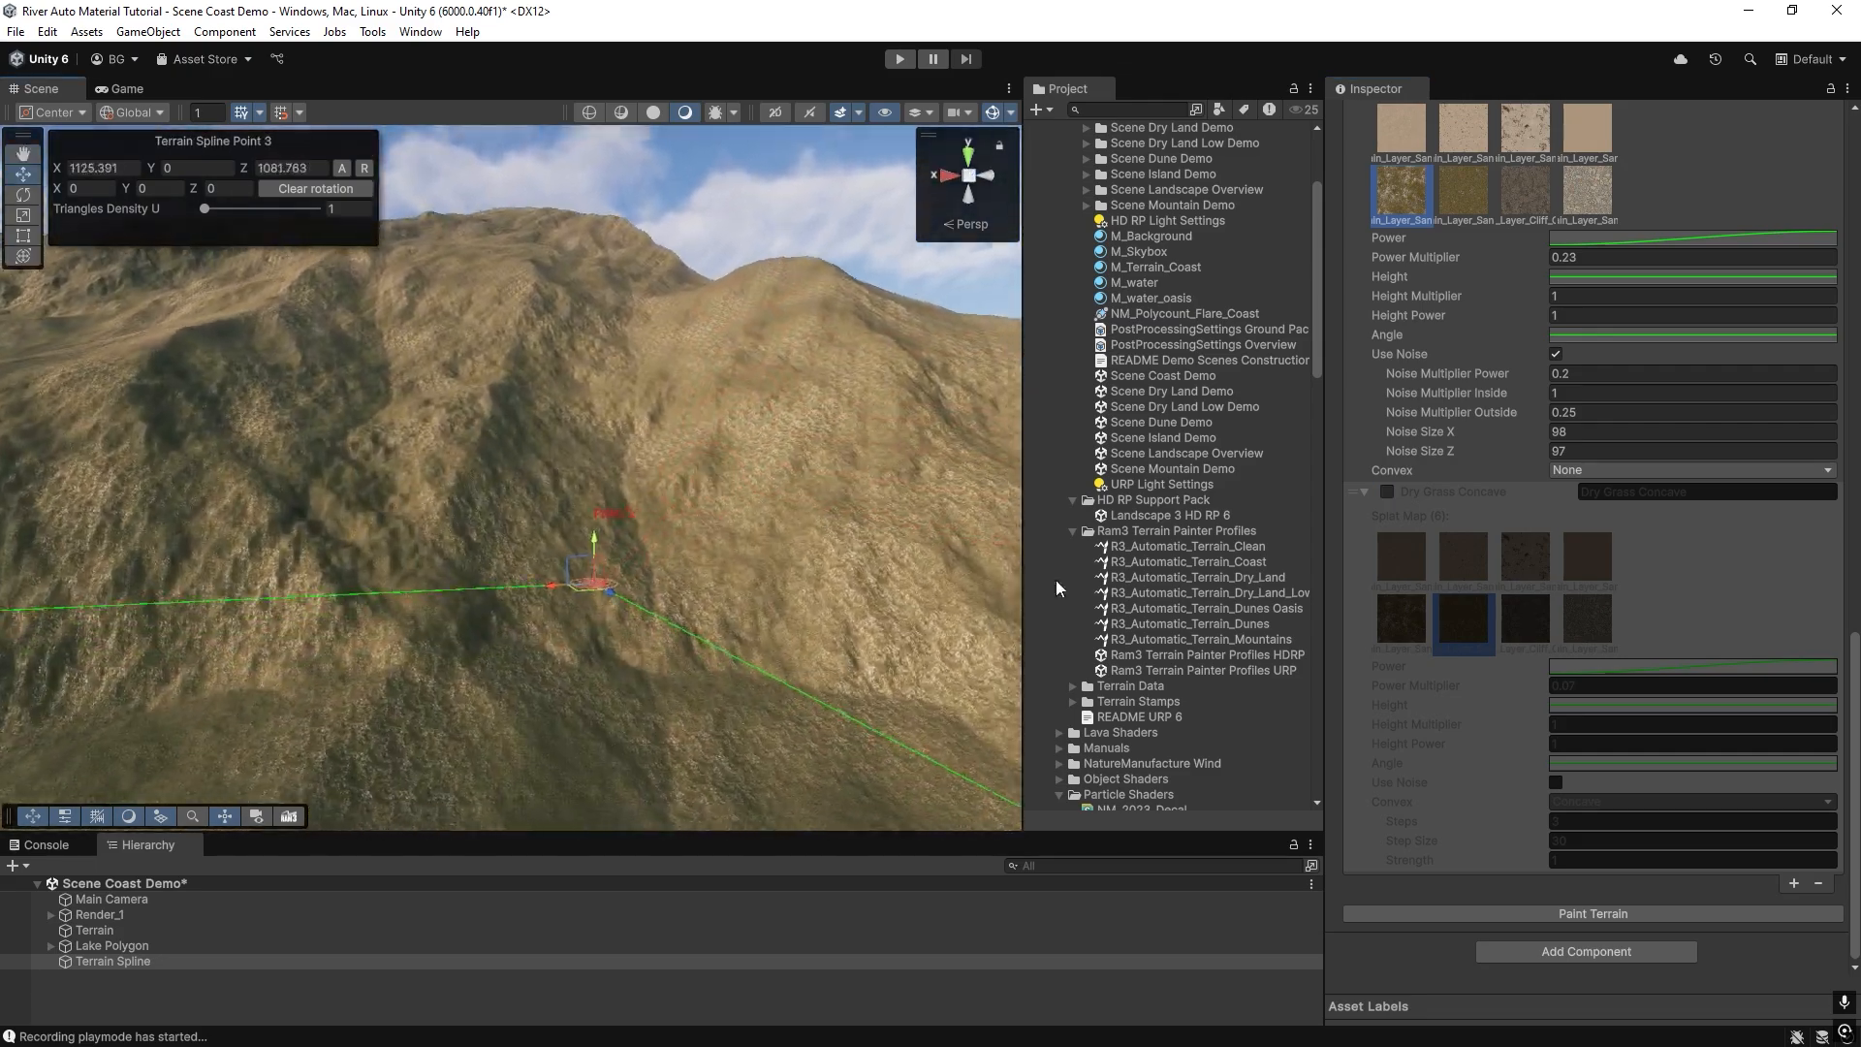
{"action": "left_click", "coordinate": [1387, 492]}
{"action": "left_click", "coordinate": [1487, 912]}
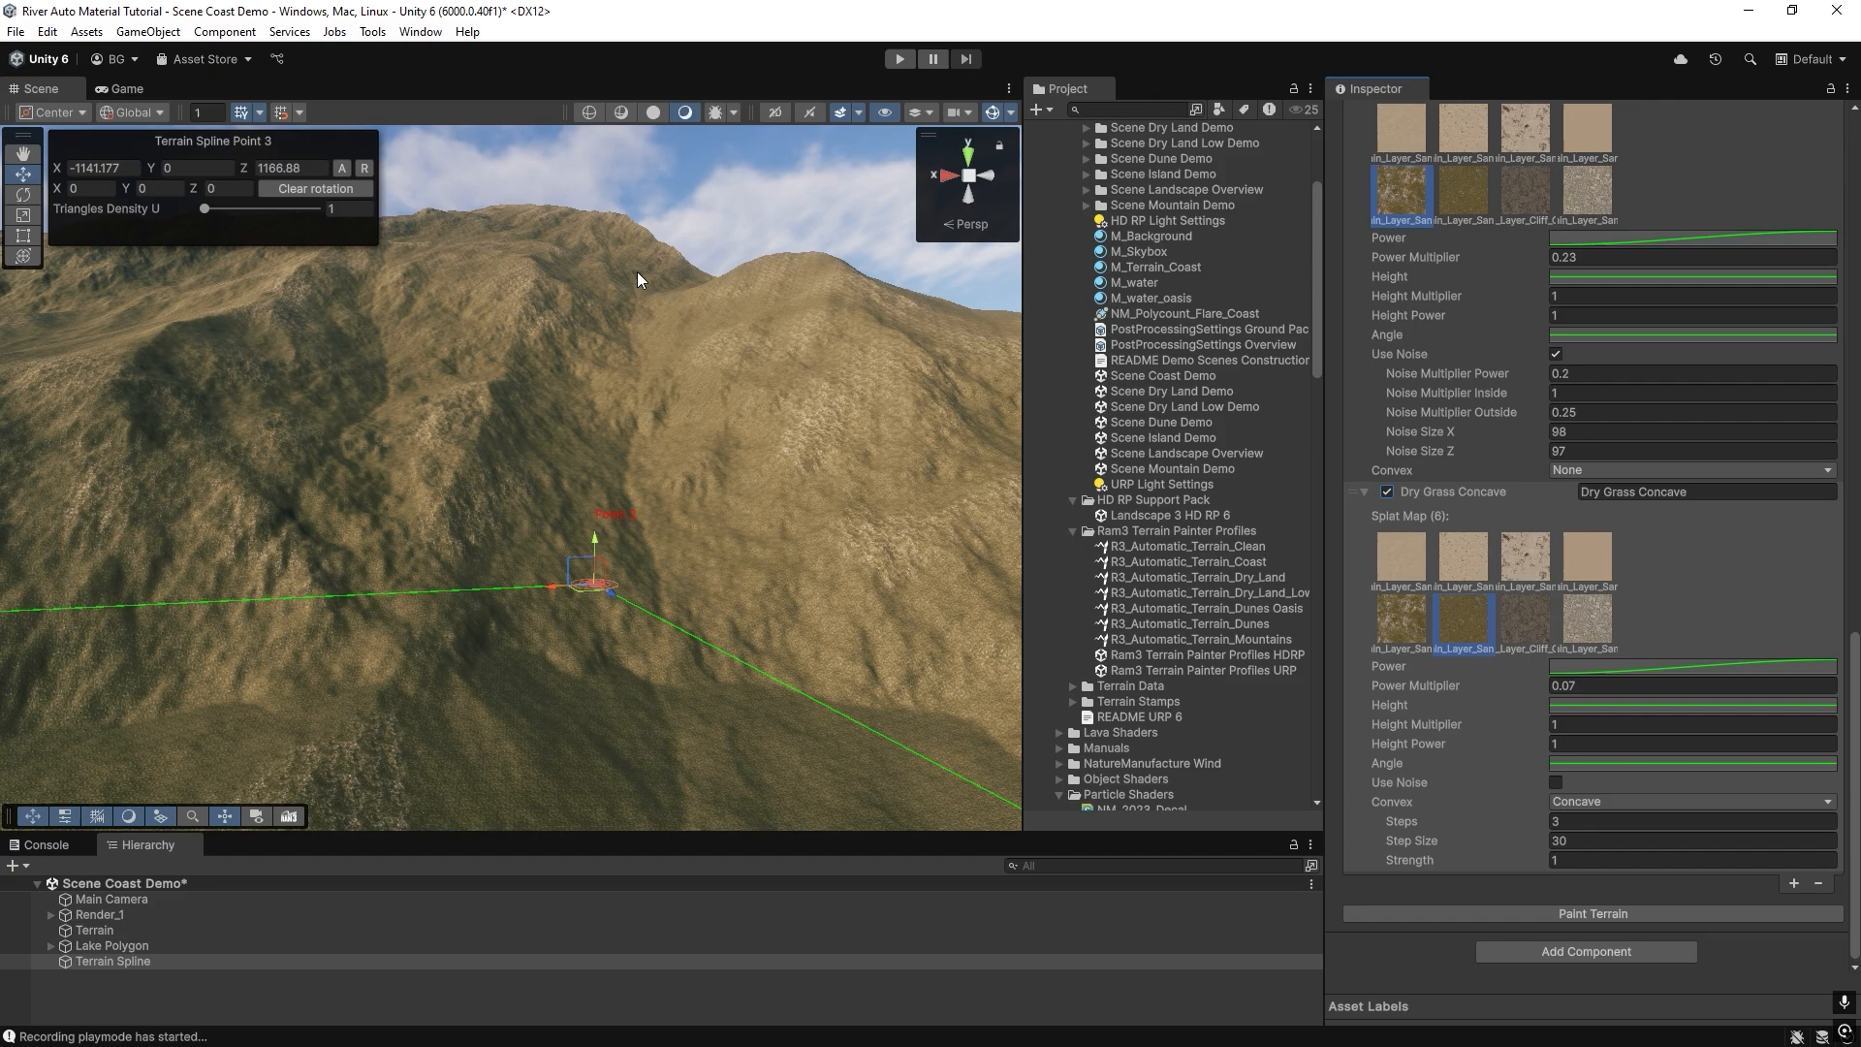
{"action": "right_click_drag", "start_coordinate": [659, 626], "coordinate": [602, 540]}
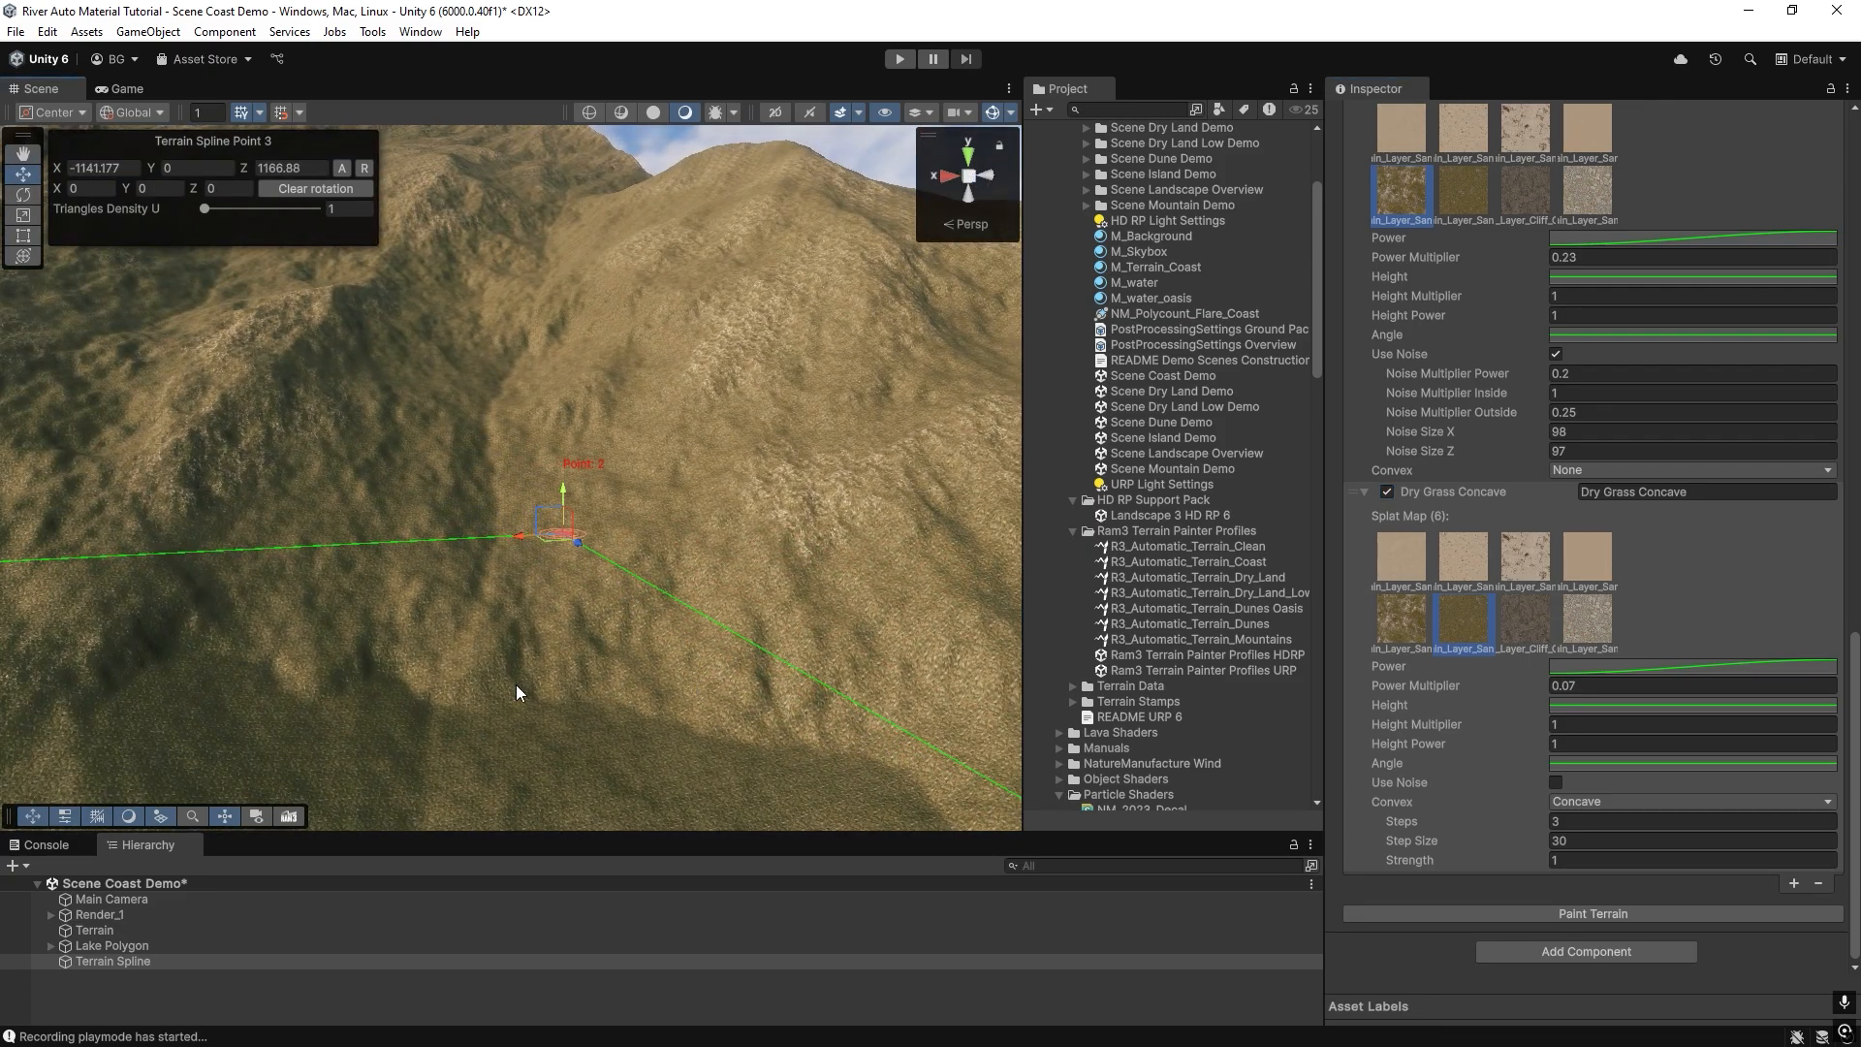
{"action": "right_click_drag", "start_coordinate": [520, 327], "coordinate": [427, 347]}
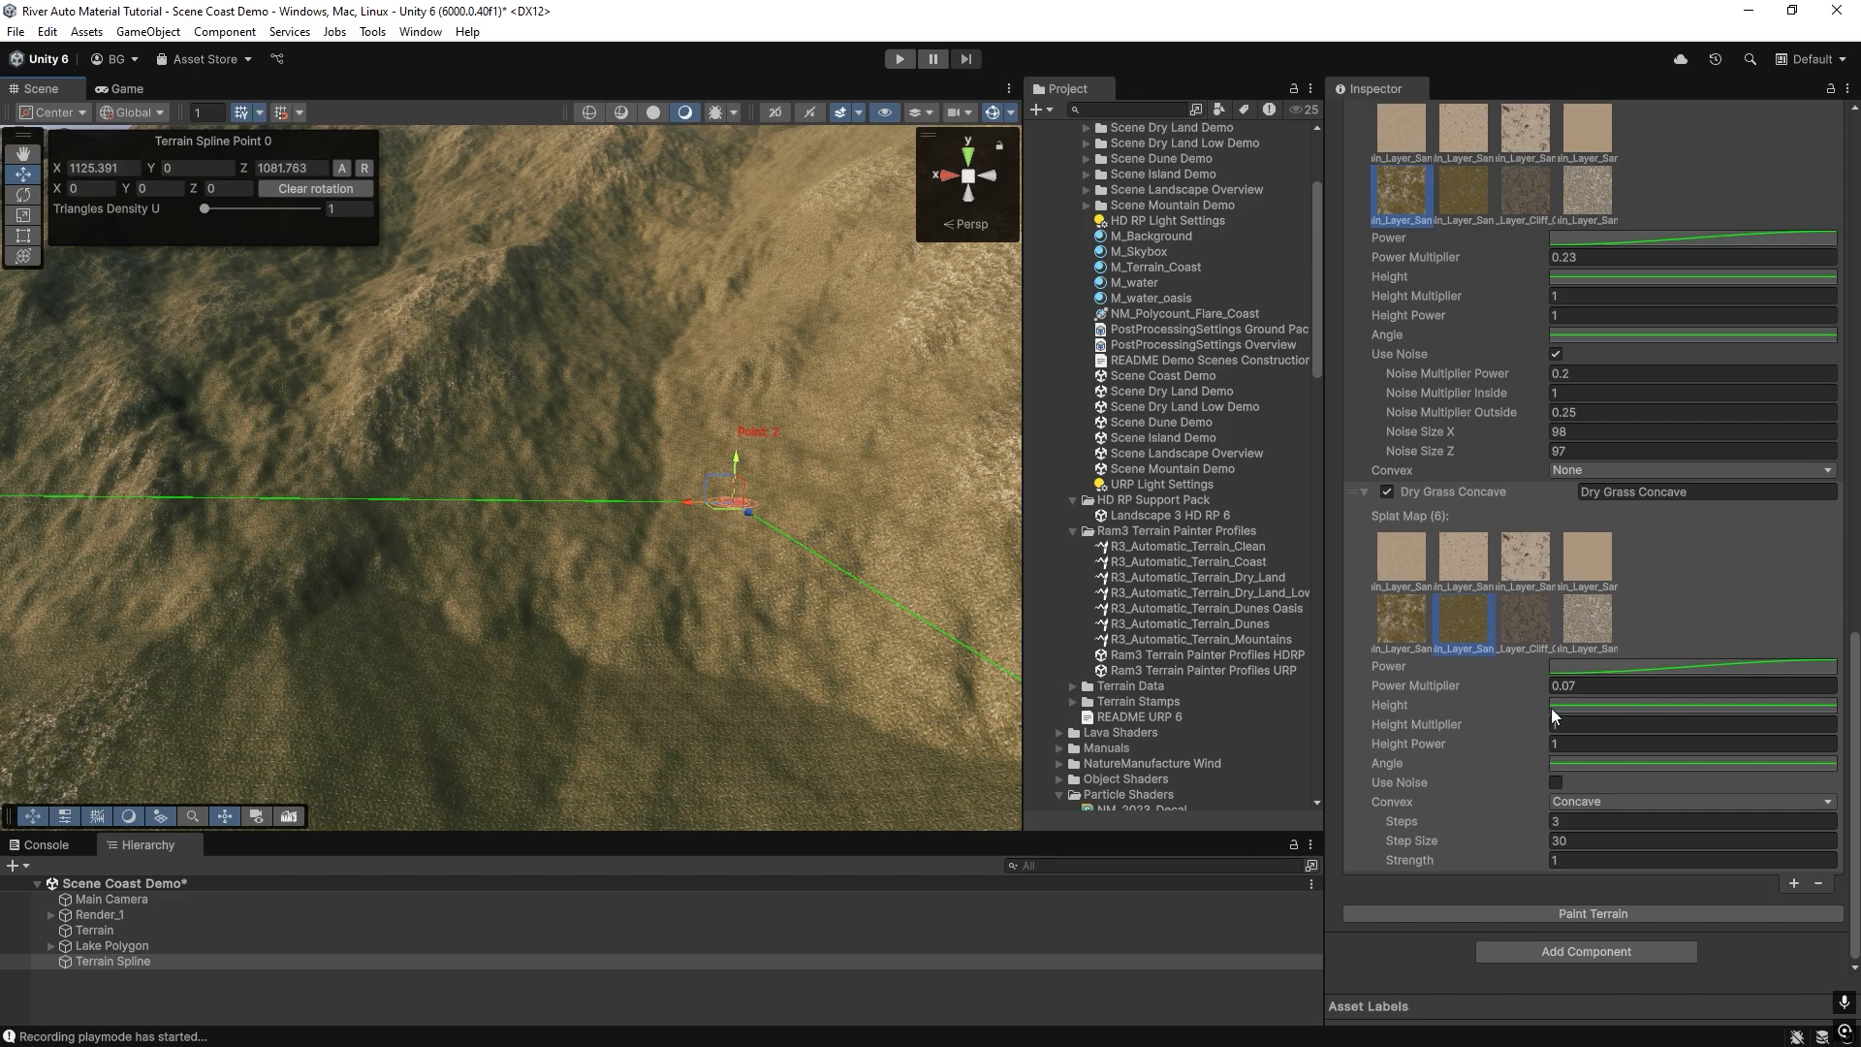
Rename the Dry Grass Concave layer to Grass Concave.
{"action": "left_click", "coordinate": [1603, 494]}
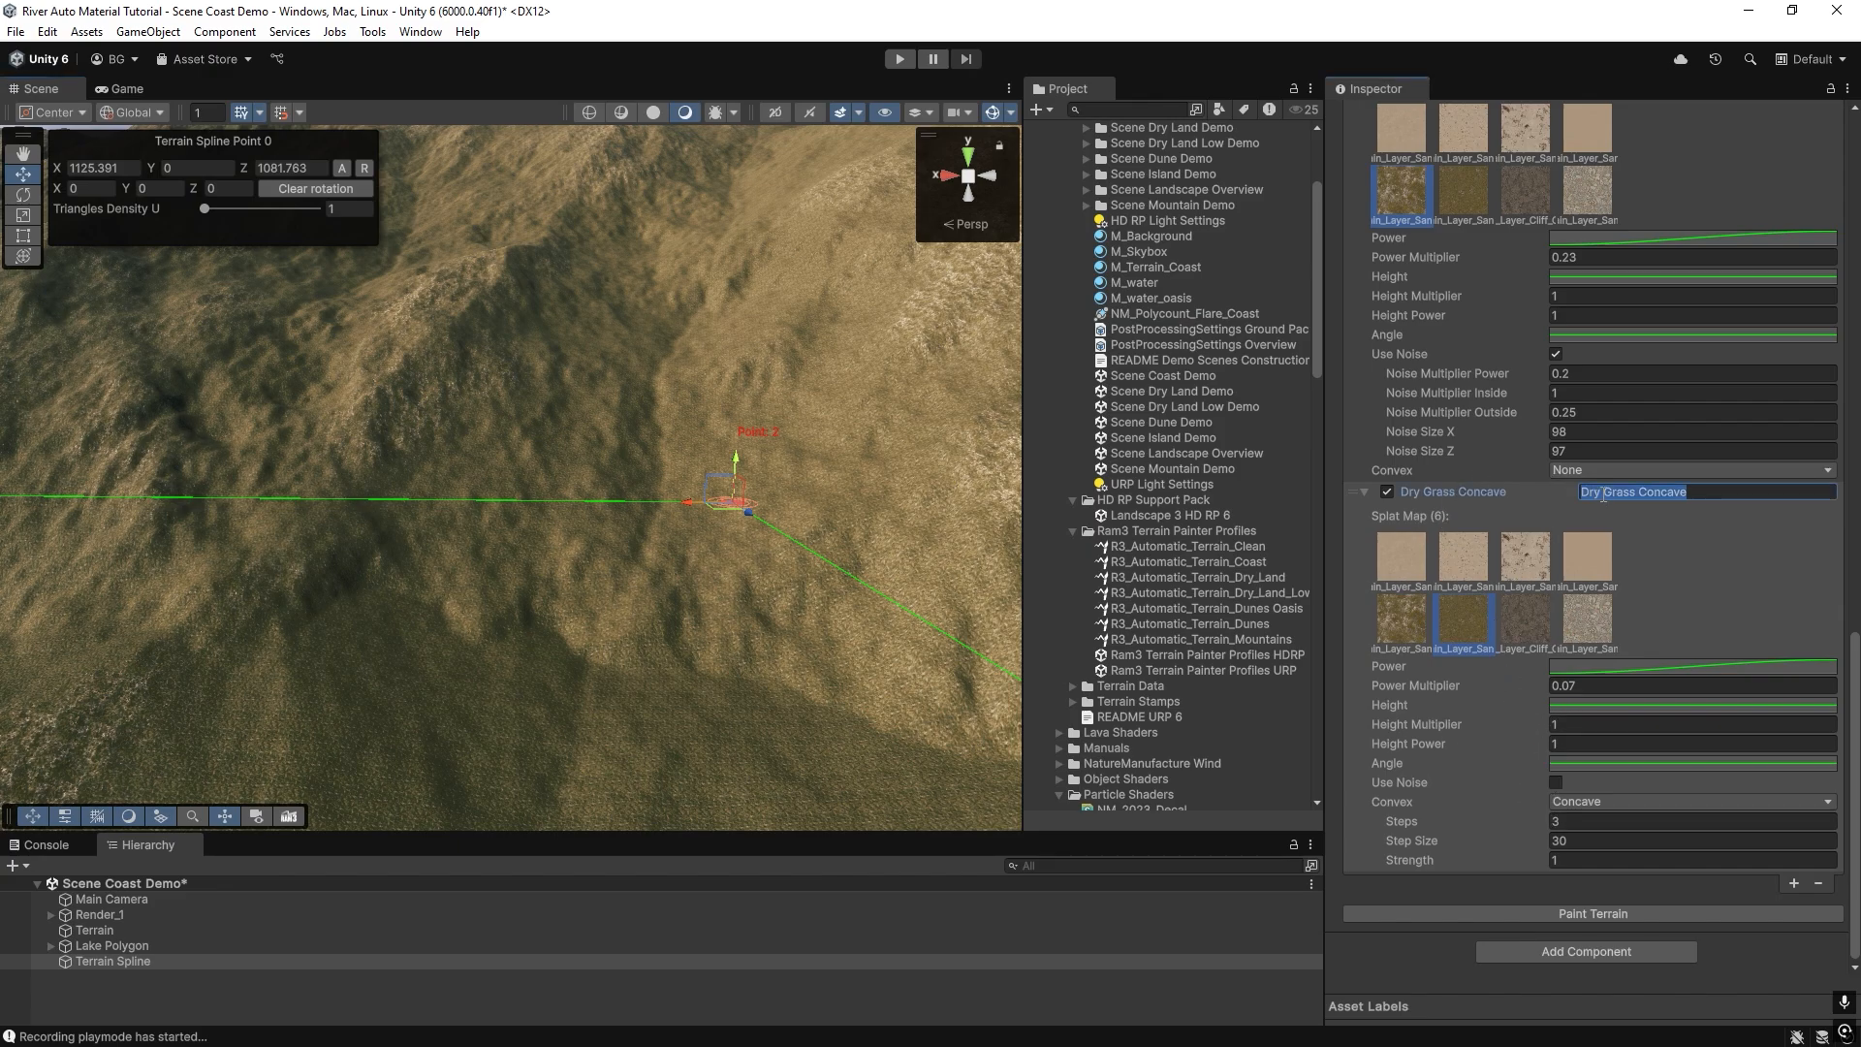
{"action": "left_click_drag", "start_coordinate": [1602, 494], "coordinate": [1569, 487]}
{"action": "key", "text": "BackSpace"}
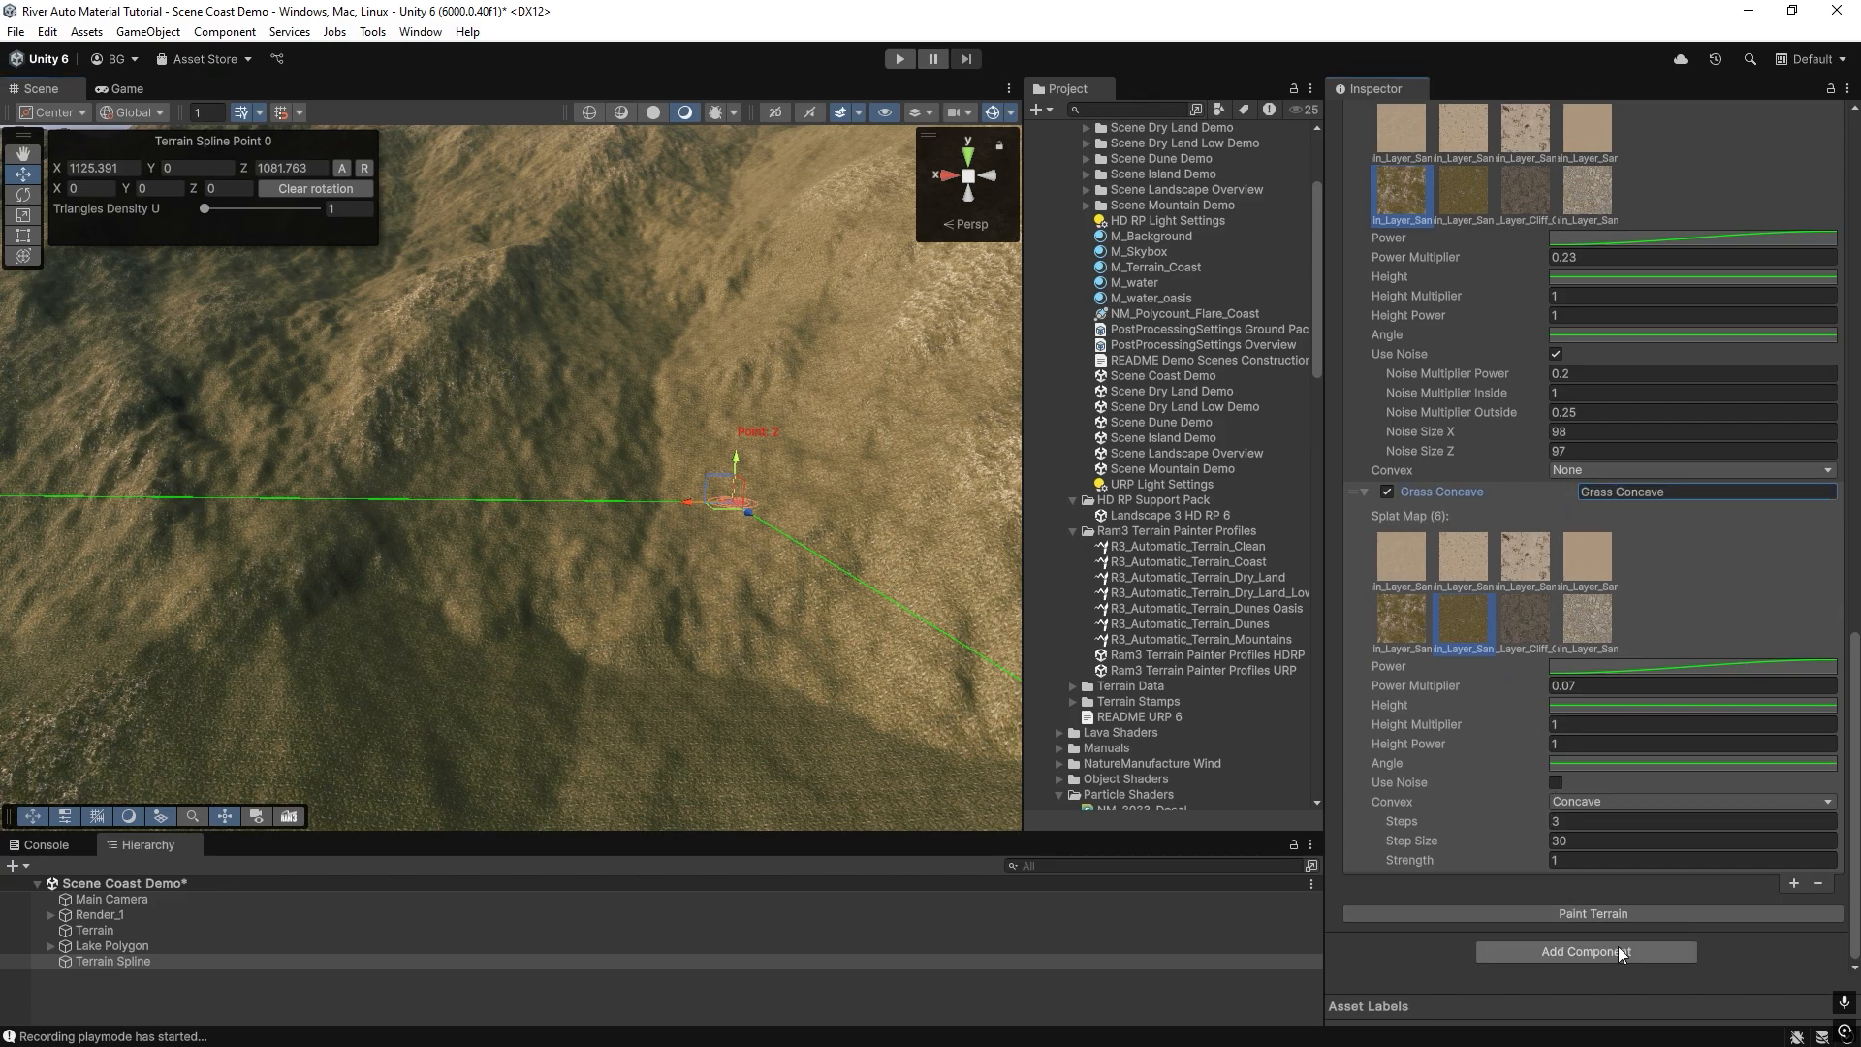
Add another layer below Grass Concave, assign it splat map 5 and name it Grass Convex.
{"action": "left_click", "coordinate": [1793, 883]}
{"action": "scroll", "coordinate": [1572, 723], "scroll_direction": "down", "scroll_amount": 3}
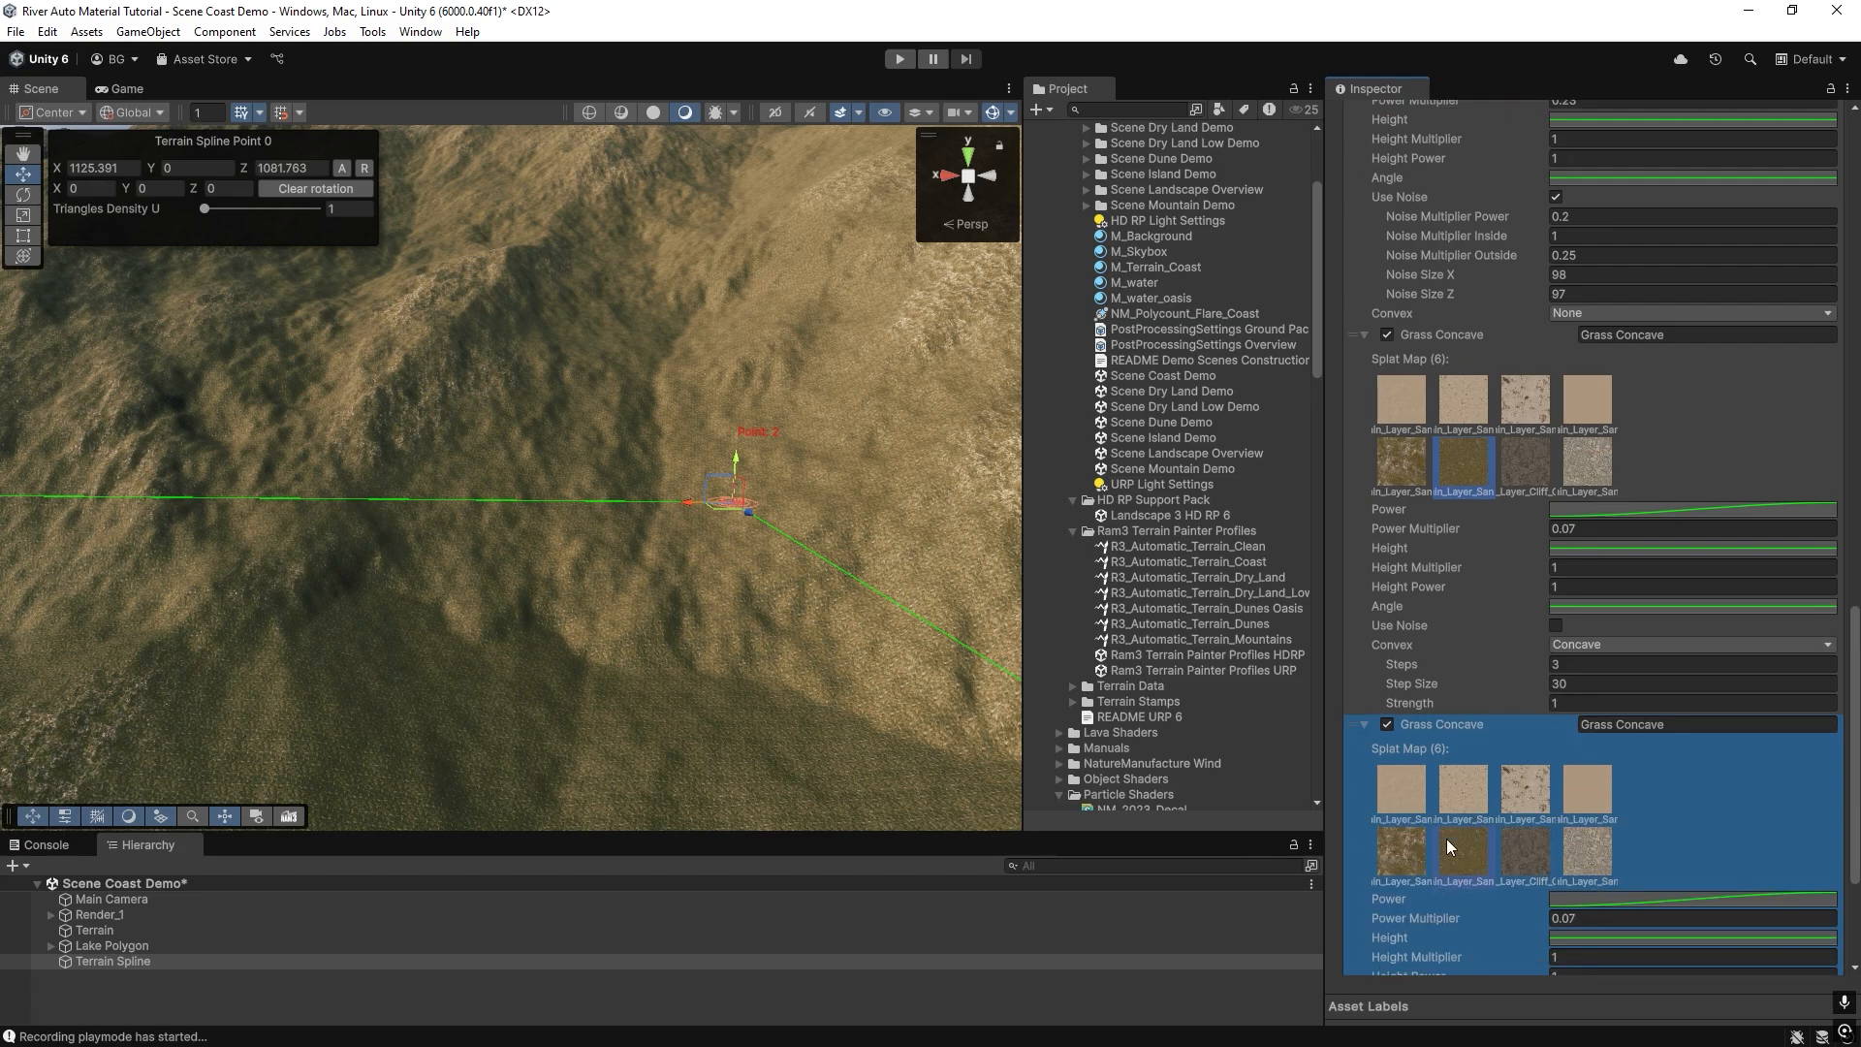
{"action": "left_click_drag", "start_coordinate": [1667, 725], "coordinate": [1644, 725]}
{"action": "key", "text": "BackSpace"}
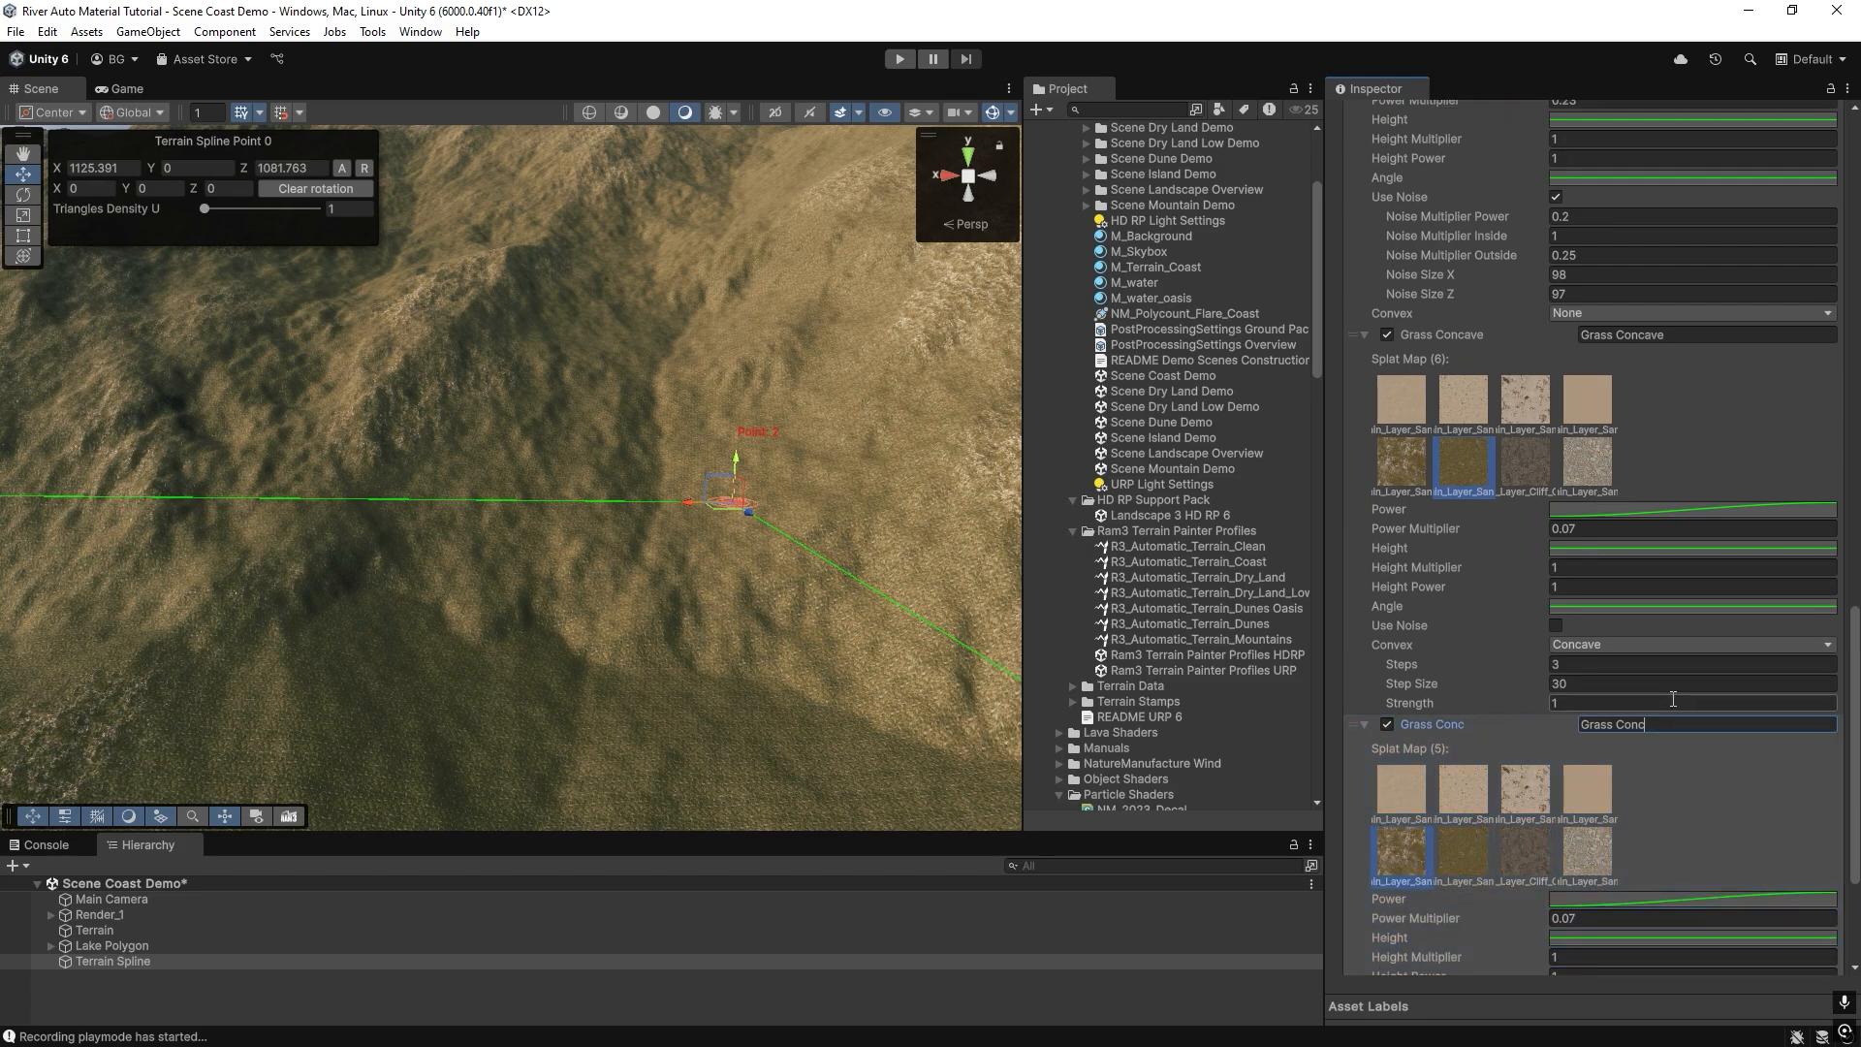
{"action": "key", "text": "BackSpace"}
{"action": "type", "text": "vex"}
Set the Grass Convex layer's mode to Convex and repaint the terrain.
{"action": "scroll", "coordinate": [1615, 708], "scroll_direction": "down", "scroll_amount": 4}
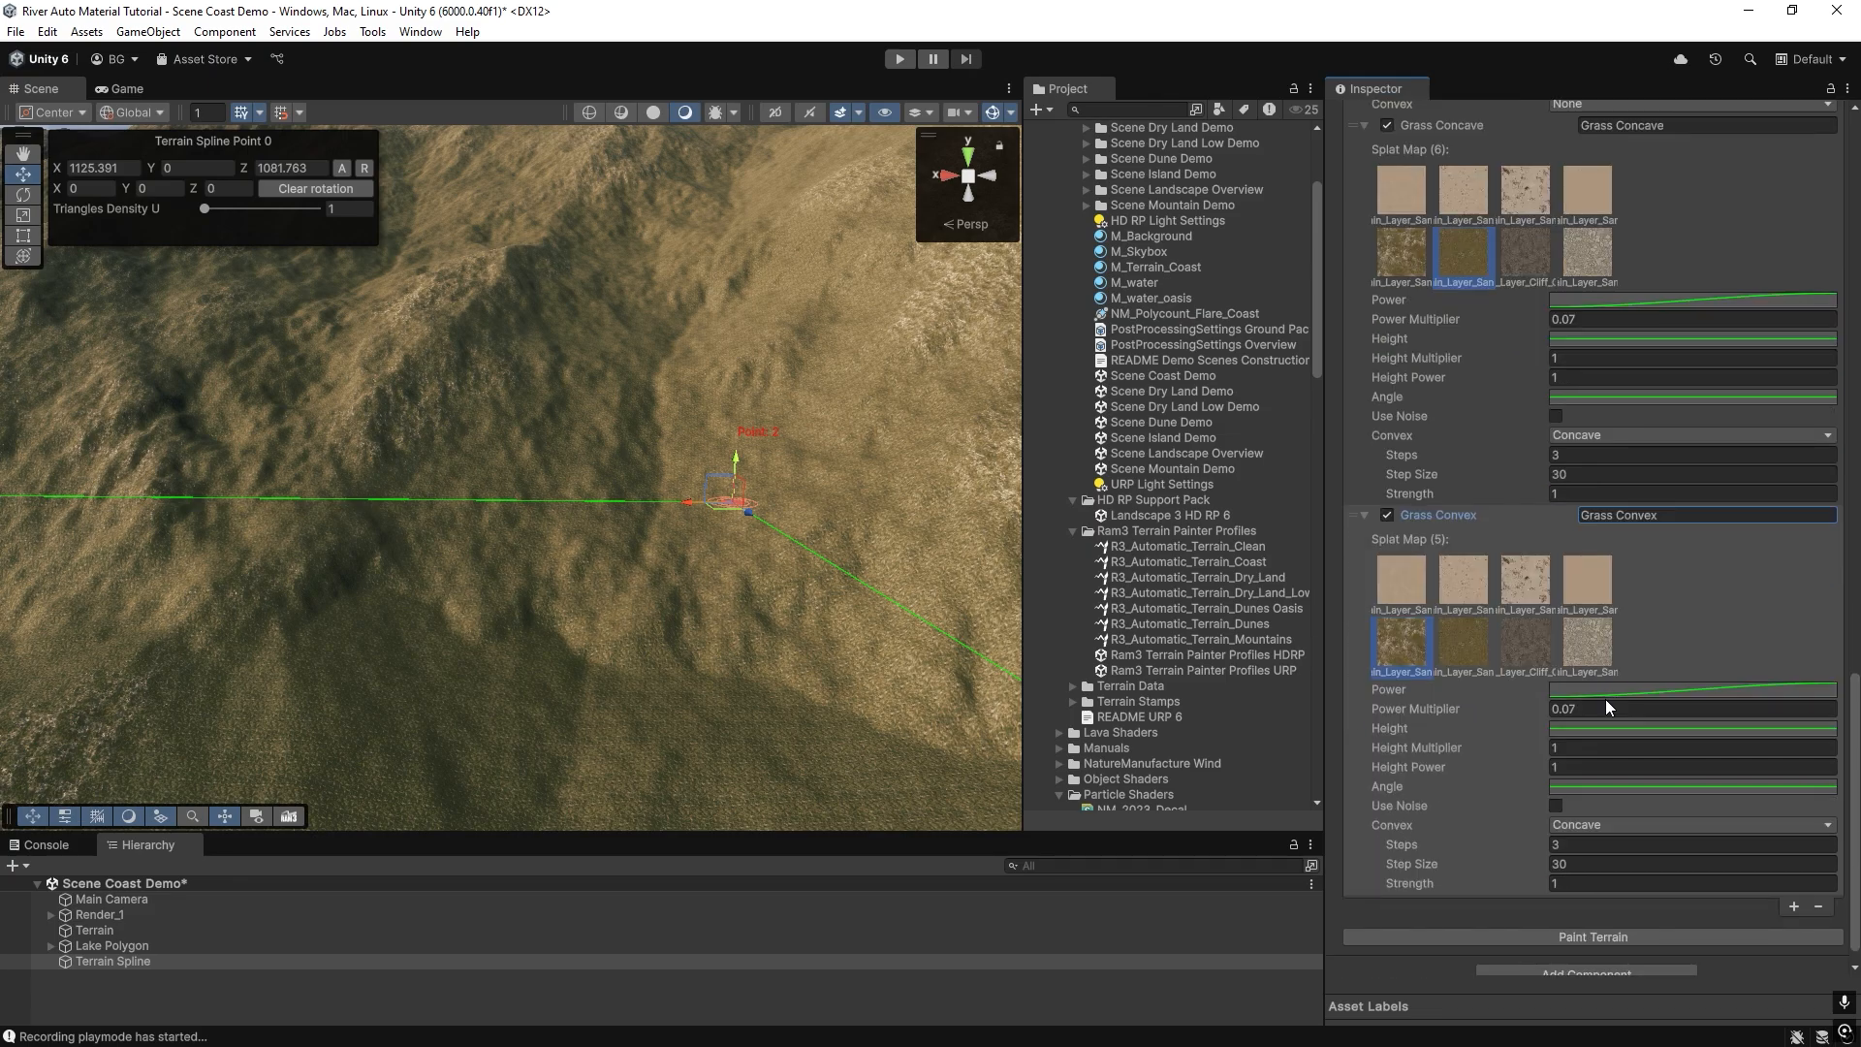
{"action": "left_click", "coordinate": [1588, 826]}
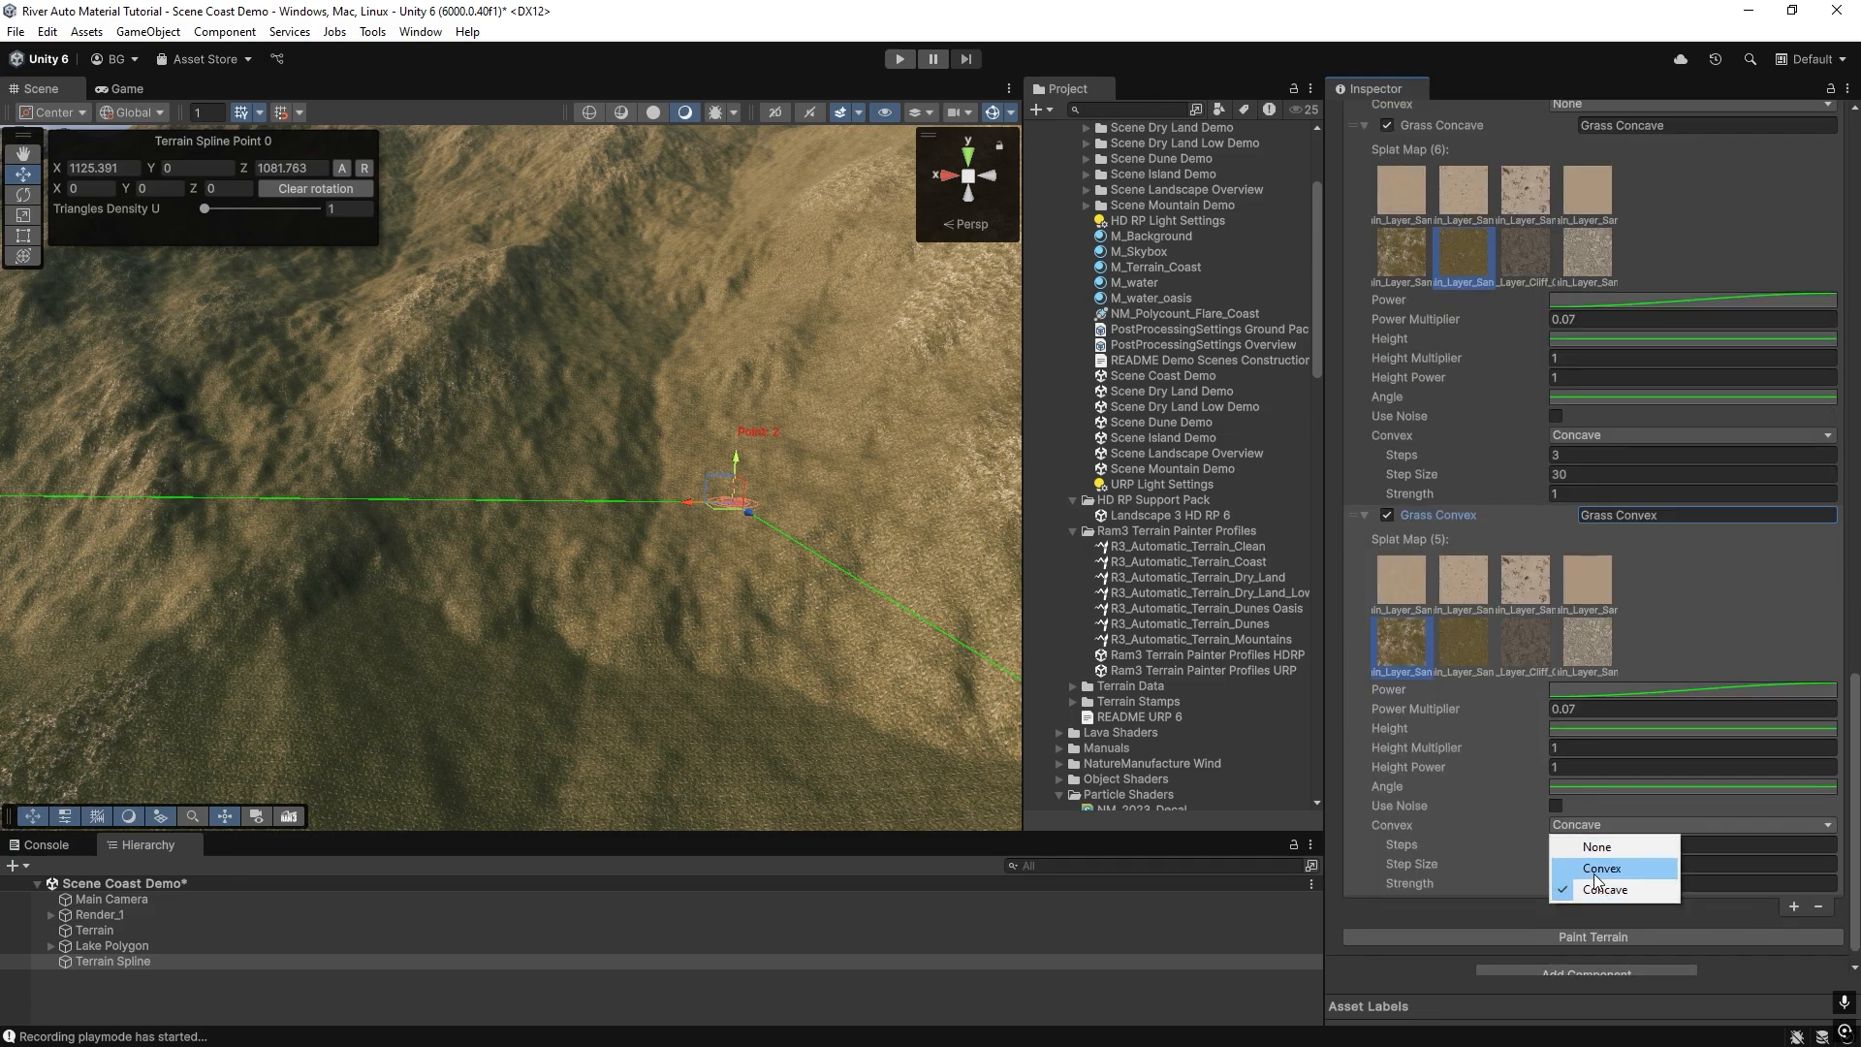
{"action": "left_click", "coordinate": [1594, 893]}
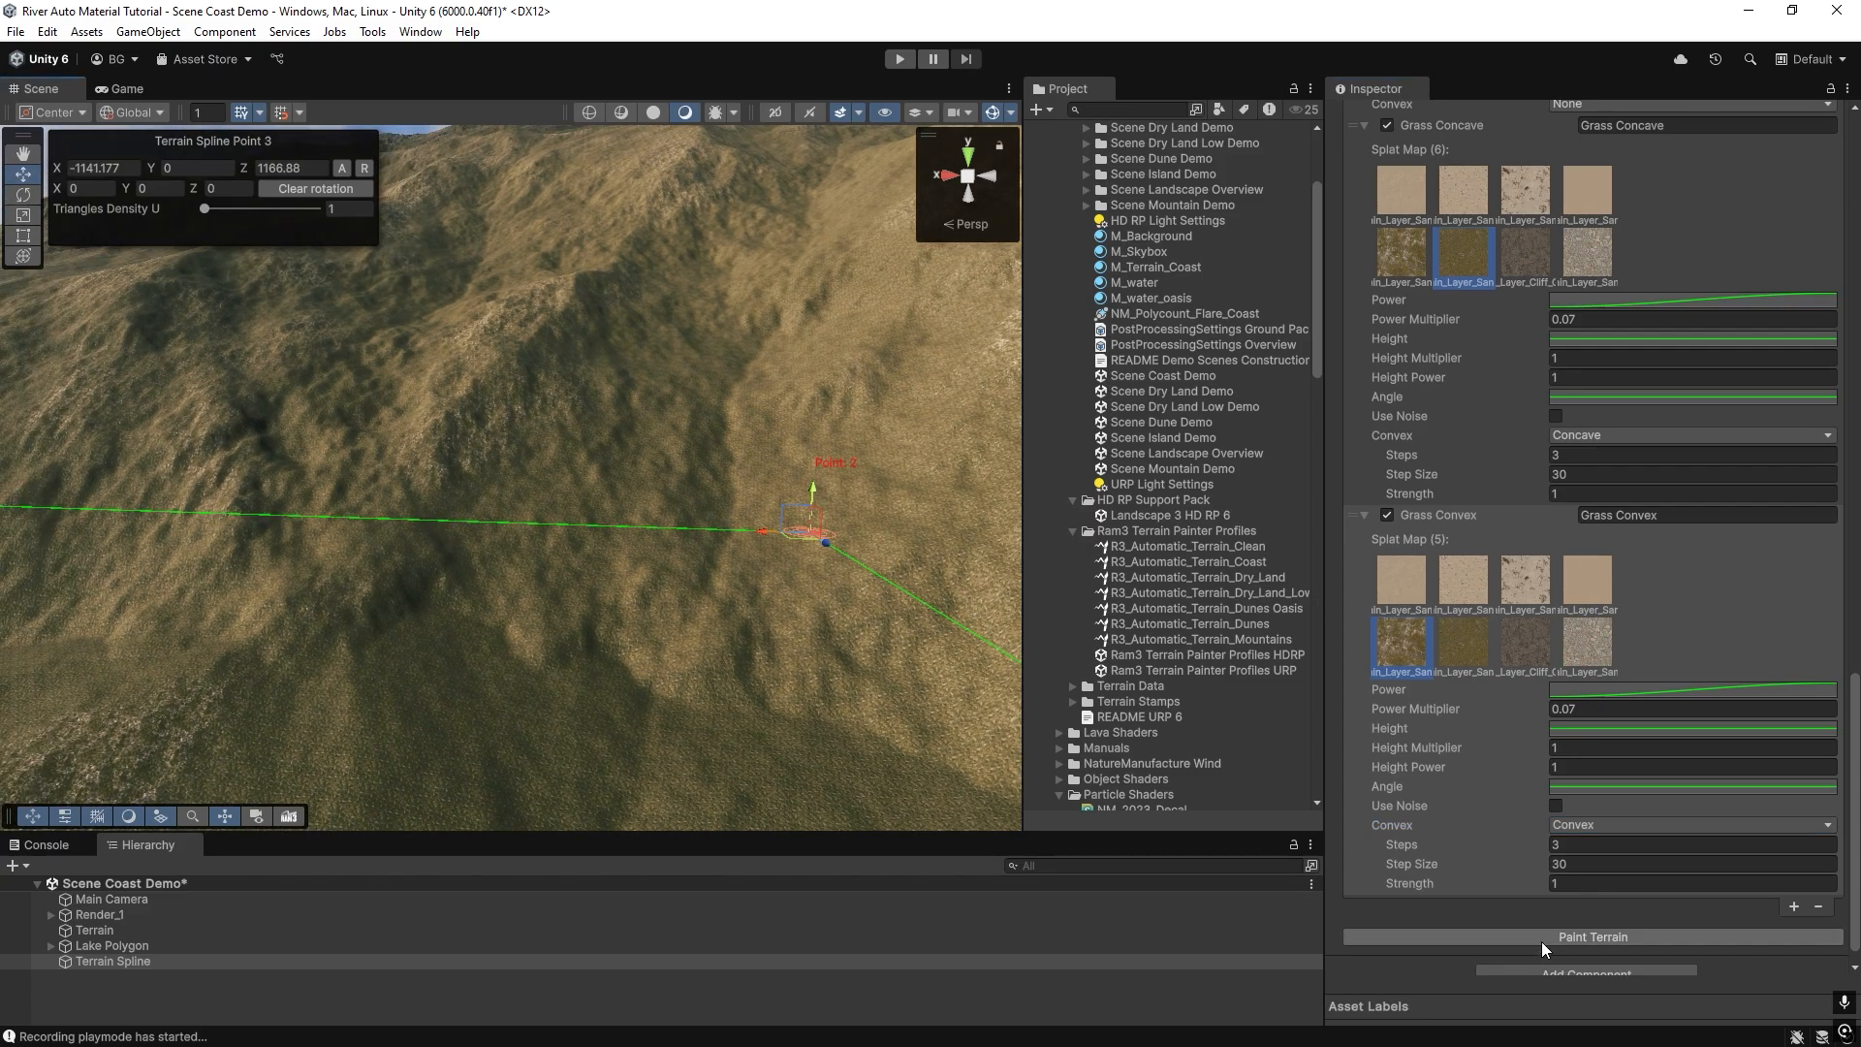
{"action": "left_click", "coordinate": [1541, 939]}
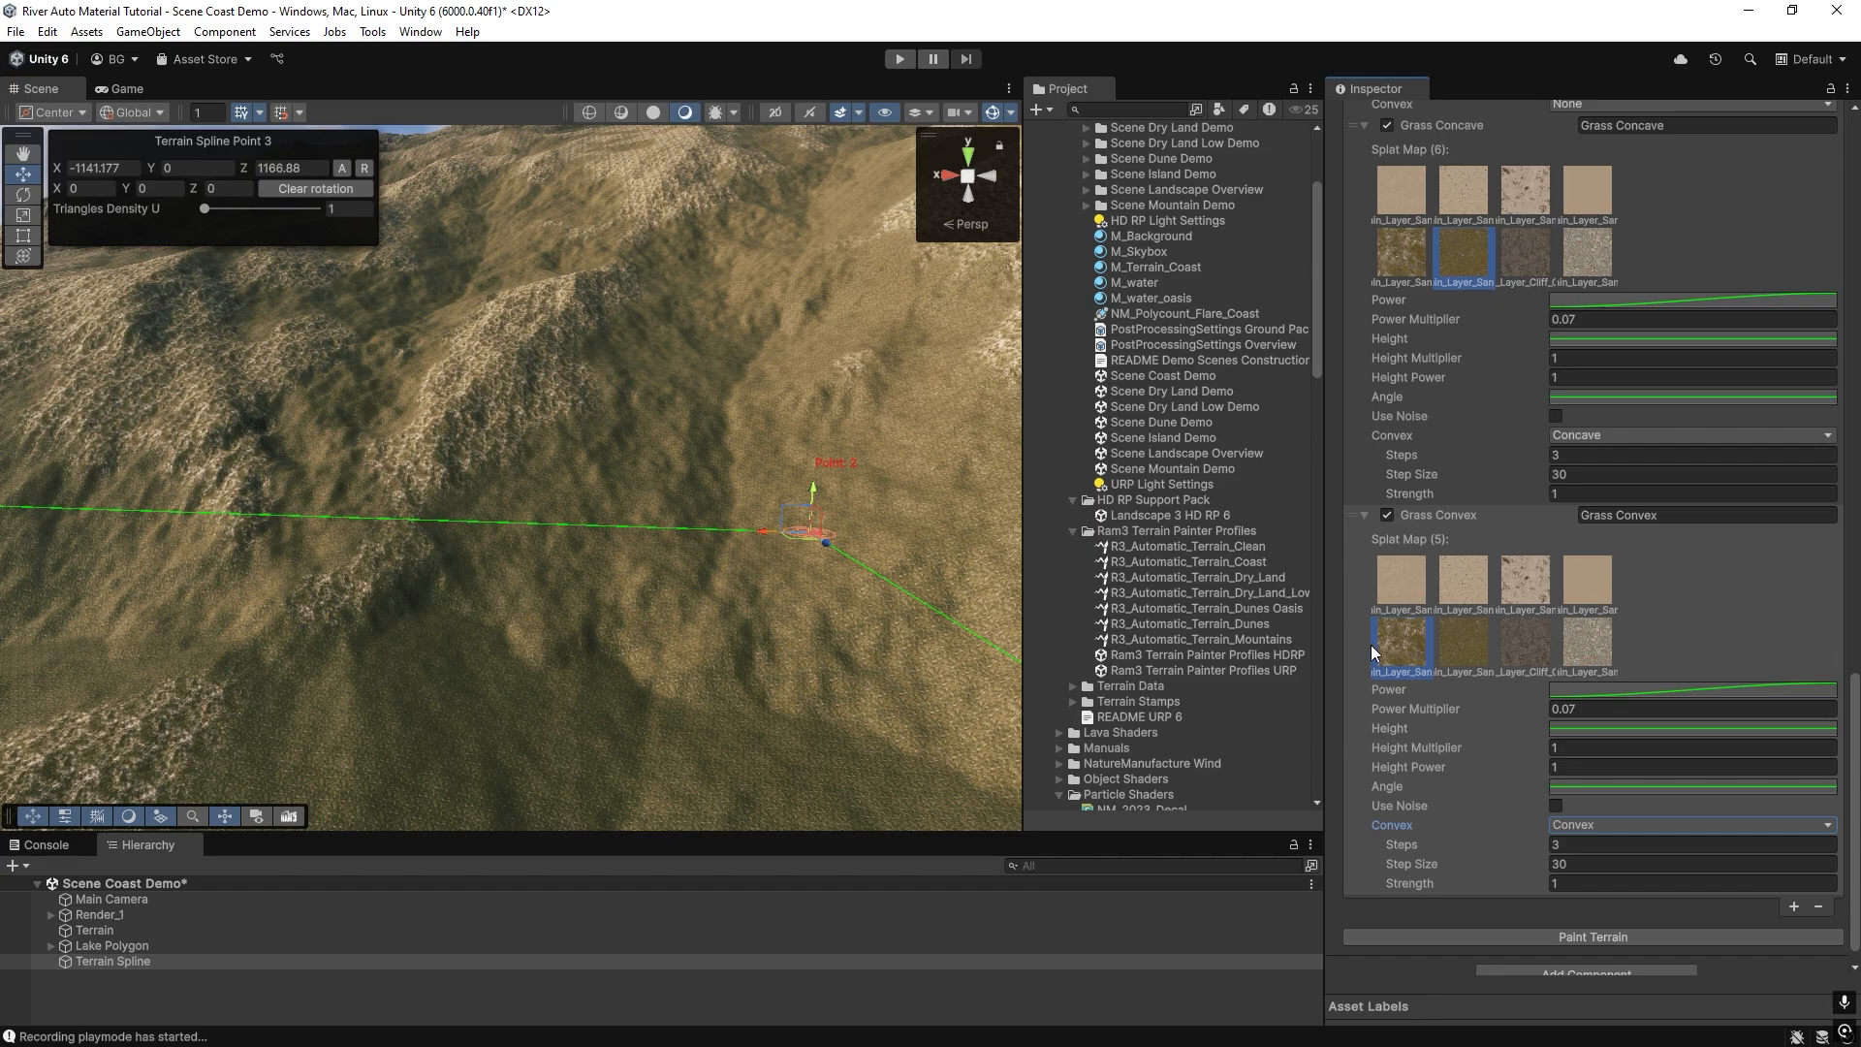
Set the Grass Convex layer's Power Multiplier to 0.015 and repaint the terrain.
{"action": "left_click", "coordinate": [1570, 709]}
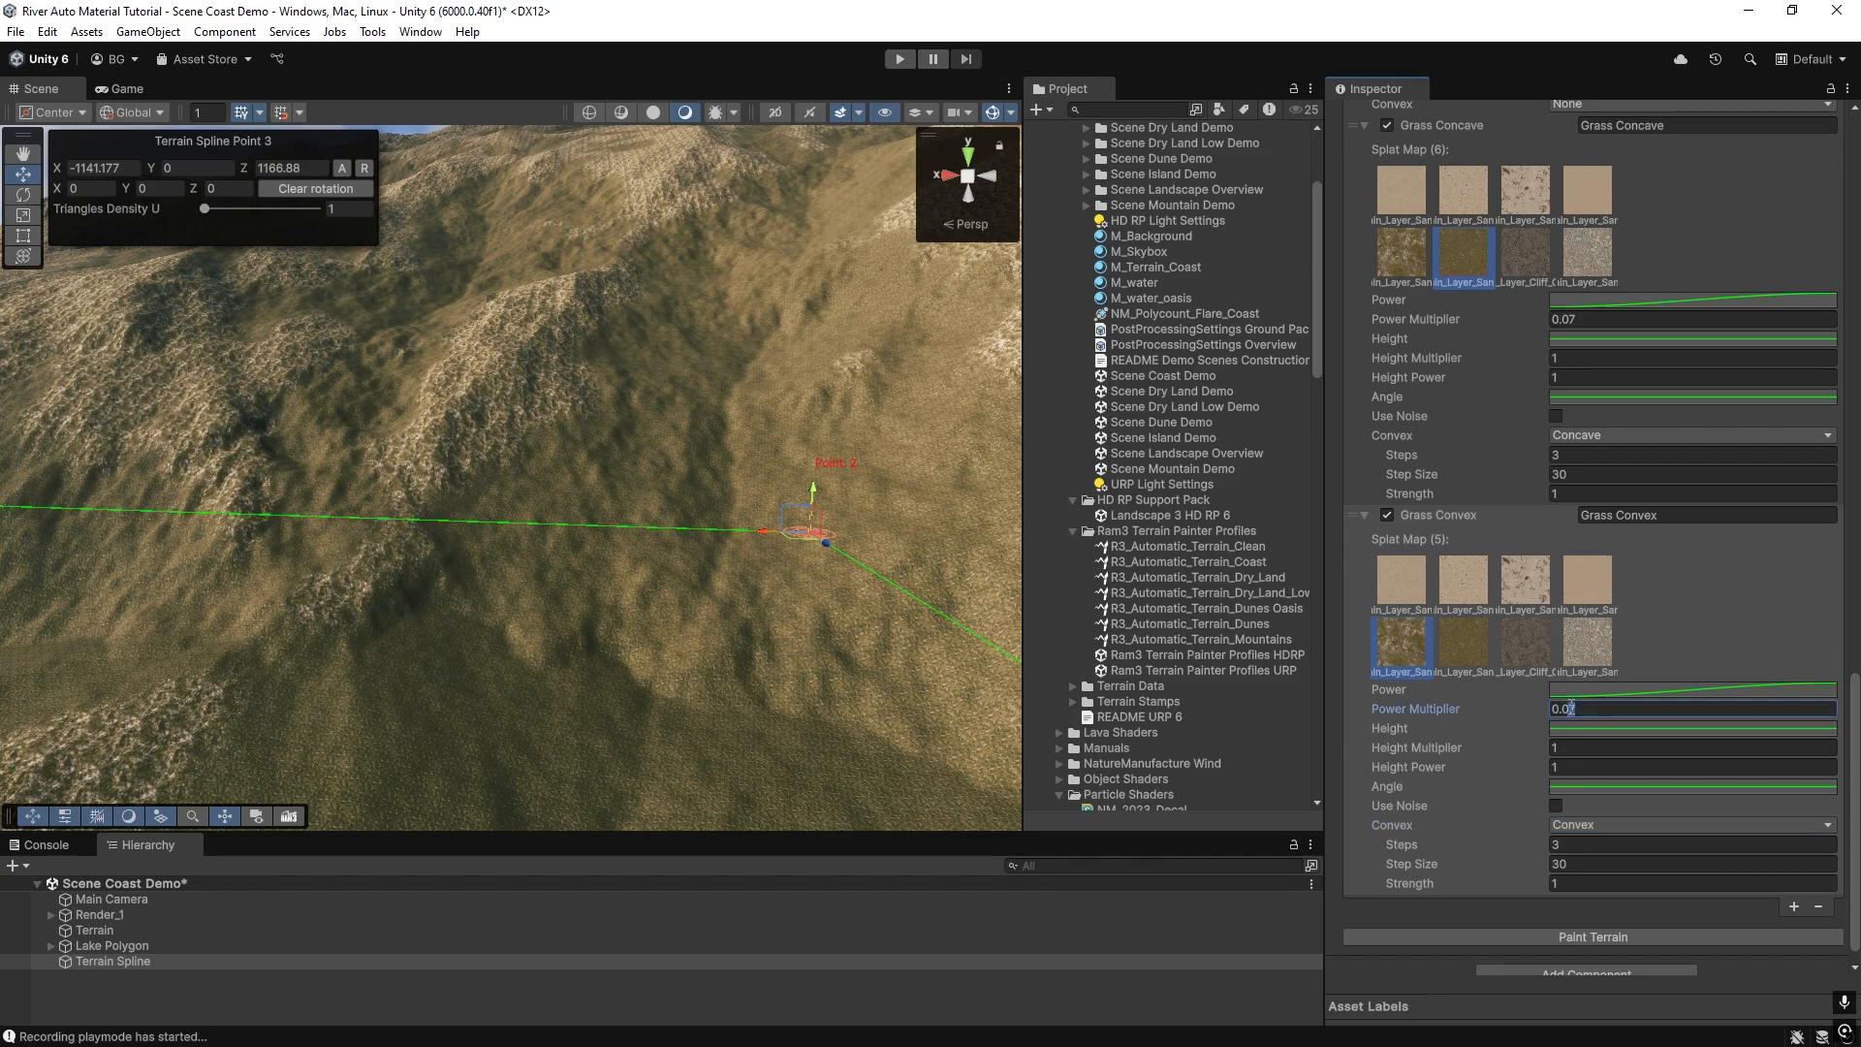
{"action": "type", "text": "15"}
{"action": "left_click", "coordinate": [1550, 938]}
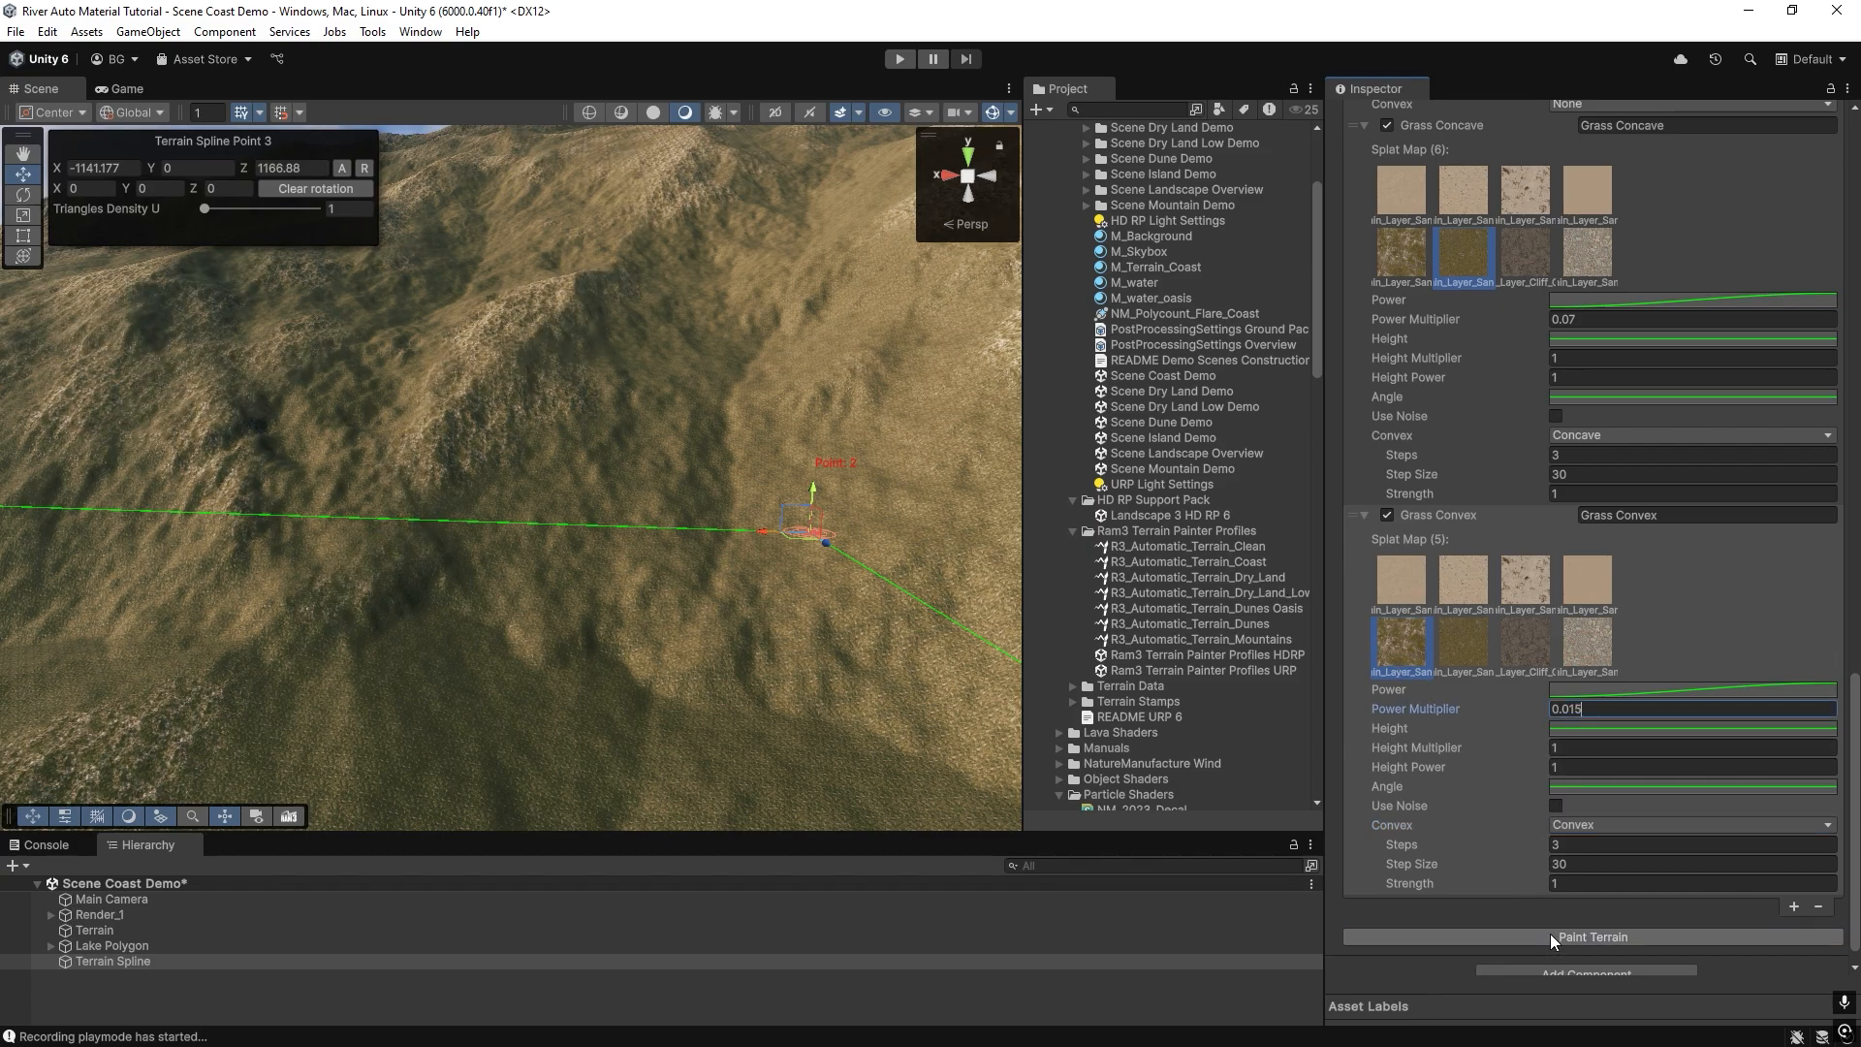
{"action": "mouse_move", "coordinate": [852, 568]}
{"action": "right_mouse_down"}
{"action": "mouse_move", "coordinate": [660, 552]}
{"action": "mouse_move", "coordinate": [884, 589]}
{"action": "right_mouse_up"}
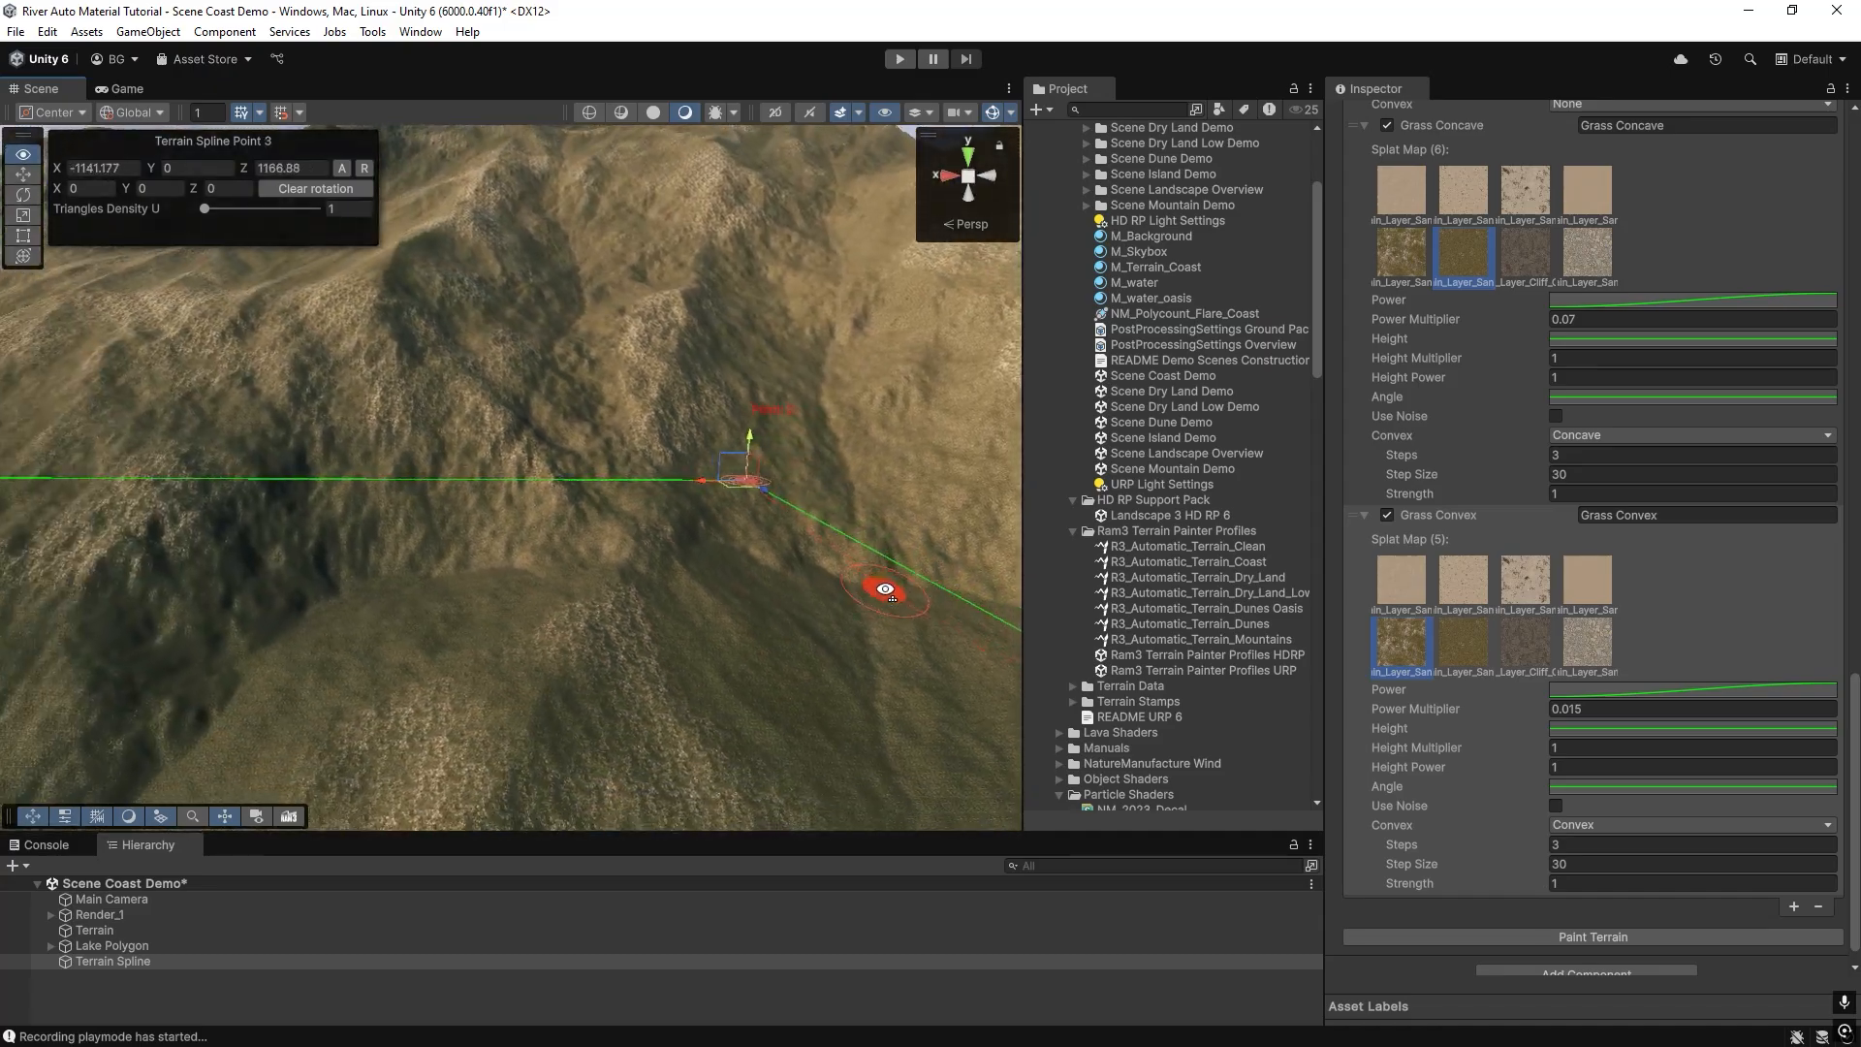
Enable noise on the Grass Convex layer, repaint the terrain and inspect the hills.
{"action": "left_click", "coordinate": [1556, 805]}
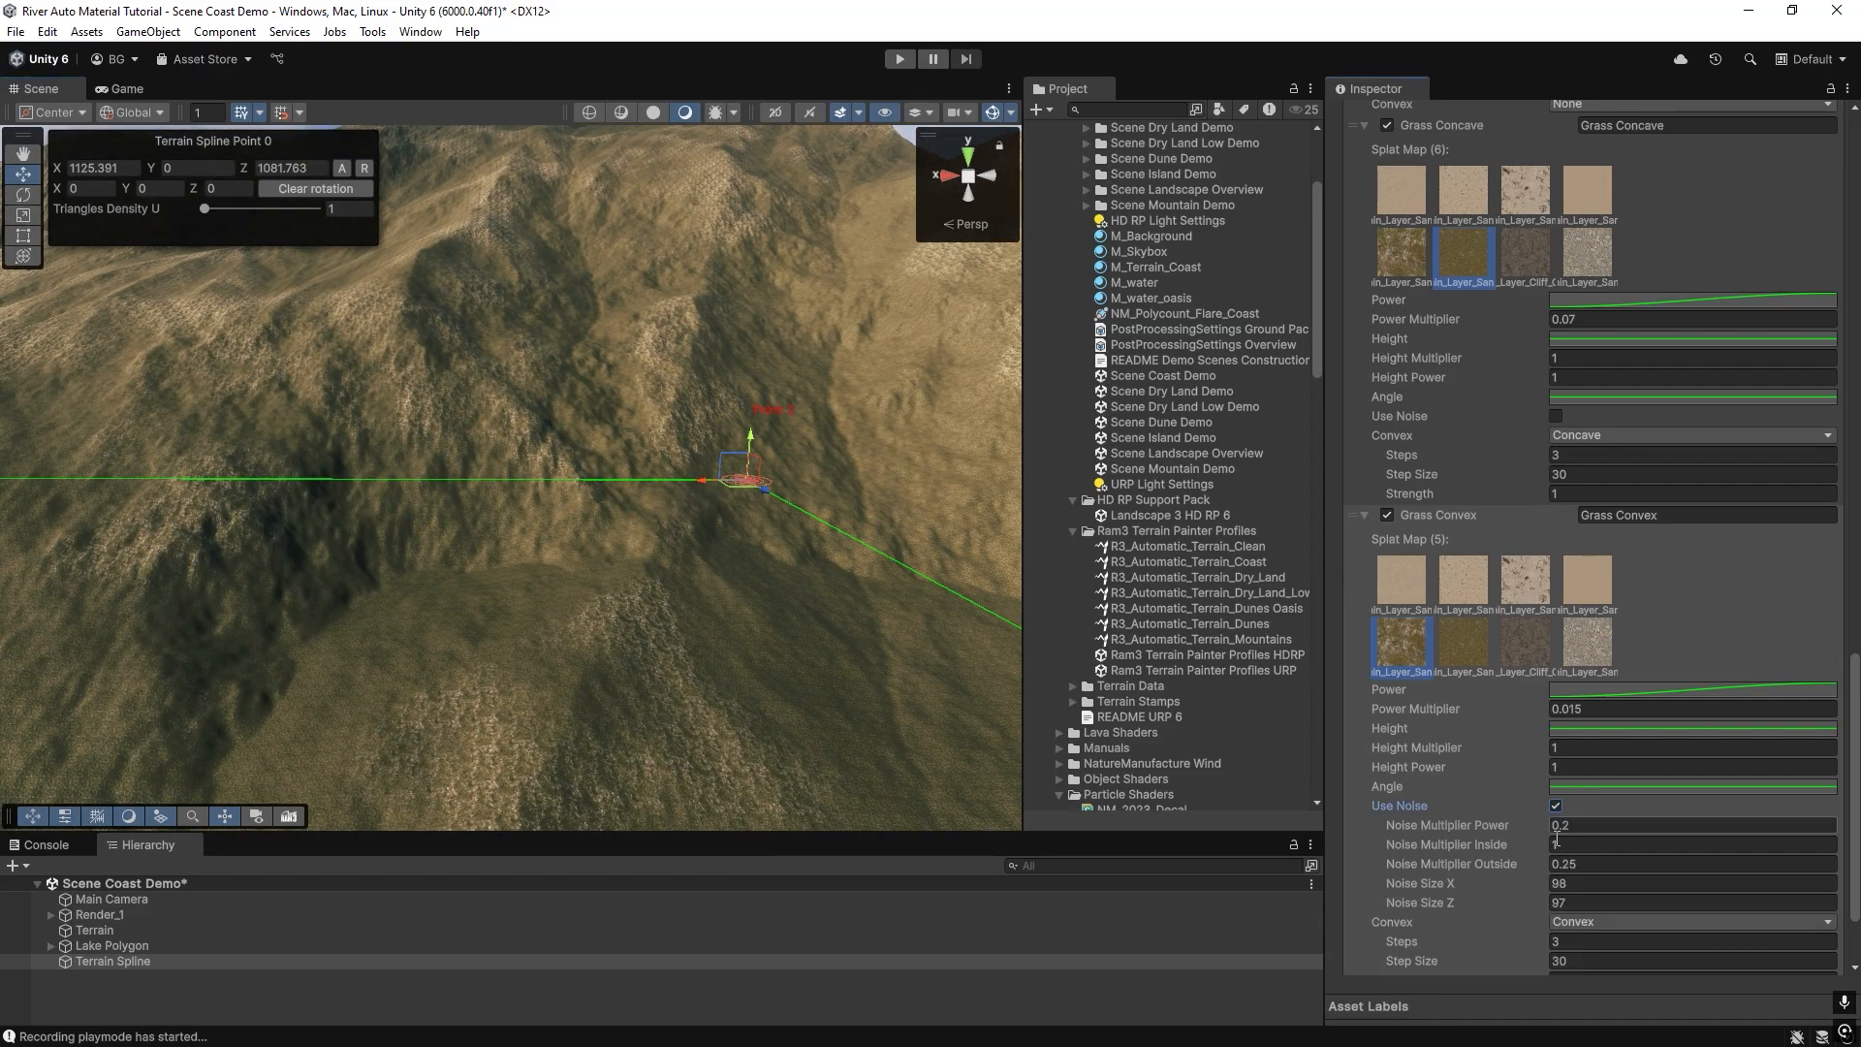
{"action": "scroll", "coordinate": [1599, 902], "scroll_direction": "down", "scroll_amount": 3}
{"action": "left_click", "coordinate": [1603, 913]}
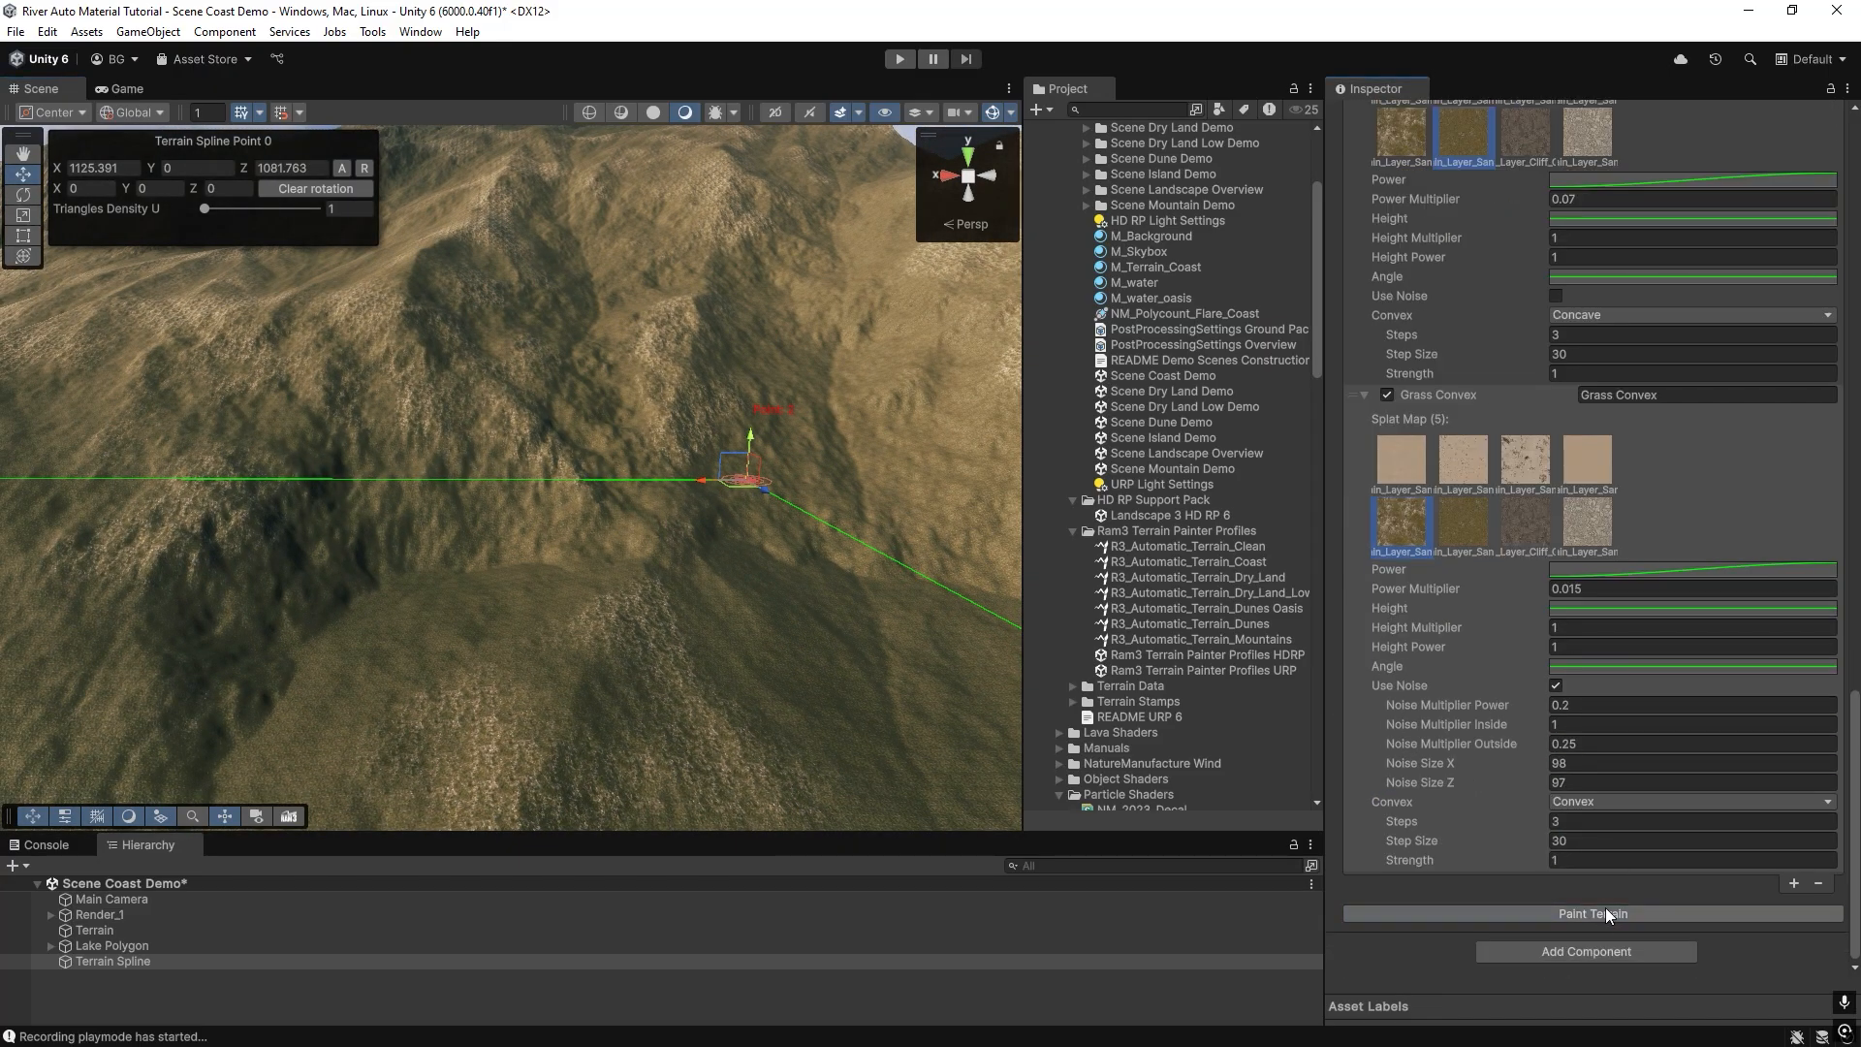
{"action": "right_click_drag", "start_coordinate": [698, 625], "coordinate": [583, 626]}
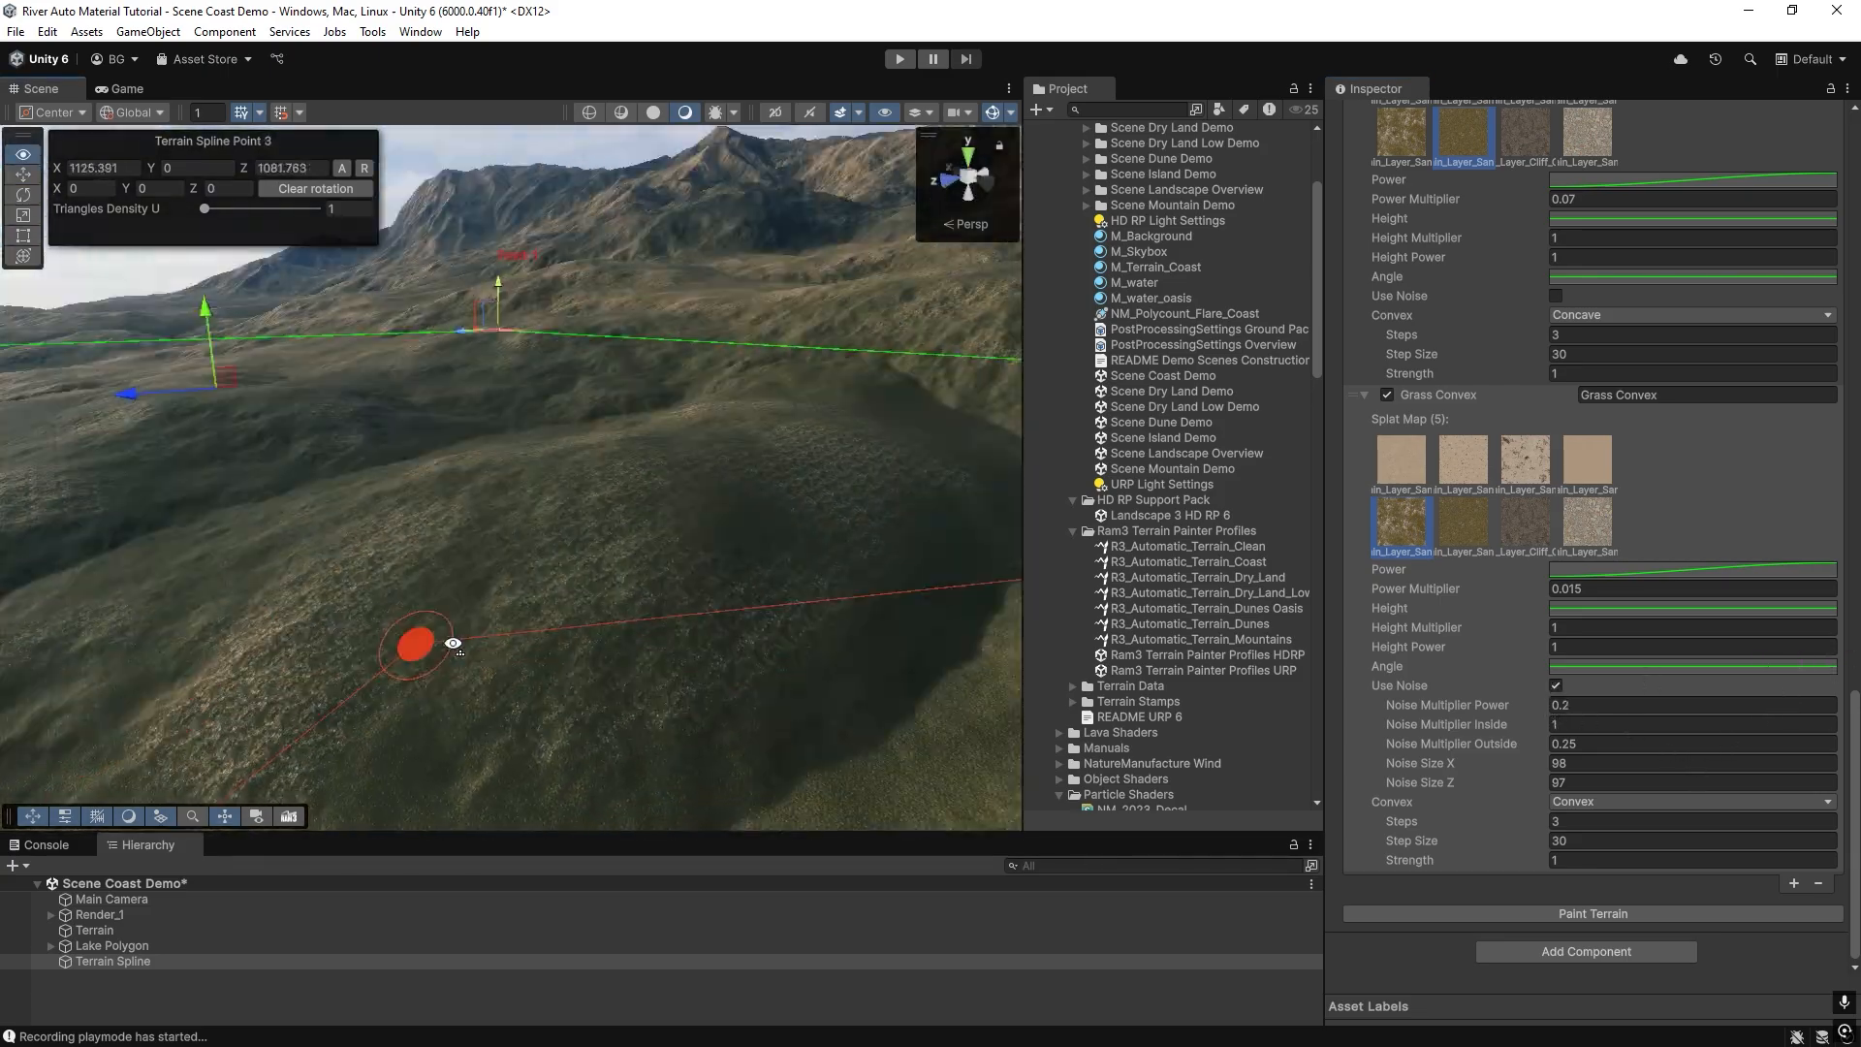
{"action": "right_click_drag", "start_coordinate": [453, 644], "coordinate": [505, 665]}
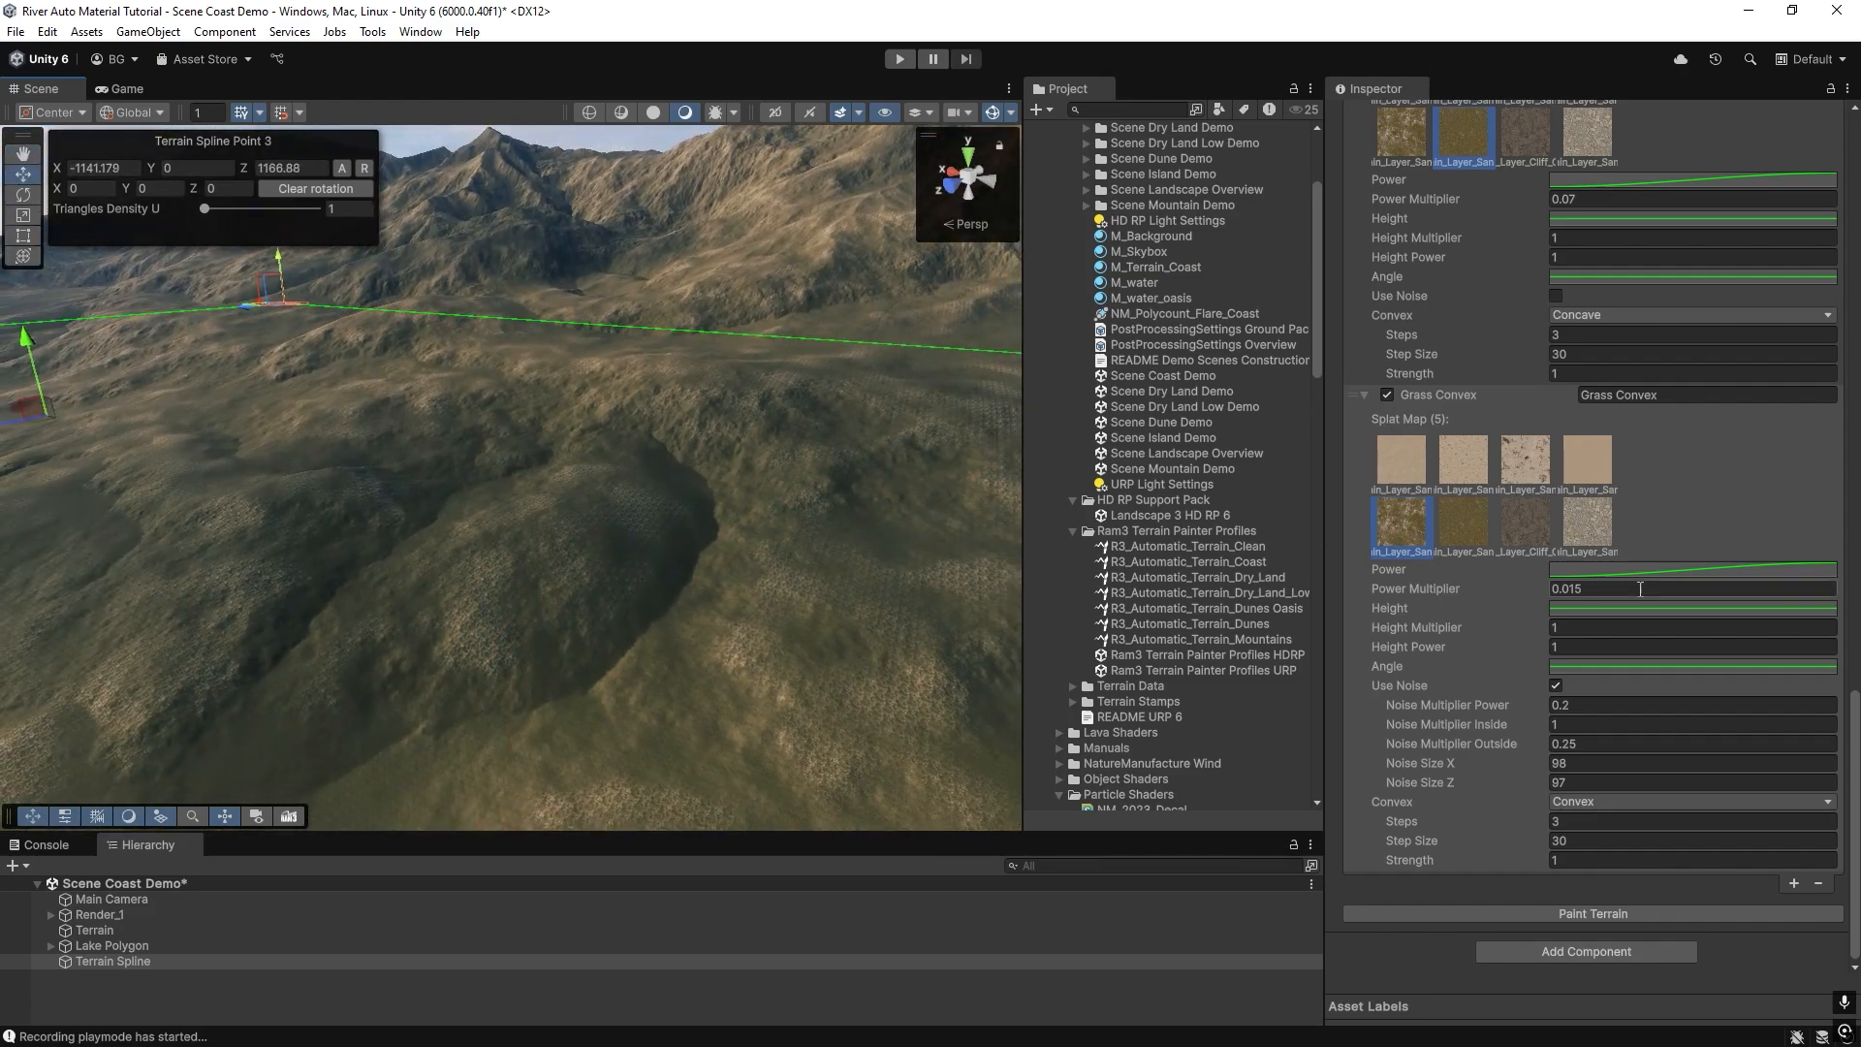
Try a Power Multiplier of 3 on the Grass Convex layer with a repaint, and restore 0.015 and repaint.
{"action": "left_click", "coordinate": [1610, 591]}
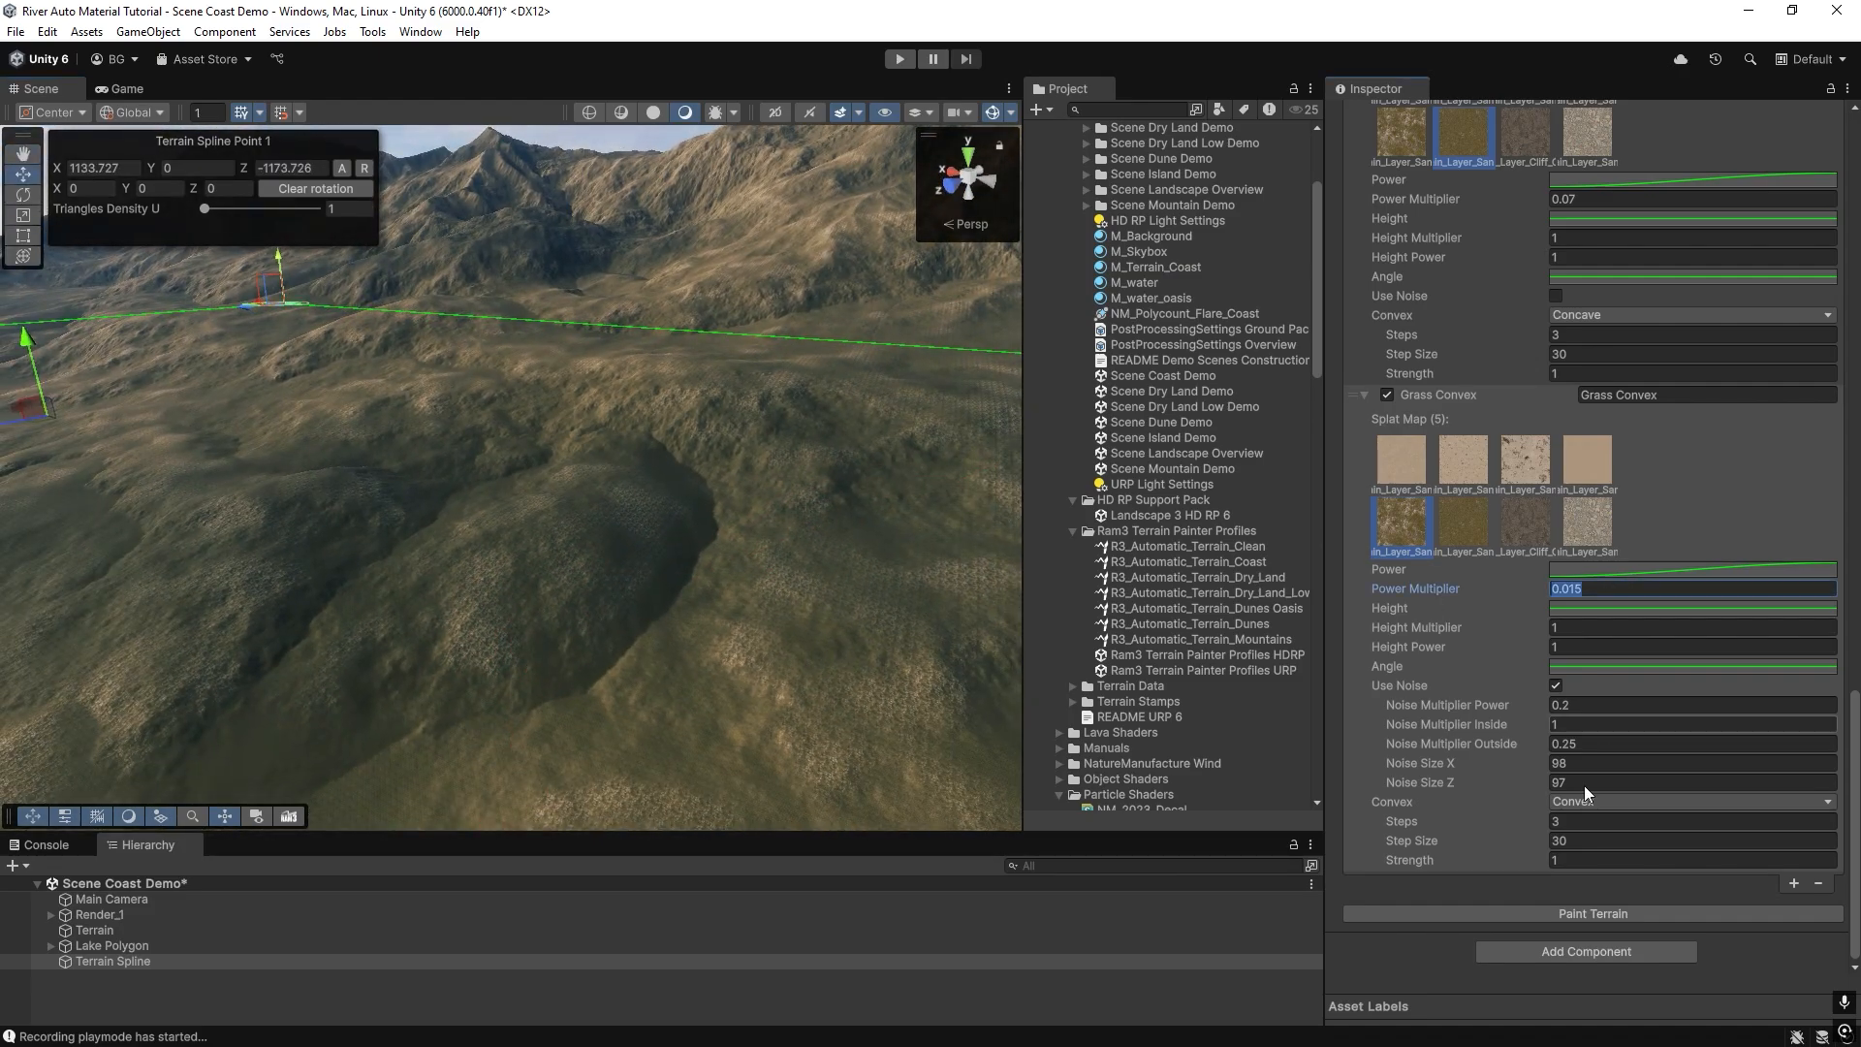
{"action": "type", "text": "3"}
{"action": "left_click", "coordinate": [1568, 911]}
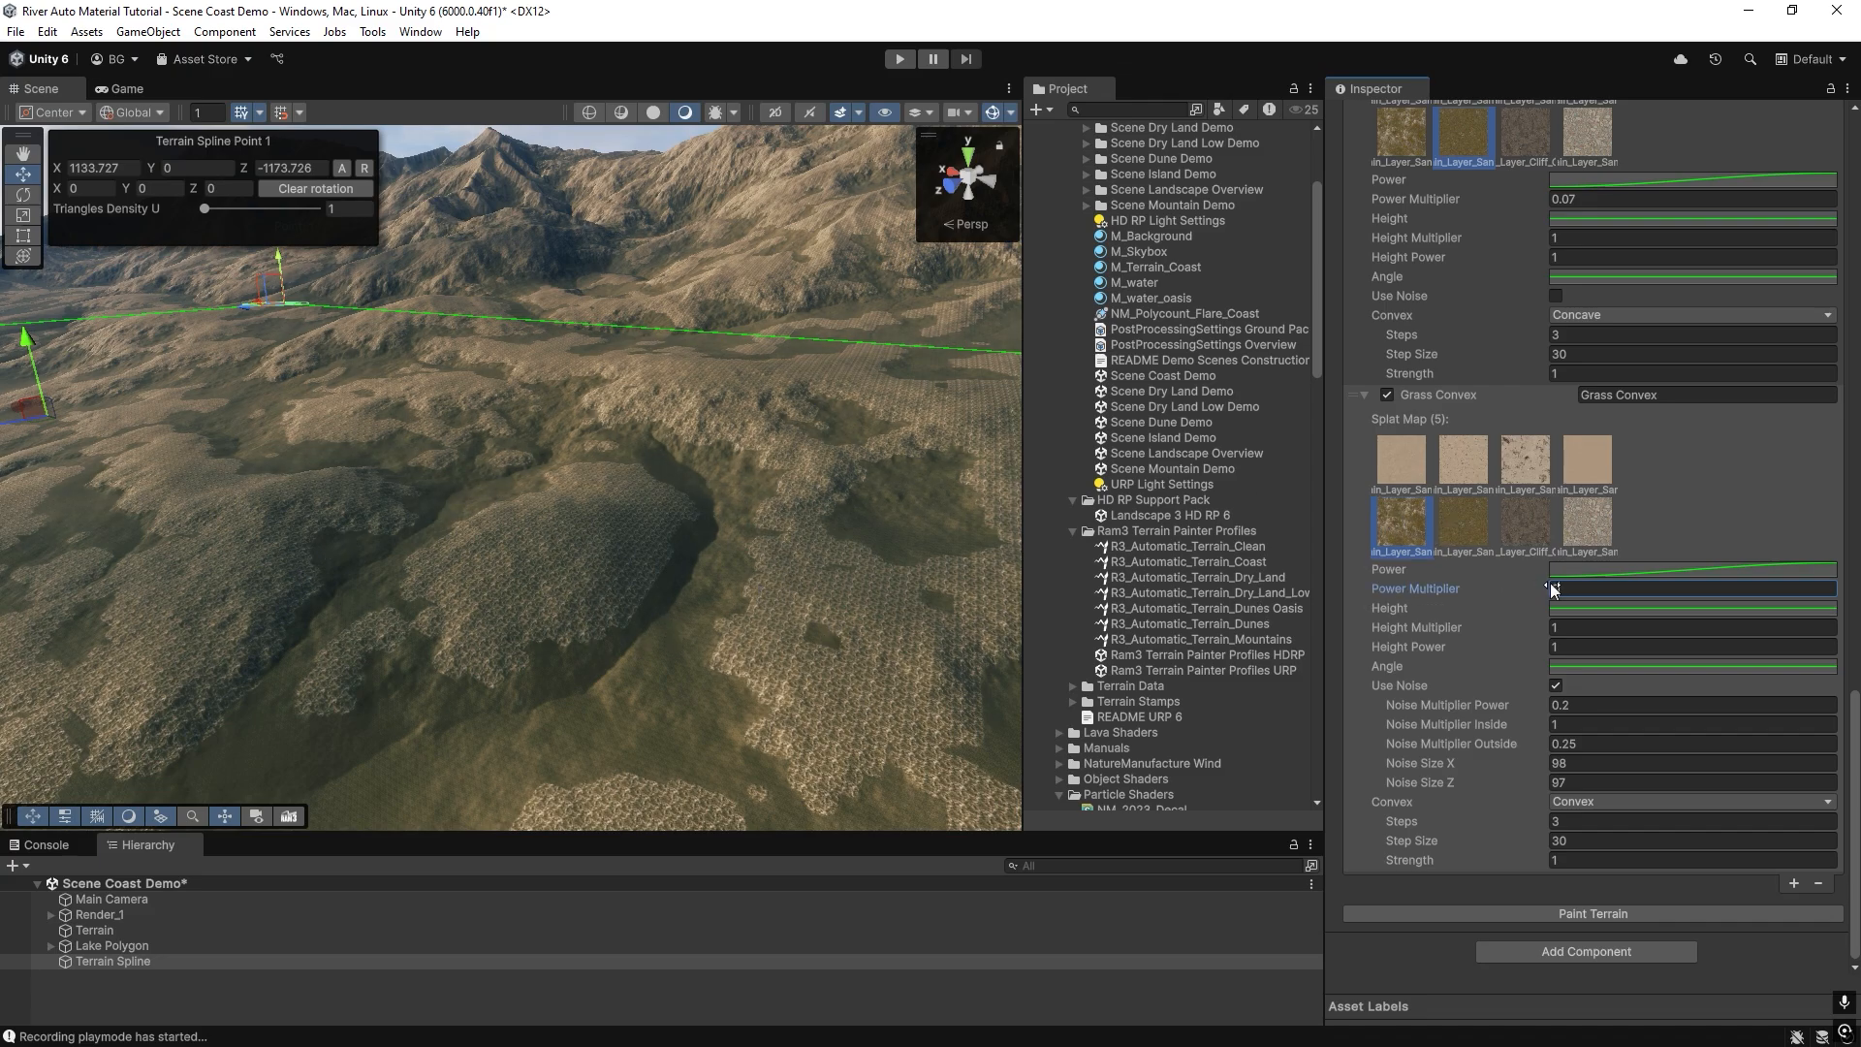
{"action": "left_click_drag", "start_coordinate": [1564, 589], "coordinate": [1493, 587]}
{"action": "type", "text": "0.015"}
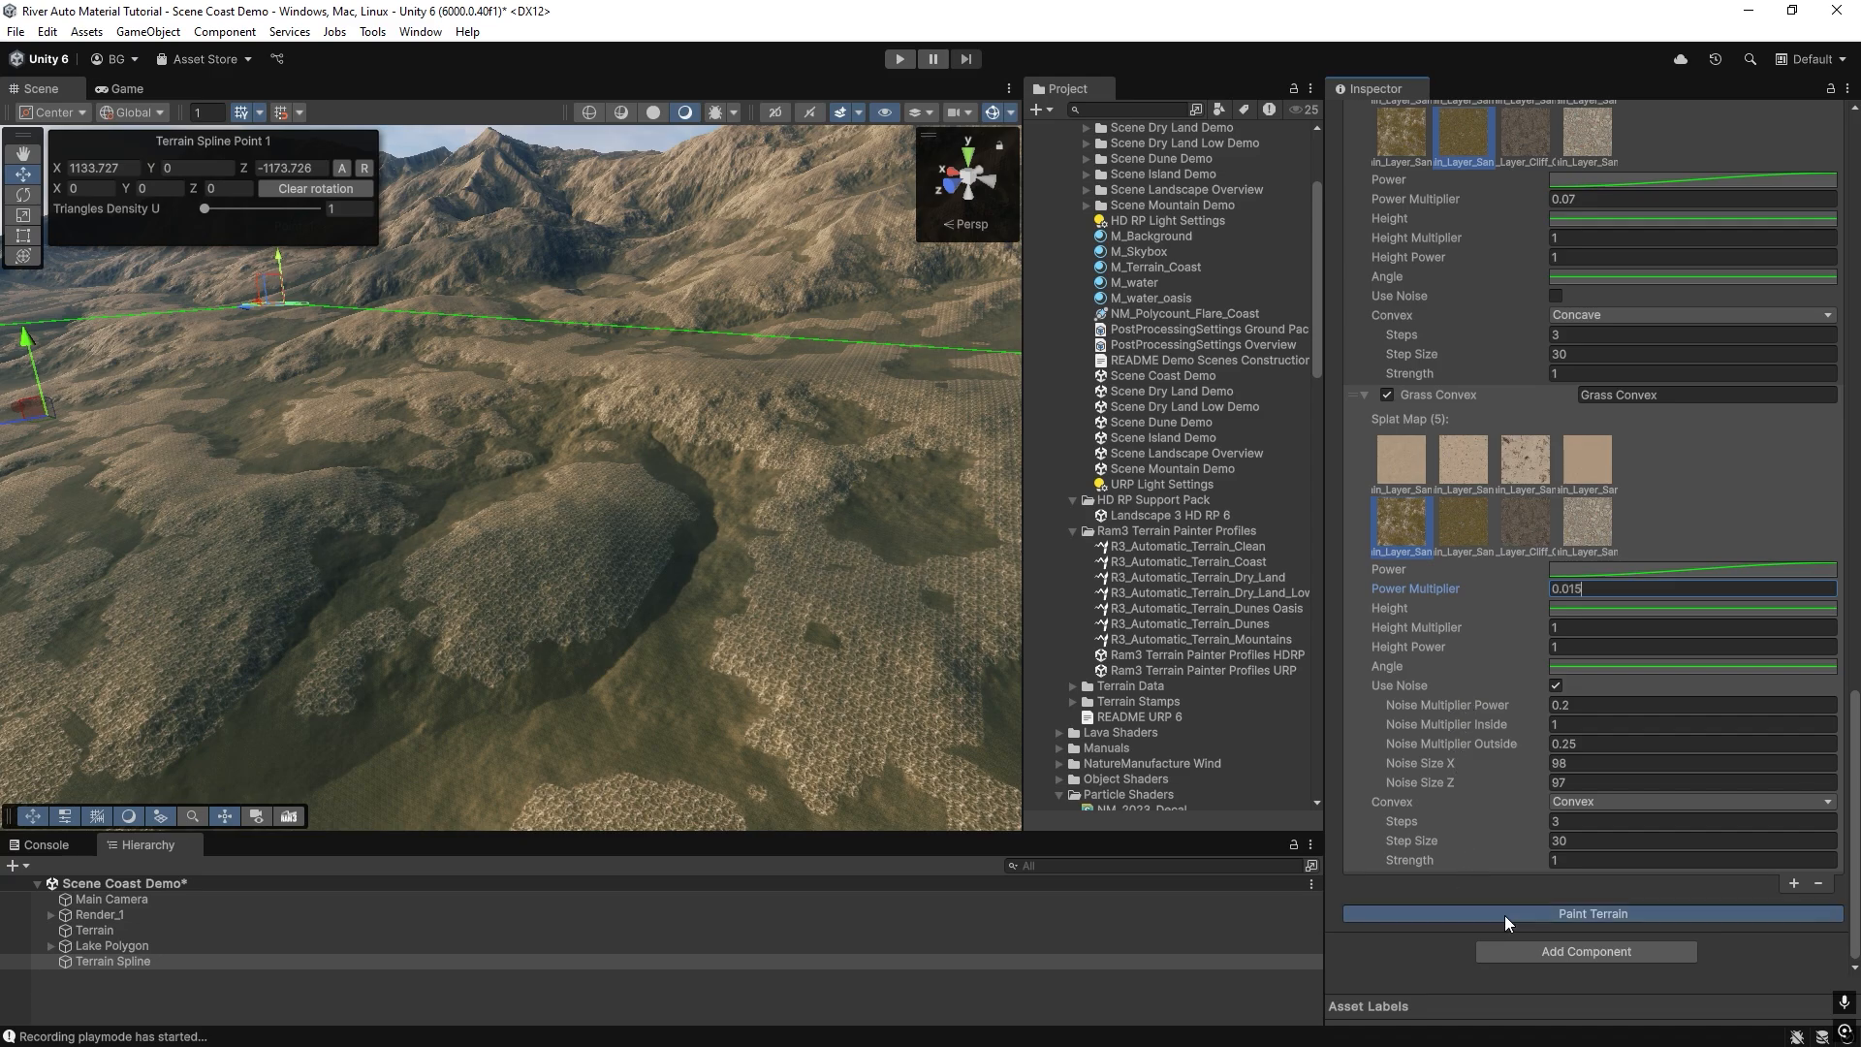
{"action": "left_click", "coordinate": [1505, 915]}
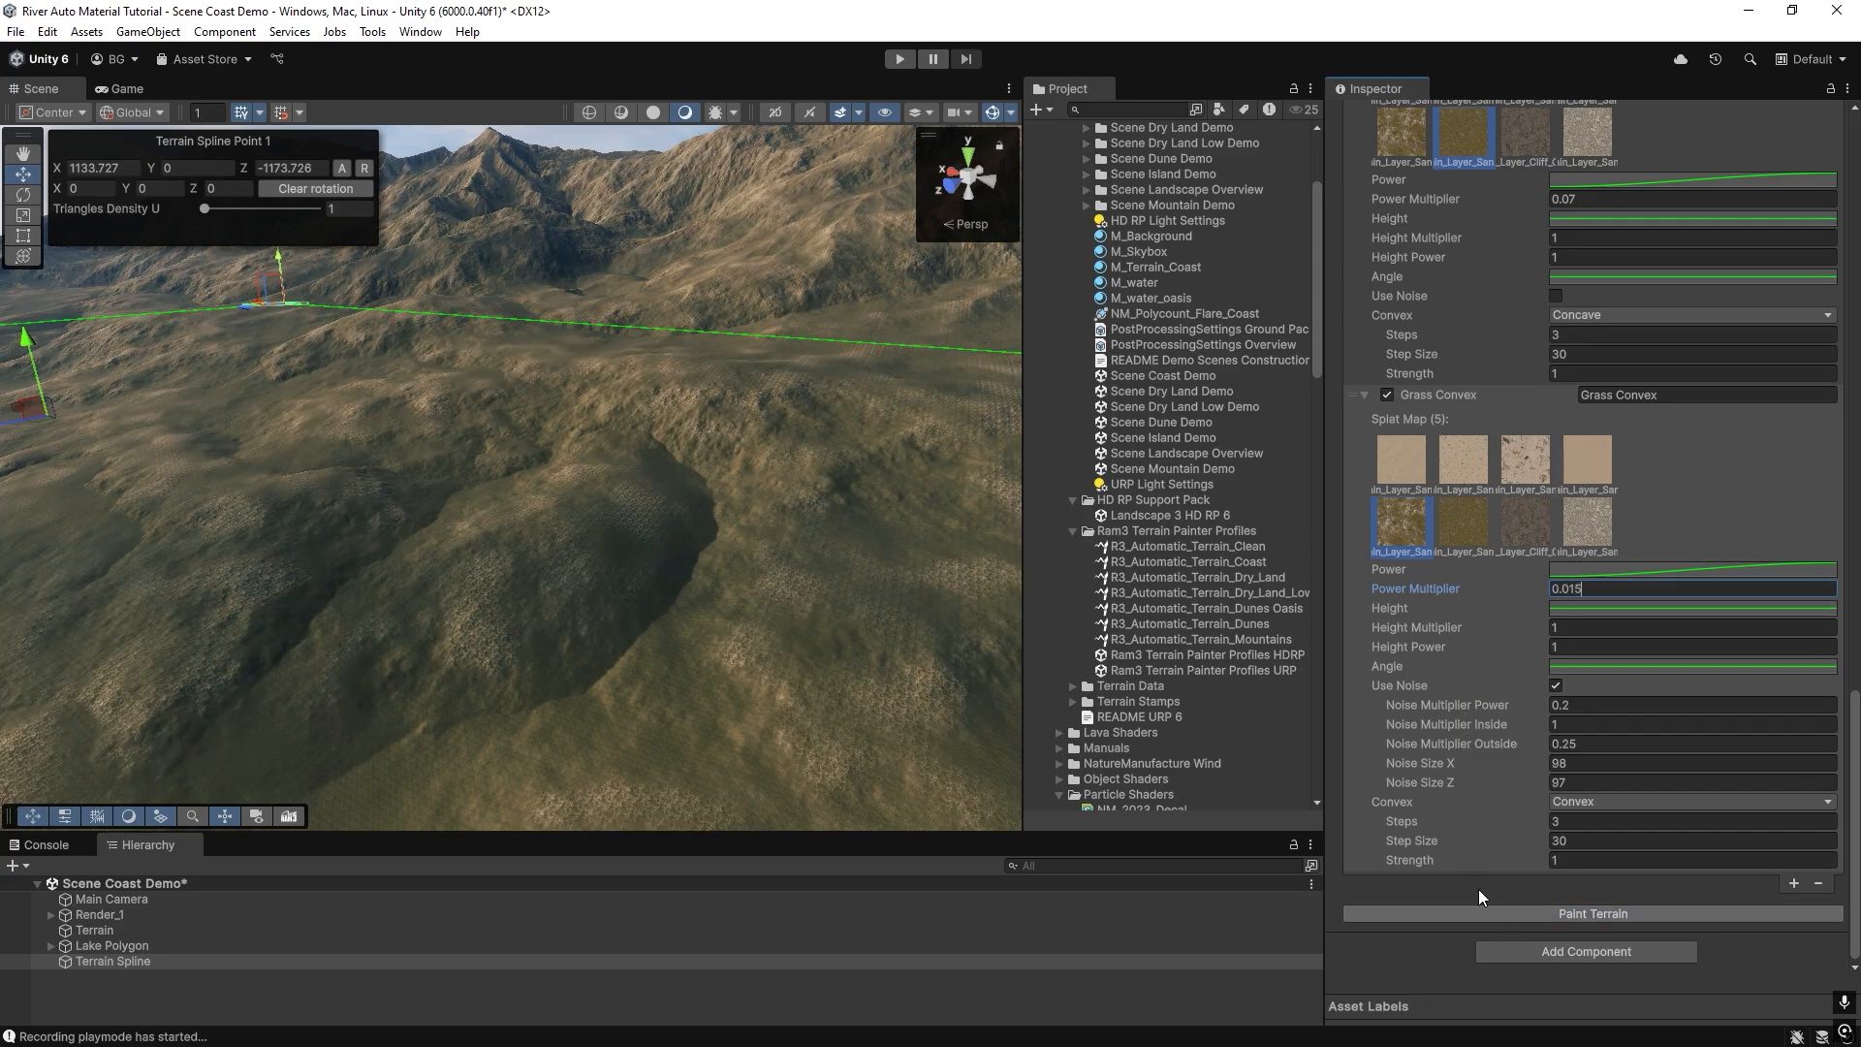
Switch the Grass Convex layer off and on twice, repainting each time, to compare its effect on the terrain.
{"action": "left_click", "coordinate": [1387, 395]}
{"action": "left_click", "coordinate": [1526, 918]}
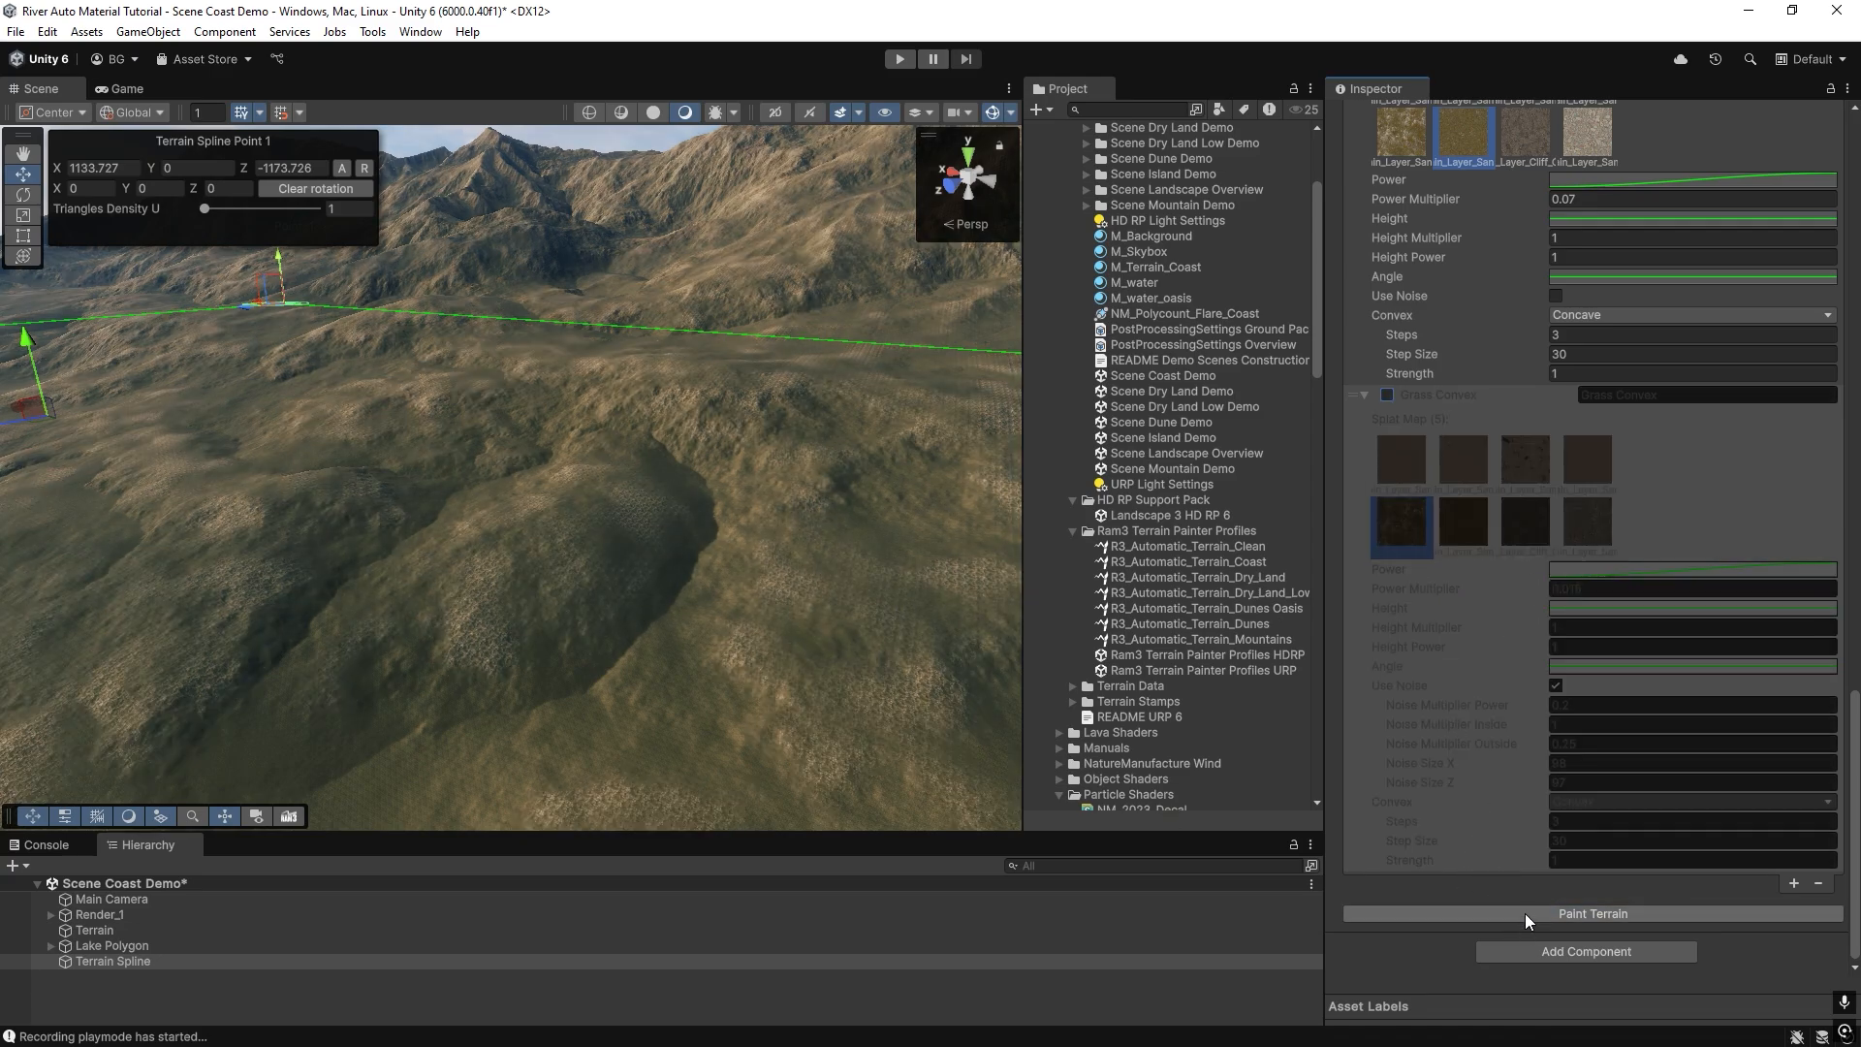
{"action": "left_click", "coordinate": [1386, 396]}
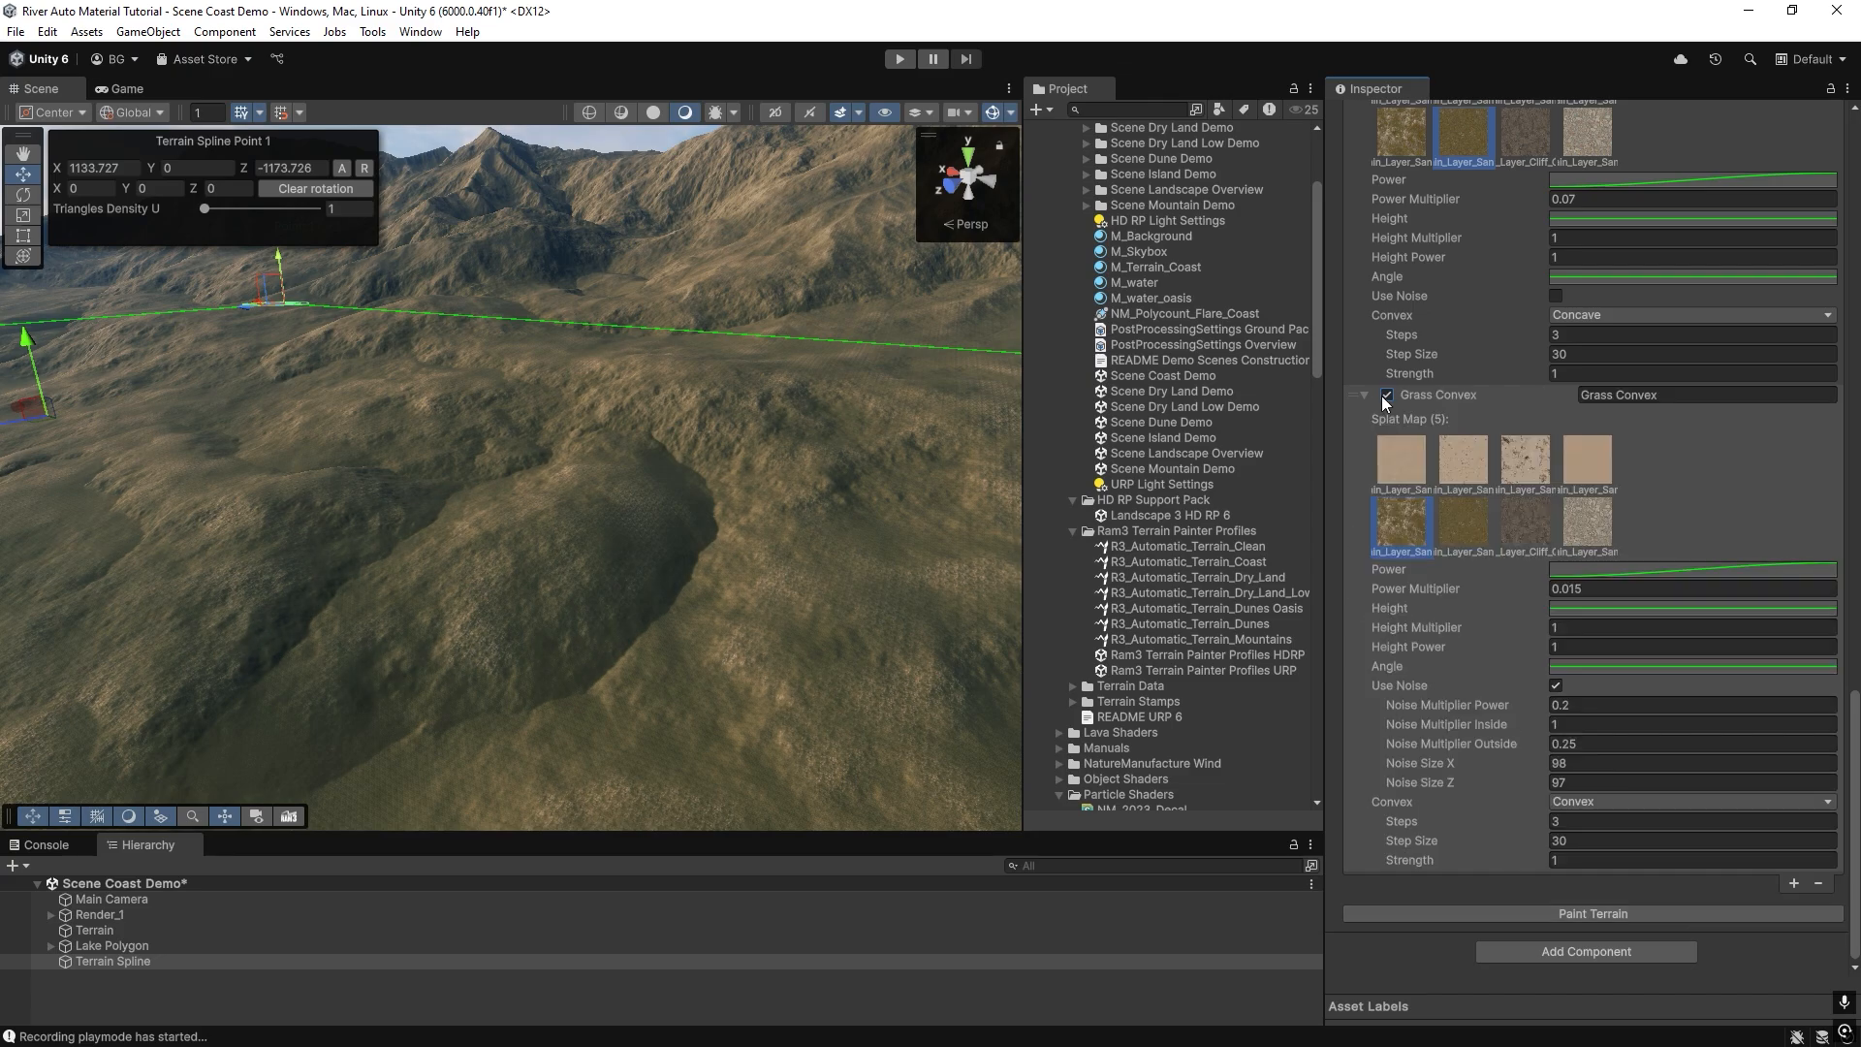
{"action": "left_click", "coordinate": [1524, 912]}
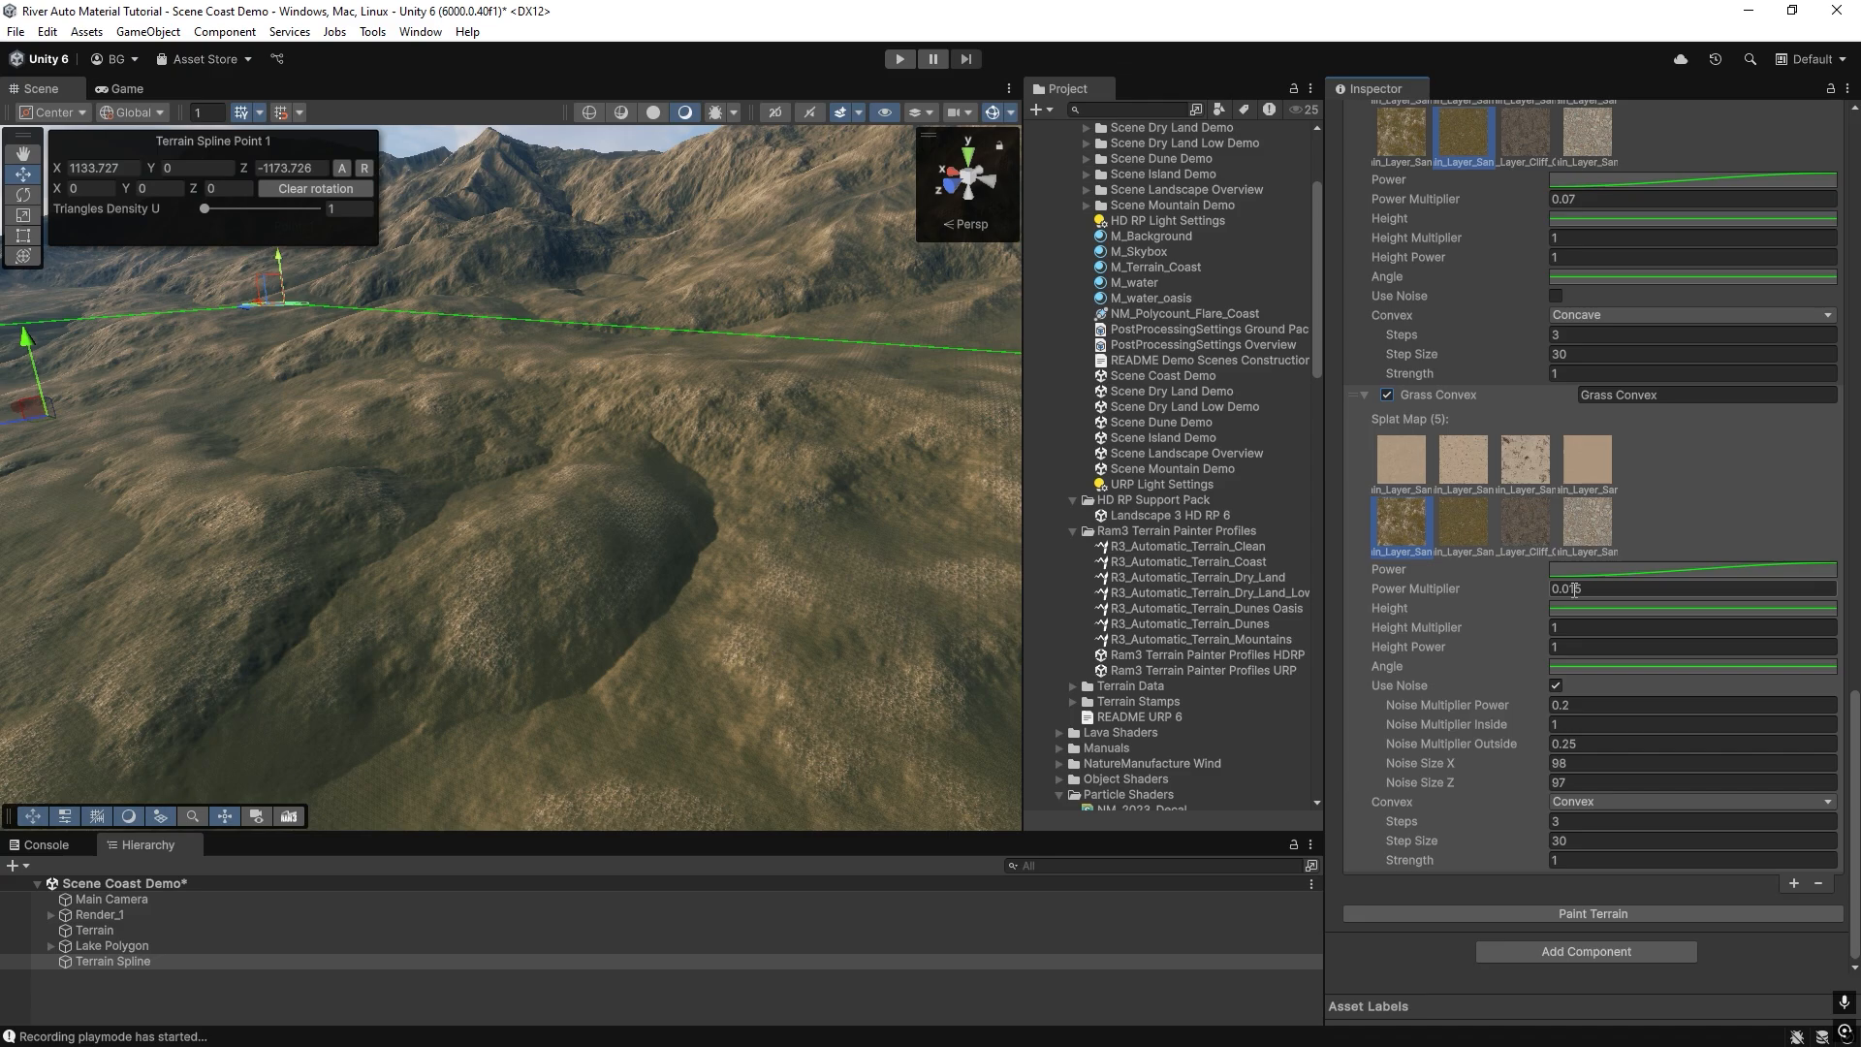
{"action": "left_click", "coordinate": [1388, 394]}
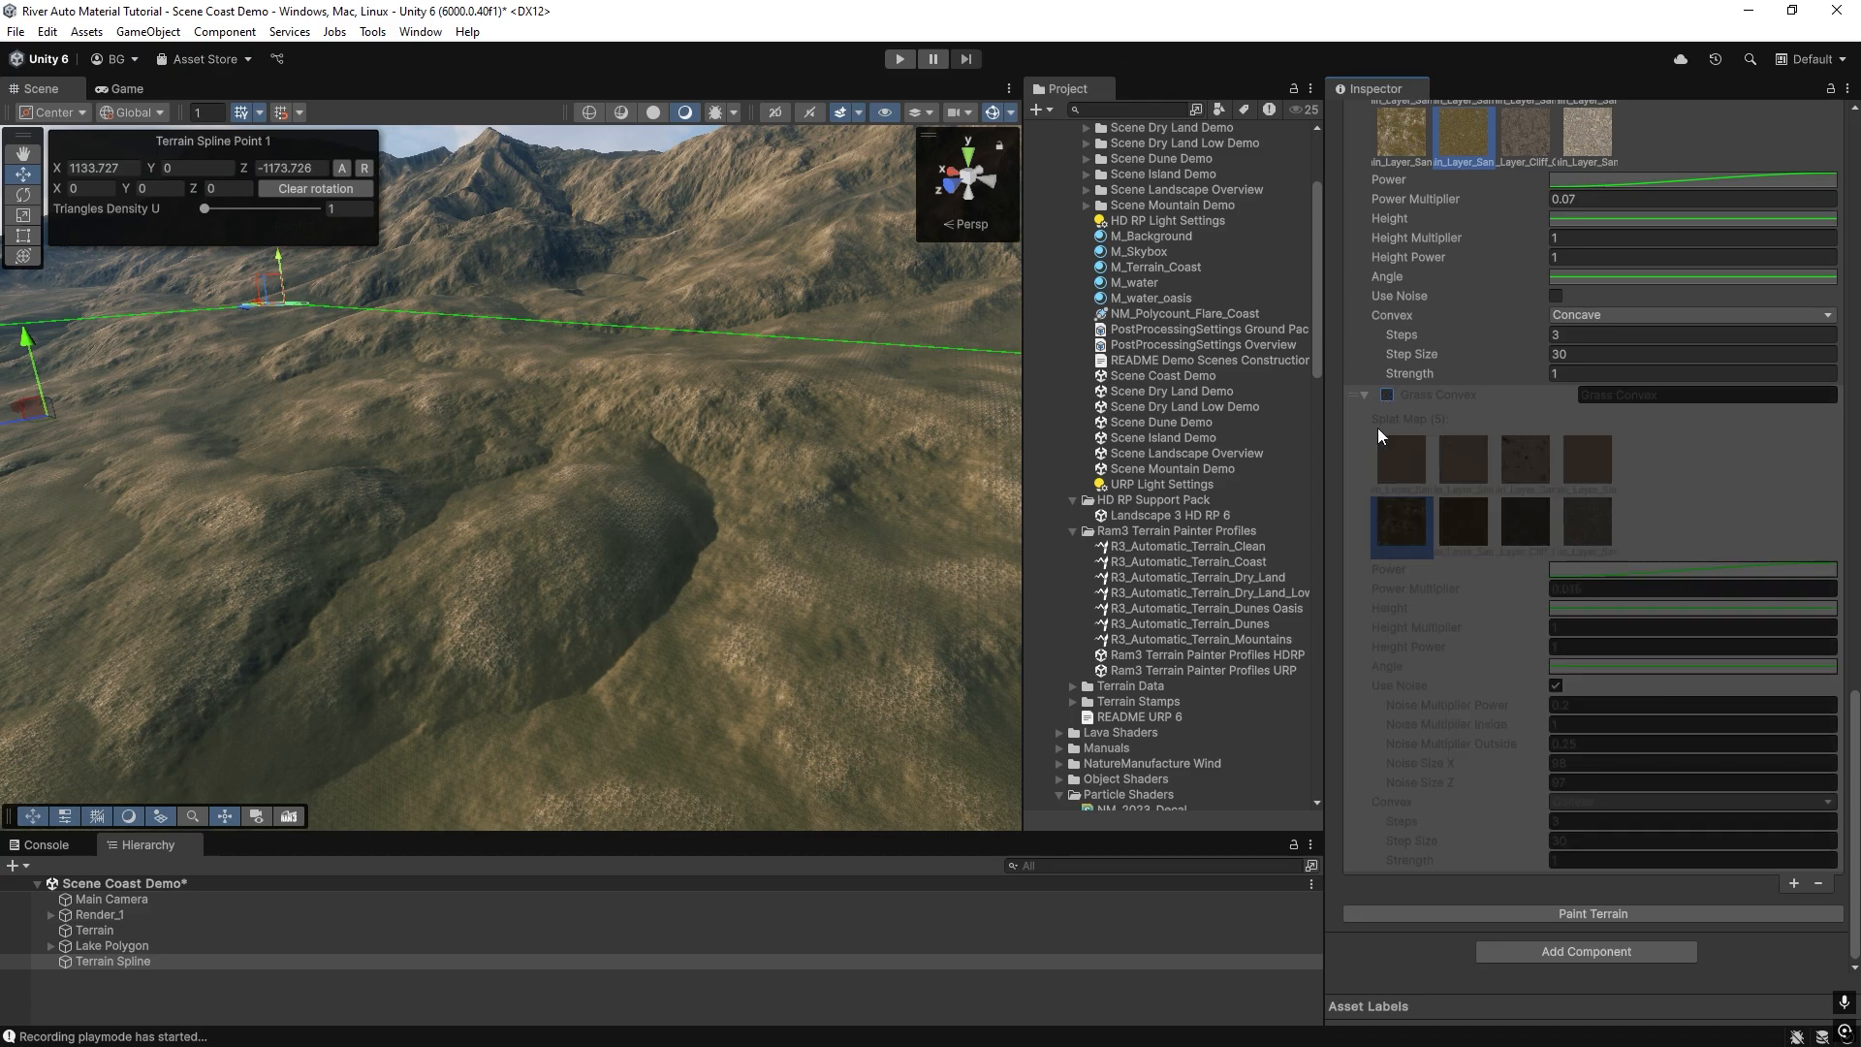
{"action": "left_click", "coordinate": [1518, 918]}
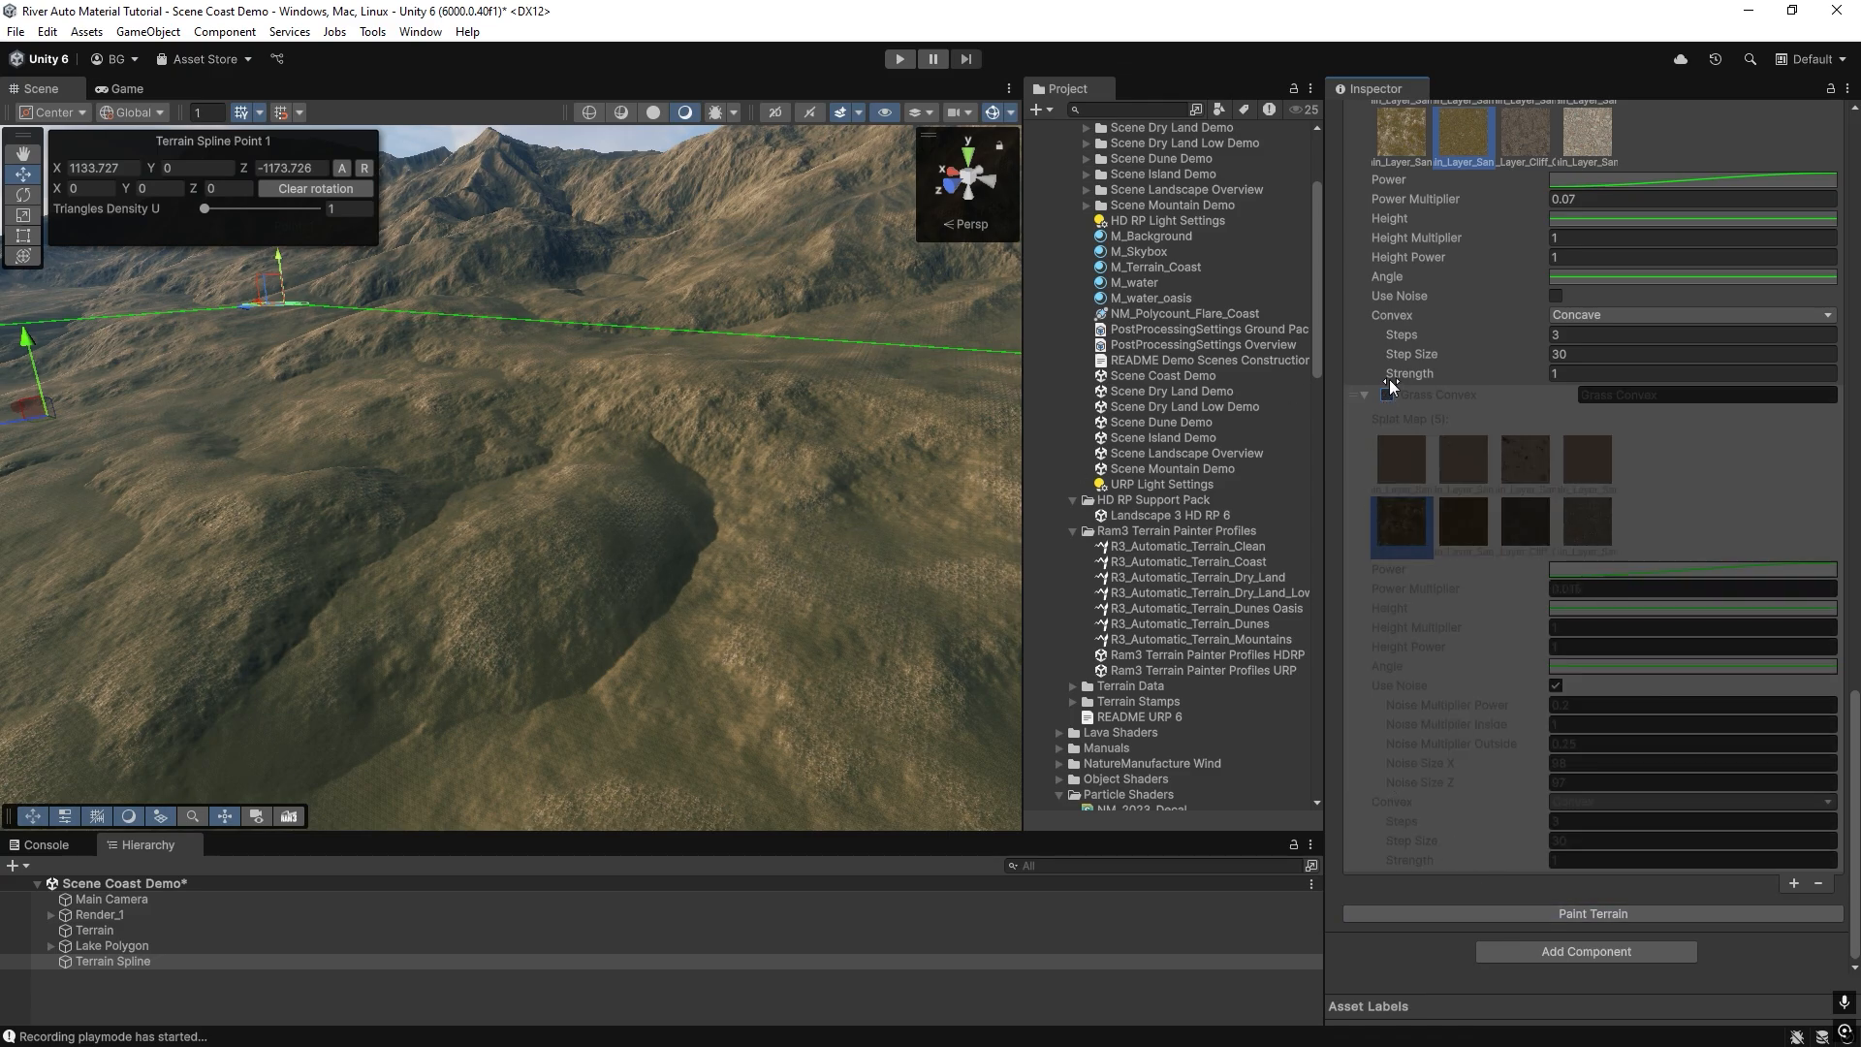
{"action": "left_click", "coordinate": [1387, 394]}
{"action": "left_click", "coordinate": [1512, 911]}
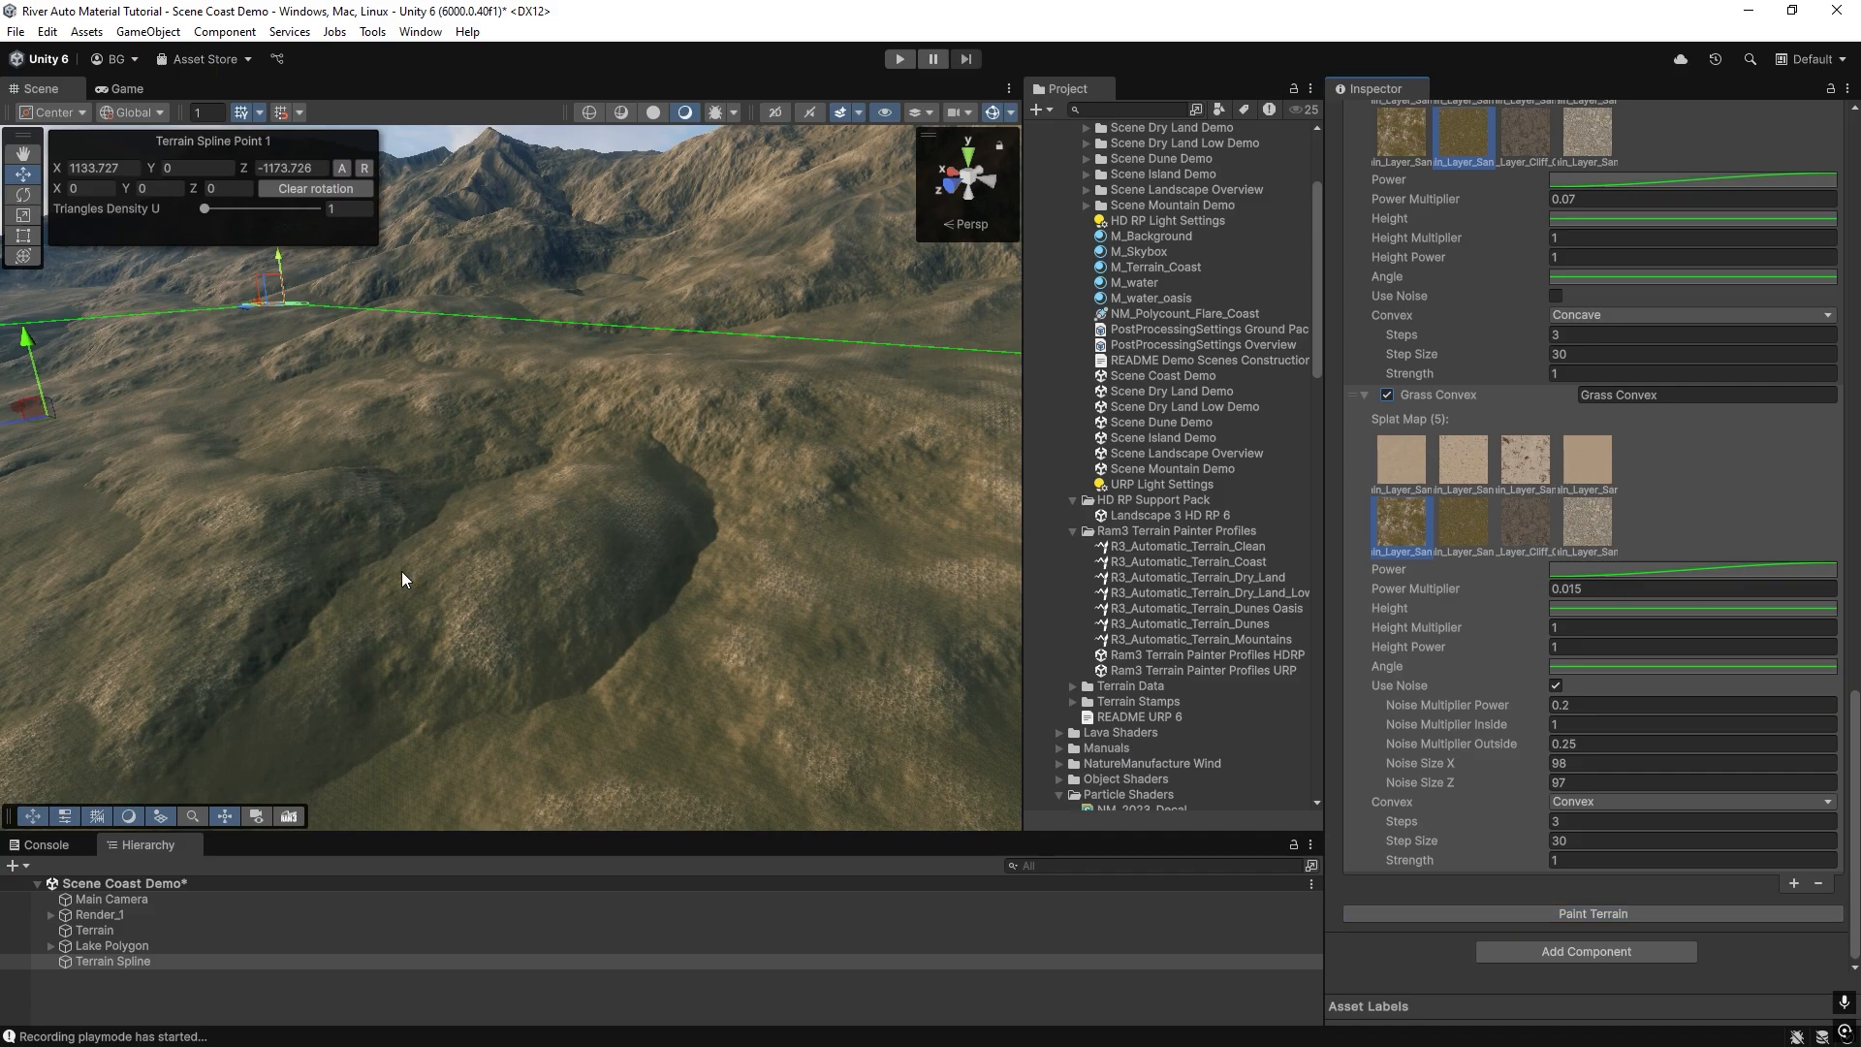
Examine how the concave and convex grass layers blend across the ridges and valleys from several viewpoints.
{"action": "right_click_drag", "start_coordinate": [687, 484], "coordinate": [468, 553]}
{"action": "right_click_drag", "start_coordinate": [593, 582], "coordinate": [440, 621]}
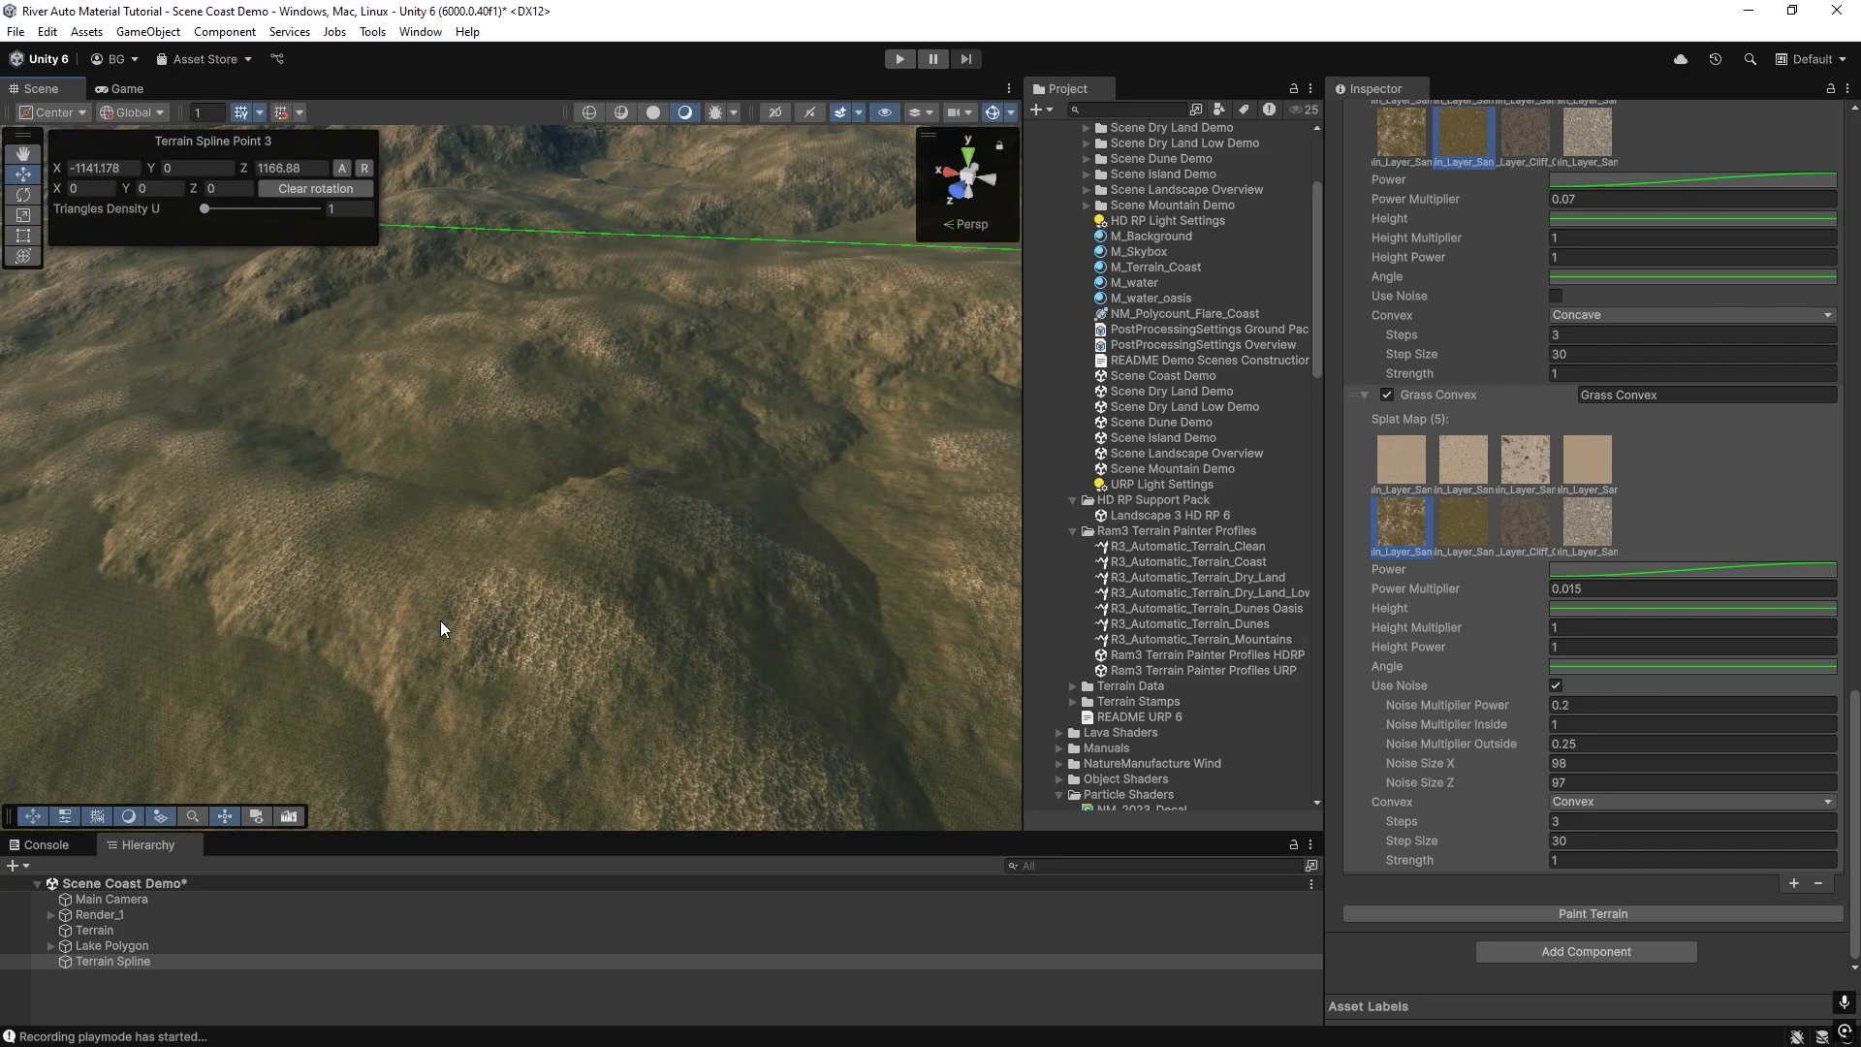
{"action": "right_click_drag", "start_coordinate": [318, 609], "coordinate": [524, 610]}
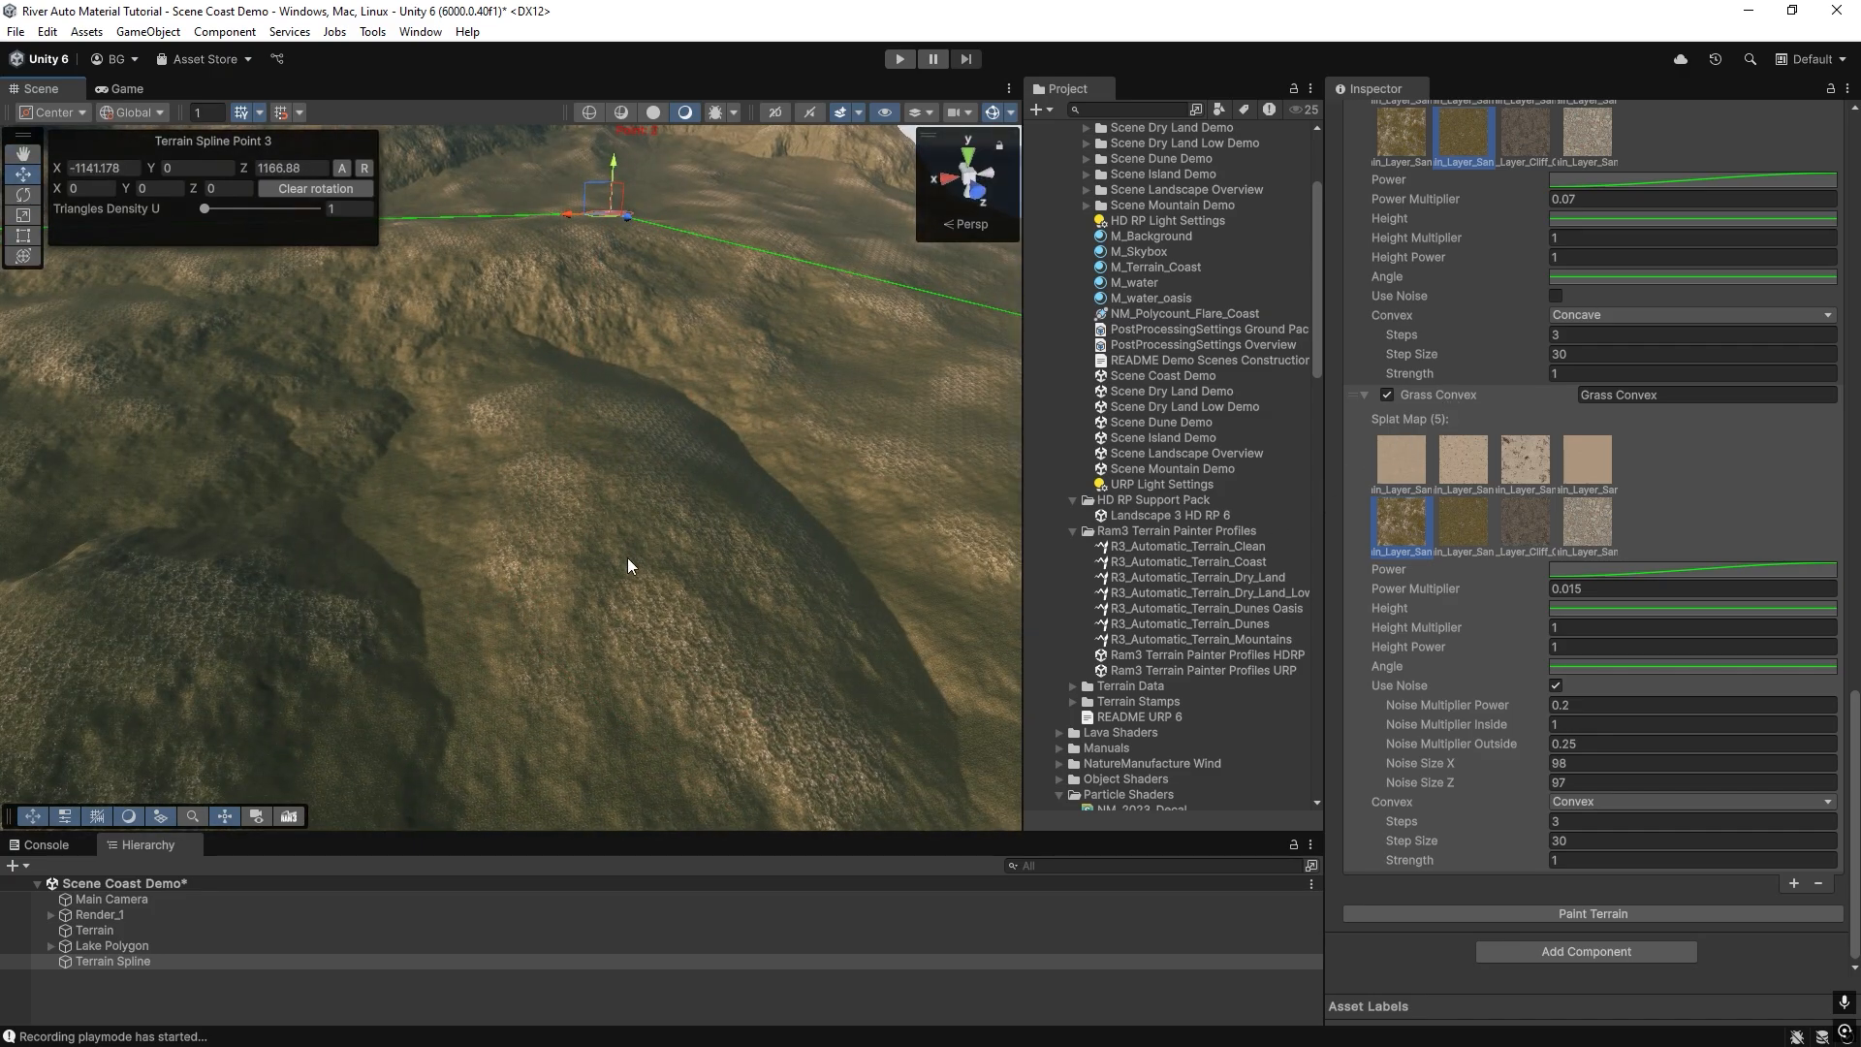
{"action": "right_click_drag", "start_coordinate": [626, 556], "coordinate": [605, 689]}
{"action": "right_click_drag", "start_coordinate": [526, 611], "coordinate": [369, 631]}
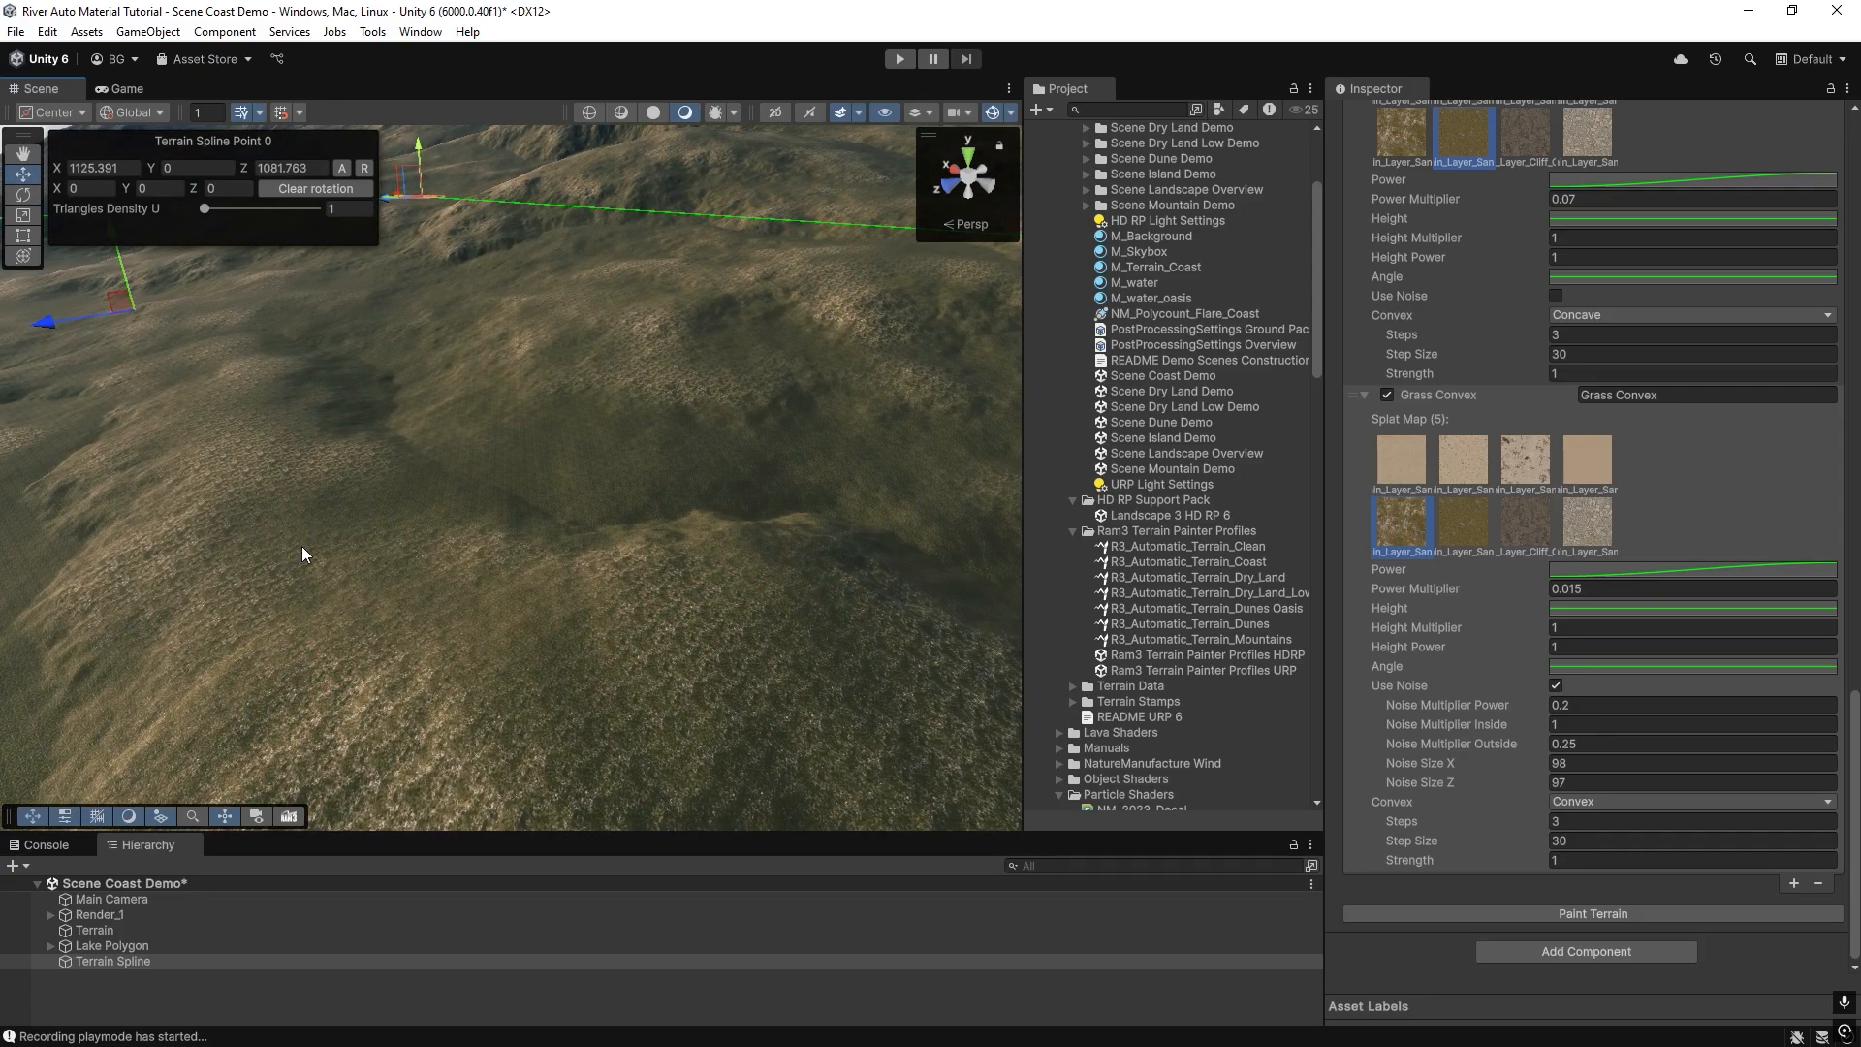
{"action": "right_click_drag", "start_coordinate": [291, 475], "coordinate": [485, 524]}
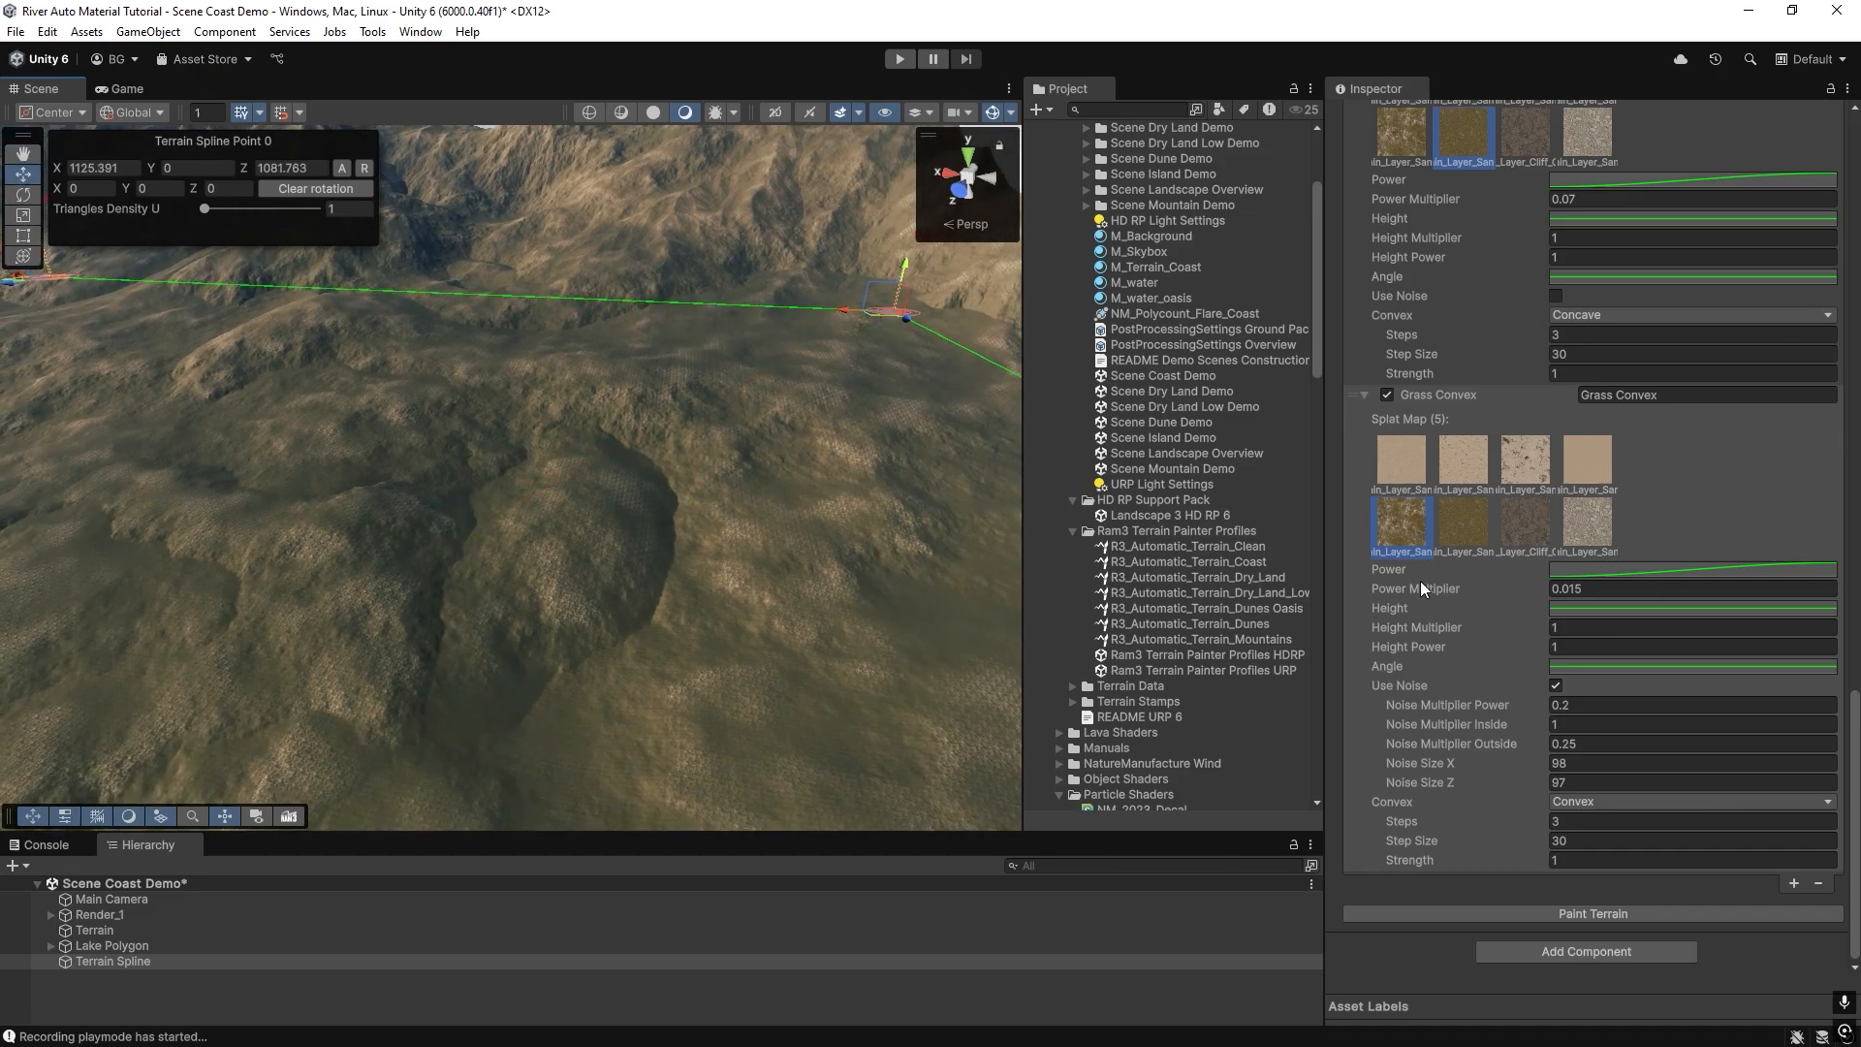
{"action": "right_click_drag", "start_coordinate": [814, 485], "coordinate": [709, 534]}
{"action": "right_click_drag", "start_coordinate": [710, 534], "coordinate": [957, 636]}
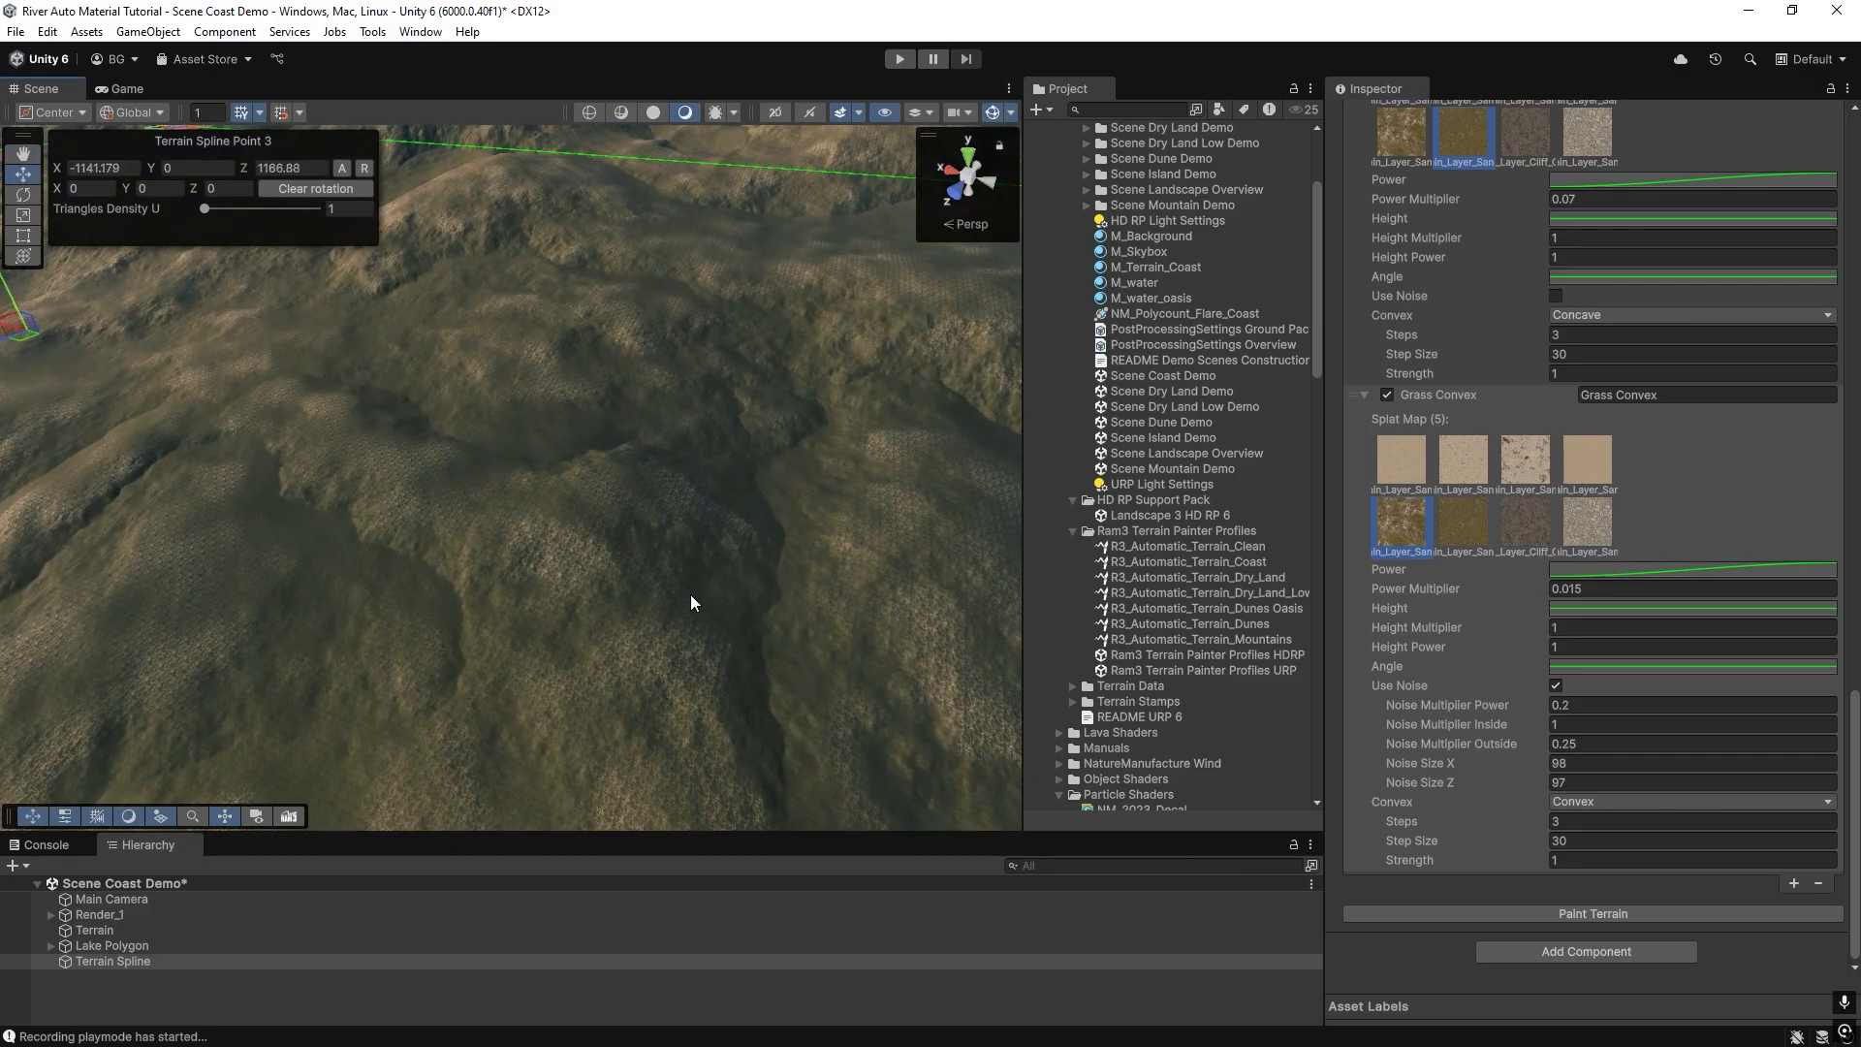
{"action": "right_click_drag", "start_coordinate": [690, 597], "coordinate": [766, 591]}
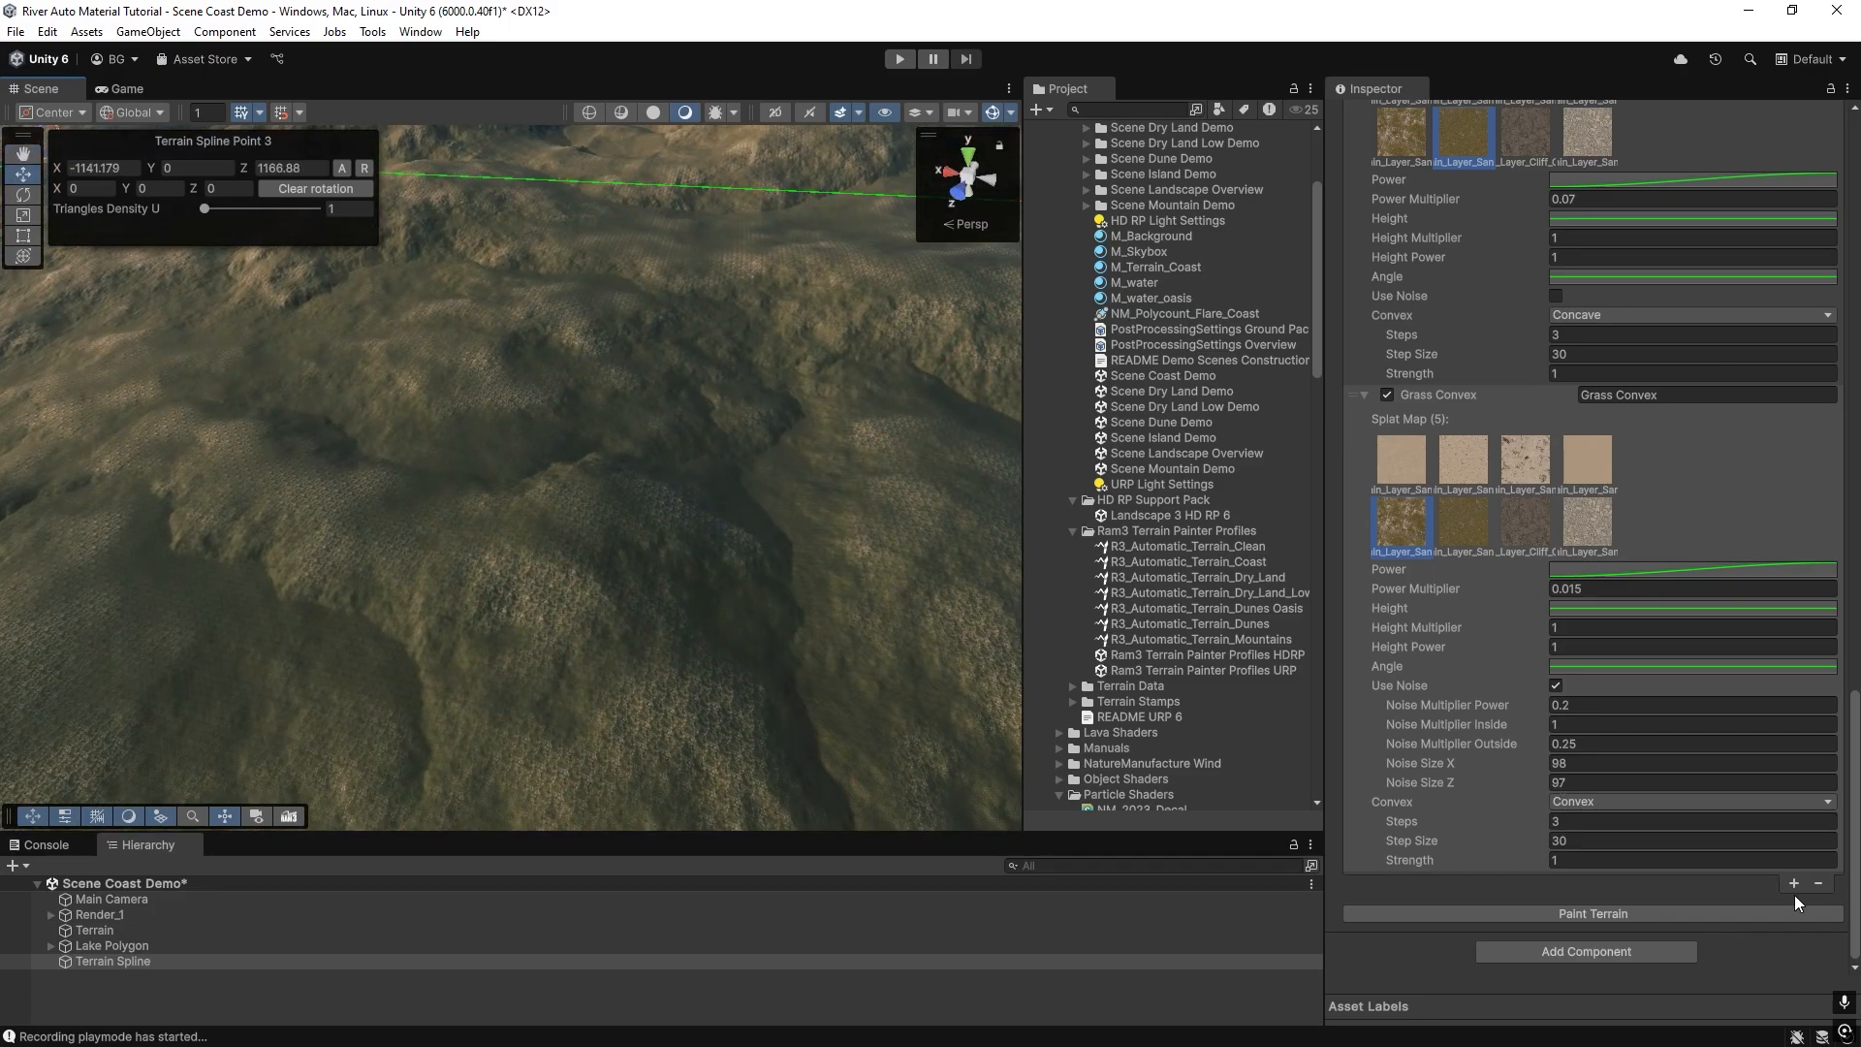
Add a layer below Grass Convex using splat map 7 (Terrain_Layer_Cliff_Clay_03) with Power Multiplier 3, and repaint the terrain.
{"action": "left_click", "coordinate": [1793, 884]}
{"action": "scroll", "coordinate": [1551, 679], "scroll_direction": "down", "scroll_amount": 10}
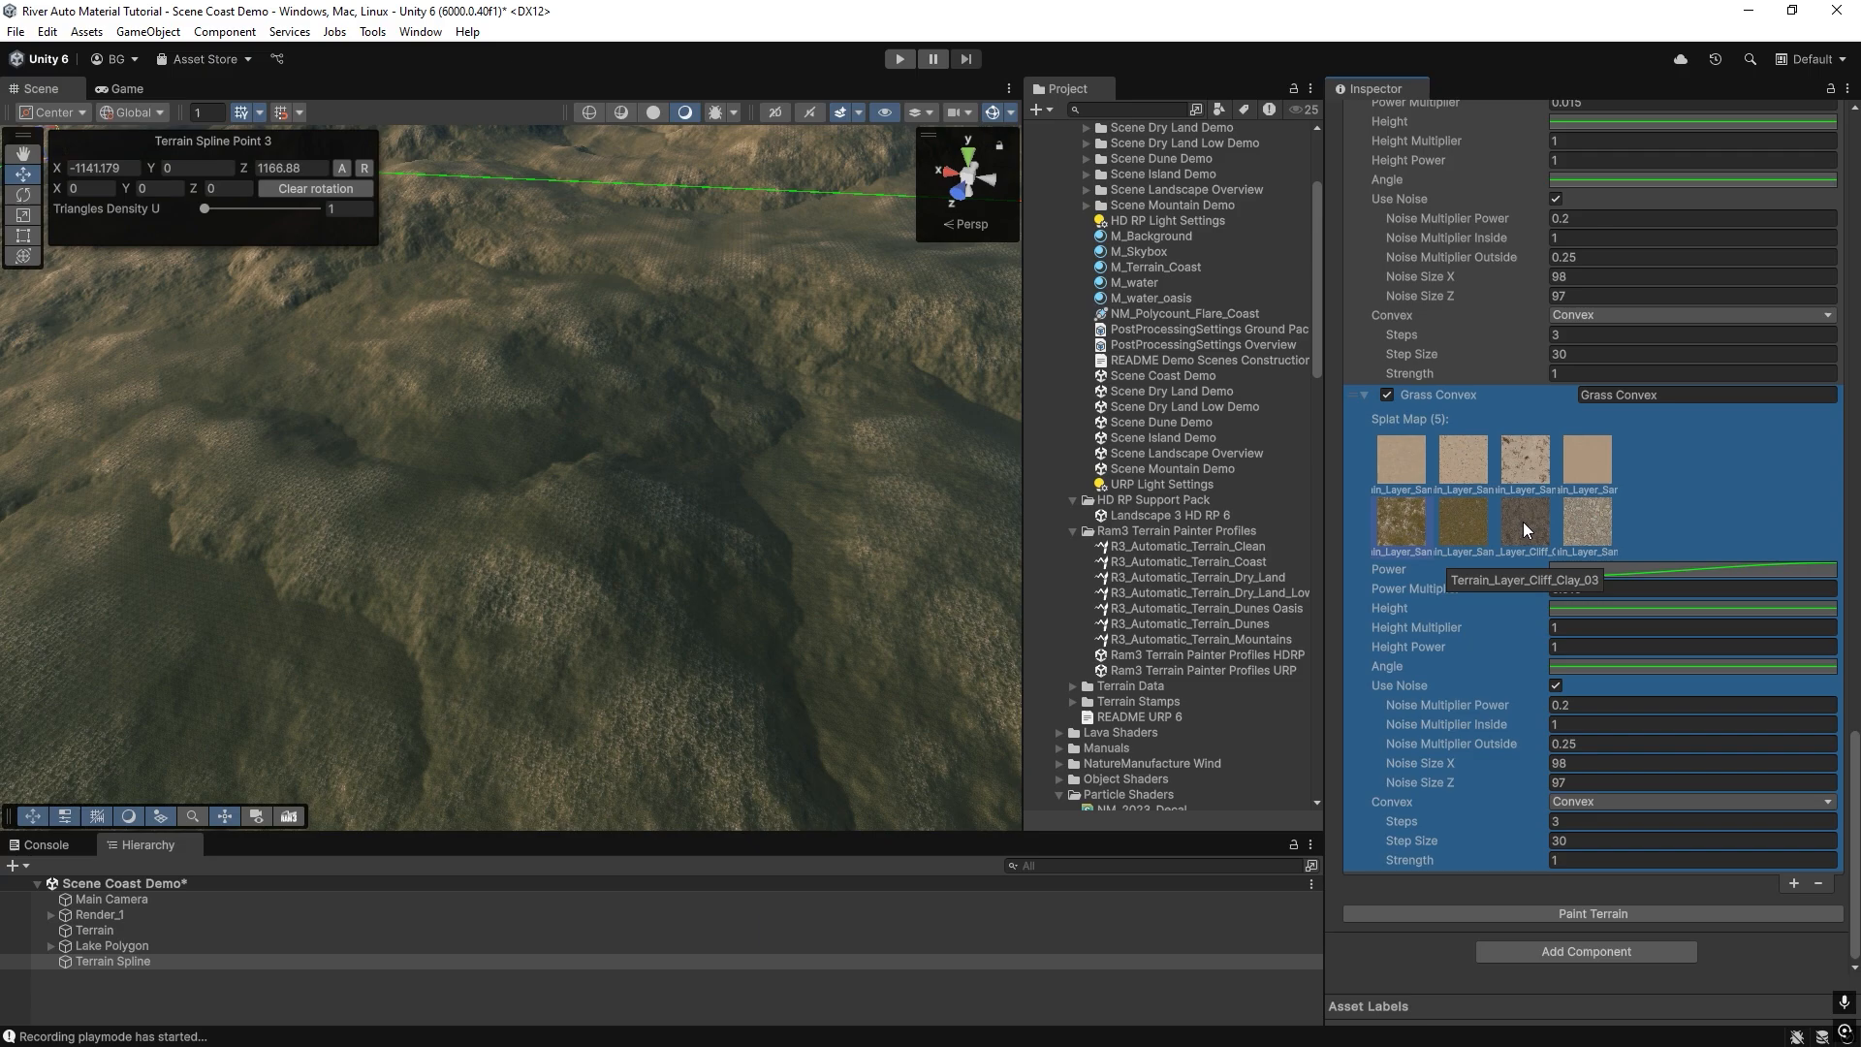
{"action": "left_click", "coordinate": [1569, 916]}
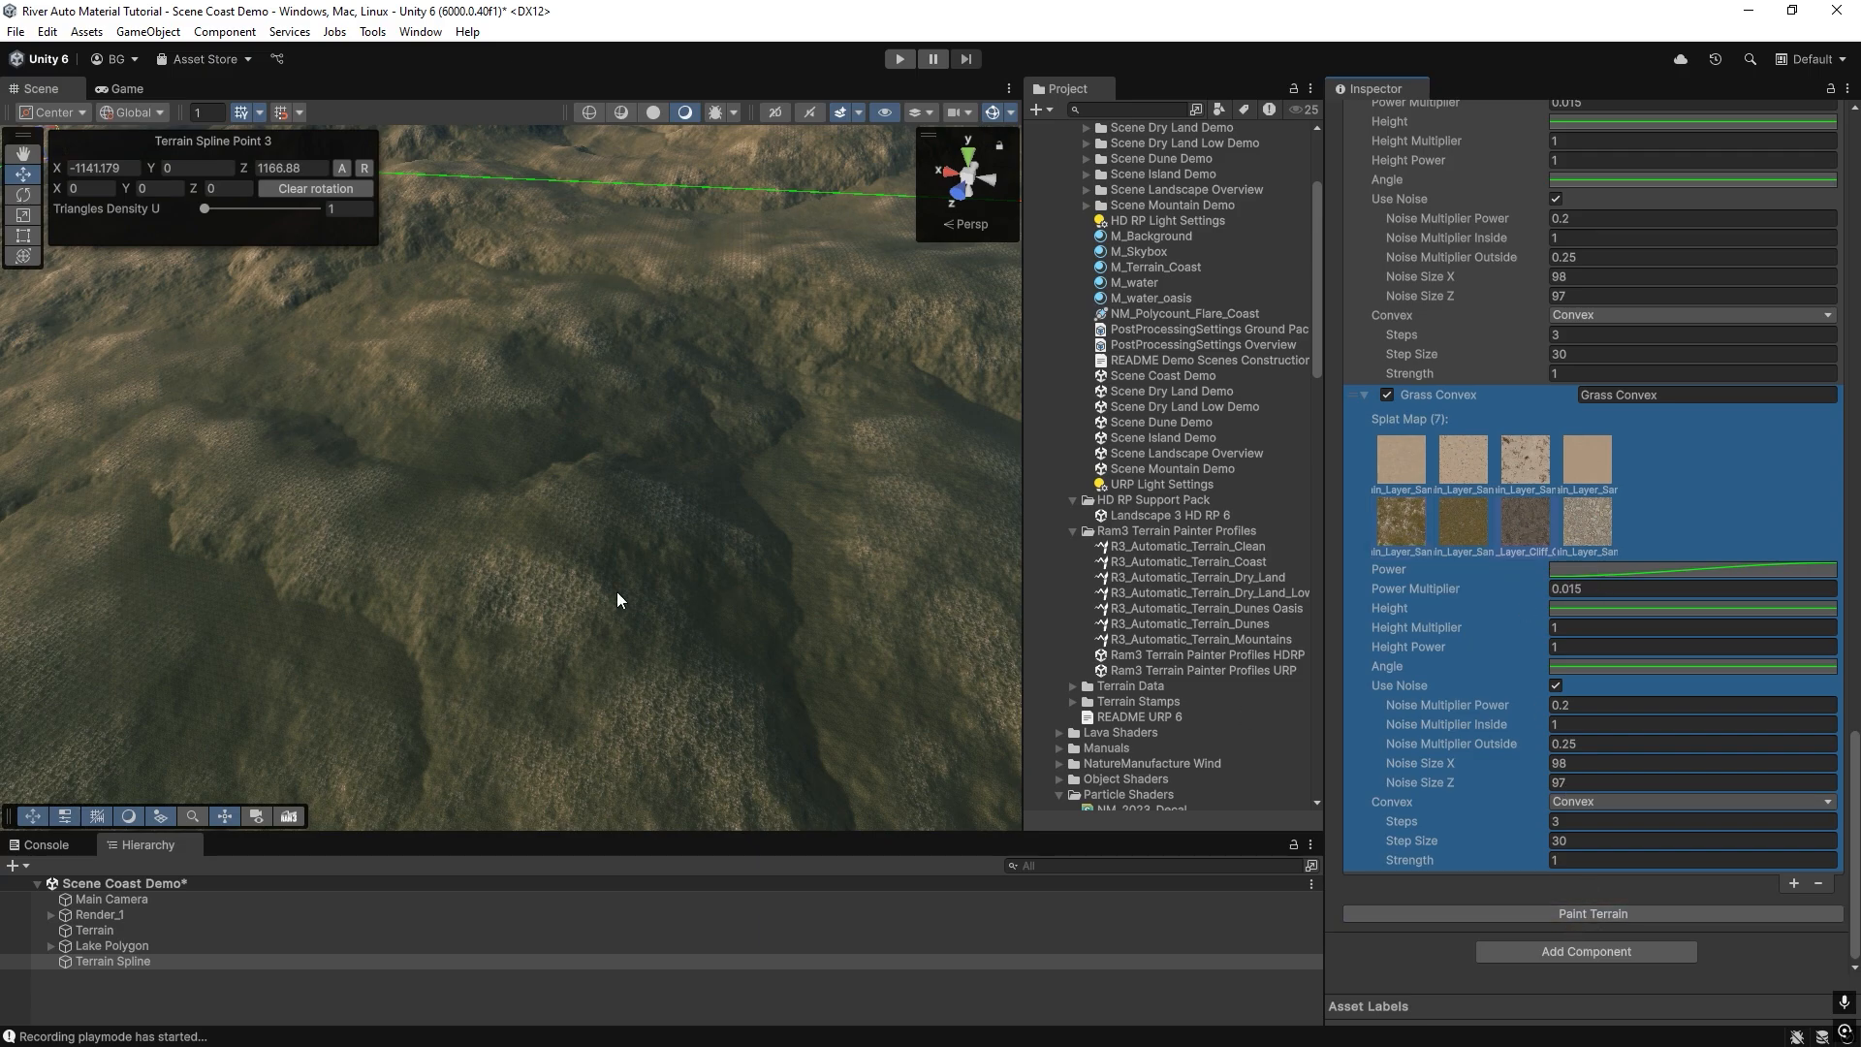
{"action": "right_click_drag", "start_coordinate": [616, 591], "coordinate": [709, 580]}
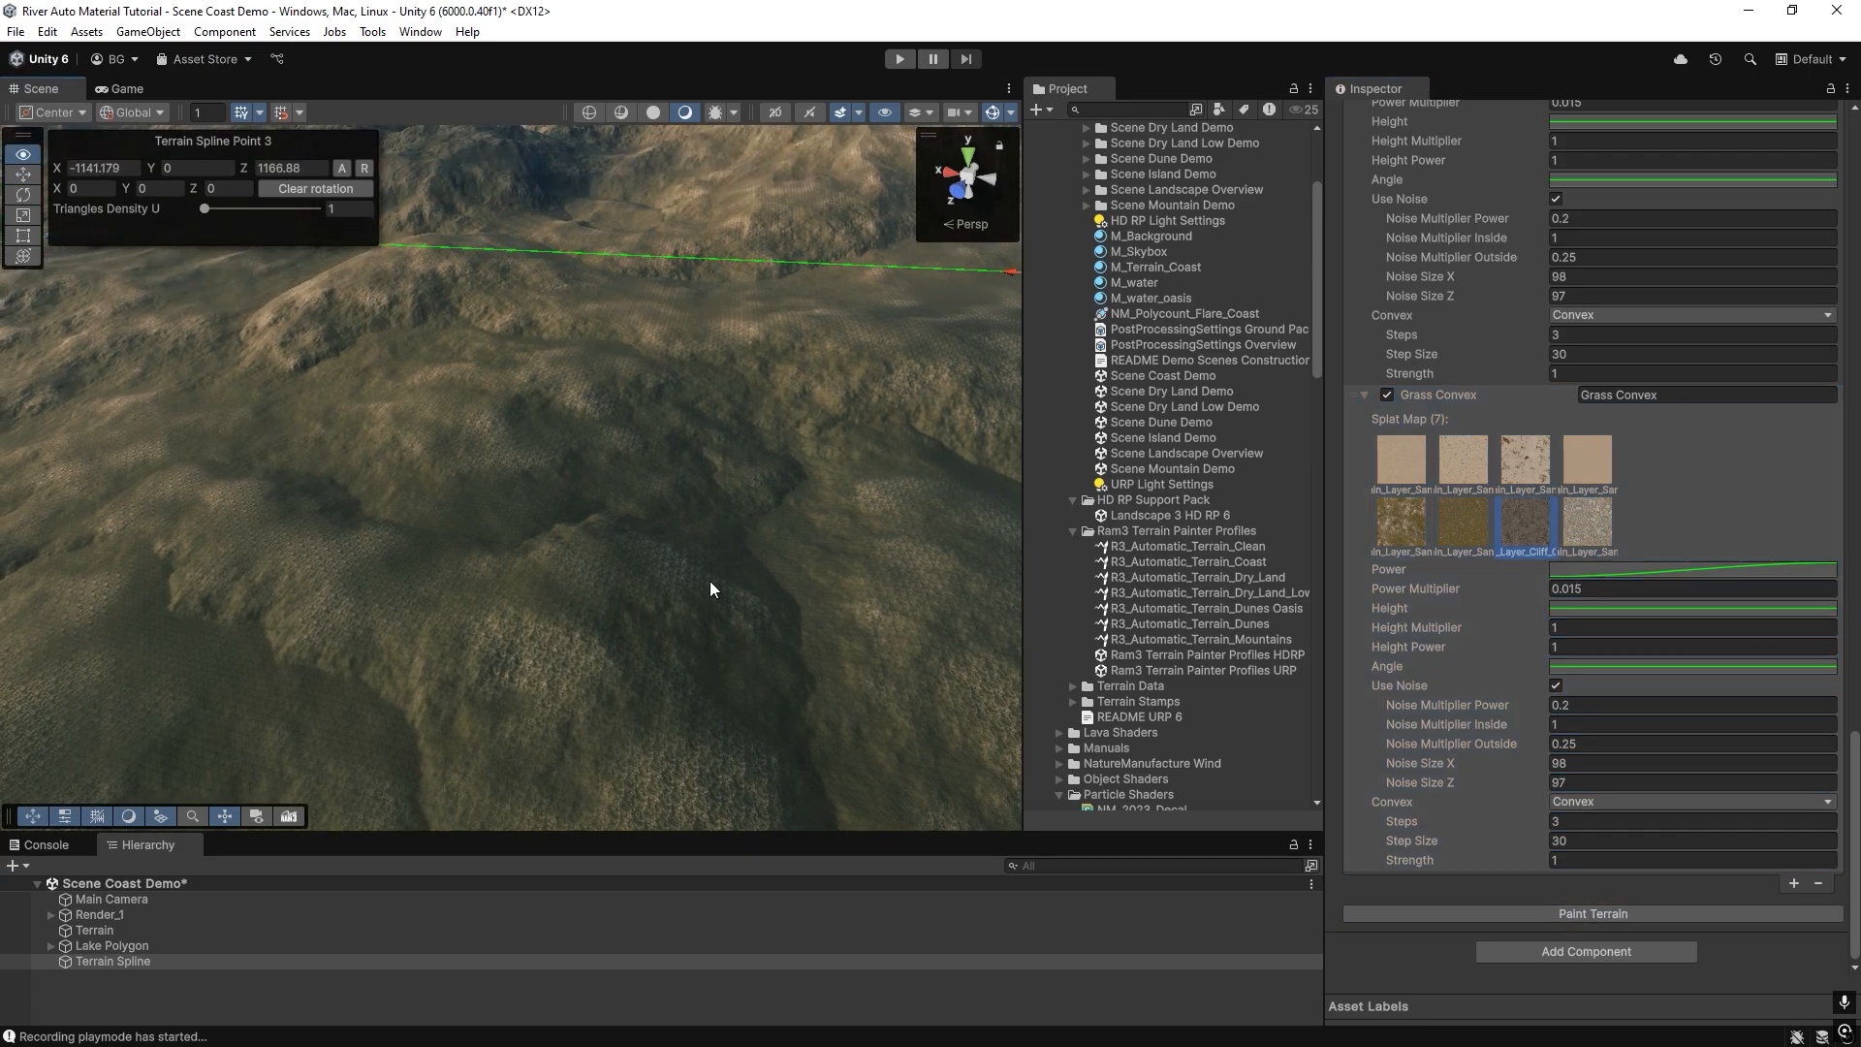
{"action": "left_click", "coordinate": [1568, 916]}
{"action": "mouse_move", "coordinate": [466, 485]}
{"action": "right_mouse_down"}
{"action": "mouse_move", "coordinate": [520, 585]}
{"action": "mouse_move", "coordinate": [555, 604]}
{"action": "mouse_move", "coordinate": [507, 636]}
{"action": "mouse_move", "coordinate": [623, 549]}
{"action": "mouse_move", "coordinate": [624, 428]}
{"action": "mouse_move", "coordinate": [664, 388]}
{"action": "mouse_move", "coordinate": [814, 386]}
{"action": "mouse_move", "coordinate": [491, 349]}
{"action": "mouse_move", "coordinate": [767, 374]}
{"action": "mouse_move", "coordinate": [786, 320]}
{"action": "mouse_move", "coordinate": [578, 370]}
{"action": "mouse_move", "coordinate": [586, 338]}
{"action": "mouse_move", "coordinate": [602, 398]}
{"action": "mouse_move", "coordinate": [711, 432]}
{"action": "mouse_move", "coordinate": [789, 527]}
{"action": "mouse_move", "coordinate": [747, 528]}
{"action": "mouse_move", "coordinate": [882, 532]}
{"action": "mouse_move", "coordinate": [856, 494]}
{"action": "mouse_move", "coordinate": [747, 466]}
{"action": "mouse_move", "coordinate": [468, 488]}
{"action": "mouse_move", "coordinate": [217, 581]}
{"action": "mouse_move", "coordinate": [332, 602]}
{"action": "mouse_move", "coordinate": [565, 552]}
{"action": "mouse_move", "coordinate": [747, 569]}
{"action": "mouse_move", "coordinate": [853, 543]}
{"action": "right_mouse_up"}
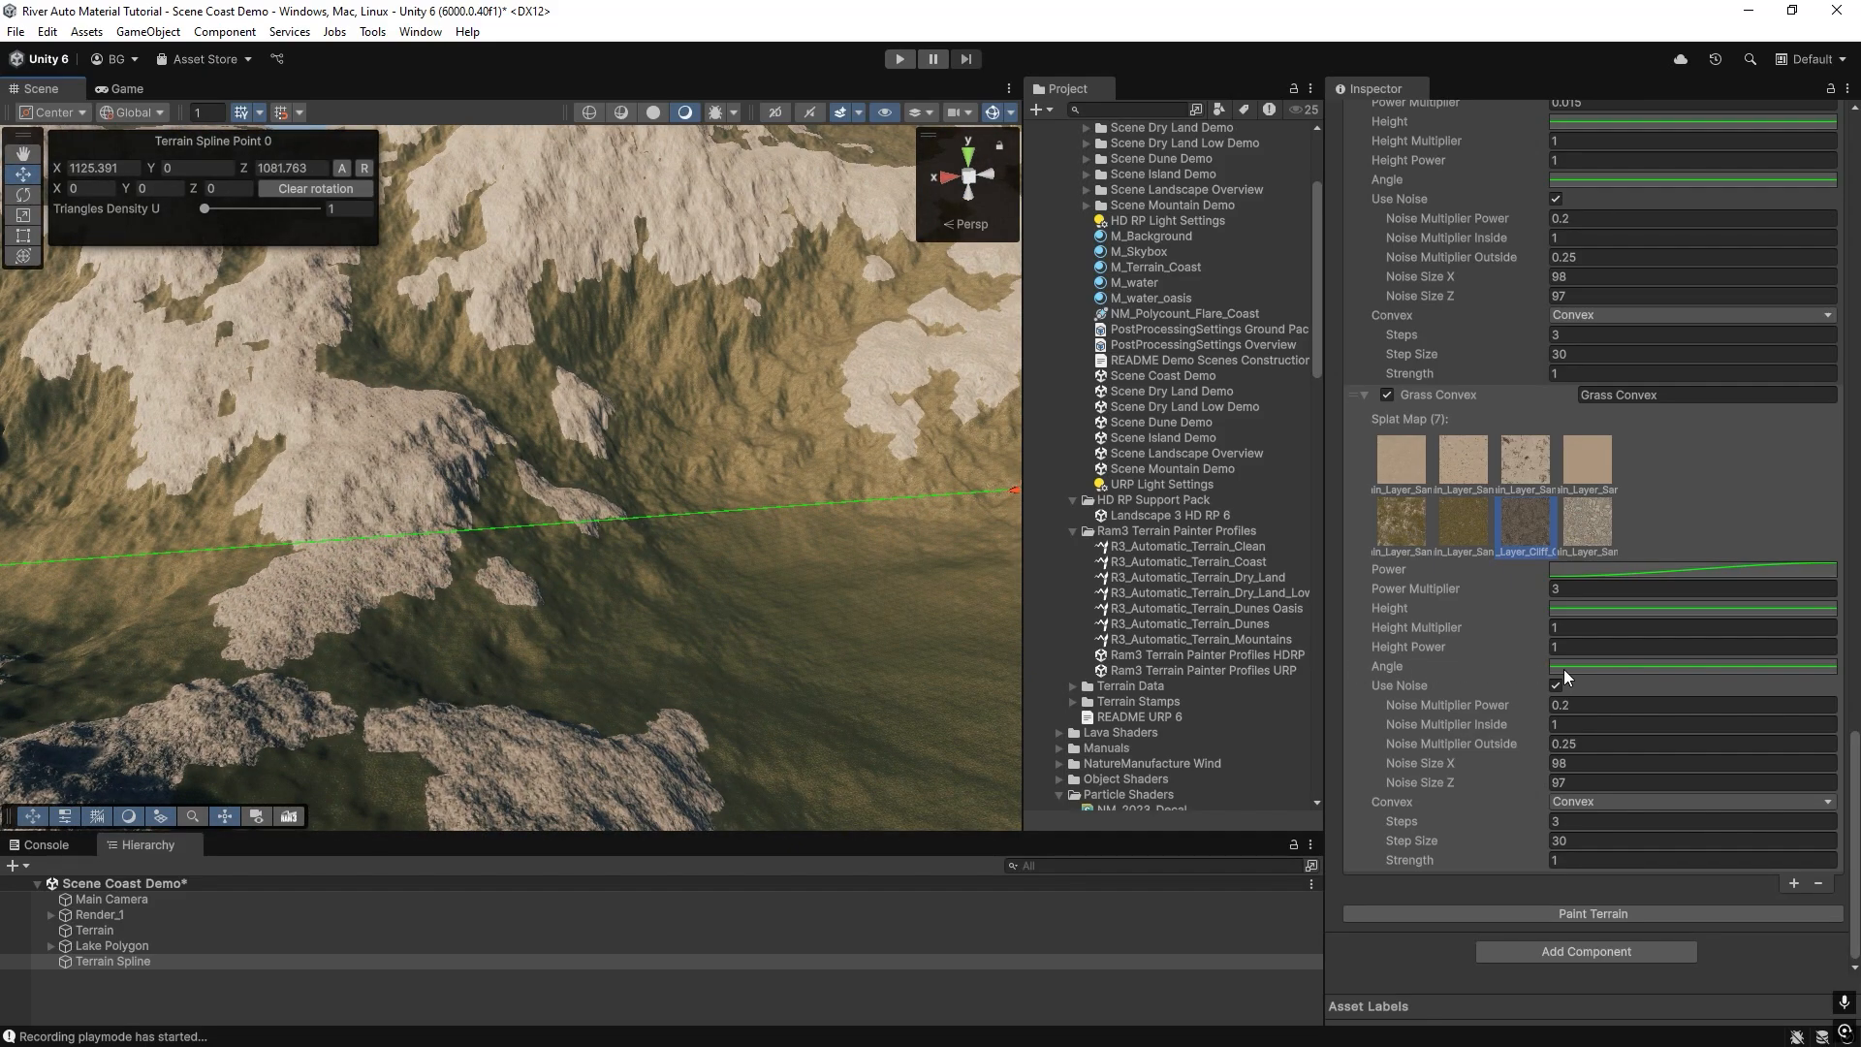
{"action": "right_click_drag", "start_coordinate": [254, 620], "coordinate": [657, 696]}
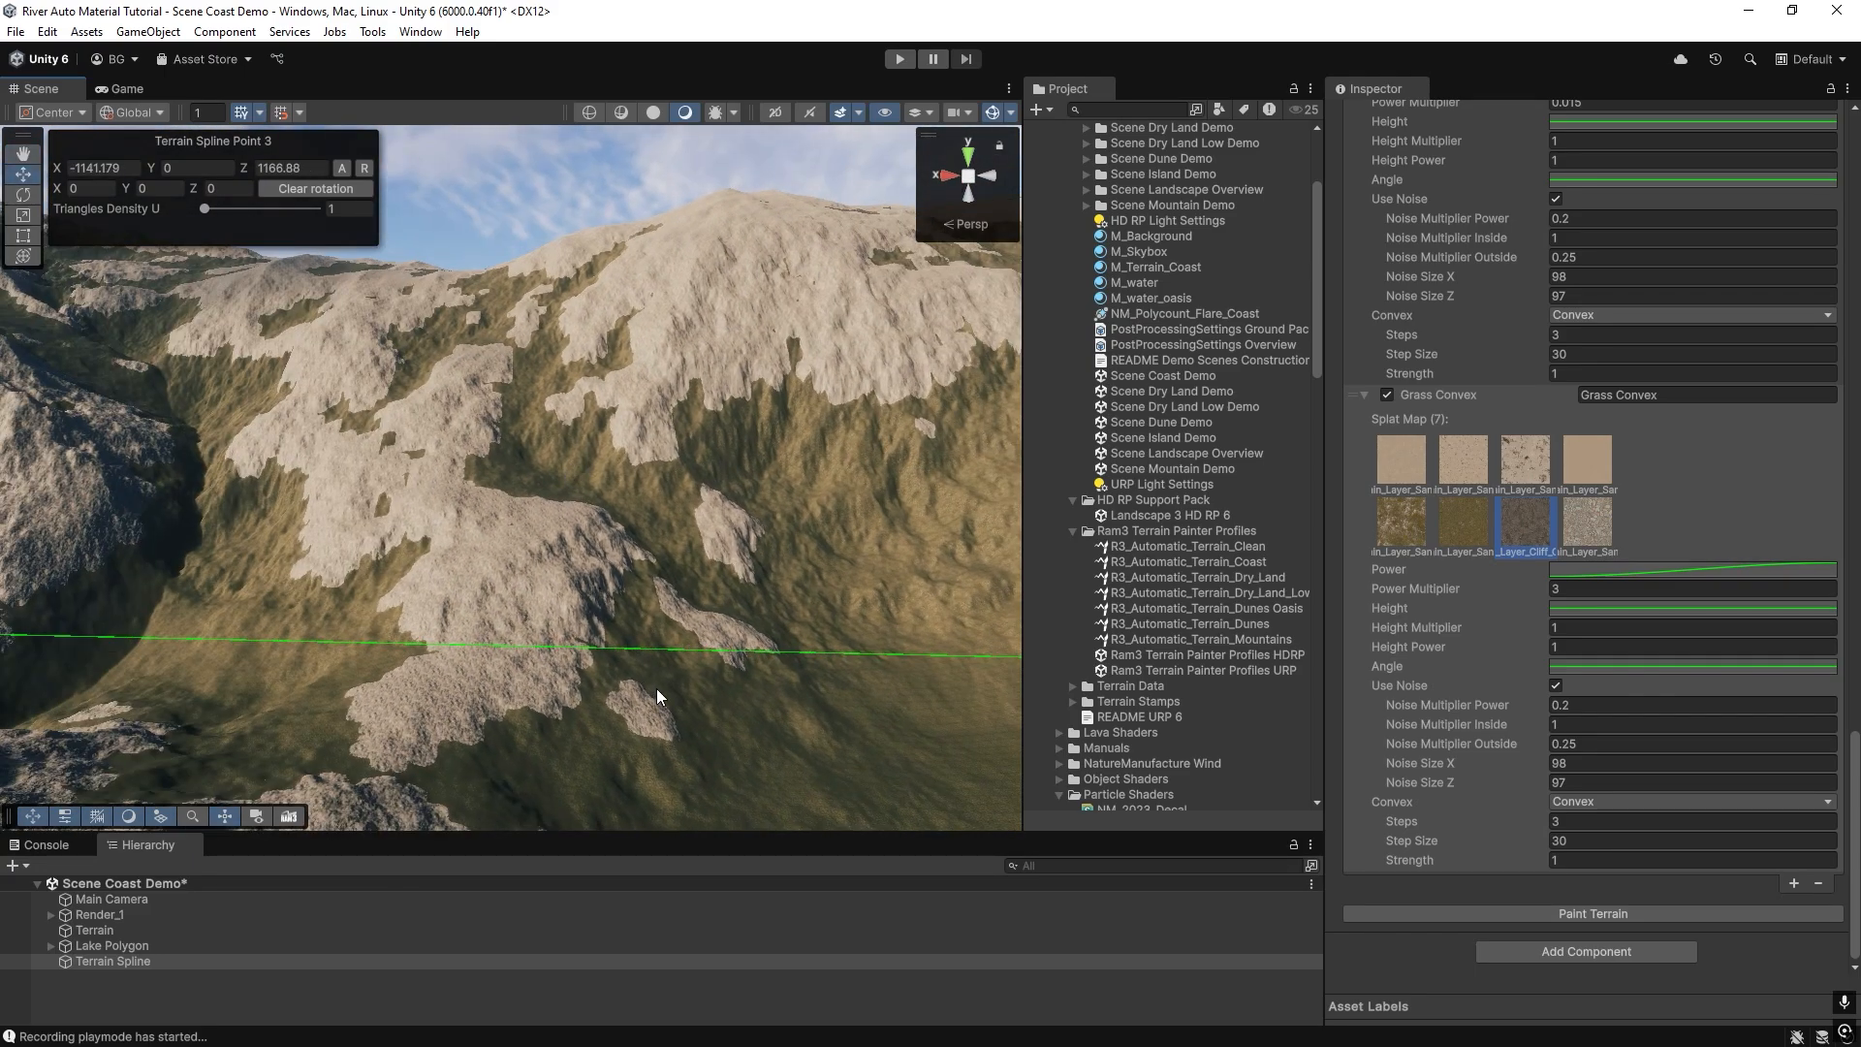
Try Concave mode on the new cliff layer with a repaint, and return it to Convex and repaint to compare.
{"action": "left_click", "coordinate": [1564, 803]}
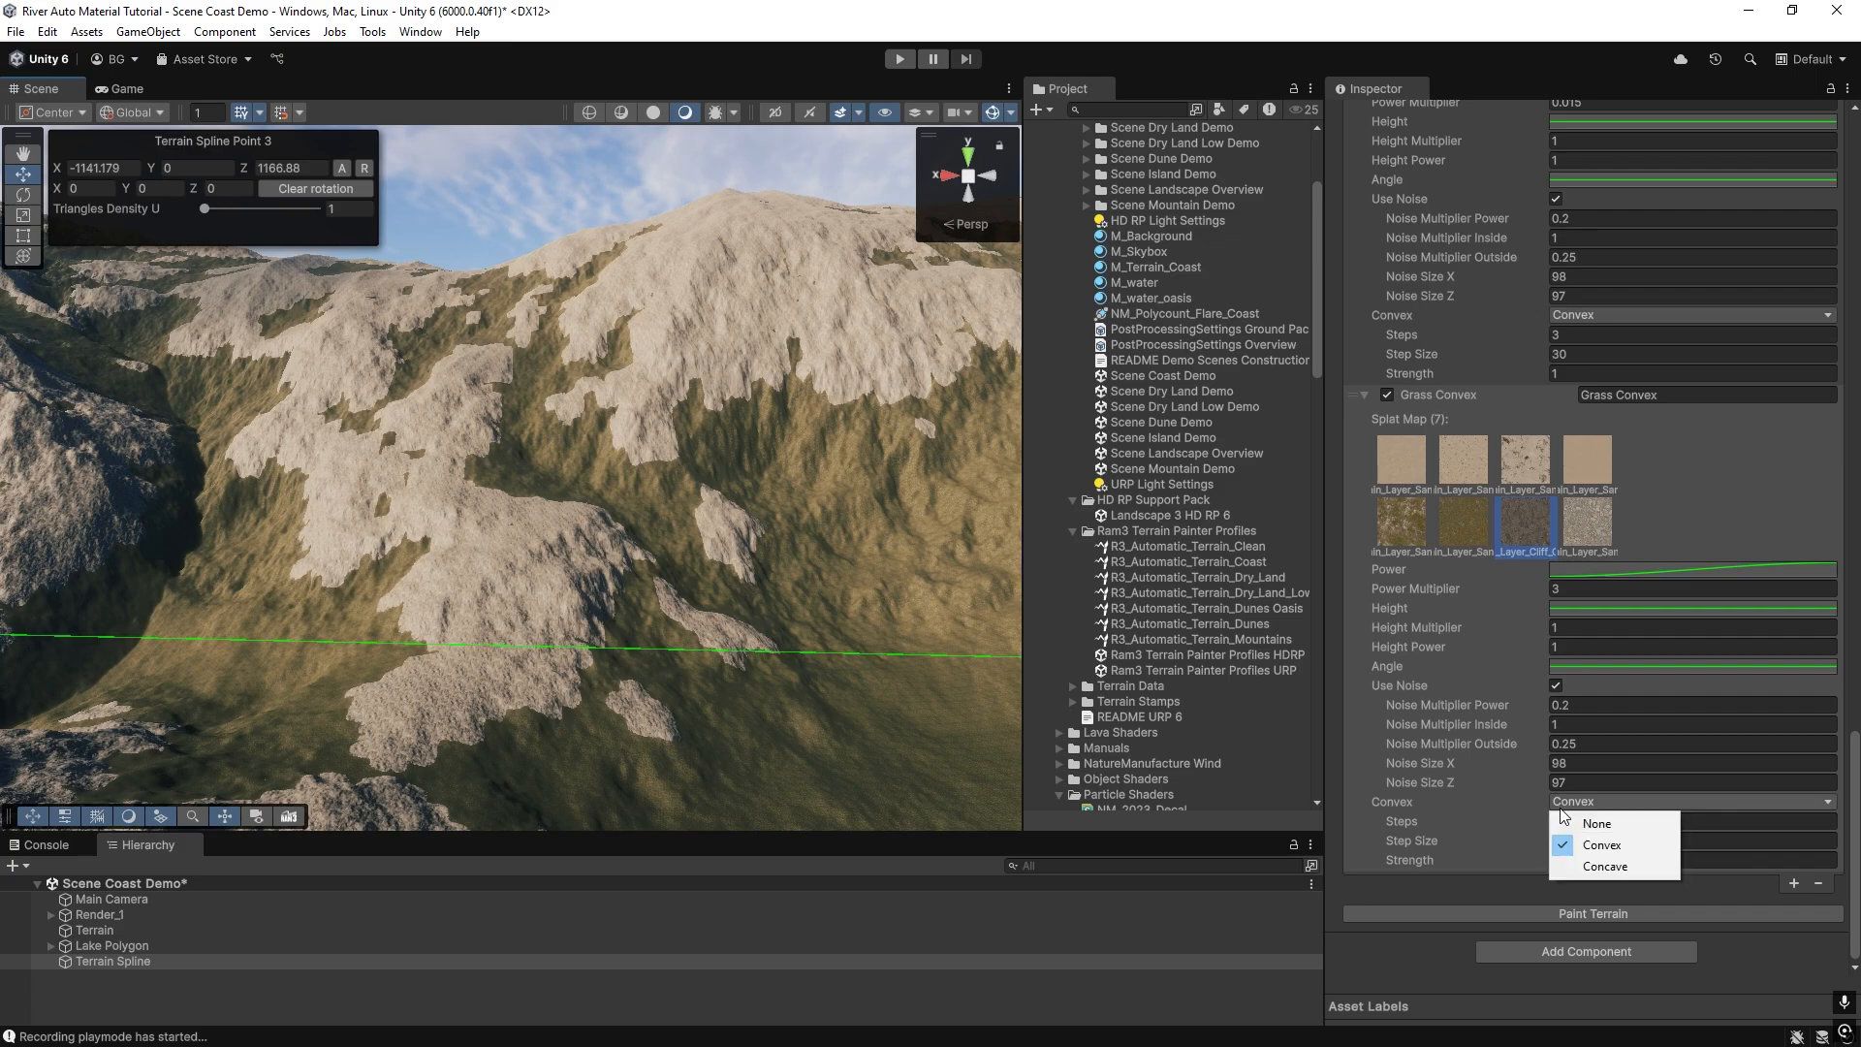
{"action": "left_click", "coordinate": [1591, 873]}
{"action": "left_click", "coordinate": [1586, 910]}
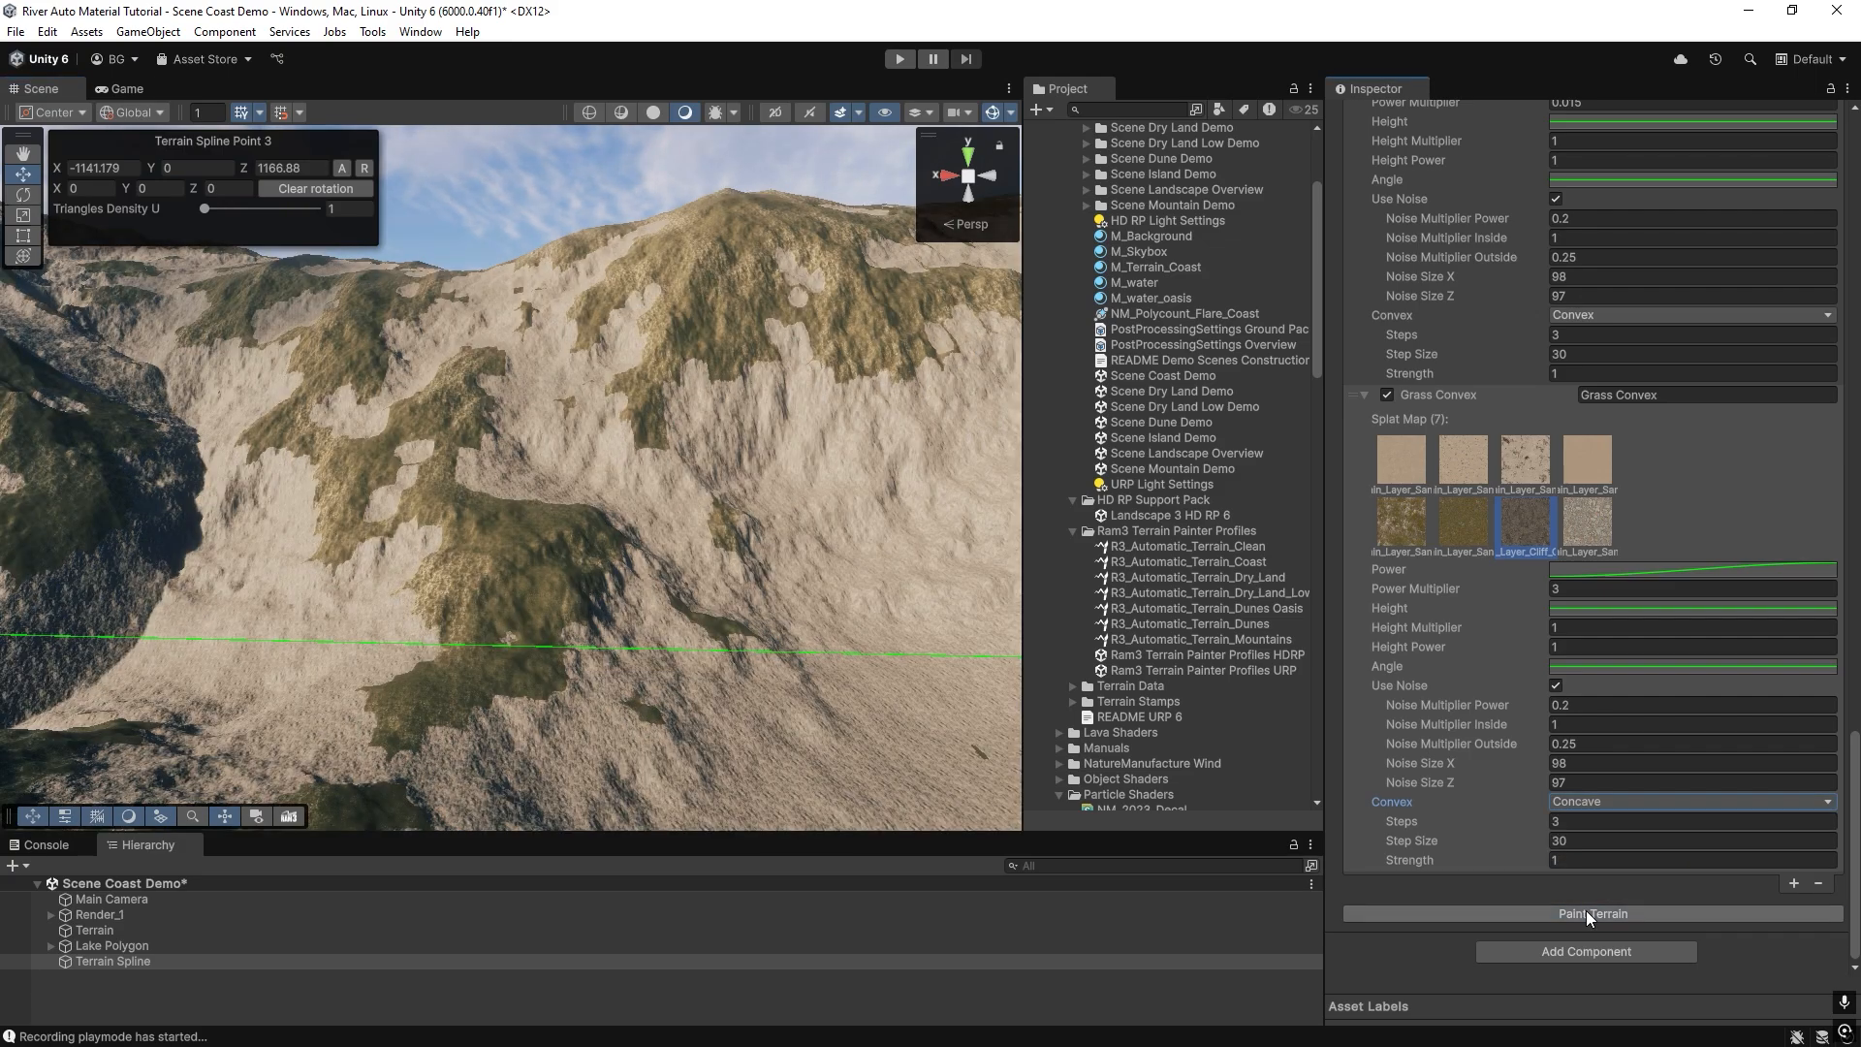
{"action": "left_click", "coordinate": [1575, 803]}
{"action": "left_click", "coordinate": [1589, 843]}
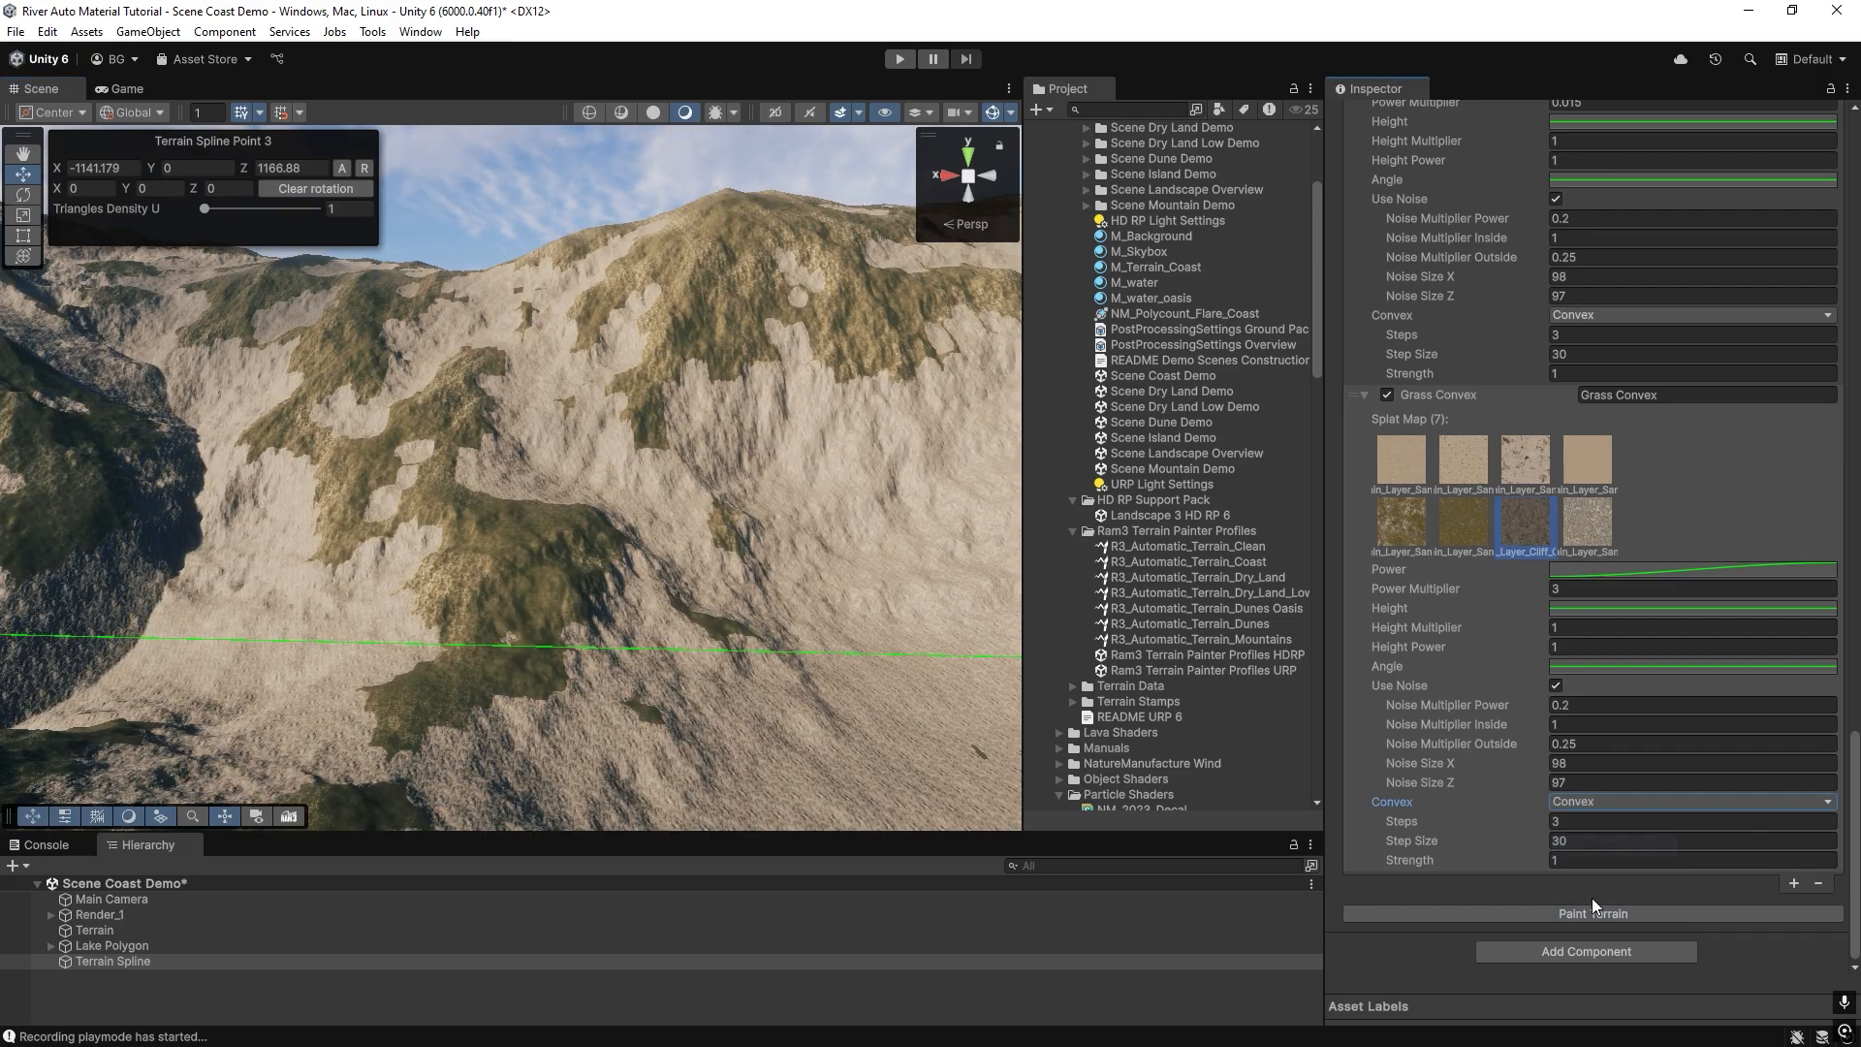
{"action": "left_click", "coordinate": [1595, 911]}
Set the cliff layer's Convex mode to None and repaint the terrain.
{"action": "left_click", "coordinate": [1563, 801]}
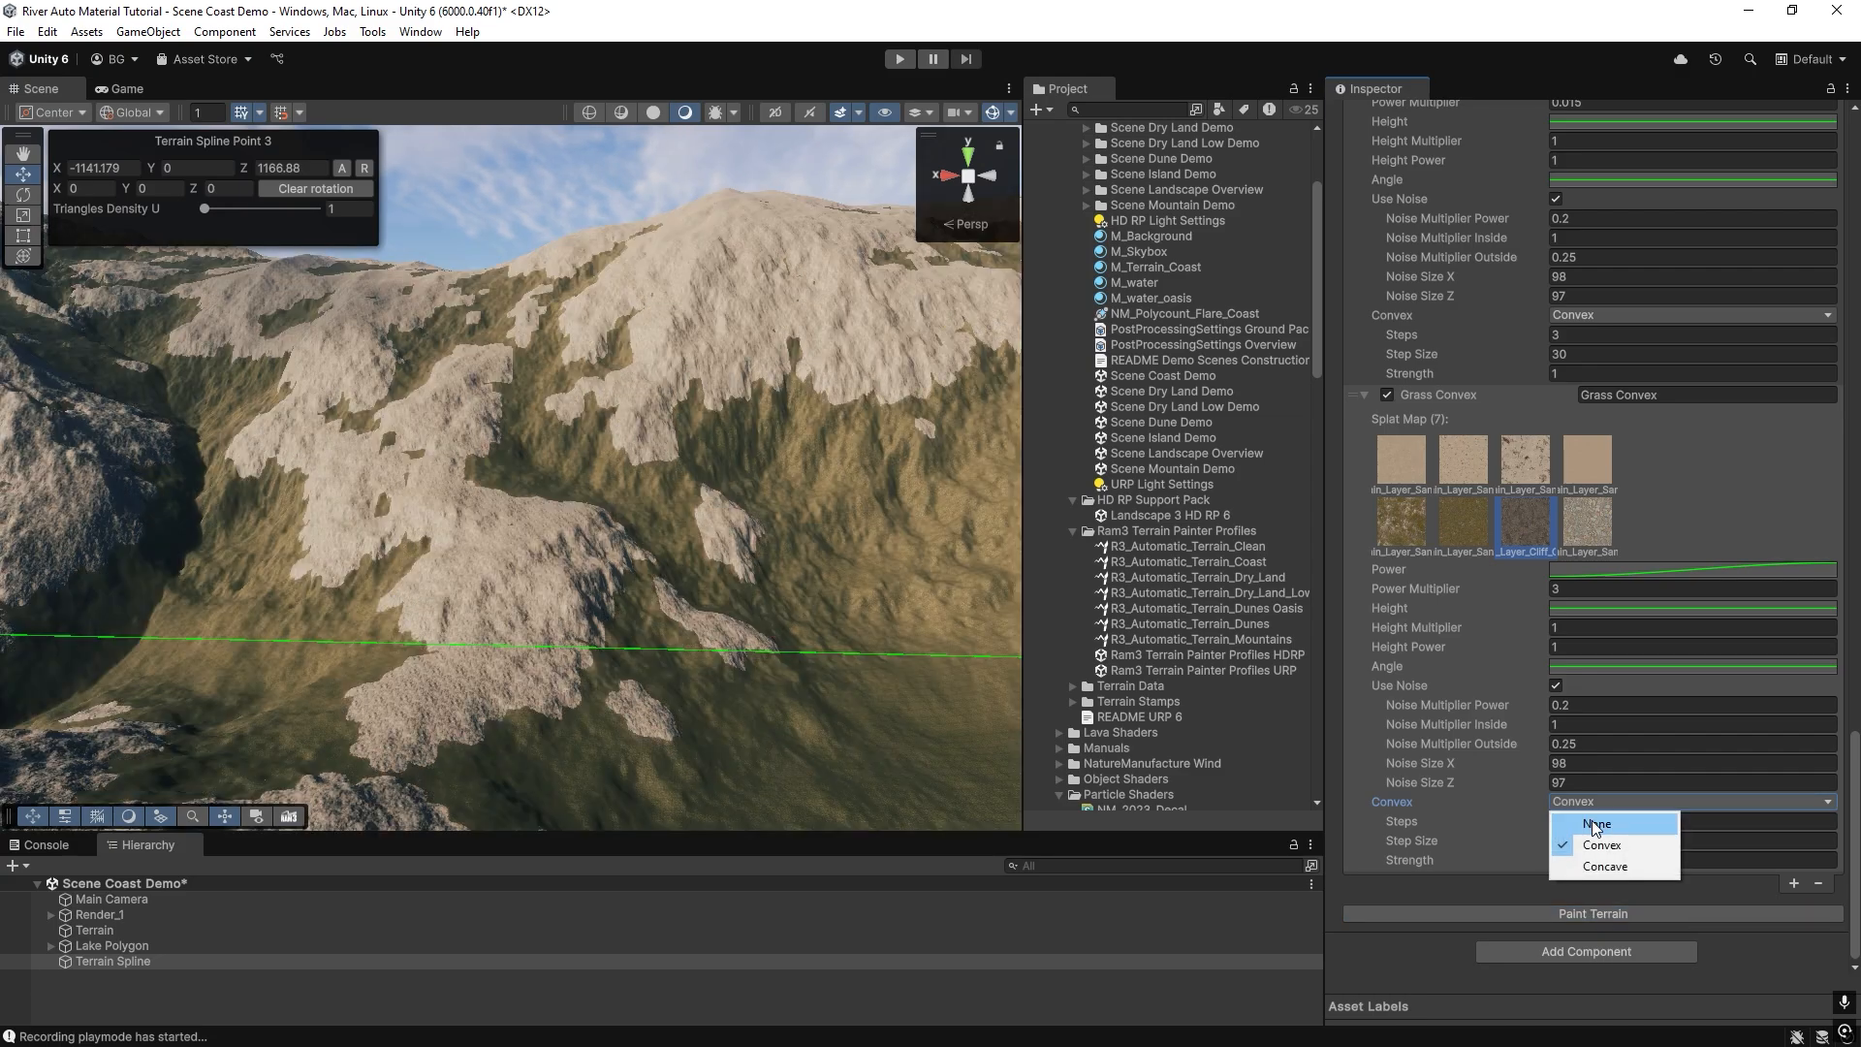
{"action": "left_click", "coordinate": [1592, 820]}
{"action": "left_click", "coordinate": [1588, 911]}
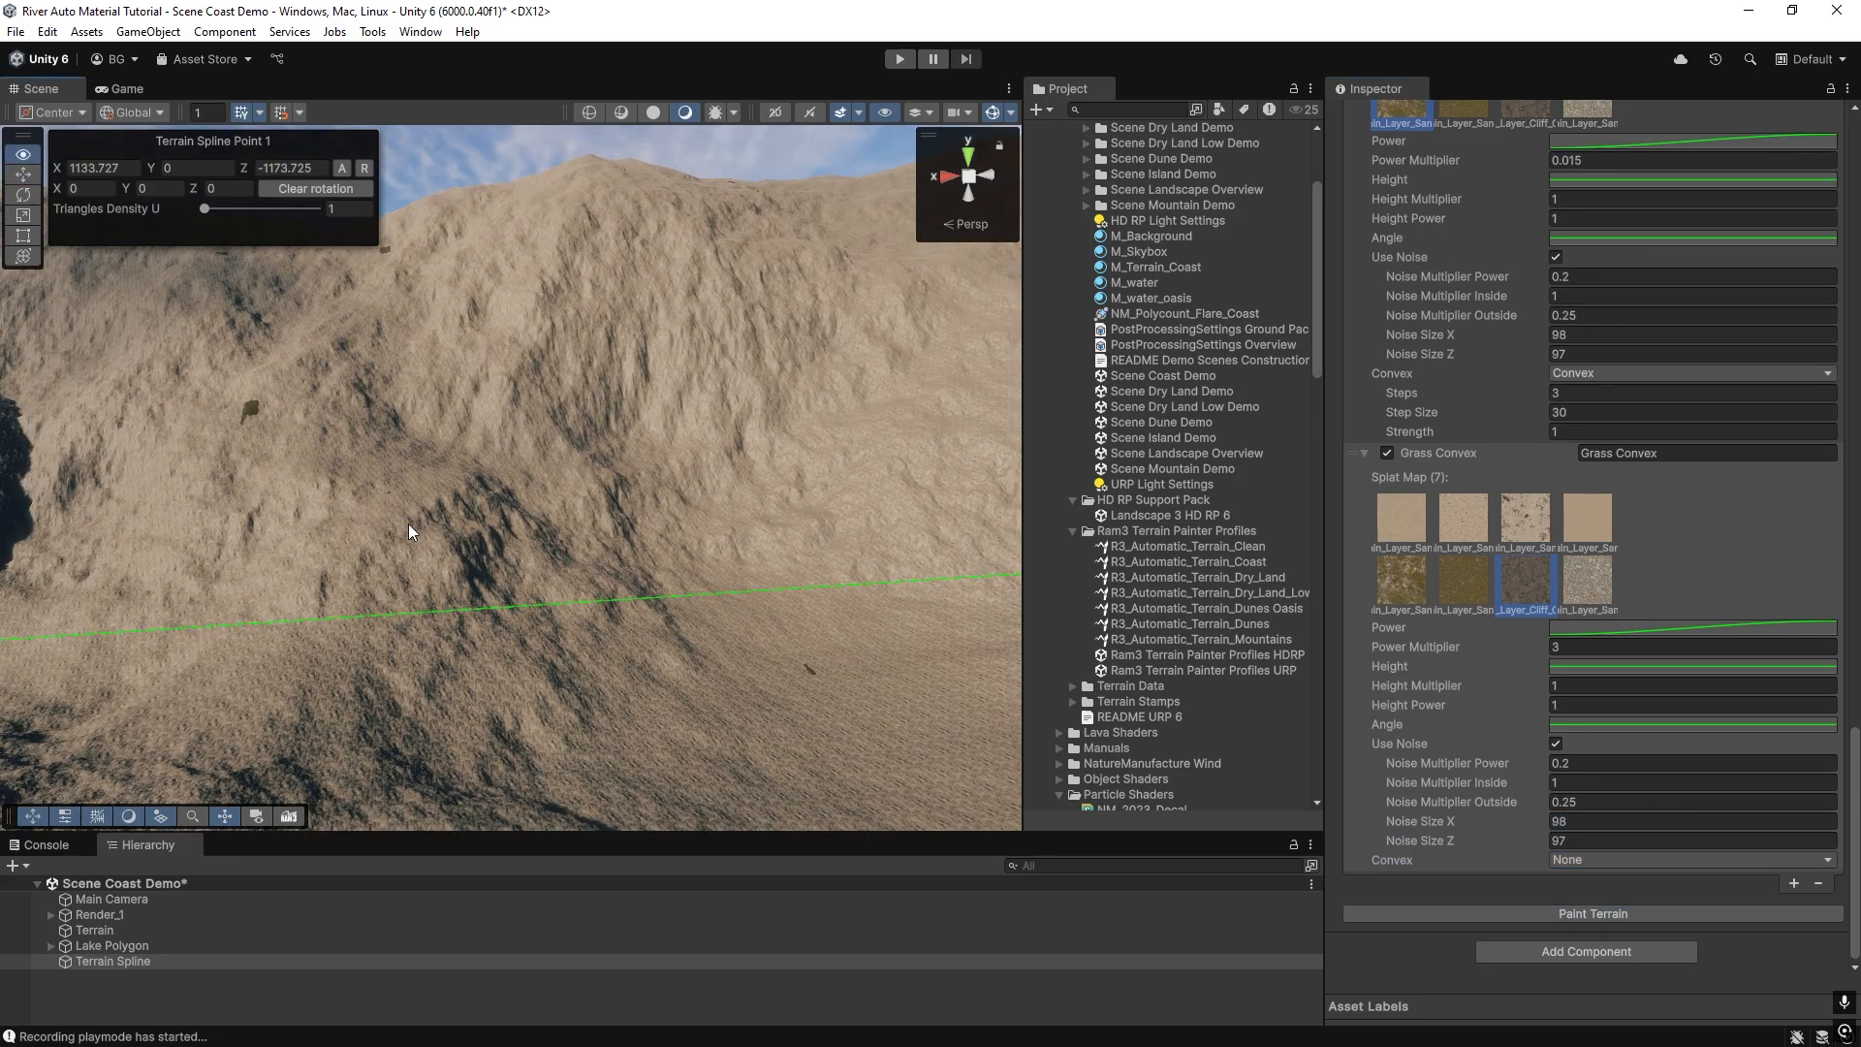
Set the first key of the cliff layer's Angle curve to value 0, so the curve rises from 0 to 1.
{"action": "left_click", "coordinate": [1552, 725]}
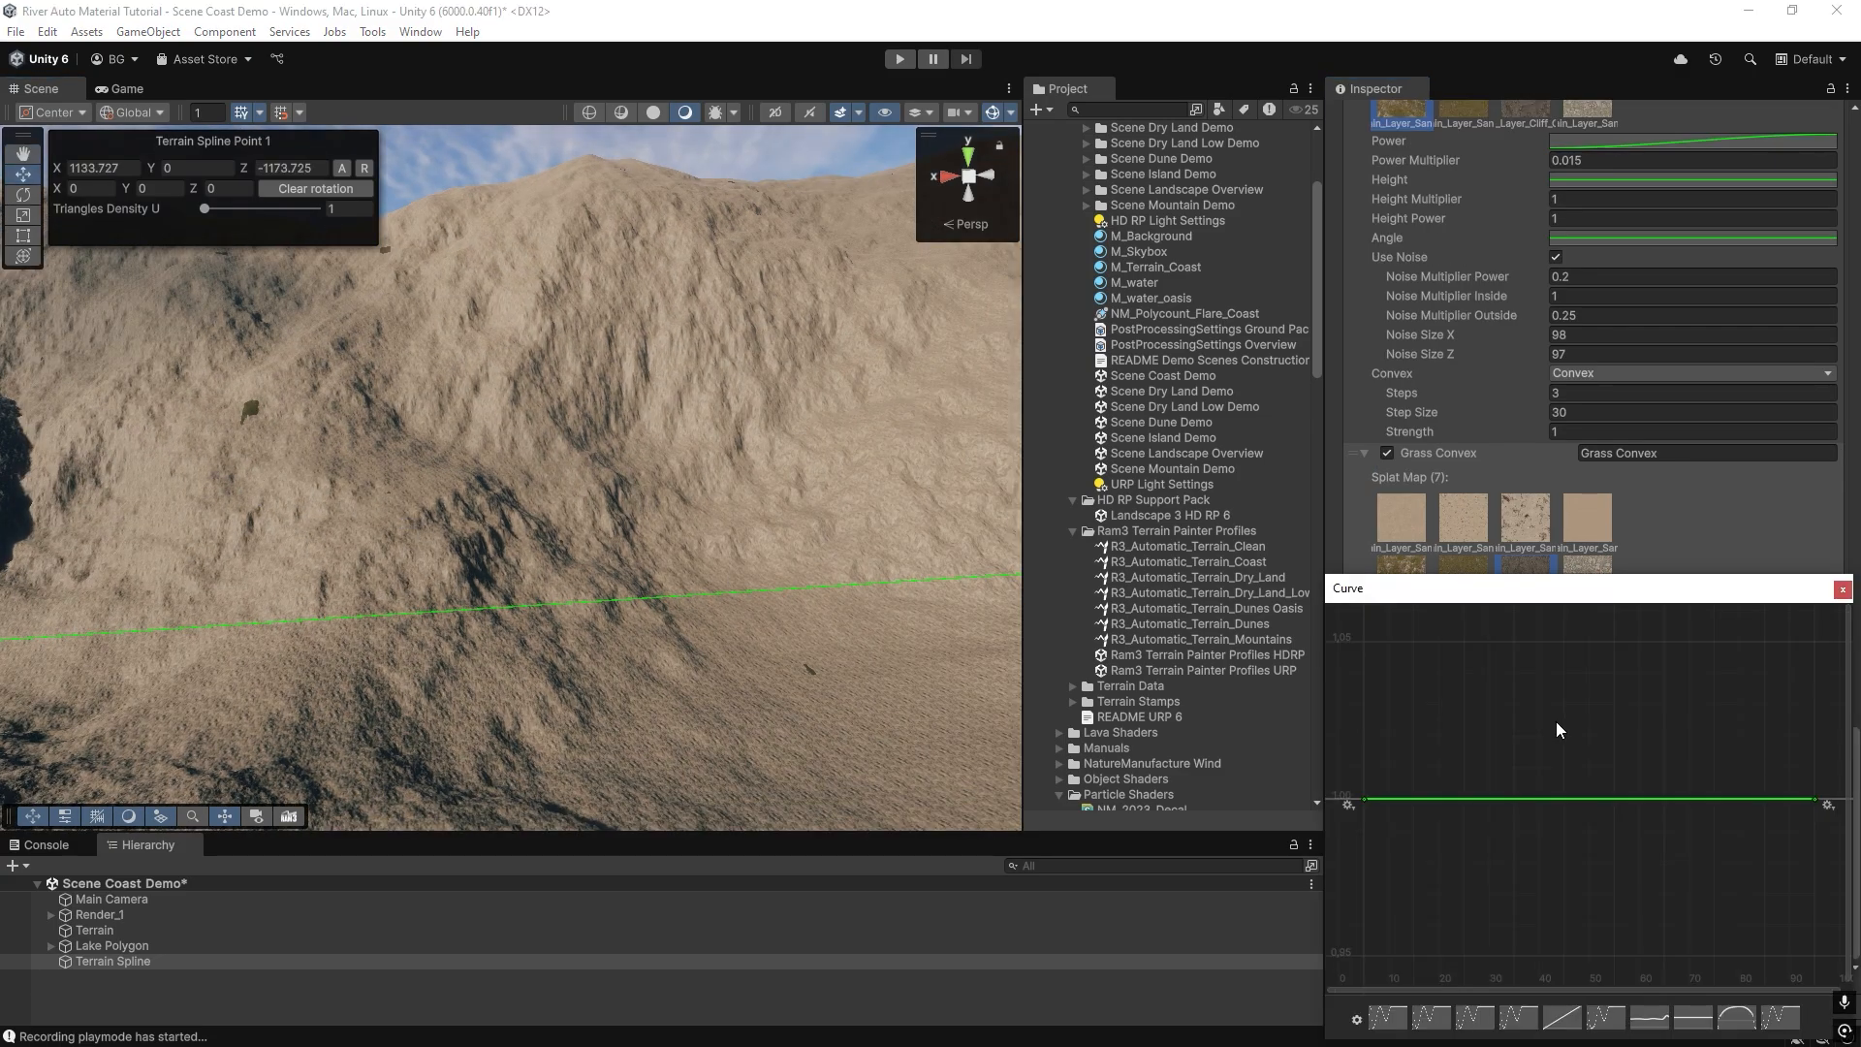
{"action": "right_click", "coordinate": [1366, 800]}
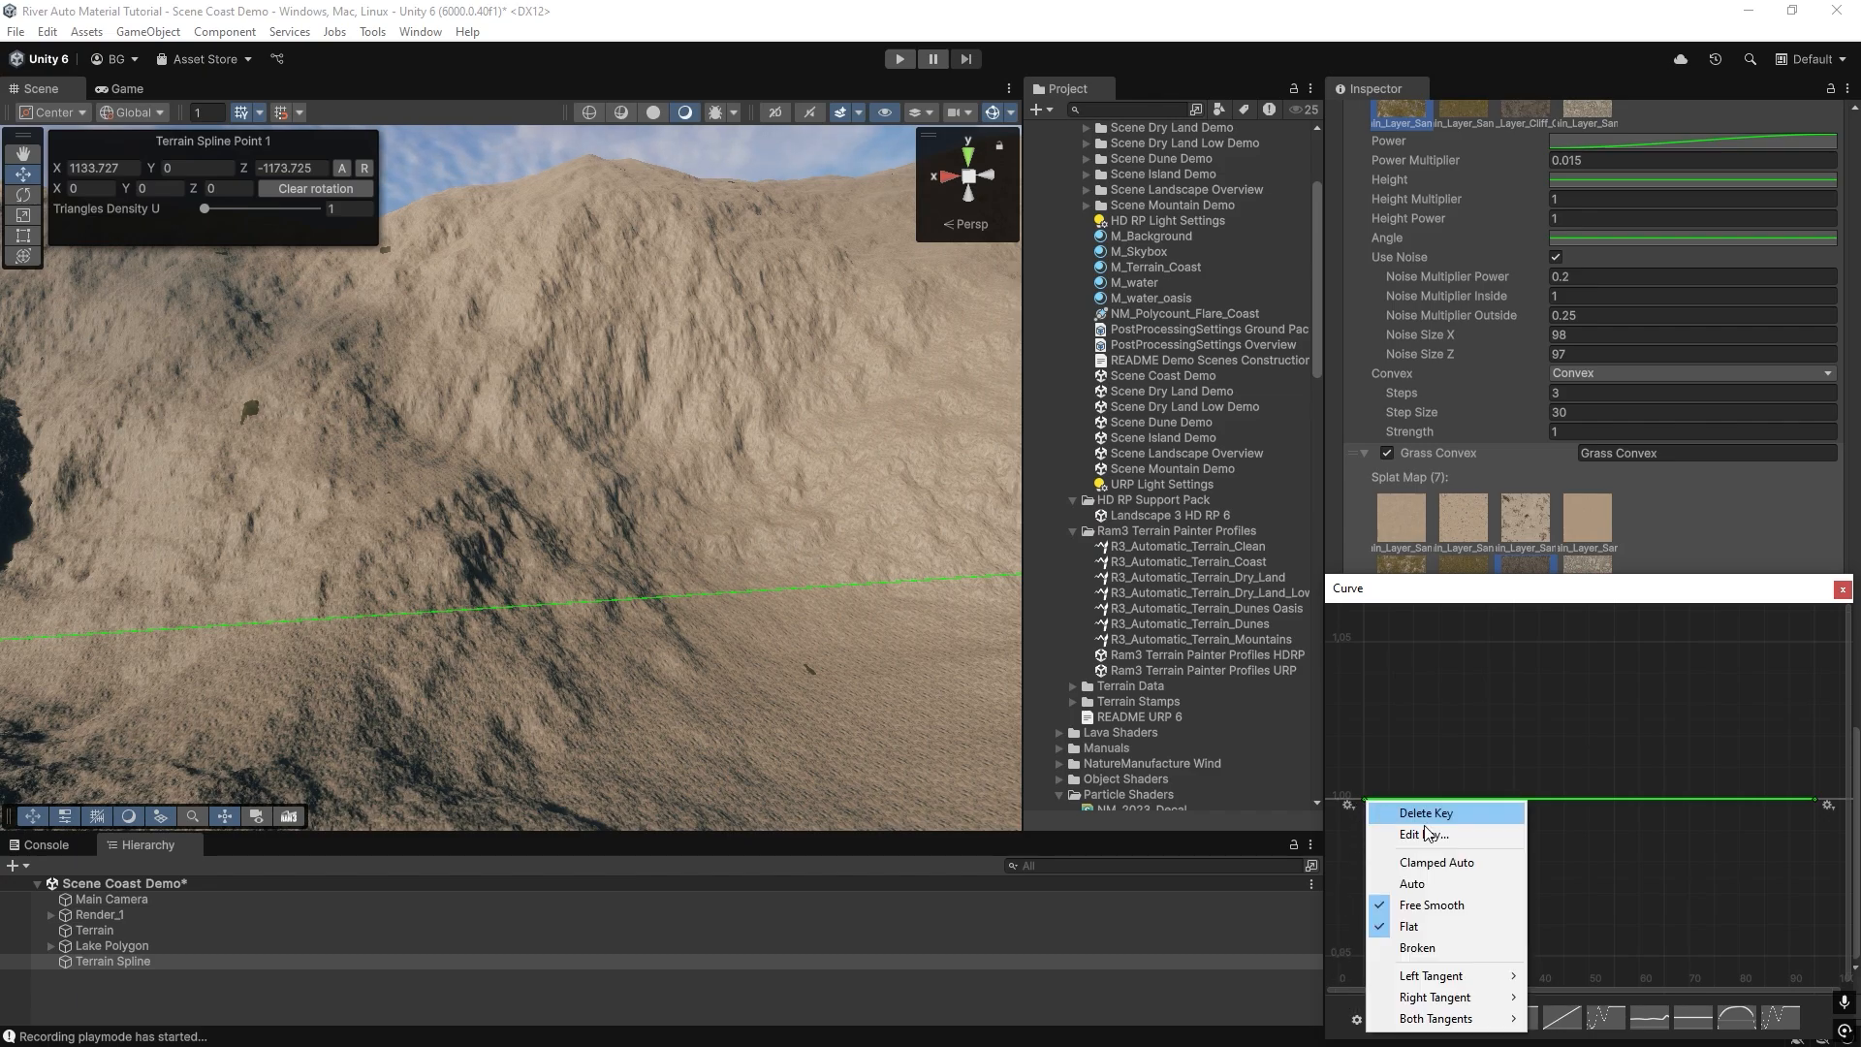
{"action": "left_click", "coordinate": [1427, 834]}
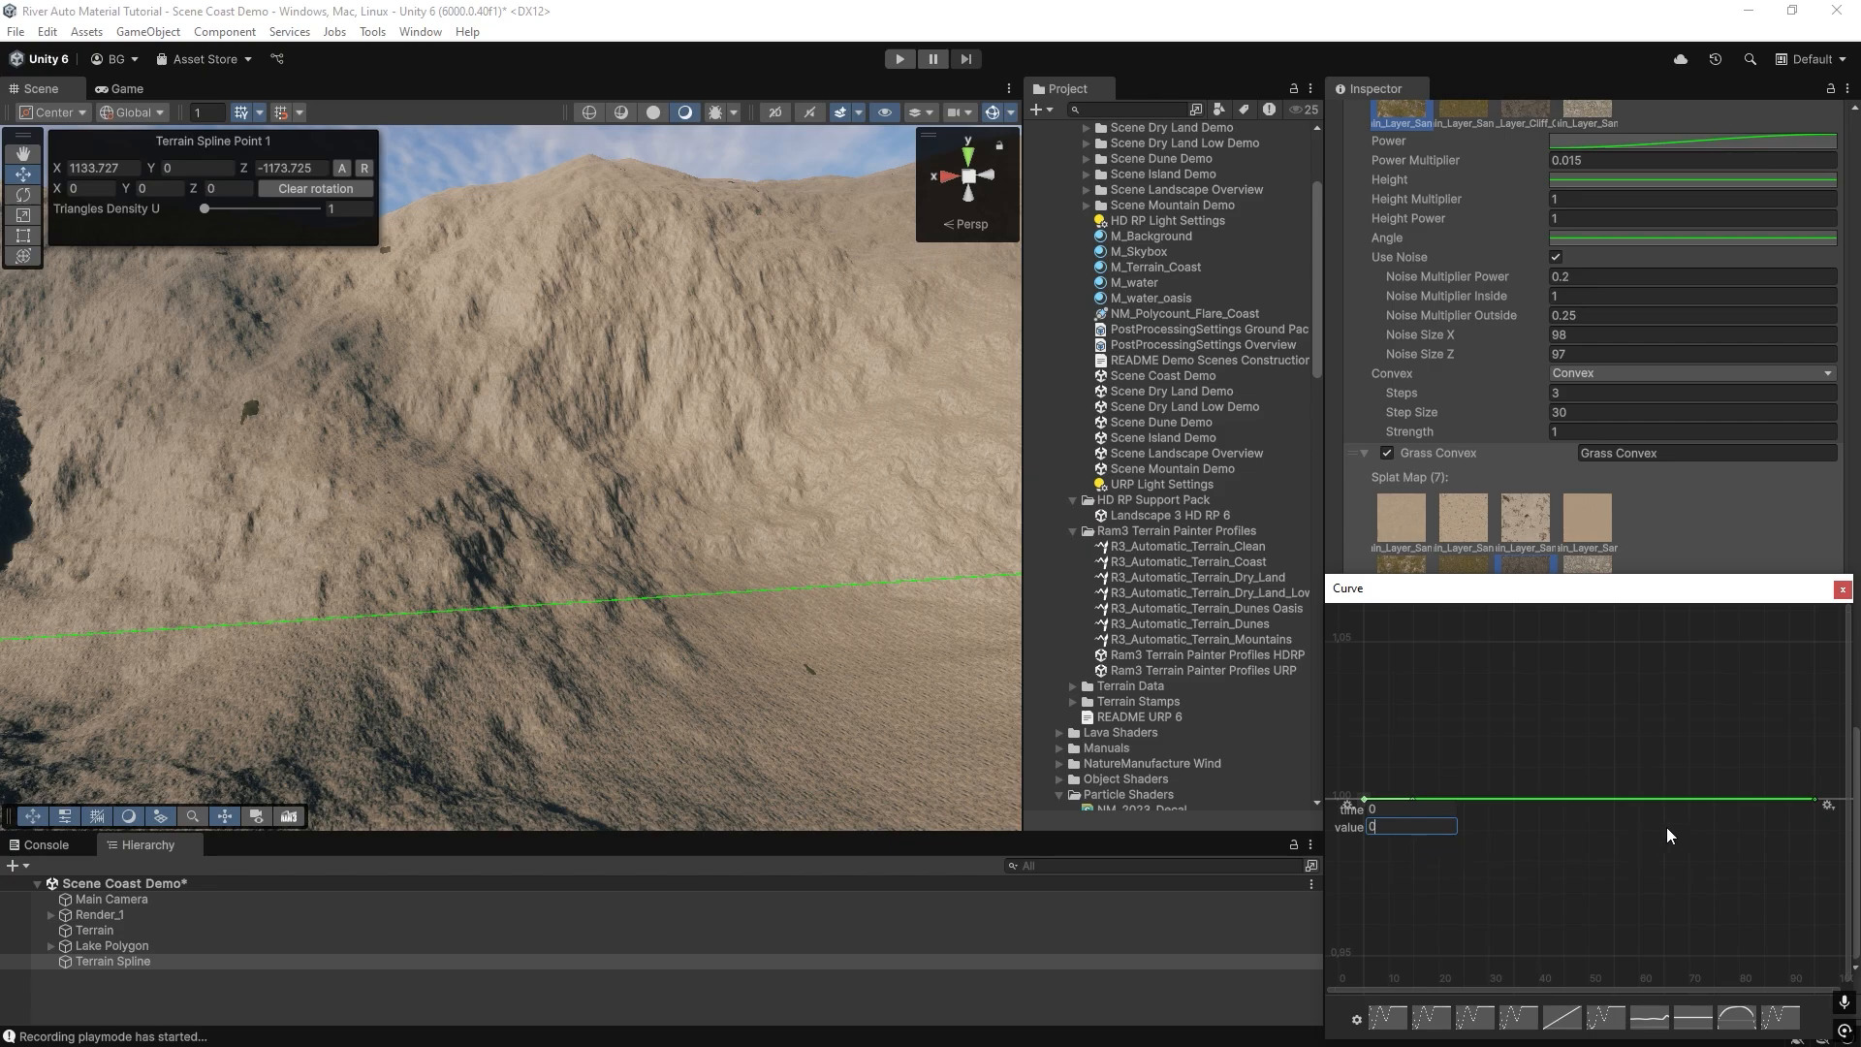
{"action": "type", "text": "0"}
{"action": "key", "text": "Return"}
{"action": "left_click", "coordinate": [1843, 590]}
{"action": "left_click", "coordinate": [1645, 737]}
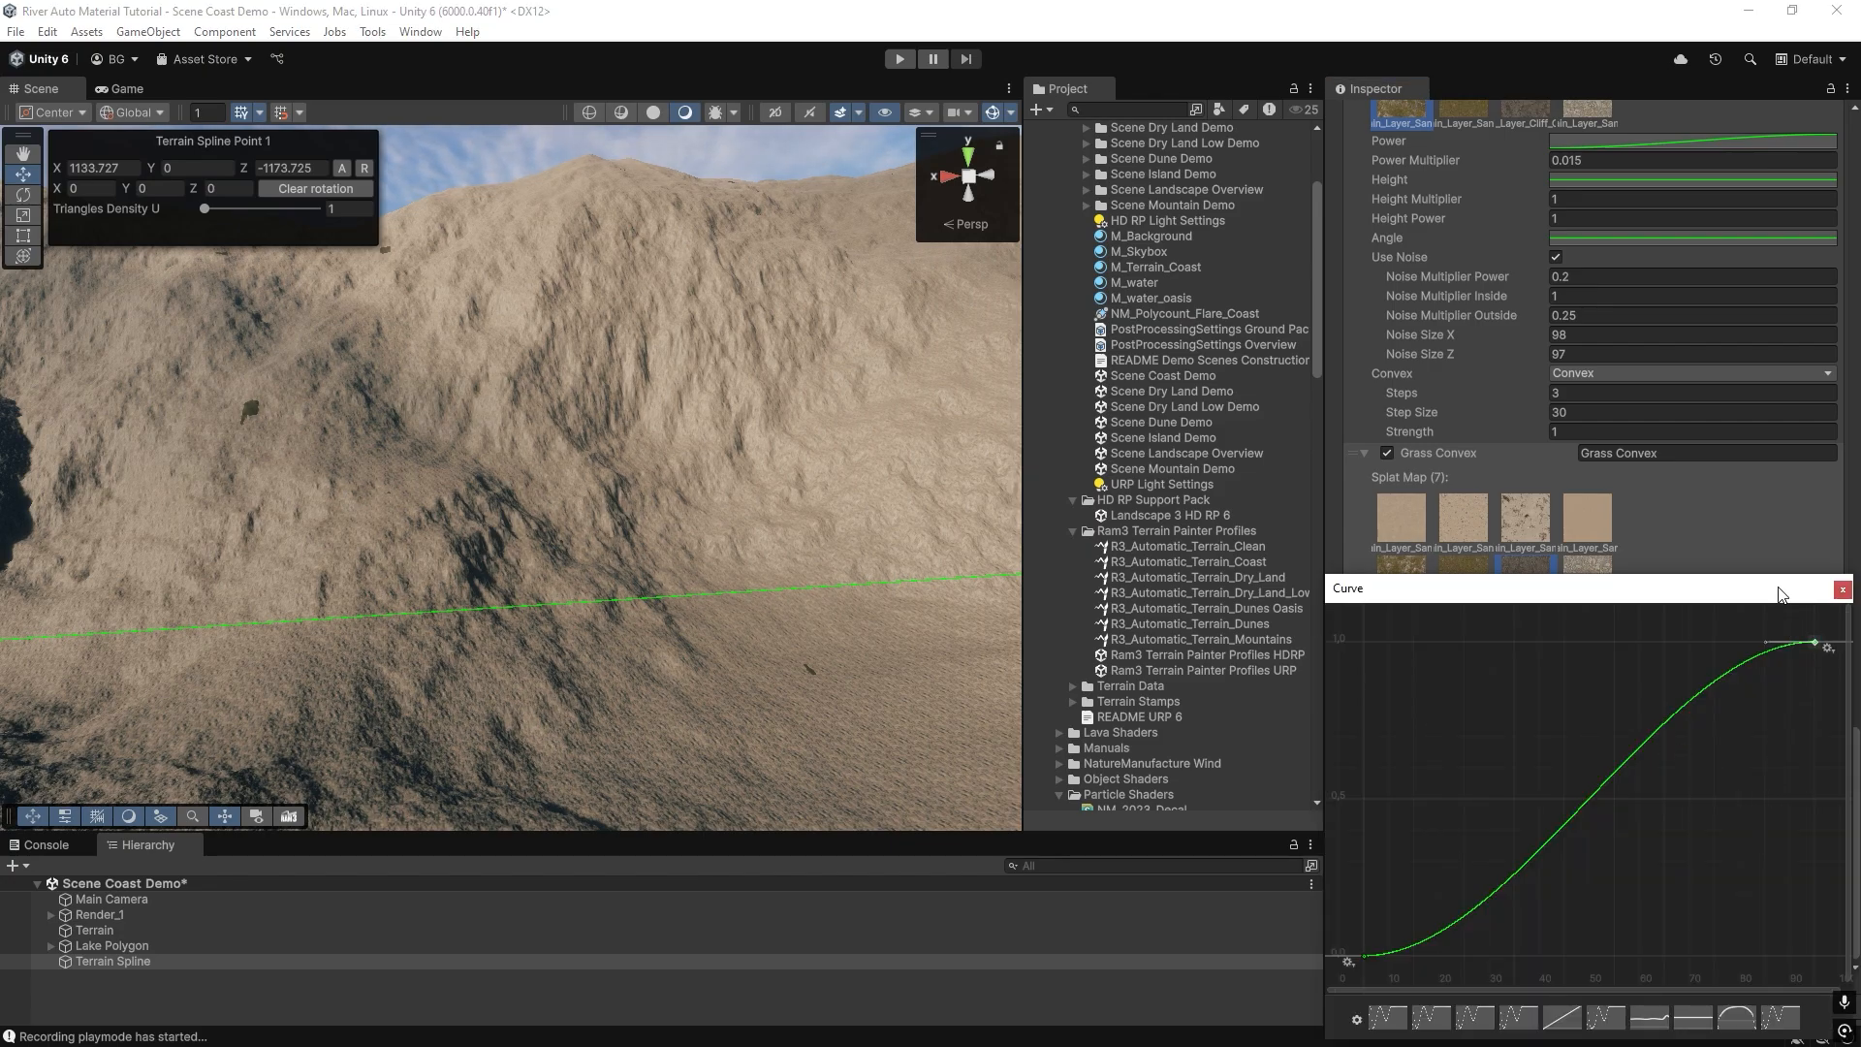
{"action": "left_click_drag", "start_coordinate": [1780, 593], "coordinate": [1202, 425]}
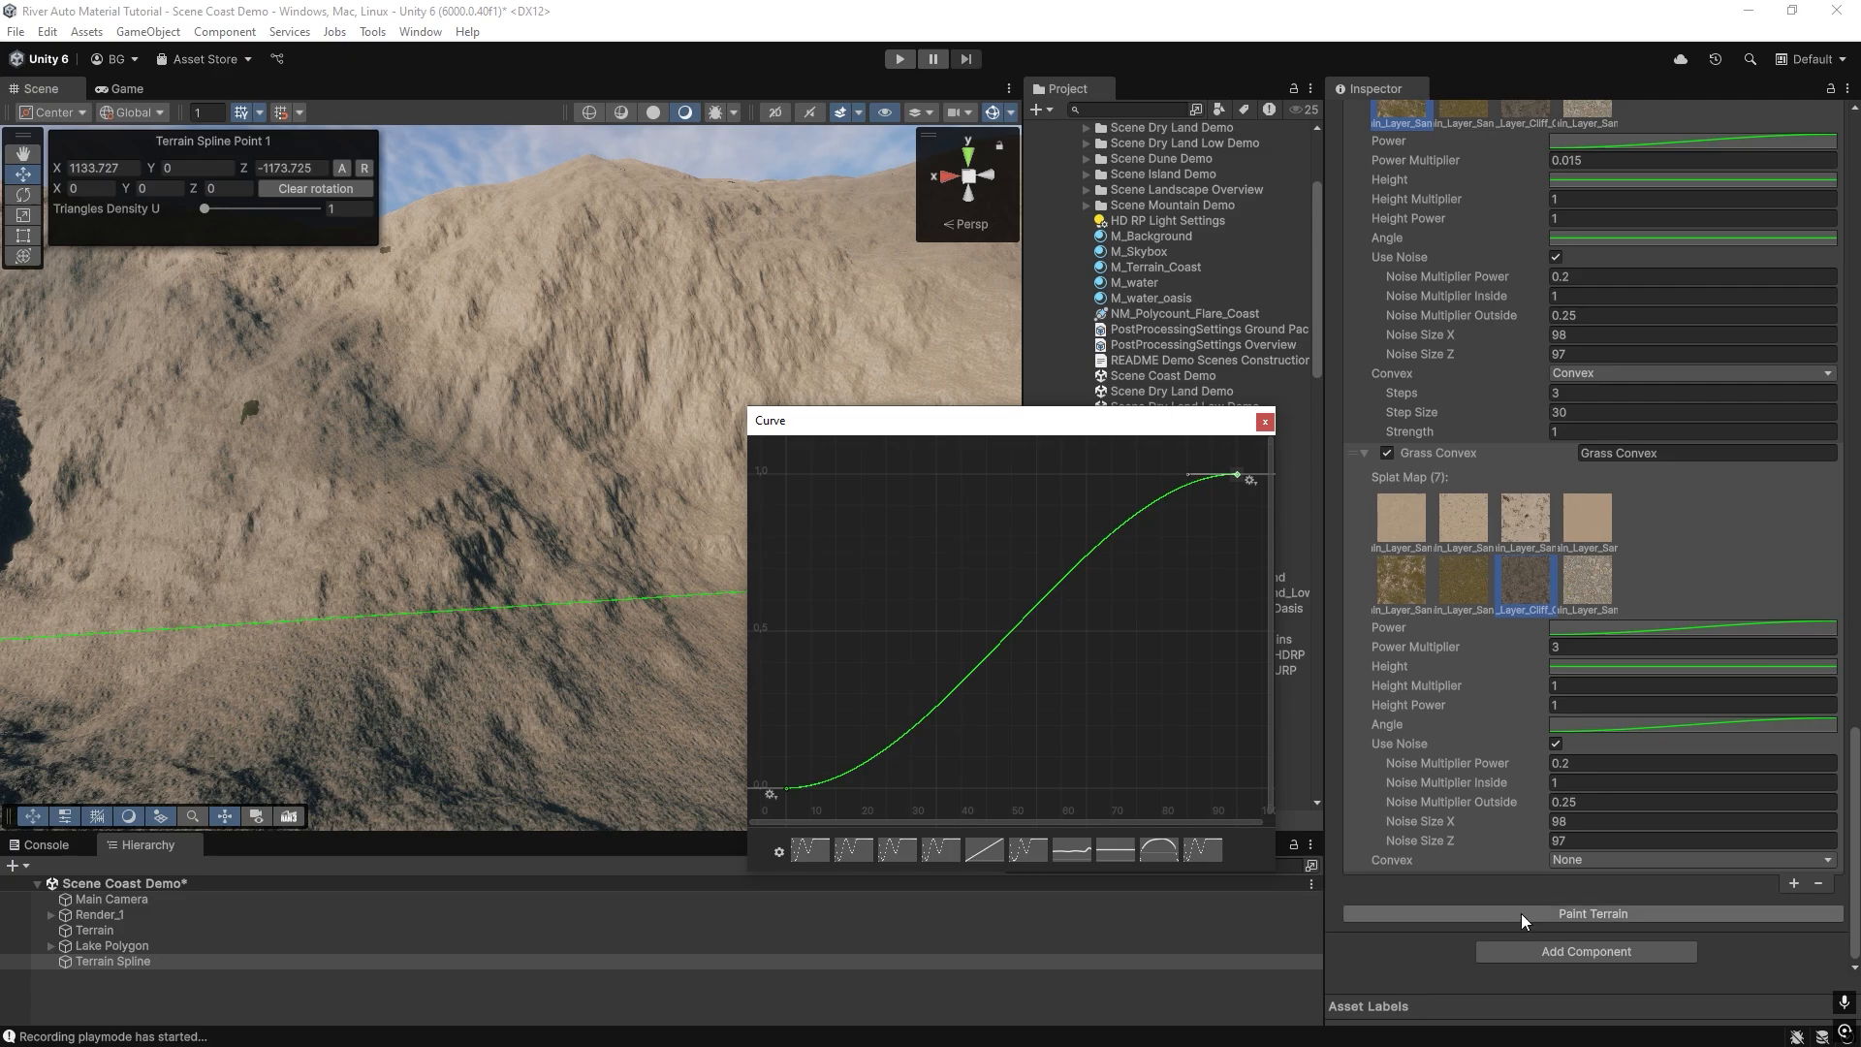
Set the cliff layer's Power Multiplier to 1 and repaint the terrain.
{"action": "left_click", "coordinate": [1579, 646]}
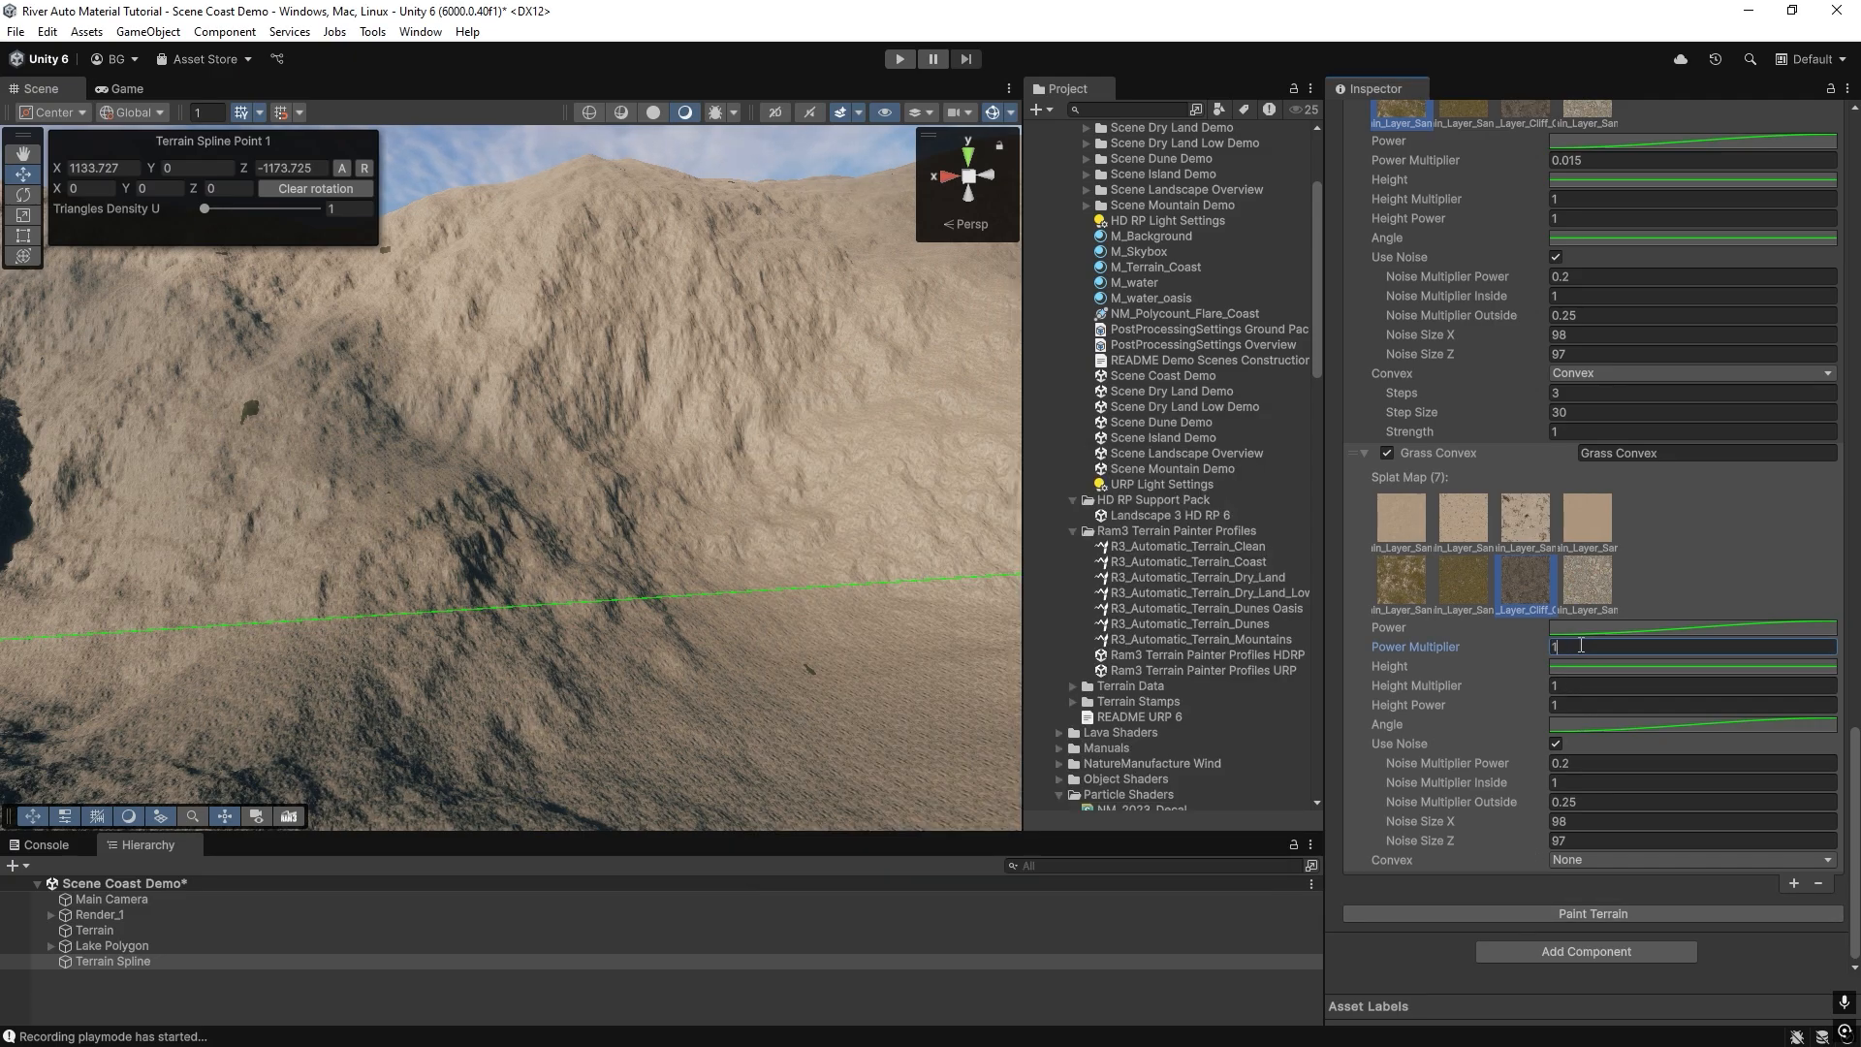
{"action": "left_click", "coordinate": [1560, 919]}
{"action": "mouse_move", "coordinate": [523, 429]}
{"action": "right_mouse_down"}
{"action": "mouse_move", "coordinate": [572, 415]}
{"action": "mouse_move", "coordinate": [711, 466]}
{"action": "right_mouse_up"}
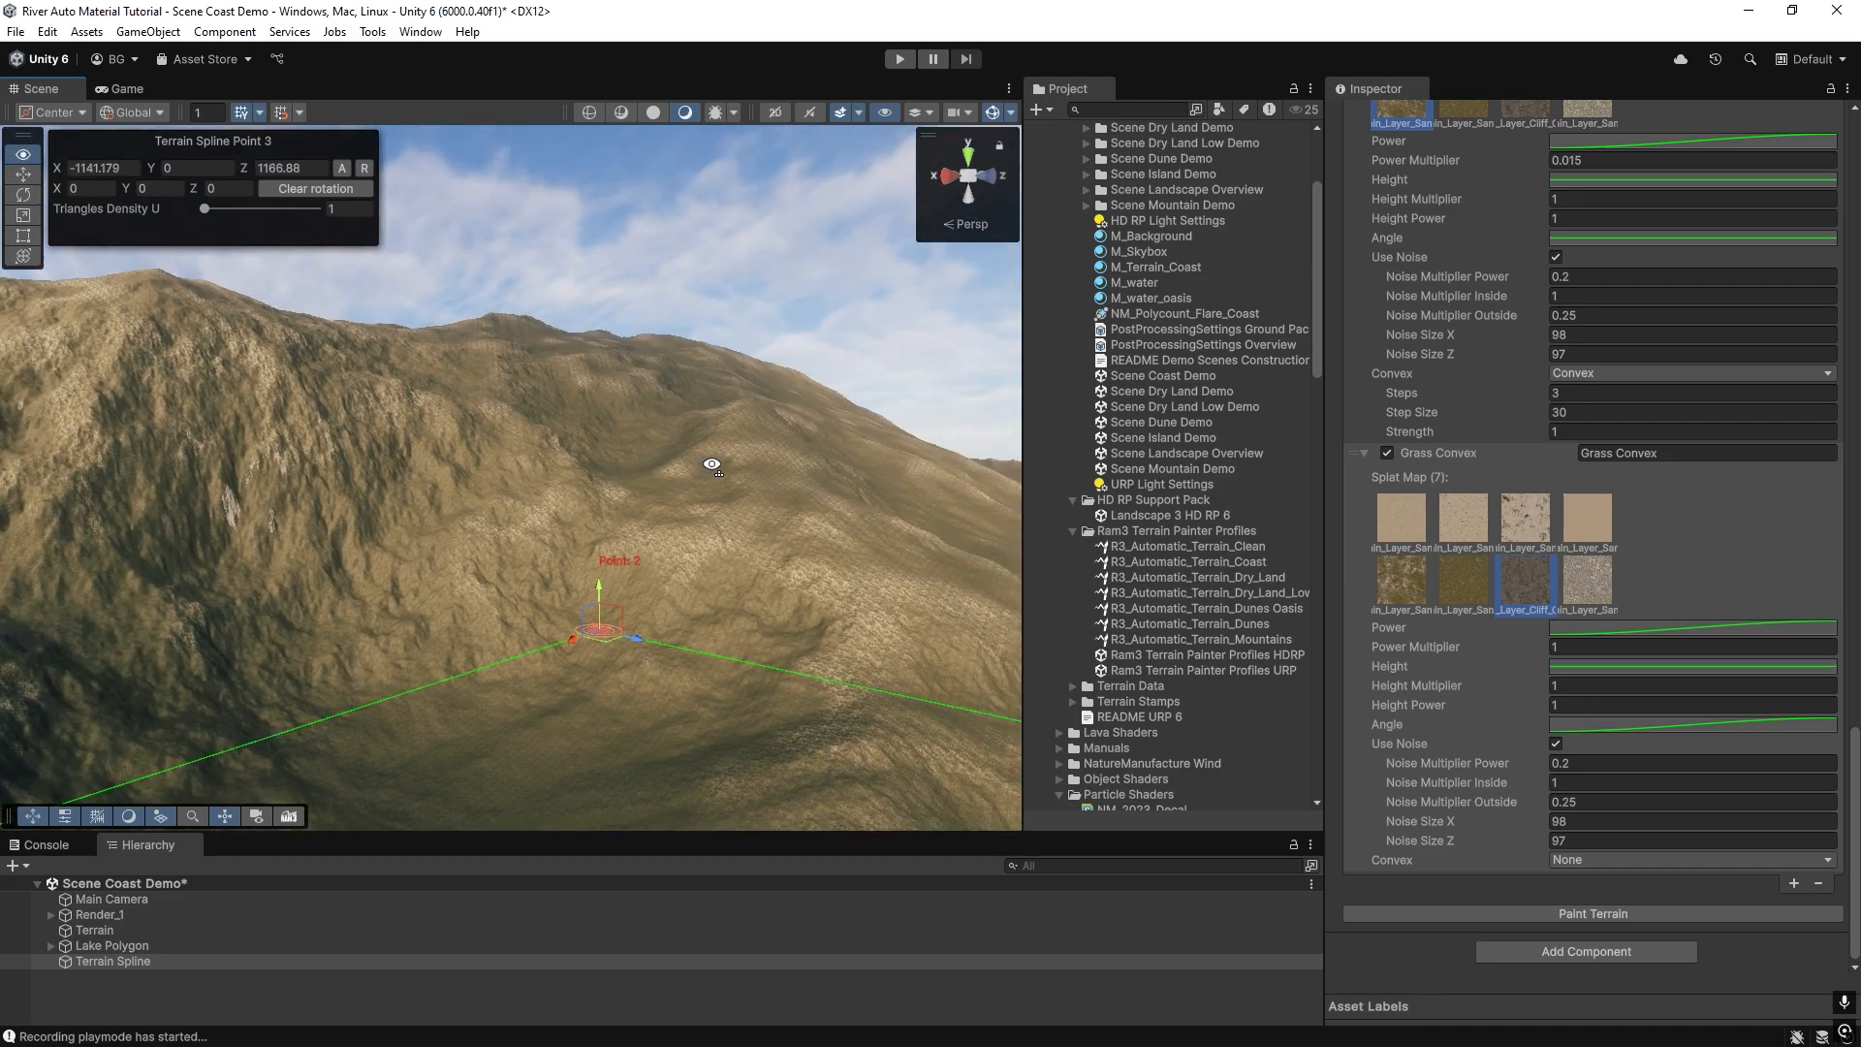
Add a key to the cliff layer's Angle curve at about 20 degrees and 0.65, and repaint the terrain.
{"action": "left_click", "coordinate": [1576, 667]}
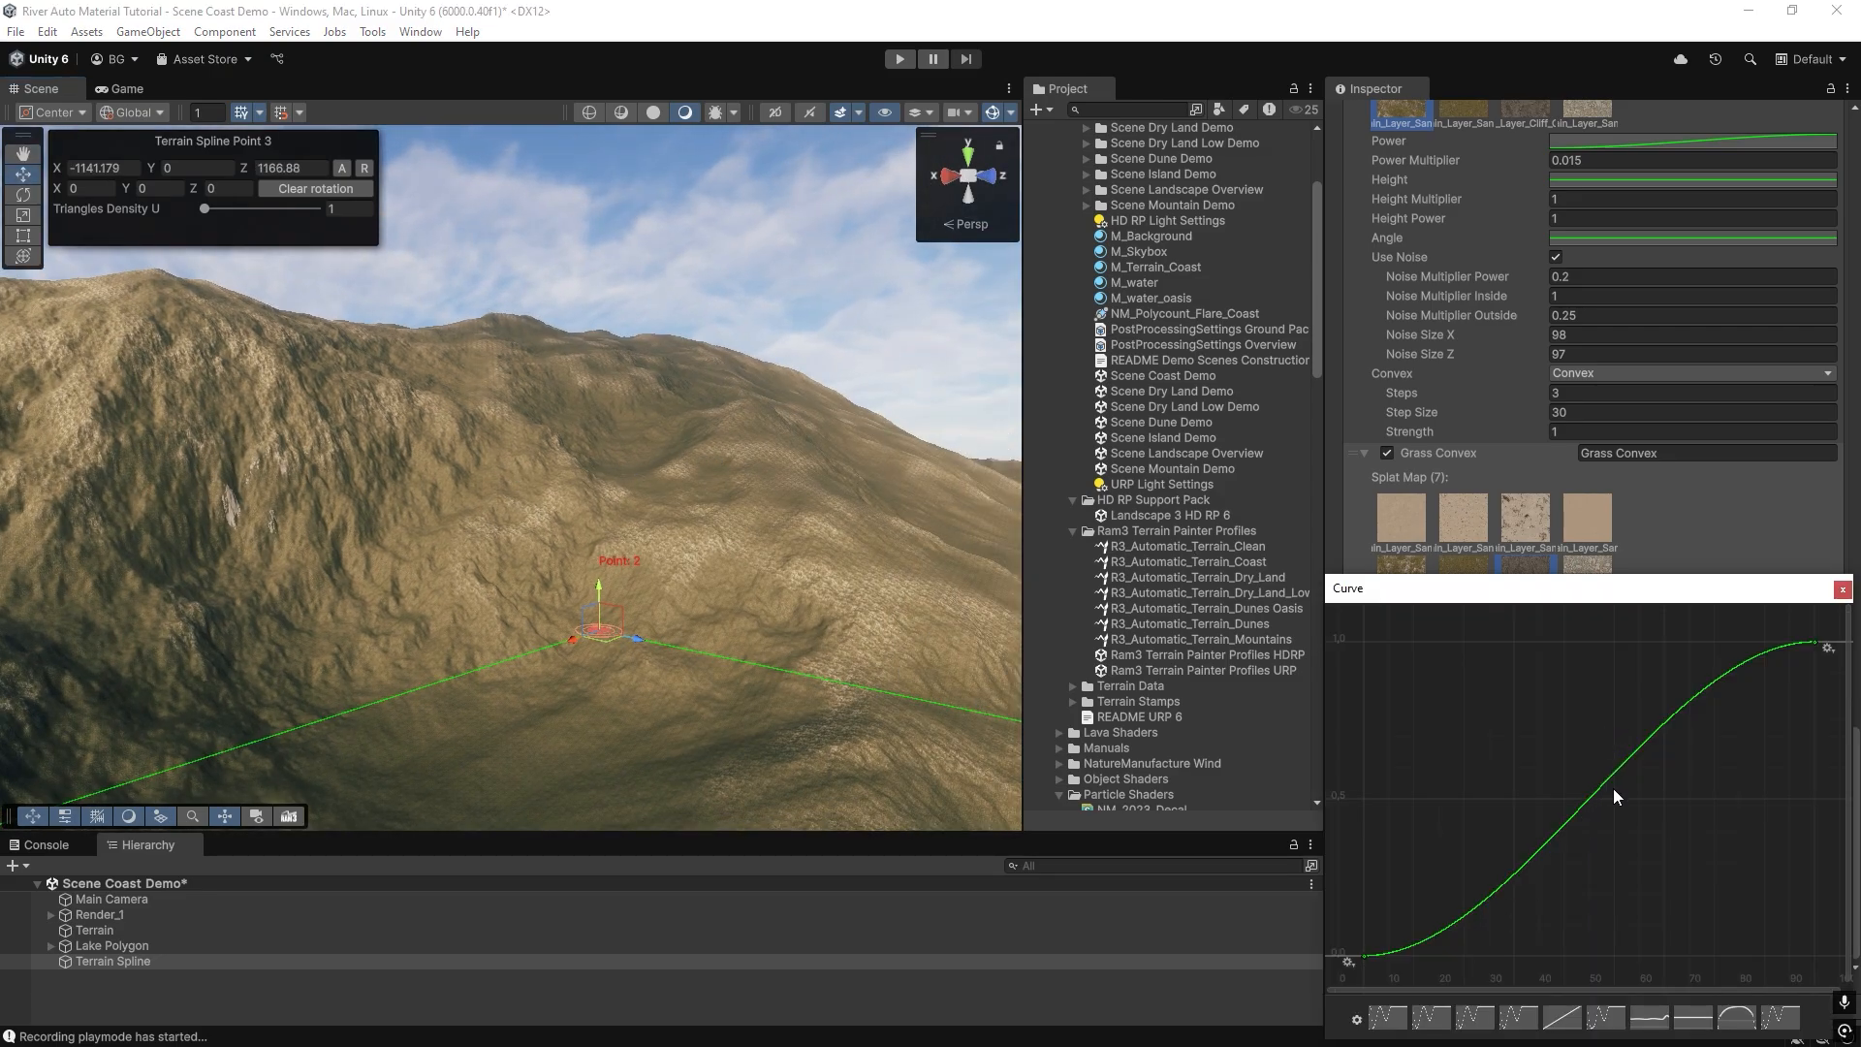
{"action": "double_click", "coordinate": [1586, 804]}
{"action": "left_click_drag", "start_coordinate": [1585, 804], "coordinate": [1471, 754]}
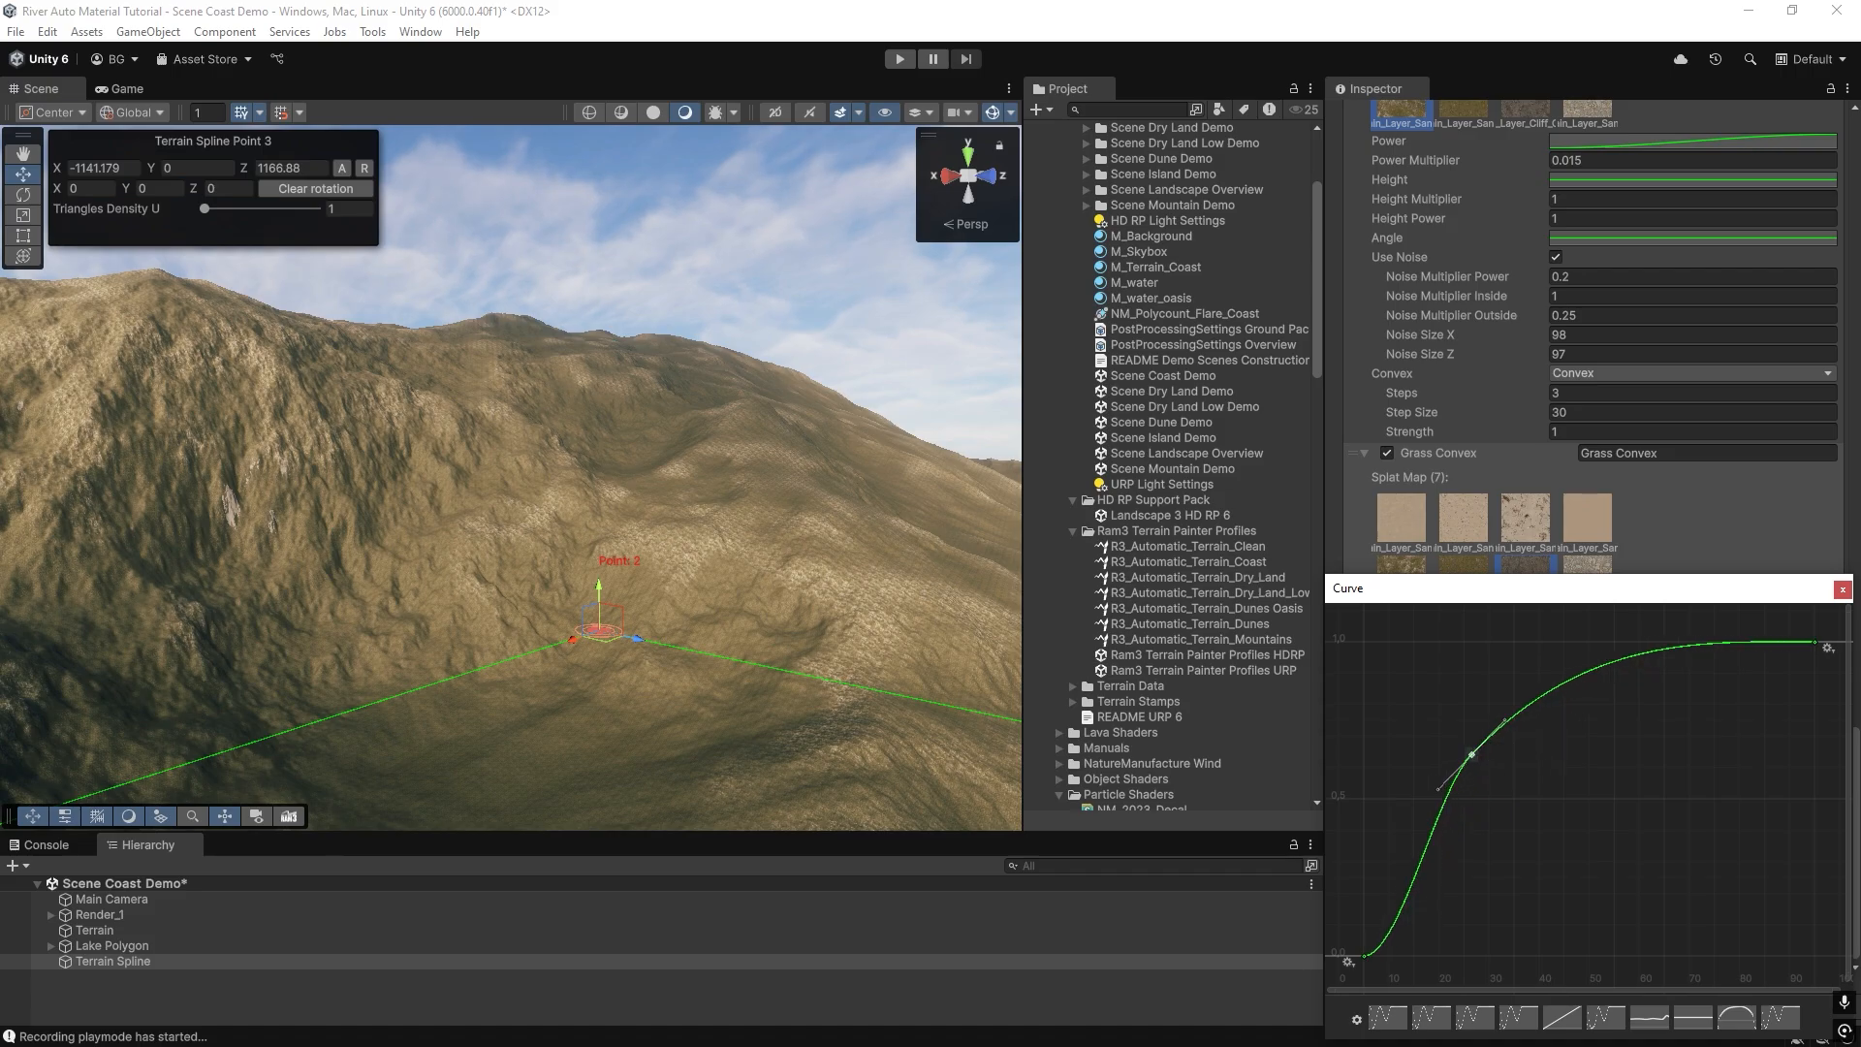
{"action": "left_click", "coordinate": [1842, 591]}
{"action": "mouse_move", "coordinate": [757, 539]}
{"action": "right_mouse_down"}
{"action": "mouse_move", "coordinate": [237, 515]}
{"action": "mouse_move", "coordinate": [631, 650]}
{"action": "mouse_move", "coordinate": [1191, 712]}
{"action": "mouse_move", "coordinate": [956, 623]}
{"action": "mouse_move", "coordinate": [810, 636]}
{"action": "mouse_move", "coordinate": [605, 593]}
{"action": "mouse_move", "coordinate": [87, 570]}
{"action": "right_mouse_up"}
{"action": "left_click", "coordinate": [1515, 911]}
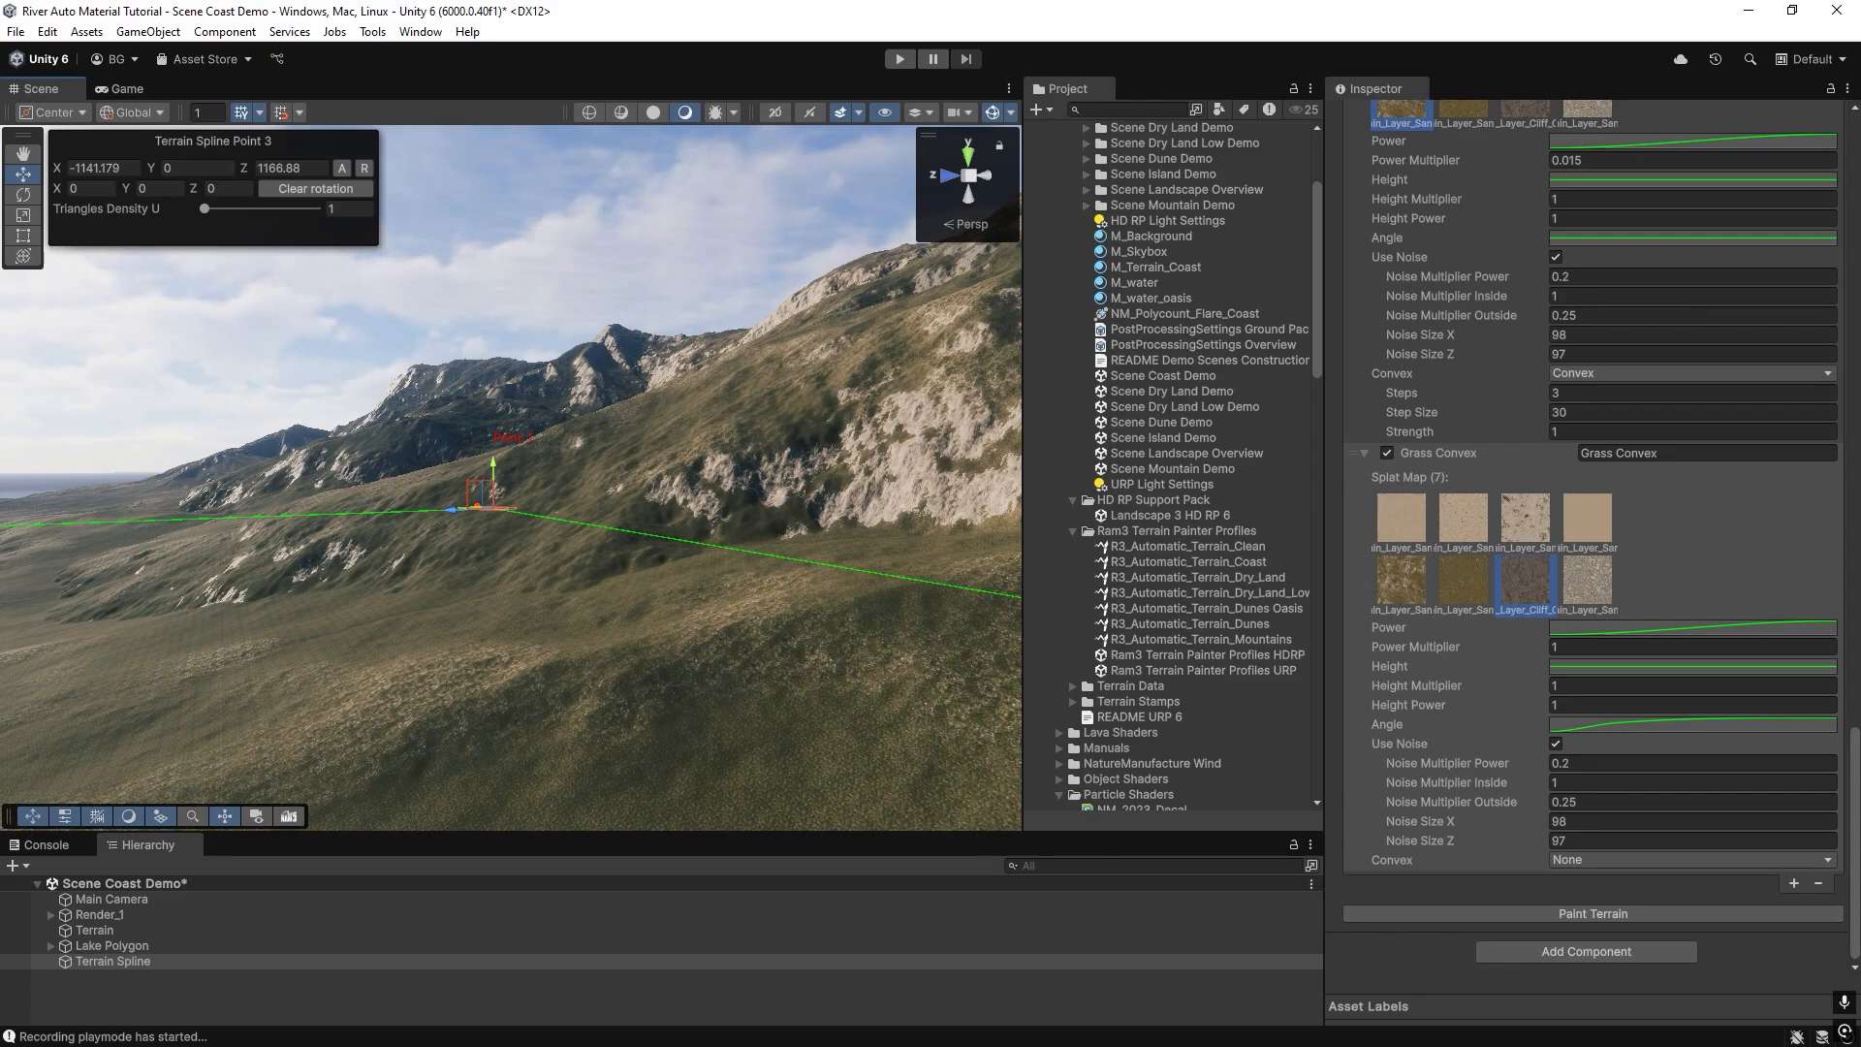
Examine how the angle-based cliff texture covers the steep slopes and flatter hills from several viewpoints.
{"action": "right_click_drag", "start_coordinate": [718, 582], "coordinate": [909, 656]}
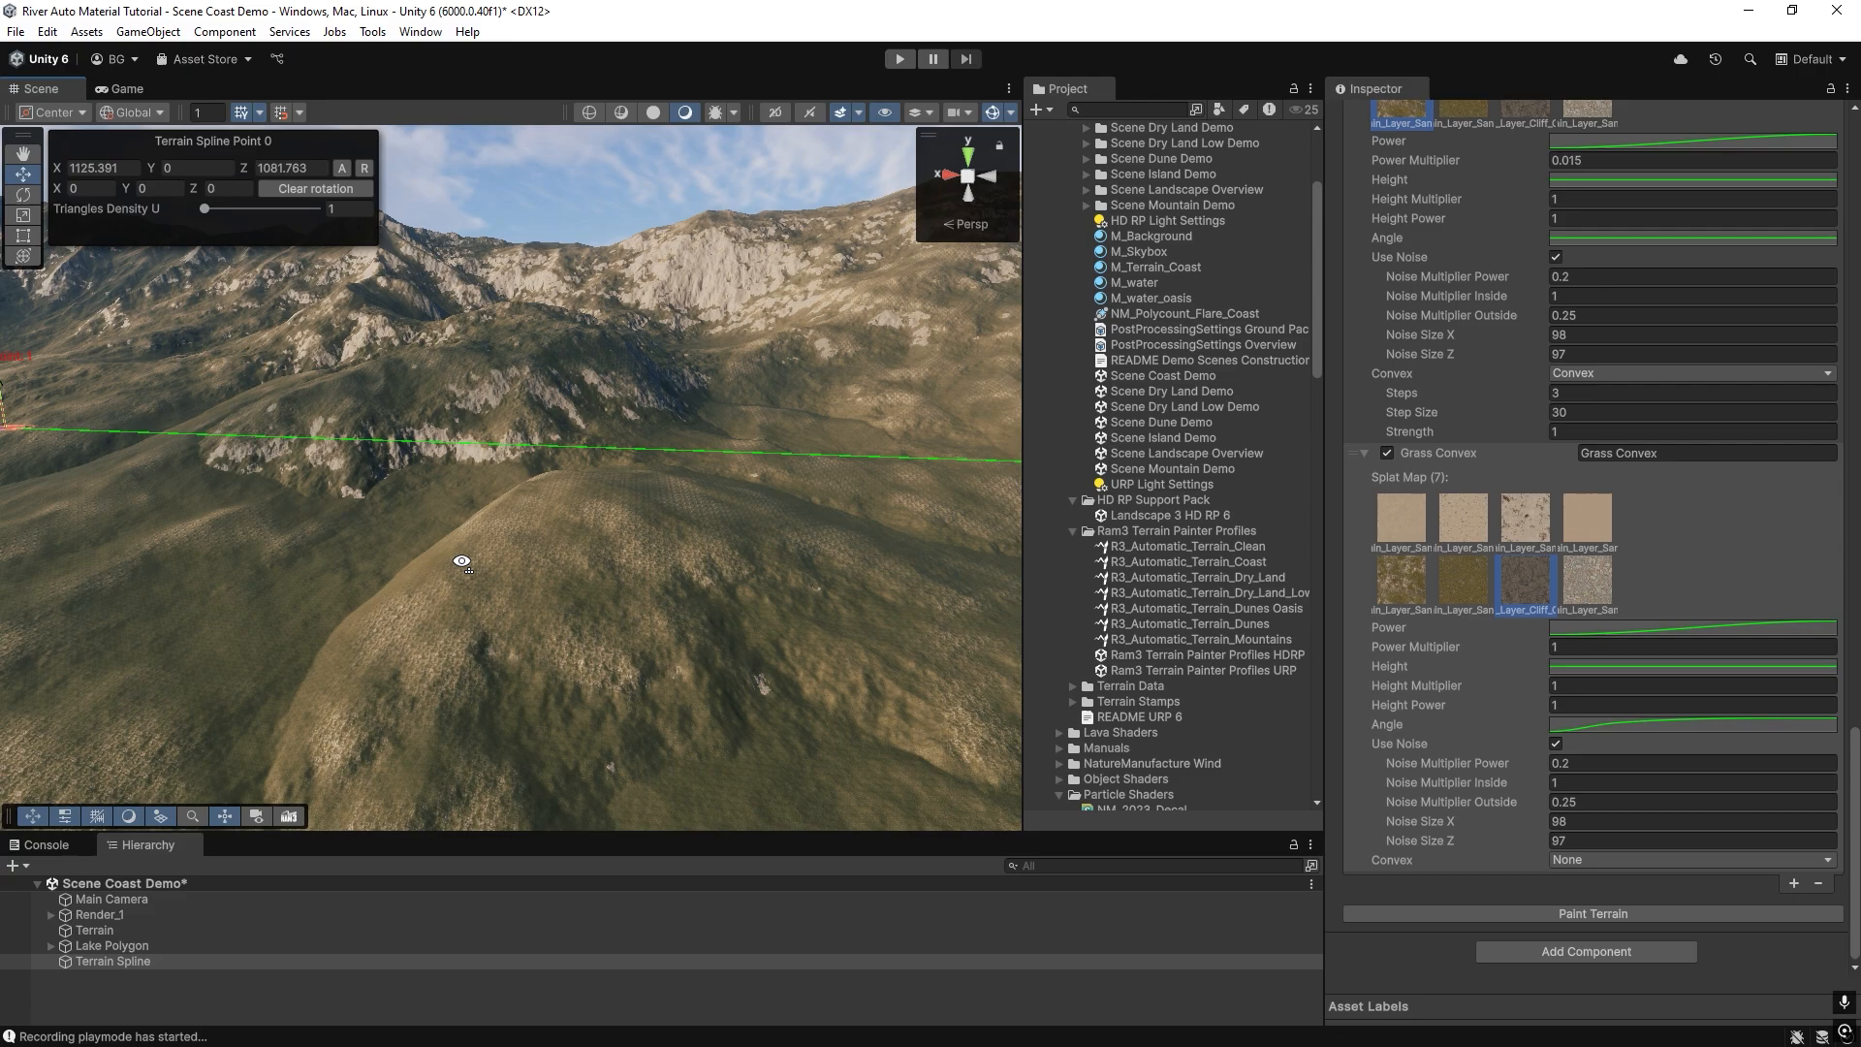
{"action": "right_click_drag", "start_coordinate": [462, 562], "coordinate": [976, 558]}
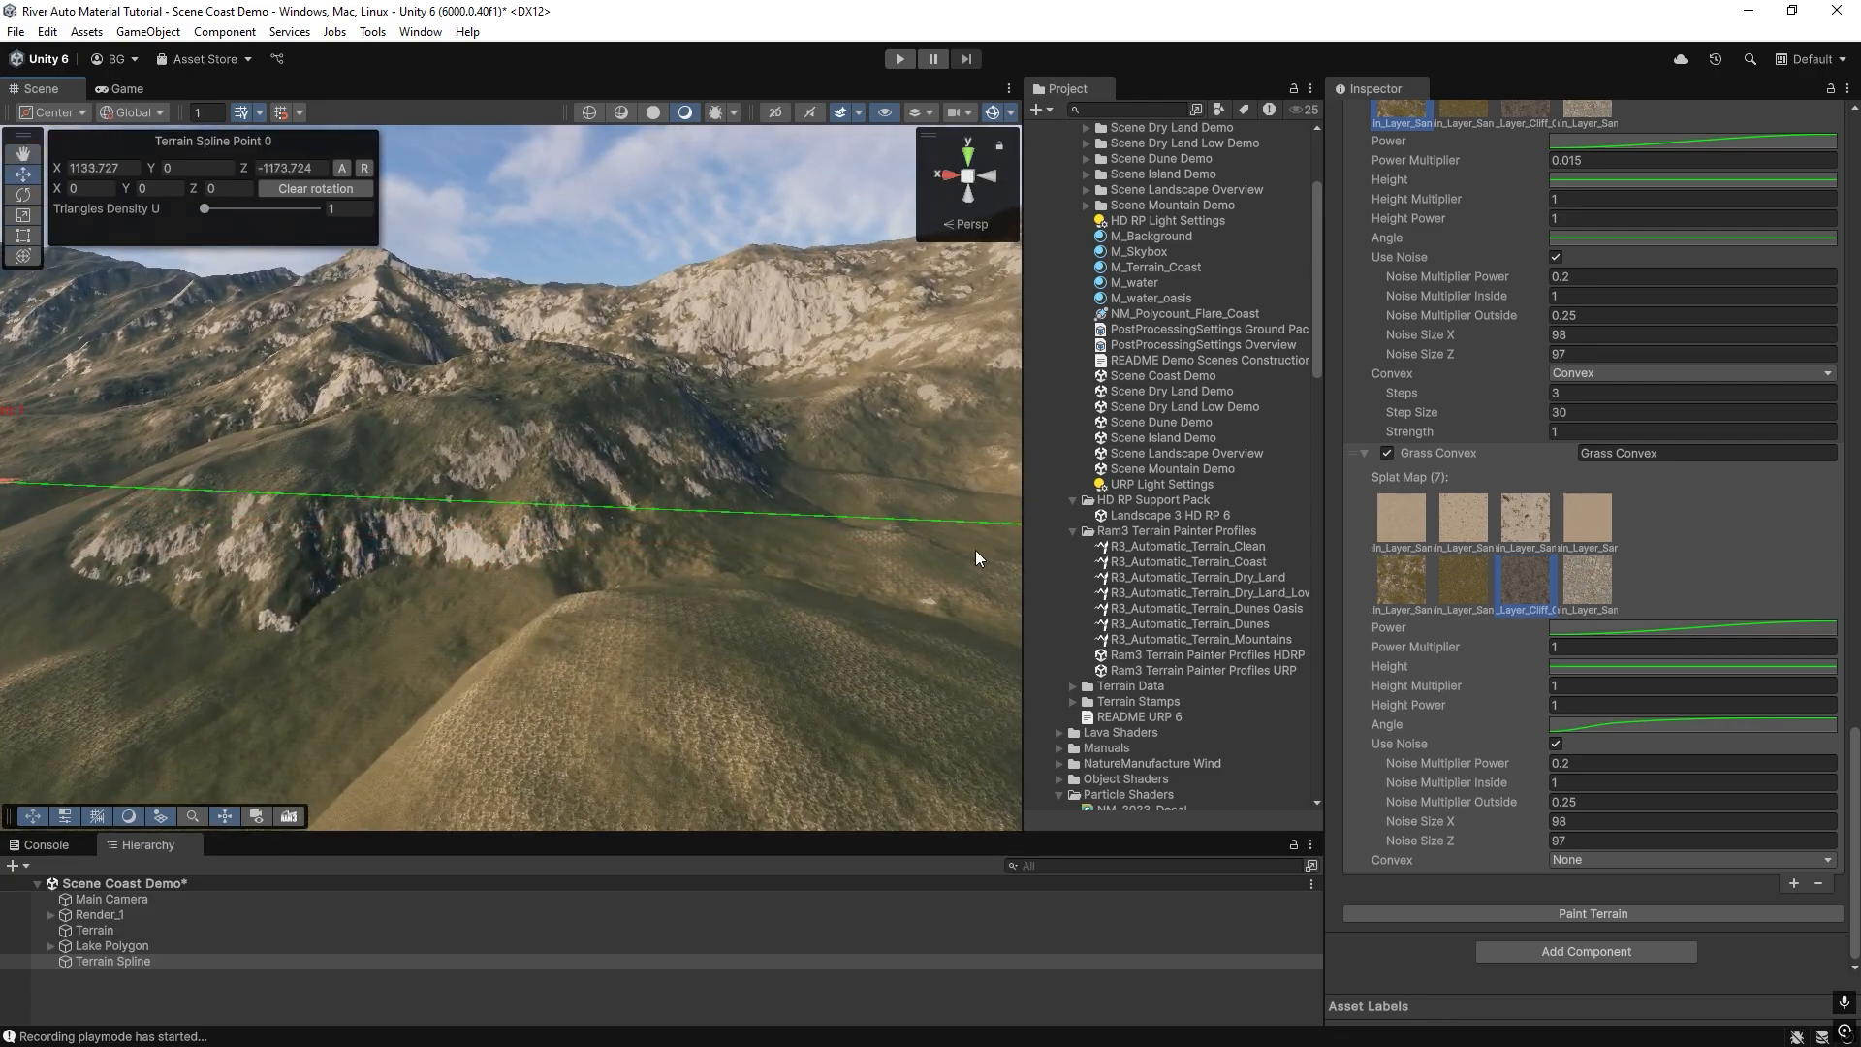
{"action": "scroll", "coordinate": [1483, 509], "scroll_direction": "up", "scroll_amount": 1}
{"action": "scroll", "coordinate": [1493, 539], "scroll_direction": "down", "scroll_amount": 1}
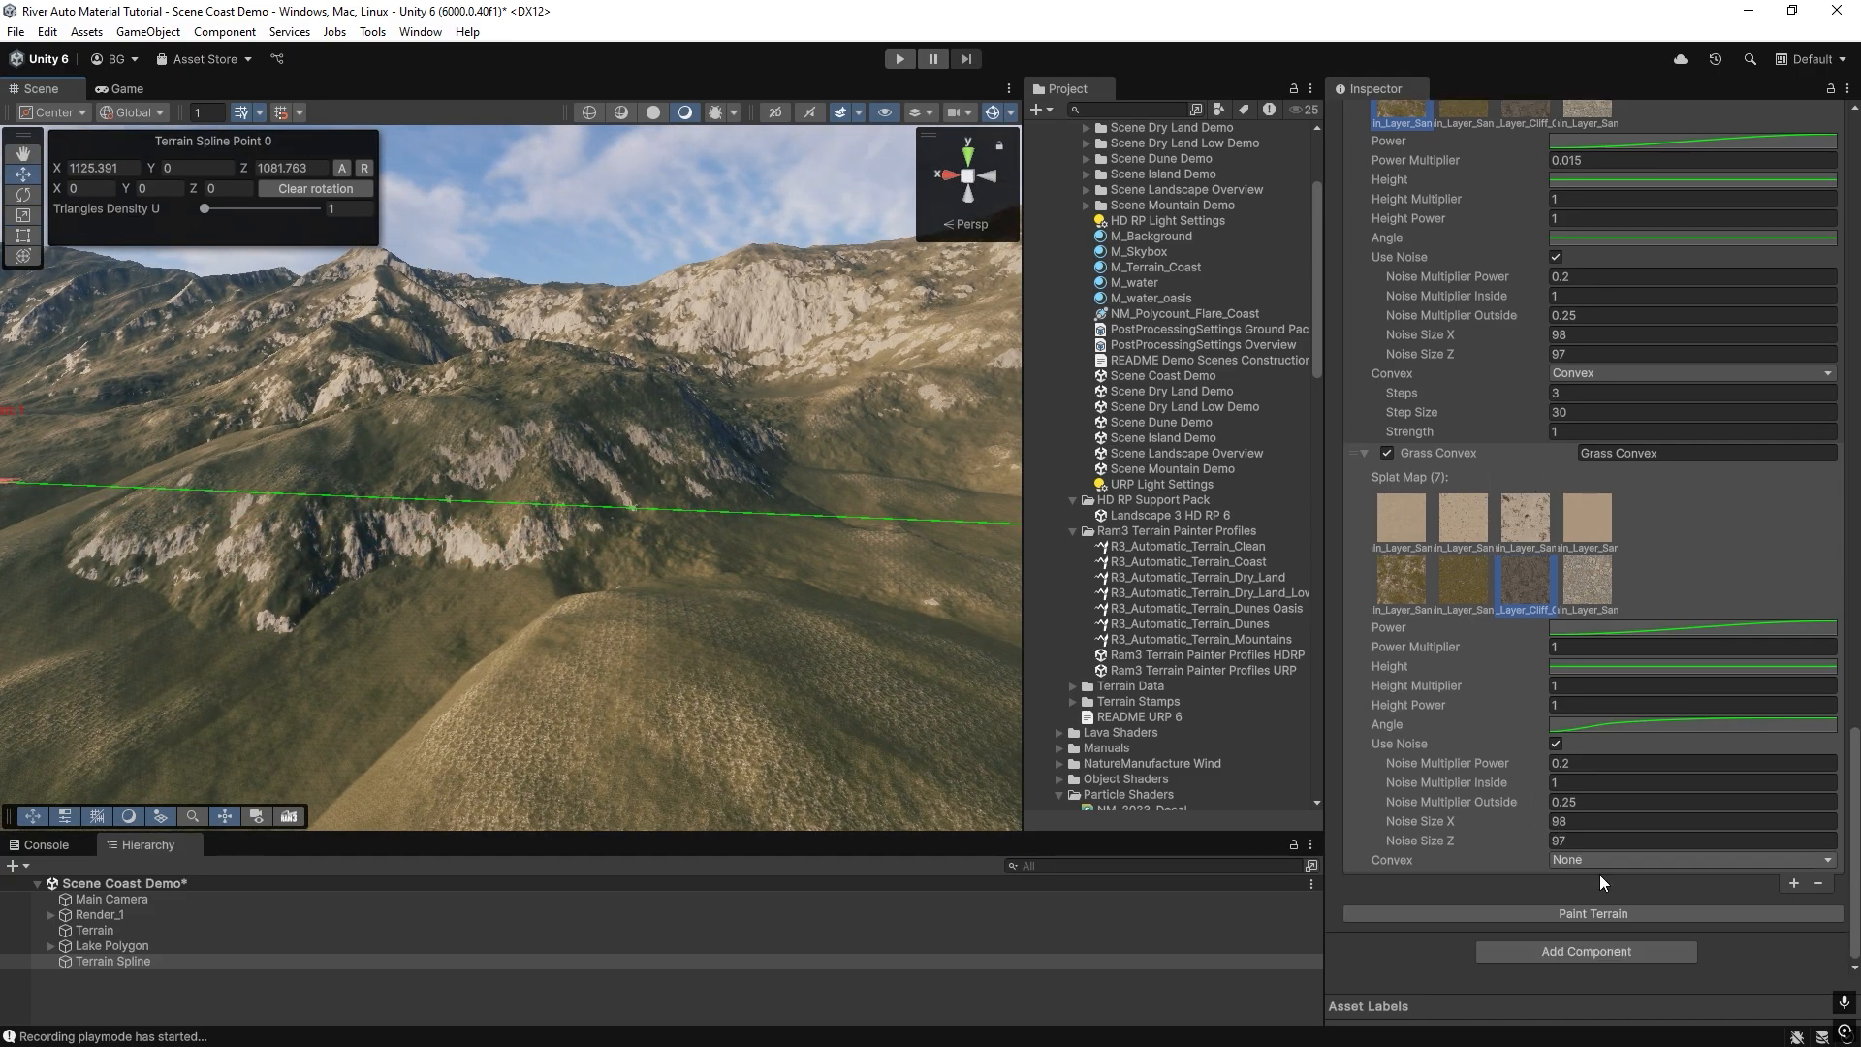
{"action": "right_click_drag", "start_coordinate": [596, 622], "coordinate": [679, 489]}
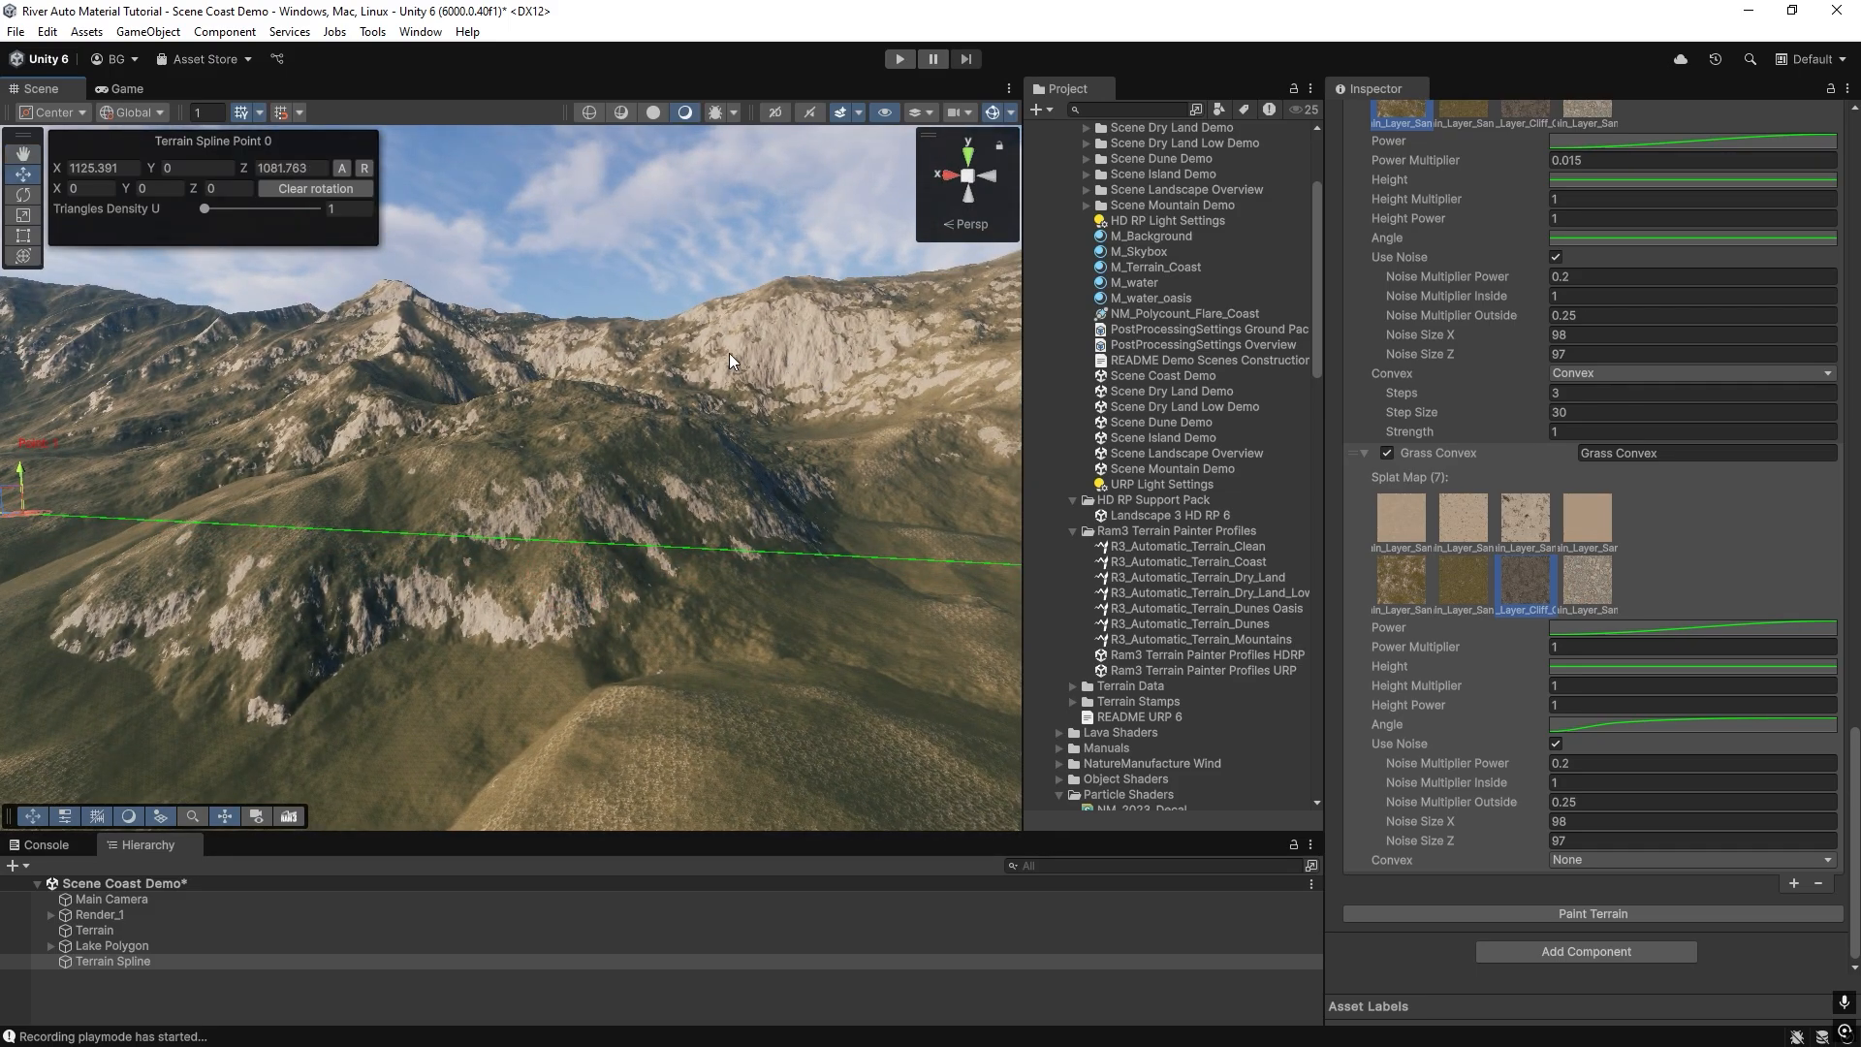
{"action": "right_click_drag", "start_coordinate": [729, 352], "coordinate": [613, 382]}
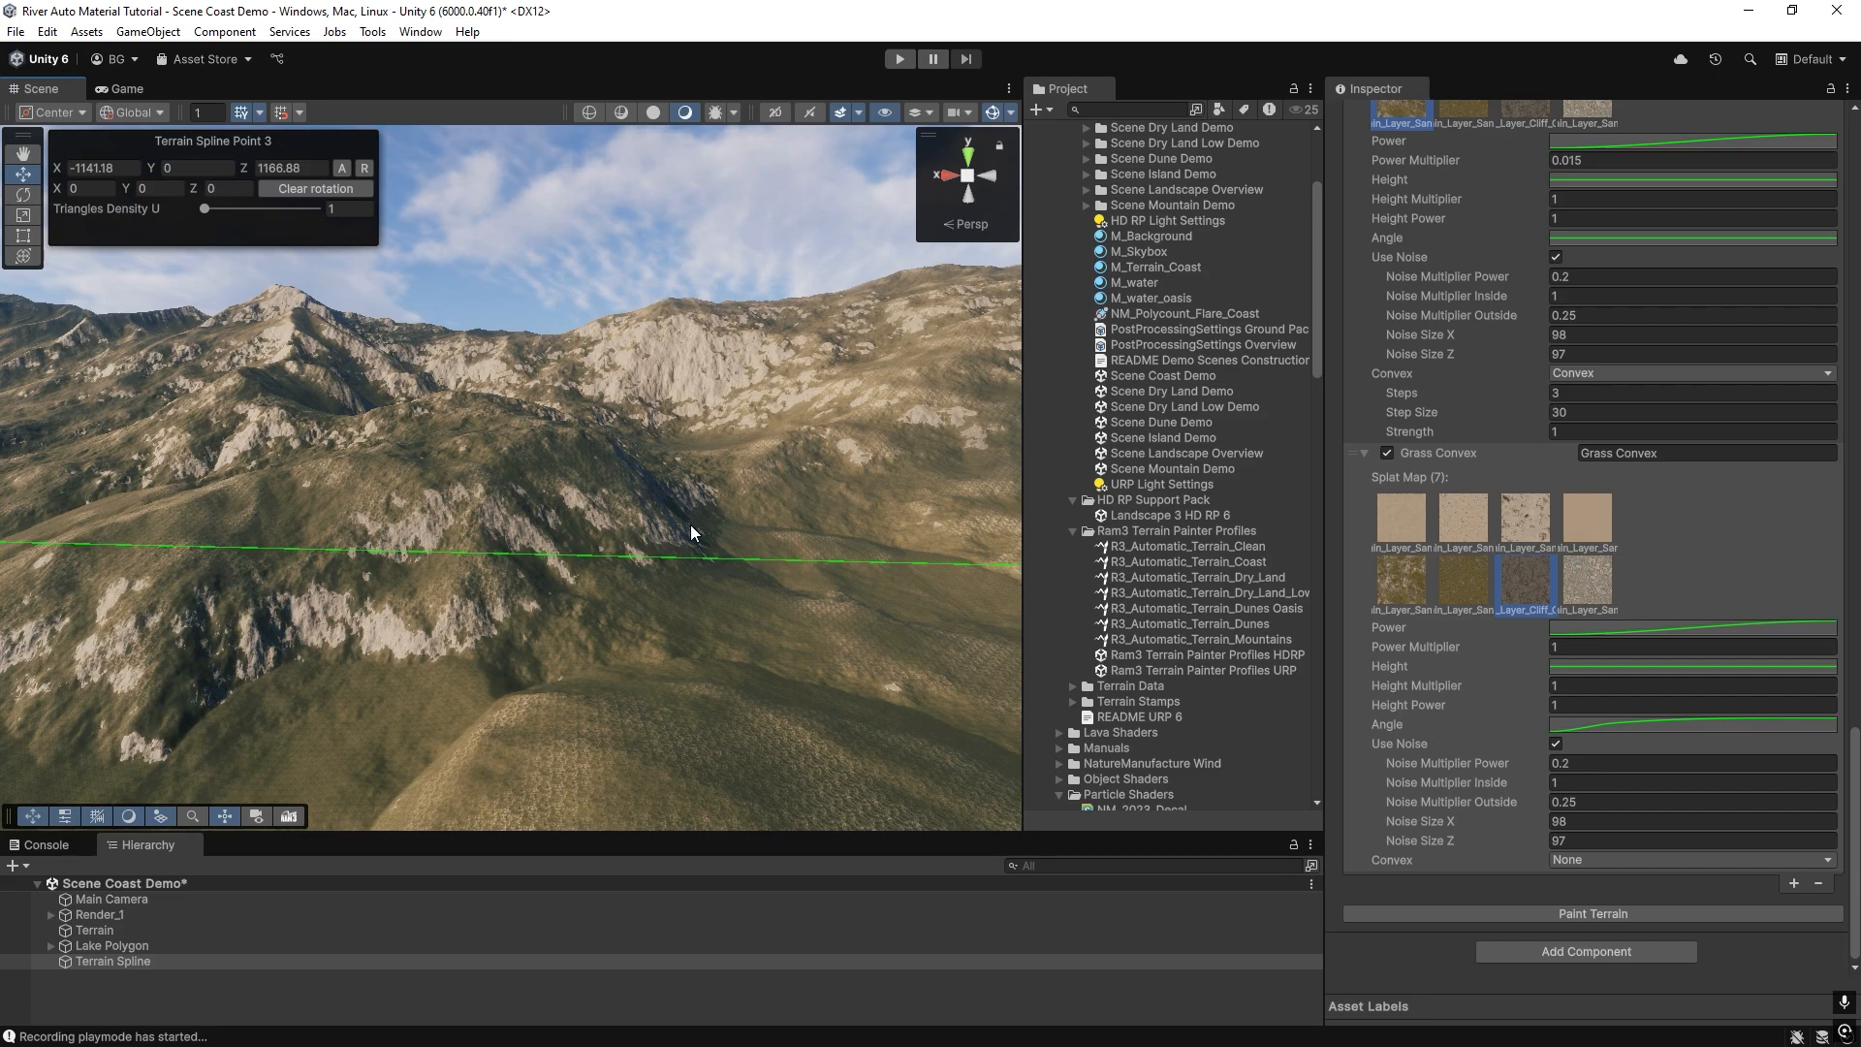
{"action": "right_click_drag", "start_coordinate": [690, 532], "coordinate": [805, 617]}
Add another cliff layer at the end of the profile, flatten its Angle curve to a constant 1, and repaint the terrain.
{"action": "left_click", "coordinate": [1793, 883]}
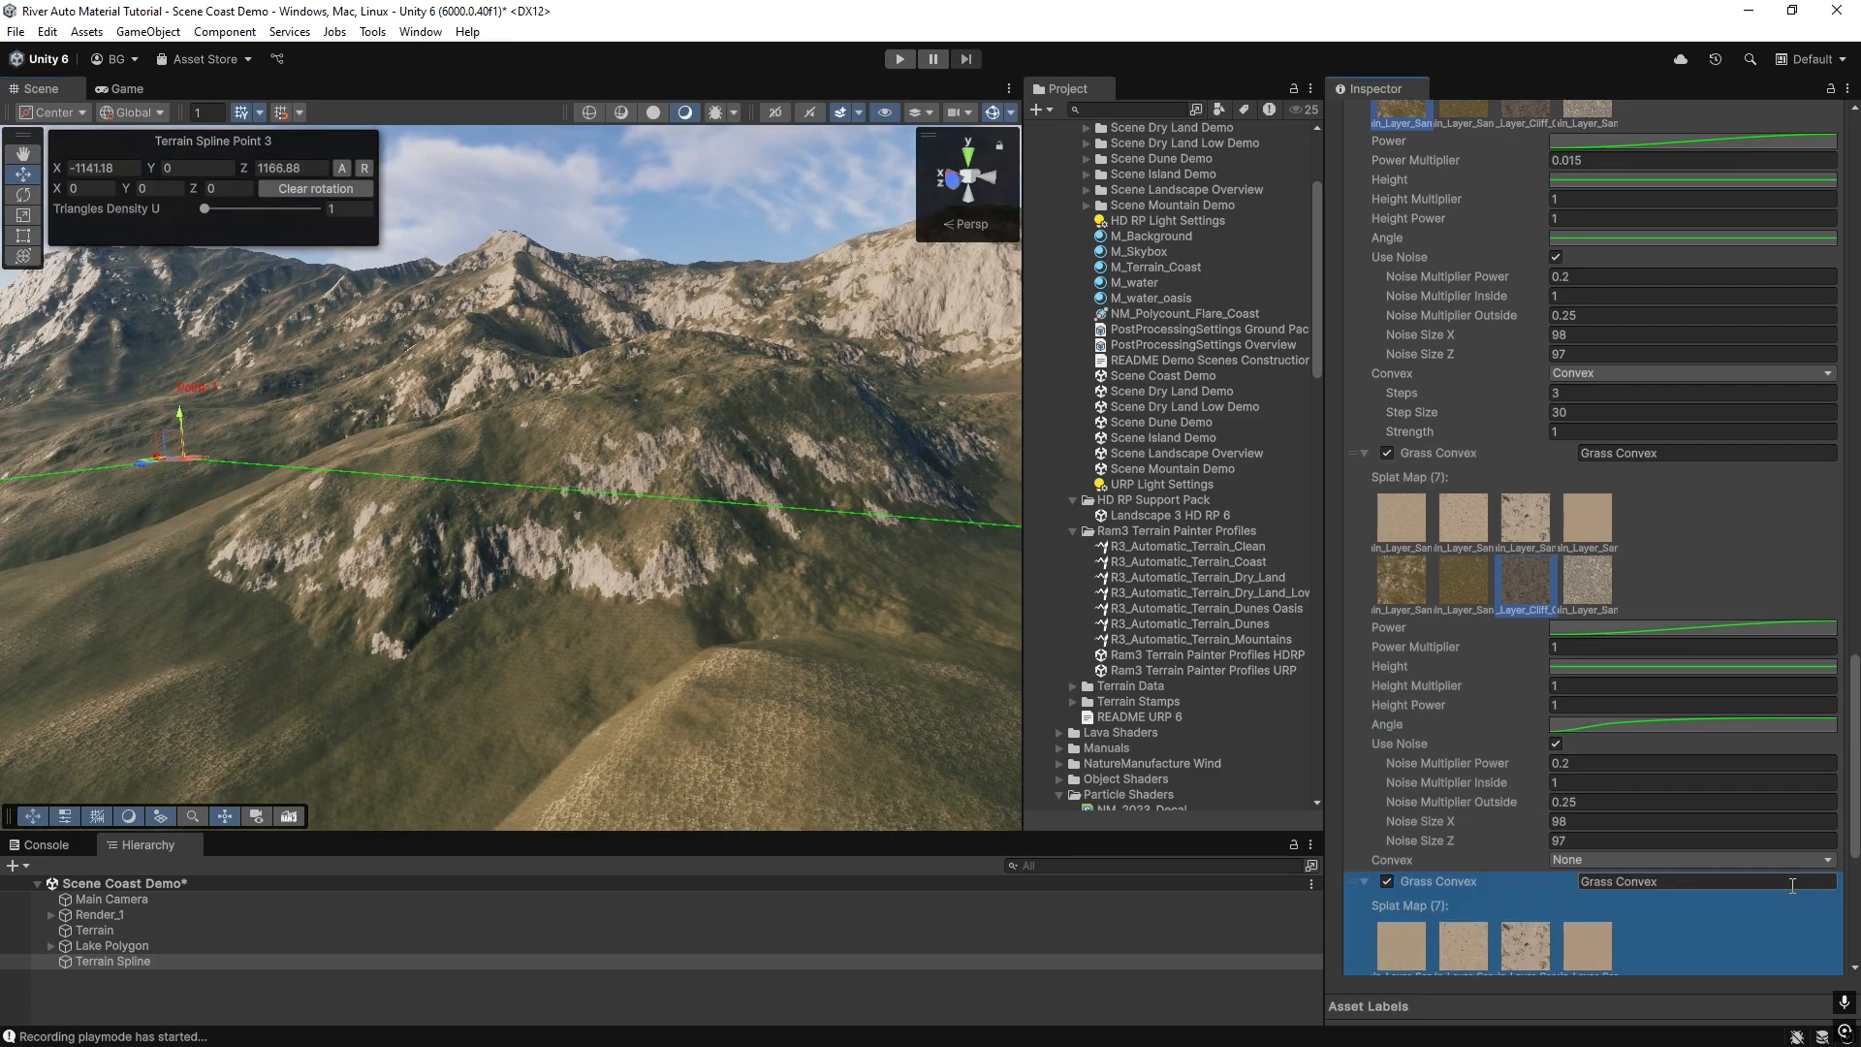
{"action": "scroll", "coordinate": [1475, 663], "scroll_direction": "down", "scroll_amount": 5}
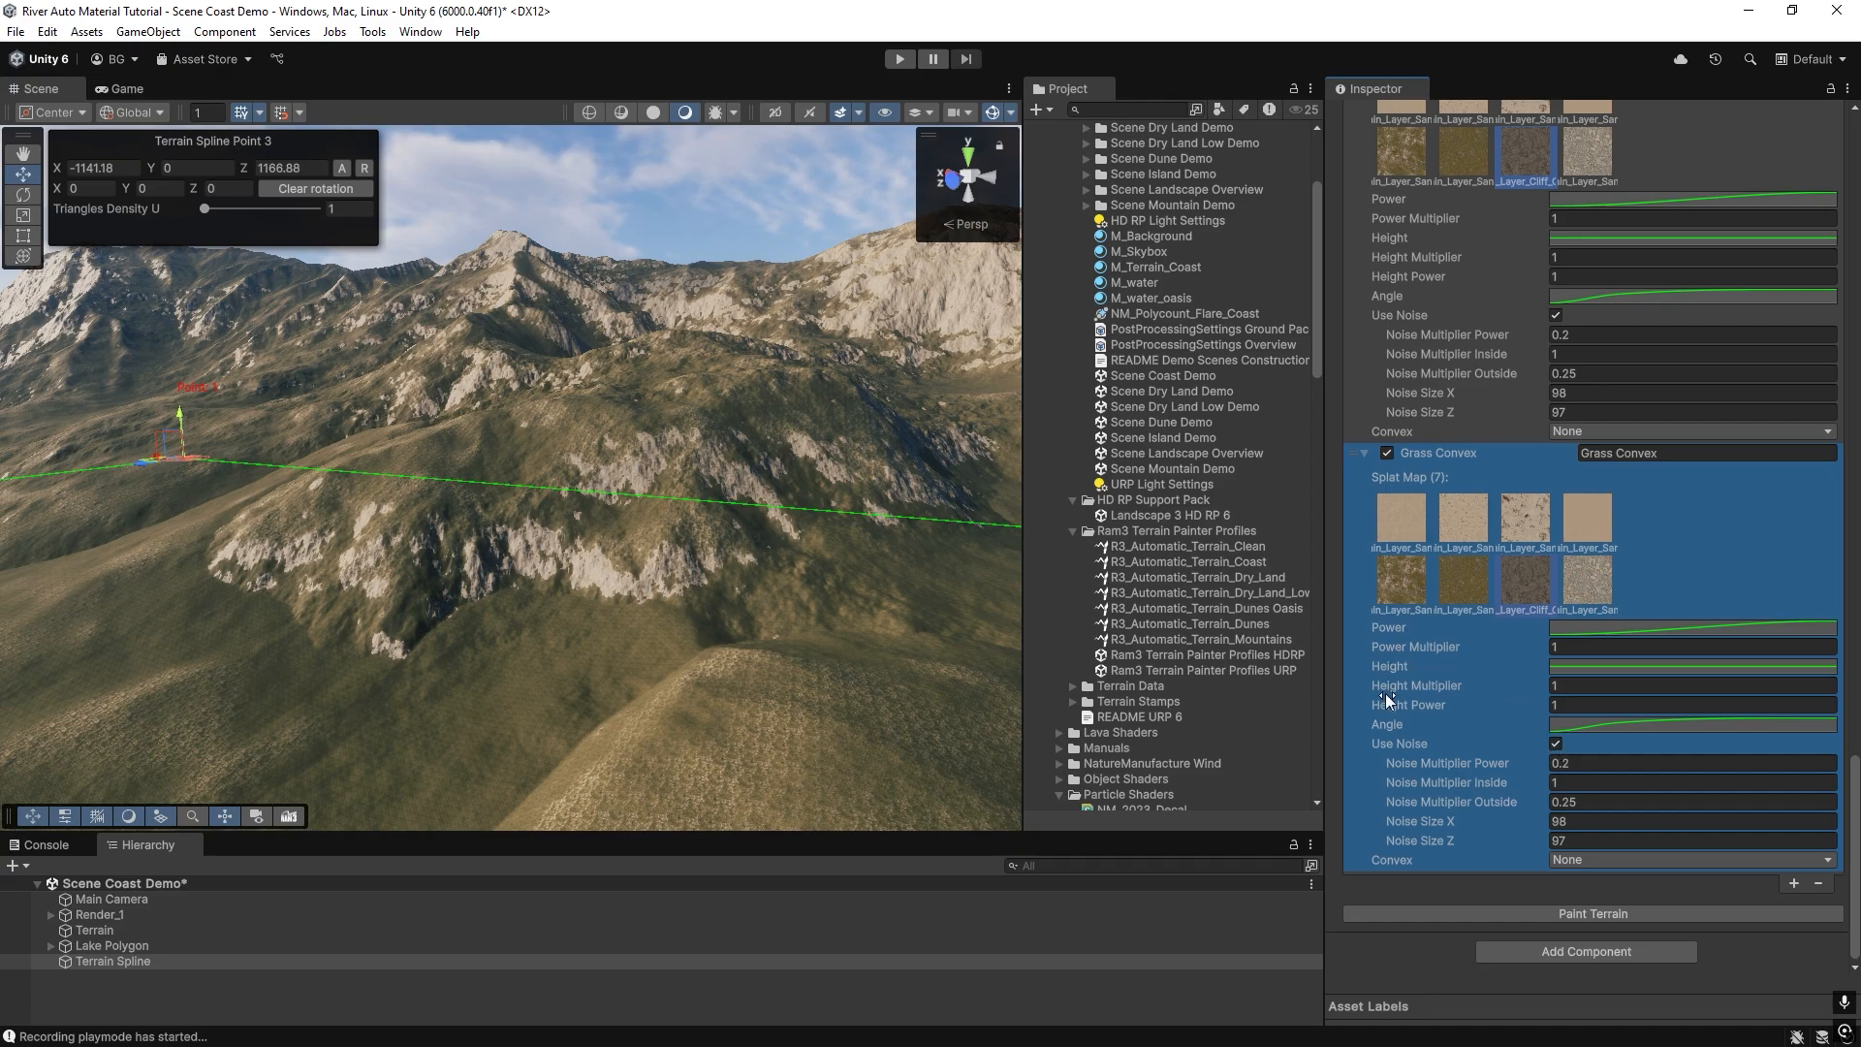
{"action": "left_click", "coordinate": [1595, 725]}
{"action": "left_click", "coordinate": [1696, 1020]}
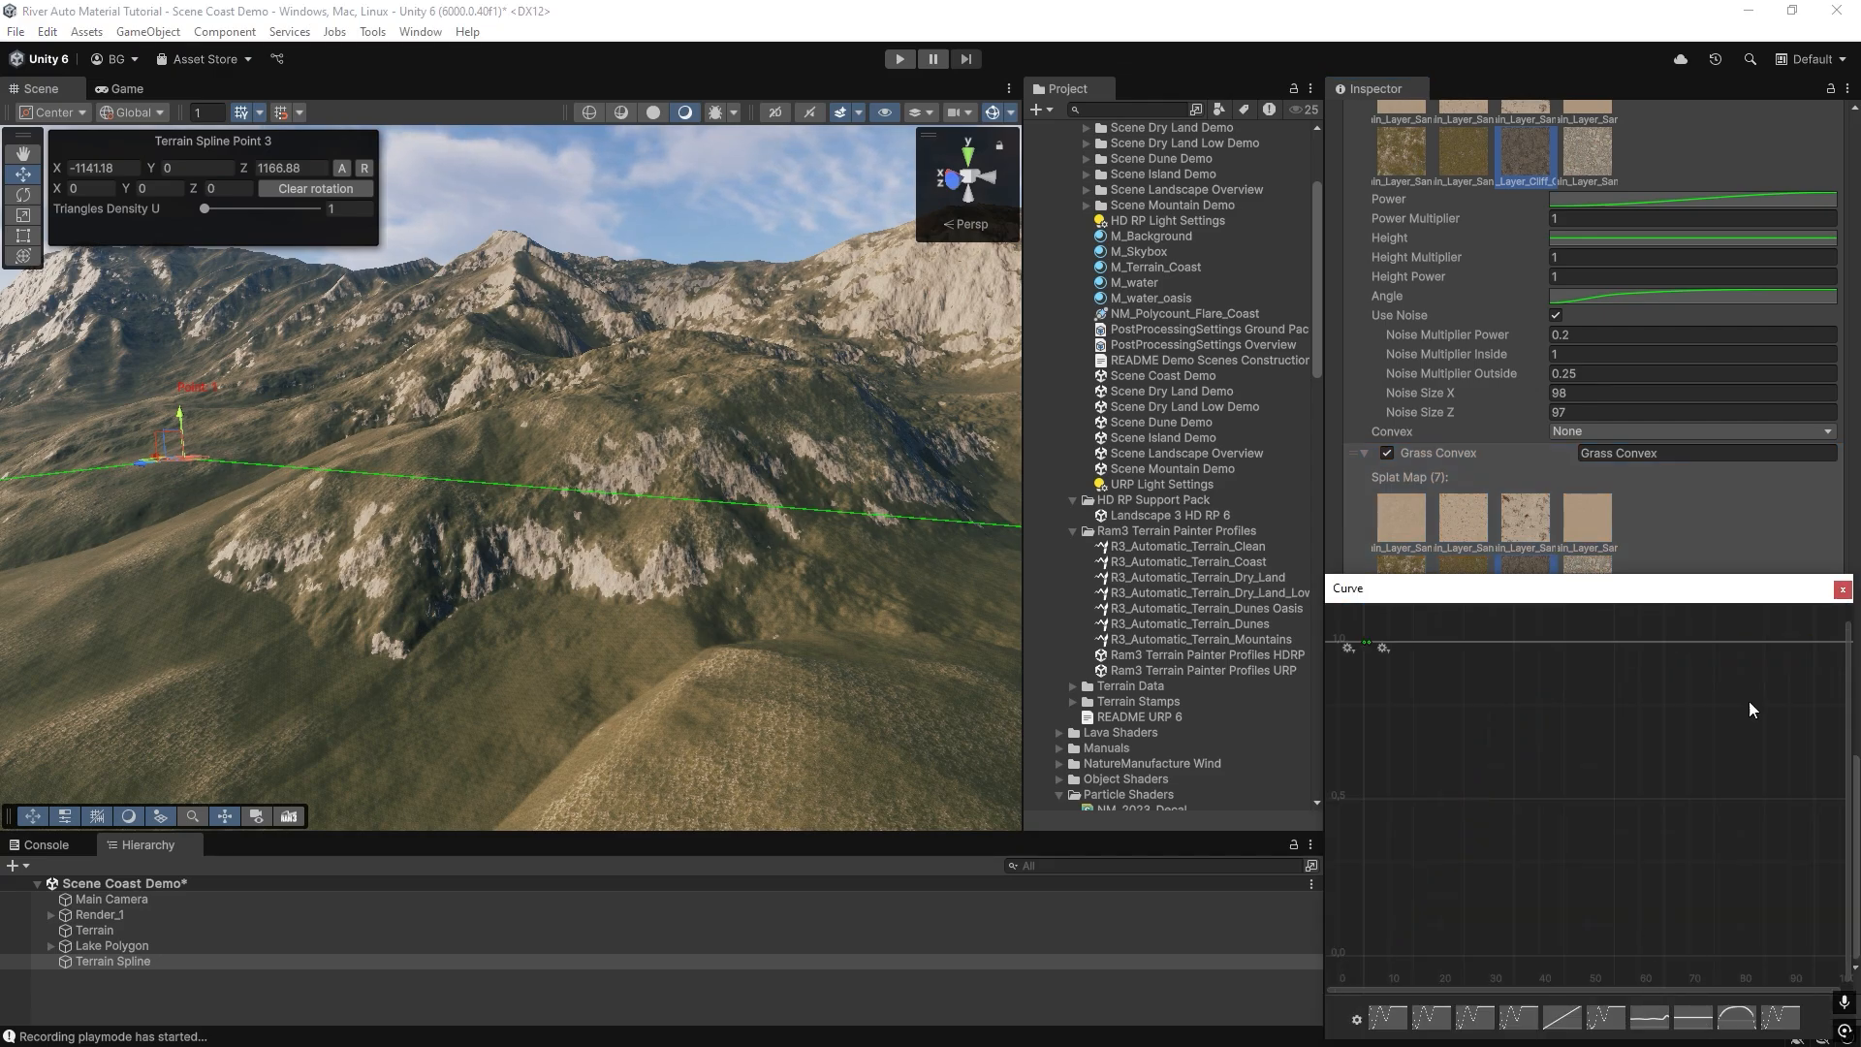
{"action": "left_click", "coordinate": [1840, 591]}
{"action": "left_click", "coordinate": [1533, 913]}
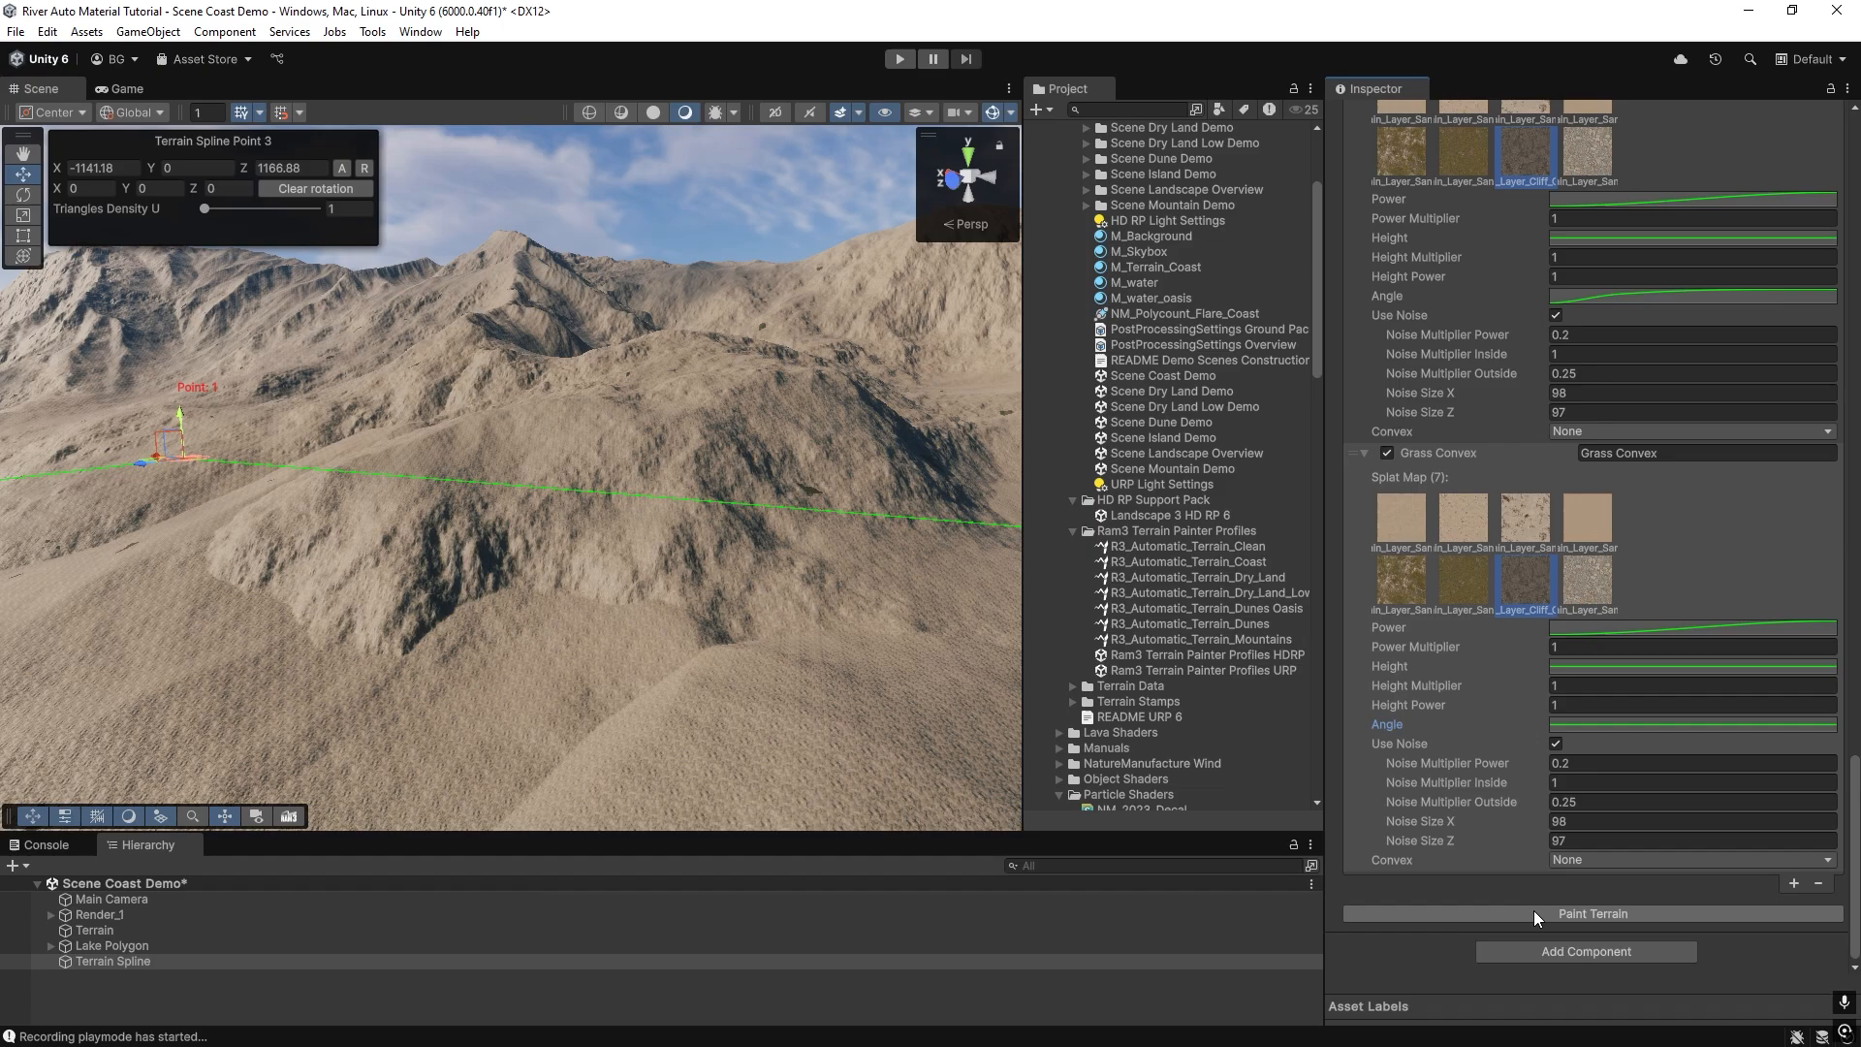
Set the new cliff layer to Convex mode with Power Multiplier 0.13 and repaint the terrain.
{"action": "left_click", "coordinate": [1585, 860]}
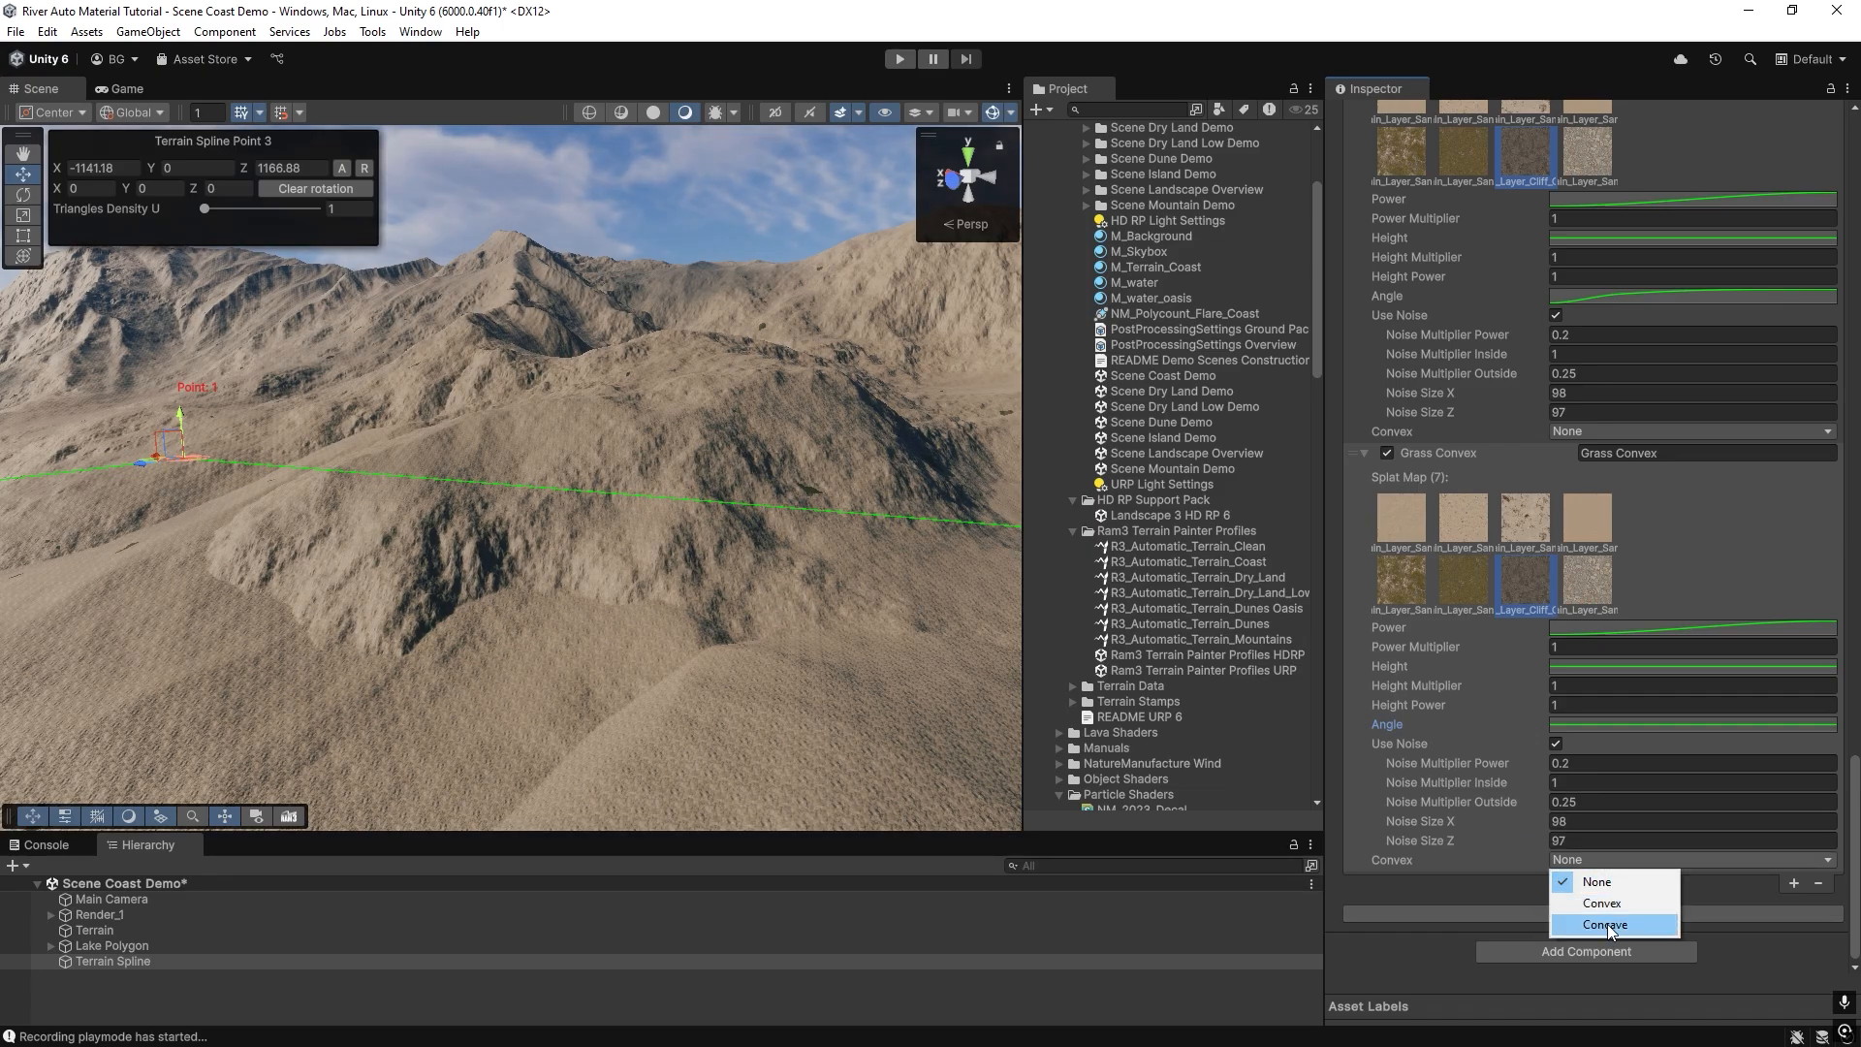
{"action": "left_click", "coordinate": [1604, 905]}
{"action": "left_click", "coordinate": [1623, 965]}
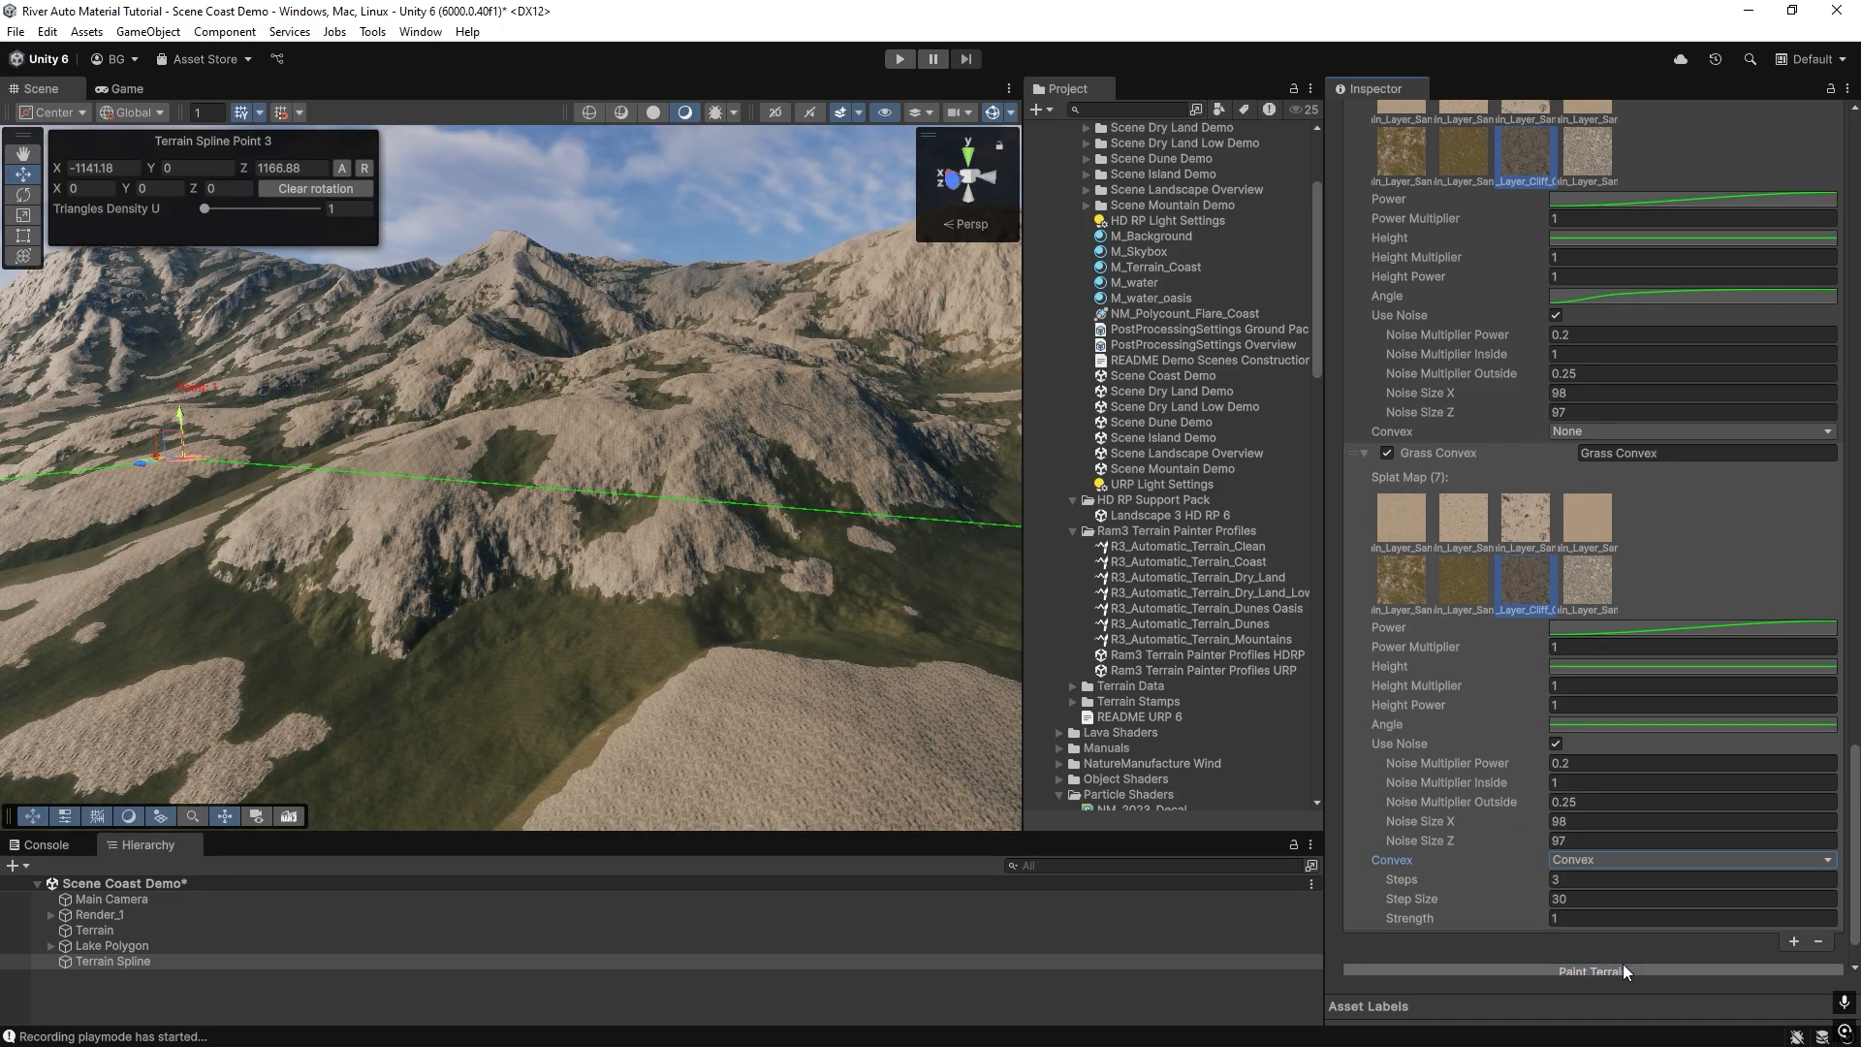
{"action": "left_click", "coordinate": [1581, 648]}
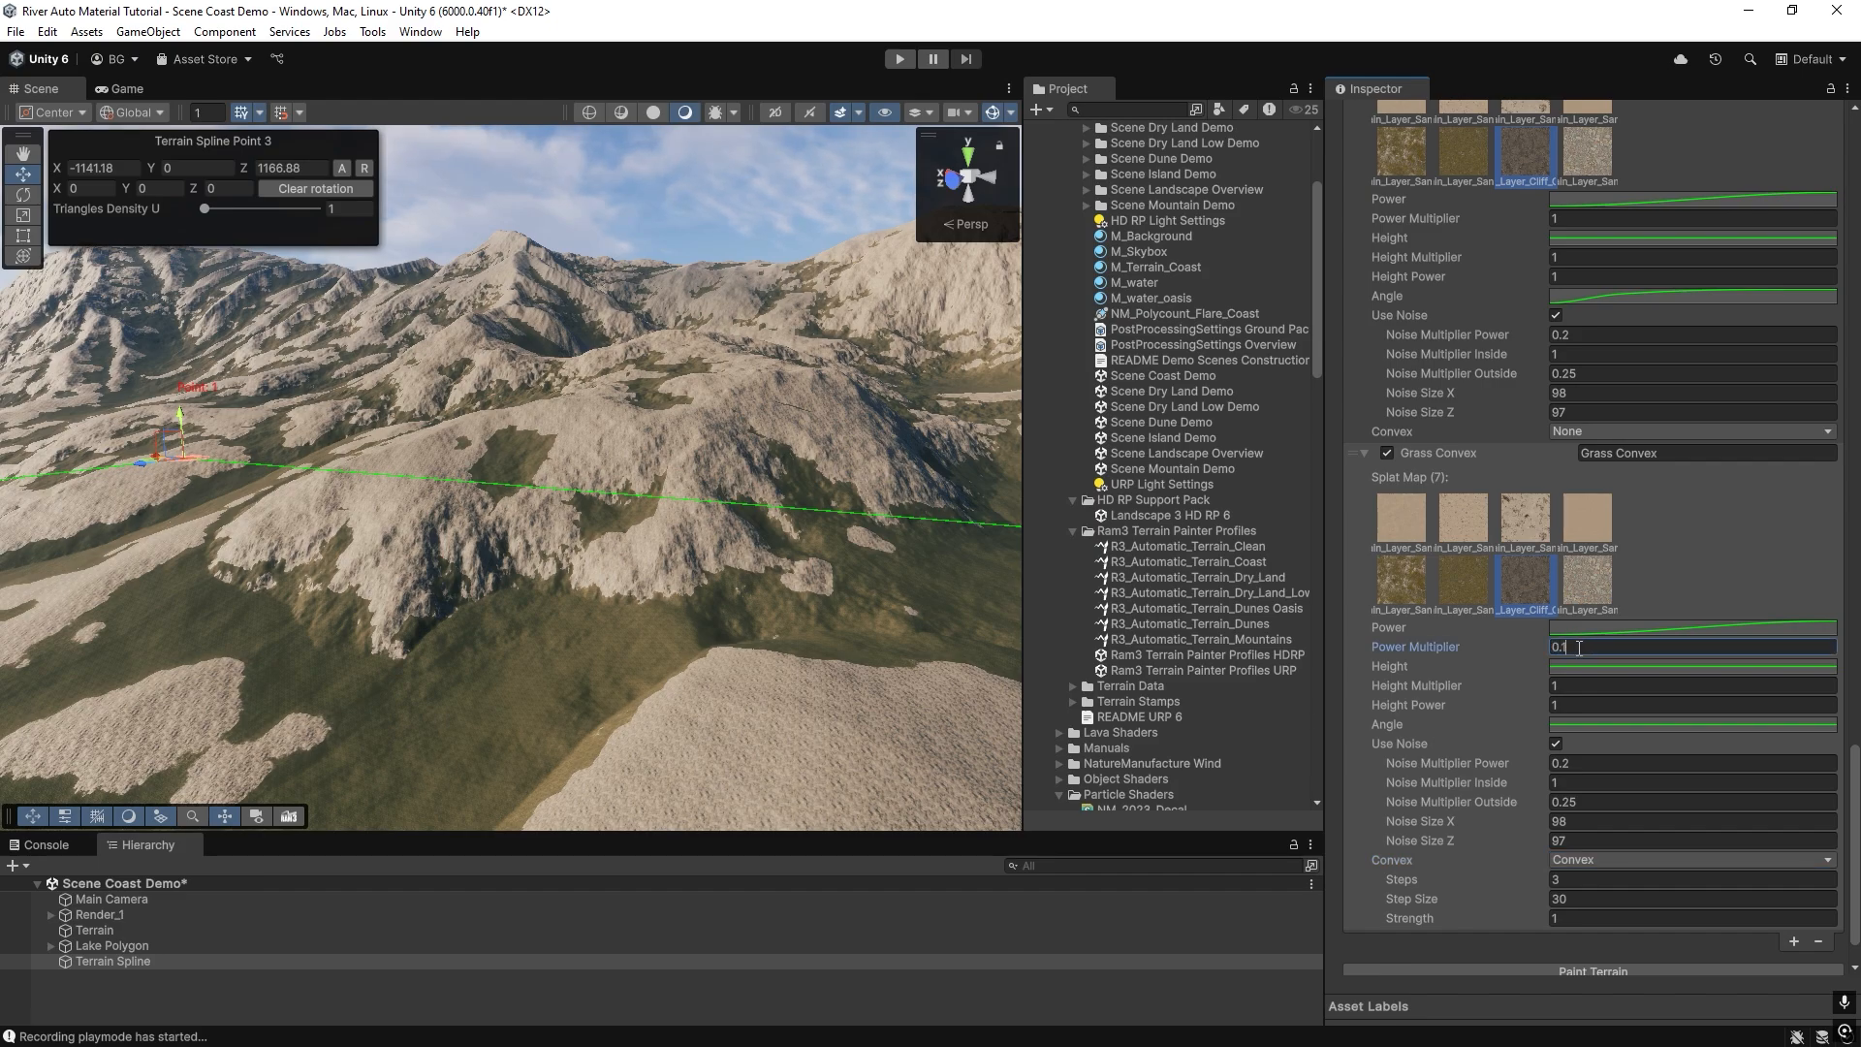
{"action": "scroll", "coordinate": [1599, 845], "scroll_direction": "down", "scroll_amount": 2}
{"action": "left_click", "coordinate": [1616, 913]}
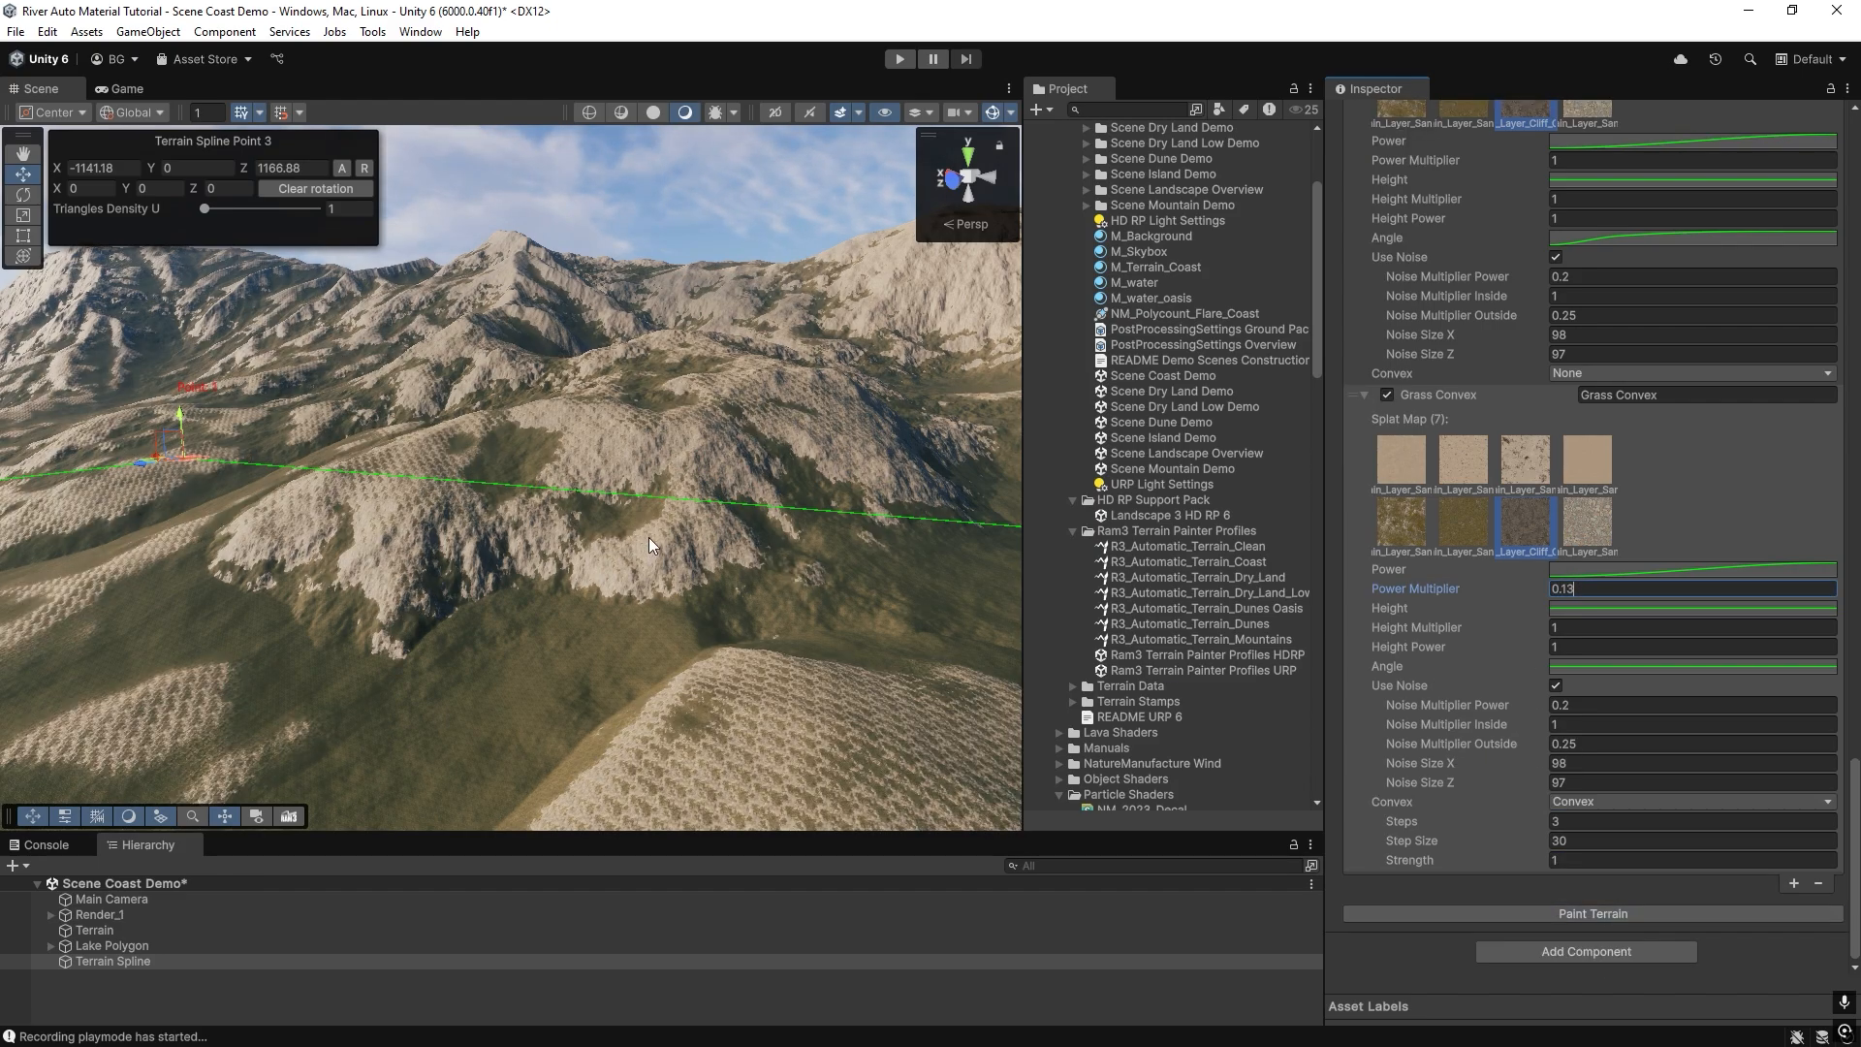
Set the new cliff layer's convex Steps to 10 and Step Size to 10, and repaint the terrain.
{"action": "mouse_move", "coordinate": [651, 538]}
{"action": "right_mouse_down"}
{"action": "mouse_move", "coordinate": [814, 689]}
{"action": "mouse_move", "coordinate": [1374, 781]}
{"action": "right_mouse_up"}
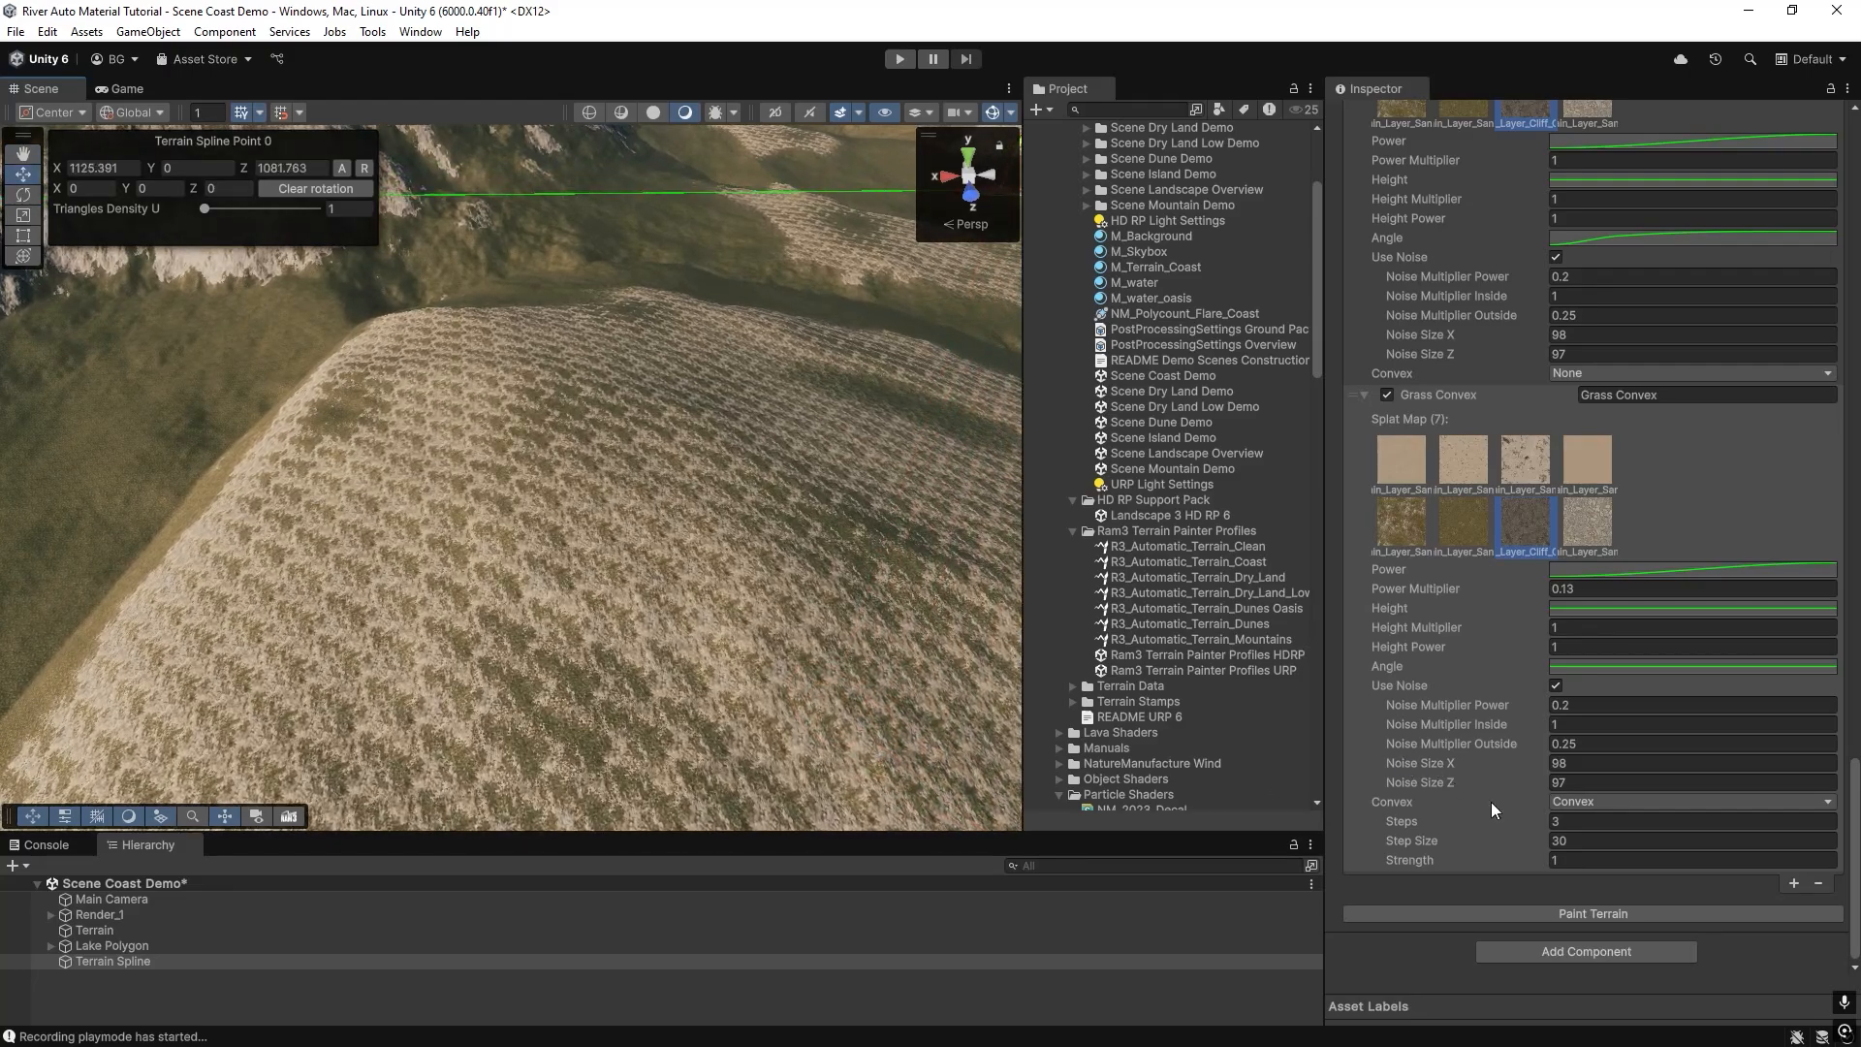
{"action": "type", "text": "10"}
{"action": "left_click", "coordinate": [1571, 842]}
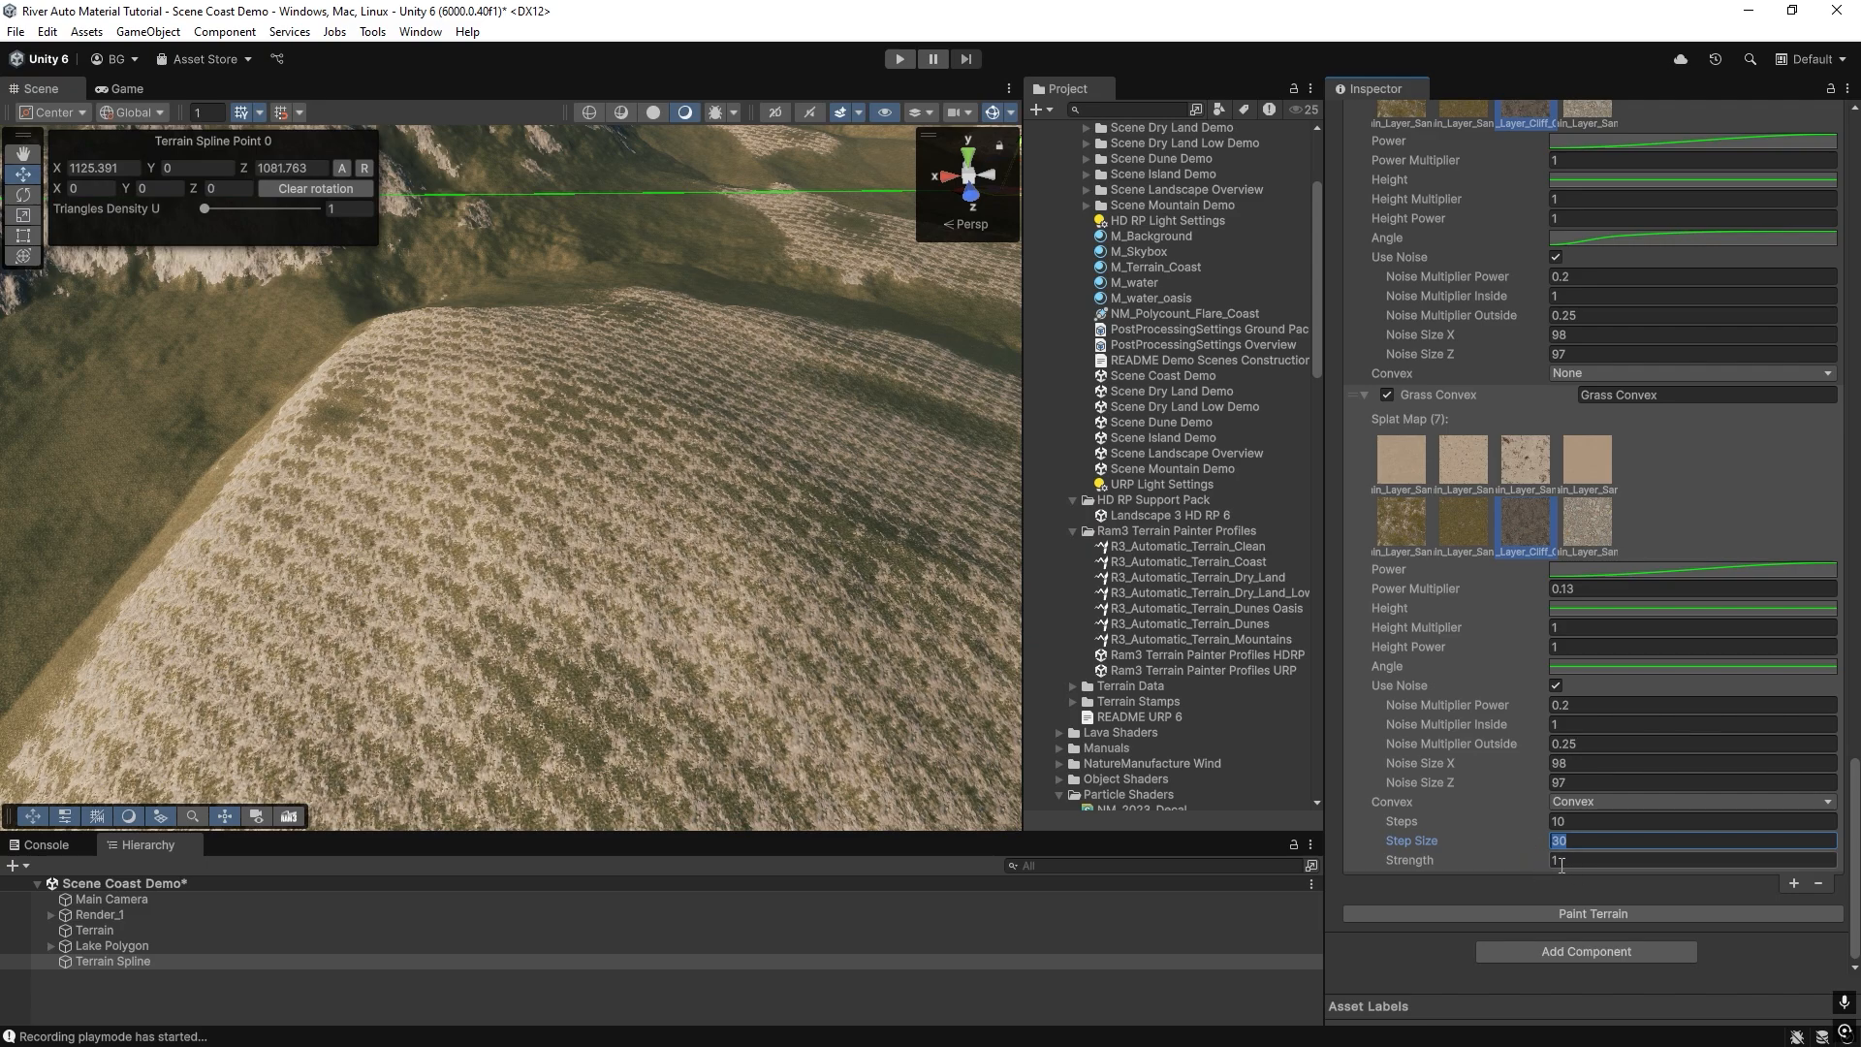
{"action": "type", "text": "2"}
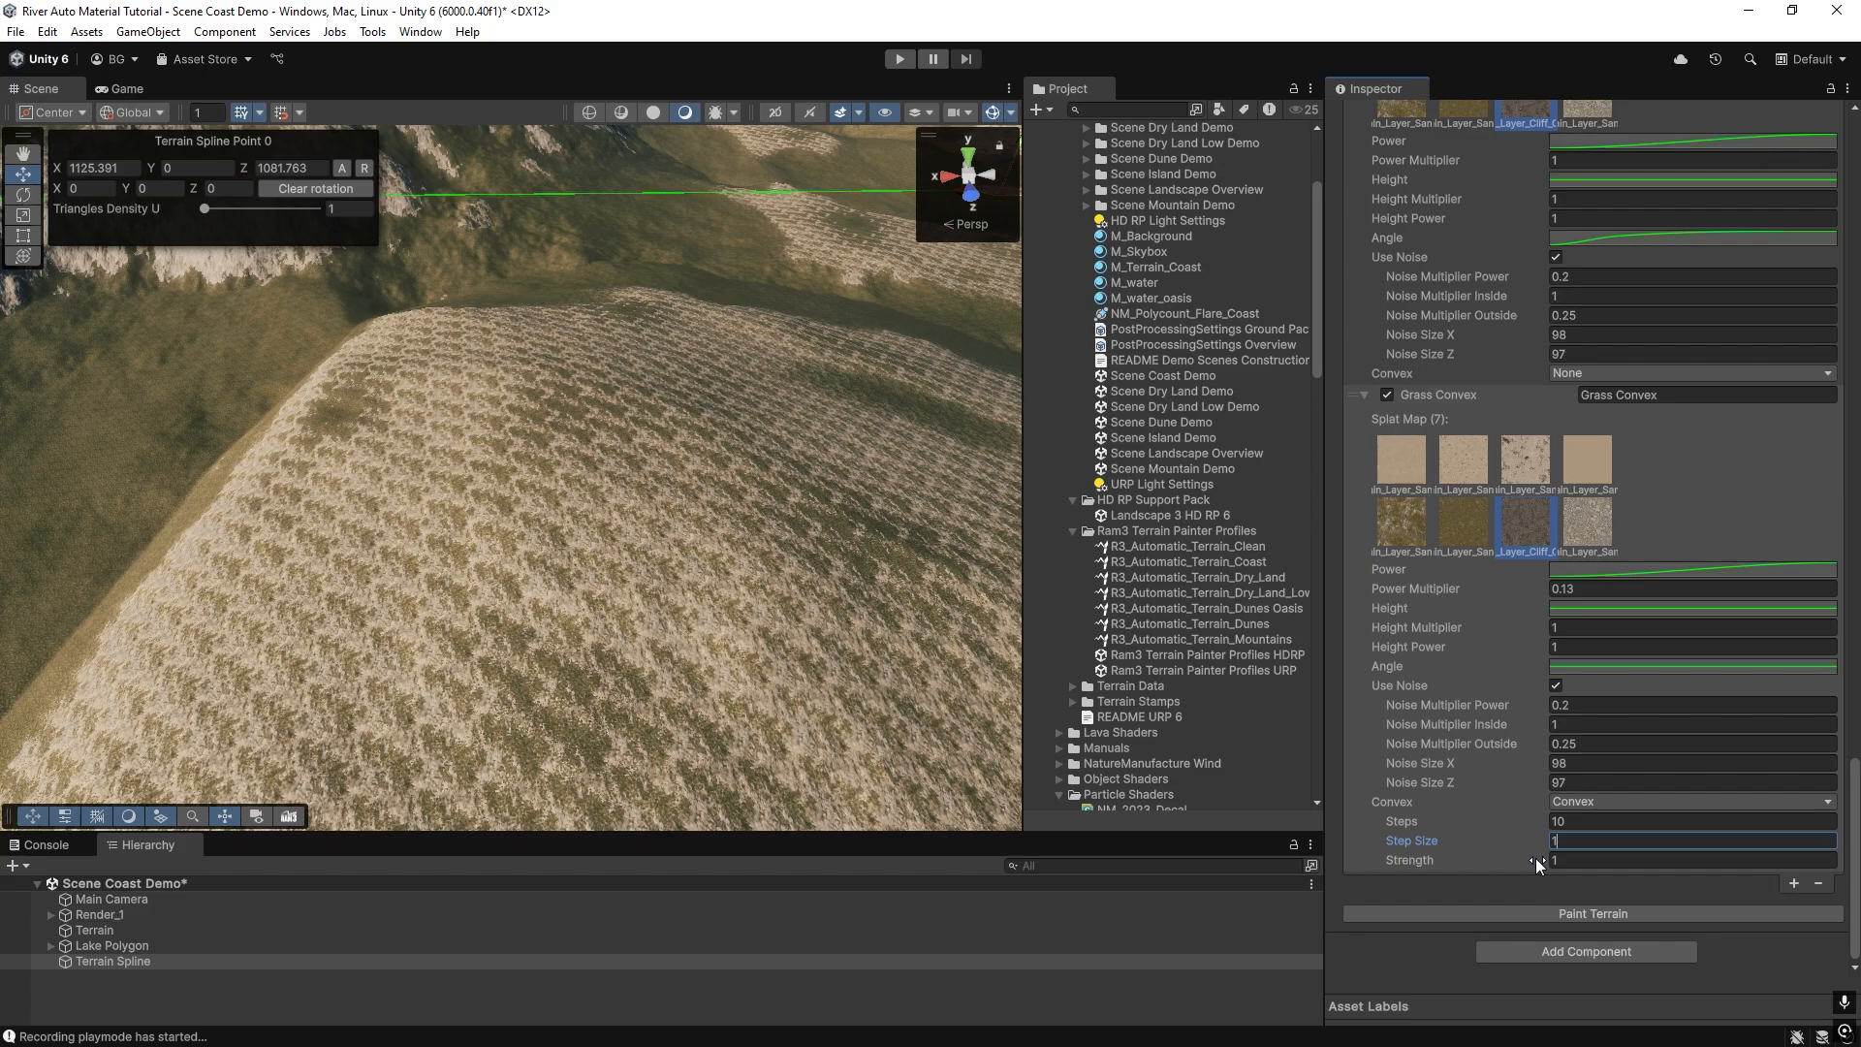
{"action": "type", "text": "0"}
{"action": "left_click", "coordinate": [1540, 914]}
{"action": "mouse_move", "coordinate": [888, 687]}
{"action": "right_mouse_down"}
{"action": "mouse_move", "coordinate": [205, 398]}
{"action": "mouse_move", "coordinate": [678, 455]}
{"action": "mouse_move", "coordinate": [1010, 396]}
{"action": "mouse_move", "coordinate": [1126, 439]}
{"action": "mouse_move", "coordinate": [533, 341]}
{"action": "mouse_move", "coordinate": [394, 341]}
{"action": "mouse_move", "coordinate": [640, 450]}
{"action": "right_mouse_up"}
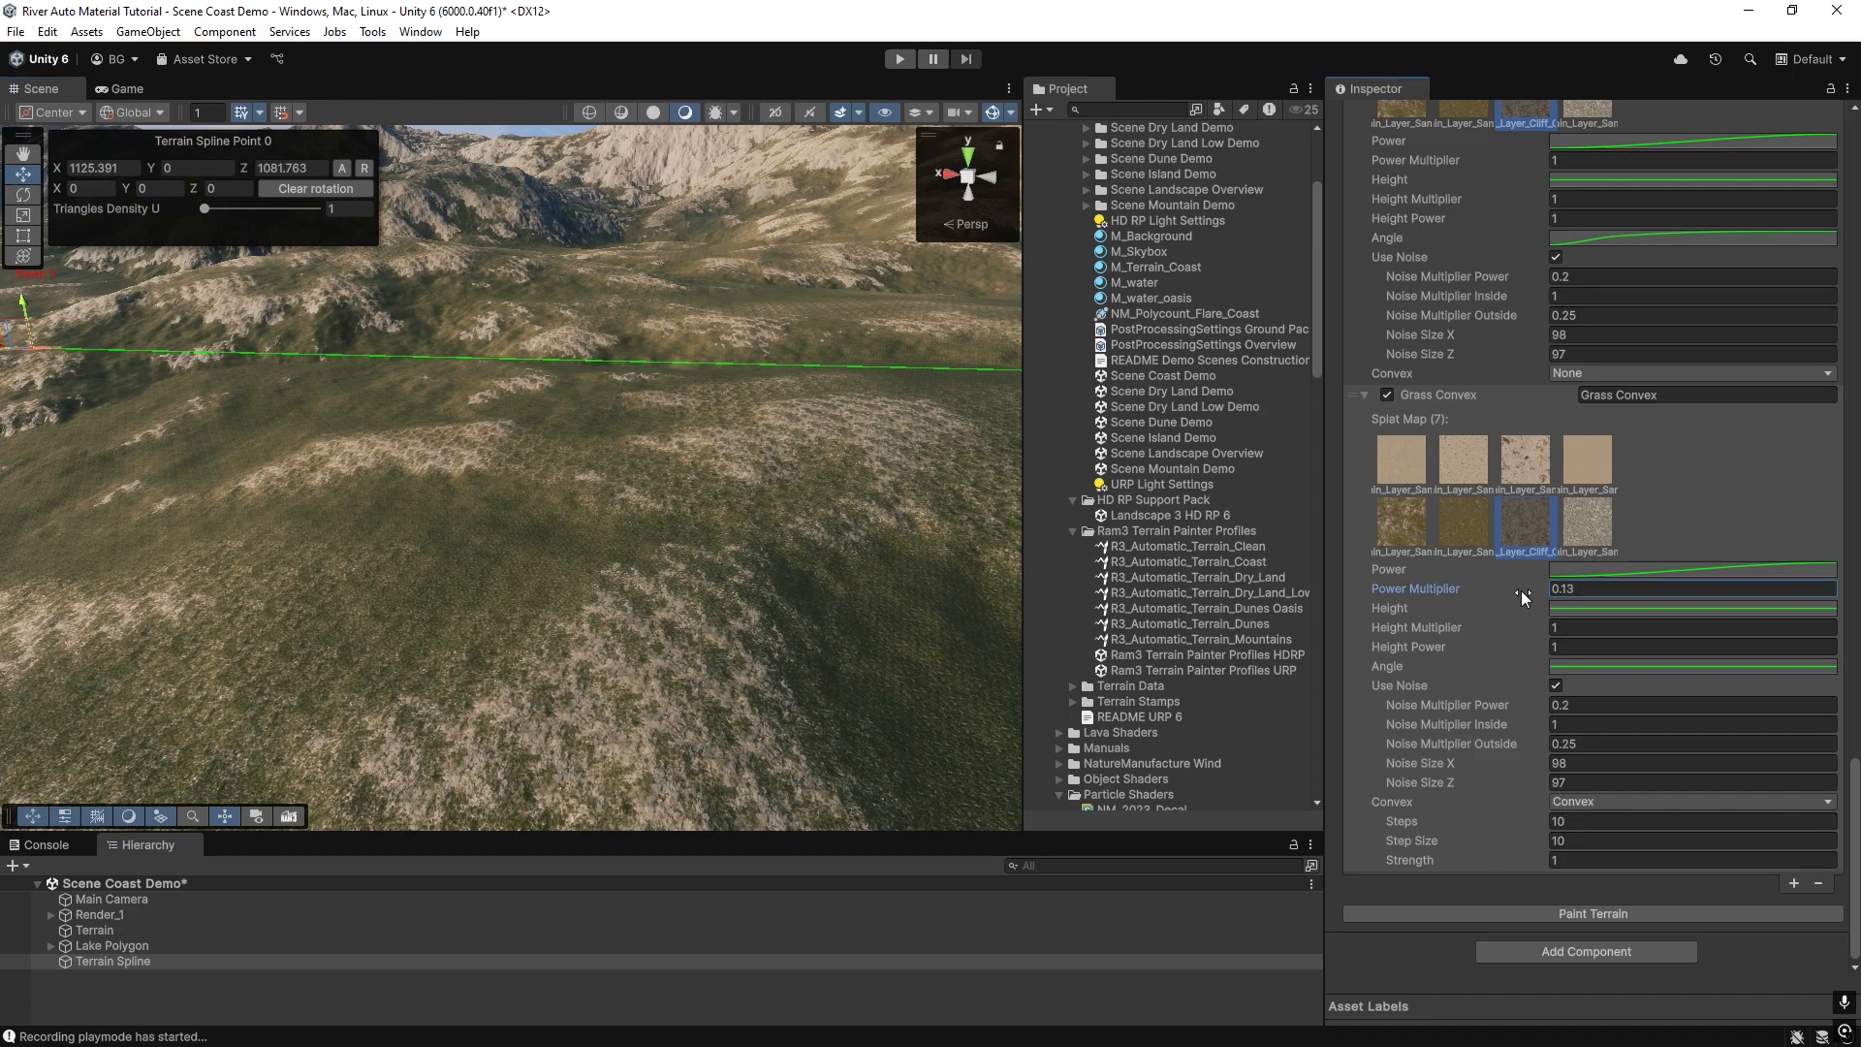
Set the convex cliff layer's Power Multiplier to 0.1 and its Step Size to 4, repainting the terrain after each change.
{"action": "left_click", "coordinate": [1573, 915]}
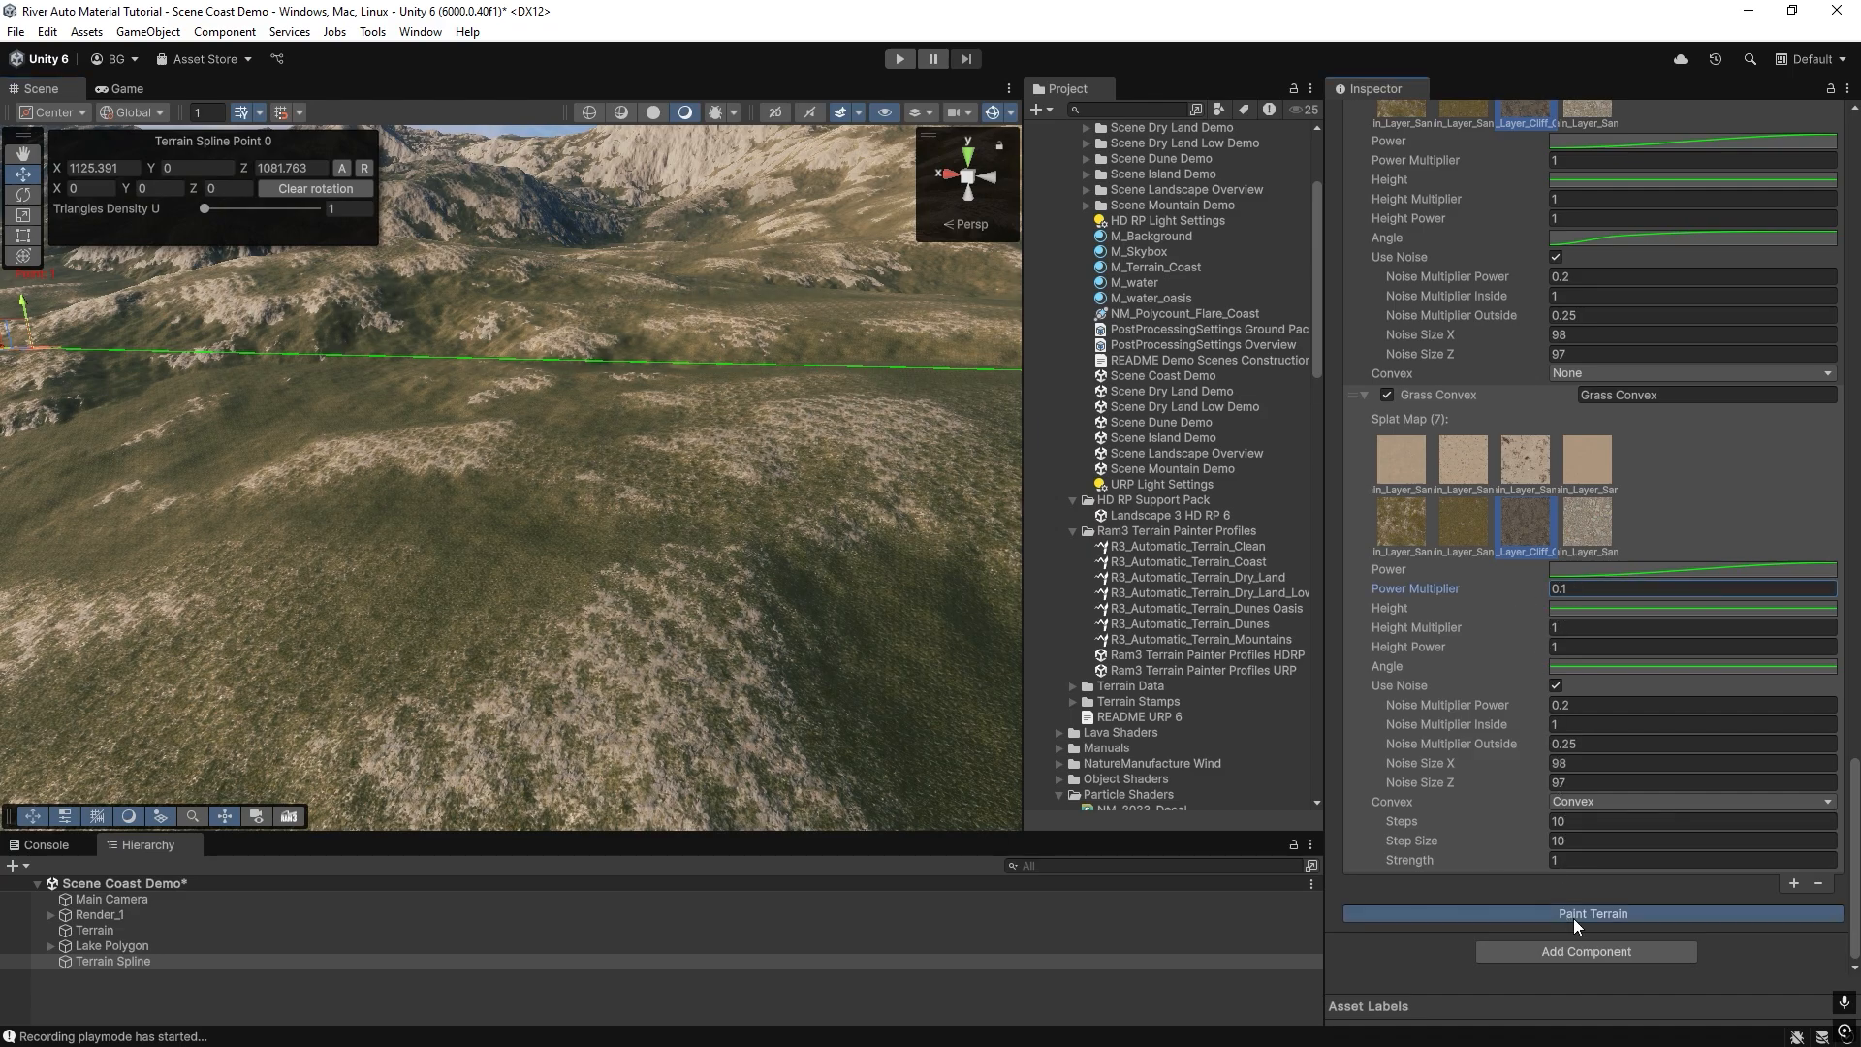
{"action": "mouse_move", "coordinate": [552, 566]}
{"action": "right_mouse_down"}
{"action": "mouse_move", "coordinate": [305, 503]}
{"action": "mouse_move", "coordinate": [682, 486]}
{"action": "mouse_move", "coordinate": [631, 492]}
{"action": "right_mouse_up"}
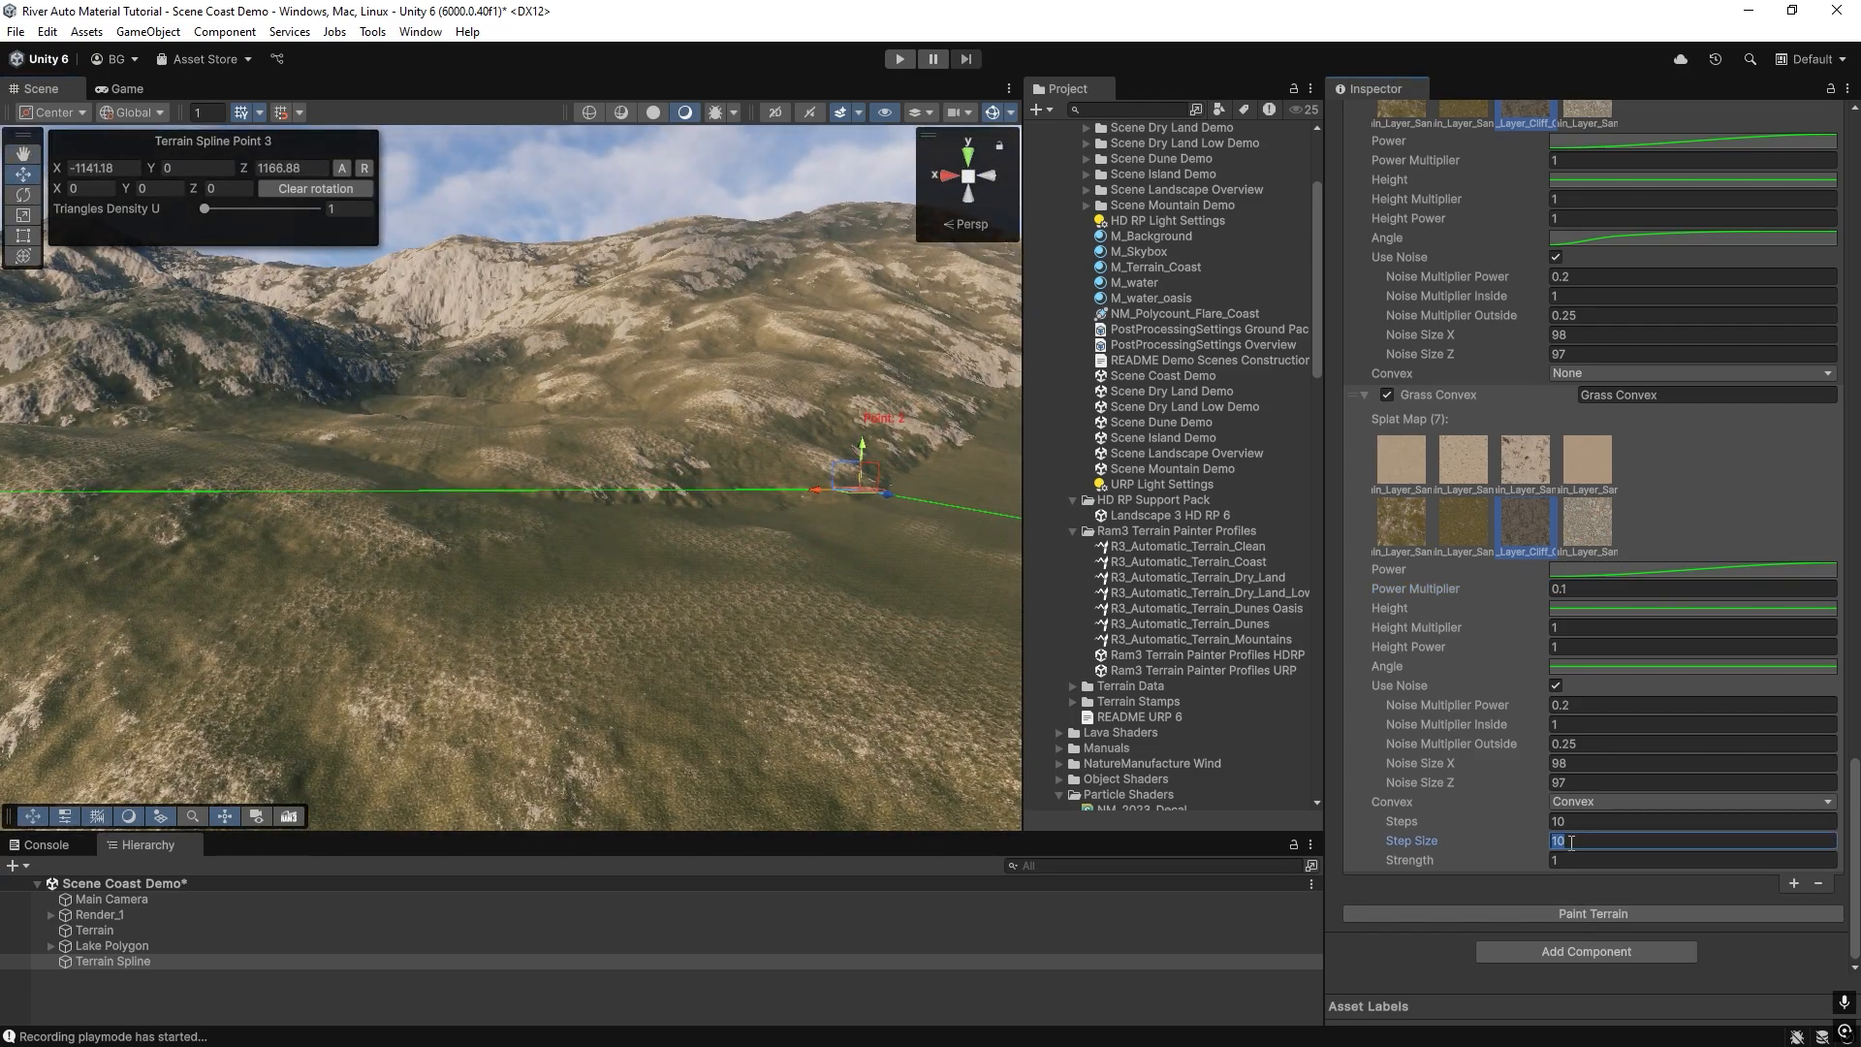
{"action": "type", "text": "4"}
{"action": "left_click", "coordinate": [1567, 914]}
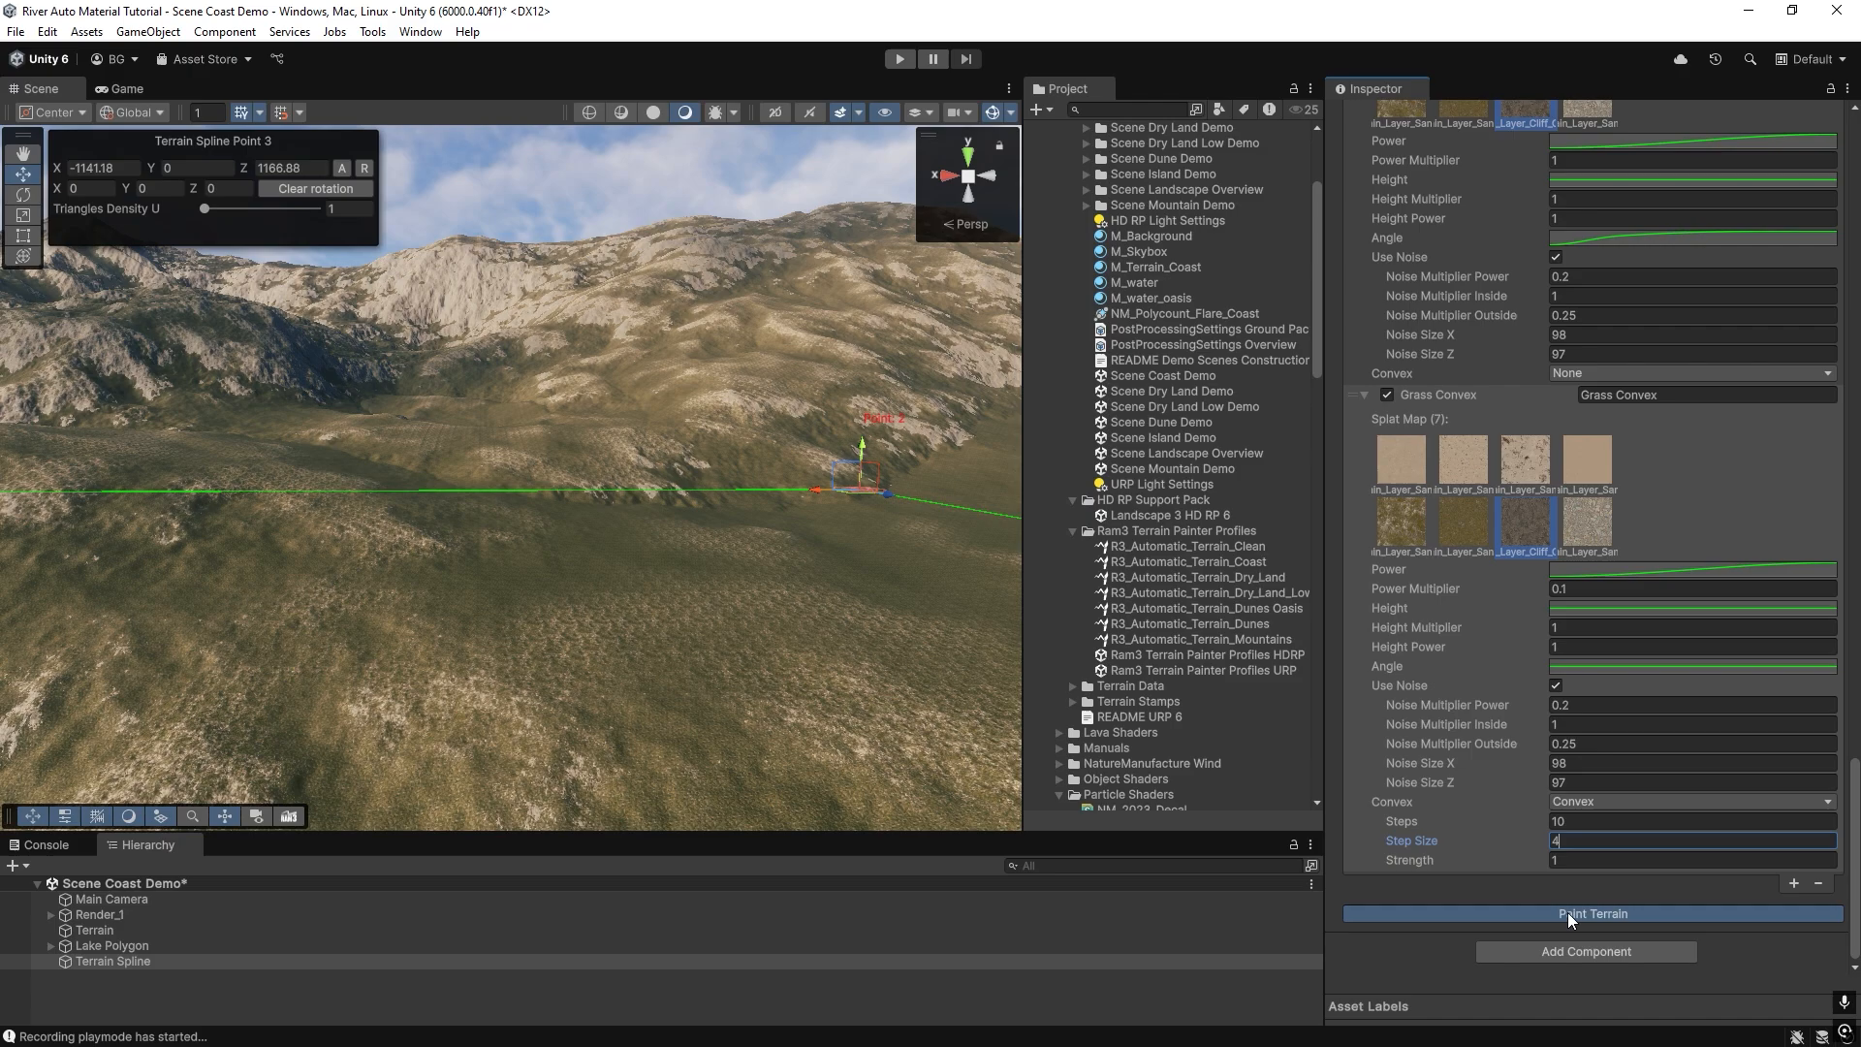
{"action": "mouse_move", "coordinate": [630, 490]}
{"action": "right_mouse_down"}
{"action": "mouse_move", "coordinate": [840, 482]}
{"action": "mouse_move", "coordinate": [809, 492]}
{"action": "right_mouse_up"}
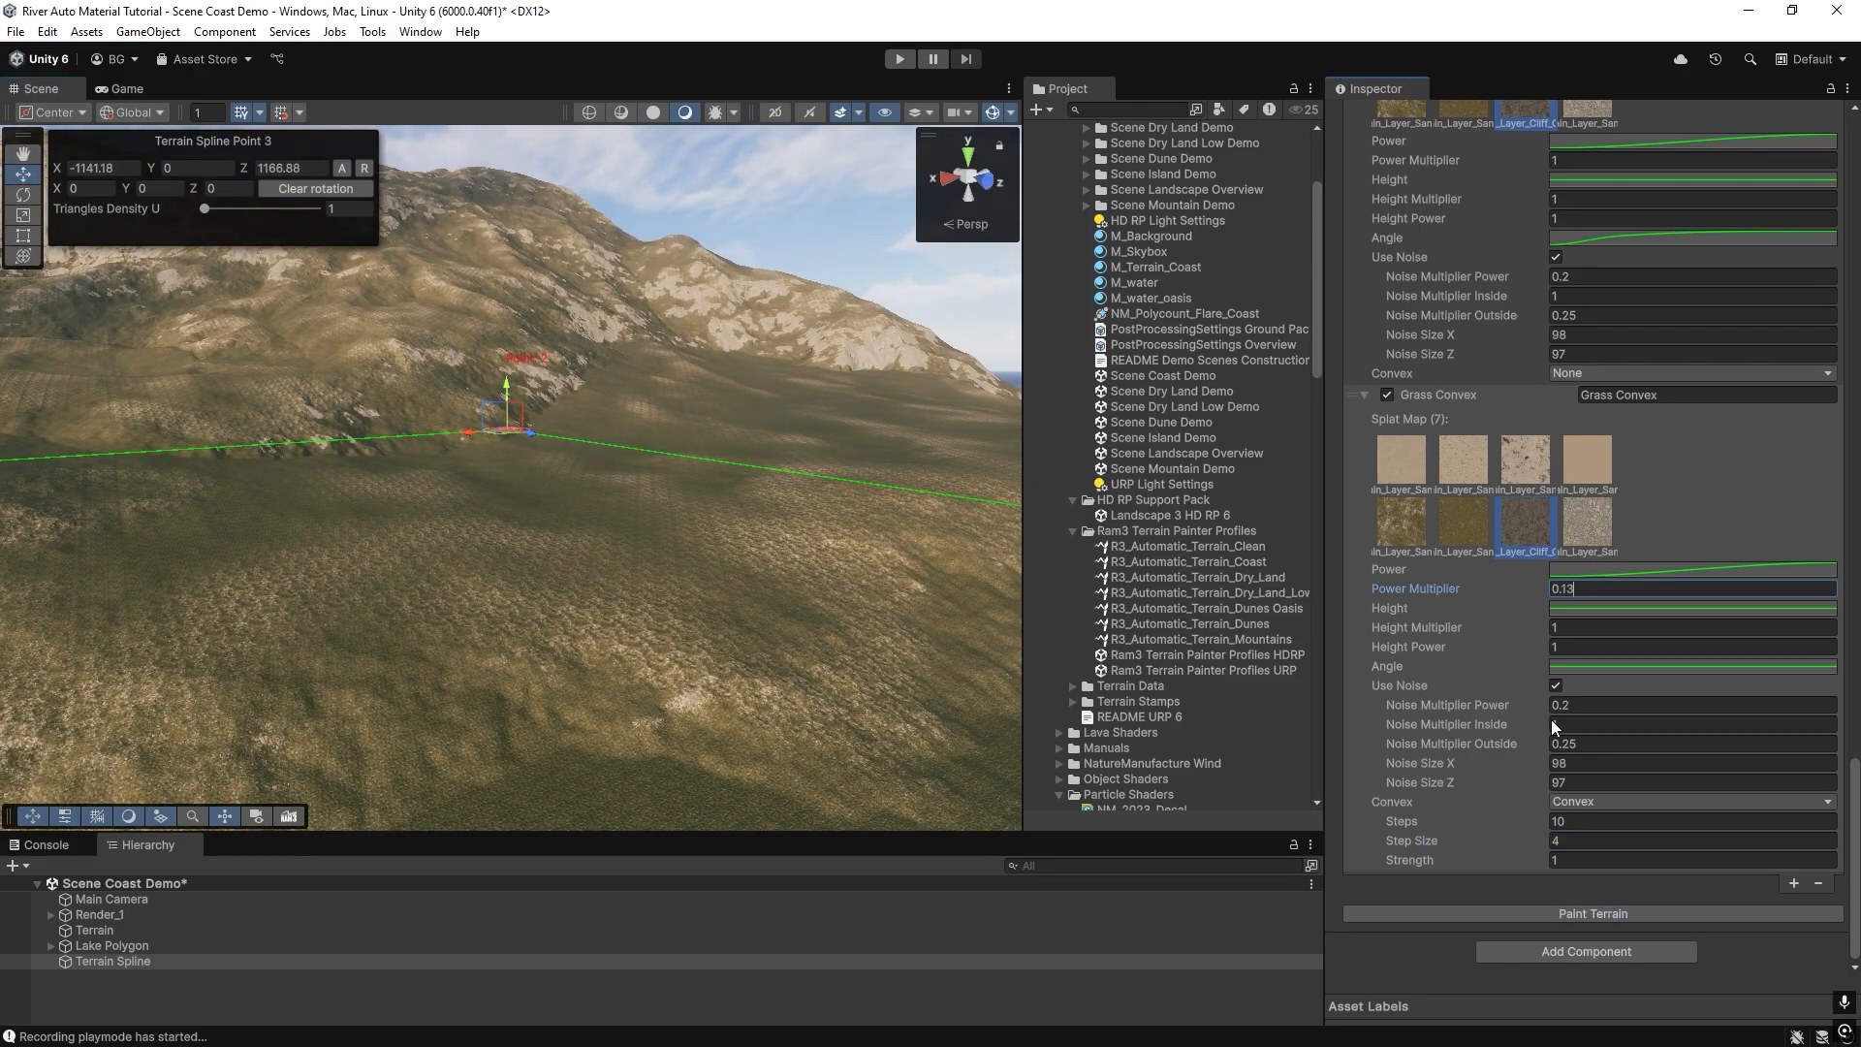
Set the convex cliff layer's Power Multiplier to 0.13, repaint the terrain and inspect the ridges up close.
{"action": "left_click", "coordinate": [1533, 909]}
{"action": "mouse_move", "coordinate": [621, 504]}
{"action": "right_mouse_down"}
{"action": "mouse_move", "coordinate": [371, 625]}
{"action": "mouse_move", "coordinate": [349, 606]}
{"action": "mouse_move", "coordinate": [644, 528]}
{"action": "mouse_move", "coordinate": [785, 515]}
{"action": "mouse_move", "coordinate": [768, 585]}
{"action": "mouse_move", "coordinate": [352, 459]}
{"action": "right_mouse_up"}
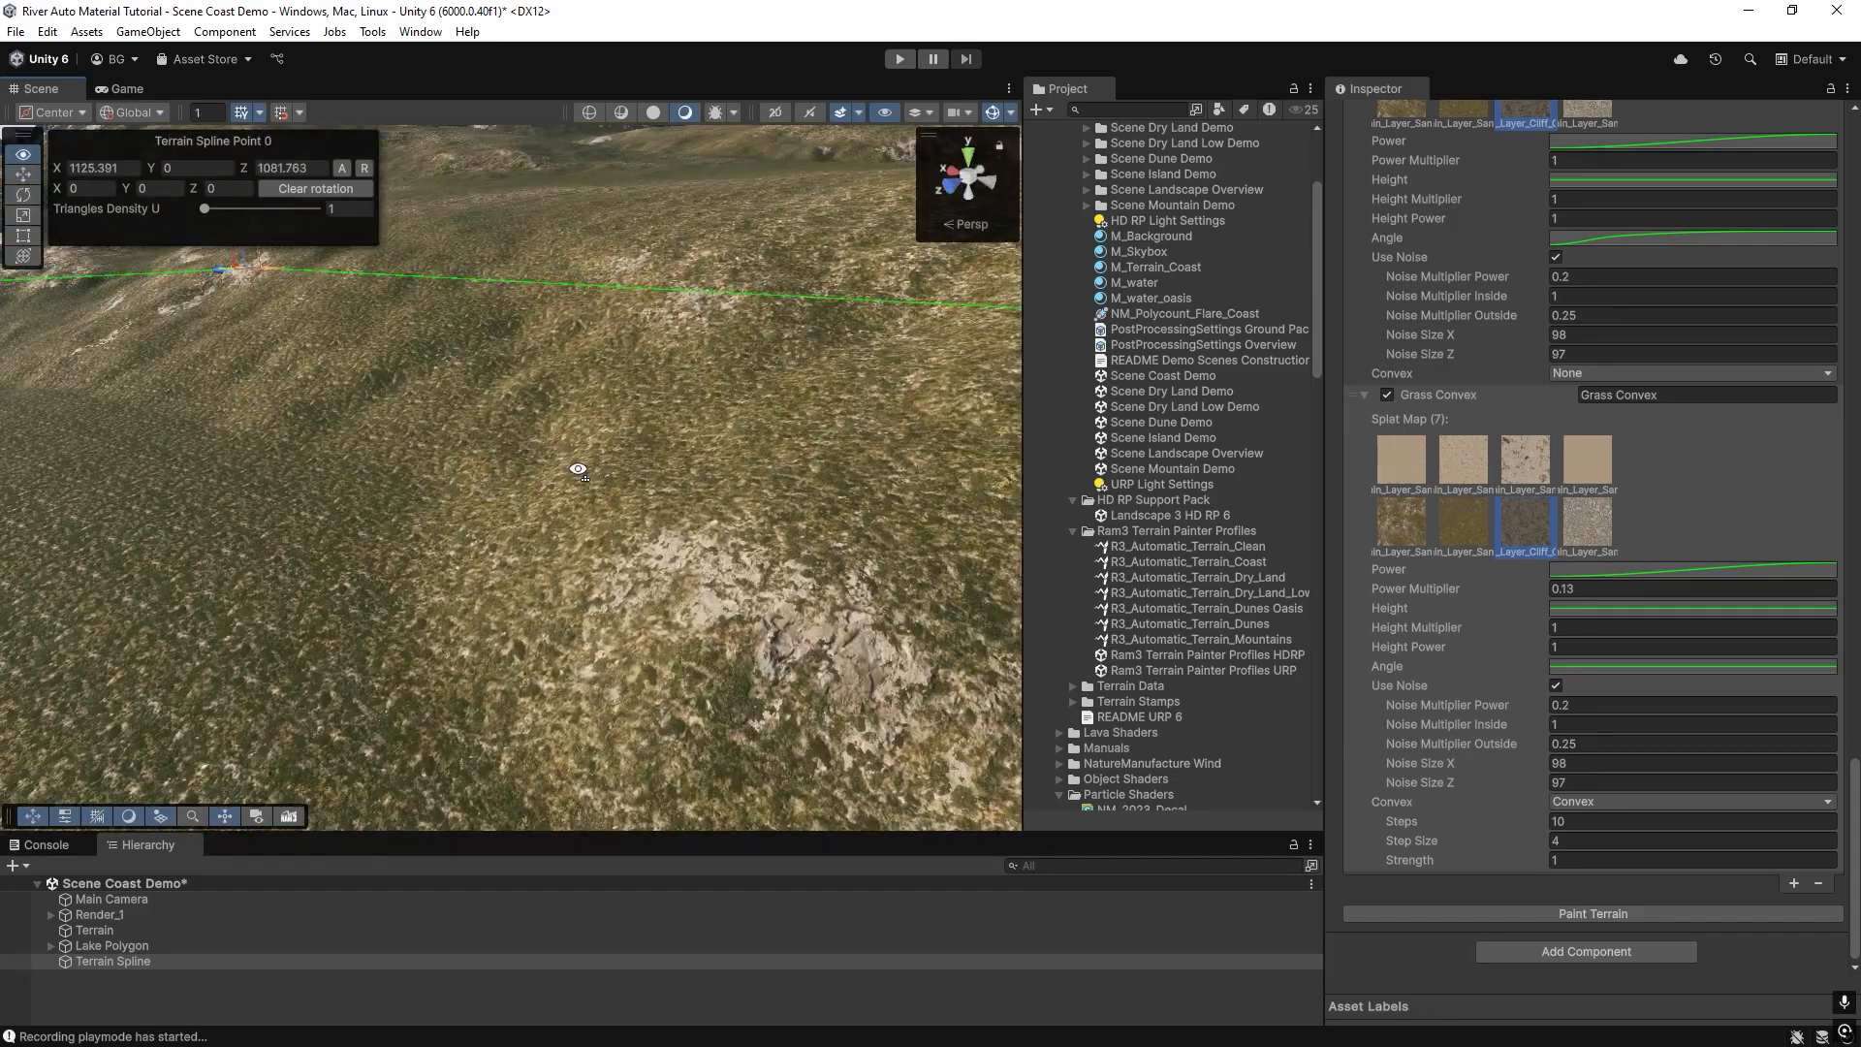
{"action": "right_click_drag", "start_coordinate": [578, 470], "coordinate": [659, 533]}
Disable the convex cliff layer and repaint, and enable it again and repaint to compare its effect on the ridges.
{"action": "left_click", "coordinate": [1387, 395]}
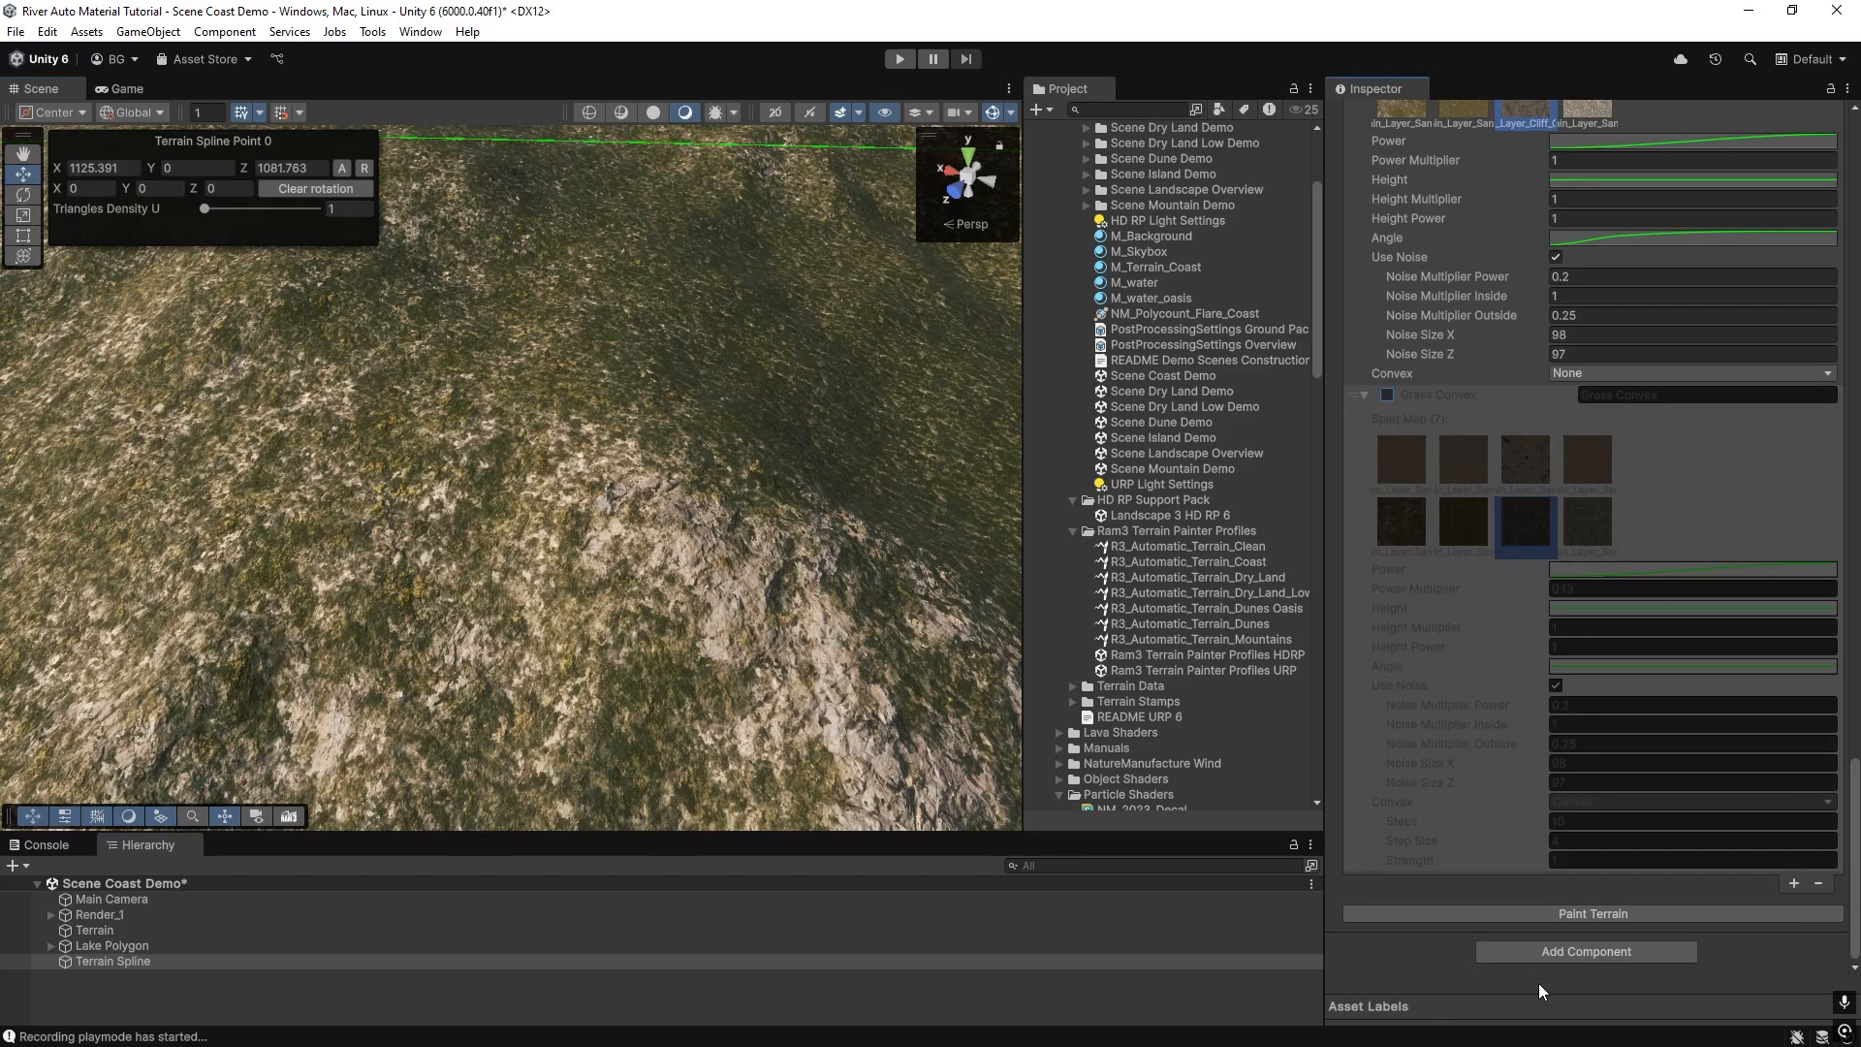
{"action": "left_click", "coordinate": [1529, 916]}
{"action": "left_click", "coordinate": [1390, 396]}
{"action": "left_click", "coordinate": [1539, 914]}
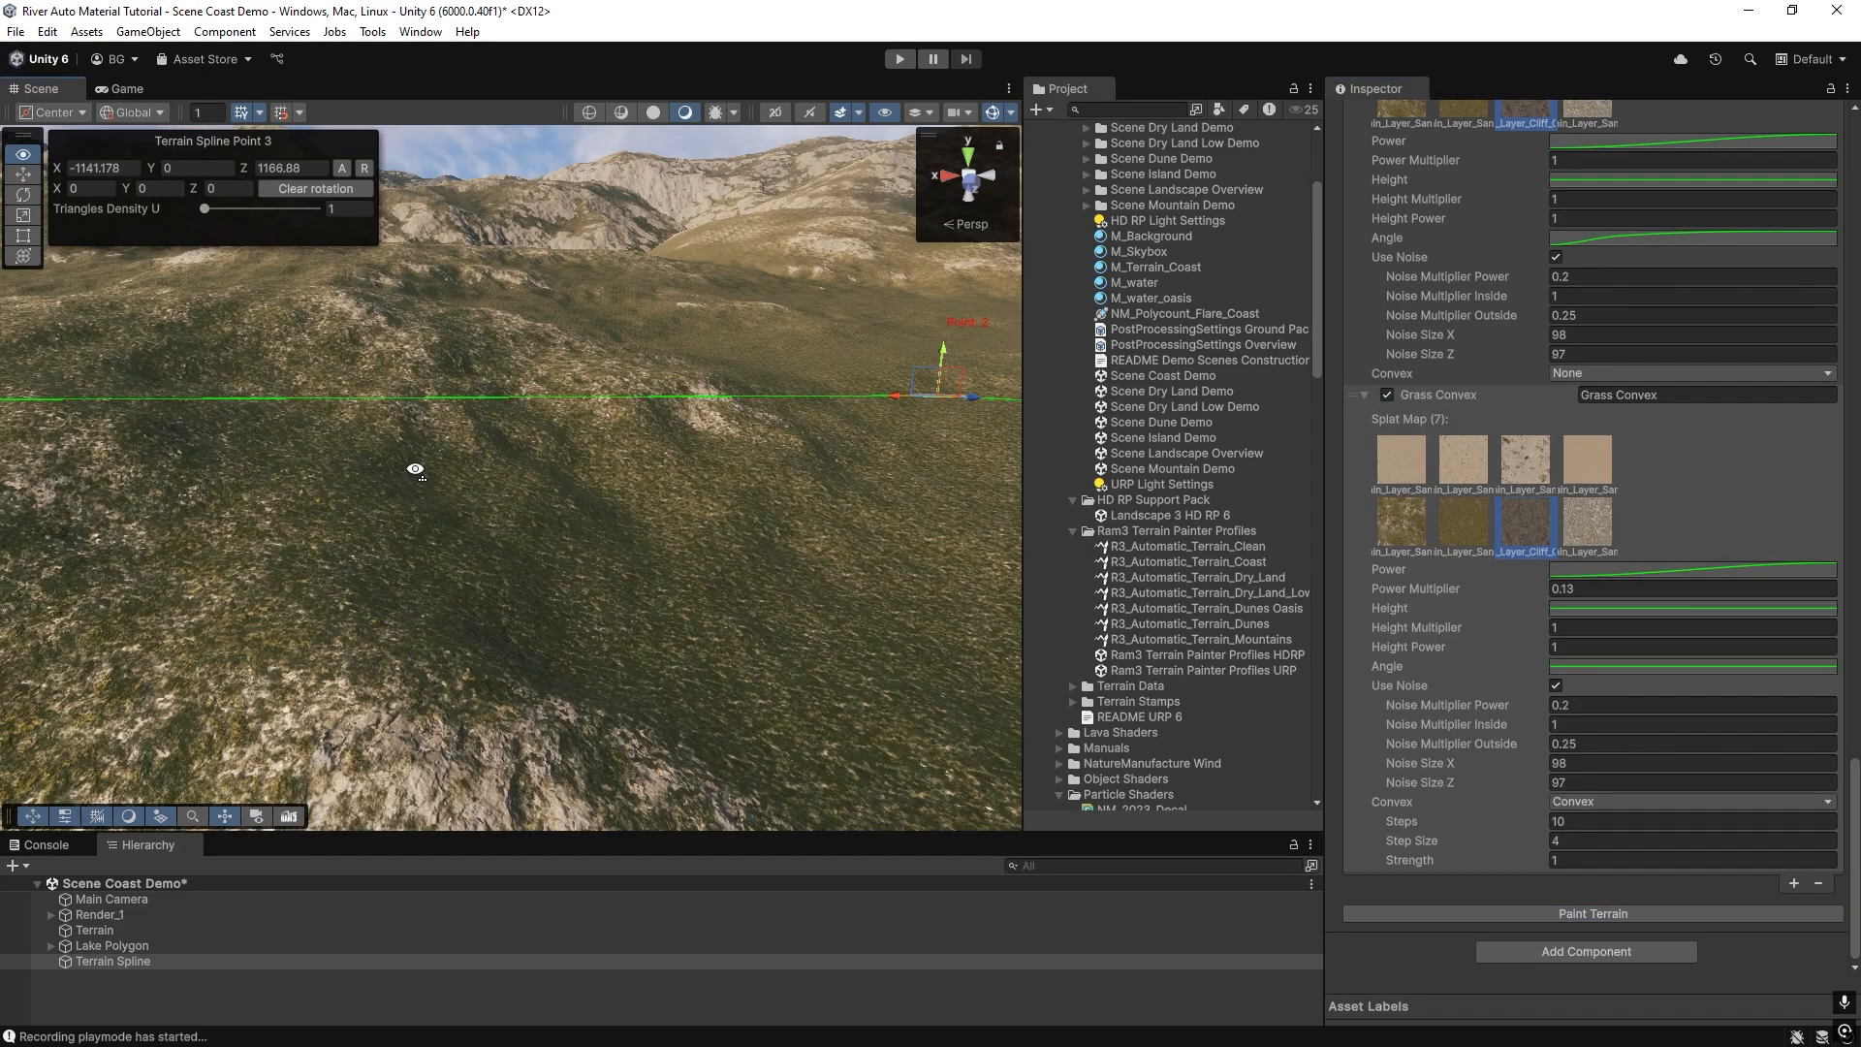
{"action": "mouse_move", "coordinate": [416, 466]}
{"action": "right_mouse_down"}
{"action": "mouse_move", "coordinate": [444, 465]}
{"action": "mouse_move", "coordinate": [328, 427]}
{"action": "mouse_move", "coordinate": [492, 427]}
{"action": "mouse_move", "coordinate": [421, 426]}
{"action": "mouse_move", "coordinate": [403, 393]}
{"action": "right_mouse_up"}
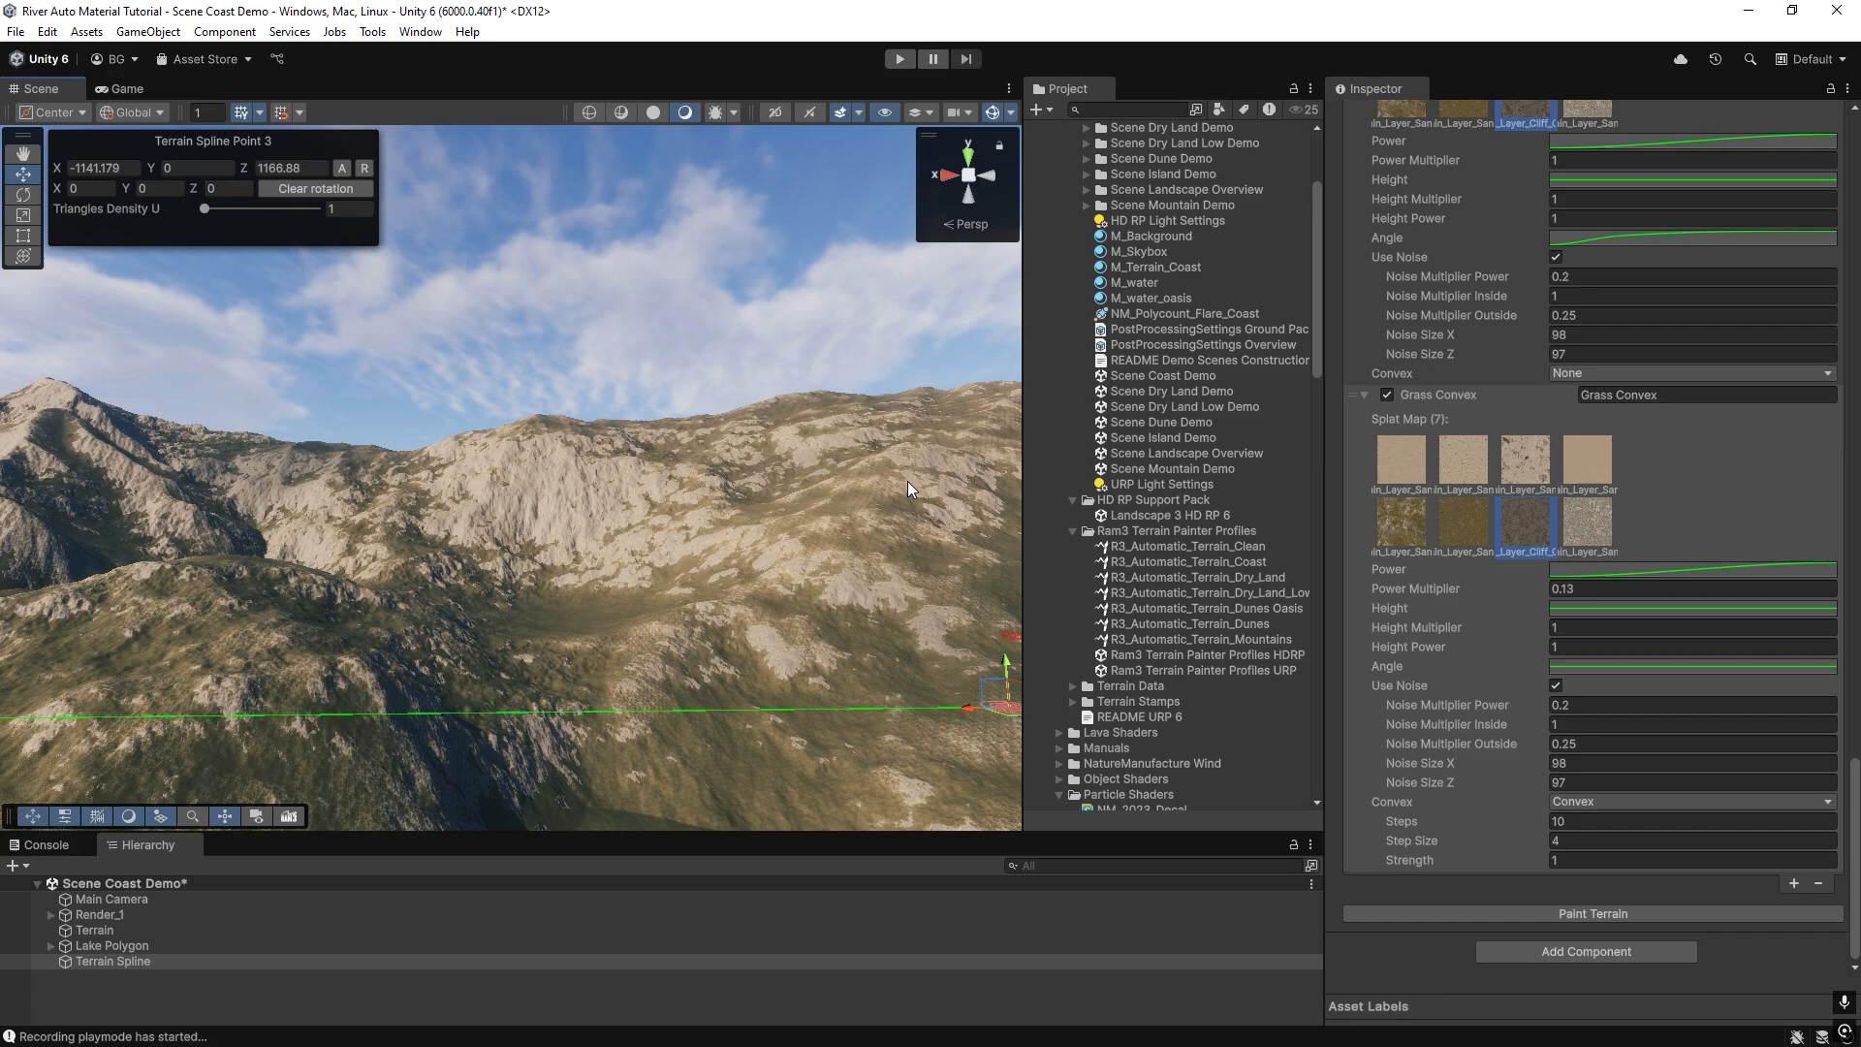
Rename the convex cliff layer to "Cliff Convex" and the angle-based cliff layer above it to "Cliff Slope".
{"action": "left_click", "coordinate": [1363, 395]}
{"action": "mouse_move", "coordinate": [632, 459]}
{"action": "right_mouse_down"}
{"action": "mouse_move", "coordinate": [612, 510]}
{"action": "mouse_move", "coordinate": [622, 482]}
{"action": "right_mouse_up"}
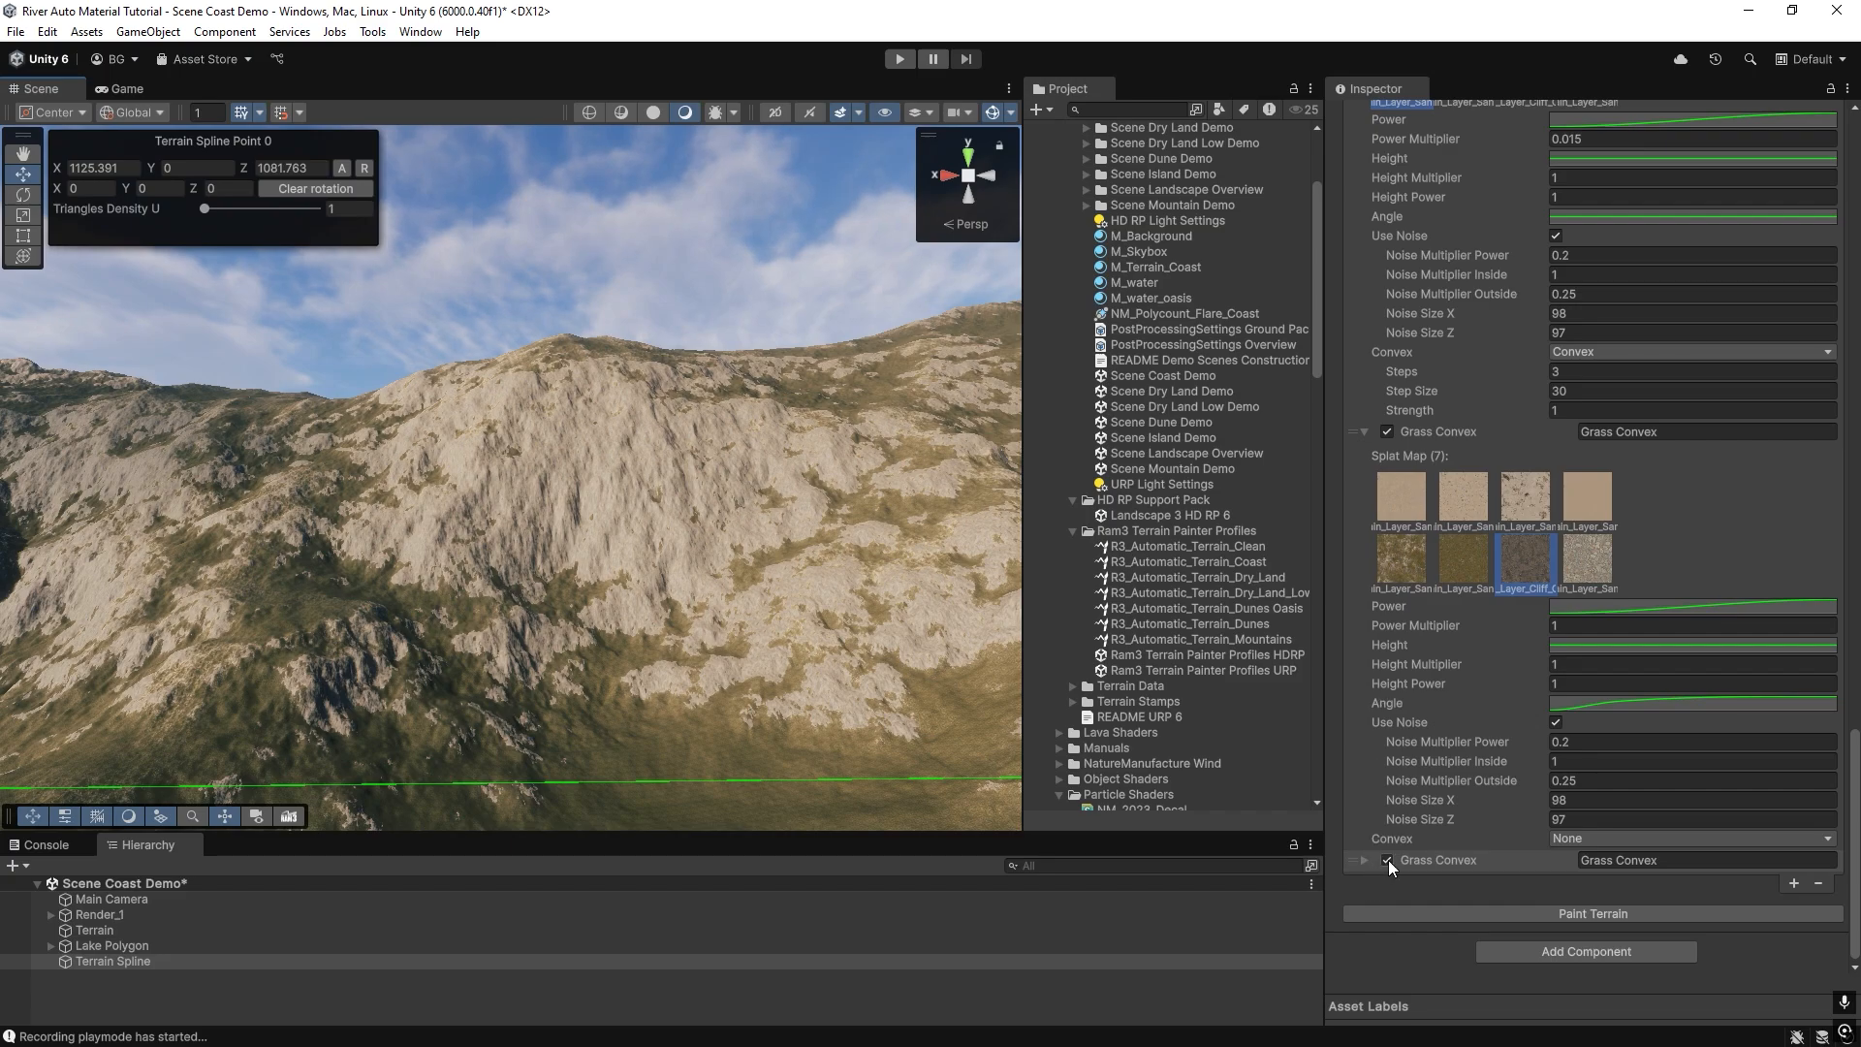
{"action": "left_click", "coordinate": [1656, 861]}
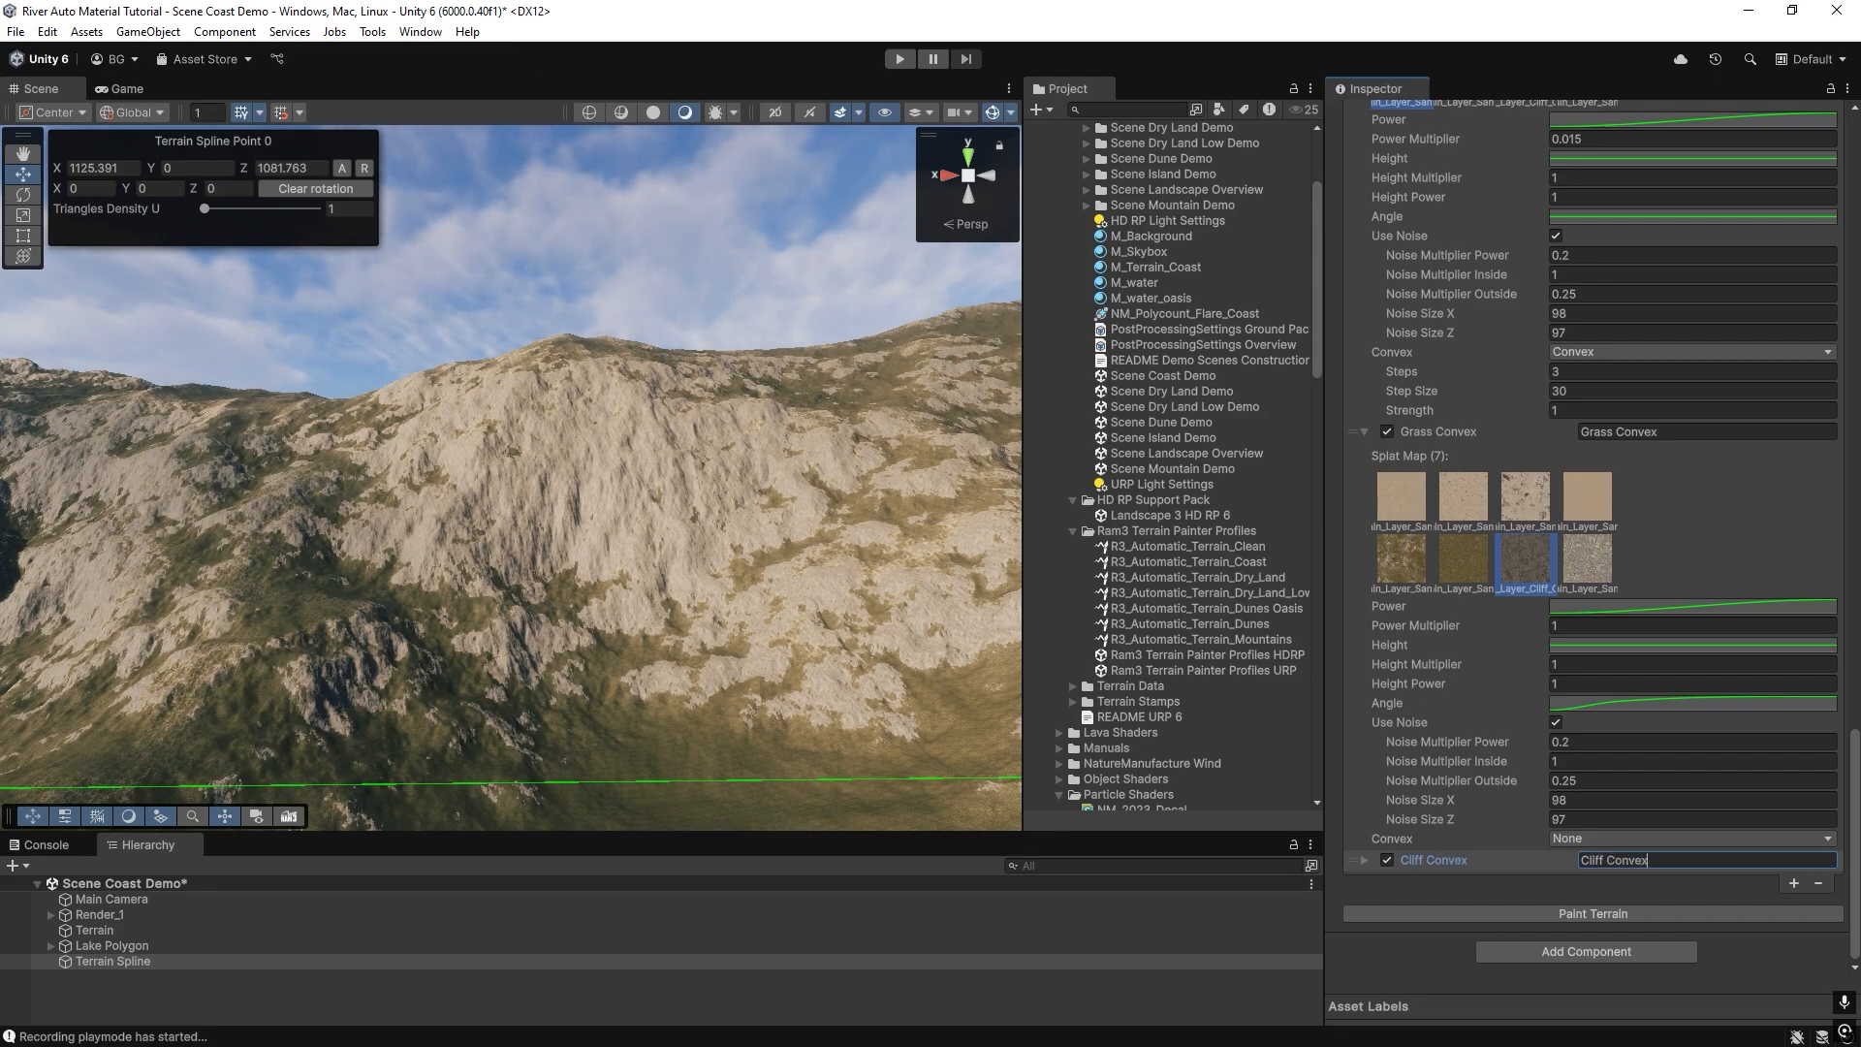
{"action": "left_click", "coordinate": [1700, 431]}
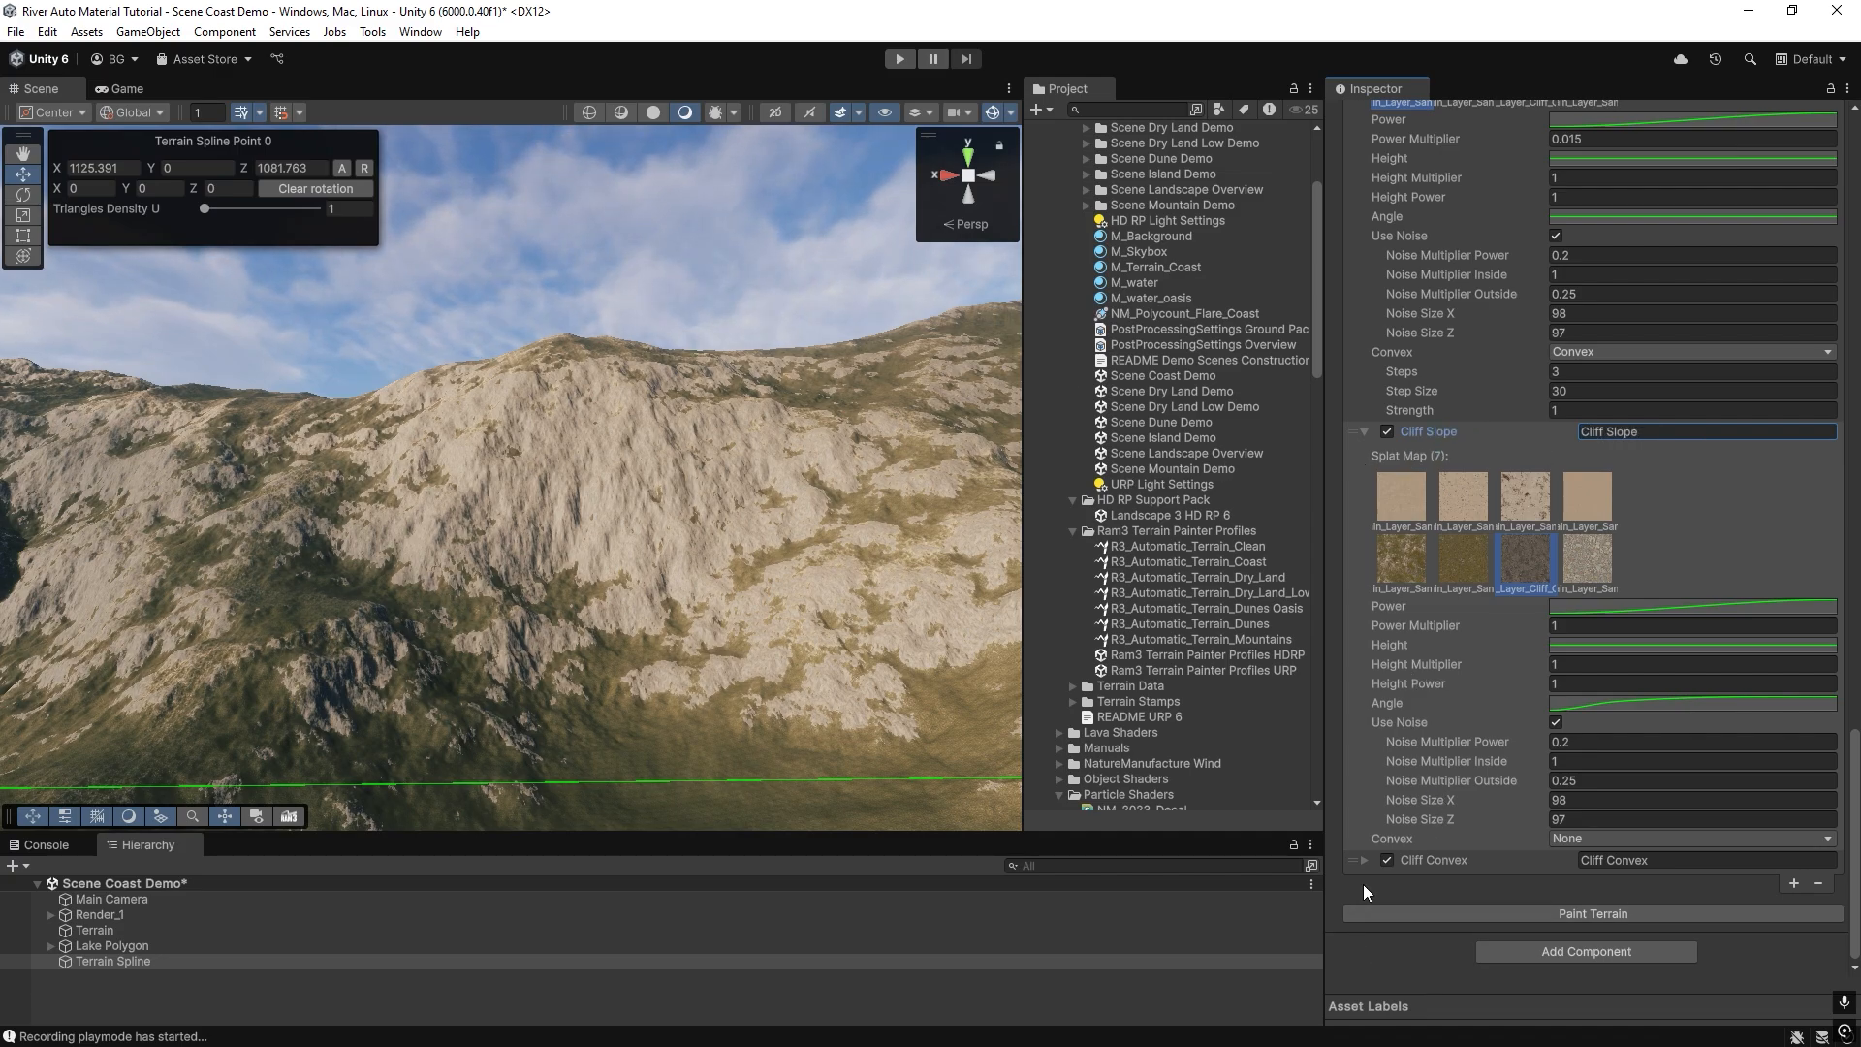
Disable the Cliff Convex layer, repaint the terrain and inspect the mountainside.
{"action": "left_click", "coordinate": [1387, 861]}
{"action": "left_click", "coordinate": [1417, 917]}
{"action": "right_click_drag", "start_coordinate": [533, 604], "coordinate": [519, 604]}
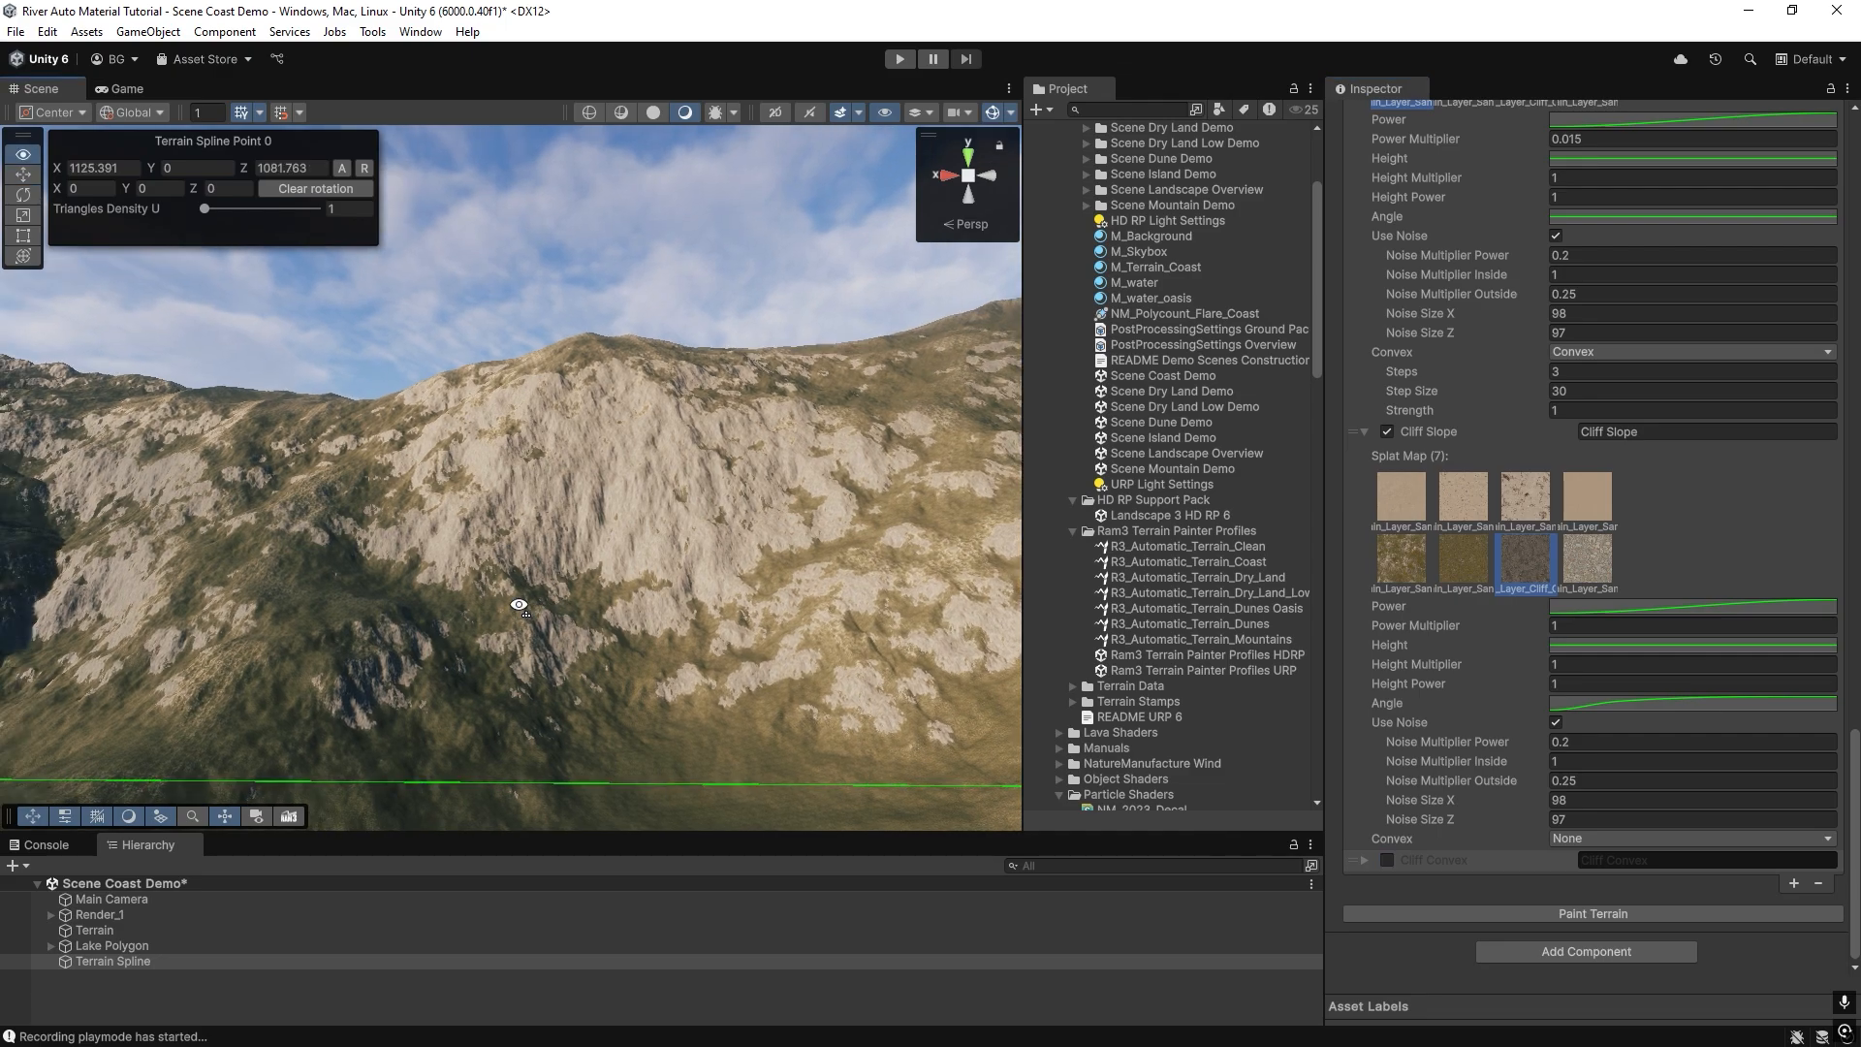
{"action": "right_click_drag", "start_coordinate": [444, 427], "coordinate": [729, 407]}
{"action": "right_click_drag", "start_coordinate": [523, 473], "coordinate": [487, 475]}
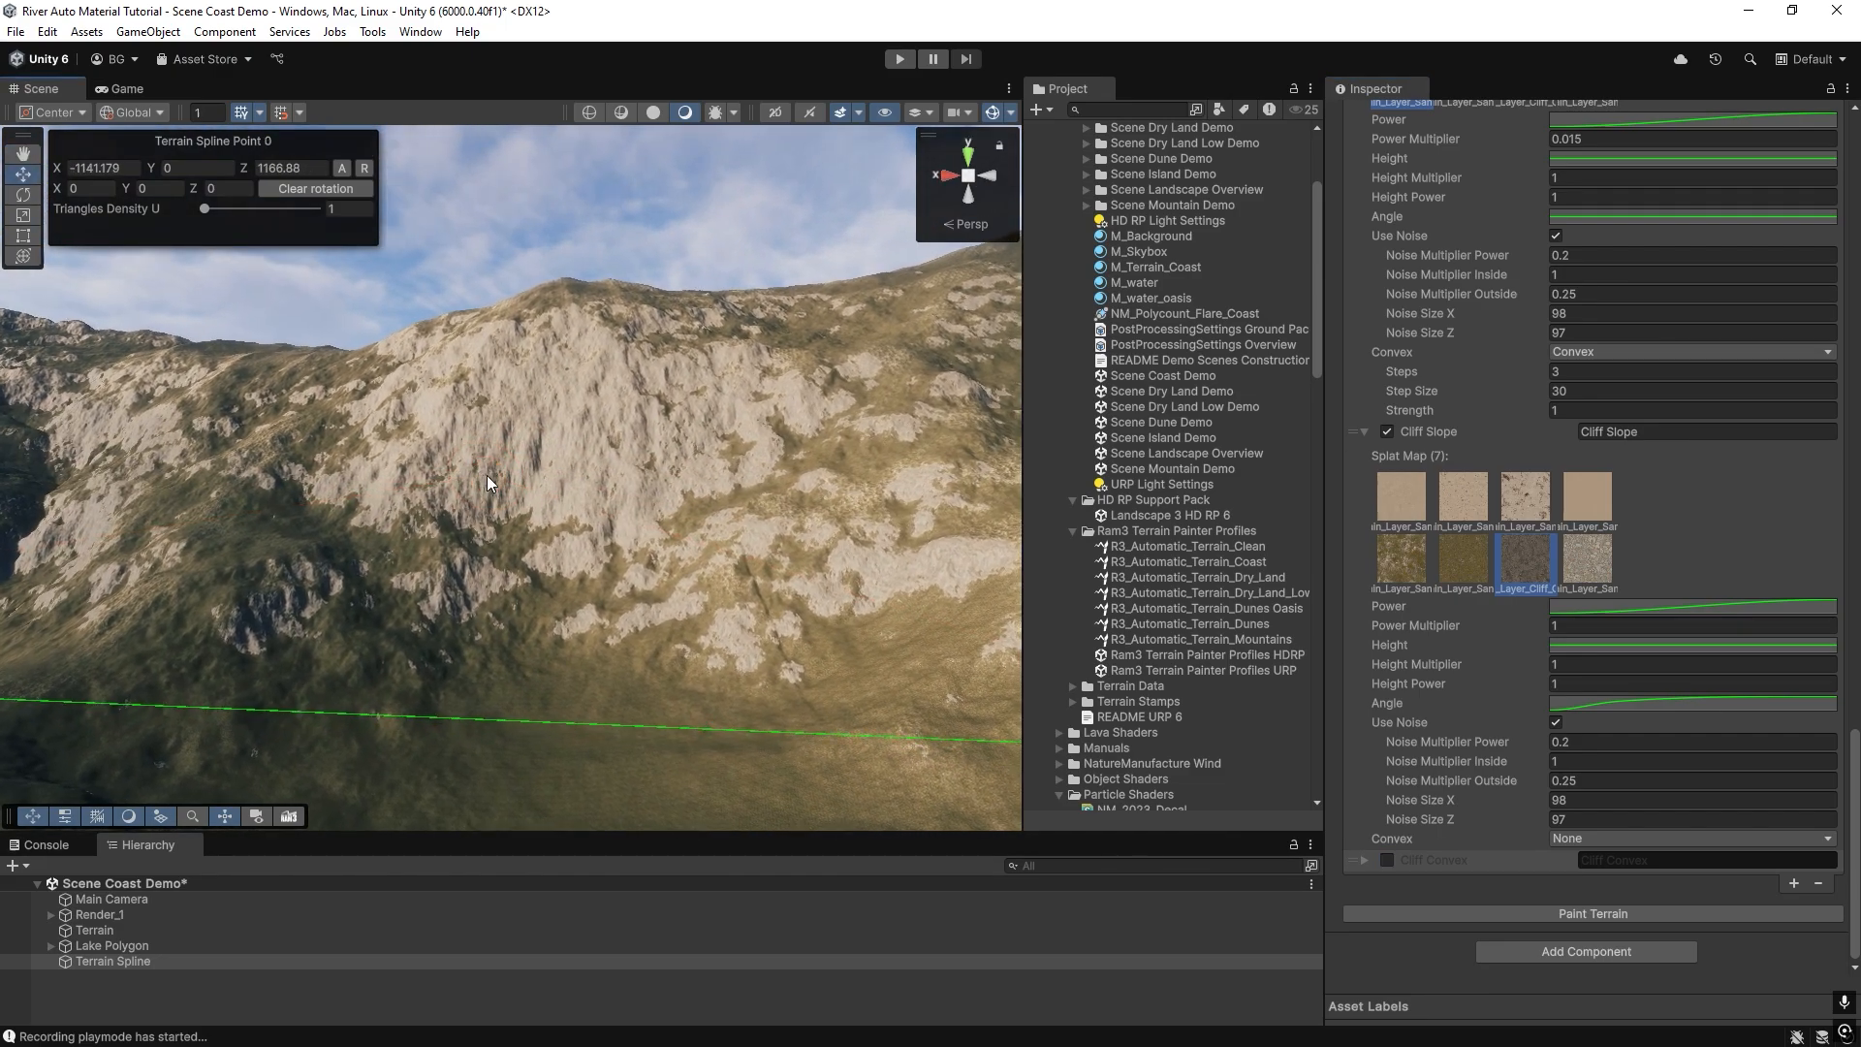
Turn off noise on the Cliff Slope layer and repaint, and turn it on again and repaint to compare.
{"action": "left_click", "coordinate": [1556, 722]}
{"action": "left_click", "coordinate": [1584, 911]}
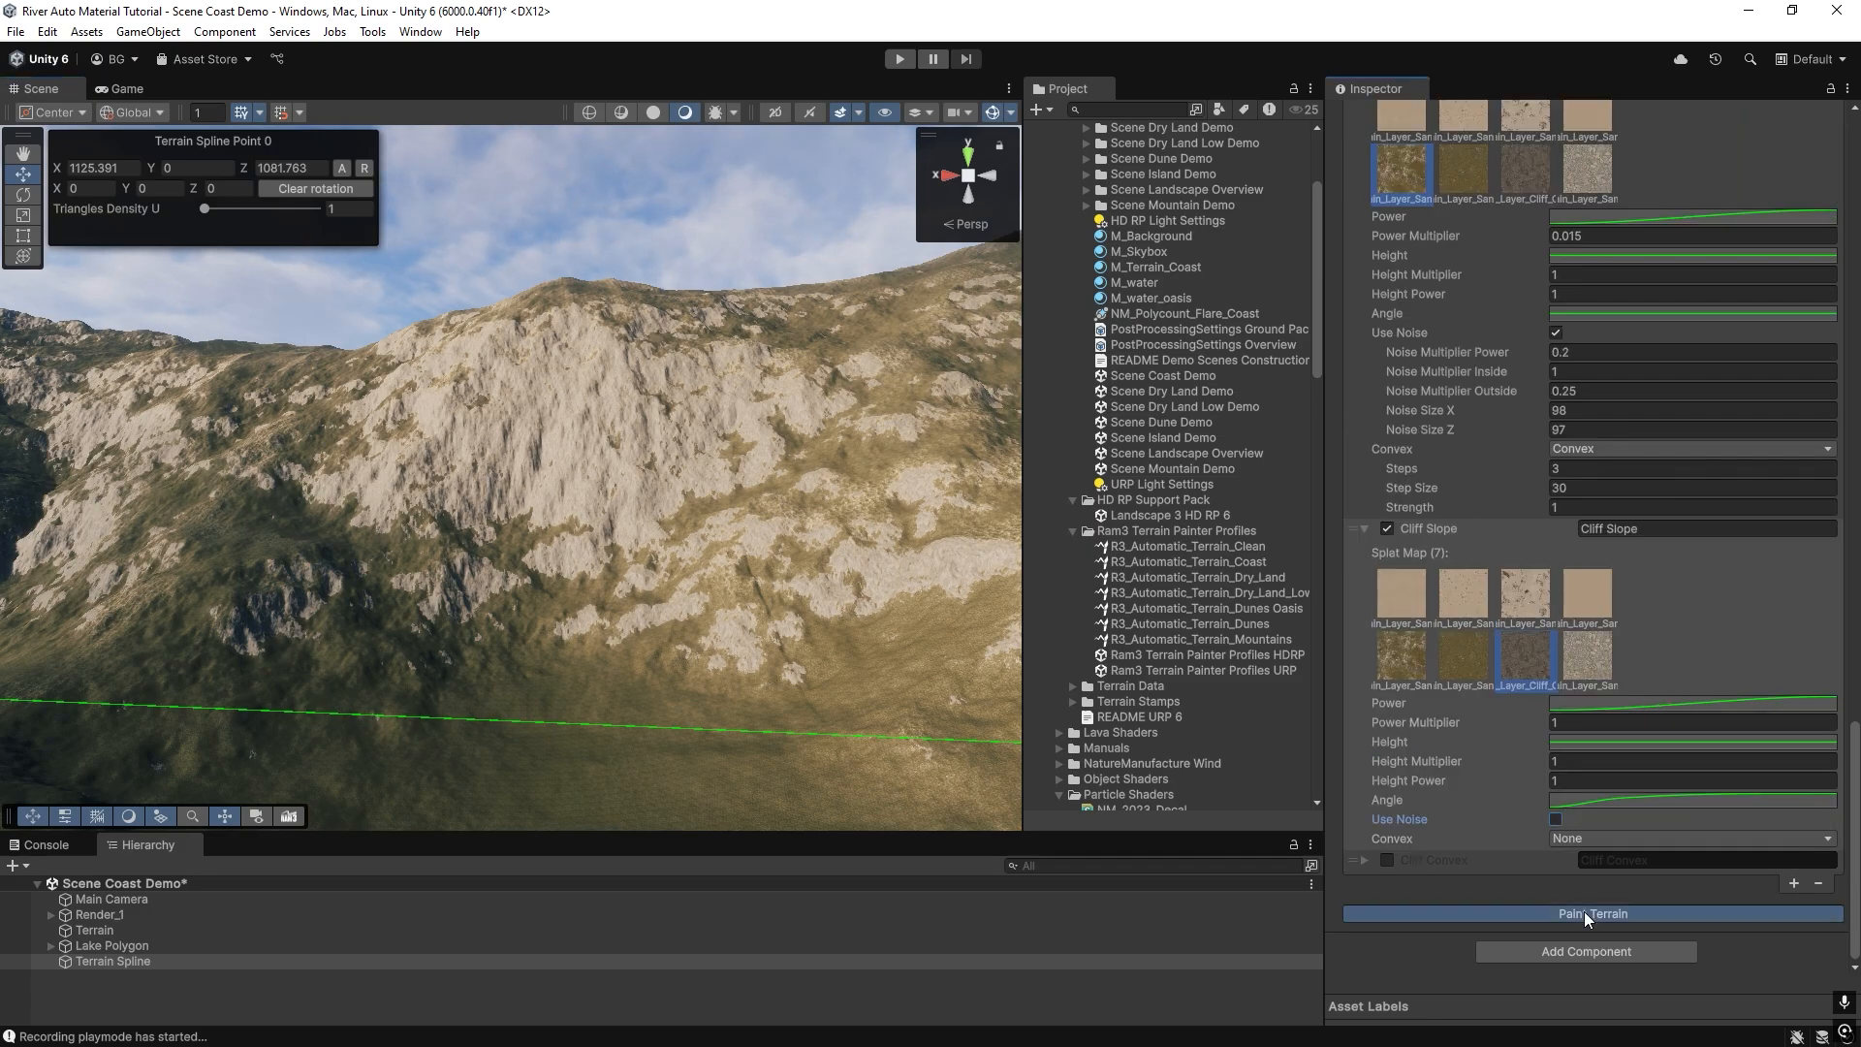
{"action": "left_click", "coordinate": [1556, 819]}
{"action": "scroll", "coordinate": [1564, 865], "scroll_direction": "down", "scroll_amount": 2}
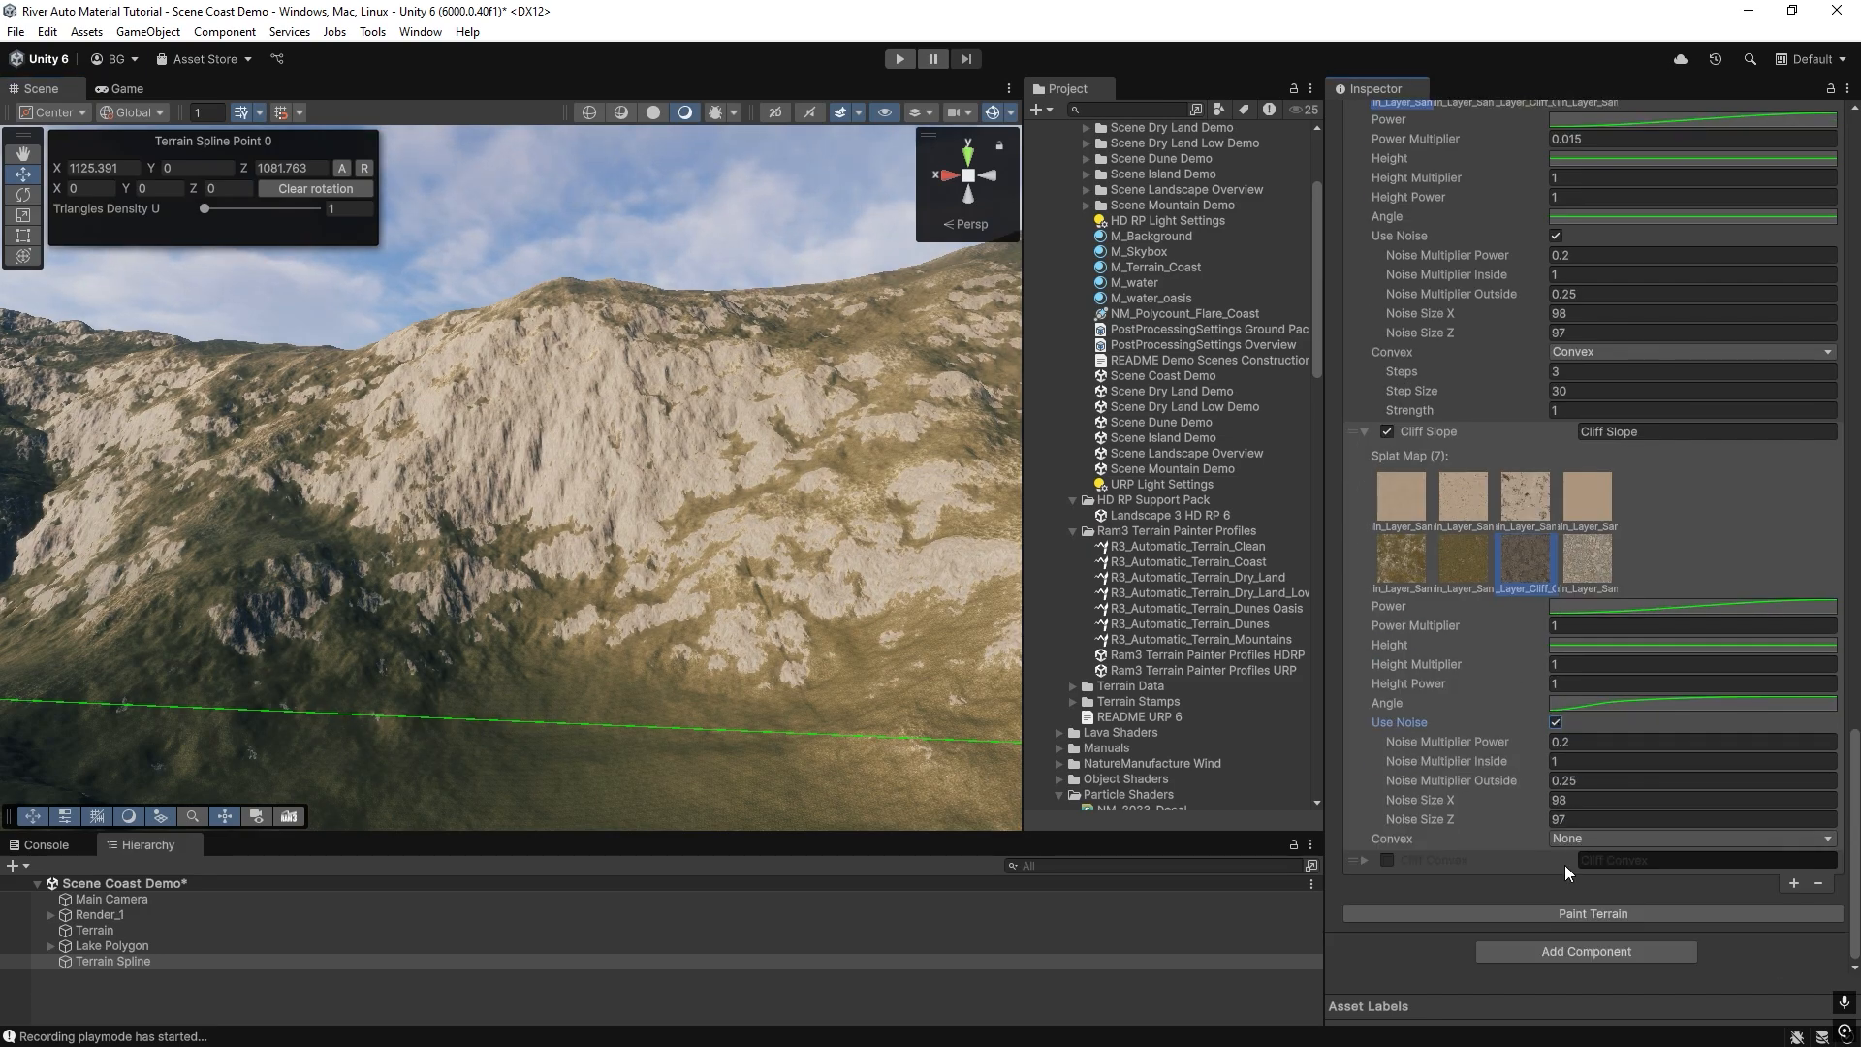
{"action": "left_click", "coordinate": [1590, 914]}
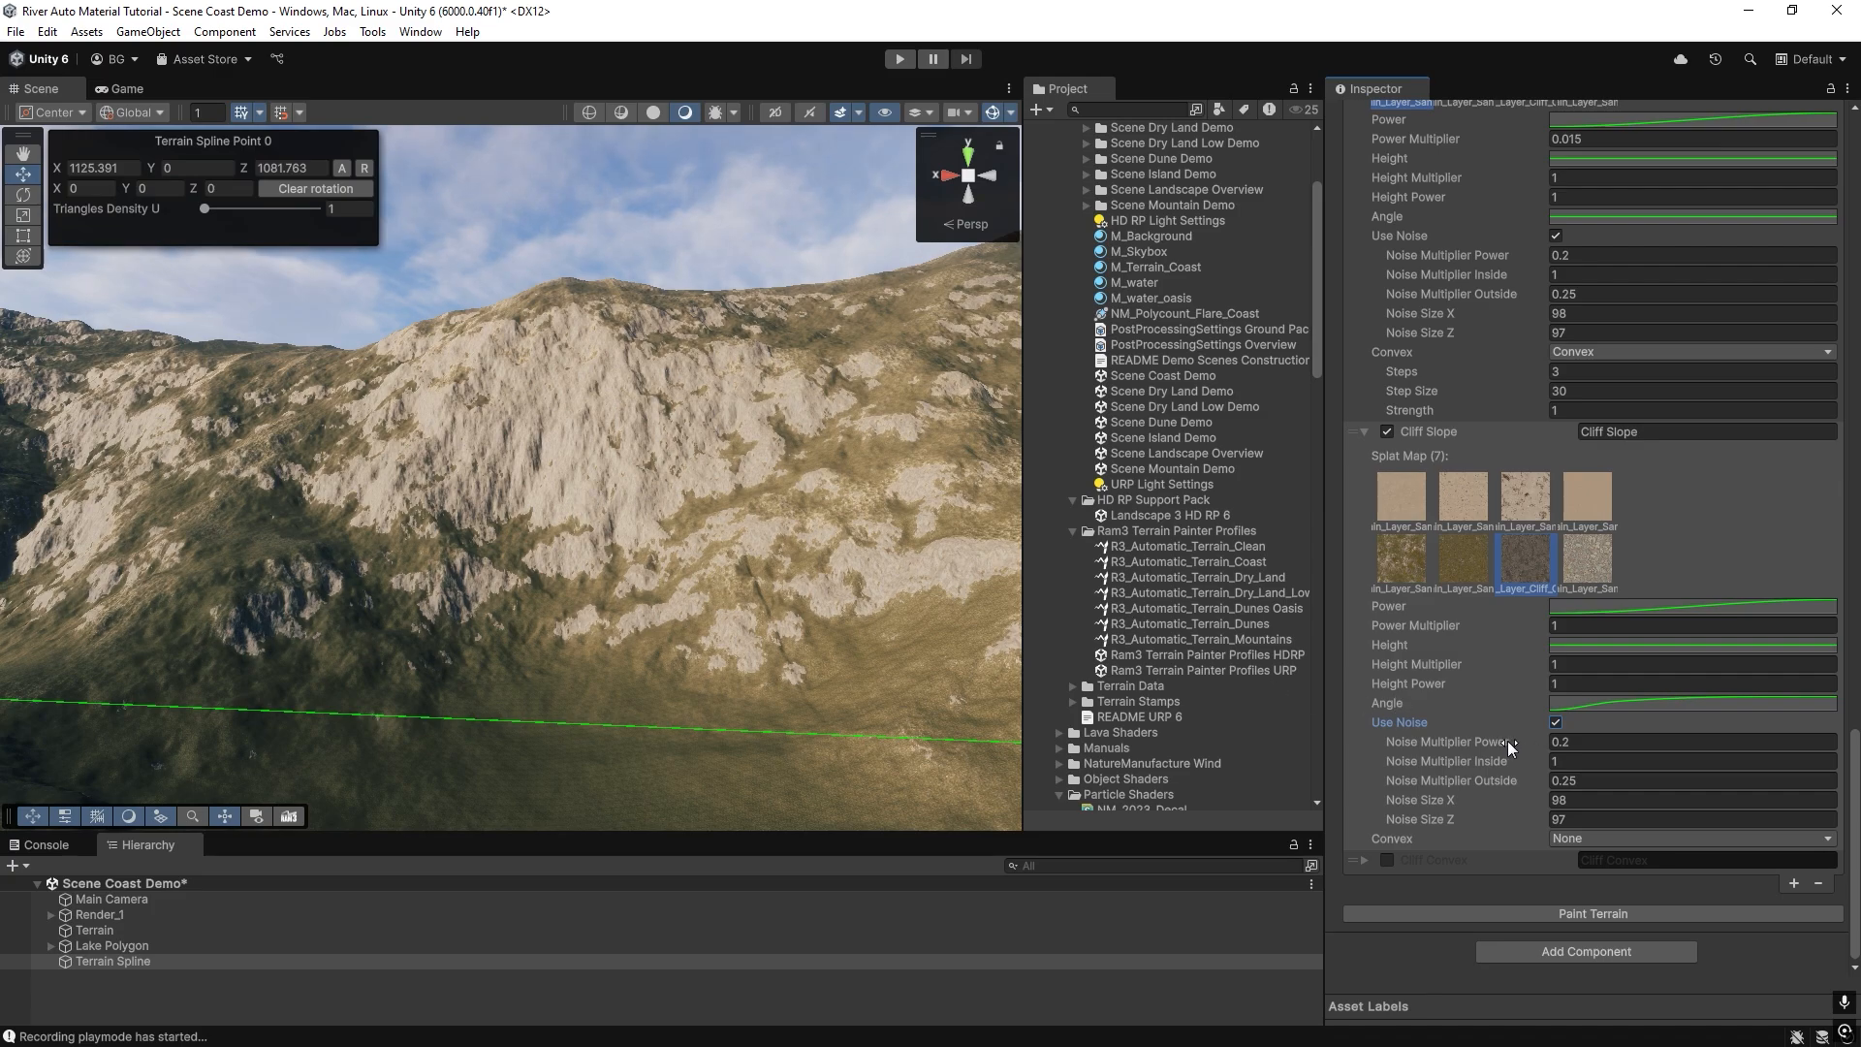
Raise the Cliff Slope layer's Noise Multiplier Power to 0.41 and to 1.11, repainting the terrain after each change.
{"action": "left_click_drag", "start_coordinate": [1508, 741], "coordinate": [1520, 740]}
{"action": "left_click", "coordinate": [1559, 912]}
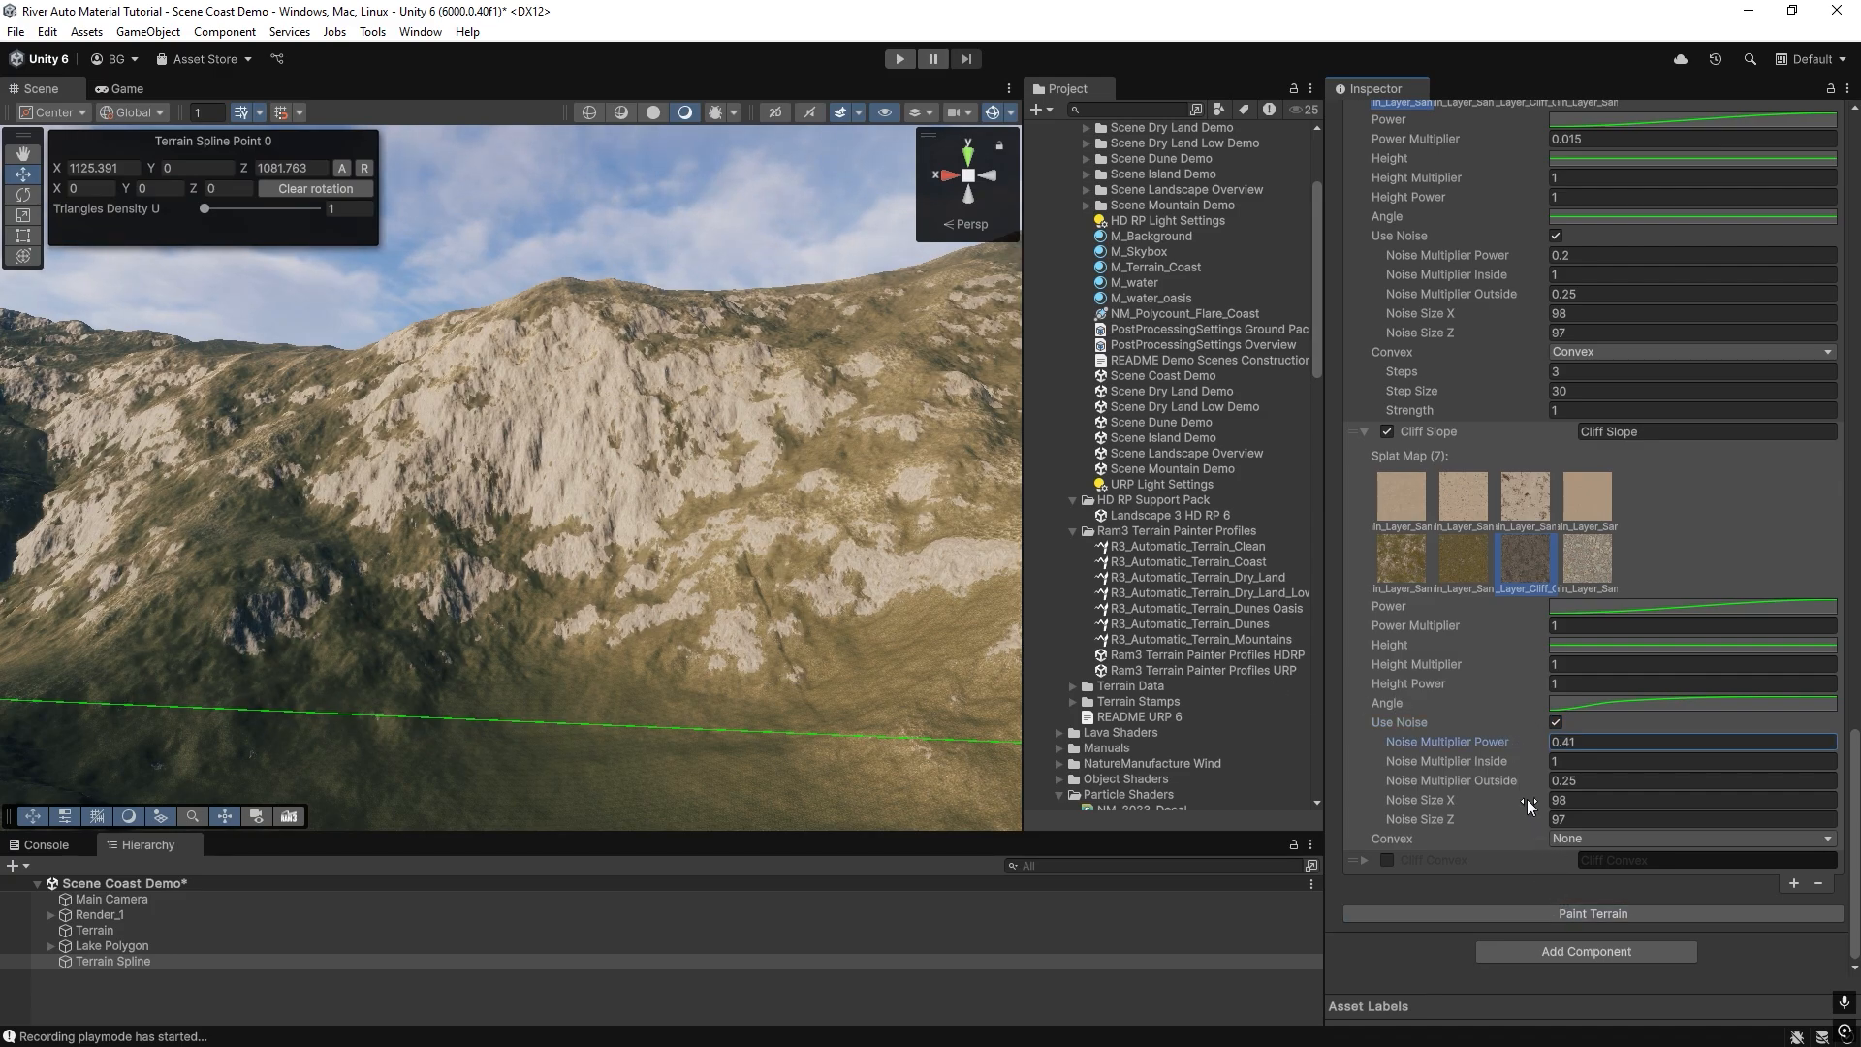
{"action": "left_click", "coordinate": [1574, 912]}
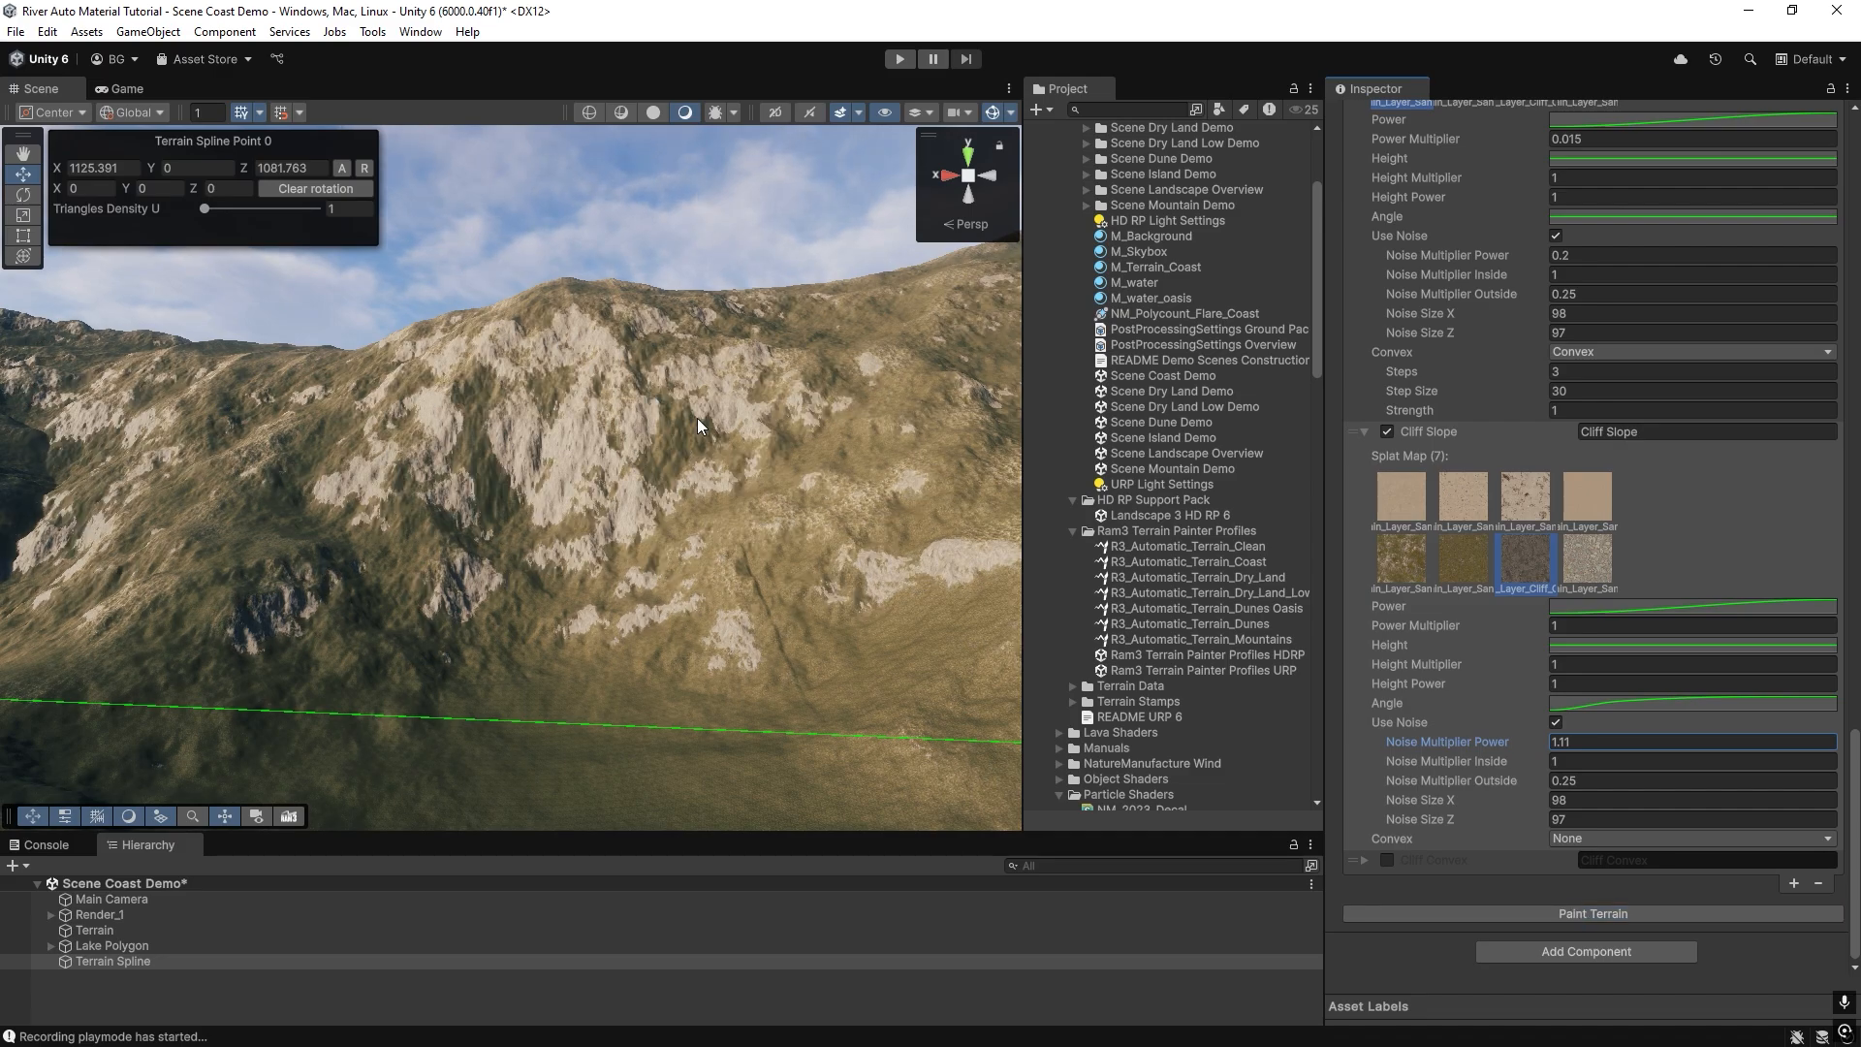
Set the Cliff Slope layer's Noise Multiplier Power to 0.2, repaint the terrain and inspect the foot of the cliffs up close.
{"action": "left_click", "coordinate": [1535, 741]}
{"action": "type", "text": "0.2"}
{"action": "left_click", "coordinate": [1579, 915]}
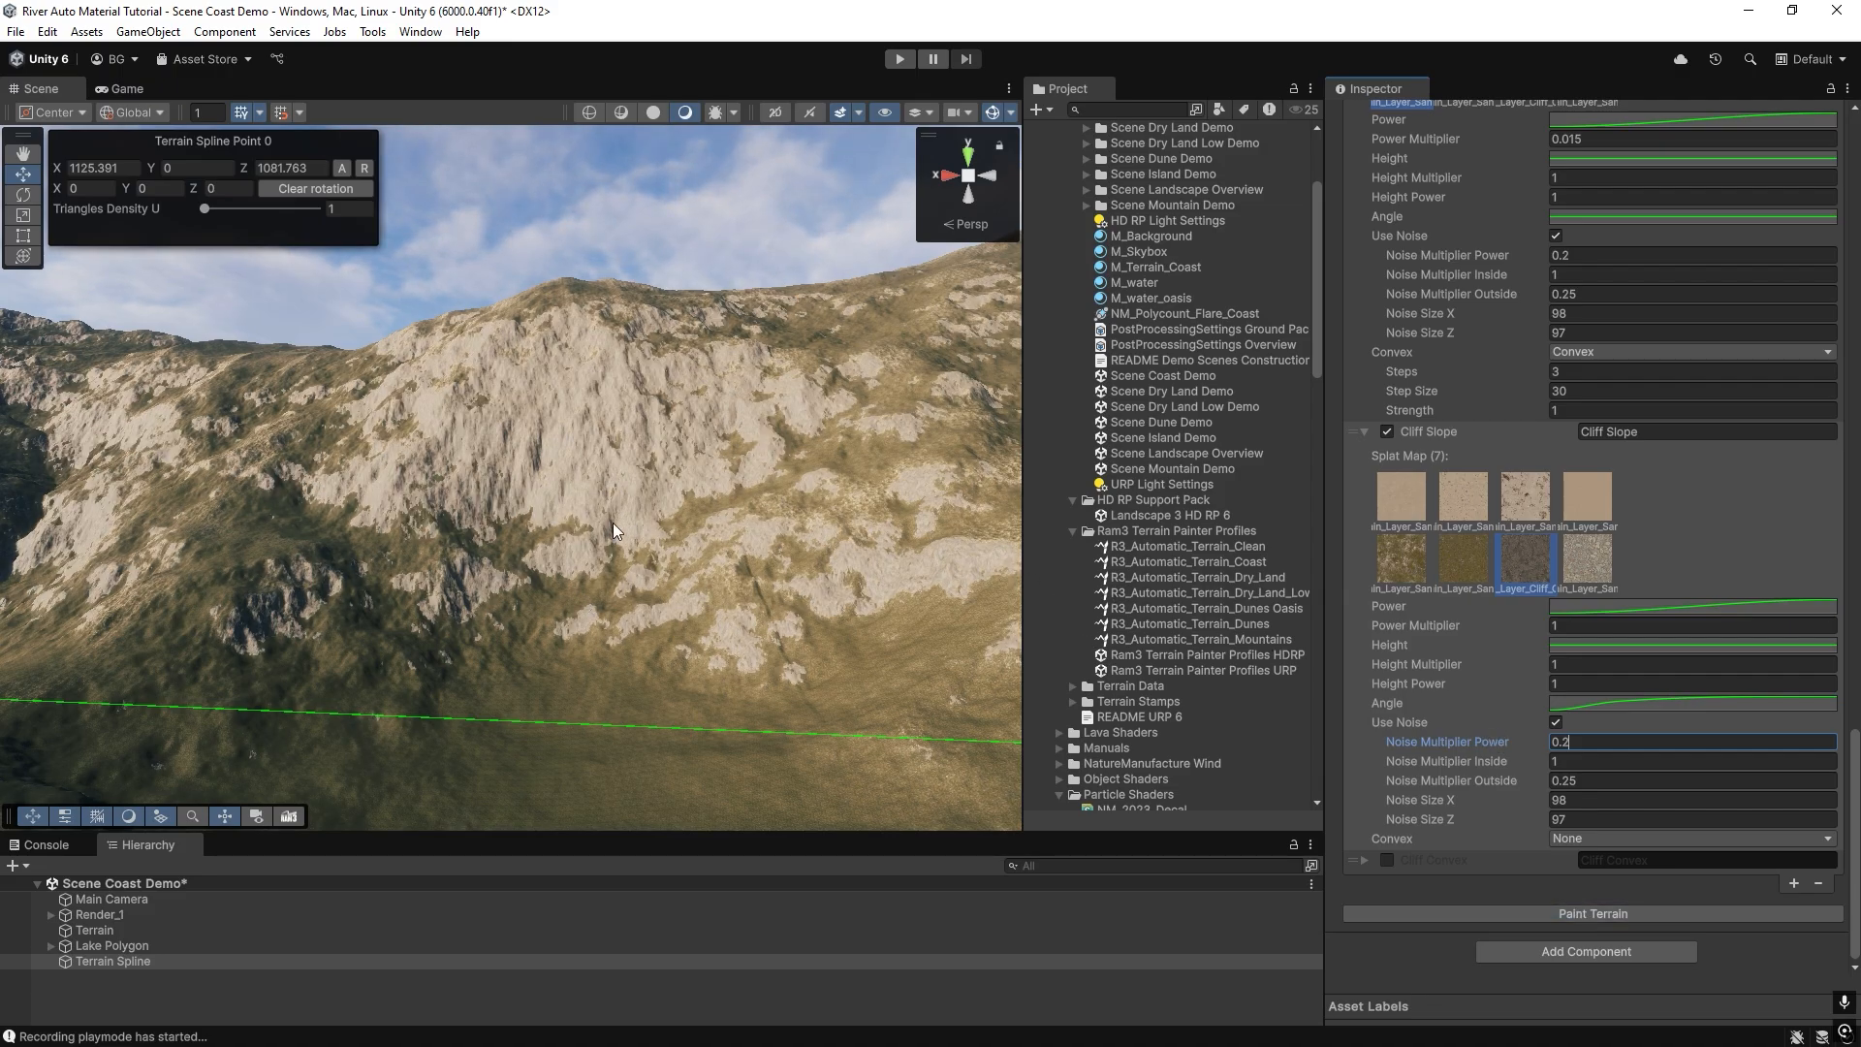
{"action": "right_click_drag", "start_coordinate": [536, 584], "coordinate": [696, 725]}
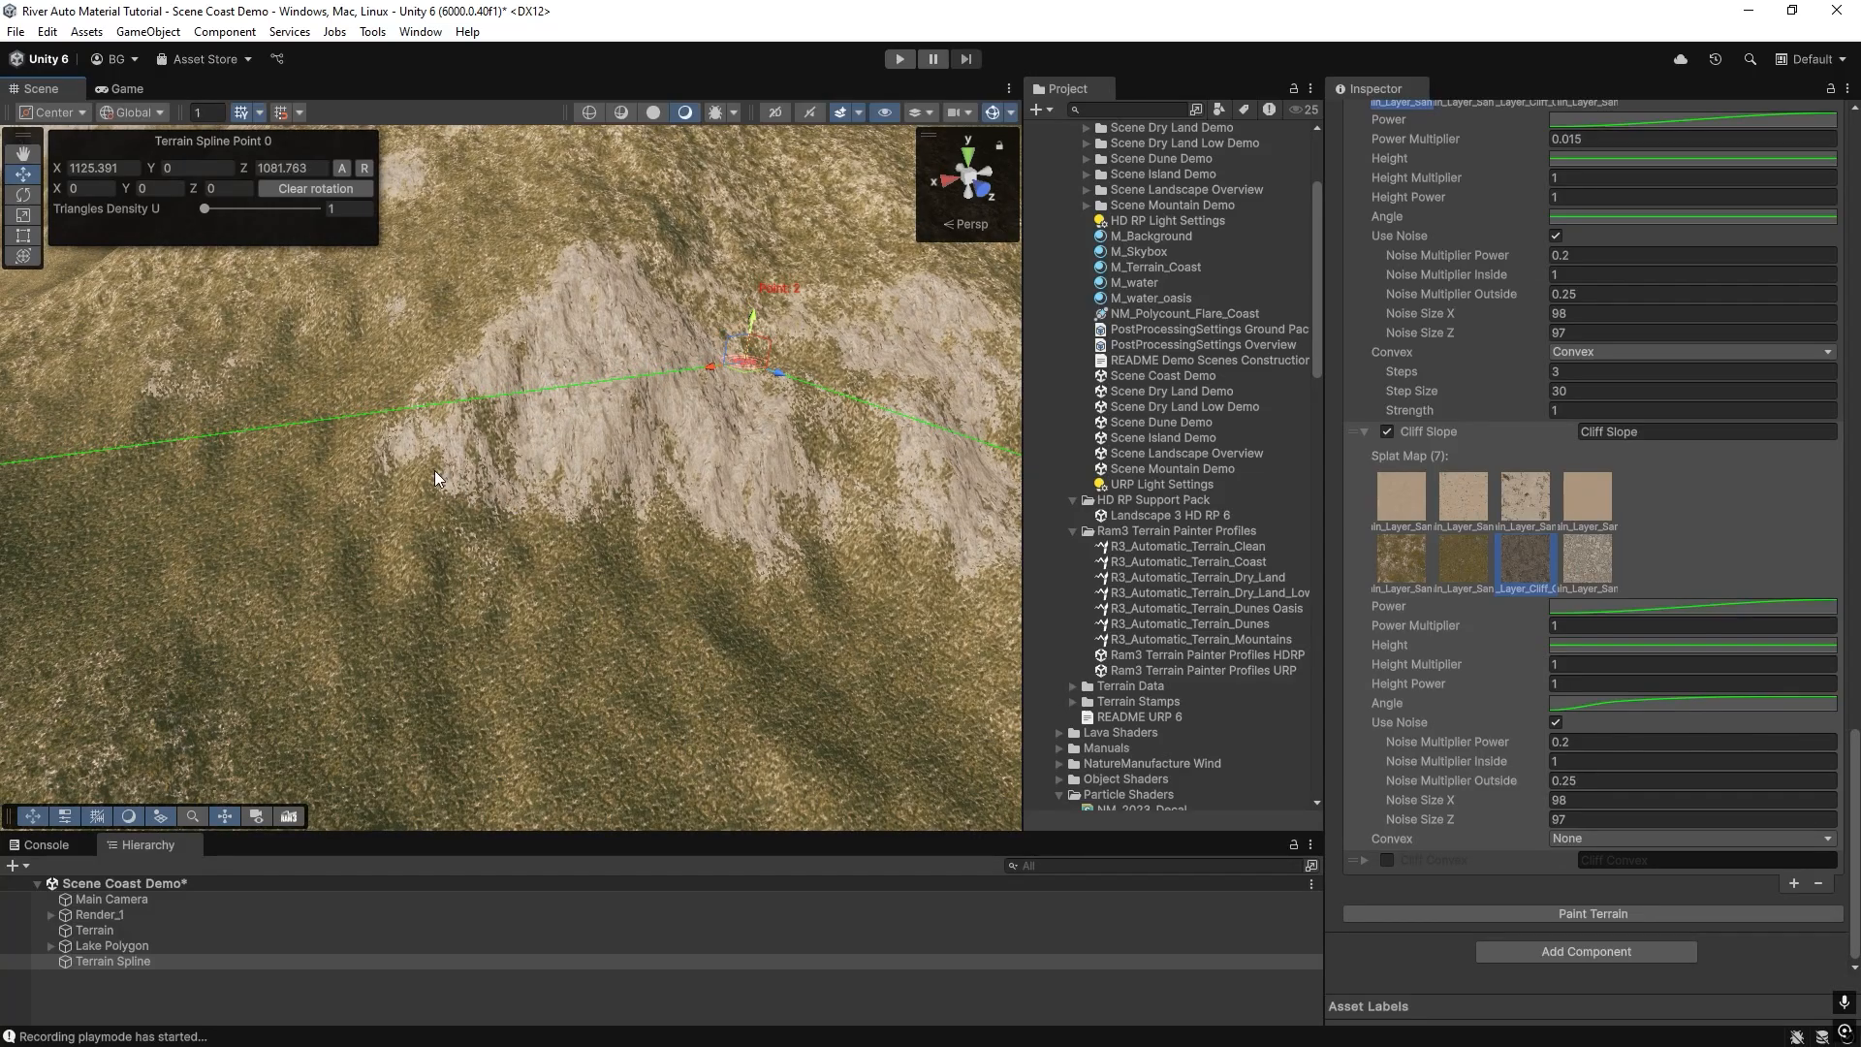
{"action": "right_click_drag", "start_coordinate": [795, 557], "coordinate": [648, 583]}
{"action": "scroll", "coordinate": [665, 585], "scroll_direction": "up", "scroll_amount": 2}
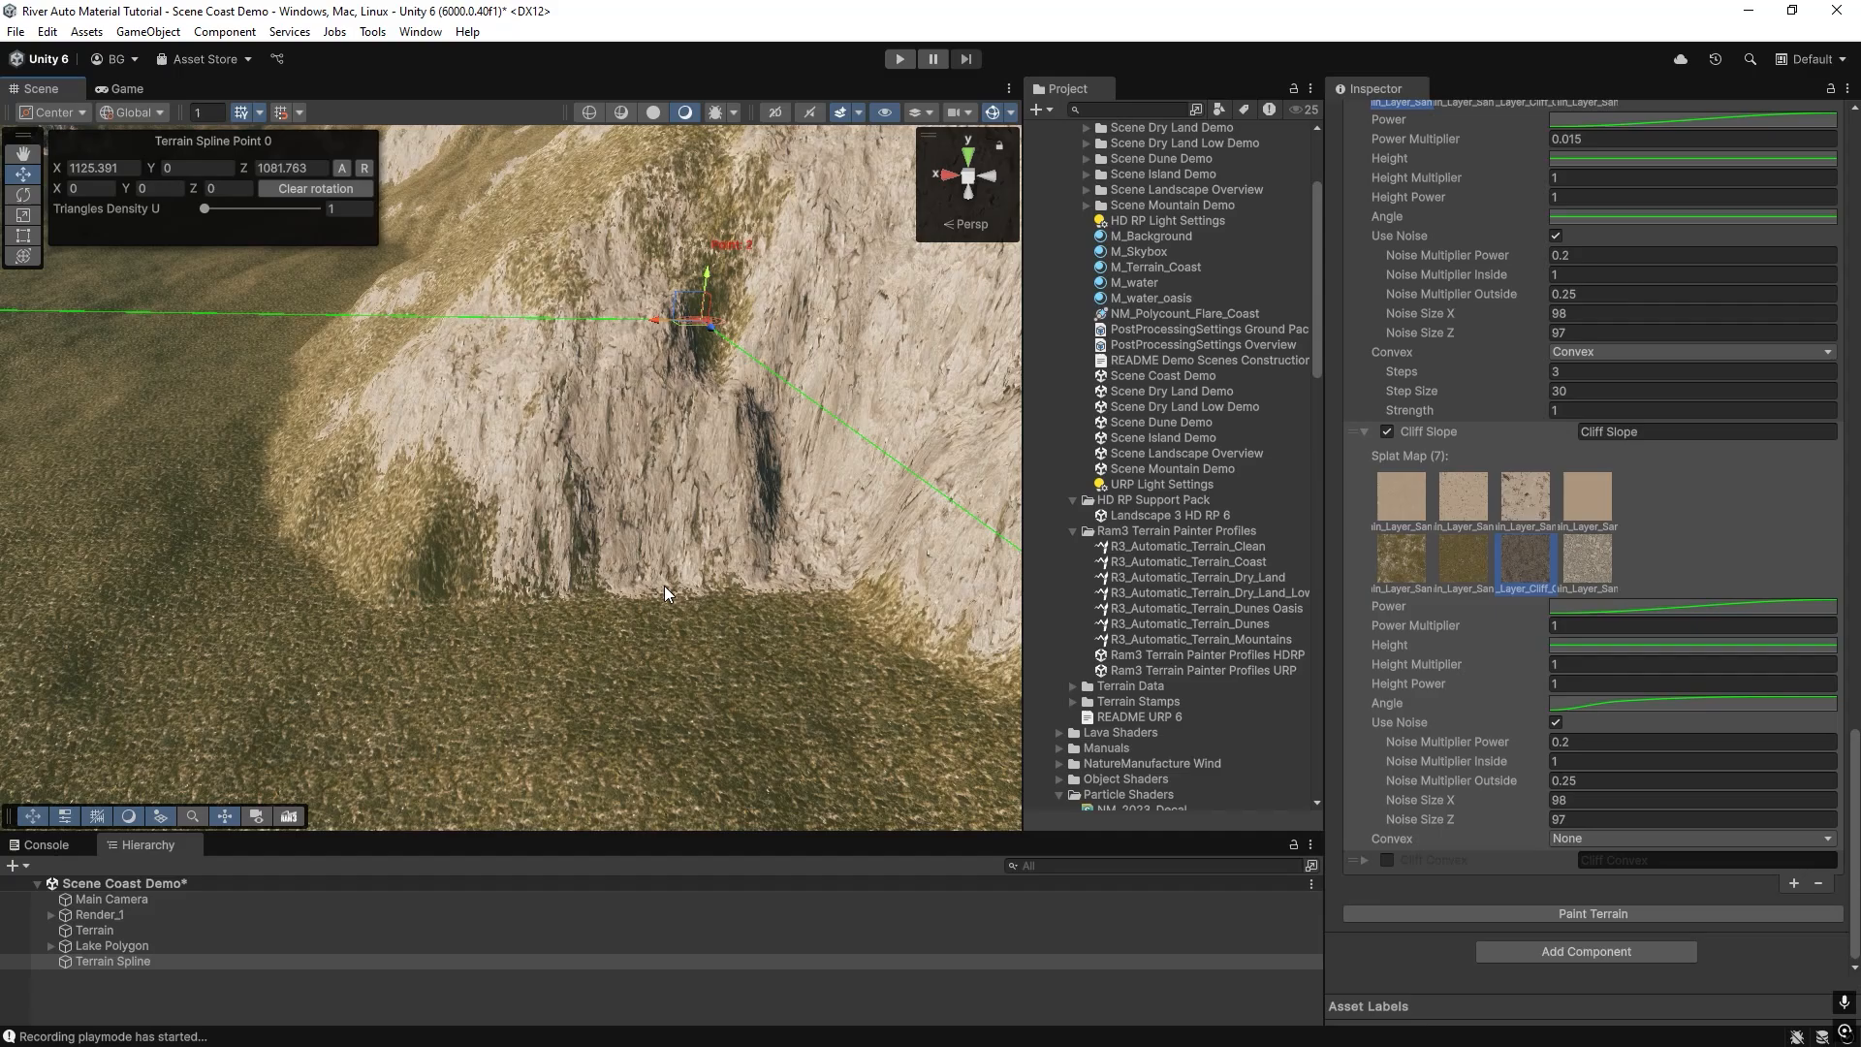
Disable the Cliff Slope layer's noise, repaint and inspect the cliff edges up close, and re-enable the noise and repaint.
{"action": "left_click", "coordinate": [1555, 722]}
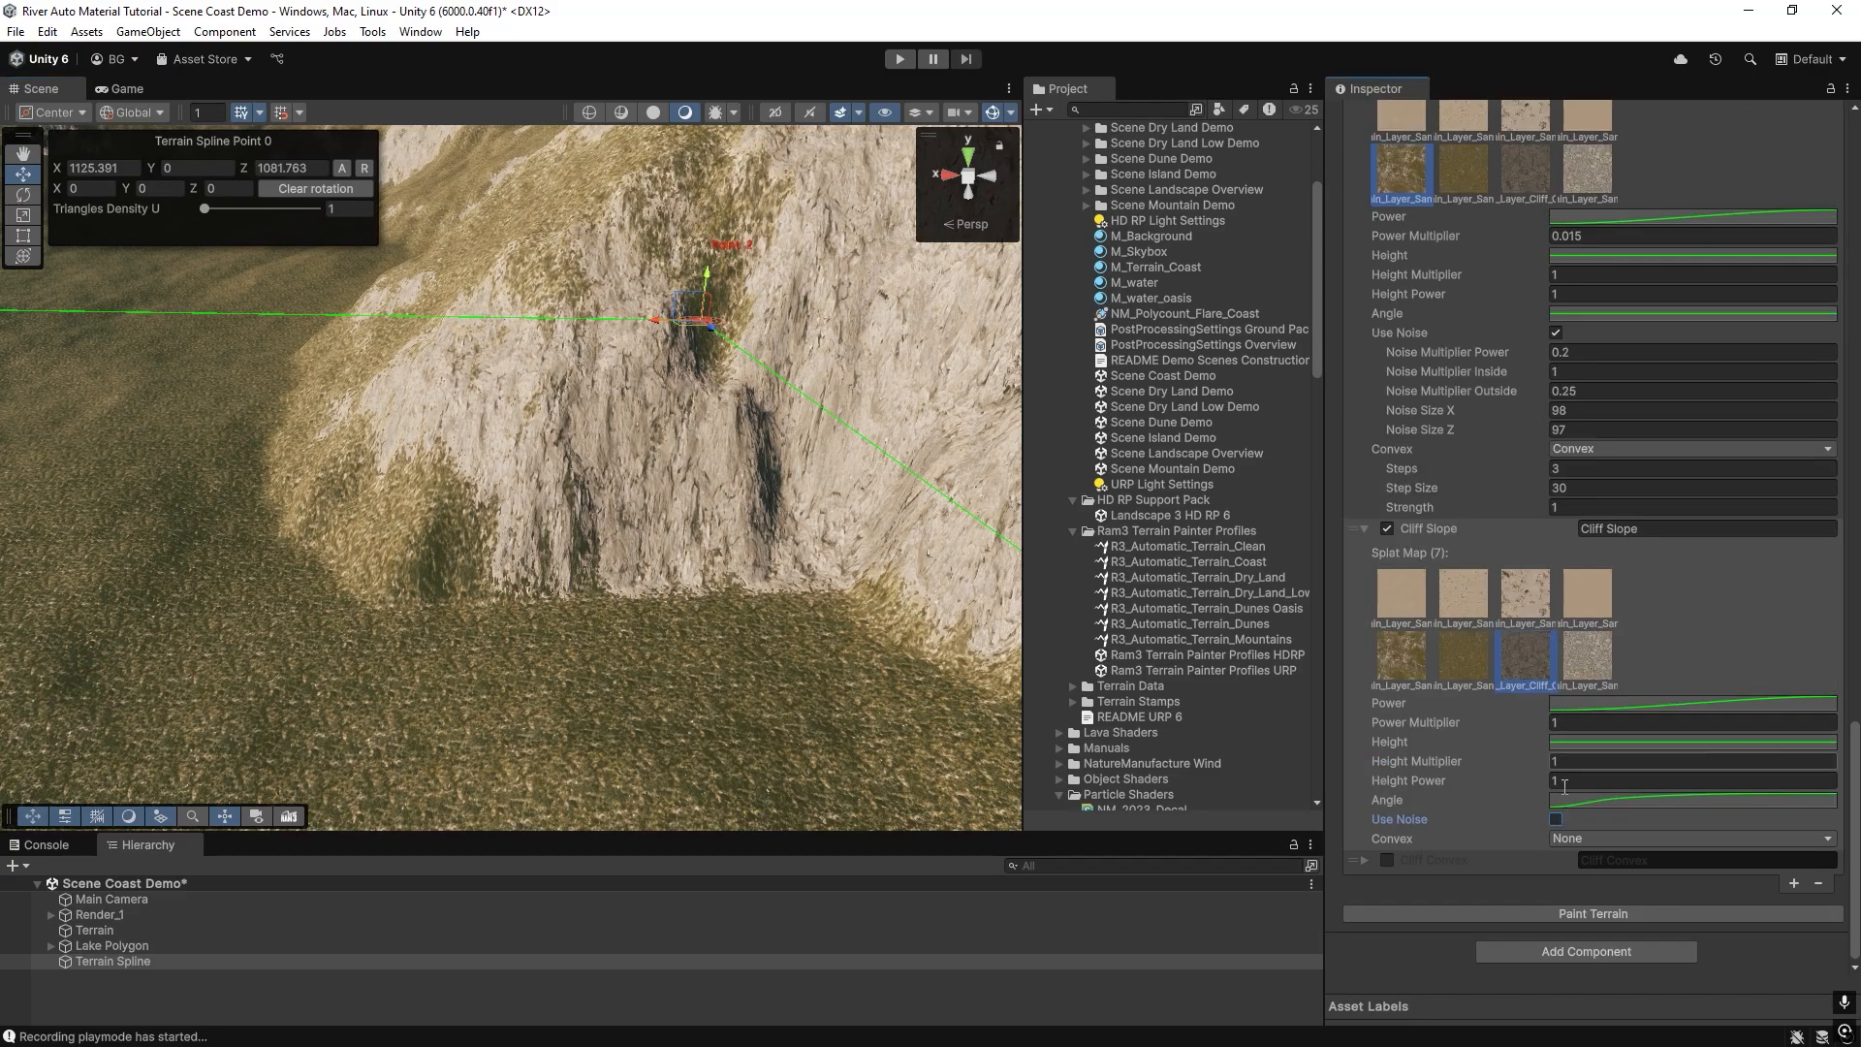
{"action": "left_click", "coordinate": [1590, 911]}
{"action": "right_click_drag", "start_coordinate": [939, 638], "coordinate": [527, 542]}
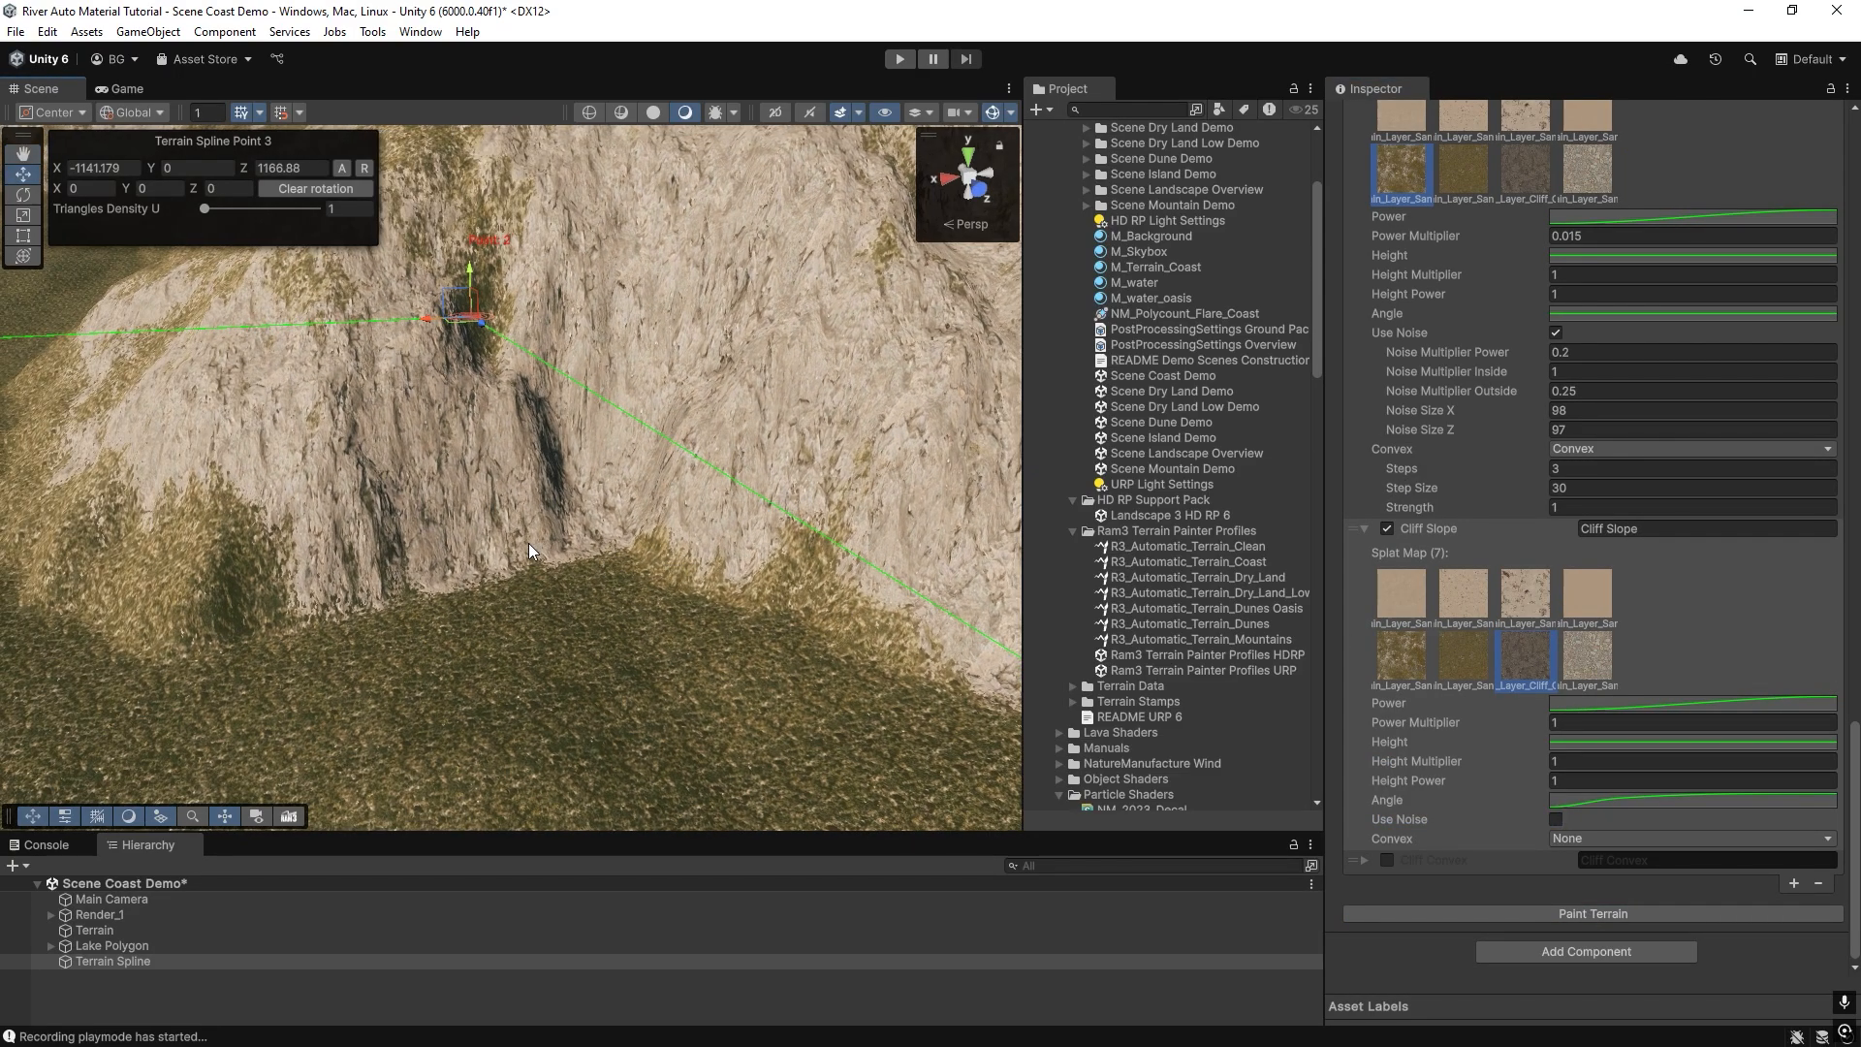
{"action": "right_click_drag", "start_coordinate": [321, 581], "coordinate": [736, 591]}
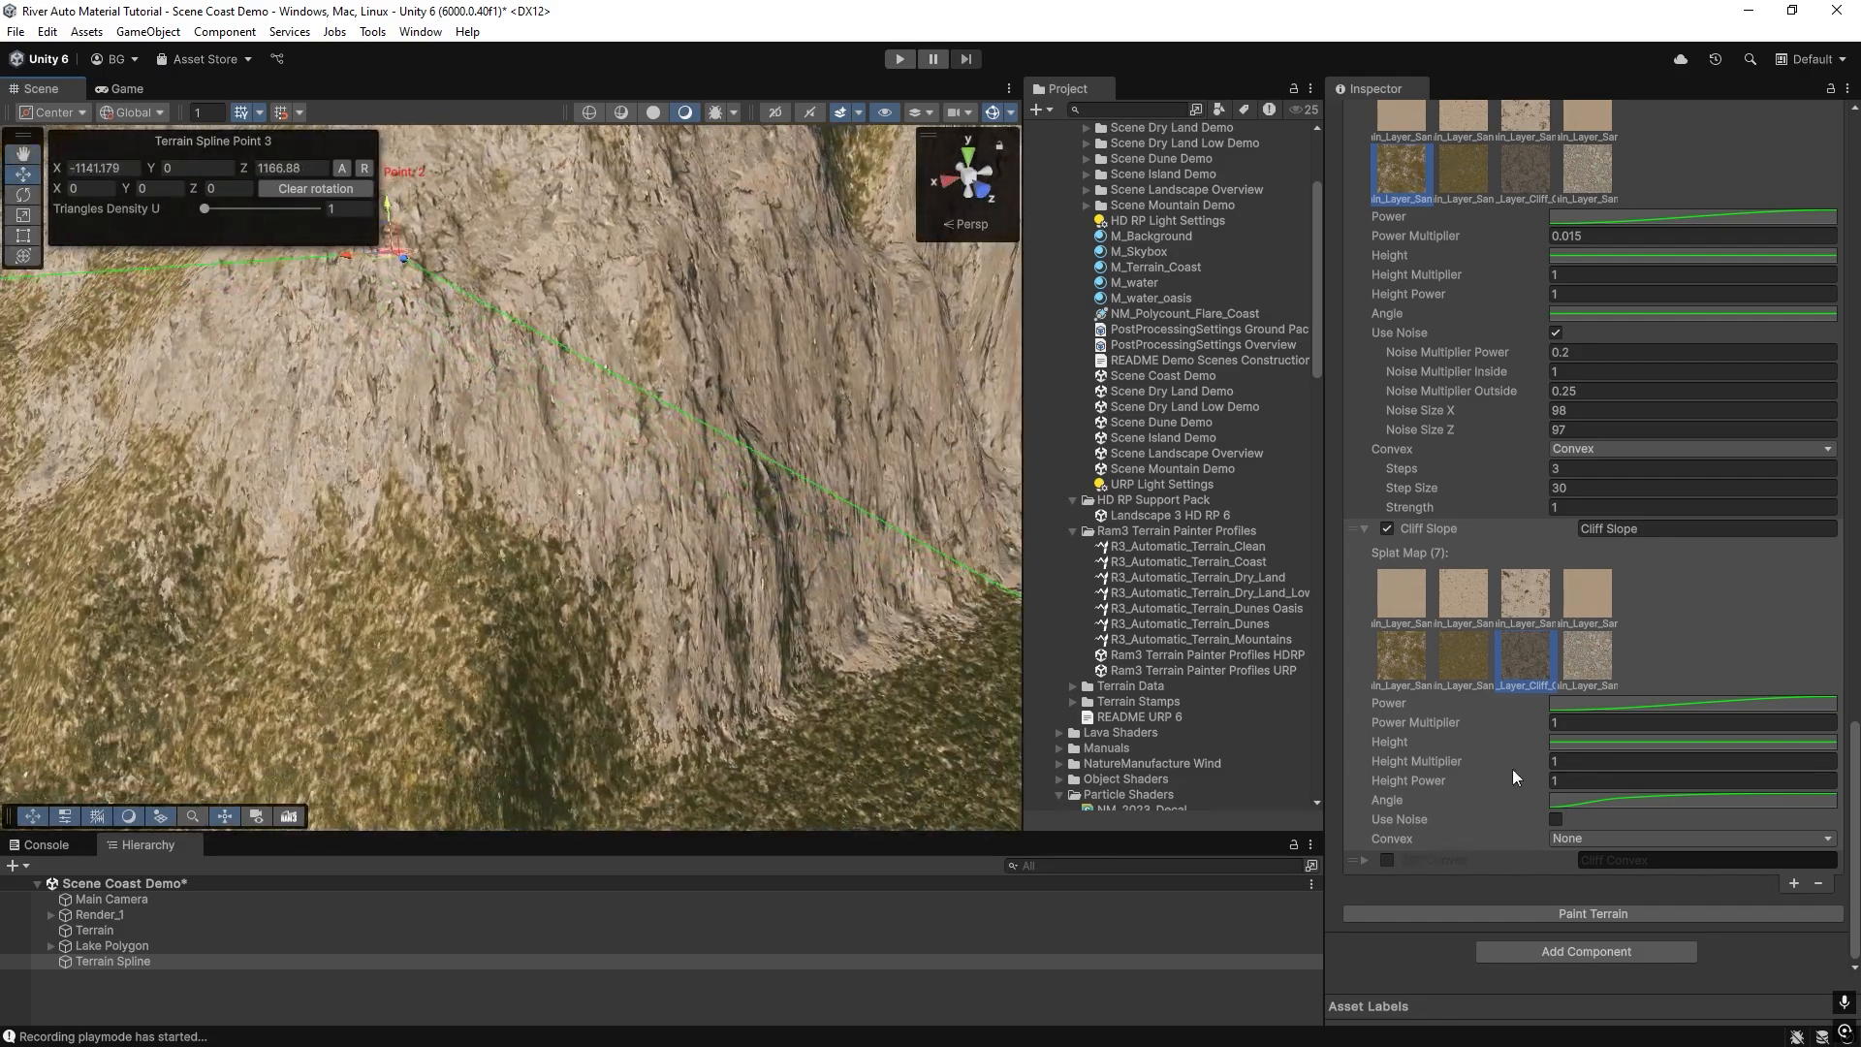
{"action": "left_click", "coordinate": [1556, 820]}
{"action": "scroll", "coordinate": [1570, 872], "scroll_direction": "down", "scroll_amount": 2}
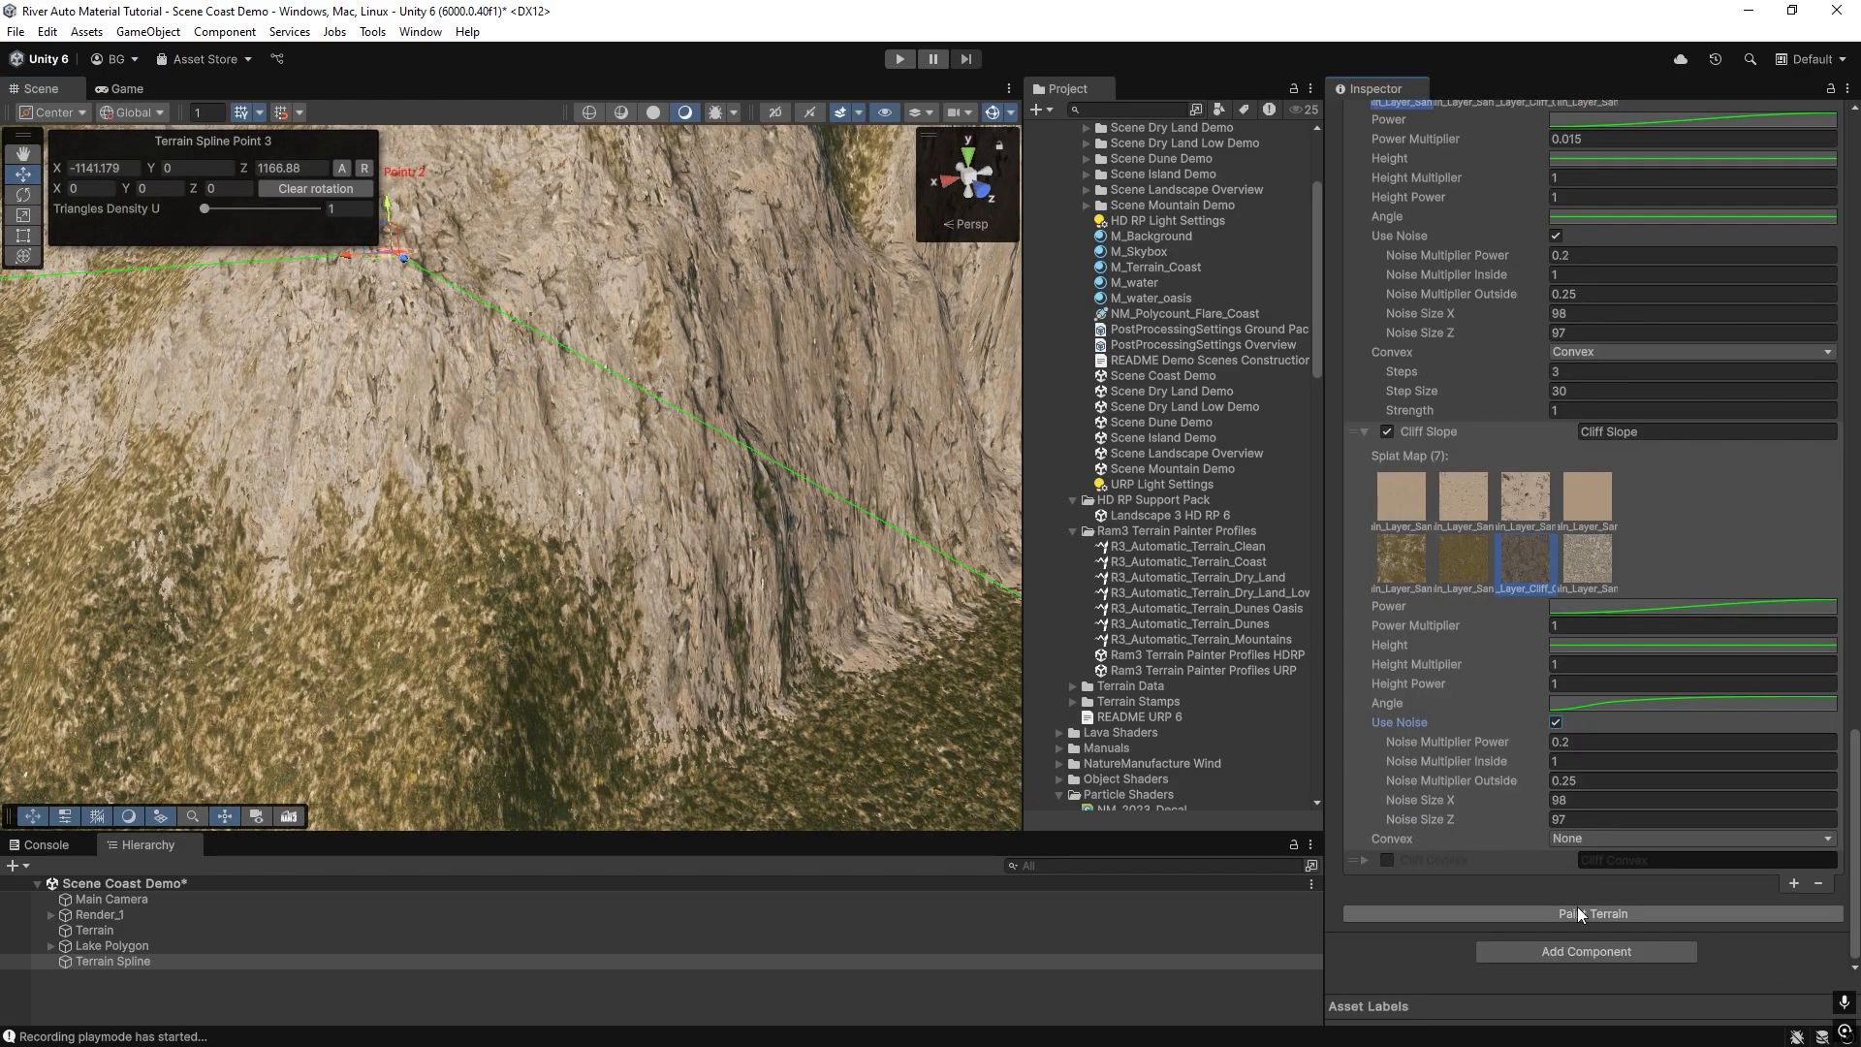
{"action": "left_click", "coordinate": [1586, 914]}
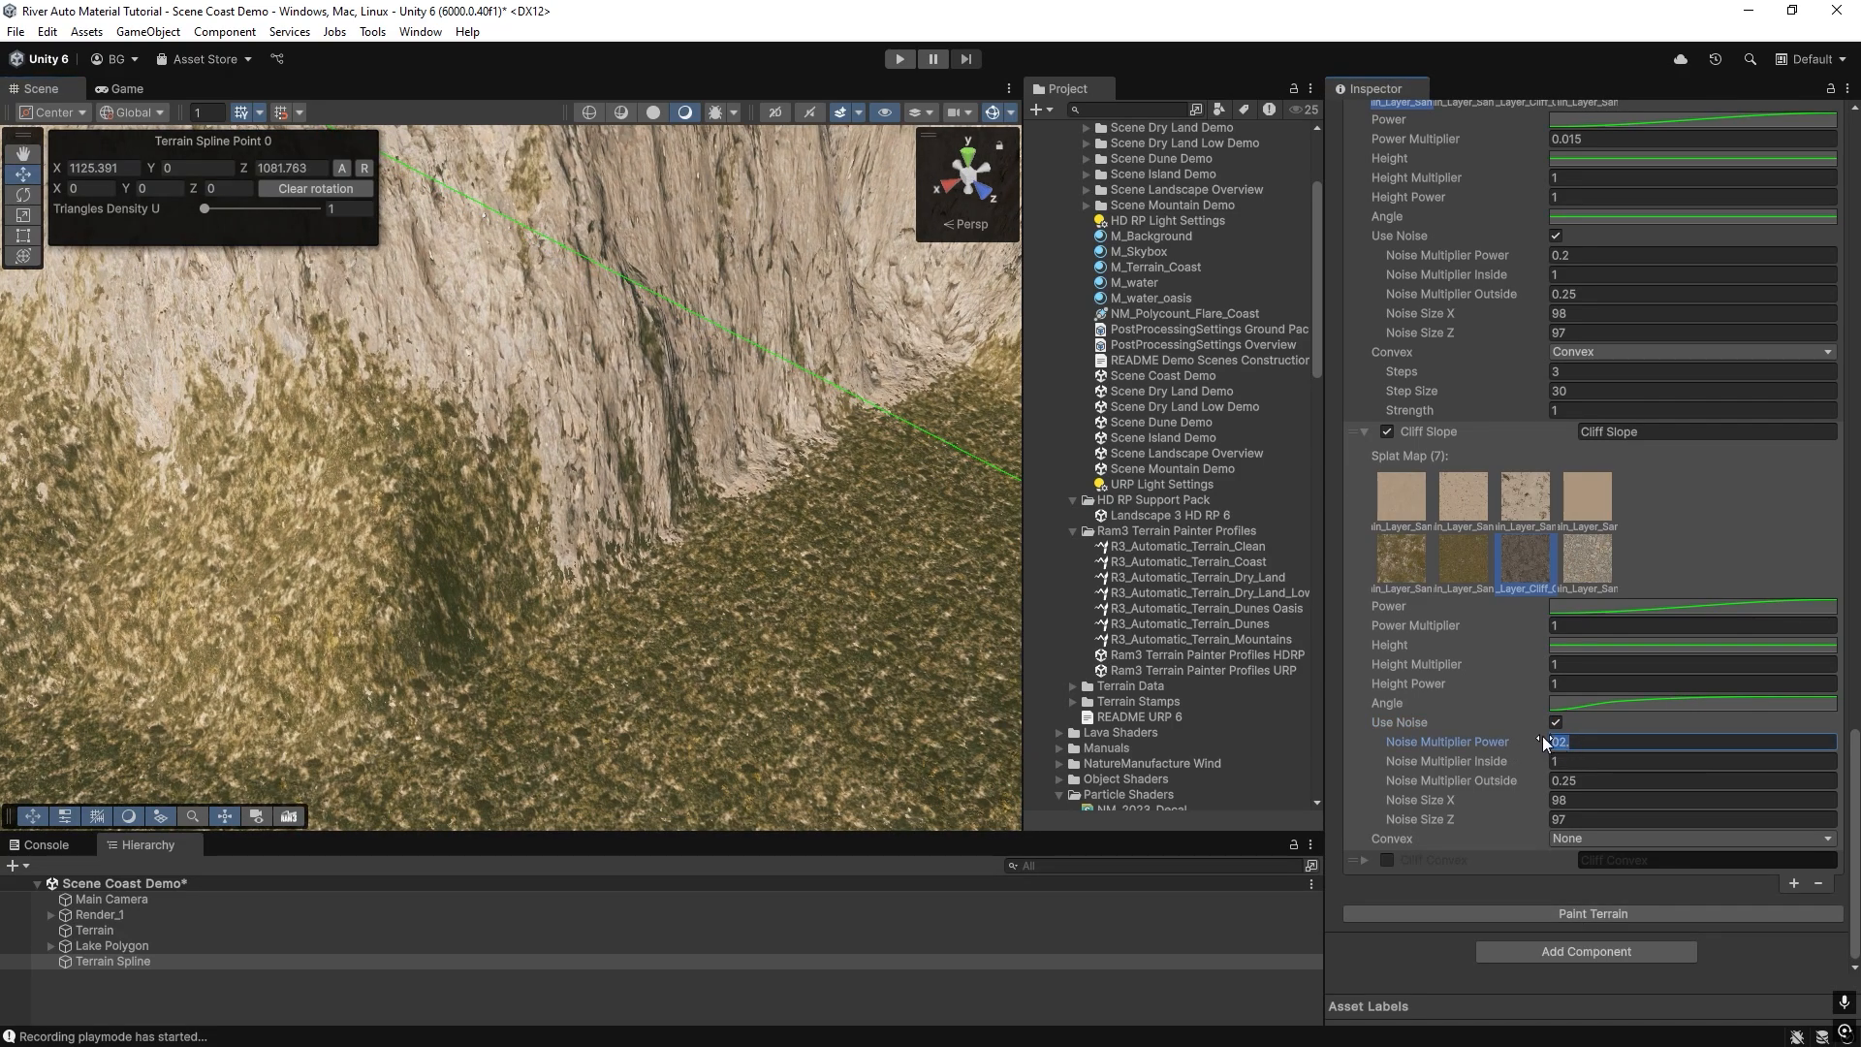
Try Noise Multiplier Power values of 0.3 and 0.68 on the Cliff Slope layer, repainting and inspecting the cliffs after each.
{"action": "type", "text": "0.3"}
{"action": "left_click", "coordinate": [1516, 914]}
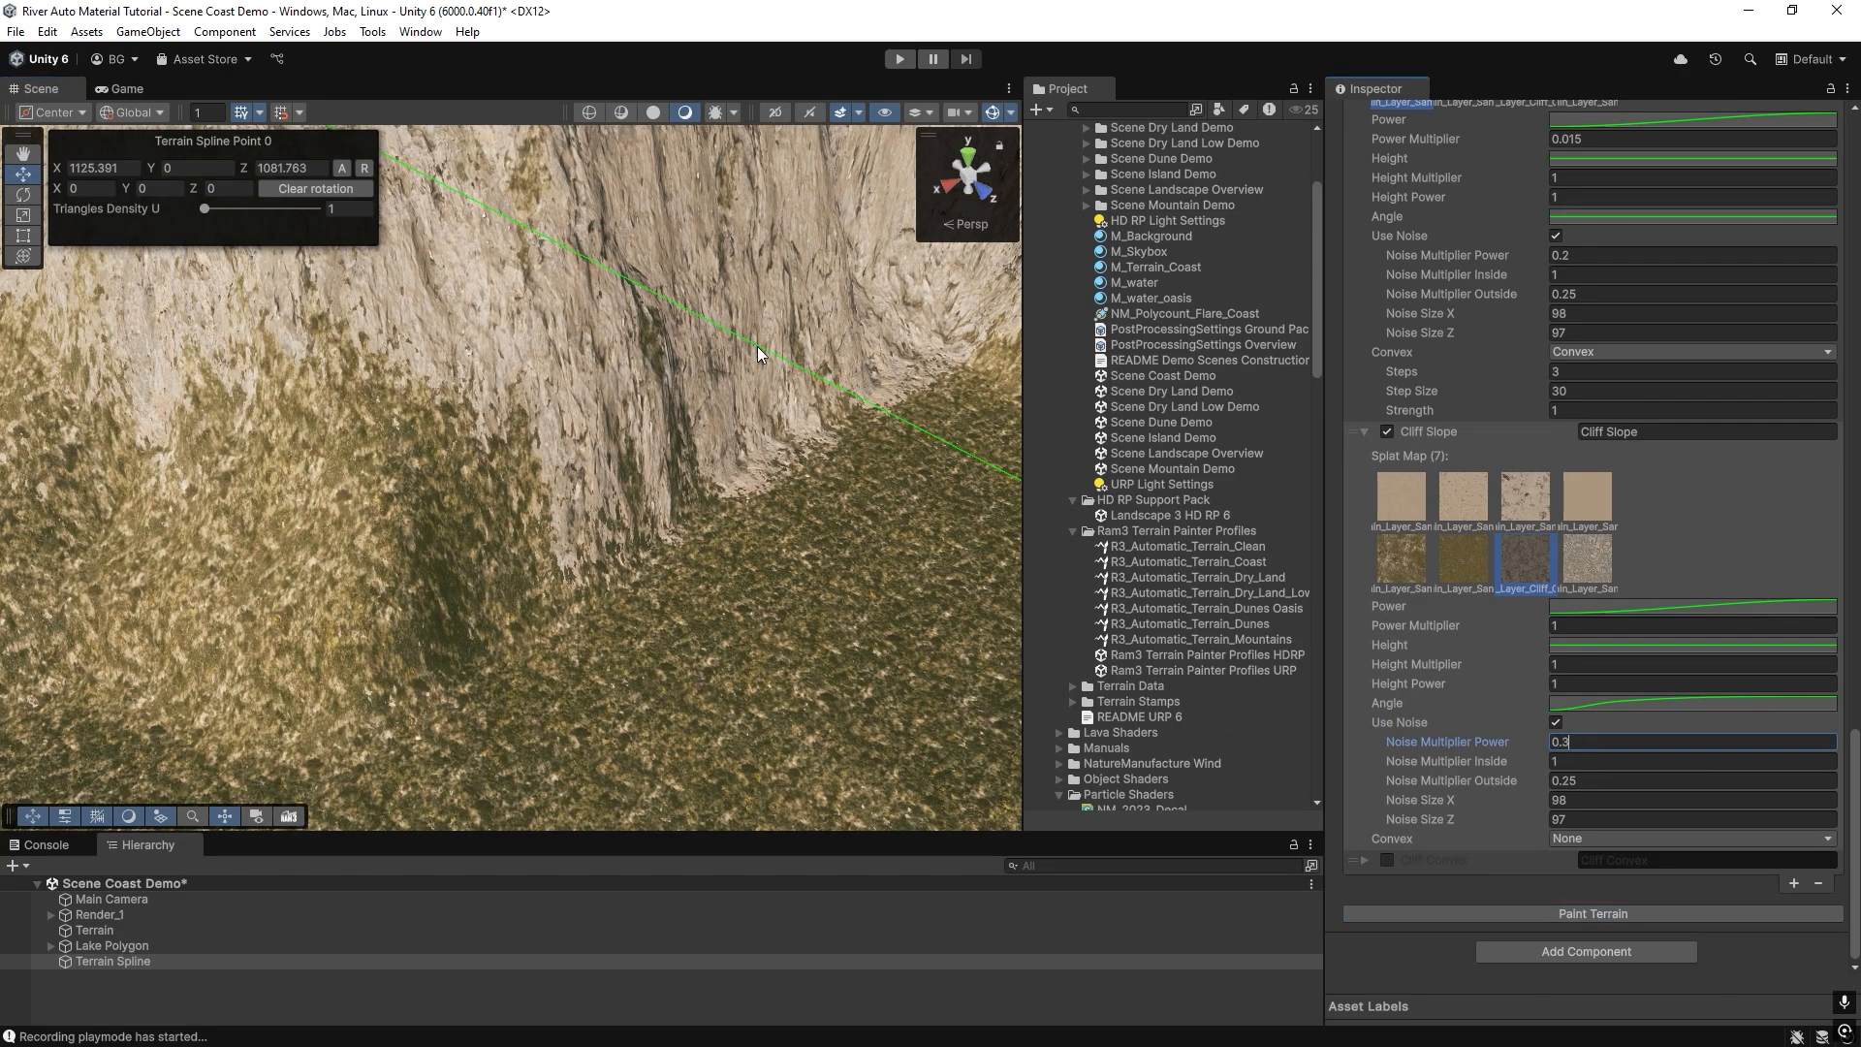
{"action": "right_click_drag", "start_coordinate": [681, 498], "coordinate": [873, 504]}
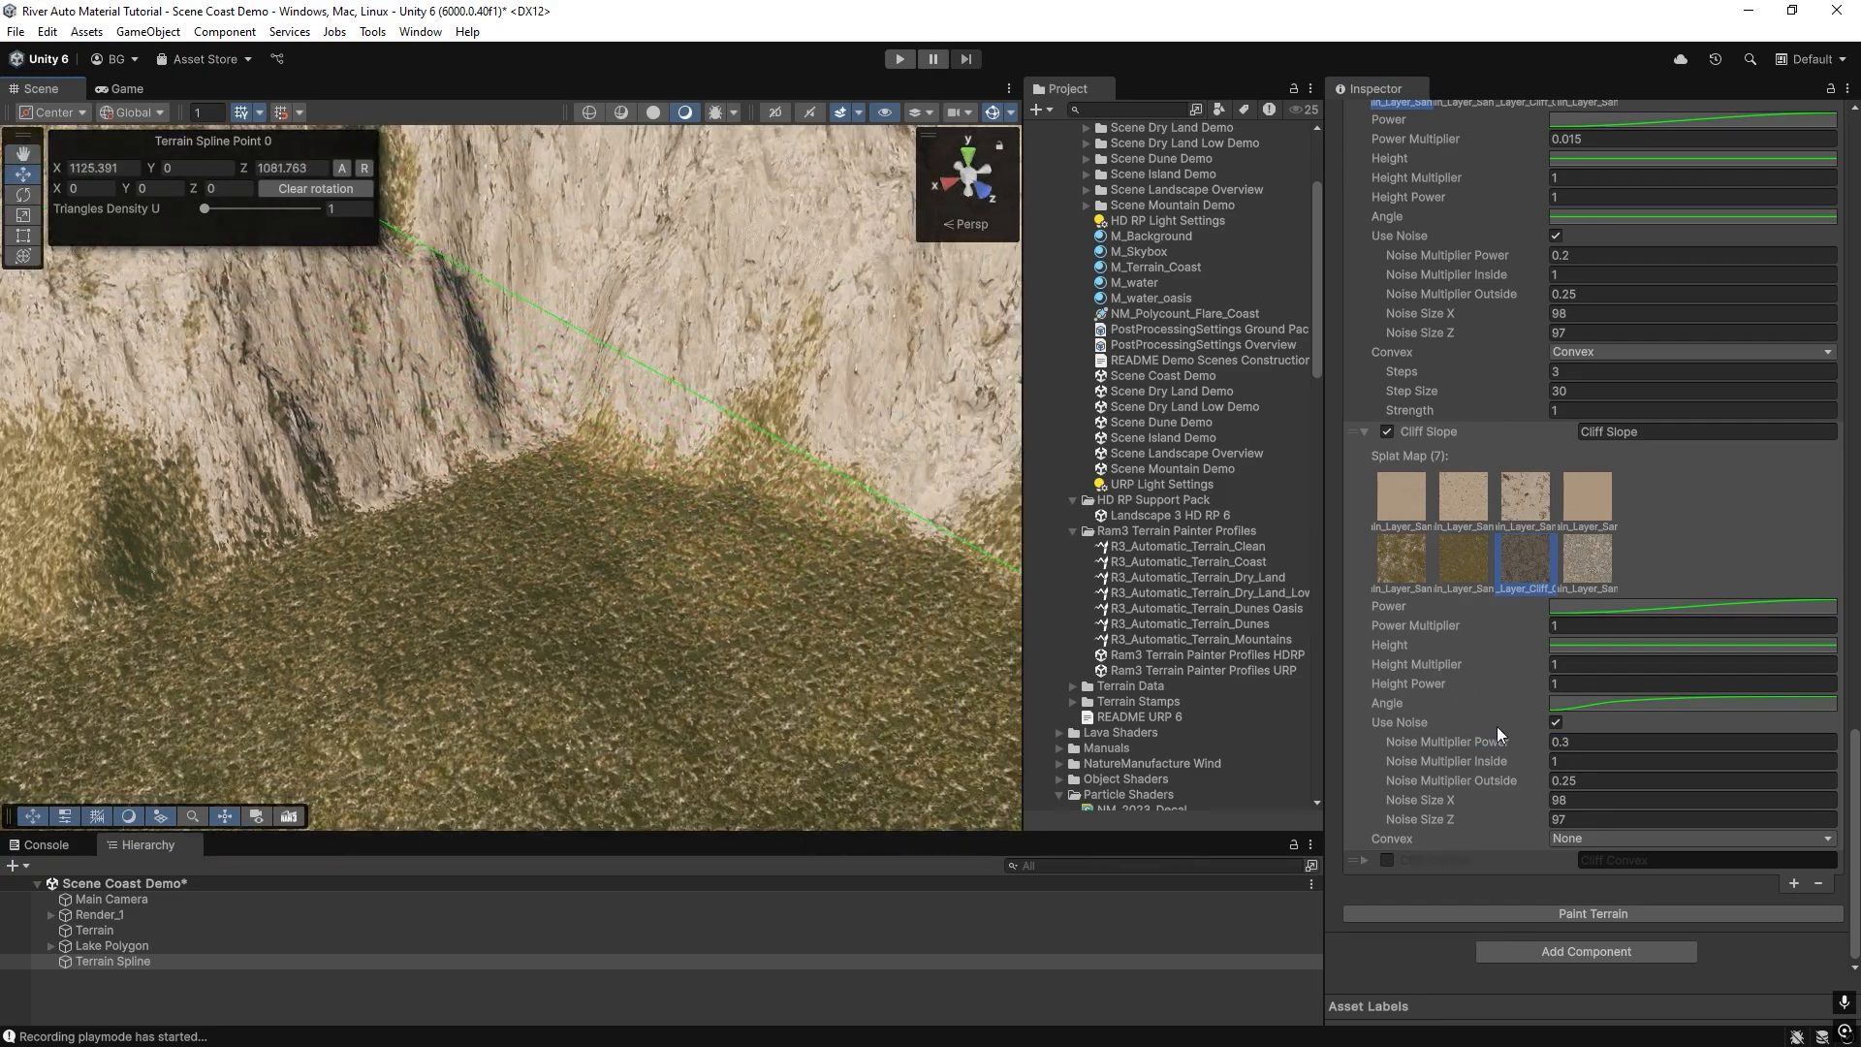
{"action": "left_click_drag", "start_coordinate": [1518, 741], "coordinate": [1538, 811]}
{"action": "left_click", "coordinate": [1573, 912]}
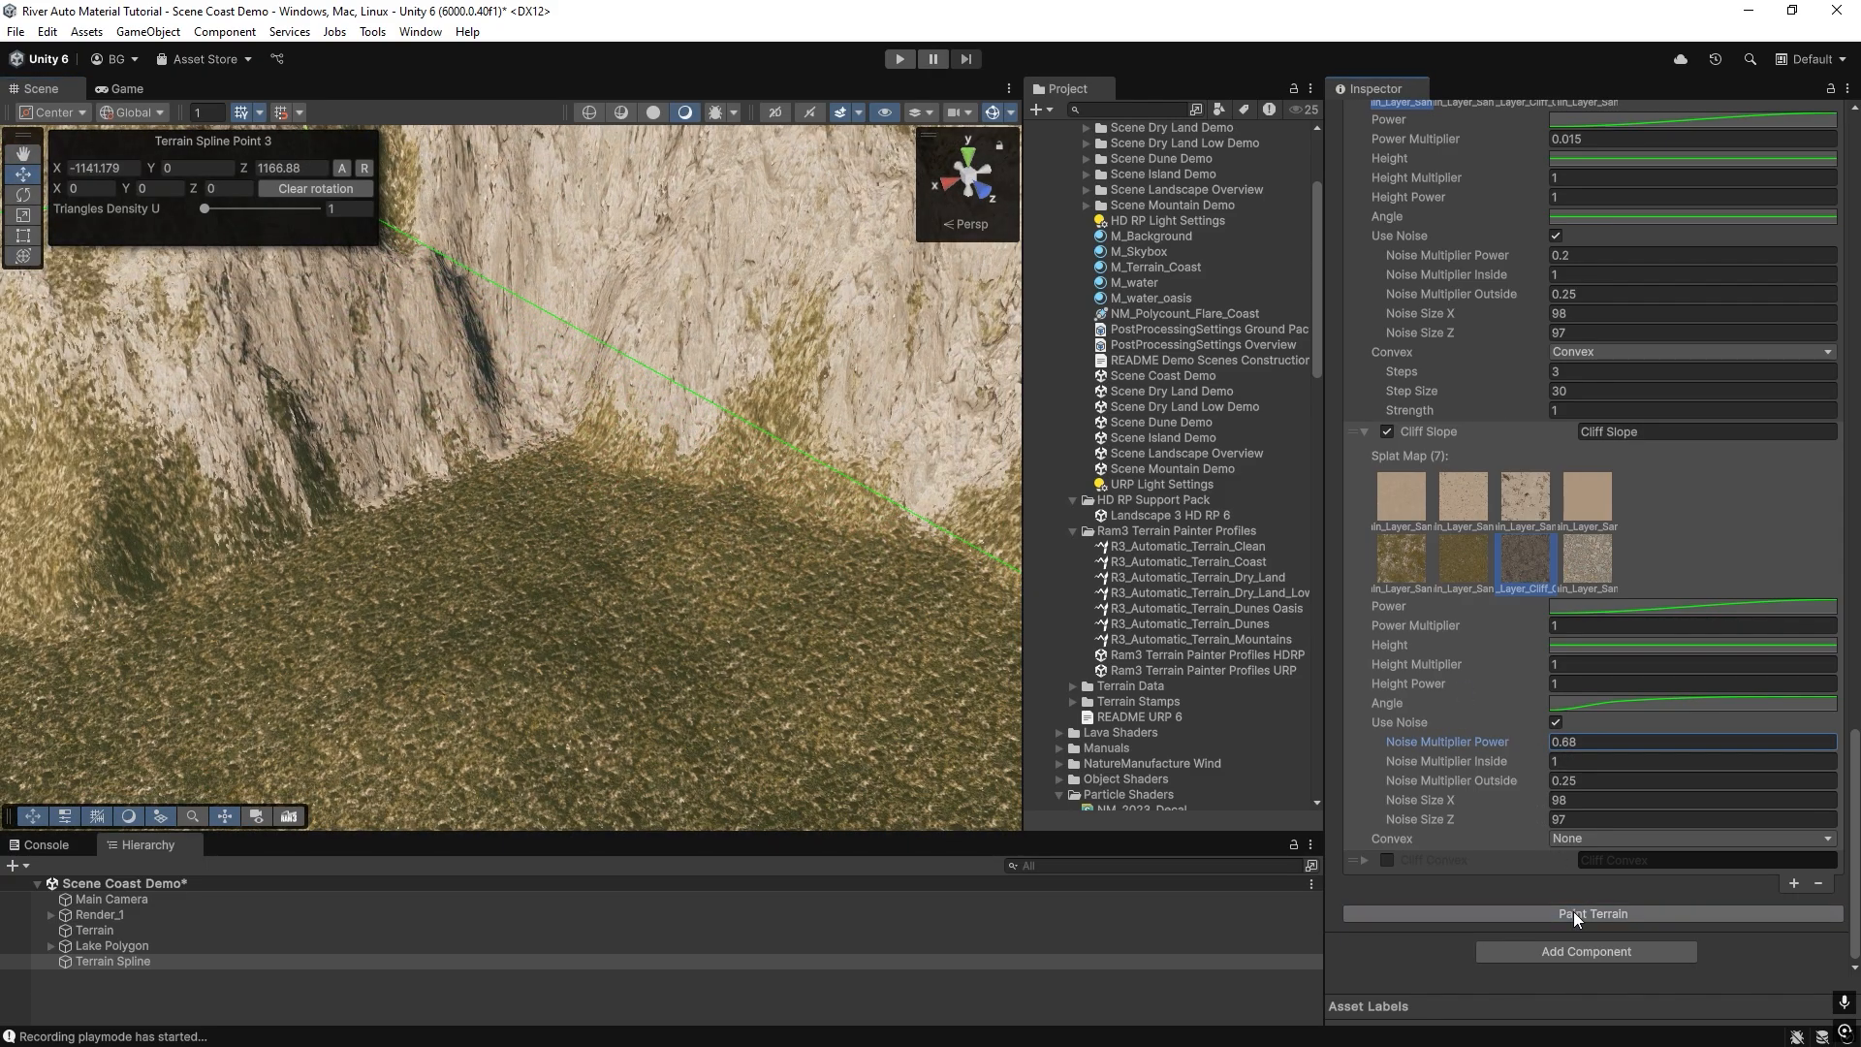
{"action": "mouse_move", "coordinate": [527, 492]}
{"action": "right_mouse_down"}
{"action": "mouse_move", "coordinate": [423, 432]}
{"action": "mouse_move", "coordinate": [340, 296]}
{"action": "mouse_move", "coordinate": [359, 297]}
{"action": "mouse_move", "coordinate": [354, 597]}
{"action": "mouse_move", "coordinate": [187, 632]}
{"action": "mouse_move", "coordinate": [490, 540]}
{"action": "mouse_move", "coordinate": [563, 540]}
{"action": "mouse_move", "coordinate": [490, 561]}
{"action": "mouse_move", "coordinate": [739, 434]}
{"action": "right_mouse_up"}
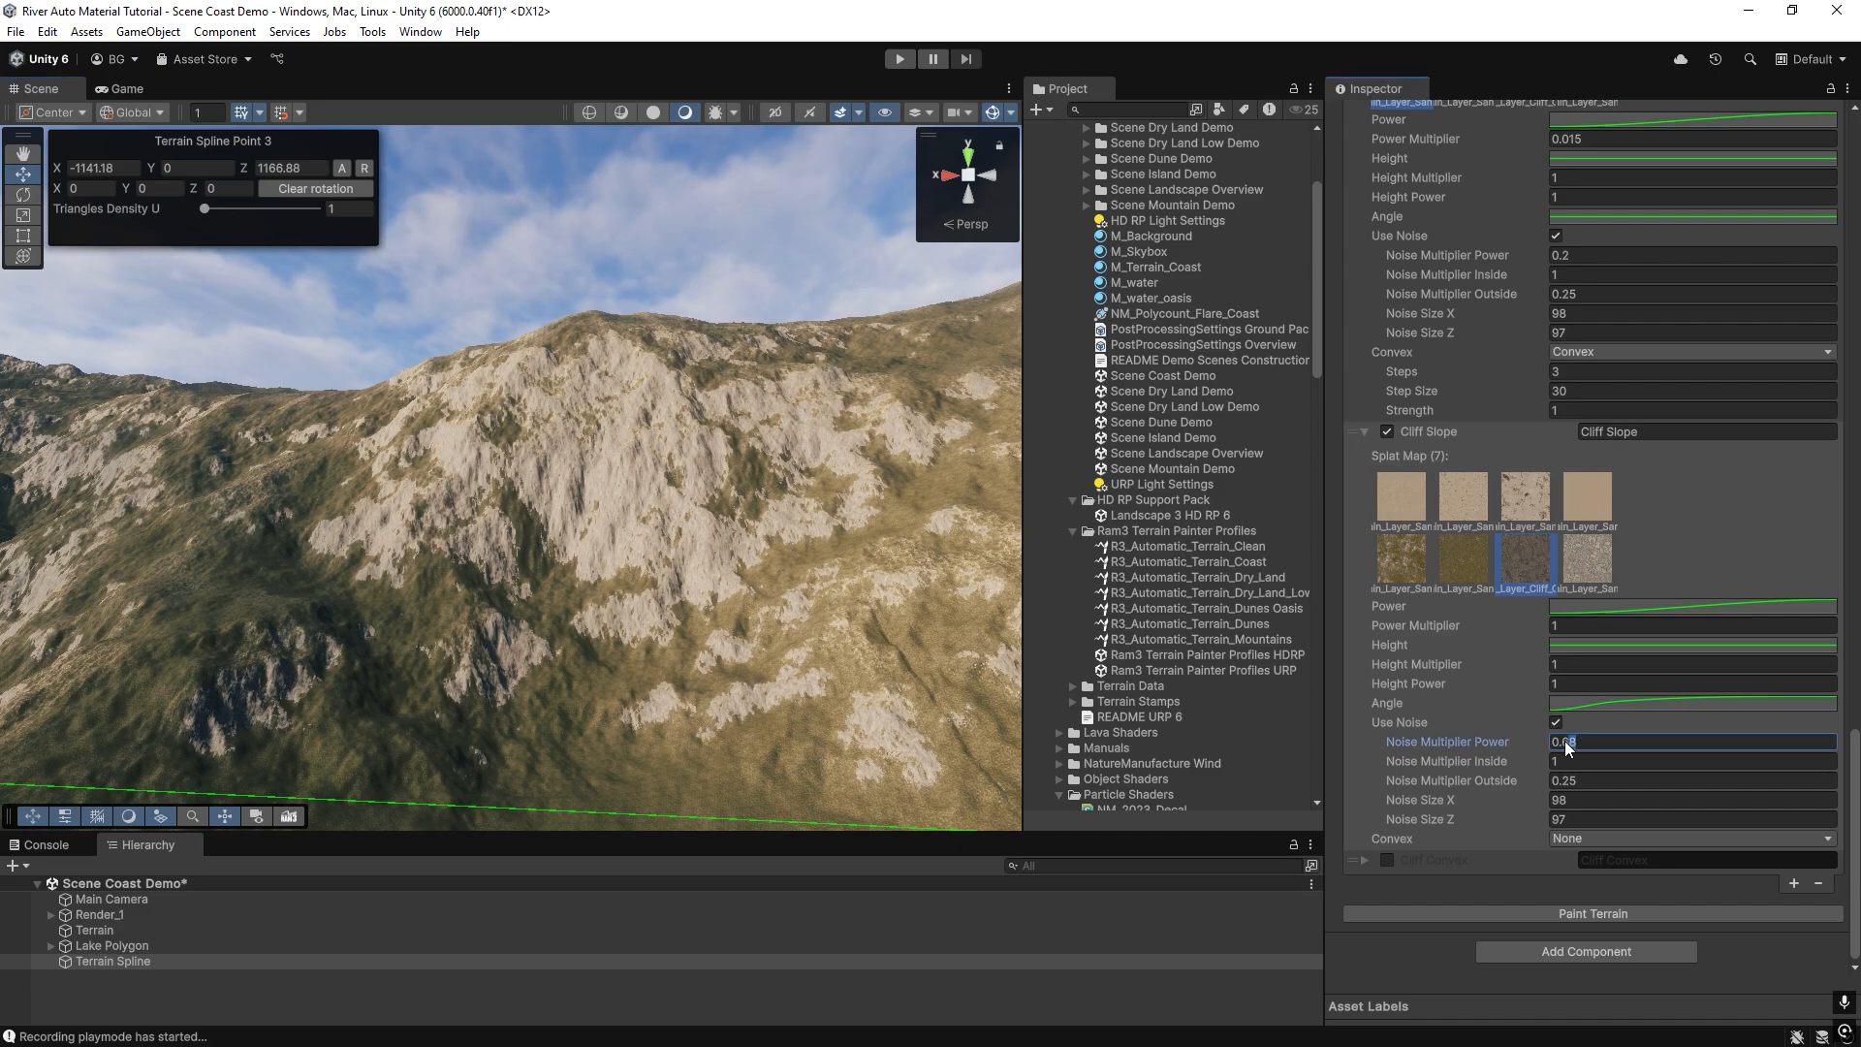
Set the Cliff Slope layer's Noise Multiplier Power to 0.3 and to 0.4, repainting the terrain after each change.
{"action": "type", "text": "3"}
{"action": "left_click", "coordinate": [1584, 912]}
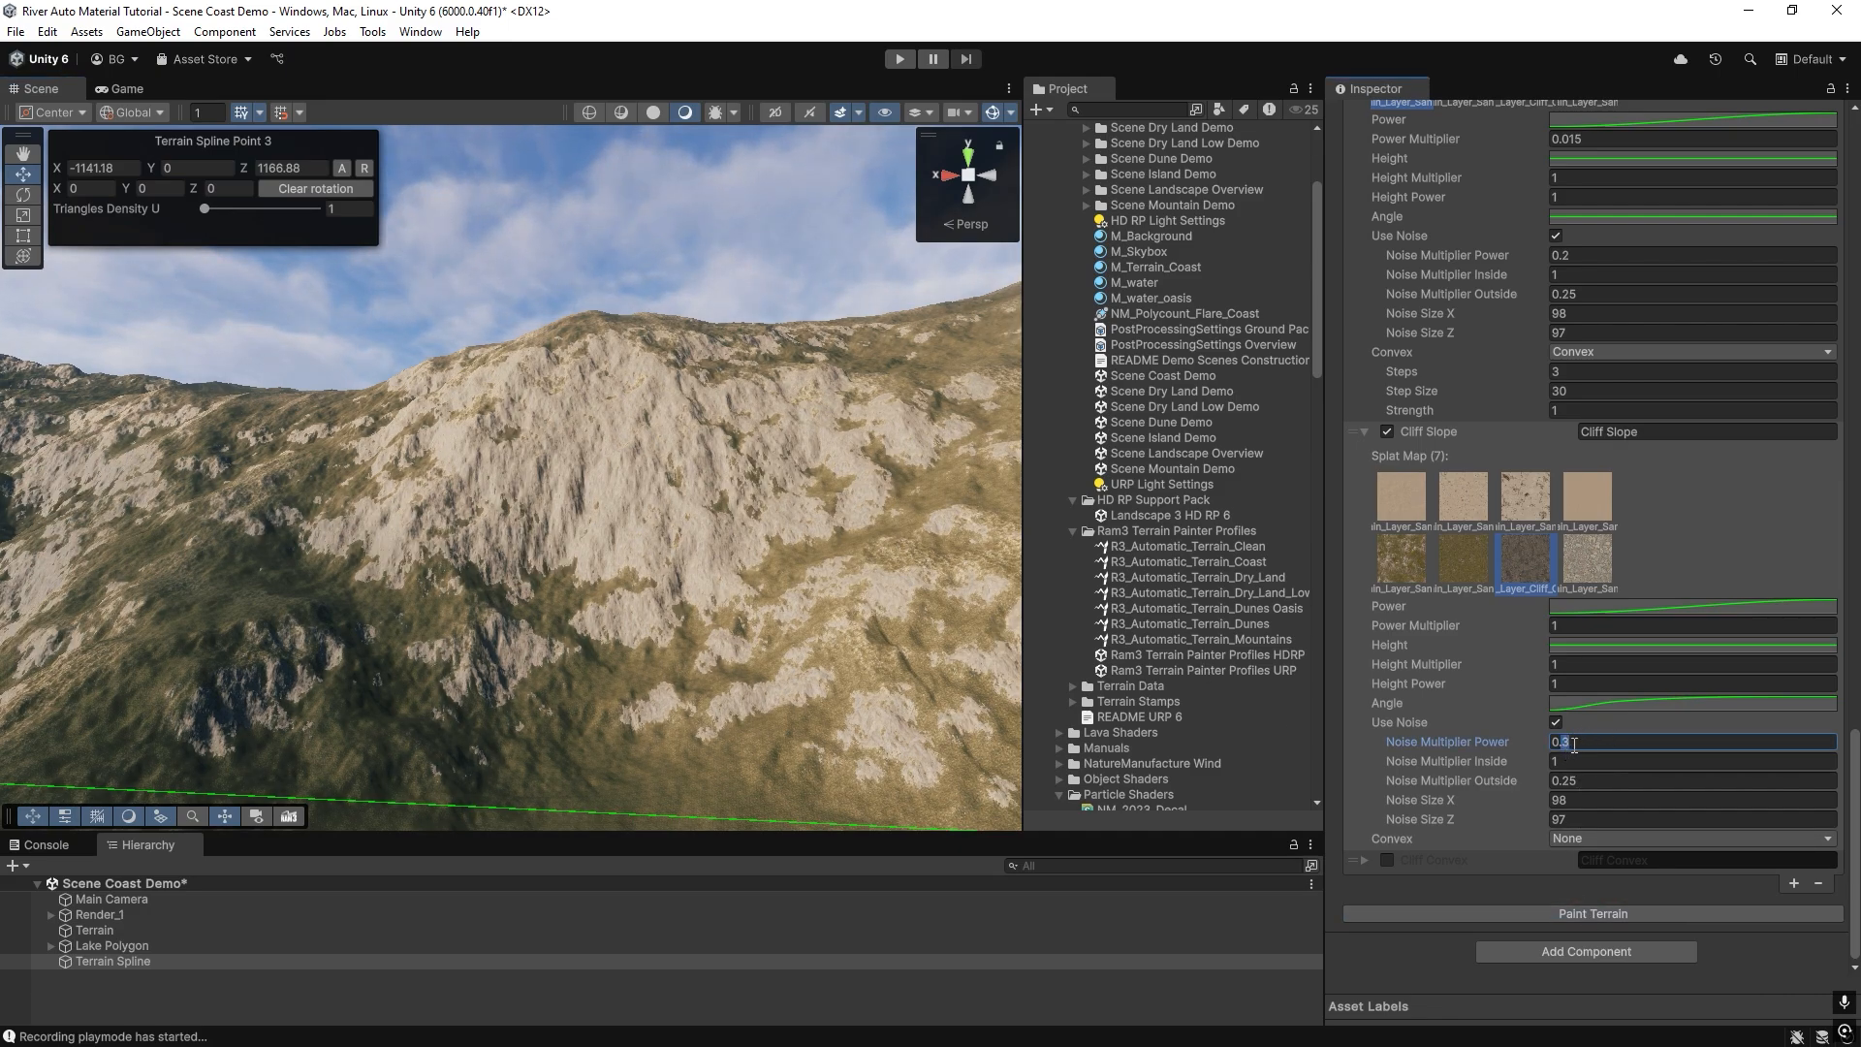
{"action": "type", "text": "4"}
{"action": "left_click", "coordinate": [1568, 915]}
{"action": "right_click_drag", "start_coordinate": [428, 592], "coordinate": [1165, 746]}
Enable the Cliff Convex layer, repaint the terrain and inspect the hills and ridges.
{"action": "left_click", "coordinate": [1388, 860]}
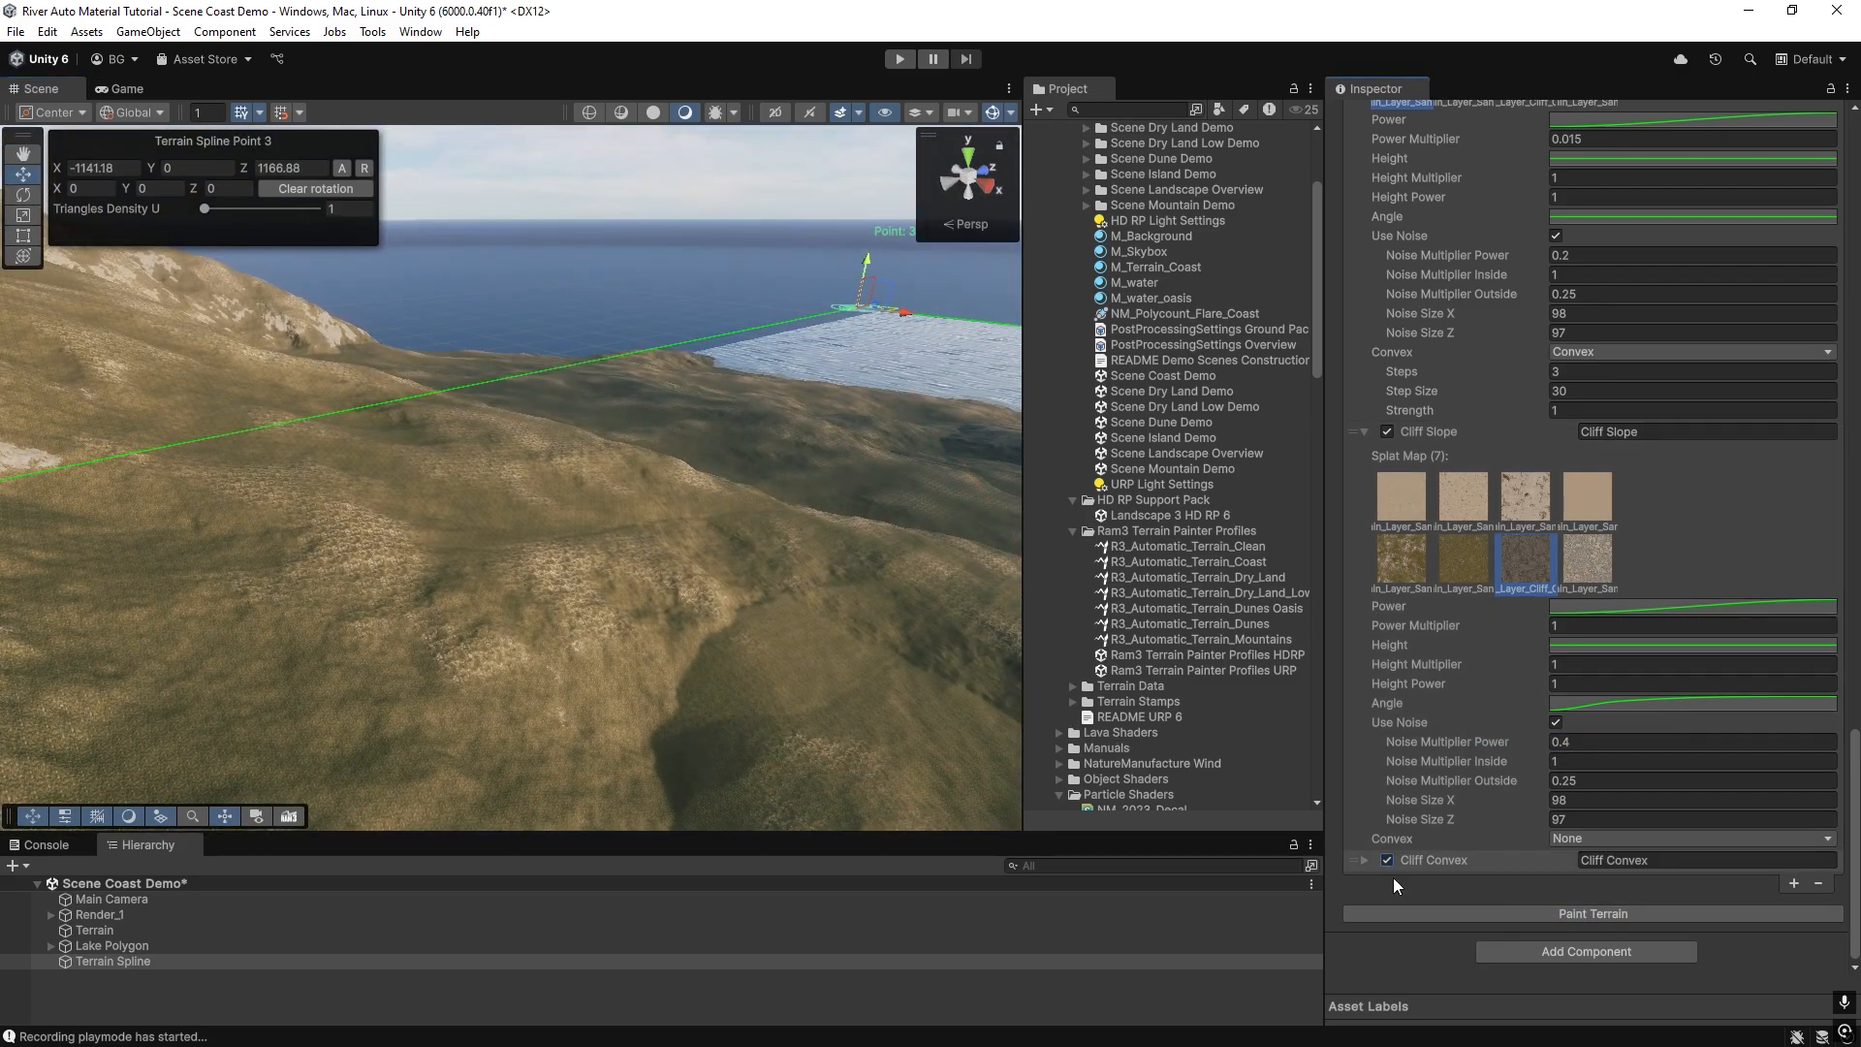
{"action": "left_click", "coordinate": [1445, 912]}
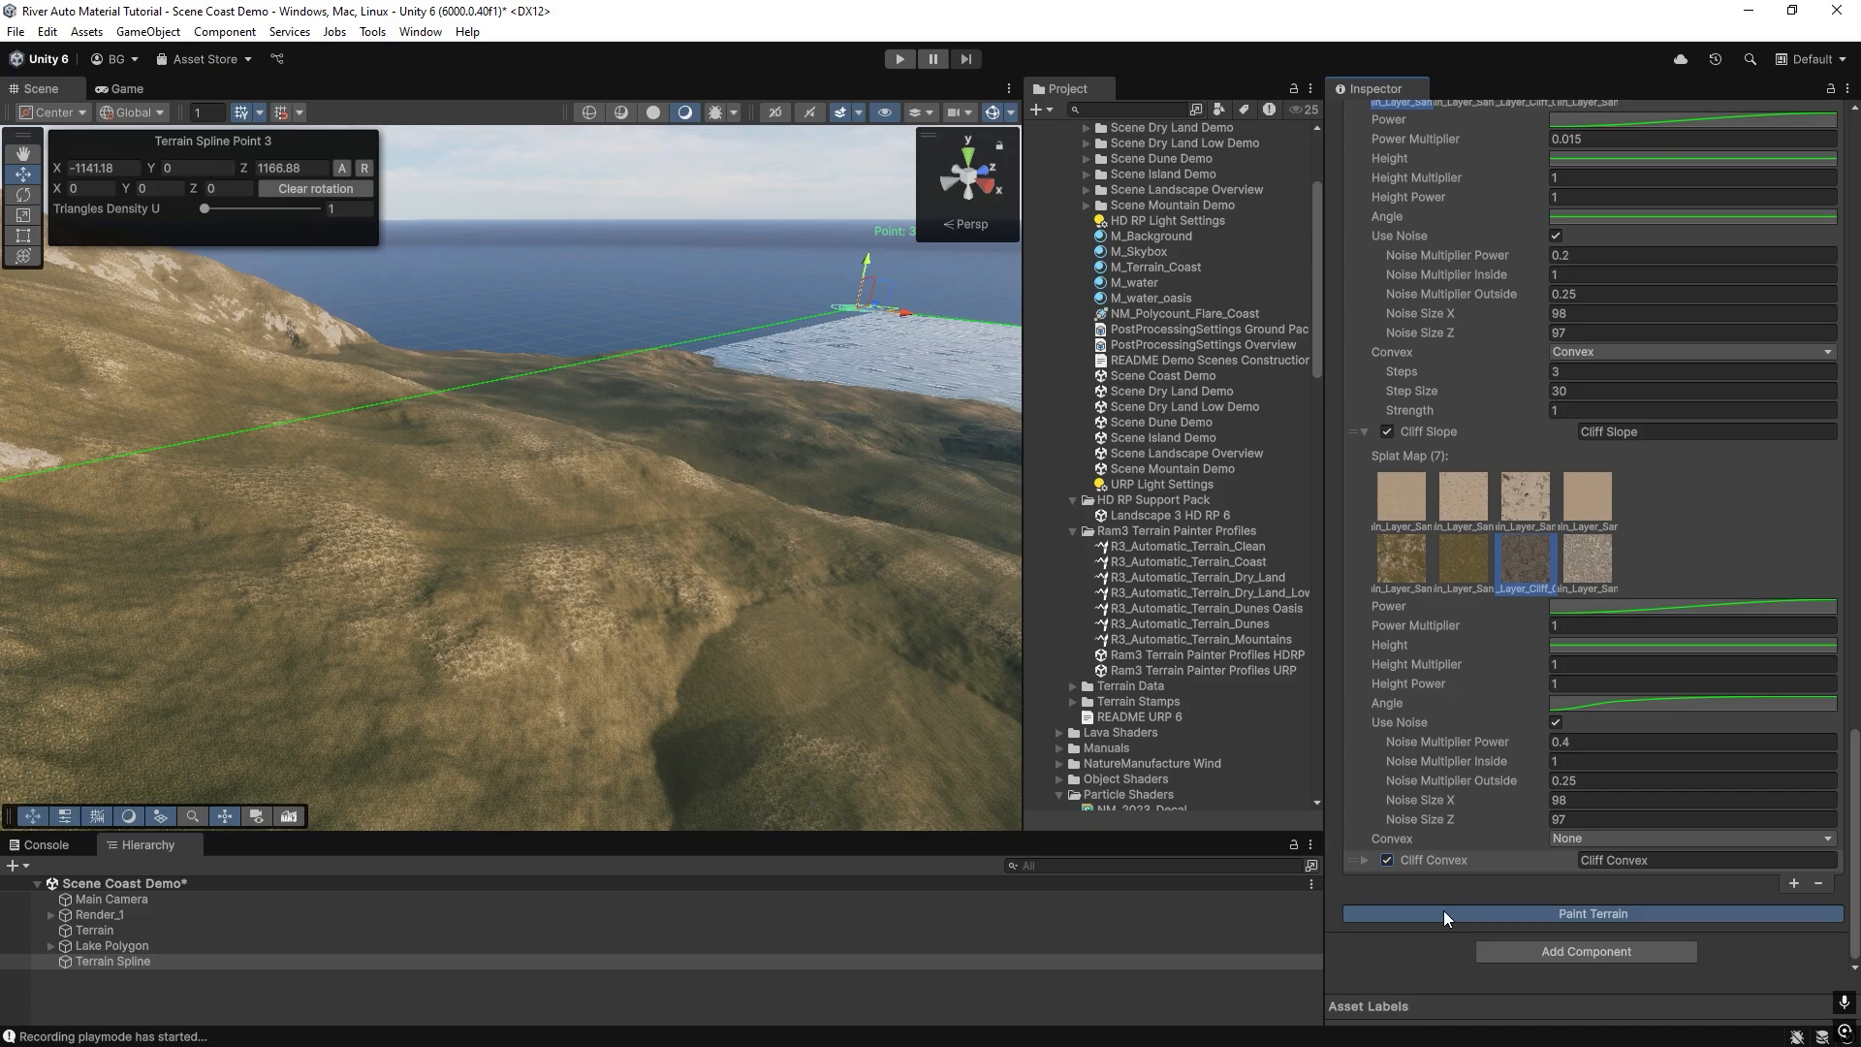
{"action": "mouse_move", "coordinate": [706, 626]}
{"action": "right_mouse_down"}
{"action": "mouse_move", "coordinate": [805, 533]}
{"action": "mouse_move", "coordinate": [236, 459]}
{"action": "mouse_move", "coordinate": [1622, 439]}
{"action": "mouse_move", "coordinate": [1359, 451]}
{"action": "mouse_move", "coordinate": [1311, 372]}
{"action": "right_mouse_up"}
{"action": "right_click_drag", "start_coordinate": [771, 500], "coordinate": [1457, 810]}
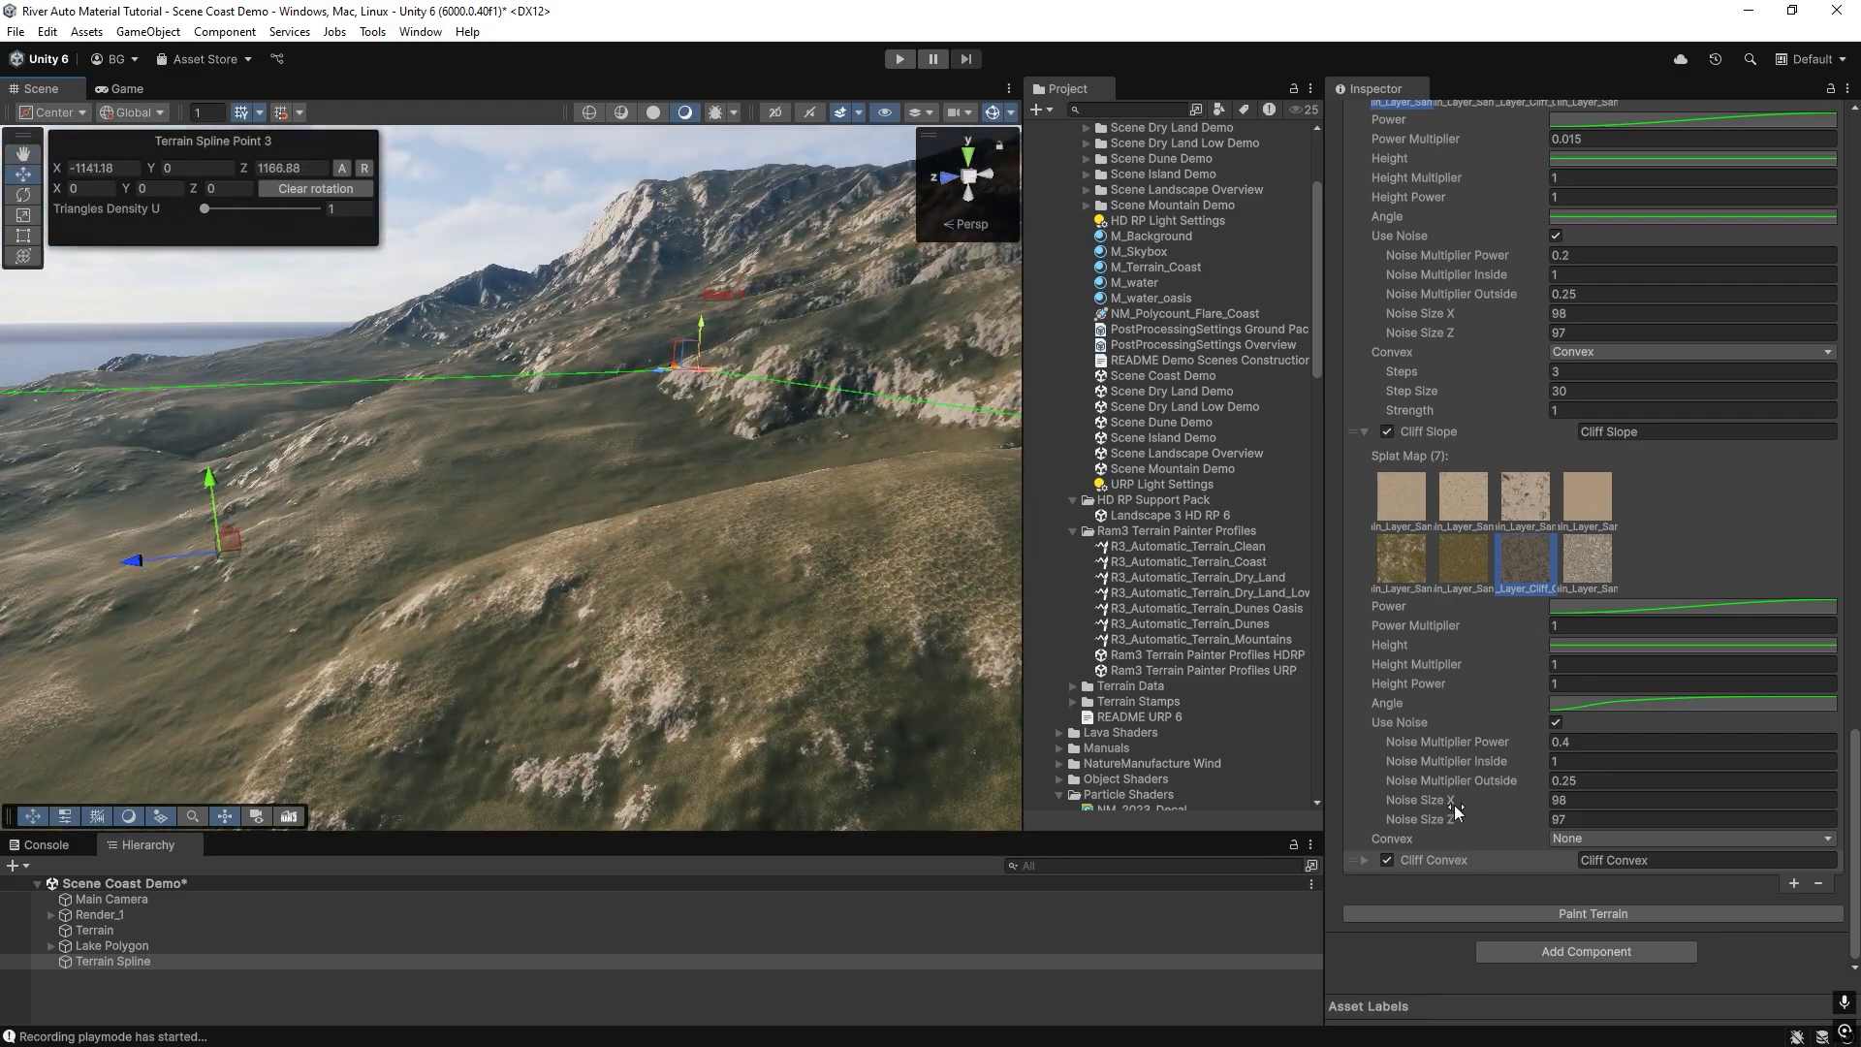
Add a painting layer named "Pebbels" to the end of the profile and assign it the pebble texture, splat map 8.
{"action": "left_click", "coordinate": [1793, 883]}
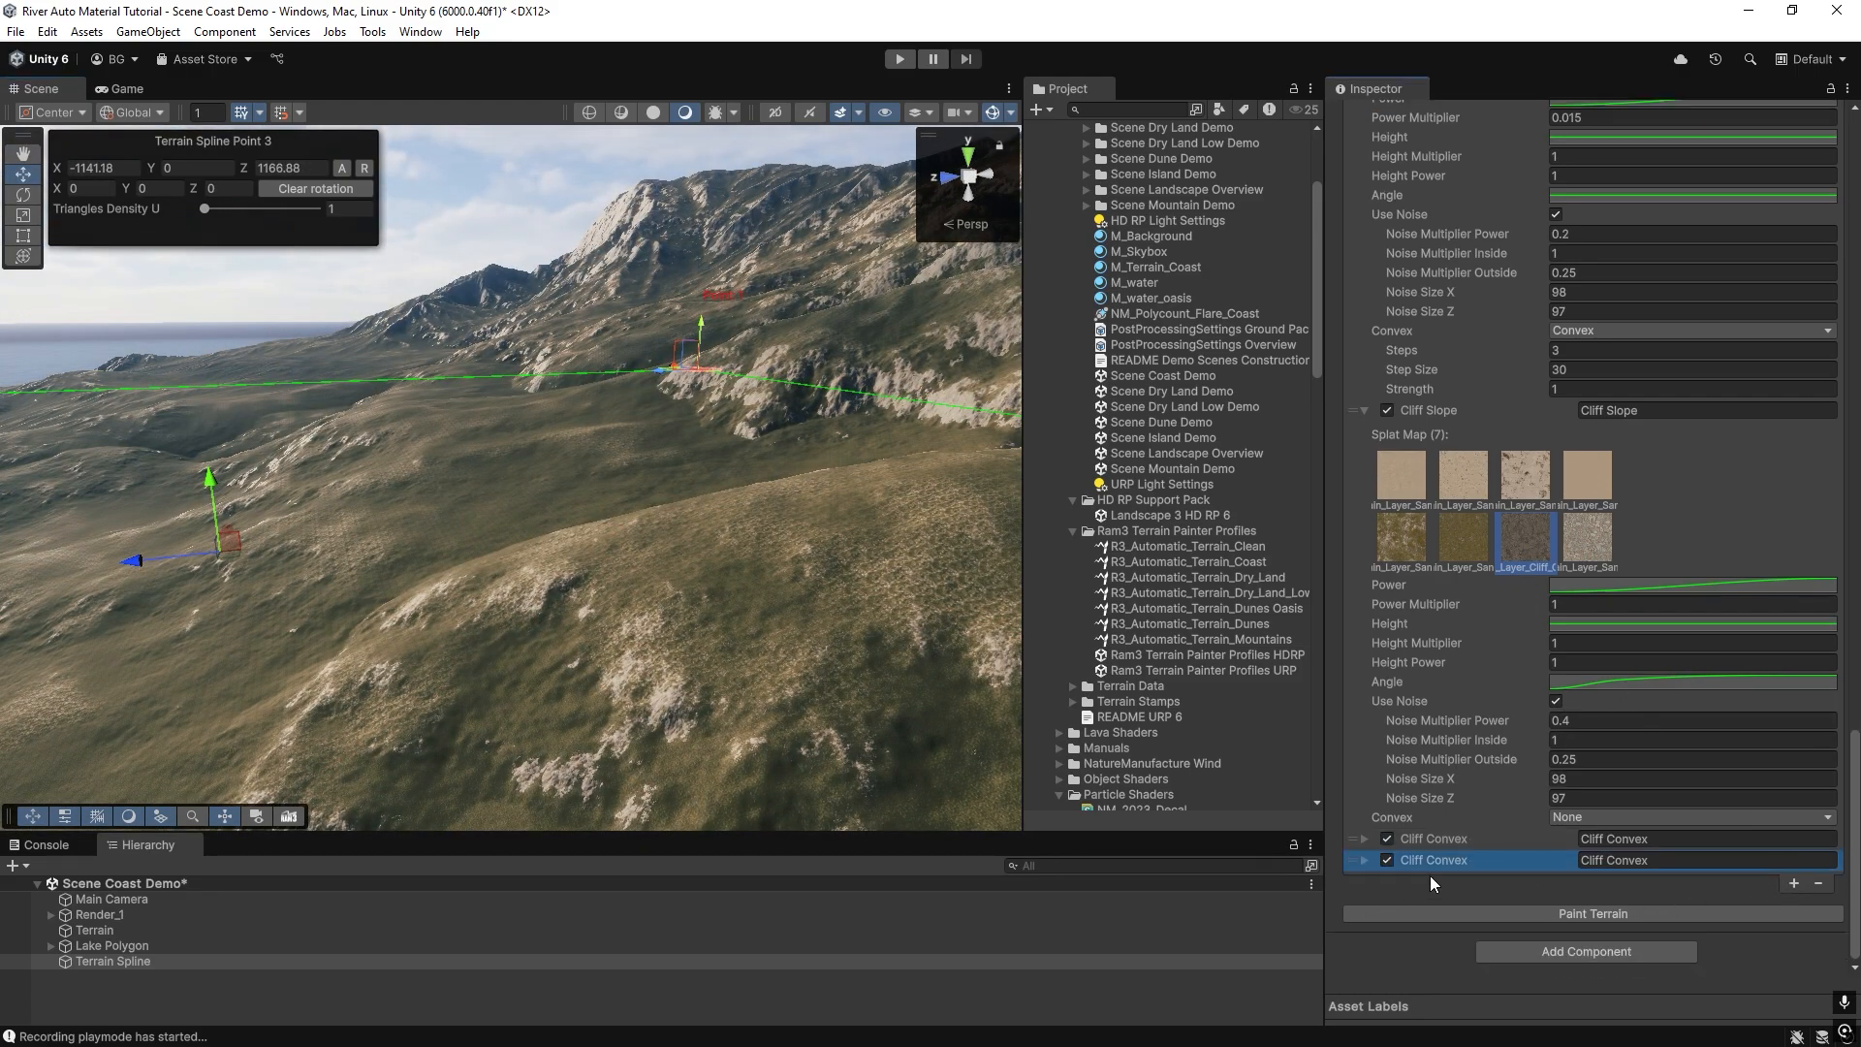
{"action": "left_click", "coordinate": [1653, 865]}
{"action": "type", "text": "Pebbels"}
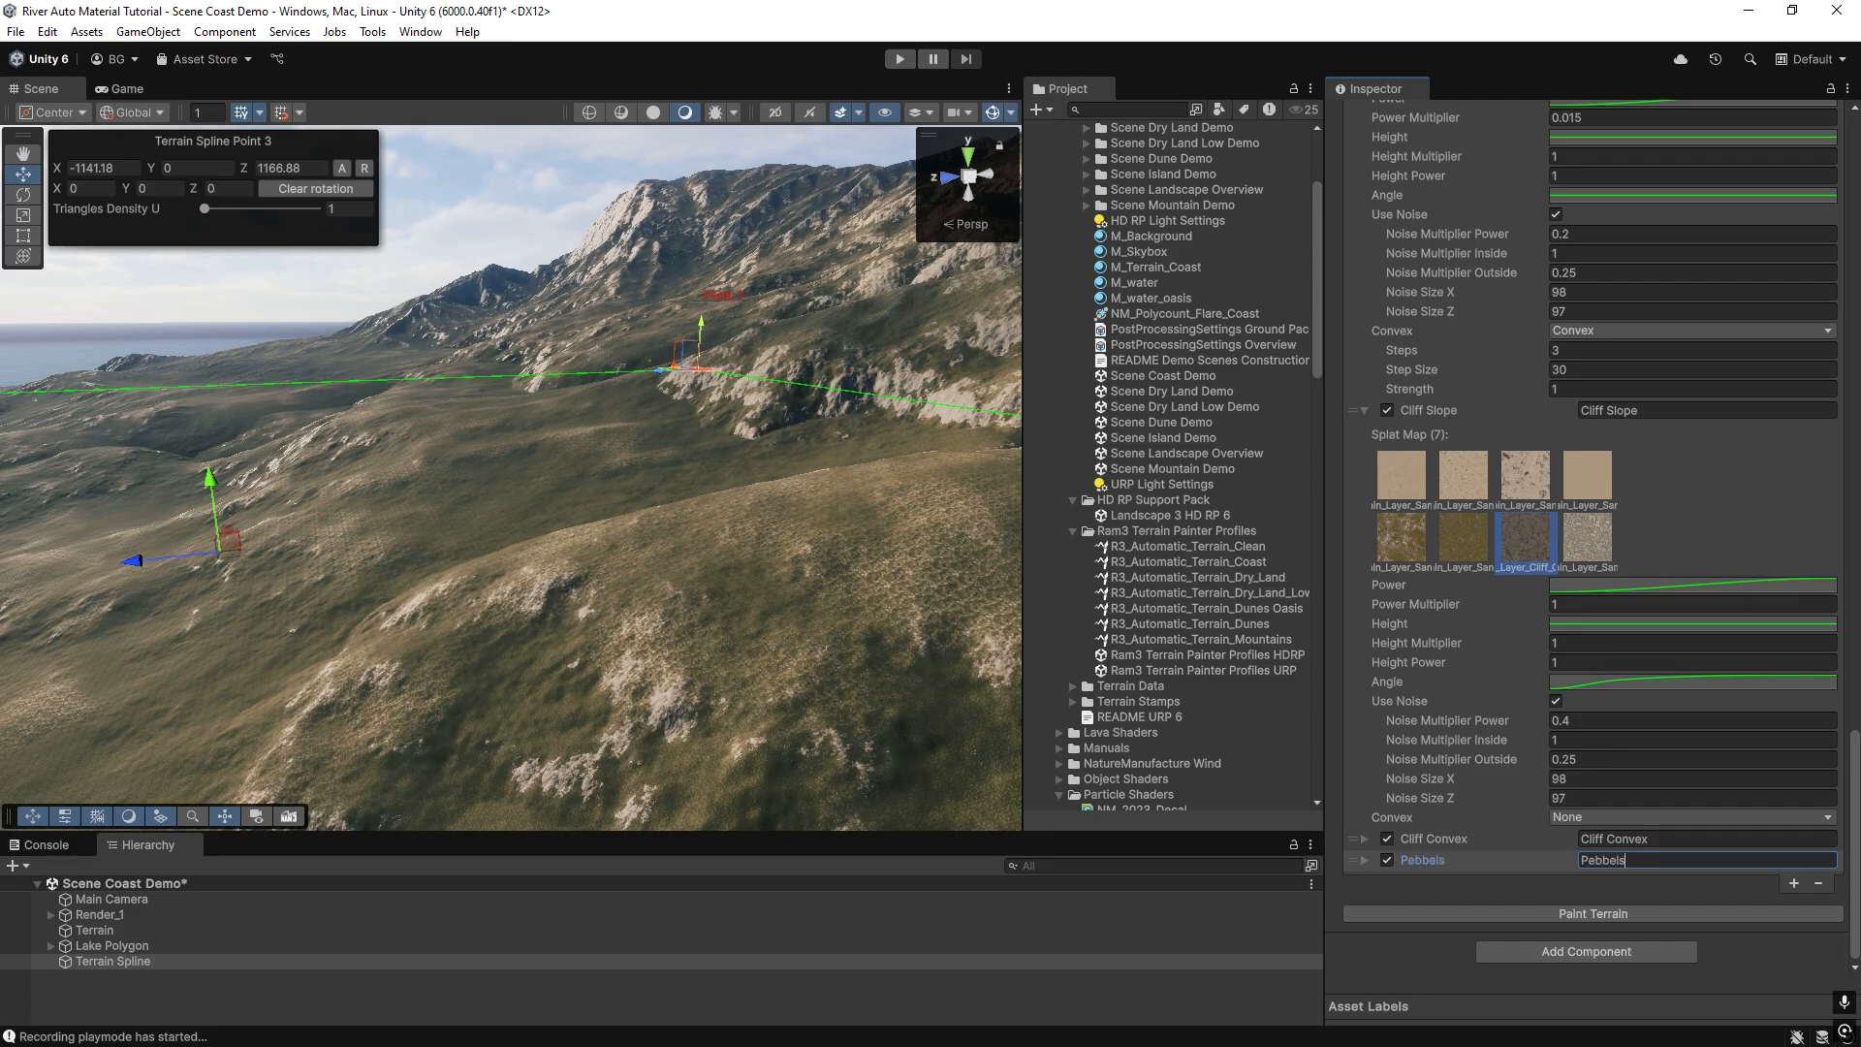
{"action": "left_click", "coordinate": [1357, 861]}
{"action": "left_click", "coordinate": [1364, 860]}
{"action": "scroll", "coordinate": [1480, 748], "scroll_direction": "down", "scroll_amount": 6}
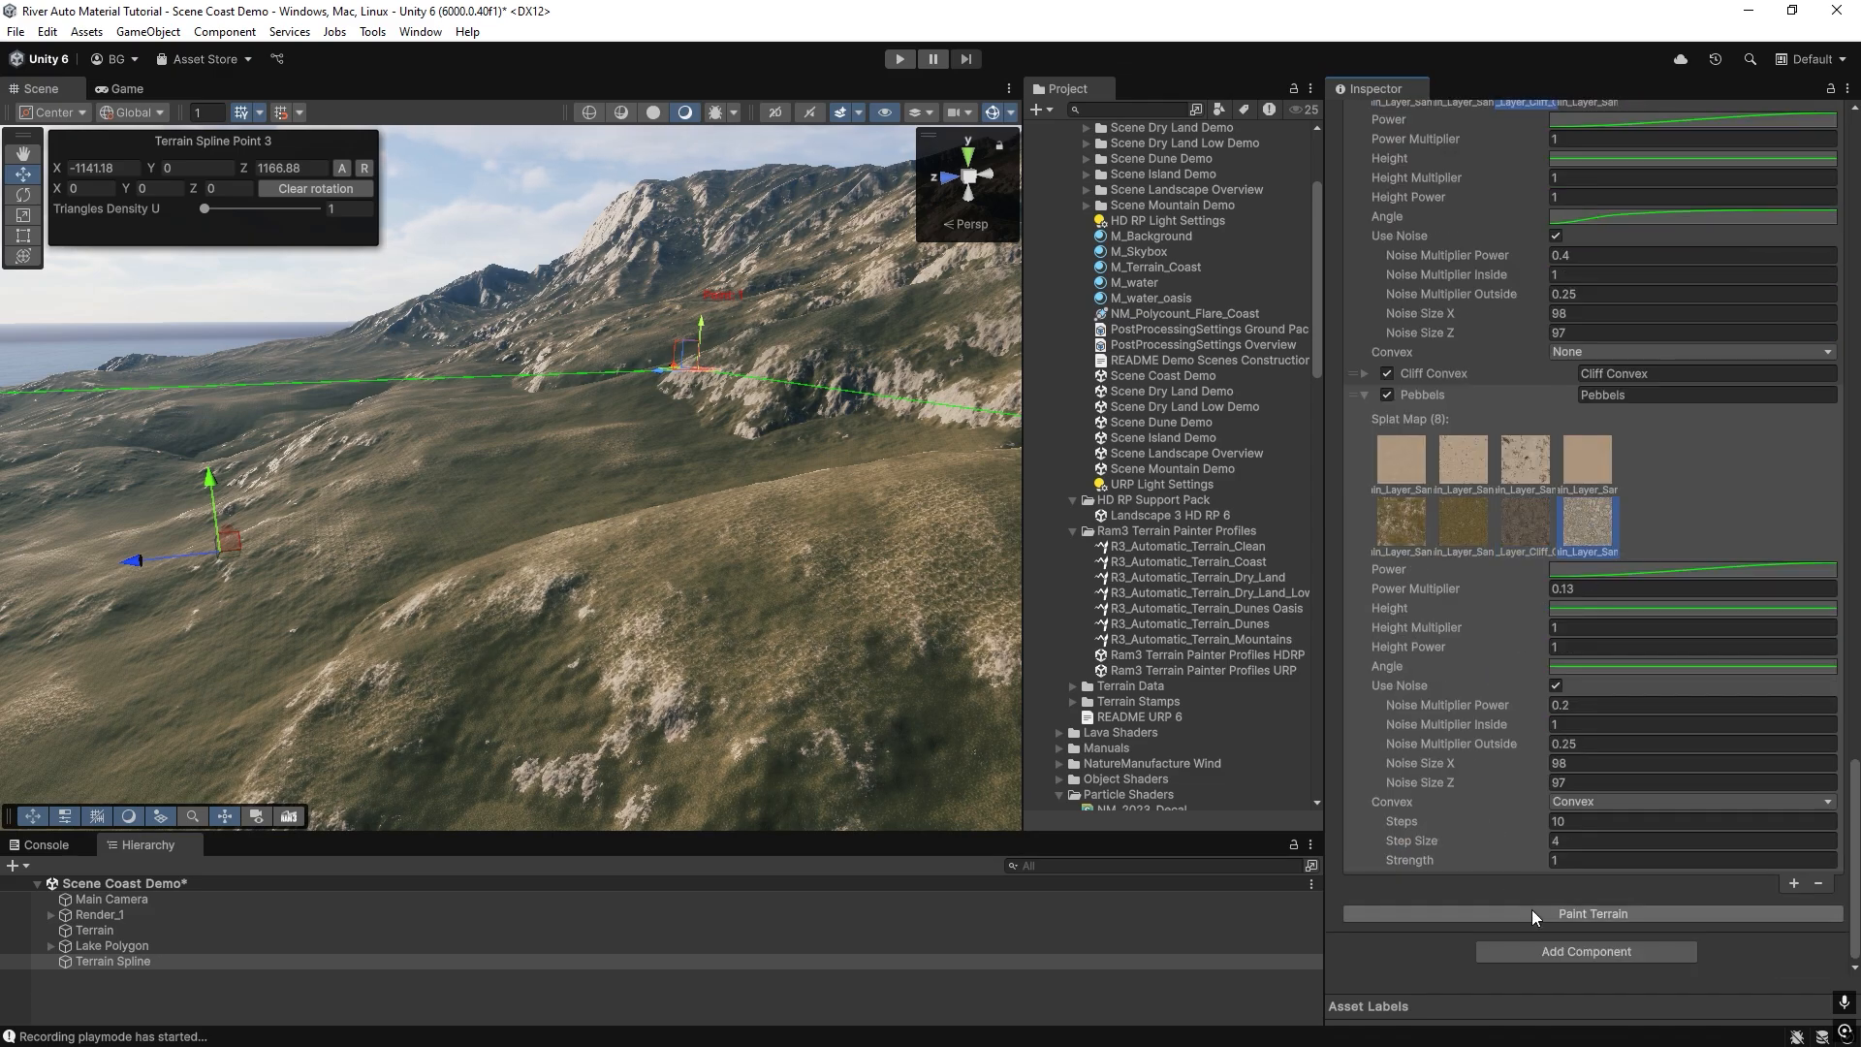
Set the Pebbels layer's Convex mode to Concave and repaint the terrain.
{"action": "right_click_drag", "start_coordinate": [591, 551], "coordinate": [649, 621]}
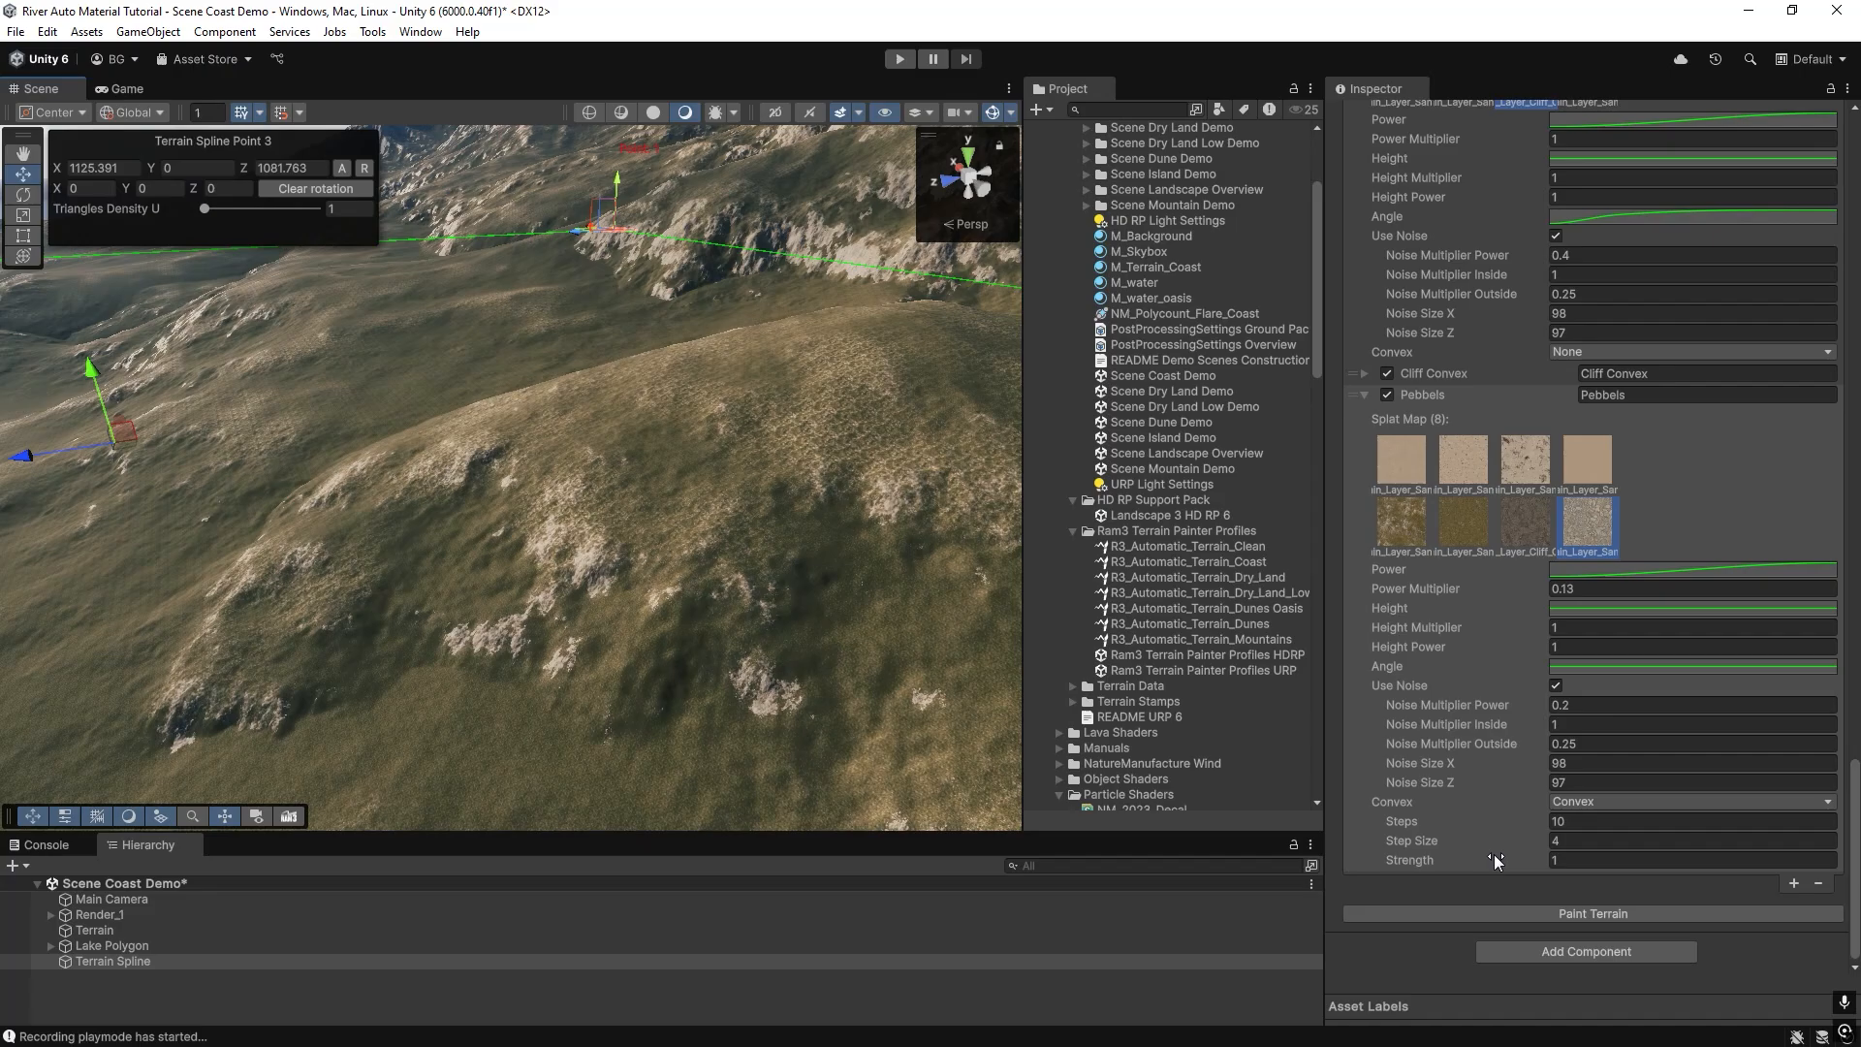
{"action": "left_click", "coordinate": [1692, 802]}
{"action": "left_click", "coordinate": [1590, 867]}
{"action": "left_click", "coordinate": [1593, 917]}
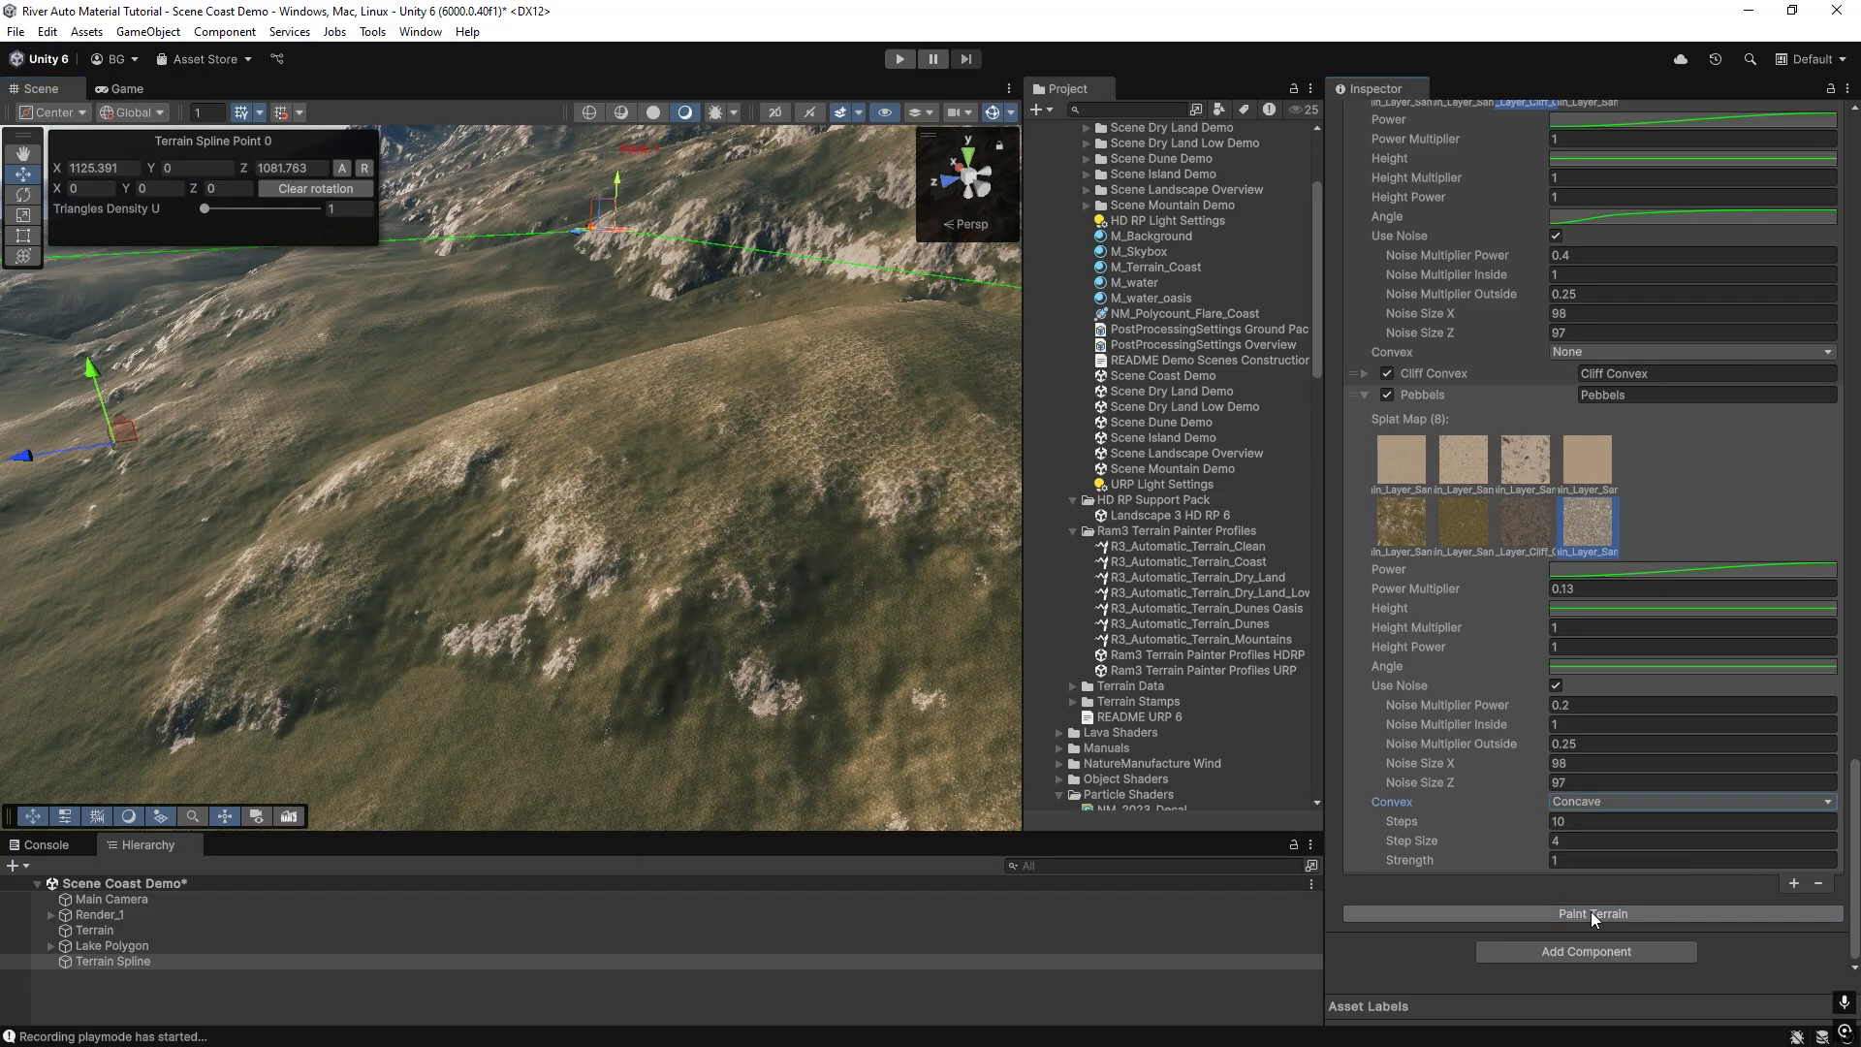
Set the Pebbels layer's Power Multiplier to 1, repaint the terrain and inspect the pebbles along the slopes.
{"action": "left_click", "coordinate": [1580, 589]}
{"action": "type", "text": "1"}
{"action": "left_click", "coordinate": [1582, 913]}
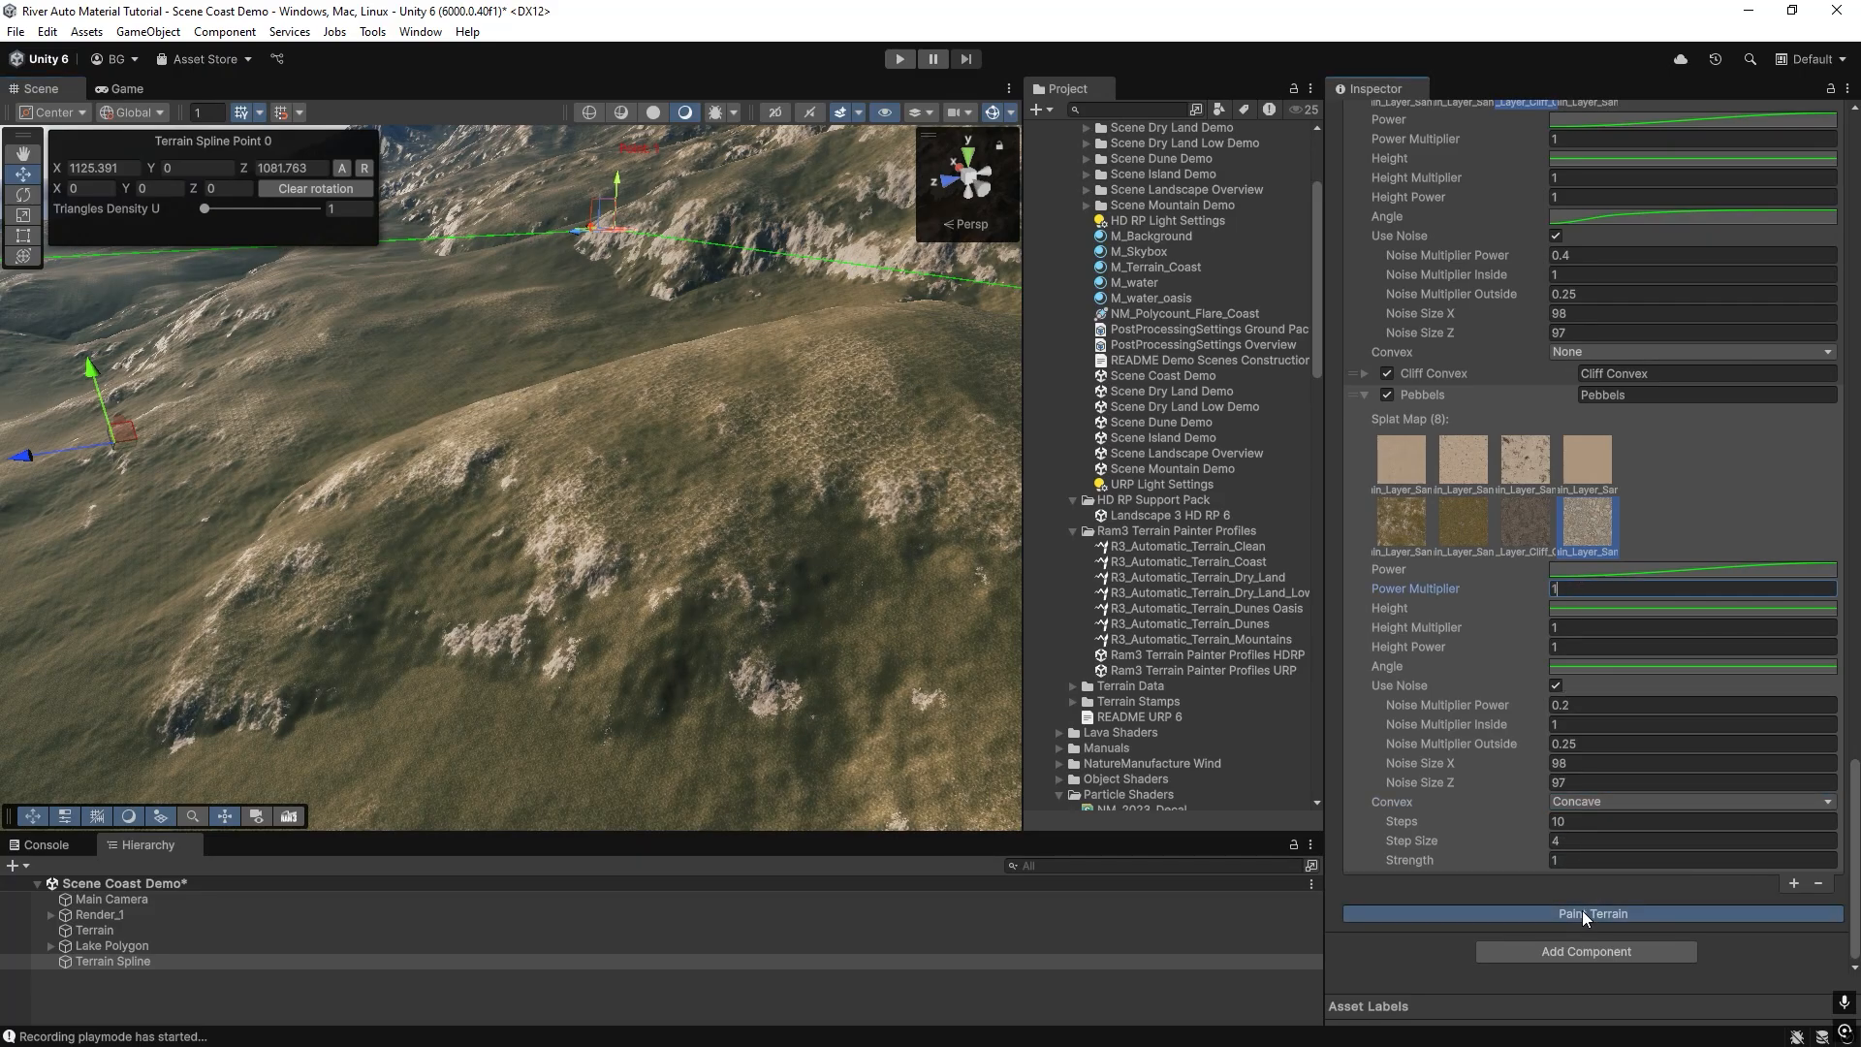
{"action": "mouse_move", "coordinate": [524, 543]}
{"action": "right_mouse_down"}
{"action": "mouse_move", "coordinate": [964, 449]}
{"action": "mouse_move", "coordinate": [872, 437]}
{"action": "mouse_move", "coordinate": [727, 512]}
{"action": "mouse_move", "coordinate": [569, 520]}
{"action": "mouse_move", "coordinate": [876, 469]}
{"action": "mouse_move", "coordinate": [968, 407]}
{"action": "mouse_move", "coordinate": [762, 395]}
{"action": "mouse_move", "coordinate": [872, 428]}
{"action": "right_mouse_up"}
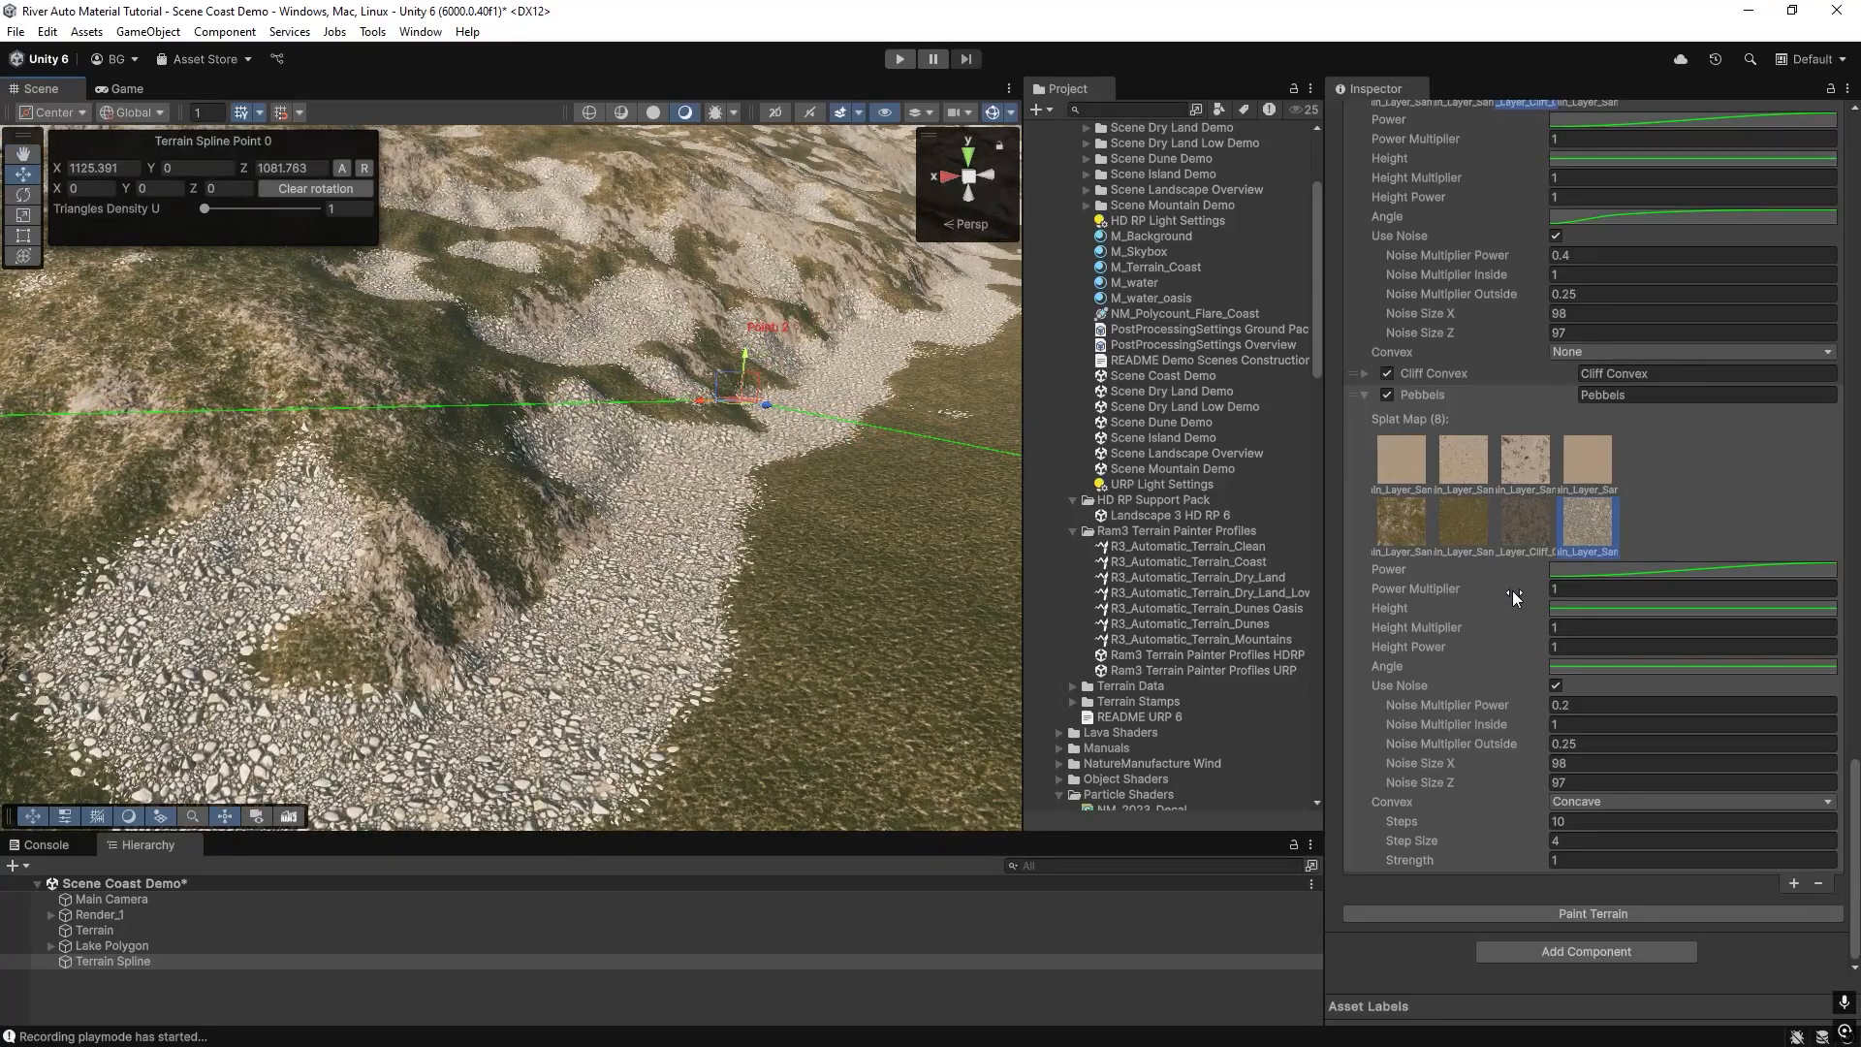
Try Power Multiplier values of 0.39 and 0.33 on the Pebbels layer, repainting and inspecting the terrain for each.
{"action": "left_click_drag", "start_coordinate": [1510, 590], "coordinate": [1505, 589]}
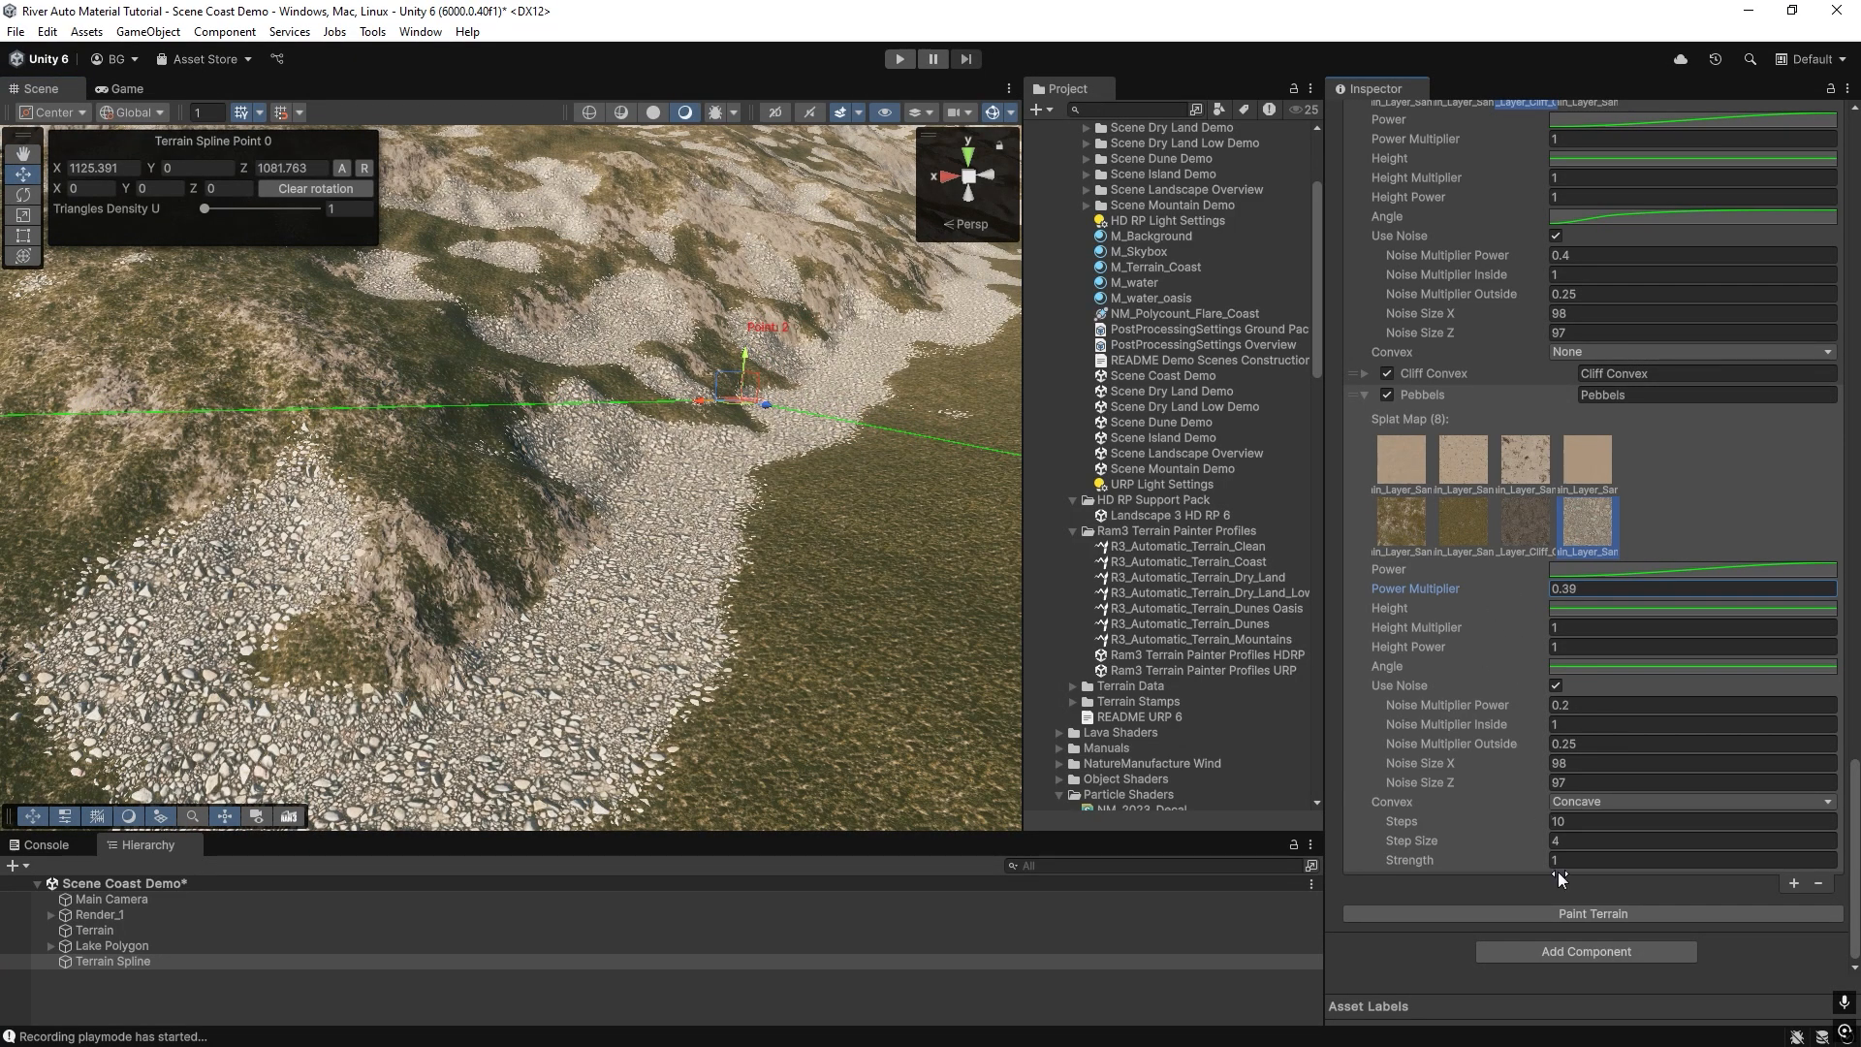
{"action": "mouse_move", "coordinate": [752, 556]}
{"action": "right_mouse_down"}
{"action": "mouse_move", "coordinate": [802, 611]}
{"action": "mouse_move", "coordinate": [846, 484]}
{"action": "mouse_move", "coordinate": [882, 524]}
{"action": "right_mouse_up"}
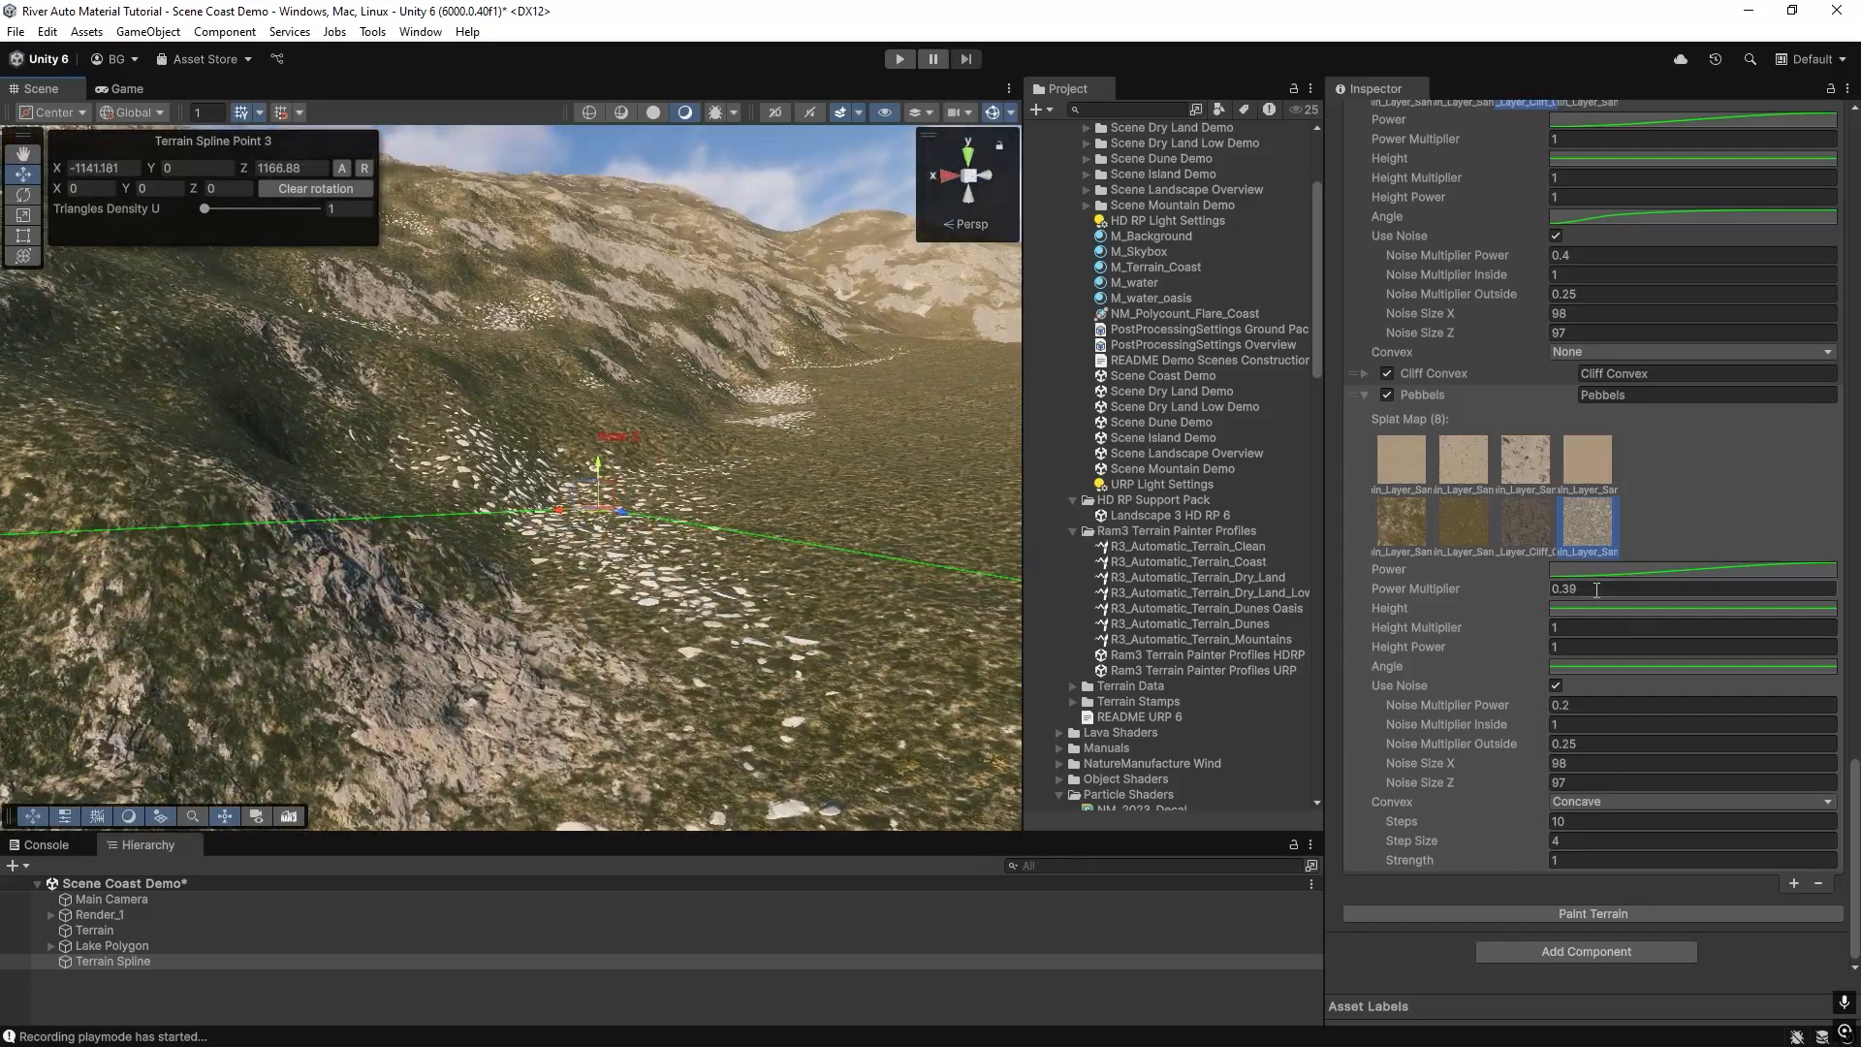
{"action": "left_click", "coordinate": [1572, 600]}
{"action": "type", "text": "0.33"}
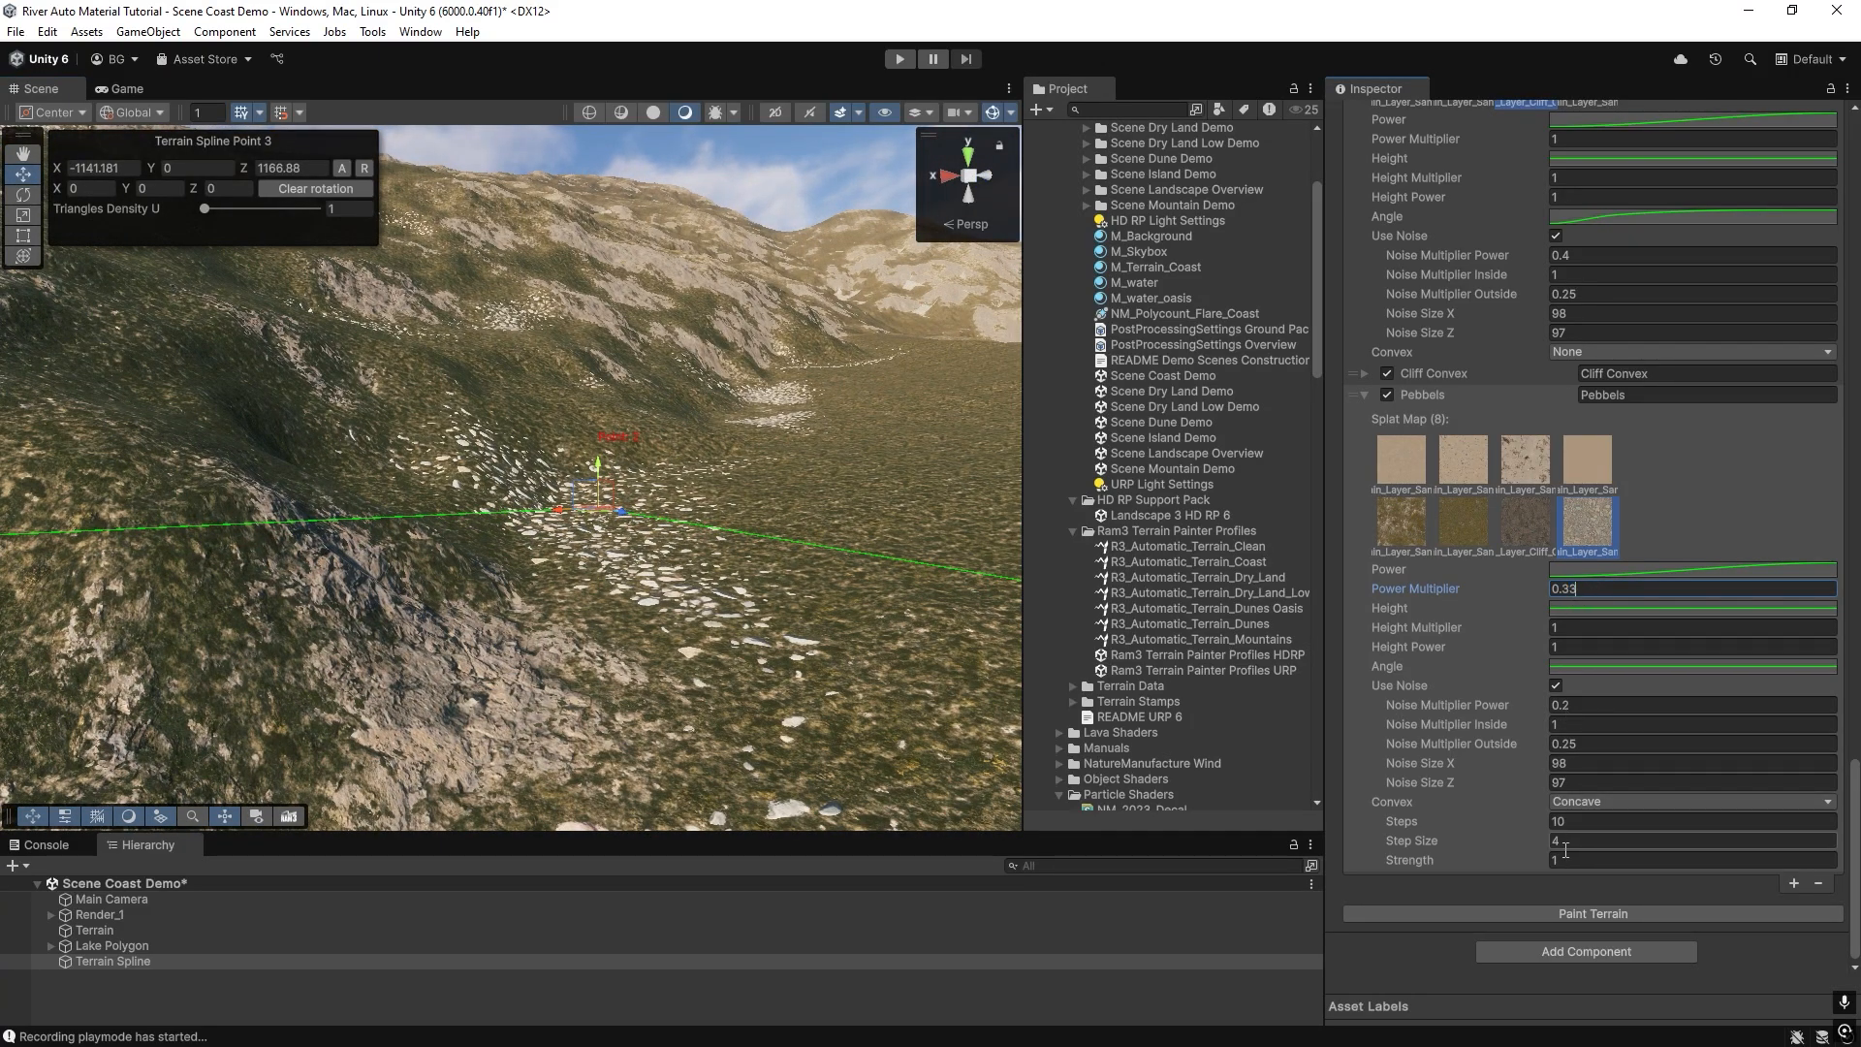
{"action": "left_click", "coordinate": [1593, 914]}
{"action": "right_click_drag", "start_coordinate": [421, 516], "coordinate": [427, 591]}
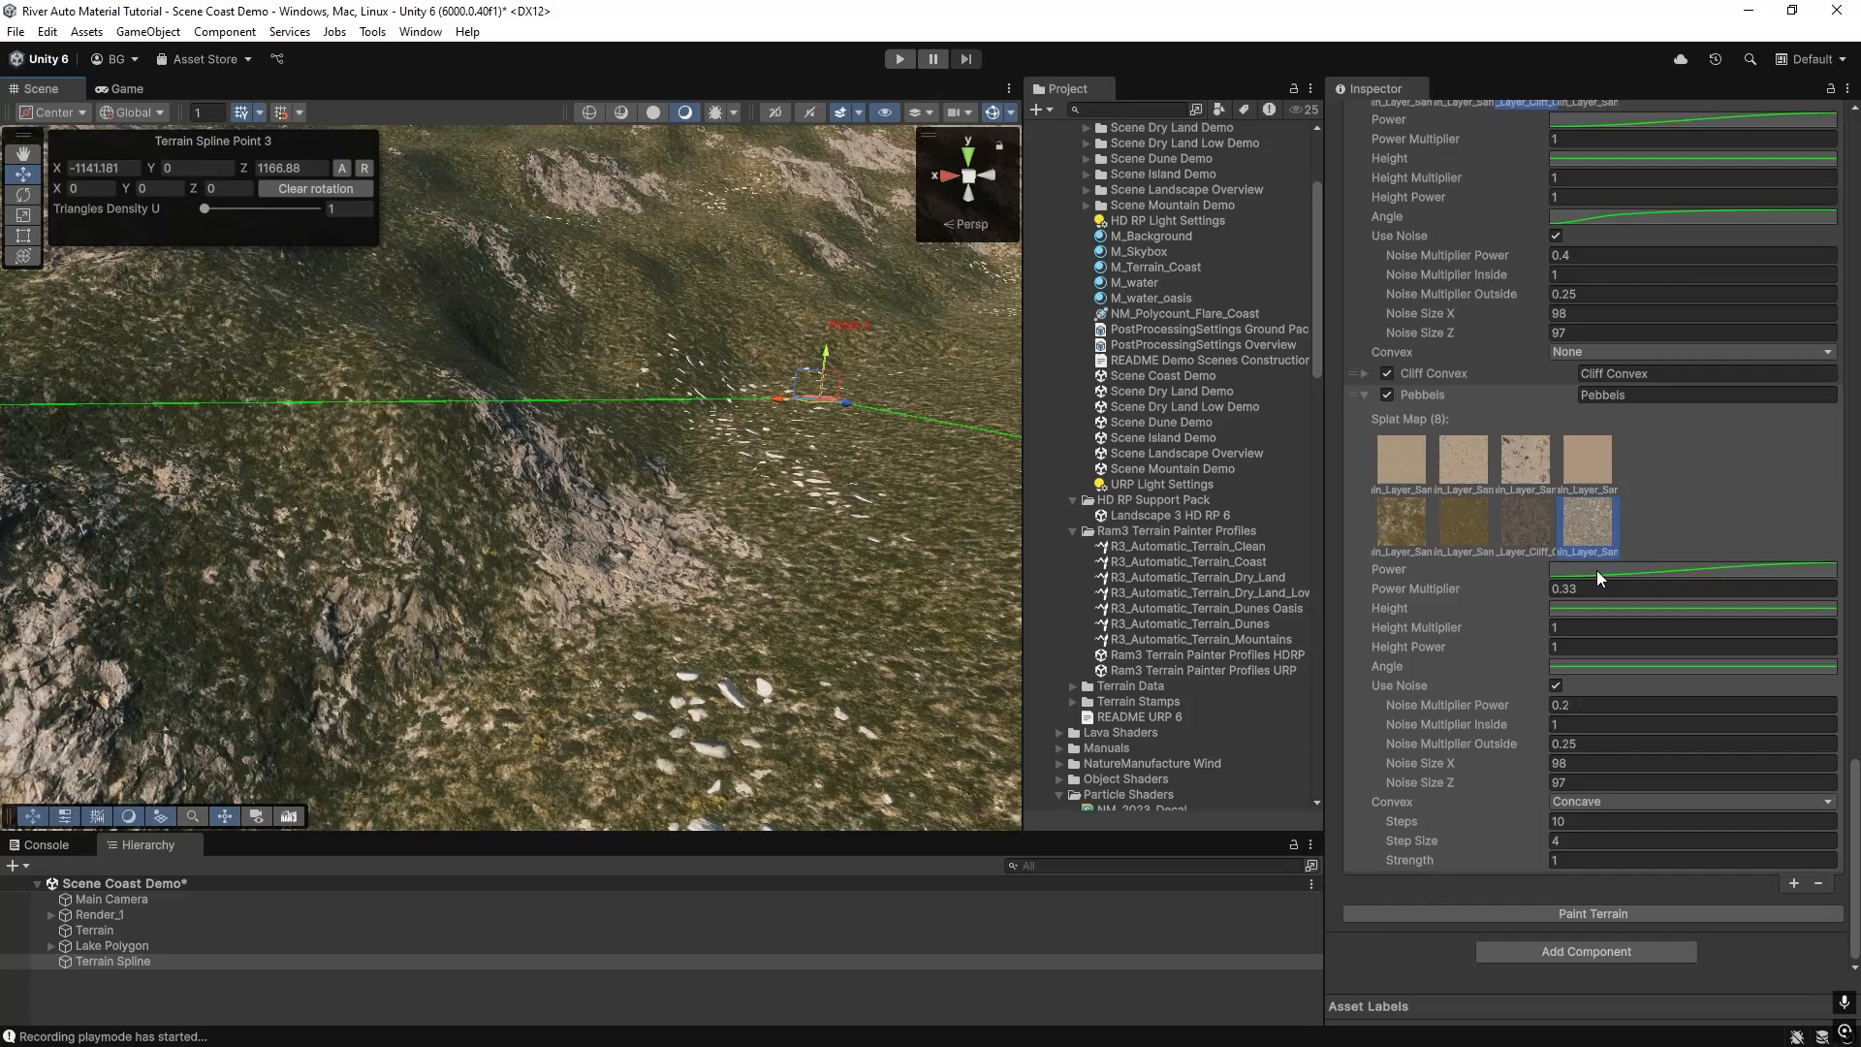
Set the Pebbels layer's Power Multiplier to 0.36, repaint the terrain and inspect the pebbles around the cliffs.
{"action": "key", "text": "BackSpace"}
{"action": "type", "text": "6"}
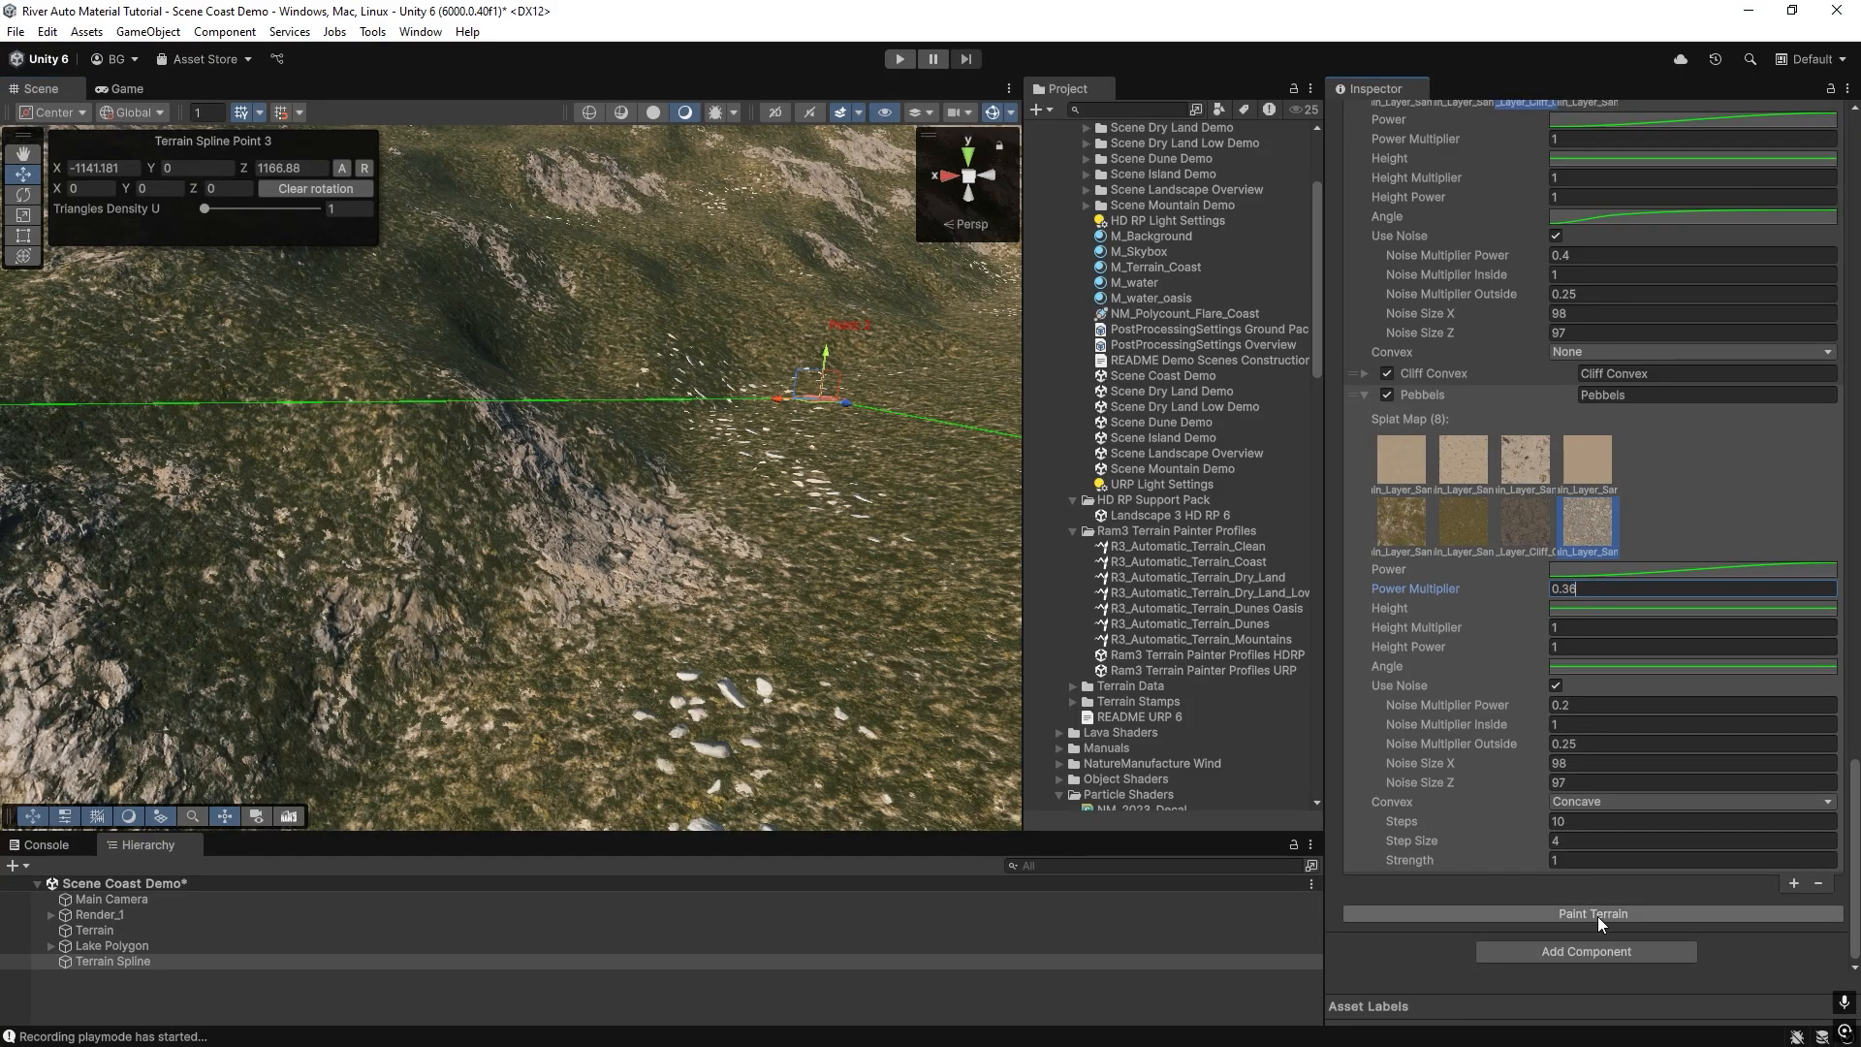
{"action": "left_click", "coordinate": [1596, 914]}
{"action": "right_click_drag", "start_coordinate": [438, 477], "coordinate": [524, 485]}
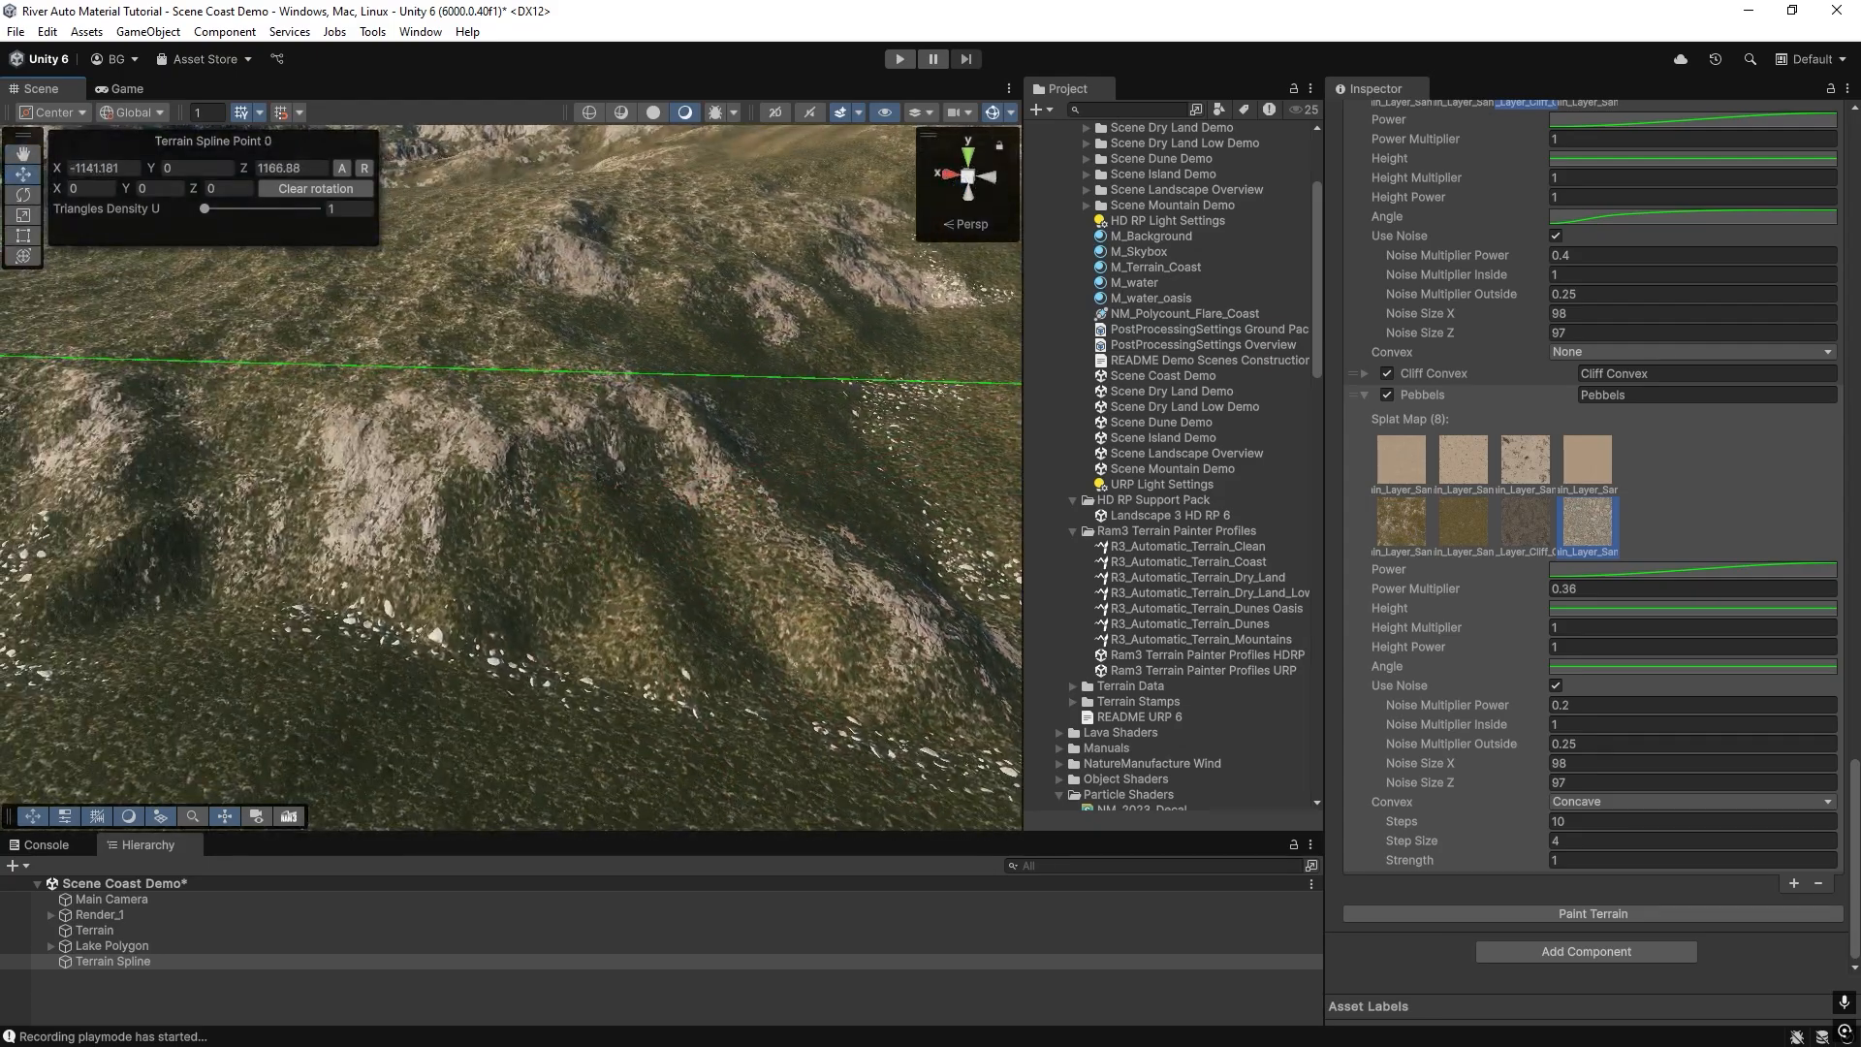
Add another painting layer after Pebbels, naming the existing one "Pebbels Concave" and the new one "Pebbels Convex".
{"action": "left_click", "coordinate": [1795, 884]}
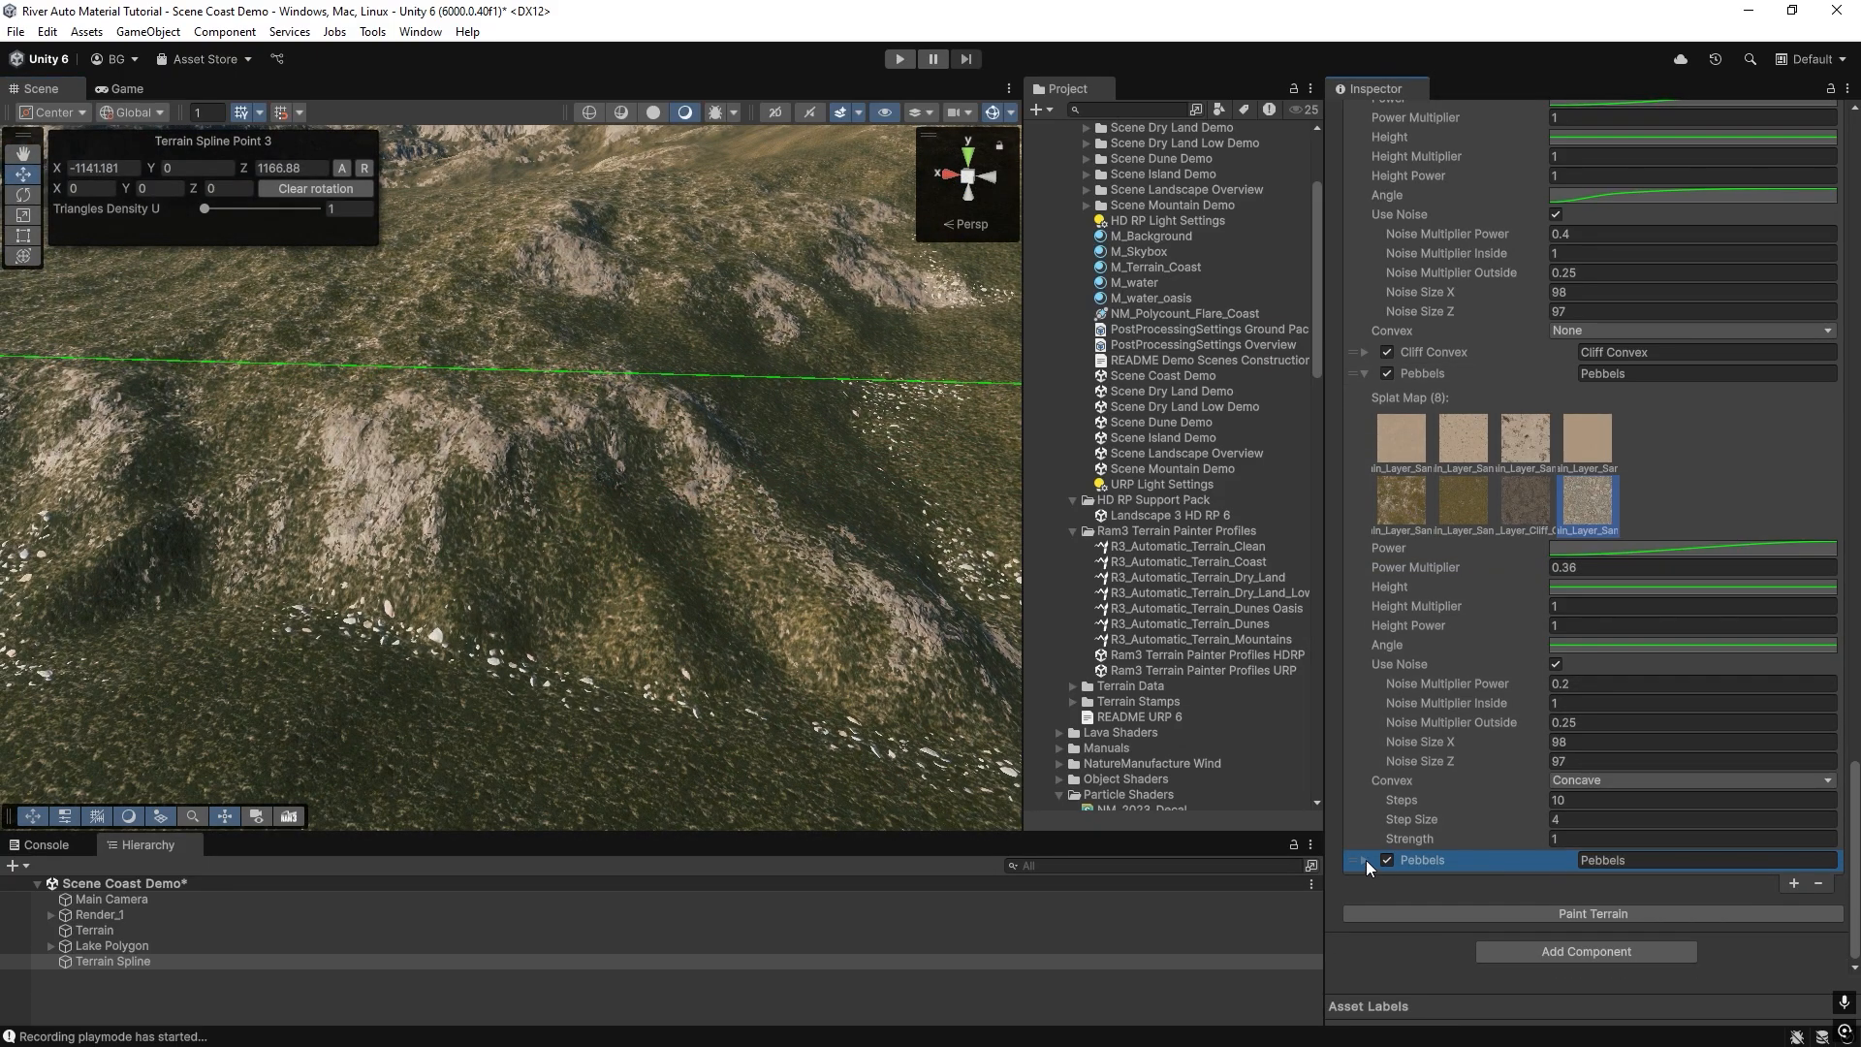
{"action": "left_click", "coordinate": [1365, 860]}
{"action": "left_click", "coordinate": [1630, 377]}
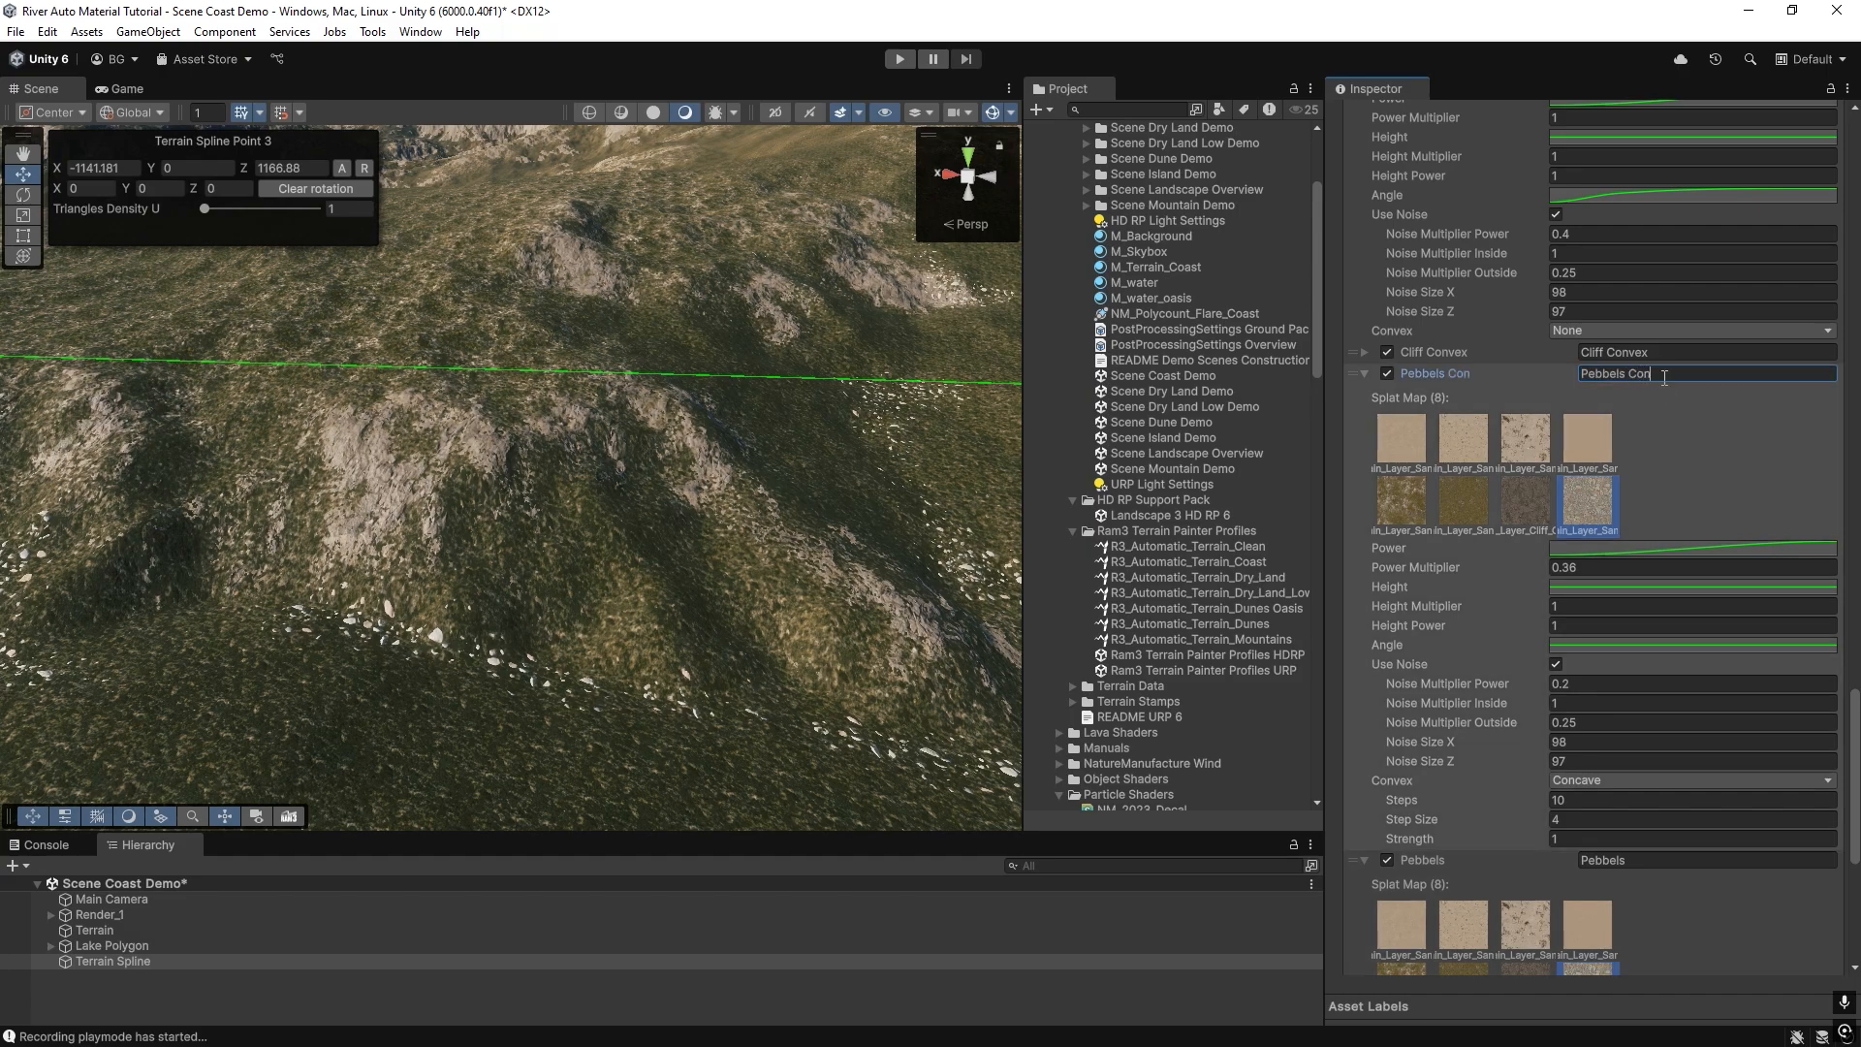
{"action": "scroll", "coordinate": [1646, 467], "scroll_direction": "down", "scroll_amount": 2}
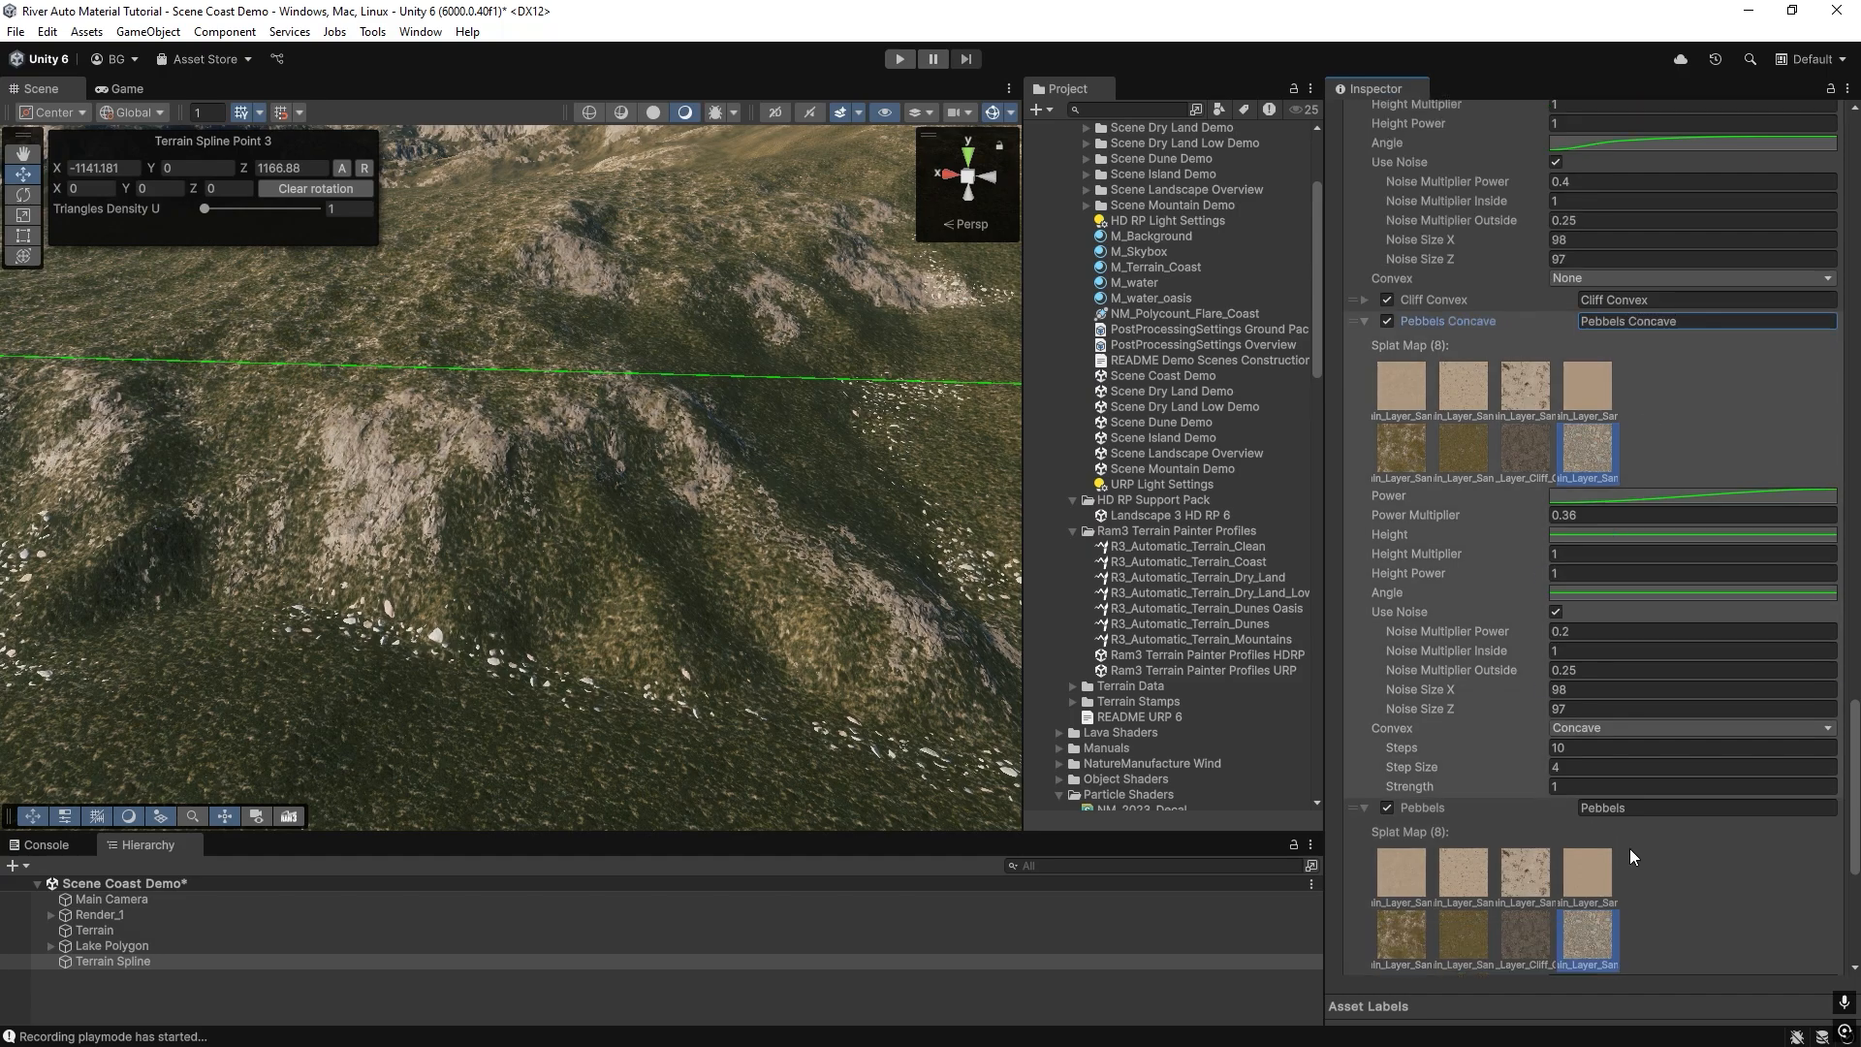
{"action": "left_click", "coordinate": [1636, 807]}
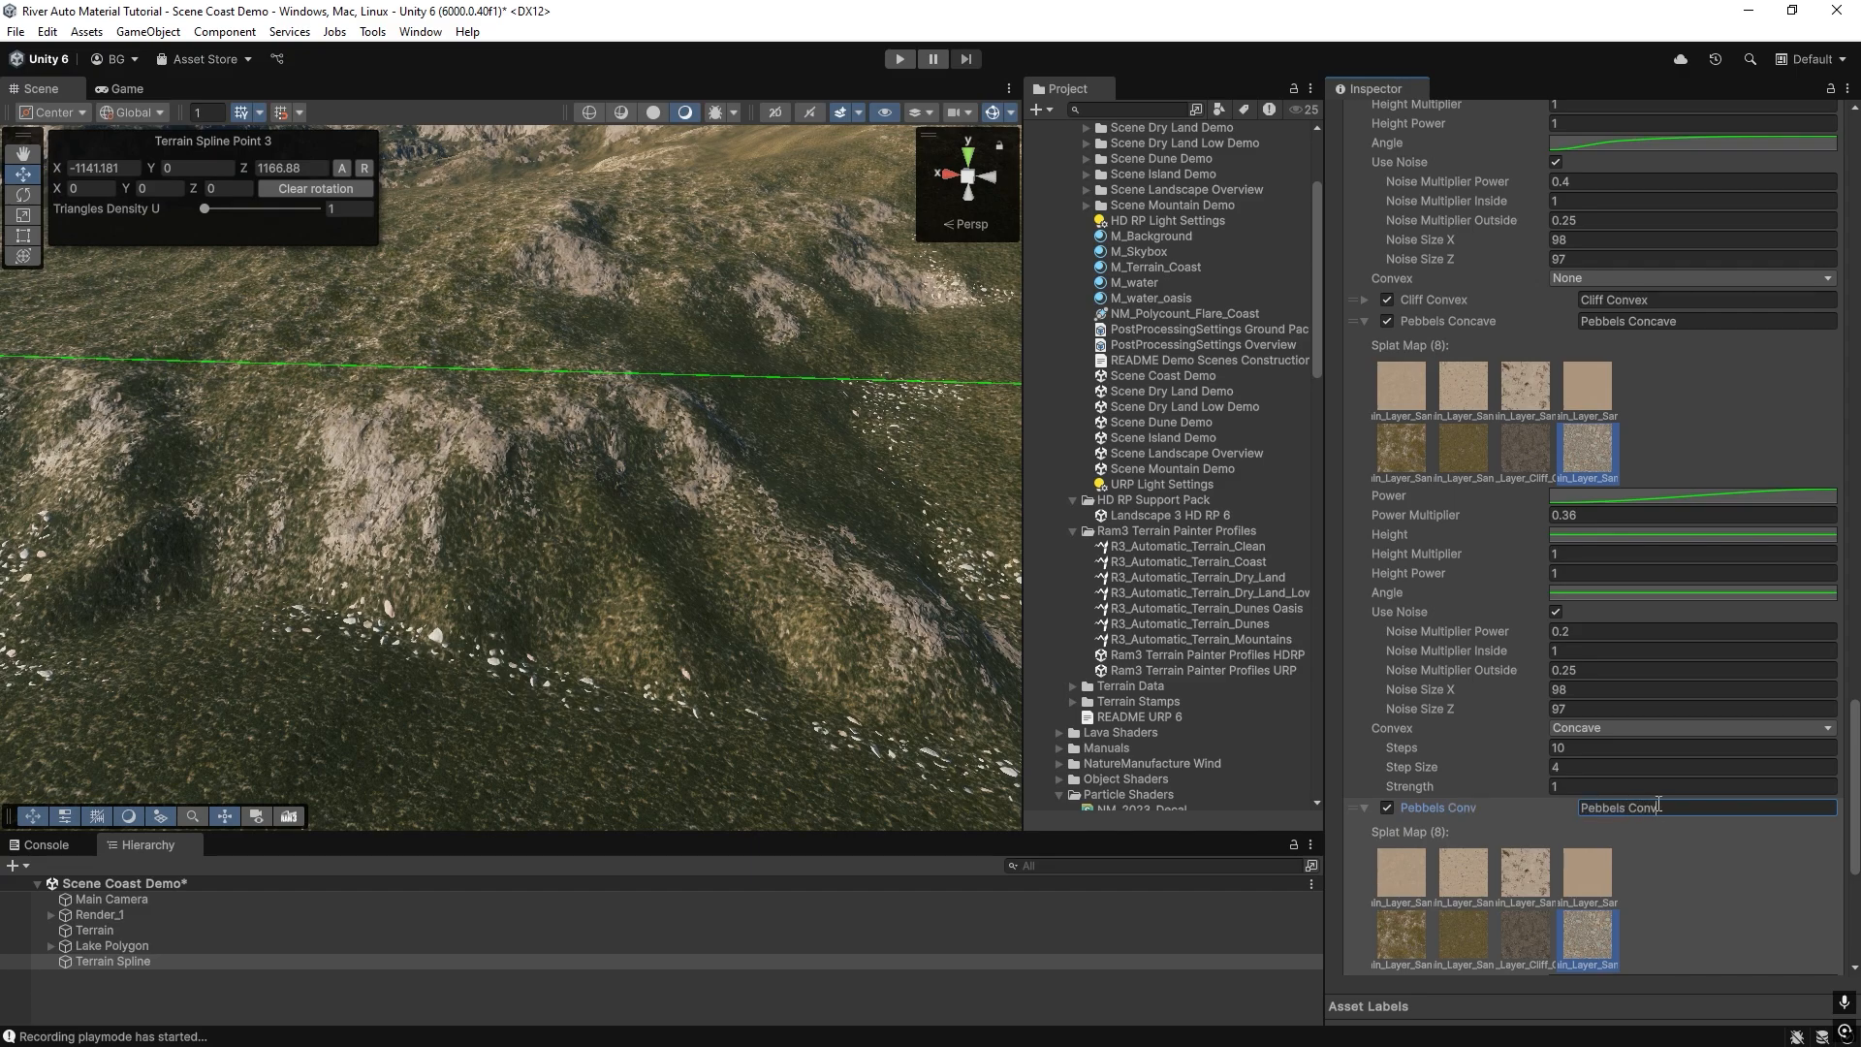
Set the Pebbels Convex layer's Convex mode to Convex, repaint the terrain and inspect the ridges.
{"action": "scroll", "coordinate": [1659, 803], "scroll_direction": "down", "scroll_amount": 10}
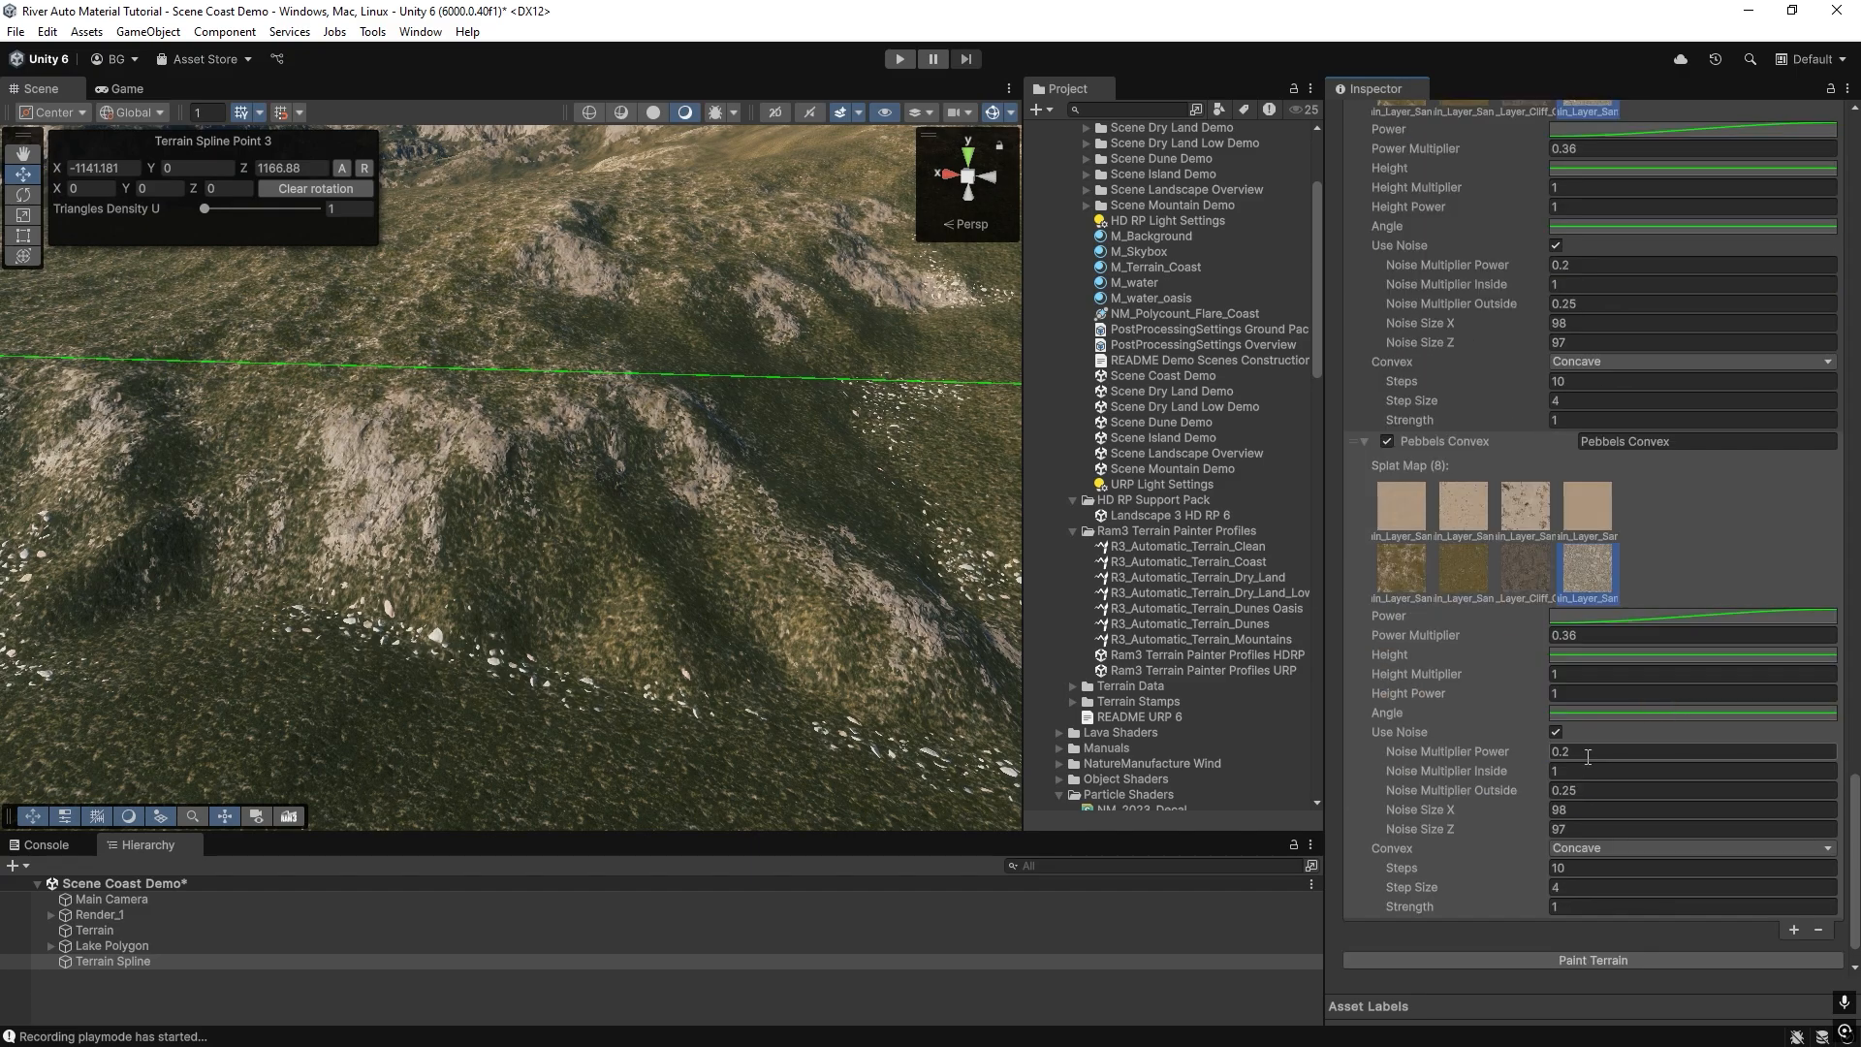
{"action": "left_click", "coordinate": [1570, 849]}
{"action": "left_click", "coordinate": [1596, 892]}
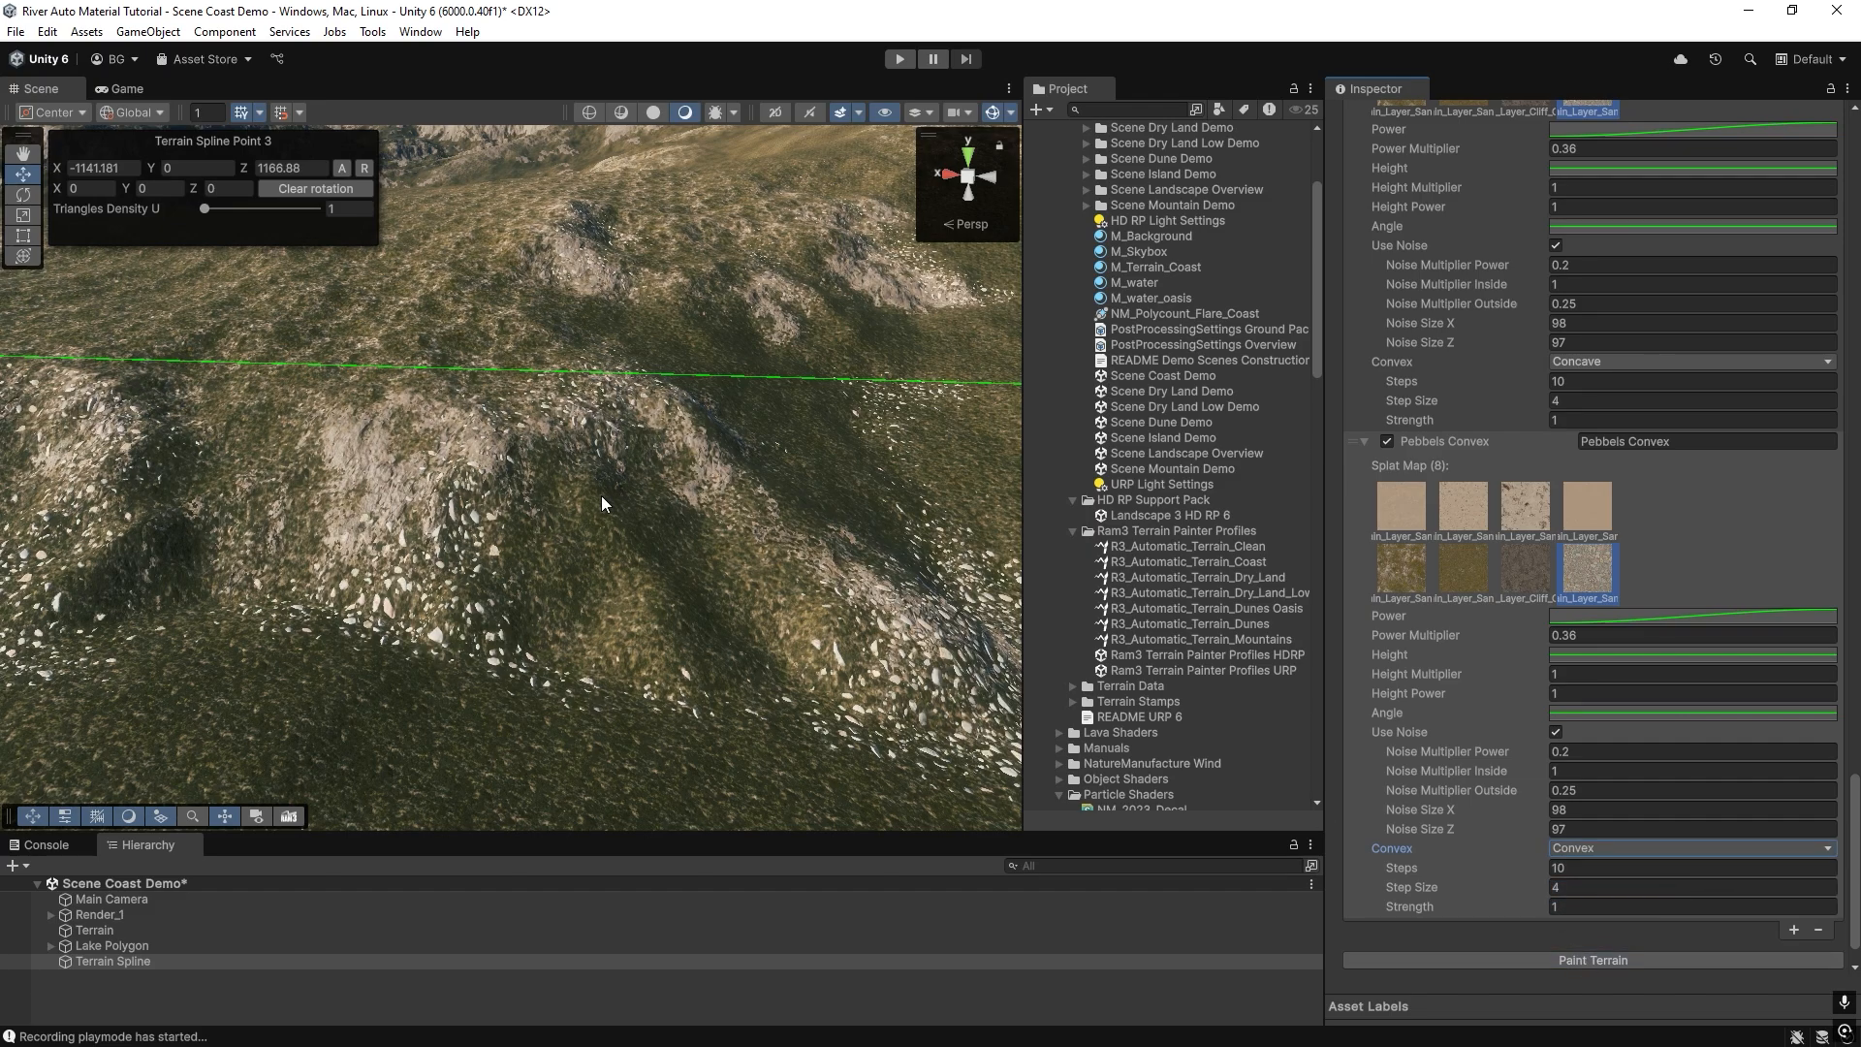
{"action": "right_click_drag", "start_coordinate": [586, 433], "coordinate": [535, 528]}
Set the Pebbels Convex layer's Power Multiplier to 0.24, repaint the terrain and inspect the slopes.
{"action": "left_click", "coordinate": [1485, 636]}
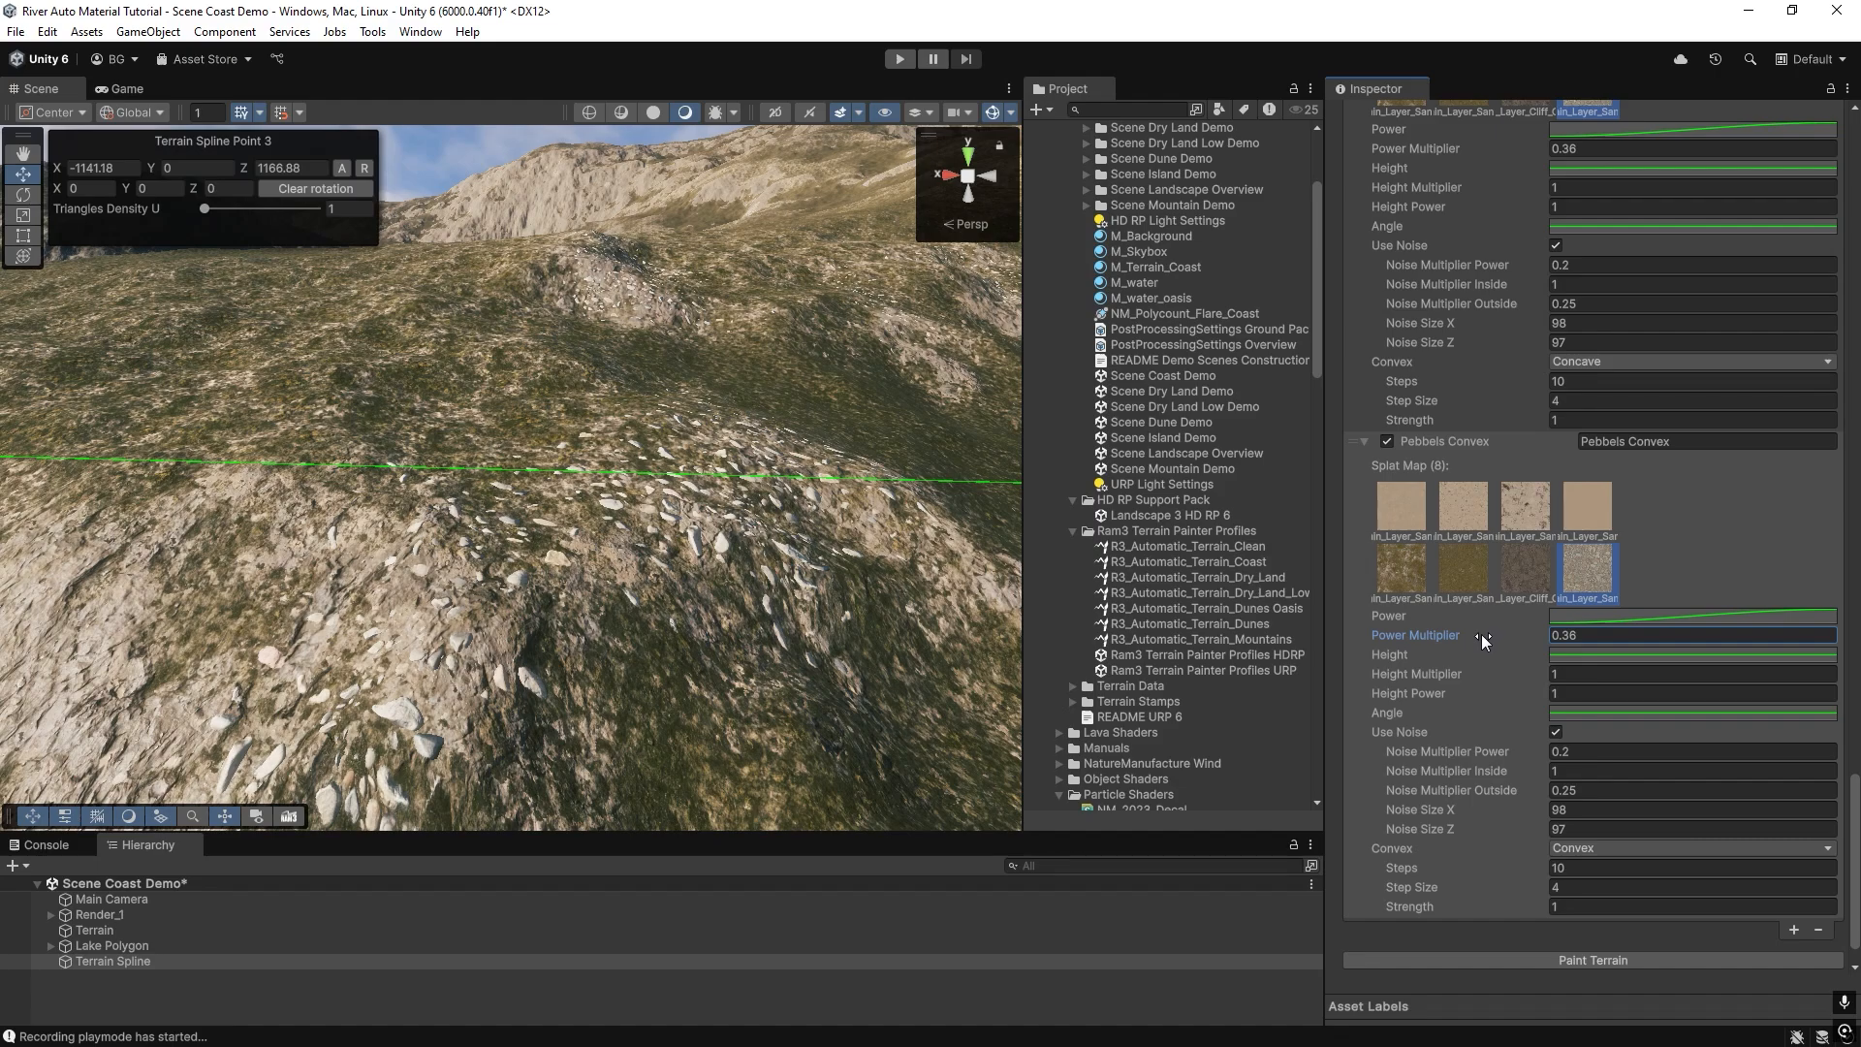
{"action": "left_click", "coordinate": [1597, 960]}
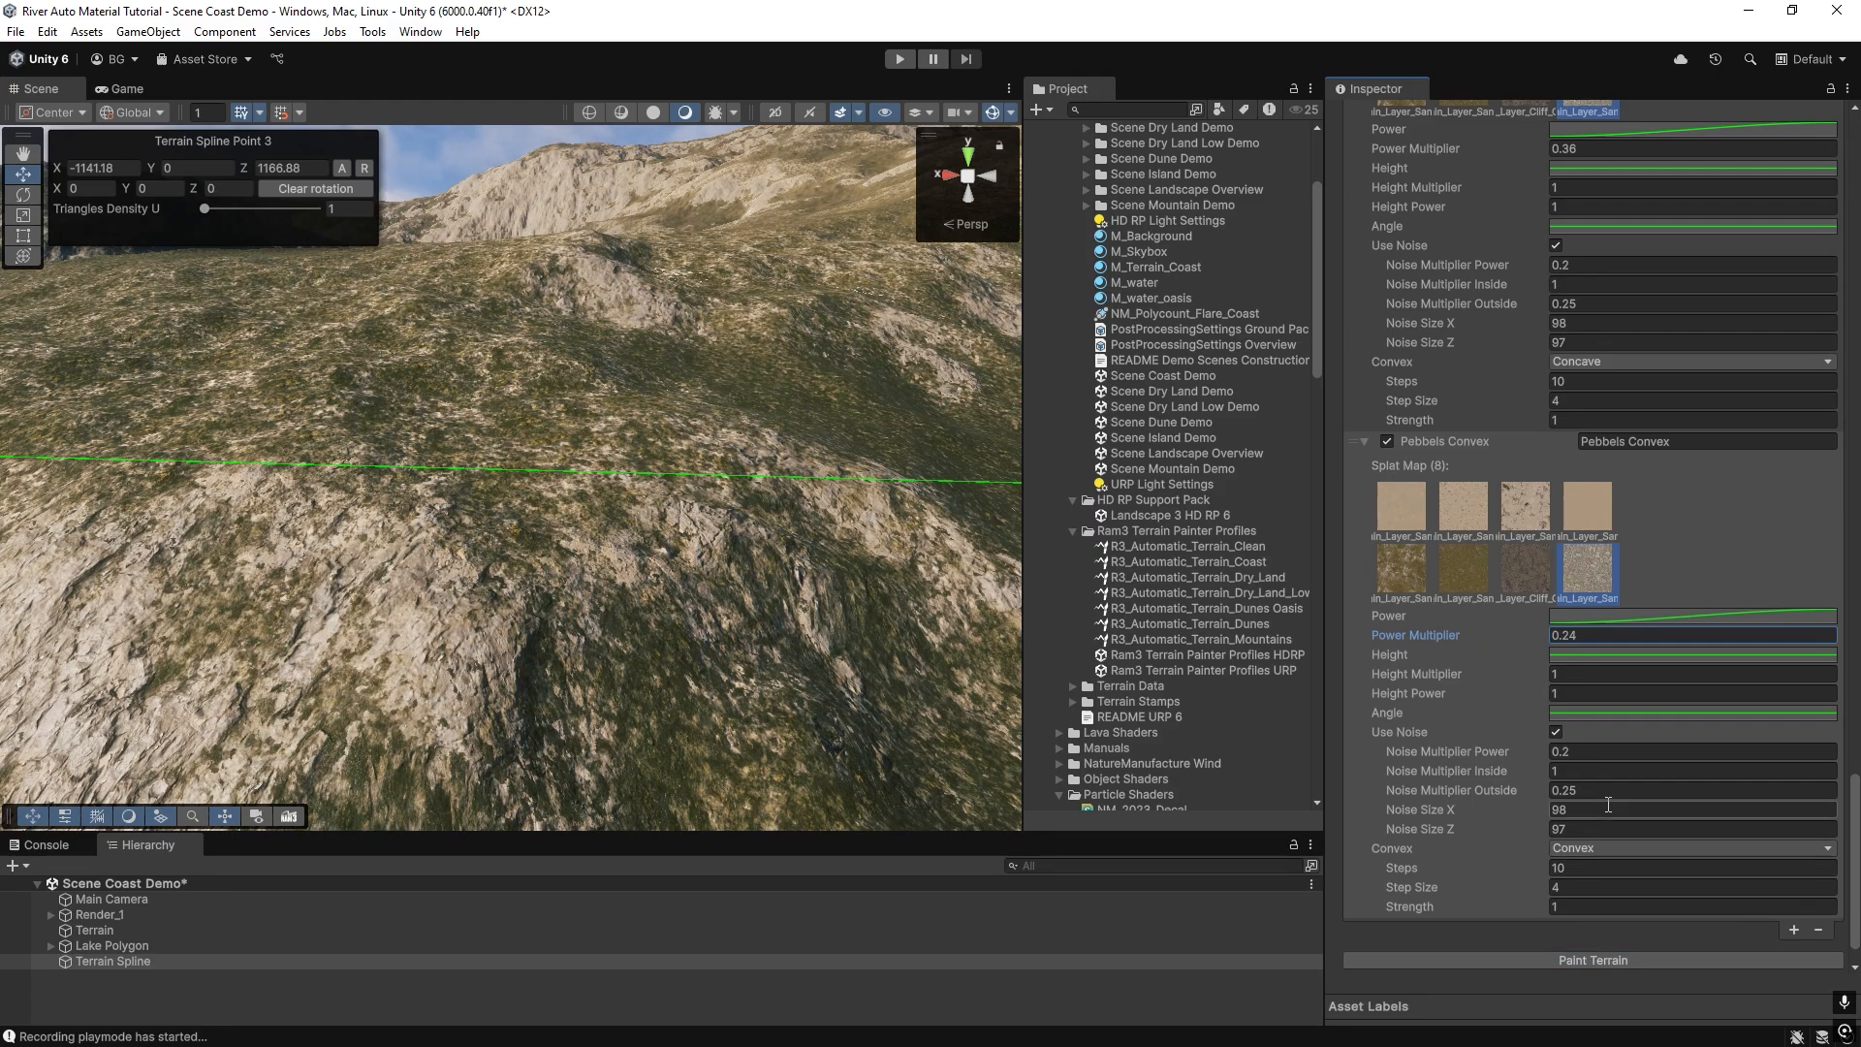
{"action": "left_click", "coordinate": [1575, 961]}
{"action": "mouse_move", "coordinate": [407, 620]}
{"action": "right_mouse_down"}
{"action": "mouse_move", "coordinate": [239, 790]}
{"action": "mouse_move", "coordinate": [185, 588]}
{"action": "mouse_move", "coordinate": [126, 574]}
{"action": "mouse_move", "coordinate": [374, 358]}
{"action": "mouse_move", "coordinate": [581, 403]}
{"action": "mouse_move", "coordinate": [561, 388]}
{"action": "mouse_move", "coordinate": [445, 416]}
{"action": "mouse_move", "coordinate": [592, 509]}
{"action": "mouse_move", "coordinate": [396, 420]}
{"action": "mouse_move", "coordinate": [657, 465]}
{"action": "mouse_move", "coordinate": [786, 445]}
{"action": "mouse_move", "coordinate": [101, 442]}
{"action": "mouse_move", "coordinate": [873, 504]}
{"action": "mouse_move", "coordinate": [704, 497]}
{"action": "right_mouse_up"}
Set the Pebbels Convex layer's Power Multiplier to 0.33, repaint the terrain and inspect the hills.
{"action": "left_click", "coordinate": [1574, 635]}
{"action": "type", "text": "33"}
{"action": "left_click", "coordinate": [1606, 959]}
{"action": "right_click_drag", "start_coordinate": [581, 543], "coordinate": [388, 529]}
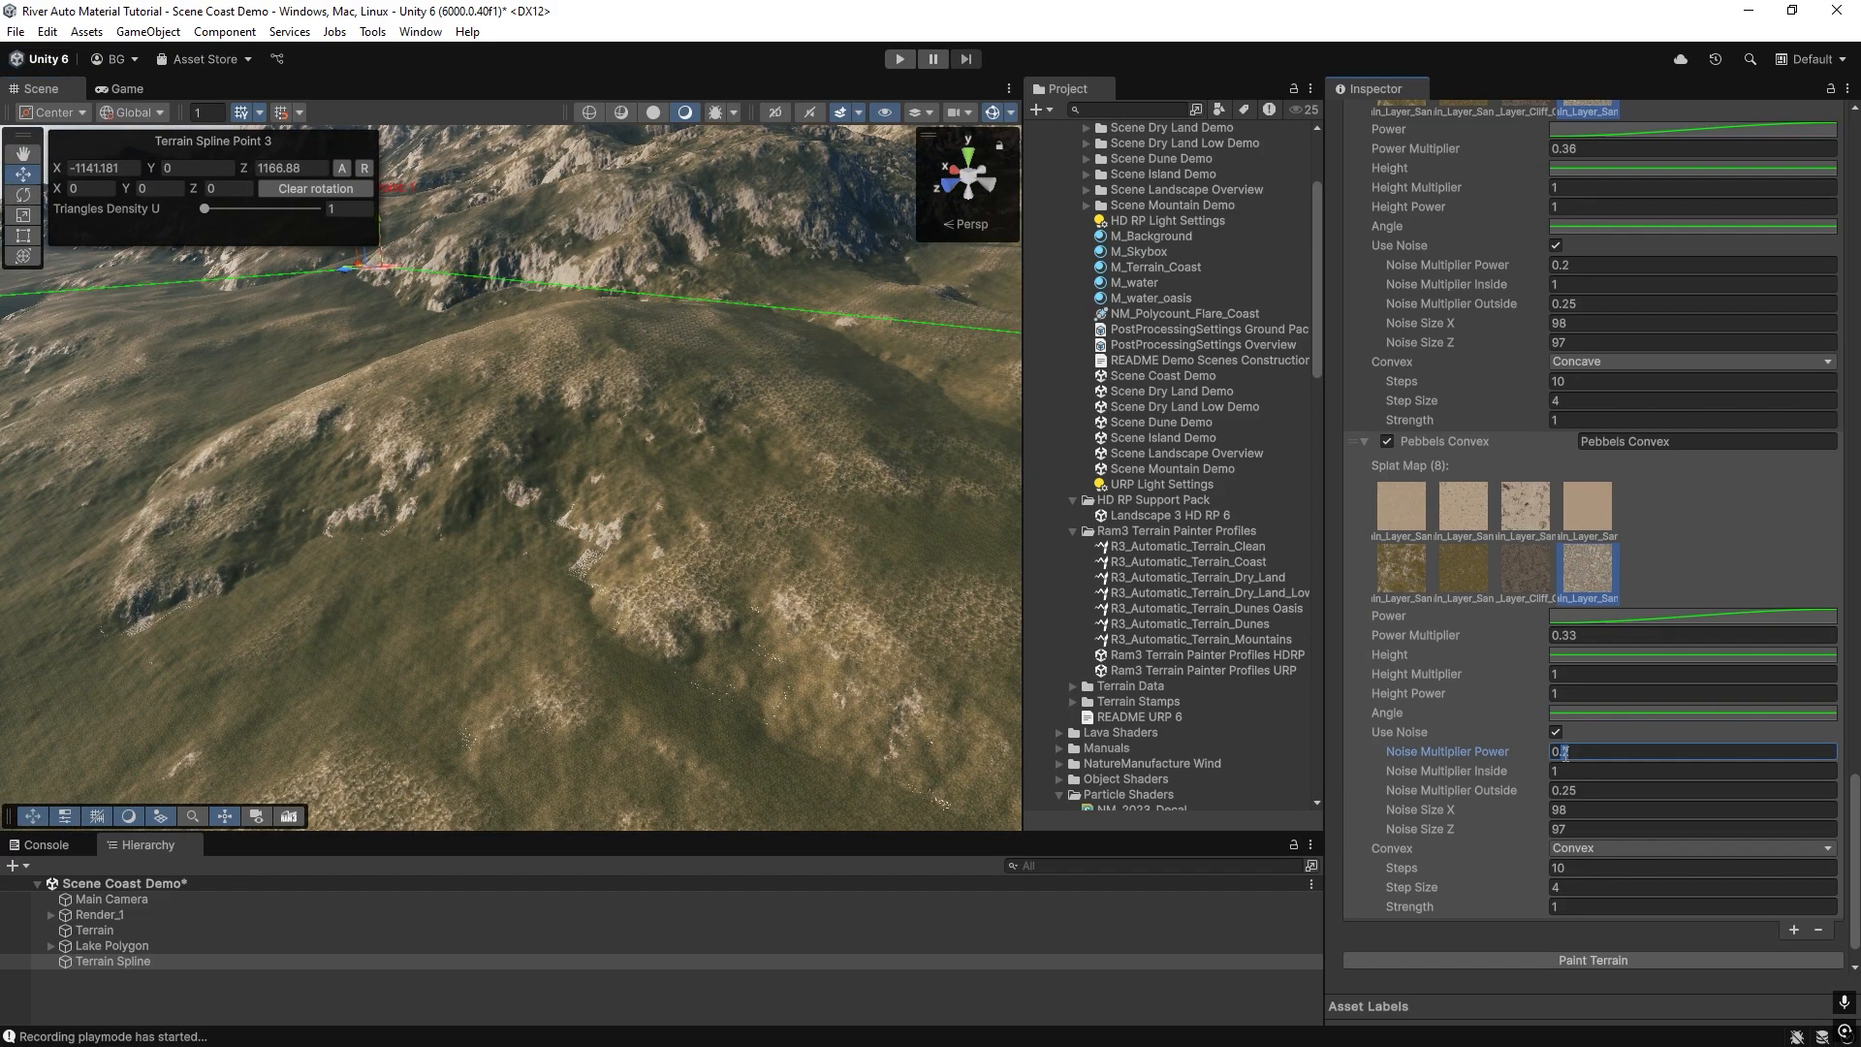
Set Pebbels Convex's Noise Multiplier Power to 0.1 and Power Multiplier to 0.36, repainting after each change, and inspect the terrain down to the coast.
{"action": "type", "text": "1"}
{"action": "left_click", "coordinate": [1574, 962]}
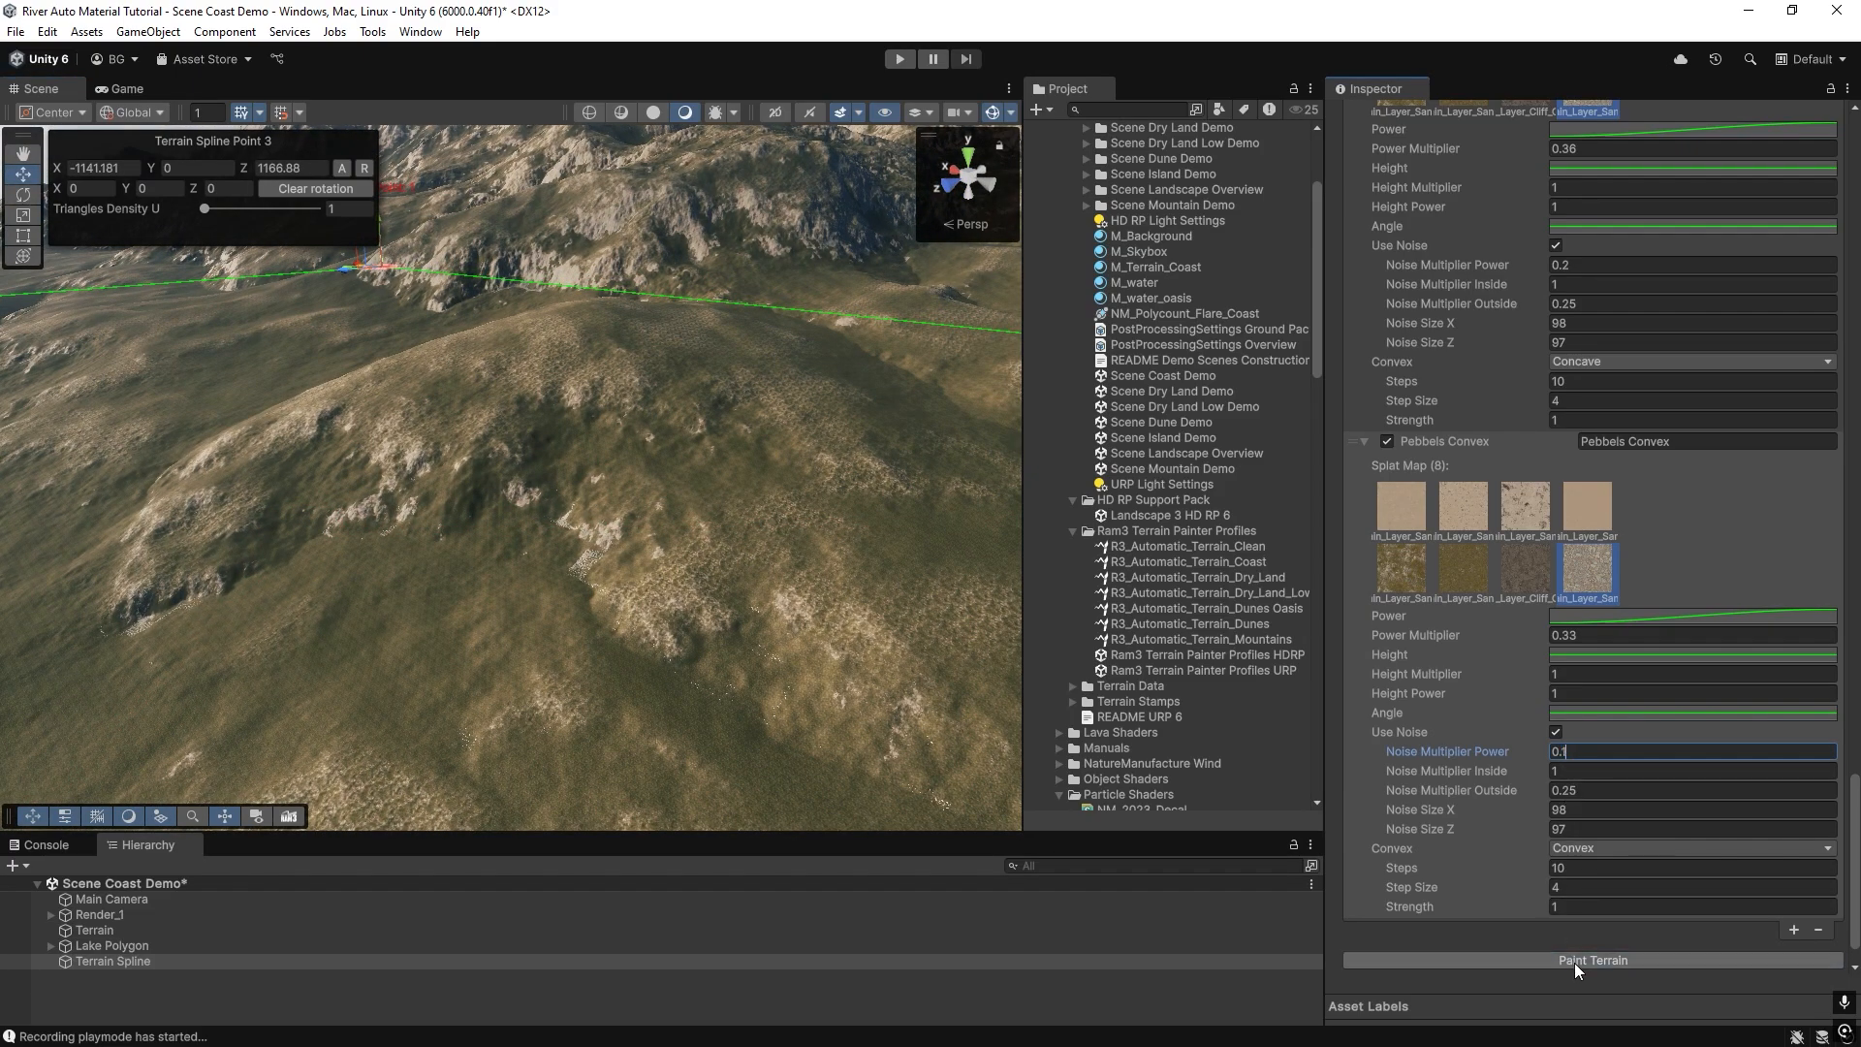
{"action": "left_click", "coordinate": [1573, 636]}
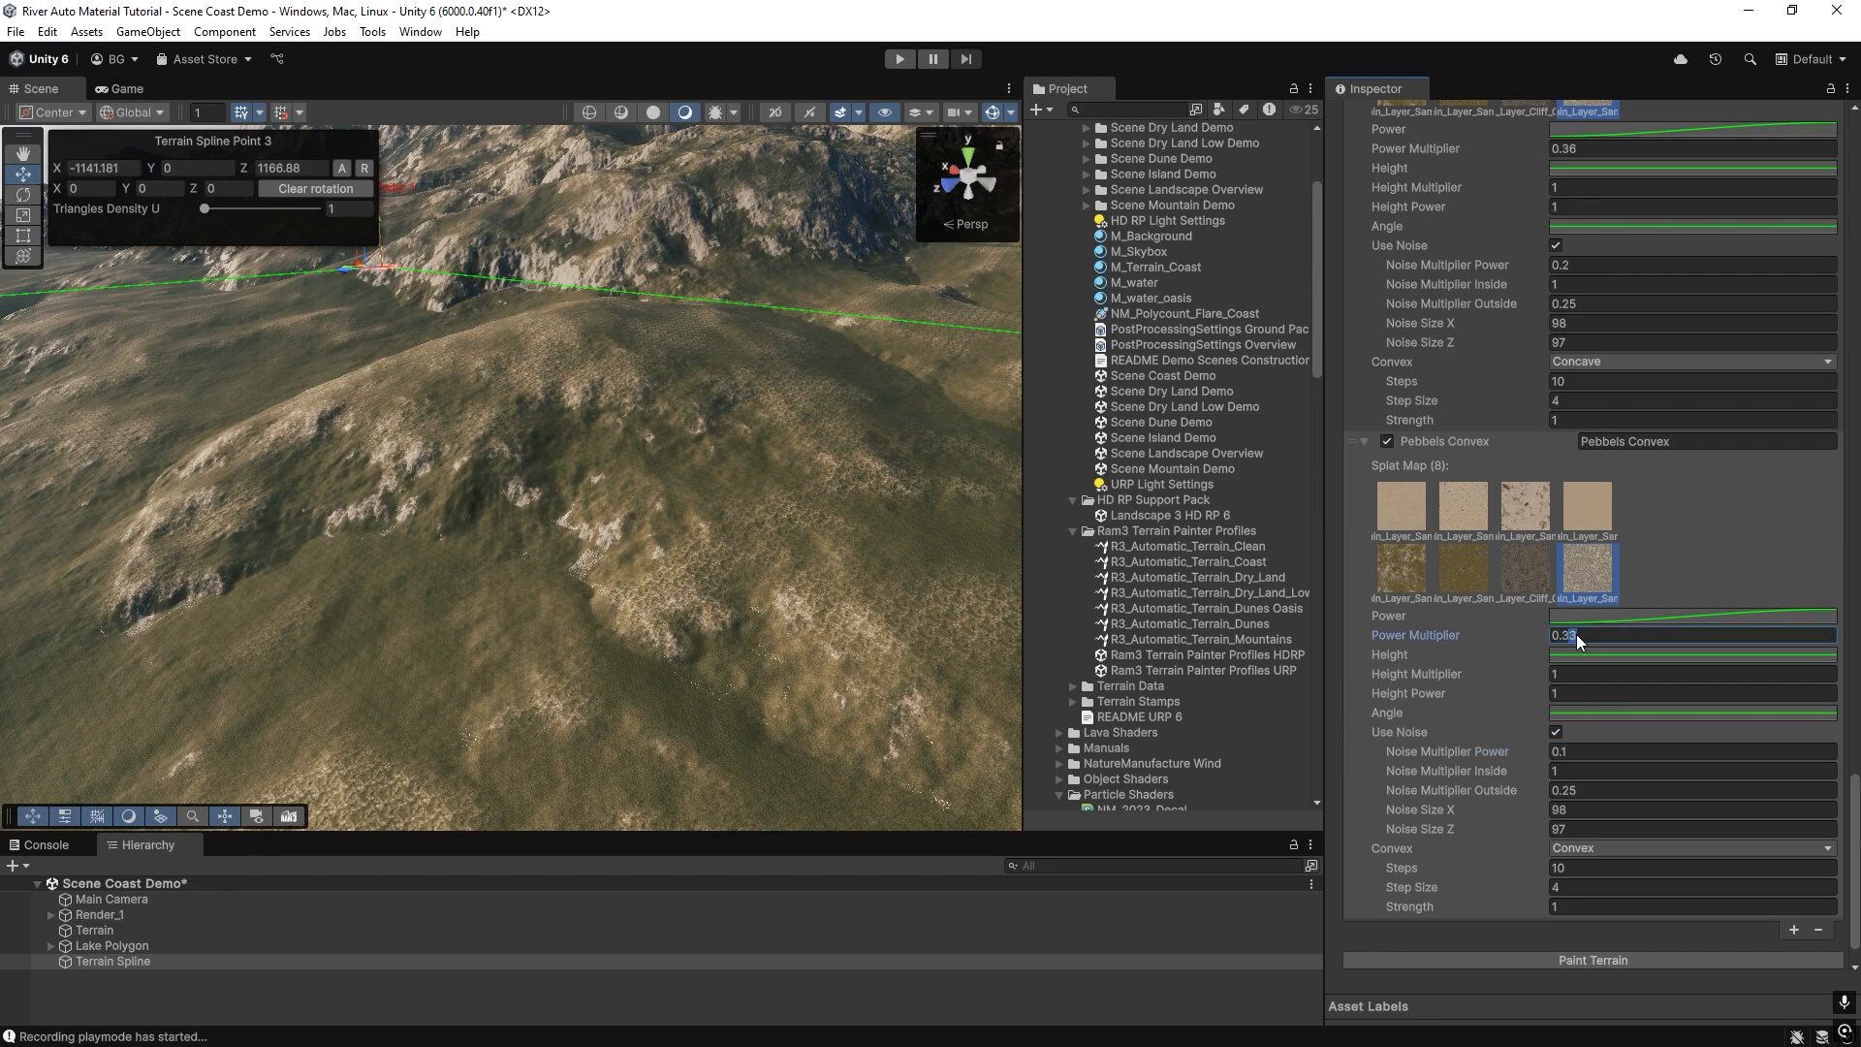
{"action": "type", "text": "6"}
{"action": "left_click", "coordinate": [1561, 962]}
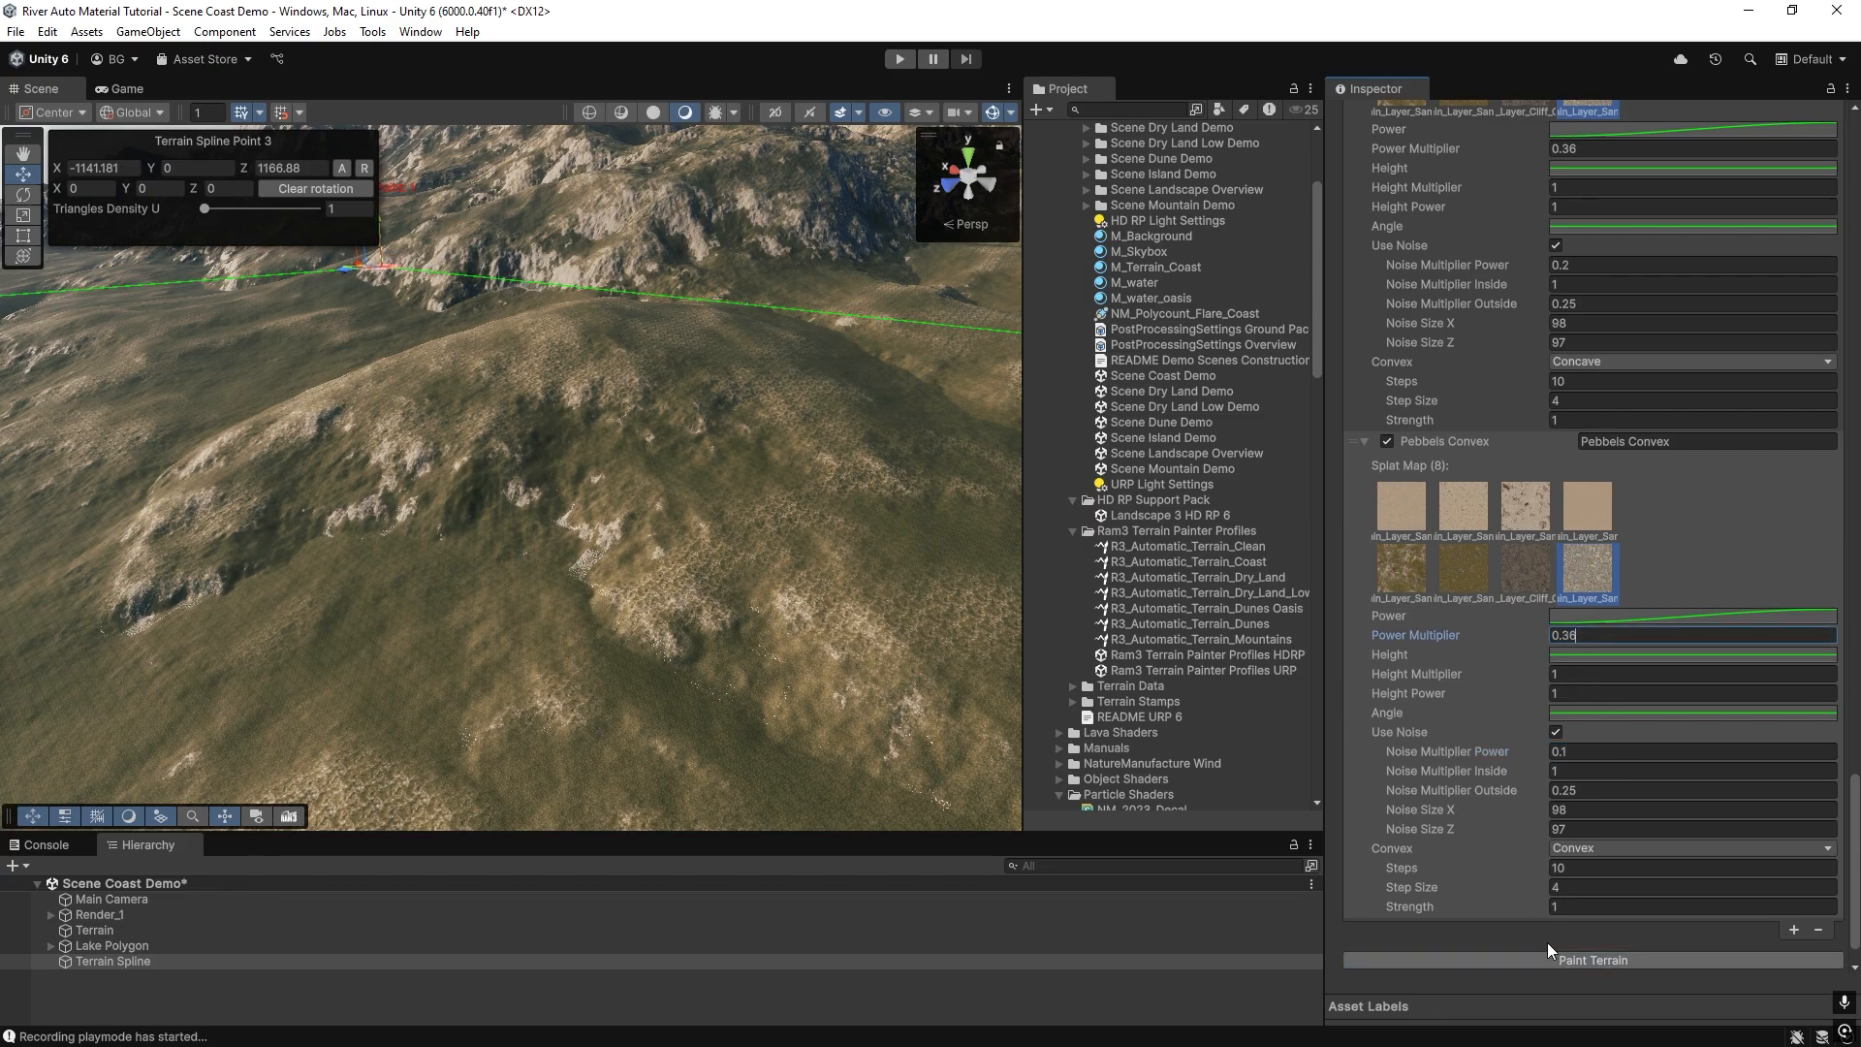
{"action": "right_click_drag", "start_coordinate": [296, 508], "coordinate": [474, 535]}
{"action": "right_click_drag", "start_coordinate": [702, 536], "coordinate": [795, 408]}
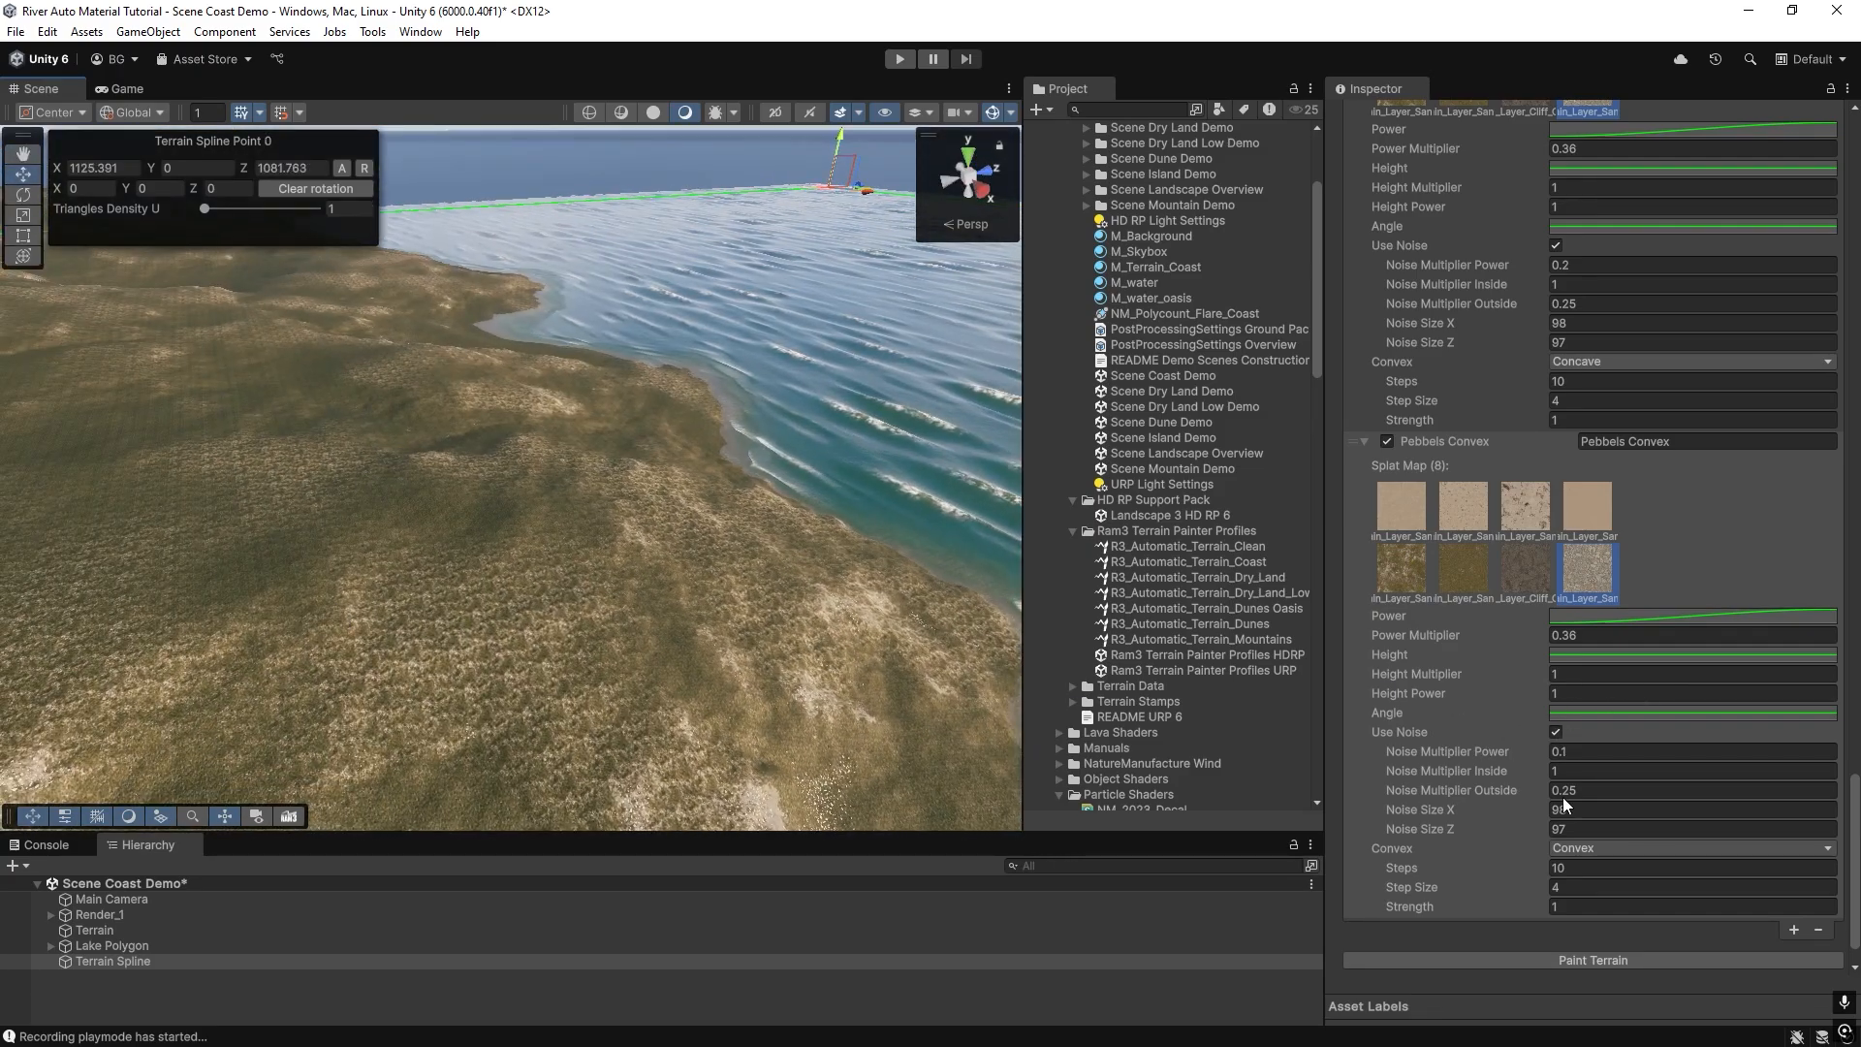
Add another painting layer to the end of the profile, after Pebbels Convex.
{"action": "left_click", "coordinate": [1795, 930]}
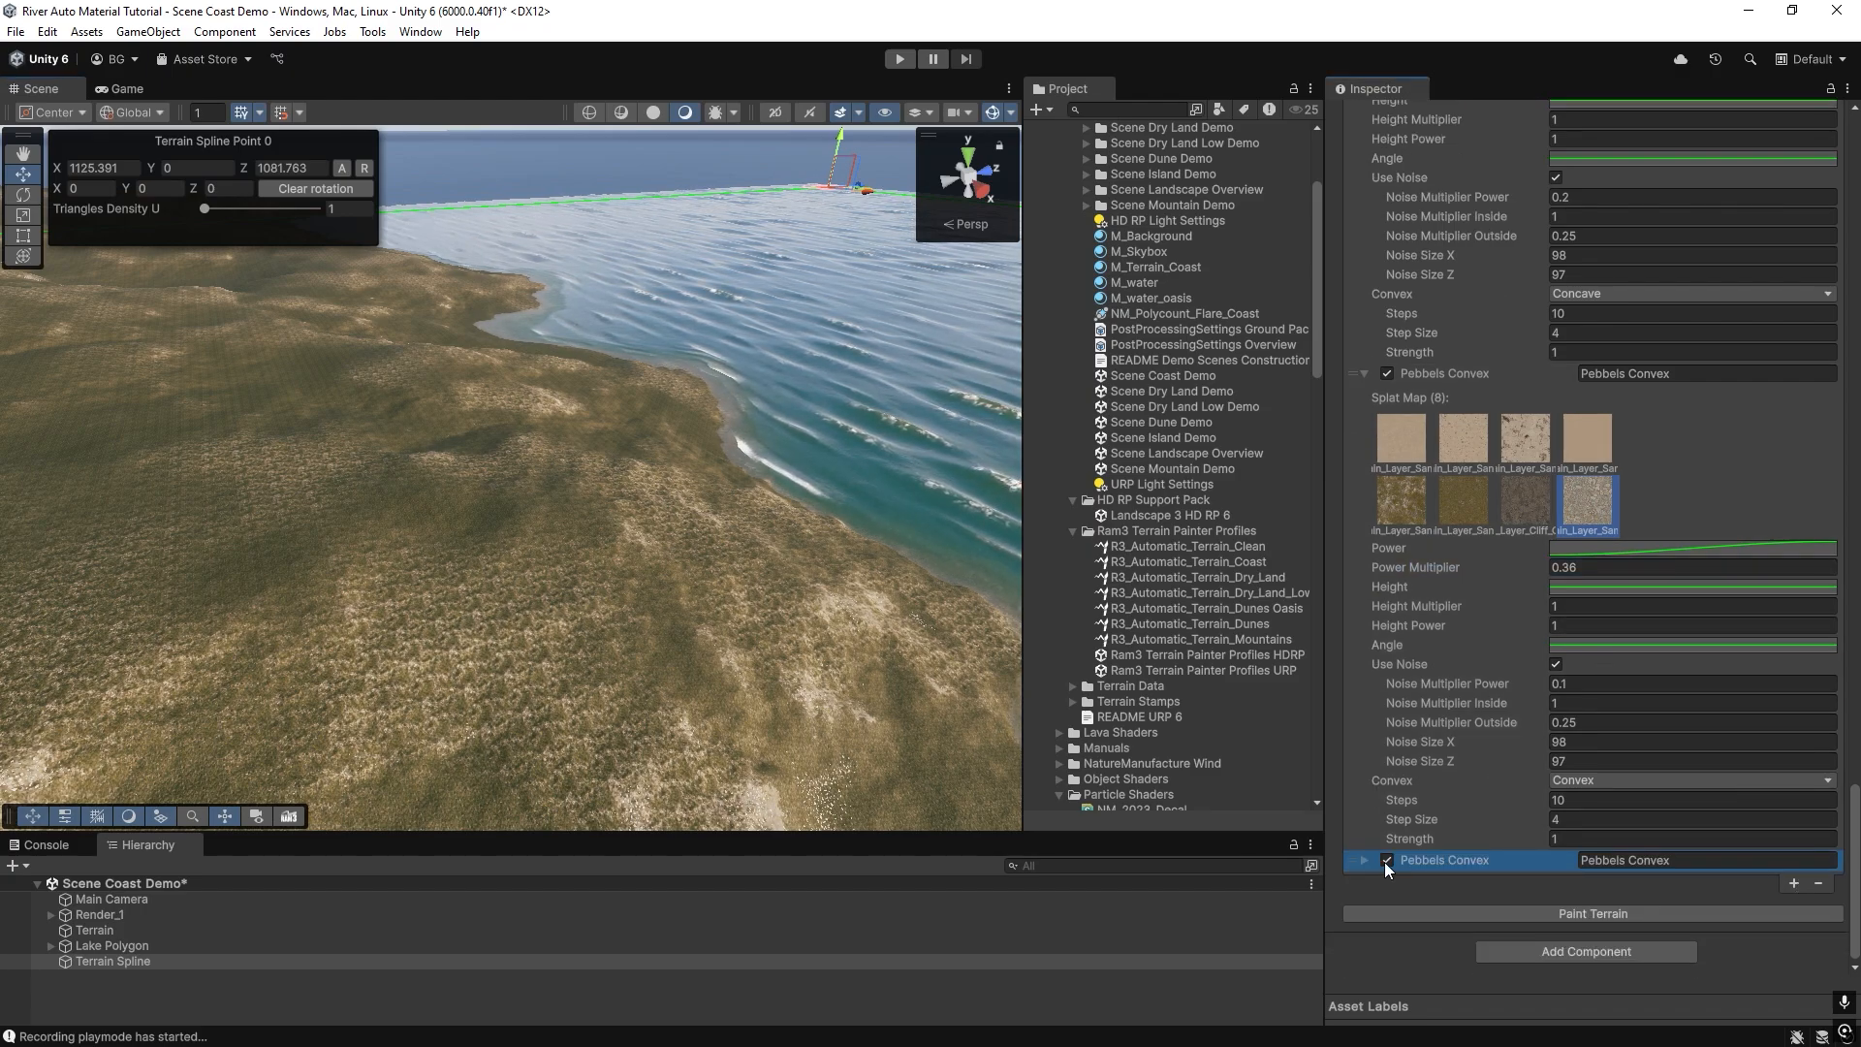
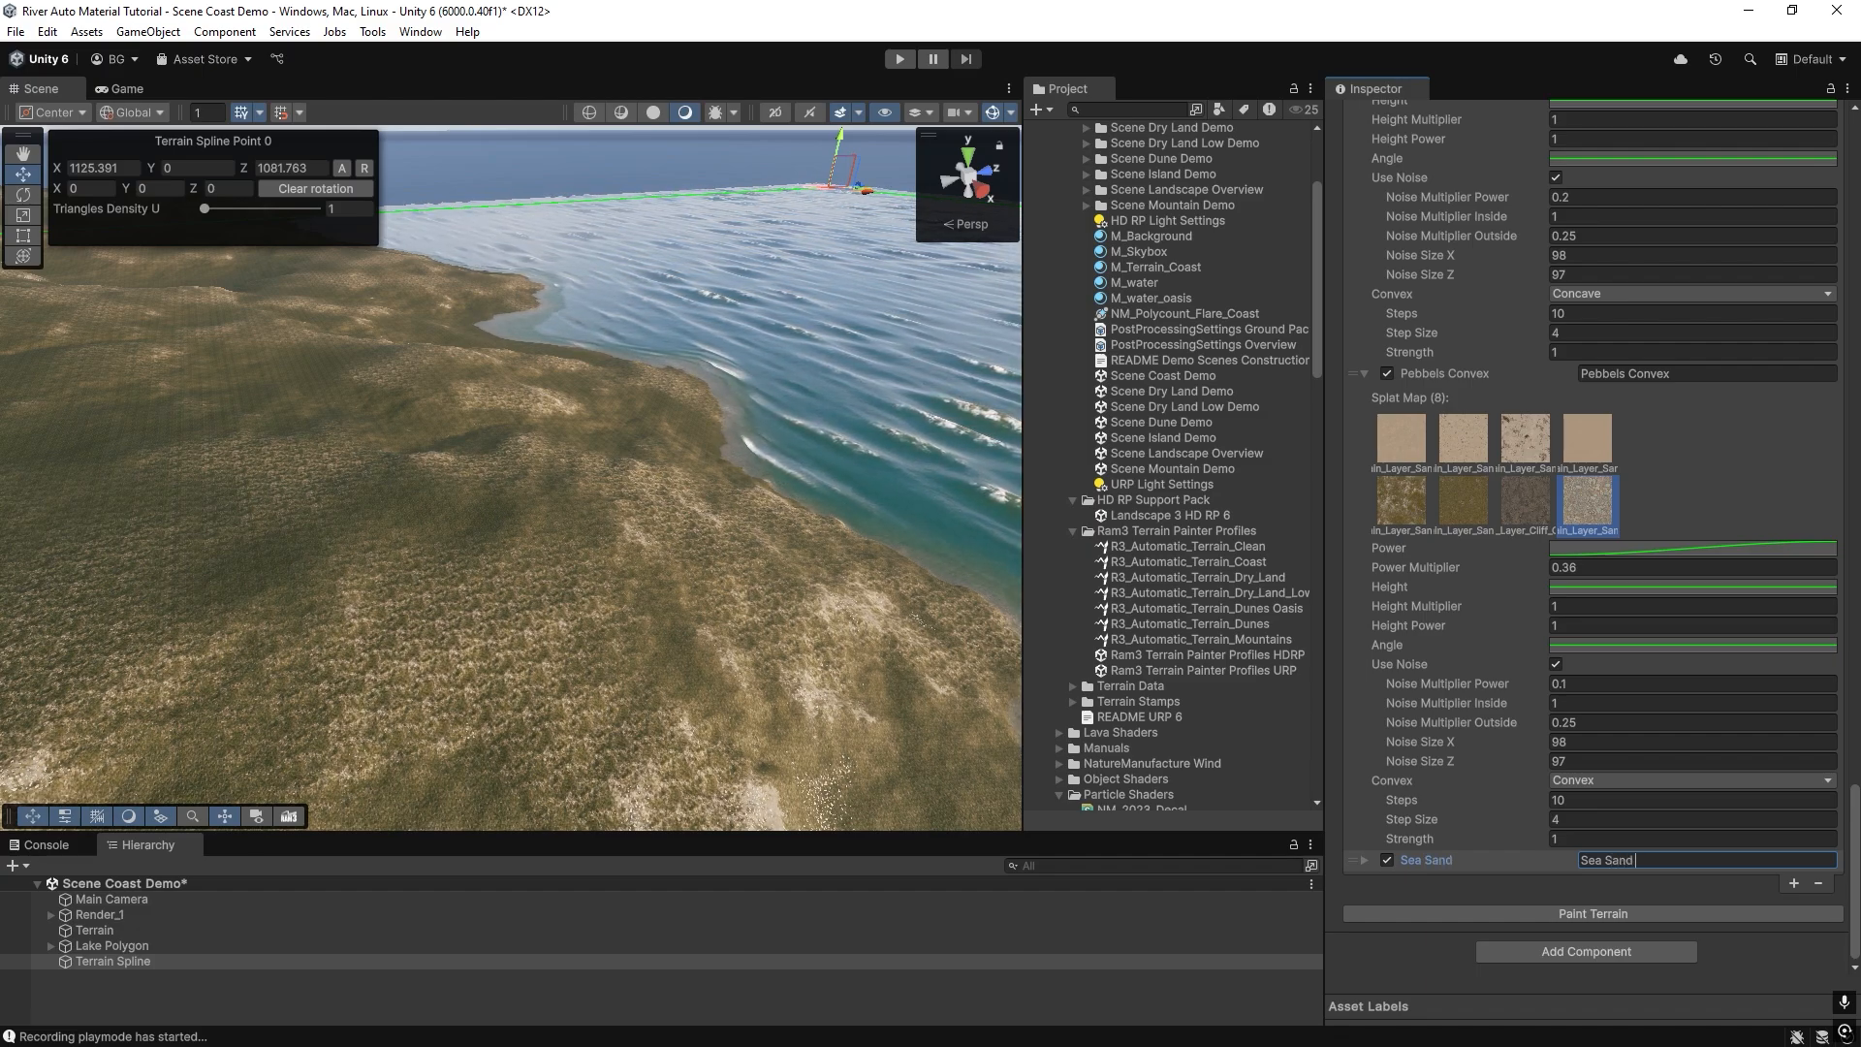
Name the newly added painting layer "Sea Sand Level 20" and bring the shoreline into view.
{"action": "type", "text": "Level"}
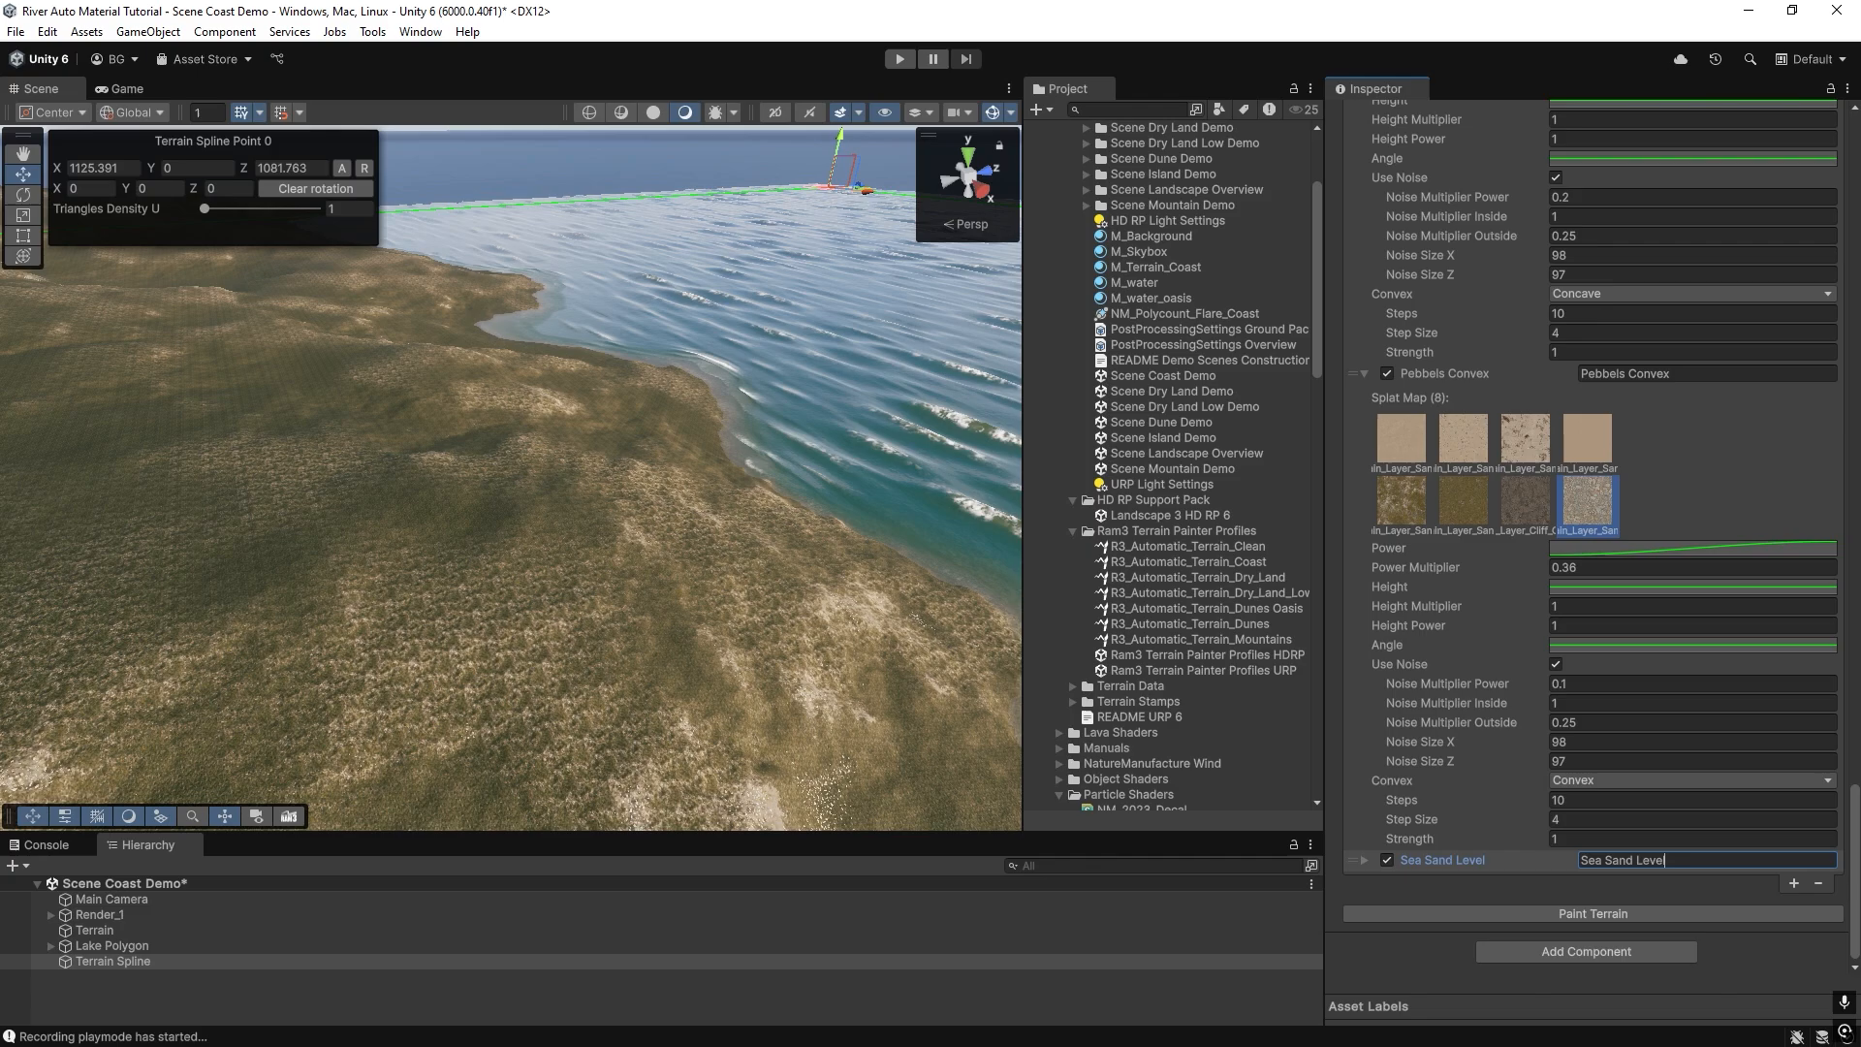
{"action": "type", "text": " 20"}
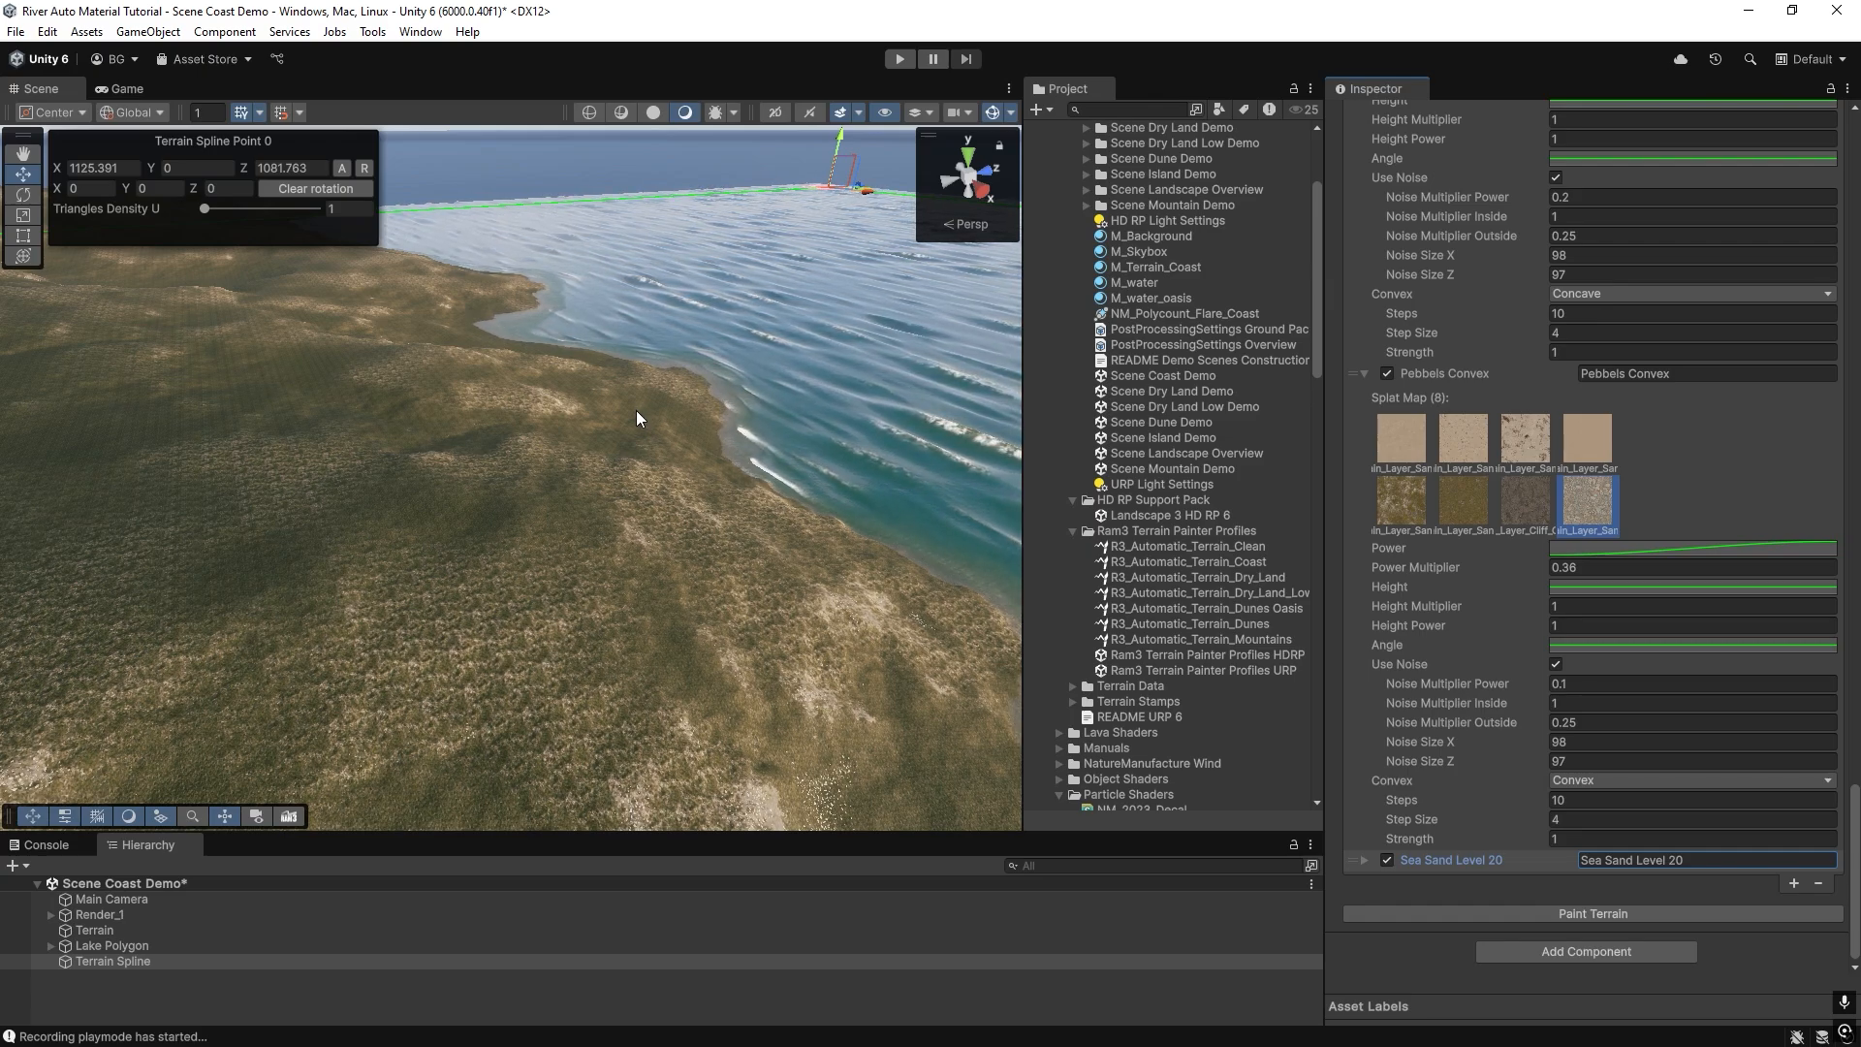
{"action": "right_click_drag", "start_coordinate": [636, 410], "coordinate": [444, 417]}
{"action": "scroll", "coordinate": [456, 421], "scroll_direction": "up", "scroll_amount": 3}
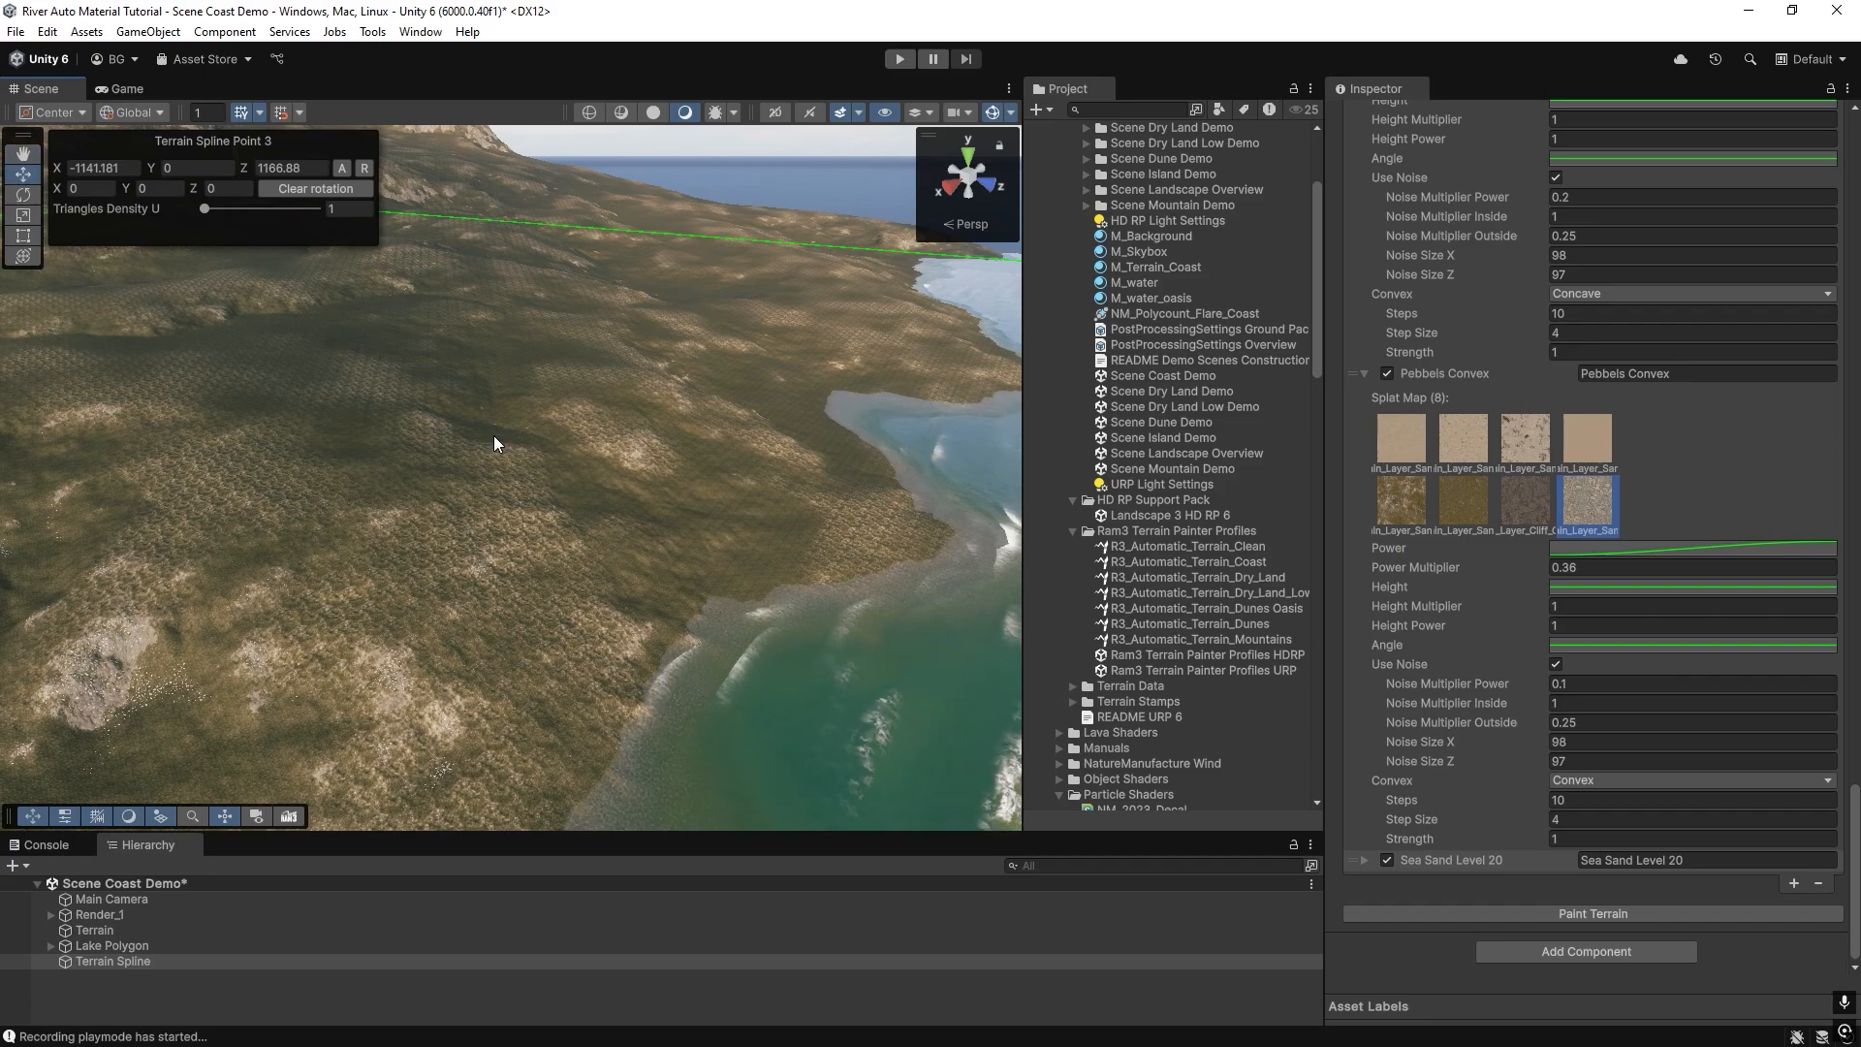
{"action": "right_click_drag", "start_coordinate": [499, 486], "coordinate": [563, 514]}
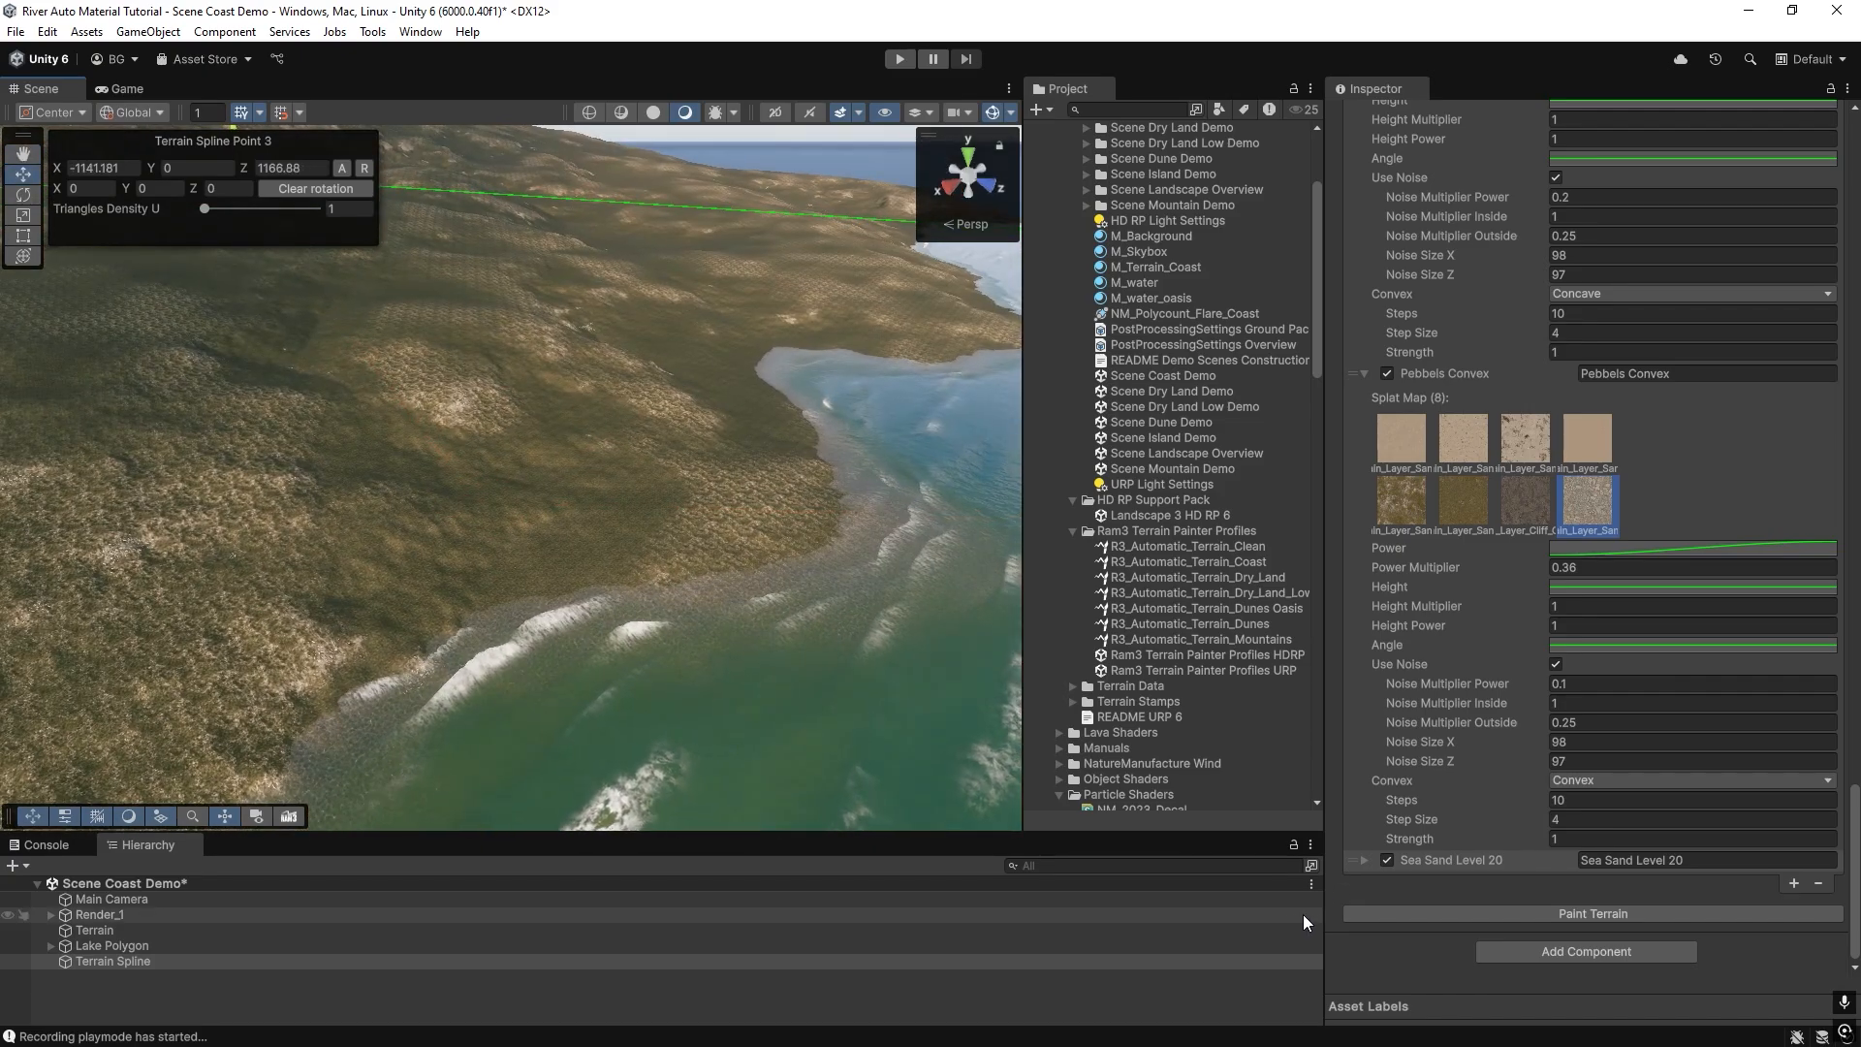
Expand the Sea Sand Level 20 layer and assign the first sand texture as its Splat Map.
{"action": "left_click", "coordinate": [1365, 860]}
{"action": "scroll", "coordinate": [1386, 853], "scroll_direction": "down", "scroll_amount": 5}
{"action": "scroll", "coordinate": [1454, 805], "scroll_direction": "down", "scroll_amount": 4}
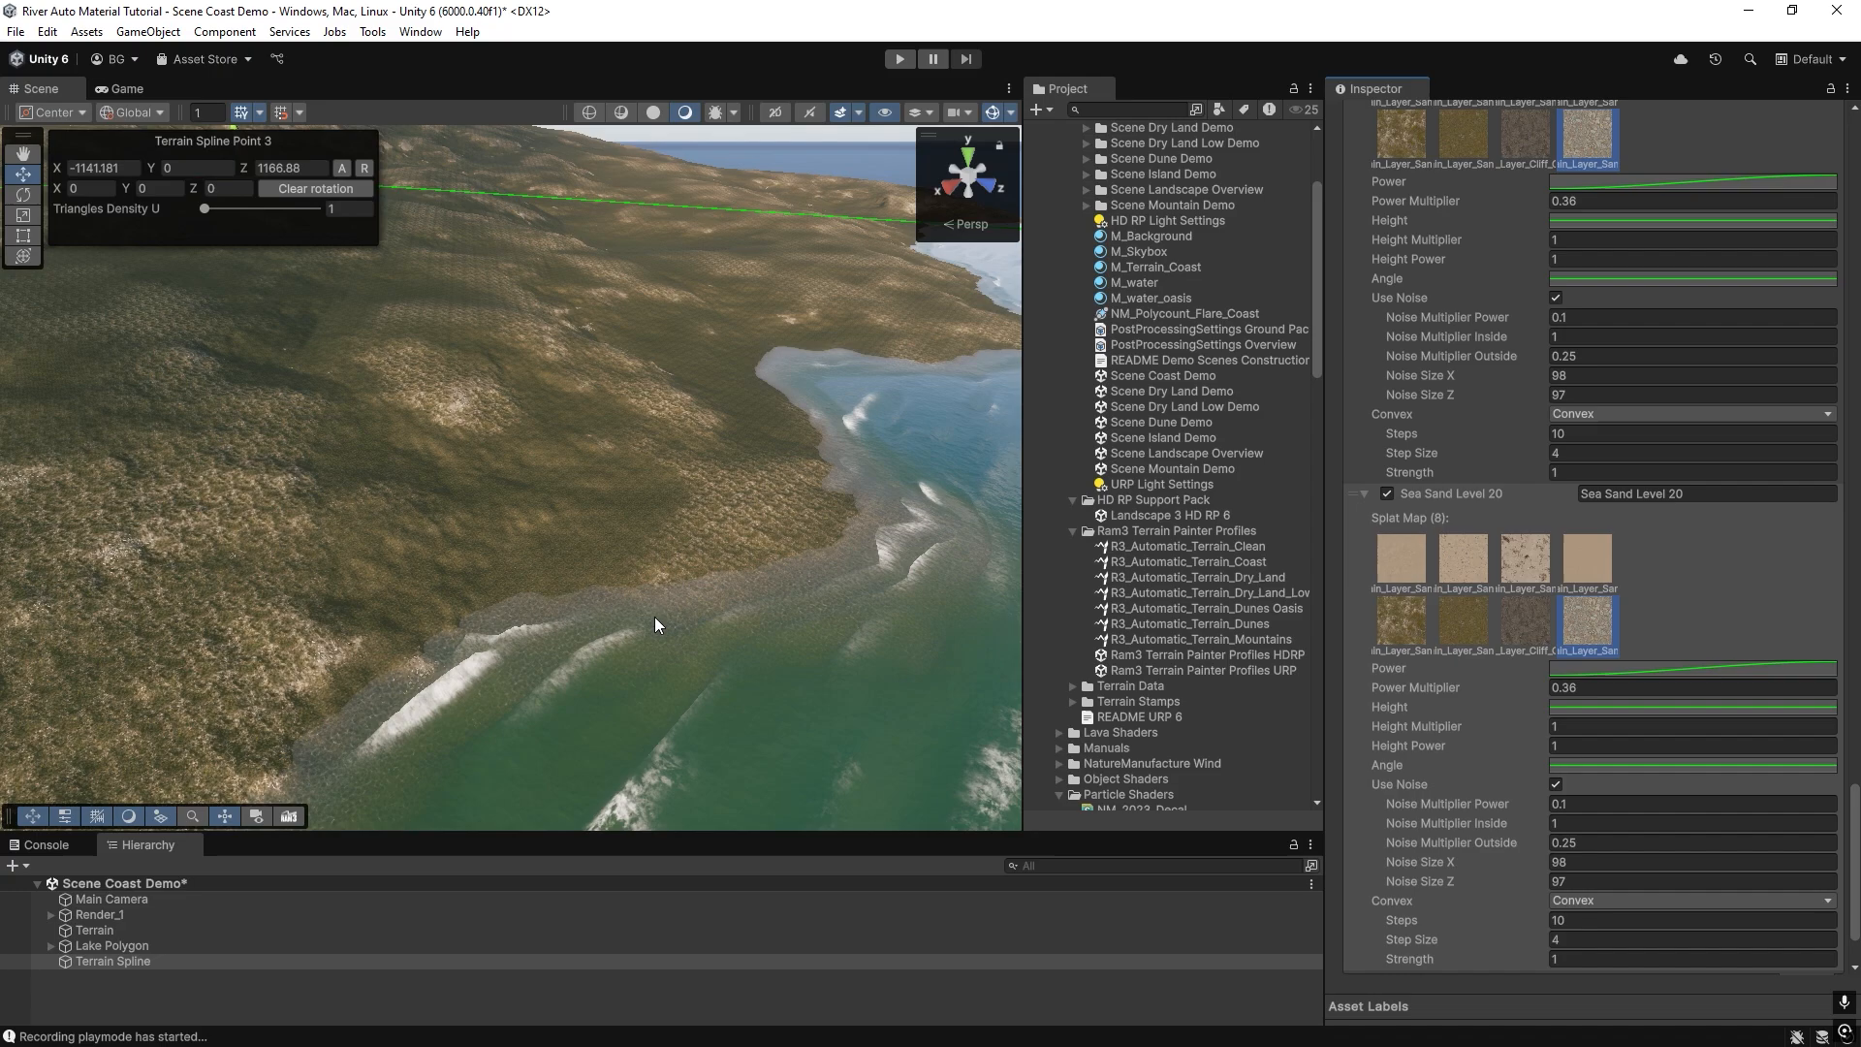
{"action": "right_click_drag", "start_coordinate": [654, 617], "coordinate": [723, 586]}
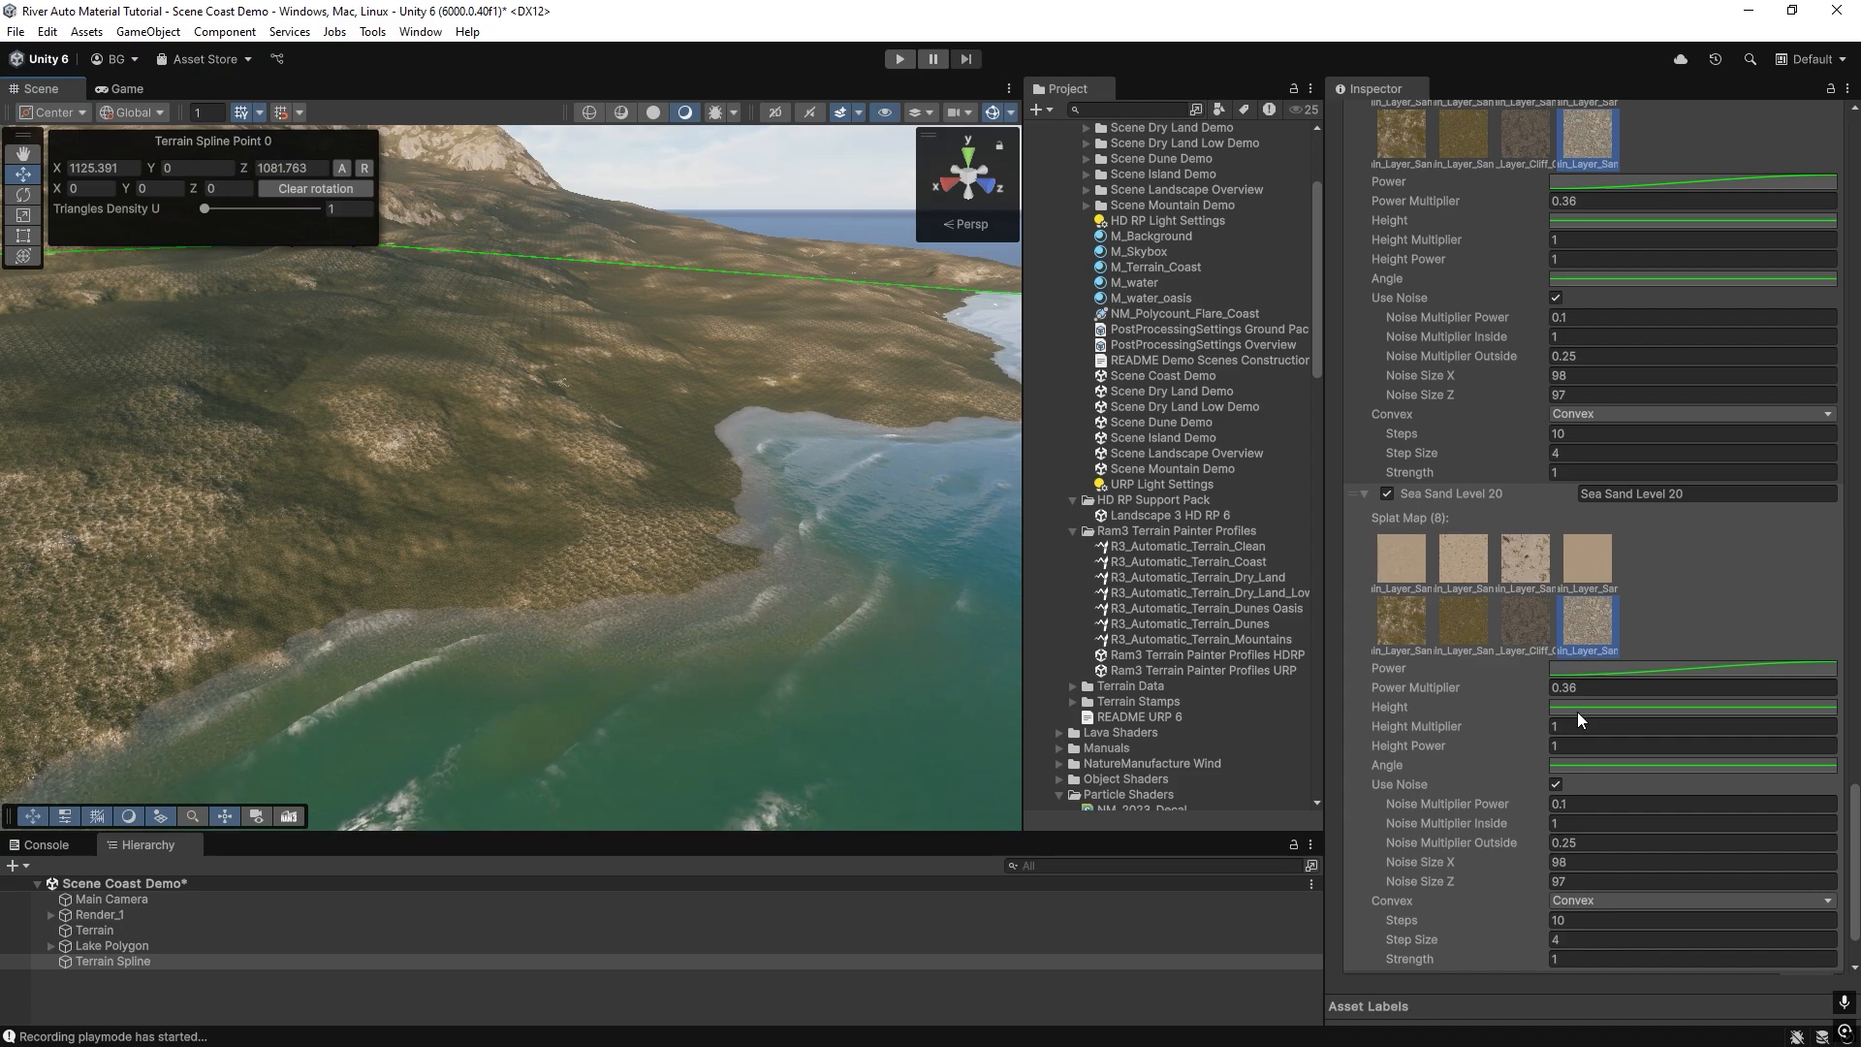
{"action": "left_click", "coordinate": [1648, 495]}
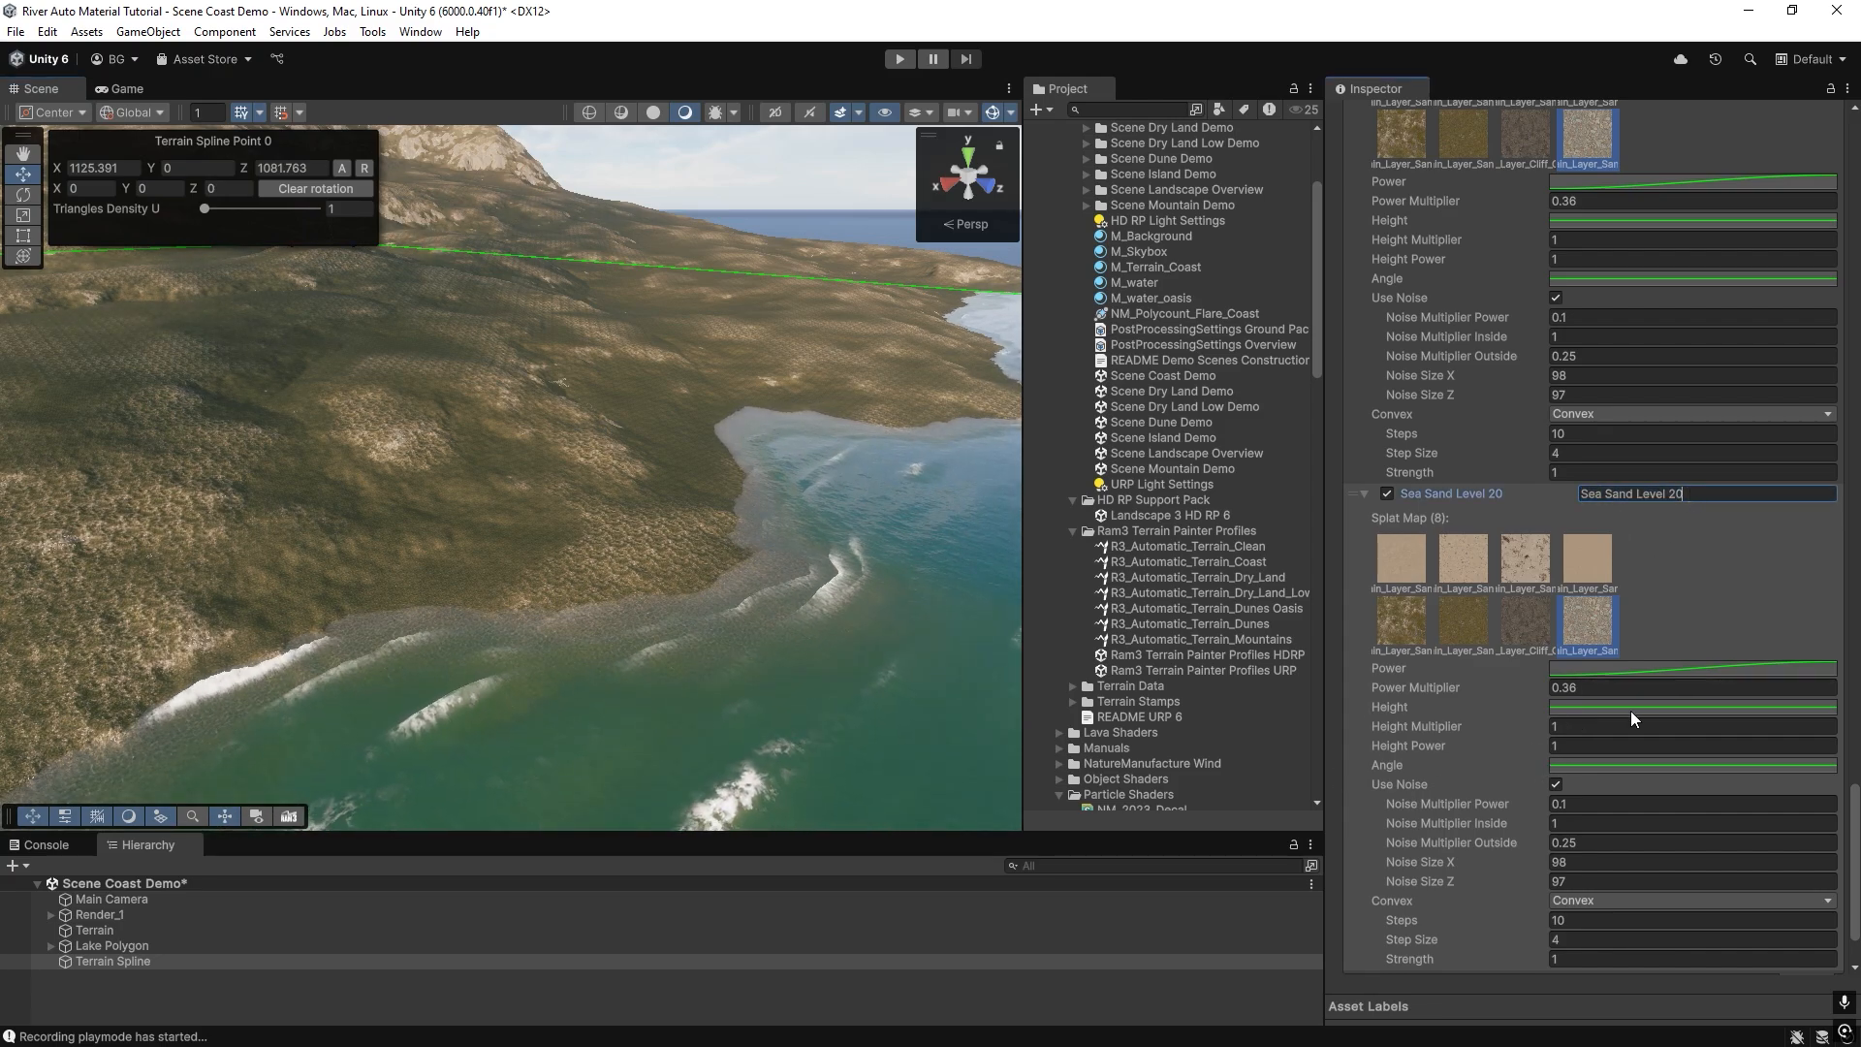
{"action": "mouse_move", "coordinate": [589, 593]}
{"action": "right_mouse_down"}
{"action": "mouse_move", "coordinate": [314, 601]}
{"action": "mouse_move", "coordinate": [660, 605]}
{"action": "mouse_move", "coordinate": [561, 589]}
{"action": "mouse_move", "coordinate": [582, 592]}
{"action": "right_mouse_up"}
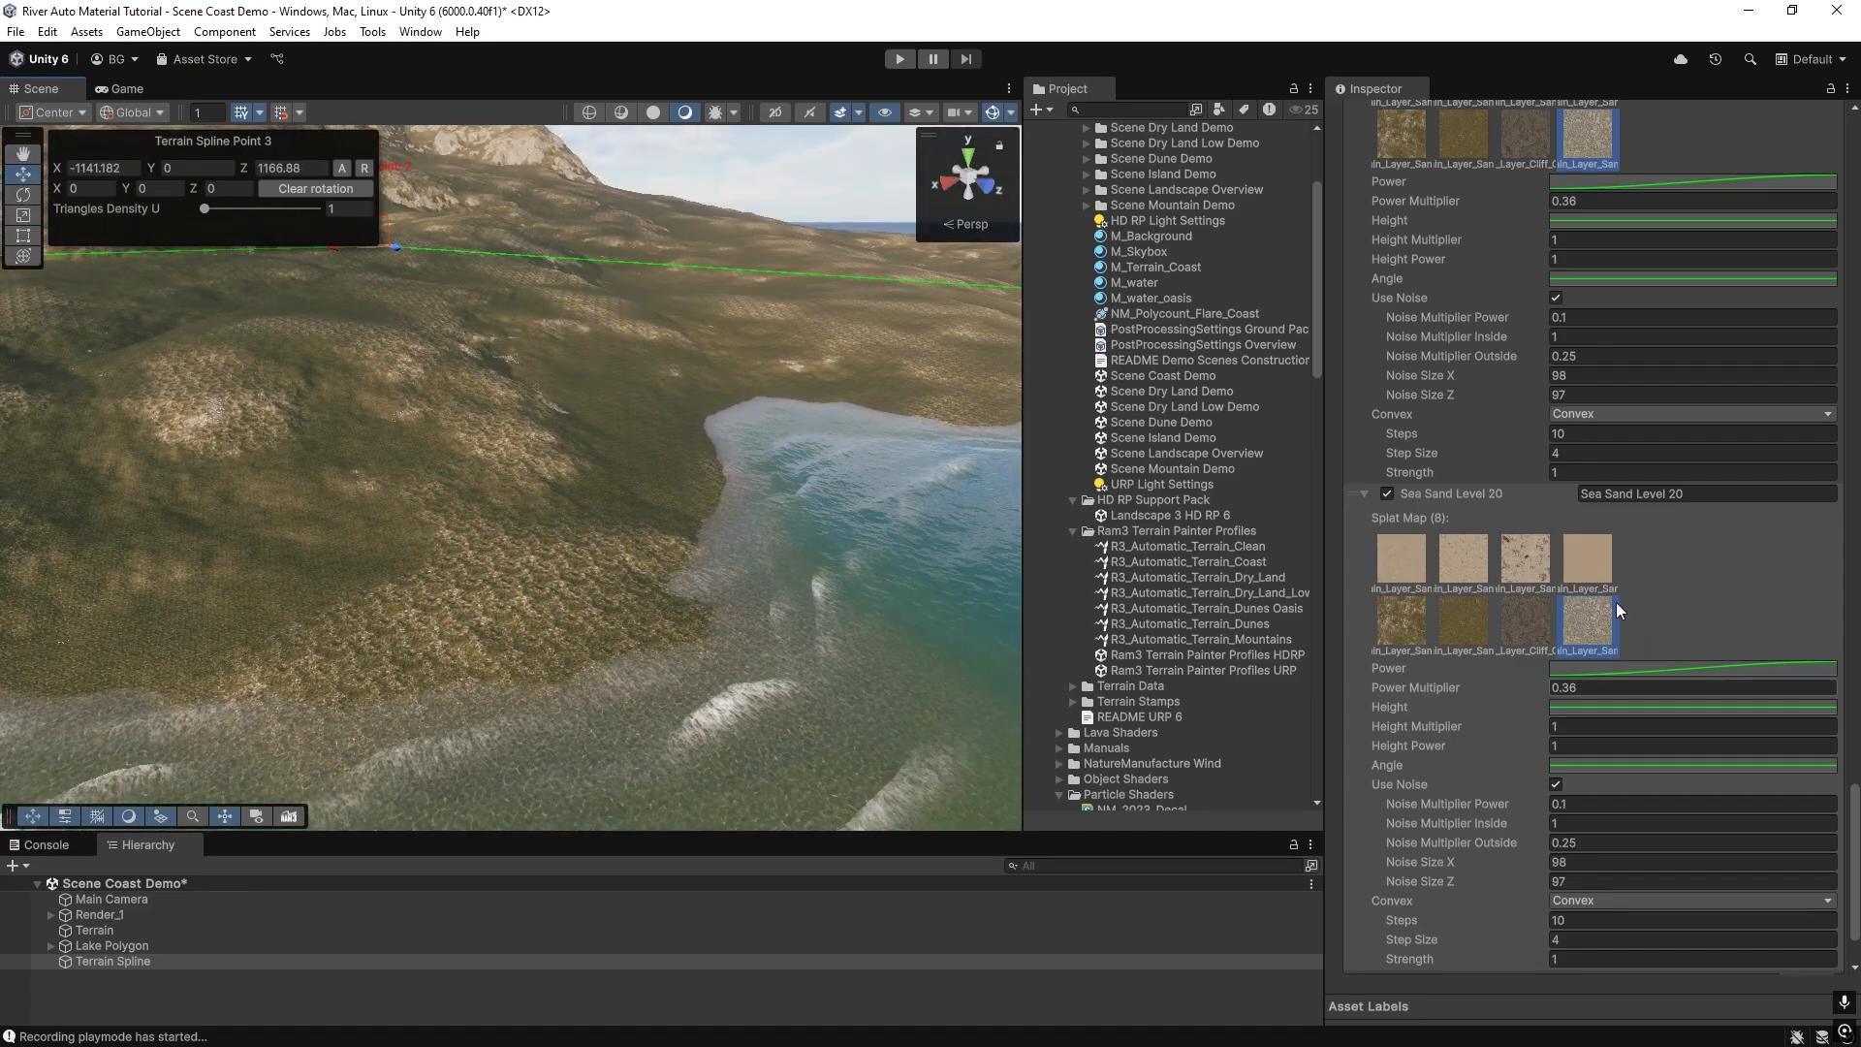
{"action": "left_click", "coordinate": [1399, 561]}
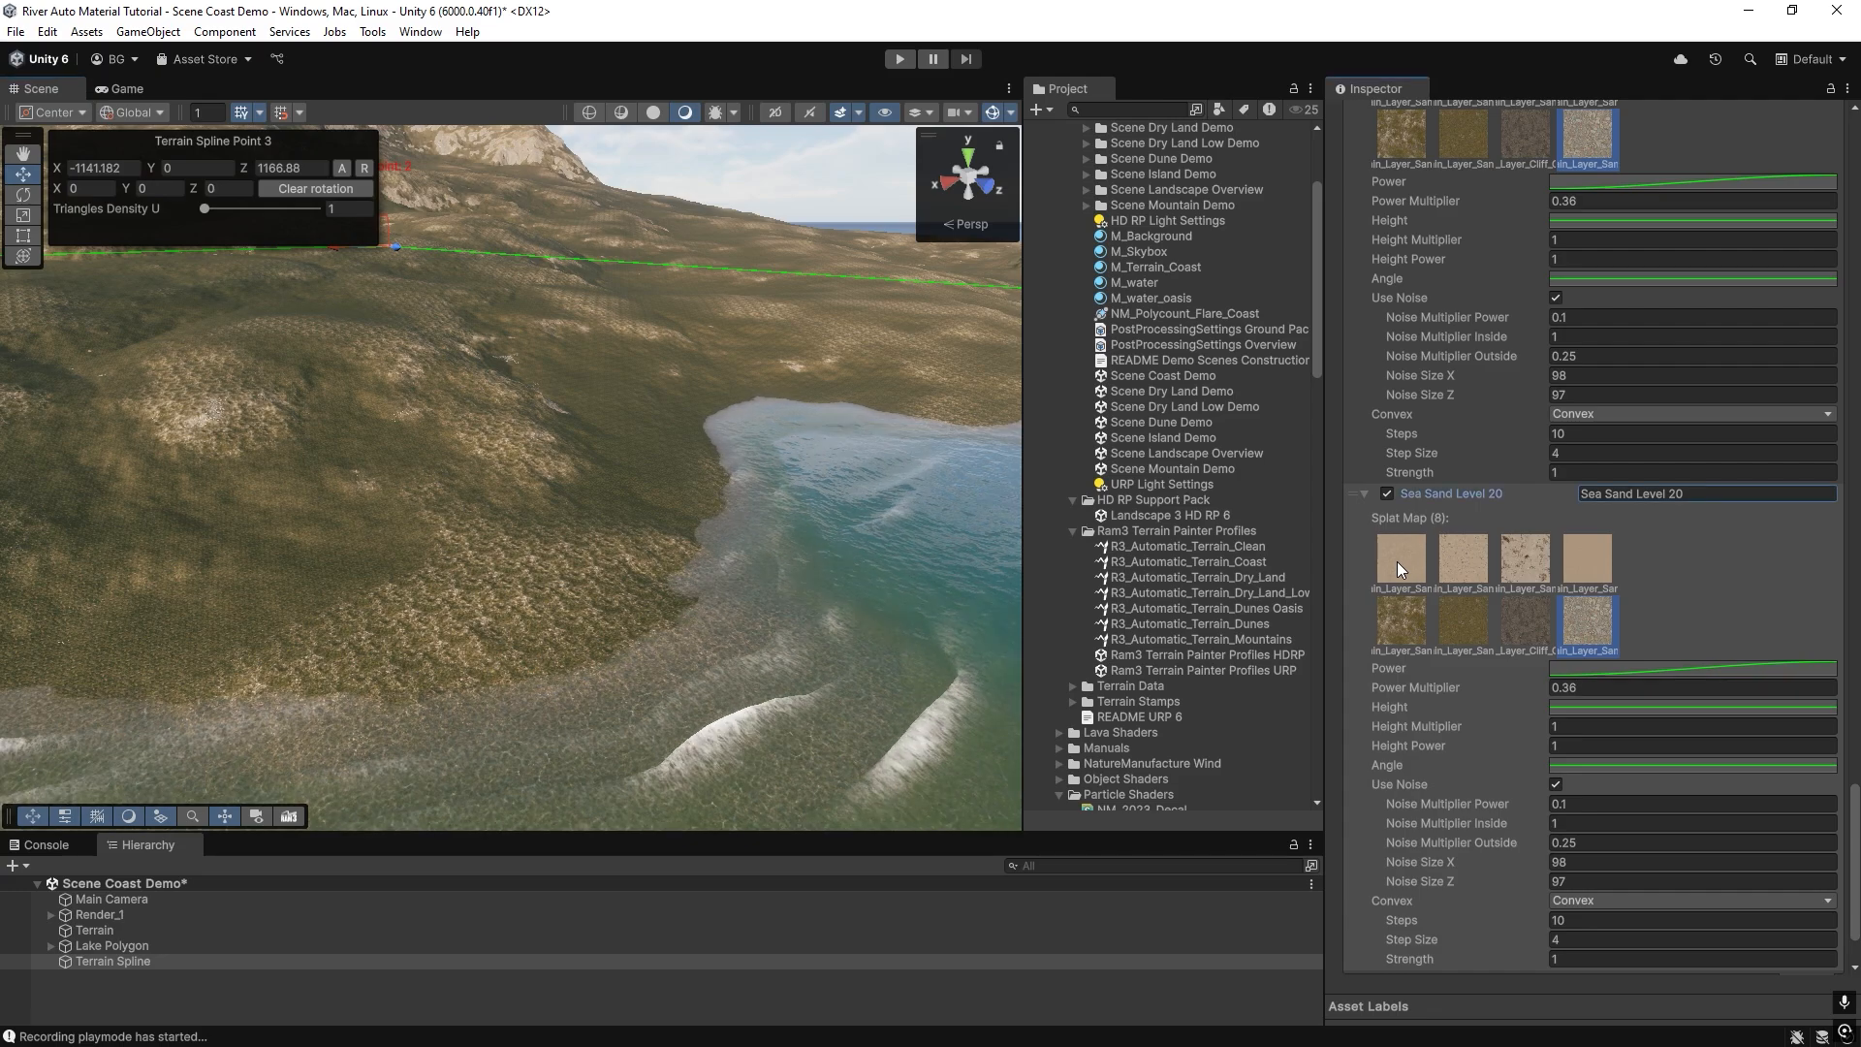
Set the end key of Sea Sand Level 20's Height curve to time 20 and value 0, and repaint the terrain.
{"action": "left_click", "coordinate": [1578, 705]}
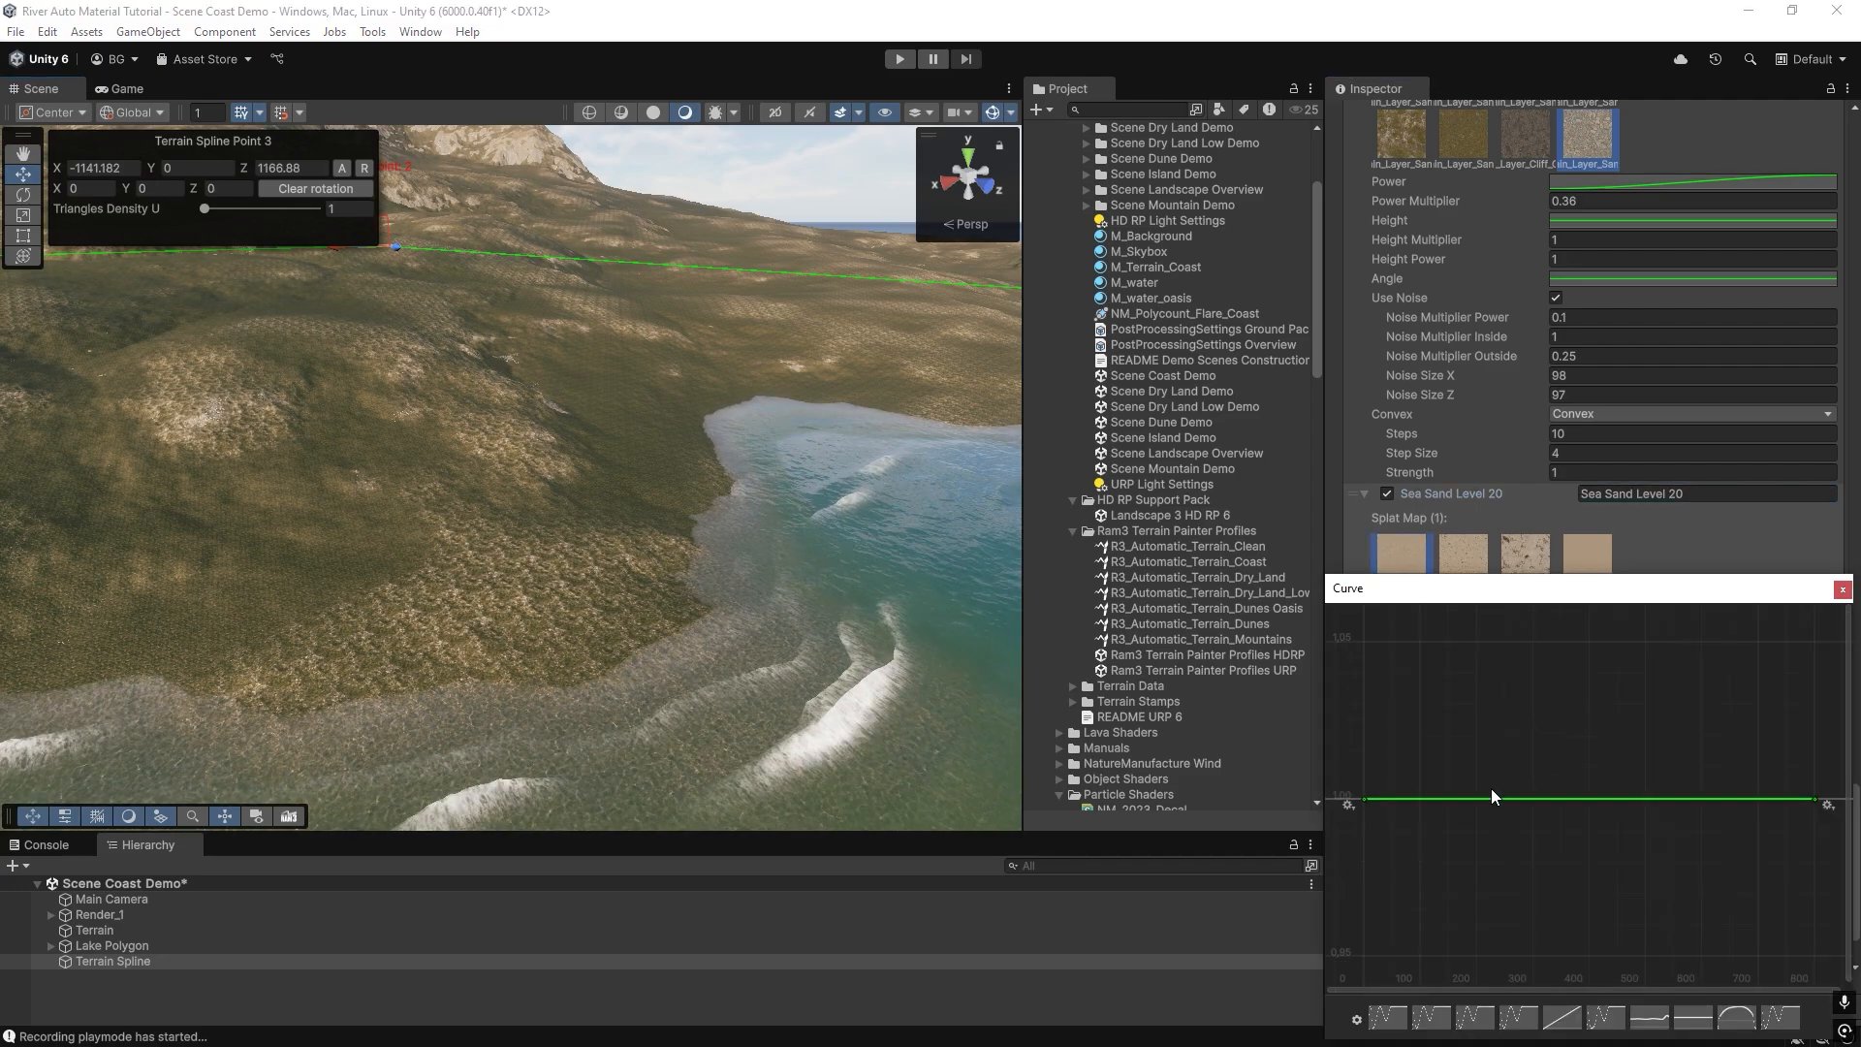
{"action": "right_click", "coordinate": [1814, 800]}
{"action": "left_click", "coordinate": [1754, 832]}
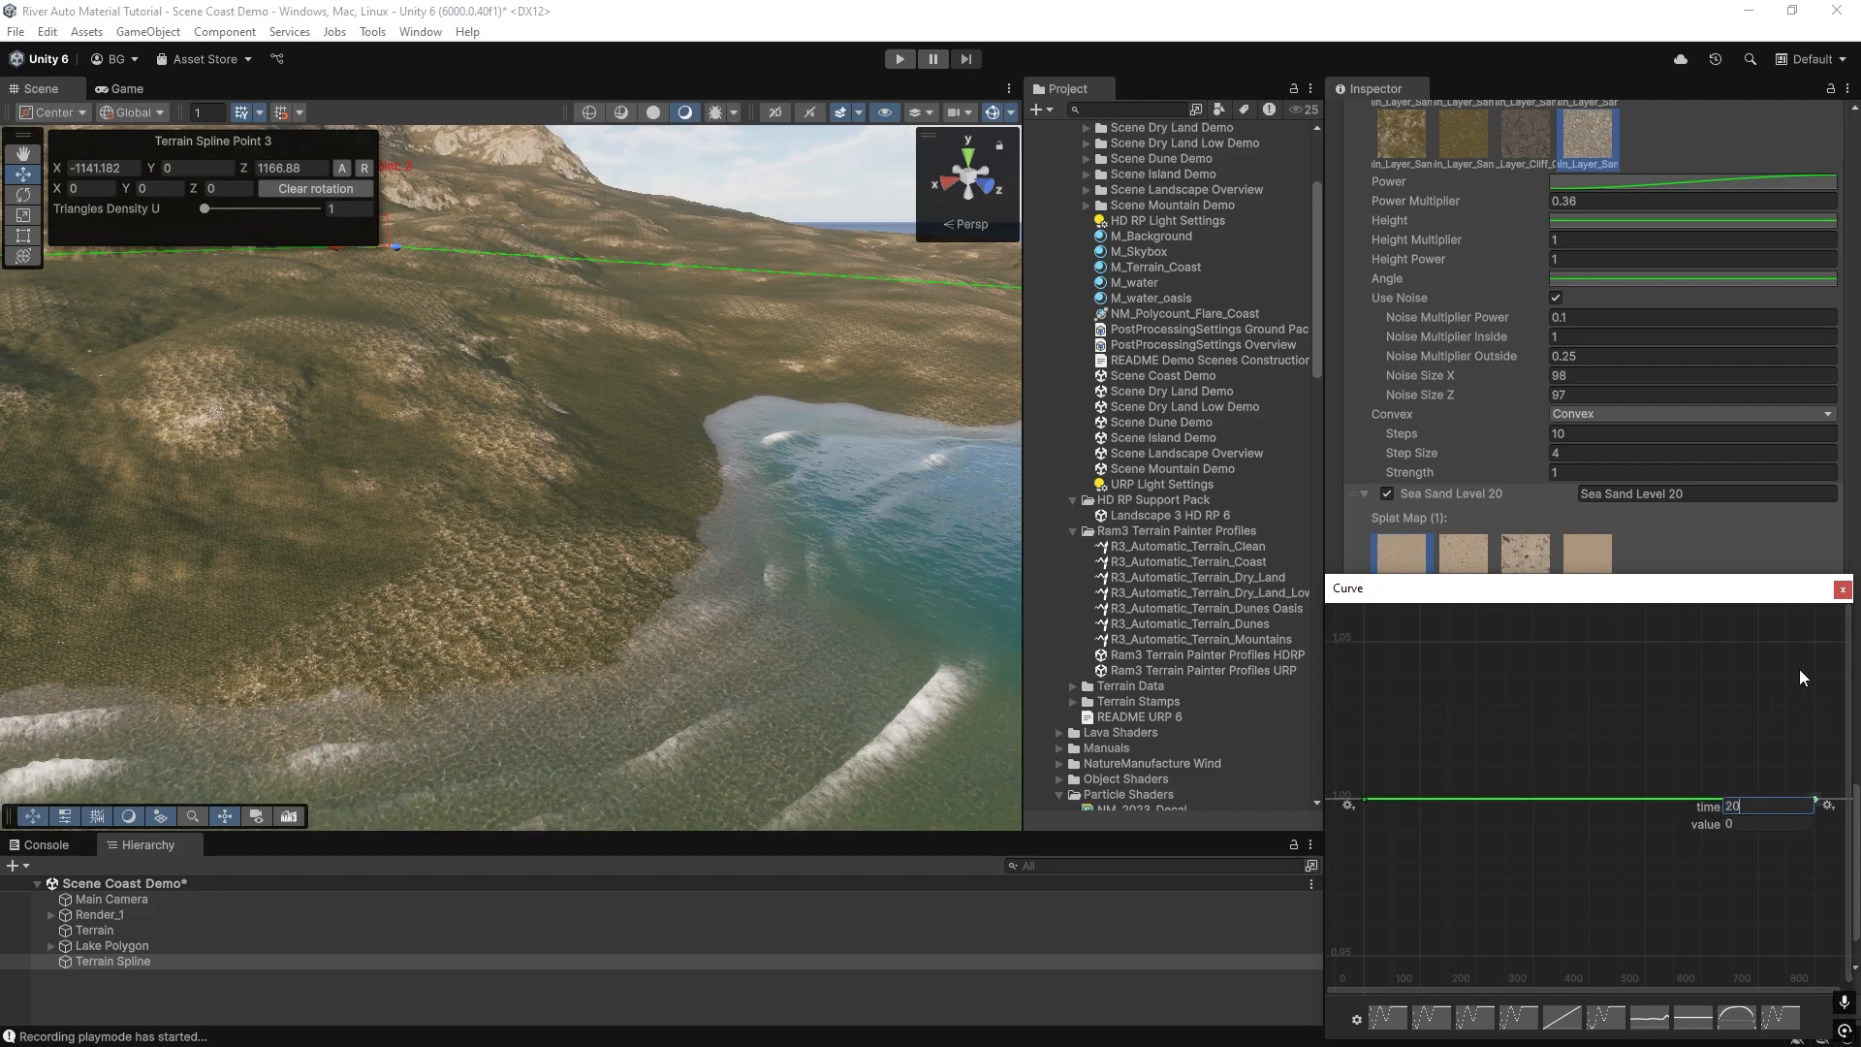
{"action": "key", "text": "Return"}
{"action": "left_click", "coordinate": [1841, 591]}
{"action": "scroll", "coordinate": [1646, 643], "scroll_direction": "down", "scroll_amount": 2}
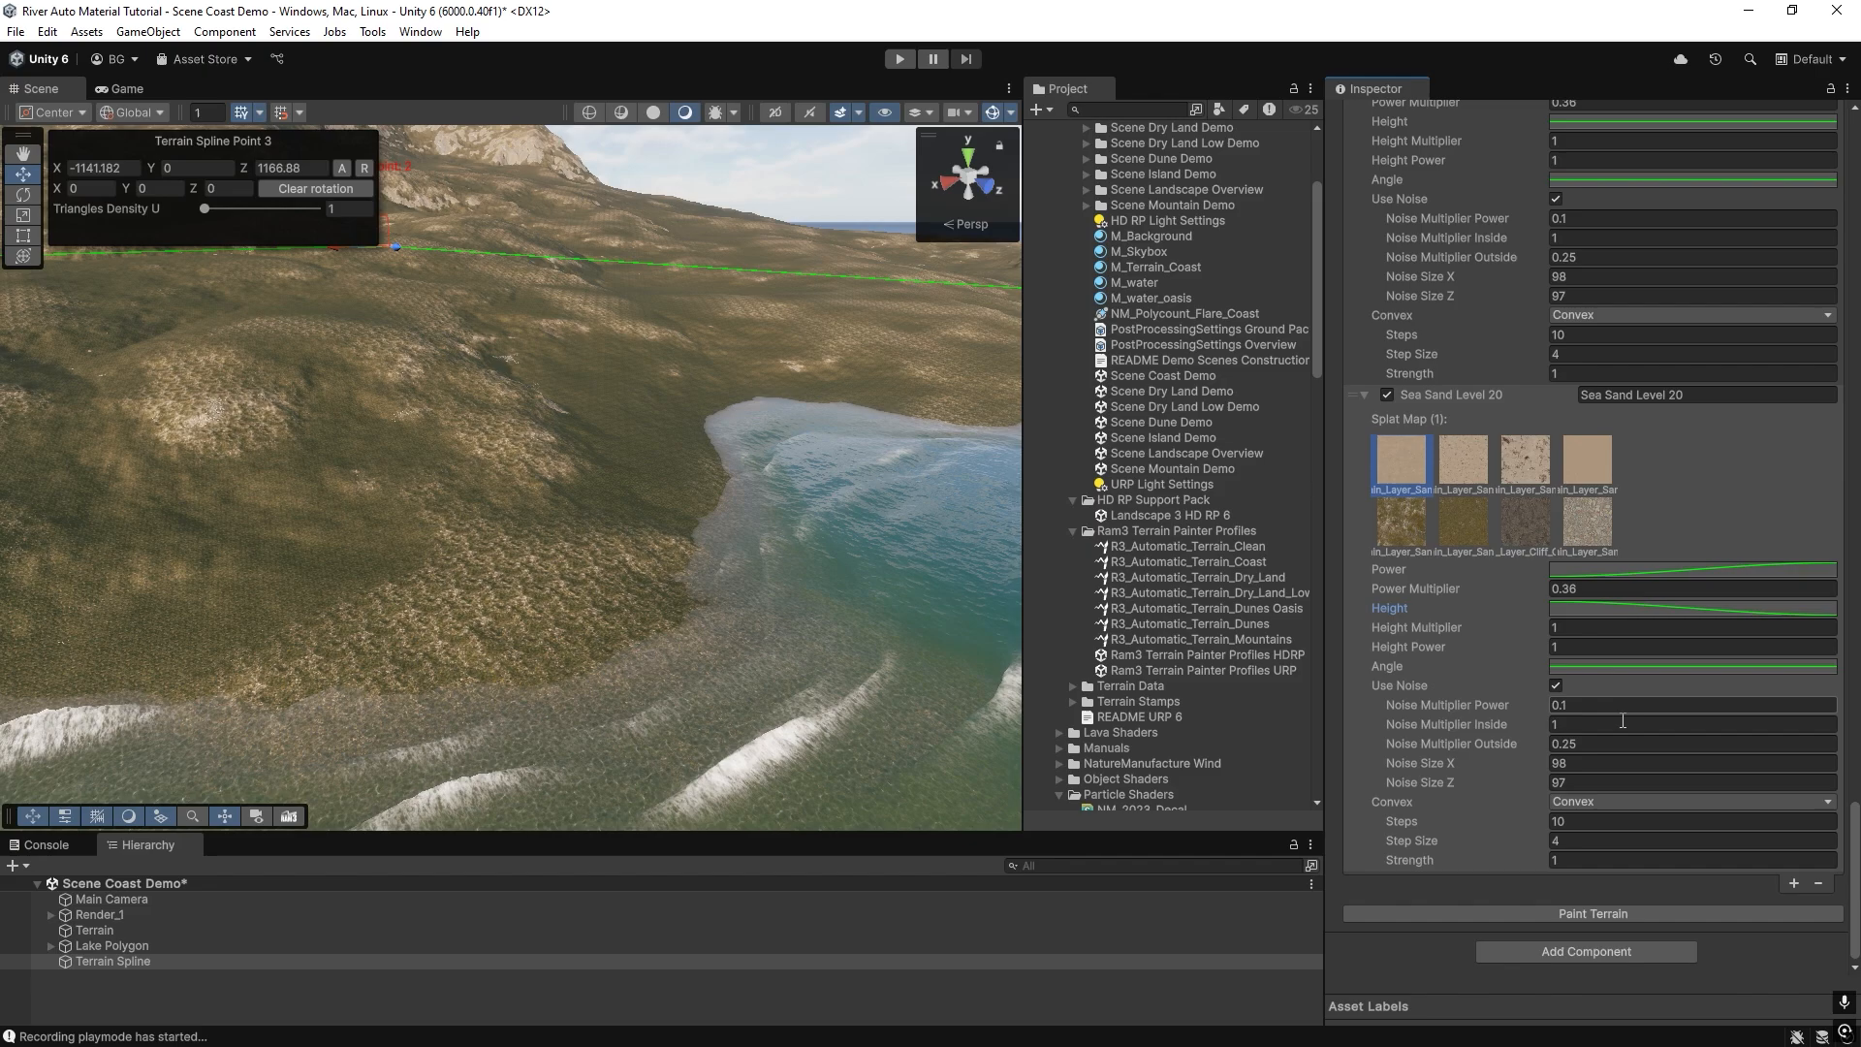
{"action": "left_click", "coordinate": [1586, 913]}
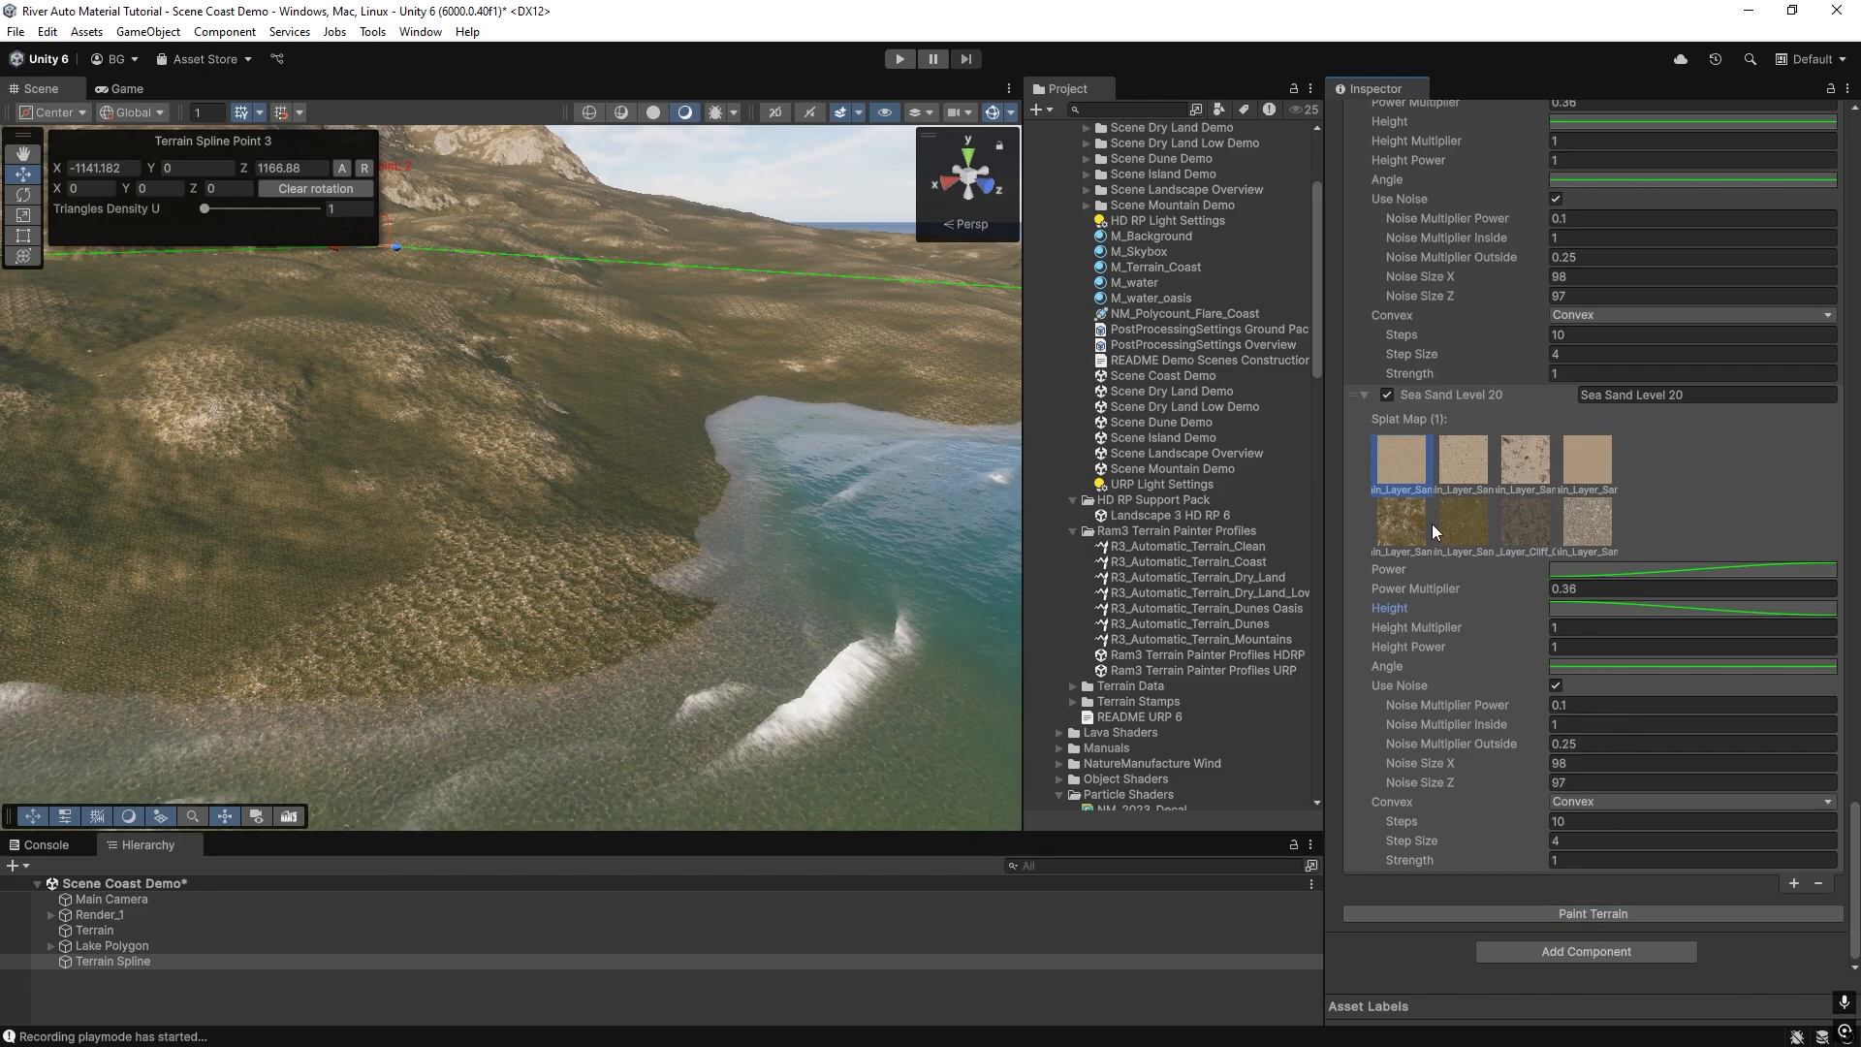
Set Sea Sand Level 20's Power Multiplier to 1, disable Use Noise and repaint the terrain.
{"action": "type", "text": "1"}
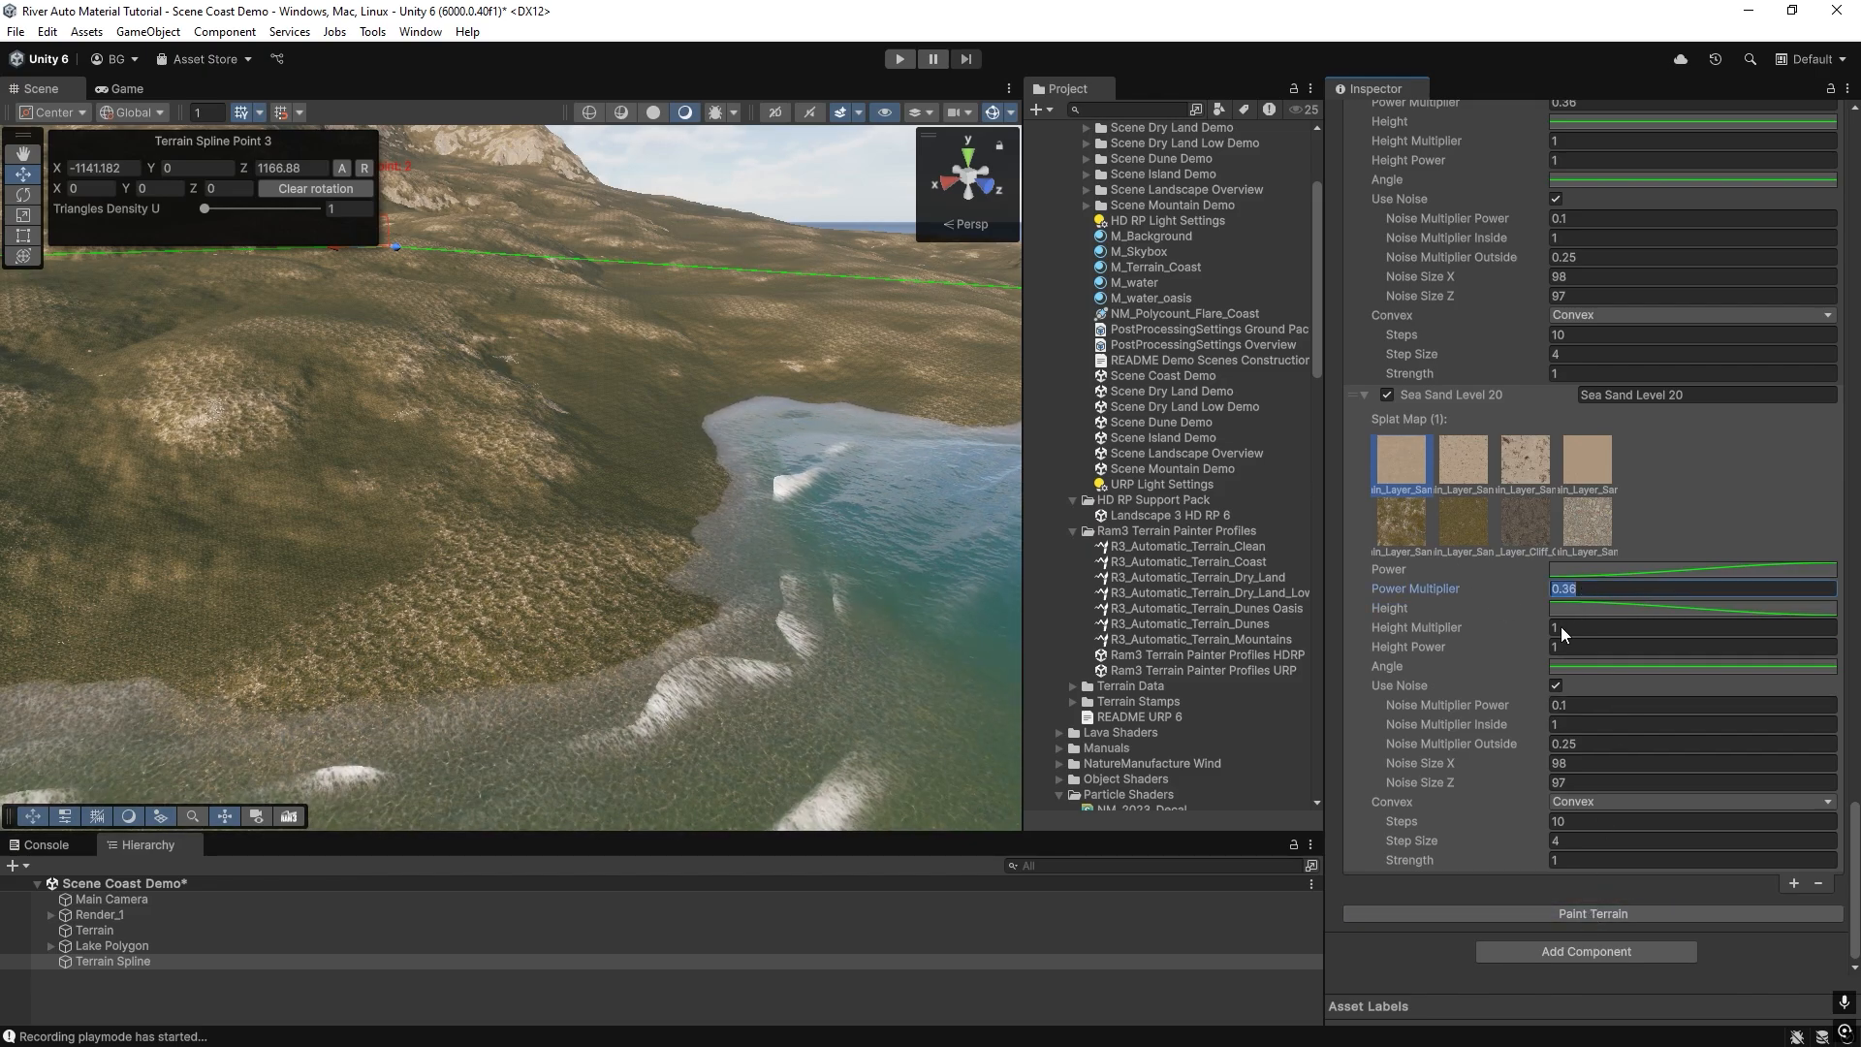
{"action": "left_click", "coordinate": [1556, 686]}
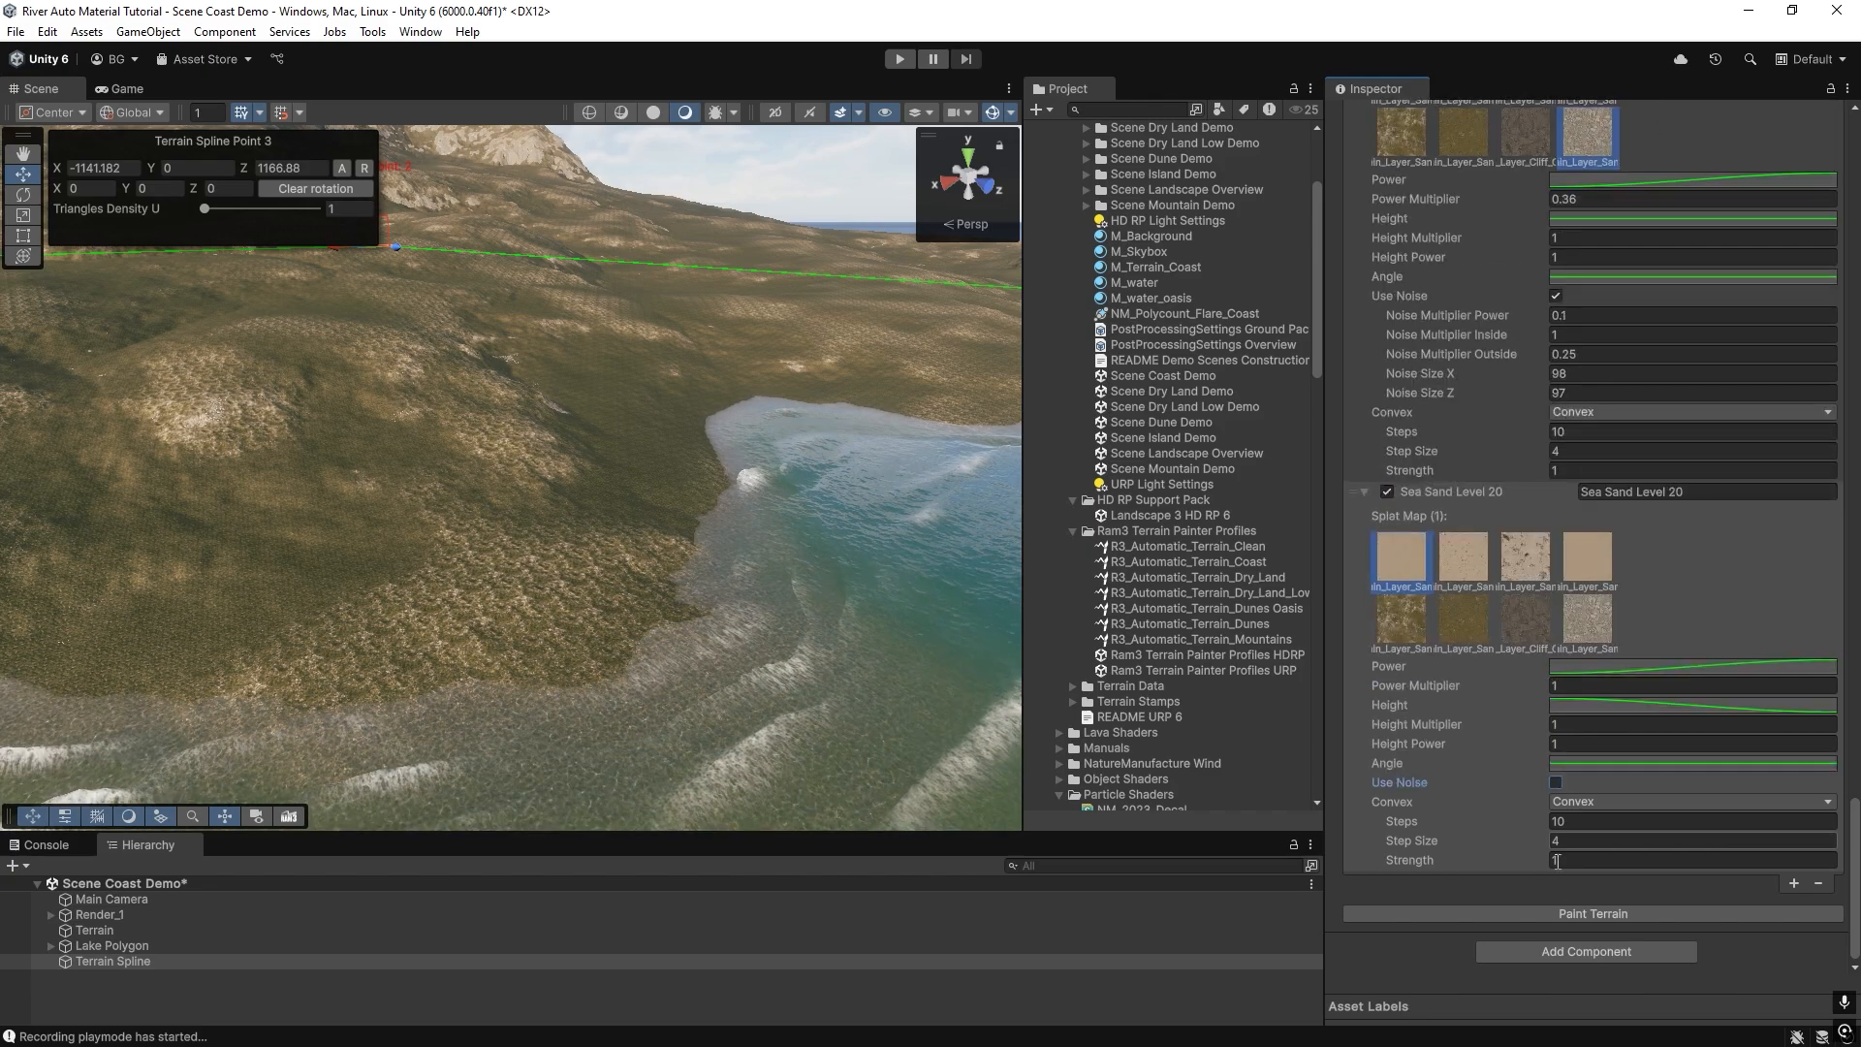
{"action": "left_click", "coordinate": [1574, 917]}
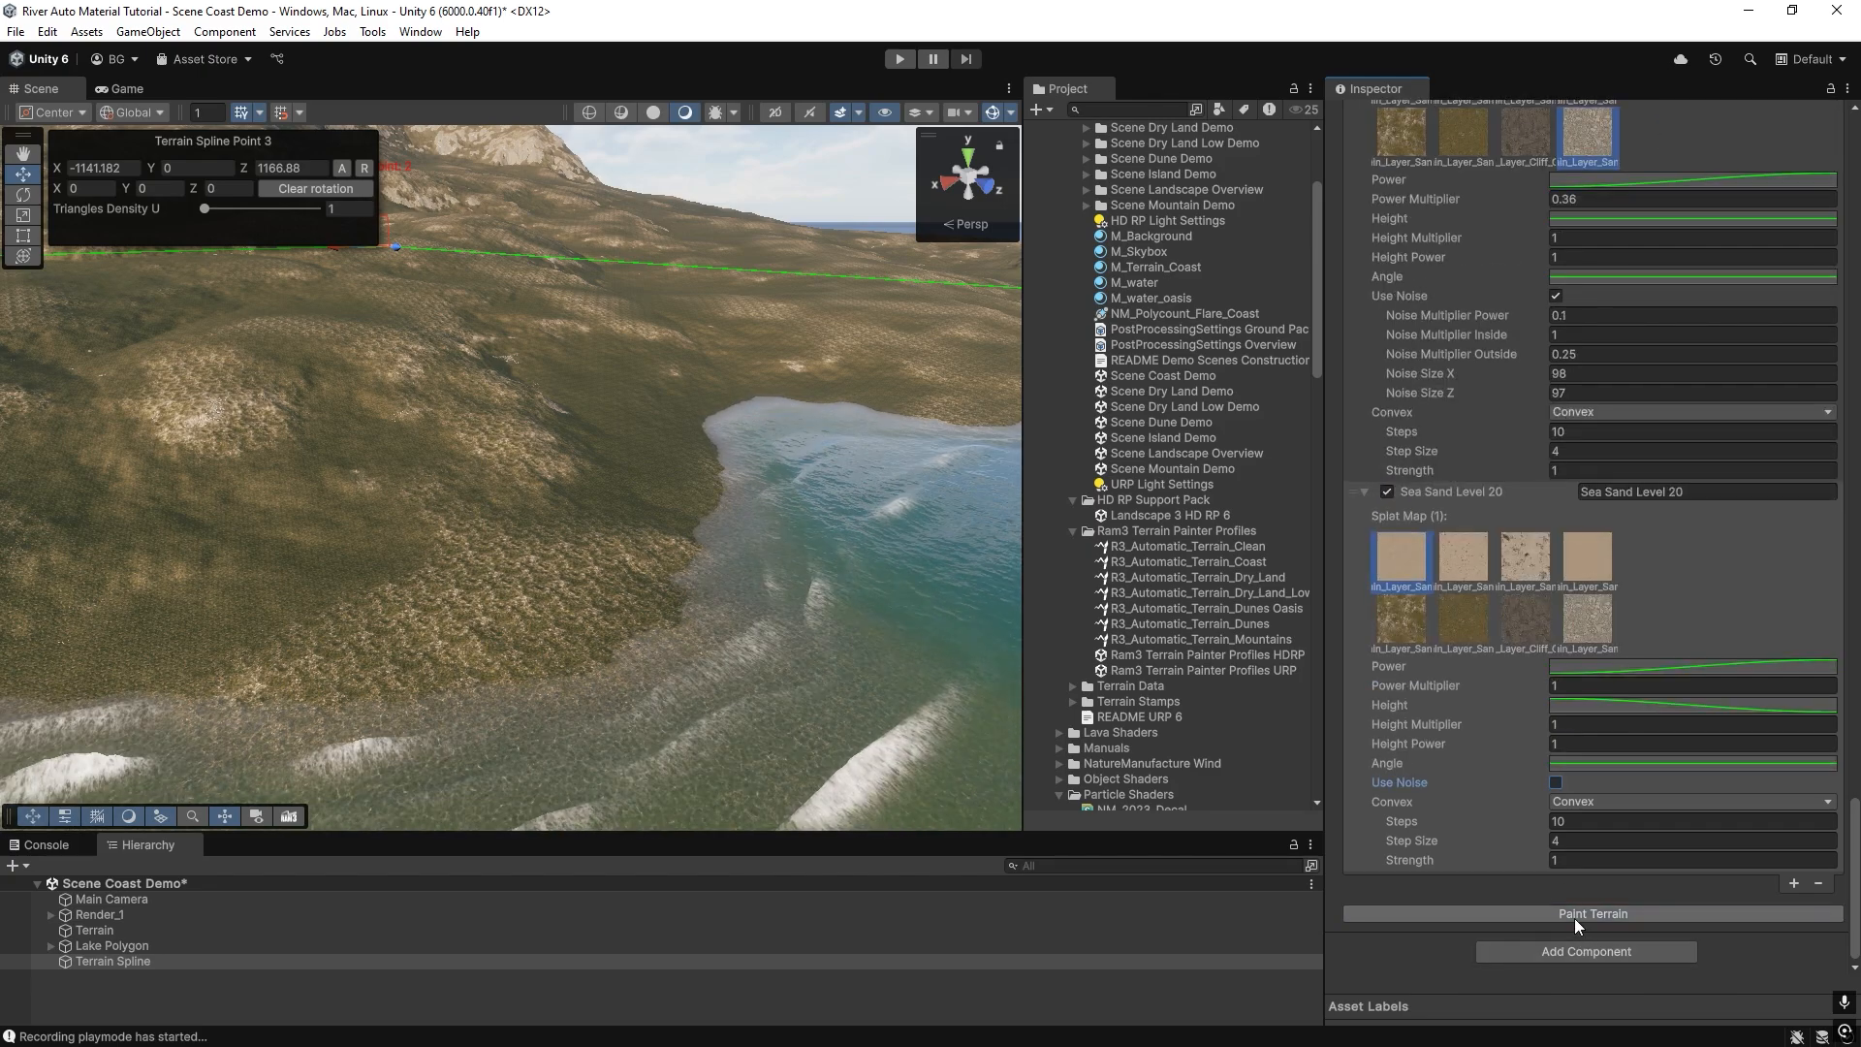
Bend the end tangent of Sea Sand Level 20's Height curve so it drops steeply towards time 20.
{"action": "left_click", "coordinate": [1584, 703]}
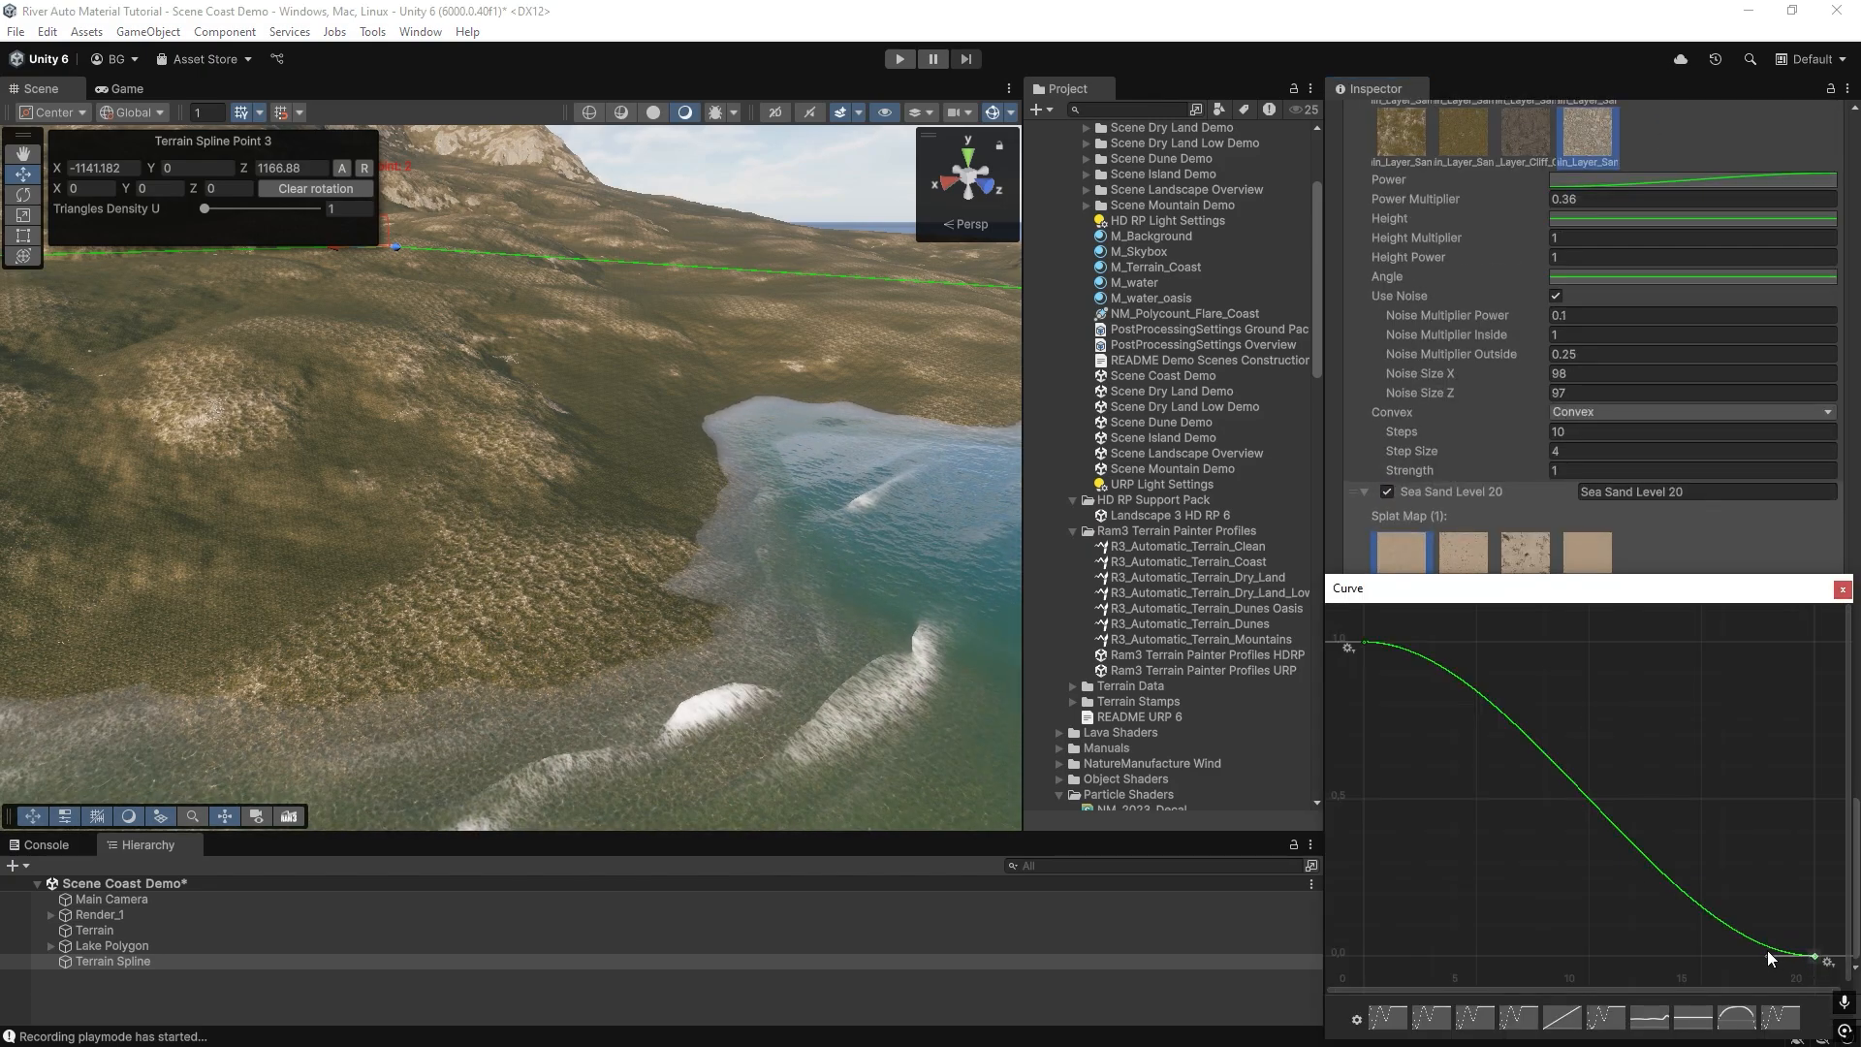
{"action": "left_click_drag", "start_coordinate": [1766, 950], "coordinate": [1787, 910]}
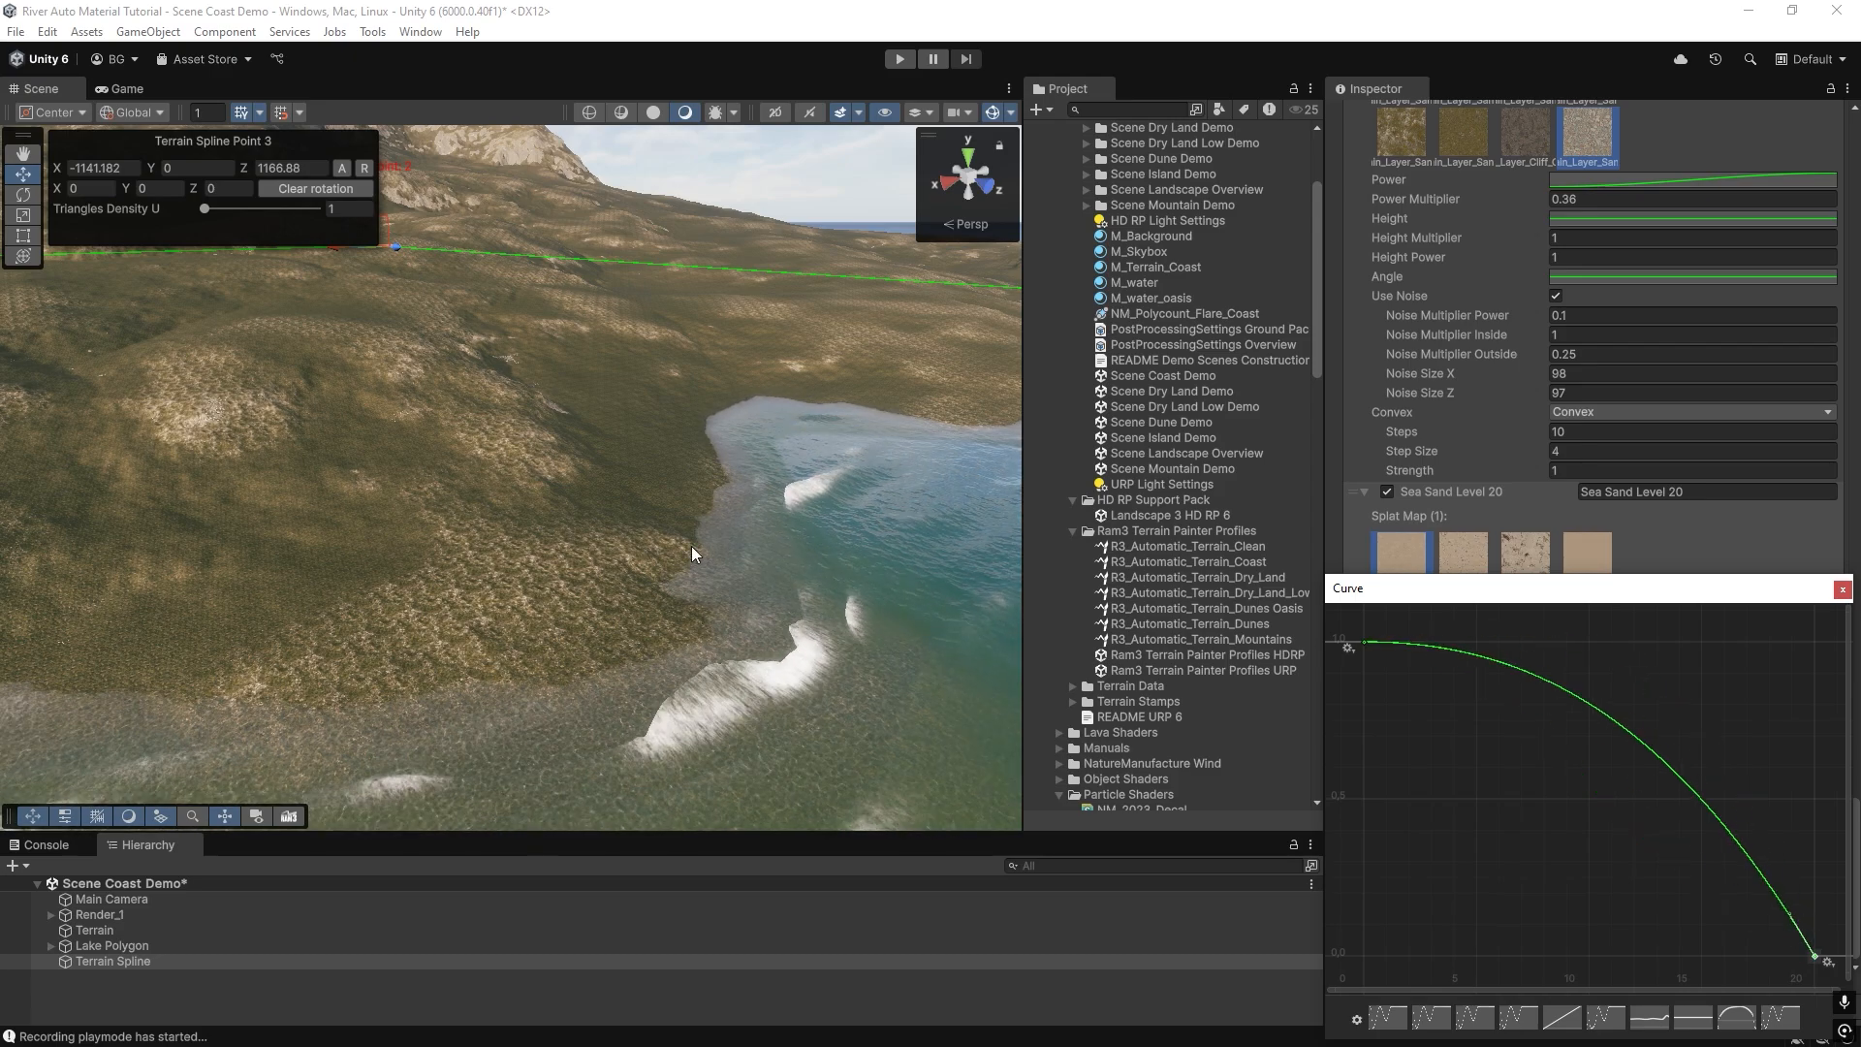
{"action": "mouse_move", "coordinate": [679, 554]}
{"action": "right_mouse_down"}
{"action": "mouse_move", "coordinate": [553, 544]}
{"action": "mouse_move", "coordinate": [876, 586]}
{"action": "mouse_move", "coordinate": [679, 551]}
{"action": "right_mouse_up"}
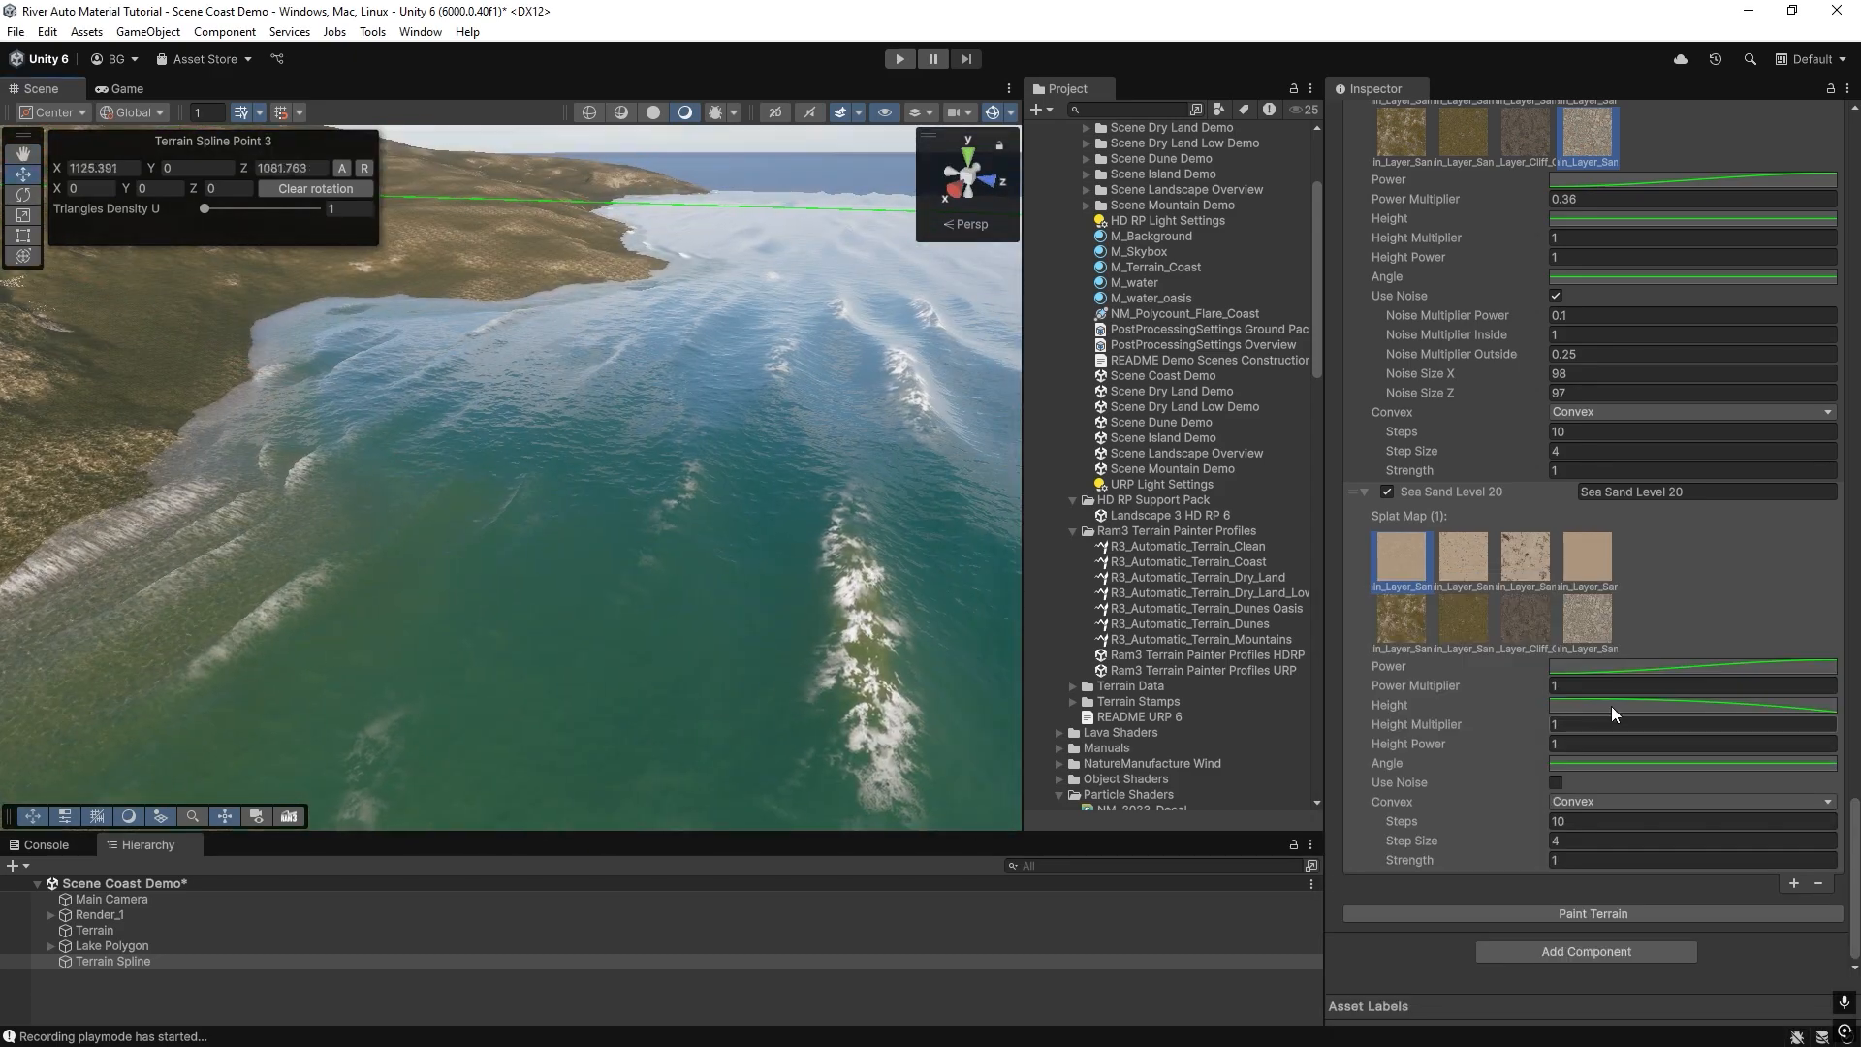
Set Sea Sand Level 20's Power Multiplier to 3 and Convex to None, repaint the terrain and inspect the beach.
{"action": "left_click", "coordinate": [1648, 685]}
{"action": "type", "text": "3"}
{"action": "left_click", "coordinate": [1566, 801]}
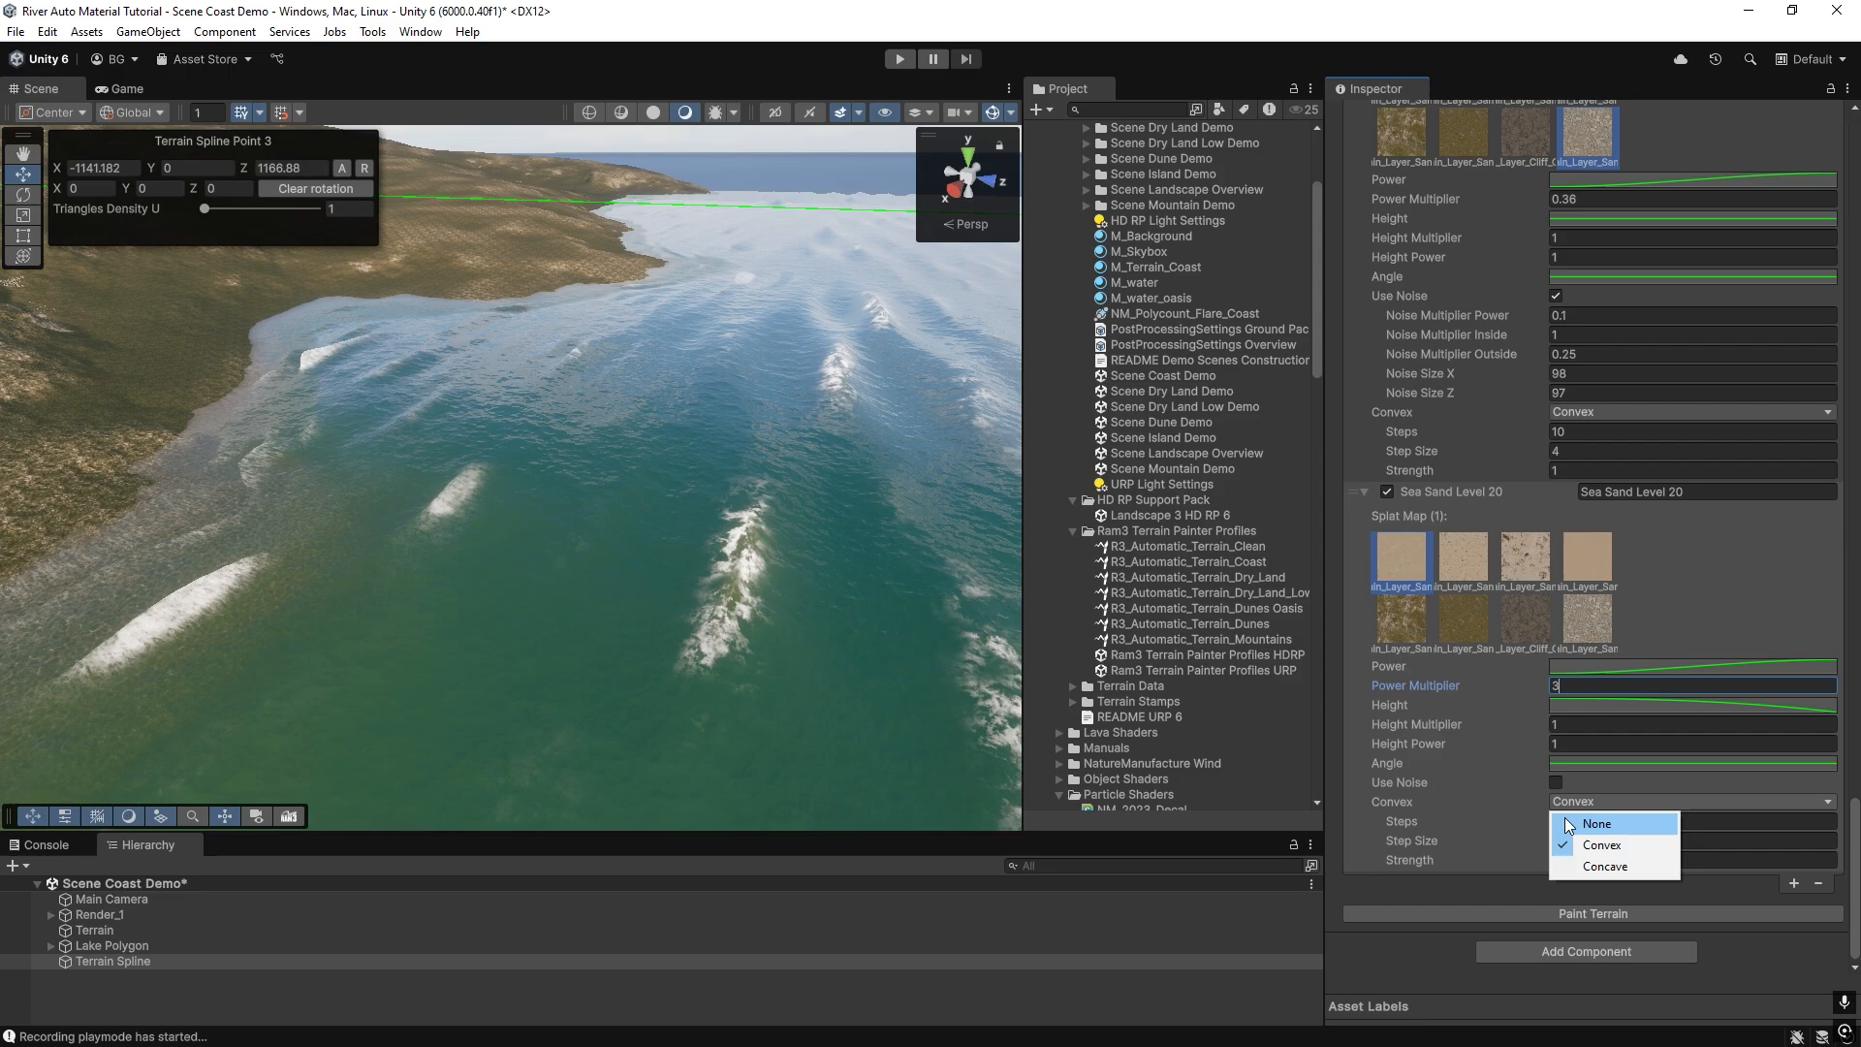
{"action": "left_click", "coordinate": [1595, 824]}
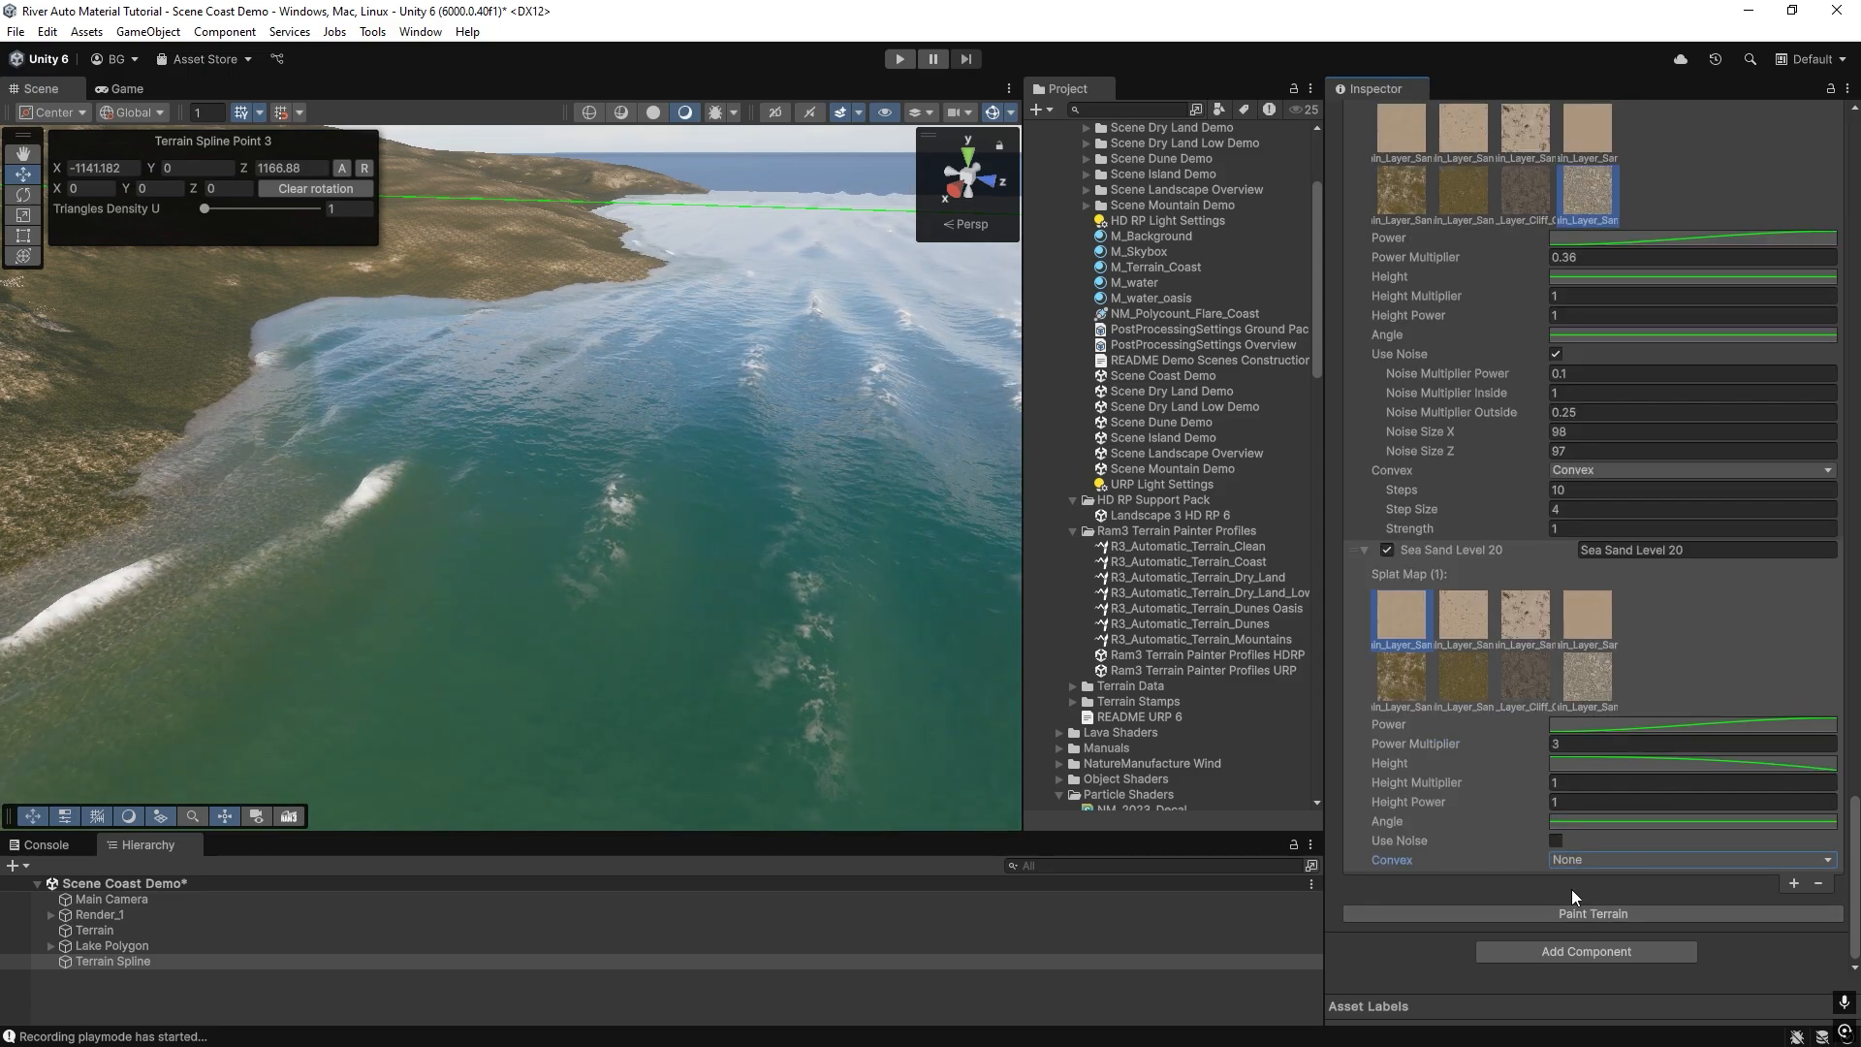
{"action": "left_click", "coordinate": [1572, 913]}
{"action": "right_click_drag", "start_coordinate": [576, 506], "coordinate": [281, 470]}
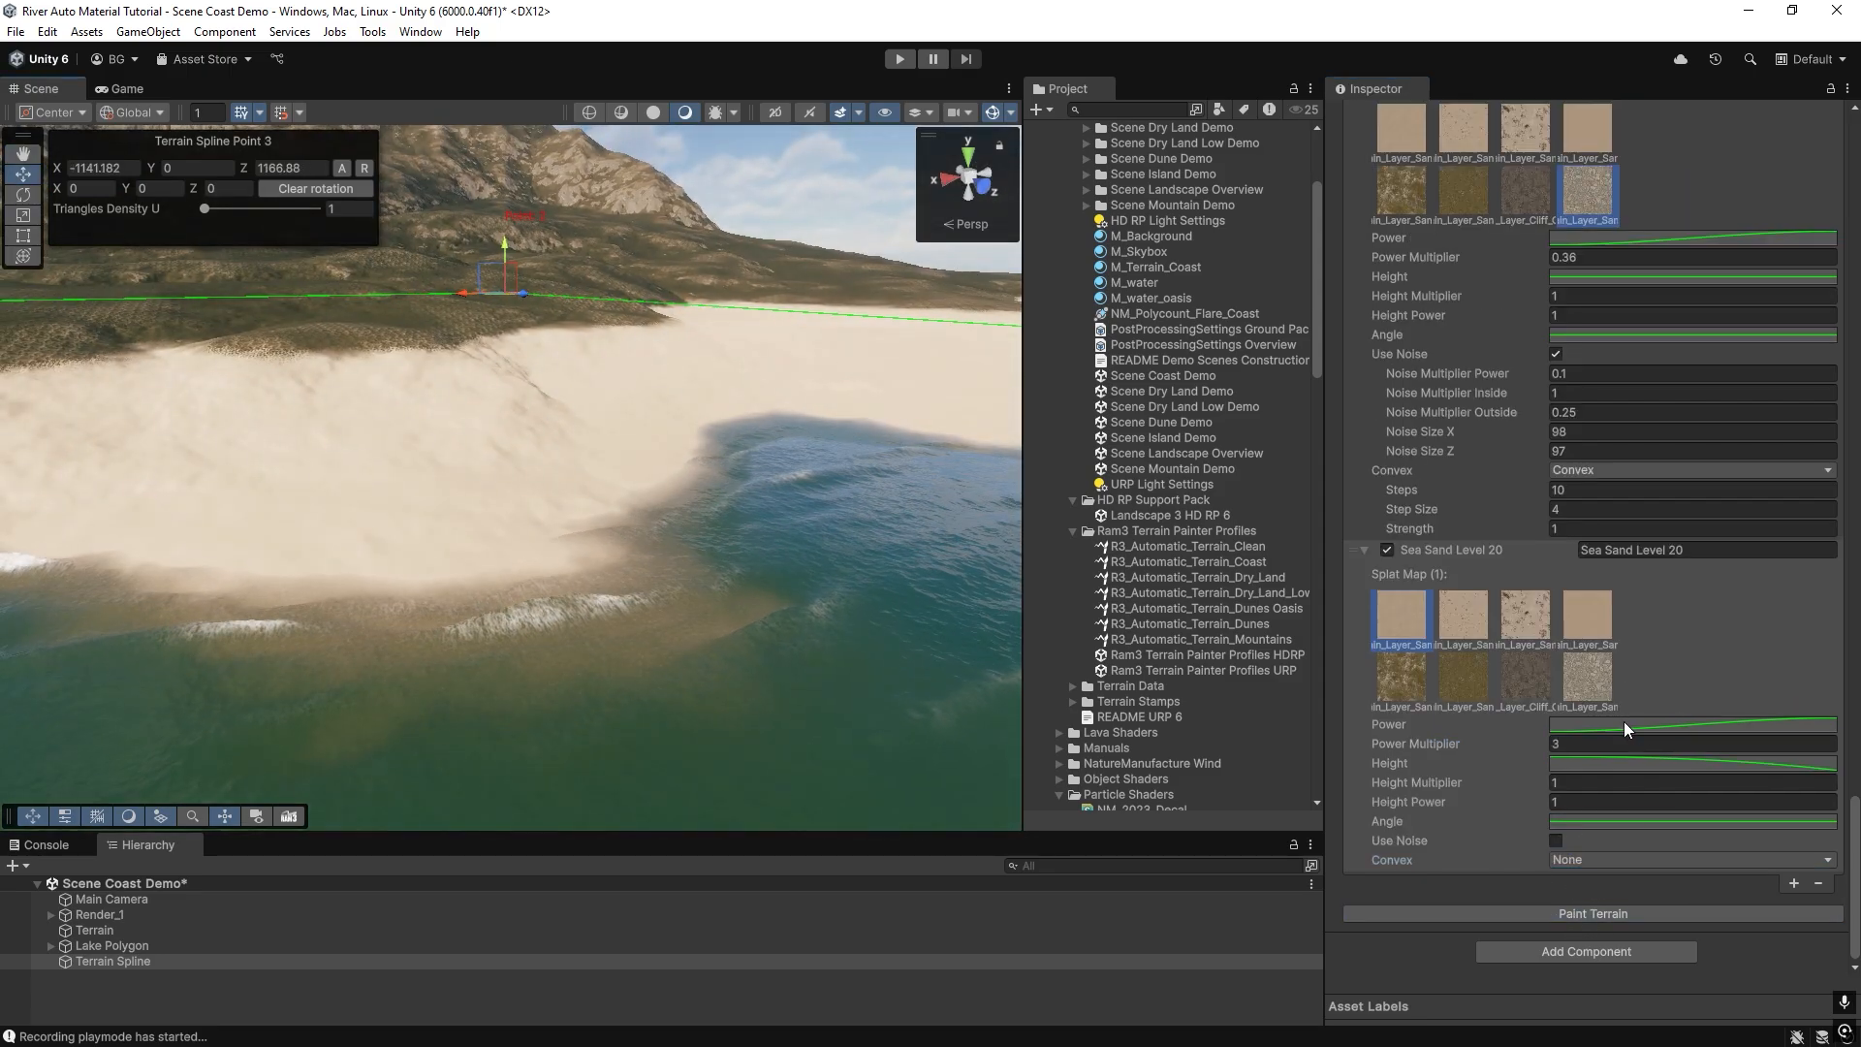
Soften the end slope of Sea Sand Level 20's Height curve in two small adjustments, repainting the terrain after each.
{"action": "left_click", "coordinate": [1708, 766]}
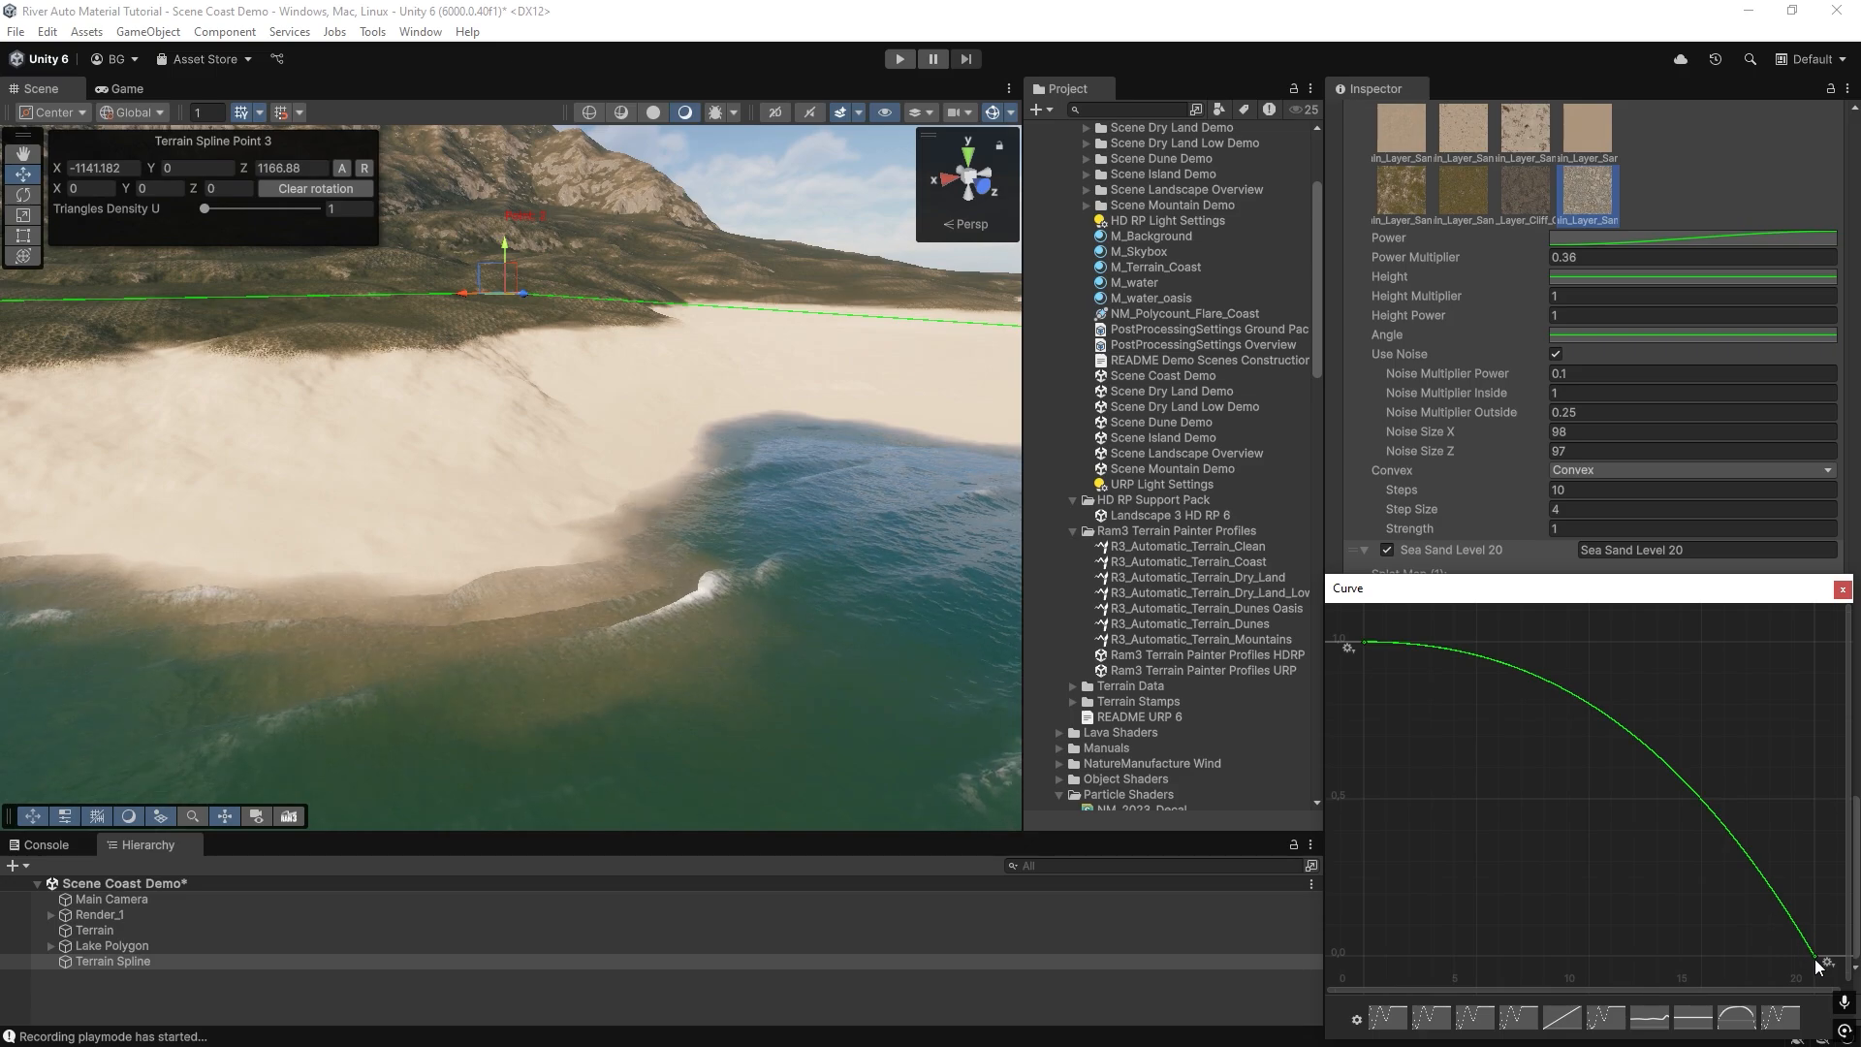
{"action": "left_click_drag", "start_coordinate": [1790, 915], "coordinate": [1777, 924]}
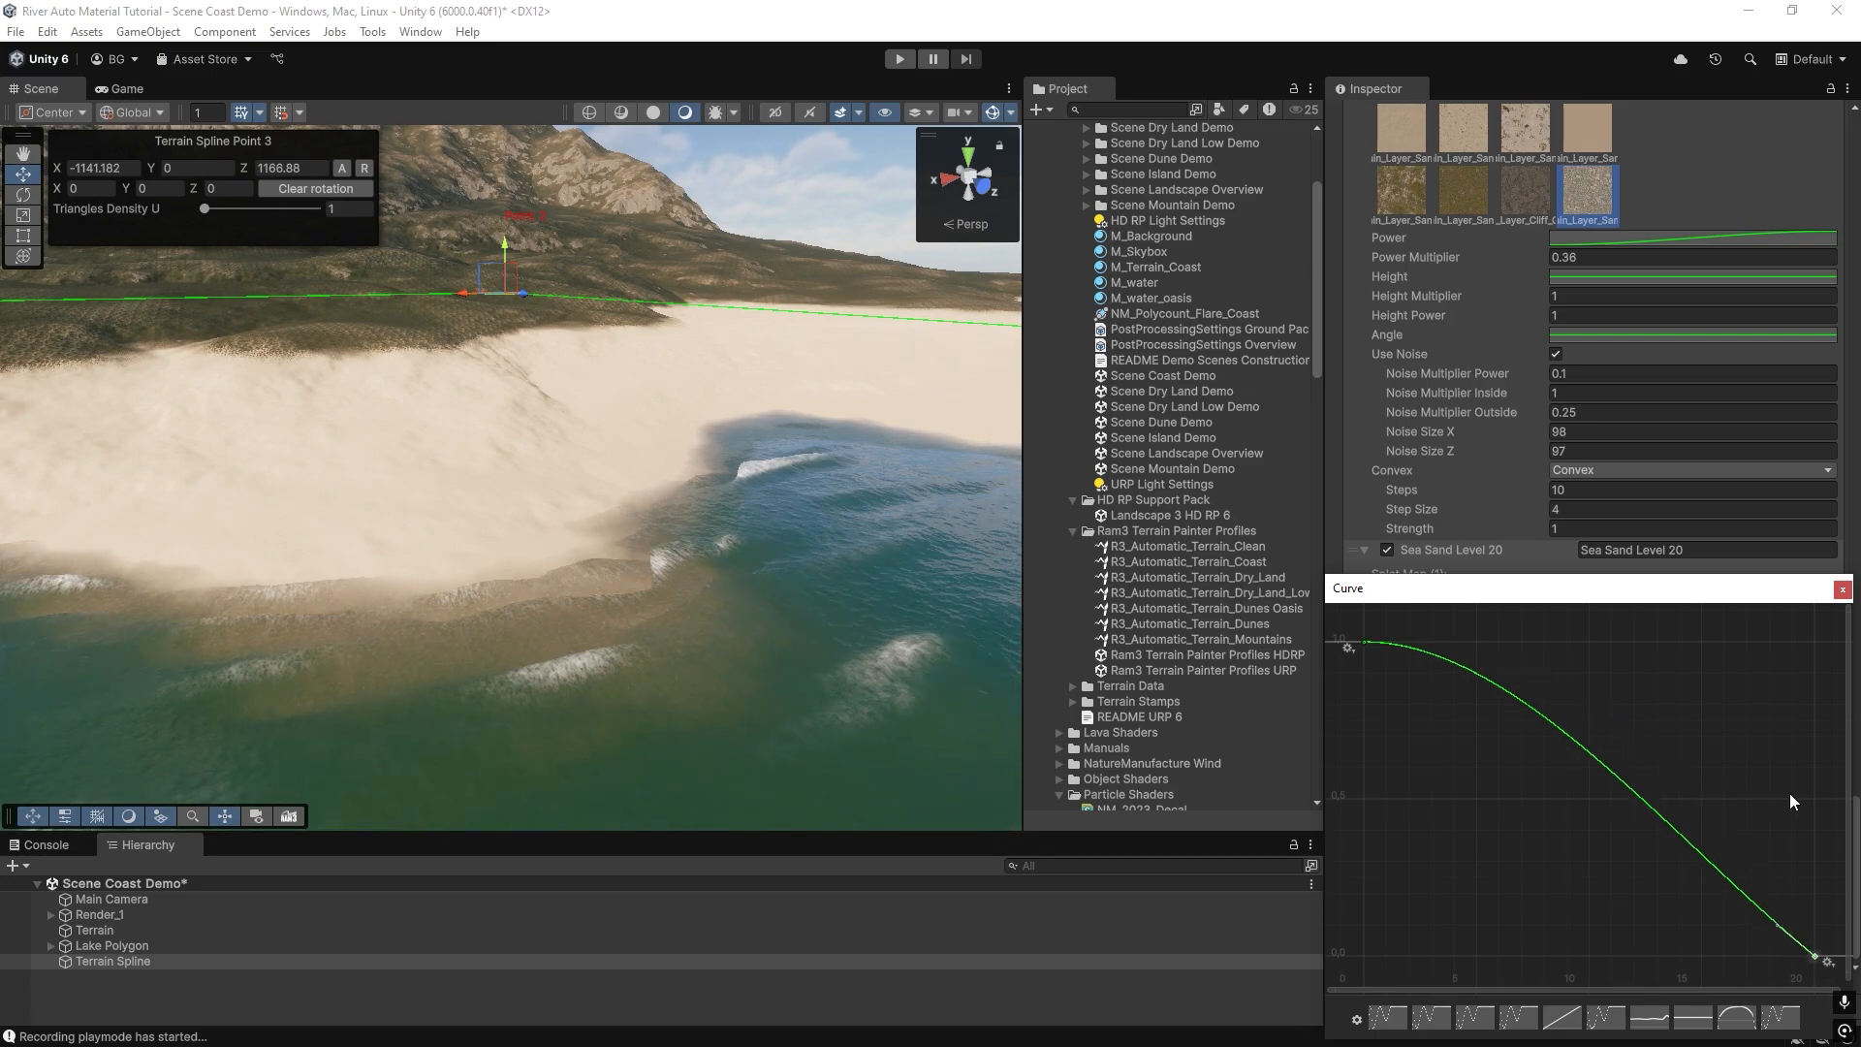
{"action": "left_click", "coordinate": [1842, 589]}
{"action": "left_click", "coordinate": [1532, 911]}
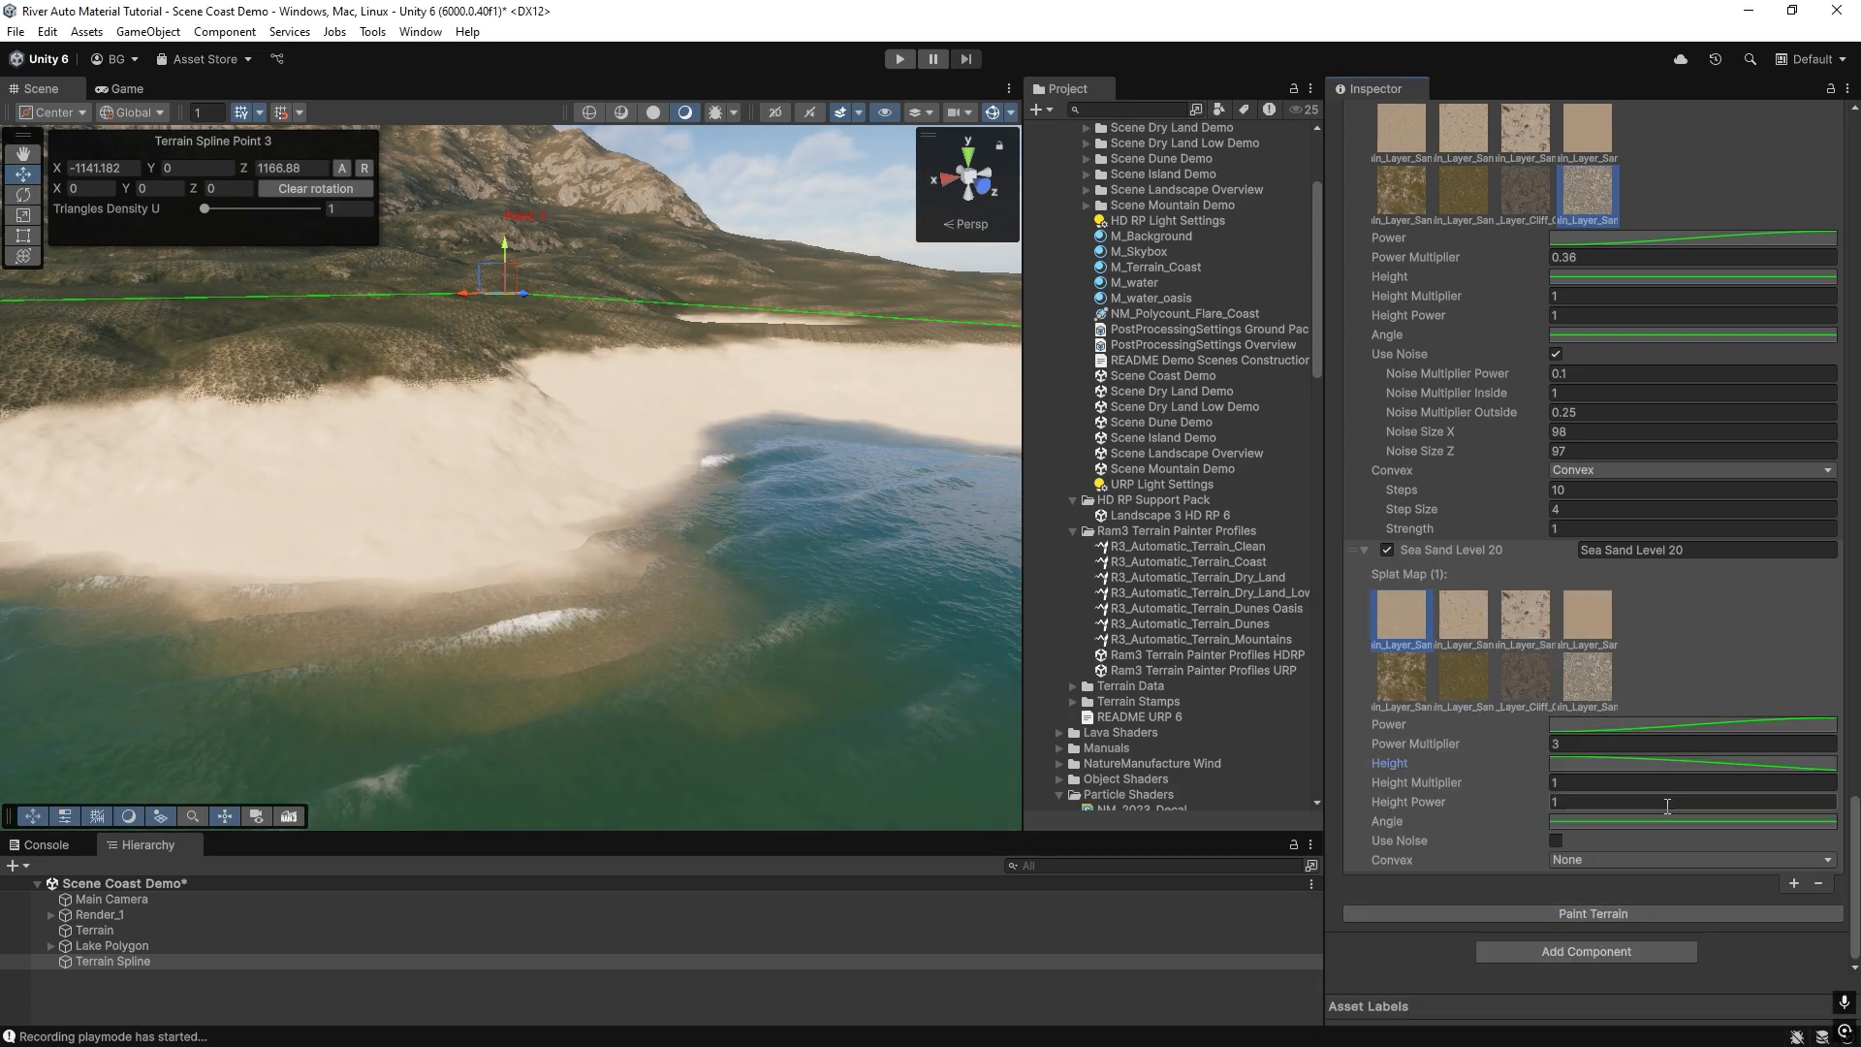
{"action": "left_click", "coordinate": [1638, 764]}
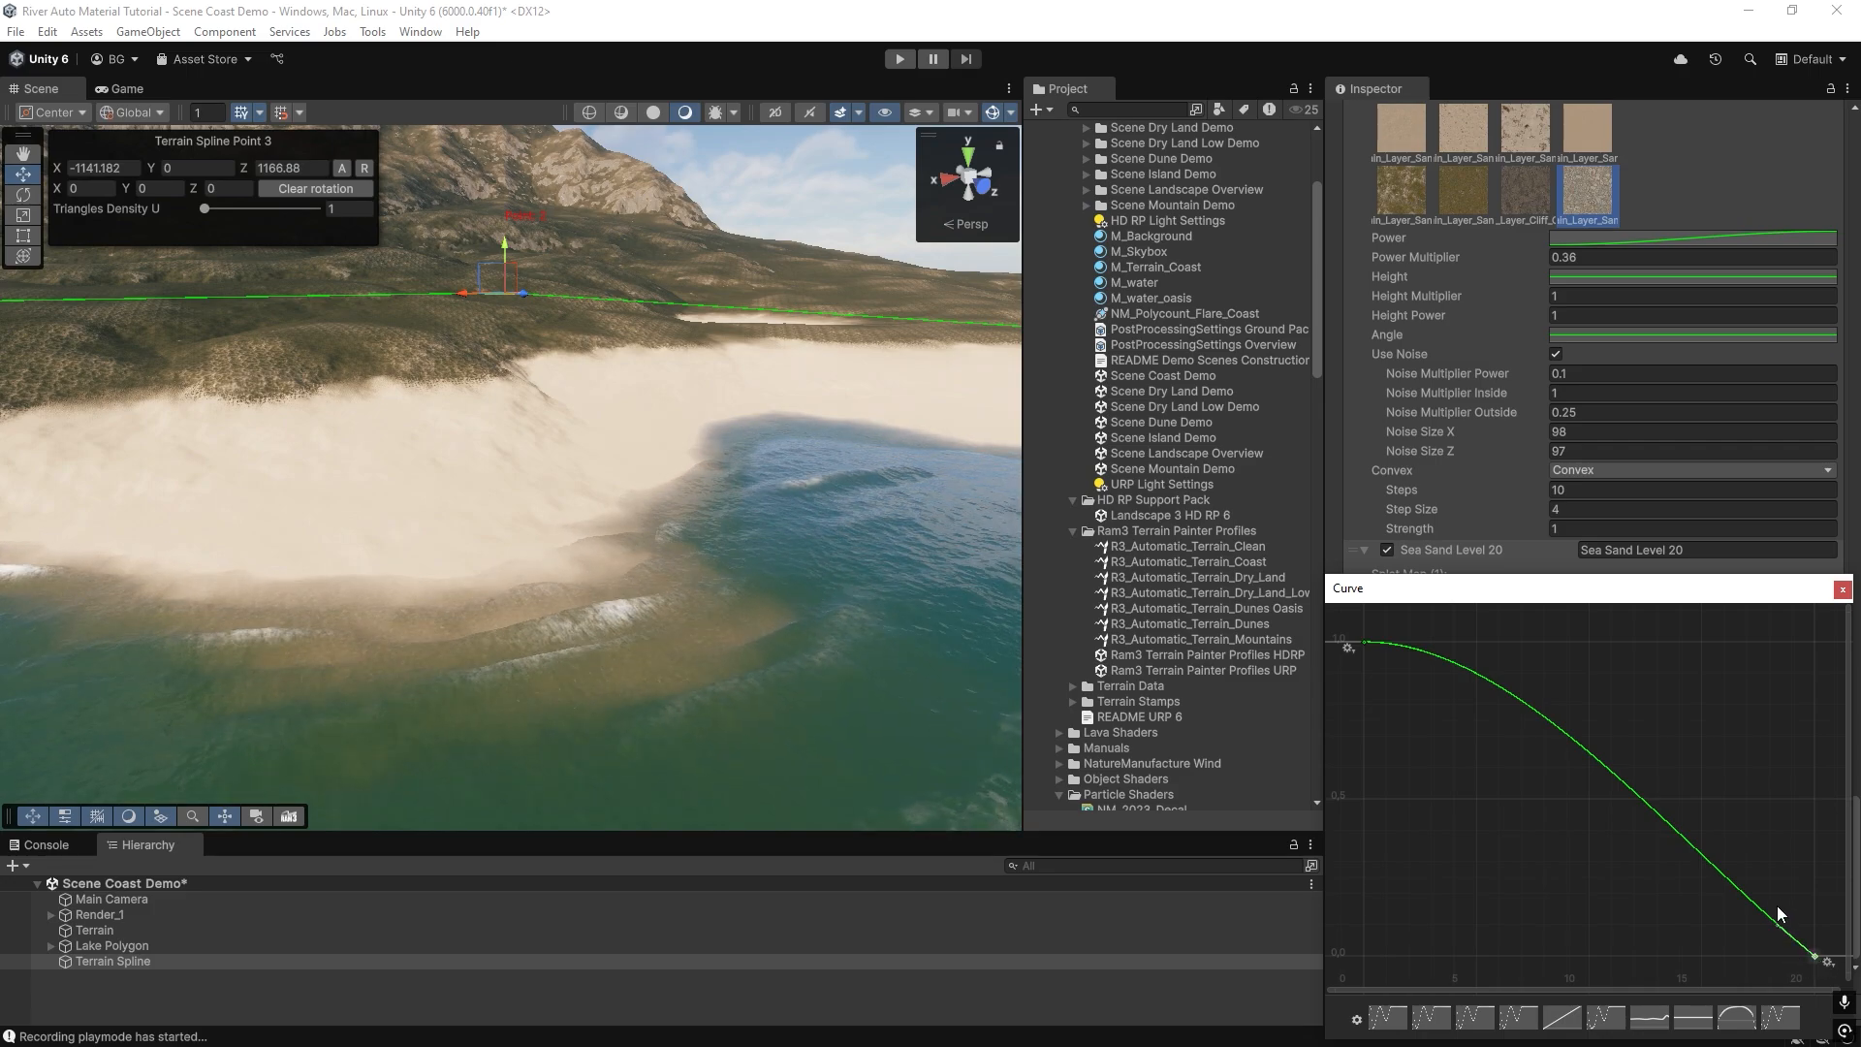
{"action": "left_click_drag", "start_coordinate": [1774, 923], "coordinate": [1766, 928]}
{"action": "left_click", "coordinate": [1842, 589]}
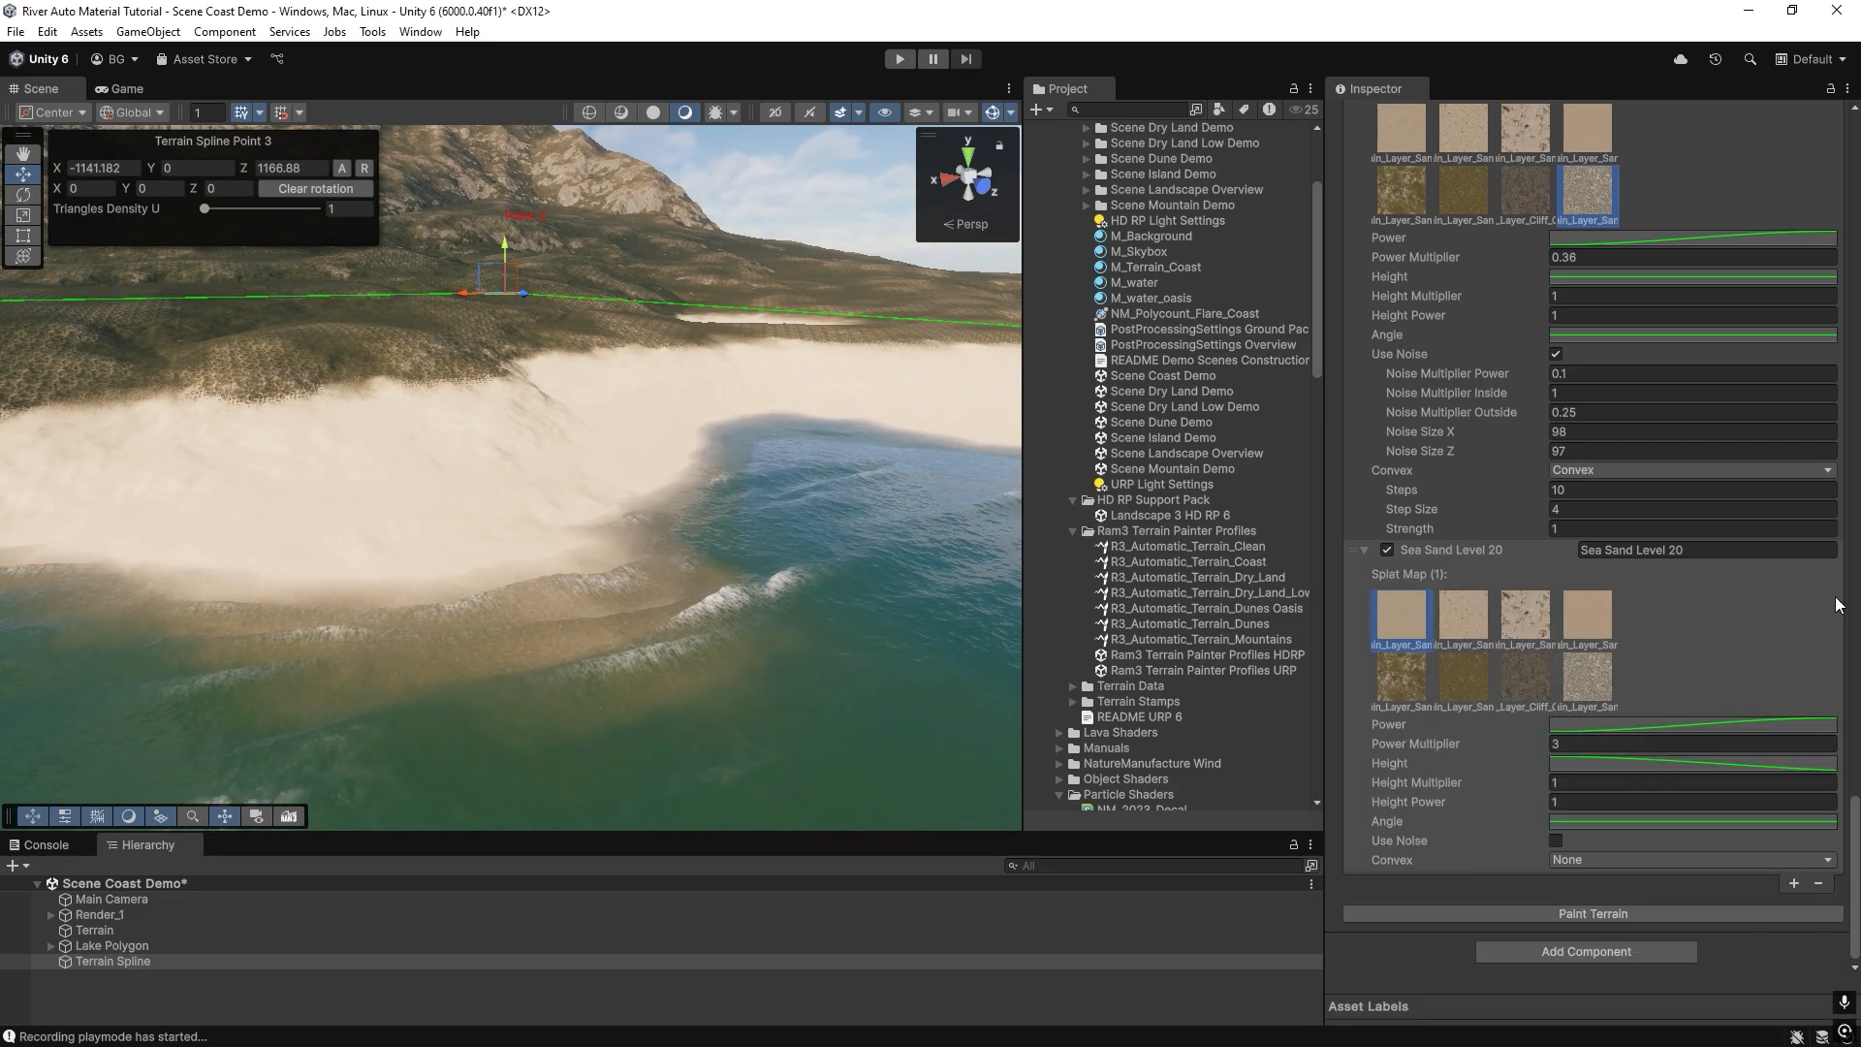
{"action": "left_click", "coordinate": [1596, 913]}
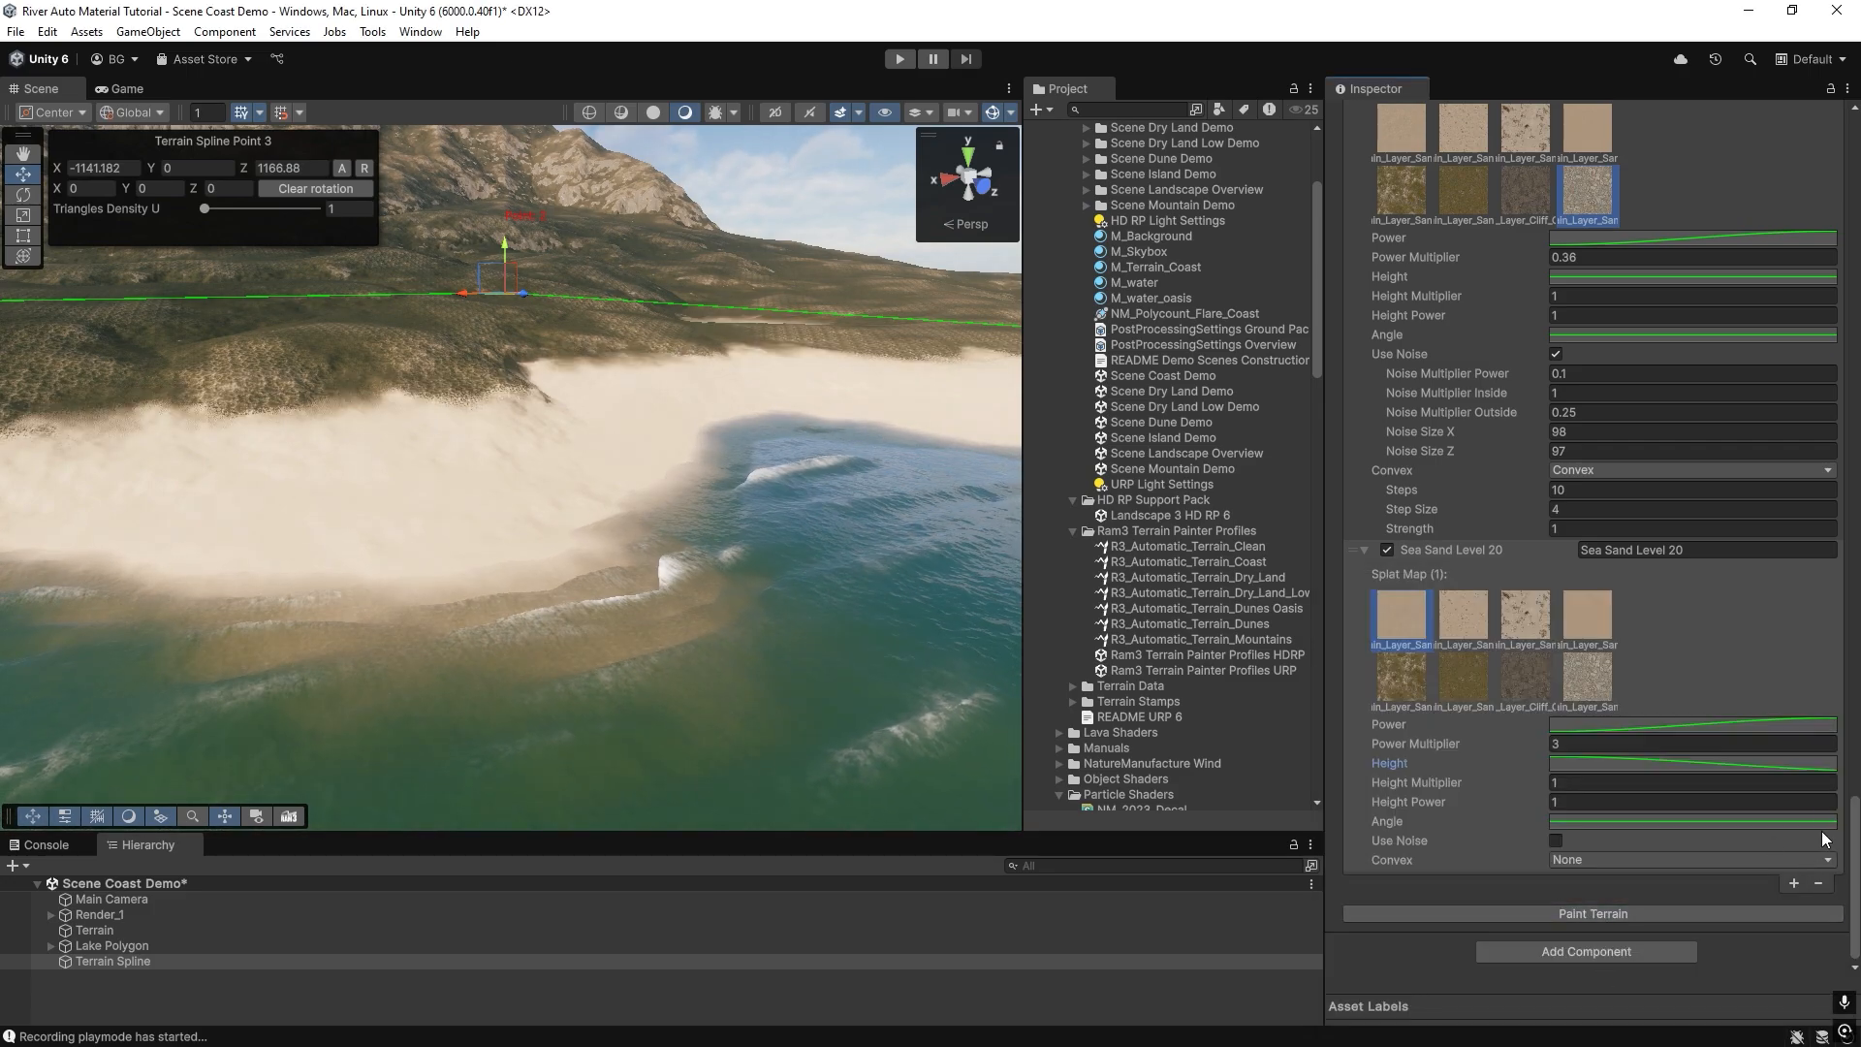
Flatten the end tangent of Sea Sand Level 20's Height curve further, repaint the terrain and inspect the sand-to-grass transition along the coast.
{"action": "left_click", "coordinate": [1811, 765]}
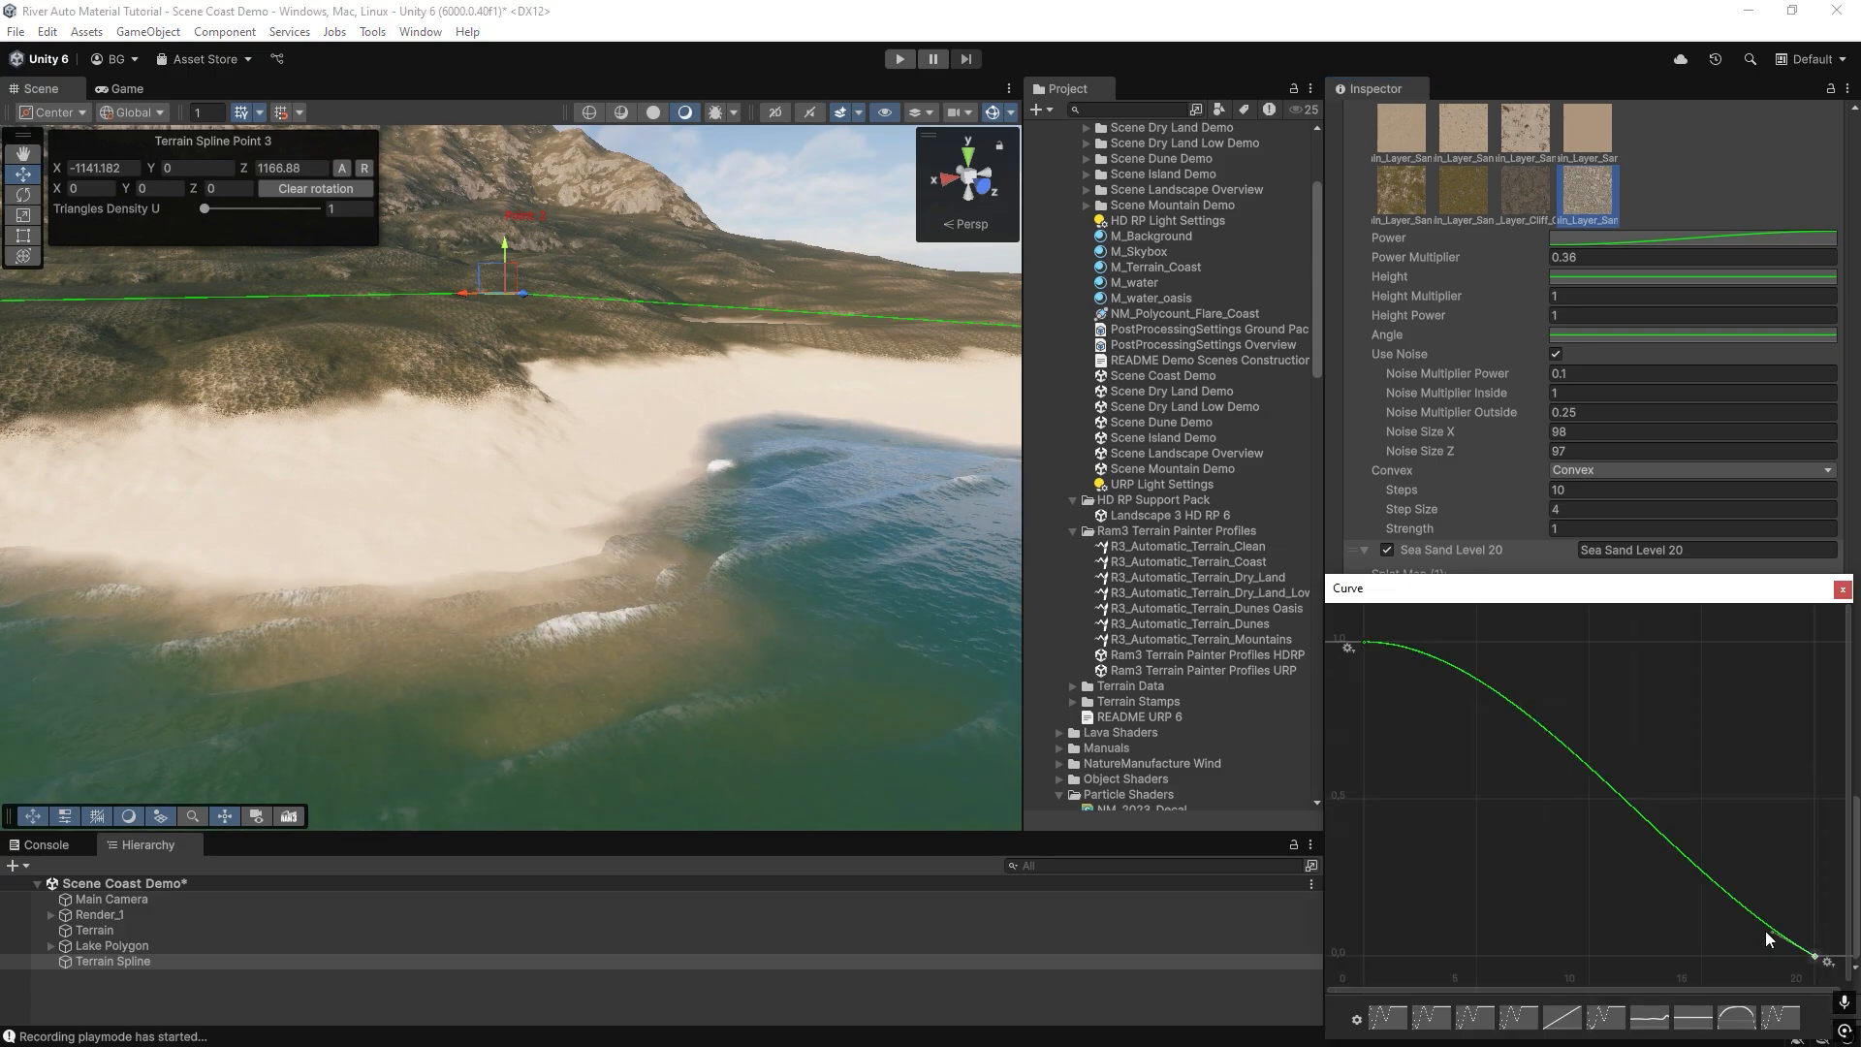
{"action": "left_click_drag", "start_coordinate": [1773, 931], "coordinate": [1745, 949]}
{"action": "left_click", "coordinate": [1842, 590]}
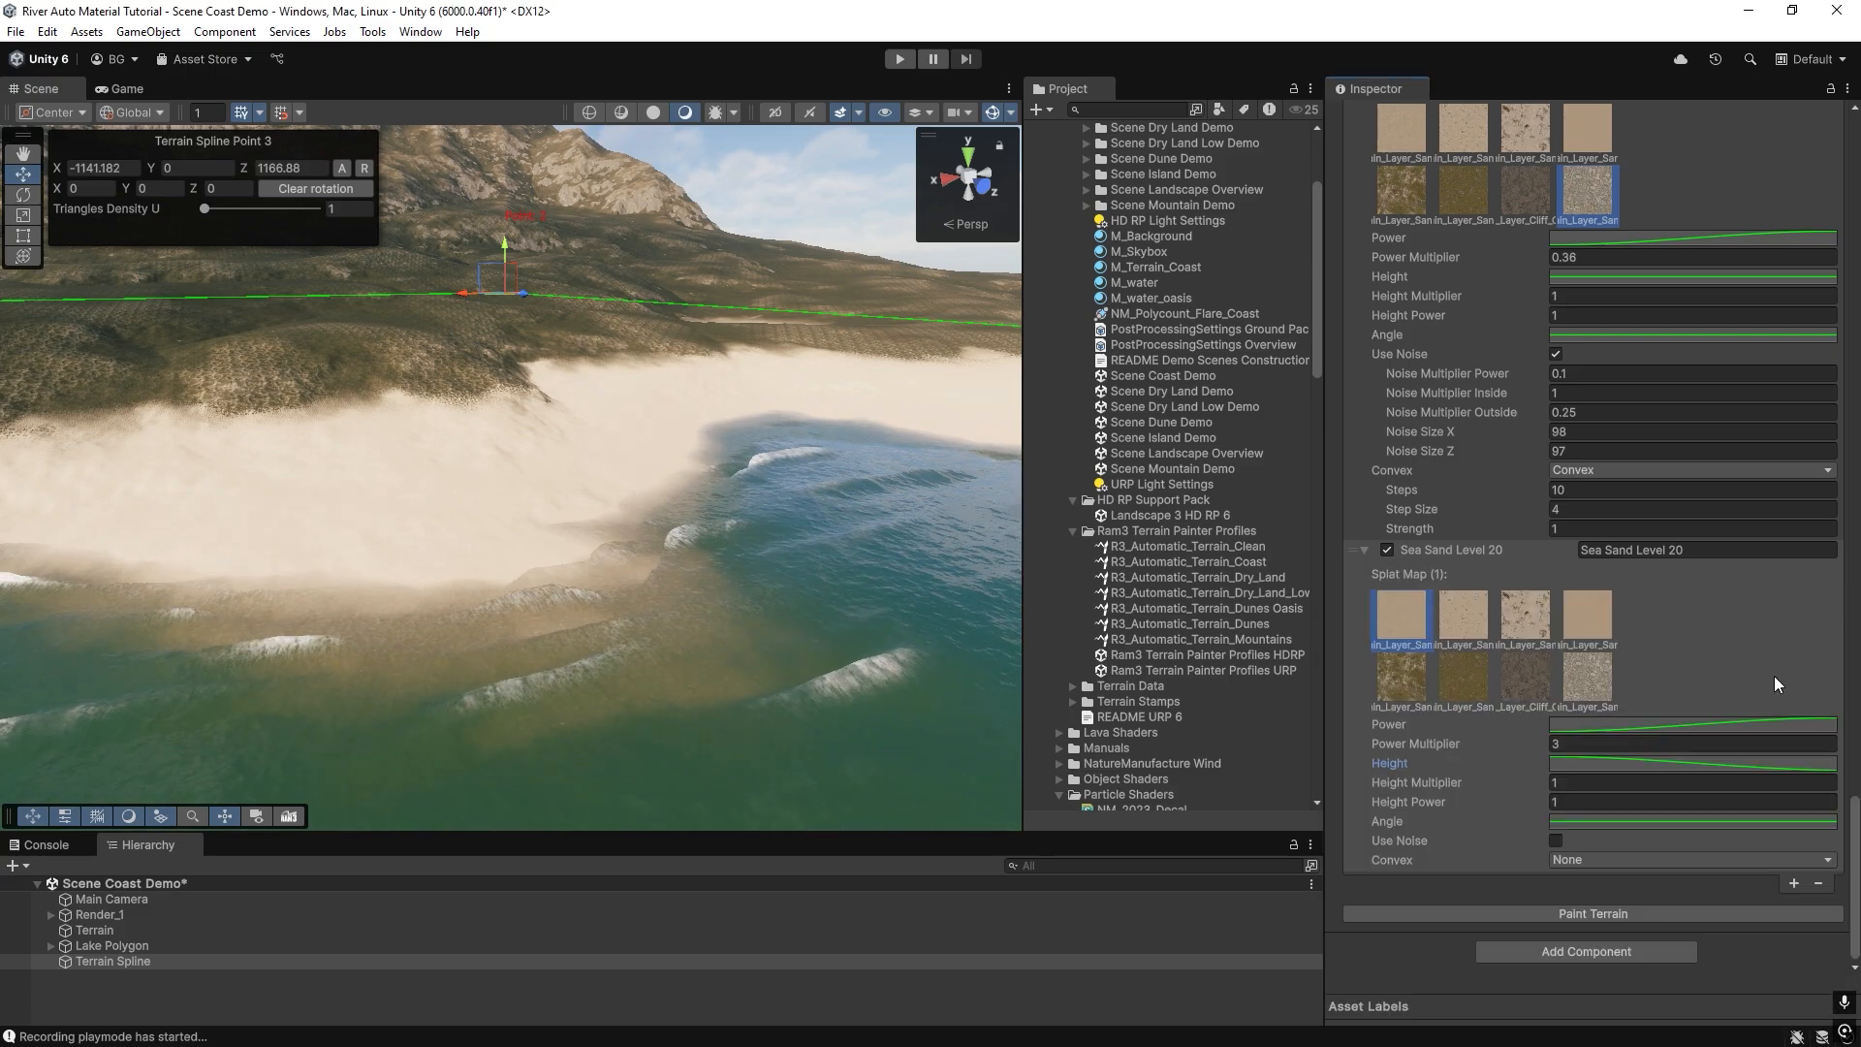
{"action": "left_click", "coordinate": [1695, 907]}
{"action": "mouse_move", "coordinate": [386, 608]}
{"action": "right_mouse_down"}
{"action": "mouse_move", "coordinate": [1651, 593]}
{"action": "mouse_move", "coordinate": [206, 599]}
{"action": "mouse_move", "coordinate": [589, 565]}
{"action": "mouse_move", "coordinate": [510, 520]}
{"action": "mouse_move", "coordinate": [337, 632]}
{"action": "mouse_move", "coordinate": [320, 669]}
{"action": "mouse_move", "coordinate": [362, 610]}
{"action": "mouse_move", "coordinate": [454, 689]}
{"action": "mouse_move", "coordinate": [282, 536]}
{"action": "mouse_move", "coordinate": [258, 561]}
{"action": "mouse_move", "coordinate": [207, 535]}
{"action": "mouse_move", "coordinate": [196, 580]}
{"action": "mouse_move", "coordinate": [463, 507]}
{"action": "mouse_move", "coordinate": [795, 479]}
{"action": "right_mouse_up"}
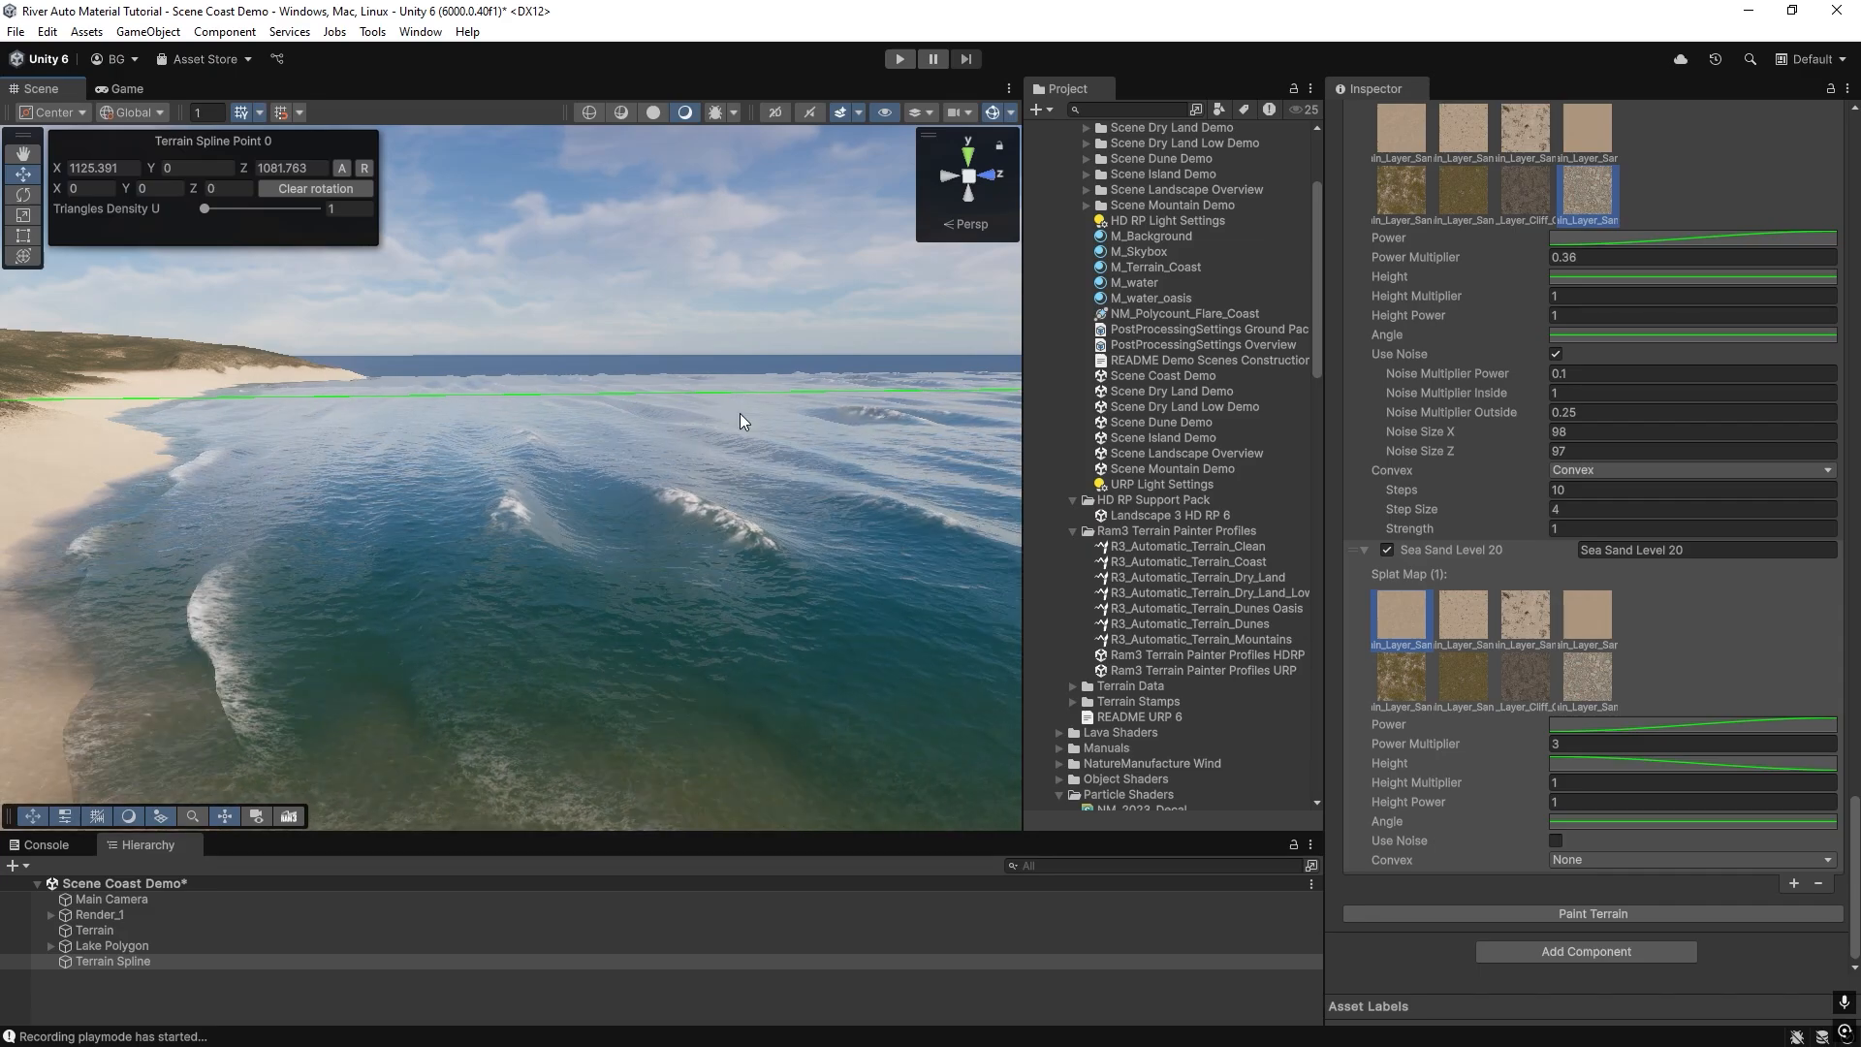
{"action": "right_click_drag", "start_coordinate": [660, 393], "coordinate": [570, 434]}
{"action": "right_click_drag", "start_coordinate": [731, 451], "coordinate": [289, 482]}
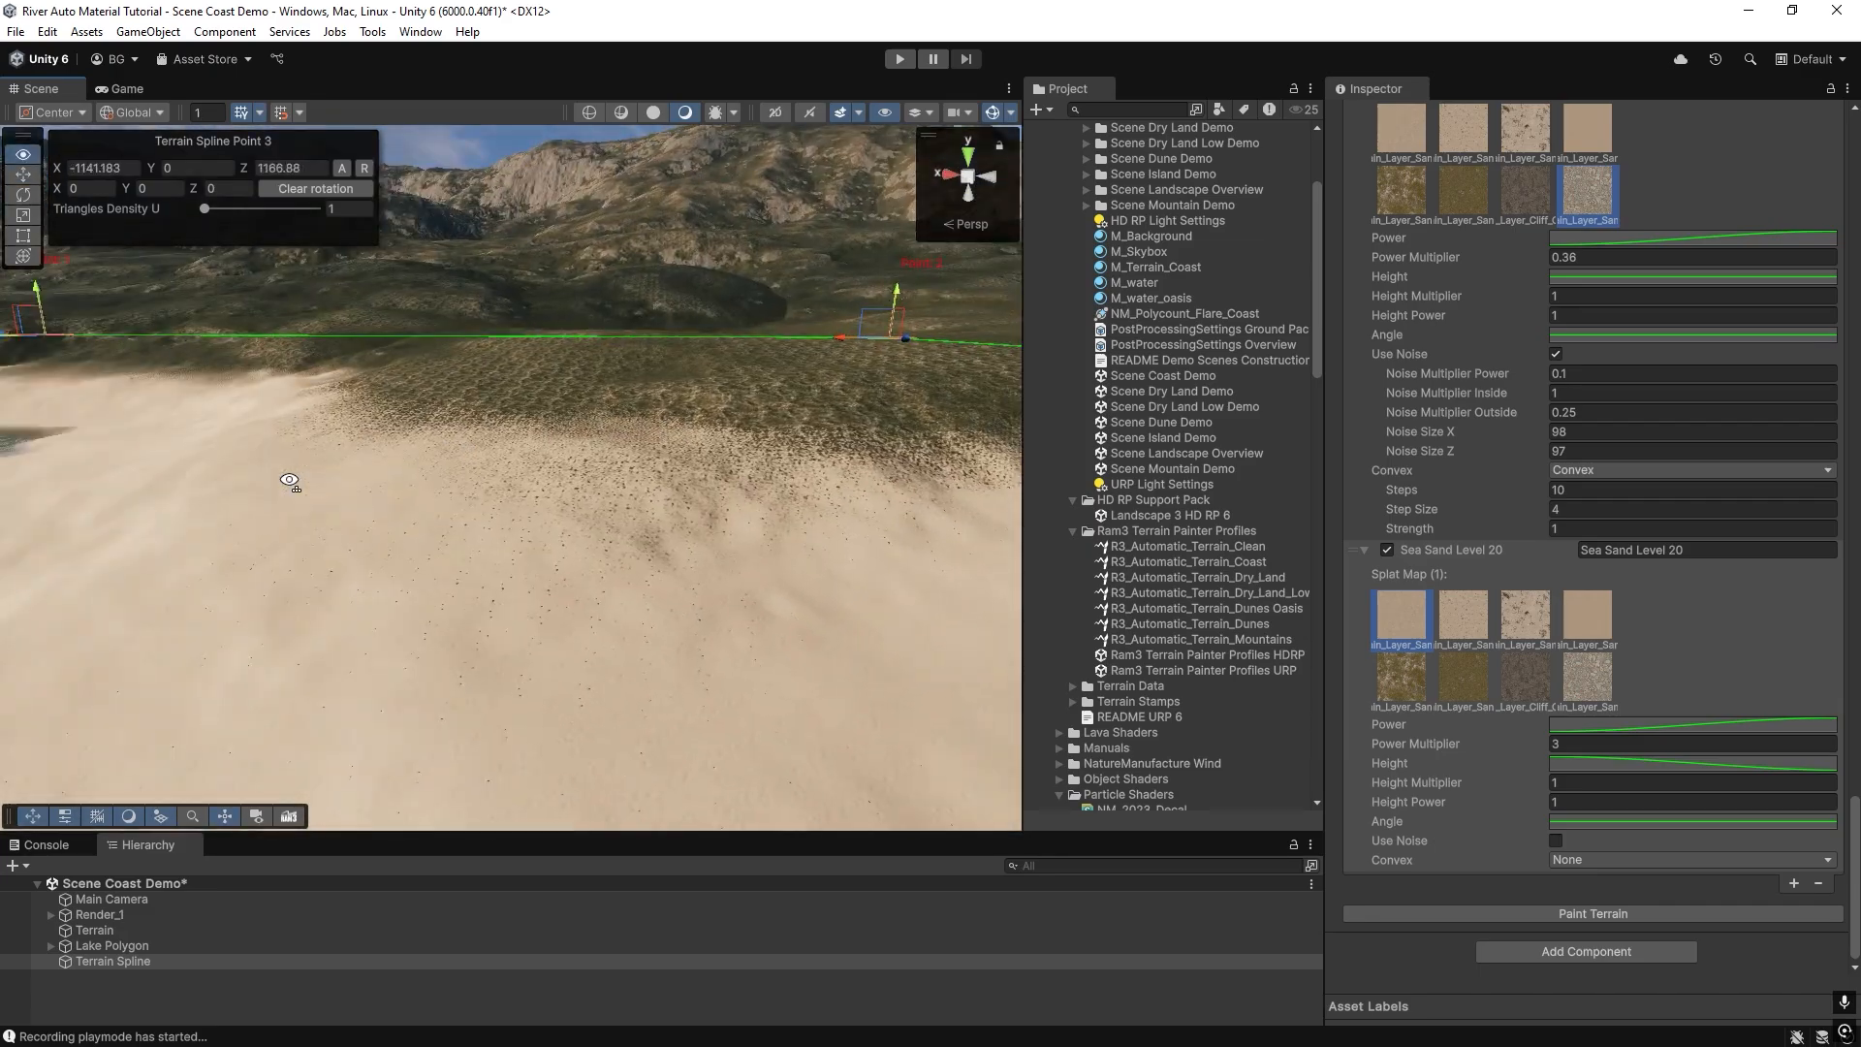
{"action": "right_click_drag", "start_coordinate": [1308, 607], "coordinate": [923, 483]}
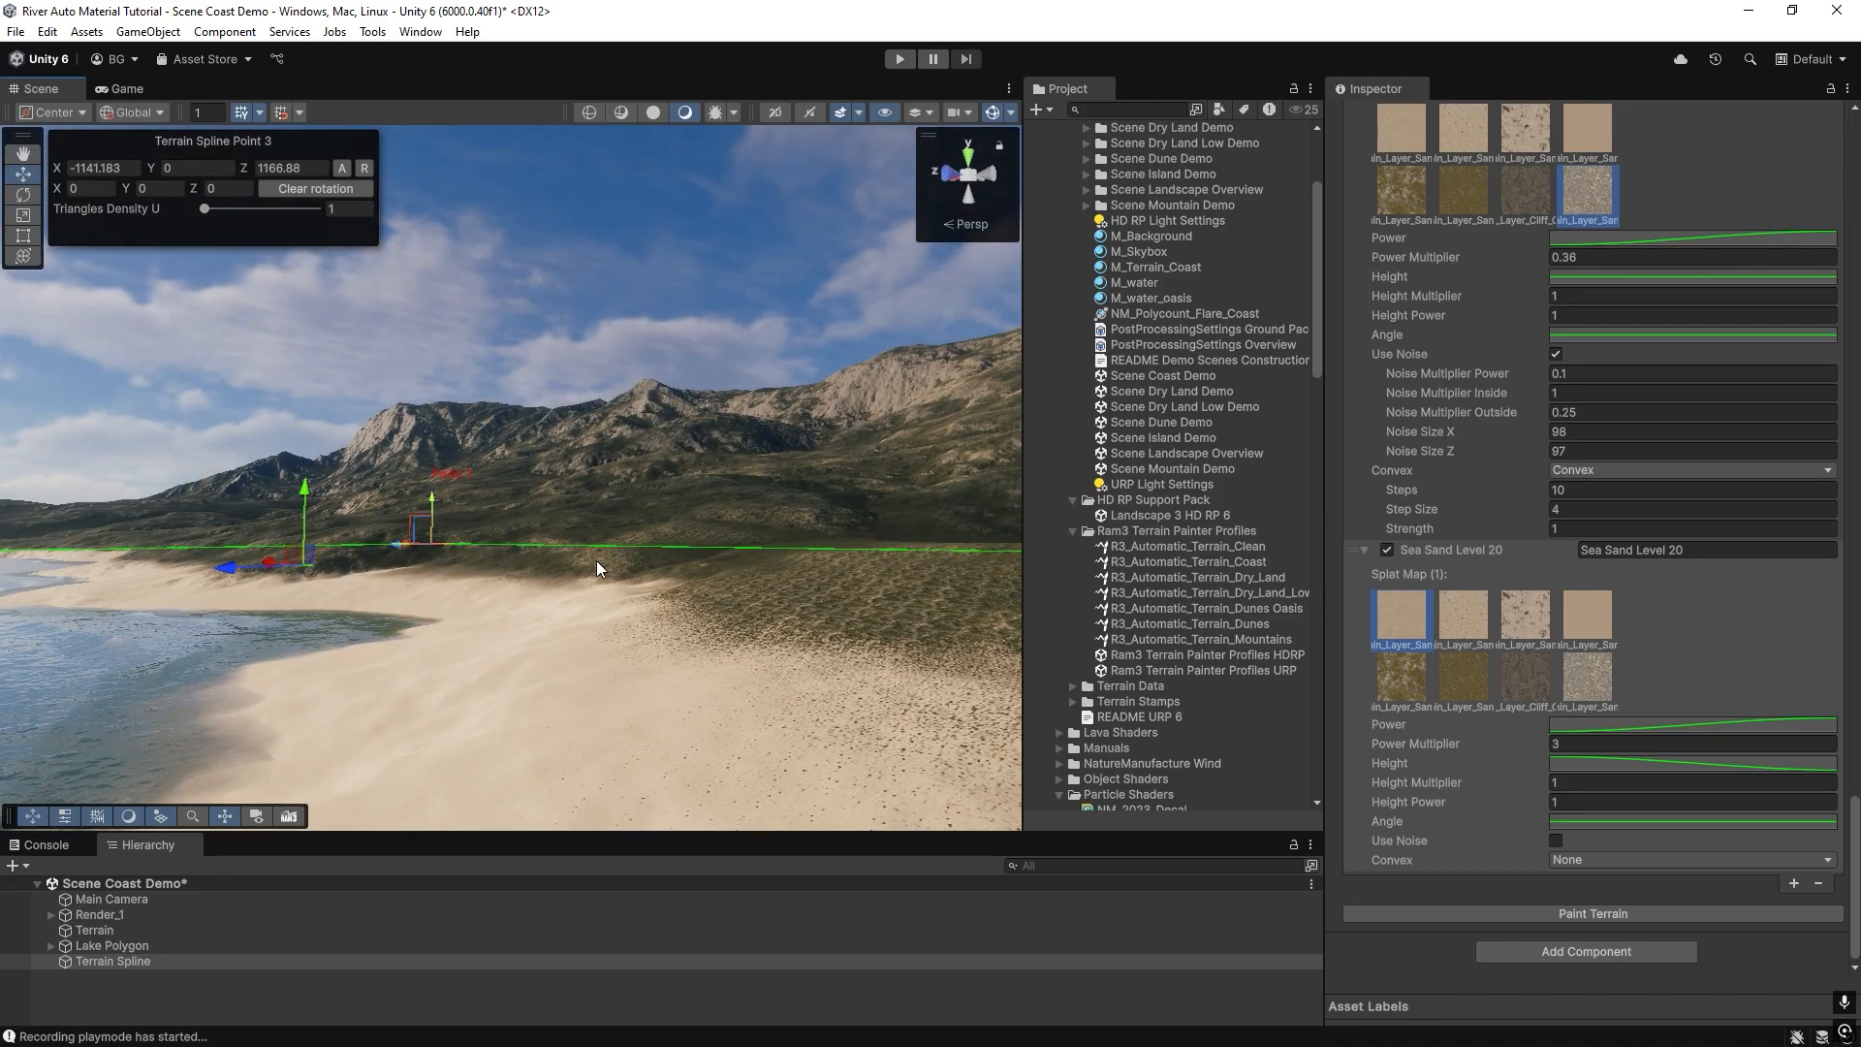
{"action": "right_click_drag", "start_coordinate": [597, 562], "coordinate": [621, 485]}
Add another painting layer after Sea Sand Level 20 and expand its settings.
{"action": "left_click", "coordinate": [1793, 884]}
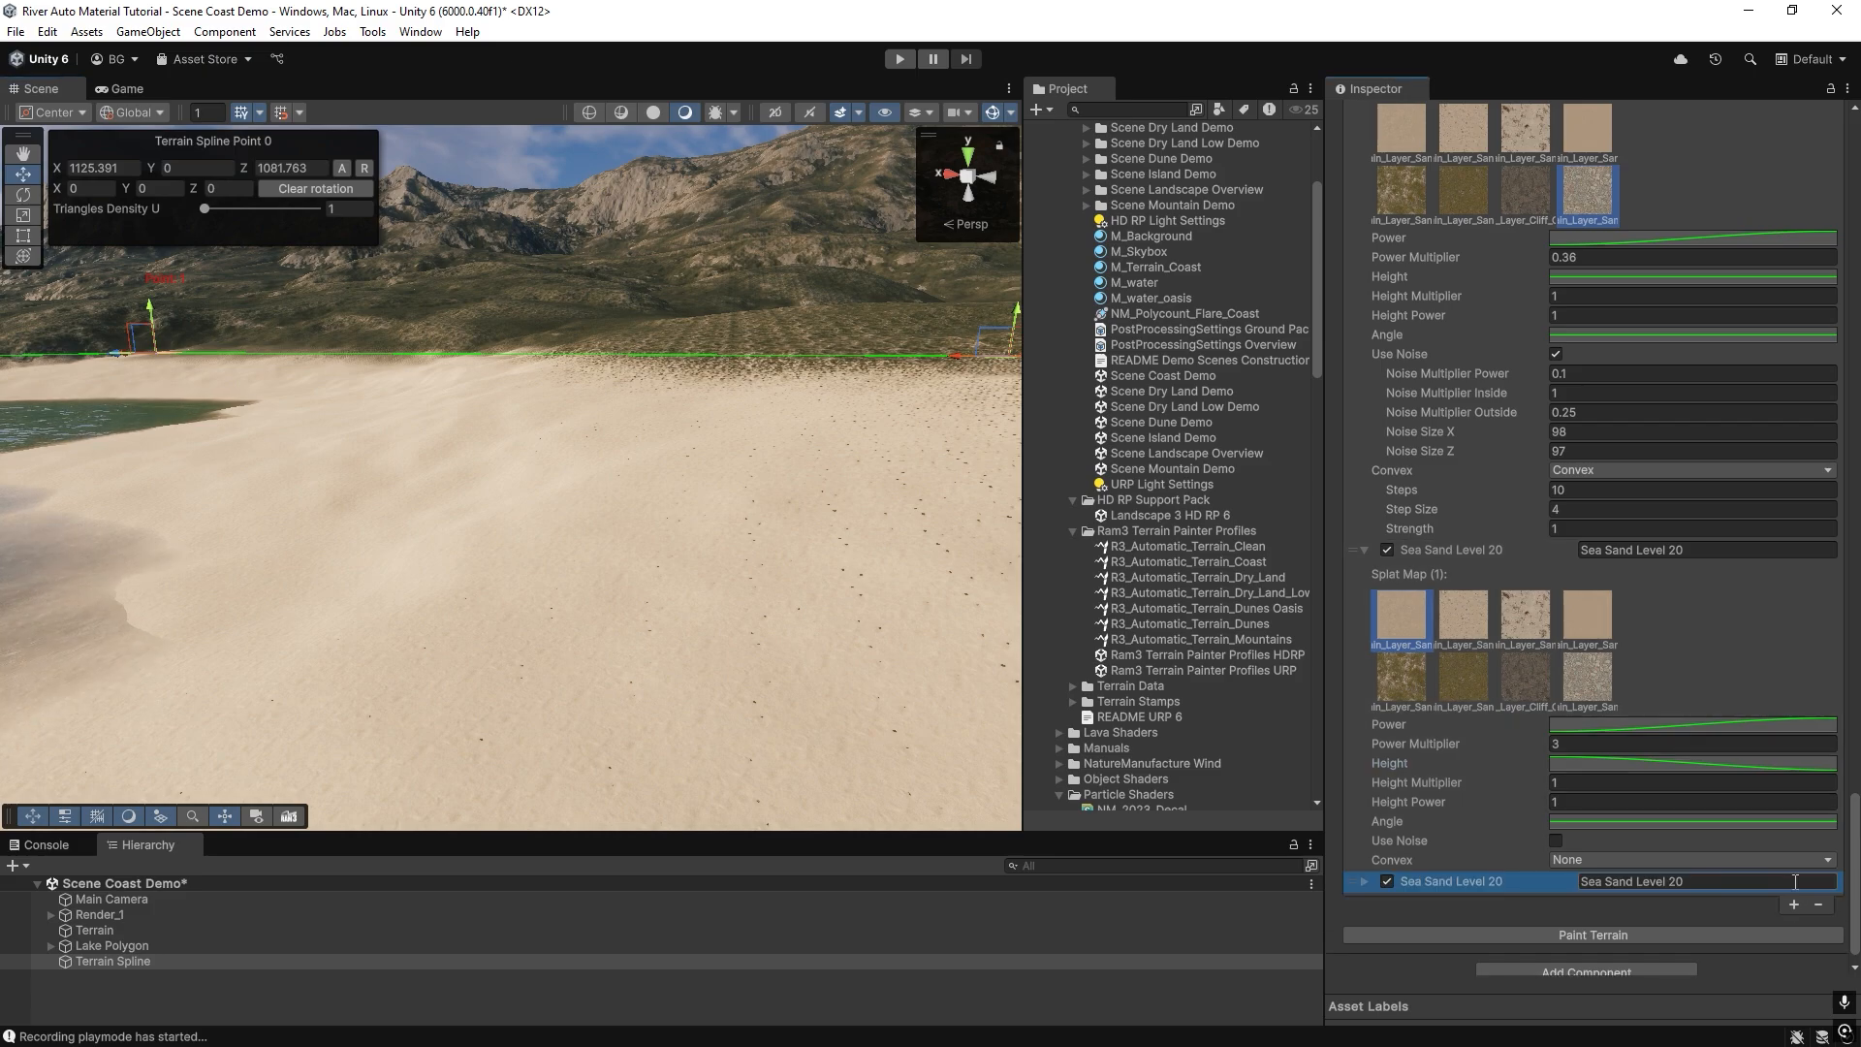
{"action": "left_click", "coordinate": [1365, 860]}
{"action": "scroll", "coordinate": [1382, 804], "scroll_direction": "down", "scroll_amount": 3}
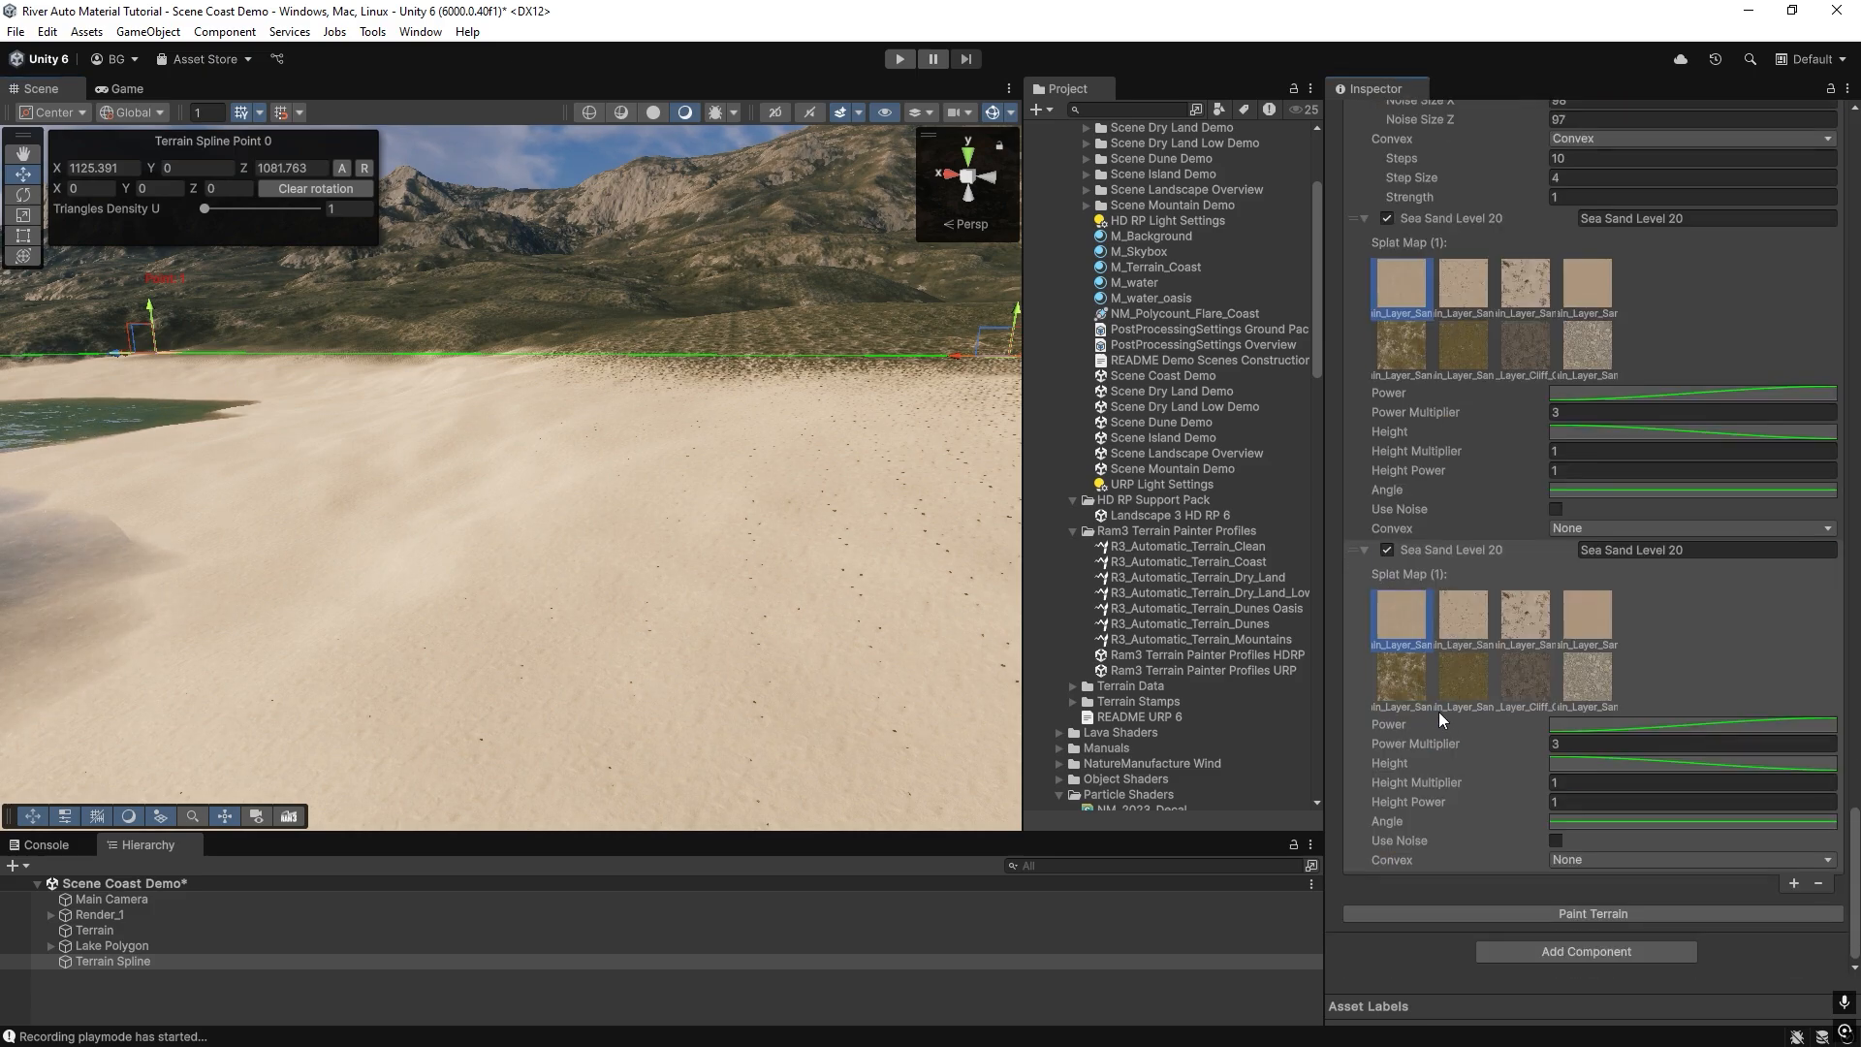
Assign the third sand texture to the new layer, rename it Sea Sand Dirt Level 20 and paint the terrain.
{"action": "left_click", "coordinate": [1524, 617]}
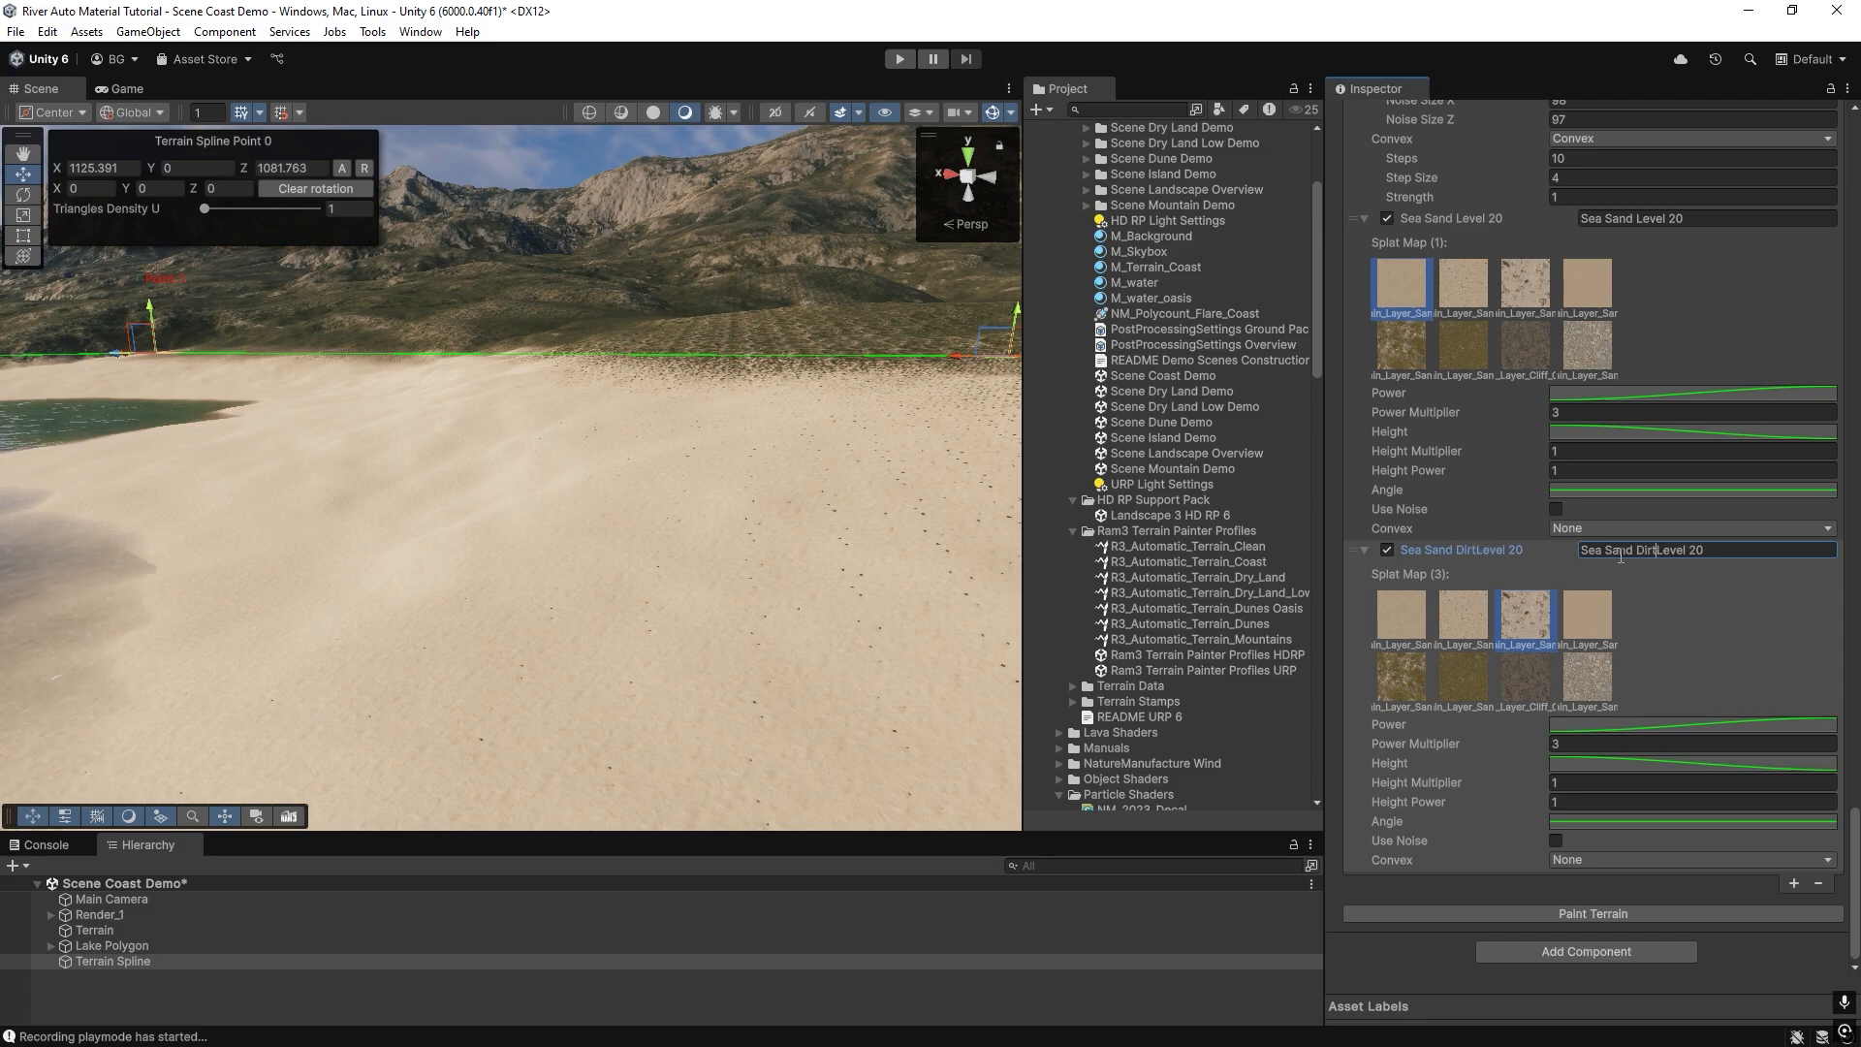
{"action": "right_click_drag", "start_coordinate": [735, 597], "coordinate": [1328, 768]}
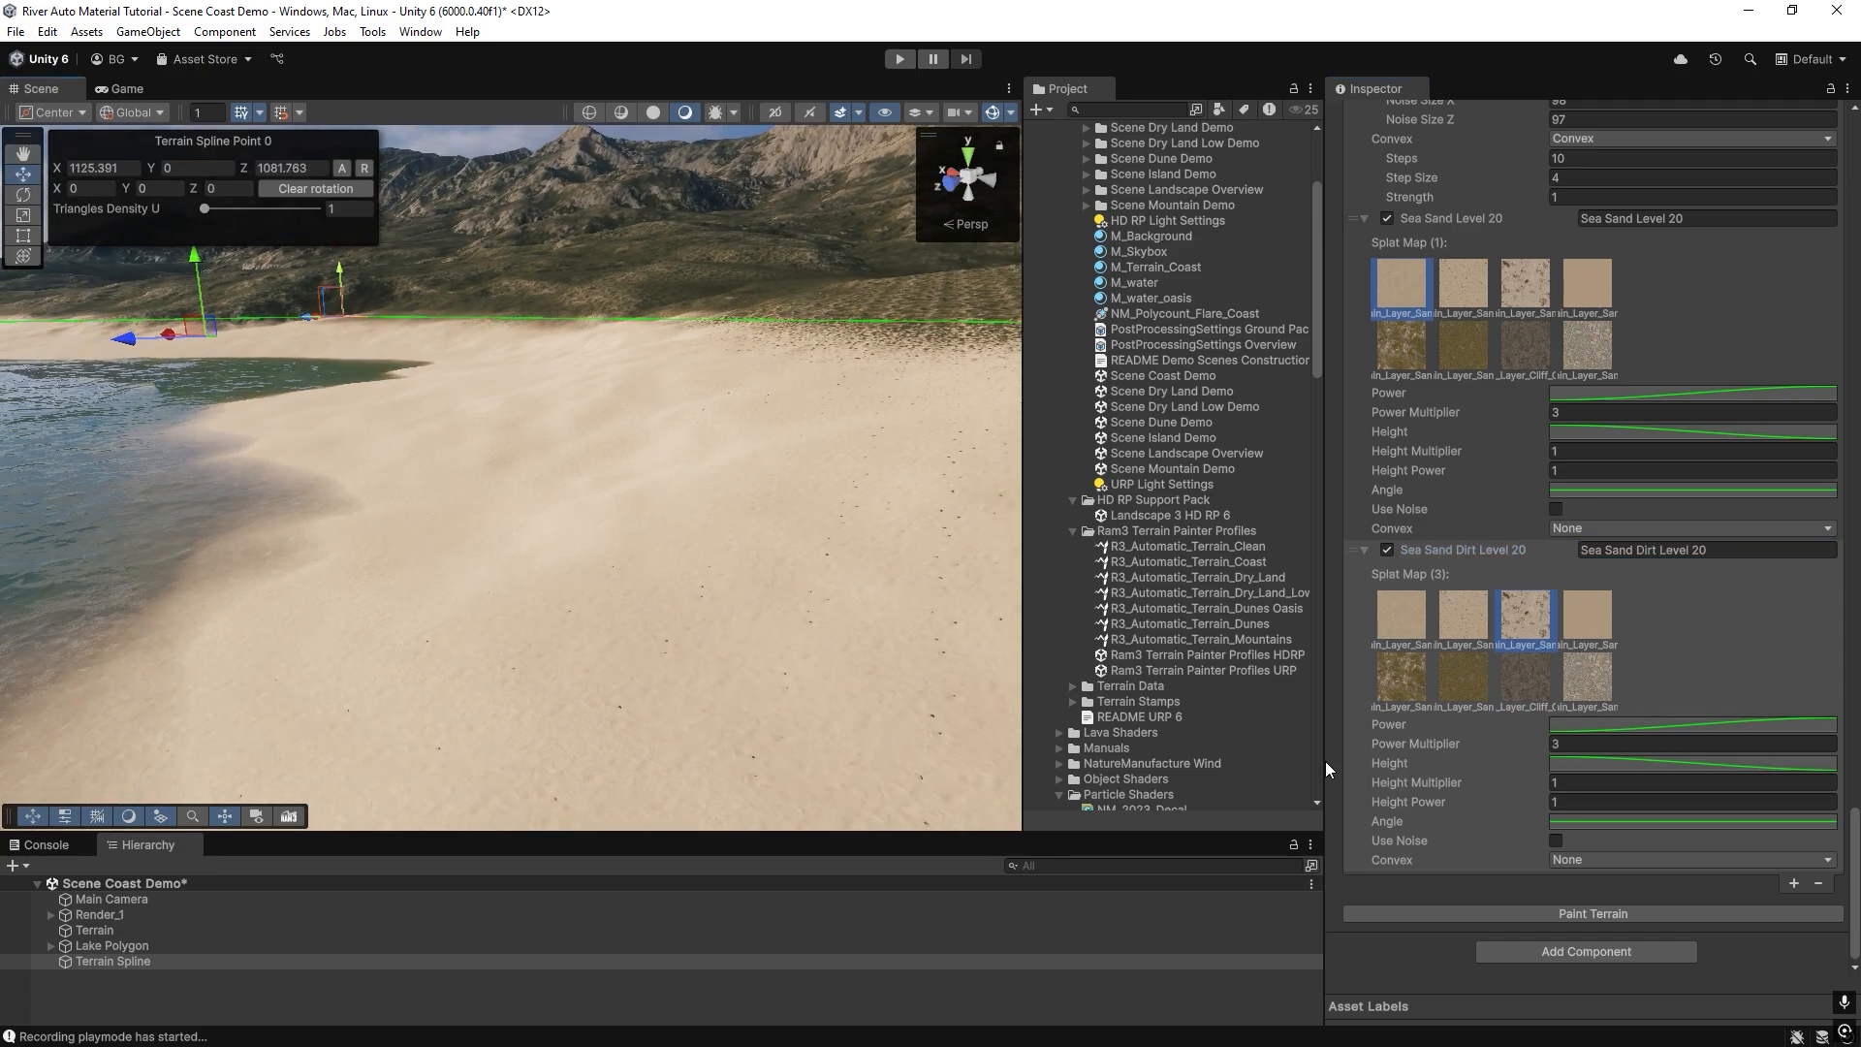
{"action": "left_click", "coordinate": [1499, 915]}
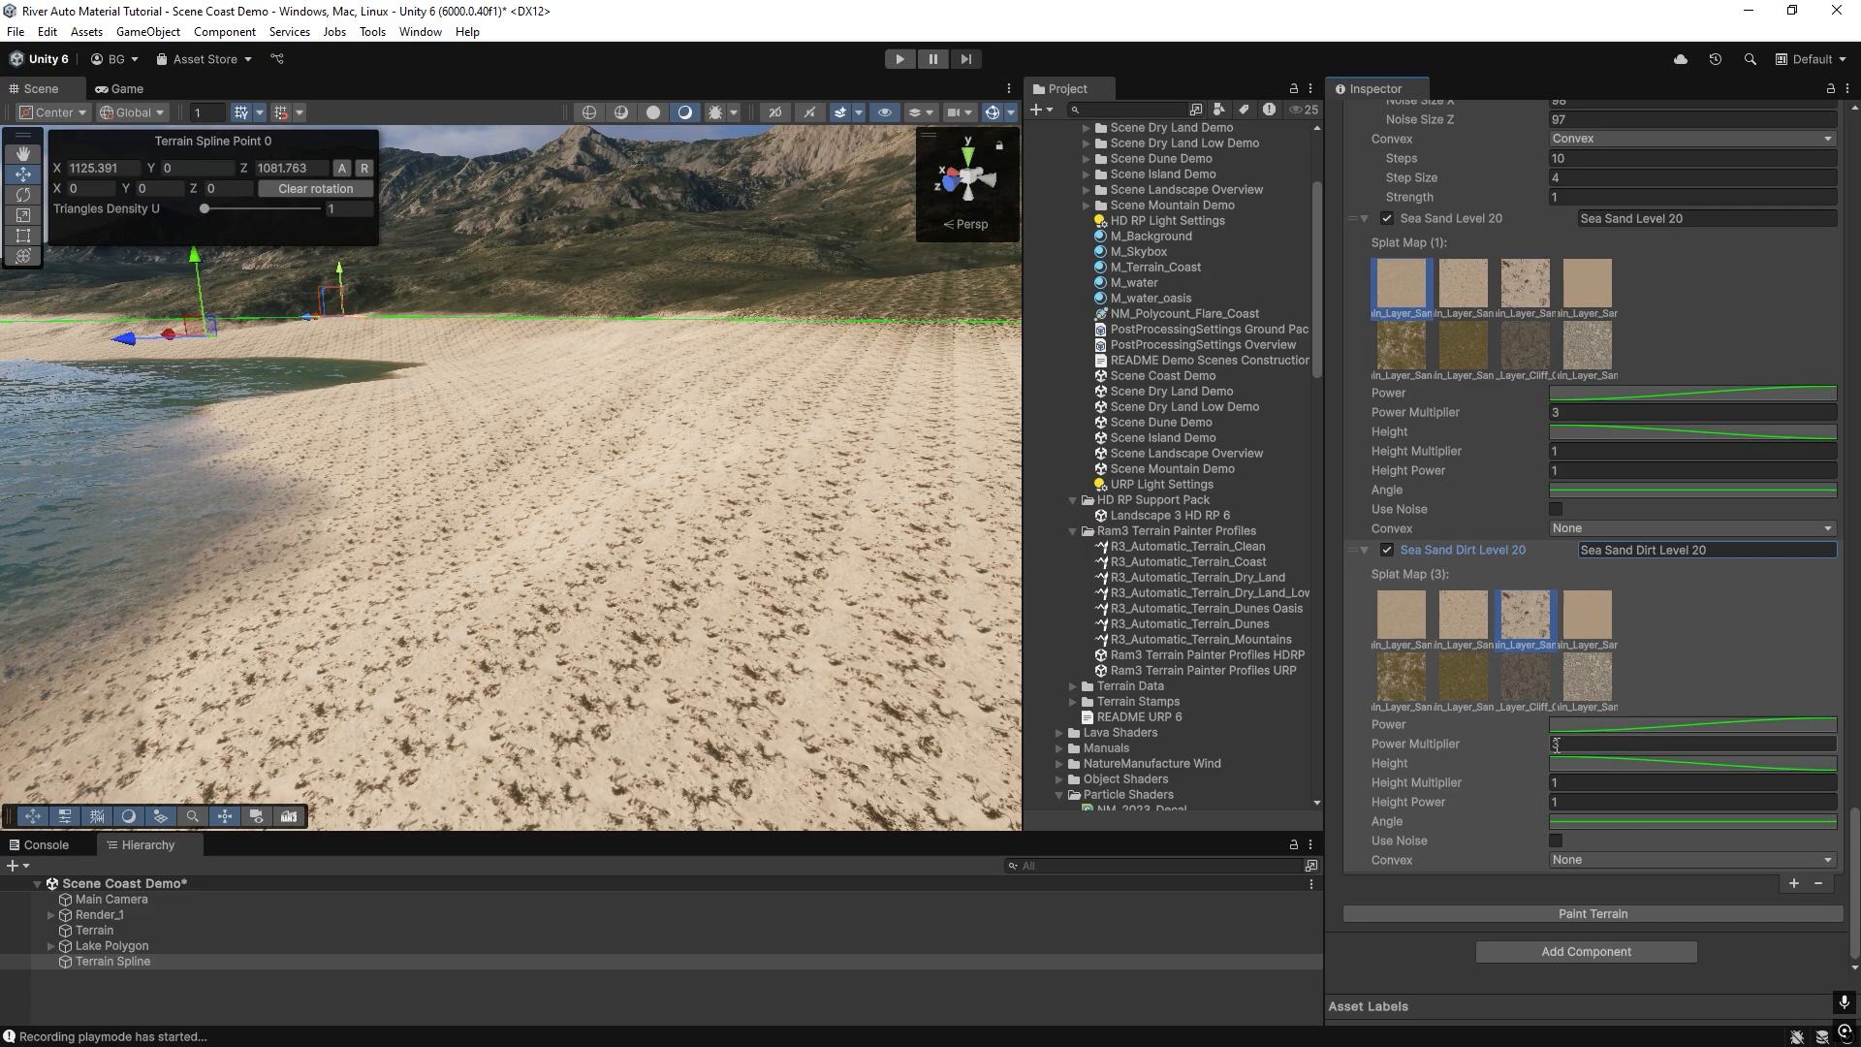
Set Sea Sand Dirt Level 20's Power Multiplier to 2, enable Use Noise for the layer and repaint the terrain.
{"action": "left_click", "coordinate": [1536, 909]}
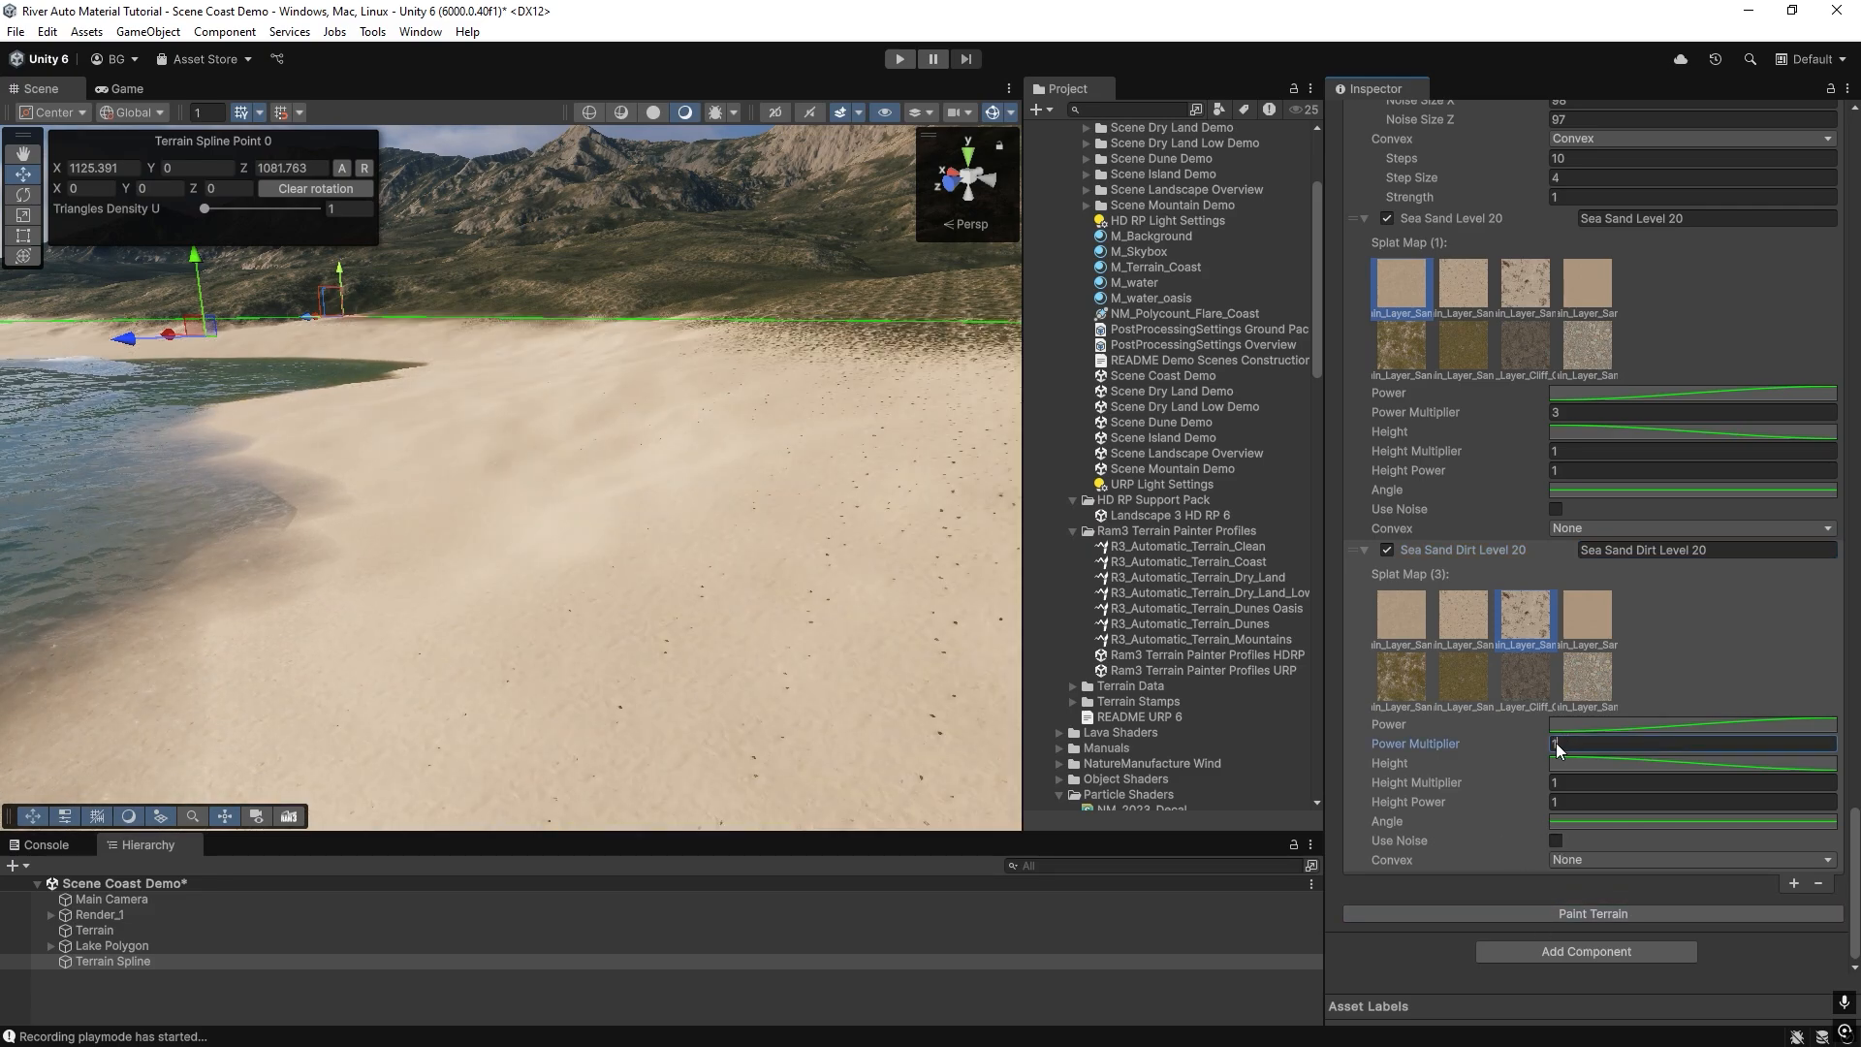
{"action": "left_click", "coordinate": [1537, 909]}
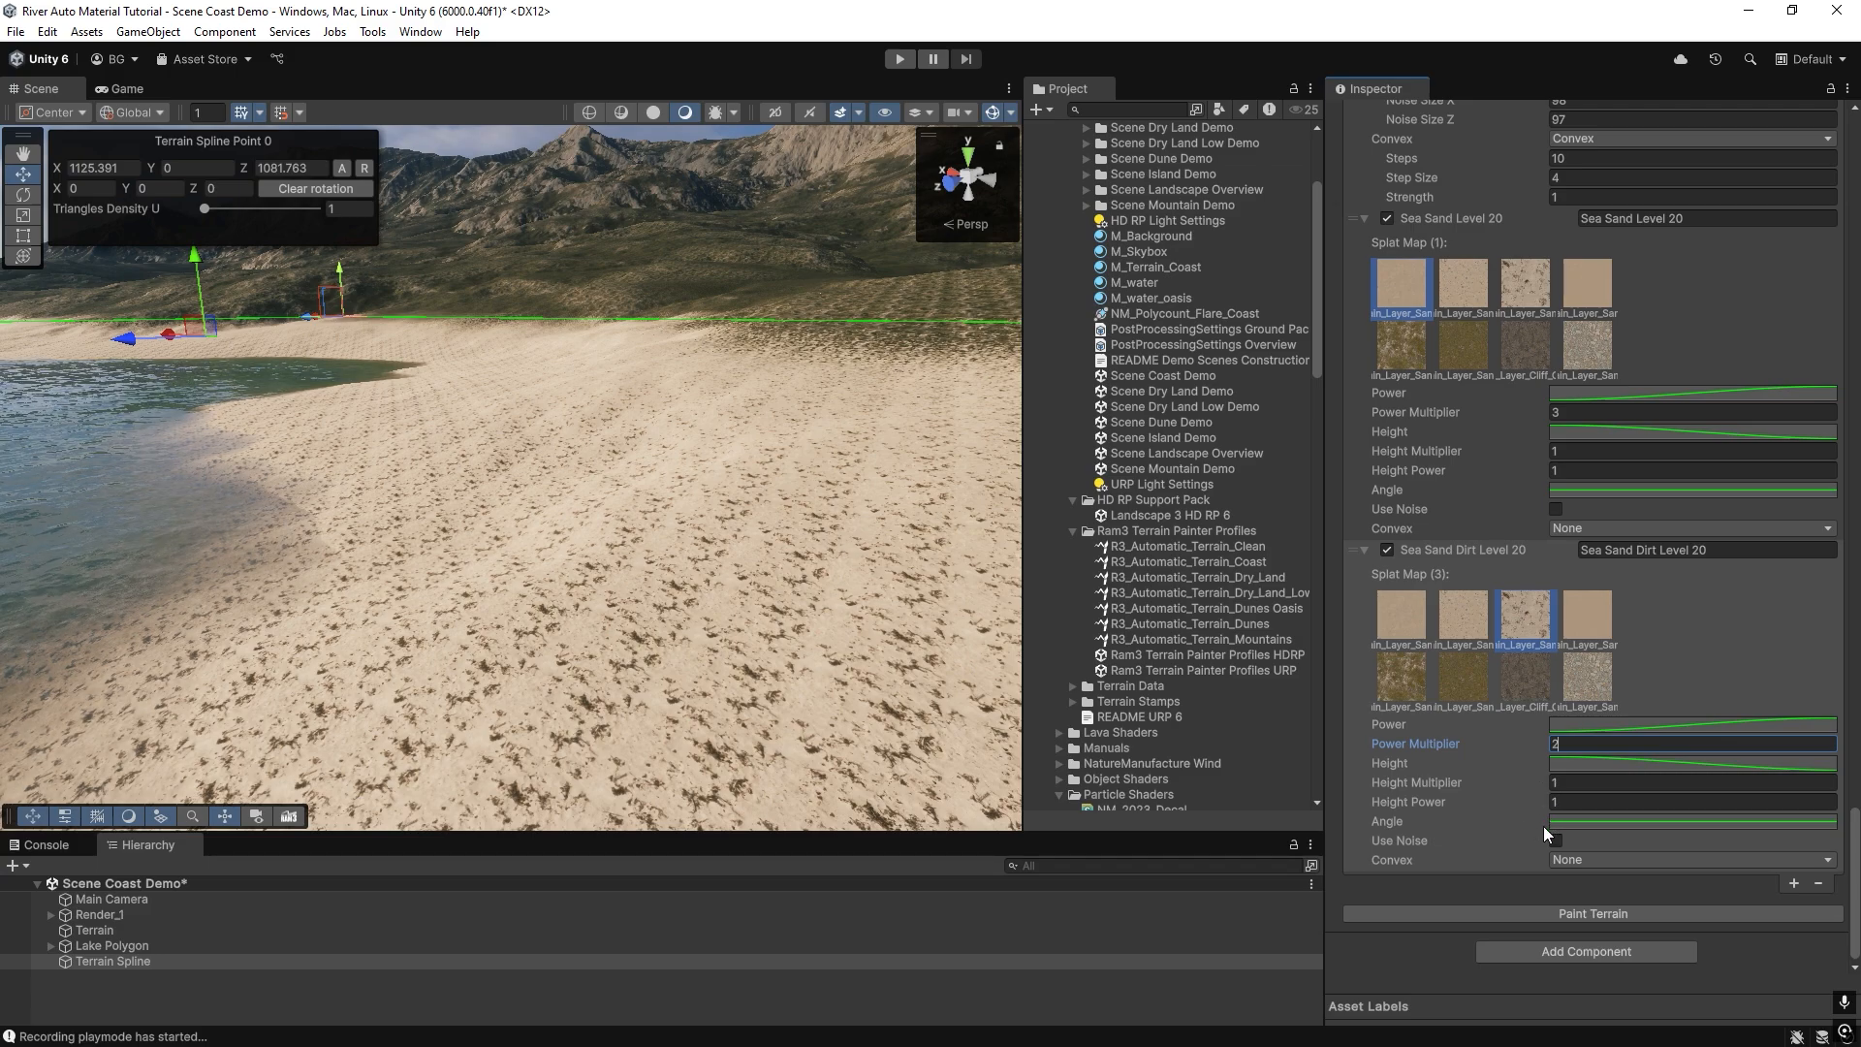
{"action": "left_click", "coordinate": [1555, 839]}
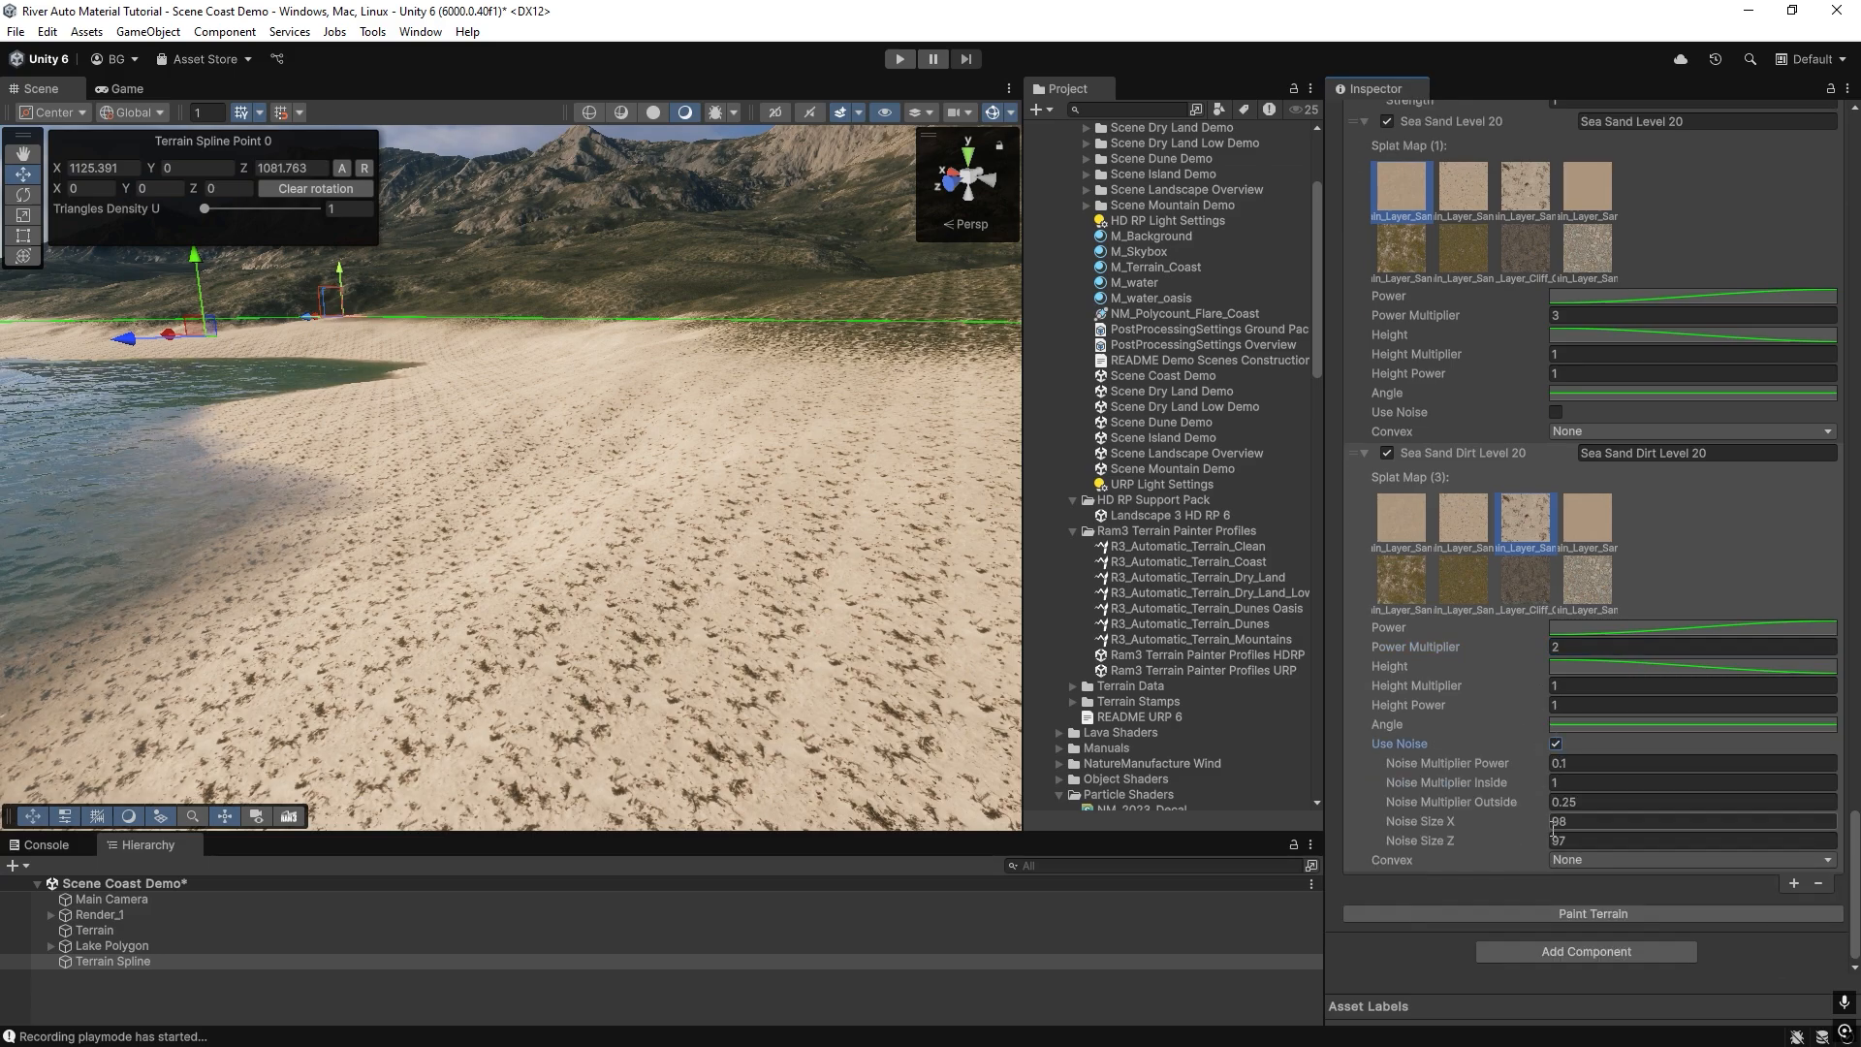
{"action": "left_click", "coordinate": [1580, 915]}
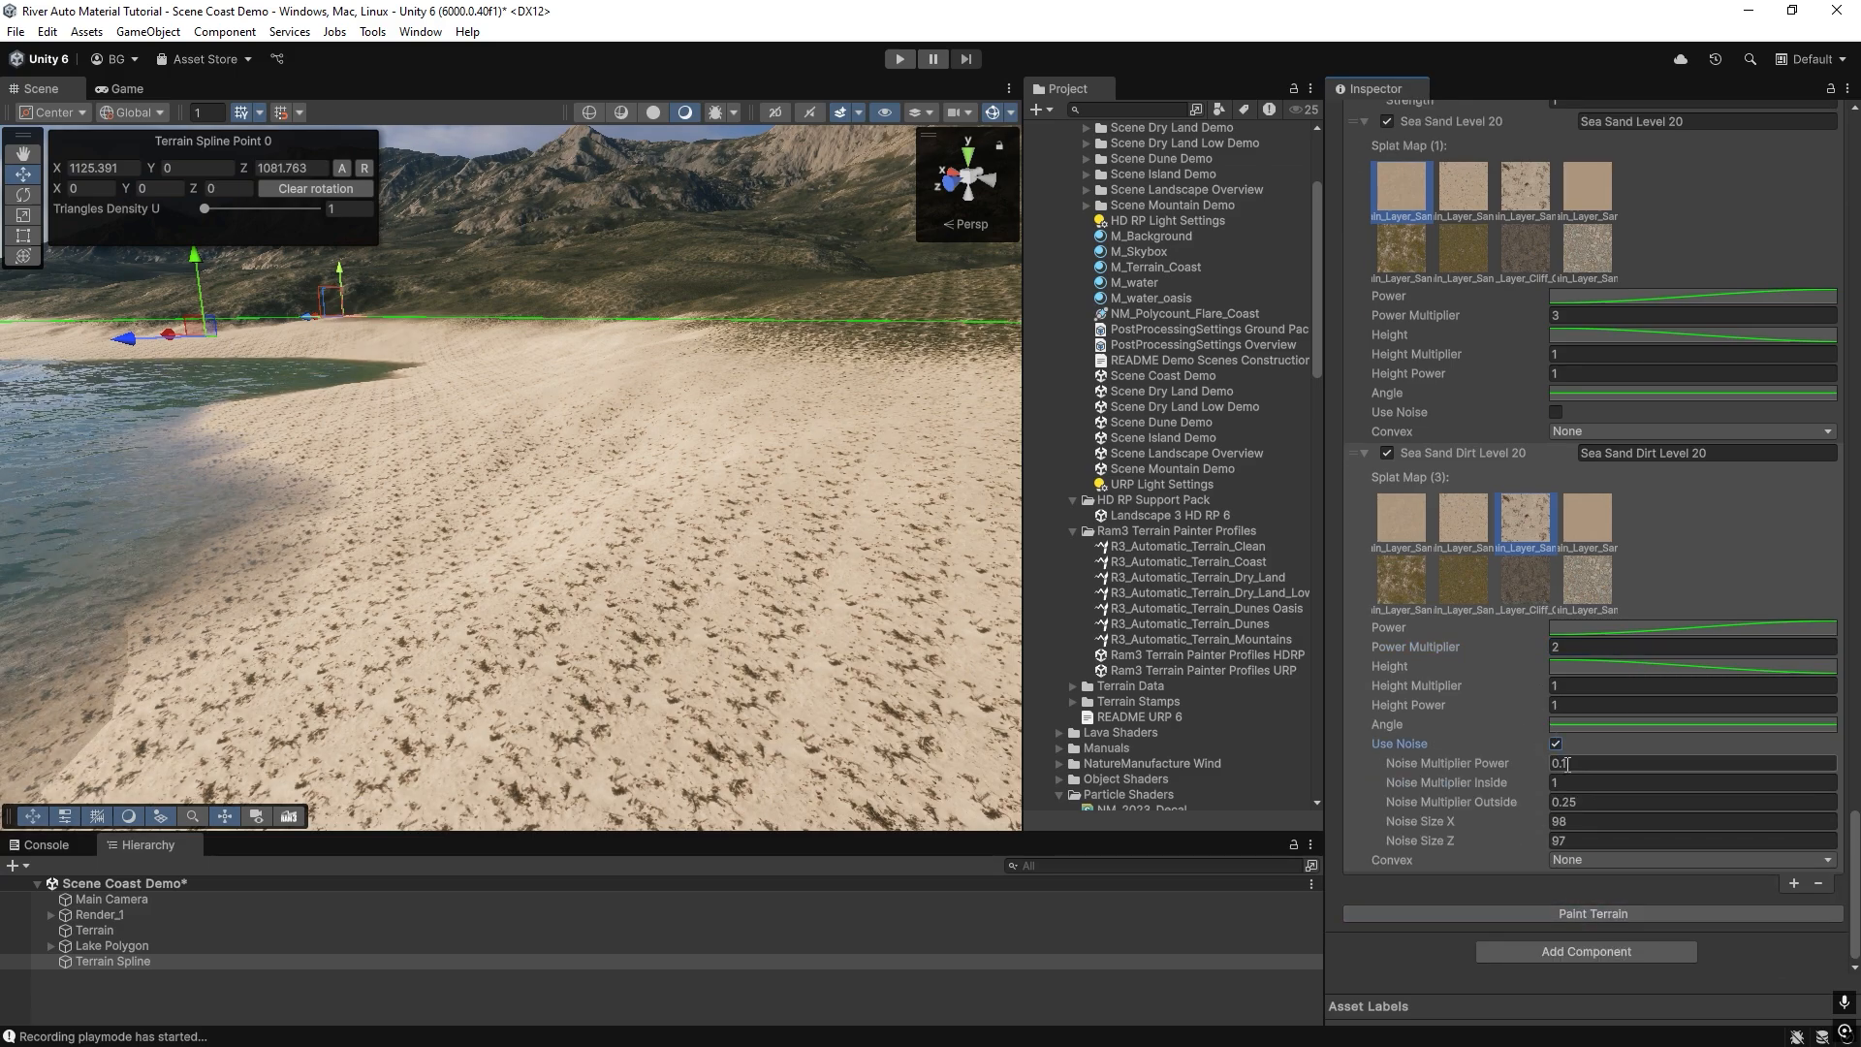
Set Sea Sand Dirt Level 20's Noise Multiplier Power to 1, Noise Size X to 58 and Noise Size Z to 87, and repaint.
{"action": "type", "text": "1"}
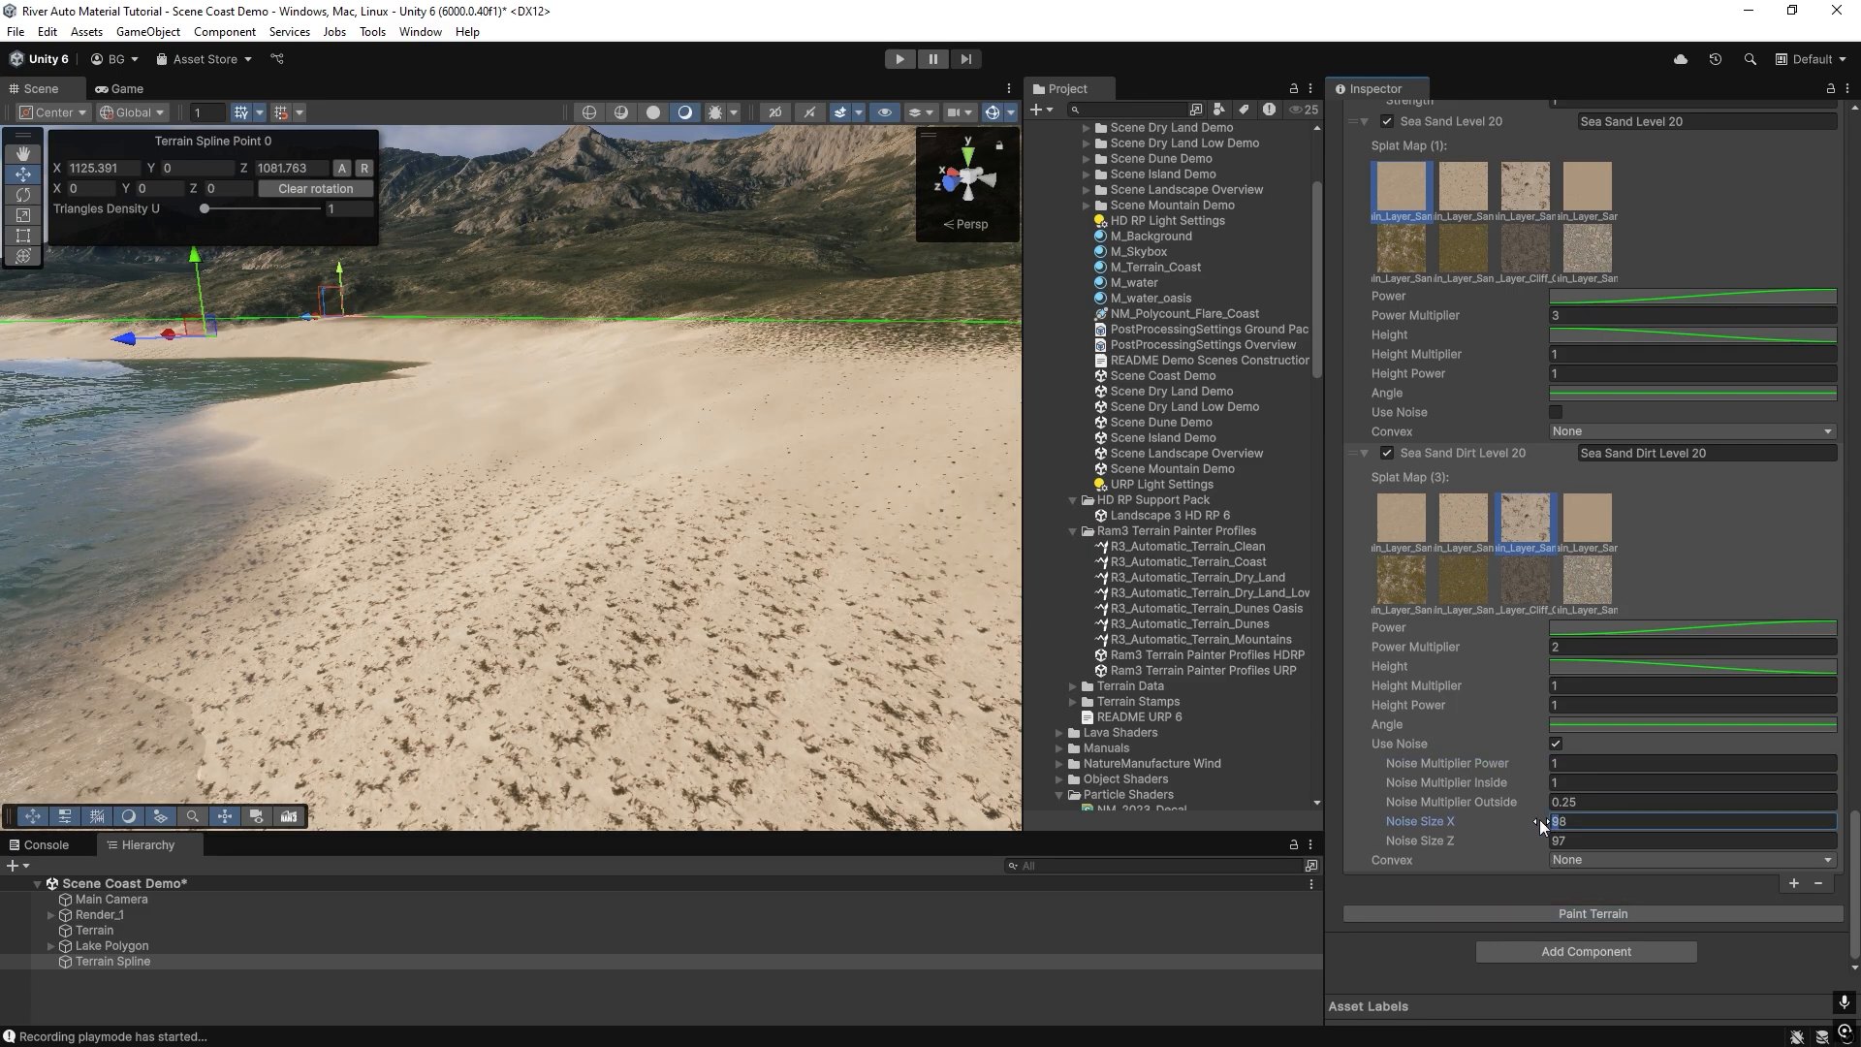
{"action": "type", "text": "58"}
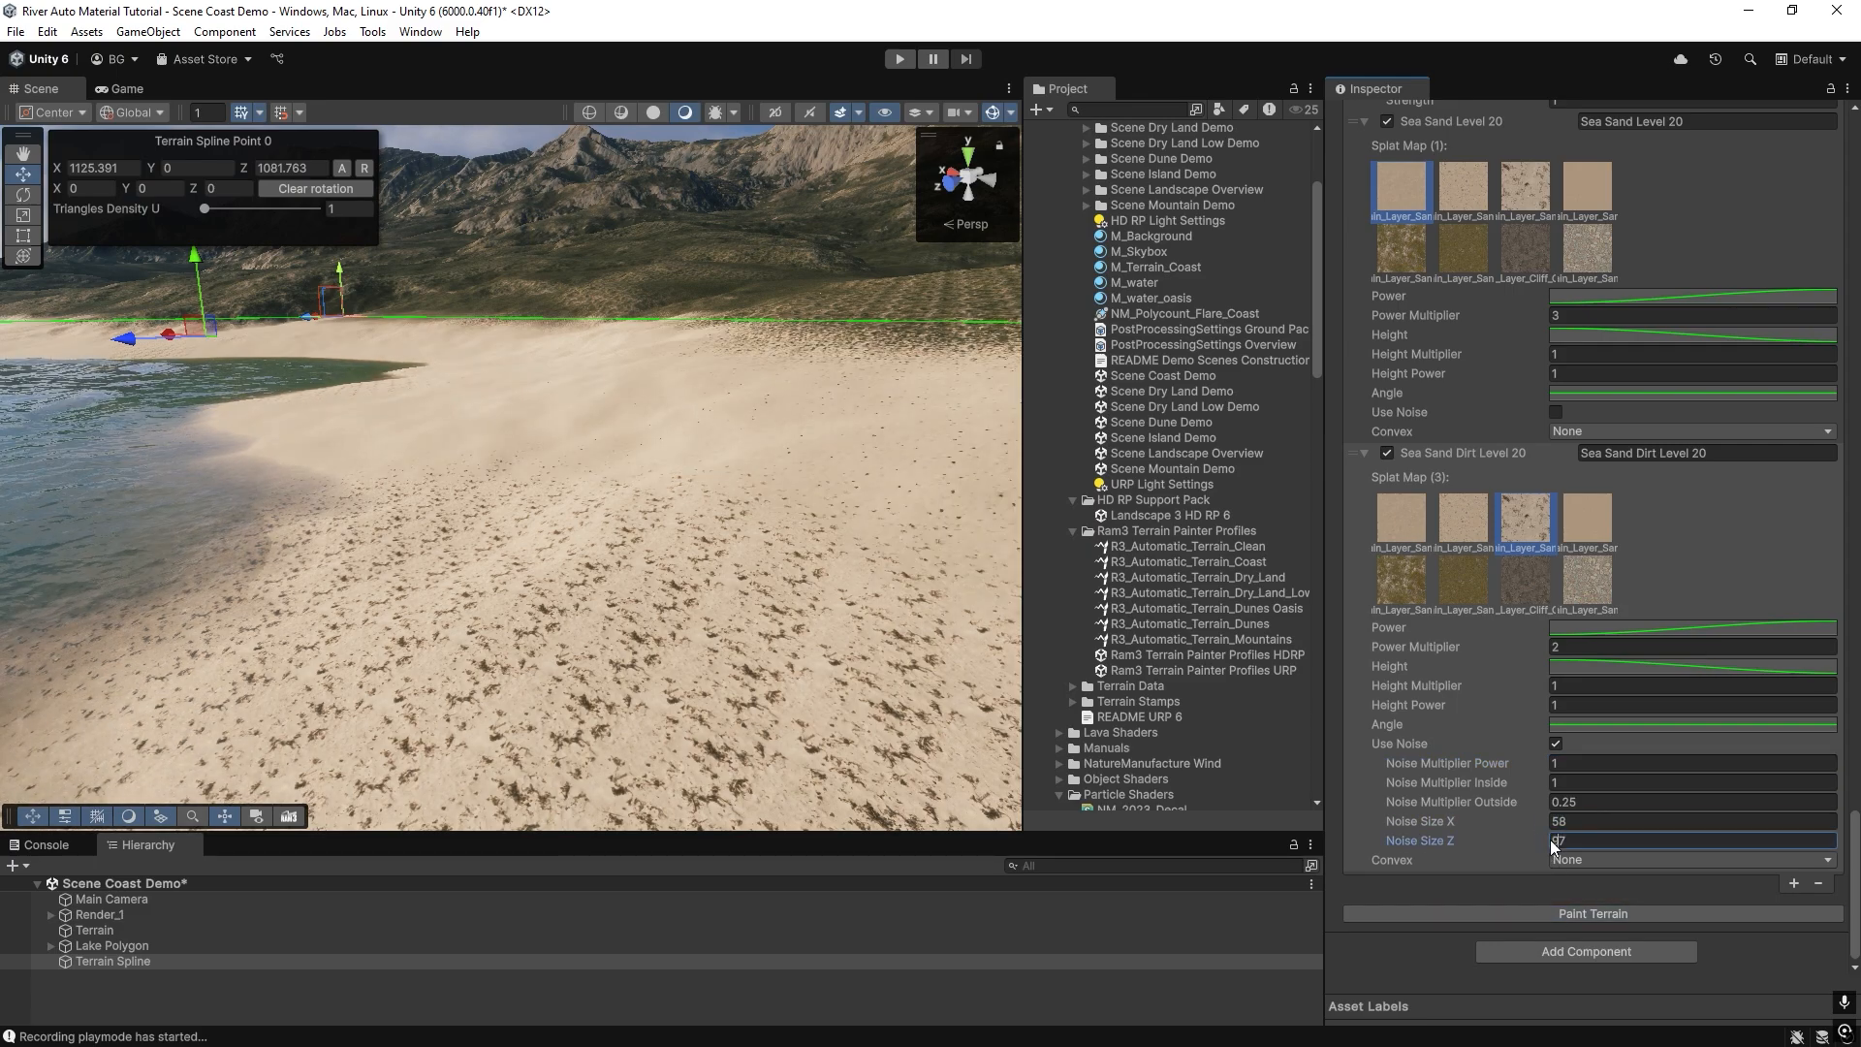
{"action": "type", "text": "8"}
{"action": "left_click", "coordinate": [1551, 911]}
Increase Sea Sand Dirt Level 20's Noise Size X to 258 and Z to 287, repaint and inspect the dirt patches.
{"action": "mouse_move", "coordinate": [306, 569]}
{"action": "right_mouse_down"}
{"action": "mouse_move", "coordinate": [259, 507]}
{"action": "mouse_move", "coordinate": [264, 572]}
{"action": "mouse_move", "coordinate": [754, 623]}
{"action": "mouse_move", "coordinate": [861, 585]}
{"action": "mouse_move", "coordinate": [747, 659]}
{"action": "right_mouse_up"}
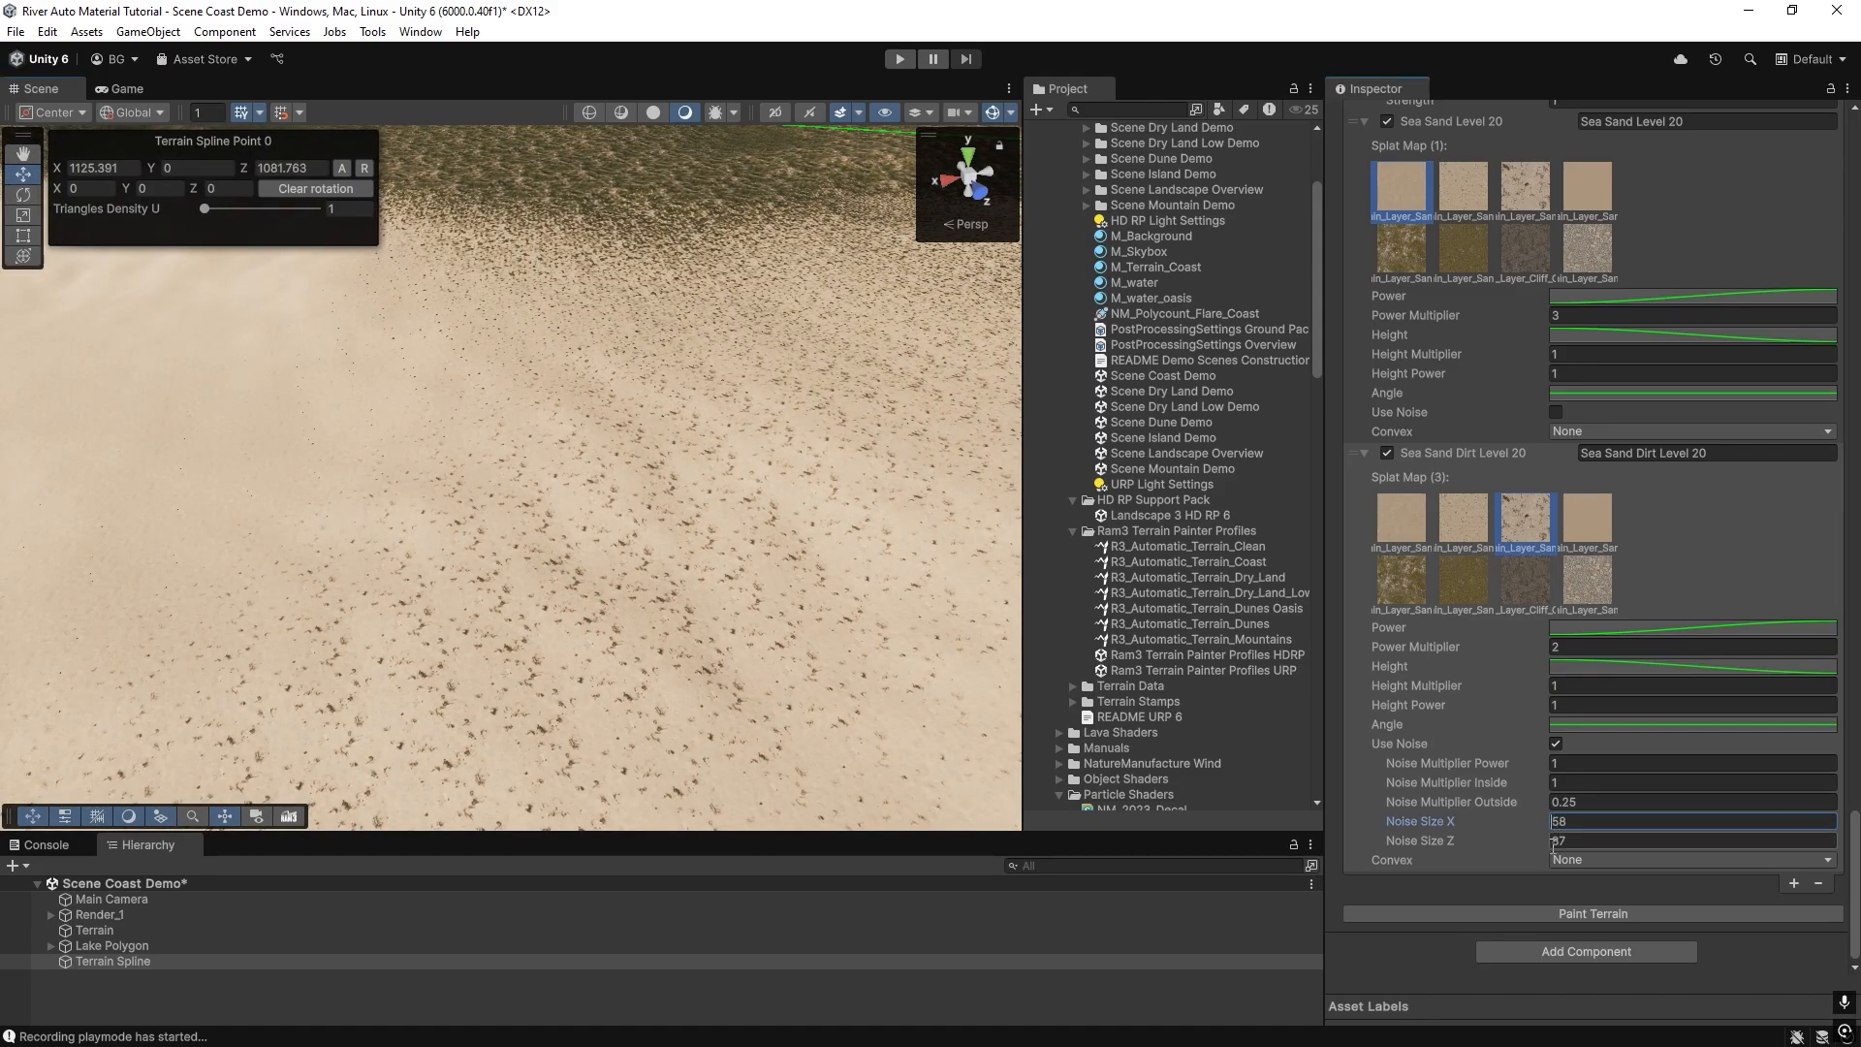
{"action": "left_click", "coordinate": [1571, 908]}
{"action": "mouse_move", "coordinate": [620, 497]}
{"action": "right_mouse_down"}
{"action": "mouse_move", "coordinate": [507, 565]}
{"action": "mouse_move", "coordinate": [598, 528]}
{"action": "mouse_move", "coordinate": [229, 478]}
{"action": "mouse_move", "coordinate": [387, 449]}
{"action": "mouse_move", "coordinate": [387, 465]}
{"action": "mouse_move", "coordinate": [370, 436]}
{"action": "mouse_move", "coordinate": [436, 543]}
{"action": "right_mouse_up"}
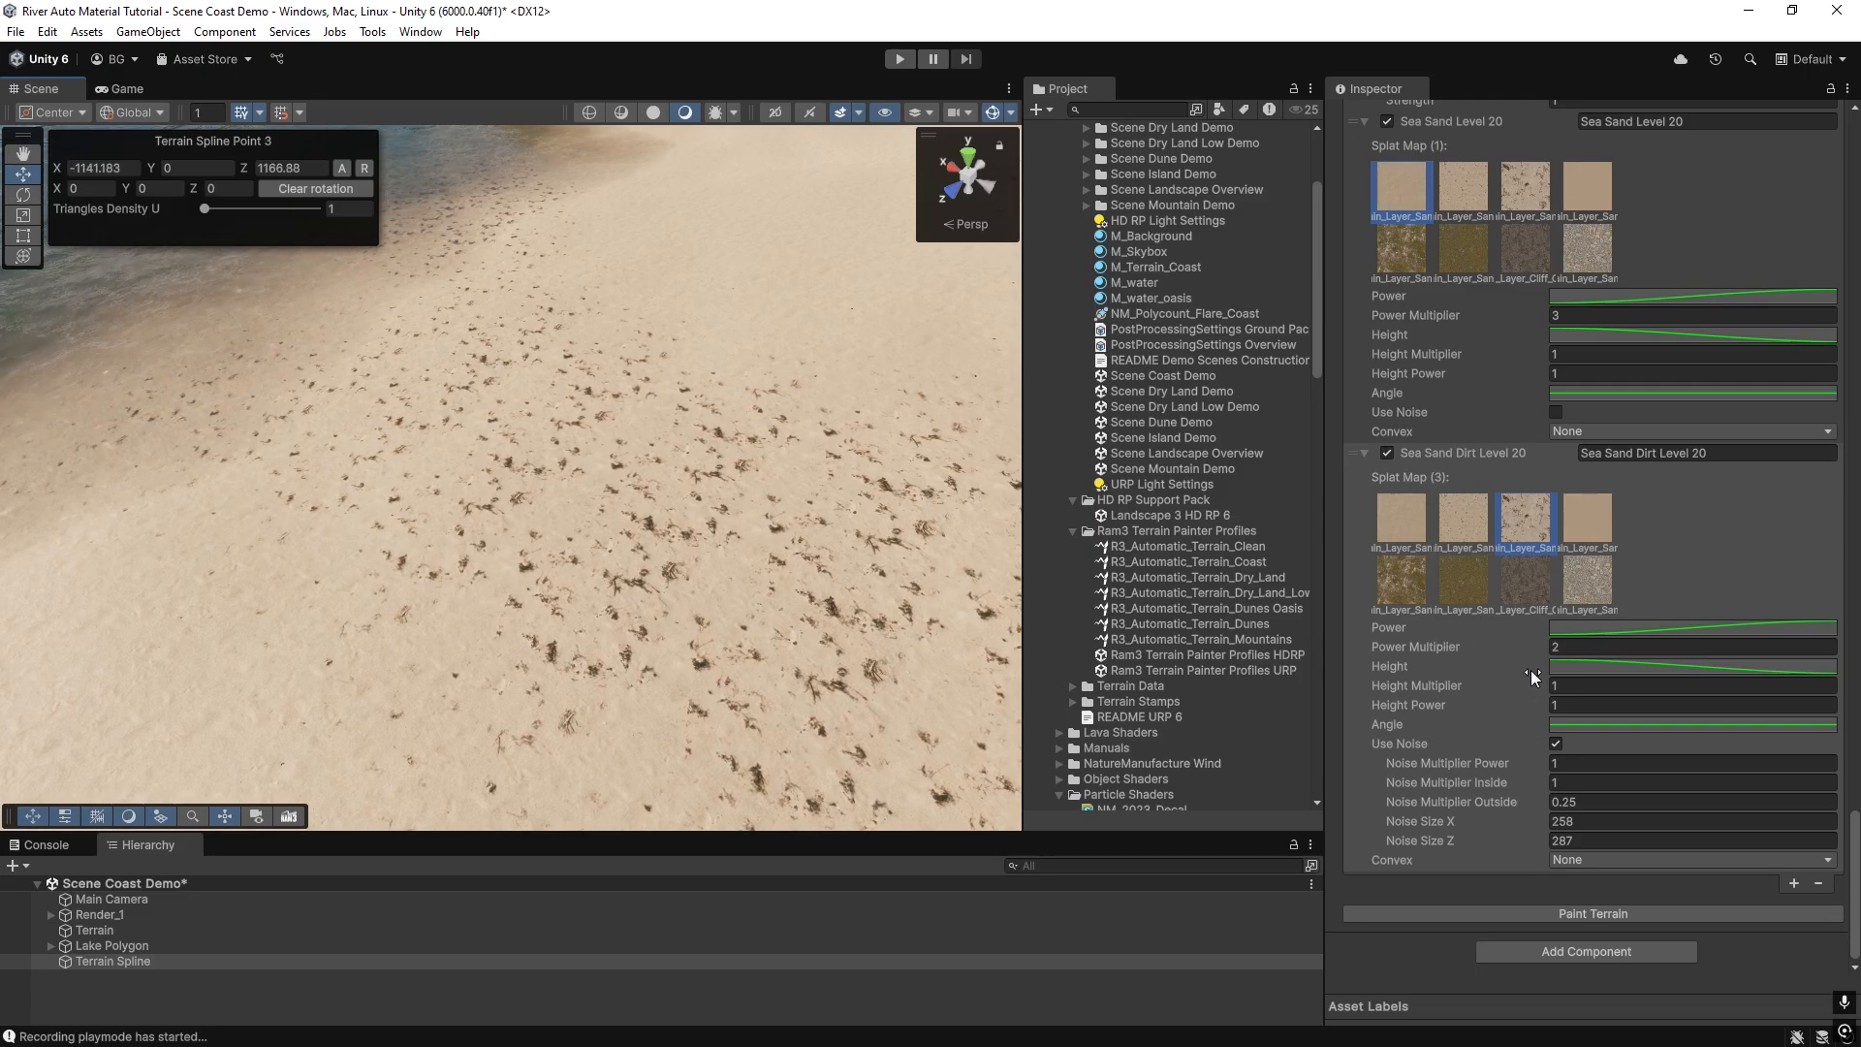
Lower Sea Sand Dirt Level 20's Power Multiplier to 1.88 and Noise Multiplier Power to 0.92, repaint the terrain and inspect the beach.
{"action": "left_click", "coordinate": [1537, 904]}
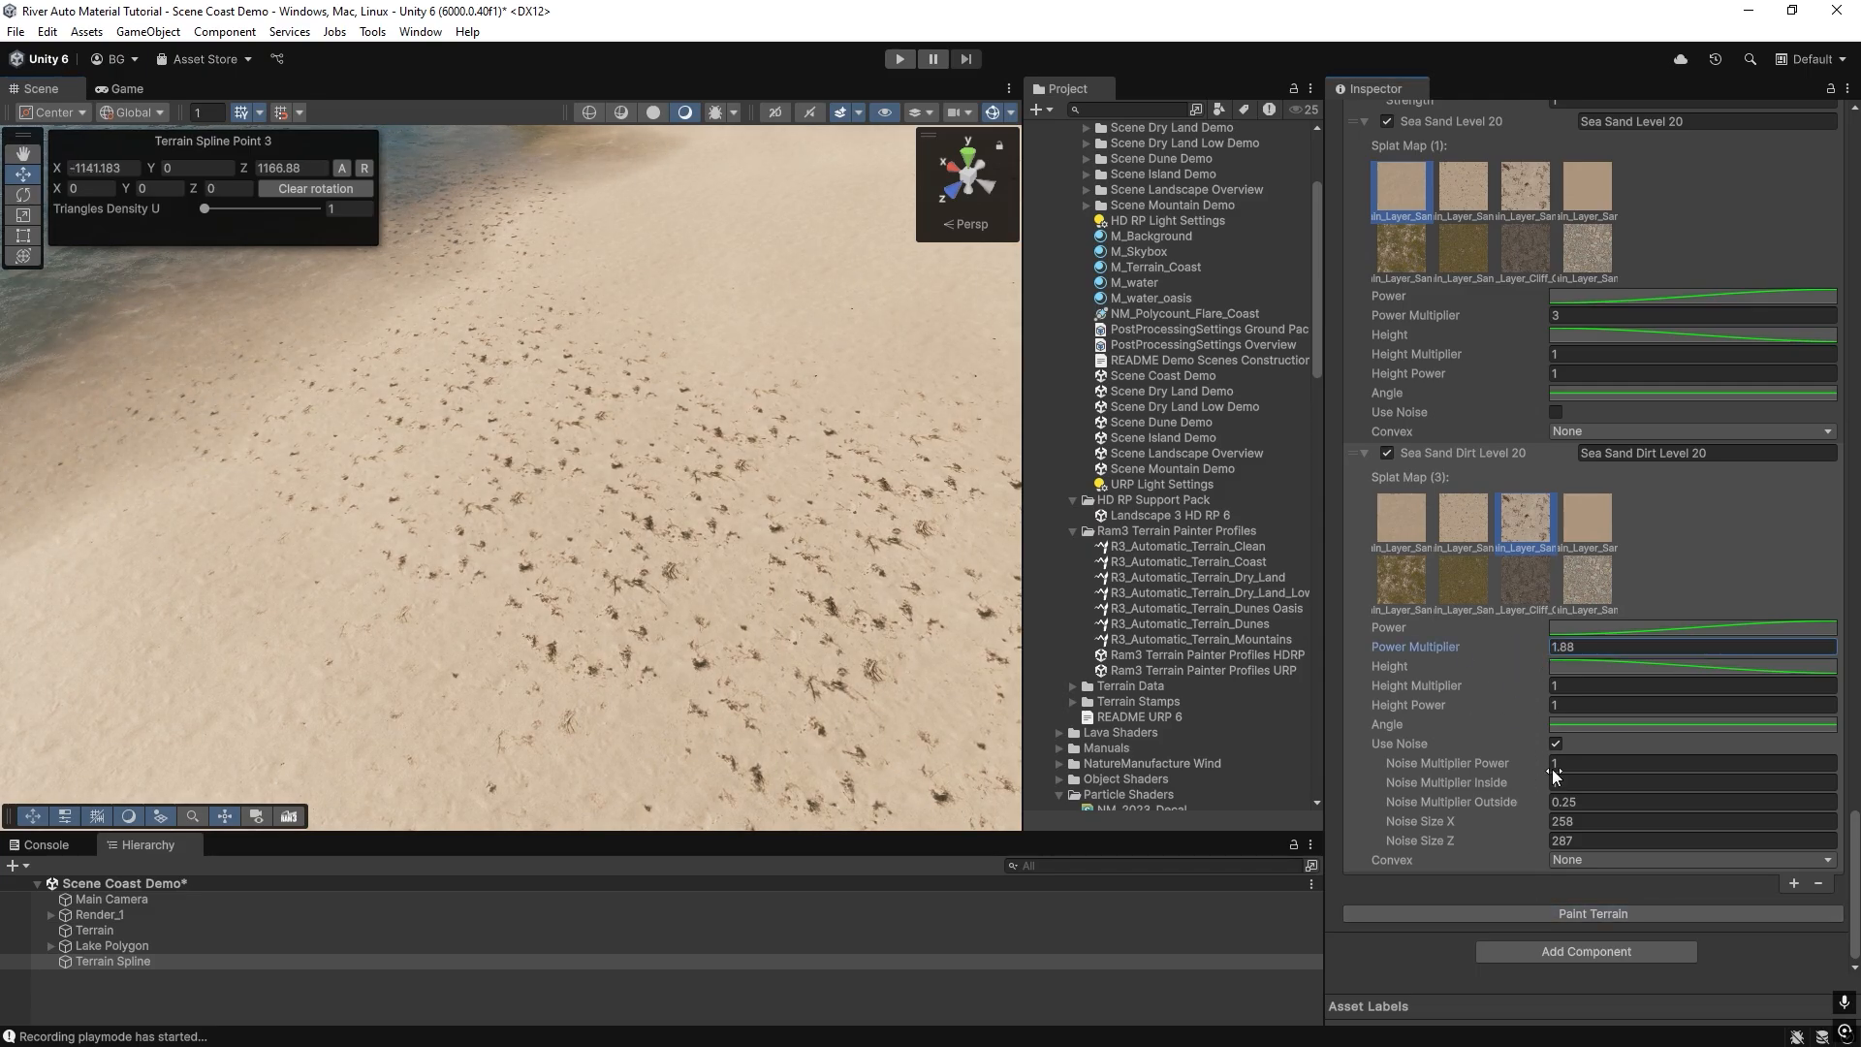
{"action": "left_click_drag", "start_coordinate": [1521, 764], "coordinate": [1515, 760]}
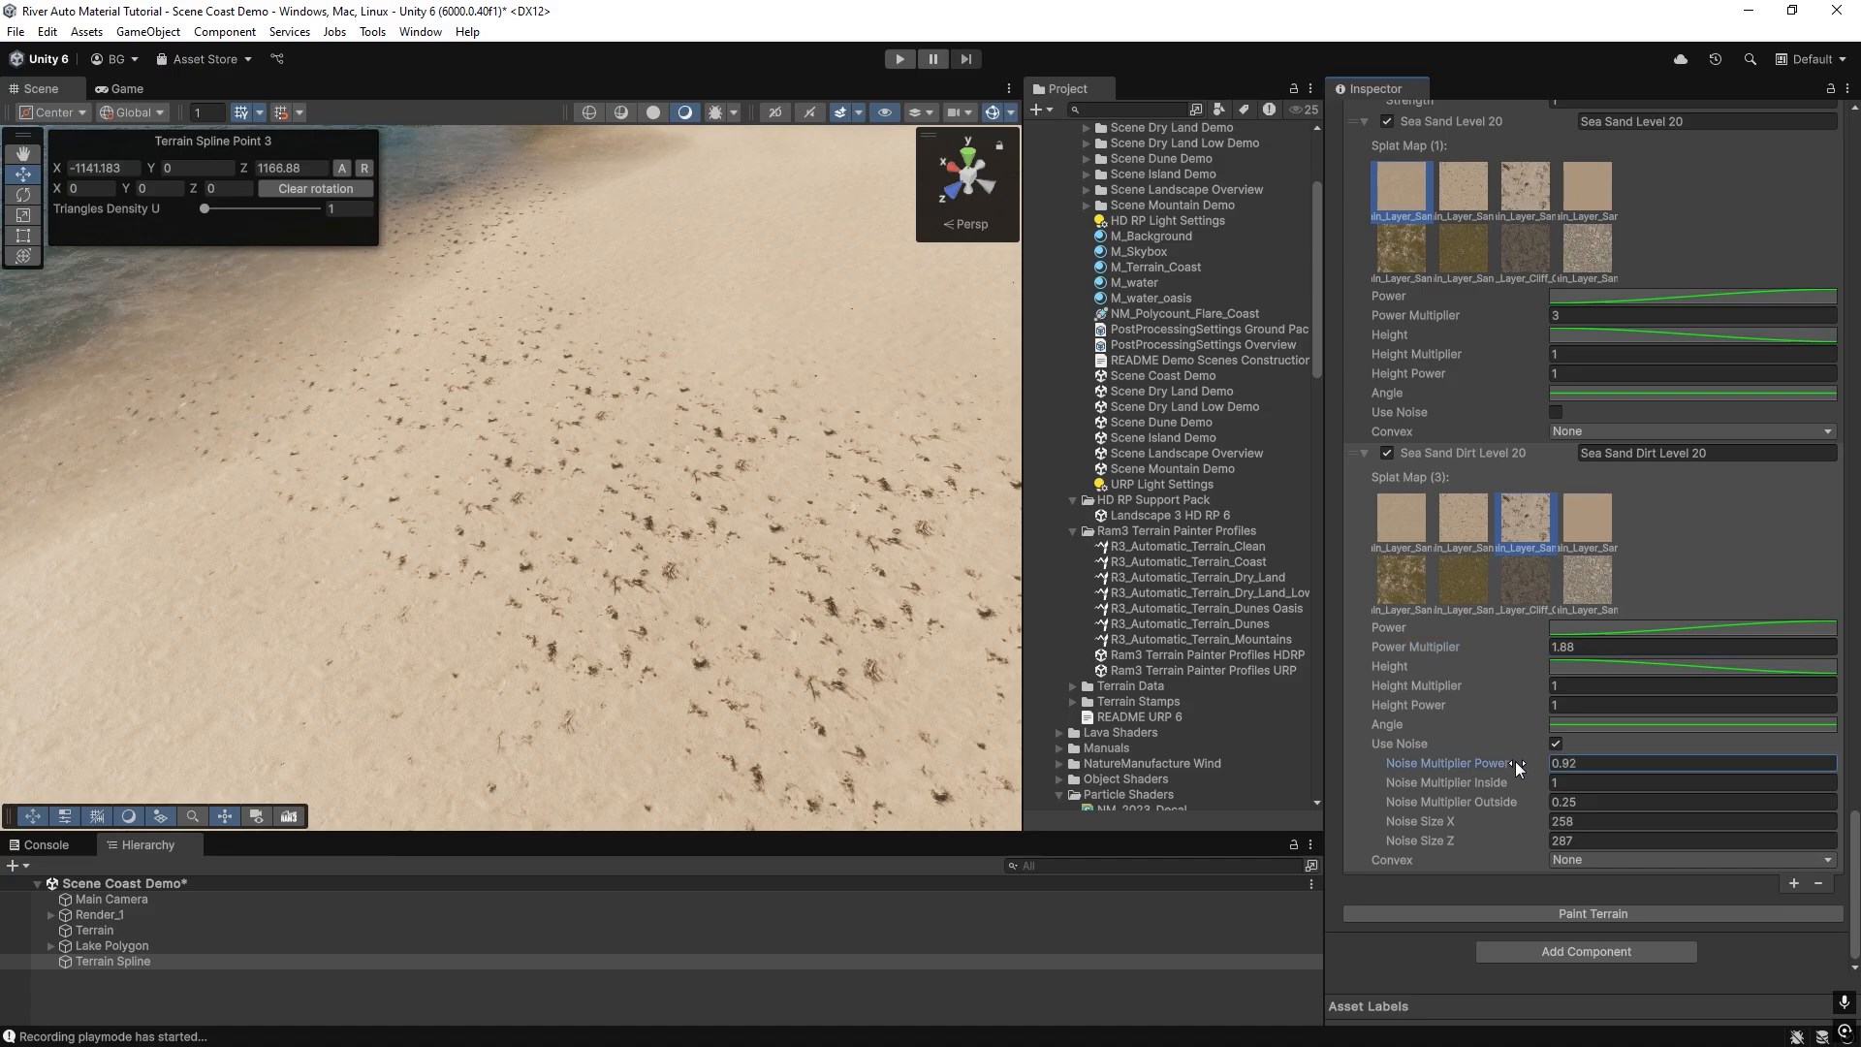
{"action": "left_click", "coordinate": [1561, 913]}
{"action": "mouse_move", "coordinate": [622, 552]}
{"action": "right_mouse_down"}
{"action": "mouse_move", "coordinate": [478, 415]}
{"action": "mouse_move", "coordinate": [722, 431]}
{"action": "right_mouse_up"}
{"action": "right_click_drag", "start_coordinate": [706, 593], "coordinate": [524, 602]}
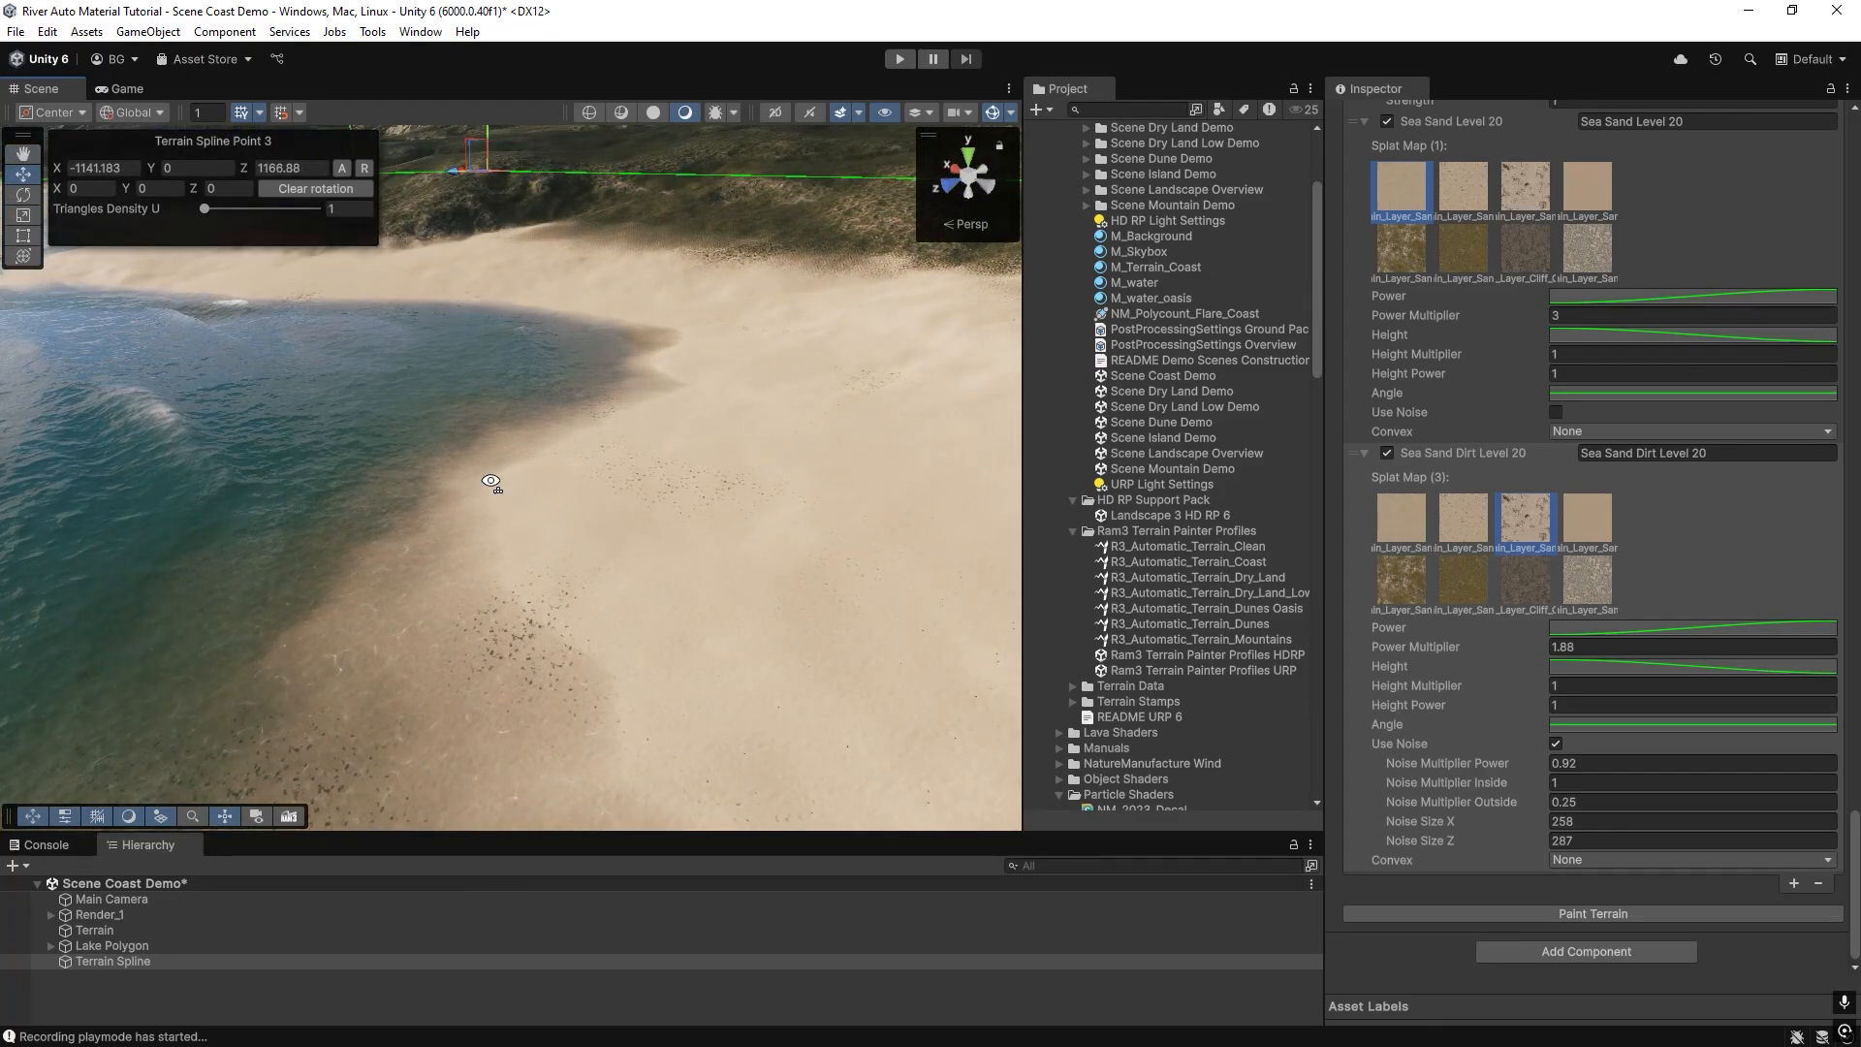
{"action": "right_click_drag", "start_coordinate": [492, 481], "coordinate": [469, 473]}
In Sea Sand Dirt Level 20's Height curve, add a key at about 12, 0.98 and move the start key down to value 0.
{"action": "left_click", "coordinate": [1588, 667]}
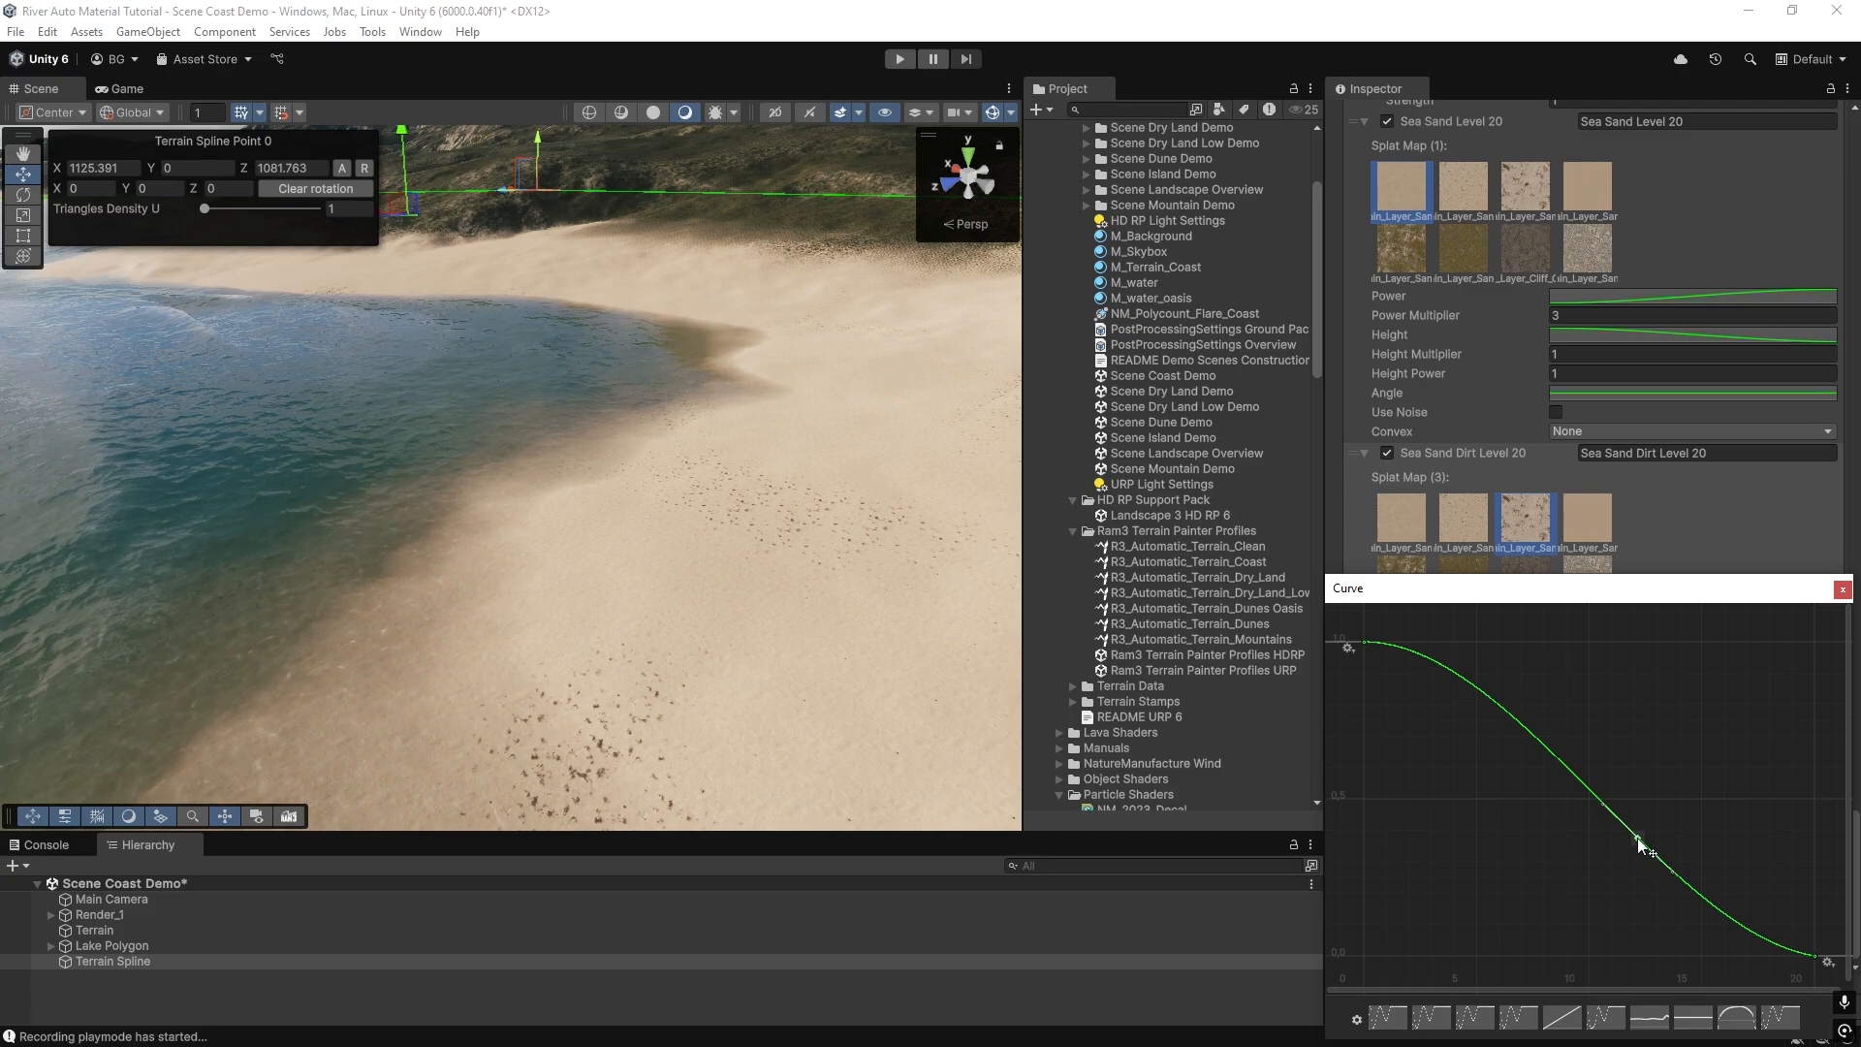
{"action": "left_click_drag", "start_coordinate": [1637, 837], "coordinate": [1630, 684]}
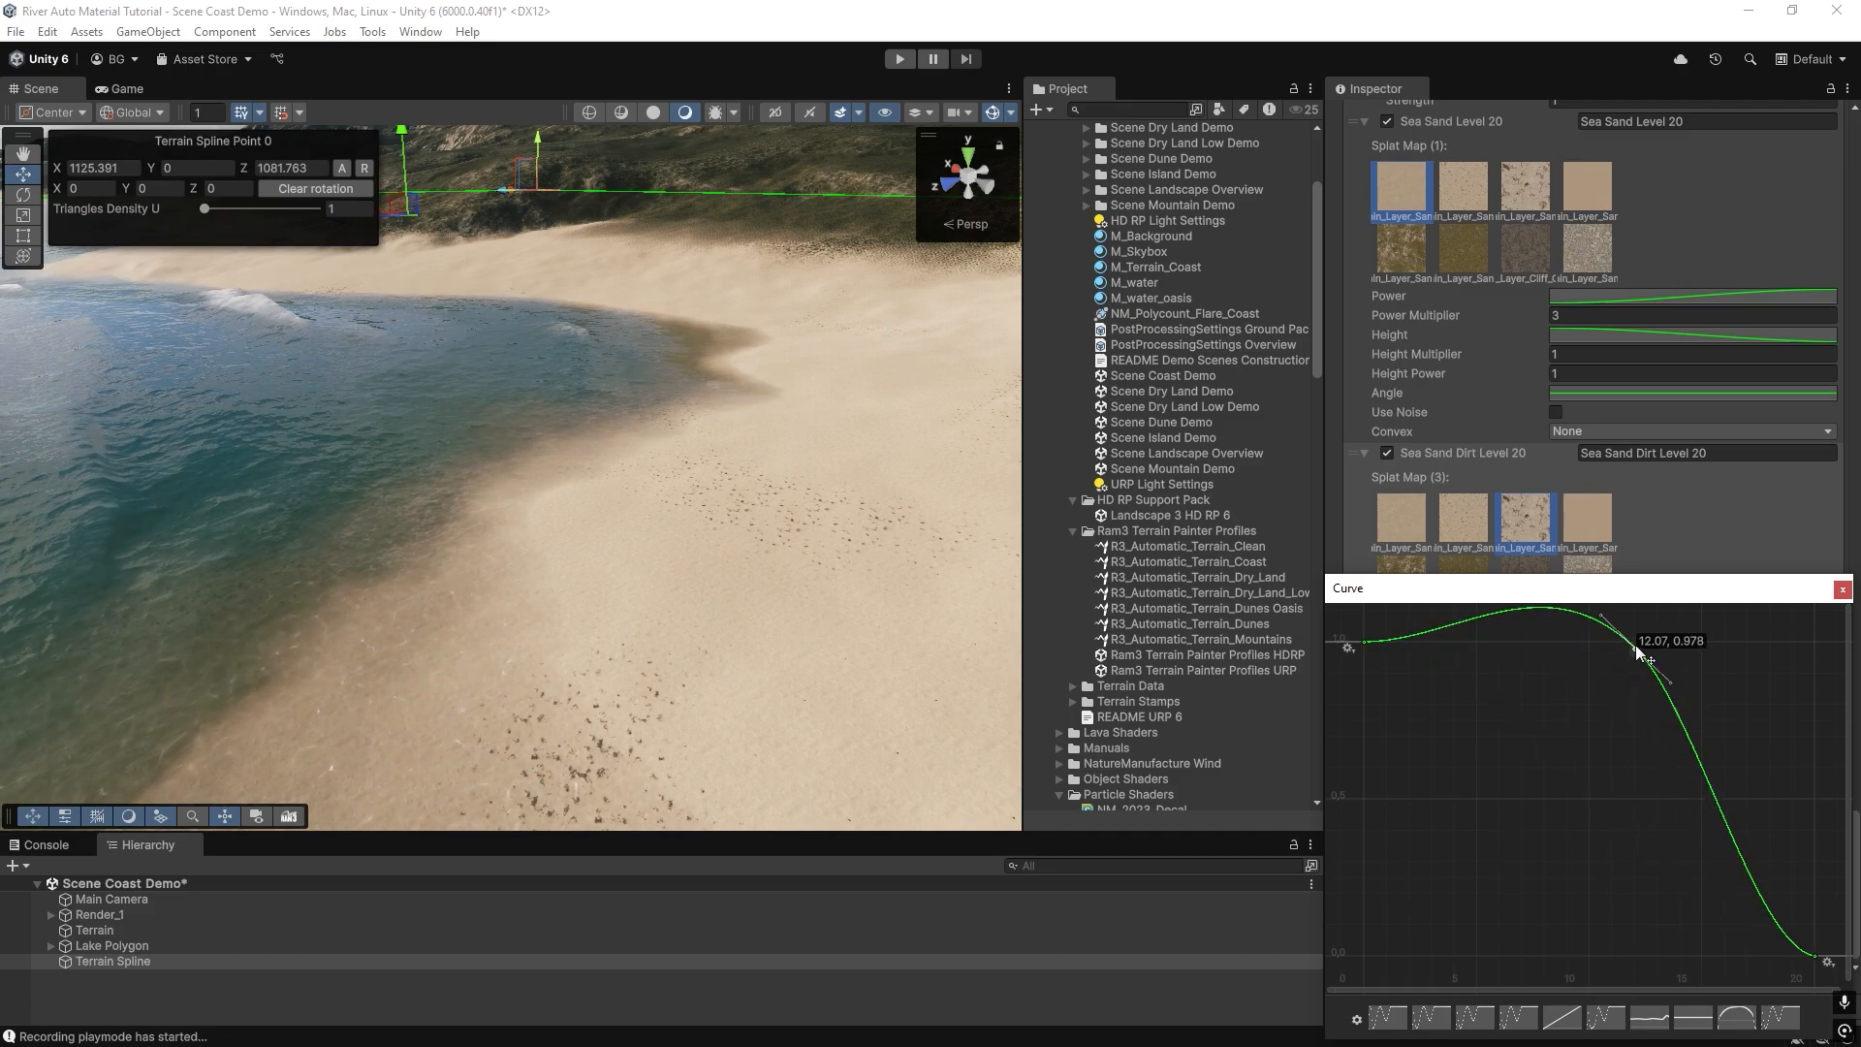
{"action": "left_click_drag", "start_coordinate": [1352, 648], "coordinate": [1525, 957]}
{"action": "right_click", "coordinate": [1524, 958]}
{"action": "left_click", "coordinate": [1524, 960]}
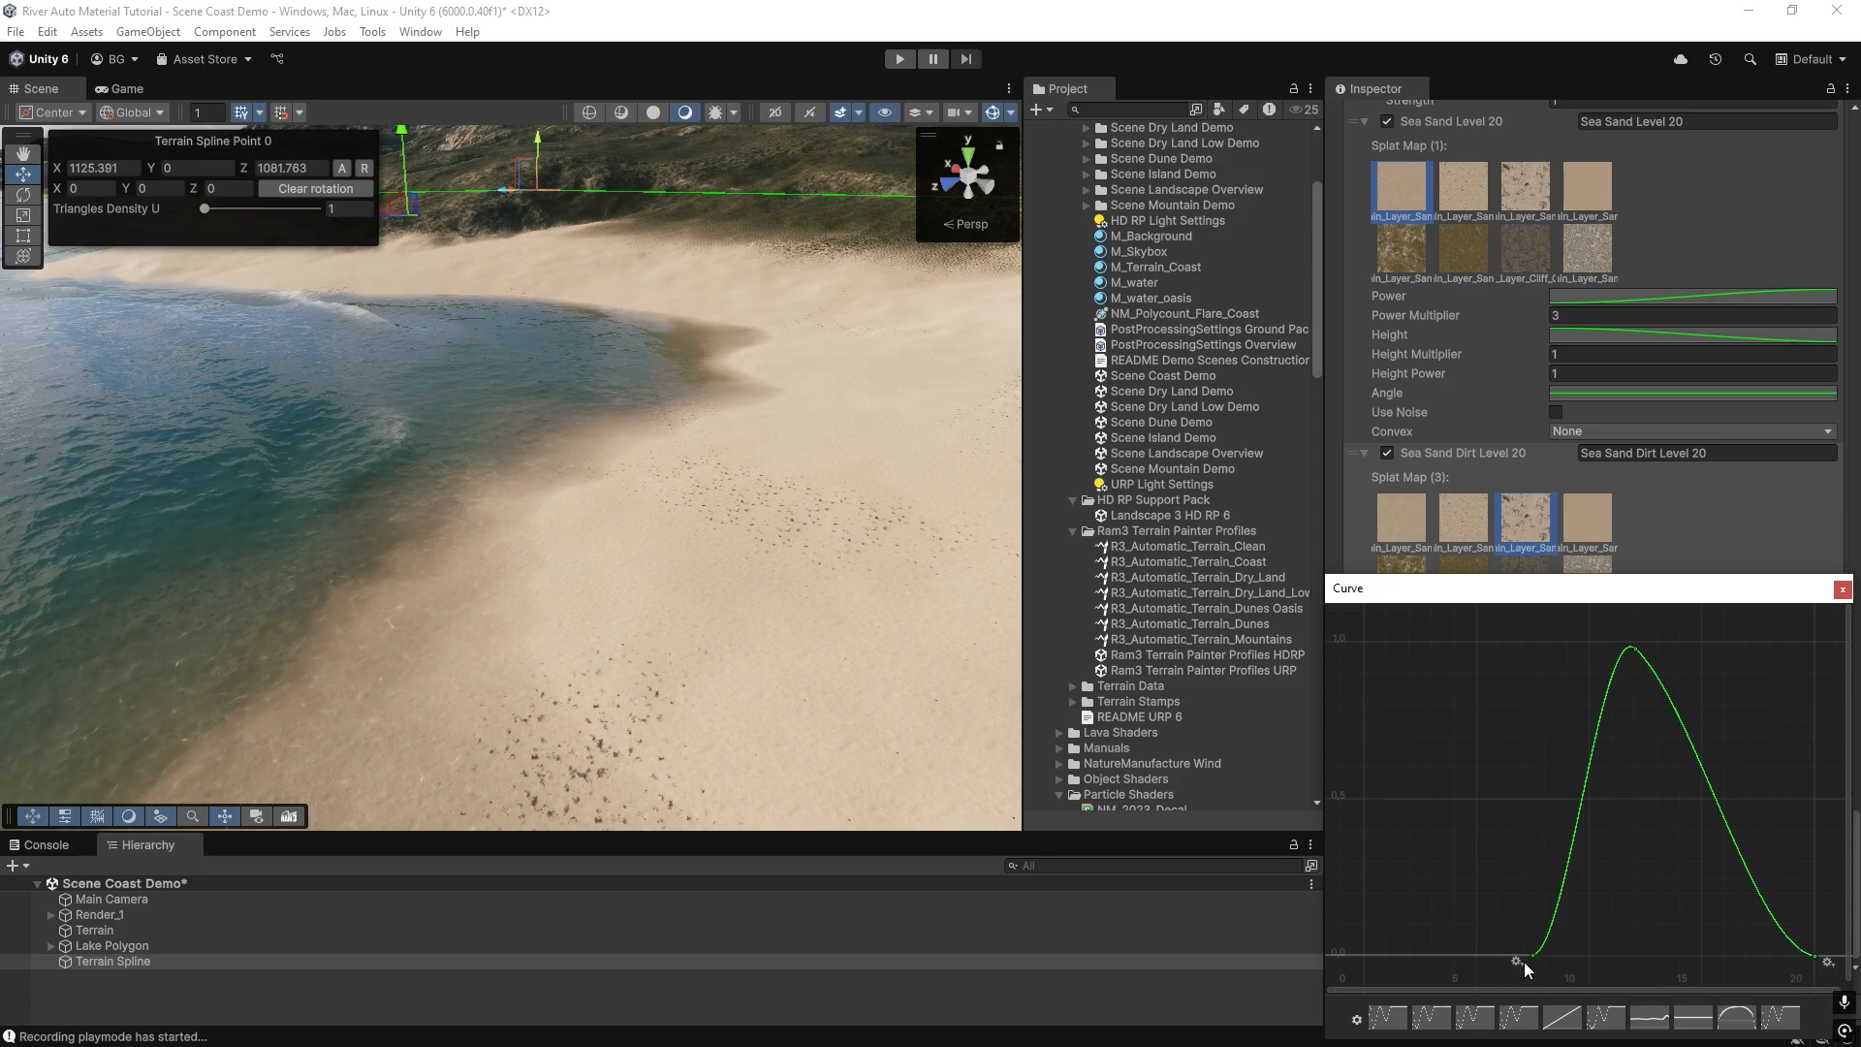
Set the time of the Height curve's start key to 7, repaint the terrain and inspect the dirt distribution along the coast.
{"action": "right_click", "coordinate": [1530, 956]}
{"action": "left_click", "coordinate": [1591, 758]}
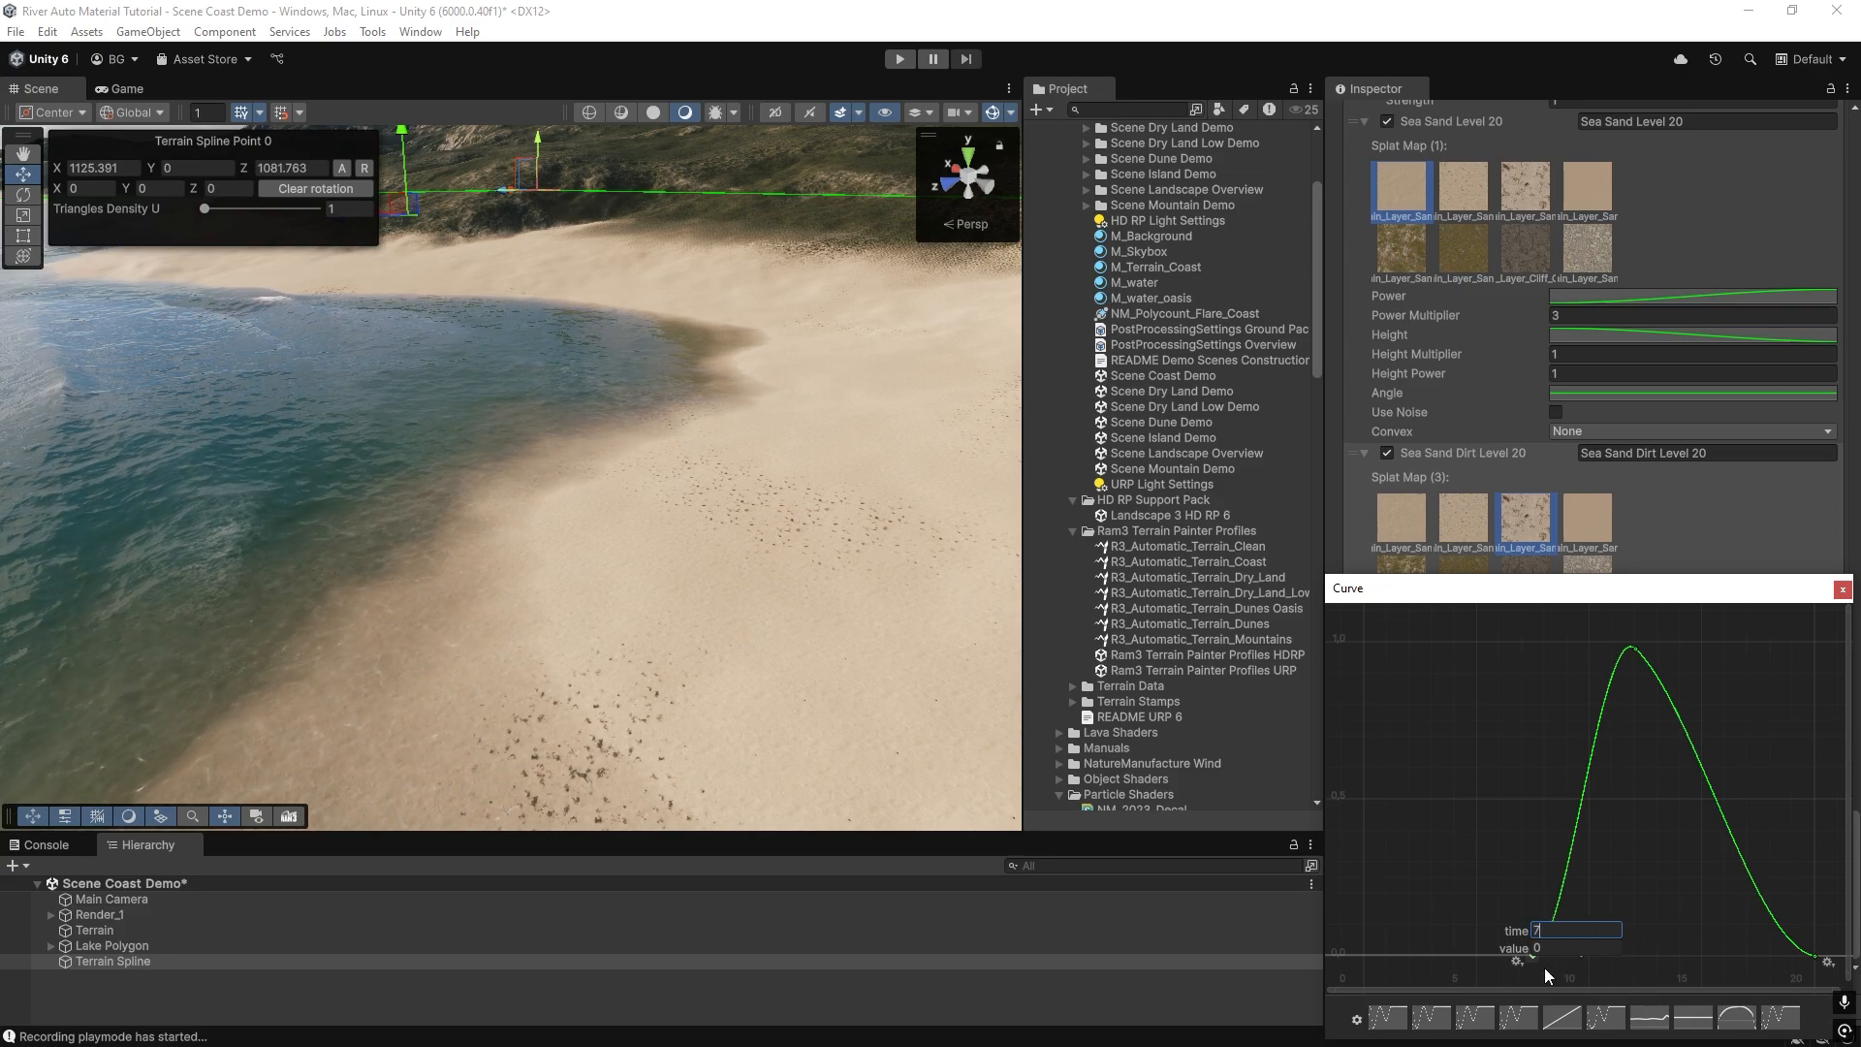
{"action": "type", "text": "7"}
{"action": "key", "text": "Return"}
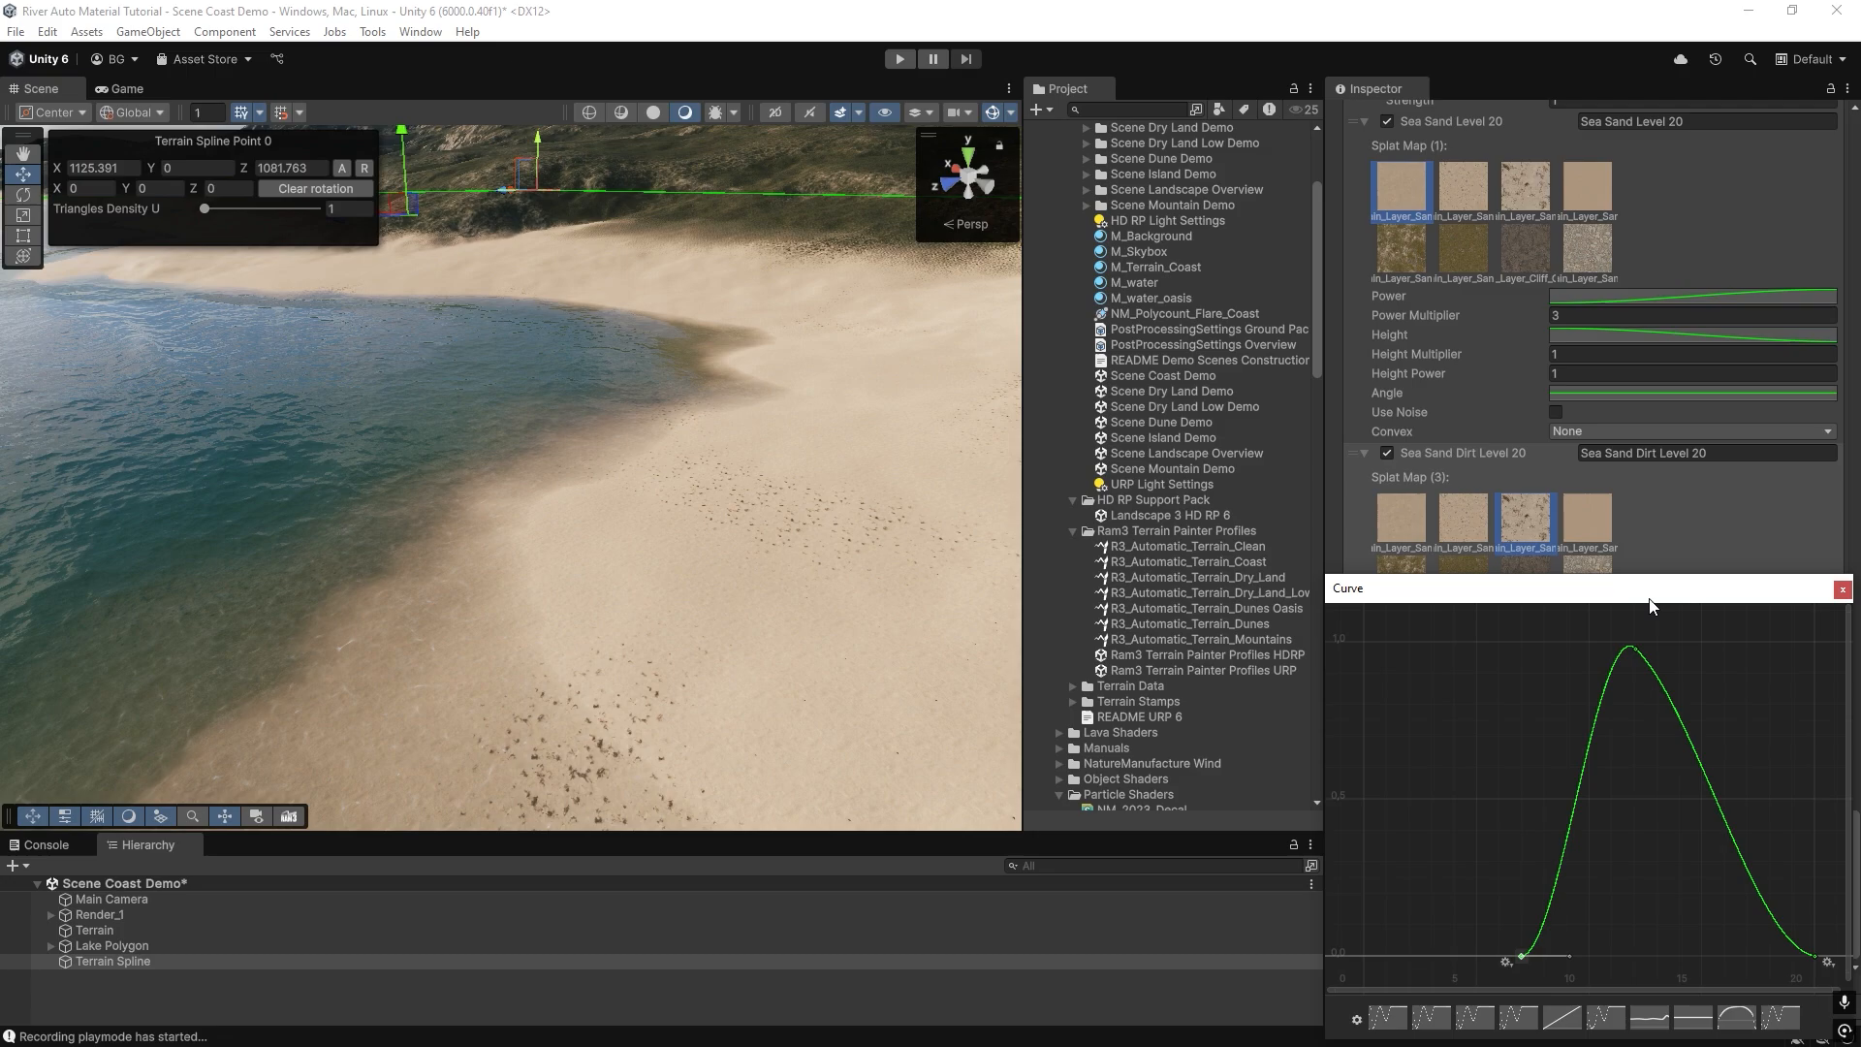
{"action": "left_click", "coordinate": [1842, 589]}
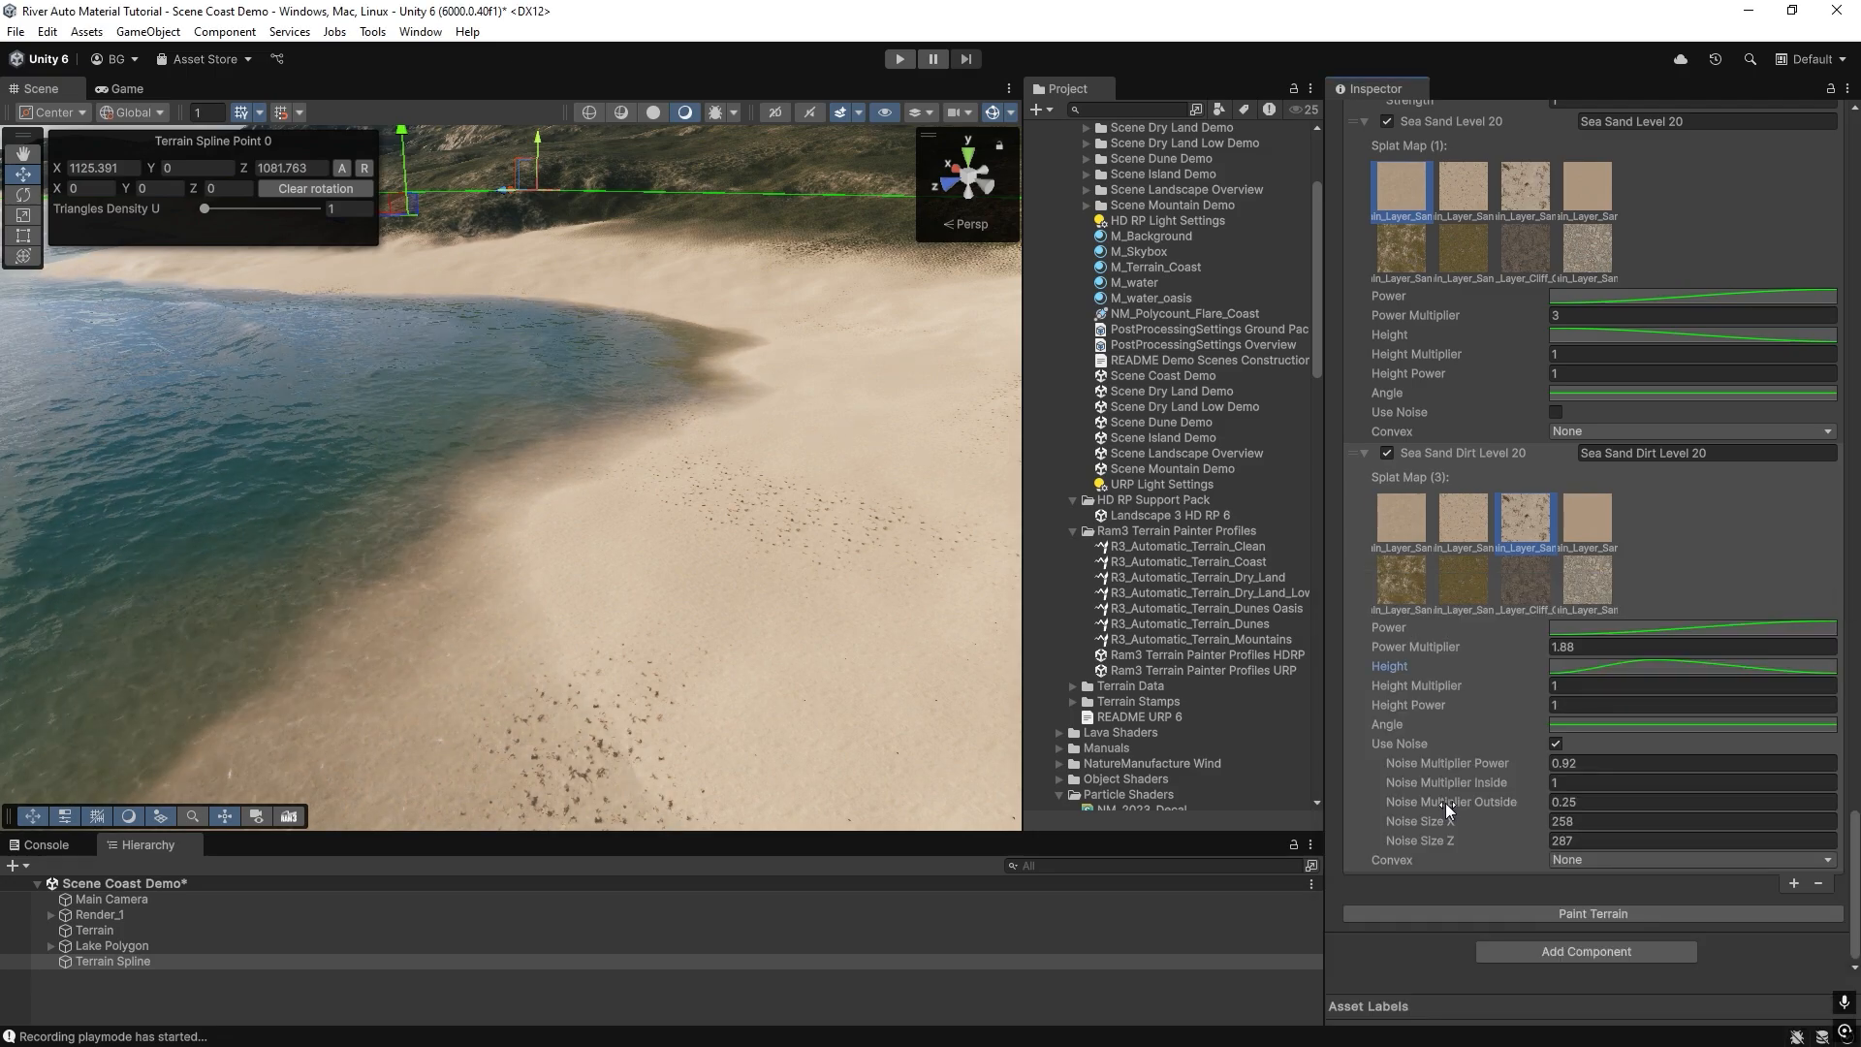
{"action": "left_click", "coordinate": [1551, 916]}
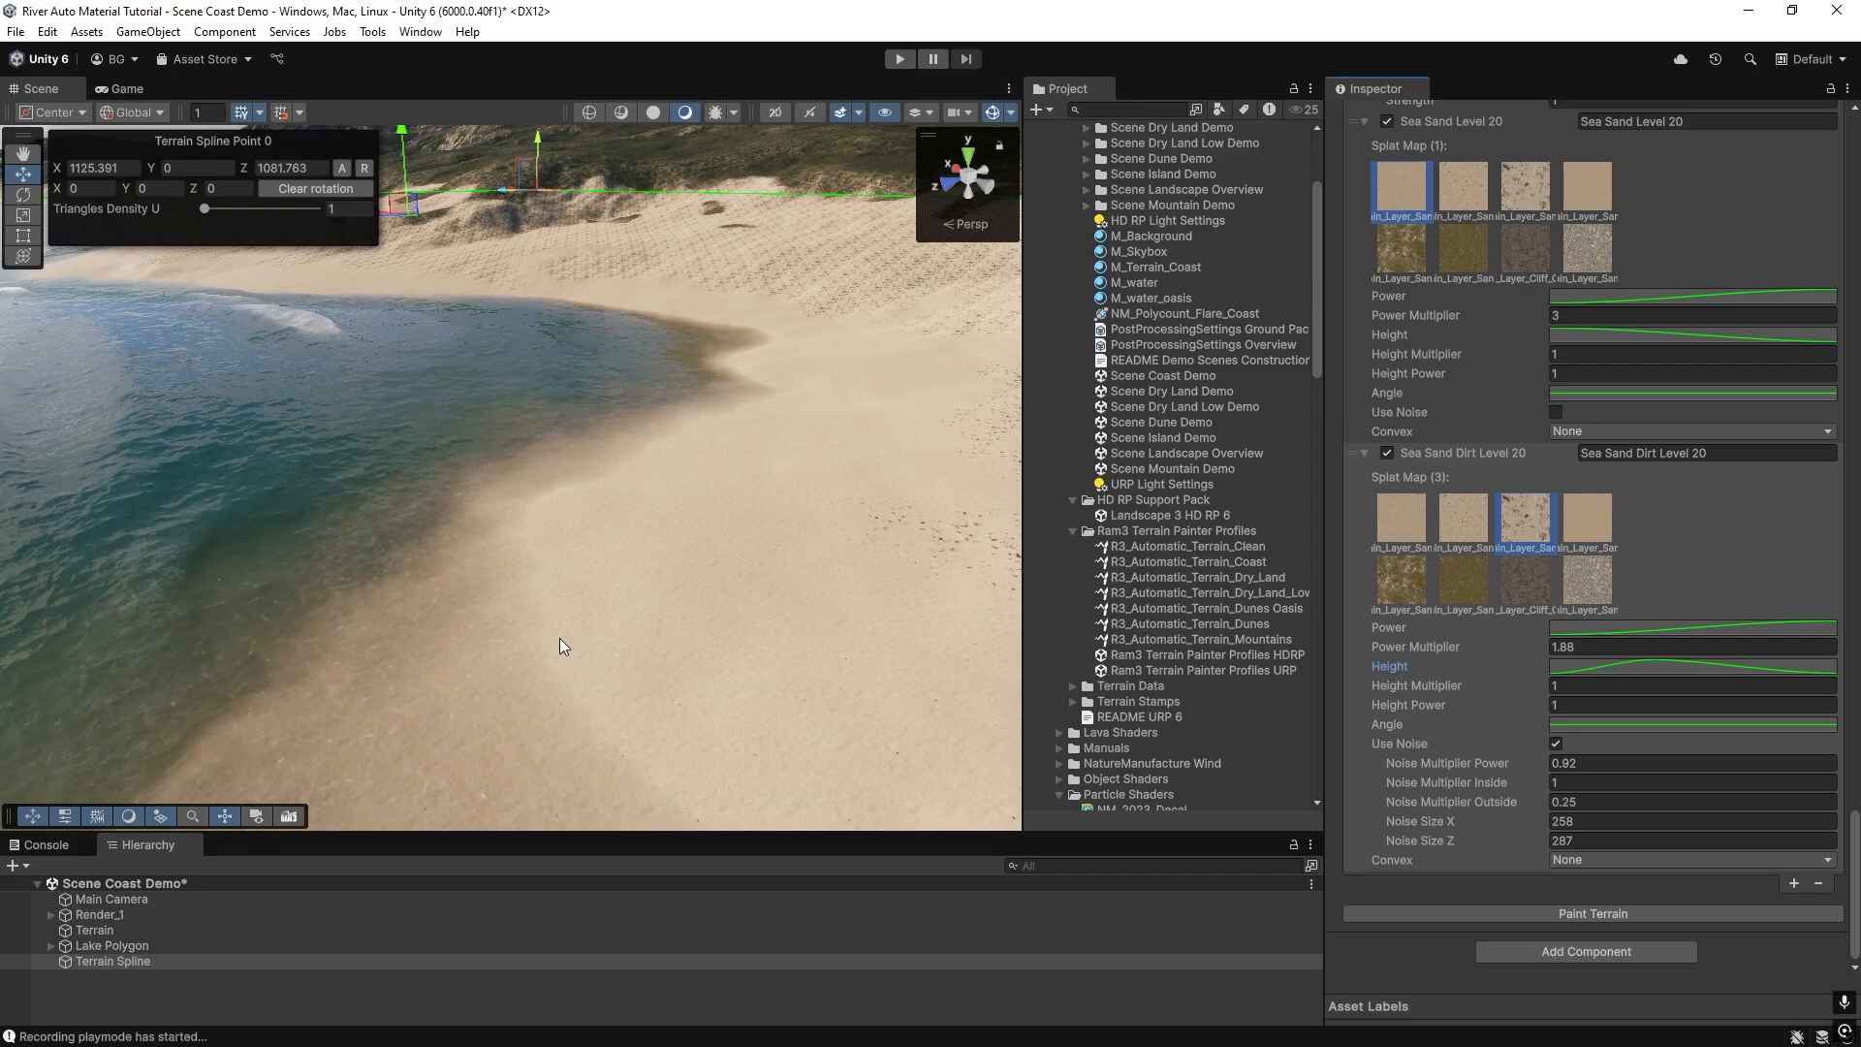
{"action": "right_click_drag", "start_coordinate": [560, 638], "coordinate": [620, 640]}
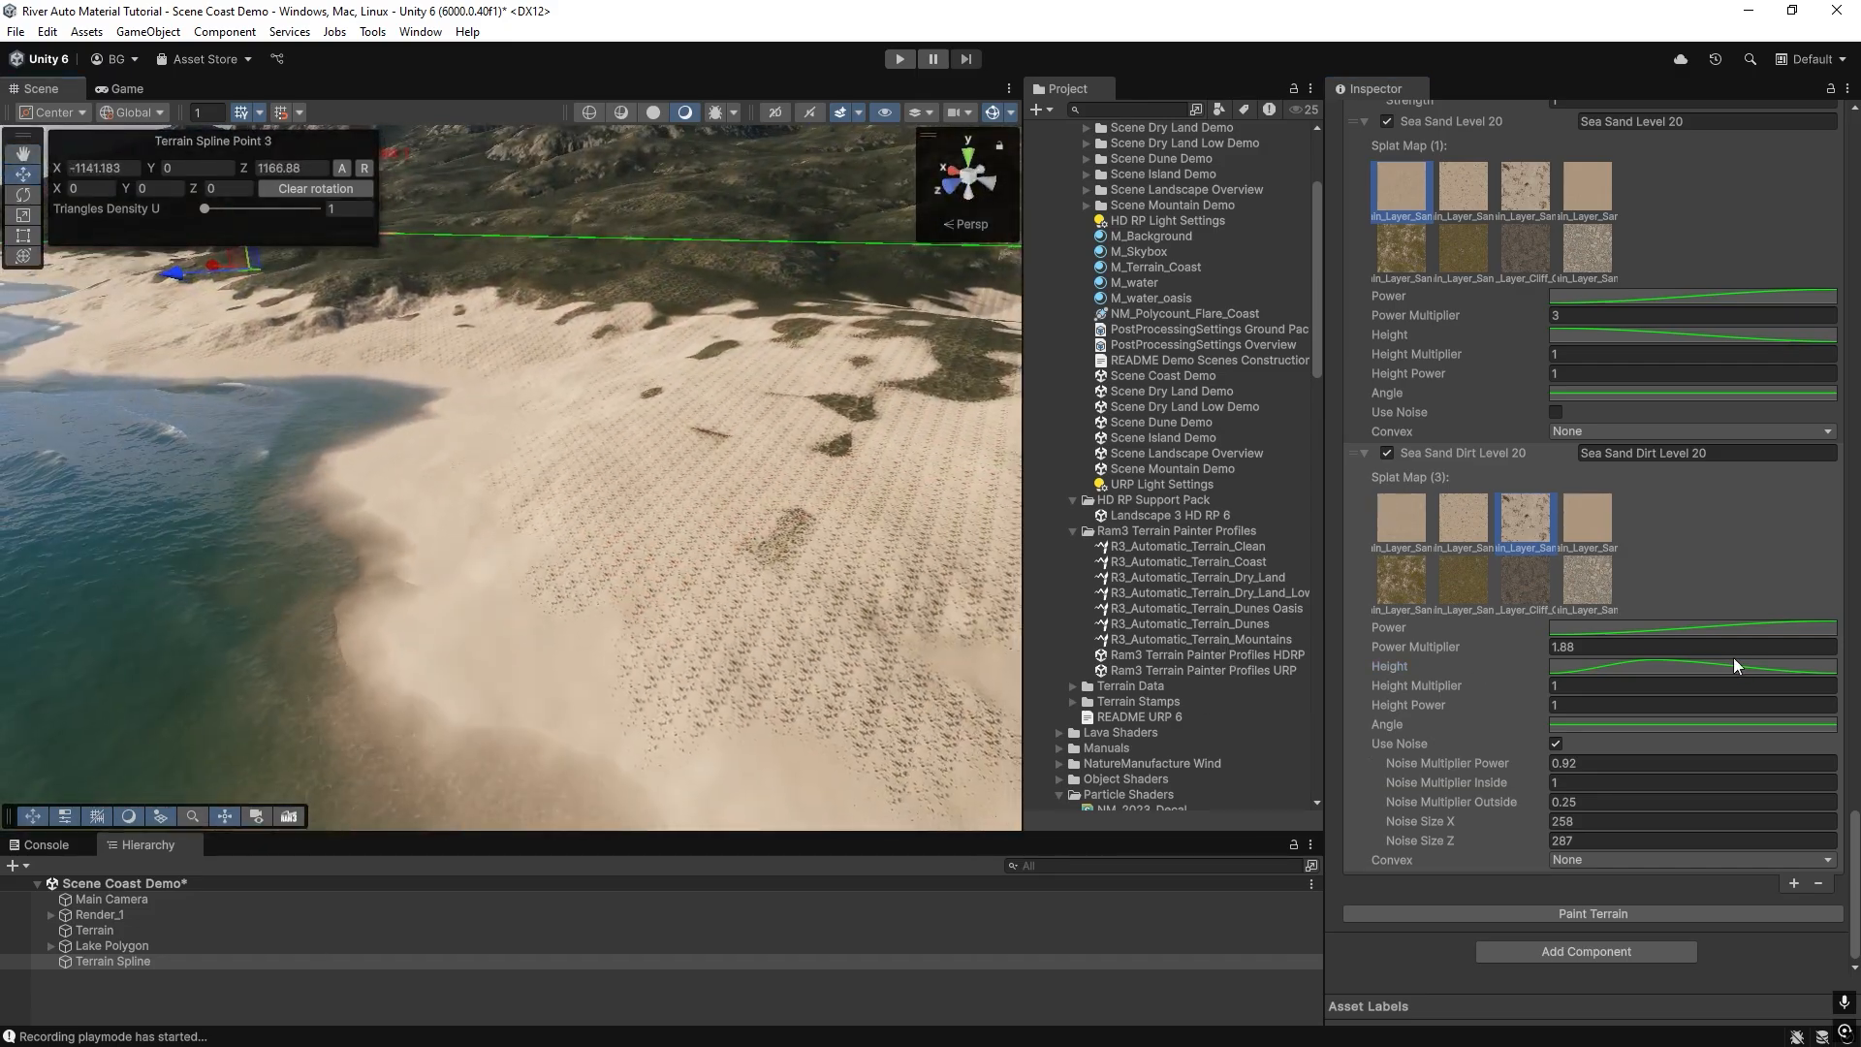
Shift the rise of Sea Sand Dirt Level 20's Height curve toward lower heights and repaint the terrain.
{"action": "left_click", "coordinate": [1712, 665]}
{"action": "left_click_drag", "start_coordinate": [1543, 649], "coordinate": [1440, 641]}
{"action": "left_click", "coordinate": [1841, 590]}
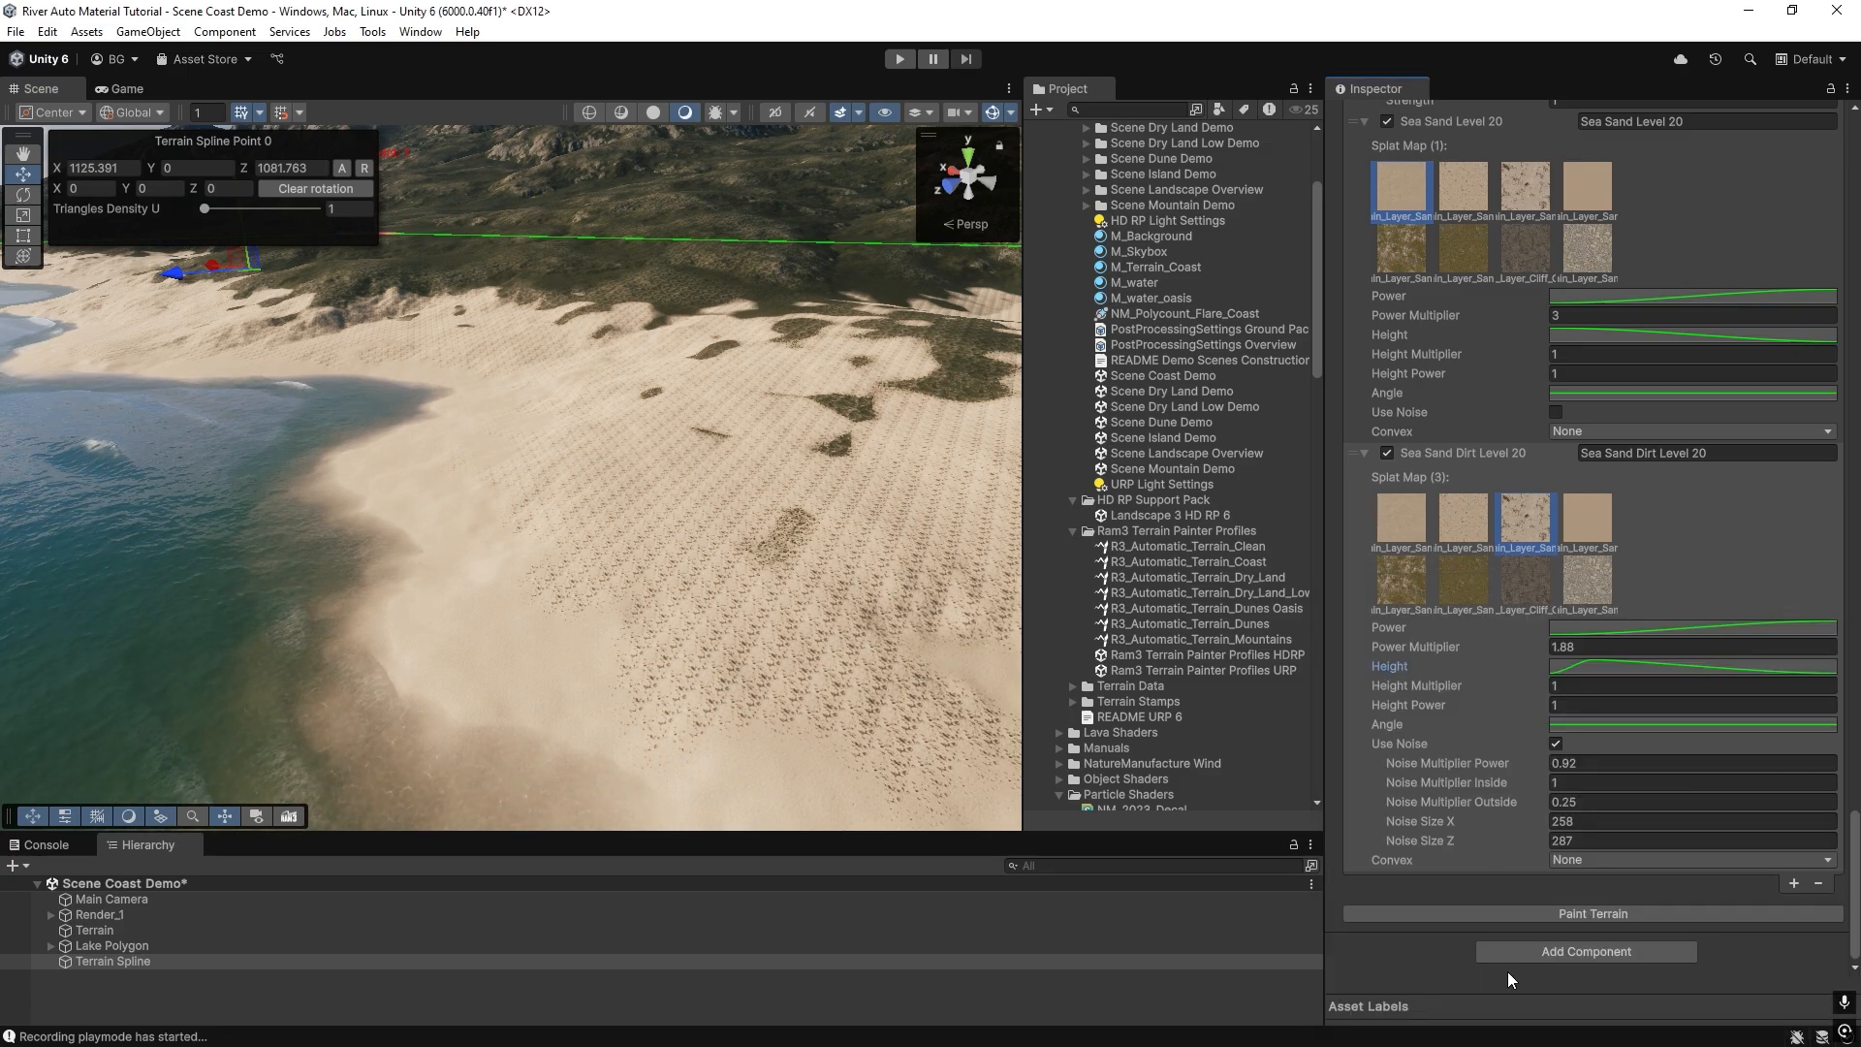
{"action": "left_click", "coordinate": [1537, 909]}
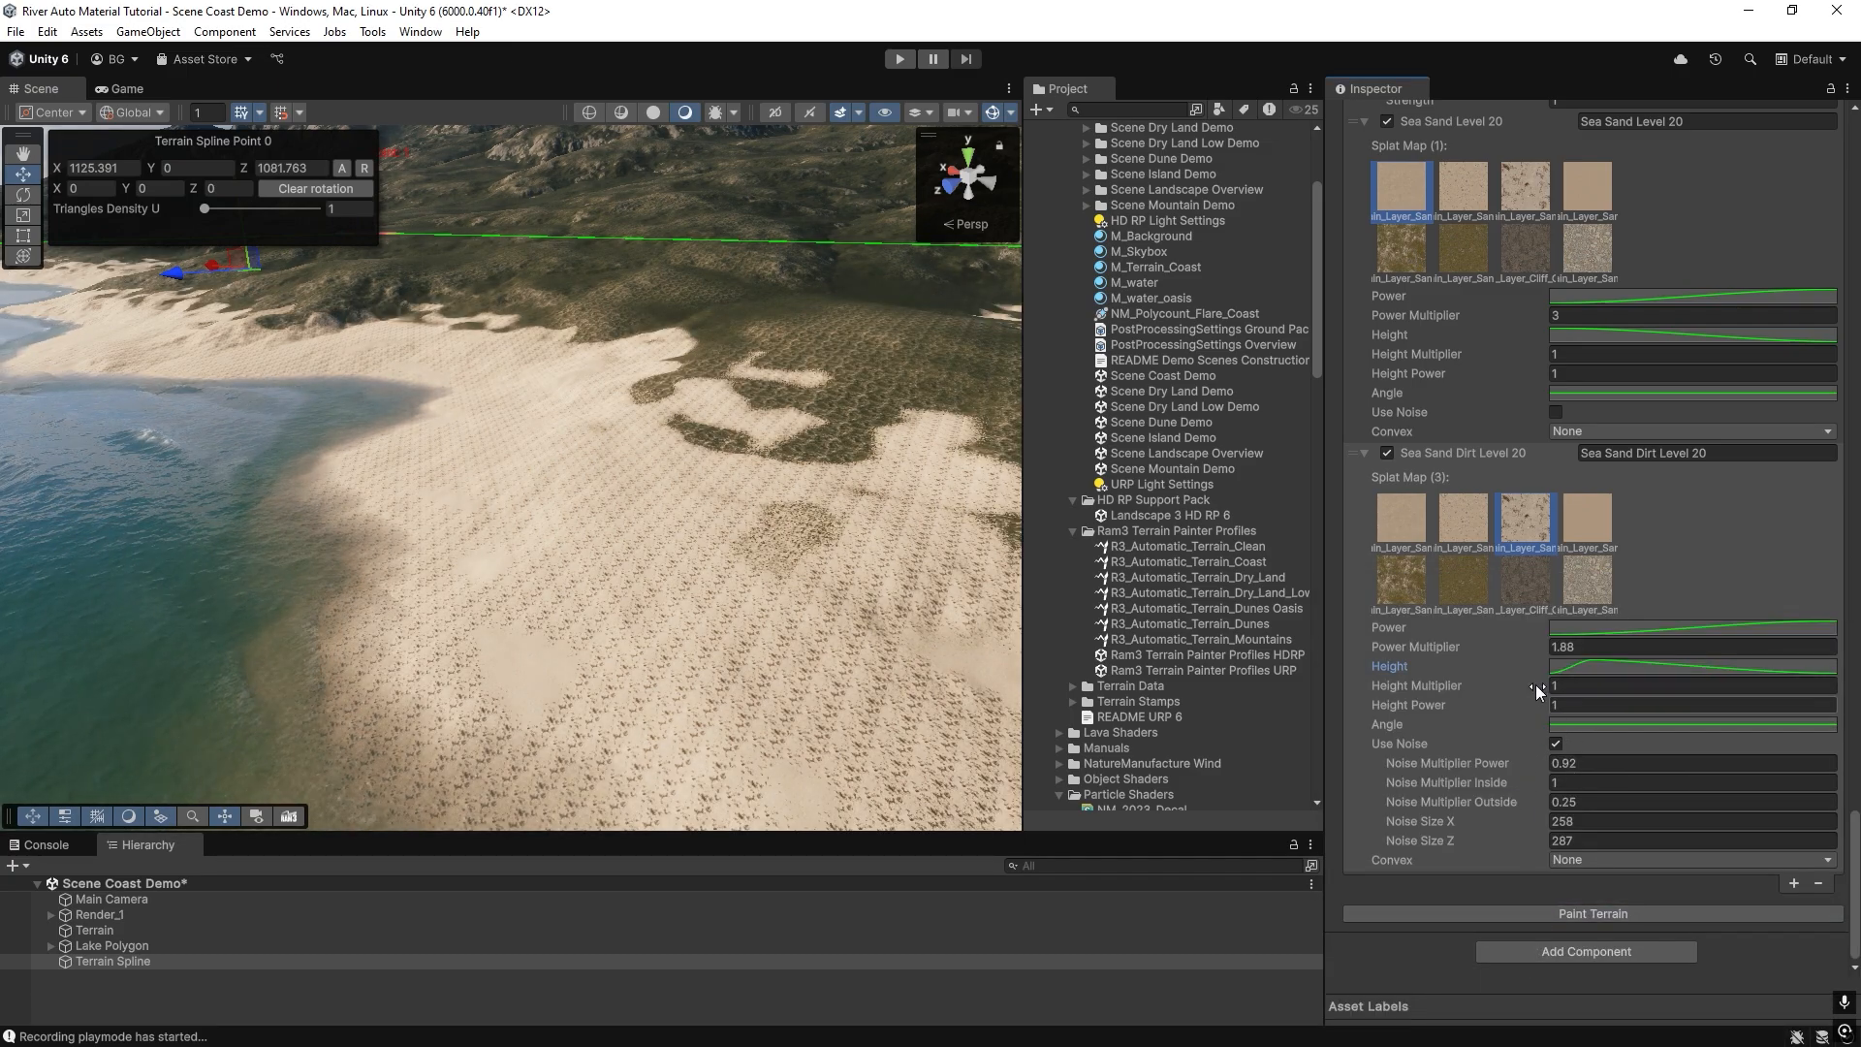
Reduce Sea Sand Dirt Level 20's Power Multiplier to 0.58, repainting the terrain between adjustments, and inspect the beach.
{"action": "mouse_move", "coordinate": [1498, 648]}
{"action": "left_mouse_down"}
{"action": "mouse_move", "coordinate": [1475, 647]}
{"action": "mouse_move", "coordinate": [1497, 648]}
{"action": "left_mouse_up"}
{"action": "left_click", "coordinate": [1522, 914]}
{"action": "left_click", "coordinate": [1563, 909]}
{"action": "left_click", "coordinate": [1543, 914]}
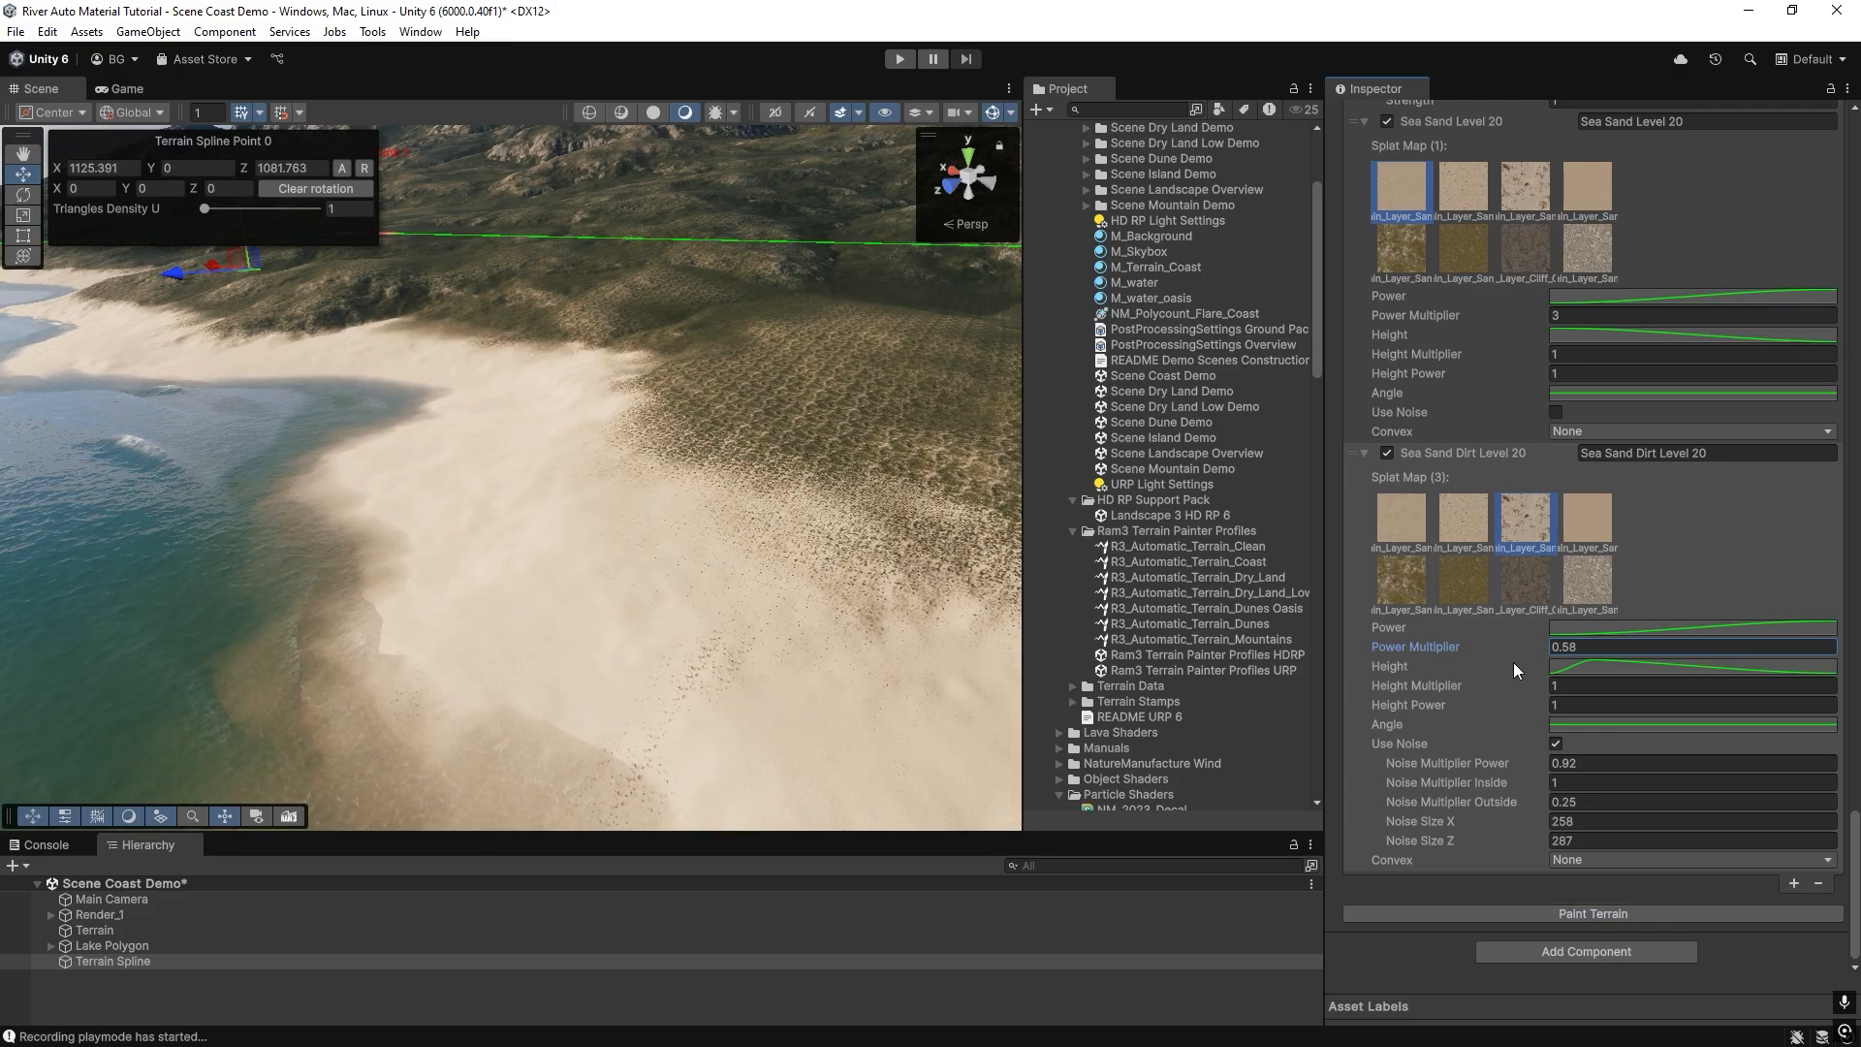
{"action": "right_click_drag", "start_coordinate": [635, 581], "coordinate": [215, 281]}
{"action": "left_click", "coordinate": [1598, 665]}
{"action": "right_click_drag", "start_coordinate": [308, 469], "coordinate": [715, 525]}
Set Sea Sand Level 20's Power Multiplier to 1, collapse Sea Sand Dirt Level 20's settings and repaint the terrain.
{"action": "scroll", "coordinate": [1466, 385], "scroll_direction": "up", "scroll_amount": 3}
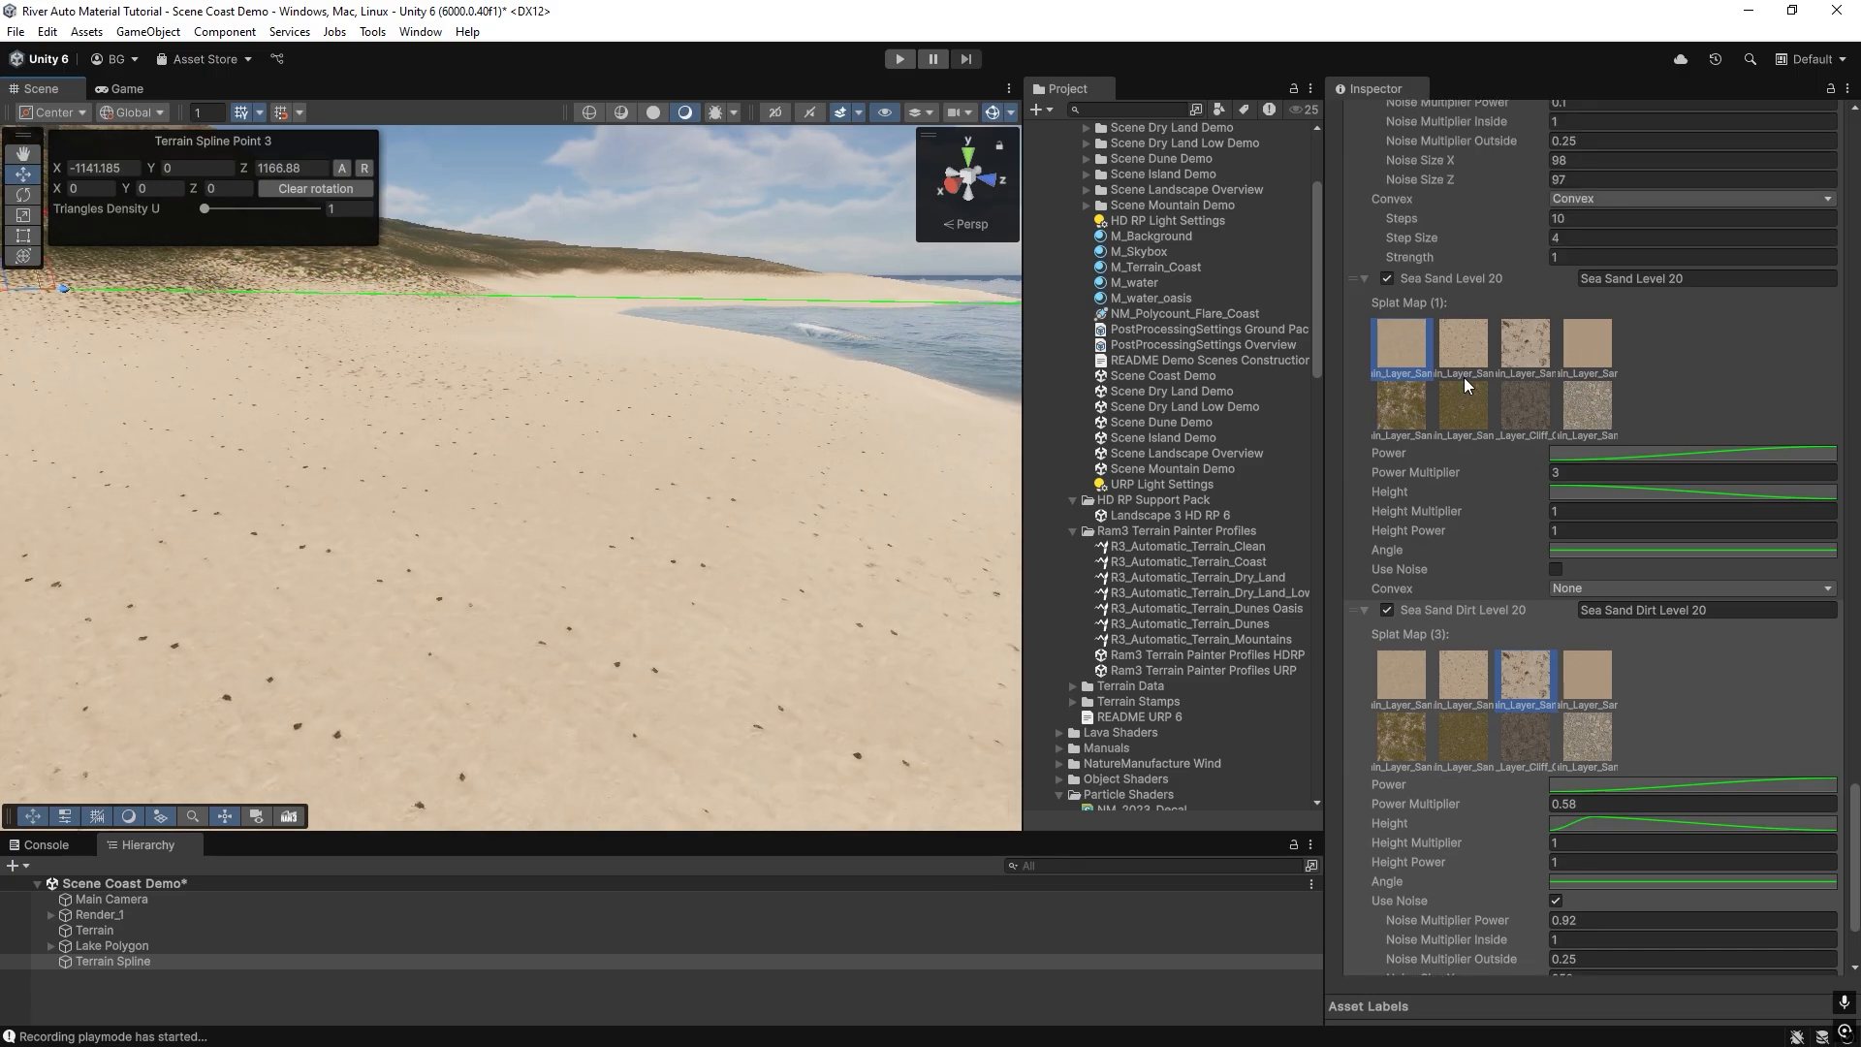
{"action": "left_click", "coordinate": [1568, 471]}
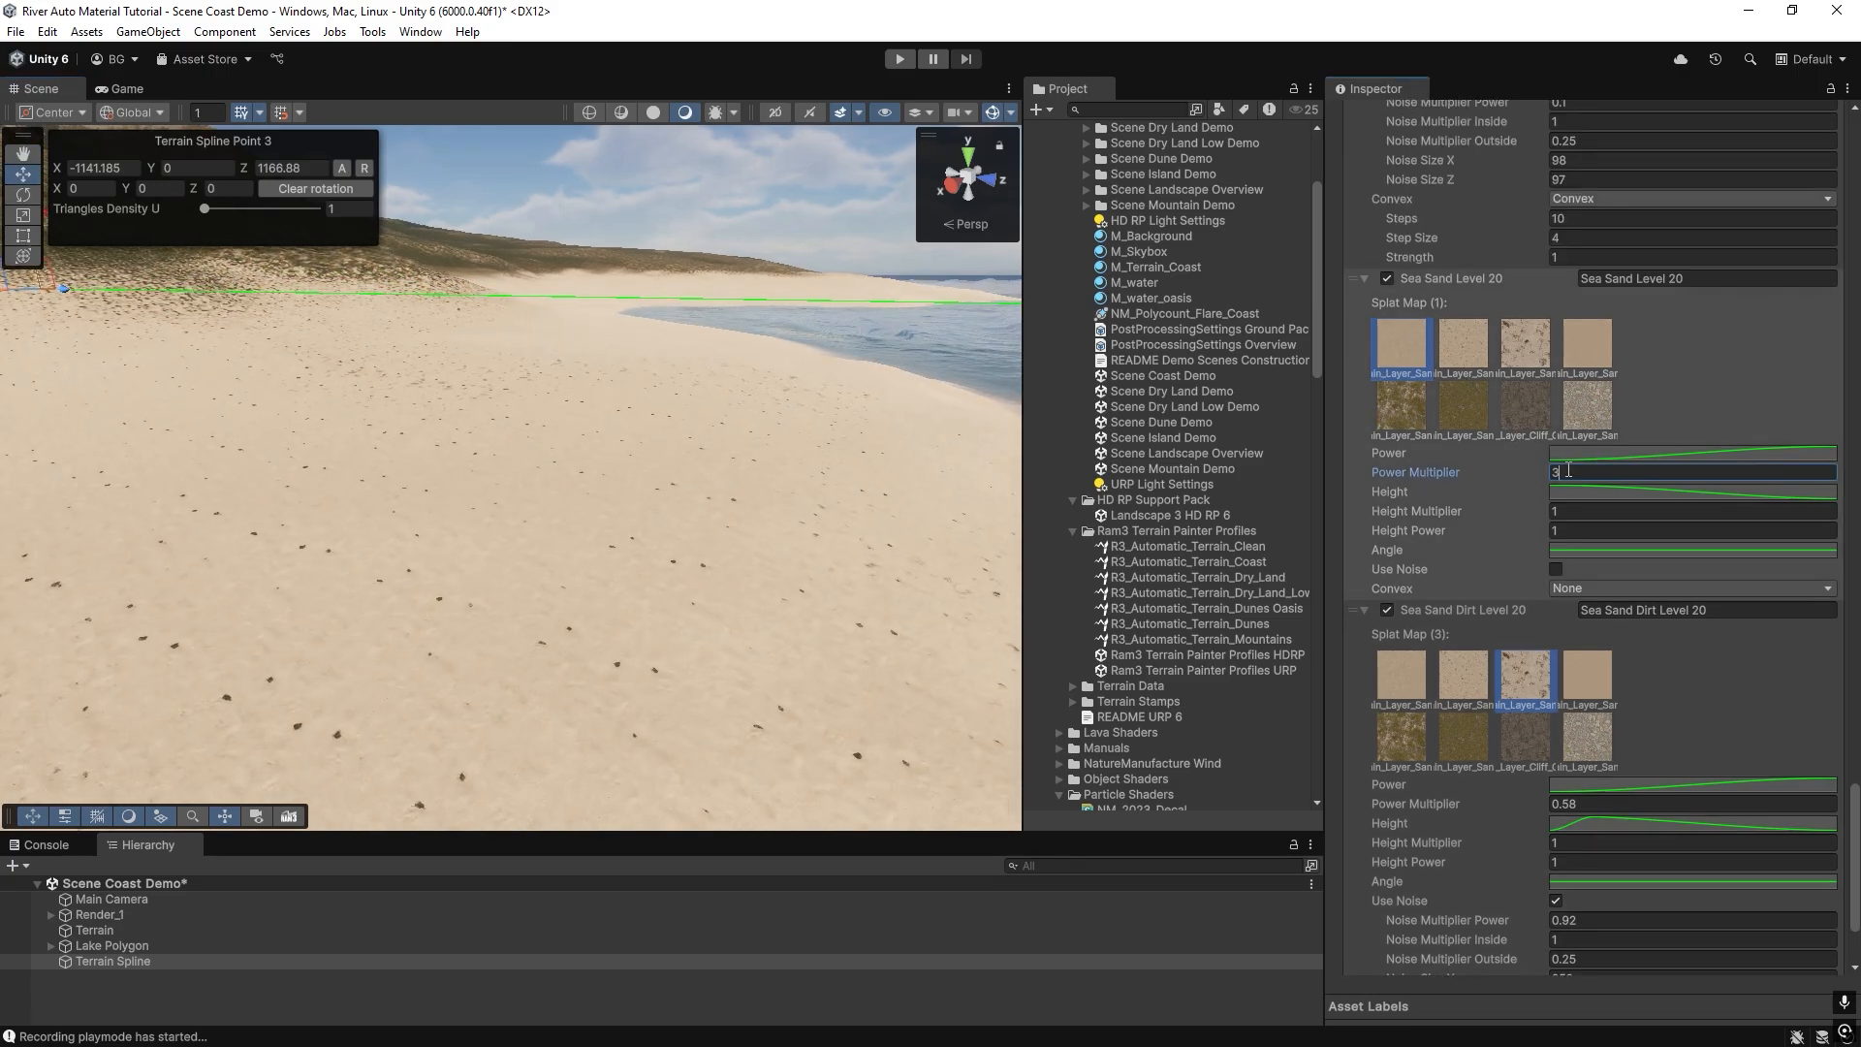
{"action": "left_click", "coordinate": [1365, 612]}
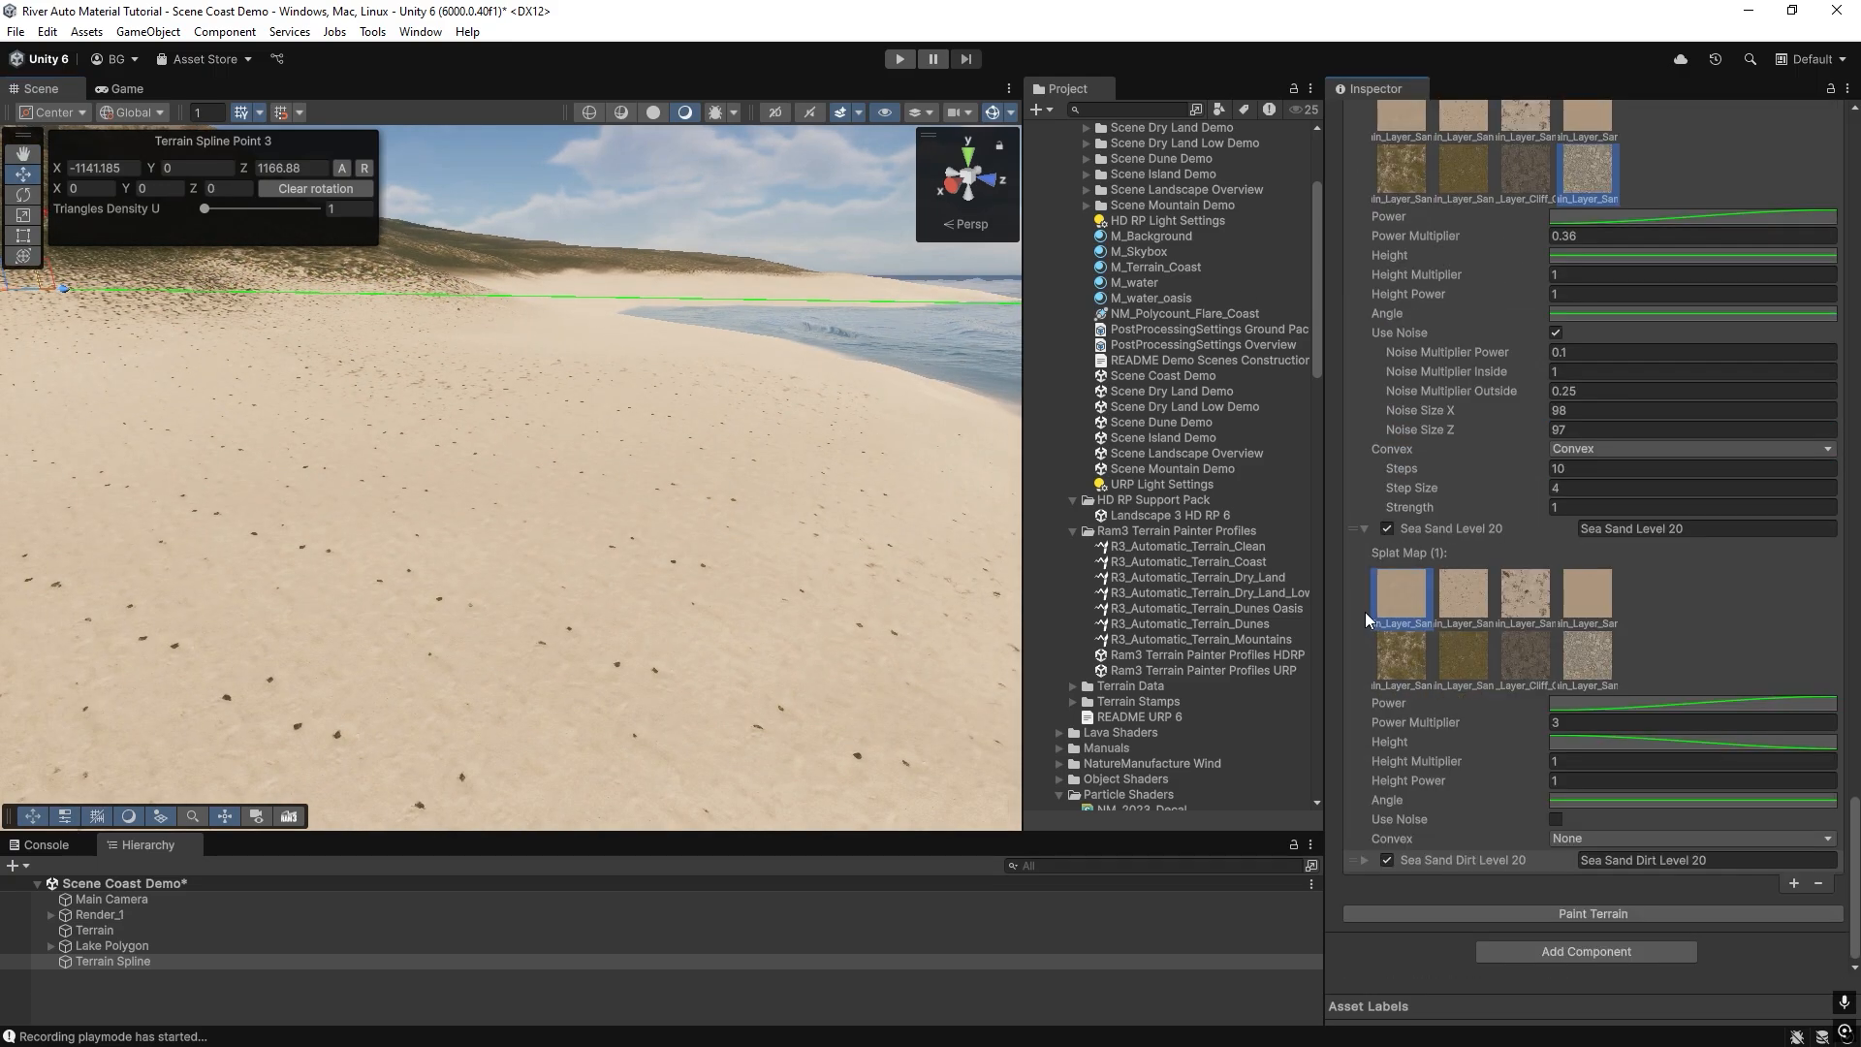
{"action": "left_click", "coordinate": [1586, 911]}
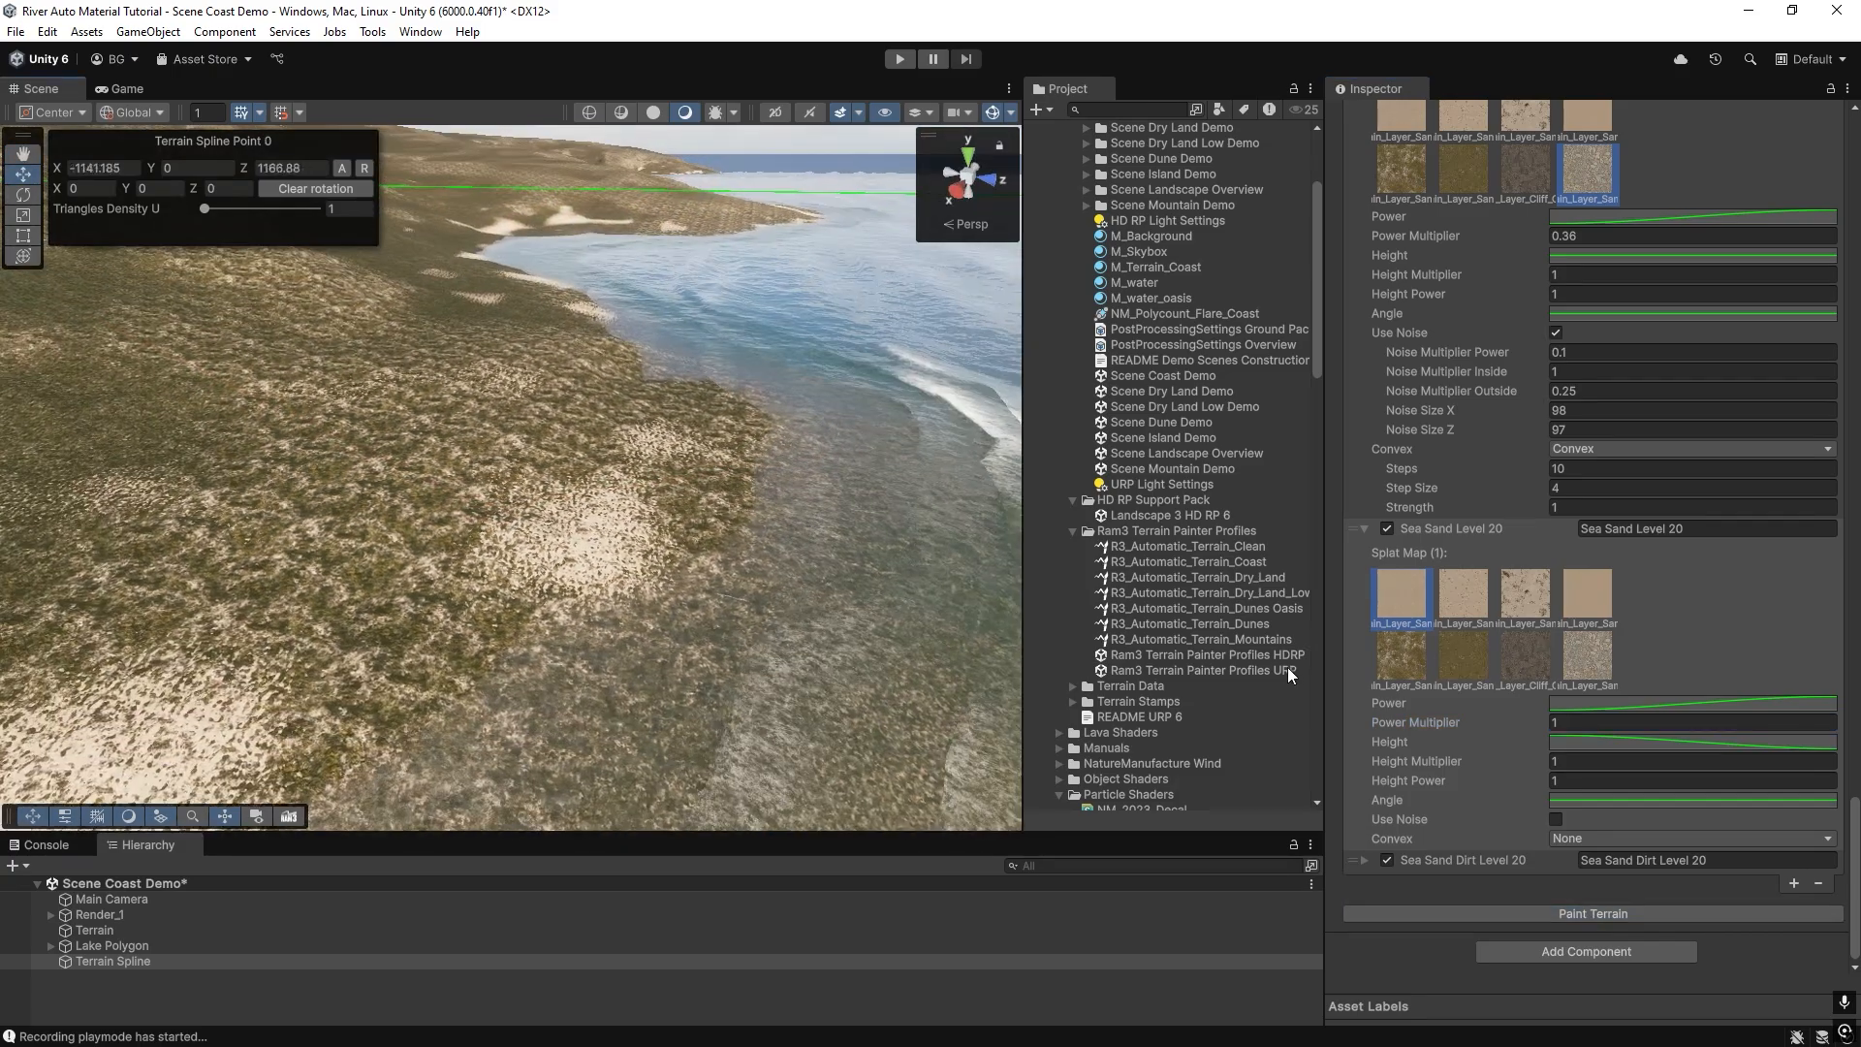
Compare the coast without and with Sea Sand Dirt Level 20 by disabling and re-enabling the layer, repainting each time.
{"action": "left_click", "coordinate": [1387, 860]}
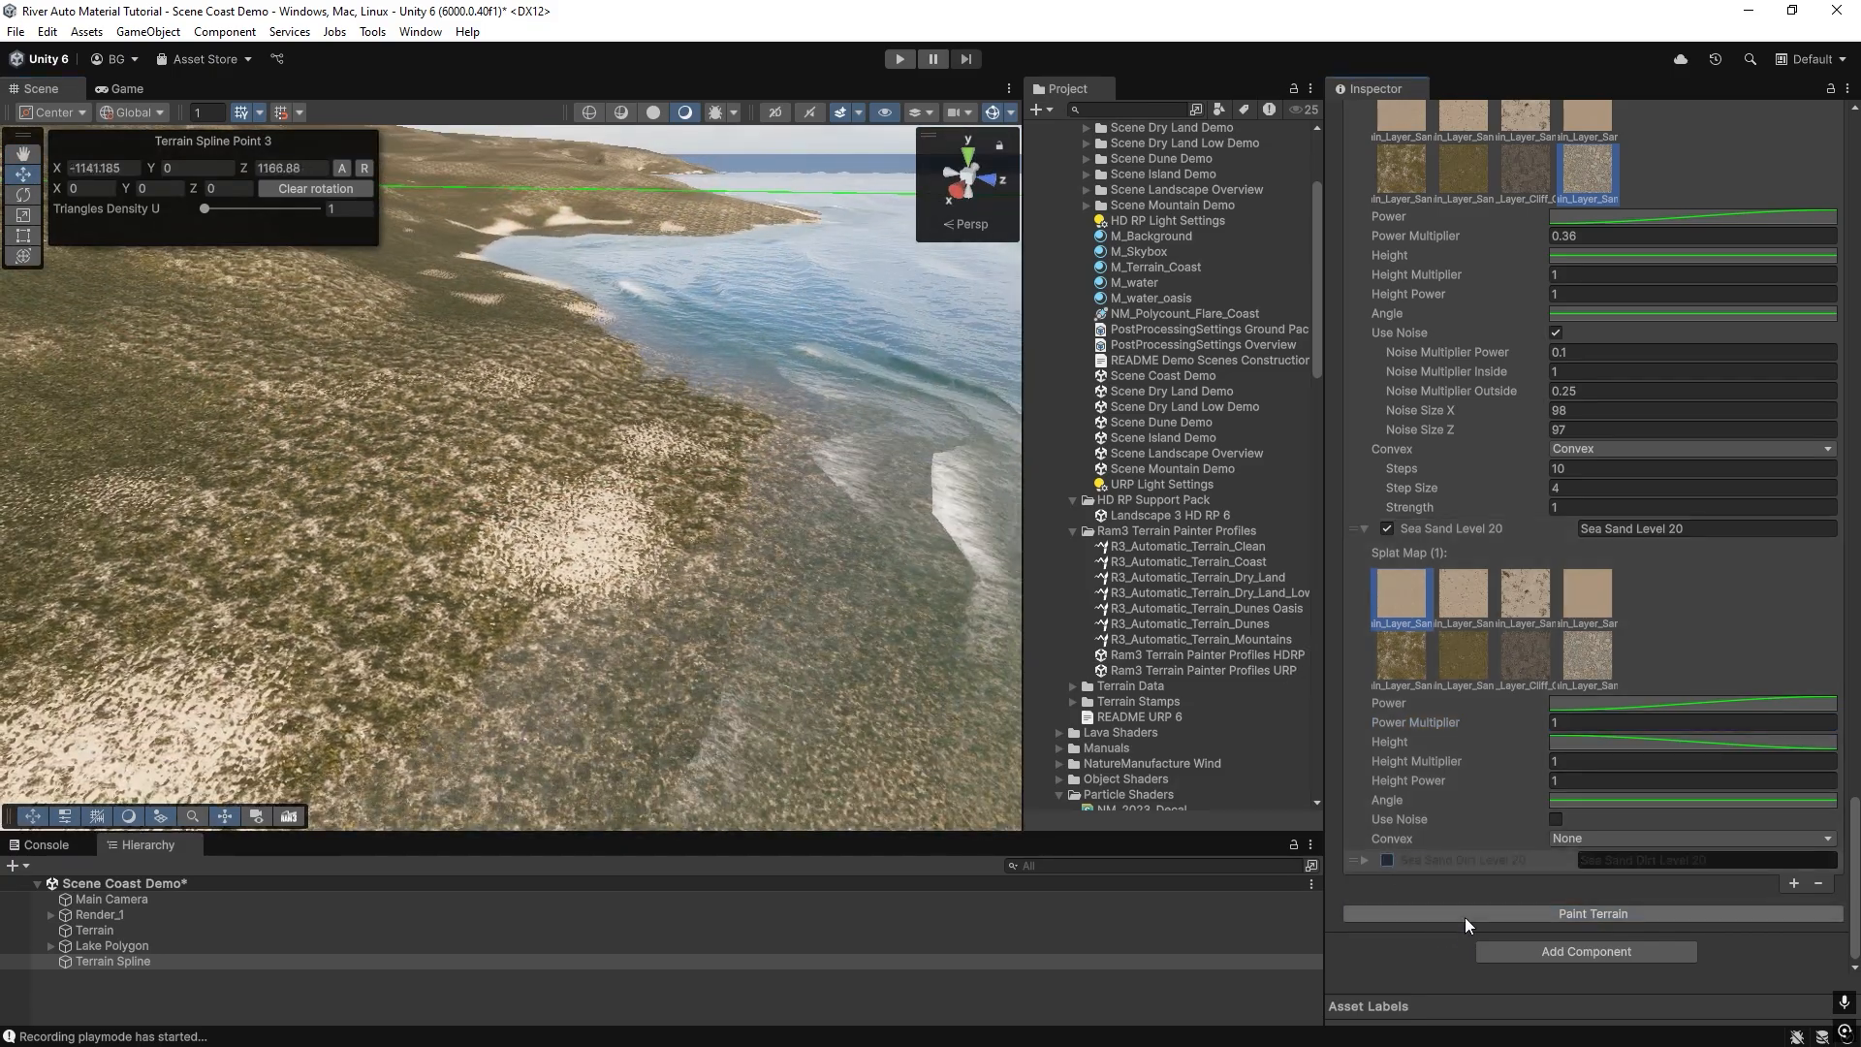
{"action": "left_click", "coordinate": [1464, 917]}
{"action": "left_click", "coordinate": [1388, 860]}
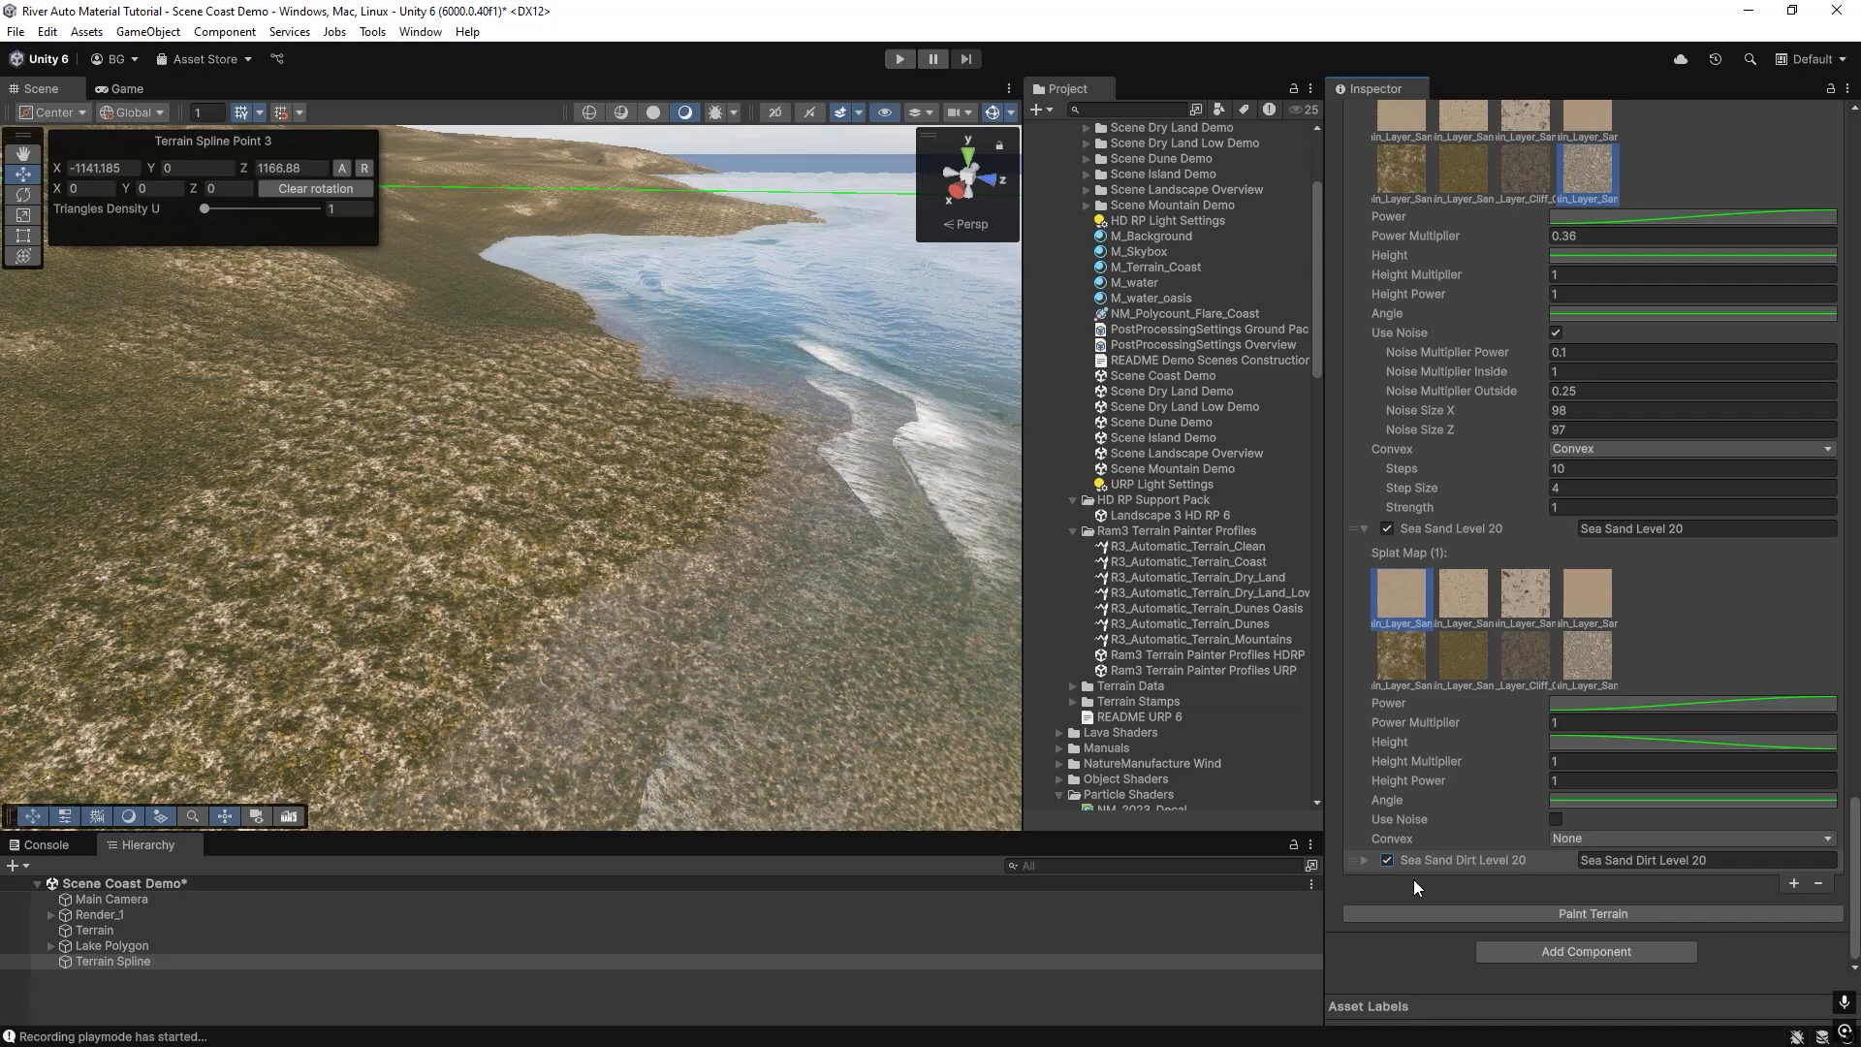
{"action": "left_click", "coordinate": [1460, 913]}
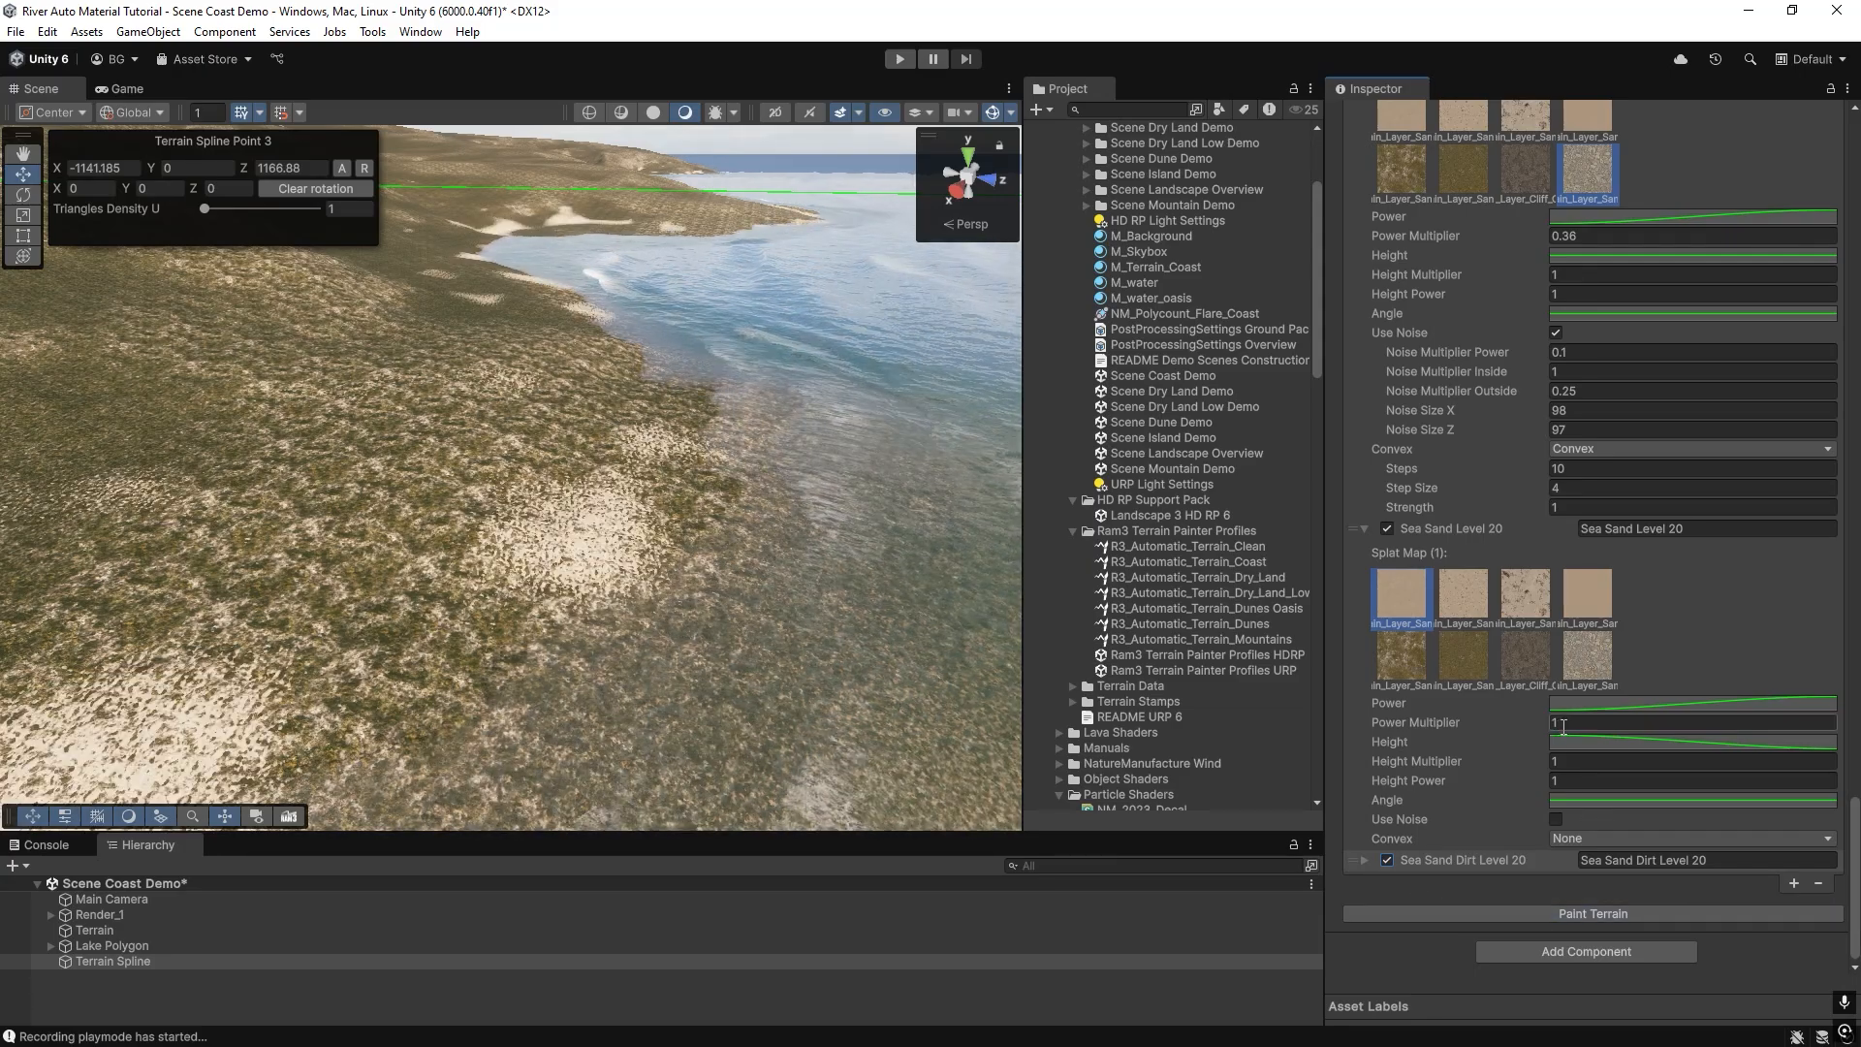
Set Sea Sand Level 20's Power Multiplier to 2 and repaint the terrain.
{"action": "left_click", "coordinate": [1563, 722]}
{"action": "type", "text": "2"}
{"action": "left_click", "coordinate": [1540, 917]}
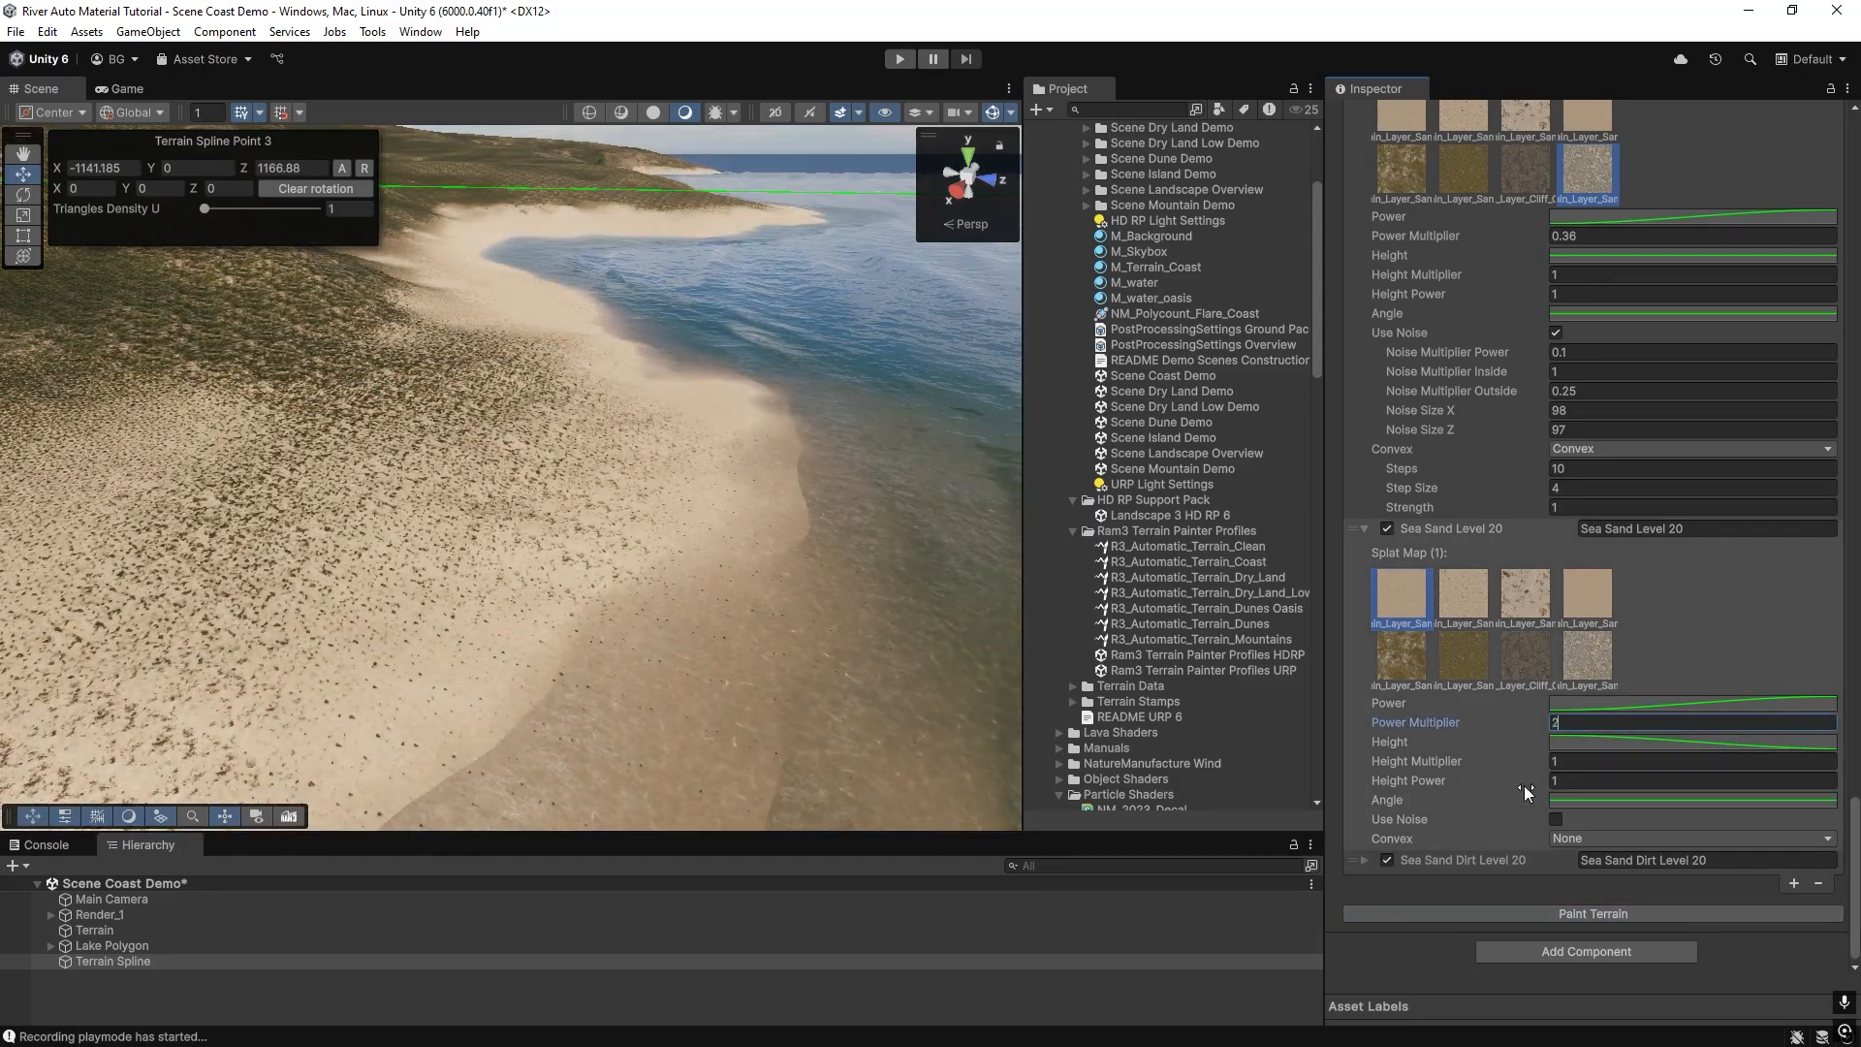
Disable the Sea Sand Dirt Level 20 layer, repaint the terrain and inspect the sand-to-grass transition.
{"action": "left_click", "coordinate": [1387, 860]}
{"action": "left_click", "coordinate": [1440, 917]}
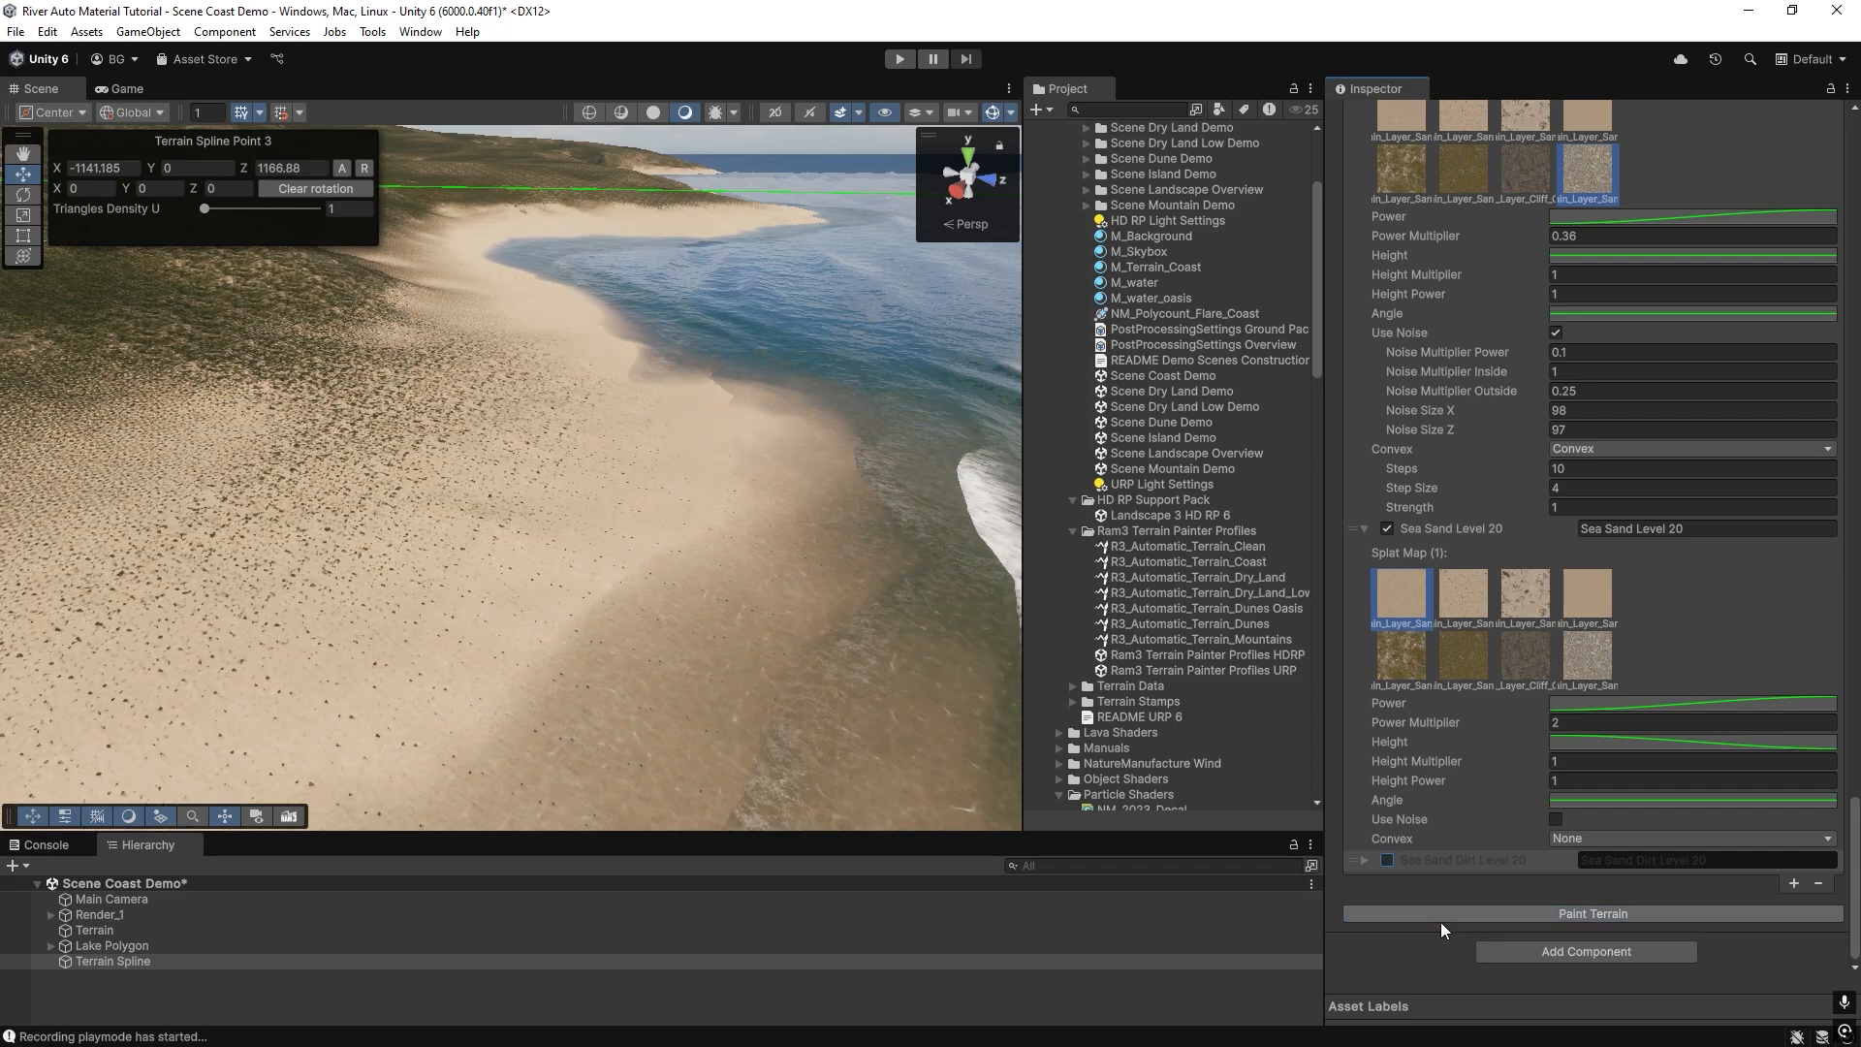
{"action": "right_click_drag", "start_coordinate": [504, 514], "coordinate": [383, 477]}
{"action": "right_click_drag", "start_coordinate": [547, 487], "coordinate": [514, 506]}
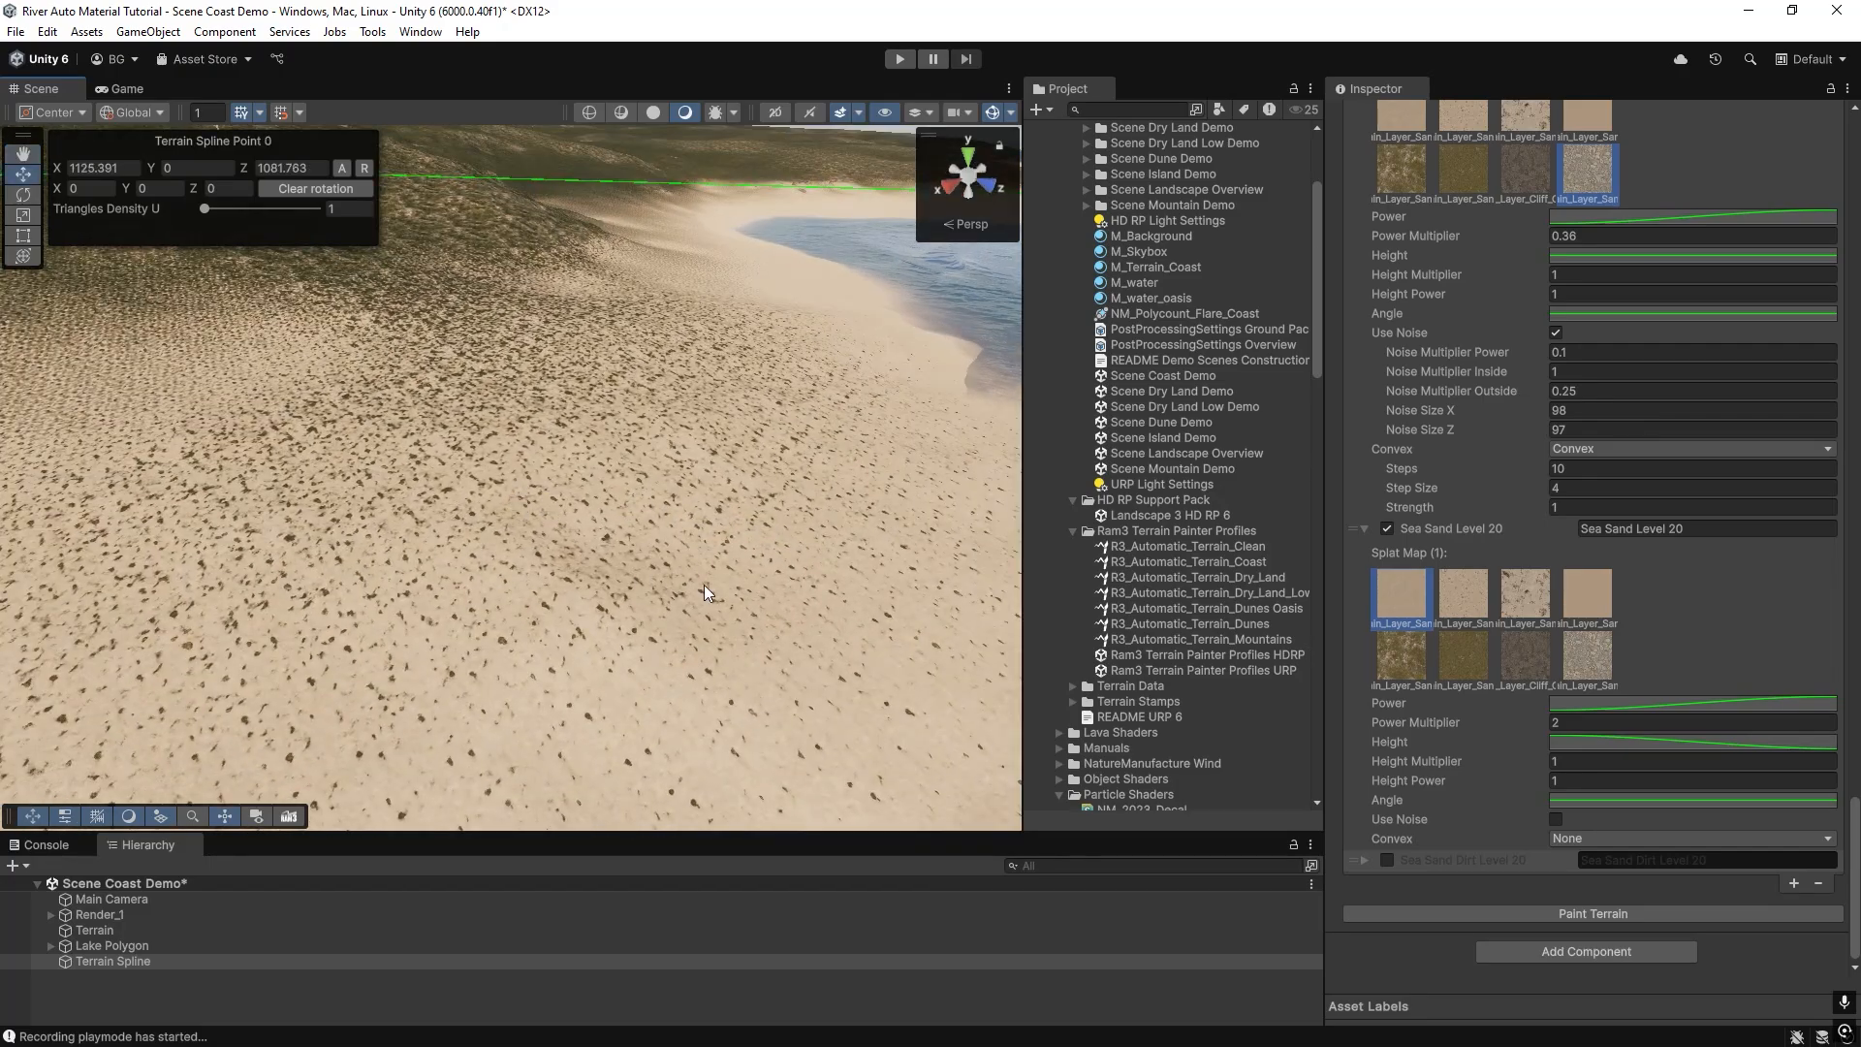
Re-enable the Sea Sand Dirt Level 20 layer, repaint the terrain and expand the layer's settings.
{"action": "right_click_drag", "start_coordinate": [704, 585], "coordinate": [748, 506]}
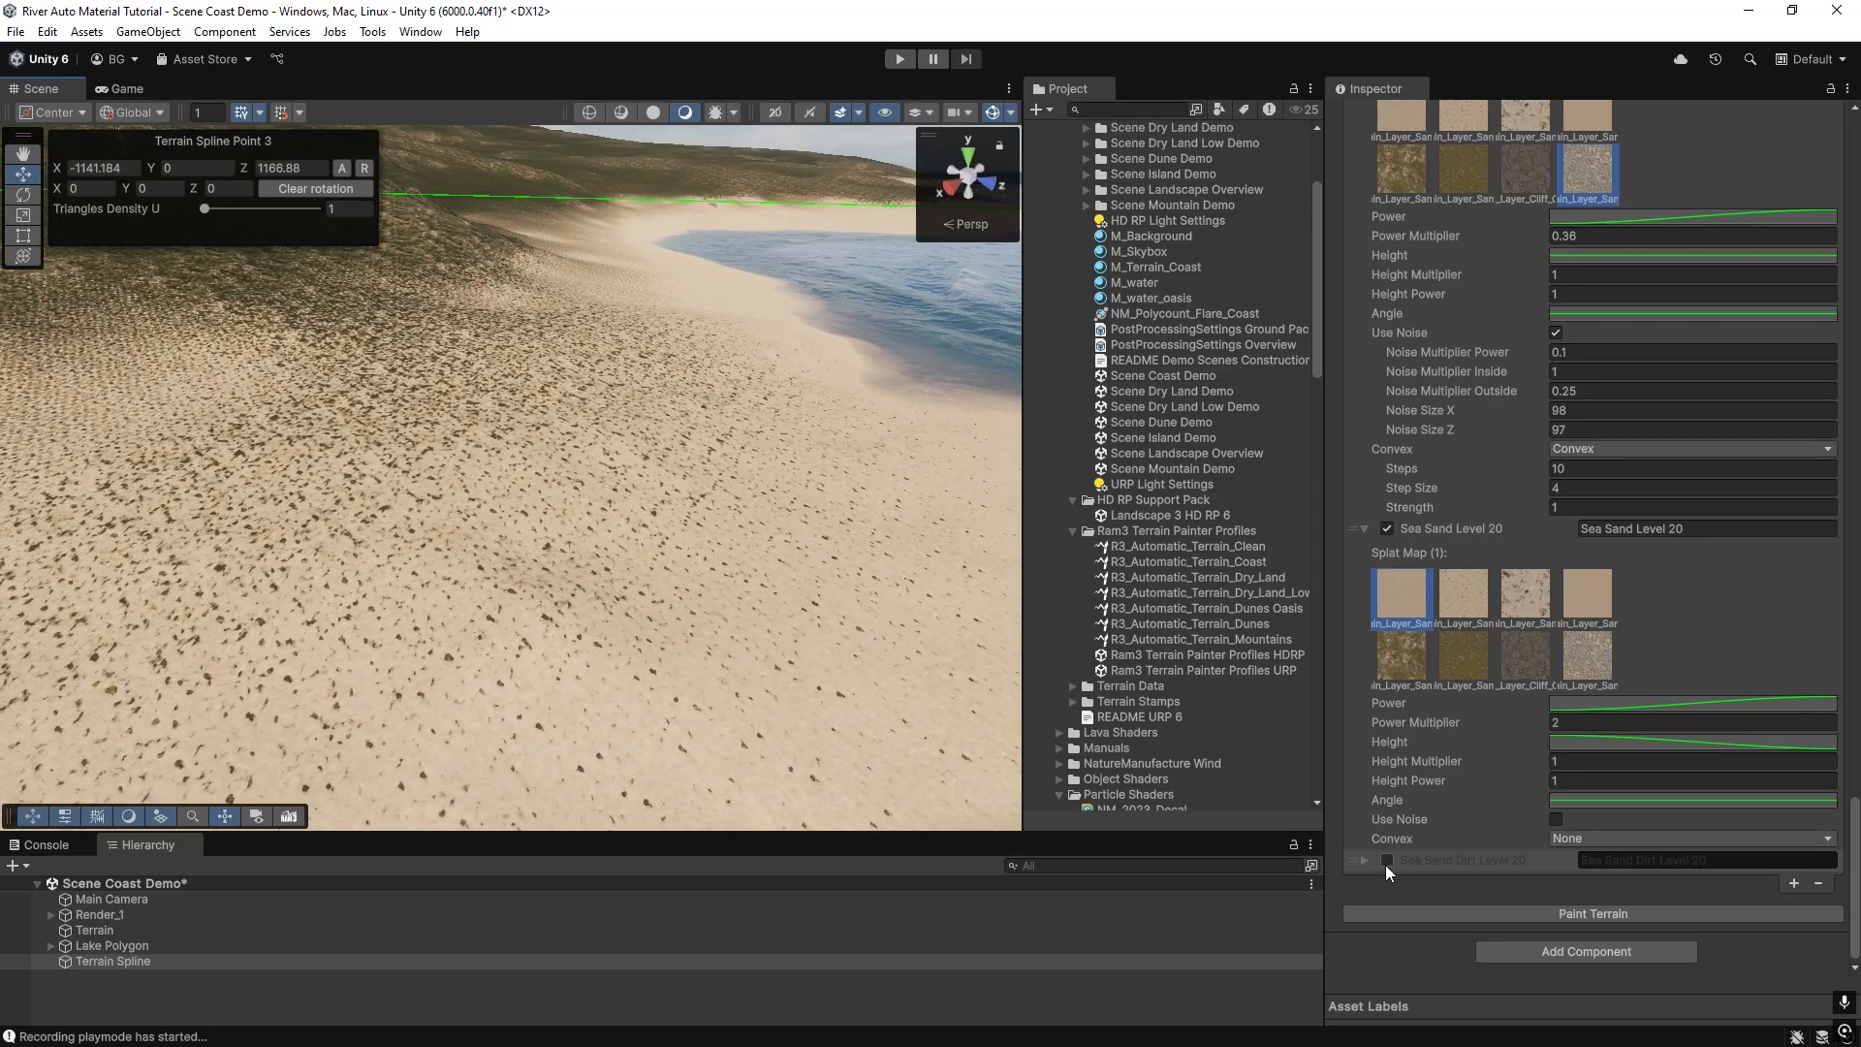
{"action": "left_click", "coordinate": [1428, 914]}
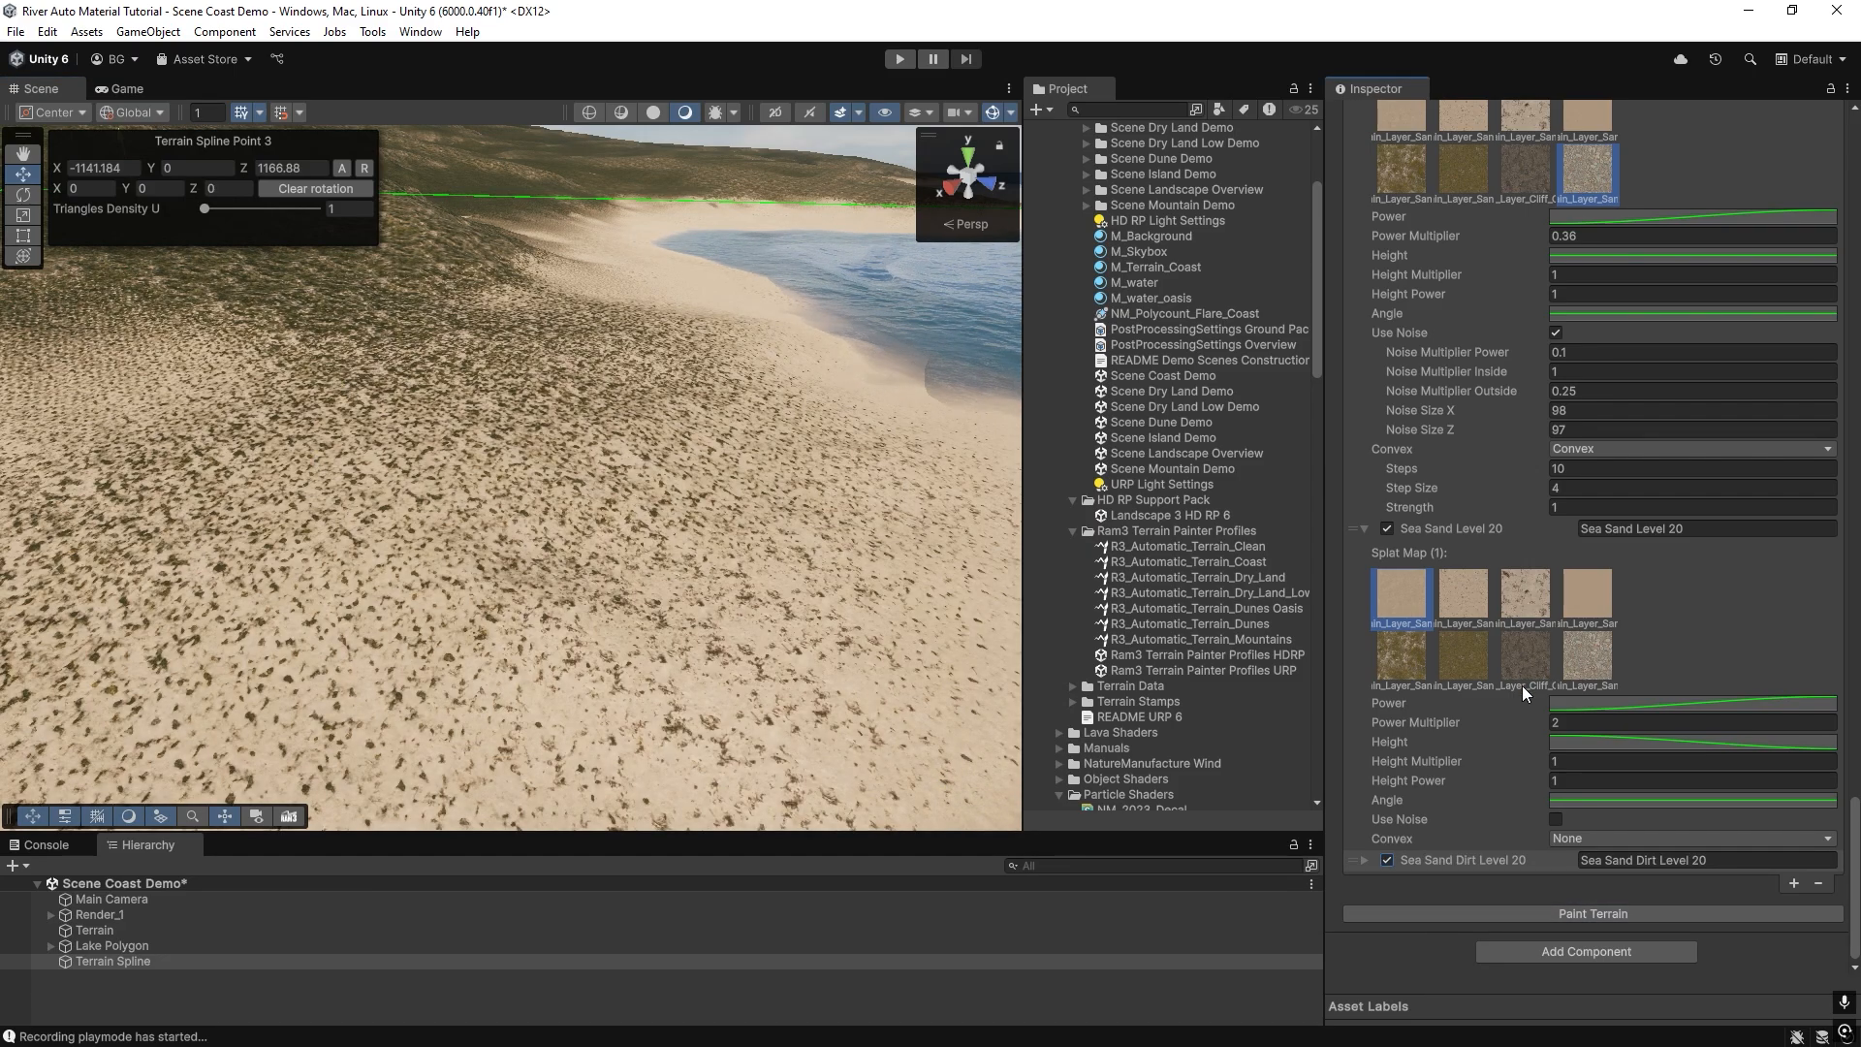
{"action": "left_click", "coordinate": [1364, 860]}
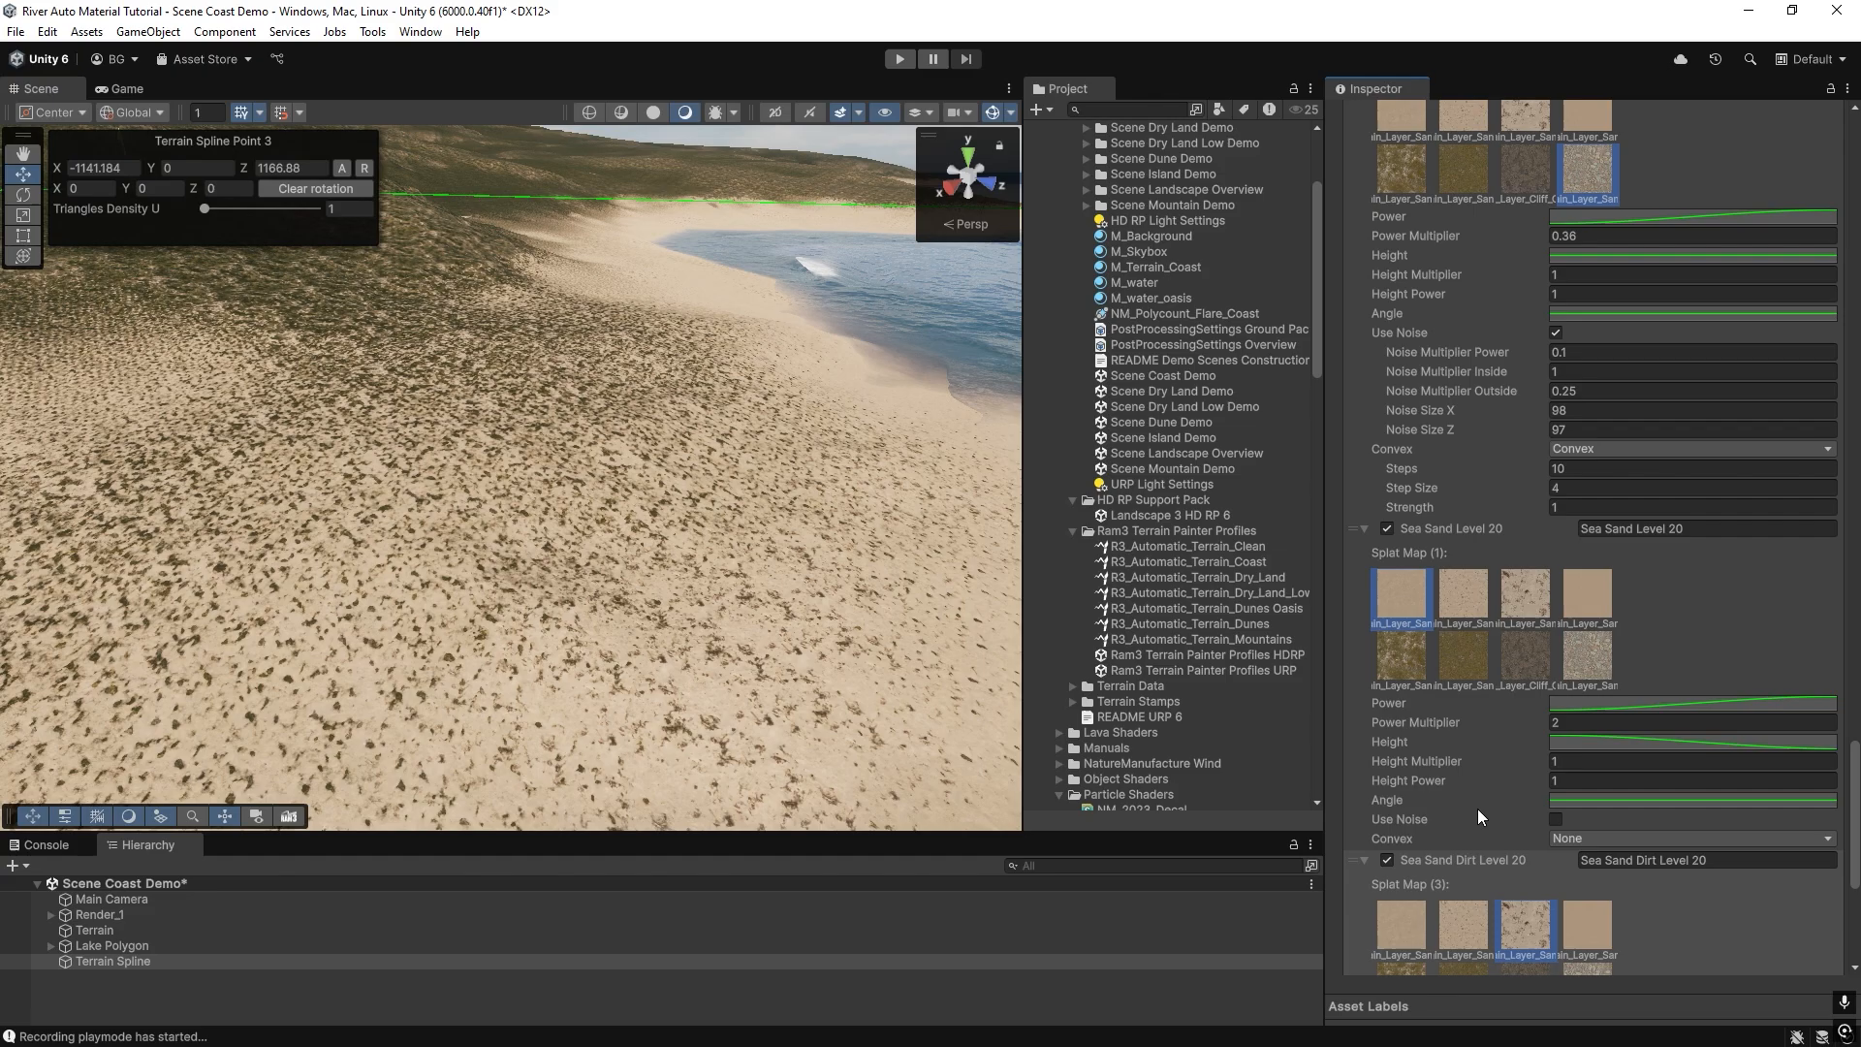
{"action": "right_click_drag", "start_coordinate": [614, 511], "coordinate": [747, 428]}
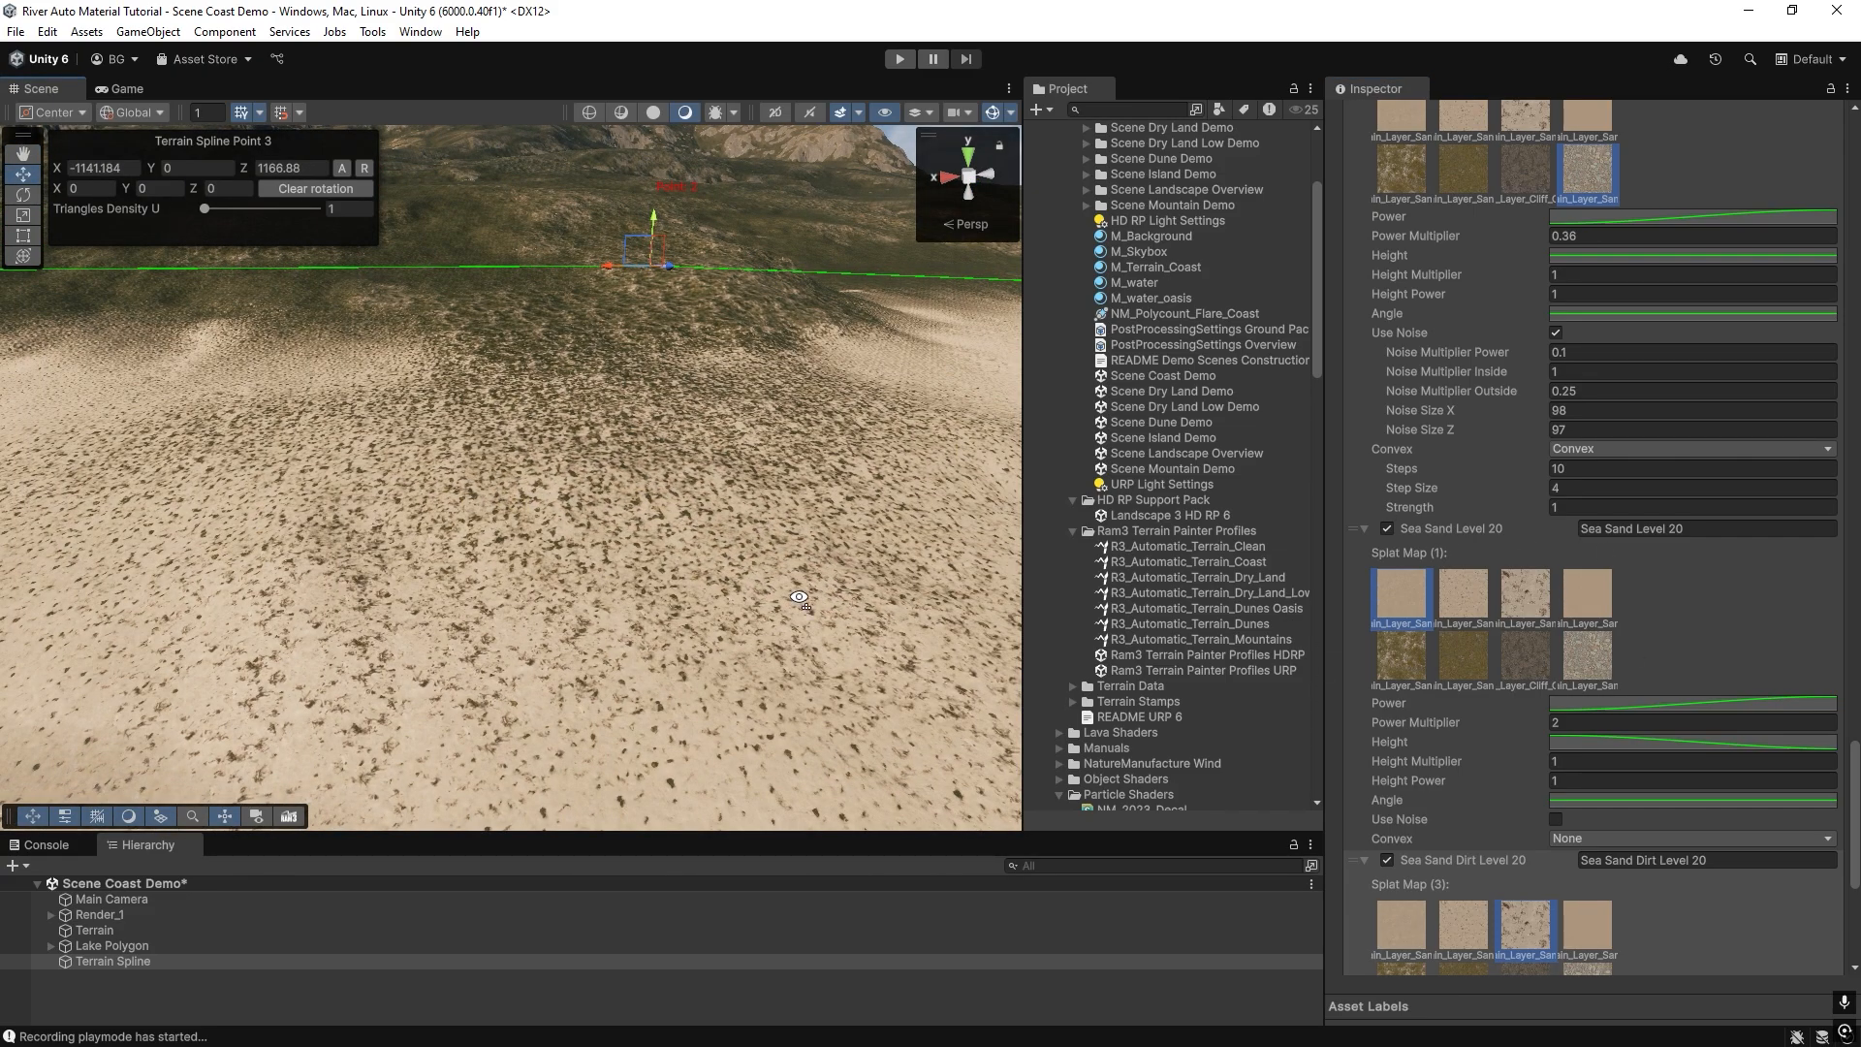
{"action": "right_click_drag", "start_coordinate": [799, 597], "coordinate": [591, 591]}
Set Sea Sand Level 20's Power Multiplier to 3 and repaint the terrain.
{"action": "left_click", "coordinate": [1571, 722]}
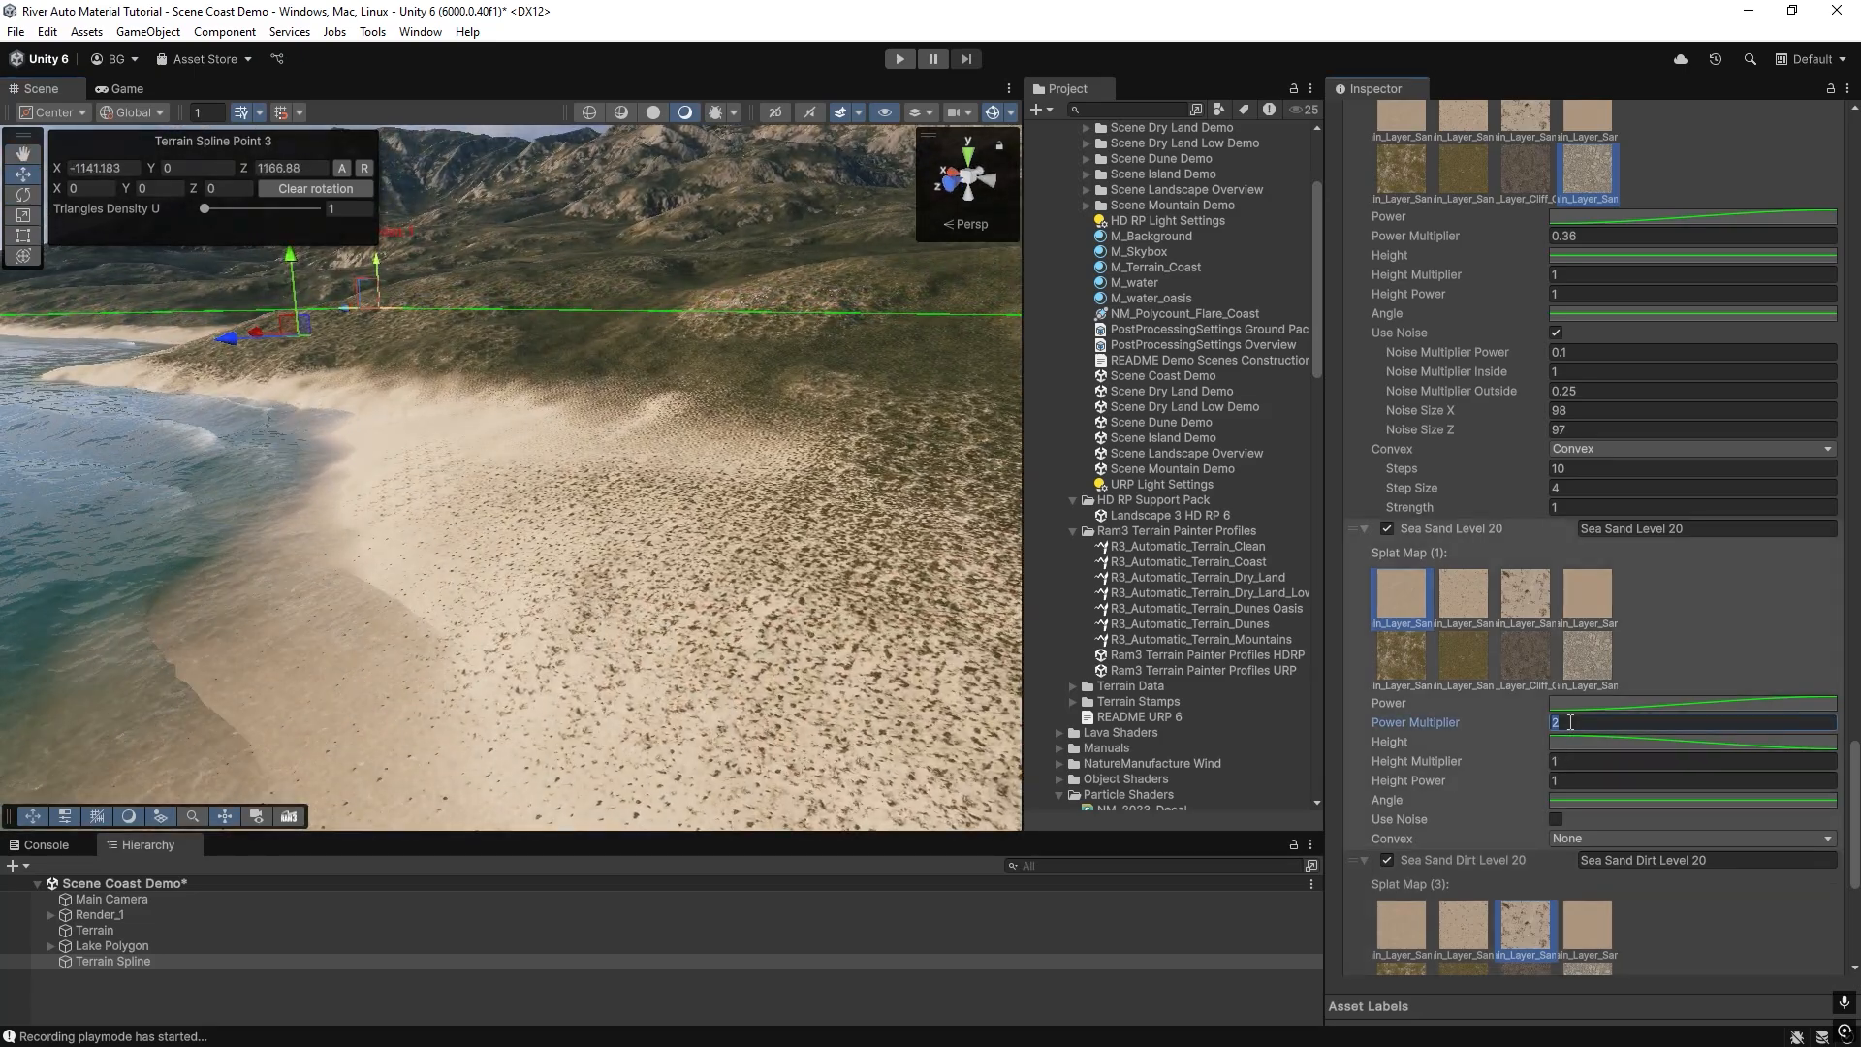
{"action": "type", "text": "3"}
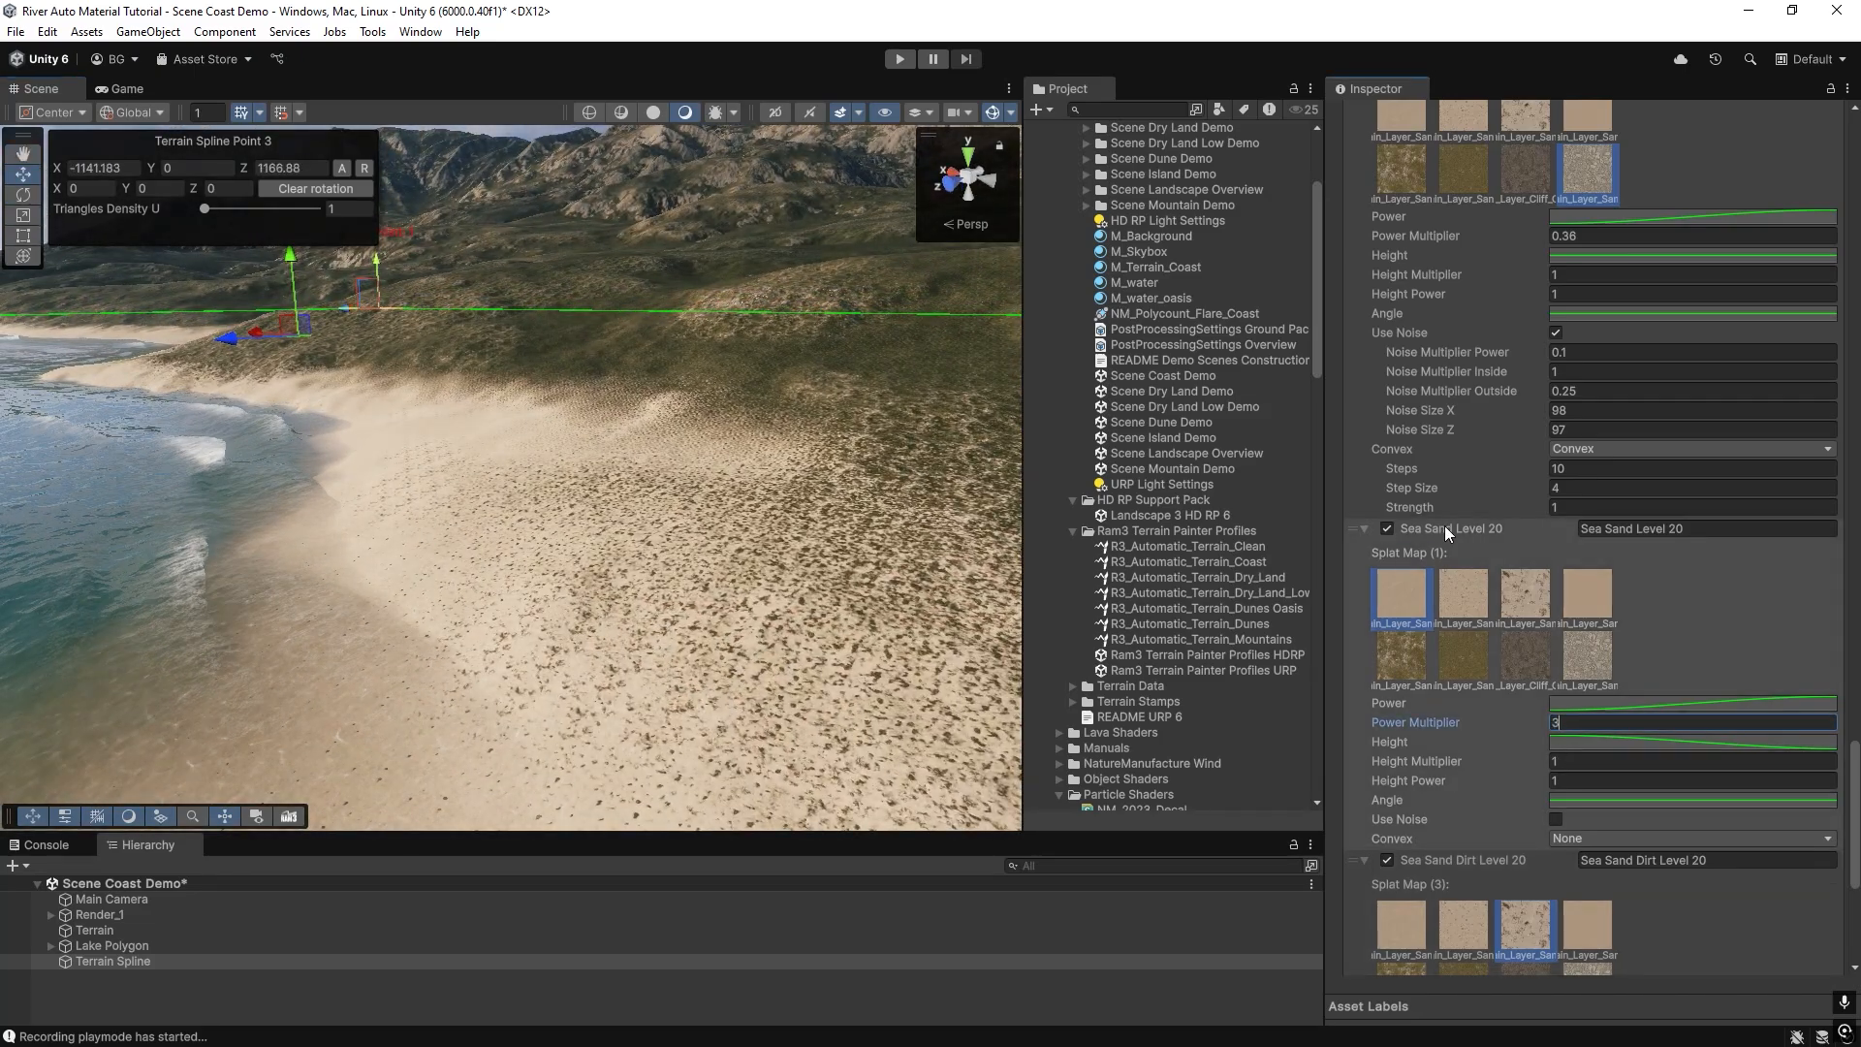
{"action": "scroll", "coordinate": [1509, 718], "scroll_direction": "down", "scroll_amount": 6}
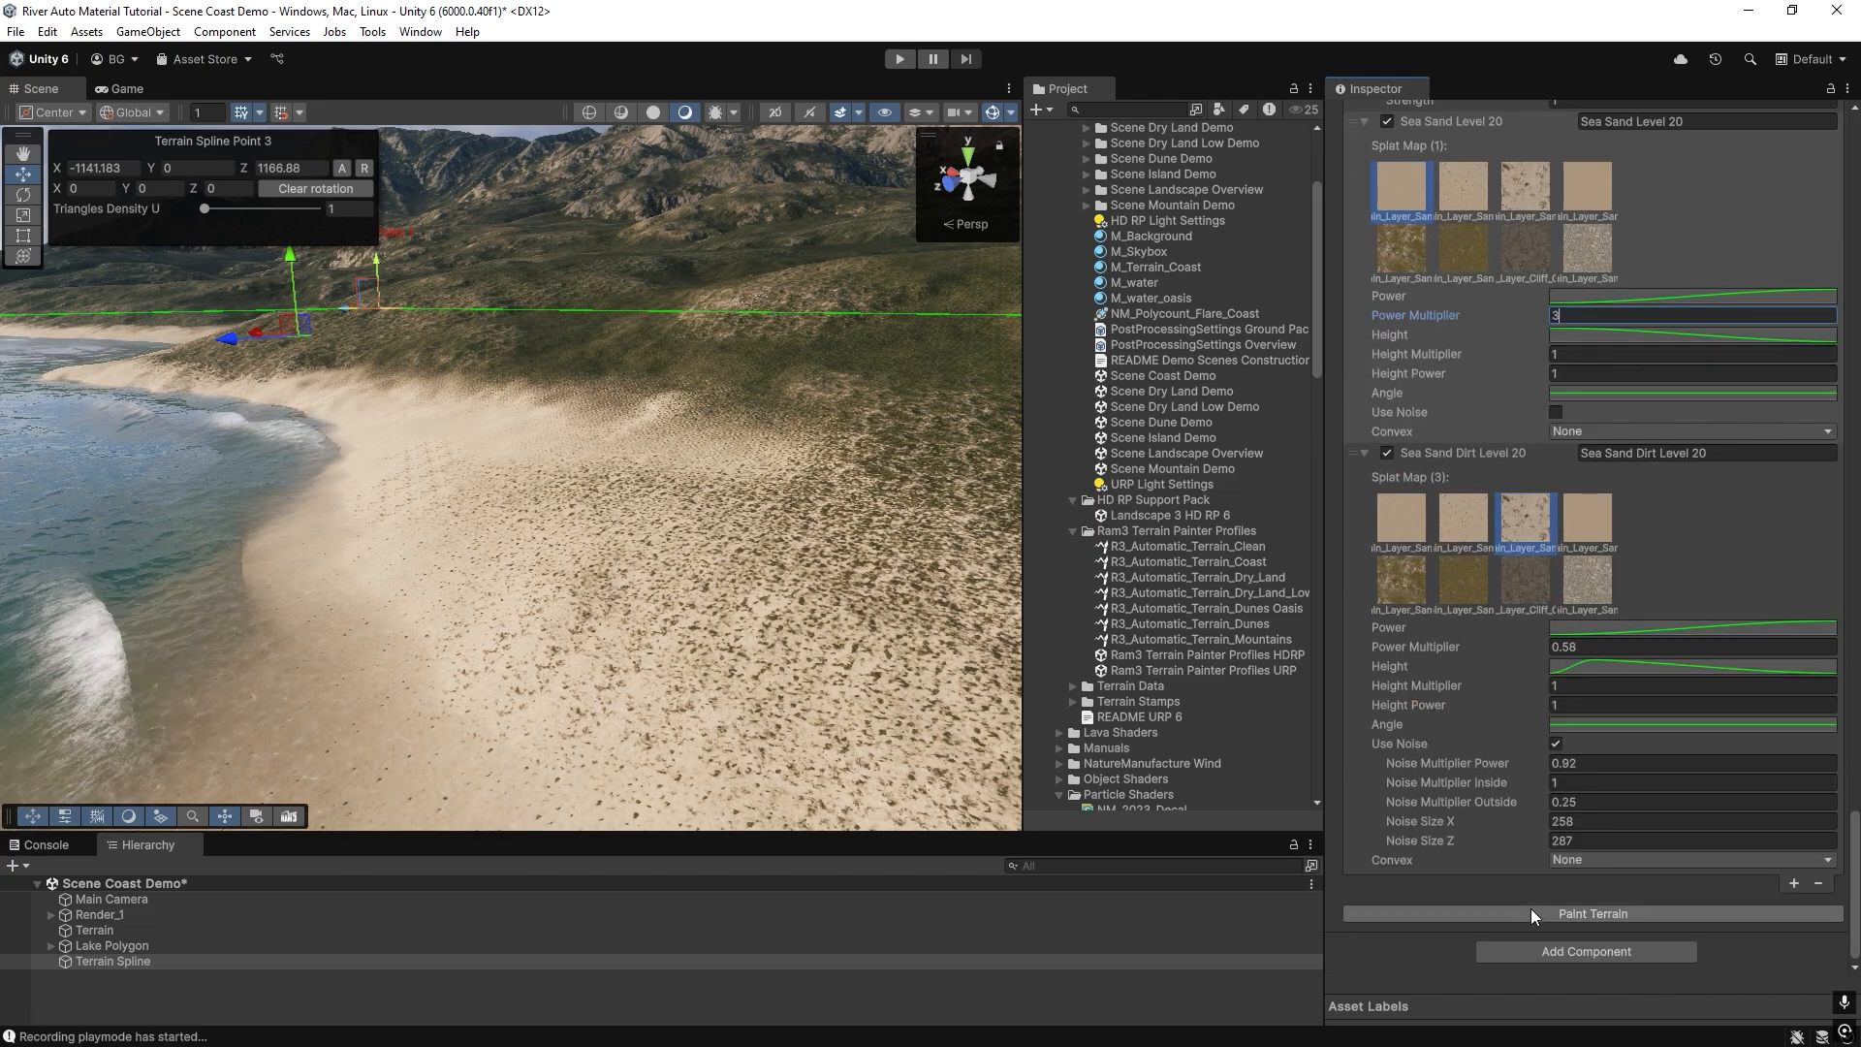
{"action": "left_click", "coordinate": [1532, 915]}
{"action": "mouse_move", "coordinate": [351, 539]}
{"action": "right_mouse_down"}
{"action": "mouse_move", "coordinate": [796, 572]}
{"action": "mouse_move", "coordinate": [667, 528]}
{"action": "right_mouse_up"}
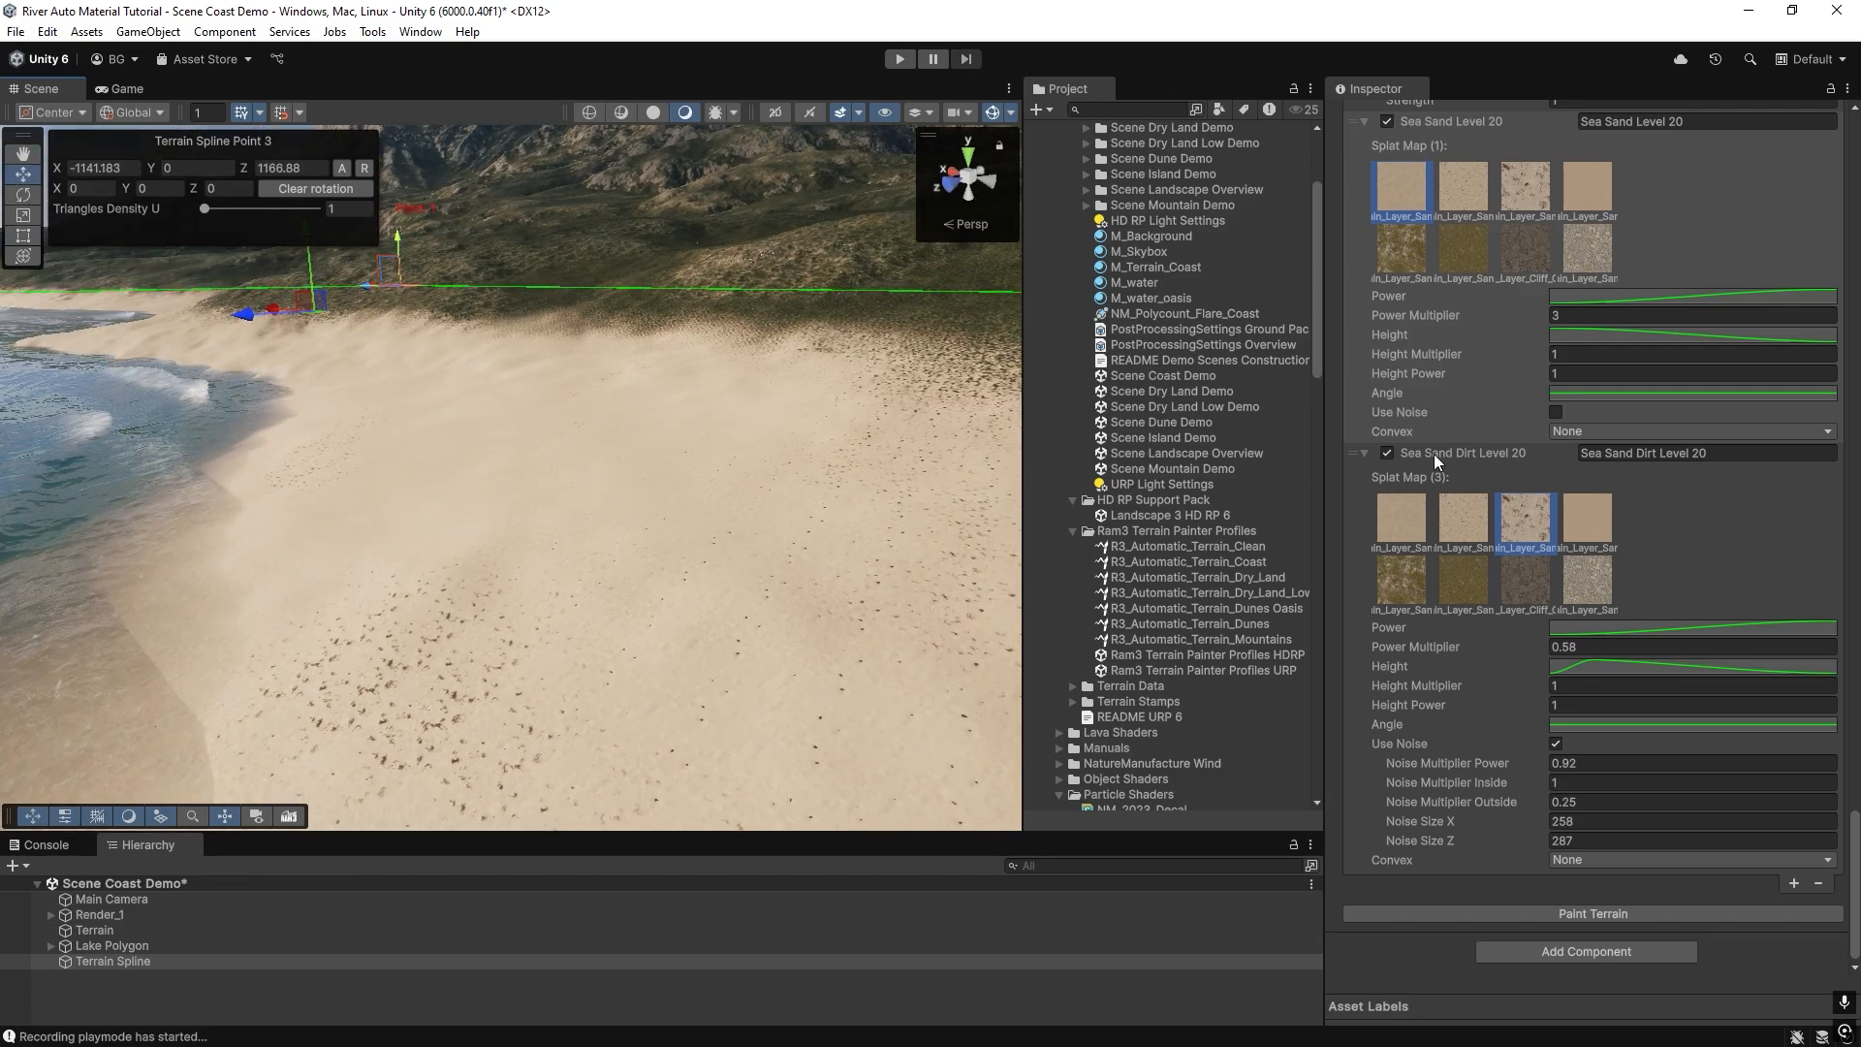
Inspect the repainted beach from several angles, checking the sand dirt patches, the shoreline and the sand-to-grass transition against both sand layers' settings.
{"action": "right_click_drag", "start_coordinate": [665, 499], "coordinate": [565, 518]}
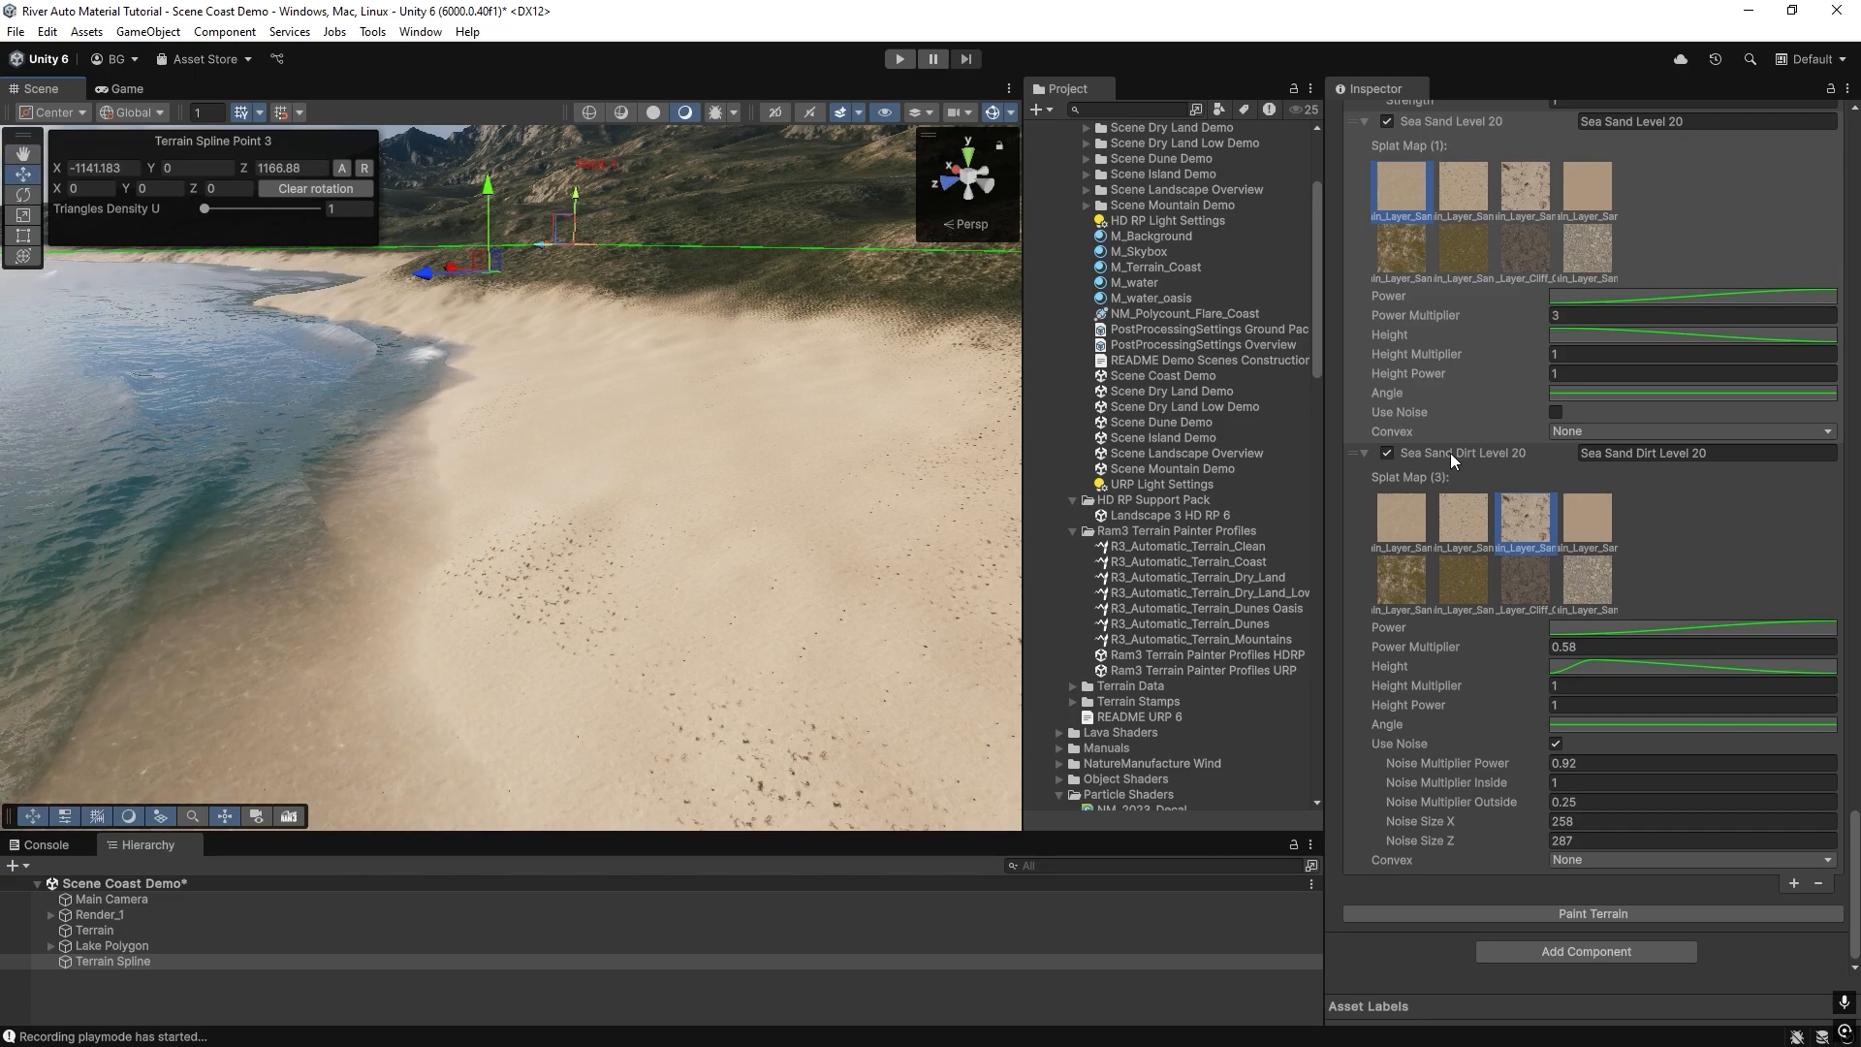
{"action": "key", "text": "w"}
{"action": "right_click_drag", "start_coordinate": [524, 545], "coordinate": [514, 543]}
{"action": "right_click_drag", "start_coordinate": [705, 208], "coordinate": [741, 270]}
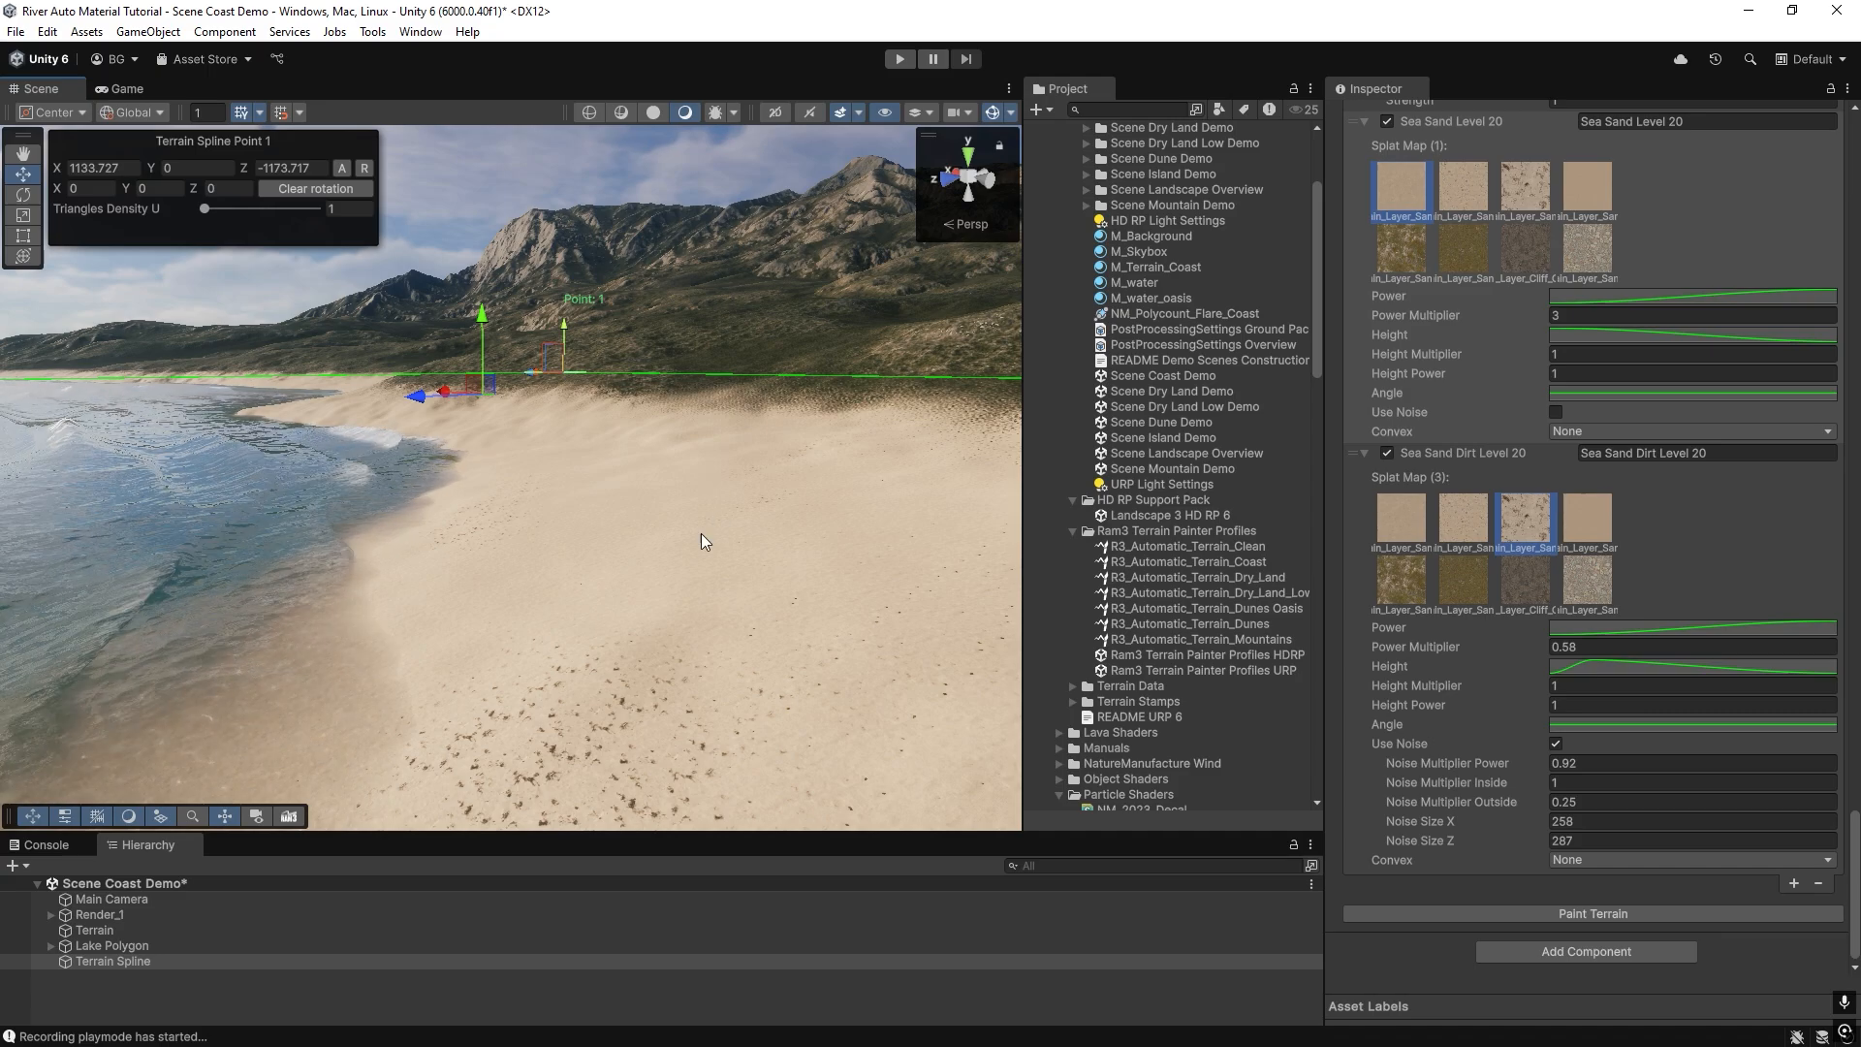
{"action": "right_click_drag", "start_coordinate": [644, 639], "coordinate": [632, 661]}
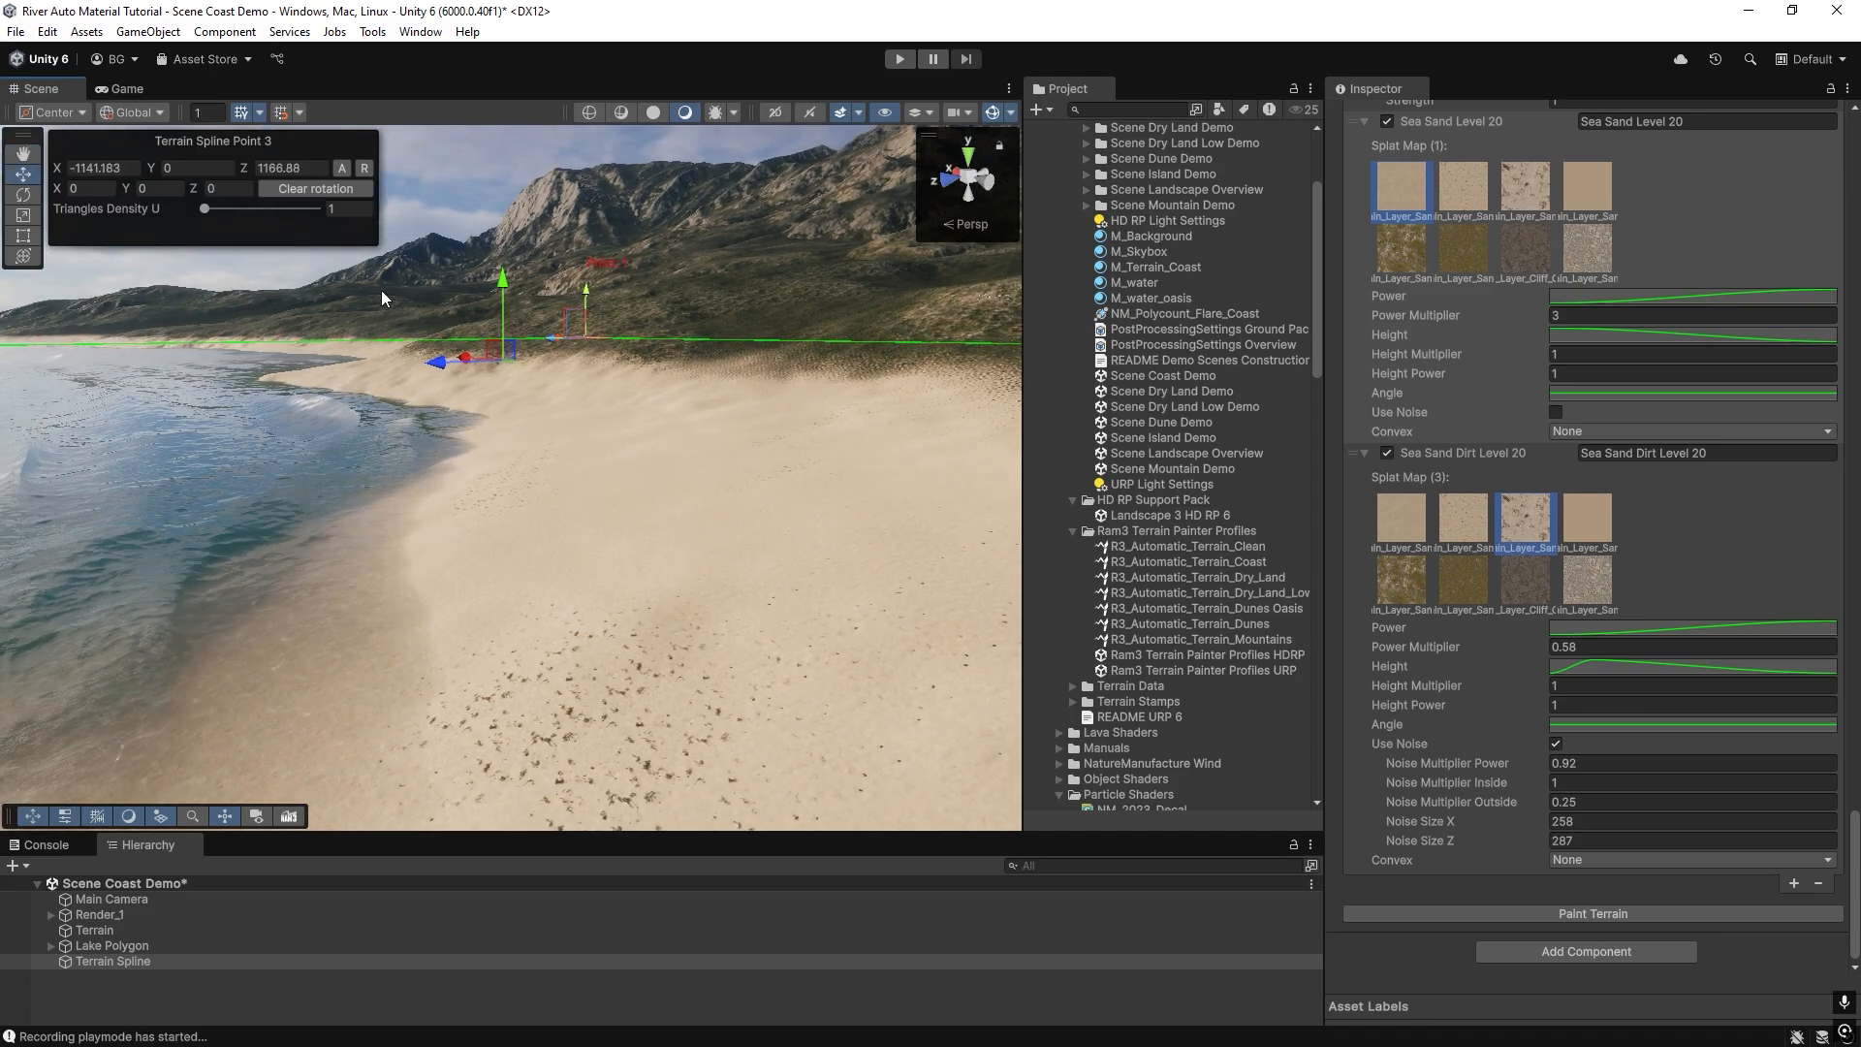
{"action": "right_click_drag", "start_coordinate": [381, 289], "coordinate": [776, 271]}
{"action": "right_click_drag", "start_coordinate": [579, 499], "coordinate": [661, 502]}
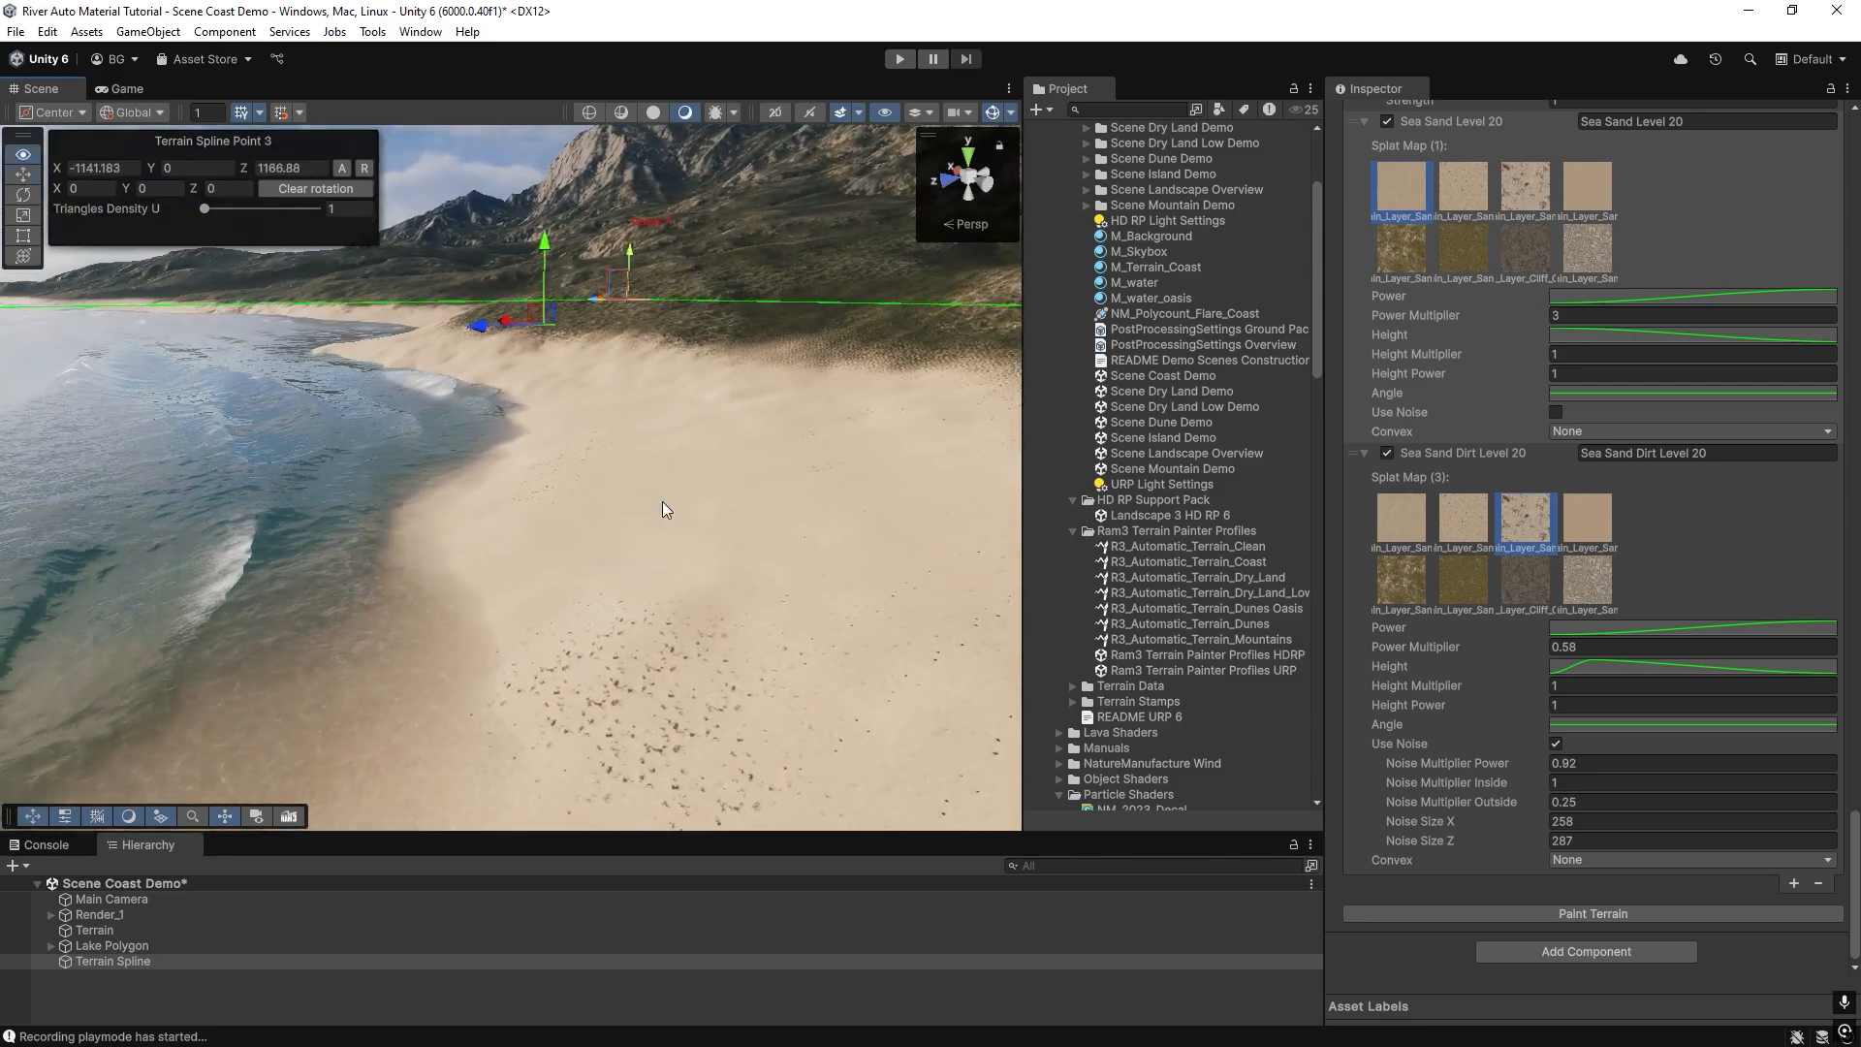
{"action": "right_click_drag", "start_coordinate": [642, 575], "coordinate": [568, 520]}
{"action": "right_click_drag", "start_coordinate": [6, 658], "coordinate": [648, 640]}
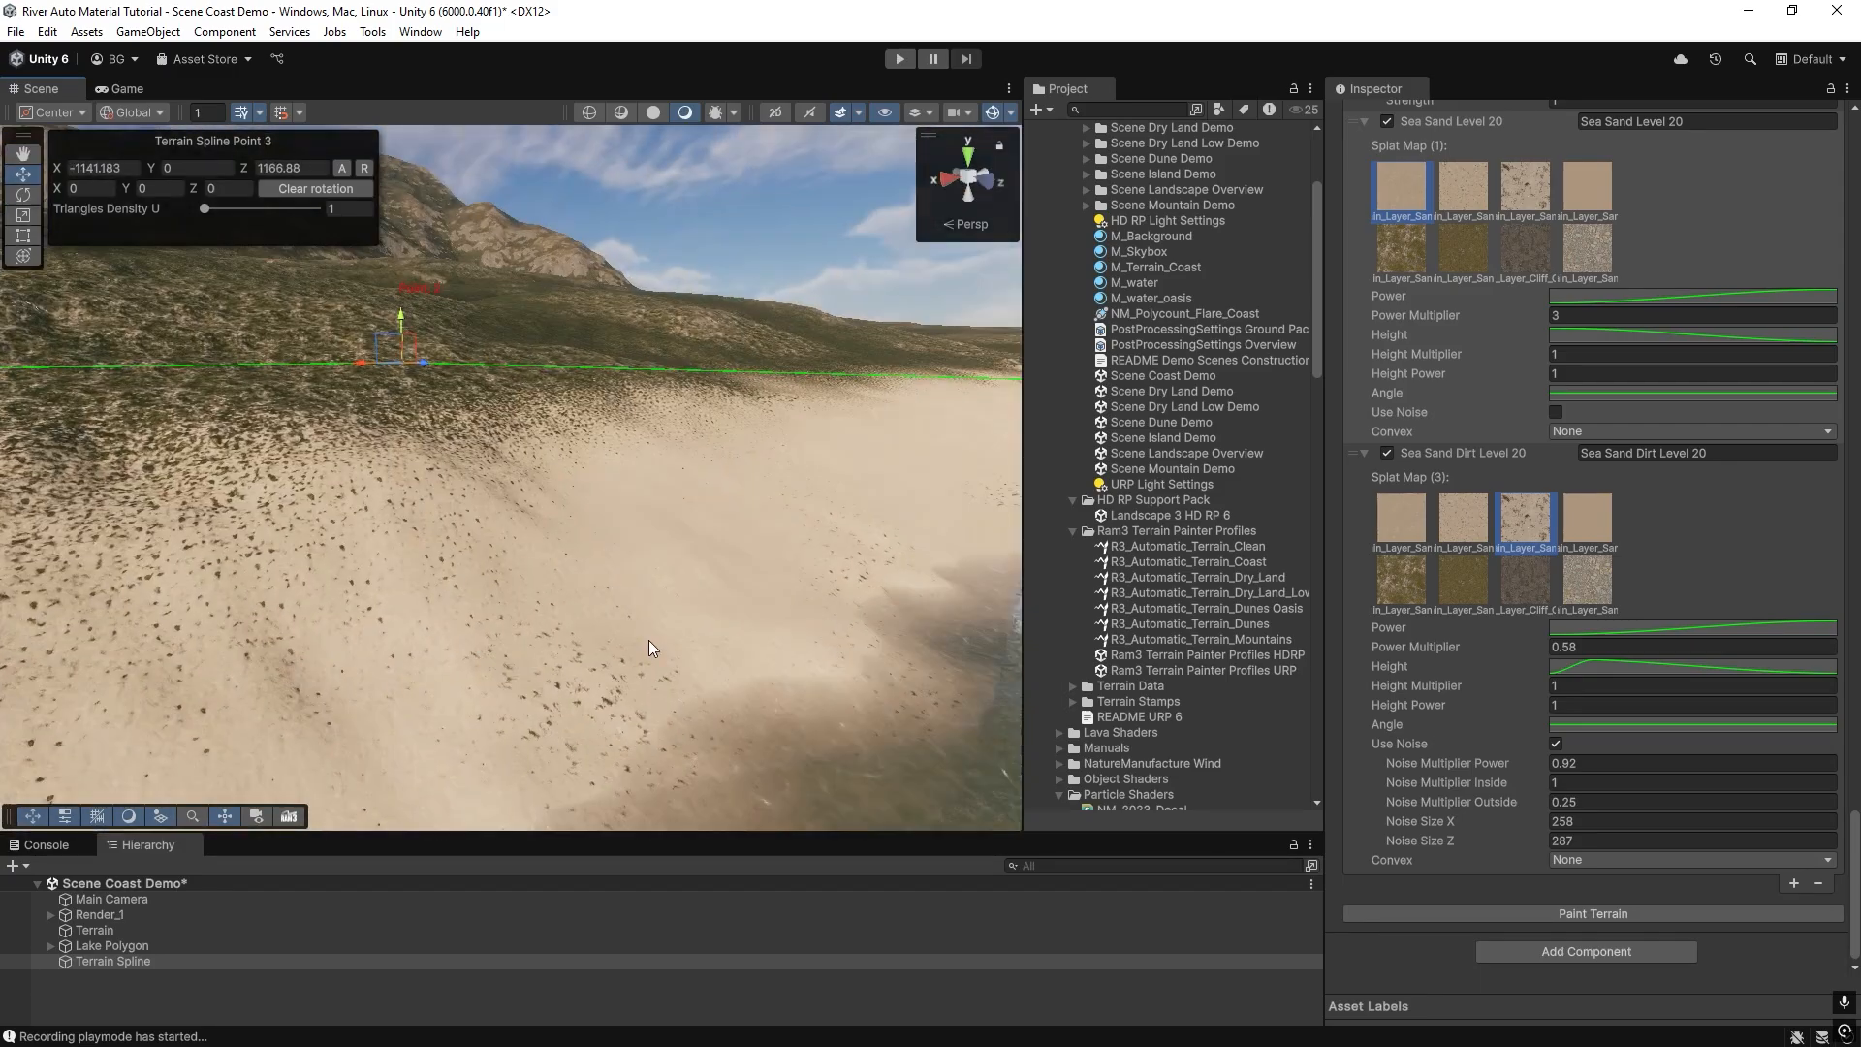
{"action": "right_click_drag", "start_coordinate": [679, 524], "coordinate": [969, 490]}
{"action": "scroll", "coordinate": [1399, 491], "scroll_direction": "up", "scroll_amount": 5}
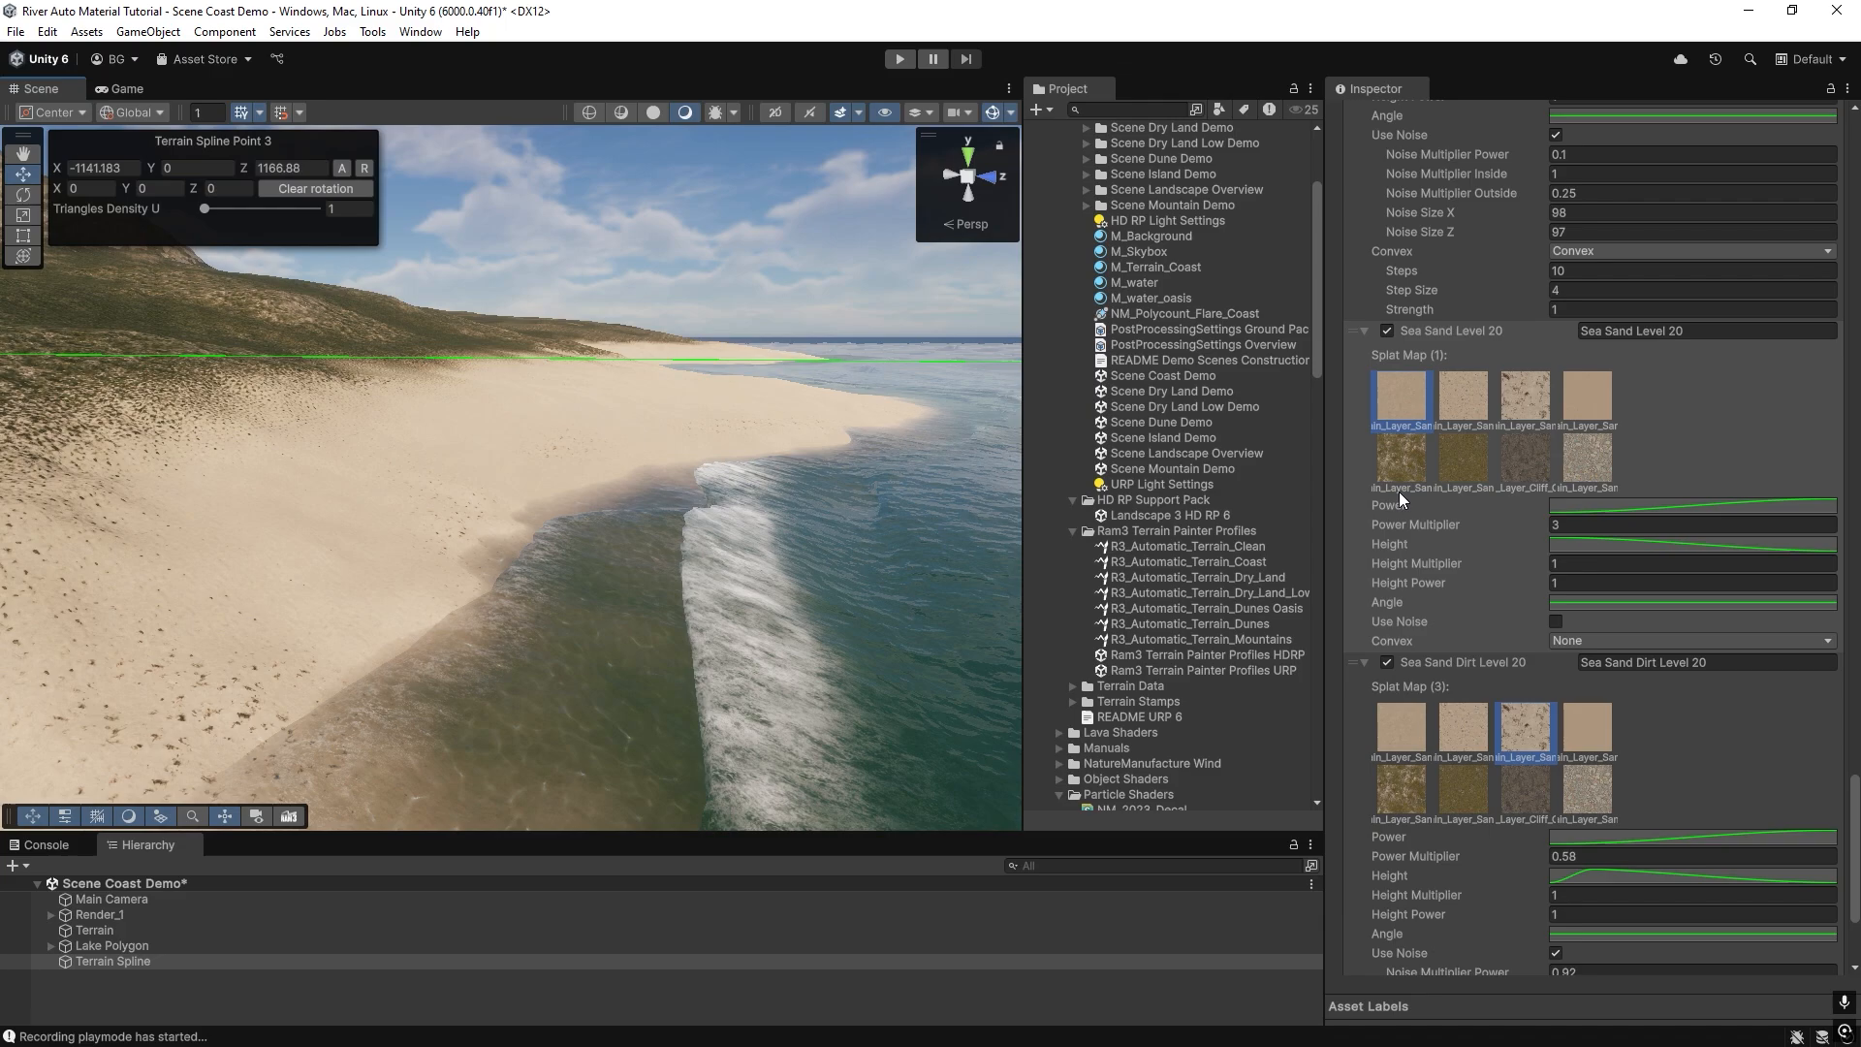
{"action": "right_click_drag", "start_coordinate": [520, 548], "coordinate": [569, 502]}
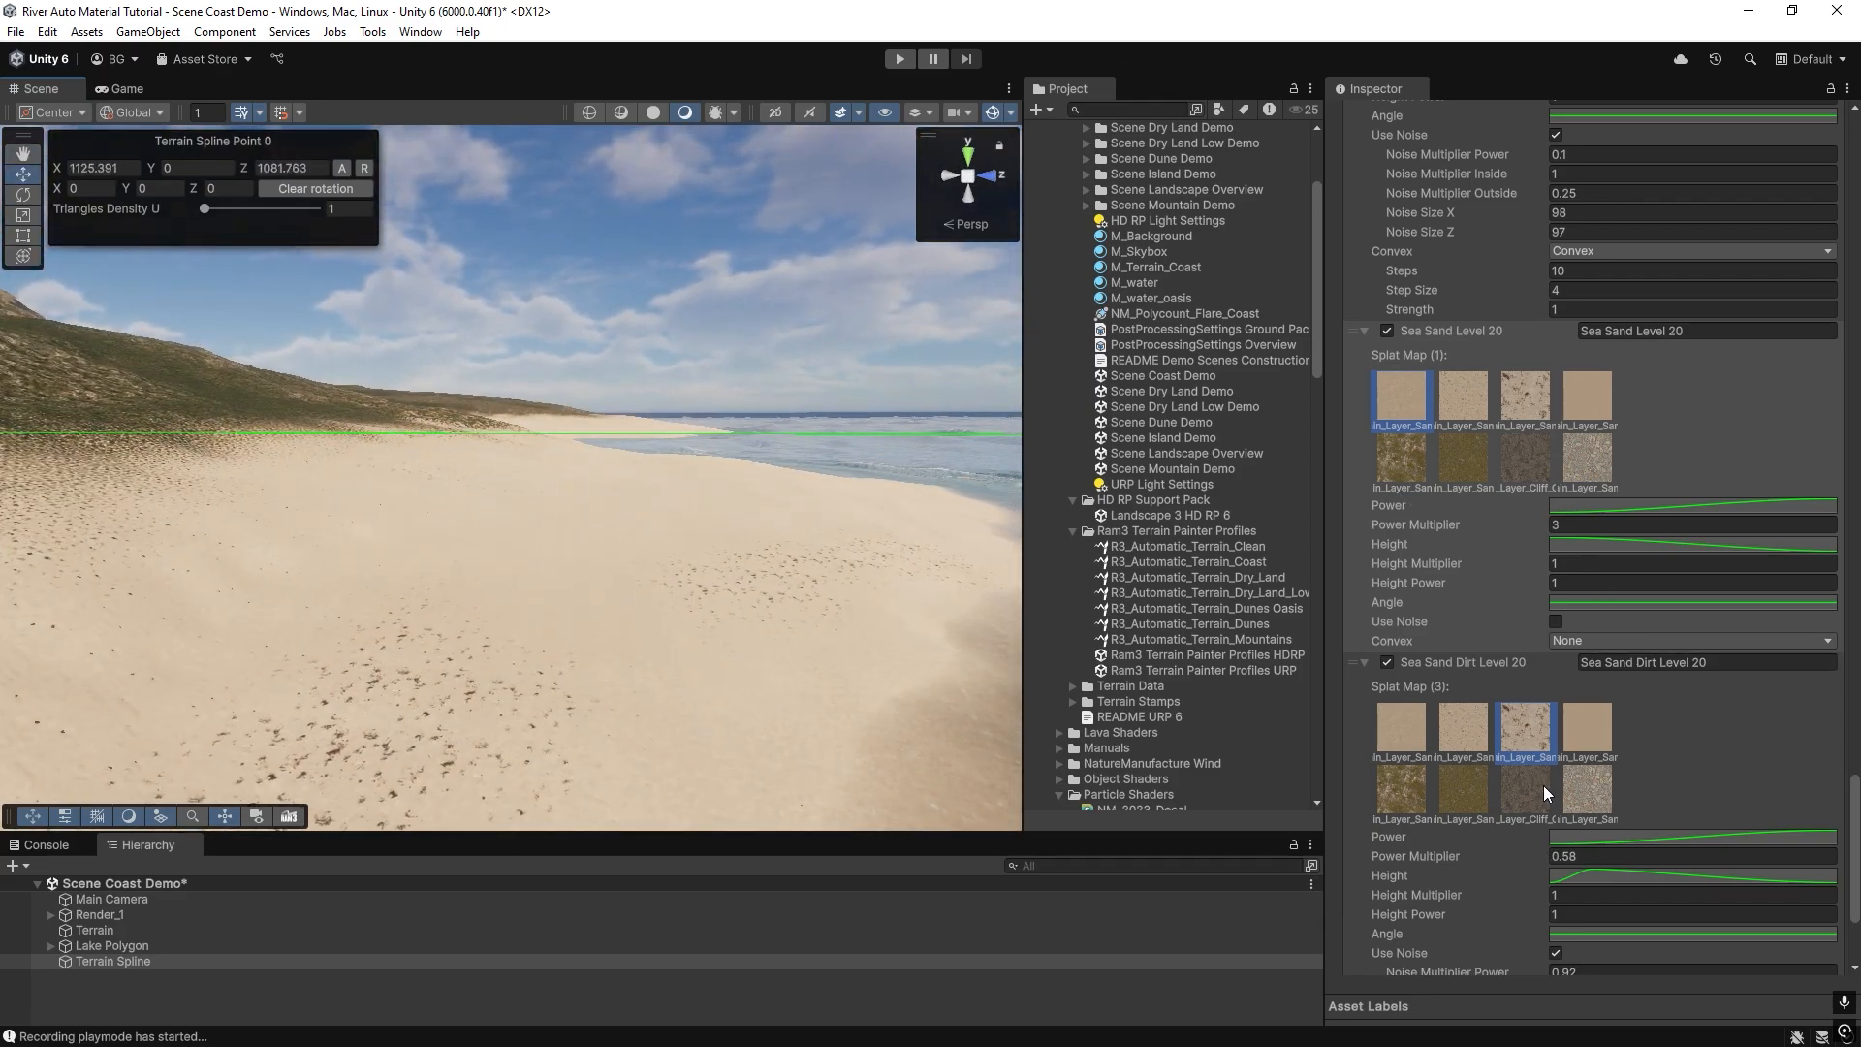
{"action": "scroll", "coordinate": [1562, 774], "scroll_direction": "down", "scroll_amount": 5}
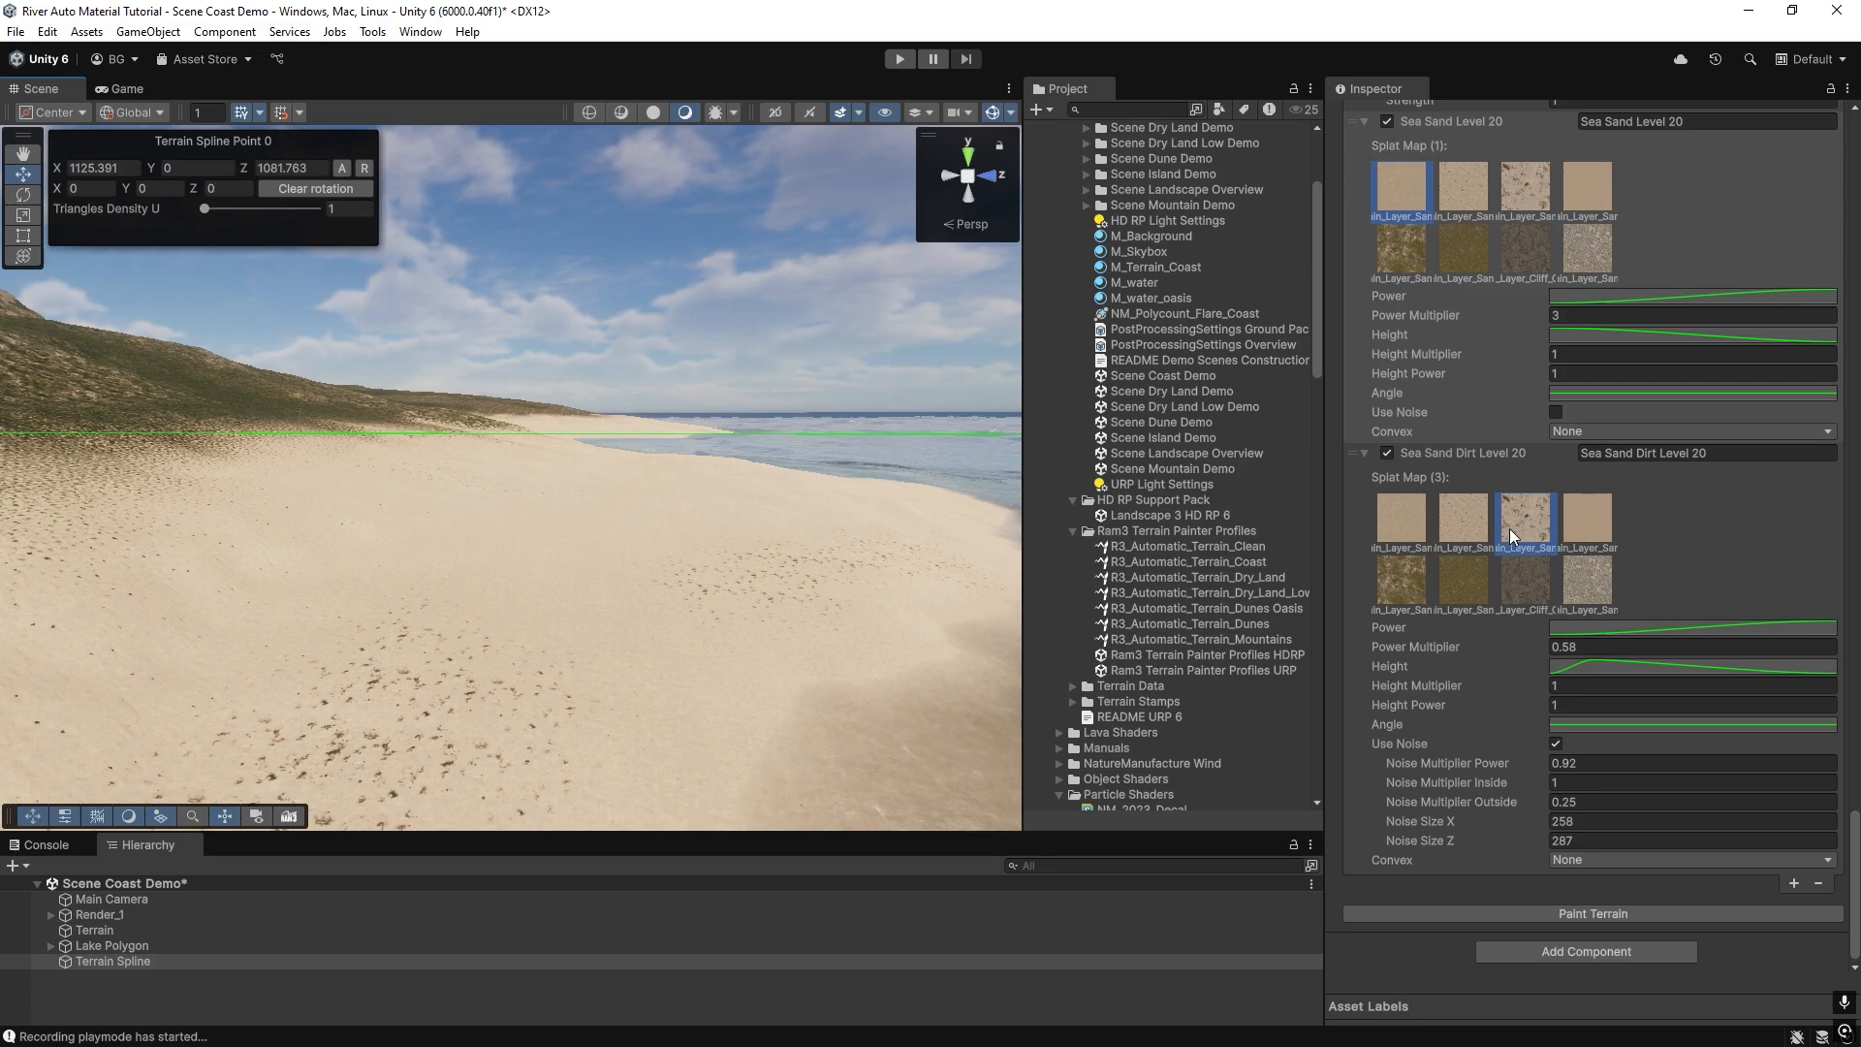
{"action": "right_click_drag", "start_coordinate": [517, 554], "coordinate": [528, 590]}
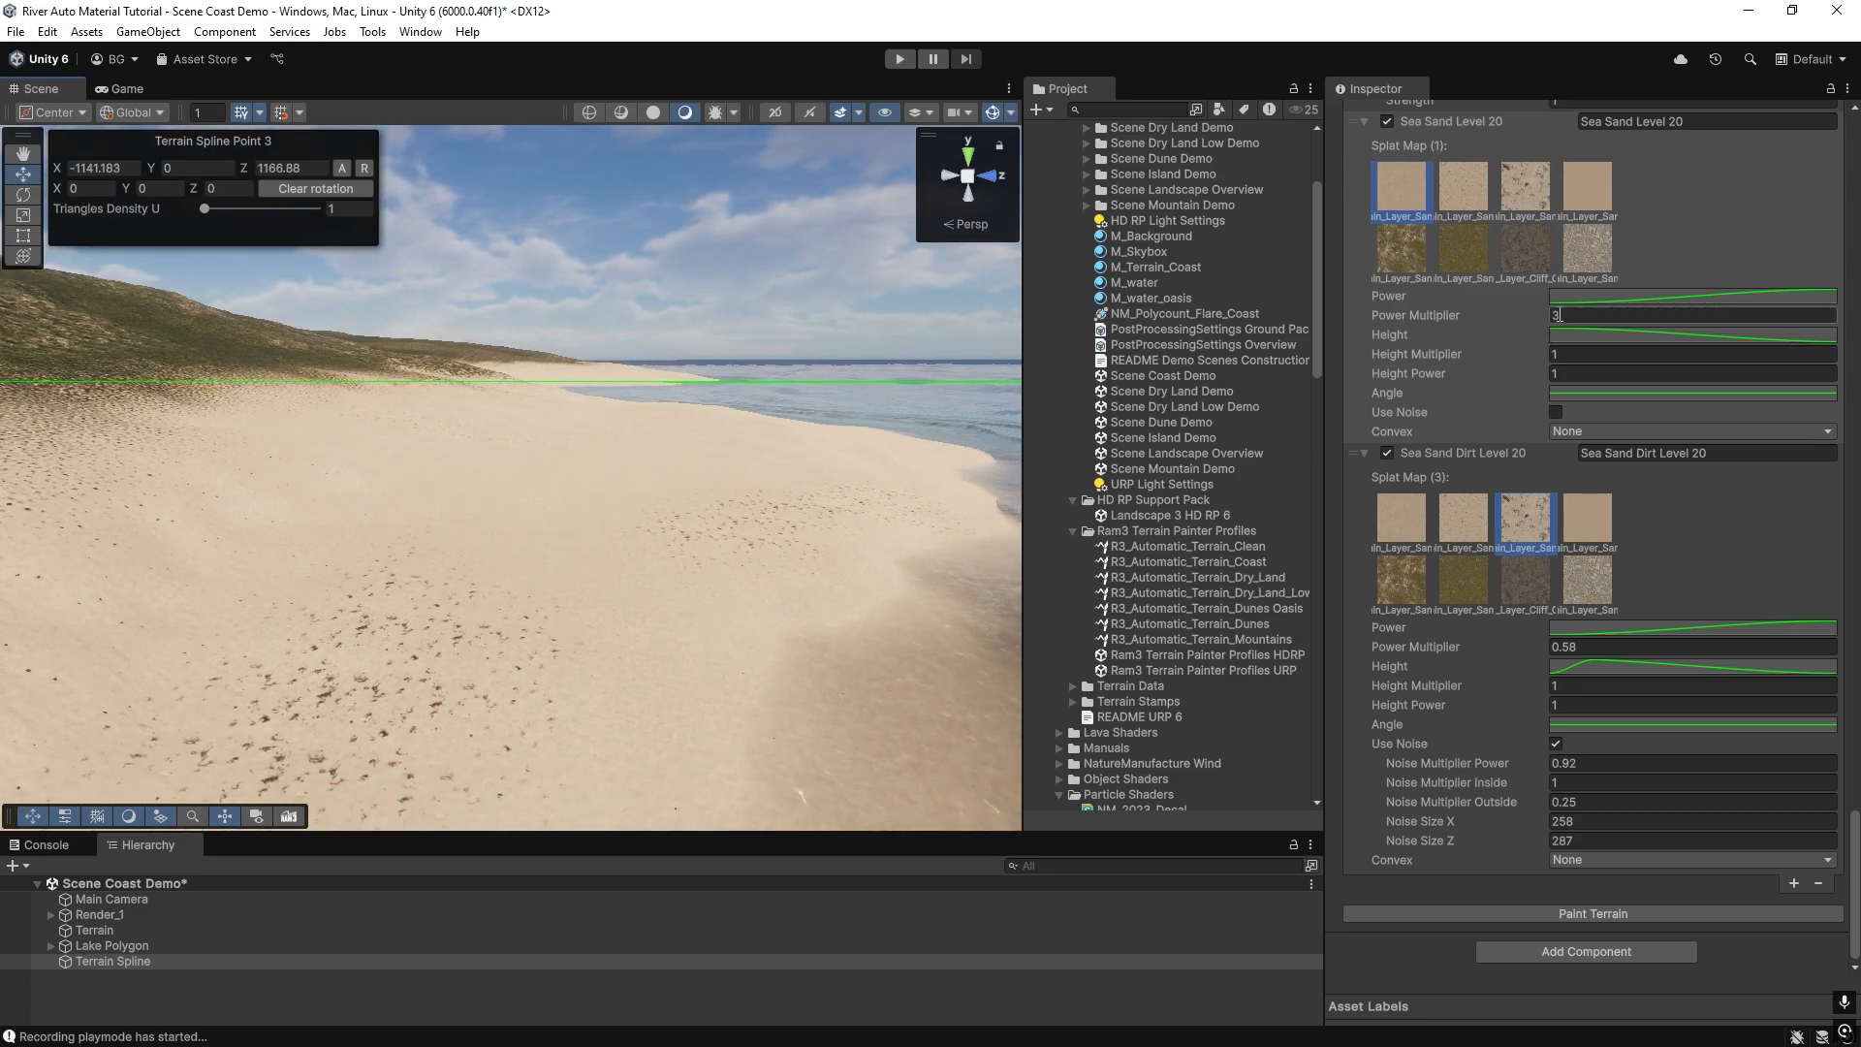
{"action": "left_click", "coordinate": [1567, 318]}
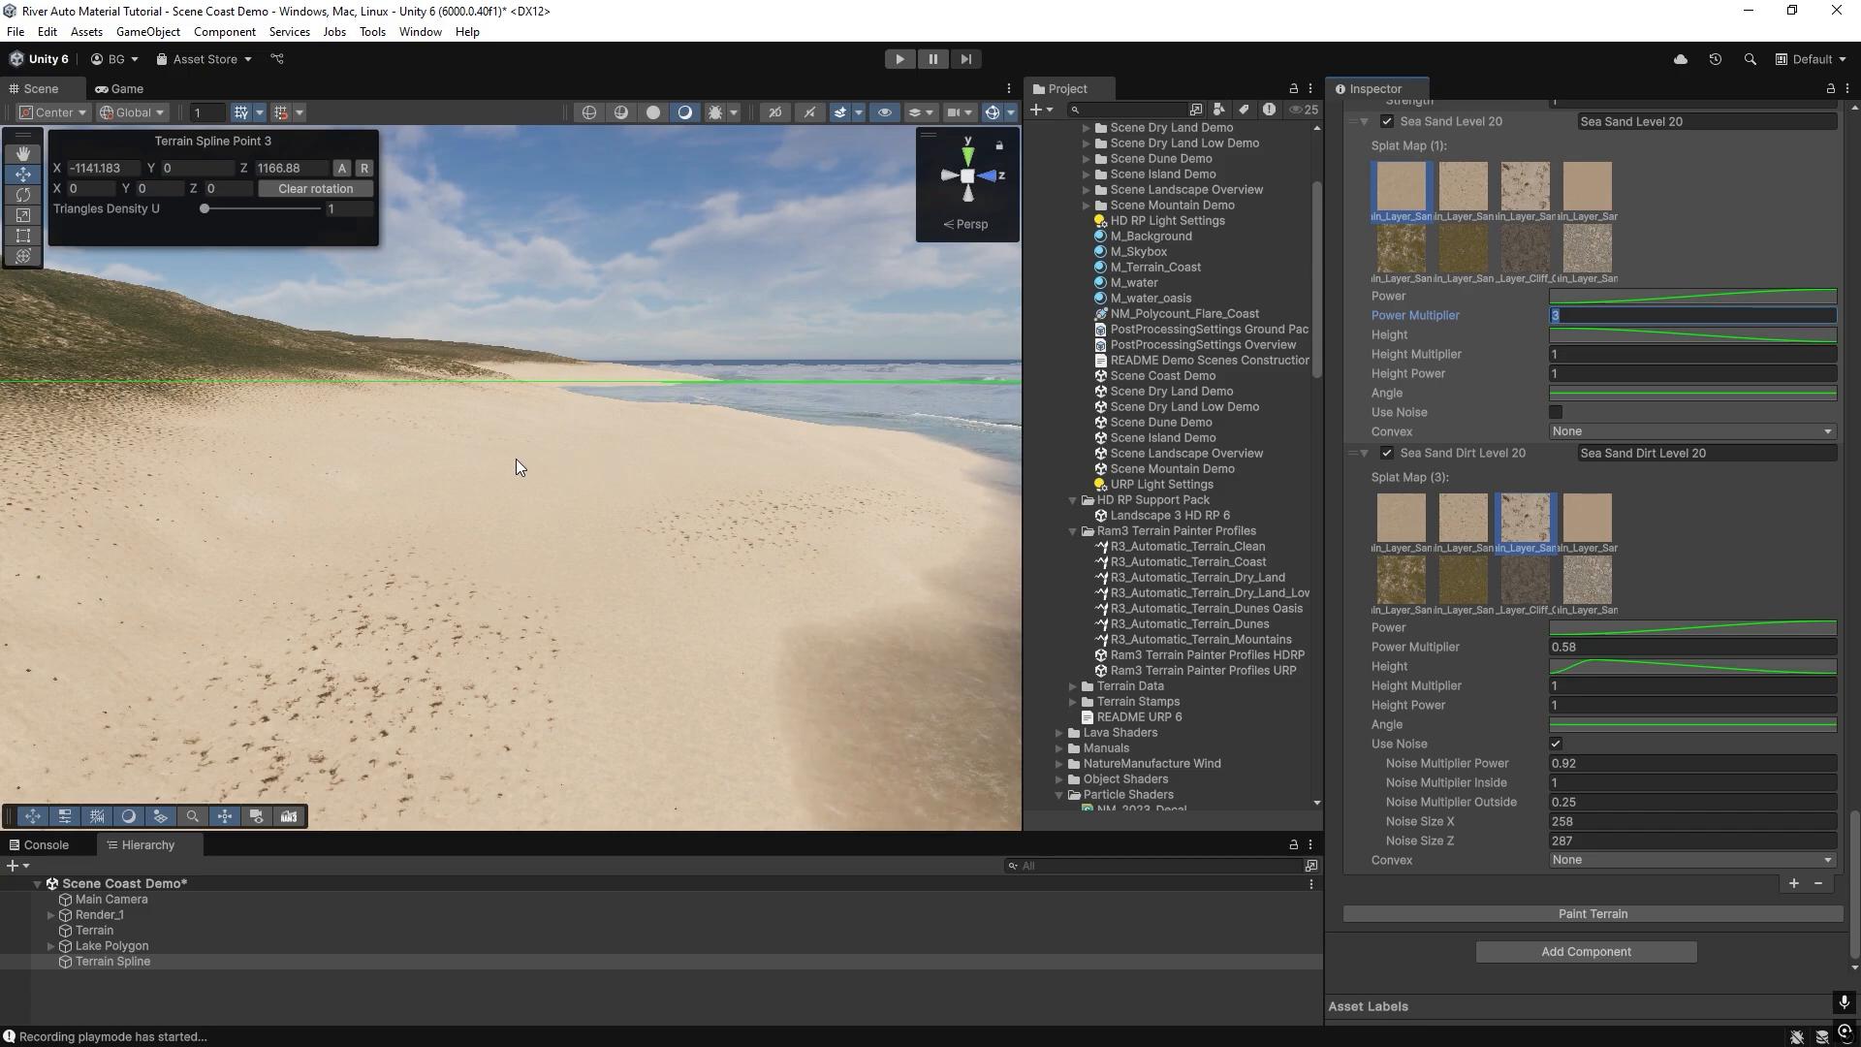
{"action": "right_click_drag", "start_coordinate": [516, 467], "coordinate": [921, 483]}
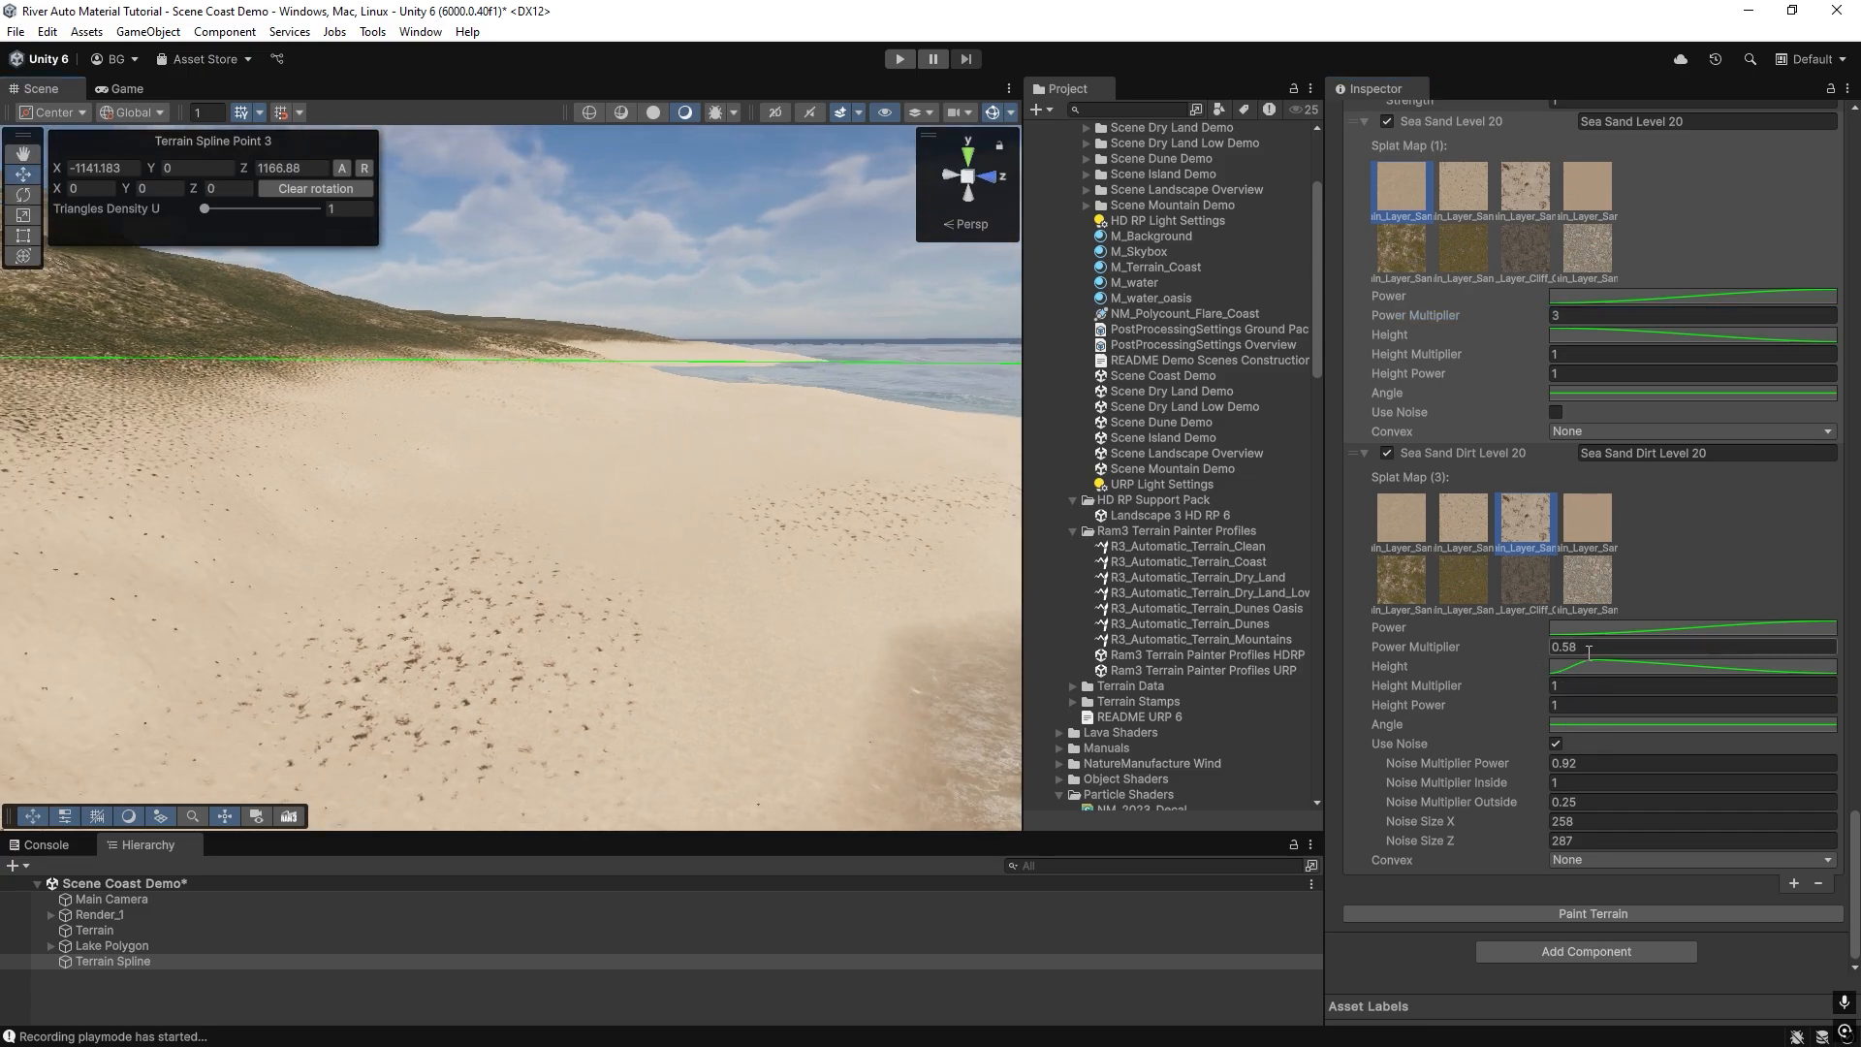
{"action": "right_click_drag", "start_coordinate": [500, 549], "coordinate": [898, 671]}
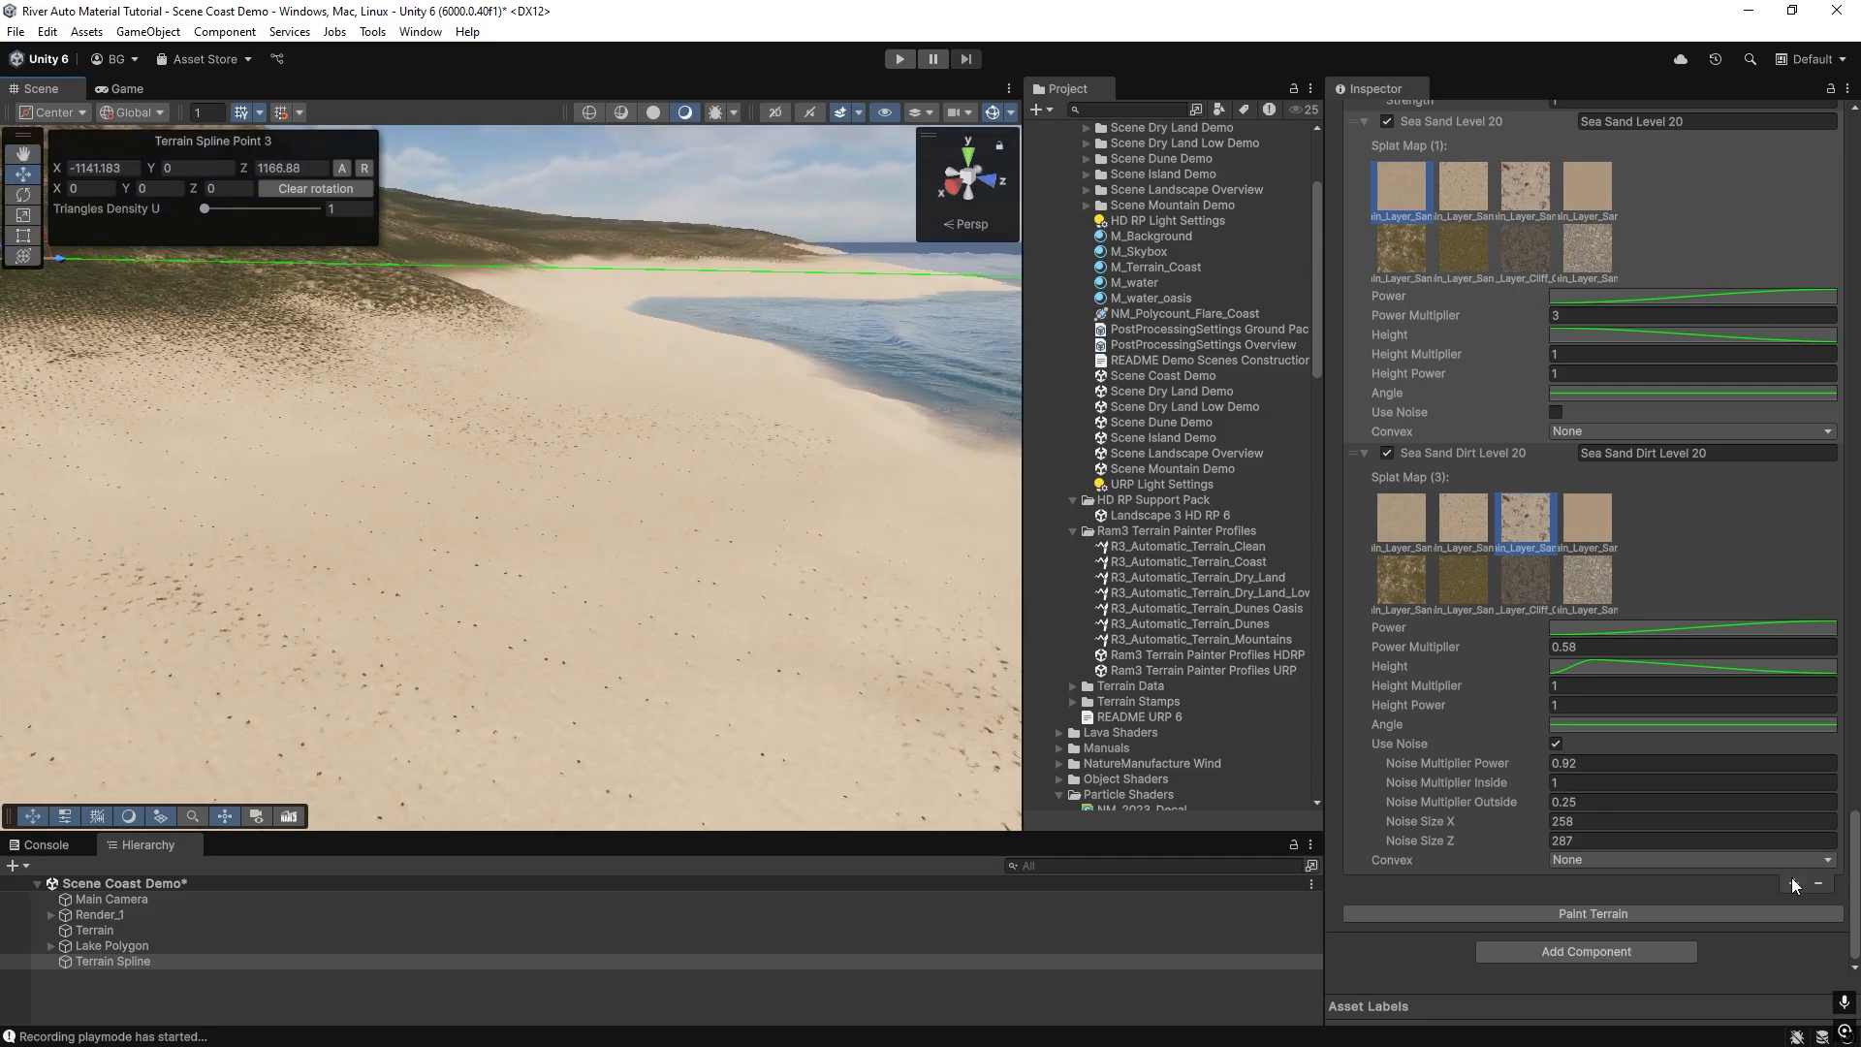
Try ordering Sea Sand Level 20 below the collapsed Sea Sand Dirt Level 20 layer and repaint the terrain.
{"action": "left_click", "coordinate": [1363, 454]}
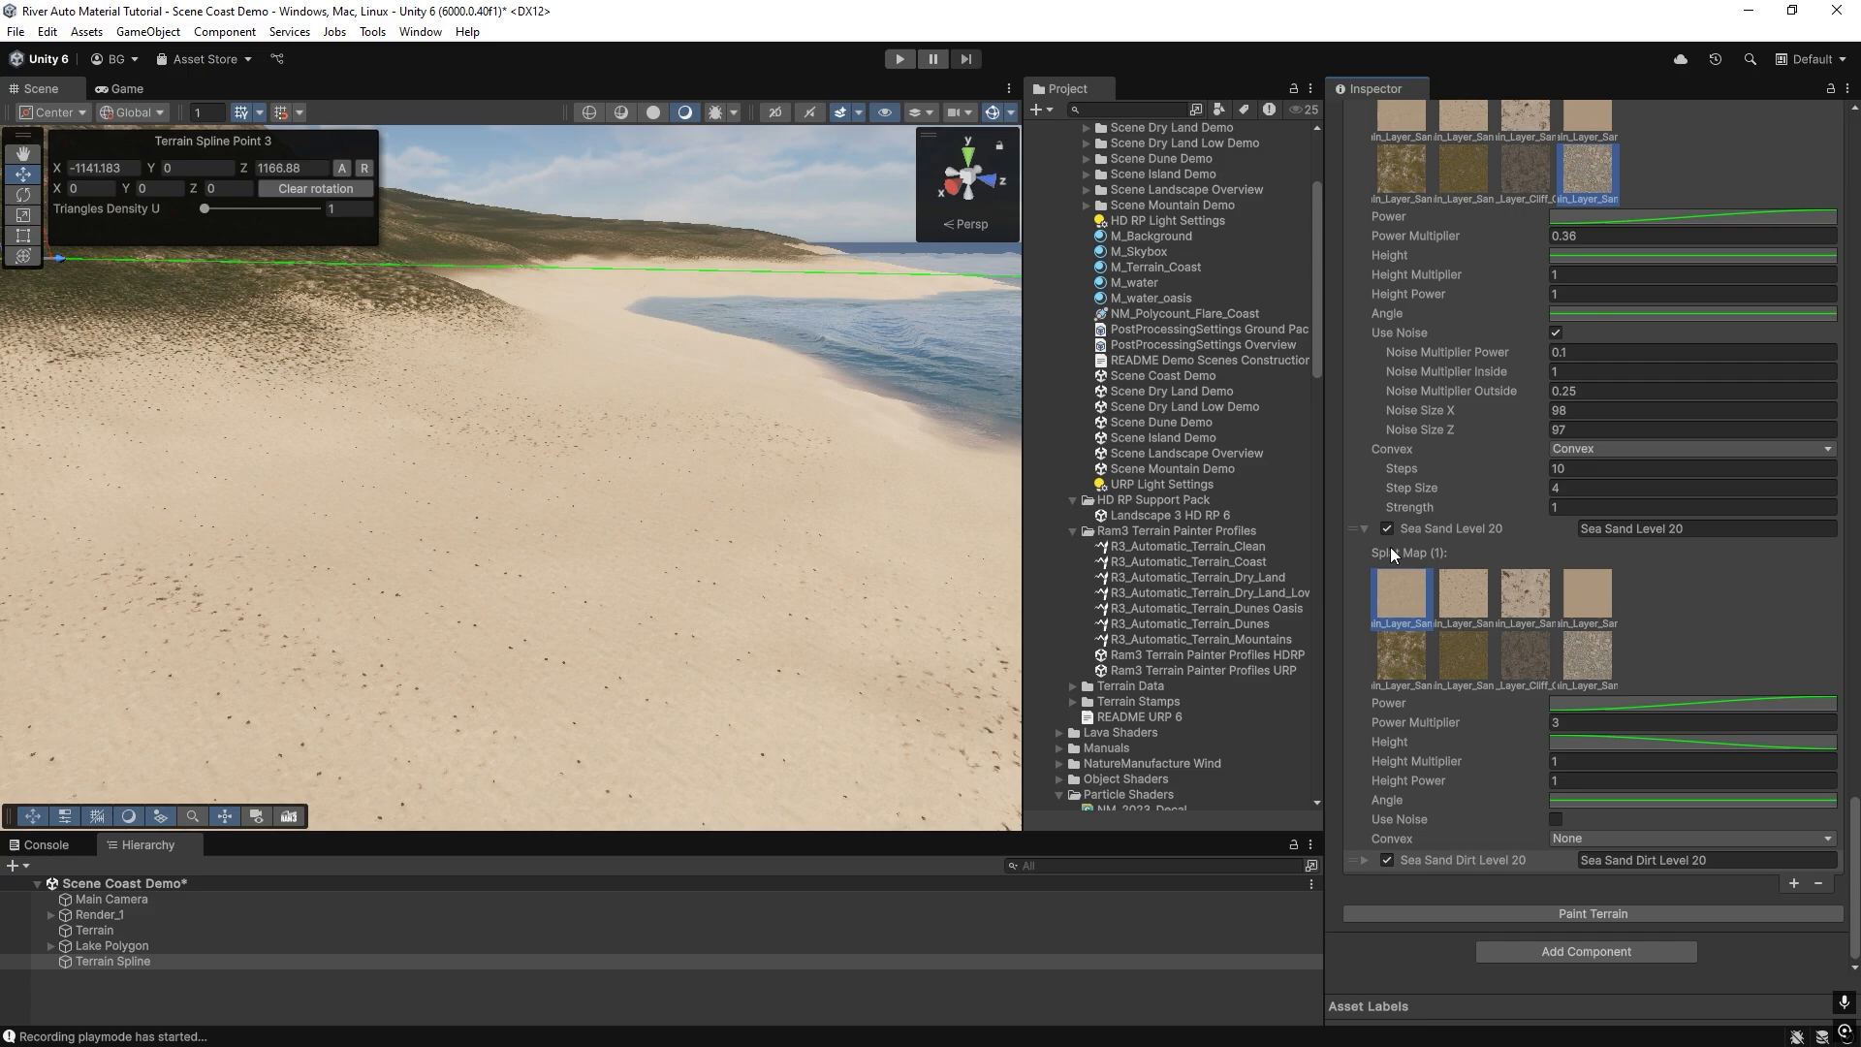
{"action": "left_click_drag", "start_coordinate": [1369, 531], "coordinate": [1439, 876]}
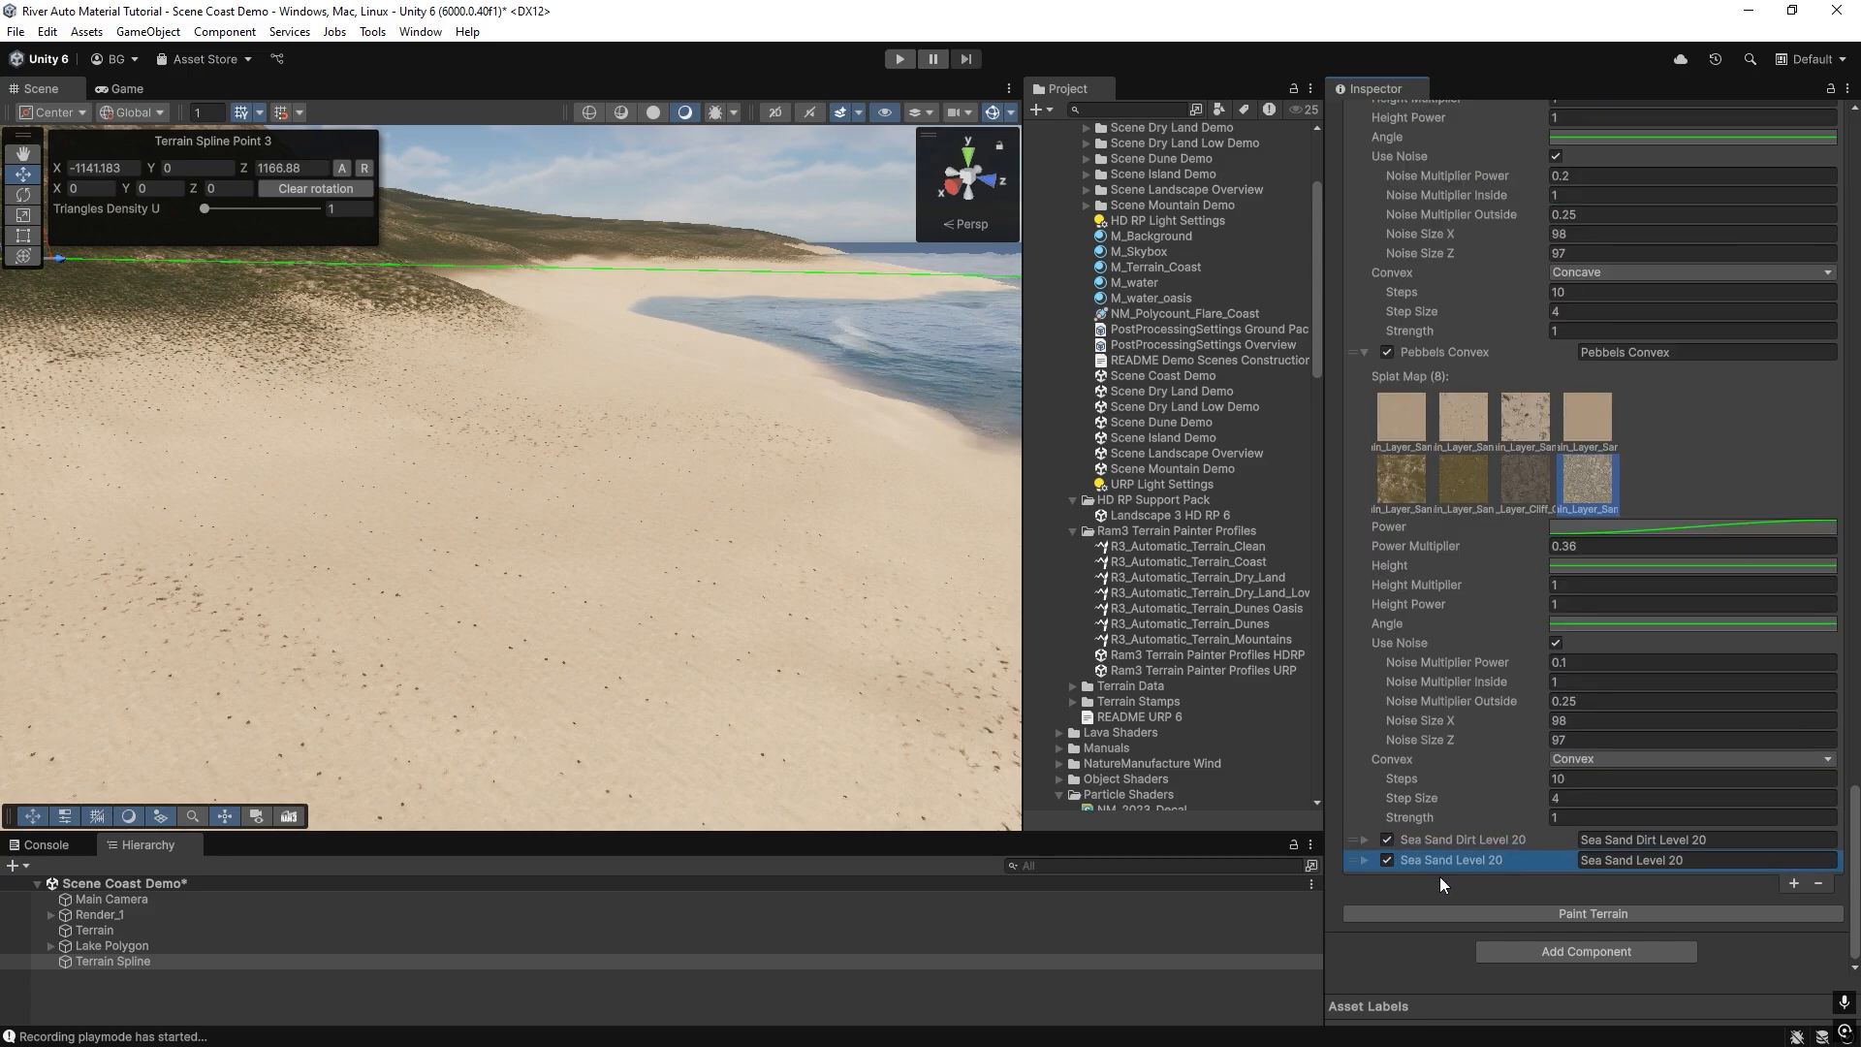
{"action": "left_click", "coordinate": [1674, 913]}
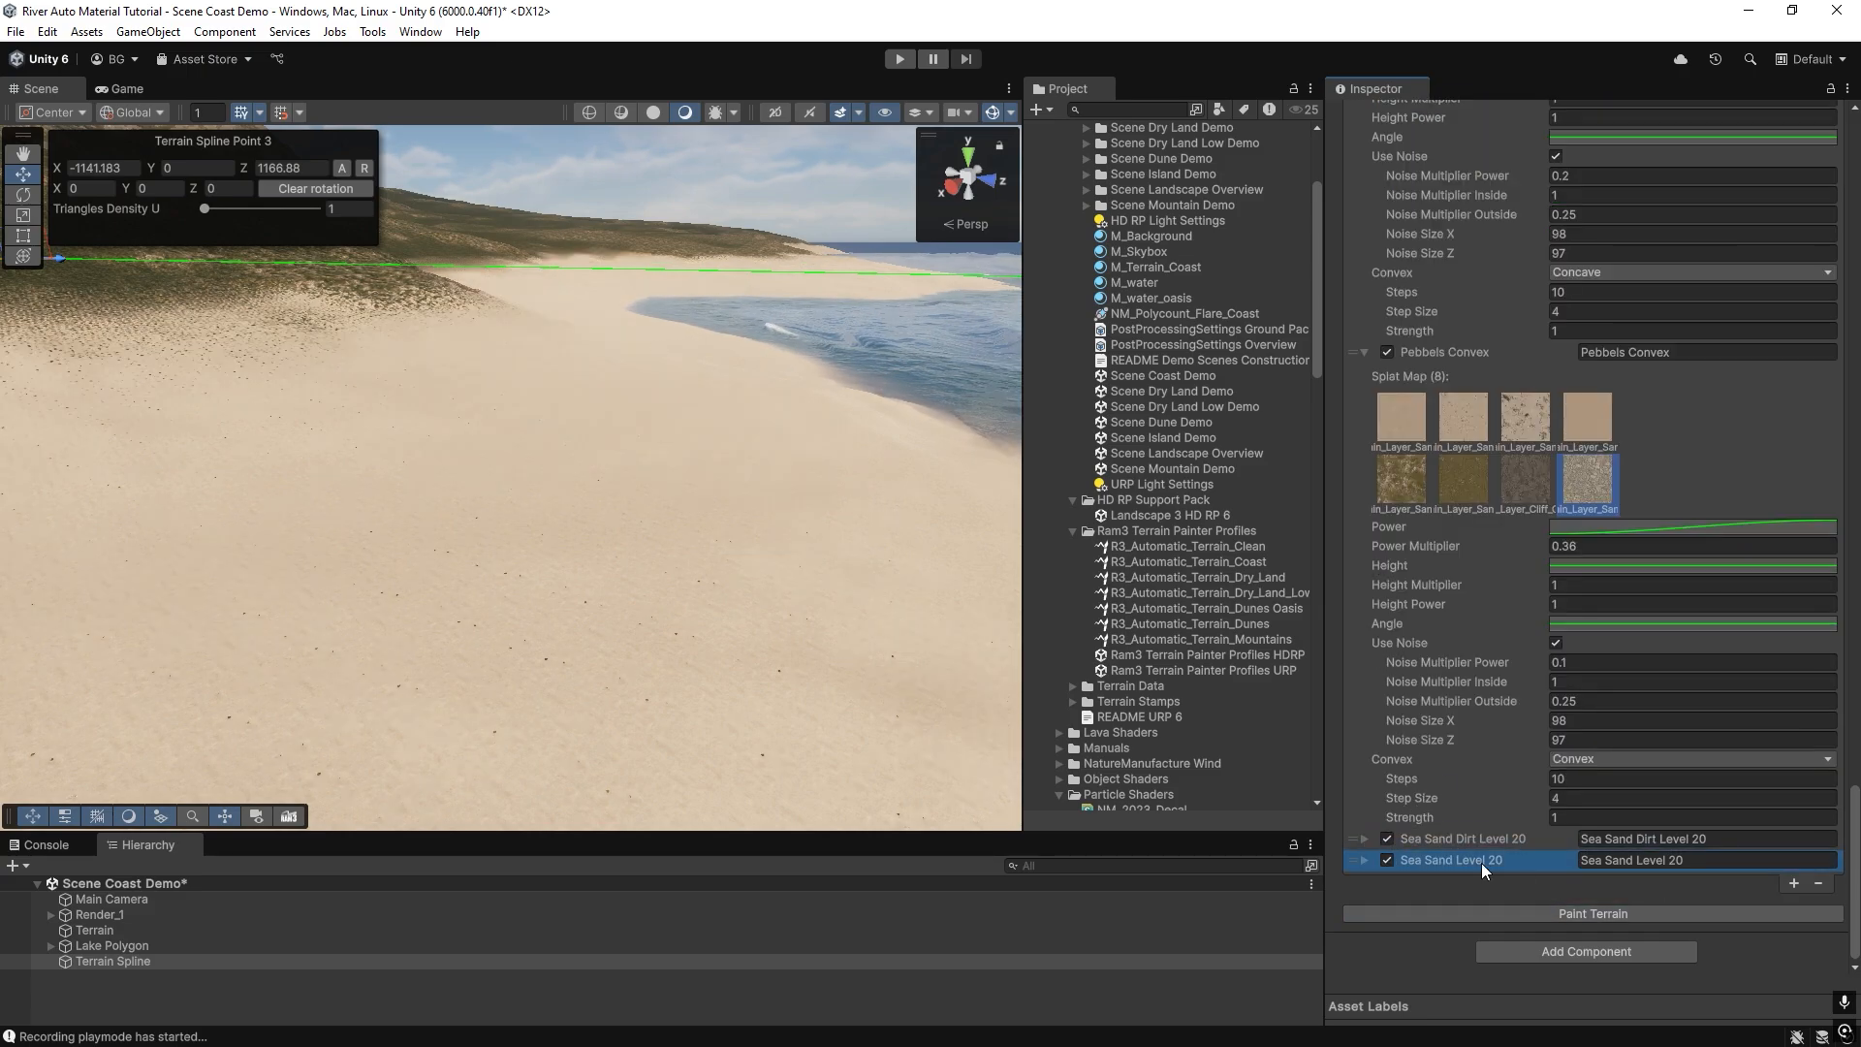
Duplicate Sea Sand Level 20 as Sea Sand Pebbels Level 20 and move the original above Sea Sand Dirt Level 20.
{"action": "left_click", "coordinate": [1793, 882]}
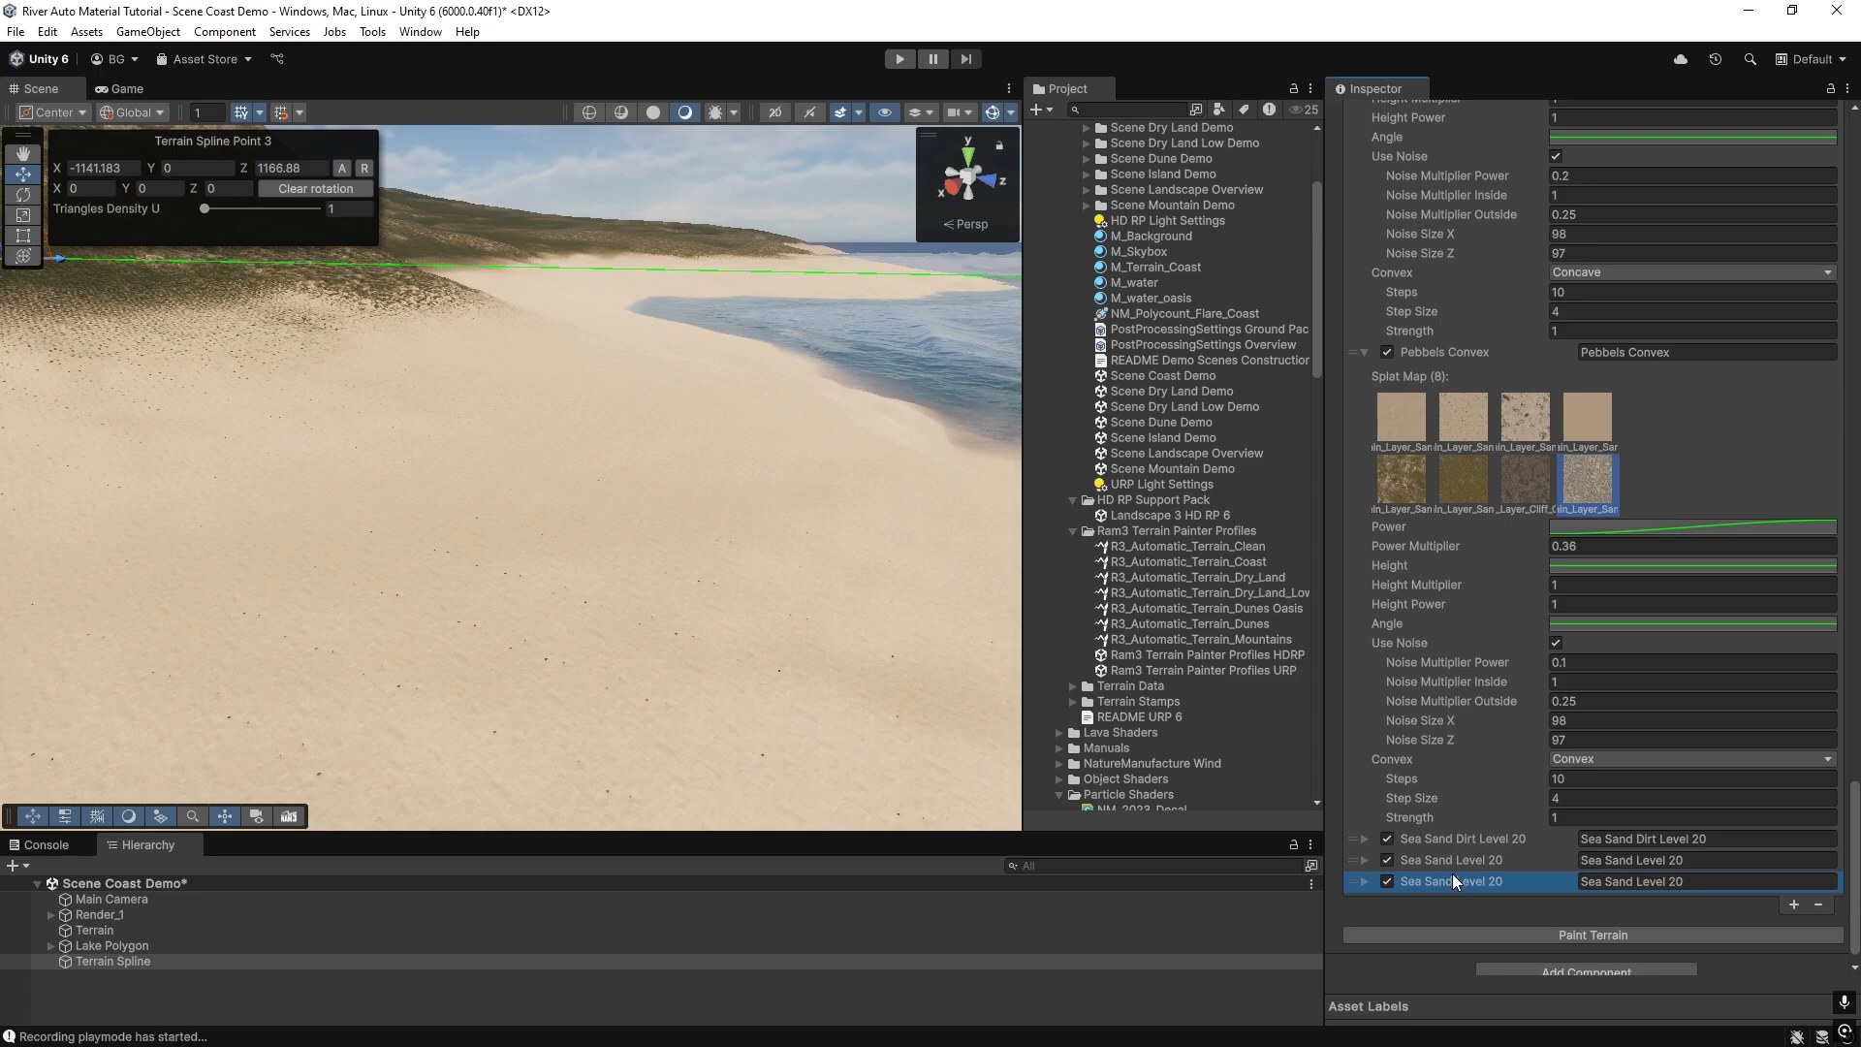
{"action": "left_click_drag", "start_coordinate": [1457, 864], "coordinate": [1406, 842]}
{"action": "left_click", "coordinate": [1363, 882]}
{"action": "scroll", "coordinate": [1435, 824], "scroll_direction": "down", "scroll_amount": 3}
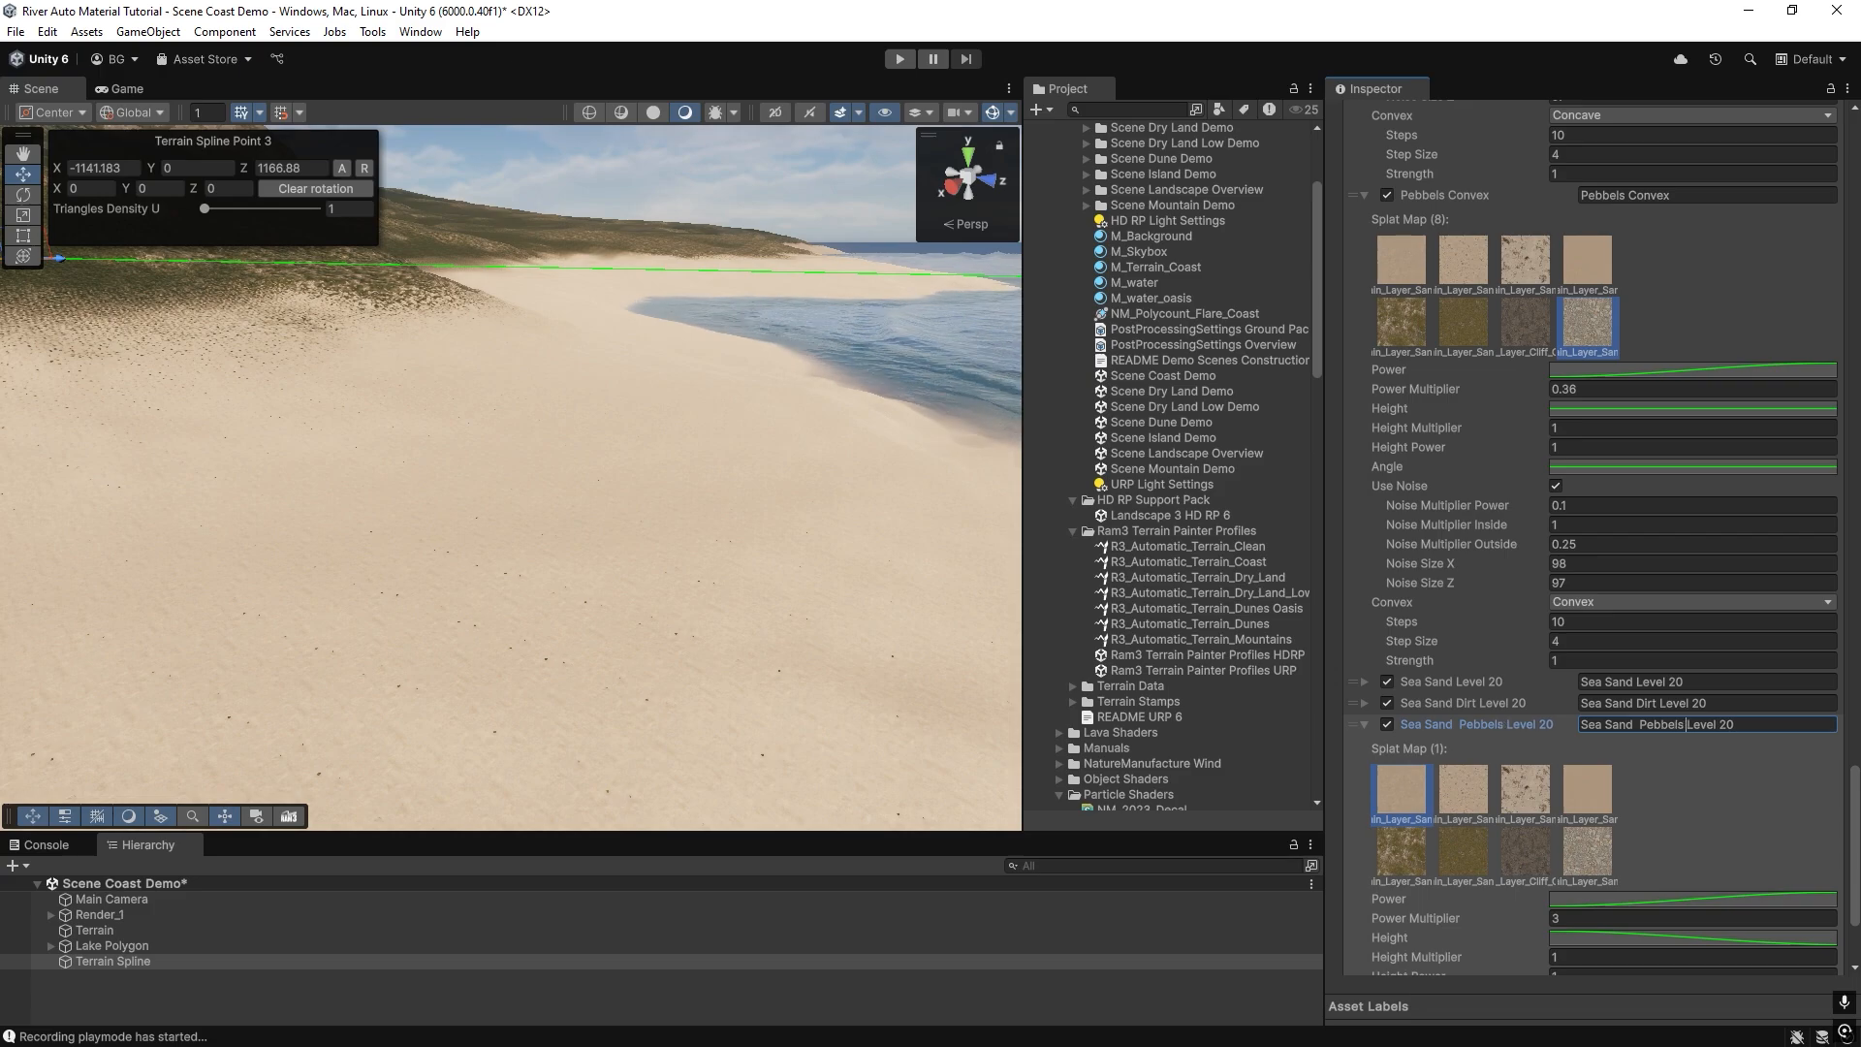
Assign splat map 2 to Sea Sand Pebbels Level 20, enable Use Noise and repaint the terrain.
{"action": "left_click", "coordinate": [1464, 790]}
{"action": "scroll", "coordinate": [1532, 892], "scroll_direction": "down", "scroll_amount": 3}
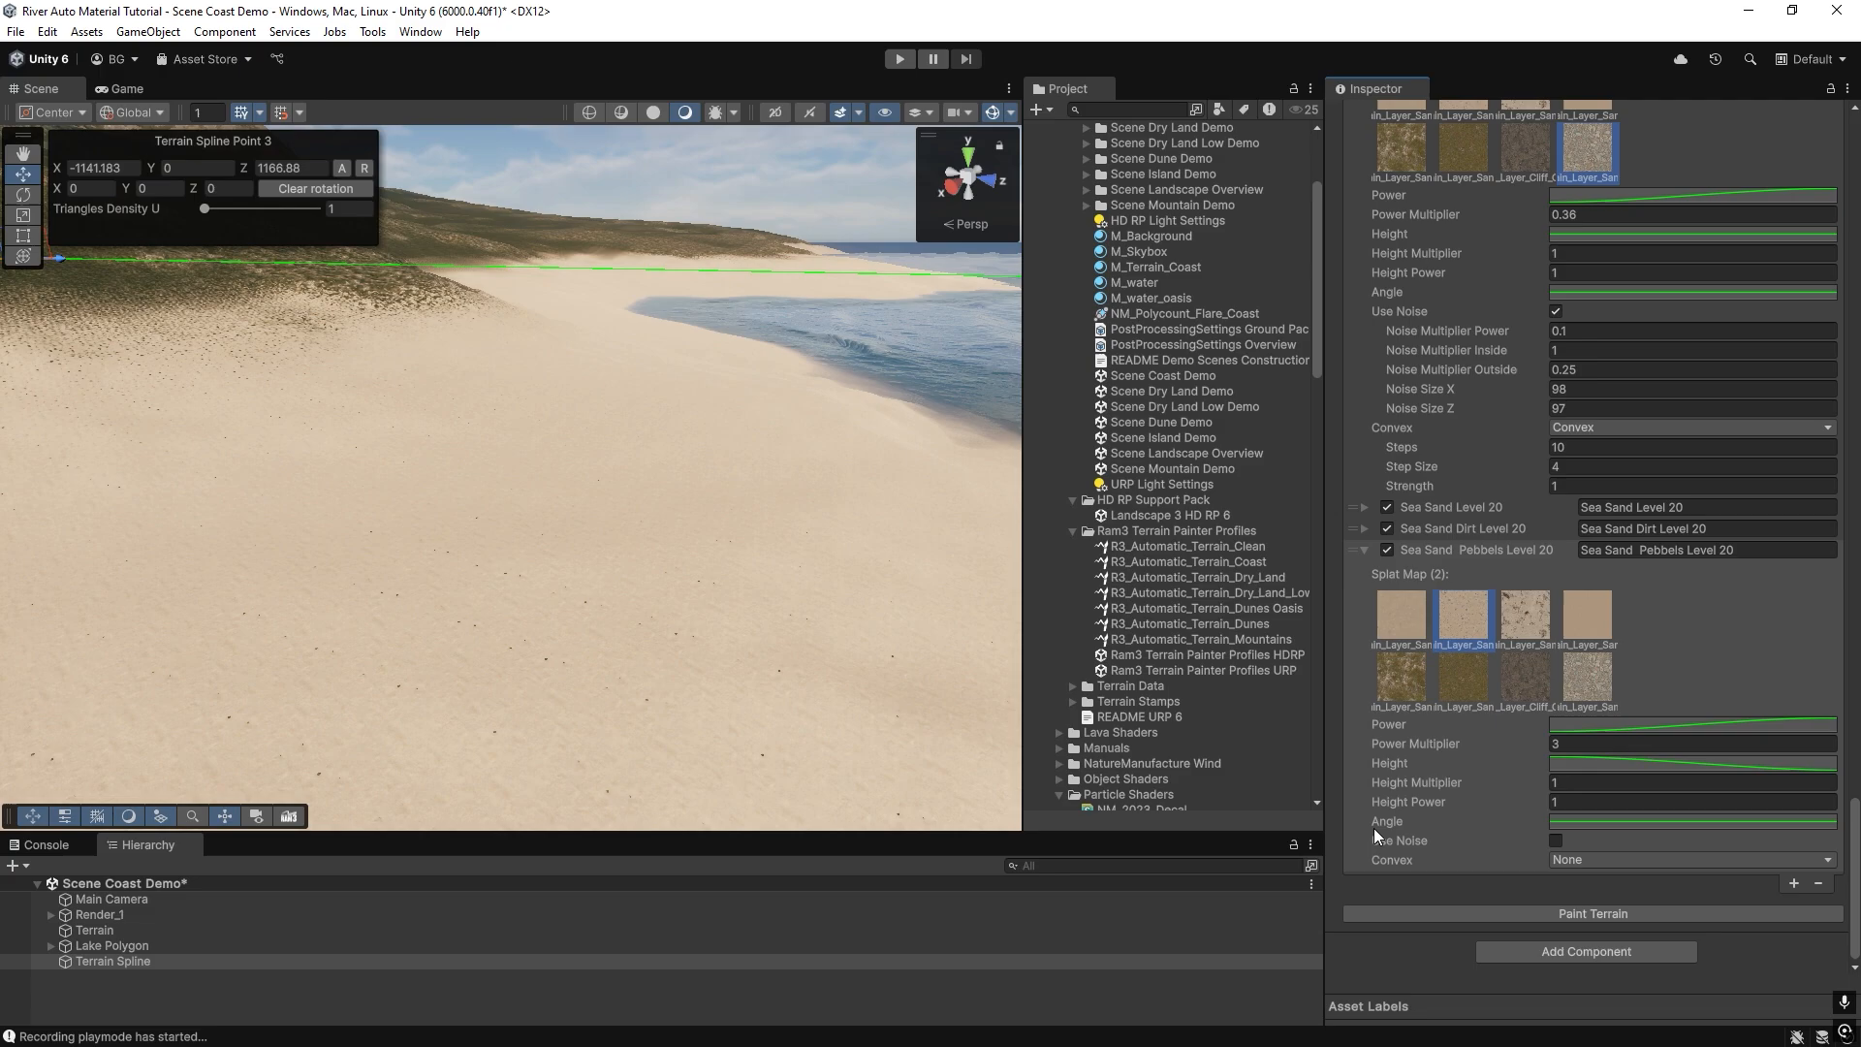
{"action": "left_click", "coordinate": [1555, 840]}
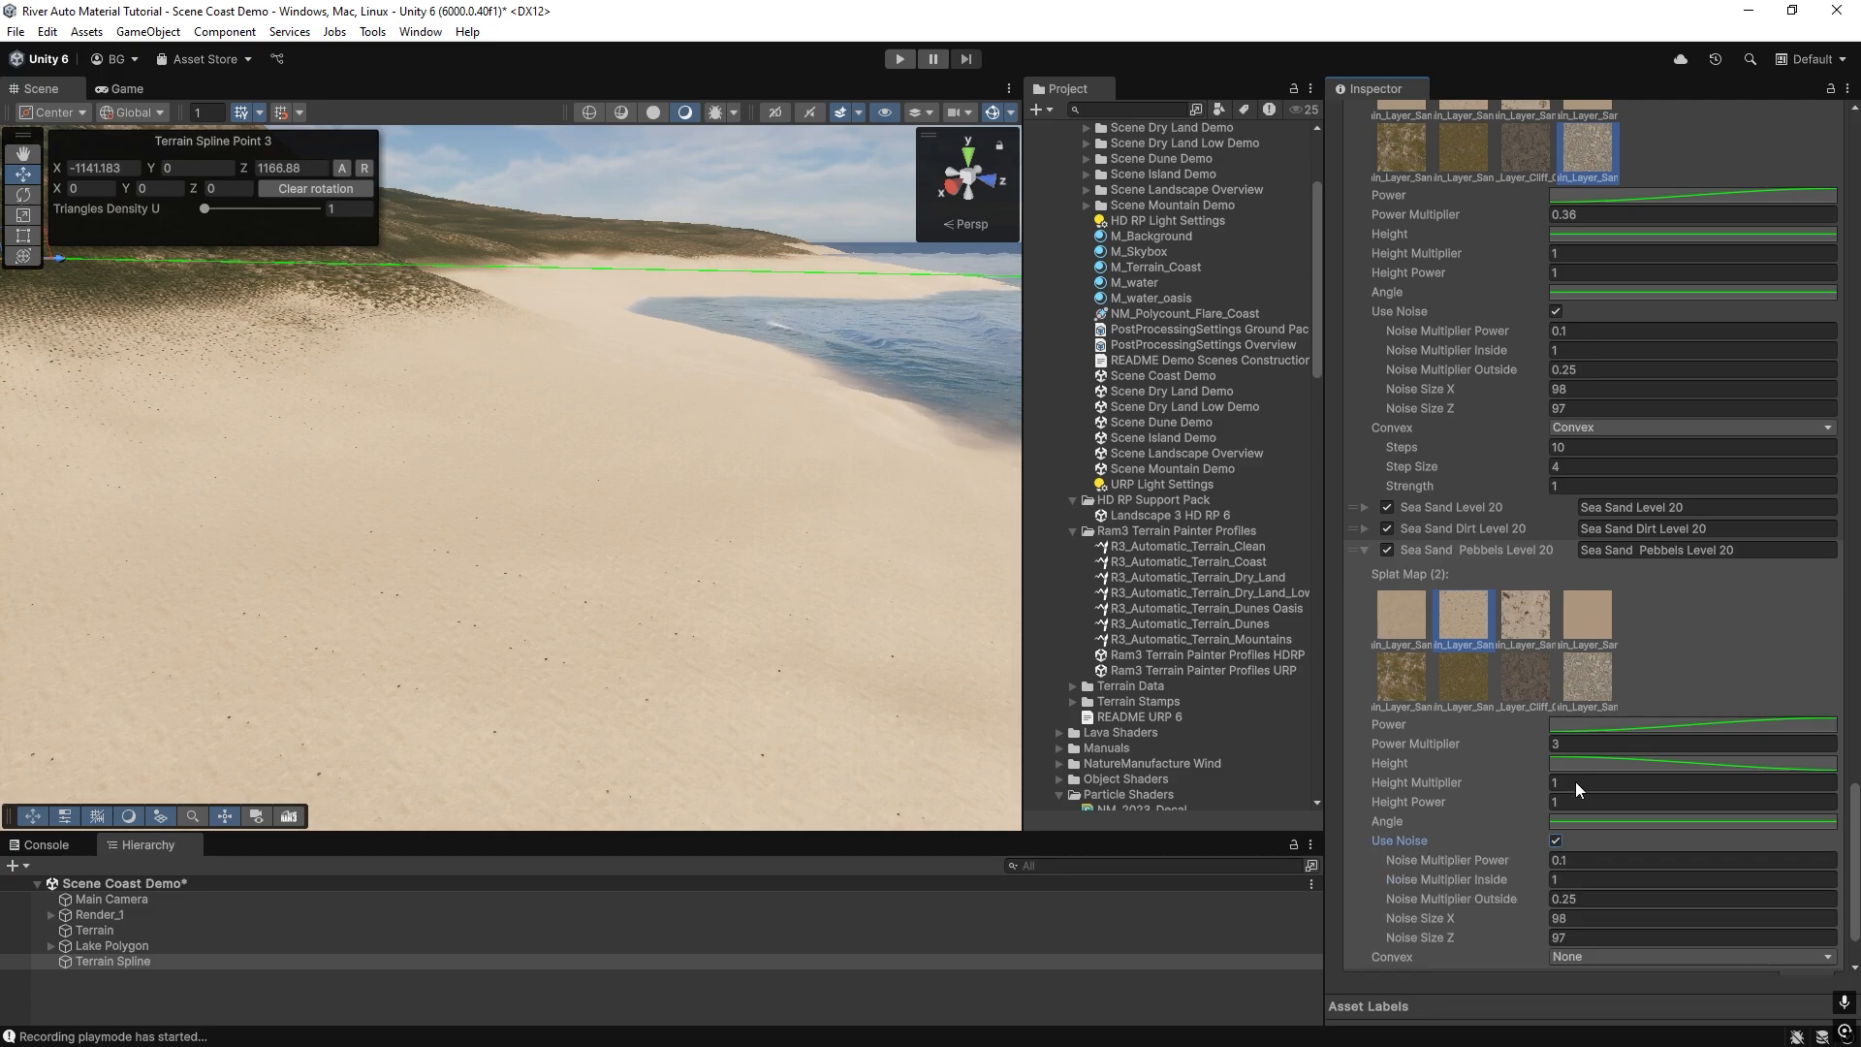
{"action": "scroll", "coordinate": [1575, 782], "scroll_direction": "down", "scroll_amount": 2}
{"action": "left_click", "coordinate": [1585, 913]}
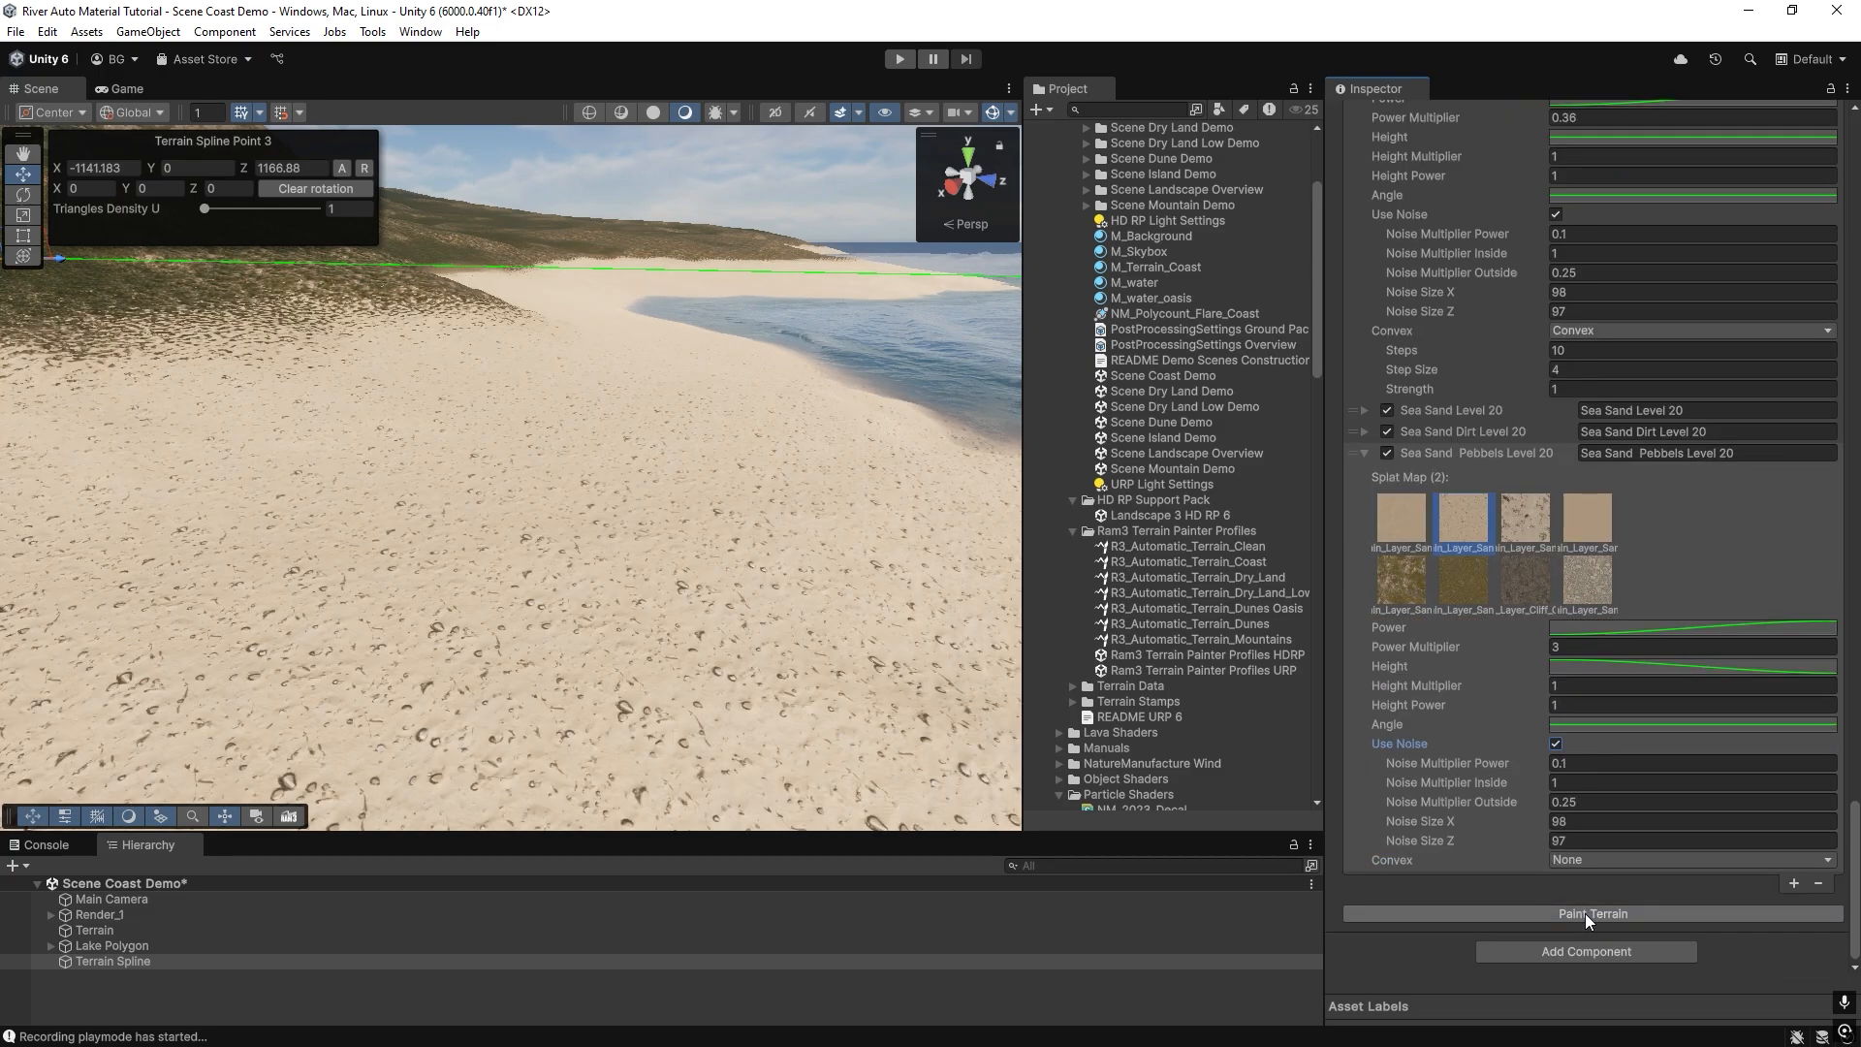
Try Power Multipliers of 0.6 and 0.25 on Sea Sand Pebbels Level 20, repainting the terrain after each.
{"action": "left_click_drag", "start_coordinate": [1512, 648], "coordinate": [1485, 650]}
{"action": "type", "text": "0.6"}
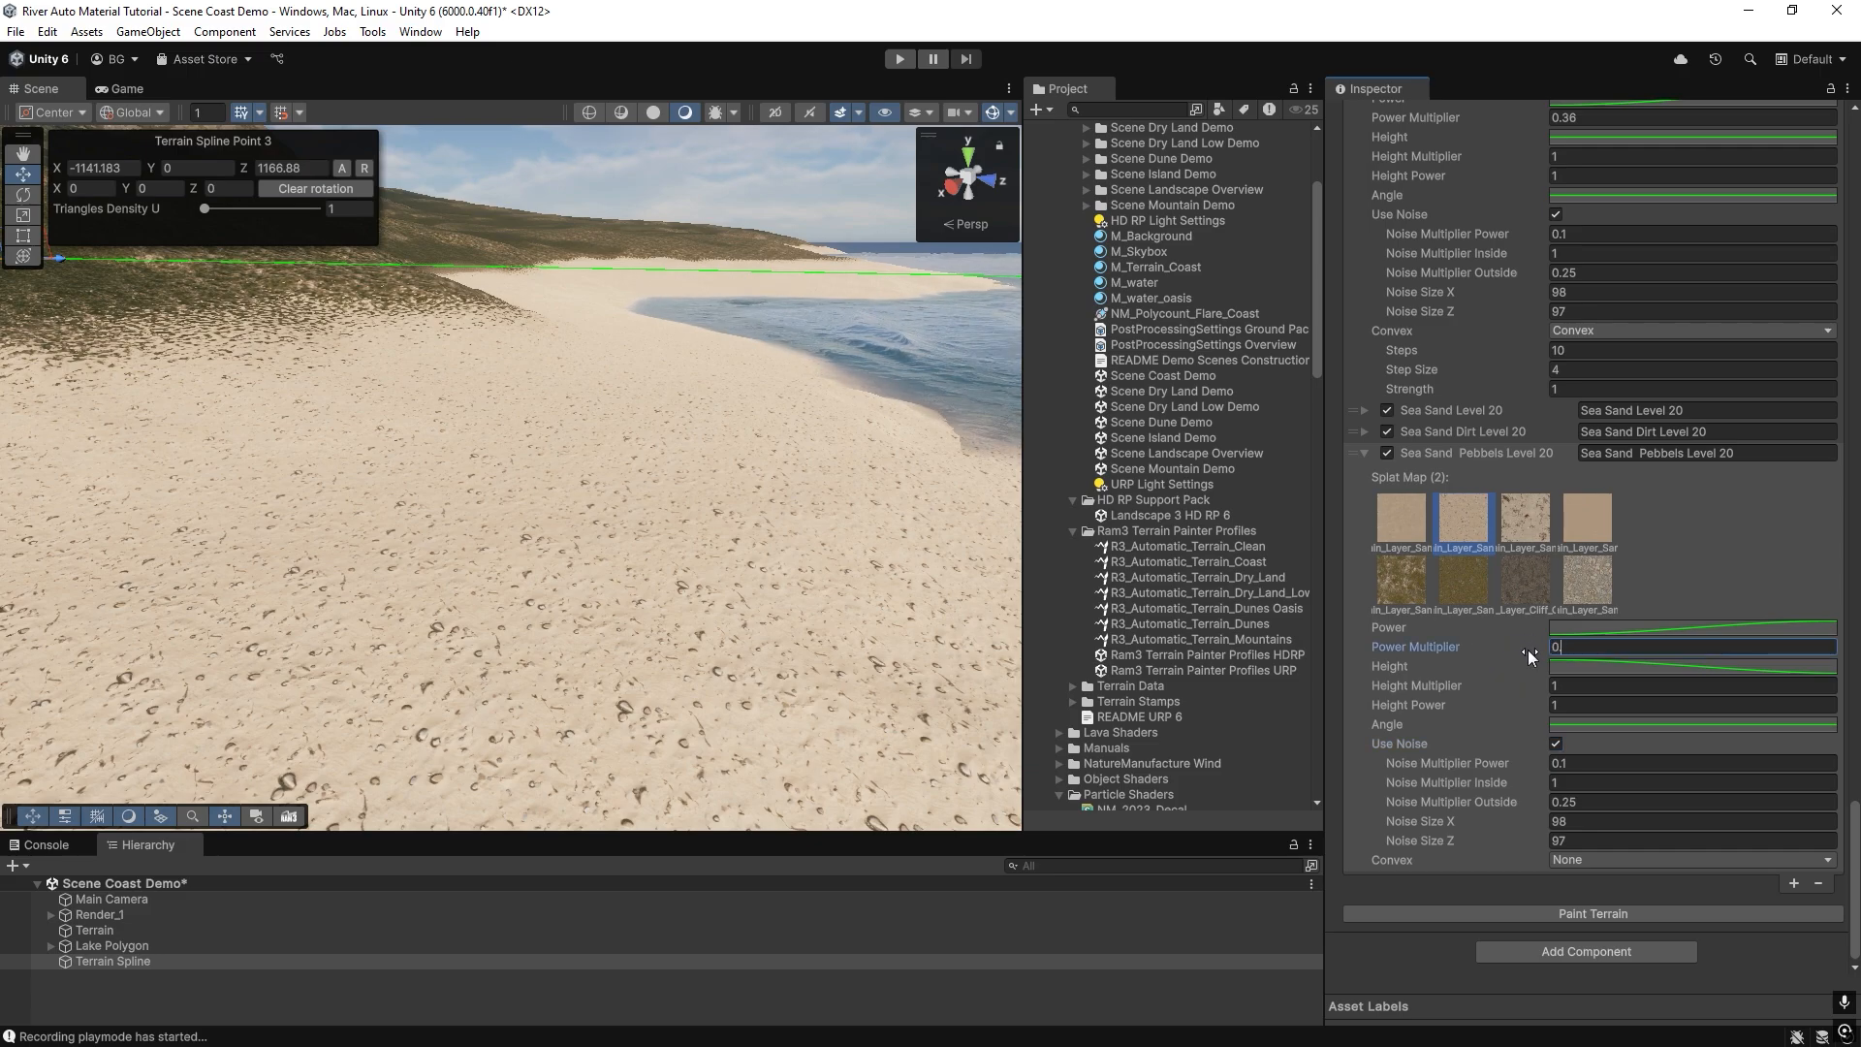
{"action": "left_click", "coordinate": [1584, 914]}
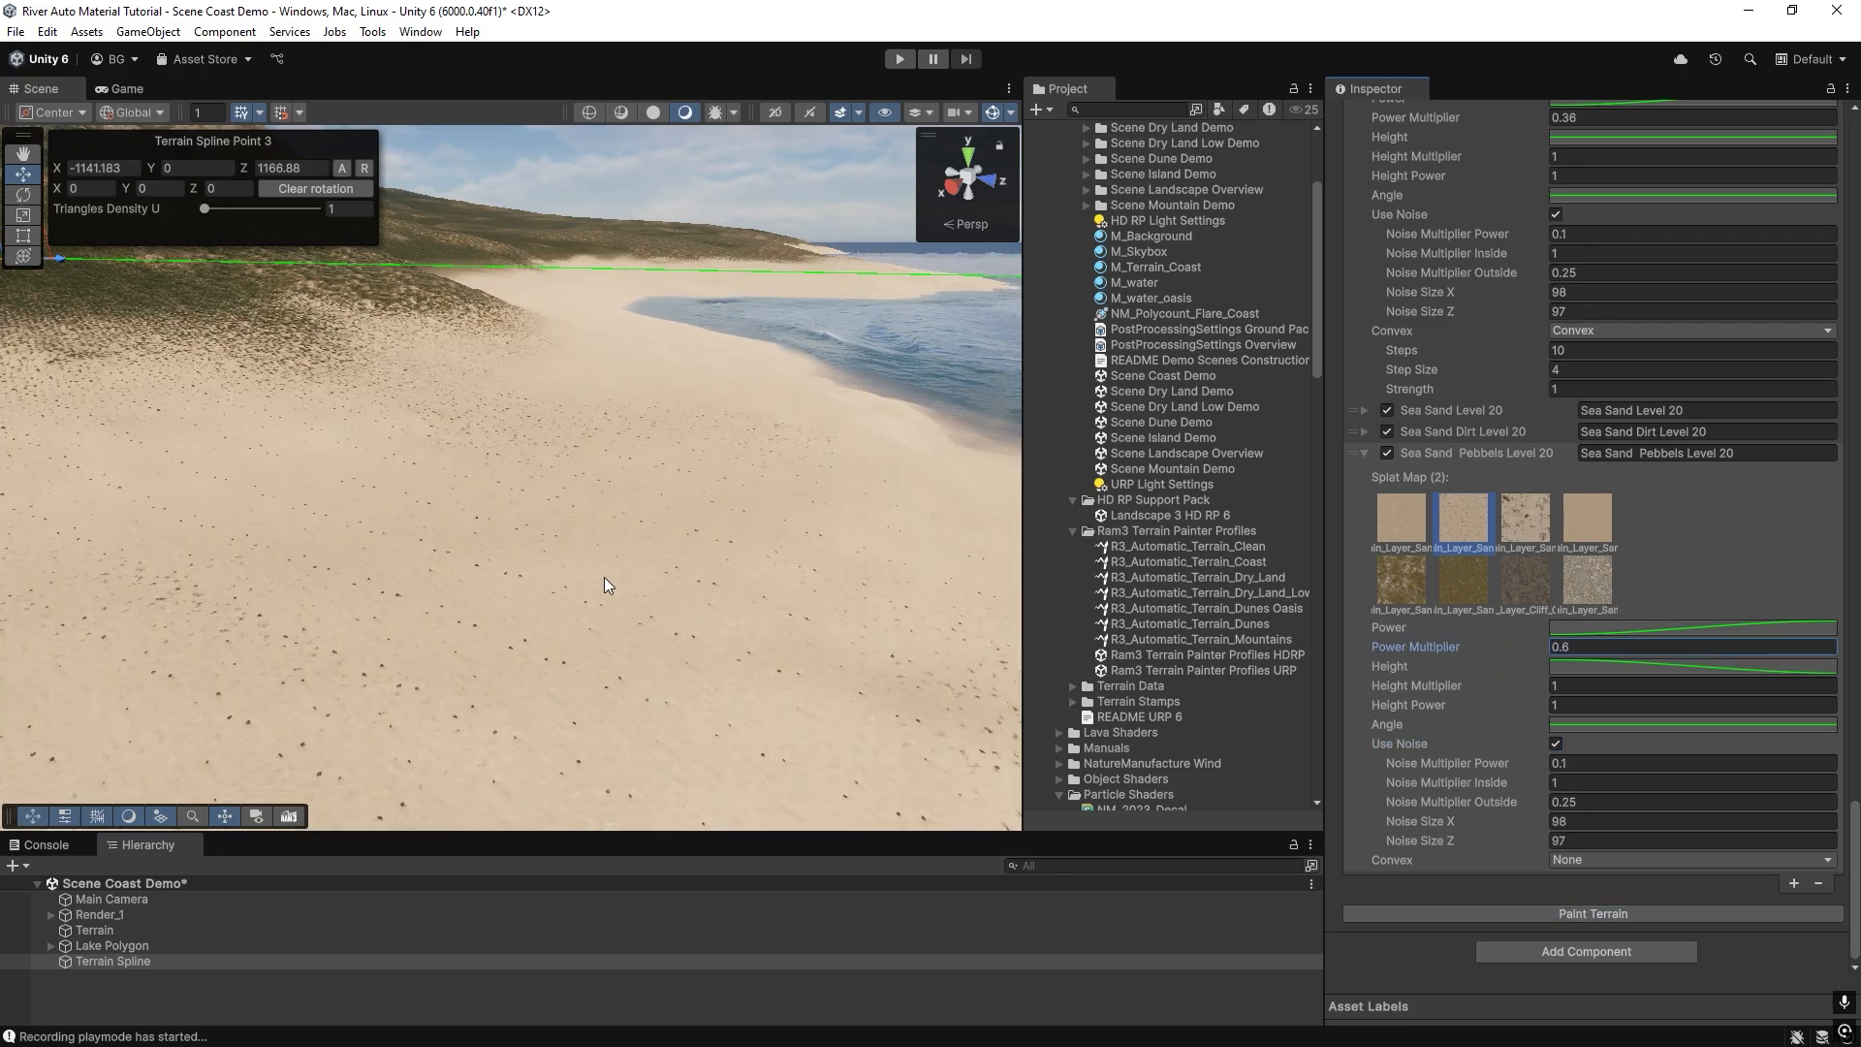
{"action": "right_click_drag", "start_coordinate": [603, 578], "coordinate": [236, 565]}
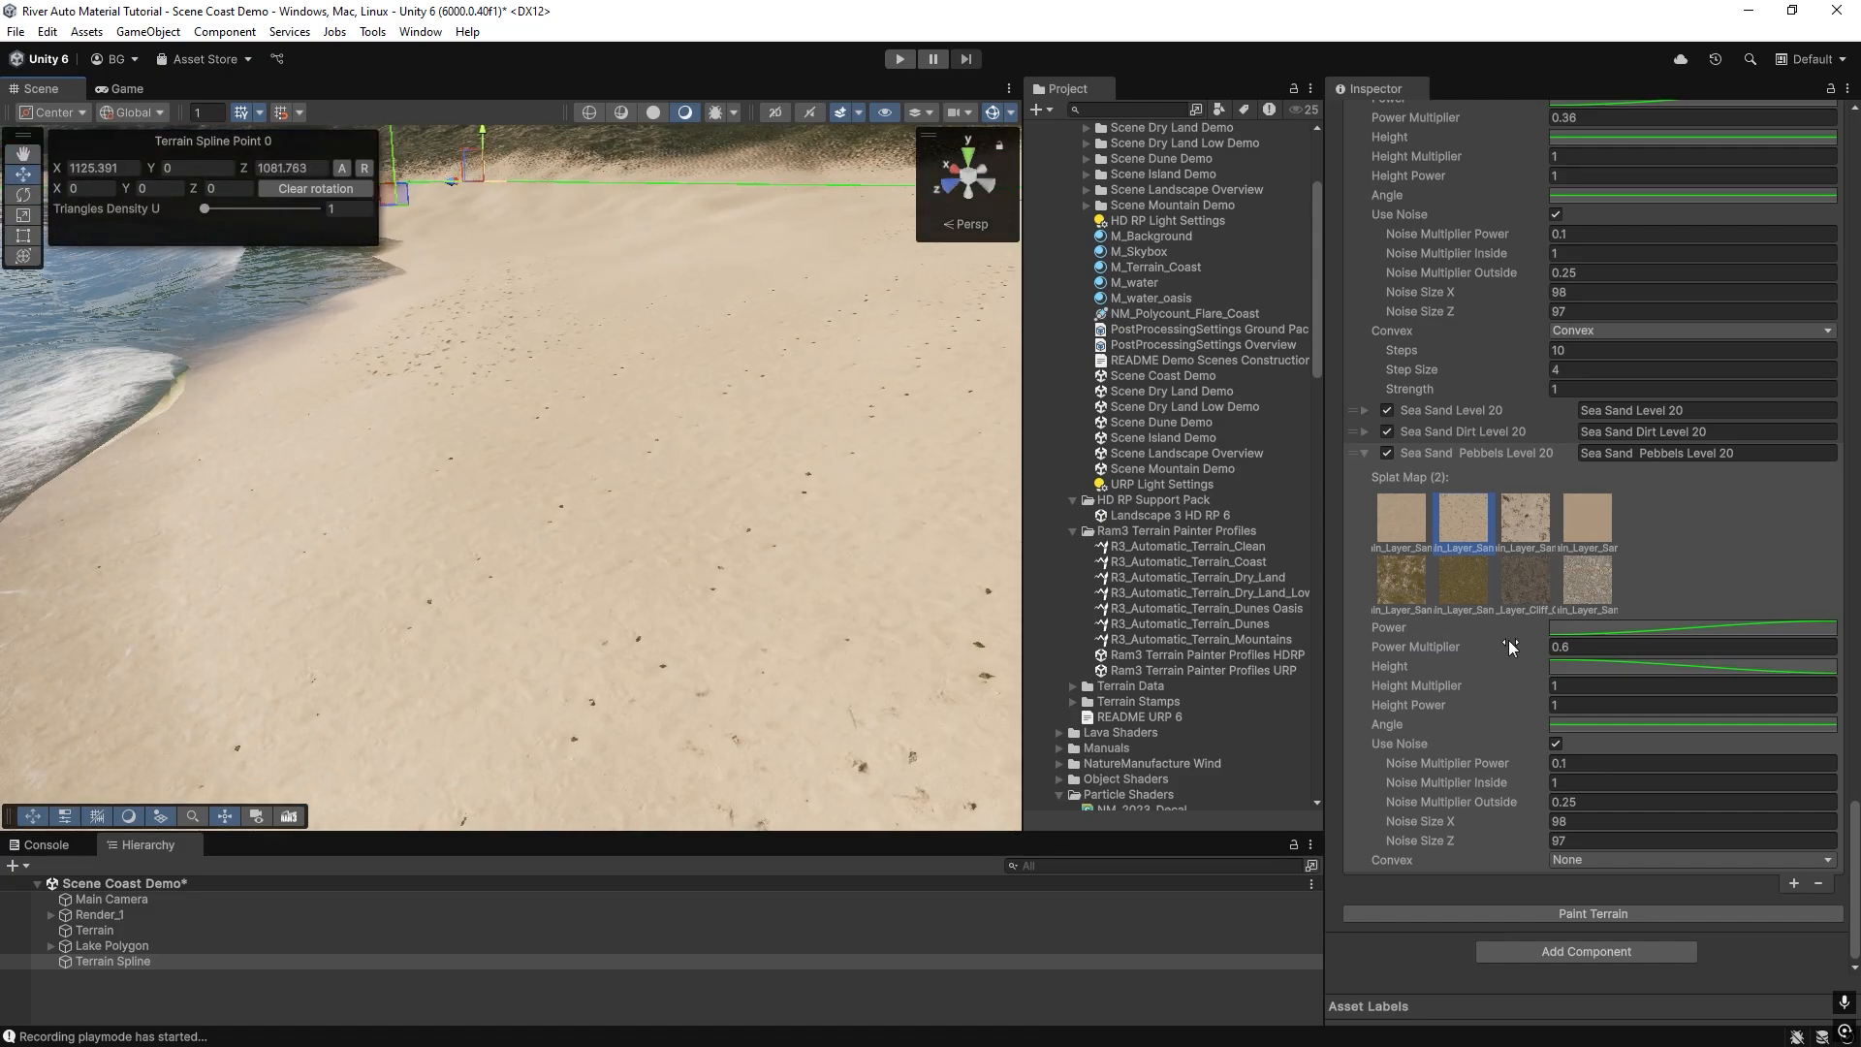
{"action": "left_click_drag", "start_coordinate": [1508, 640], "coordinate": [1496, 640]}
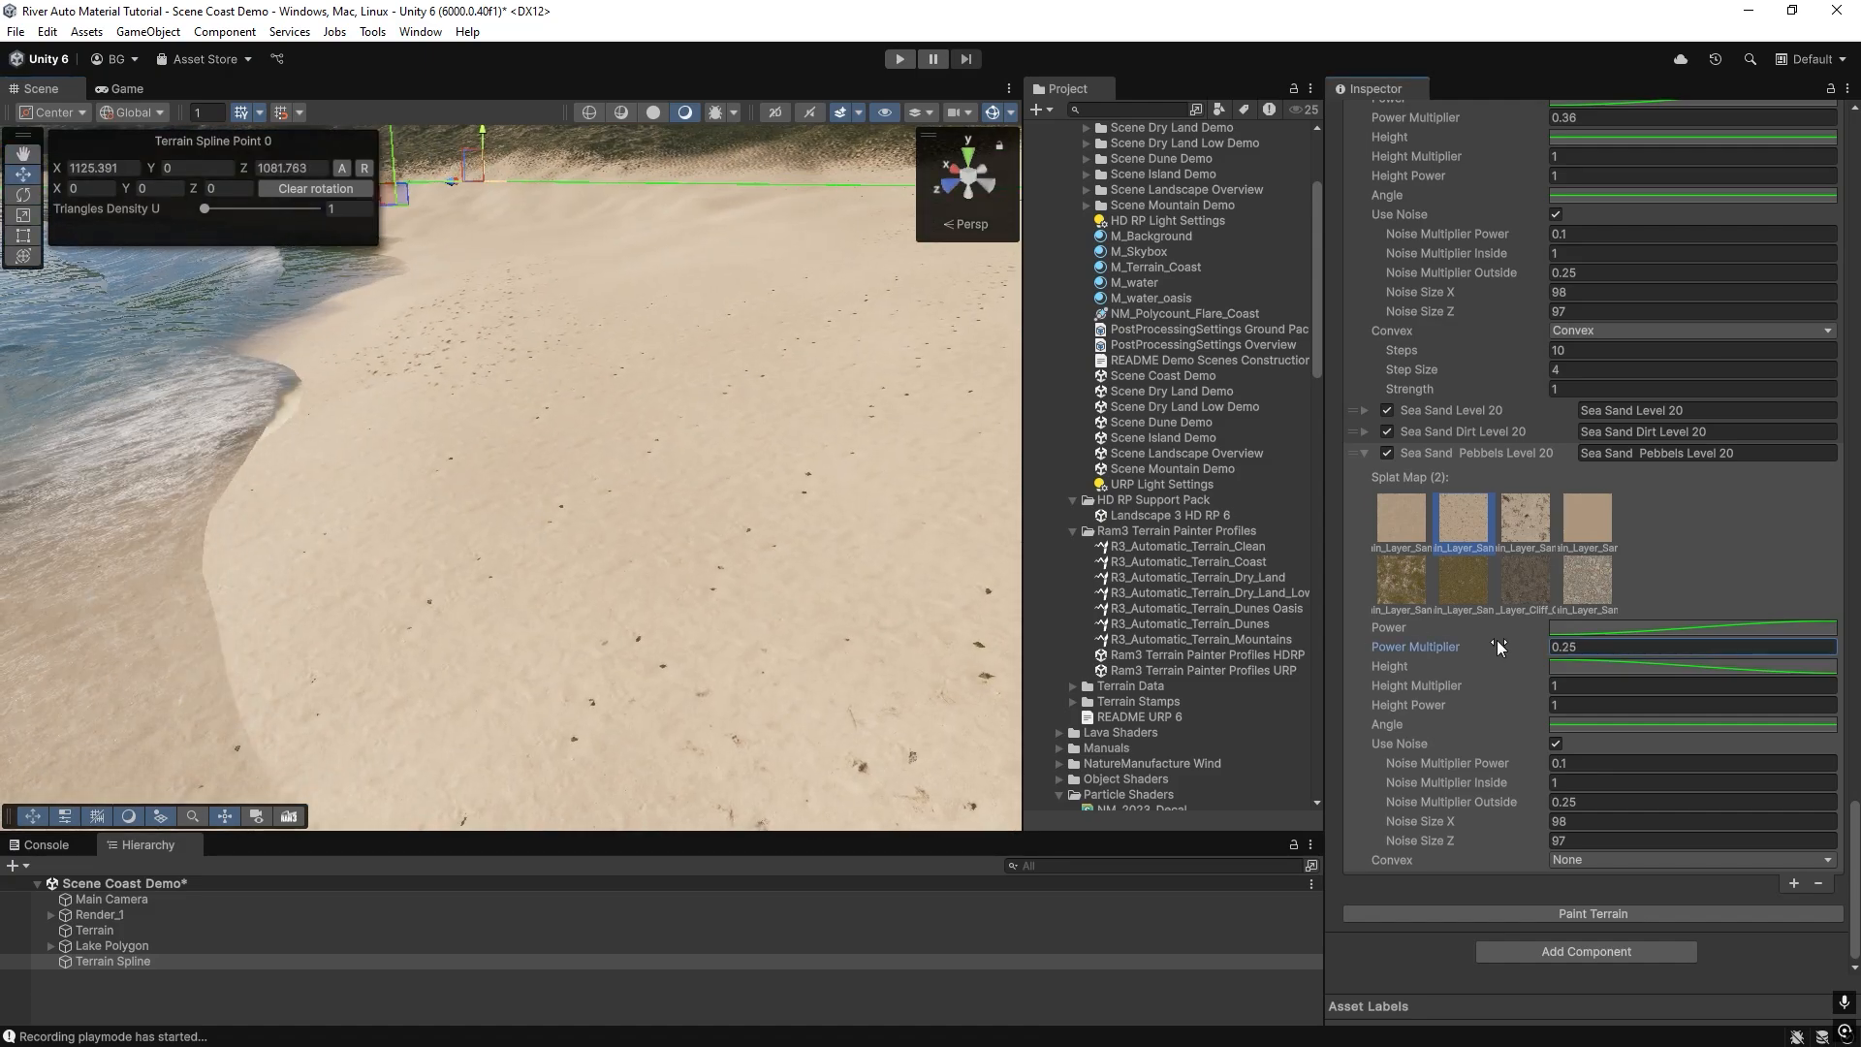
{"action": "left_click", "coordinate": [1553, 912]}
Set Sea Sand Pebbels Level 20's Noise Multiplier Power to 1 and repaint the terrain.
{"action": "double_click", "coordinate": [1572, 763]}
{"action": "type", "text": "1"}
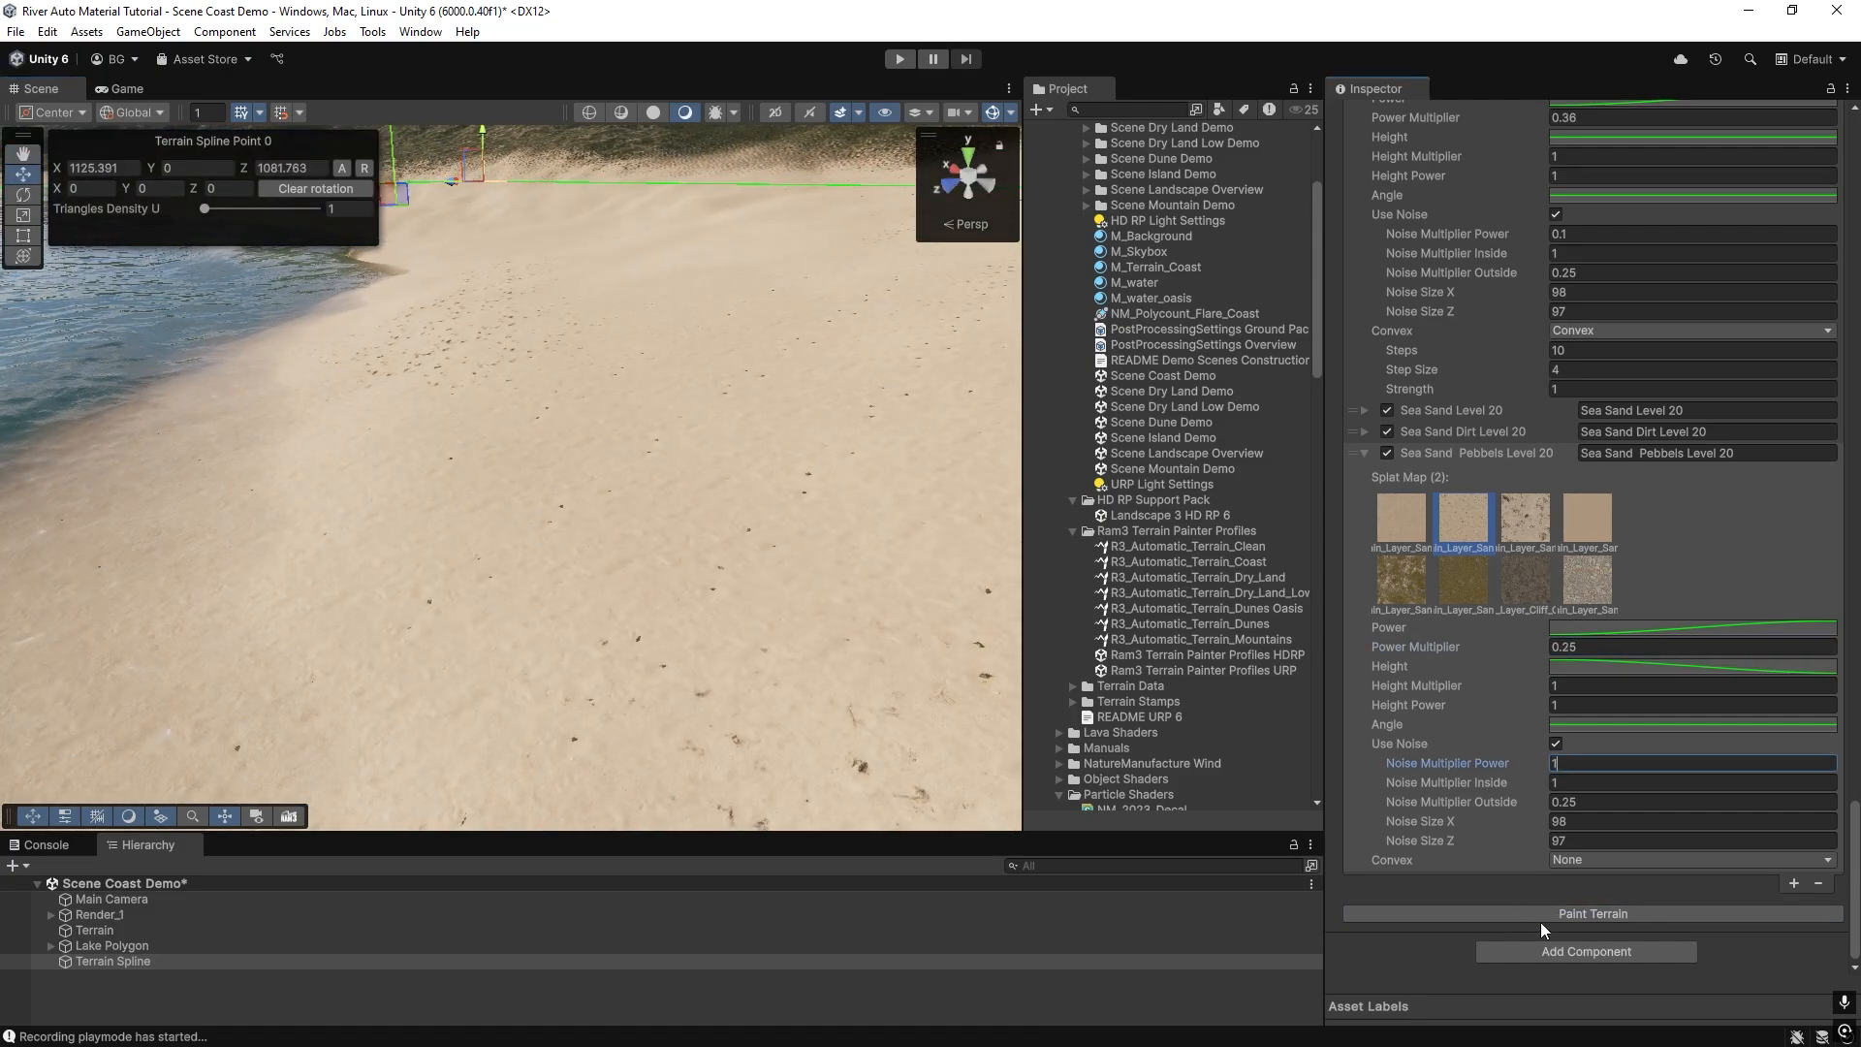
{"action": "left_click", "coordinate": [1543, 915]}
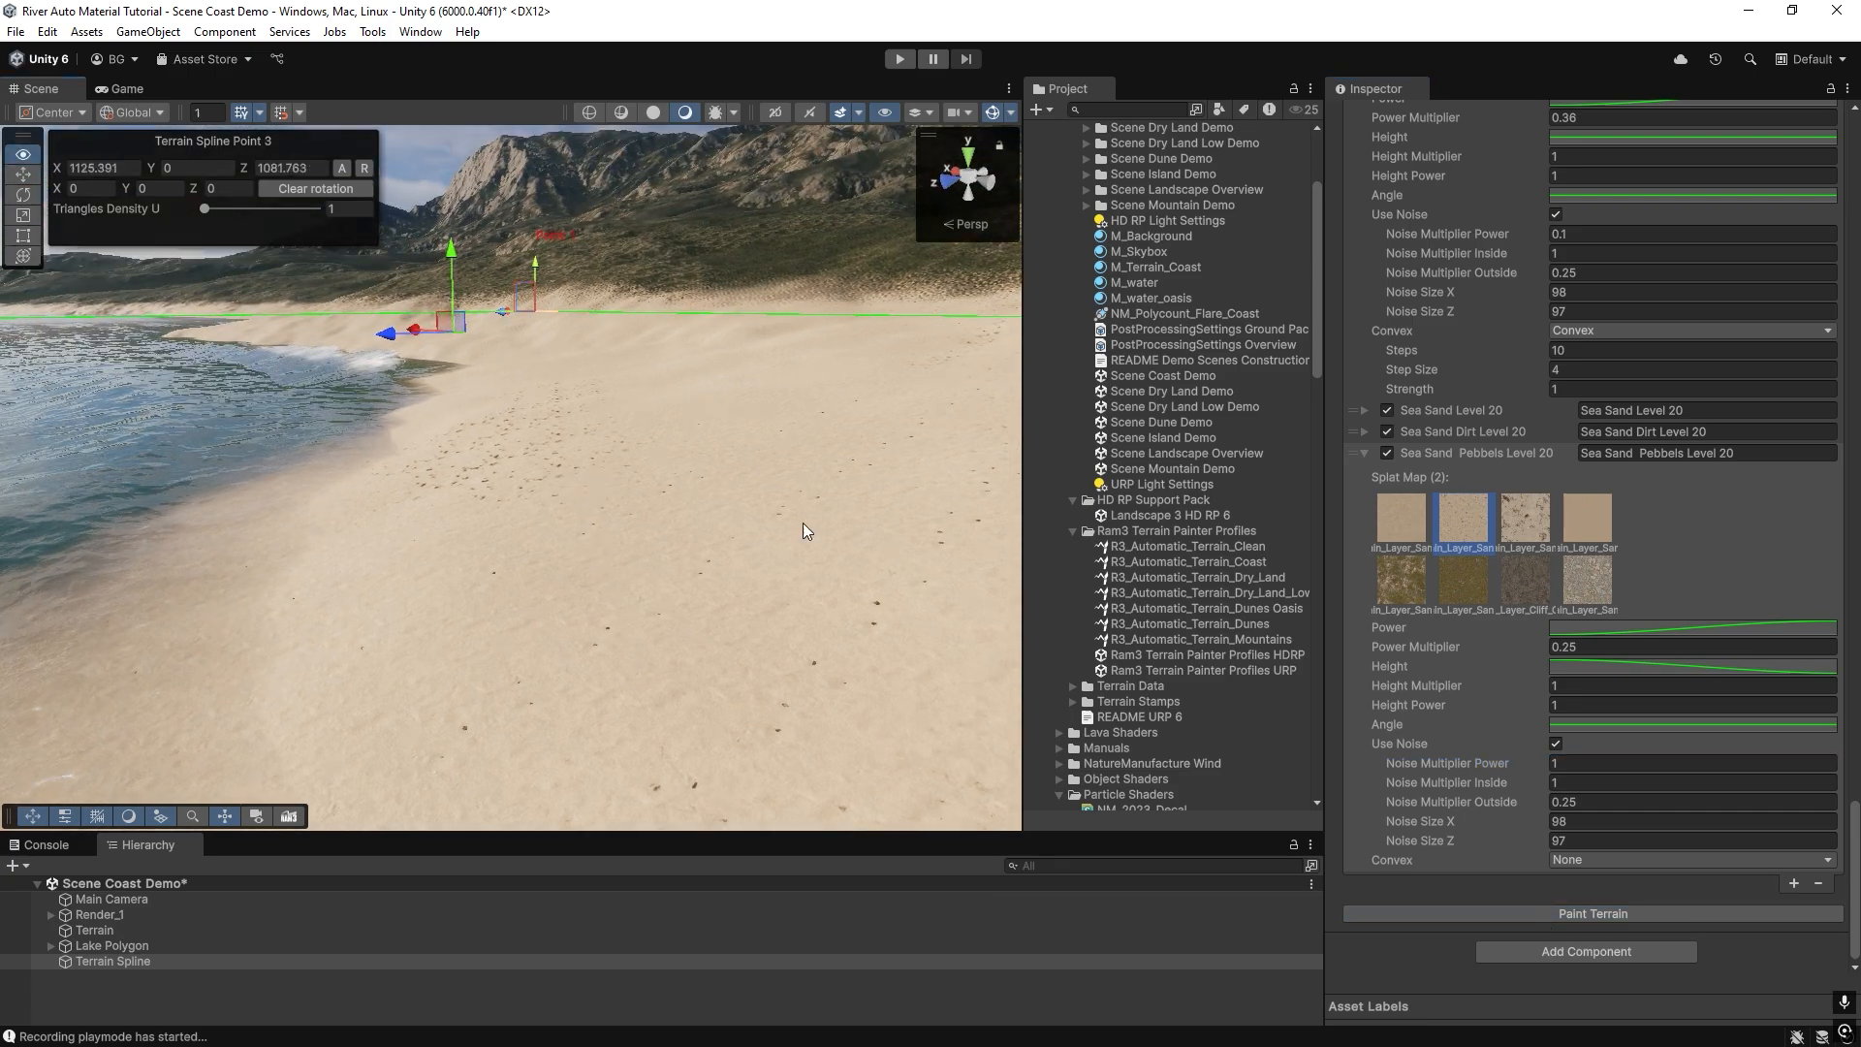
Set Sea Sand Pebbels Level 20's Power Multiplier to 1 and repaint the terrain.
{"action": "double_click", "coordinate": [1570, 646]}
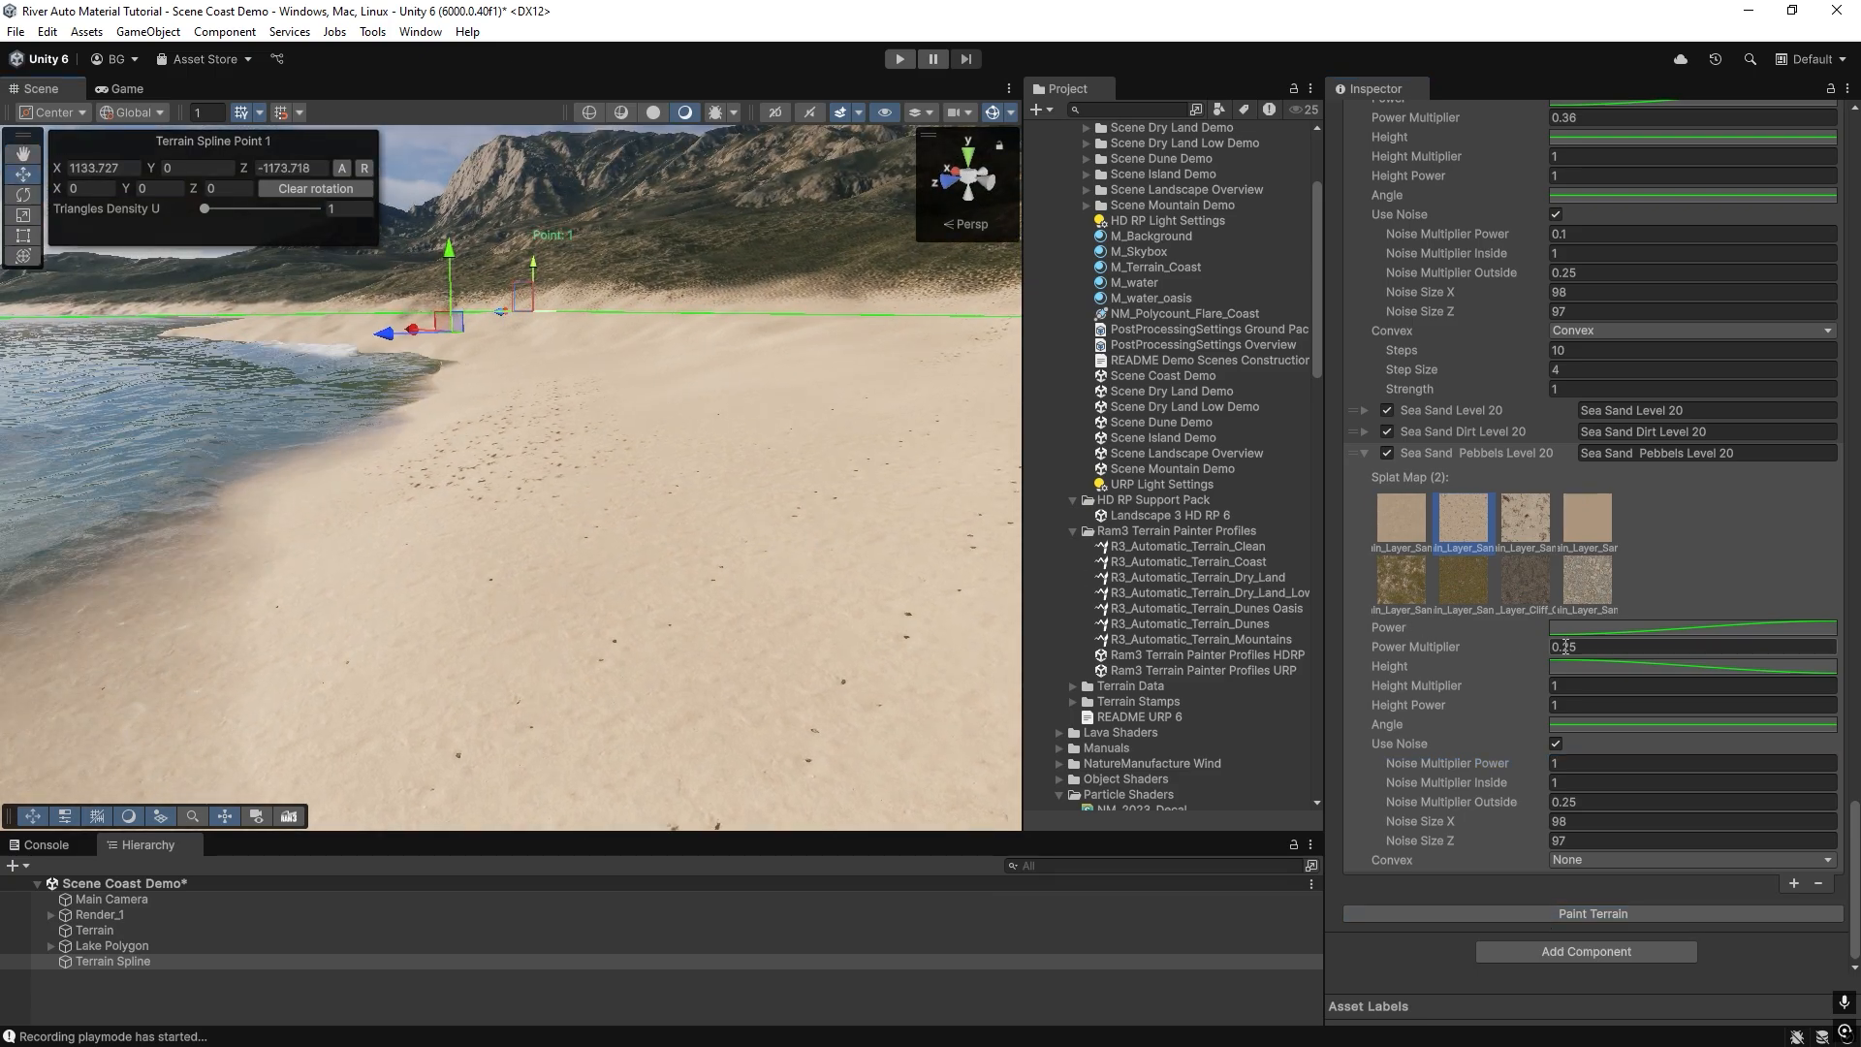
{"action": "type", "text": "1"}
{"action": "left_click", "coordinate": [1533, 912]}
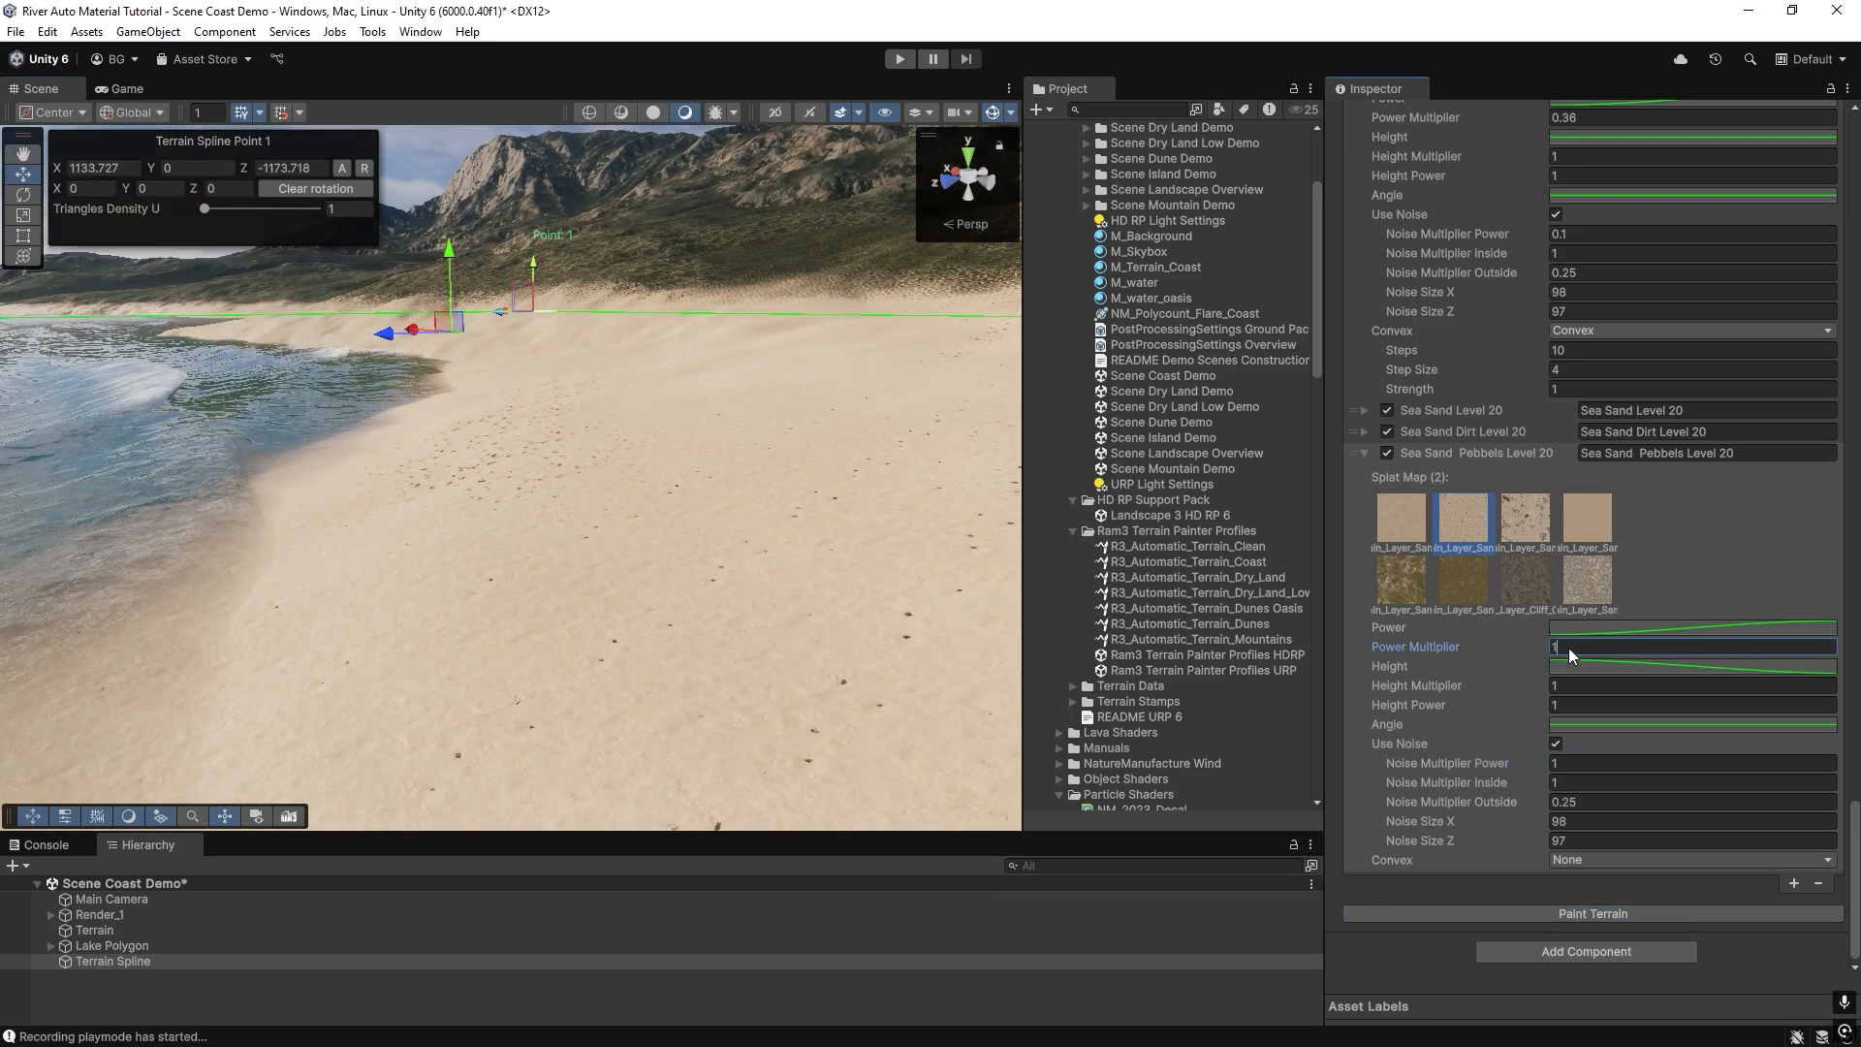
Set Sea Sand Pebbels Level 20's Power Multiplier to 1.12, move the layer above Sea Sand Dirt Level 20 and repaint the terrain.
{"action": "left_click_drag", "start_coordinate": [1487, 648], "coordinate": [1498, 648]}
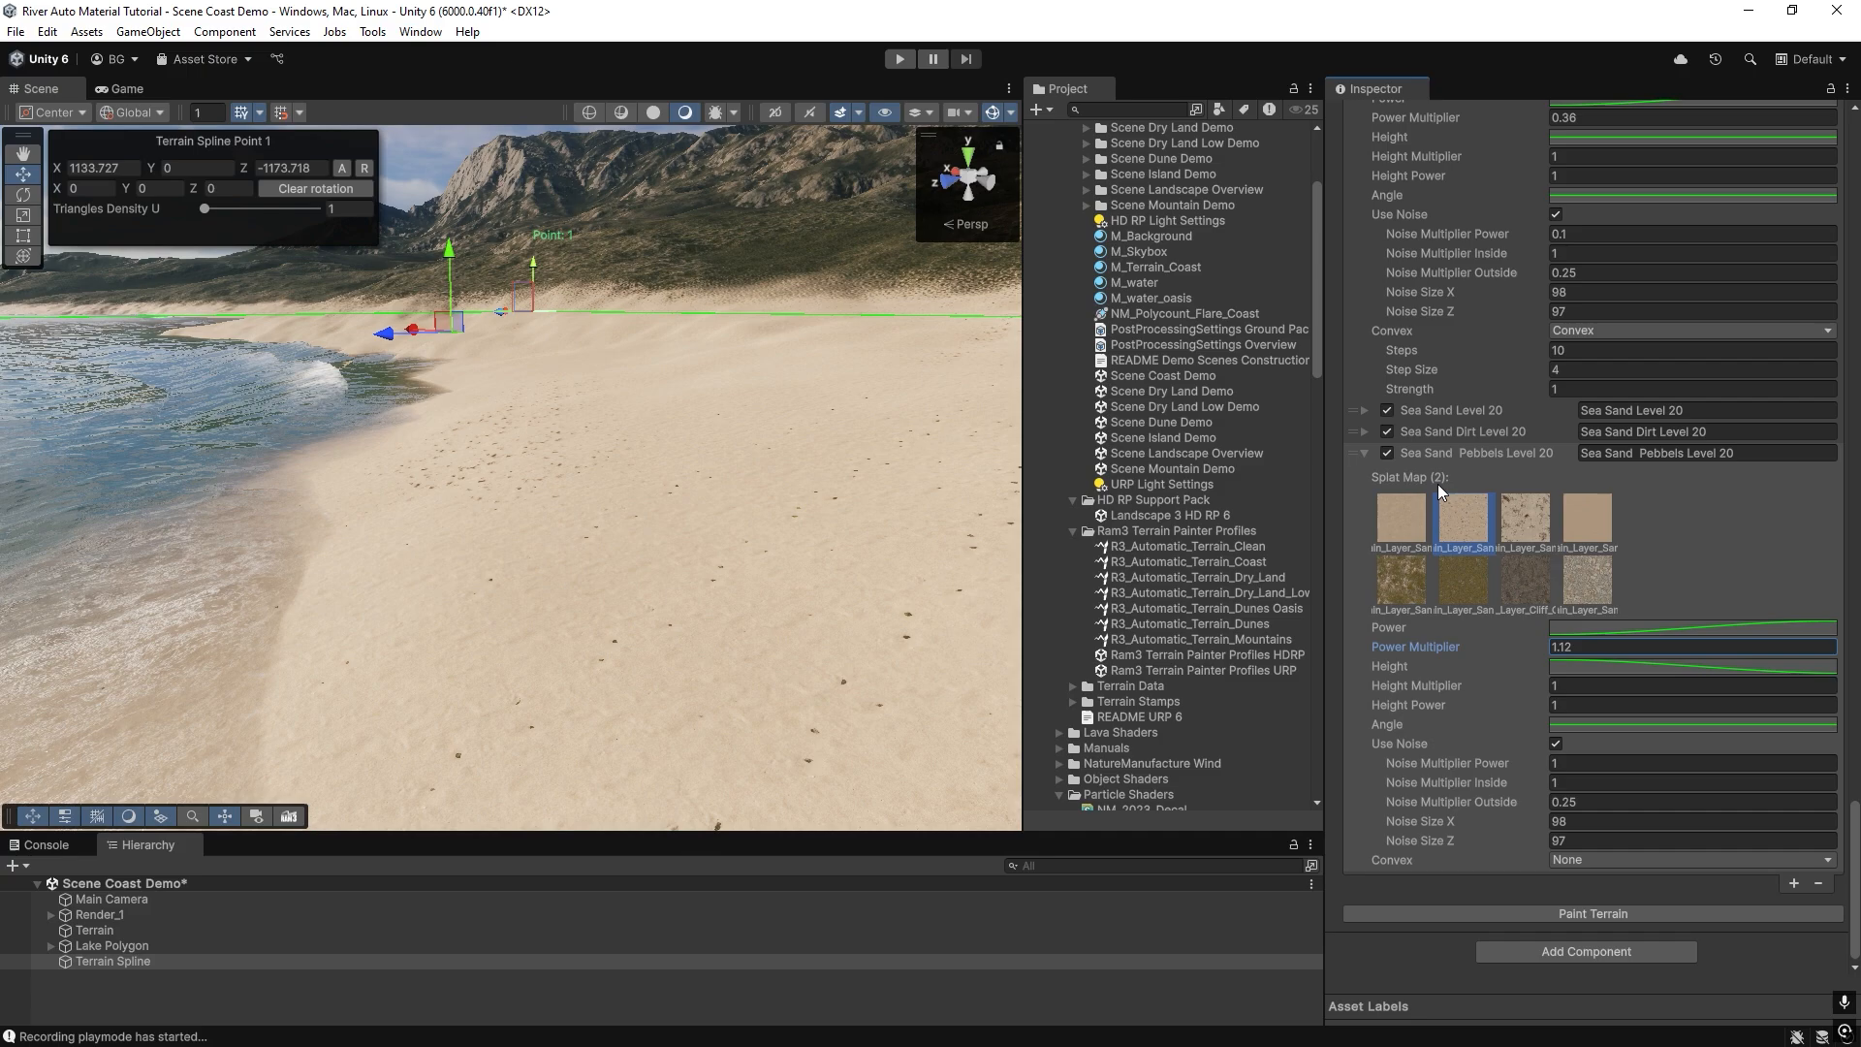
{"action": "left_click_drag", "start_coordinate": [1446, 455], "coordinate": [1457, 440]}
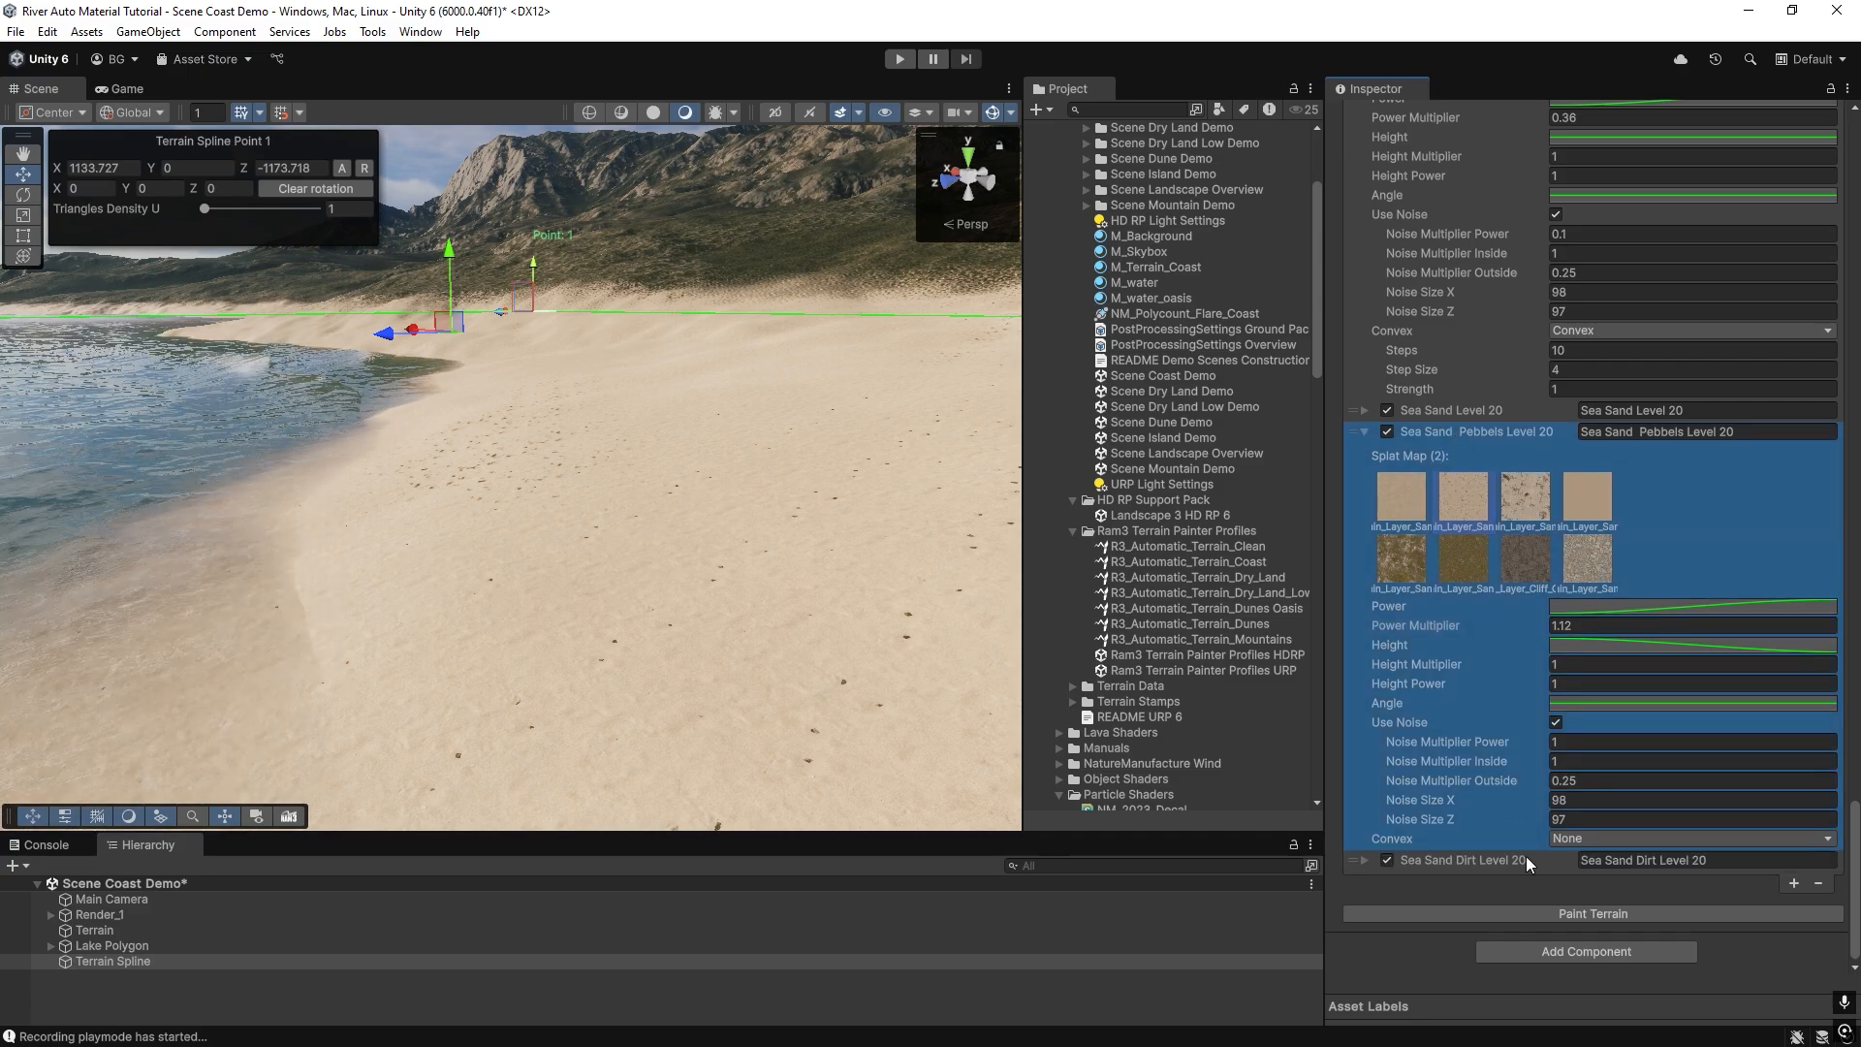
{"action": "left_click", "coordinate": [1565, 915]}
{"action": "mouse_move", "coordinate": [492, 562]}
{"action": "right_mouse_down"}
{"action": "mouse_move", "coordinate": [462, 508]}
{"action": "mouse_move", "coordinate": [466, 582]}
{"action": "right_mouse_up"}
{"action": "key", "text": "w"}
{"action": "right_click_drag", "start_coordinate": [716, 558], "coordinate": [722, 651]}
Try a Power Multiplier of 2 on Sea Sand Pebbels Level 20, keeping splat map 2, and repaint the terrain.
{"action": "left_click", "coordinate": [1580, 626]}
{"action": "type", "text": "2"}
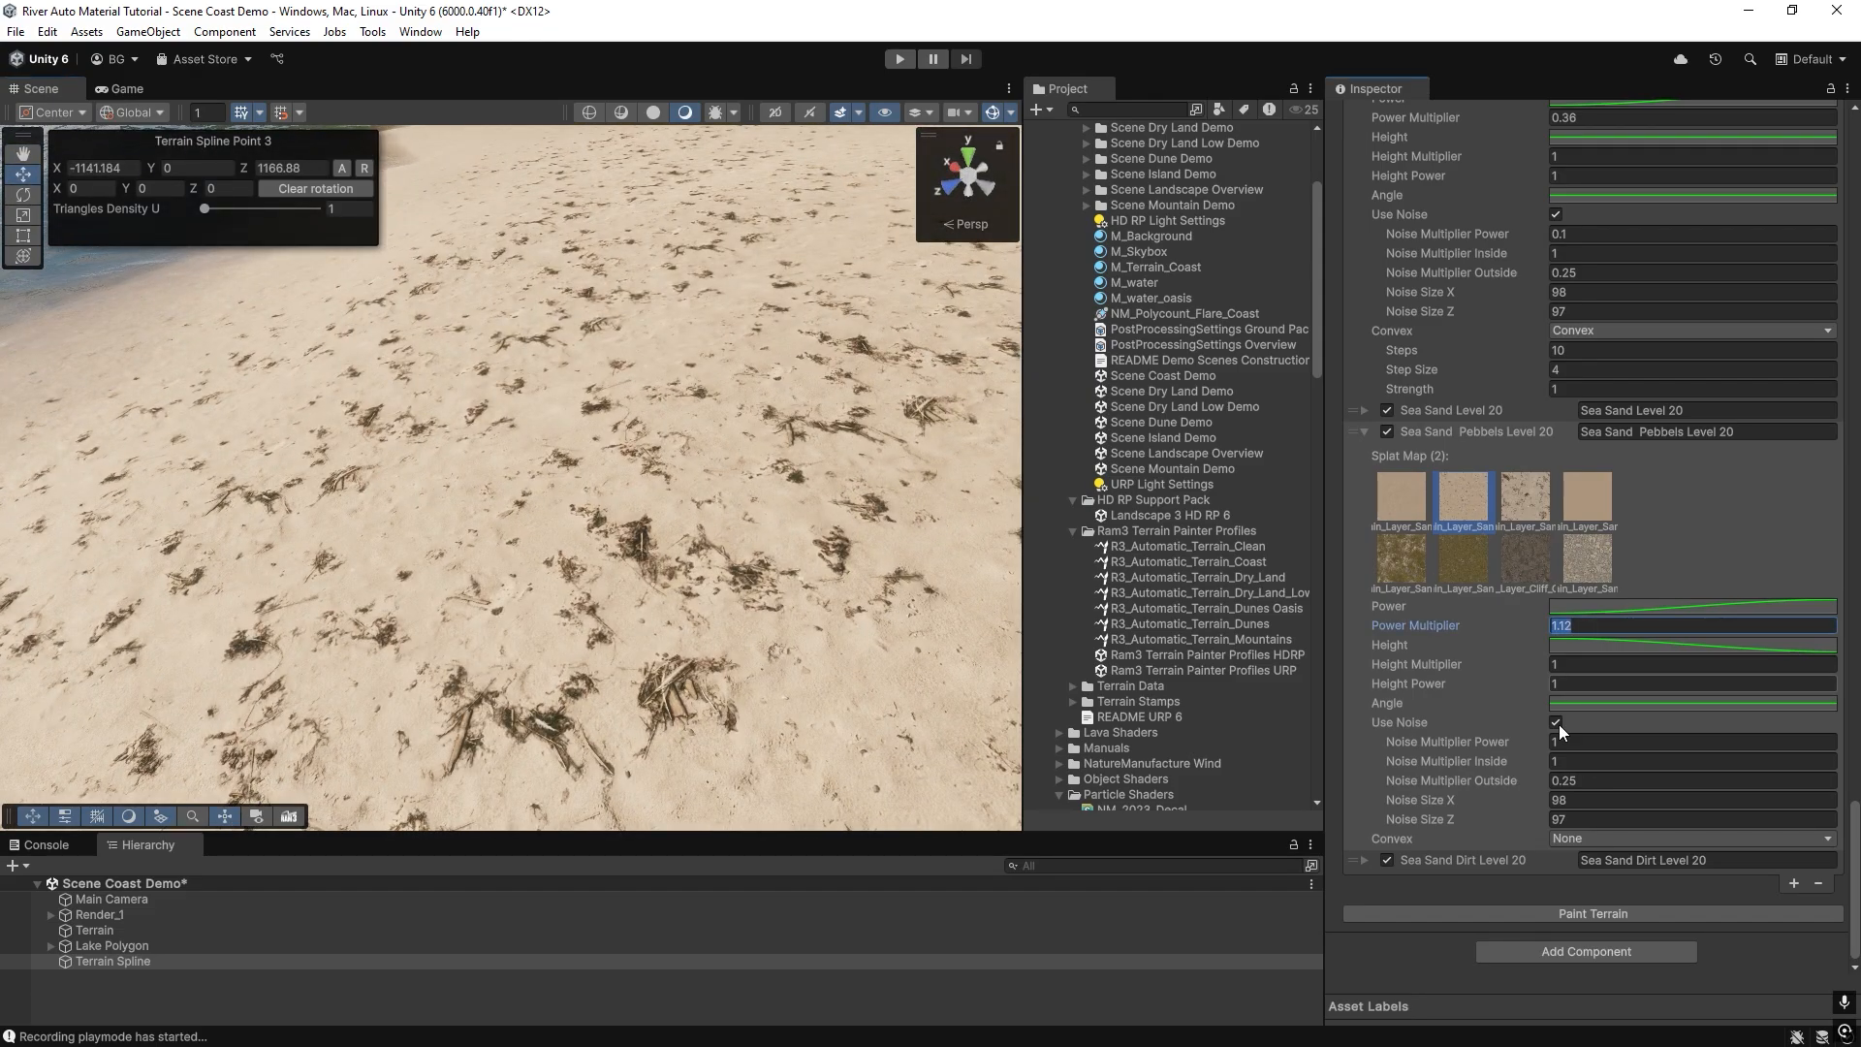
{"action": "left_click", "coordinate": [1559, 912]}
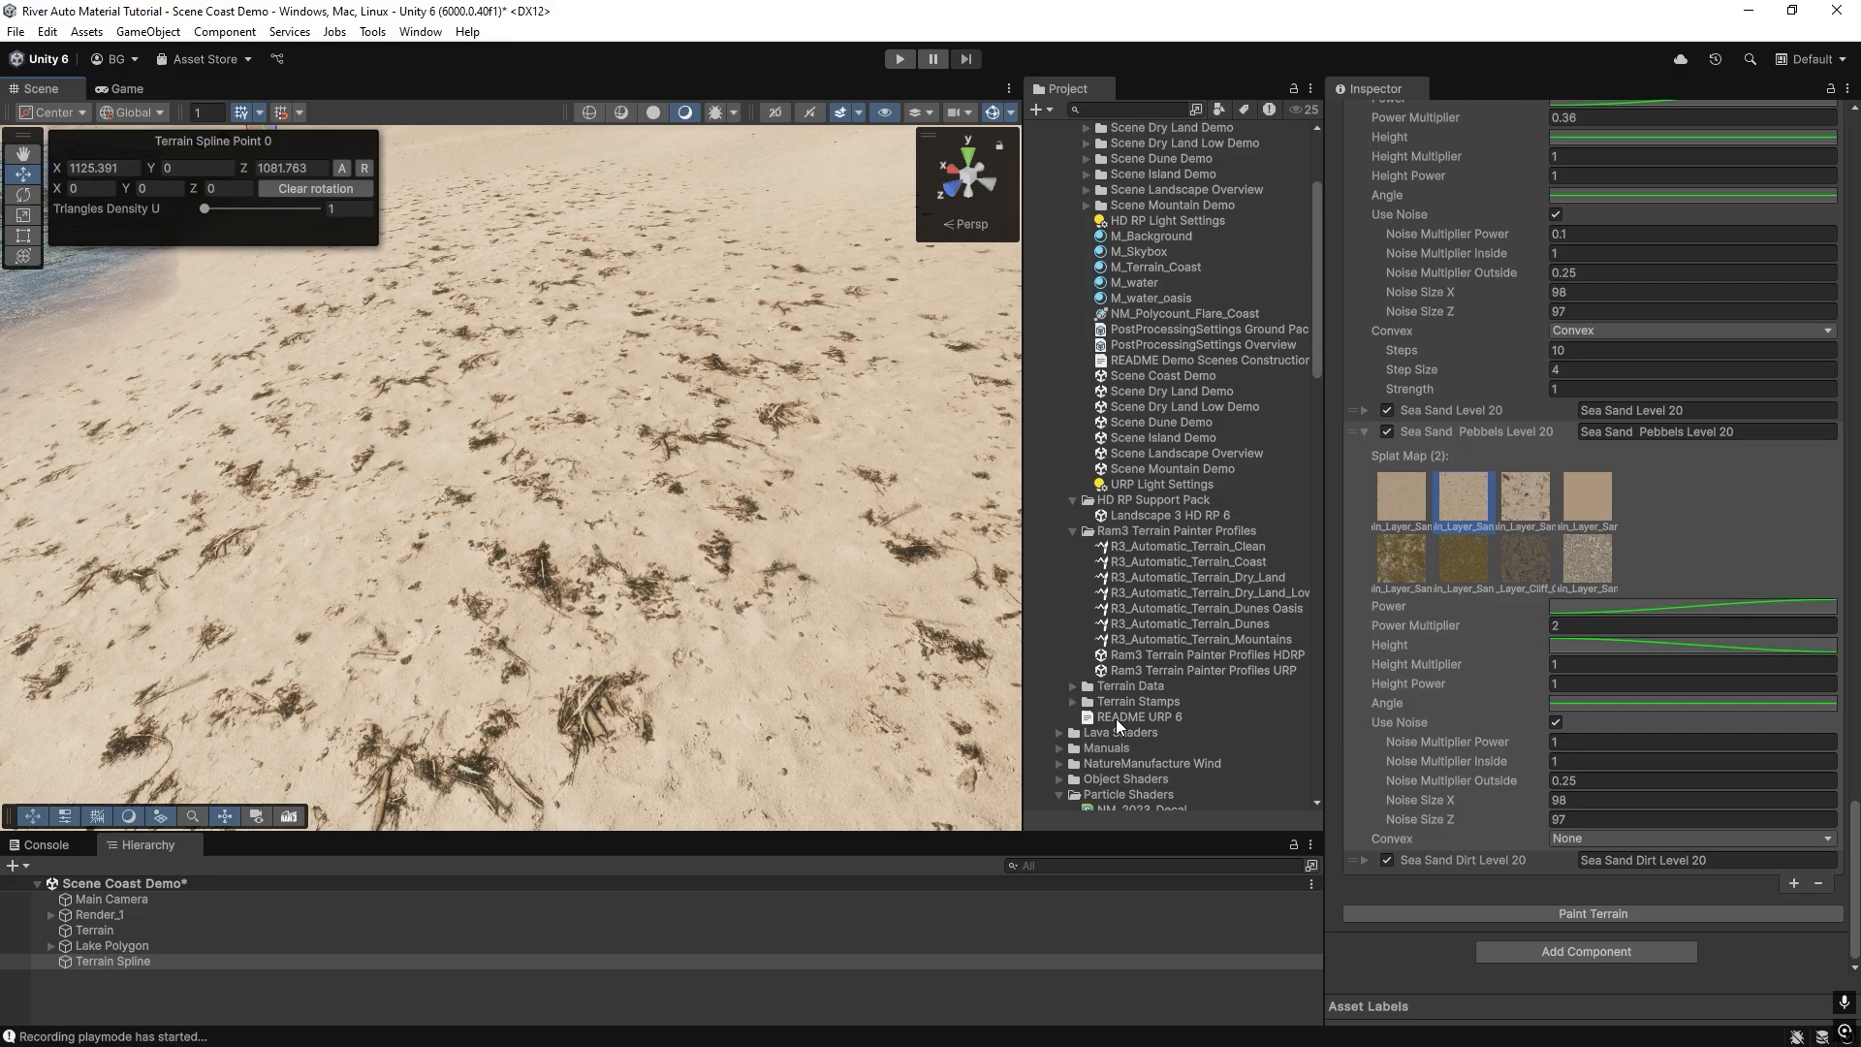
{"action": "left_click", "coordinate": [1364, 860]}
{"action": "scroll", "coordinate": [1369, 801], "scroll_direction": "down", "scroll_amount": 3}
{"action": "left_click", "coordinate": [1364, 703]}
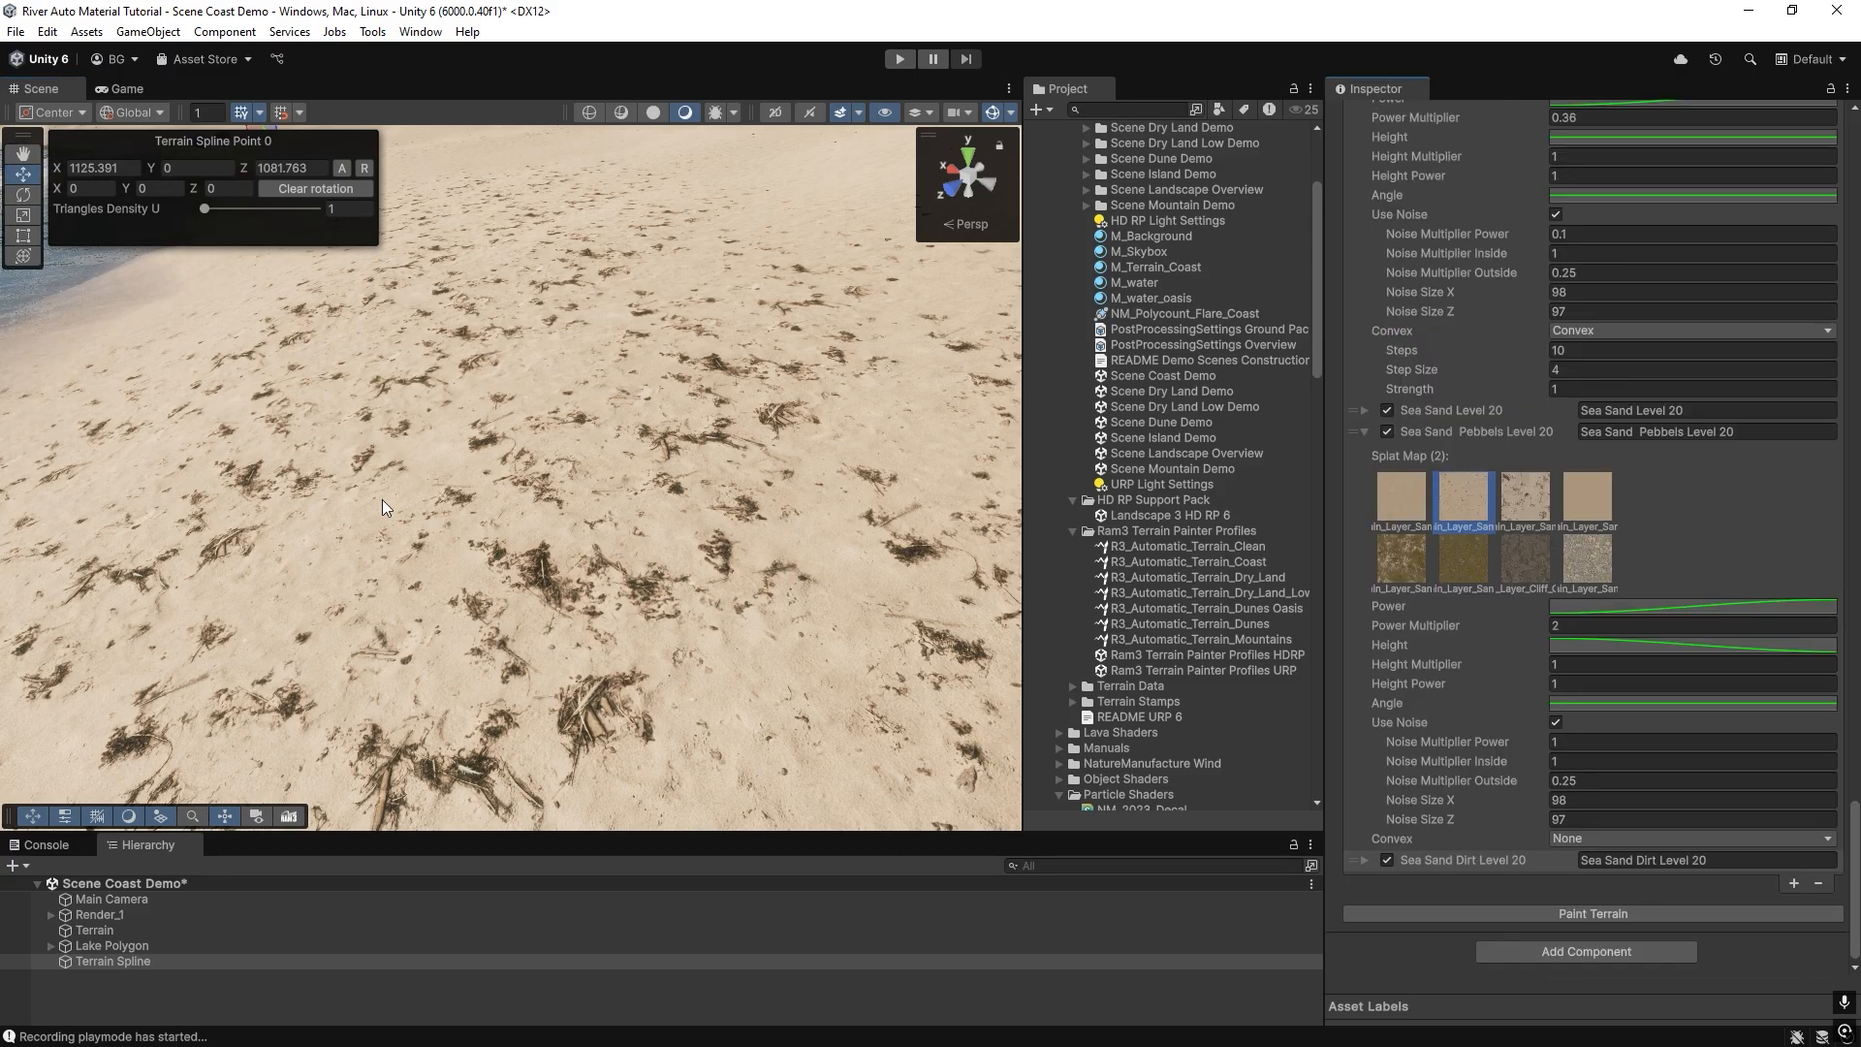
{"action": "right_click_drag", "start_coordinate": [398, 506], "coordinate": [1016, 494]}
{"action": "left_click", "coordinate": [1401, 498]}
{"action": "left_click", "coordinate": [1462, 496]}
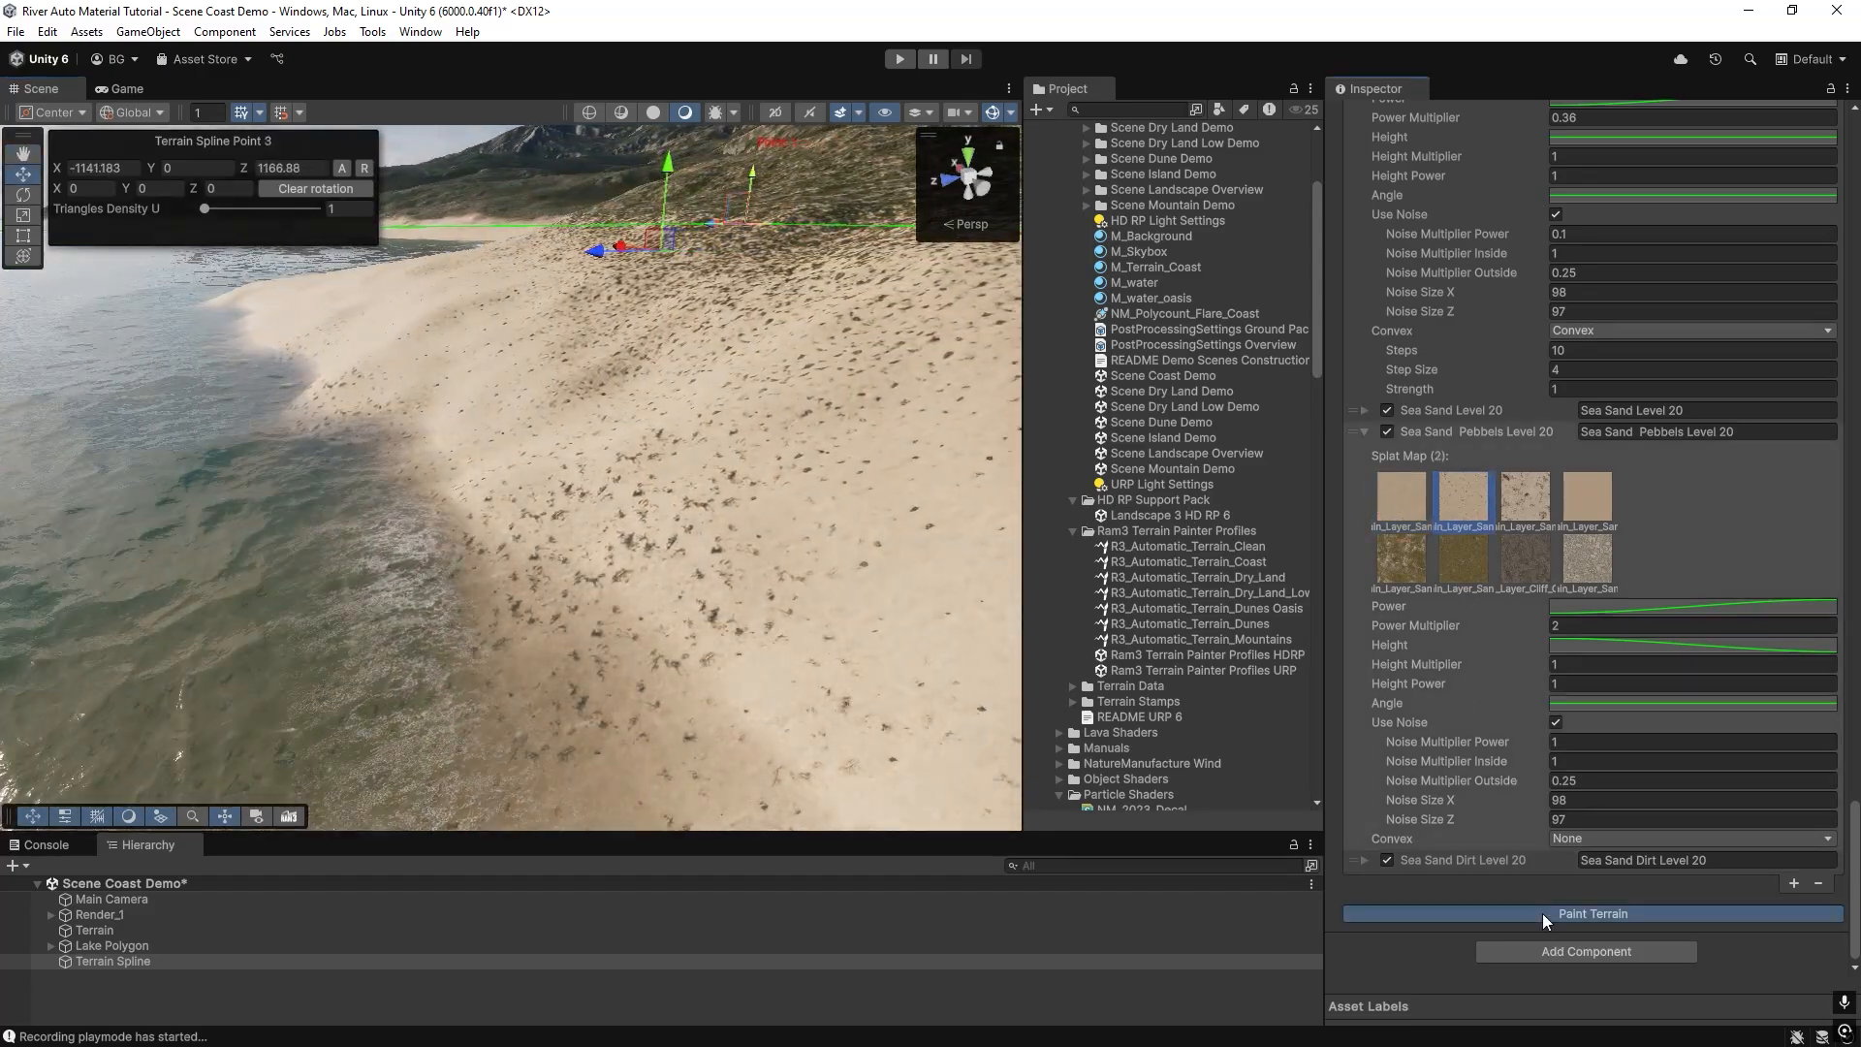
{"action": "left_click", "coordinate": [1543, 913]}
Disable Sea Sand Dirt Level 20 and repaint the terrain to inspect the pebble layer on its own.
{"action": "left_click", "coordinate": [1387, 860]}
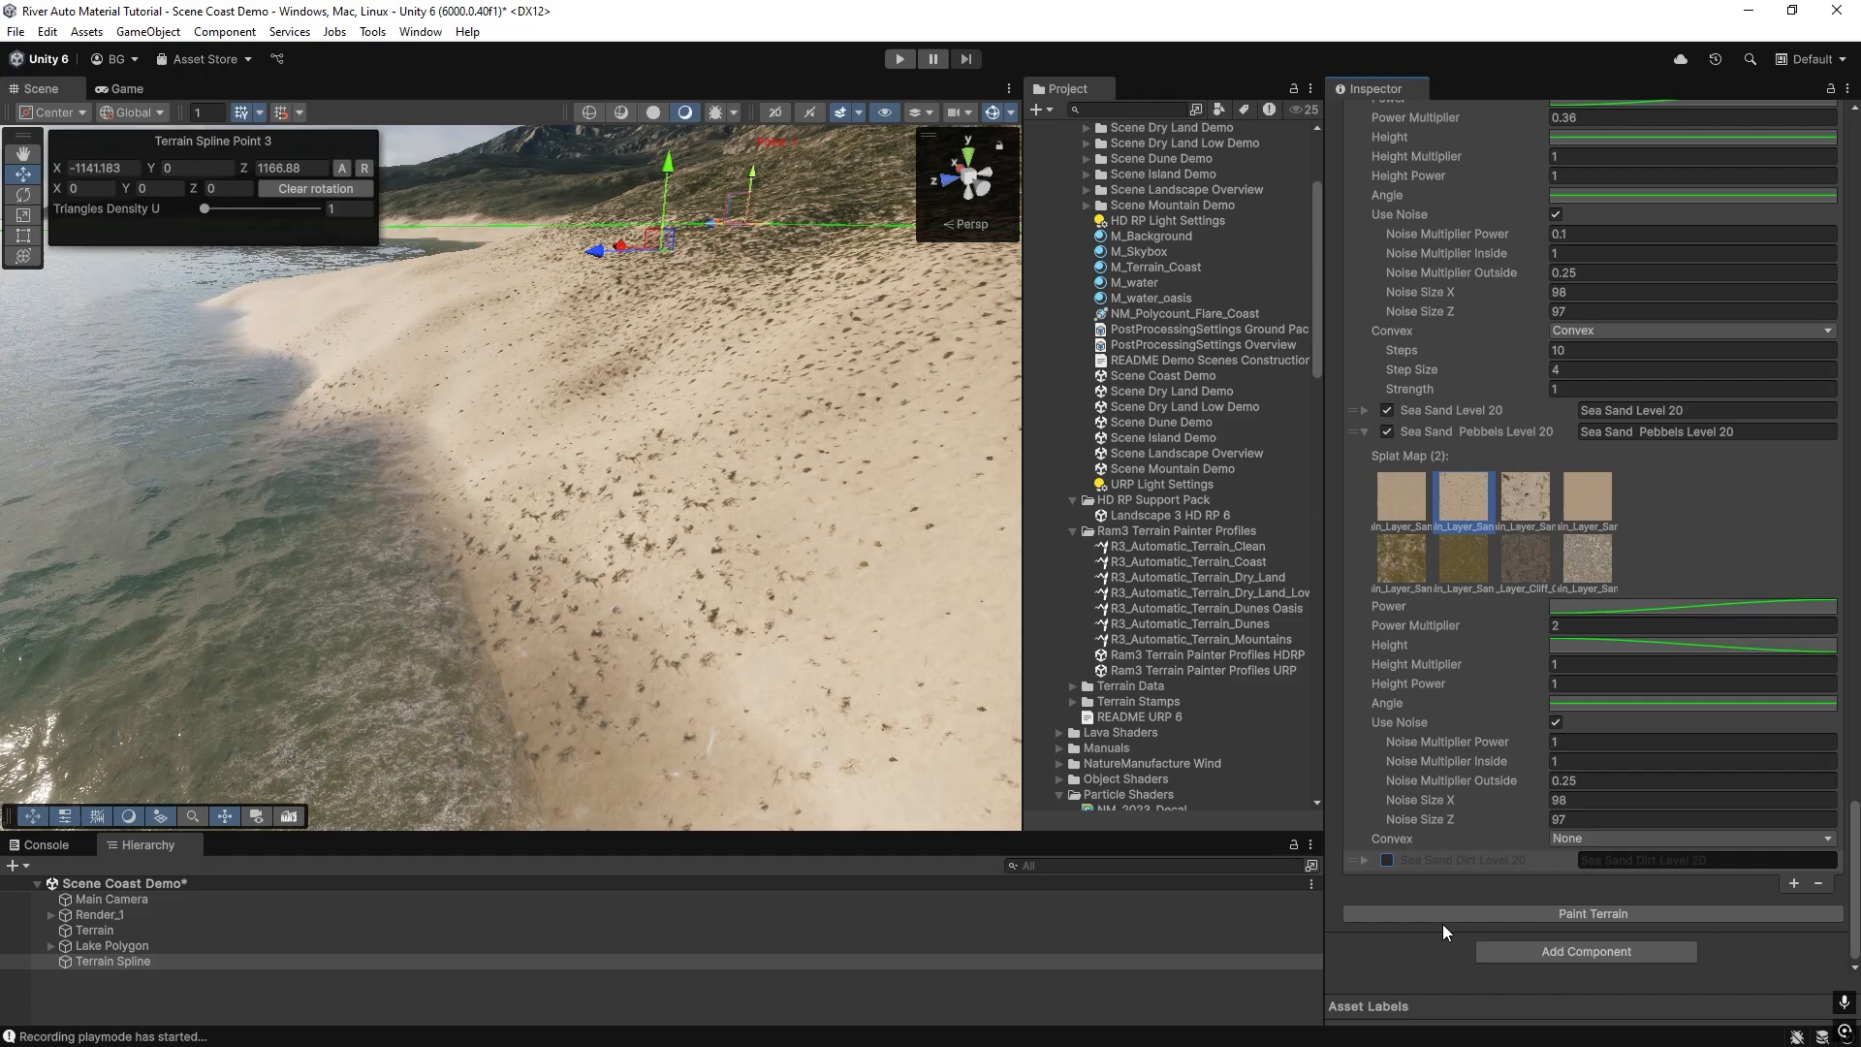
{"action": "left_click", "coordinate": [1443, 921]}
{"action": "right_click_drag", "start_coordinate": [737, 572], "coordinate": [795, 402]}
{"action": "left_click", "coordinate": [1365, 409]}
{"action": "left_click", "coordinate": [1365, 409]}
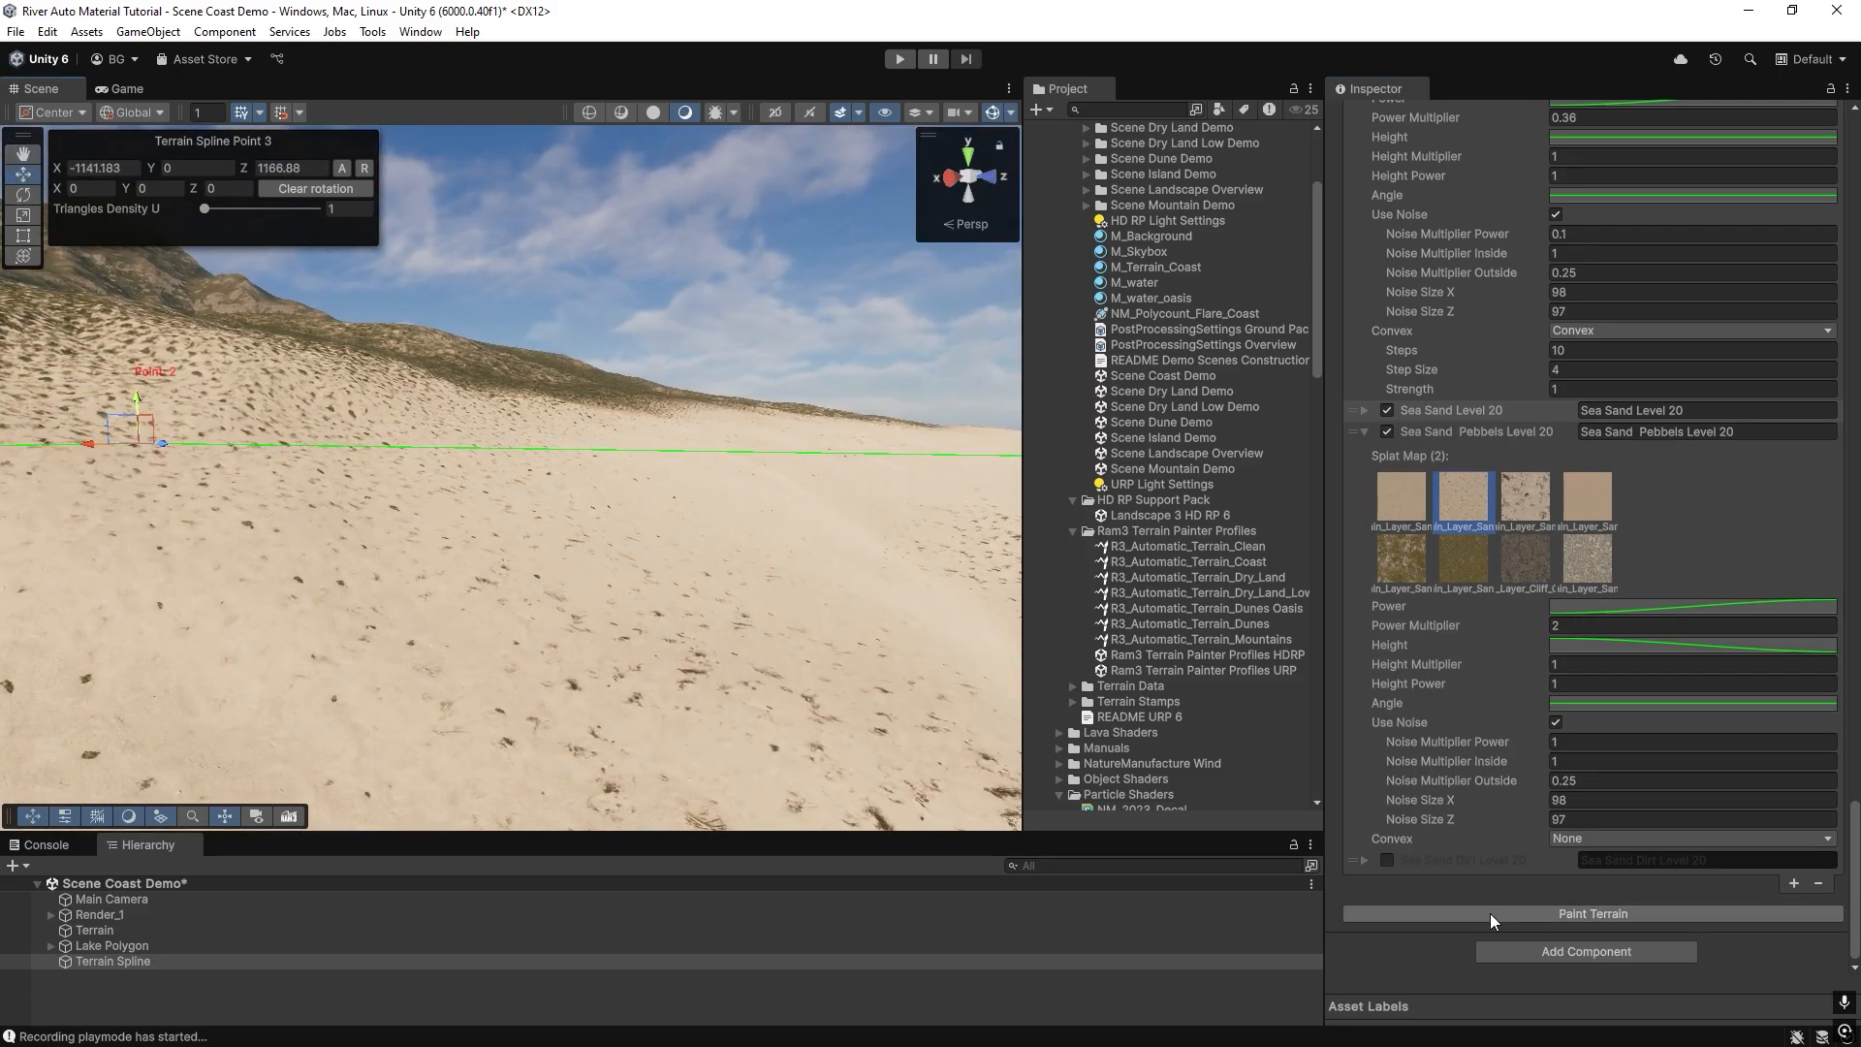
{"action": "left_click", "coordinate": [1491, 914]}
{"action": "mouse_move", "coordinate": [582, 524]}
{"action": "right_mouse_down"}
{"action": "mouse_move", "coordinate": [766, 543]}
{"action": "mouse_move", "coordinate": [666, 709]}
{"action": "mouse_move", "coordinate": [804, 647]}
{"action": "right_mouse_up"}
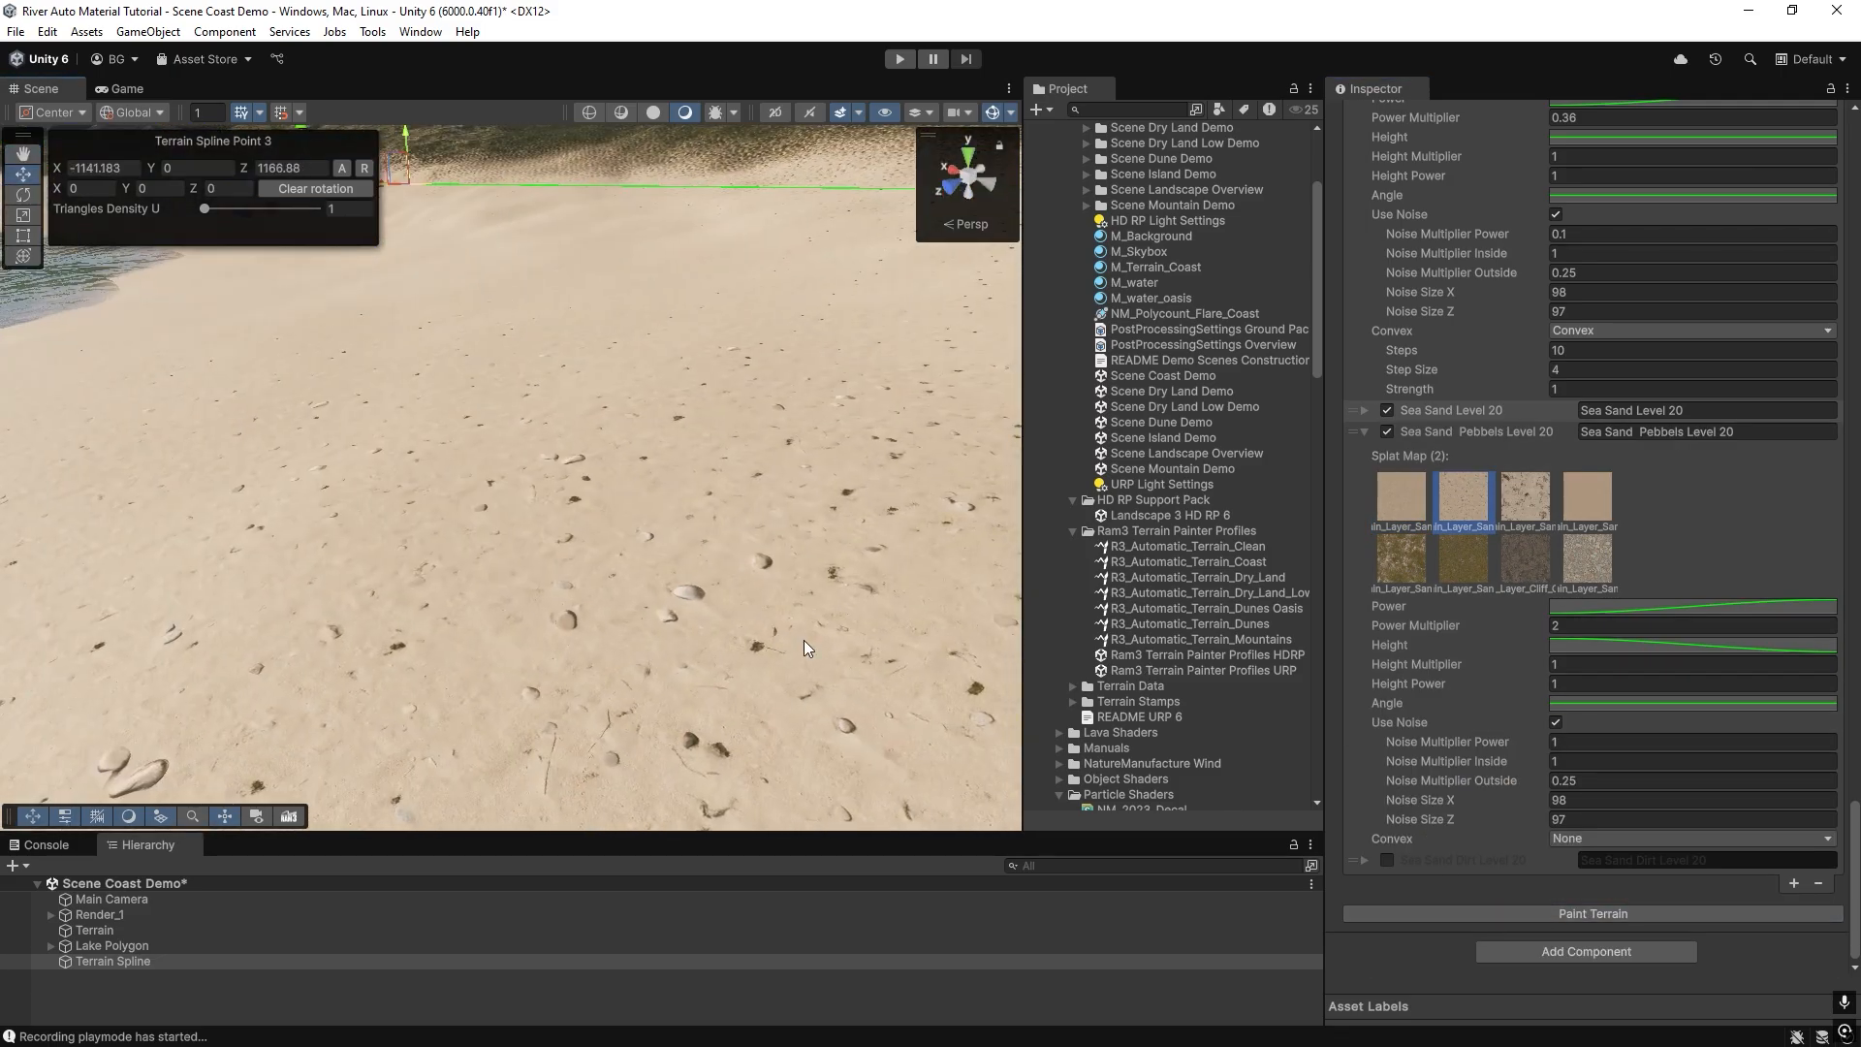
Try Noise Size X 198 and Noise Size Z 197 on Sea Sand Pebbels Level 20.
{"action": "left_click", "coordinate": [1365, 861]}
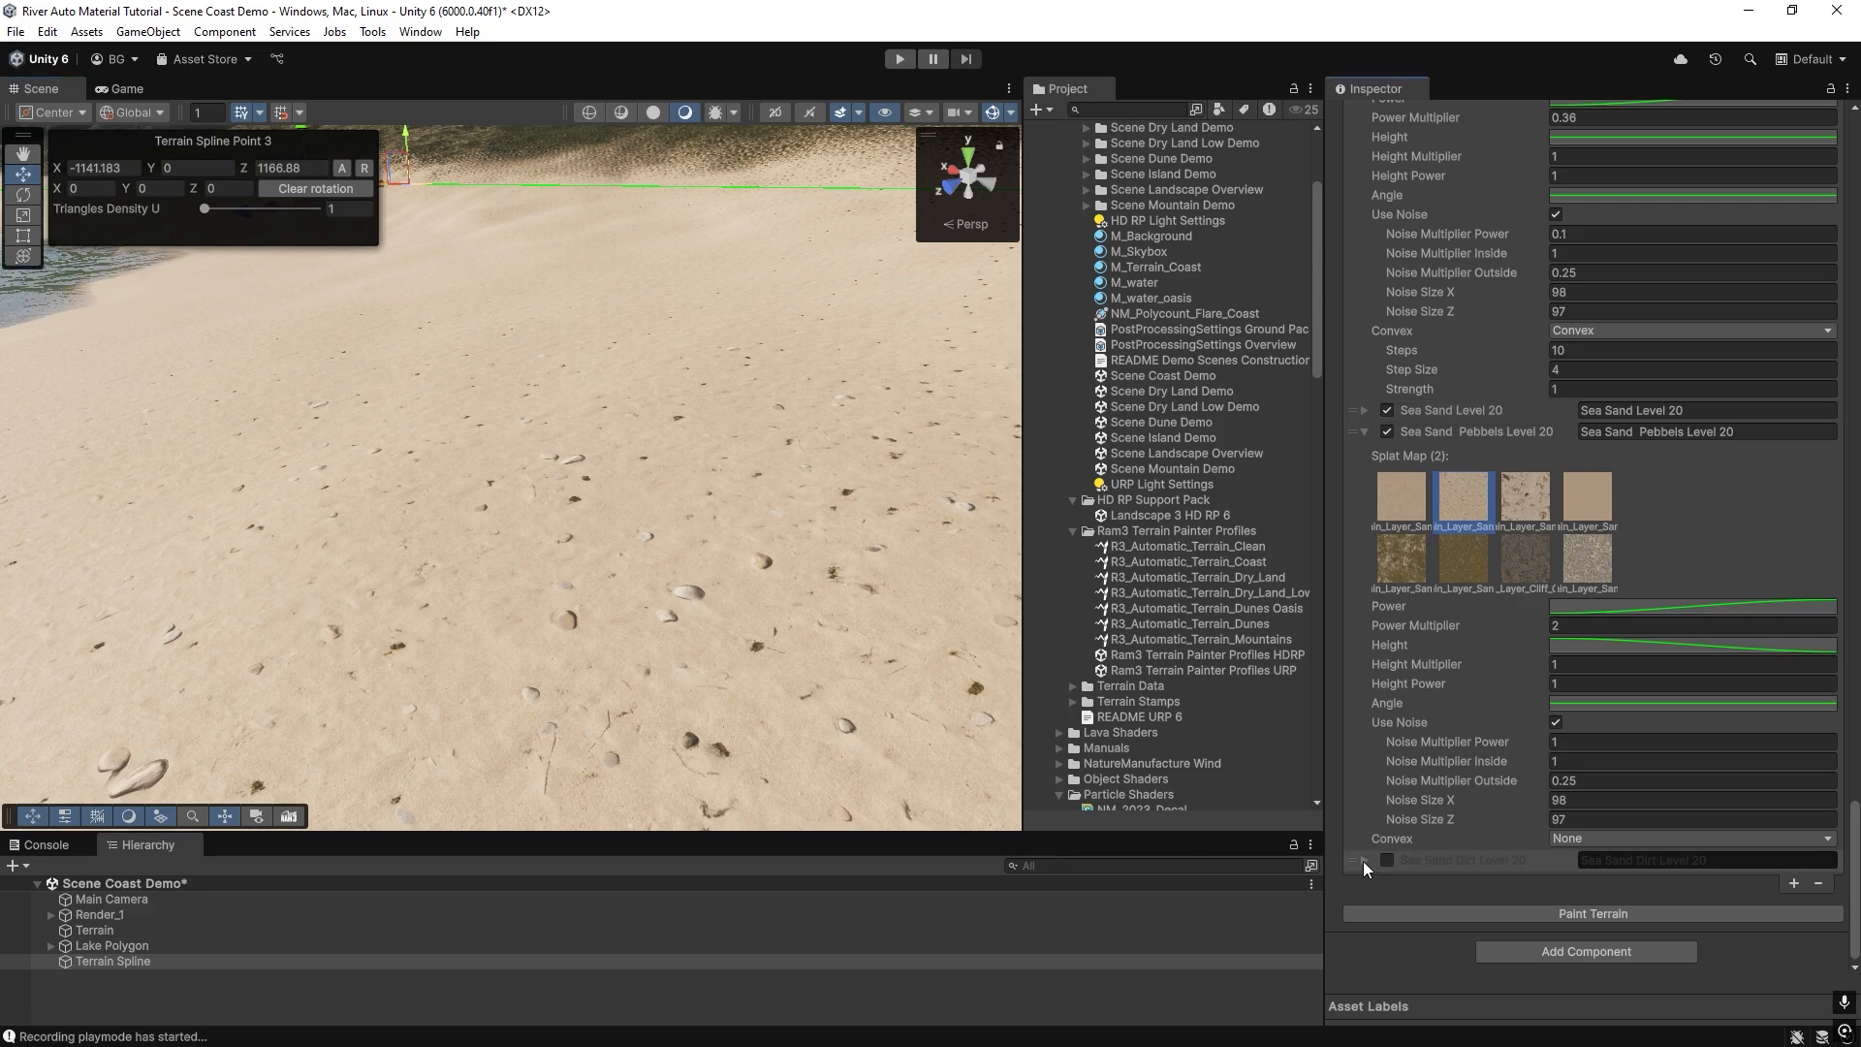
{"action": "scroll", "coordinate": [1532, 707], "scroll_direction": "down", "scroll_amount": 5}
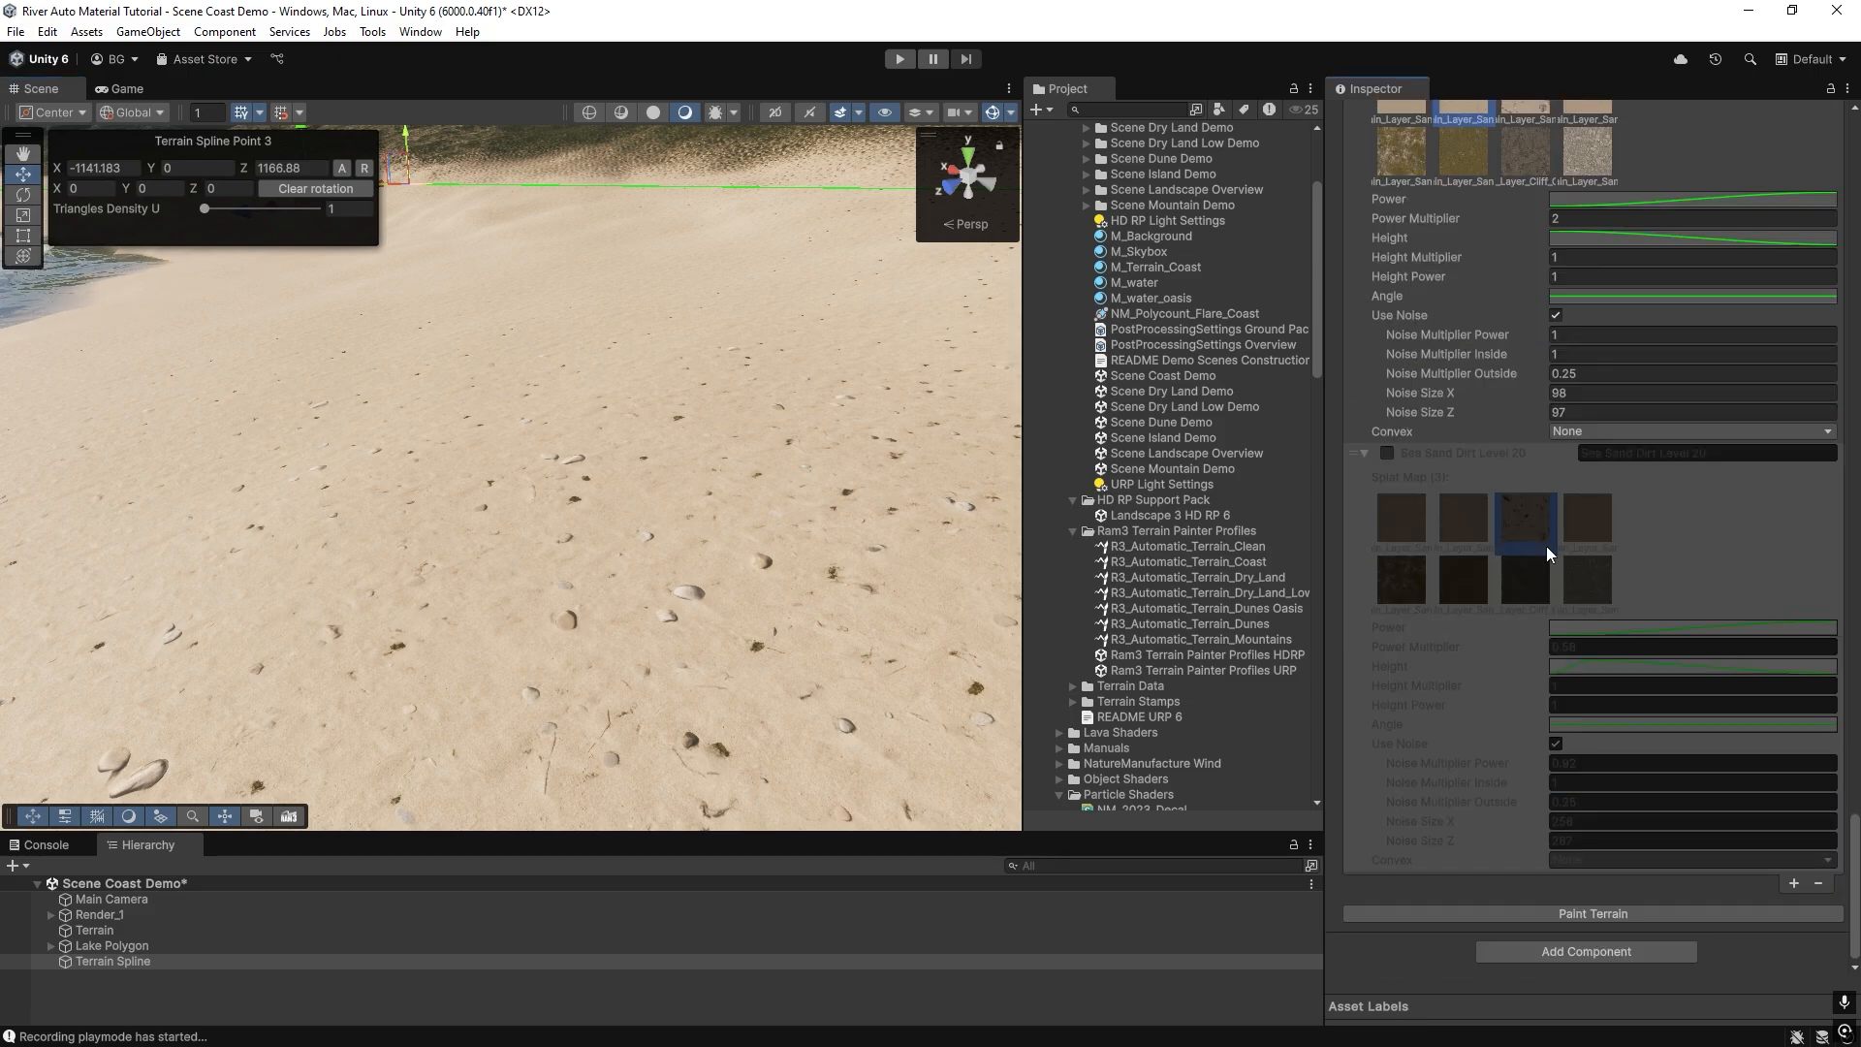
{"action": "scroll", "coordinate": [1522, 427], "scroll_direction": "up", "scroll_amount": 5}
{"action": "left_click", "coordinate": [1366, 265]}
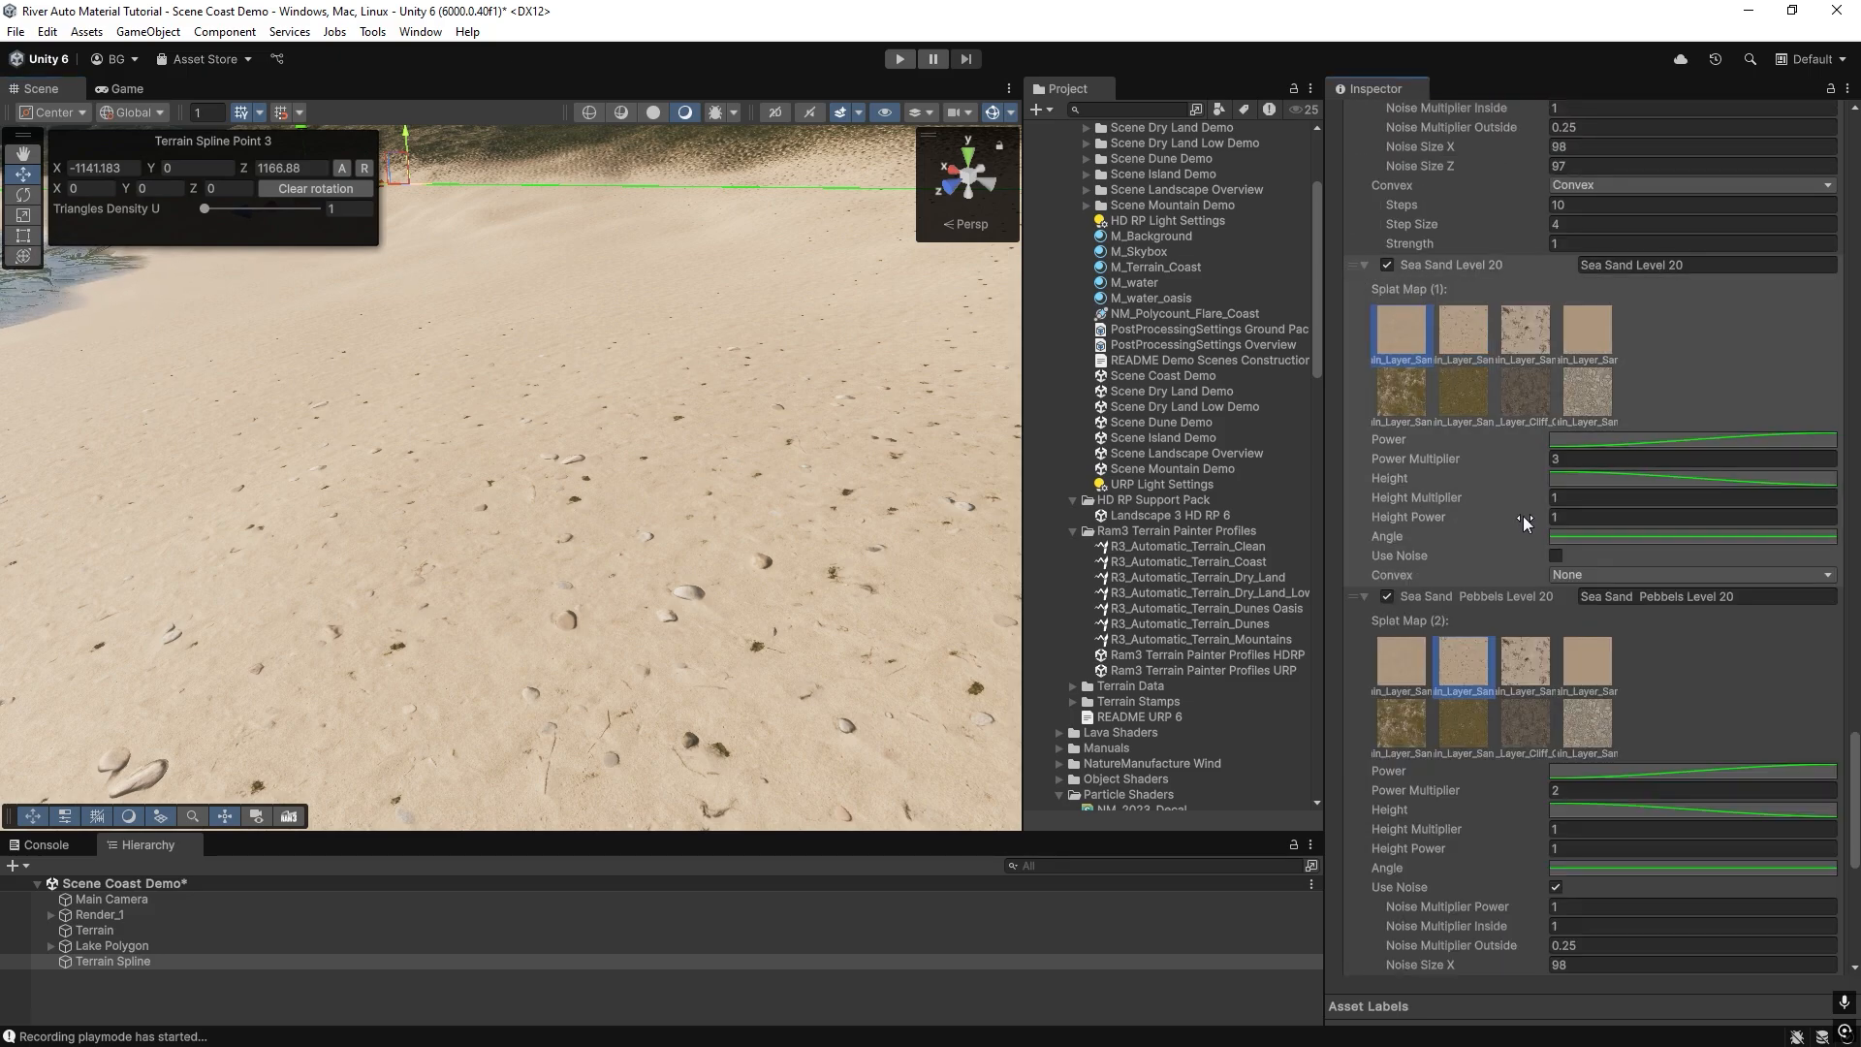
{"action": "left_click", "coordinate": [1363, 264]}
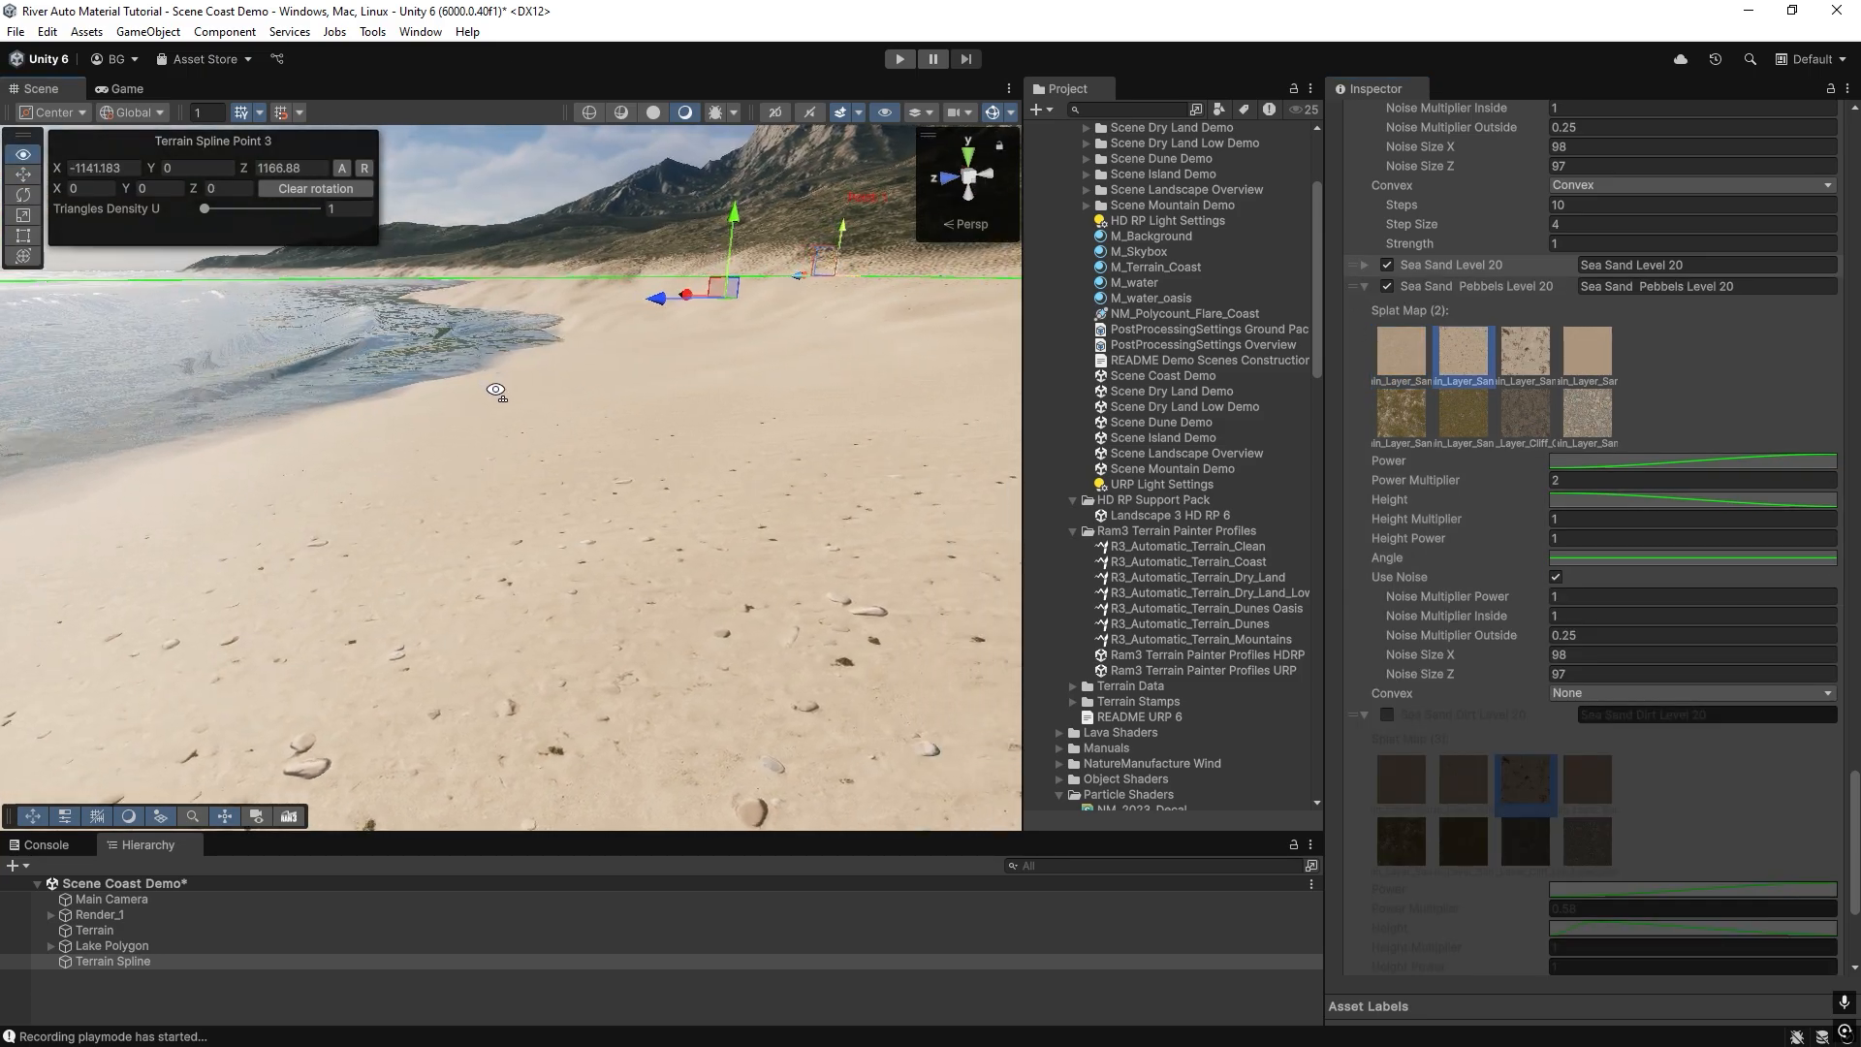
{"action": "left_click", "coordinate": [1560, 655]}
{"action": "type", "text": "10"}
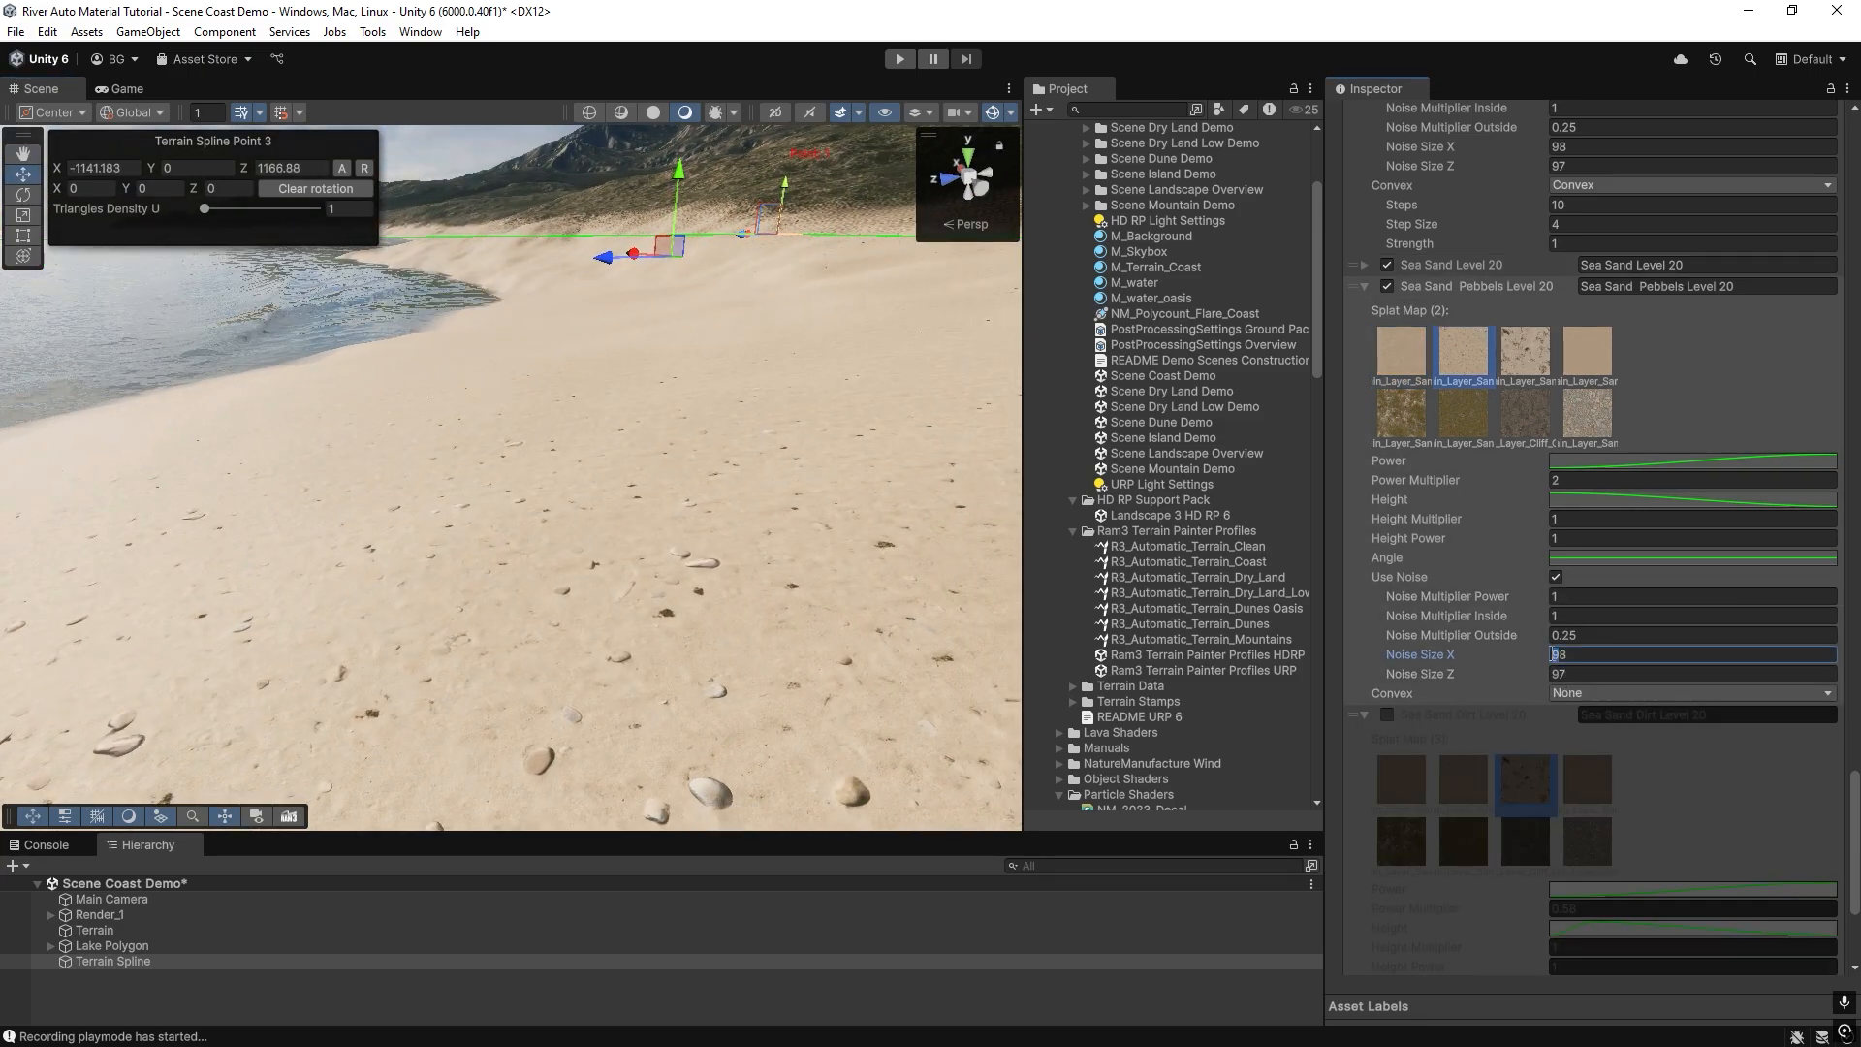
{"action": "type", "text": "98"}
{"action": "left_click", "coordinate": [1558, 674]}
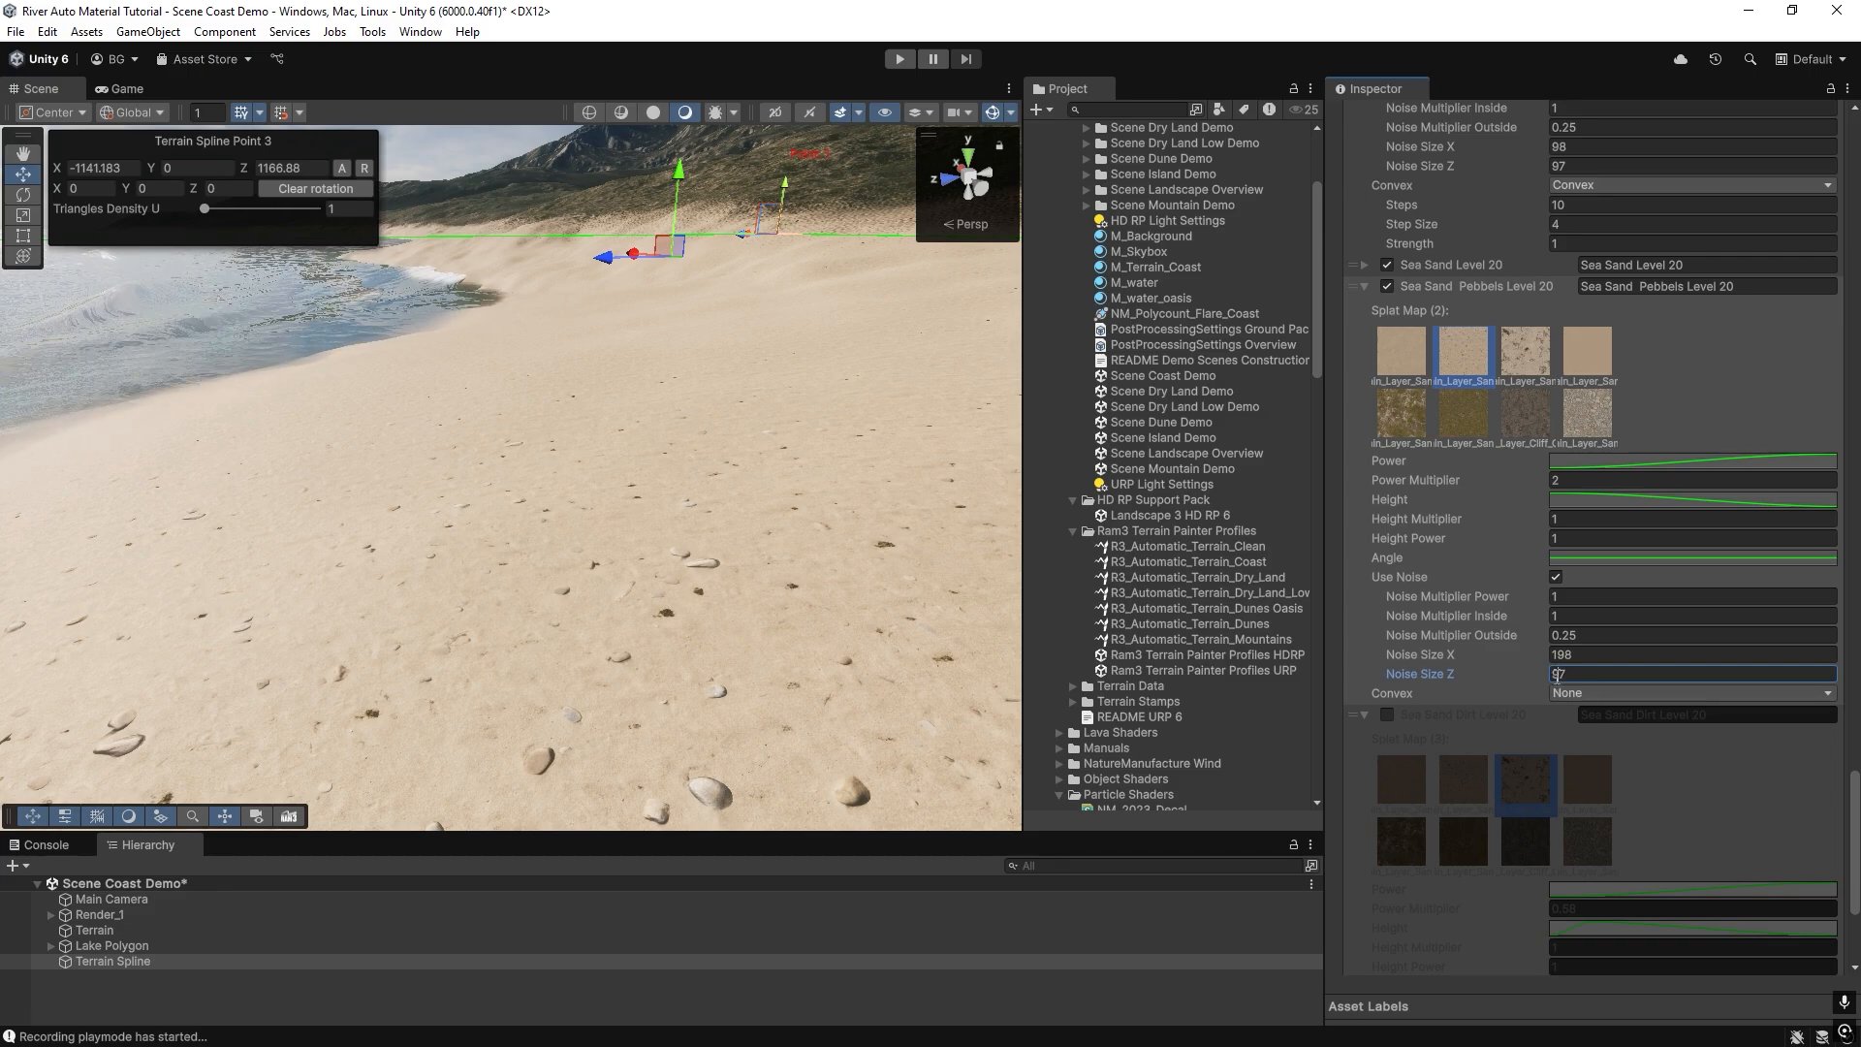
{"action": "type", "text": "1"}
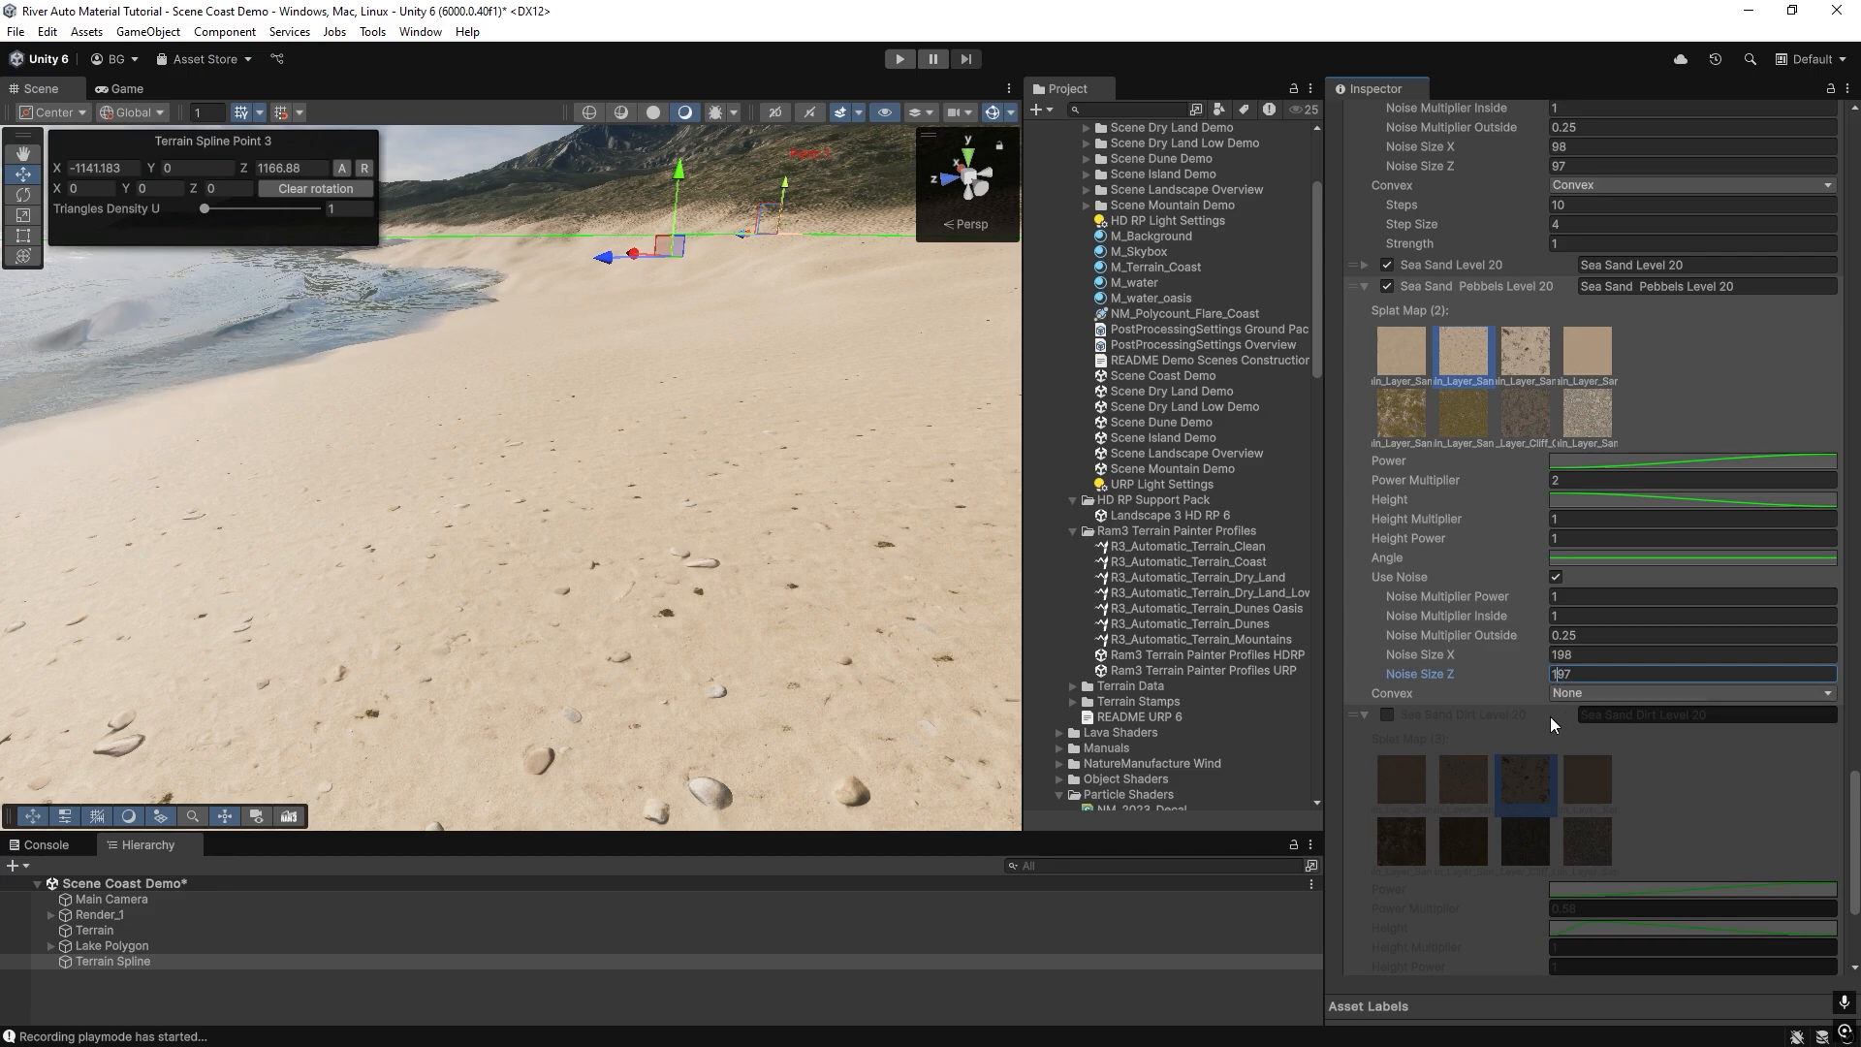
Set Sea Sand Pebbels Level 20's Noise Size X to 148 and Noise Size Z to 147, and repaint the terrain.
{"action": "scroll", "coordinate": [1550, 717], "scroll_direction": "down", "scroll_amount": 3}
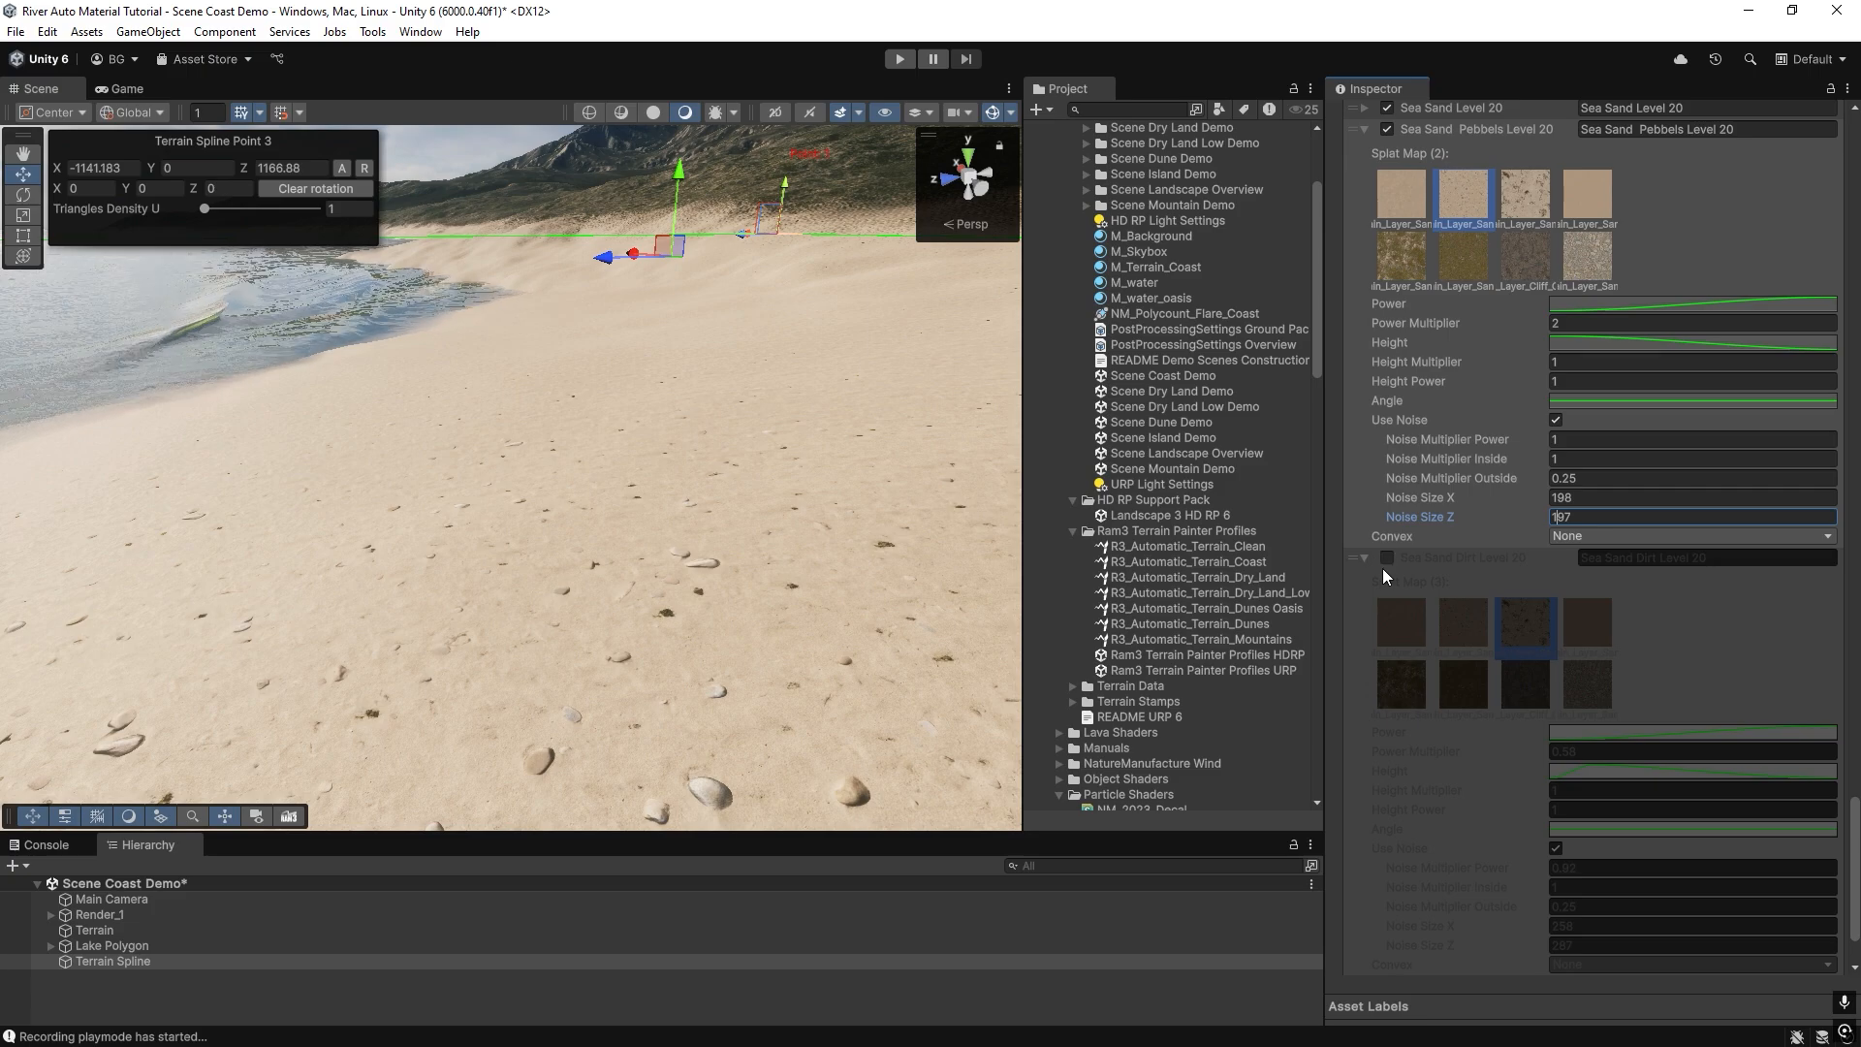
{"action": "left_click_drag", "start_coordinate": [1558, 499], "coordinate": [1565, 520]}
{"action": "type", "text": "44"}
{"action": "scroll", "coordinate": [1580, 756], "scroll_direction": "down", "scroll_amount": 2}
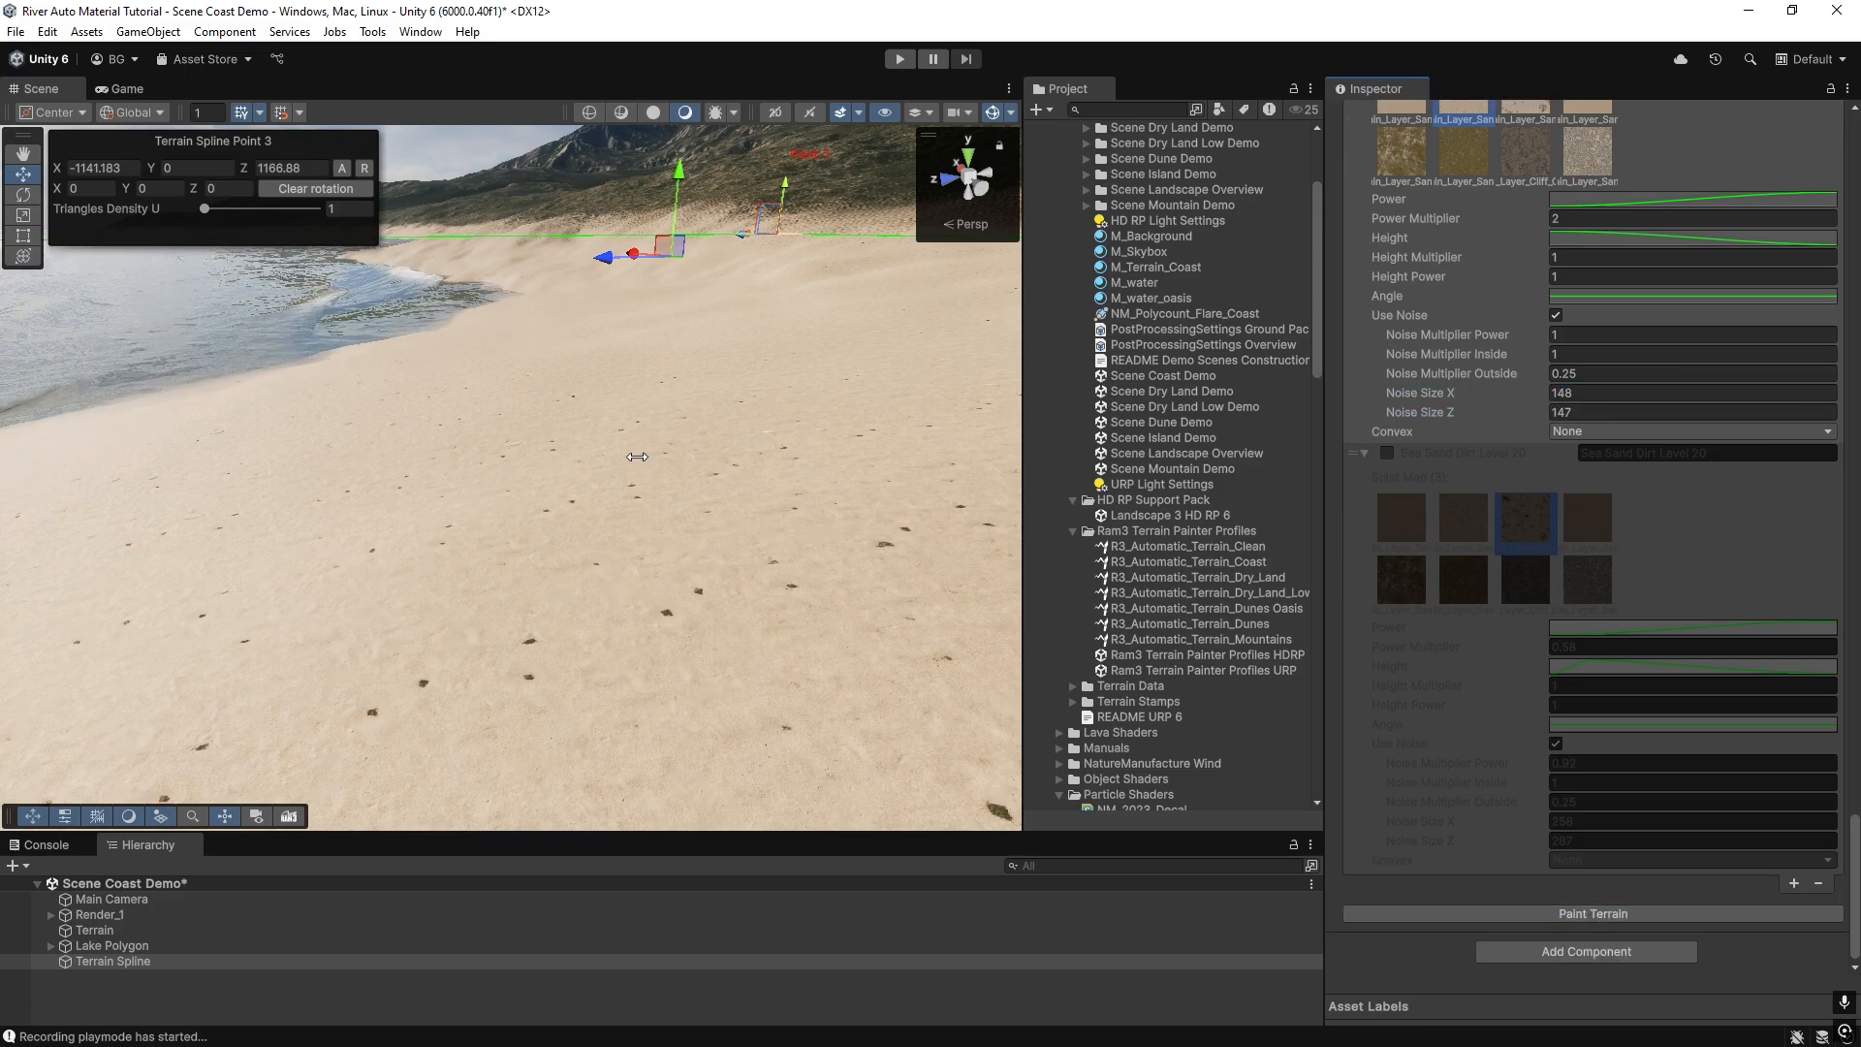
{"action": "key", "text": "f"}
{"action": "scroll", "coordinate": [565, 494], "scroll_direction": "down", "scroll_amount": 5}
Set Sea Sand Pebbels Level 20's Power Multiplier to 3 and repaint the terrain.
{"action": "scroll", "coordinate": [1515, 398], "scroll_direction": "up", "scroll_amount": 3}
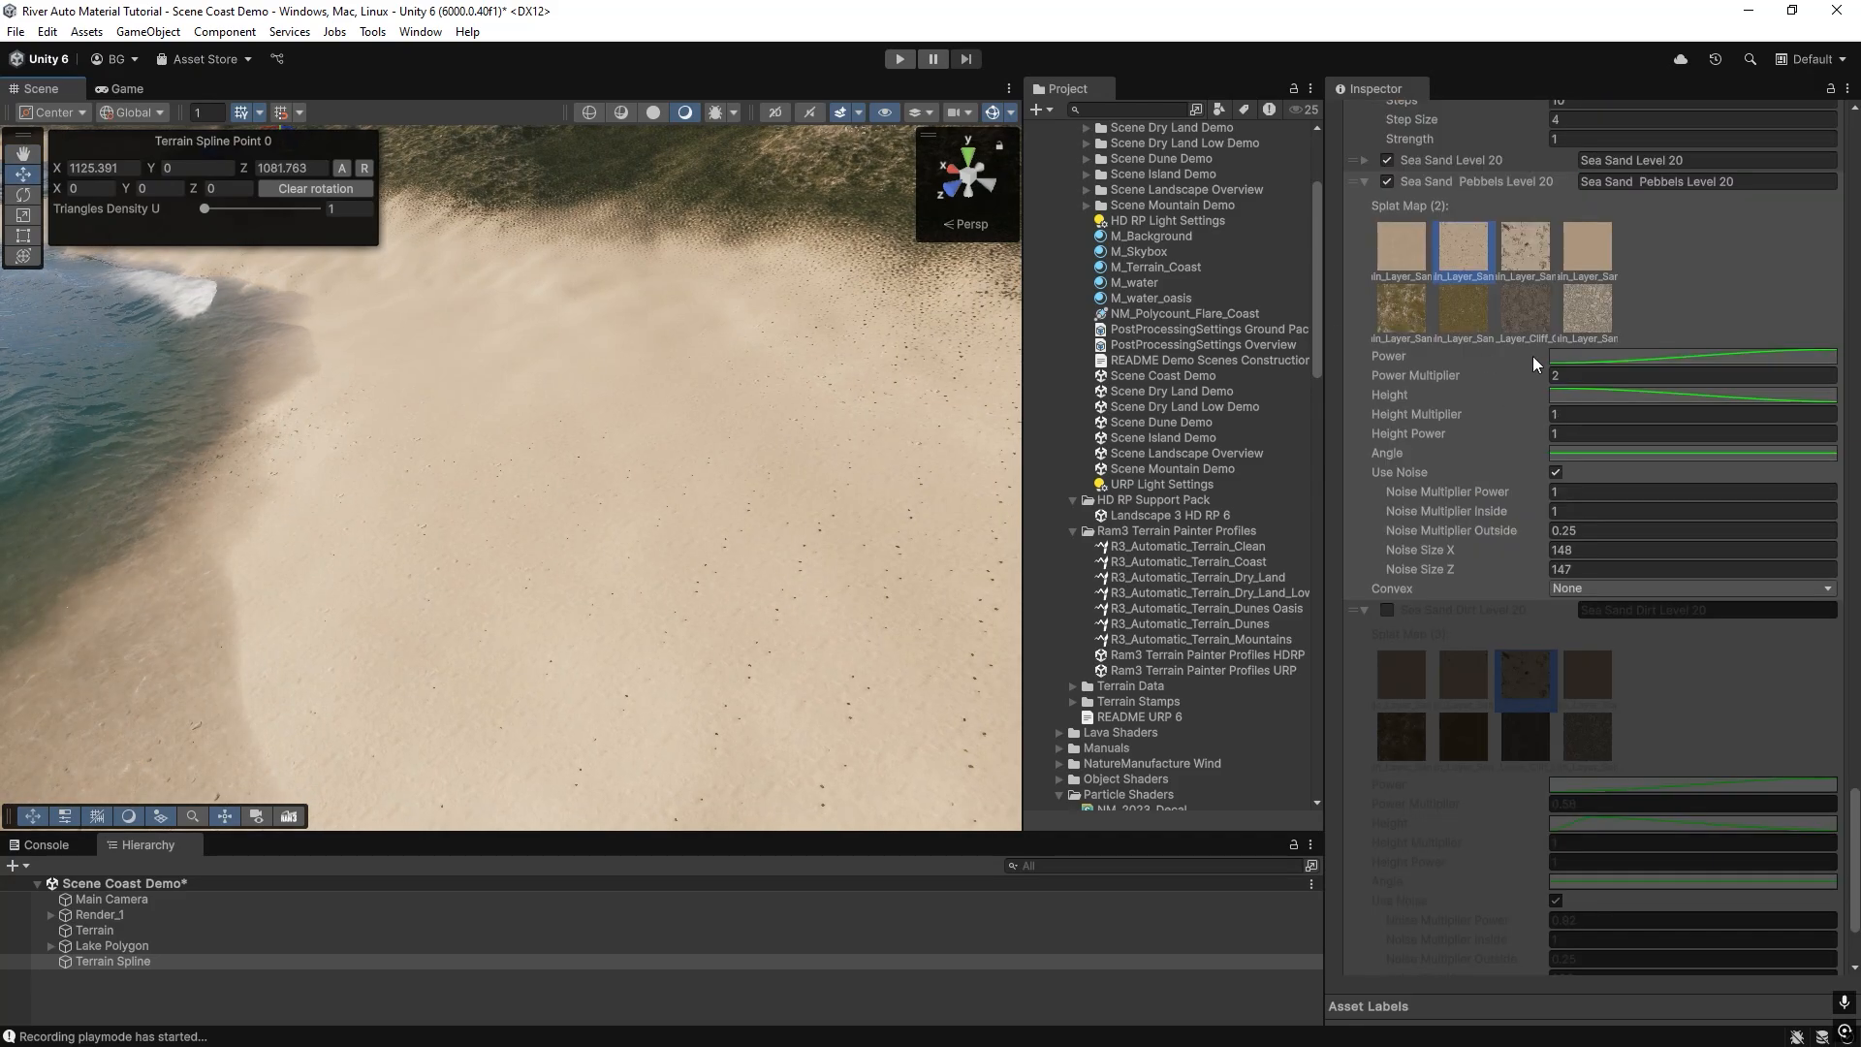
{"action": "left_click", "coordinate": [1561, 375]}
{"action": "type", "text": "3"}
{"action": "scroll", "coordinate": [1531, 758], "scroll_direction": "down", "scroll_amount": 3}
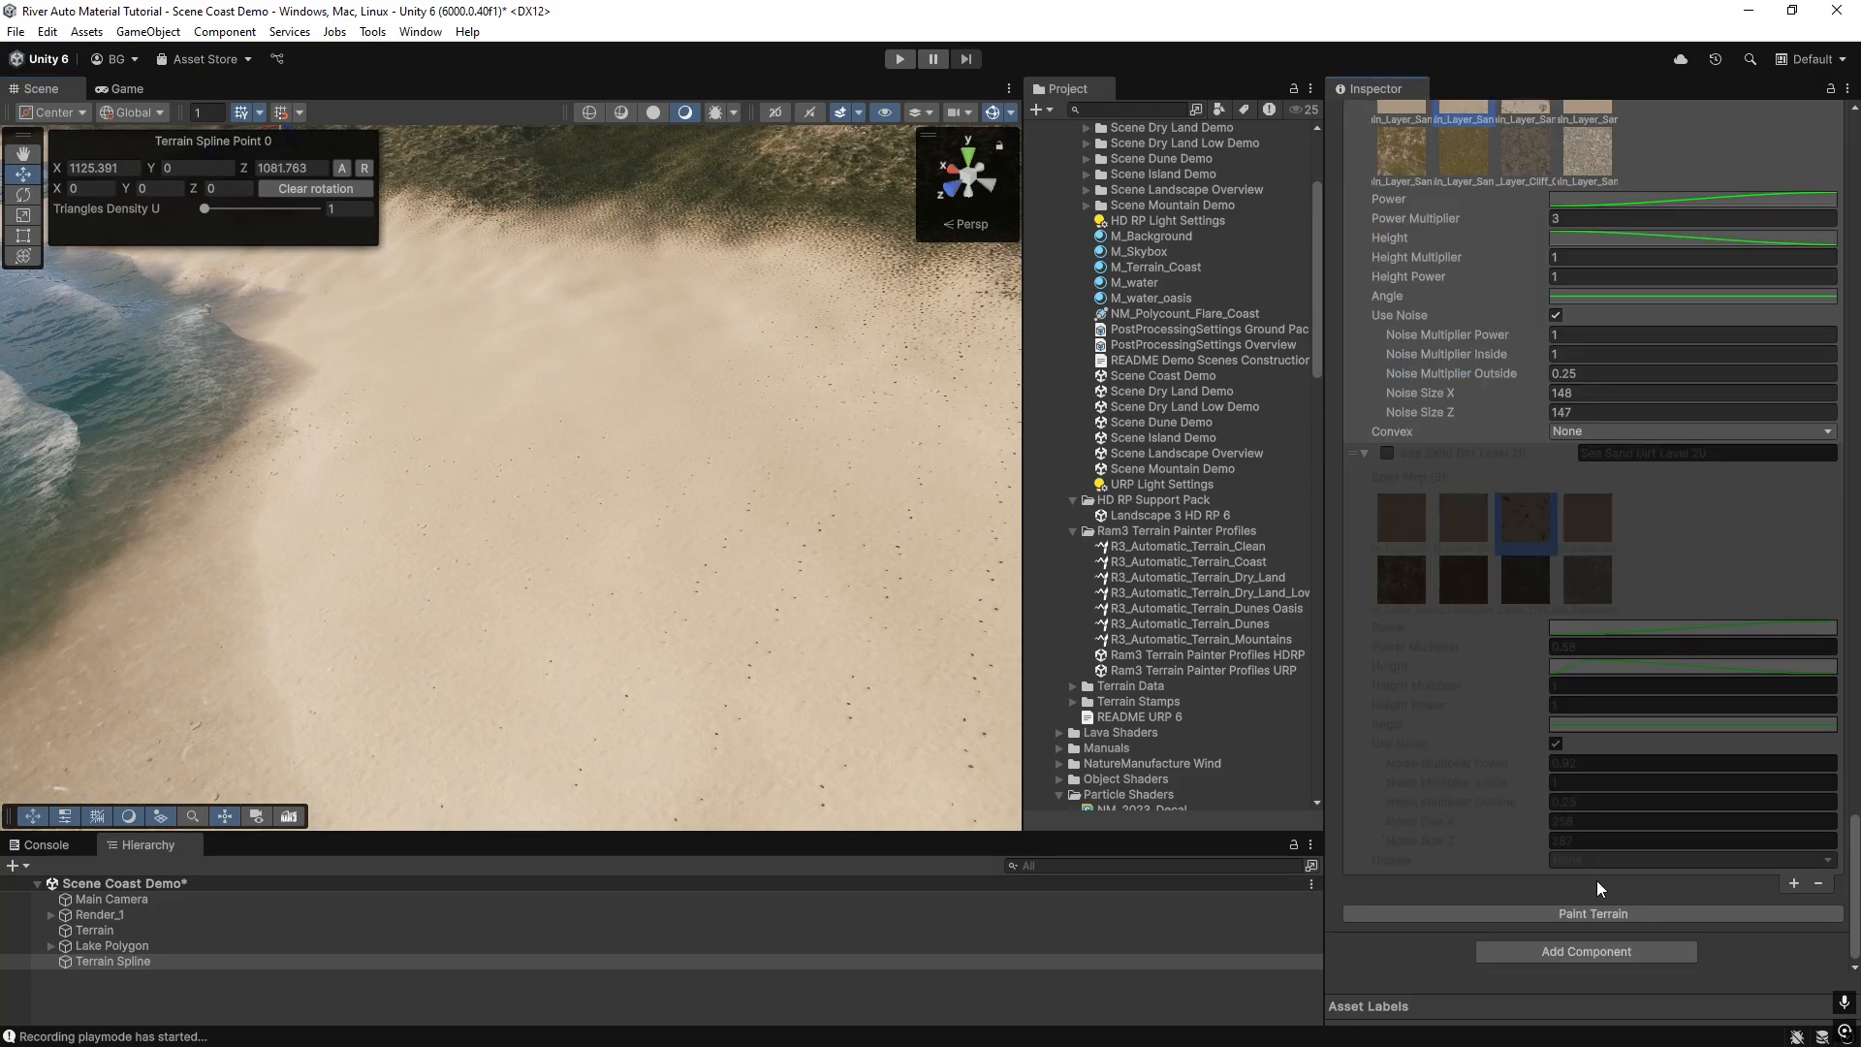
{"action": "left_click", "coordinate": [1617, 916]}
{"action": "mouse_move", "coordinate": [437, 465]}
{"action": "right_mouse_down"}
{"action": "mouse_move", "coordinate": [351, 478]}
{"action": "mouse_move", "coordinate": [557, 740]}
{"action": "mouse_move", "coordinate": [337, 471]}
{"action": "mouse_move", "coordinate": [349, 340]}
{"action": "right_mouse_up"}
{"action": "key", "text": "w"}
Re-enable Sea Sand Dirt Level 20 and repaint the terrain.
{"action": "left_click", "coordinate": [1387, 453]}
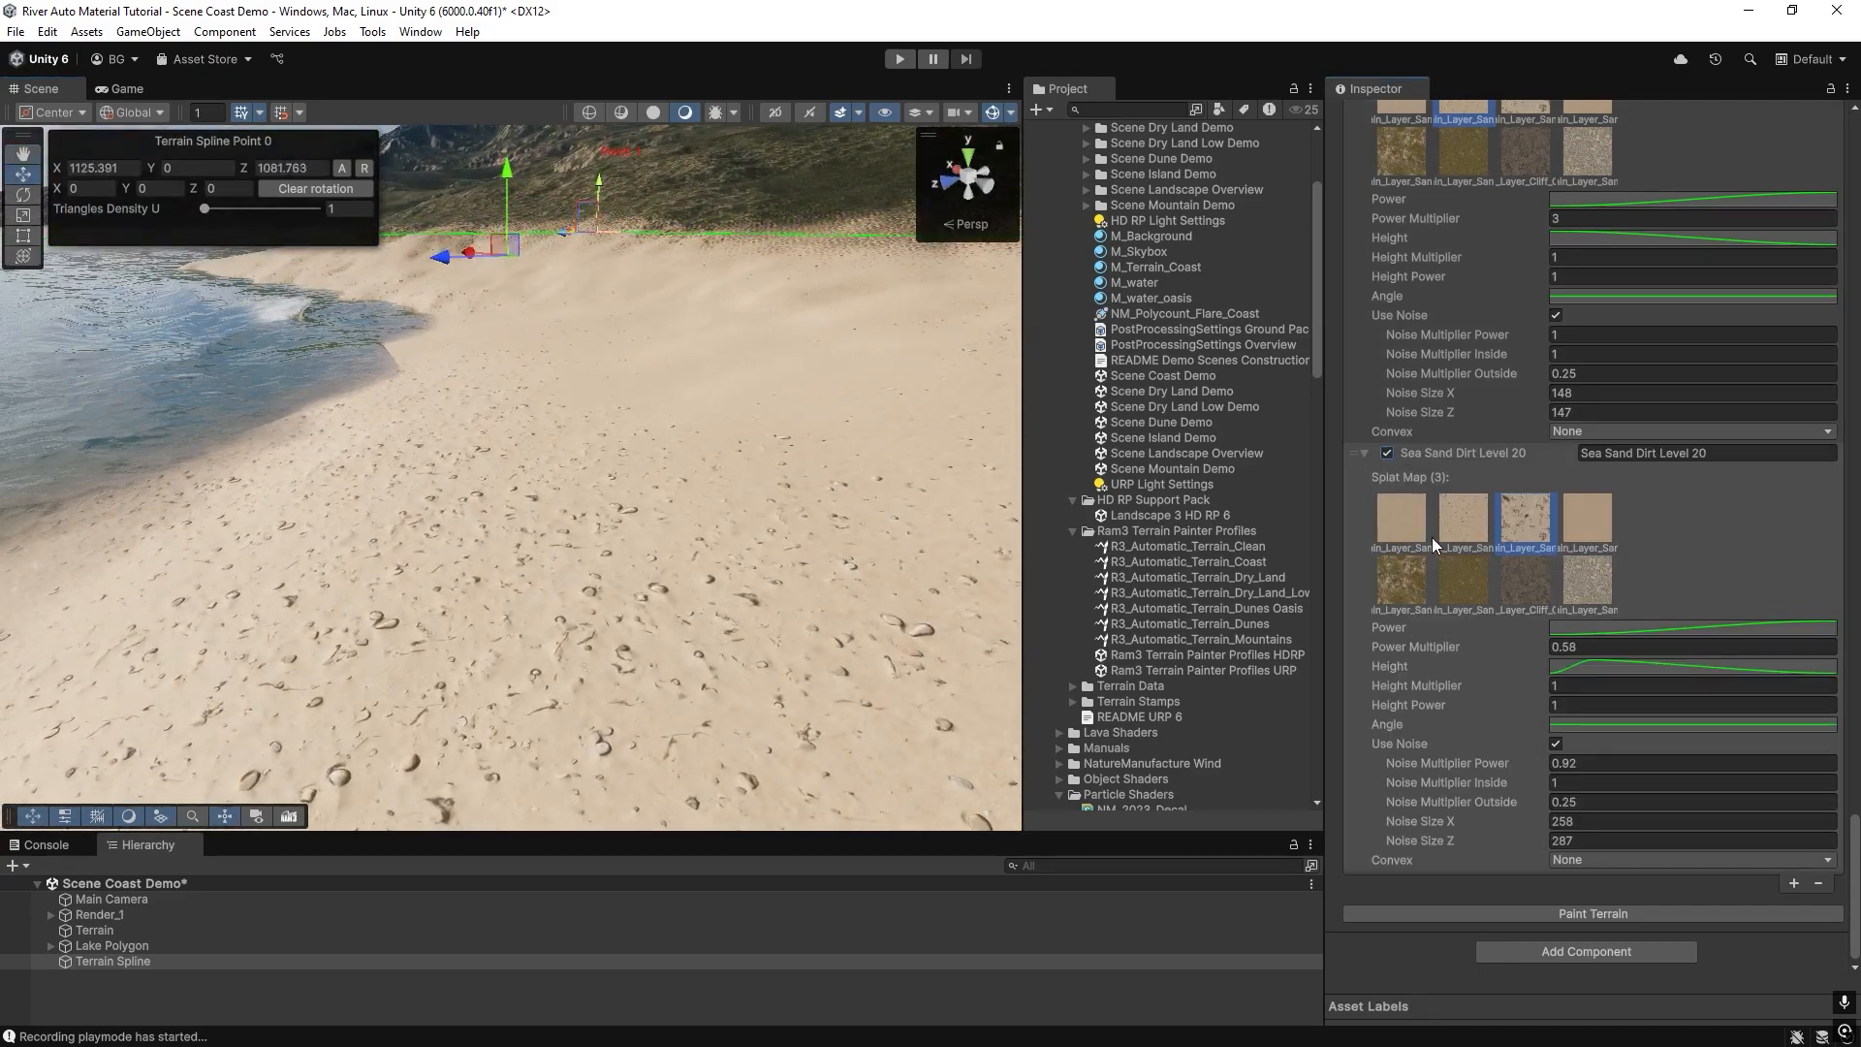
{"action": "left_click", "coordinate": [1538, 911]}
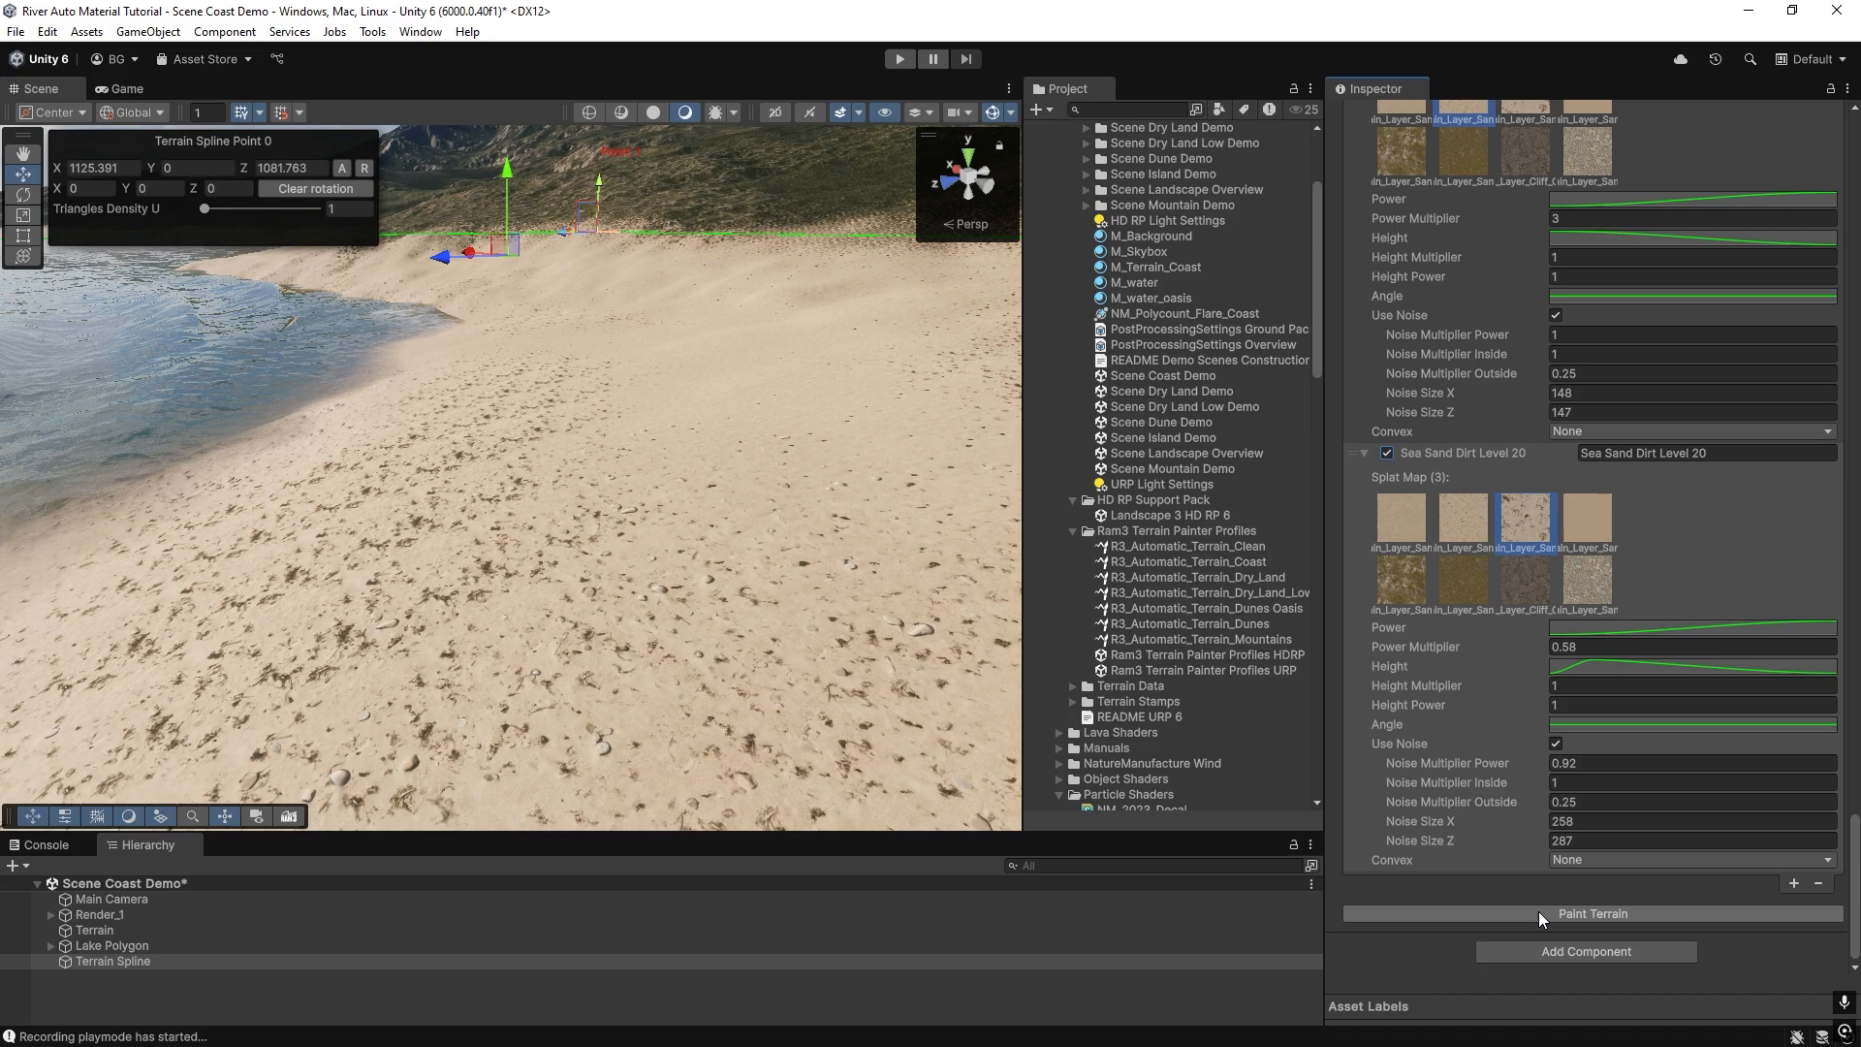
{"action": "right_click_drag", "start_coordinate": [409, 450], "coordinate": [376, 458]}
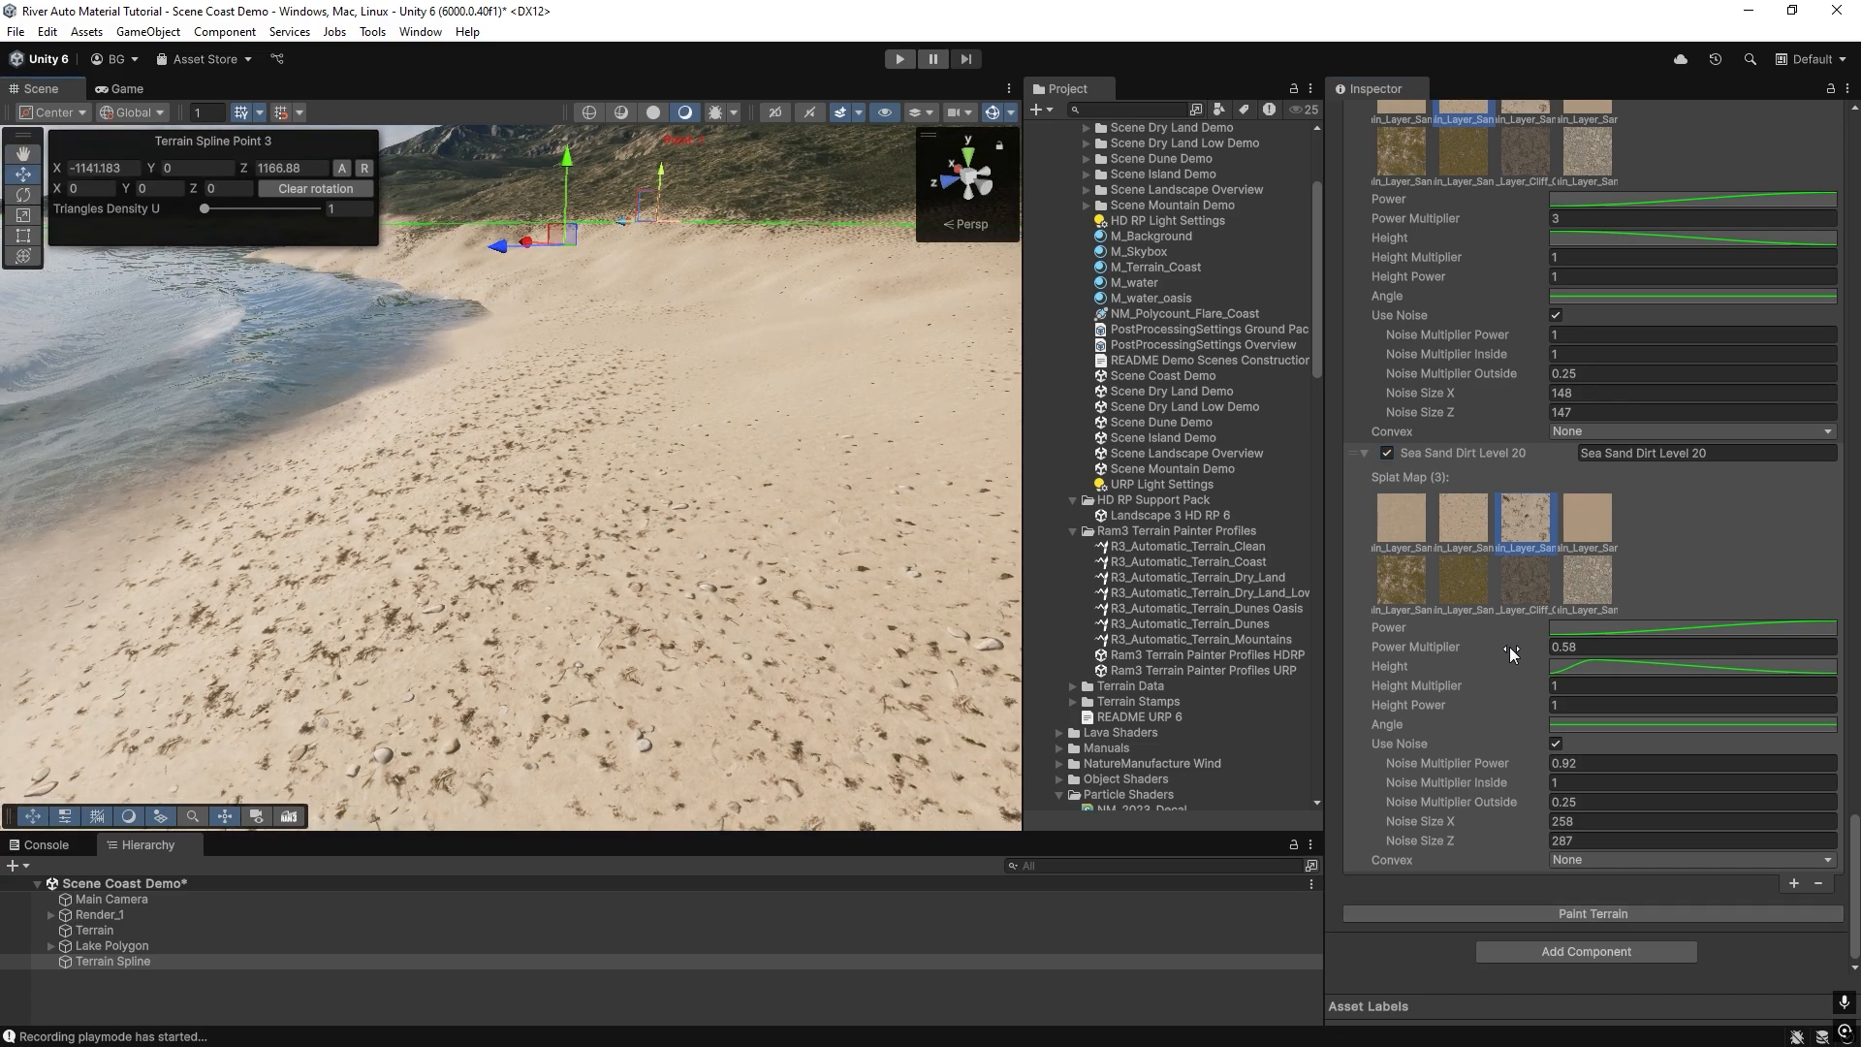
Lower Sea Sand Dirt Level 20's Power Multiplier to 0.39 and readjust it to 0.46, repainting the terrain after each change.
{"action": "left_click_drag", "start_coordinate": [1510, 648], "coordinate": [1506, 646]}
{"action": "left_click", "coordinate": [1576, 911]}
{"action": "left_click", "coordinate": [1579, 914]}
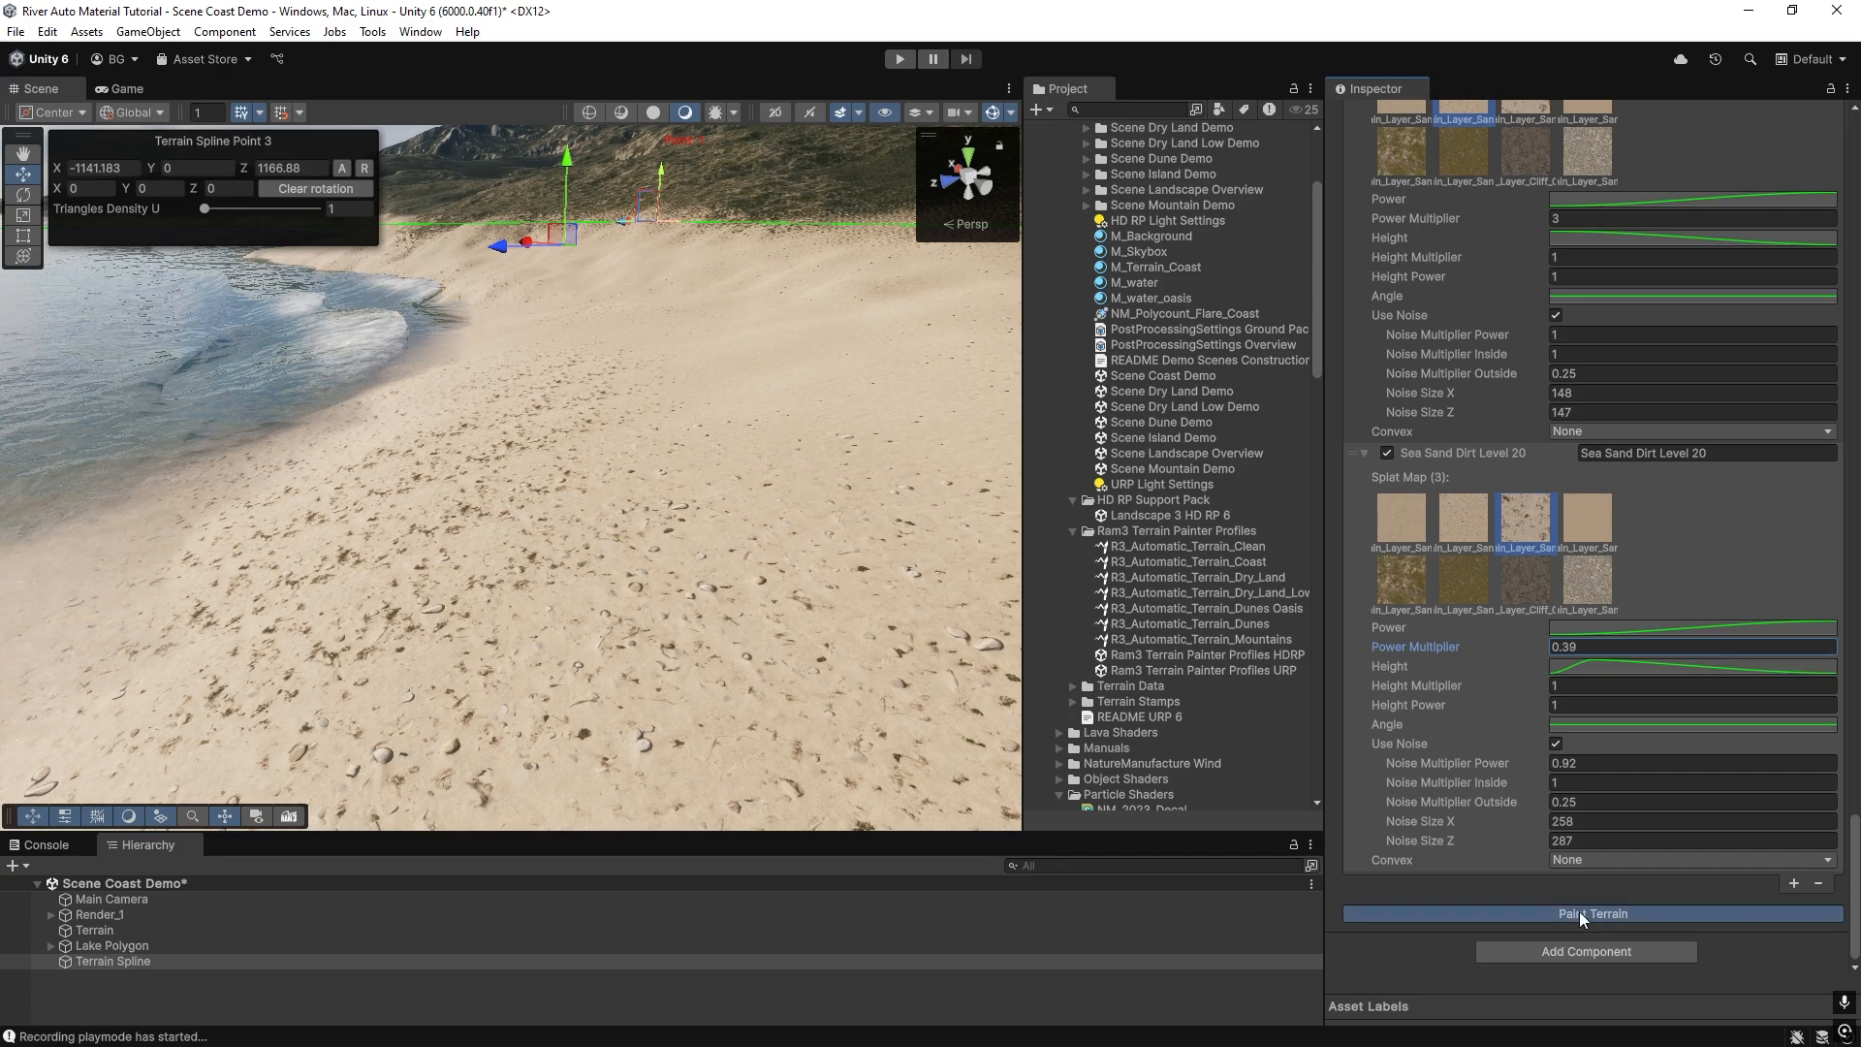
{"action": "left_click_drag", "start_coordinate": [1514, 644], "coordinate": [1520, 645]}
{"action": "left_click", "coordinate": [1572, 913]}
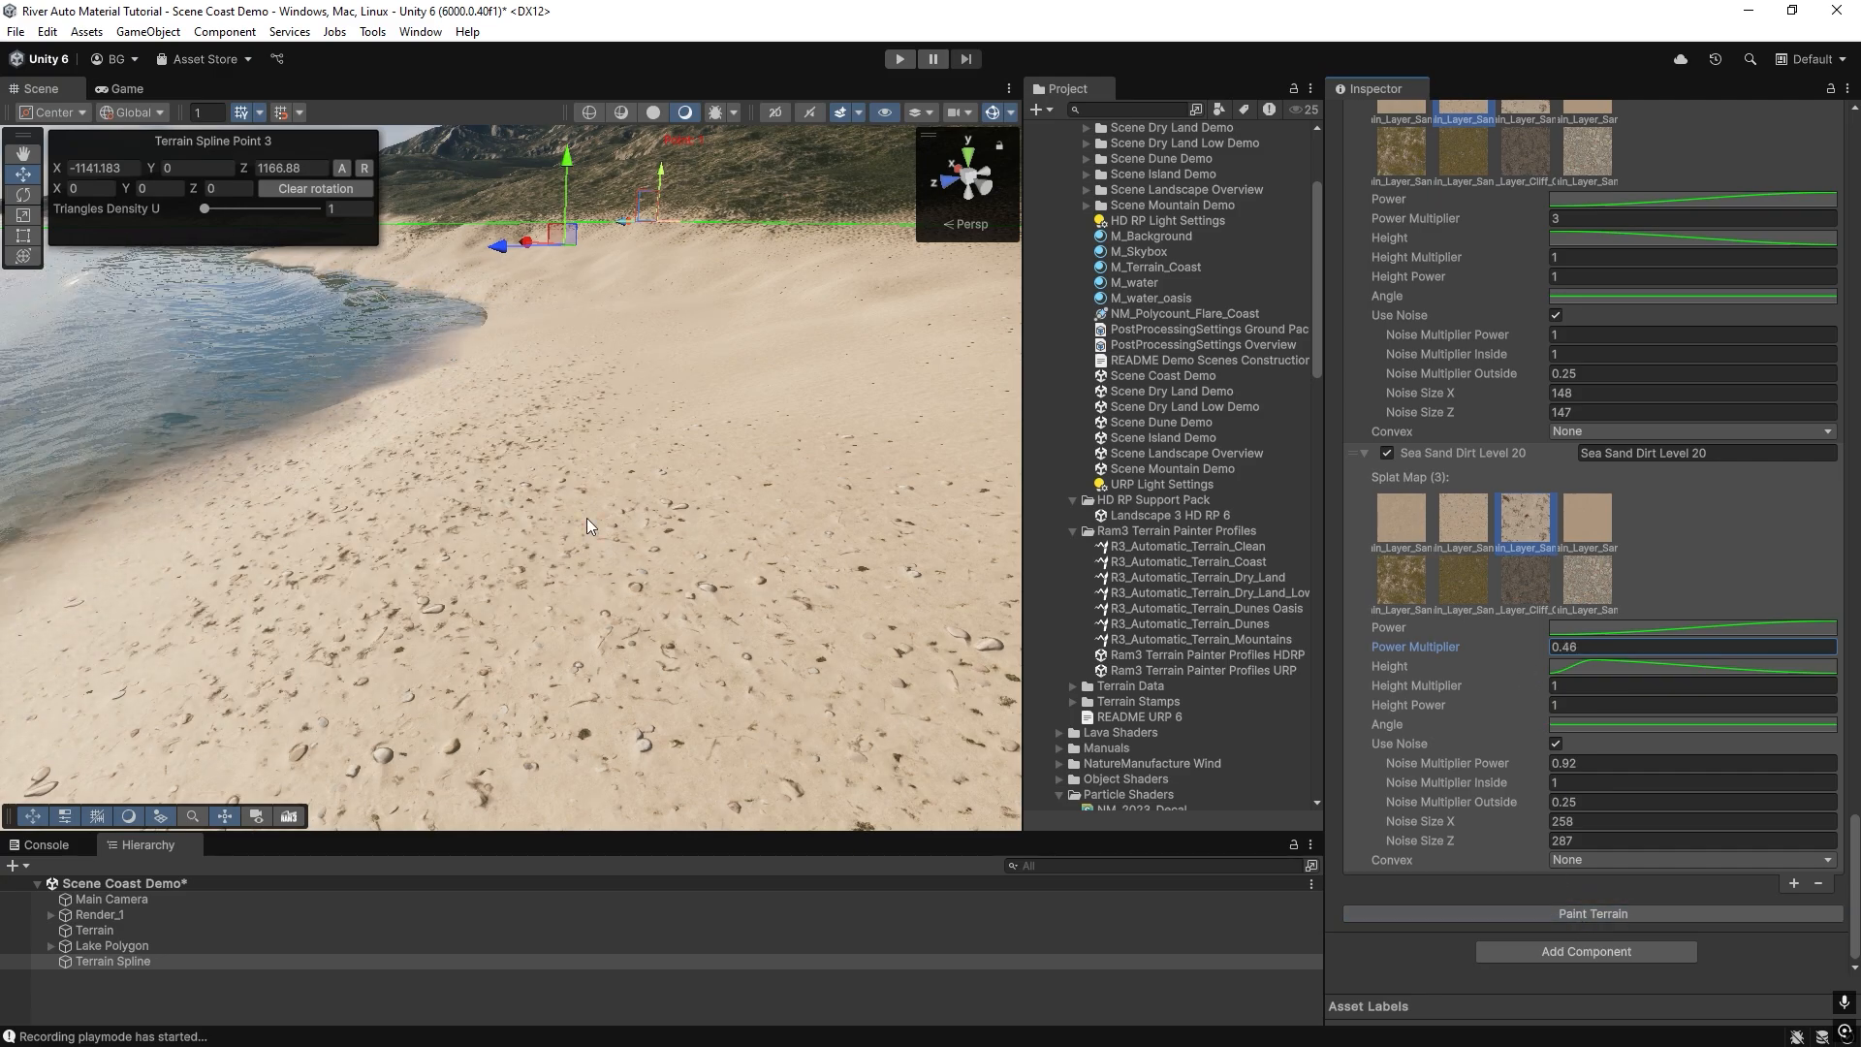
Examine the painted beach, grass hills and mountains from several viewpoints and review the sand layer settings.
{"action": "mouse_move", "coordinate": [586, 517]}
{"action": "right_mouse_down"}
{"action": "mouse_move", "coordinate": [560, 611]}
{"action": "mouse_move", "coordinate": [276, 613]}
{"action": "mouse_move", "coordinate": [597, 502]}
{"action": "mouse_move", "coordinate": [535, 458]}
{"action": "mouse_move", "coordinate": [544, 388]}
{"action": "right_mouse_up"}
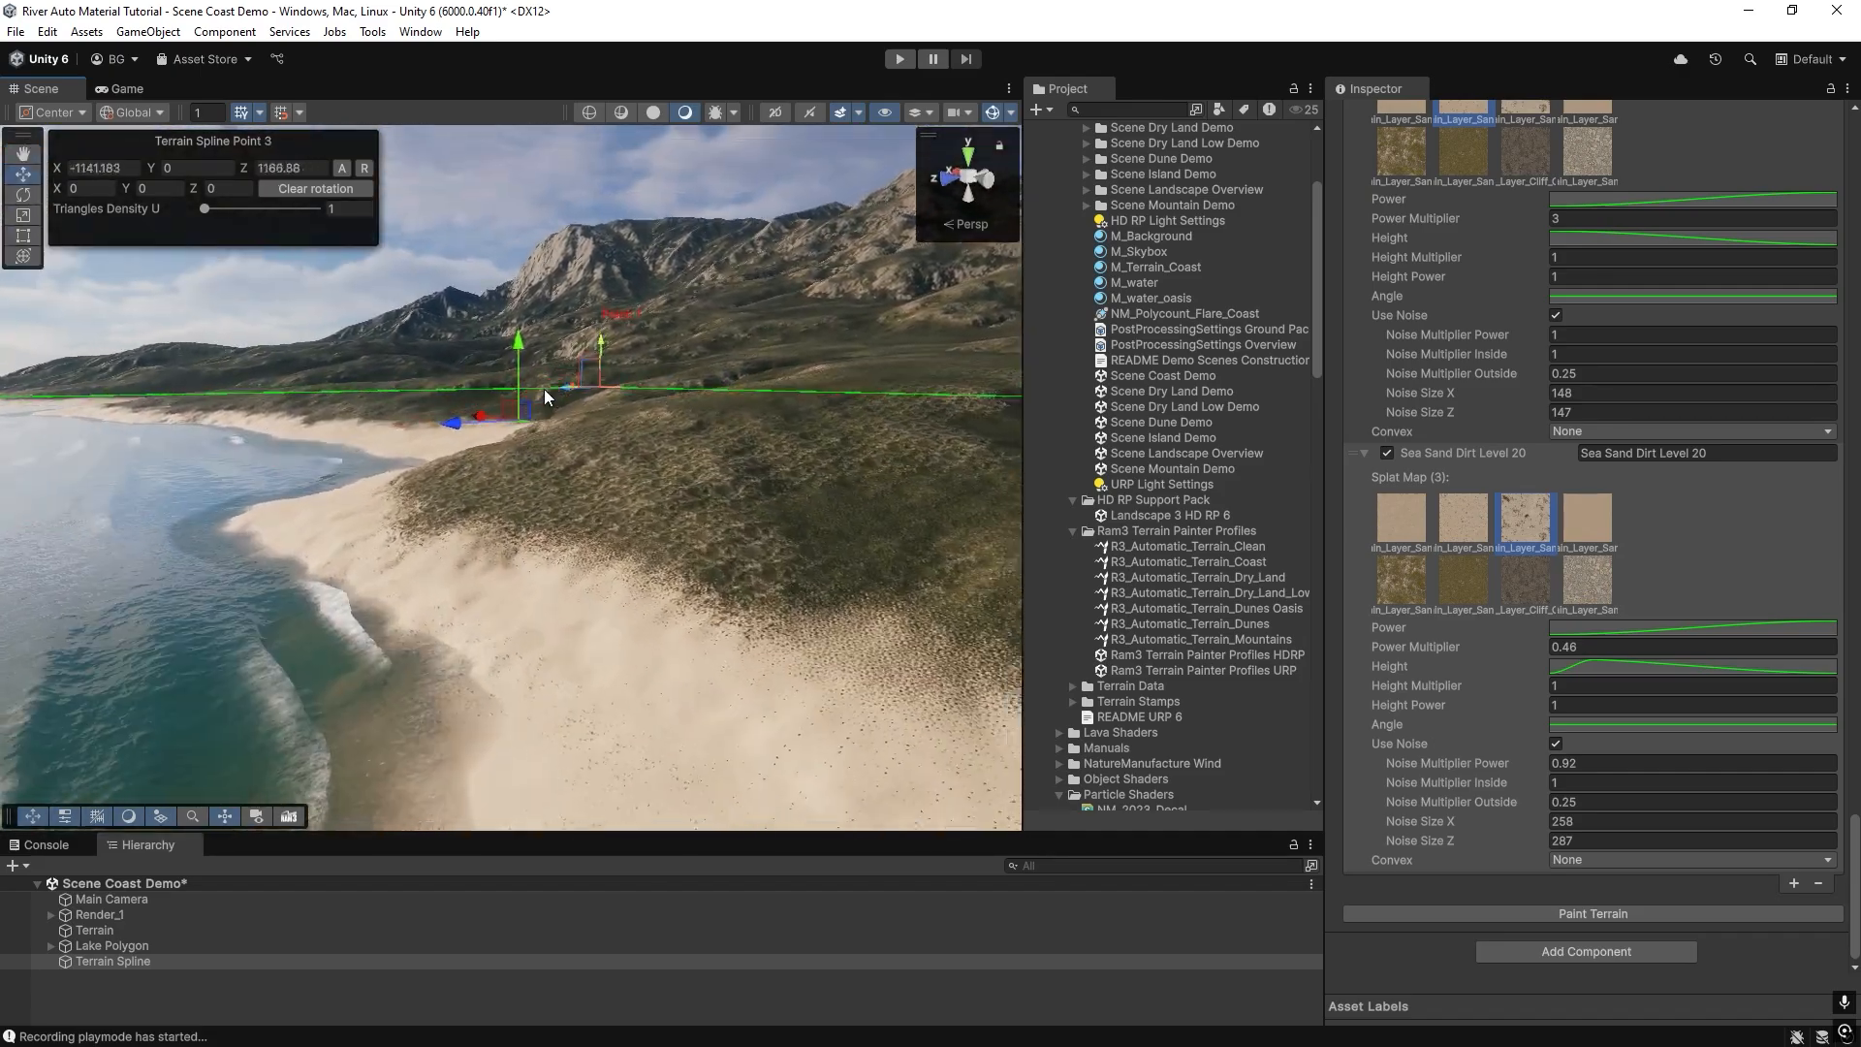
{"action": "right_click_drag", "start_coordinate": [549, 461], "coordinate": [307, 426]}
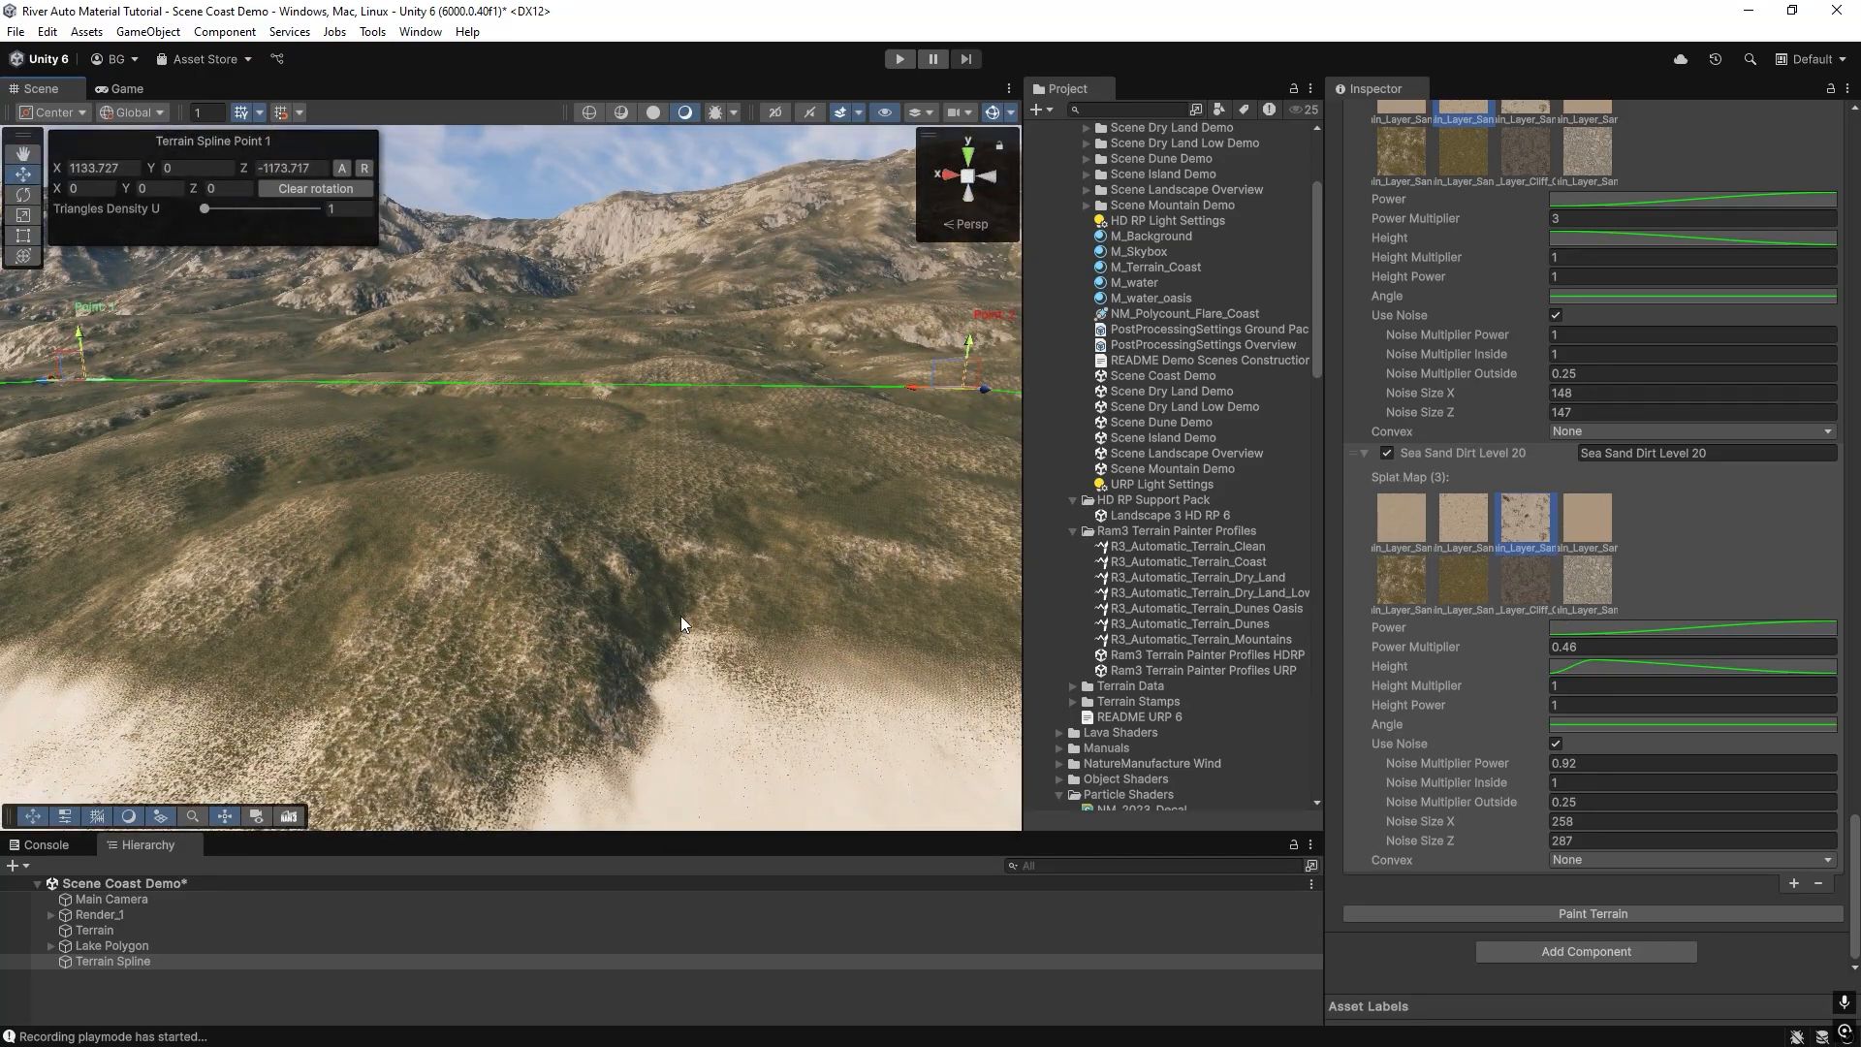
{"action": "right_click_drag", "start_coordinate": [680, 615], "coordinate": [603, 616]}
{"action": "scroll", "coordinate": [1424, 502], "scroll_direction": "up", "scroll_amount": 7}
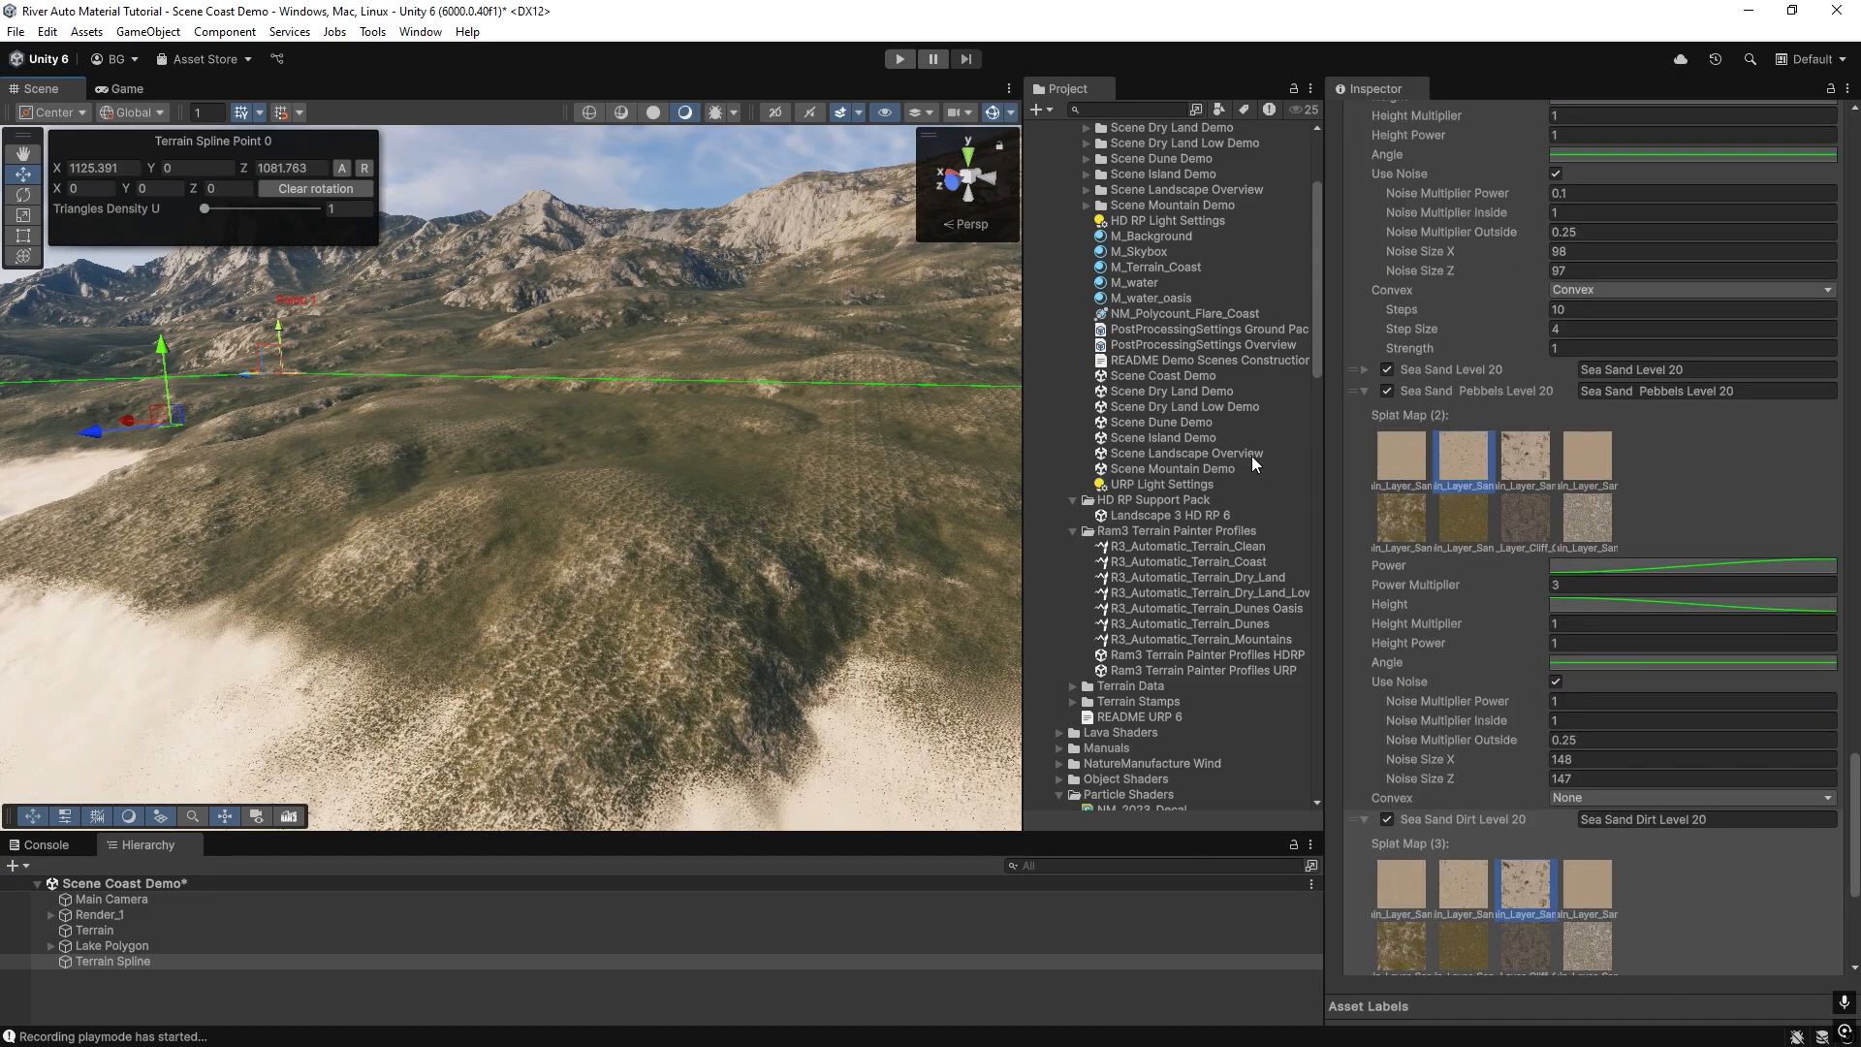
{"action": "scroll", "coordinate": [1408, 760], "scroll_direction": "down", "scroll_amount": 6}
{"action": "scroll", "coordinate": [1410, 669], "scroll_direction": "up", "scroll_amount": 7}
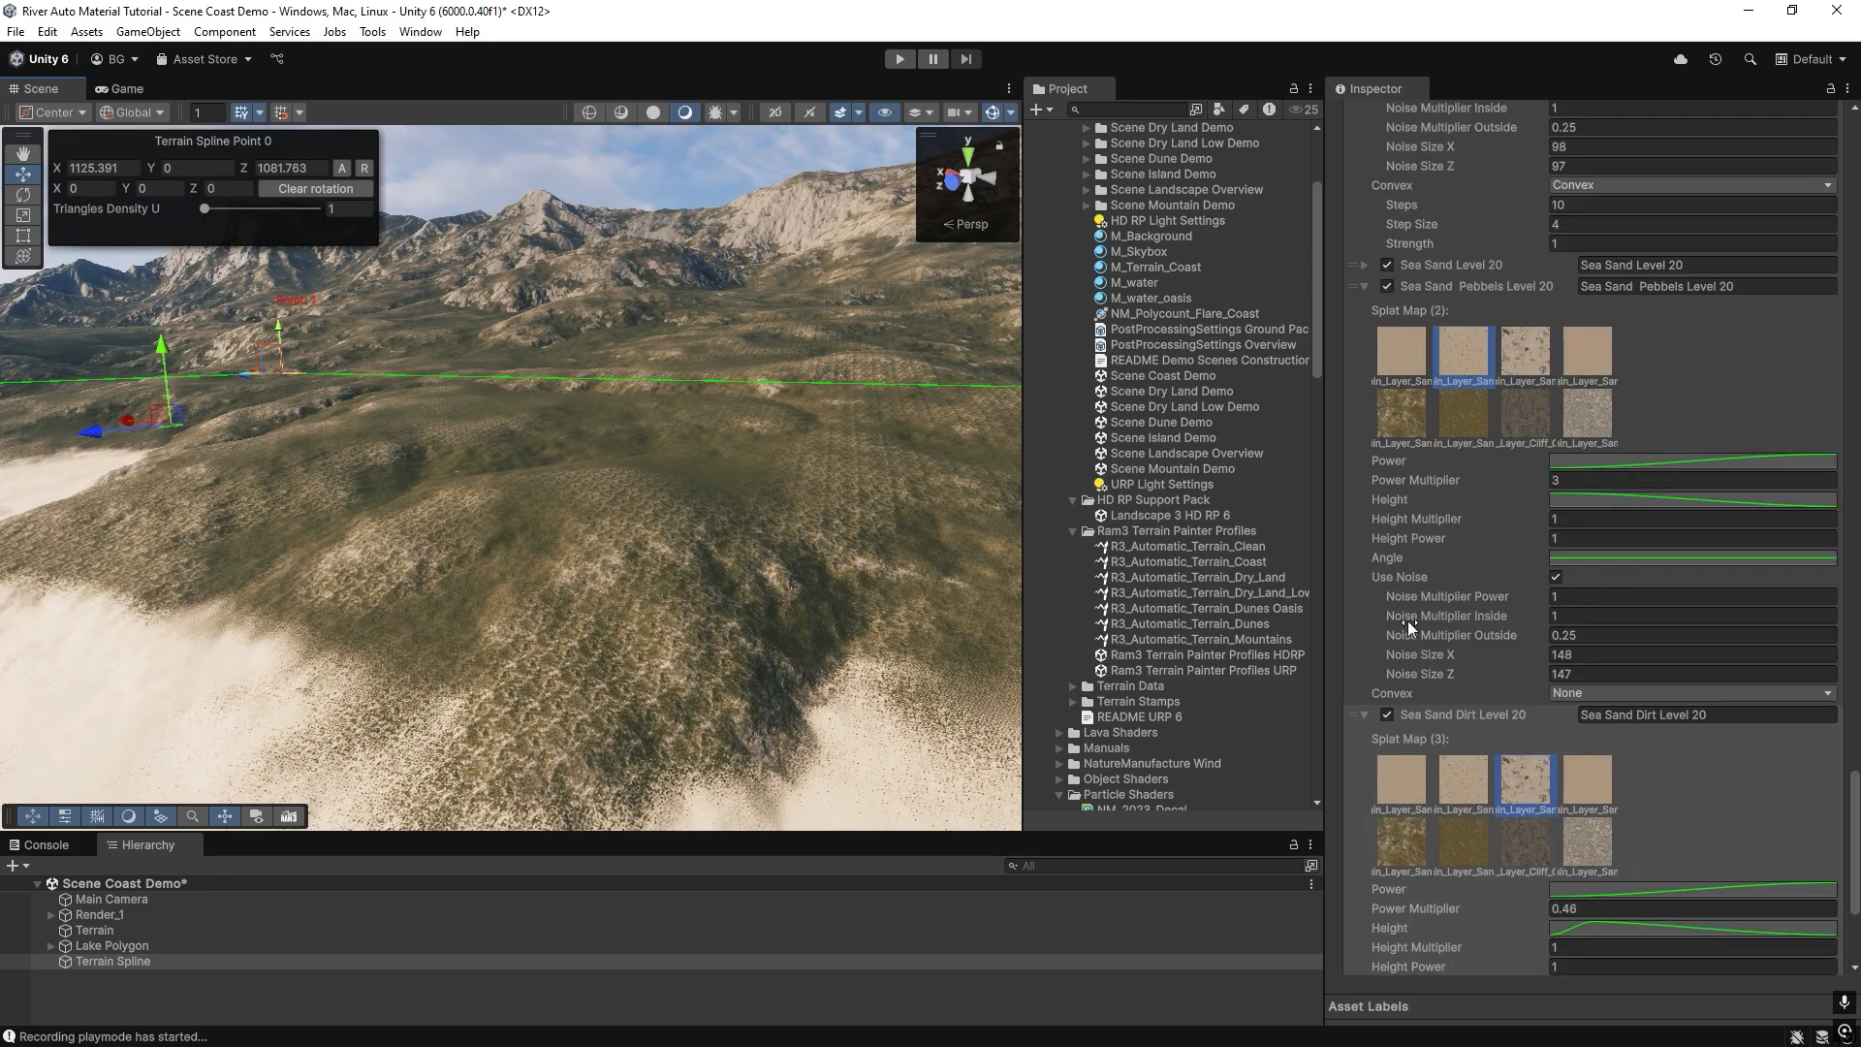
{"action": "left_click", "coordinate": [1364, 442]}
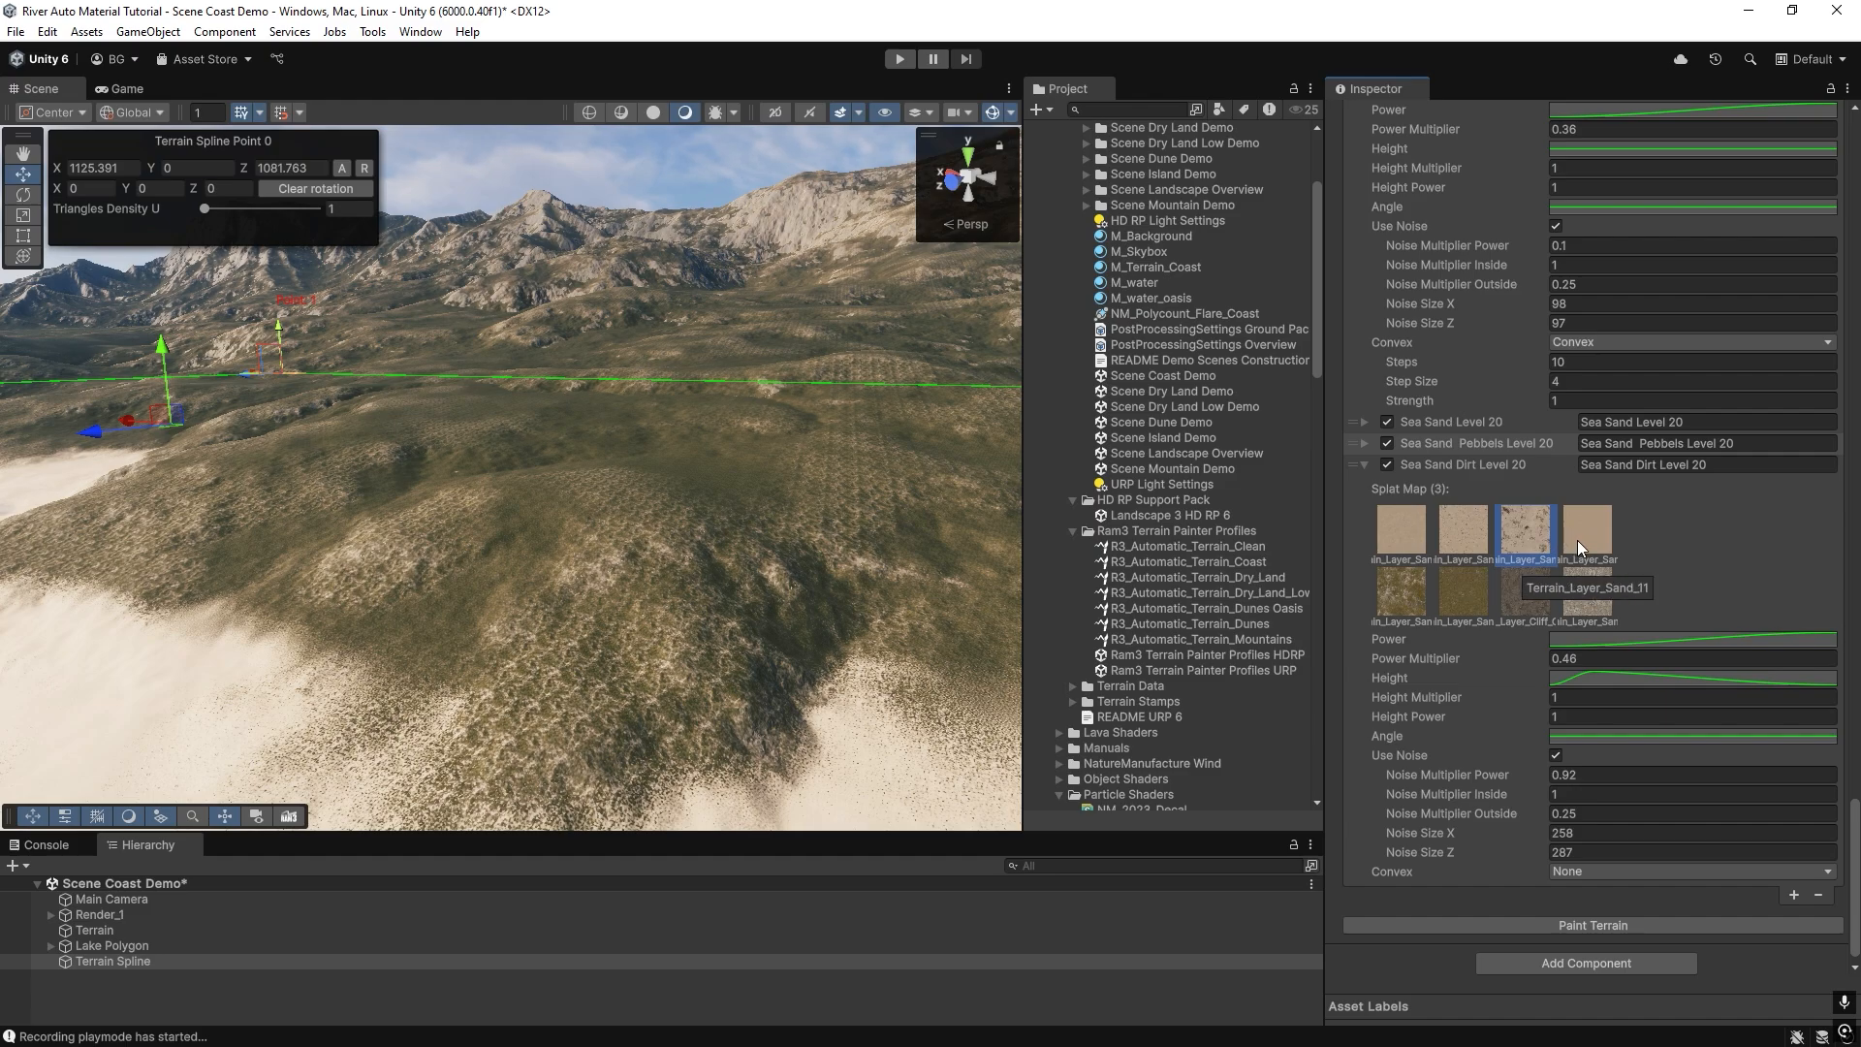
Replace the Terrain object's Terrain_Layer_Sand_11 texture layer with Terrain_Layer_Snow.
{"action": "left_click", "coordinate": [1143, 593]}
{"action": "left_click", "coordinate": [731, 539]}
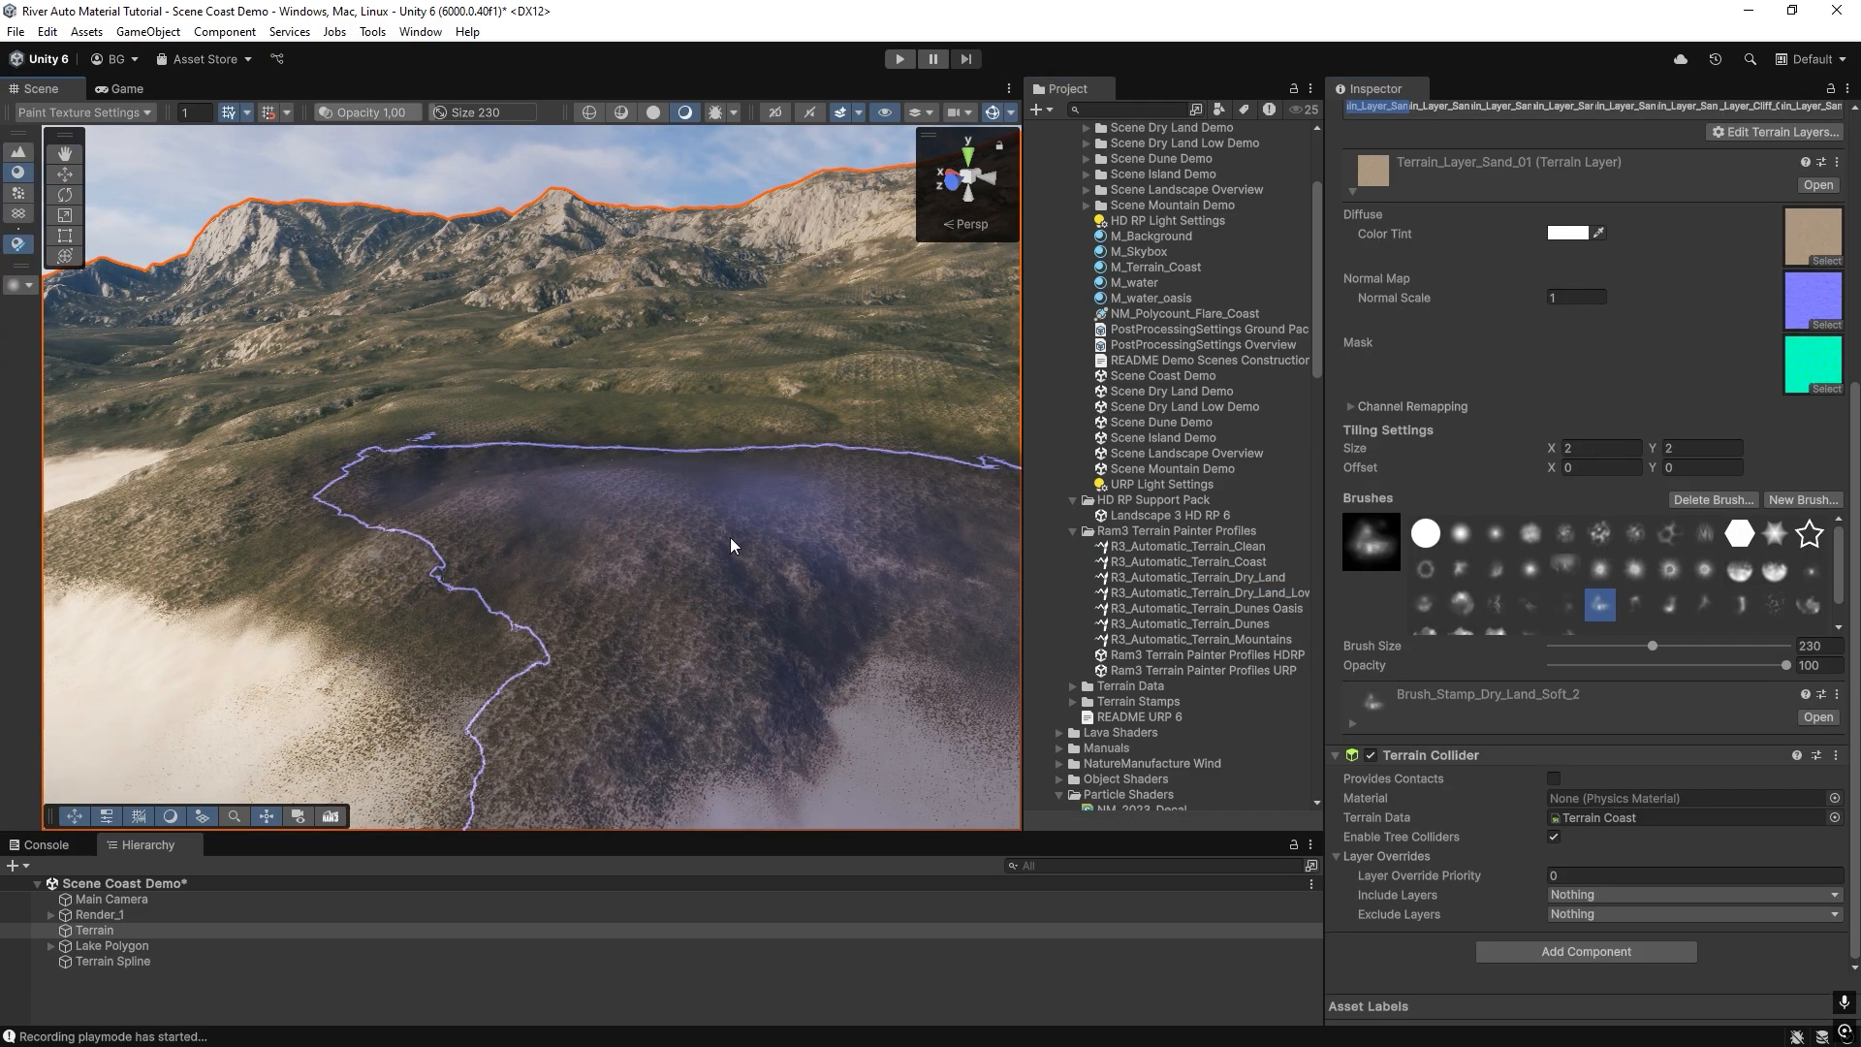
{"action": "scroll", "coordinate": [1507, 331], "scroll_direction": "up", "scroll_amount": 8}
{"action": "left_click", "coordinate": [1551, 479]}
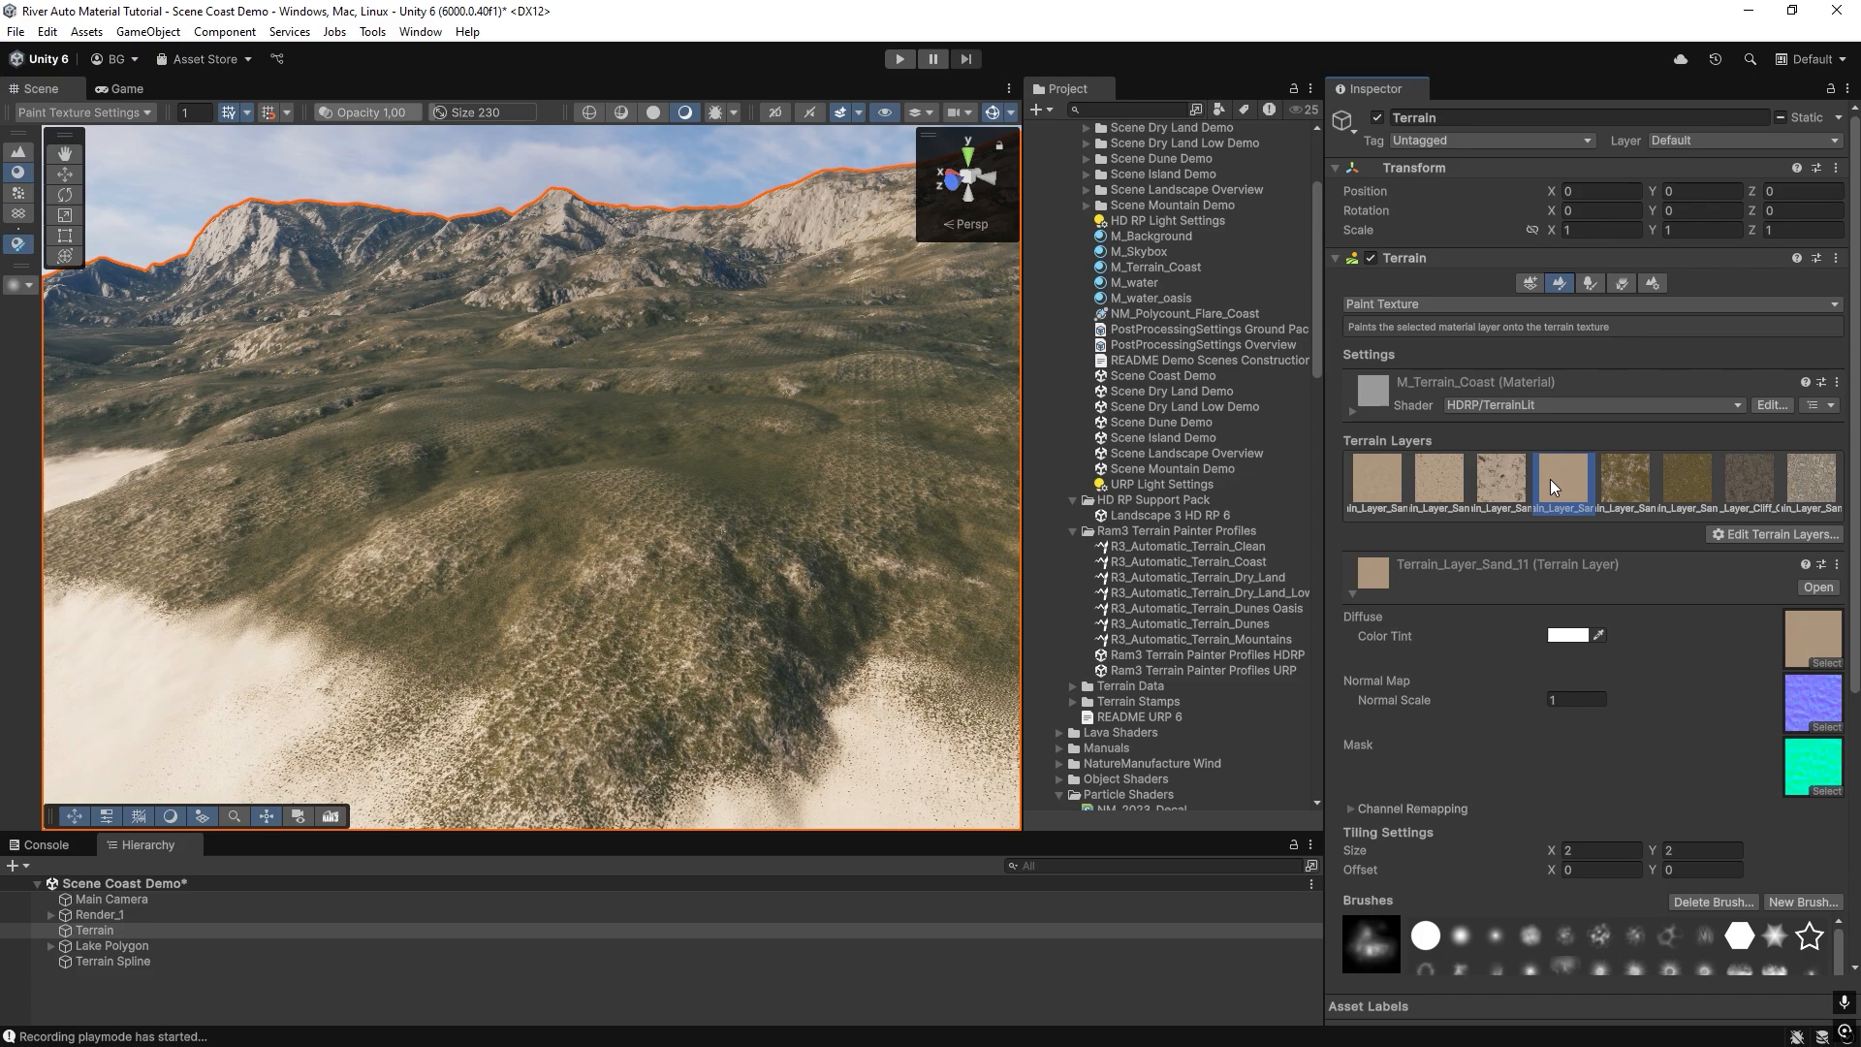
{"action": "left_click", "coordinate": [1772, 533]}
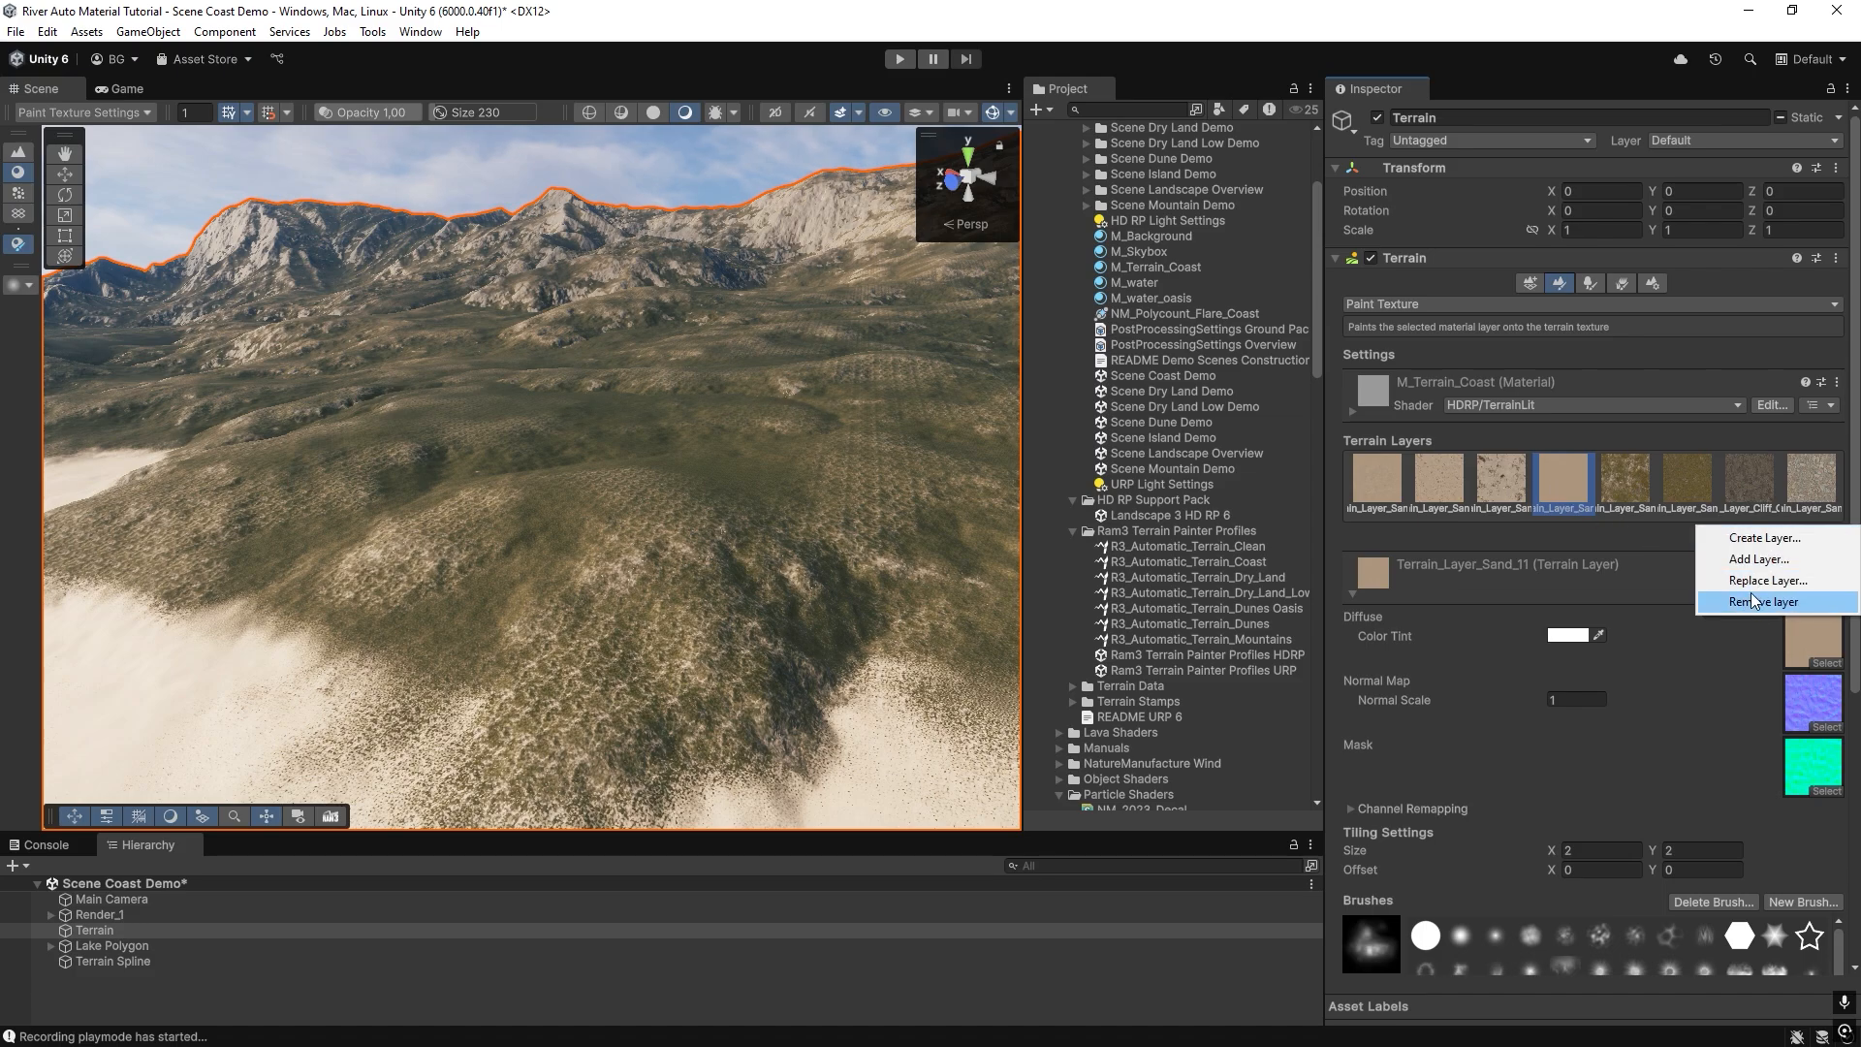
{"action": "left_click", "coordinate": [1762, 579]}
{"action": "type", "text": "snow"}
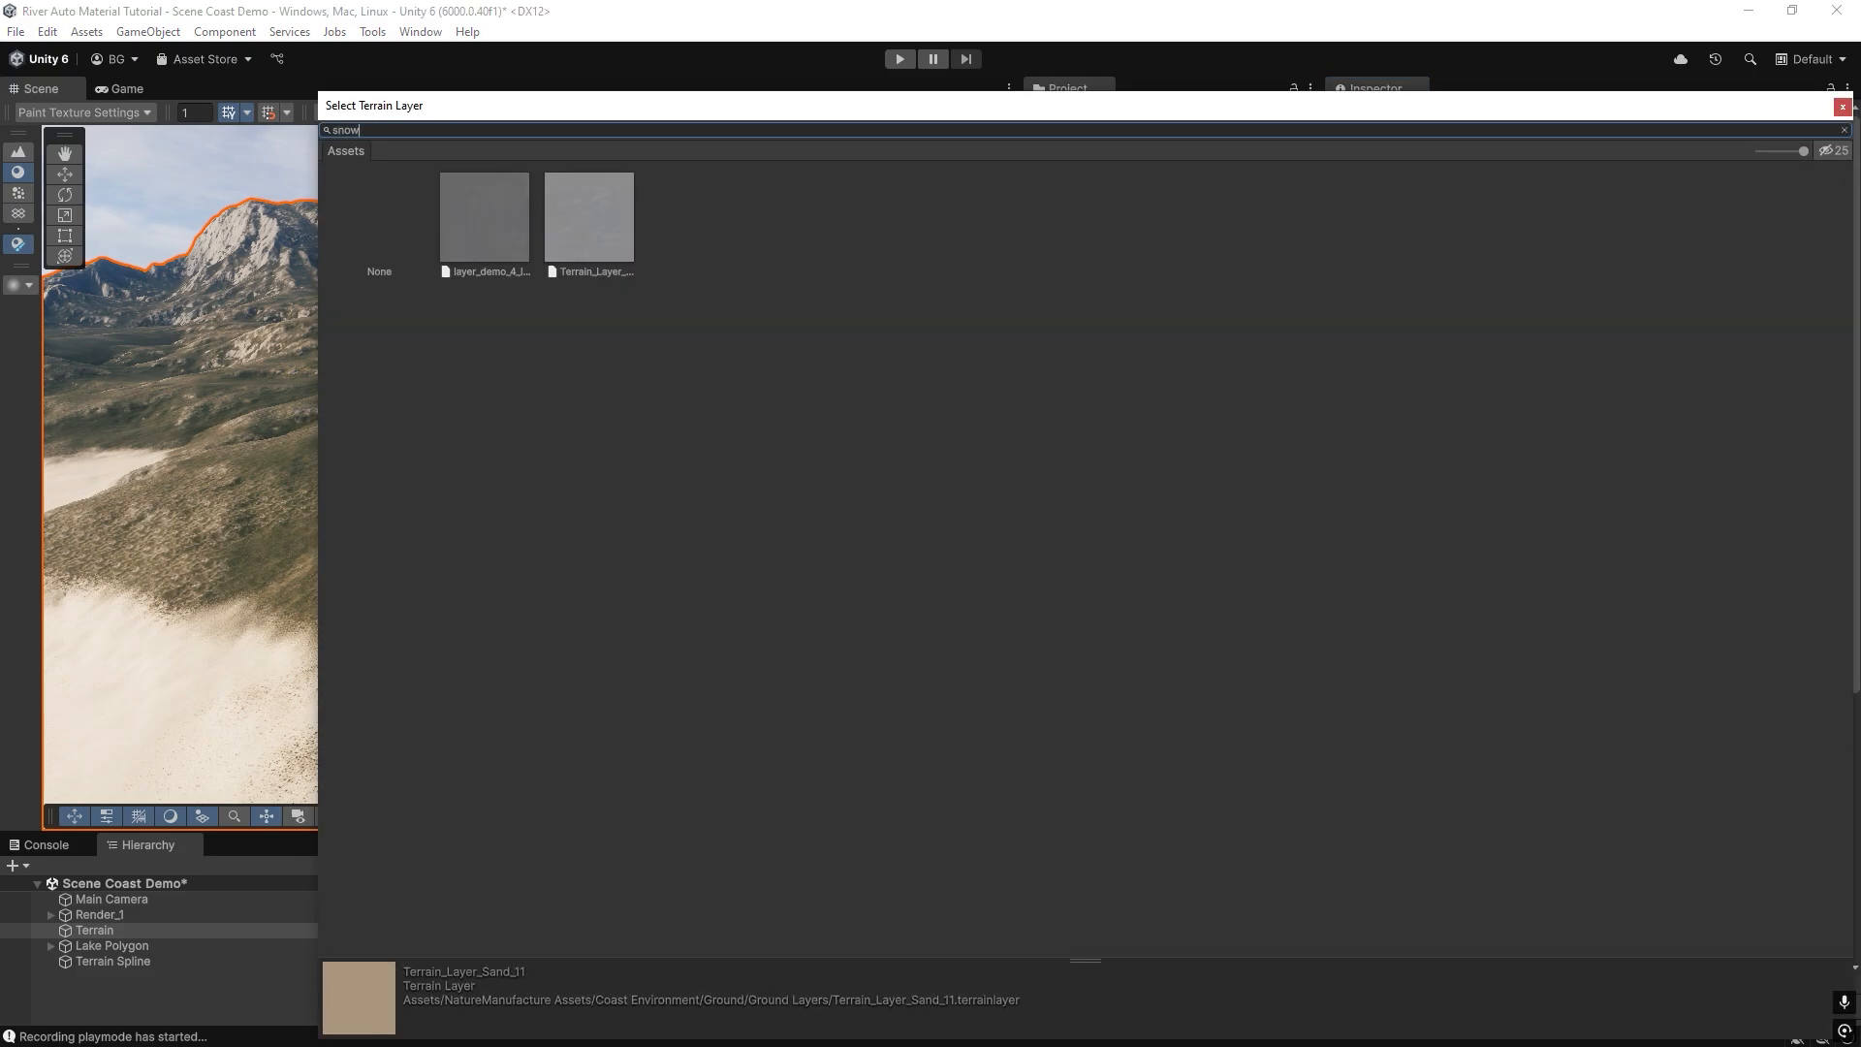
{"action": "left_click", "coordinate": [591, 213]}
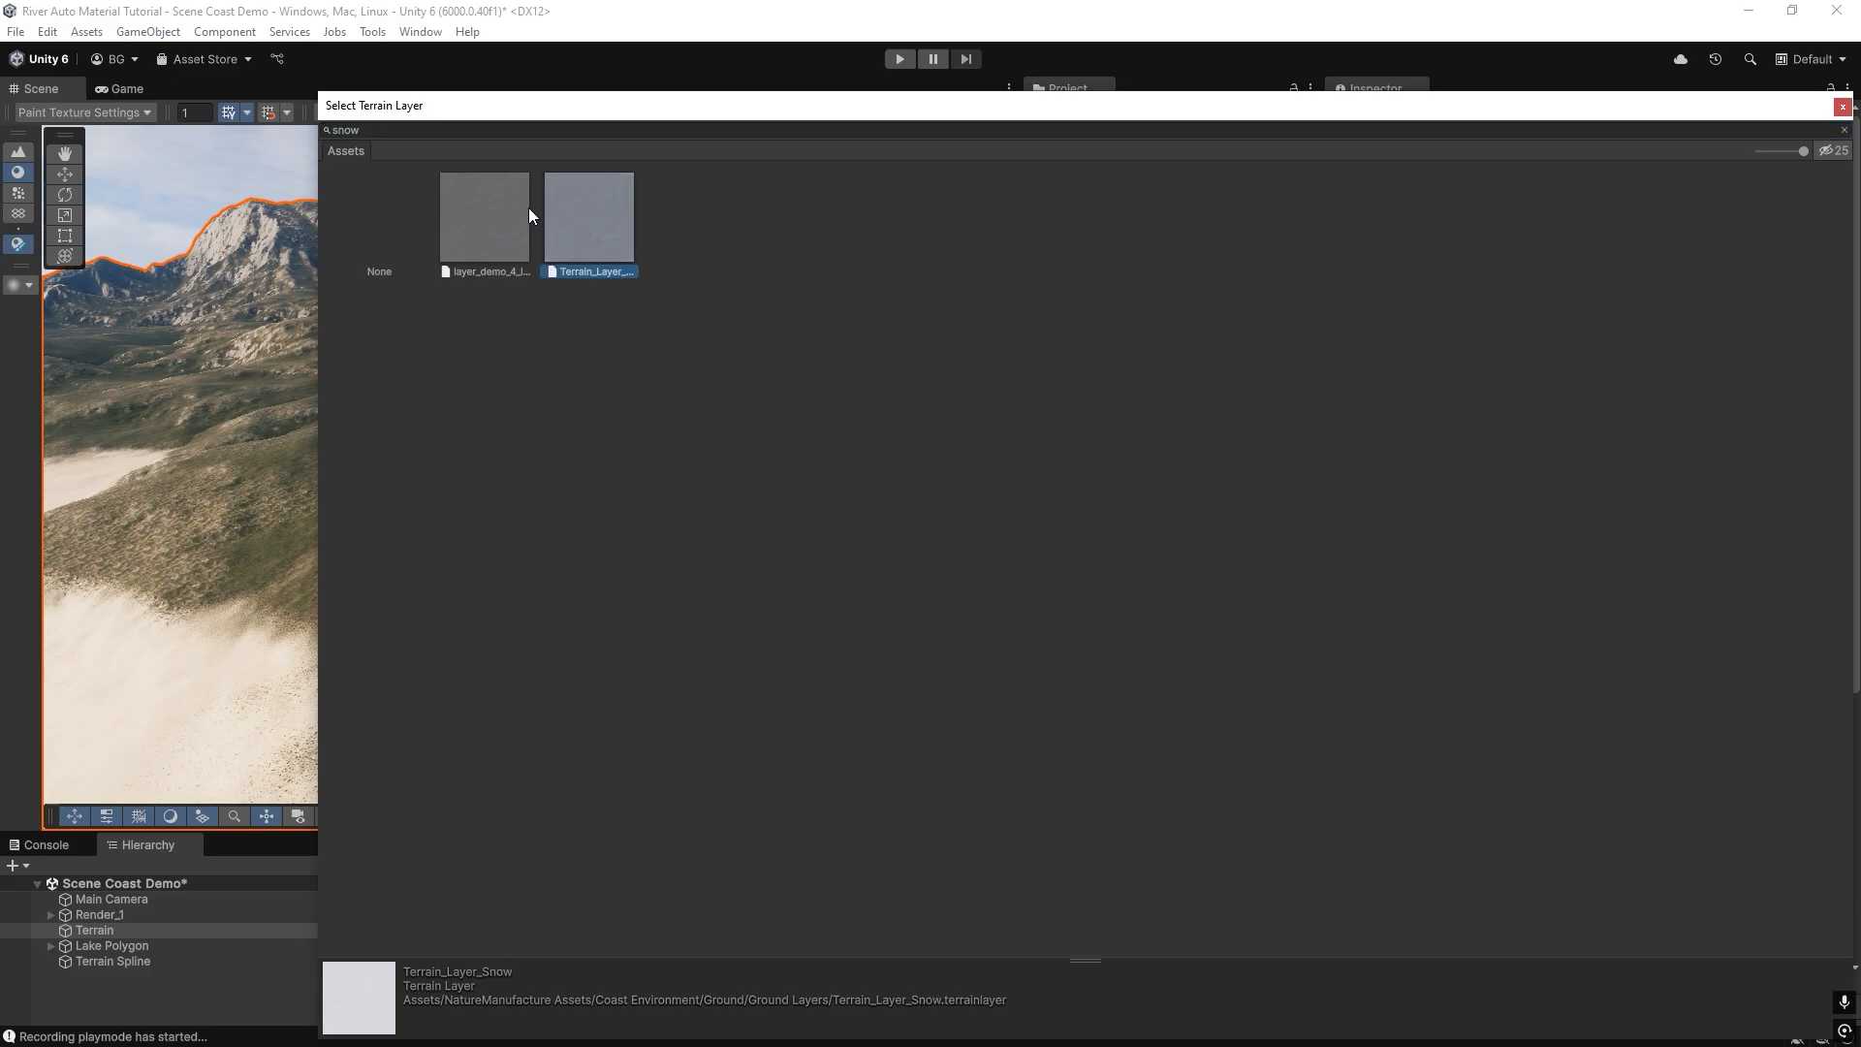
{"action": "double_click", "coordinate": [610, 214]}
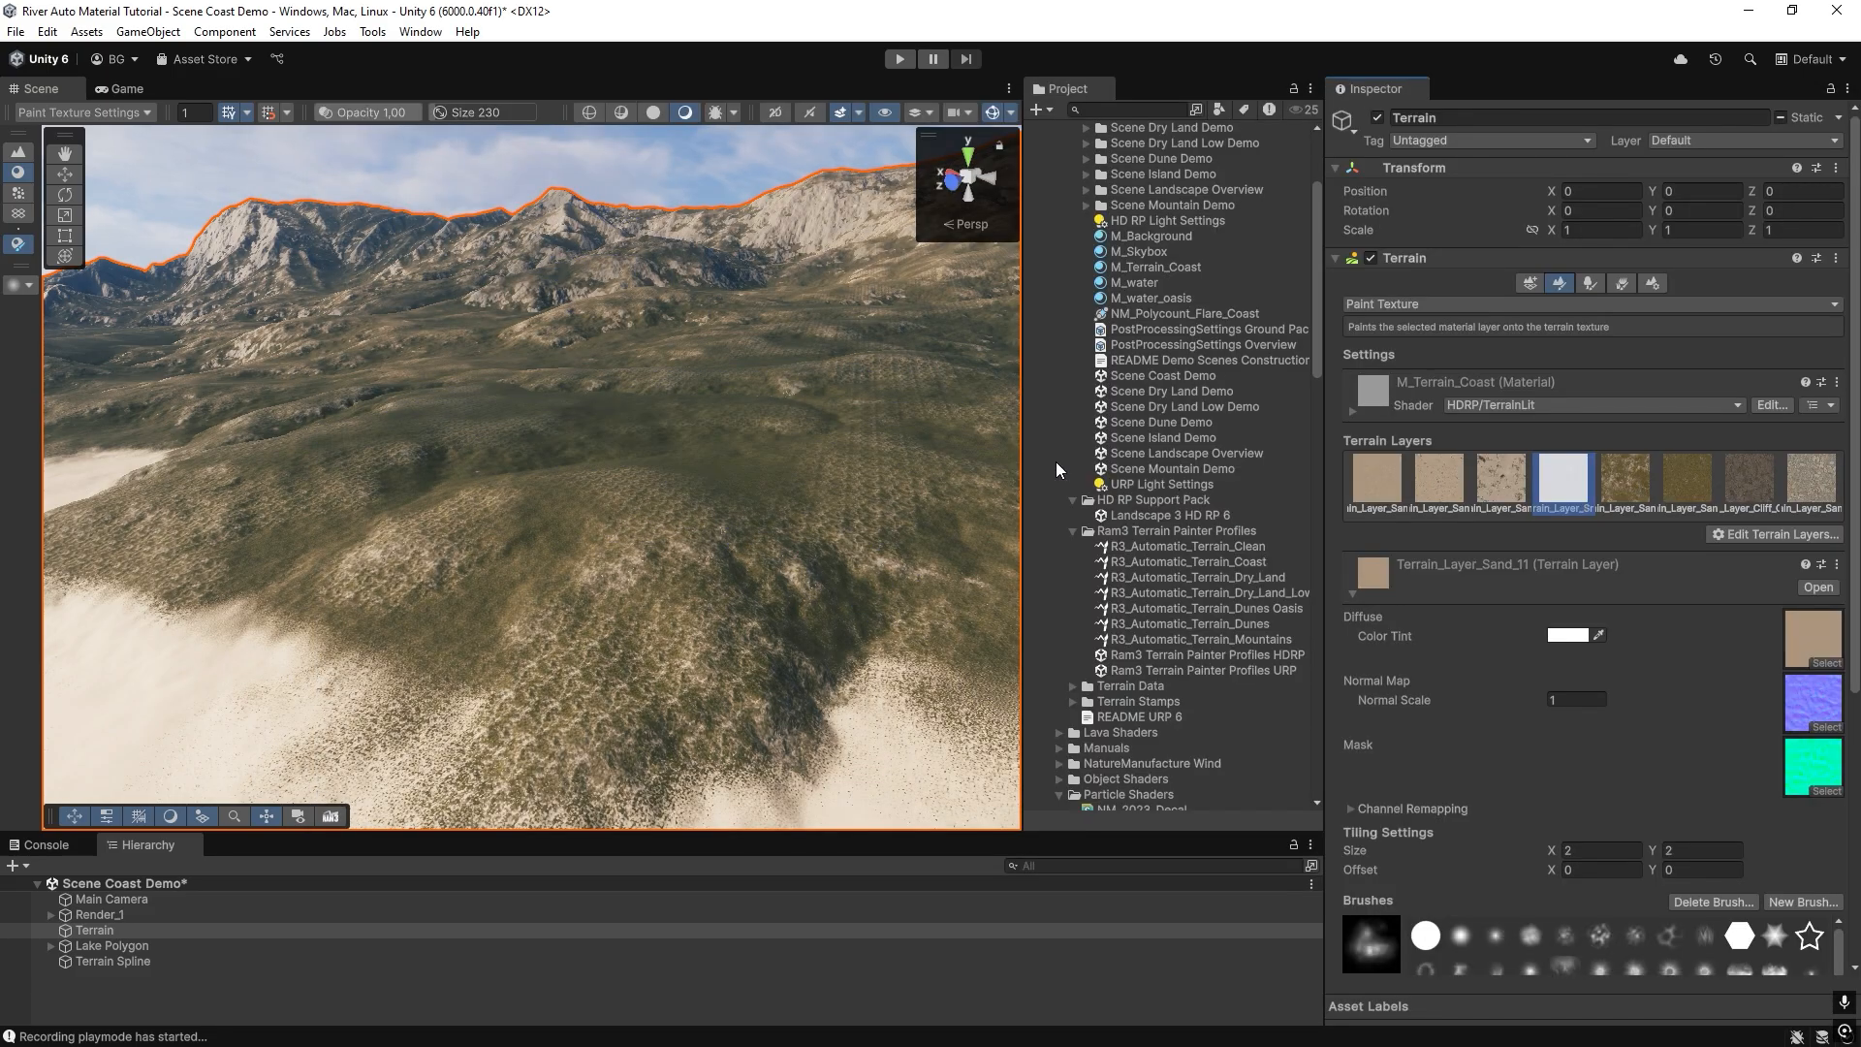
{"action": "right_click_drag", "start_coordinate": [718, 482], "coordinate": [669, 505]}
{"action": "mouse_move", "coordinate": [1188, 437]}
{"action": "left_mouse_down"}
{"action": "mouse_move", "coordinate": [1024, 428]}
{"action": "mouse_move", "coordinate": [647, 475]}
{"action": "left_mouse_up"}
Return to the Terrain Spline and collapse every entry in its Terrain Layers Data, from Grass to Sea Sand Dirt Level 20.
{"action": "double_click", "coordinate": [130, 962]}
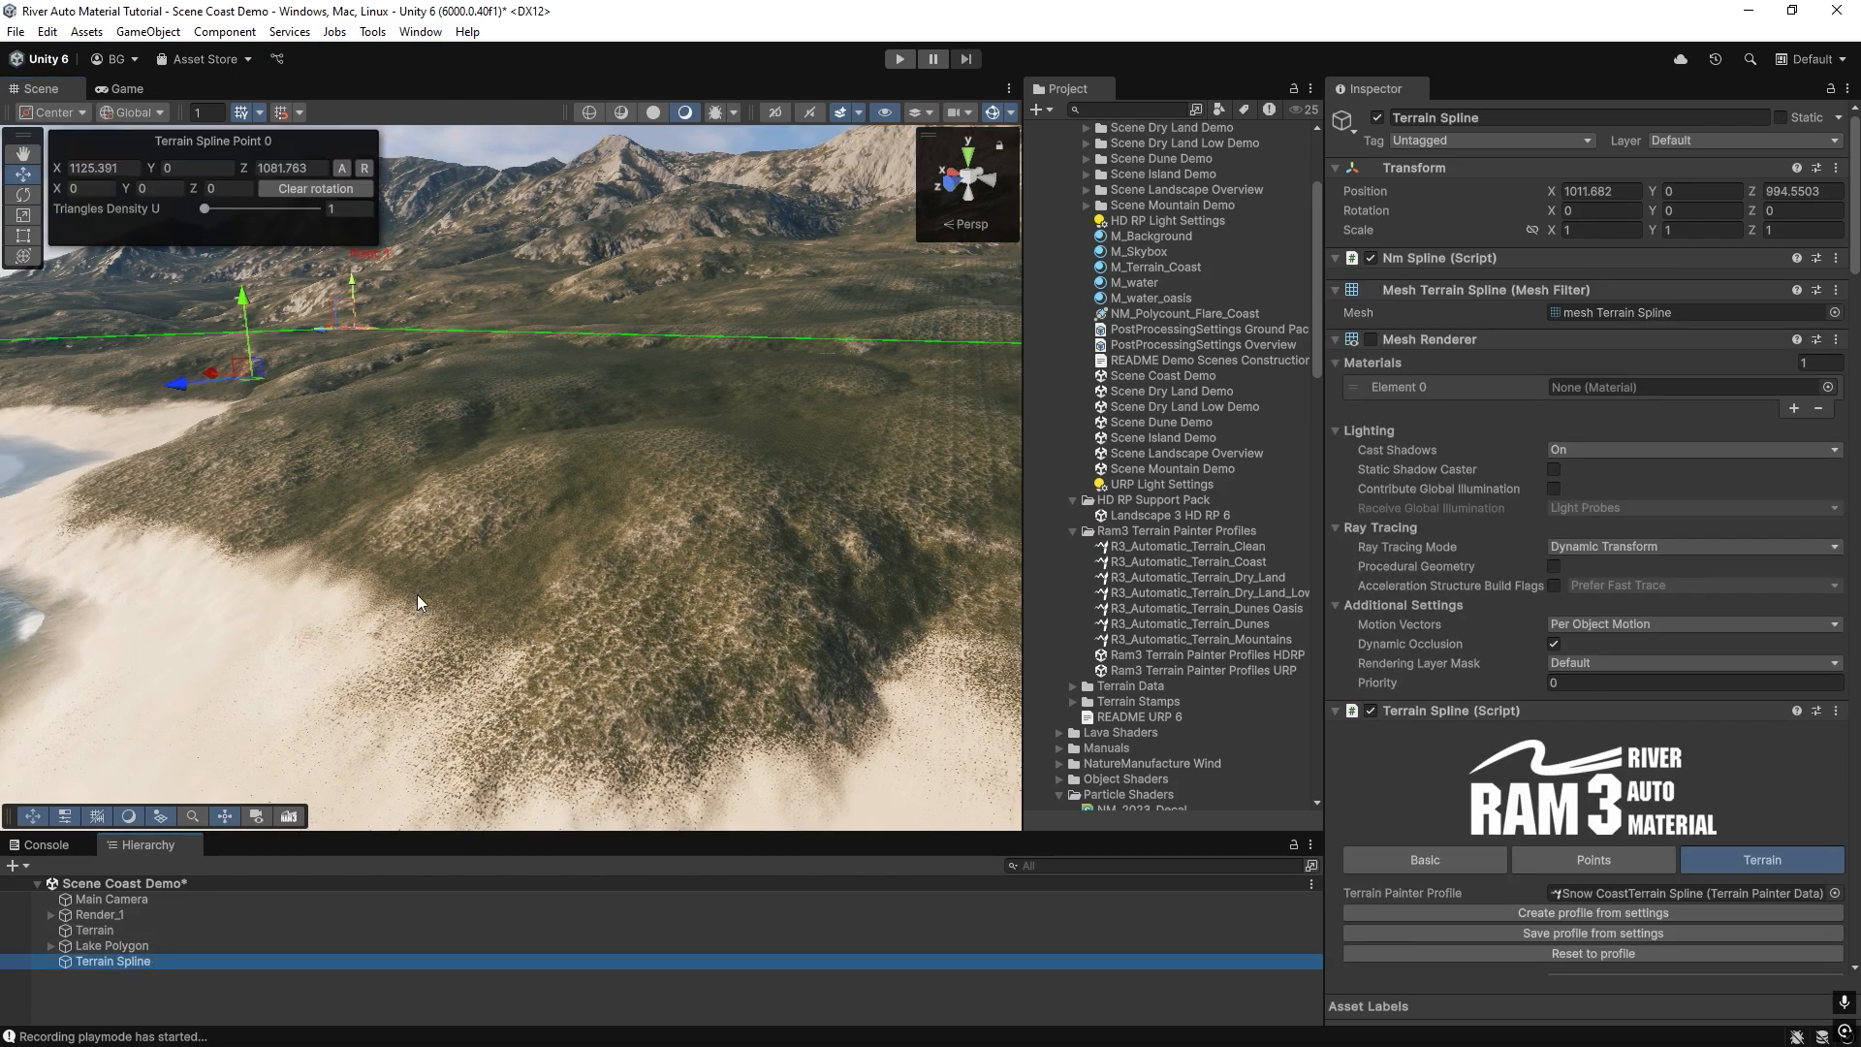
{"action": "mouse_move", "coordinate": [417, 595]}
{"action": "right_mouse_down"}
{"action": "mouse_move", "coordinate": [611, 416]}
{"action": "mouse_move", "coordinate": [768, 394]}
{"action": "mouse_move", "coordinate": [416, 490]}
{"action": "mouse_move", "coordinate": [445, 490]}
{"action": "mouse_move", "coordinate": [434, 475]}
{"action": "mouse_move", "coordinate": [504, 499]}
{"action": "mouse_move", "coordinate": [418, 511]}
{"action": "right_mouse_up"}
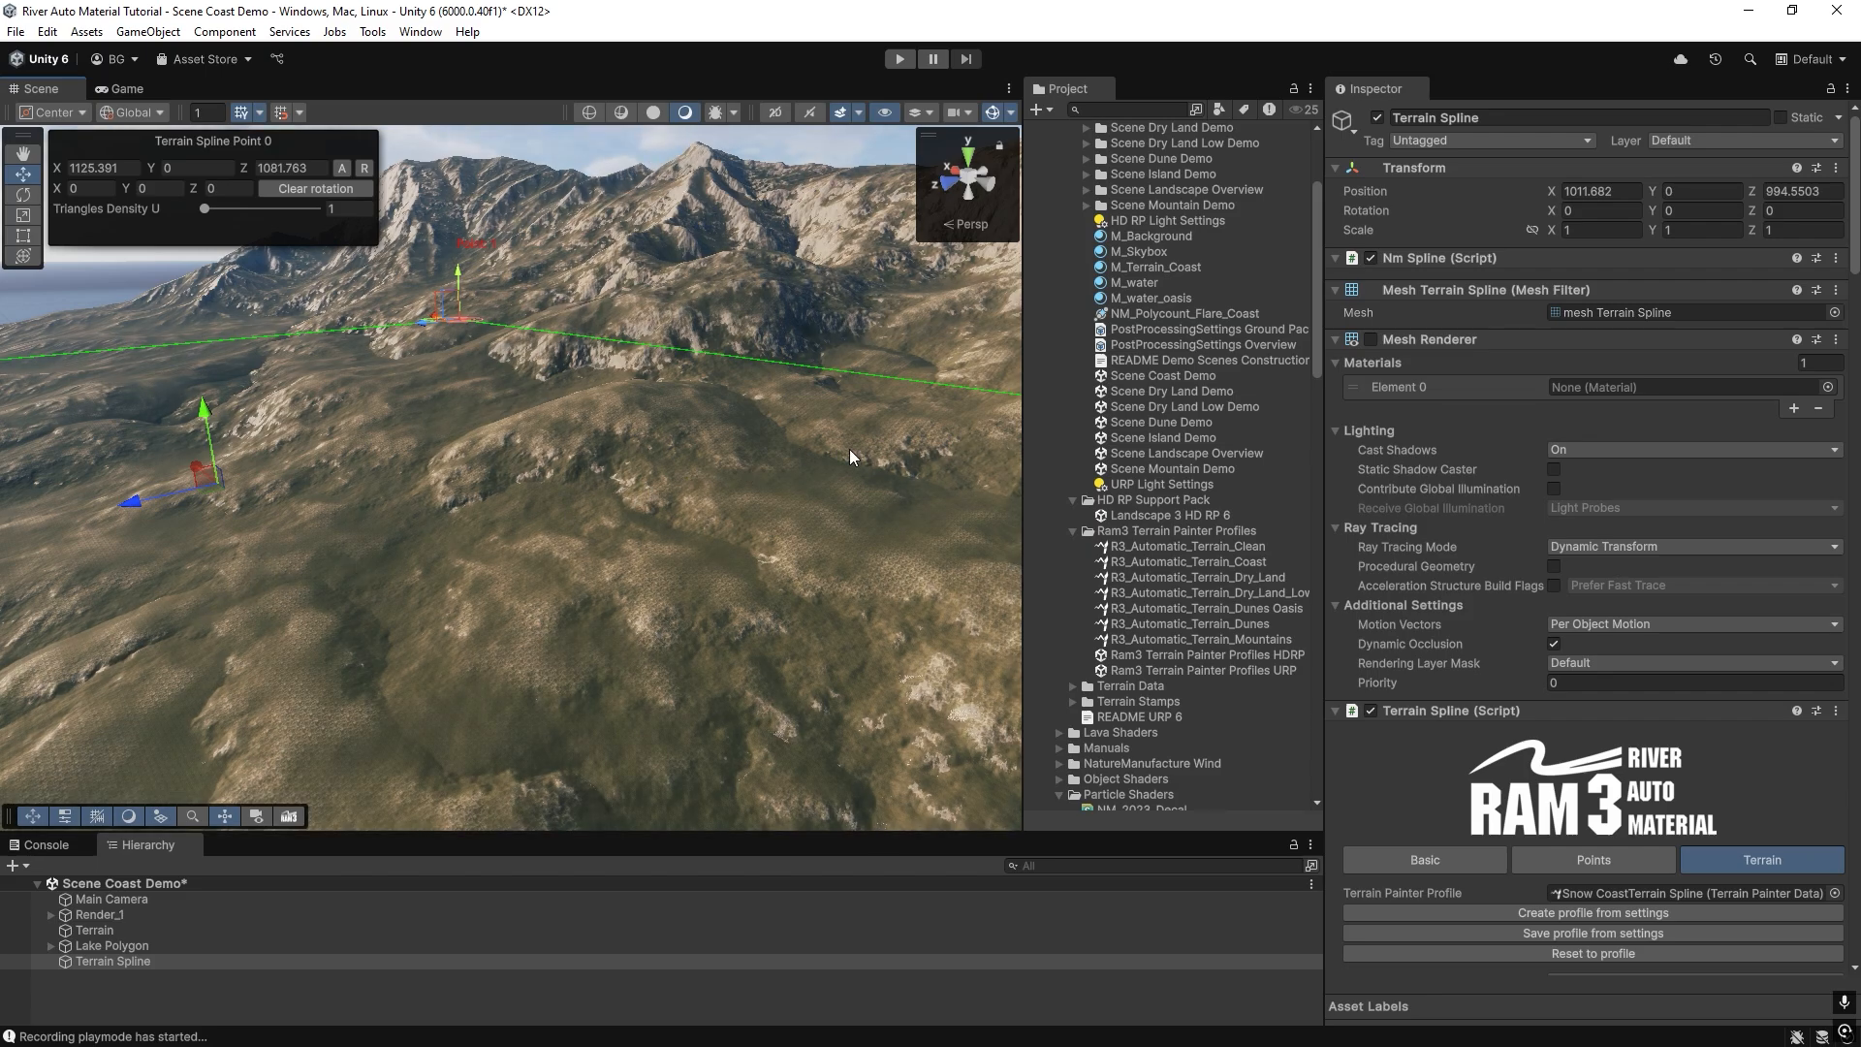
{"action": "scroll", "coordinate": [1545, 642], "scroll_direction": "down", "scroll_amount": 20}
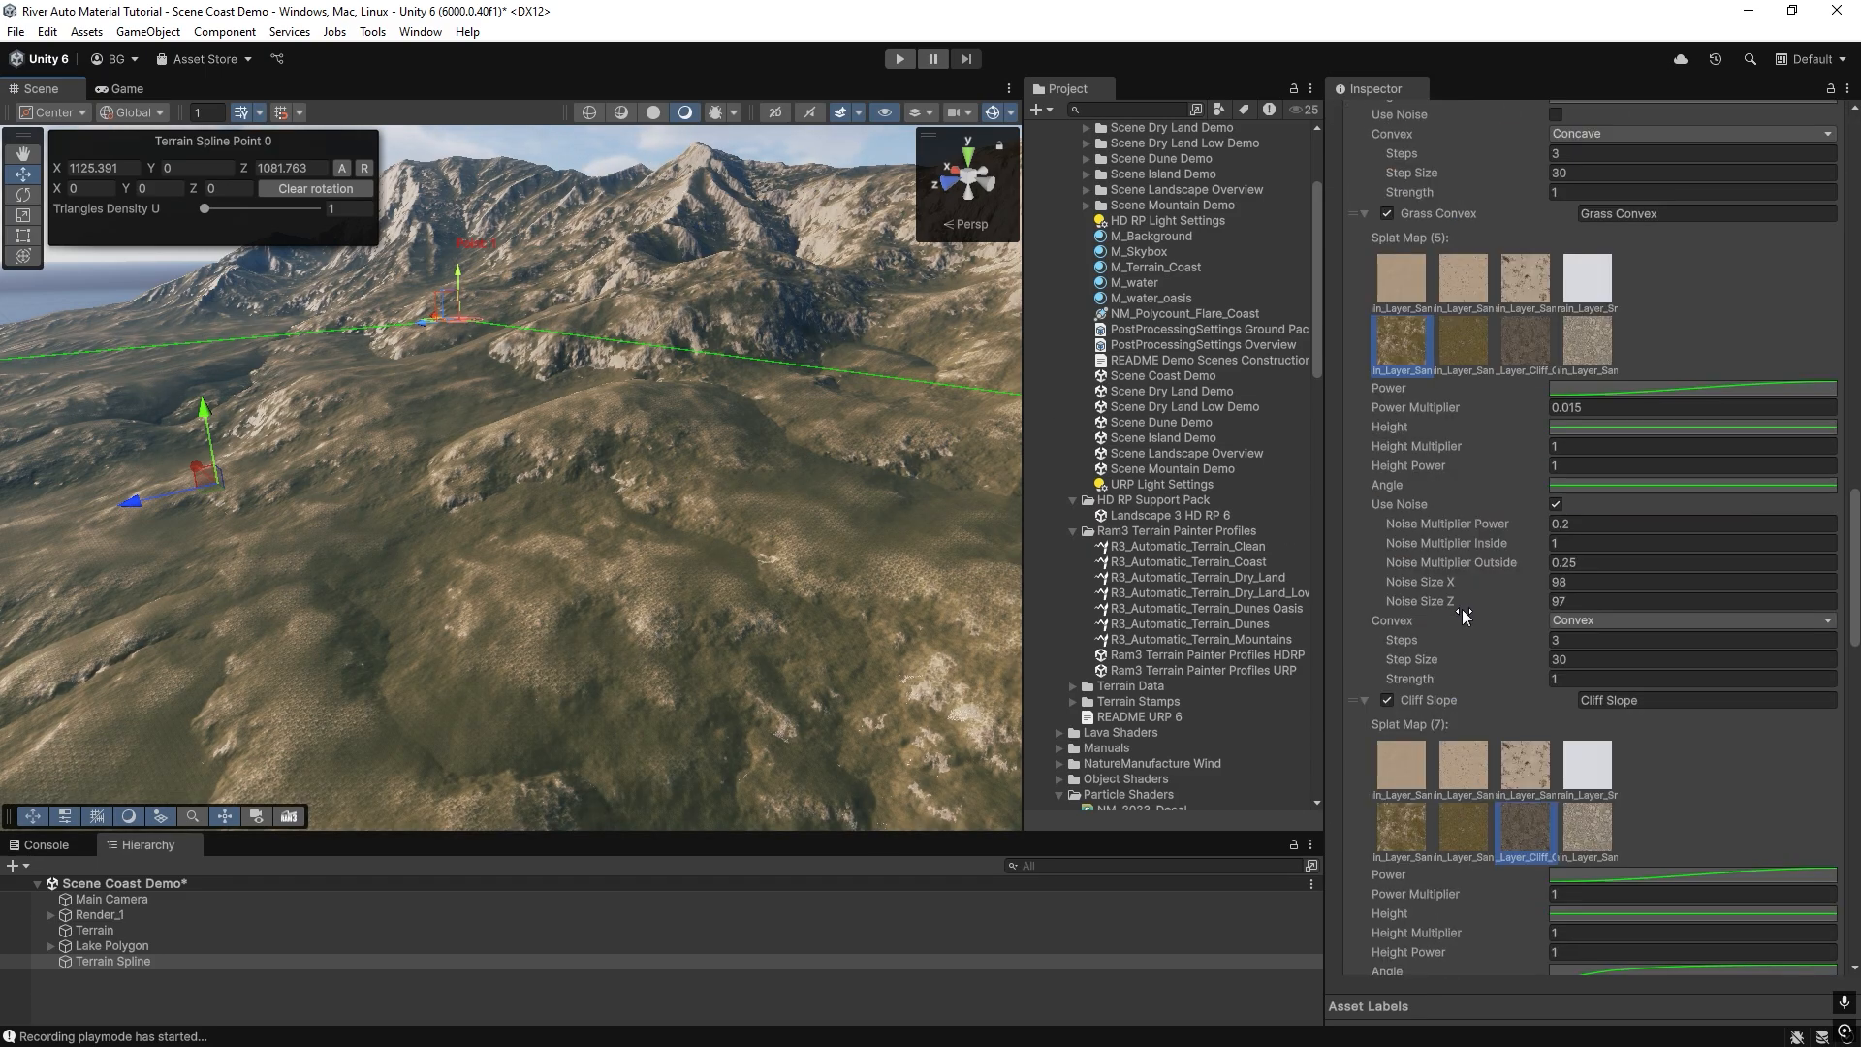
{"action": "scroll", "coordinate": [1458, 522], "scroll_direction": "up", "scroll_amount": 15}
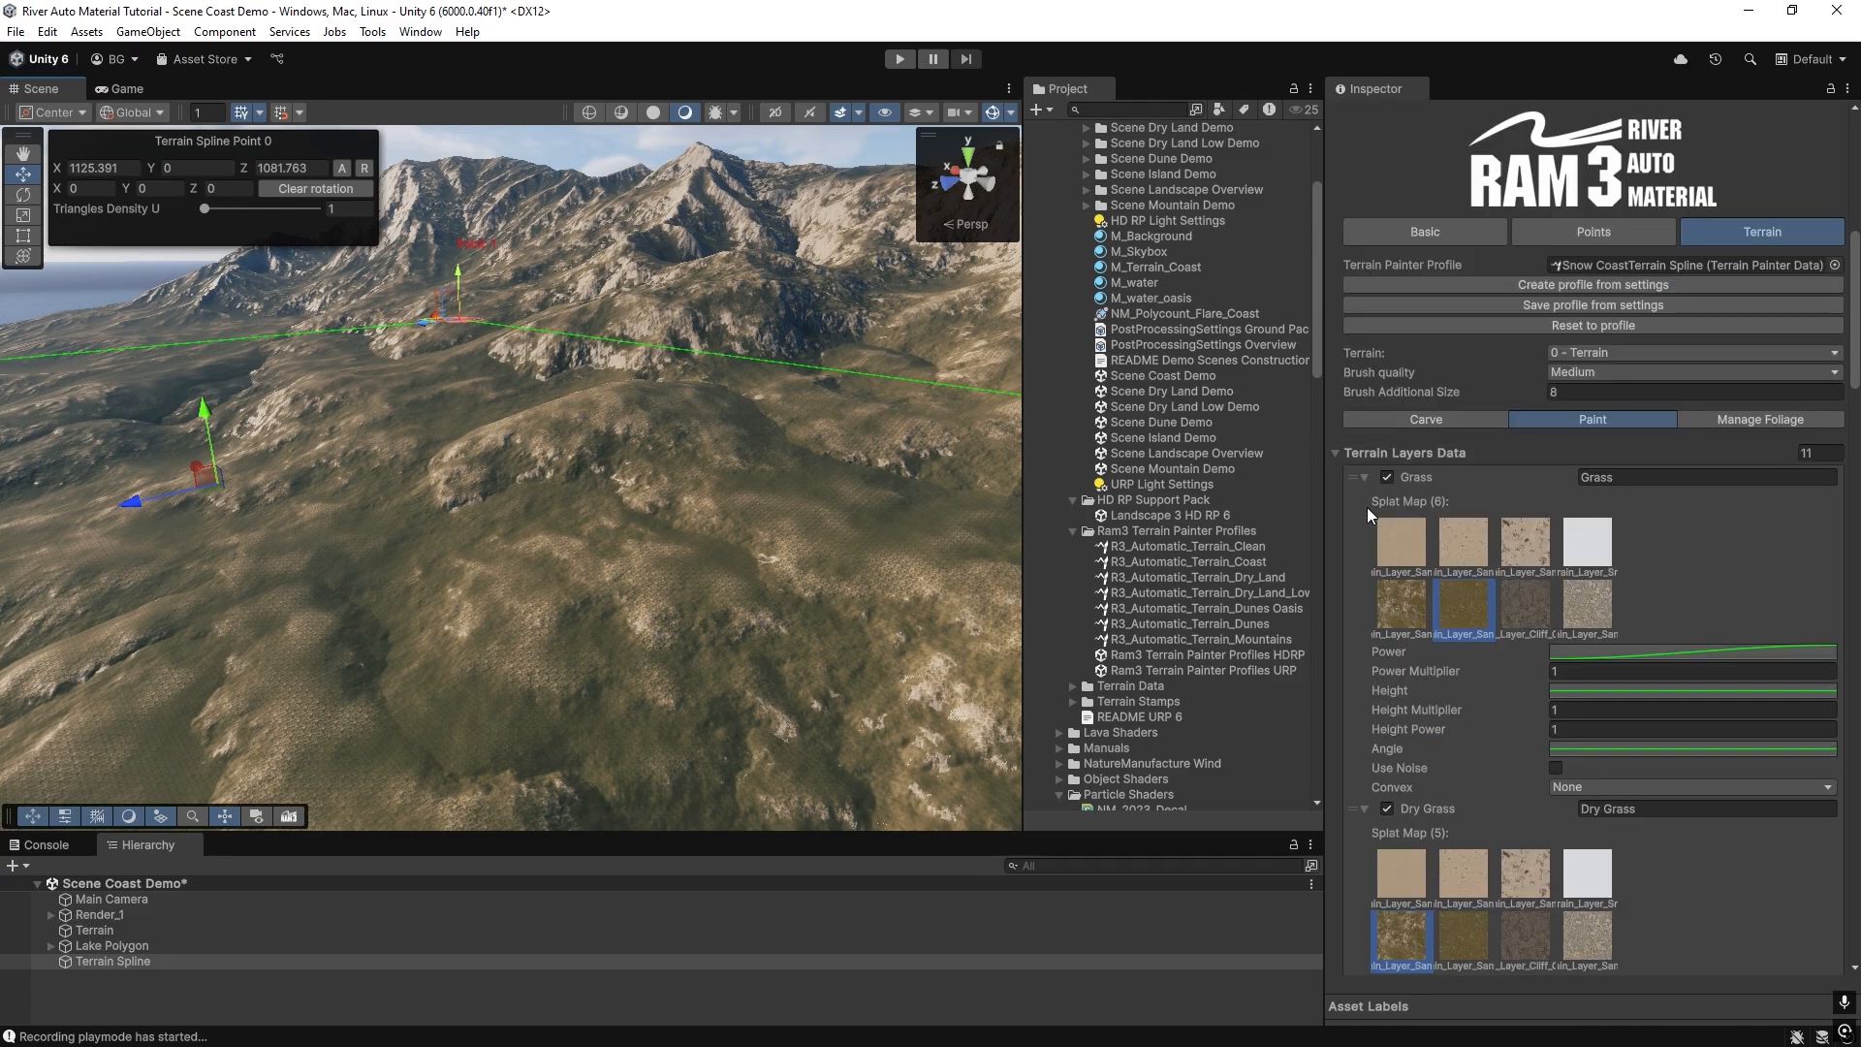
{"action": "left_click", "coordinate": [1364, 477]}
{"action": "left_click", "coordinate": [1365, 498]}
{"action": "left_click", "coordinate": [1365, 519]}
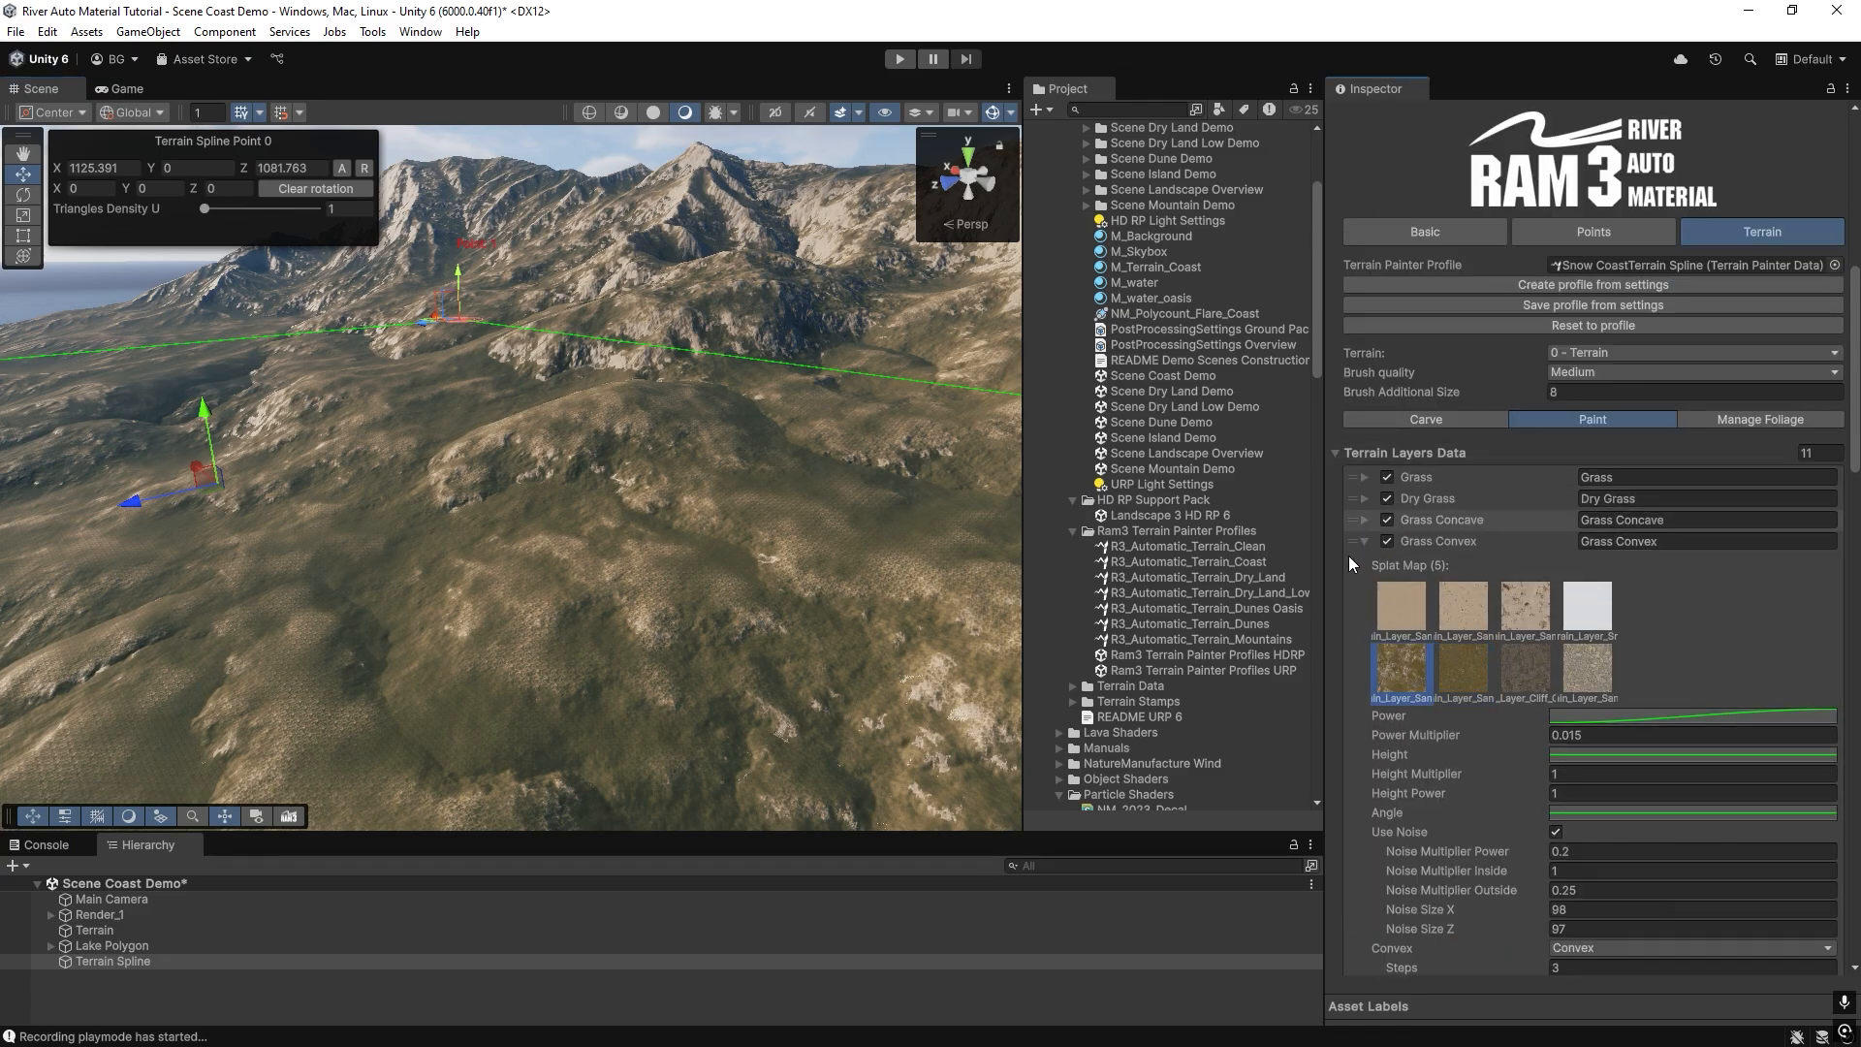
{"action": "left_click", "coordinate": [1365, 541]}
{"action": "left_click", "coordinate": [1367, 562]}
{"action": "left_click", "coordinate": [1363, 584]}
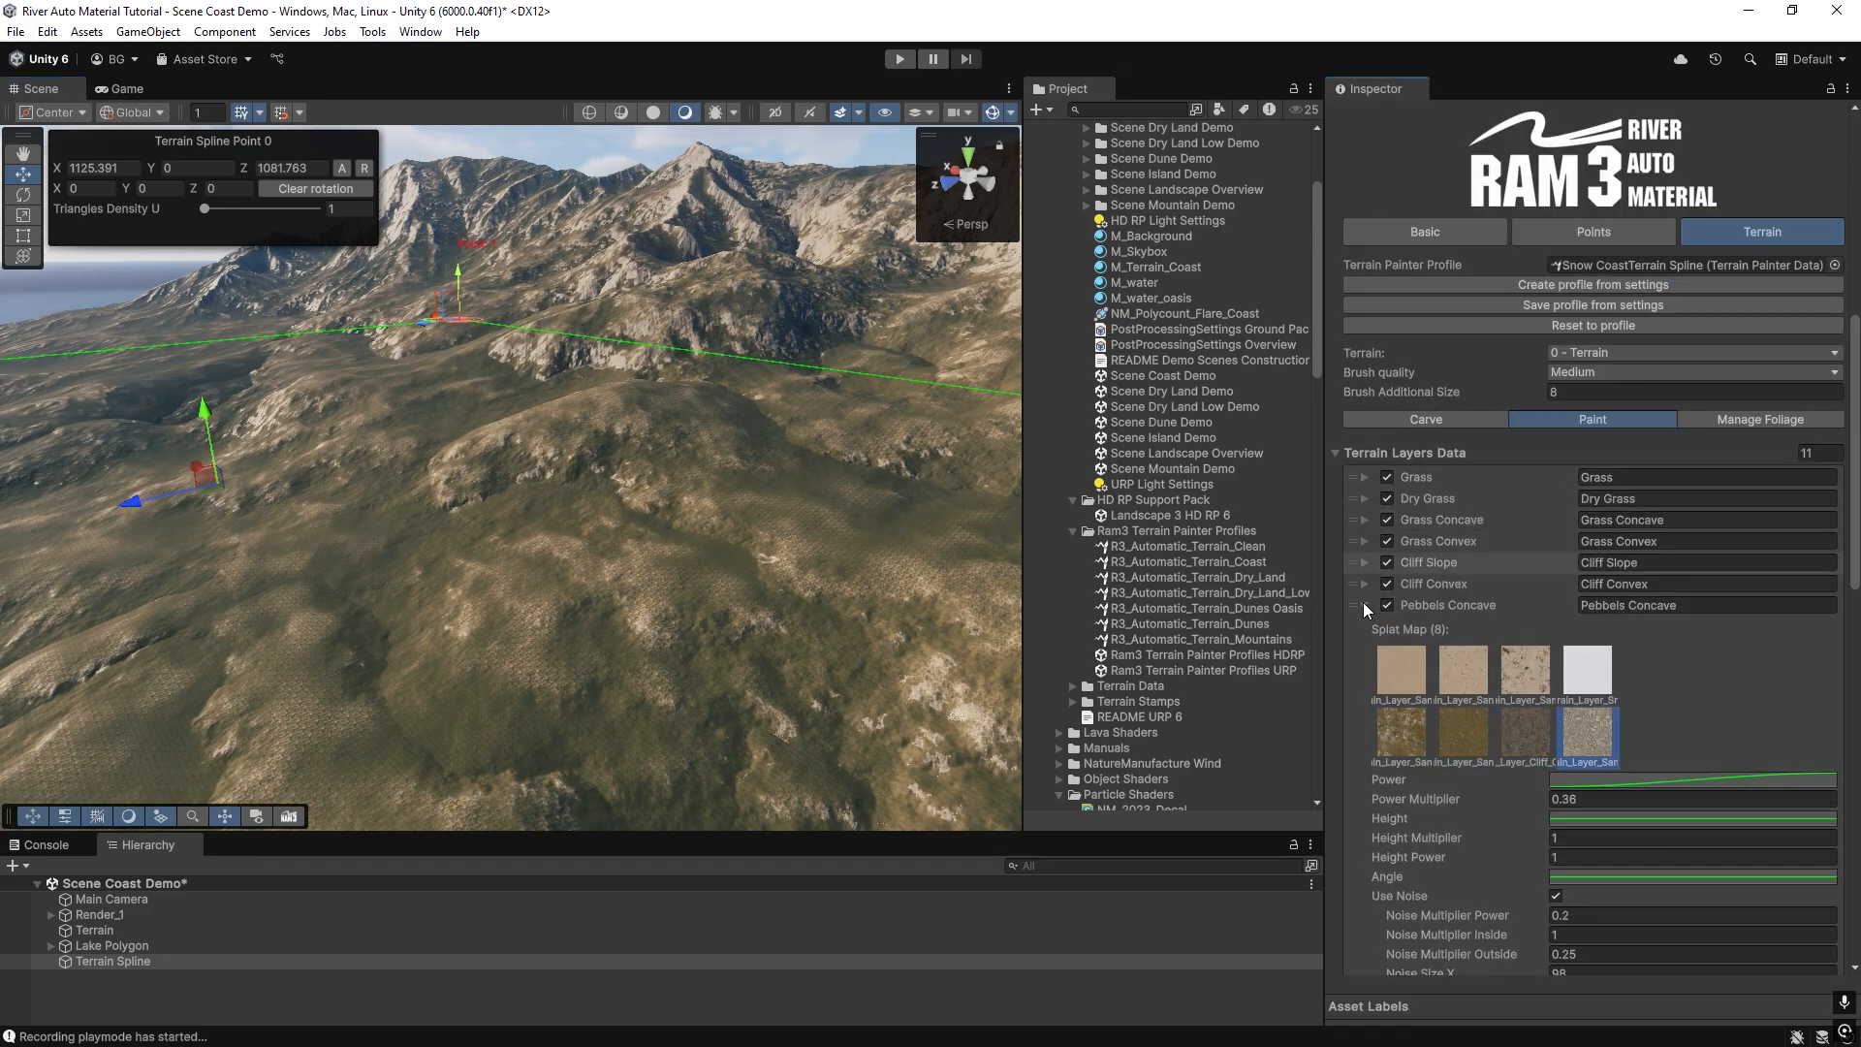
{"action": "left_click", "coordinate": [1363, 605]}
{"action": "left_click", "coordinate": [1364, 626]}
{"action": "left_click", "coordinate": [1364, 647]}
{"action": "left_click", "coordinate": [1364, 669]}
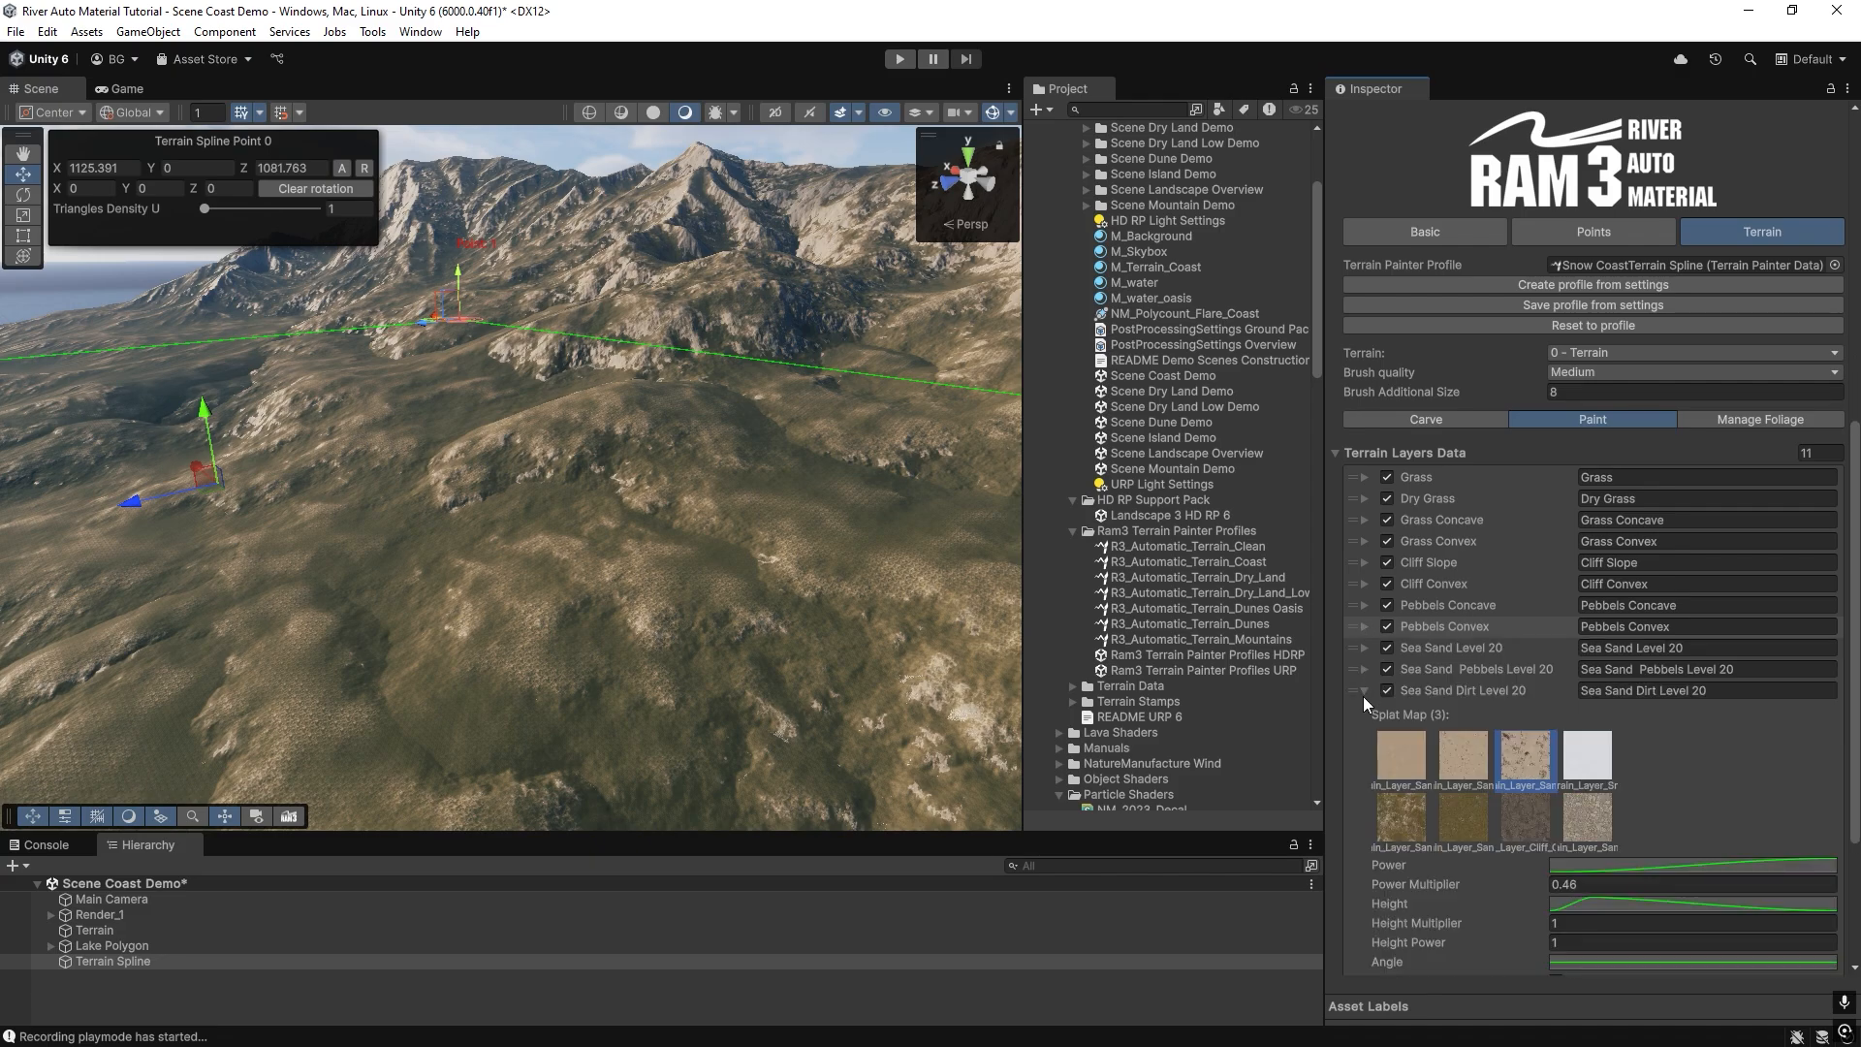
{"action": "left_click", "coordinate": [1364, 691]}
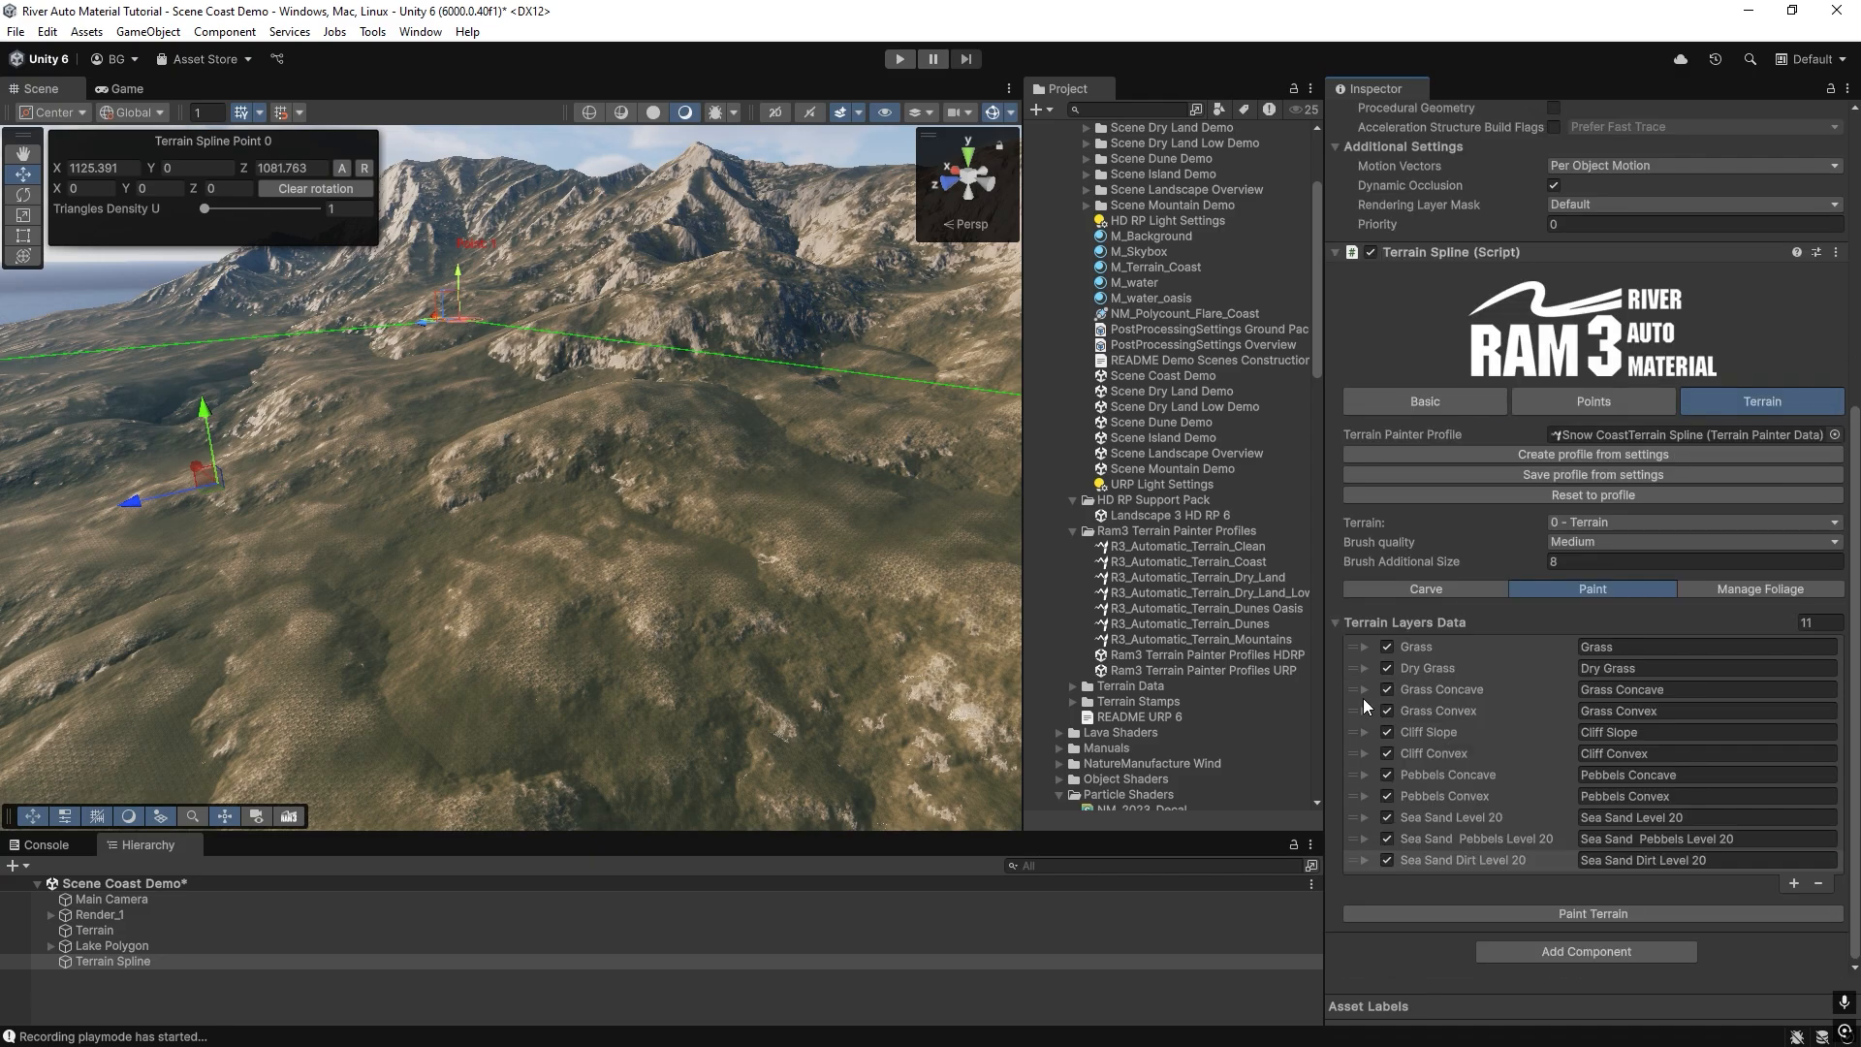
Add a new Terrain Layers Data entry that uses the snow splat map and name it Snow.
{"action": "left_click", "coordinate": [1794, 883]}
{"action": "scroll", "coordinate": [1508, 694], "scroll_direction": "down", "scroll_amount": 3}
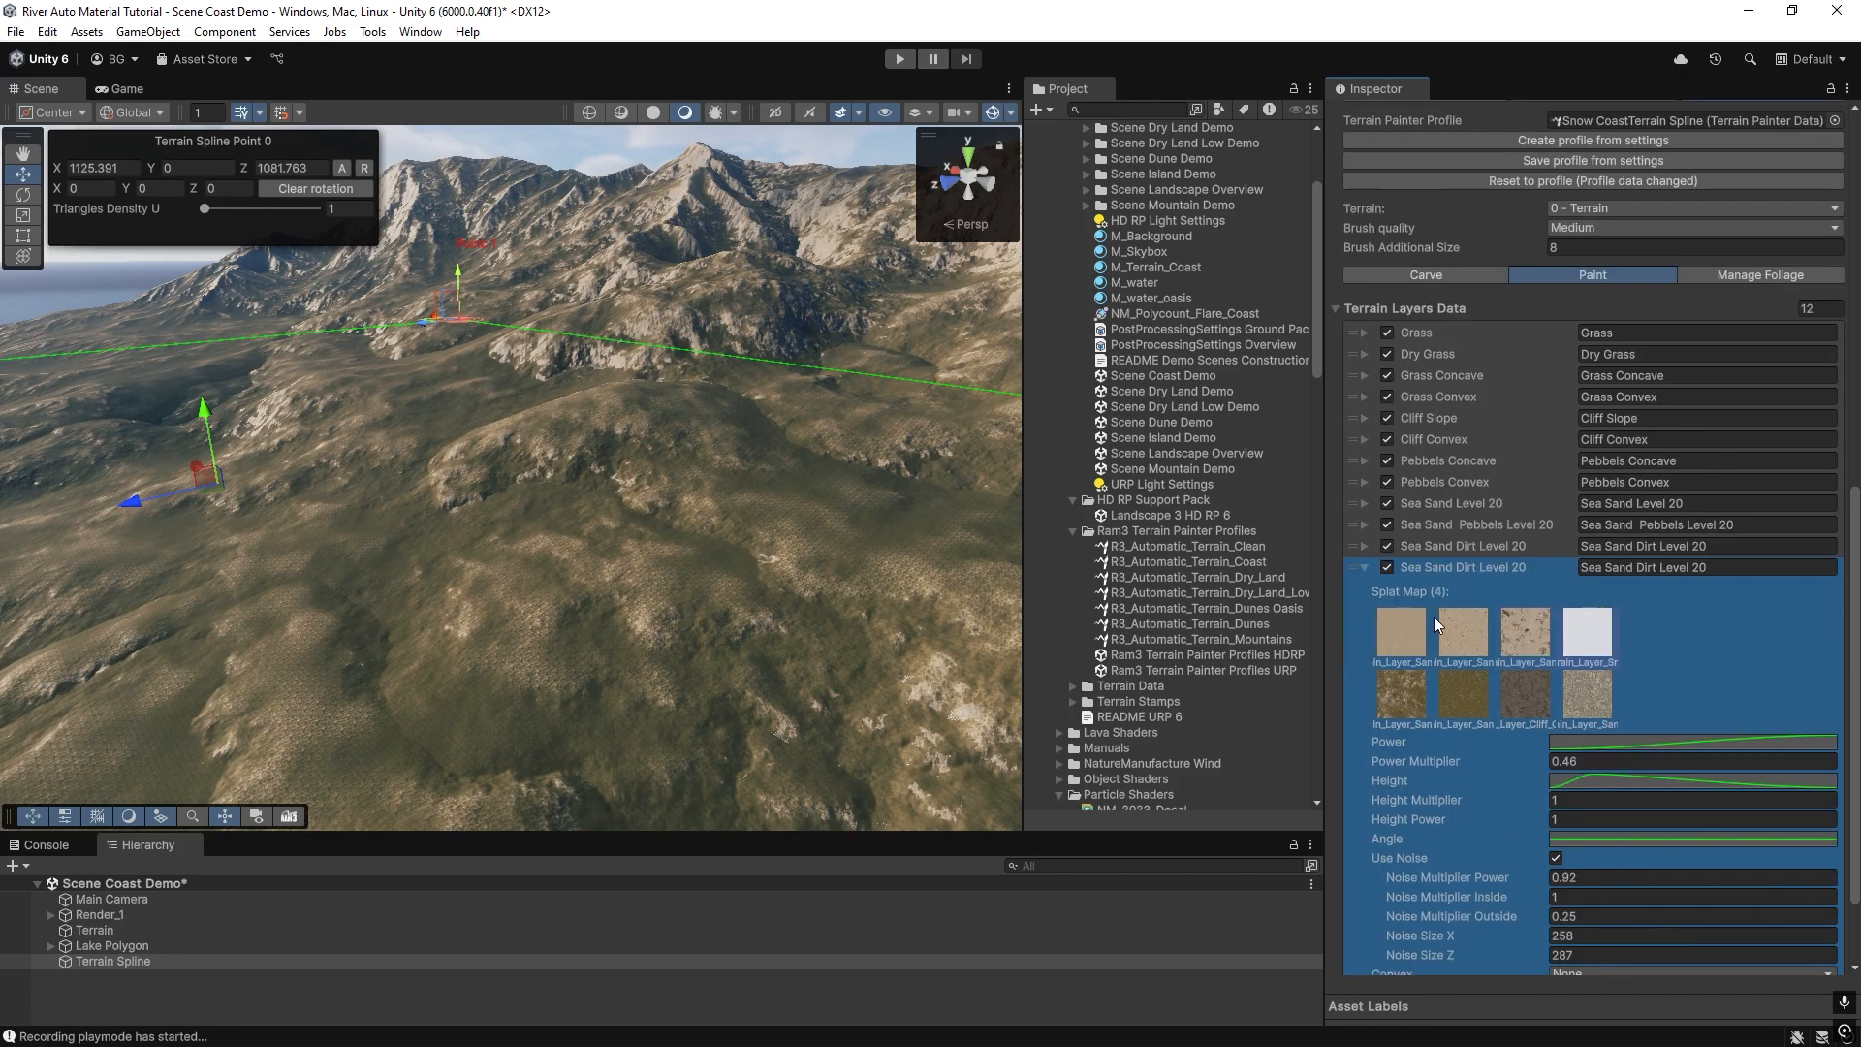
{"action": "left_click", "coordinate": [1658, 570]}
{"action": "type", "text": "Snow"}
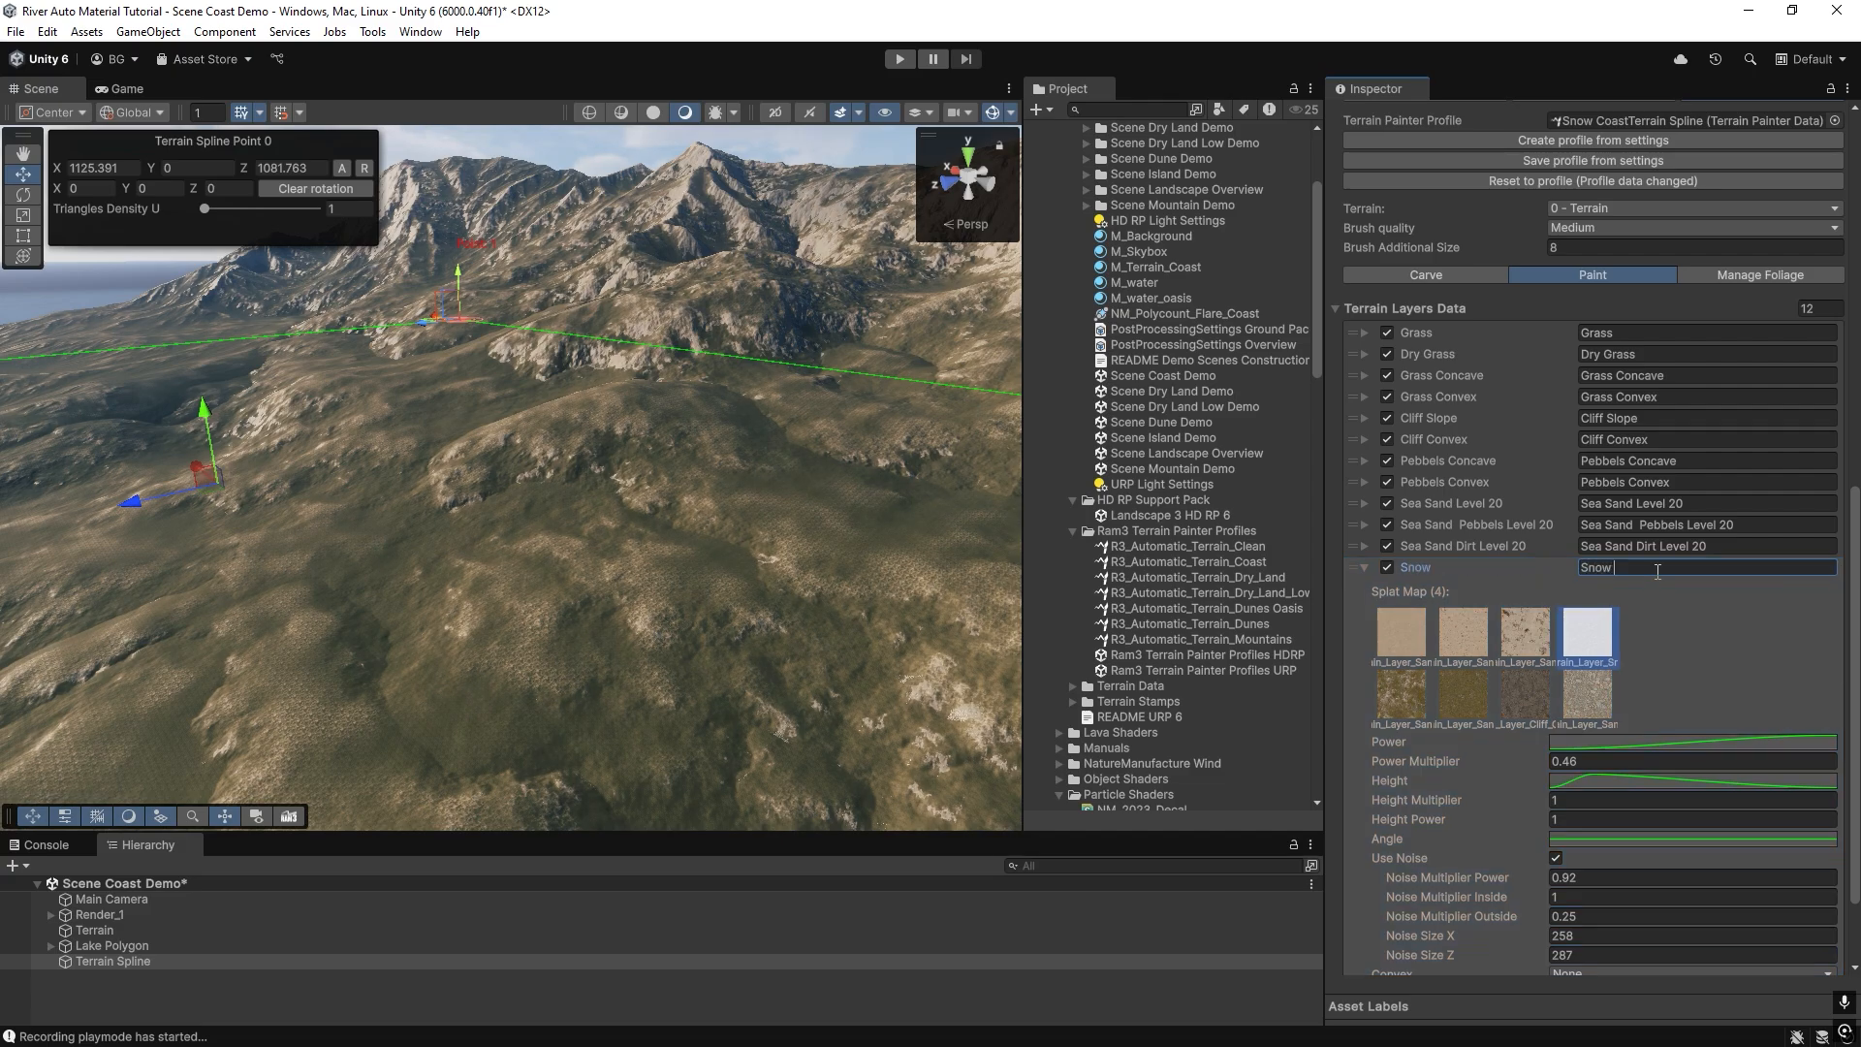
{"action": "scroll", "coordinate": [1530, 901], "scroll_direction": "down", "scroll_amount": 2}
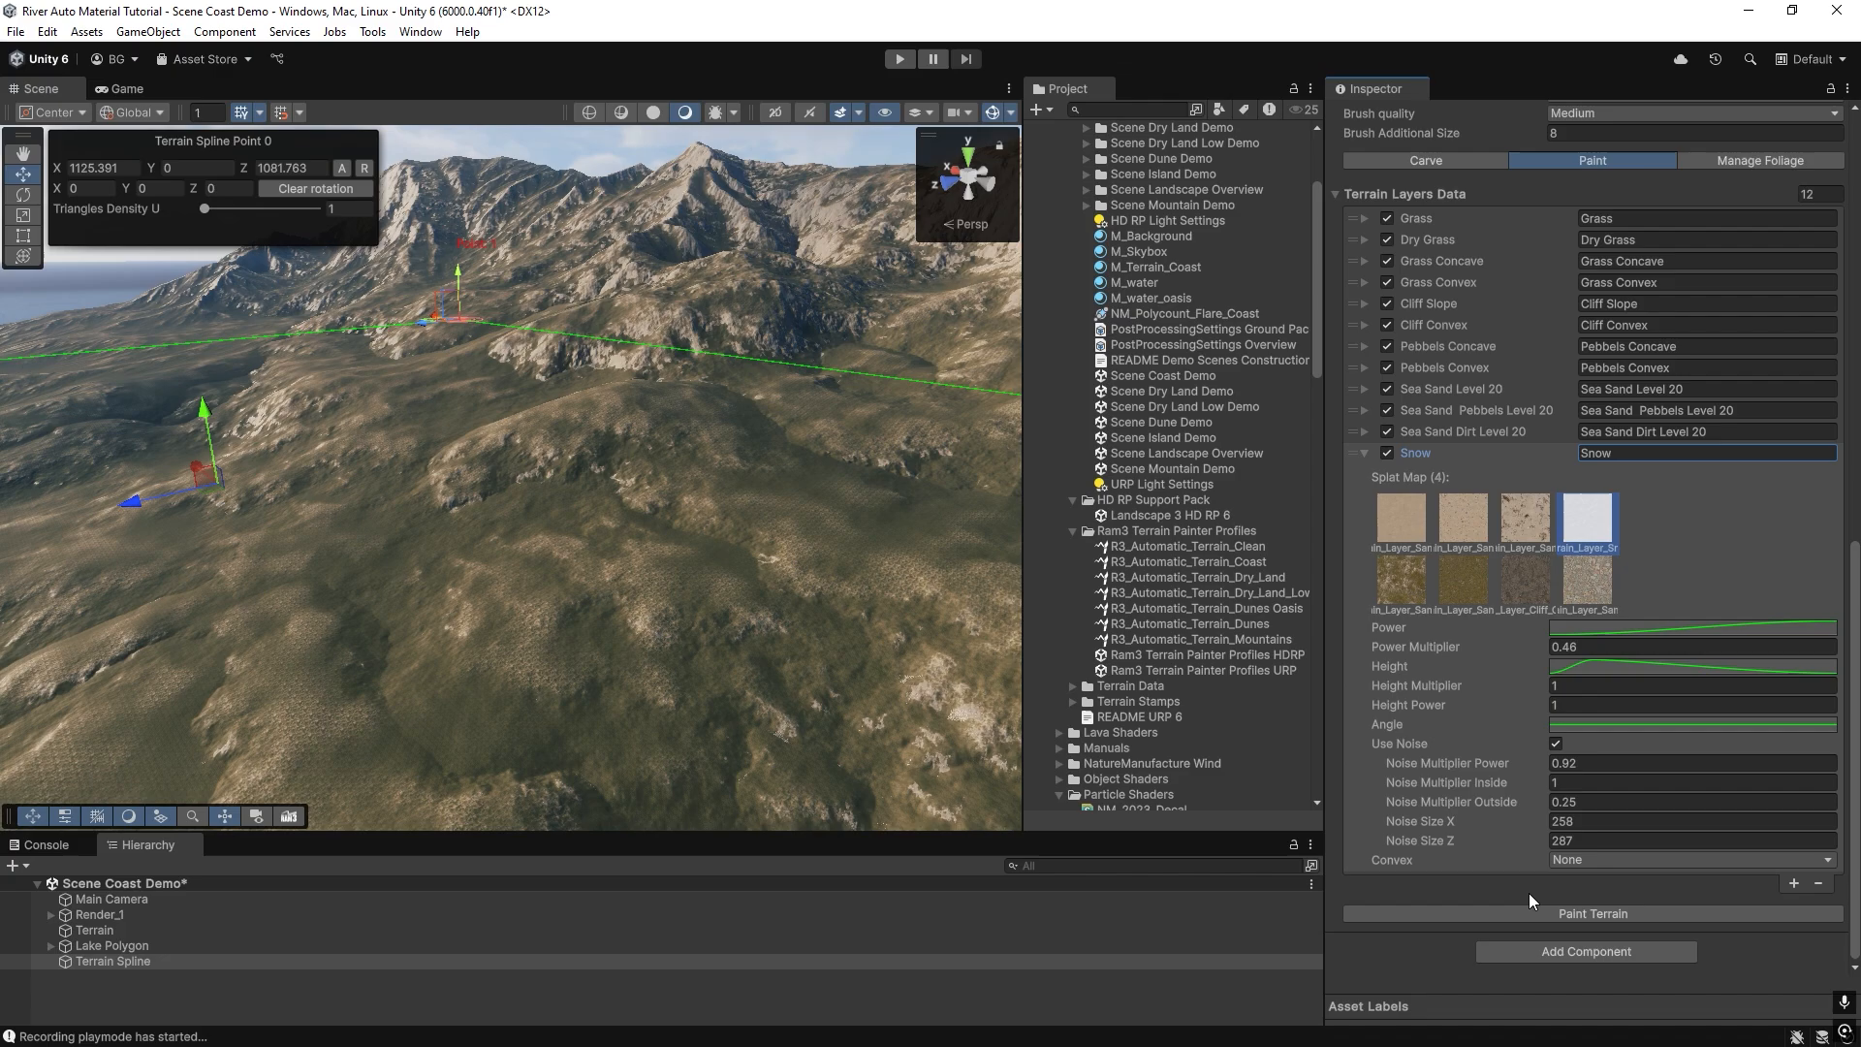
Set the Snow entry's Noise Size X to 158 and Noise Size Z to 187, and repaint the terrain.
{"action": "right_click_drag", "start_coordinate": [661, 591], "coordinate": [997, 669]}
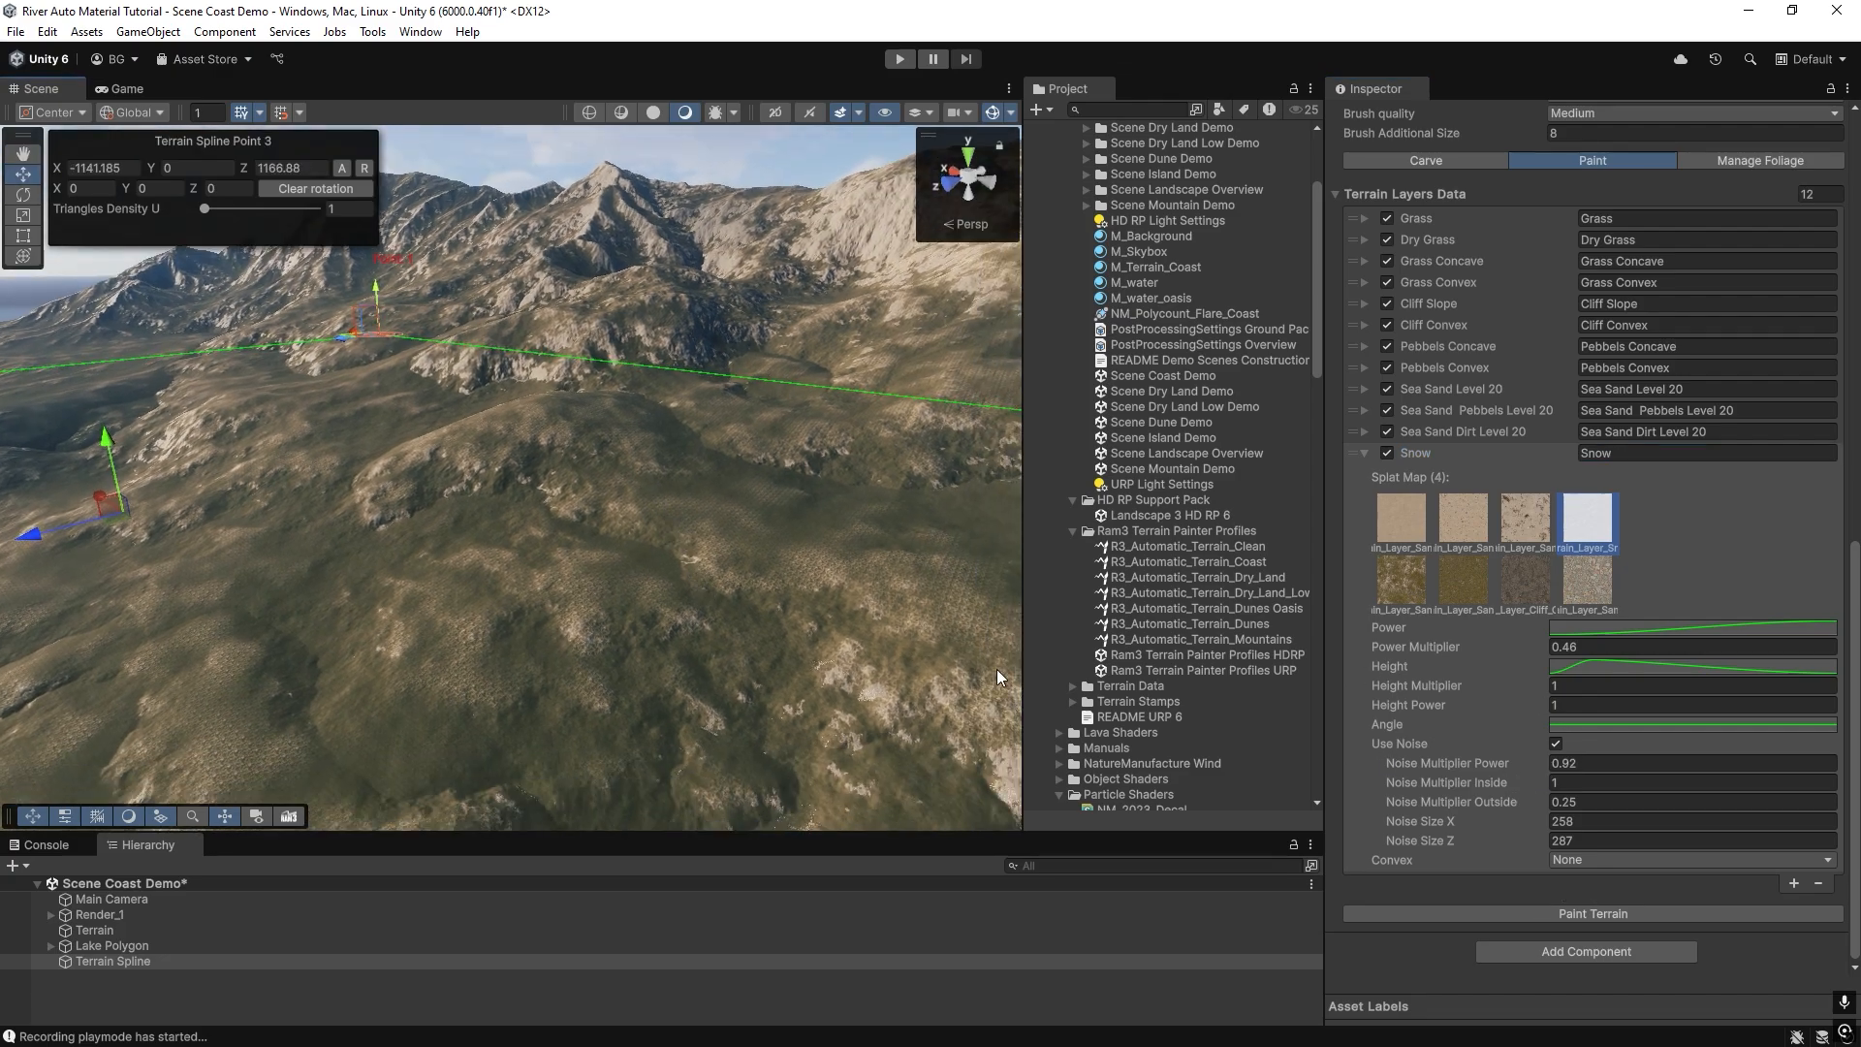
{"action": "left_click_drag", "start_coordinate": [1560, 822], "coordinate": [1552, 841]}
{"action": "type", "text": "1"}
{"action": "type", "text": "1"}
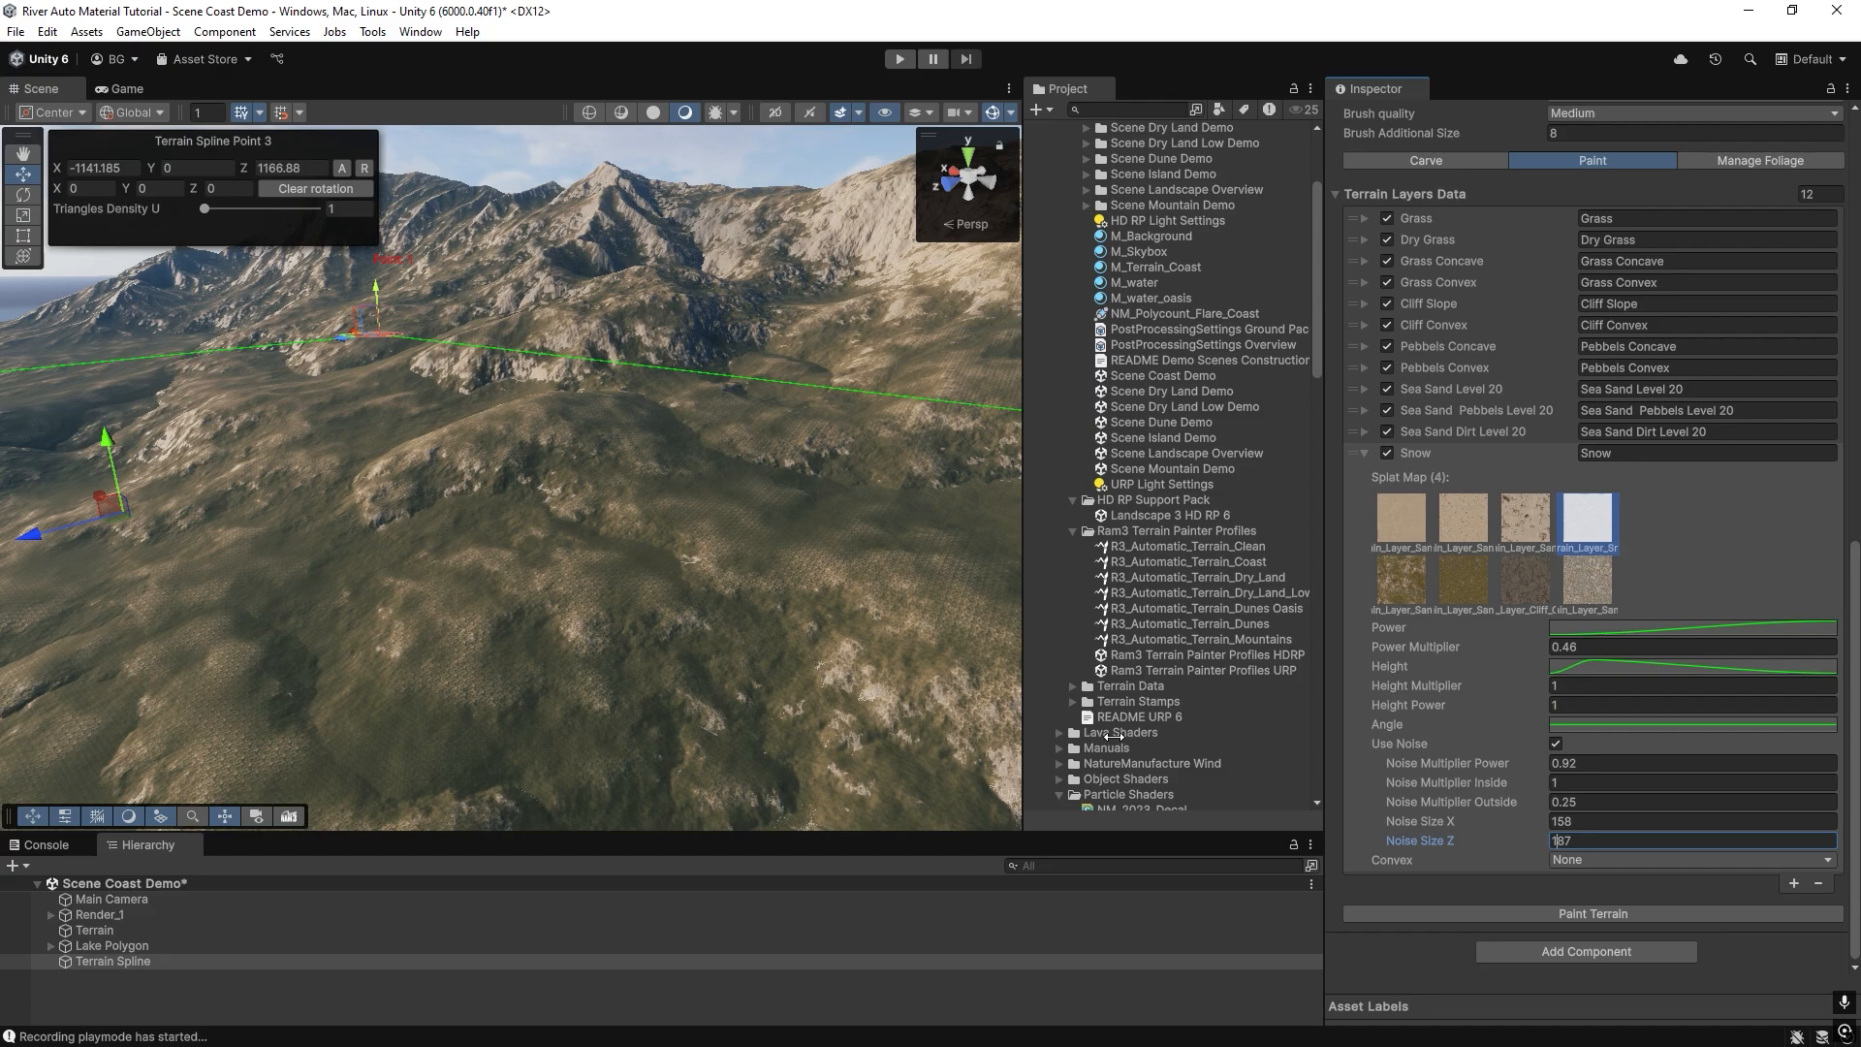
{"action": "left_click", "coordinate": [1562, 915]}
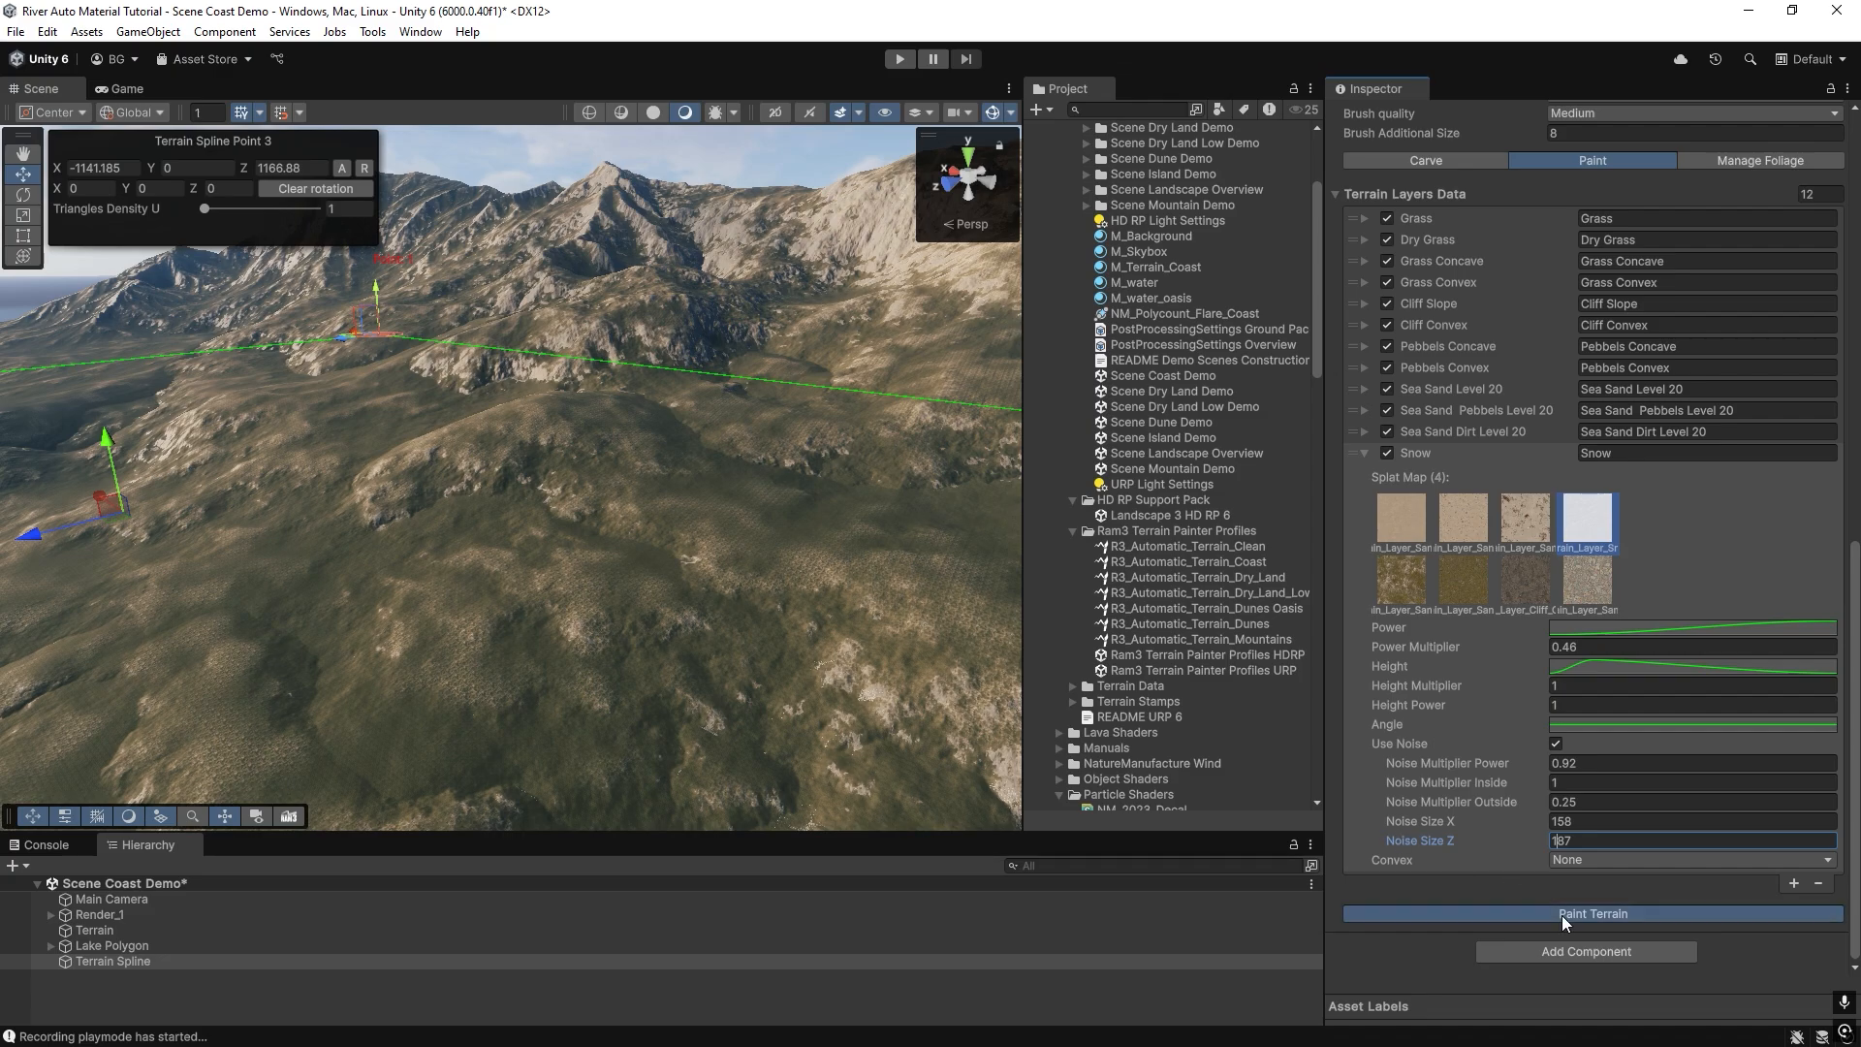
Turn off noise for the Snow entry and set its Power Multiplier to 1.
{"action": "left_click", "coordinate": [1557, 746]}
{"action": "left_click", "coordinate": [1561, 745]}
{"action": "type", "text": "1"}
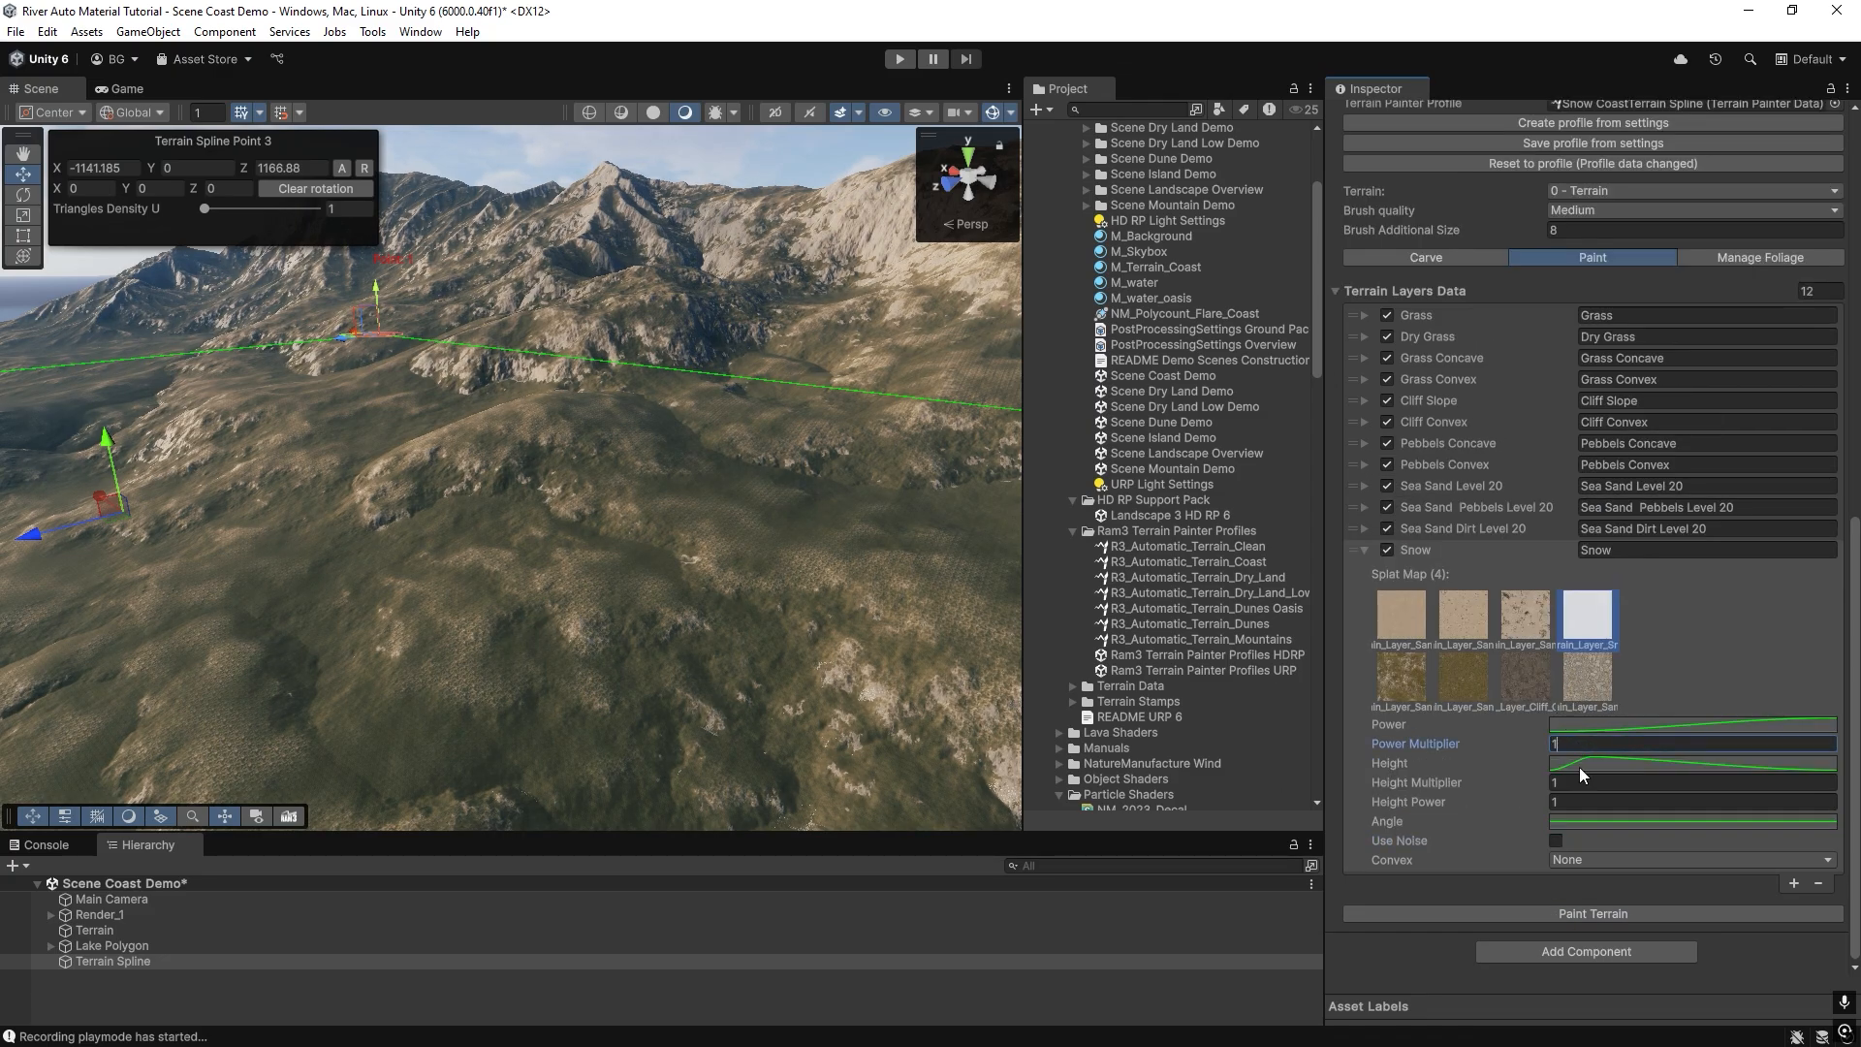
Flatten the Snow entry's Height curve to a constant value of 1 and repaint the terrain.
{"action": "left_click", "coordinate": [1579, 766]}
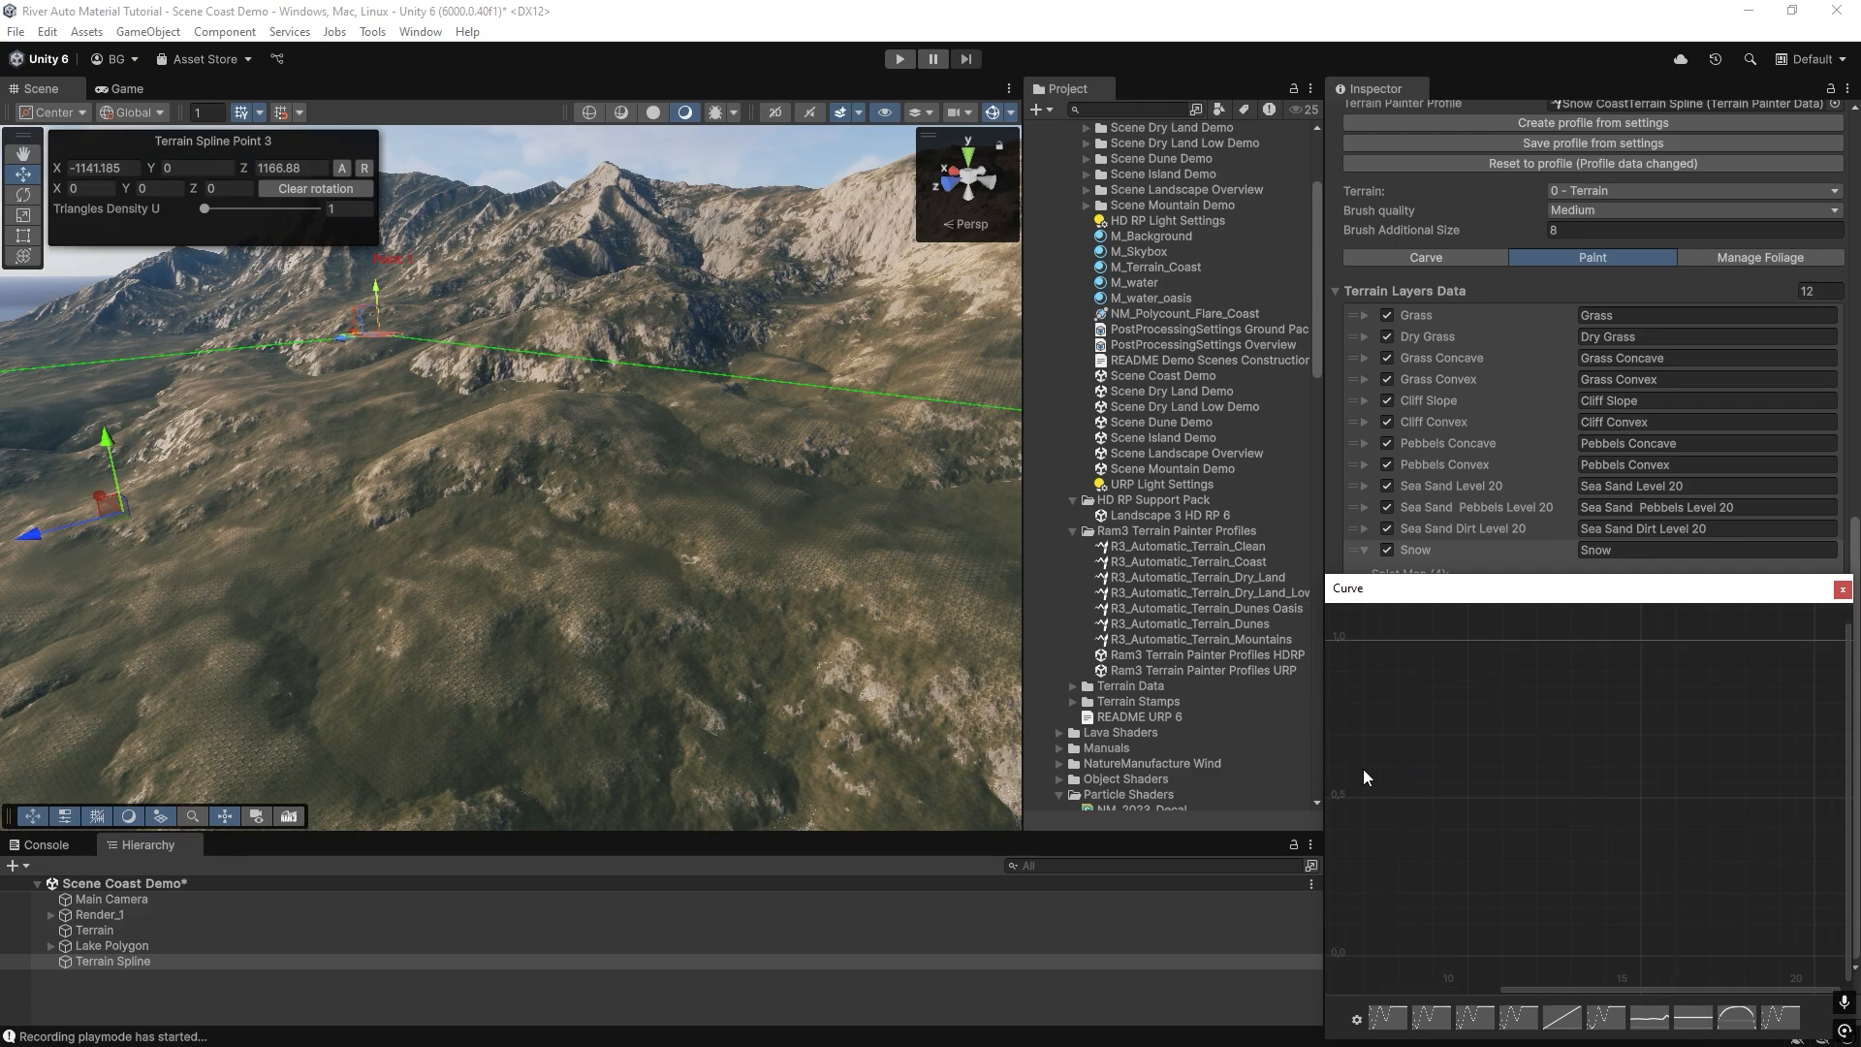
{"action": "left_click", "coordinate": [1842, 589]}
{"action": "left_click", "coordinate": [1610, 915]}
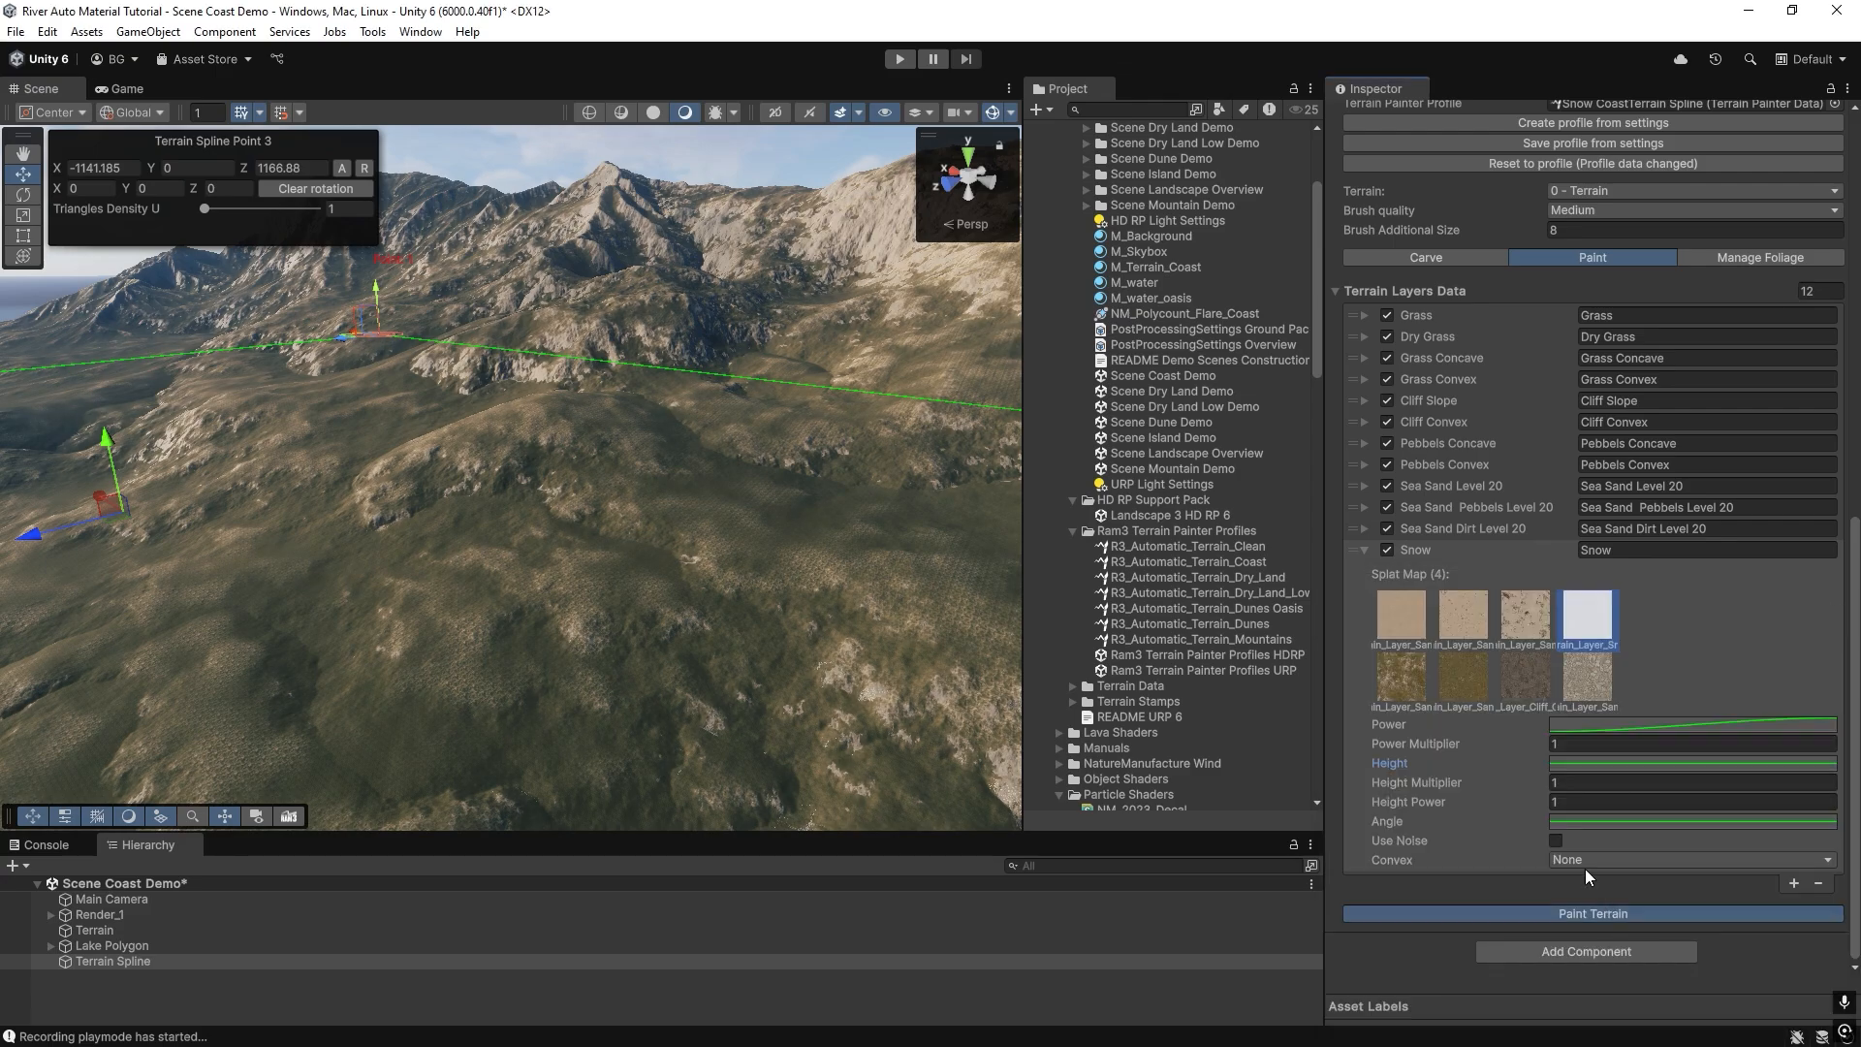
{"action": "right_click_drag", "start_coordinate": [647, 577], "coordinate": [644, 582]}
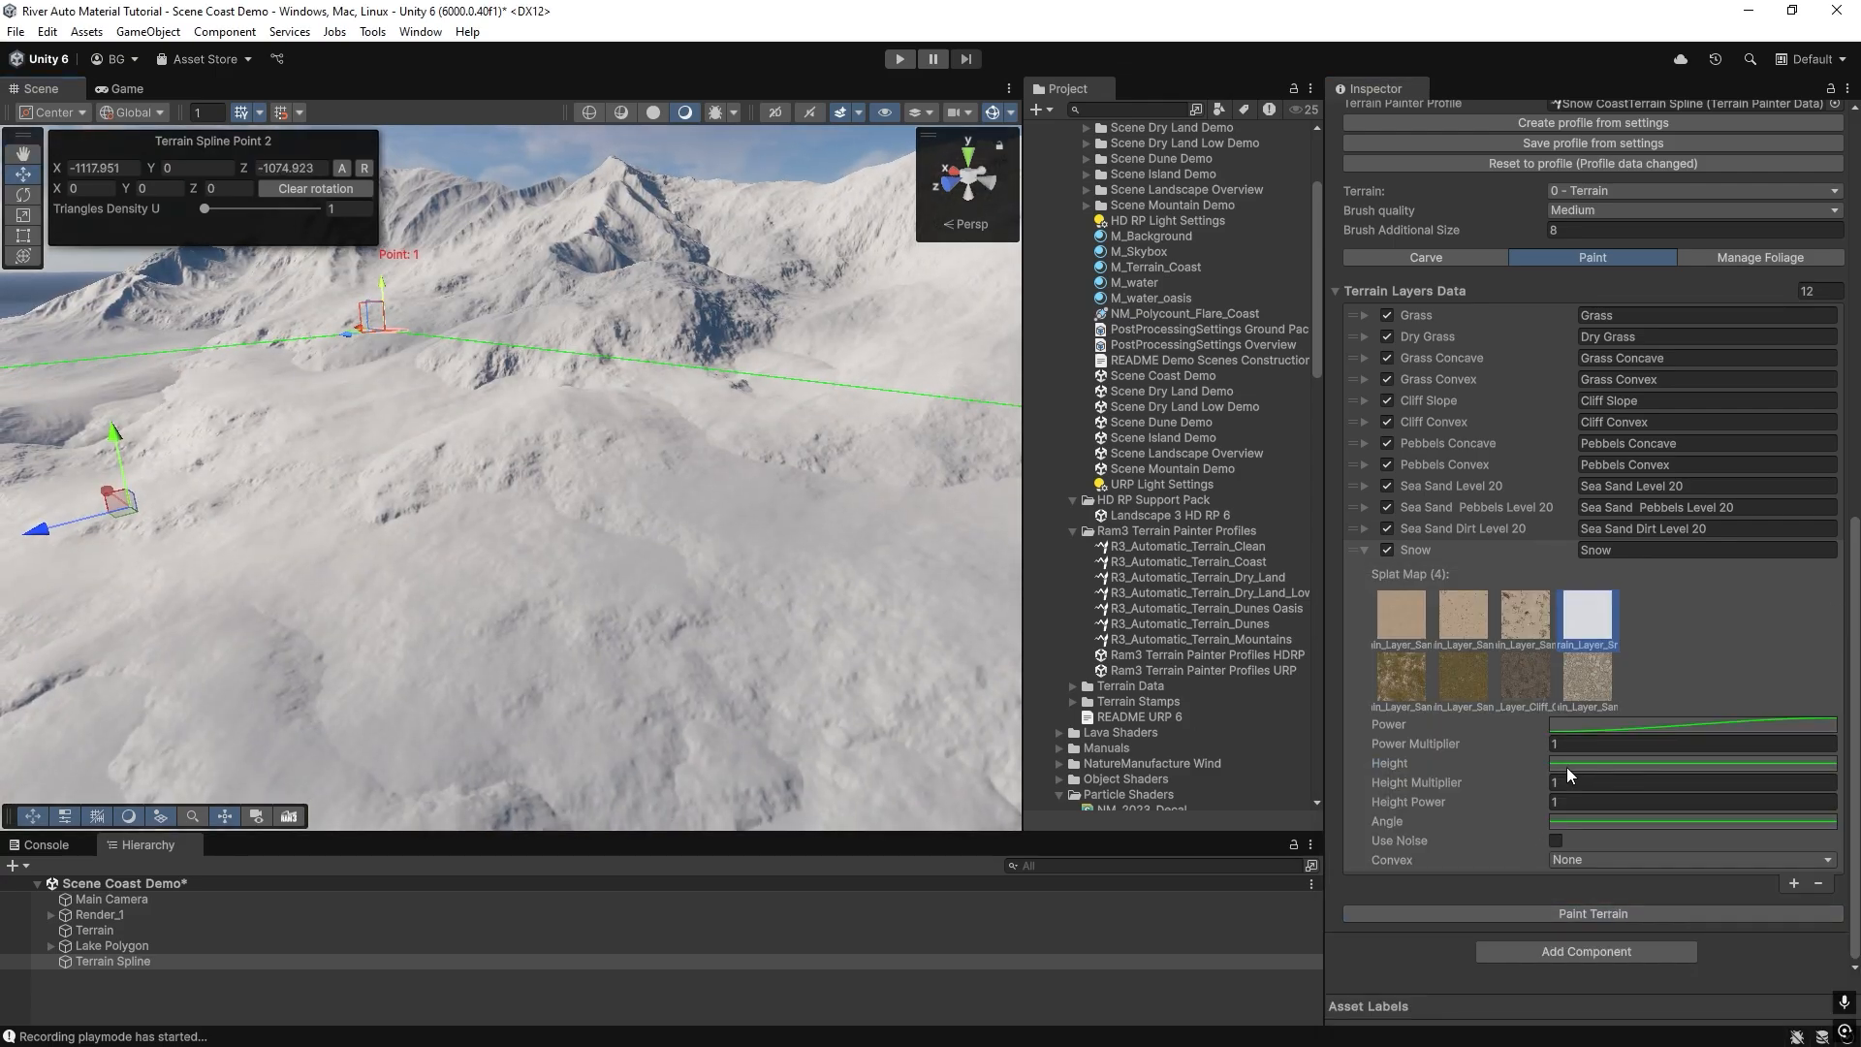
{"action": "right_click_drag", "start_coordinate": [736, 442], "coordinate": [700, 402]}
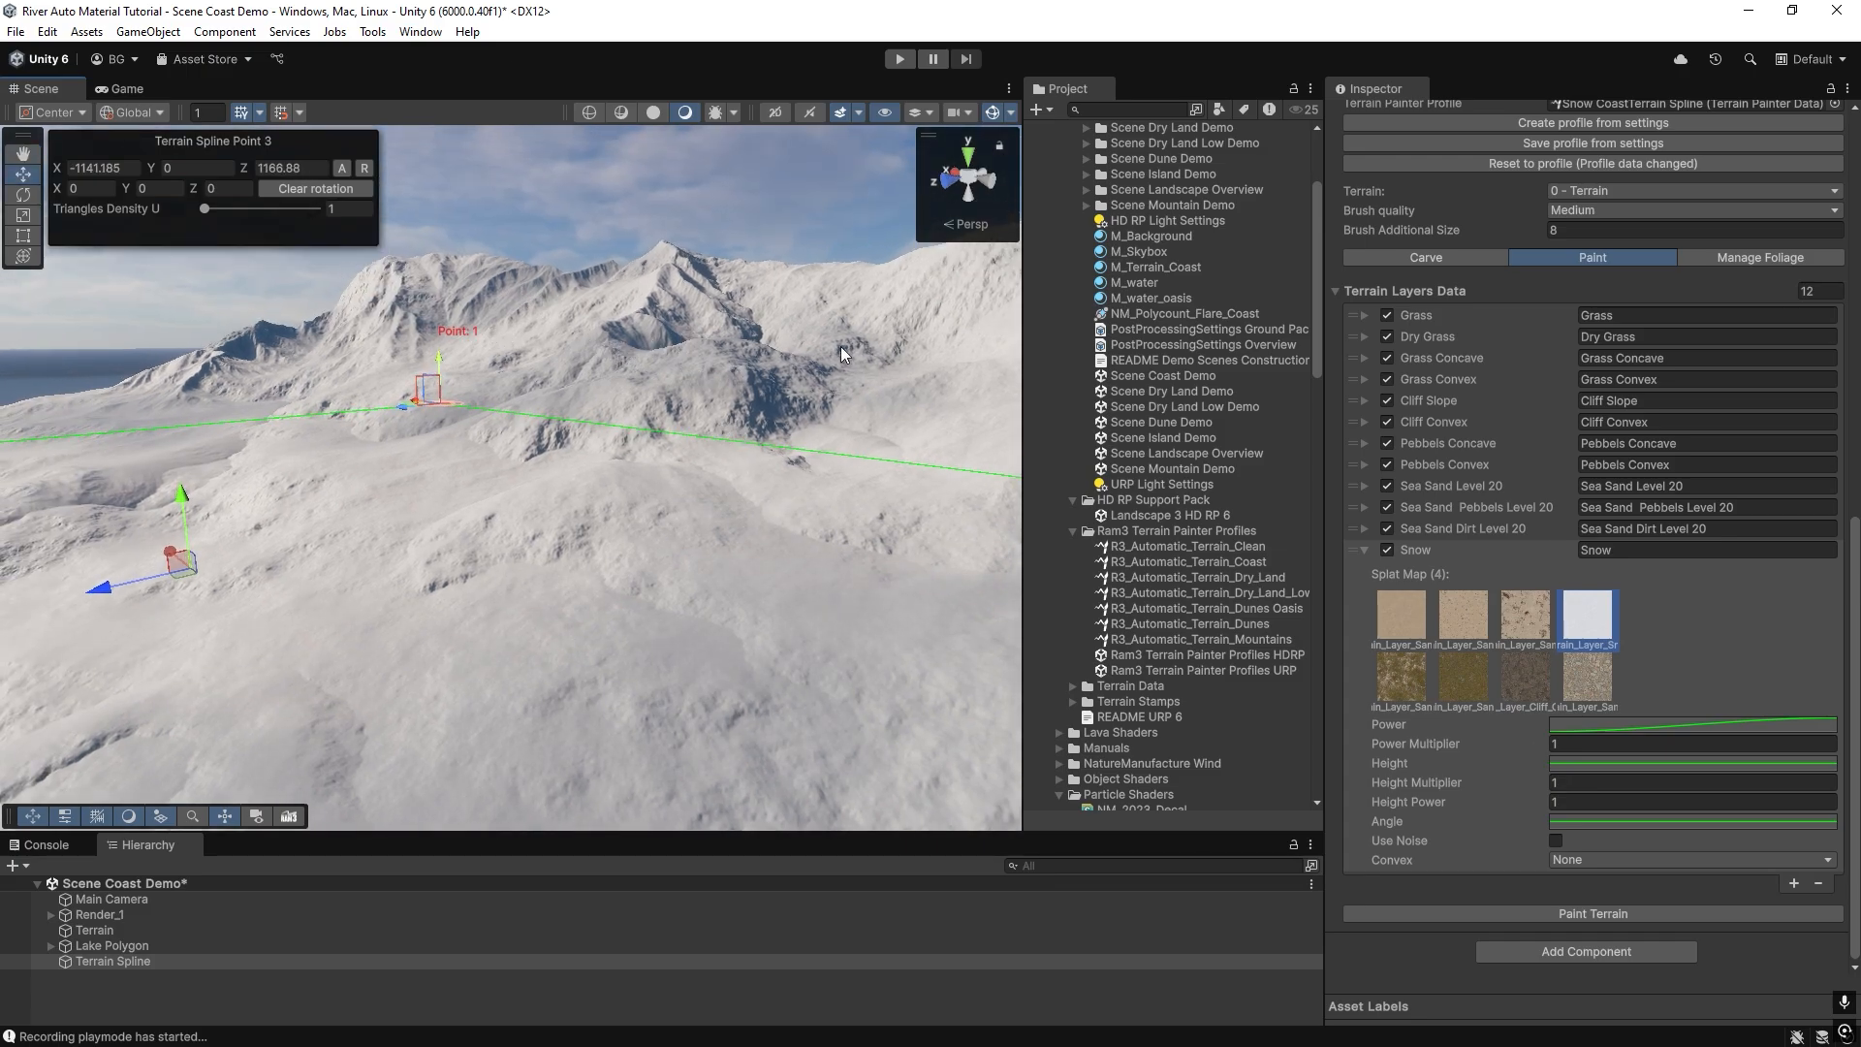
{"action": "right_click_drag", "start_coordinate": [841, 346], "coordinate": [971, 374]}
{"action": "mouse_move", "coordinate": [591, 415]}
{"action": "right_mouse_down"}
{"action": "mouse_move", "coordinate": [681, 428]}
{"action": "mouse_move", "coordinate": [584, 422]}
{"action": "right_mouse_up"}
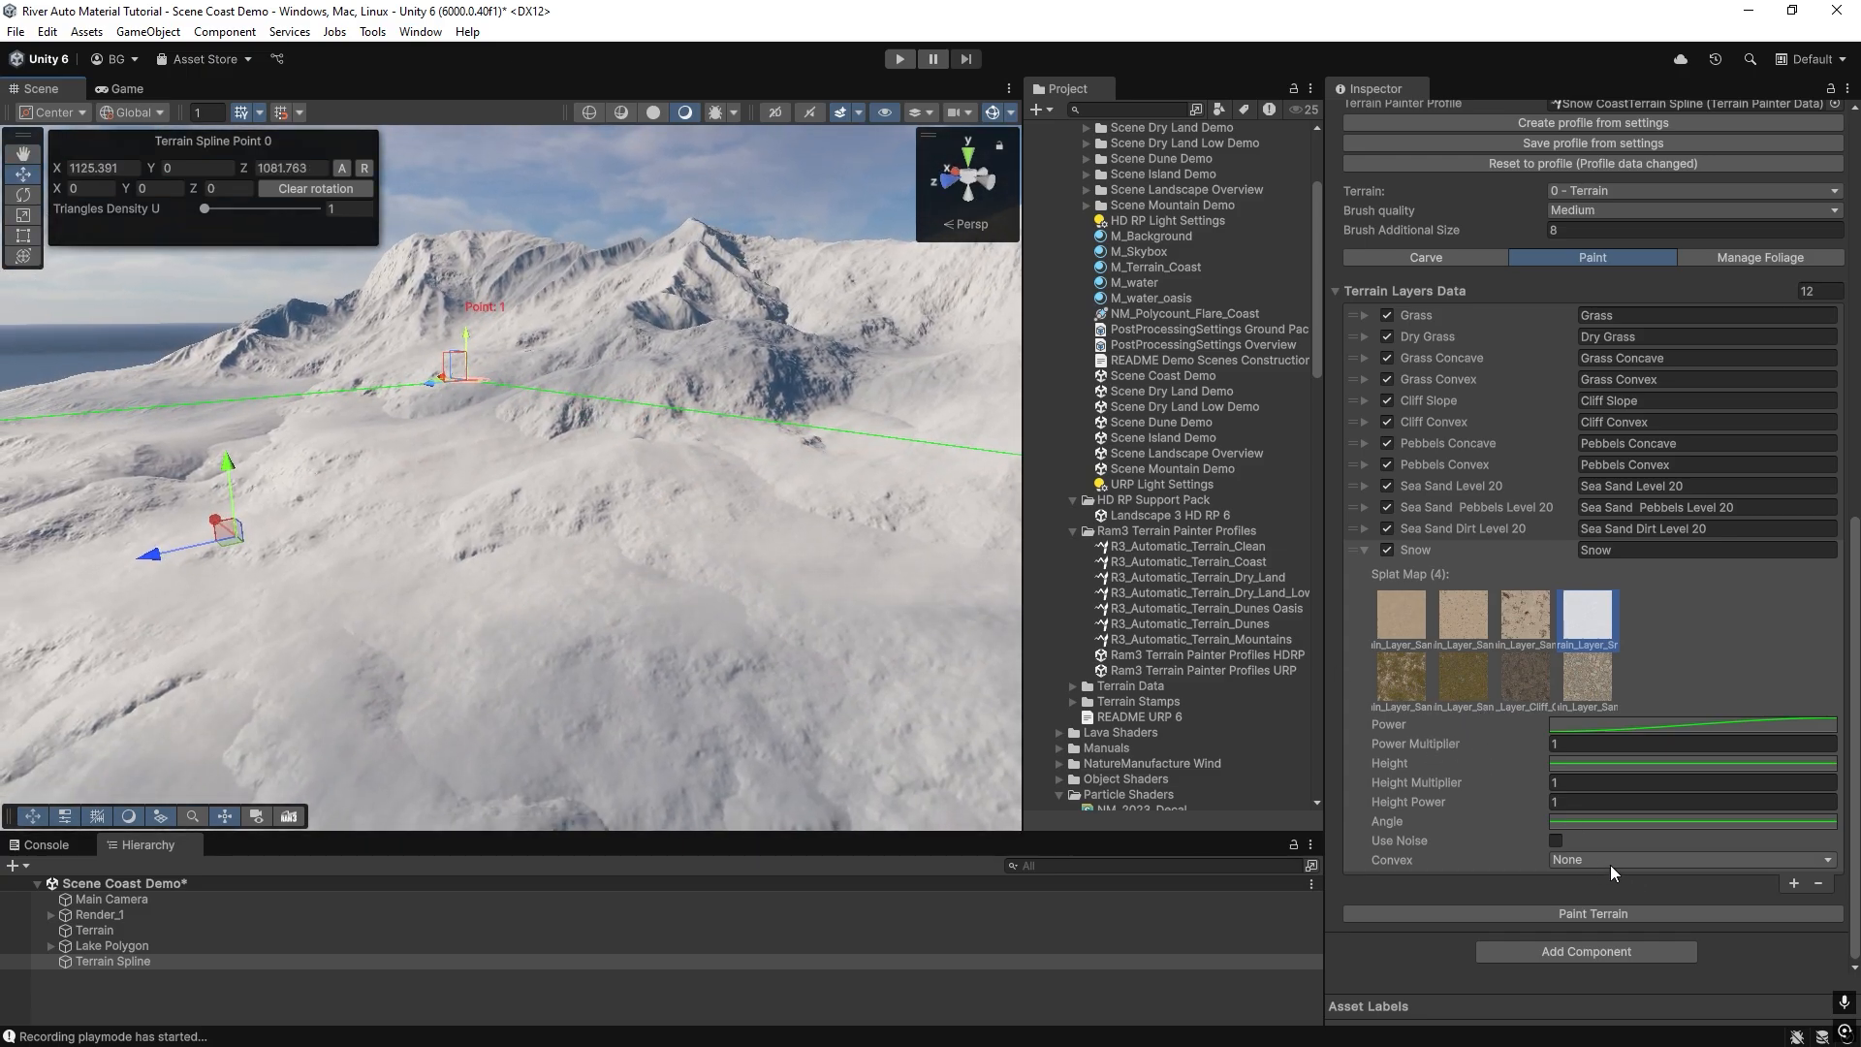
Move the end key of the Snow entry's Height curve to time 300.
{"action": "left_click", "coordinate": [1574, 762]}
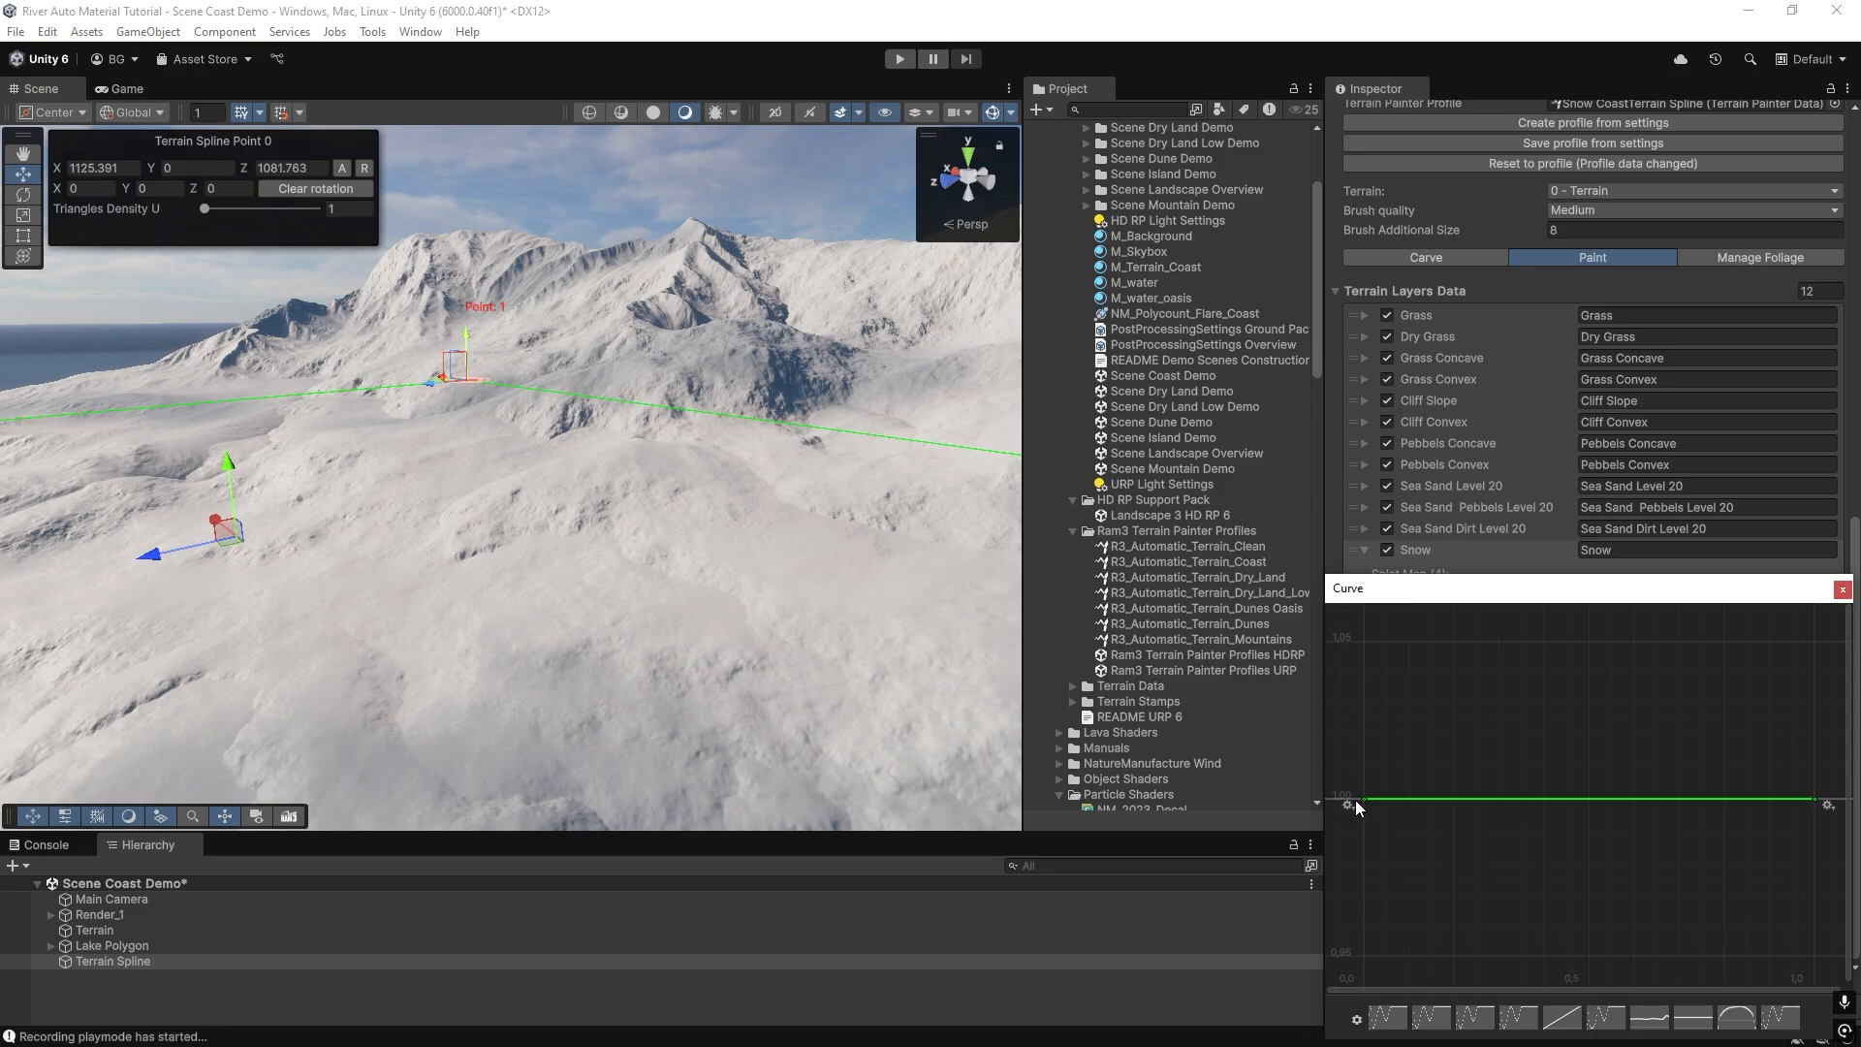
{"action": "right_click", "coordinate": [1811, 803]}
{"action": "left_click", "coordinate": [1793, 838]}
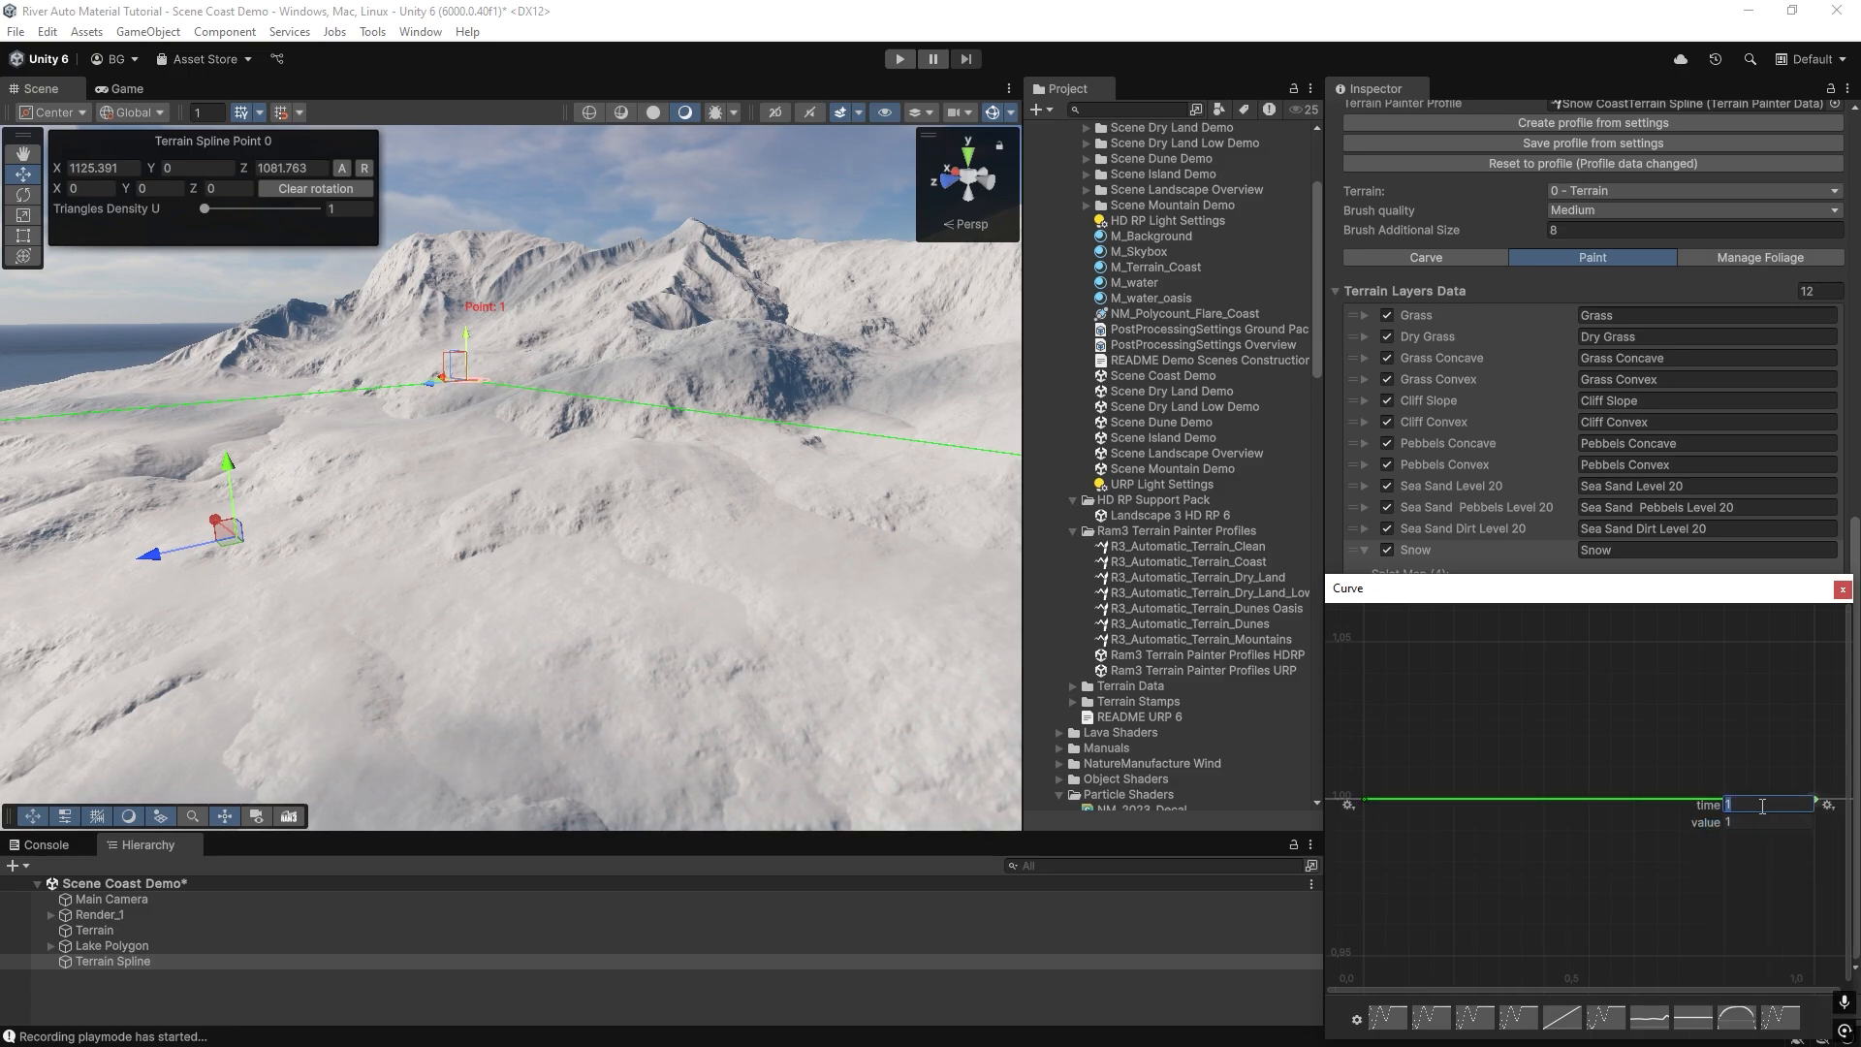
{"action": "type", "text": "300"}
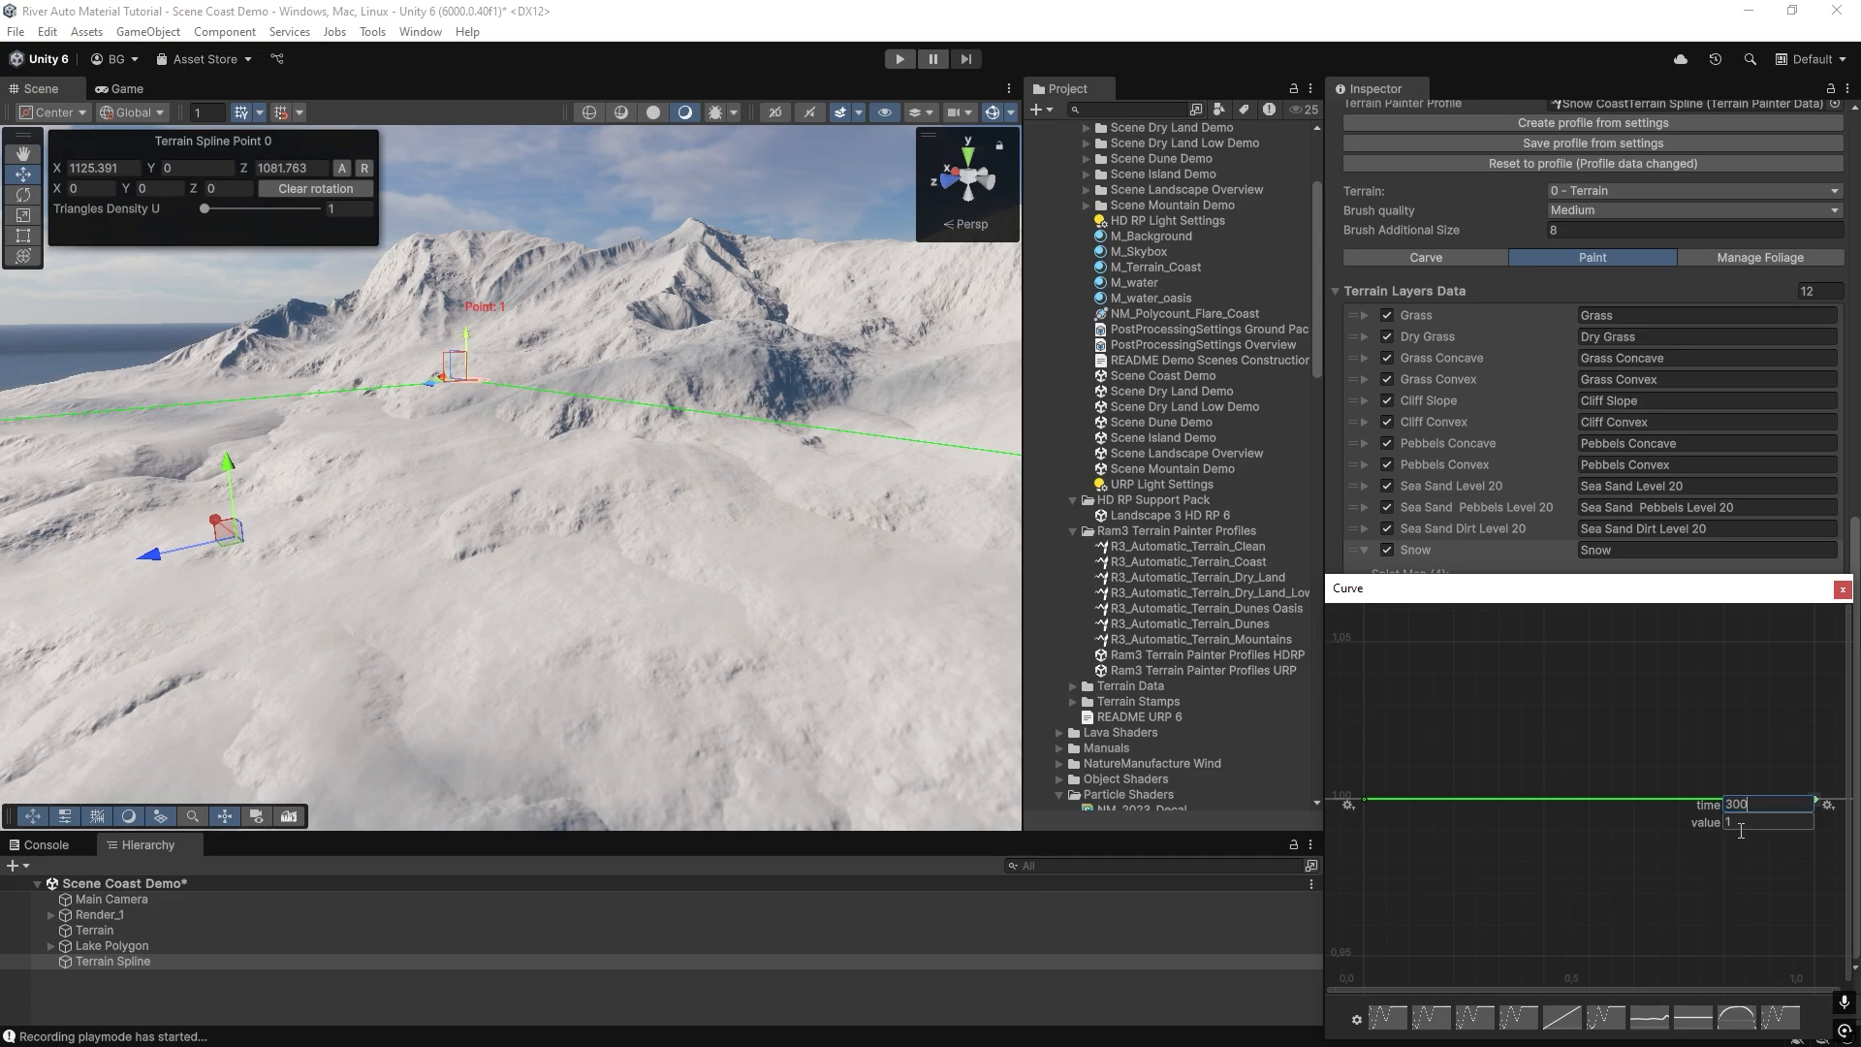
{"action": "key", "text": "Return"}
Set the start key of the Snow entry's Height curve to value 0, repaint the terrain and inspect the mountains.
{"action": "right_click", "coordinate": [1365, 799]}
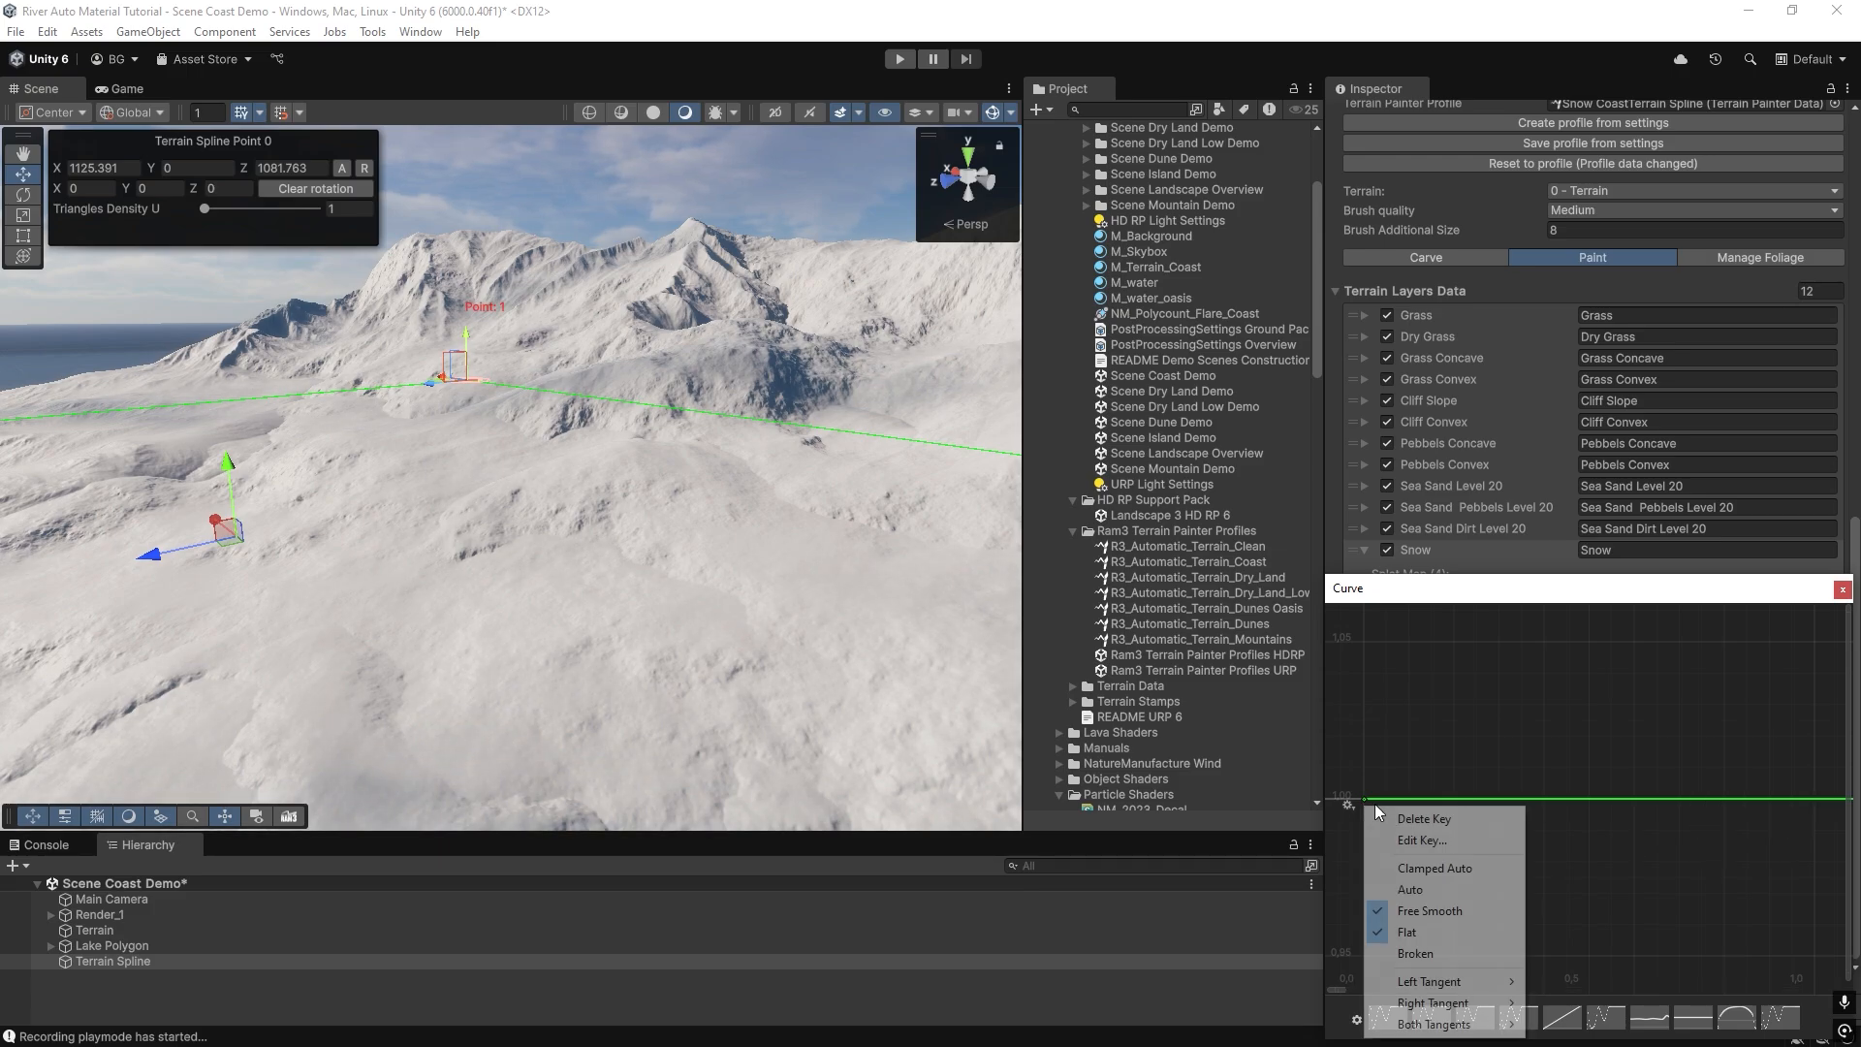
{"action": "left_click", "coordinate": [1415, 839]}
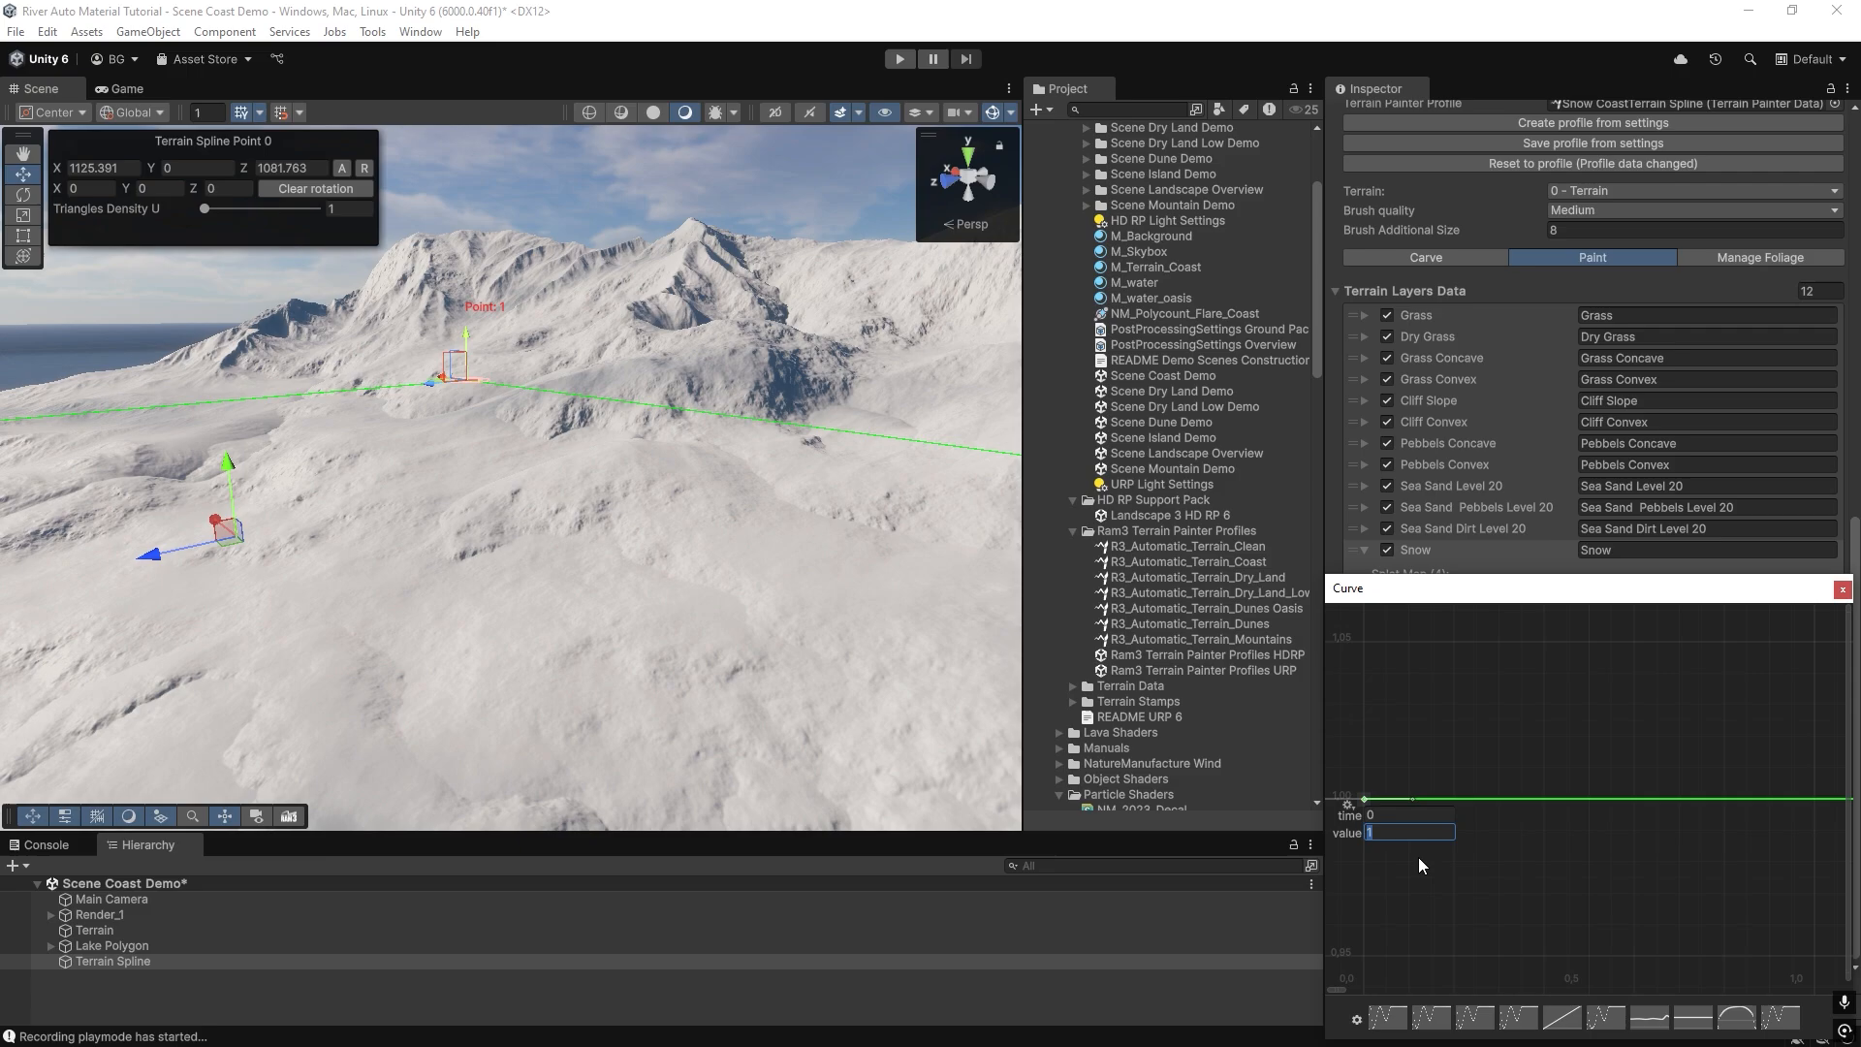
{"action": "type", "text": "0"}
{"action": "key", "text": "Return"}
{"action": "left_click", "coordinate": [1842, 590]}
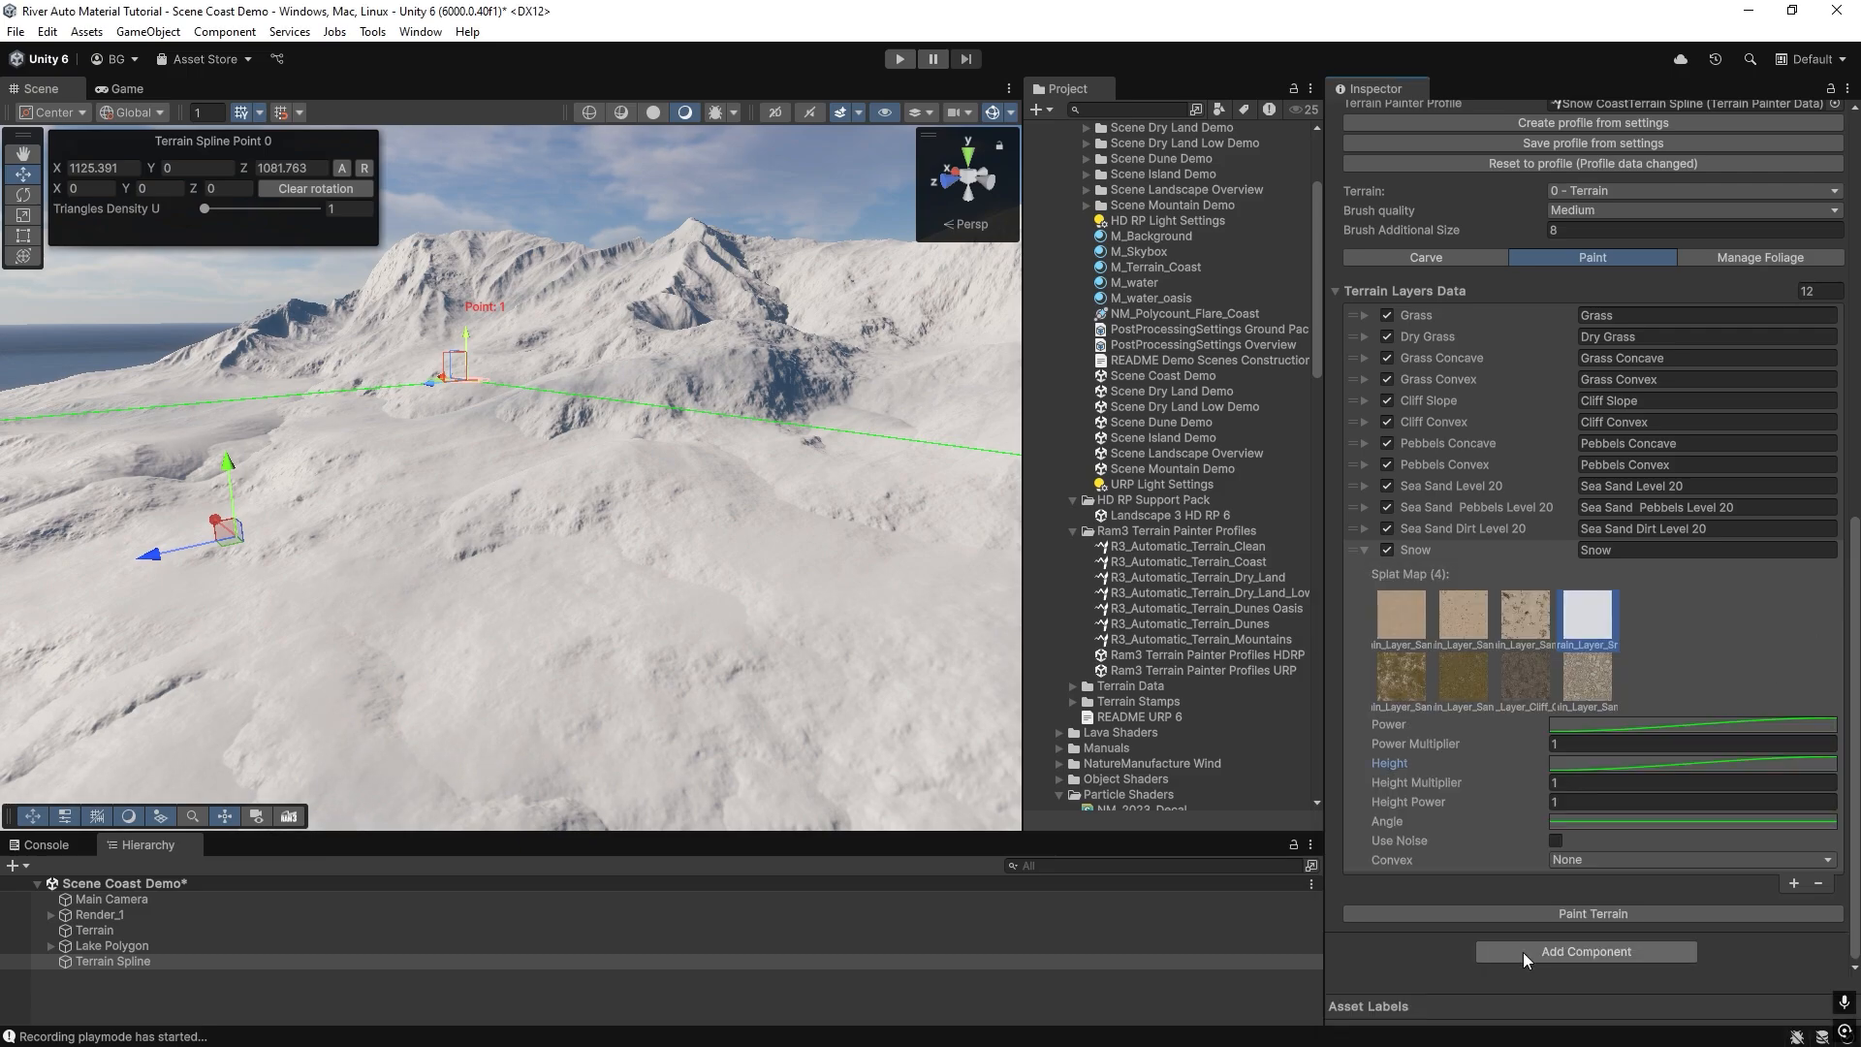
{"action": "left_click", "coordinate": [1554, 911]}
{"action": "mouse_move", "coordinate": [603, 580]}
{"action": "right_mouse_down"}
{"action": "mouse_move", "coordinate": [631, 550]}
{"action": "mouse_move", "coordinate": [805, 552]}
{"action": "mouse_move", "coordinate": [564, 534]}
{"action": "mouse_move", "coordinate": [843, 553]}
{"action": "mouse_move", "coordinate": [598, 559]}
{"action": "mouse_move", "coordinate": [452, 527]}
{"action": "mouse_move", "coordinate": [607, 573]}
{"action": "mouse_move", "coordinate": [594, 610]}
{"action": "mouse_move", "coordinate": [777, 569]}
{"action": "mouse_move", "coordinate": [931, 569]}
{"action": "mouse_move", "coordinate": [611, 586]}
{"action": "mouse_move", "coordinate": [241, 532]}
{"action": "mouse_move", "coordinate": [507, 533]}
{"action": "mouse_move", "coordinate": [559, 490]}
{"action": "mouse_move", "coordinate": [327, 529]}
{"action": "mouse_move", "coordinate": [382, 536]}
{"action": "mouse_move", "coordinate": [233, 527]}
{"action": "mouse_move", "coordinate": [636, 595]}
{"action": "mouse_move", "coordinate": [706, 544]}
{"action": "mouse_move", "coordinate": [296, 573]}
{"action": "right_mouse_up"}
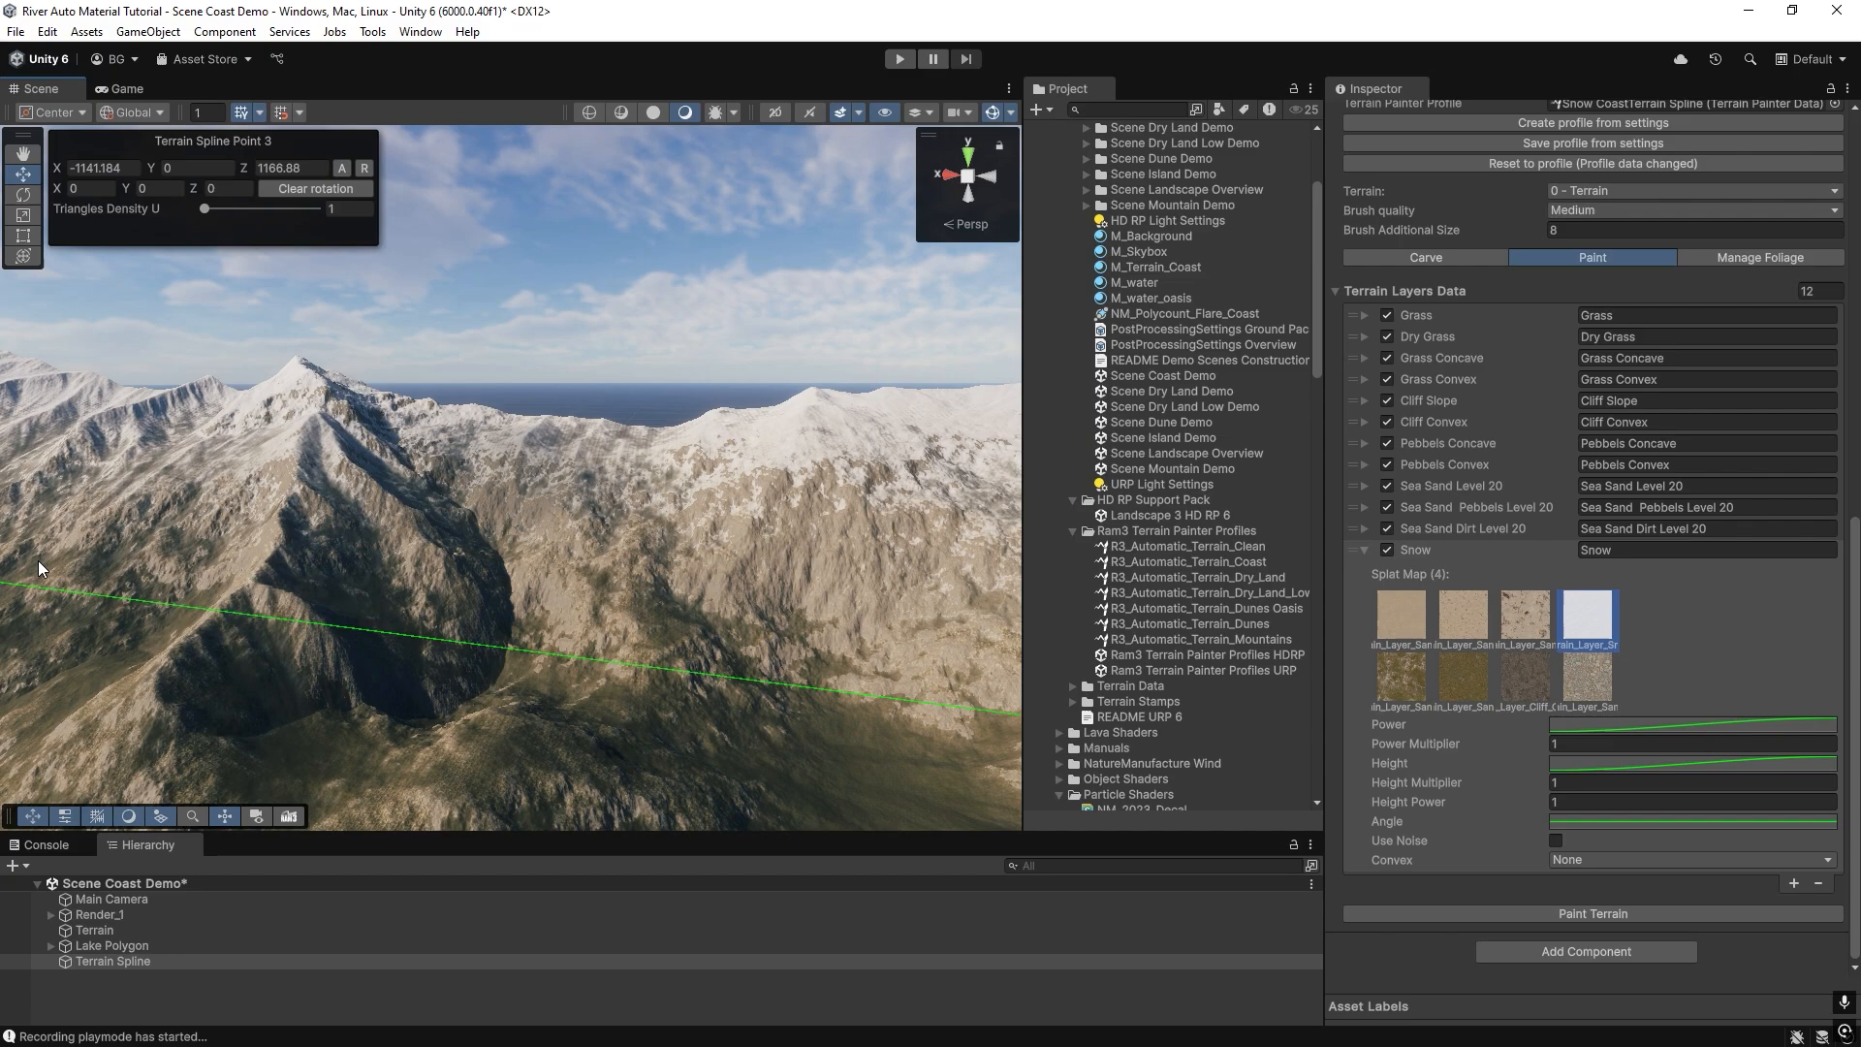
{"action": "right_click_drag", "start_coordinate": [556, 620], "coordinate": [509, 554]}
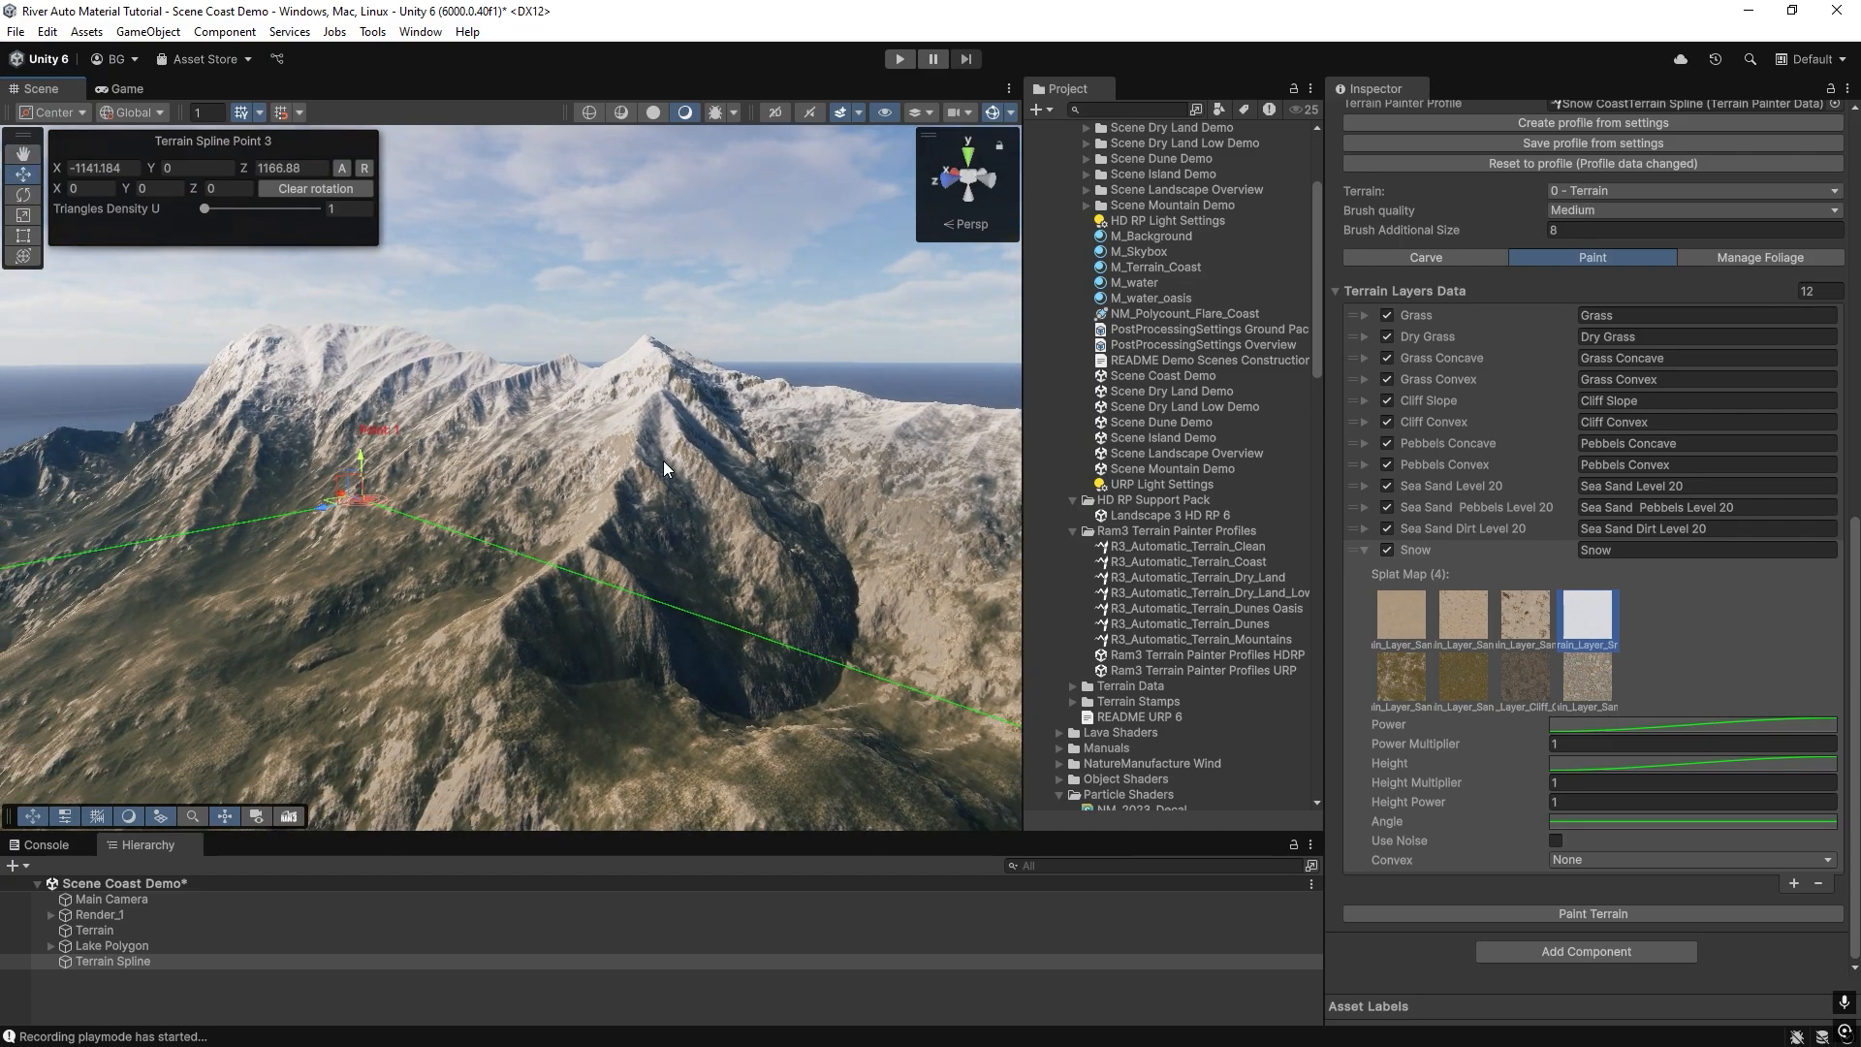
{"action": "right_click_drag", "start_coordinate": [682, 454], "coordinate": [631, 495]}
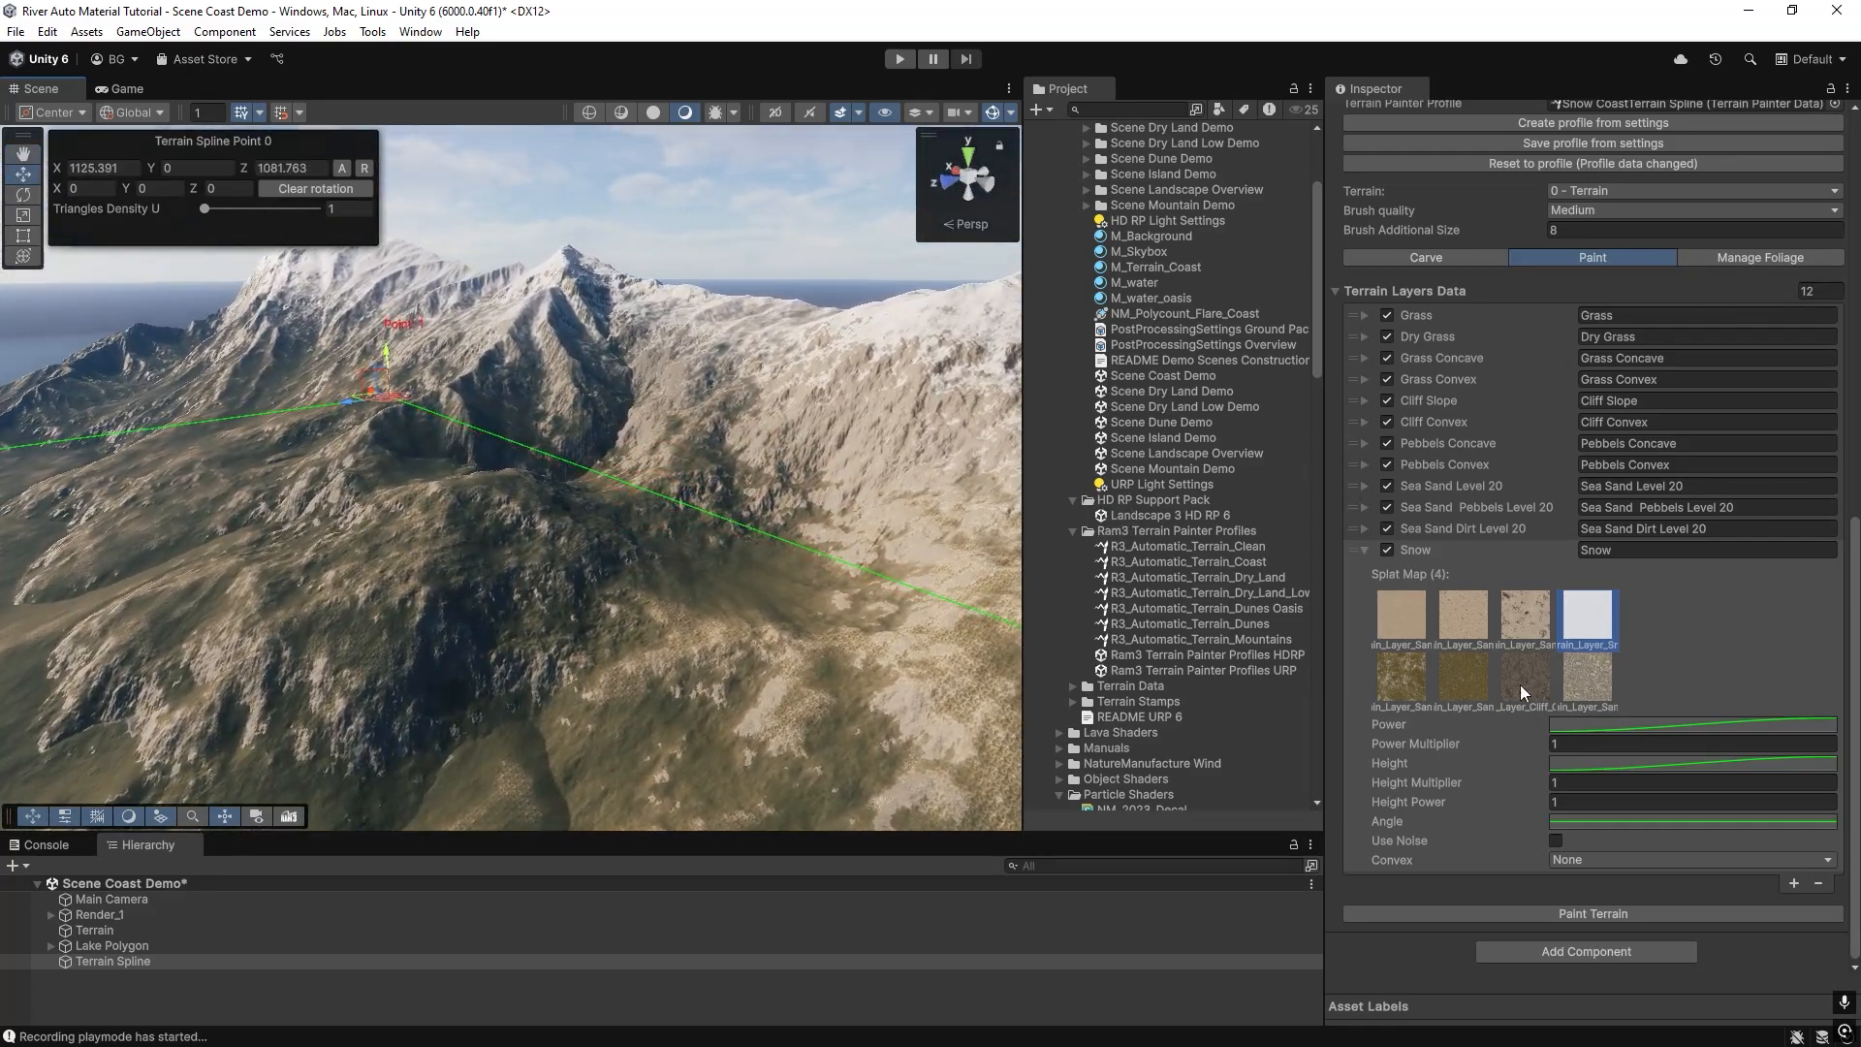
Set the Snow entry's Convex mode to Concave, repaint the terrain and inspect the mountain slopes.
{"action": "left_click", "coordinate": [1570, 861]}
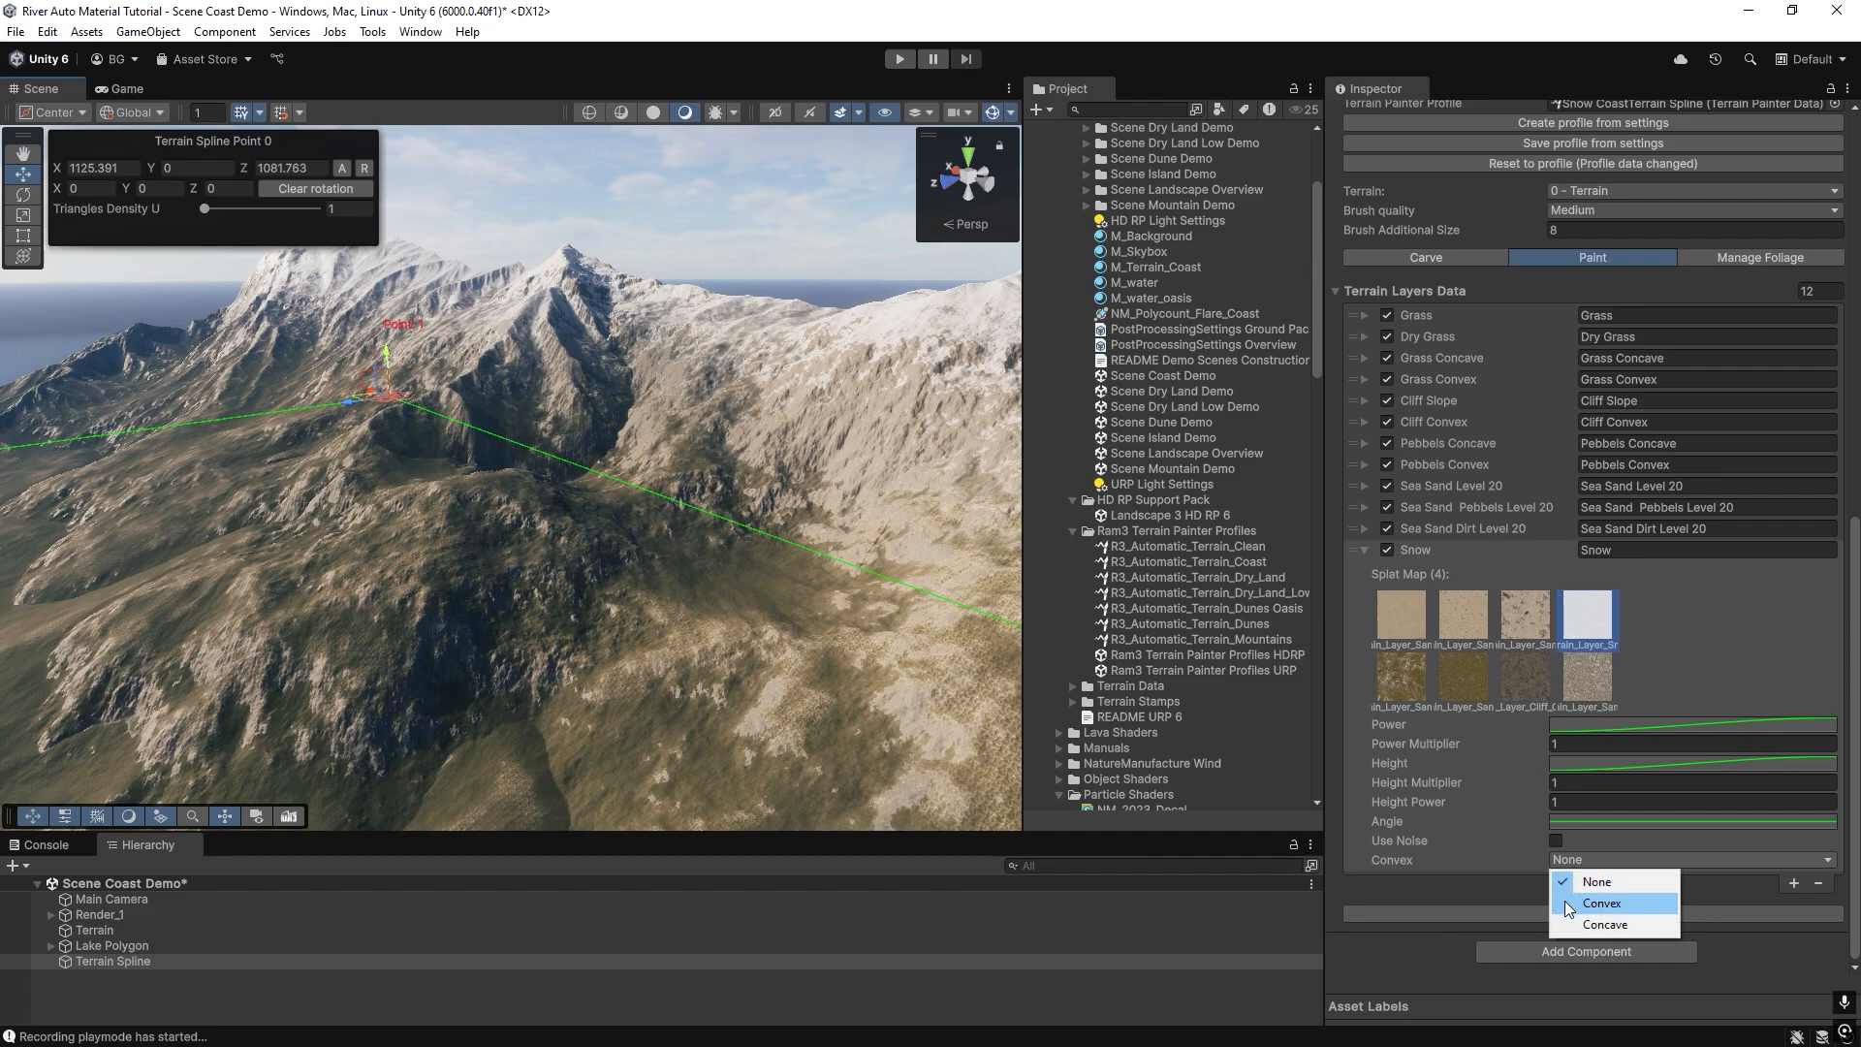
{"action": "left_click", "coordinate": [1582, 923]}
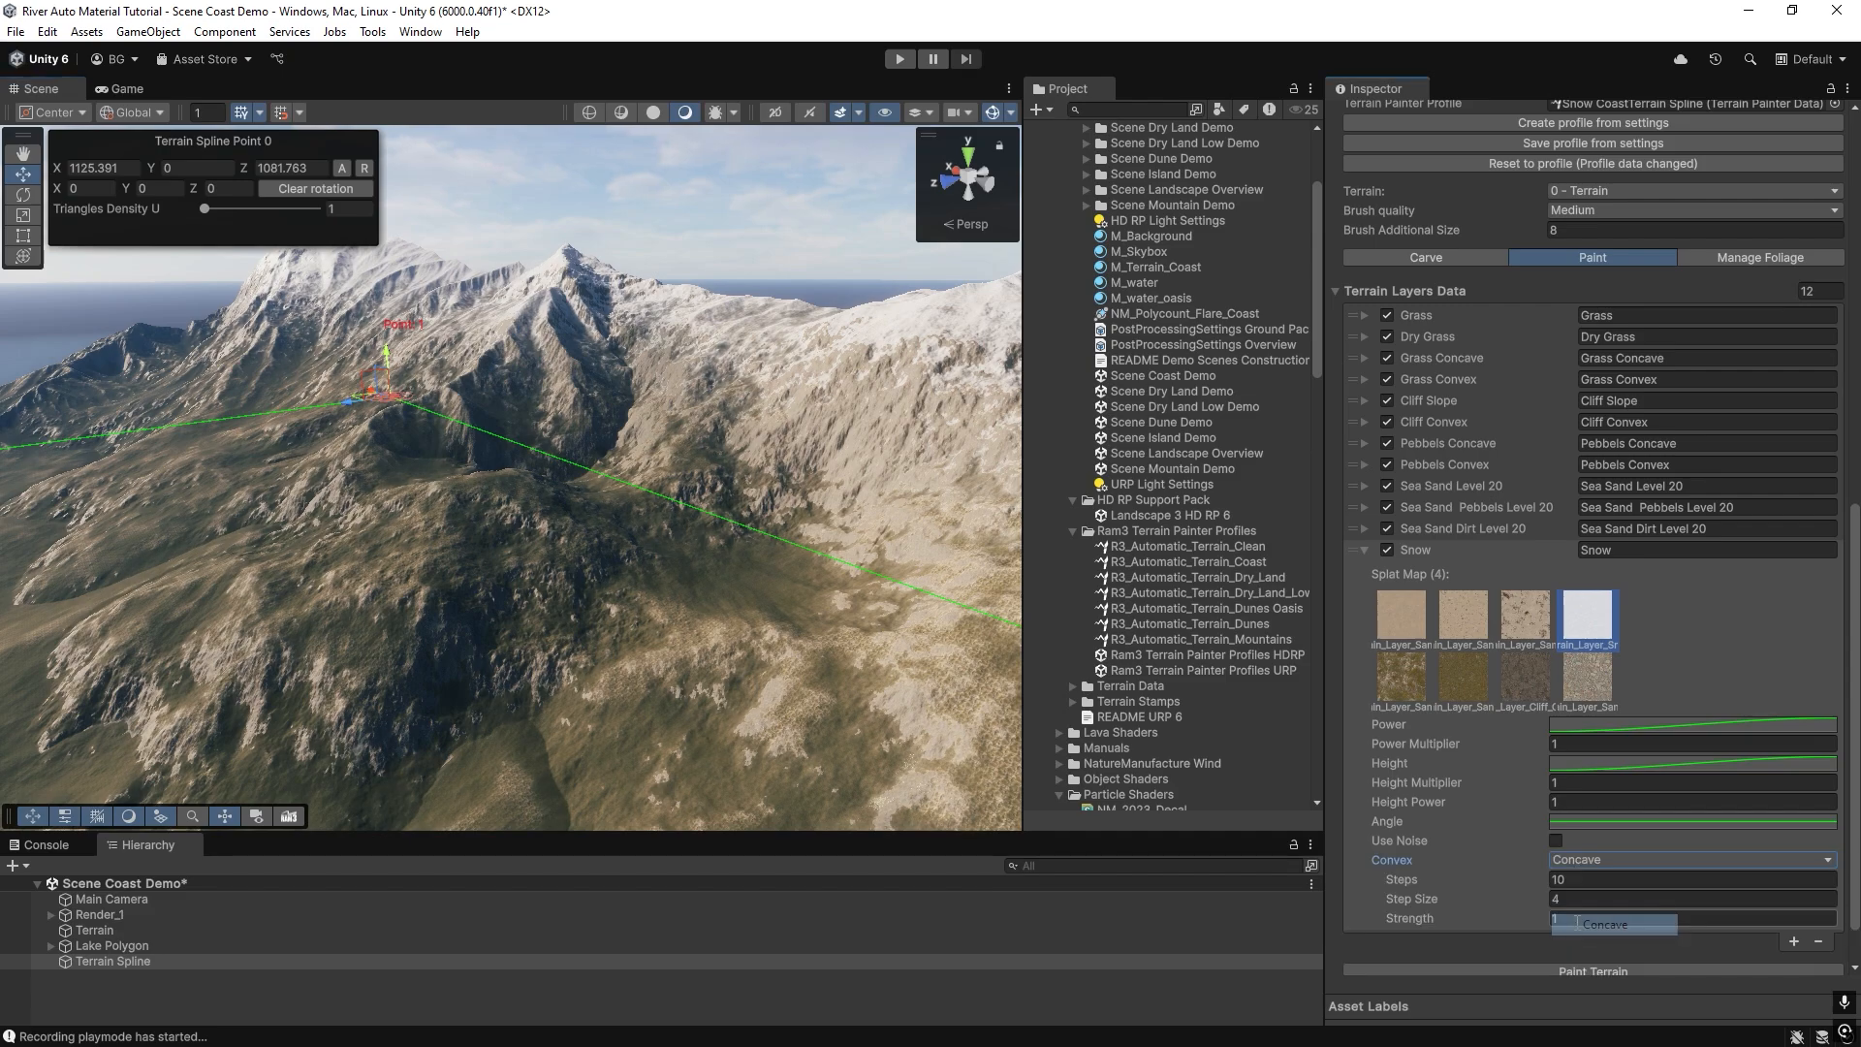
{"action": "scroll", "coordinate": [1586, 977], "scroll_direction": "down", "scroll_amount": 1}
{"action": "left_click", "coordinate": [1574, 917]}
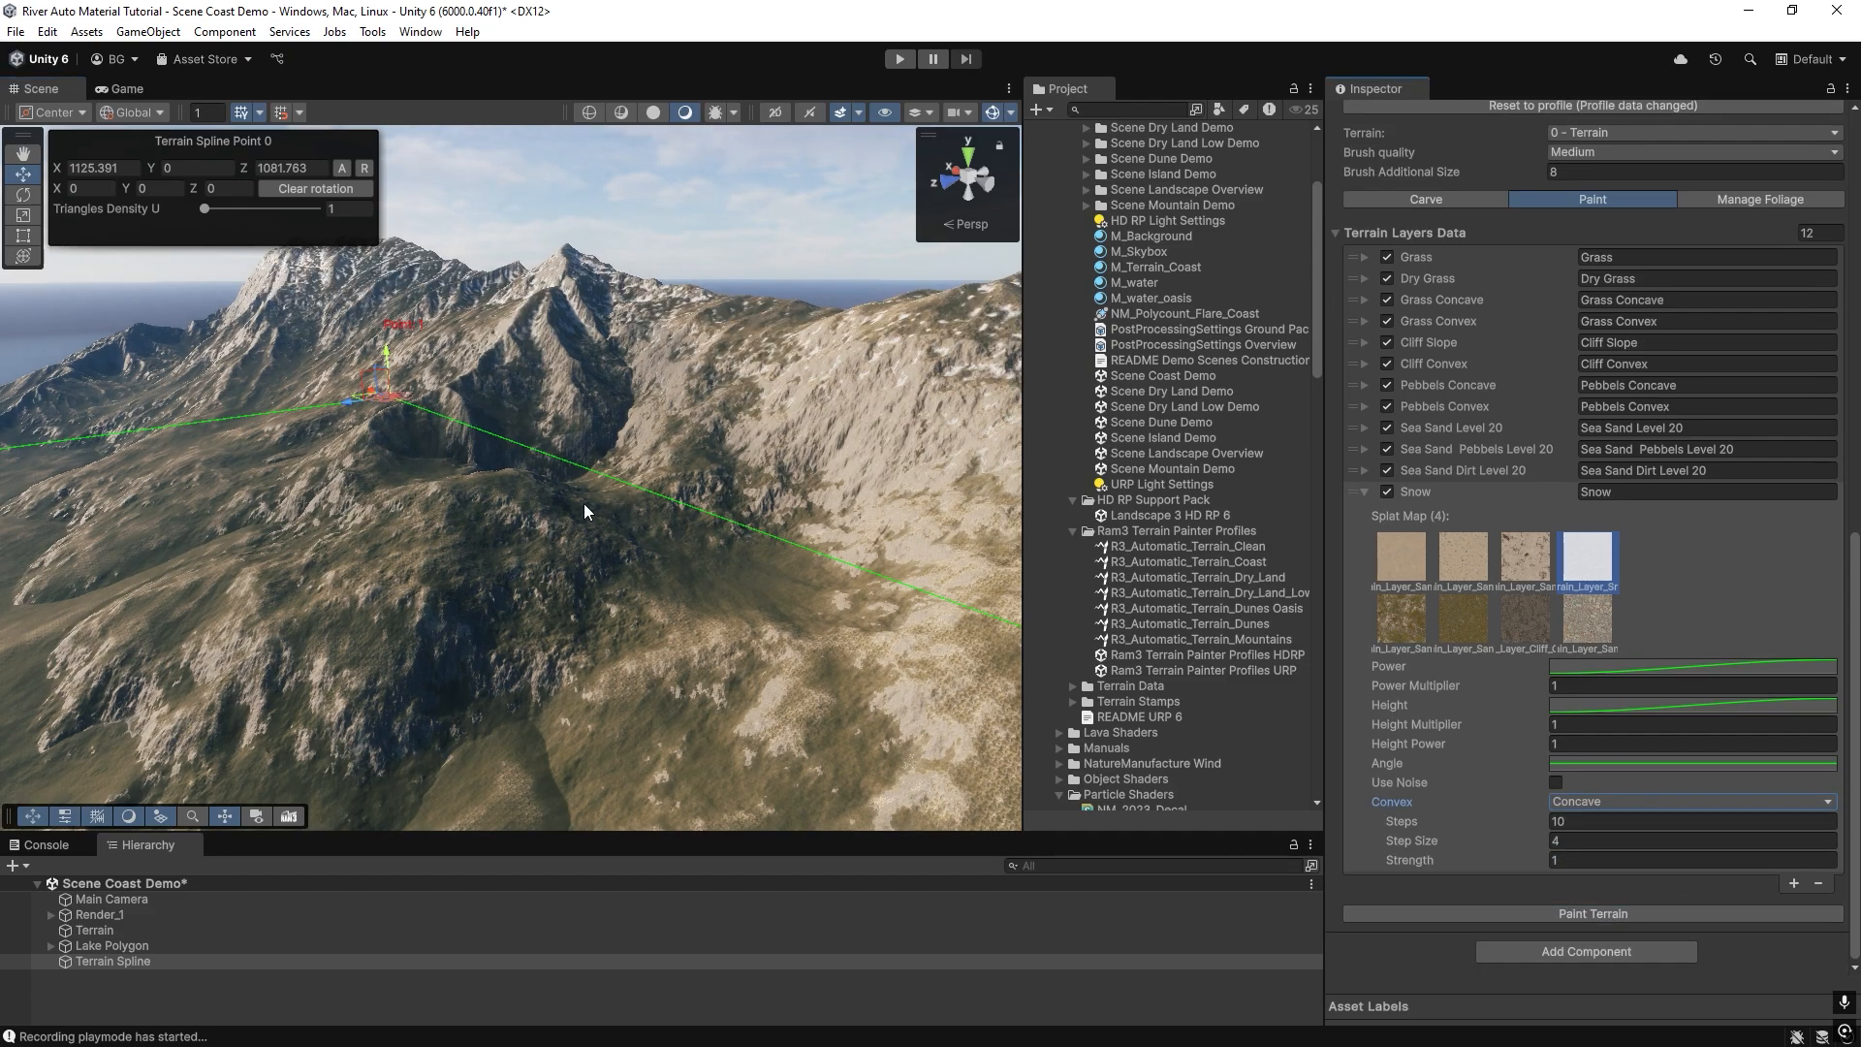
{"action": "right_click_drag", "start_coordinate": [631, 523], "coordinate": [1283, 620]}
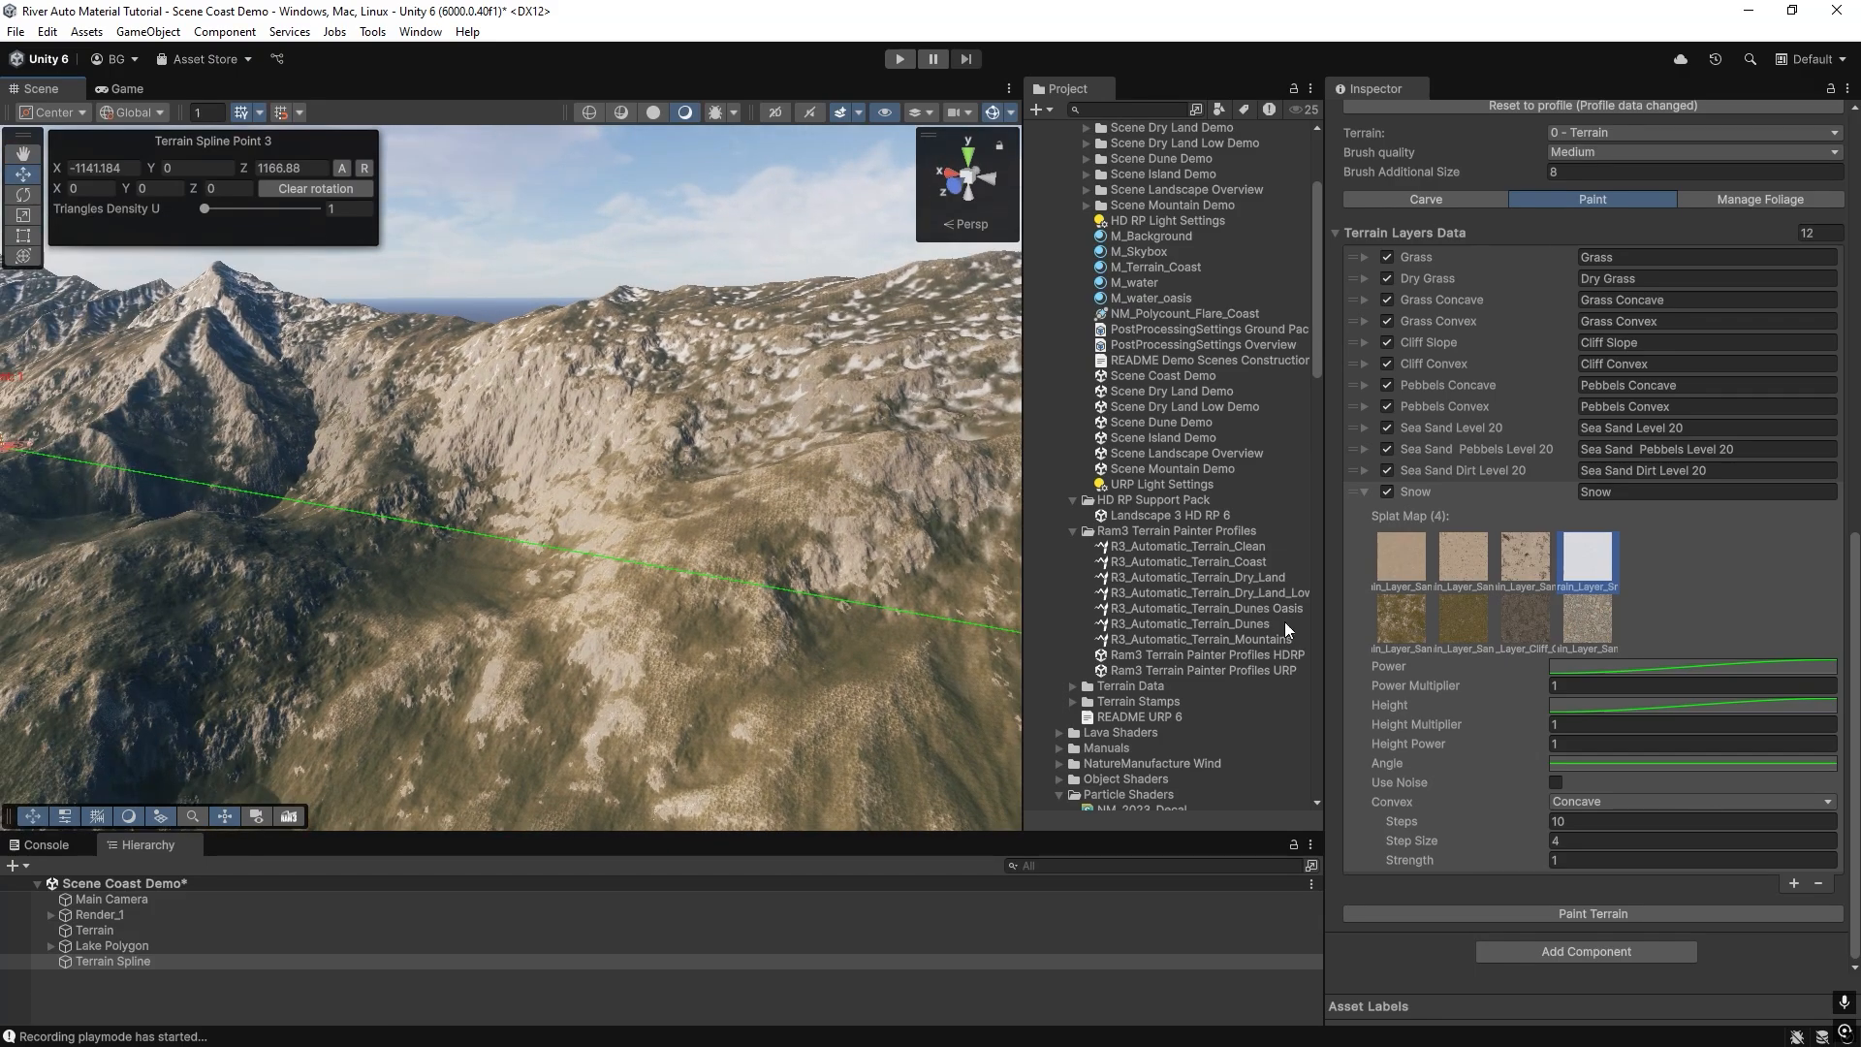
Set the Snow entry's concave Step Size to 20 and Steps to 3, repainting the terrain after each change.
{"action": "left_click", "coordinate": [1572, 841]}
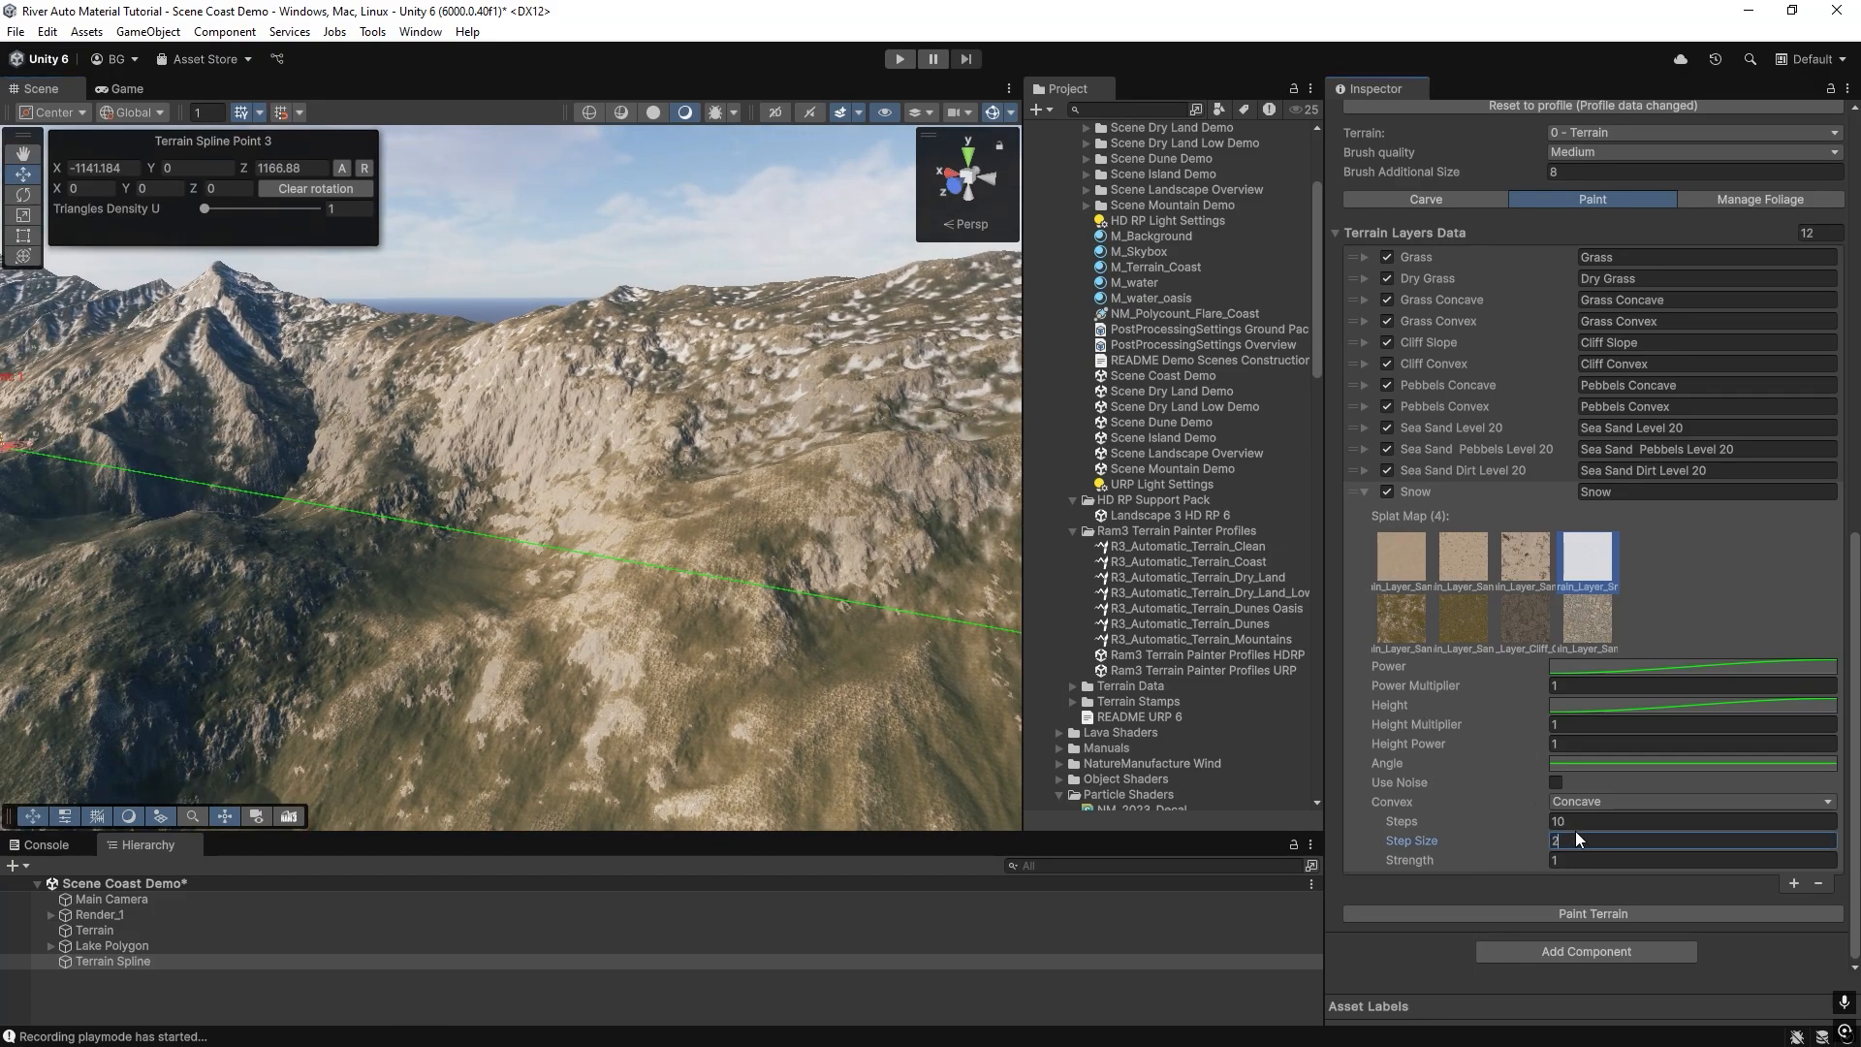
{"action": "left_click", "coordinate": [1589, 915]}
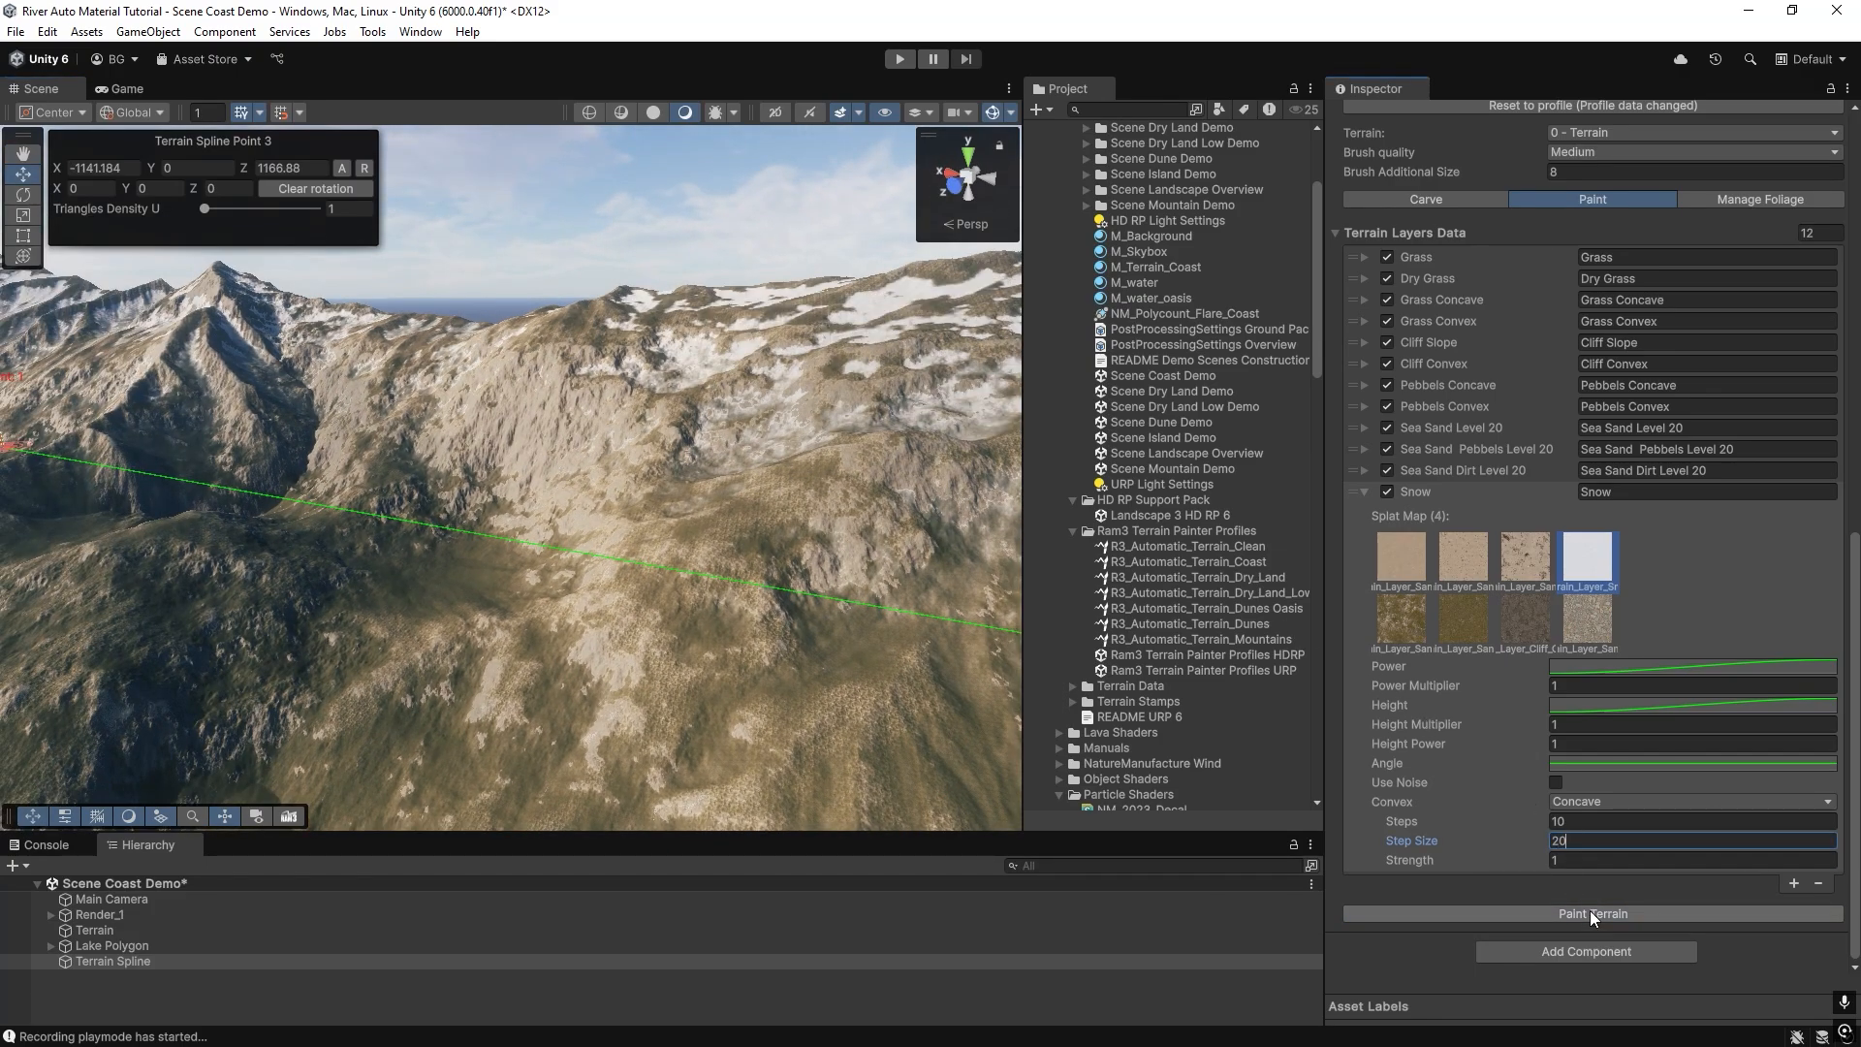
{"action": "left_click", "coordinate": [1566, 822]}
{"action": "type", "text": "2"}
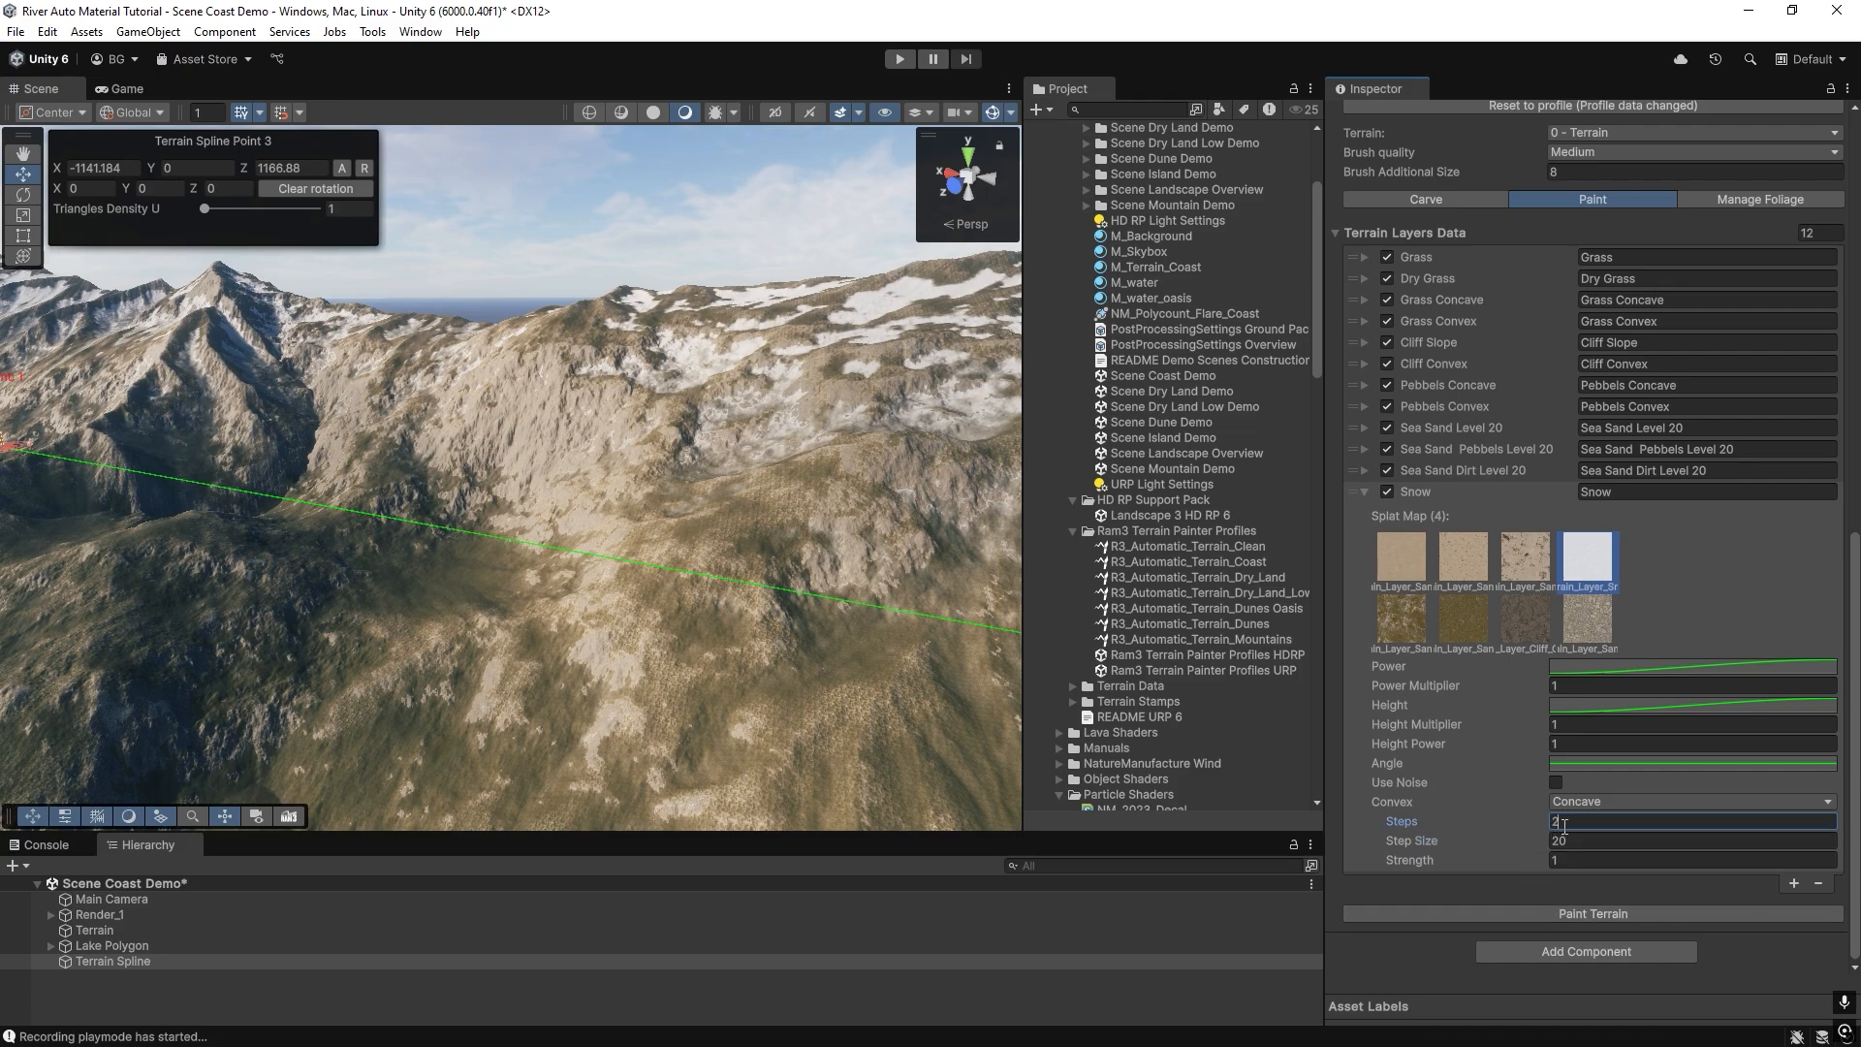
{"action": "type", "text": "3"}
{"action": "left_click", "coordinate": [1551, 919]}
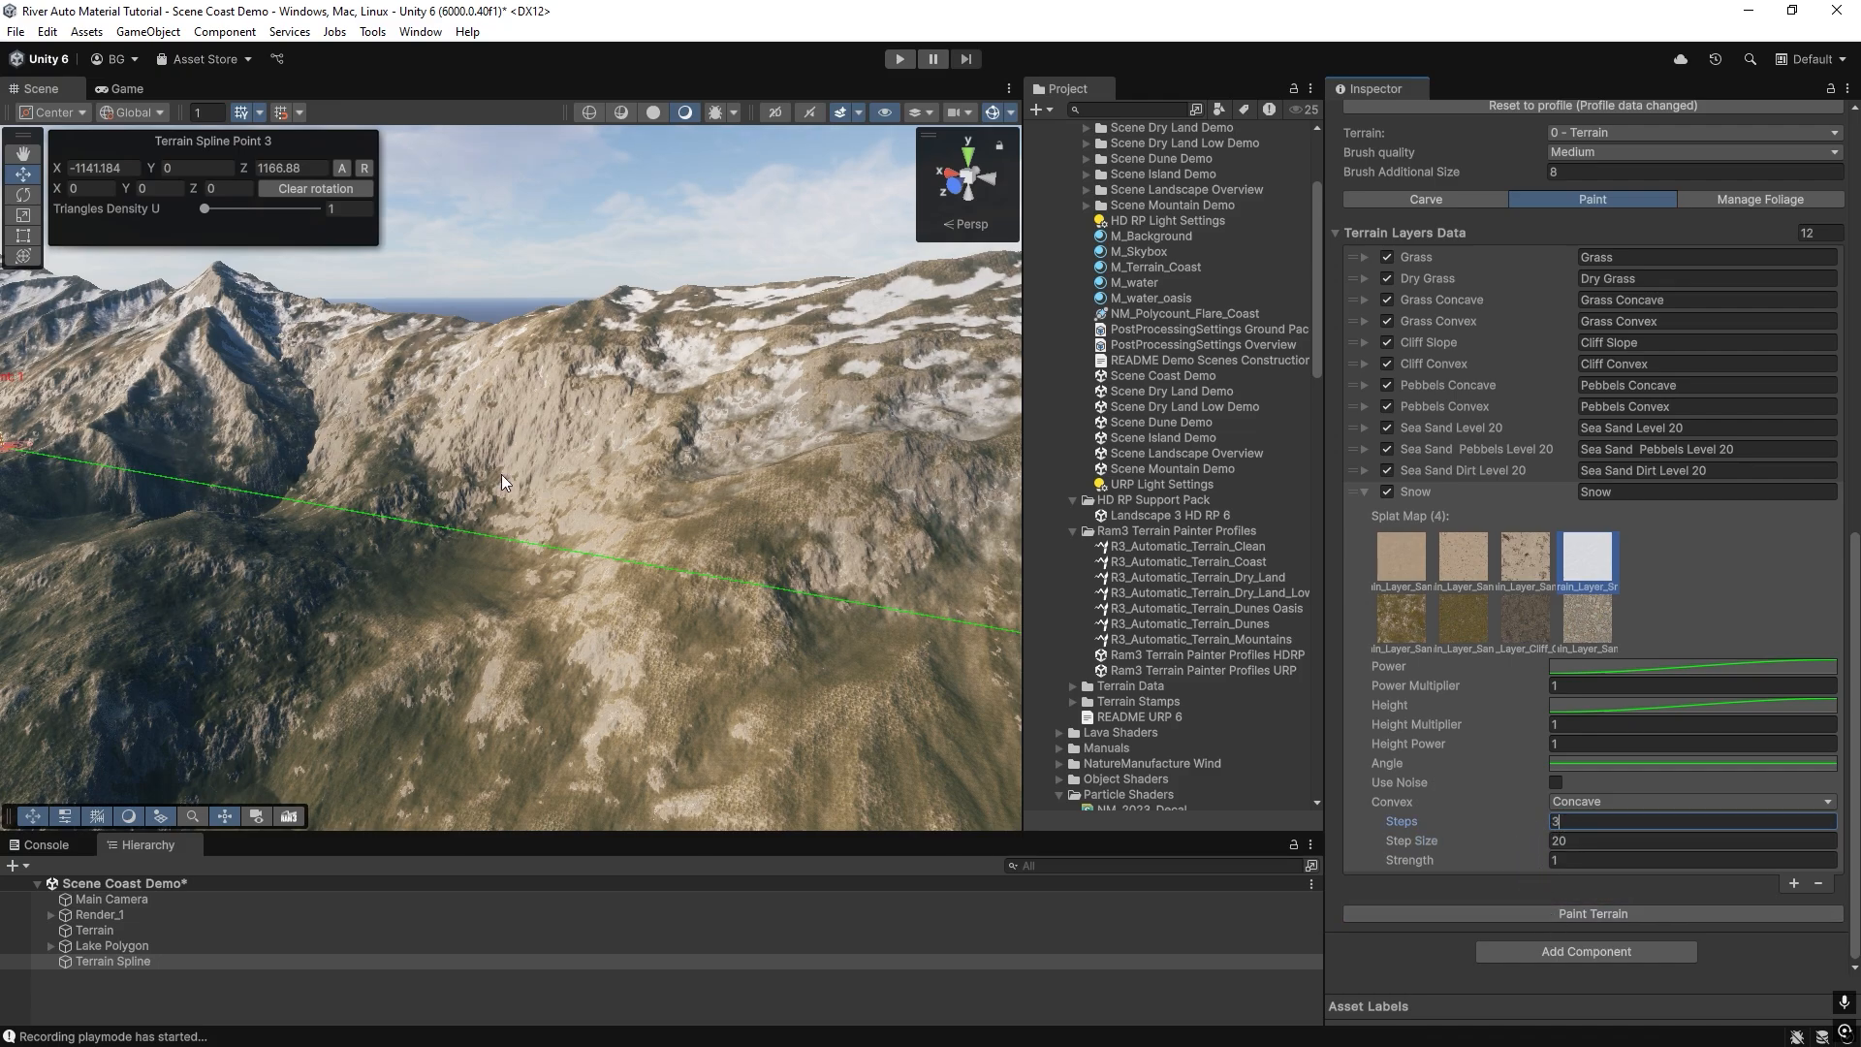
Check the Snow entry's Height curve, repaint the terrain and inspect the snow on the slopes.
{"action": "left_click", "coordinate": [1591, 706]}
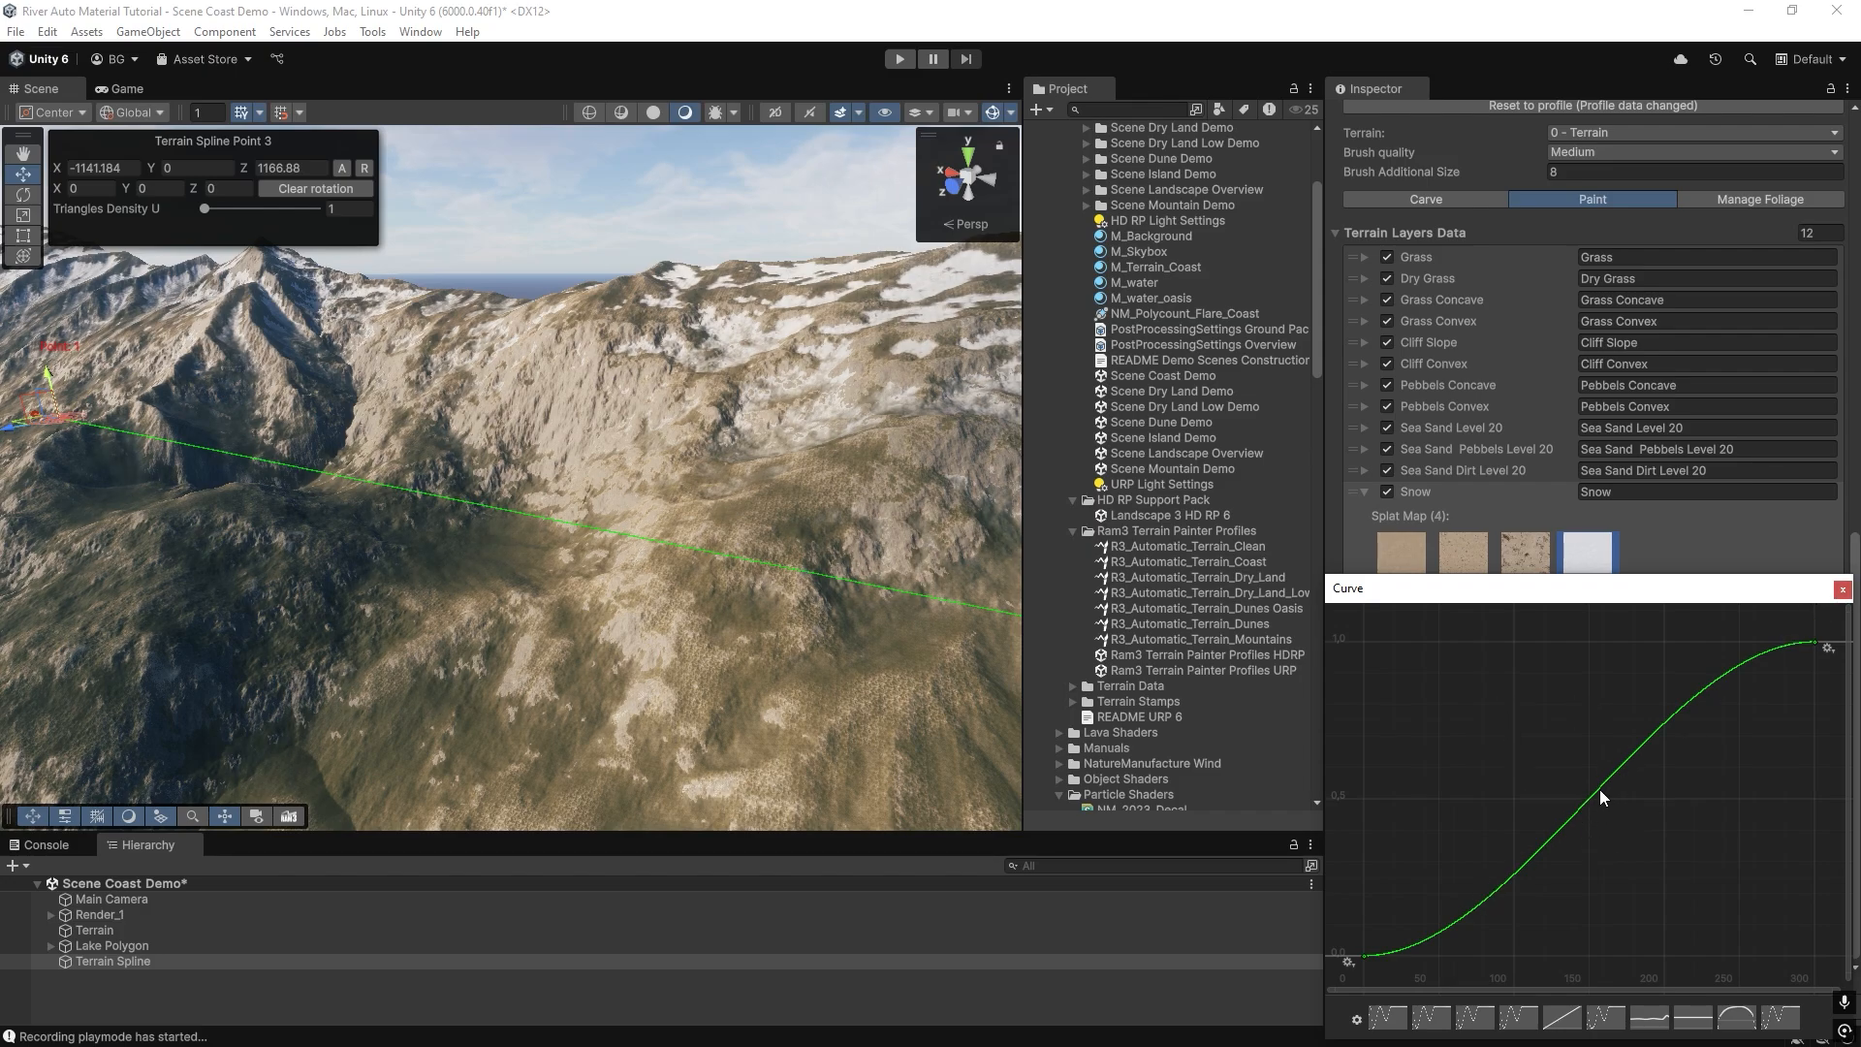
{"action": "left_click", "coordinate": [1842, 589]}
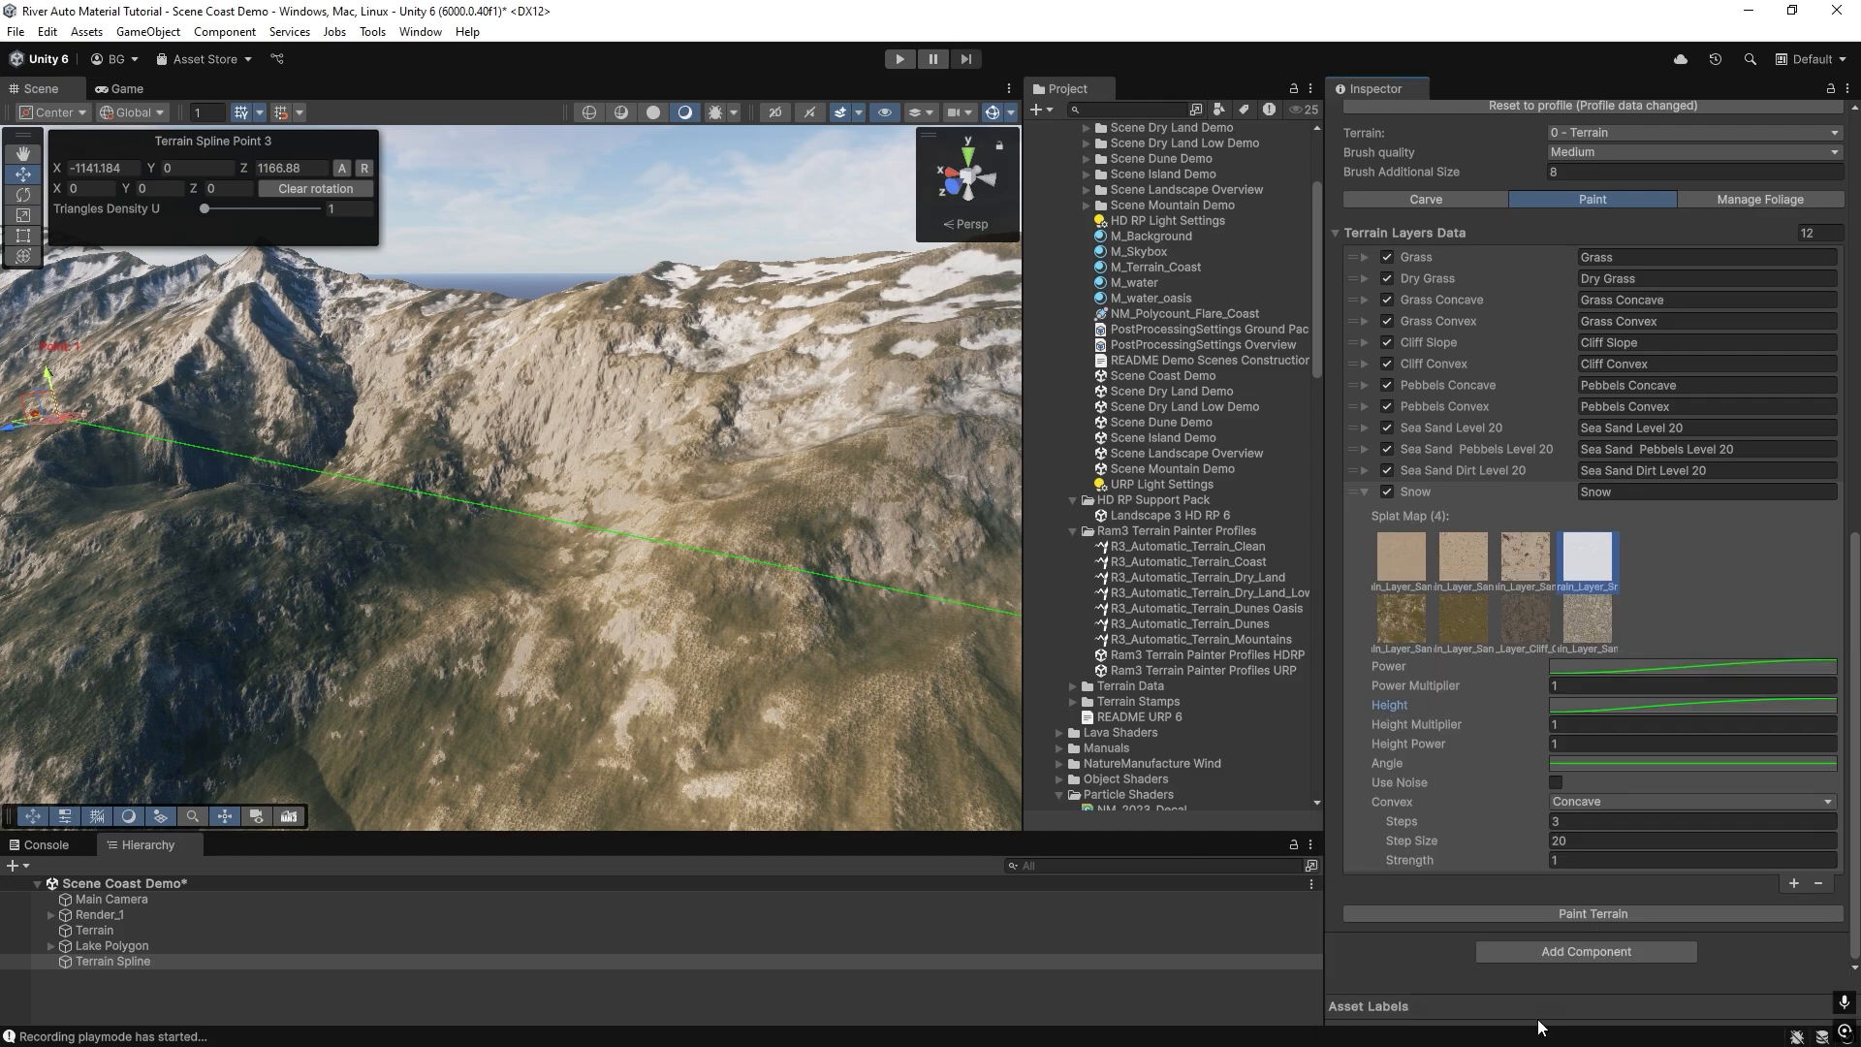
{"action": "left_click", "coordinate": [1543, 915]}
{"action": "mouse_move", "coordinate": [480, 485]}
{"action": "right_mouse_down"}
{"action": "mouse_move", "coordinate": [399, 489]}
{"action": "mouse_move", "coordinate": [639, 528]}
{"action": "mouse_move", "coordinate": [621, 504]}
{"action": "right_mouse_up"}
Enable noise for the Snow entry with Noise Size X 128 and Noise Size Z 137, and repaint the terrain.
{"action": "left_click", "coordinate": [1554, 783]}
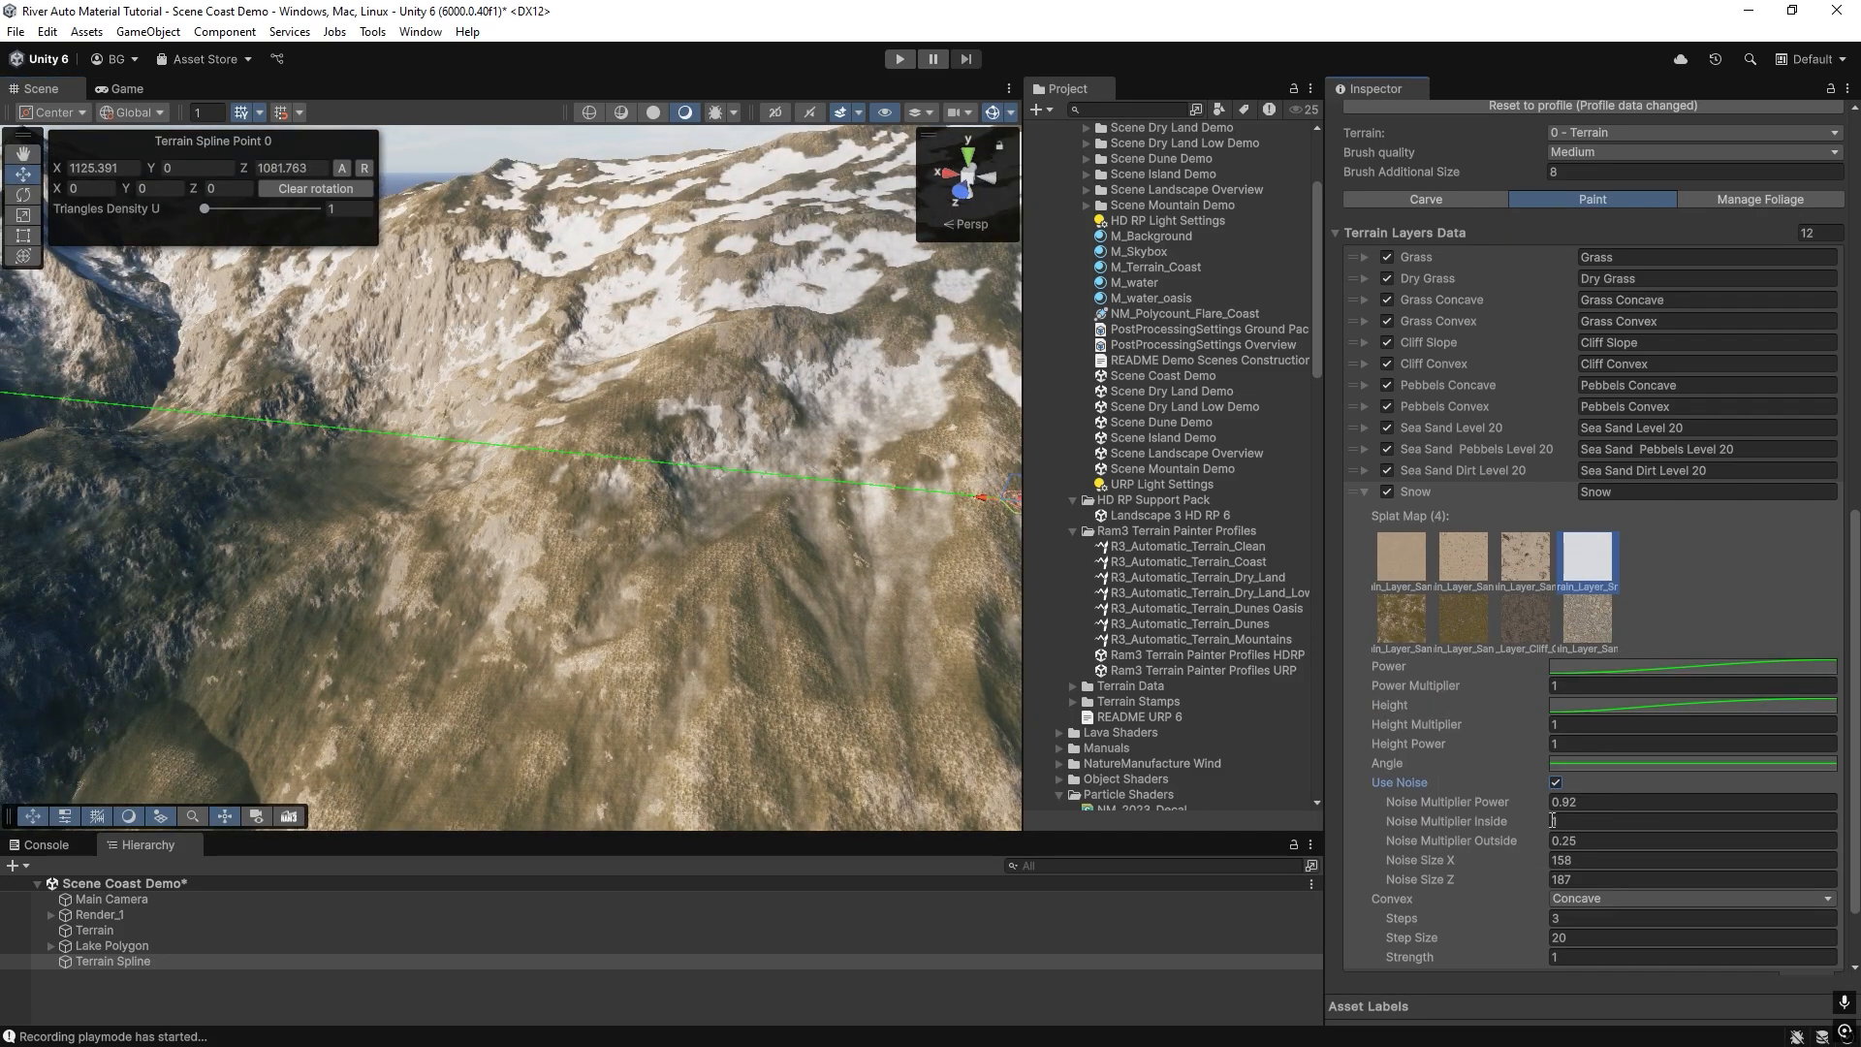
{"action": "scroll", "coordinate": [1553, 854], "scroll_direction": "down", "scroll_amount": 2}
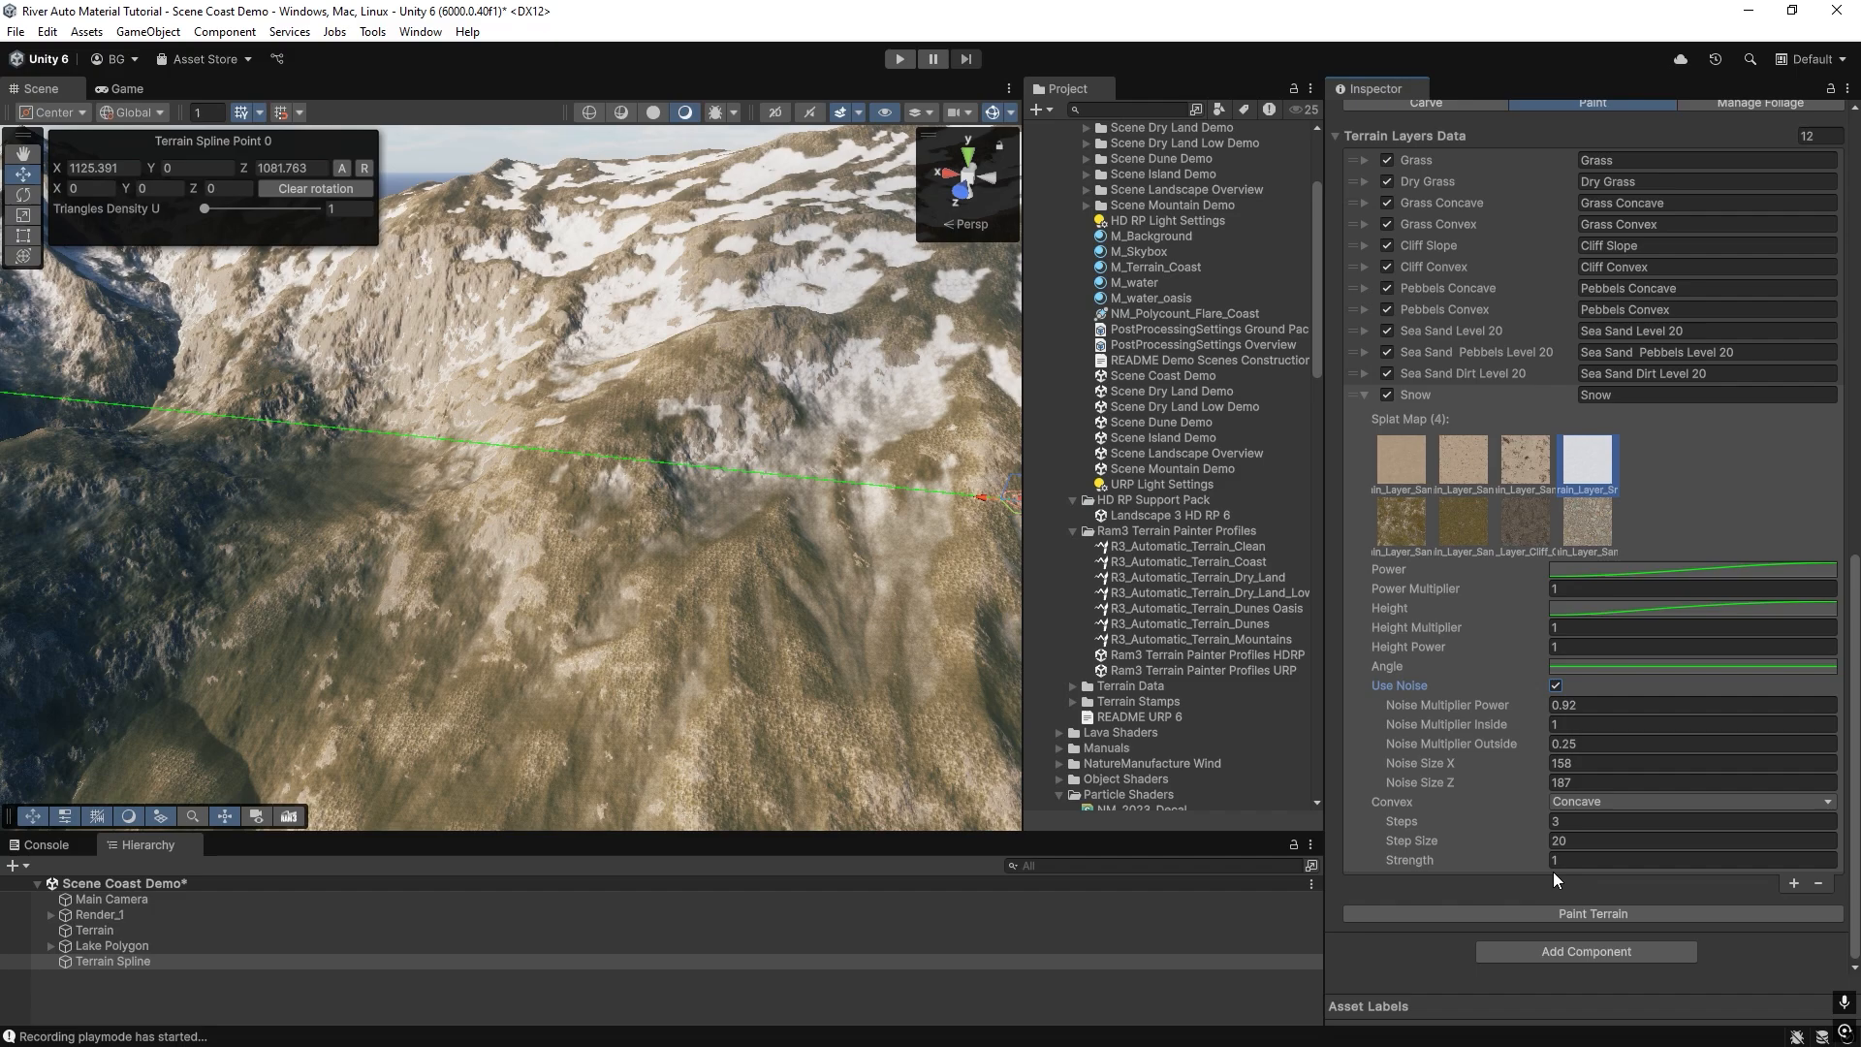
{"action": "type", "text": "128"}
{"action": "left_click", "coordinate": [1559, 784]}
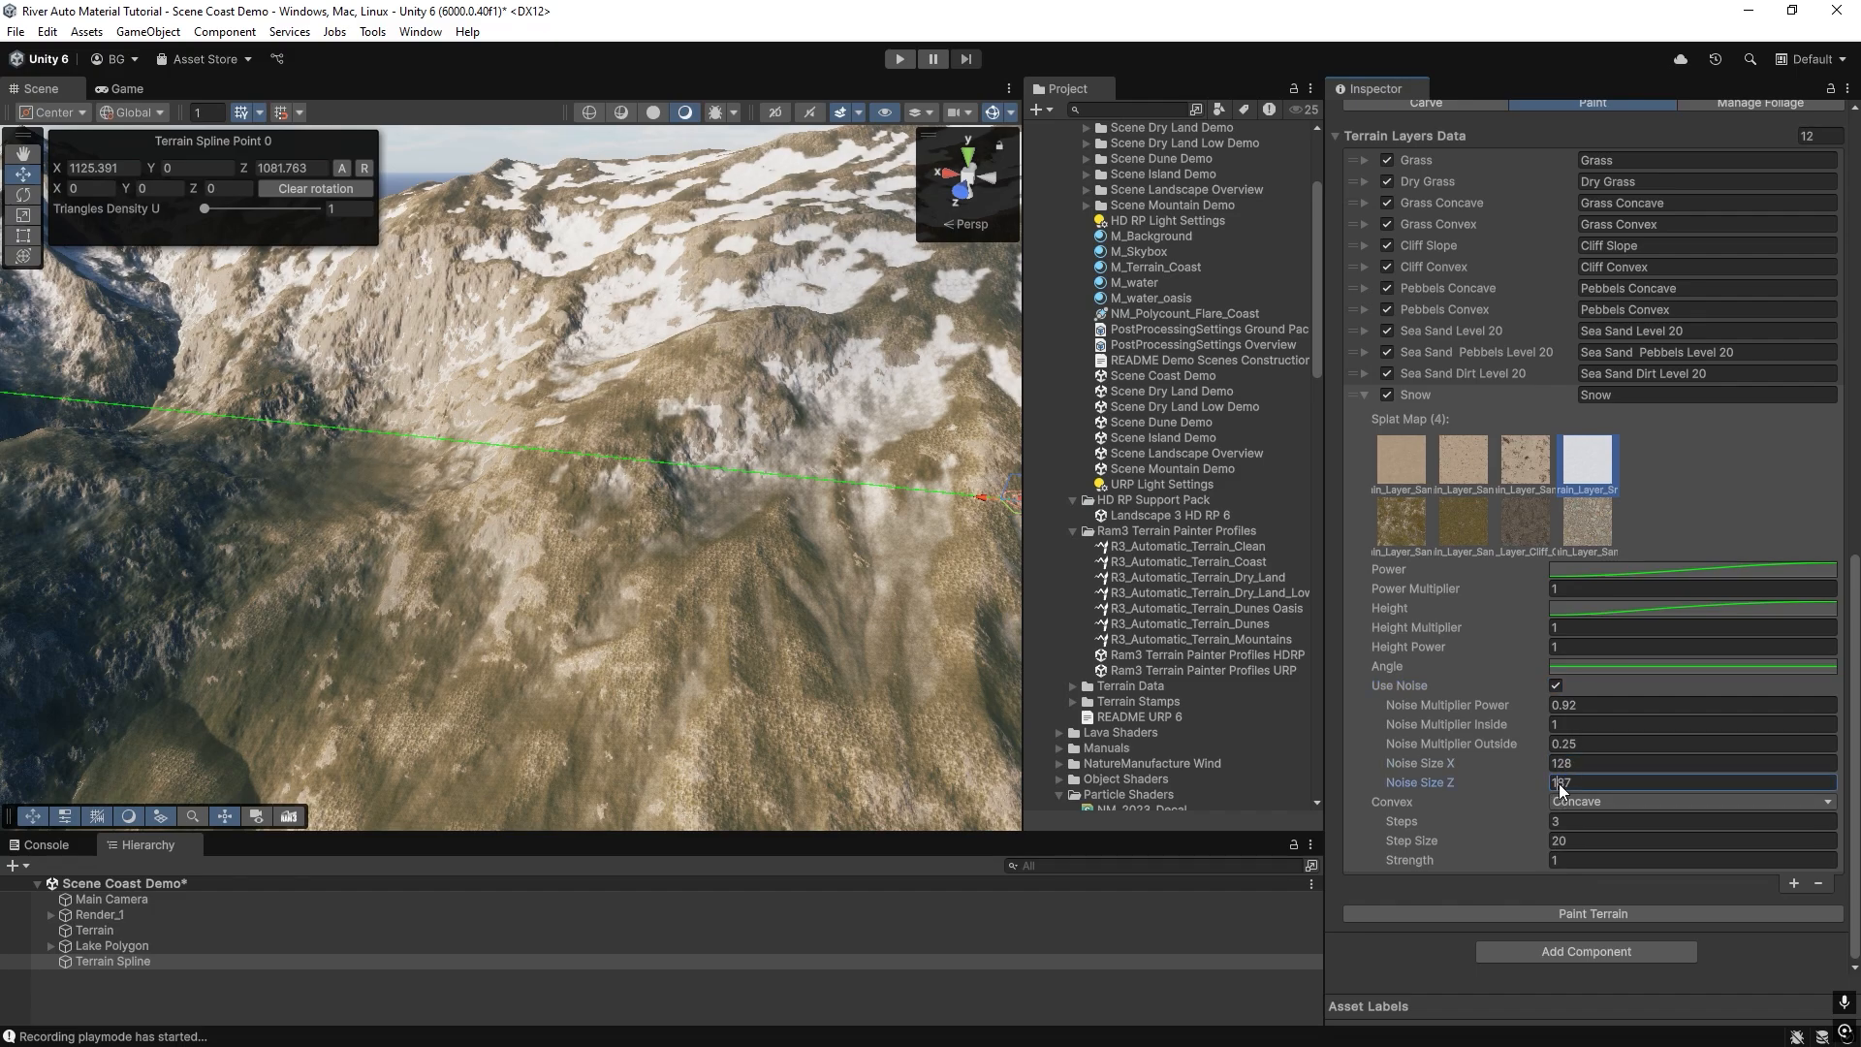
{"action": "left_click_drag", "start_coordinate": [1557, 783], "coordinate": [1563, 783]}
{"action": "type", "text": "3"}
{"action": "left_click", "coordinate": [1561, 917]}
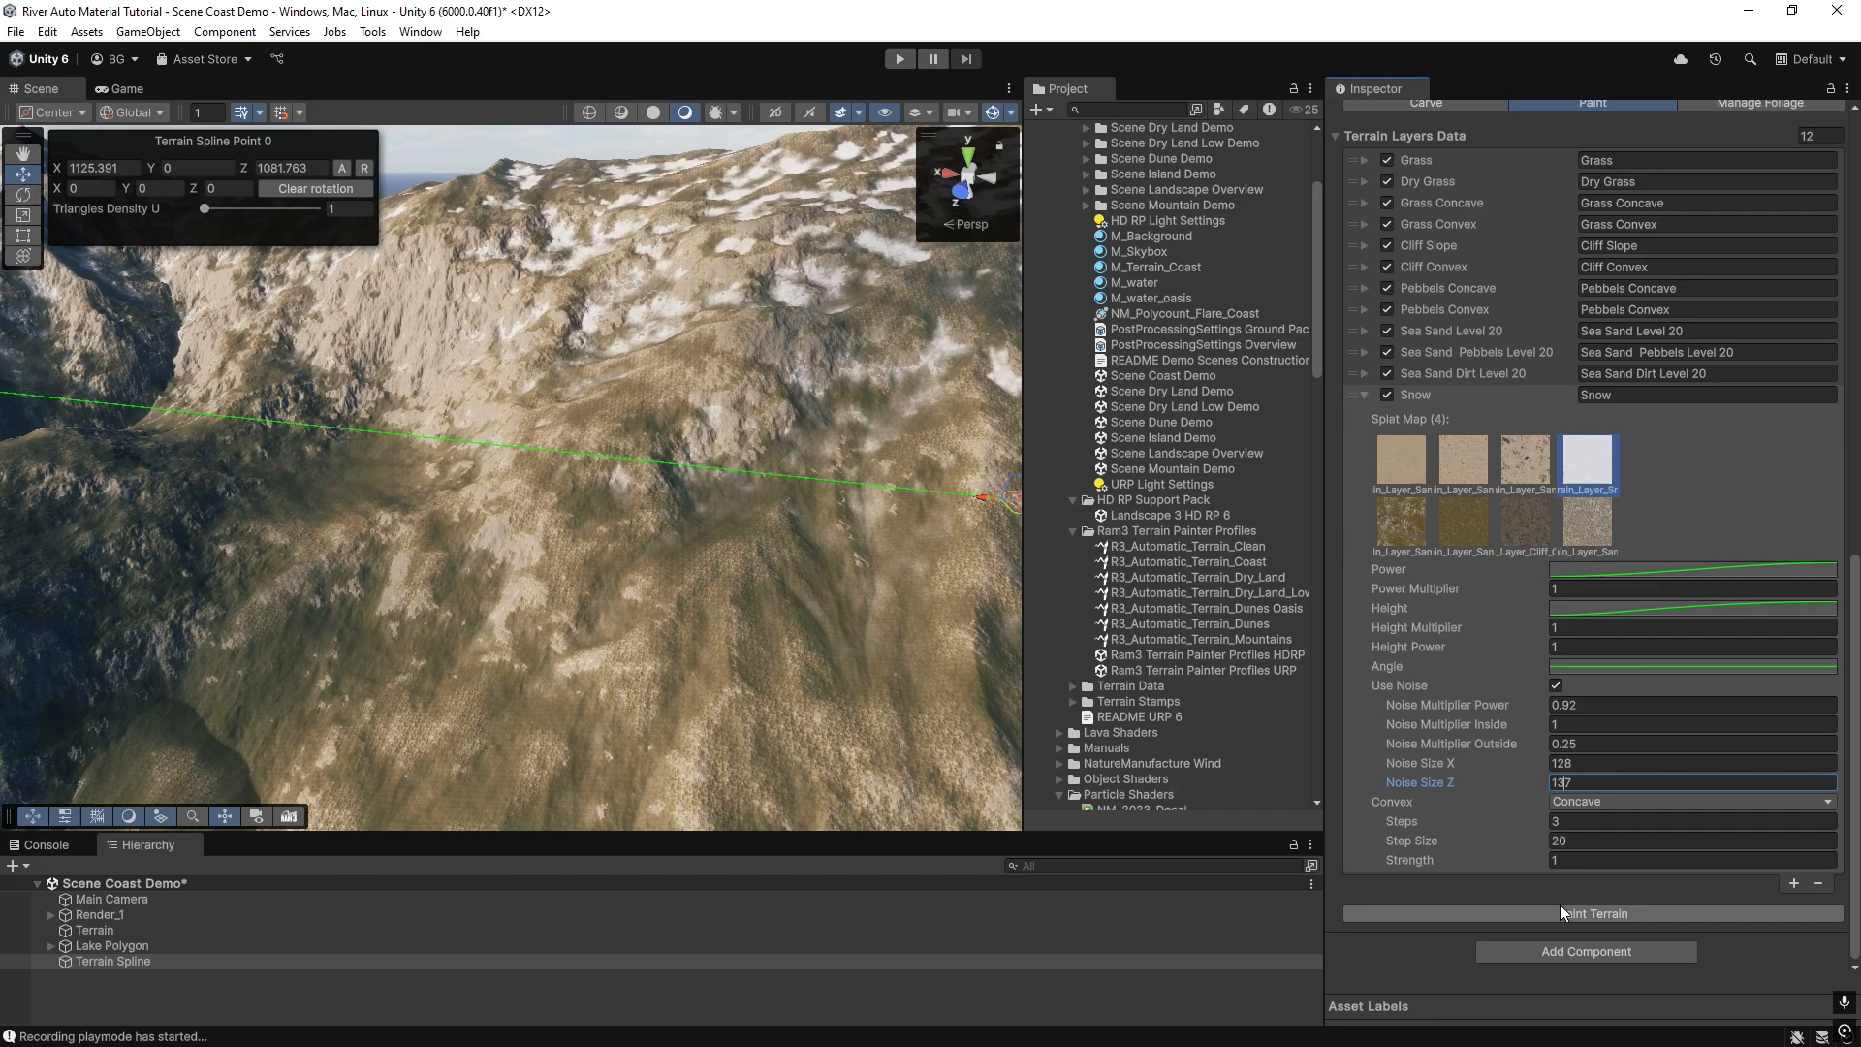
Lower the Snow entry's Noise Multiplier Power to 0.68 and repaint the terrain.
{"action": "left_click", "coordinate": [1561, 589]}
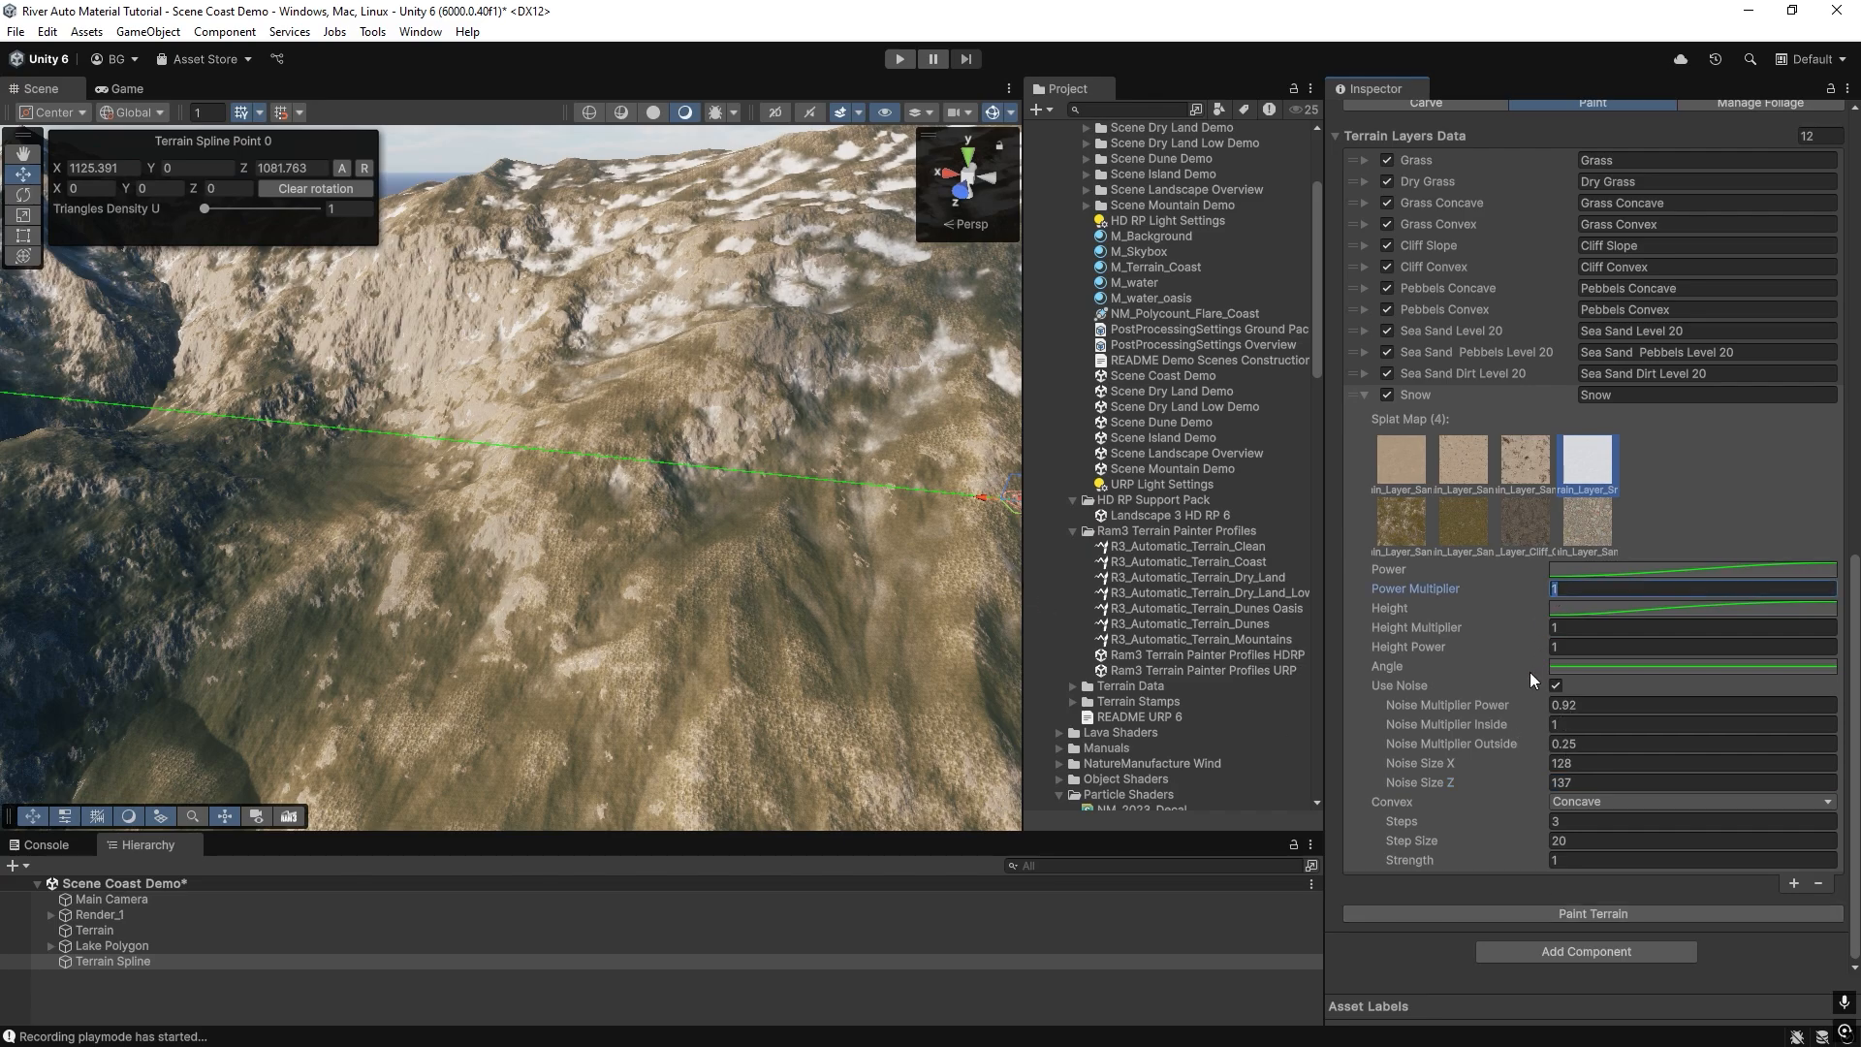
{"action": "left_click", "coordinate": [1529, 706]}
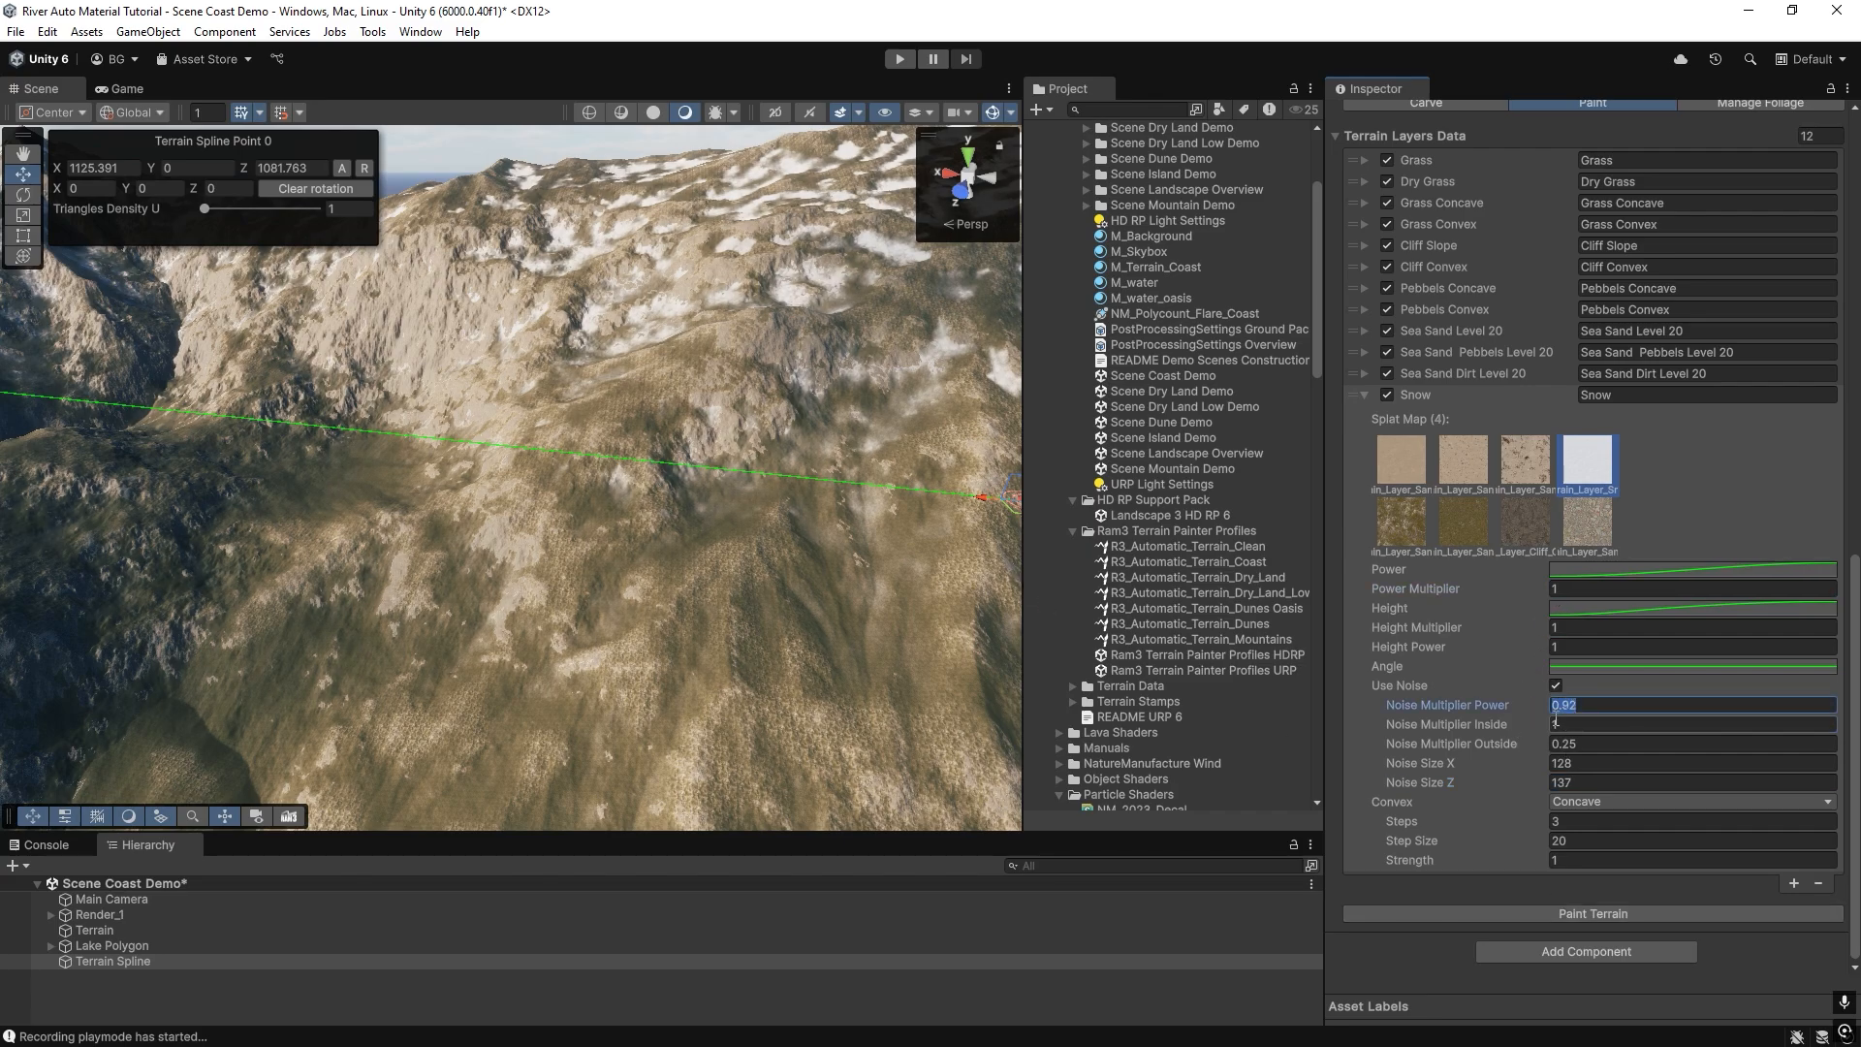
{"action": "left_click_drag", "start_coordinate": [1530, 709], "coordinate": [1522, 706]}
{"action": "left_click", "coordinate": [1557, 917]}
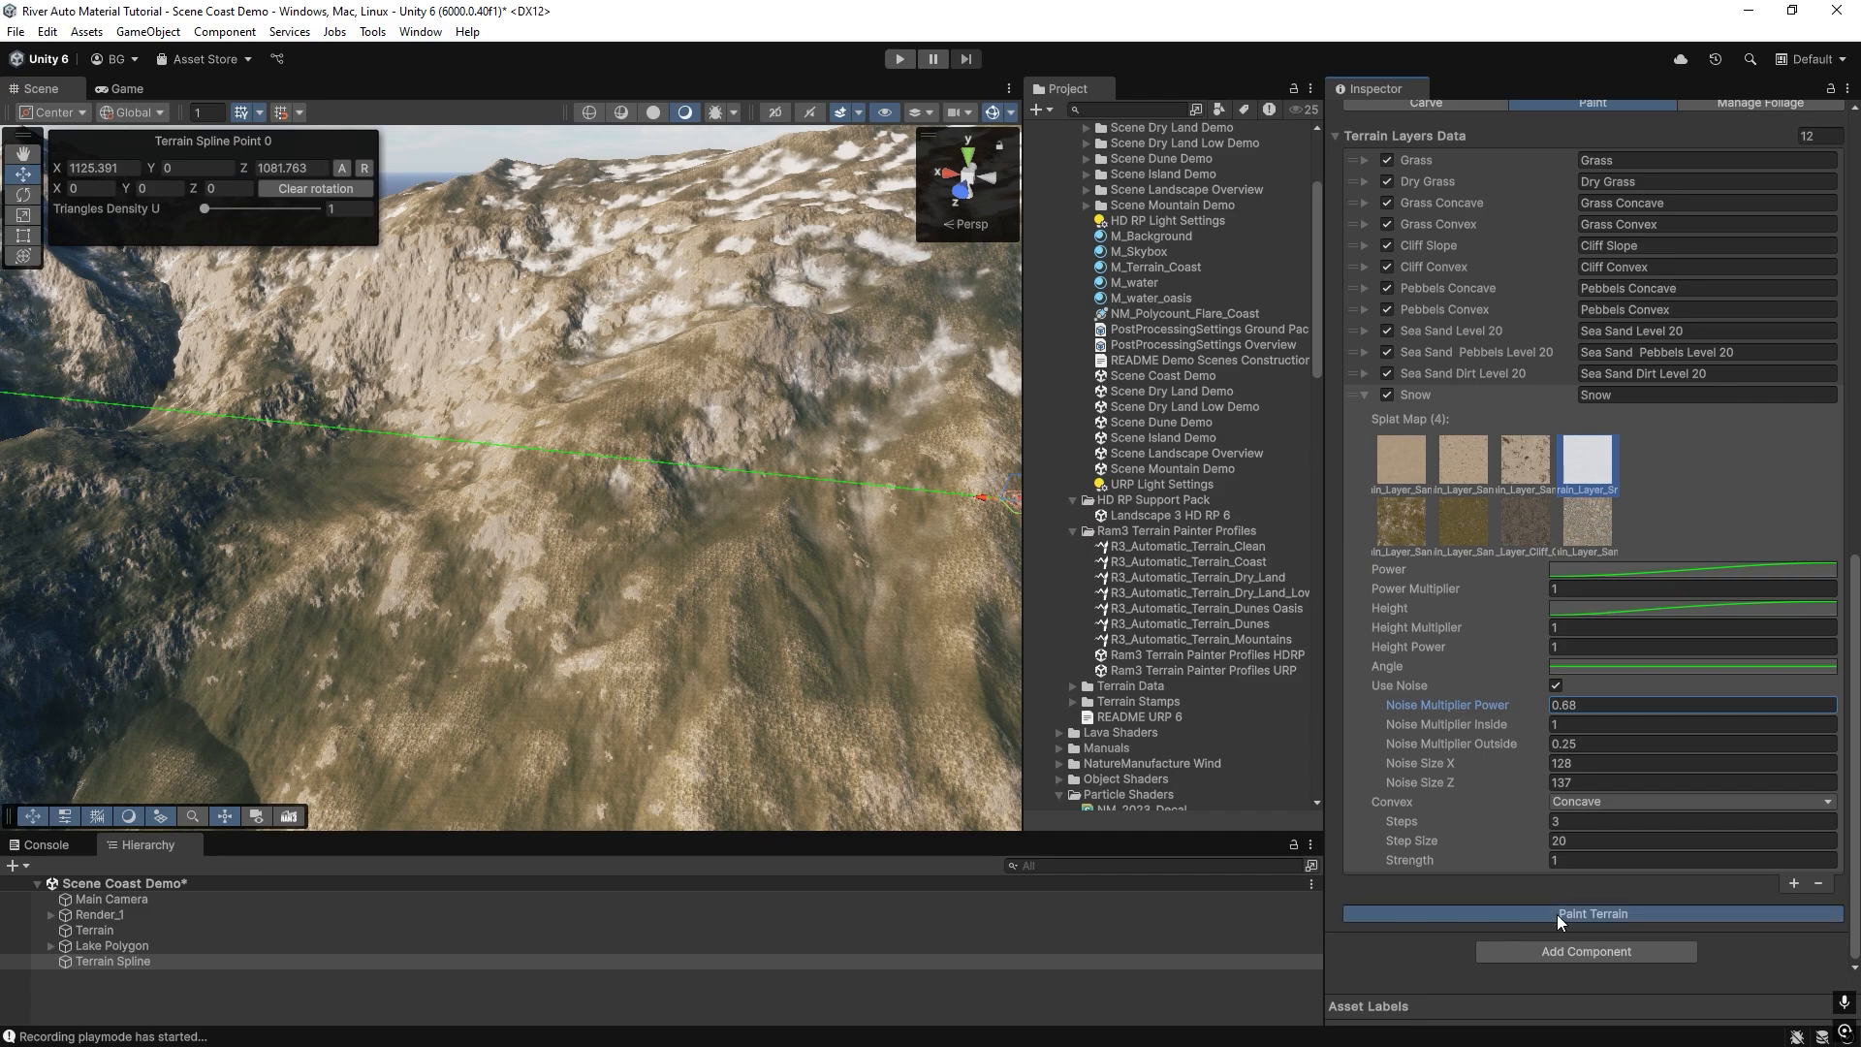
Raise the Snow entry's Power Multiplier to 1.2, repaint the terrain and inspect the mountainside.
{"action": "left_click_drag", "start_coordinate": [1526, 591], "coordinate": [1534, 589]}
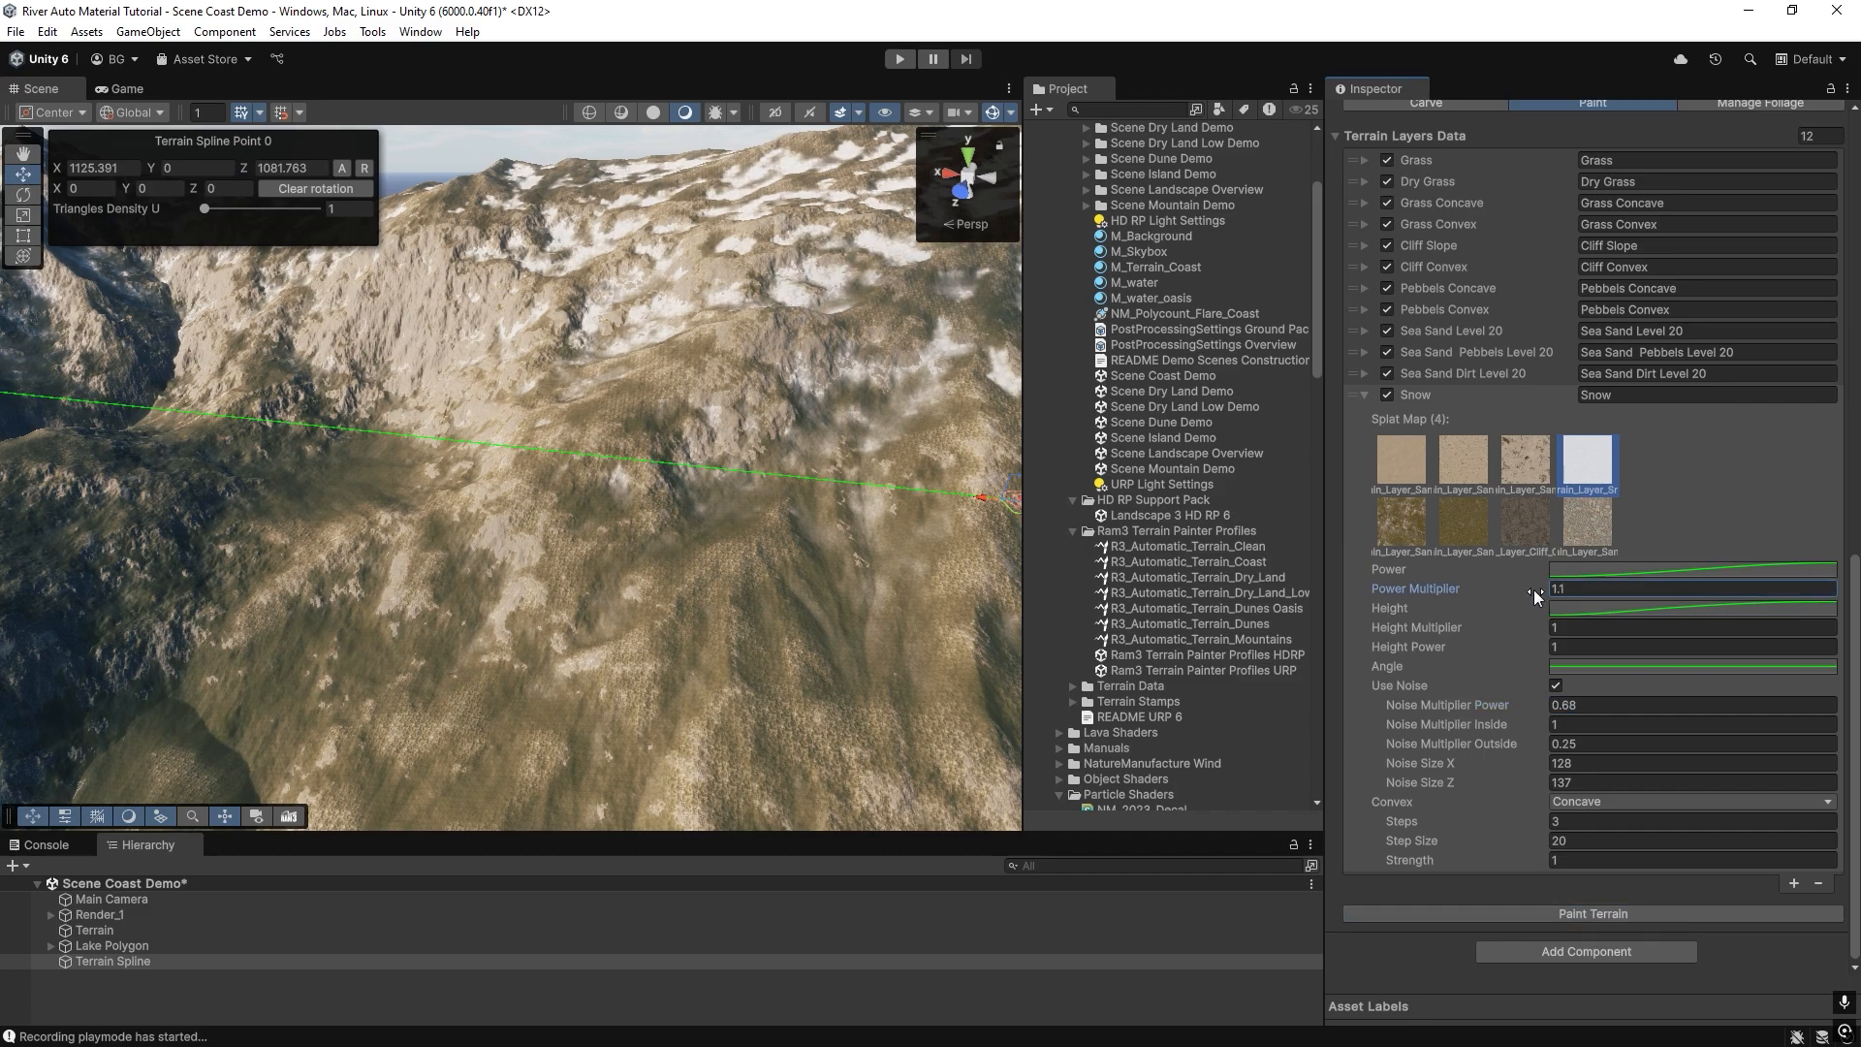
{"action": "left_click", "coordinate": [1569, 911]}
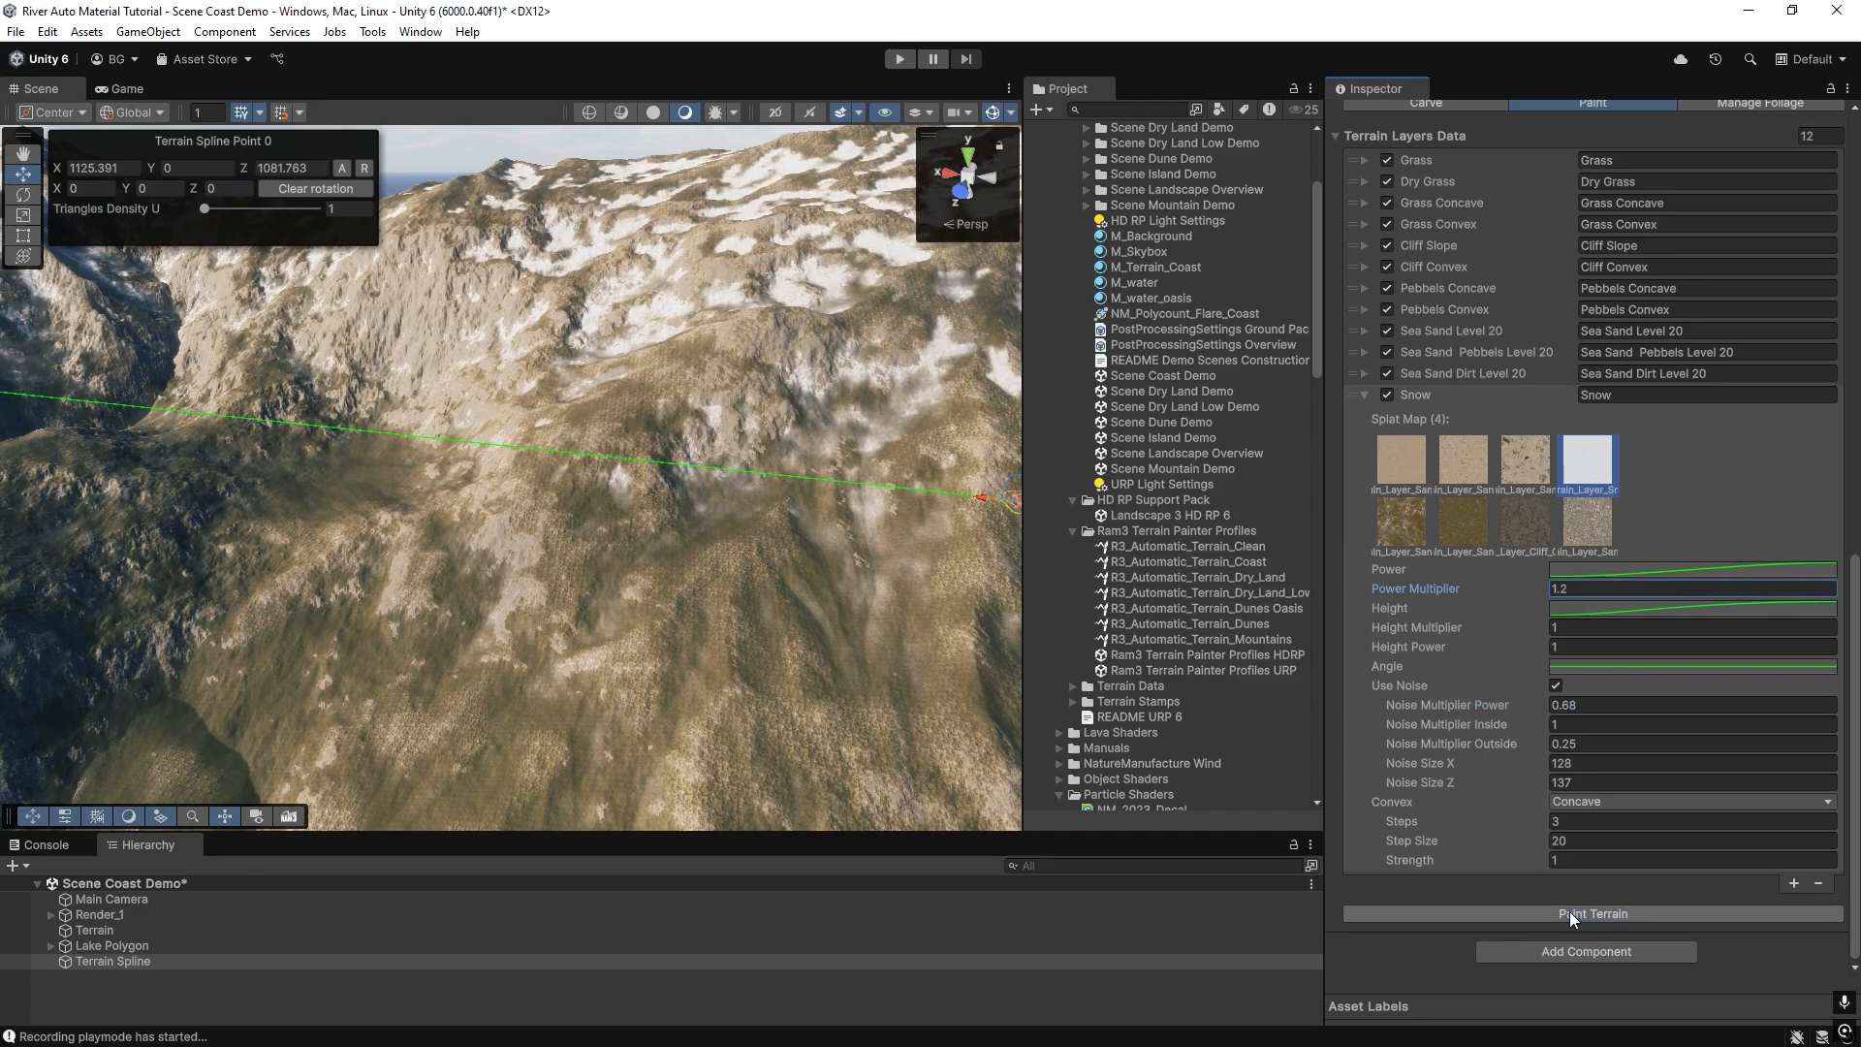
{"action": "mouse_move", "coordinate": [543, 509]}
{"action": "right_mouse_down"}
{"action": "mouse_move", "coordinate": [754, 443]}
{"action": "mouse_move", "coordinate": [533, 426]}
{"action": "mouse_move", "coordinate": [649, 466]}
{"action": "mouse_move", "coordinate": [786, 444]}
{"action": "mouse_move", "coordinate": [606, 471]}
{"action": "mouse_move", "coordinate": [594, 457]}
{"action": "mouse_move", "coordinate": [619, 590]}
{"action": "mouse_move", "coordinate": [589, 619]}
{"action": "mouse_move", "coordinate": [653, 490]}
{"action": "mouse_move", "coordinate": [520, 484]}
{"action": "mouse_move", "coordinate": [567, 395]}
{"action": "mouse_move", "coordinate": [731, 535]}
{"action": "mouse_move", "coordinate": [876, 492]}
{"action": "mouse_move", "coordinate": [682, 470]}
{"action": "mouse_move", "coordinate": [514, 619]}
{"action": "mouse_move", "coordinate": [499, 507]}
{"action": "mouse_move", "coordinate": [386, 470]}
{"action": "mouse_move", "coordinate": [869, 562]}
{"action": "mouse_move", "coordinate": [723, 527]}
{"action": "mouse_move", "coordinate": [758, 610]}
{"action": "mouse_move", "coordinate": [748, 554]}
{"action": "right_mouse_up"}
Shape the Snow entry's Height curve with a middle key at about time 110, value 0.54, and repaint the terrain.
{"action": "left_click", "coordinate": [1617, 609]}
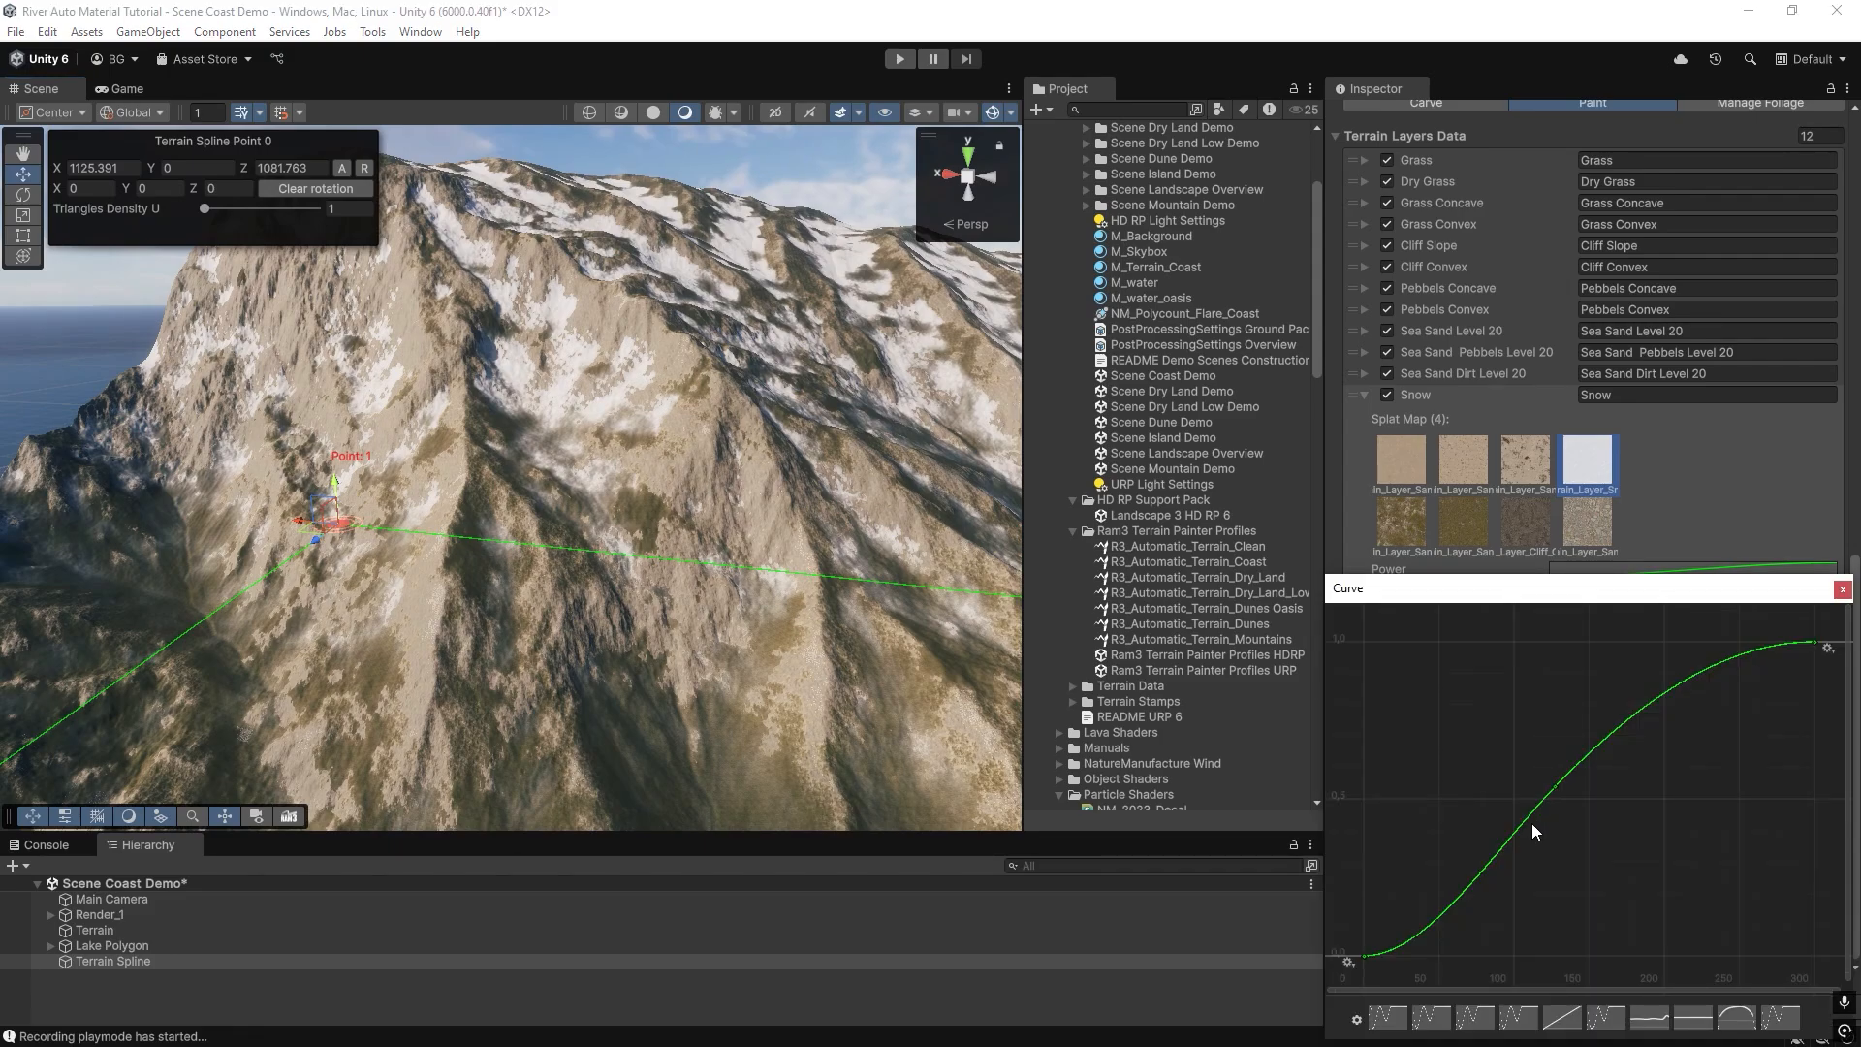
{"action": "left_click", "coordinate": [1843, 589]}
{"action": "left_click", "coordinate": [1644, 914]}
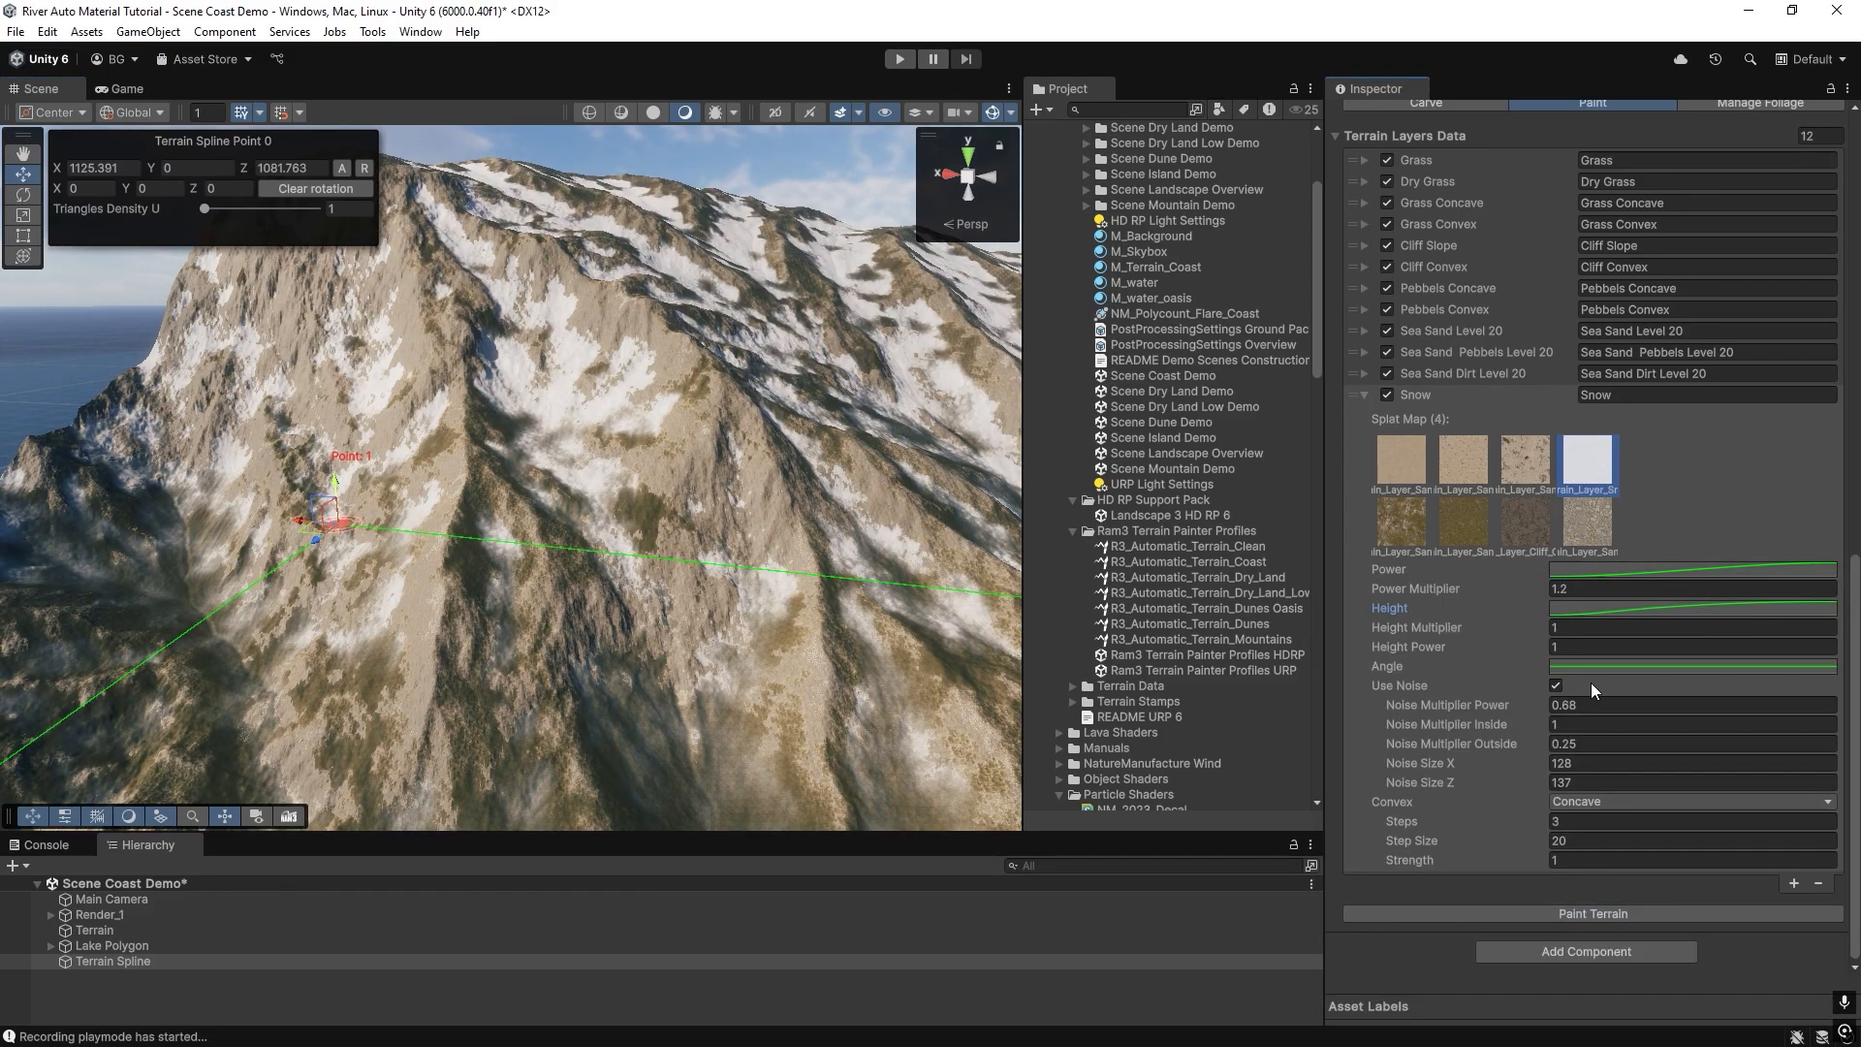
Set the Snow entry's Power Multiplier to 1 and repaint the terrain.
{"action": "left_click", "coordinate": [1595, 589]}
{"action": "type", "text": "1"}
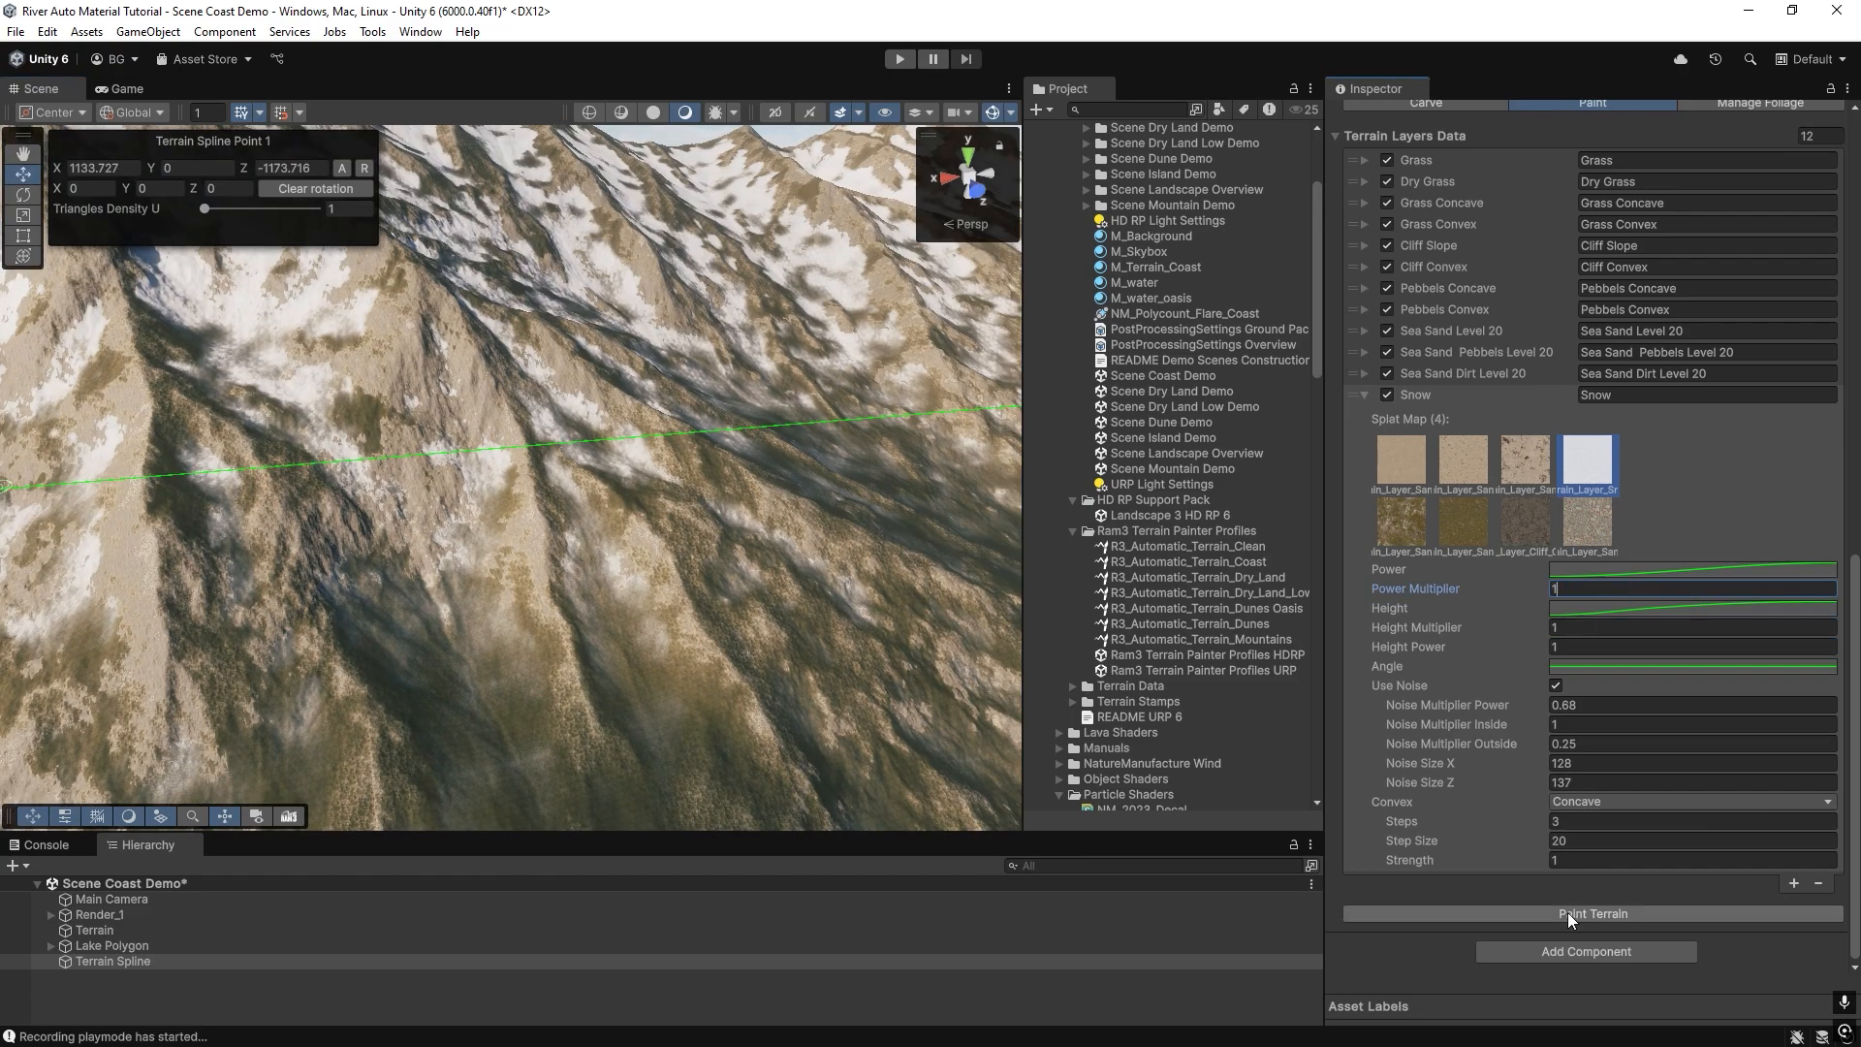
{"action": "left_click", "coordinate": [1570, 915]}
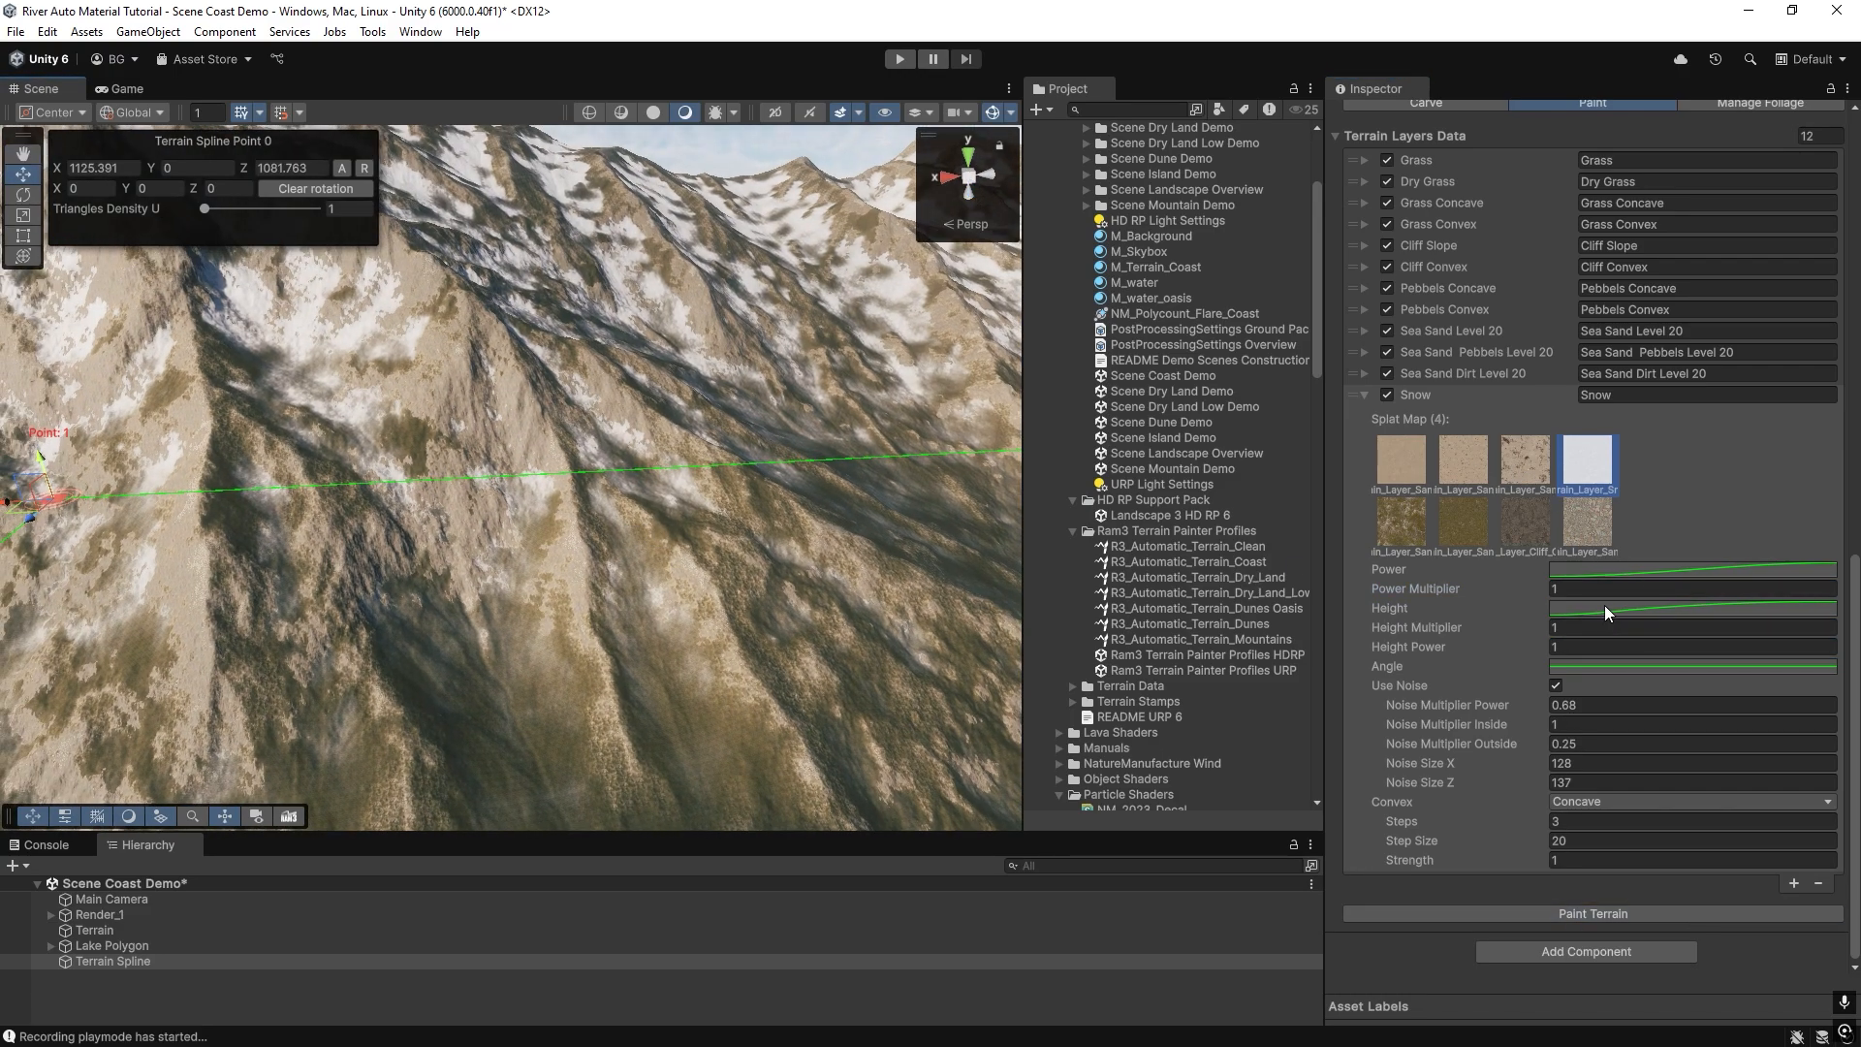
Move the middle key of the Snow entry's Height curve to about time 100, repaint the terrain and inspect the slopes.
{"action": "left_click", "coordinate": [1603, 571]}
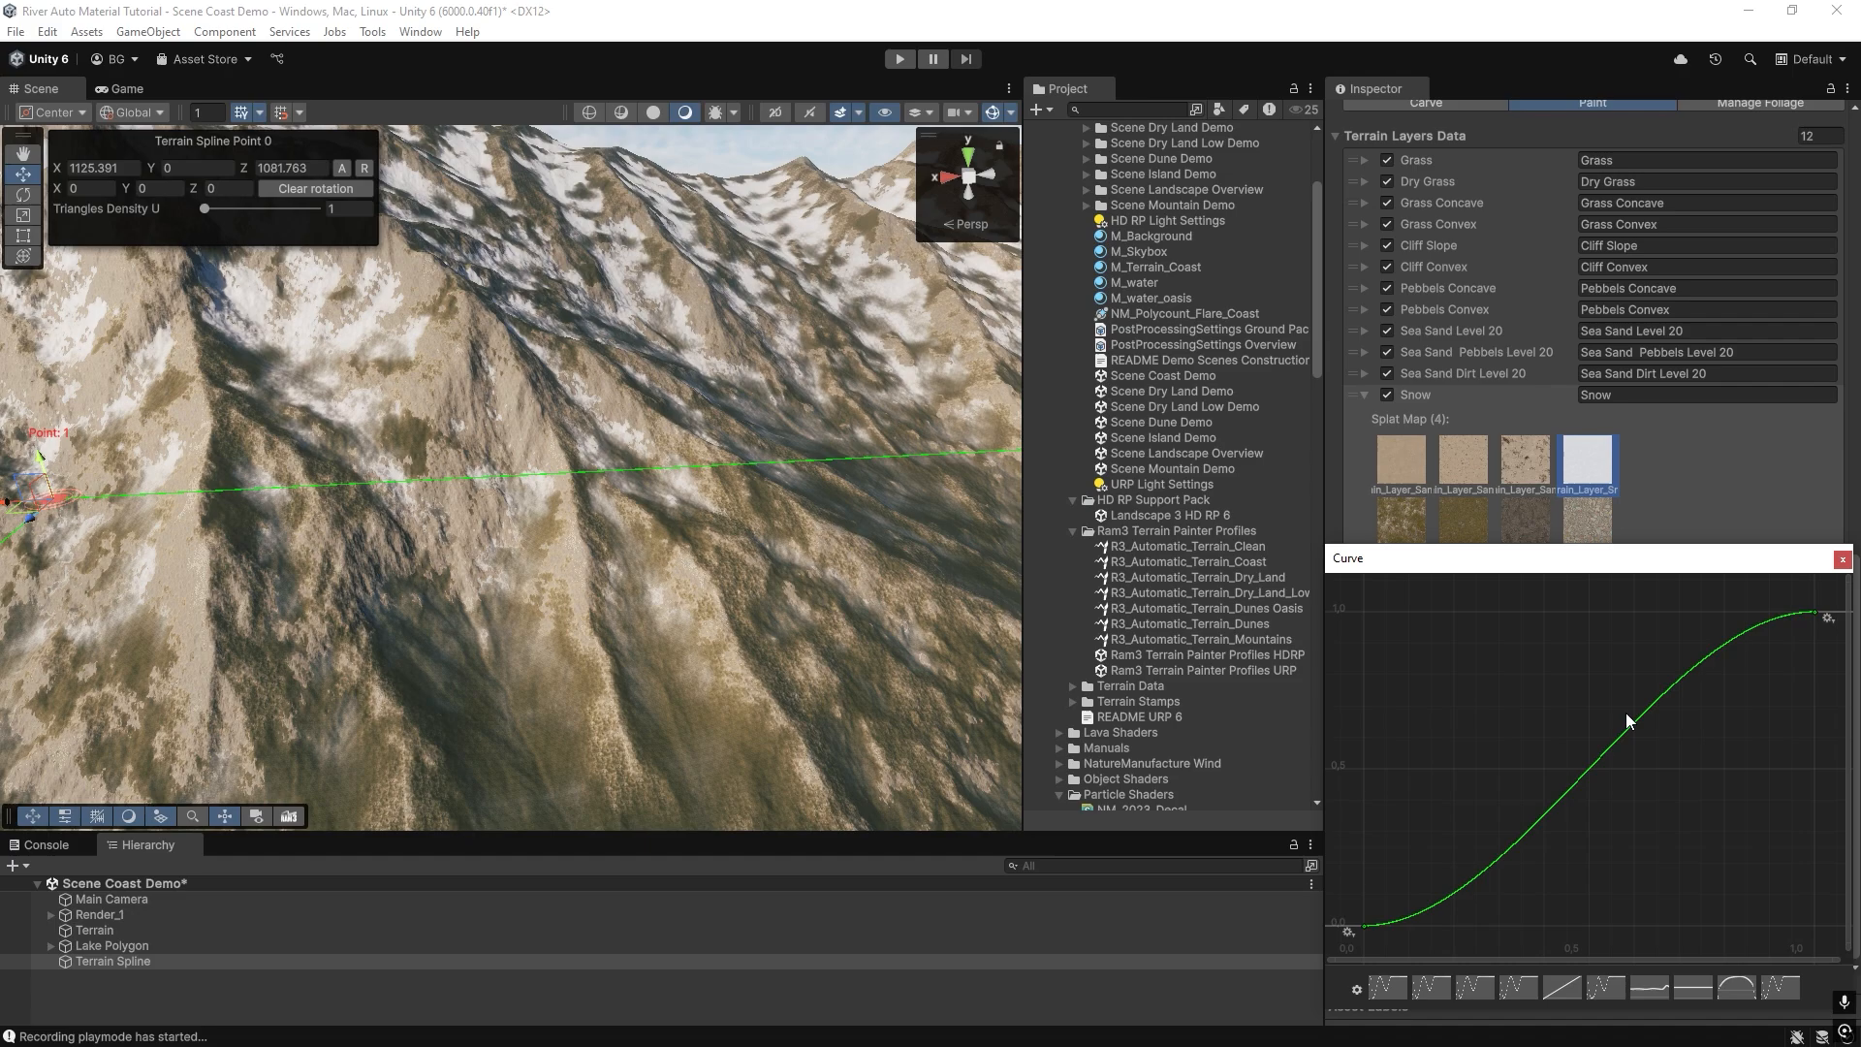
{"action": "left_click", "coordinate": [1842, 559]}
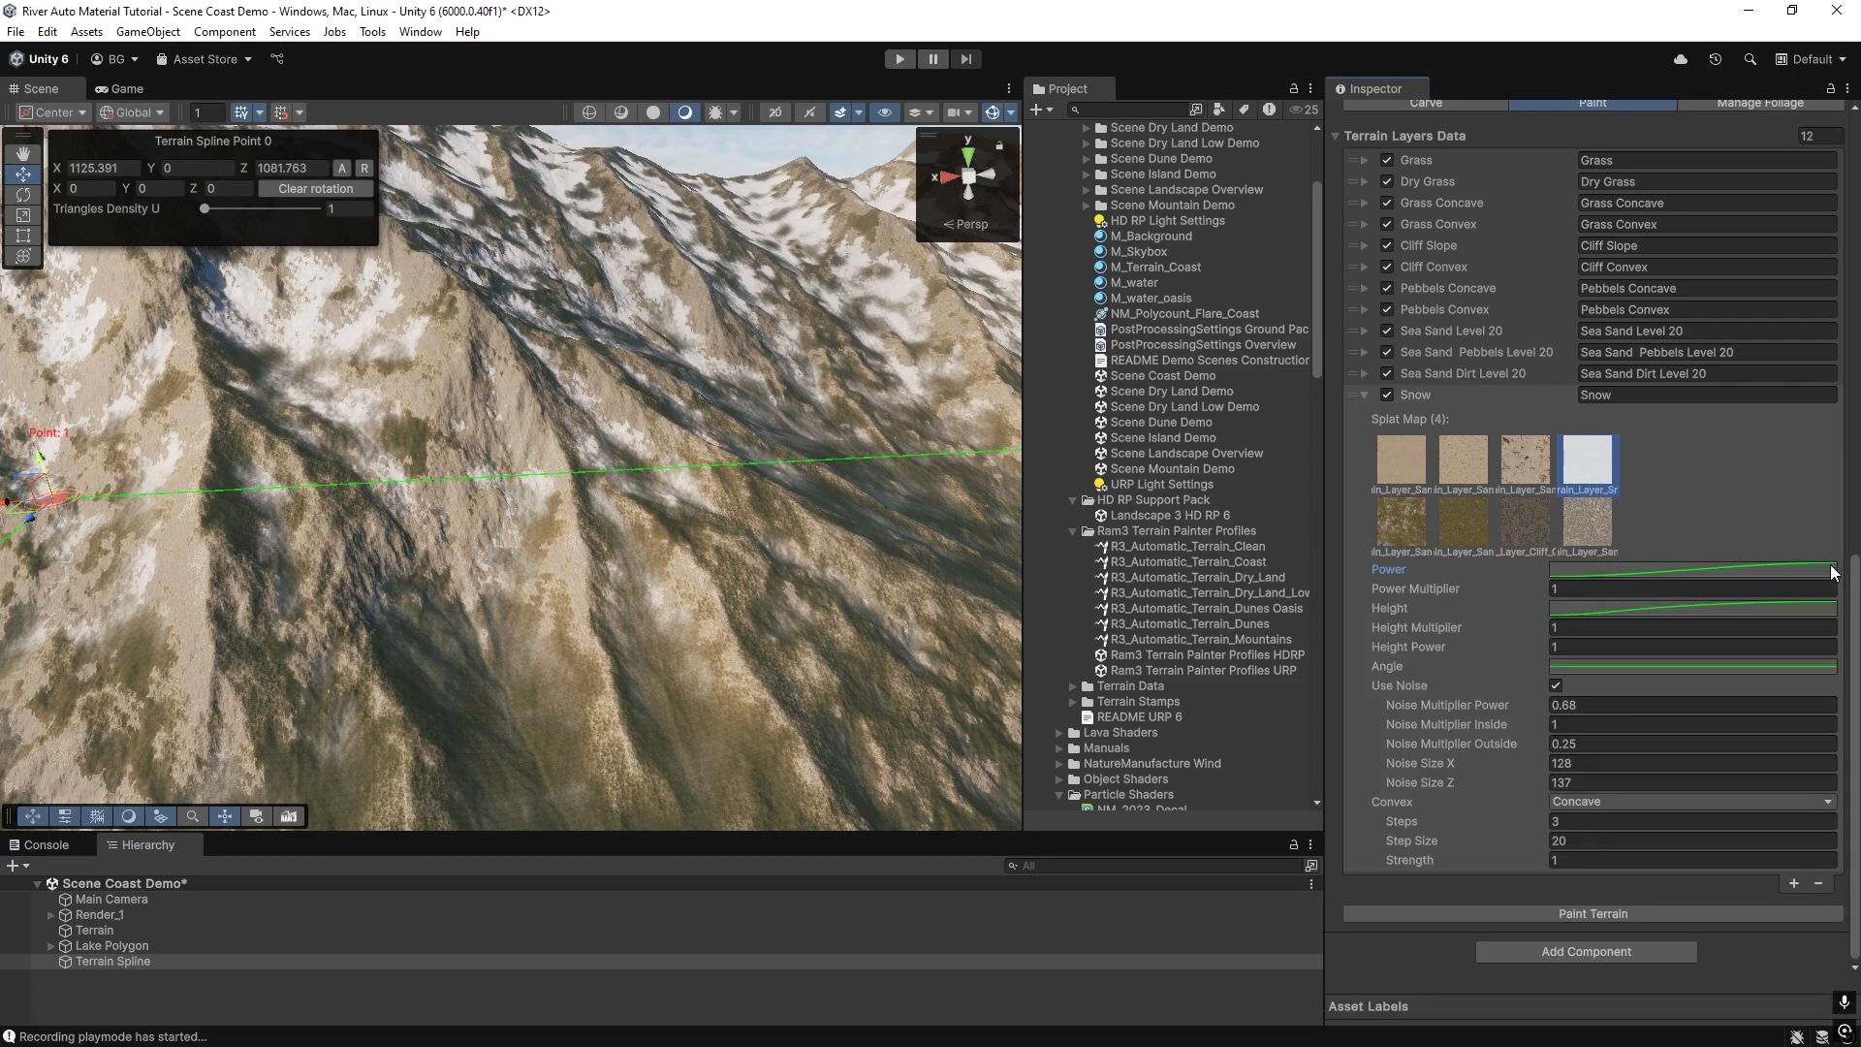
{"action": "left_click", "coordinate": [1600, 626]}
{"action": "left_click_drag", "start_coordinate": [1534, 785], "coordinate": [1516, 784]}
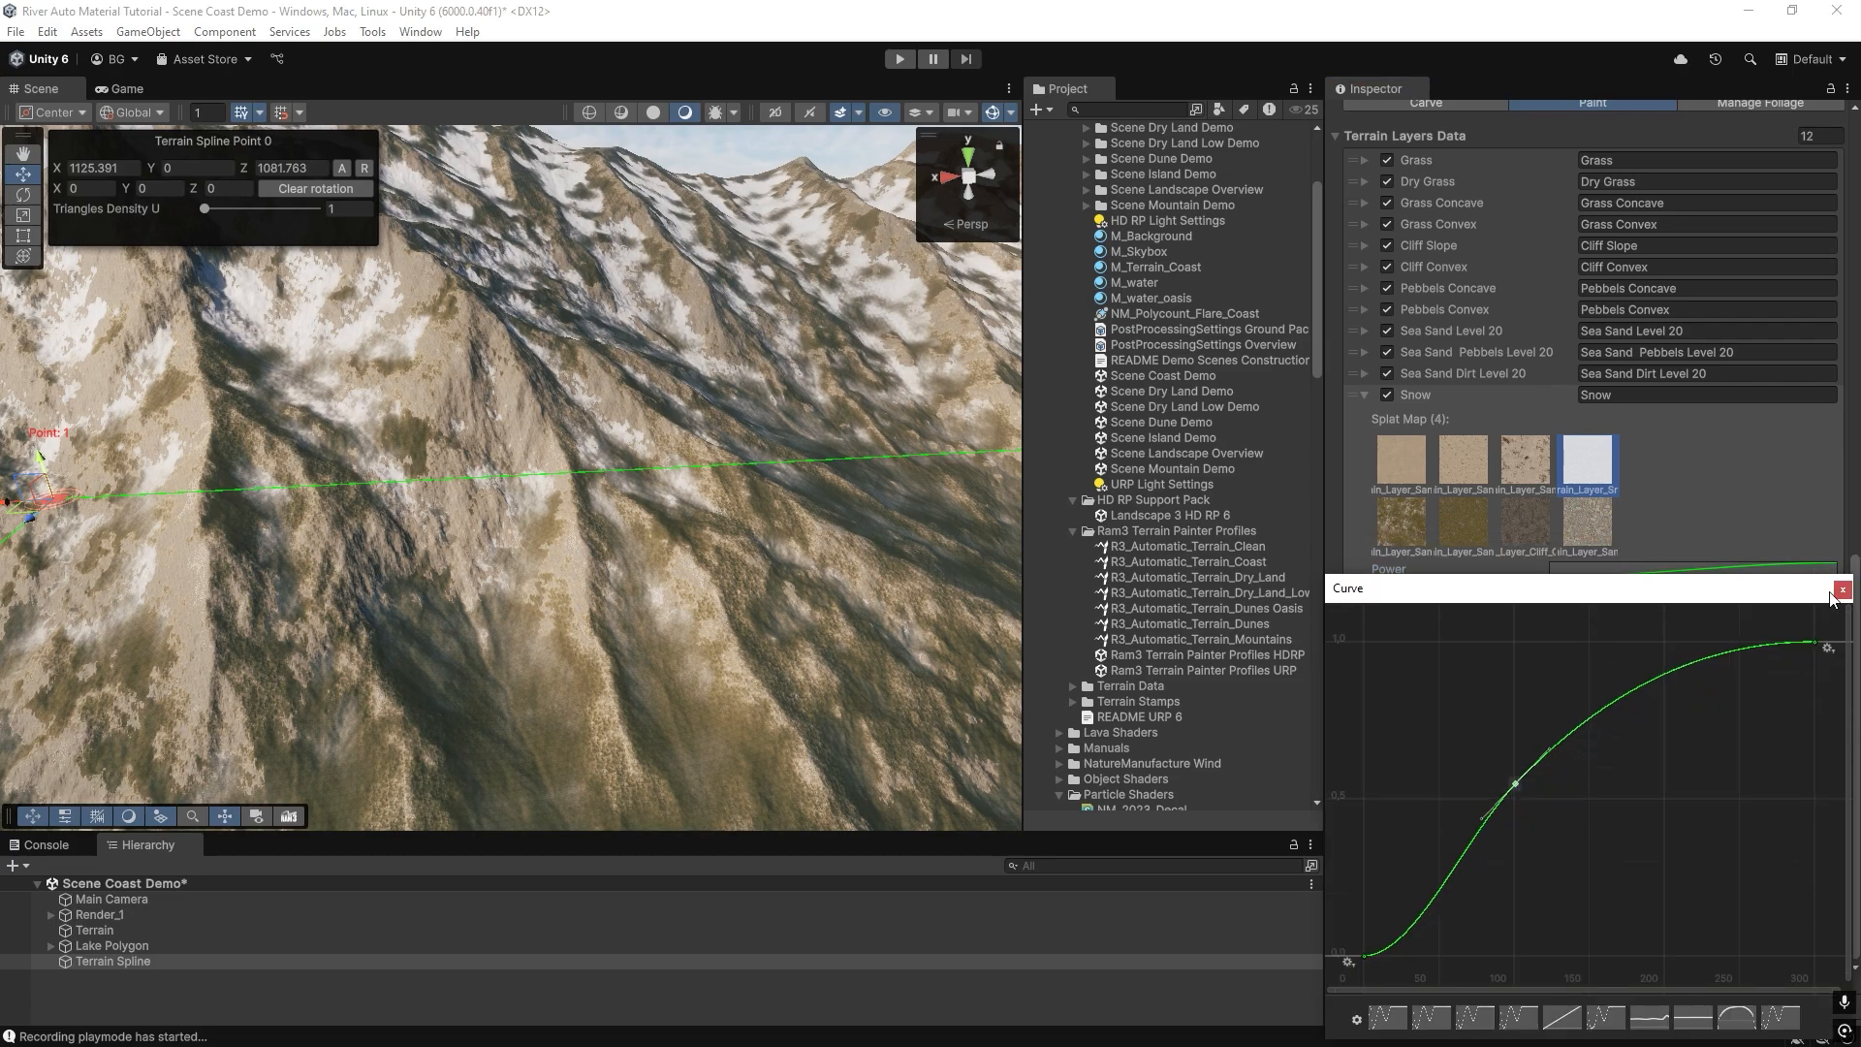
{"action": "left_click", "coordinate": [1842, 590]}
{"action": "left_click", "coordinate": [1505, 911]}
{"action": "mouse_move", "coordinate": [601, 508]}
{"action": "right_mouse_down"}
{"action": "mouse_move", "coordinate": [465, 514]}
{"action": "mouse_move", "coordinate": [475, 574]}
{"action": "right_mouse_up"}
Steepen the tangent of the middle key on the Snow entry's Height curve, repaint the terrain and inspect the slopes.
{"action": "left_click", "coordinate": [1600, 611]}
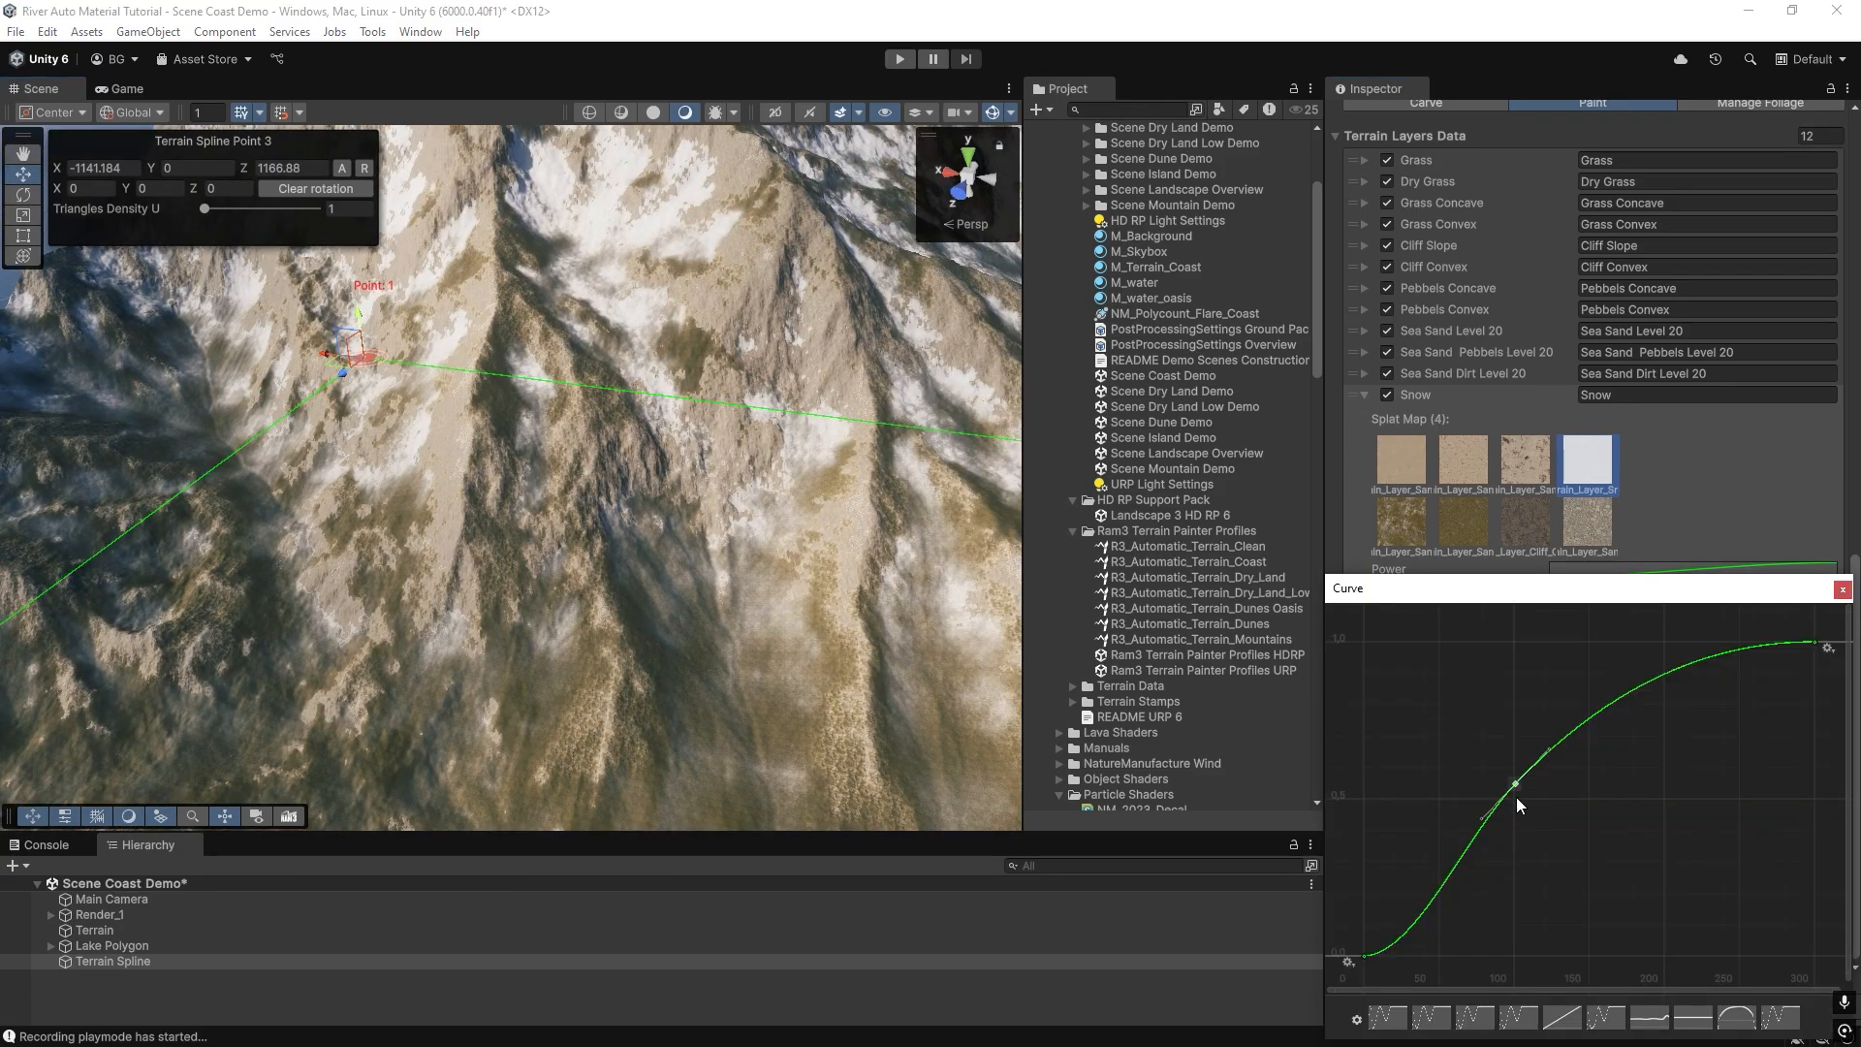
{"action": "left_click_drag", "start_coordinate": [1481, 818], "coordinate": [1492, 822]}
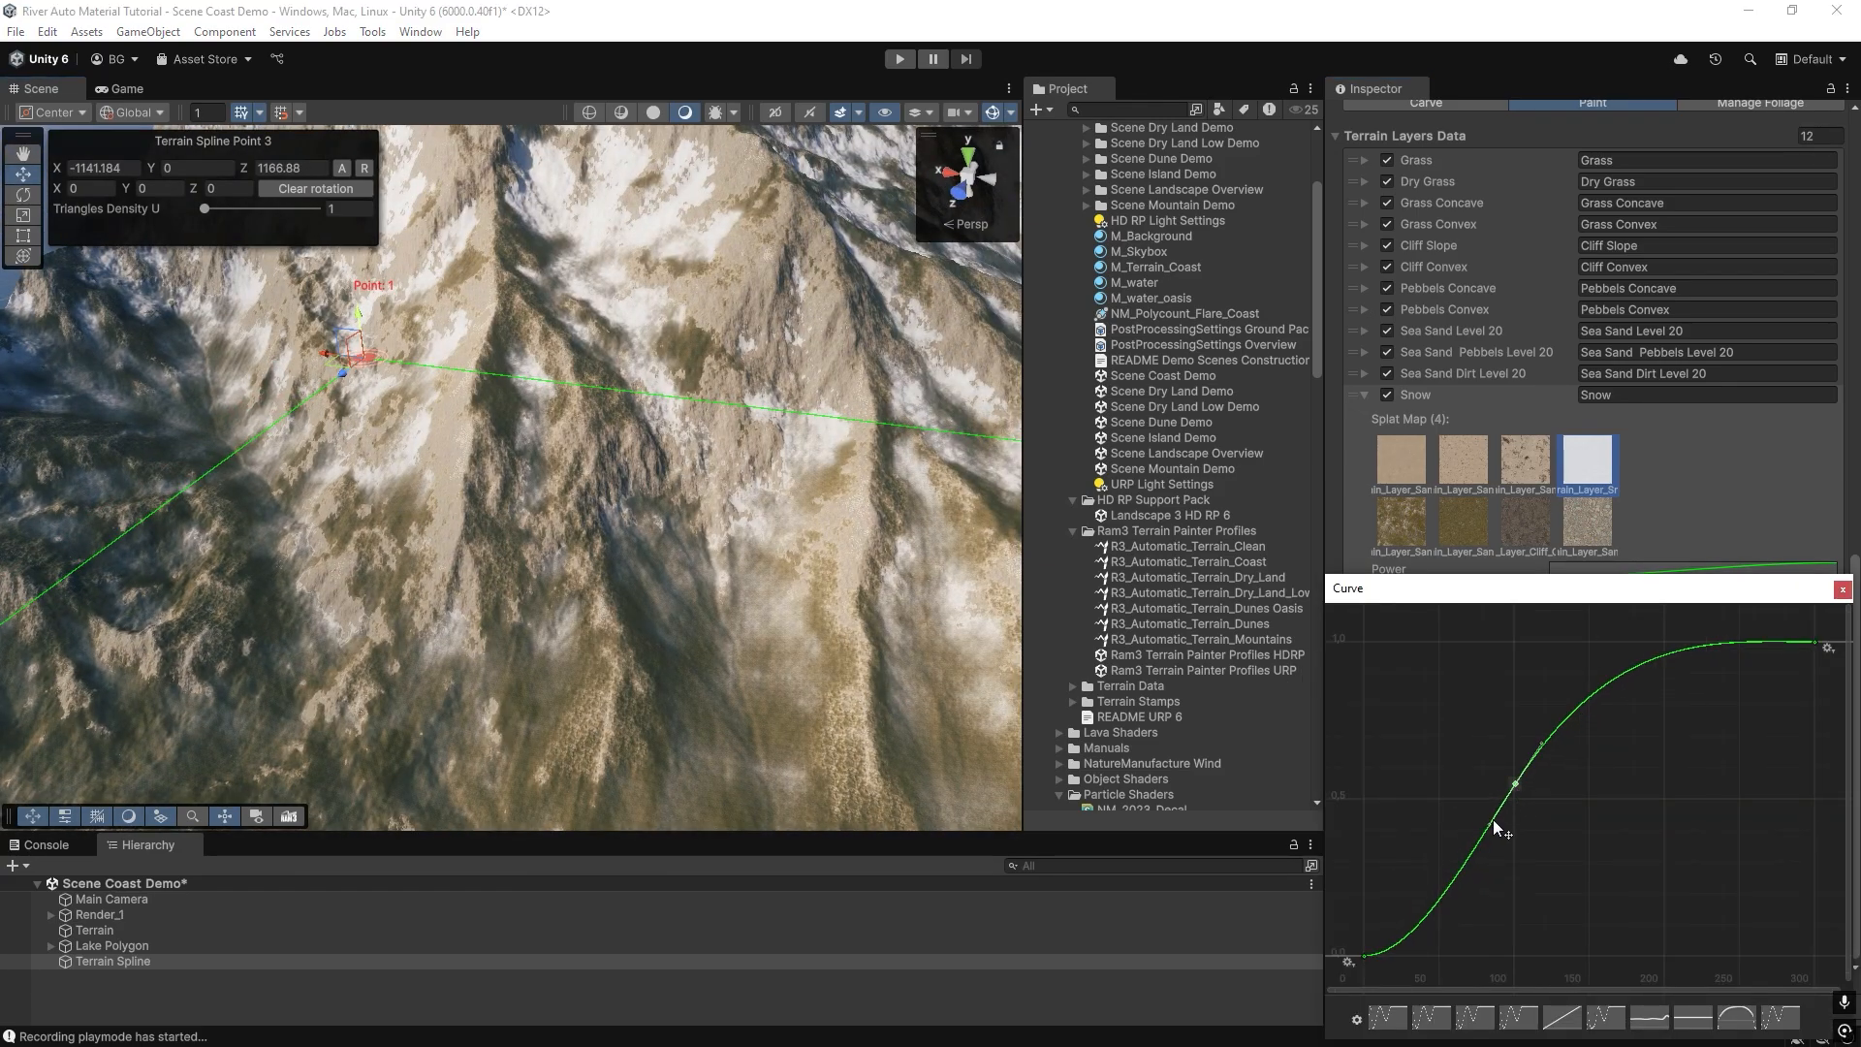
{"action": "left_click", "coordinate": [1842, 592]}
{"action": "left_click", "coordinate": [1619, 911]}
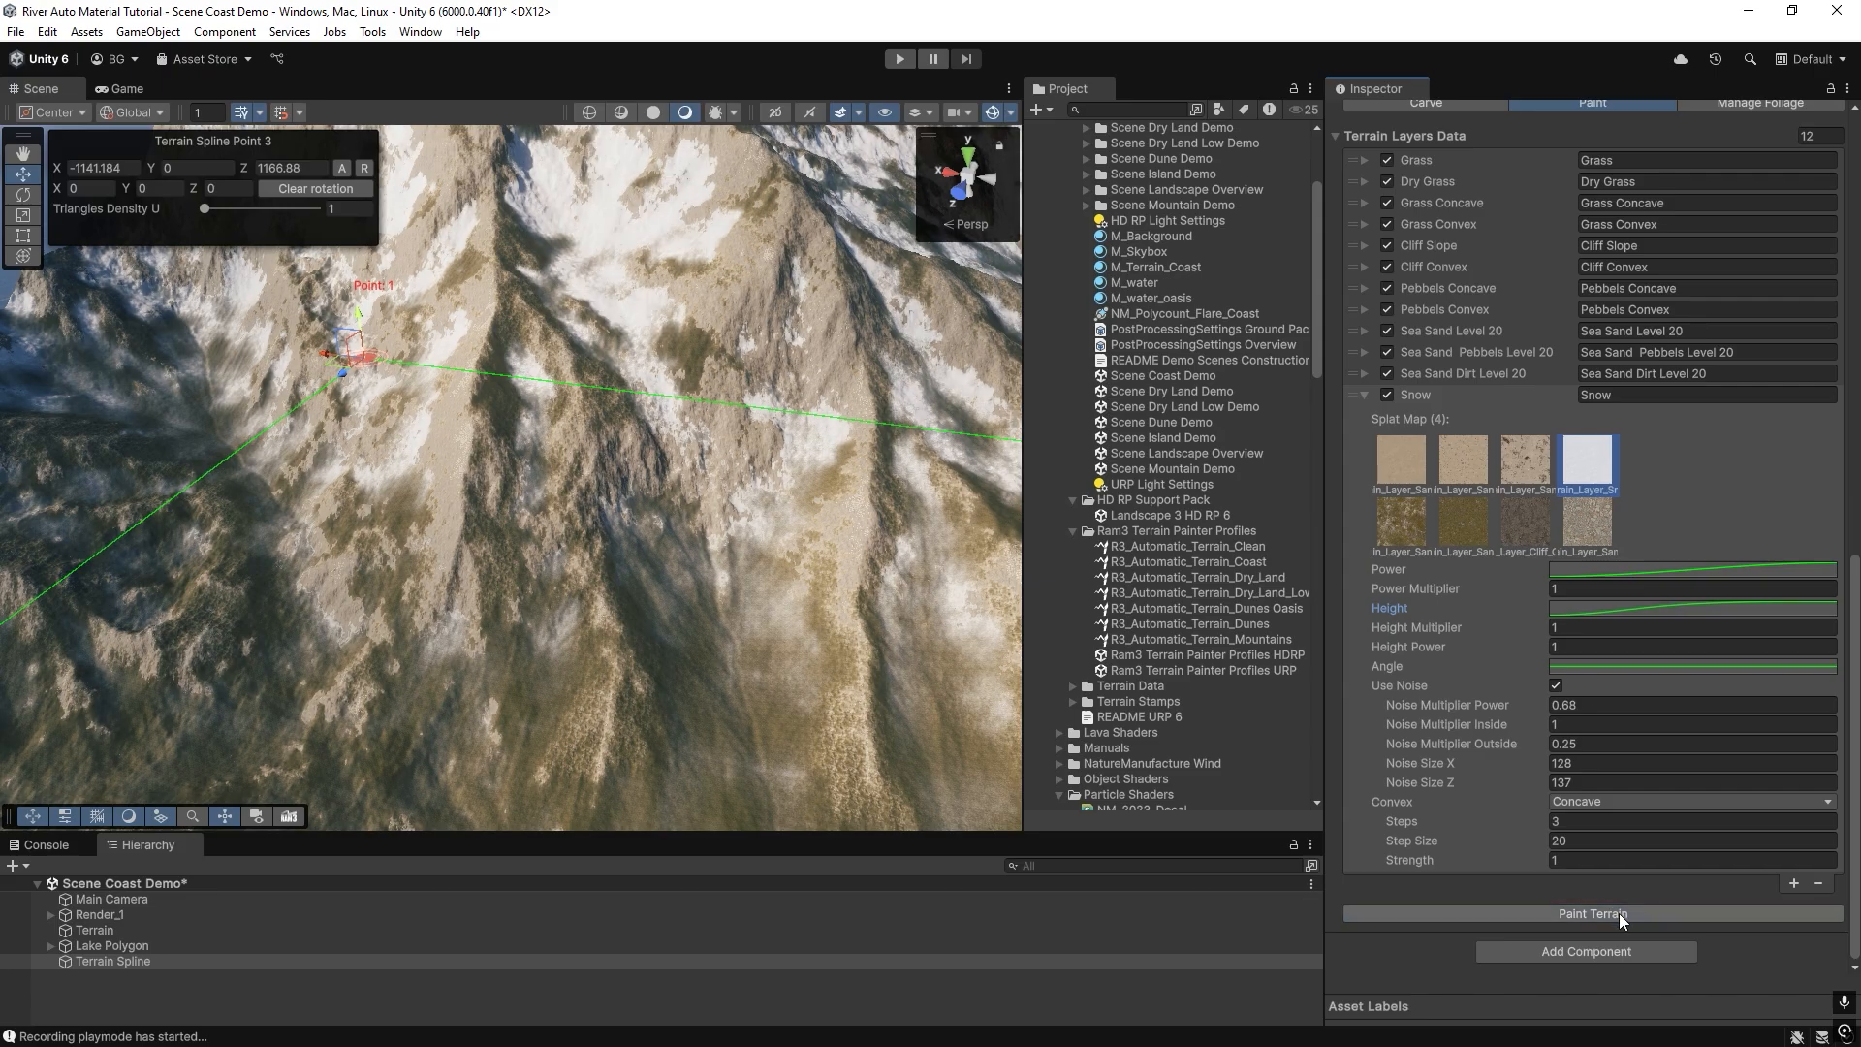
{"action": "mouse_move", "coordinate": [630, 581]}
{"action": "right_mouse_down"}
{"action": "mouse_move", "coordinate": [644, 426]}
{"action": "mouse_move", "coordinate": [543, 514]}
{"action": "right_mouse_up"}
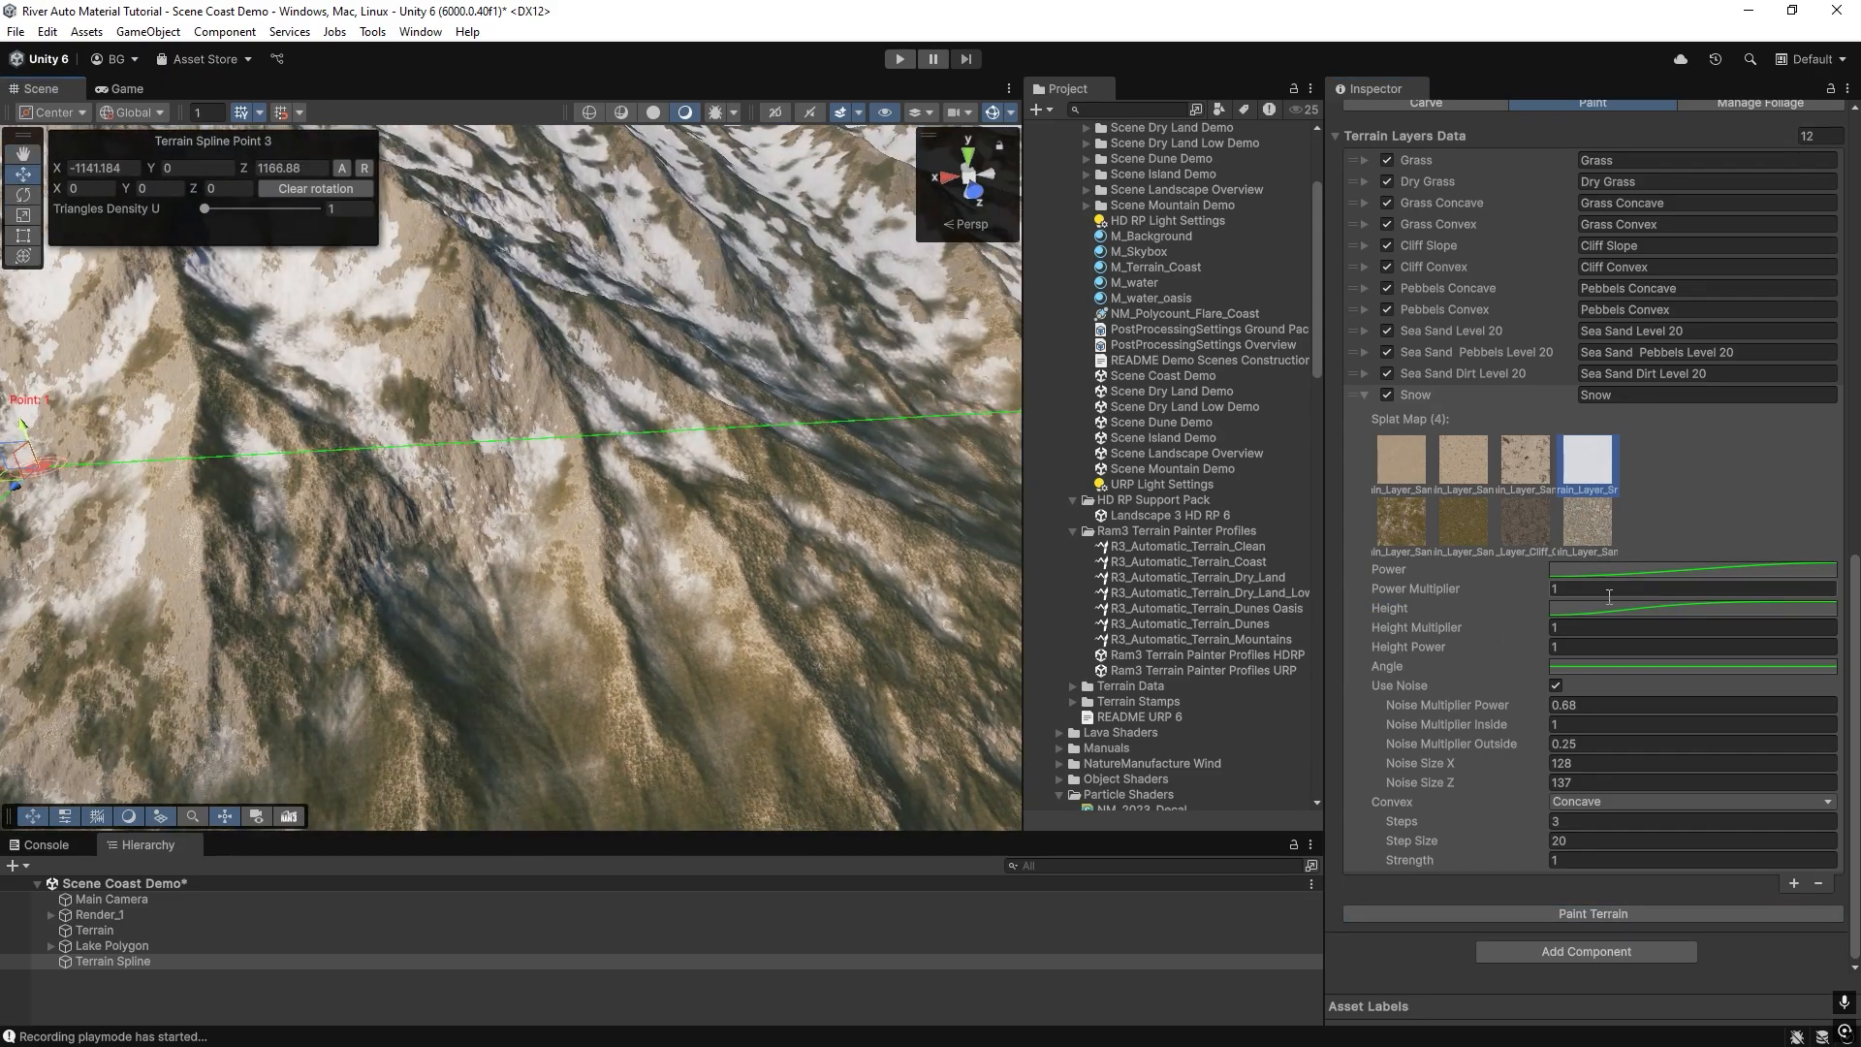
Steepen the Height curve's middle tangent further so the Snow curve peaks slightly above 1, repaint and view the whole mountain.
{"action": "left_click", "coordinate": [1609, 609]}
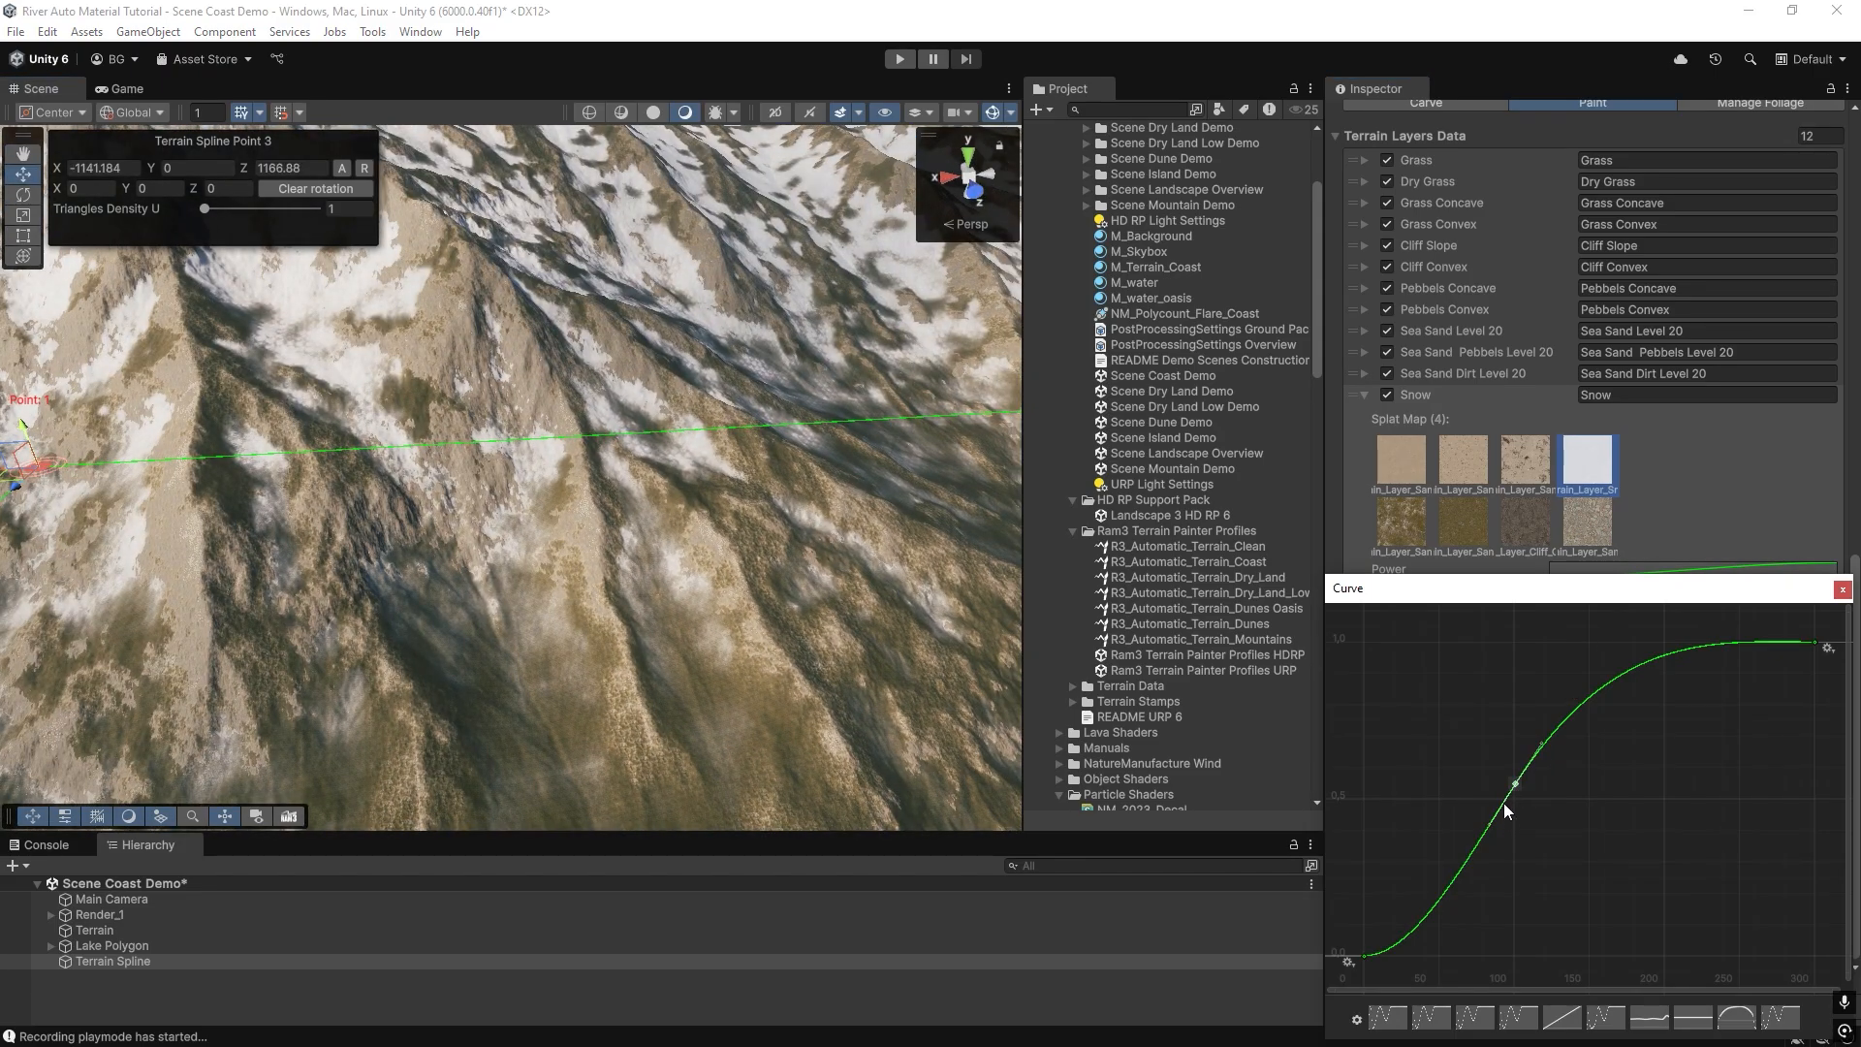
{"action": "left_click_drag", "start_coordinate": [1492, 822], "coordinate": [1497, 824]}
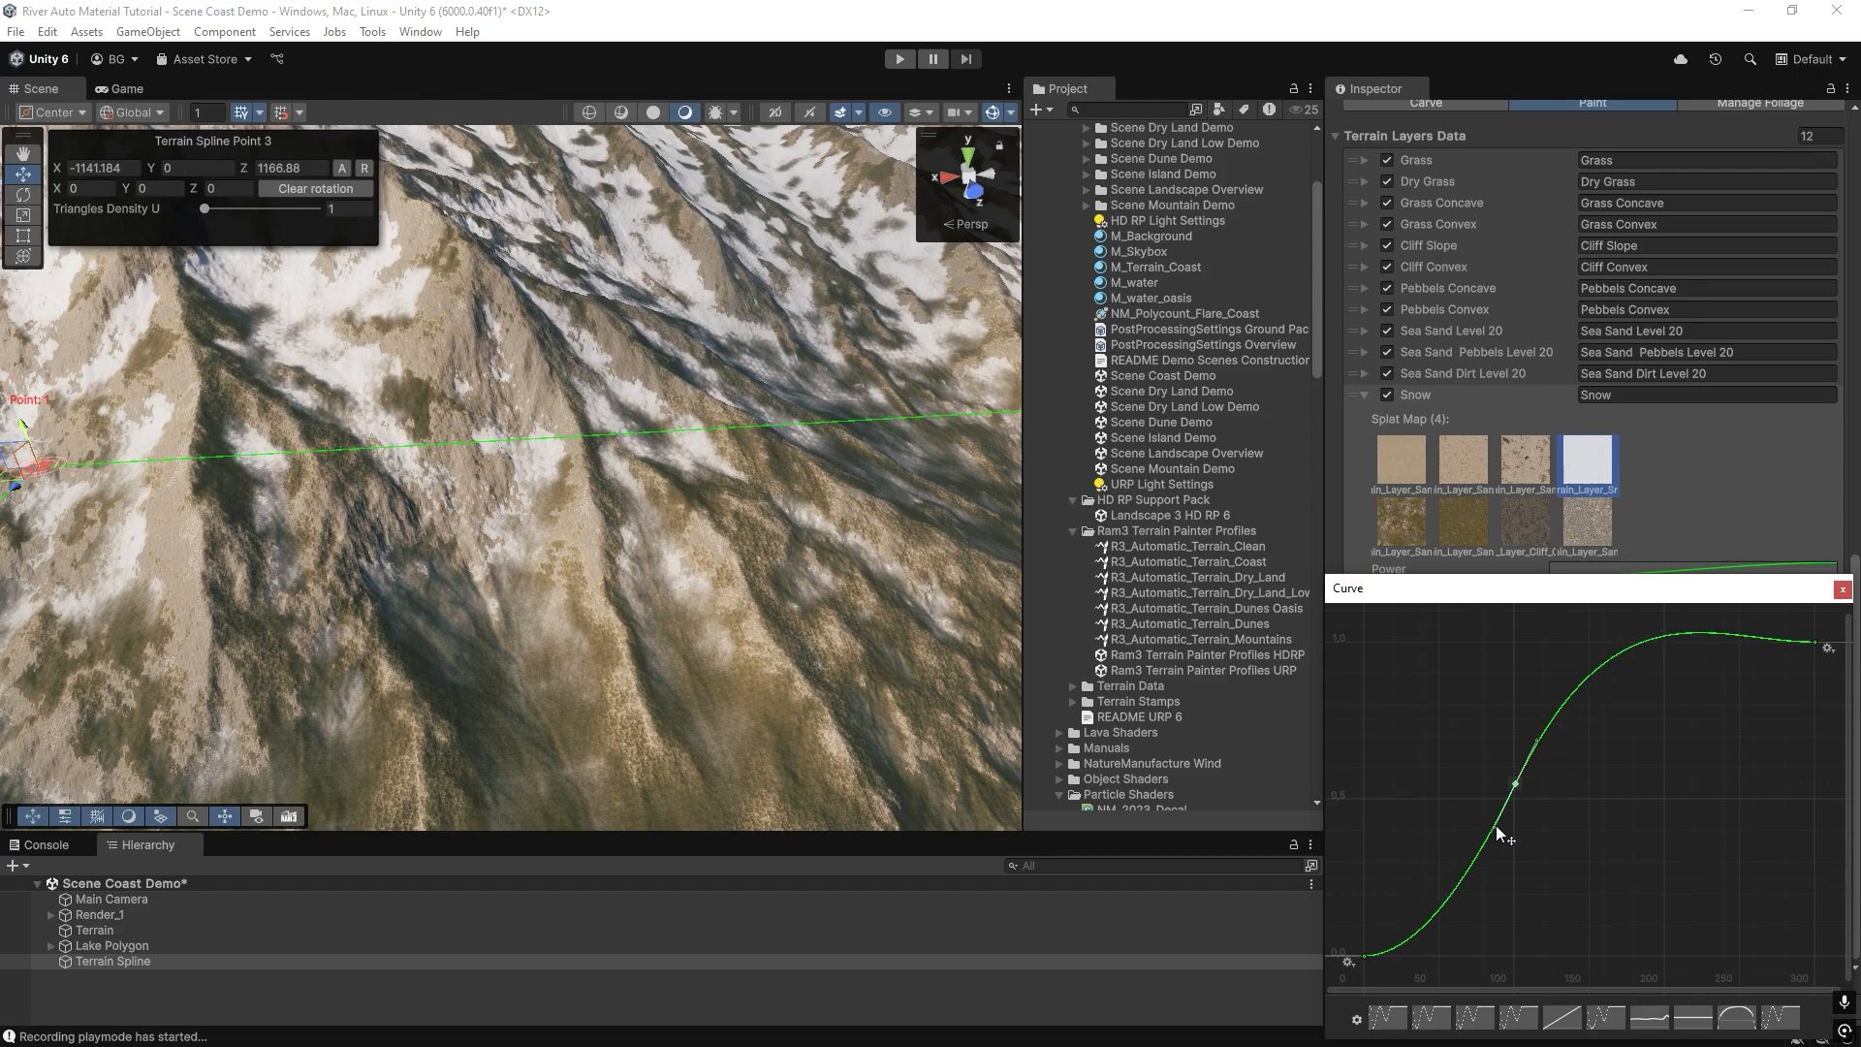
{"action": "left_click", "coordinate": [1842, 589]}
{"action": "left_click", "coordinate": [1534, 913]}
{"action": "mouse_move", "coordinate": [291, 543]}
{"action": "right_mouse_down"}
{"action": "mouse_move", "coordinate": [251, 424]}
{"action": "mouse_move", "coordinate": [632, 466]}
{"action": "mouse_move", "coordinate": [673, 403]}
{"action": "mouse_move", "coordinate": [703, 463]}
{"action": "mouse_move", "coordinate": [528, 416]}
{"action": "mouse_move", "coordinate": [704, 411]}
{"action": "mouse_move", "coordinate": [254, 455]}
{"action": "right_mouse_up"}
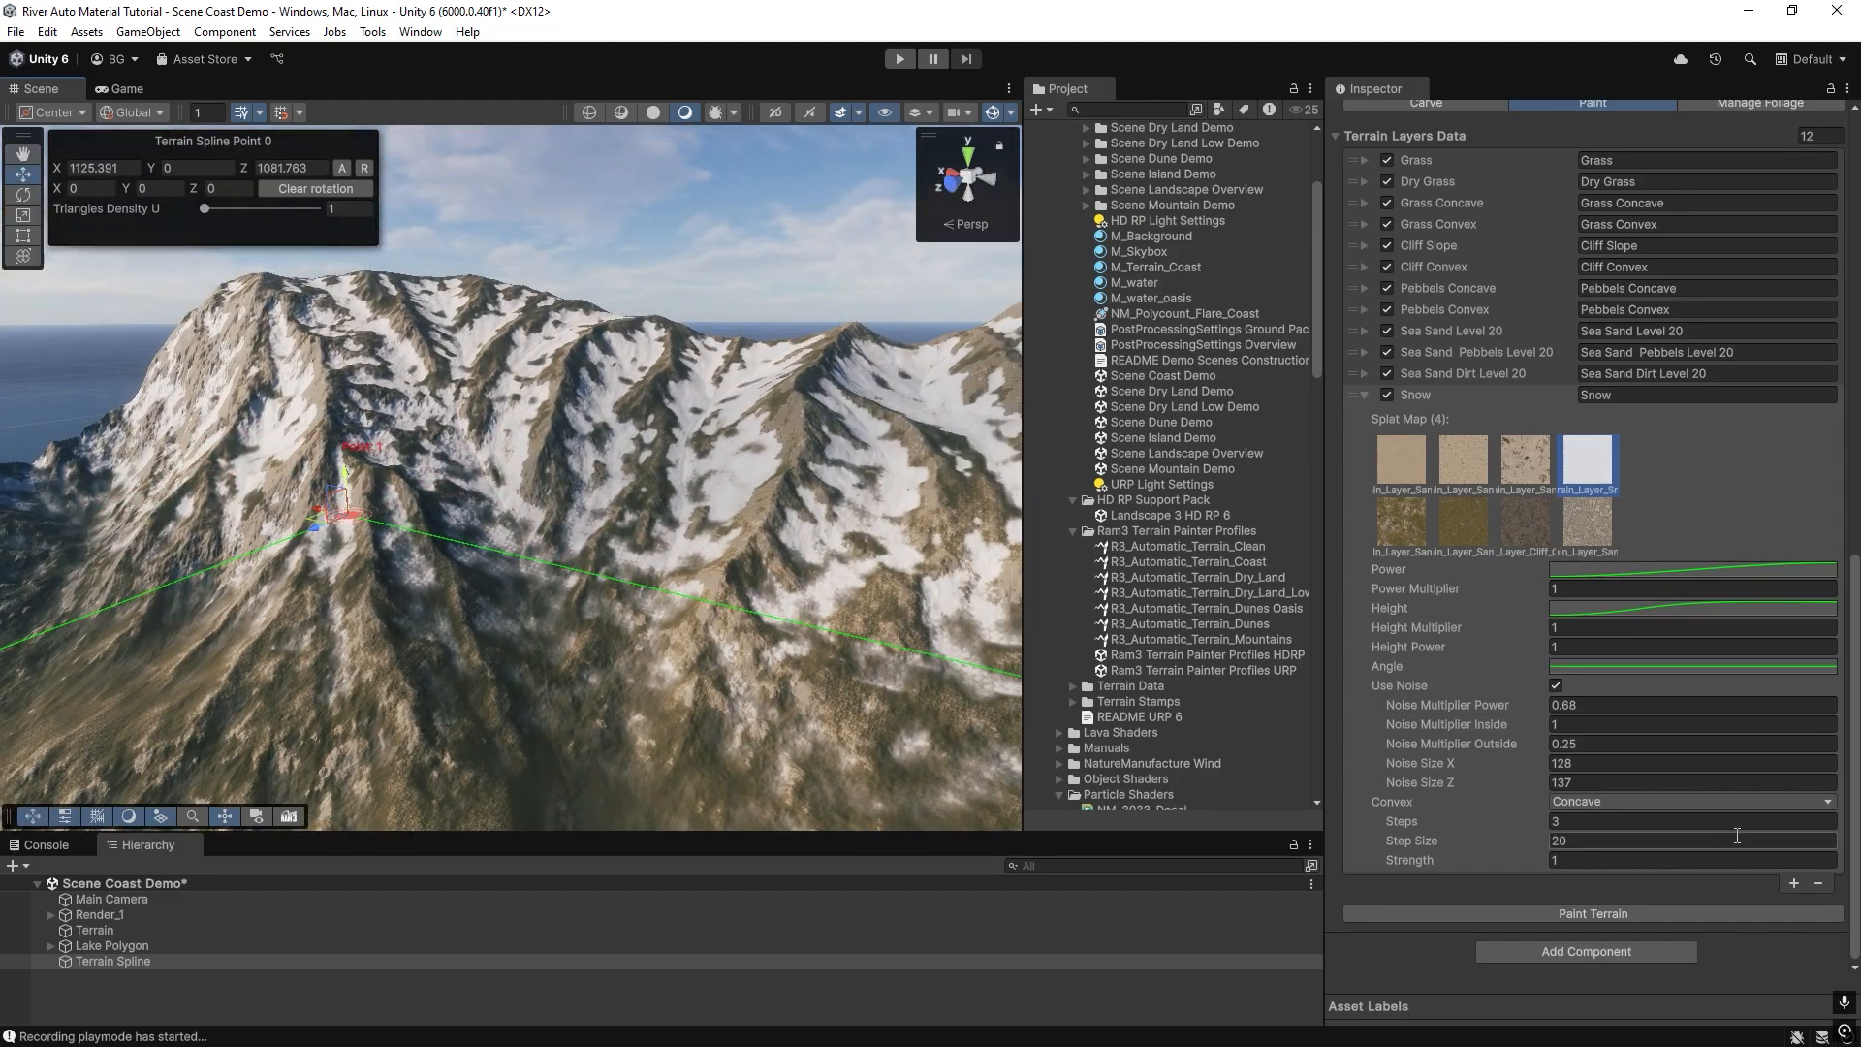
Rename the Snow entry as Snow Concave and add another layer entry after it, expanded for editing.
{"action": "left_click", "coordinate": [1638, 394]}
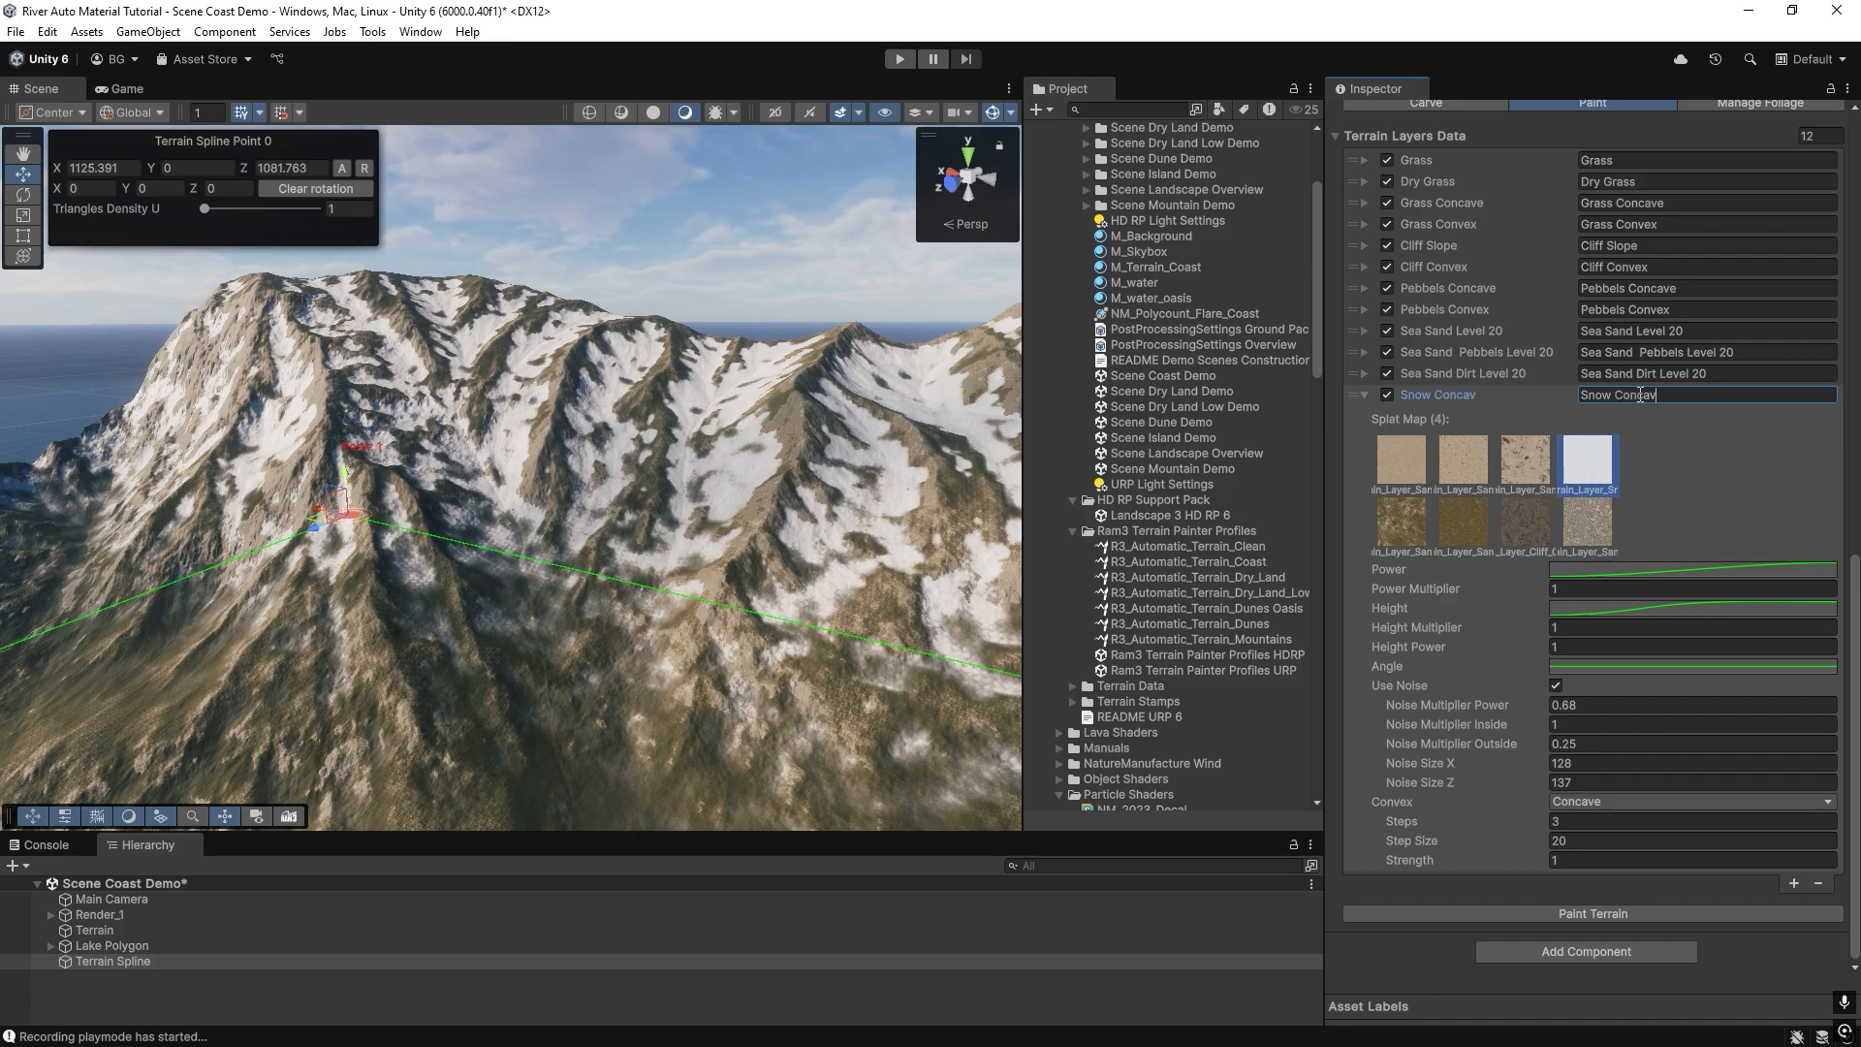
{"action": "left_click", "coordinate": [1791, 882]}
{"action": "left_click", "coordinate": [1363, 883]}
{"action": "scroll", "coordinate": [1528, 799], "scroll_direction": "down", "scroll_amount": 5}
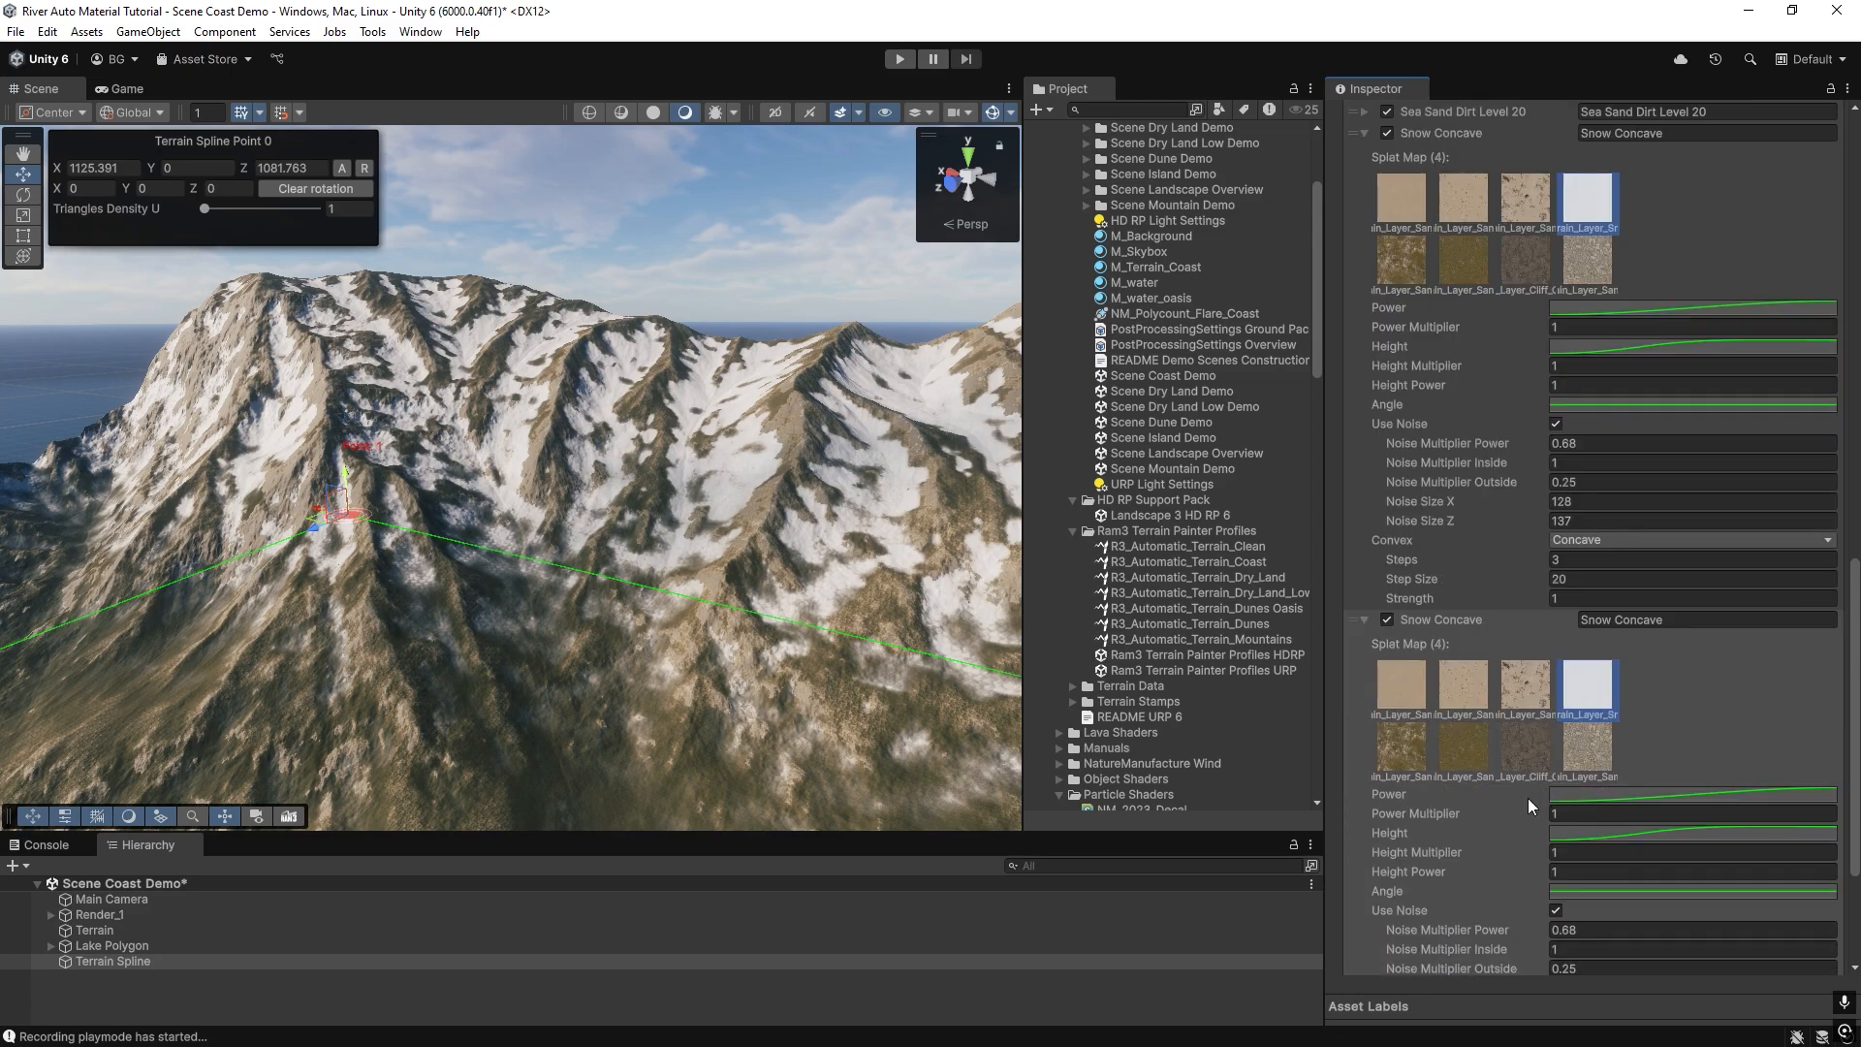
Set the second Snow Concave entry's Convex option to None and move its Height curve's middle key to about time 135.
{"action": "left_click", "coordinate": [1594, 801]}
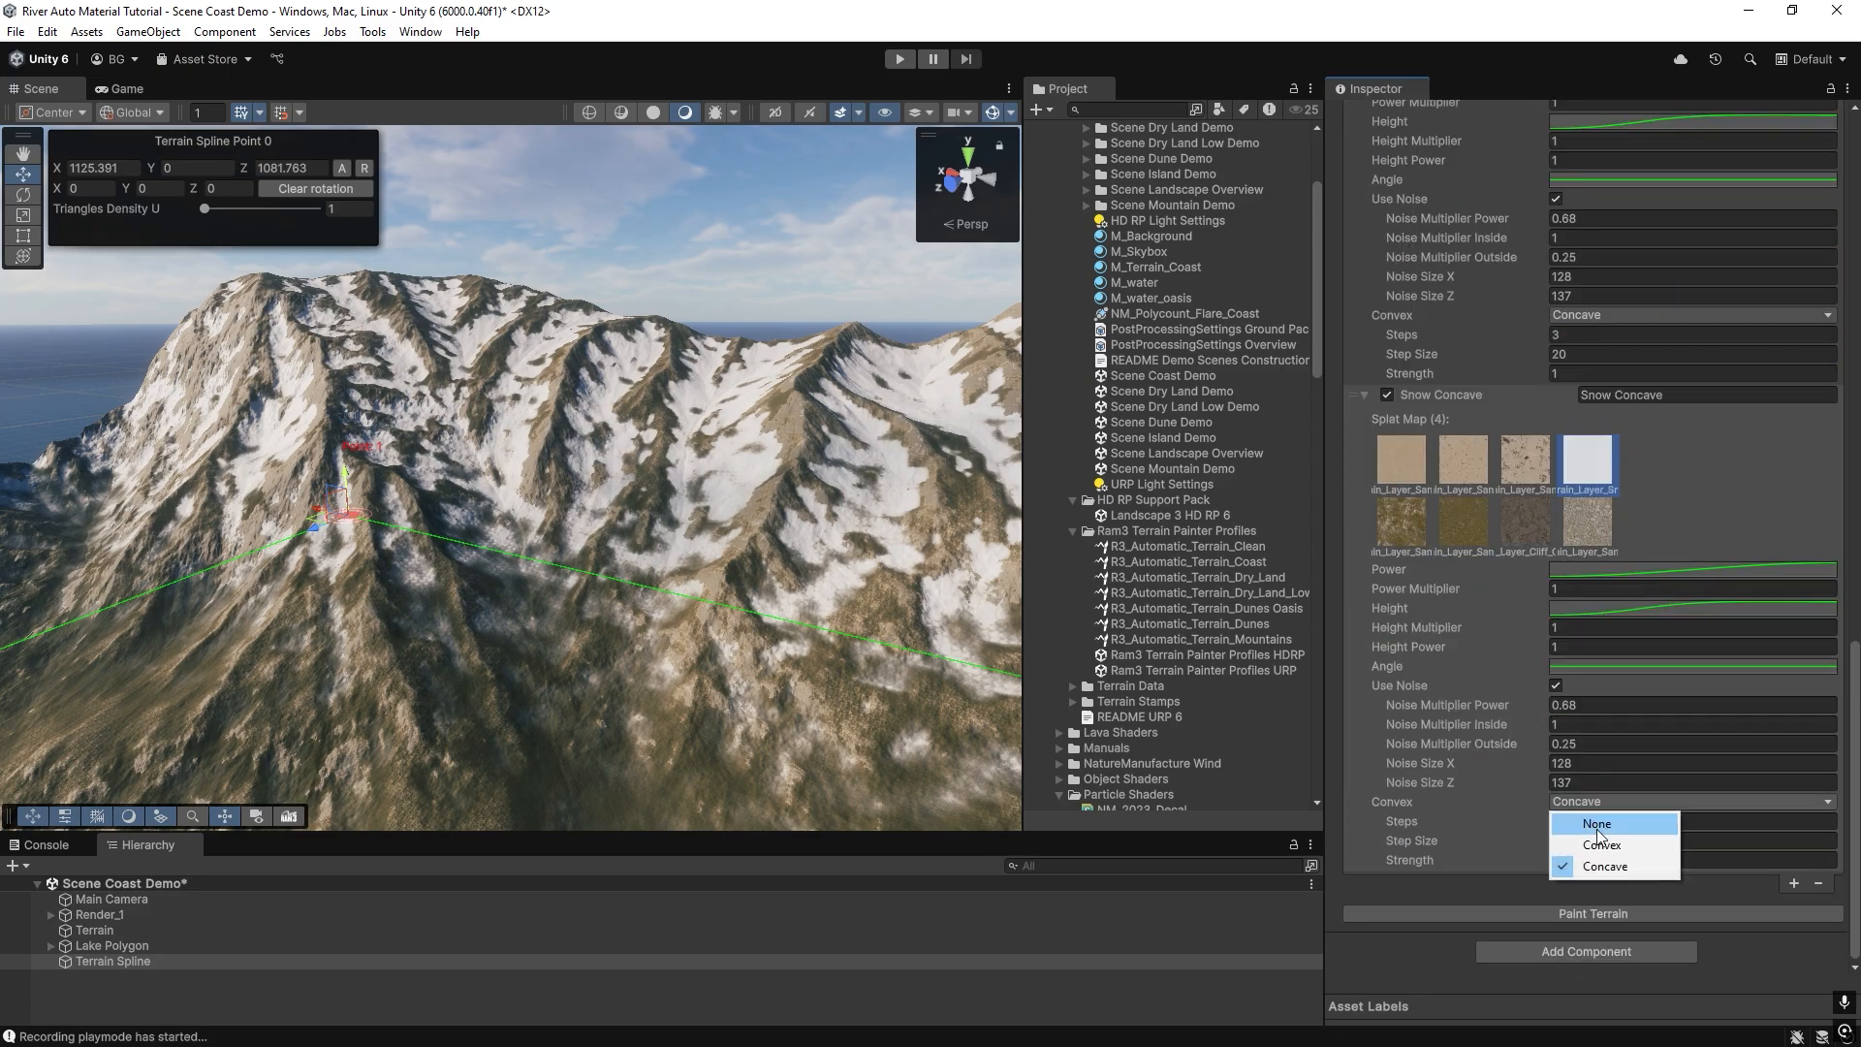
{"action": "left_click", "coordinate": [1597, 829]}
{"action": "left_click", "coordinate": [1595, 671]}
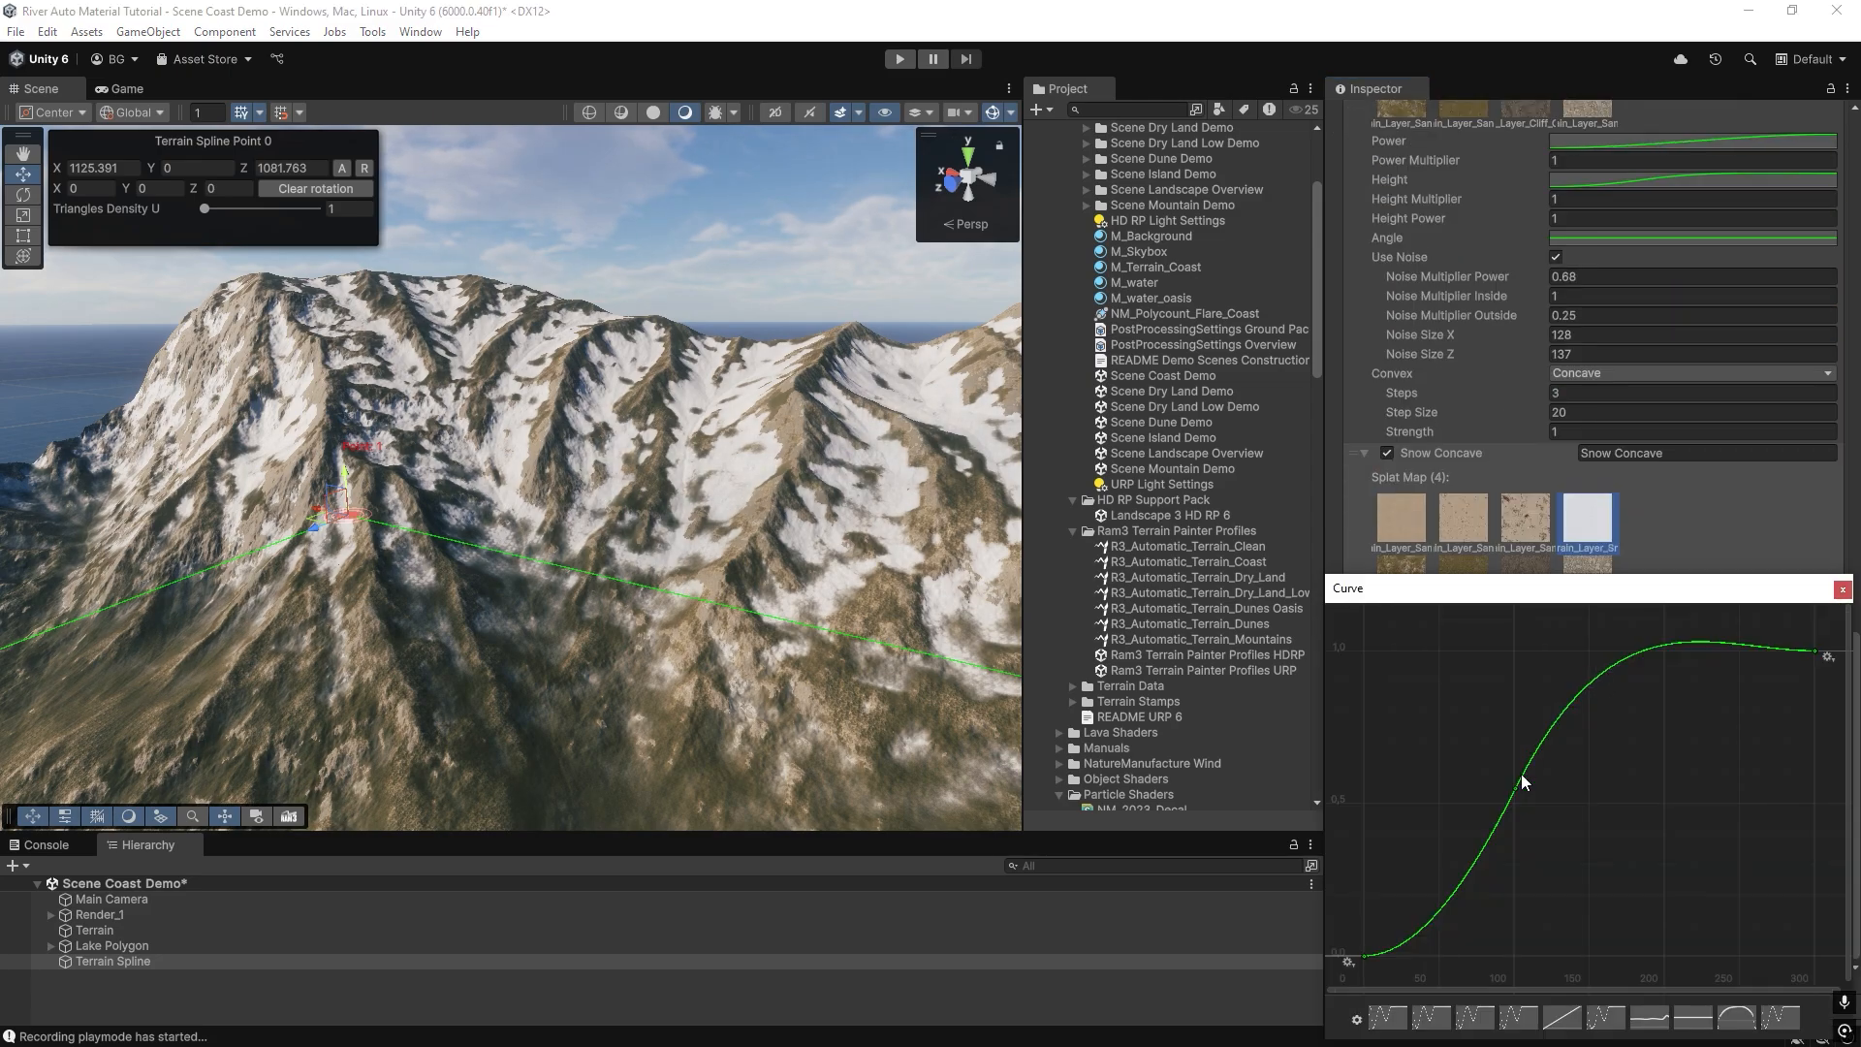
{"action": "double_click", "coordinate": [1516, 790]}
{"action": "left_click_drag", "start_coordinate": [1517, 789], "coordinate": [1565, 789]}
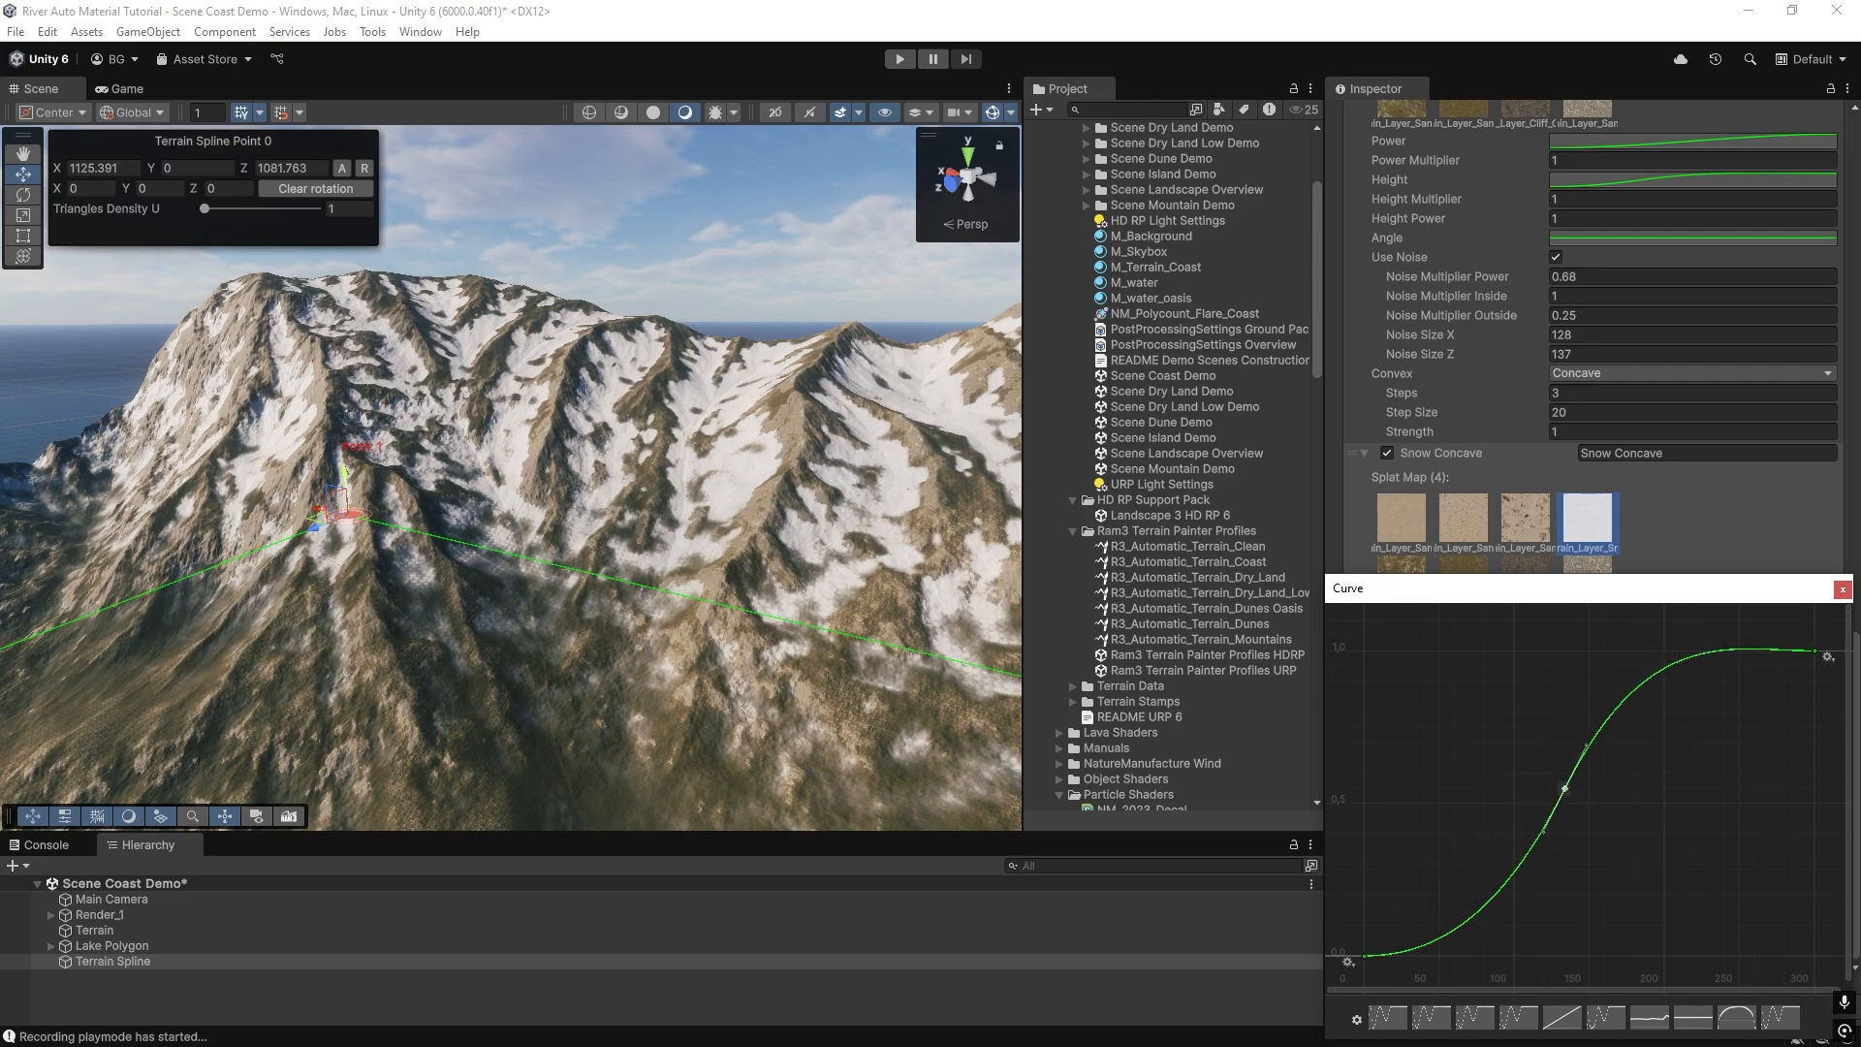
{"action": "left_click", "coordinate": [1842, 590]}
Repaint the terrain and move the middle key of the second Snow Concave entry's Height curve to about time 145.
{"action": "left_click", "coordinate": [1572, 915]}
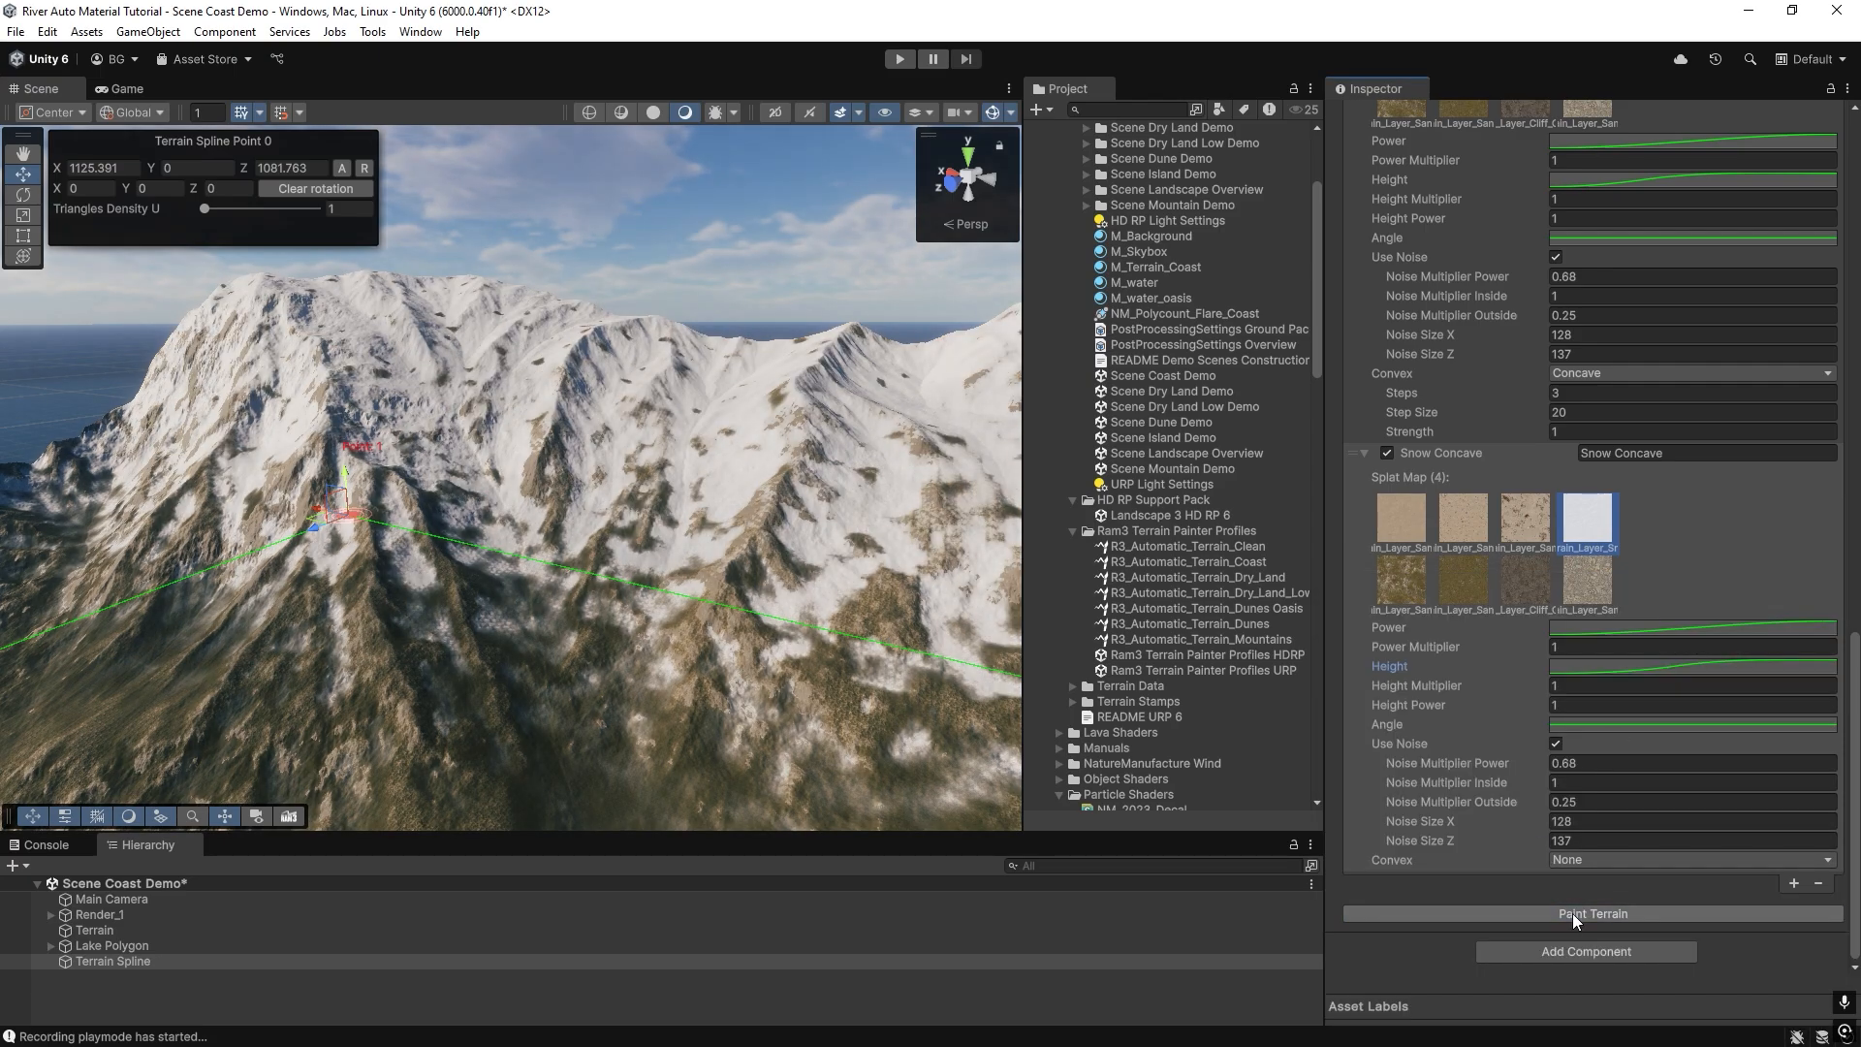
{"action": "right_click_drag", "start_coordinate": [277, 432], "coordinate": [582, 465]}
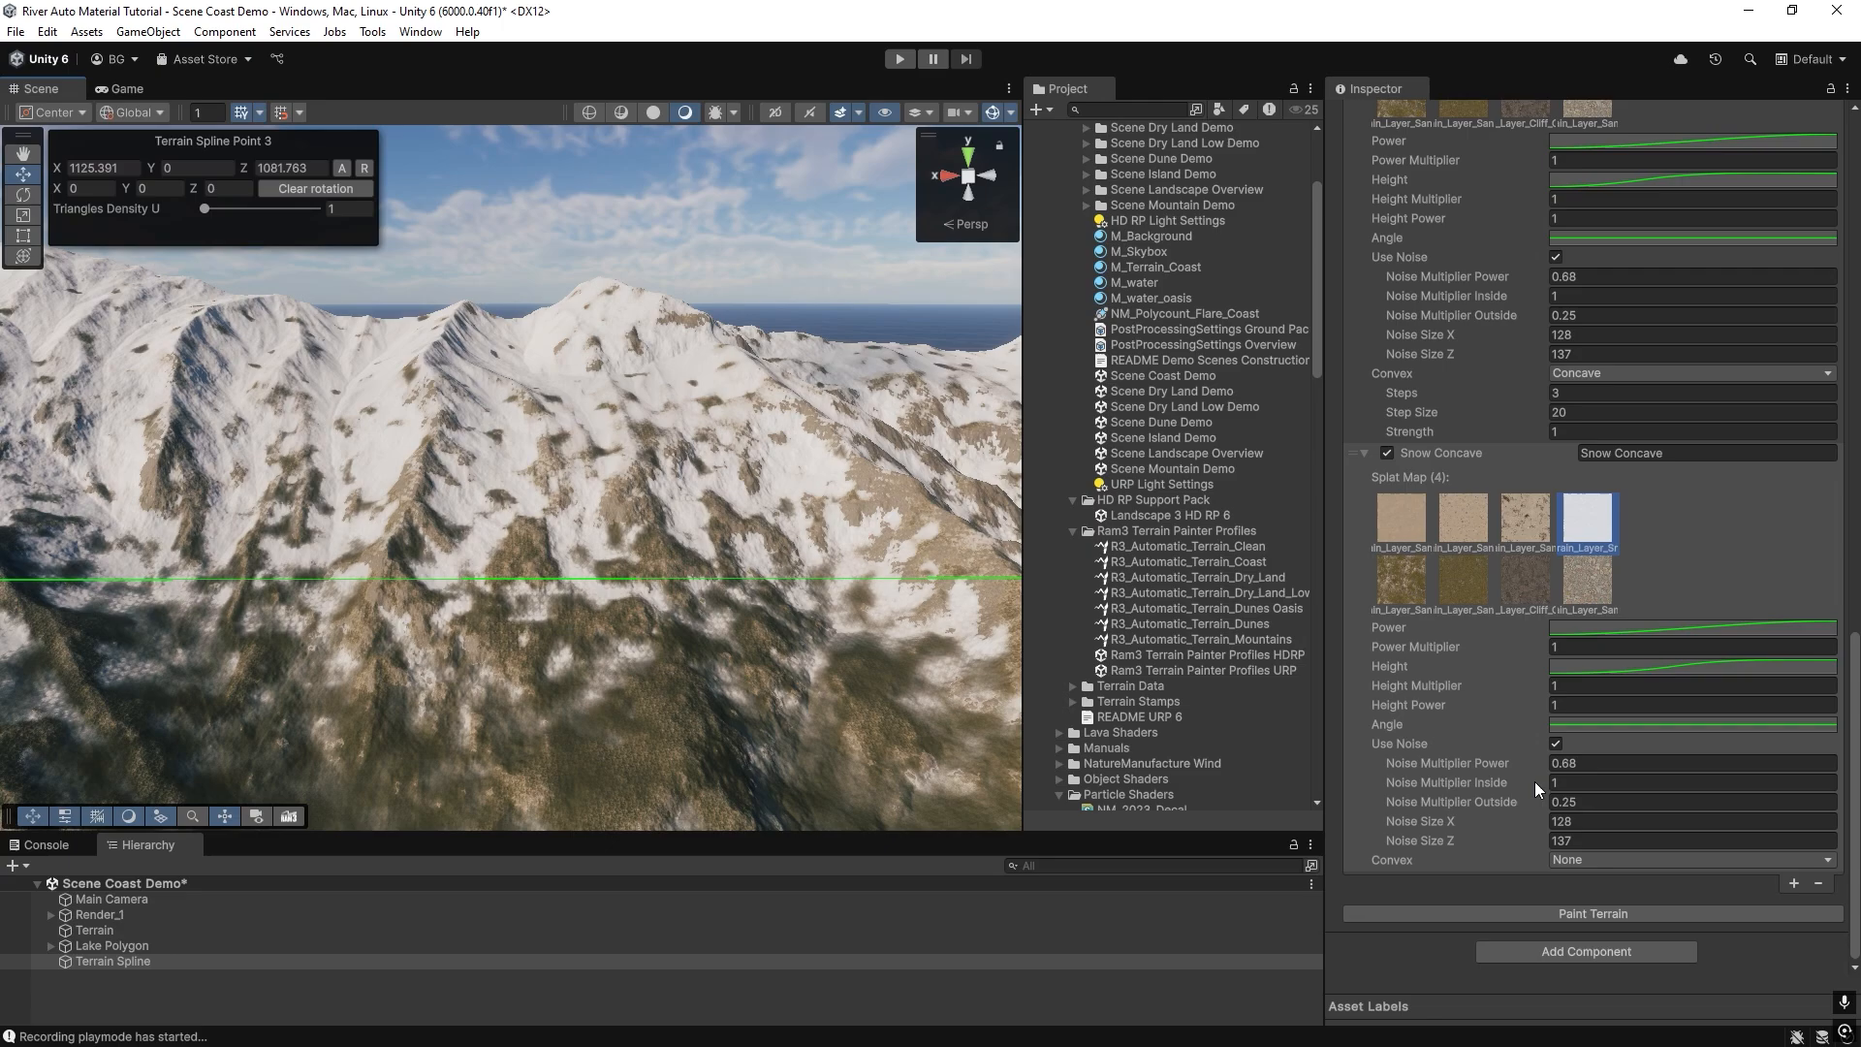
{"action": "left_click", "coordinate": [1615, 669]}
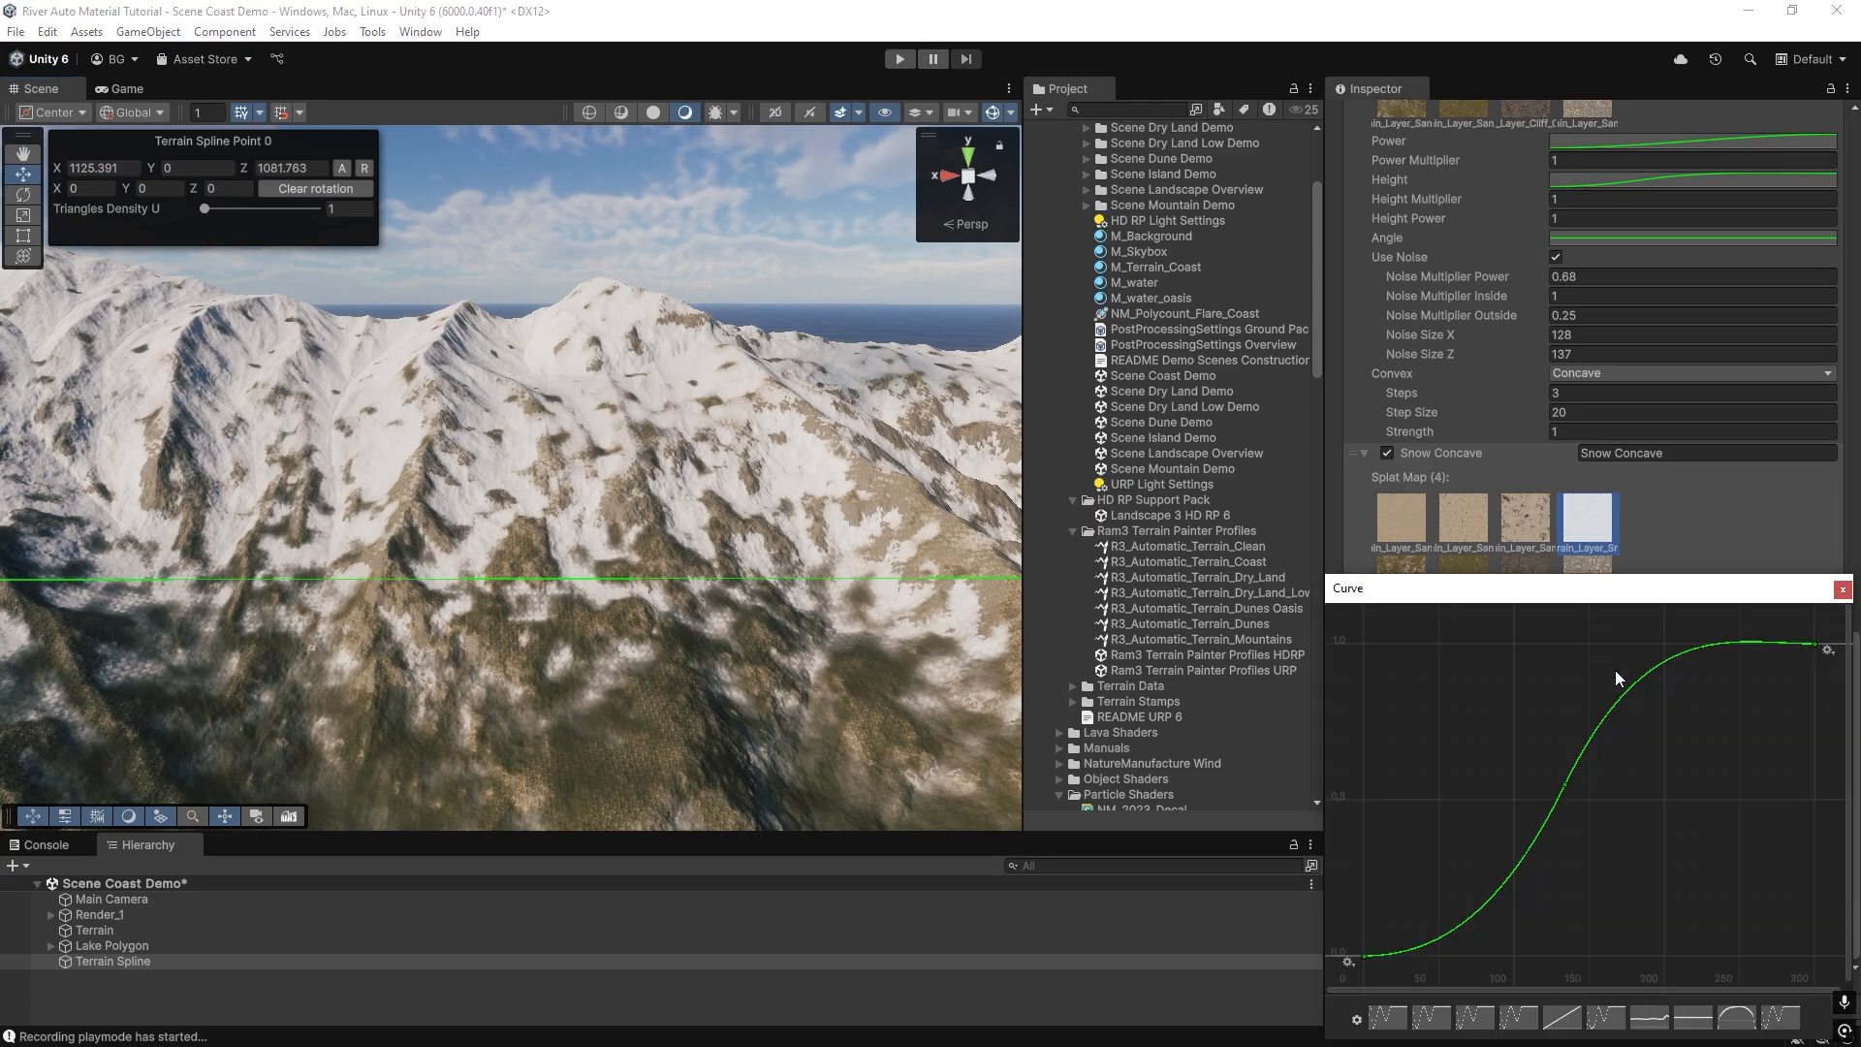
{"action": "double_click", "coordinate": [1563, 787]}
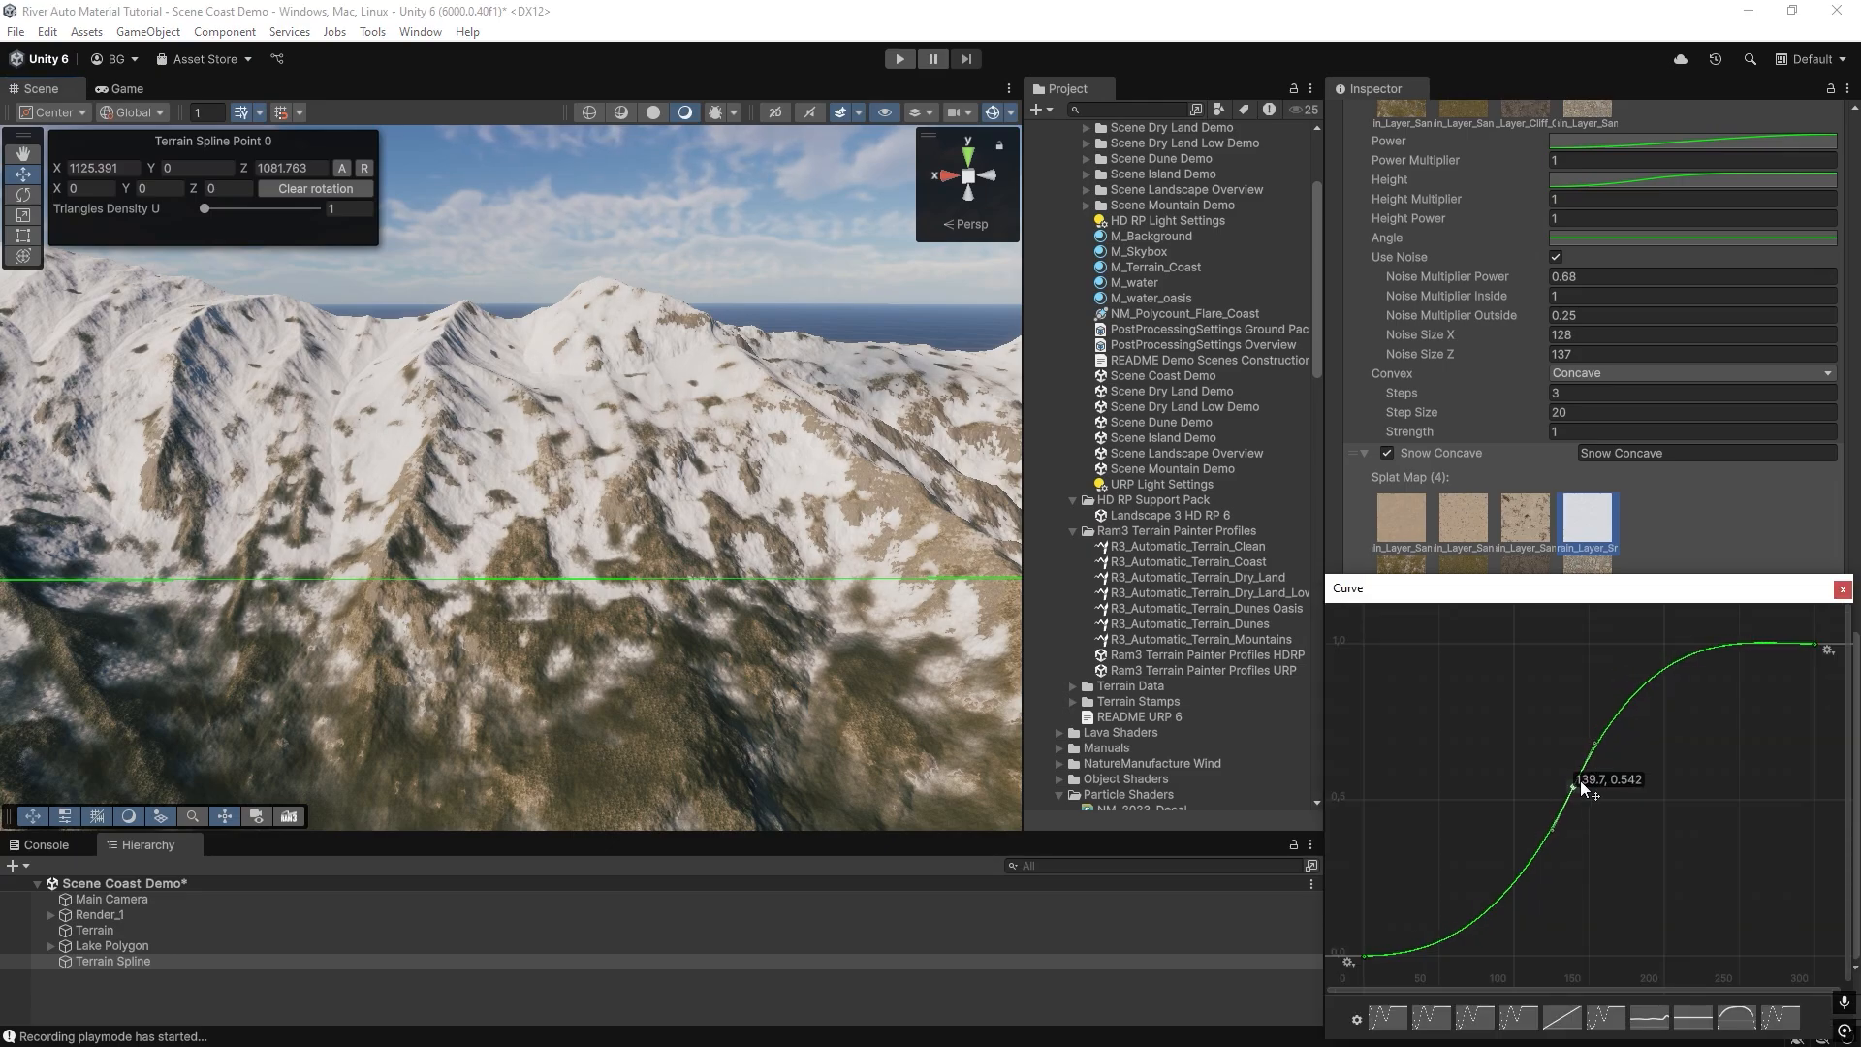
{"action": "left_click", "coordinate": [1842, 589]}
{"action": "right_click_drag", "start_coordinate": [716, 641], "coordinate": [808, 586]}
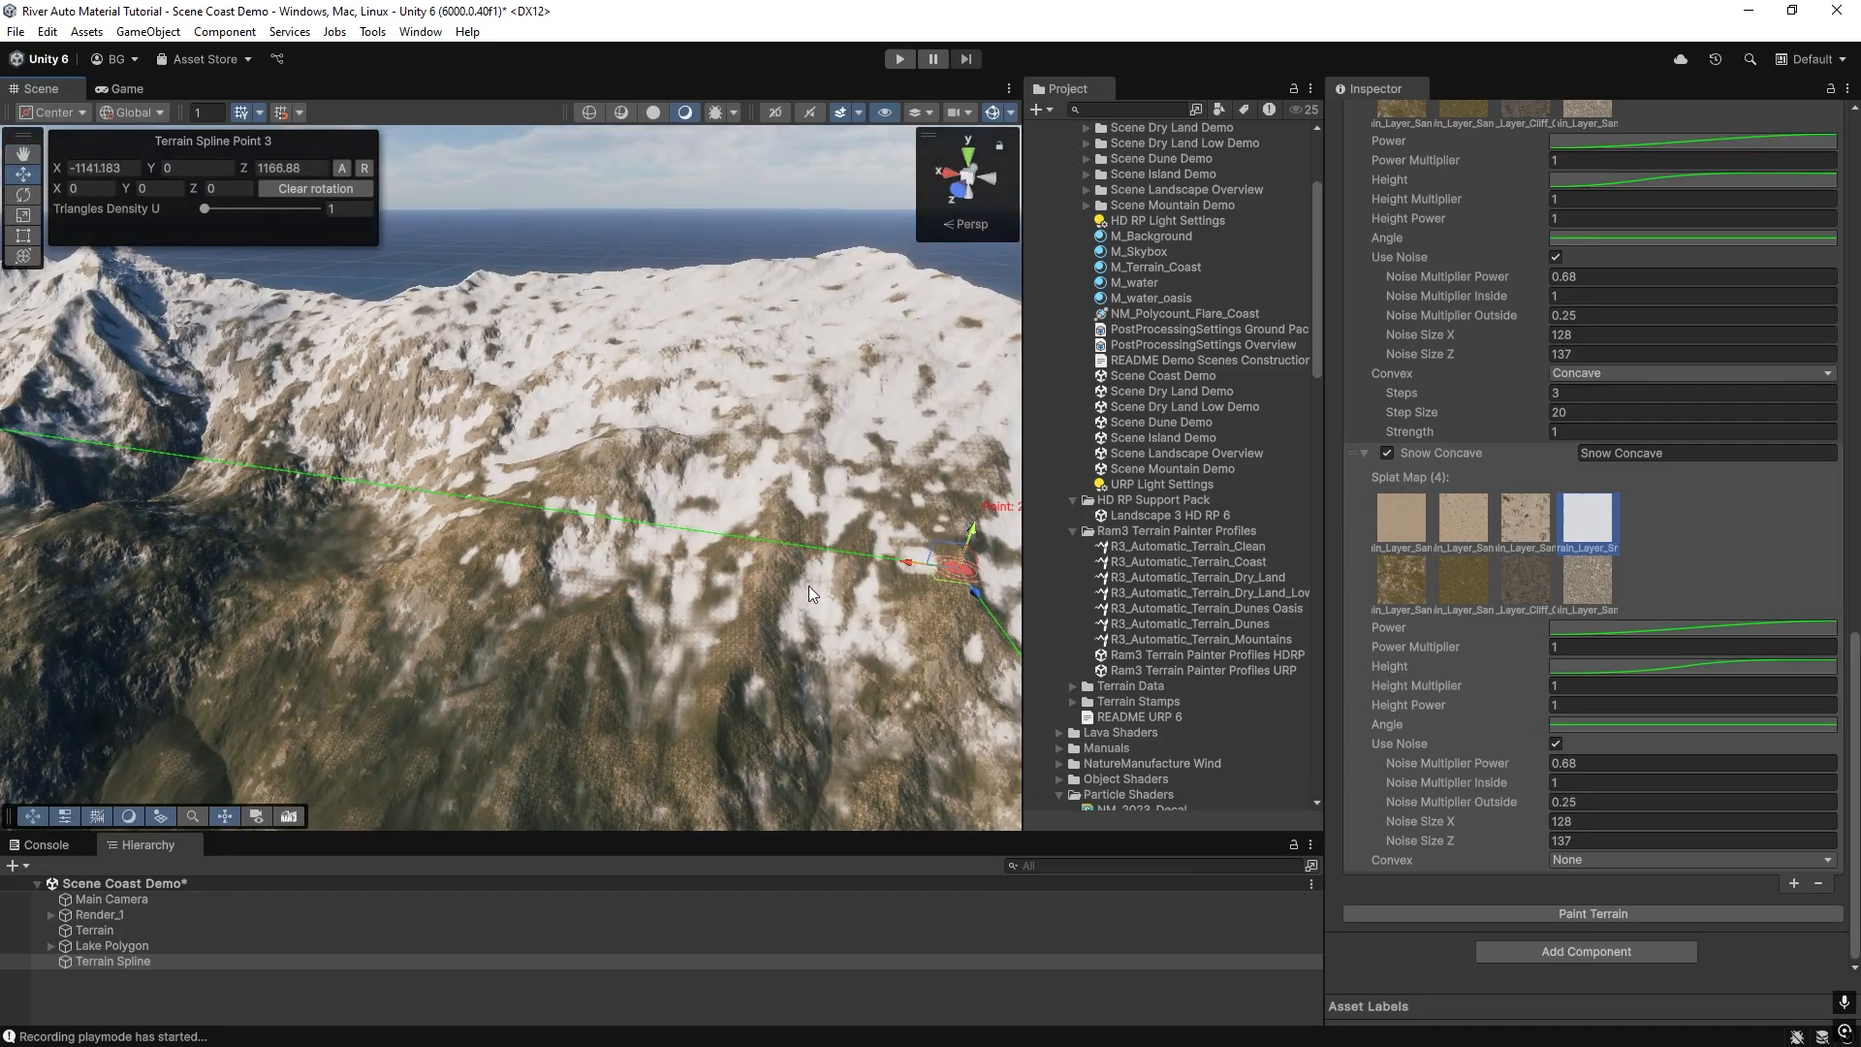
Review the Height curve's middle key on the second Snow Concave entry, repaint the terrain and inspect the peaks.
{"action": "left_click", "coordinate": [1602, 669]}
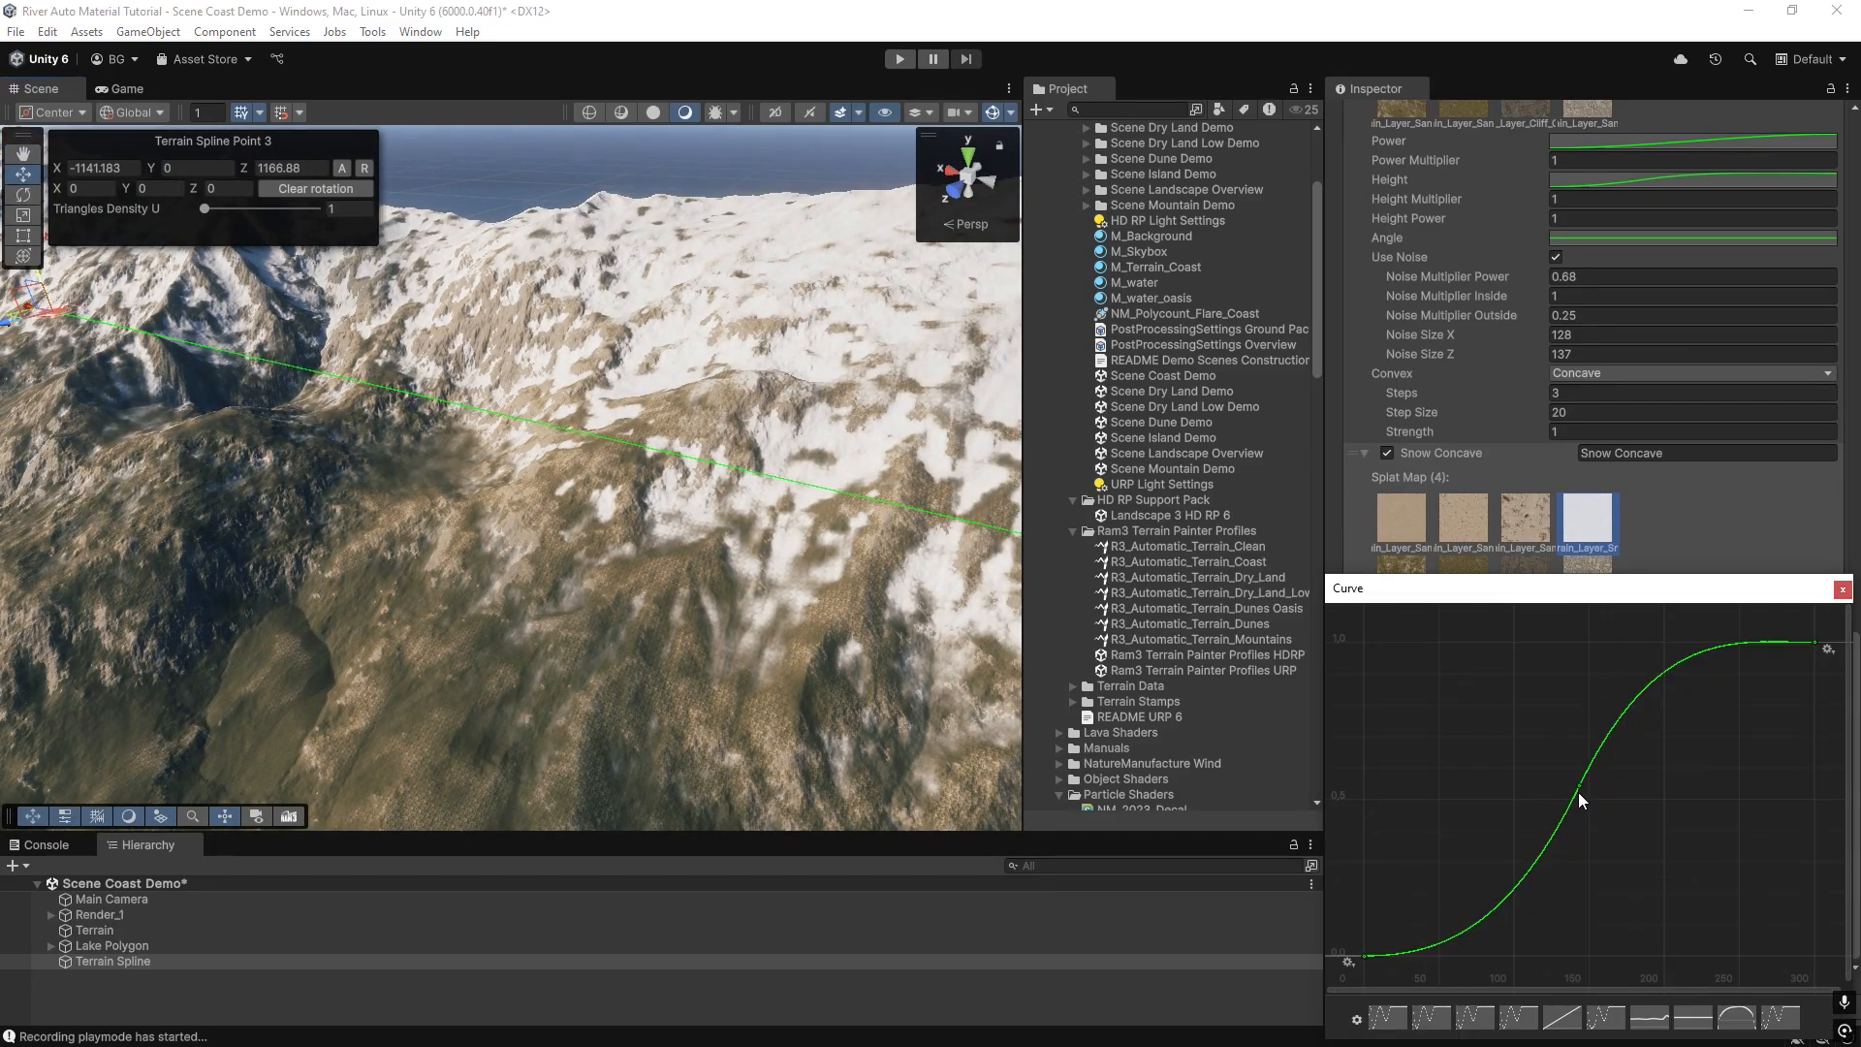
{"action": "left_click", "coordinate": [1580, 787]}
{"action": "left_click", "coordinate": [1842, 589]}
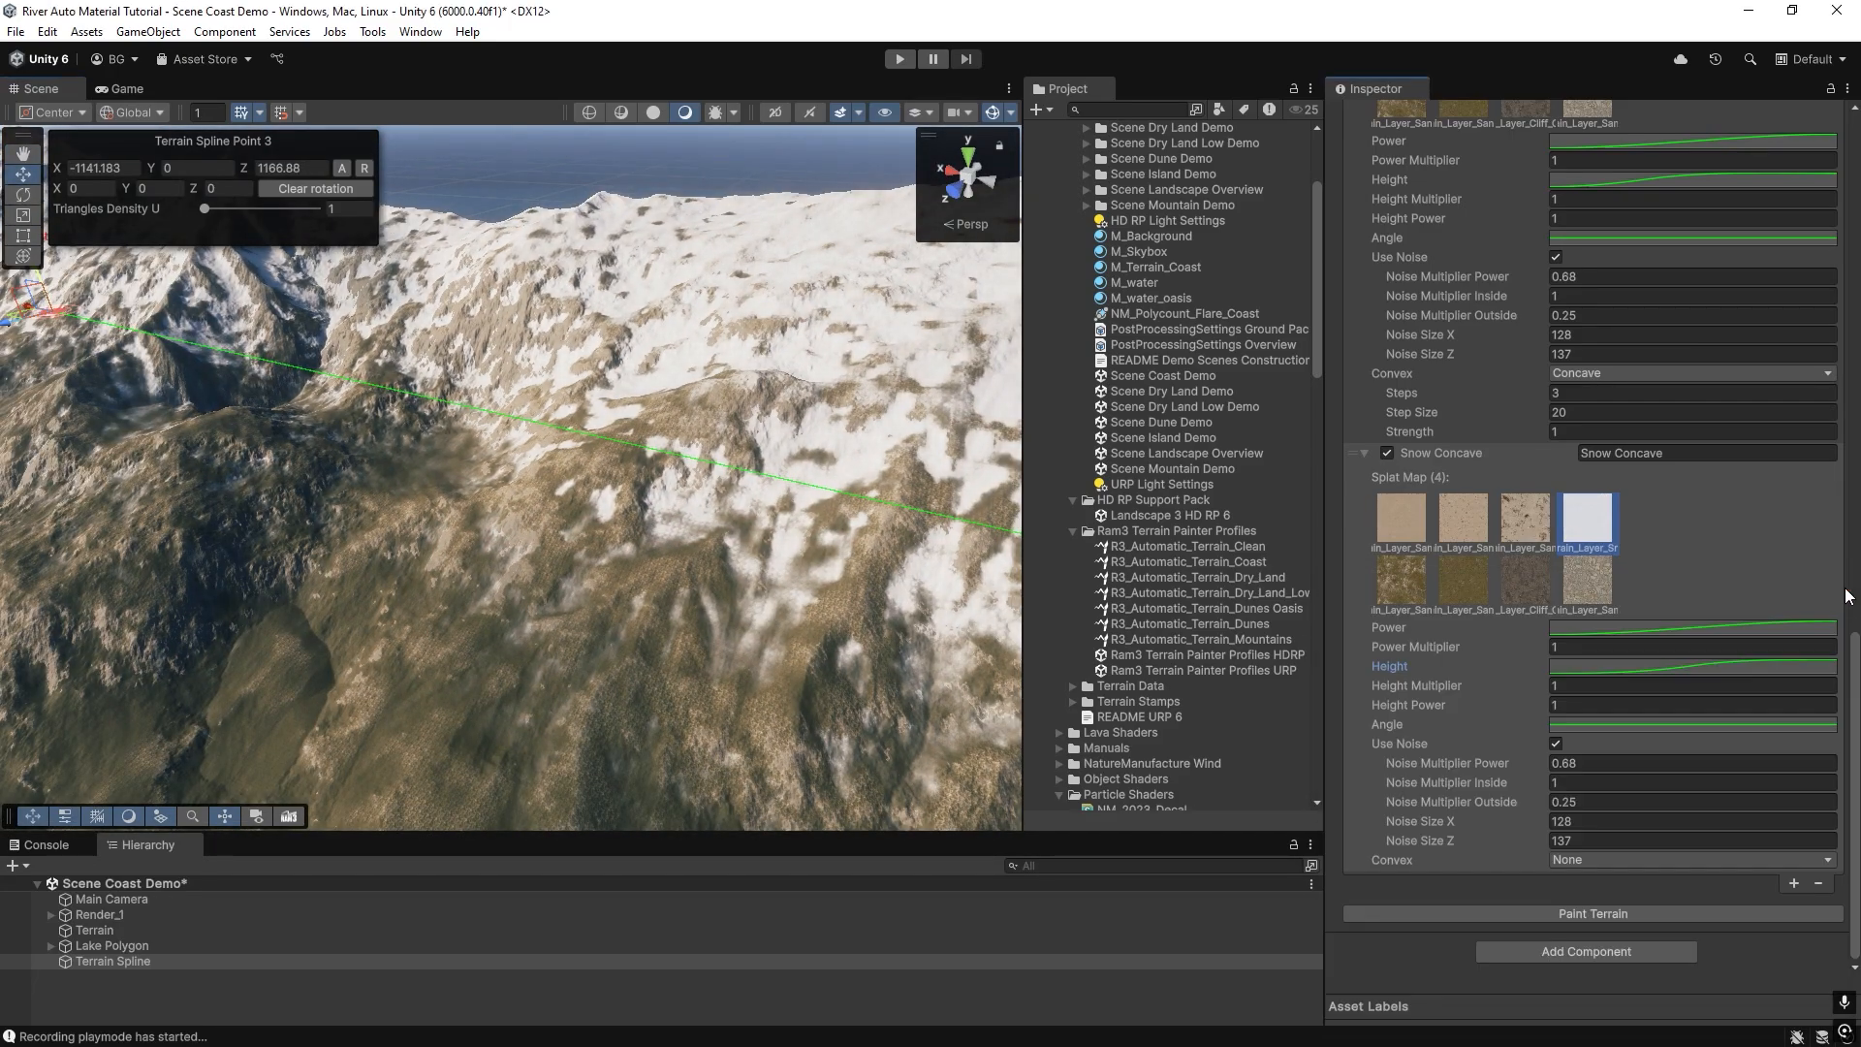
{"action": "left_click", "coordinate": [1645, 908]}
{"action": "mouse_move", "coordinate": [698, 524]}
{"action": "right_mouse_down"}
{"action": "mouse_move", "coordinate": [619, 477]}
{"action": "mouse_move", "coordinate": [451, 444]}
{"action": "mouse_move", "coordinate": [318, 380]}
{"action": "mouse_move", "coordinate": [402, 415]}
{"action": "right_mouse_up"}
{"action": "right_click_drag", "start_coordinate": [481, 395], "coordinate": [548, 607]}
On the second Snow Concave entry's Angle curve, set the end key to time 90 and value 0.
{"action": "left_click", "coordinate": [1591, 723]}
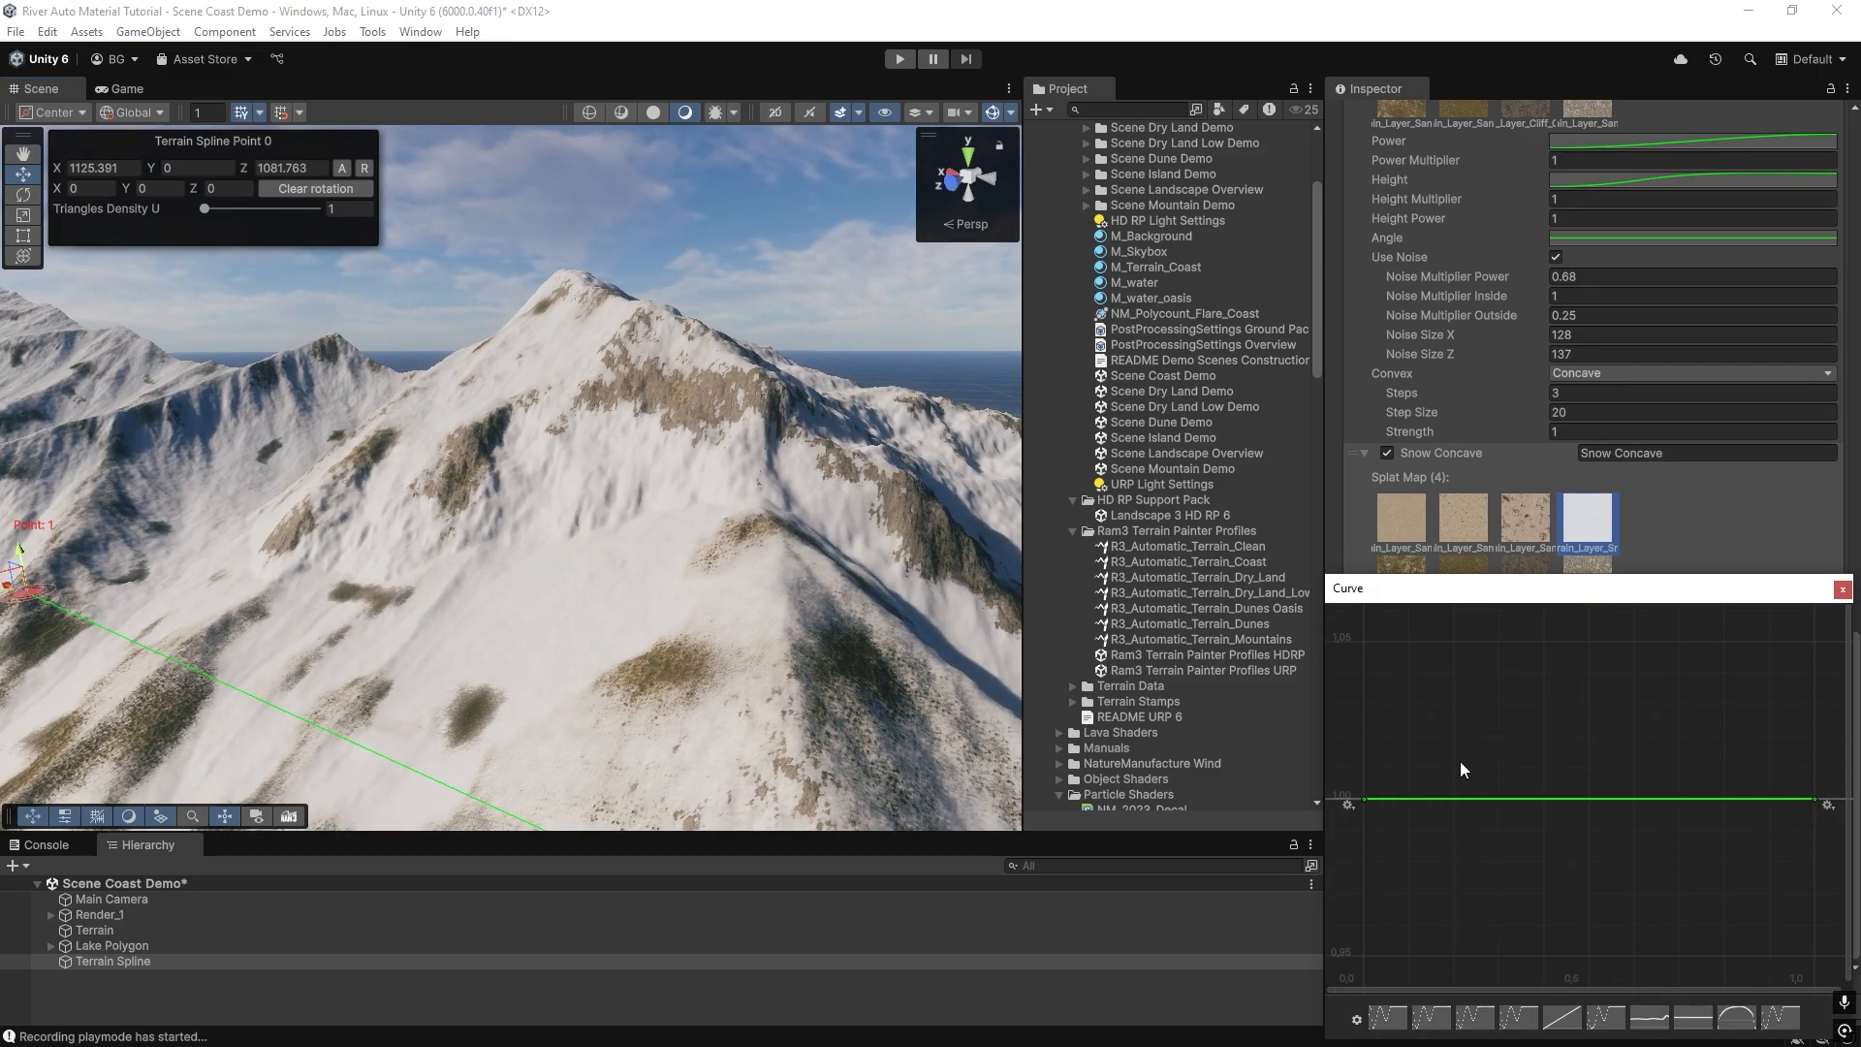
{"action": "right_click", "coordinate": [1364, 800]}
{"action": "left_click", "coordinate": [1386, 835]}
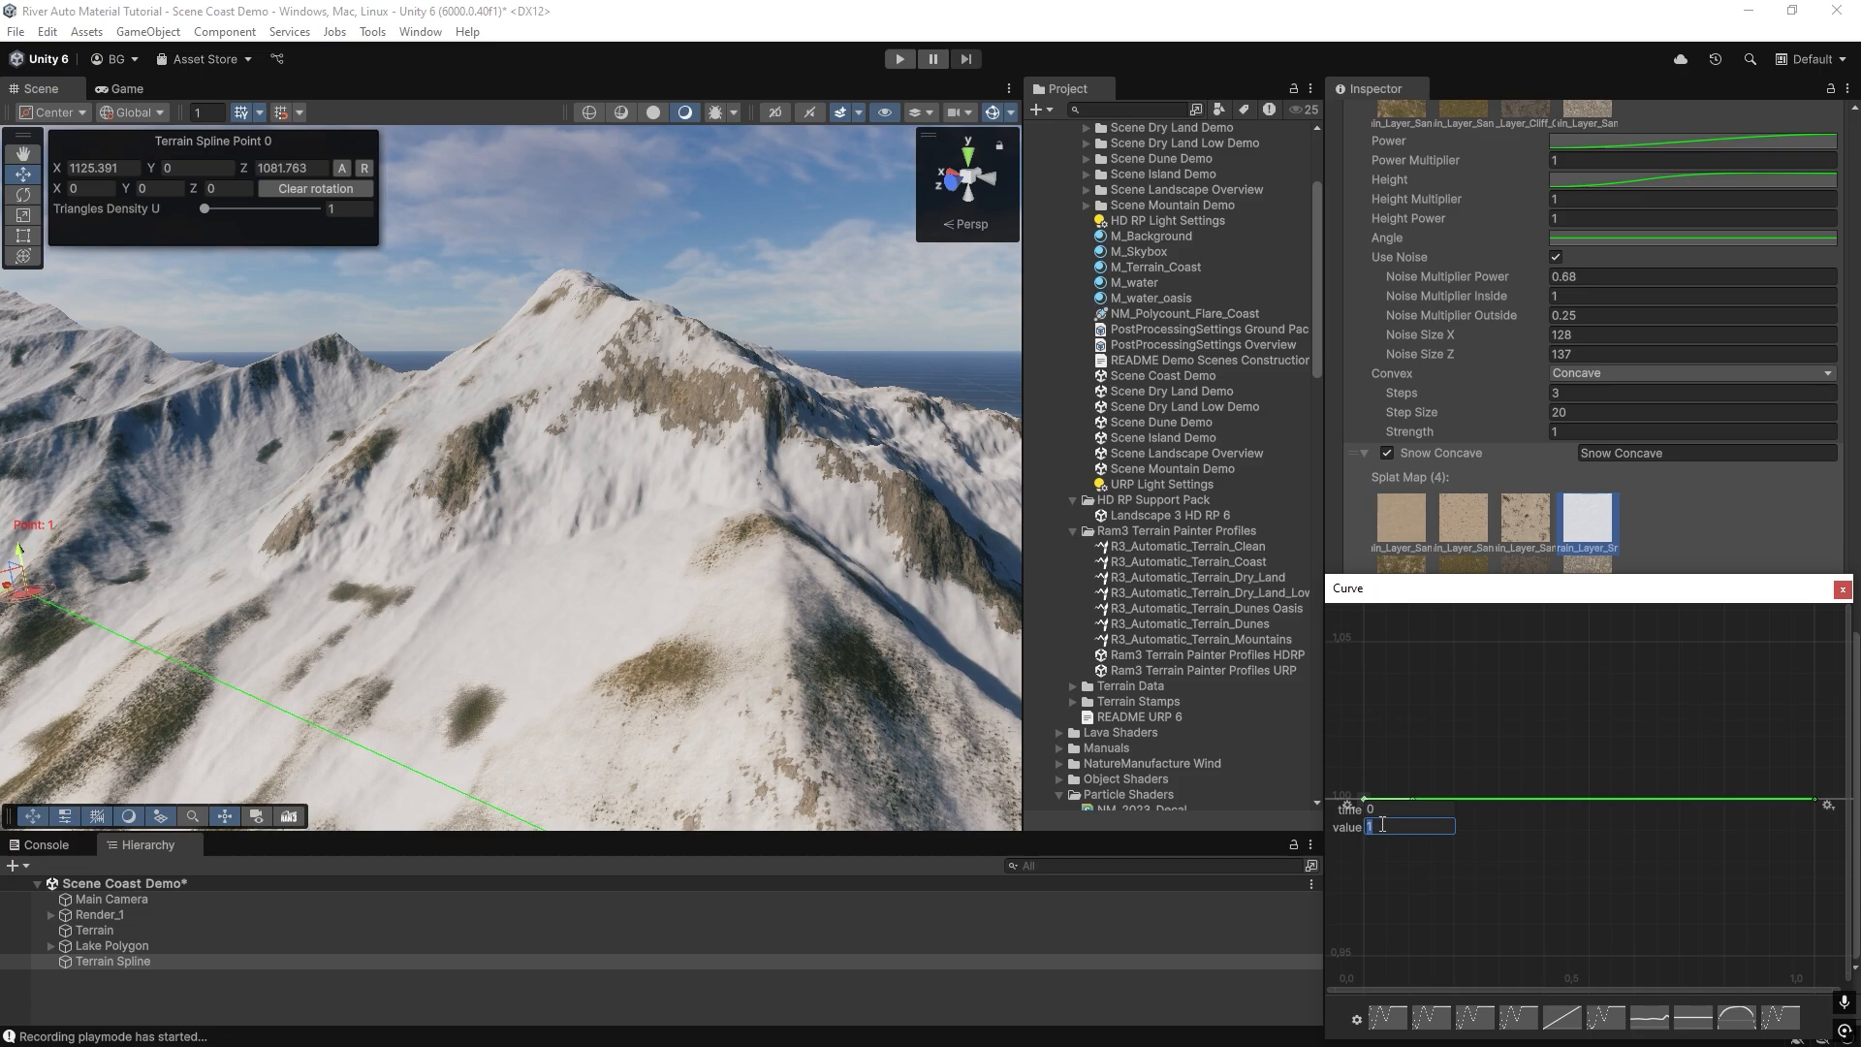
{"action": "right_click", "coordinate": [1816, 800]}
{"action": "left_click", "coordinate": [1764, 830]}
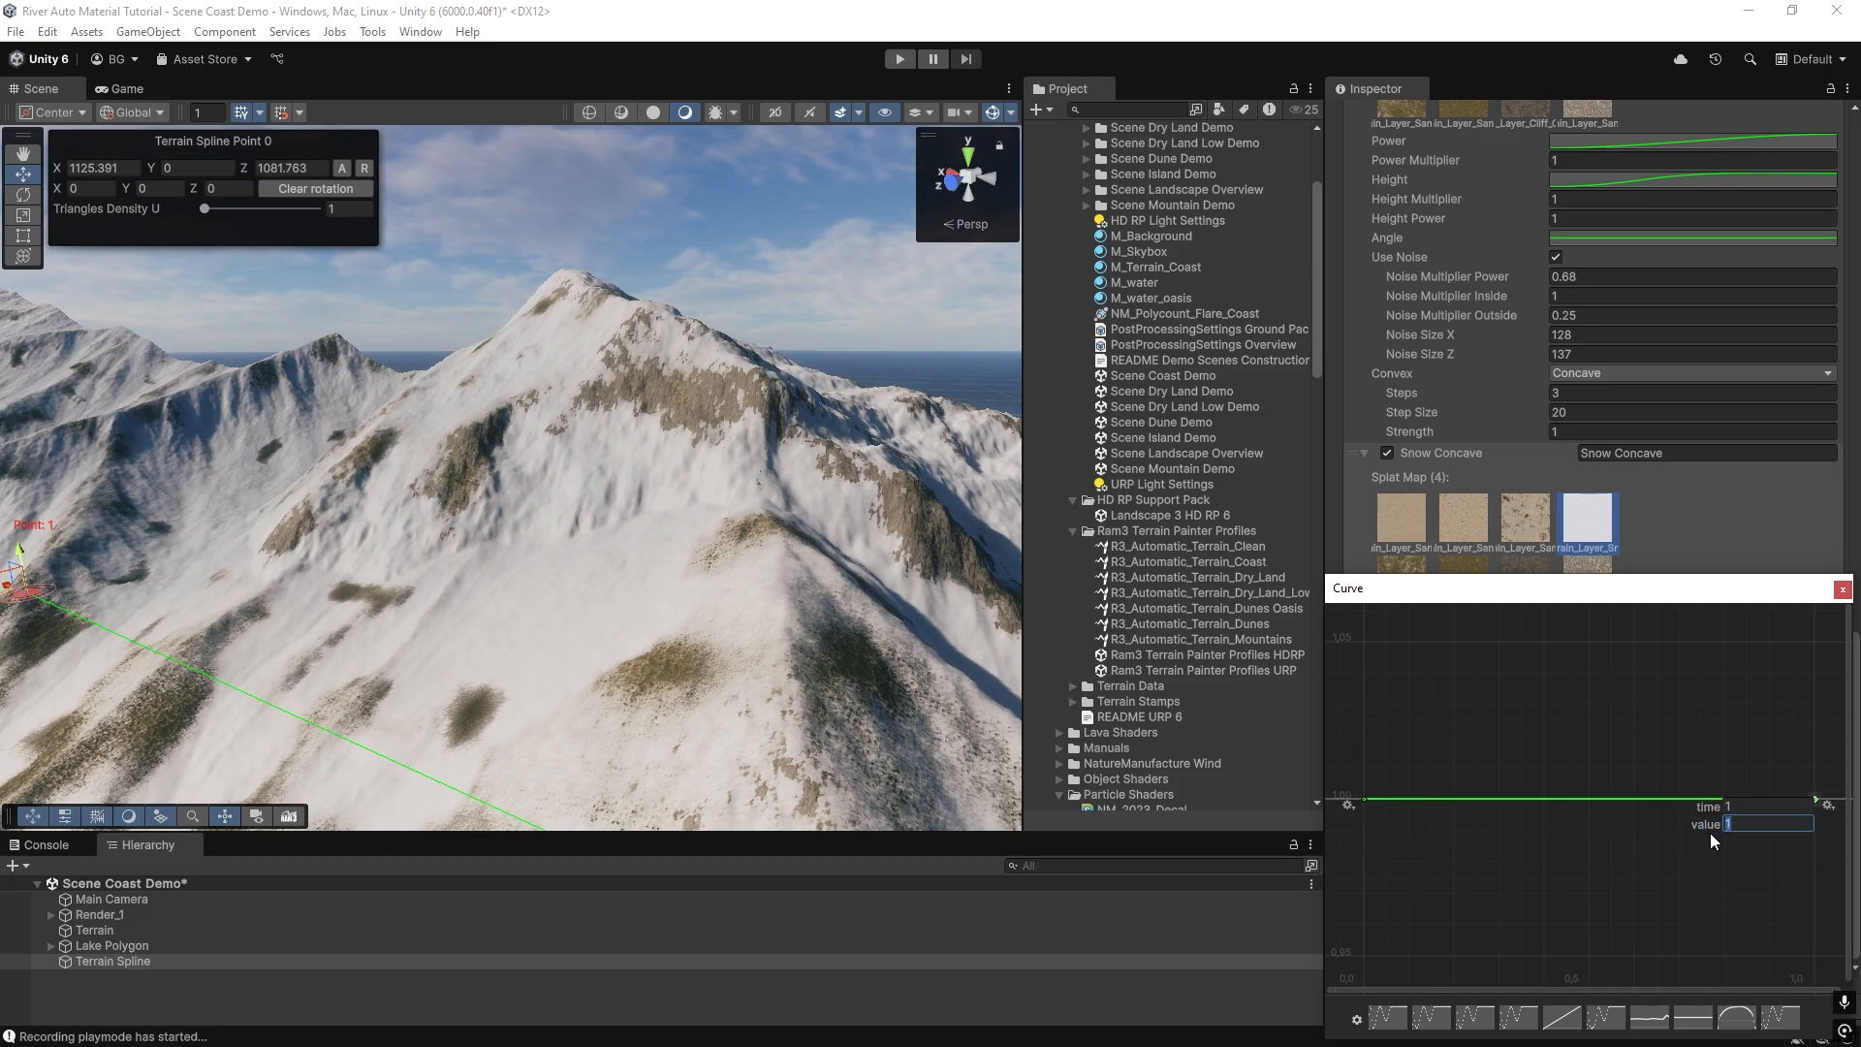
{"action": "left_click", "coordinate": [1749, 808]}
{"action": "type", "text": "90"}
{"action": "left_click", "coordinate": [1742, 824]}
{"action": "type", "text": "0"}
{"action": "key", "text": "Return"}
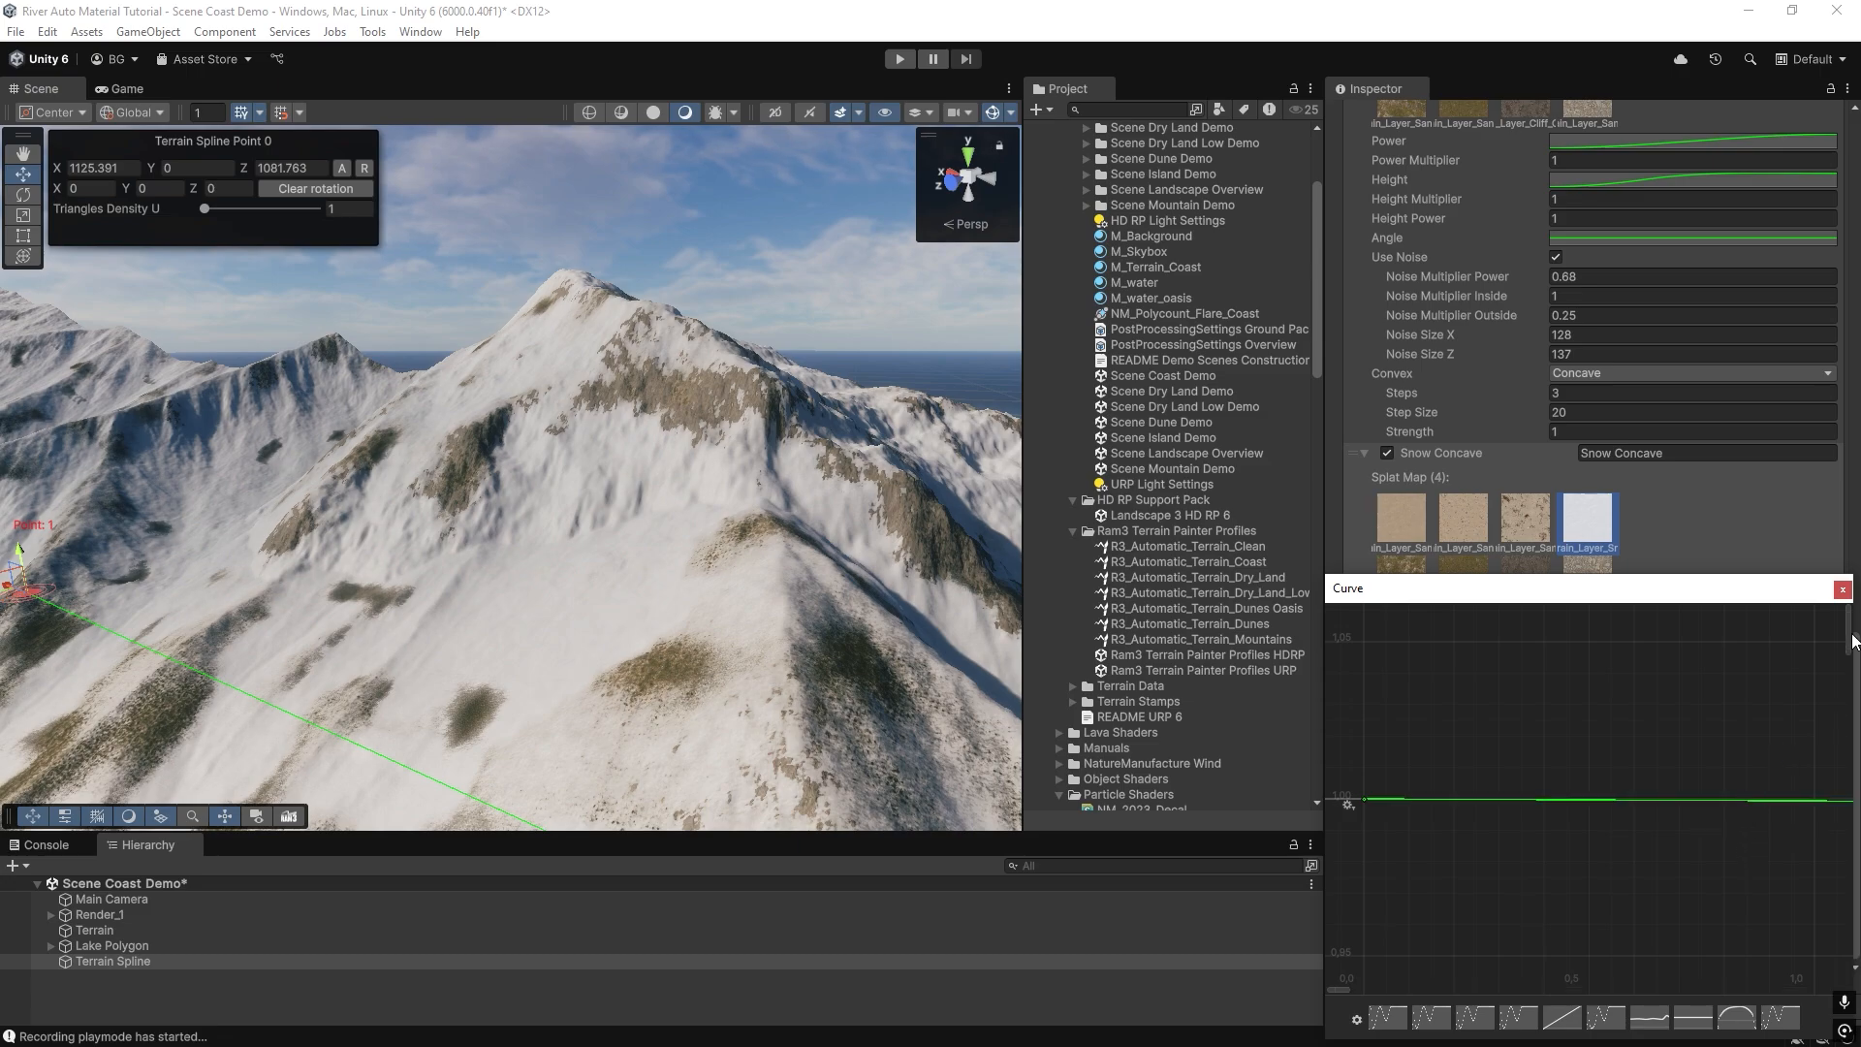
{"action": "left_click", "coordinate": [1842, 590]}
Tilt the start key's tangent on the second Snow Concave entry's Angle curve slightly downward and repaint the terrain.
{"action": "left_click", "coordinate": [1601, 724]}
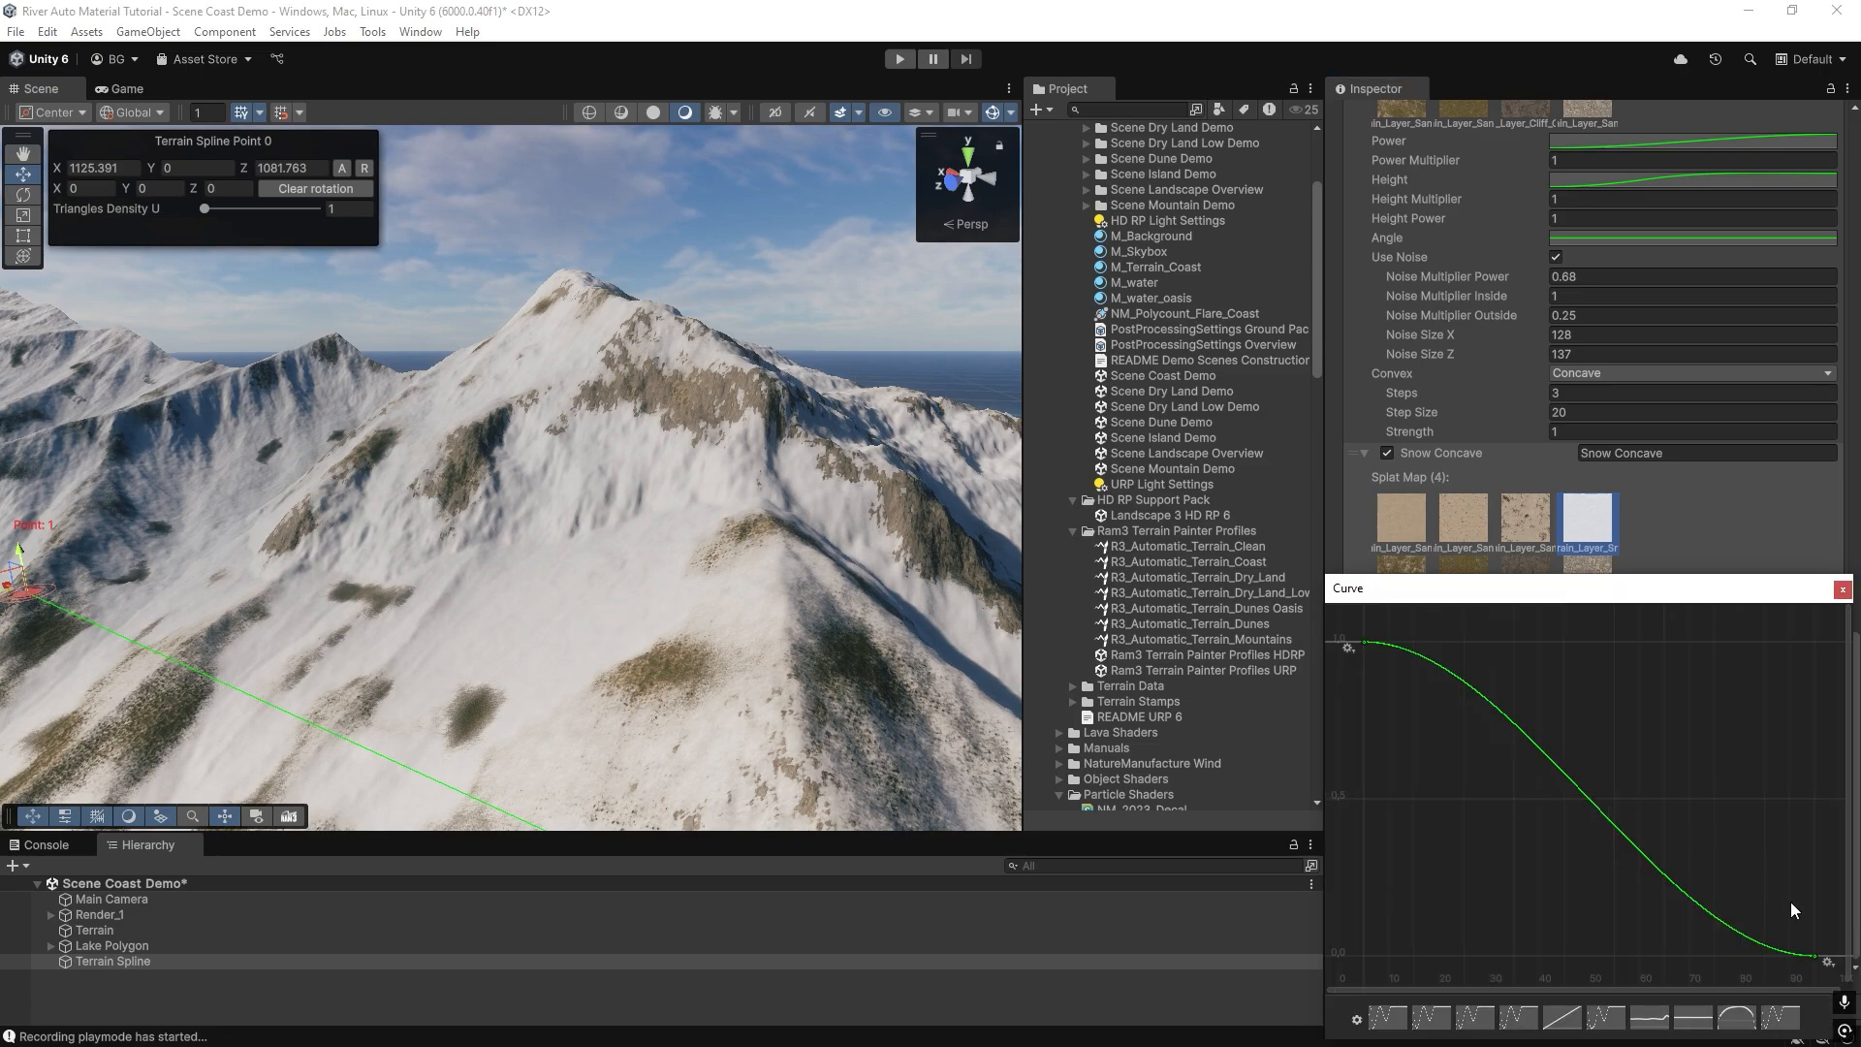
{"action": "left_click_drag", "start_coordinate": [1366, 643], "coordinate": [1412, 652]}
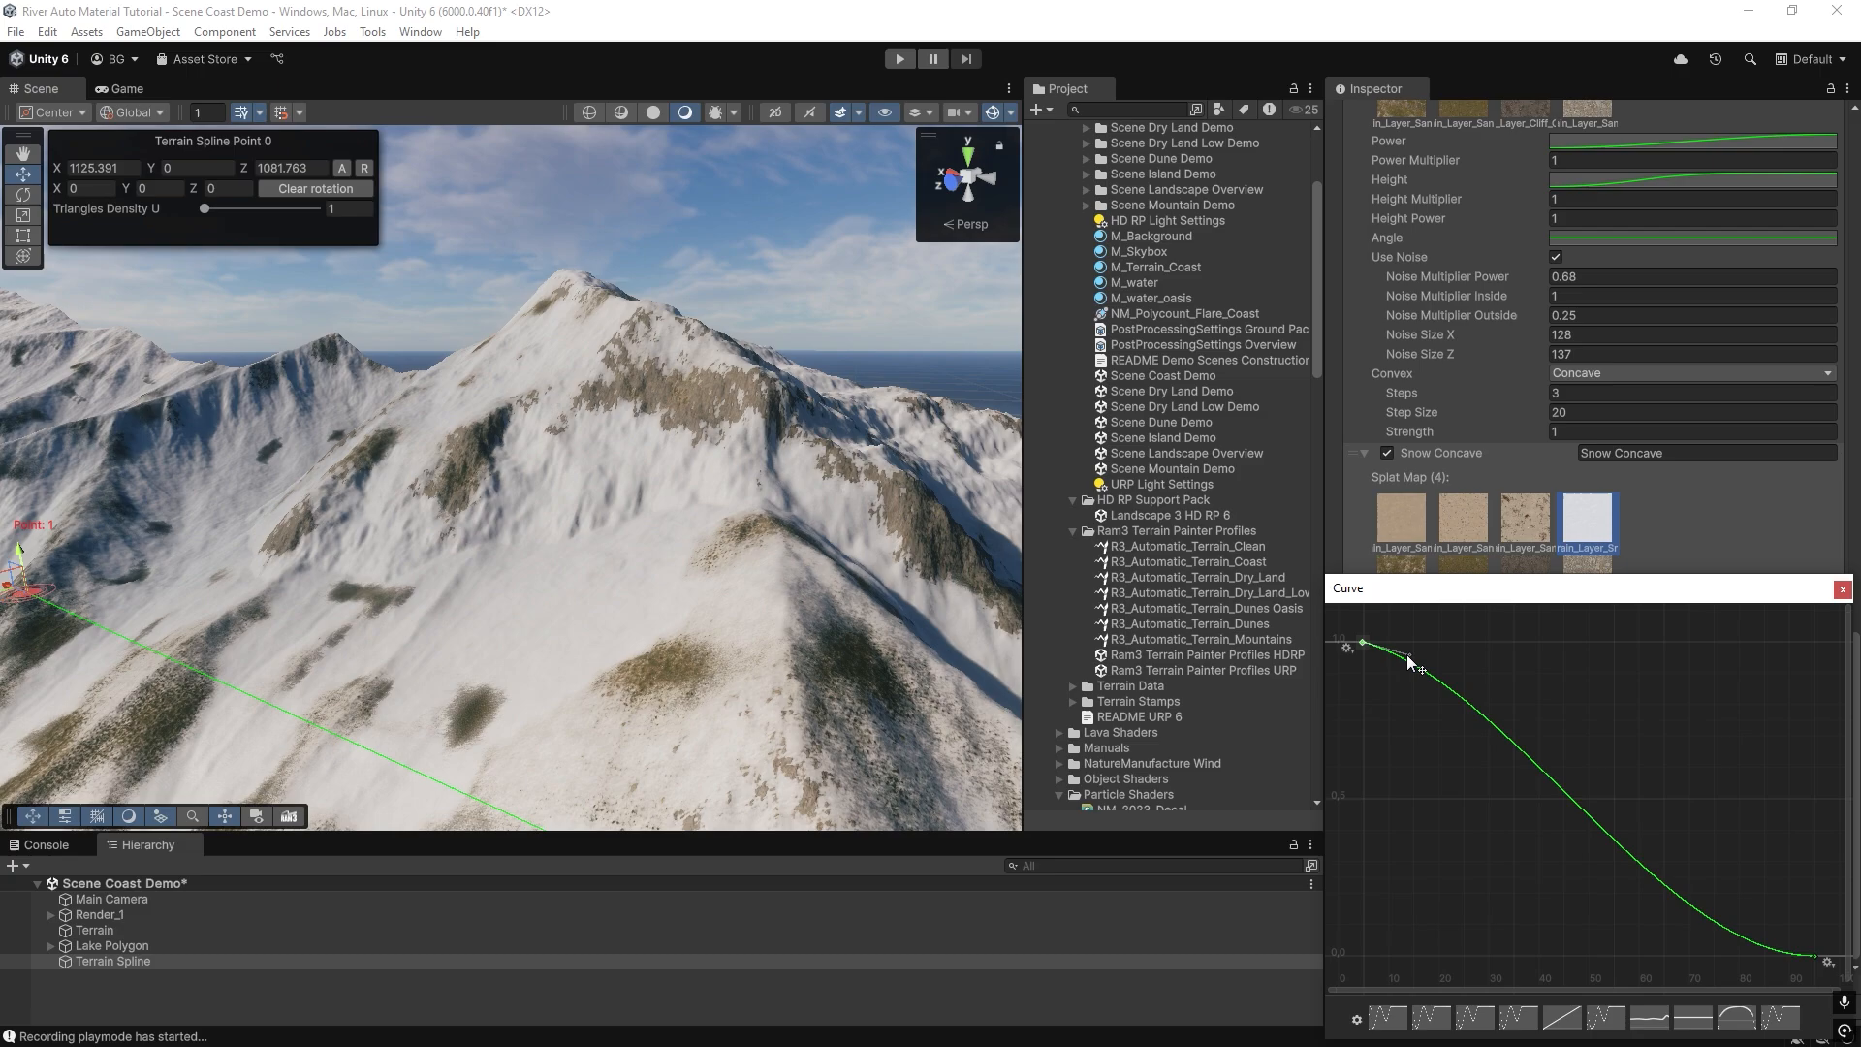
{"action": "left_click", "coordinate": [1842, 590]}
{"action": "left_click", "coordinate": [1602, 915]}
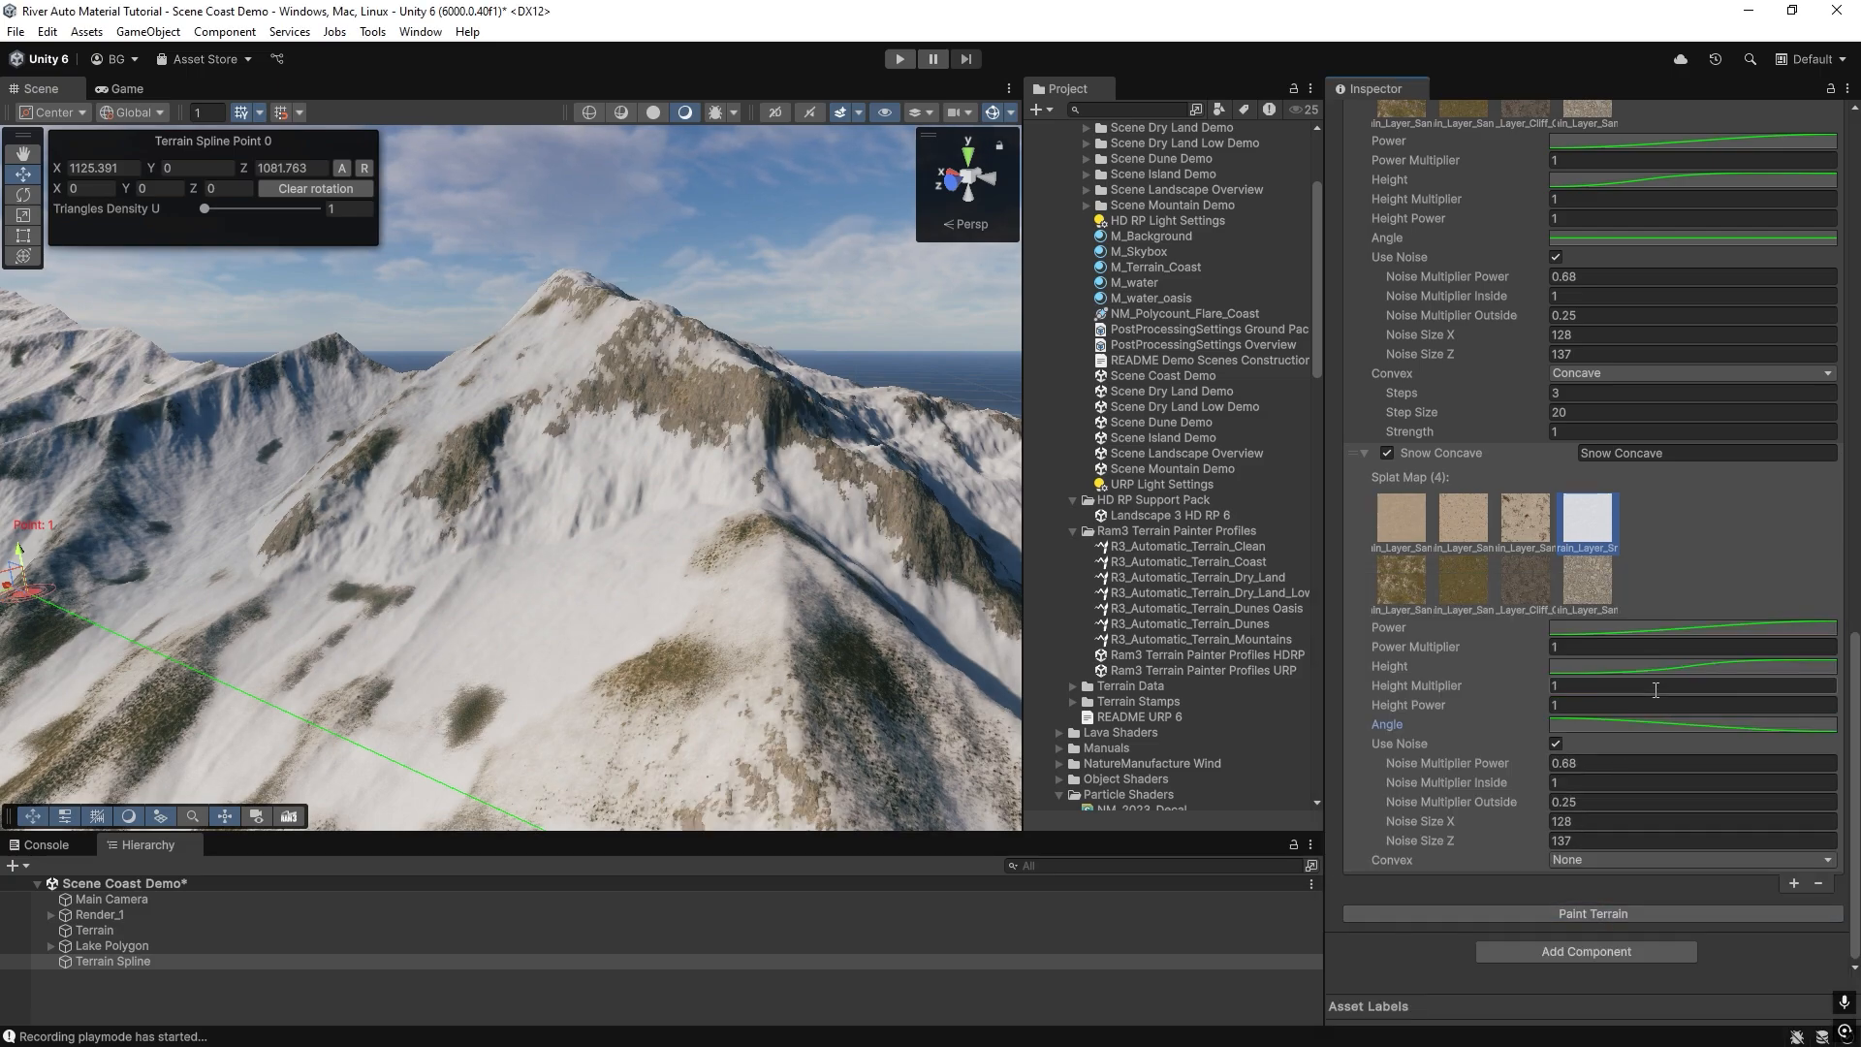
Steepen the Angle curve's start tangent so the second Snow Concave entry falls off immediately, repaint the terrain and inspect the ridges.
{"action": "left_click", "coordinate": [1628, 726]}
{"action": "left_click_drag", "start_coordinate": [1370, 642], "coordinate": [1401, 681]}
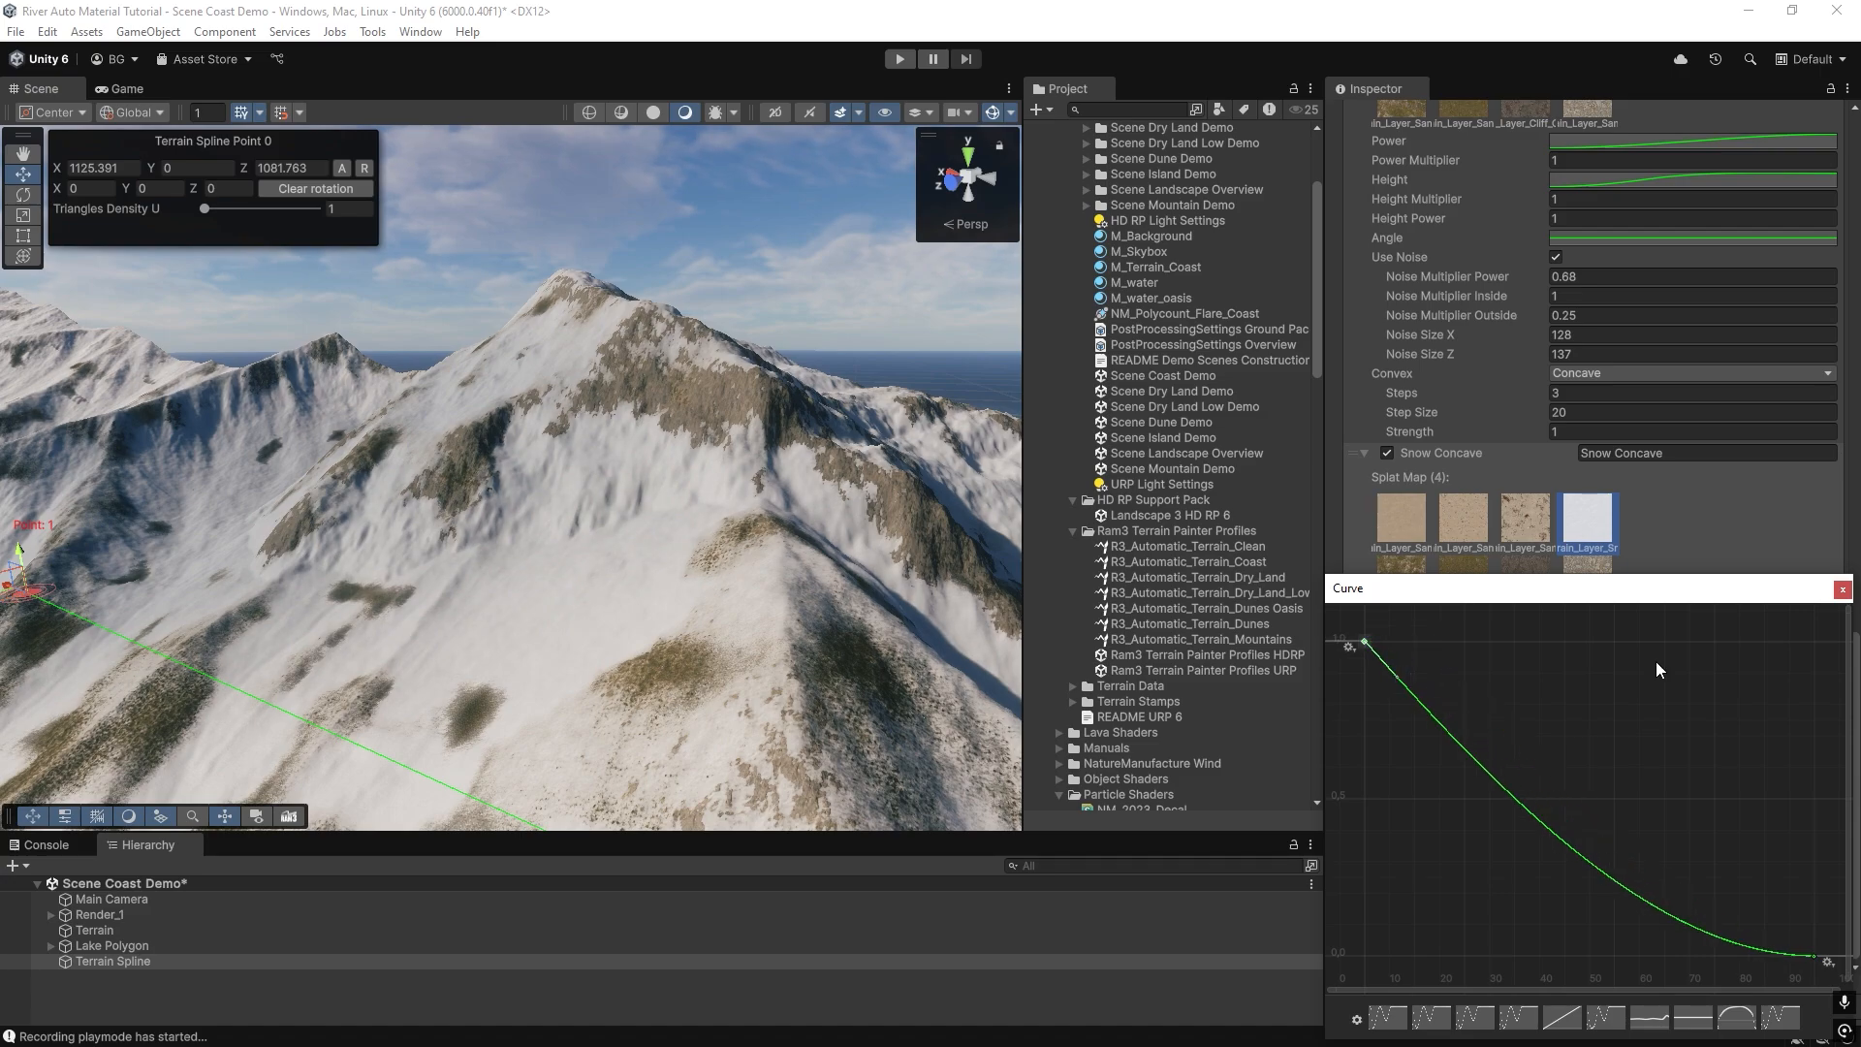
{"action": "left_click", "coordinate": [1842, 589]}
{"action": "left_click", "coordinate": [1642, 914]}
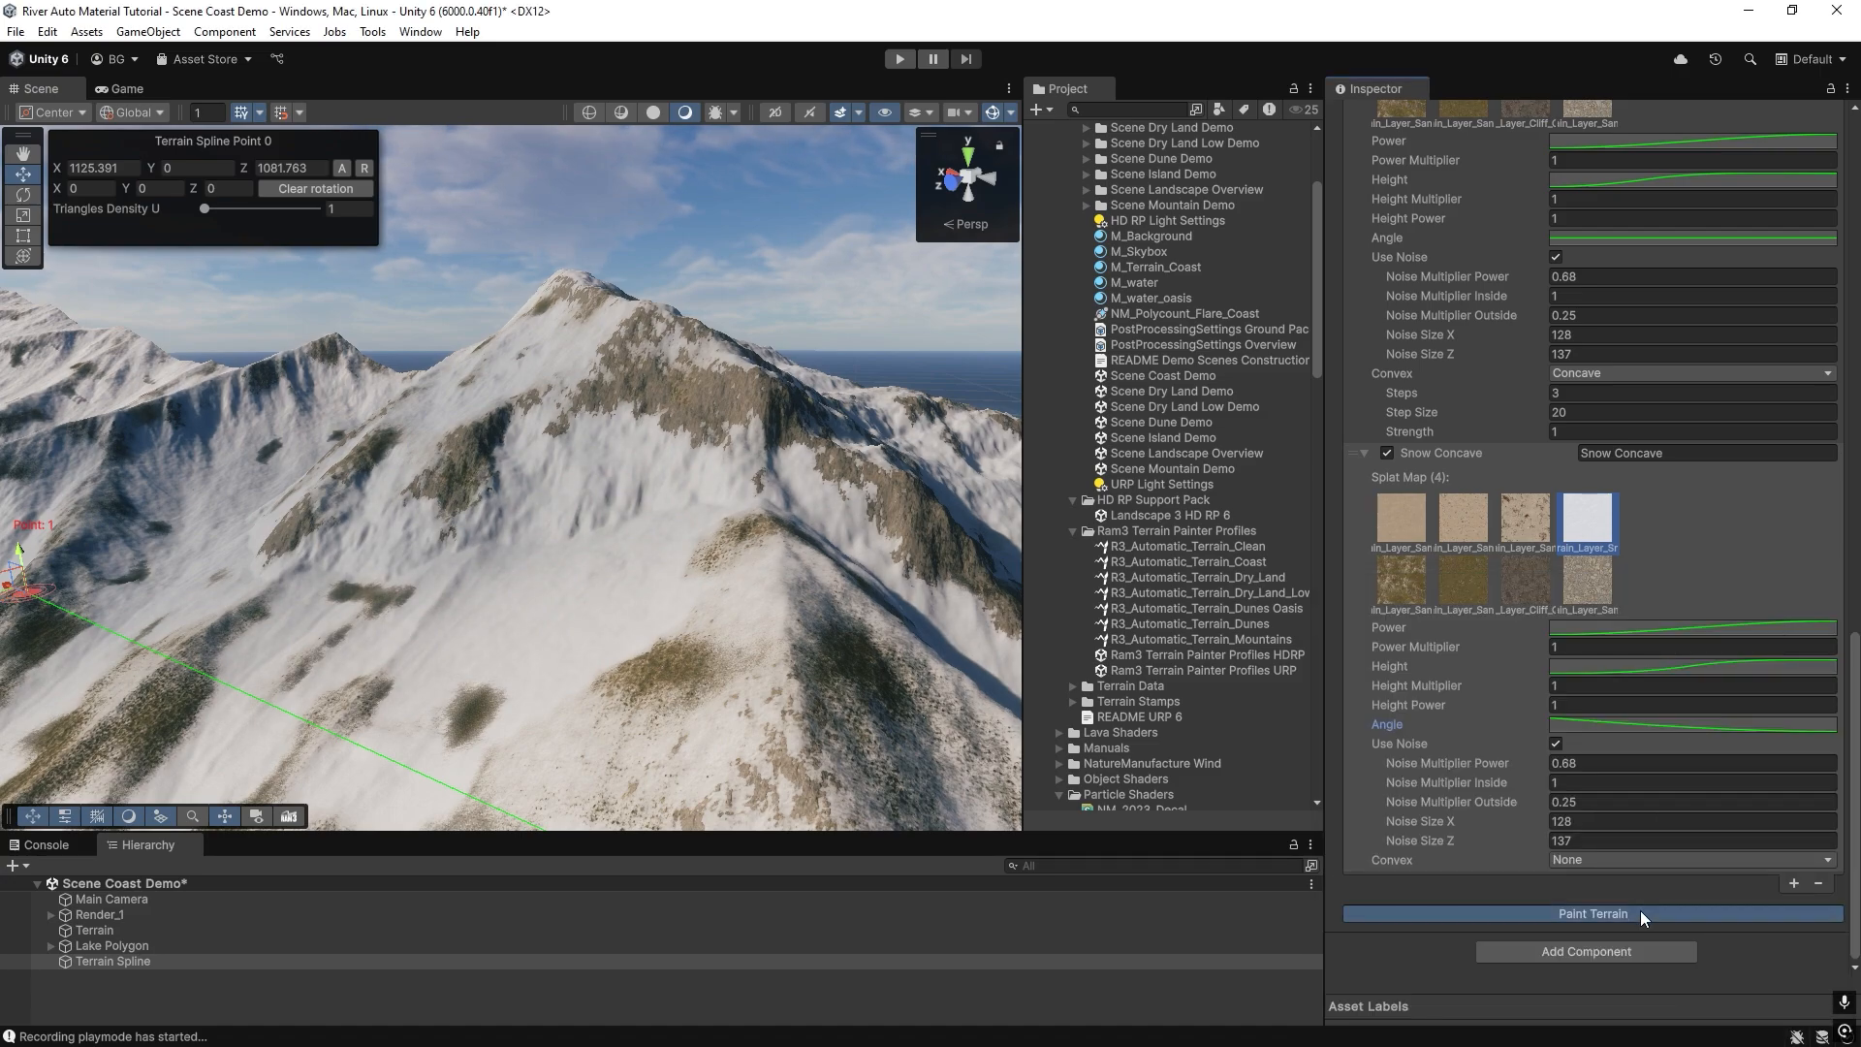
{"action": "right_click_drag", "start_coordinate": [358, 539], "coordinate": [920, 576]}
Review the first Snow Concave entry's Height curve, turn off Use Noise on the second one and repaint the terrain.
{"action": "scroll", "coordinate": [1469, 440], "scroll_direction": "up", "scroll_amount": 4}
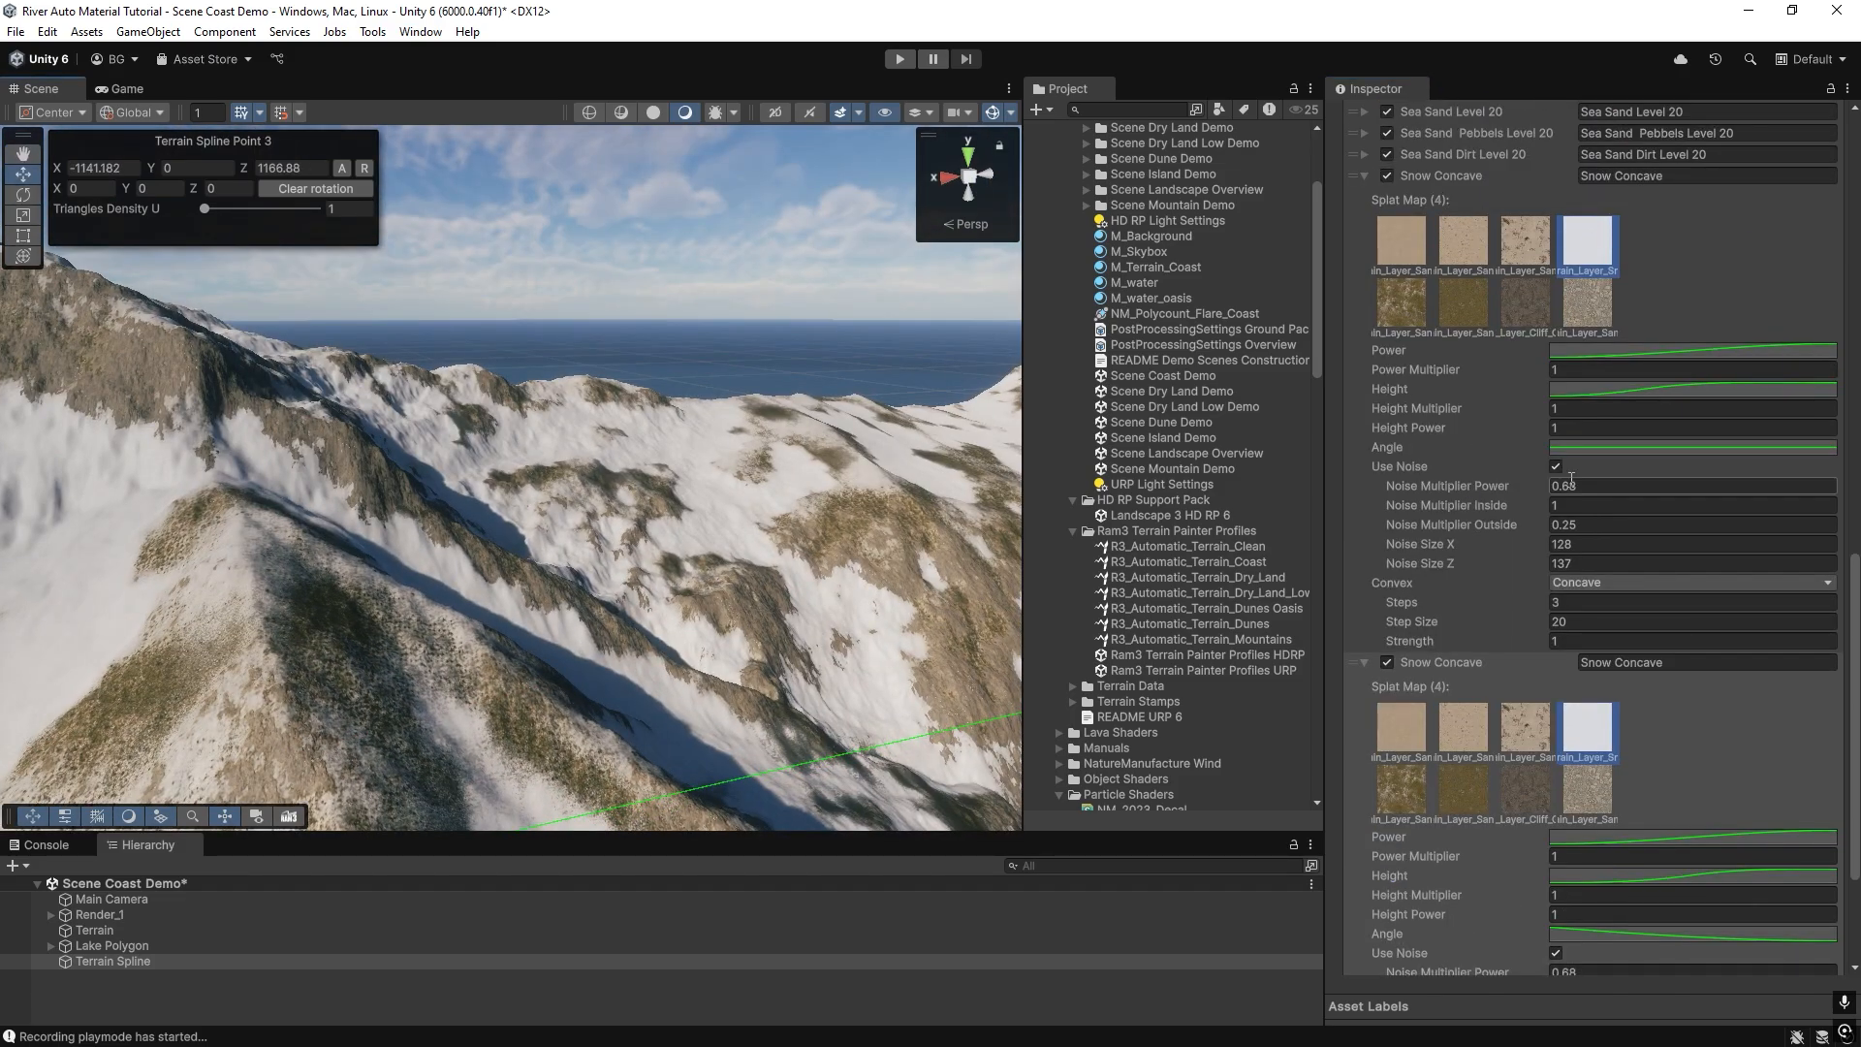
{"action": "left_click", "coordinate": [1617, 390]}
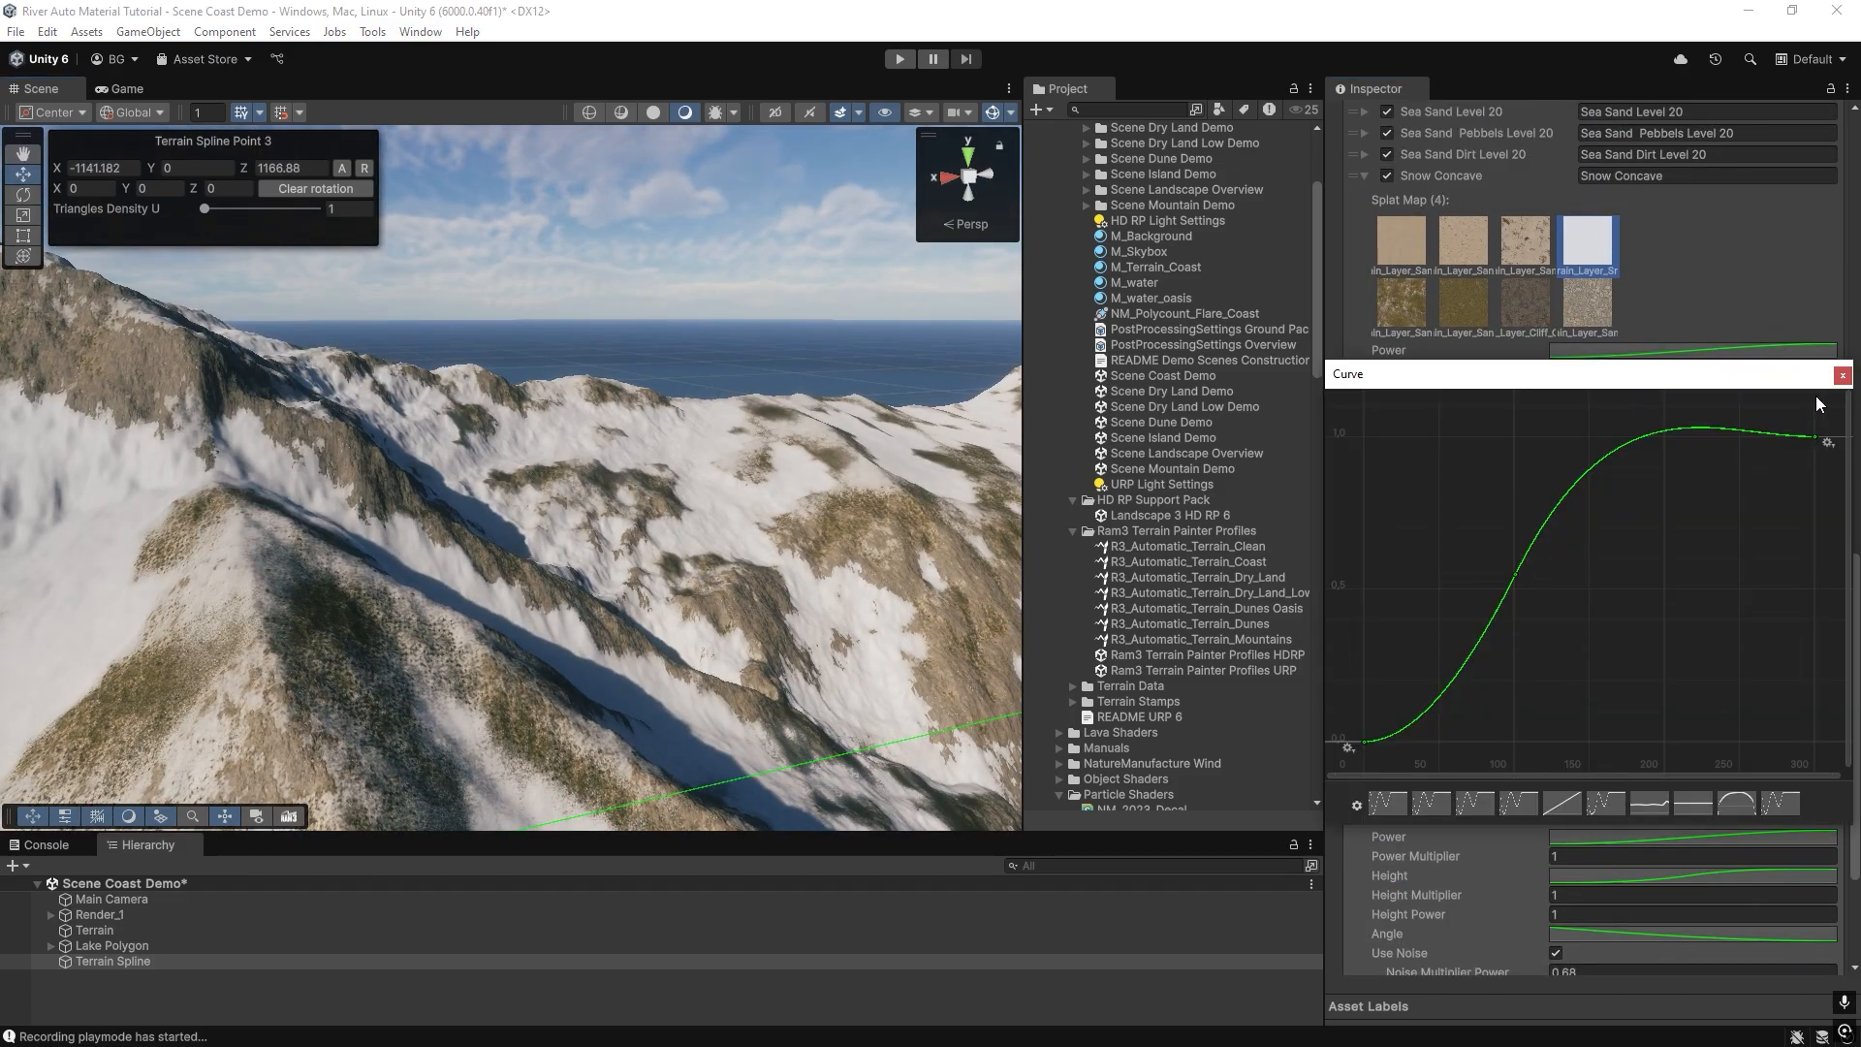
{"action": "left_click", "coordinate": [1842, 375]}
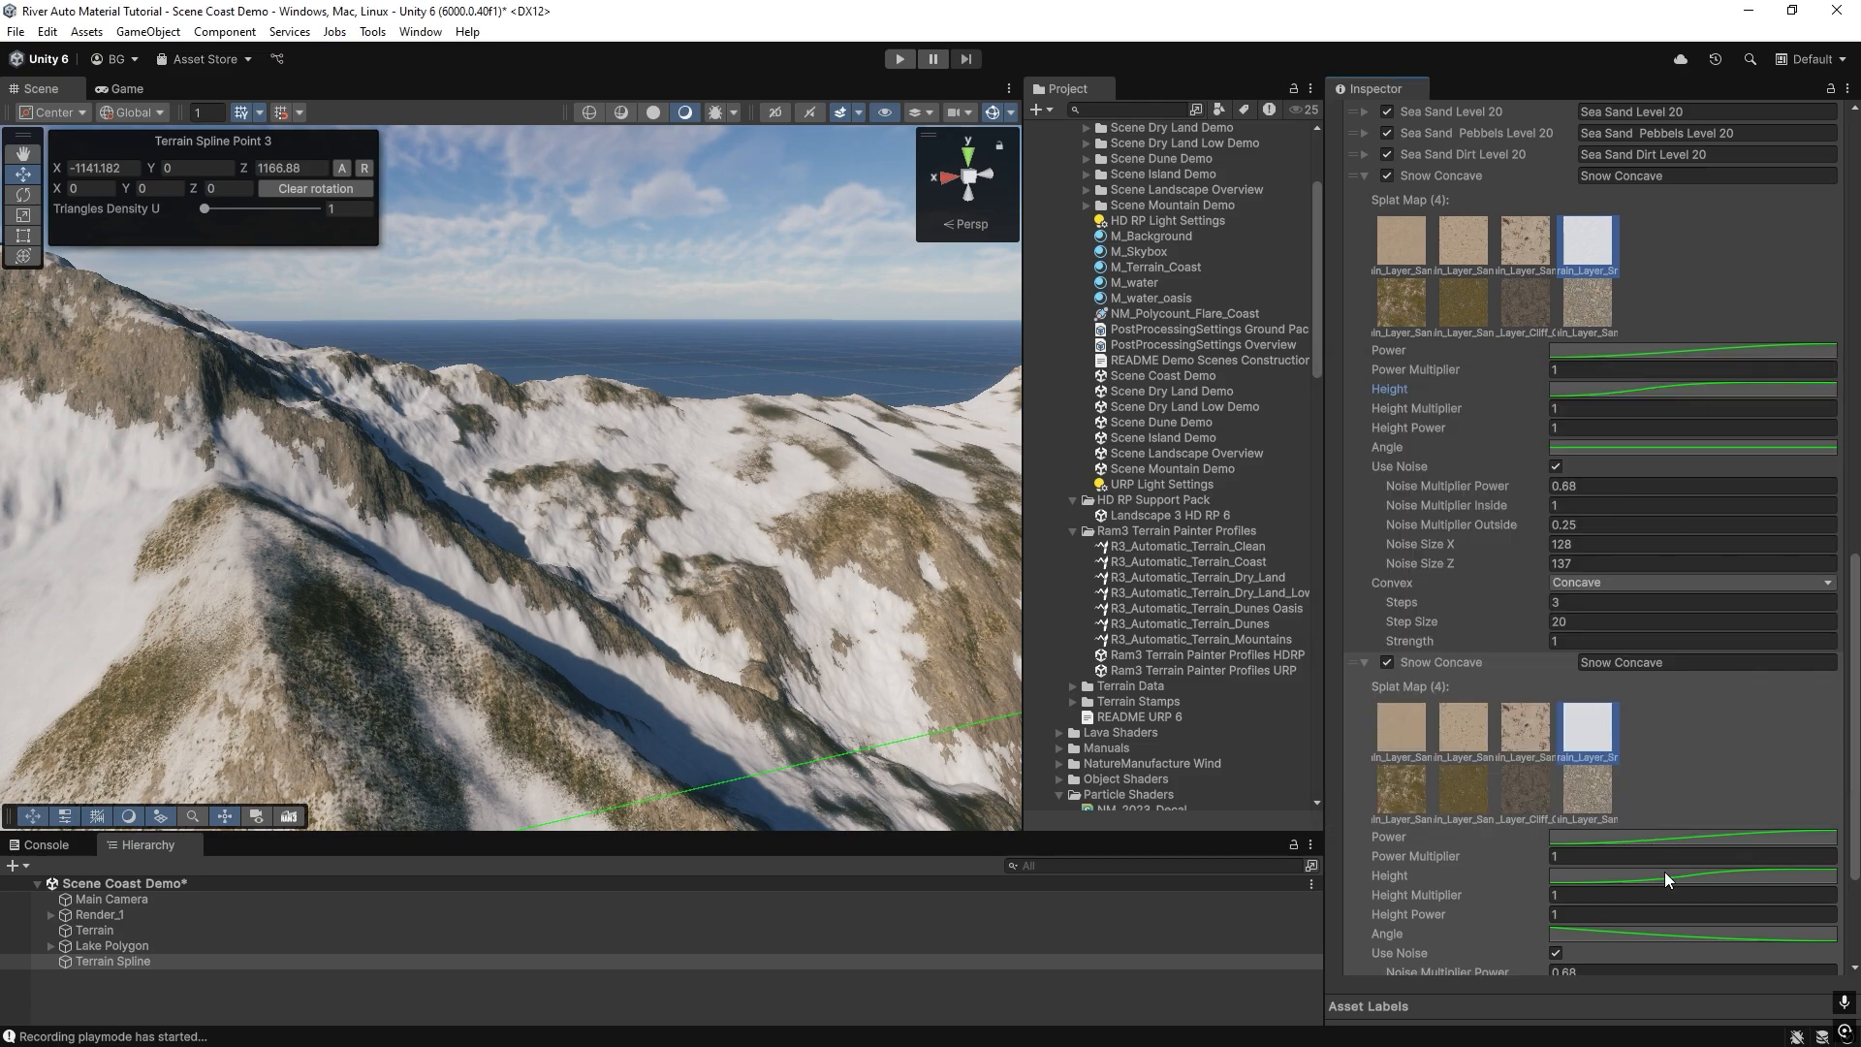
{"action": "mouse_move", "coordinate": [707, 446]}
{"action": "right_mouse_down"}
{"action": "mouse_move", "coordinate": [226, 383]}
{"action": "mouse_move", "coordinate": [523, 427]}
{"action": "right_mouse_up"}
{"action": "scroll", "coordinate": [1534, 733], "scroll_direction": "down", "scroll_amount": 4}
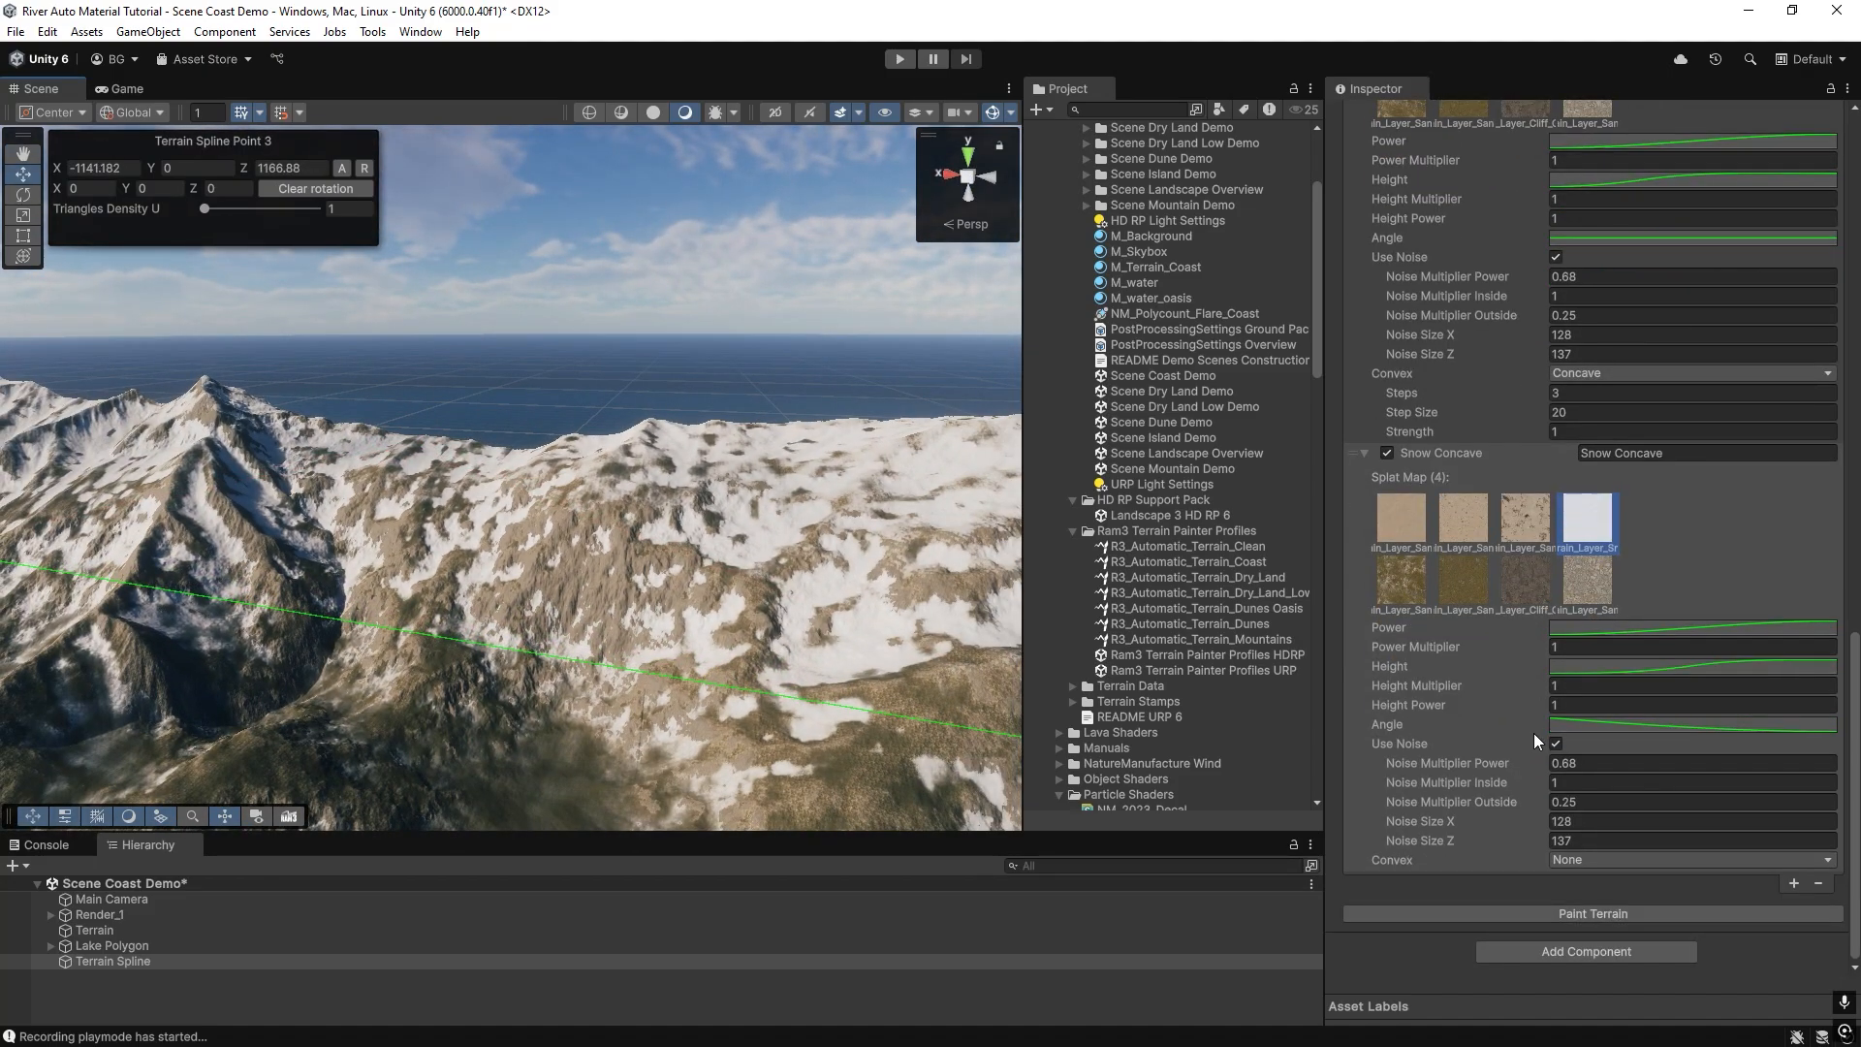
{"action": "left_click", "coordinate": [1556, 744]}
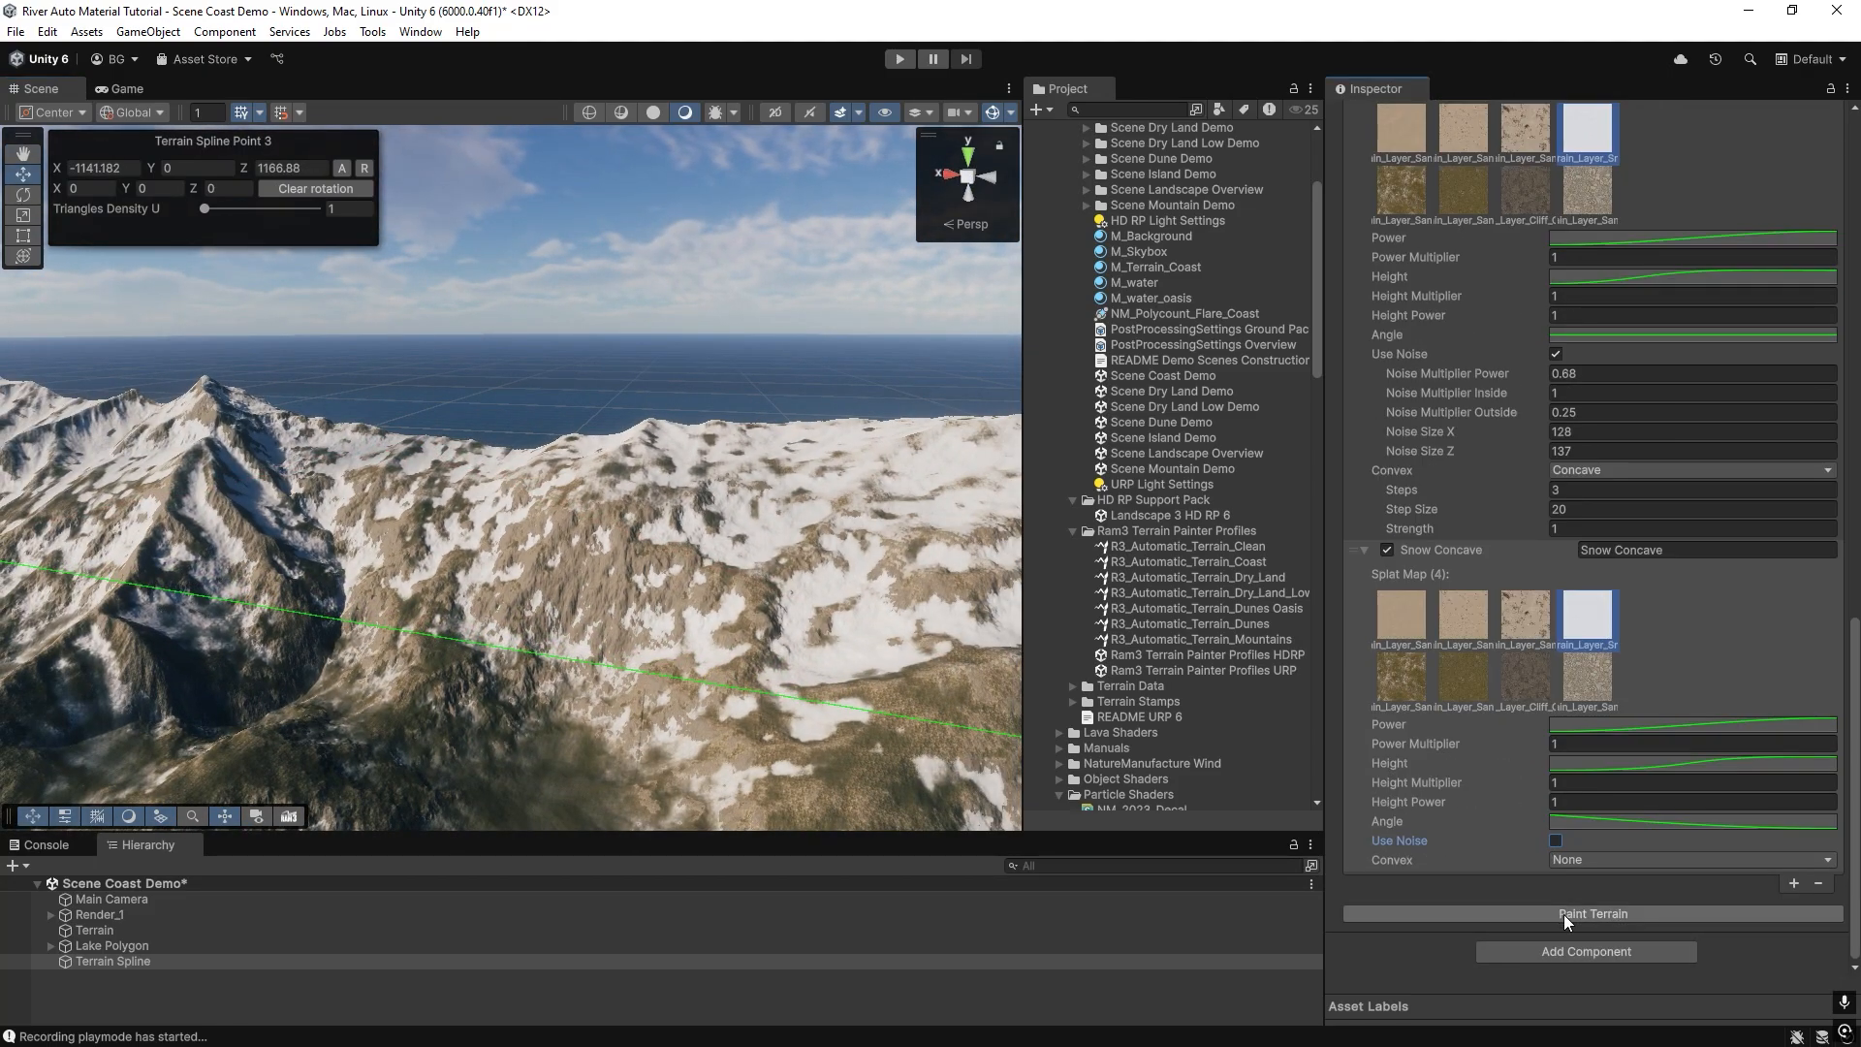
{"action": "left_click", "coordinate": [1563, 915]}
{"action": "mouse_move", "coordinate": [557, 451]}
{"action": "right_mouse_down"}
{"action": "mouse_move", "coordinate": [690, 516]}
{"action": "mouse_move", "coordinate": [299, 498]}
{"action": "mouse_move", "coordinate": [465, 493]}
{"action": "right_mouse_up"}
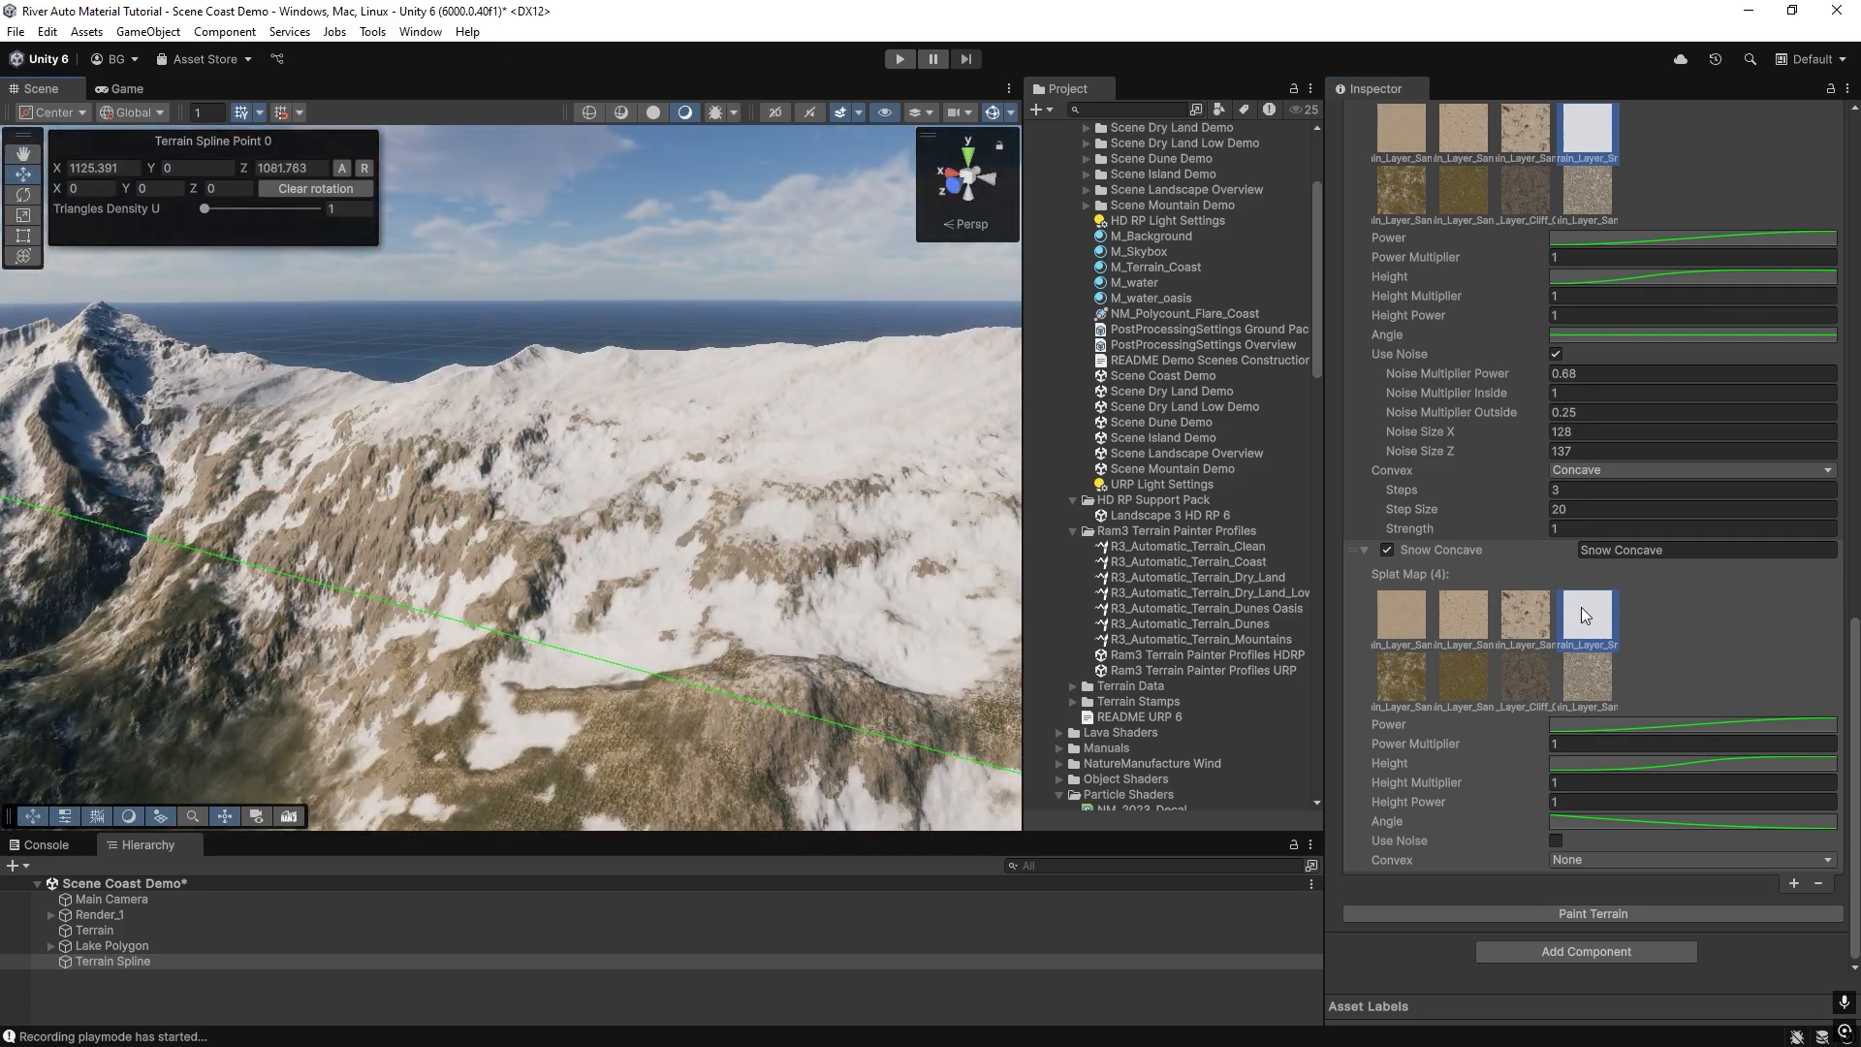
Make the start tangent of the second Snow Concave entry's Angle curve slightly steeper, repaint and inspect the mountain from several sides.
{"action": "left_click", "coordinate": [1572, 821]}
{"action": "left_click_drag", "start_coordinate": [1393, 688], "coordinate": [1386, 685]}
{"action": "left_click", "coordinate": [1842, 591]}
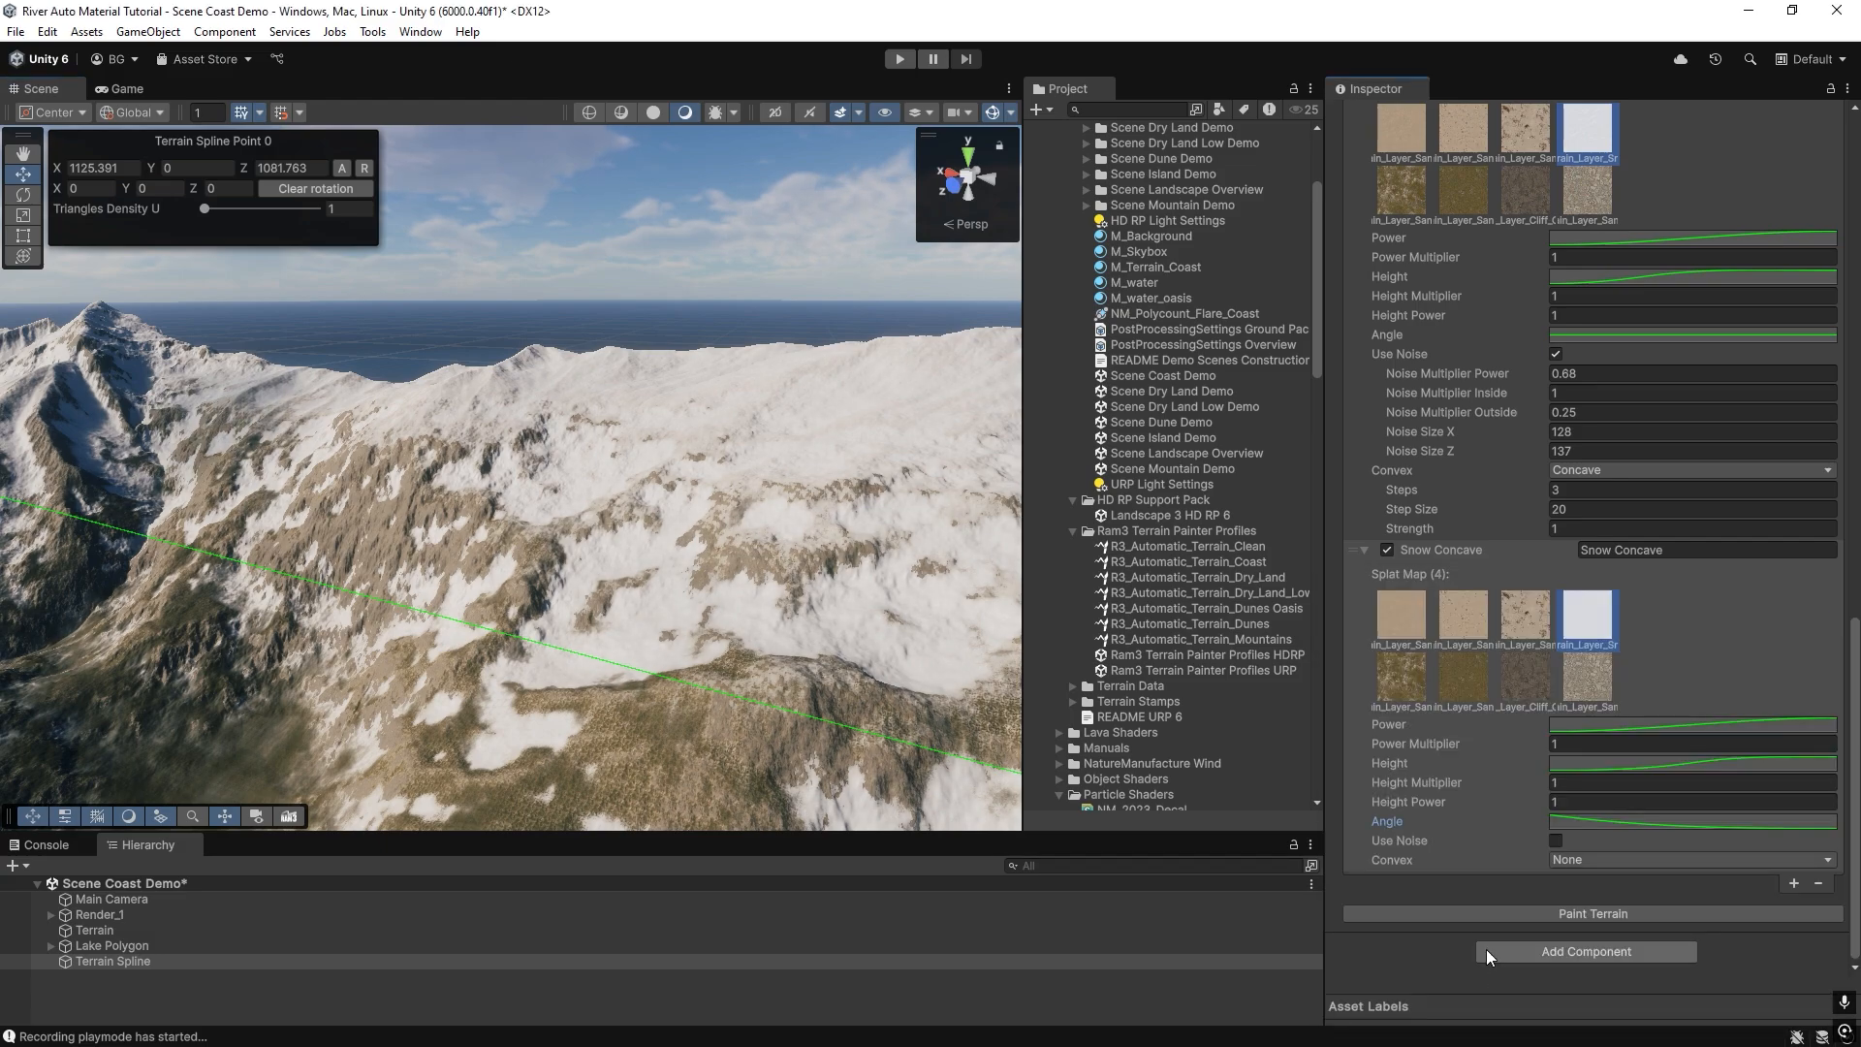
{"action": "left_click", "coordinate": [1508, 915]}
{"action": "mouse_move", "coordinate": [338, 520]}
{"action": "left_mouse_down", "text": "alt"}
{"action": "mouse_move", "coordinate": [33, 463]}
{"action": "mouse_move", "coordinate": [25, 421]}
{"action": "mouse_move", "coordinate": [158, 445]}
{"action": "mouse_move", "coordinate": [237, 532]}
{"action": "mouse_move", "coordinate": [582, 491]}
{"action": "mouse_move", "coordinate": [370, 490]}
{"action": "mouse_move", "coordinate": [199, 457]}
{"action": "mouse_move", "coordinate": [821, 479]}
{"action": "mouse_move", "coordinate": [743, 524]}
{"action": "mouse_move", "coordinate": [760, 544]}
{"action": "mouse_move", "coordinate": [371, 530]}
{"action": "mouse_move", "coordinate": [628, 536]}
{"action": "mouse_move", "coordinate": [256, 498]}
{"action": "mouse_move", "coordinate": [273, 496]}
{"action": "left_mouse_up", "text": "alt"}
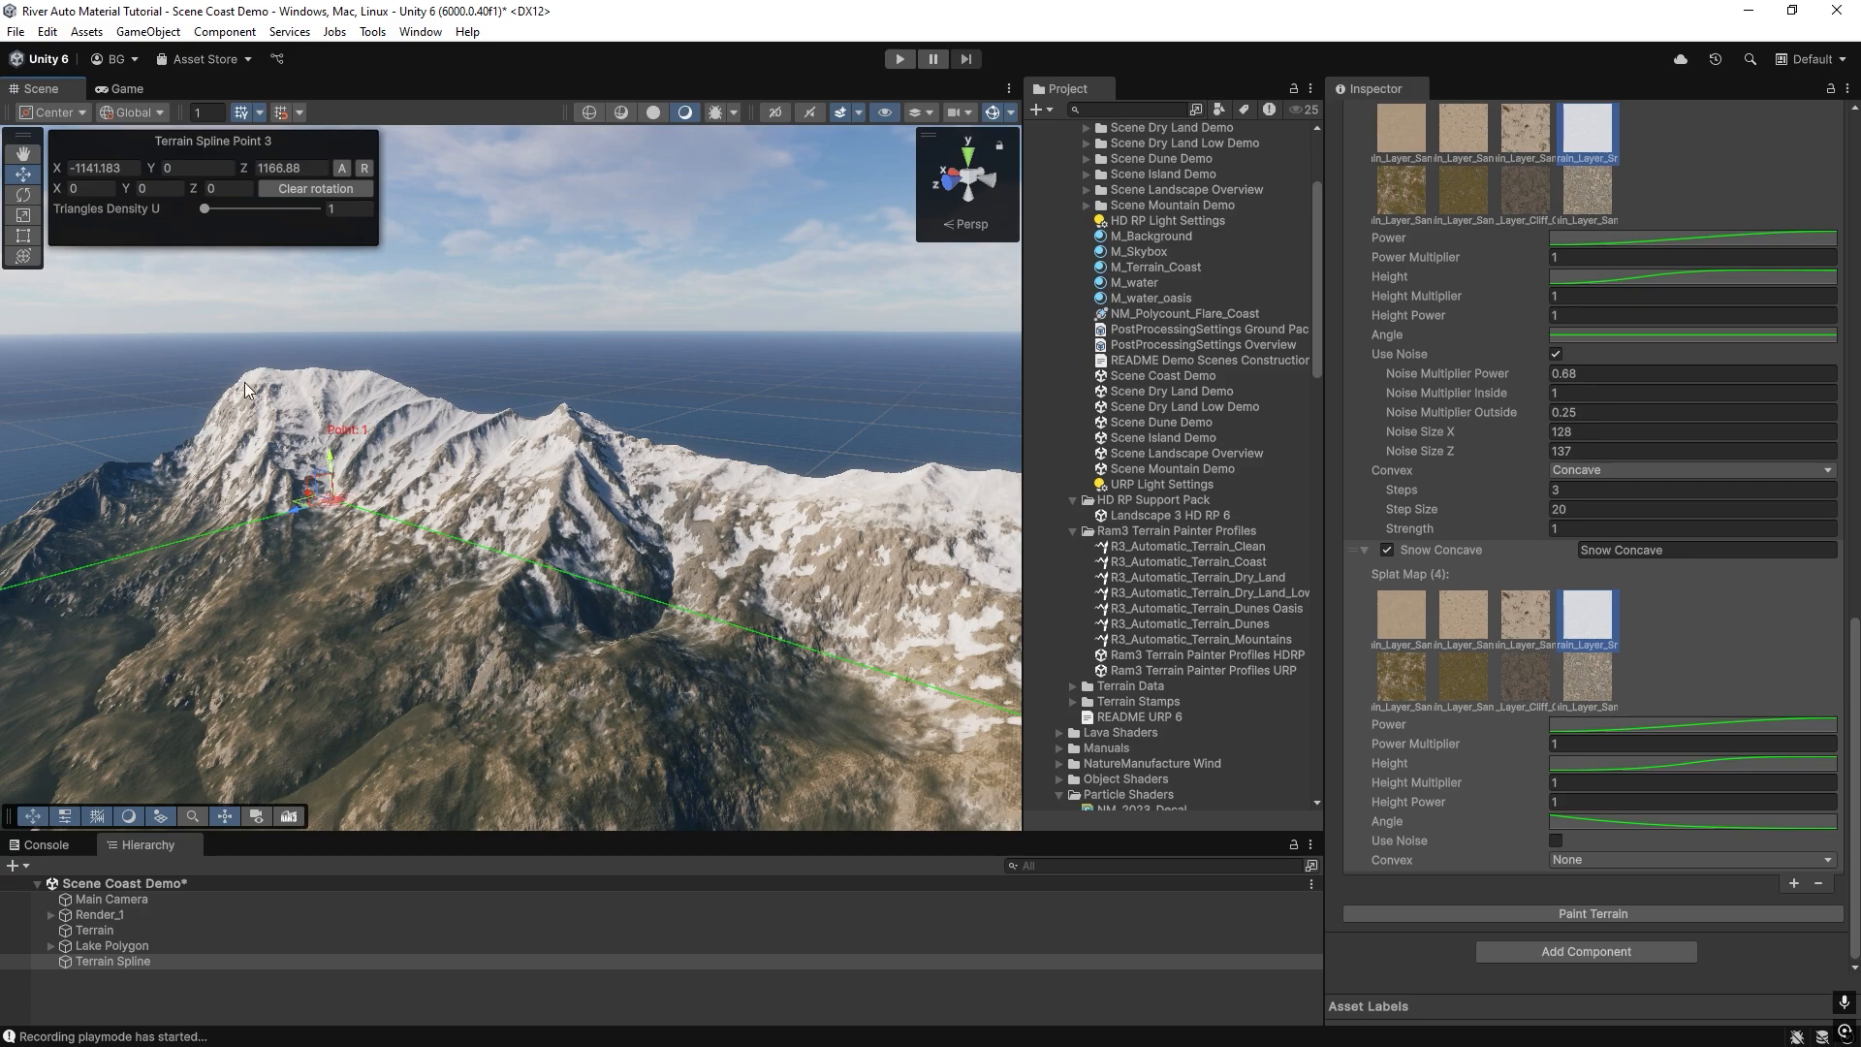
{"action": "left_click_drag", "start_coordinate": [392, 426], "coordinate": [893, 485], "text": "alt"}
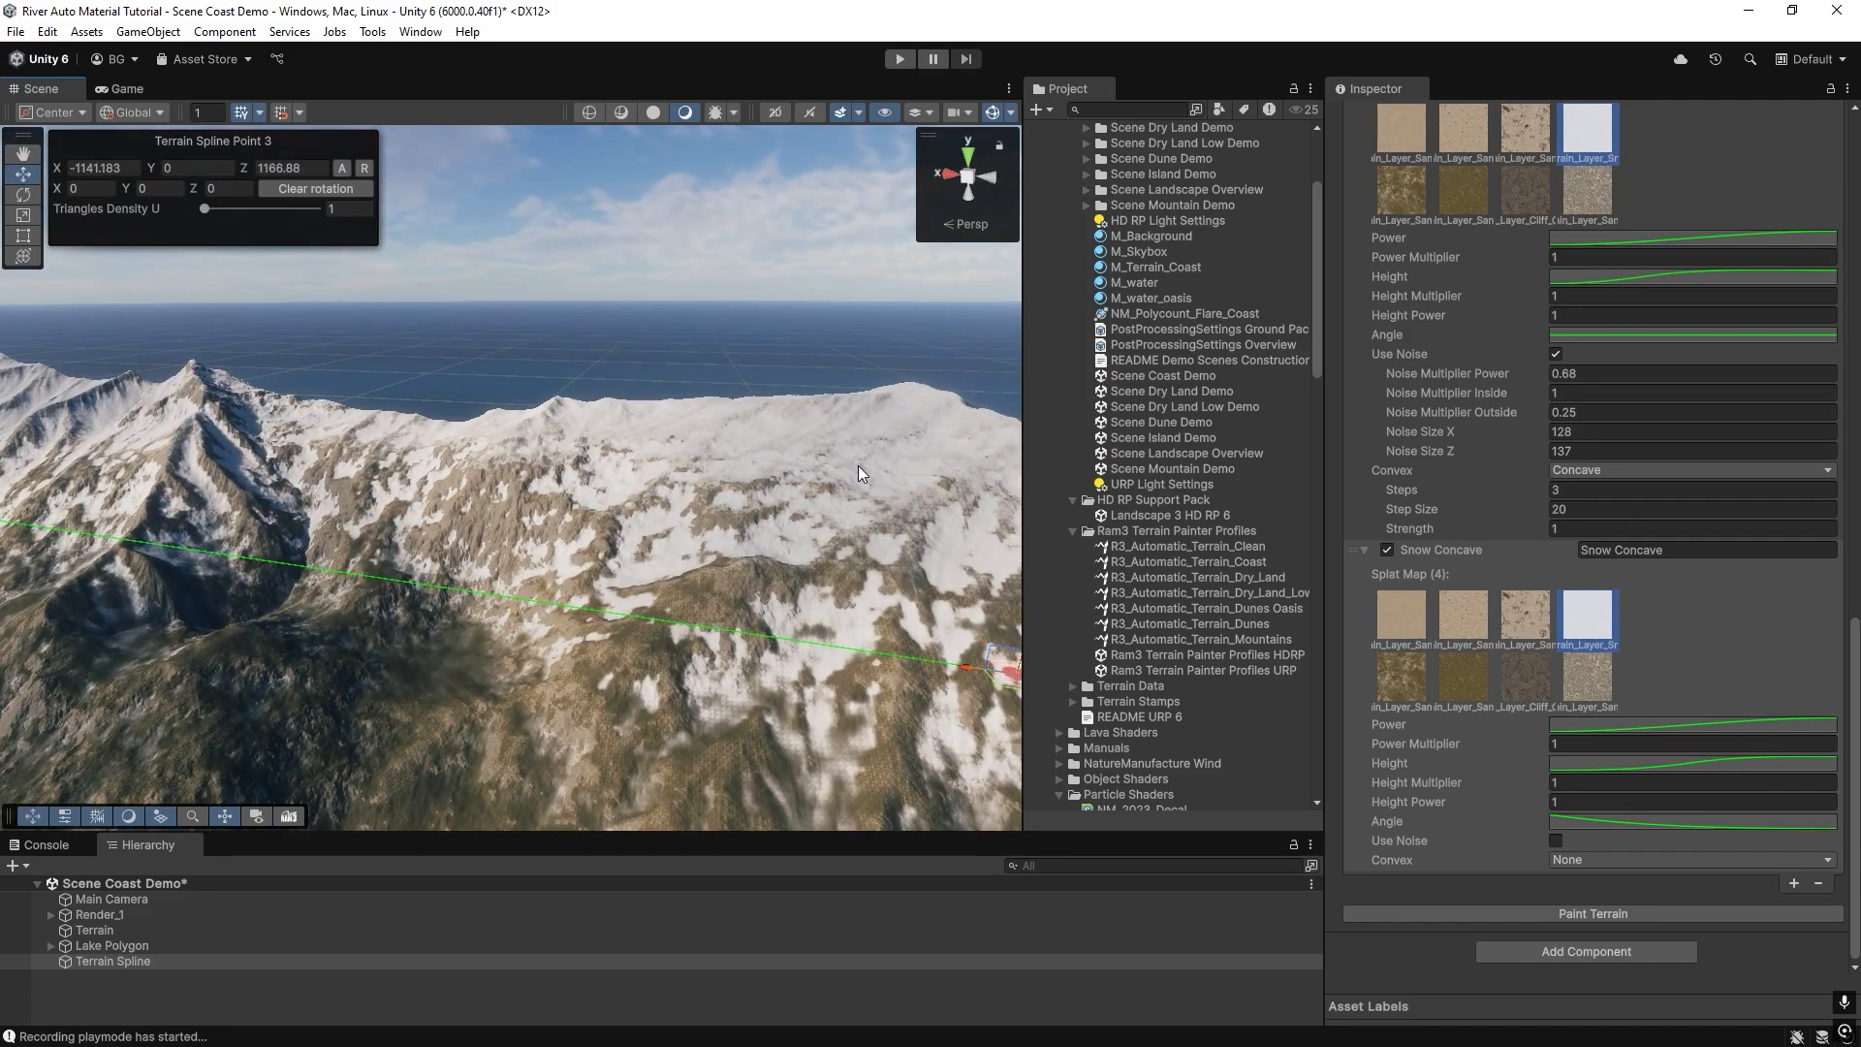
{"action": "mouse_move", "coordinate": [781, 473]}
{"action": "left_mouse_down", "text": "alt"}
{"action": "mouse_move", "coordinate": [393, 381]}
{"action": "mouse_move", "coordinate": [741, 469]}
{"action": "mouse_move", "coordinate": [589, 510]}
{"action": "mouse_move", "coordinate": [638, 455]}
{"action": "mouse_move", "coordinate": [799, 473]}
{"action": "left_mouse_up", "text": "alt"}
{"action": "left_click_drag", "start_coordinate": [661, 479], "coordinate": [413, 495], "text": "alt"}
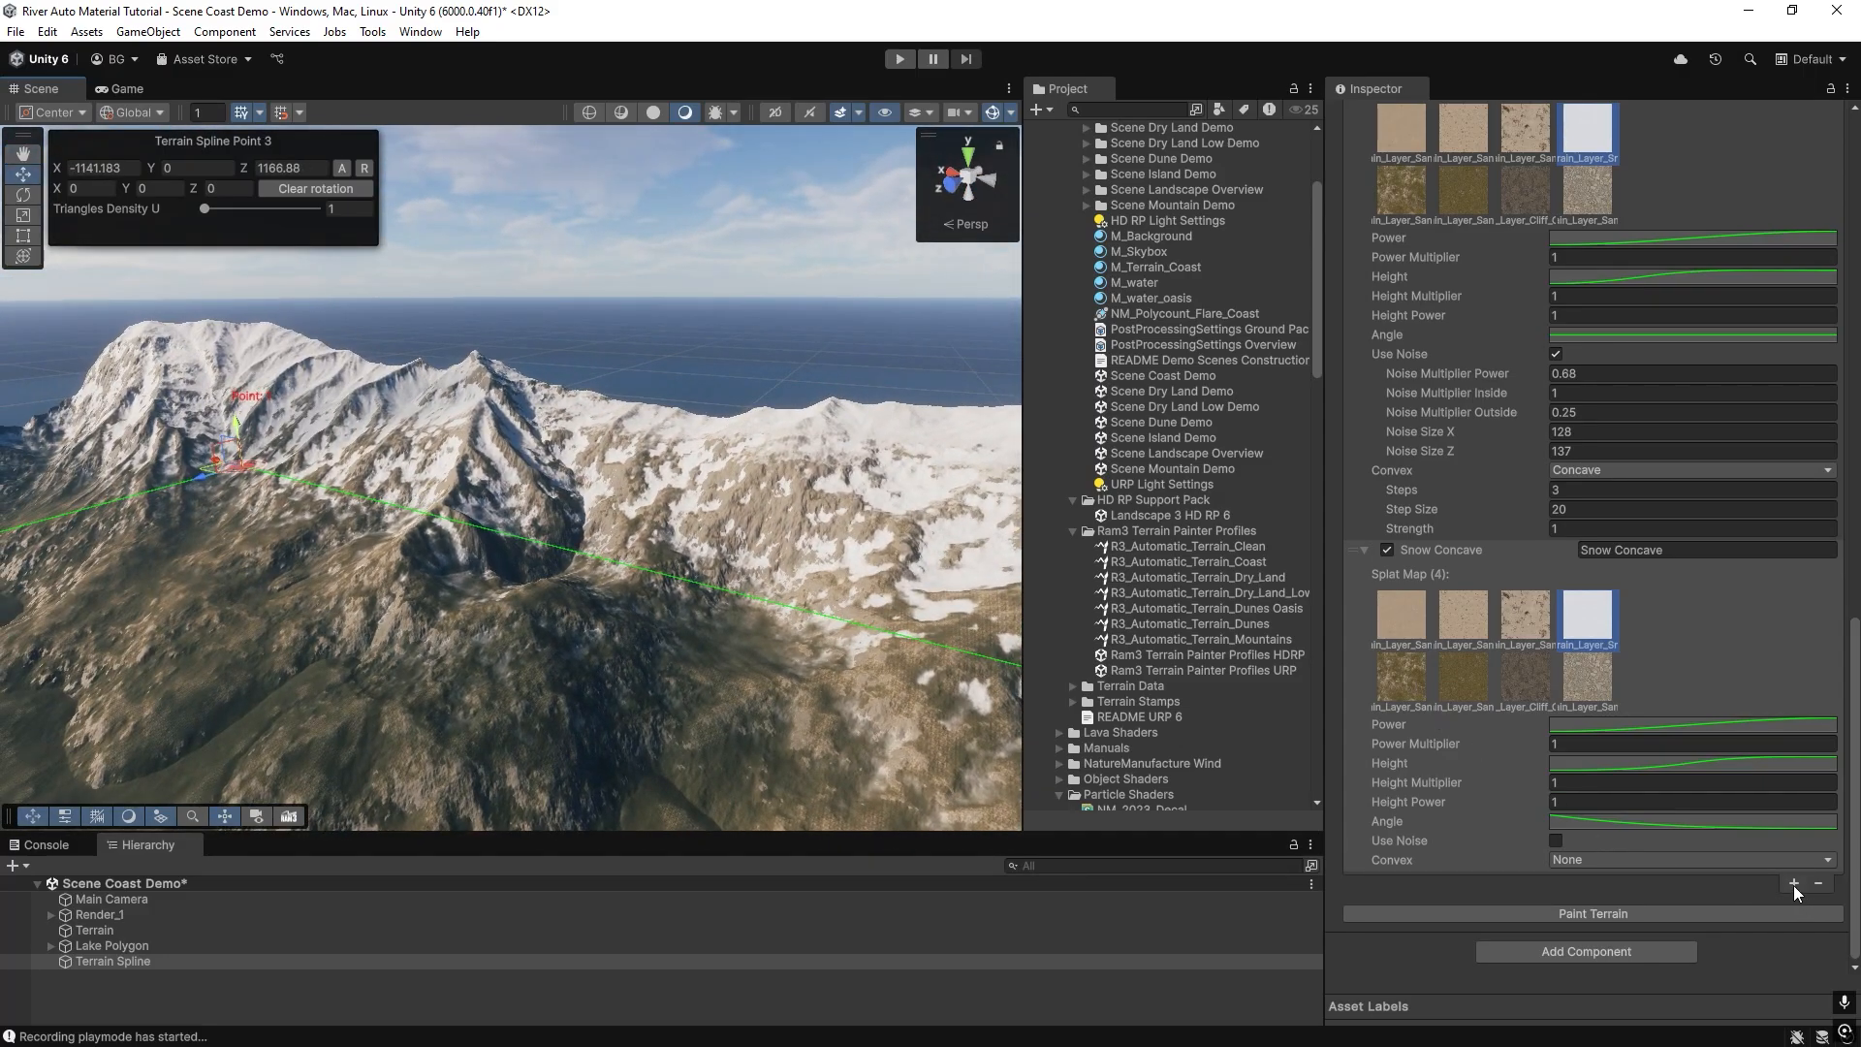
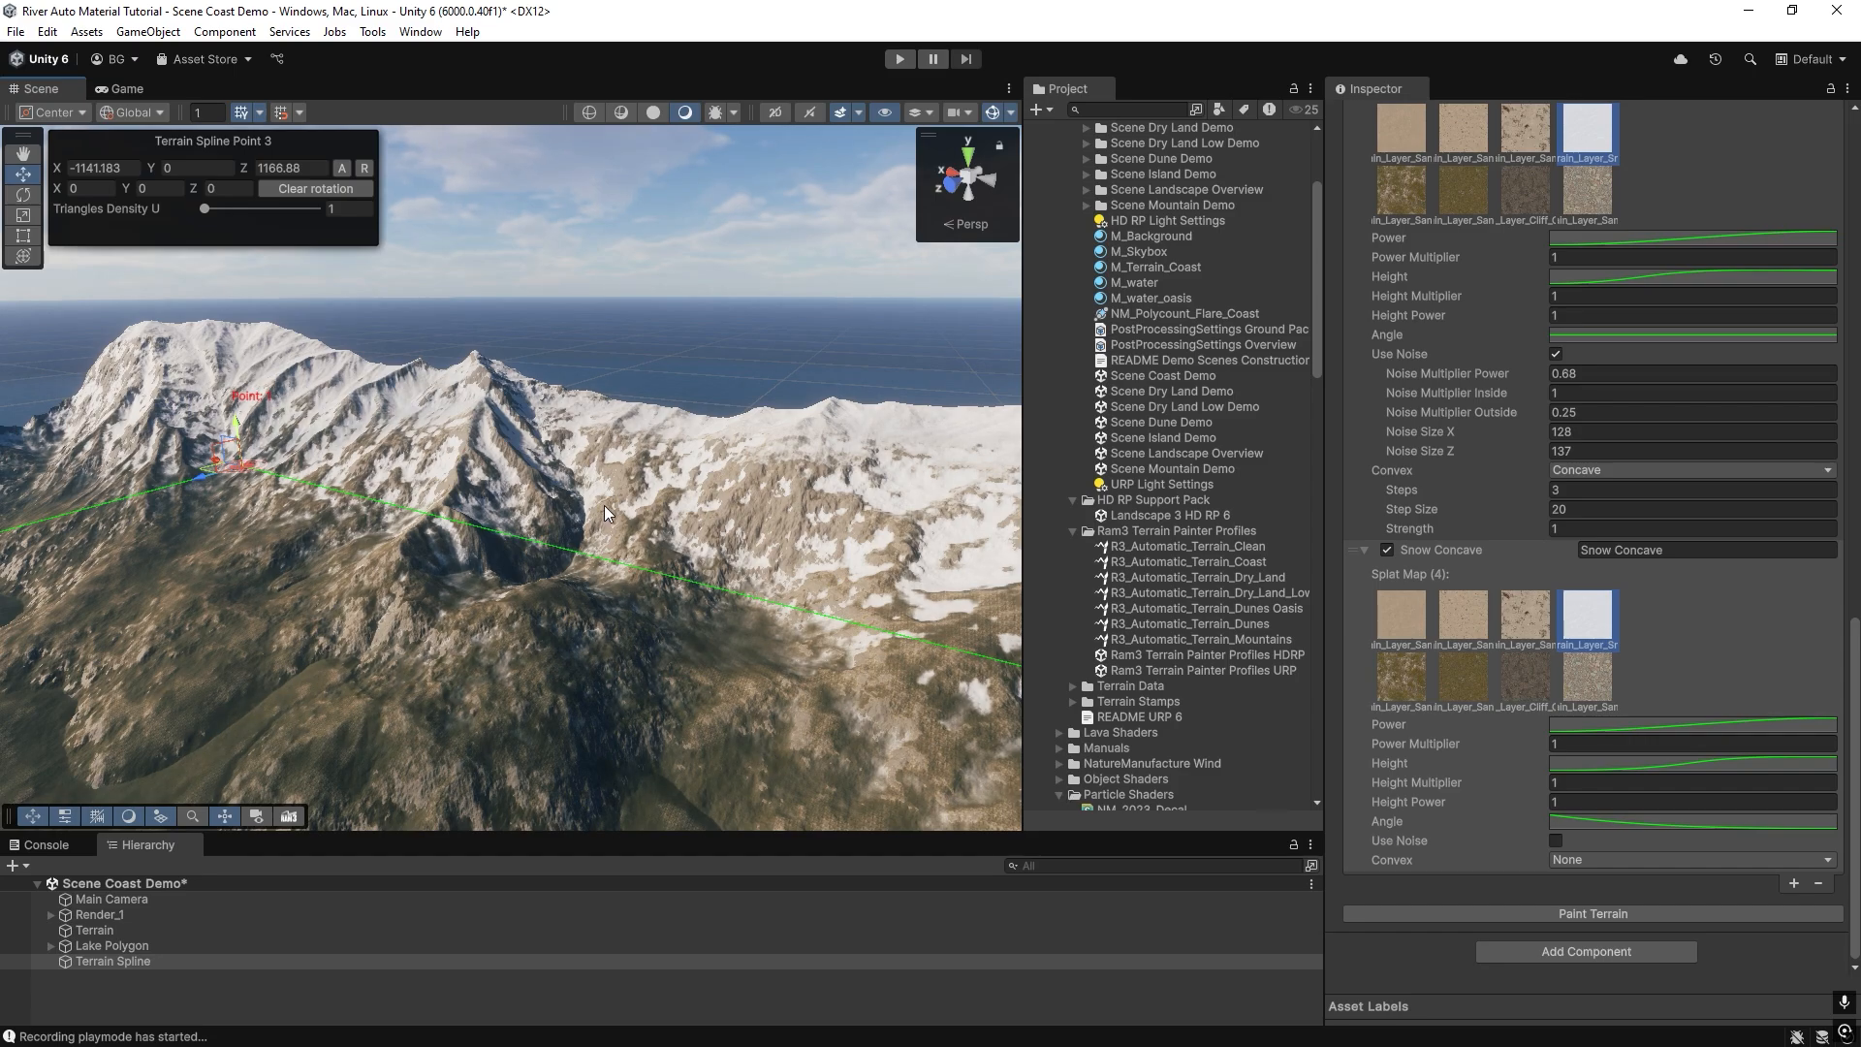
Select the terrain on the hills below the snowy mountains and switch its sculpting tool to Stamp Terrain.
{"action": "right_click_drag", "start_coordinate": [615, 469], "coordinate": [514, 532]}
{"action": "key", "text": "s"}
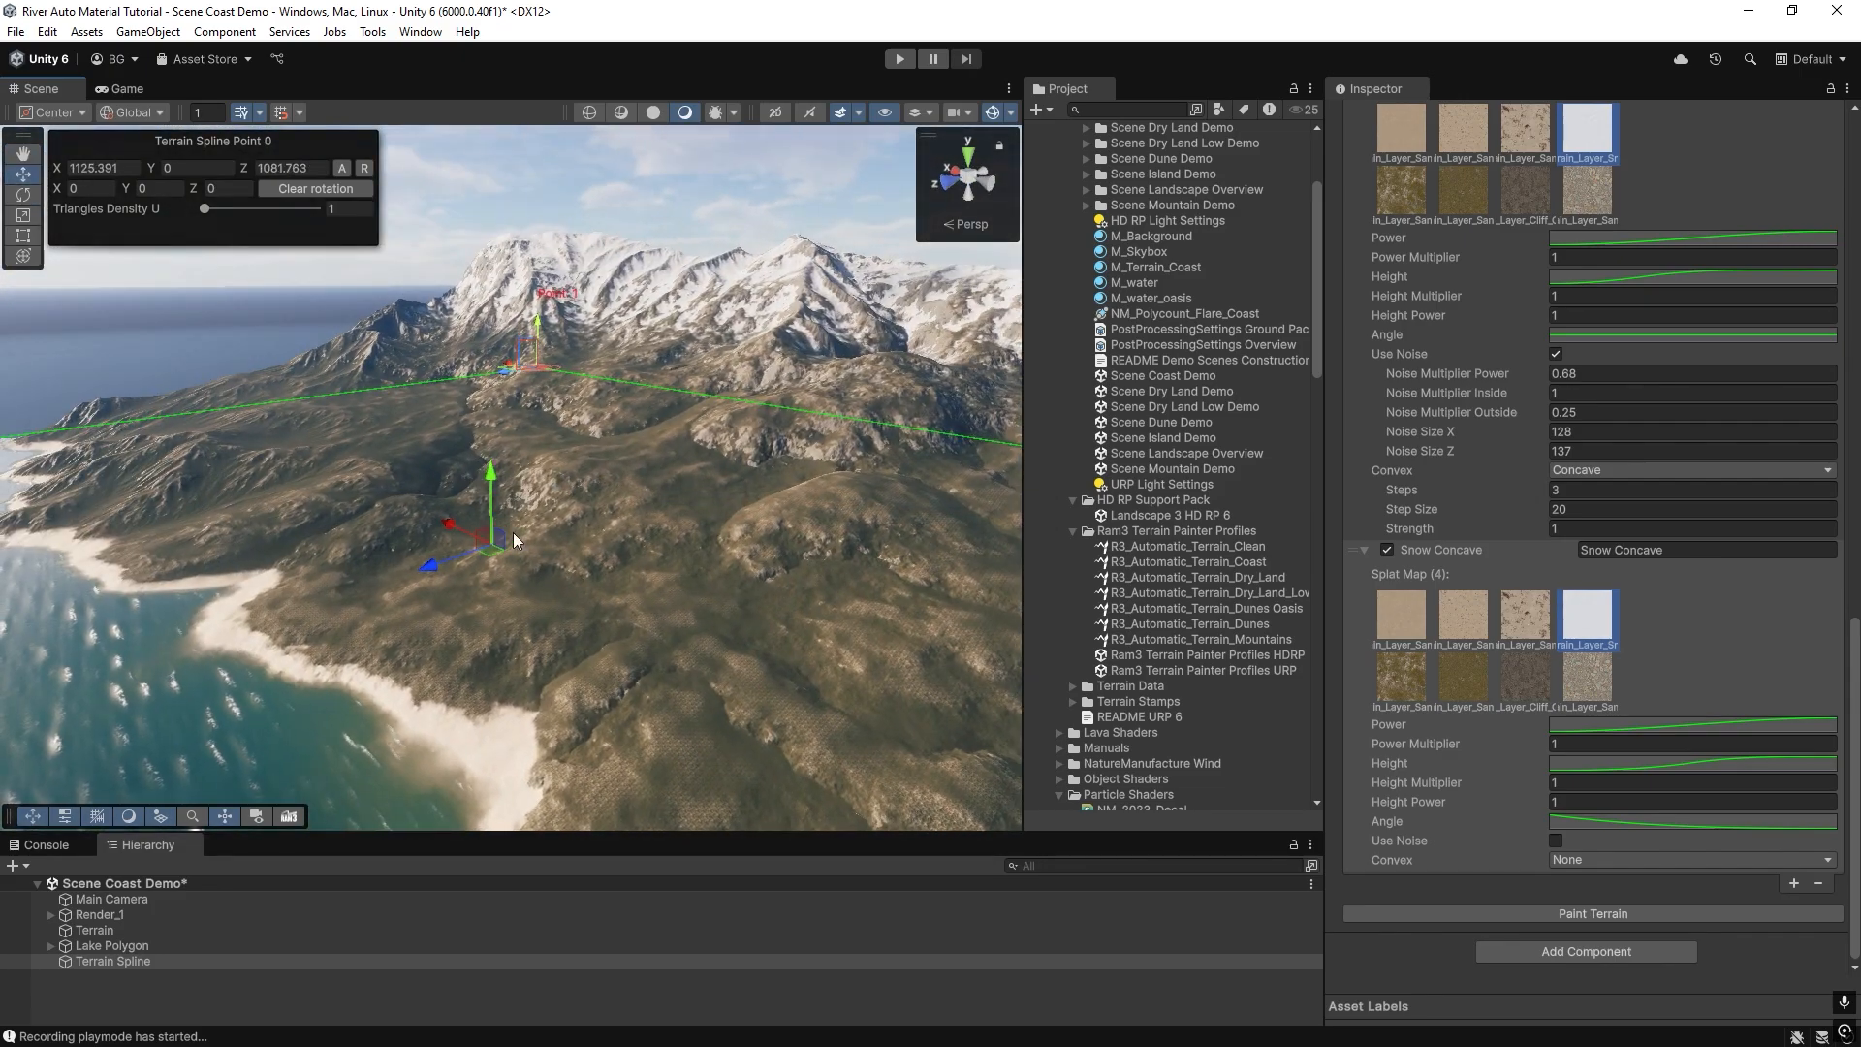
{"action": "left_click", "coordinate": [1177, 411]}
{"action": "right_click_drag", "start_coordinate": [348, 752], "coordinate": [439, 607]}
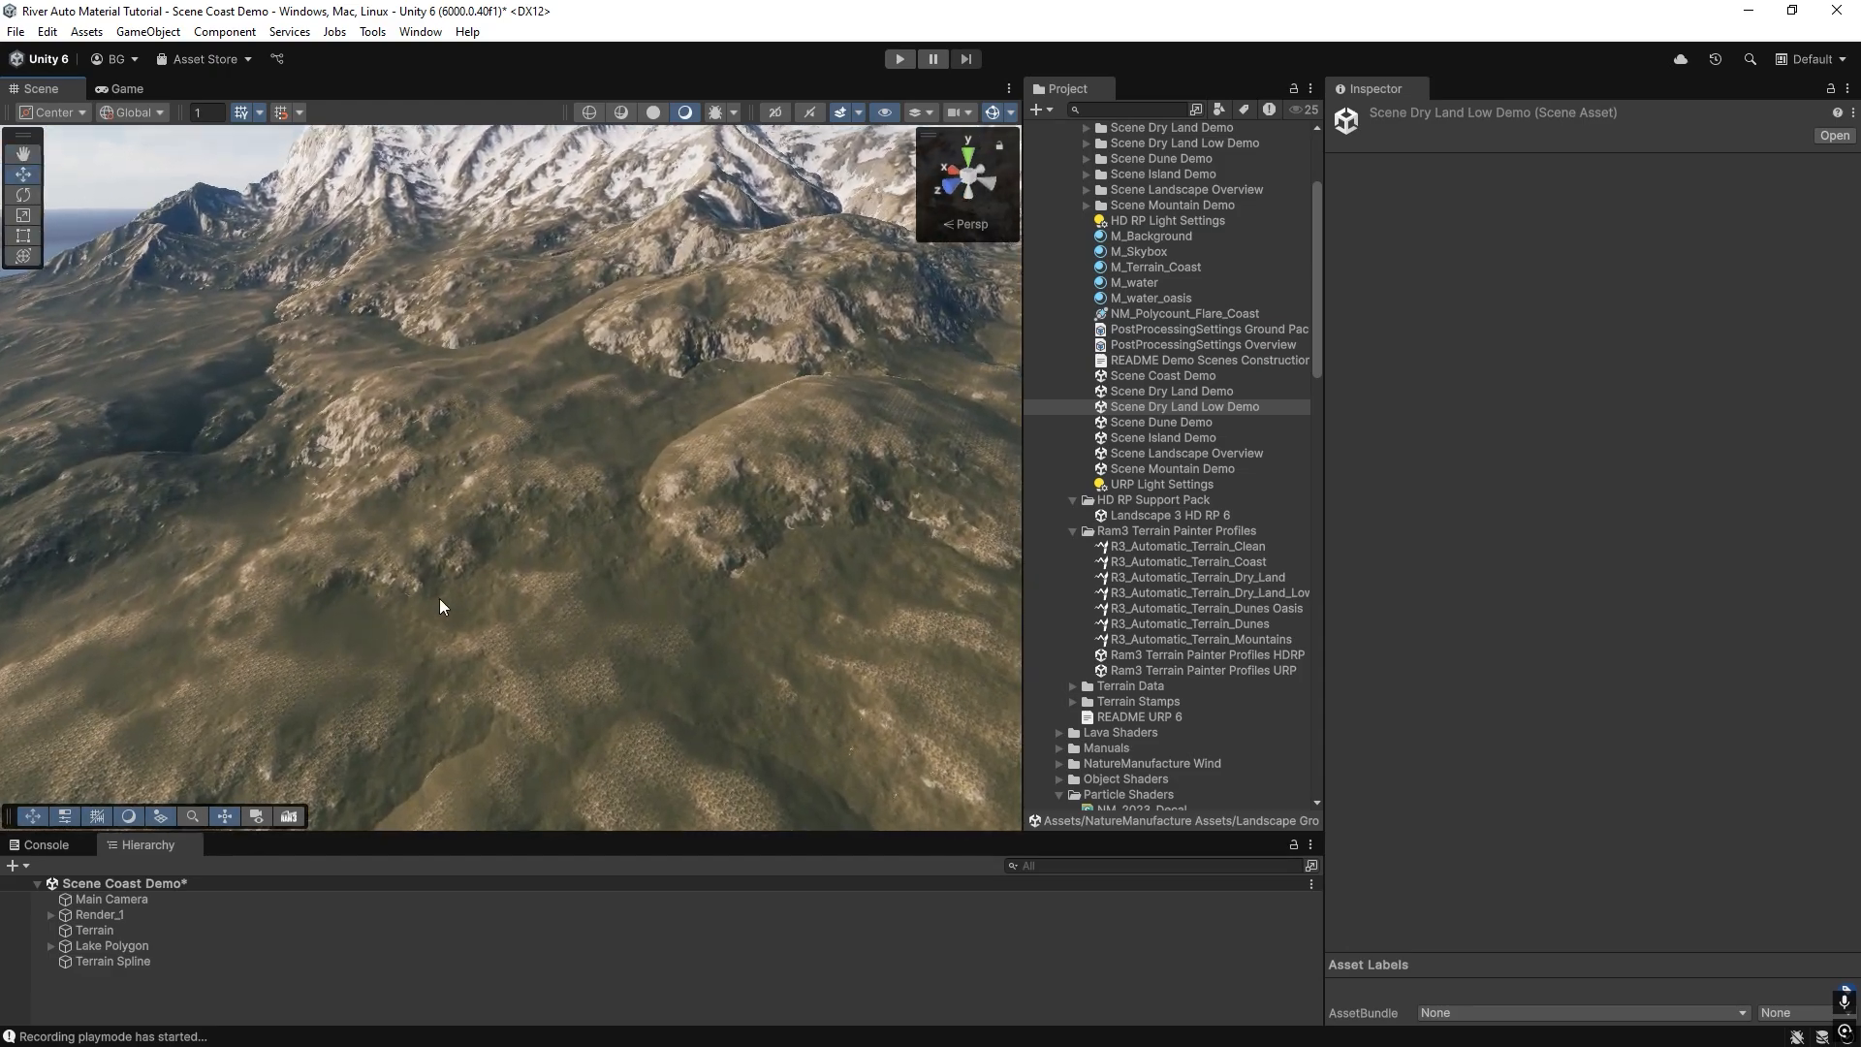
{"action": "left_click", "coordinate": [447, 571]}
{"action": "left_click", "coordinate": [1449, 306]}
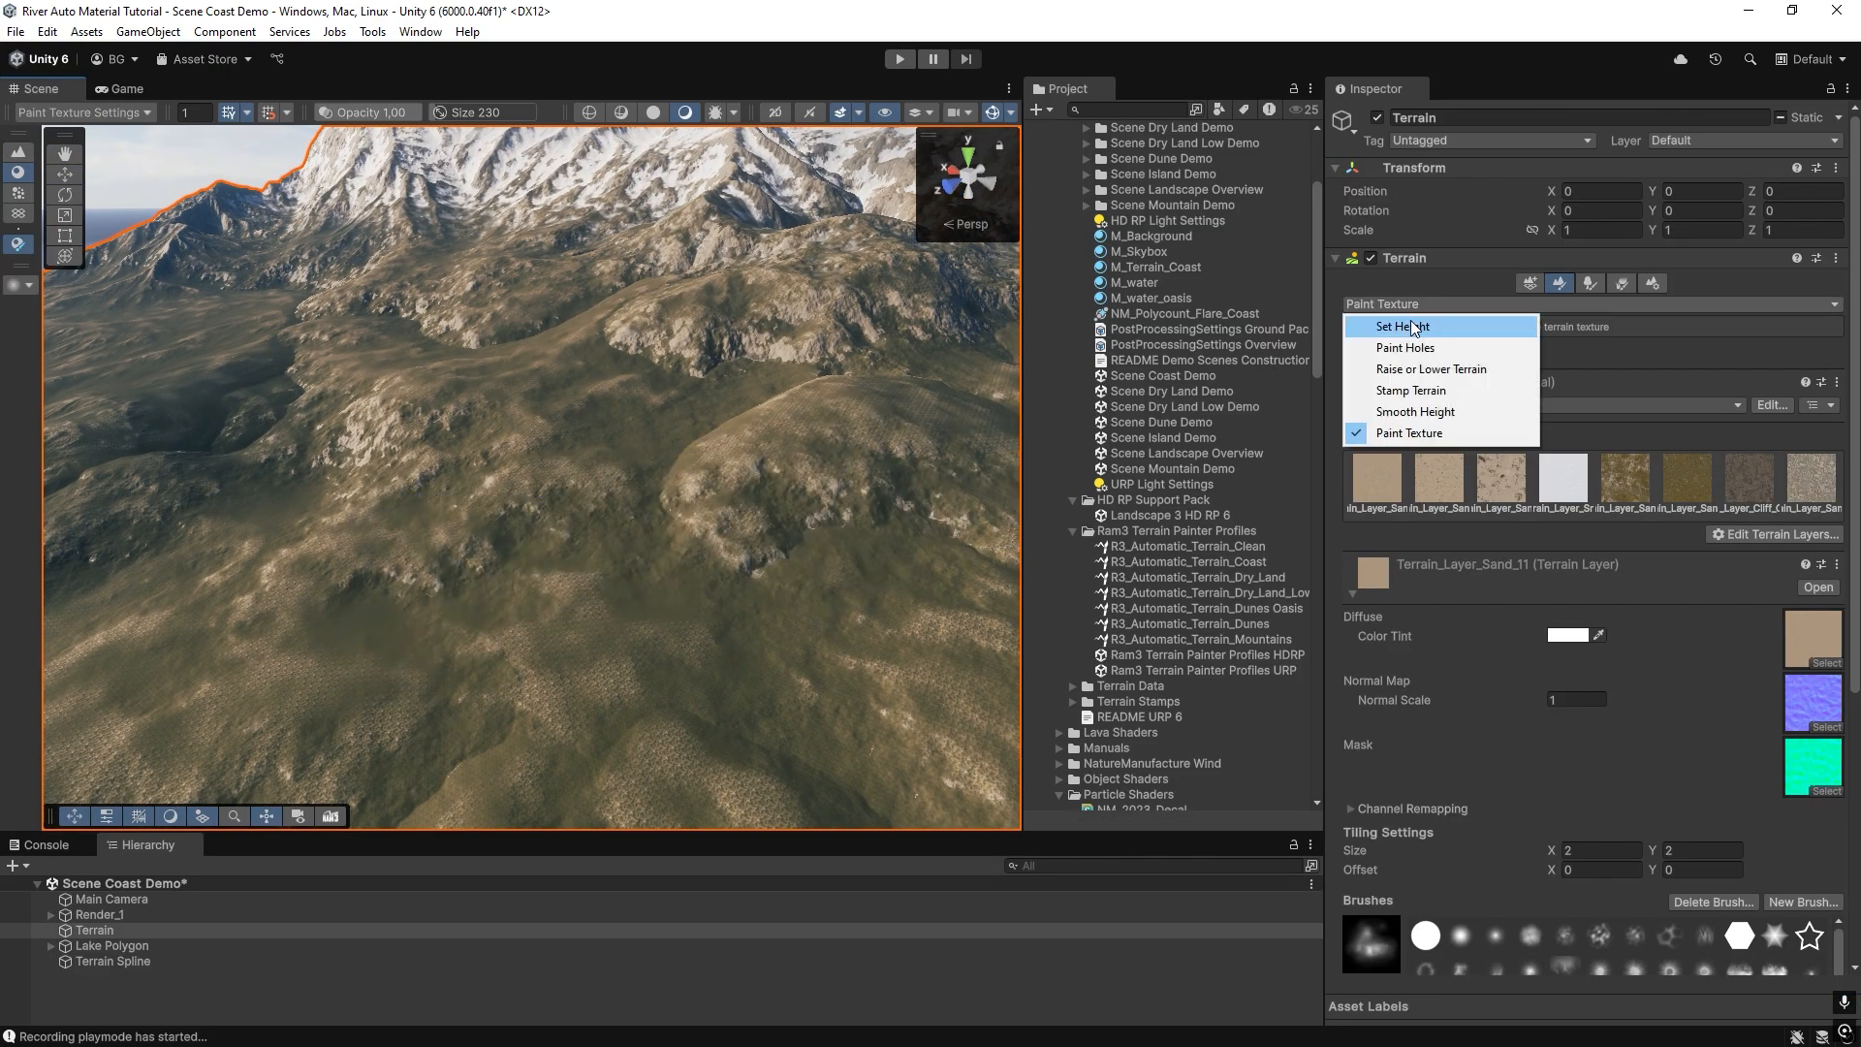
{"action": "left_click", "coordinate": [1412, 330]}
{"action": "left_click", "coordinate": [1365, 305]}
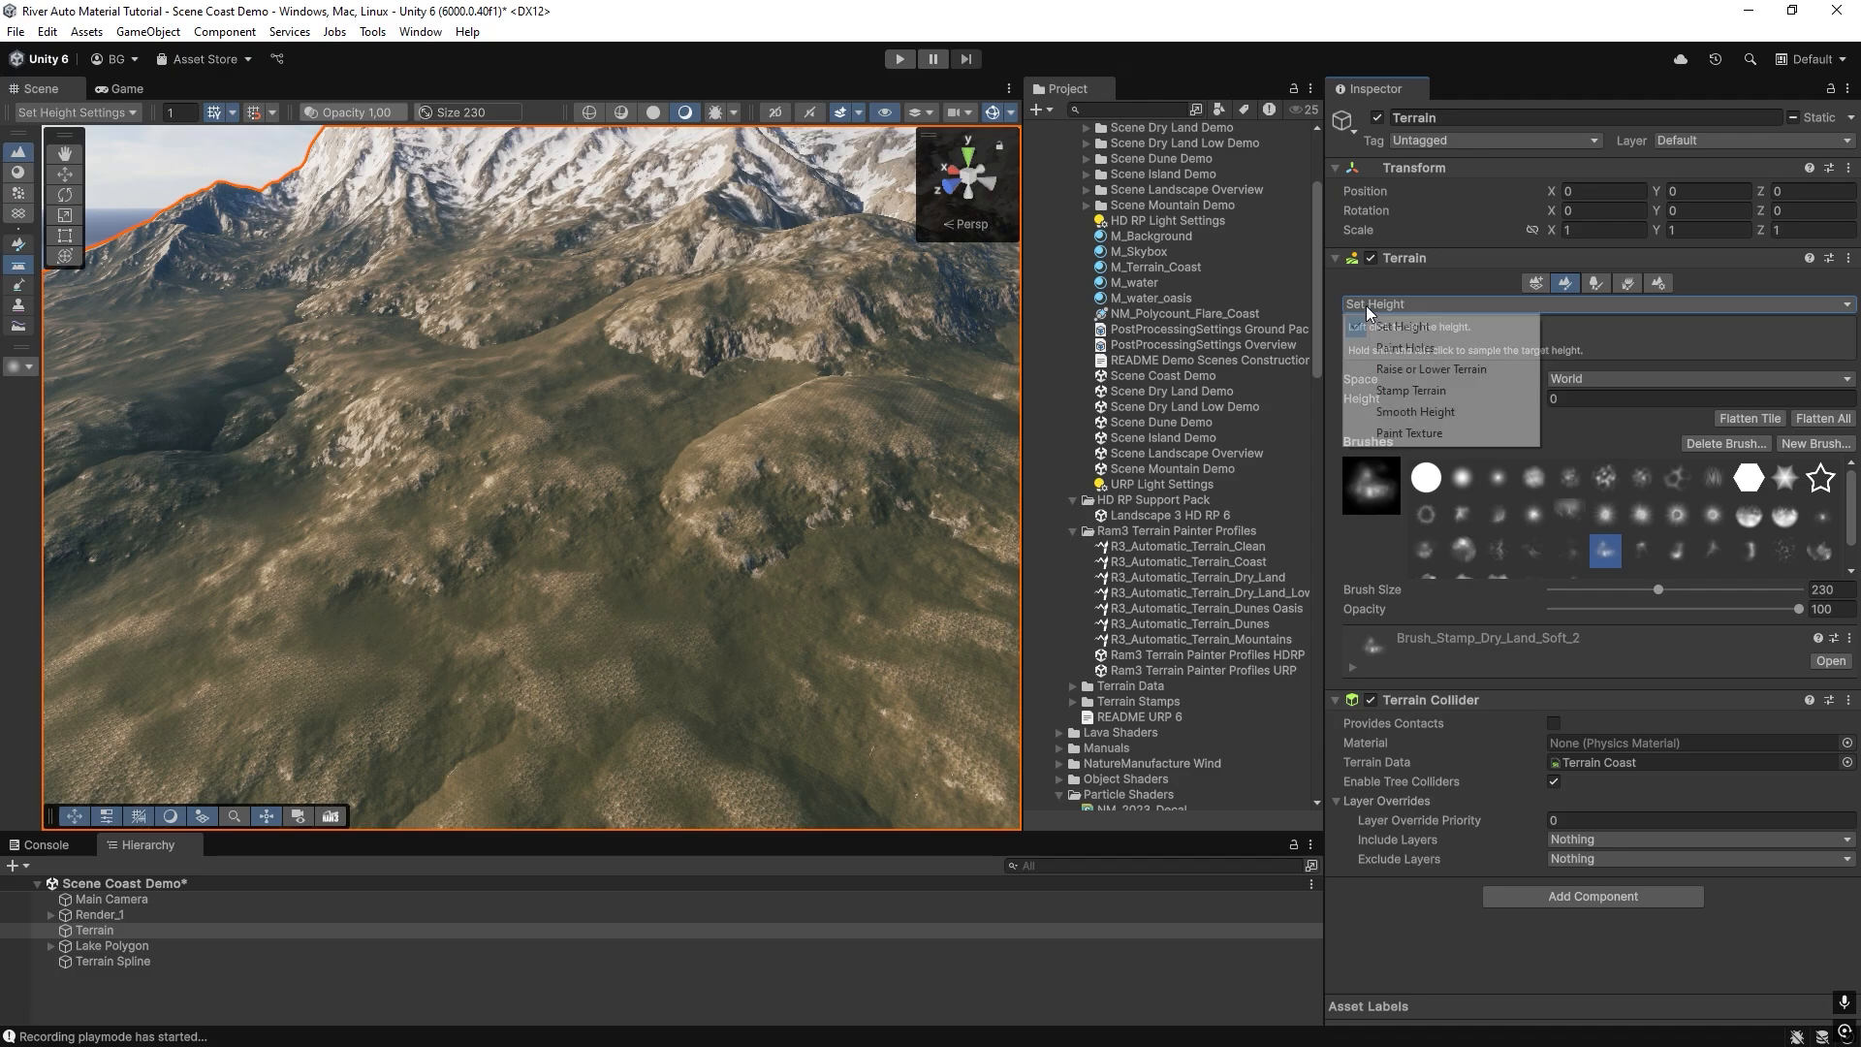
{"action": "left_click", "coordinate": [1375, 394]}
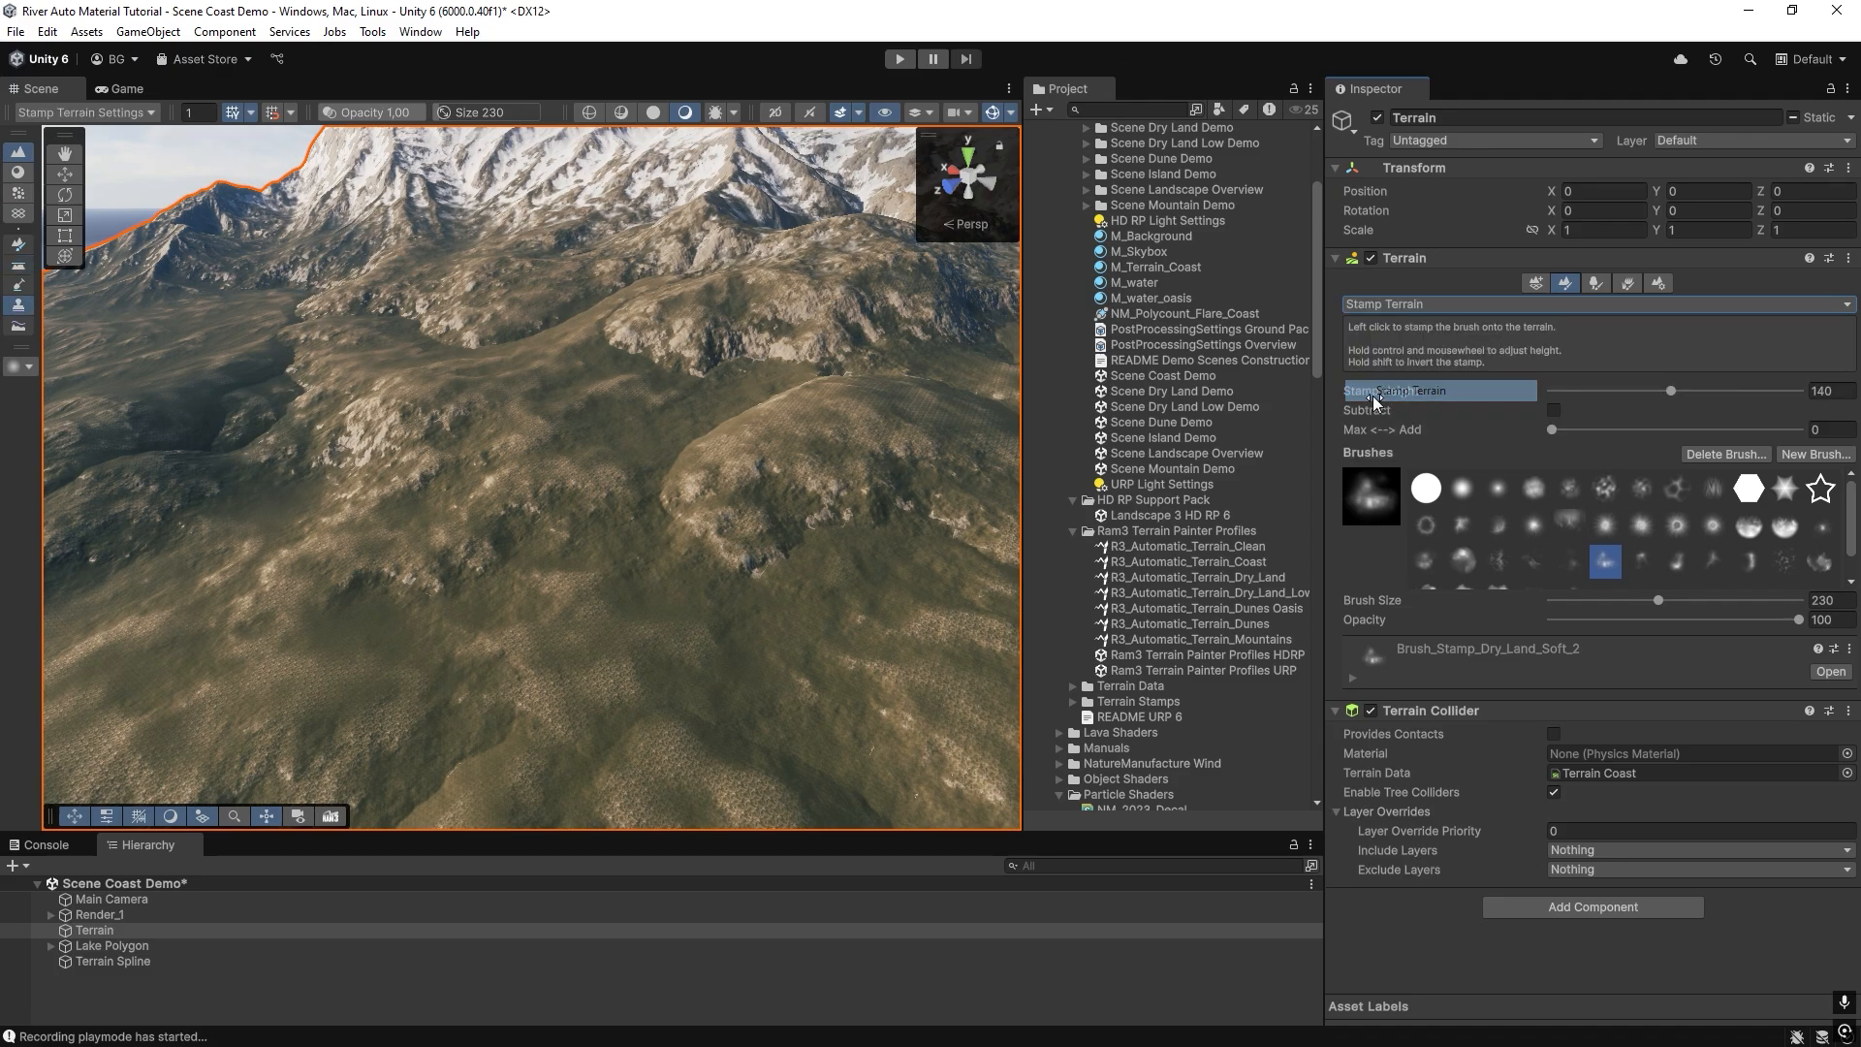
Set the terrain stamp to a height of 70, Max <--> Add of 1 and brush size of 506.
{"action": "left_click", "coordinate": [1713, 562]}
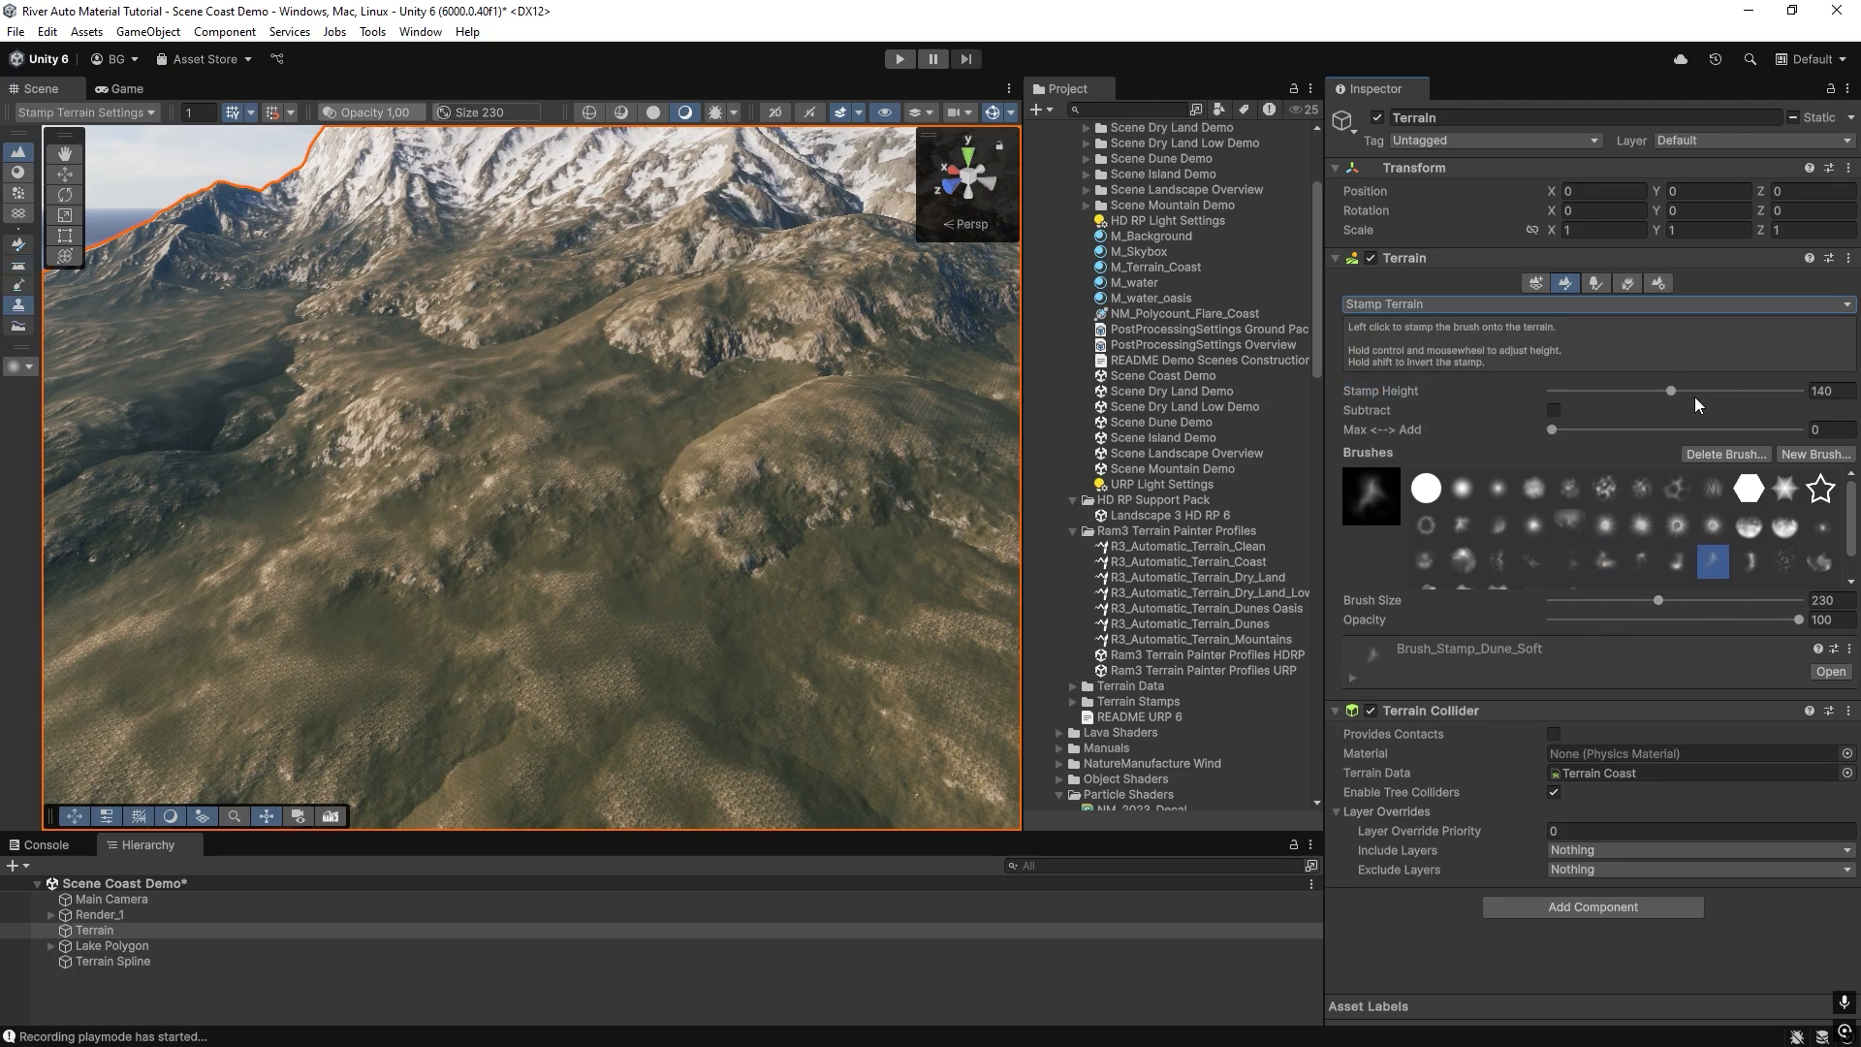
{"action": "left_click", "coordinate": [1614, 391]}
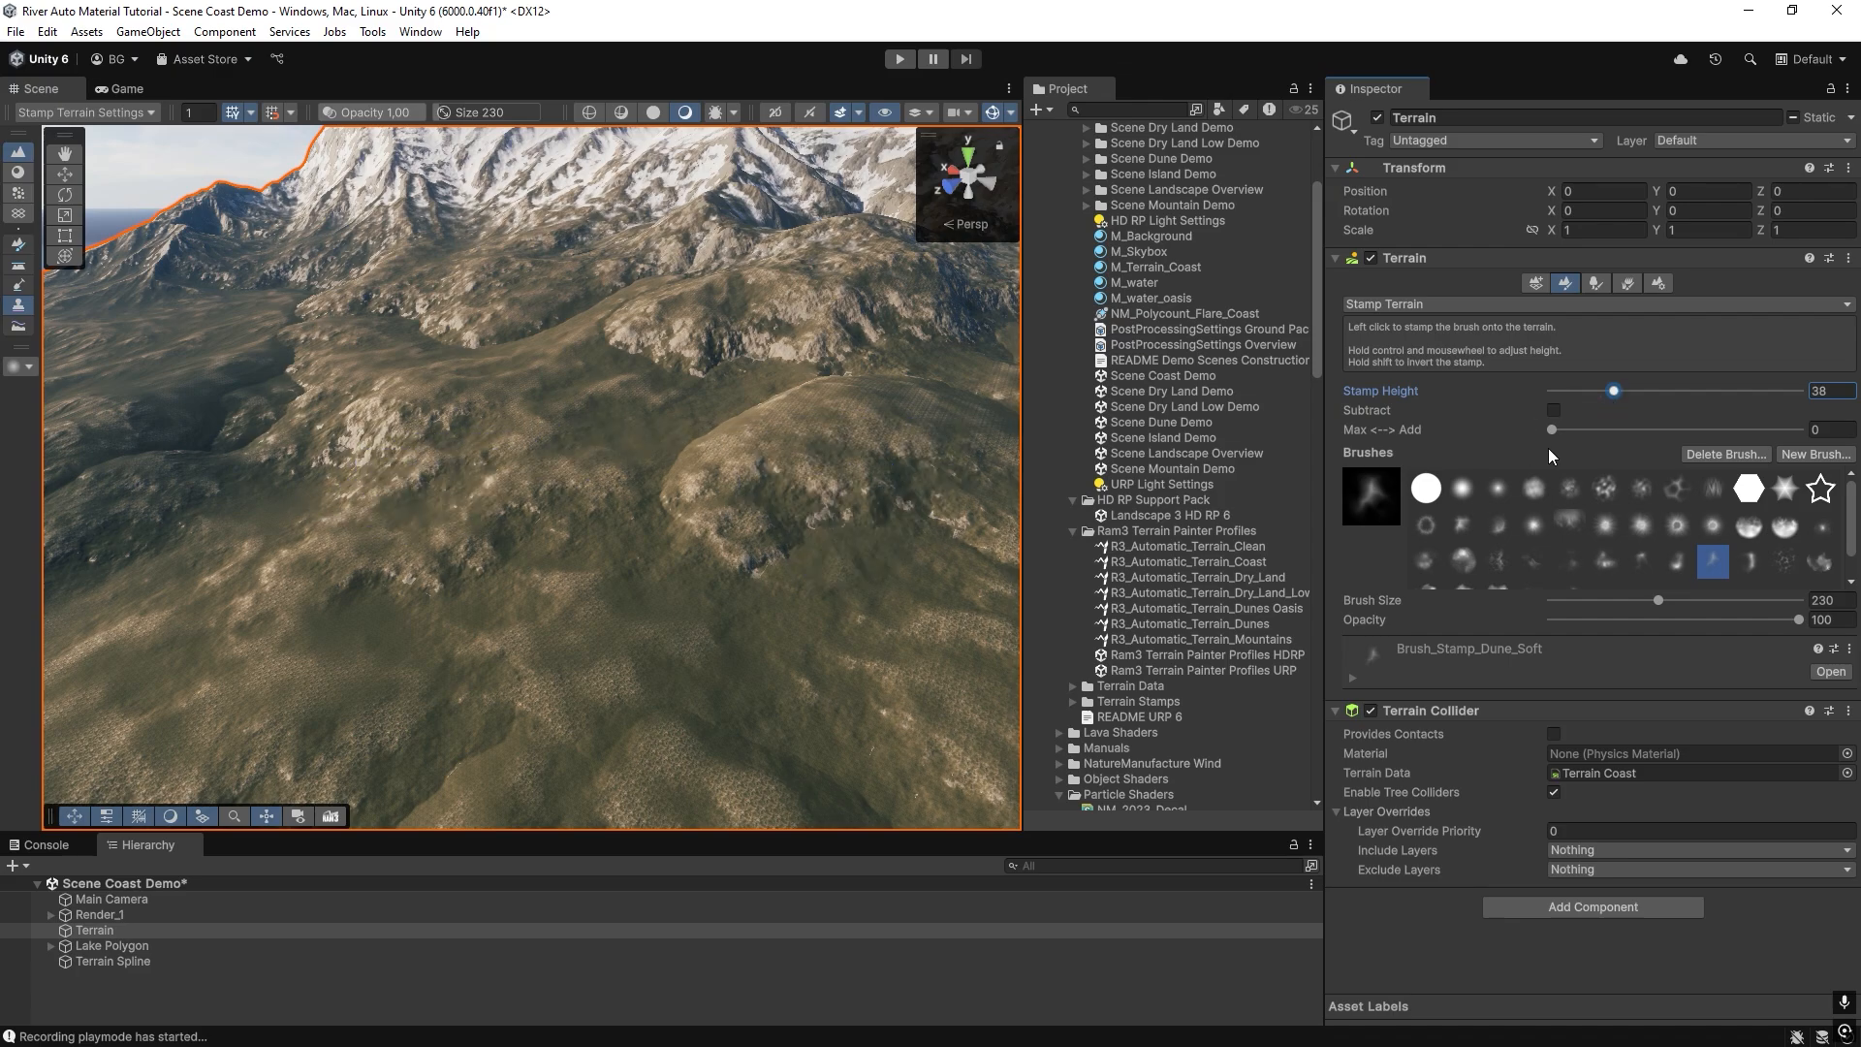
{"action": "left_click_drag", "start_coordinate": [1552, 429], "coordinate": [1799, 429]}
{"action": "left_click", "coordinate": [1636, 391]}
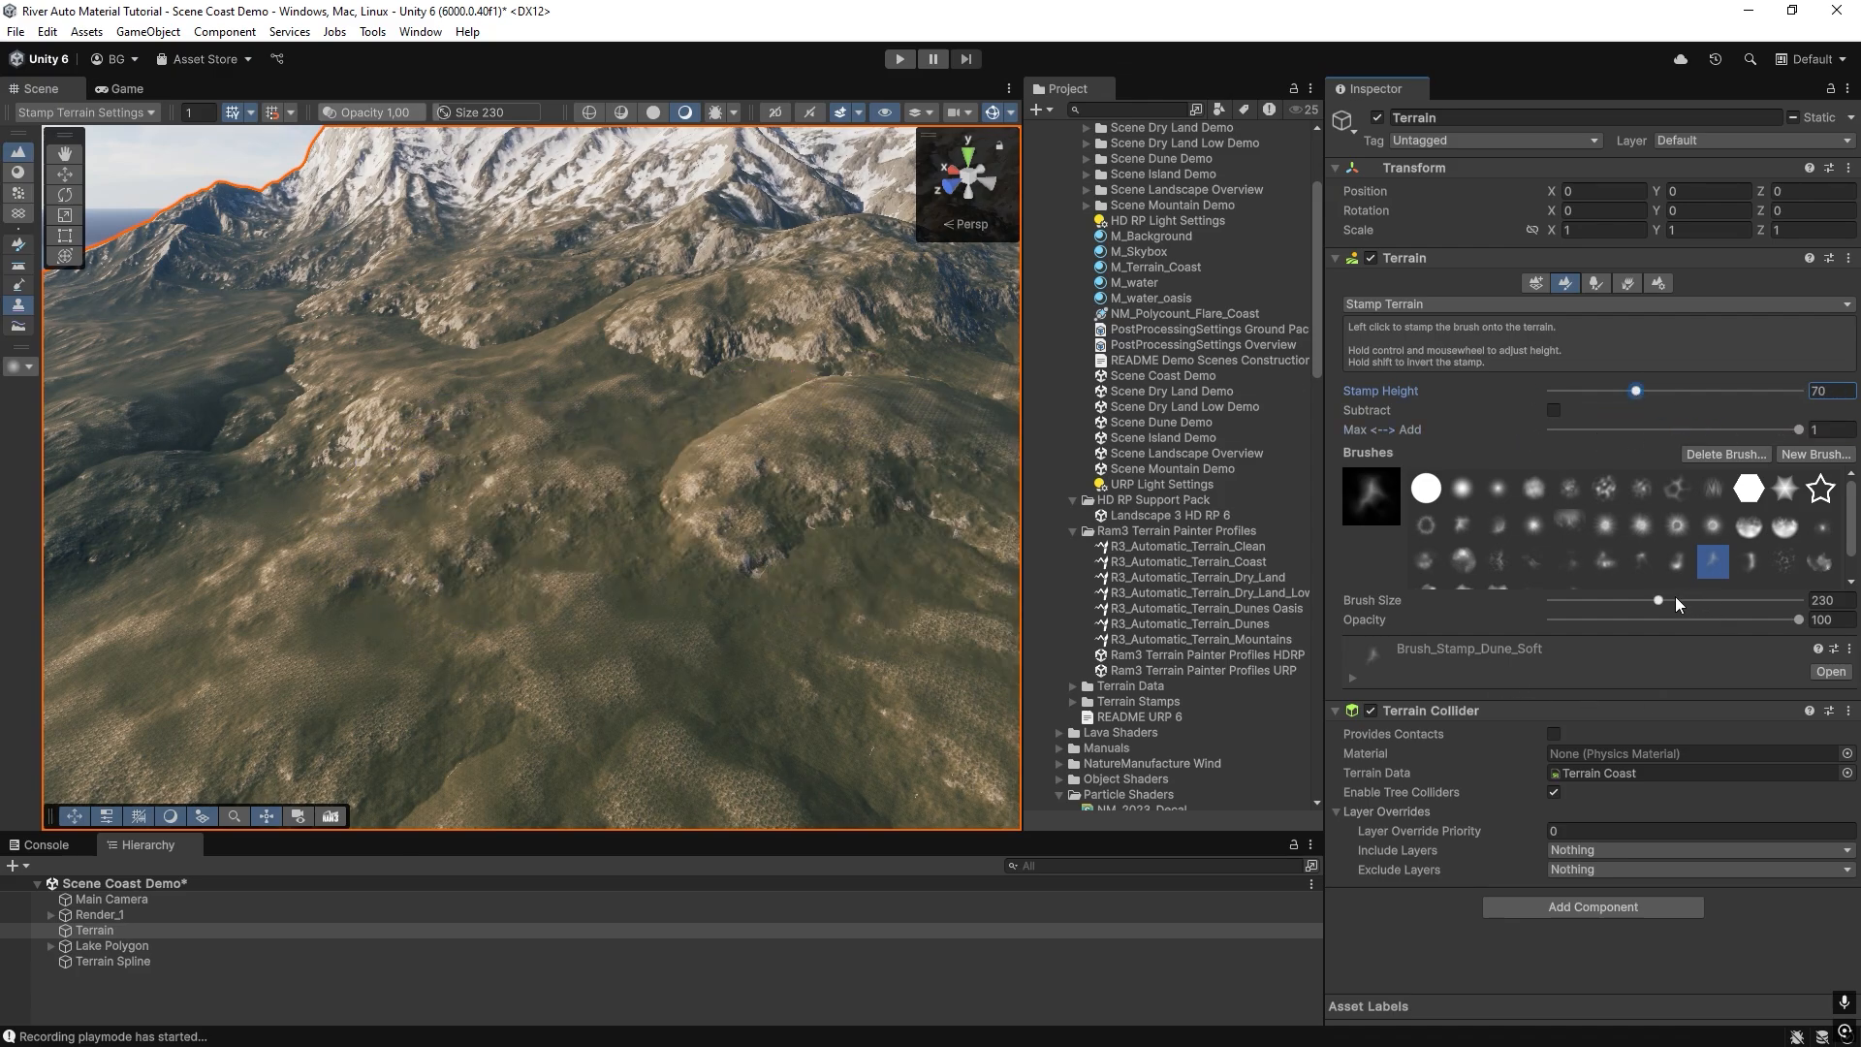
{"action": "left_click", "coordinate": [1687, 600]}
Choose the Brush_Stamp_Volcano_Deep brush and stamp a volcano onto the grassy hills in front of the snowy mountains.
{"action": "left_click", "coordinate": [1672, 564]}
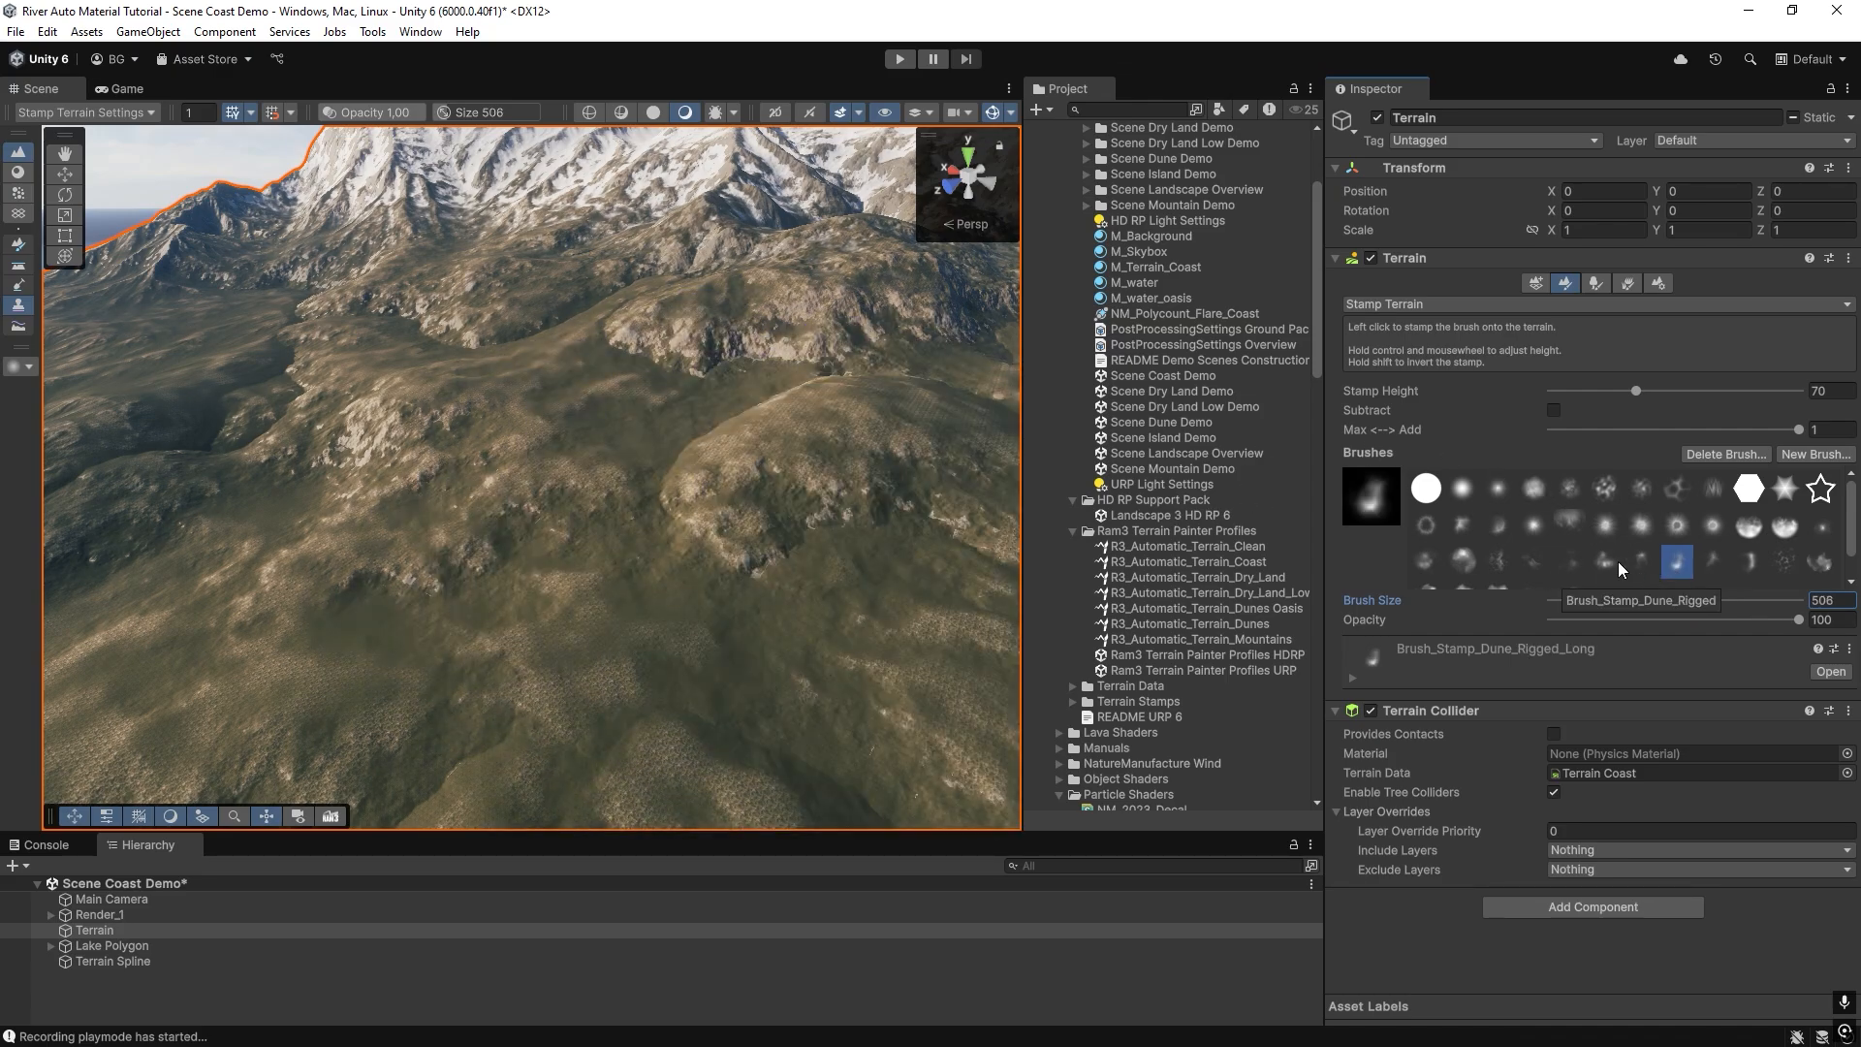
{"action": "left_click", "coordinate": [1821, 560]}
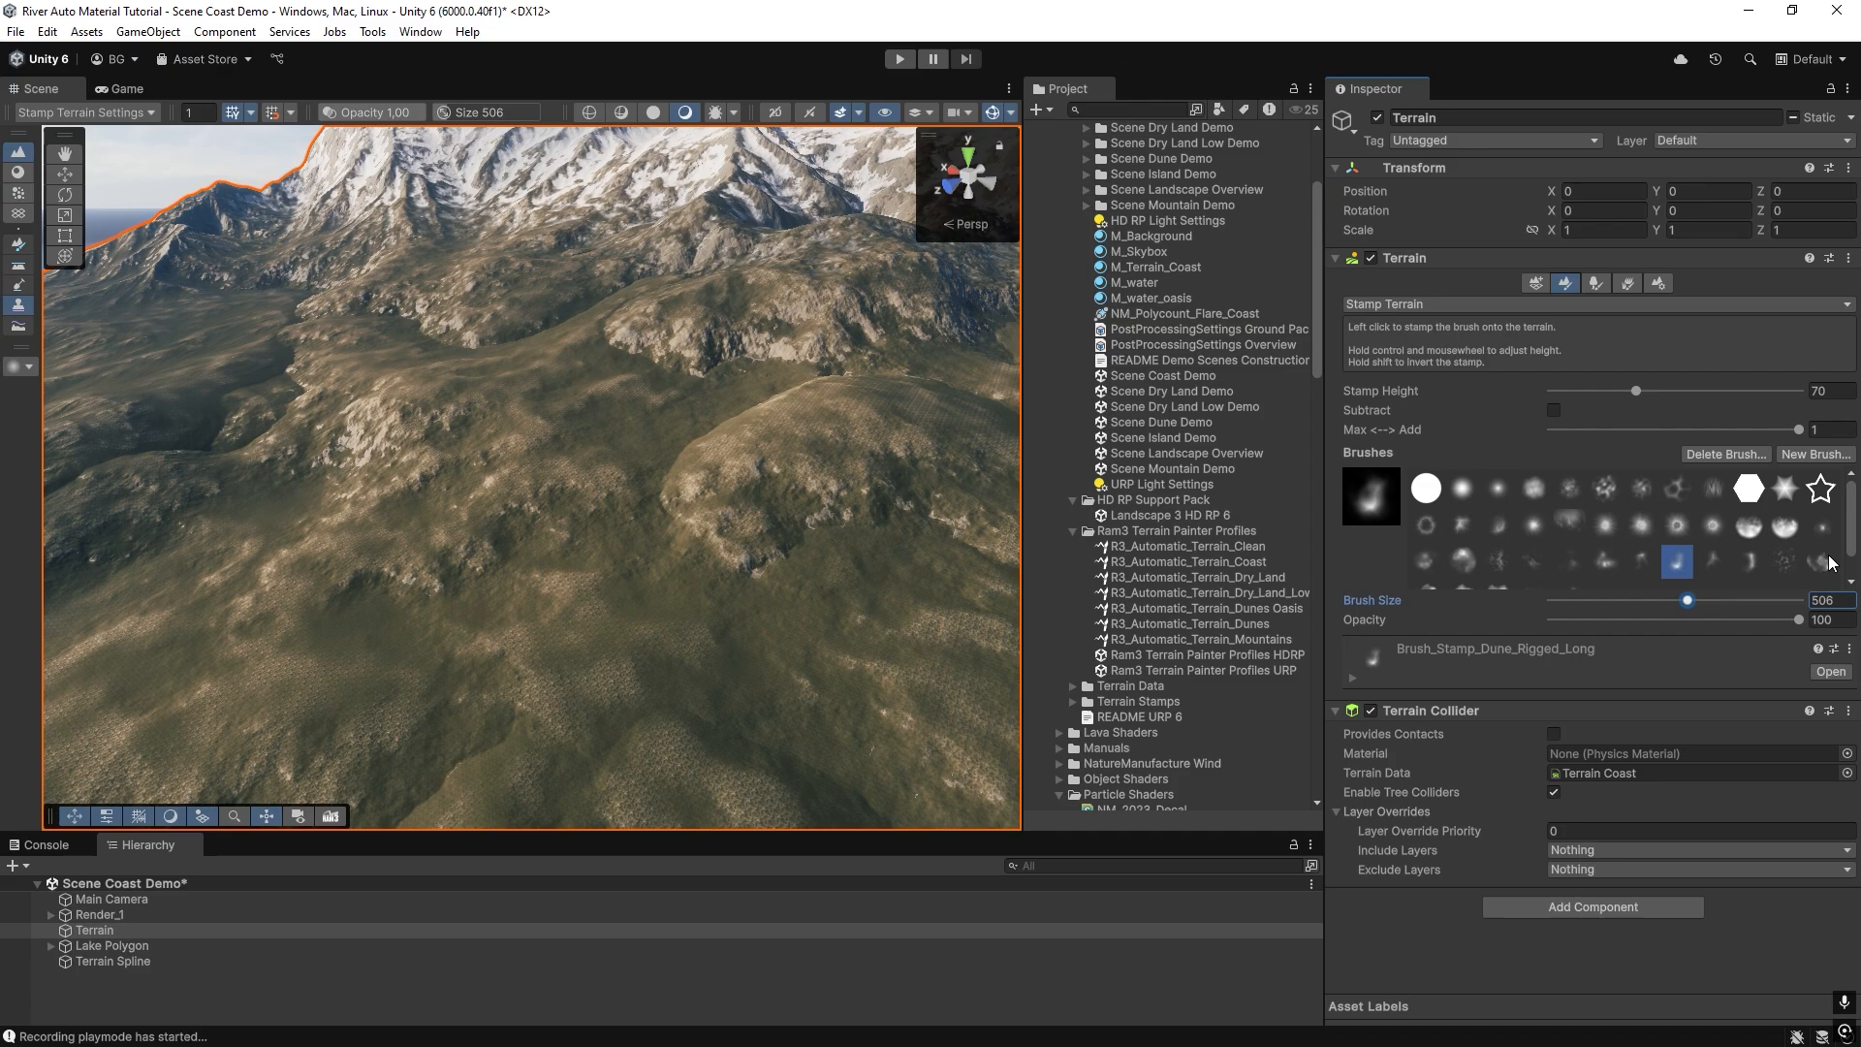
{"action": "left_click", "coordinate": [1737, 561]}
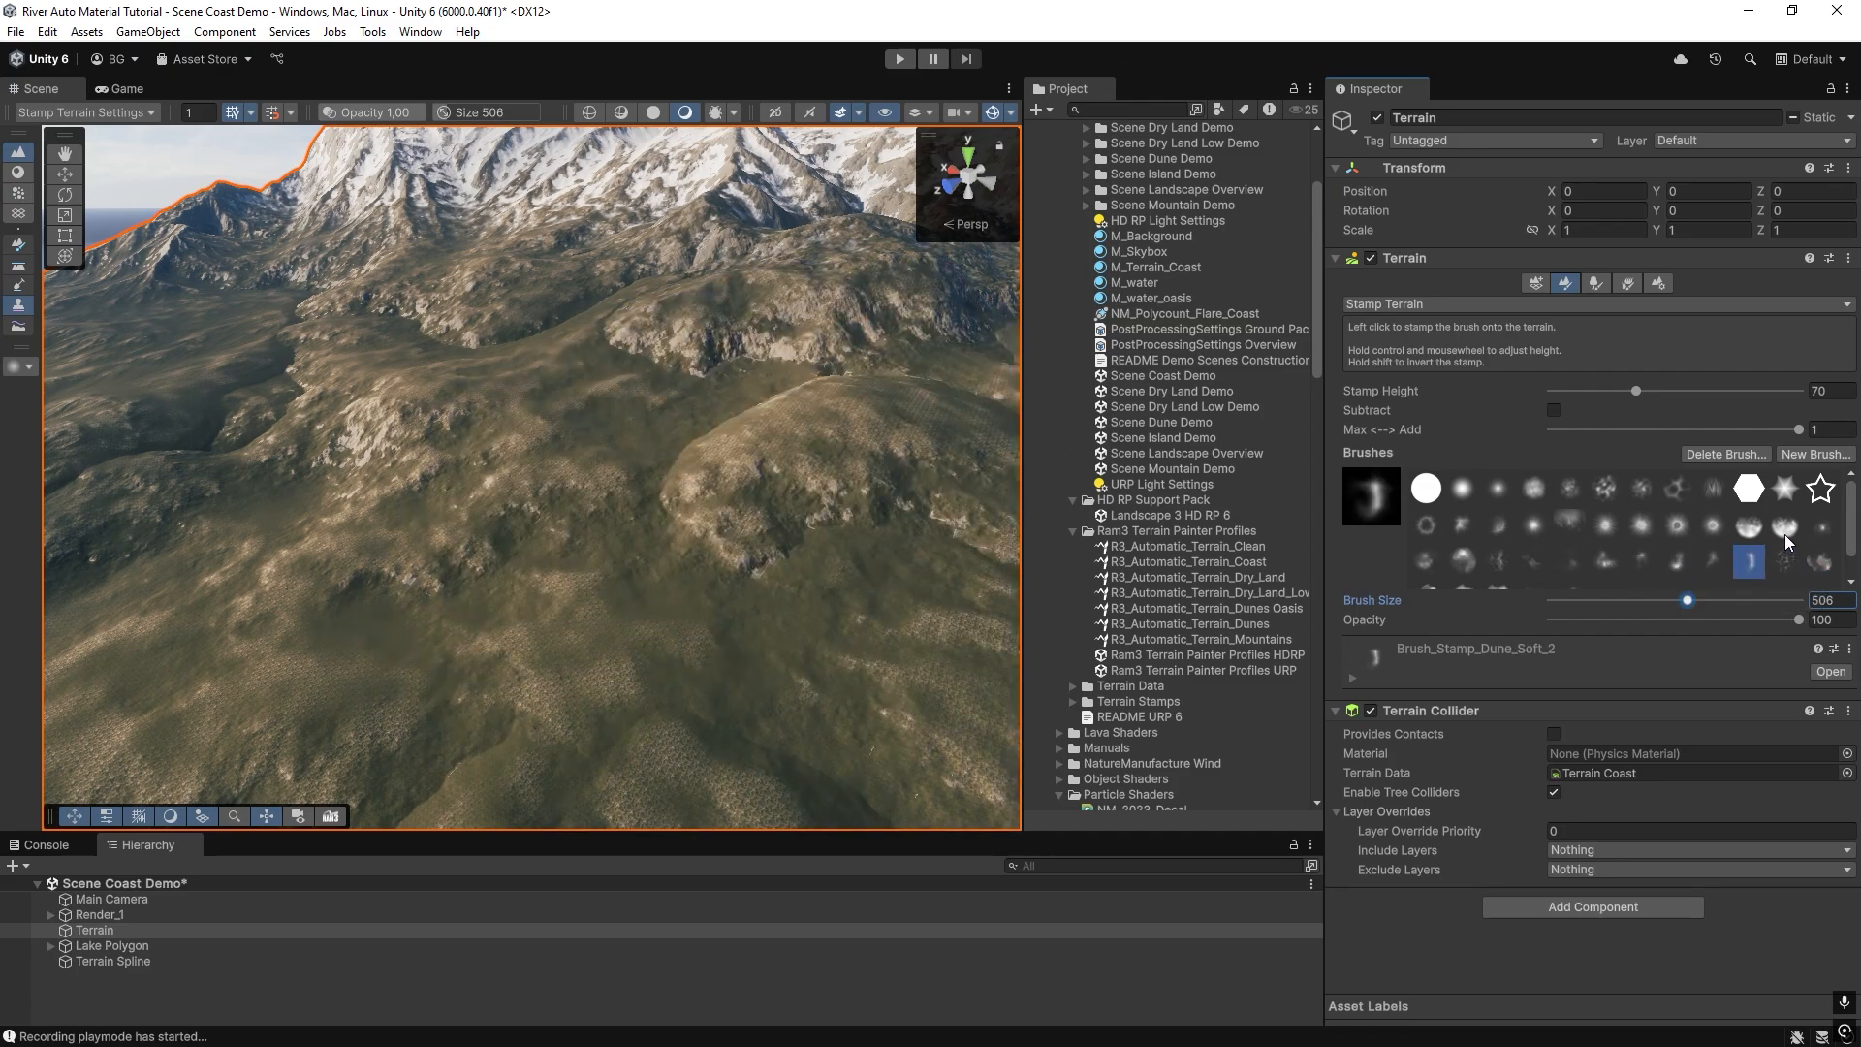
{"action": "left_click", "coordinate": [1784, 531]}
{"action": "left_click", "coordinate": [1675, 525]}
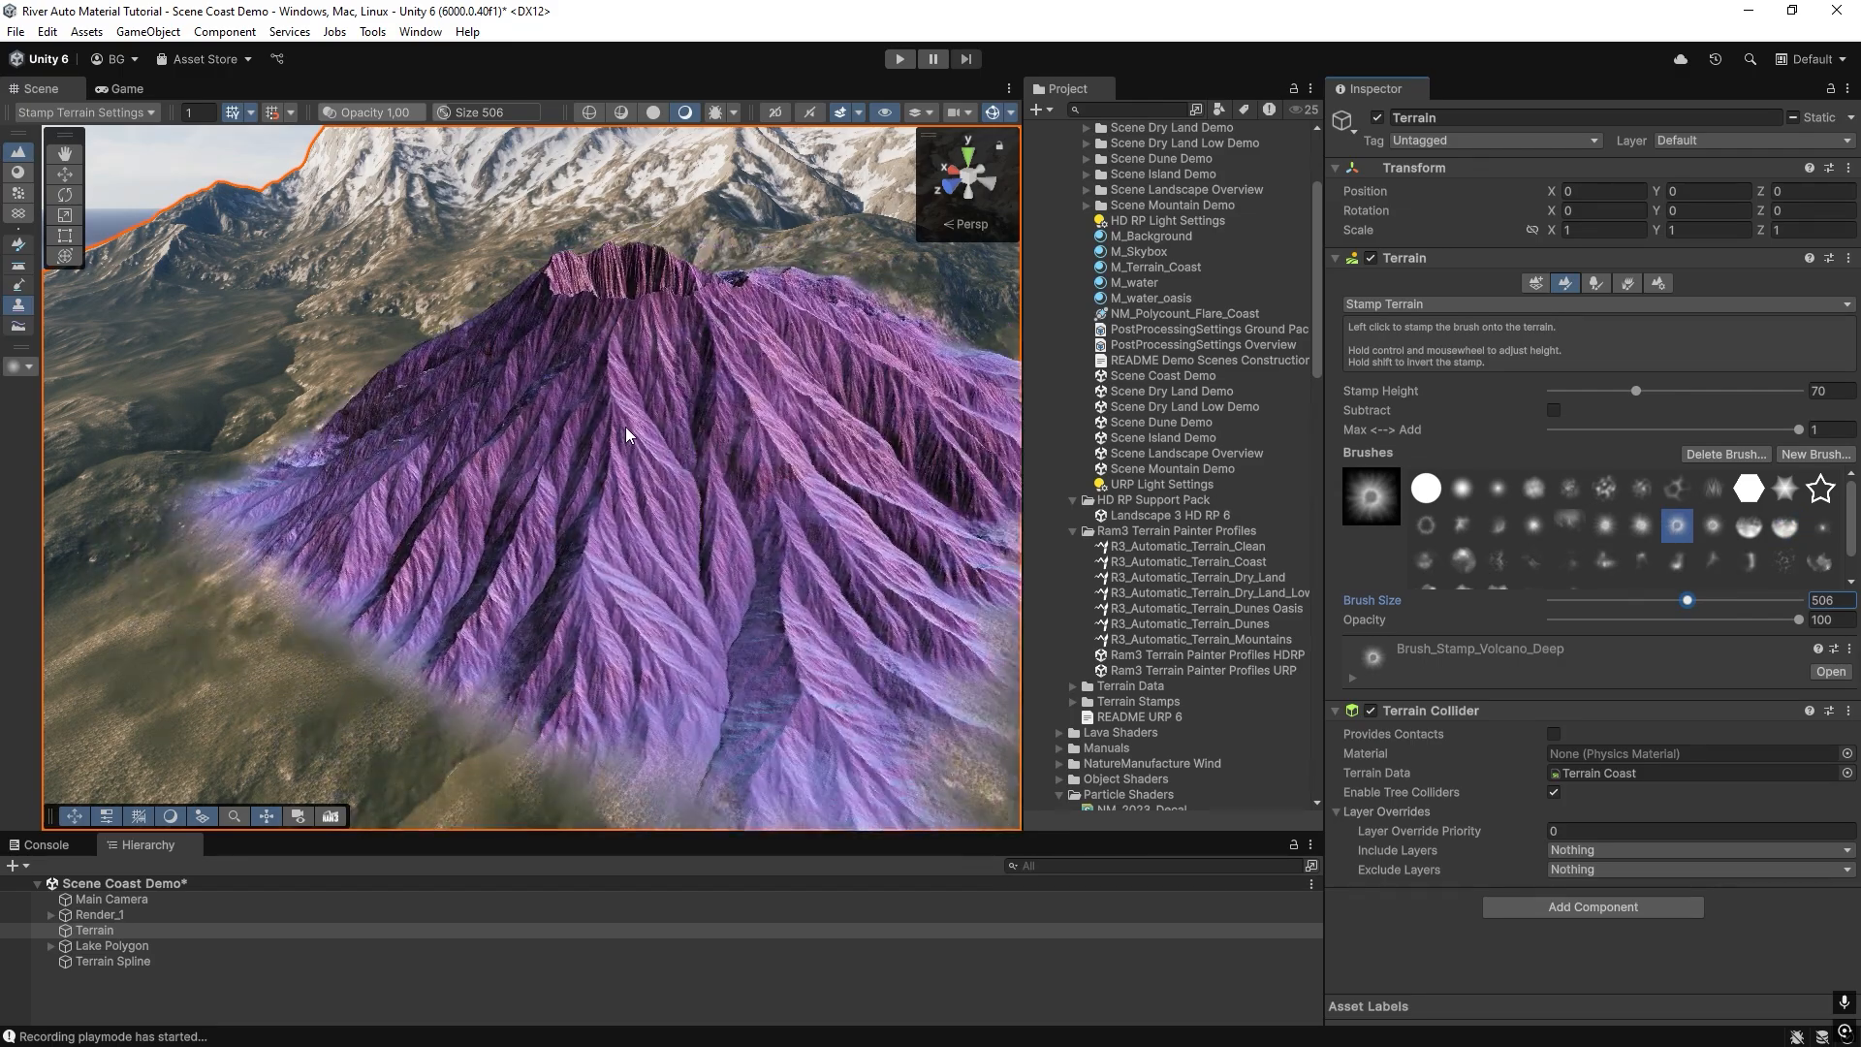
{"action": "left_click", "coordinate": [626, 425]}
Select the Terrain Spline and repaint the terrain to texture the newly stamped volcano.
{"action": "left_click", "coordinate": [1196, 437]}
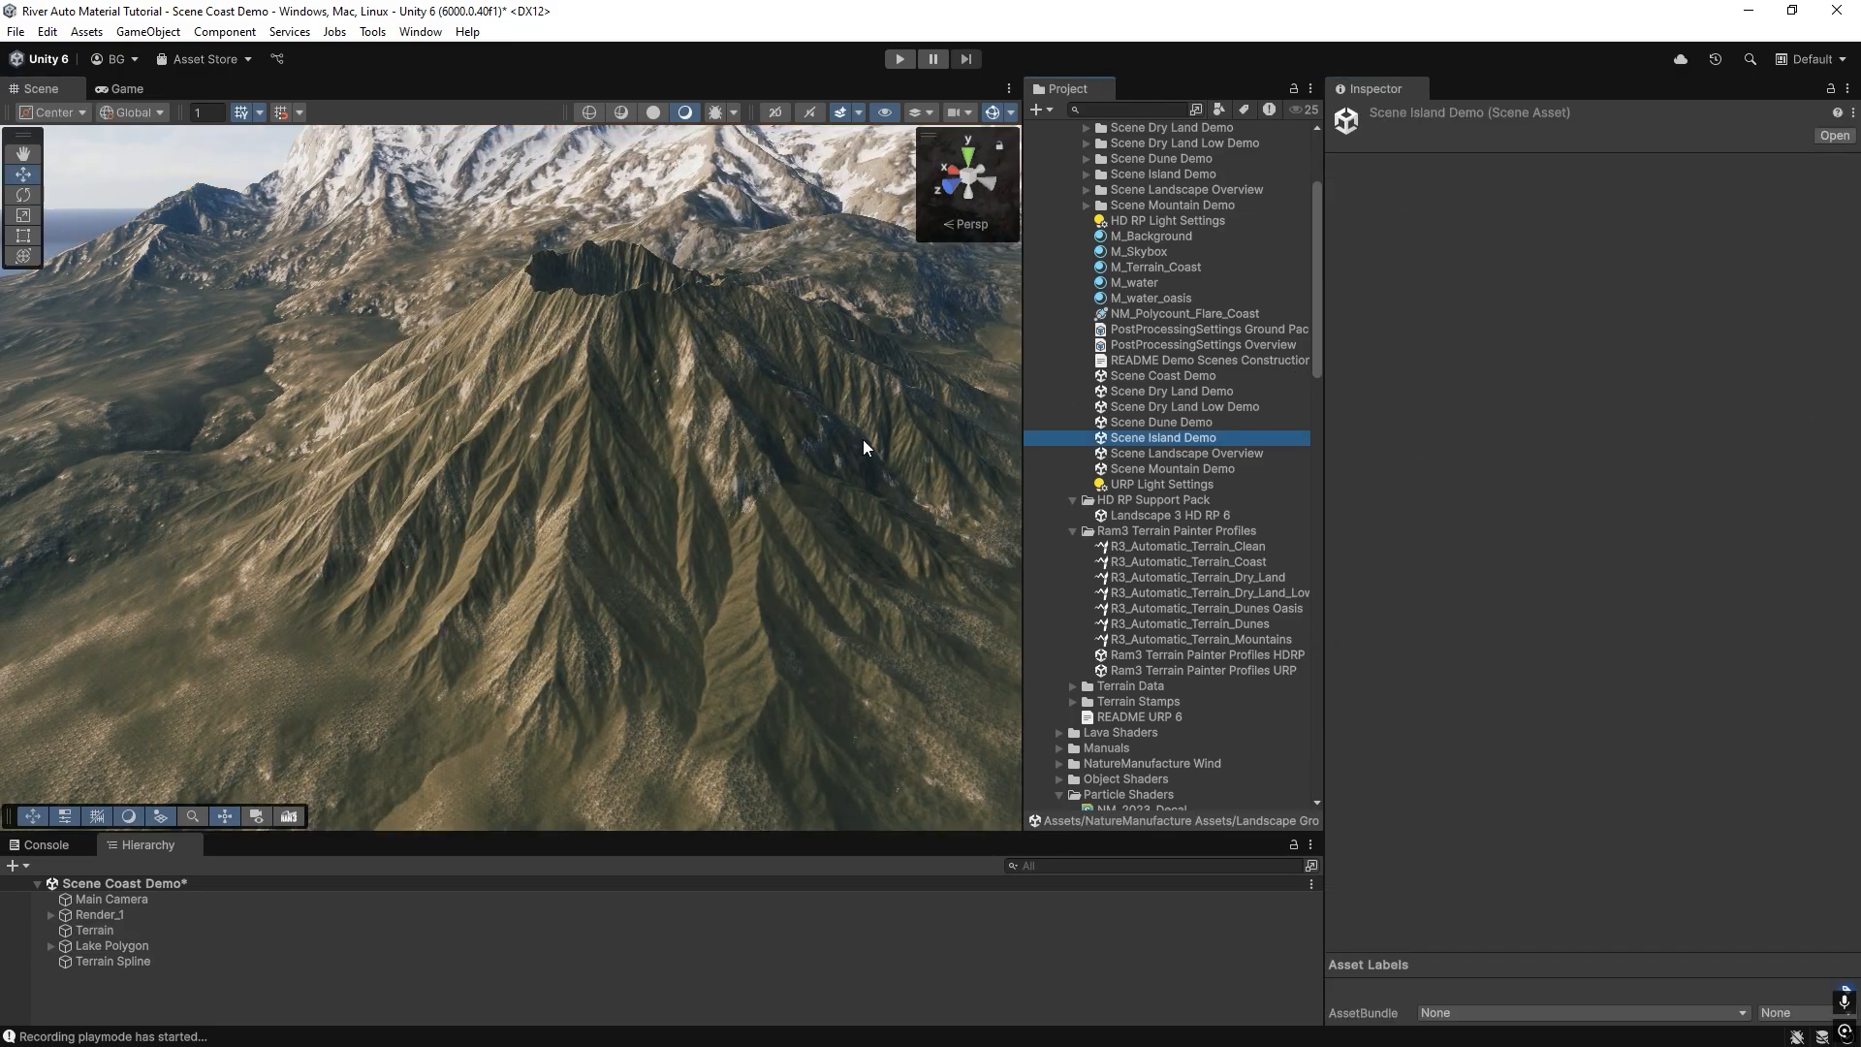
{"action": "left_click", "coordinate": [89, 968]}
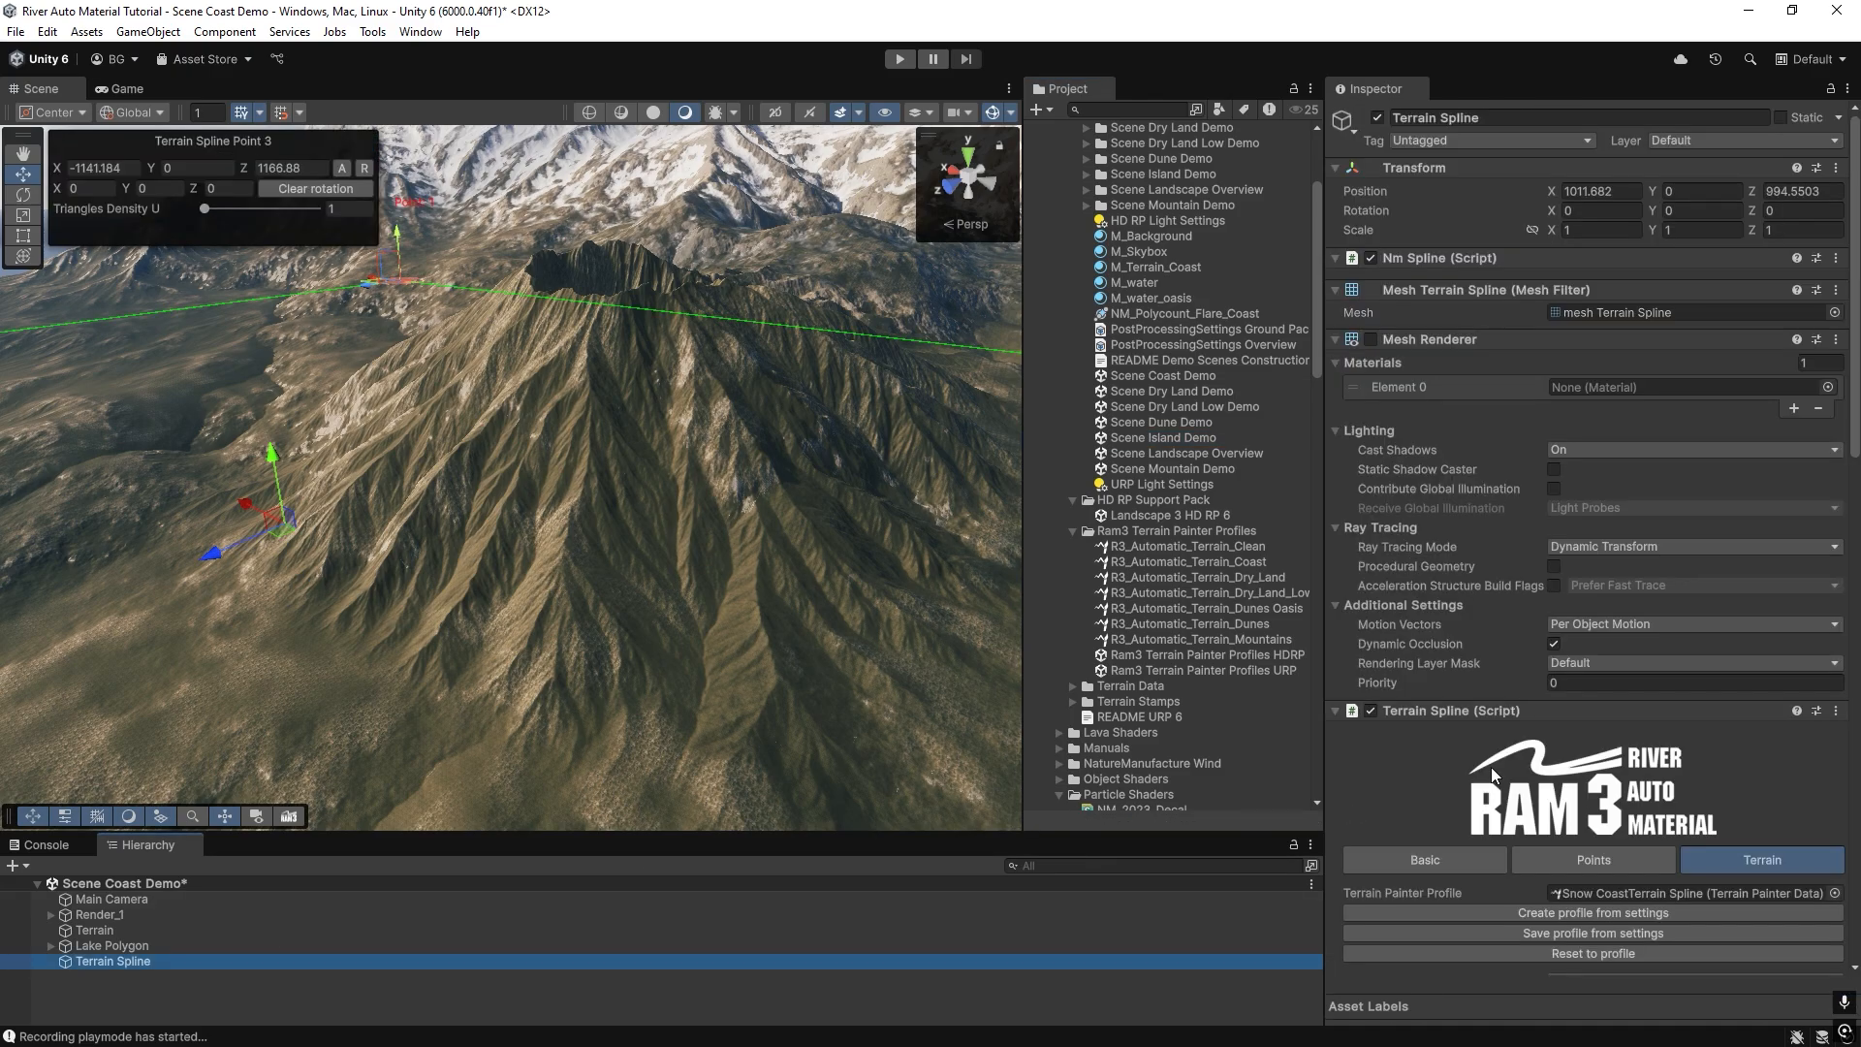
{"action": "scroll", "coordinate": [1520, 785], "scroll_direction": "down", "scroll_amount": 10}
{"action": "scroll", "coordinate": [1543, 795], "scroll_direction": "down", "scroll_amount": 5}
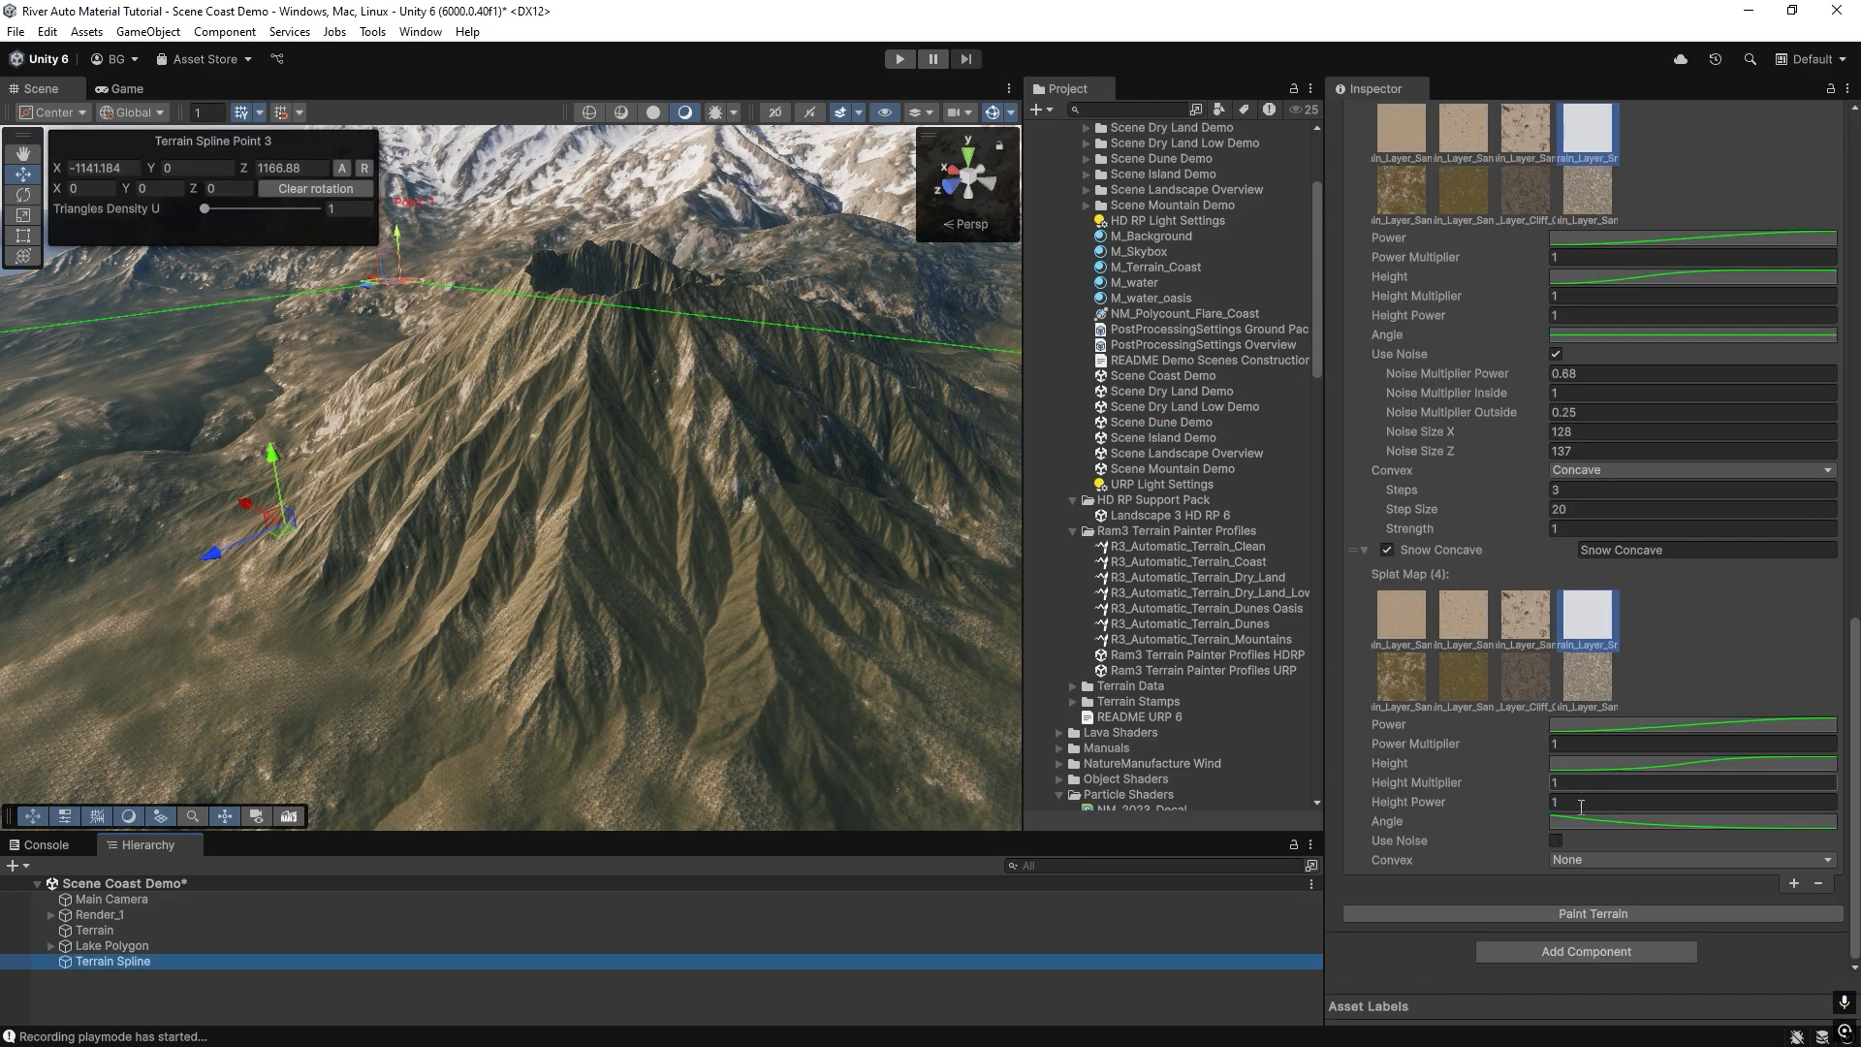
{"action": "left_click", "coordinate": [1596, 911]}
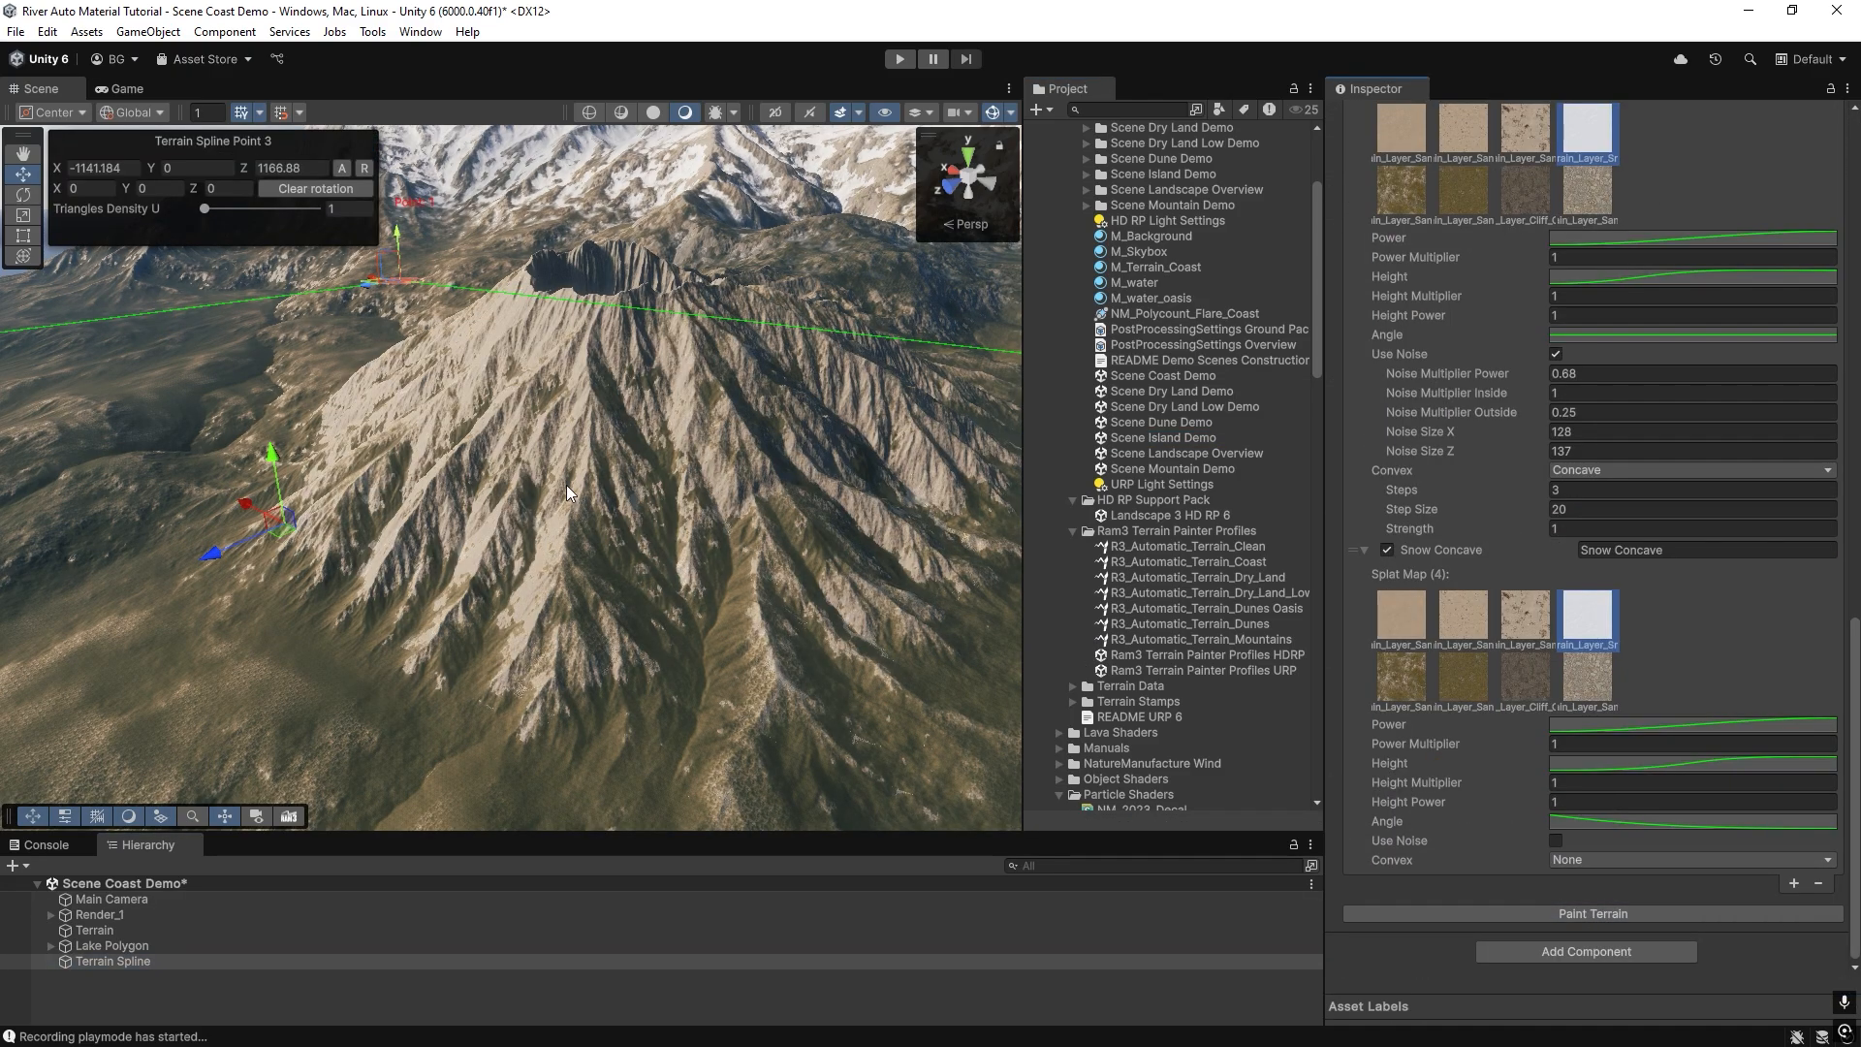
Reselect the terrain, set the stamp height to 163 and brush size to 876, and stamp a larger volcano.
{"action": "mouse_move", "coordinate": [566, 485]}
{"action": "right_mouse_down"}
{"action": "mouse_move", "coordinate": [583, 448]}
{"action": "mouse_move", "coordinate": [568, 419]}
{"action": "mouse_move", "coordinate": [399, 489]}
{"action": "mouse_move", "coordinate": [380, 557]}
{"action": "right_mouse_up"}
{"action": "left_click", "coordinate": [380, 579]}
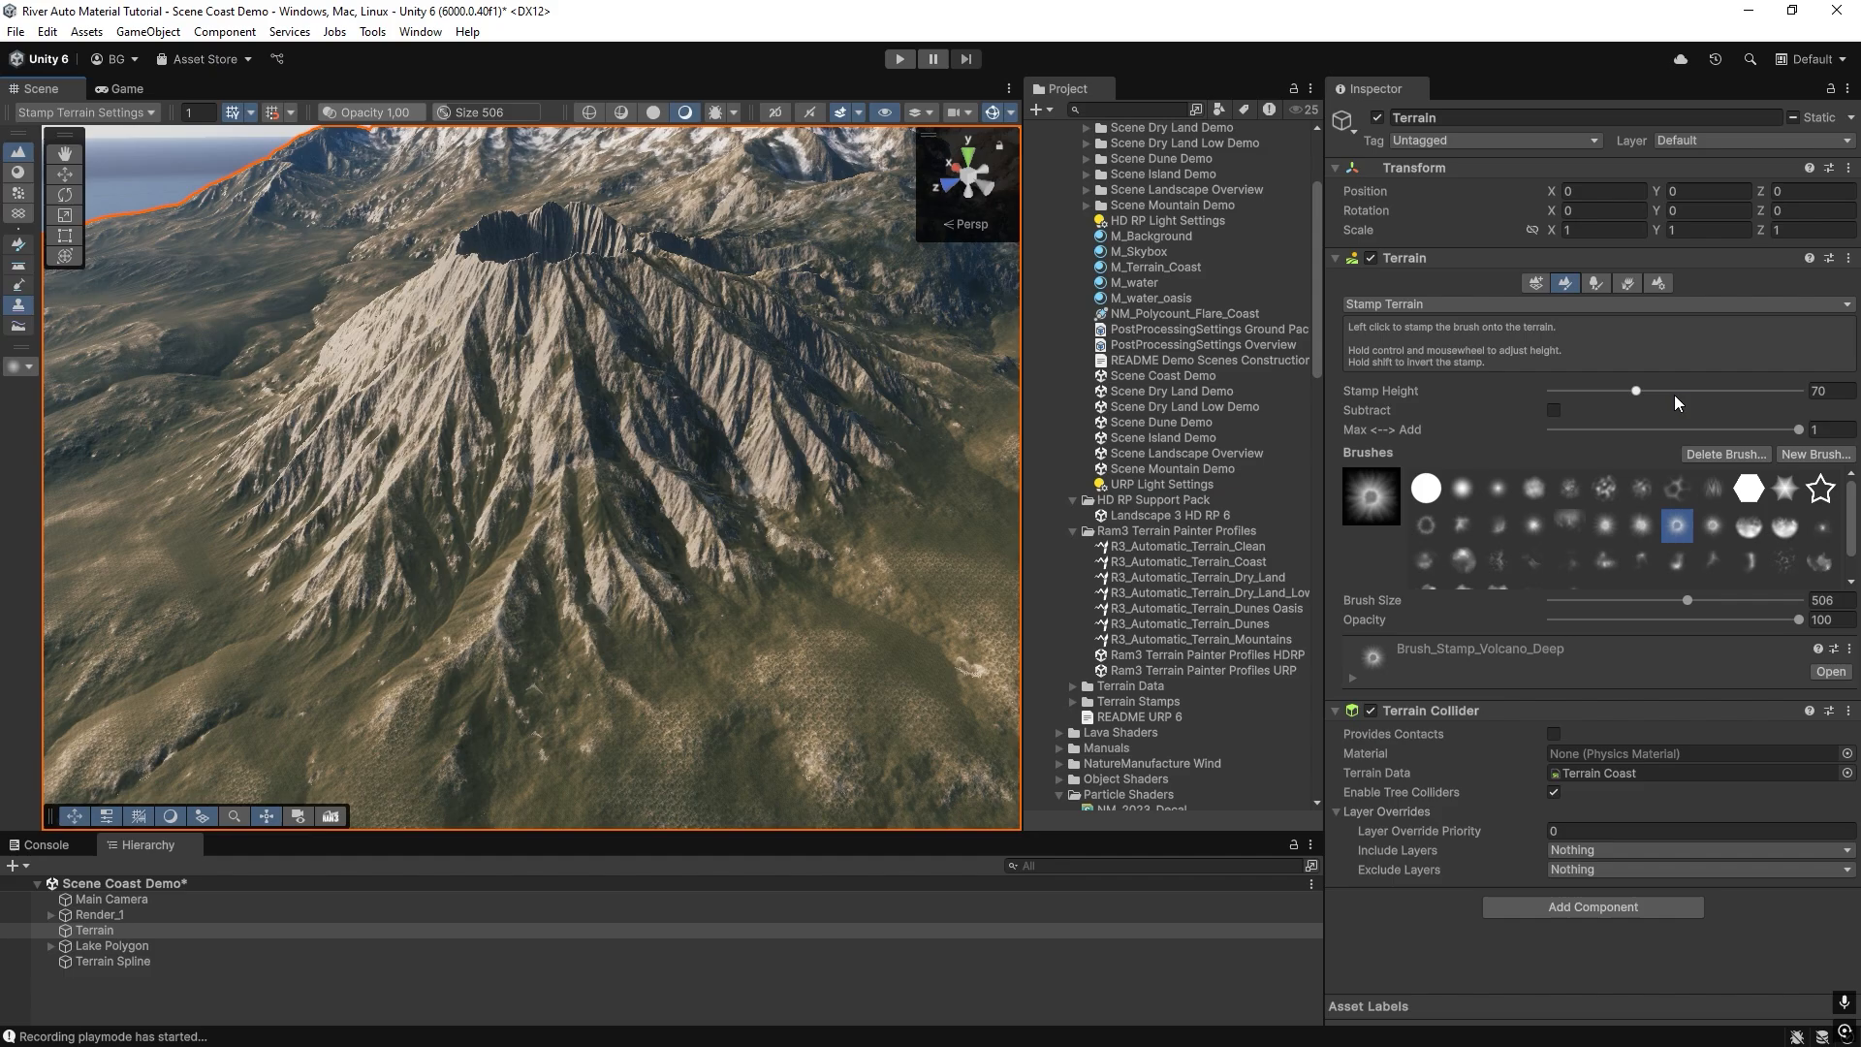
{"action": "left_click", "coordinate": [1681, 390]}
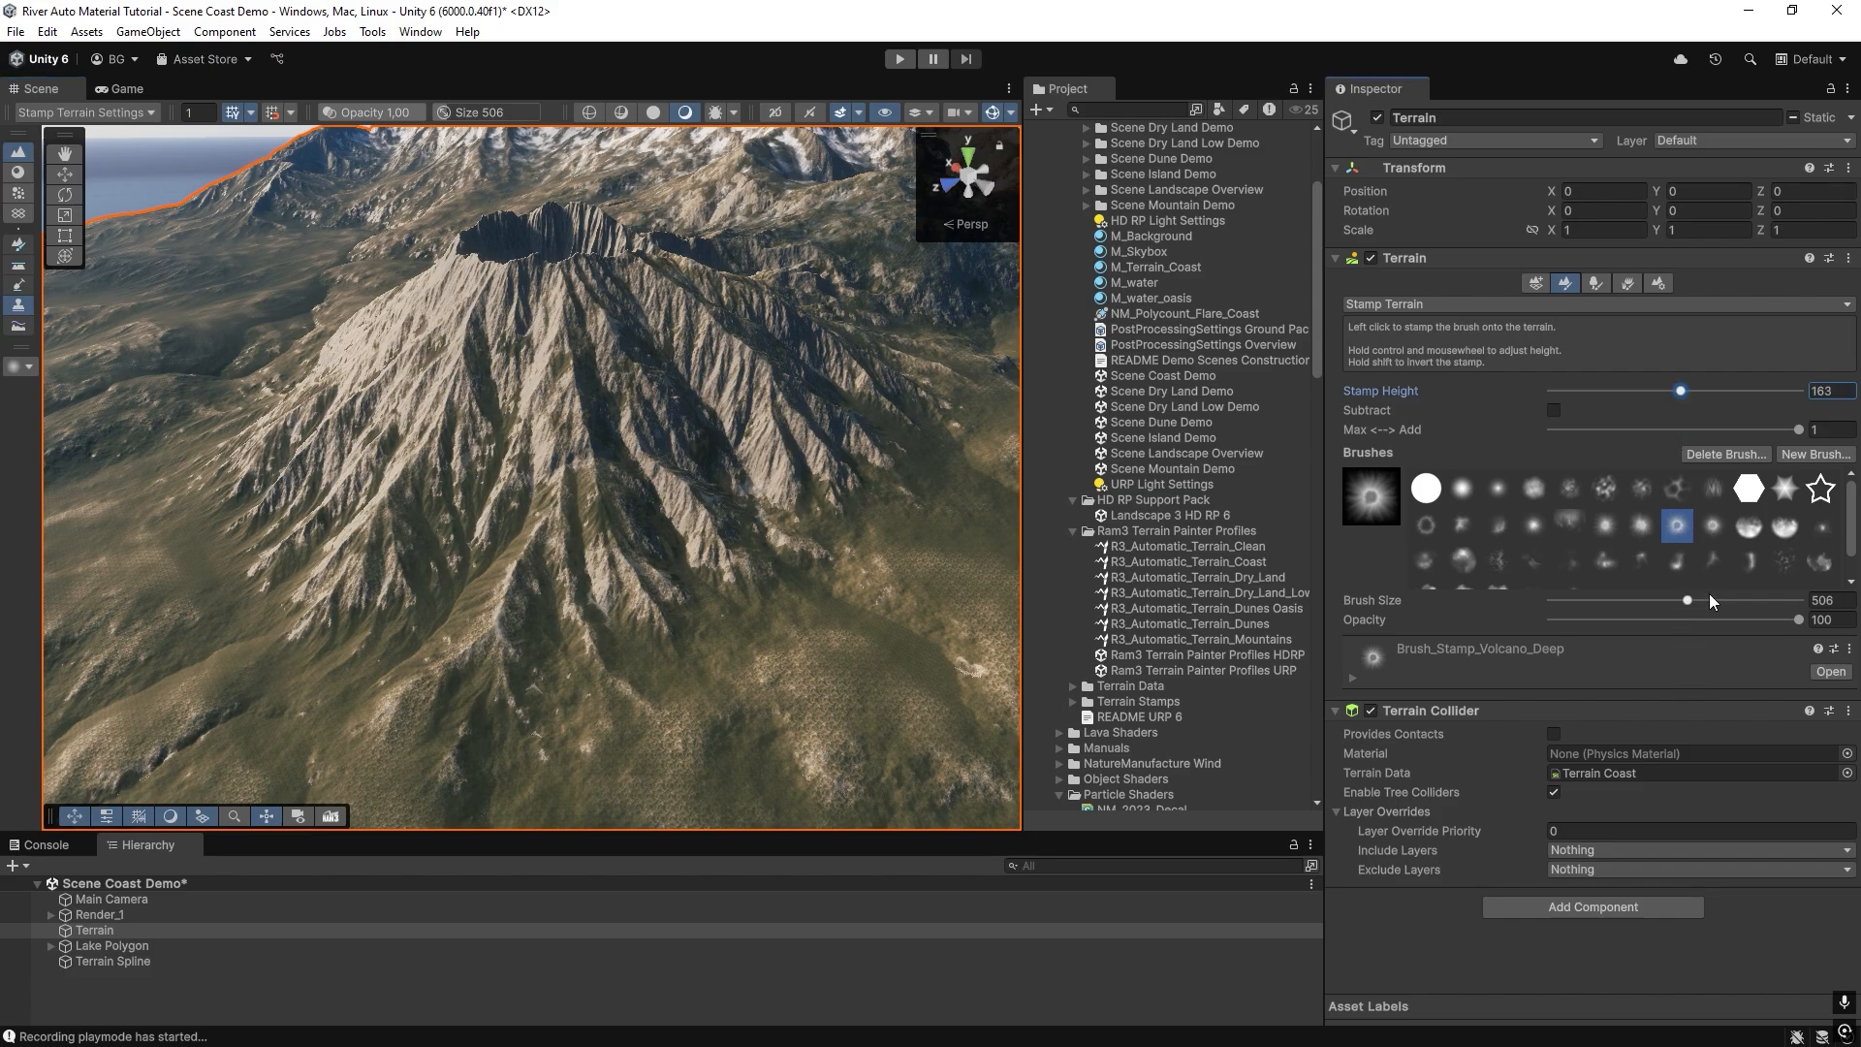
{"action": "left_click", "coordinate": [1711, 600]}
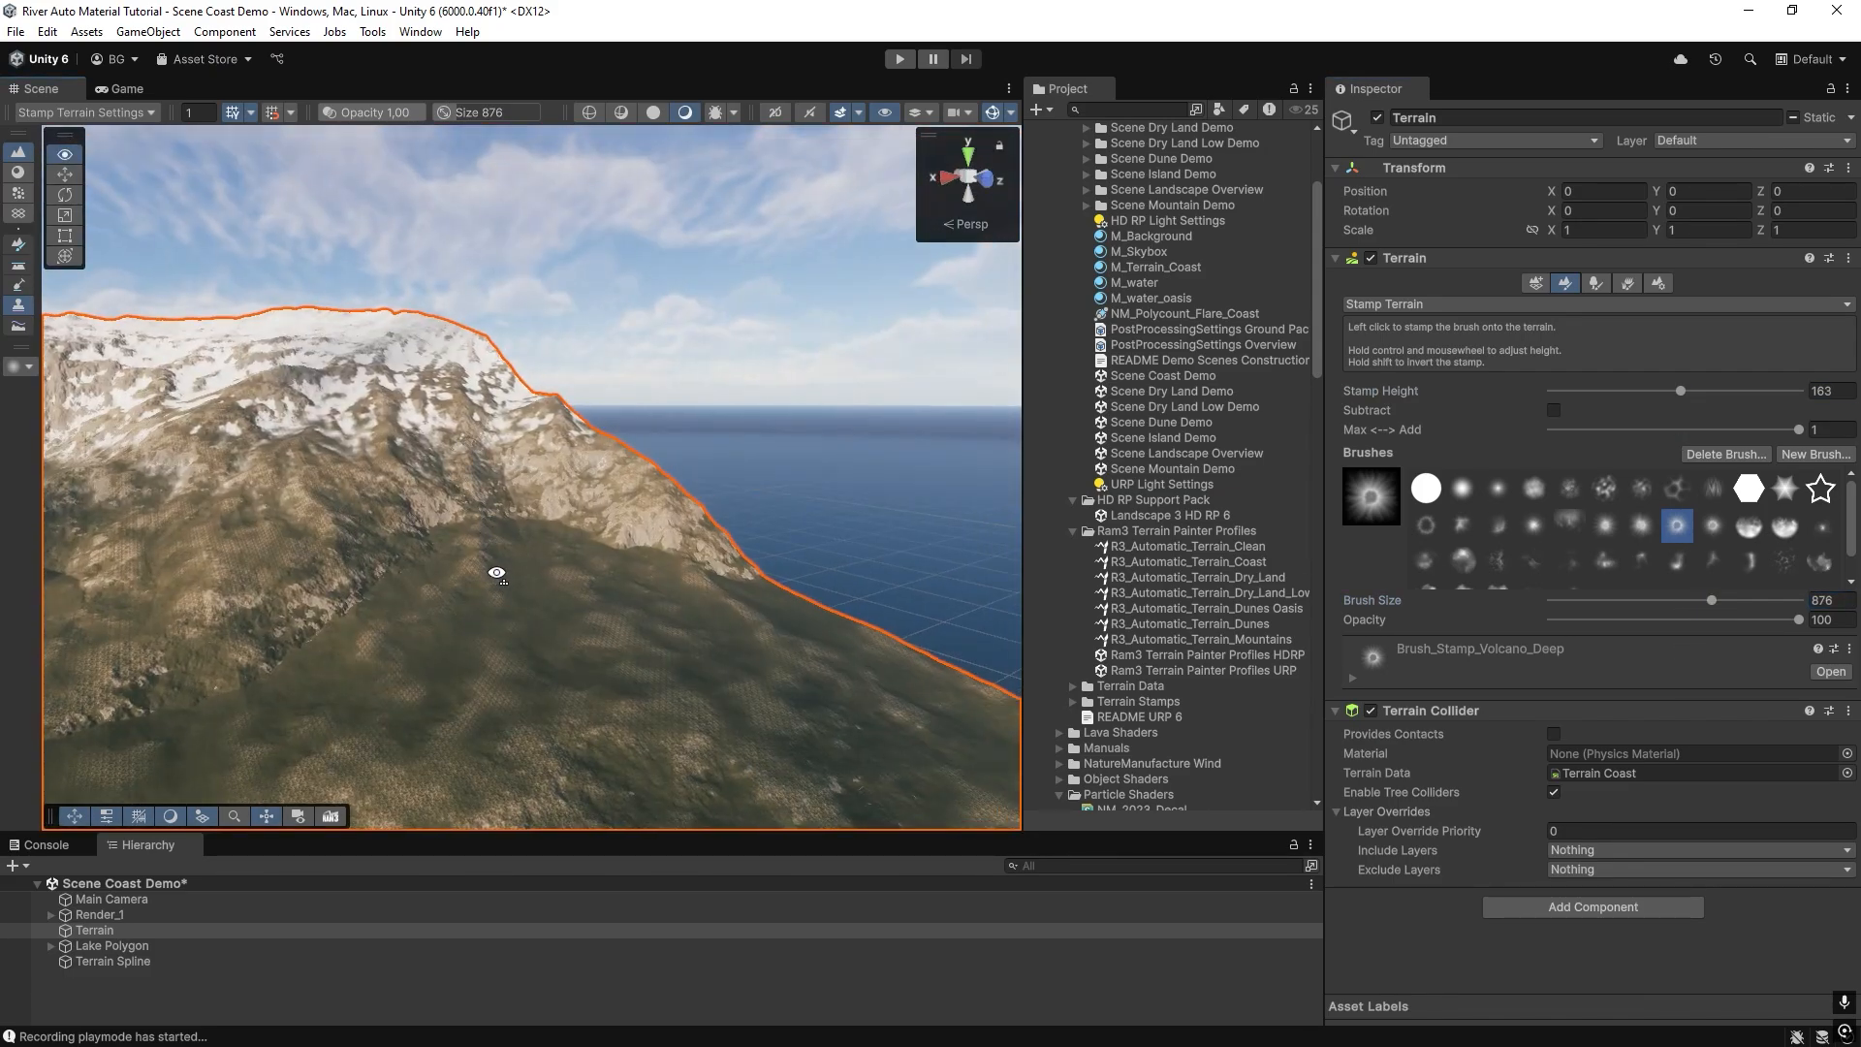
{"action": "left_click", "coordinate": [428, 611]}
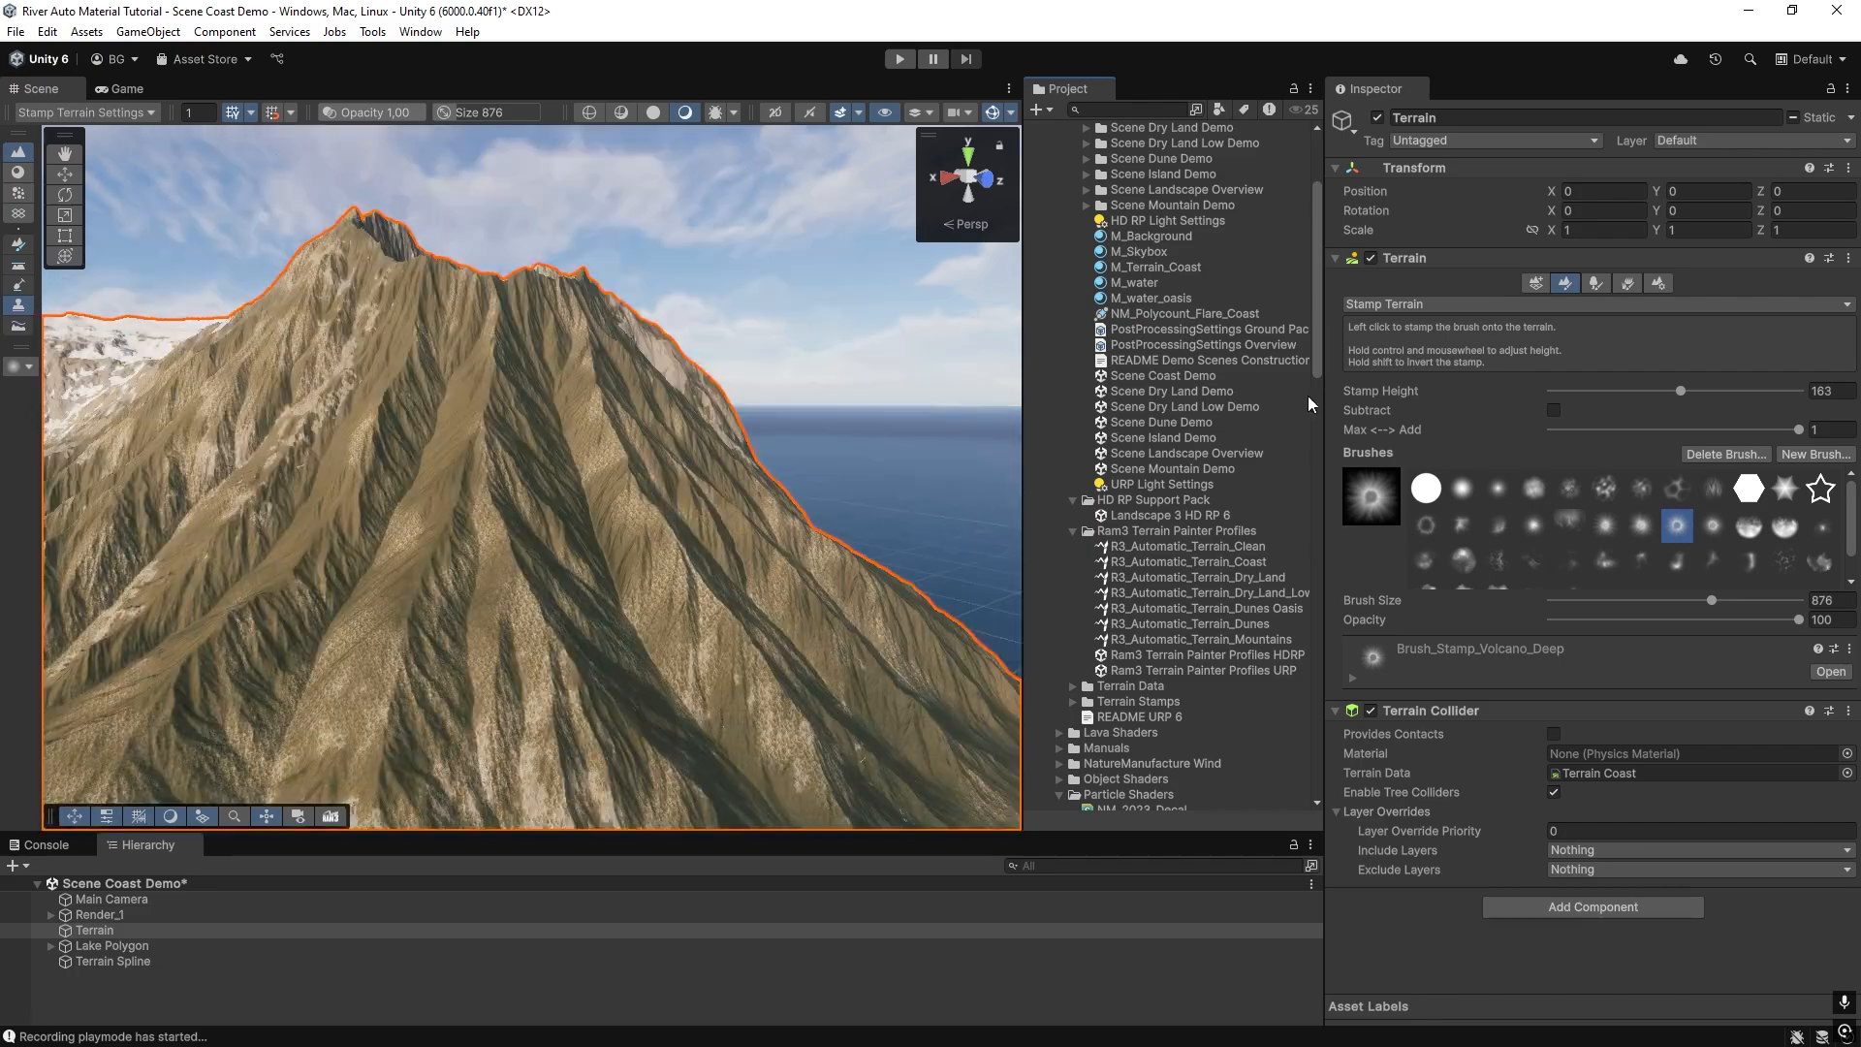
Repaint the terrain from the Terrain Spline to texture the larger volcano and inspect it from several sides.
{"action": "left_click", "coordinate": [1211, 360]}
{"action": "left_click", "coordinate": [113, 962]}
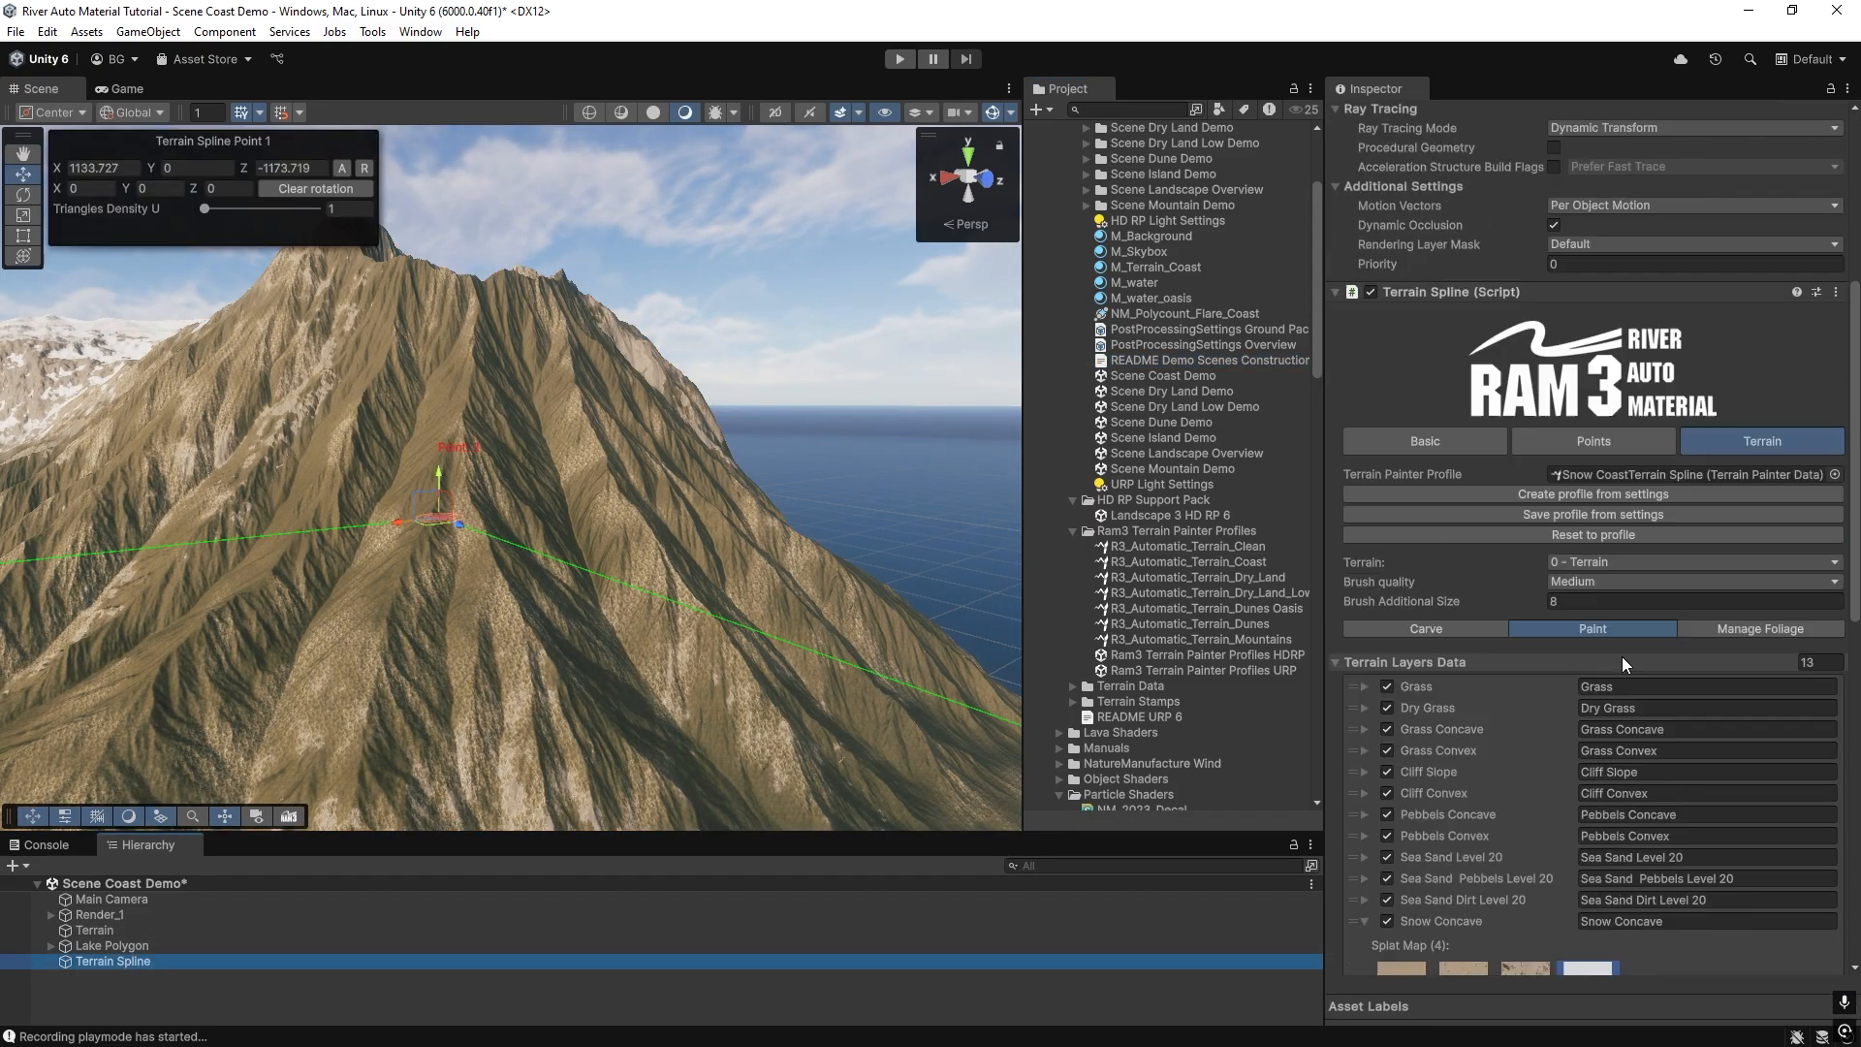
{"action": "scroll", "coordinate": [1620, 679], "scroll_direction": "down", "scroll_amount": 10}
{"action": "scroll", "coordinate": [1570, 789], "scroll_direction": "down", "scroll_amount": 1}
{"action": "left_click", "coordinate": [1574, 914]}
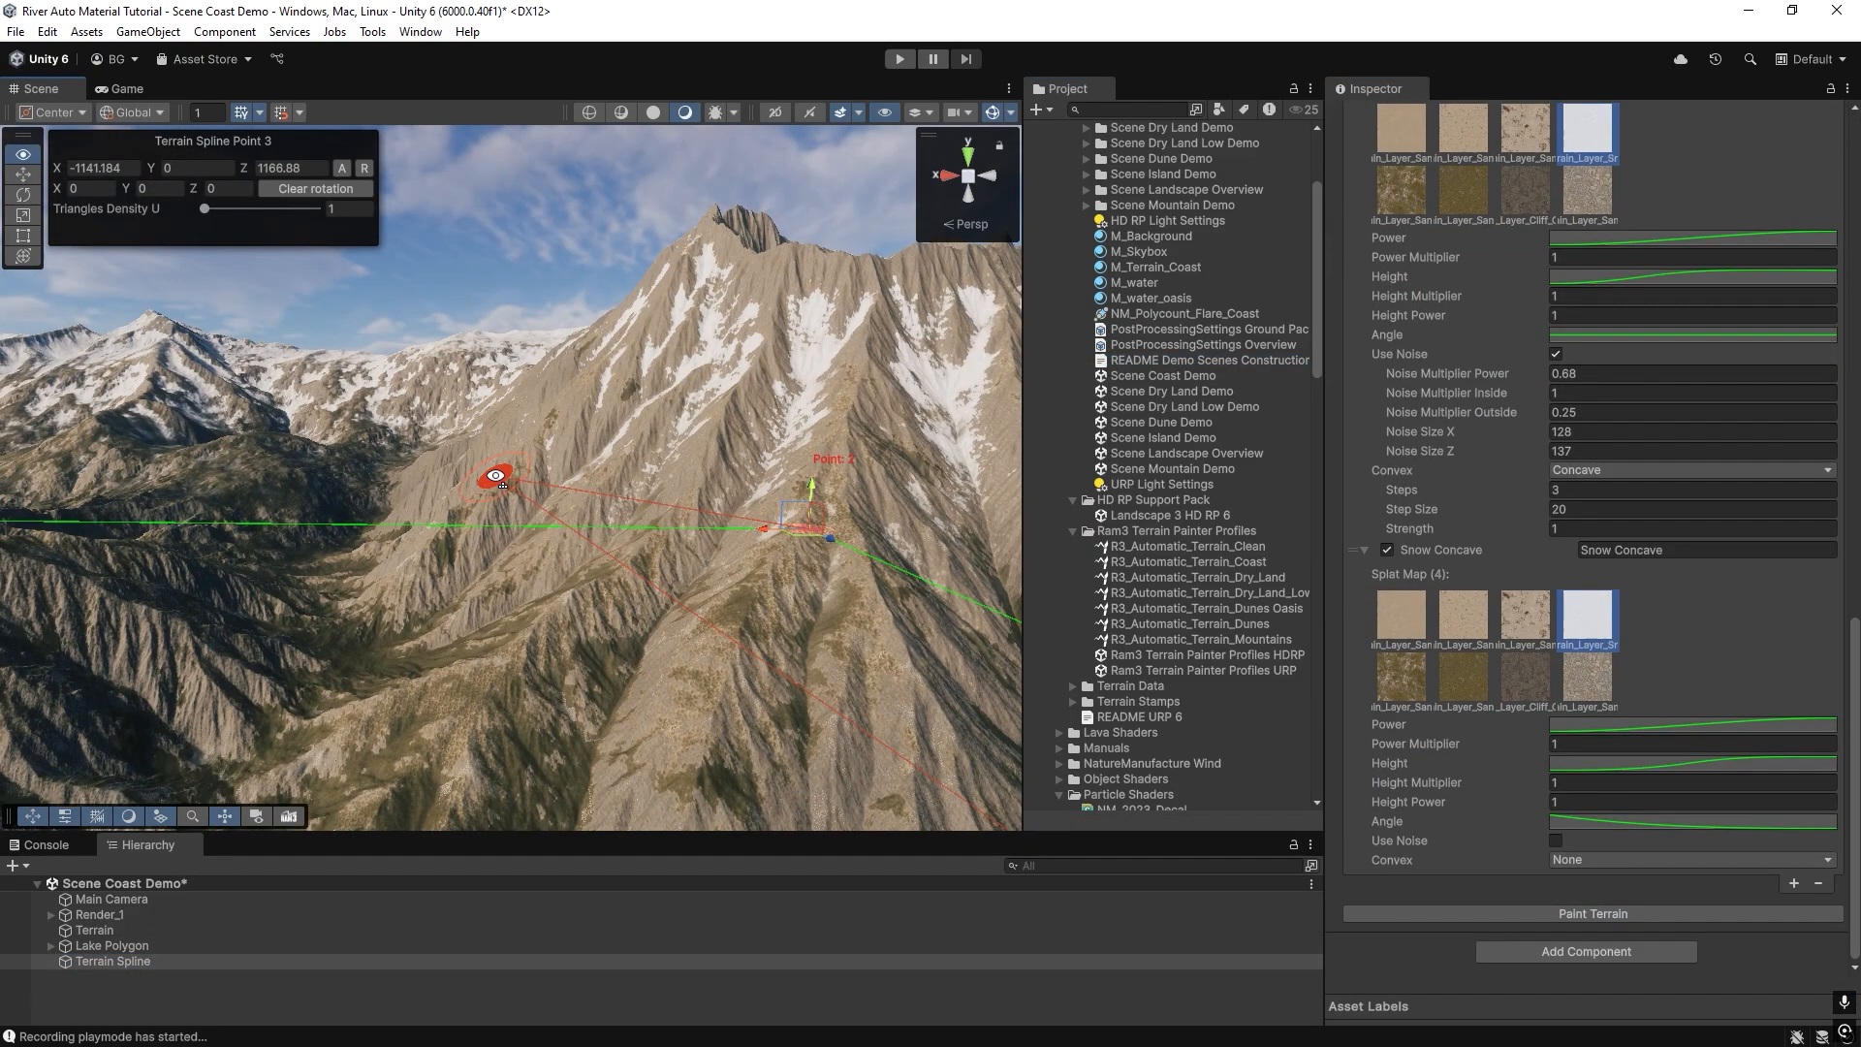
{"action": "right_click_drag", "start_coordinate": [495, 476], "coordinate": [393, 434]}
{"action": "right_click_drag", "start_coordinate": [223, 496], "coordinate": [631, 427]}
{"action": "left_click", "coordinate": [97, 962]}
{"action": "right_click_drag", "start_coordinate": [306, 551], "coordinate": [490, 511]}
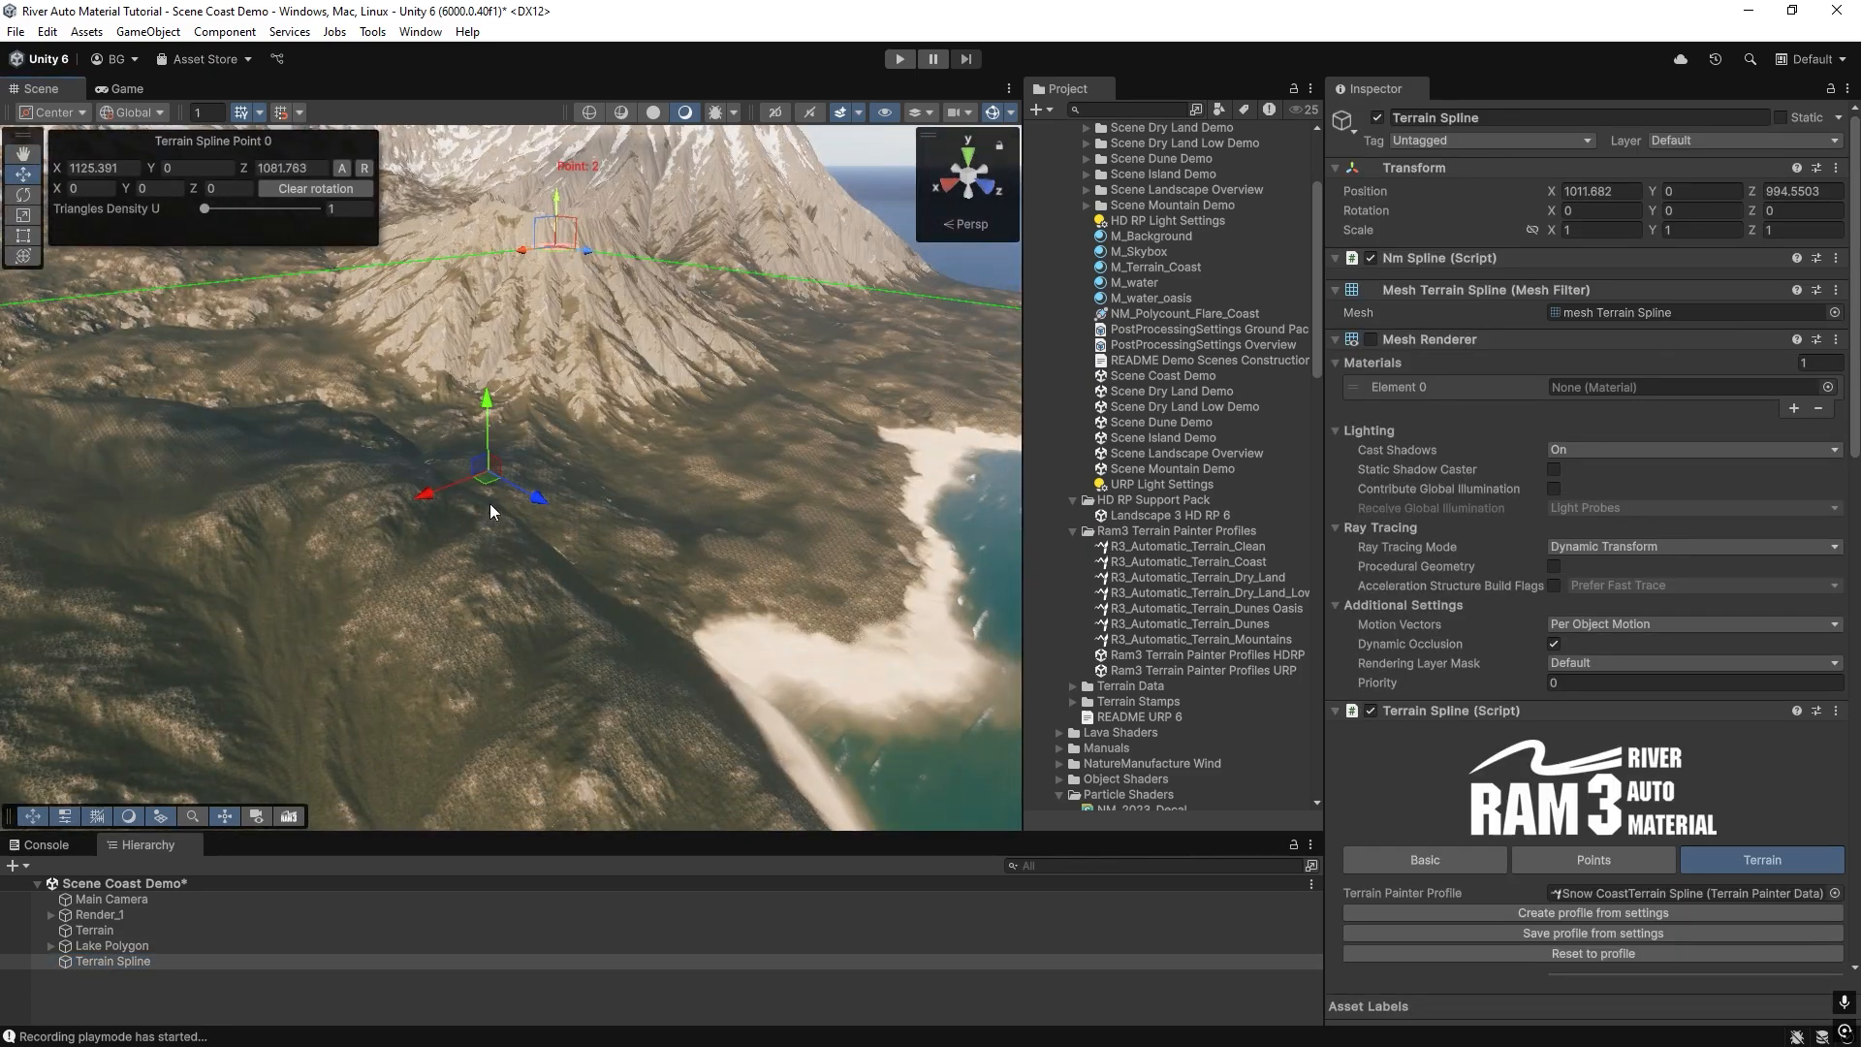
{"action": "left_click", "coordinate": [109, 962]}
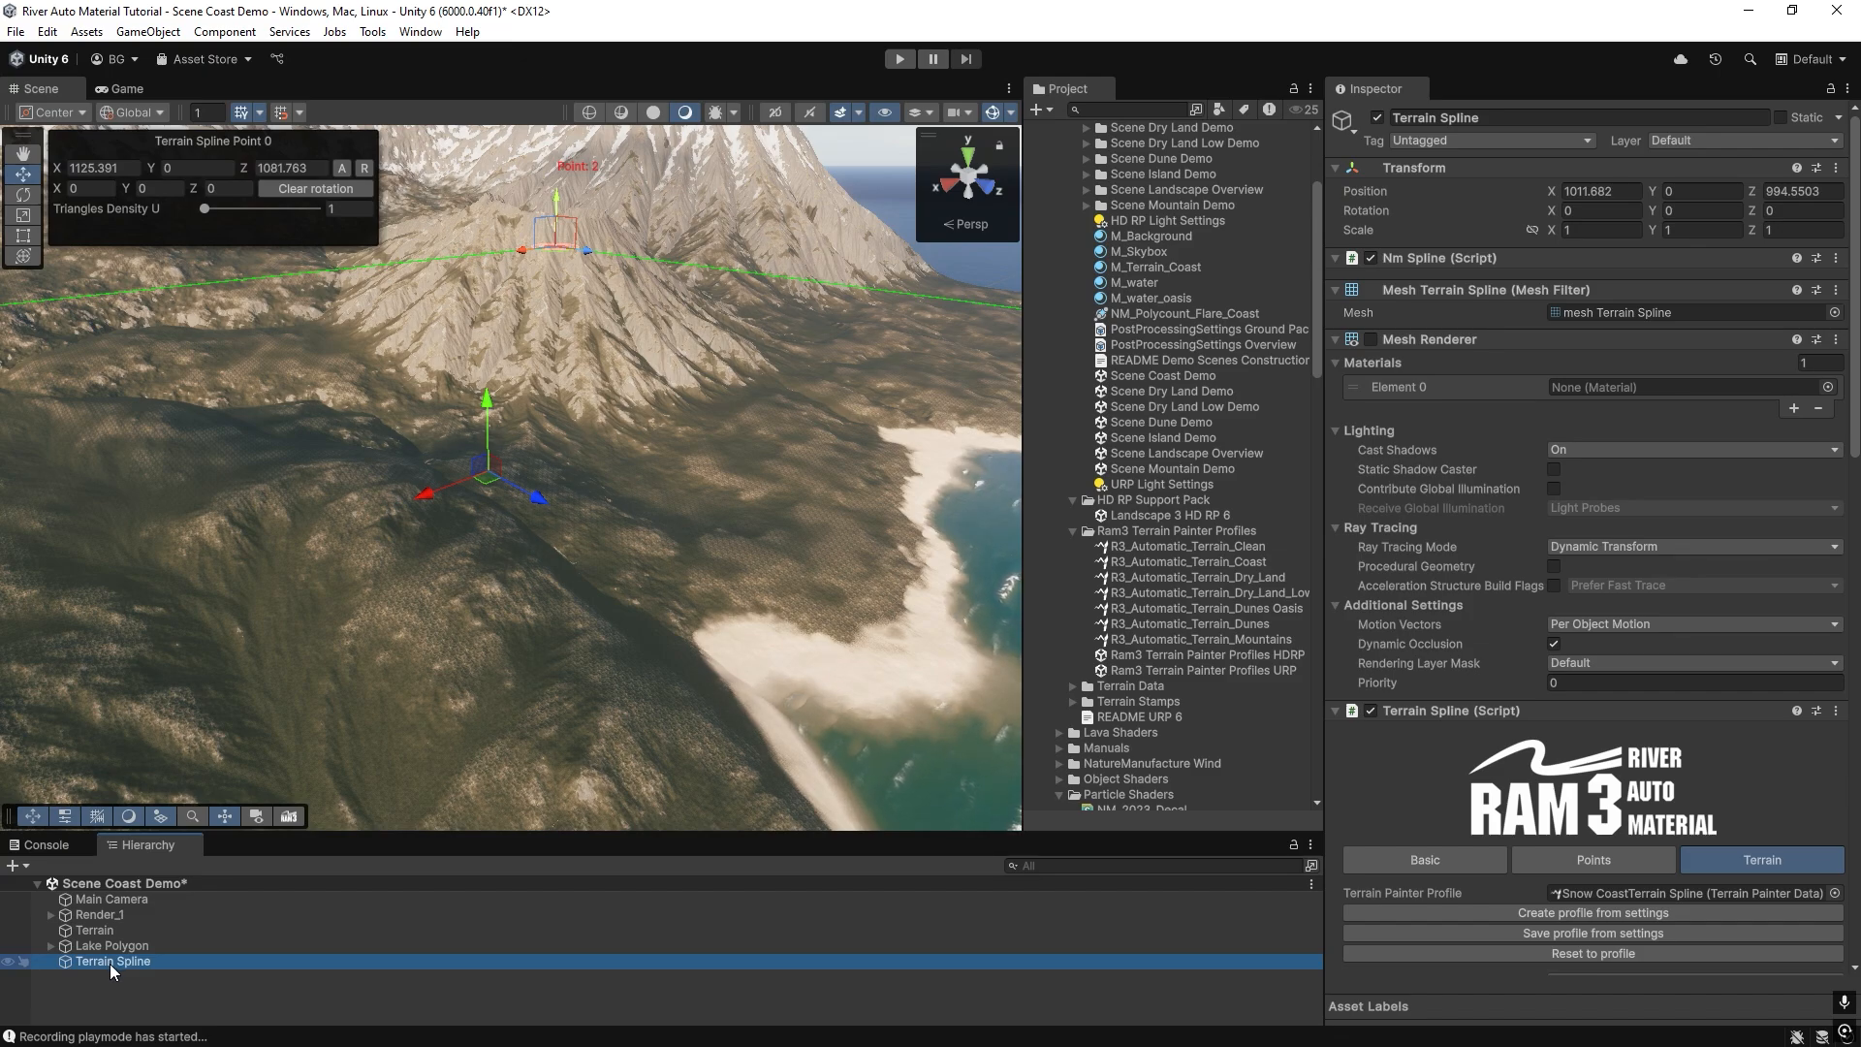
{"action": "key", "text": "ctrl+d"}
{"action": "scroll", "coordinate": [1777, 661], "scroll_direction": "down", "scroll_amount": 2}
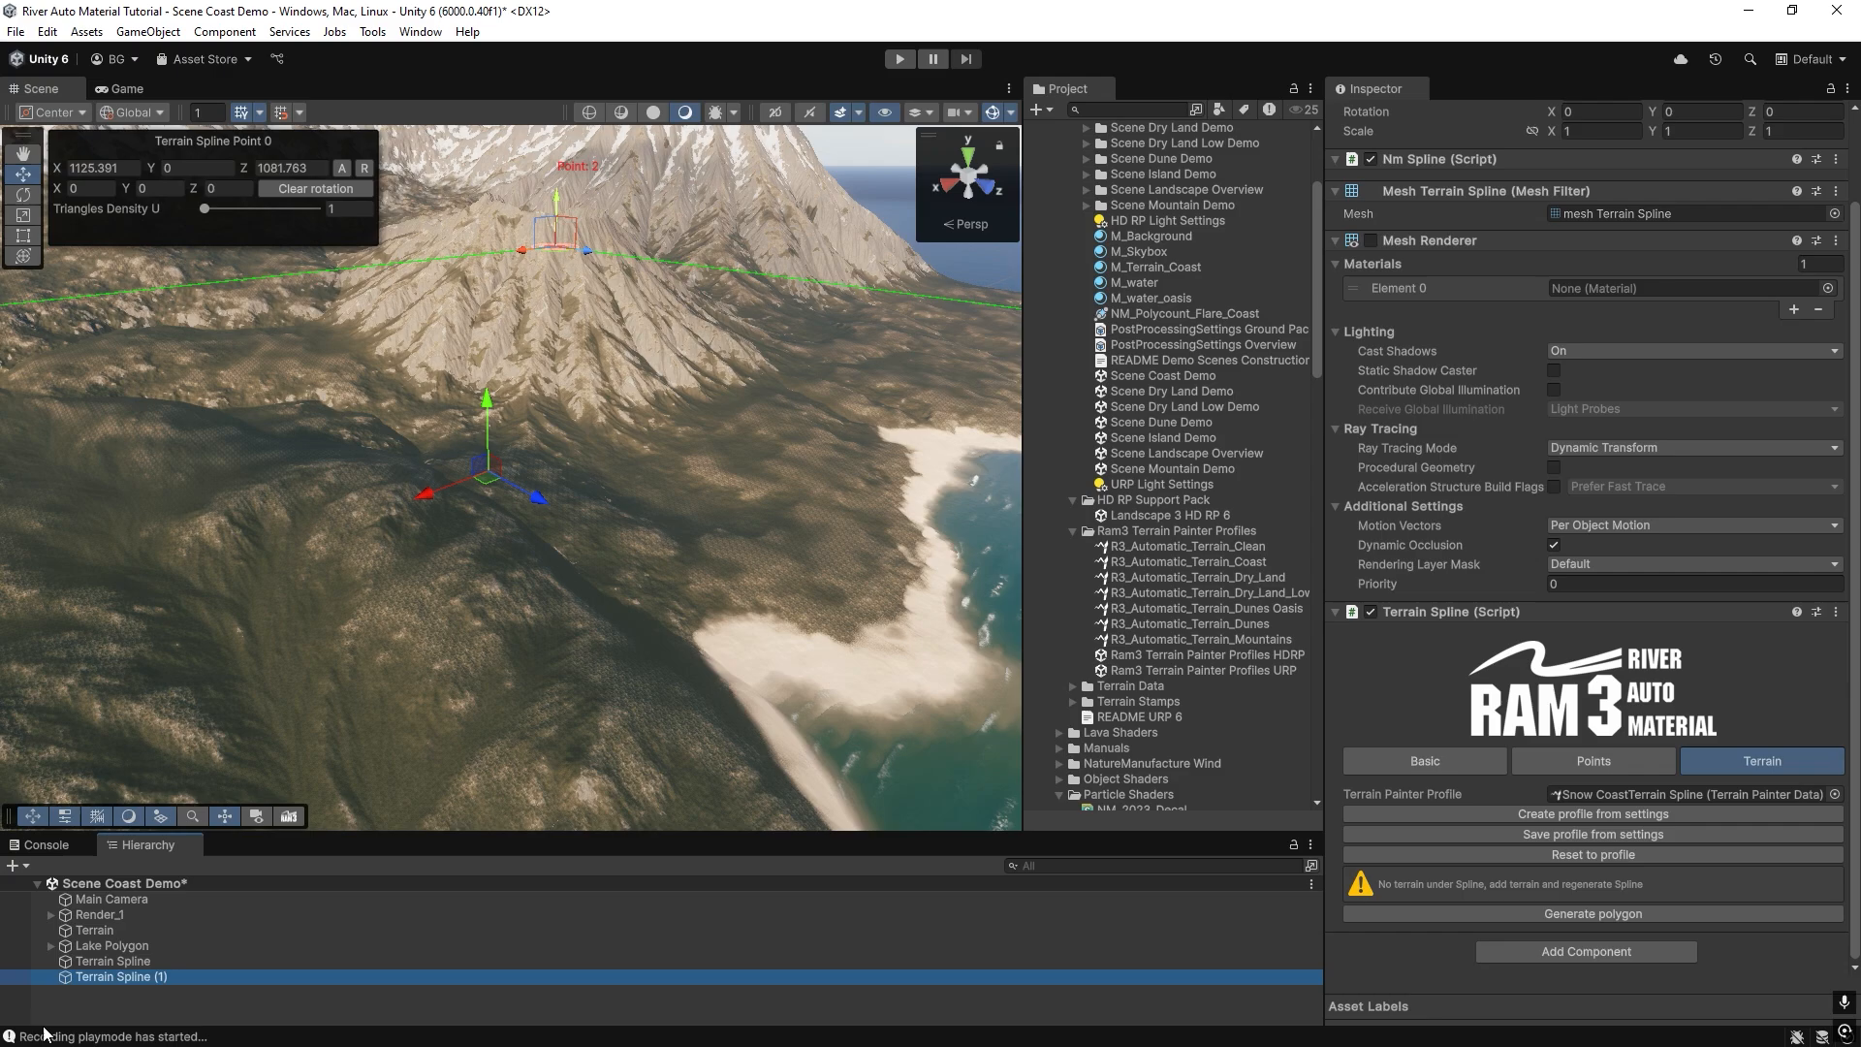
{"action": "right_click_drag", "start_coordinate": [463, 593], "coordinate": [310, 590]}
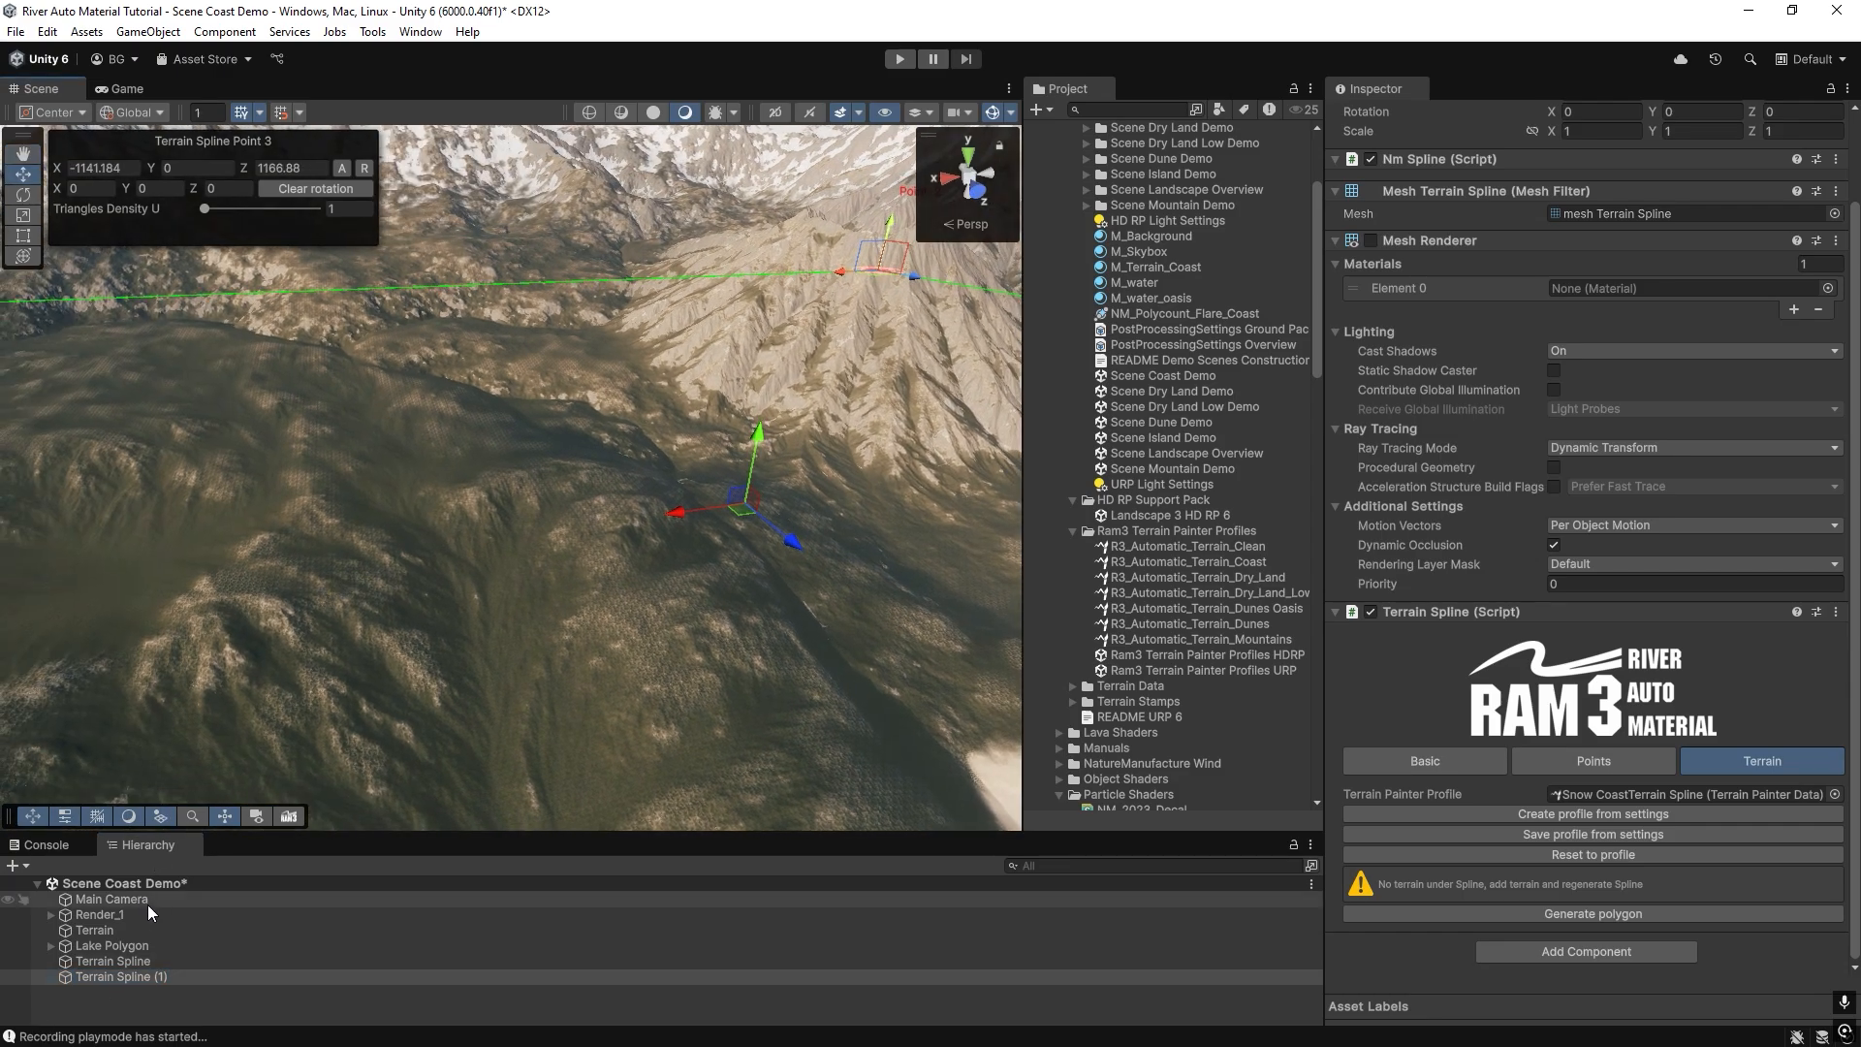
{"action": "left_click", "coordinate": [135, 975]}
{"action": "key", "text": "Delete"}
Select the original Terrain Spline and save its current settings to the assigned painter profile.
{"action": "left_click", "coordinate": [134, 964]}
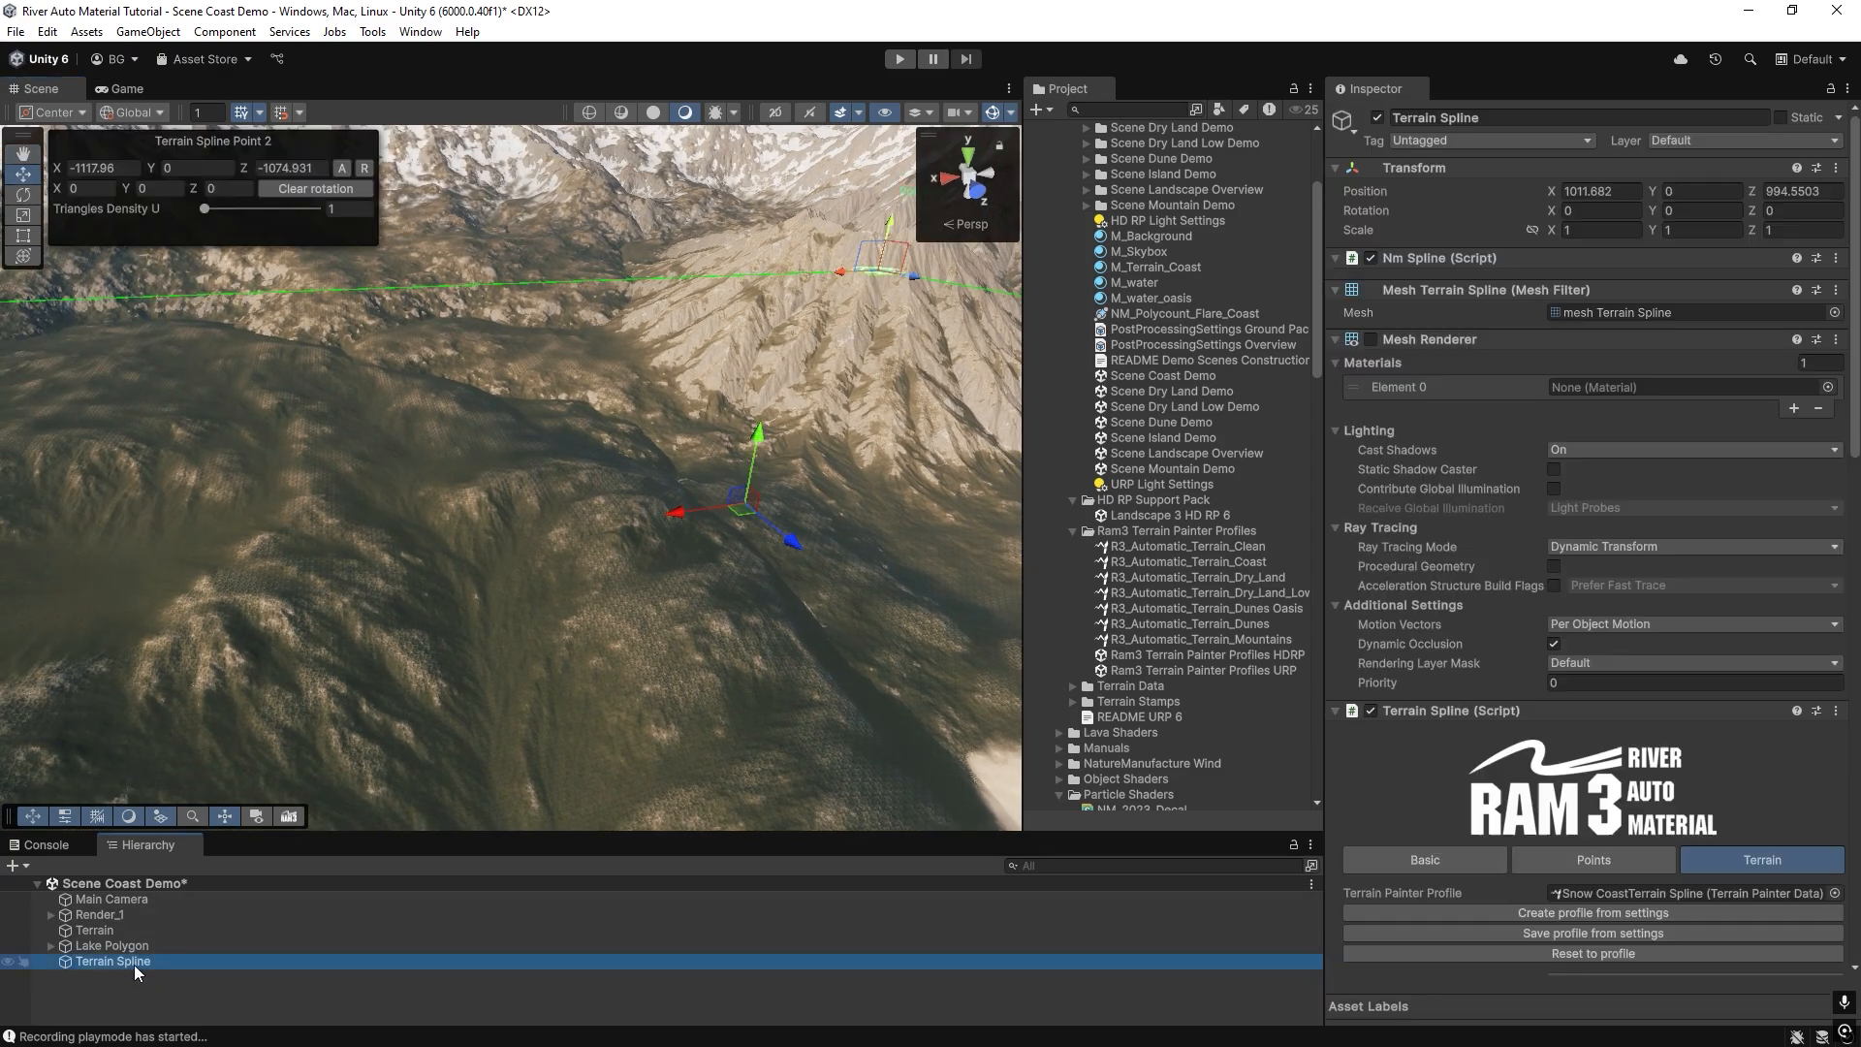
{"action": "scroll", "coordinate": [1568, 724], "scroll_direction": "down", "scroll_amount": 3}
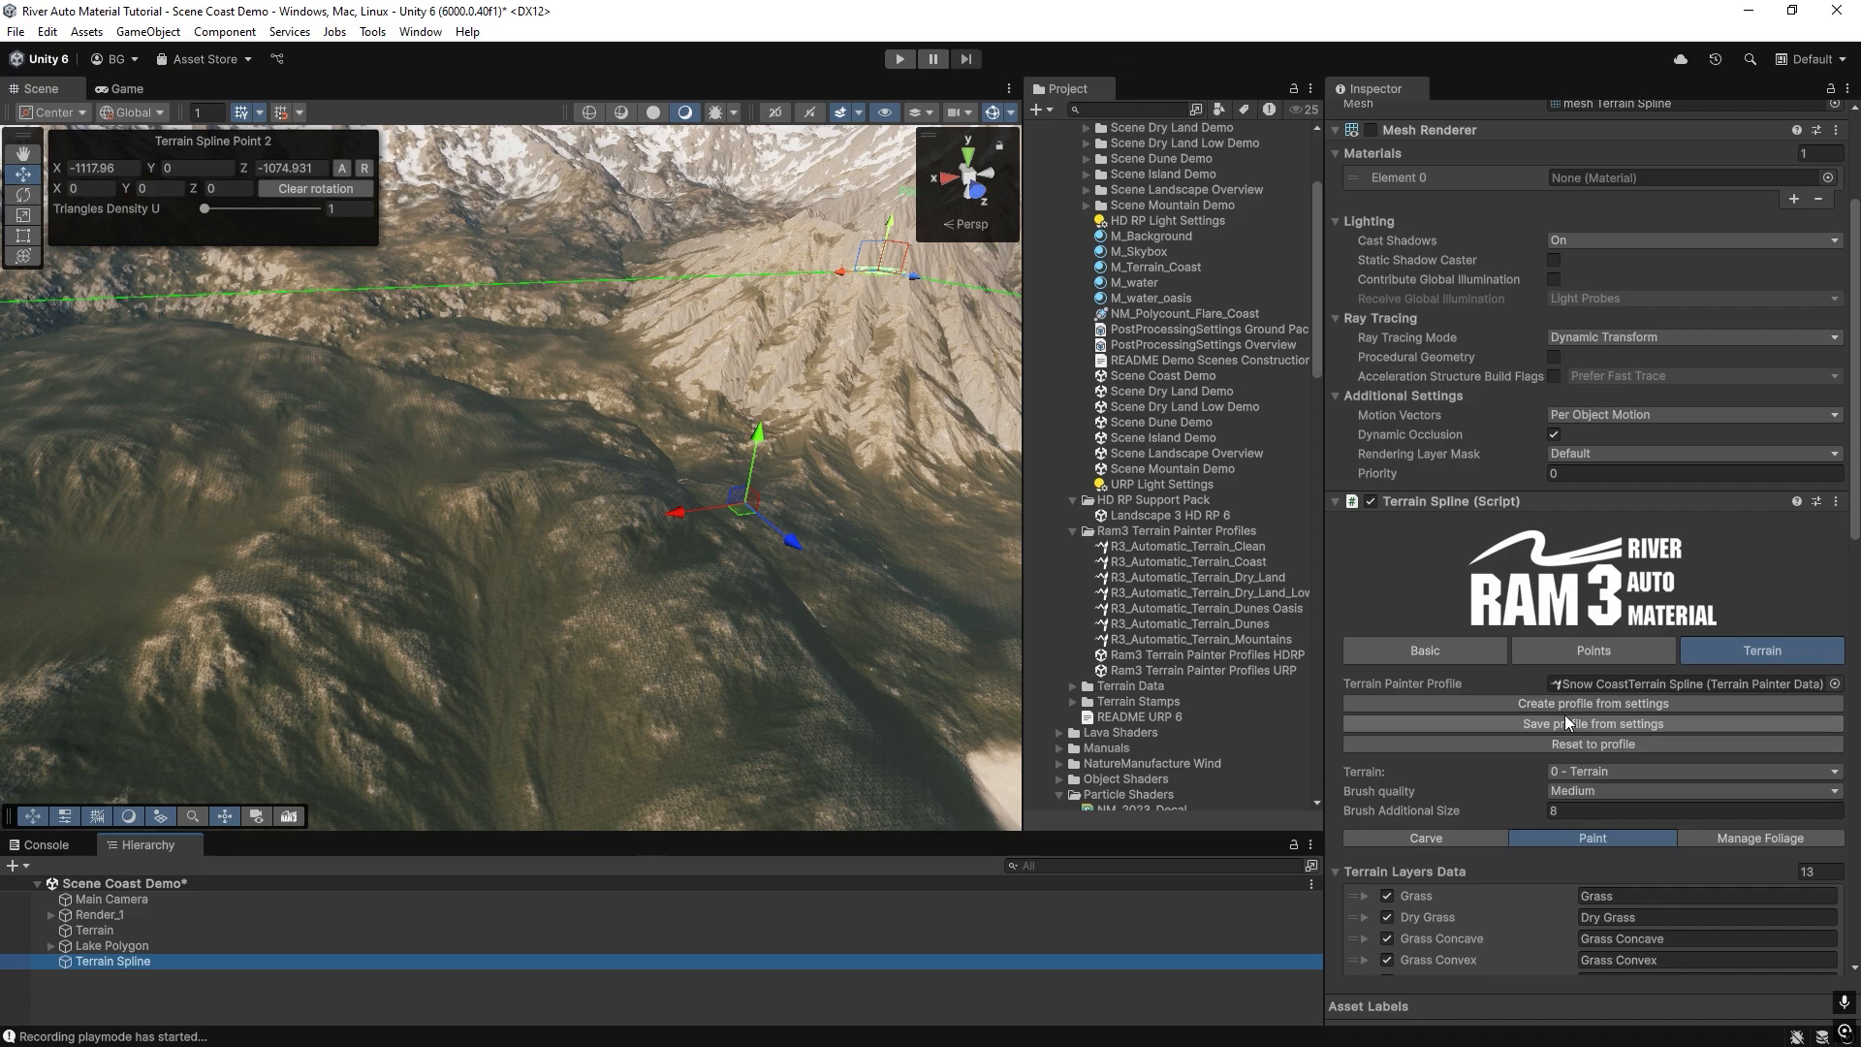
{"action": "left_click", "coordinate": [1560, 723]}
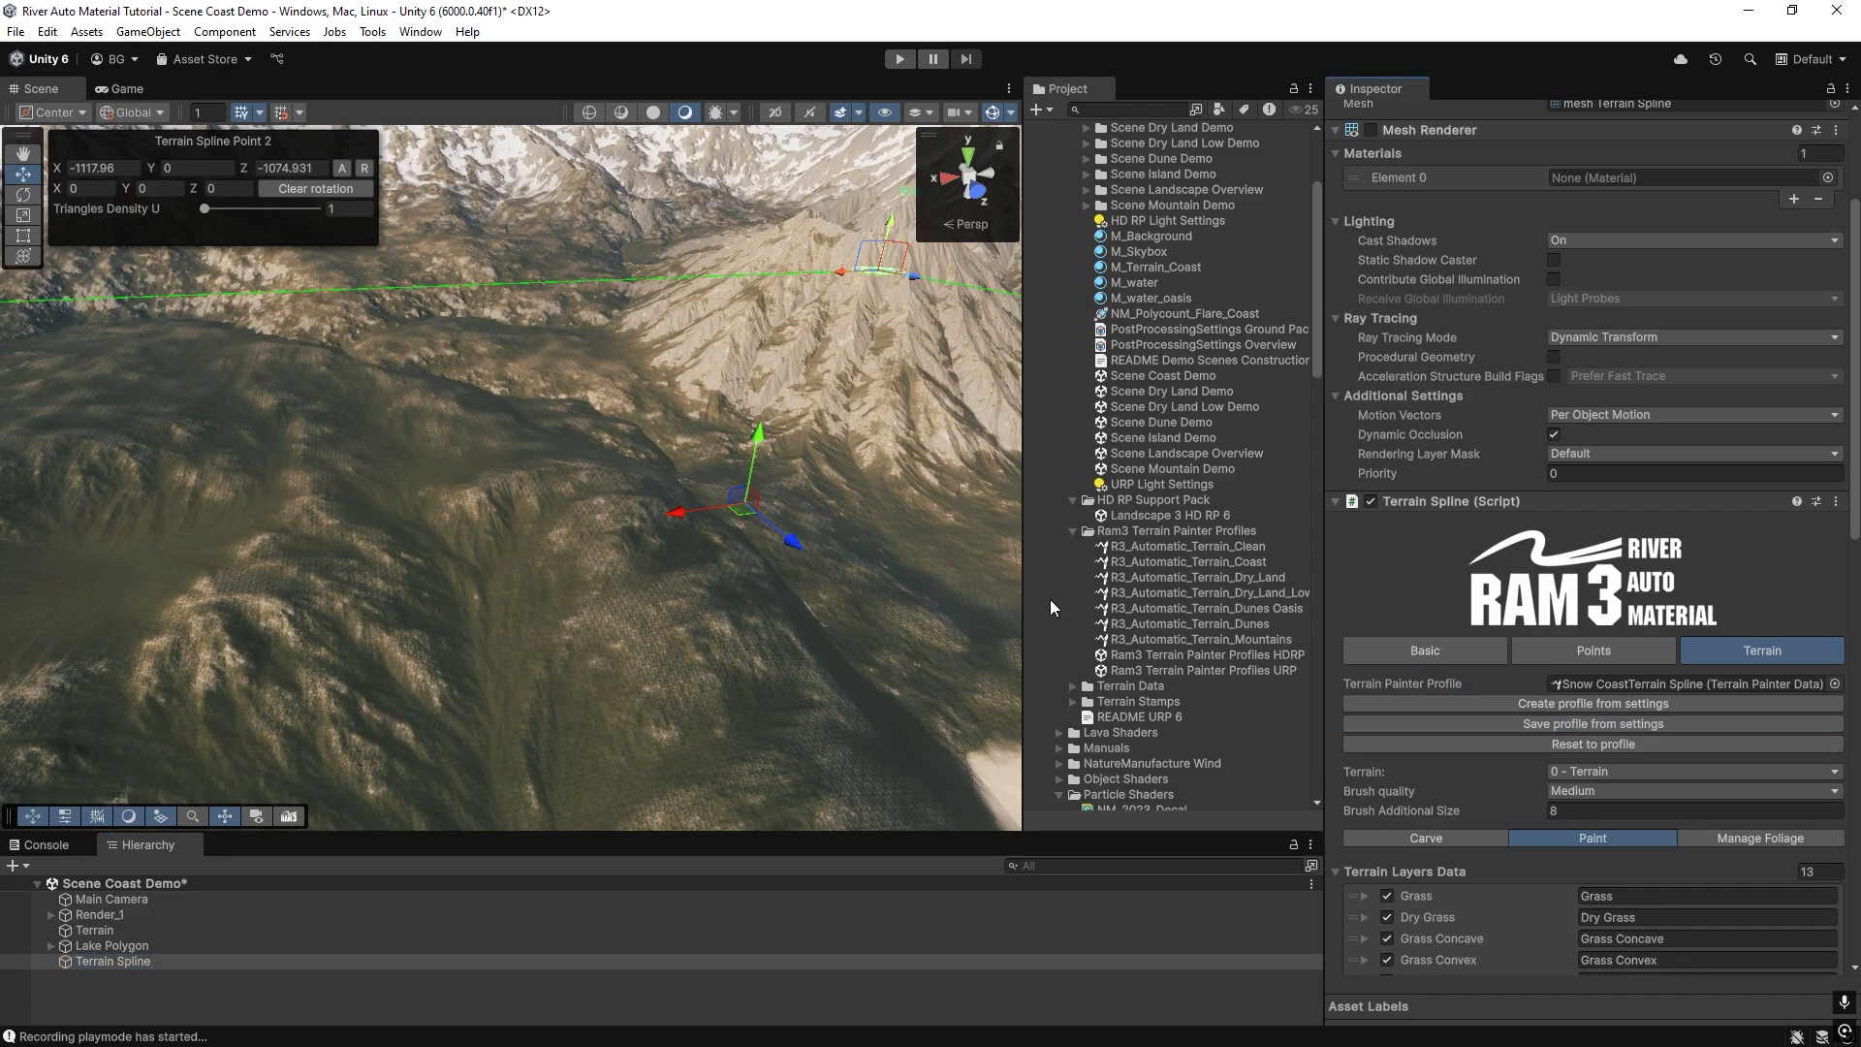
Create a new terrain painter profile from the spline's settings, saved in Assets as "tutorial Spline".
{"action": "left_click", "coordinate": [1516, 701]}
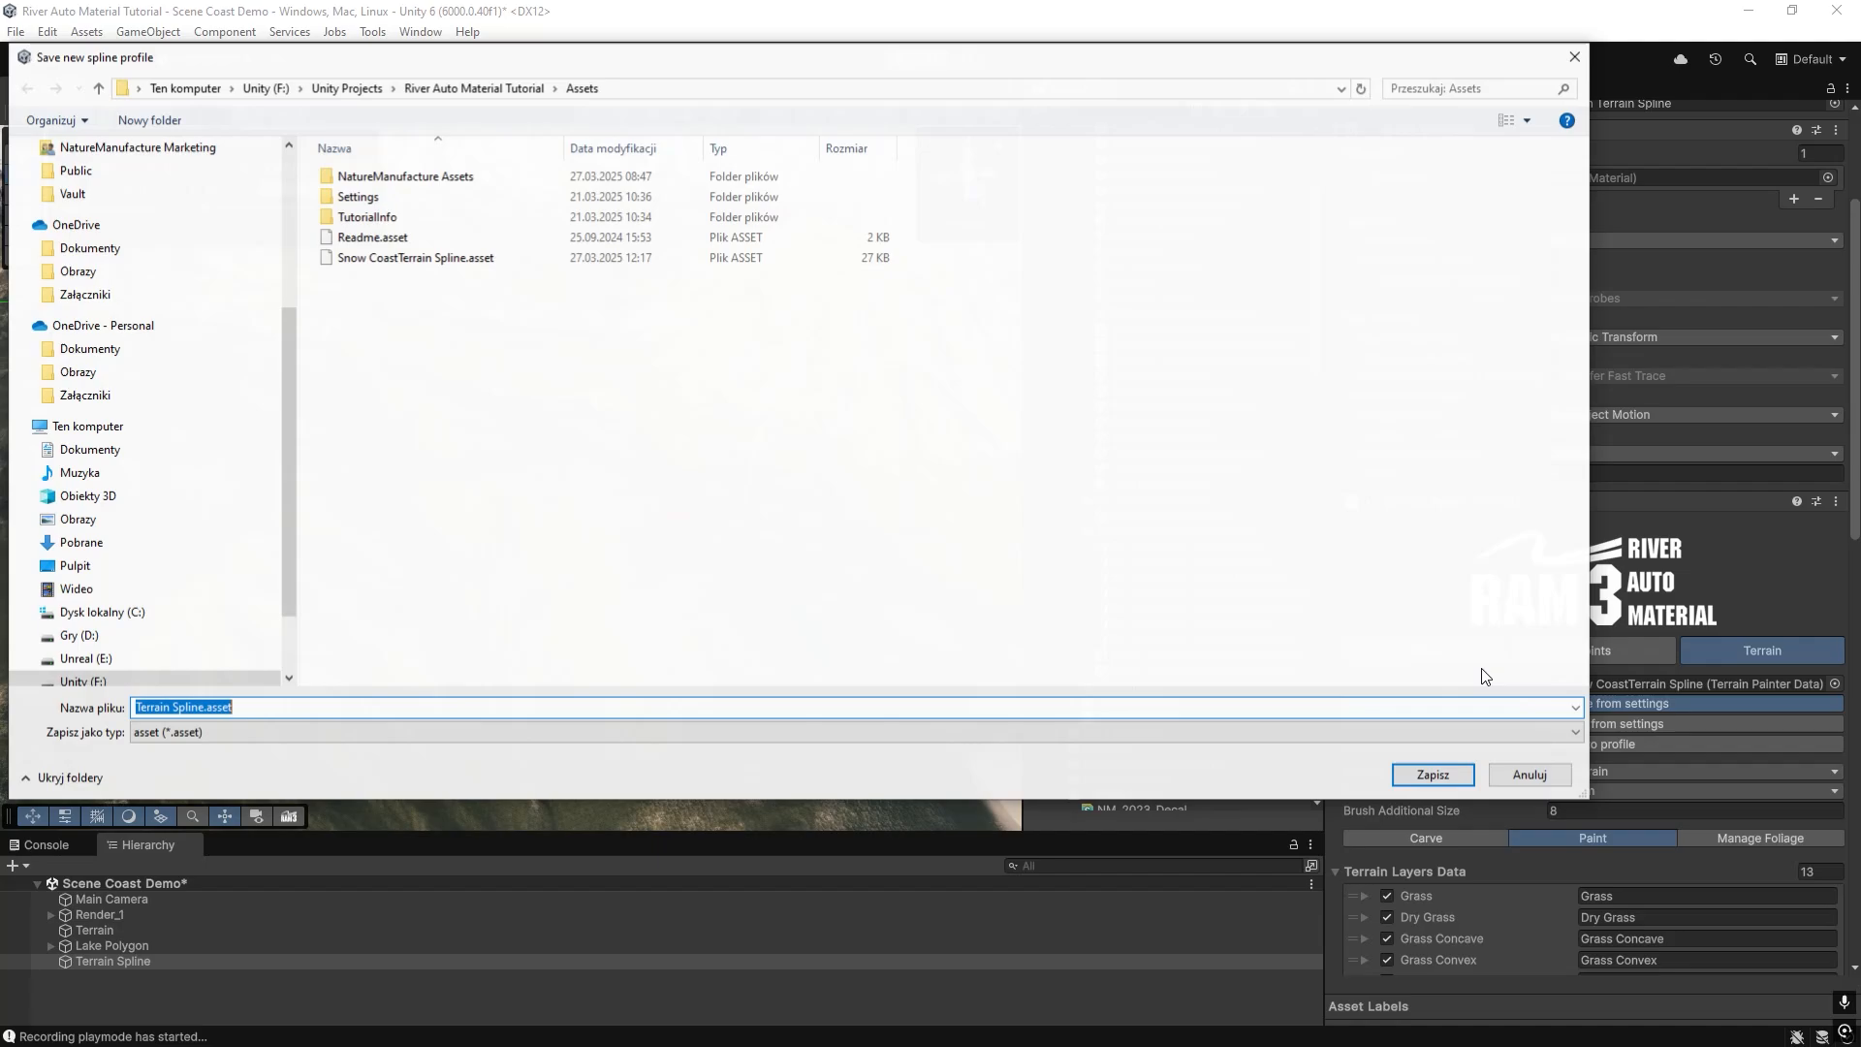
{"action": "left_click", "coordinate": [165, 707]}
{"action": "double_click", "coordinate": [168, 707]}
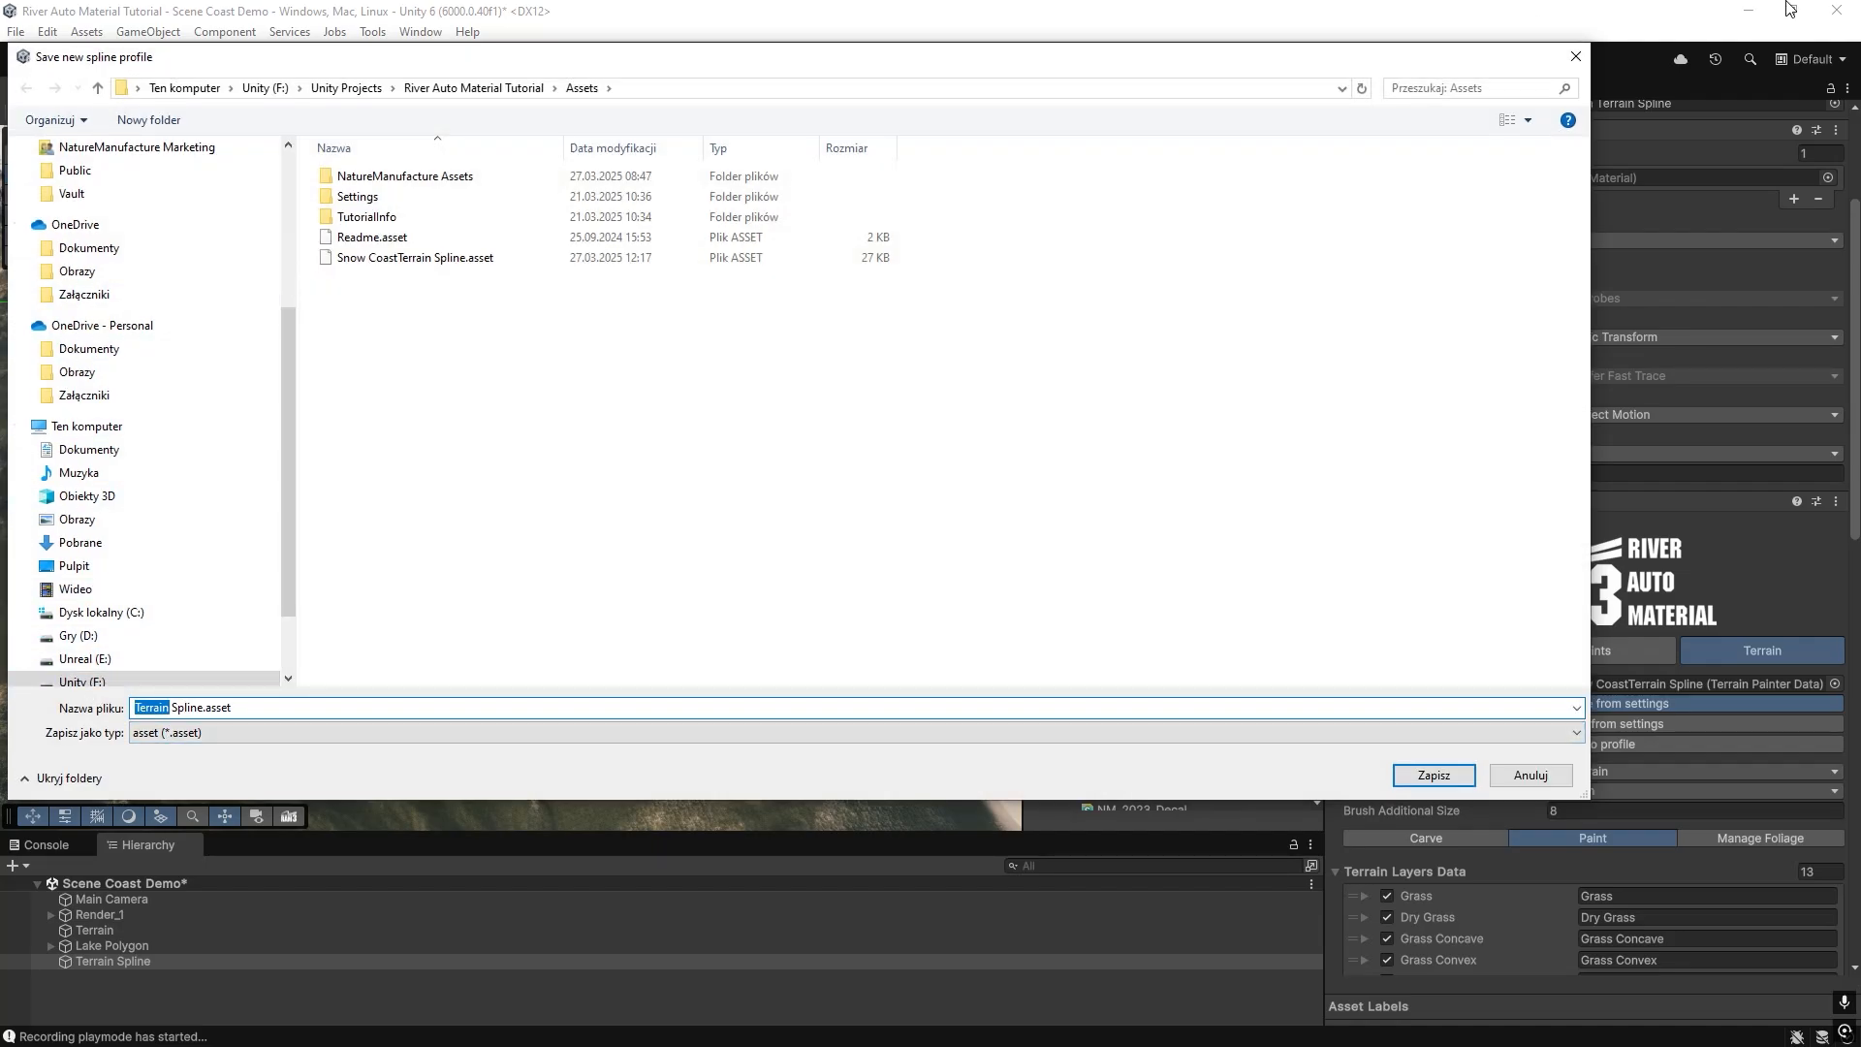
{"action": "type", "text": "ttu"}
{"action": "key", "text": "BackSpace"}
{"action": "key", "text": "BackSpace"}
{"action": "type", "text": "u"}
{"action": "left_click", "coordinate": [1403, 781]}
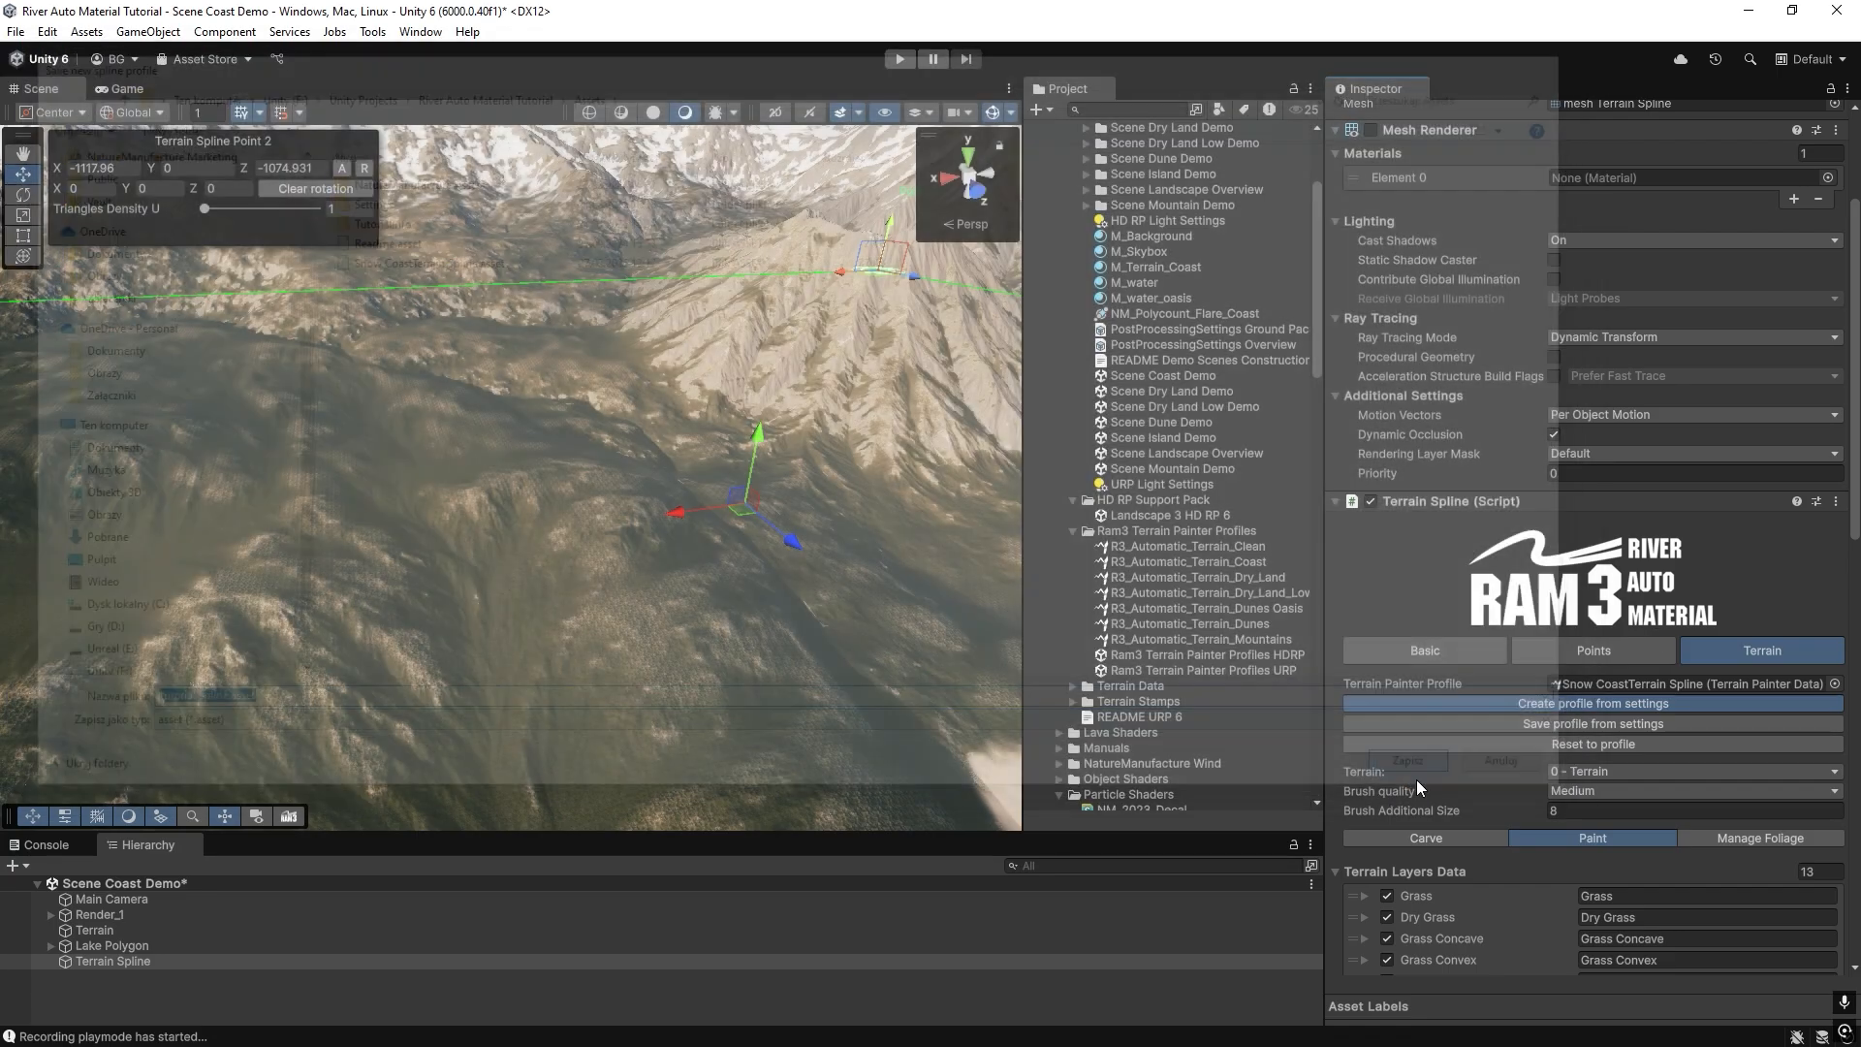
Duplicate the Terrain Spline object and check the painter profile assigned to the copy.
{"action": "left_click", "coordinate": [91, 962]}
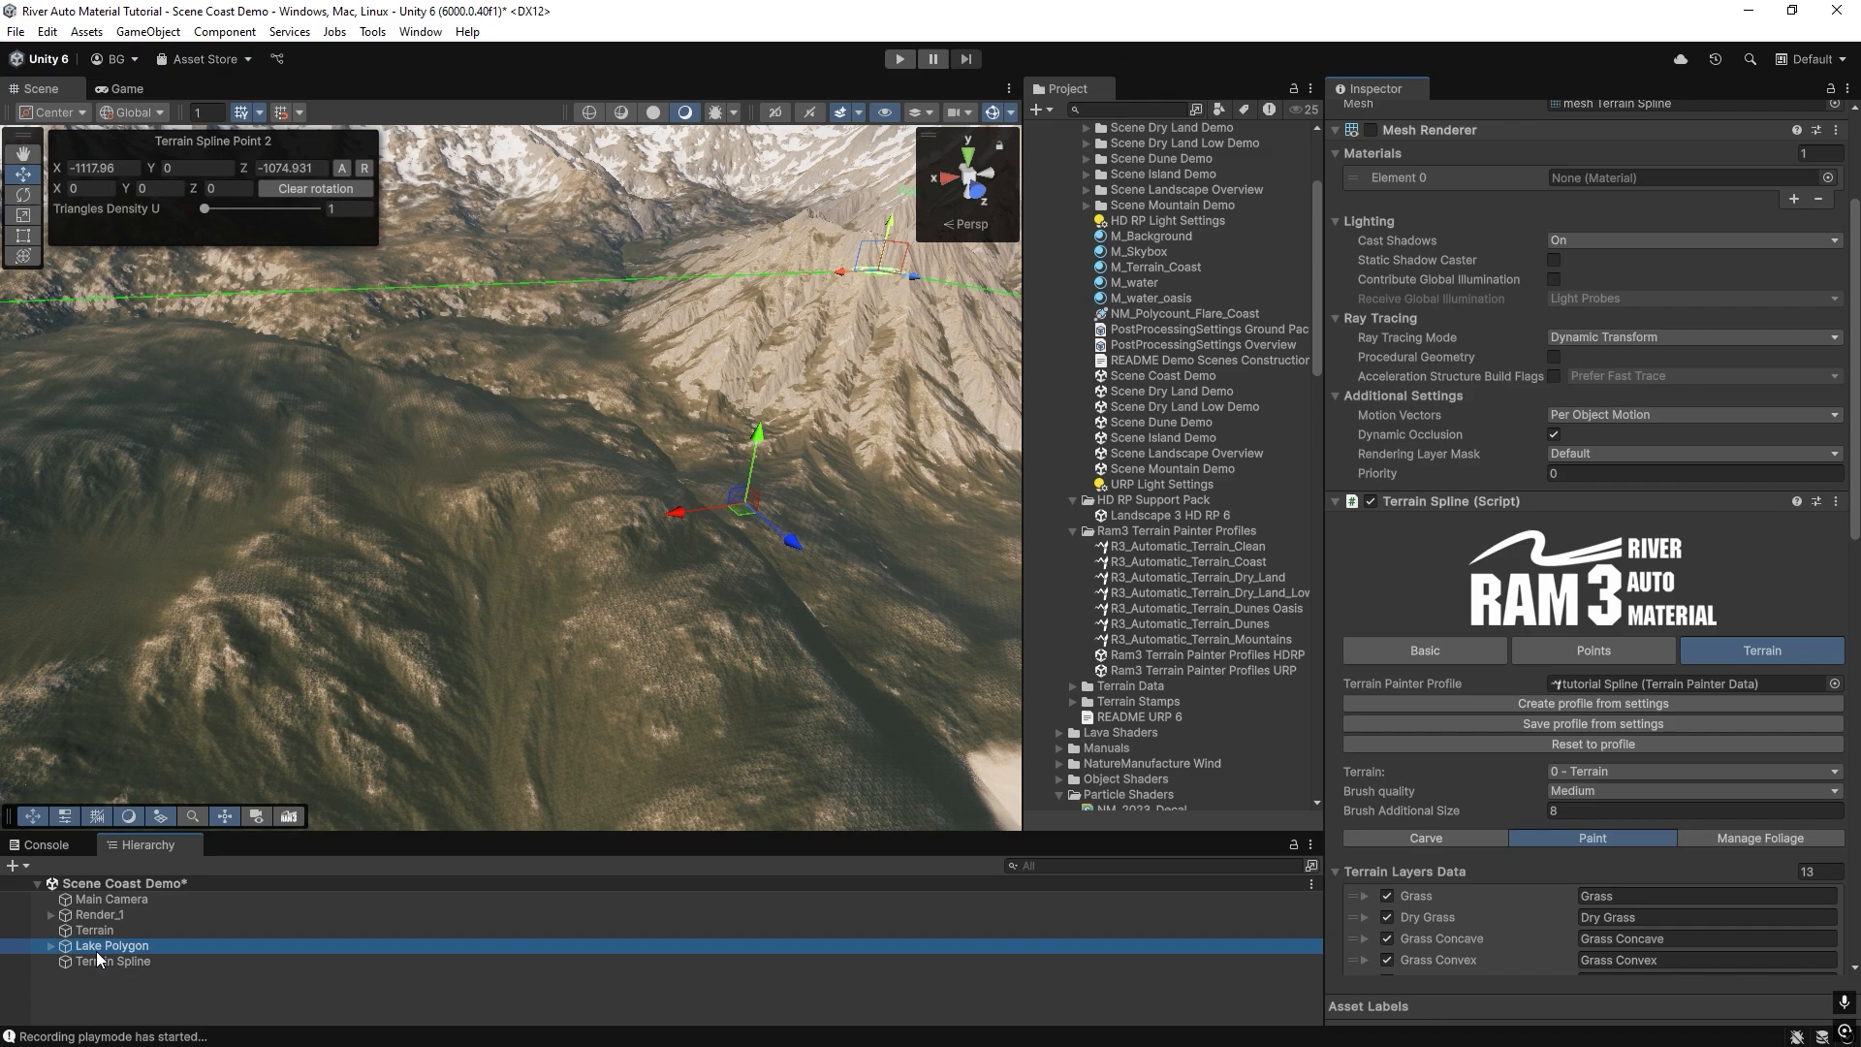
{"action": "key", "text": "ctrl+d"}
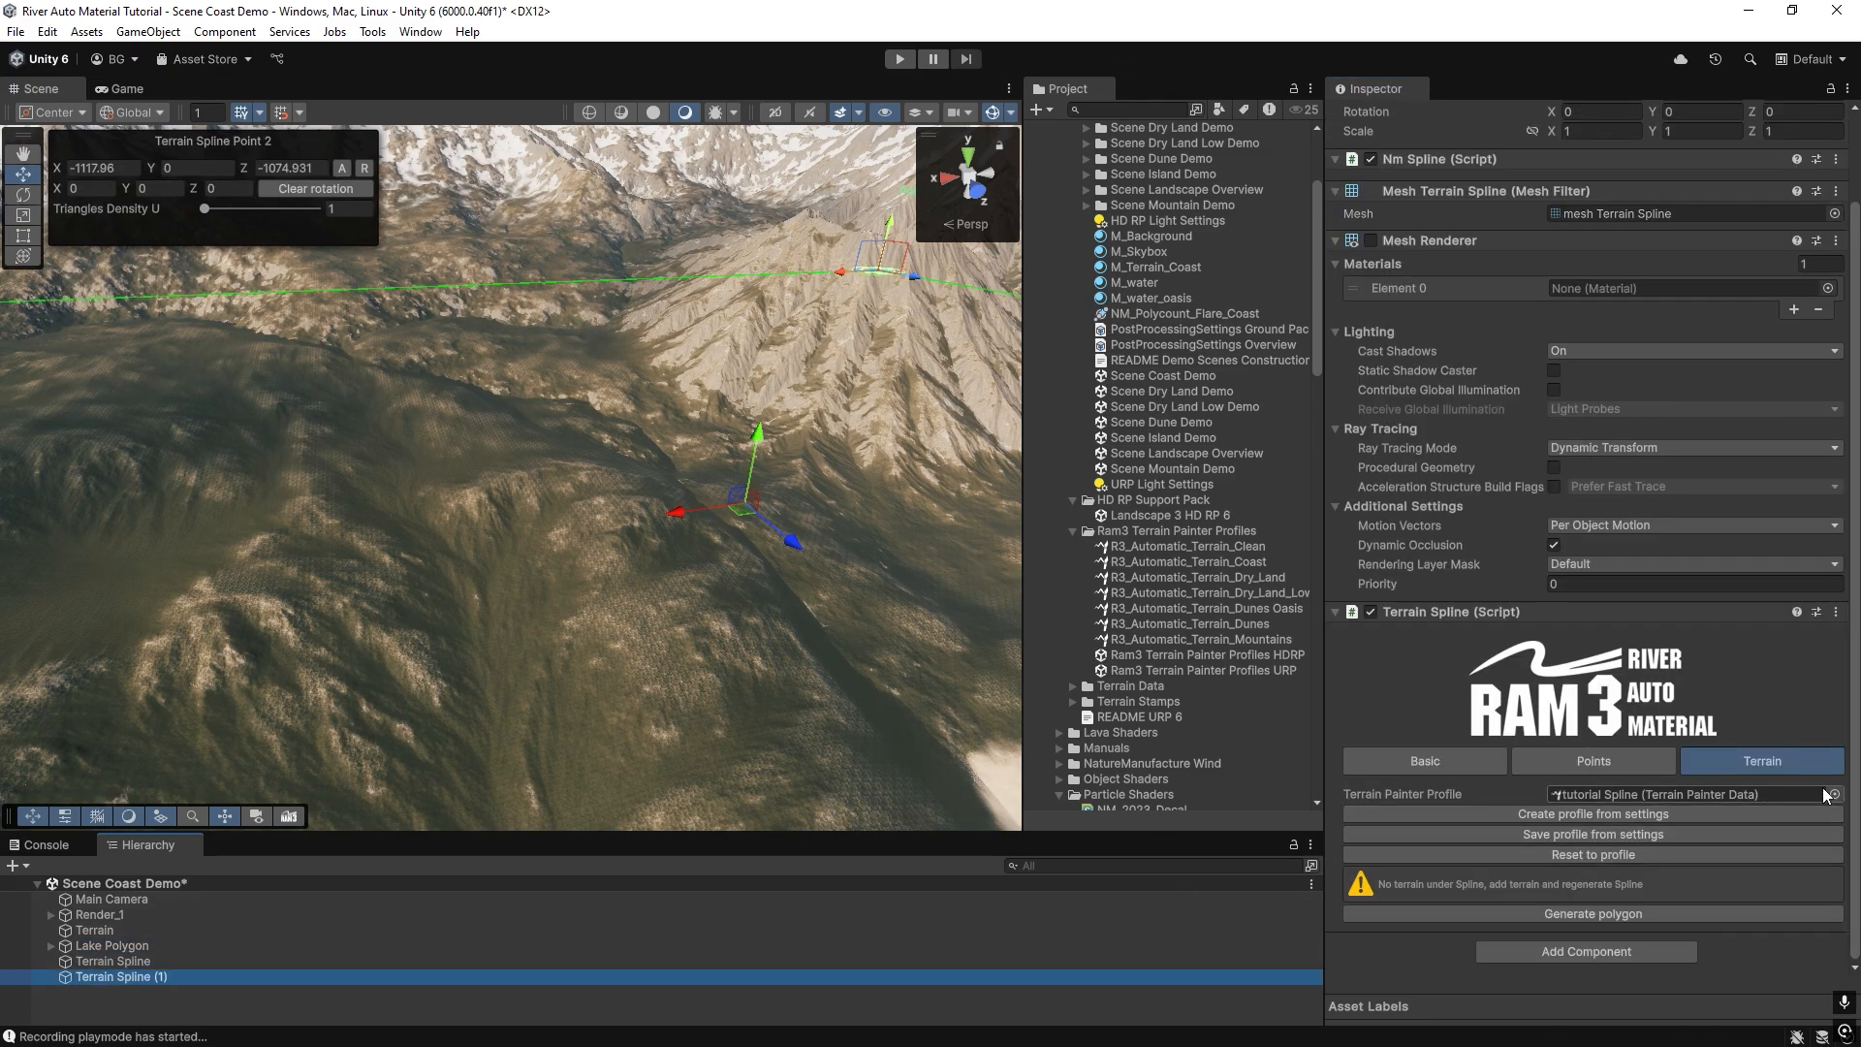
{"action": "left_click", "coordinate": [1590, 794]}
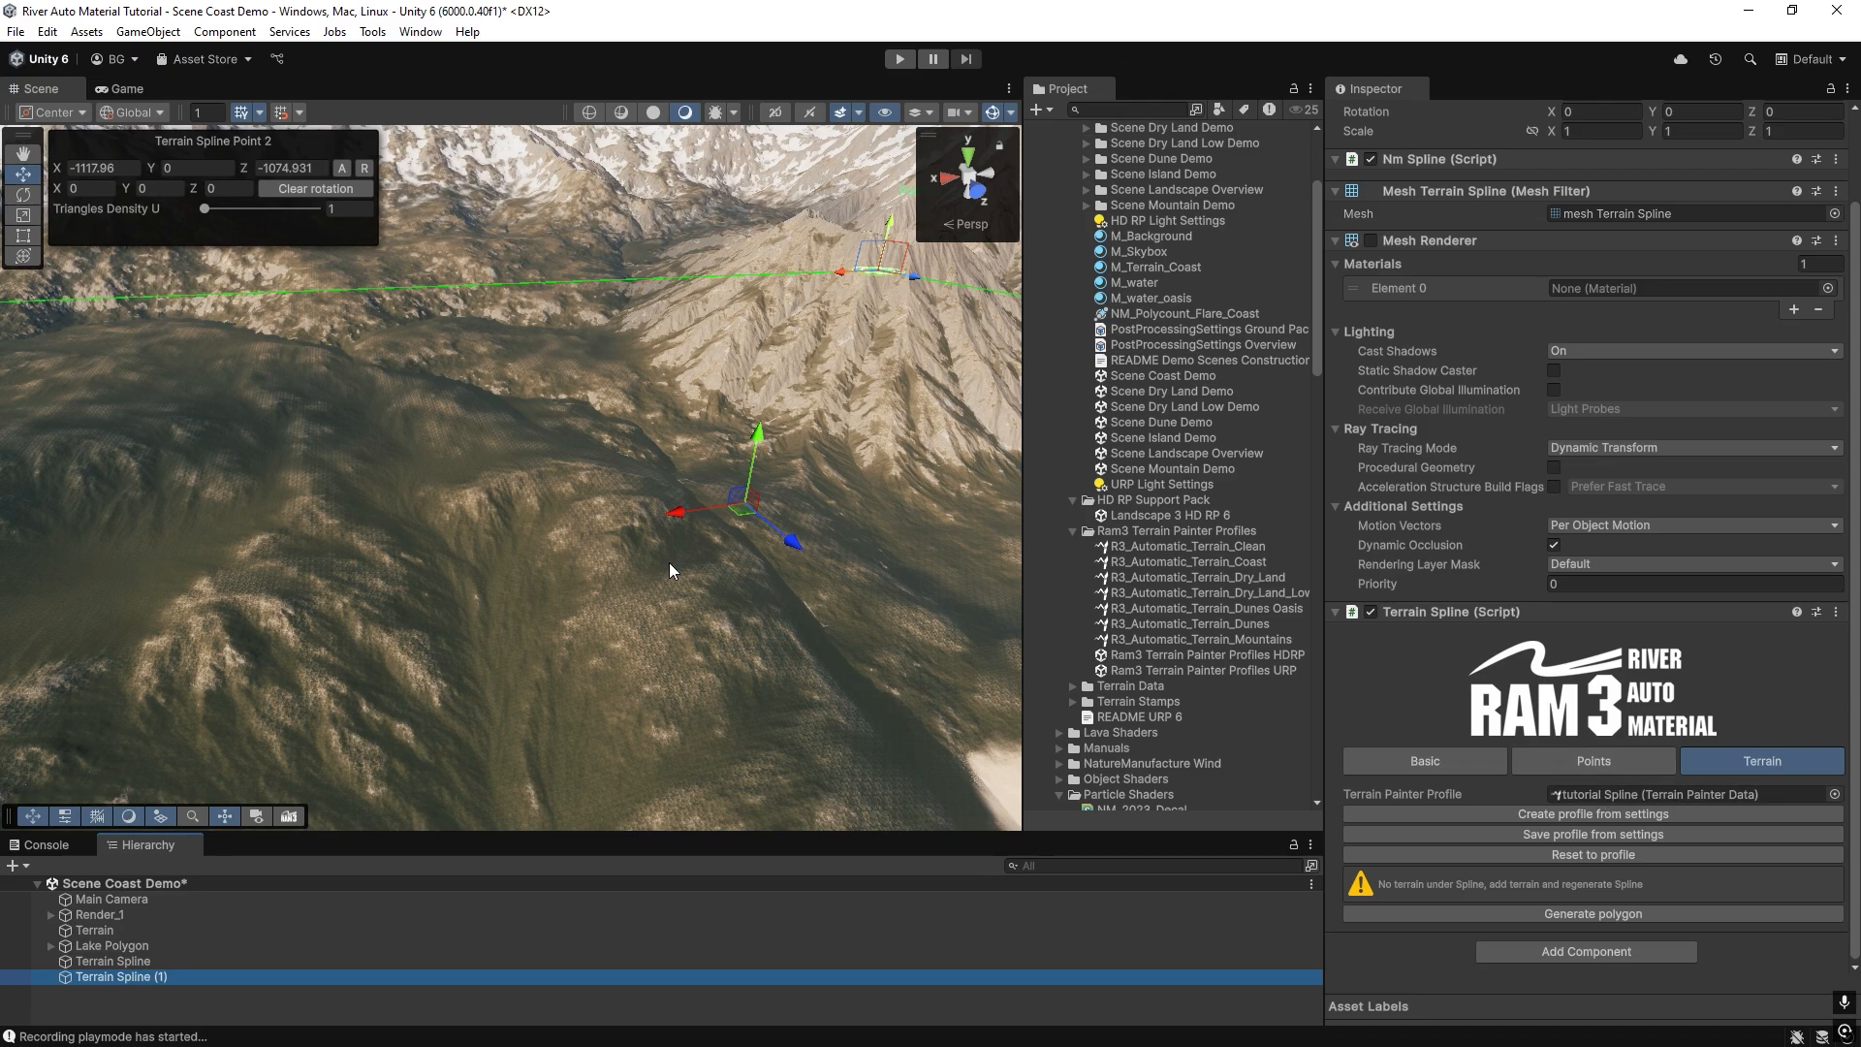
{"action": "key", "text": "f"}
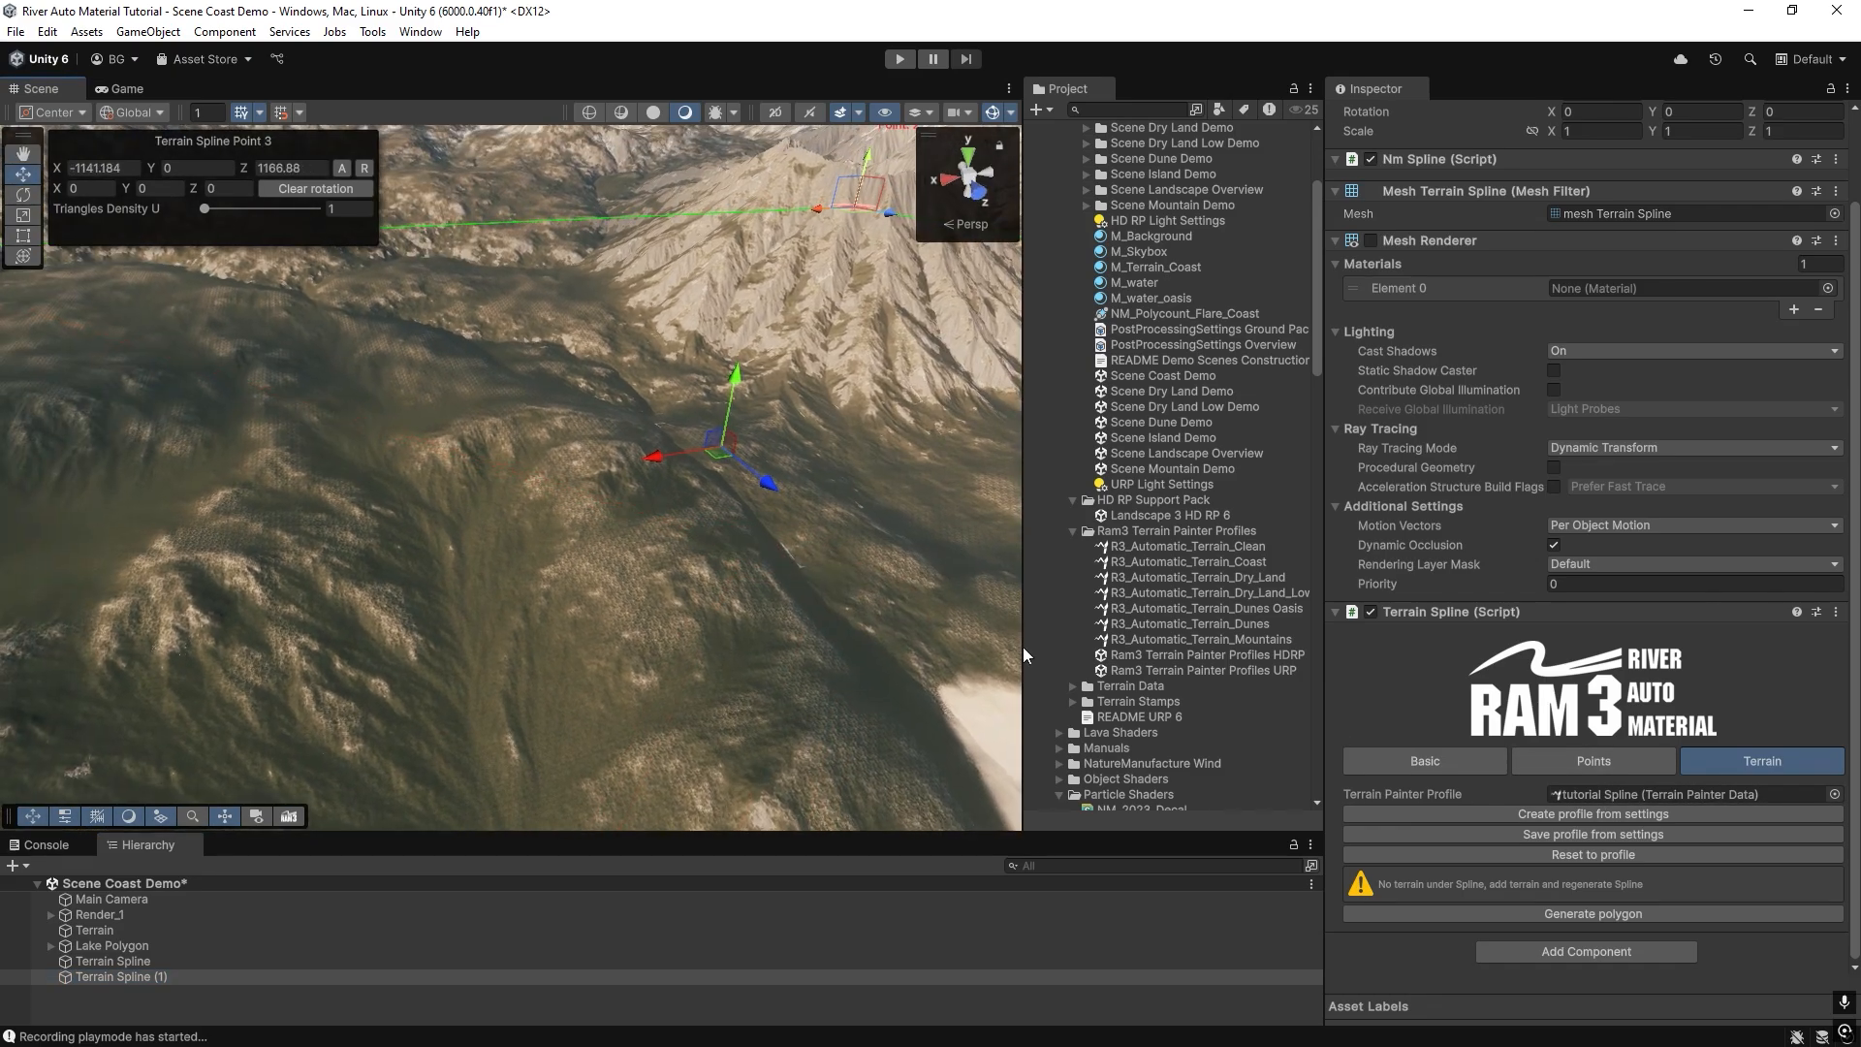
Remove all existing points from the duplicated Terrain Spline.
{"action": "right_click_drag", "start_coordinate": [635, 535], "coordinate": [580, 491]}
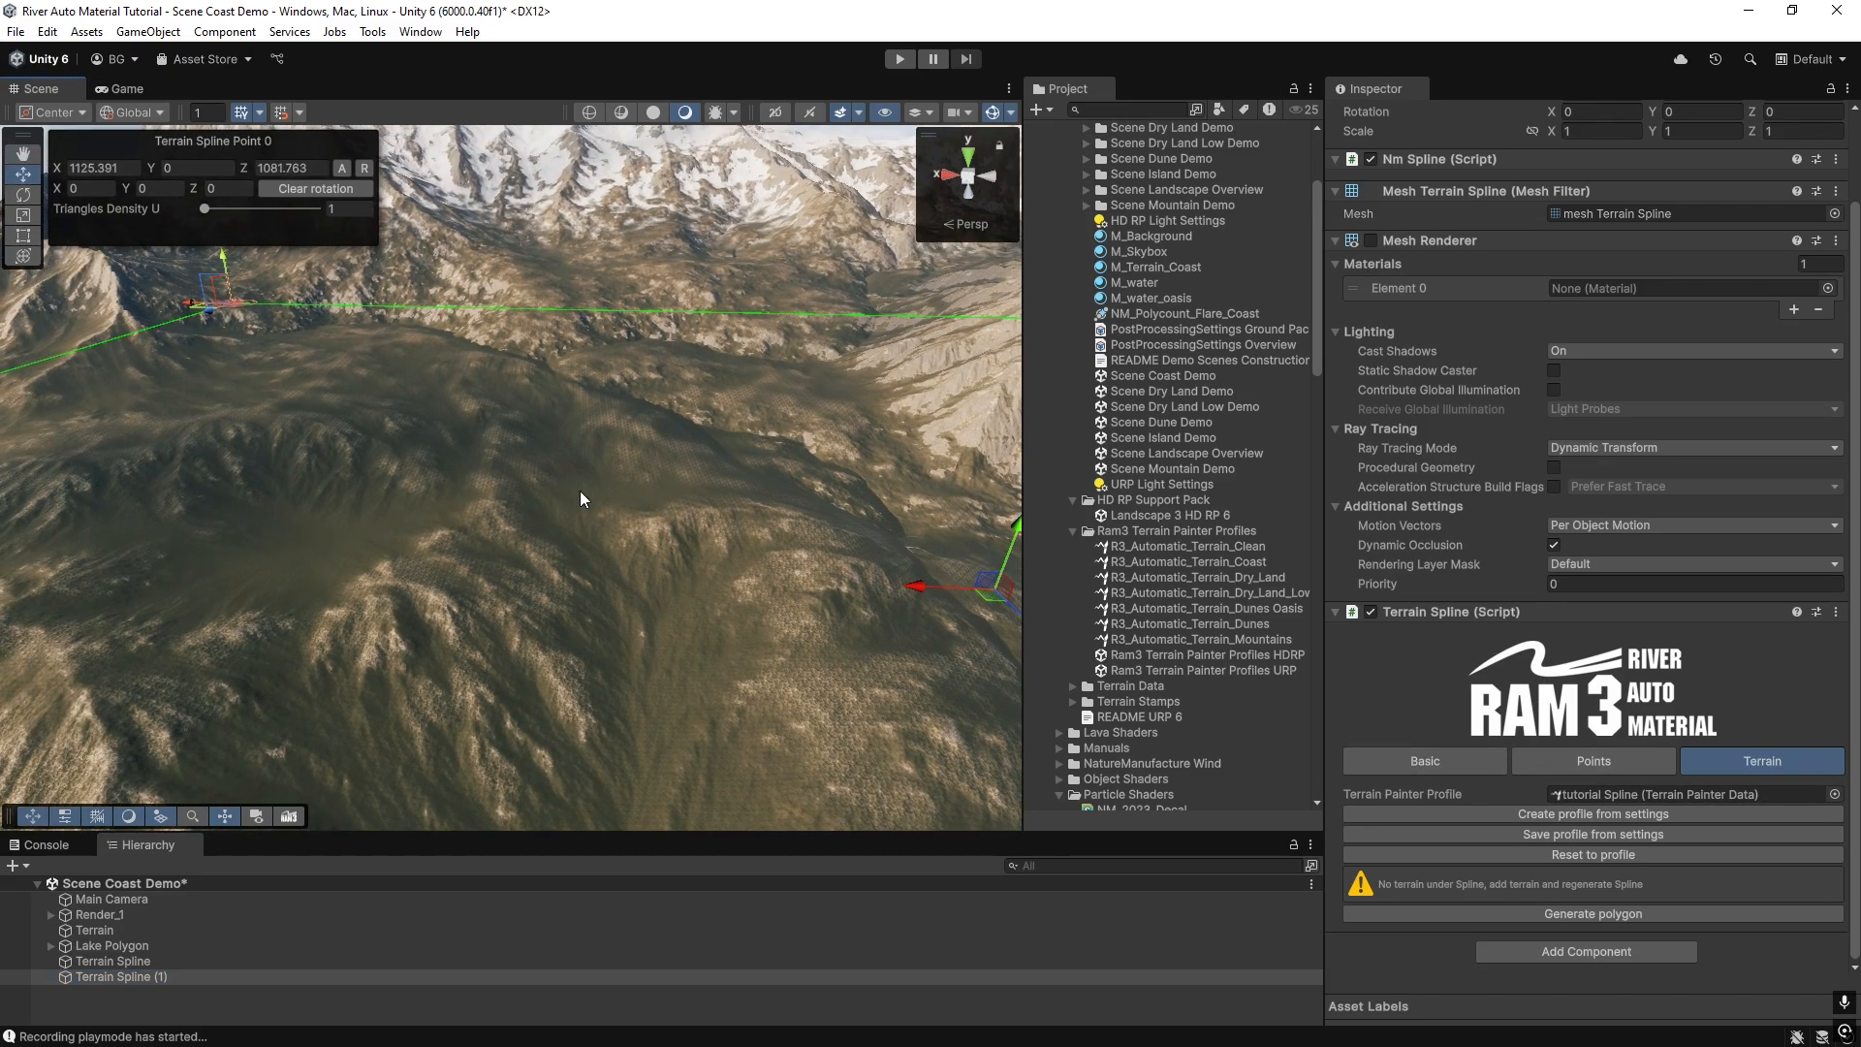
{"action": "right_click_drag", "start_coordinate": [696, 426], "coordinate": [561, 401]}
{"action": "left_click", "coordinate": [516, 383], "text": "ctrl+shift"}
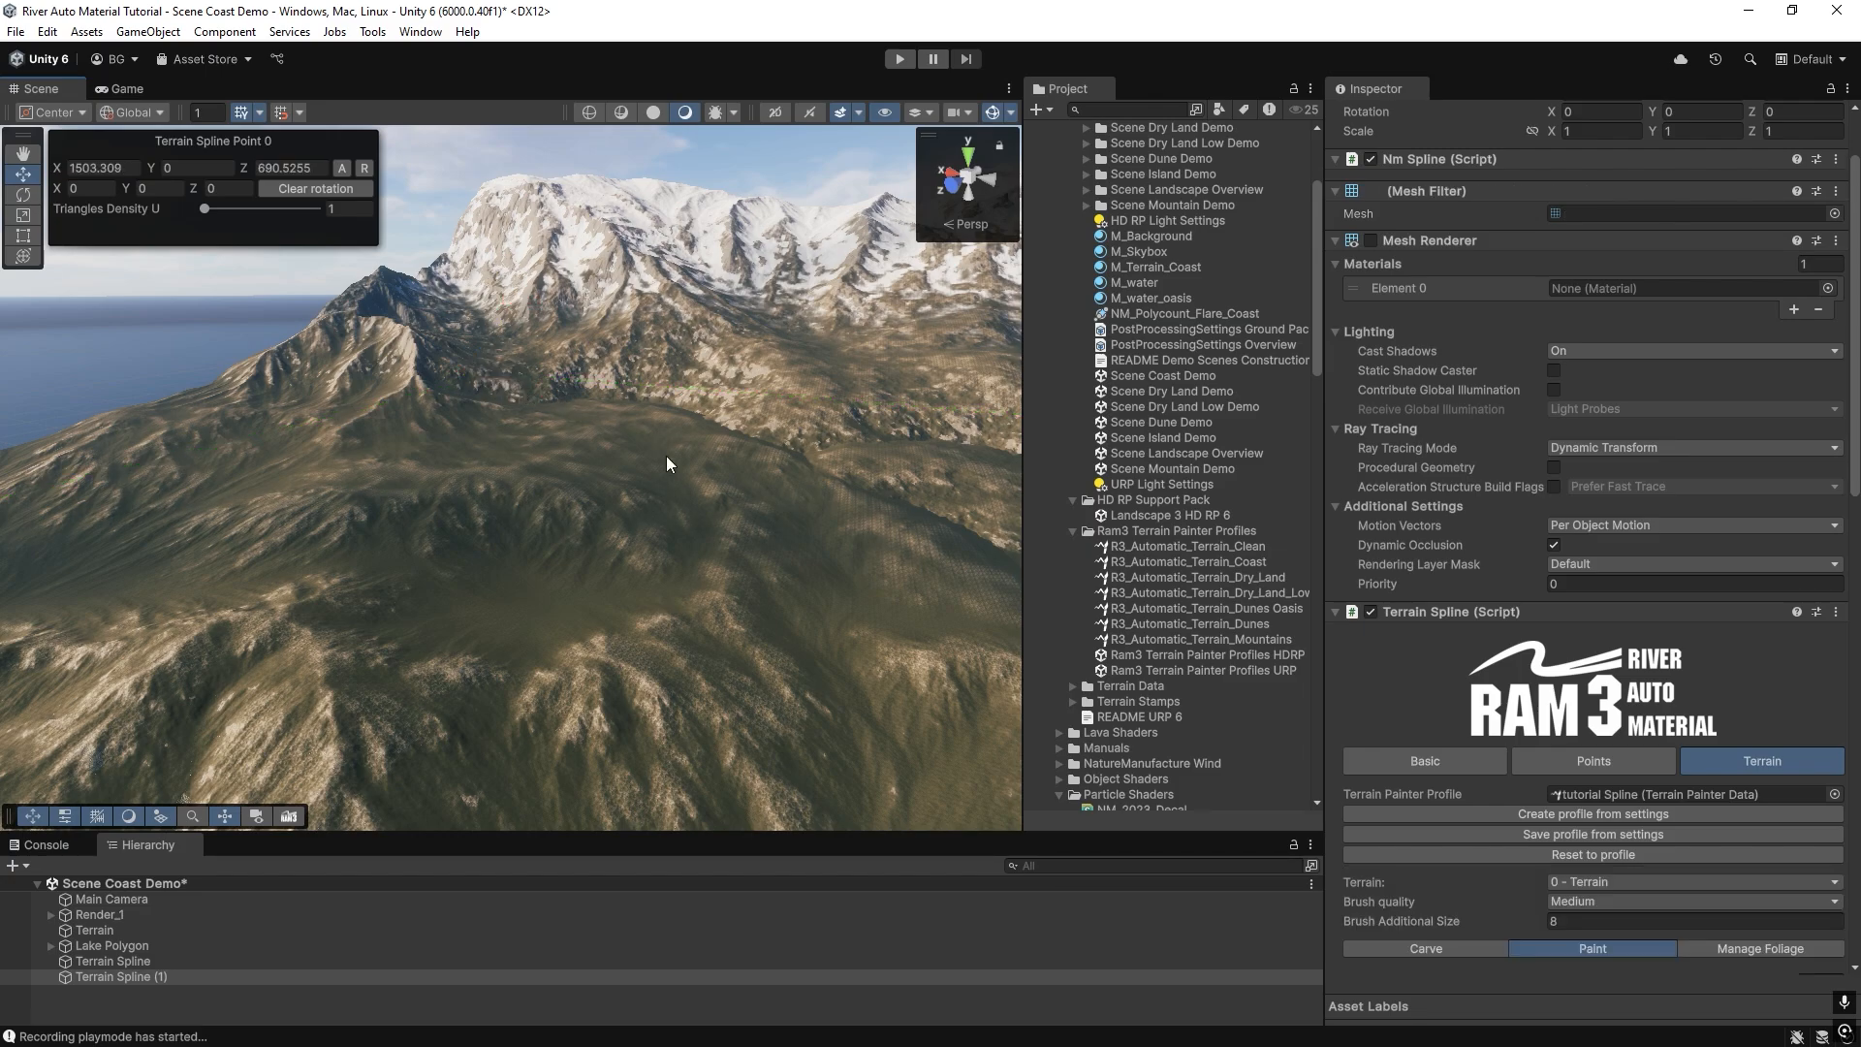
{"action": "right_click_drag", "start_coordinate": [666, 456], "coordinate": [570, 452]}
{"action": "left_click", "coordinate": [1582, 765]}
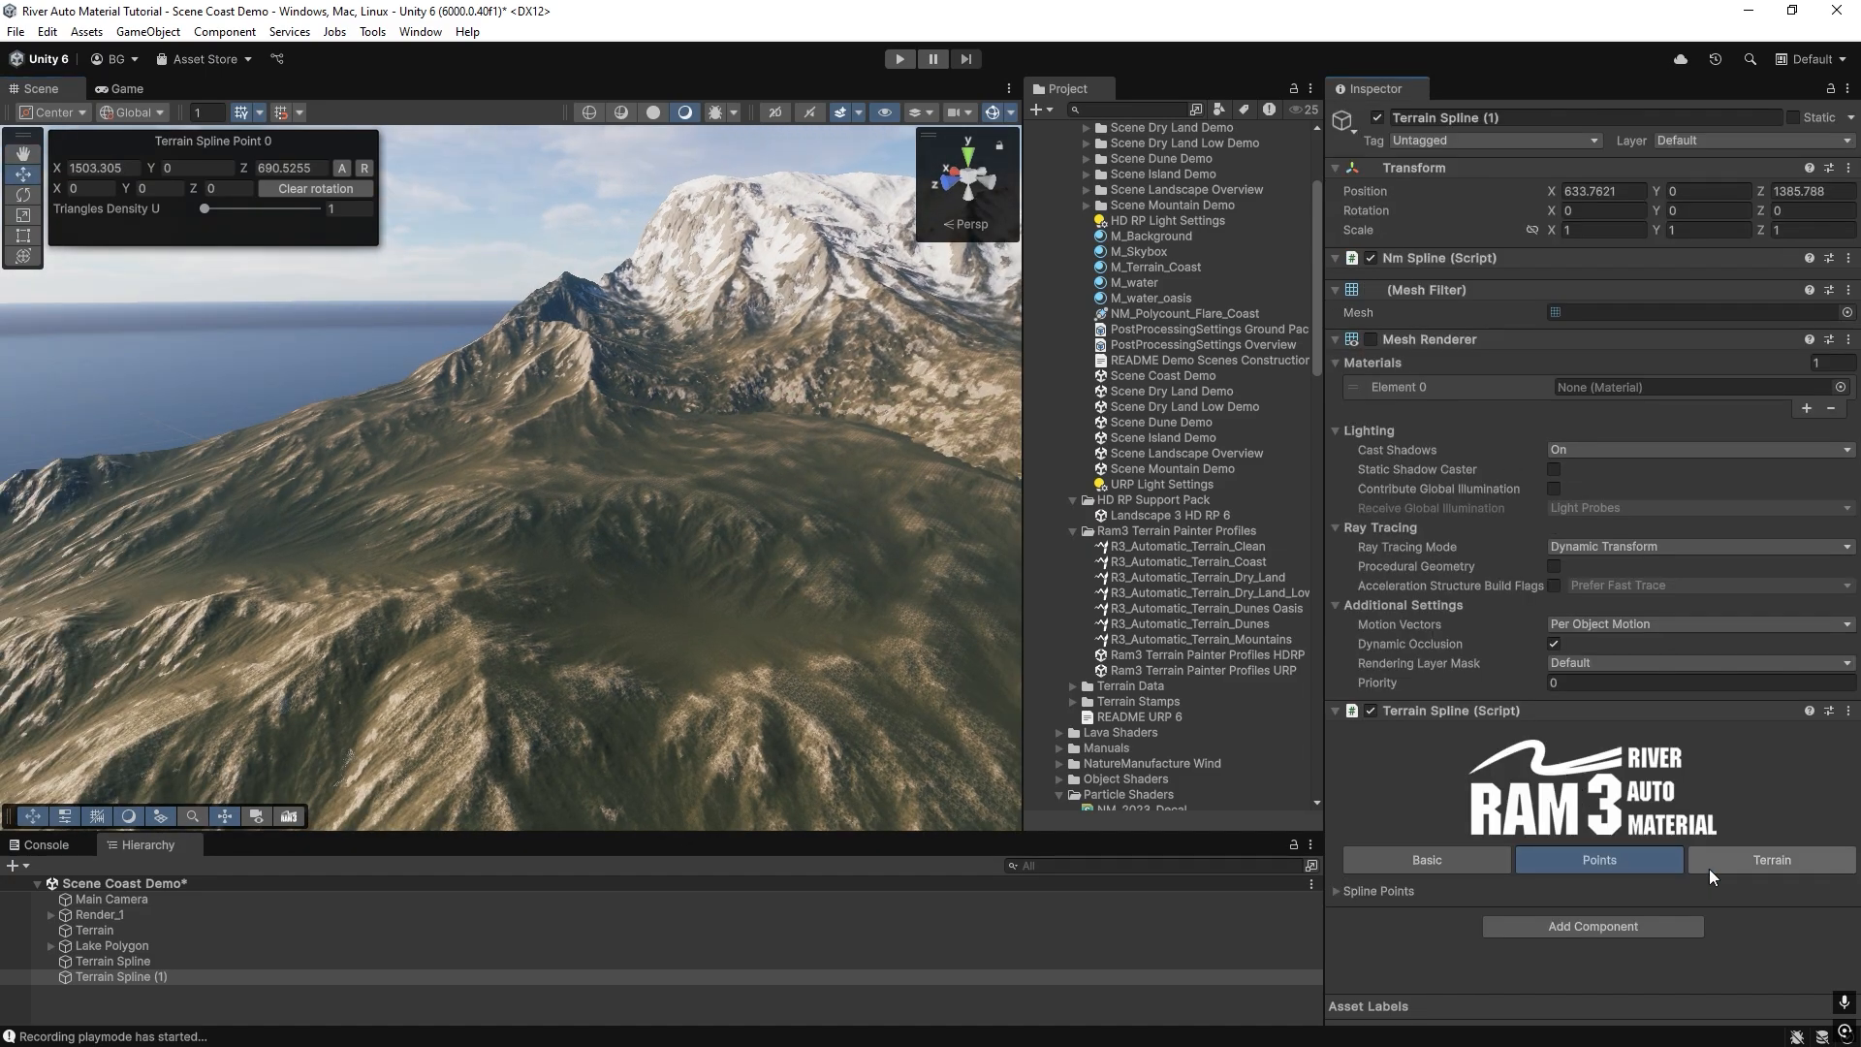
{"action": "left_click", "coordinate": [1336, 890]}
{"action": "scroll", "coordinate": [1518, 842], "scroll_direction": "down", "scroll_amount": 3}
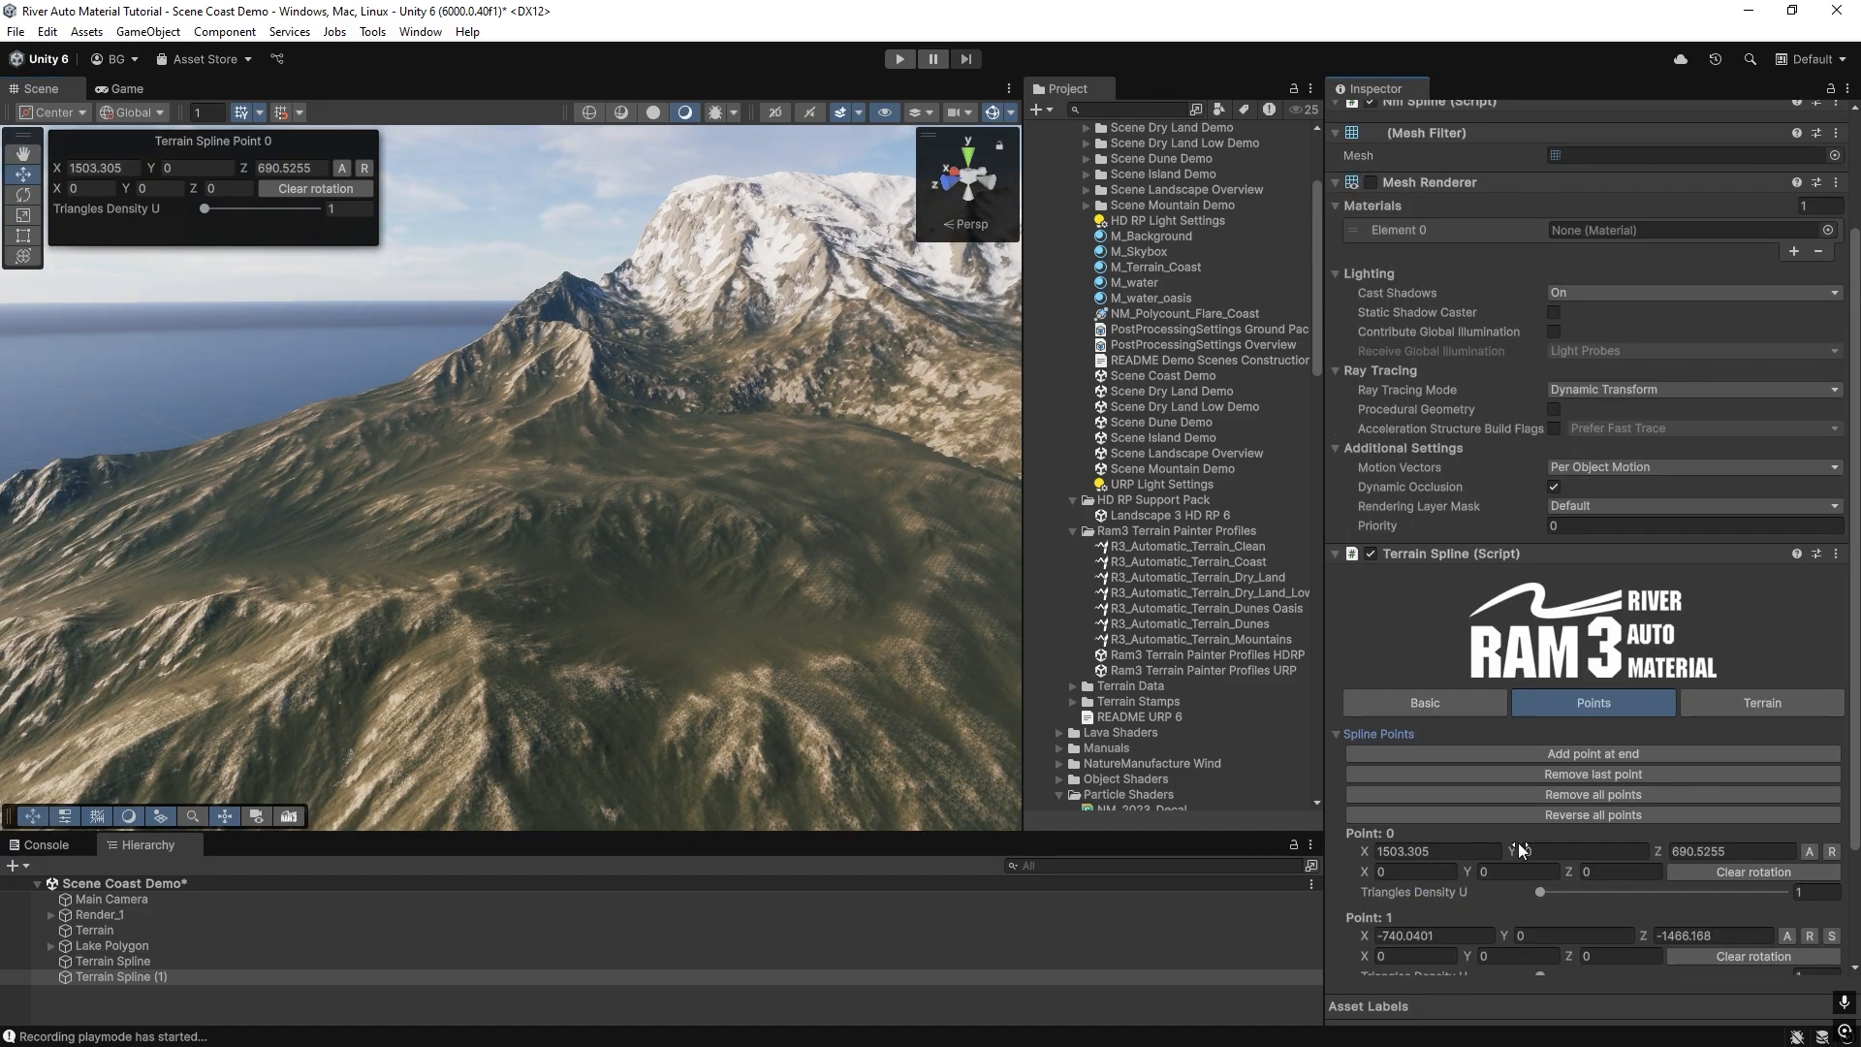
{"action": "left_click", "coordinate": [1537, 795]}
Outline a small hillside area below the snowy mountains with five new points on the duplicated Terrain Spline.
{"action": "right_click_drag", "start_coordinate": [717, 542], "coordinate": [643, 484]}
{"action": "left_click", "coordinate": [290, 505], "text": "ctrl"}
{"action": "left_click", "coordinate": [579, 422], "text": "ctrl"}
{"action": "left_click", "coordinate": [851, 501], "text": "ctrl"}
{"action": "left_click", "coordinate": [598, 638], "text": "ctrl"}
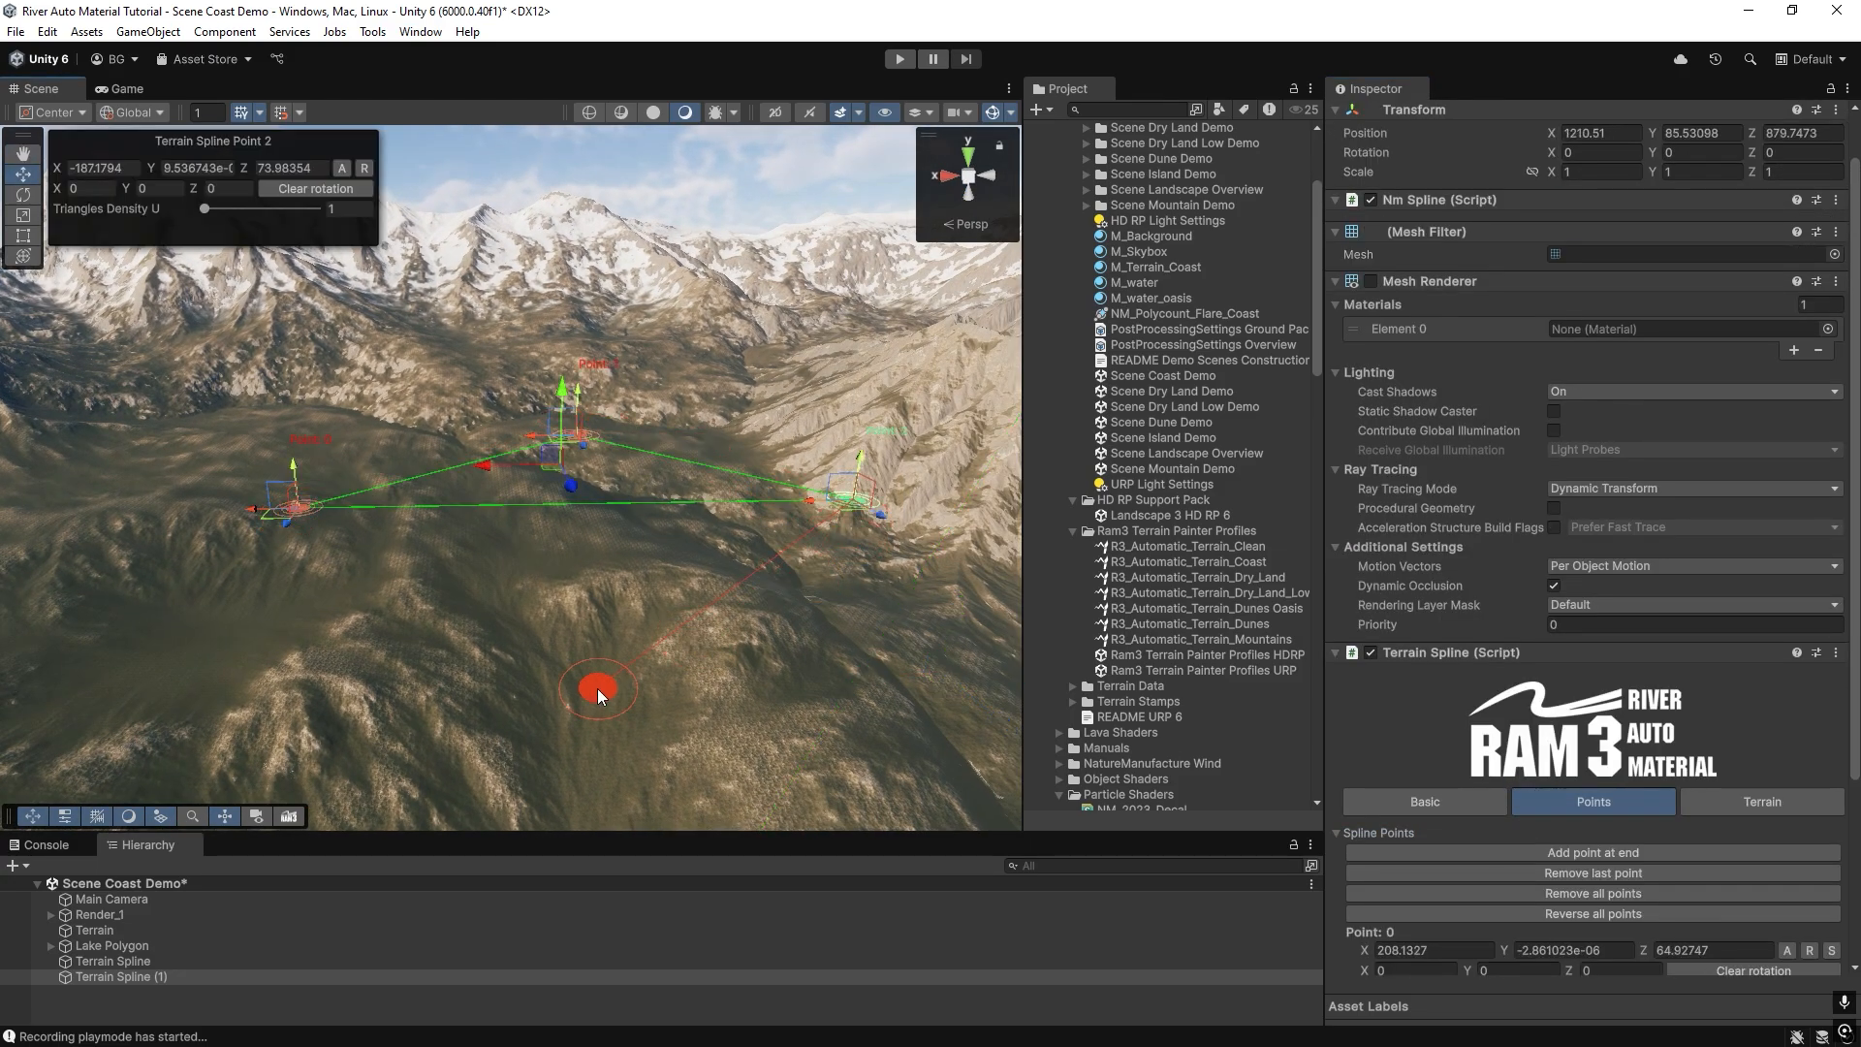
{"action": "left_click", "coordinate": [366, 648], "text": "ctrl"}
Assign the first sand texture to the copy's Grass Concave paint layer and collapse the settings of the first Snow Concave layer.
{"action": "left_click", "coordinate": [1753, 805]}
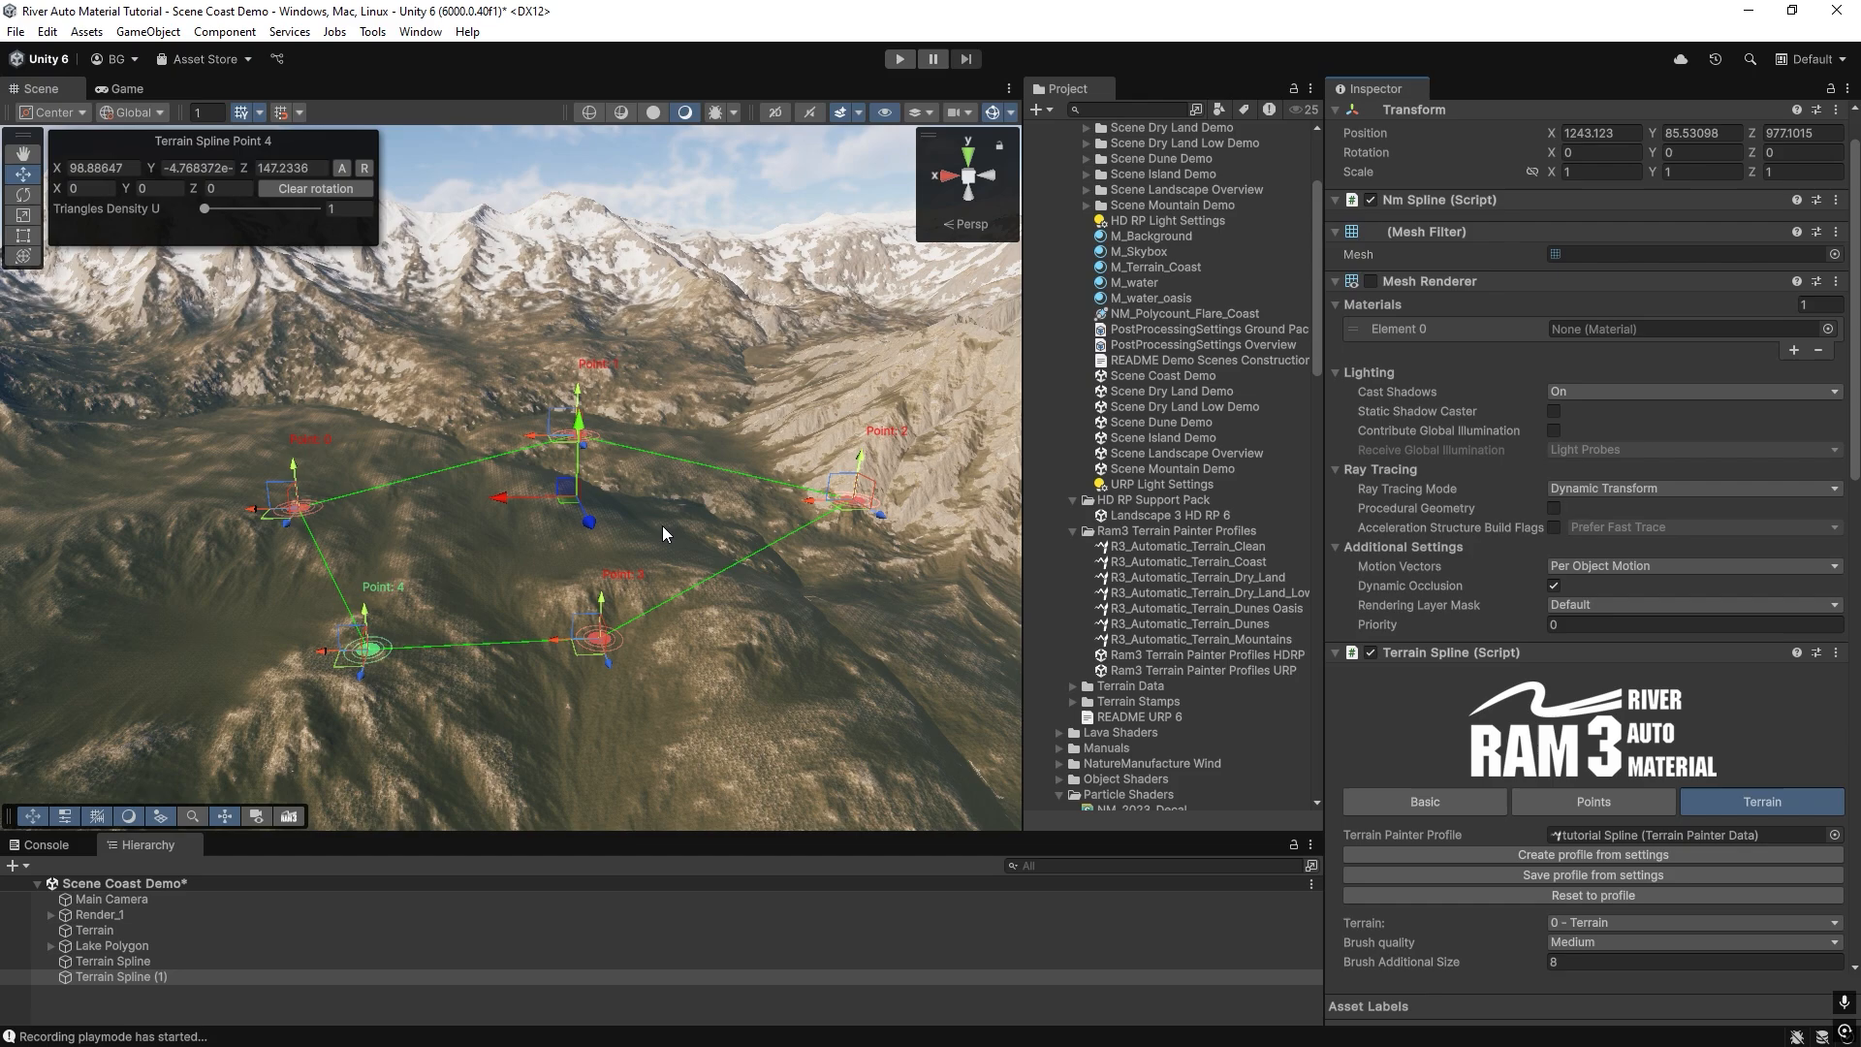
{"action": "right_click_drag", "start_coordinate": [665, 527], "coordinate": [511, 571]}
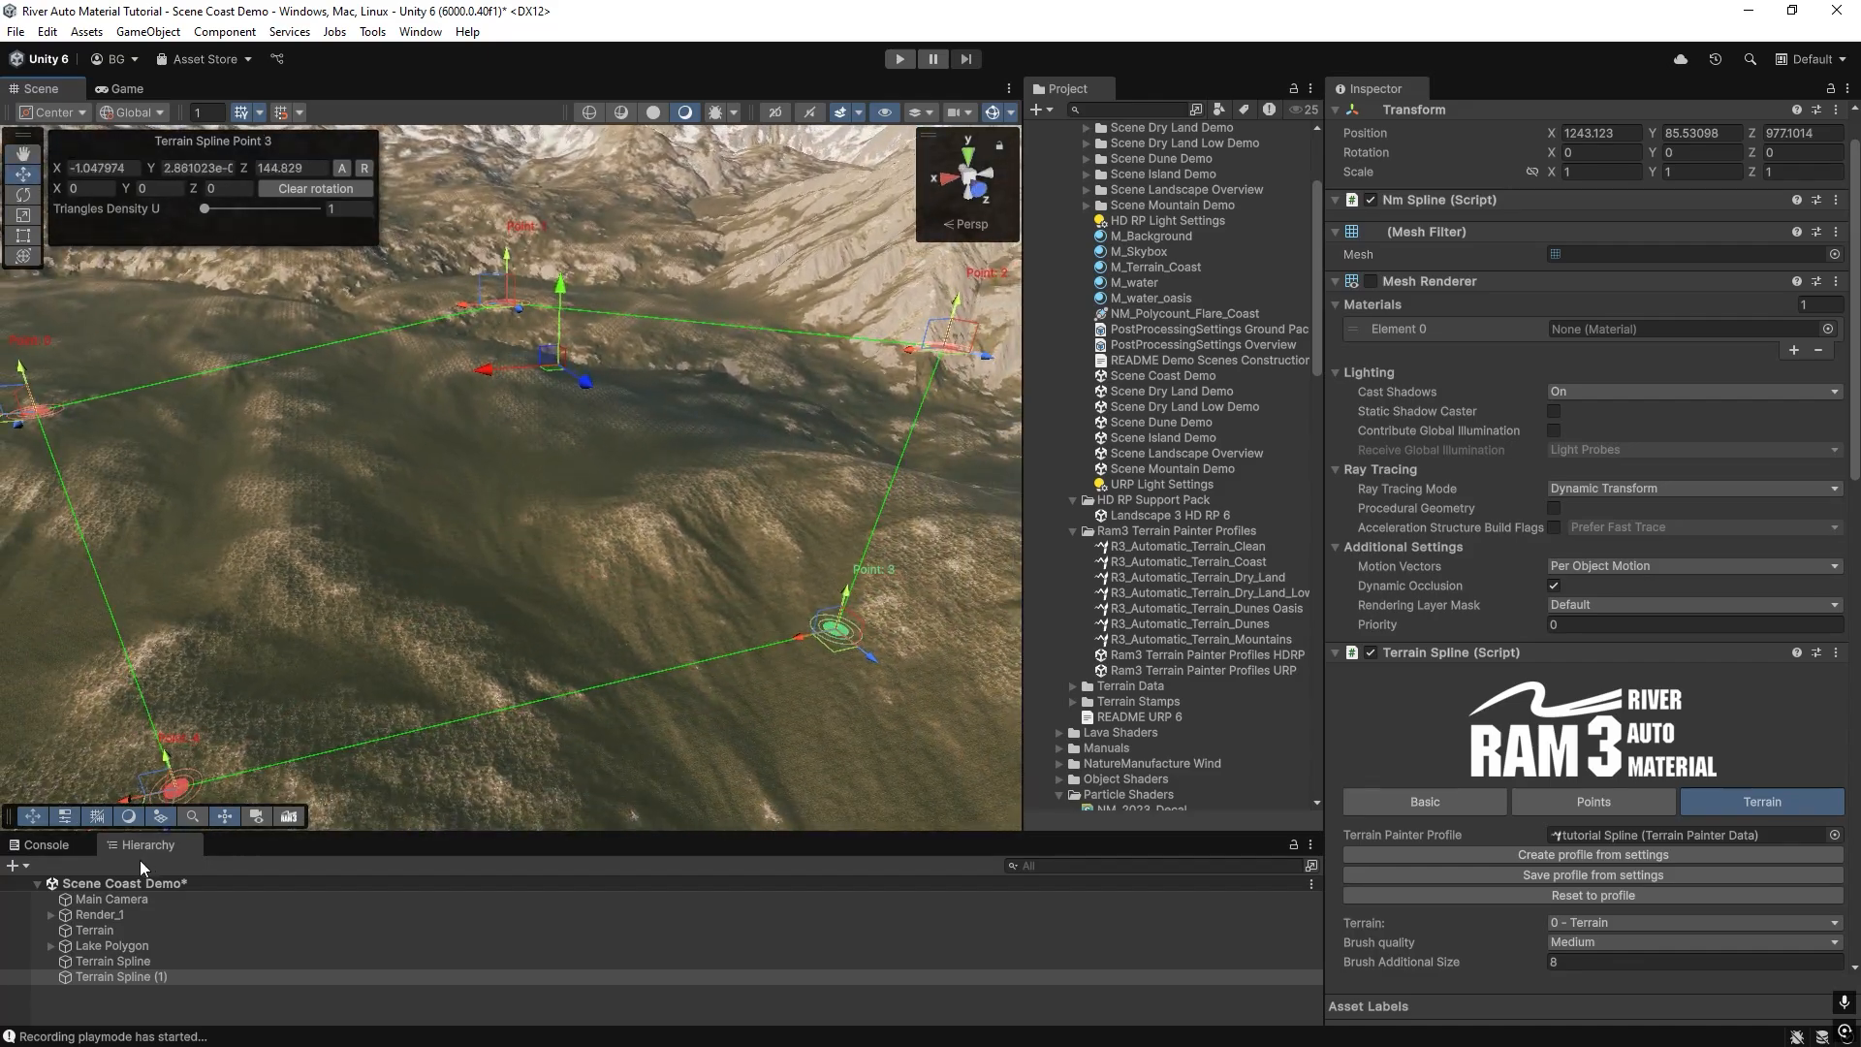
{"action": "scroll", "coordinate": [1417, 688], "scroll_direction": "down", "scroll_amount": 12}
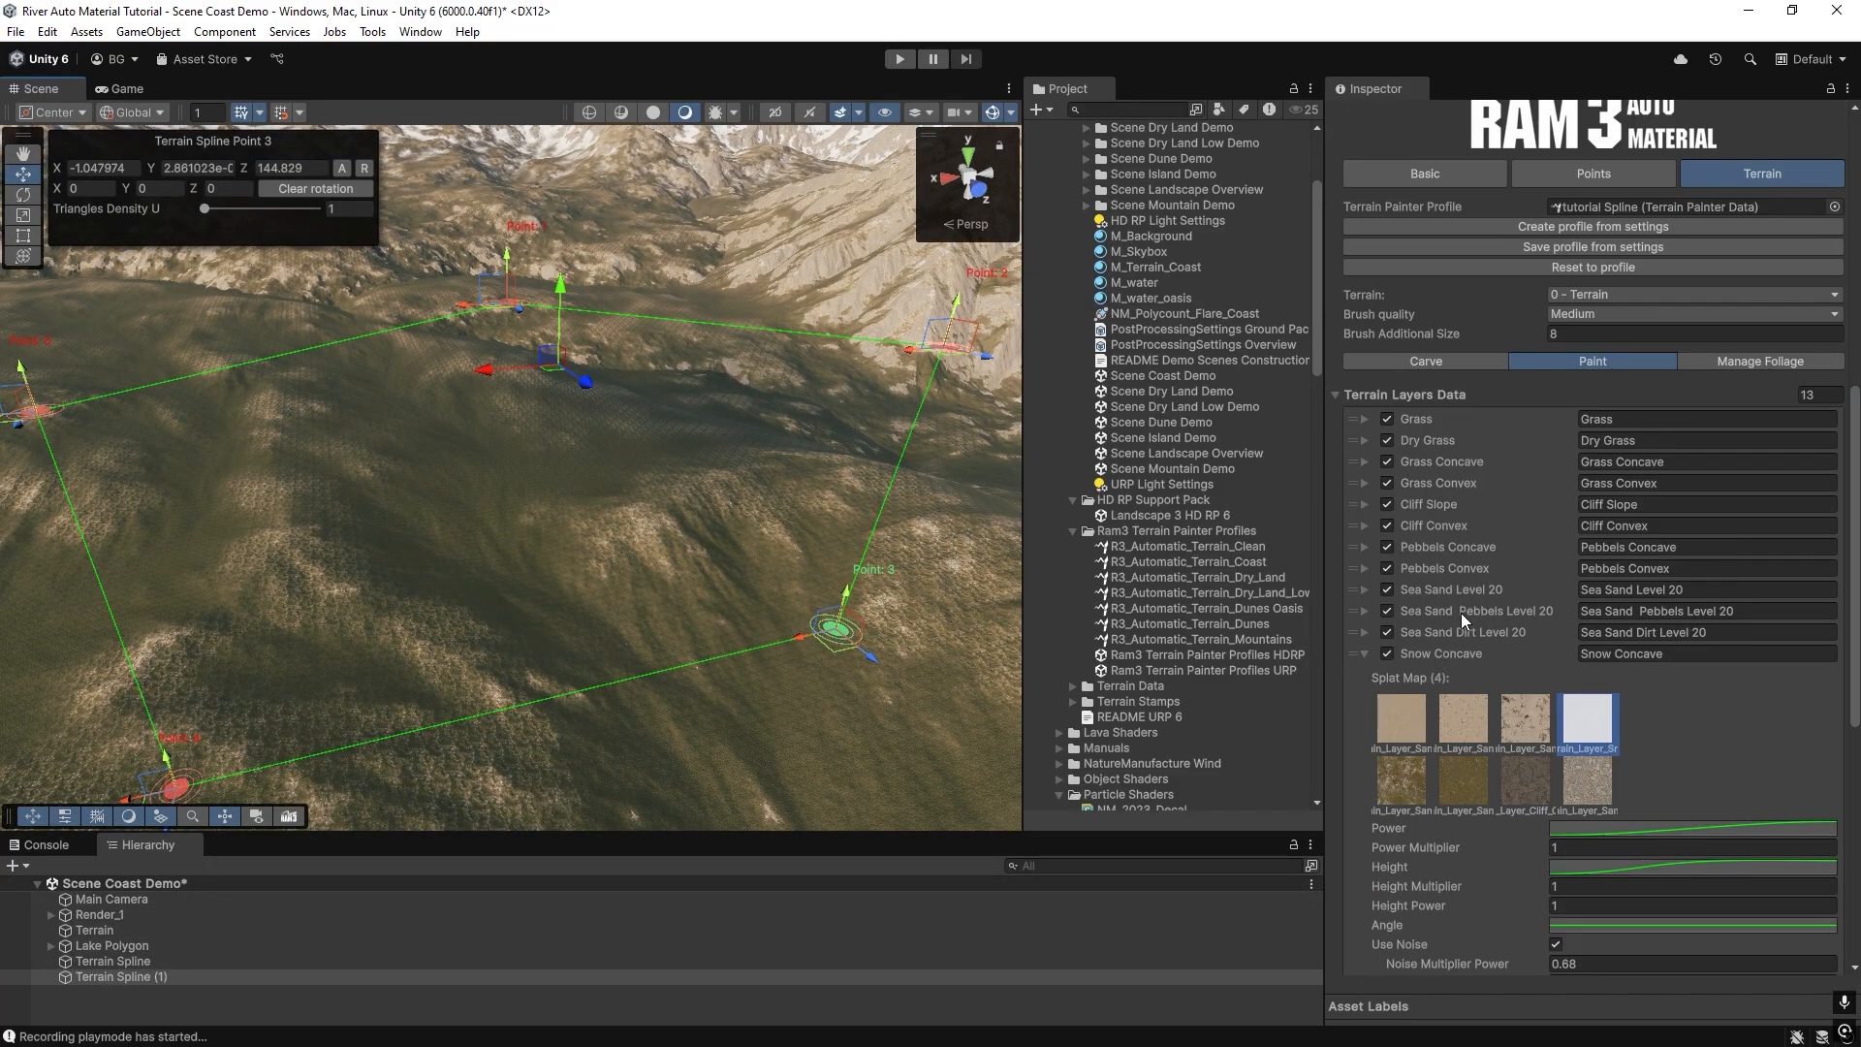
{"action": "left_click", "coordinate": [1364, 462]}
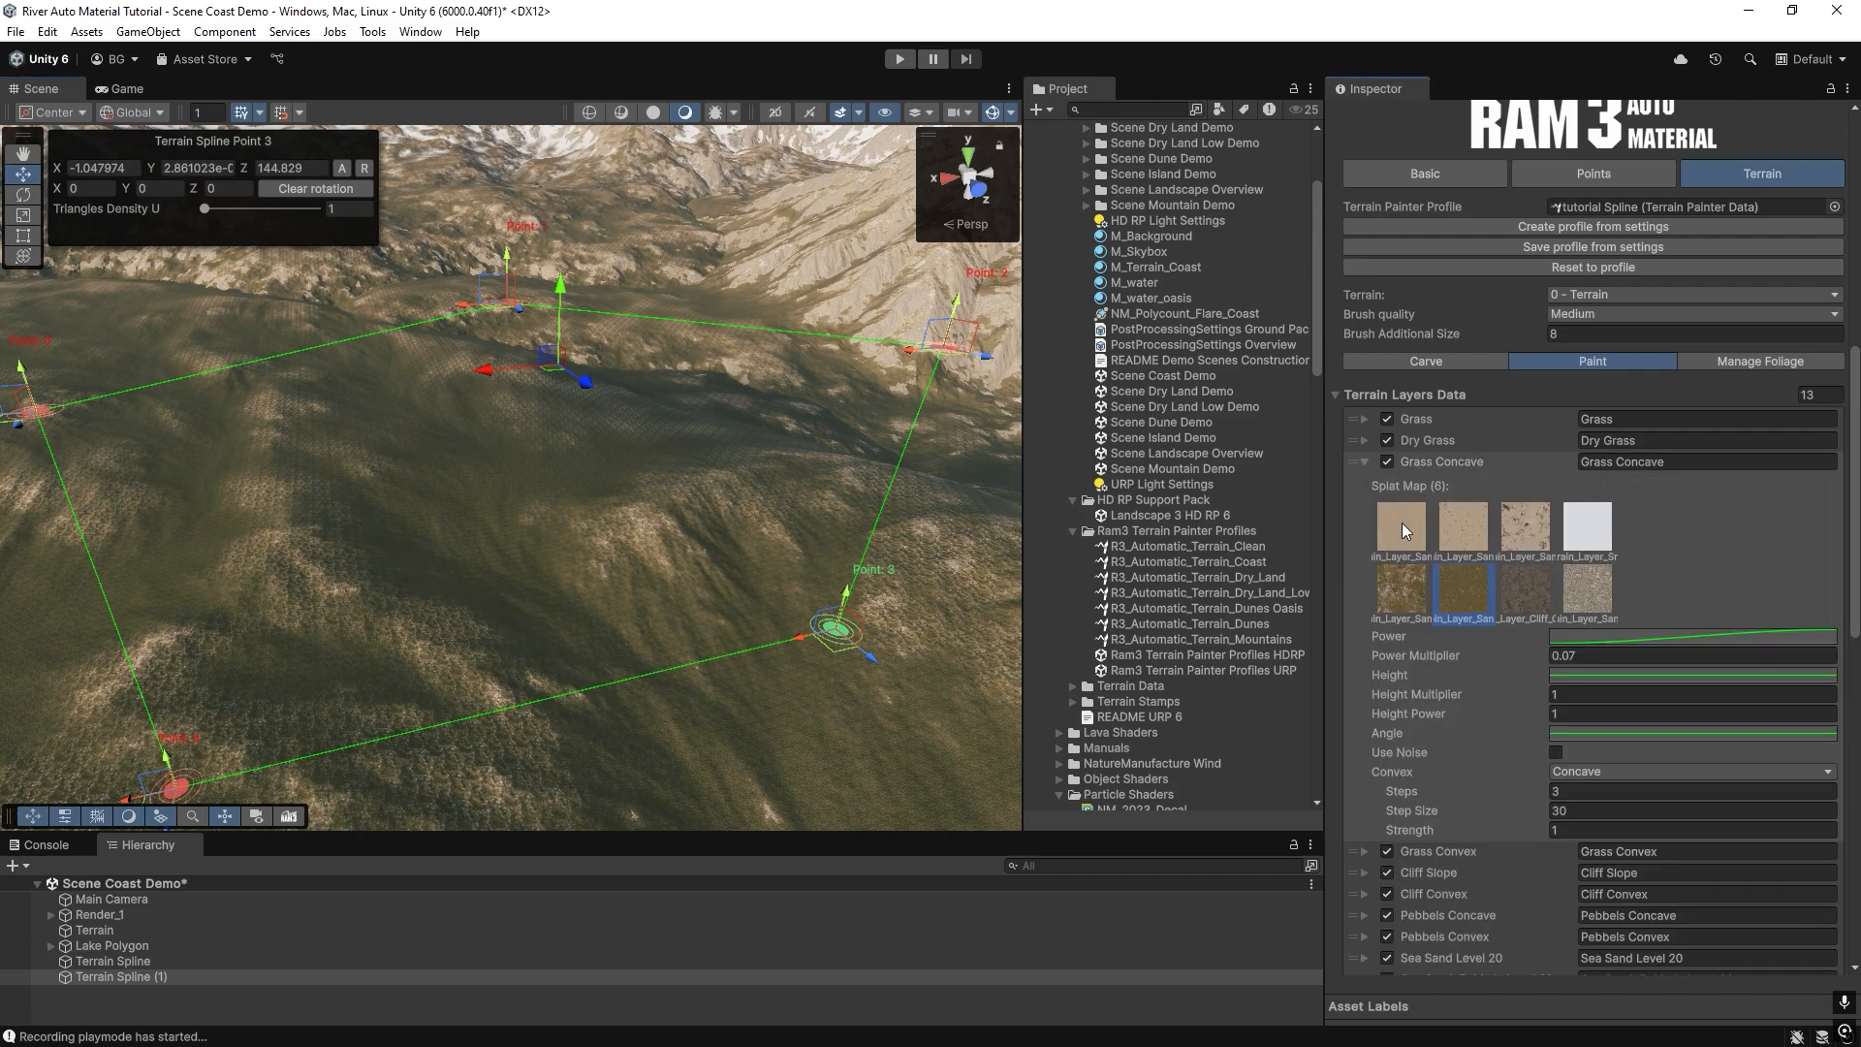
{"action": "scroll", "coordinate": [1410, 527], "scroll_direction": "down", "scroll_amount": 10}
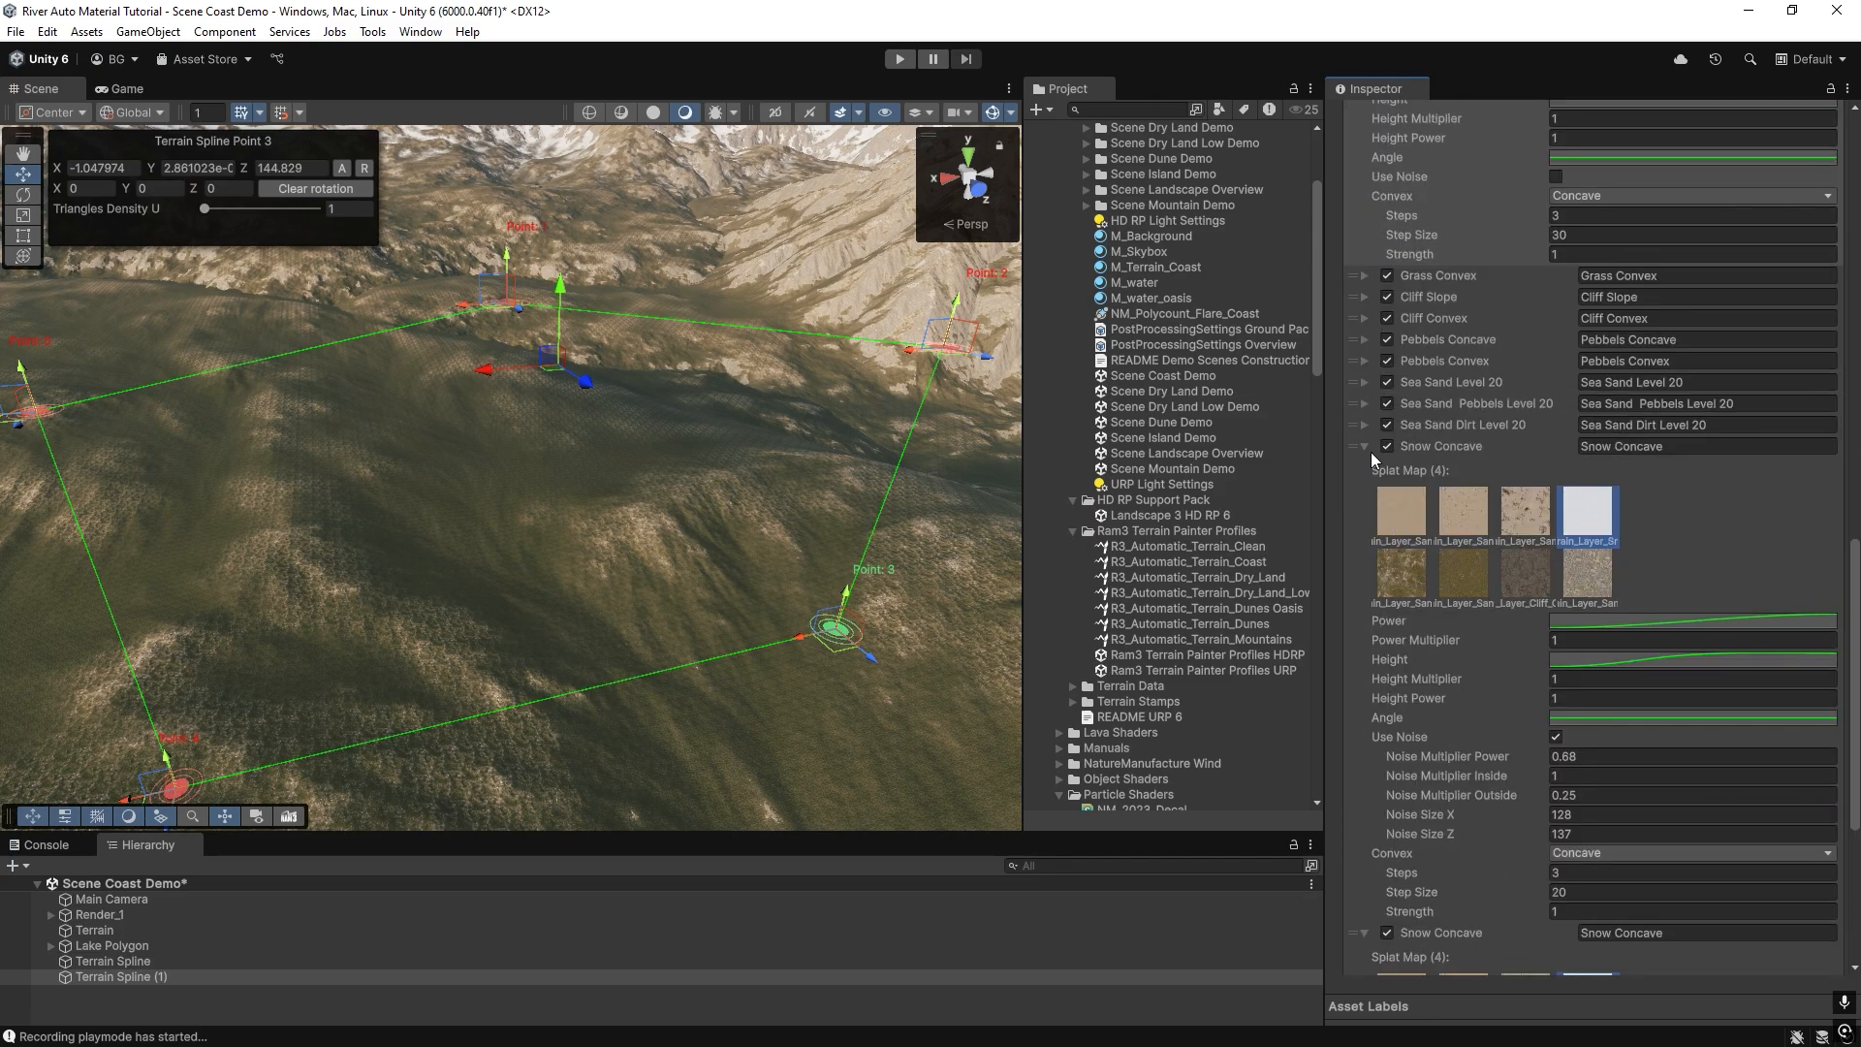
{"action": "left_click", "coordinate": [1366, 447]}
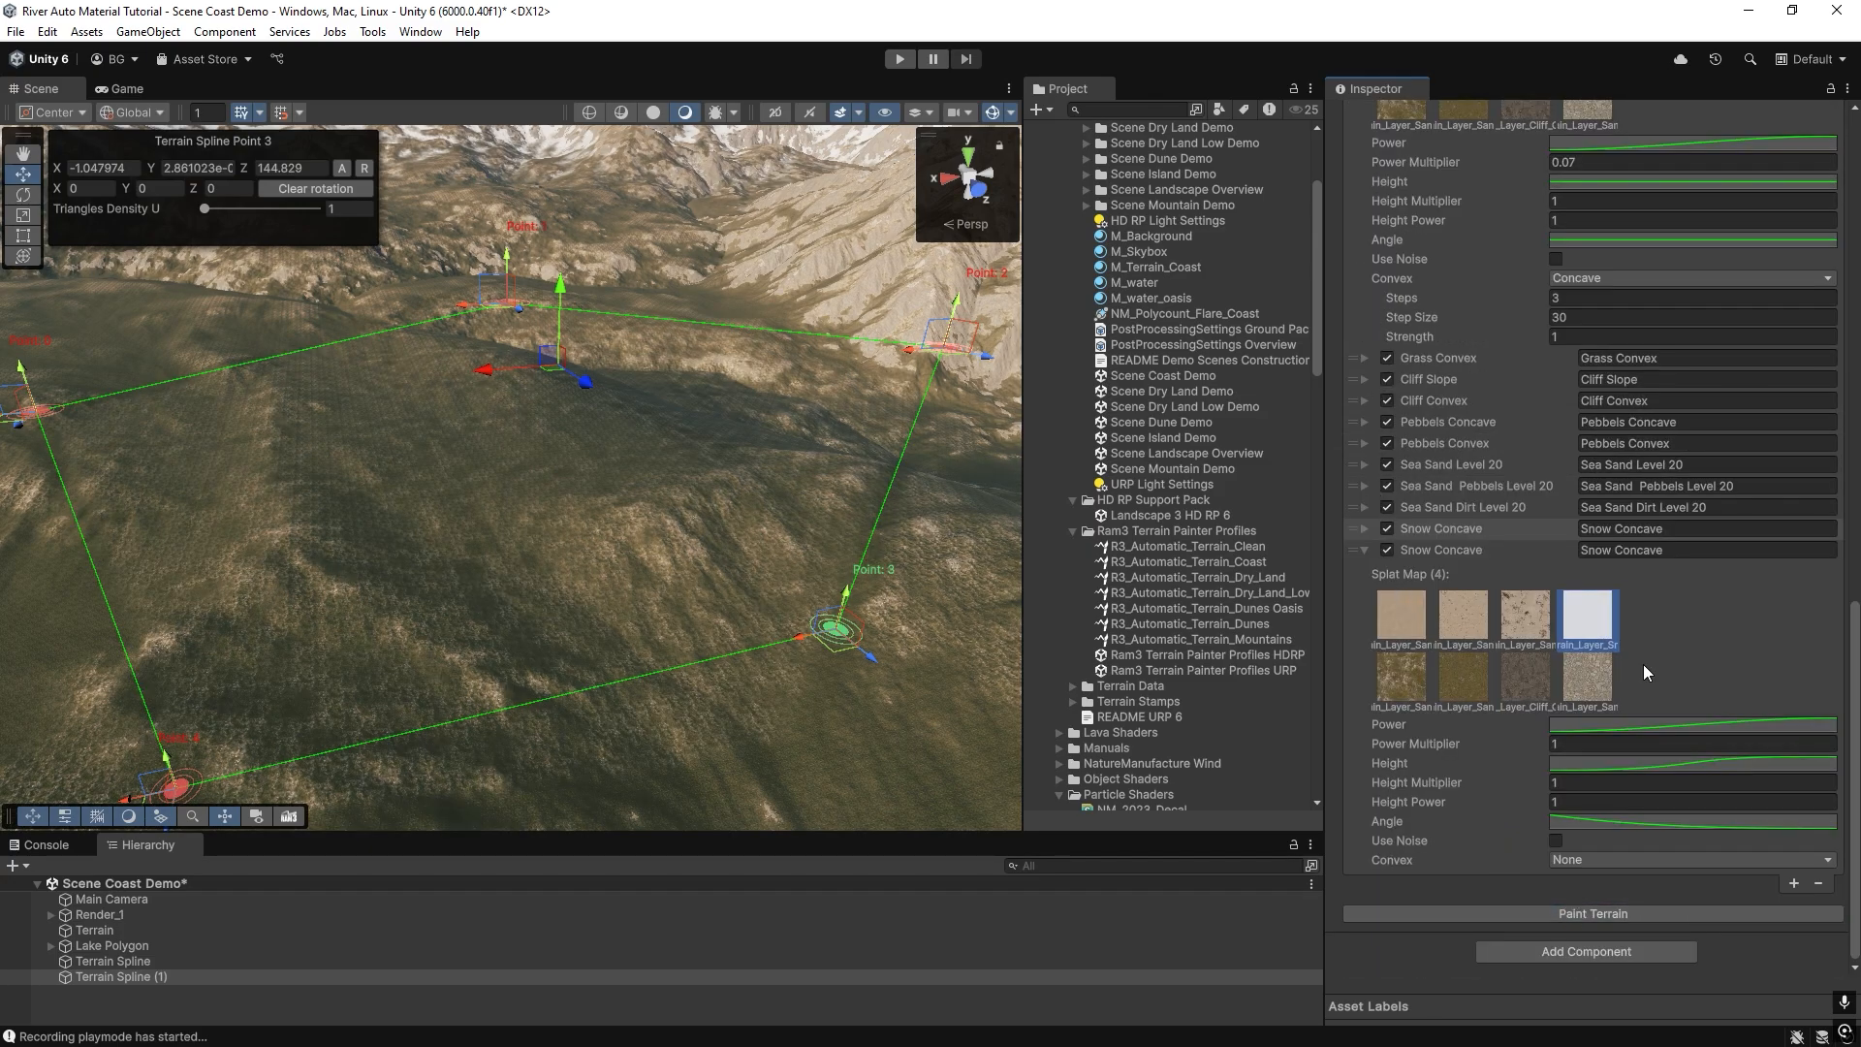
Paint the outlined area with the Grass Concave layer's Power Multiplier at 2, and again at 1.
{"action": "scroll", "coordinate": [1643, 665], "scroll_direction": "up", "scroll_amount": 5}
{"action": "left_click", "coordinate": [1576, 373]}
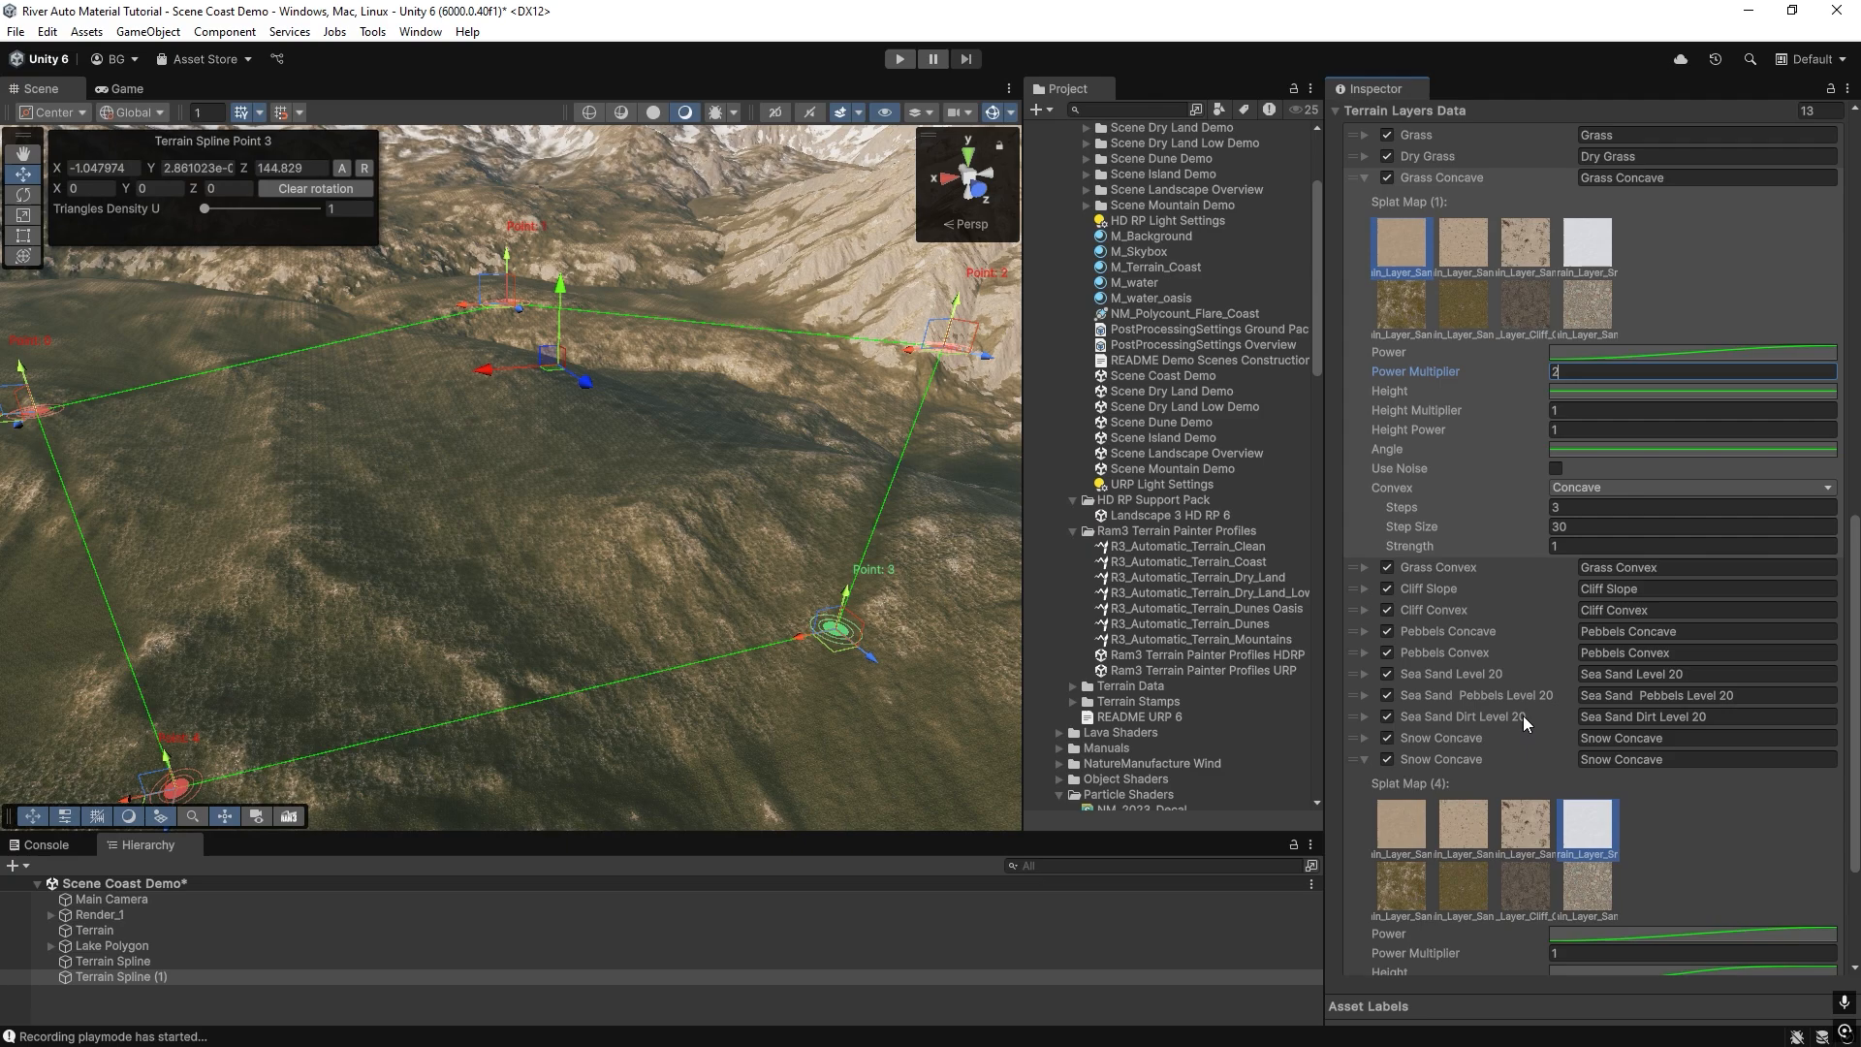
{"action": "type", "text": "2"}
{"action": "scroll", "coordinate": [1522, 716], "scroll_direction": "down", "scroll_amount": 5}
{"action": "left_click", "coordinate": [1564, 913]}
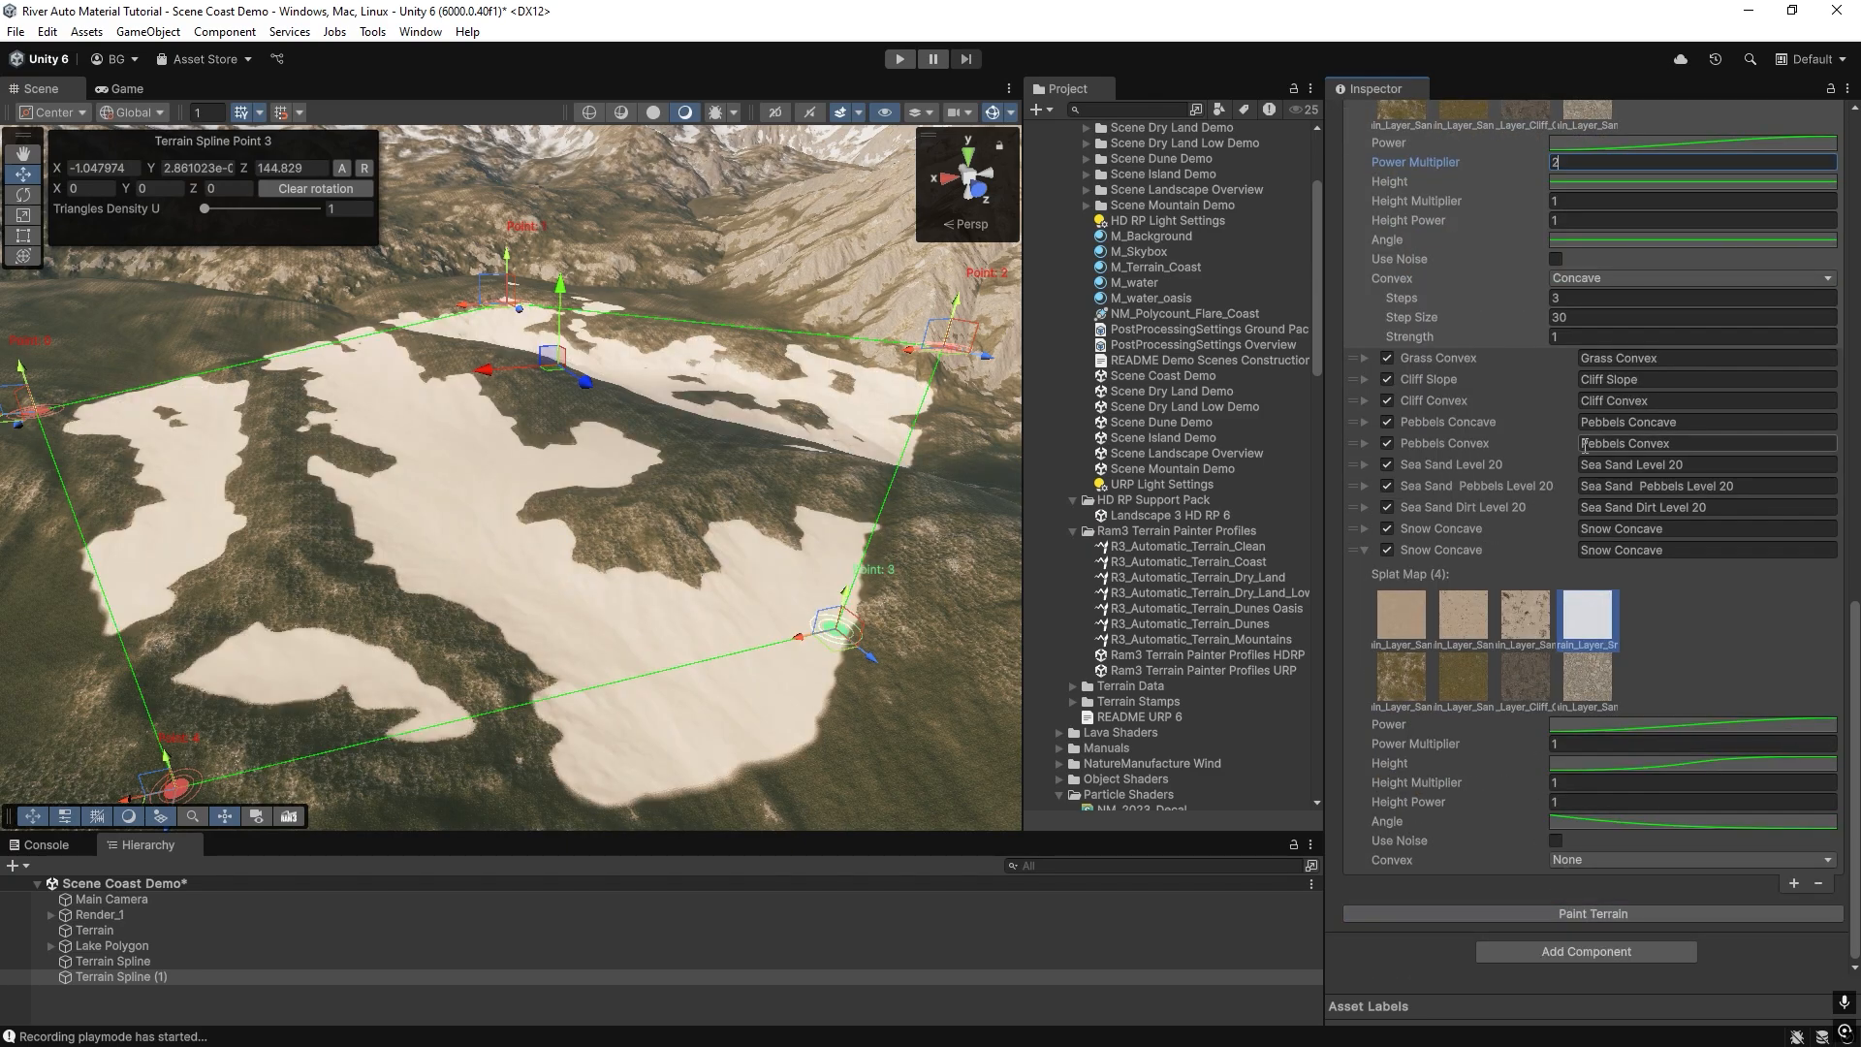
{"action": "scroll", "coordinate": [1573, 347], "scroll_direction": "up", "scroll_amount": 3}
{"action": "scroll", "coordinate": [1555, 892], "scroll_direction": "down", "scroll_amount": 3}
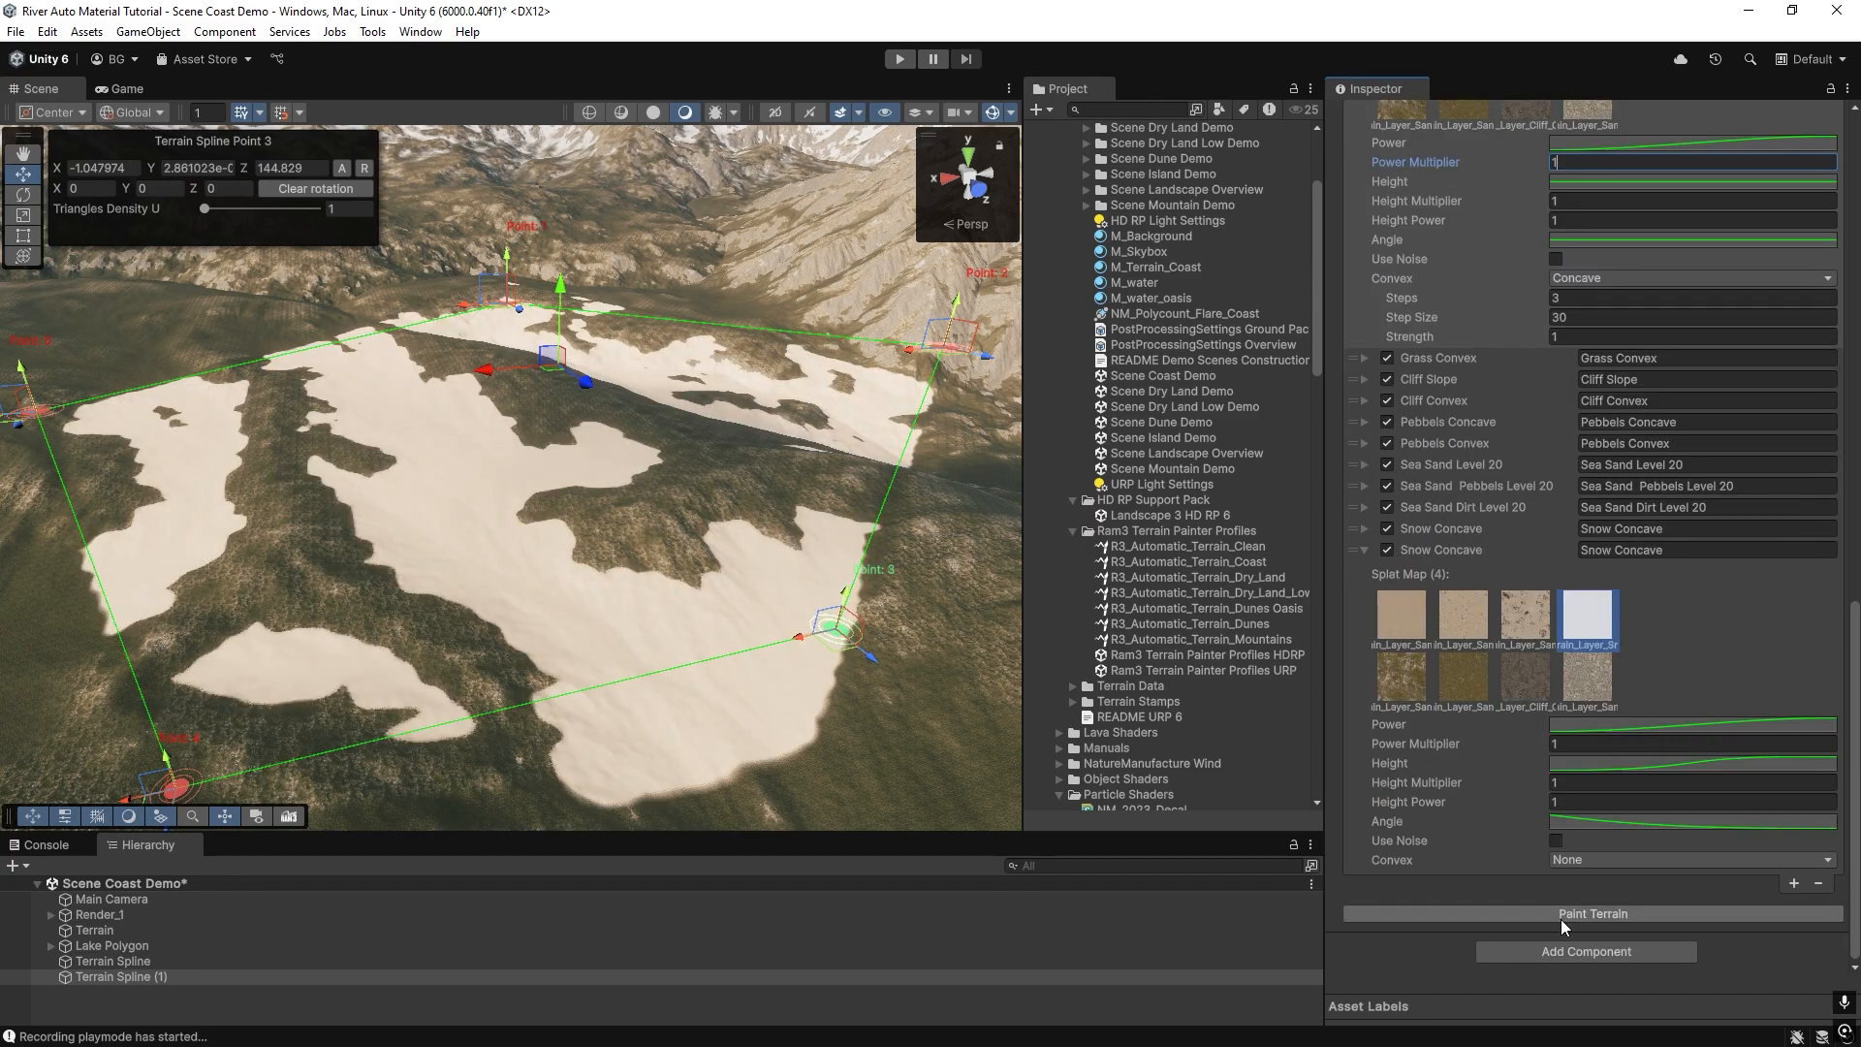
{"action": "left_click", "coordinate": [1561, 917]}
Set the Grass Concave layer's Convex option to None and repaint the outlined area.
{"action": "scroll", "coordinate": [1561, 872], "scroll_direction": "up", "scroll_amount": 4}
{"action": "left_click", "coordinate": [1590, 488]}
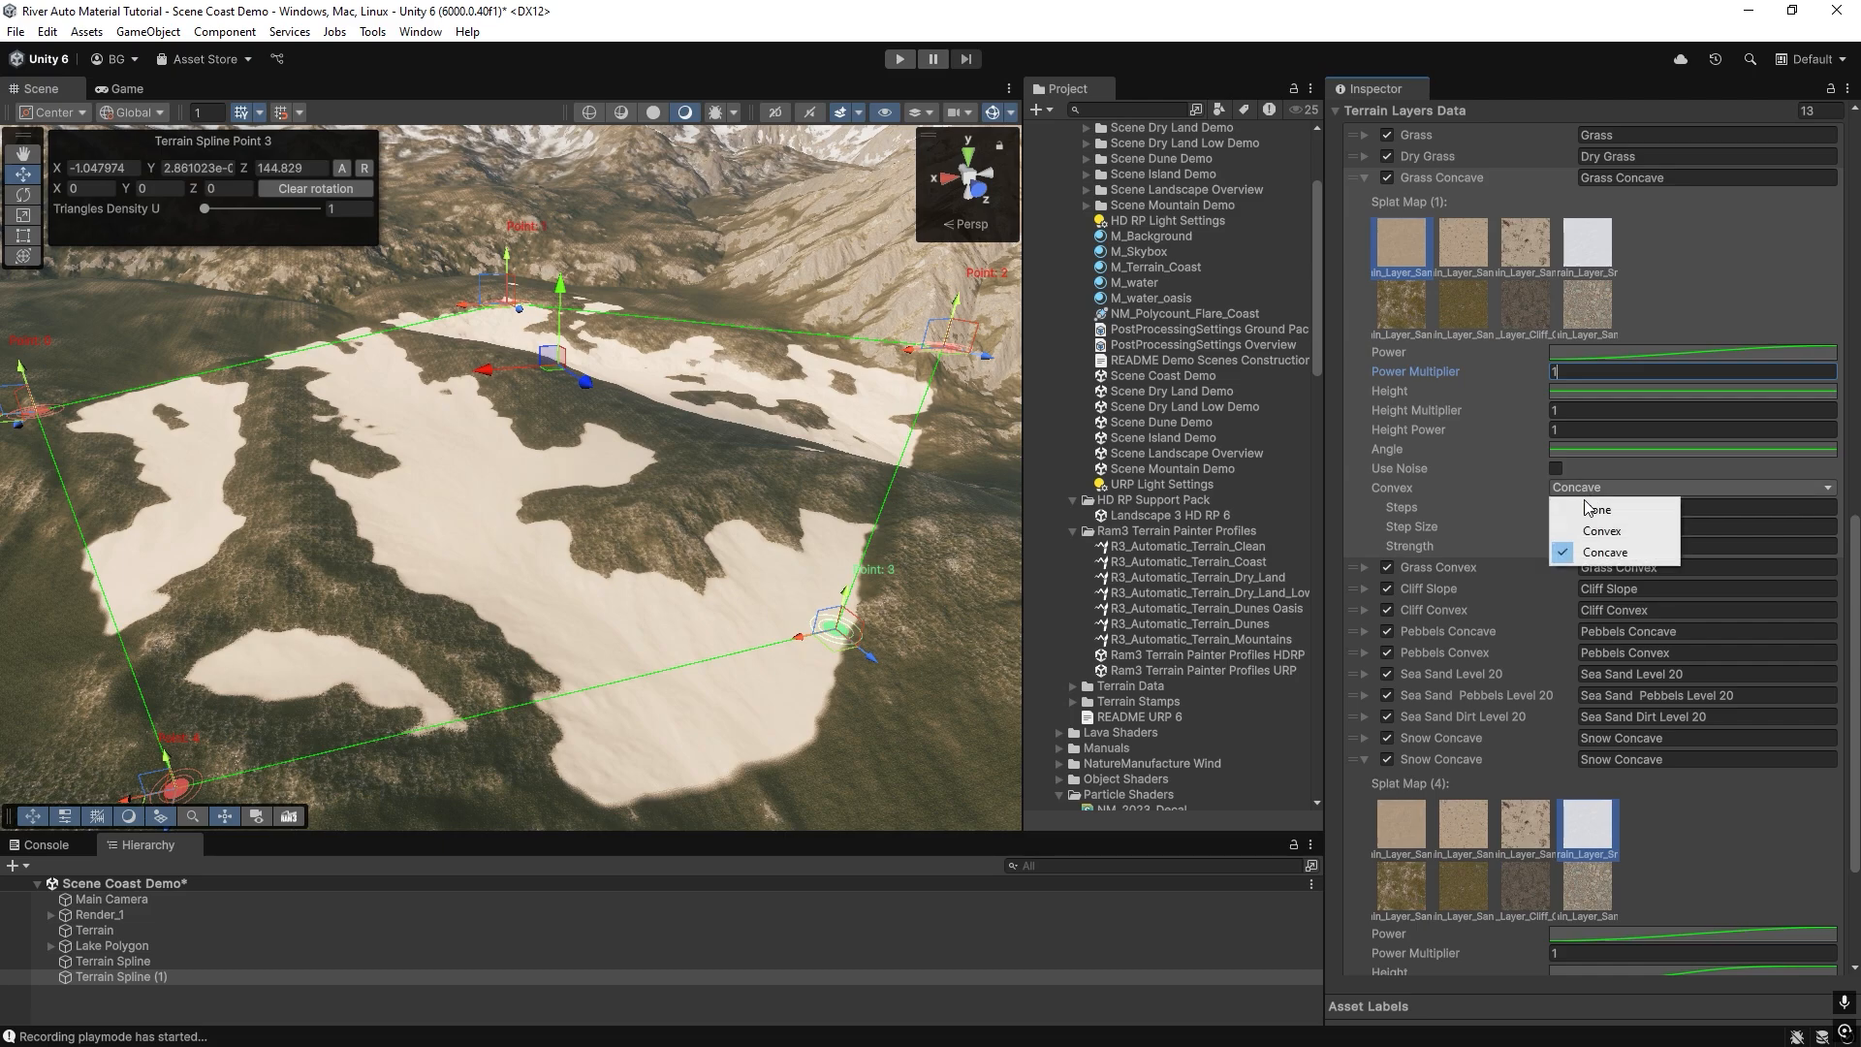
{"action": "left_click", "coordinate": [1575, 505]}
{"action": "scroll", "coordinate": [1510, 823], "scroll_direction": "down", "scroll_amount": 3}
{"action": "left_click", "coordinate": [1572, 915]}
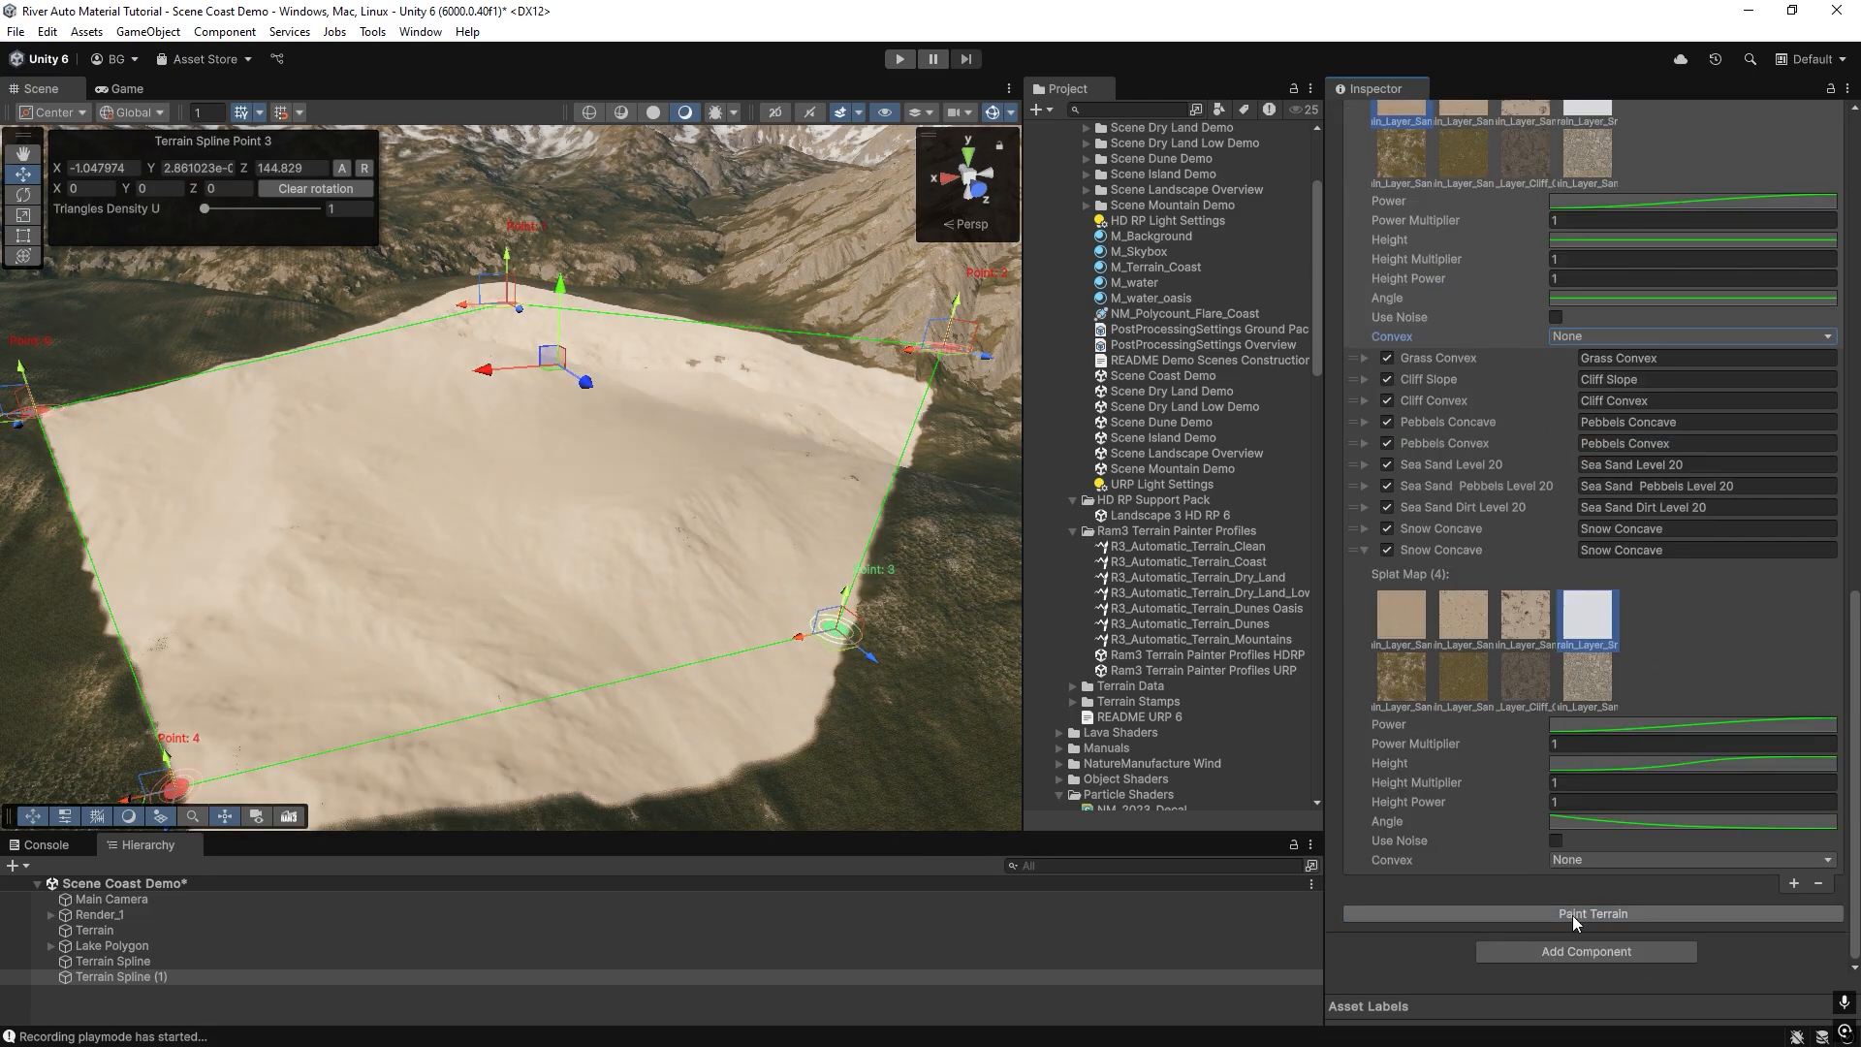
Lower the Grass Concave layer's Power Multiplier to 0.7 and then to 0.46, repainting the terrain after each change.
{"action": "scroll", "coordinate": [1557, 304], "scroll_direction": "up", "scroll_amount": 3}
{"action": "left_click_drag", "start_coordinate": [1487, 380], "coordinate": [1471, 379]}
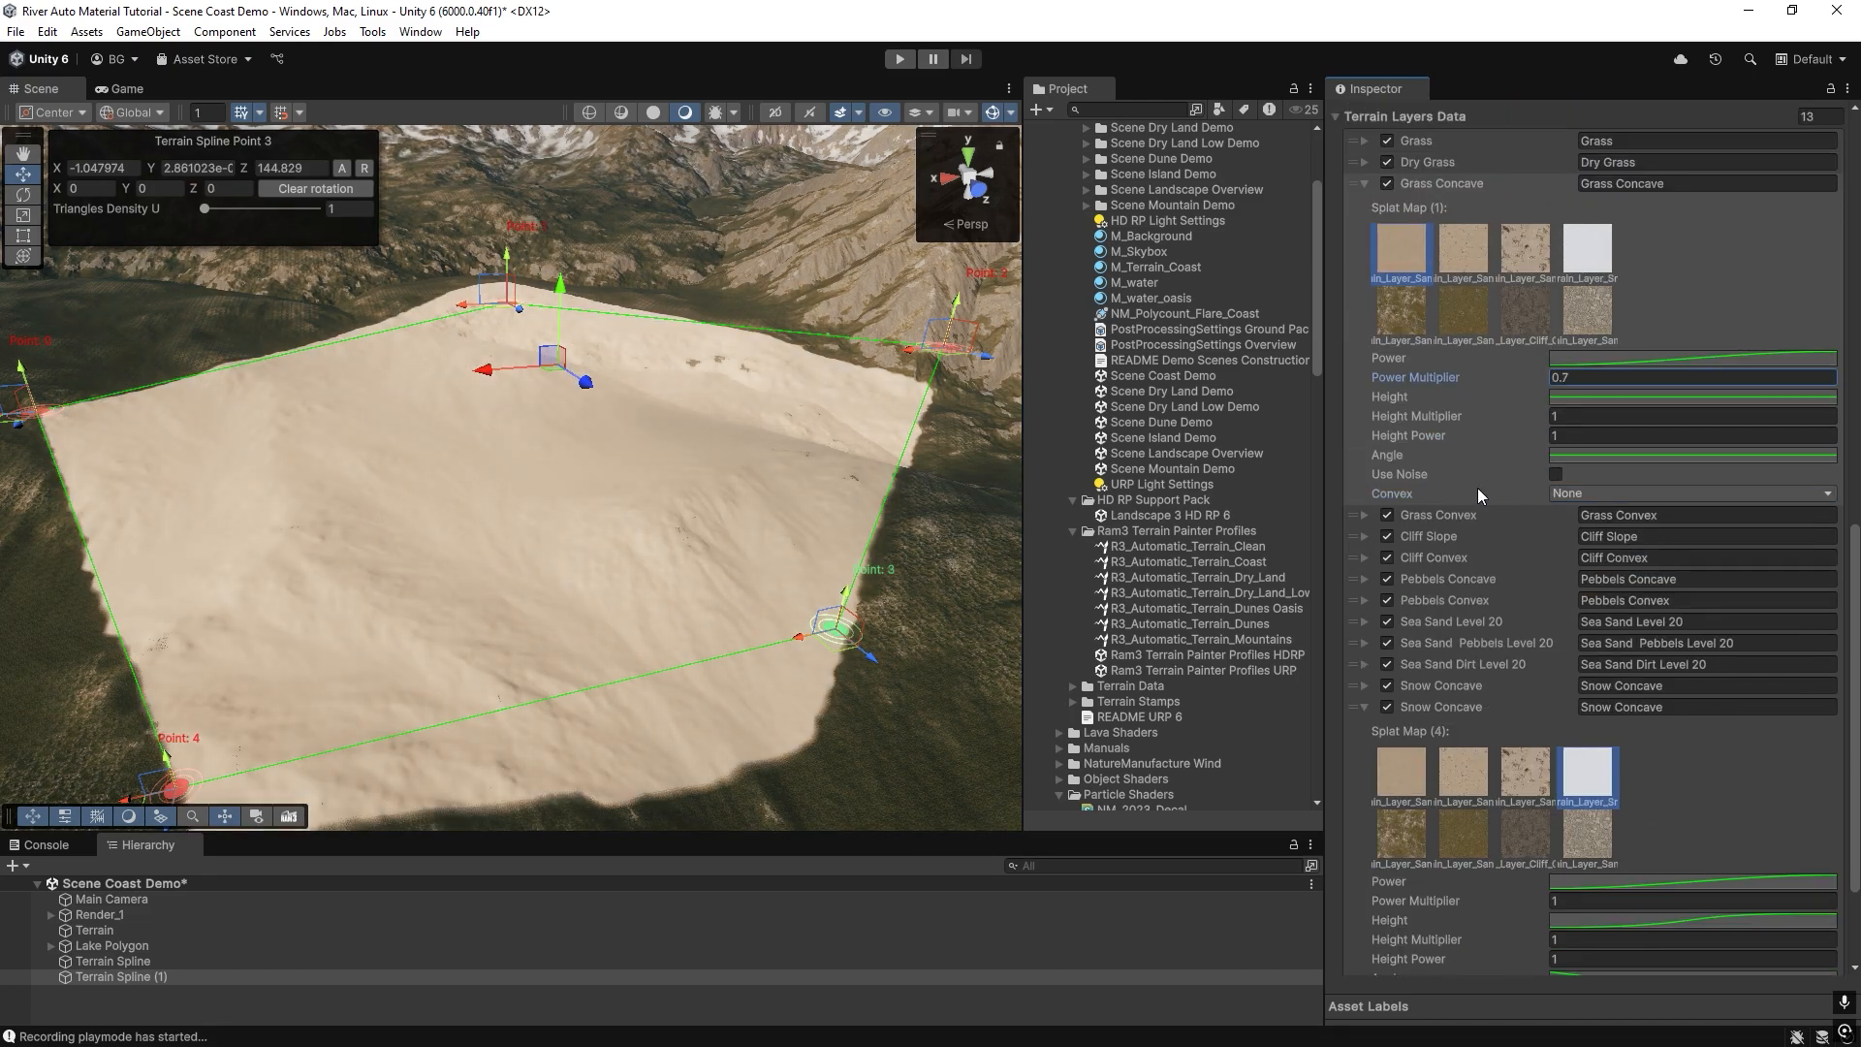
{"action": "scroll", "coordinate": [1477, 487], "scroll_direction": "down", "scroll_amount": 3}
{"action": "left_click", "coordinate": [1561, 915]}
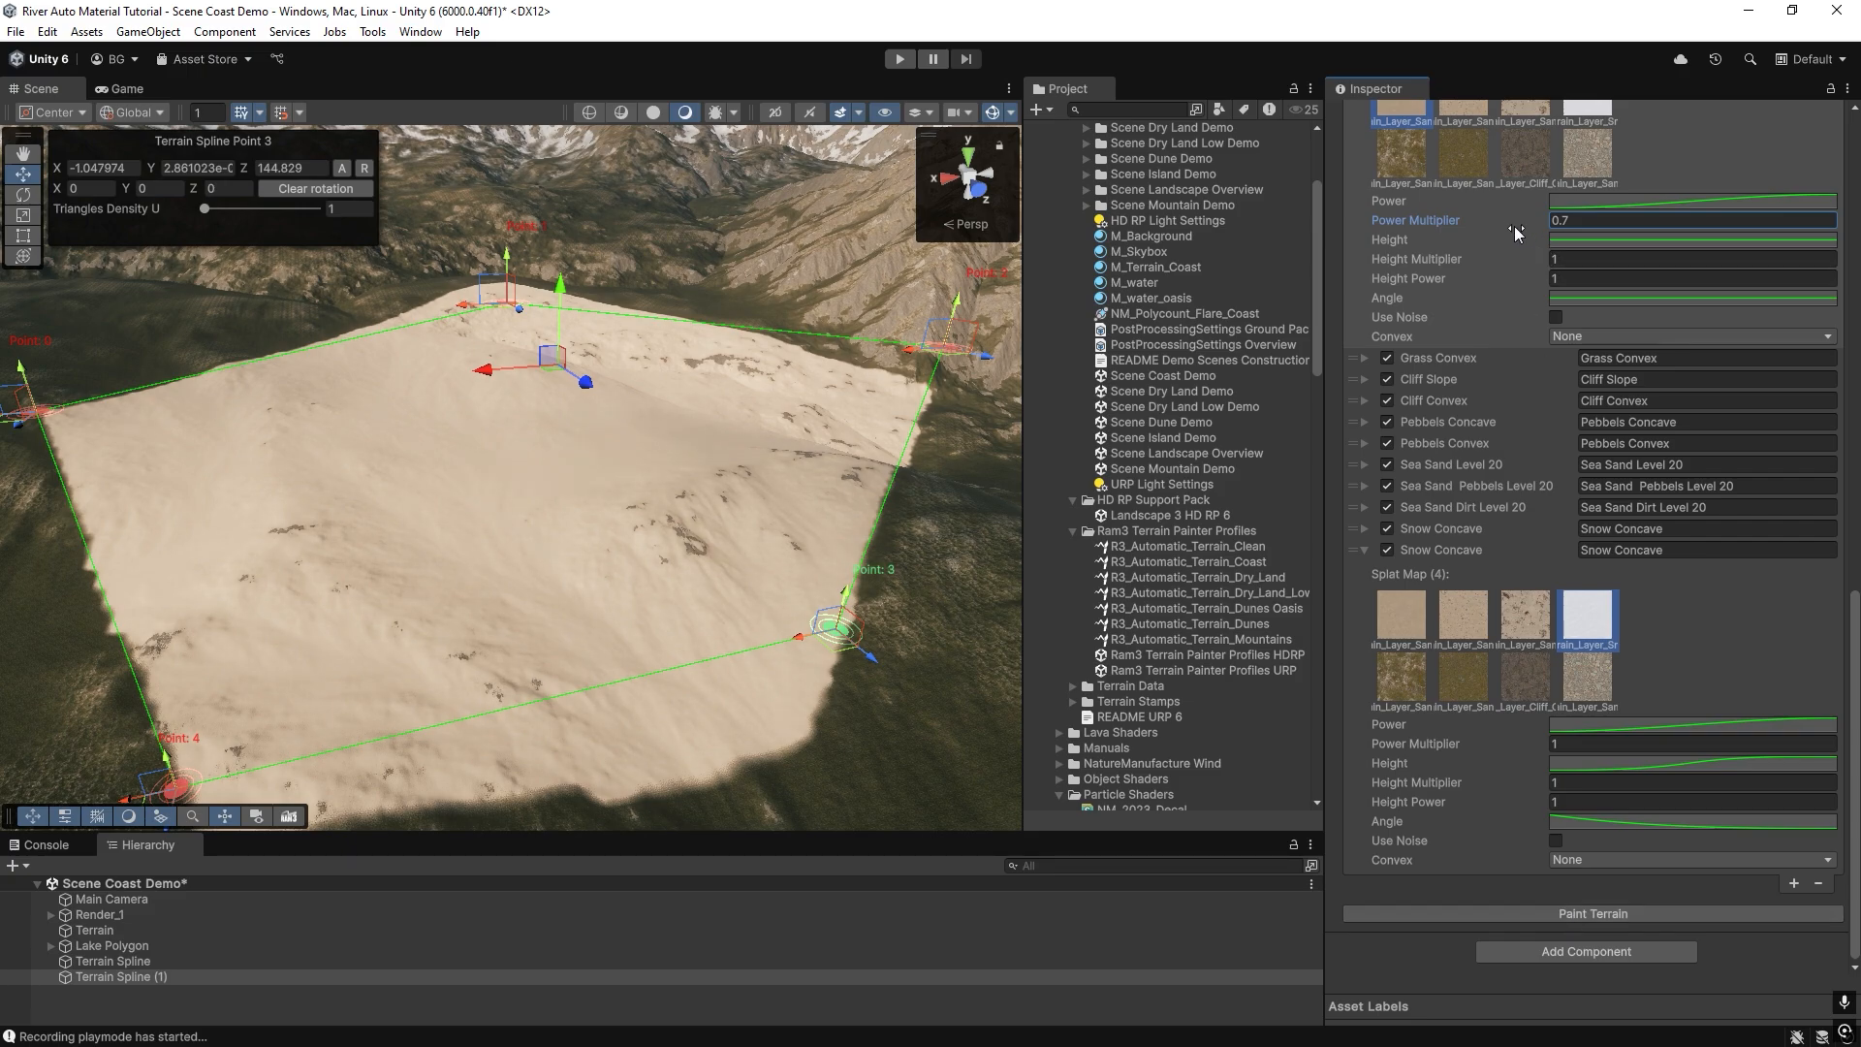
{"action": "left_click_drag", "start_coordinate": [1515, 225], "coordinate": [1494, 223]}
{"action": "left_click", "coordinate": [1592, 913]}
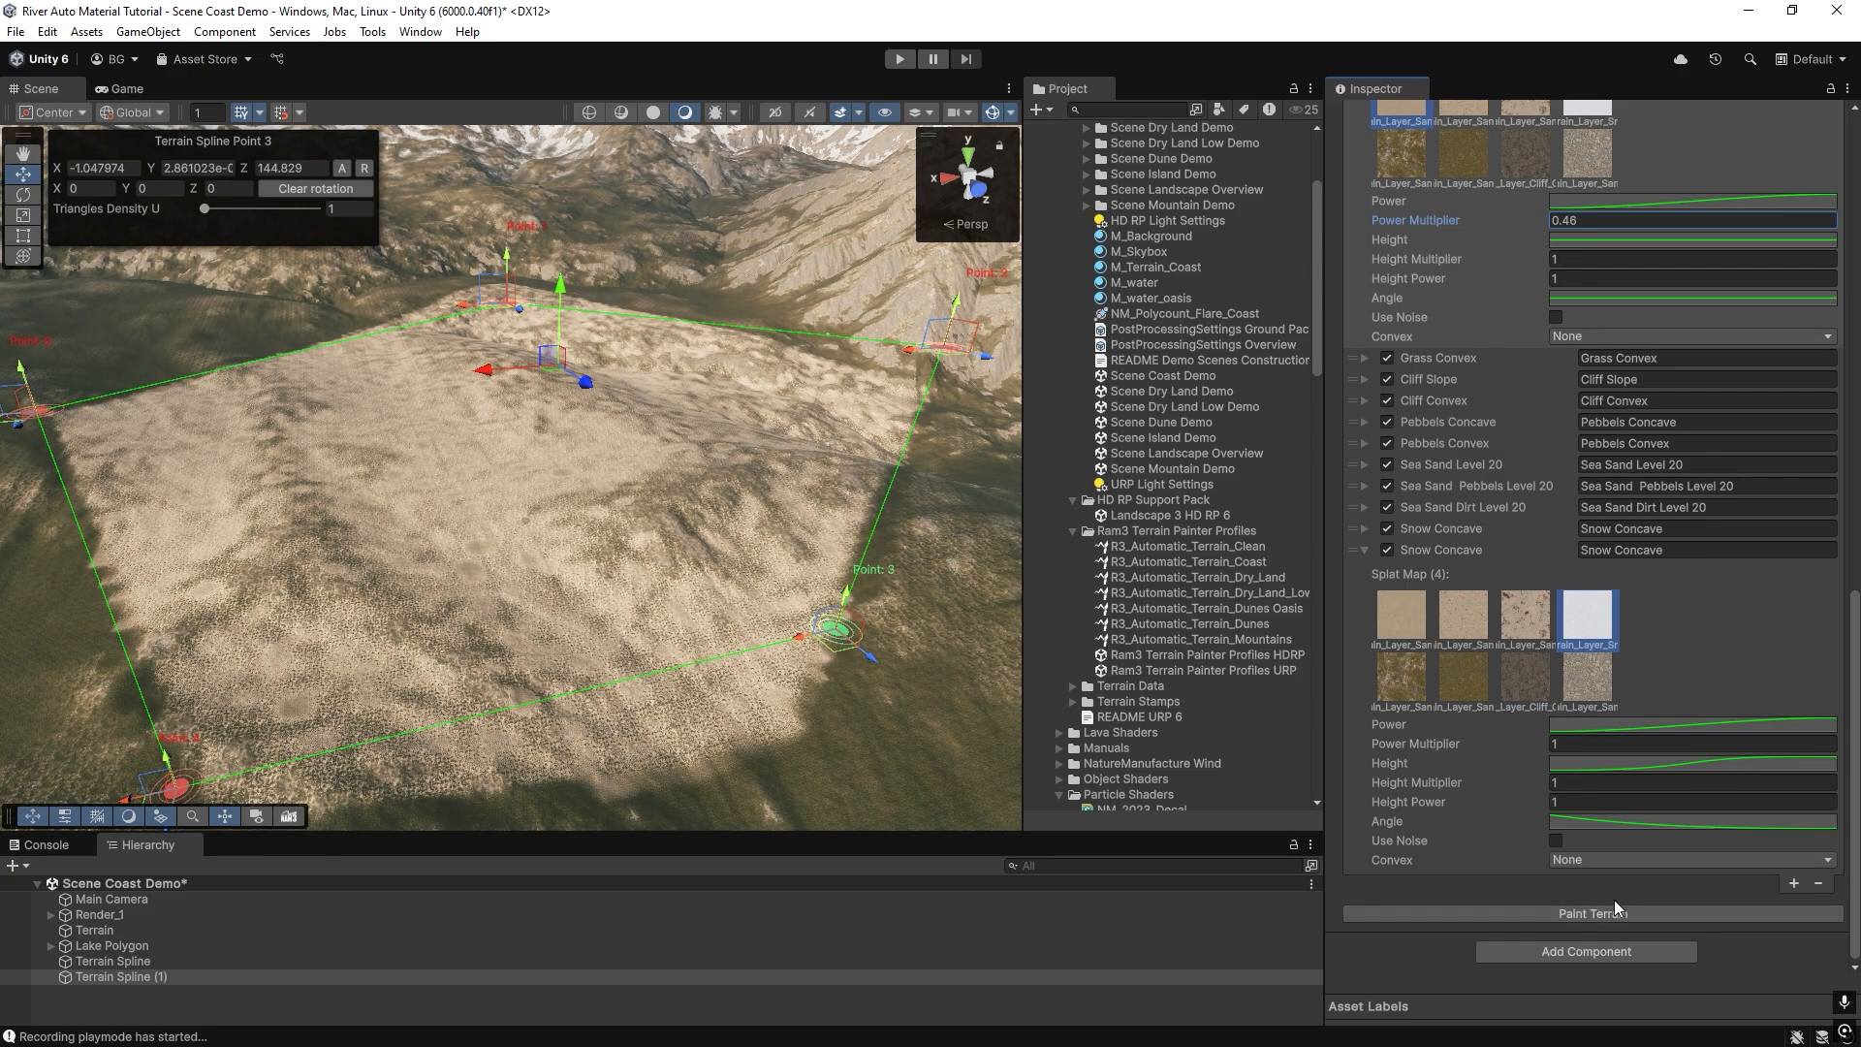
{"action": "left_click", "coordinate": [1611, 910]}
Set the end key of the Grass Concave layer's Power curve to time 20 and value 1.
{"action": "mouse_move", "coordinate": [678, 441]}
{"action": "right_mouse_down"}
{"action": "mouse_move", "coordinate": [511, 442]}
{"action": "mouse_move", "coordinate": [559, 494]}
{"action": "mouse_move", "coordinate": [626, 494]}
{"action": "mouse_move", "coordinate": [635, 572]}
{"action": "mouse_move", "coordinate": [858, 481]}
{"action": "mouse_move", "coordinate": [847, 368]}
{"action": "mouse_move", "coordinate": [747, 398]}
{"action": "mouse_move", "coordinate": [758, 430]}
{"action": "mouse_move", "coordinate": [789, 416]}
{"action": "mouse_move", "coordinate": [644, 543]}
{"action": "mouse_move", "coordinate": [540, 528]}
{"action": "mouse_move", "coordinate": [731, 473]}
{"action": "mouse_move", "coordinate": [843, 465]}
{"action": "right_mouse_up"}
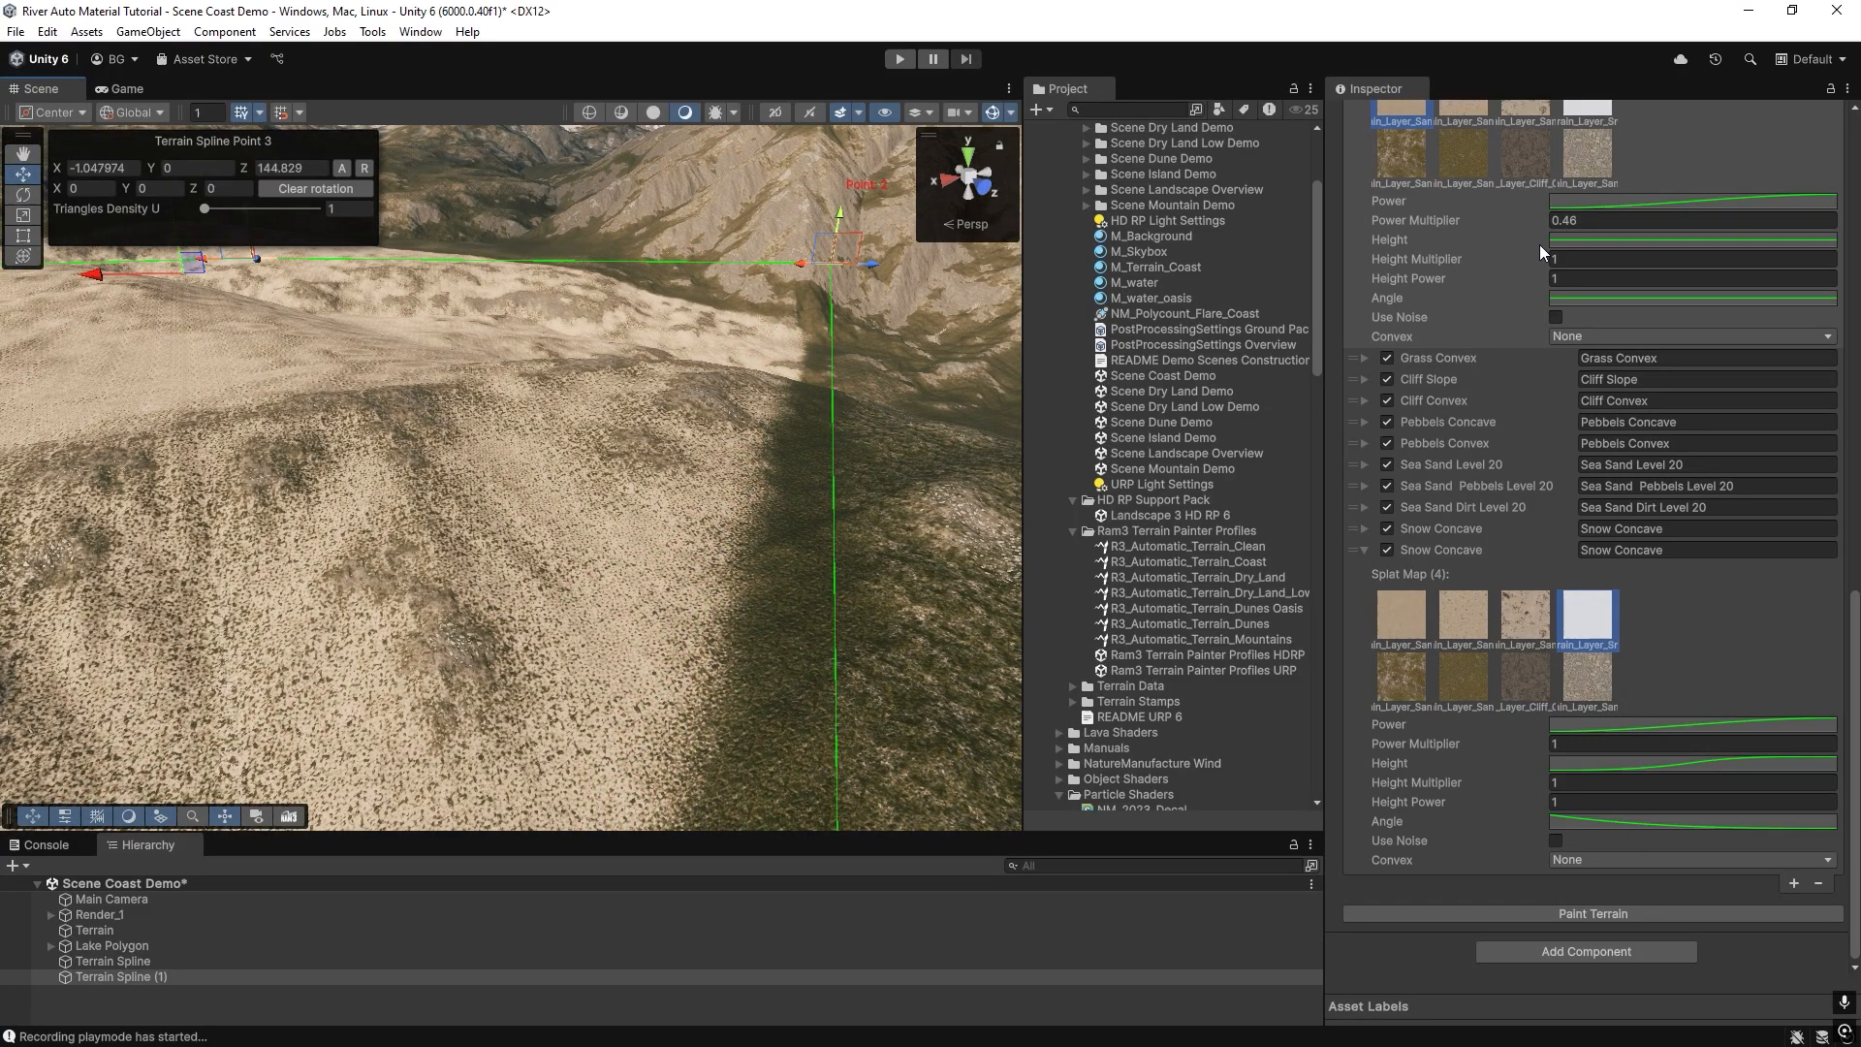
{"action": "scroll", "coordinate": [1422, 378], "scroll_direction": "up", "scroll_amount": 3}
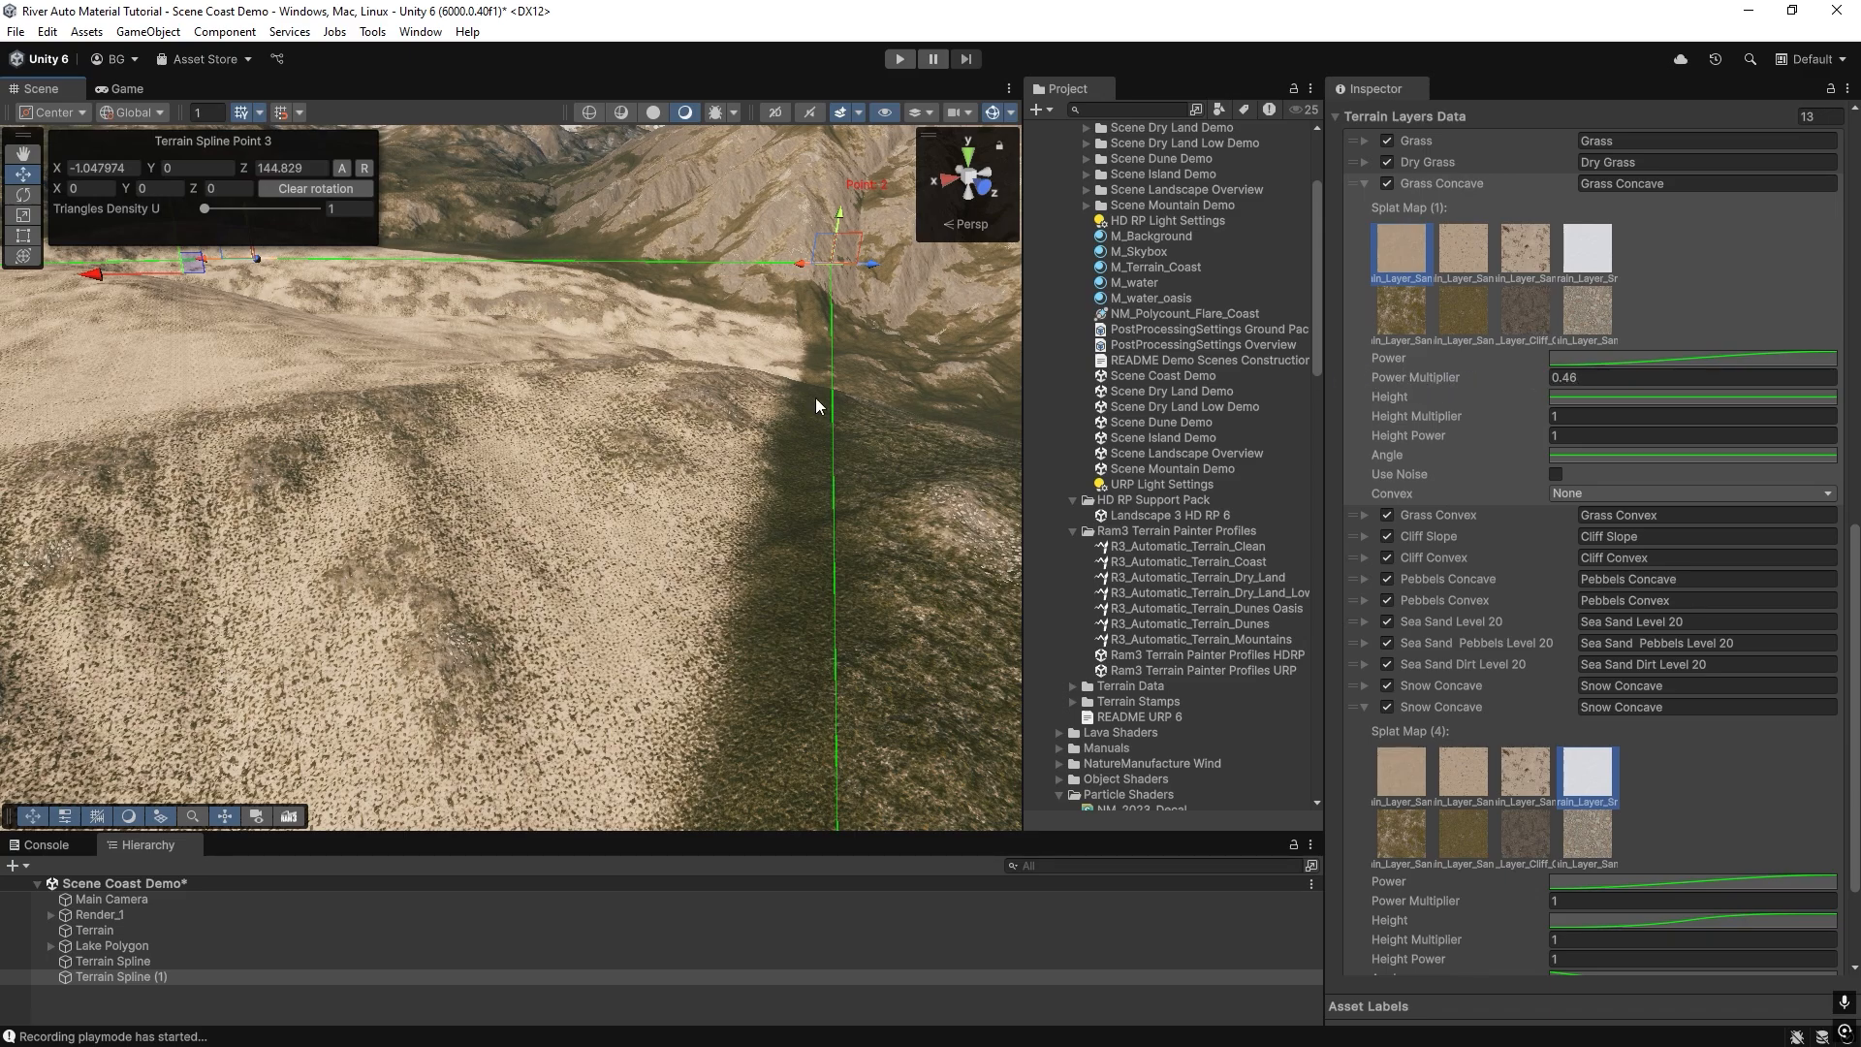
{"action": "left_click", "coordinate": [1580, 363]}
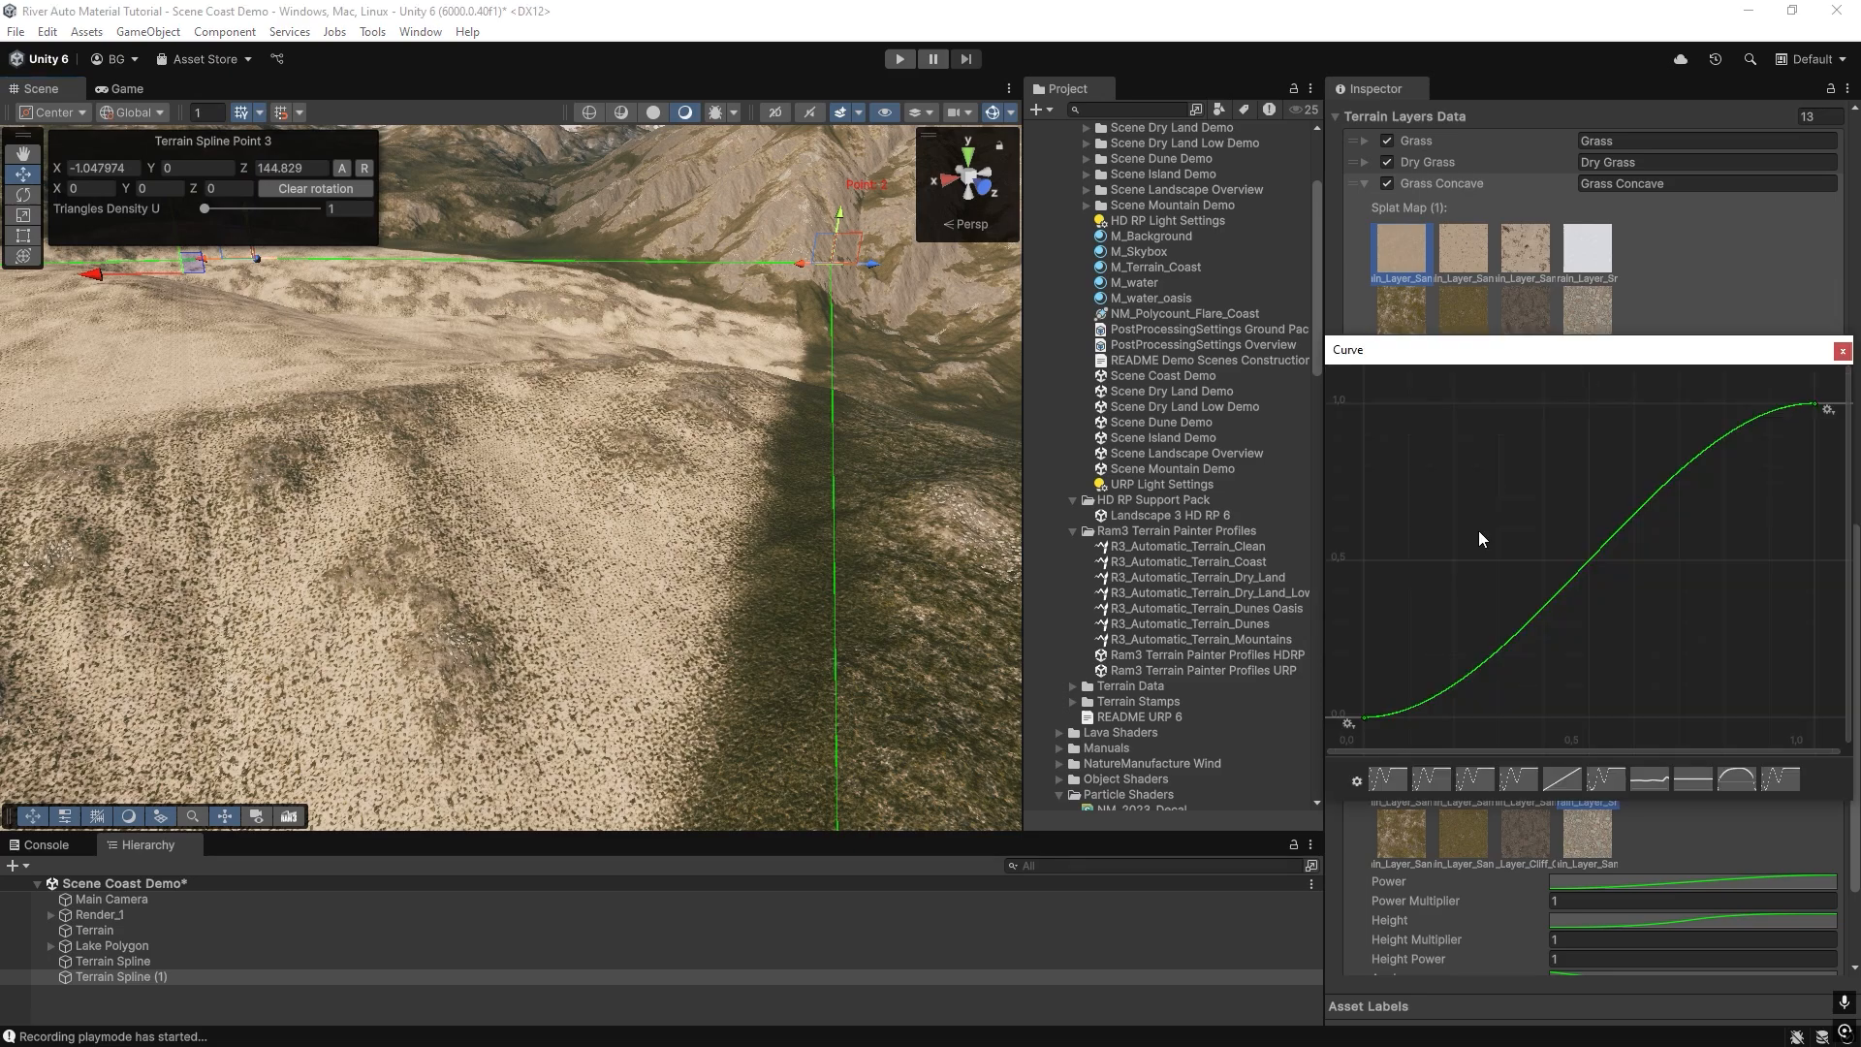
{"action": "right_click", "coordinate": [1811, 410]}
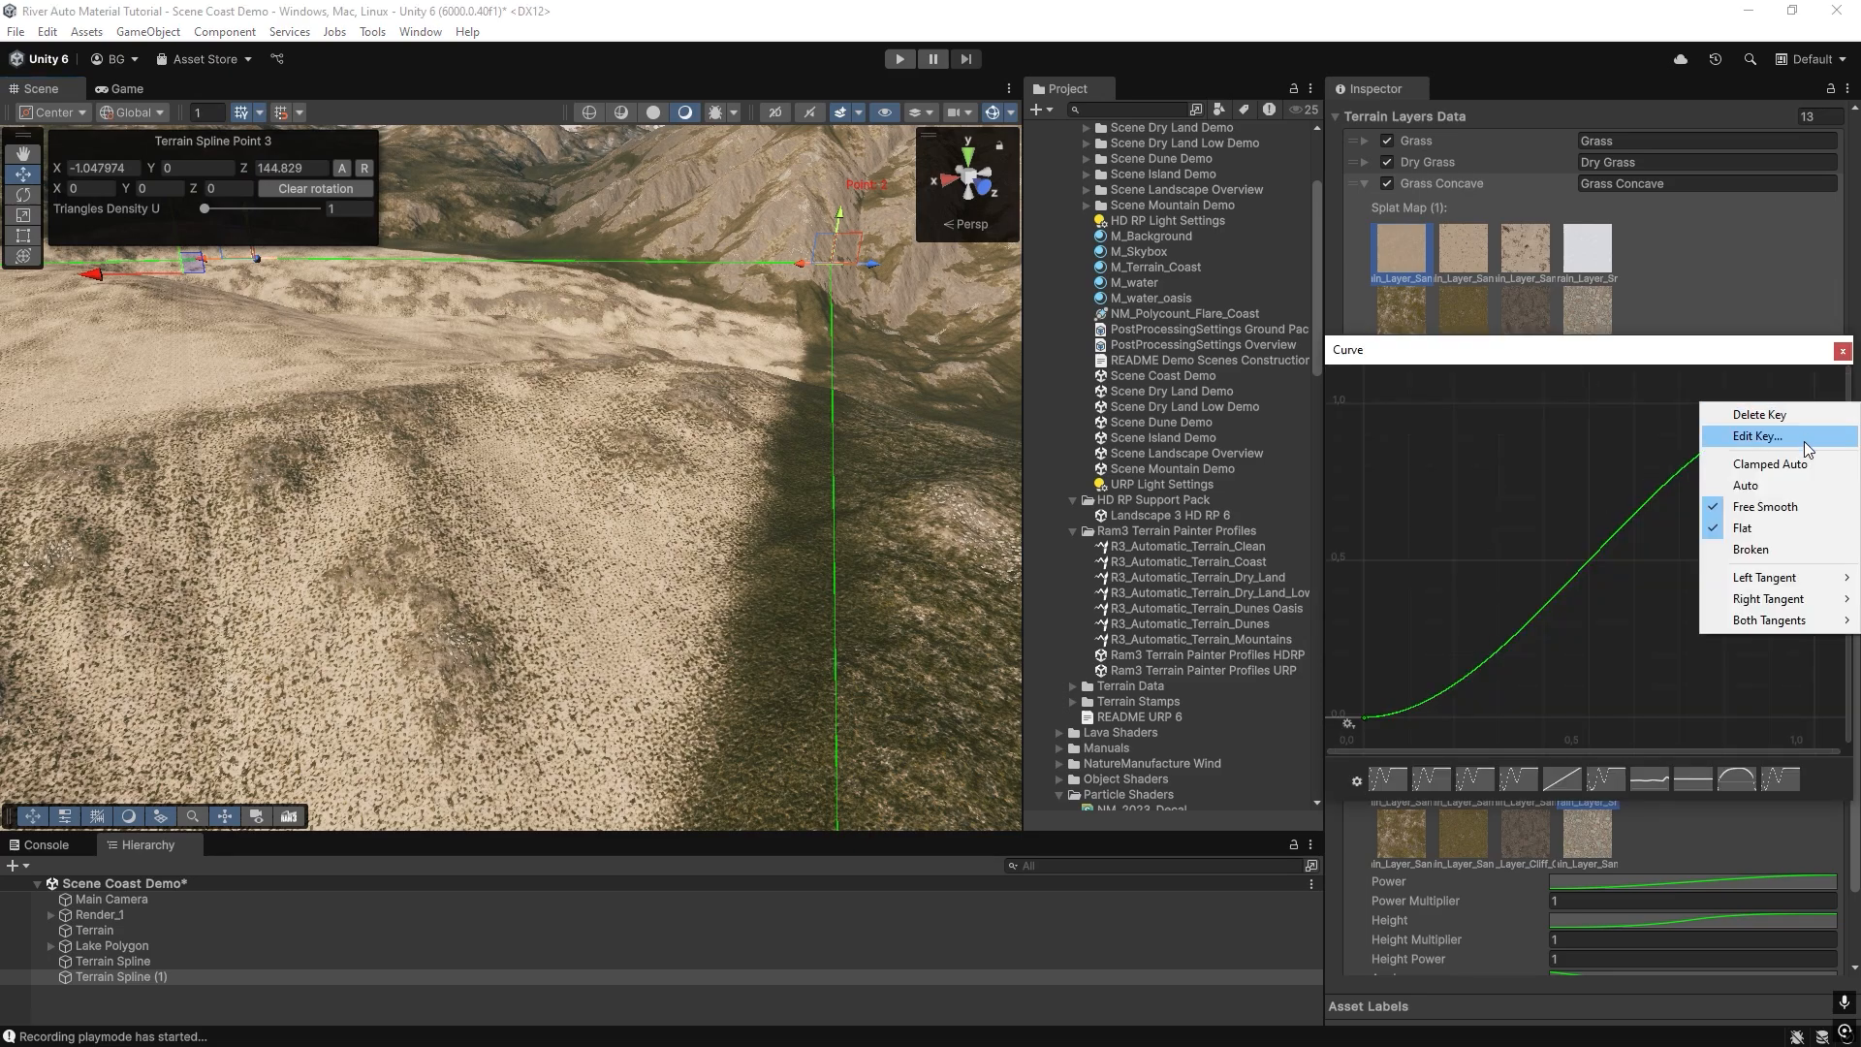
{"action": "left_click", "coordinate": [1805, 439]}
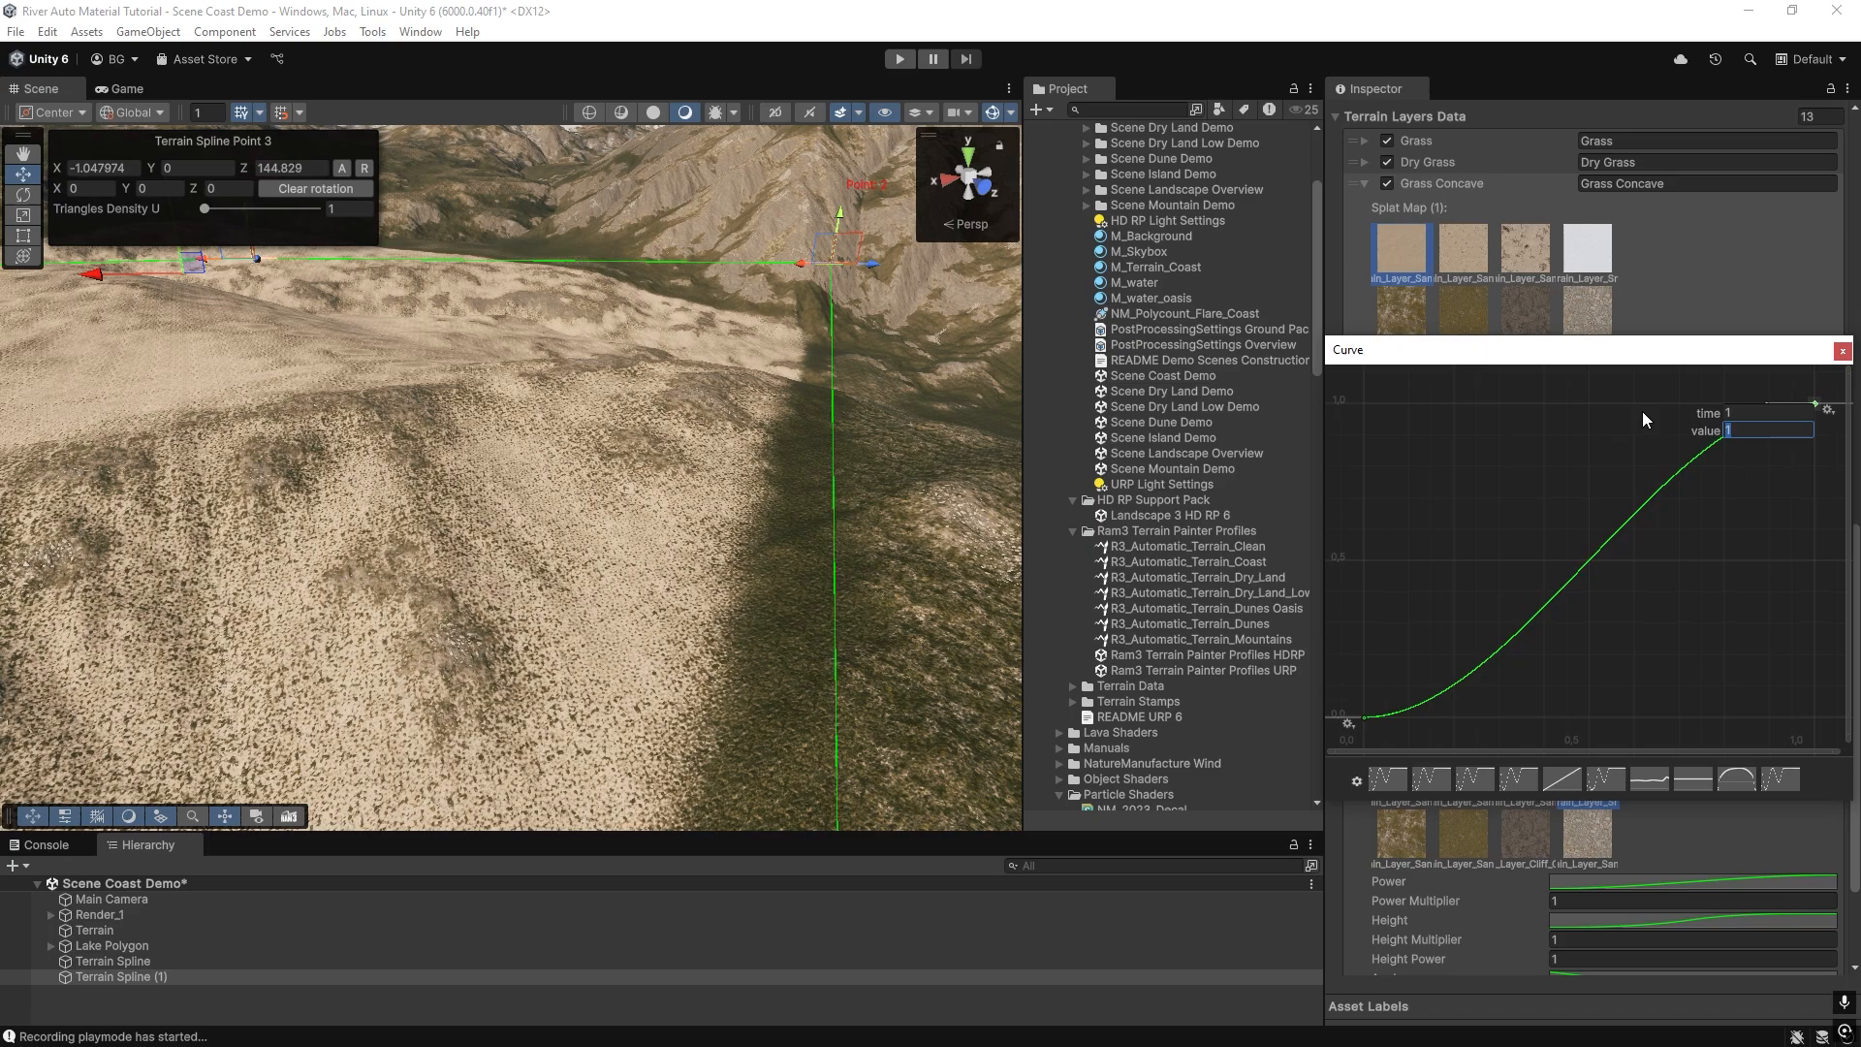
{"action": "left_click", "coordinate": [1745, 412]}
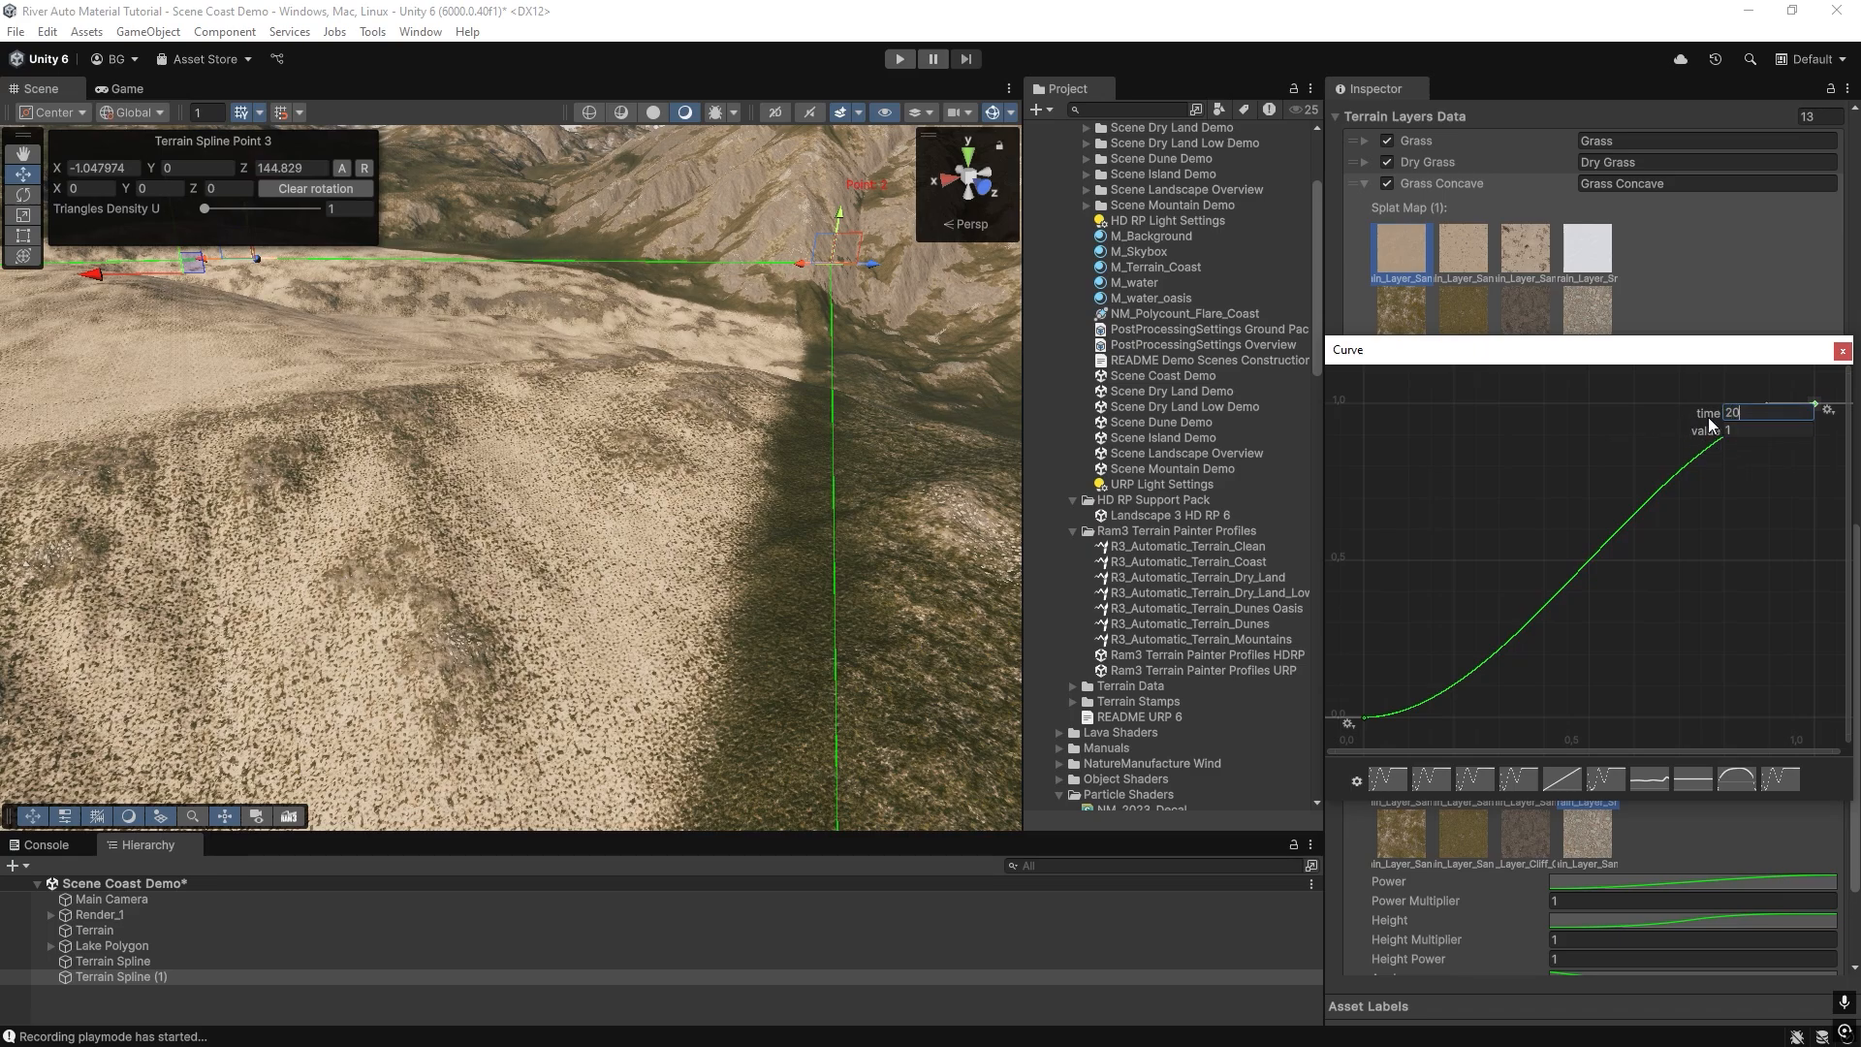
{"action": "left_click", "coordinate": [1727, 430]}
{"action": "key", "text": "Return"}
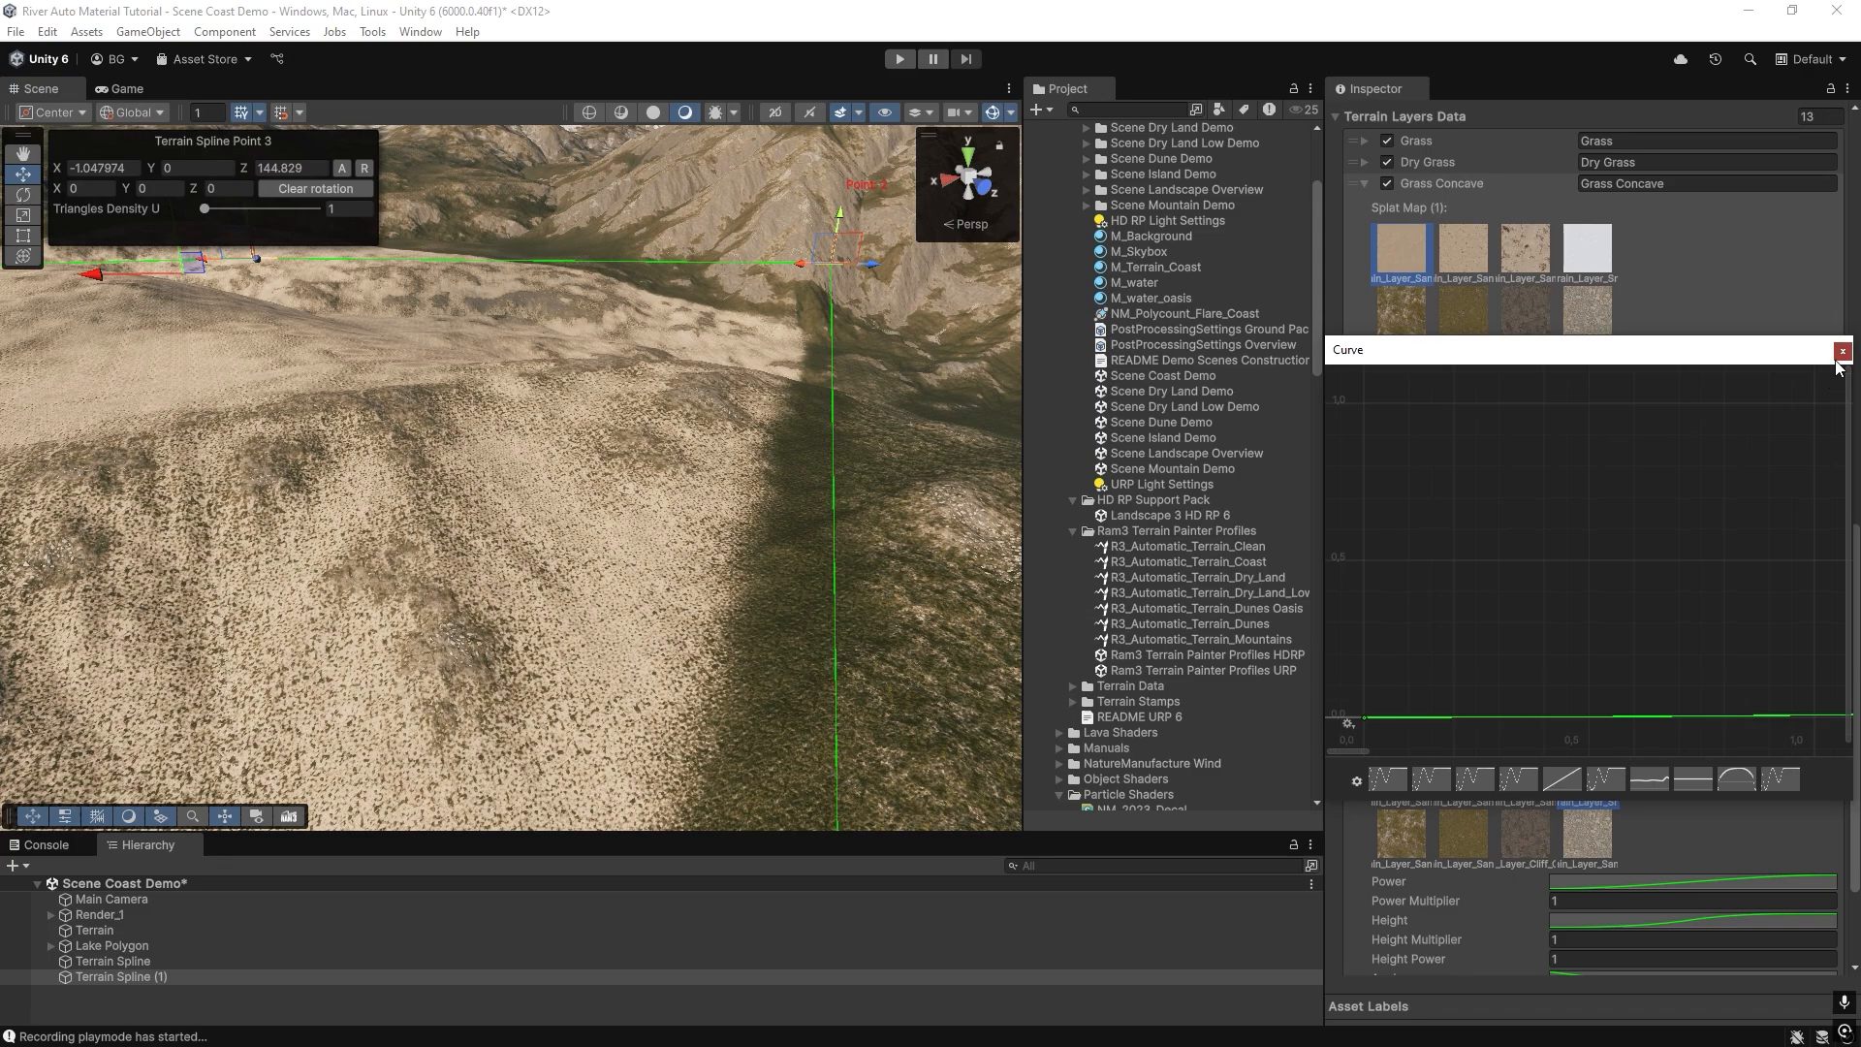
{"action": "left_click", "coordinate": [1842, 352]}
Repaint the outlined area with the edited Power curve and inspect the sand's transition along the spline border.
{"action": "scroll", "coordinate": [1542, 805], "scroll_direction": "down", "scroll_amount": 3}
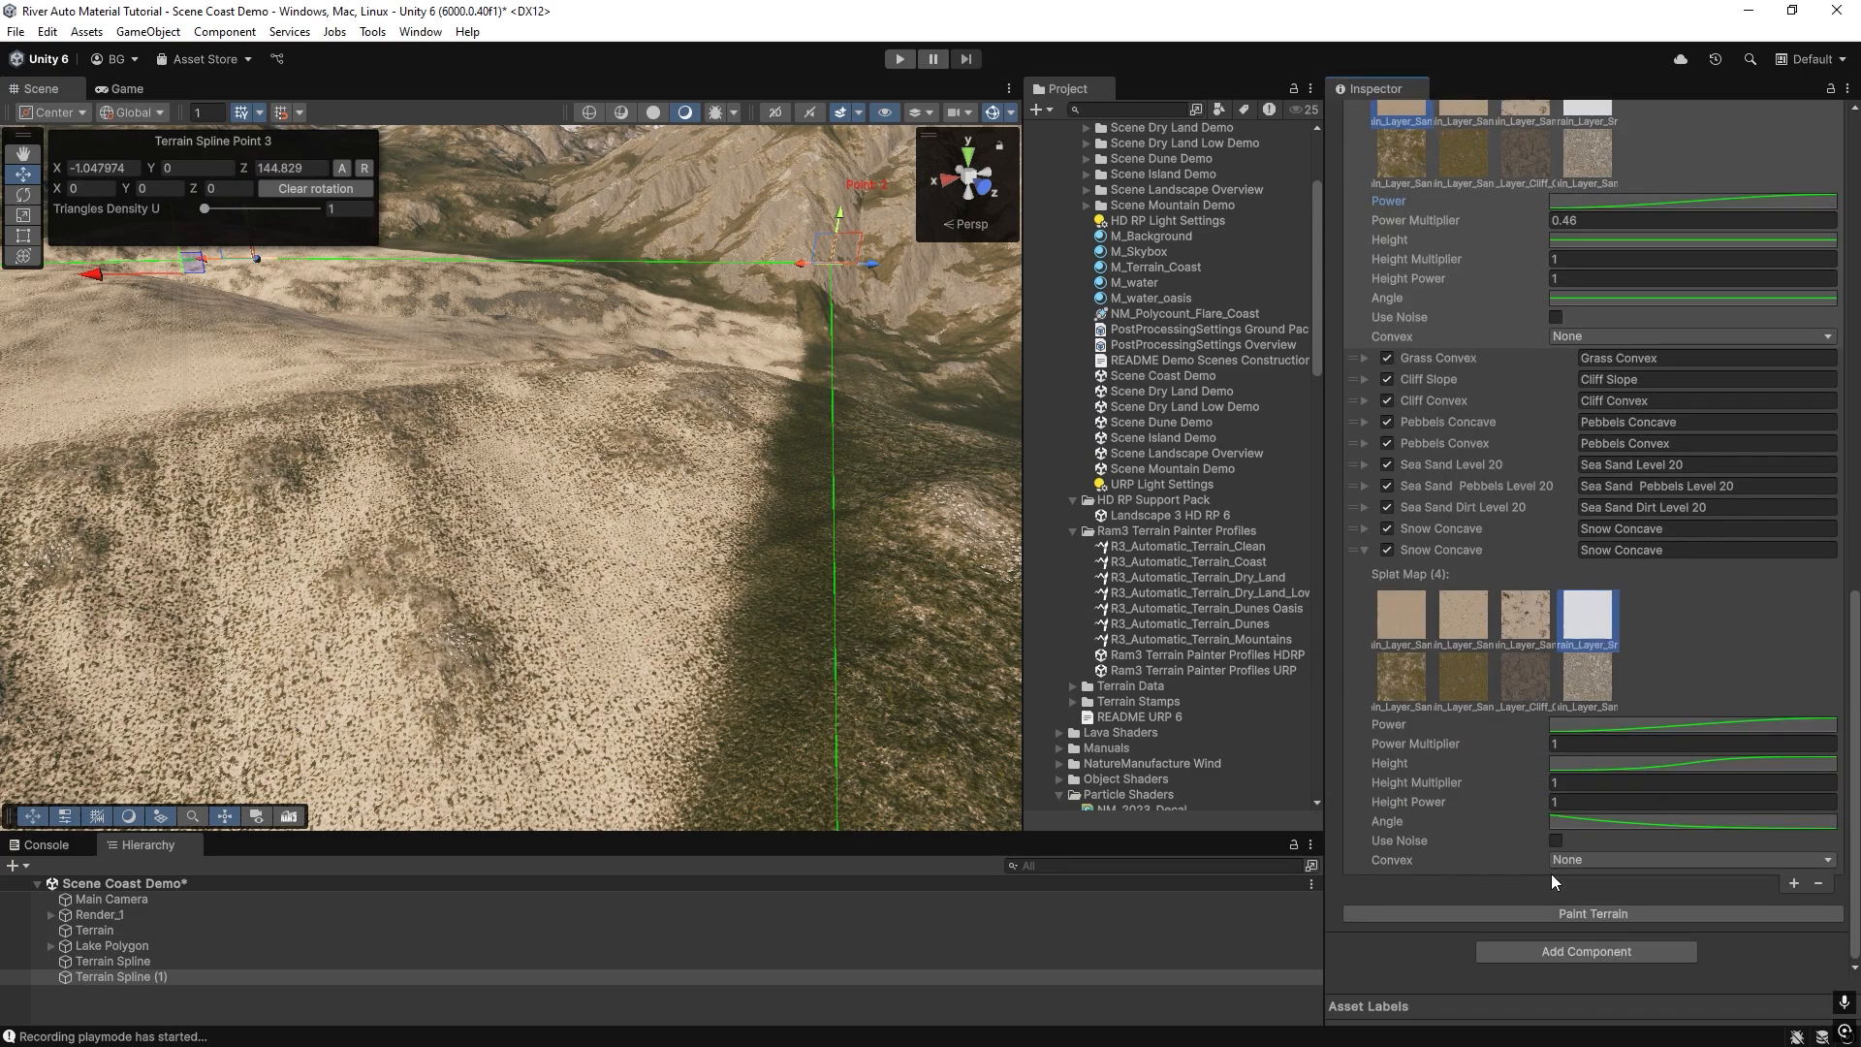
{"action": "left_click", "coordinate": [1573, 913]}
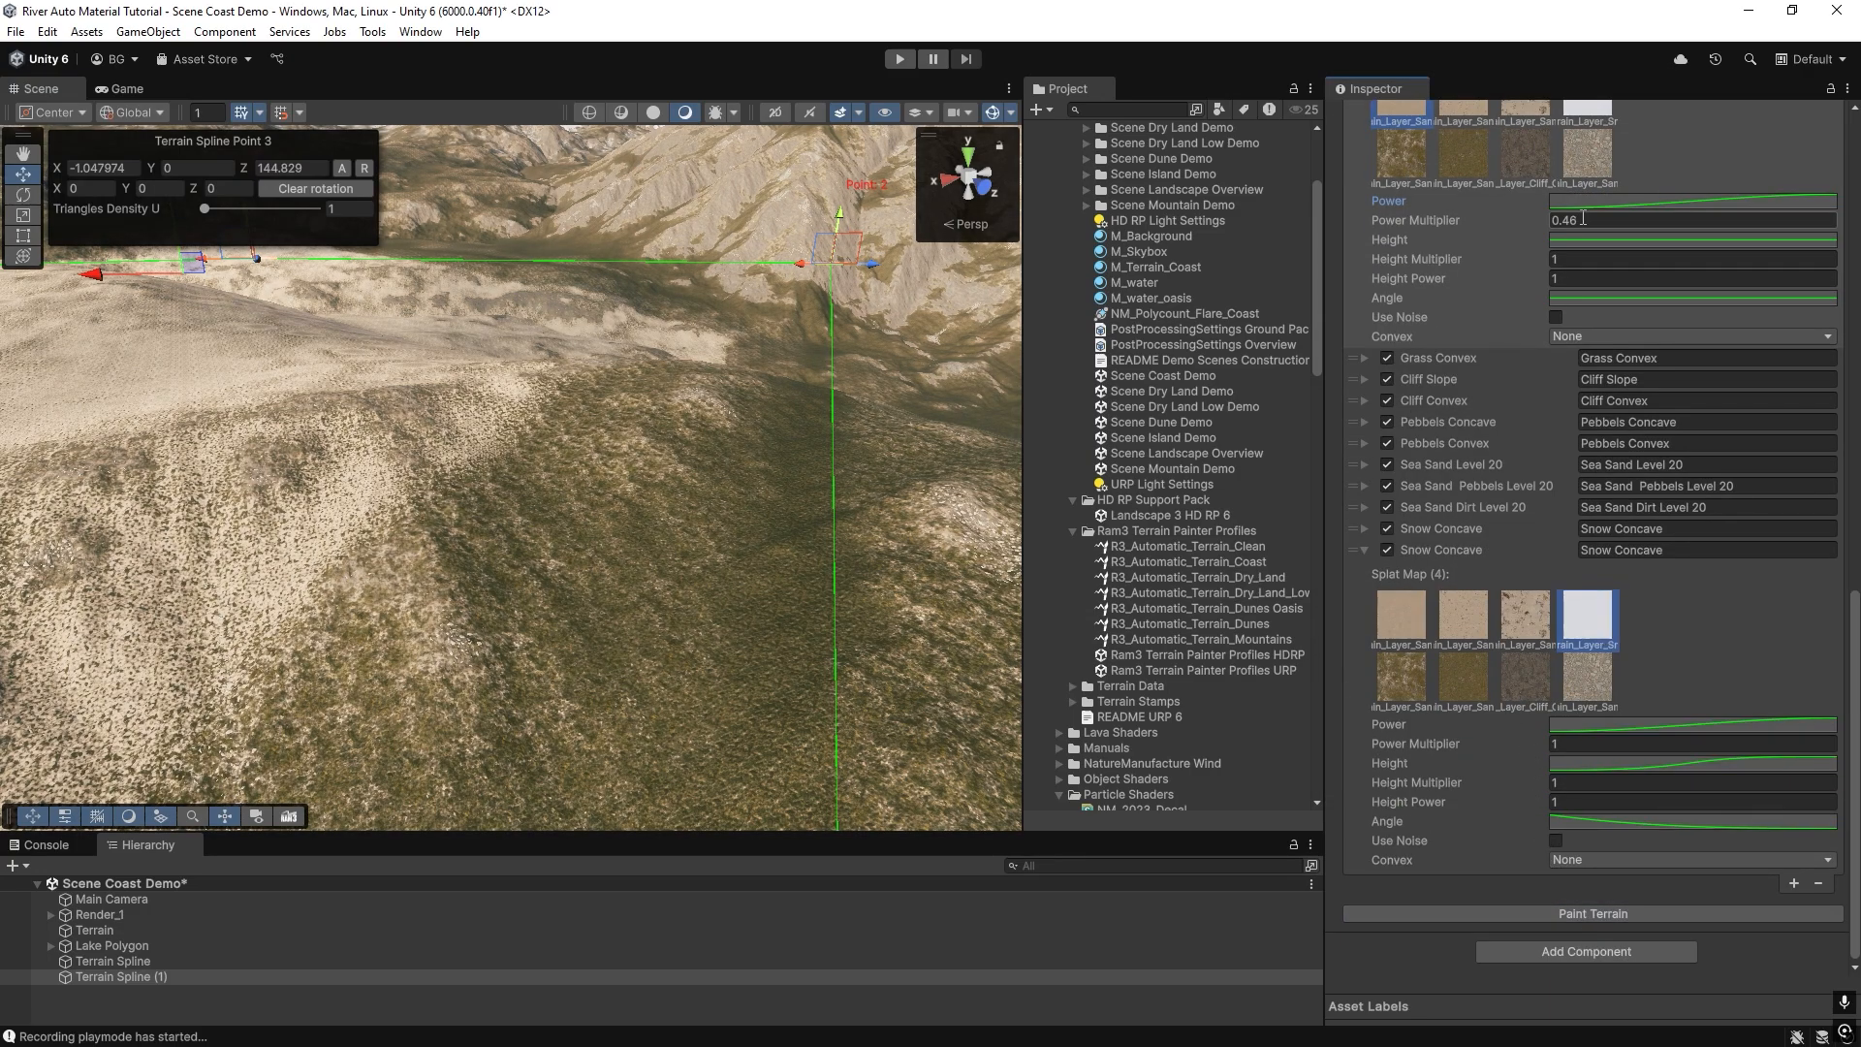
{"action": "scroll", "coordinate": [1585, 247], "scroll_direction": "up", "scroll_amount": 3}
{"action": "right_click_drag", "start_coordinate": [719, 515], "coordinate": [561, 519]}
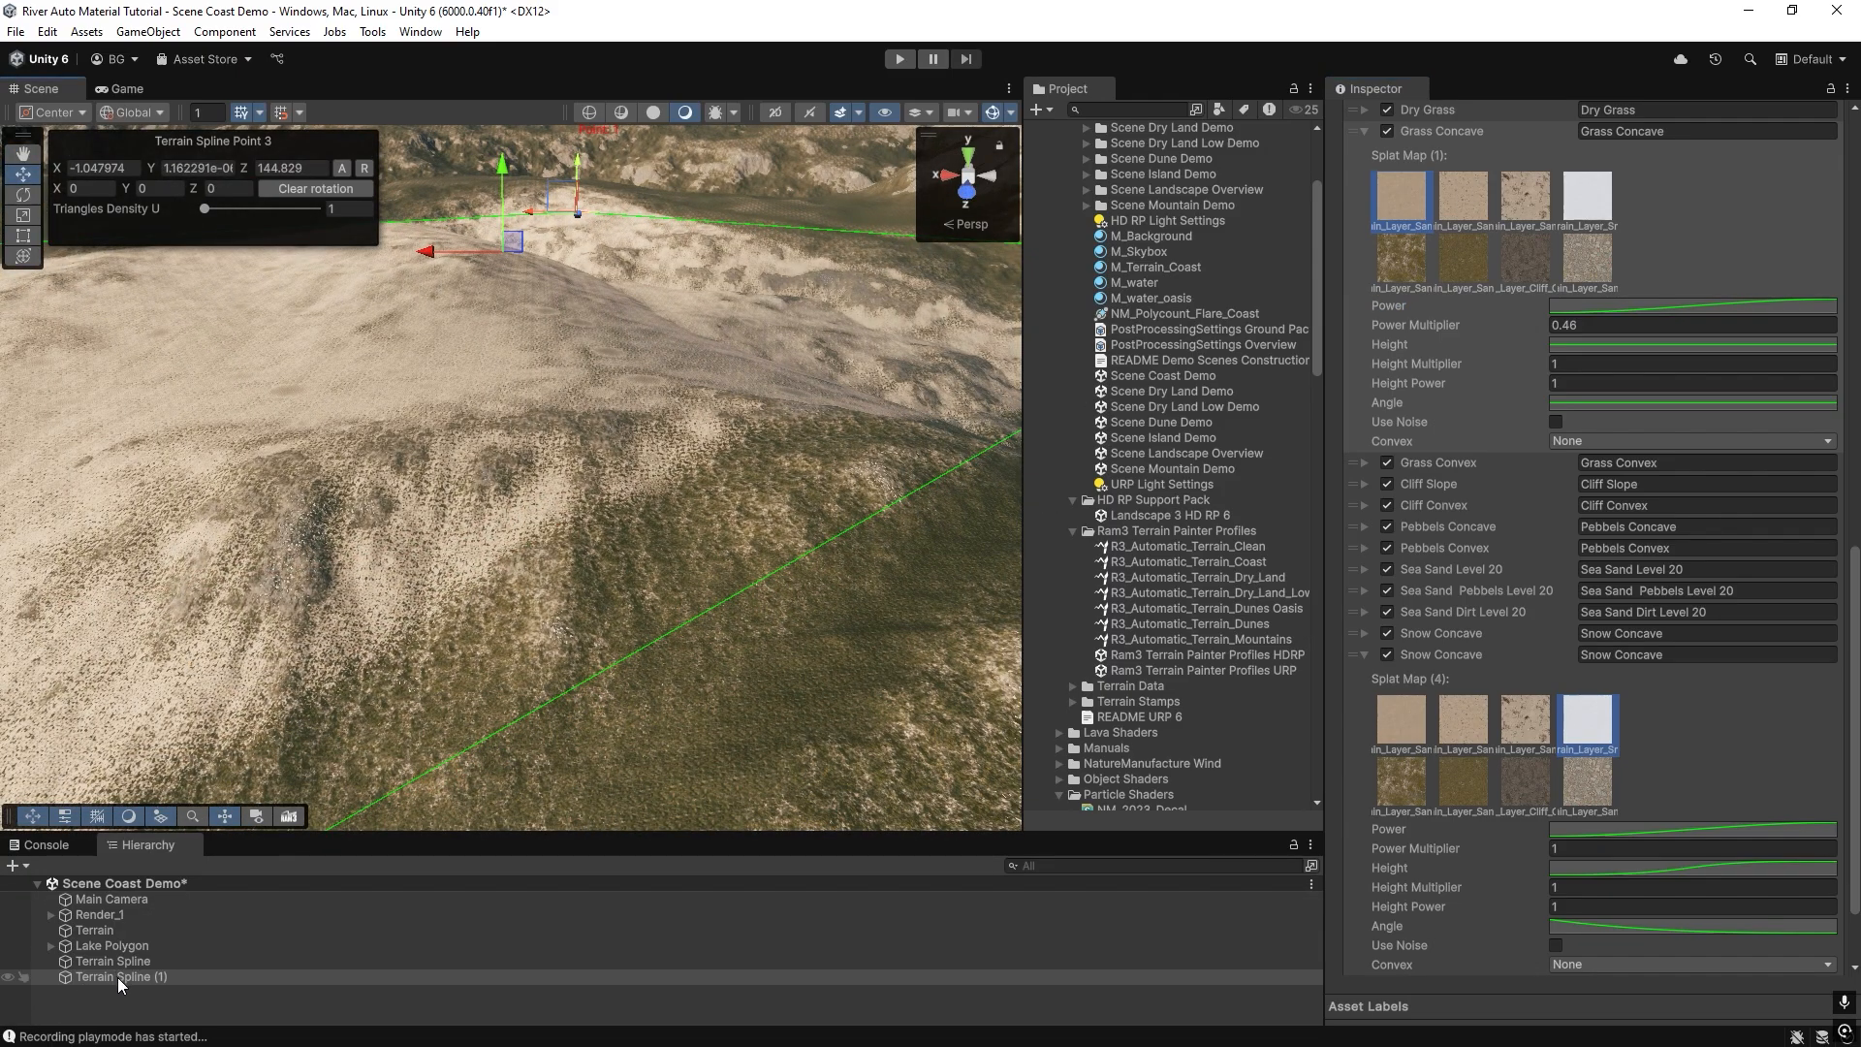
{"action": "right_click_drag", "start_coordinate": [512, 510], "coordinate": [542, 509]}
{"action": "scroll", "coordinate": [1600, 466], "scroll_direction": "up", "scroll_amount": 5}
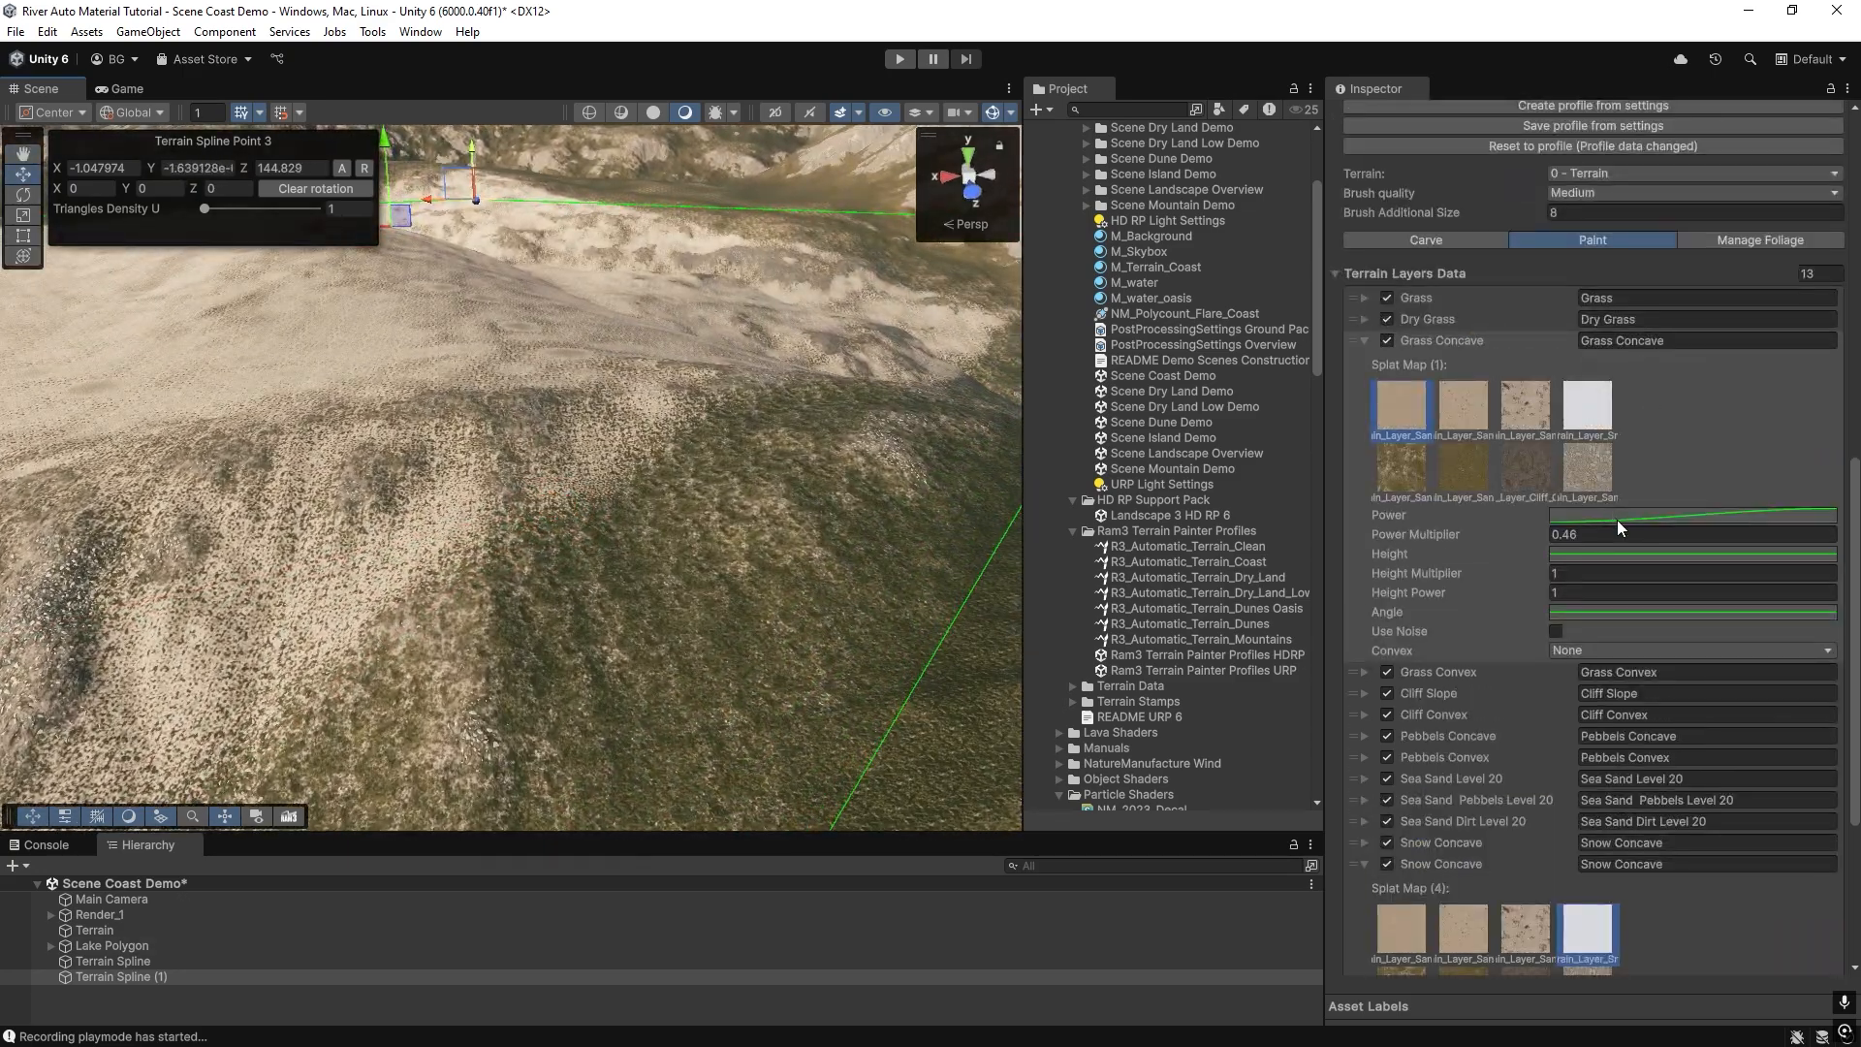
{"action": "right_click_drag", "start_coordinate": [661, 470], "coordinate": [583, 477]}
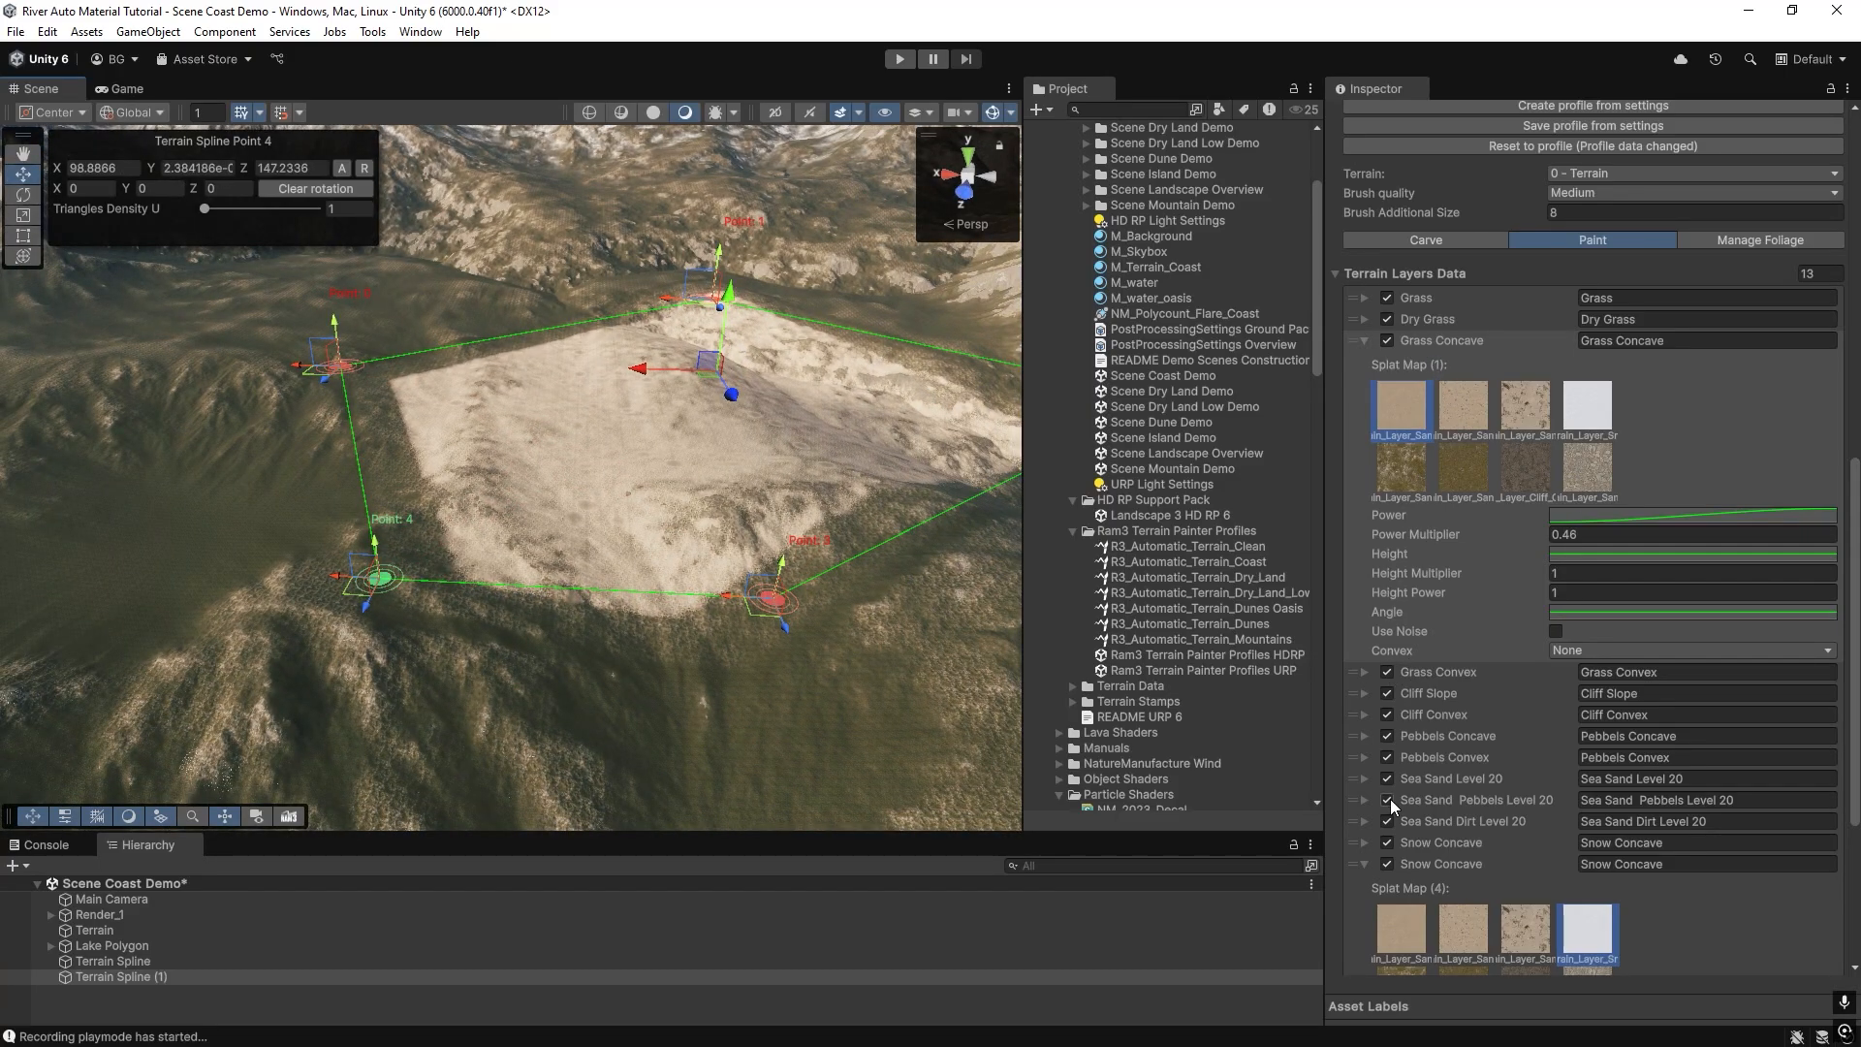
Disable both Snow Concave layers, the three Sea Sand layers and the Pebbels Convex layer, and repaint the terrain.
{"action": "scroll", "coordinate": [1386, 834], "scroll_direction": "down", "scroll_amount": 3}
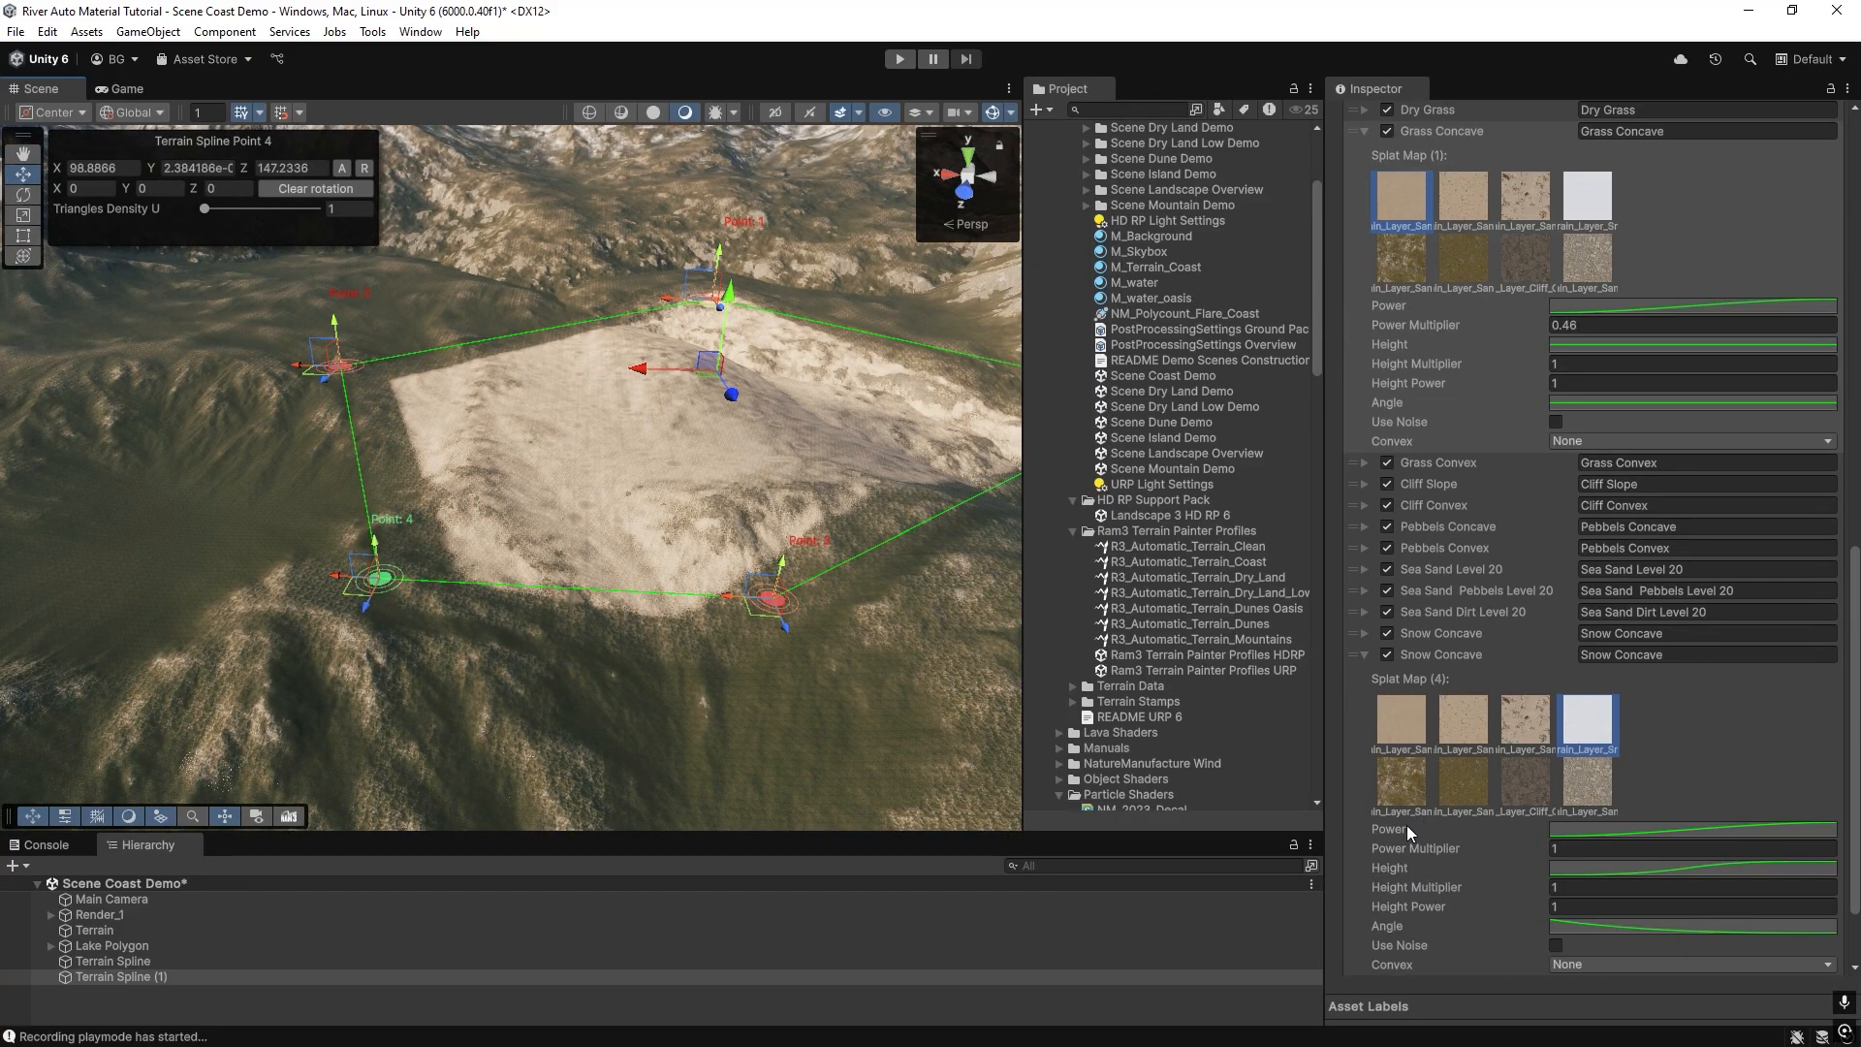
{"action": "left_click", "coordinate": [1387, 654]}
{"action": "left_click", "coordinate": [1387, 633]}
{"action": "left_click", "coordinate": [1386, 612]}
{"action": "left_click", "coordinate": [1387, 590]}
{"action": "left_click", "coordinate": [1387, 569]}
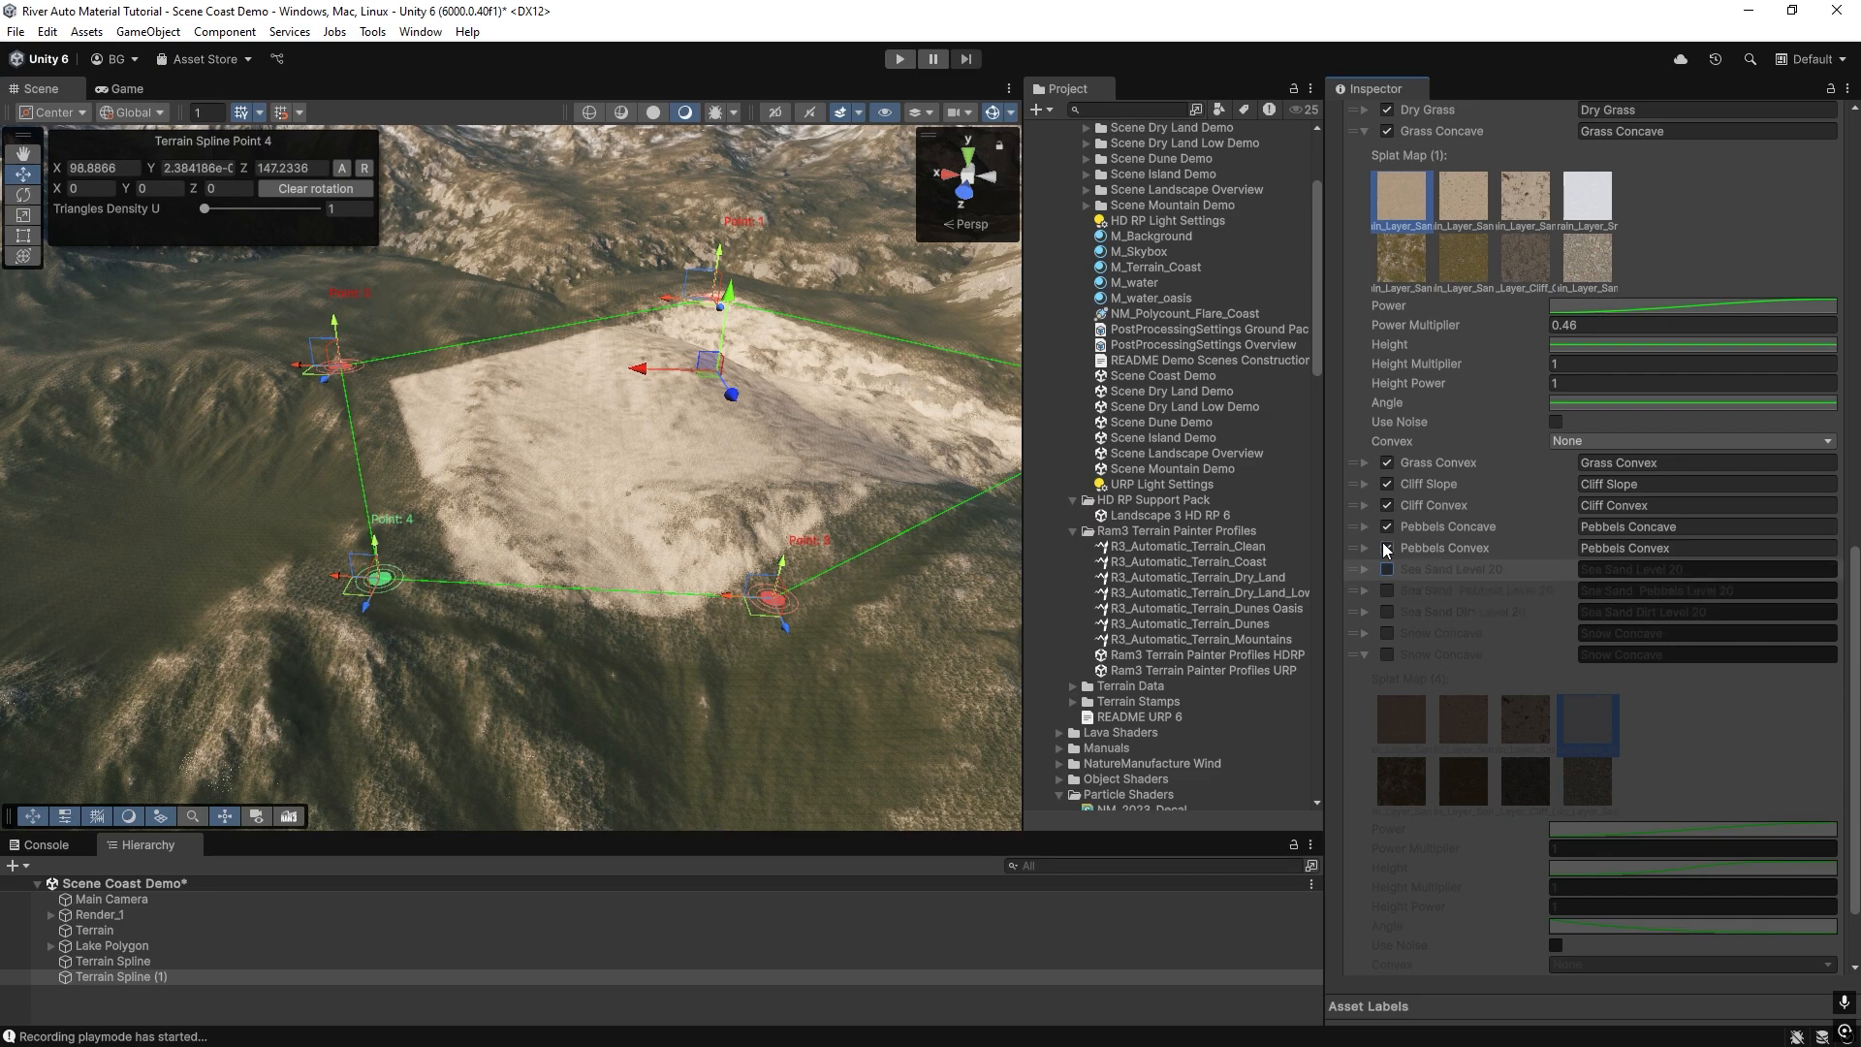
{"action": "left_click", "coordinate": [1387, 547]}
{"action": "scroll", "coordinate": [1445, 783], "scroll_direction": "down", "scroll_amount": 2}
{"action": "left_click", "coordinate": [1514, 913]}
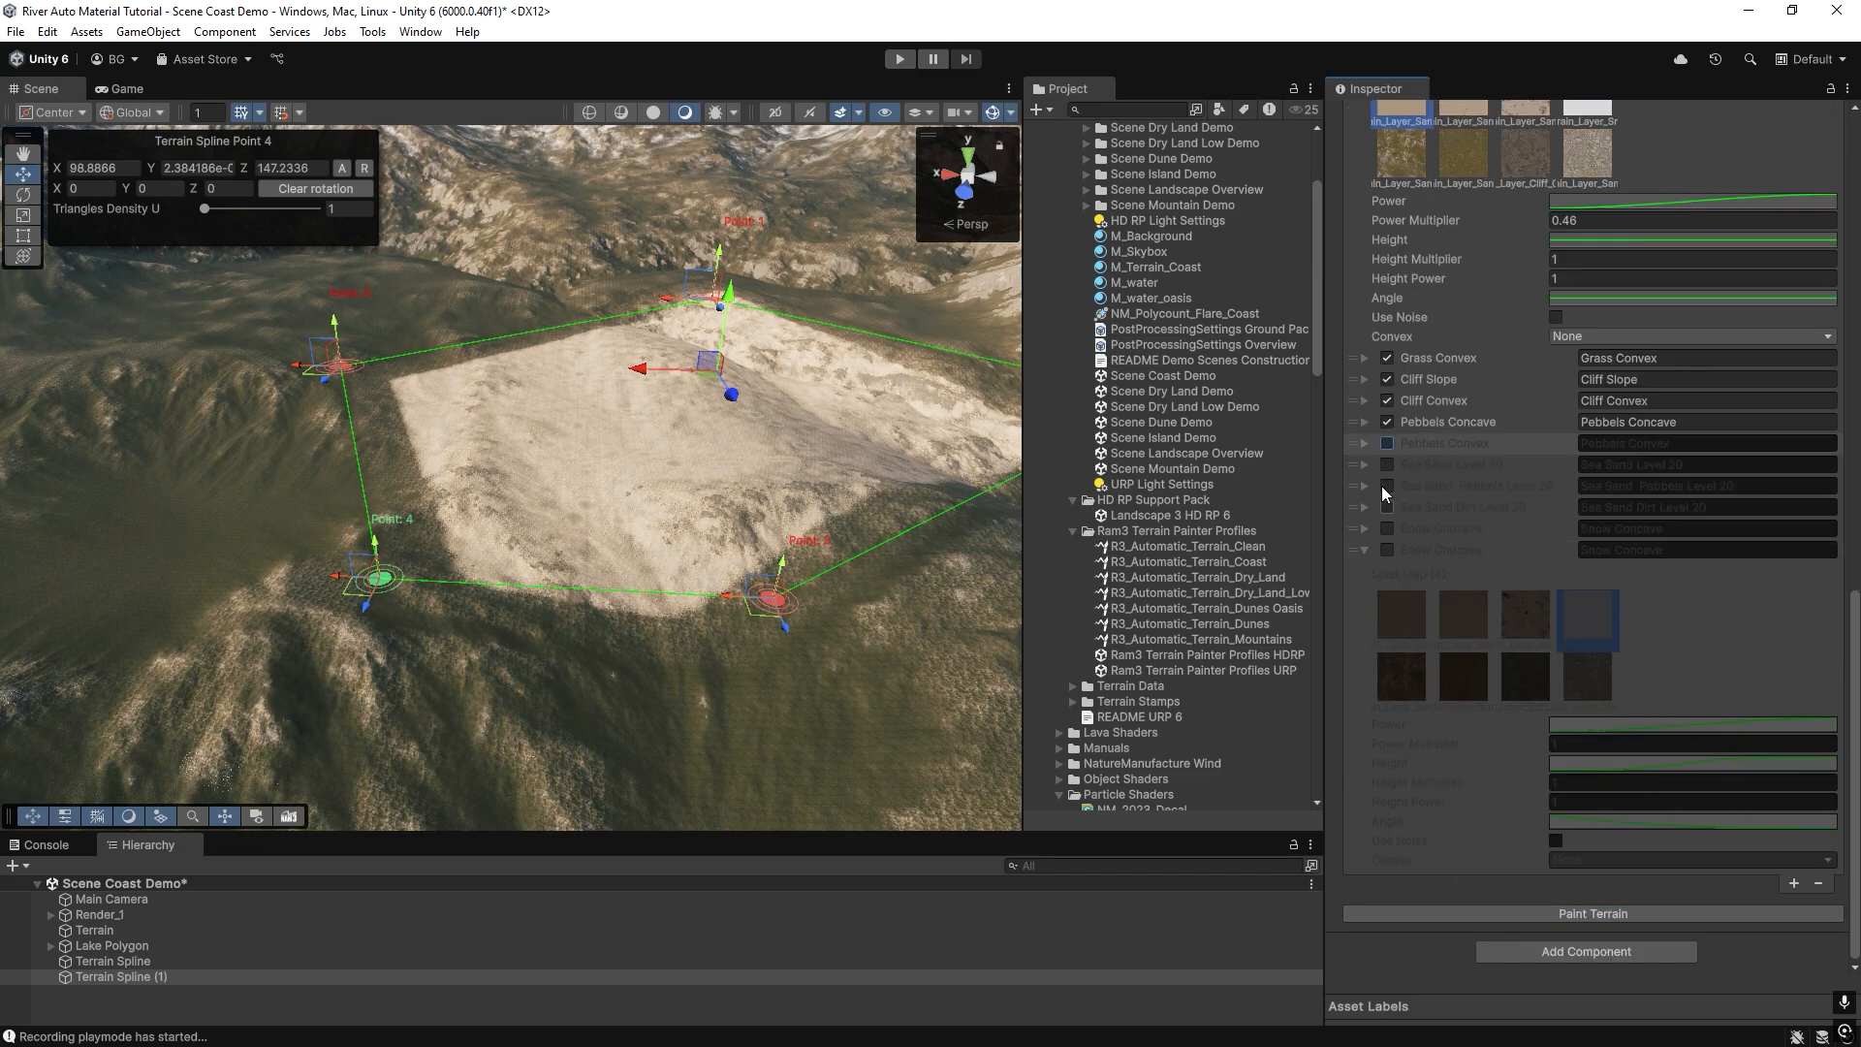
{"action": "scroll", "coordinate": [1387, 384], "scroll_direction": "up", "scroll_amount": 3}
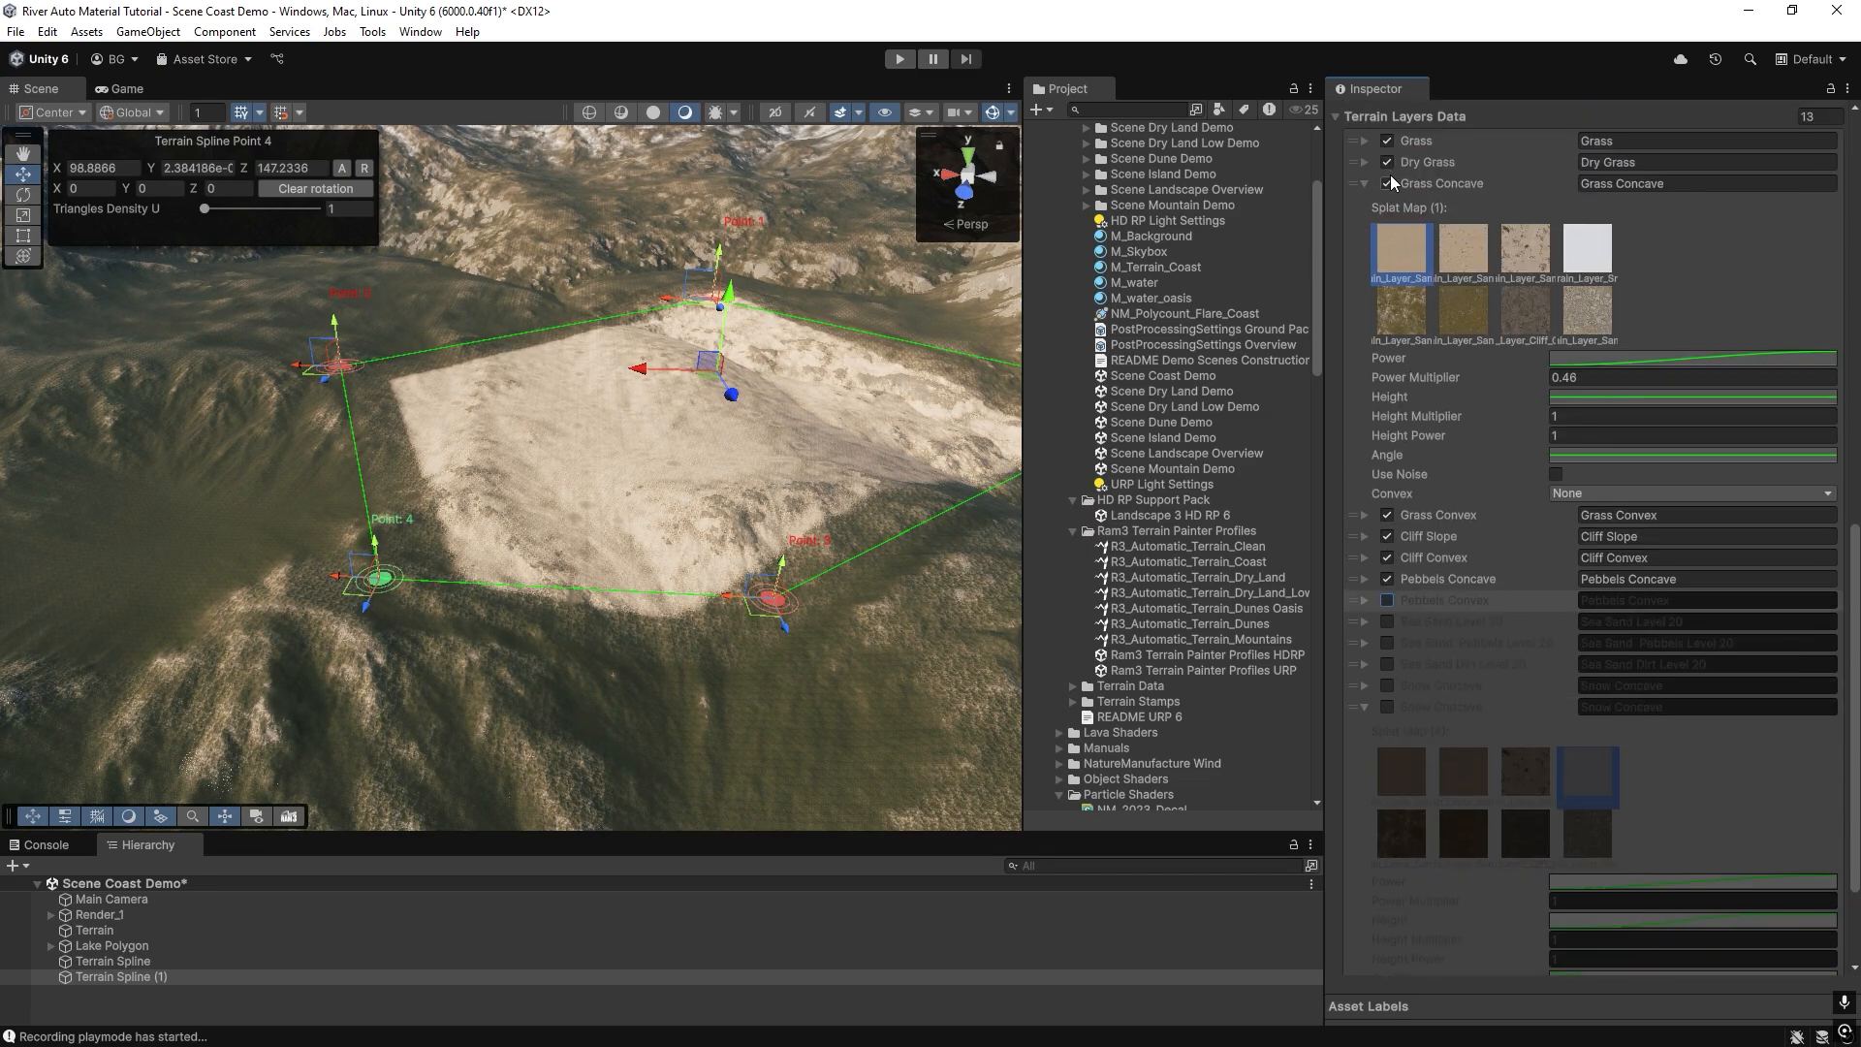
Move the small terrain spline's point 3 further out across the slope and repaint the terrain inside the enlarged outline.
{"action": "right_click_drag", "start_coordinate": [585, 496], "coordinate": [625, 522]}
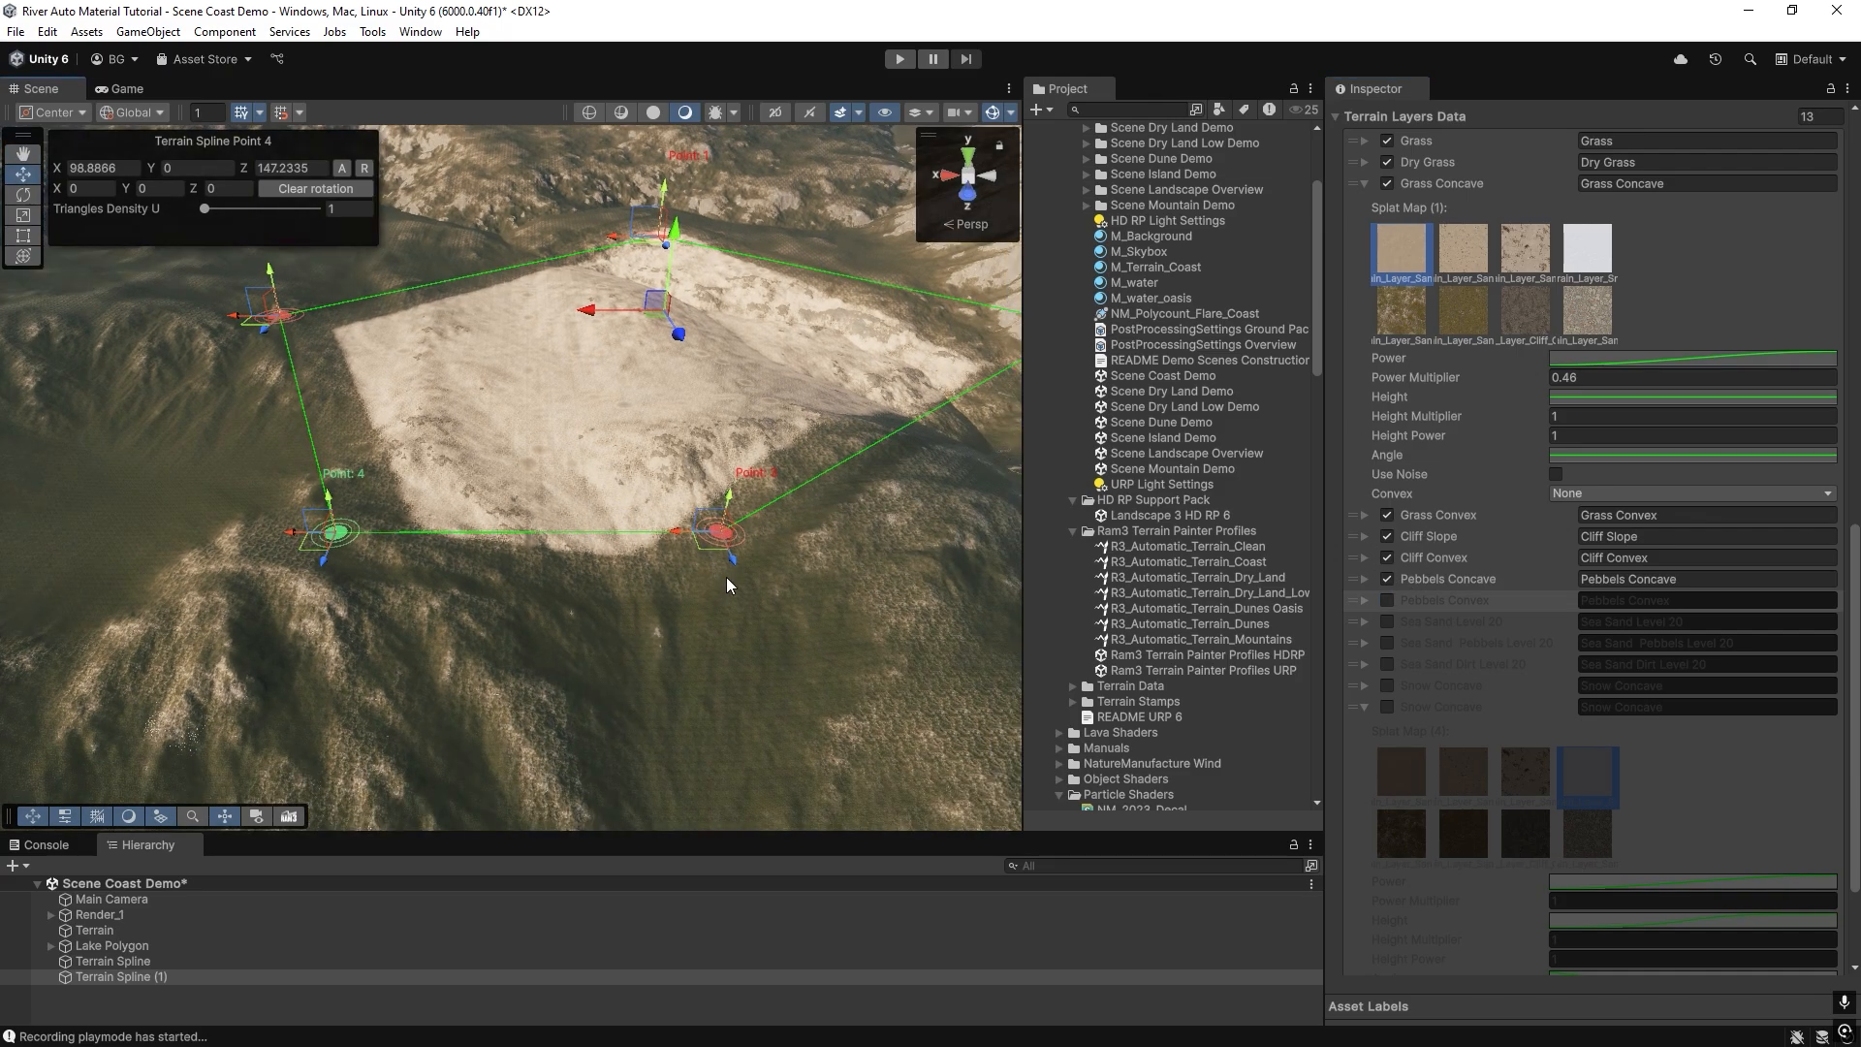
{"action": "left_click_drag", "start_coordinate": [739, 582], "coordinate": [804, 711]}
{"action": "scroll", "coordinate": [1650, 883], "scroll_direction": "down", "scroll_amount": 3}
{"action": "left_click", "coordinate": [1659, 913]}
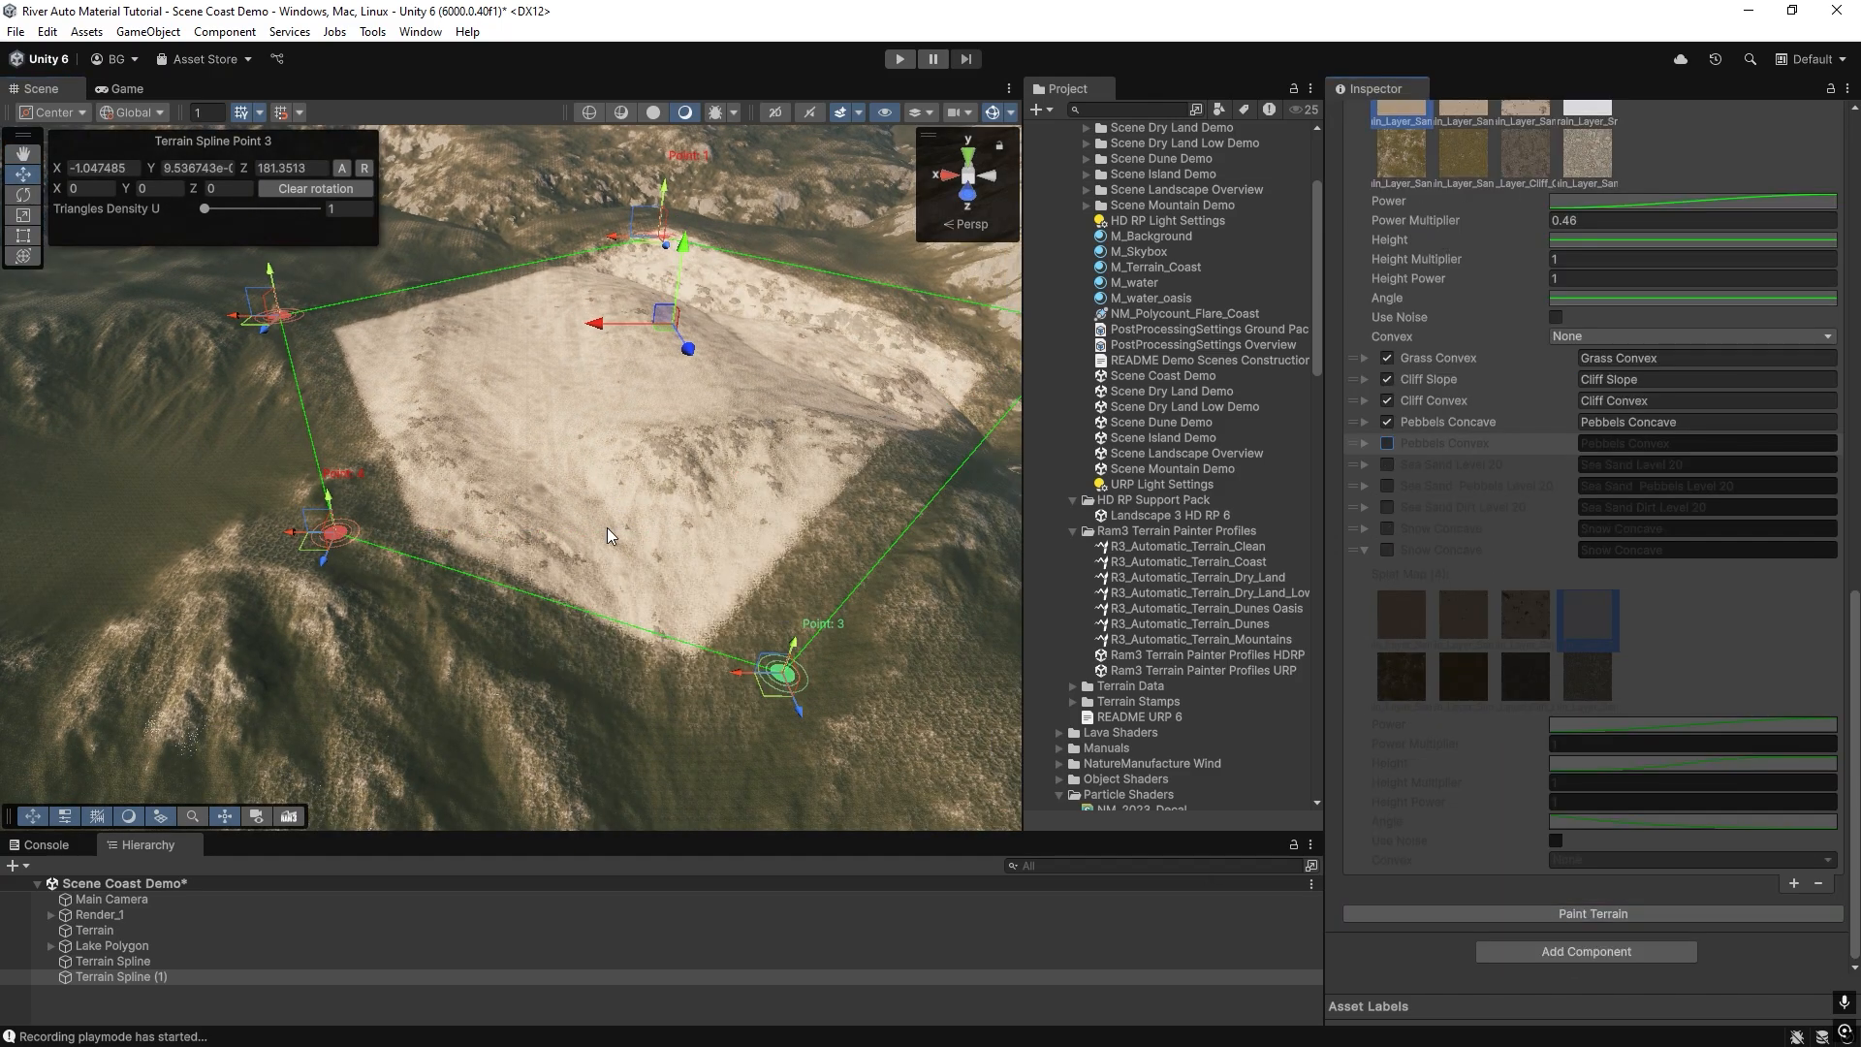
{"action": "mouse_move", "coordinate": [607, 527]}
{"action": "right_mouse_down"}
{"action": "mouse_move", "coordinate": [588, 462]}
{"action": "mouse_move", "coordinate": [593, 590]}
{"action": "right_mouse_up"}
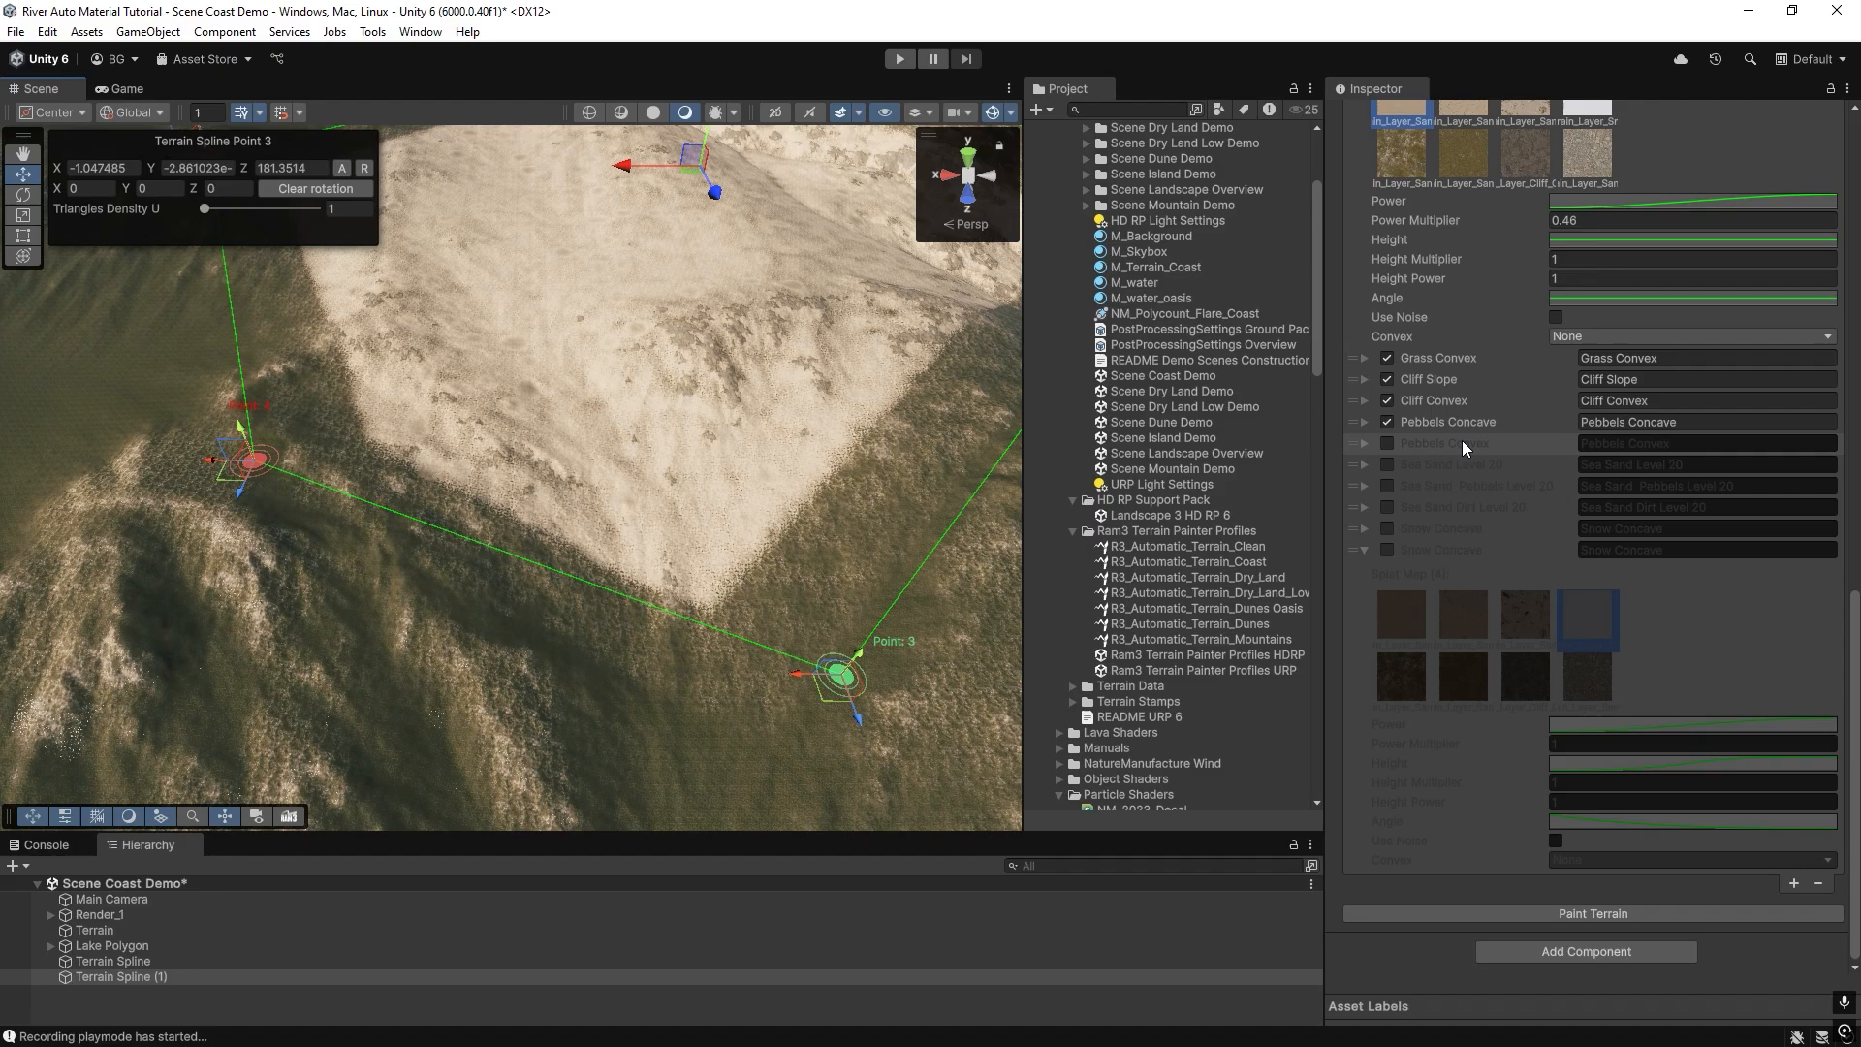
Enable Use Noise on the Grass Concave layer, repaint the terrain and examine the noise pattern across the sand.
{"action": "scroll", "coordinate": [1442, 410], "scroll_direction": "up", "scroll_amount": 3}
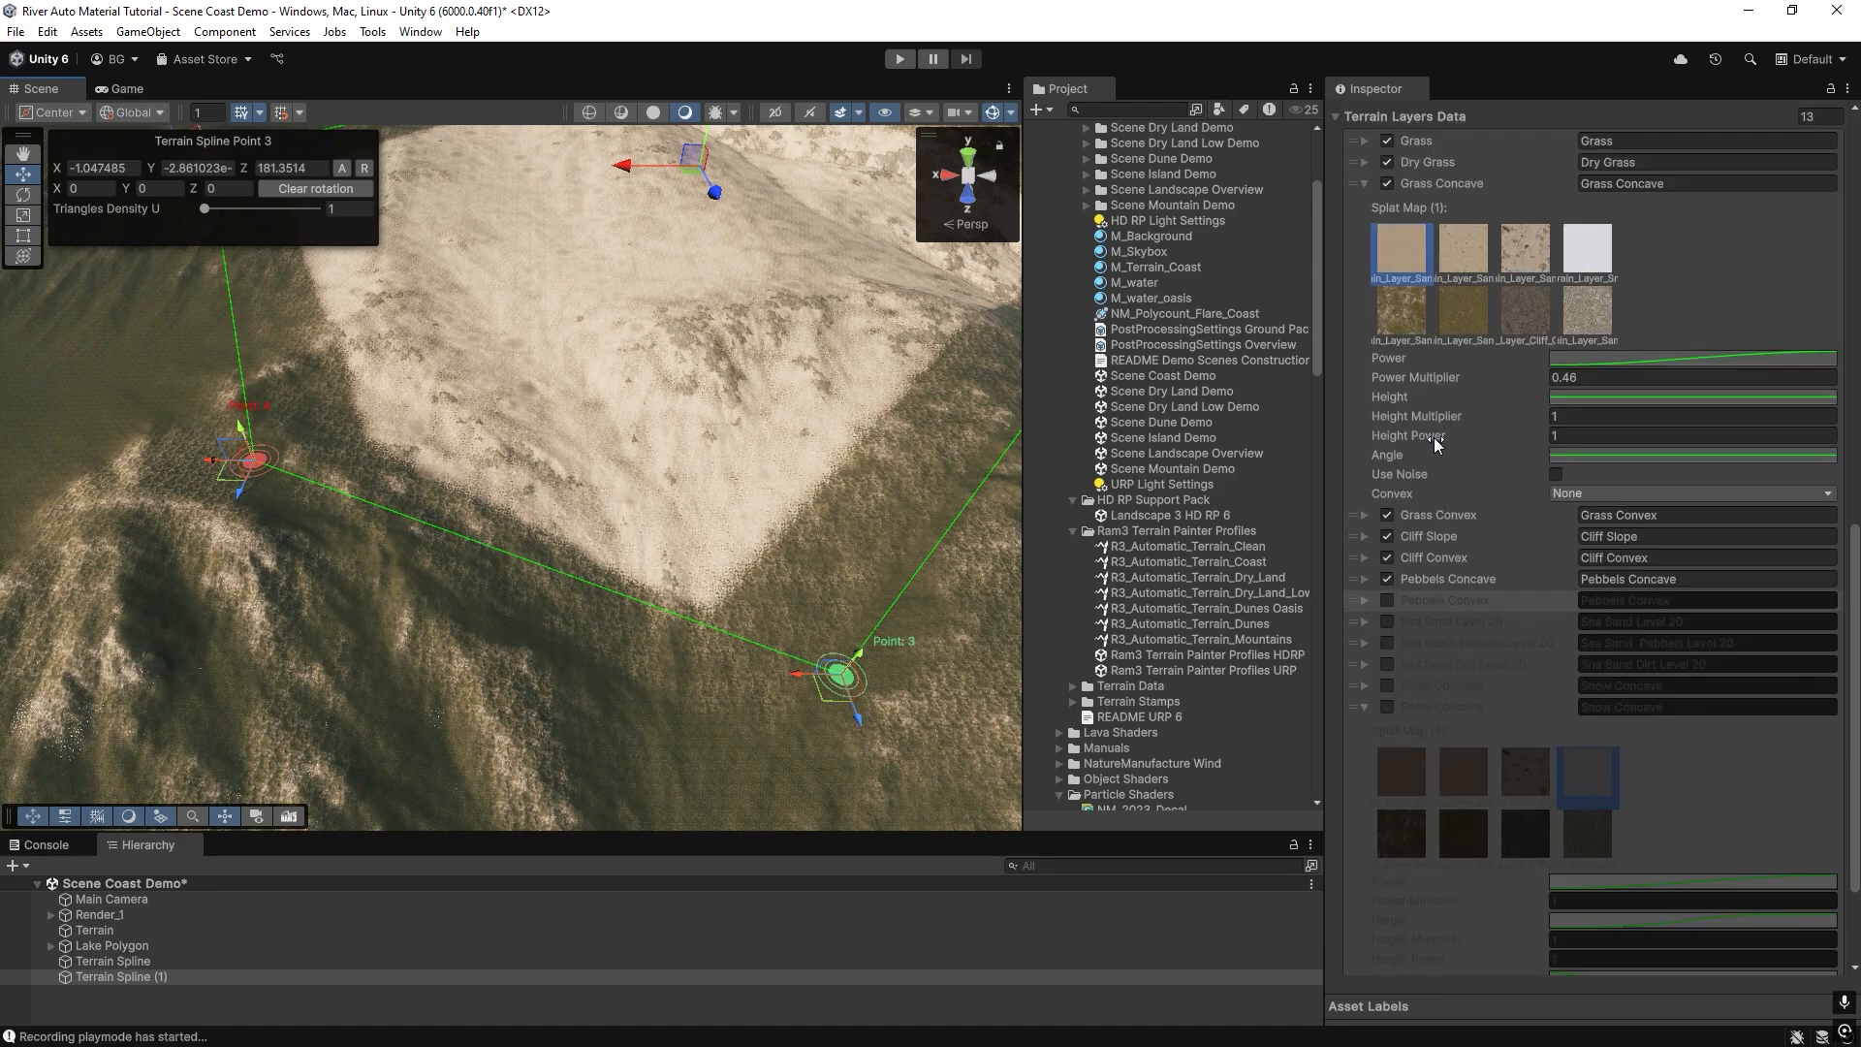
{"action": "left_click", "coordinate": [1554, 474]}
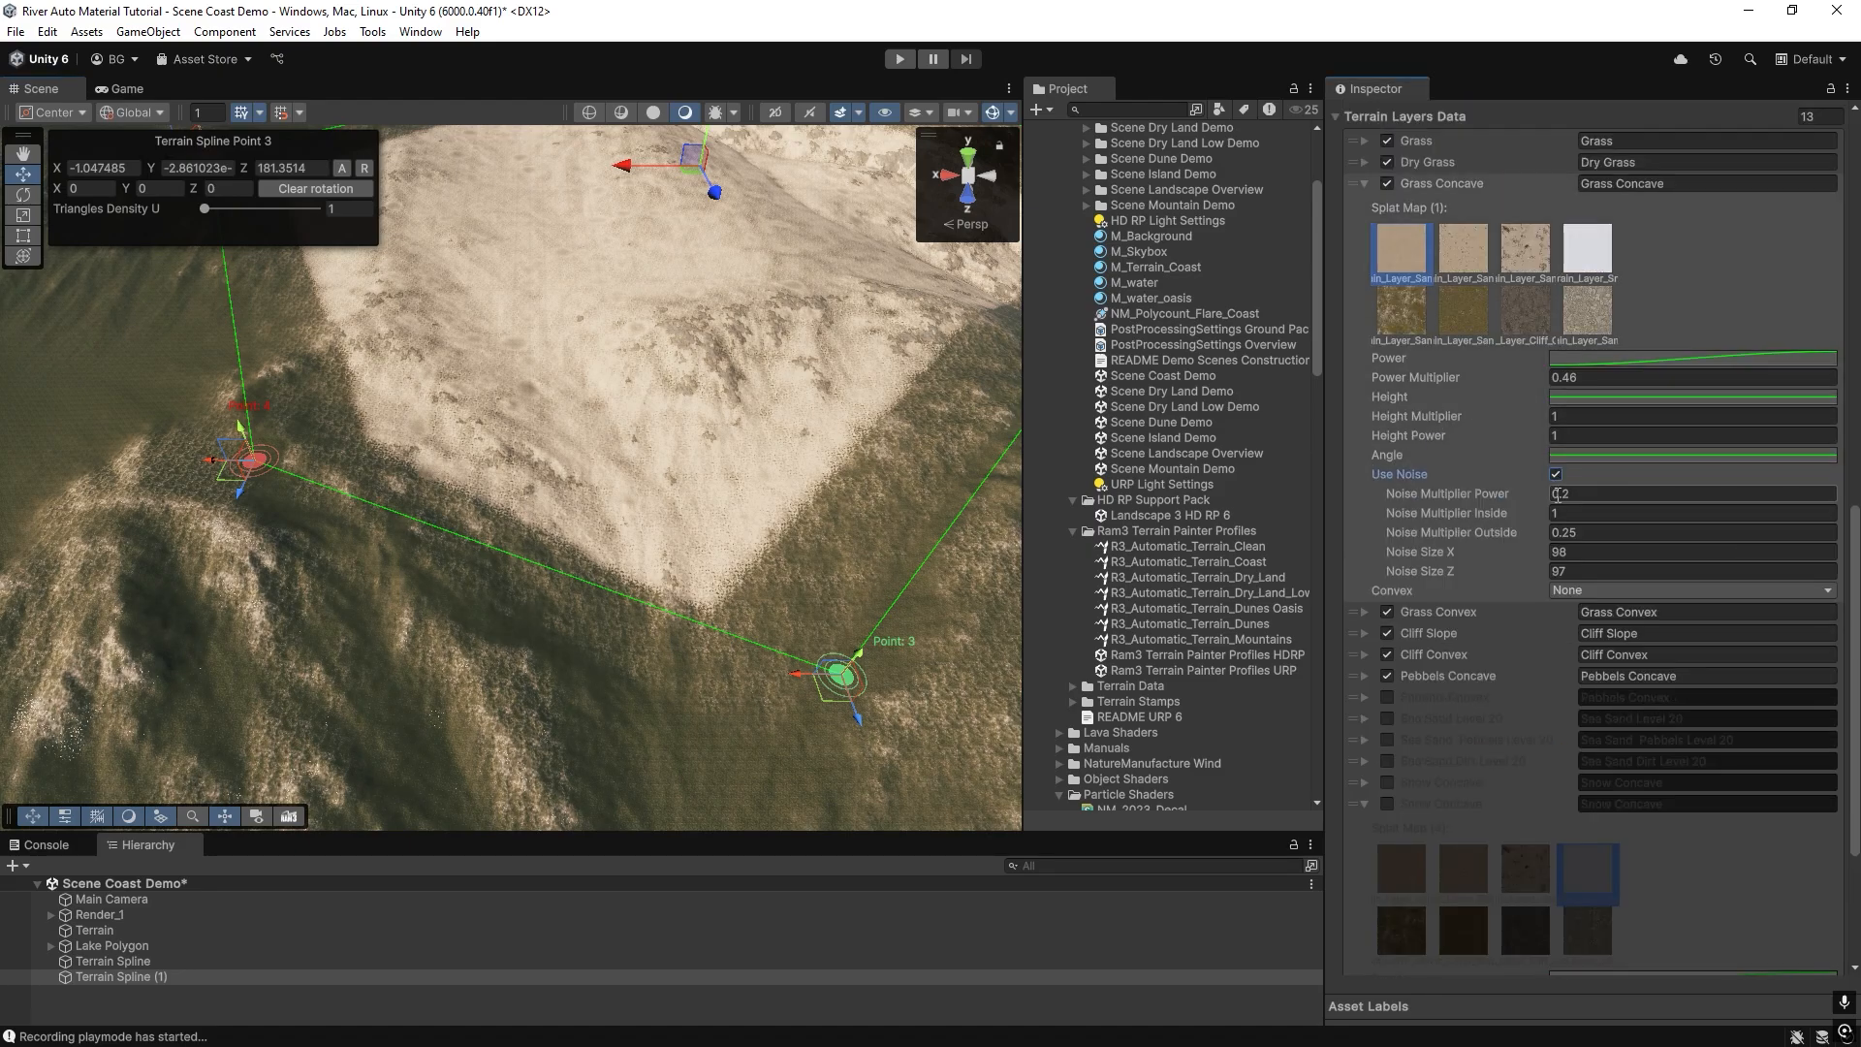
{"action": "scroll", "coordinate": [1545, 922], "scroll_direction": "down", "scroll_amount": 3}
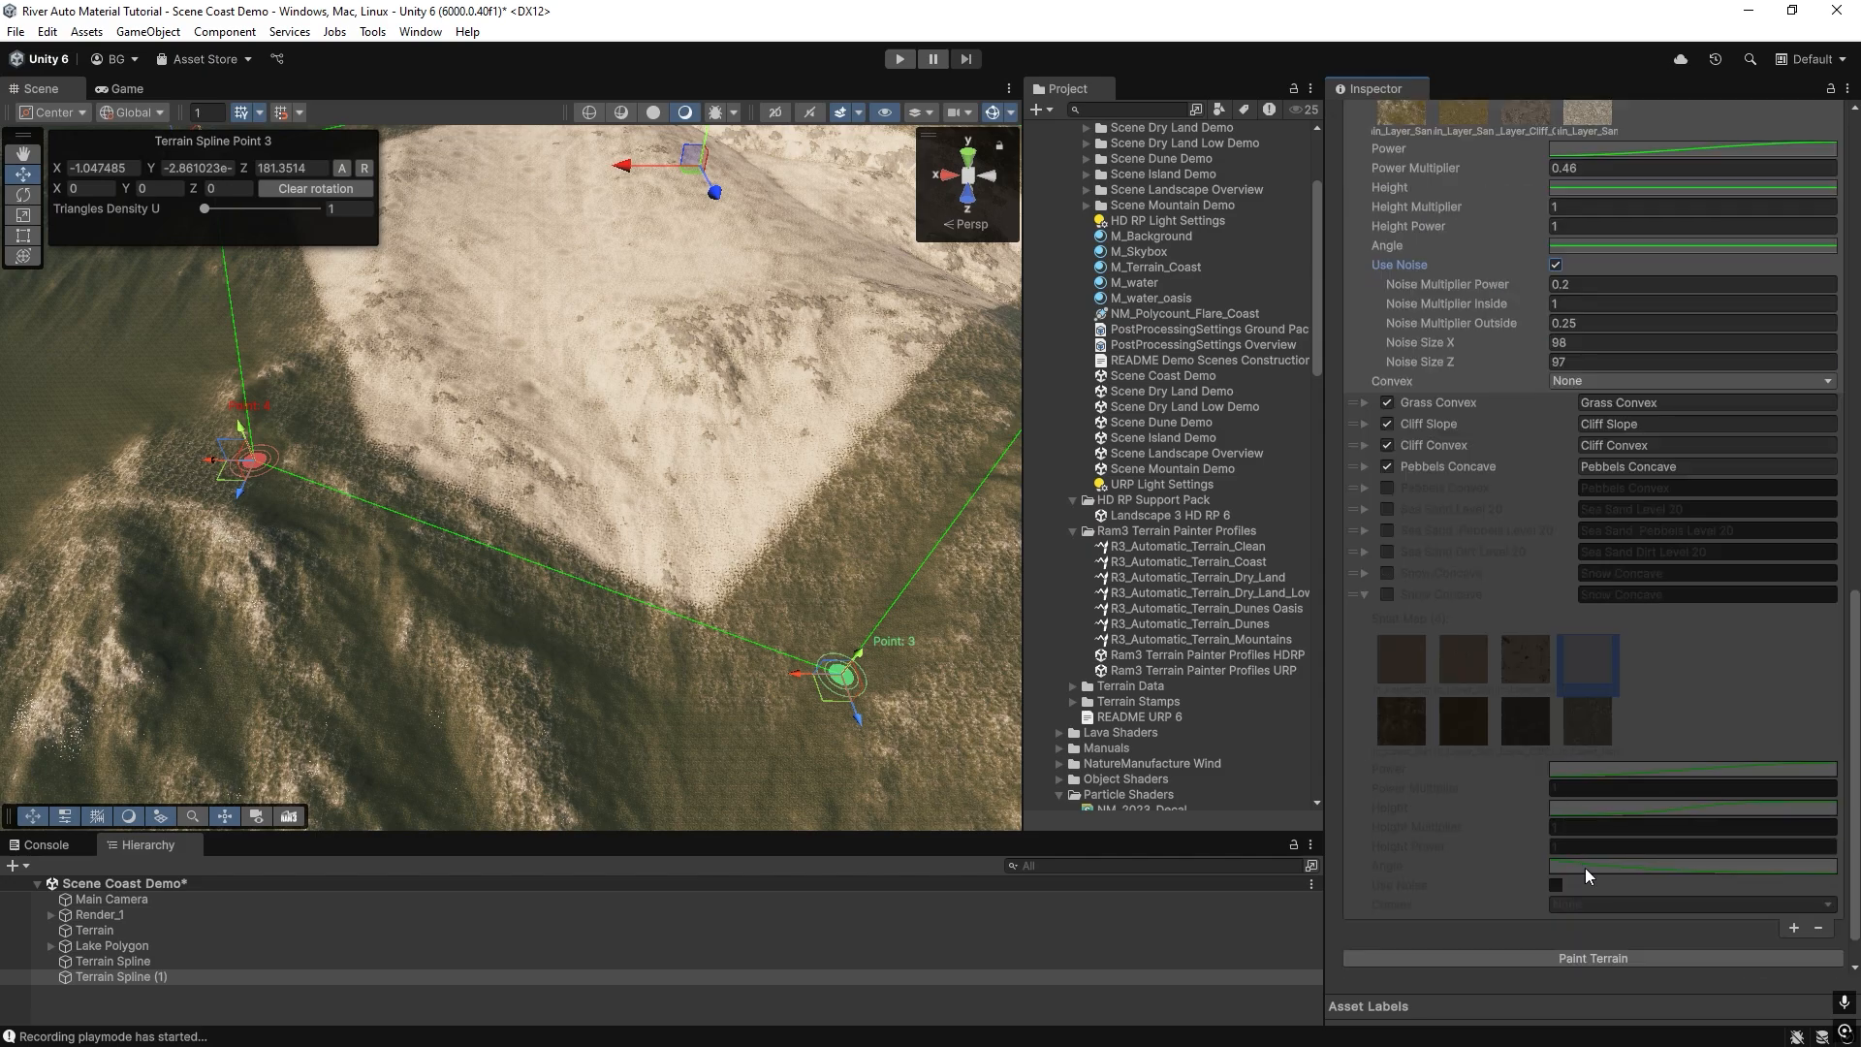
{"action": "left_click", "coordinate": [1603, 958]}
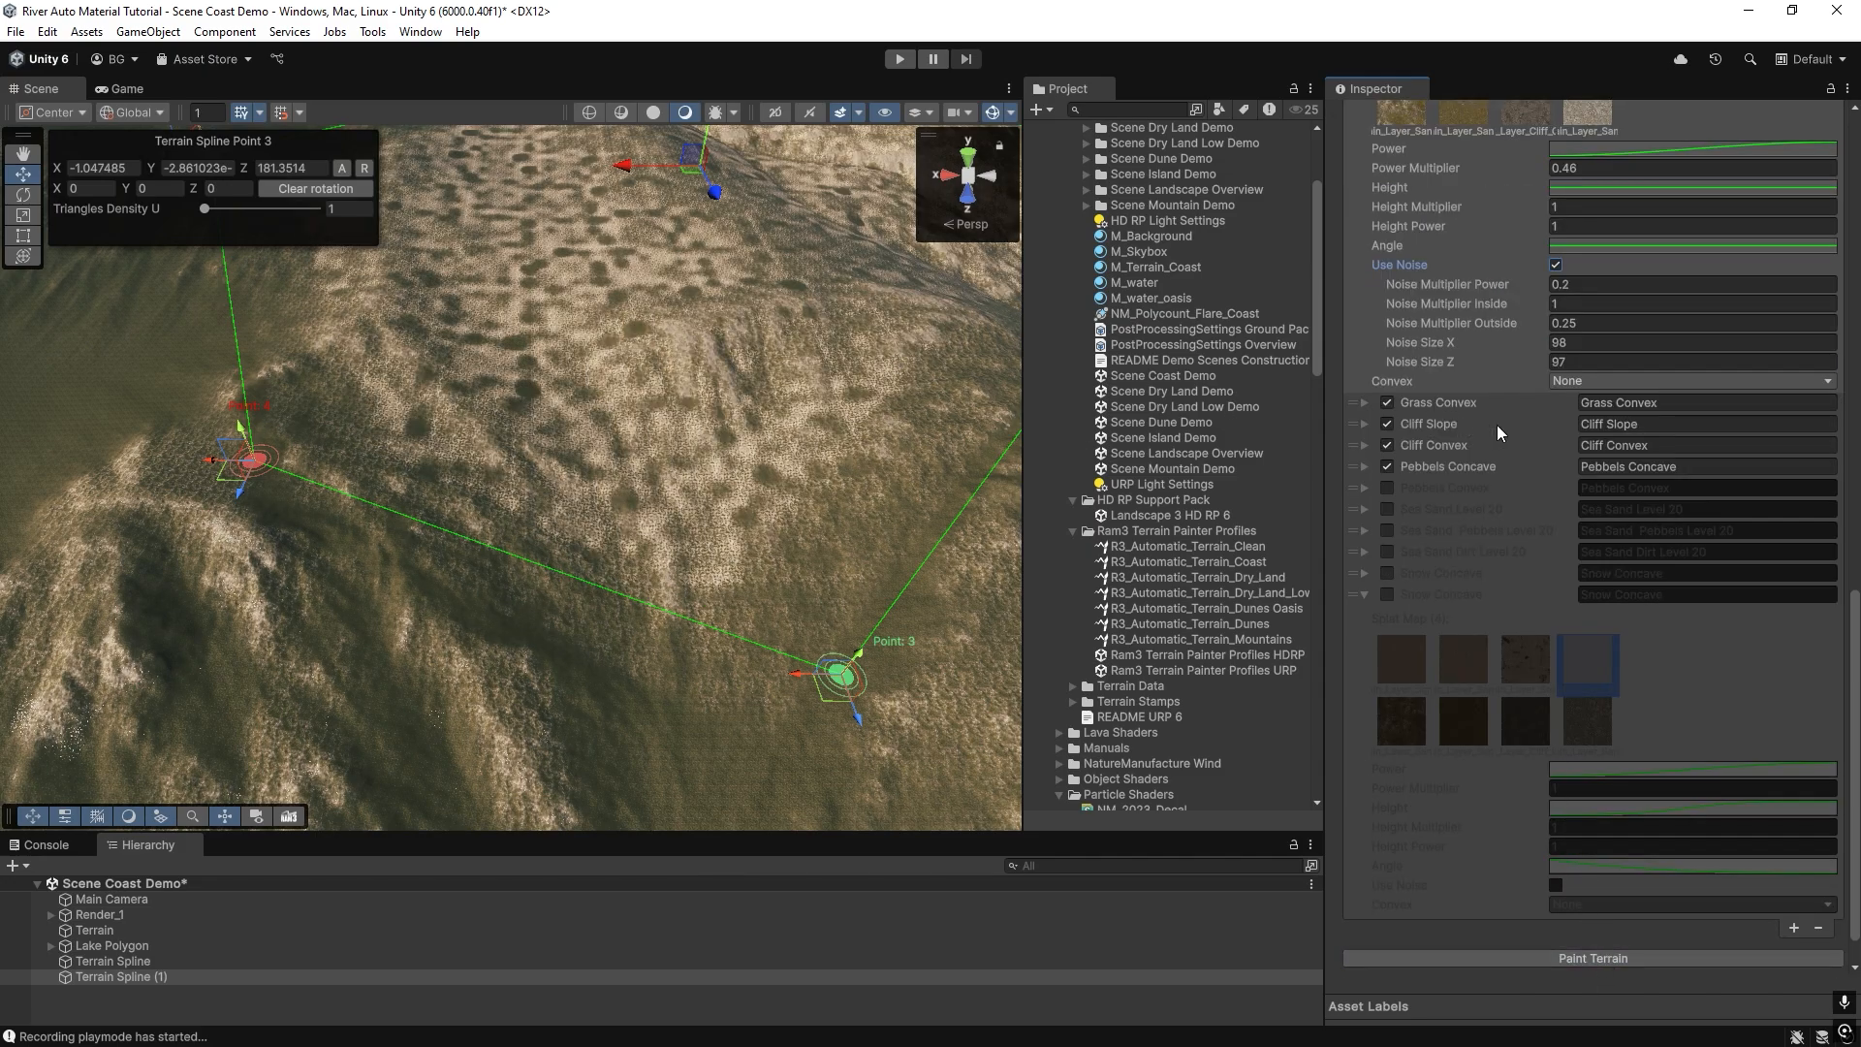
{"action": "scroll", "coordinate": [1496, 424], "scroll_direction": "up", "scroll_amount": 2}
{"action": "right_click_drag", "start_coordinate": [795, 453], "coordinate": [797, 409]}
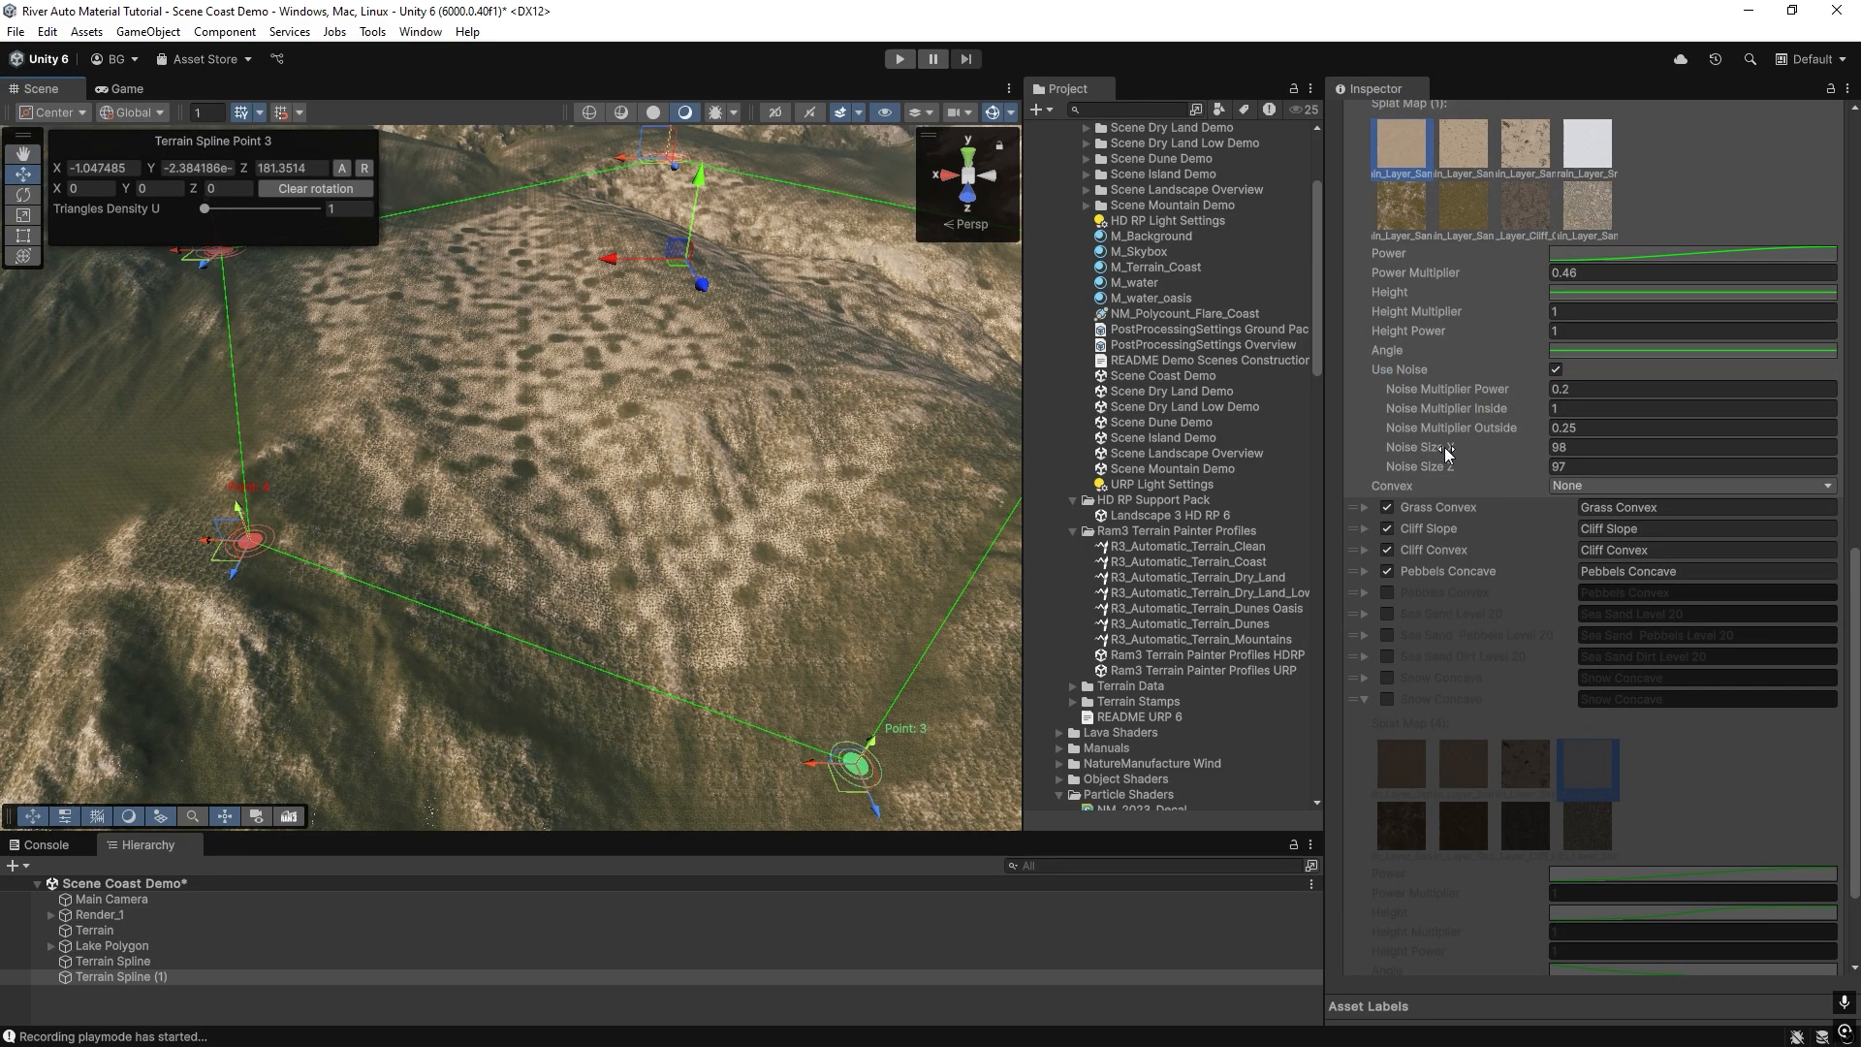
{"action": "right_click_drag", "start_coordinate": [733, 648], "coordinate": [869, 586]}
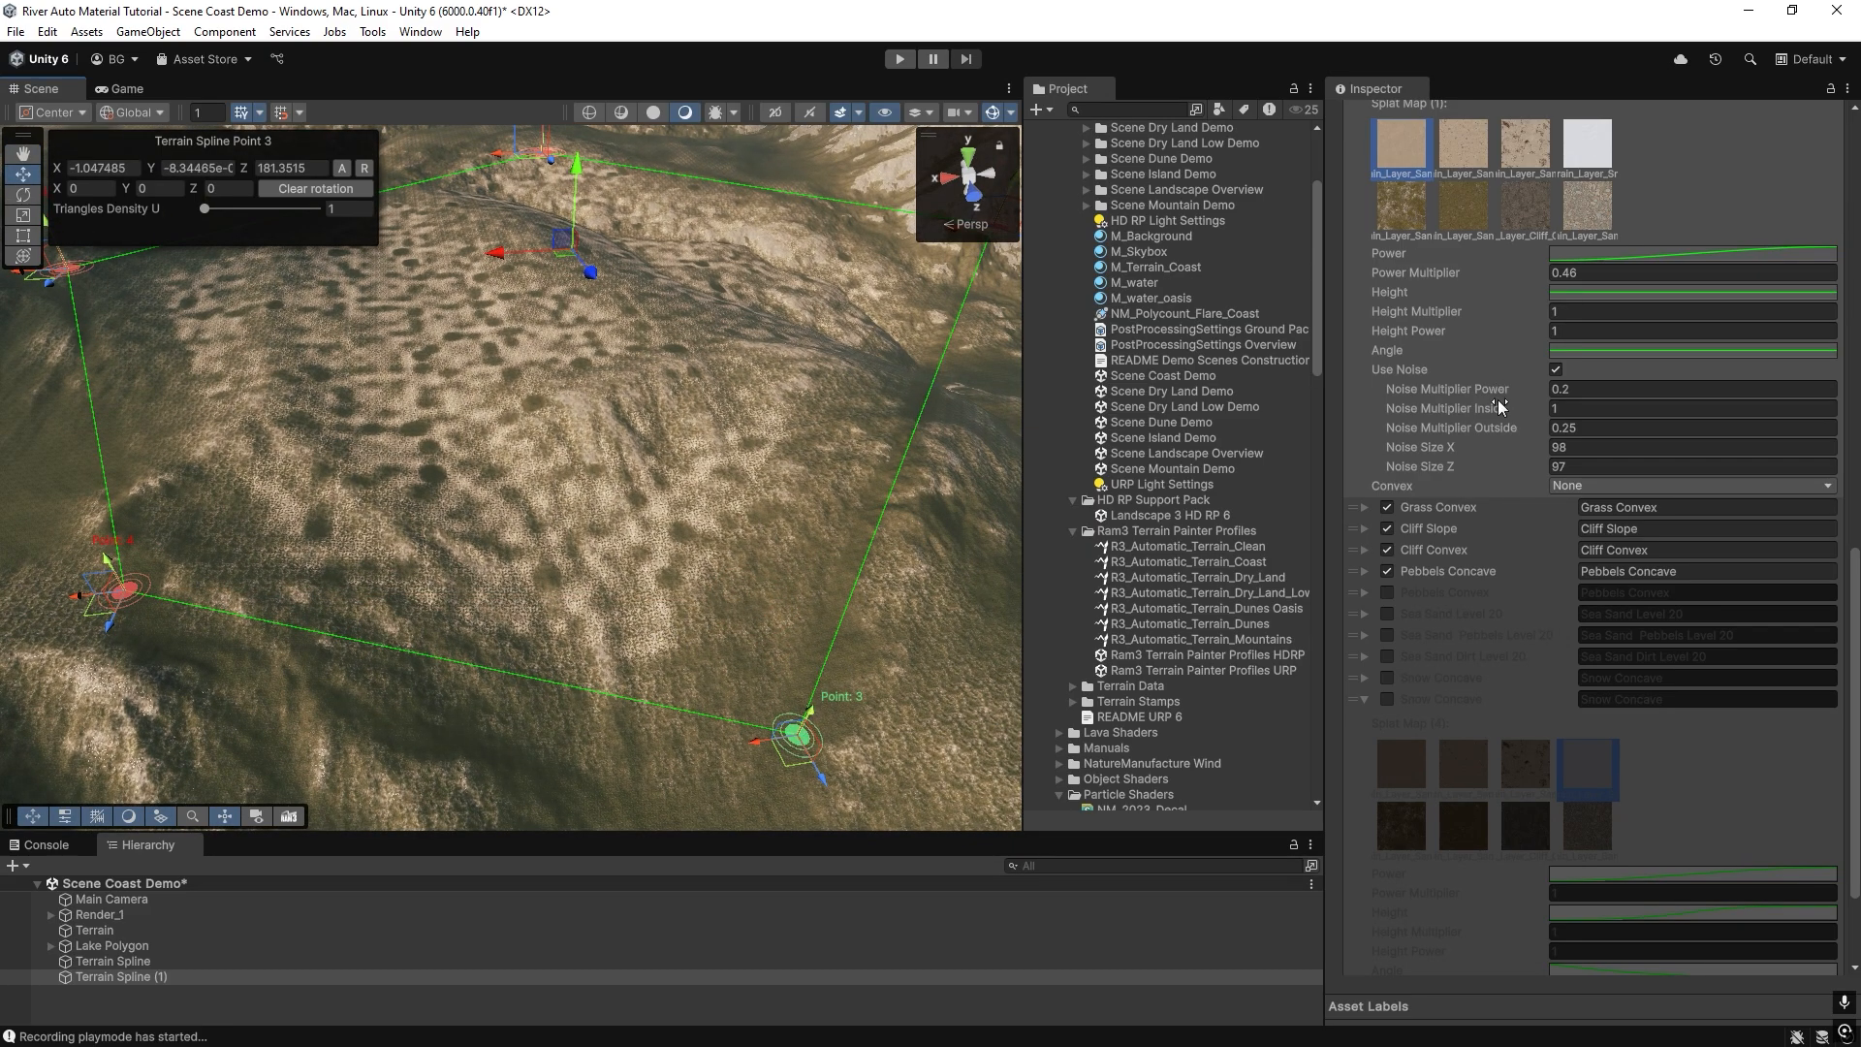
{"action": "right_click_drag", "start_coordinate": [722, 489], "coordinate": [720, 469]}
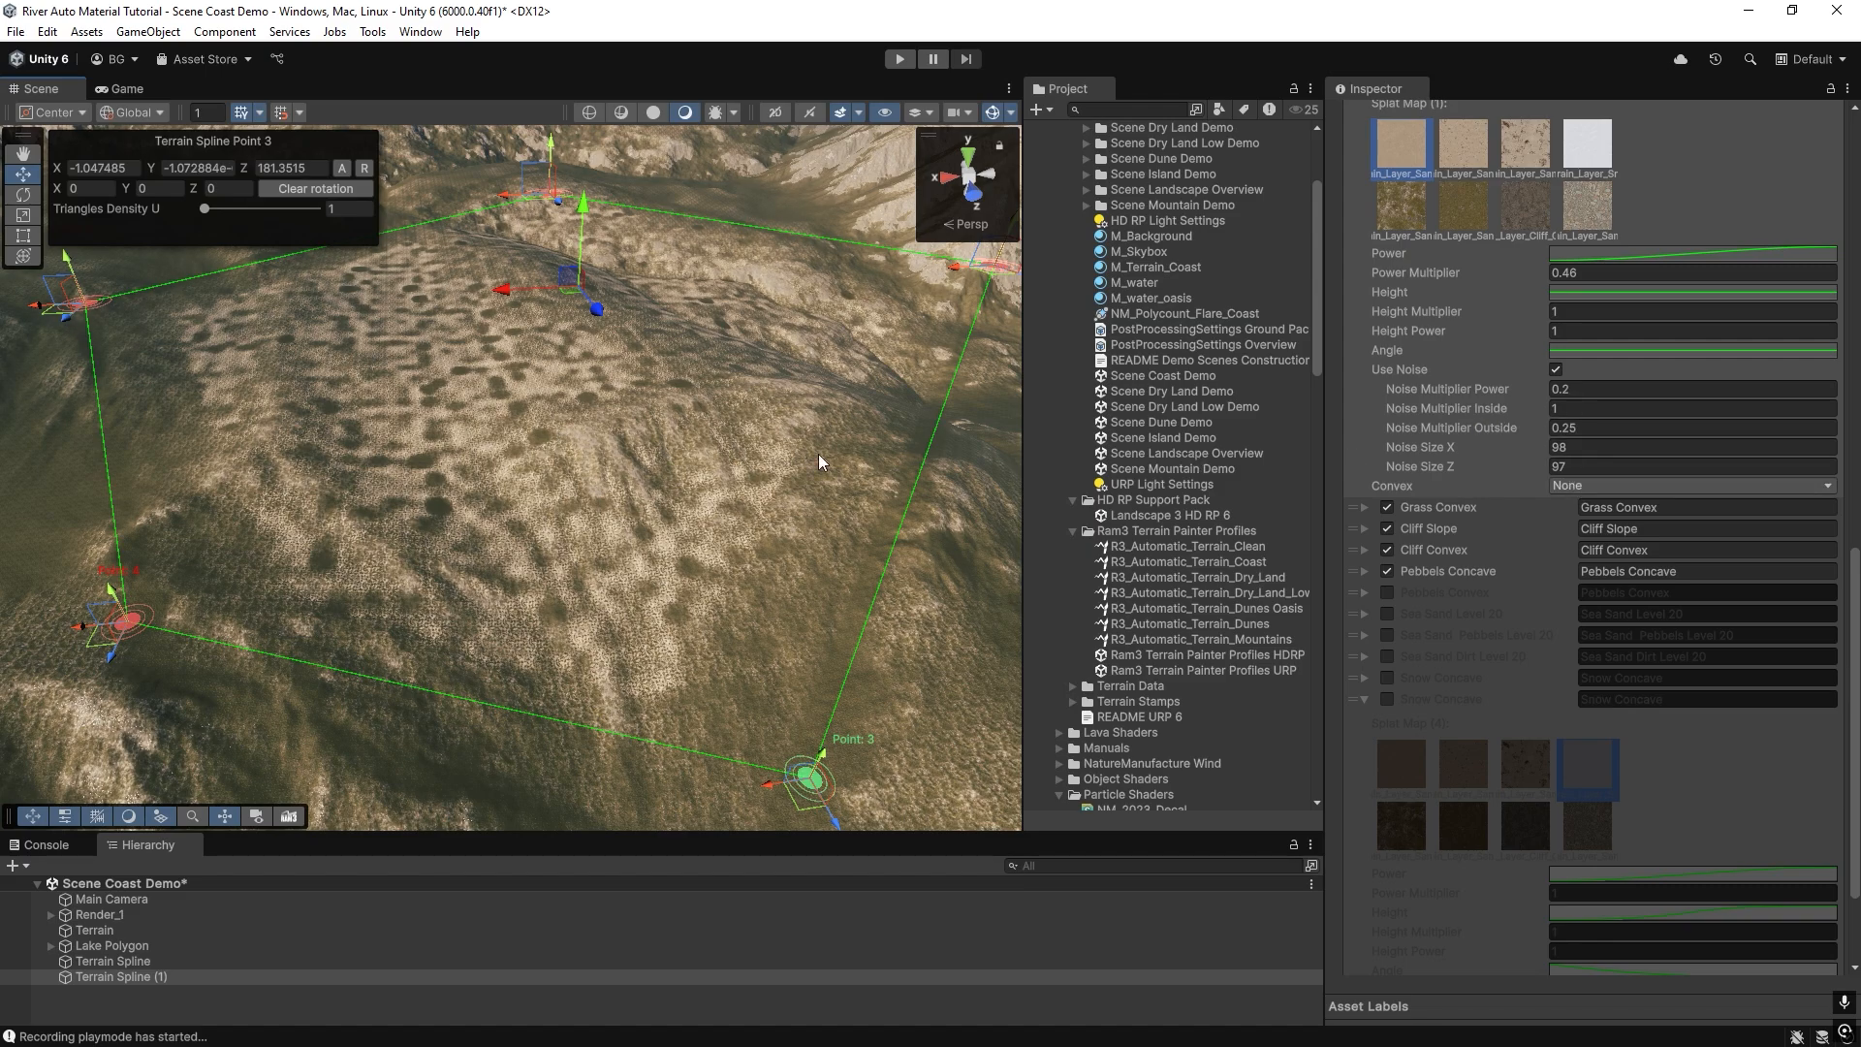
Create a NatureManufacture River Spline and place five points running from the rocky mountainside down across the grassy slope.
{"action": "right_click_drag", "start_coordinate": [527, 490], "coordinate": [55, 389]}
{"action": "right_click_drag", "start_coordinate": [55, 390], "coordinate": [428, 438]}
{"action": "left_click", "coordinate": [28, 867]}
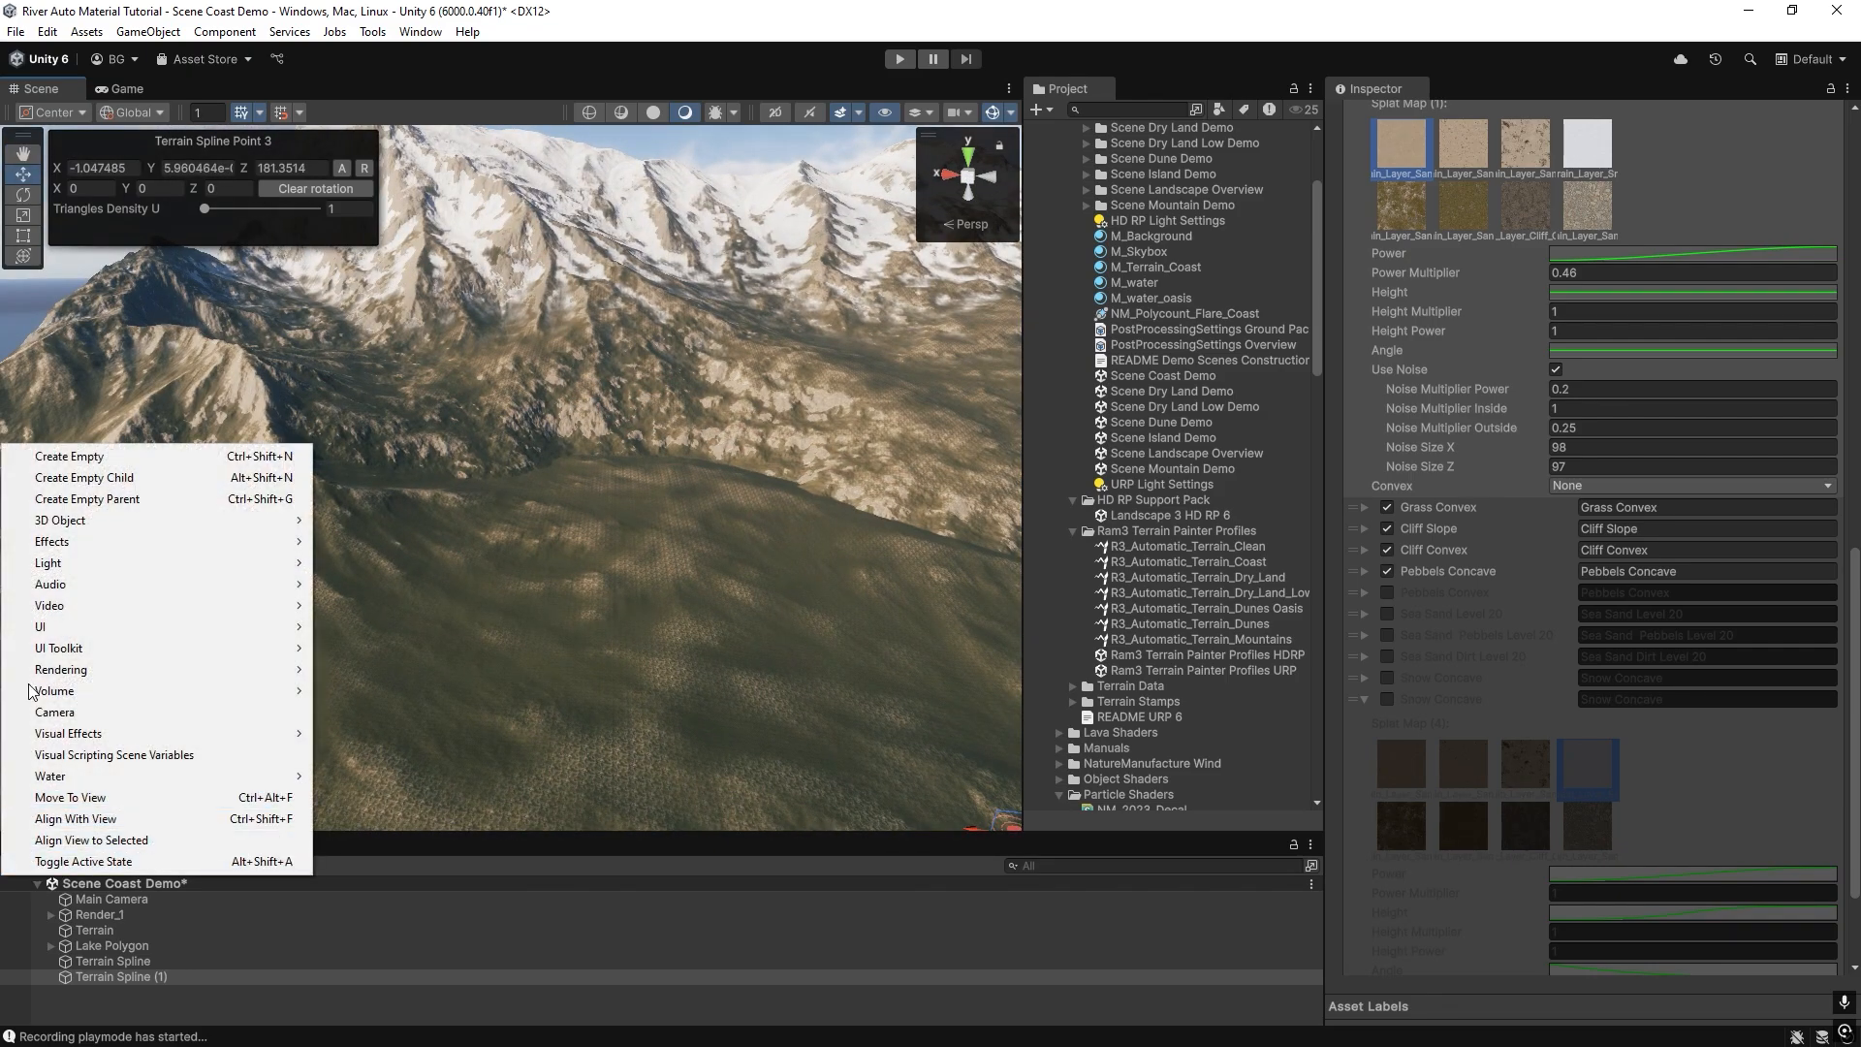
{"action": "mouse_move", "coordinate": [281, 521]}
{"action": "mouse_move", "coordinate": [349, 736]}
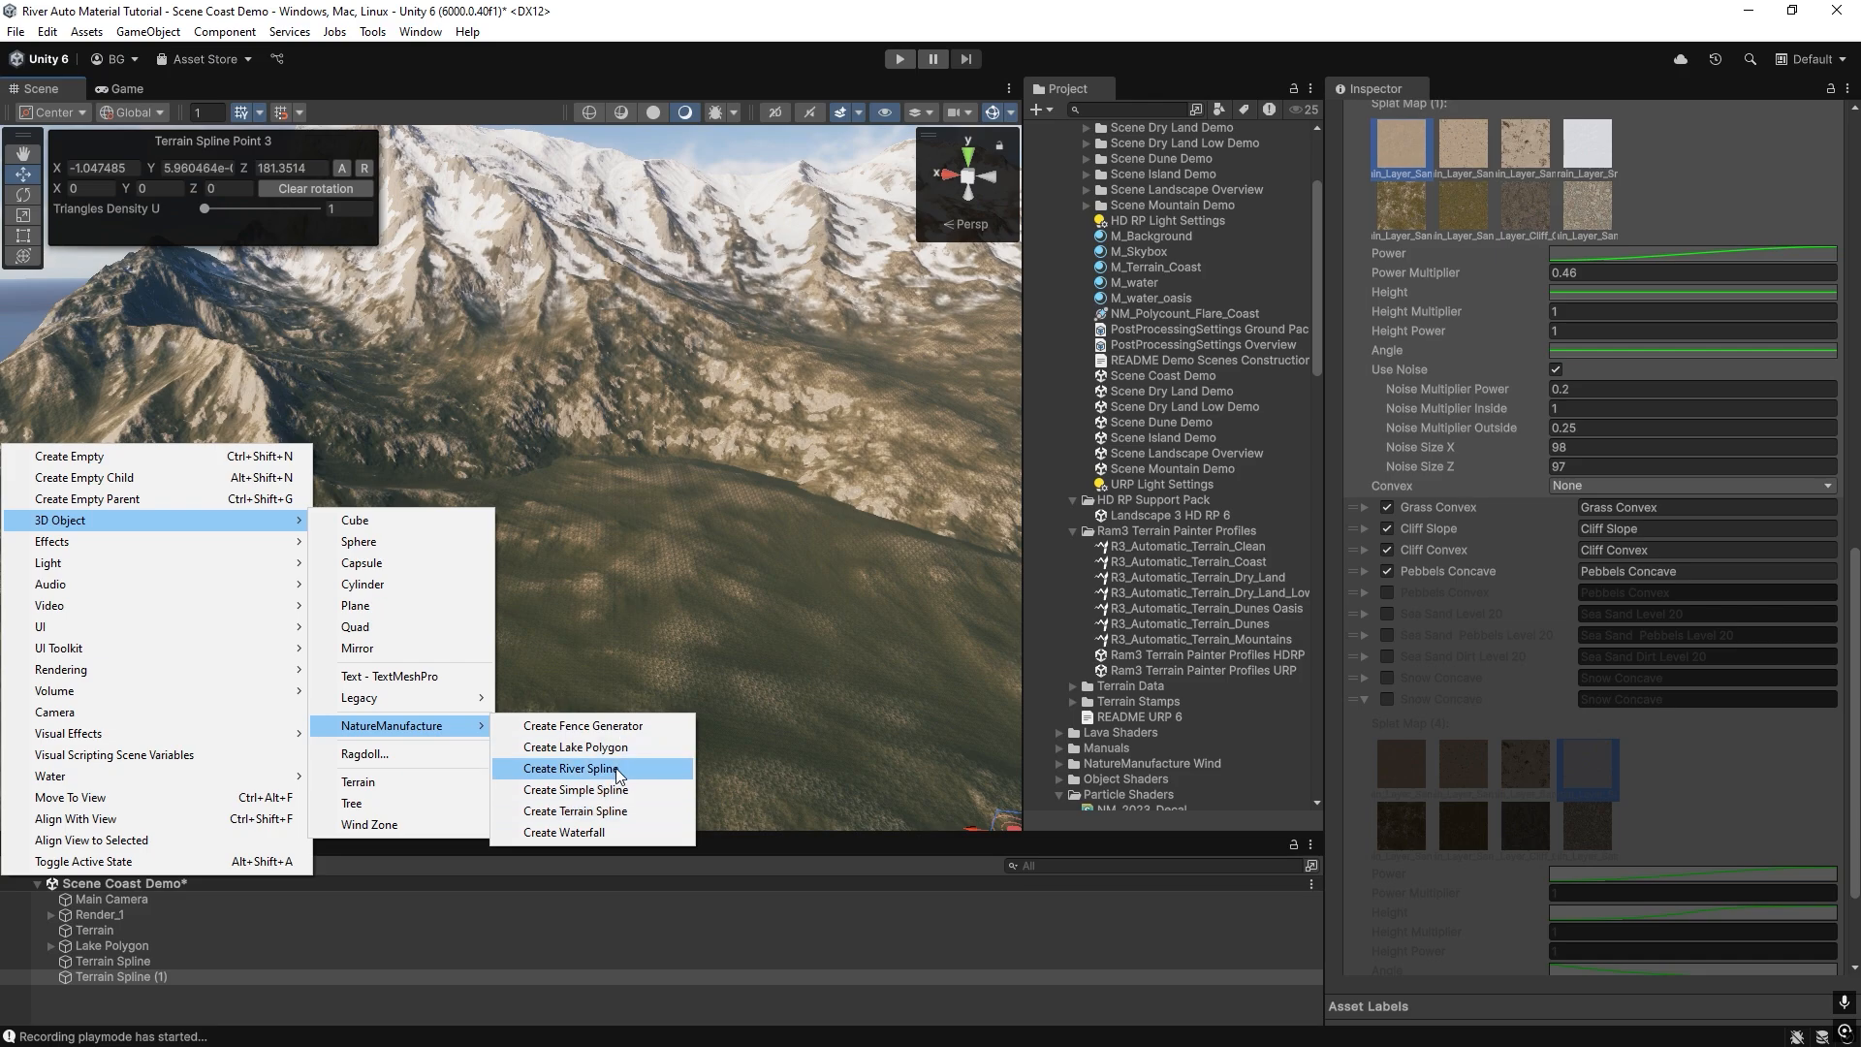
{"action": "left_click", "coordinate": [572, 768]}
{"action": "left_click", "coordinate": [401, 355], "text": "ctrl"}
{"action": "left_click", "coordinate": [482, 434], "text": "ctrl"}
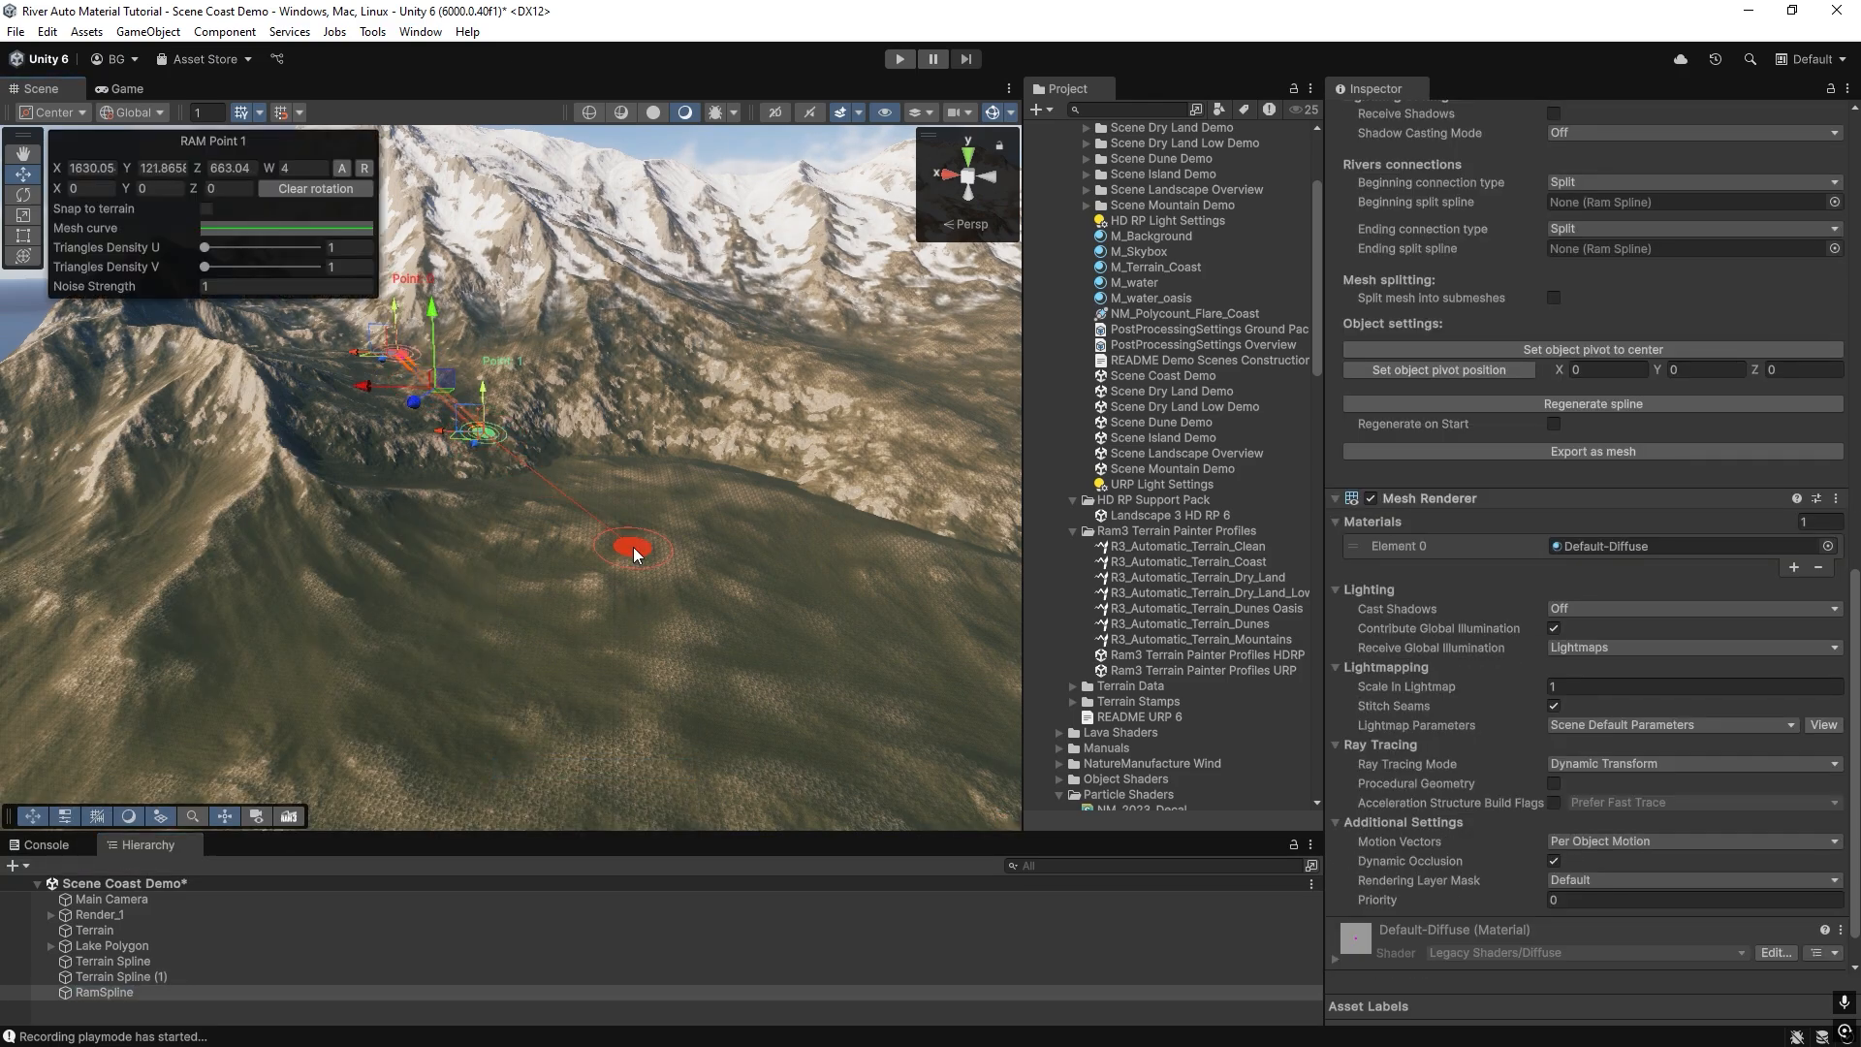
{"action": "left_click", "coordinate": [632, 546], "text": "ctrl"}
{"action": "left_click", "coordinate": [720, 722], "text": "ctrl"}
{"action": "left_click", "coordinate": [911, 736], "text": "ctrl"}
Assign the R3_Profile_River_Big spline profile to the new river and apply a width of 40 to the whole river.
{"action": "right_click_drag", "start_coordinate": [696, 557], "coordinate": [695, 606]}
{"action": "scroll", "coordinate": [1593, 426], "scroll_direction": "up", "scroll_amount": 5}
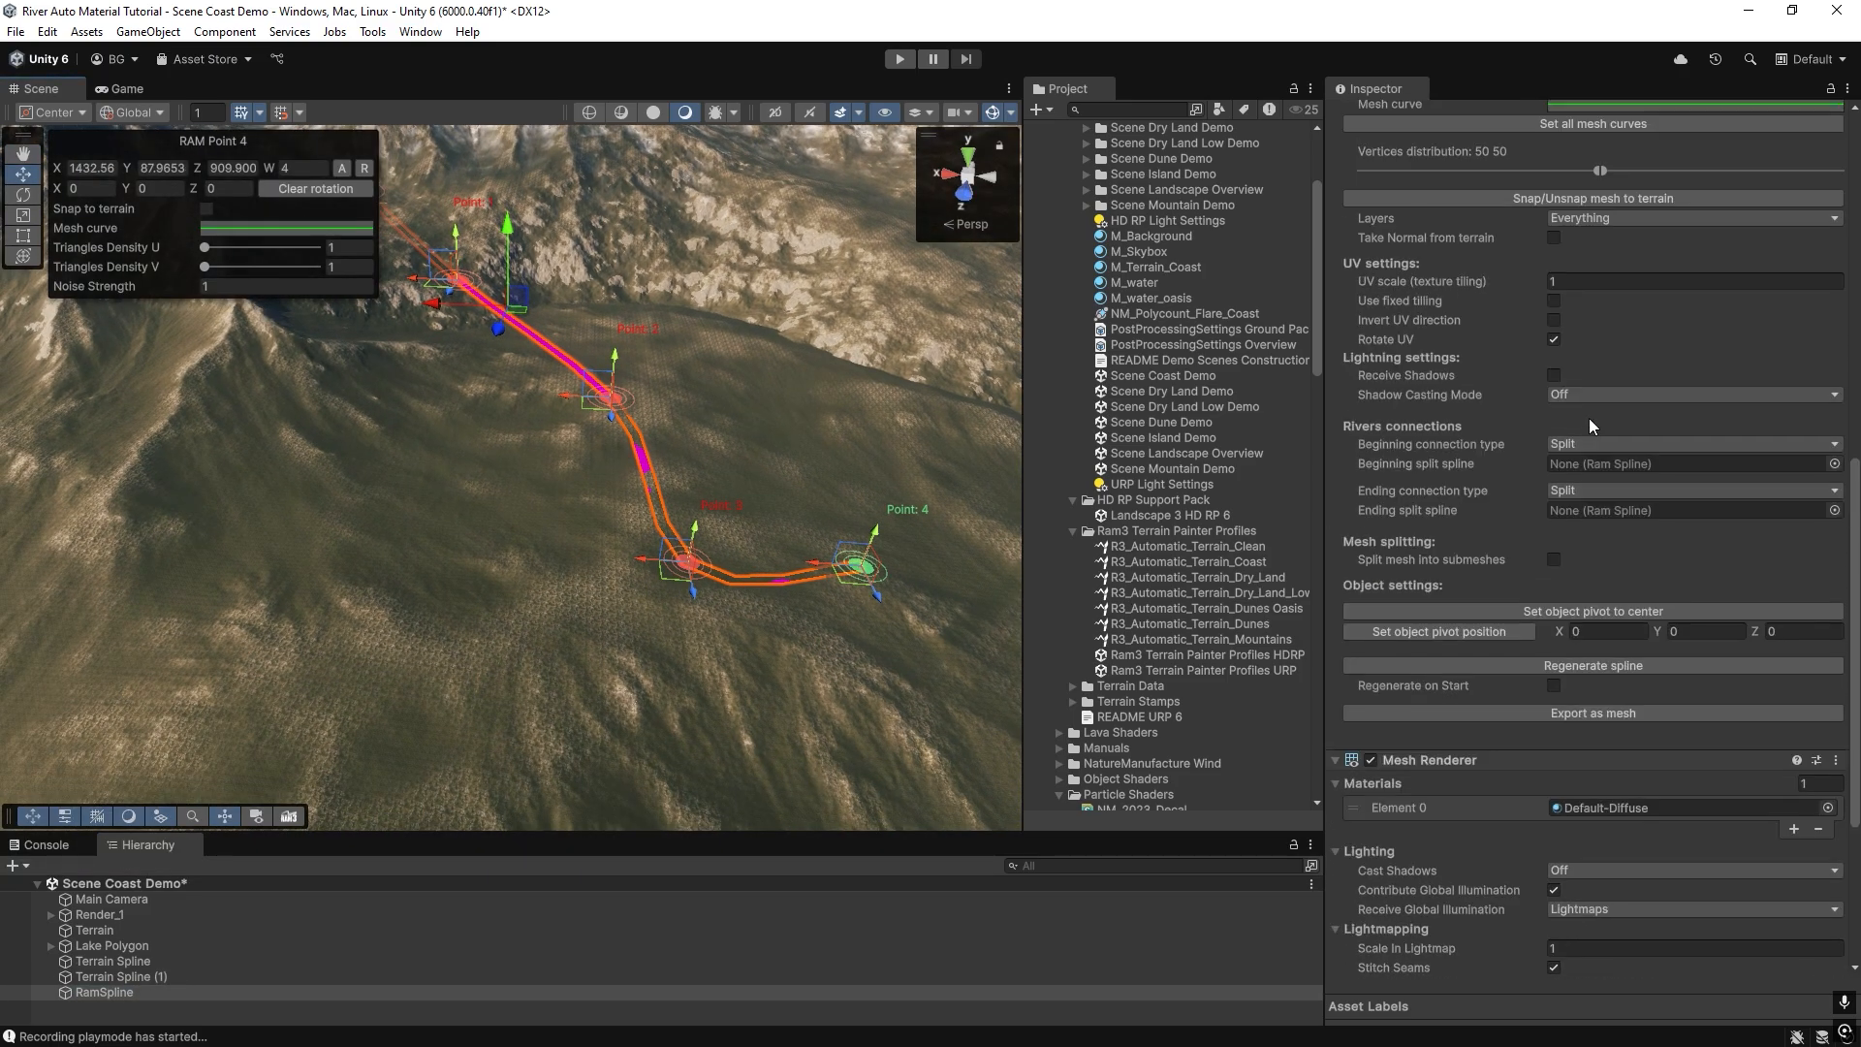
{"action": "scroll", "coordinate": [1803, 180], "scroll_direction": "up", "scroll_amount": 8}
{"action": "left_click", "coordinate": [1834, 345]}
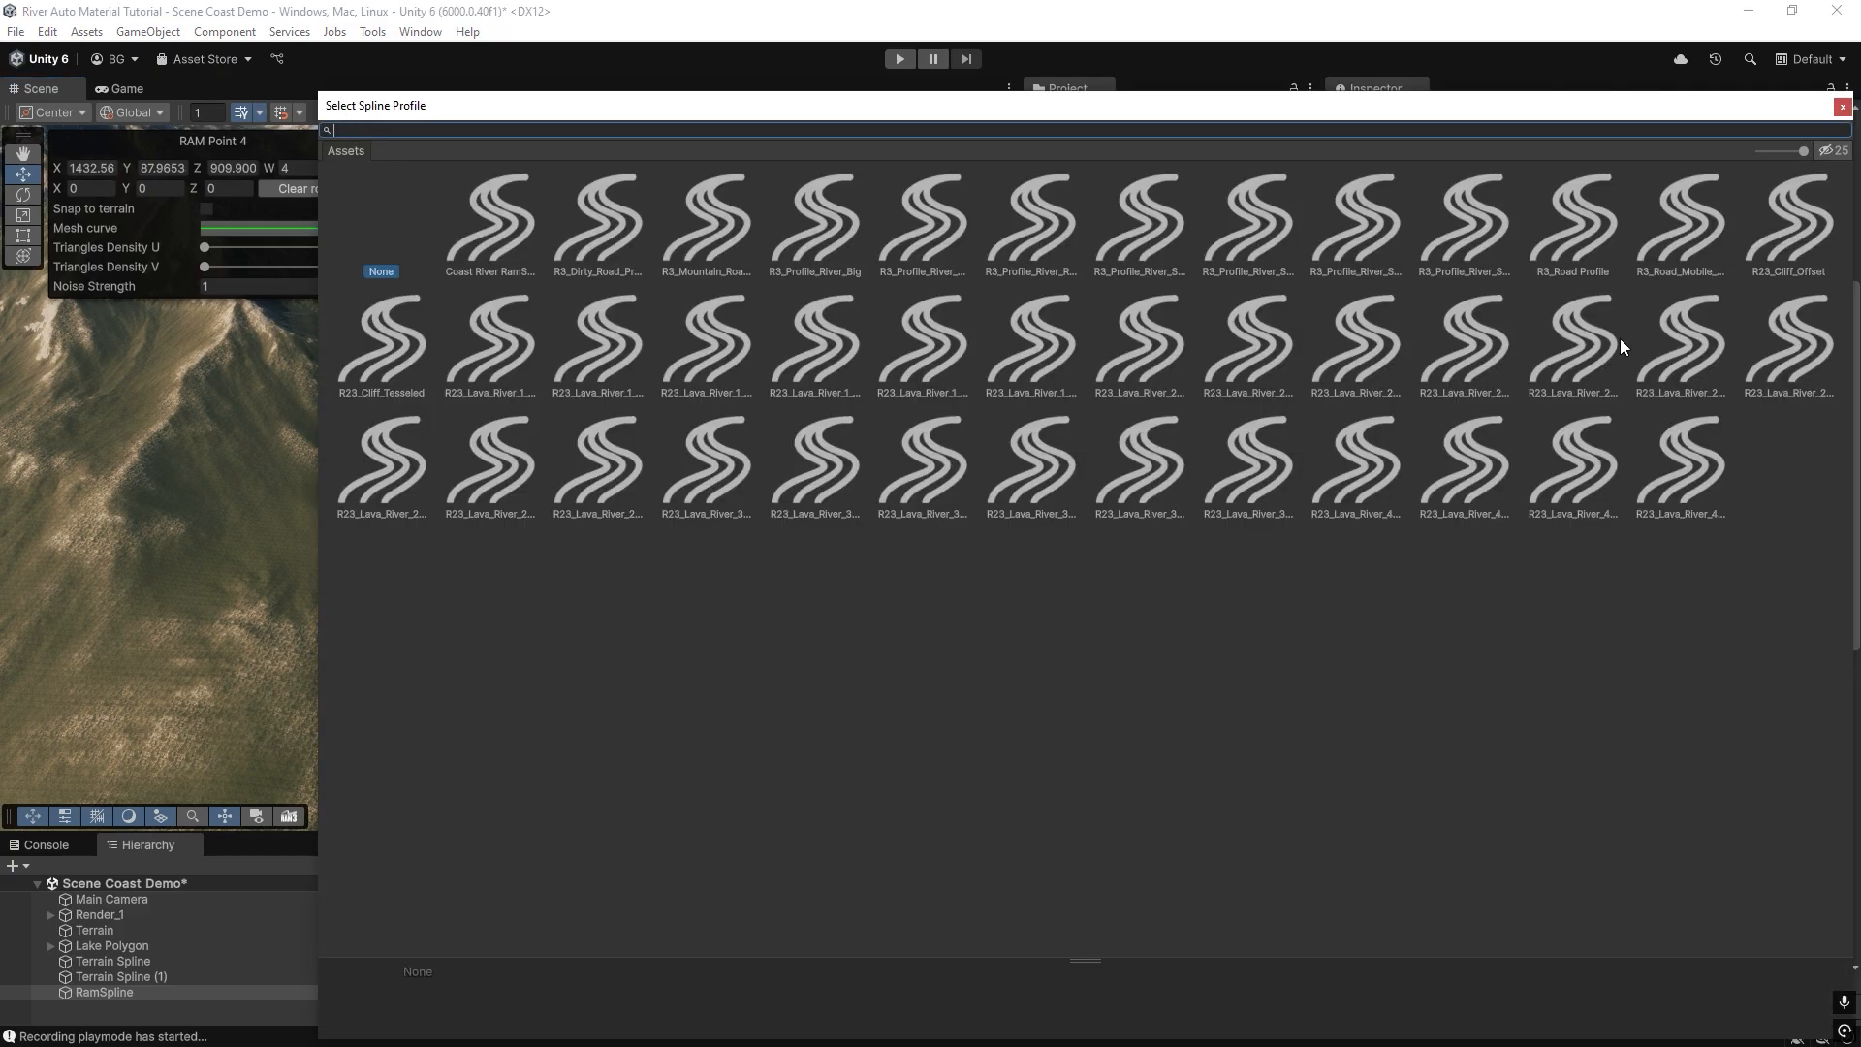
{"action": "type", "text": "river"}
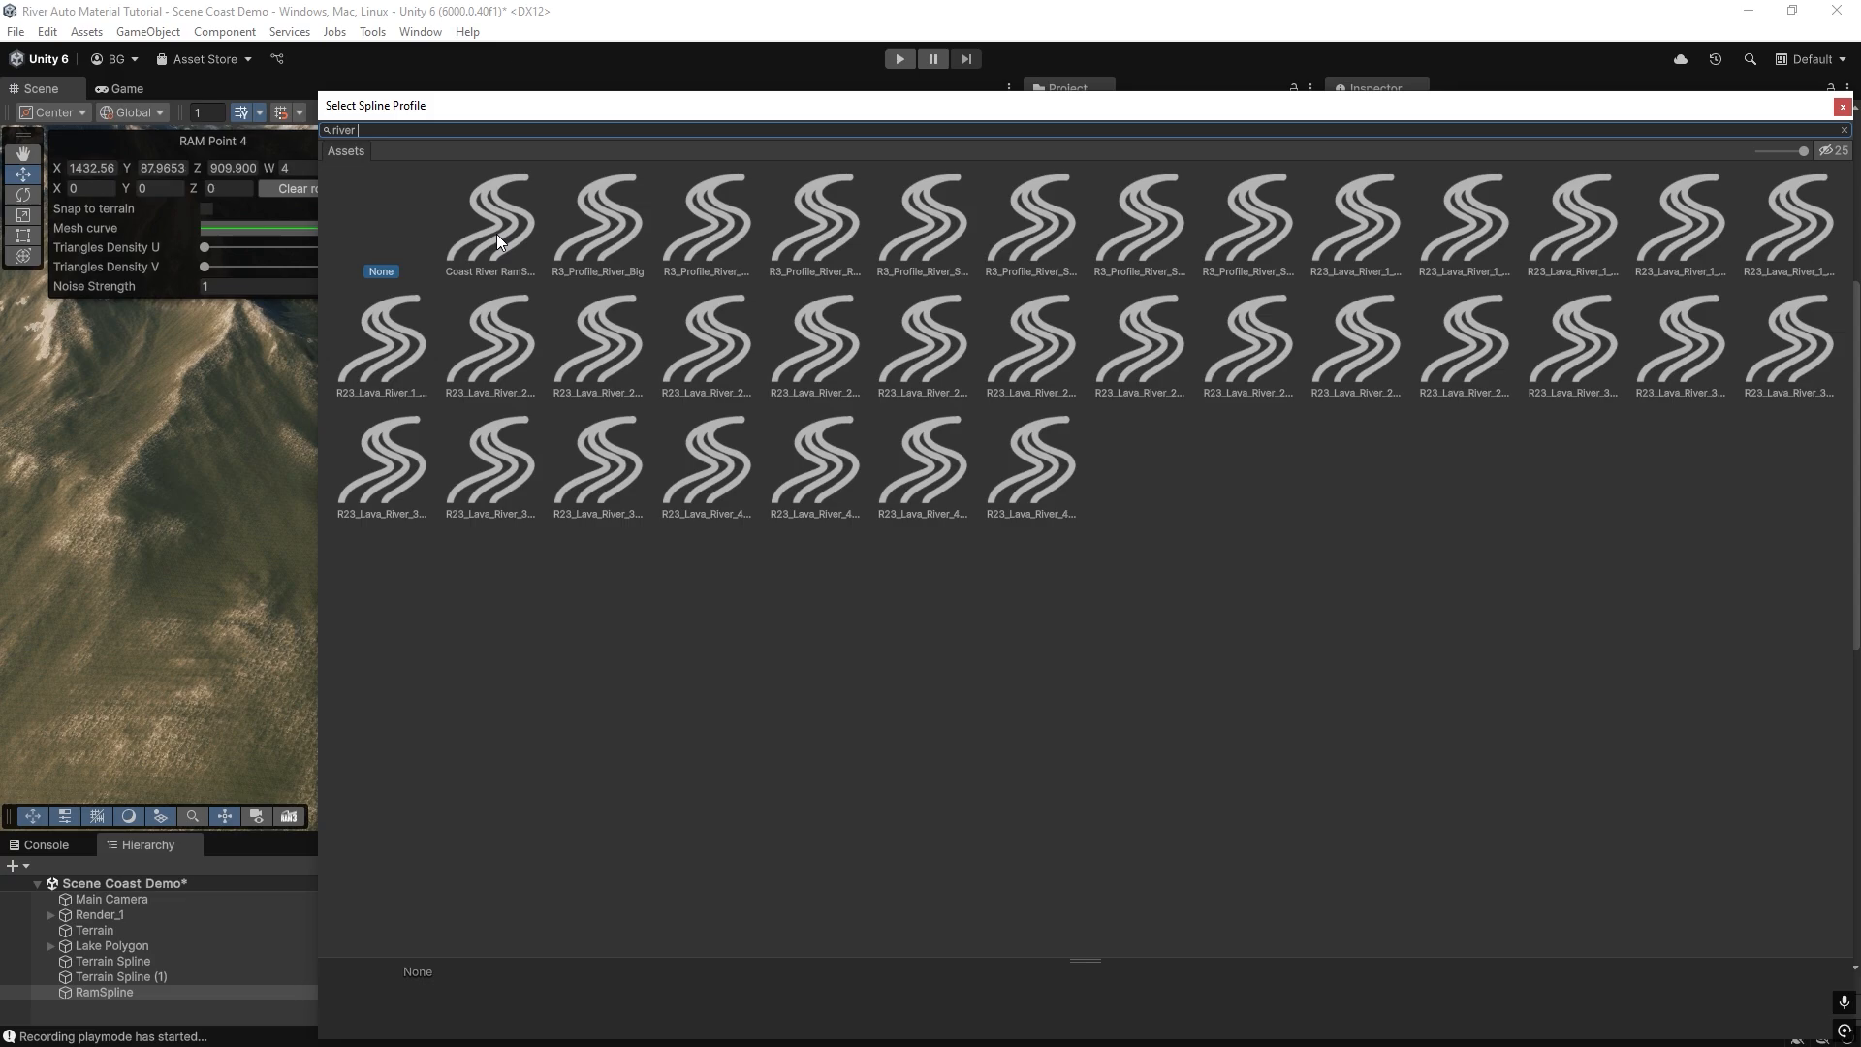
{"action": "left_click", "coordinate": [607, 229]}
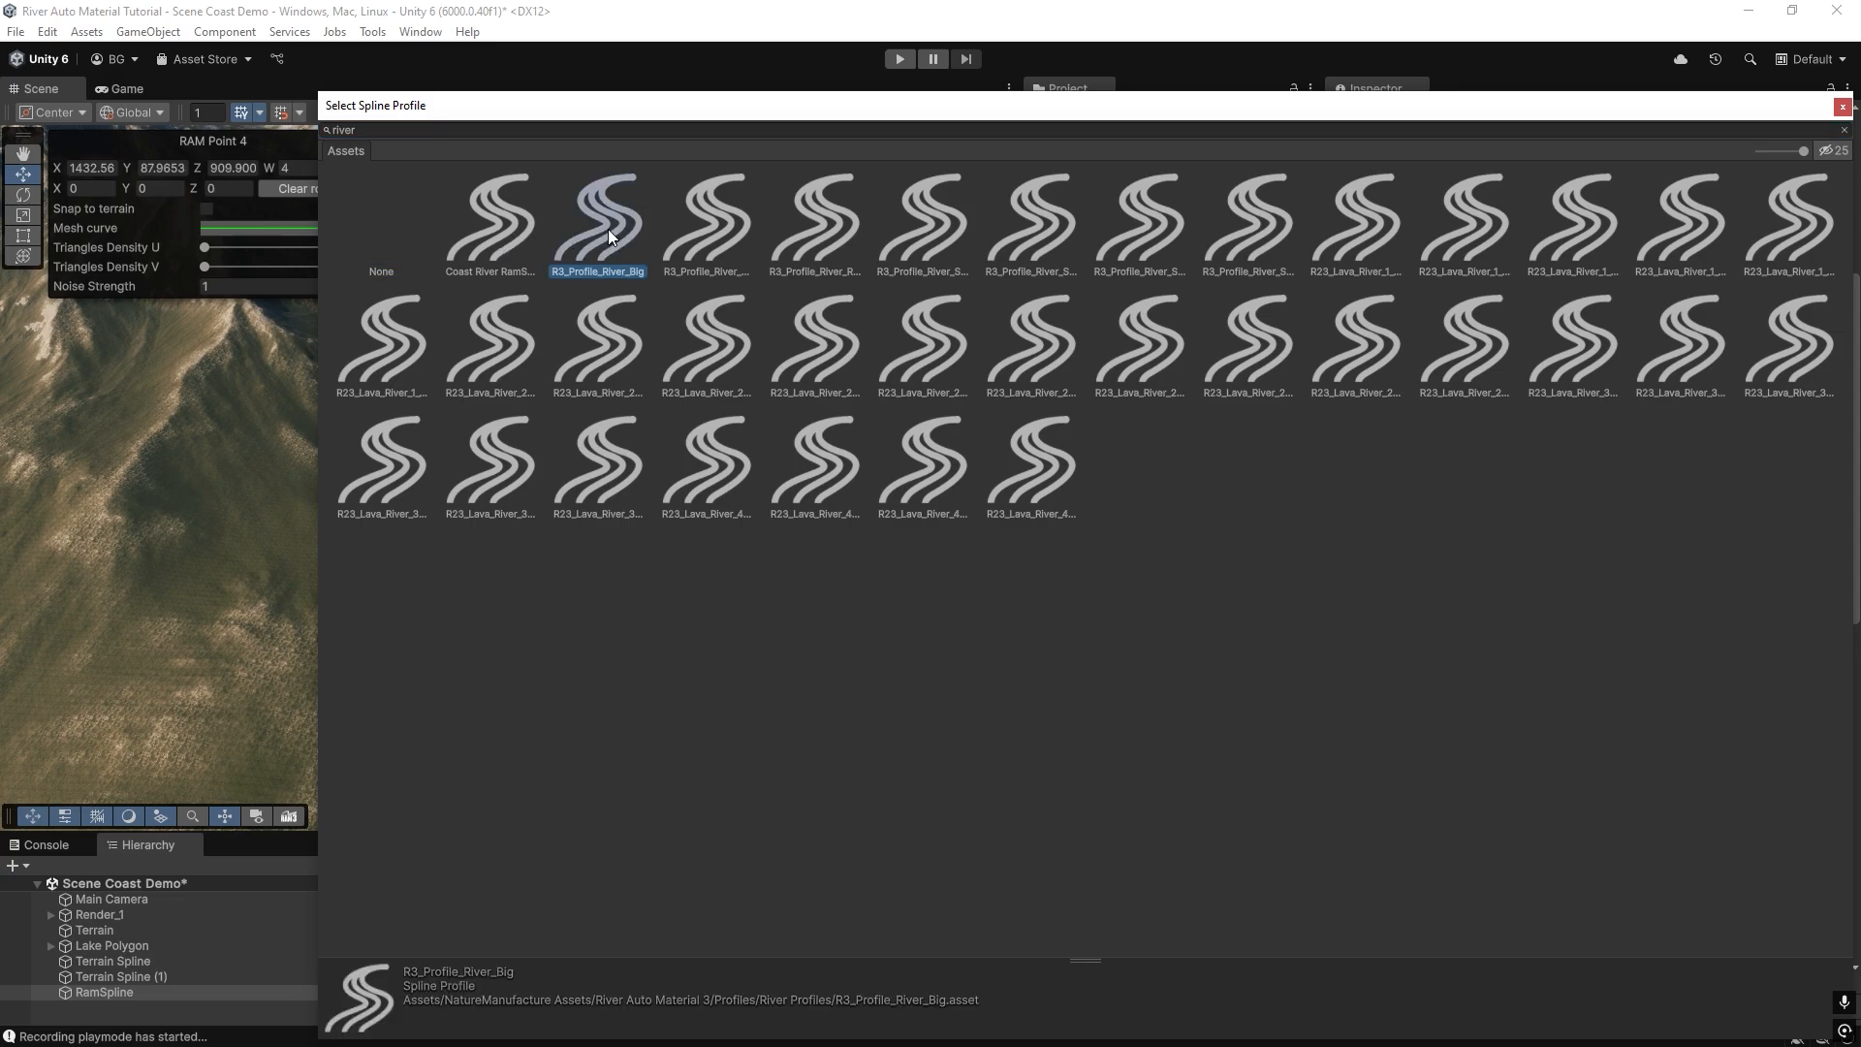
{"action": "double_click", "coordinate": [608, 228]}
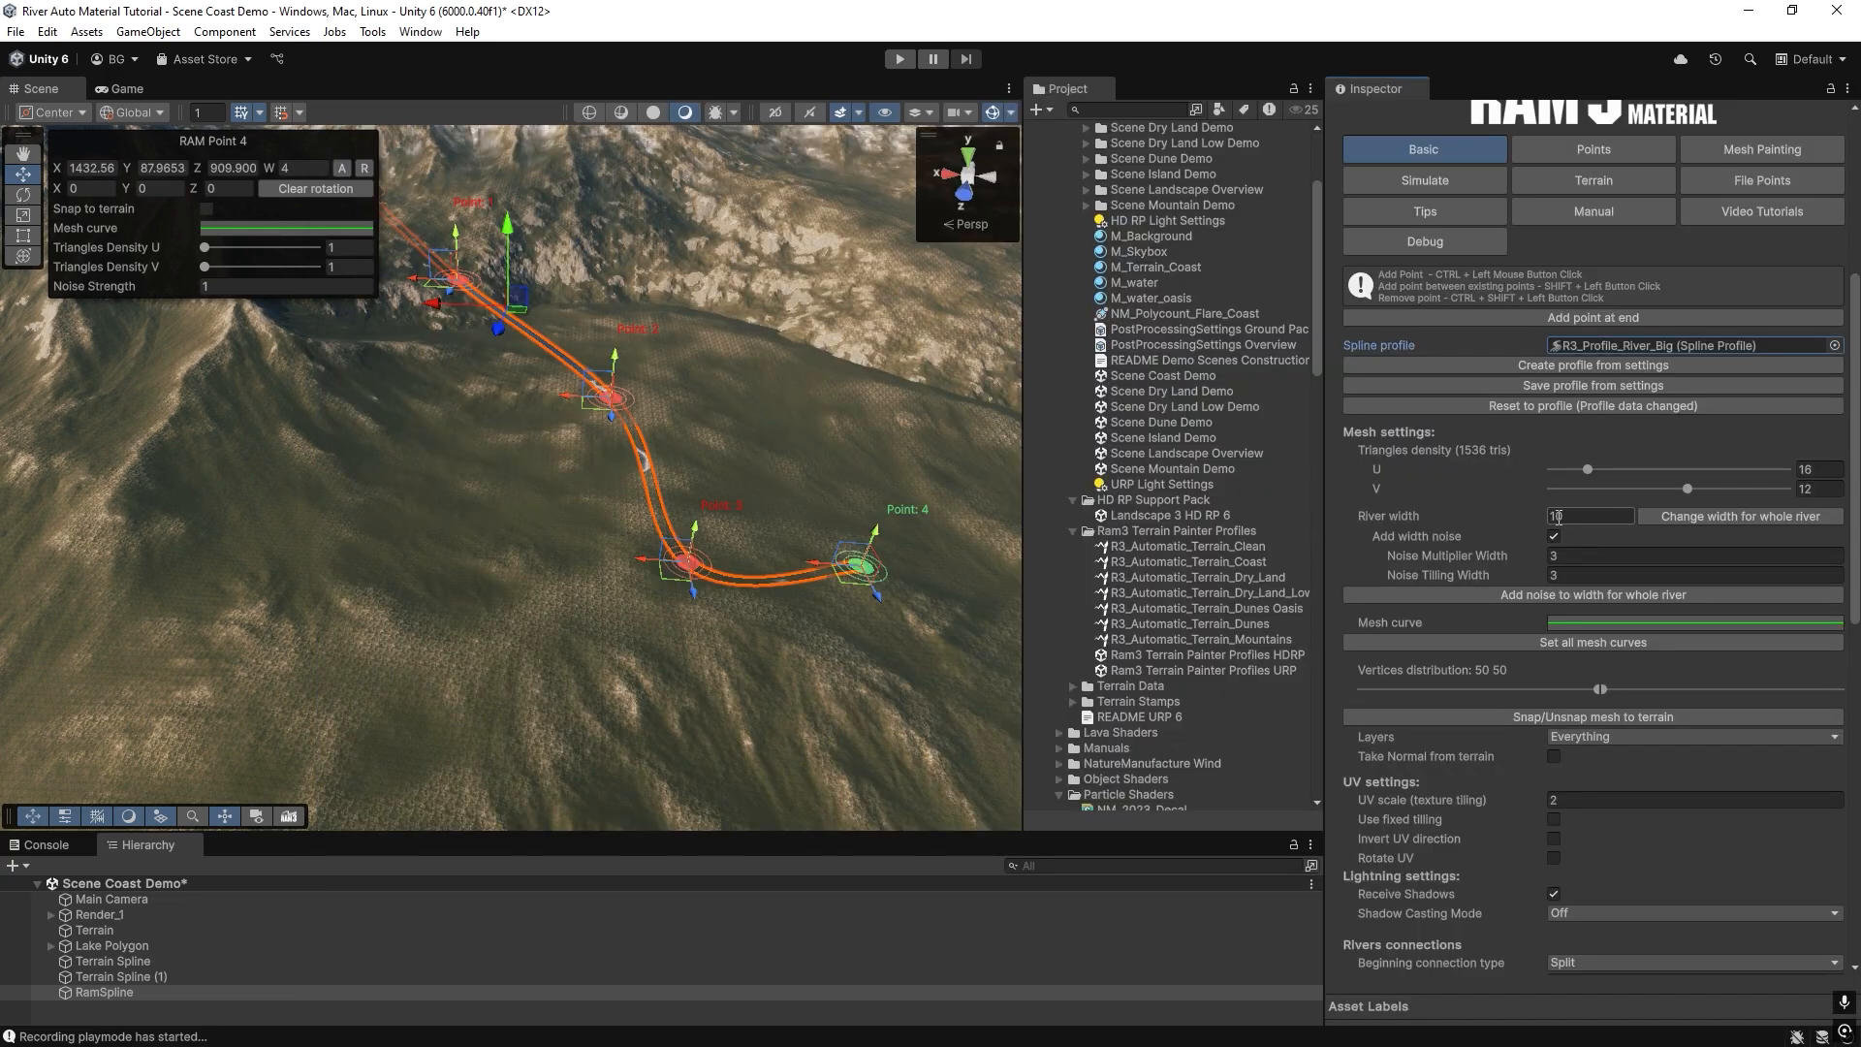
{"action": "left_click", "coordinate": [1682, 518]}
{"action": "mouse_move", "coordinate": [594, 630]}
{"action": "right_mouse_down"}
{"action": "mouse_move", "coordinate": [577, 582]}
{"action": "mouse_move", "coordinate": [589, 625]}
{"action": "mouse_move", "coordinate": [520, 544]}
{"action": "mouse_move", "coordinate": [707, 630]}
{"action": "right_mouse_up"}
{"action": "left_click", "coordinate": [605, 502]}
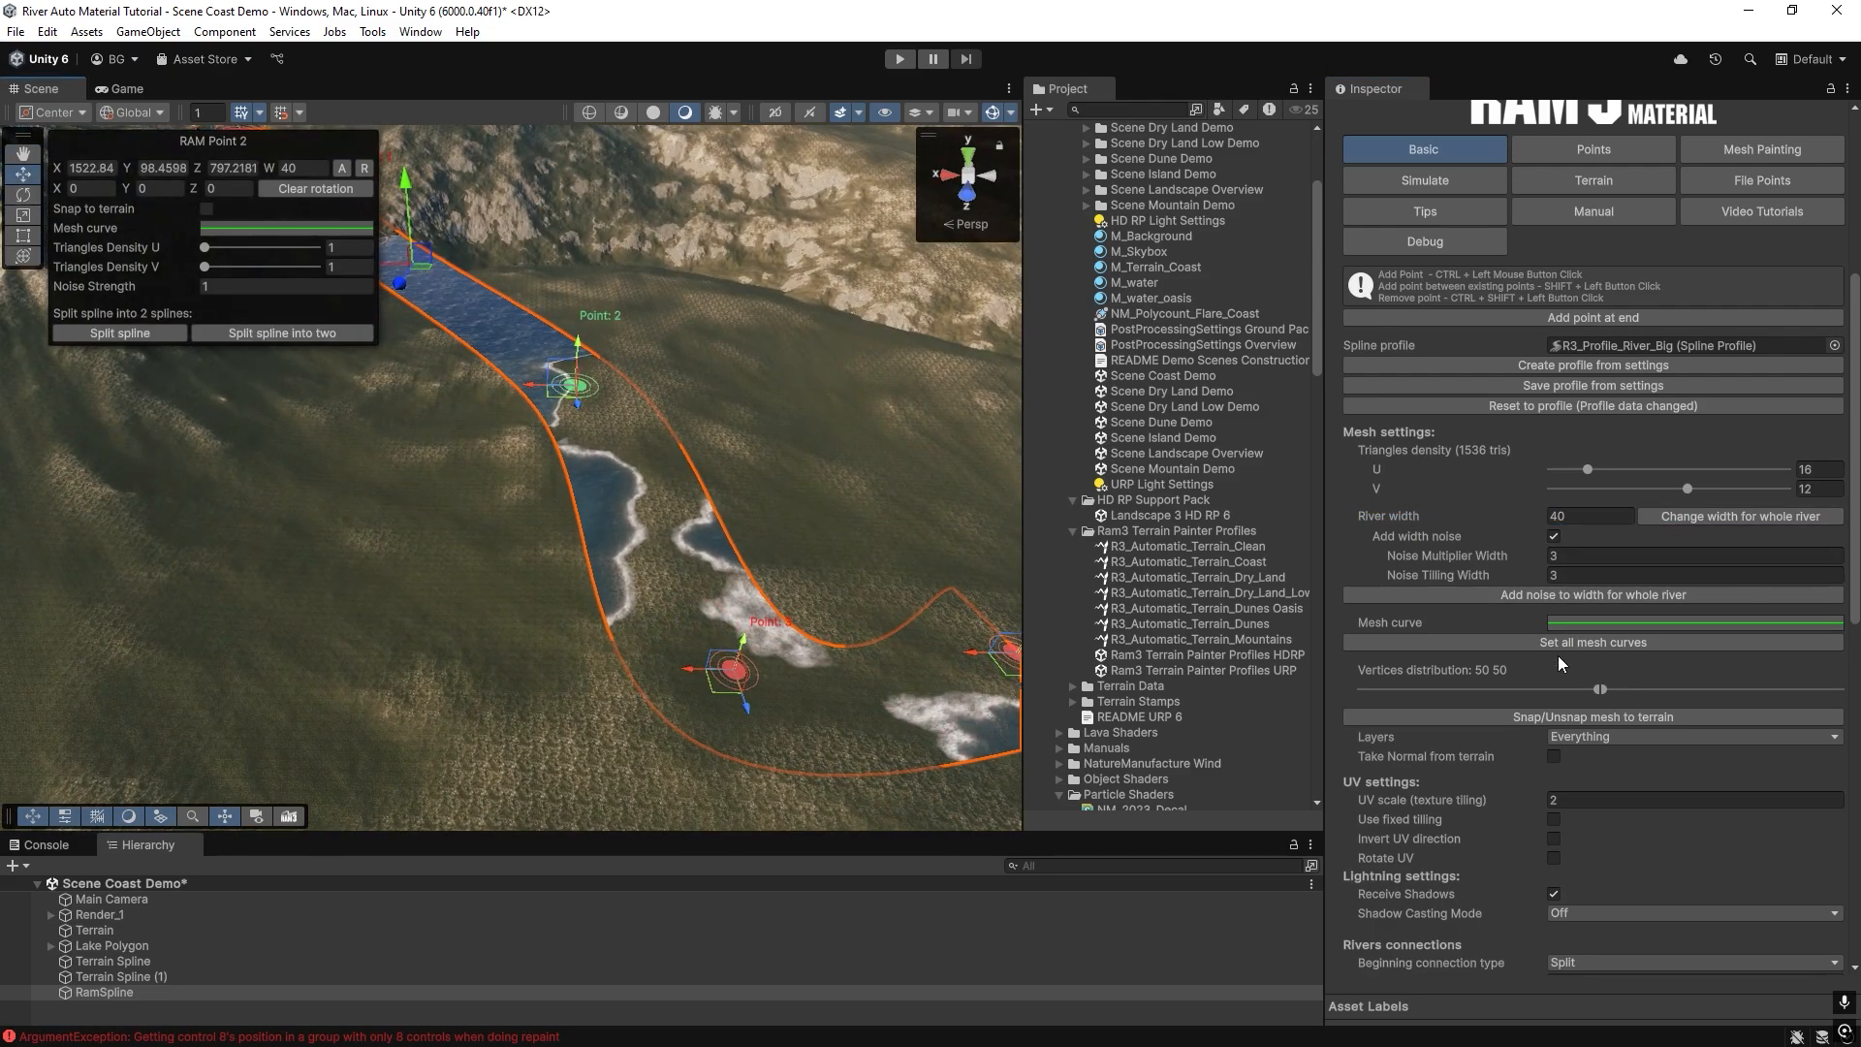
Carve the terrain along the river using the R3_River_Terrain_Paint profile's carve settings and inspect the riverbed.
{"action": "left_click", "coordinate": [1617, 182]}
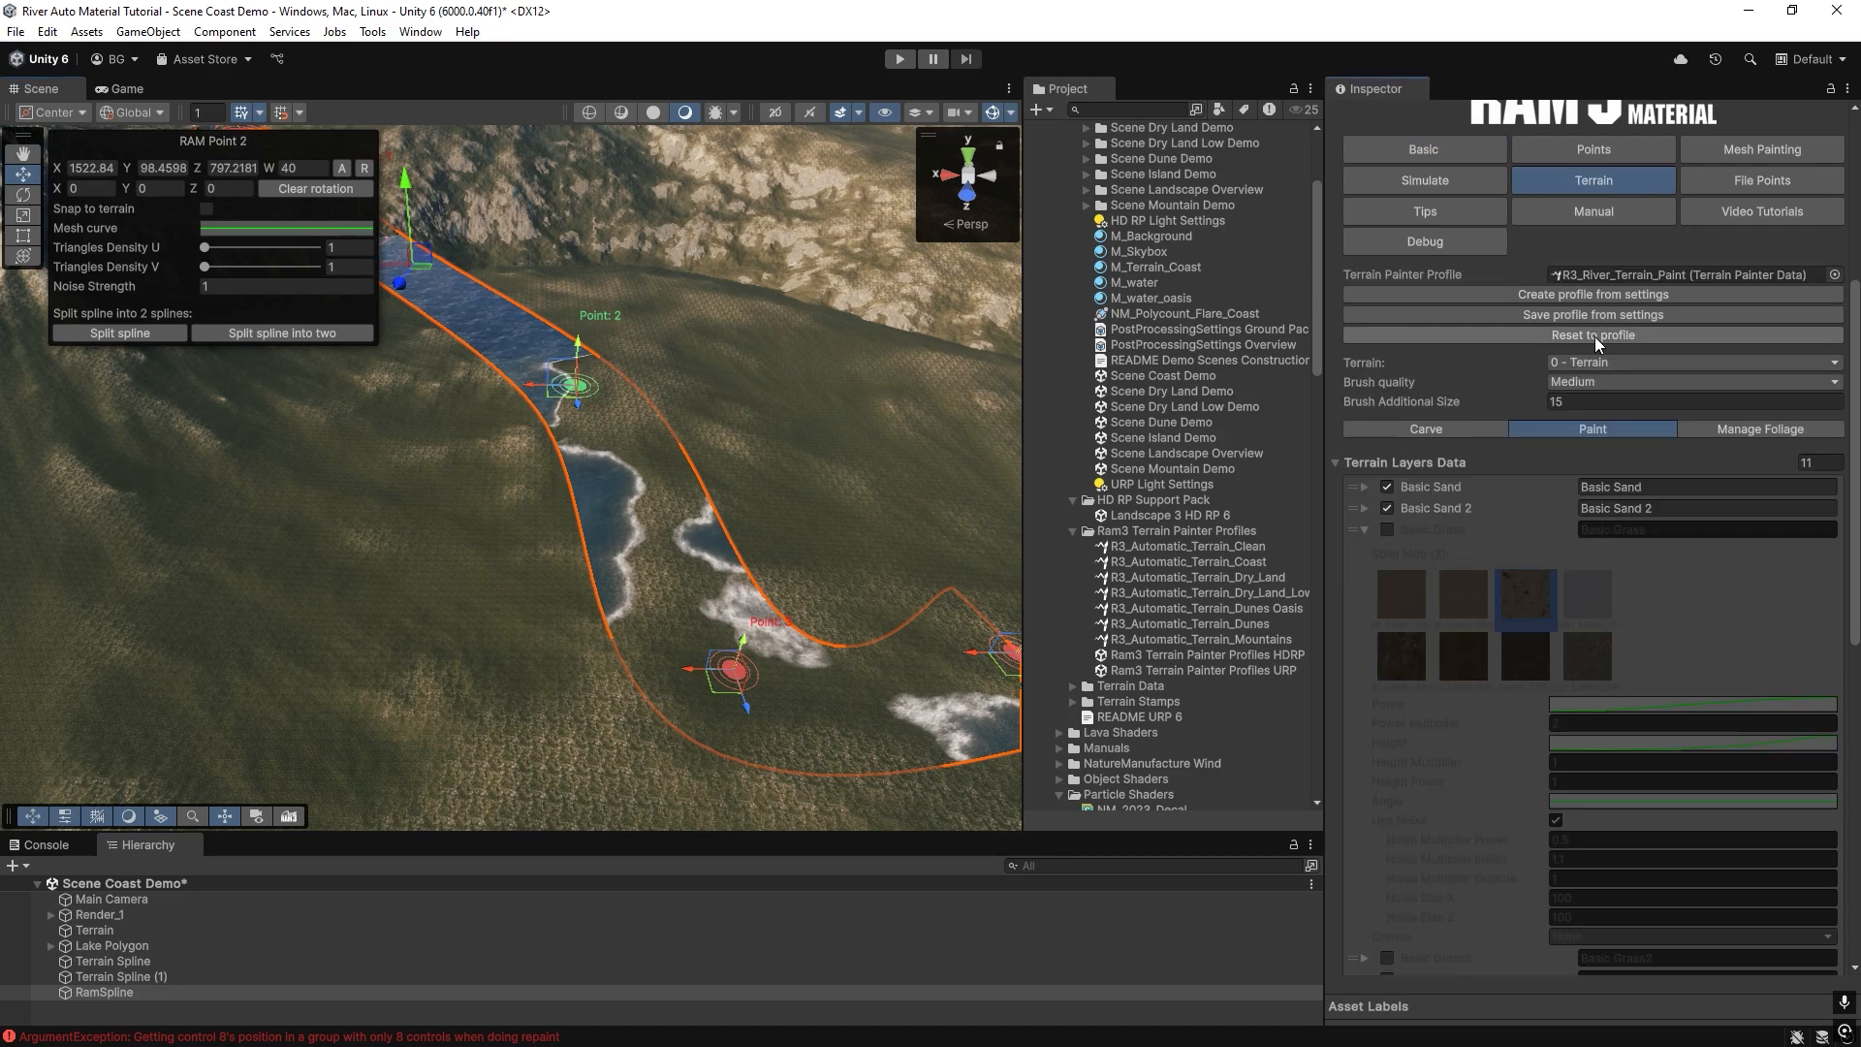
{"action": "left_click", "coordinate": [1399, 433]}
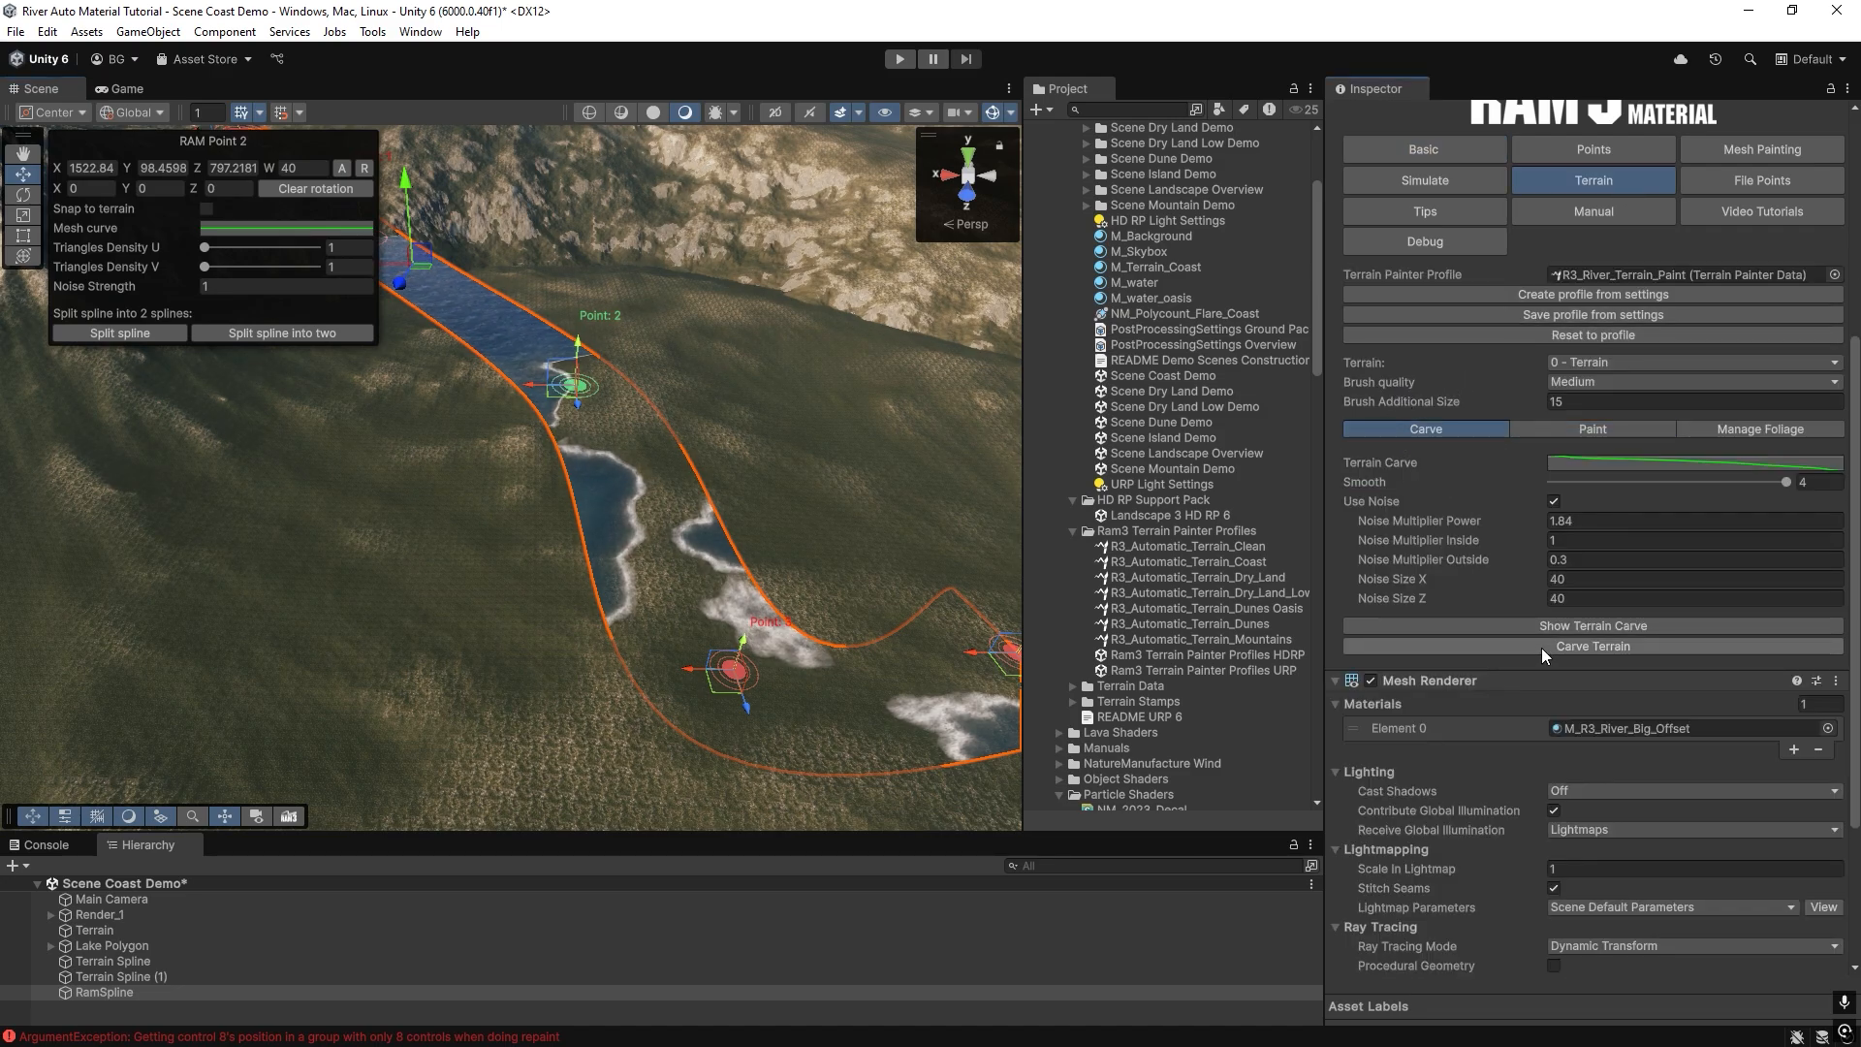
{"action": "left_click", "coordinate": [1541, 647]}
{"action": "right_click_drag", "start_coordinate": [973, 625], "coordinate": [643, 541]}
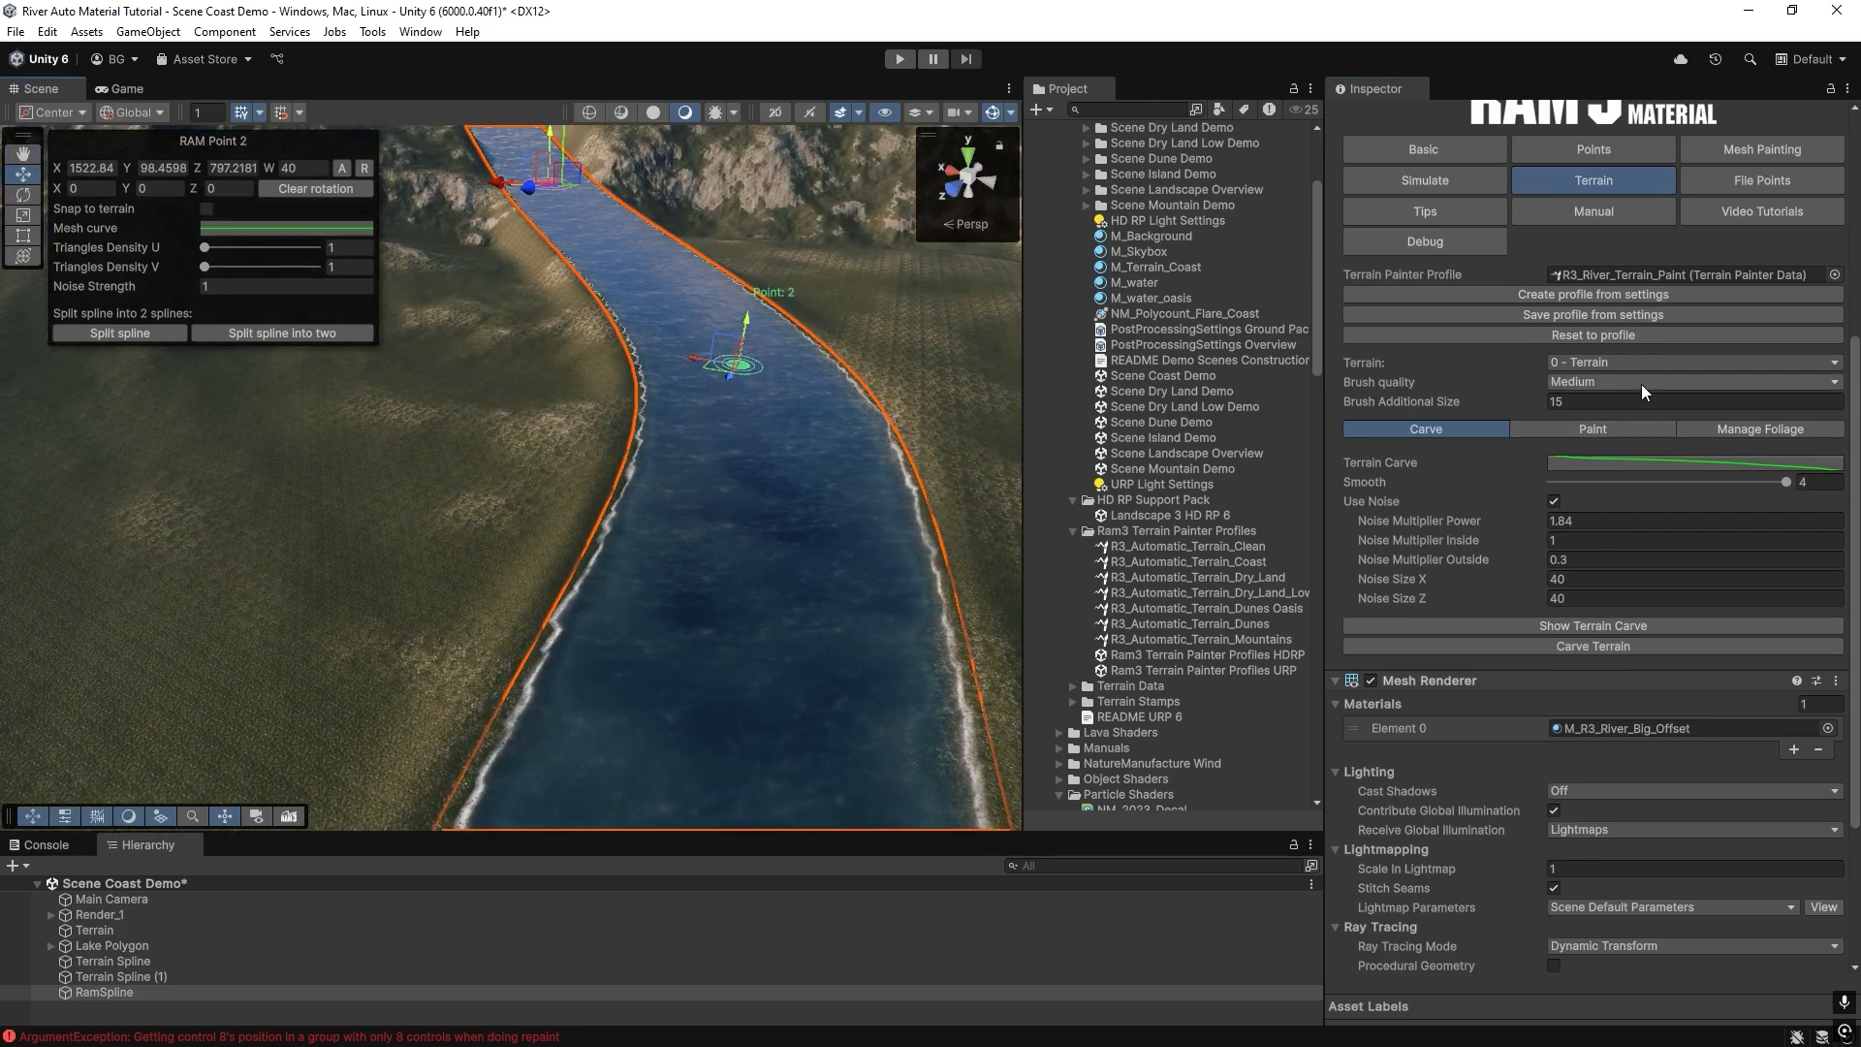
Assign the tutorial Spline profile as the river's Terrain Painter Profile.
{"action": "left_click", "coordinate": [1834, 276]}
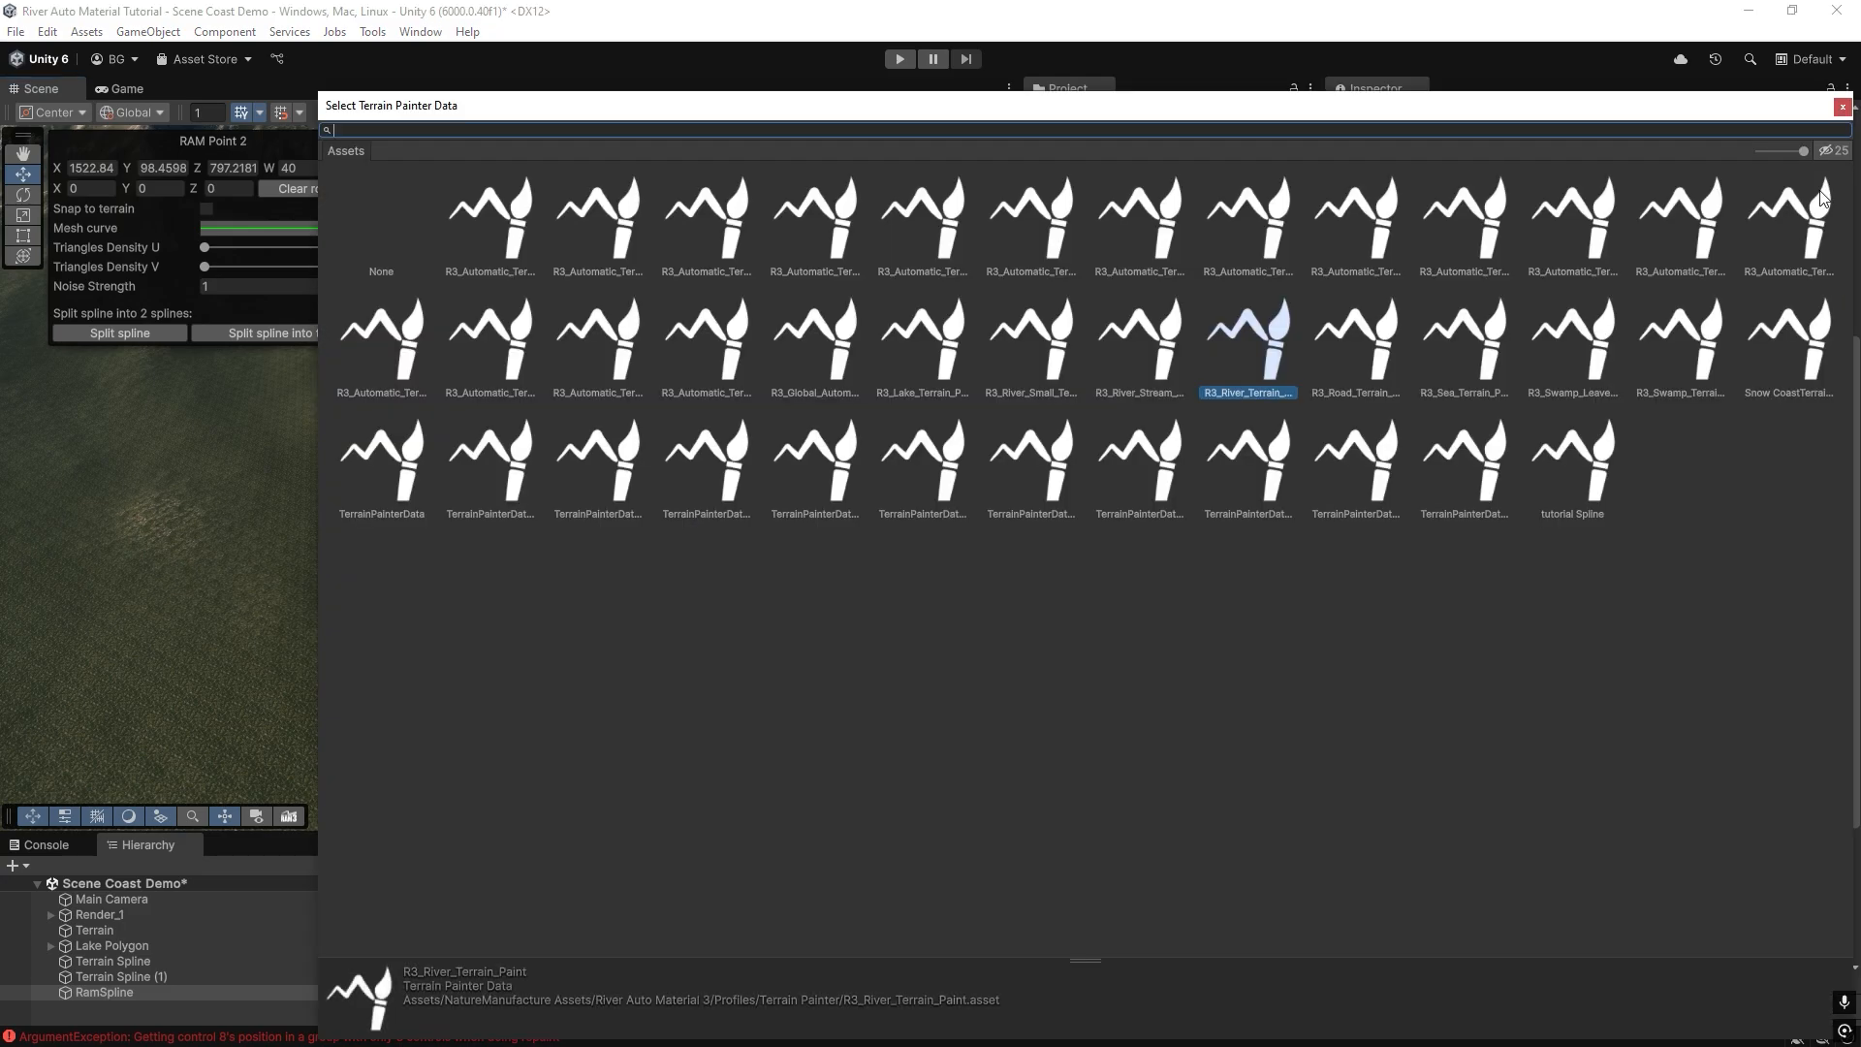
{"action": "type", "text": "tut"}
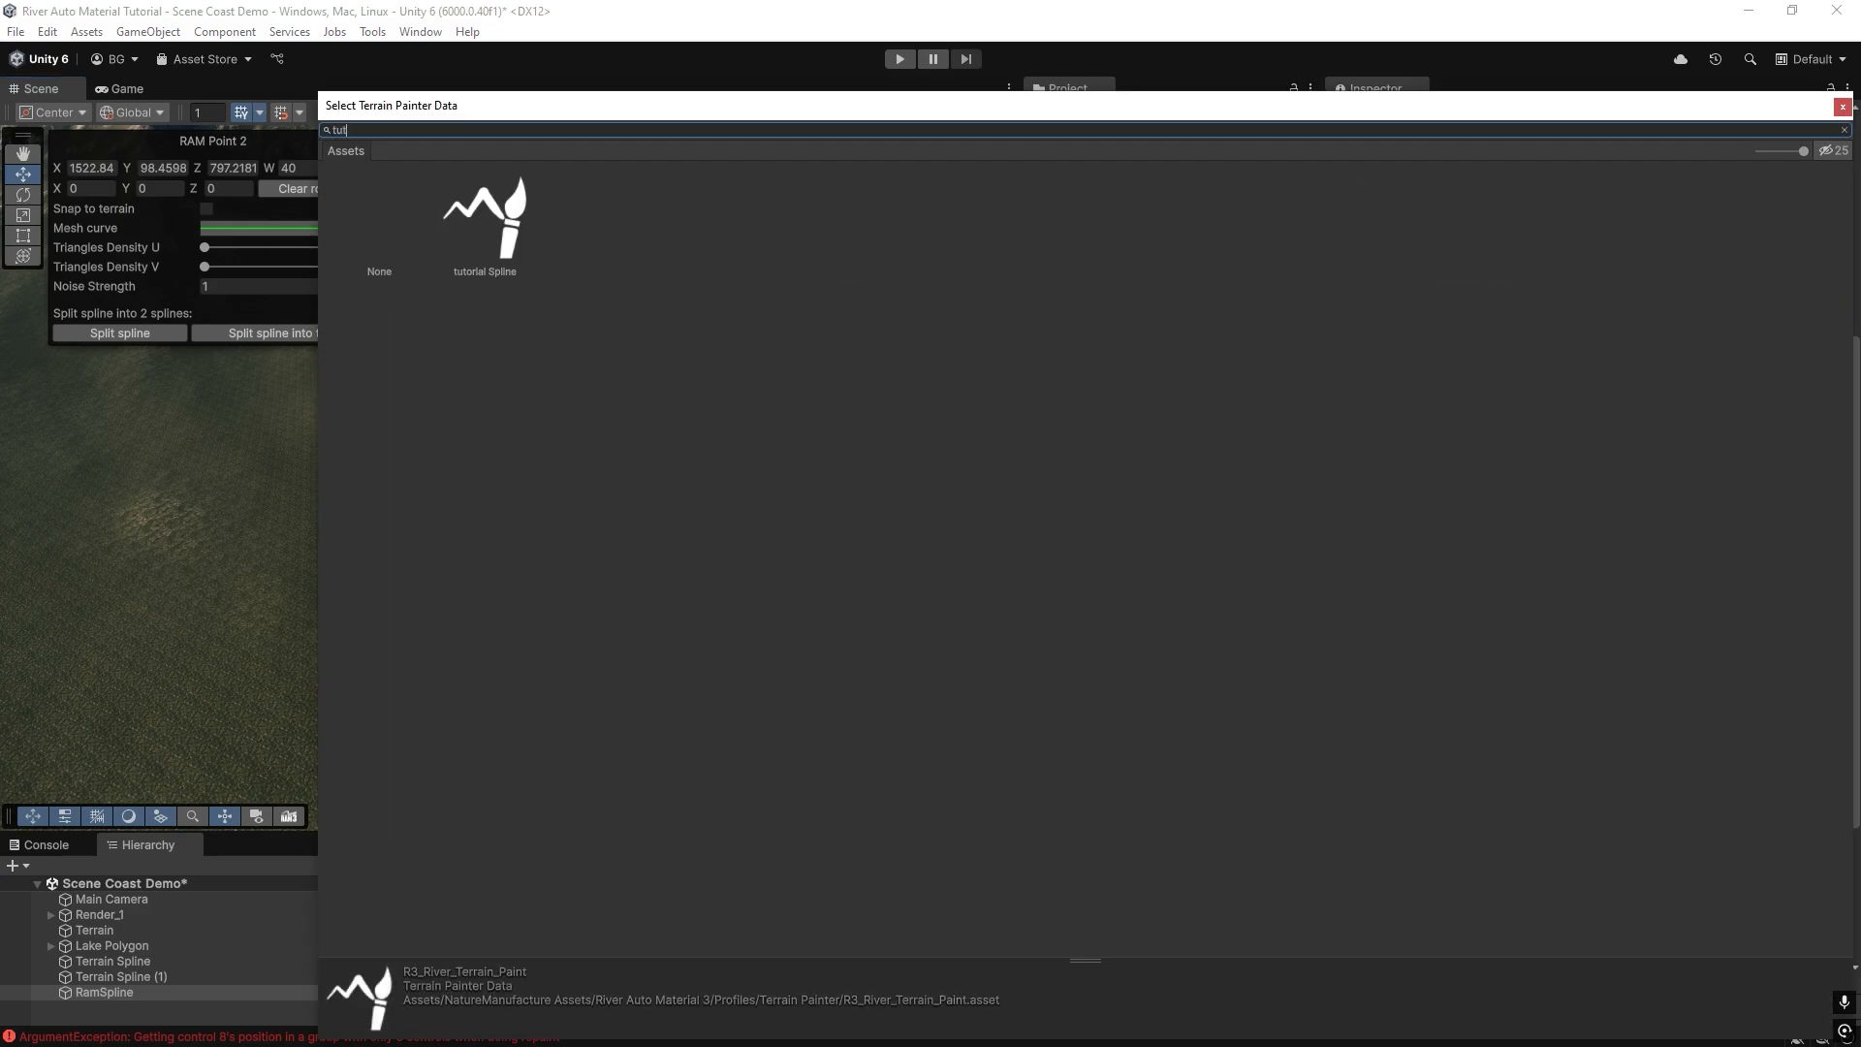
{"action": "double_click", "coordinate": [517, 203]}
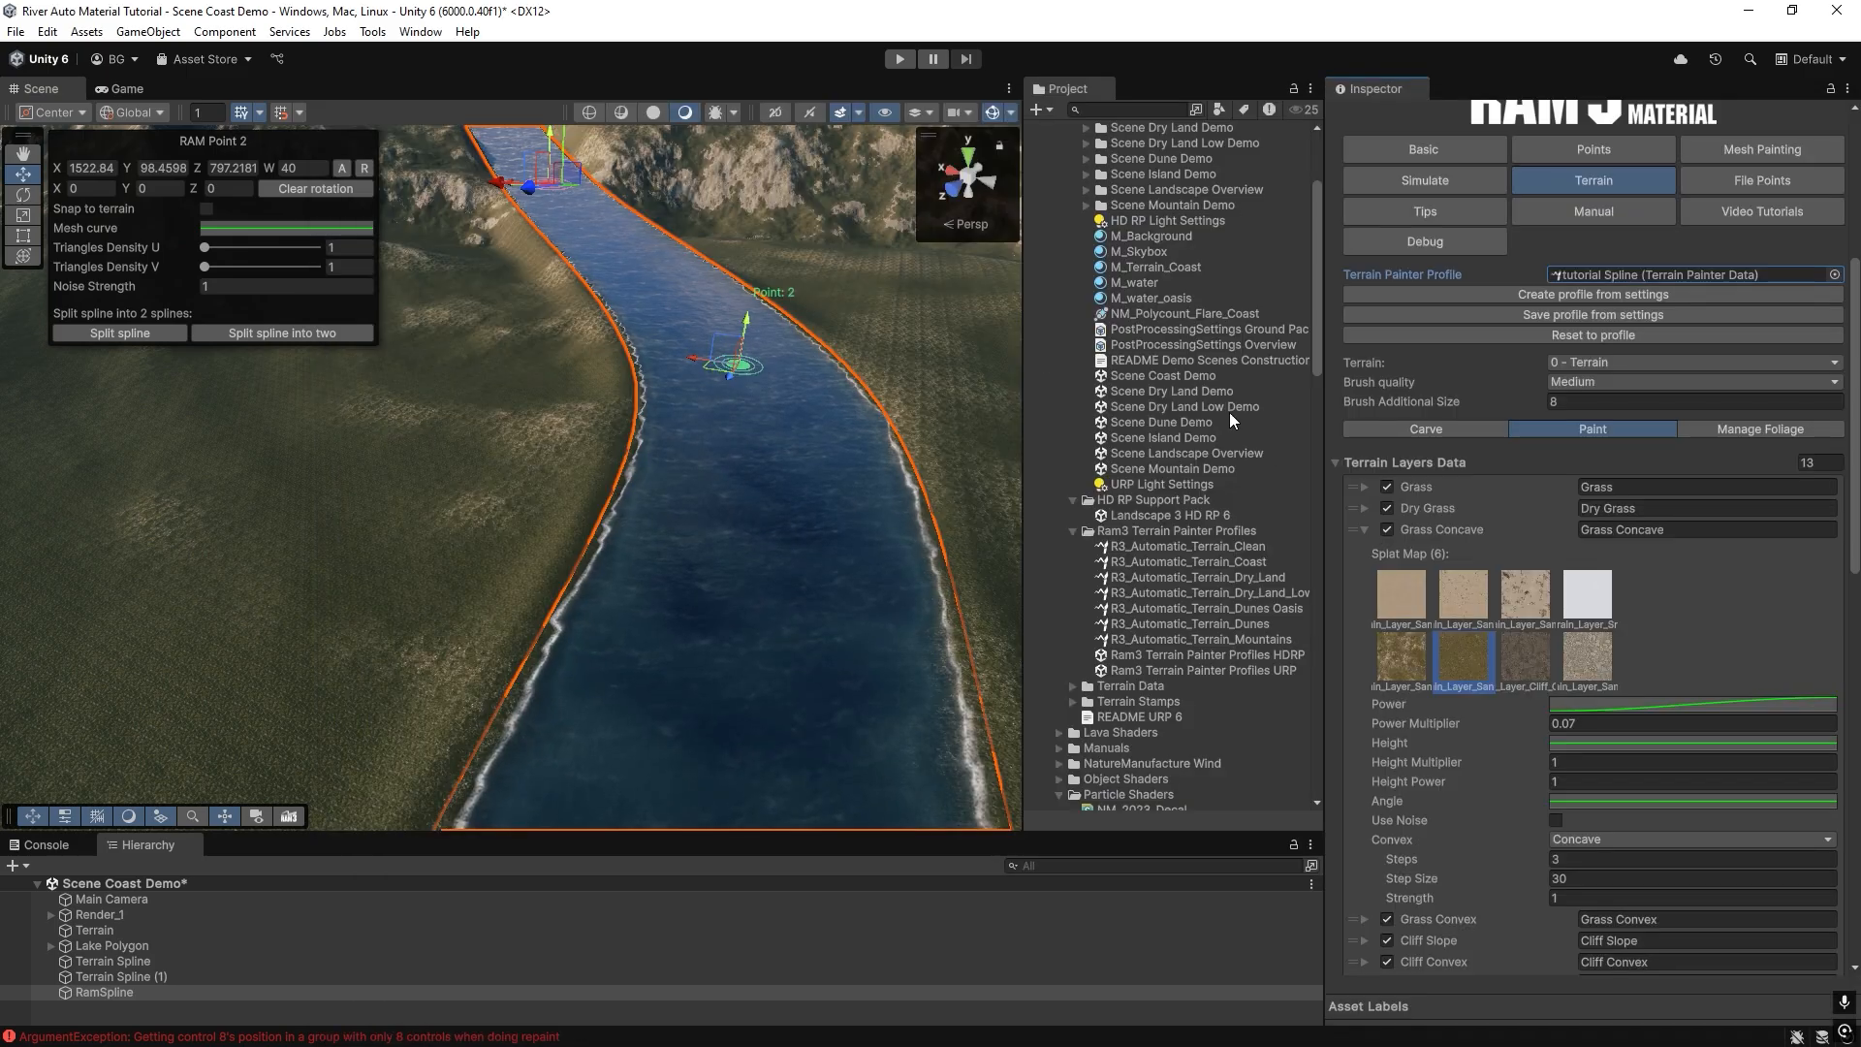
Switch the Grass layer's splat map to the second sand texture and check the Dry Grass layer's settings.
{"action": "scroll", "coordinate": [1393, 564], "scroll_direction": "down", "scroll_amount": 1}
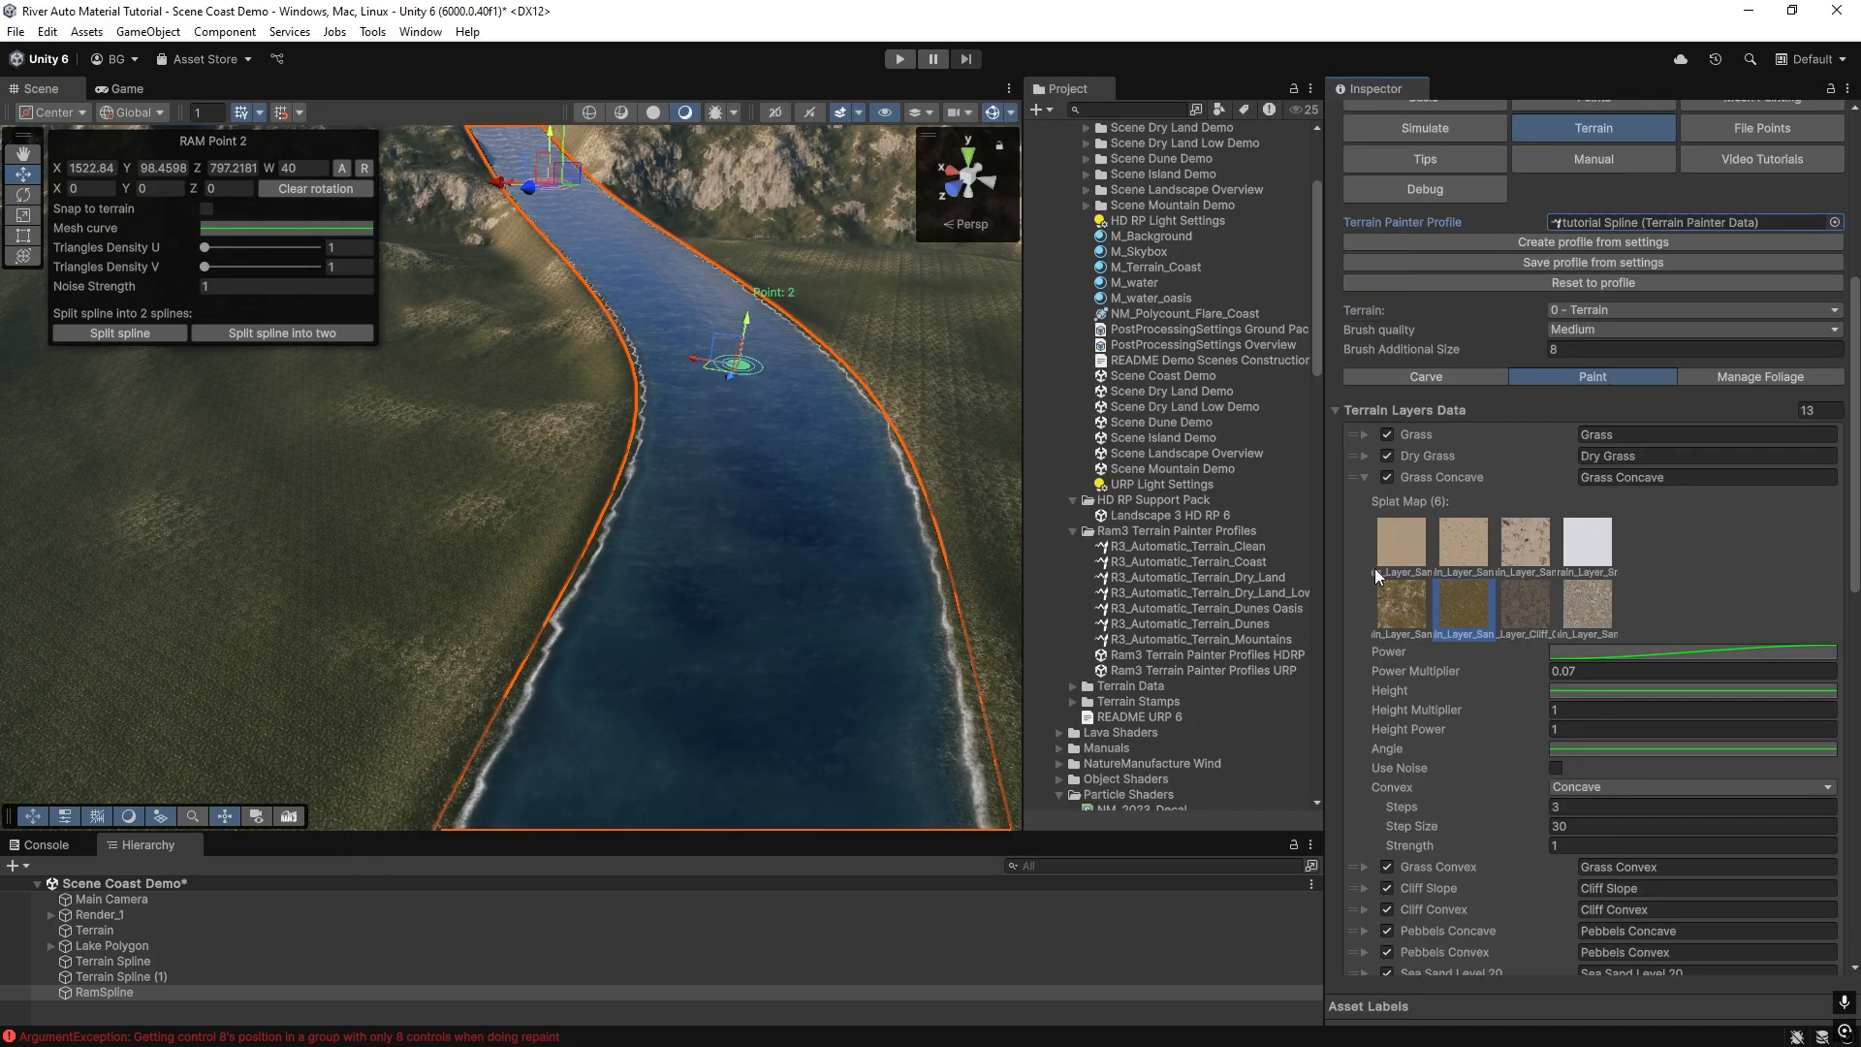
{"action": "left_click", "coordinate": [1364, 435]}
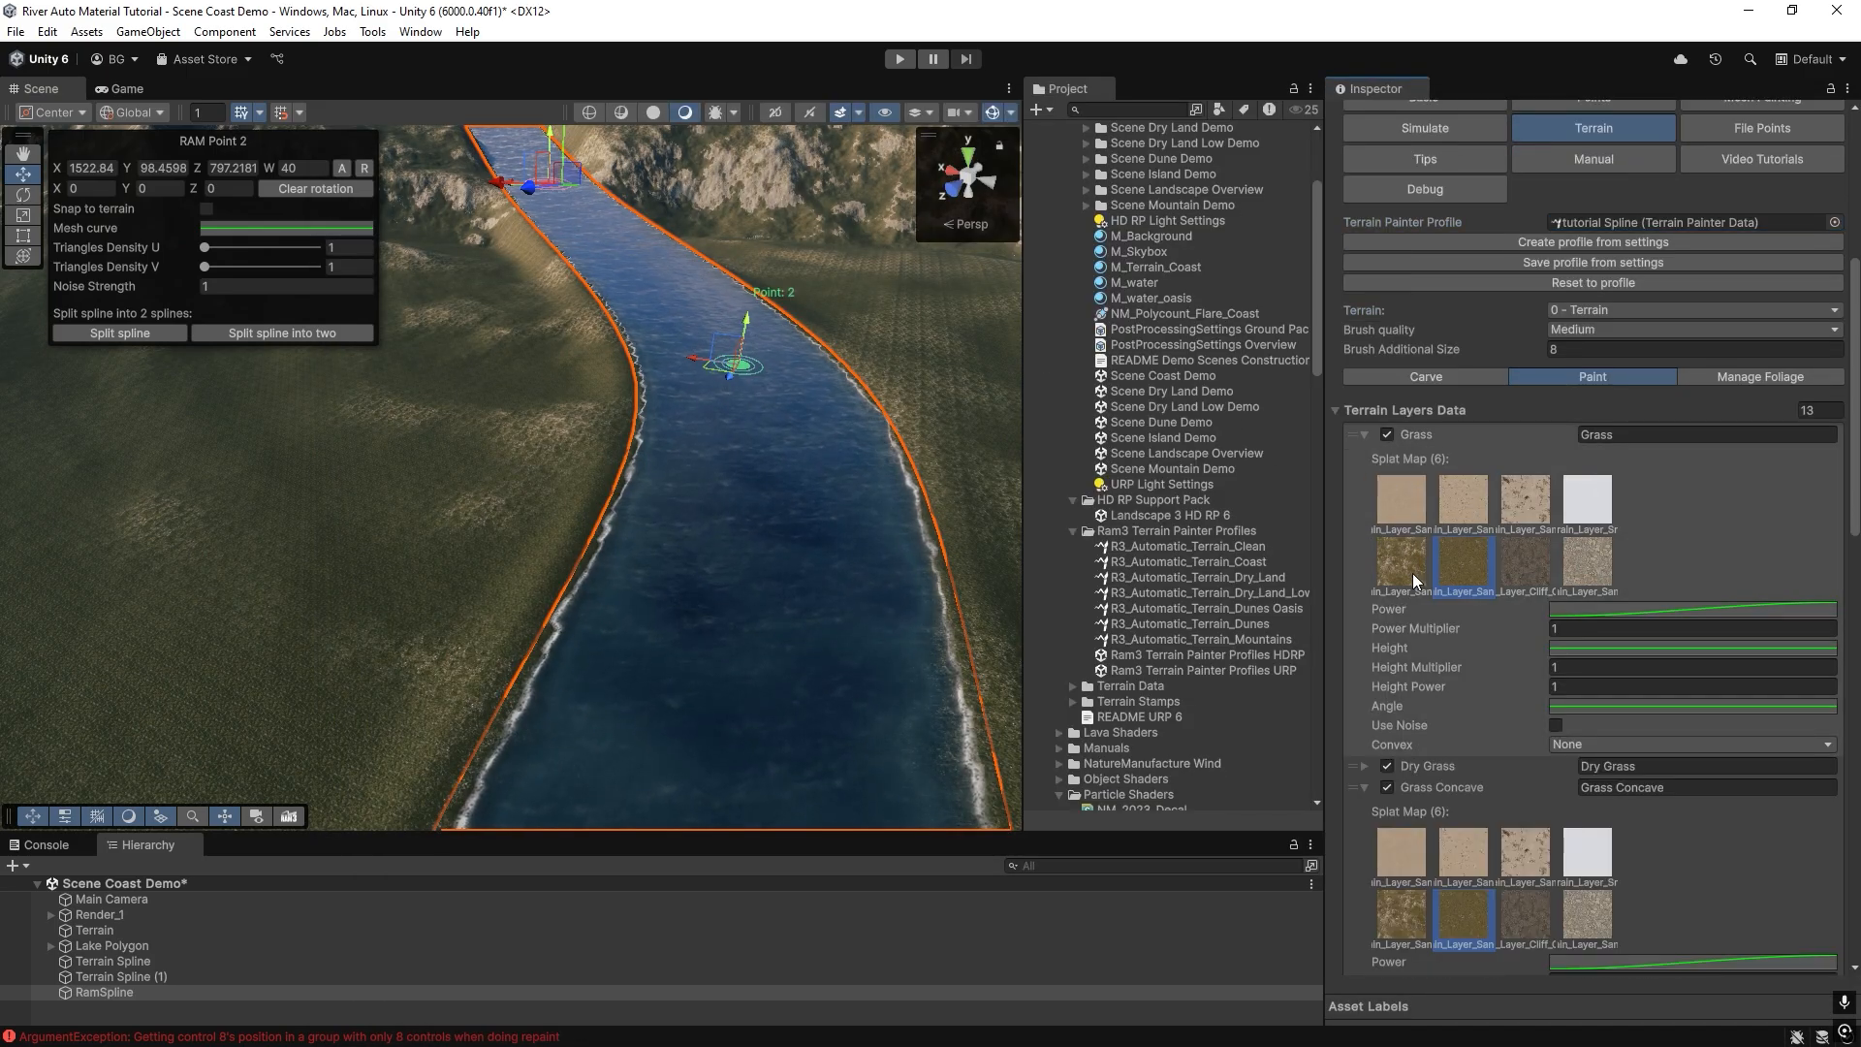
{"action": "left_click", "coordinate": [1458, 503]}
{"action": "left_click", "coordinate": [1366, 435]}
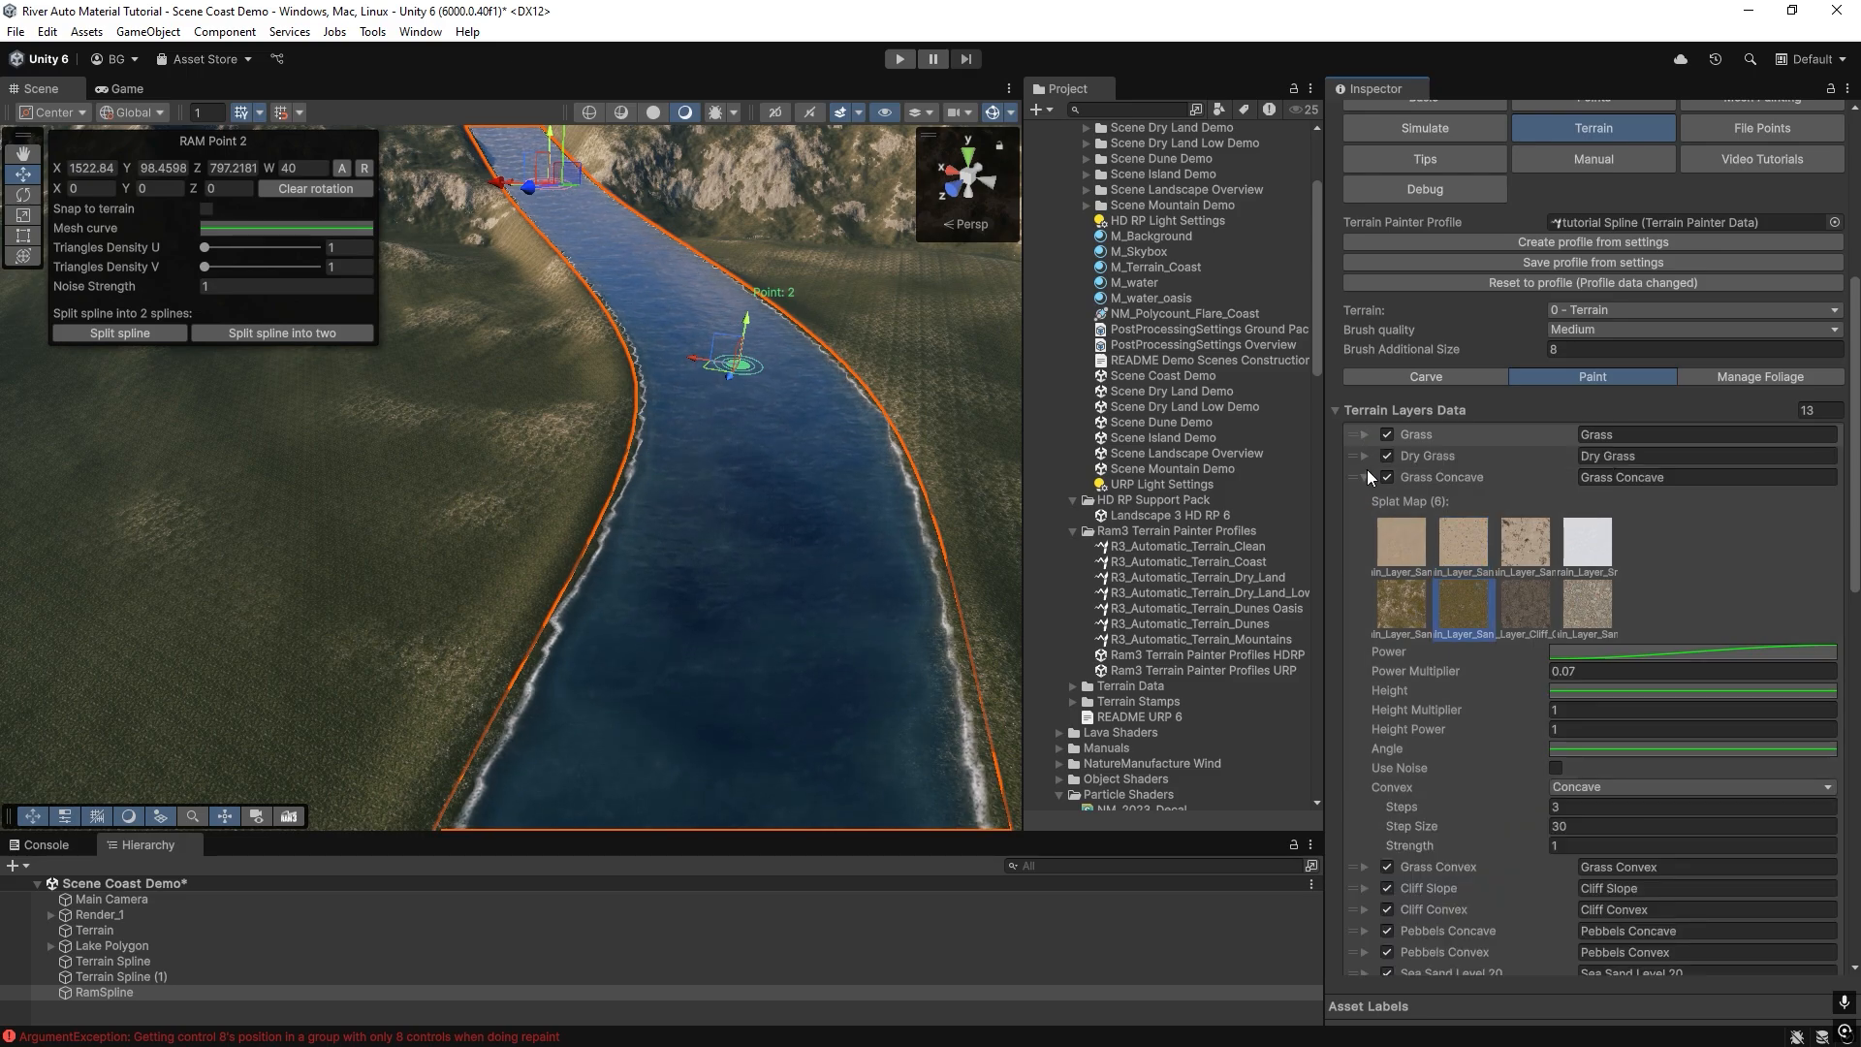
{"action": "left_click", "coordinate": [1365, 455]}
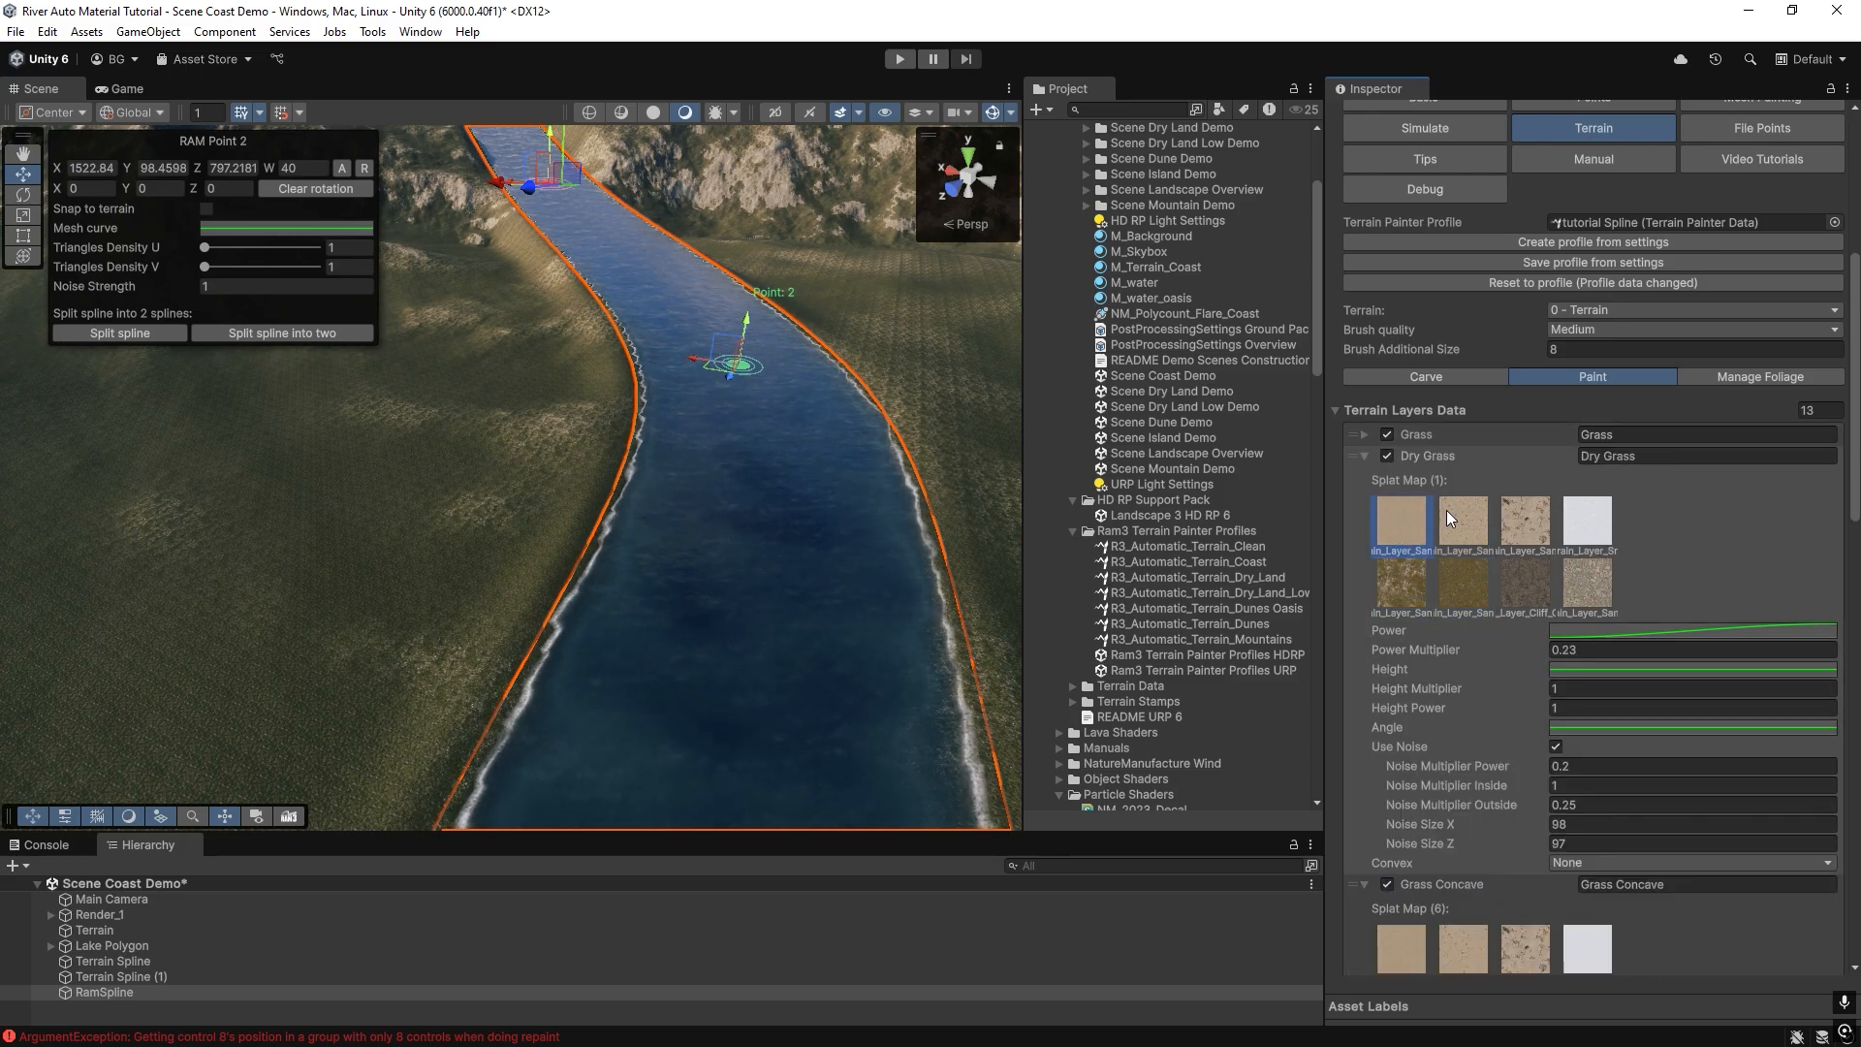
{"action": "left_click", "coordinate": [1364, 456]}
Disable the Grass Convex layer and both Snow Concave layers in the river's terrain layers.
{"action": "scroll", "coordinate": [1375, 563], "scroll_direction": "down", "scroll_amount": 5}
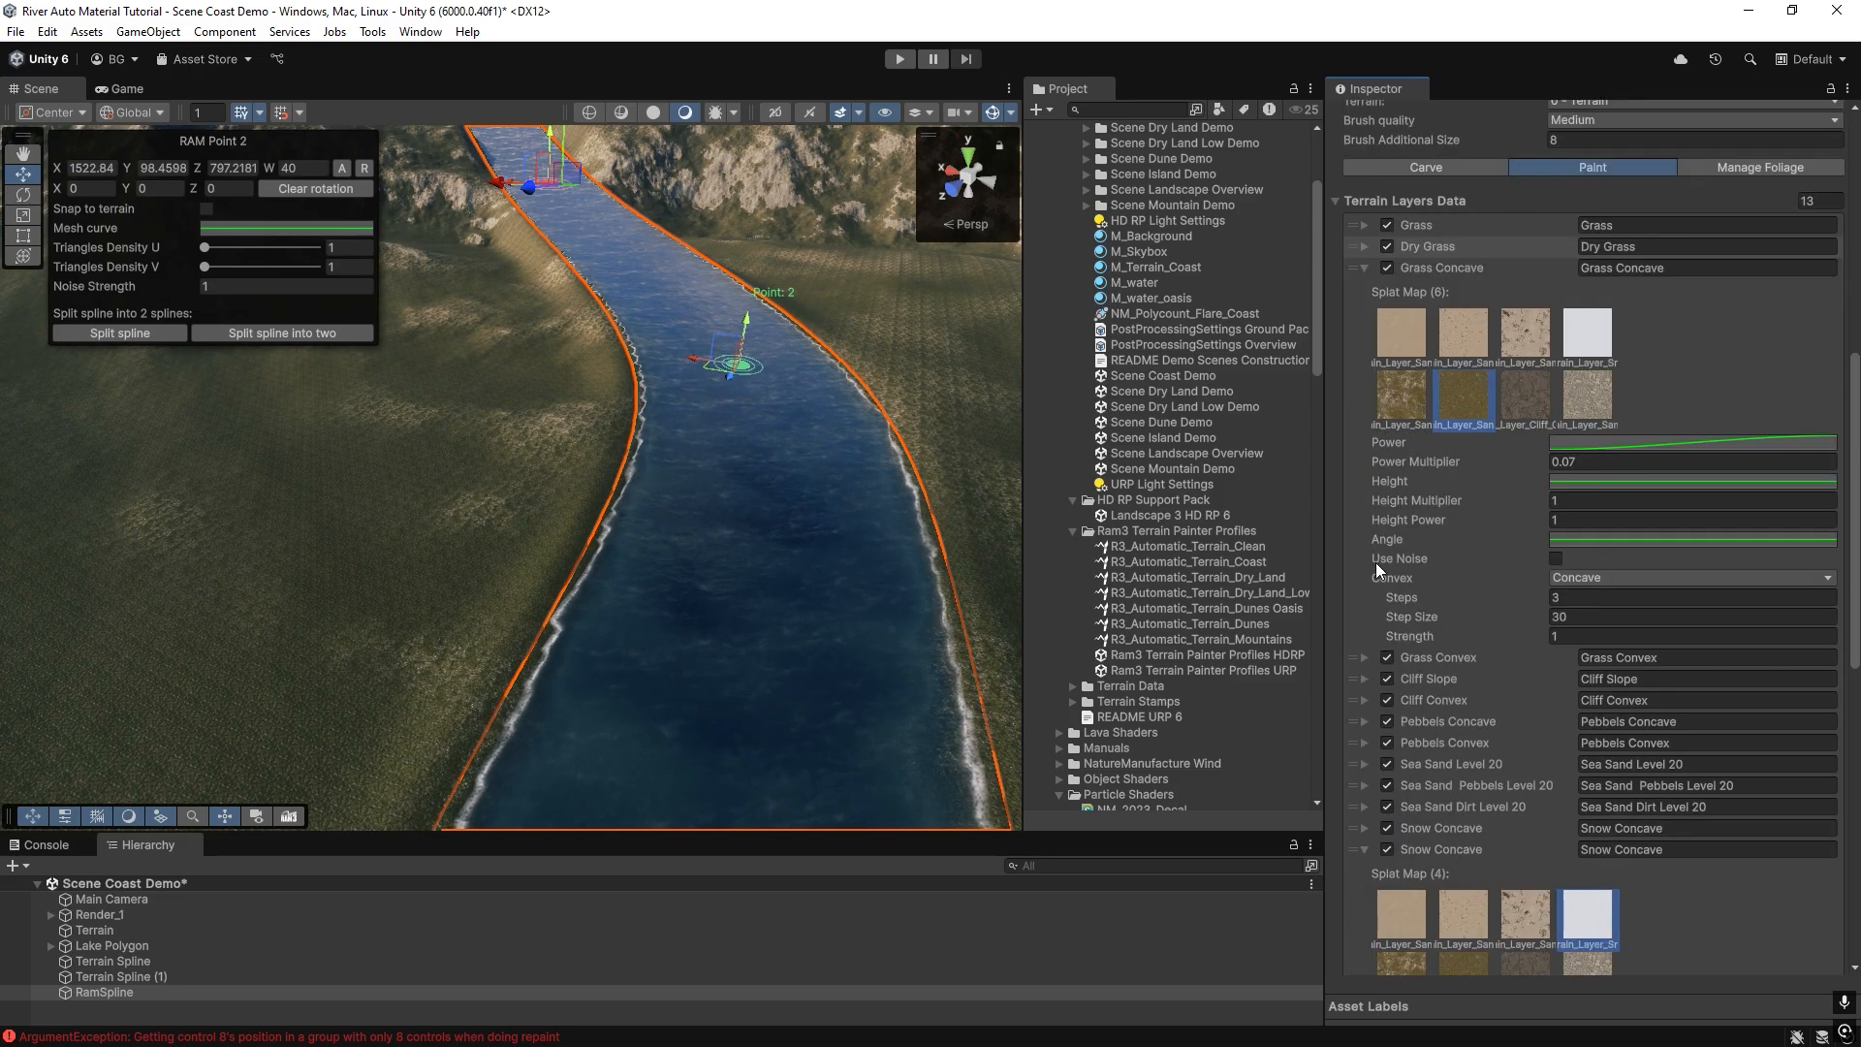
{"action": "left_click", "coordinate": [1387, 553]}
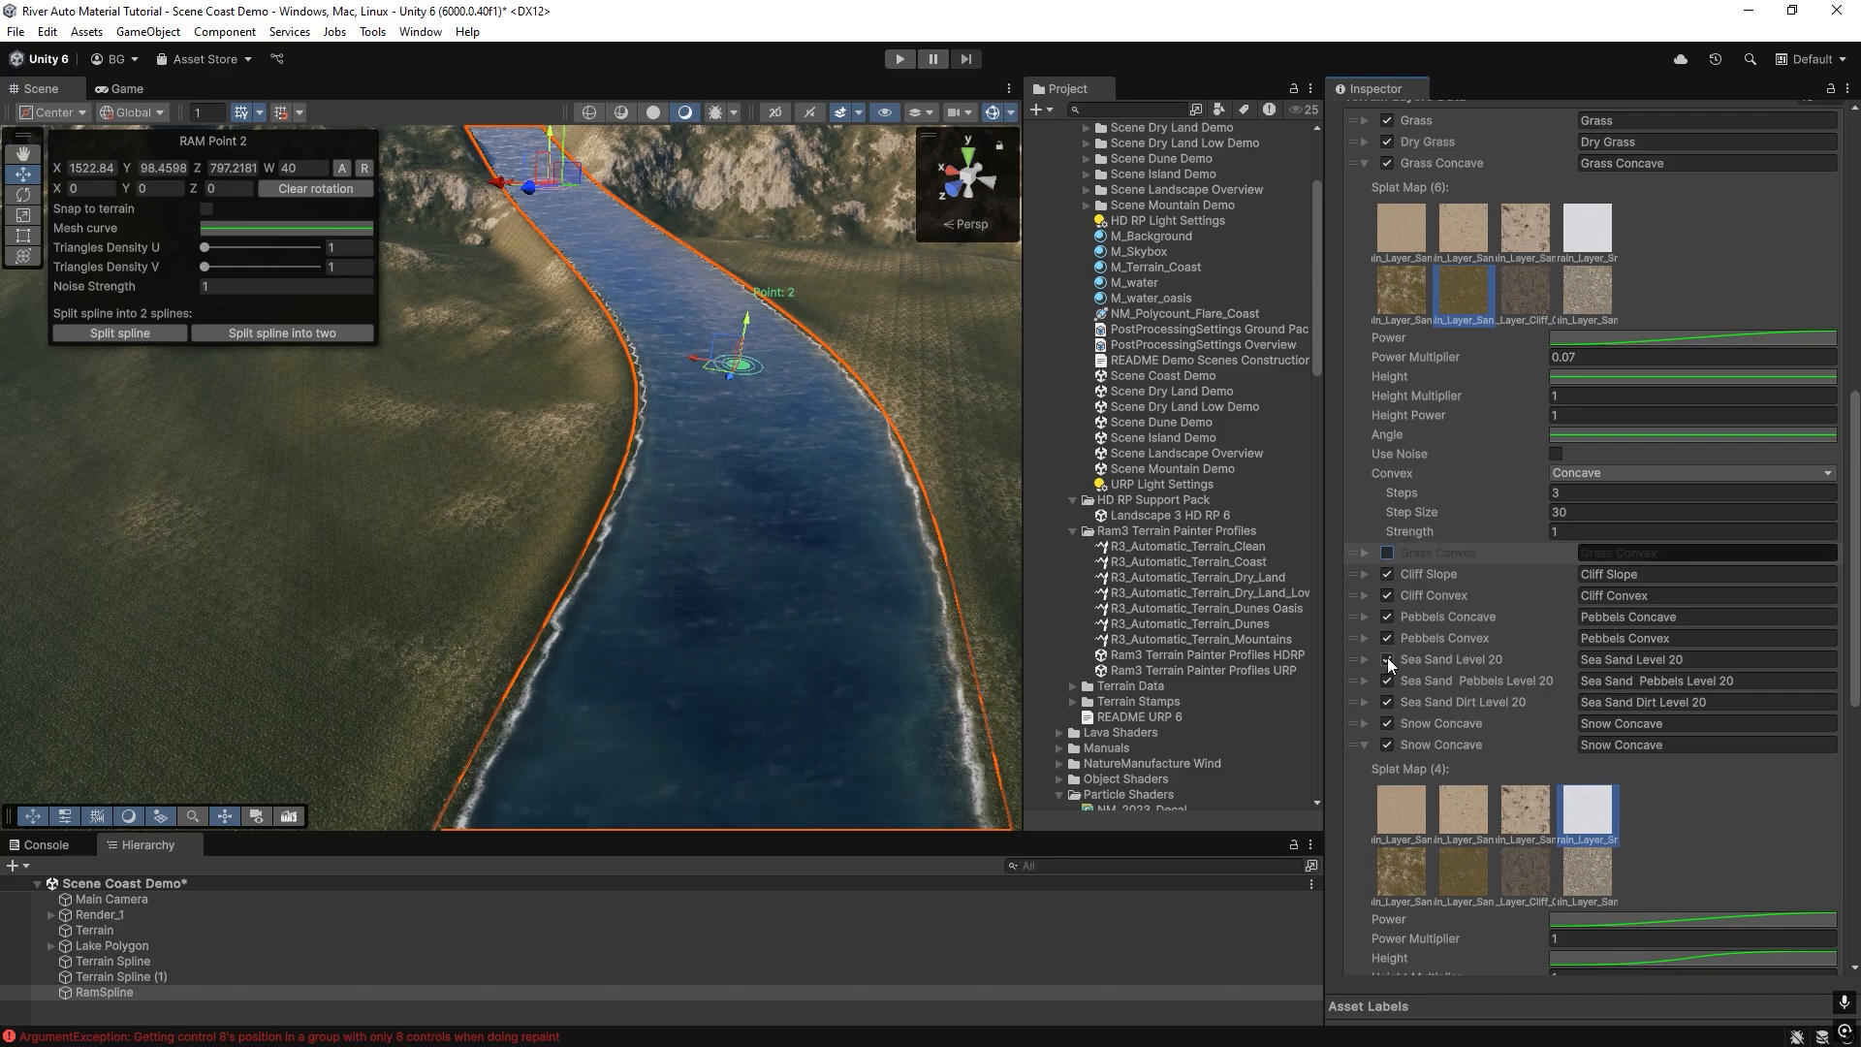
{"action": "left_click", "coordinate": [1386, 725]}
{"action": "left_click", "coordinate": [1366, 726]}
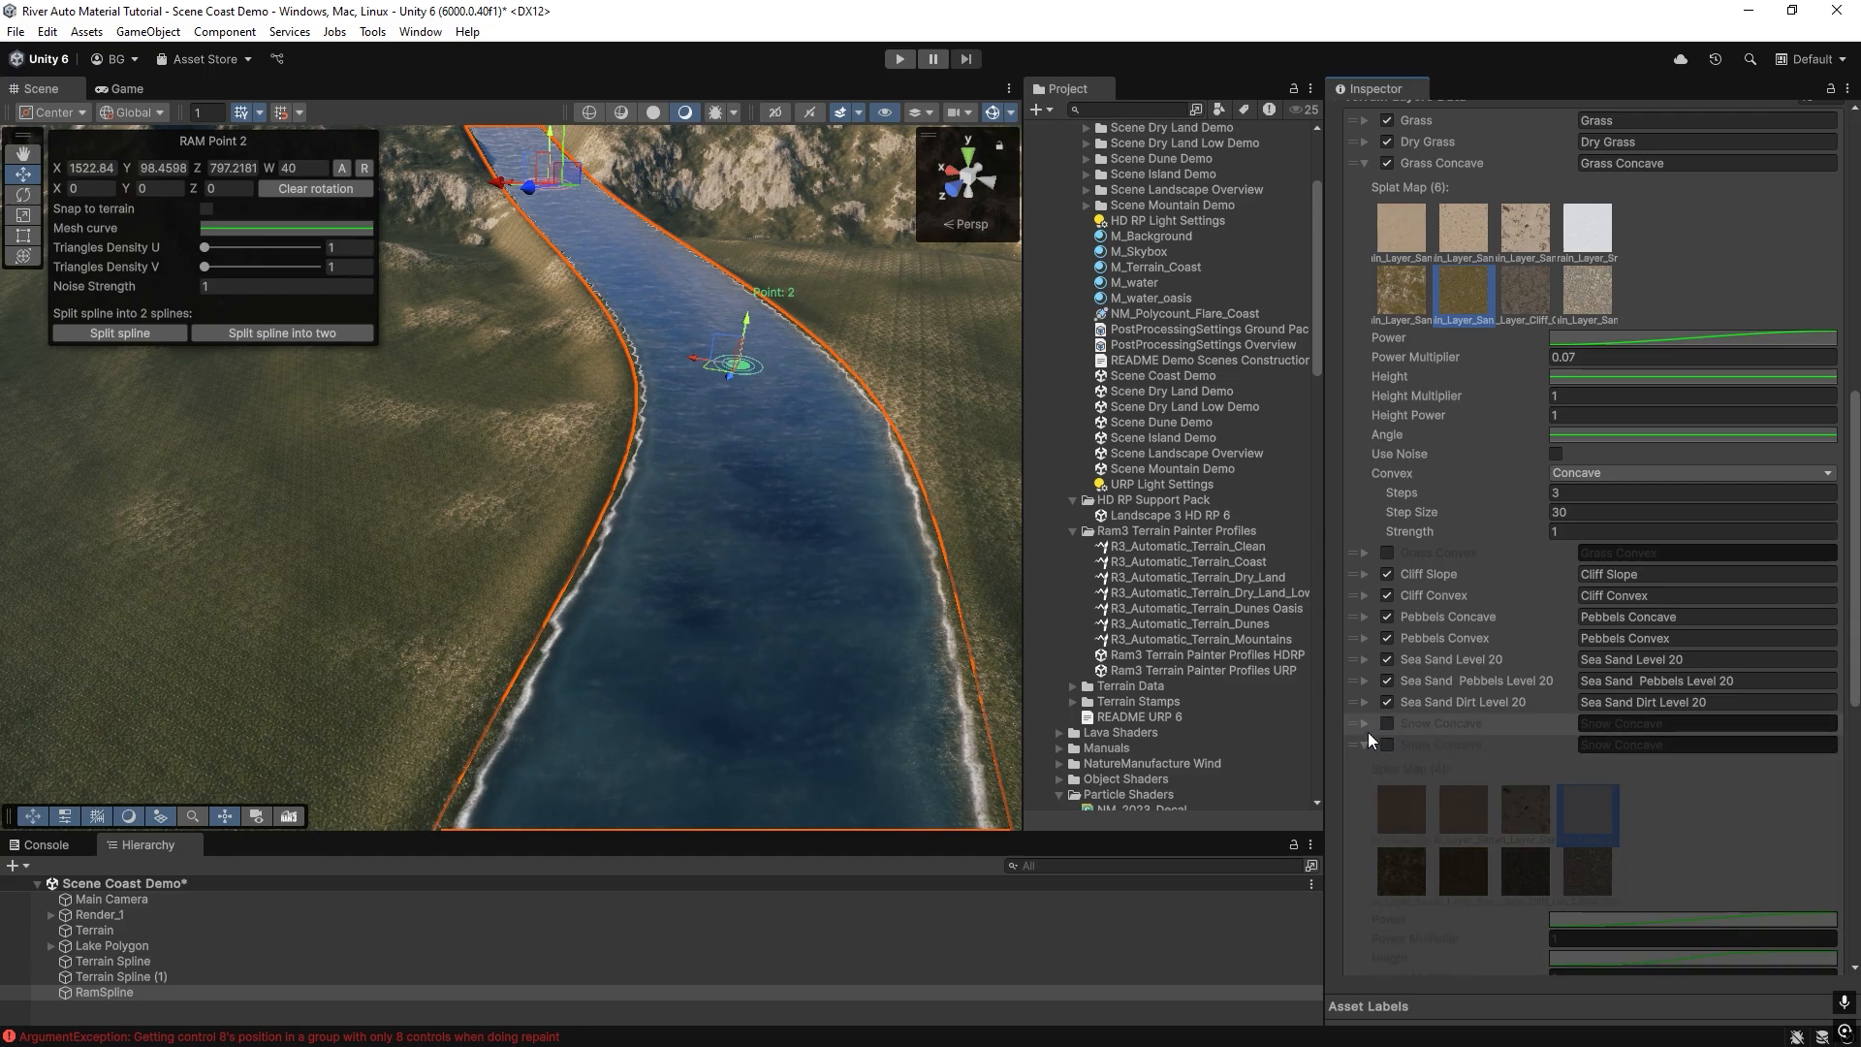
{"action": "scroll", "coordinate": [1609, 752], "scroll_direction": "down", "scroll_amount": 8}
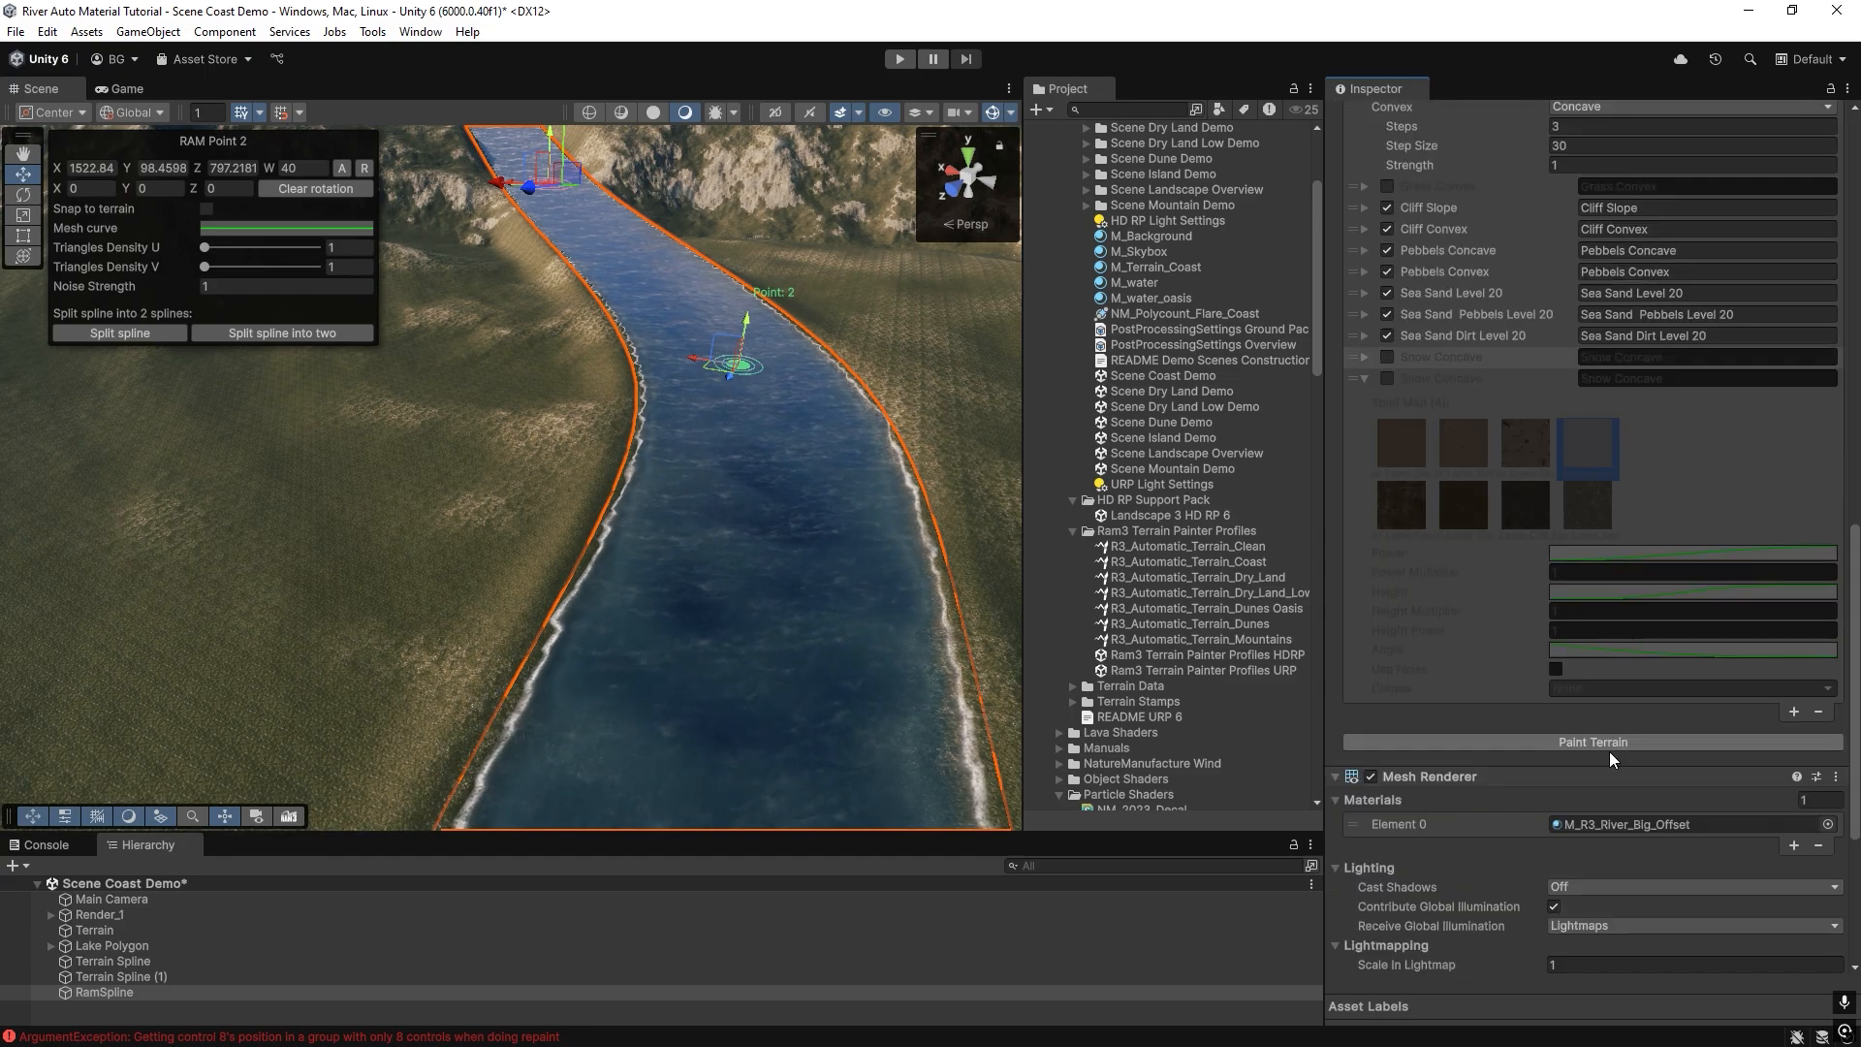
{"action": "scroll", "coordinate": [1588, 776], "scroll_direction": "up", "scroll_amount": 2}
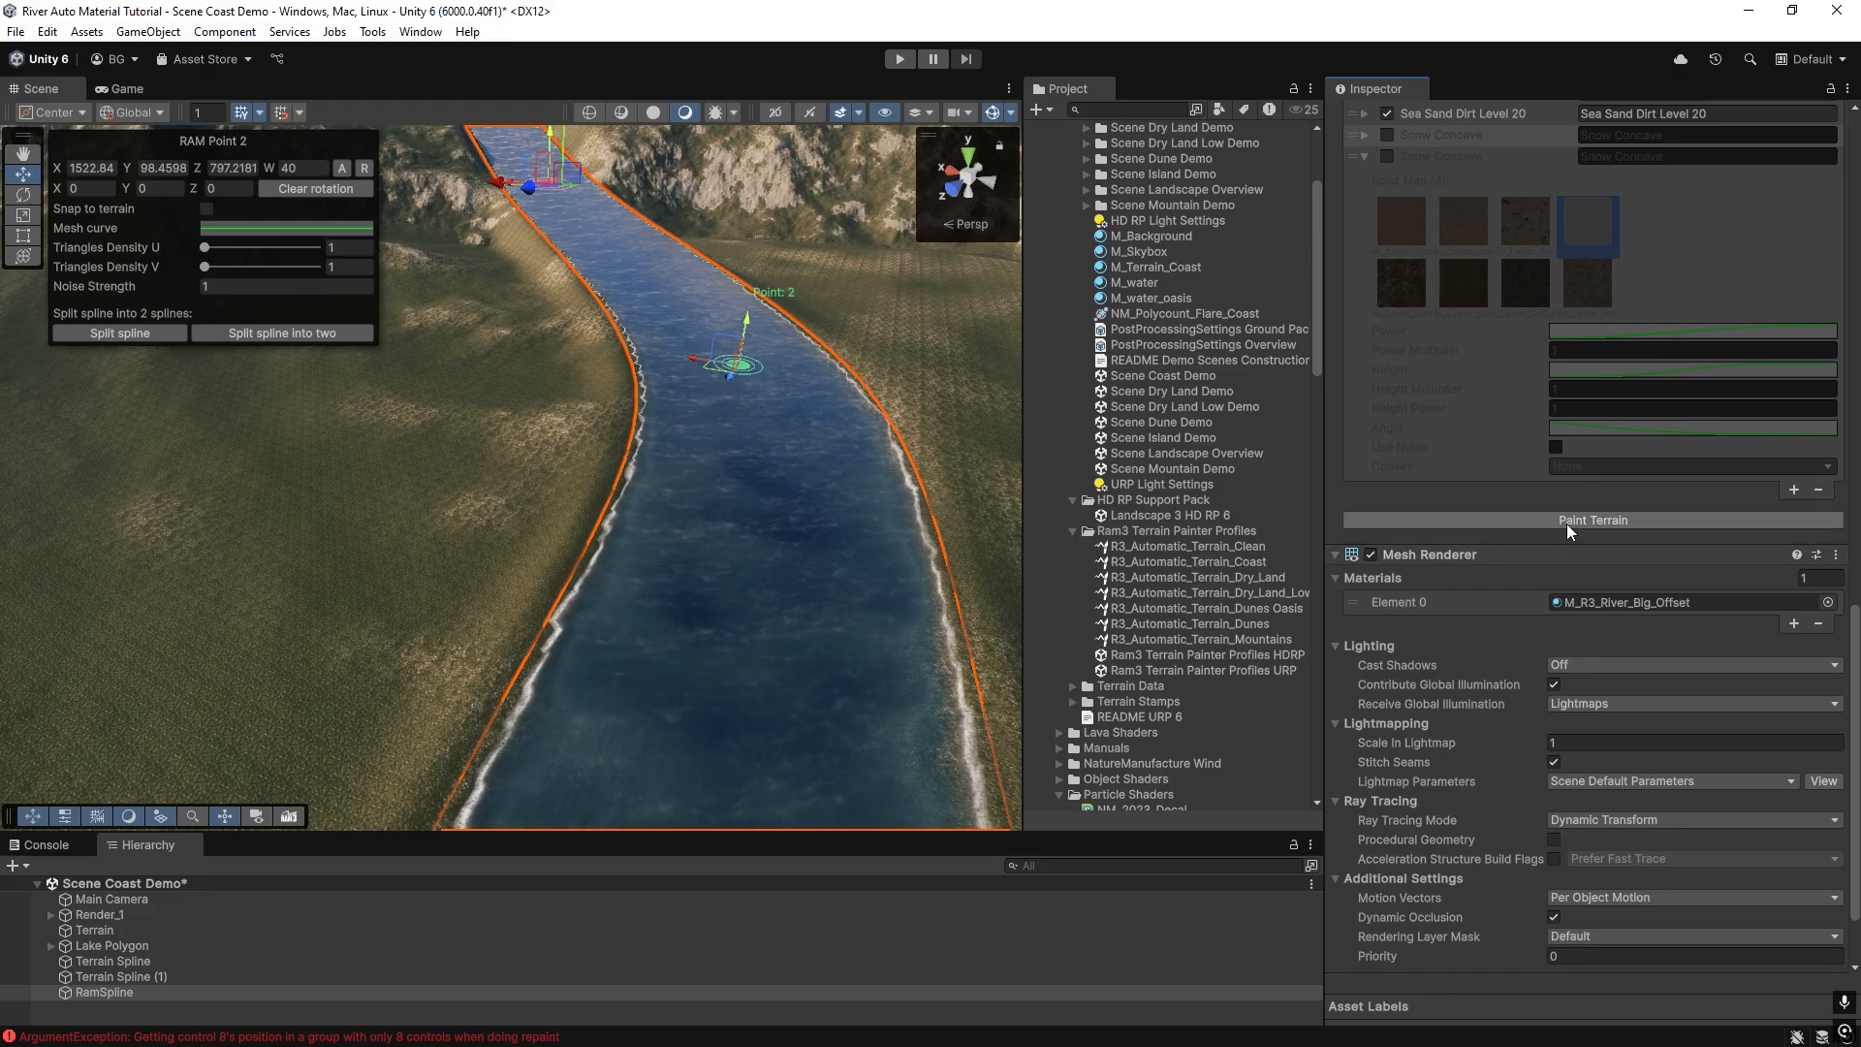
Paint the terrain along the river with the edited layers and inspect the banks up close.
{"action": "left_click", "coordinate": [1566, 523]}
{"action": "mouse_move", "coordinate": [583, 588]}
{"action": "right_mouse_down"}
{"action": "mouse_move", "coordinate": [669, 714]}
{"action": "mouse_move", "coordinate": [1242, 644]}
{"action": "mouse_move", "coordinate": [1236, 761]}
{"action": "mouse_move", "coordinate": [985, 615]}
{"action": "mouse_move", "coordinate": [527, 581]}
{"action": "mouse_move", "coordinate": [403, 515]}
{"action": "mouse_move", "coordinate": [410, 478]}
{"action": "mouse_move", "coordinate": [509, 441]}
{"action": "right_mouse_up"}
{"action": "left_click", "coordinate": [1594, 521]}
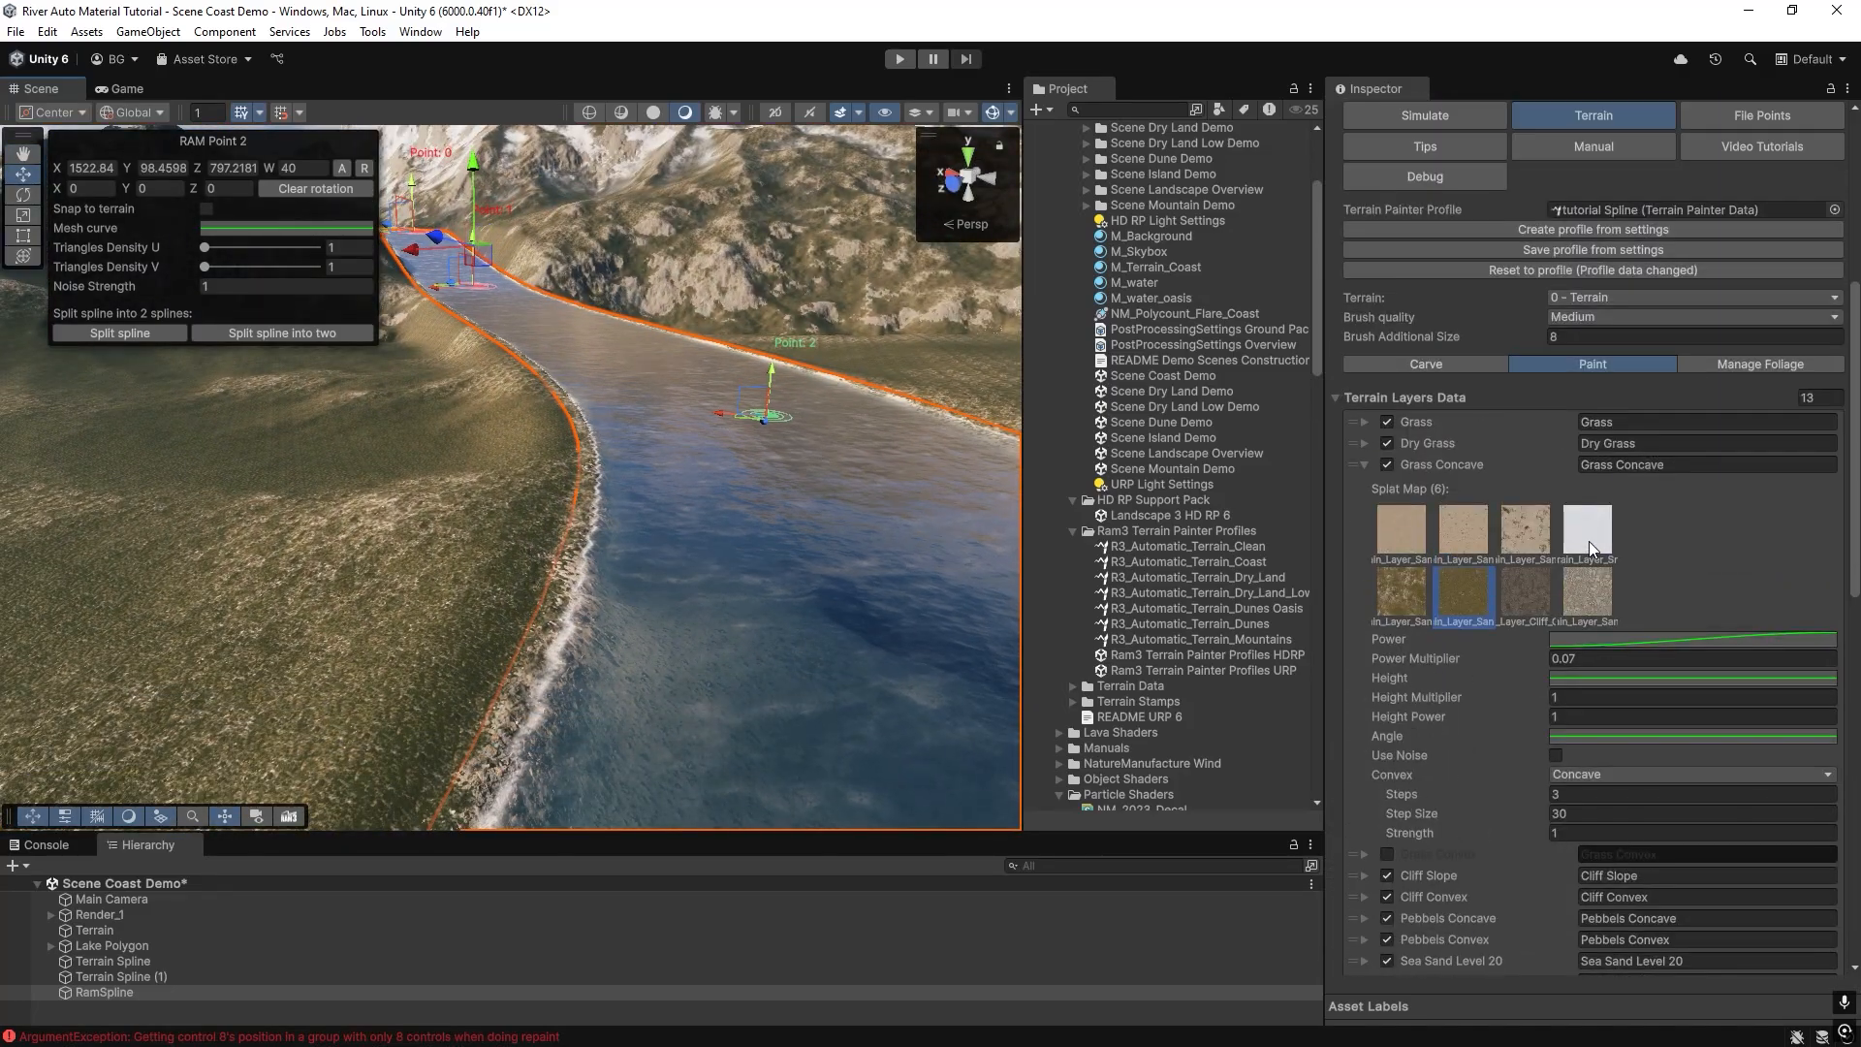
Carve the terrain along the river with the current carve settings and inspect the reshaped banks.
{"action": "left_click", "coordinate": [1468, 366]}
{"action": "mouse_move", "coordinate": [659, 426]}
{"action": "right_mouse_down"}
{"action": "mouse_move", "coordinate": [763, 591]}
{"action": "mouse_move", "coordinate": [507, 495]}
{"action": "mouse_move", "coordinate": [581, 514]}
{"action": "right_mouse_up"}
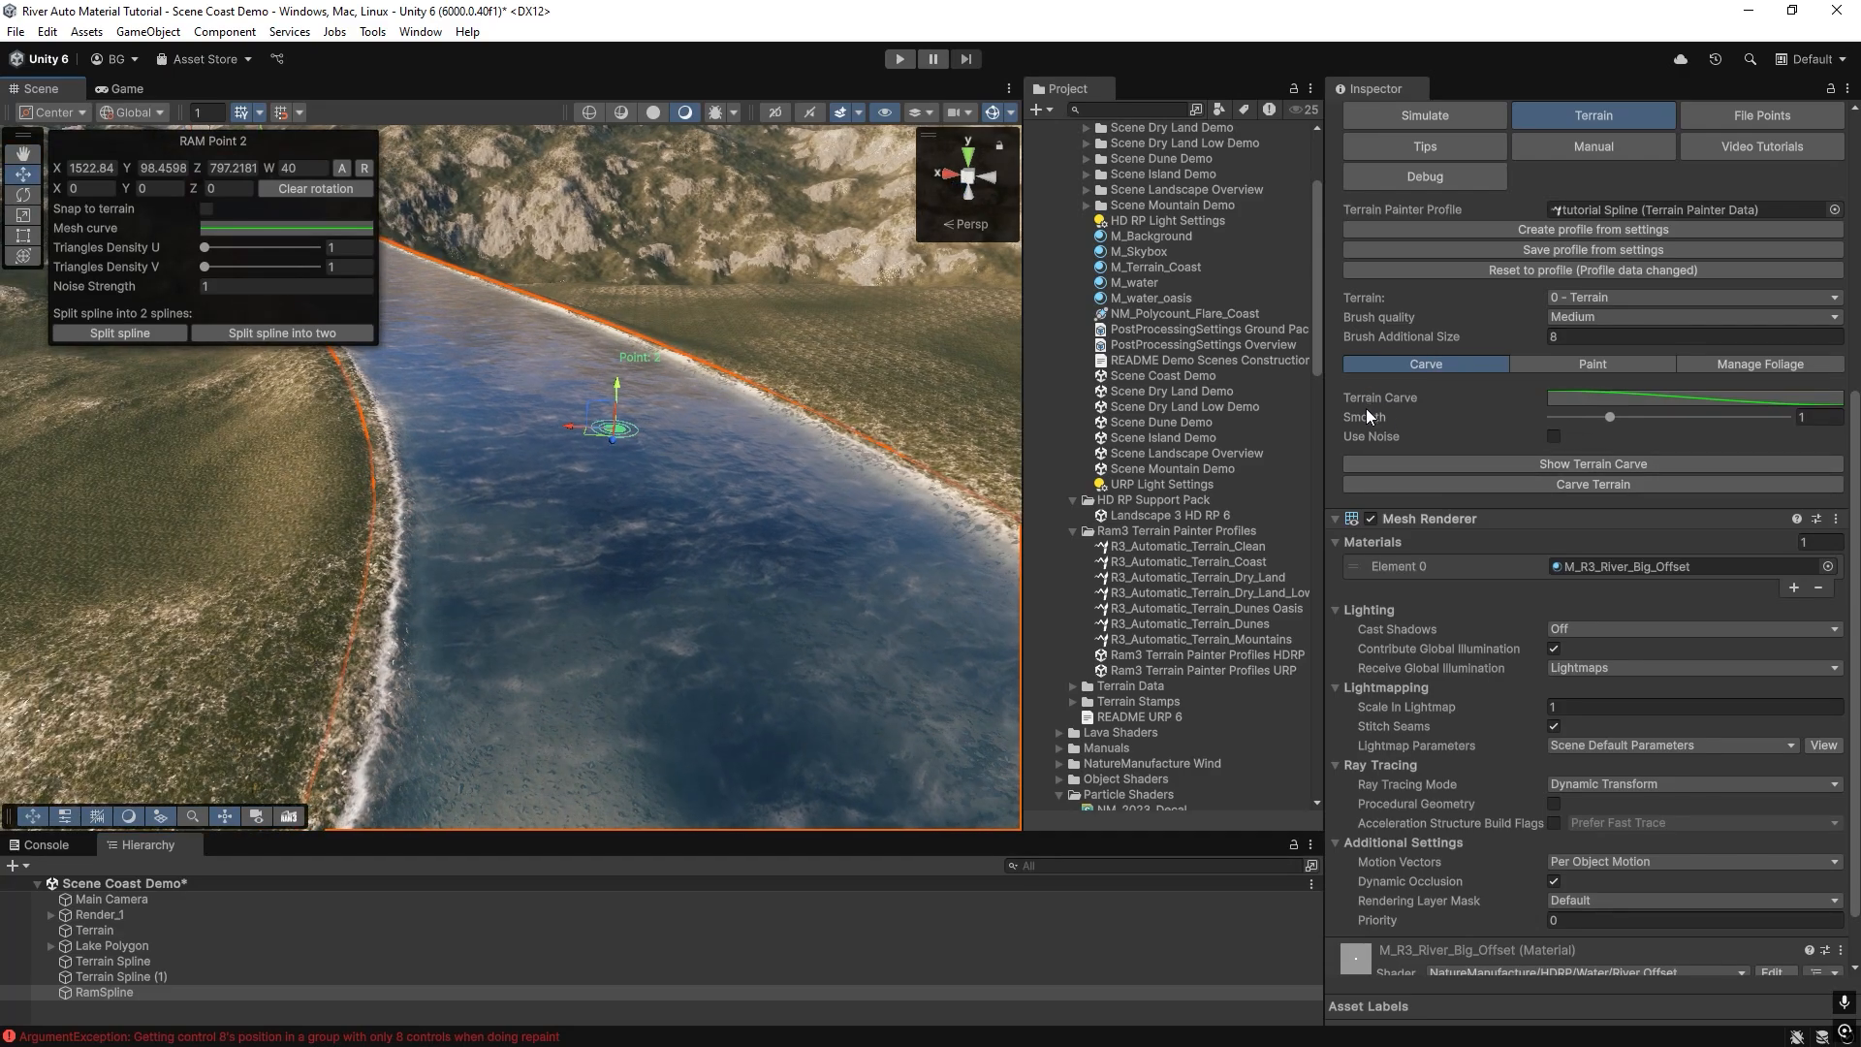
{"action": "left_click", "coordinate": [1567, 486]}
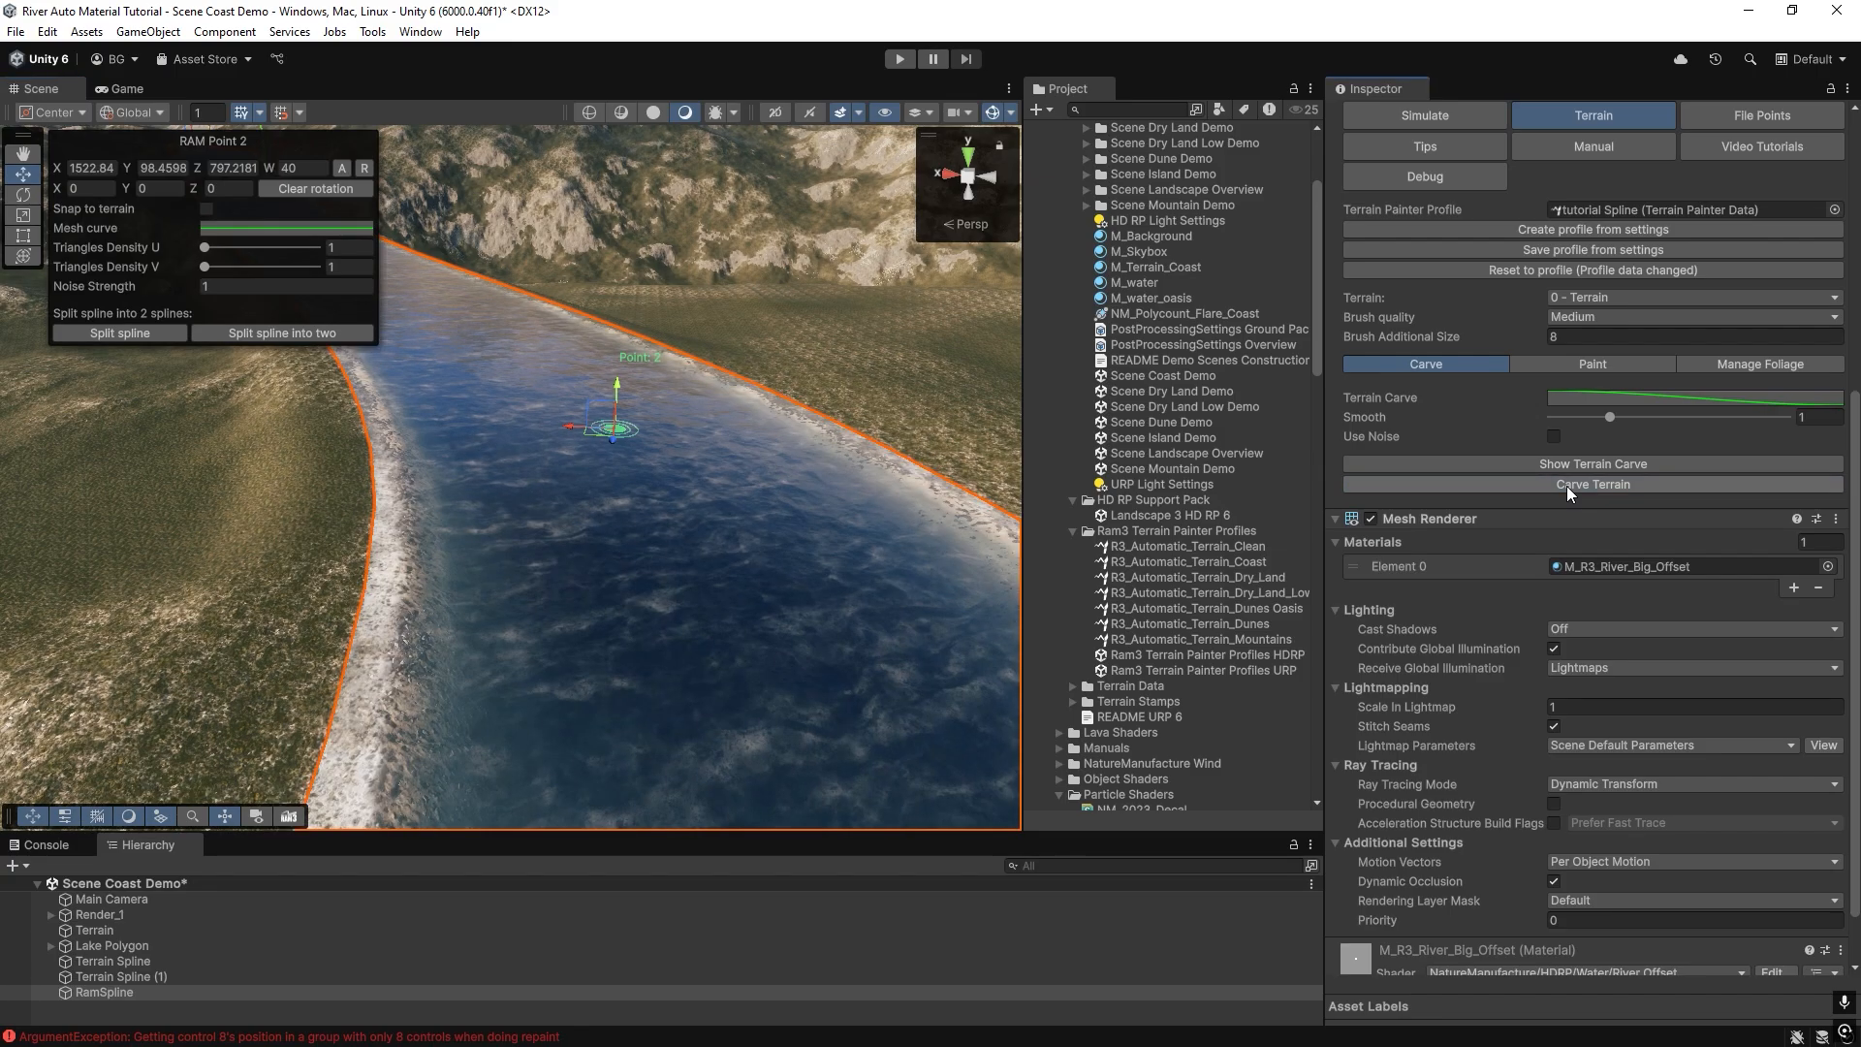
{"action": "mouse_move", "coordinate": [526, 533]}
{"action": "right_mouse_down"}
{"action": "mouse_move", "coordinate": [537, 570]}
{"action": "mouse_move", "coordinate": [567, 553]}
{"action": "mouse_move", "coordinate": [469, 544]}
{"action": "mouse_move", "coordinate": [415, 581]}
{"action": "mouse_move", "coordinate": [427, 515]}
{"action": "mouse_move", "coordinate": [493, 515]}
{"action": "right_mouse_up"}
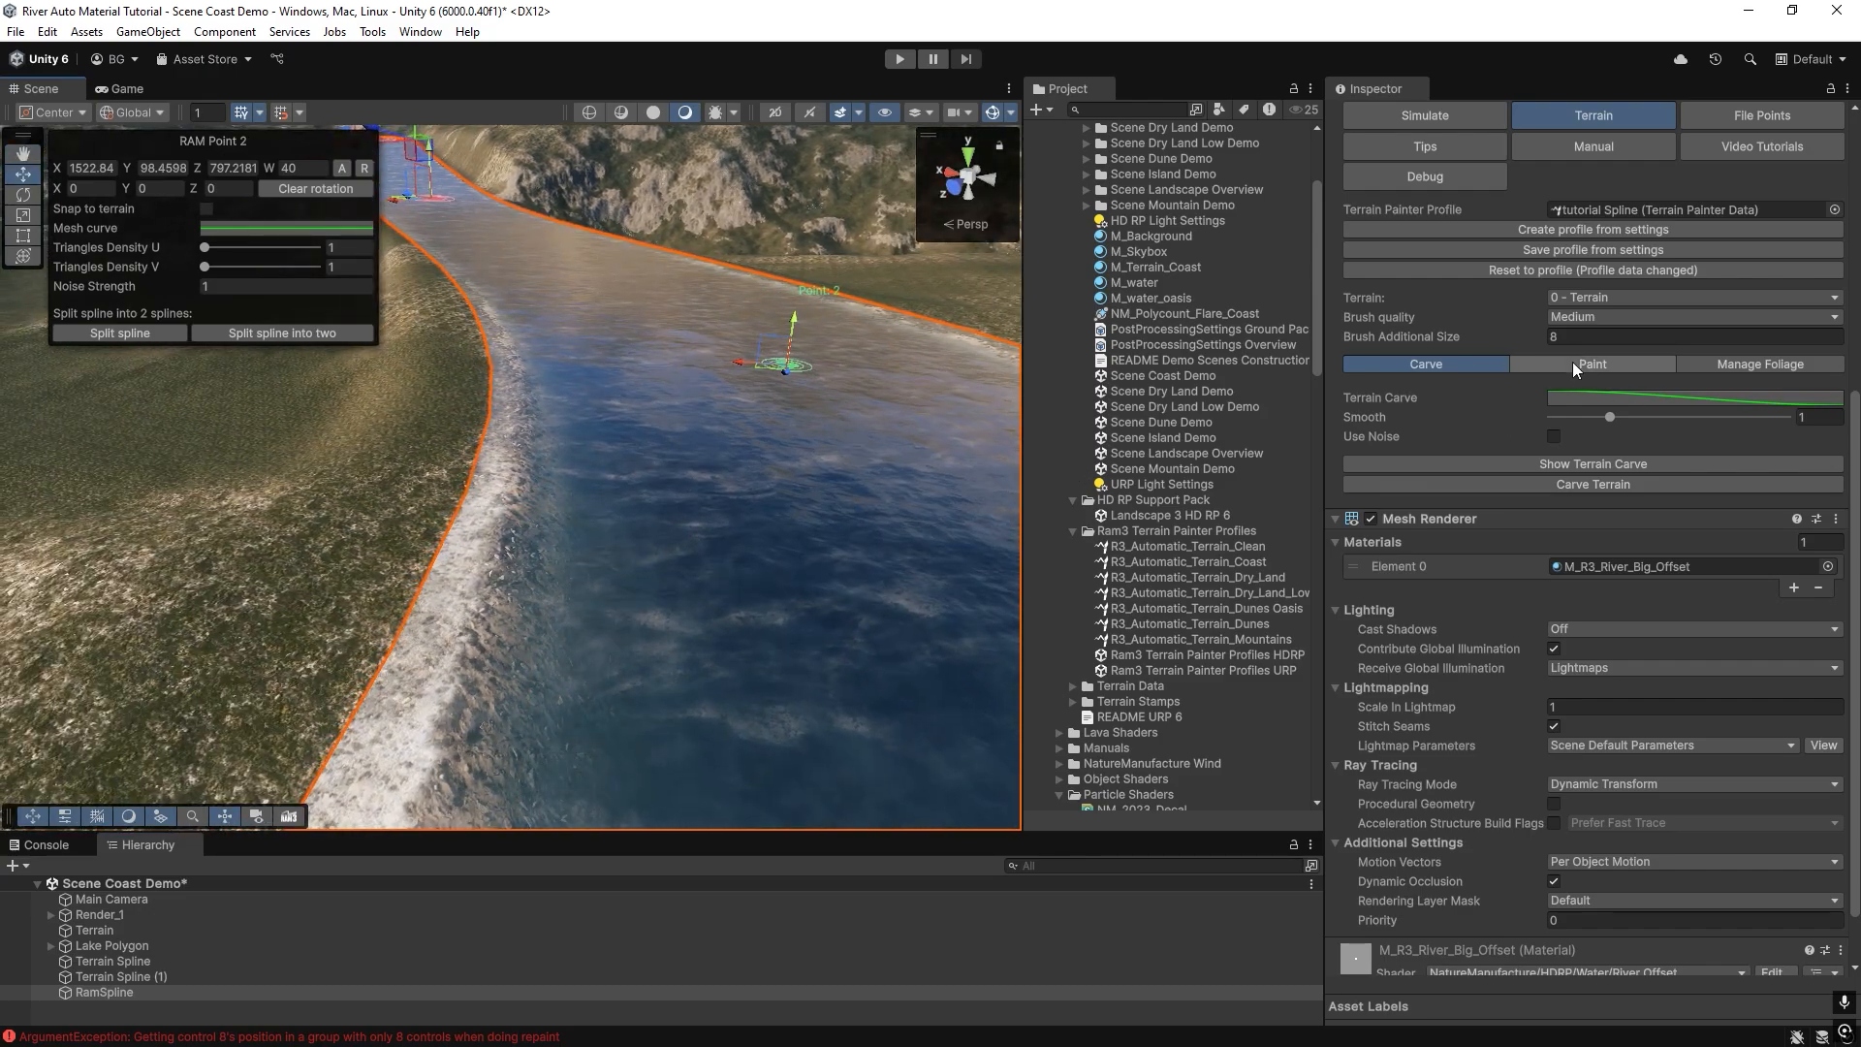
Repaint the terrain along the carved river with its terrain layers and inspect the course up to the mountains.
{"action": "left_click", "coordinate": [1573, 362]}
{"action": "right_click_drag", "start_coordinate": [599, 539], "coordinate": [643, 543]}
{"action": "scroll", "coordinate": [1479, 599], "scroll_direction": "down", "scroll_amount": 5}
{"action": "scroll", "coordinate": [1479, 598], "scroll_direction": "down", "scroll_amount": 7}
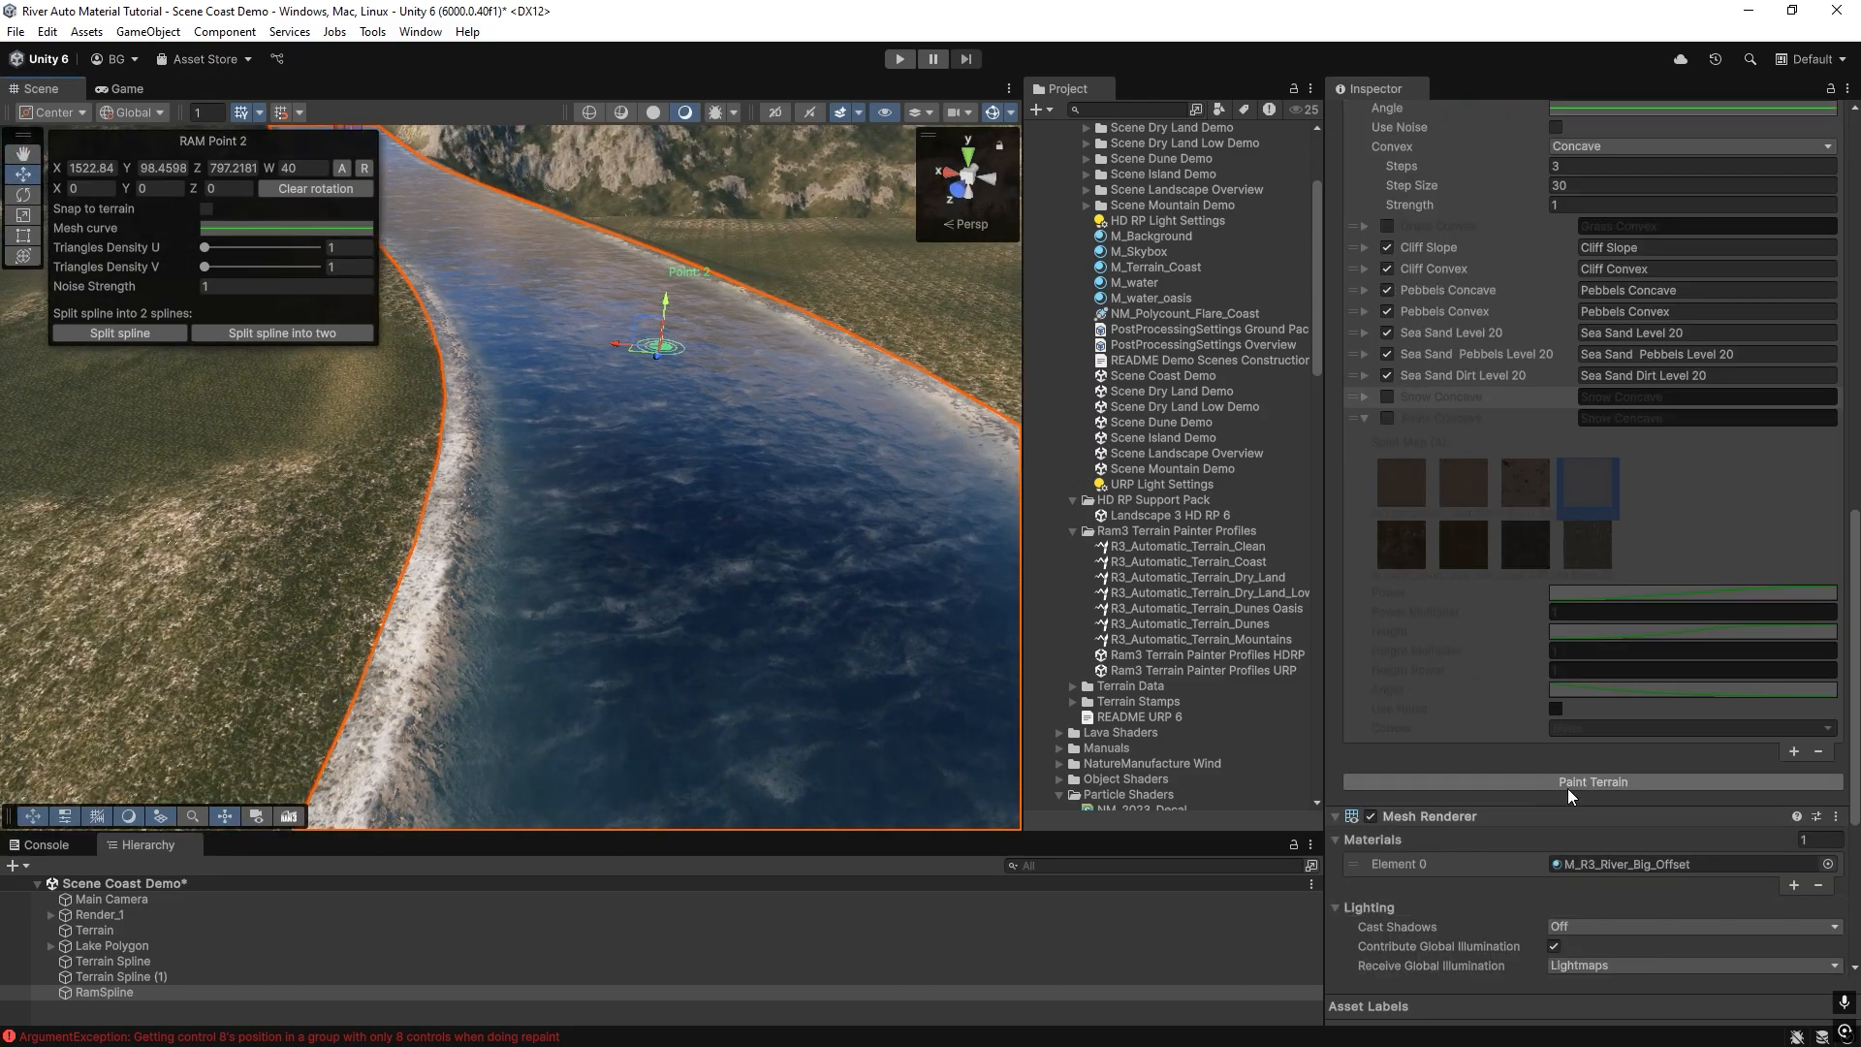
{"action": "right_click_drag", "start_coordinate": [528, 513], "coordinate": [310, 471]}
{"action": "right_click_drag", "start_coordinate": [765, 503], "coordinate": [572, 436]}
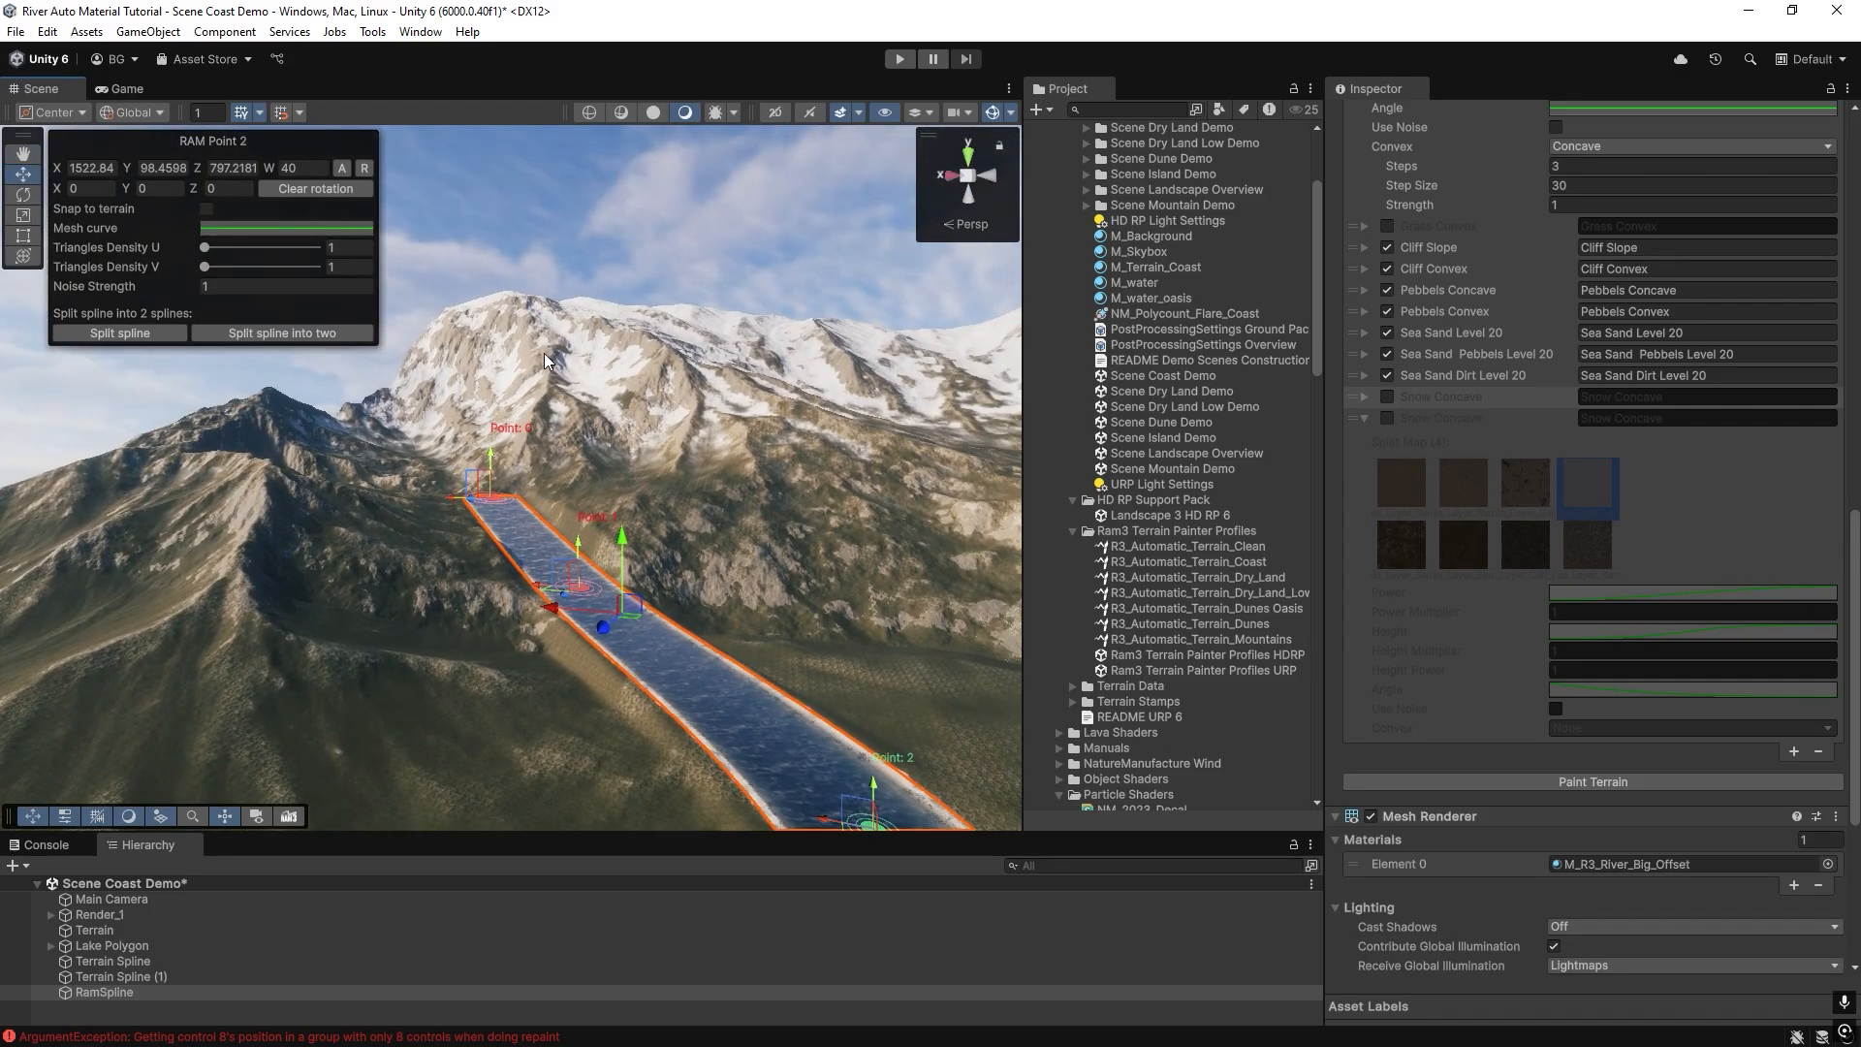
Select Terrain Spline (1) and reposition its points near the river so the outline crosses the river bend.
{"action": "left_click", "coordinate": [99, 963]}
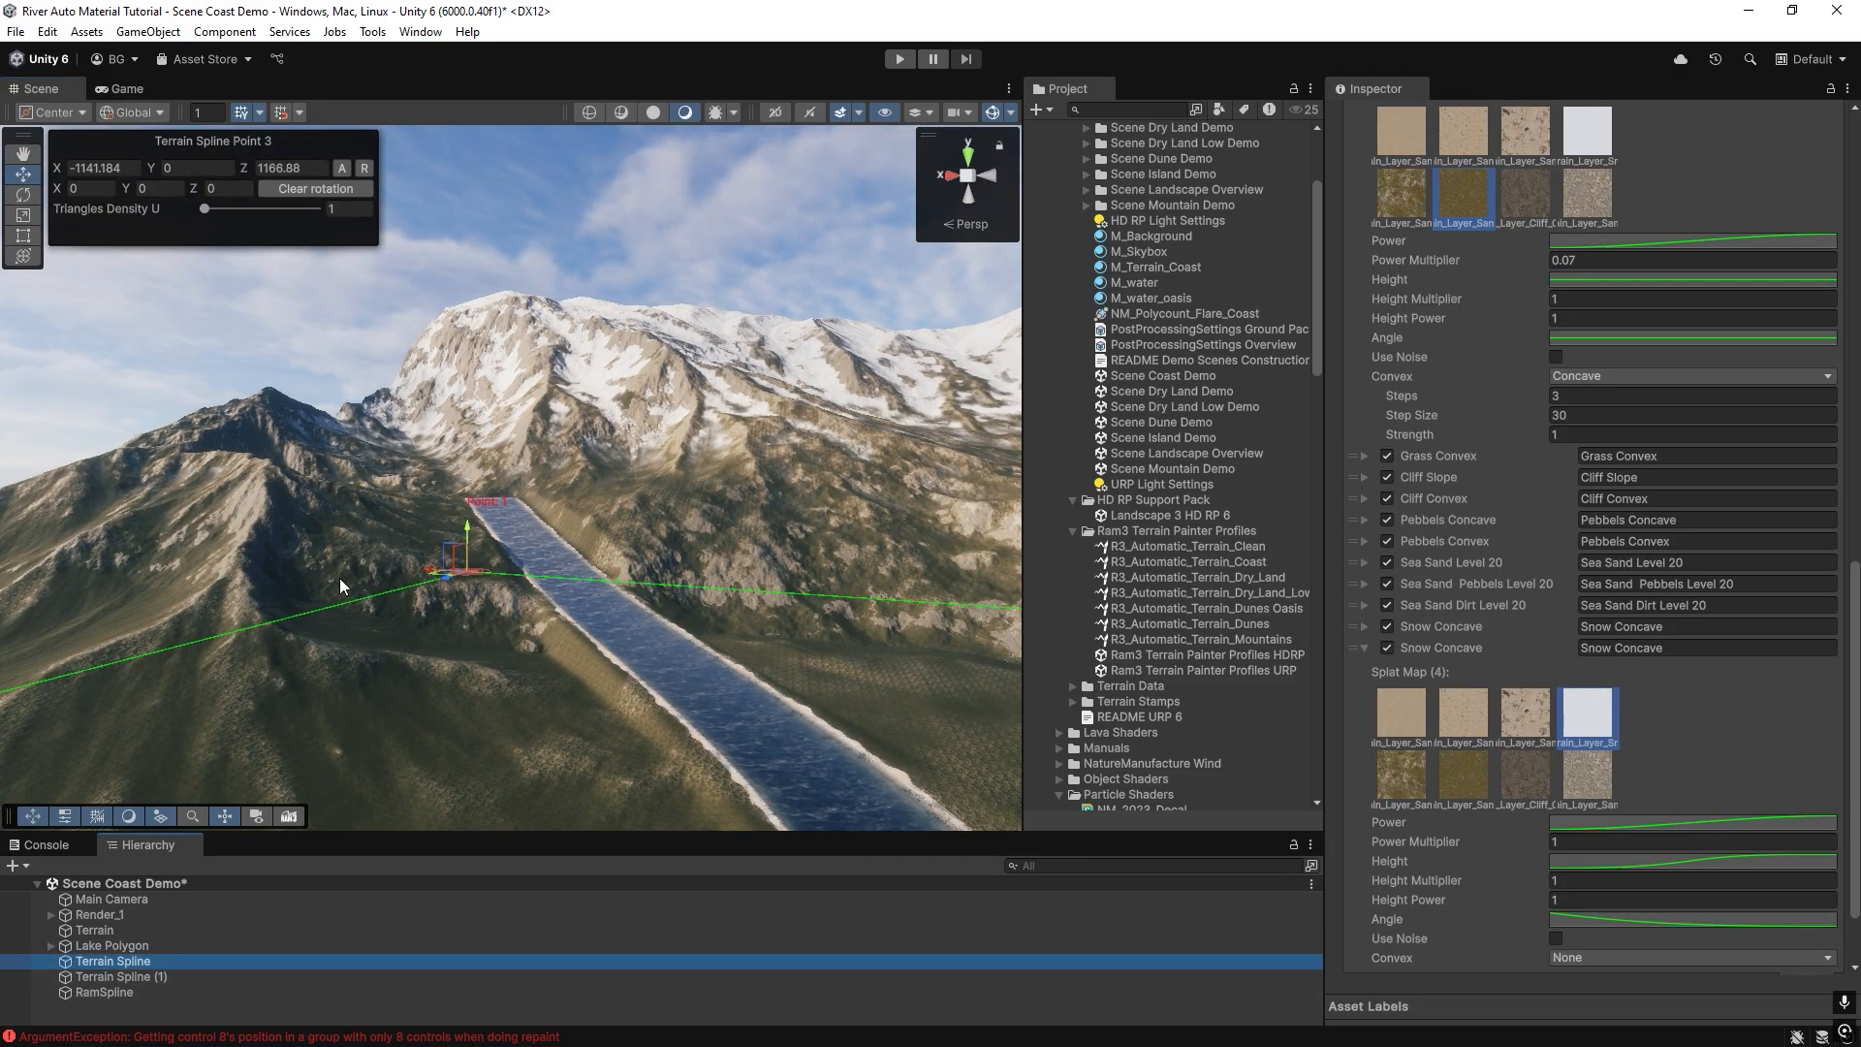
{"action": "right_click_drag", "start_coordinate": [543, 620], "coordinate": [1044, 663]}
{"action": "right_click_drag", "start_coordinate": [886, 467], "coordinate": [581, 594]}
{"action": "left_click", "coordinate": [106, 976]}
{"action": "right_click_drag", "start_coordinate": [698, 572], "coordinate": [830, 374]}
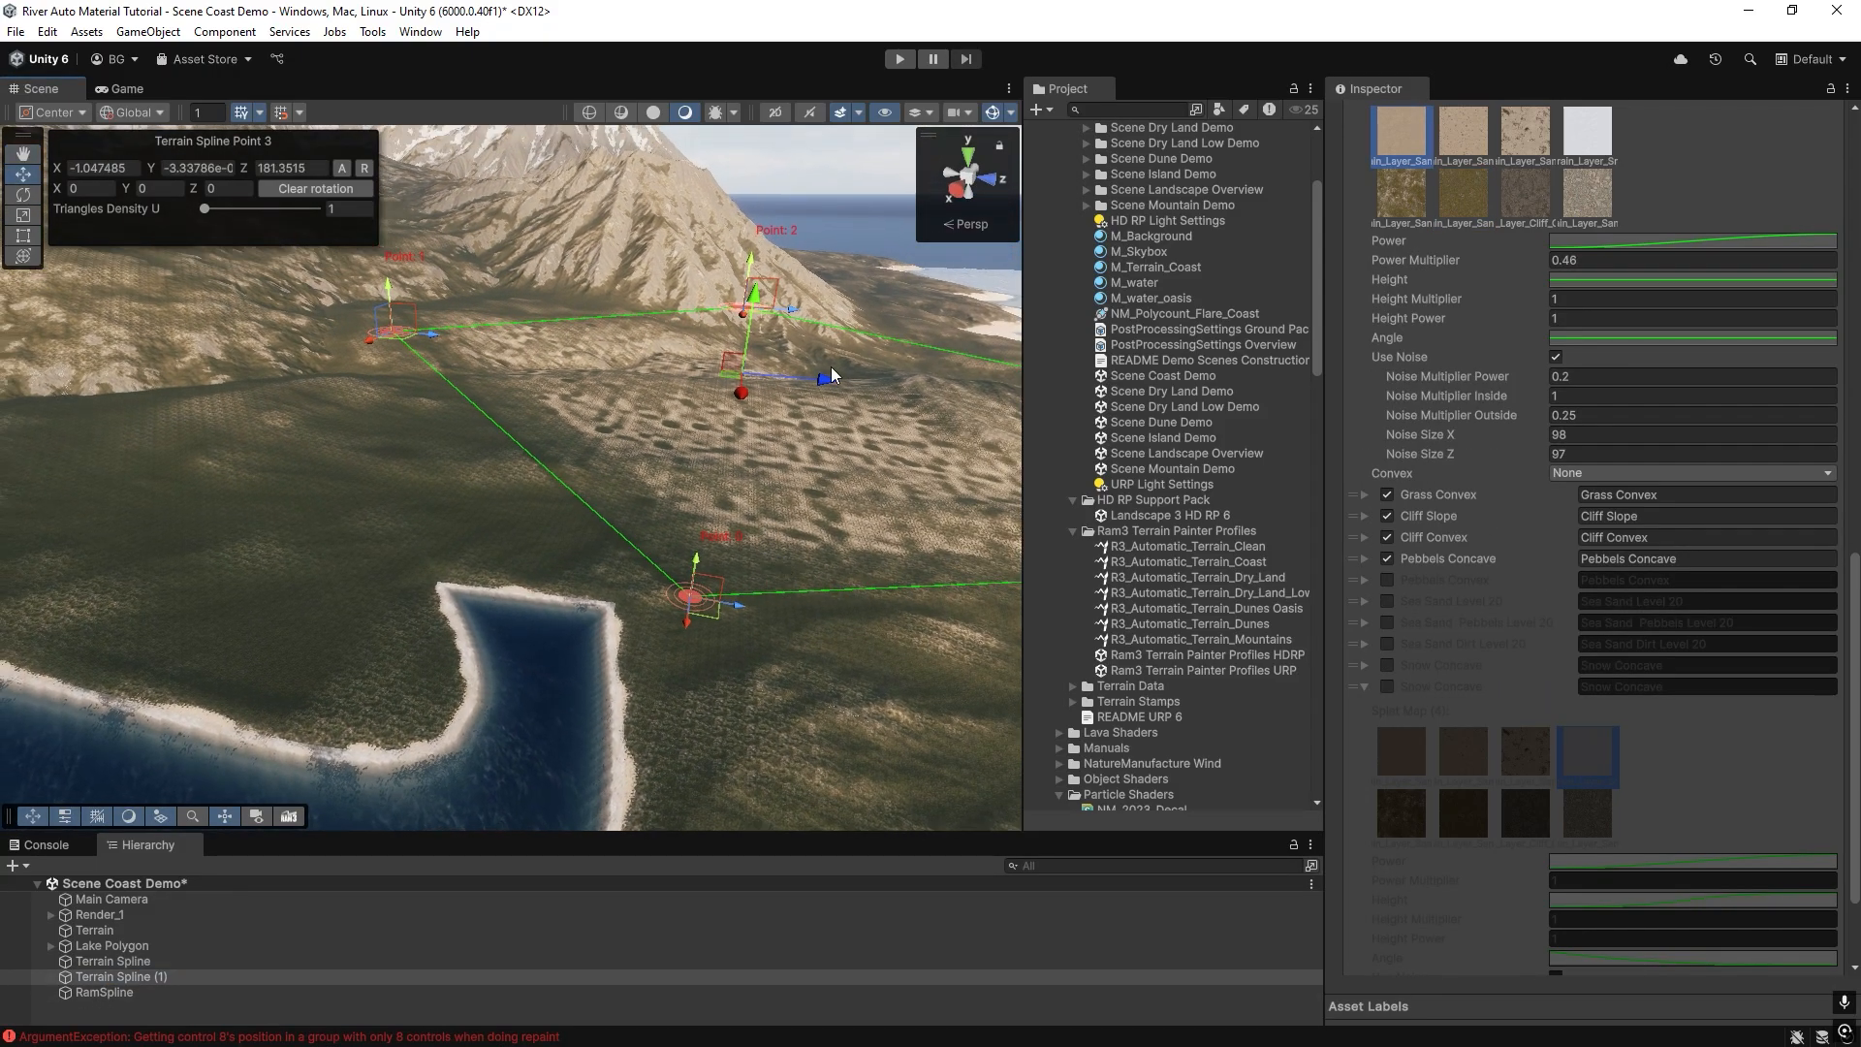
{"action": "right_click_drag", "start_coordinate": [771, 532], "coordinate": [669, 607]}
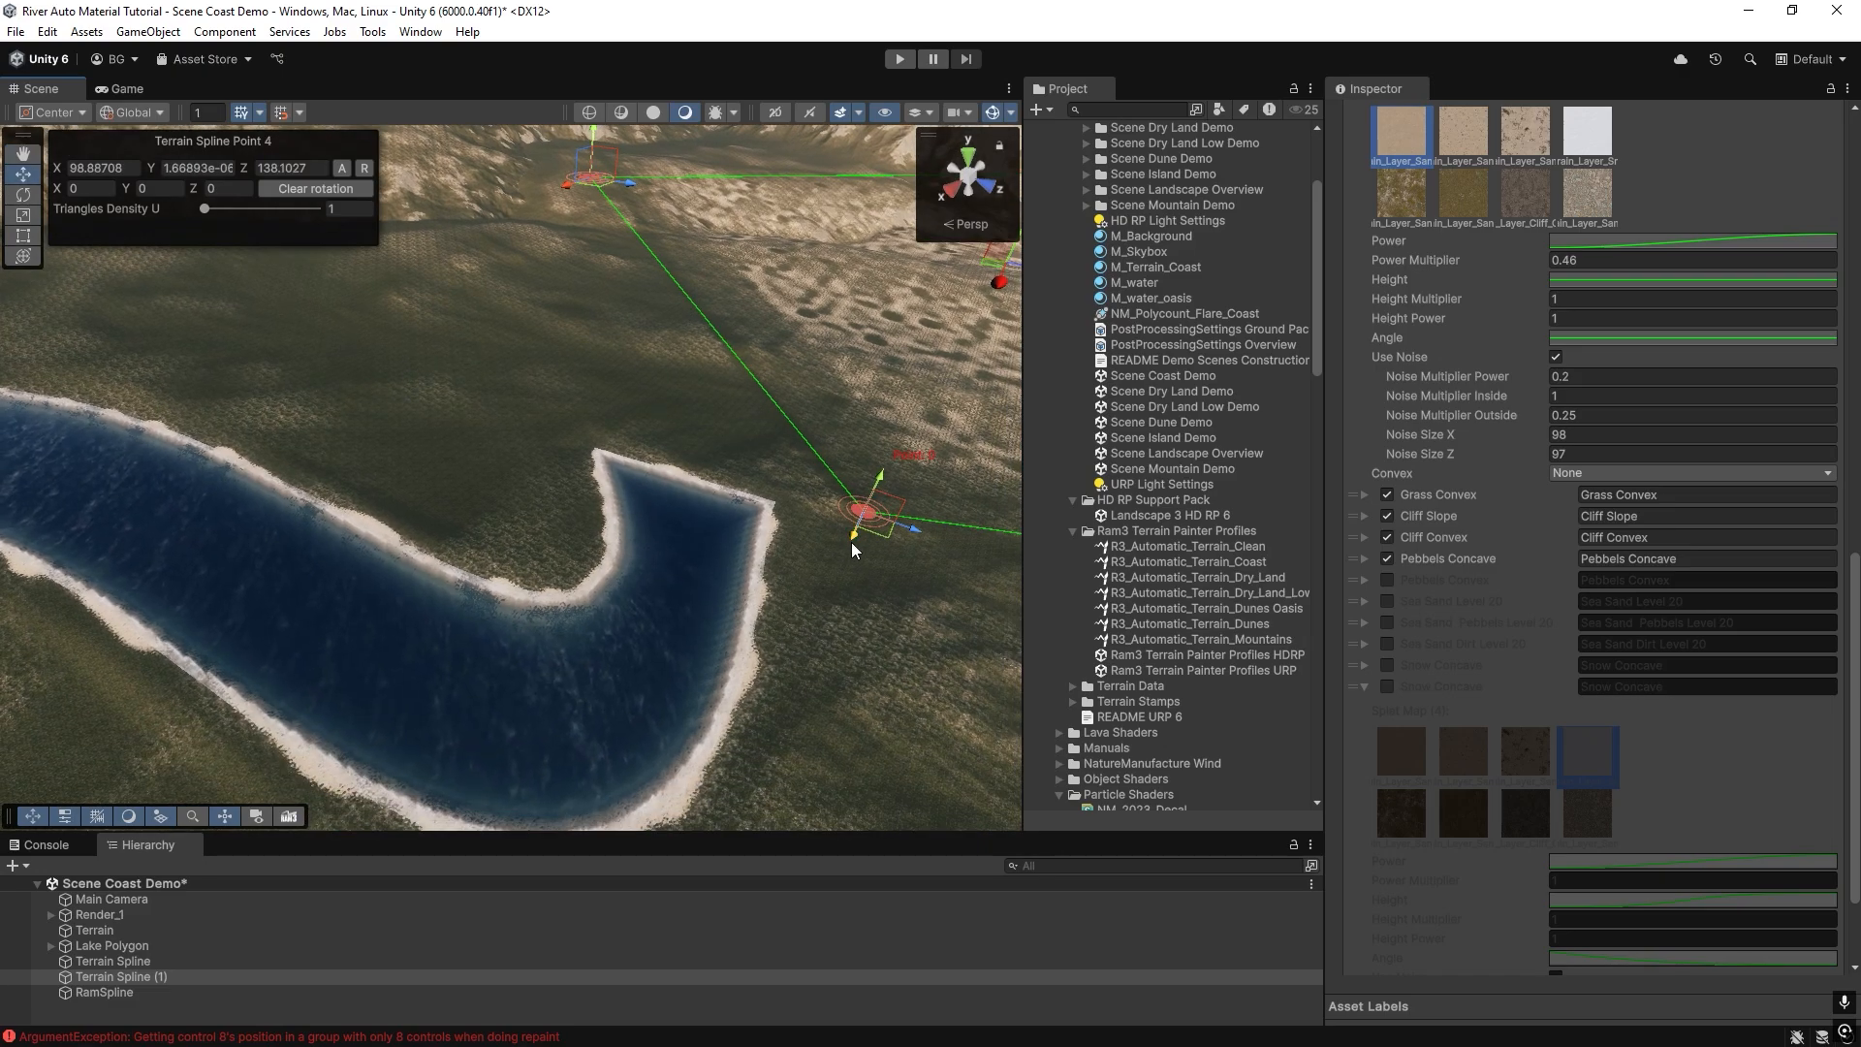
{"action": "left_click_drag", "start_coordinate": [852, 541], "coordinate": [725, 824]}
{"action": "right_click_drag", "start_coordinate": [652, 447], "coordinate": [524, 435]}
{"action": "left_click", "coordinate": [514, 464], "text": "shift"}
Paint the terrain inside Terrain Spline (1) and inspect the area where it overlaps the river.
{"action": "scroll", "coordinate": [1603, 824], "scroll_direction": "down", "scroll_amount": 3}
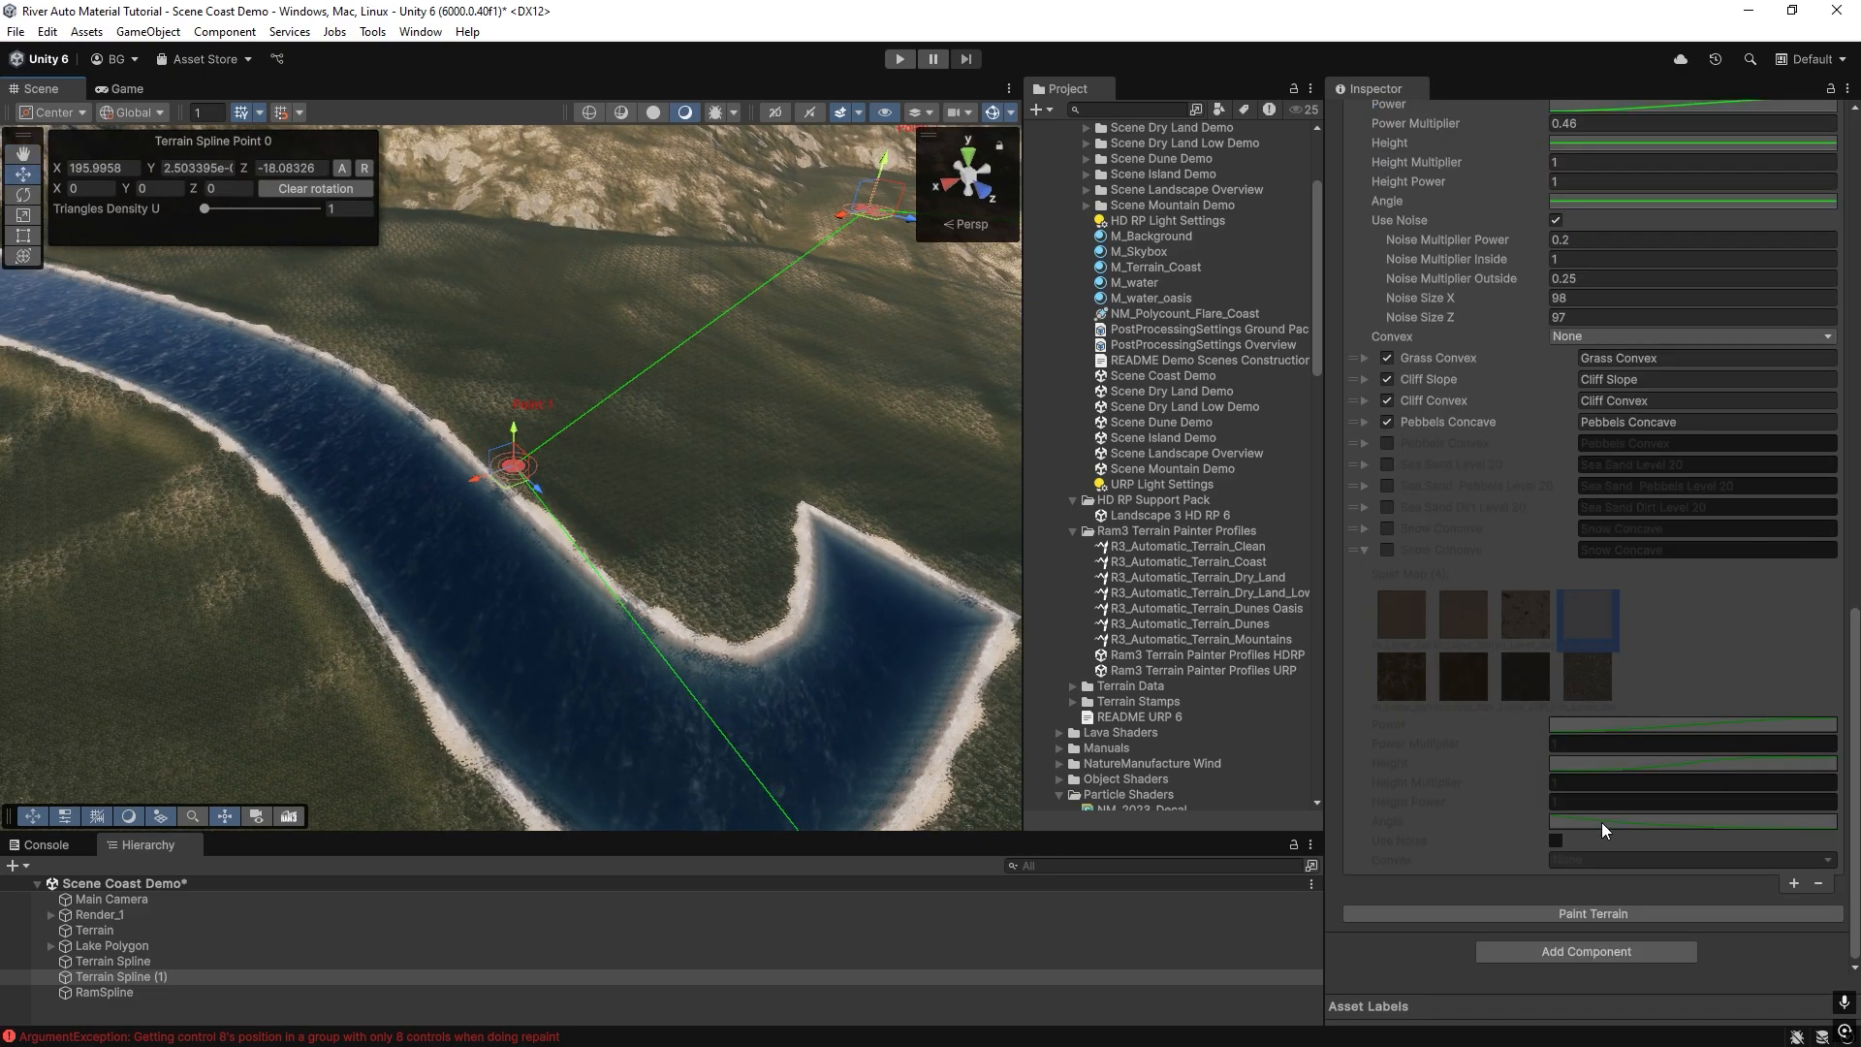
{"action": "left_click", "coordinate": [1591, 916]}
{"action": "mouse_move", "coordinate": [620, 499]}
{"action": "right_mouse_down"}
{"action": "mouse_move", "coordinate": [801, 519]}
{"action": "mouse_move", "coordinate": [322, 538]}
{"action": "mouse_move", "coordinate": [382, 573]}
{"action": "mouse_move", "coordinate": [320, 590]}
{"action": "mouse_move", "coordinate": [411, 594]}
{"action": "mouse_move", "coordinate": [685, 440]}
{"action": "mouse_move", "coordinate": [581, 513]}
{"action": "mouse_move", "coordinate": [79, 435]}
{"action": "mouse_move", "coordinate": [362, 392]}
{"action": "mouse_move", "coordinate": [570, 406]}
{"action": "mouse_move", "coordinate": [574, 535]}
{"action": "mouse_move", "coordinate": [470, 457]}
{"action": "mouse_move", "coordinate": [611, 532]}
{"action": "mouse_move", "coordinate": [640, 511]}
{"action": "mouse_move", "coordinate": [598, 478]}
{"action": "right_mouse_up"}
{"action": "key", "text": "s"}
{"action": "key", "text": "w"}
{"action": "key", "text": "s"}
{"action": "key", "text": "w"}
{"action": "key", "text": "w"}
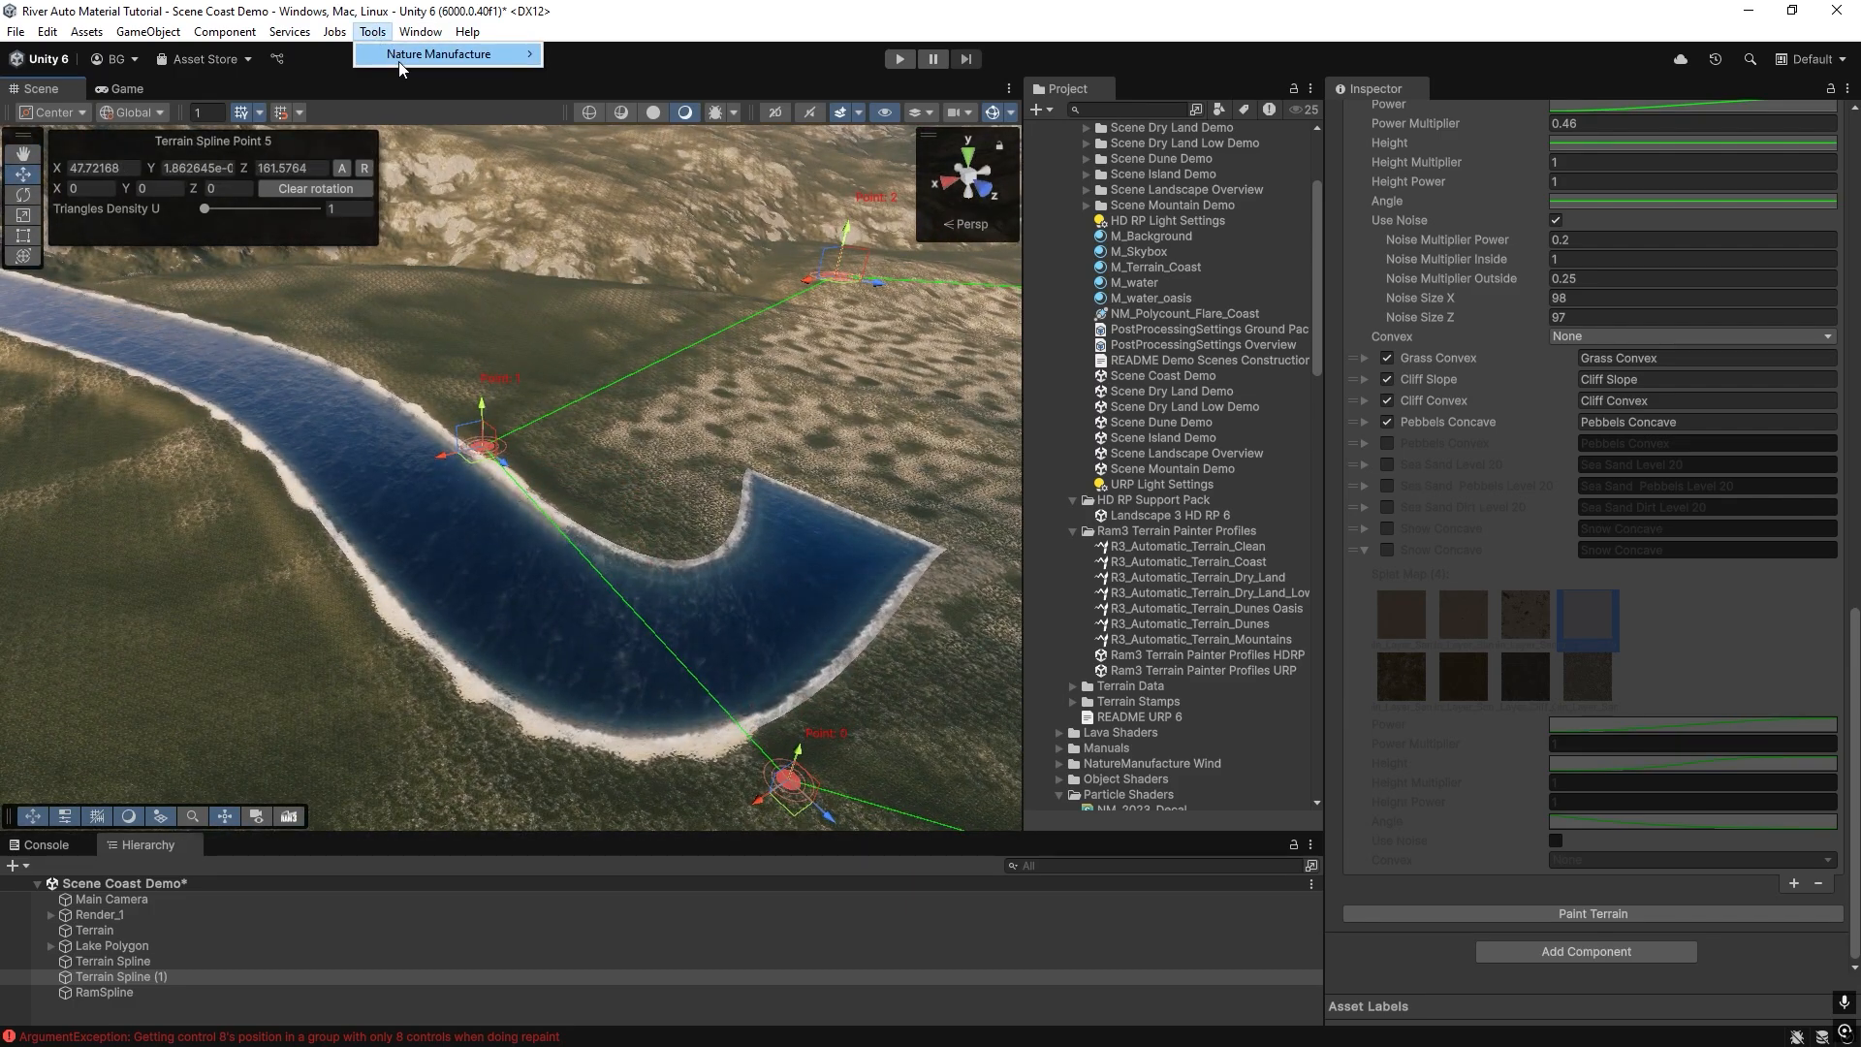
Collect all spline painters in the Terrain Splines Manager and remove Lake Polygon from the Terrain Splines list.
{"action": "mouse_move", "coordinate": [456, 54]}
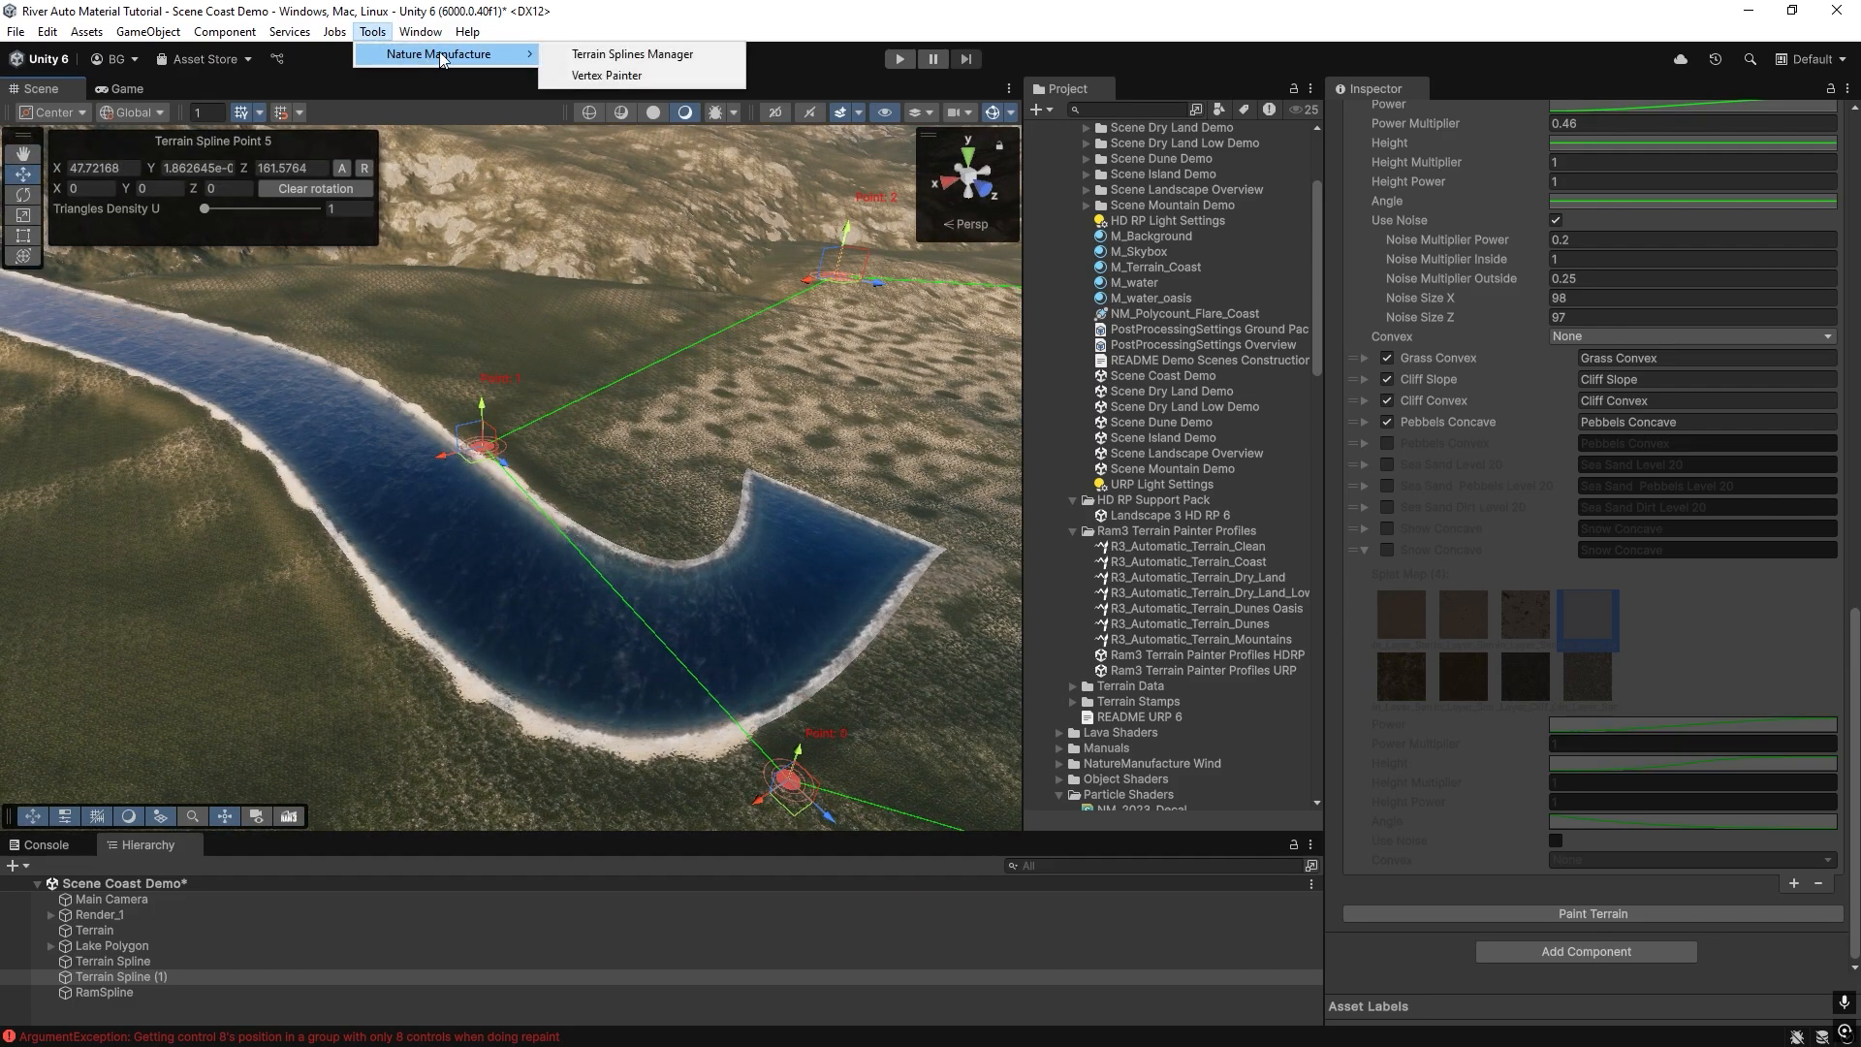
{"action": "left_click", "coordinate": [613, 55]}
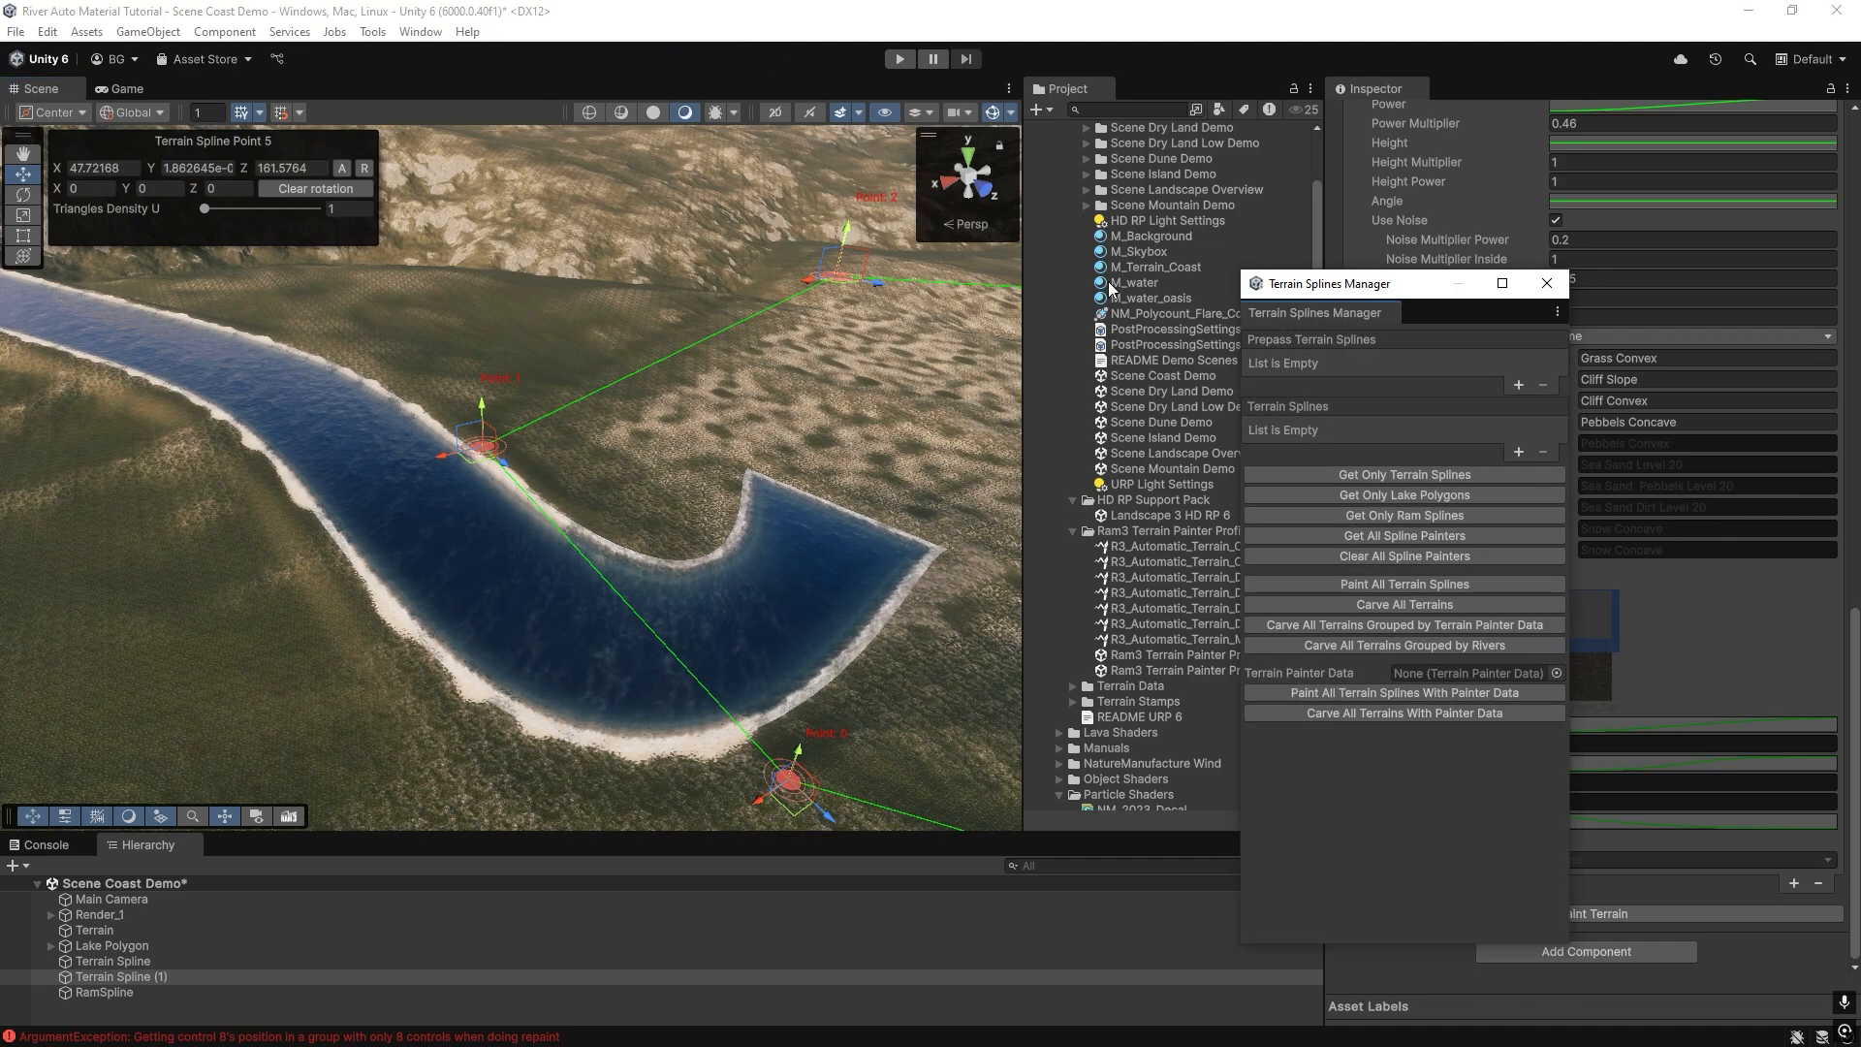
{"action": "left_click_drag", "start_coordinate": [1363, 296], "coordinate": [1208, 420]}
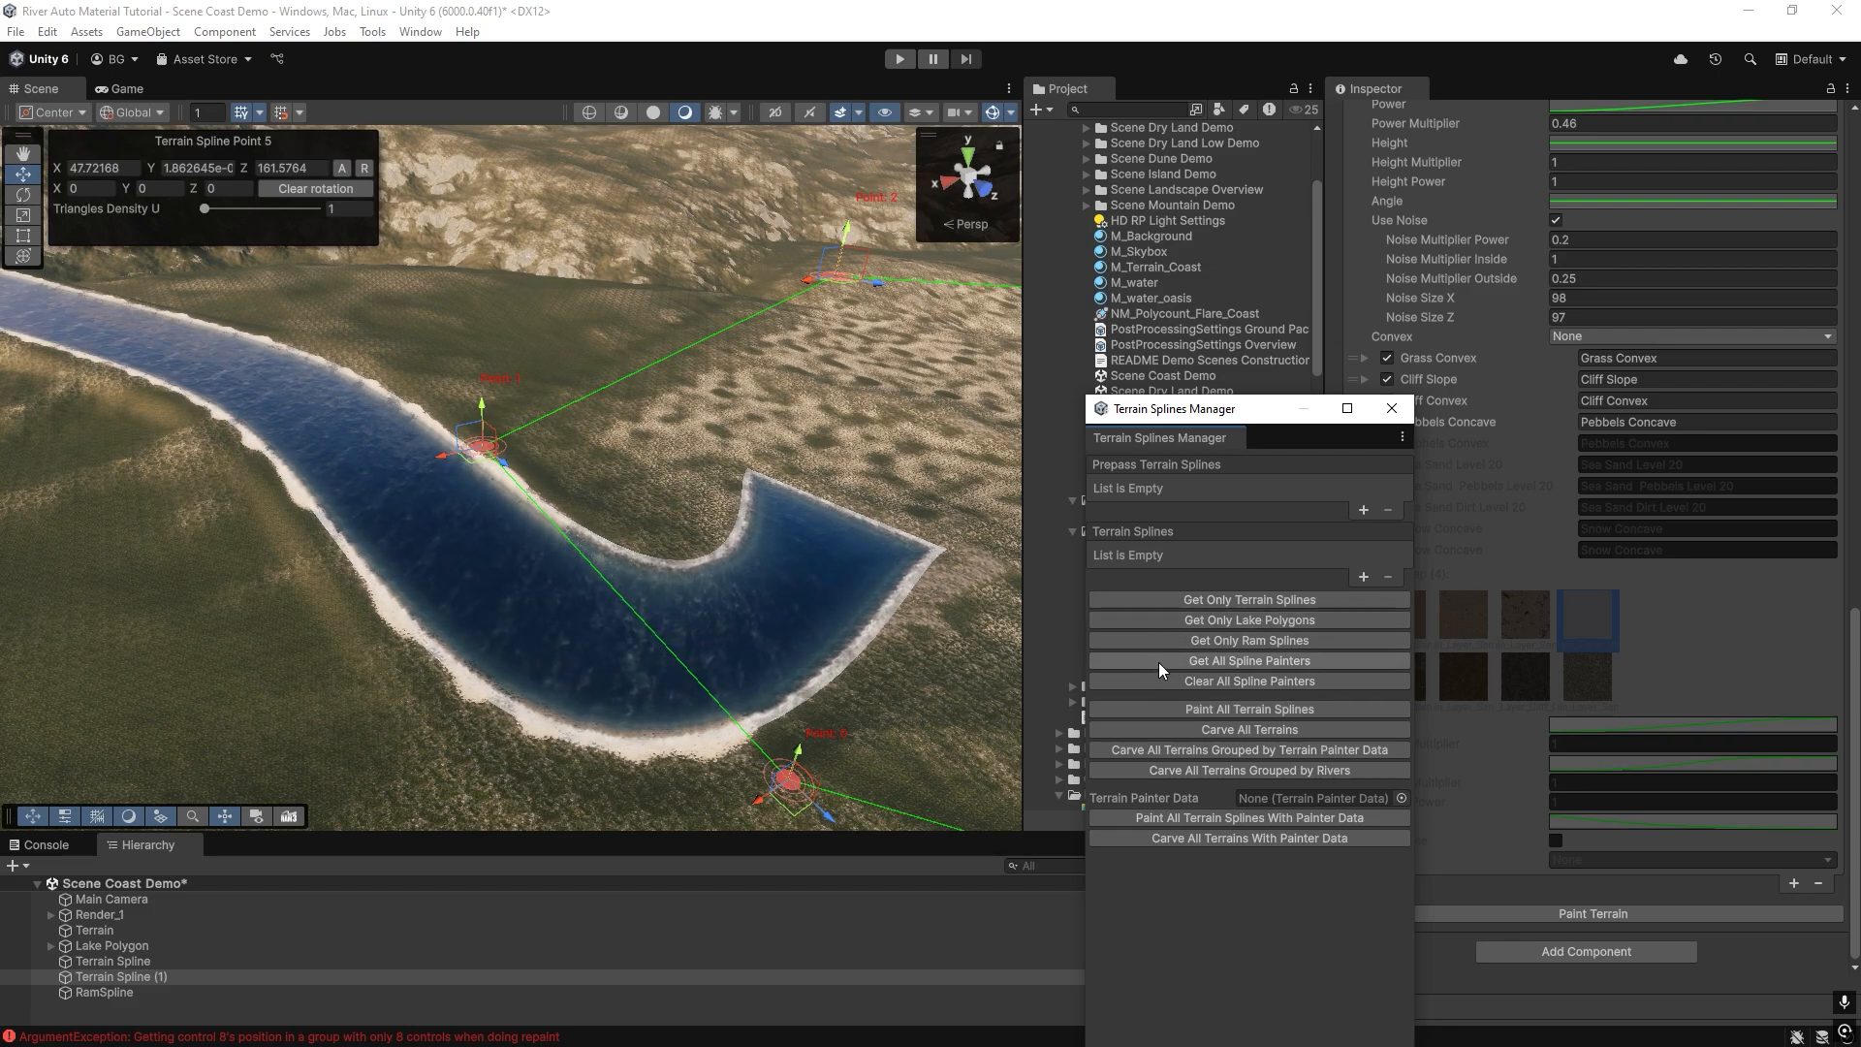
{"action": "left_click", "coordinate": [1163, 660]}
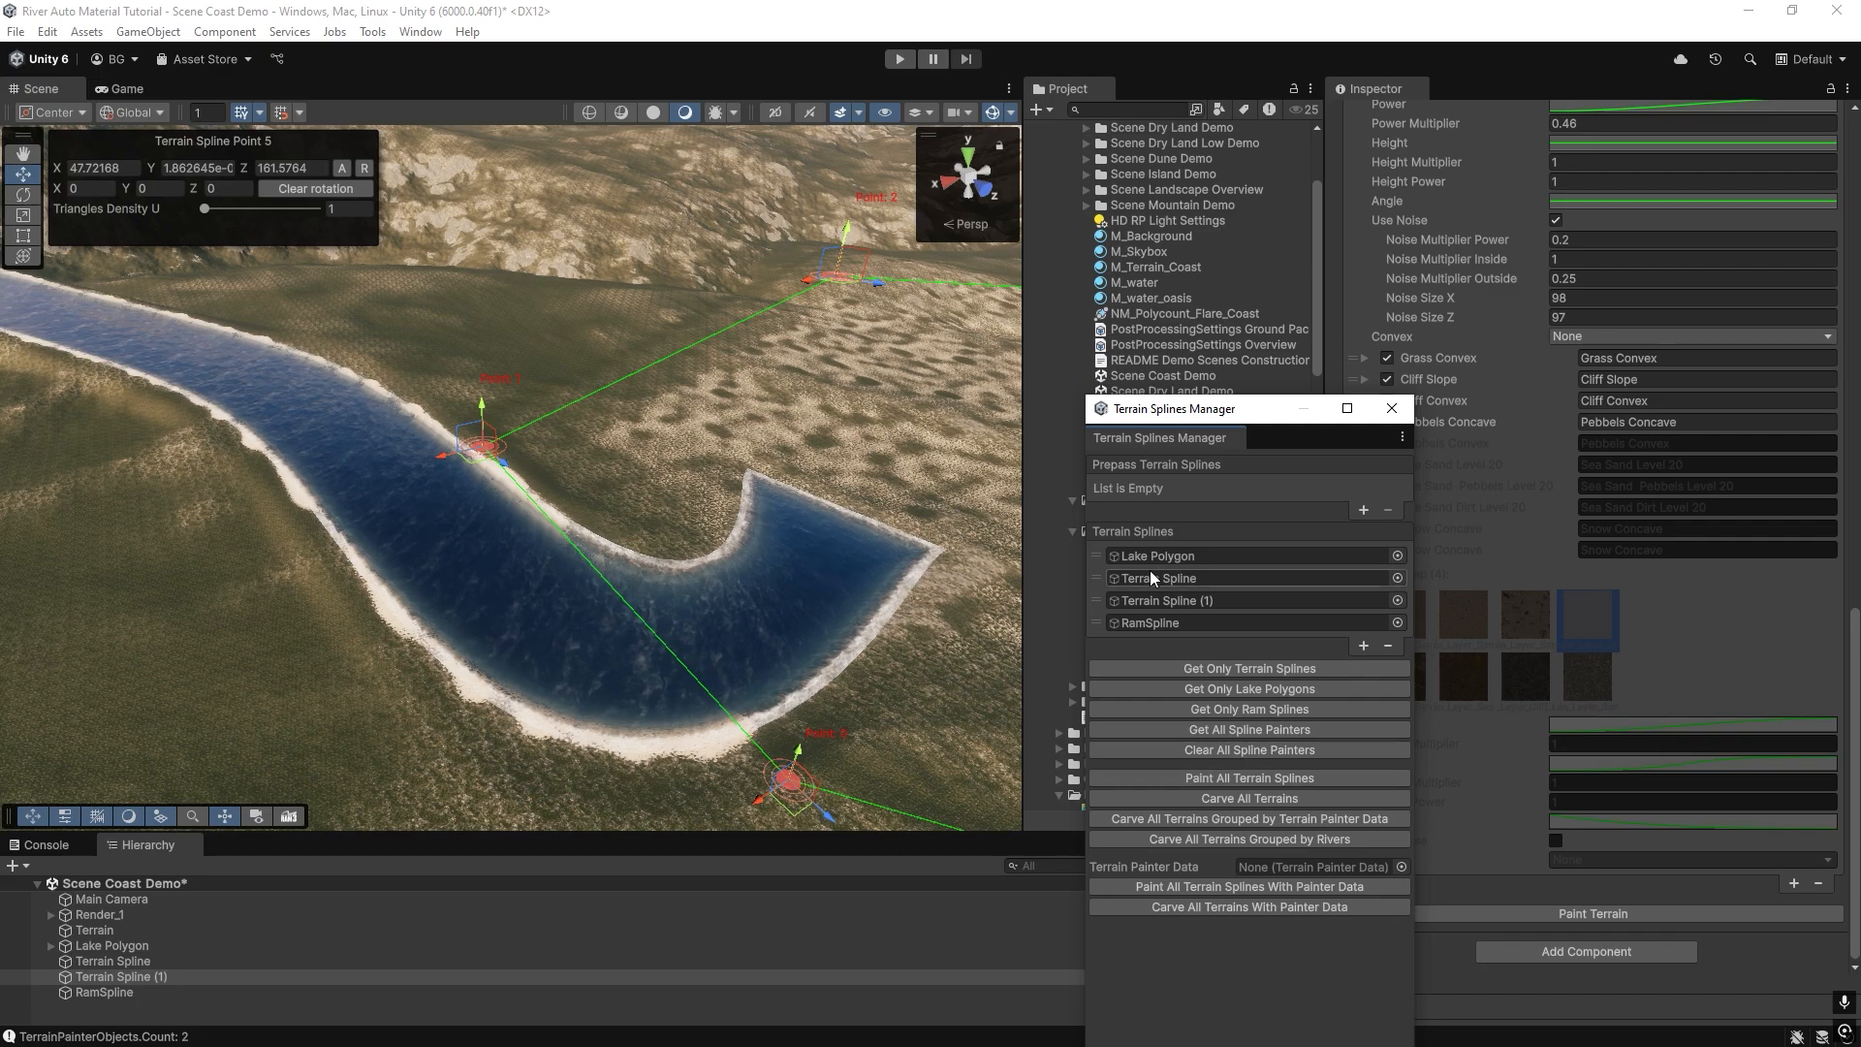
{"action": "left_click_drag", "start_coordinate": [1096, 556], "coordinate": [1097, 636]}
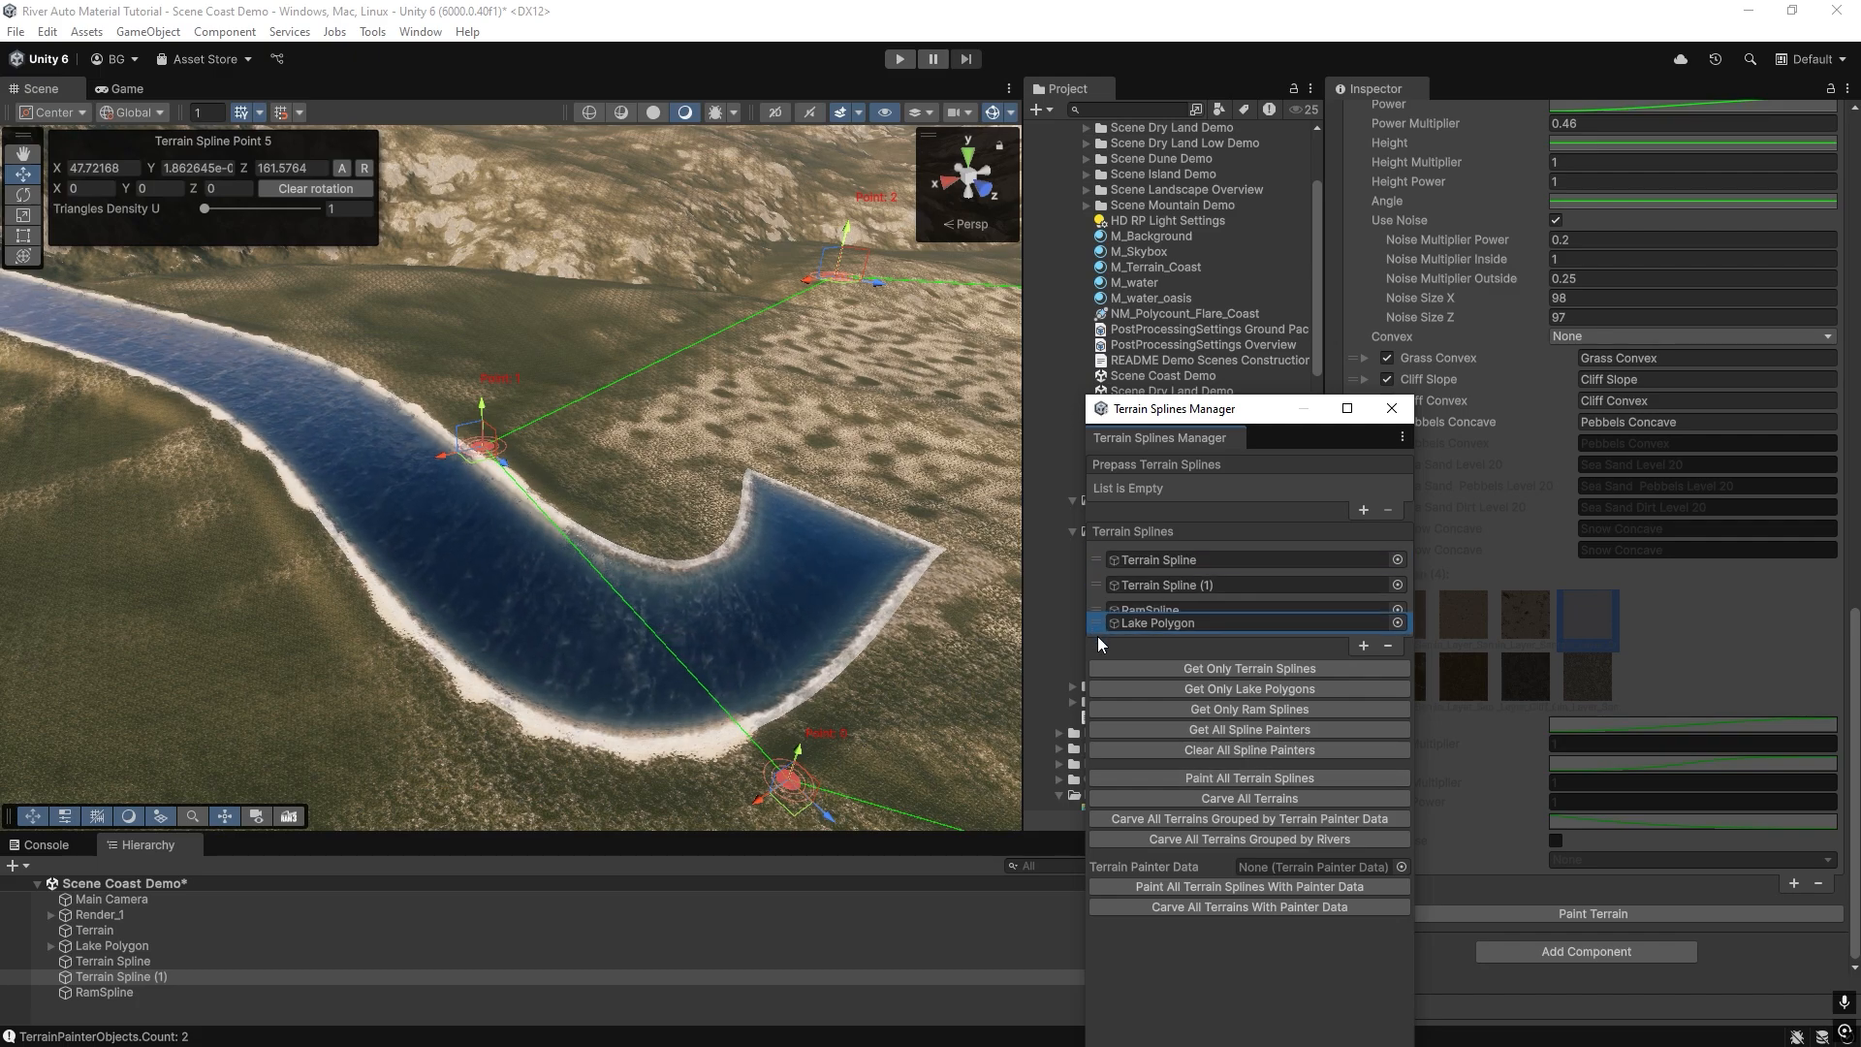
{"action": "left_click", "coordinate": [1390, 647]}
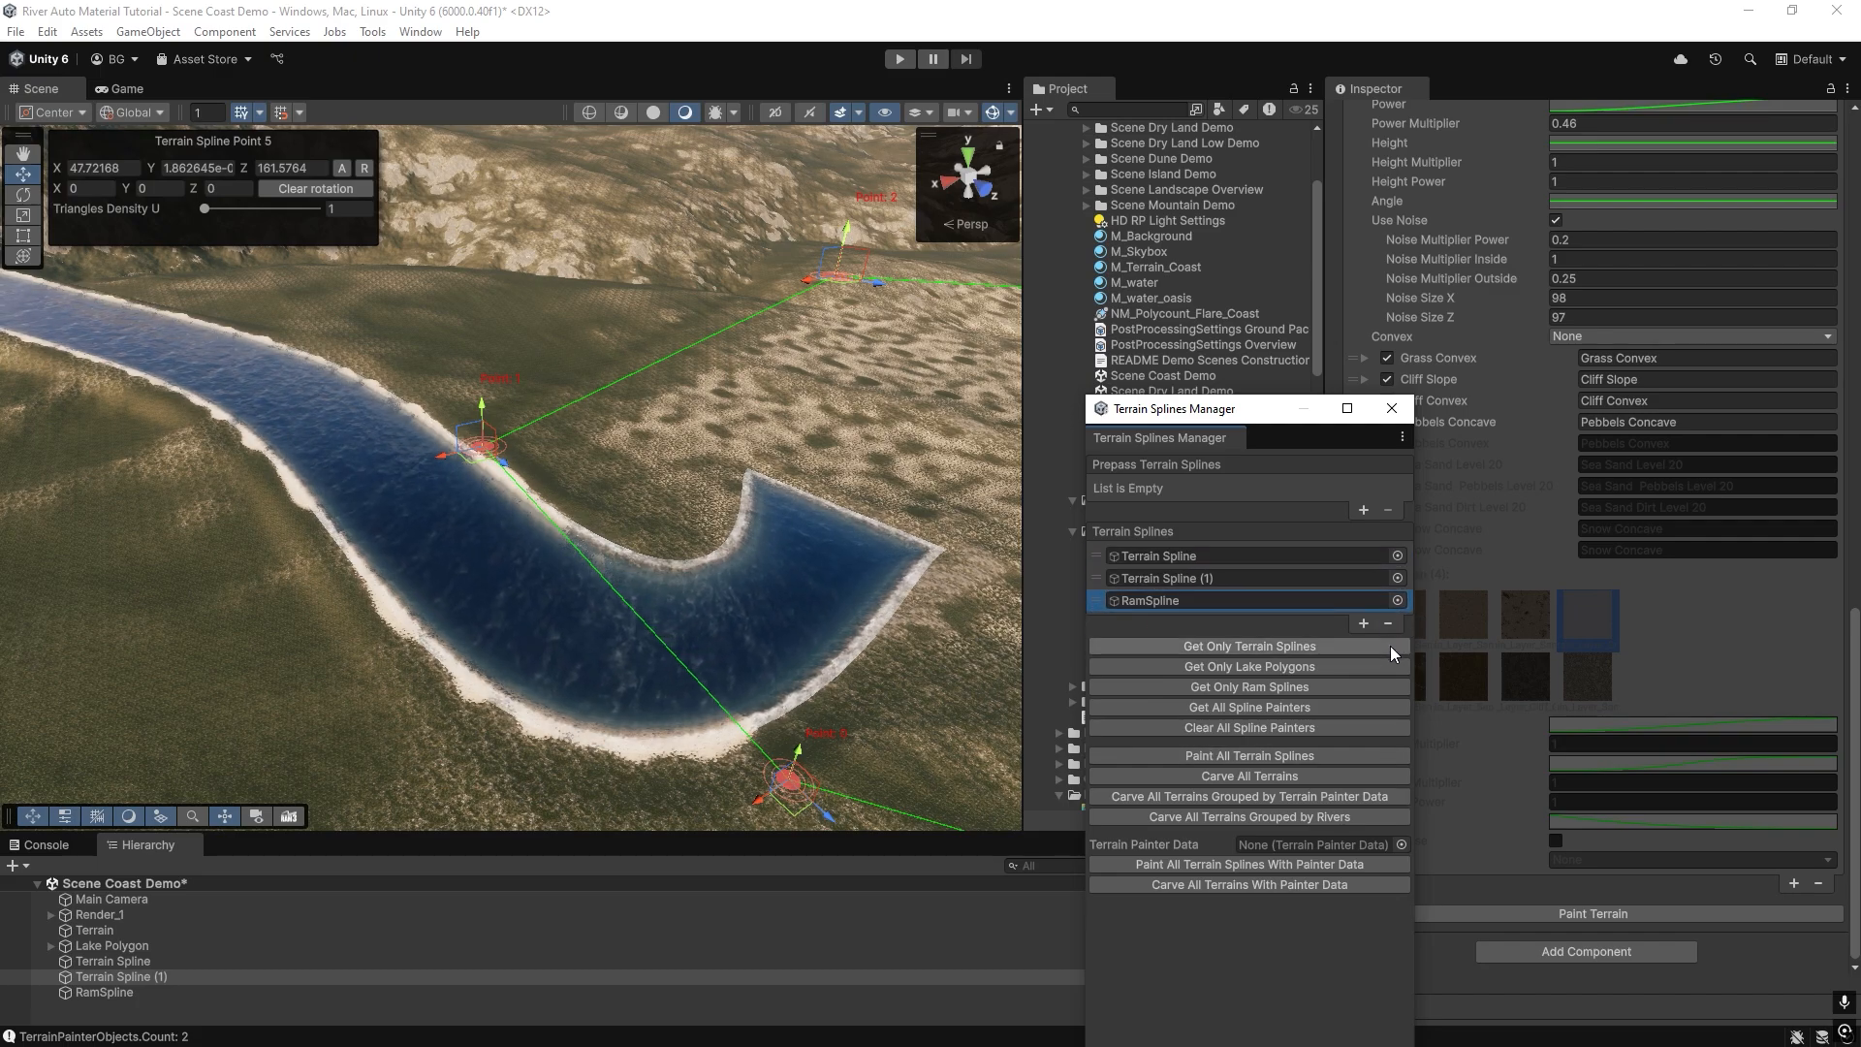
Paint all terrain splines in the order Terrain Spline, Terrain Spline (1), RamSpline and inspect the river banks.
{"action": "right_click_drag", "start_coordinate": [567, 614], "coordinate": [669, 571]}
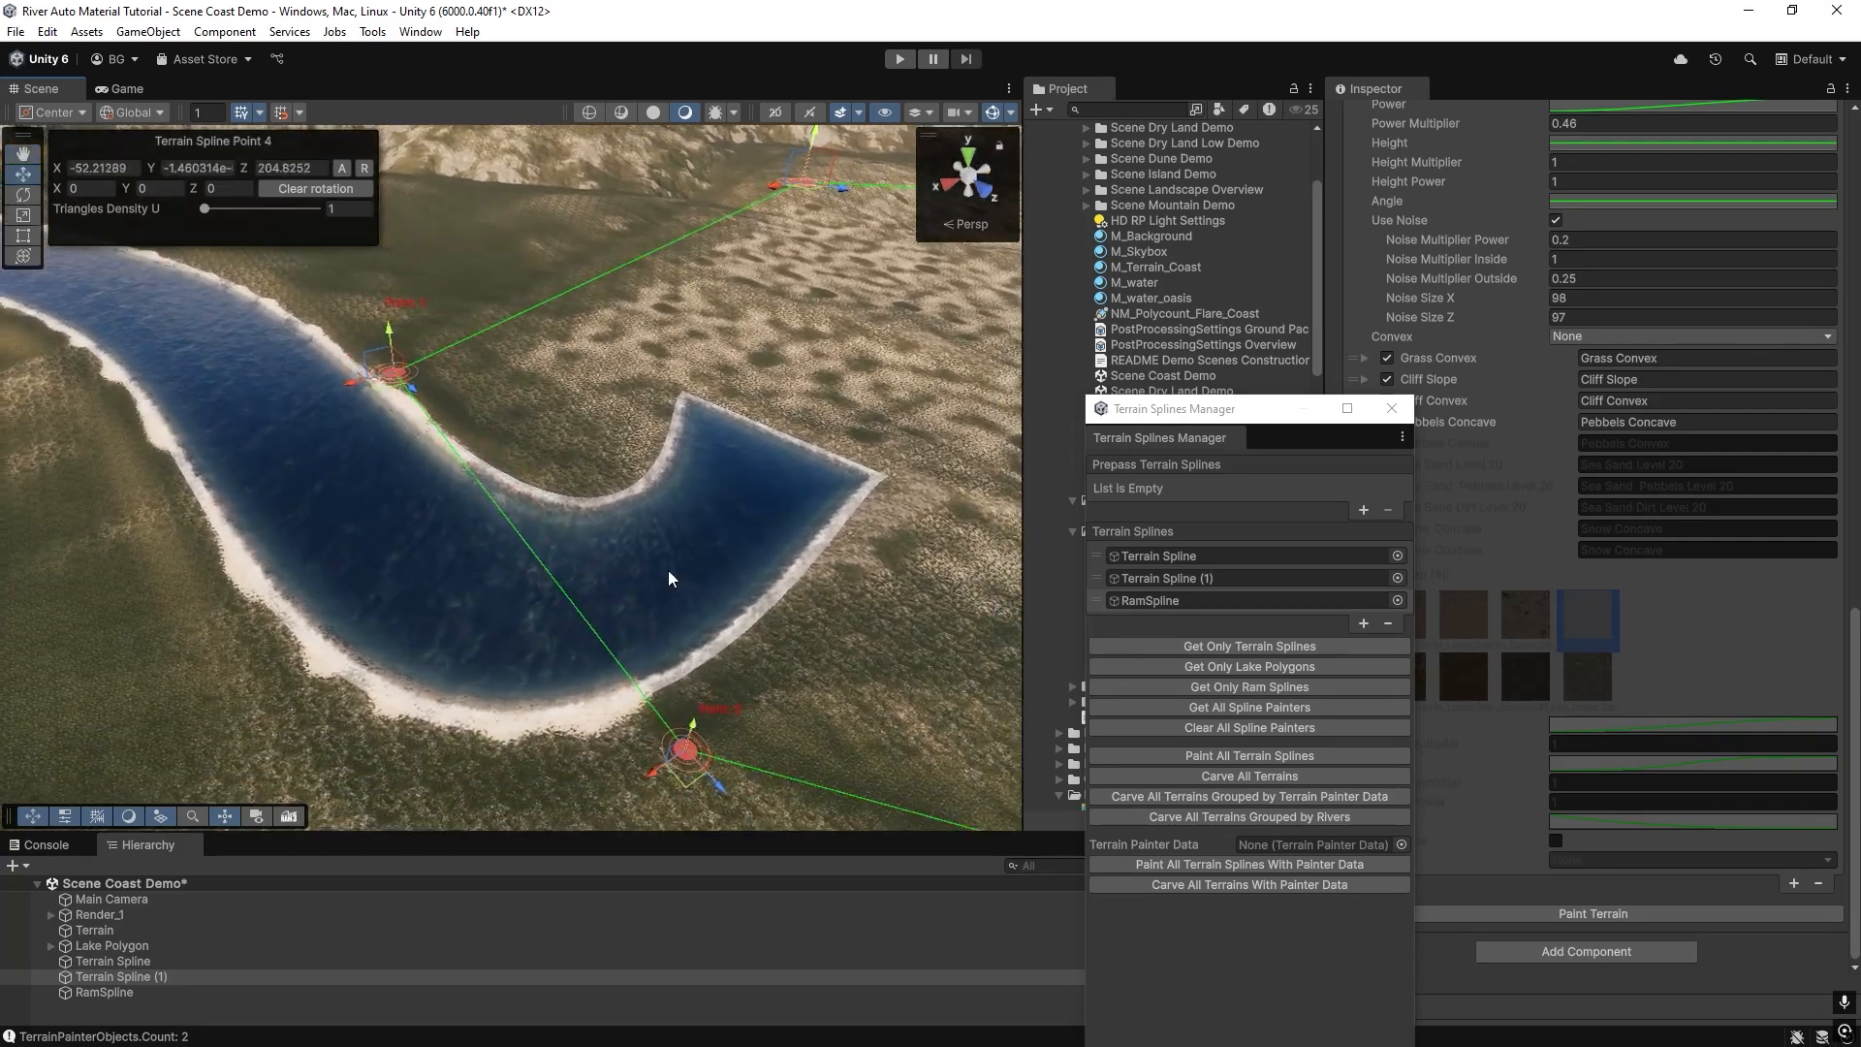
{"action": "left_click", "coordinate": [1185, 757]}
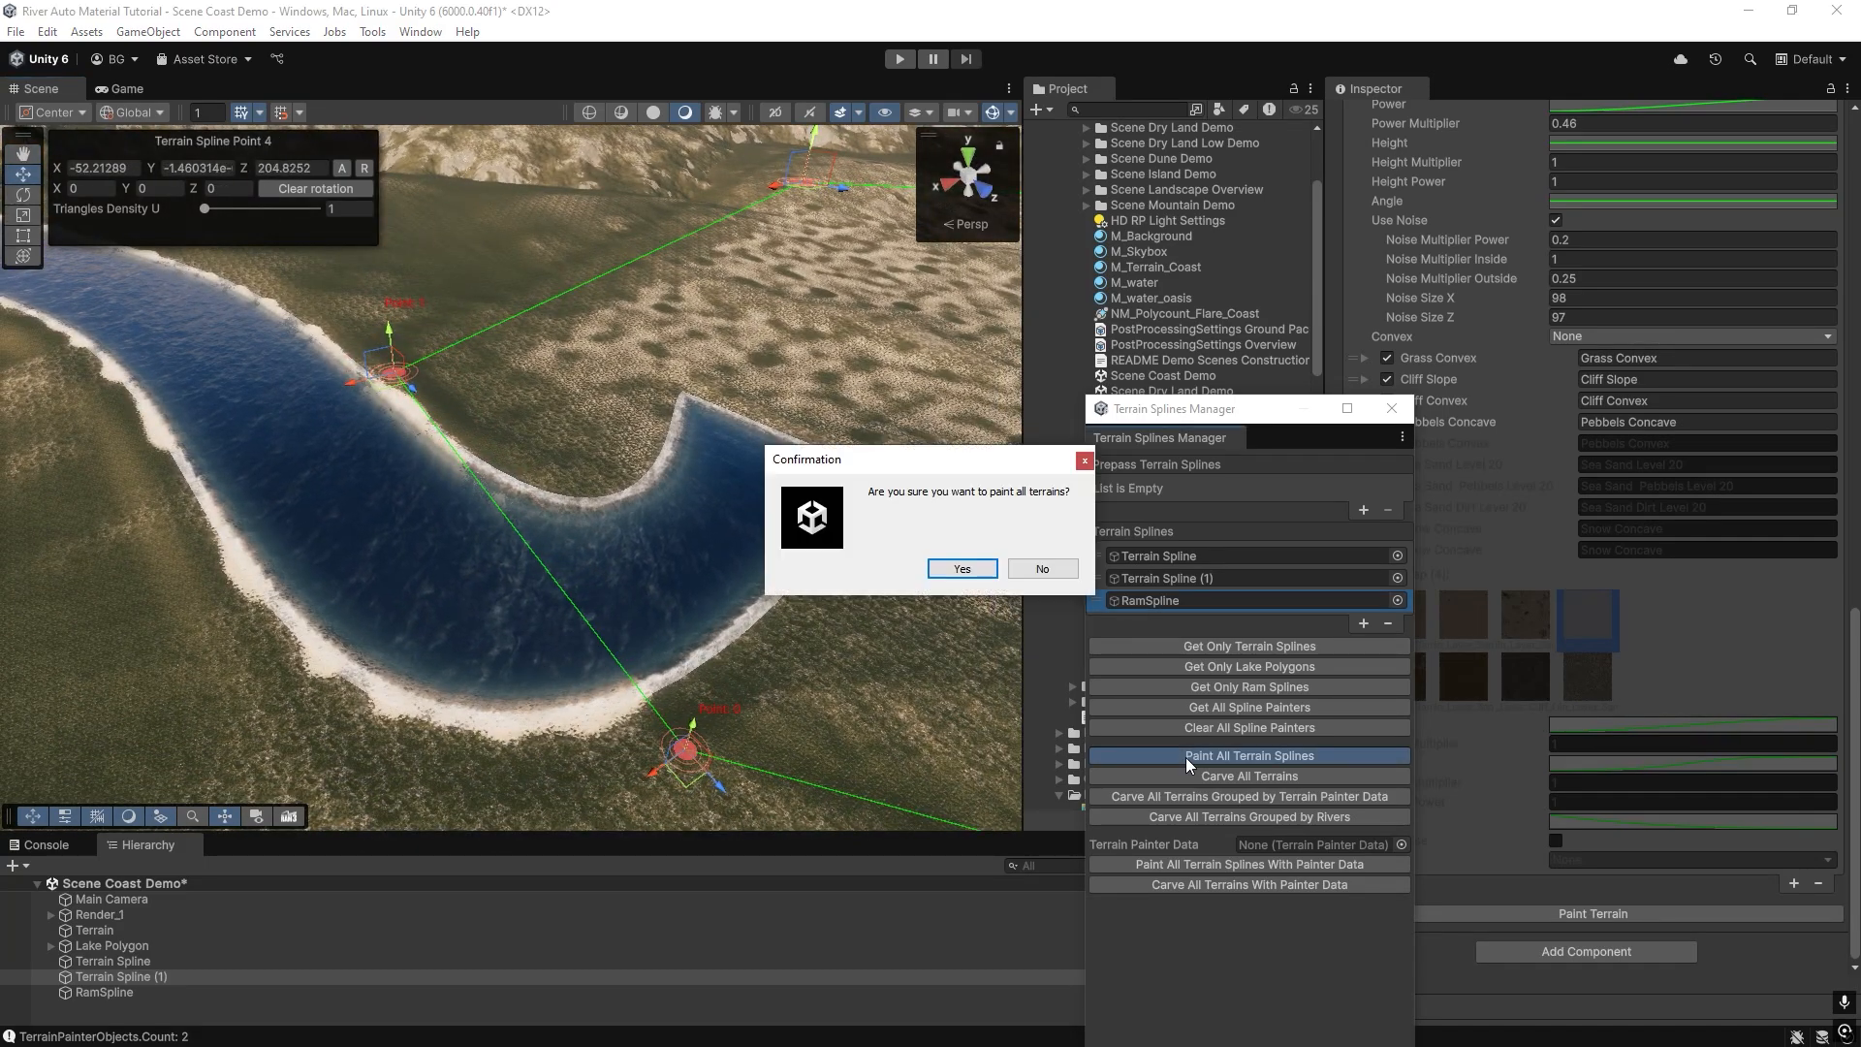
{"action": "left_click", "coordinate": [961, 570]}
{"action": "mouse_move", "coordinate": [490, 569]}
{"action": "right_mouse_down"}
{"action": "mouse_move", "coordinate": [575, 545]}
{"action": "mouse_move", "coordinate": [553, 538]}
{"action": "right_mouse_up"}
{"action": "right_click_drag", "start_coordinate": [773, 595], "coordinate": [597, 257]}
{"action": "right_click_drag", "start_coordinate": [801, 404], "coordinate": [211, 605]}
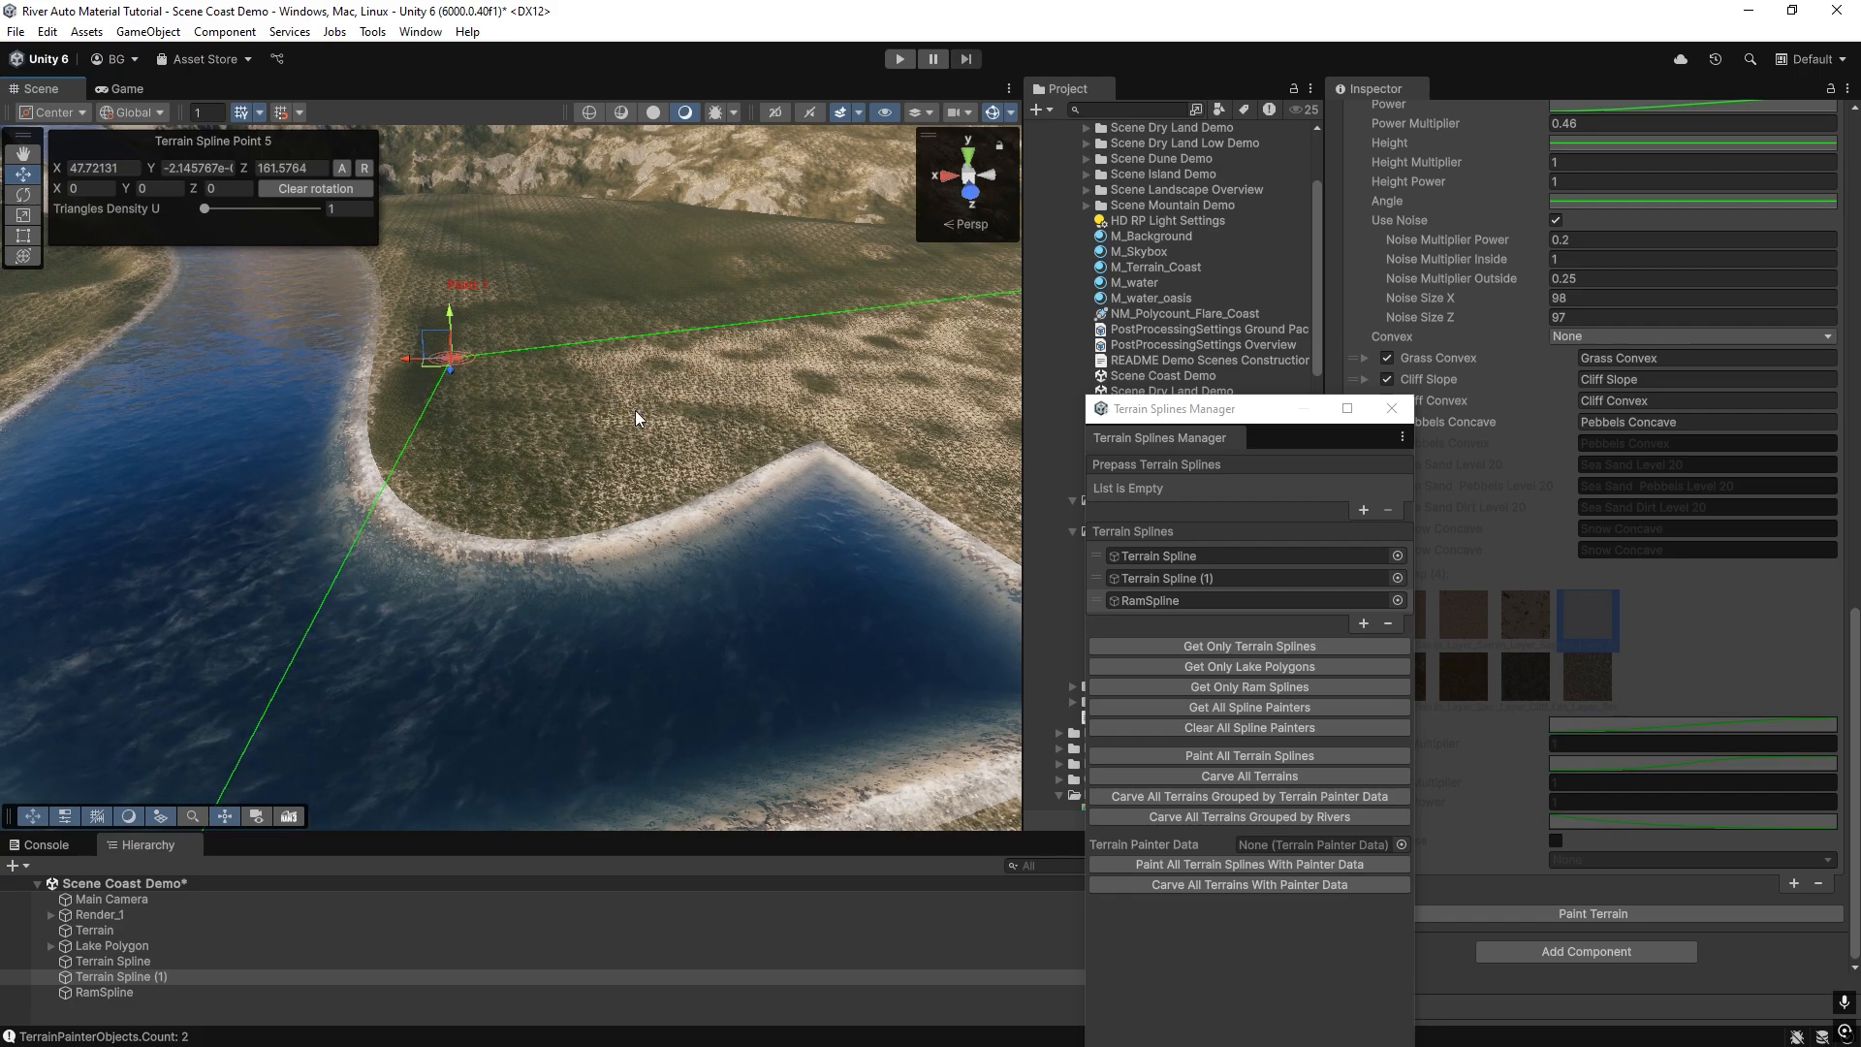
{"action": "right_click_drag", "start_coordinate": [636, 410], "coordinate": [802, 502]}
Move Terrain Spline (1) below RamSpline in the painting order, repaint all terrain splines and check the banks up close.
{"action": "left_click", "coordinate": [1140, 600]}
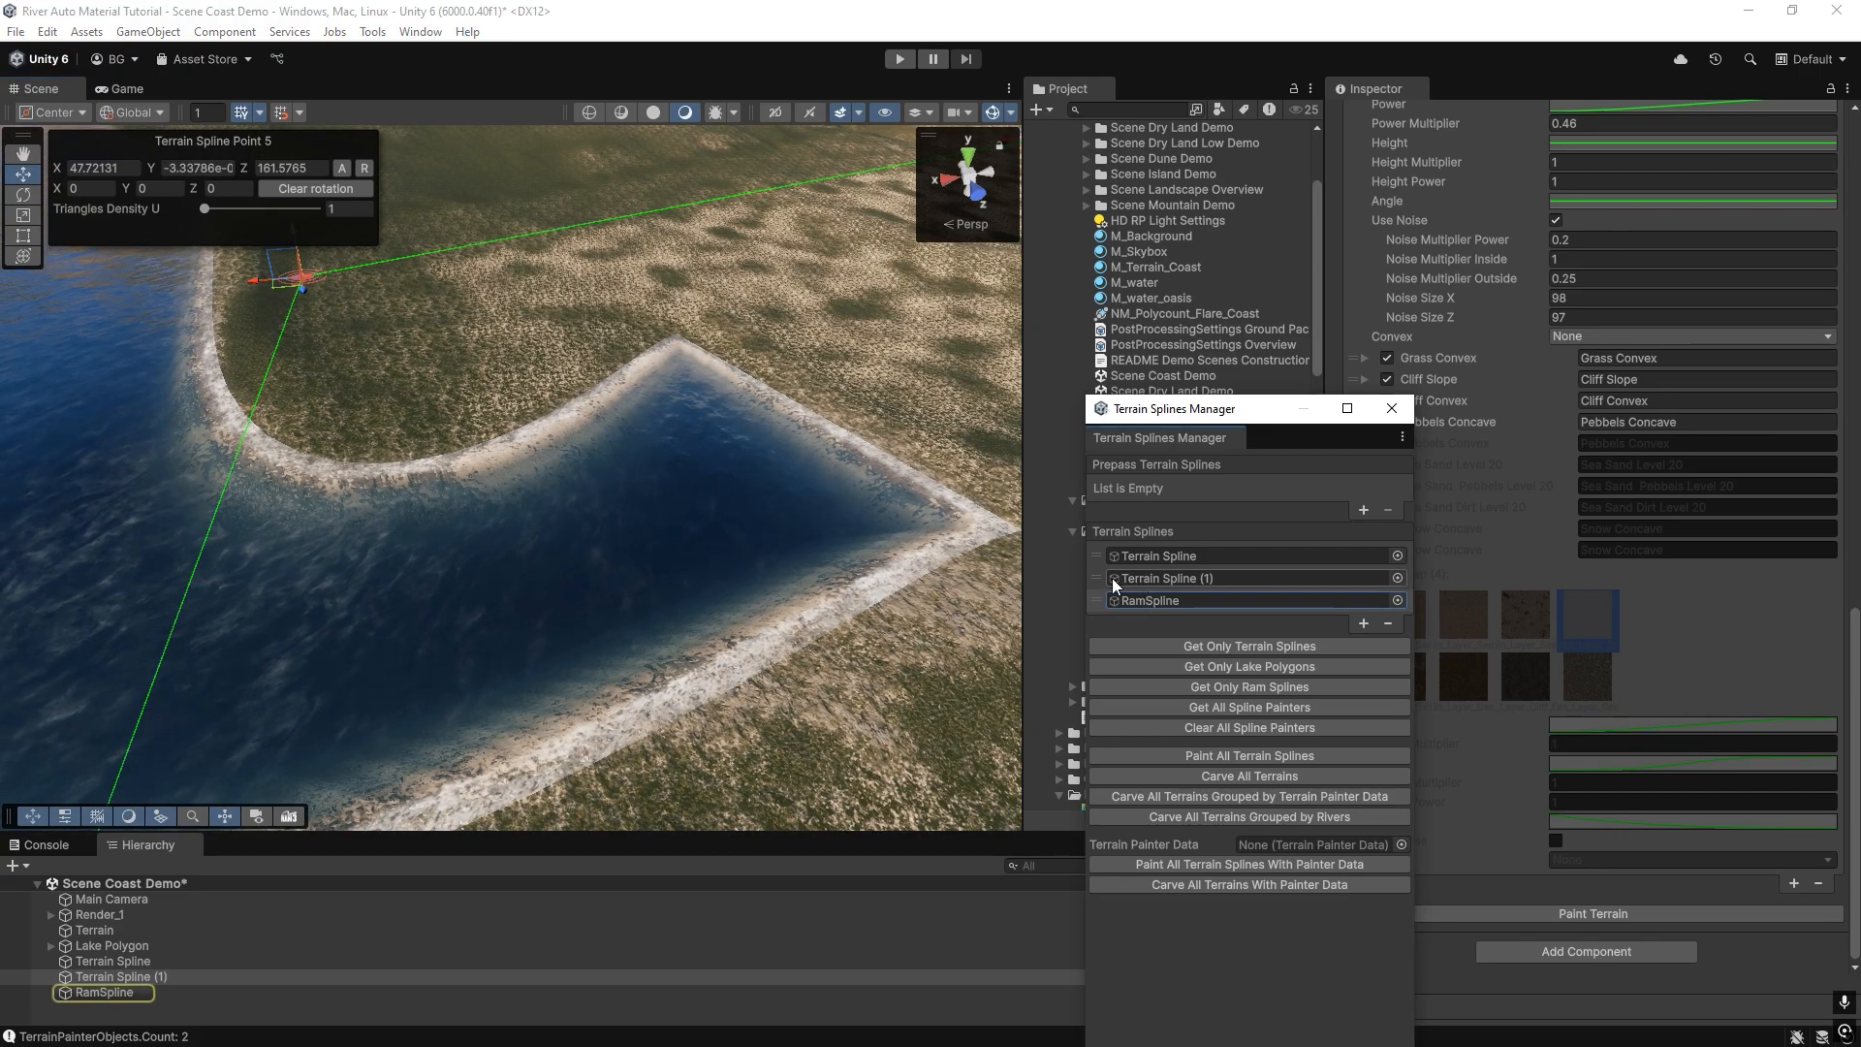
{"action": "left_click_drag", "start_coordinate": [1107, 578], "coordinate": [1115, 618]}
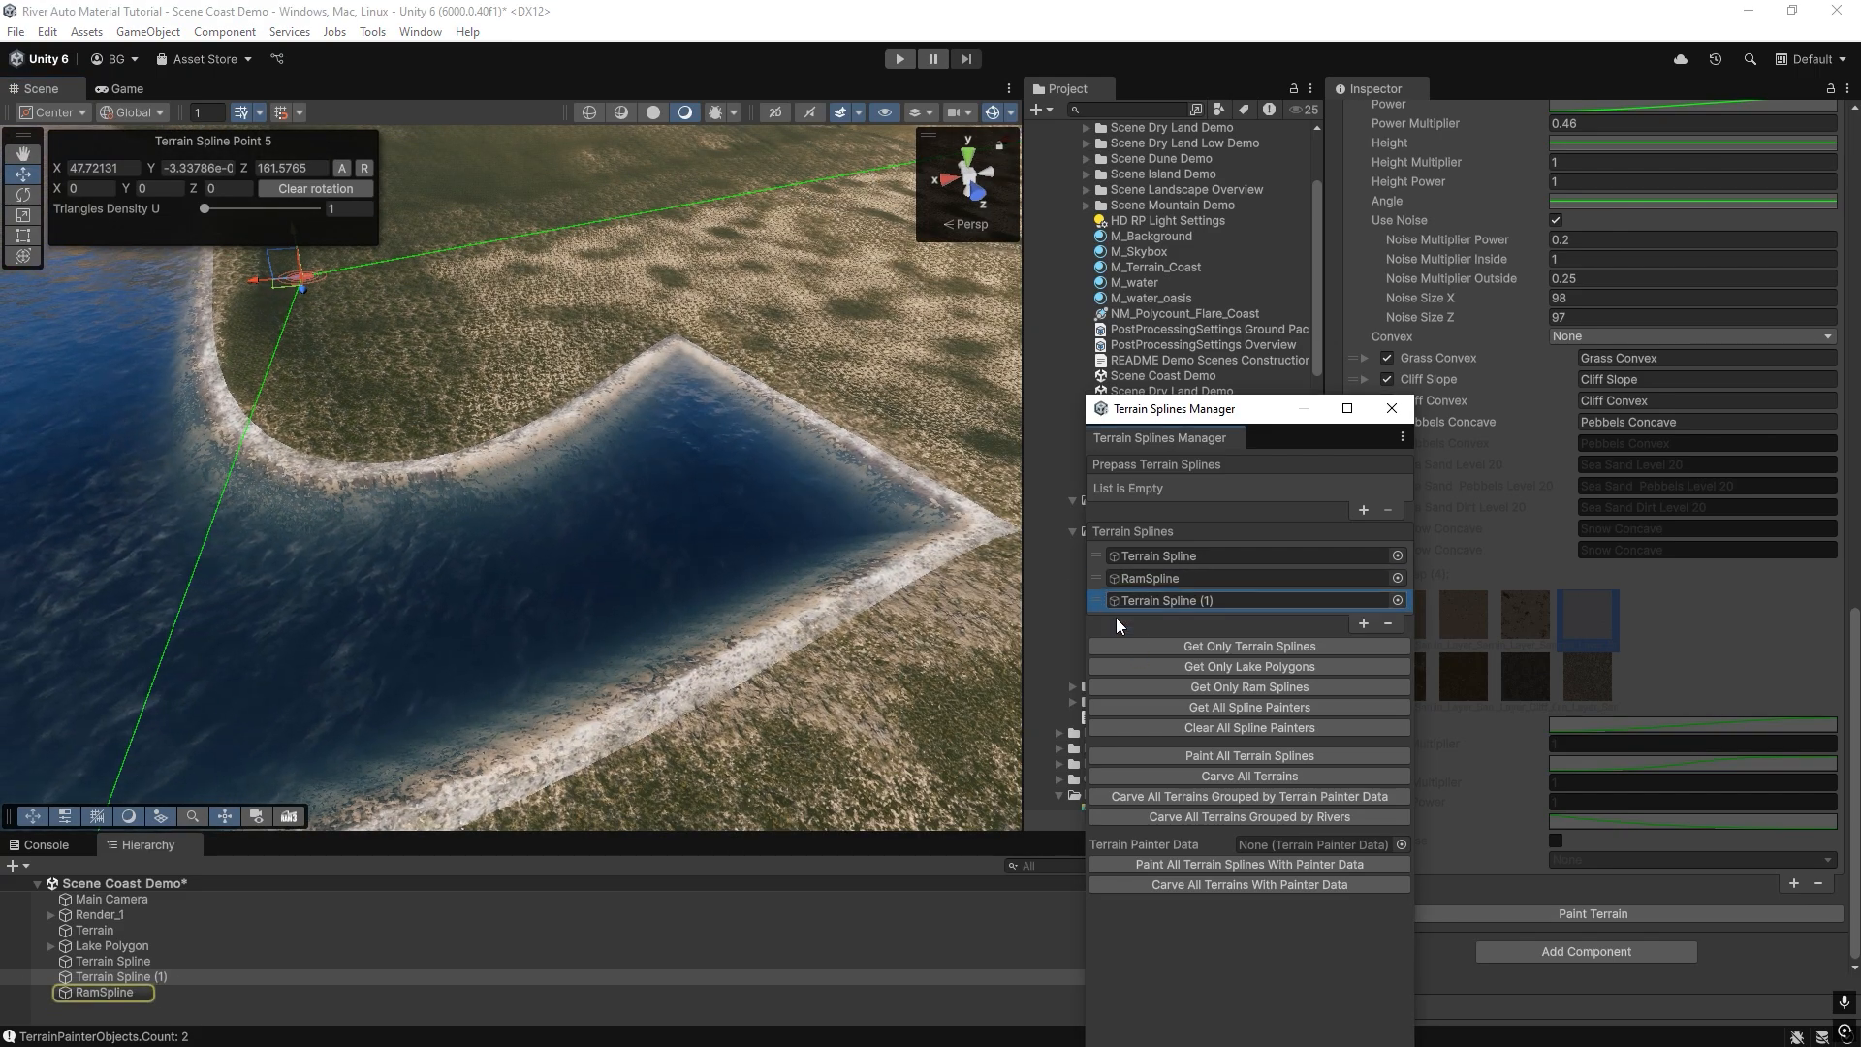
{"action": "left_click", "coordinate": [1191, 756]}
{"action": "left_click", "coordinate": [962, 569]}
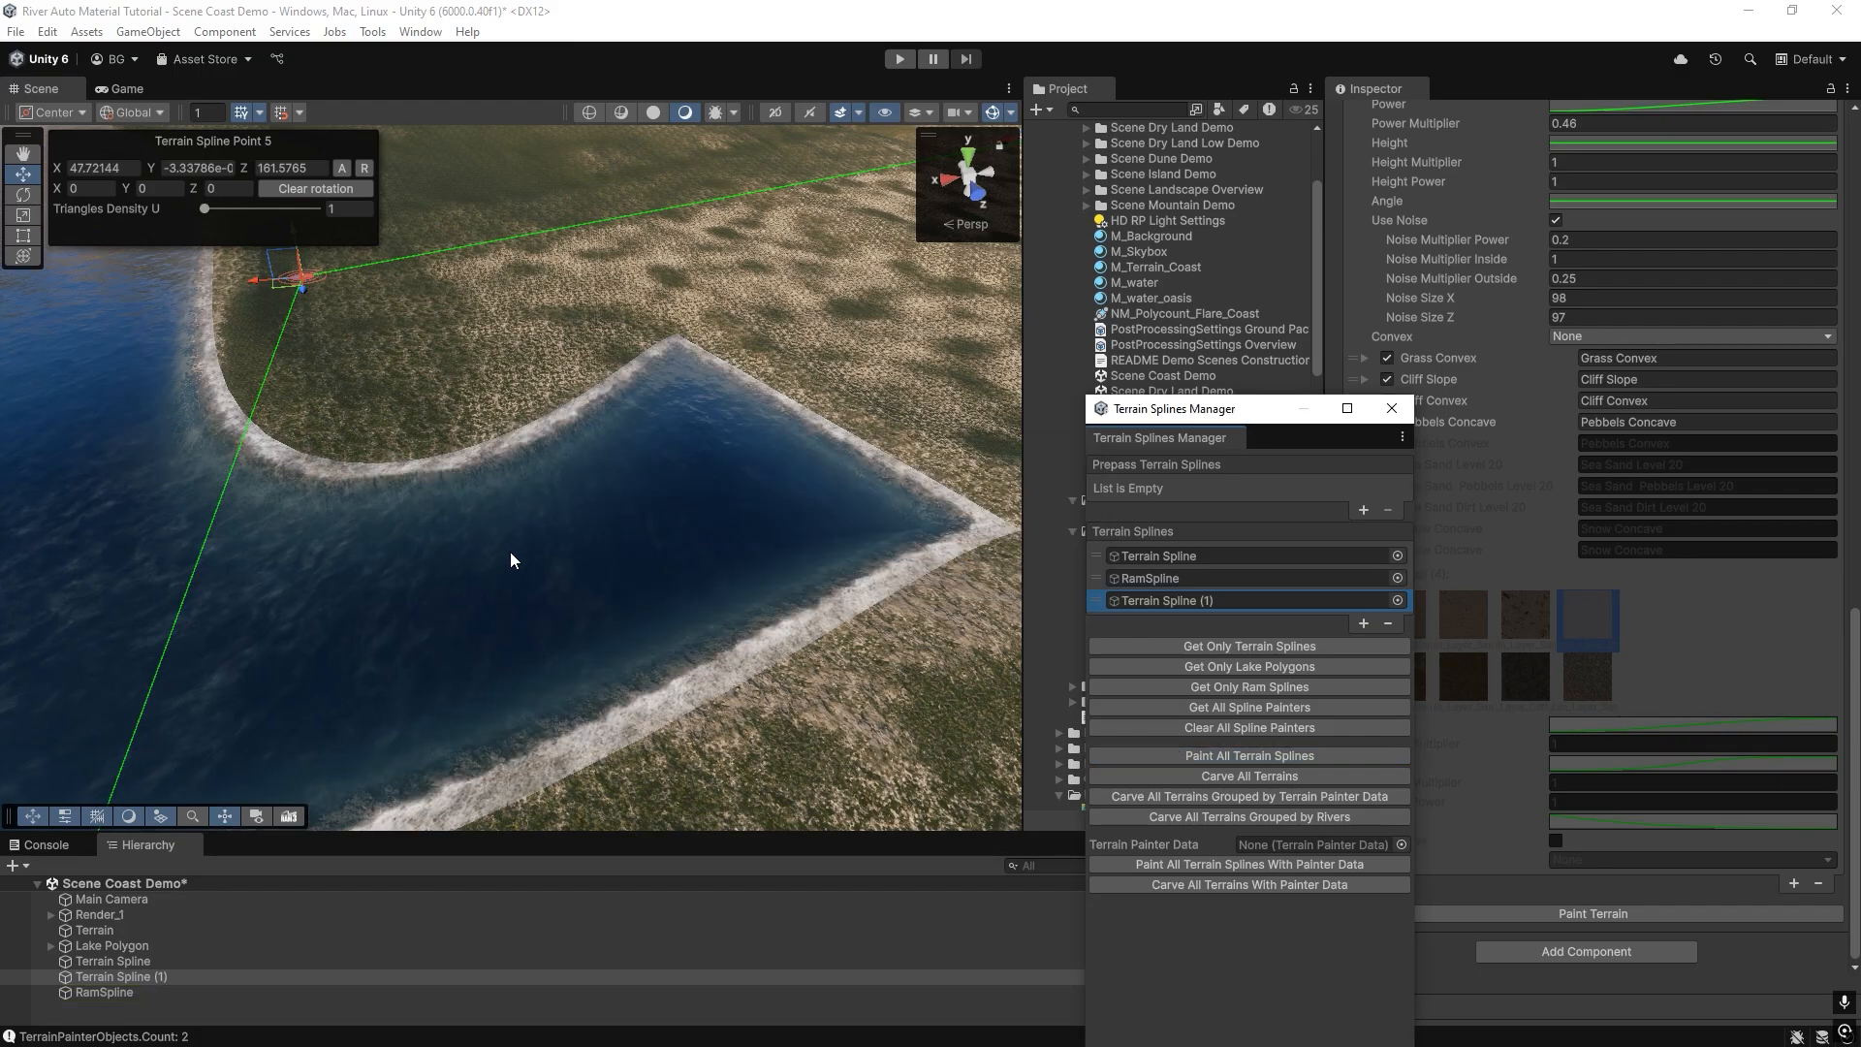
{"action": "right_click_drag", "start_coordinate": [511, 557], "coordinate": [979, 610]}
Move Terrain Spline (1) back above RamSpline in the painting order and repaint all terrain splines.
{"action": "left_click_drag", "start_coordinate": [1088, 601], "coordinate": [1097, 585]}
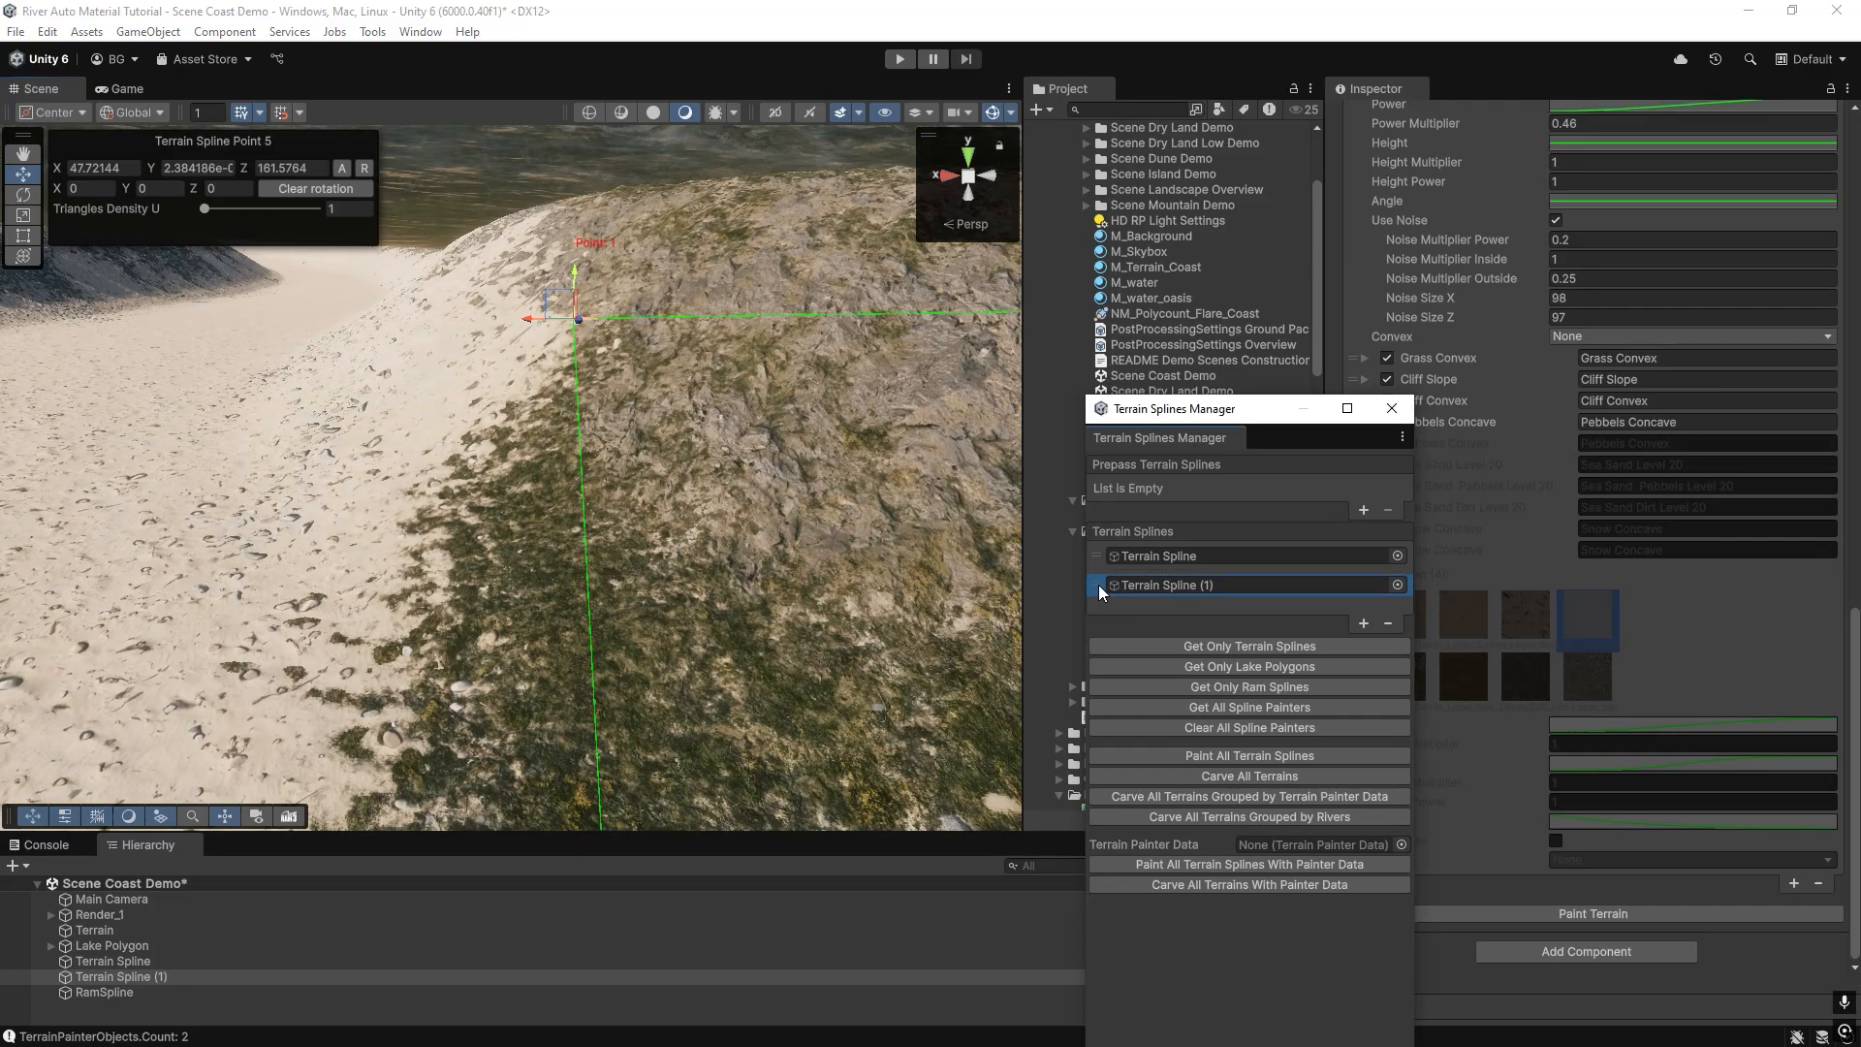
{"action": "left_click", "coordinate": [1183, 754]}
{"action": "left_click", "coordinate": [959, 569]}
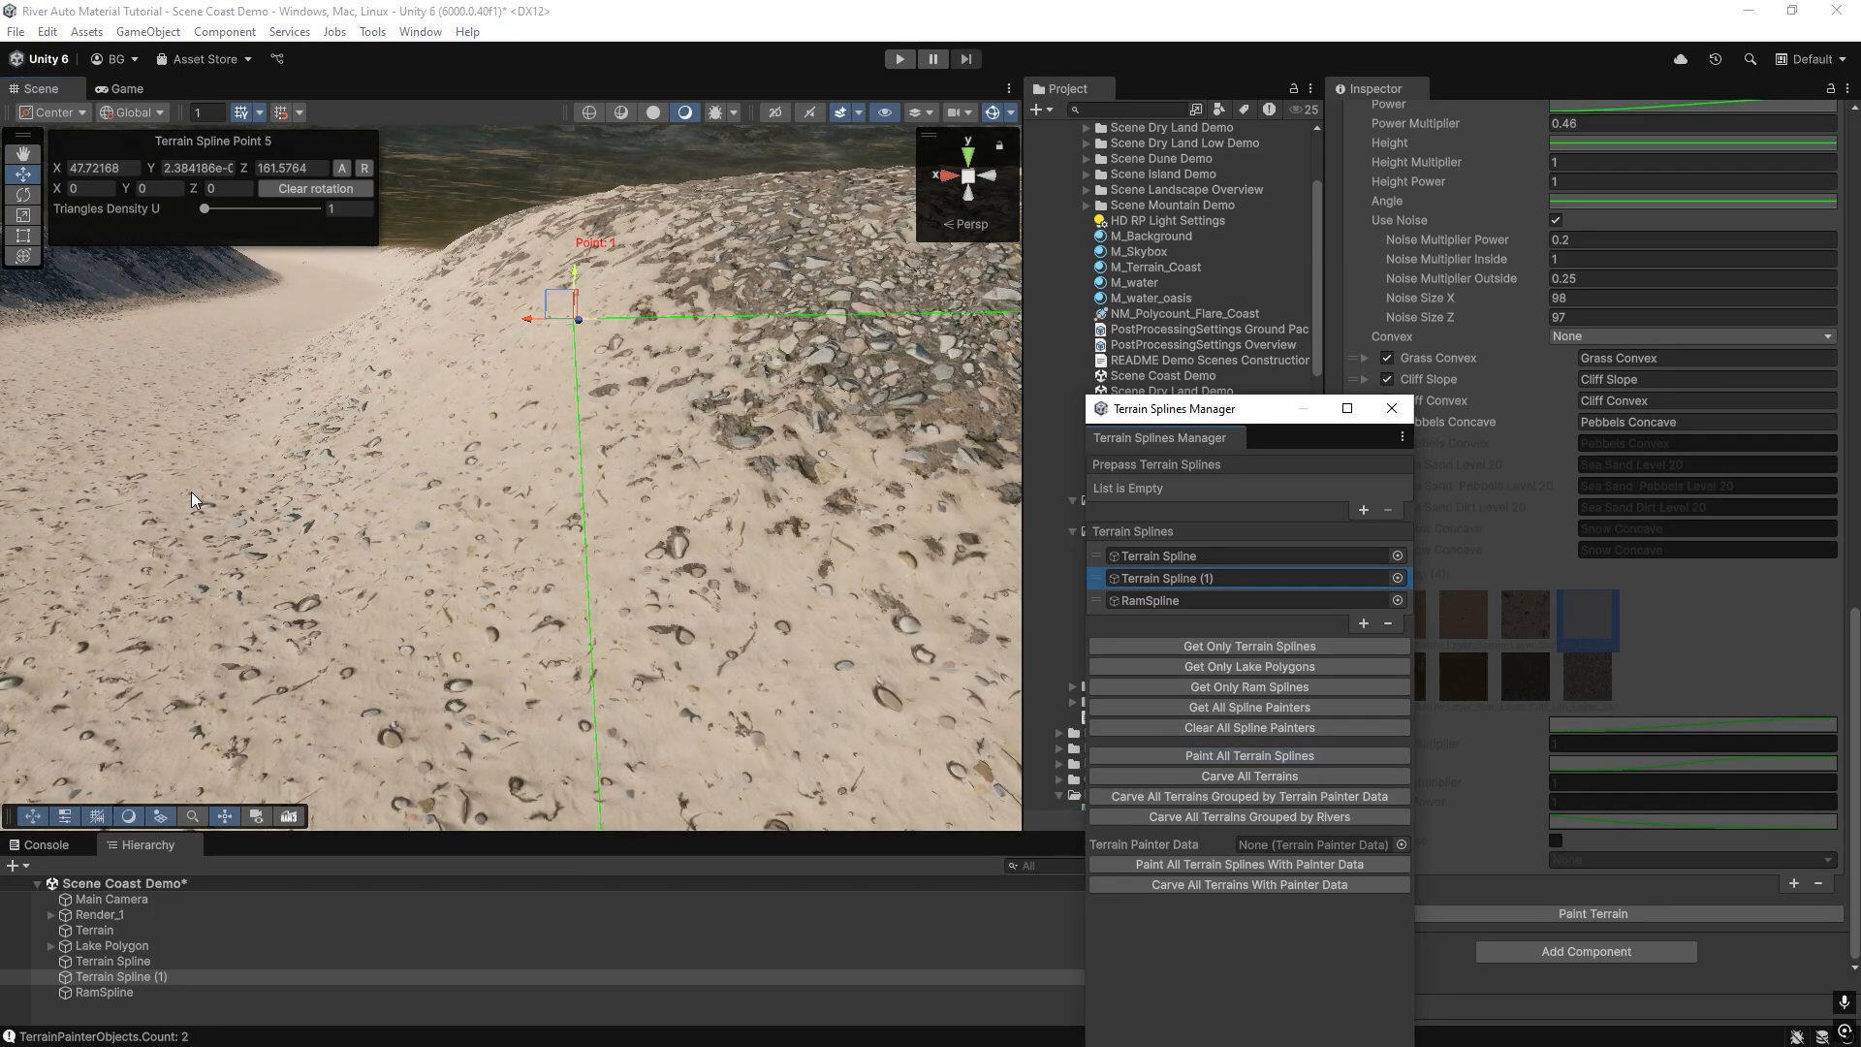
Examine the repainted ground within Terrain Spline (1), along the river and across the surrounding hills.
{"action": "mouse_move", "coordinate": [427, 504]}
{"action": "right_mouse_down"}
{"action": "mouse_move", "coordinate": [401, 640]}
{"action": "mouse_move", "coordinate": [503, 665]}
{"action": "mouse_move", "coordinate": [486, 631]}
{"action": "mouse_move", "coordinate": [583, 586]}
{"action": "mouse_move", "coordinate": [299, 582]}
{"action": "mouse_move", "coordinate": [283, 606]}
{"action": "mouse_move", "coordinate": [301, 527]}
{"action": "mouse_move", "coordinate": [358, 540]}
{"action": "mouse_move", "coordinate": [383, 456]}
{"action": "mouse_move", "coordinate": [398, 489]}
{"action": "mouse_move", "coordinate": [528, 489]}
{"action": "mouse_move", "coordinate": [291, 470]}
{"action": "mouse_move", "coordinate": [665, 490]}
{"action": "mouse_move", "coordinate": [737, 536]}
{"action": "right_mouse_up"}
{"action": "right_click_drag", "start_coordinate": [622, 540], "coordinate": [315, 574]}
{"action": "right_click_drag", "start_coordinate": [658, 576], "coordinate": [854, 593]}
{"action": "mouse_move", "coordinate": [669, 625]}
{"action": "right_mouse_down", "text": "shift"}
{"action": "mouse_move", "coordinate": [805, 607]}
{"action": "mouse_move", "coordinate": [730, 591]}
{"action": "mouse_move", "coordinate": [652, 624]}
{"action": "right_mouse_up", "text": "shift"}
{"action": "right_click_drag", "start_coordinate": [421, 585], "coordinate": [569, 495], "text": "shift"}
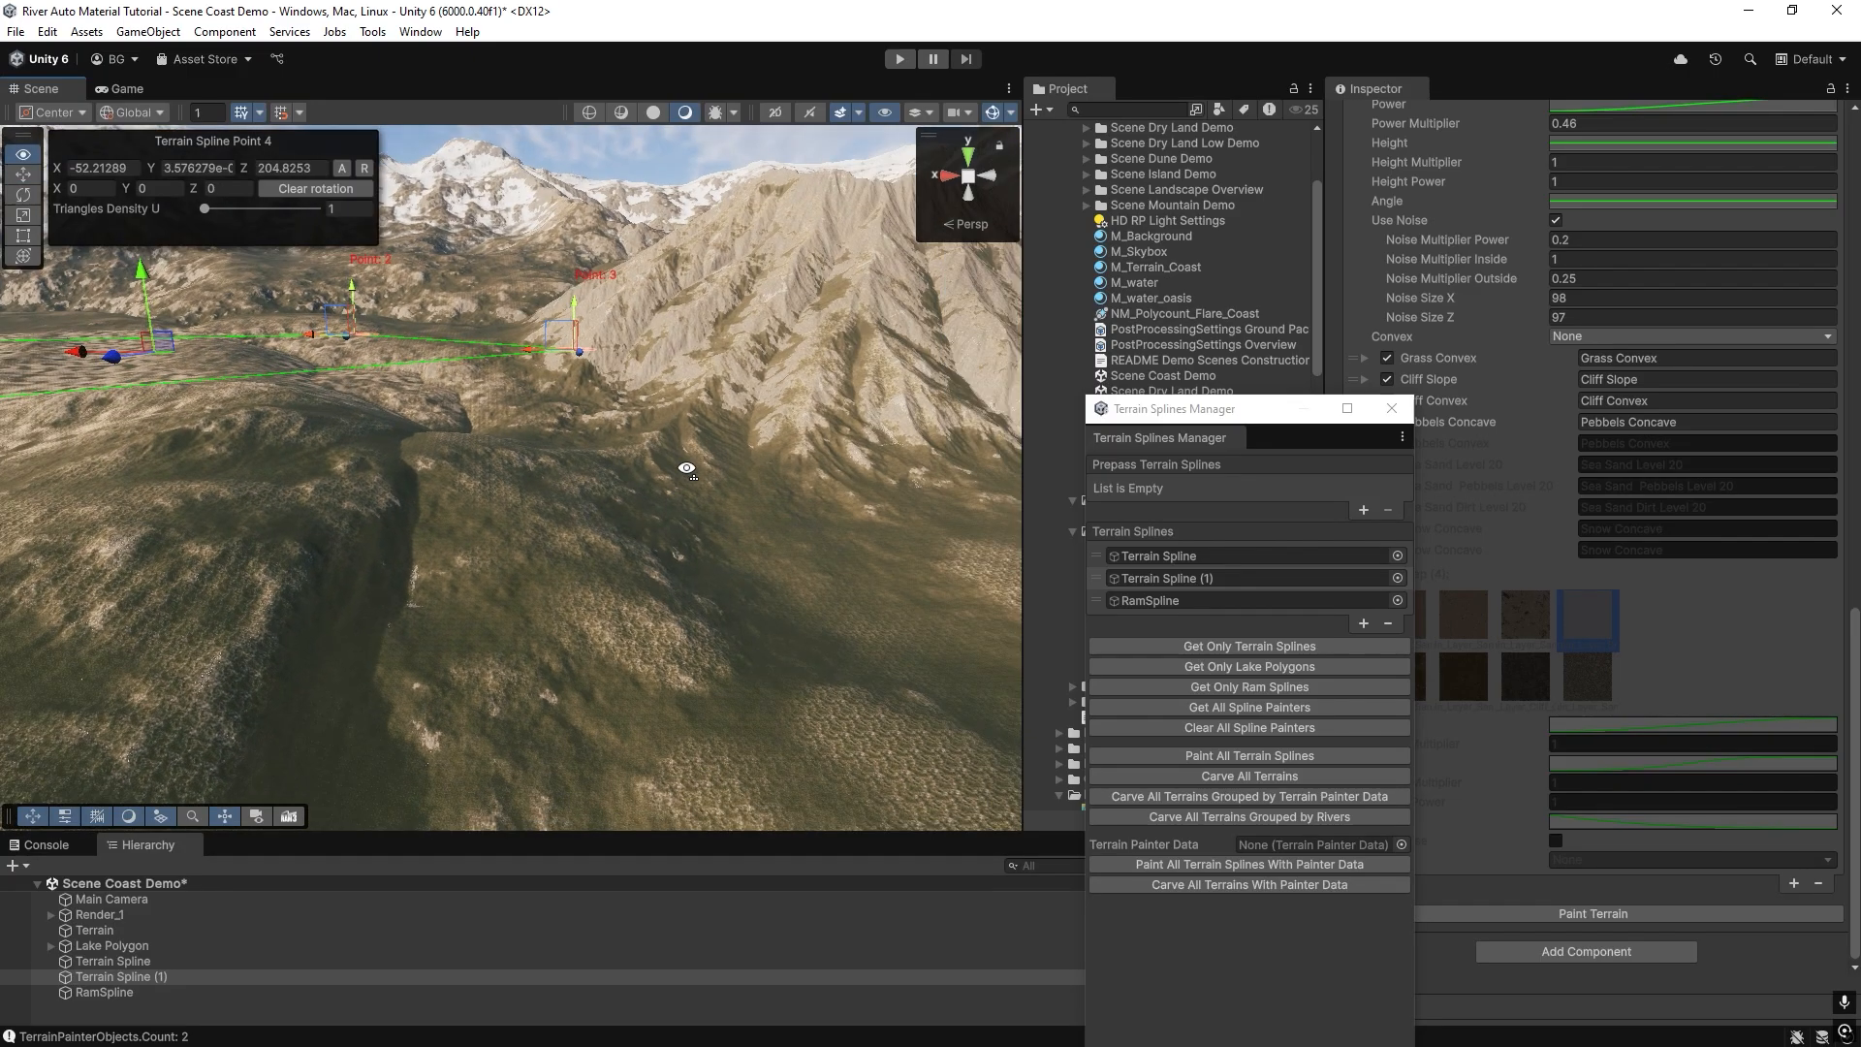
{"action": "right_click_drag", "start_coordinate": [679, 485], "coordinate": [875, 473], "text": "shift"}
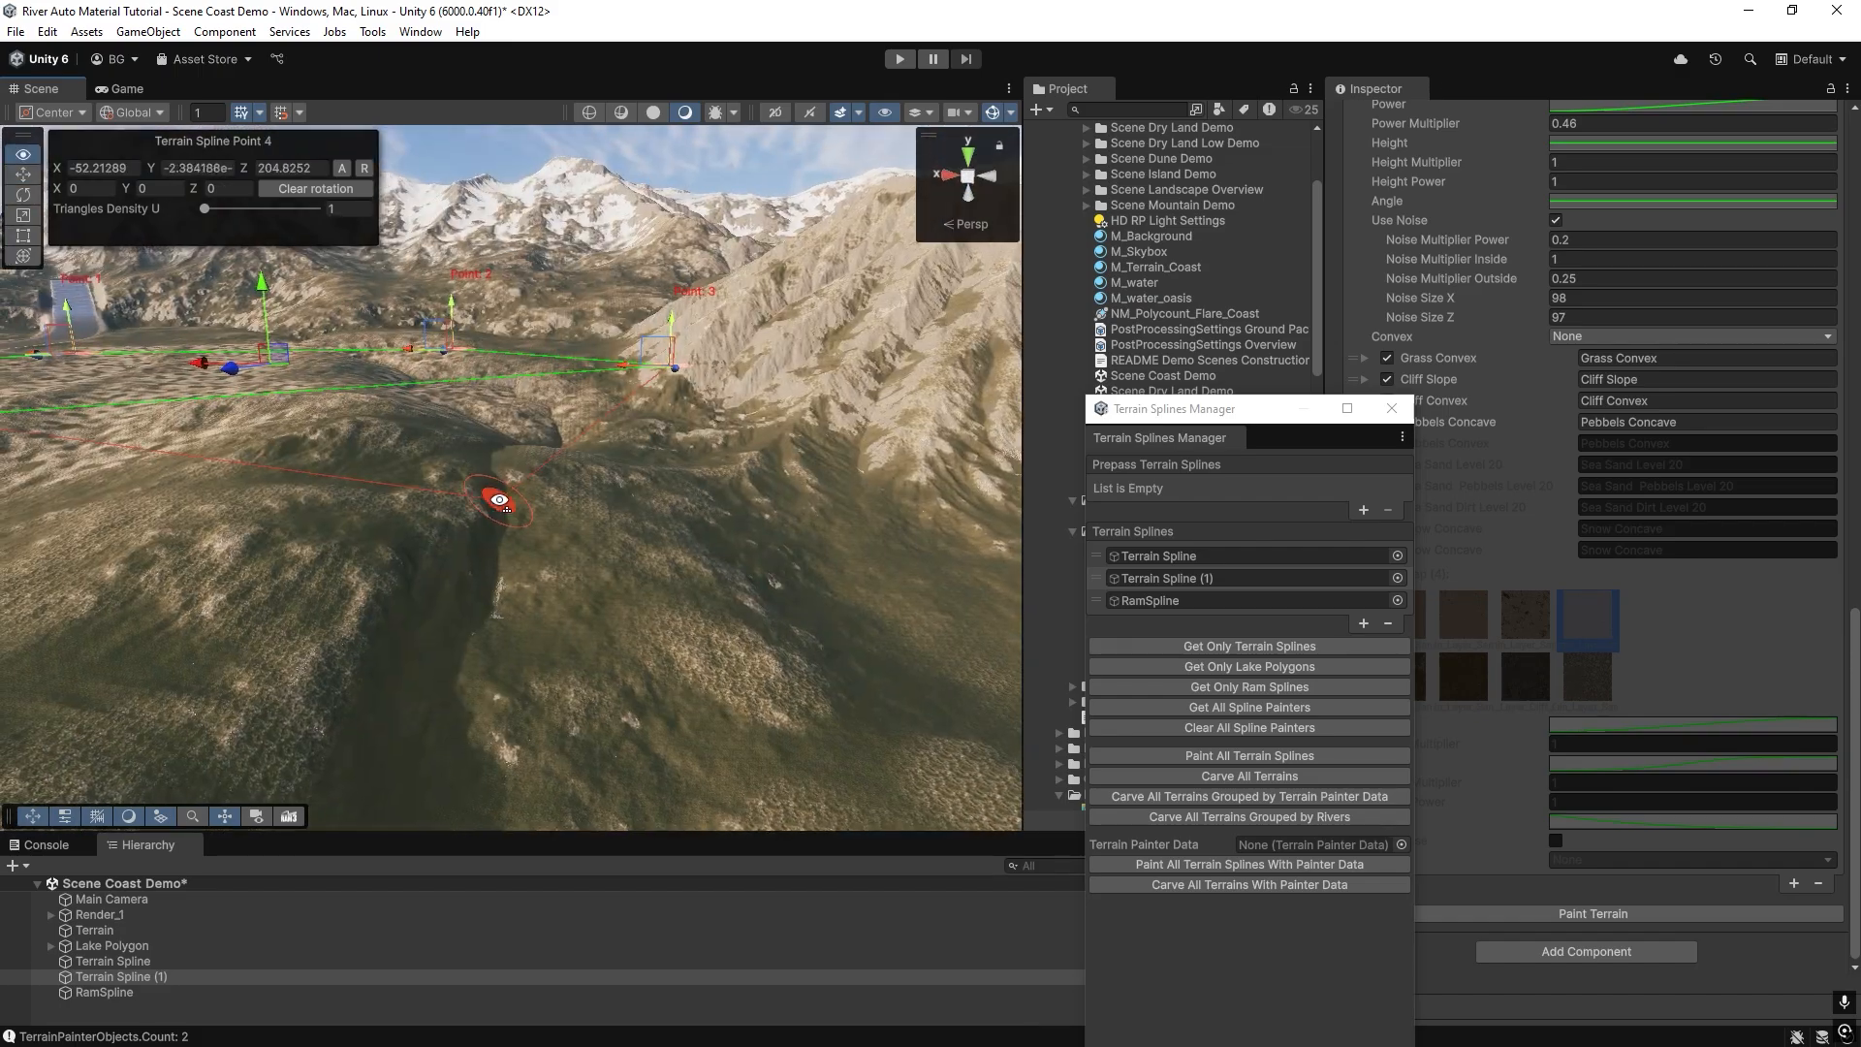
{"action": "right_click_drag", "start_coordinate": [498, 499], "coordinate": [307, 504]}
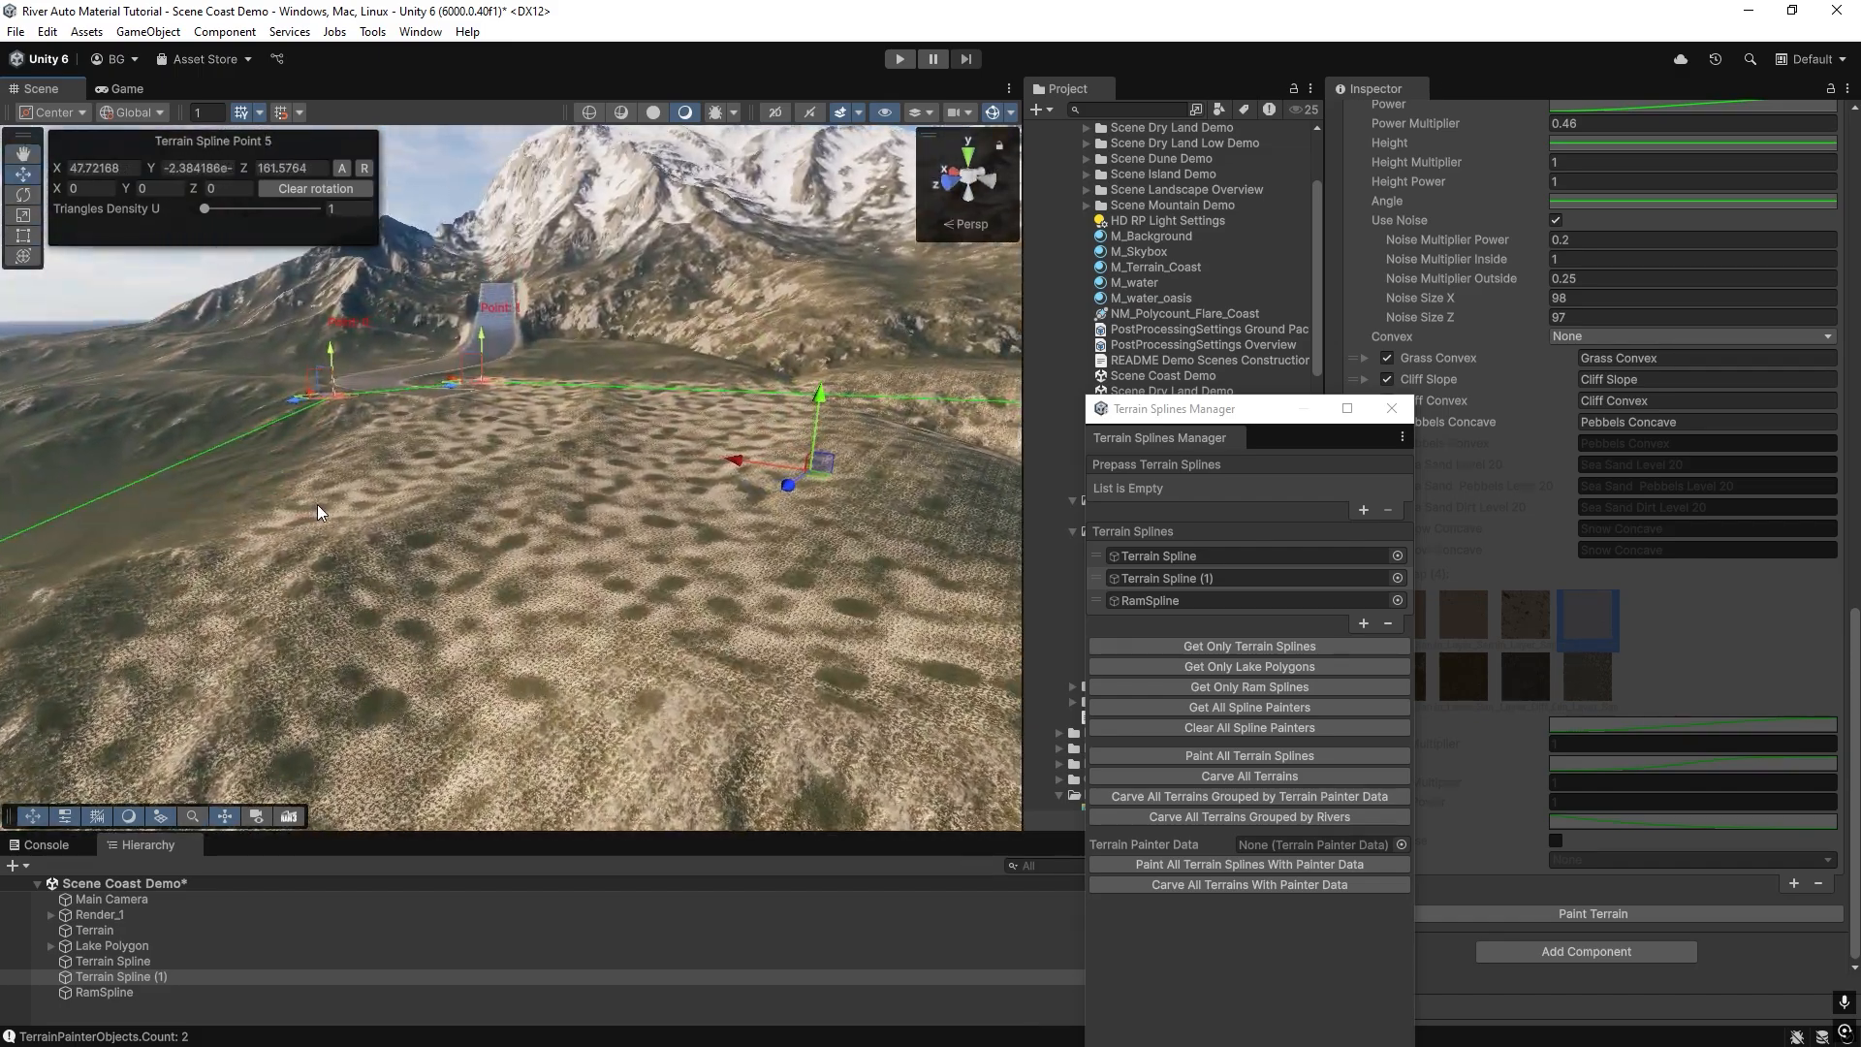
{"action": "right_click_drag", "start_coordinate": [636, 562], "coordinate": [382, 654]}
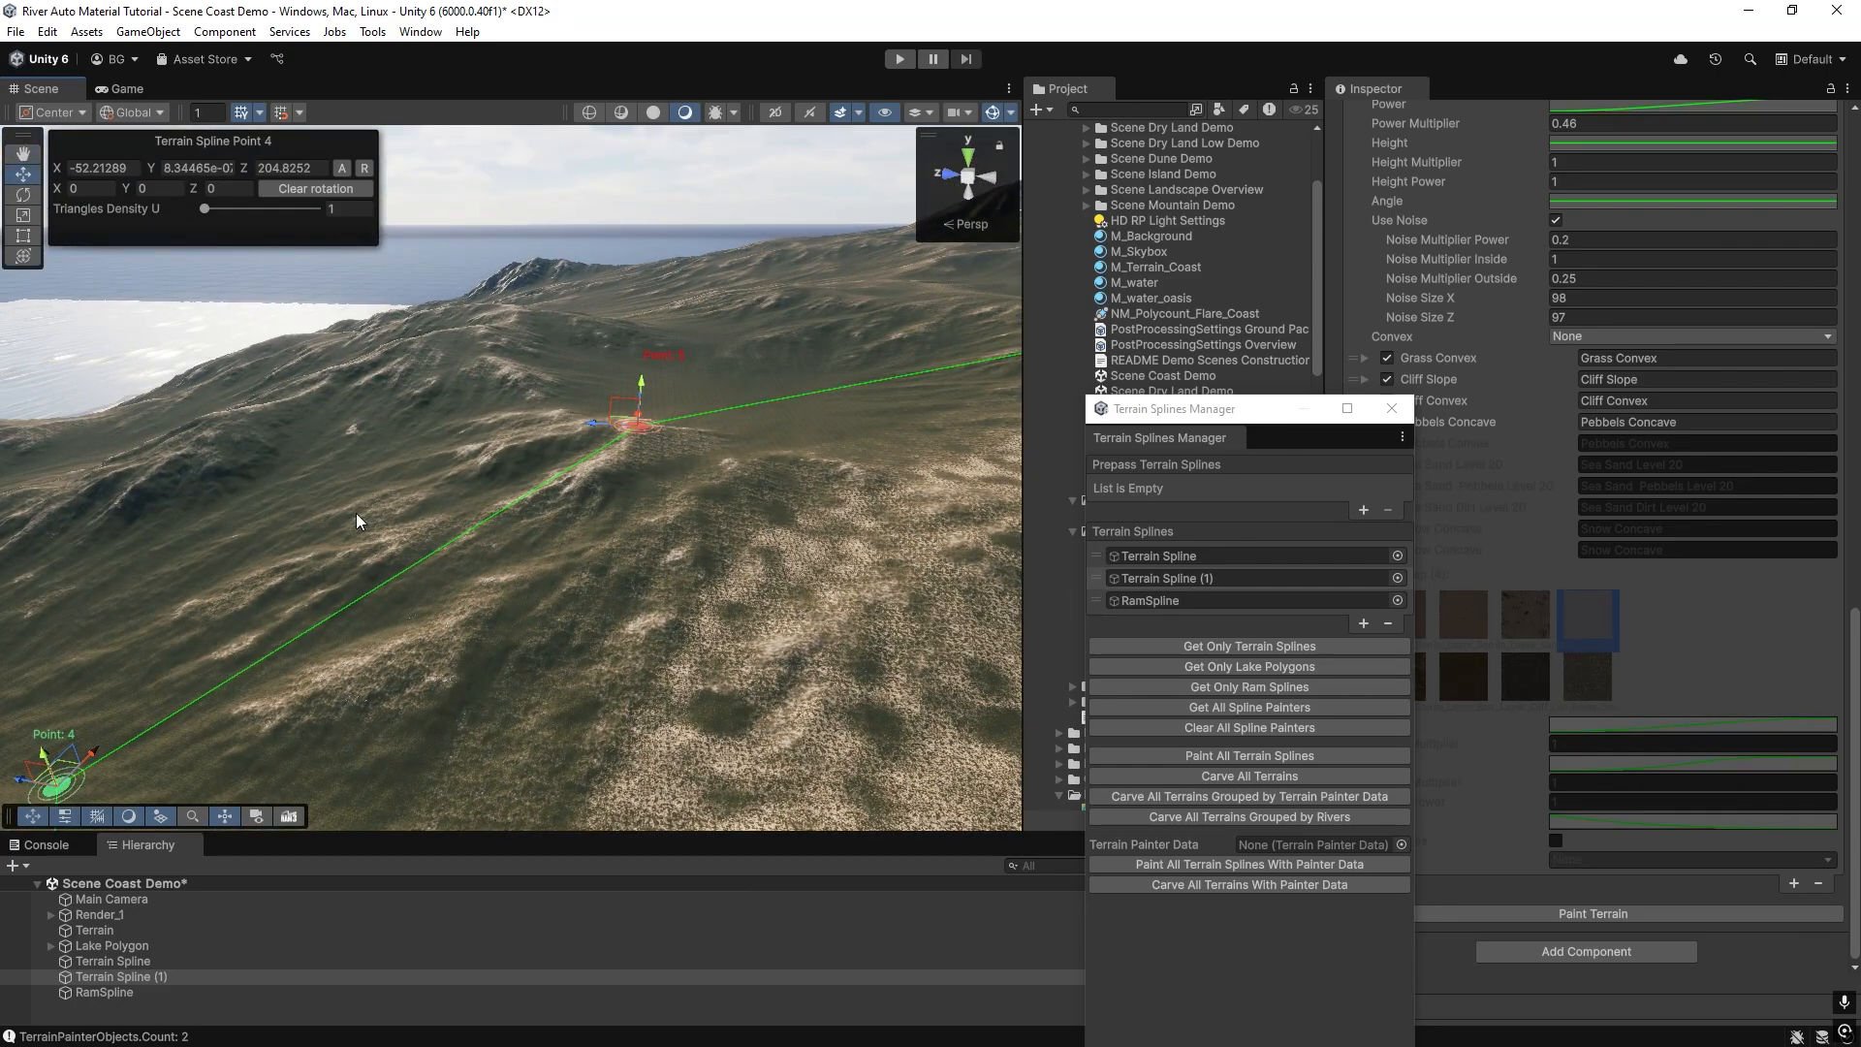
{"action": "right_click_drag", "start_coordinate": [174, 518], "coordinate": [276, 524]}
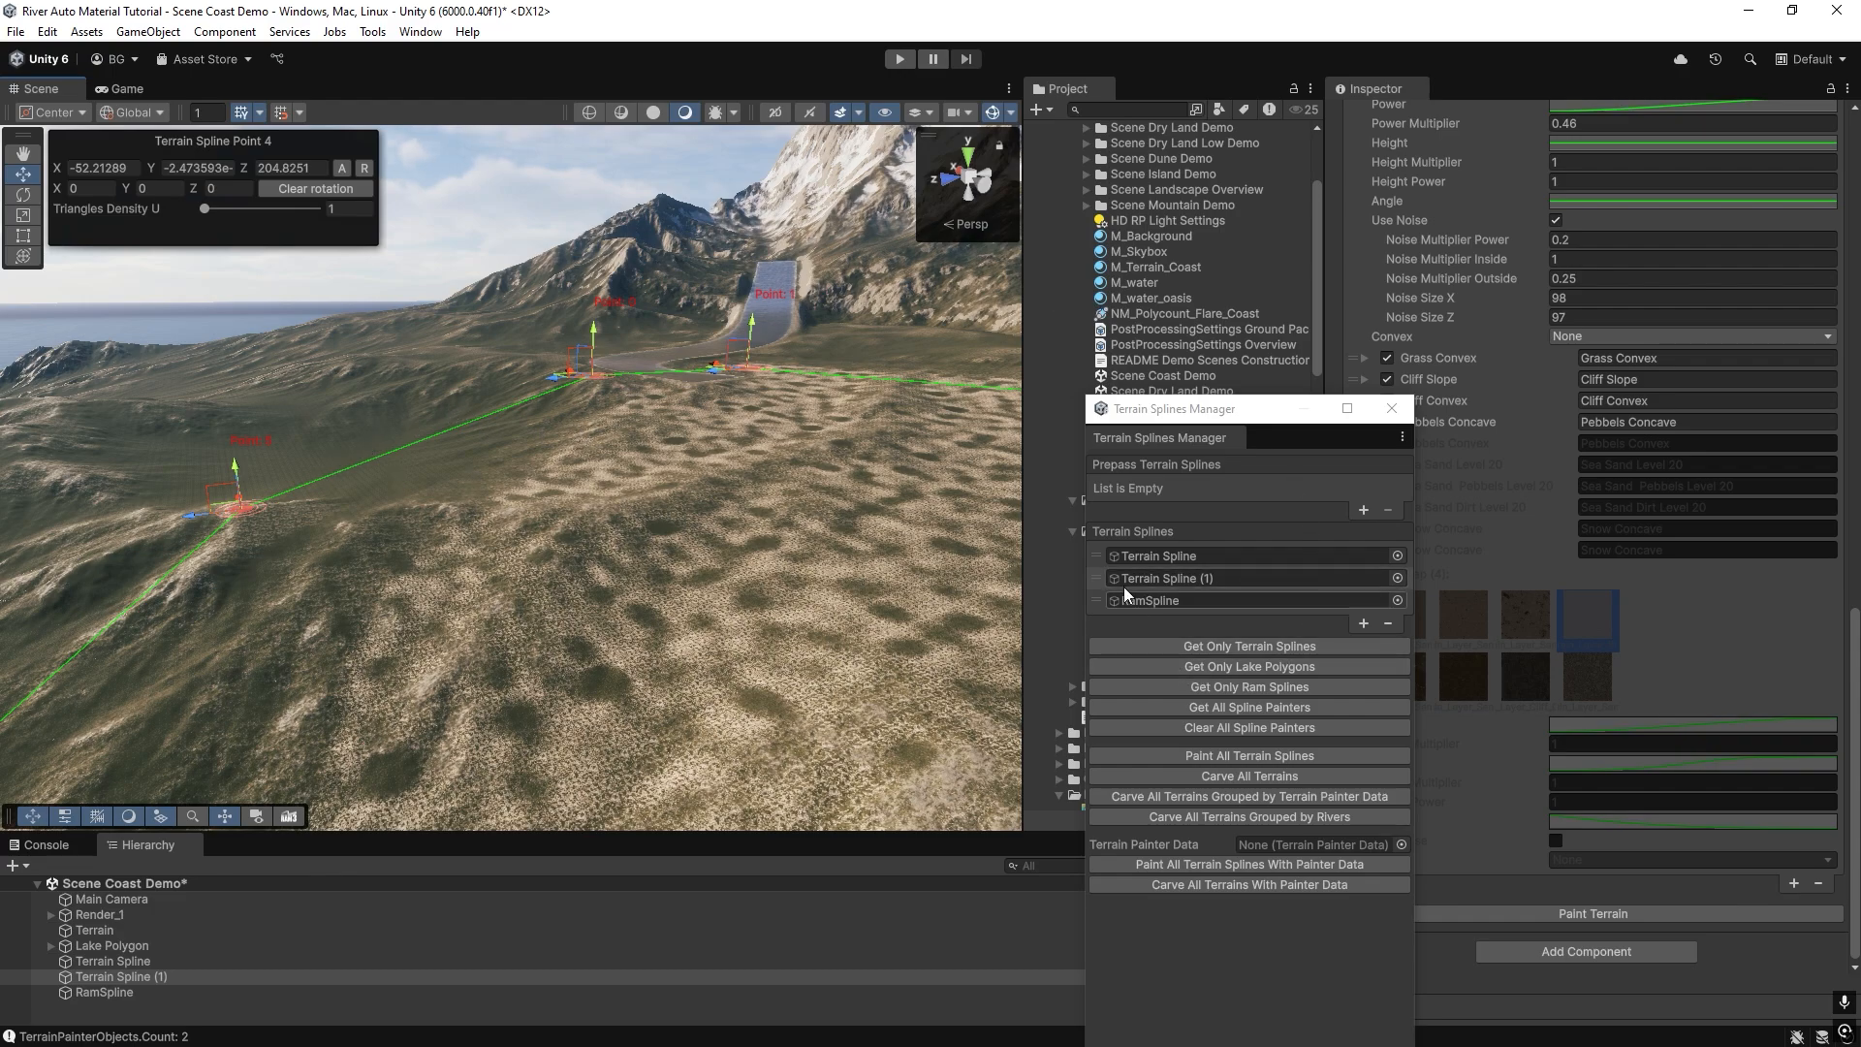
{"action": "mouse_move", "coordinate": [620, 455]}
{"action": "right_mouse_down"}
{"action": "mouse_move", "coordinate": [575, 443]}
{"action": "mouse_move", "coordinate": [601, 441]}
{"action": "right_mouse_up"}
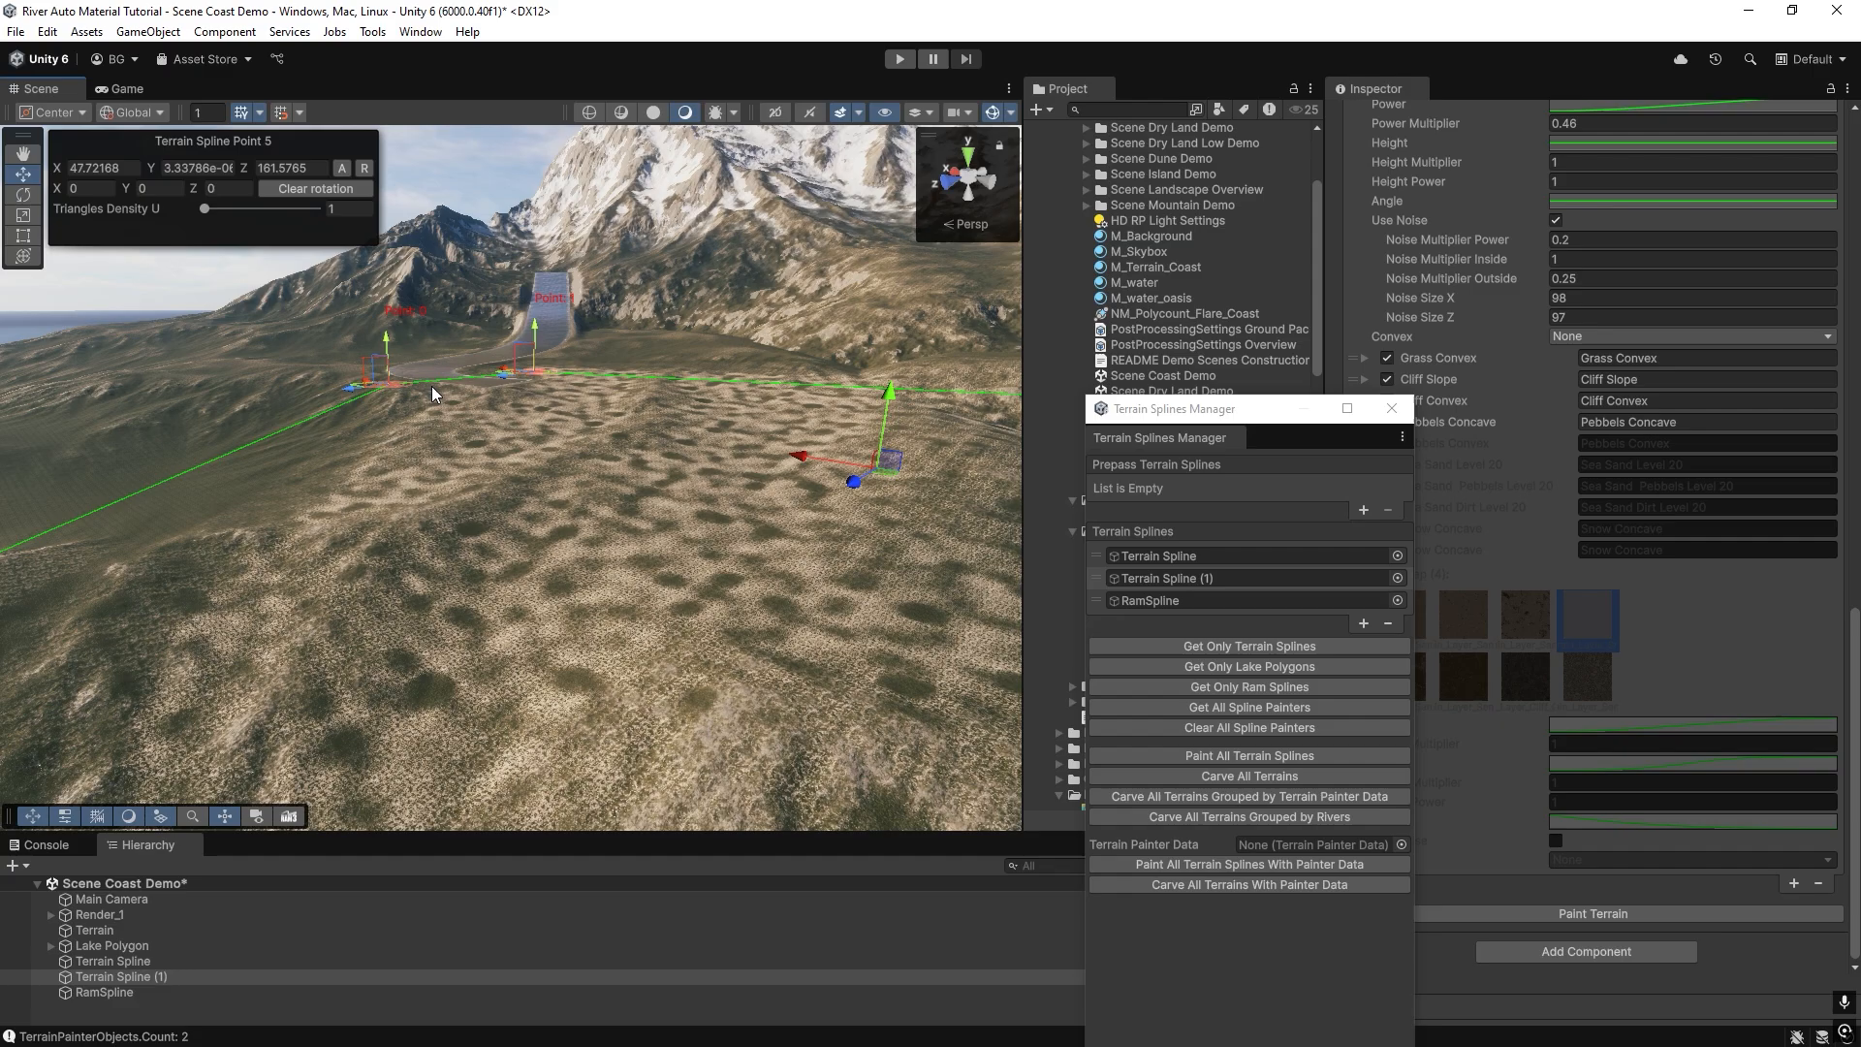
{"action": "right_click_drag", "start_coordinate": [432, 386], "coordinate": [468, 388]}
{"action": "right_click_drag", "start_coordinate": [513, 312], "coordinate": [521, 385]}
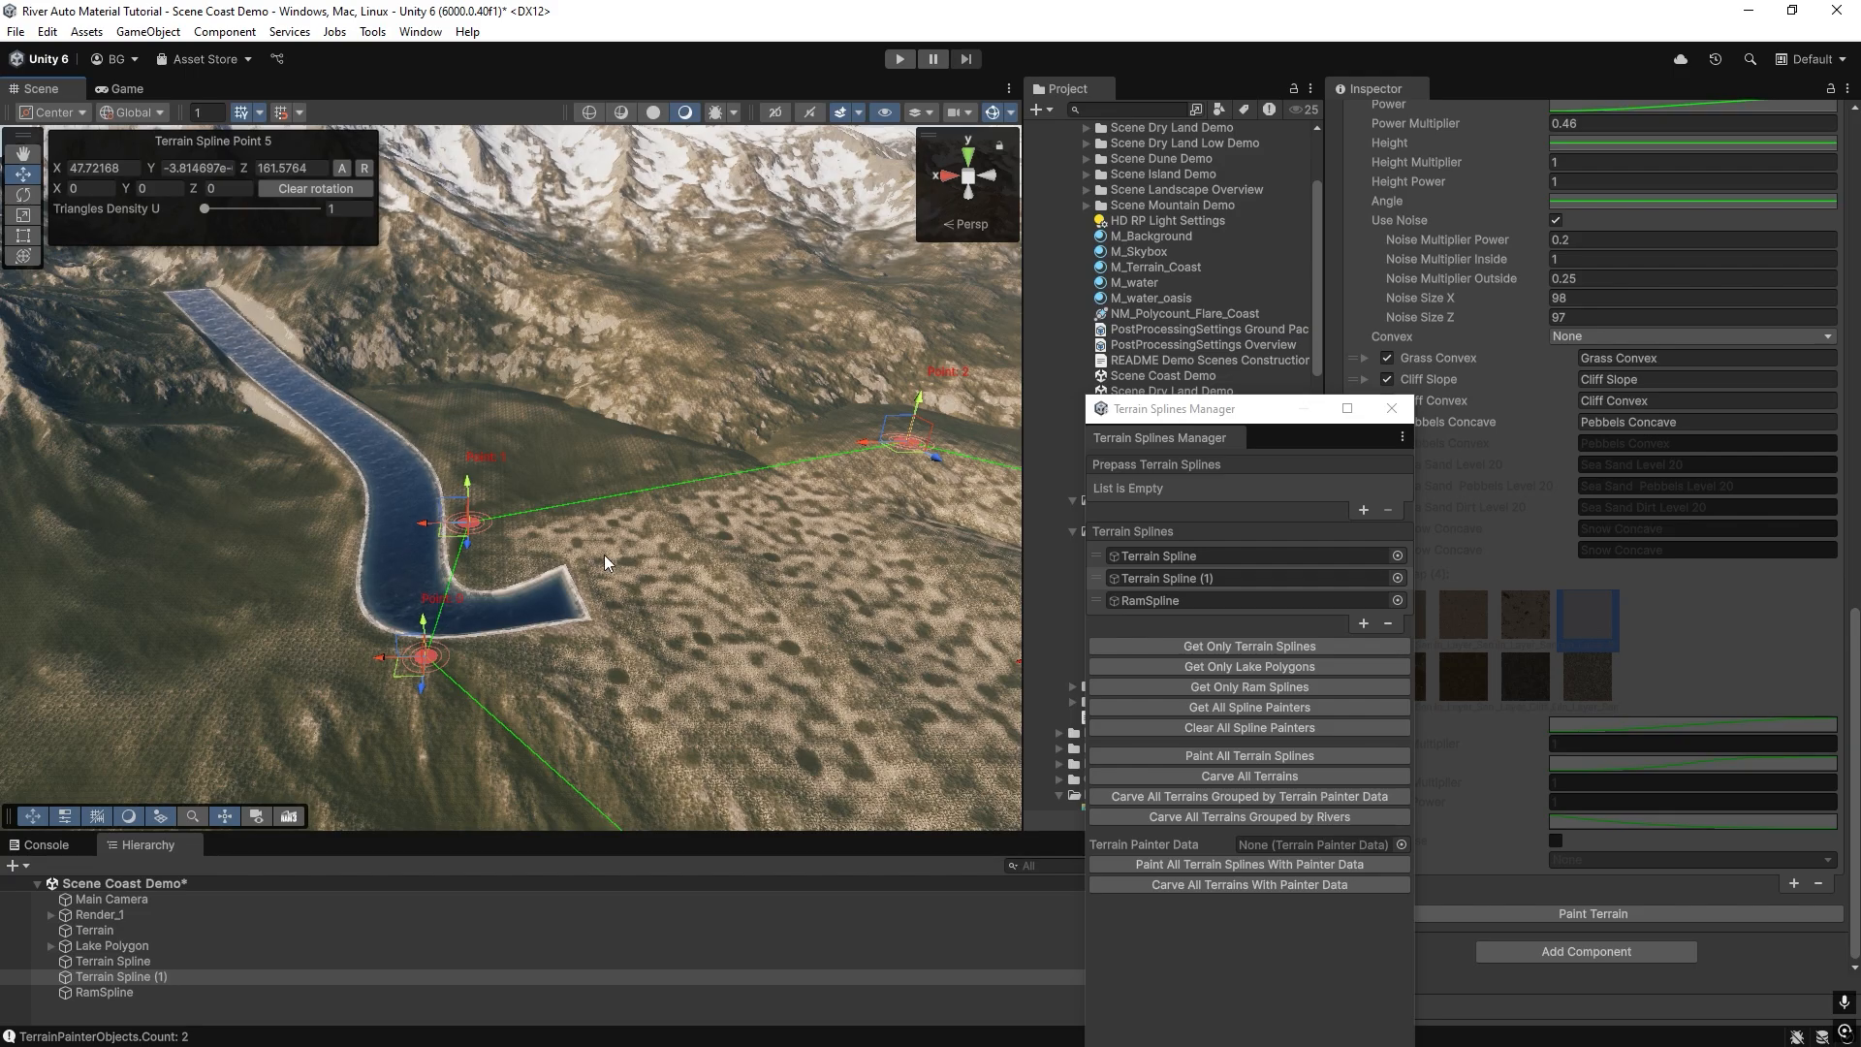
{"action": "right_click_drag", "start_coordinate": [507, 454], "coordinate": [223, 427]}
{"action": "right_click_drag", "start_coordinate": [665, 549], "coordinate": [489, 482]}
{"action": "right_click_drag", "start_coordinate": [719, 402], "coordinate": [545, 441]}
{"action": "left_click", "coordinate": [289, 498]}
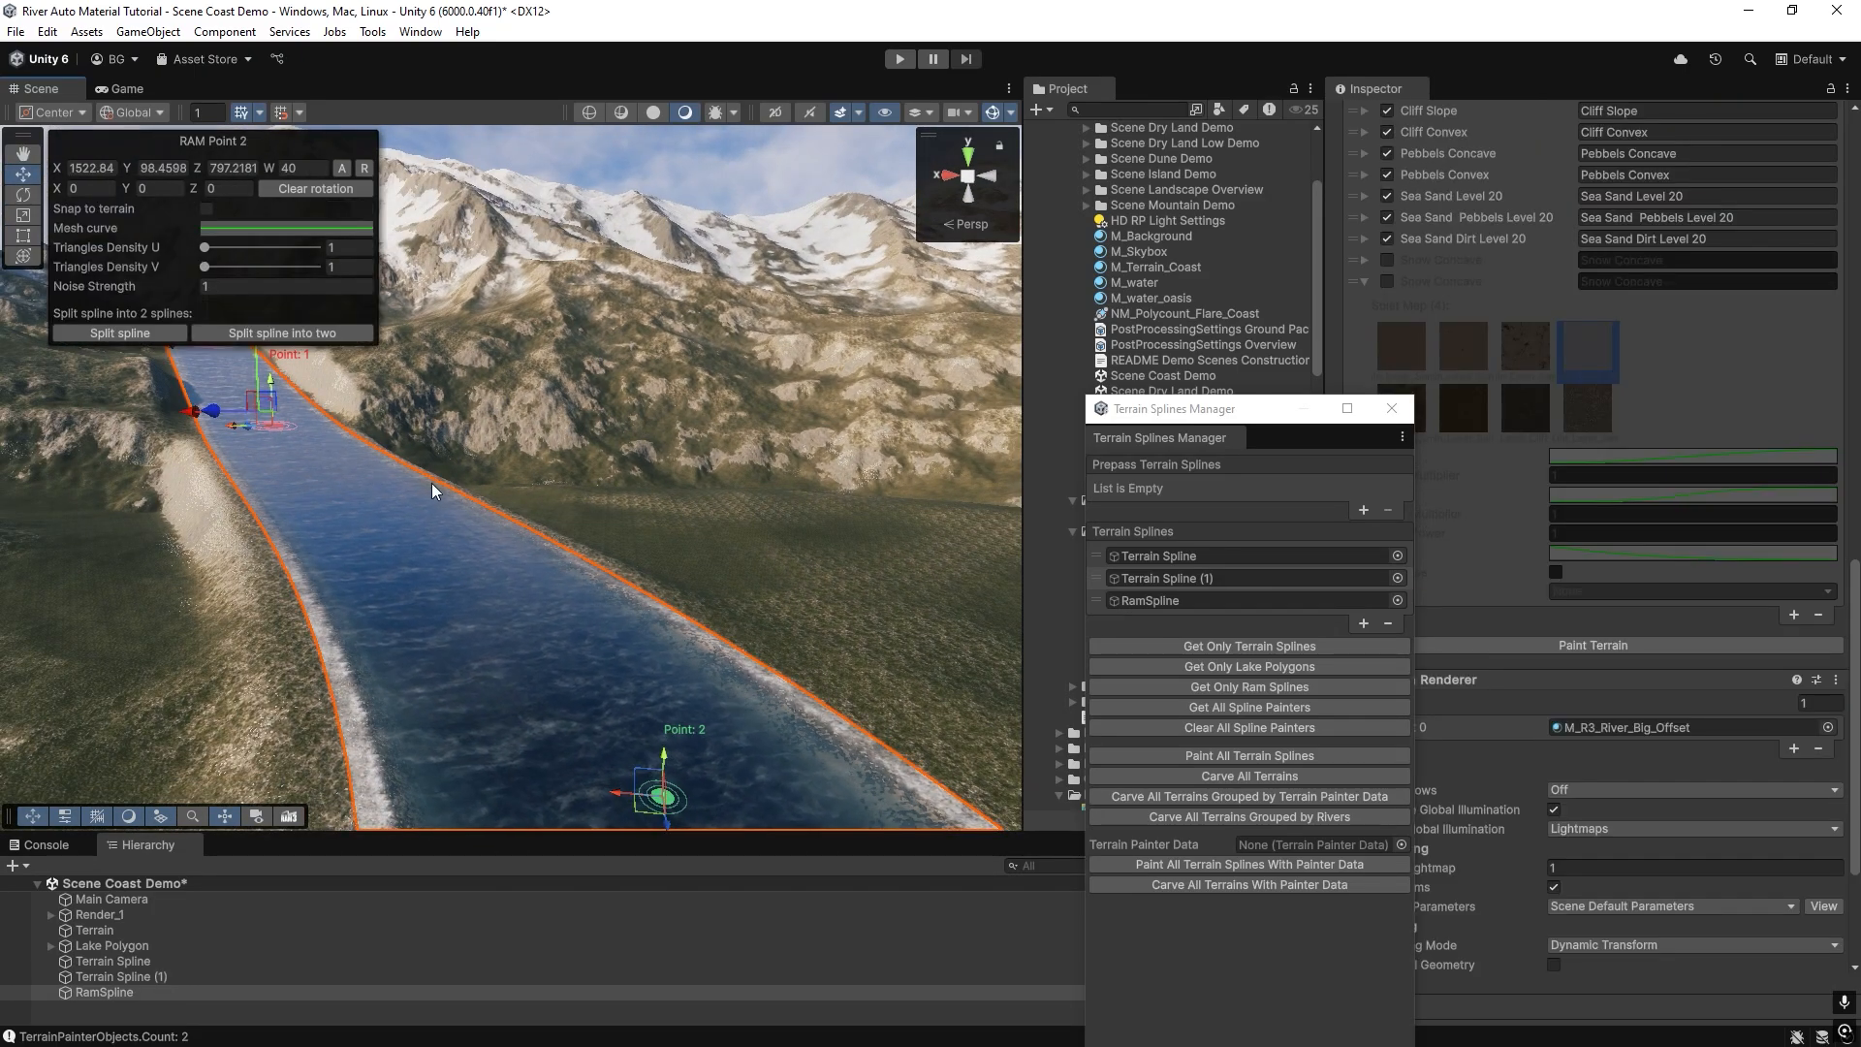
{"action": "left_click", "coordinate": [113, 976]}
{"action": "right_click_drag", "start_coordinate": [393, 554], "coordinate": [339, 764]}
View the M_Terrain_Coast material's settings and the contents of the Coast Environment asset folder.
{"action": "left_click", "coordinate": [1155, 269]}
{"action": "right_click_drag", "start_coordinate": [747, 347], "coordinate": [562, 500]}
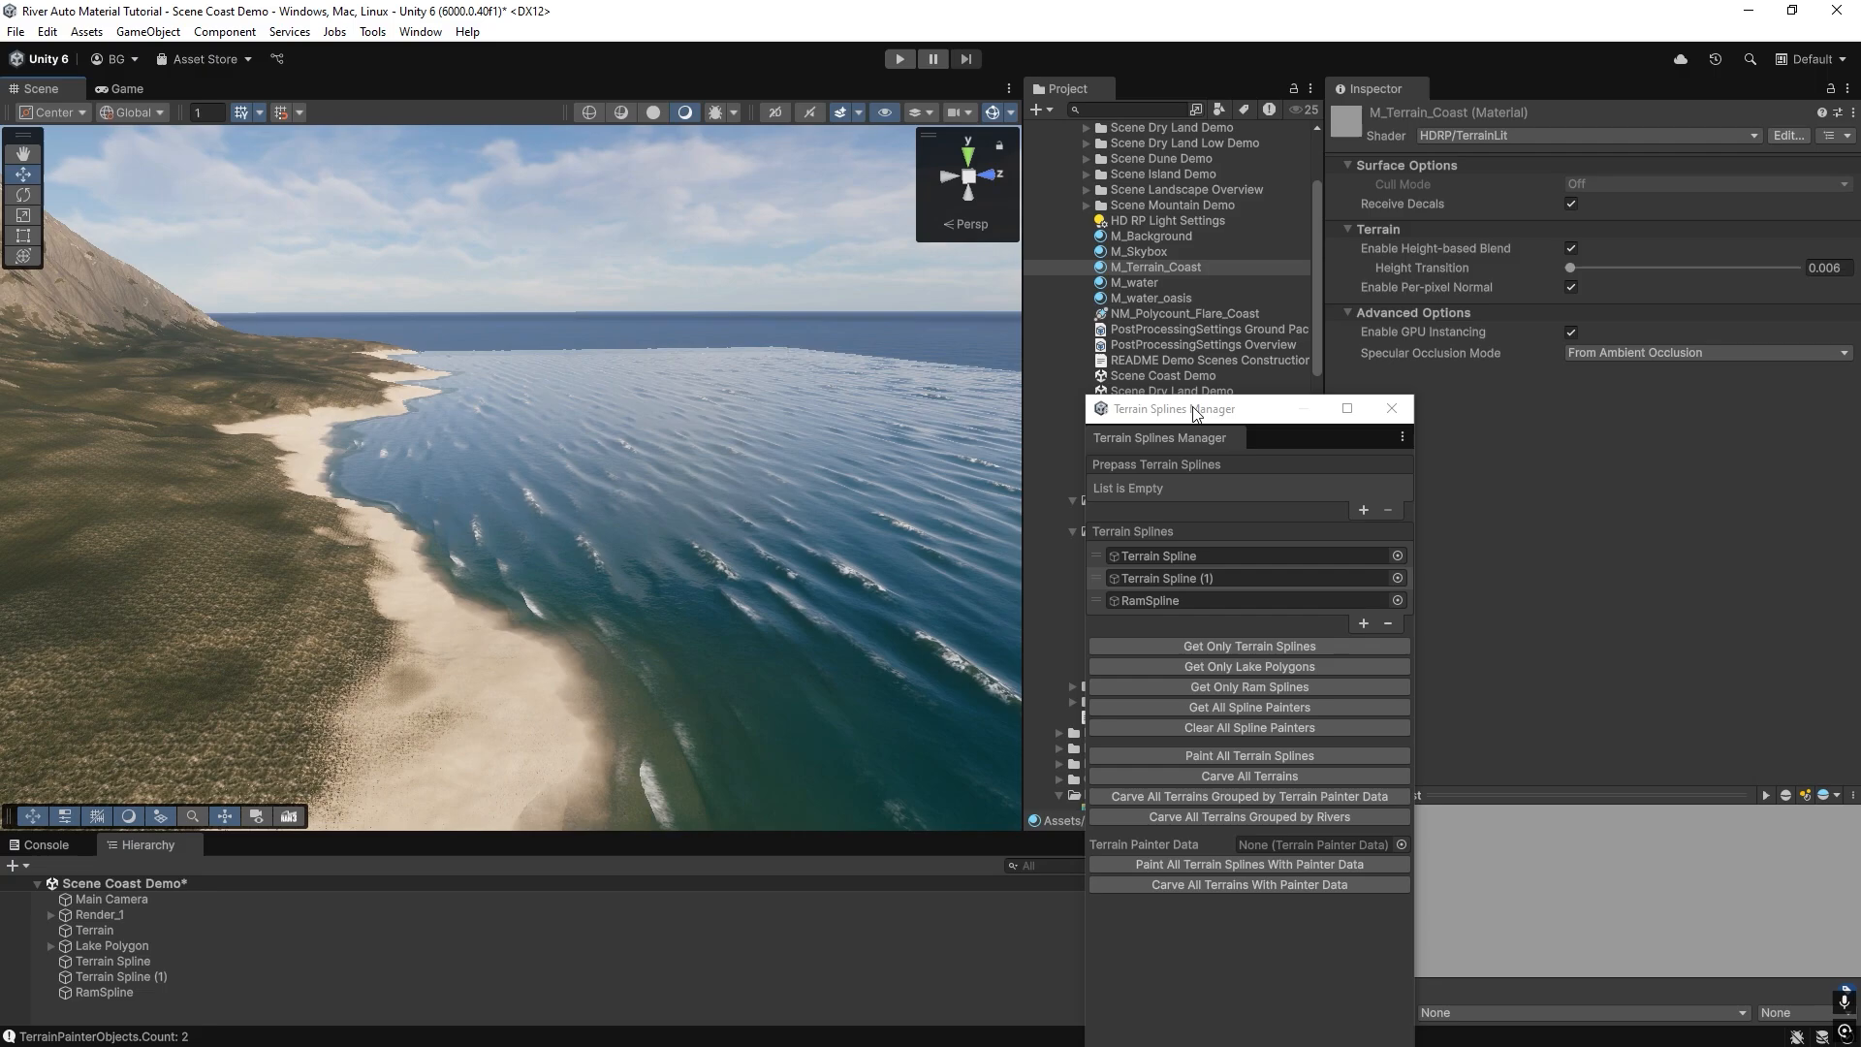
{"action": "left_click_drag", "start_coordinate": [1163, 408], "coordinate": [1490, 377]}
{"action": "scroll", "coordinate": [1149, 365], "scroll_direction": "up", "scroll_amount": 5}
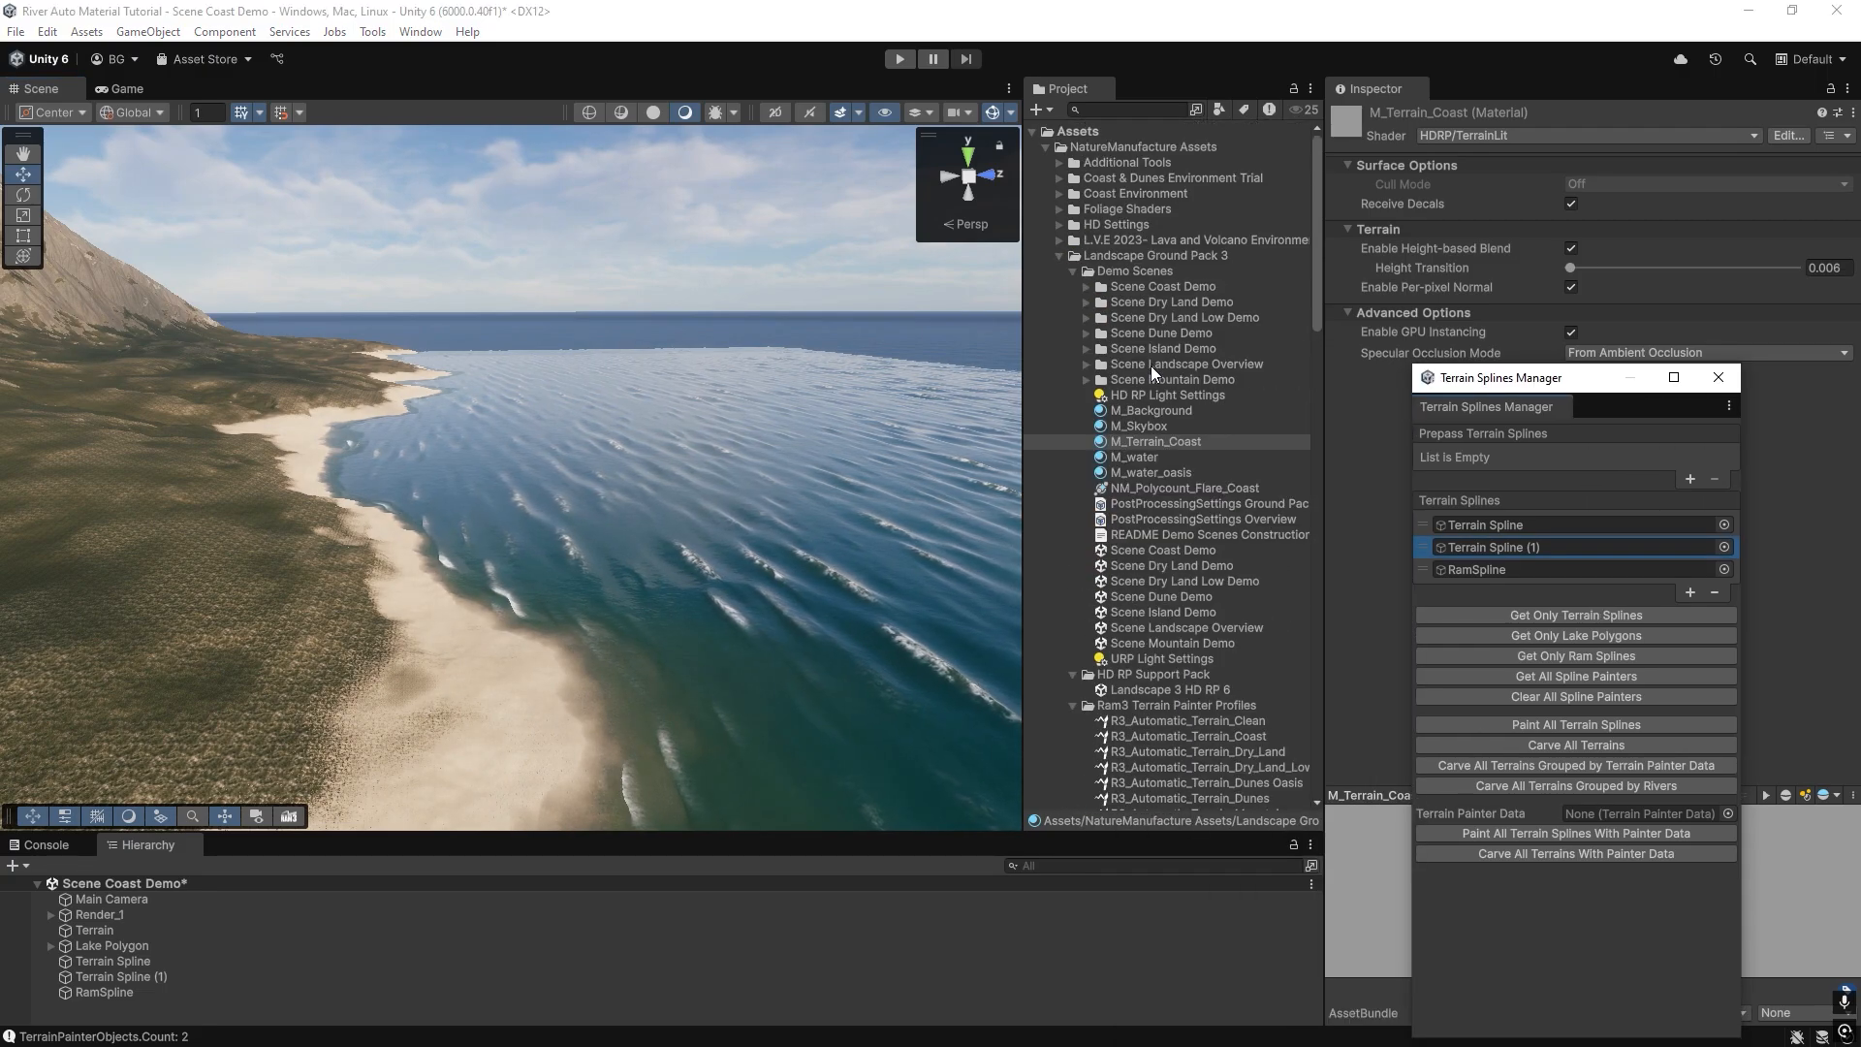
{"action": "left_click", "coordinate": [1098, 193]}
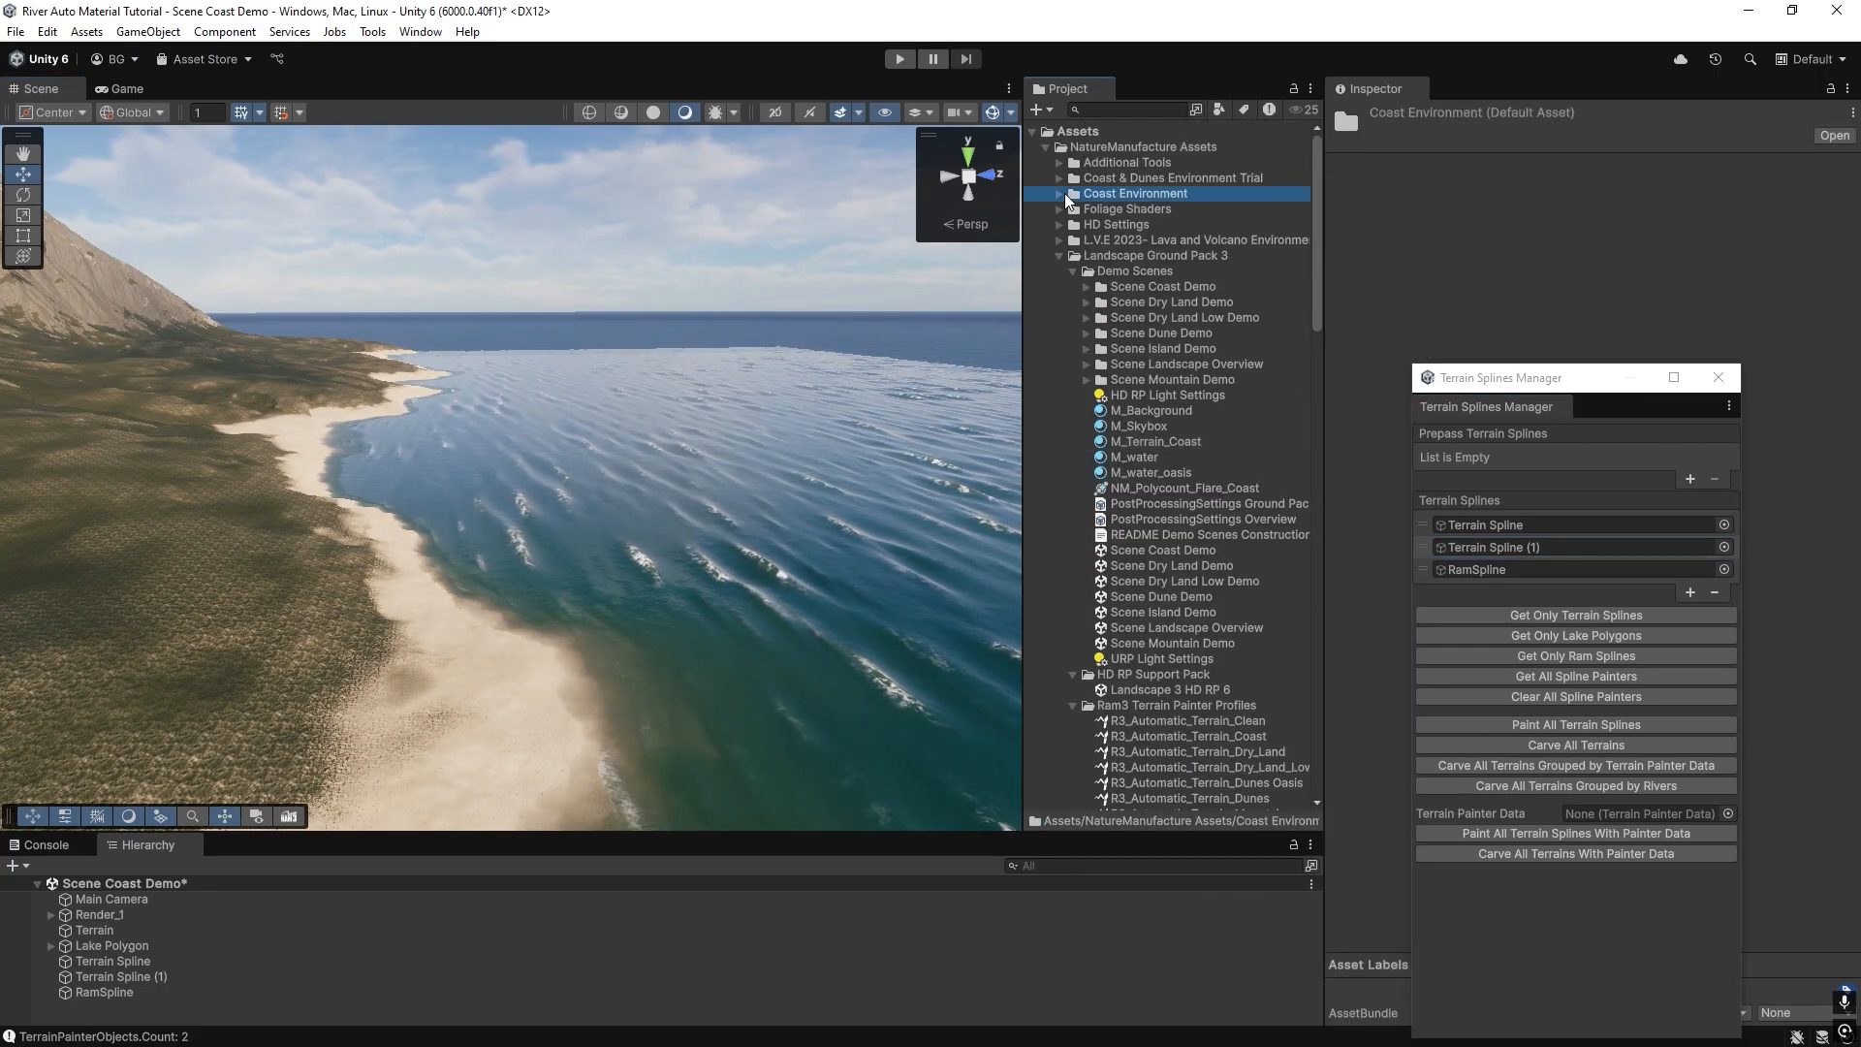
{"action": "left_click", "coordinate": [1060, 193]}
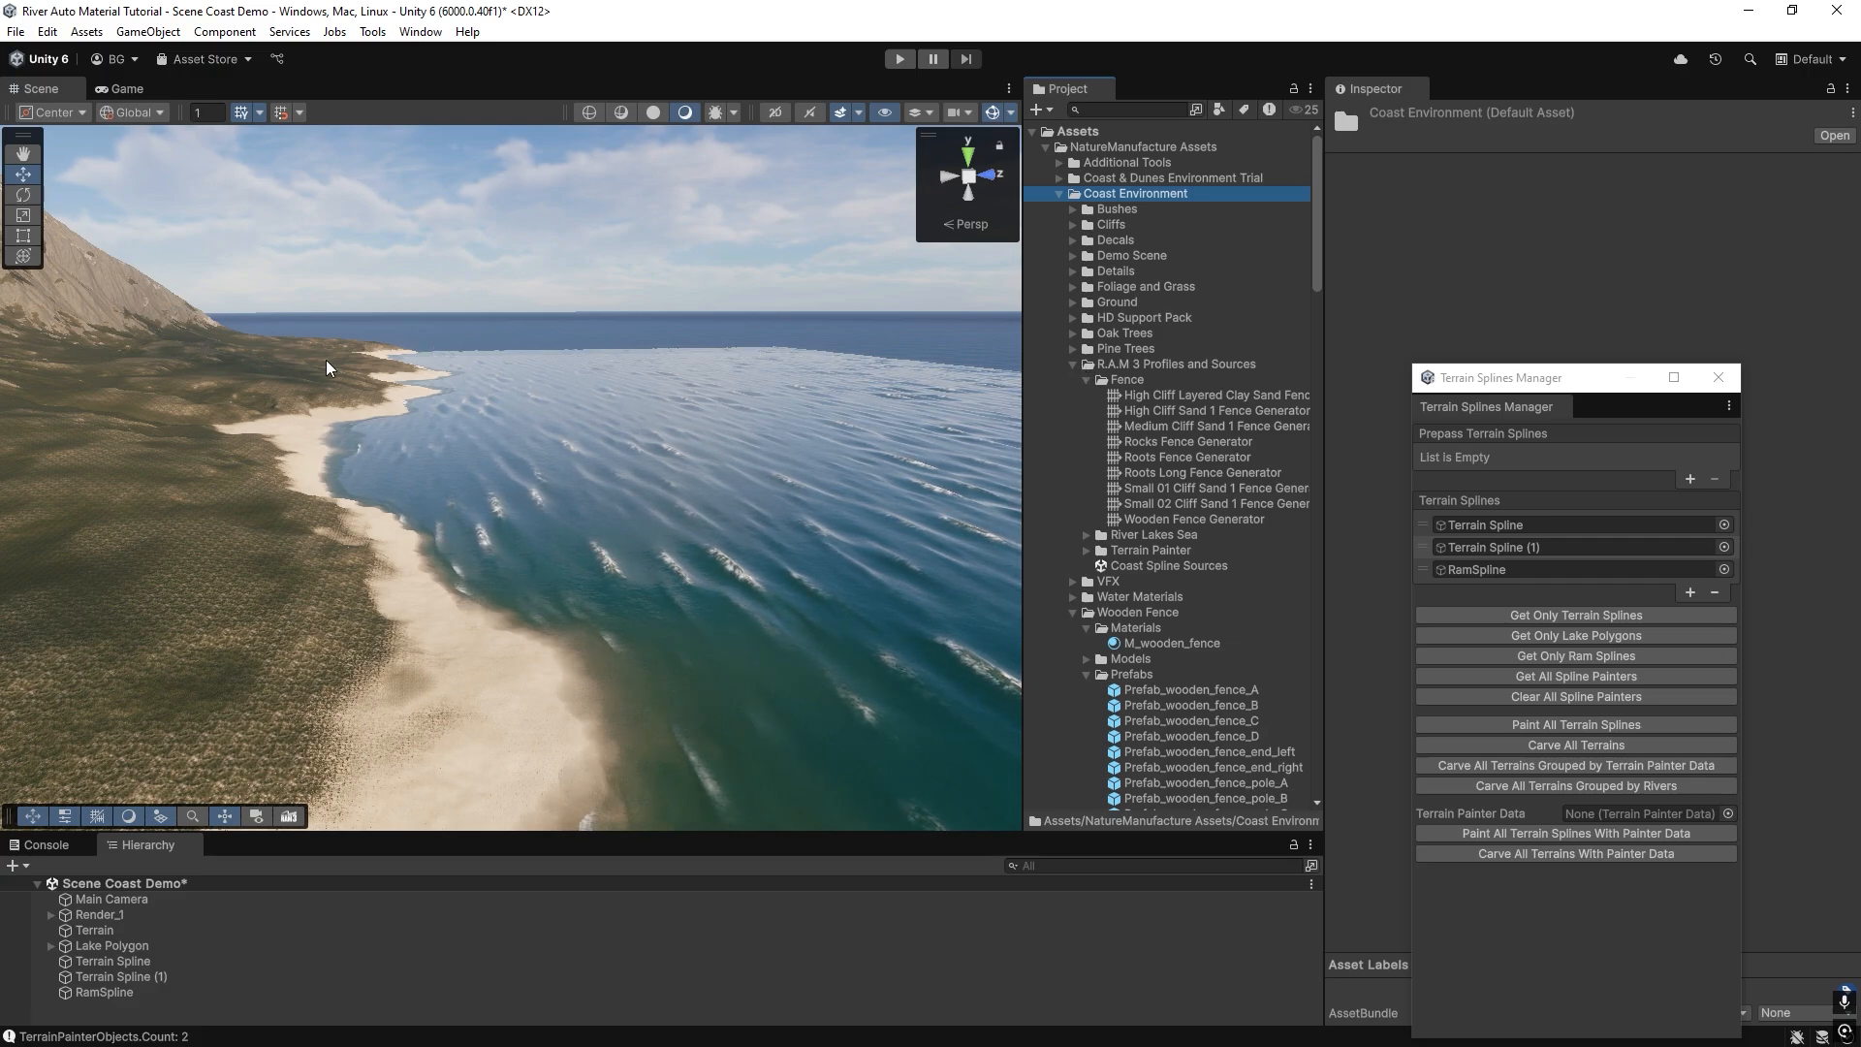
{"action": "right_click_drag", "start_coordinate": [330, 367], "coordinate": [315, 464]}
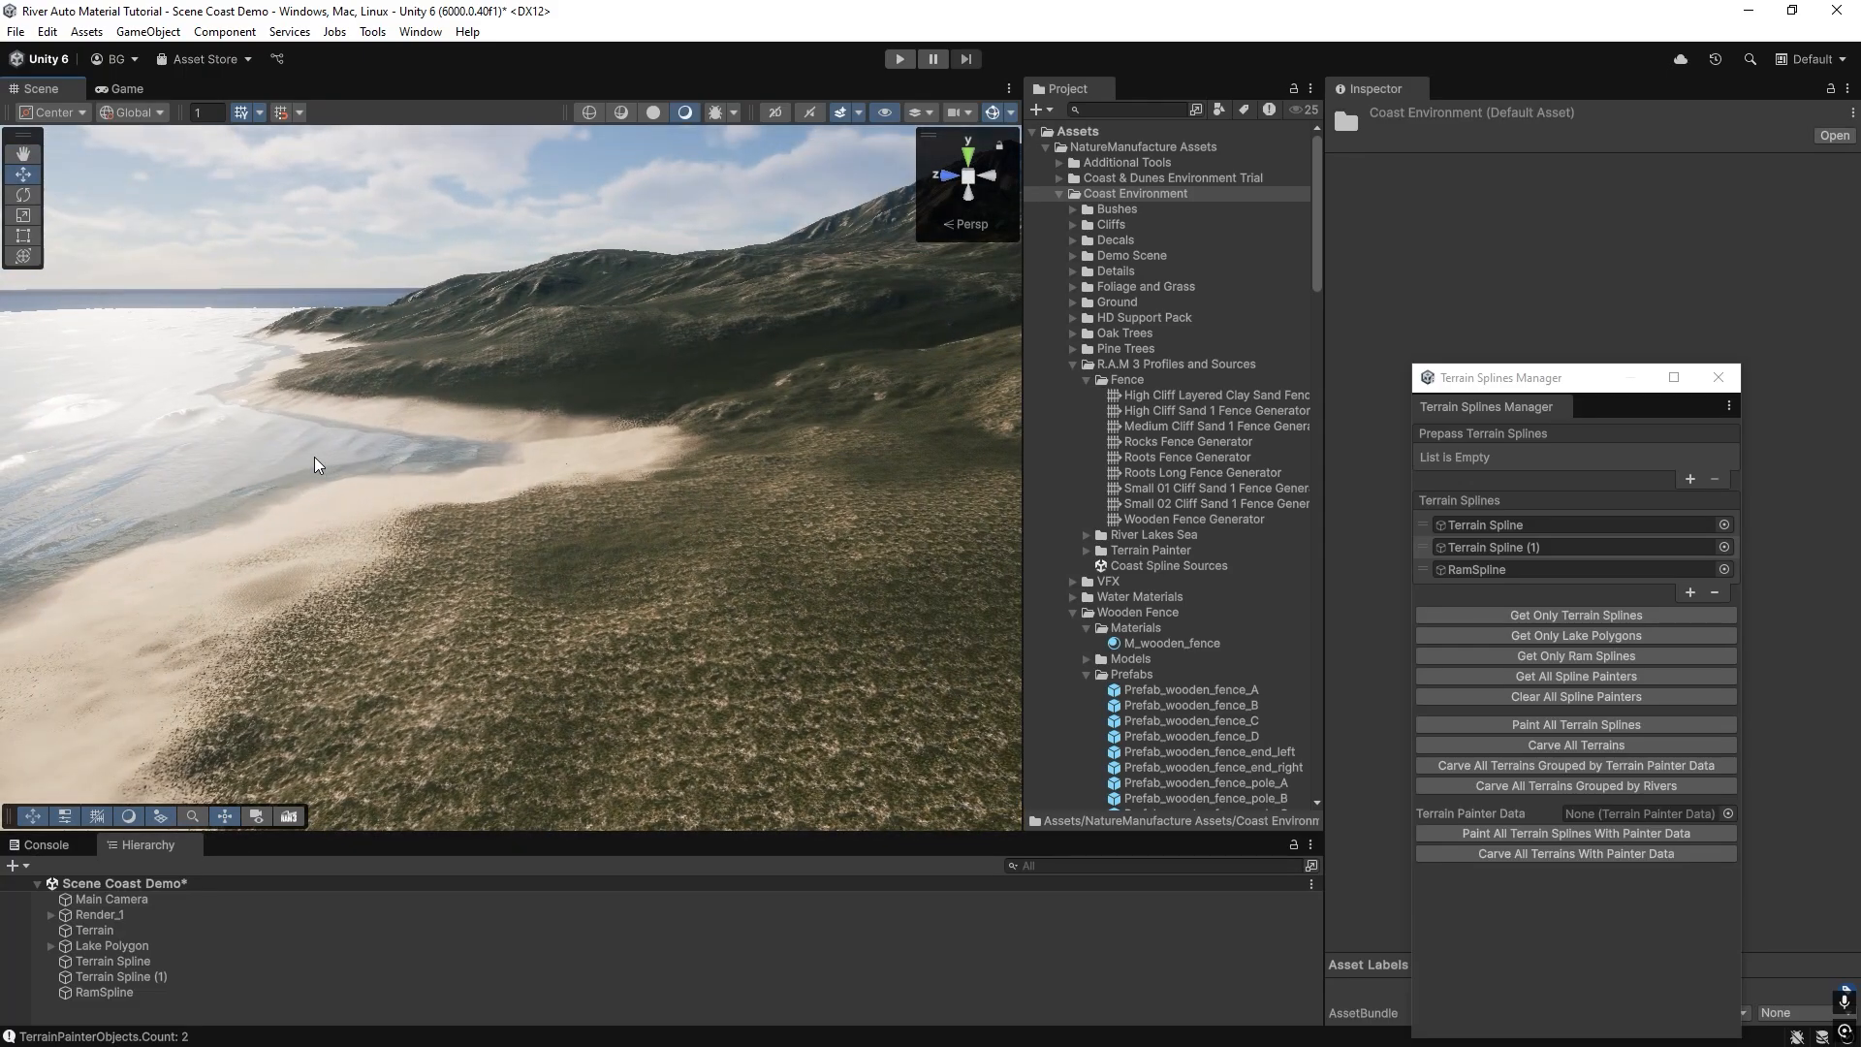